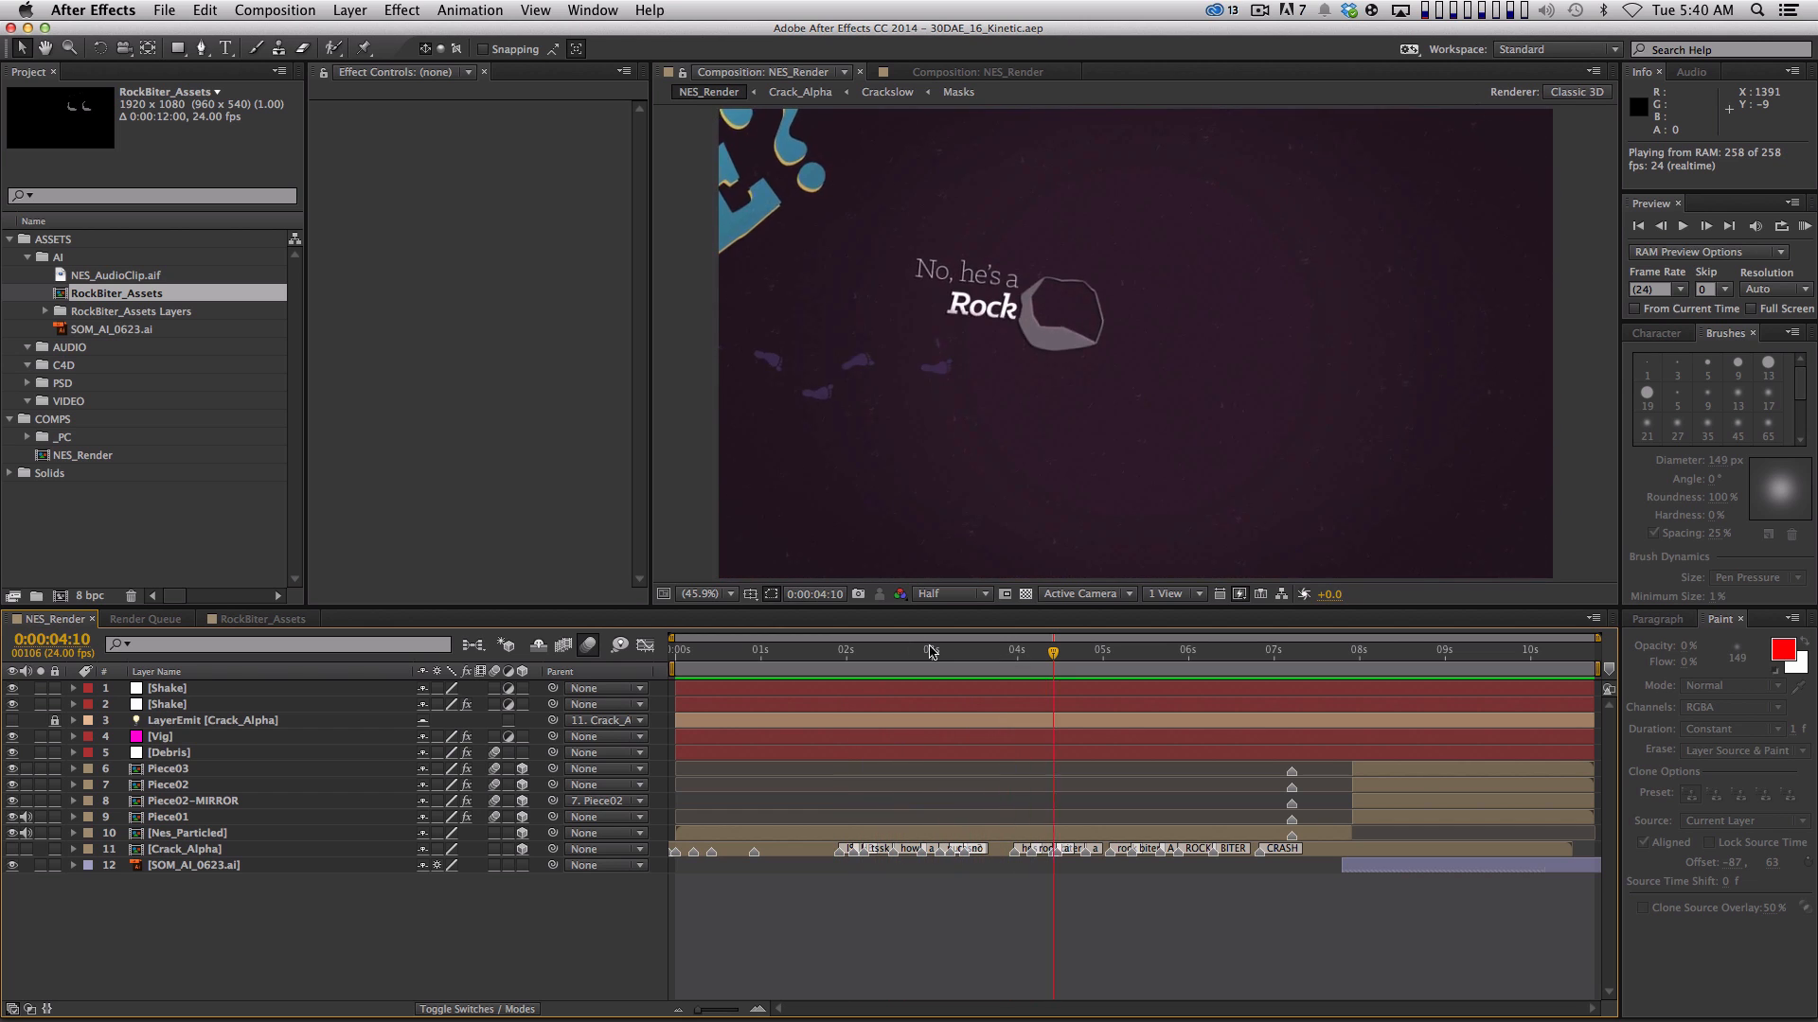
# Stop the preview, return NES_Render to its start, and open the RockBiter_Assets composition
pyautogui.press('space')
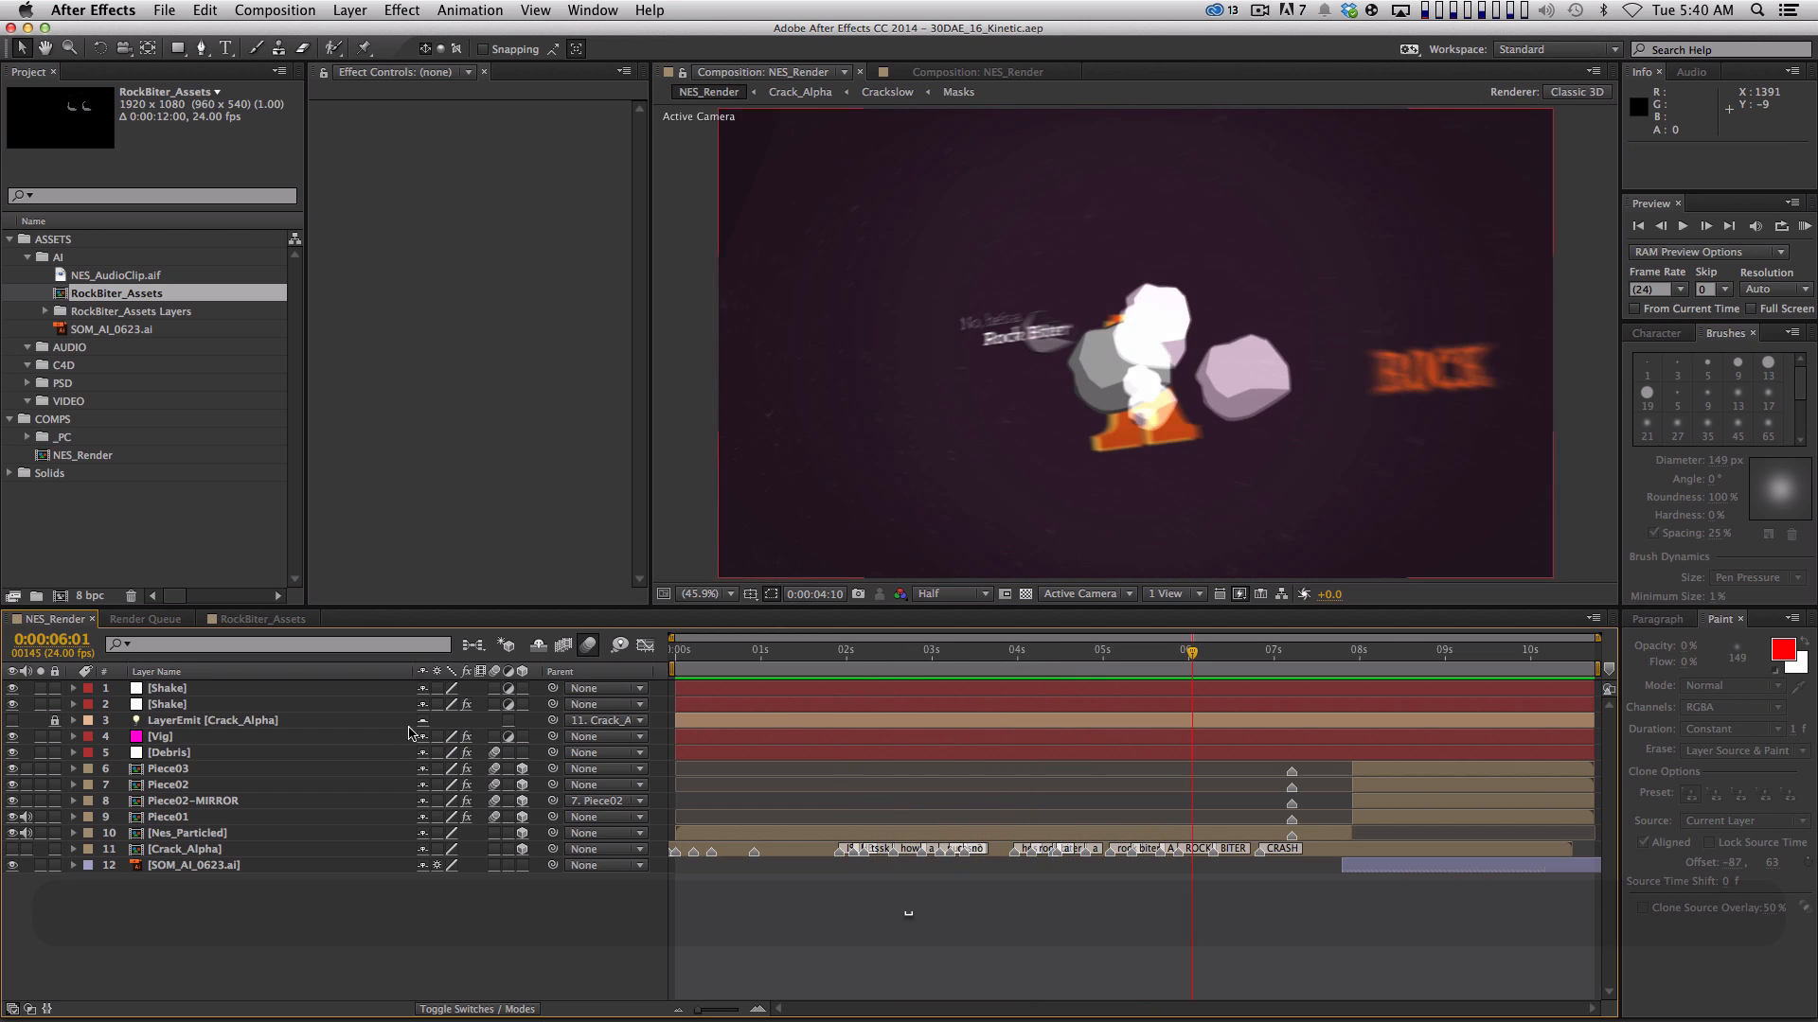
pyautogui.click(130, 535)
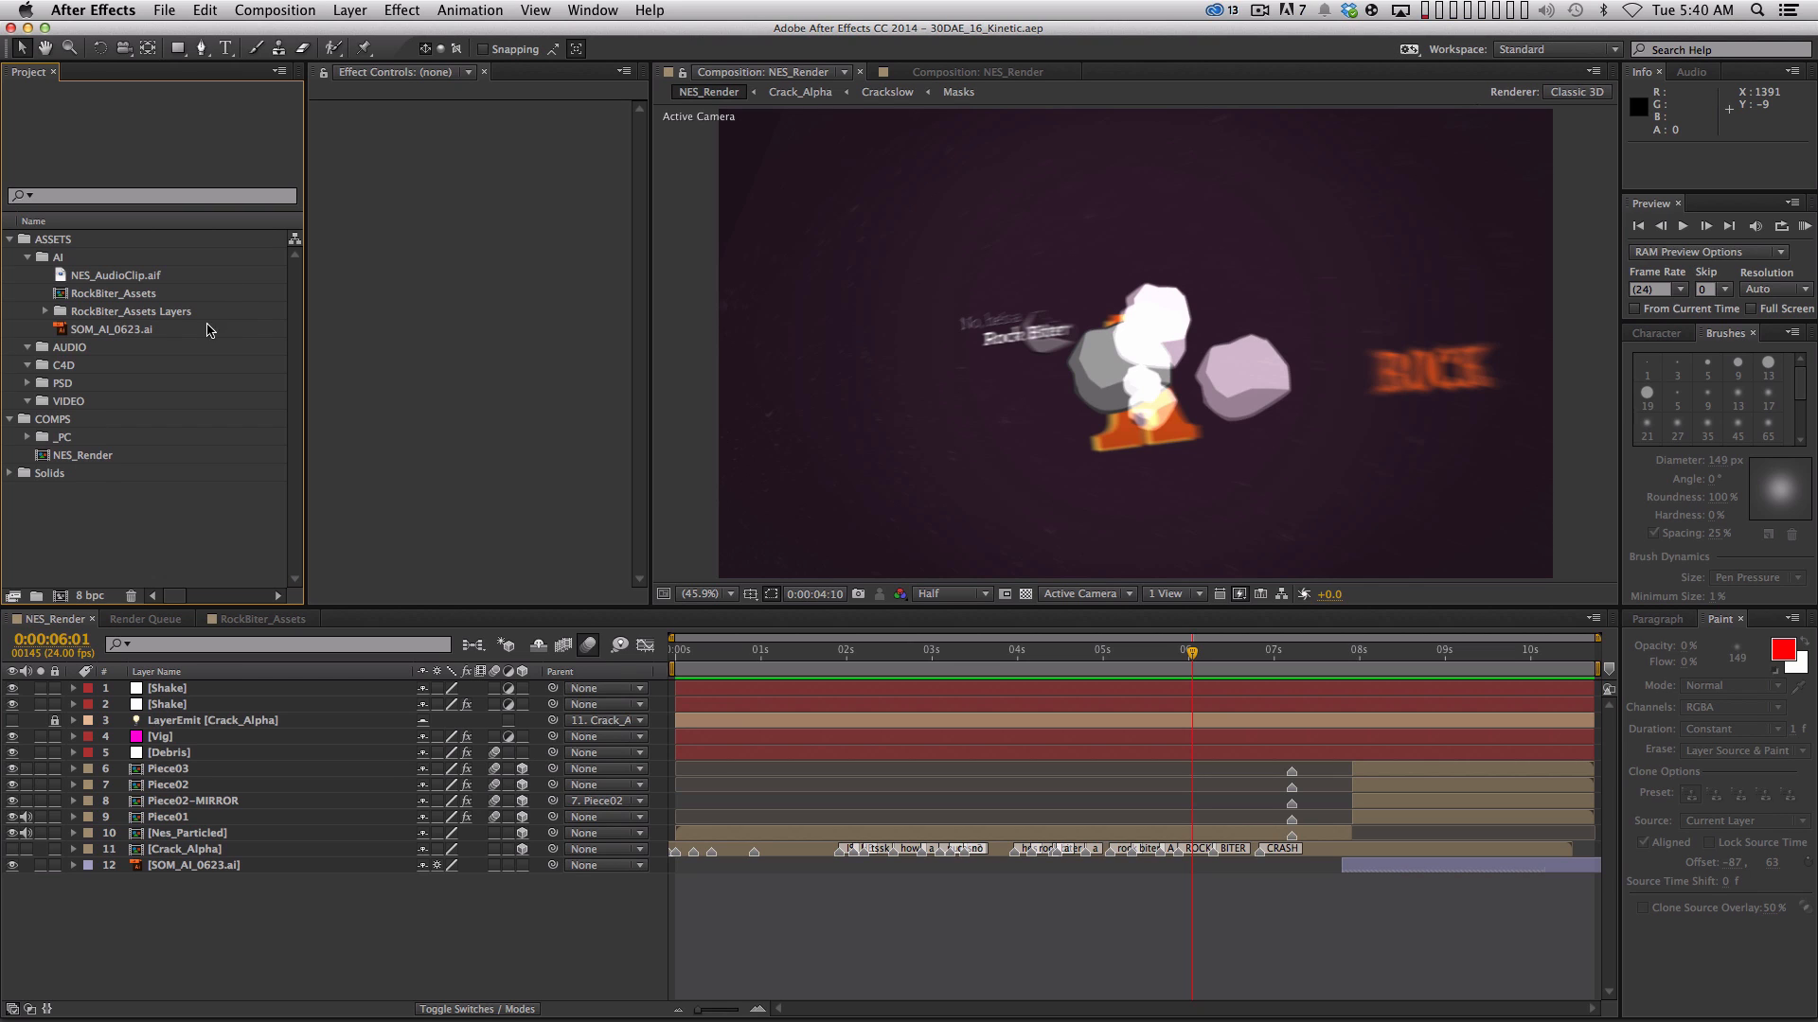
pyautogui.click(747, 640)
pyautogui.moveTo(716, 651); pyautogui.dragTo(660, 646)
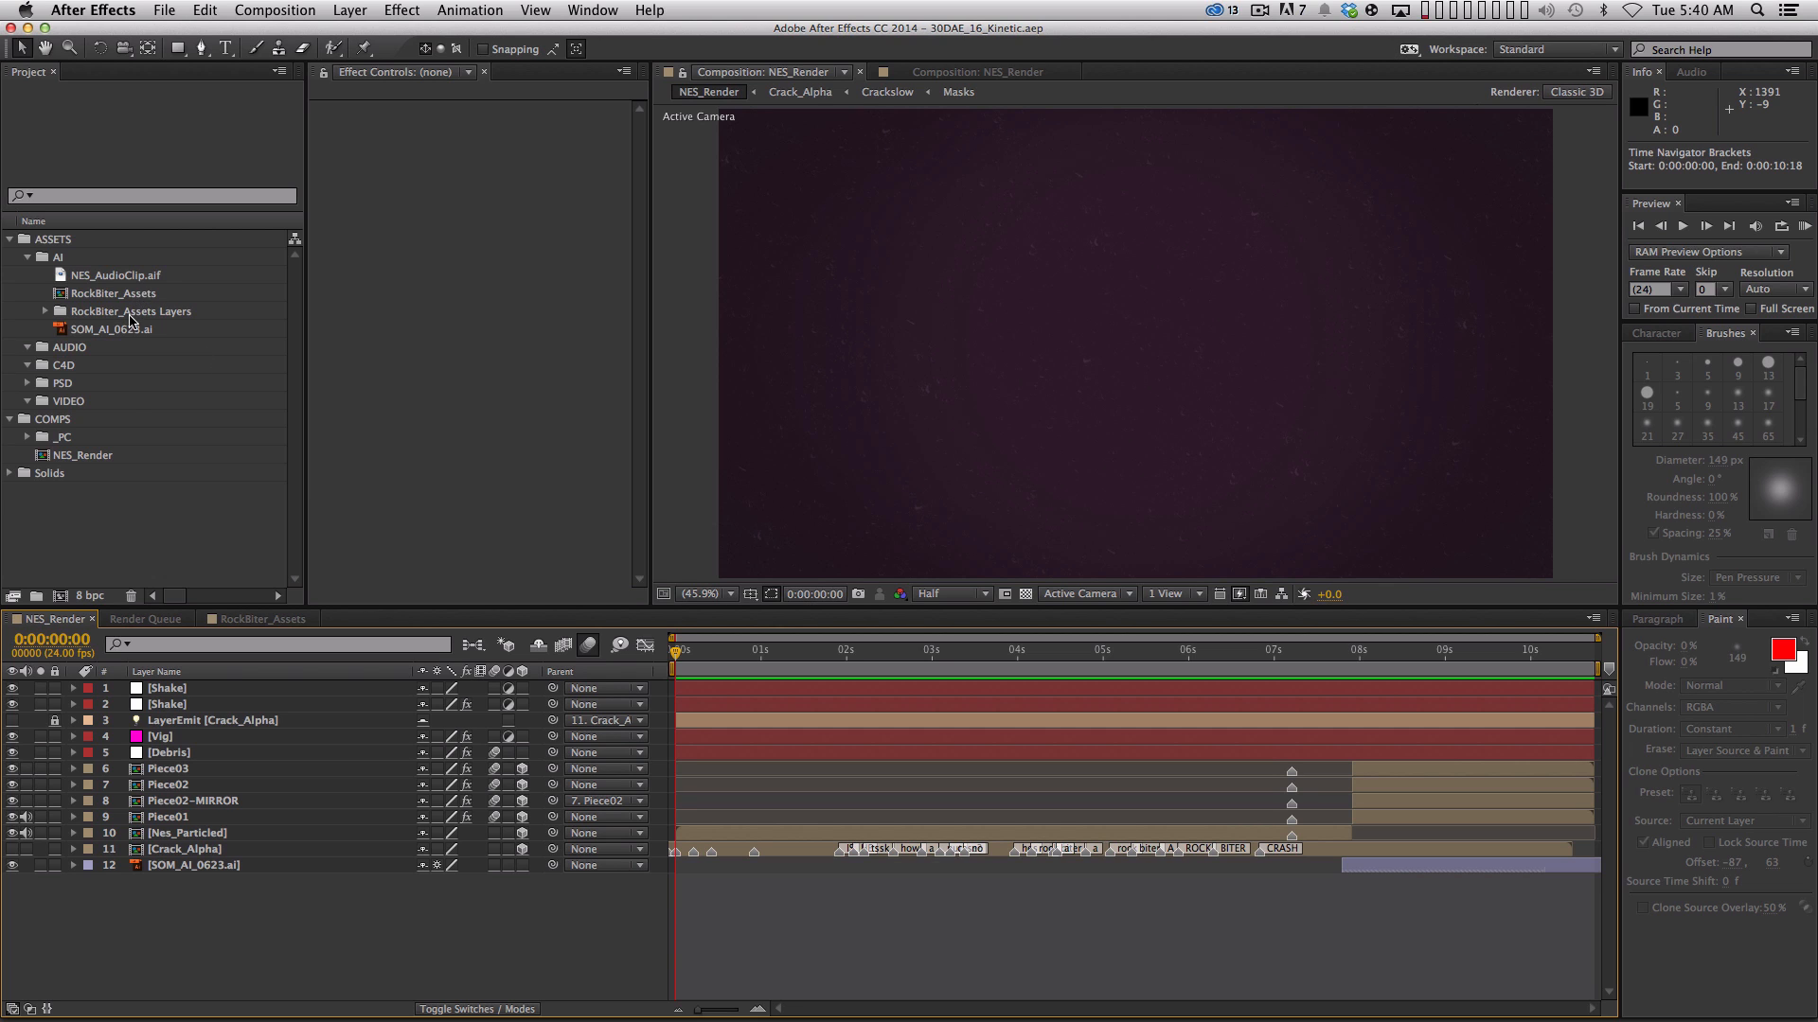
pyautogui.doubleClick(137, 294)
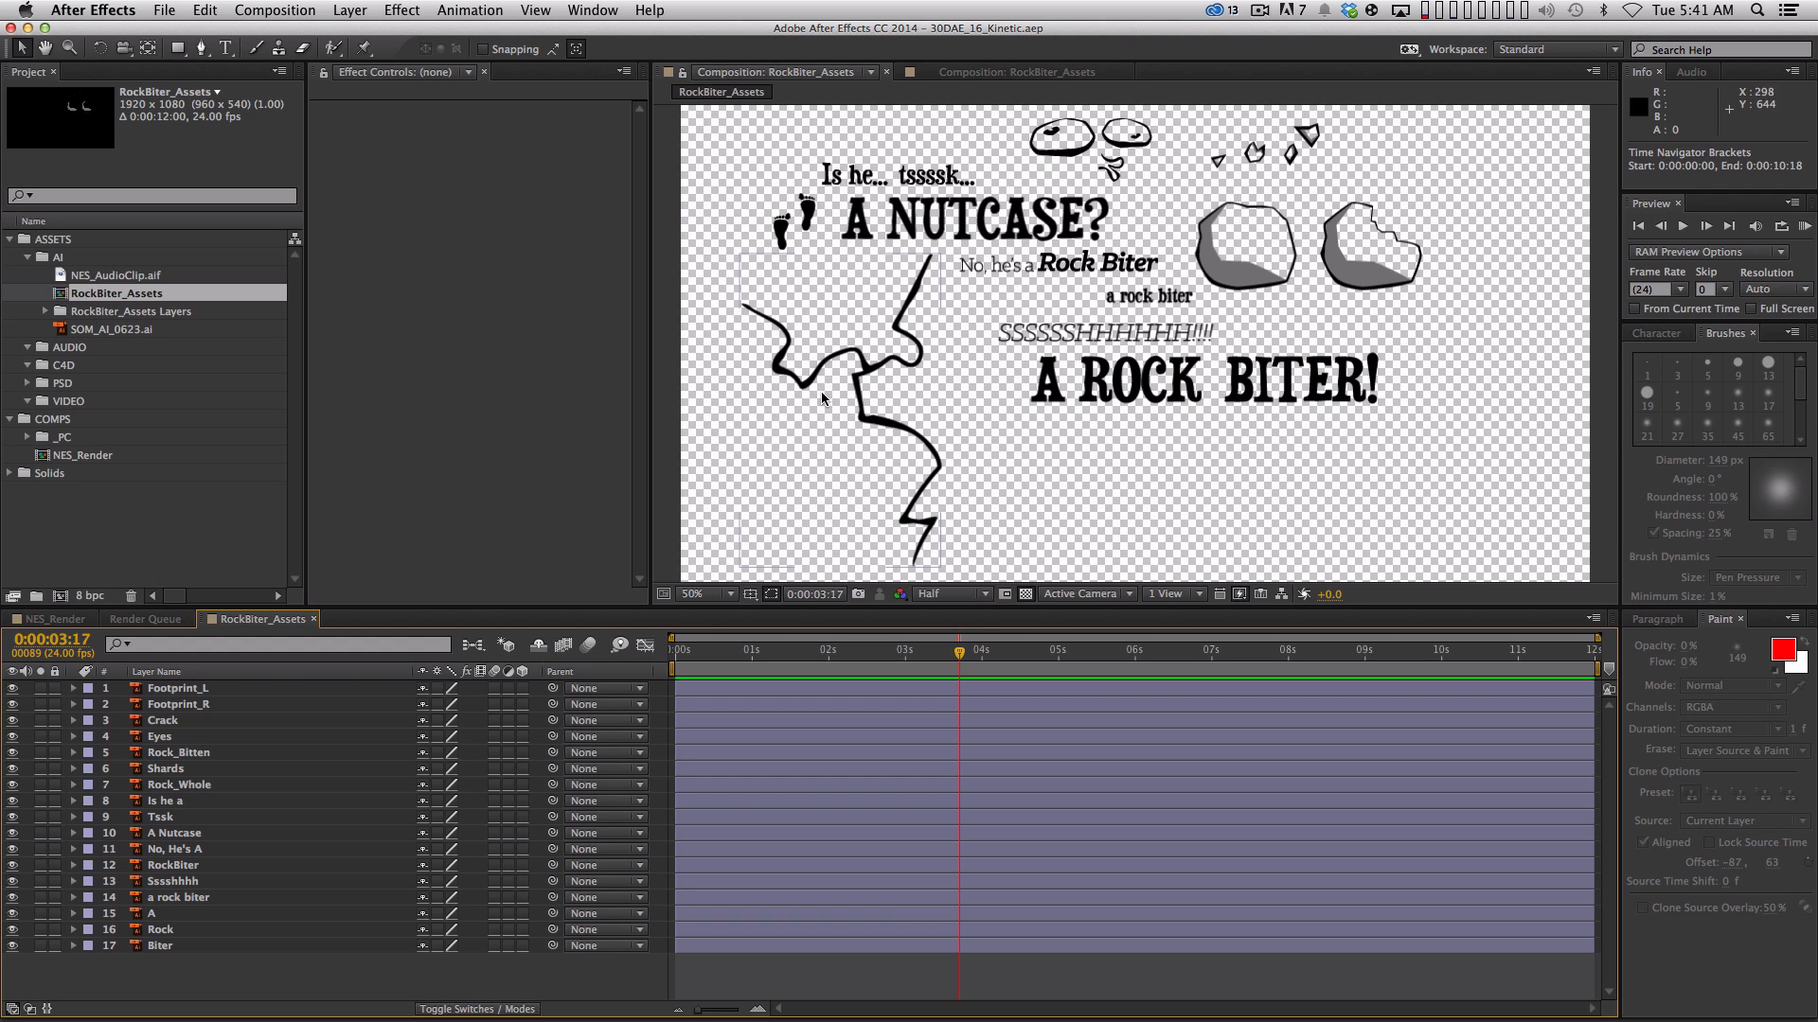
# Try enabling continuous rasterization on the Footprint_L layer and scaling it up to about 1320%
pyautogui.click(778, 235)
pyautogui.click(437, 690)
pyautogui.moveTo(793, 252); pyautogui.dragTo(875, 445)
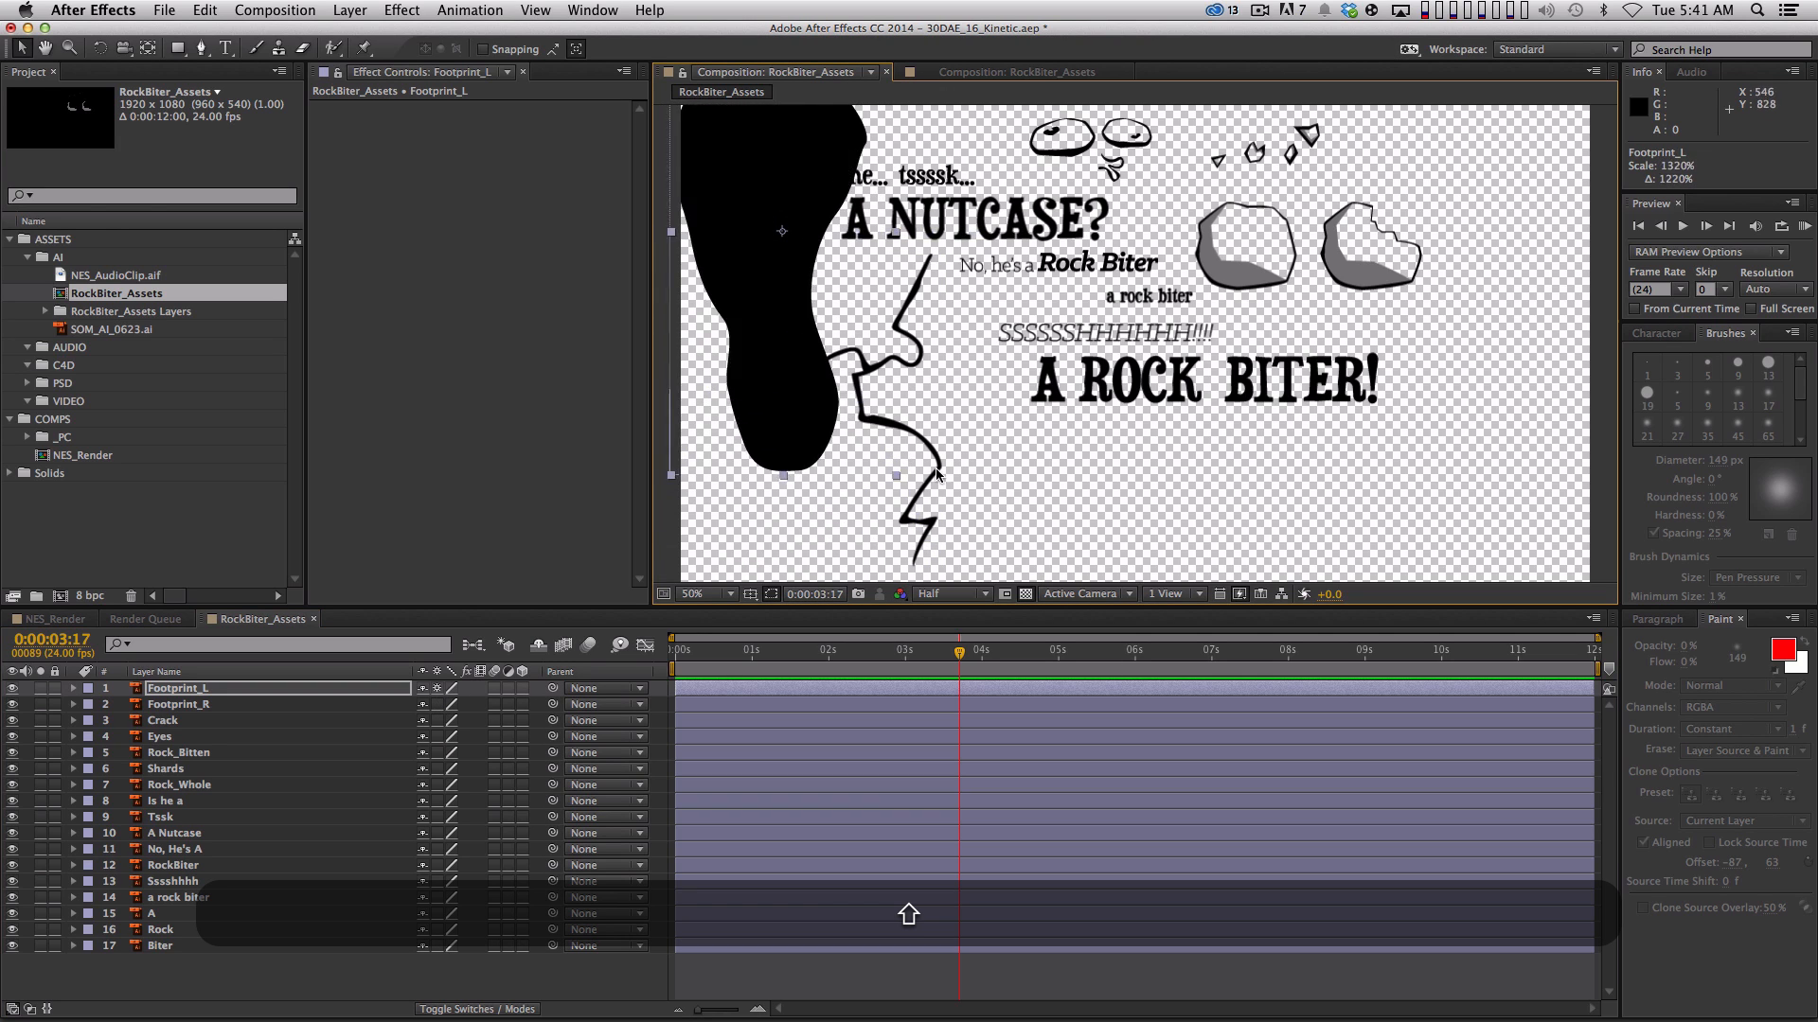
pyautogui.press('shift+super+z')
pyautogui.press('super+z')
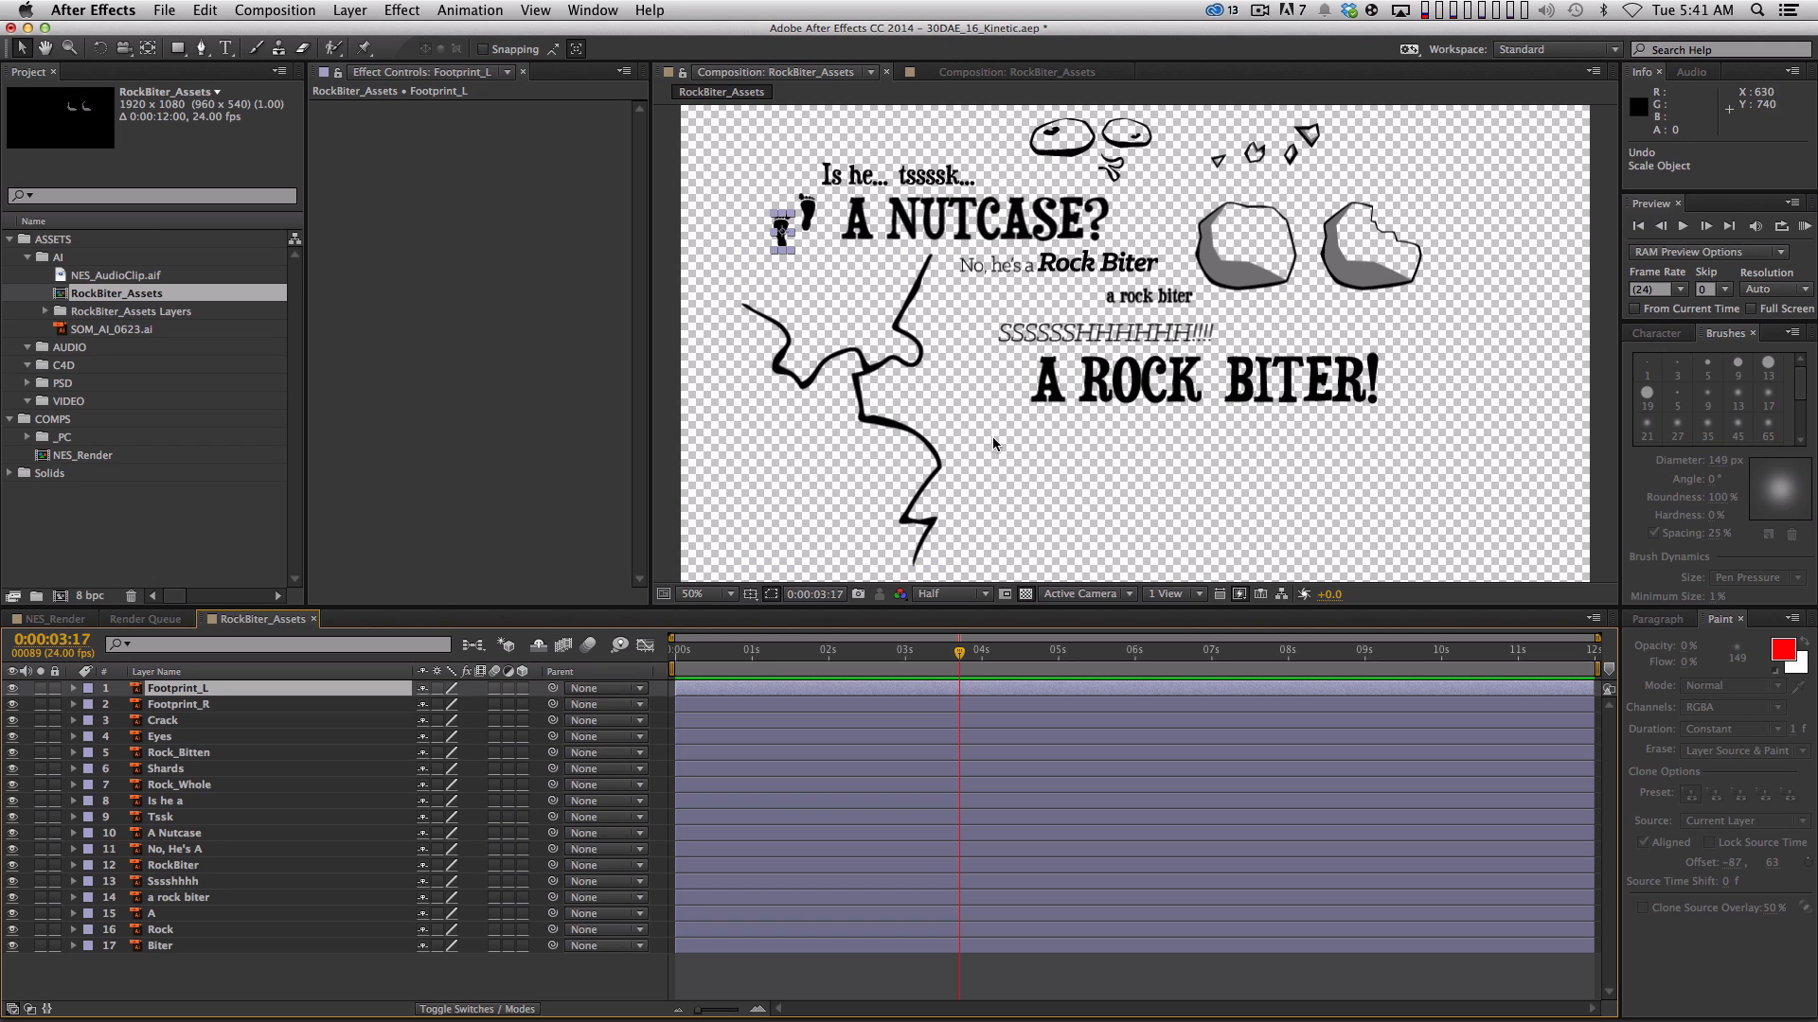
pyautogui.click(242, 529)
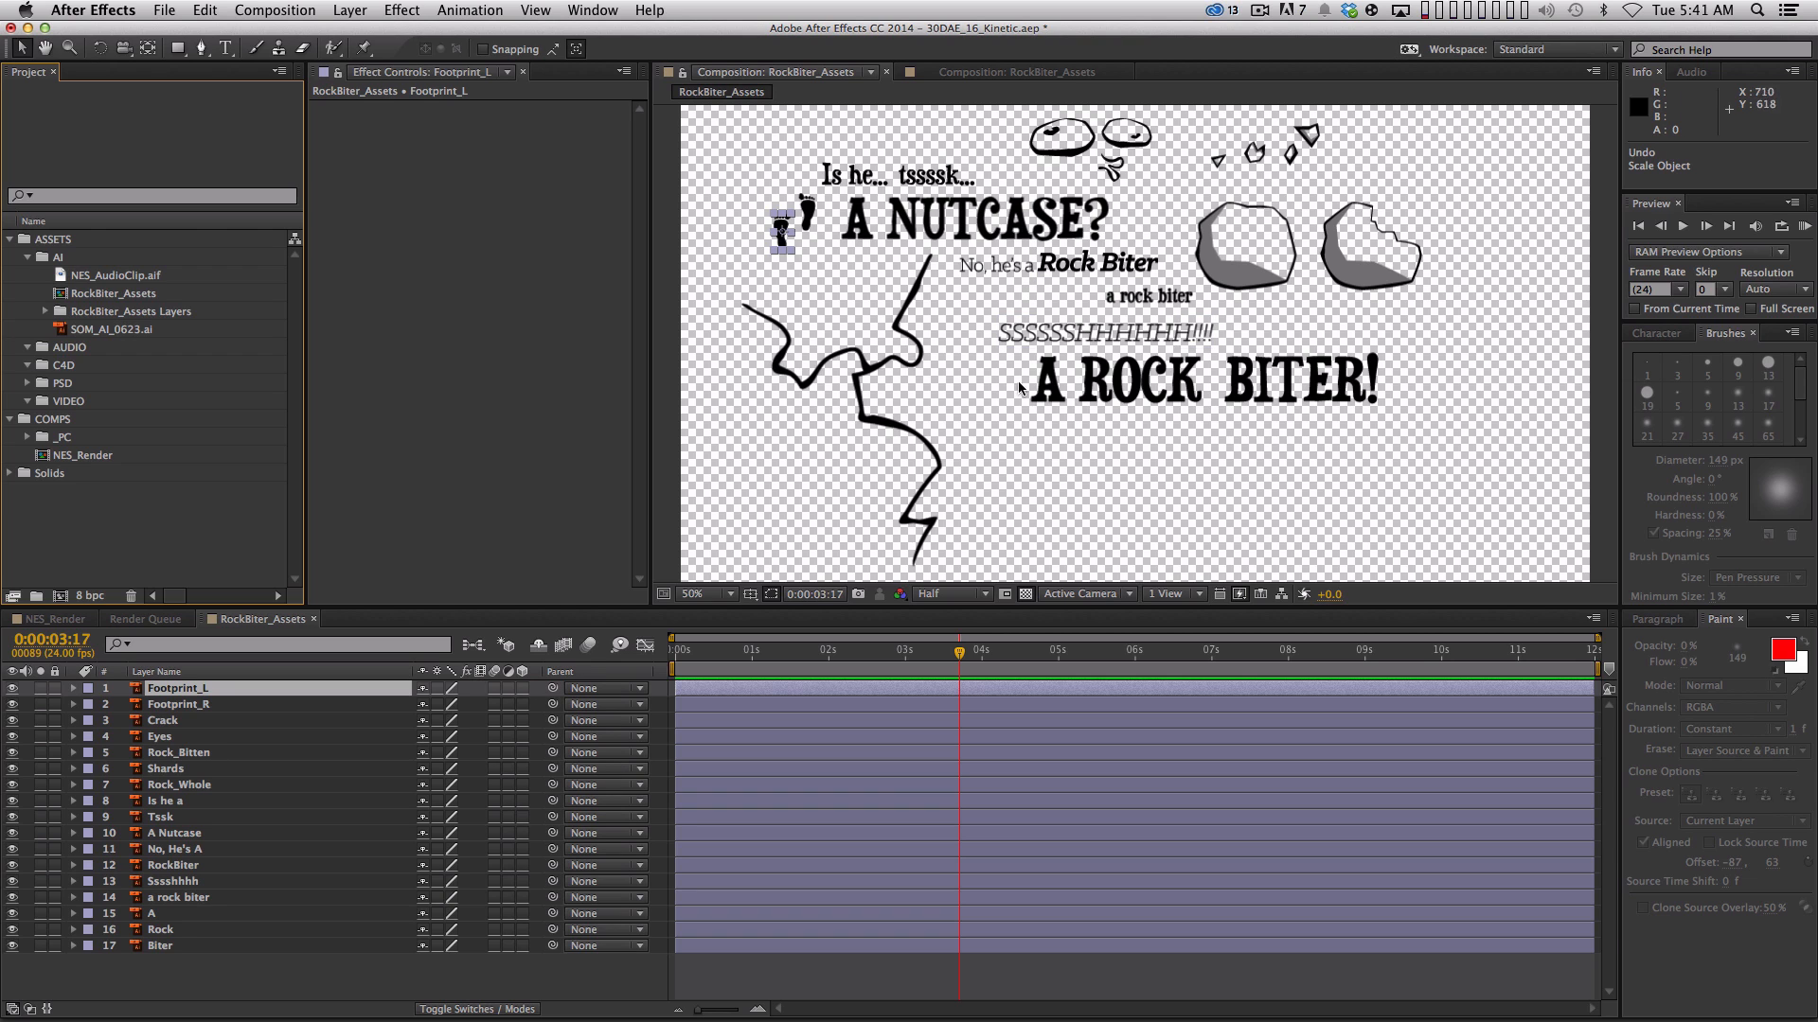
# Switch to Chrome and review the kinetic type in the MK12 // Brazil Inspired video on Vimeo
pyautogui.press('super+Tab')
pyautogui.moveTo(637, 556)
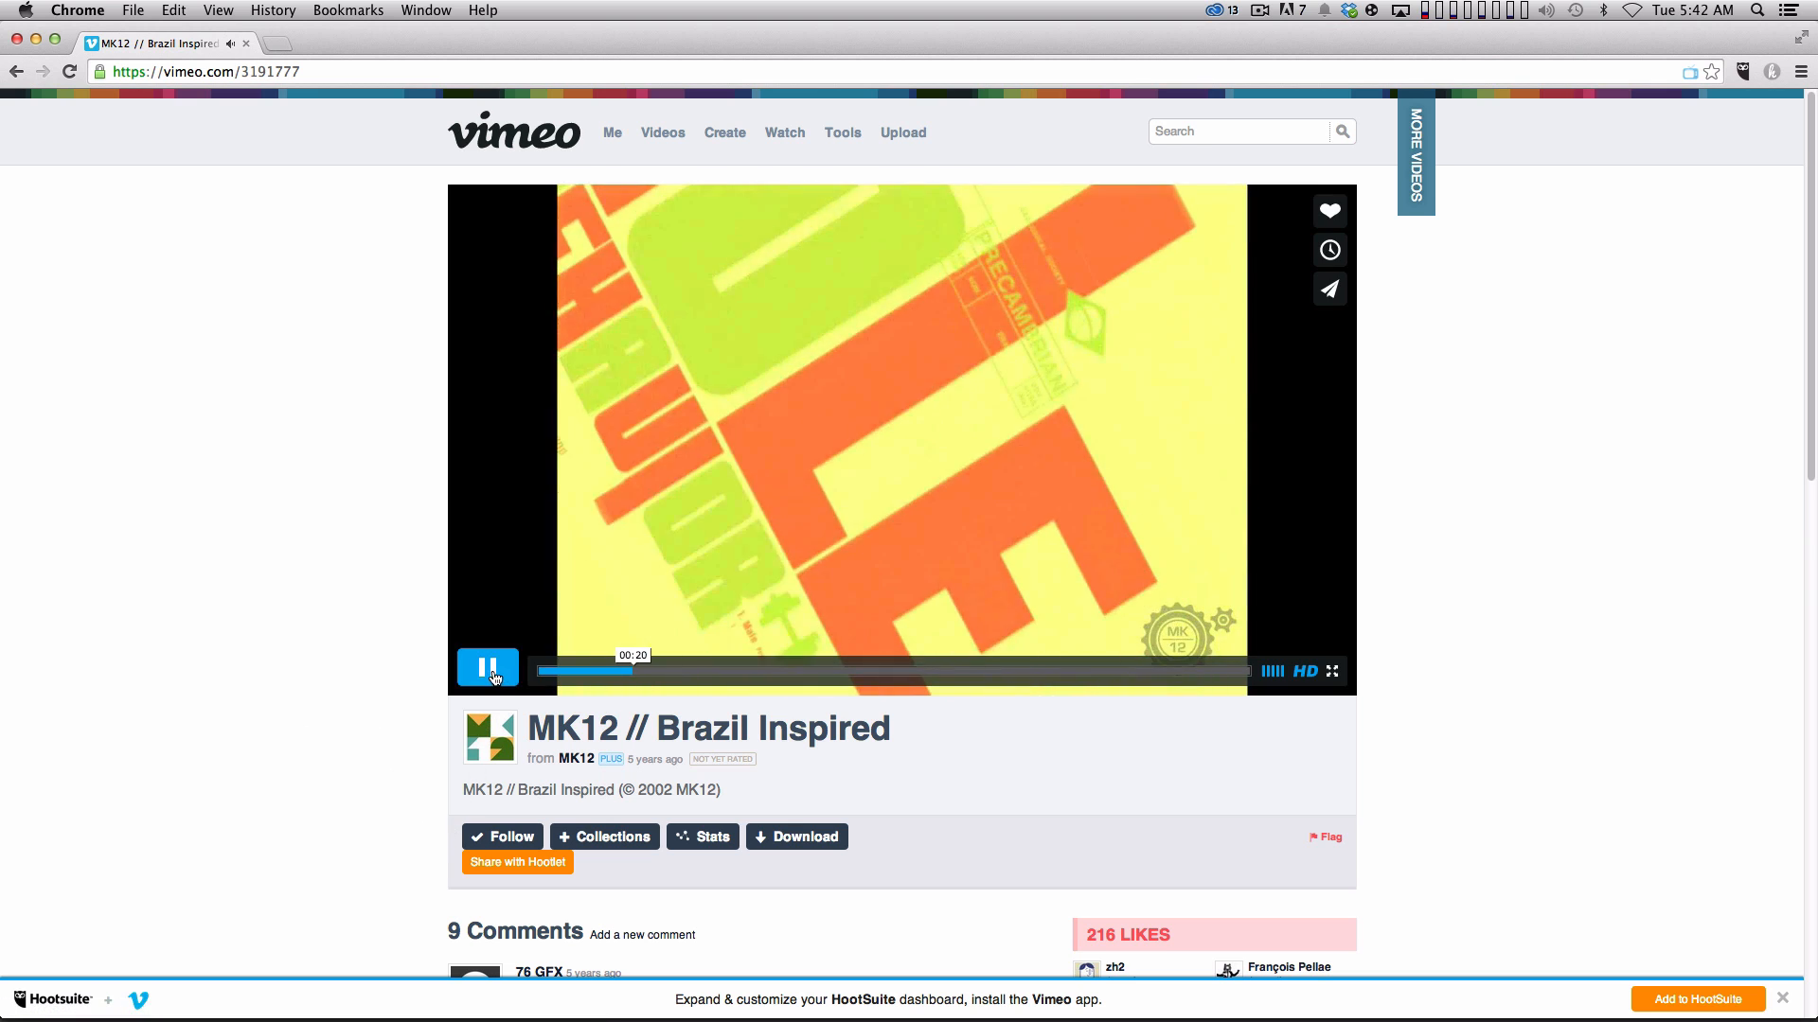
pyautogui.click(490, 675)
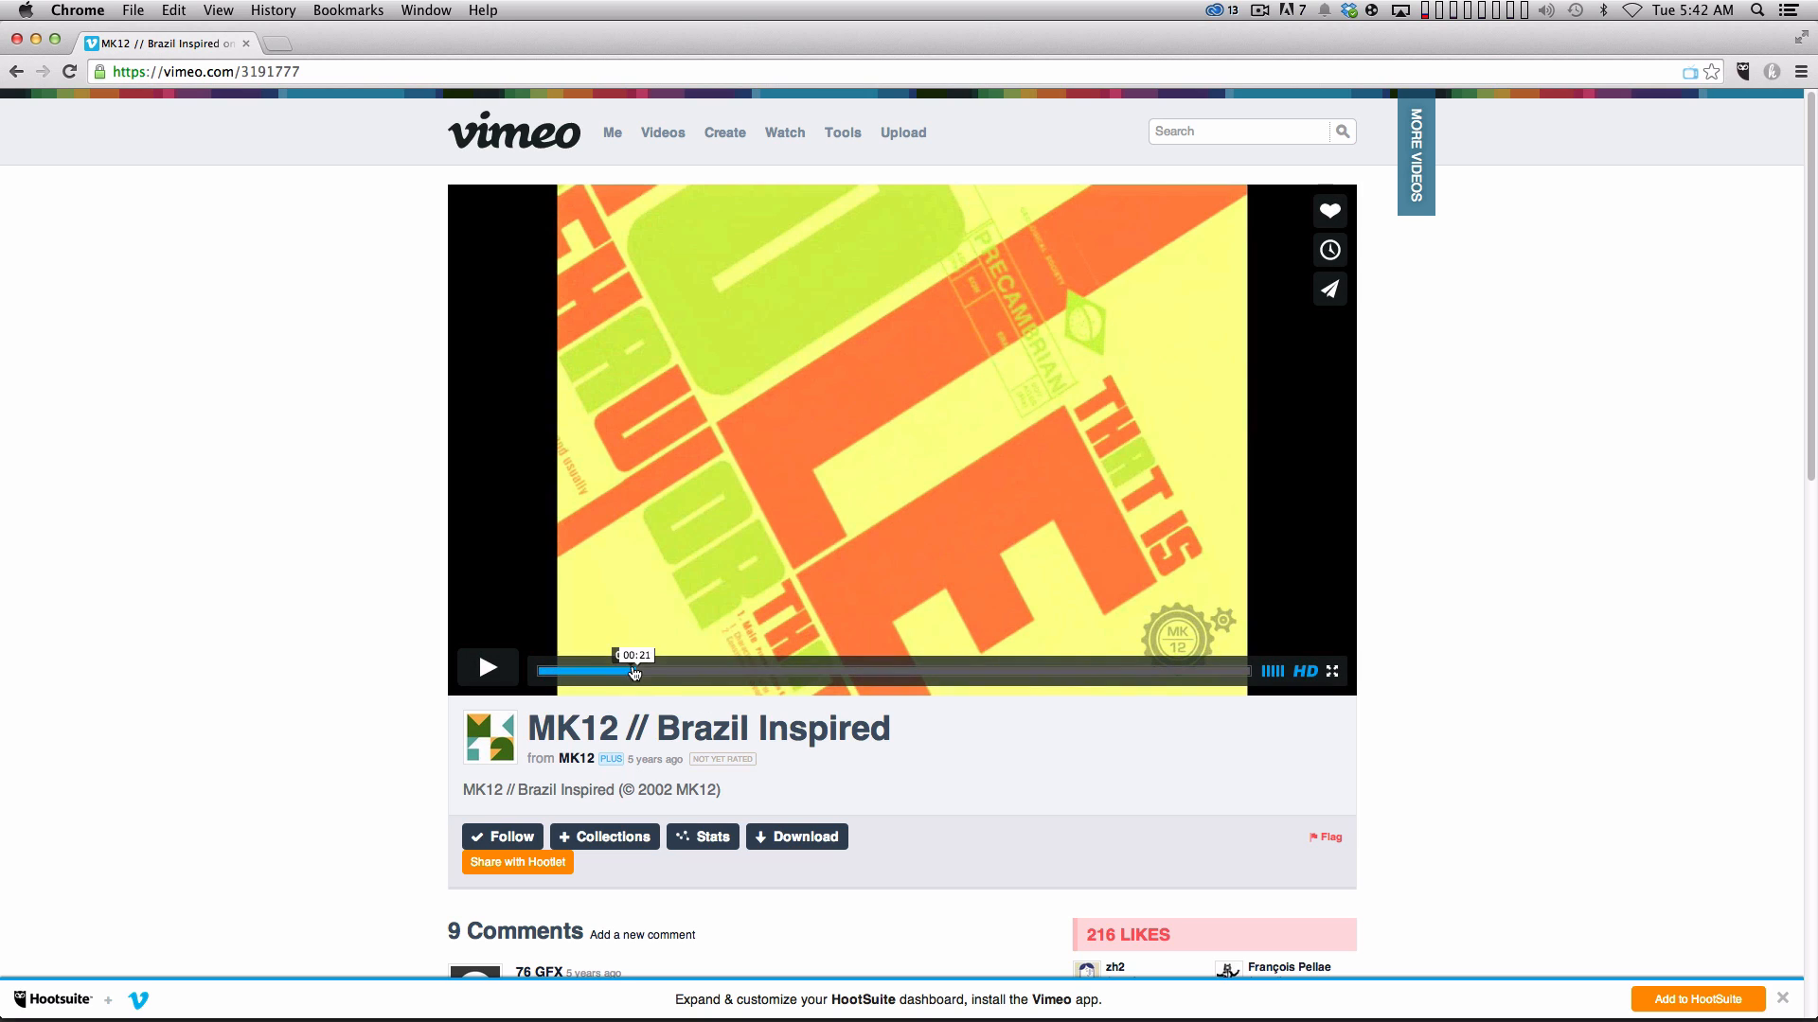
pyautogui.click(690, 671)
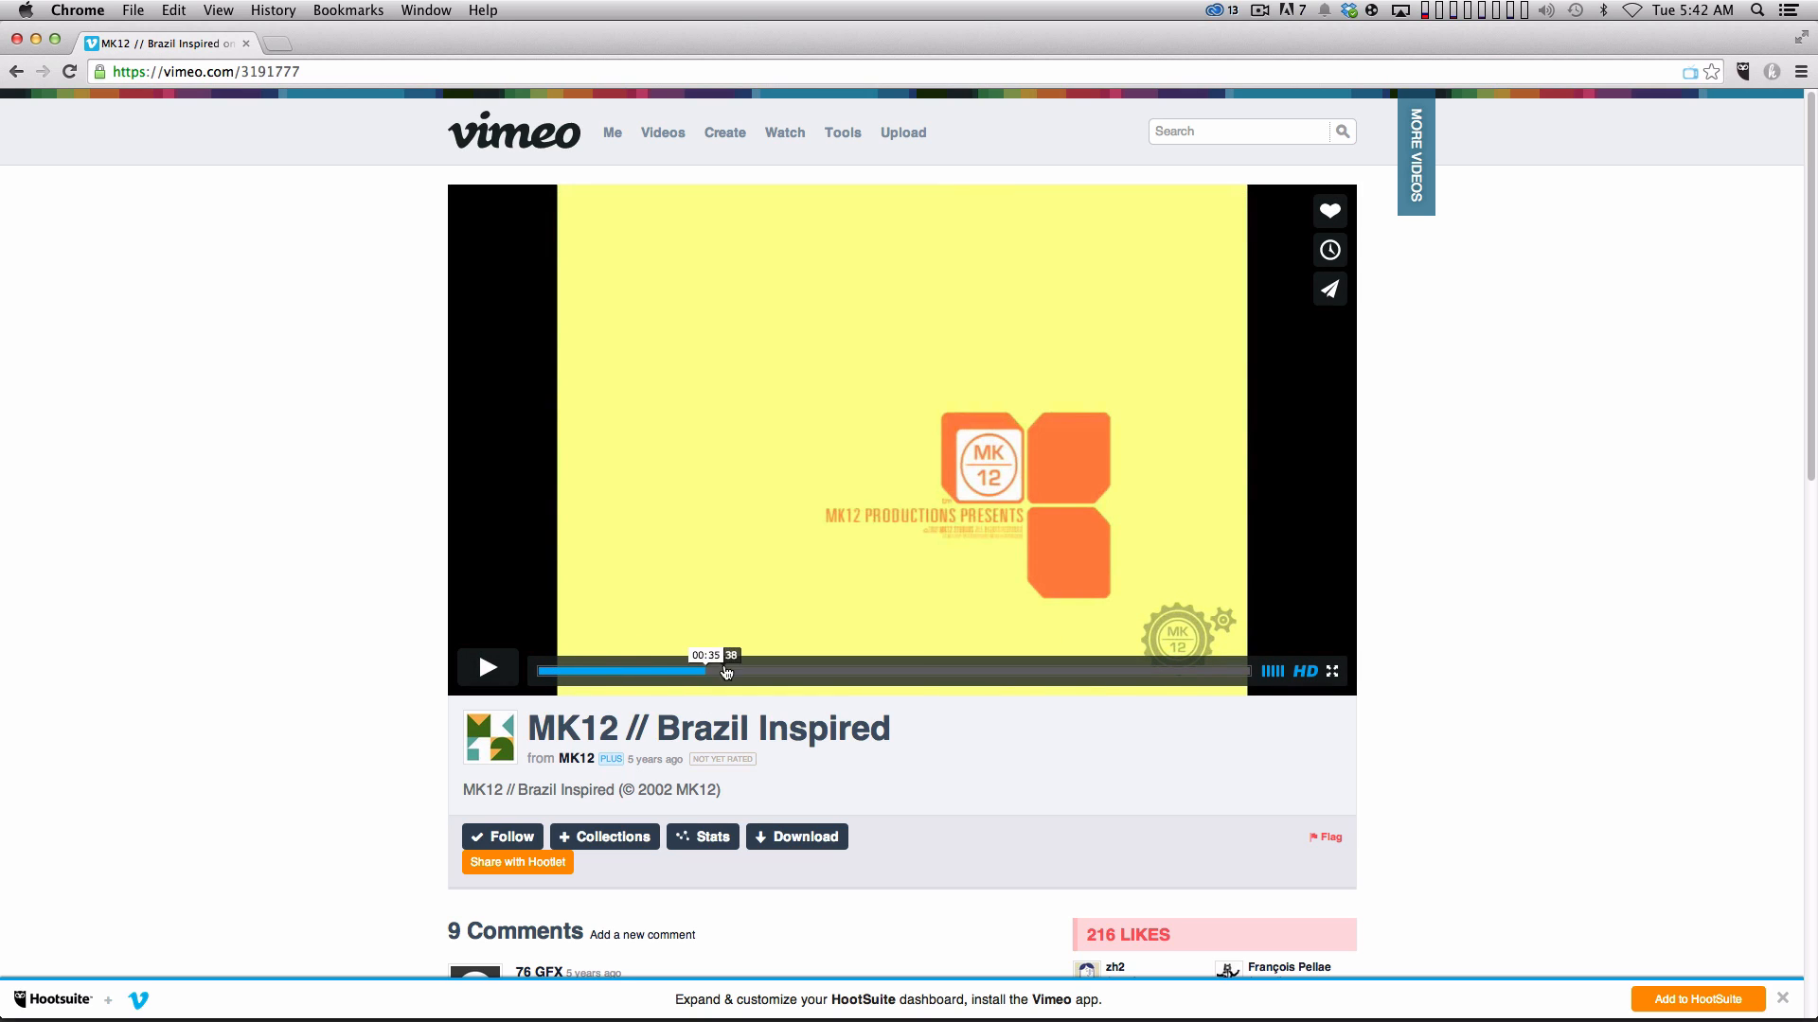
pyautogui.moveTo(705, 672)
pyautogui.mouseDown()
pyautogui.moveTo(599, 674)
pyautogui.moveTo(689, 671)
pyautogui.mouseUp()
pyautogui.click(488, 668)
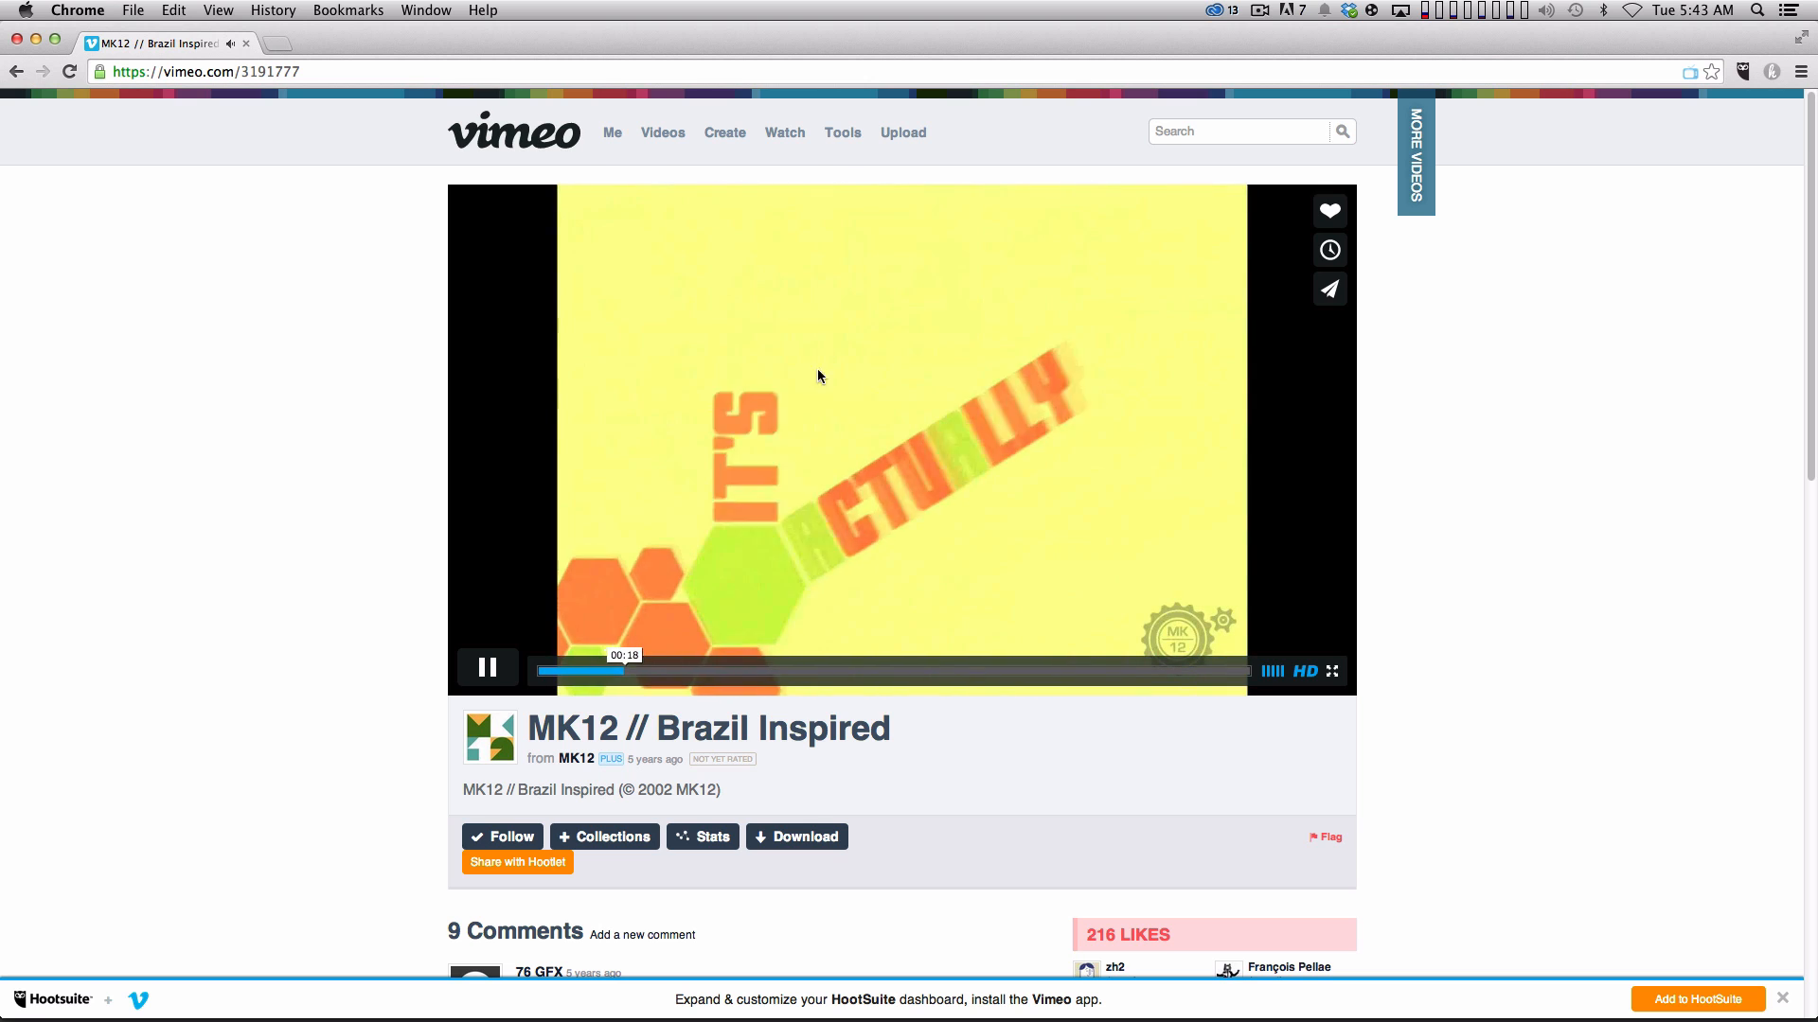
pyautogui.click(488, 668)
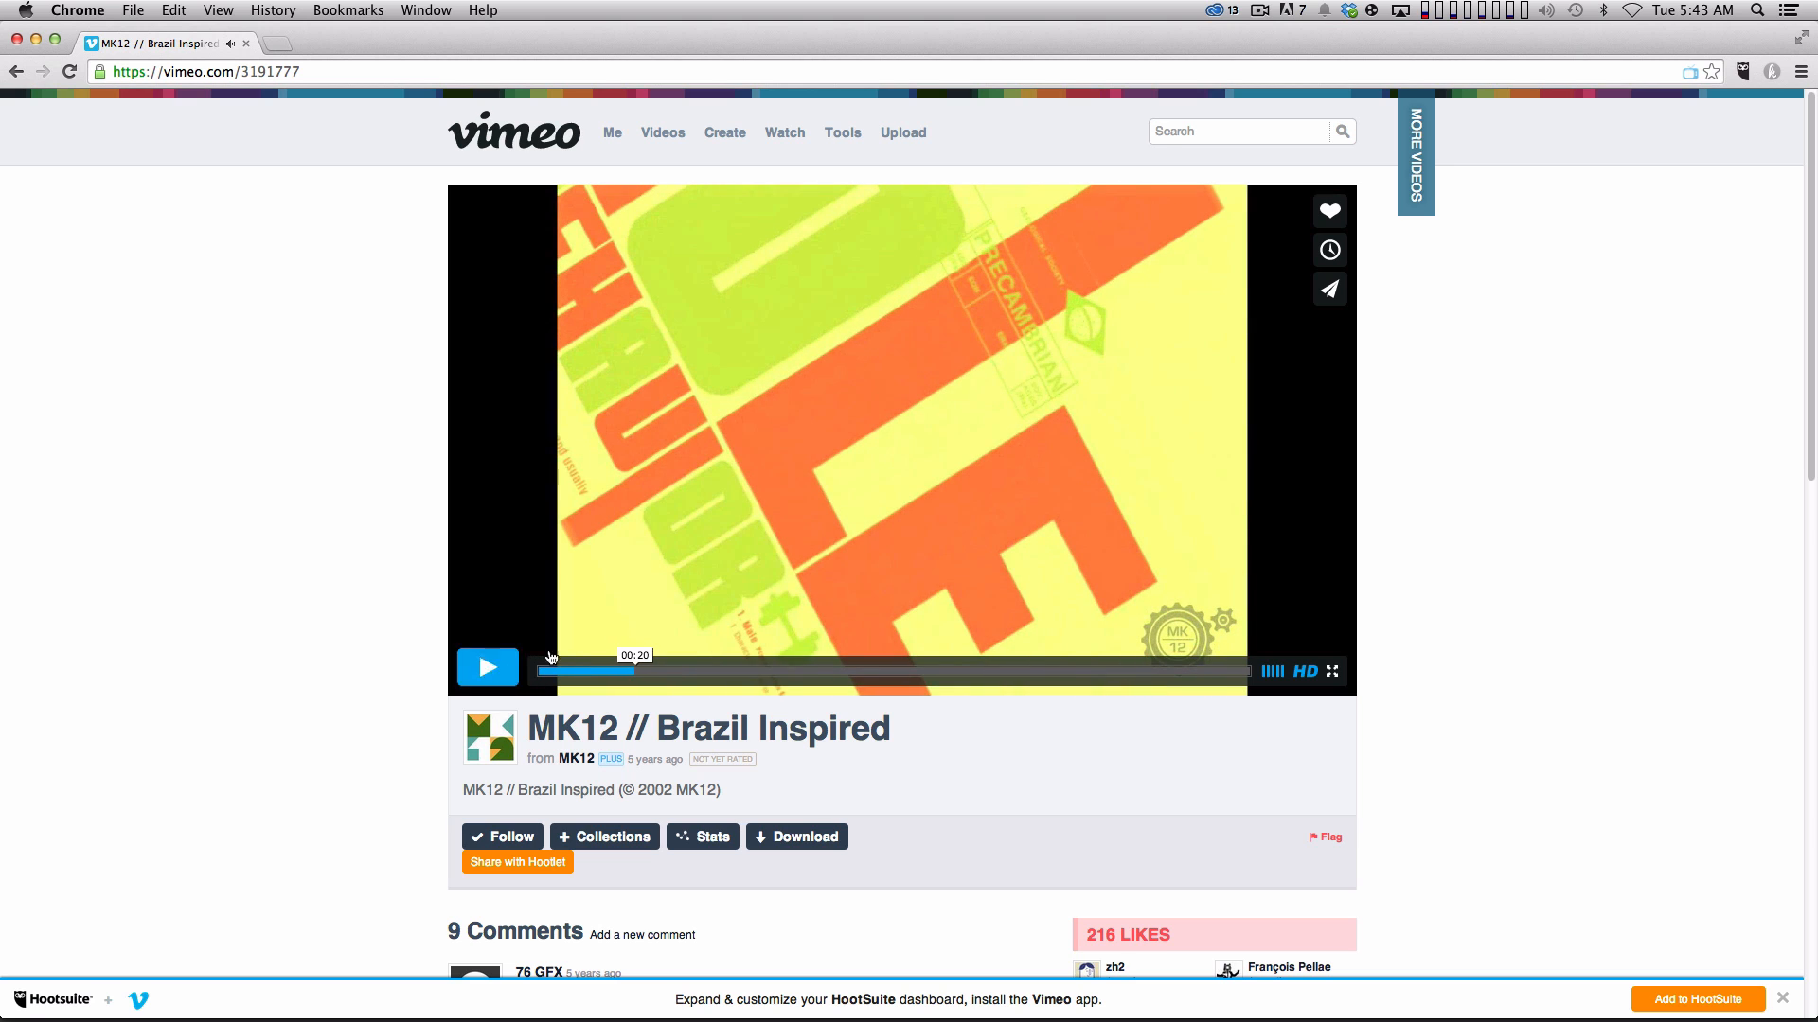
# Switch back to After Effects and scrub through the RockBiter_Assets timeline
pyautogui.press('super+Tab')
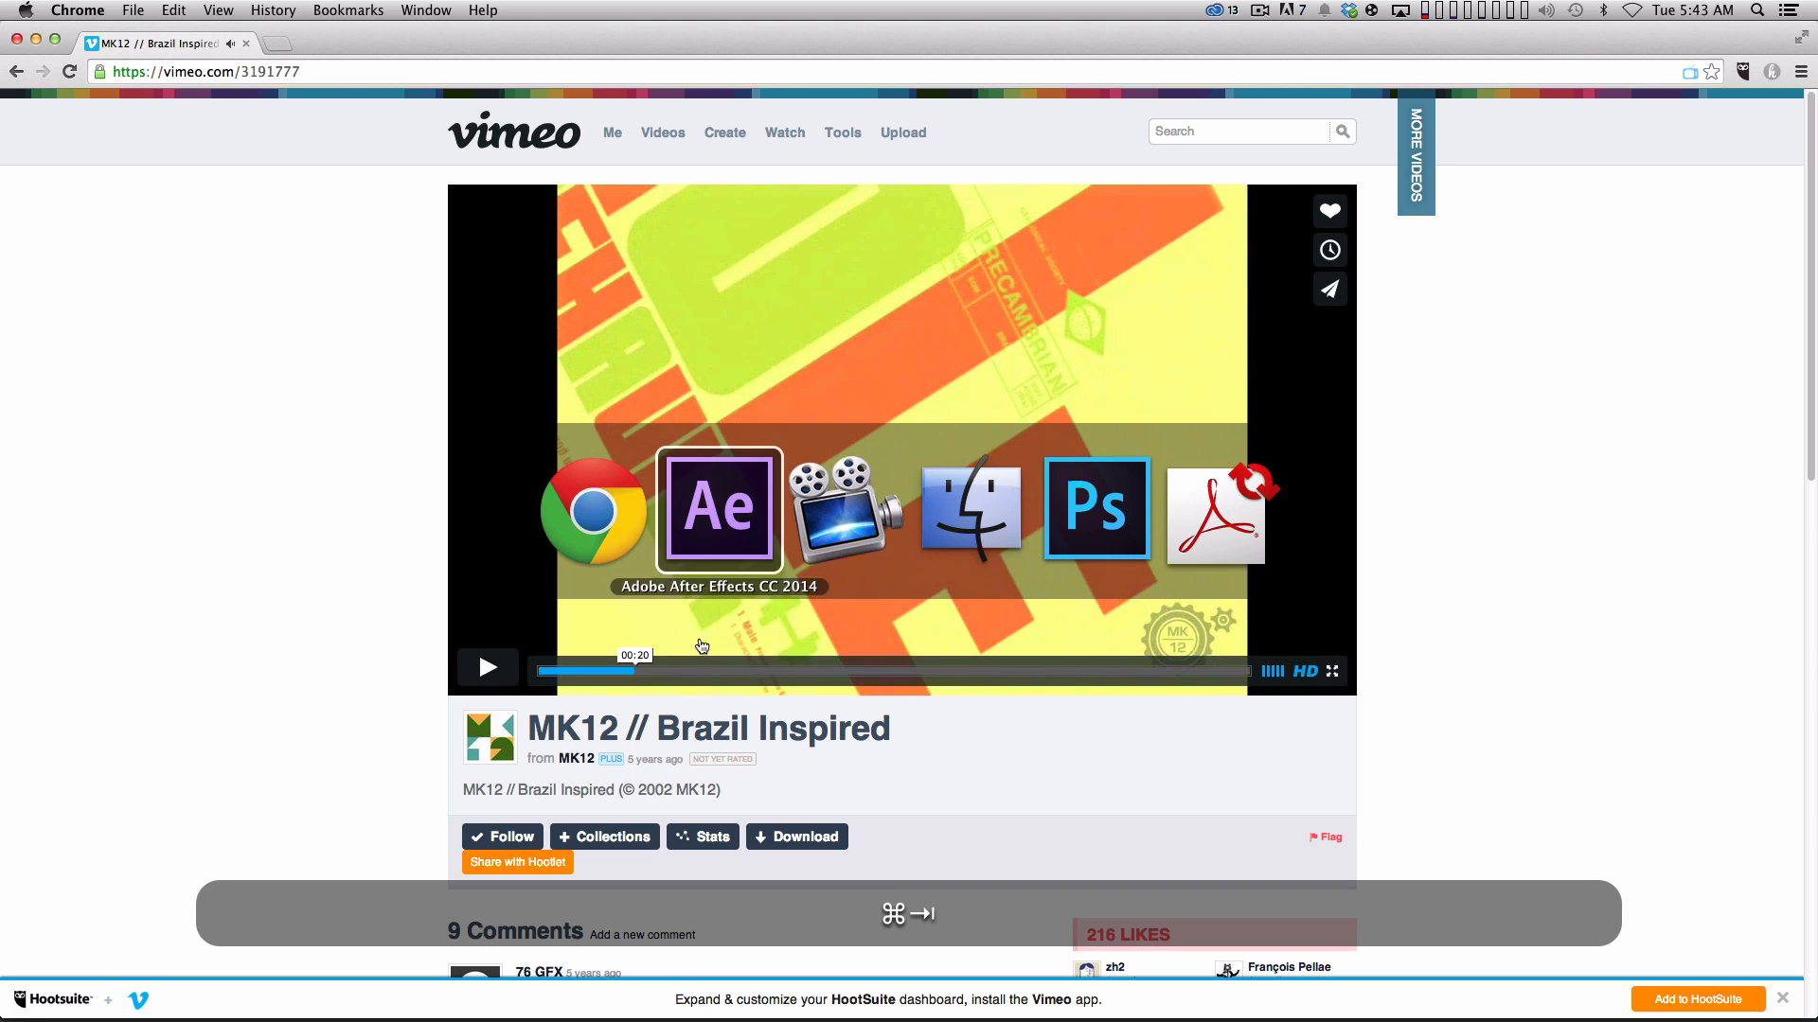
pyautogui.press('super+Tab')
pyautogui.press('super+Tab')
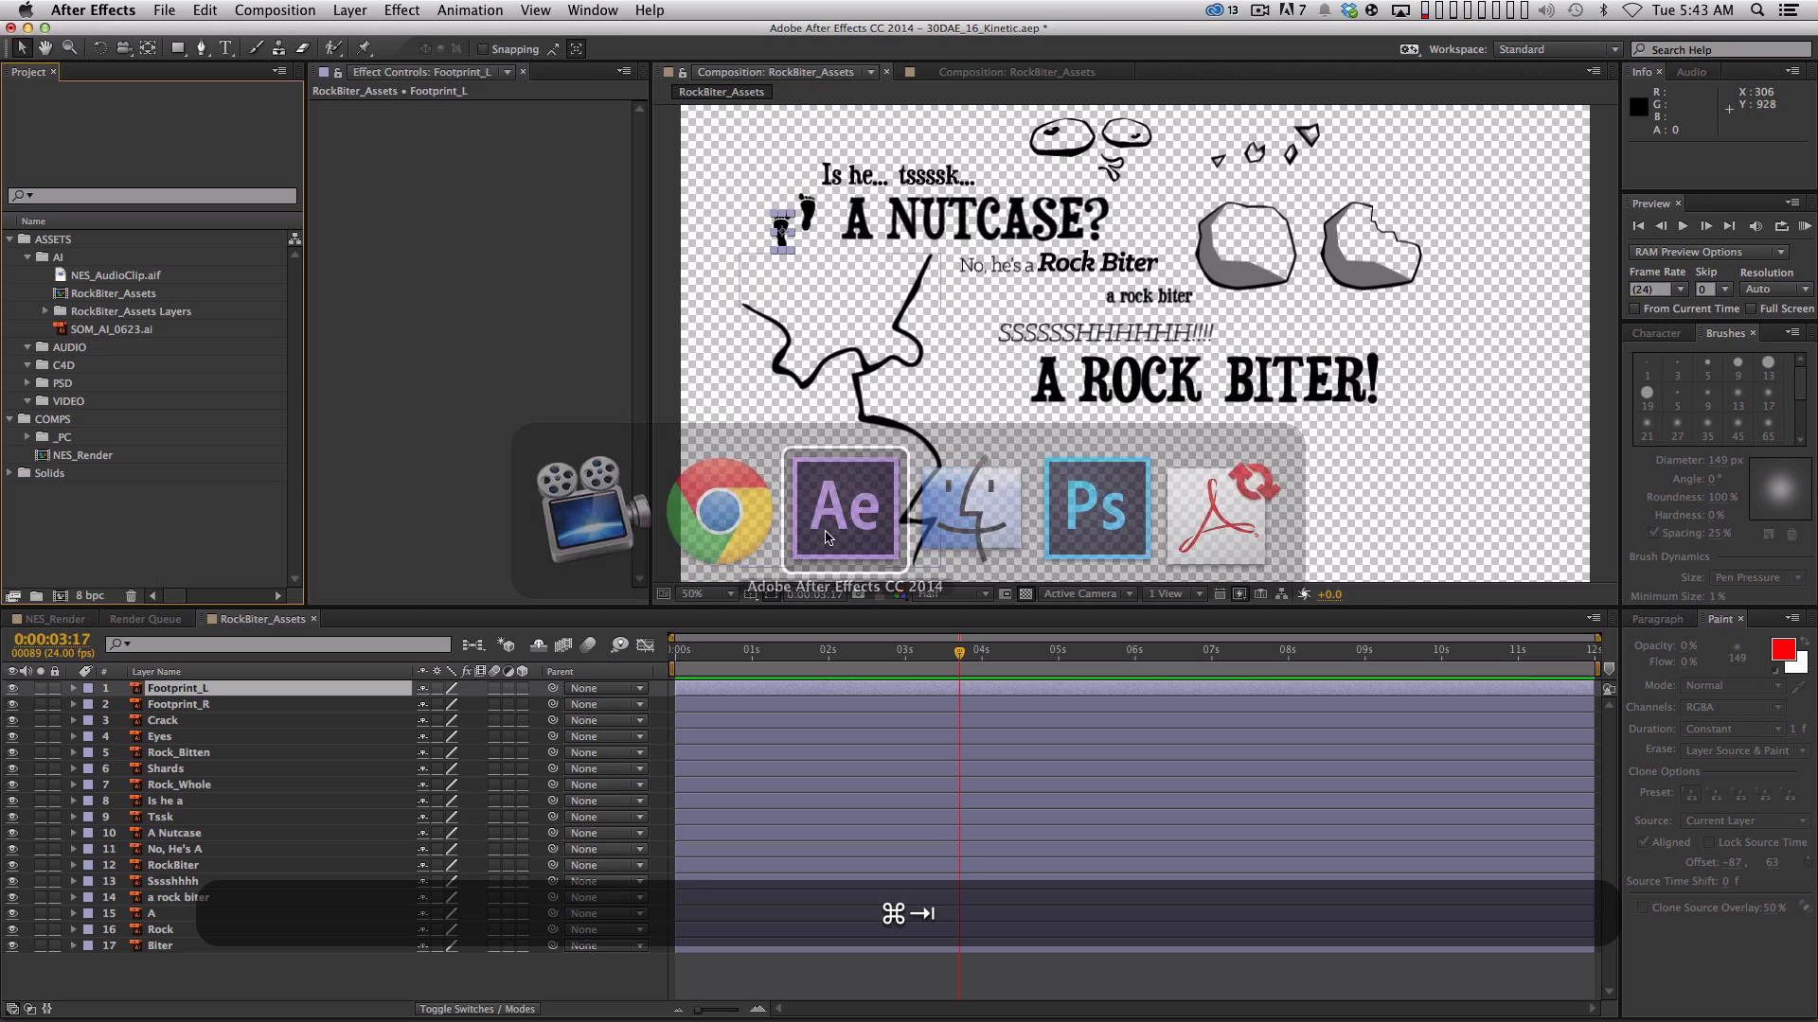
pyautogui.moveTo(775, 653); pyautogui.dragTo(770, 650)
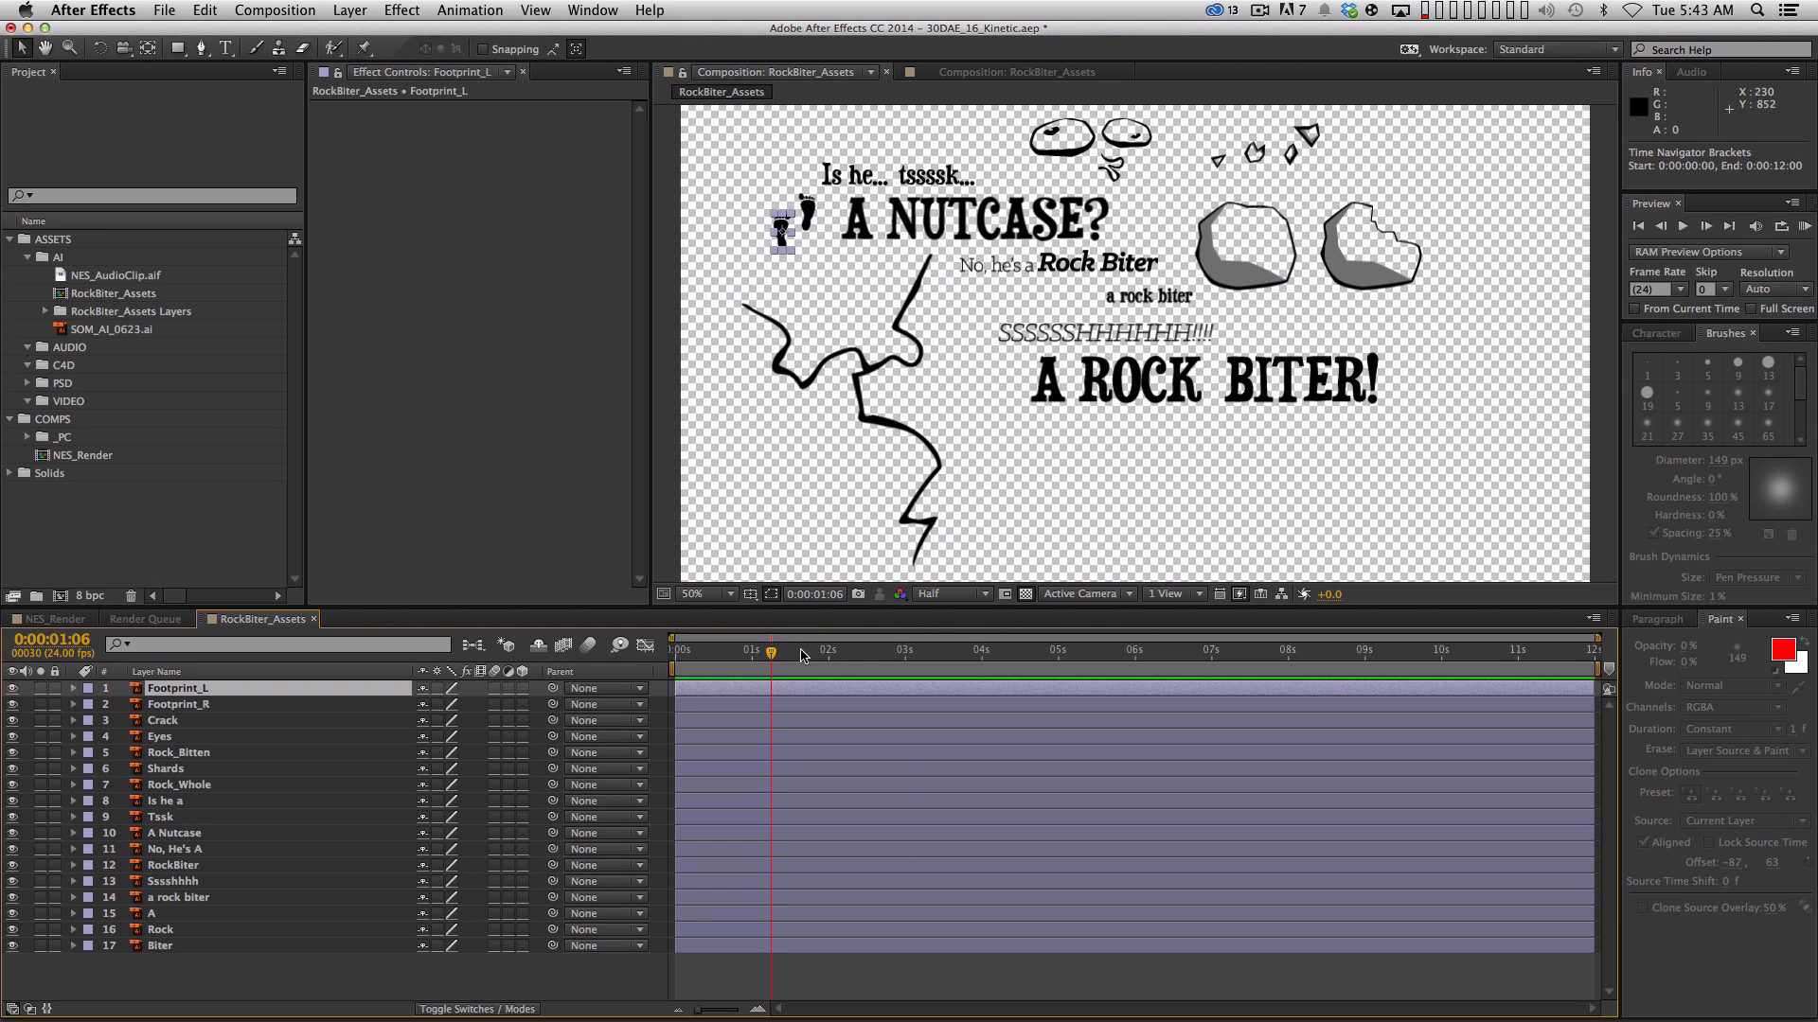
pyautogui.moveTo(806, 652)
pyautogui.mouseDown()
pyautogui.moveTo(991, 668)
pyautogui.moveTo(802, 661)
pyautogui.mouseUp()
# Select NES_AudioClip.aif in the project and scrub the NES_Render composition to about 0:00:06:23
pyautogui.click(126, 275)
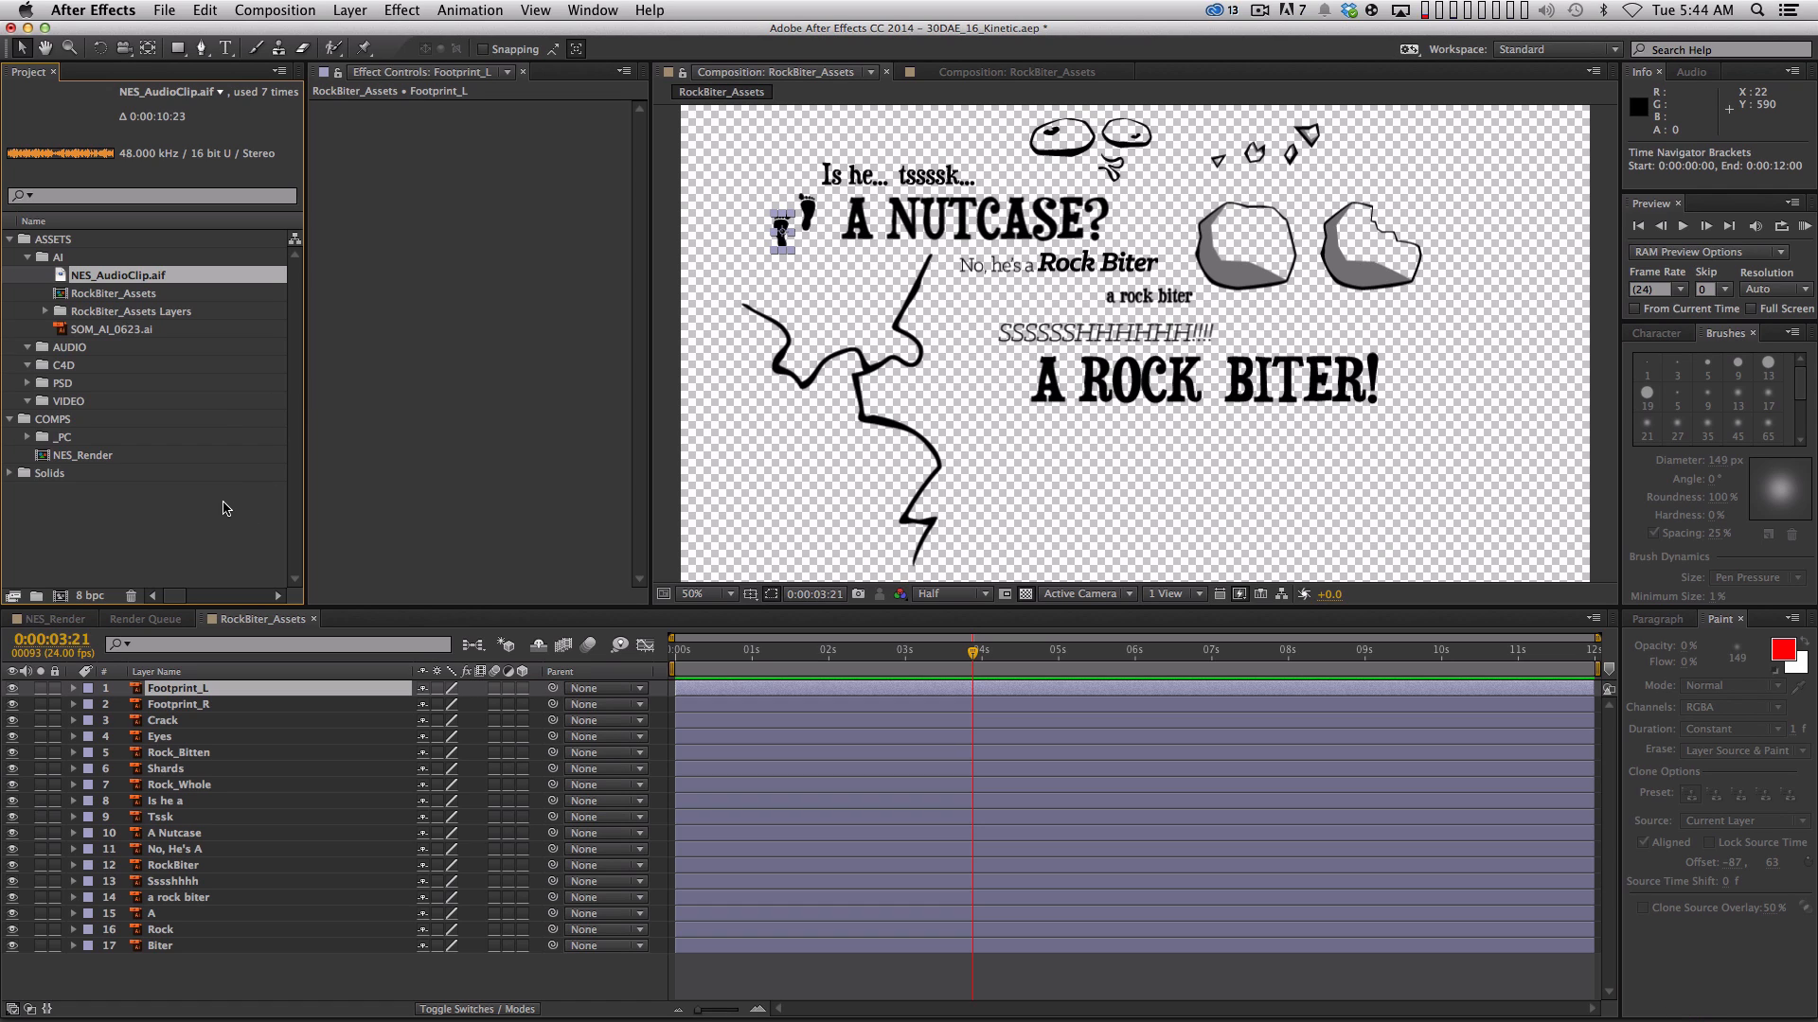
pyautogui.click(54, 620)
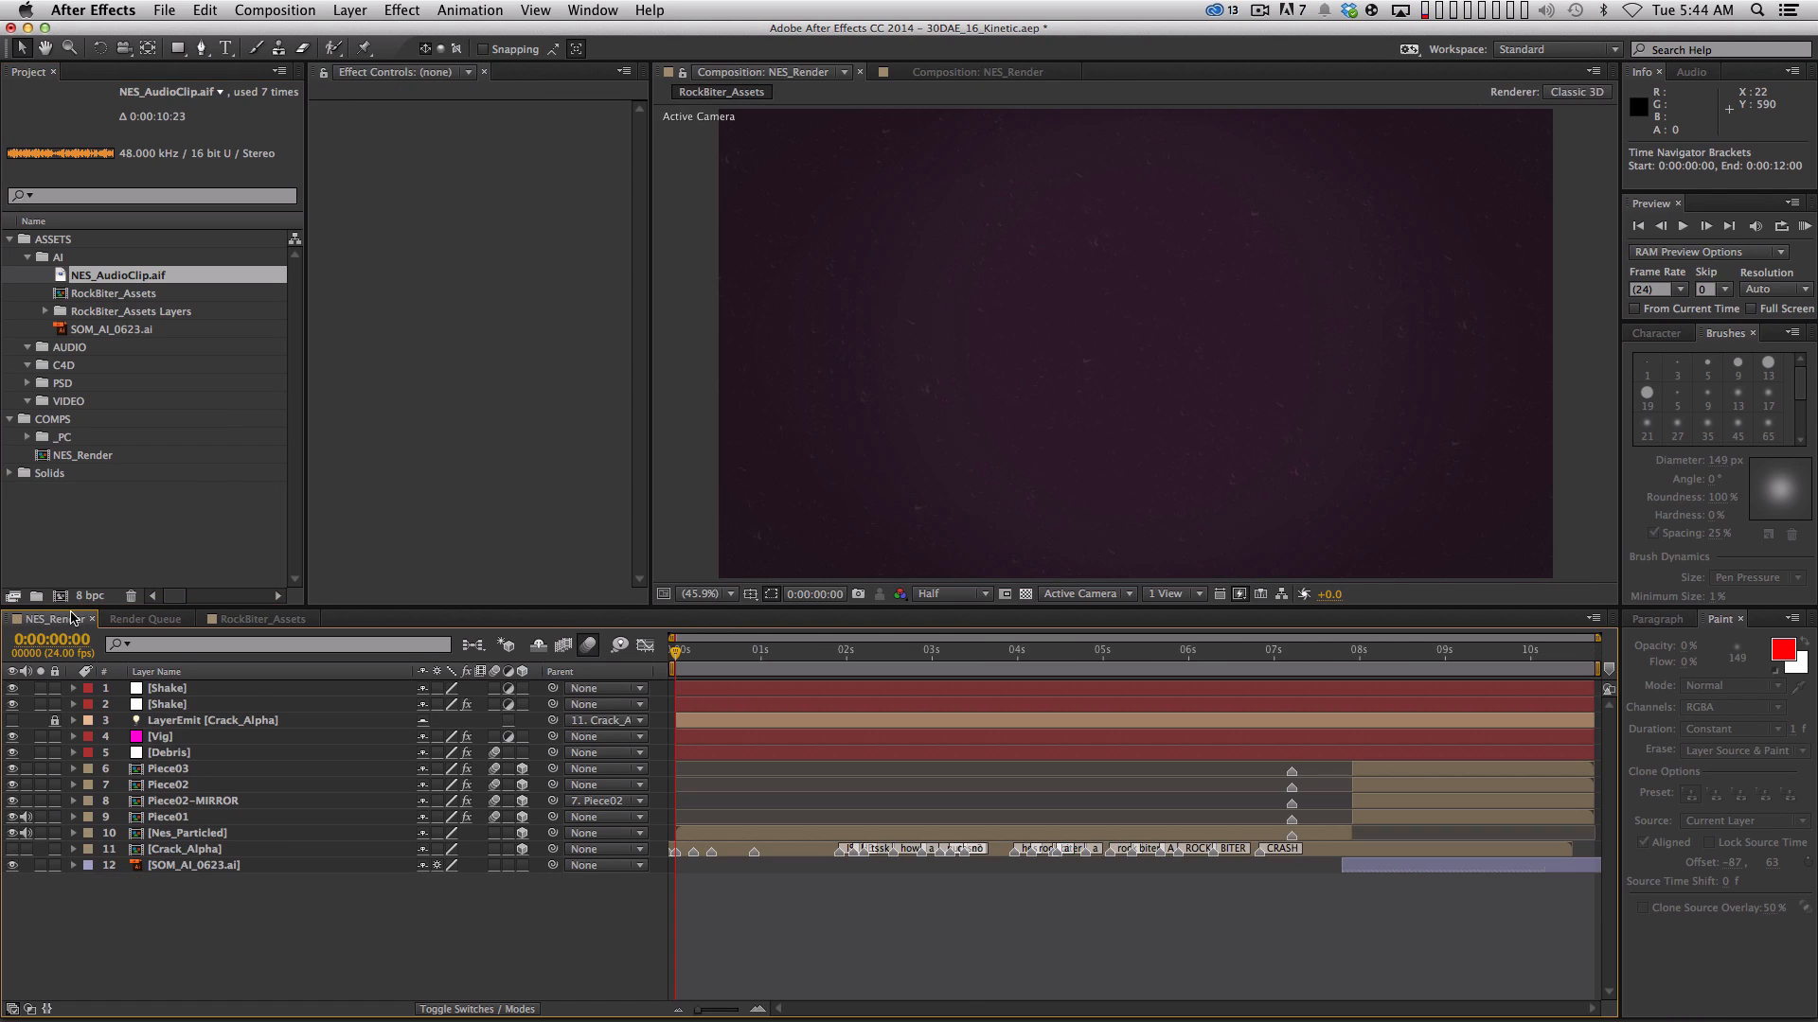
pyautogui.moveTo(970, 657); pyautogui.dragTo(1272, 680)
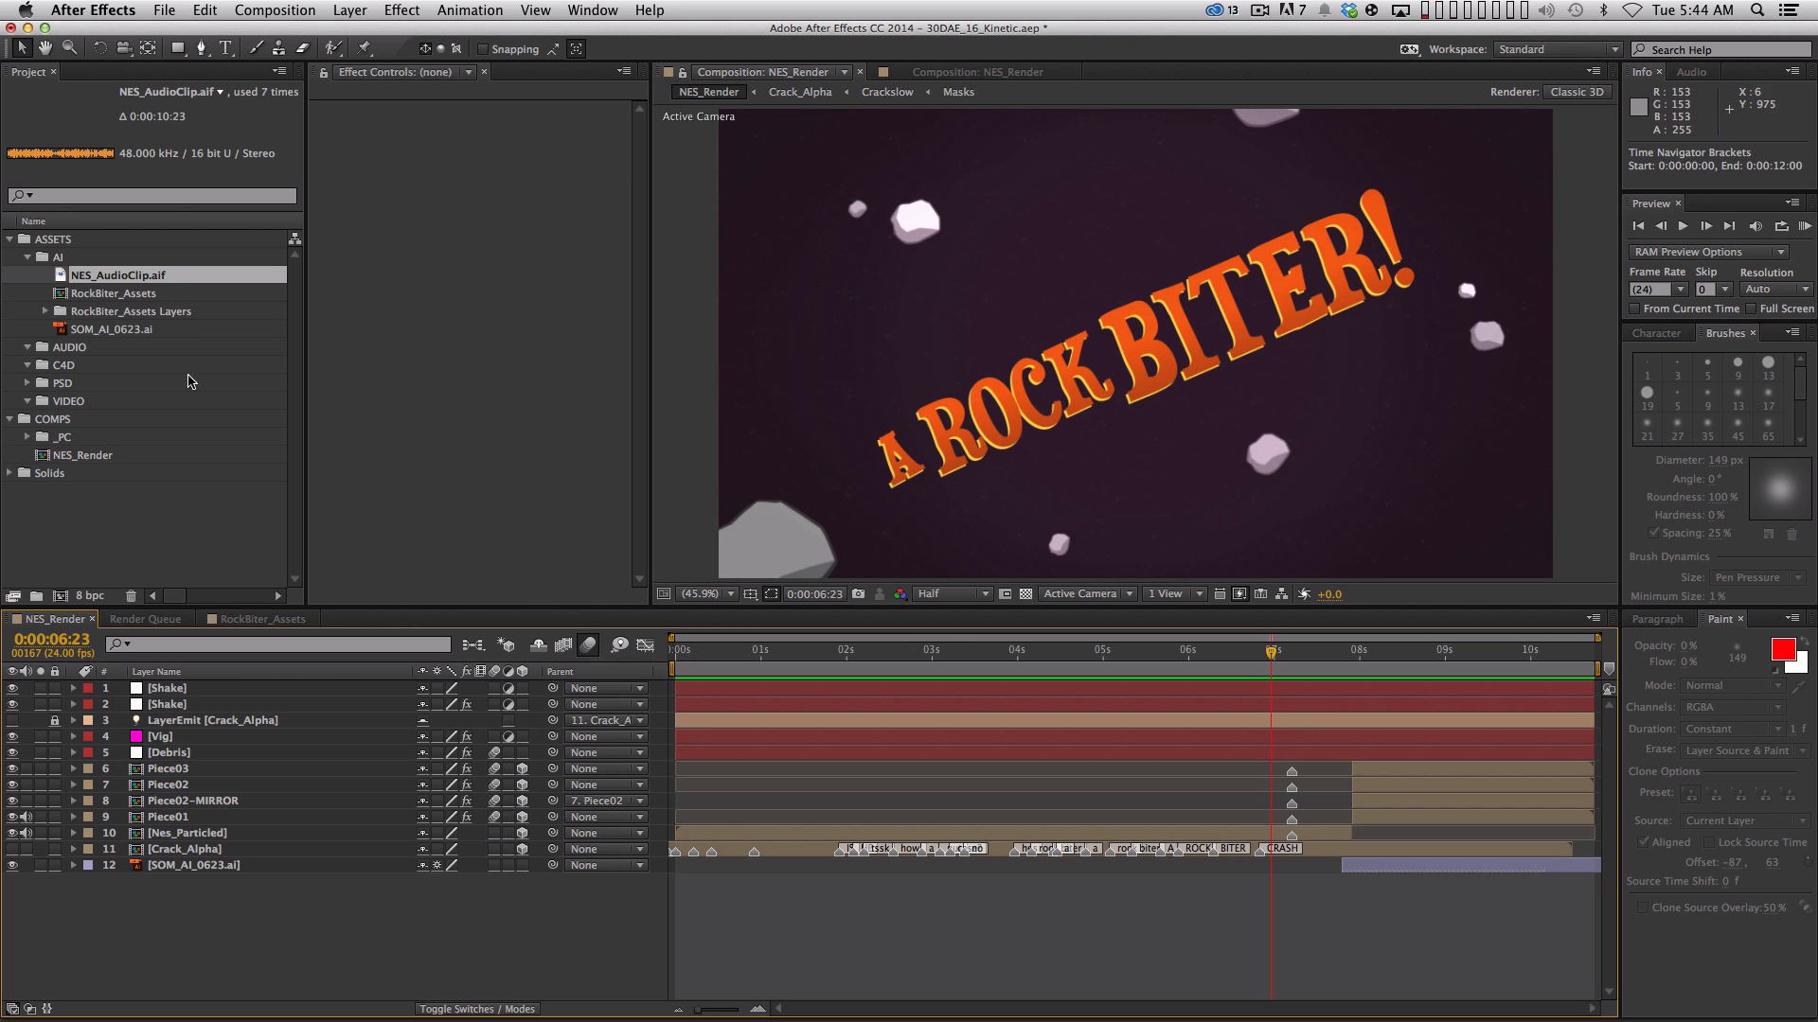
# Create a new composition from NES_AudioClip.aif and move it into the COMPS folder
pyautogui.moveTo(128, 275); pyautogui.dragTo(60, 597)
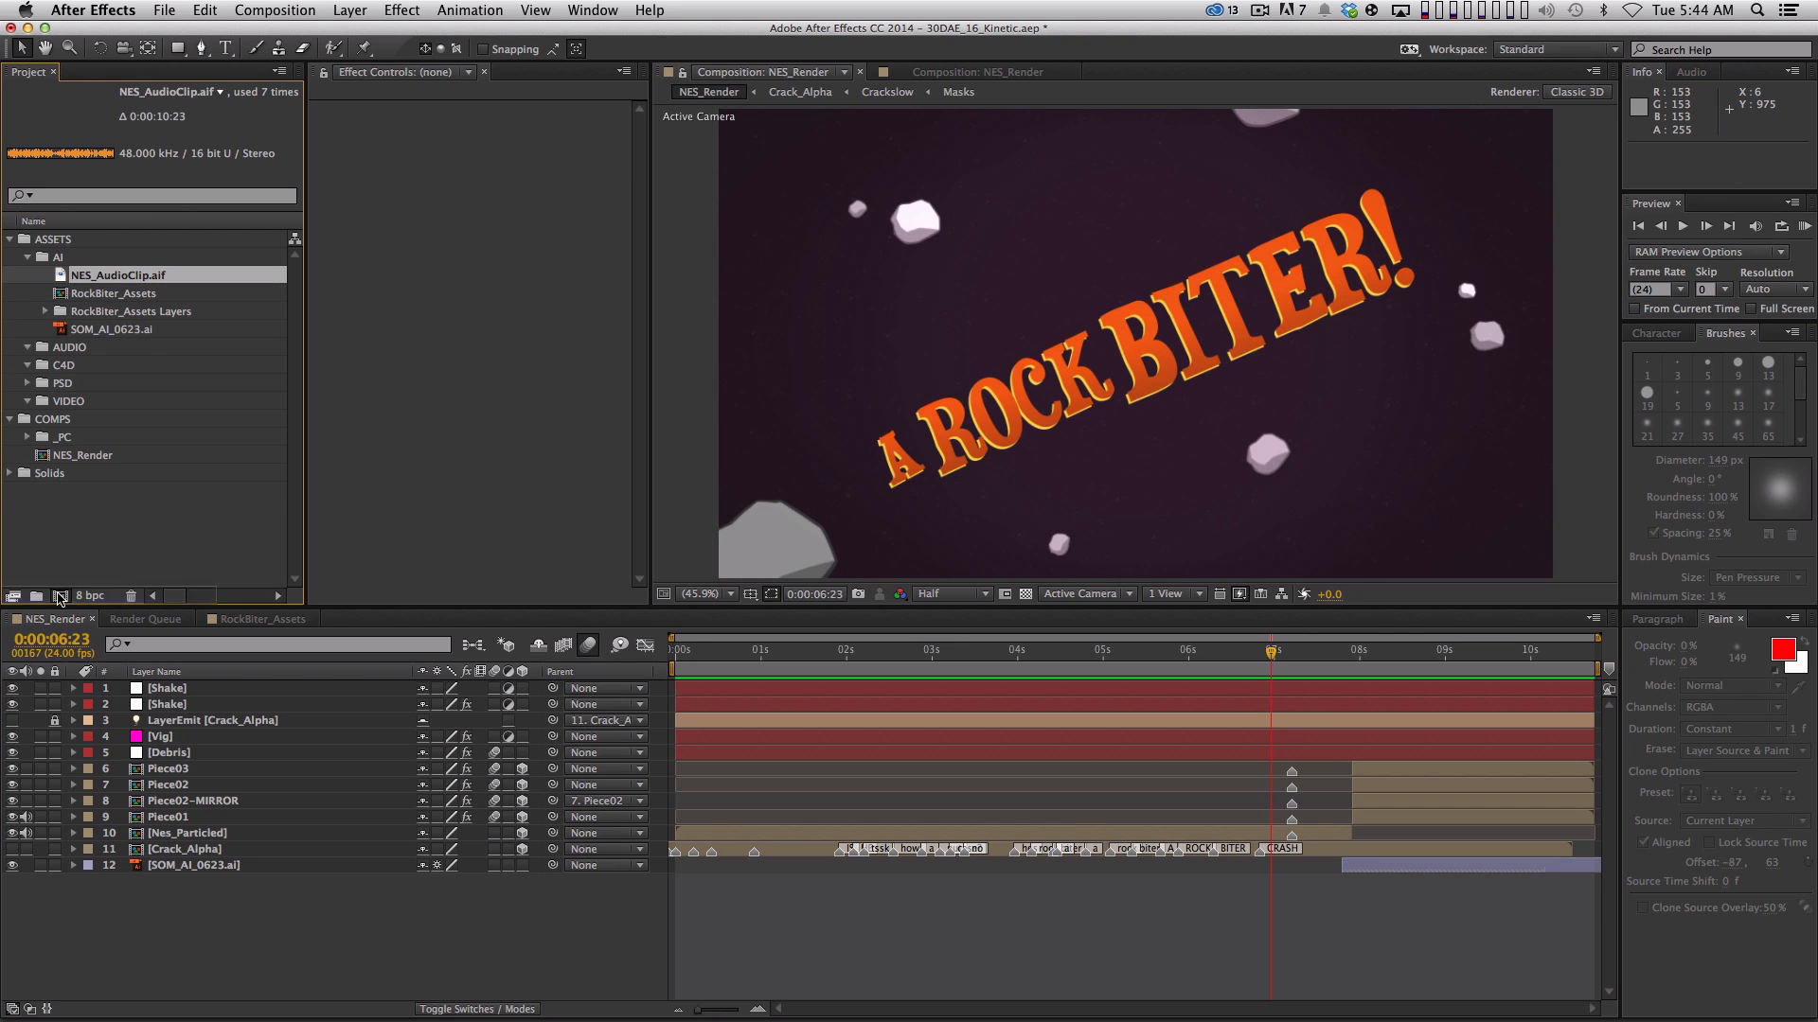
pyautogui.click(116, 538)
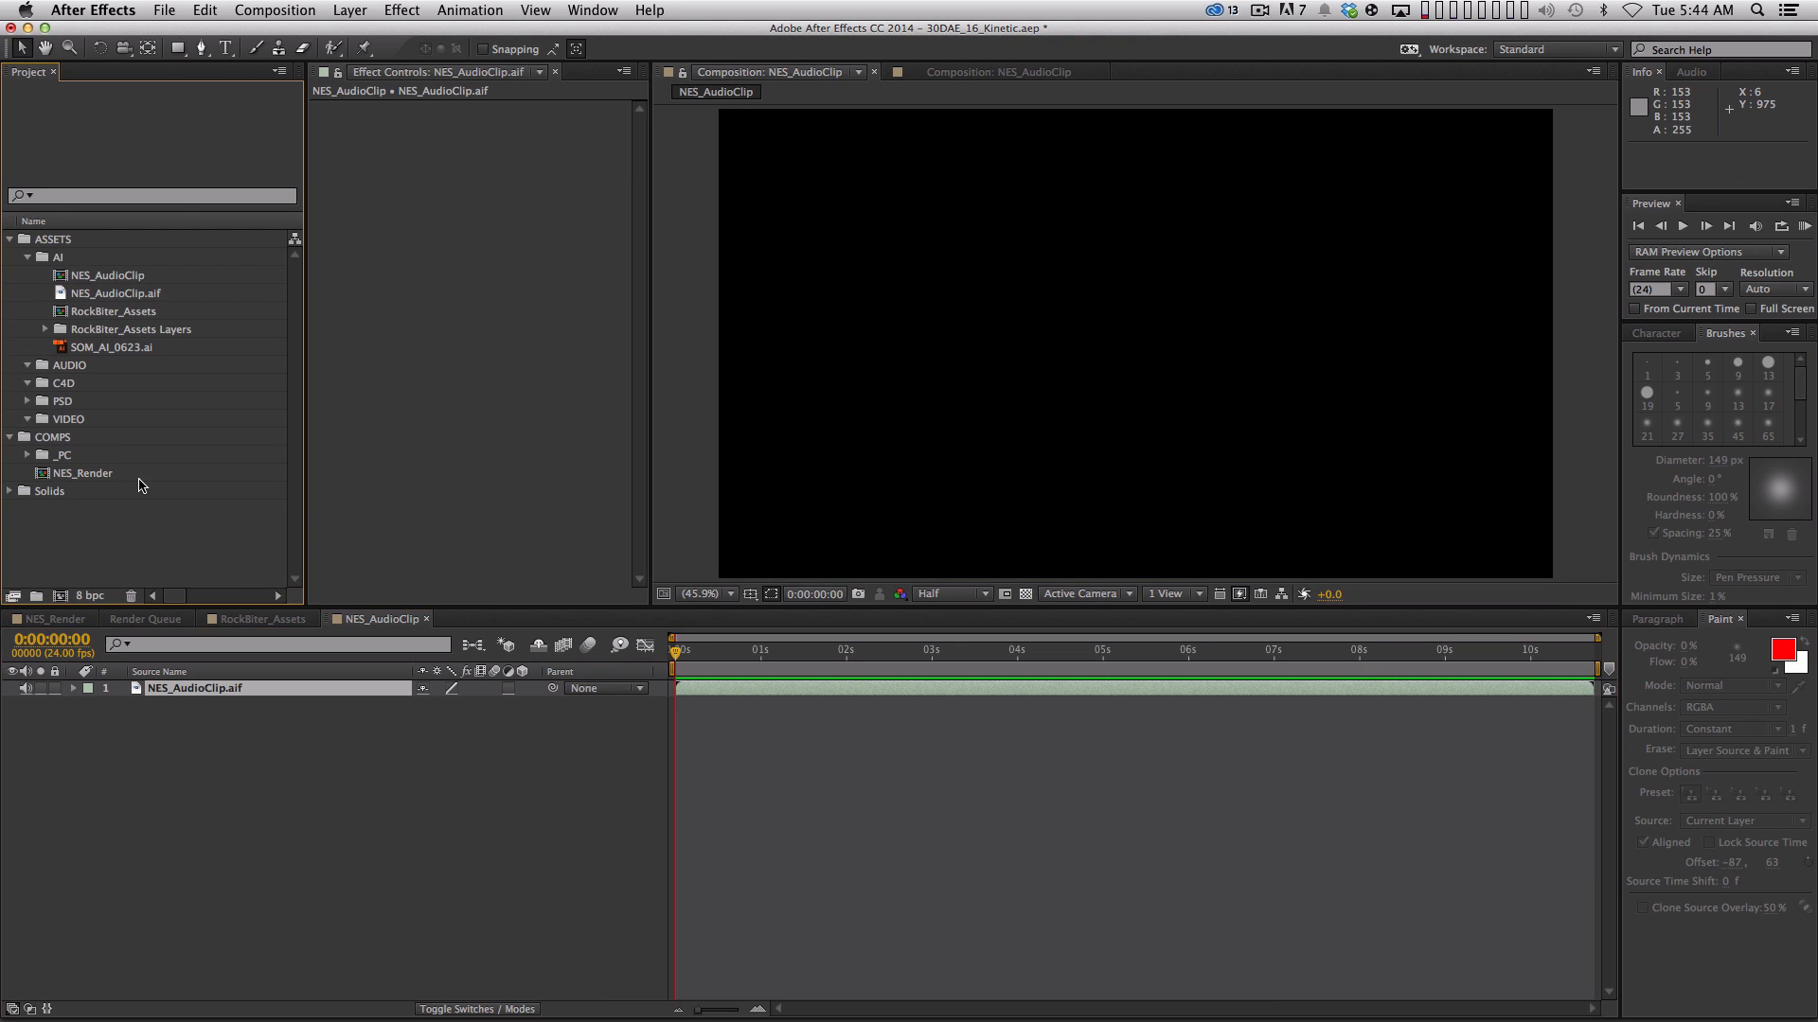
pyautogui.moveTo(129, 278); pyautogui.dragTo(101, 481)
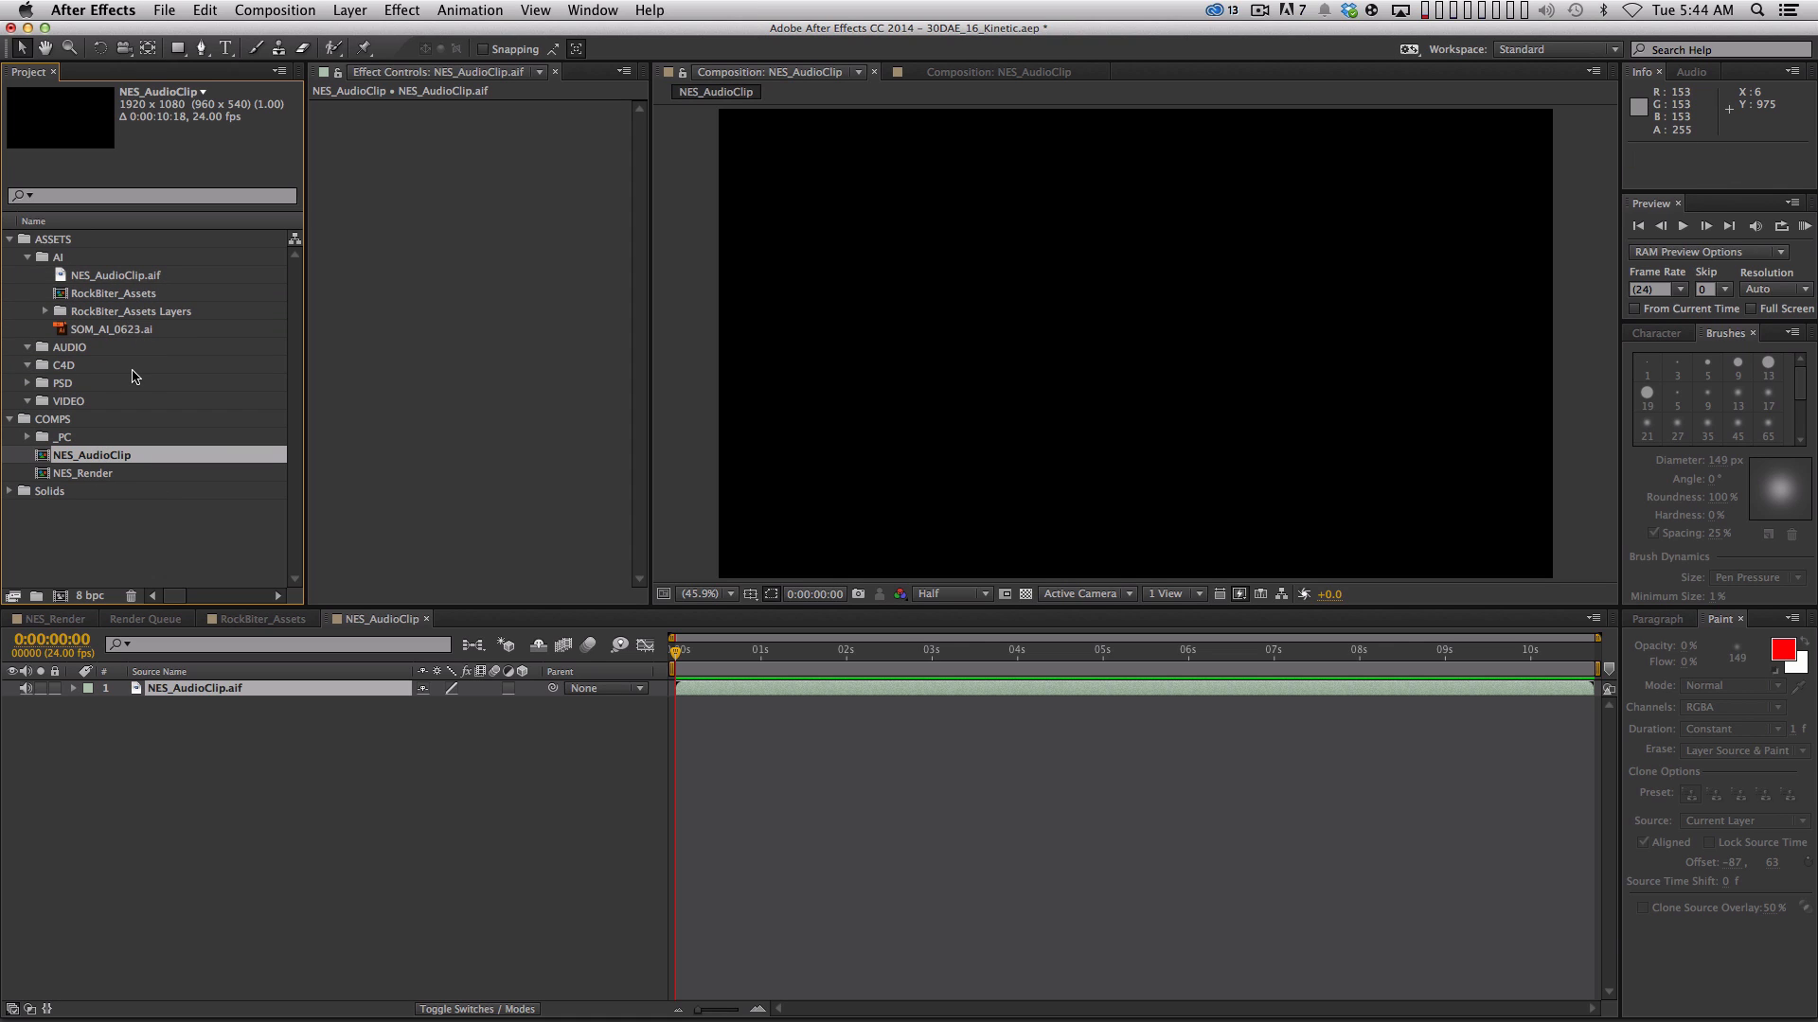
# Rename the new audio composition to AudioSetup
pyautogui.press('Return')
pyautogui.write('Audio')
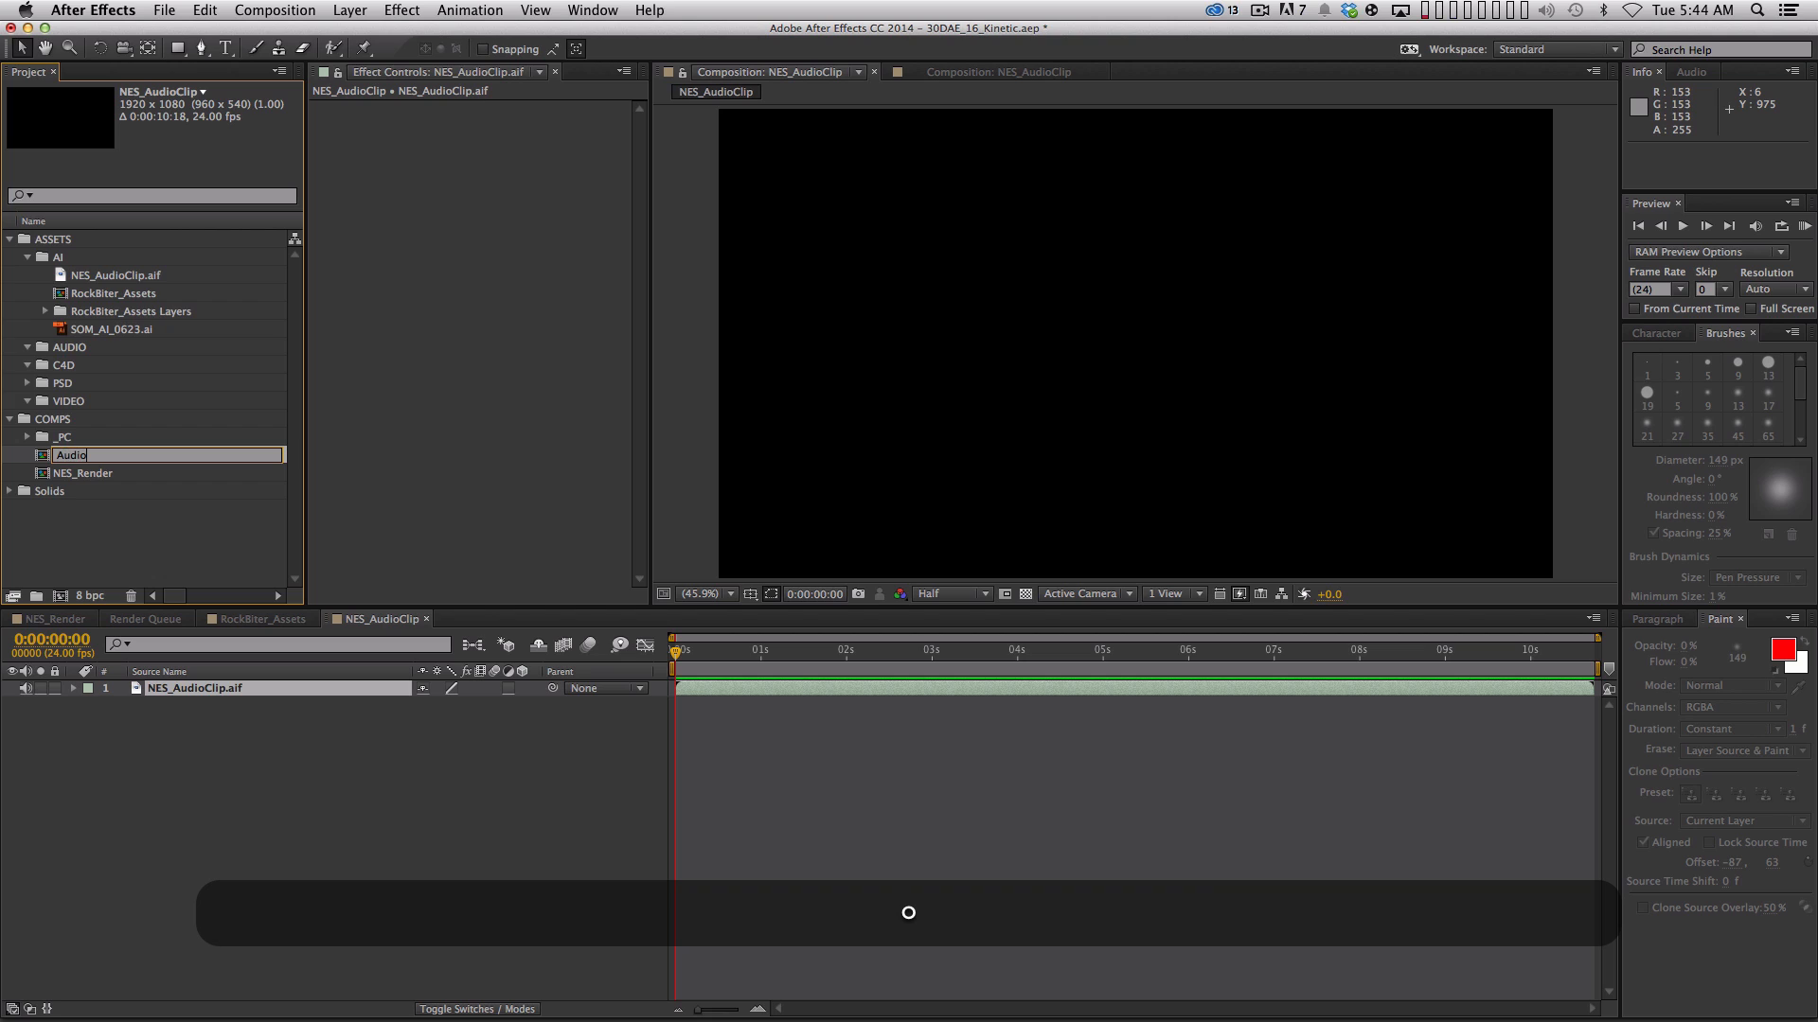
pyautogui.write('Setup')
pyautogui.press('Return')
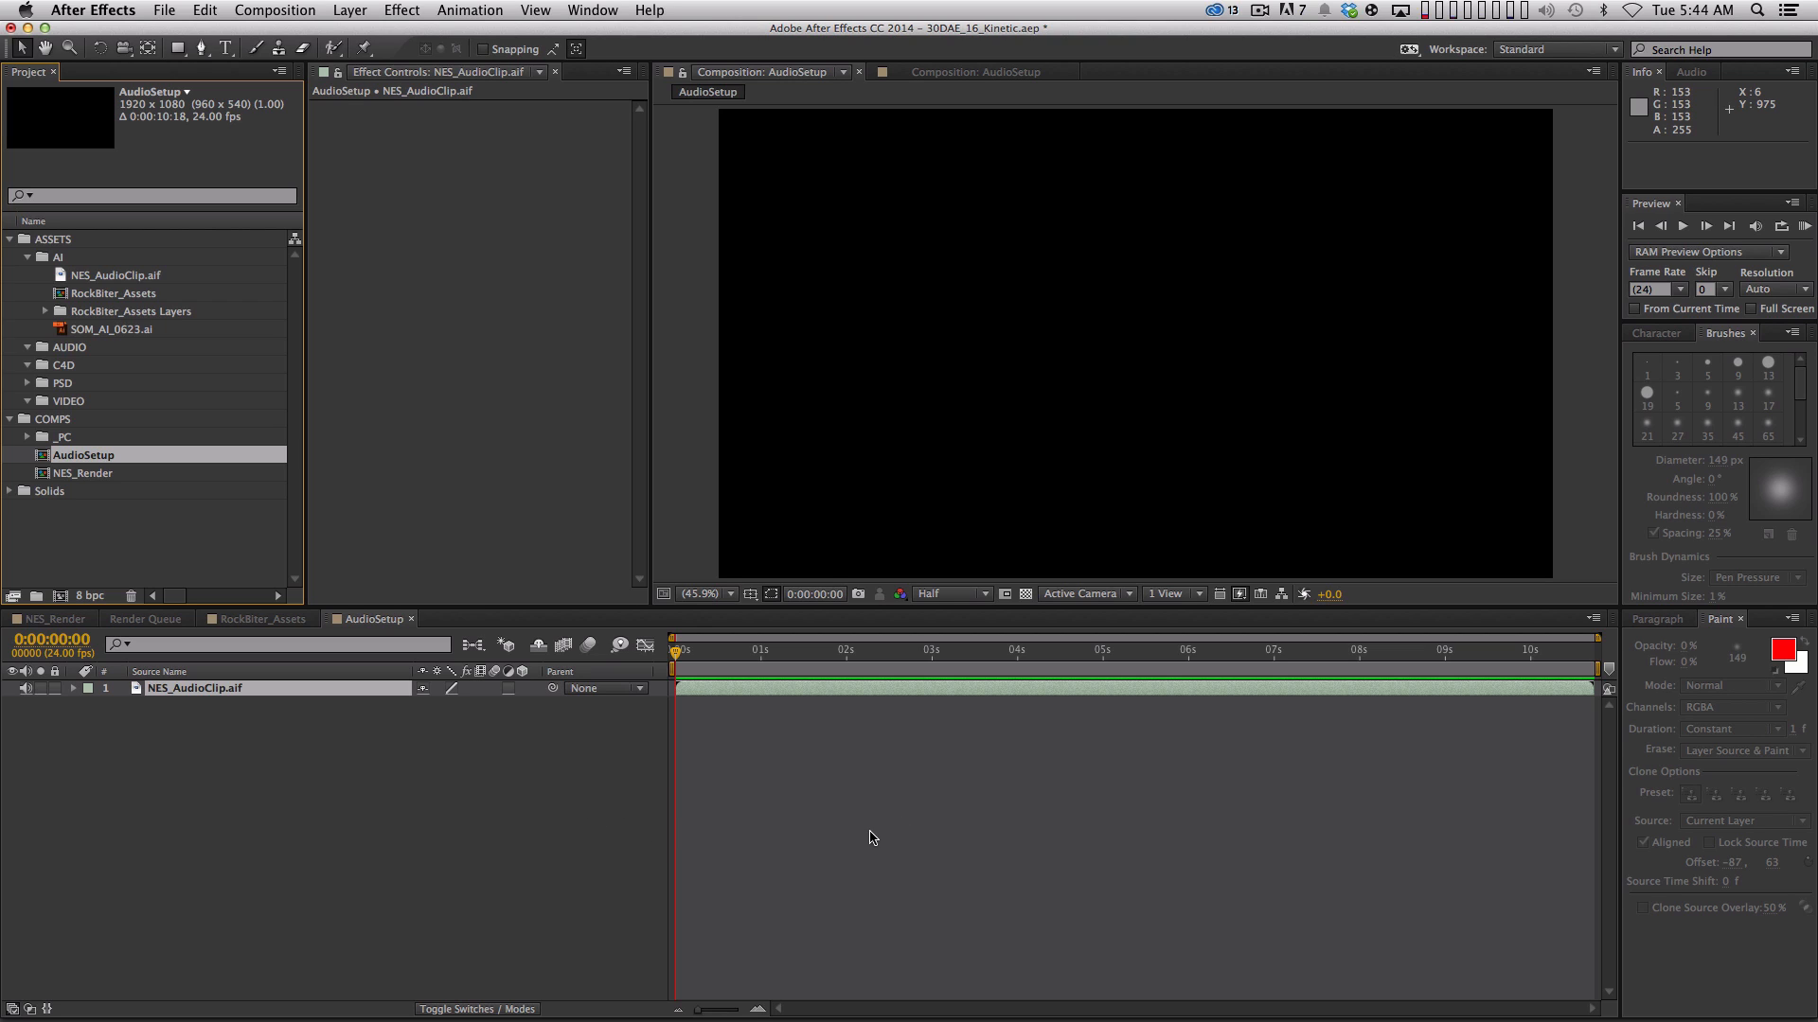
# Preview only the audio of AudioSetup from the start, and park the current time at about 0:00:01:01
pyautogui.click(936, 821)
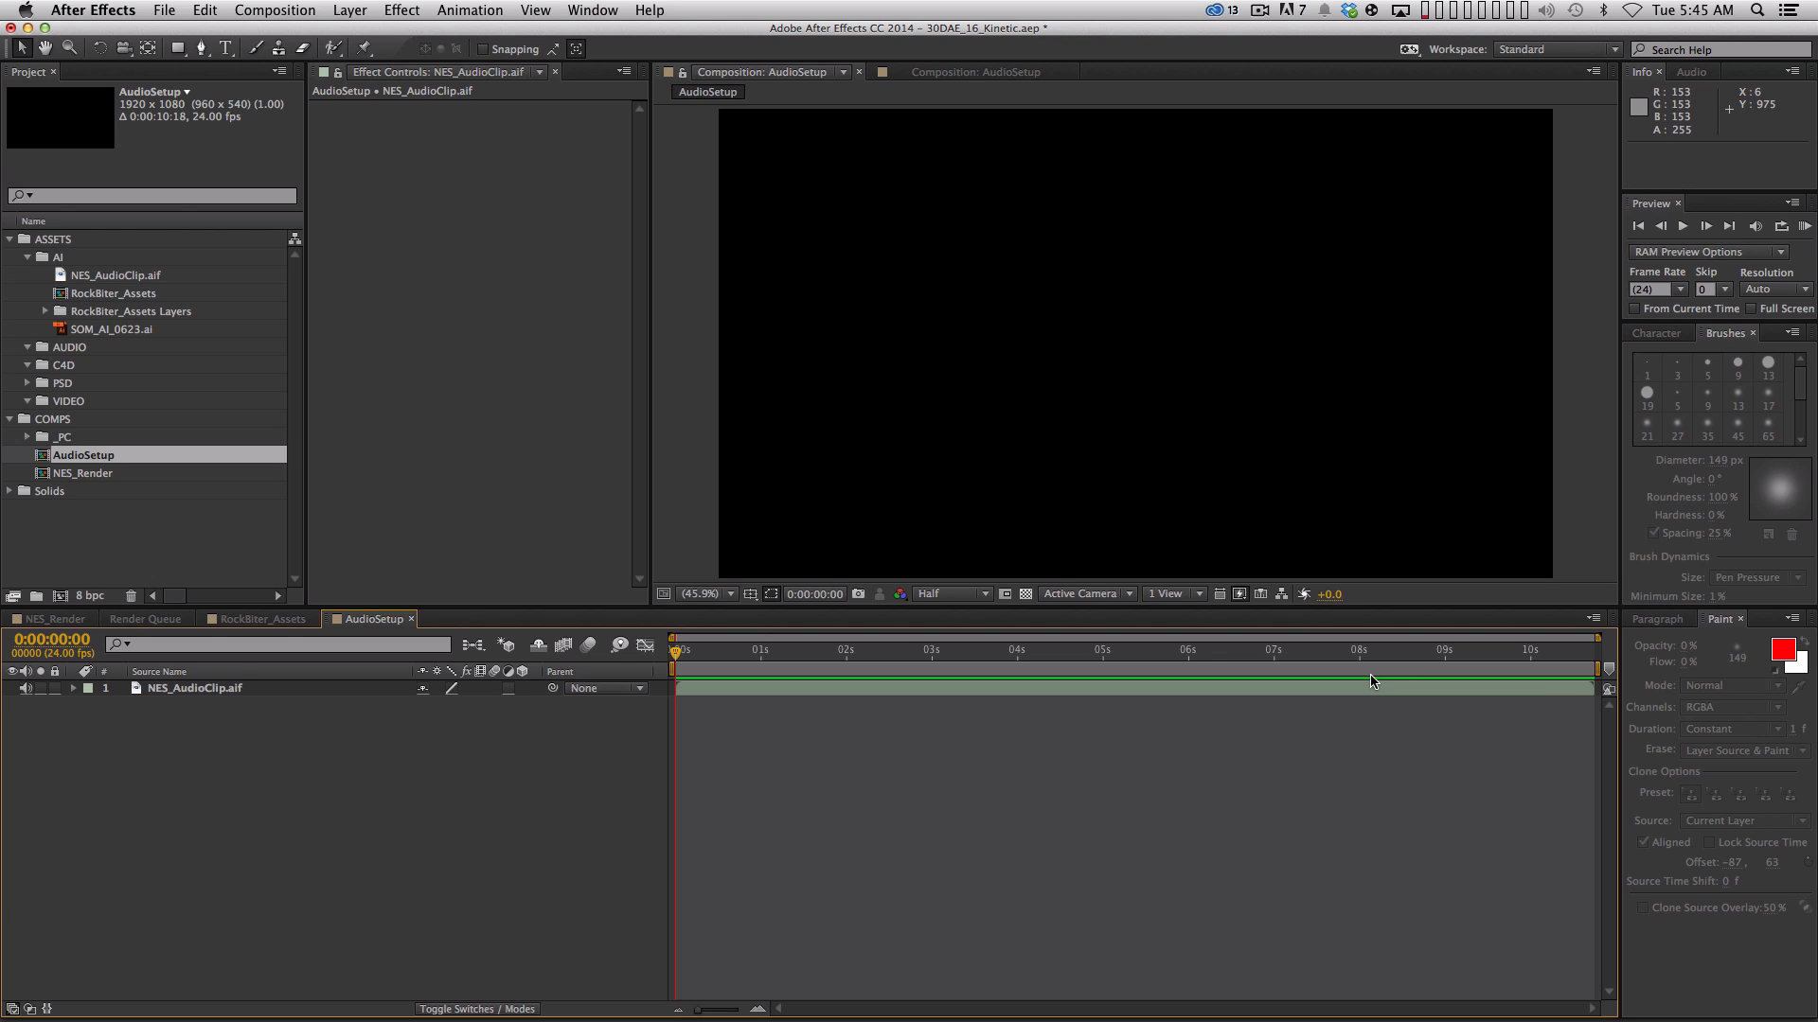
pyautogui.press('KP_Decimal')
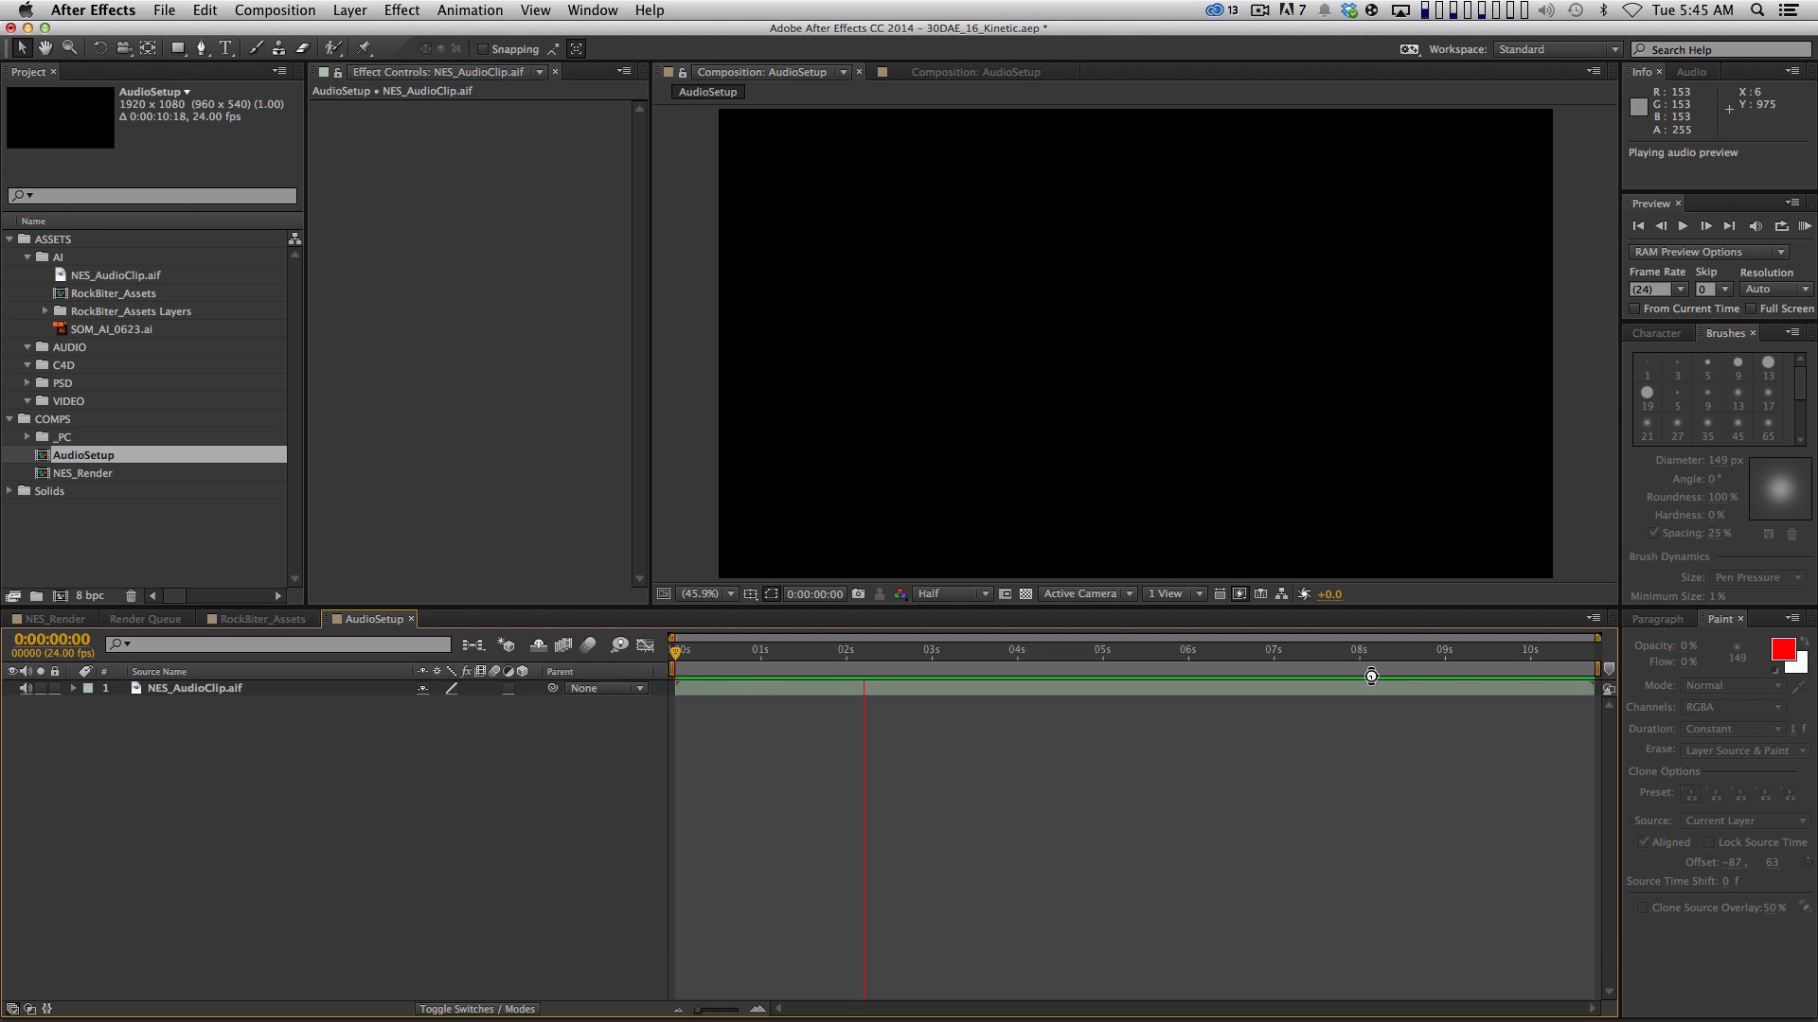
pyautogui.press('space')
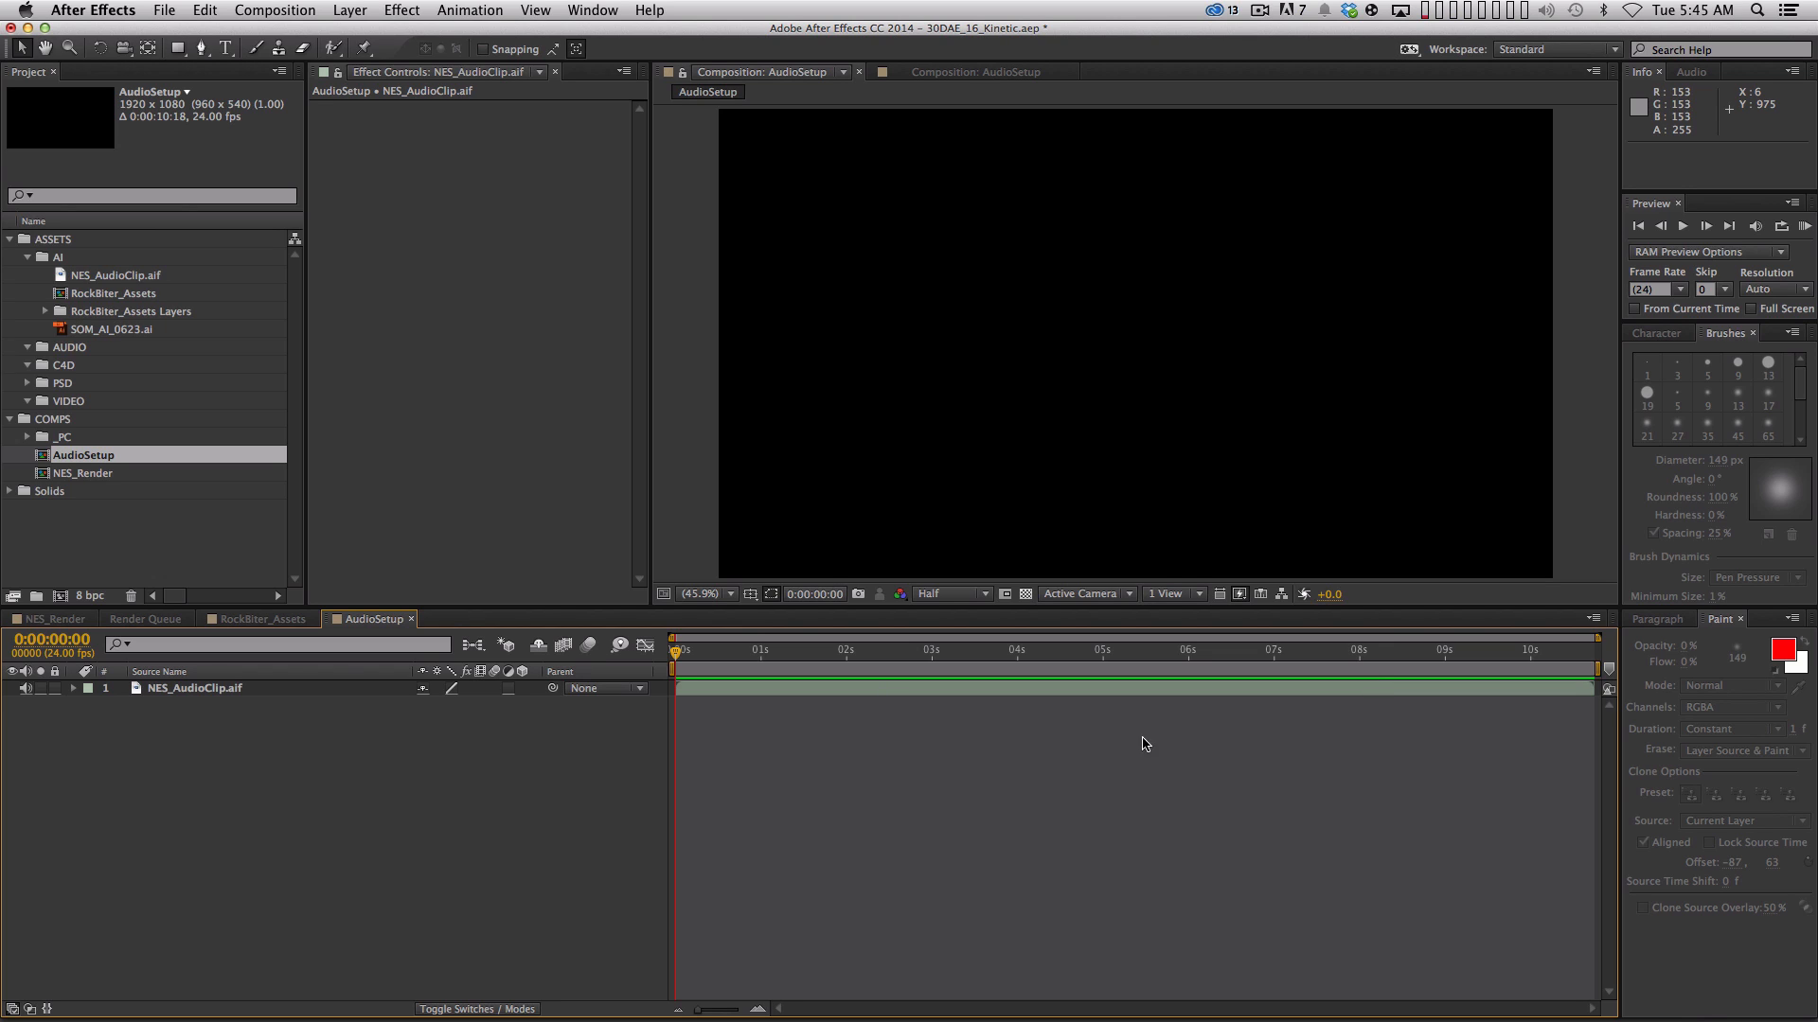
pyautogui.moveTo(763, 653)
pyautogui.mouseDown()
pyautogui.moveTo(783, 653)
pyautogui.moveTo(764, 653)
pyautogui.mouseUp()
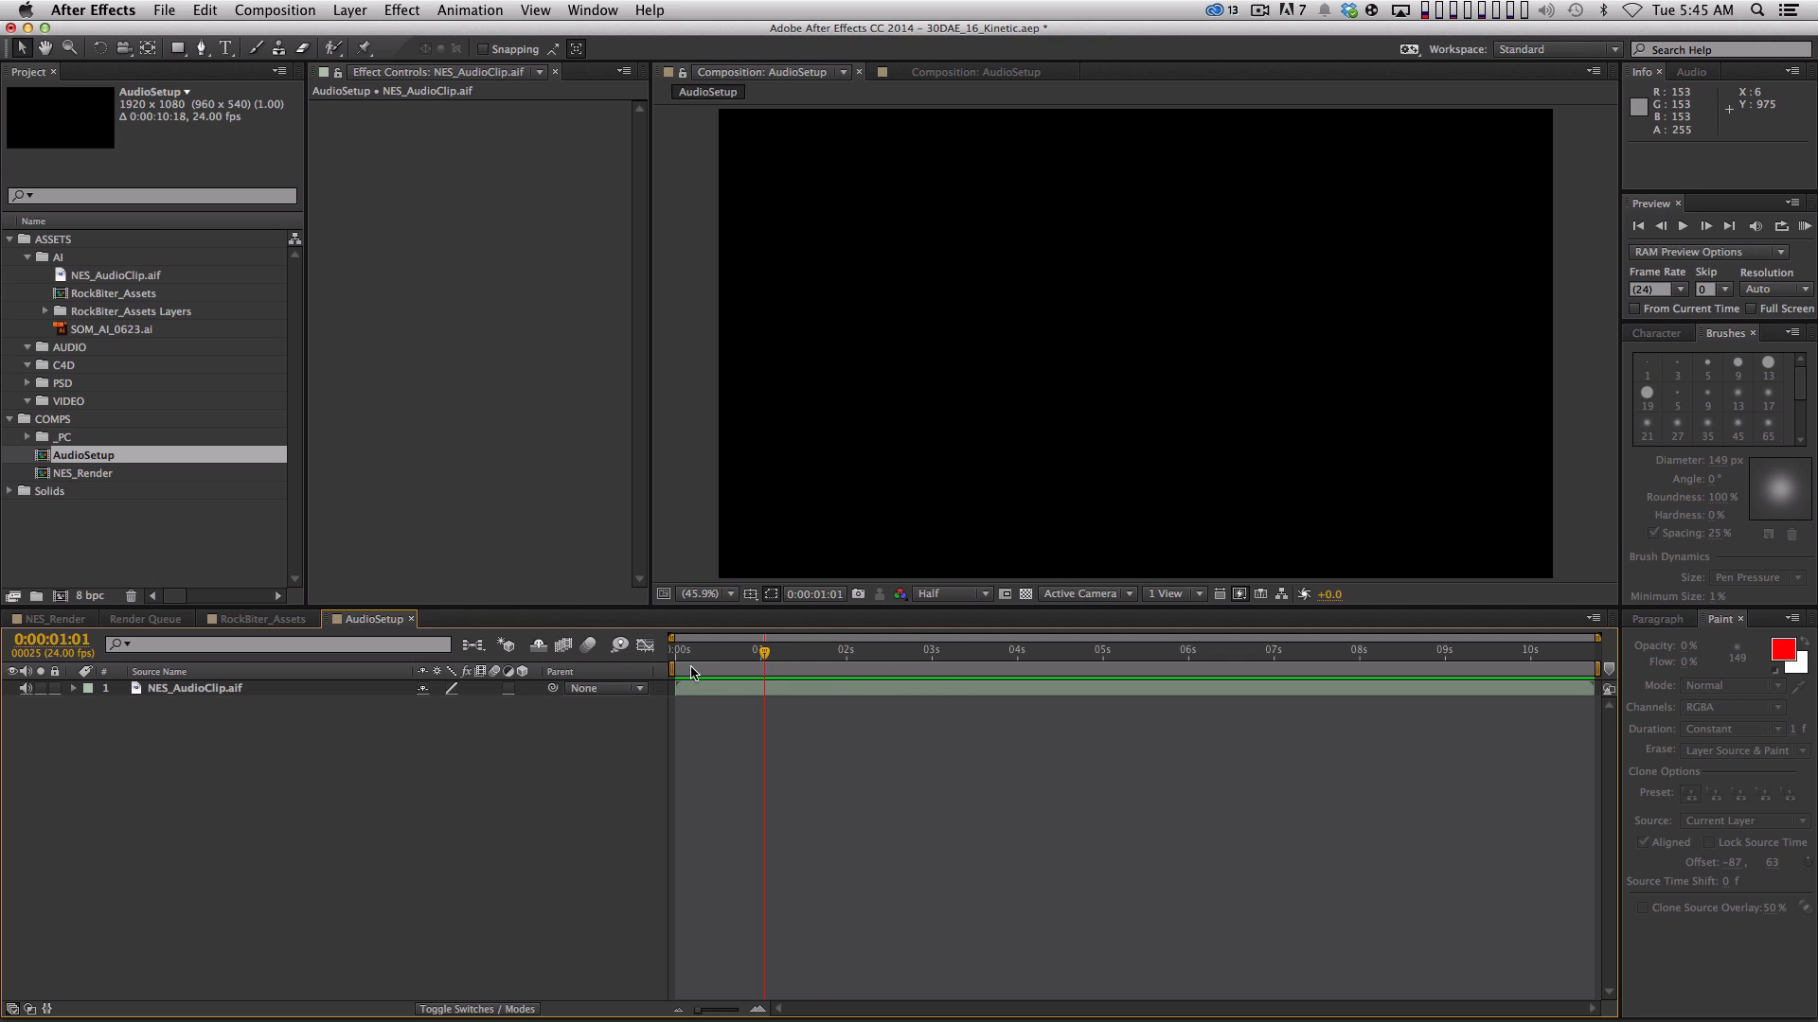
# Reveal the audio waveform of the NES_AudioClip.aif layer in the timeline
pyautogui.click(194, 688)
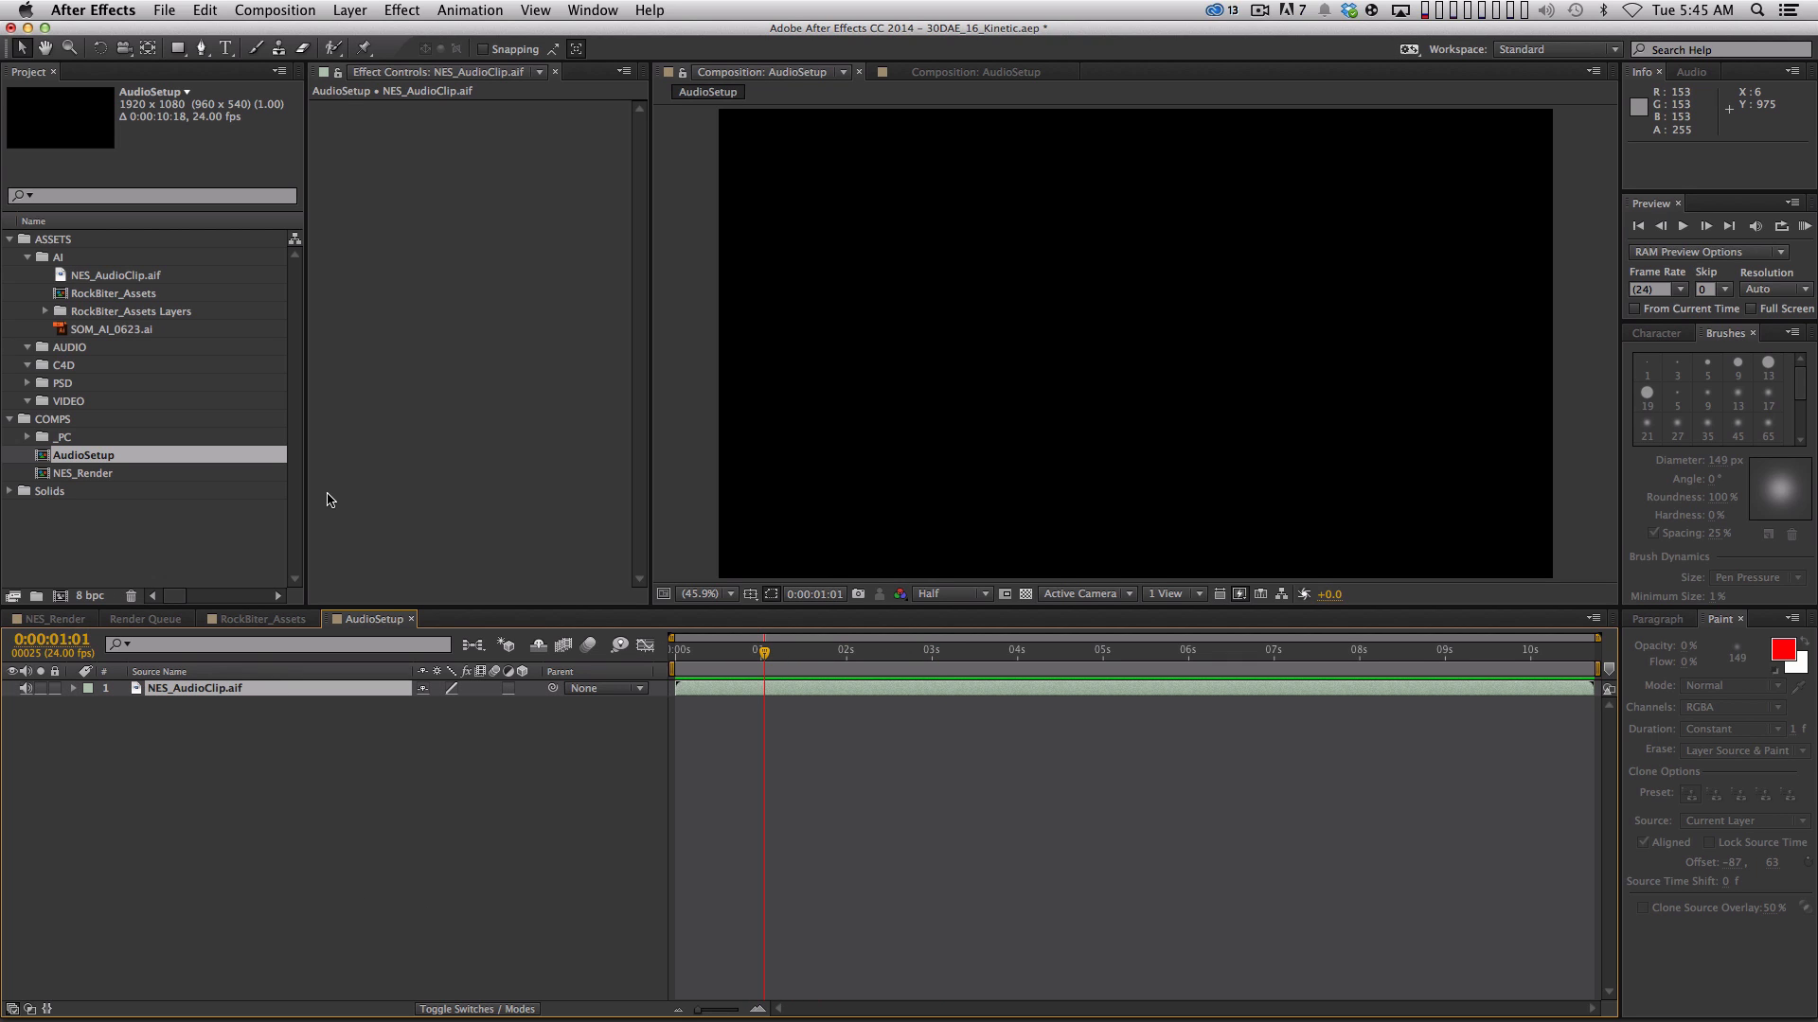
pyautogui.press('l')
pyautogui.press('l')
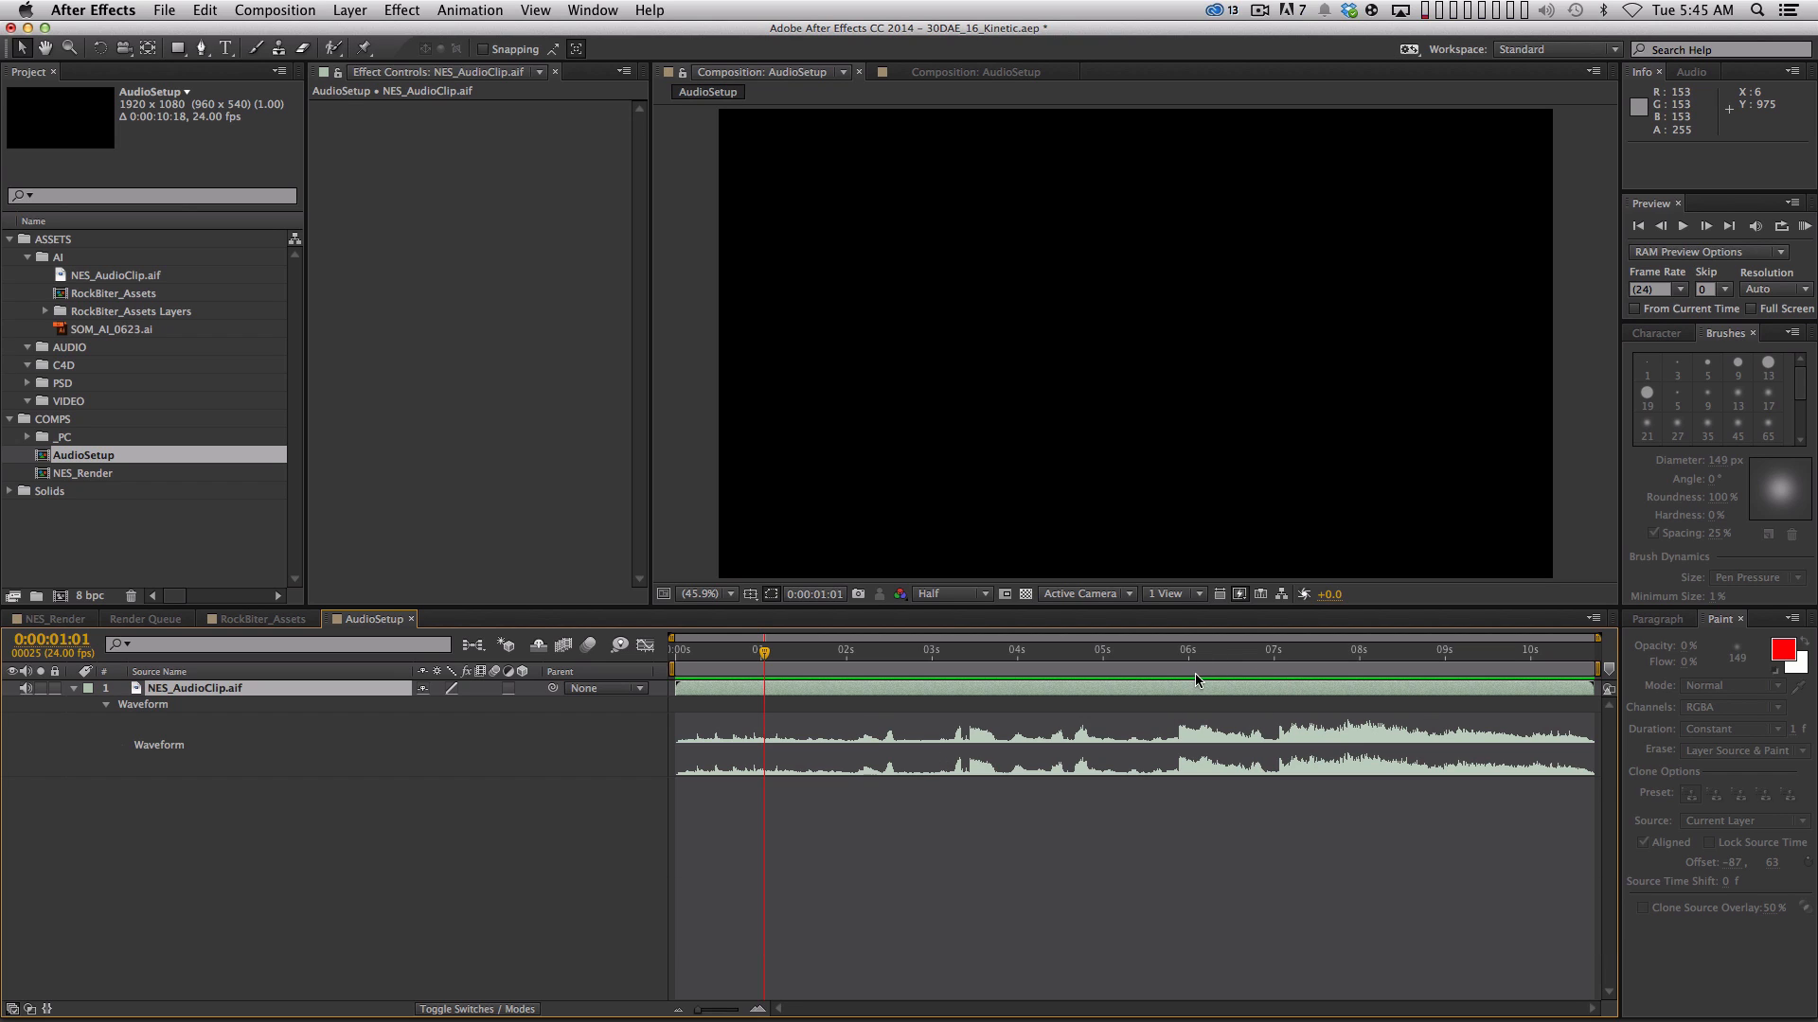
# Examine the waveform by scrubbing, playing the audio from the start, and viewing the opening seconds at closer timeline scale
pyautogui.moveTo(834, 663); pyautogui.dragTo(1020, 661)
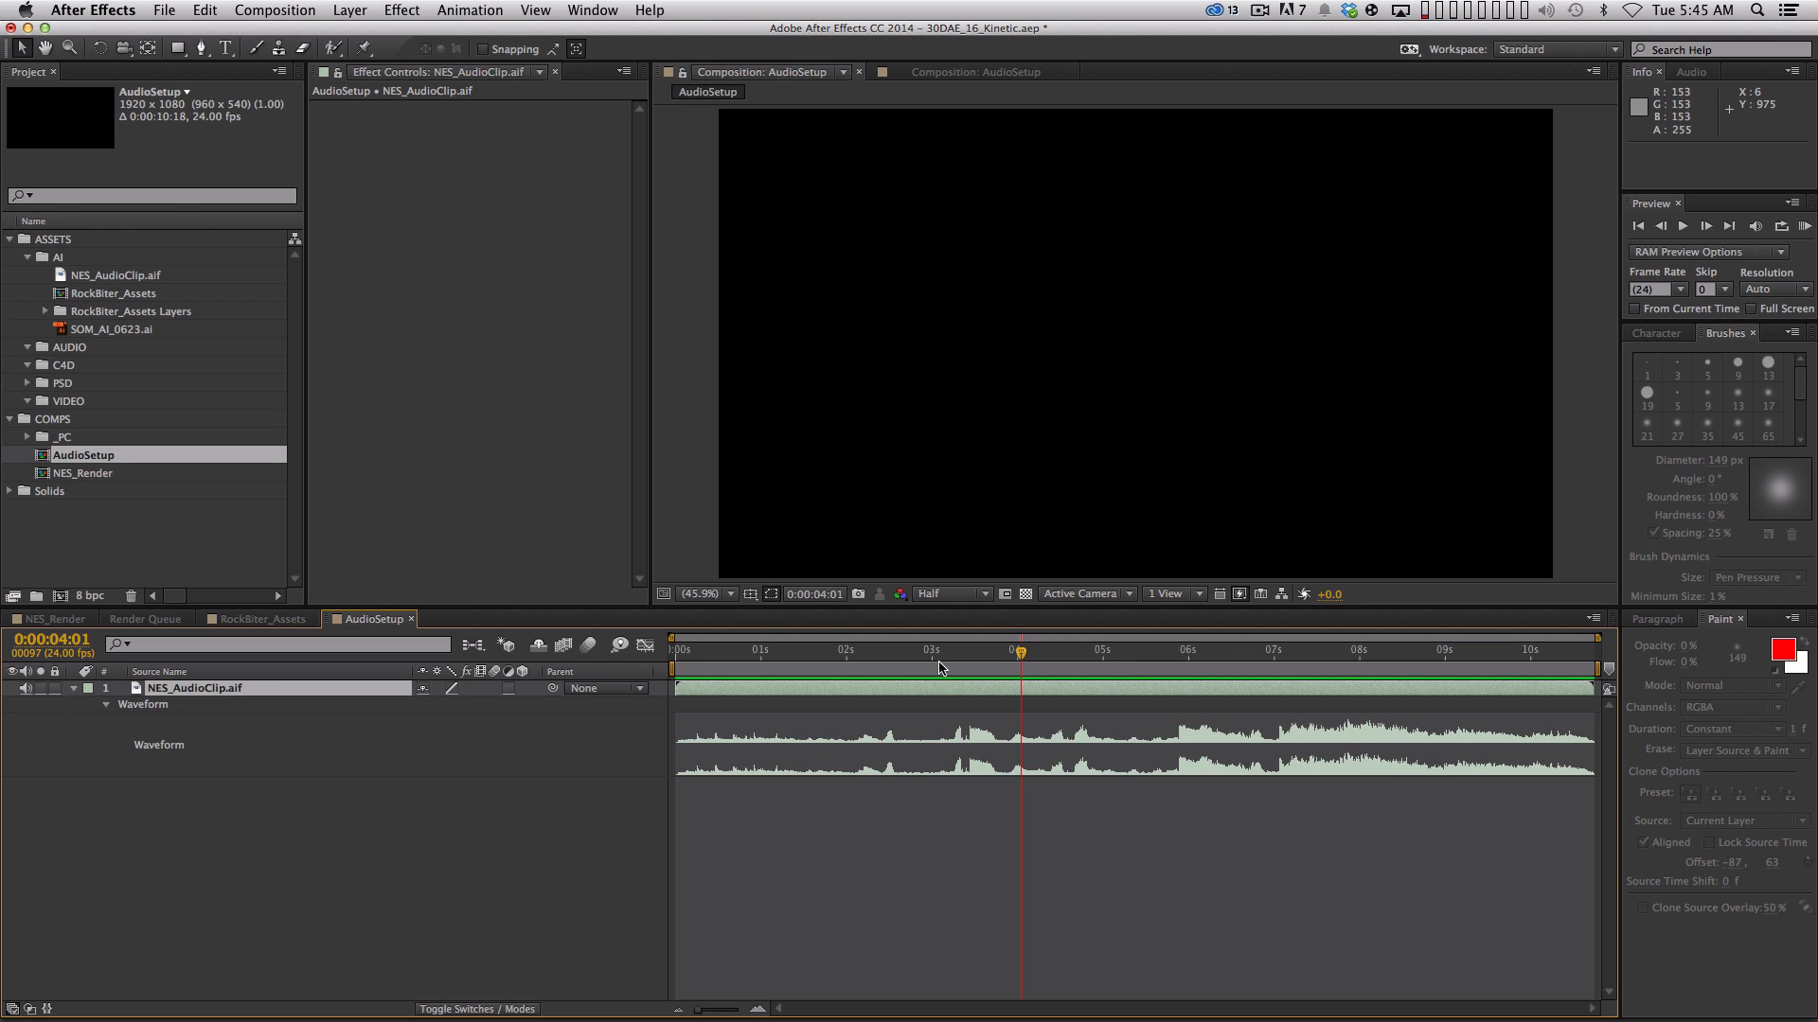
pyautogui.moveTo(798, 654); pyautogui.dragTo(676, 665)
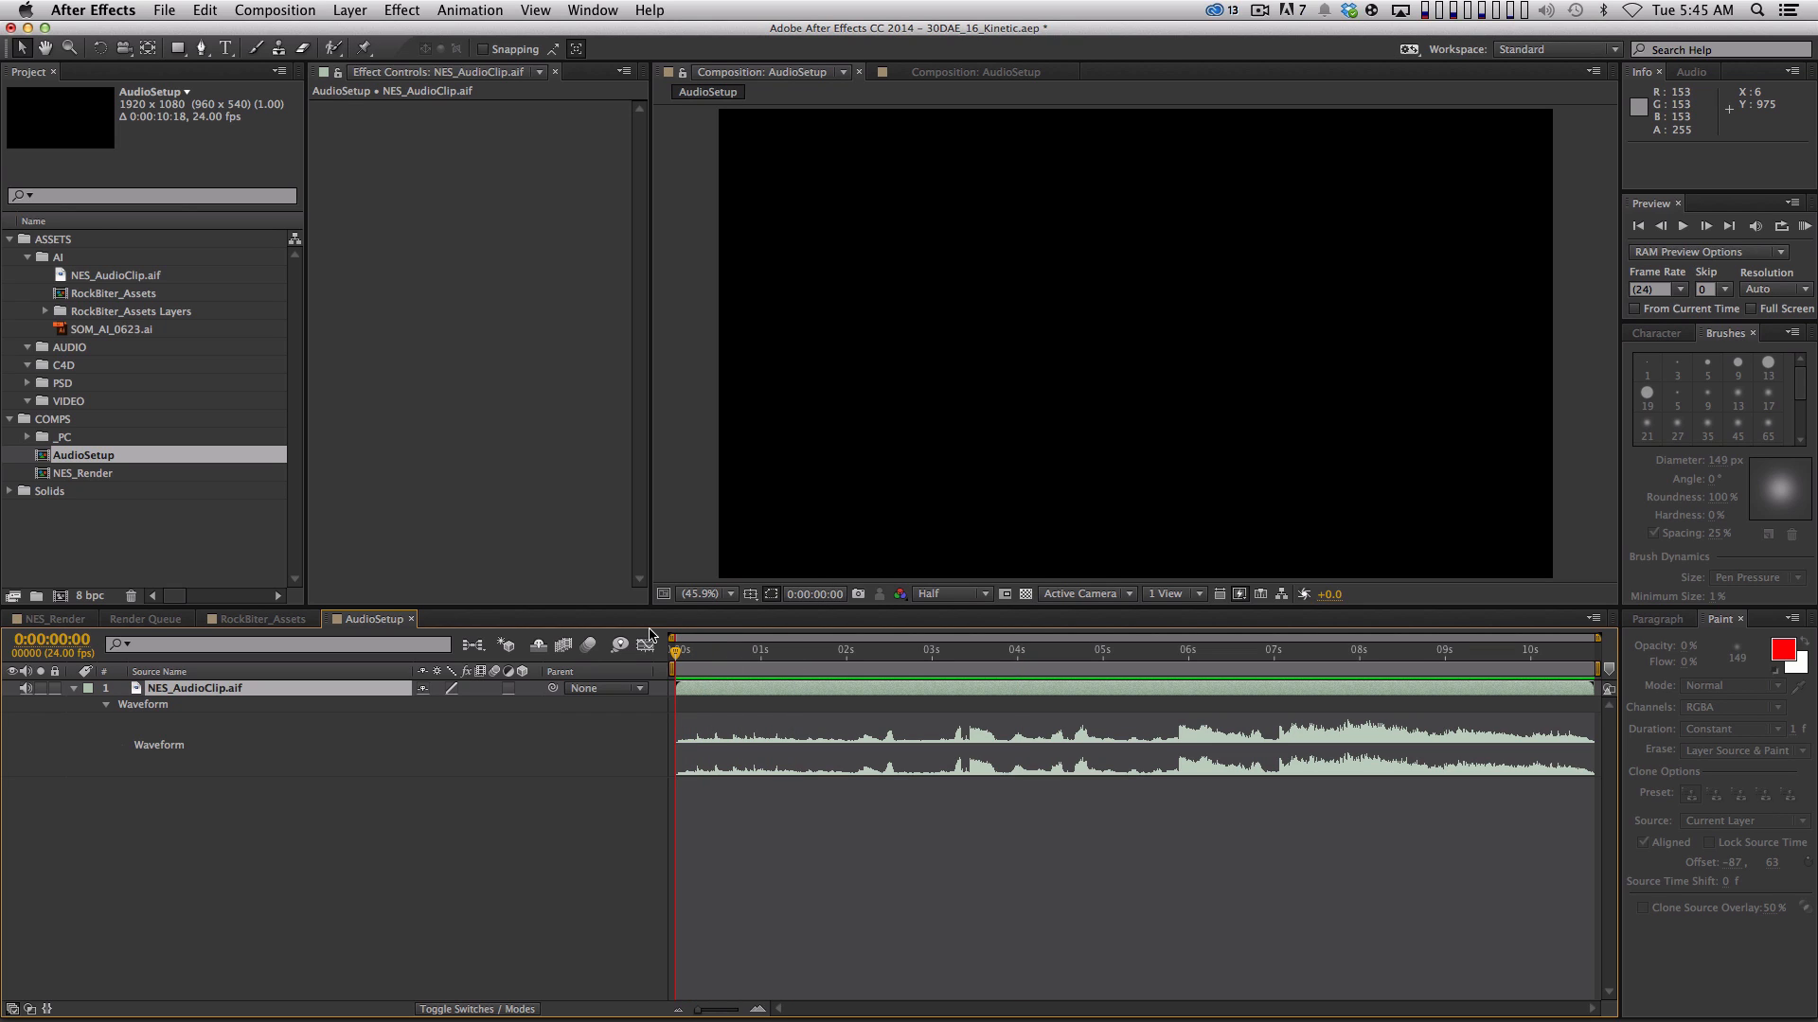
pyautogui.press('KP_Decimal')
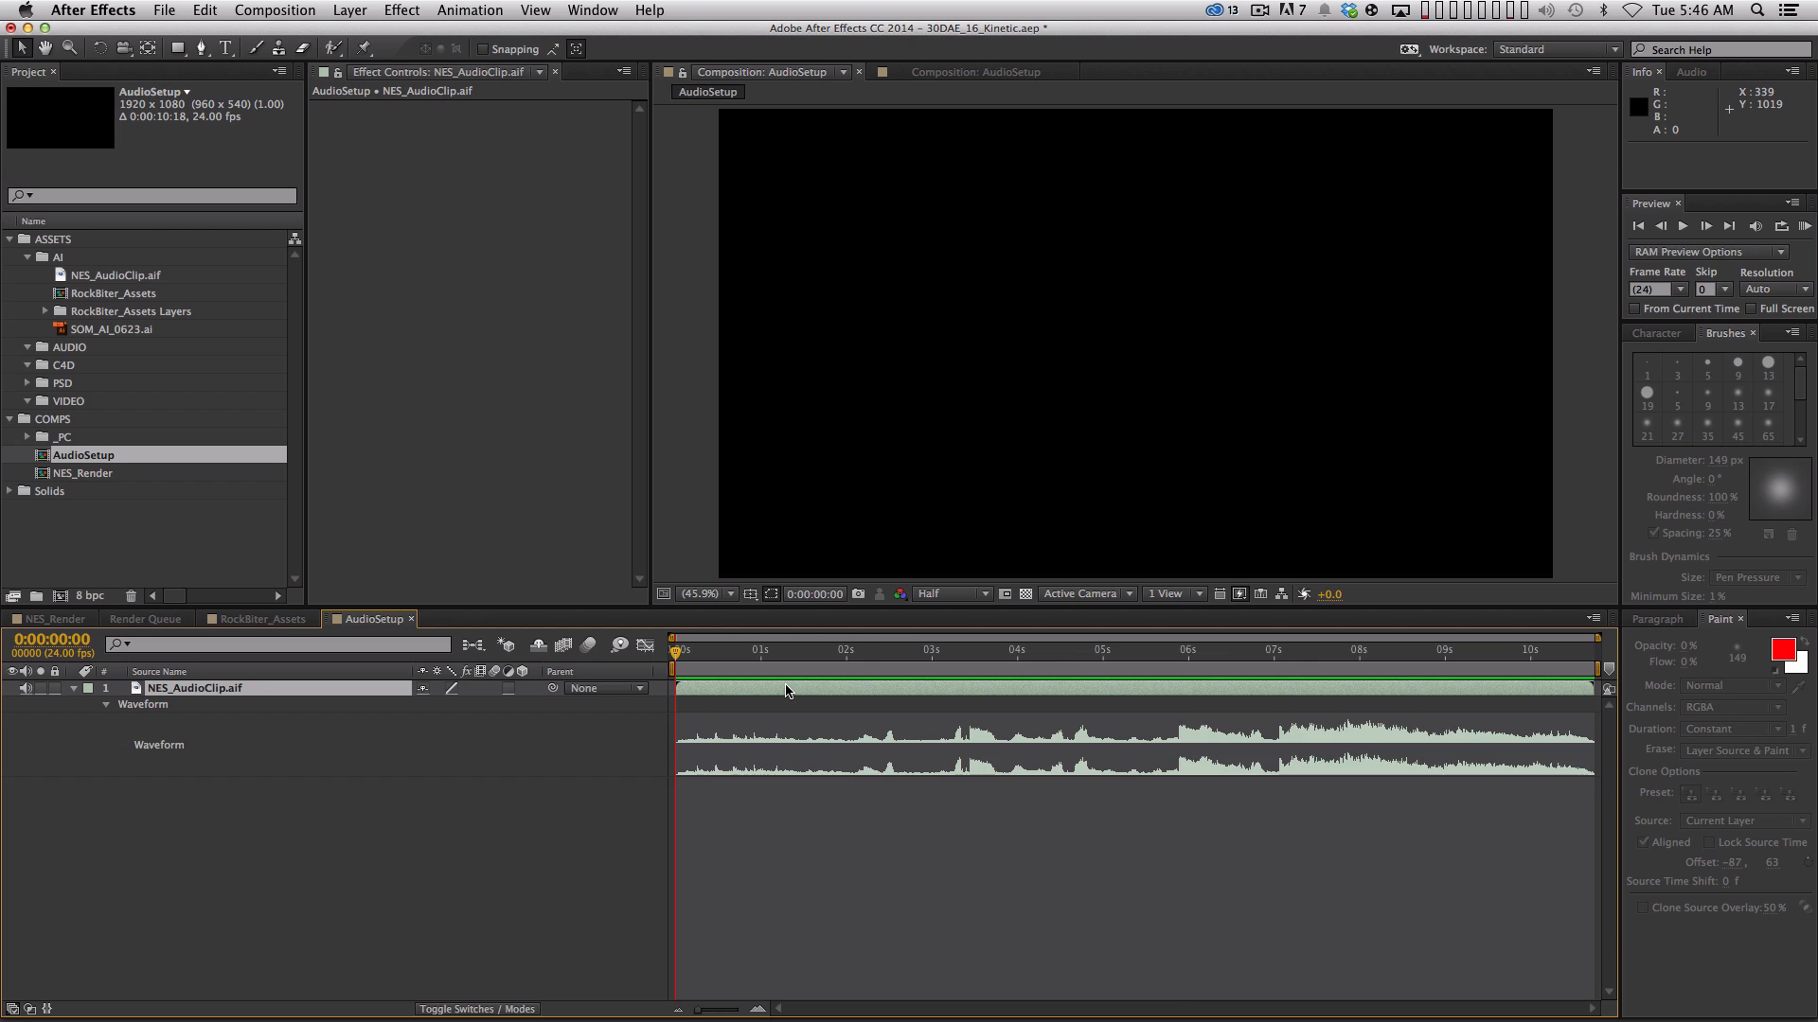
pyautogui.press('=')
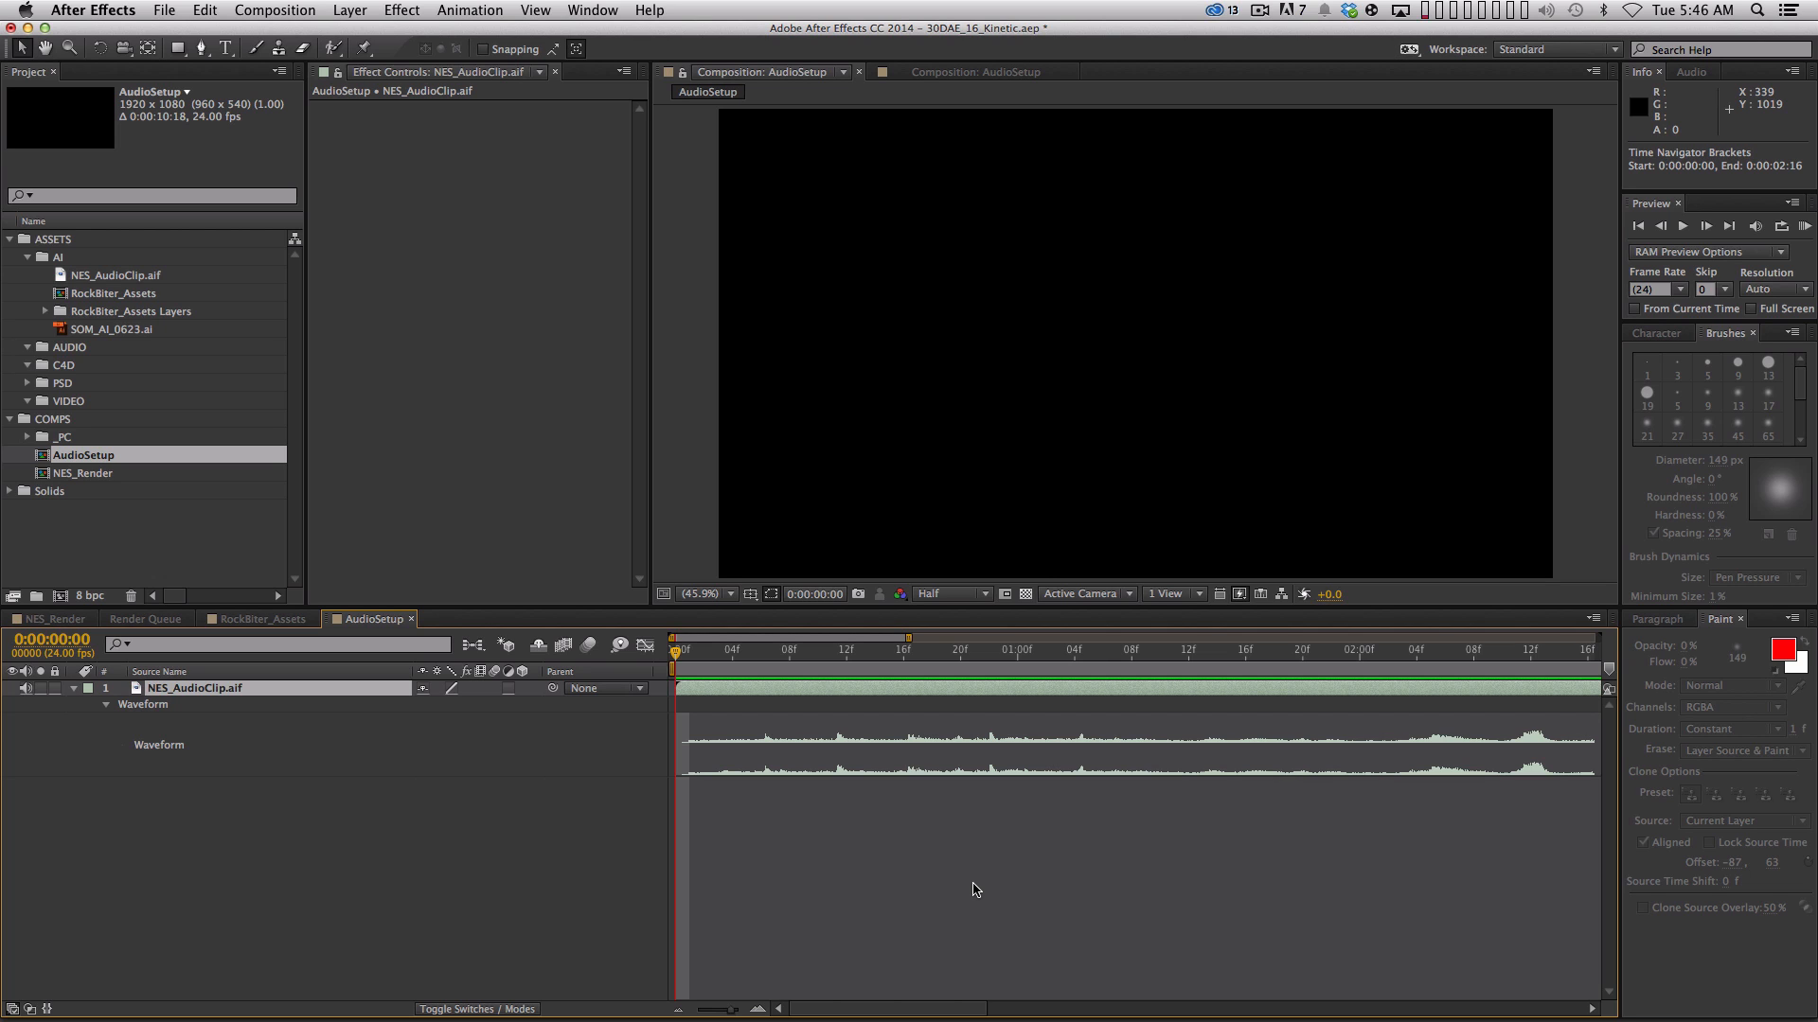
pyautogui.press('-')
pyautogui.press('-')
pyautogui.press('-')
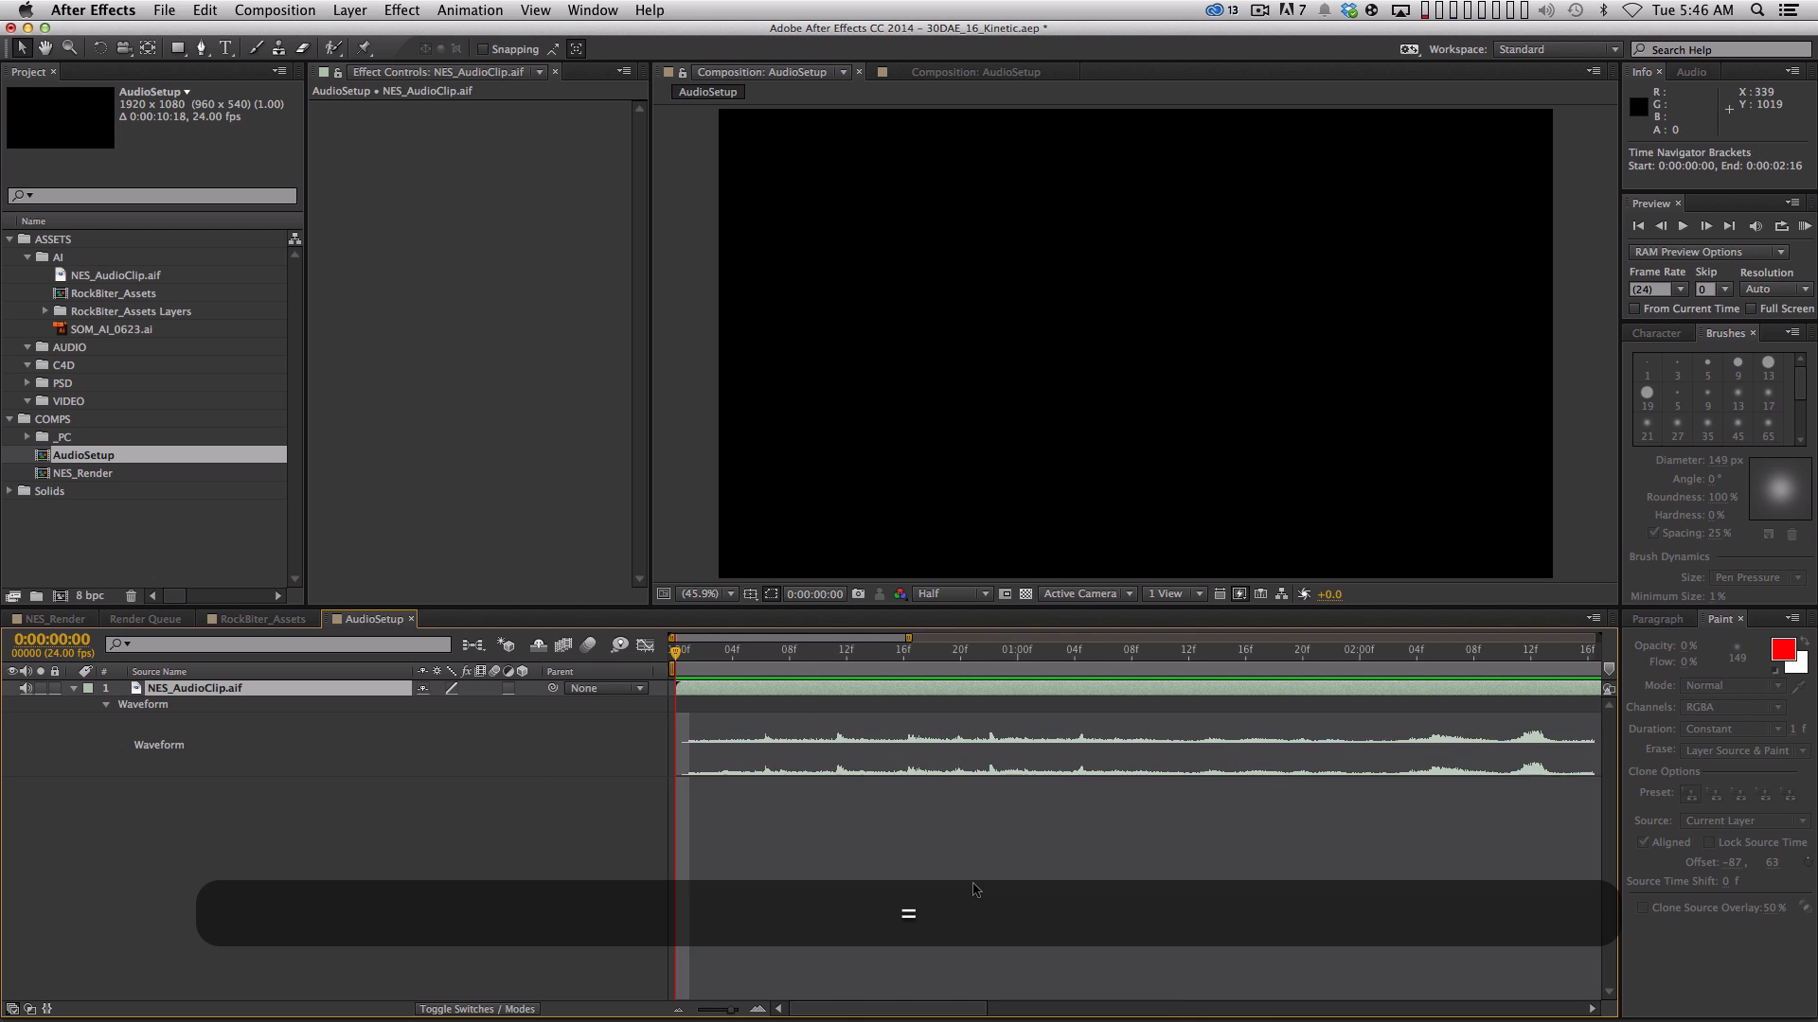
pyautogui.press('-')
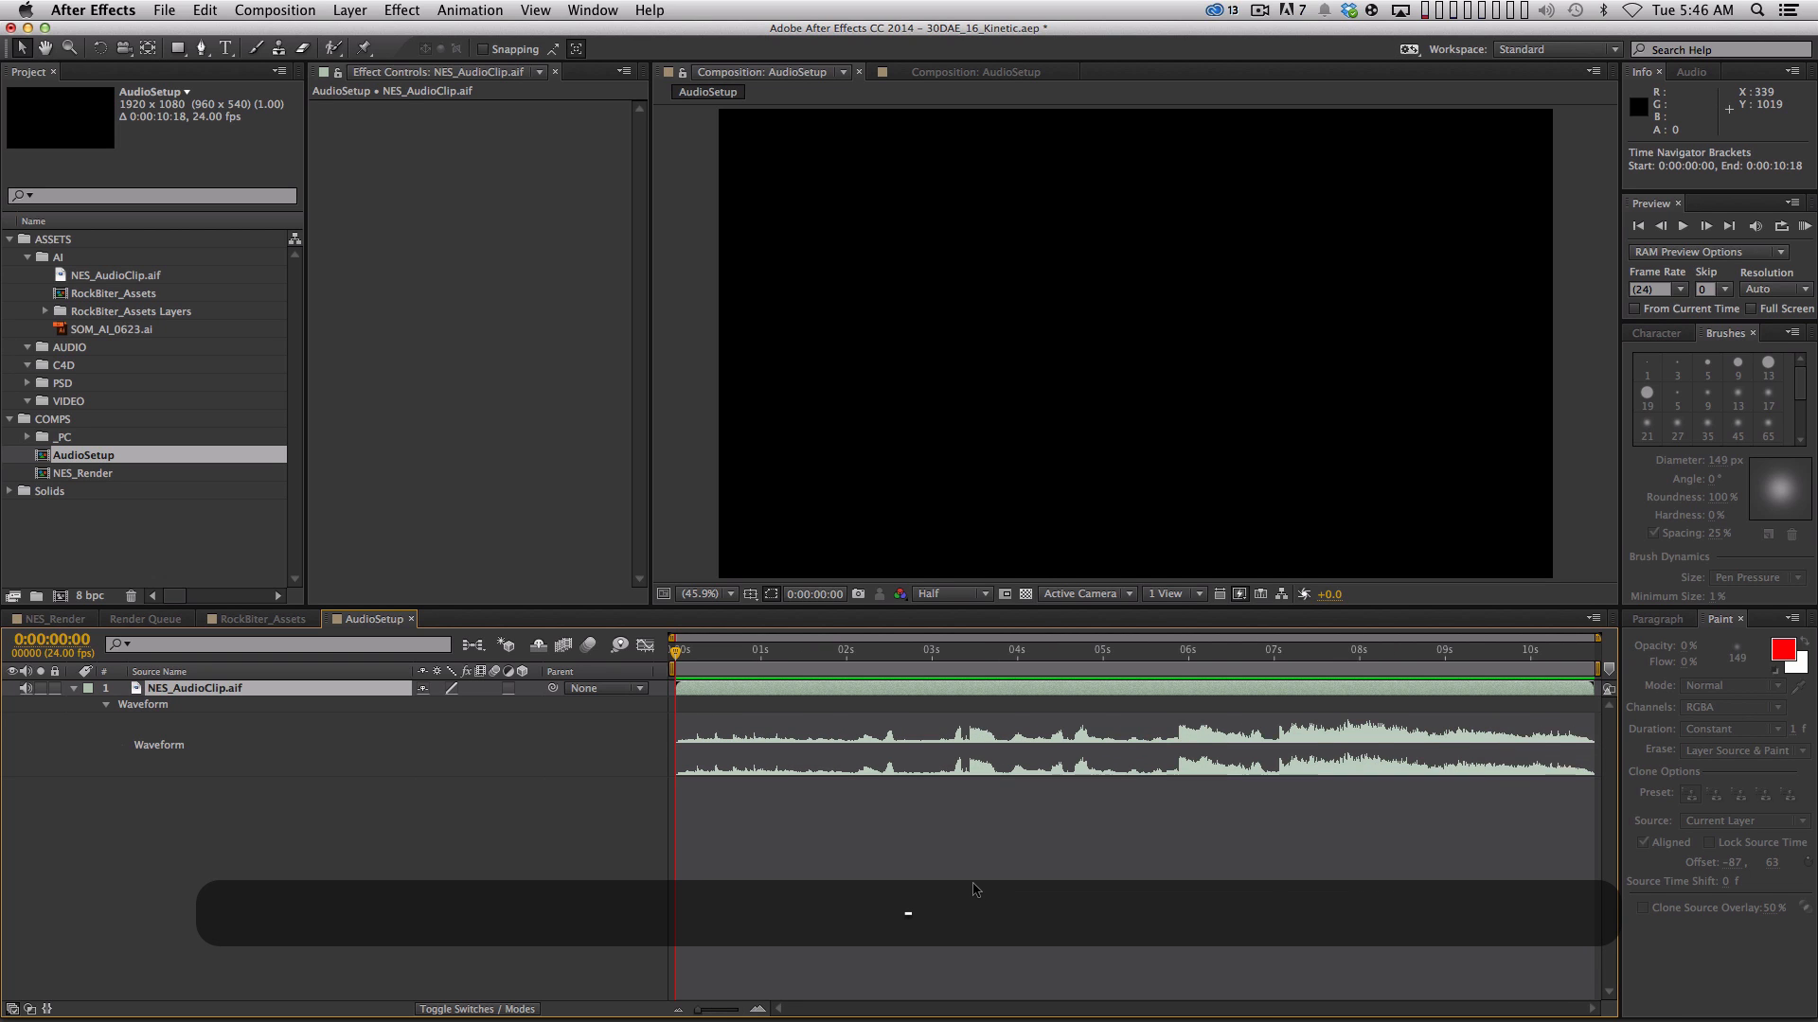
# Examine the waveform around 0:00:02:05 and across the opening seconds at closer timeline scale, returning to the composition's start
pyautogui.click(862, 652)
pyautogui.press('=')
pyautogui.press('=')
pyautogui.press('=')
pyautogui.press('=')
pyautogui.press('-')
pyautogui.press('-')
pyautogui.press('-')
pyautogui.press('-')
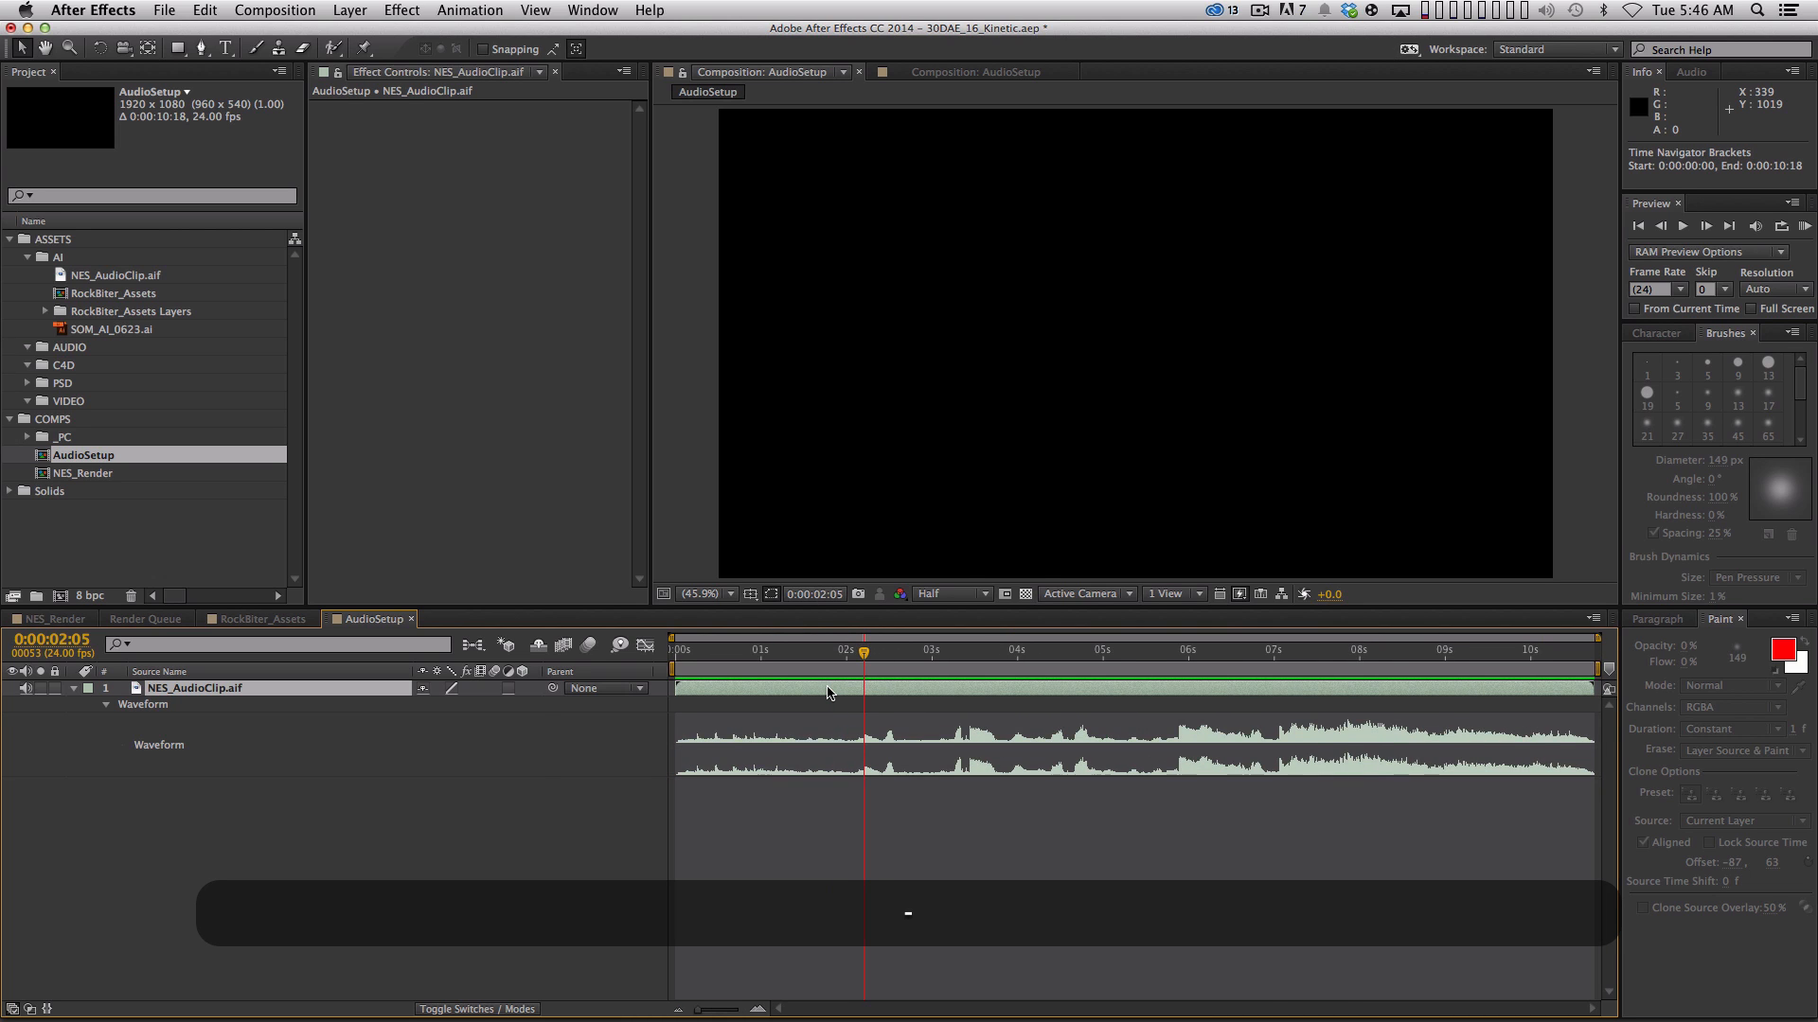
pyautogui.press('=')
pyautogui.press('=')
pyautogui.press('=')
pyautogui.press('=')
pyautogui.press('Home')
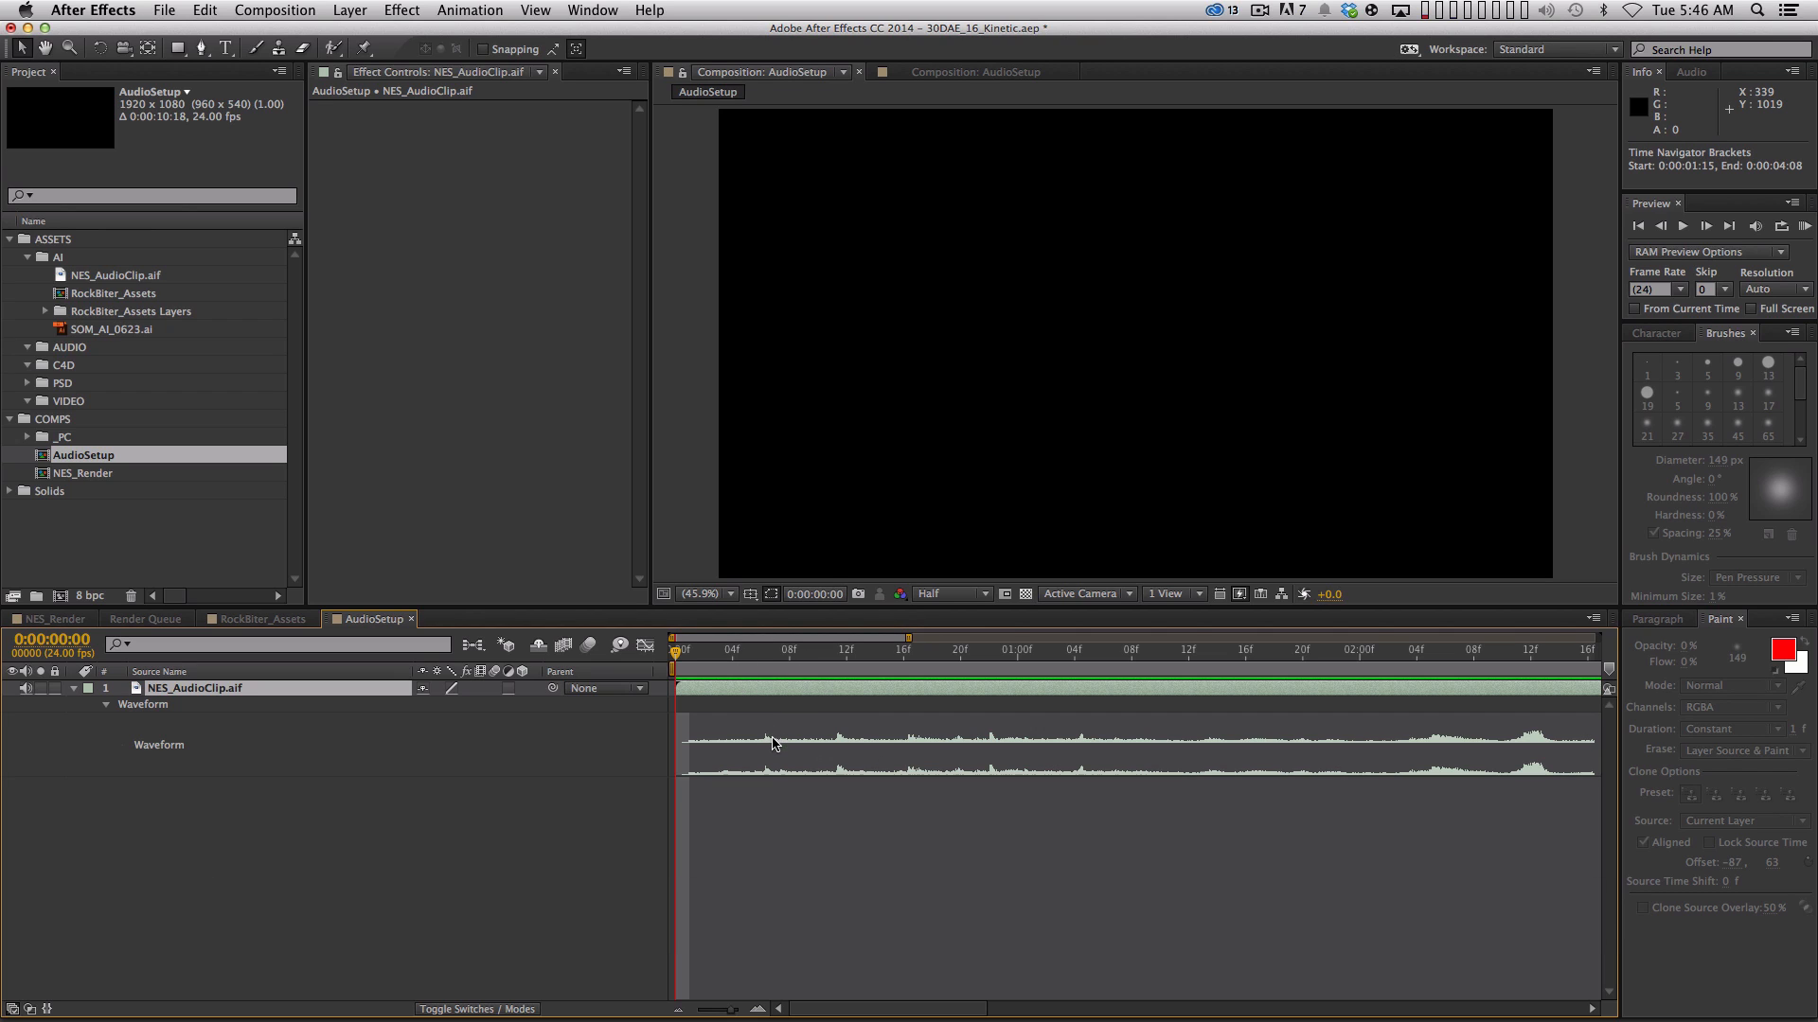
# Preview the audio from the start, and park the current time on the first footstep peak at 0:00:00:06
pyautogui.click(773, 844)
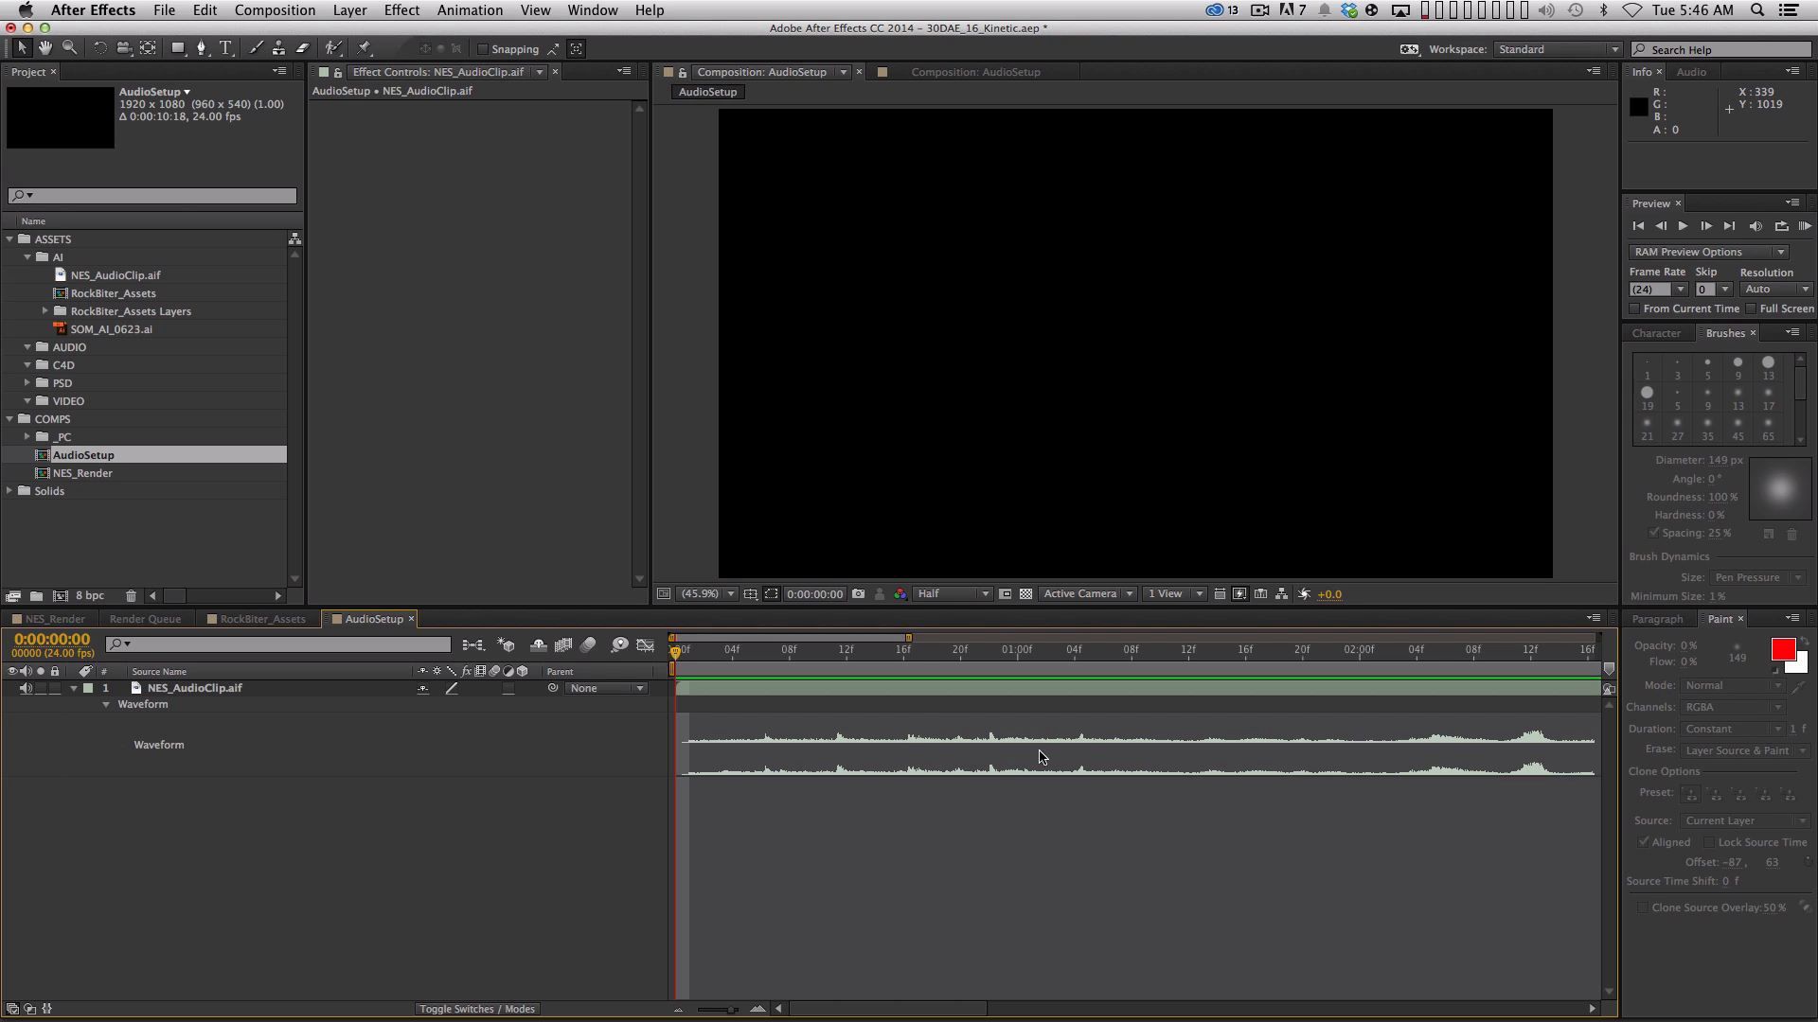
pyautogui.press('KP_Decimal')
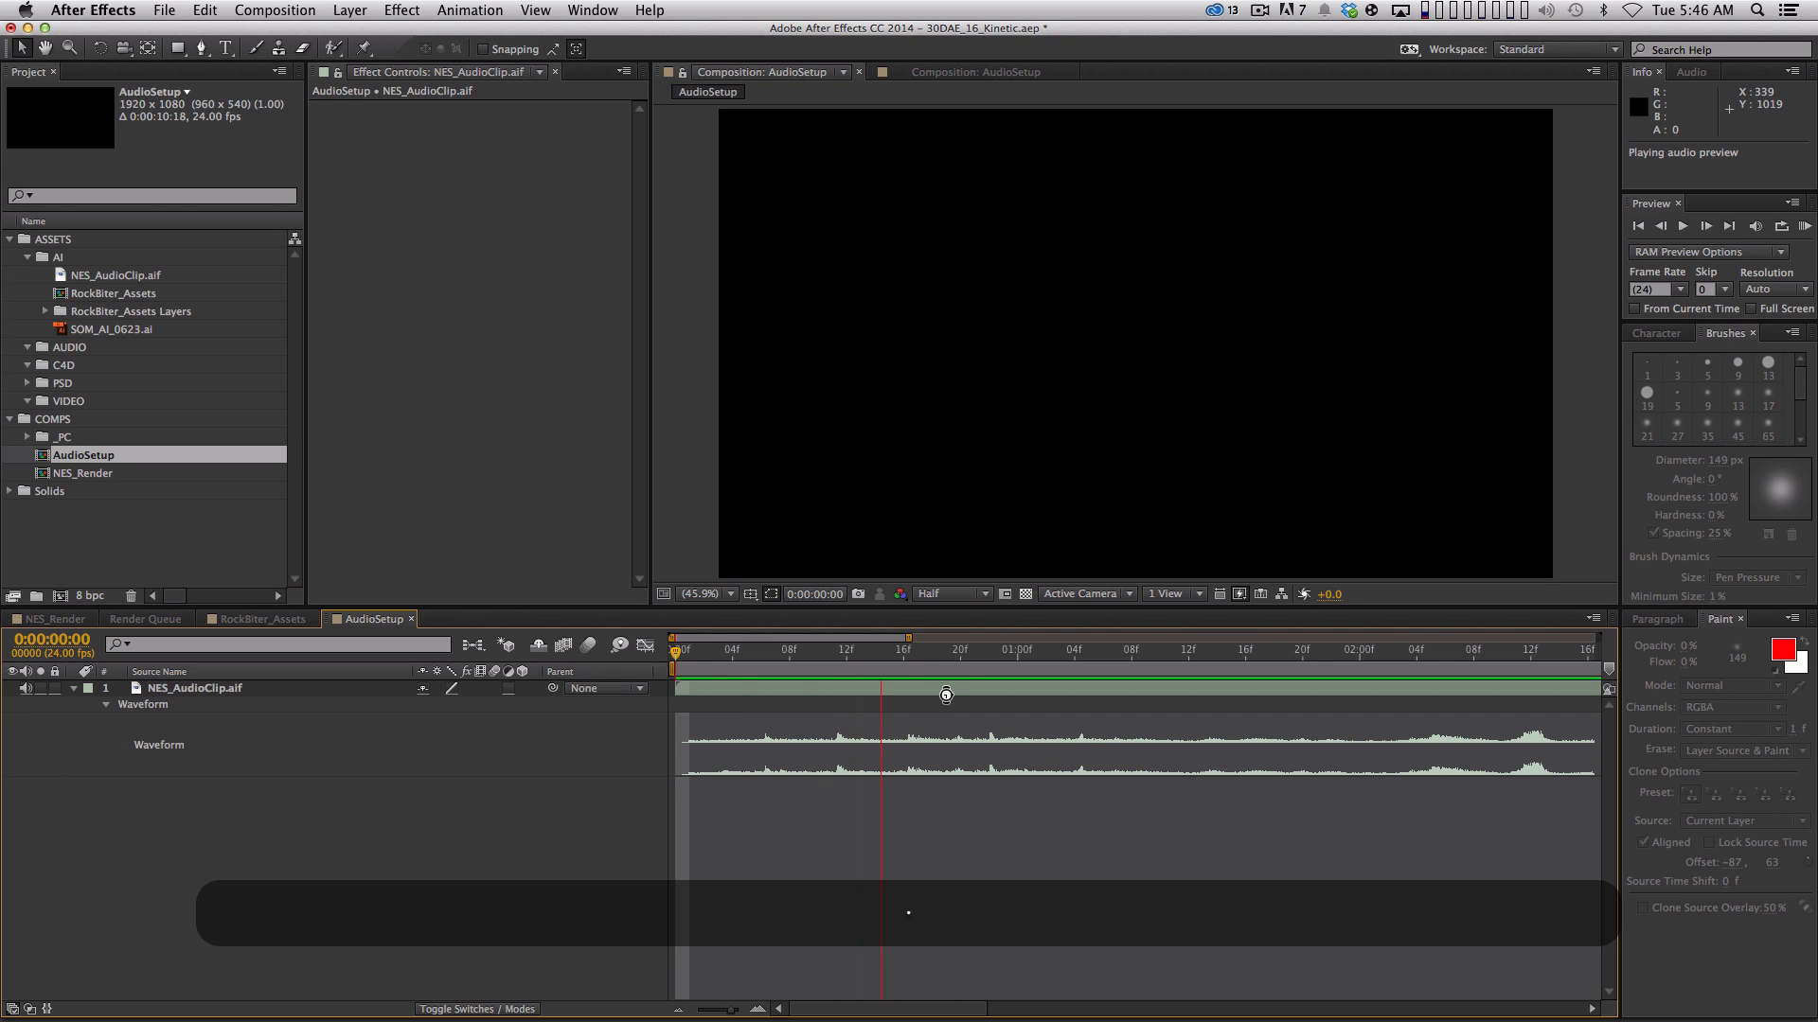
pyautogui.press('KP_Decimal')
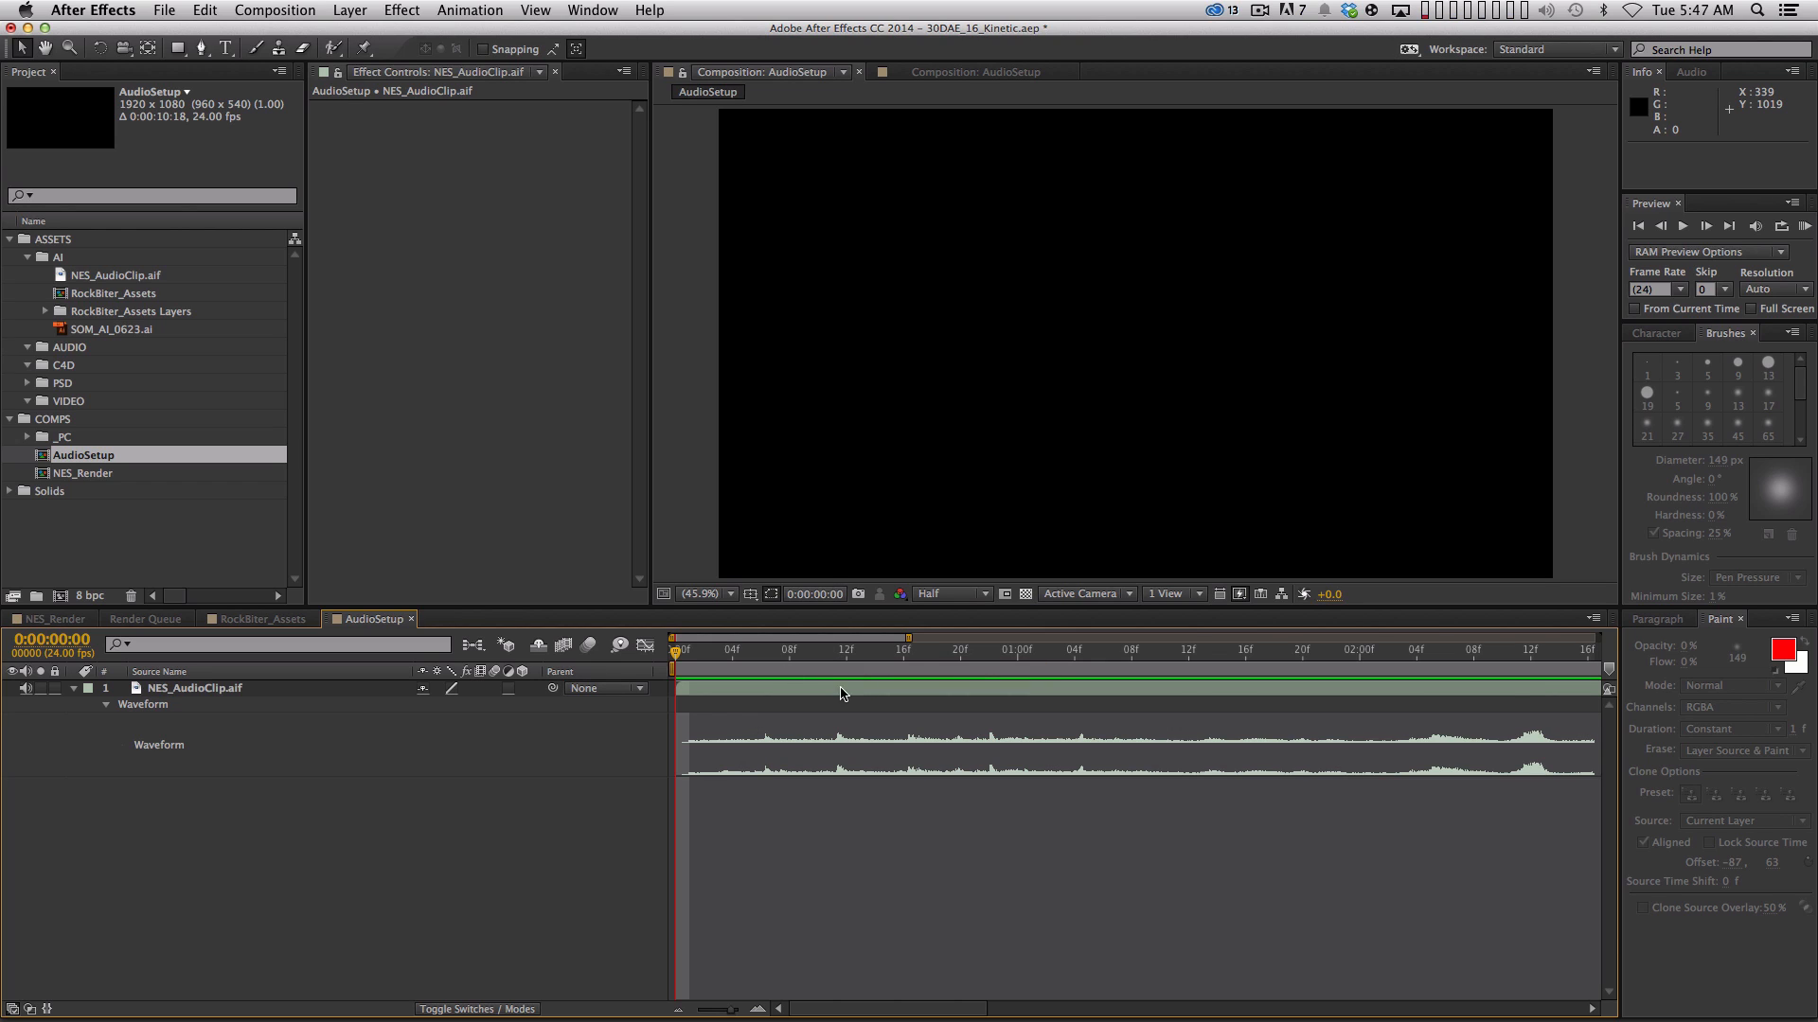
pyautogui.press('super')
pyautogui.moveTo(681, 658); pyautogui.dragTo(762, 663)
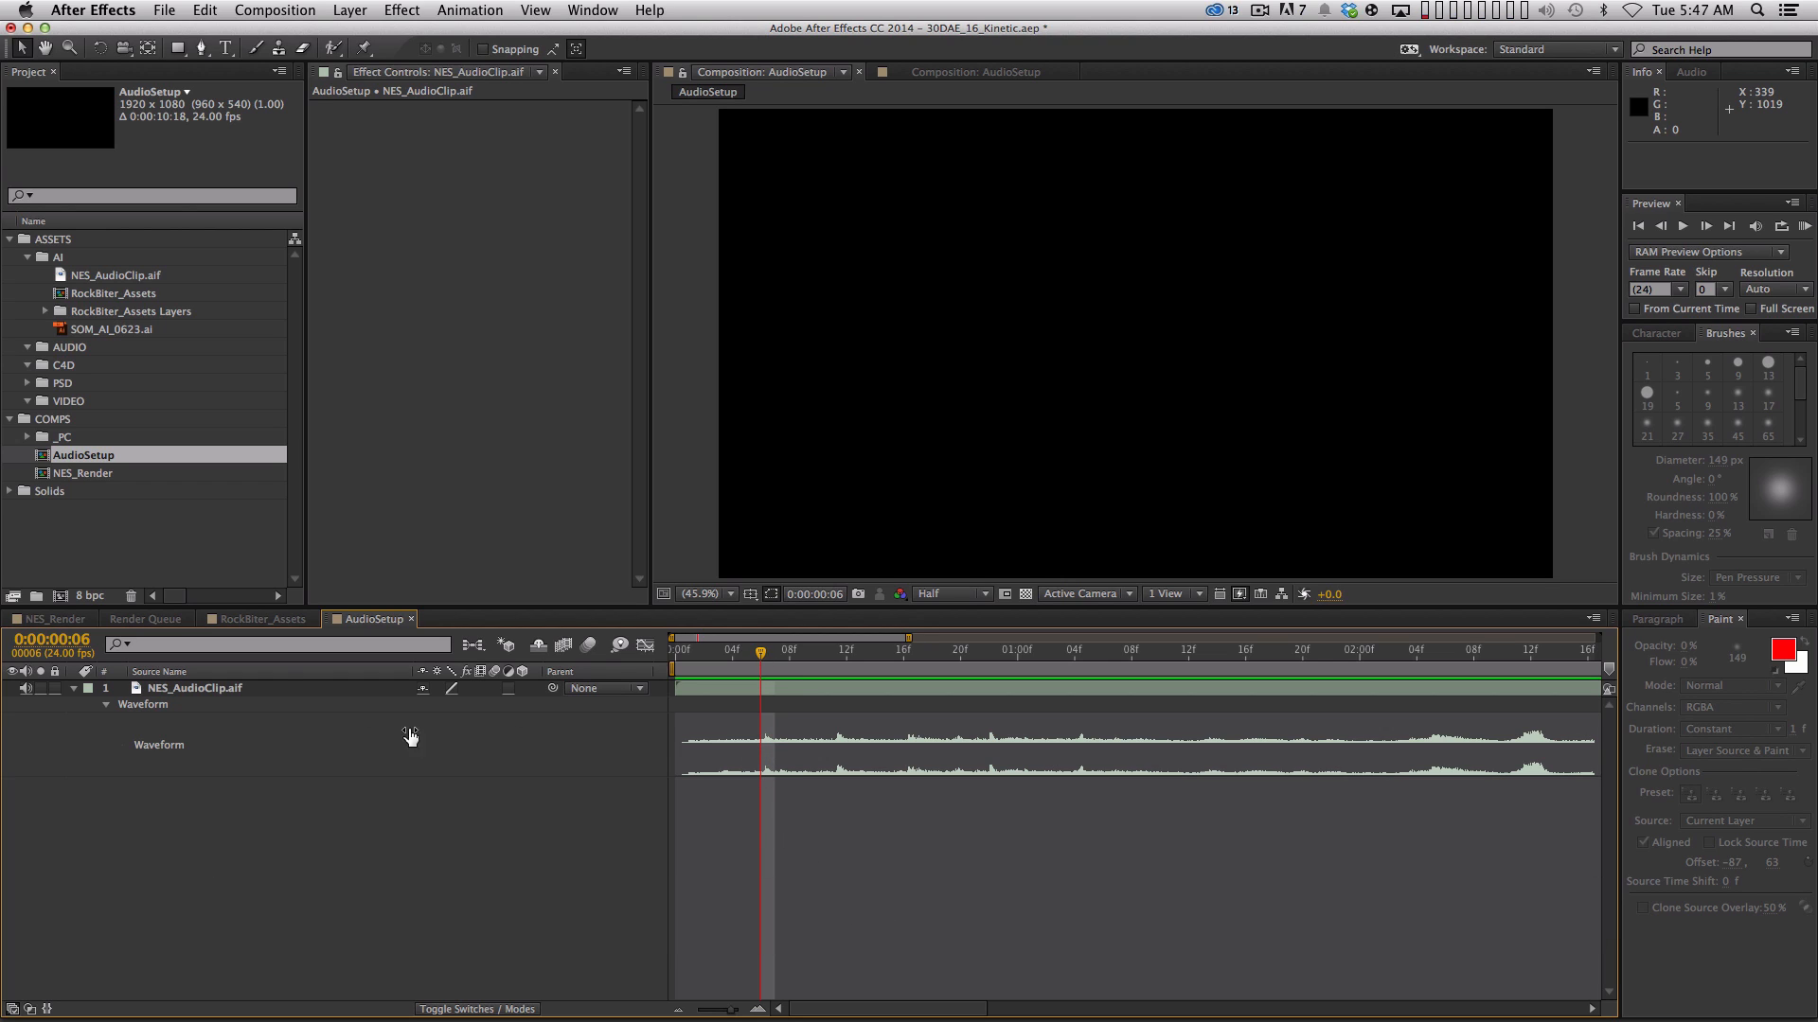
# Try a layer marker on NES_AudioClip.aif at 0:00:00:06, and undo it
pyautogui.click(221, 690)
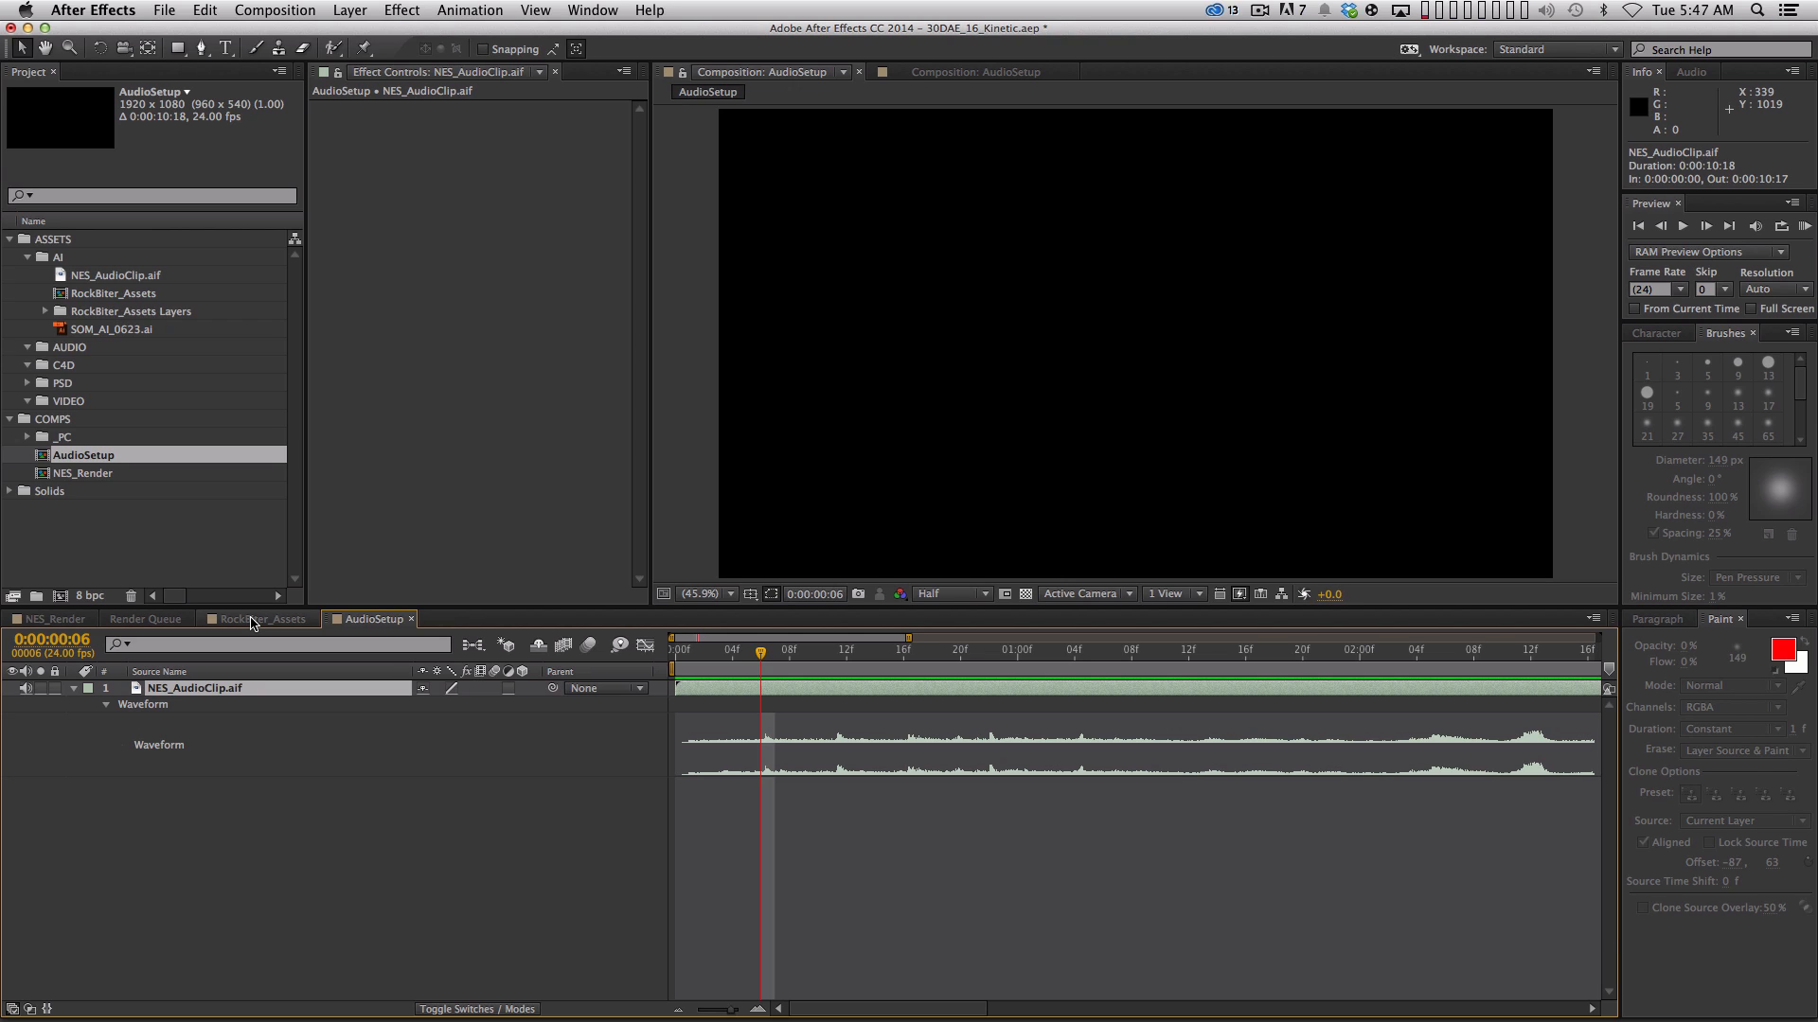
pyautogui.press('KP_Multiply')
pyautogui.press('super+z')
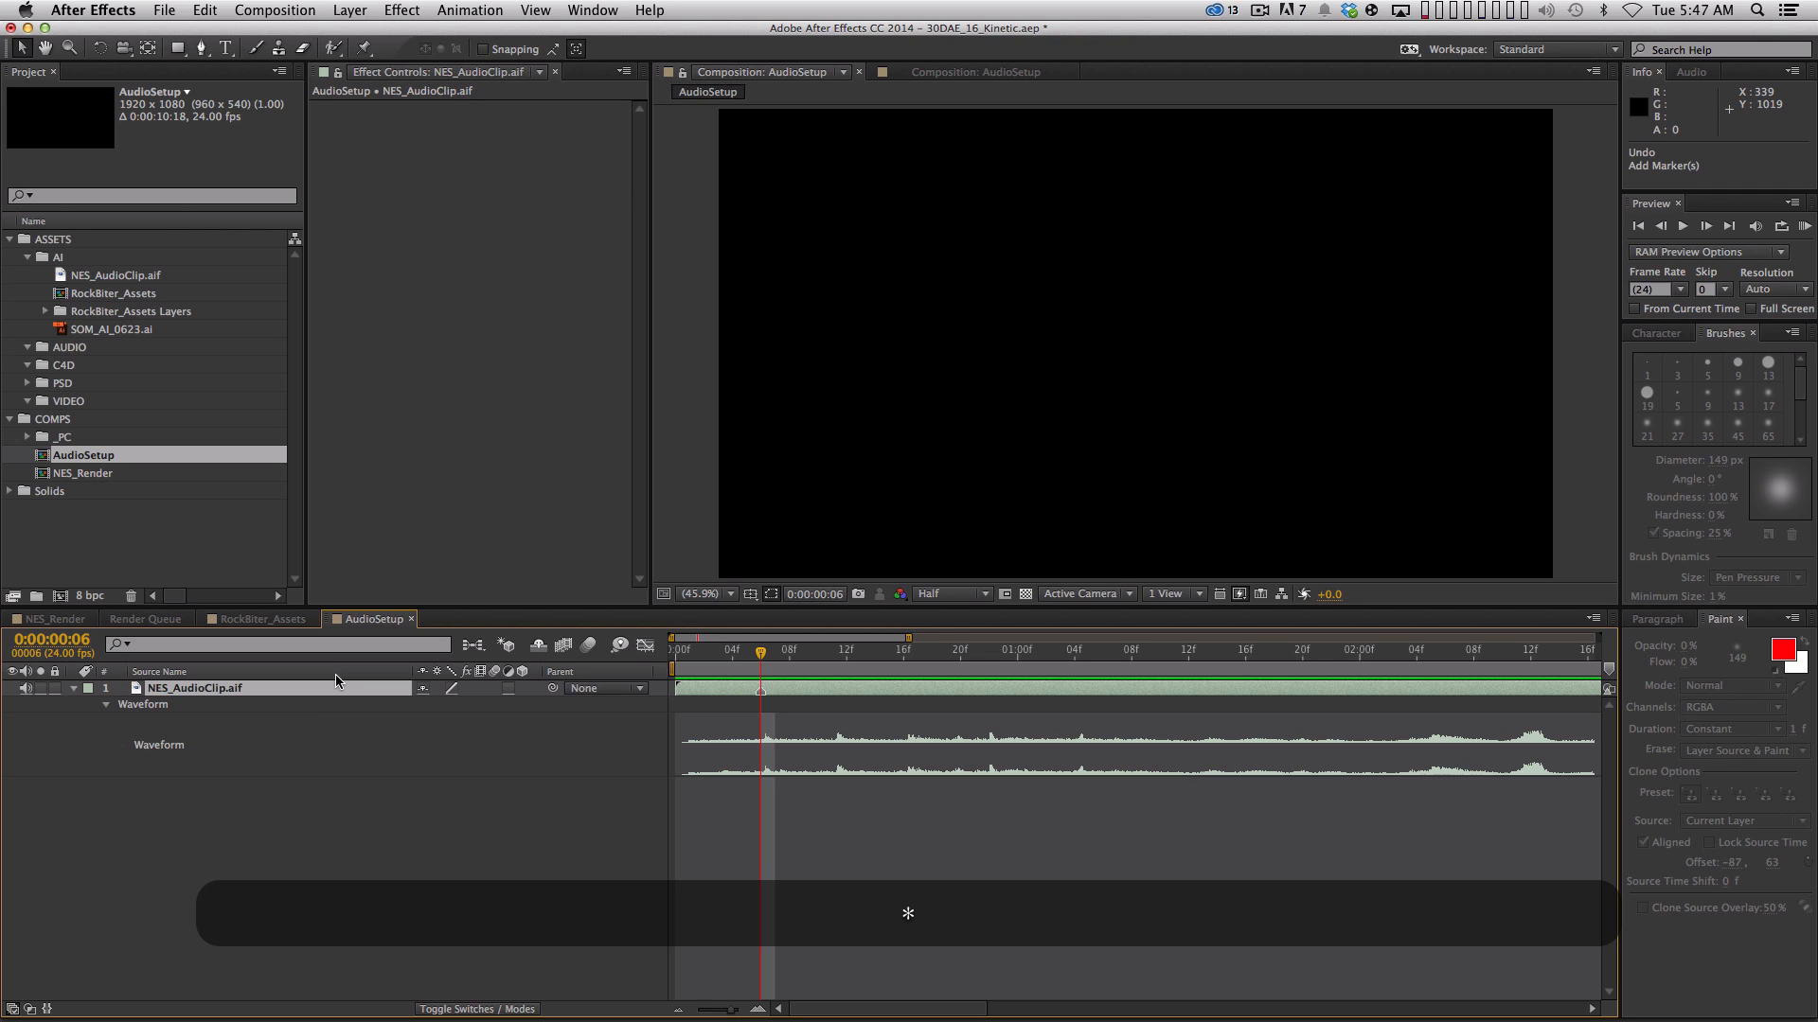
pyautogui.press('super+z')
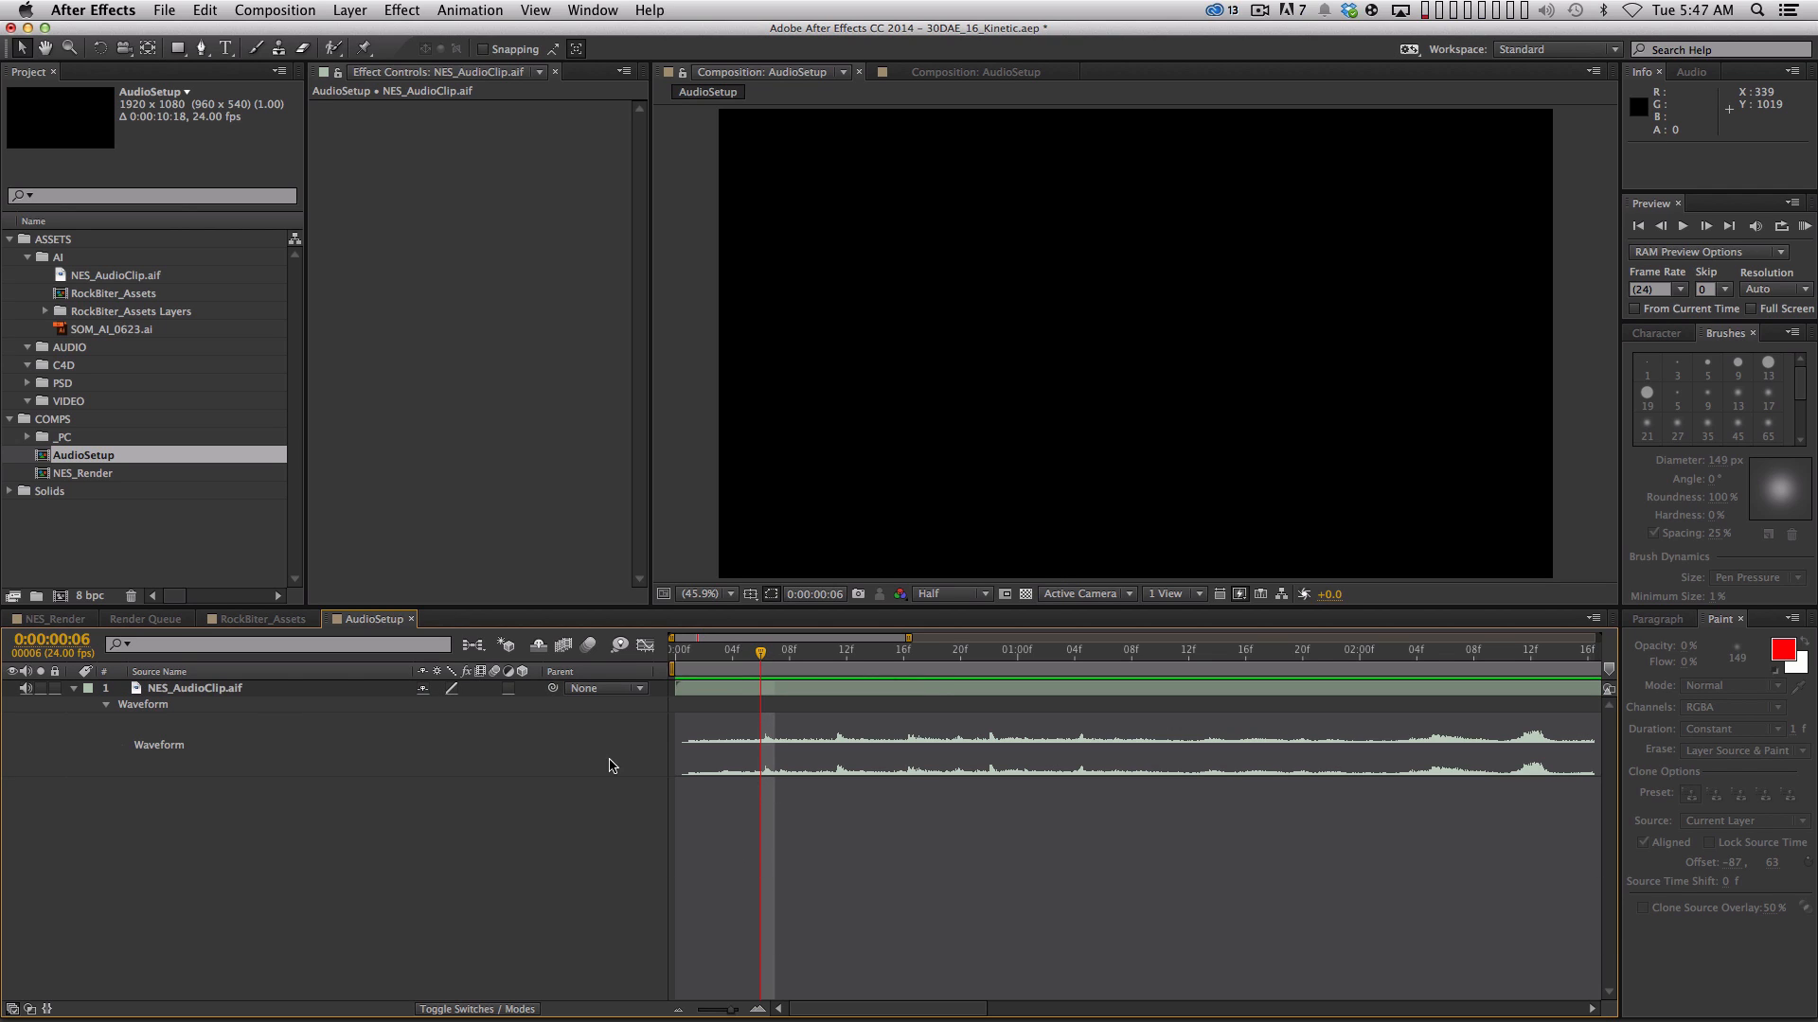
# Add a composition marker at 0:00:00:06, and undo the trial time shift of the NES_AudioClip.aif layer
pyautogui.press('KP_Multiply')
pyautogui.click(1237, 692)
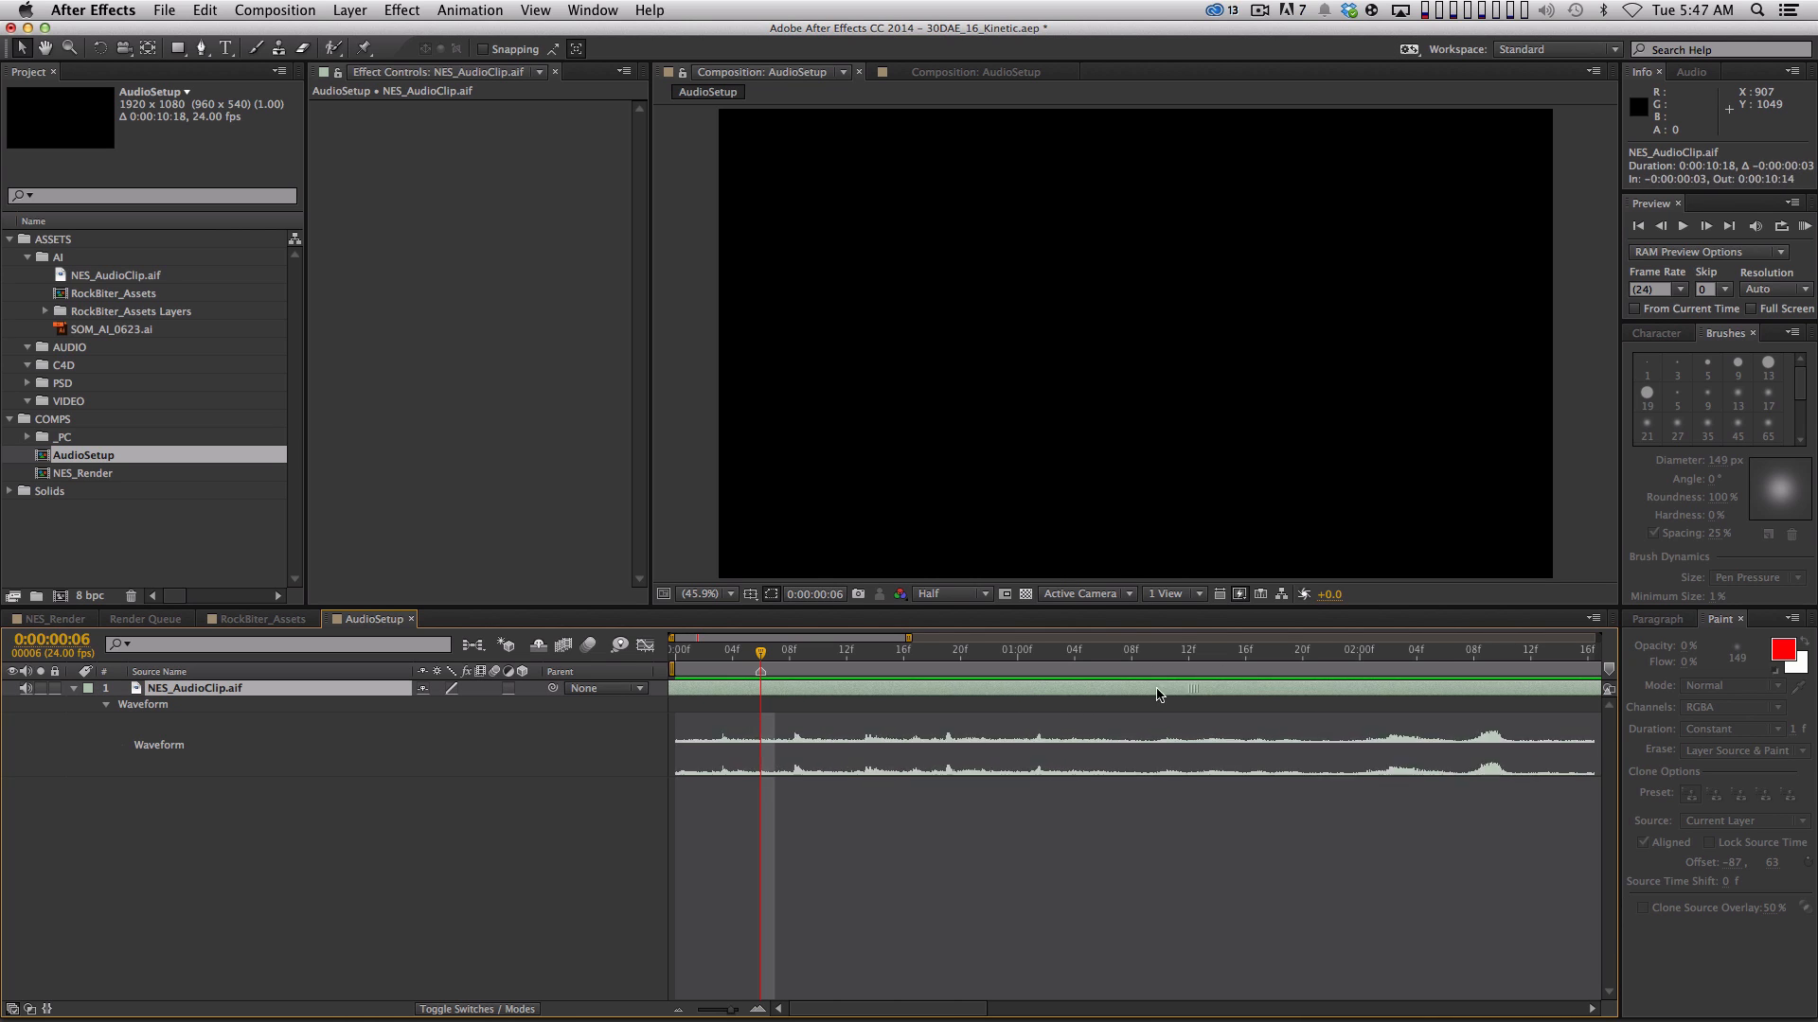
pyautogui.press('super+z')
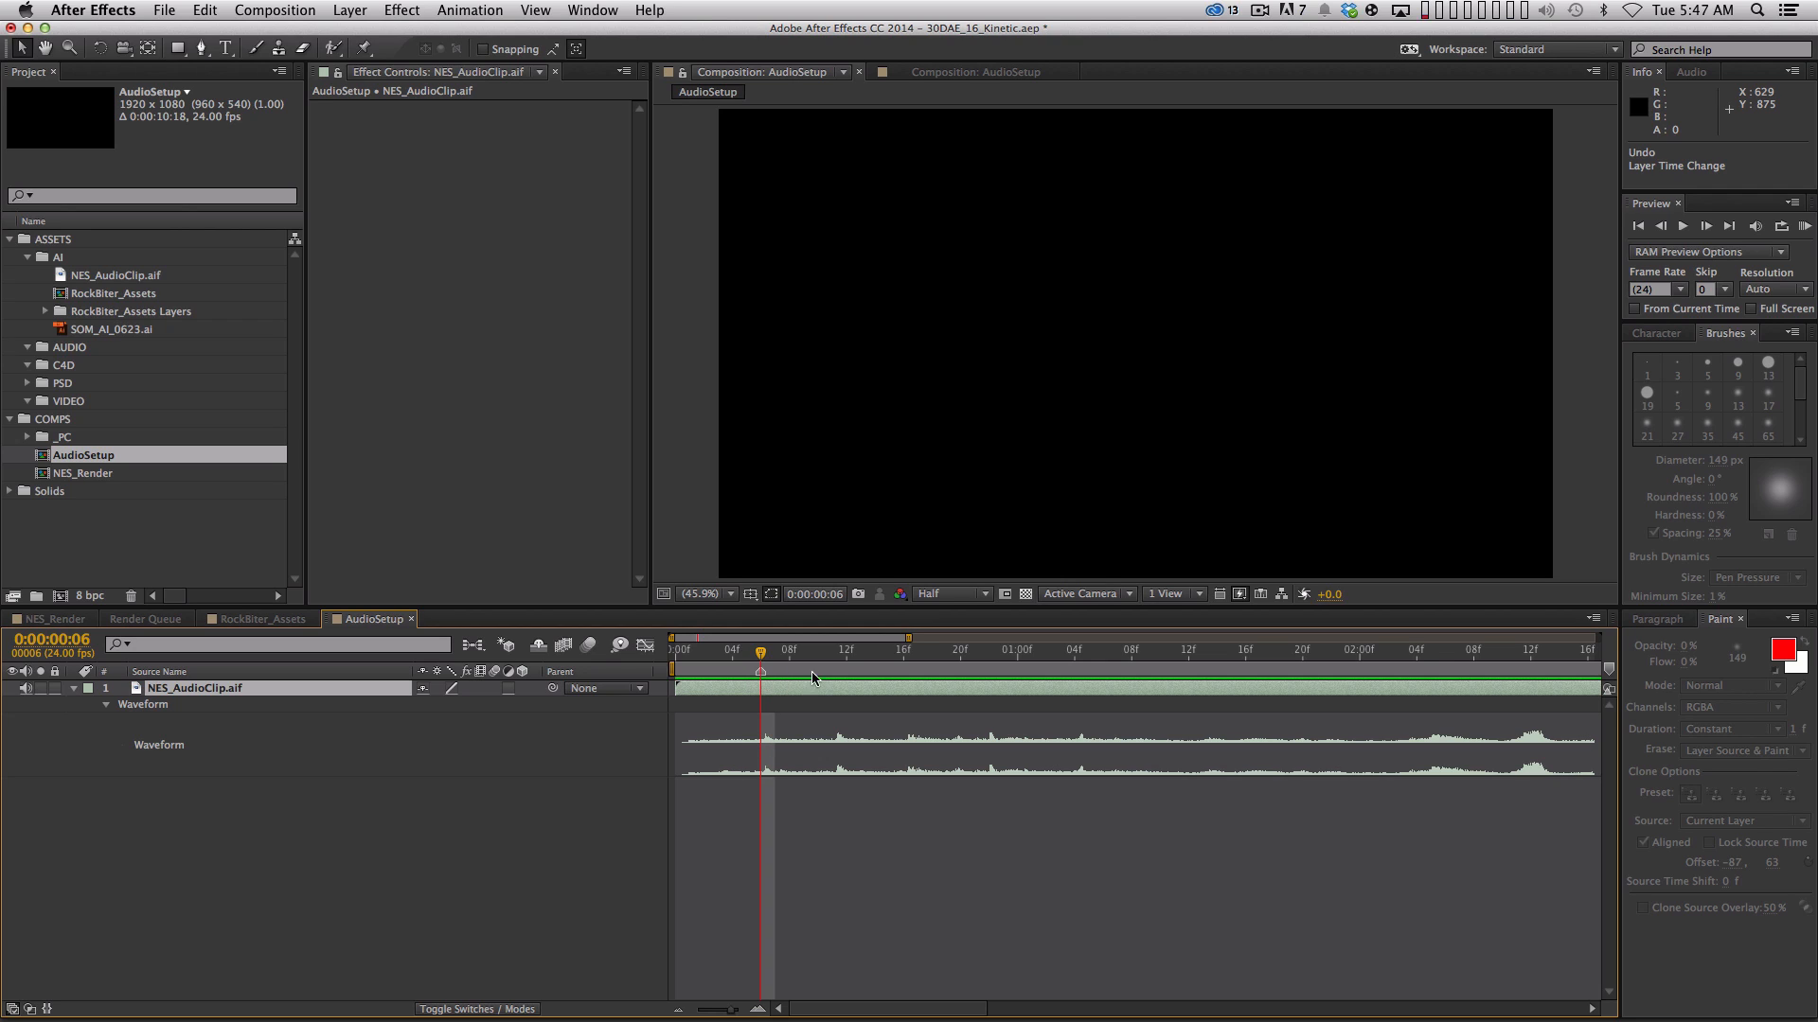
# Add composition markers on the remaining footstep peaks at 0:00:00:11, 0:00:00:16, 0:00:00:22 and 0:00:01:04
pyautogui.click(857, 785)
pyautogui.click(831, 667)
pyautogui.press('KP_Multiply')
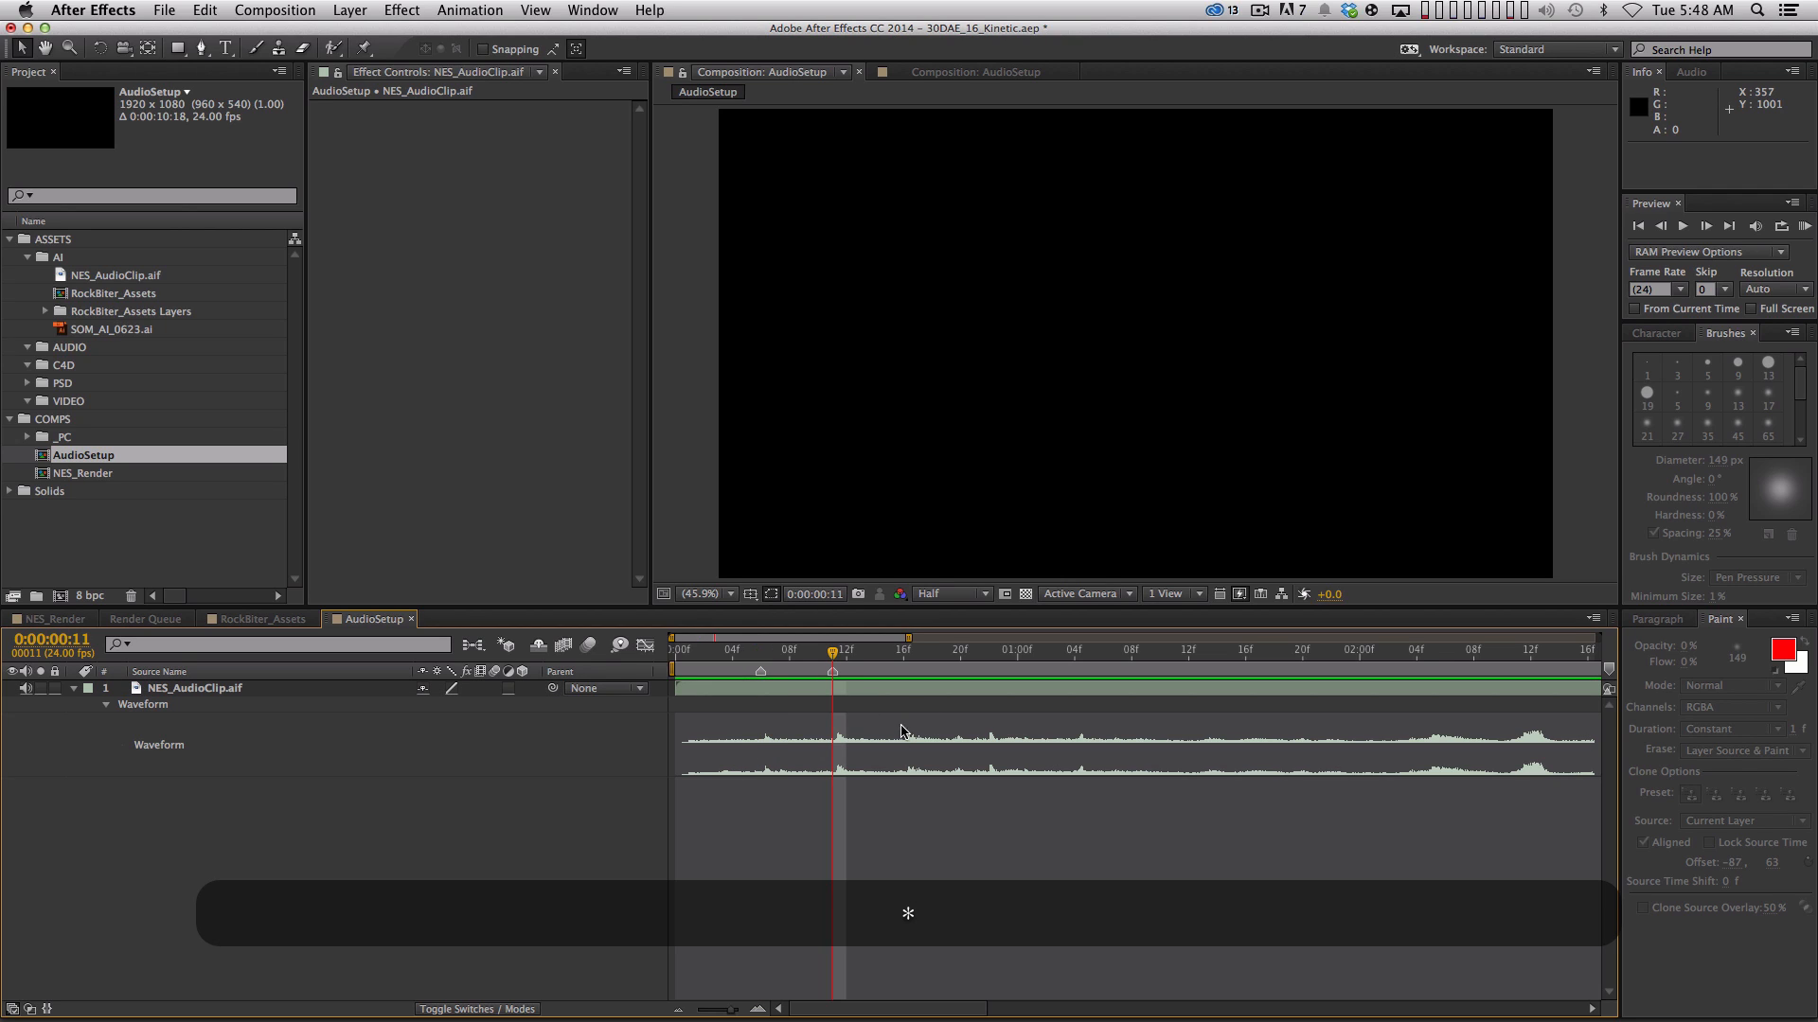
pyautogui.click(905, 672)
pyautogui.press('KP_Multiply')
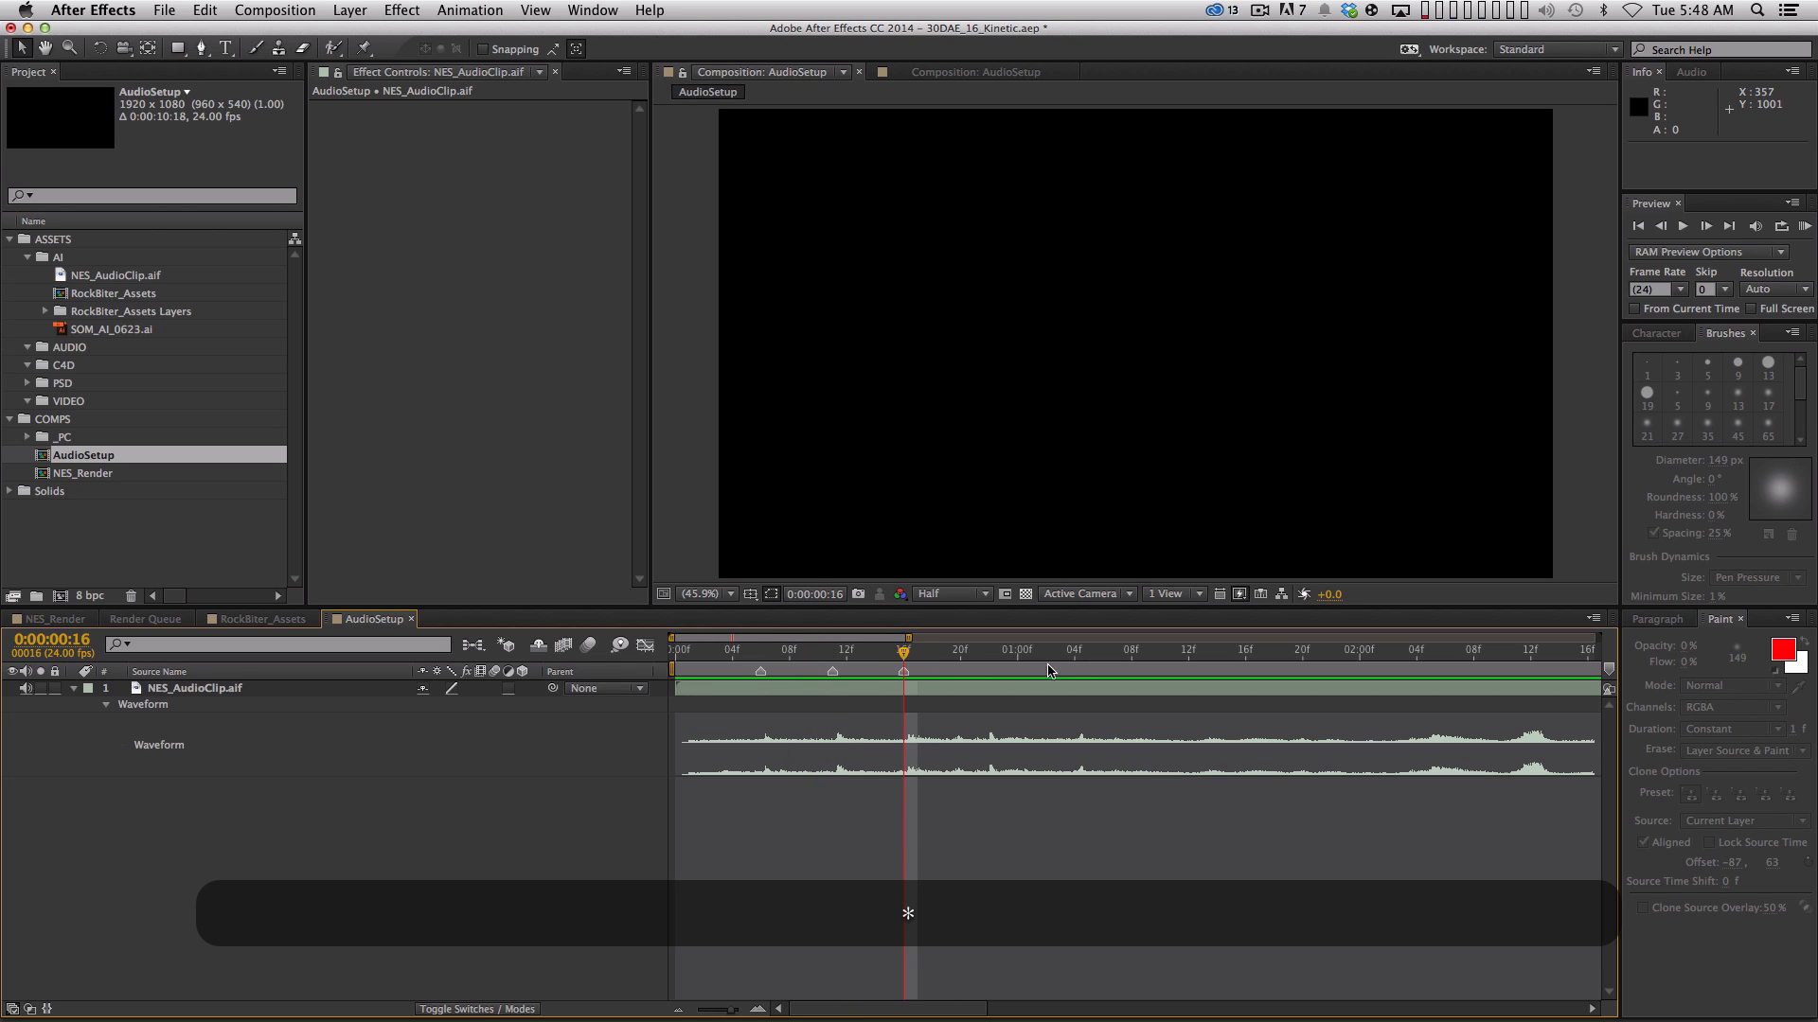
pyautogui.click(989, 653)
pyautogui.press('KP_Multiply')
pyautogui.click(1073, 653)
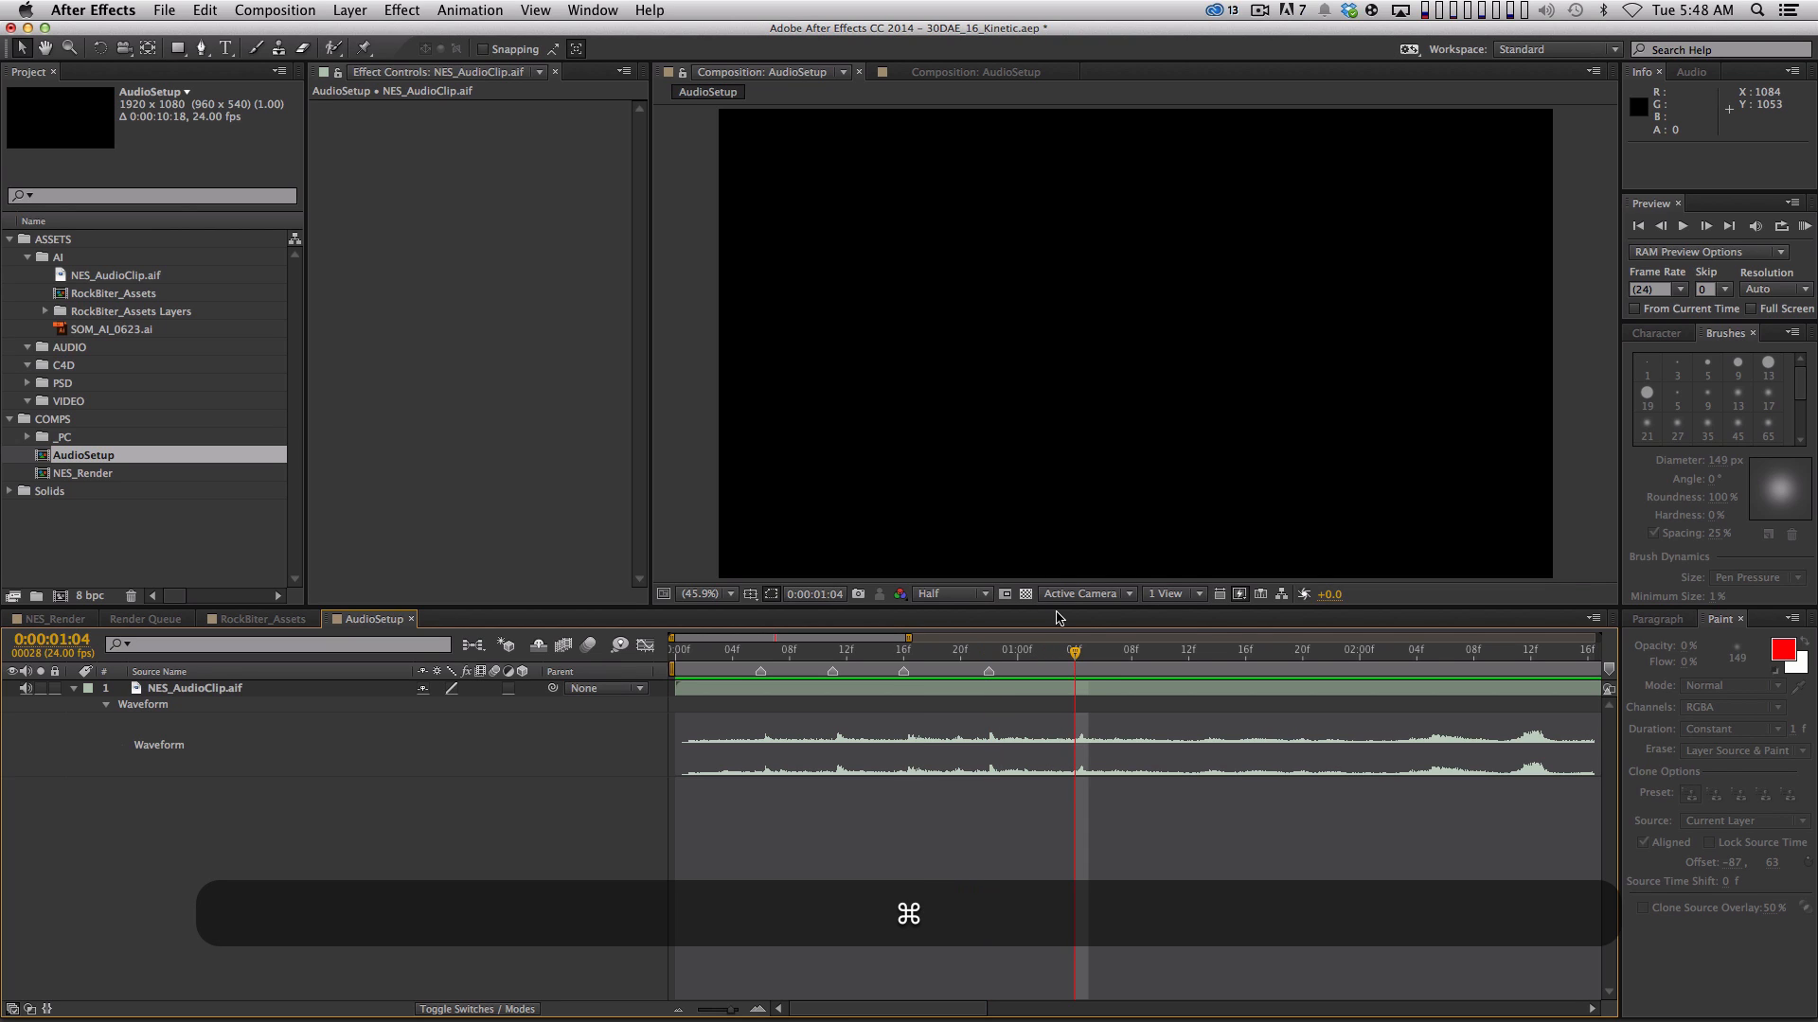
pyautogui.press('KP_Multiply')
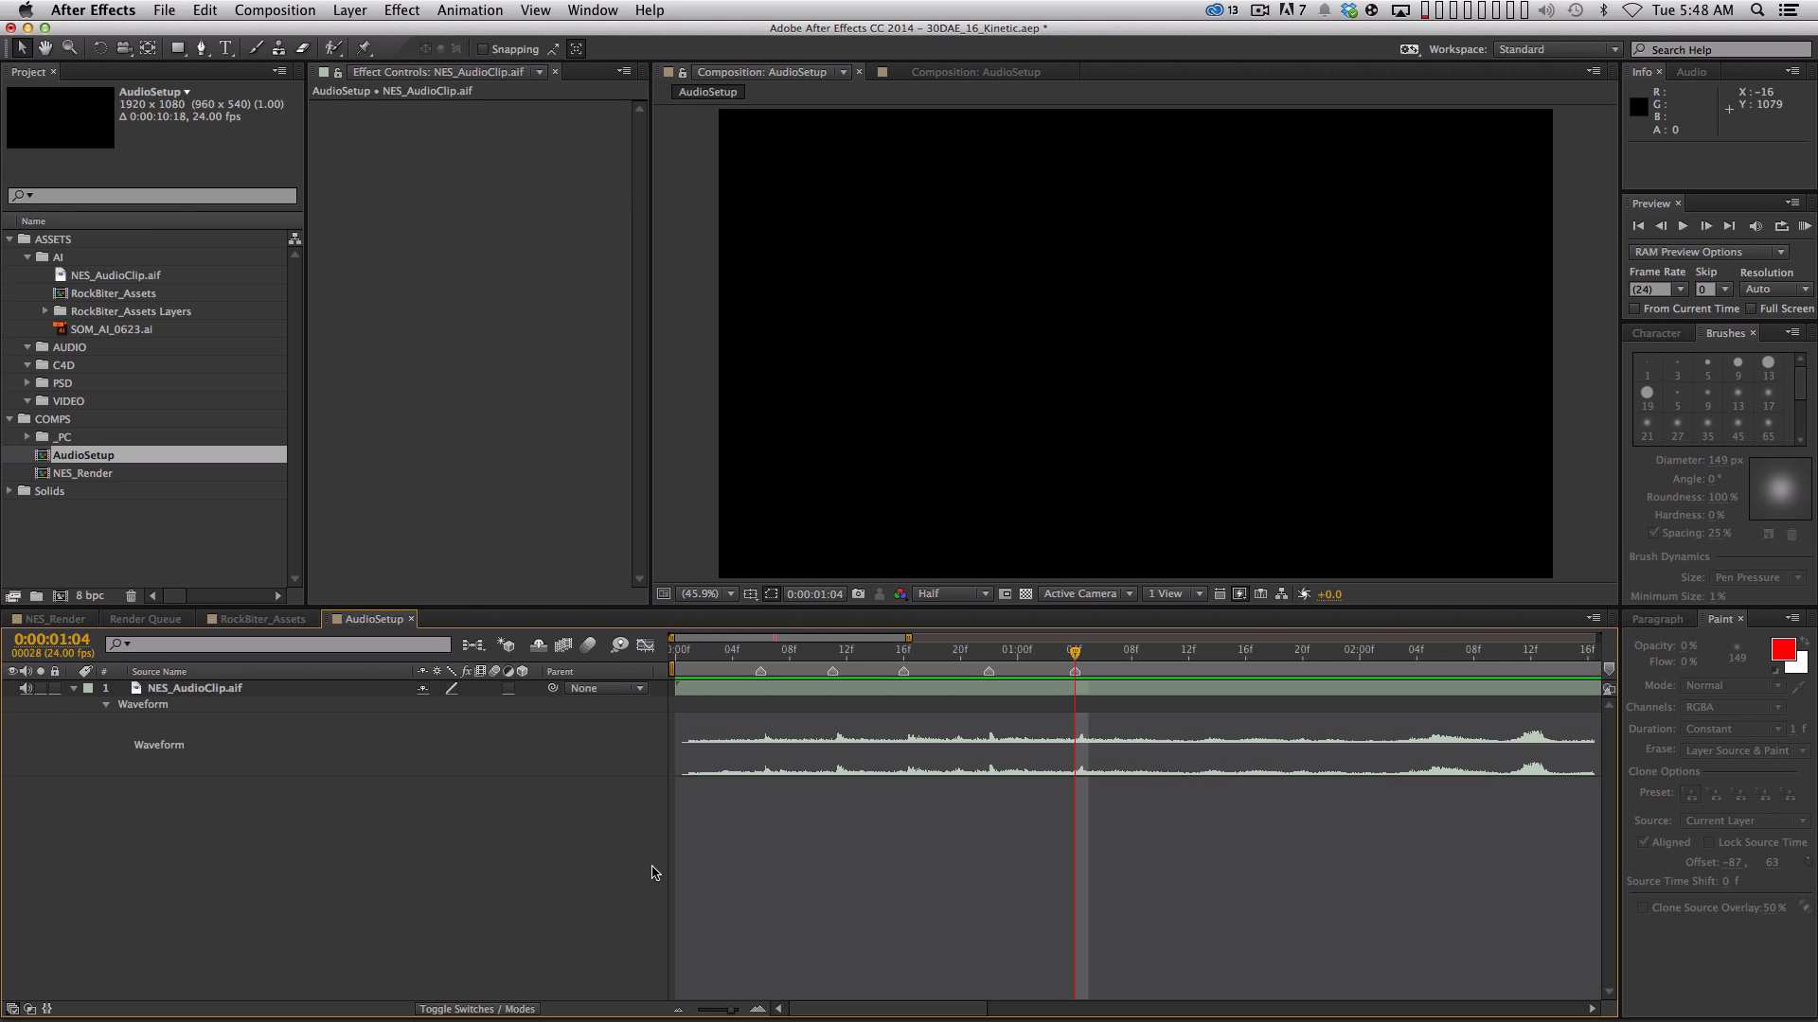
# Label the composition marker at 0:00:00:06 with the comment FOOSTEP_START
pyautogui.click(758, 674)
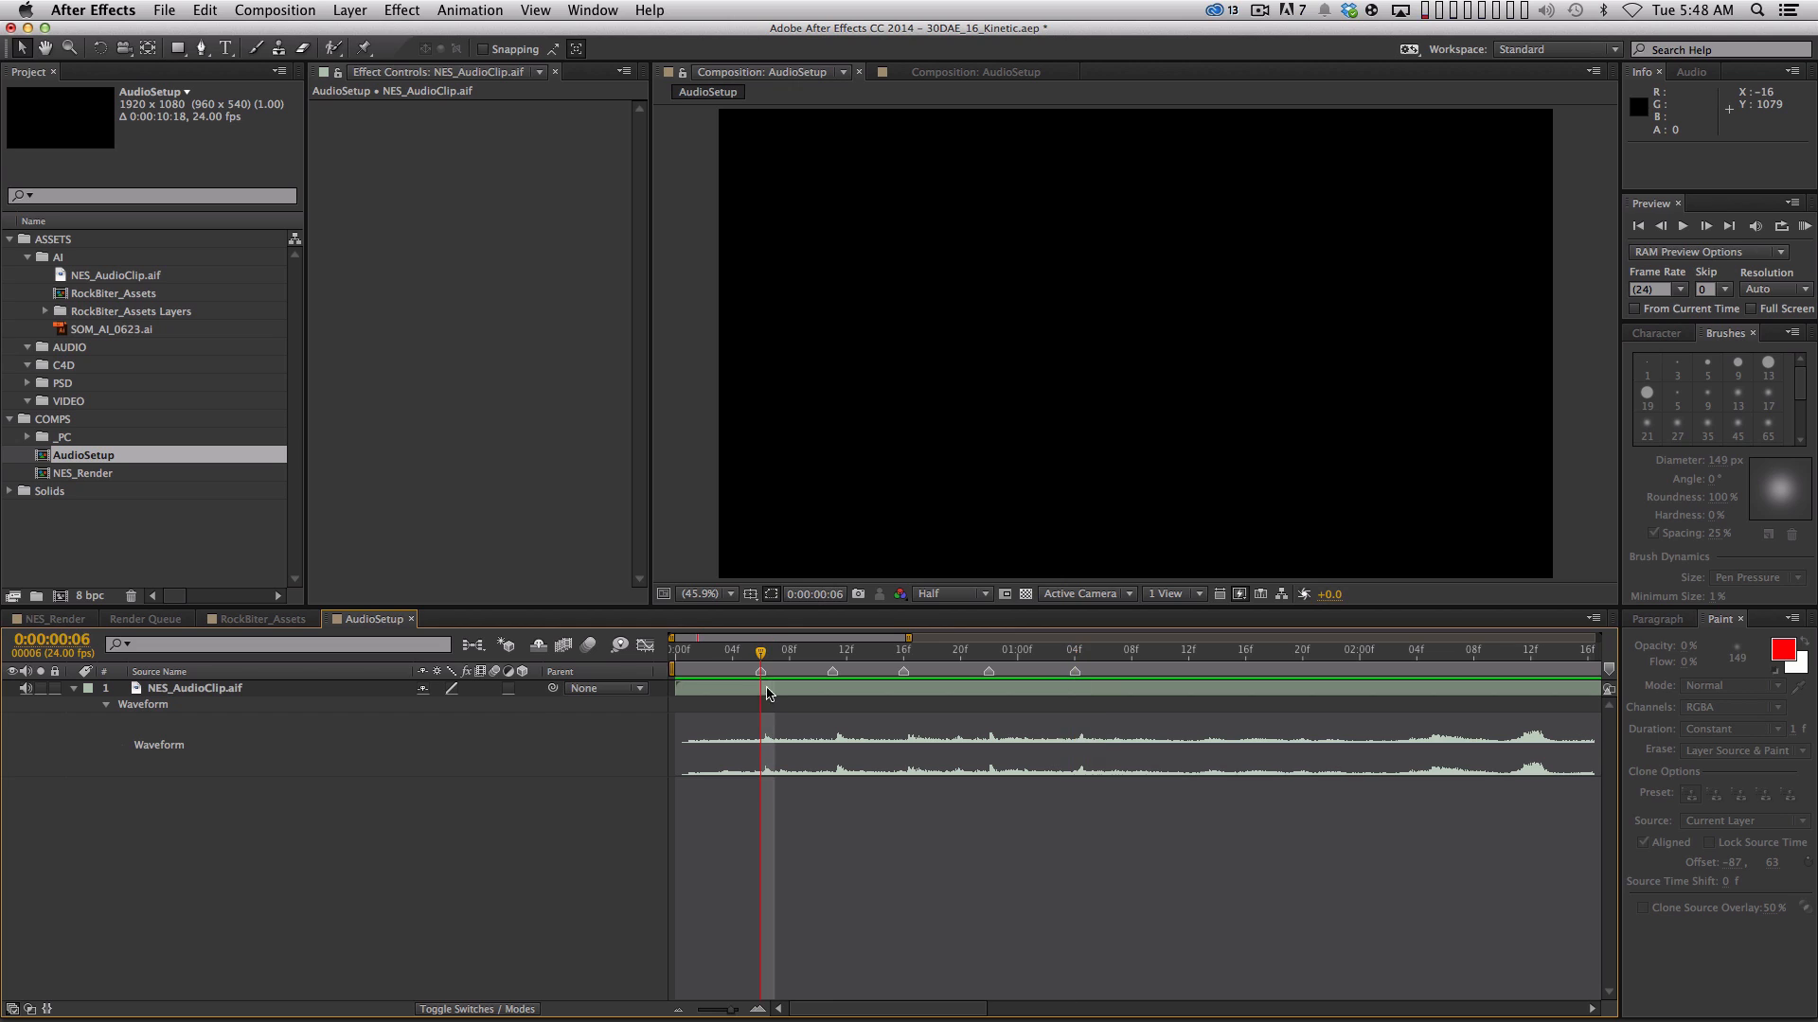
pyautogui.doubleClick(762, 674)
pyautogui.write('F')
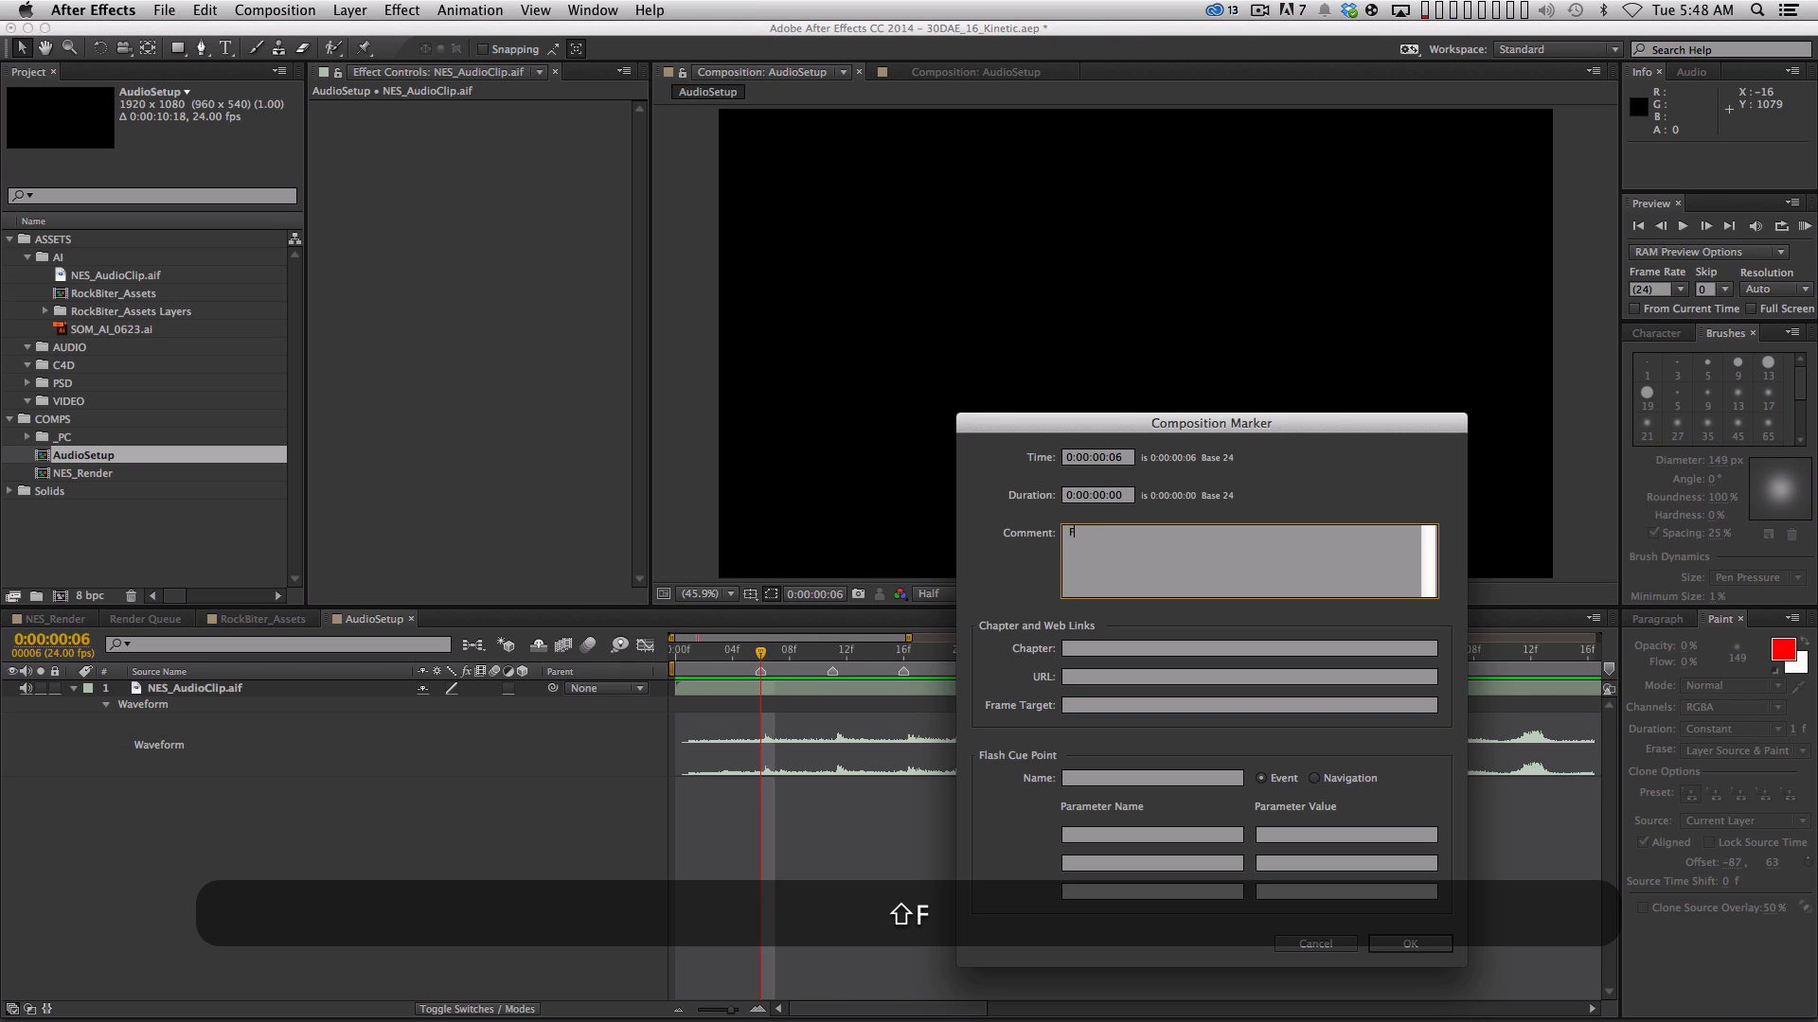
pyautogui.write('OOSTEP_START')
pyautogui.hotkey('shift', 'Return')
pyautogui.press('BackSpace')
pyautogui.click(1410, 944)
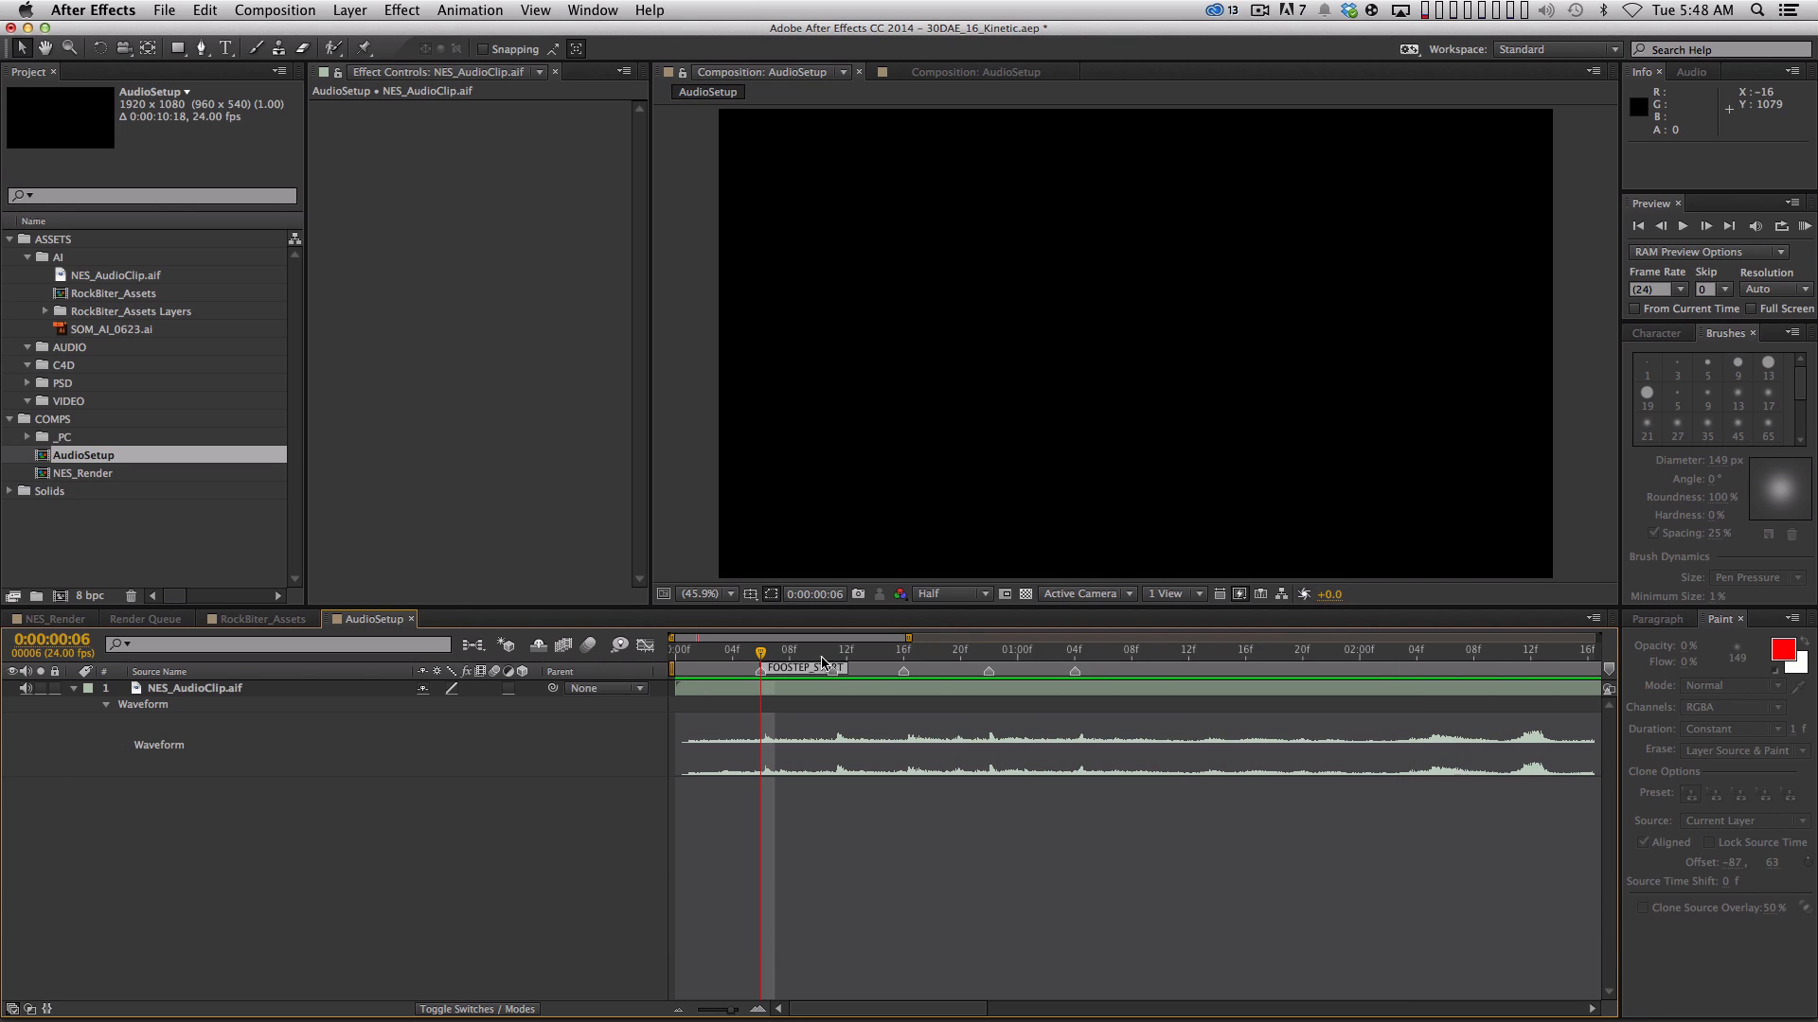
# Label the composition marker at 0:00:01:04 with the comment LAST_ FOOTSTEP
pyautogui.doubleClick(1075, 673)
pyautogui.write('LAST_FOOT')
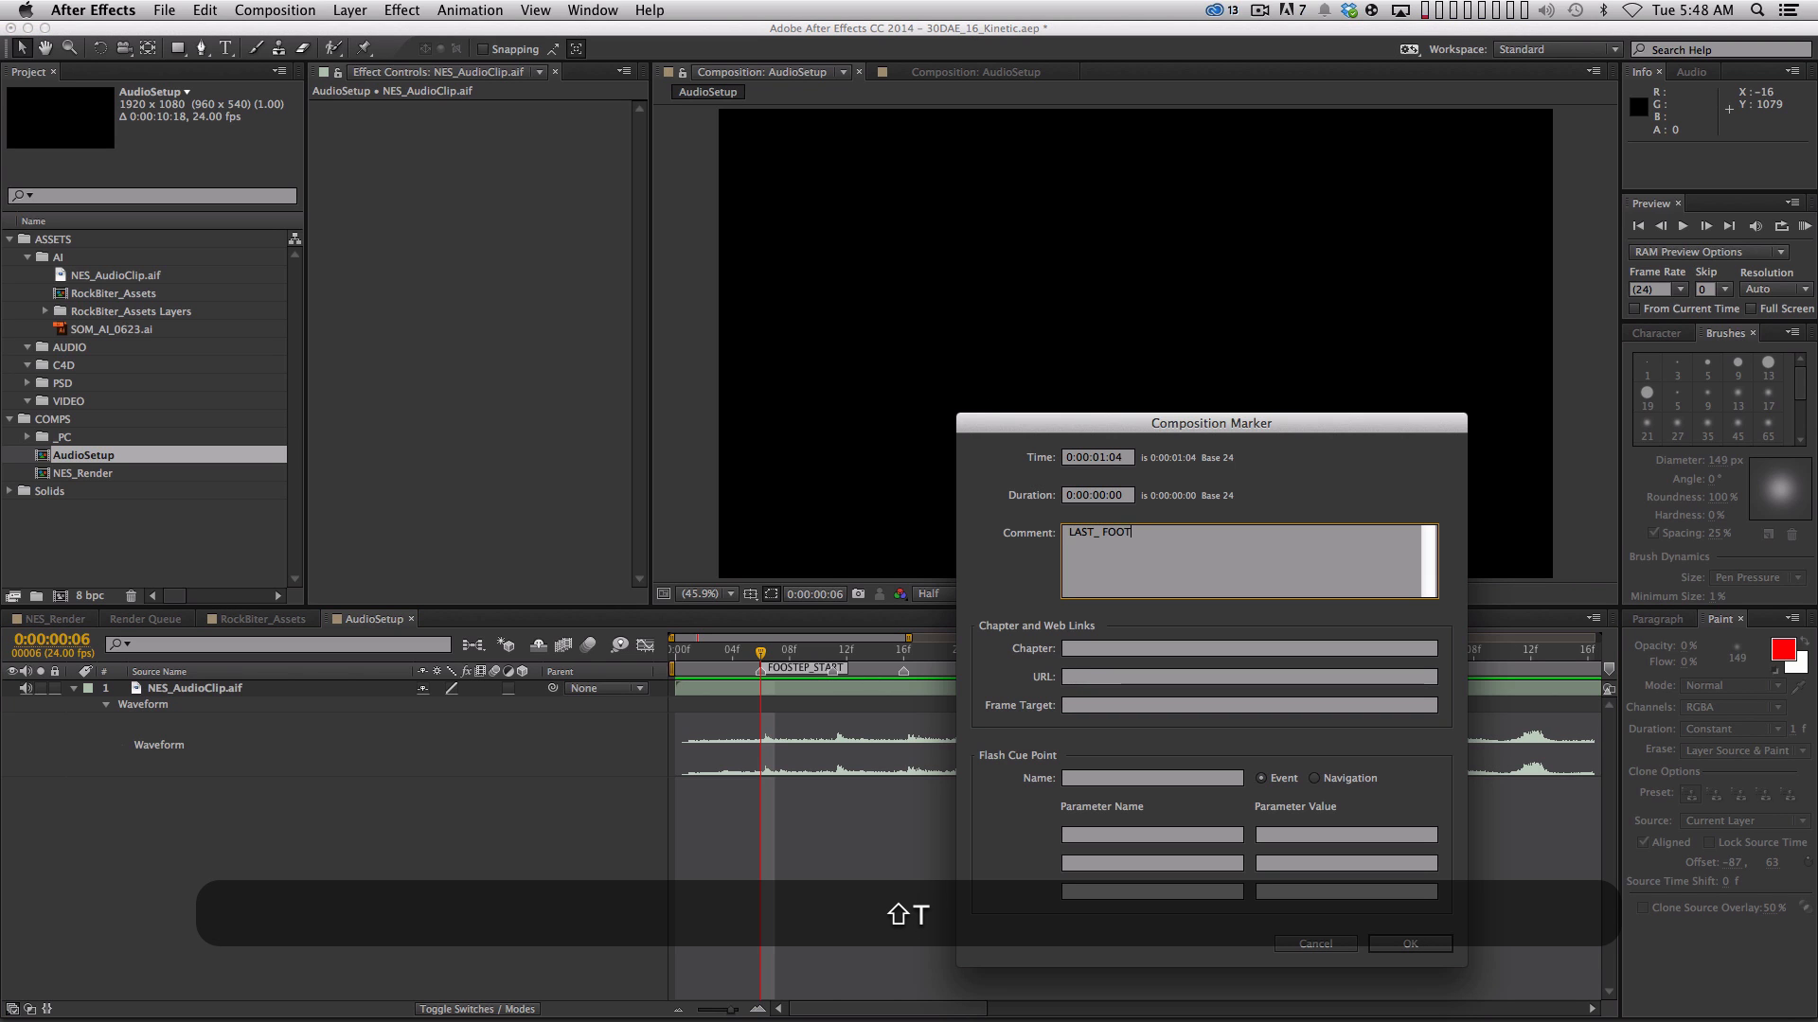
pyautogui.write('STWP')
pyautogui.press('BackSpace')
pyautogui.write('EP')
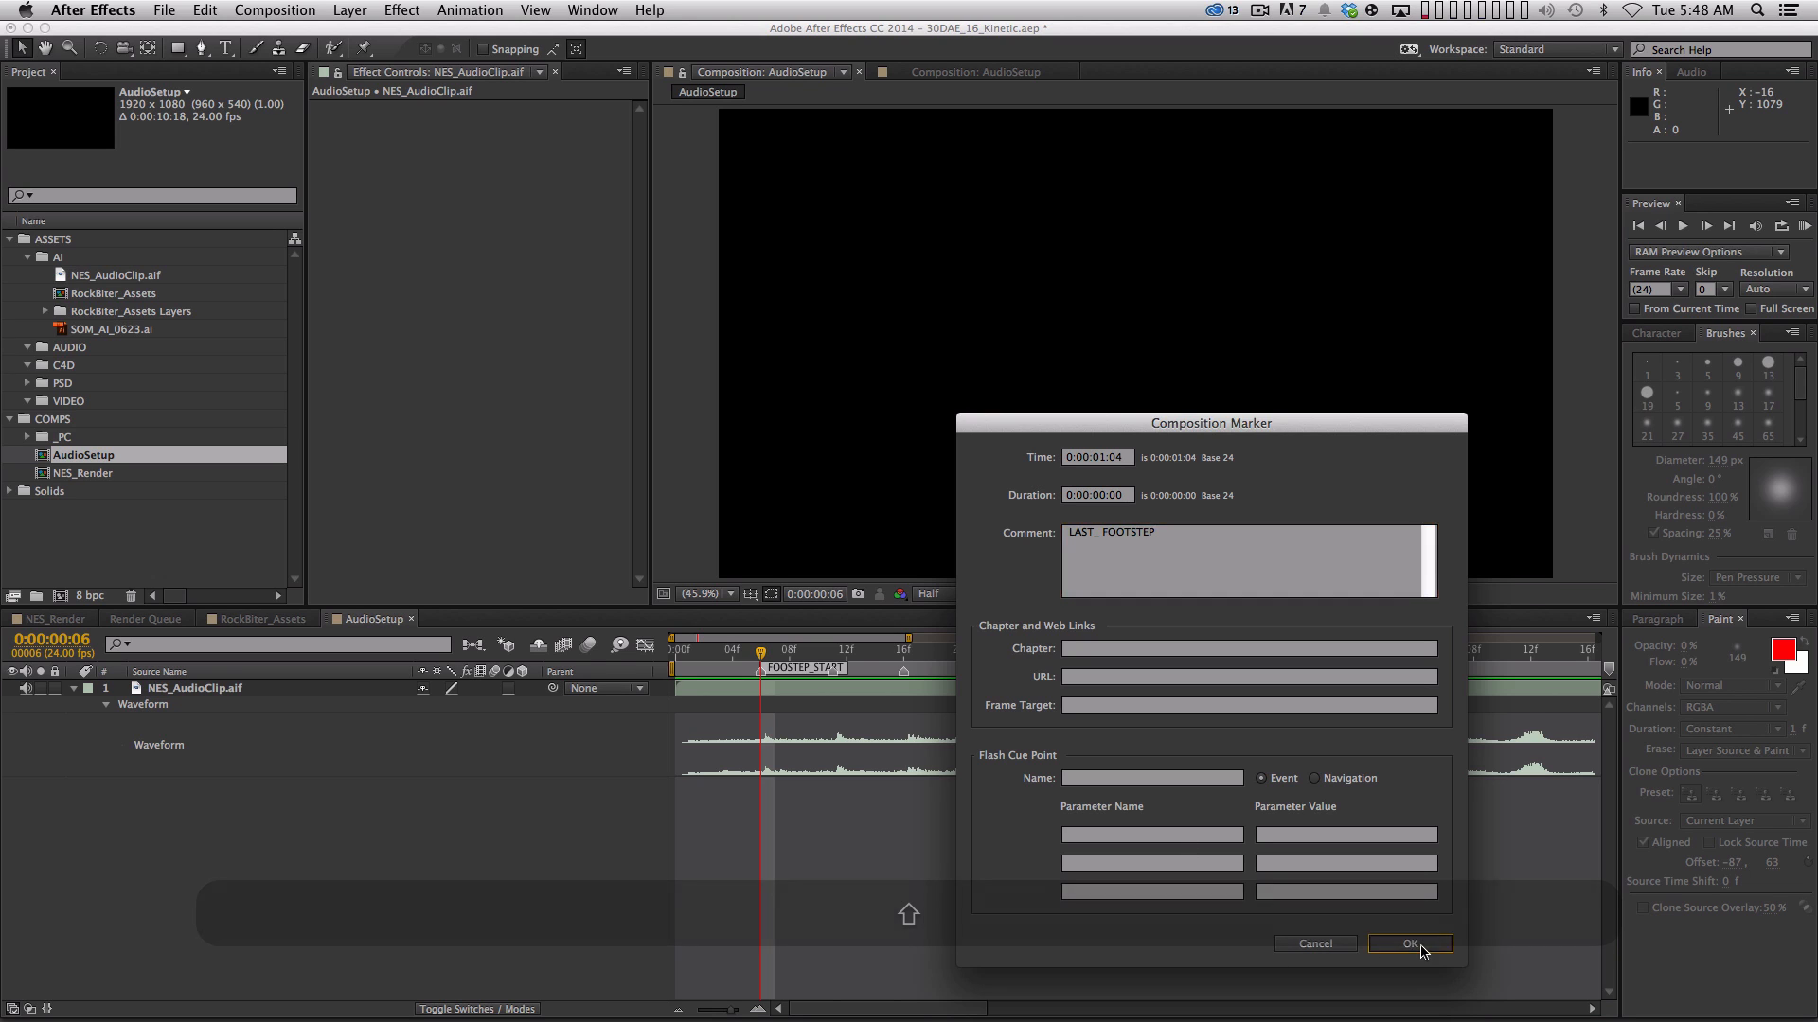
pyautogui.click(1382, 946)
# Review the labelled footstep markers against the waveform by scrubbing from the start to 0:00:01:06 at different timeline scales
pyautogui.press('-')
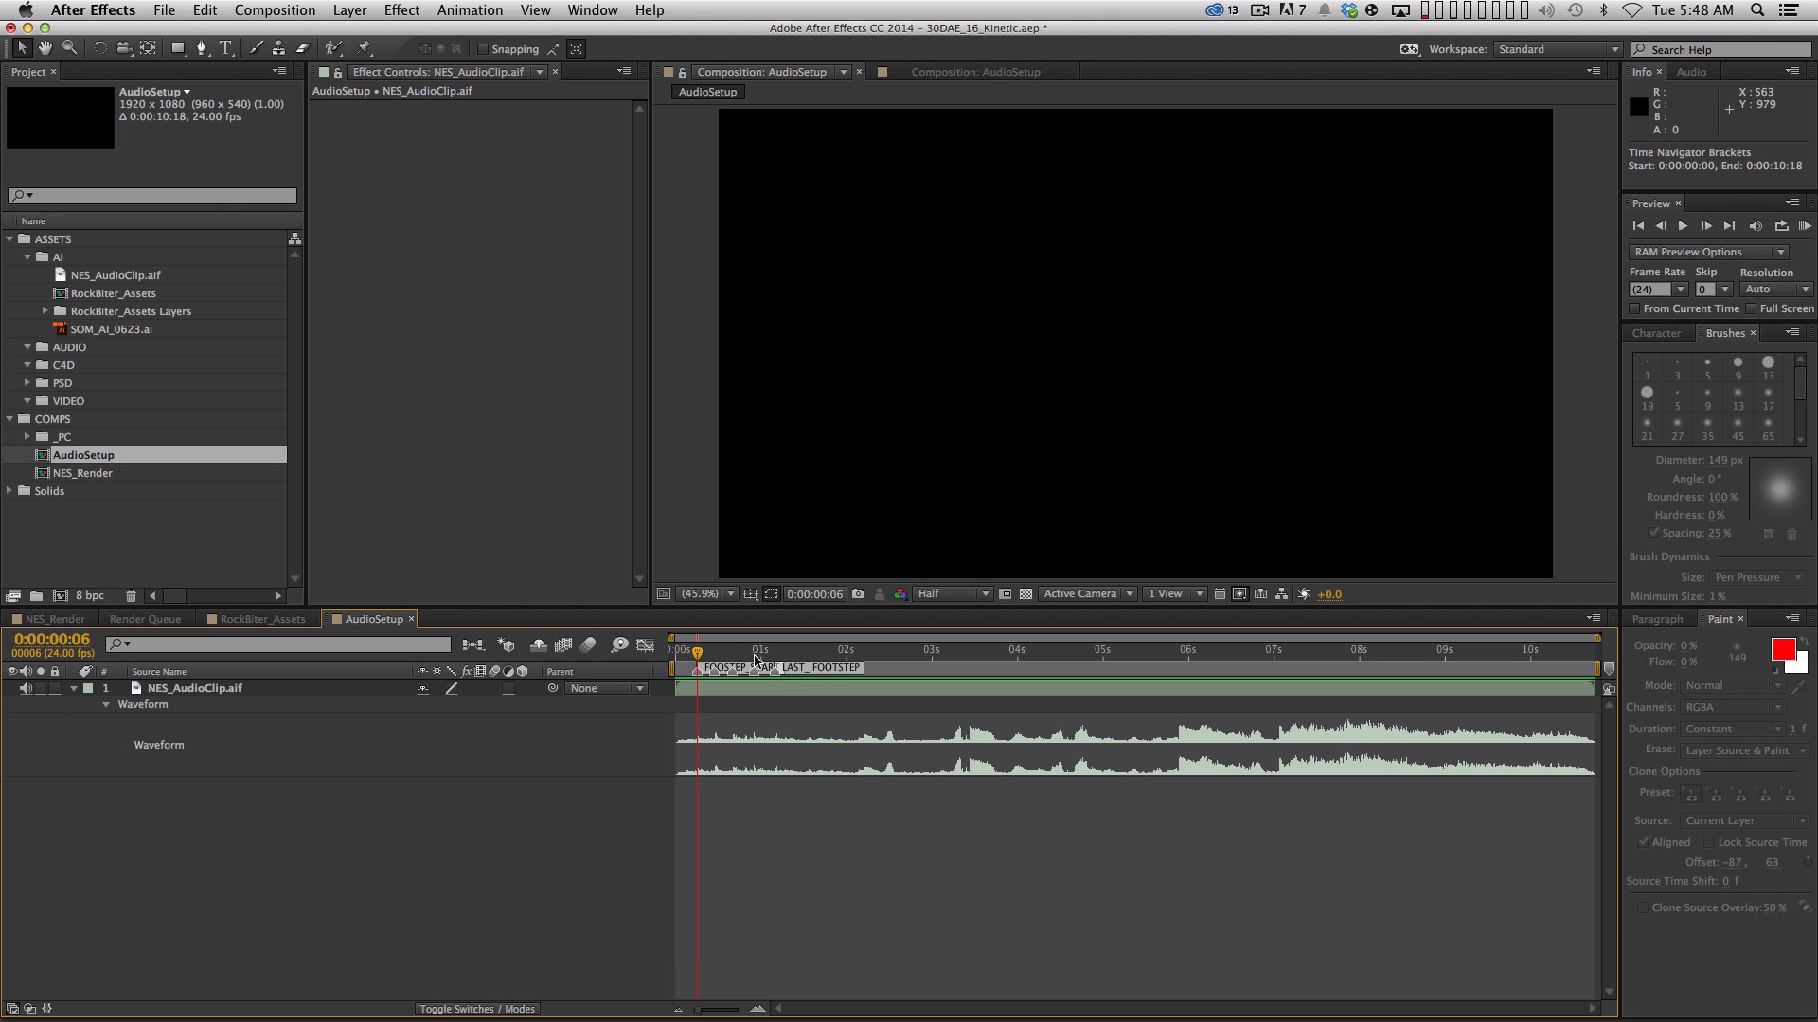
pyautogui.moveTo(699, 653); pyautogui.dragTo(764, 654)
pyautogui.press('=')
pyautogui.press('Home')
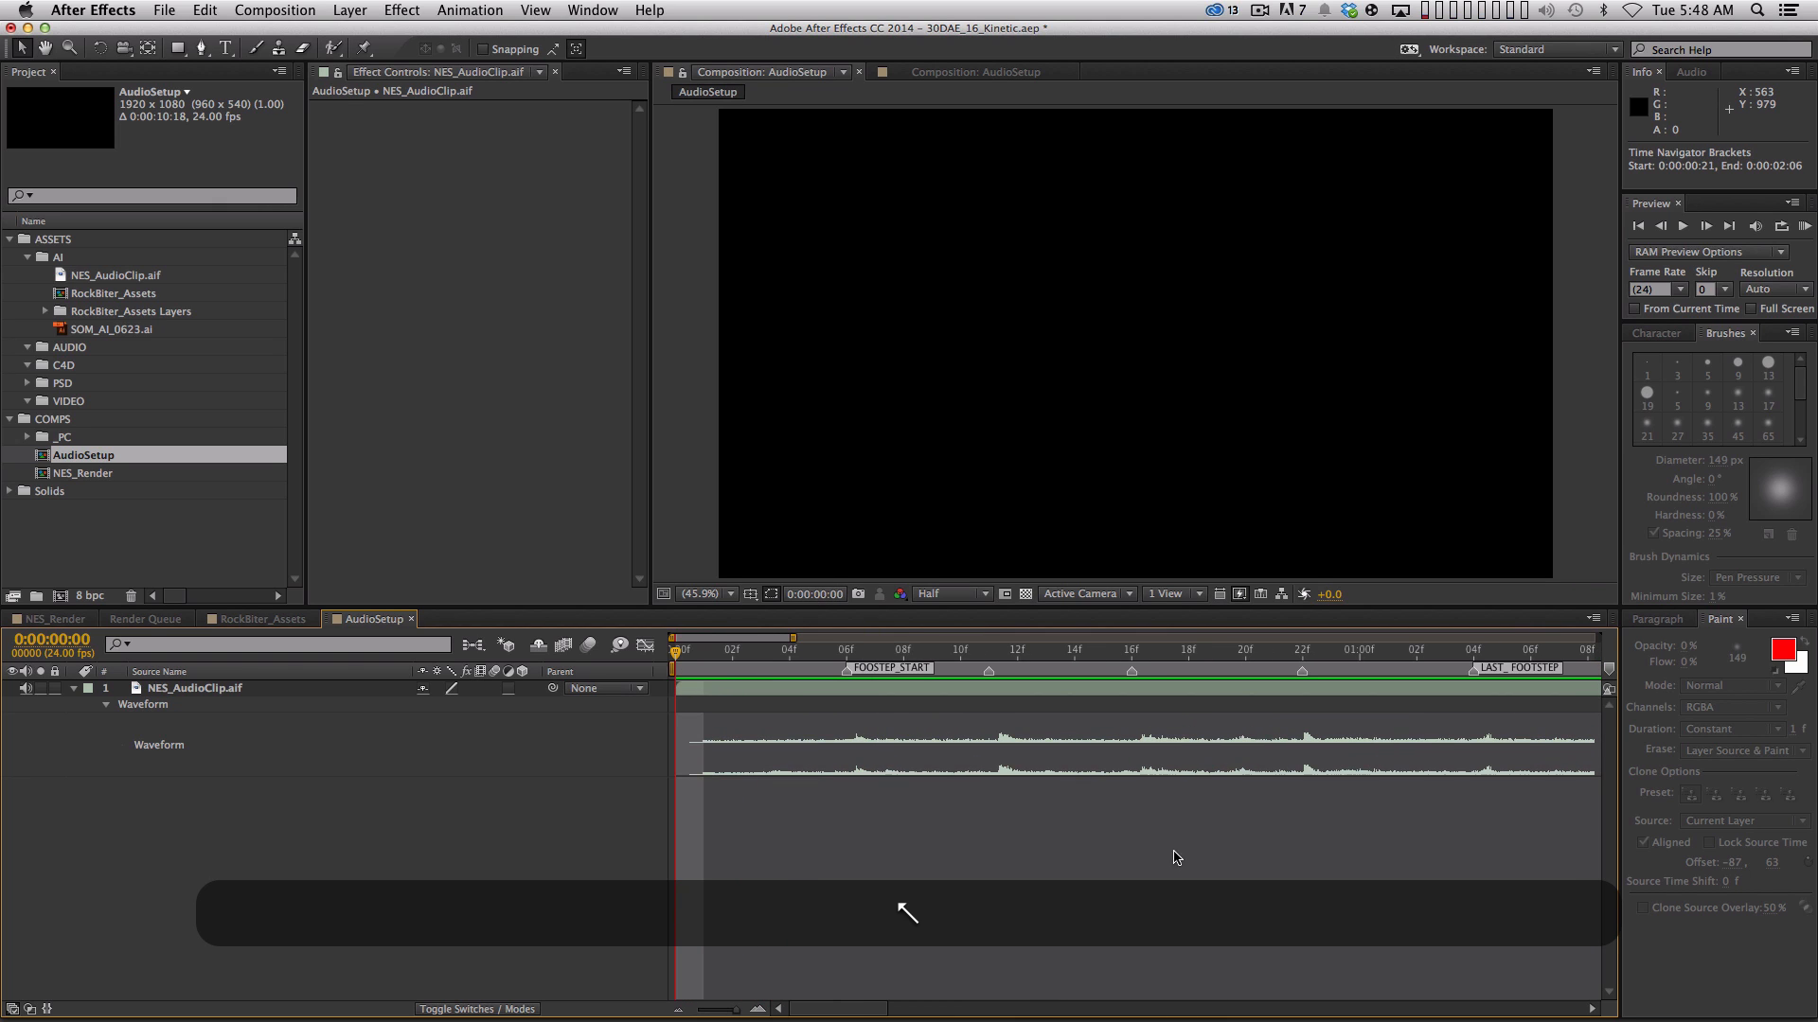
pyautogui.press('-')
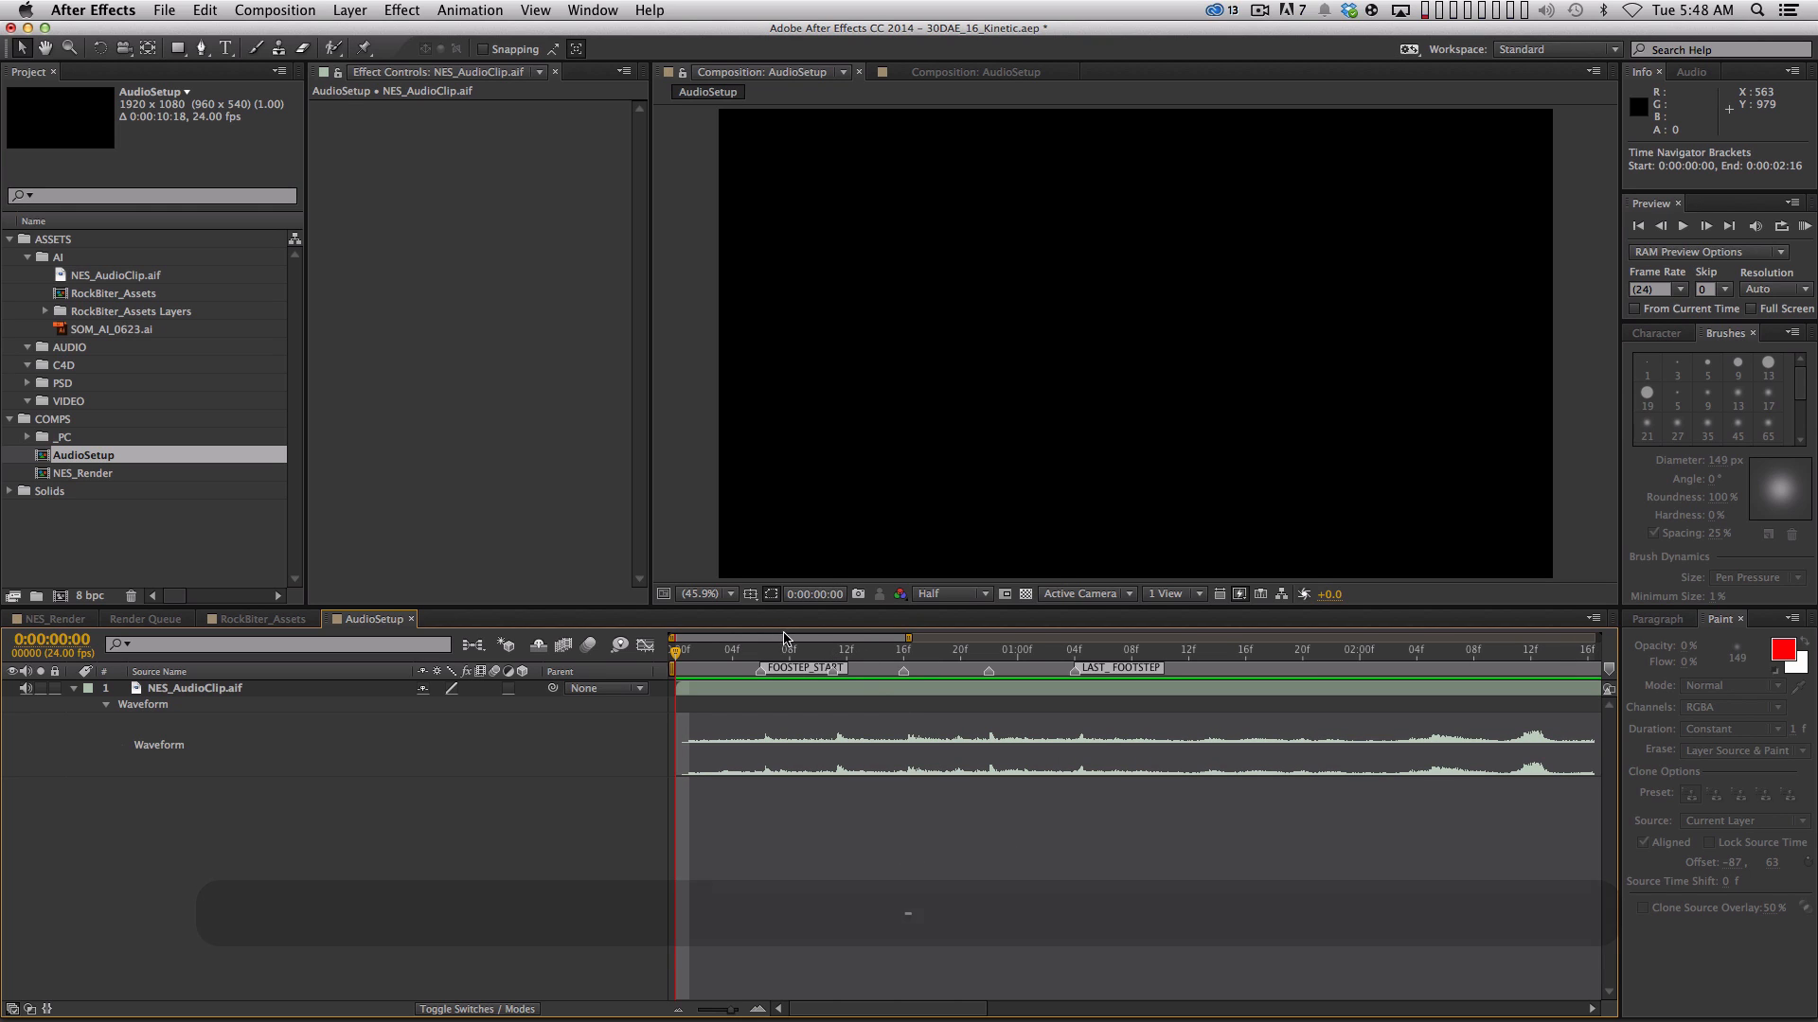
pyautogui.moveTo(725, 656); pyautogui.dragTo(1105, 682)
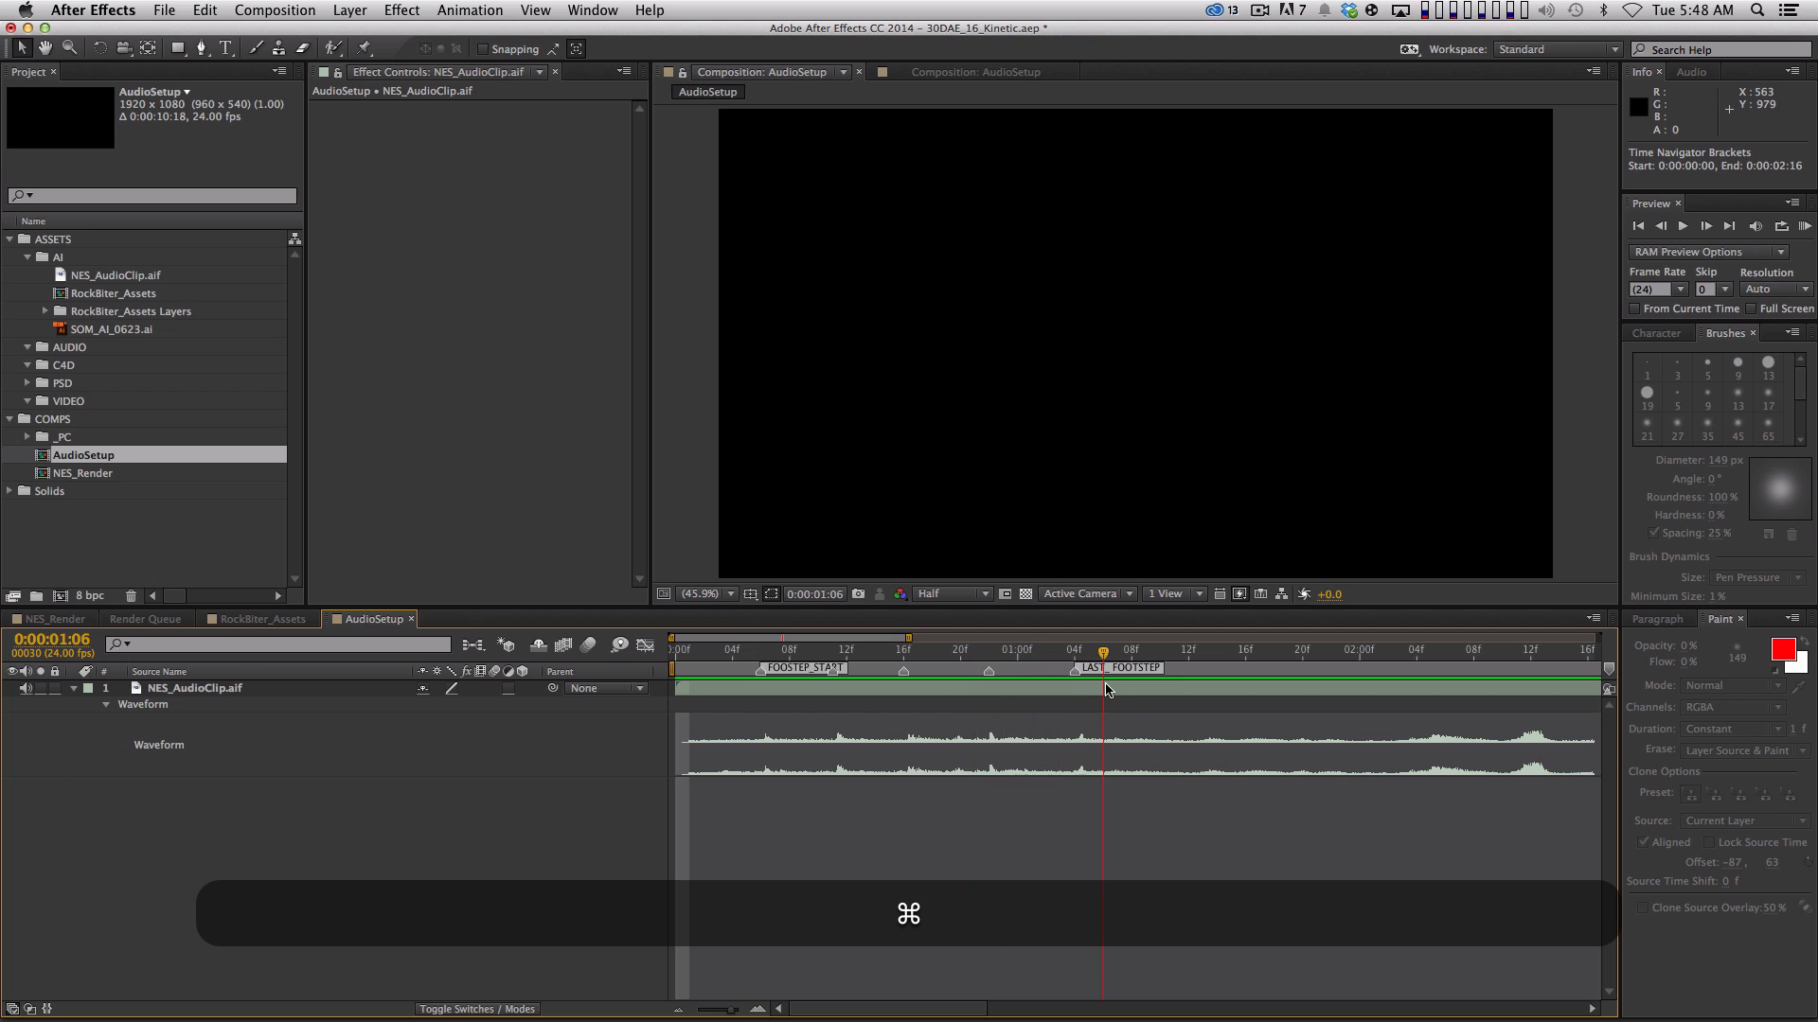
pyautogui.press('-')
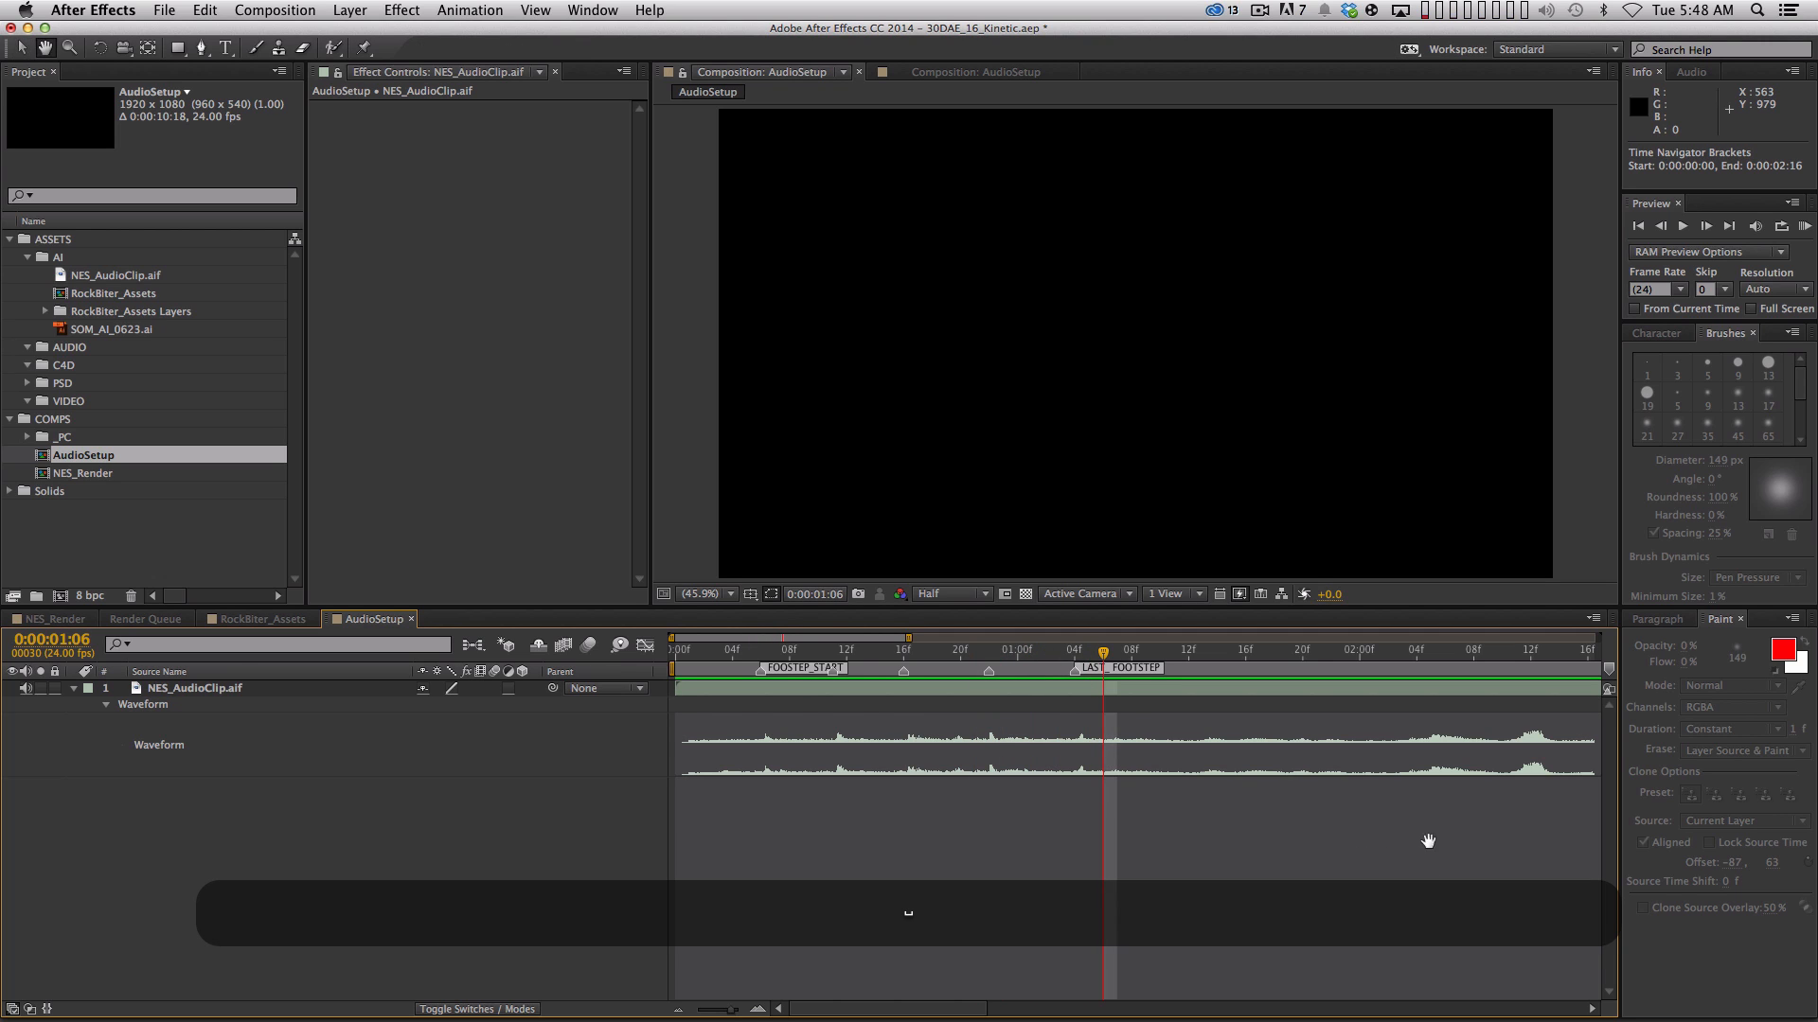
pyautogui.press('-')
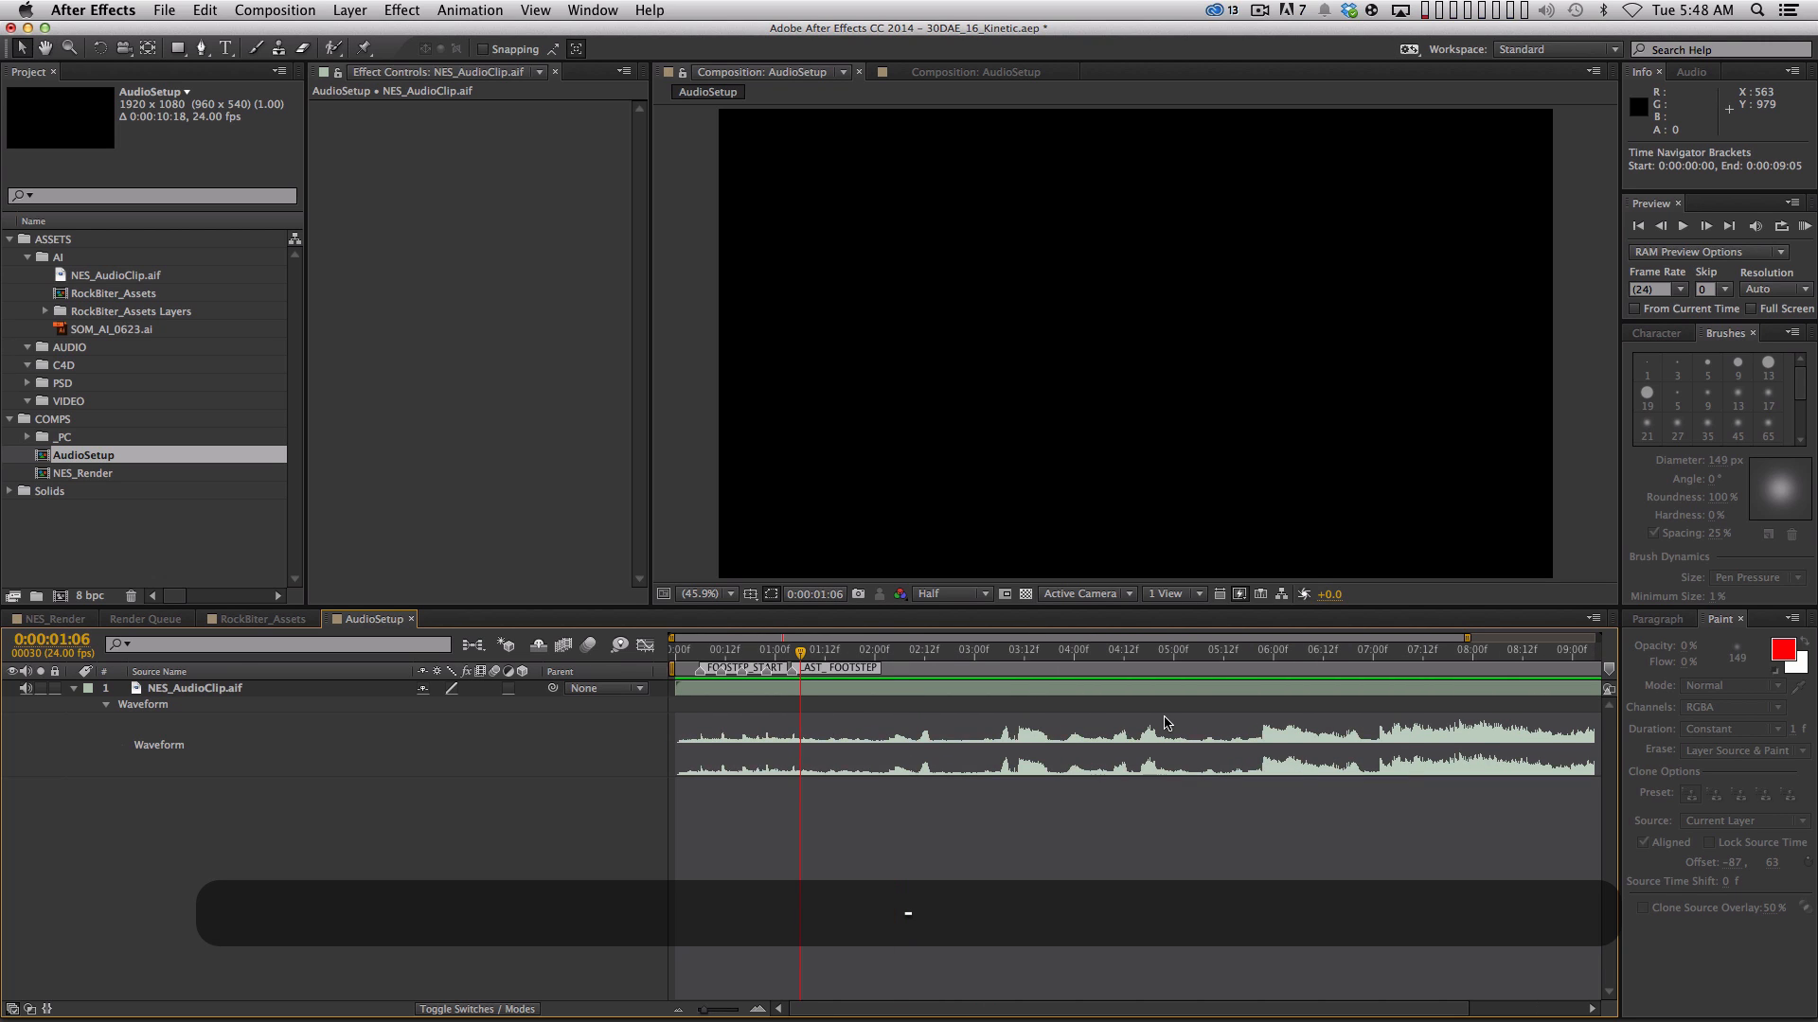
# Preview the audio following the last footstep from 0:00:01:09, and again from 0:00:01:15
pyautogui.moveTo(829, 653); pyautogui.dragTo(837, 658)
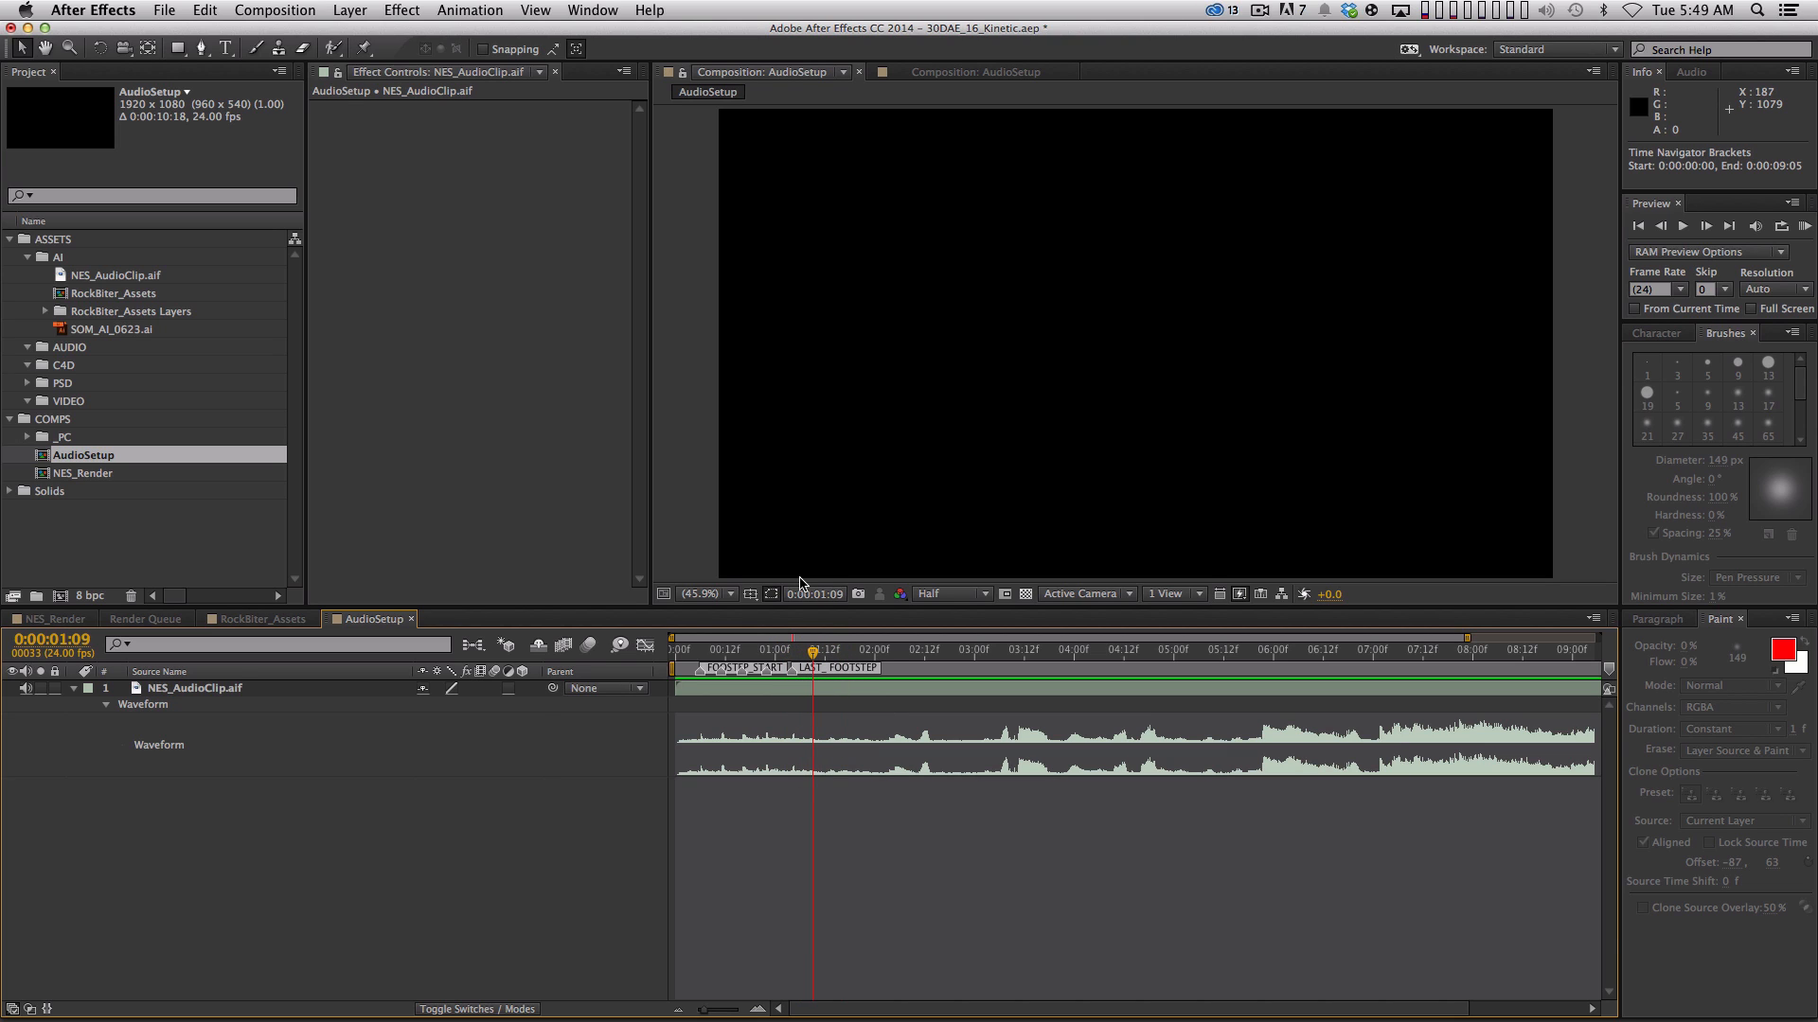
pyautogui.press('KP_Decimal')
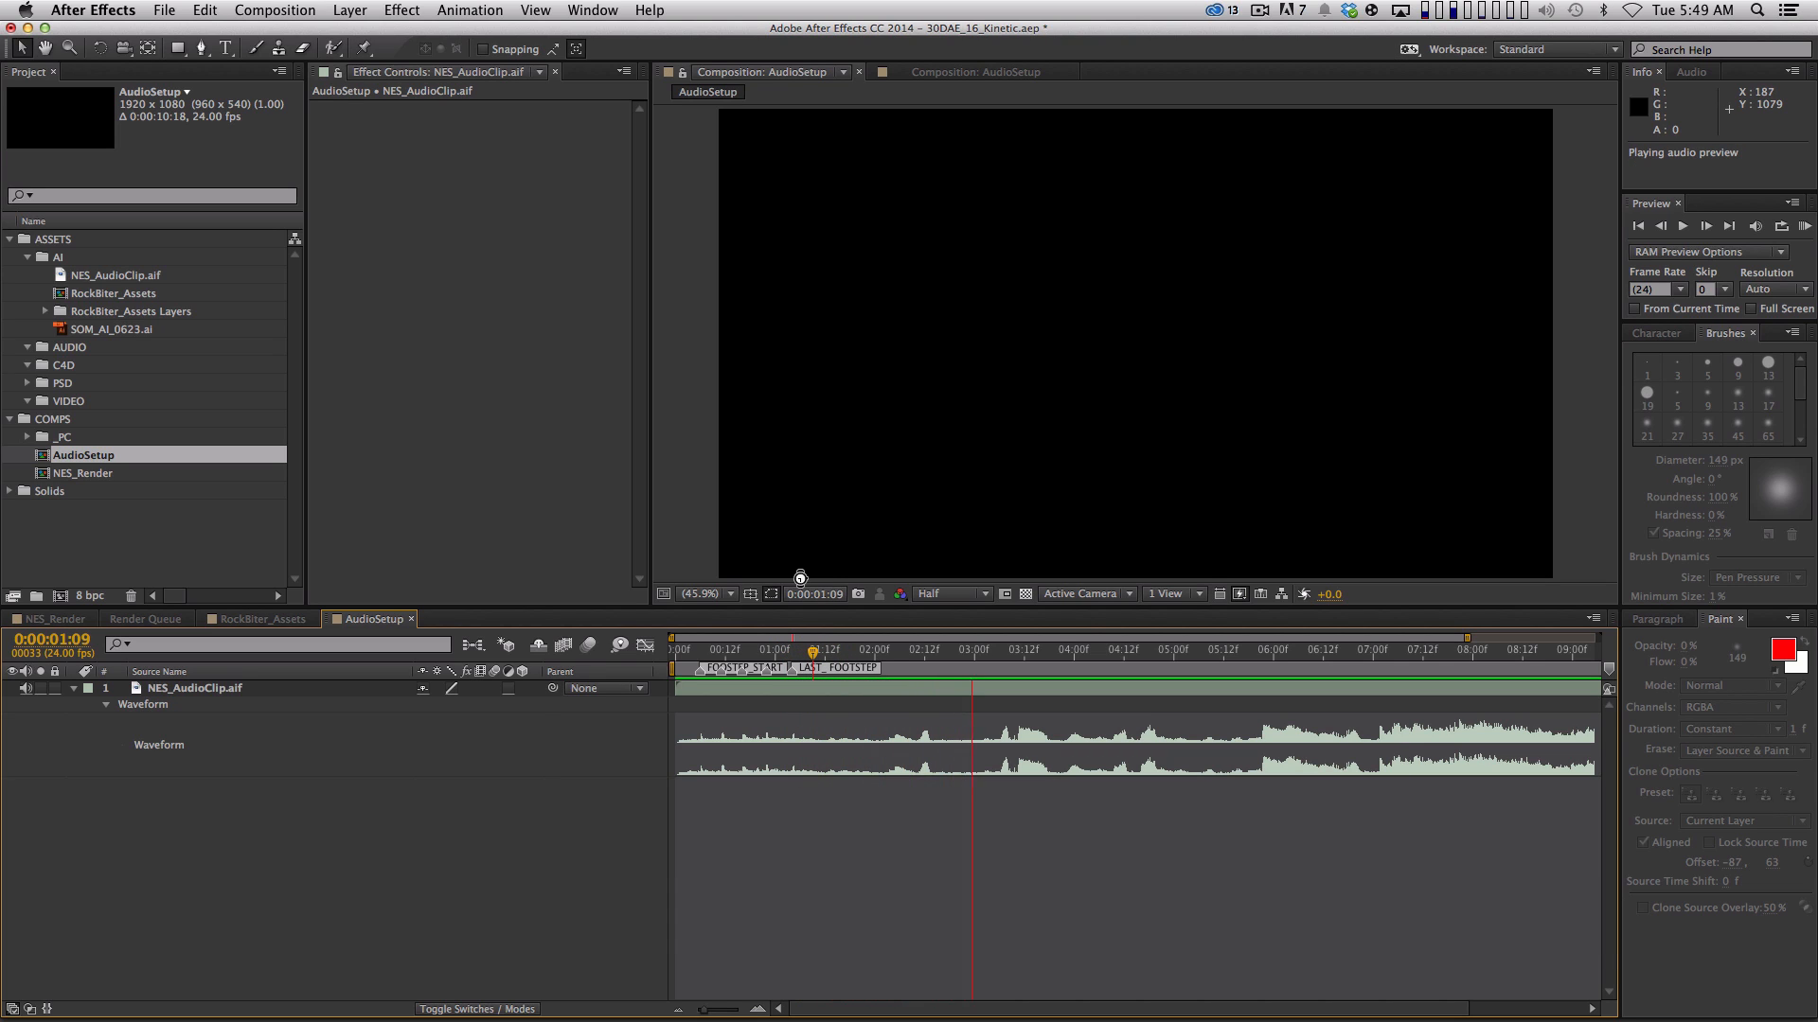
pyautogui.press('space')
pyautogui.click(901, 663)
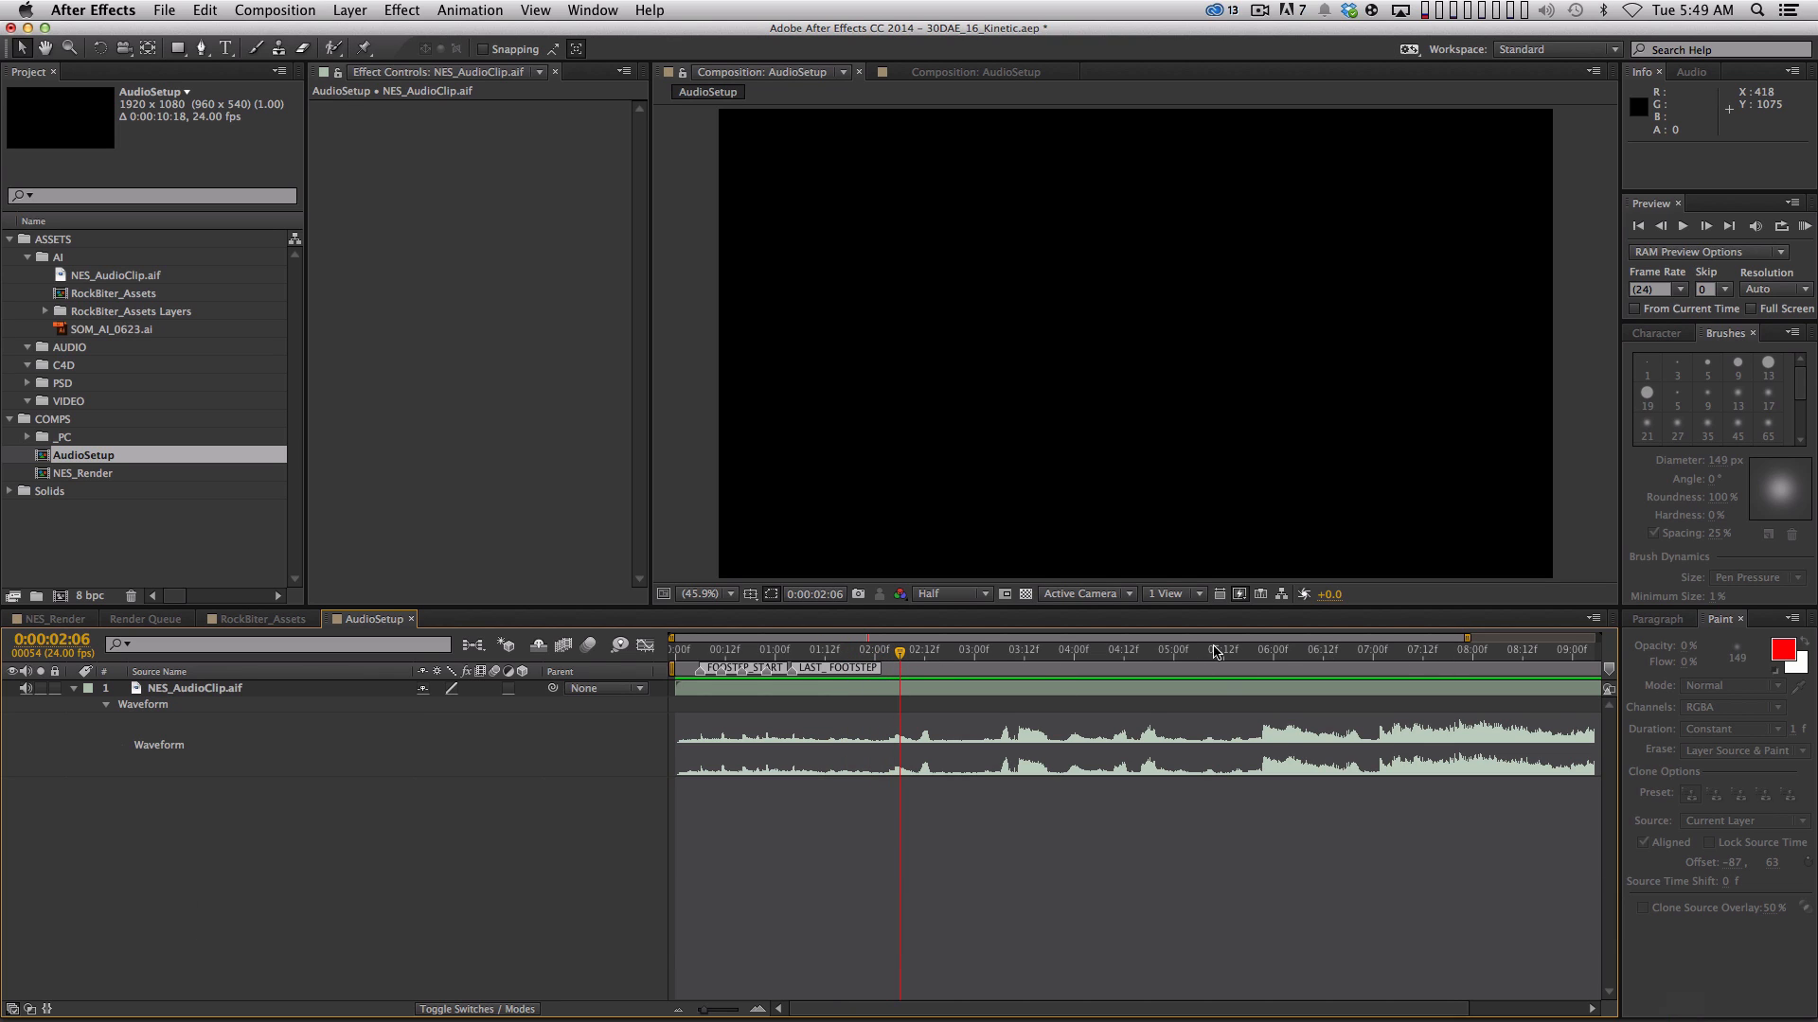
pyautogui.moveTo(902, 670); pyautogui.dragTo(837, 663)
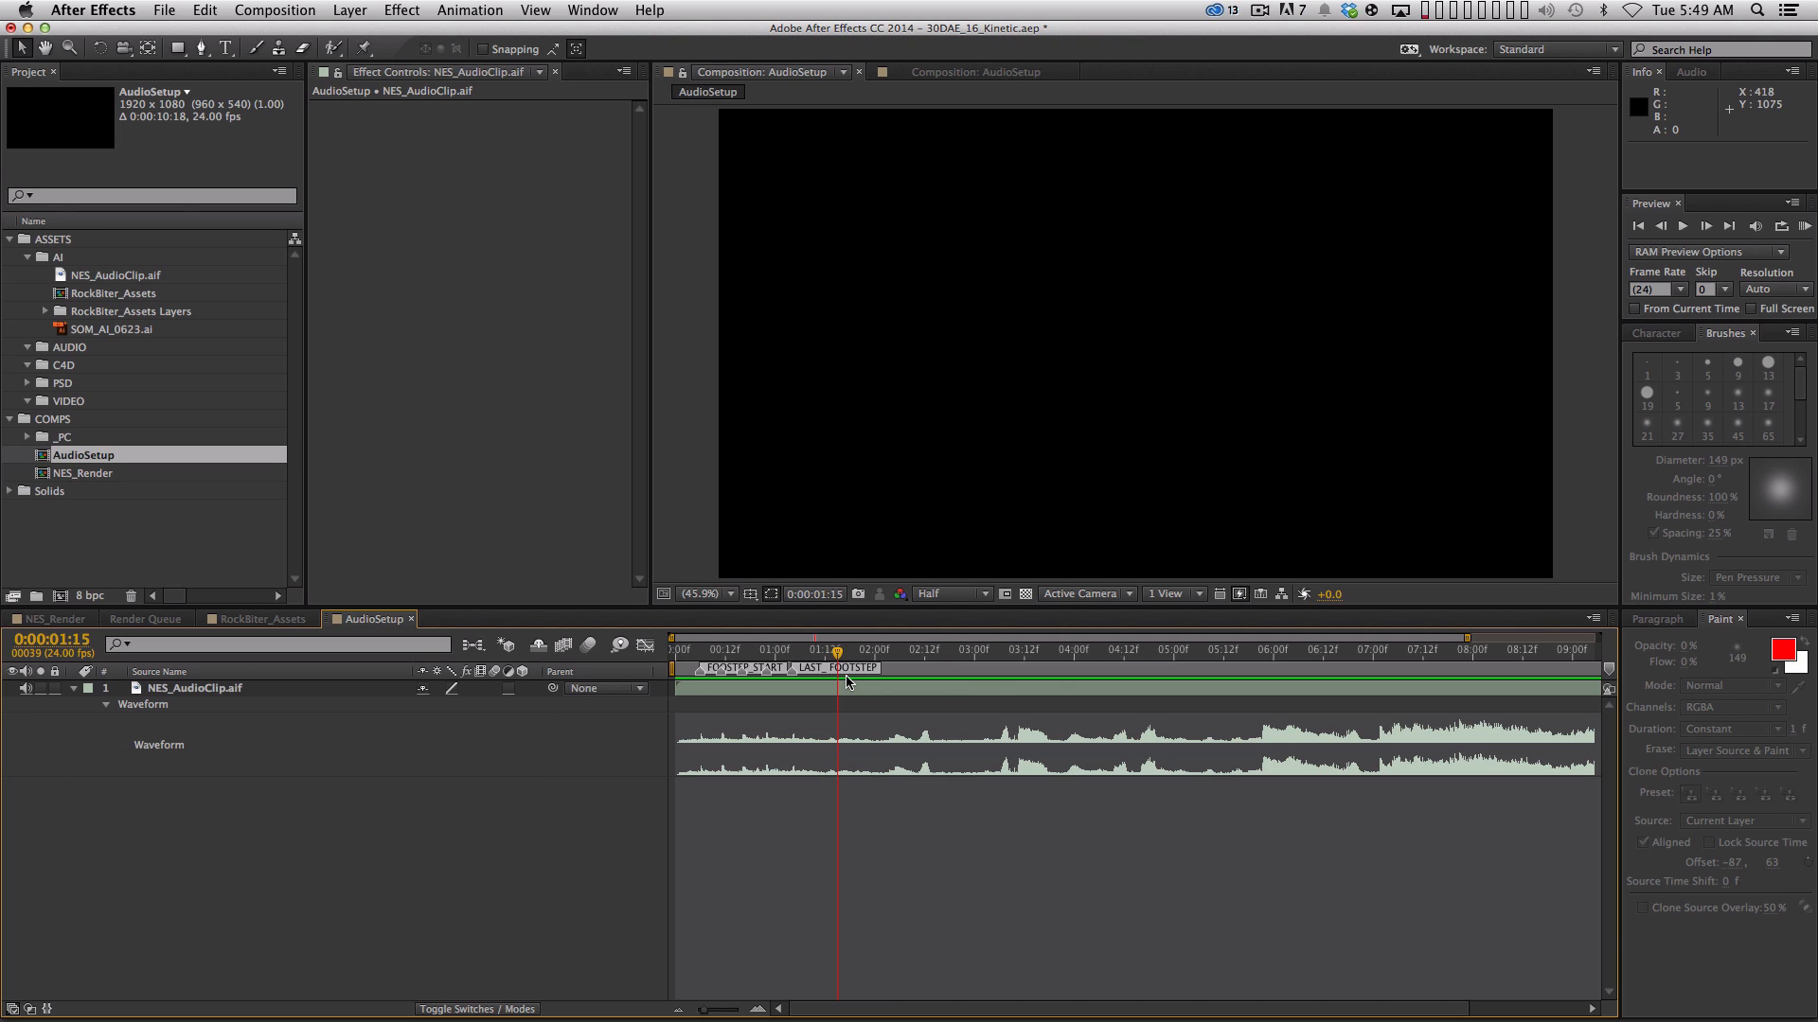
pyautogui.press('KP_Decimal')
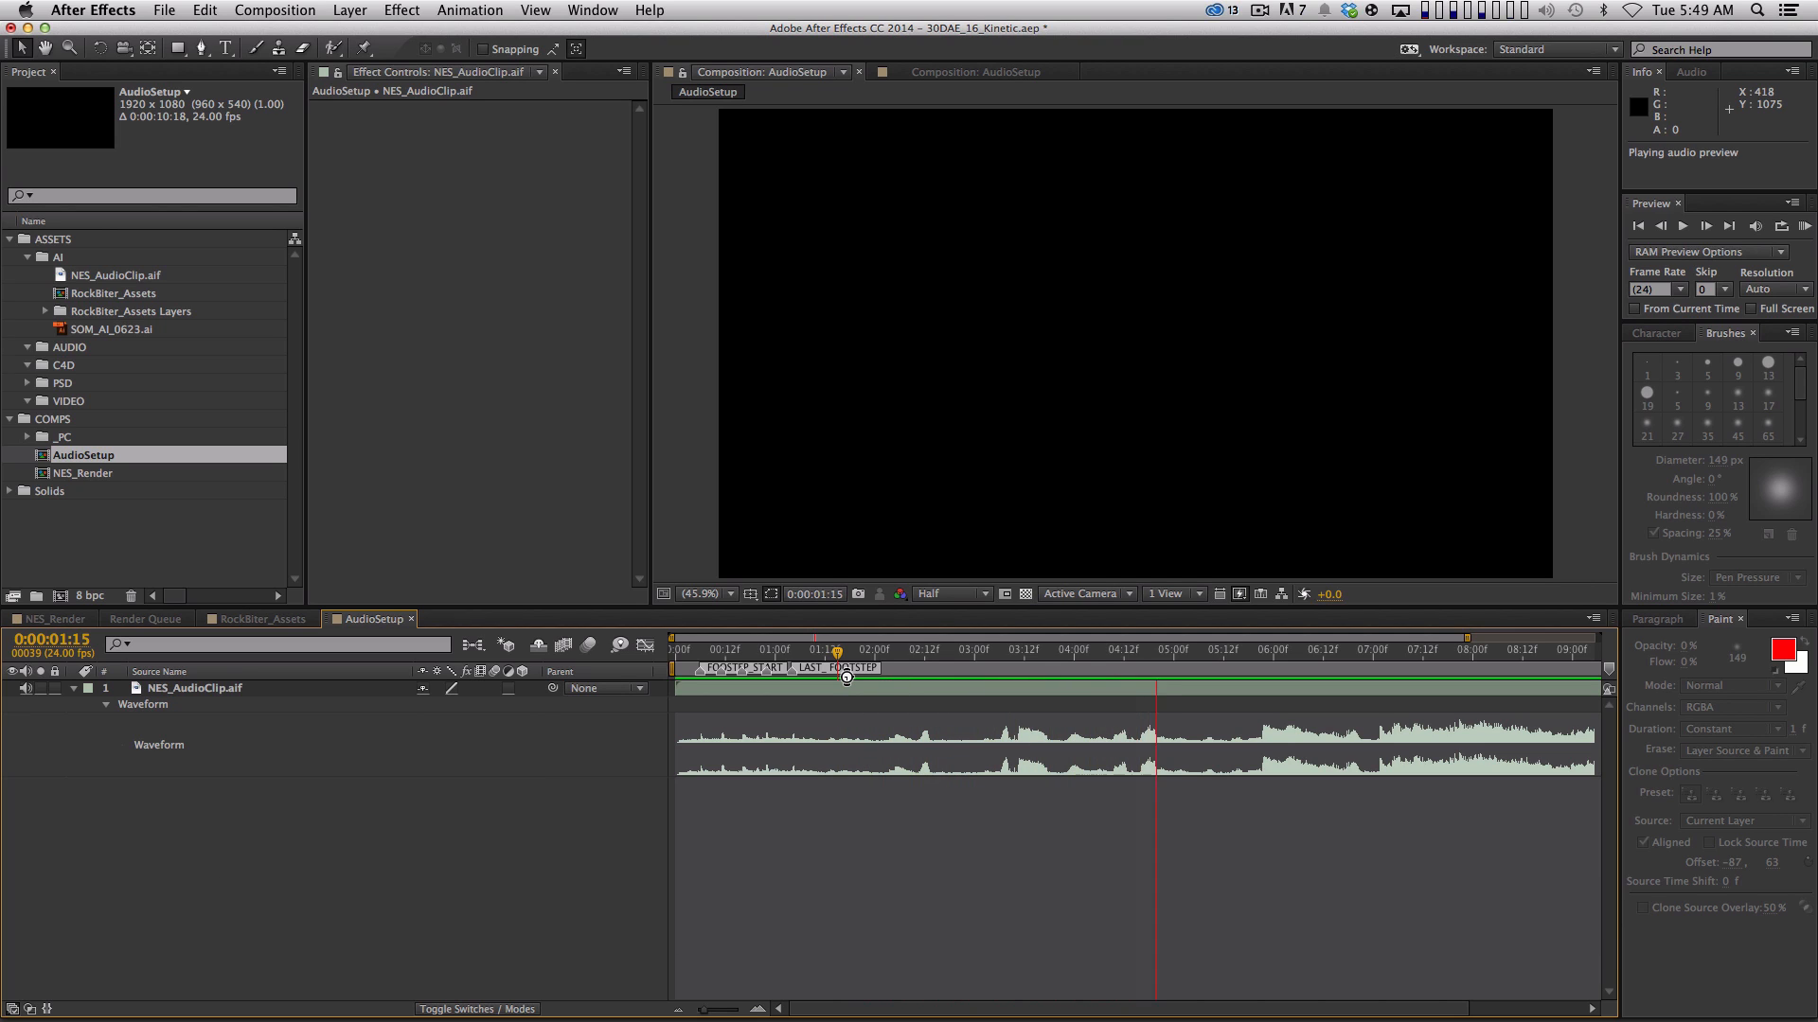
pyautogui.press('space')
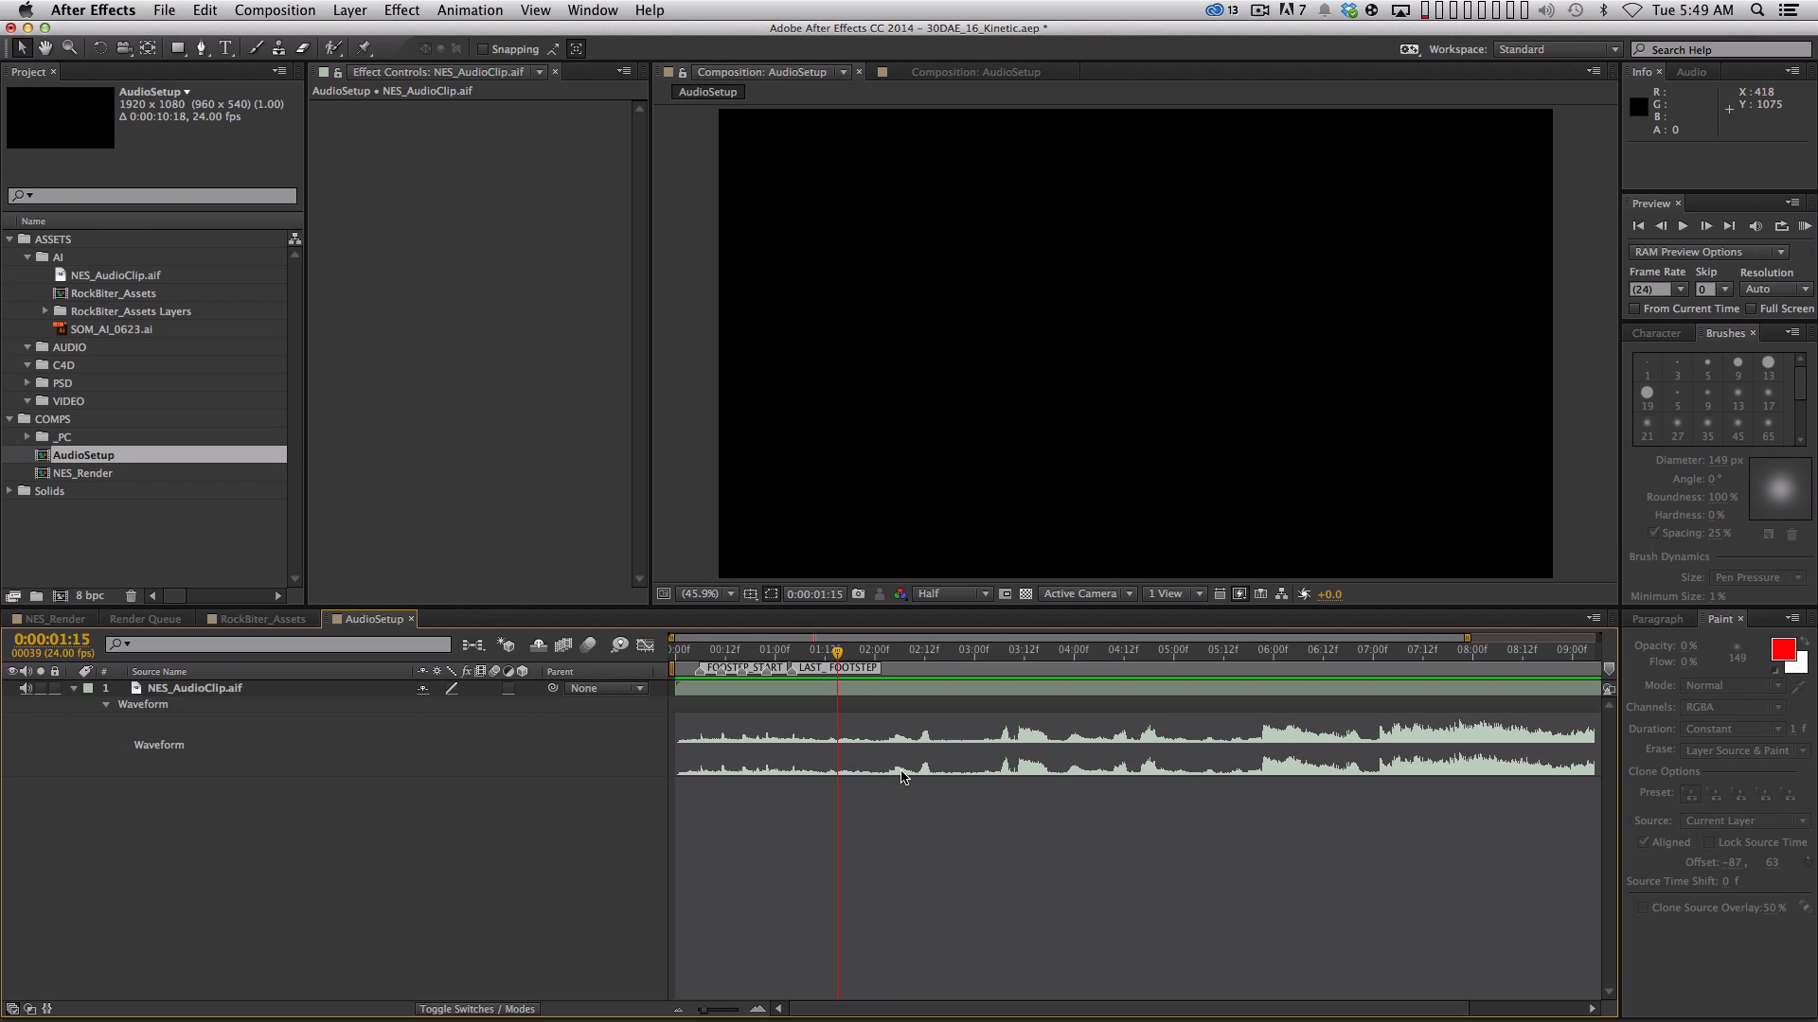
# Try adding composition markers on the beats live while the audio previews from 0:00:01:15, and undo them
pyautogui.press('KP_Decimal')
pyautogui.press('KP_Multiply')
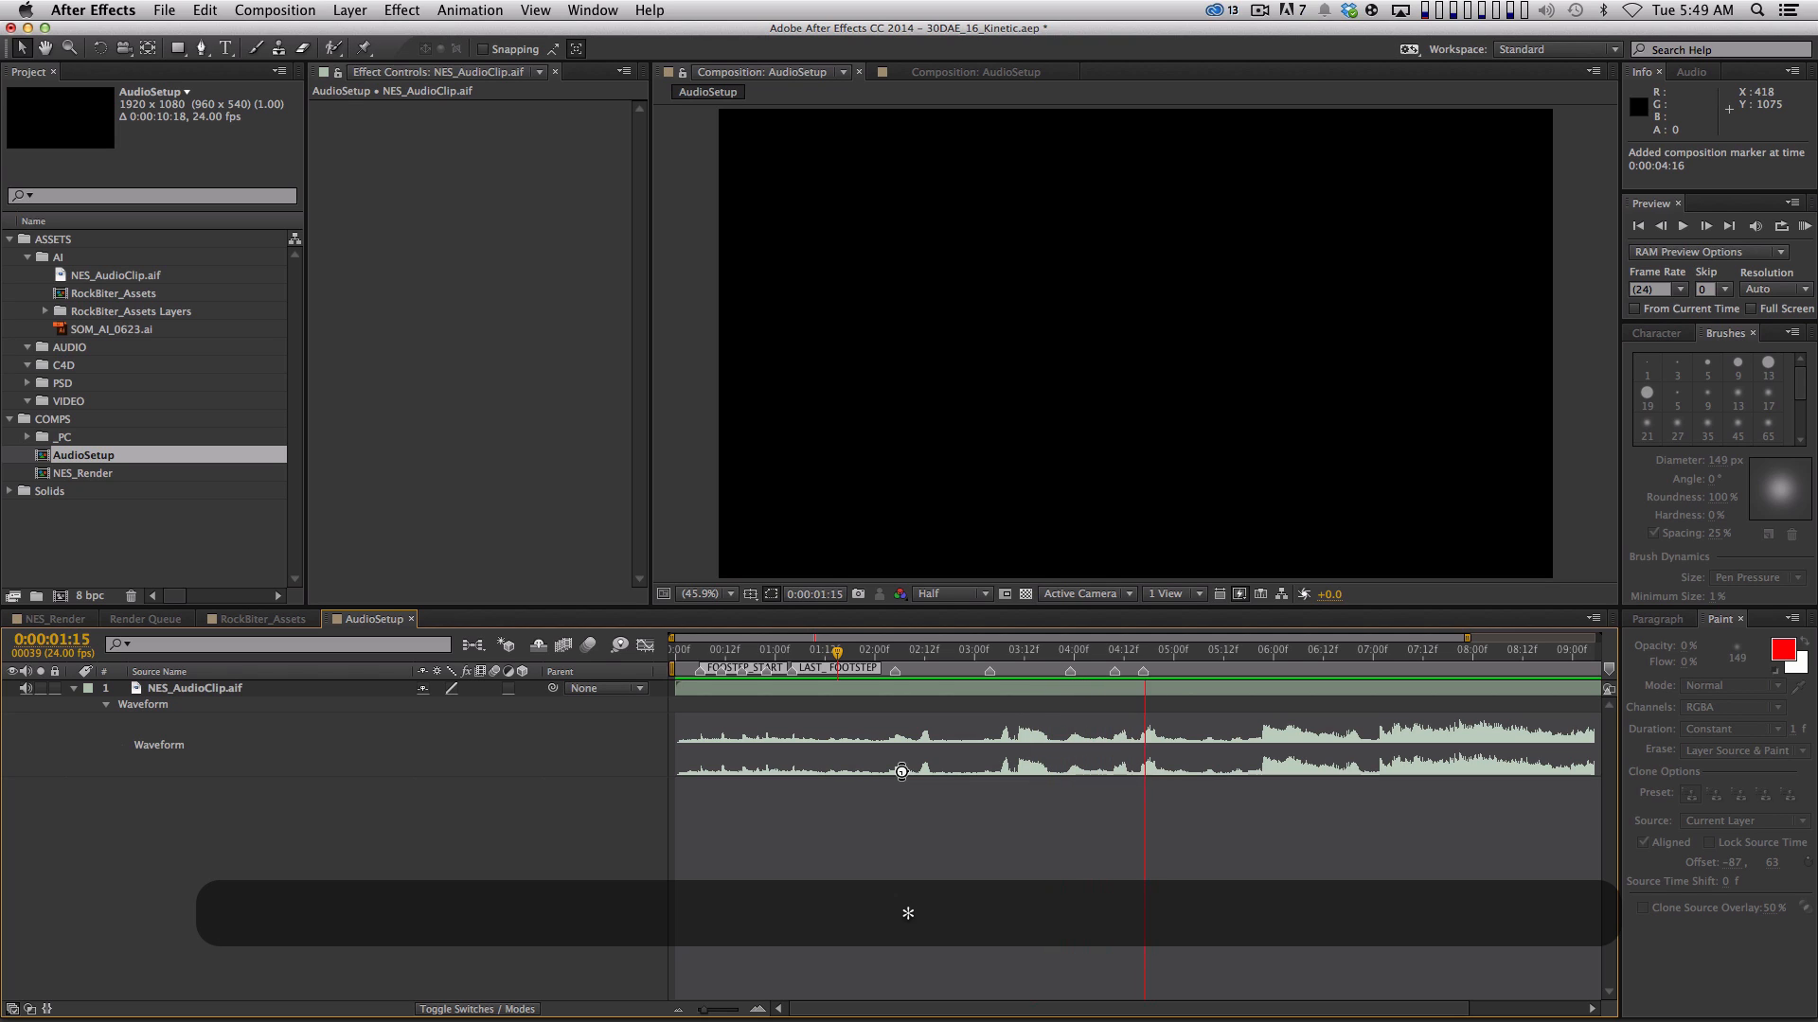
pyautogui.press('KP_Multiply')
pyautogui.click(902, 771)
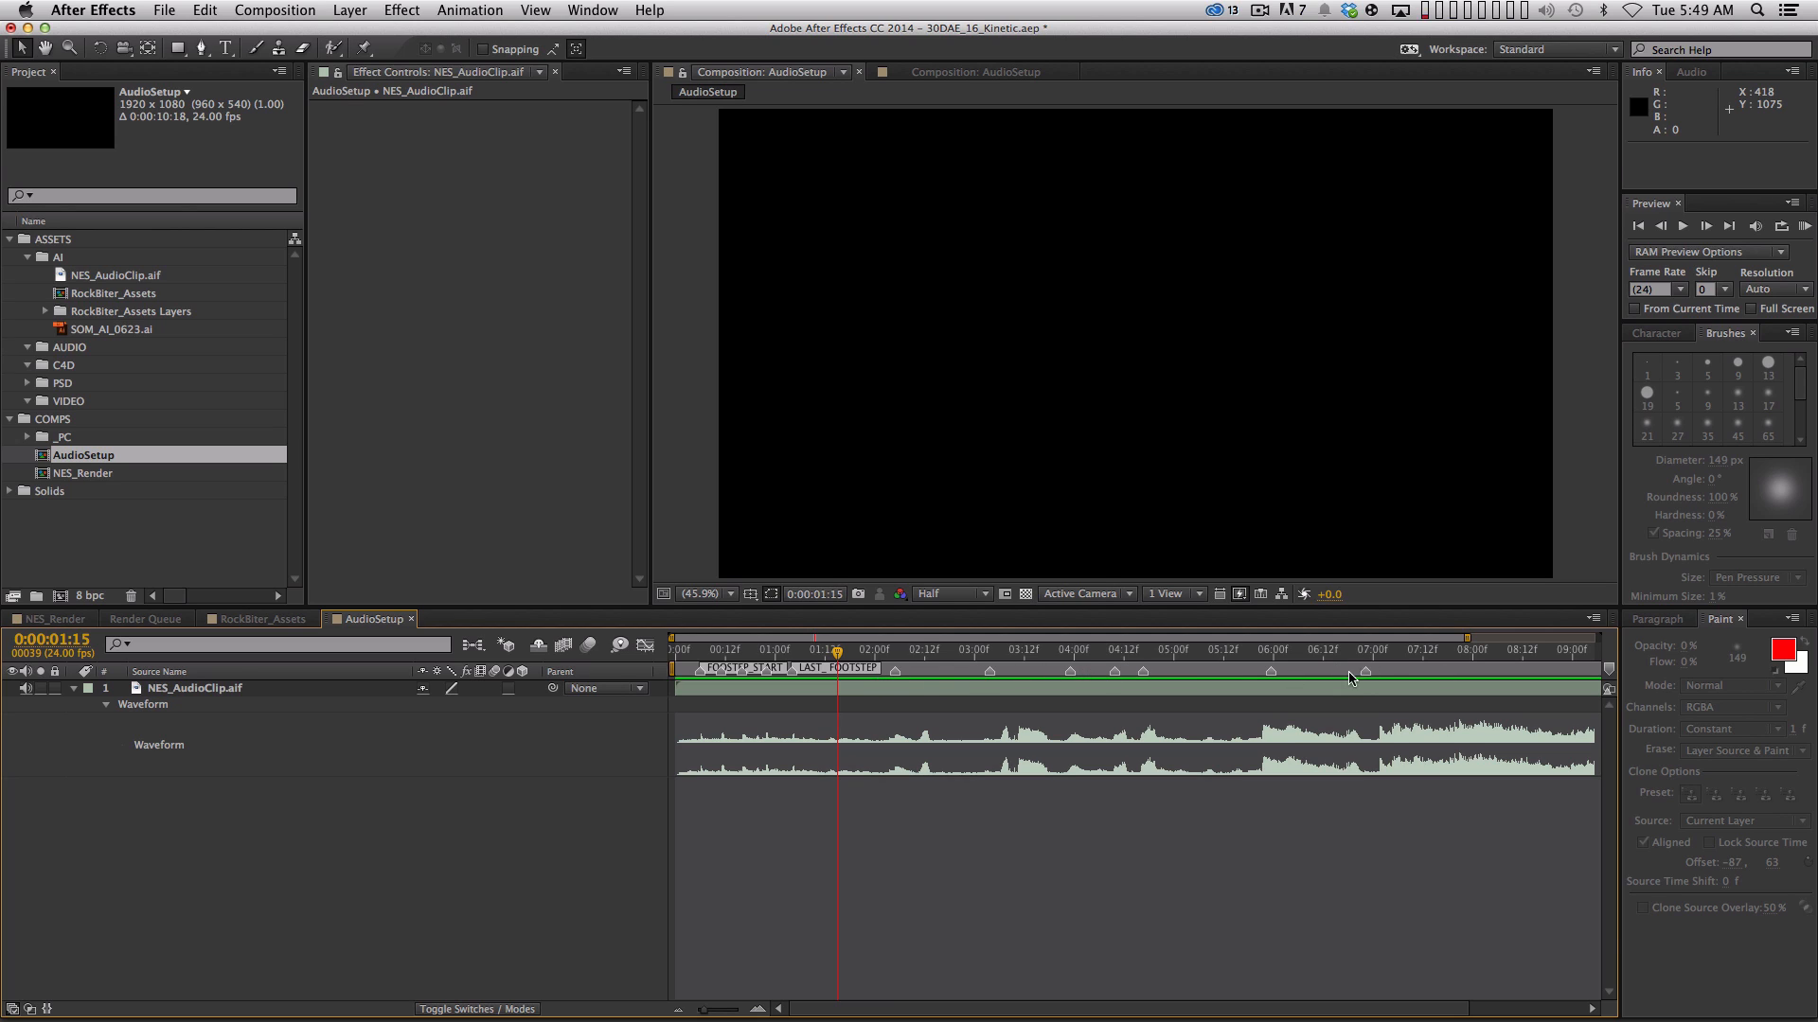
pyautogui.press('super+z')
pyautogui.press('super+shift+z')
pyautogui.press('super+z')
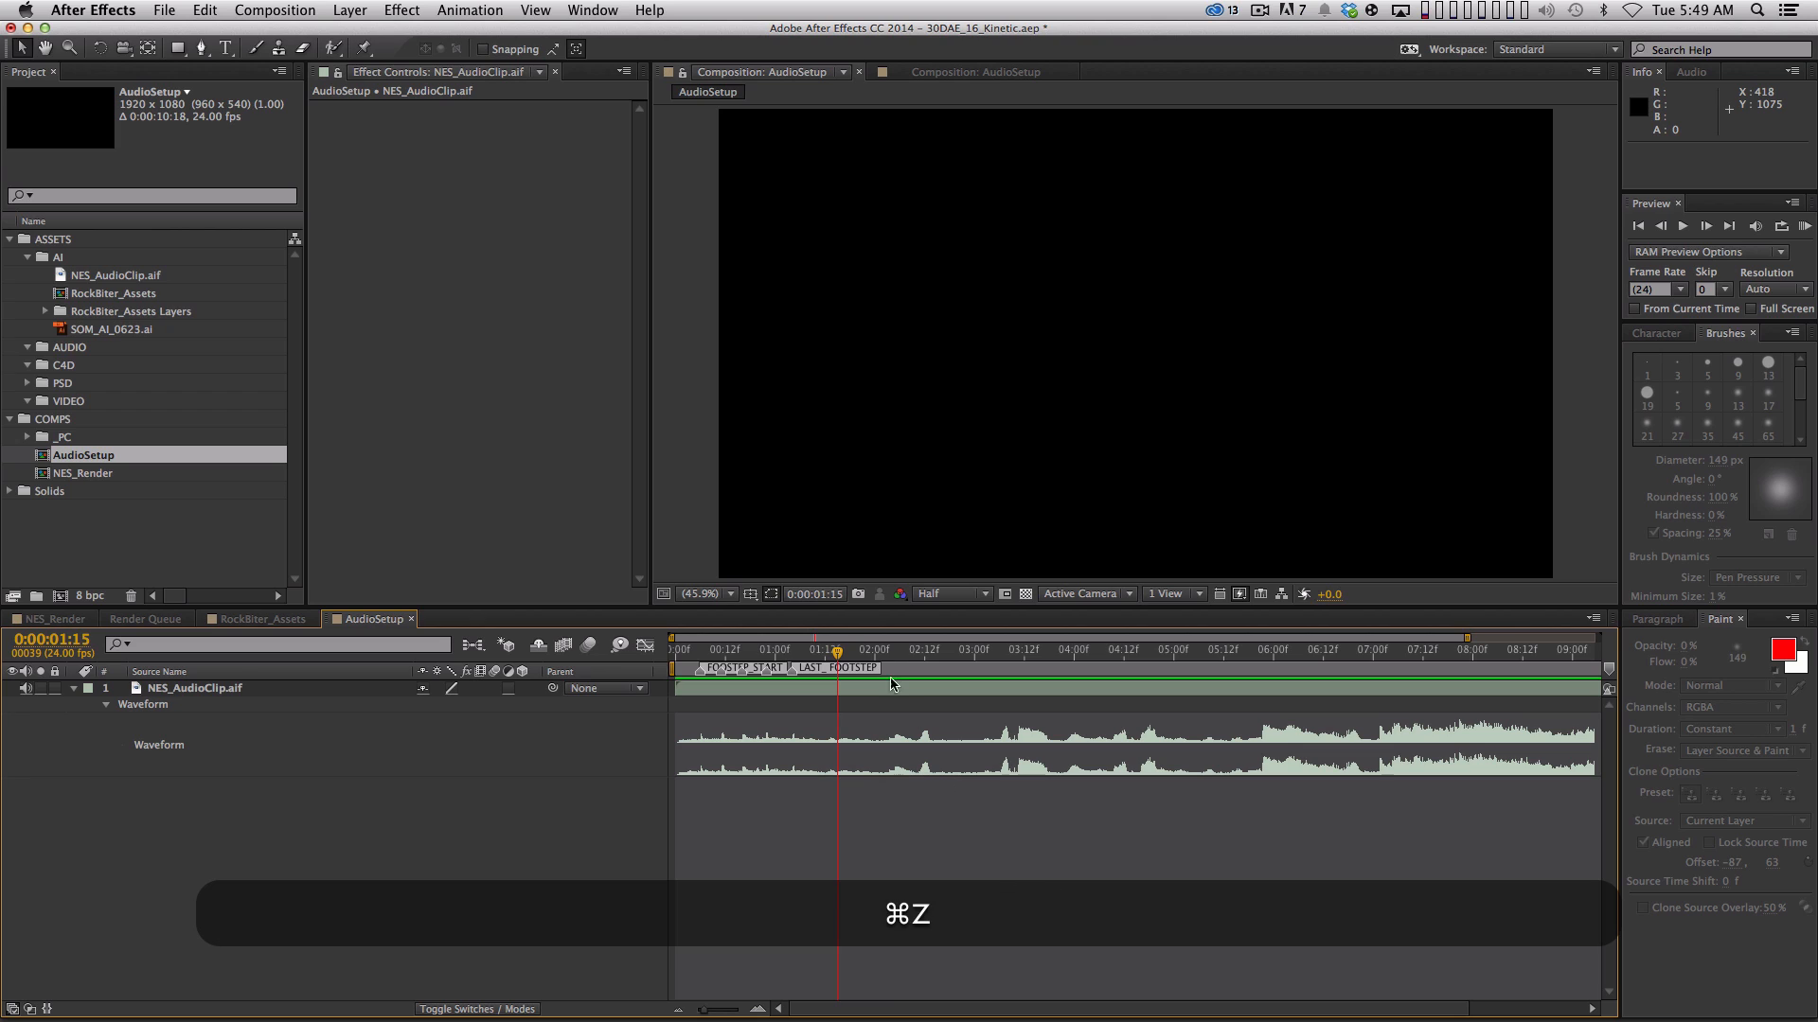
# Add a composition marker at 0:00:02:04, where the first spoken word begins in the waveform, with the comment Is
pyautogui.click(888, 651)
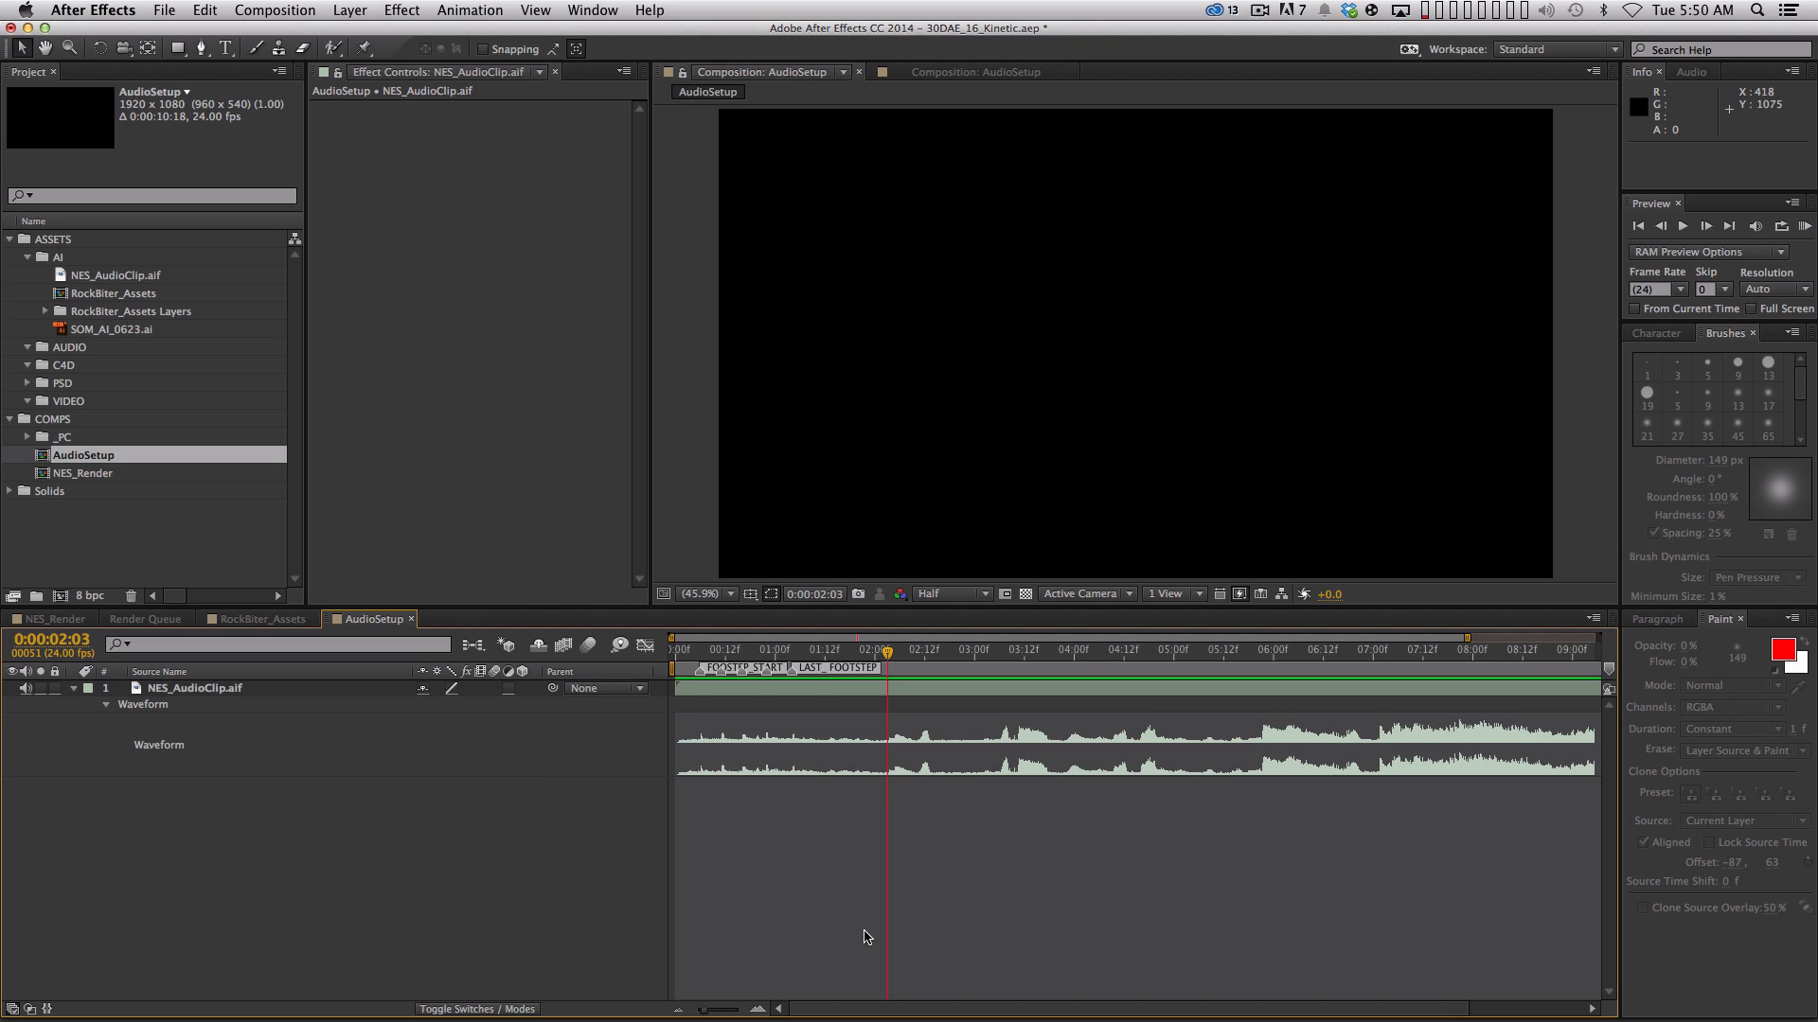
pyautogui.press('=')
pyautogui.moveTo(884, 663)
pyautogui.mouseDown()
pyautogui.moveTo(786, 663)
pyautogui.moveTo(903, 669)
pyautogui.mouseUp()
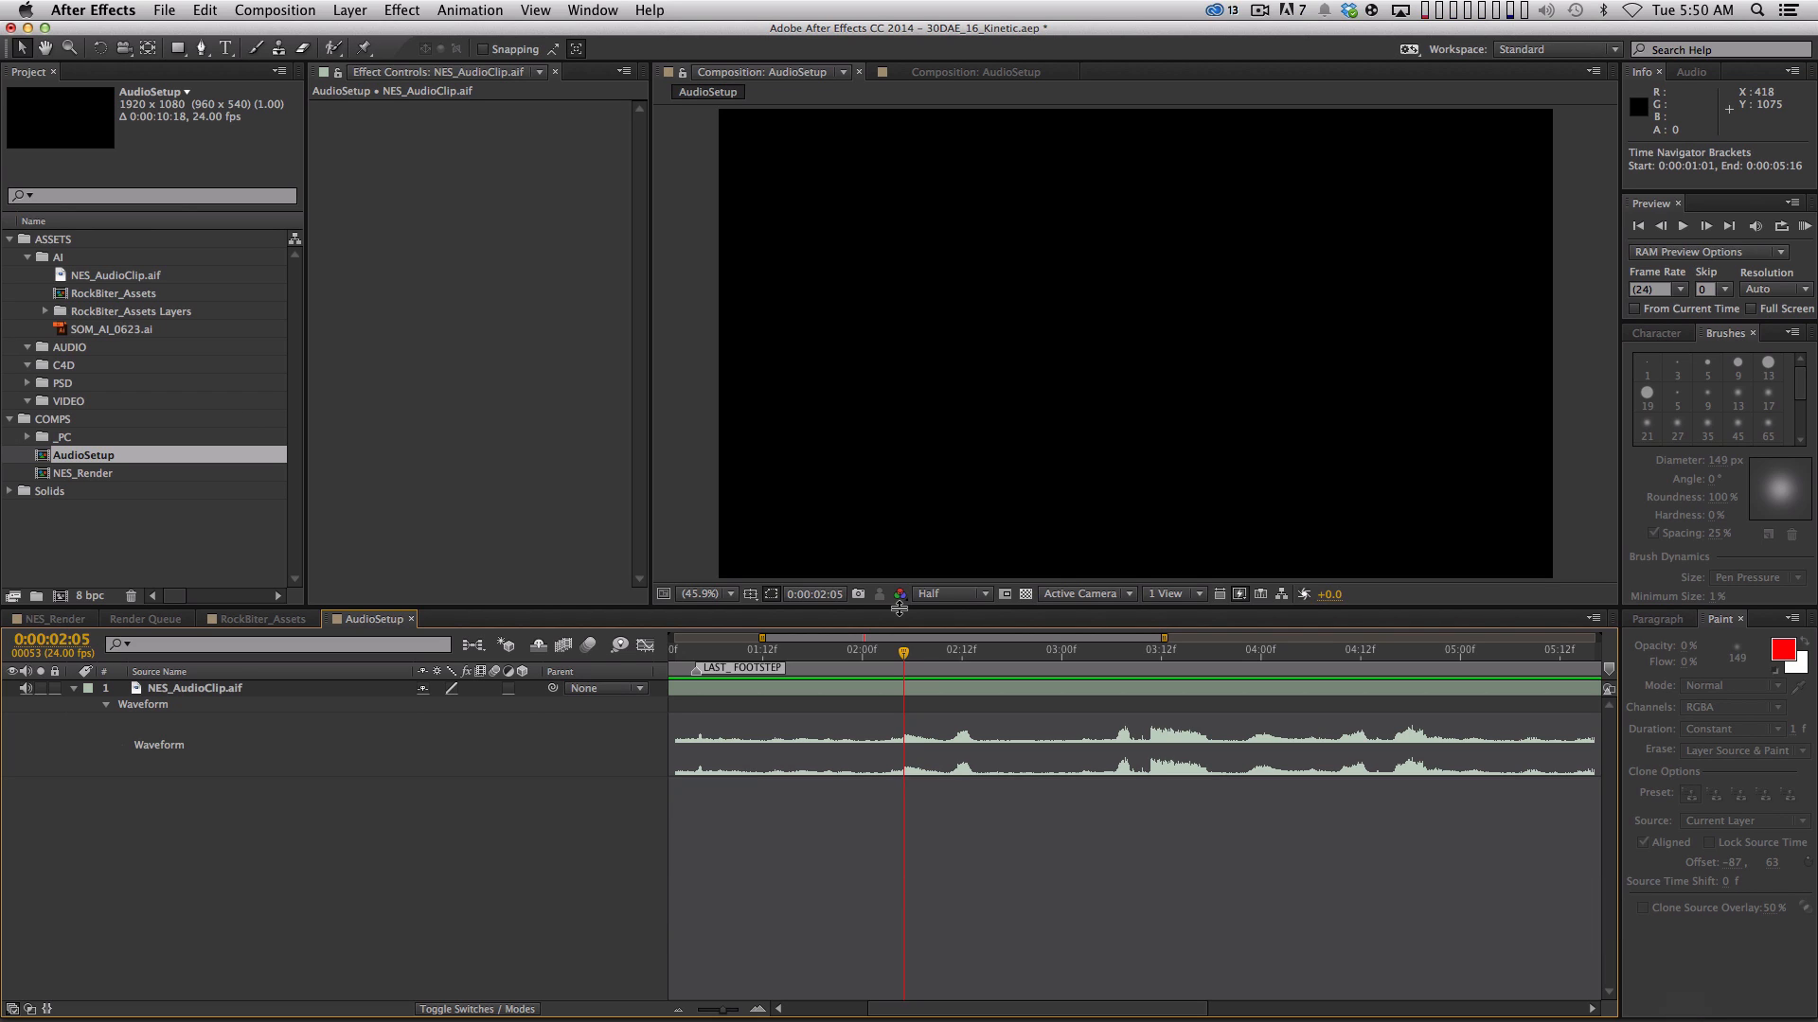
pyautogui.moveTo(903, 654)
pyautogui.mouseDown()
pyautogui.moveTo(832, 653)
pyautogui.moveTo(899, 662)
pyautogui.mouseUp()
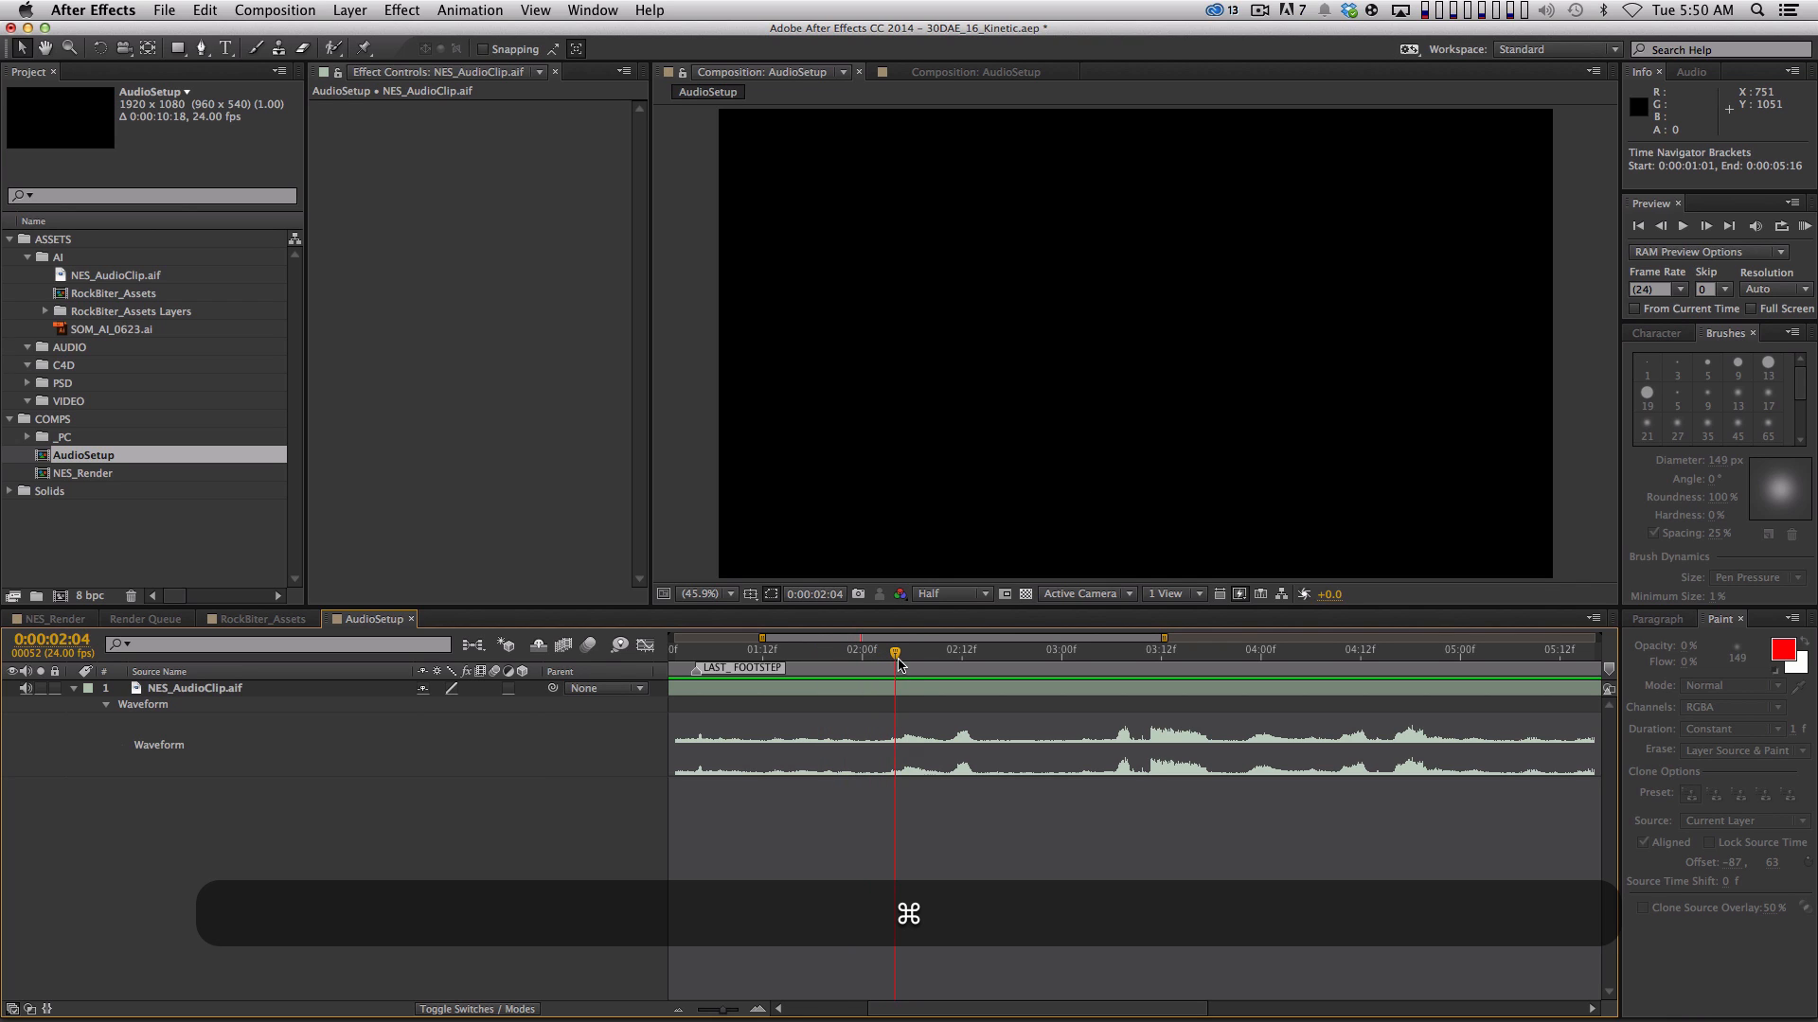
pyautogui.press('KP_Multiply')
pyautogui.doubleClick(895, 673)
pyautogui.write('IS')
pyautogui.press('KP_Enter')
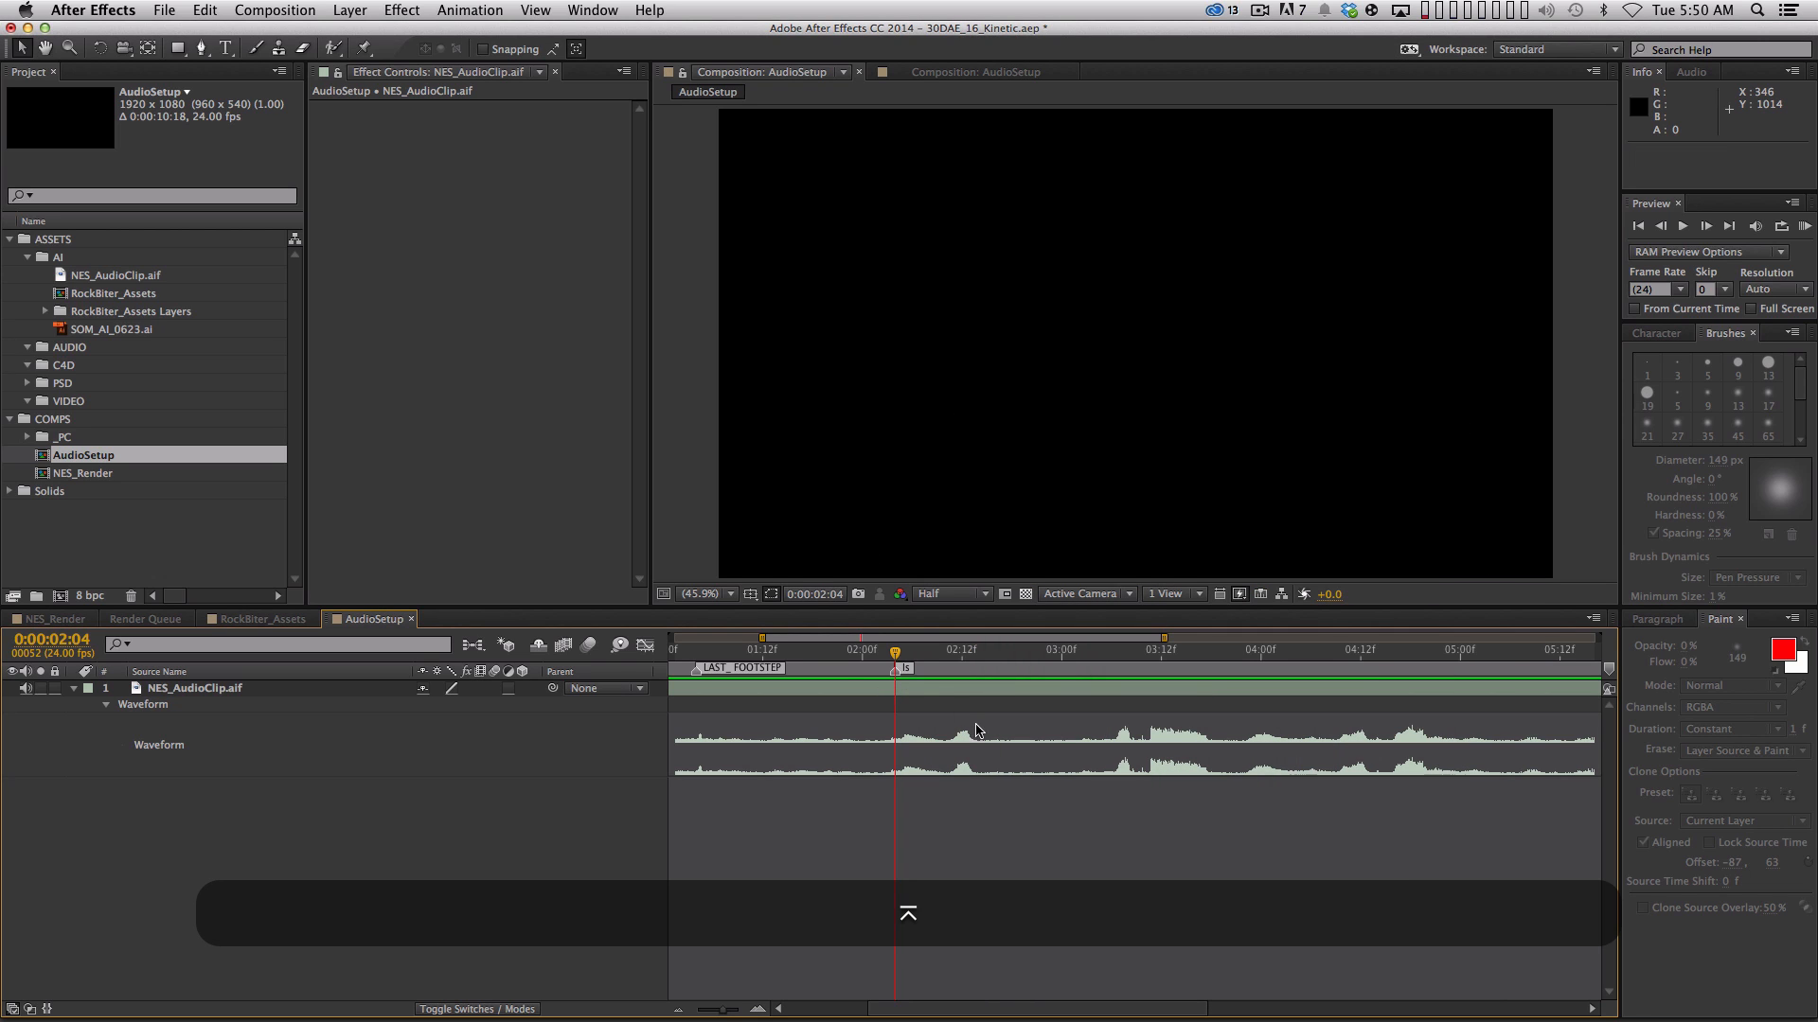
# Add a composition marker at 0:00:02:09 with the comment He
pyautogui.moveTo(896, 655); pyautogui.dragTo(937, 669)
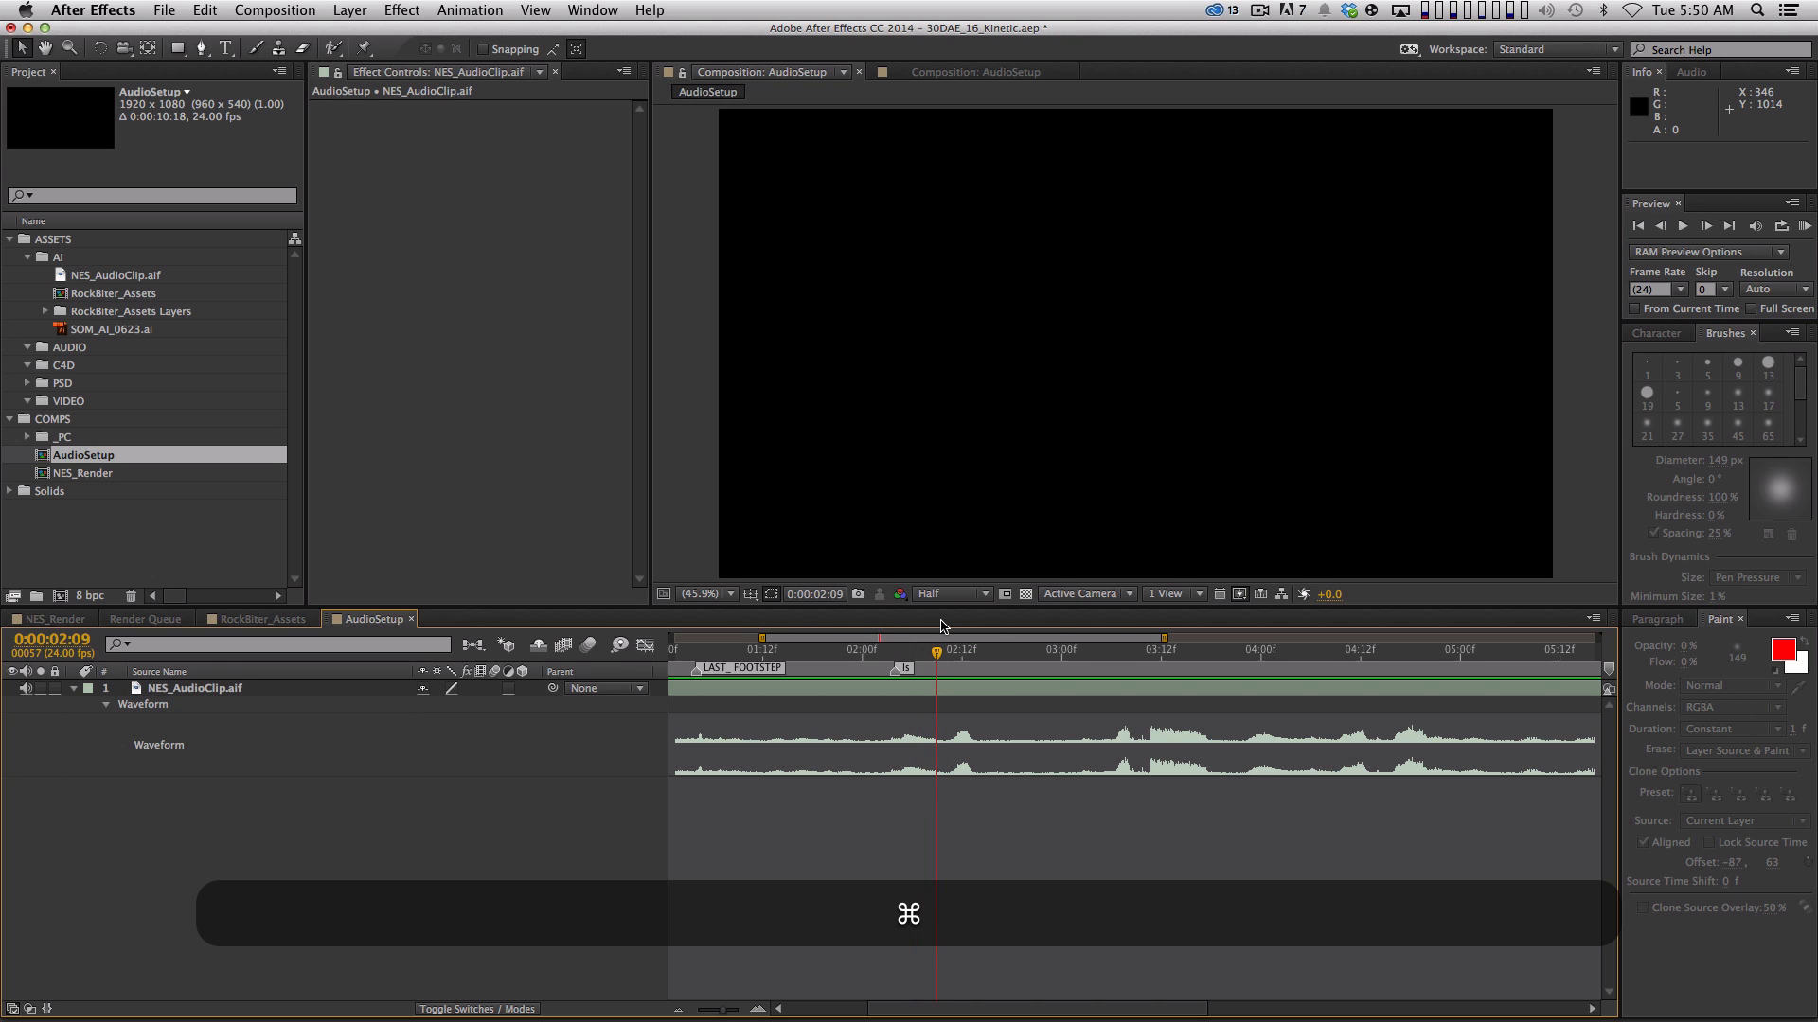
pyautogui.press('KP_Multiply')
pyautogui.doubleClick(933, 673)
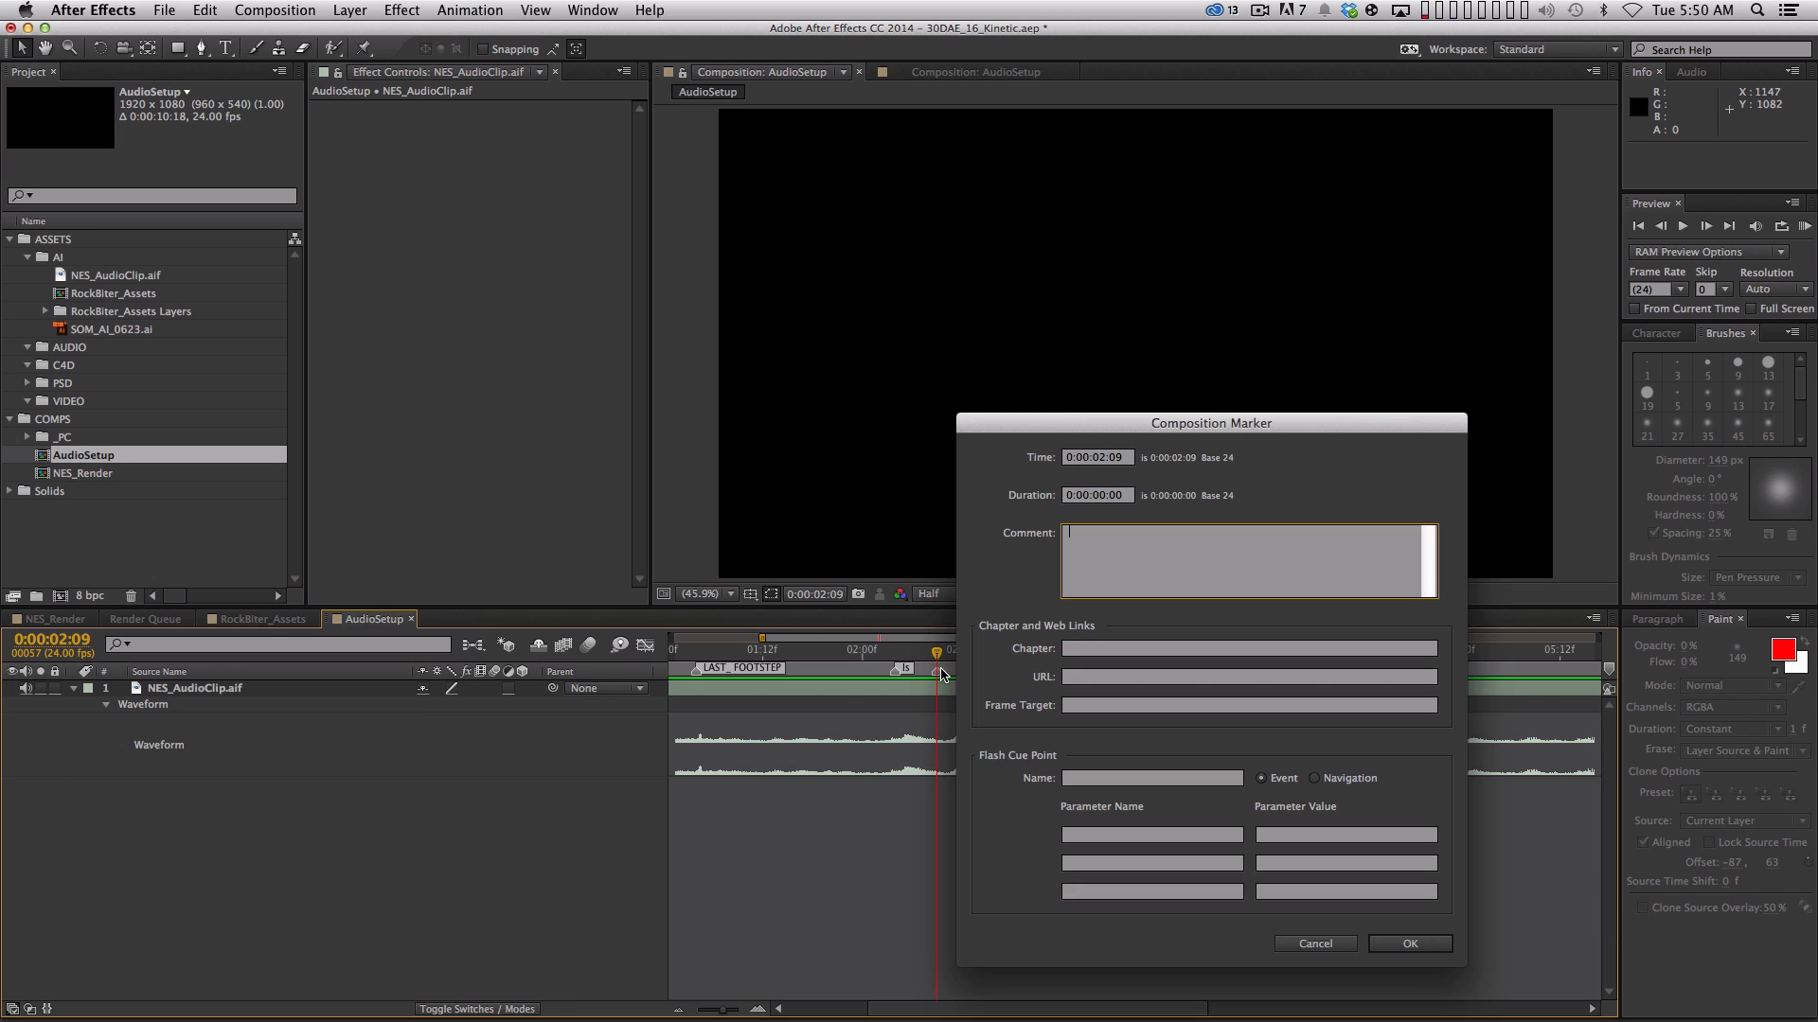
pyautogui.write('He')
pyautogui.press('Return')
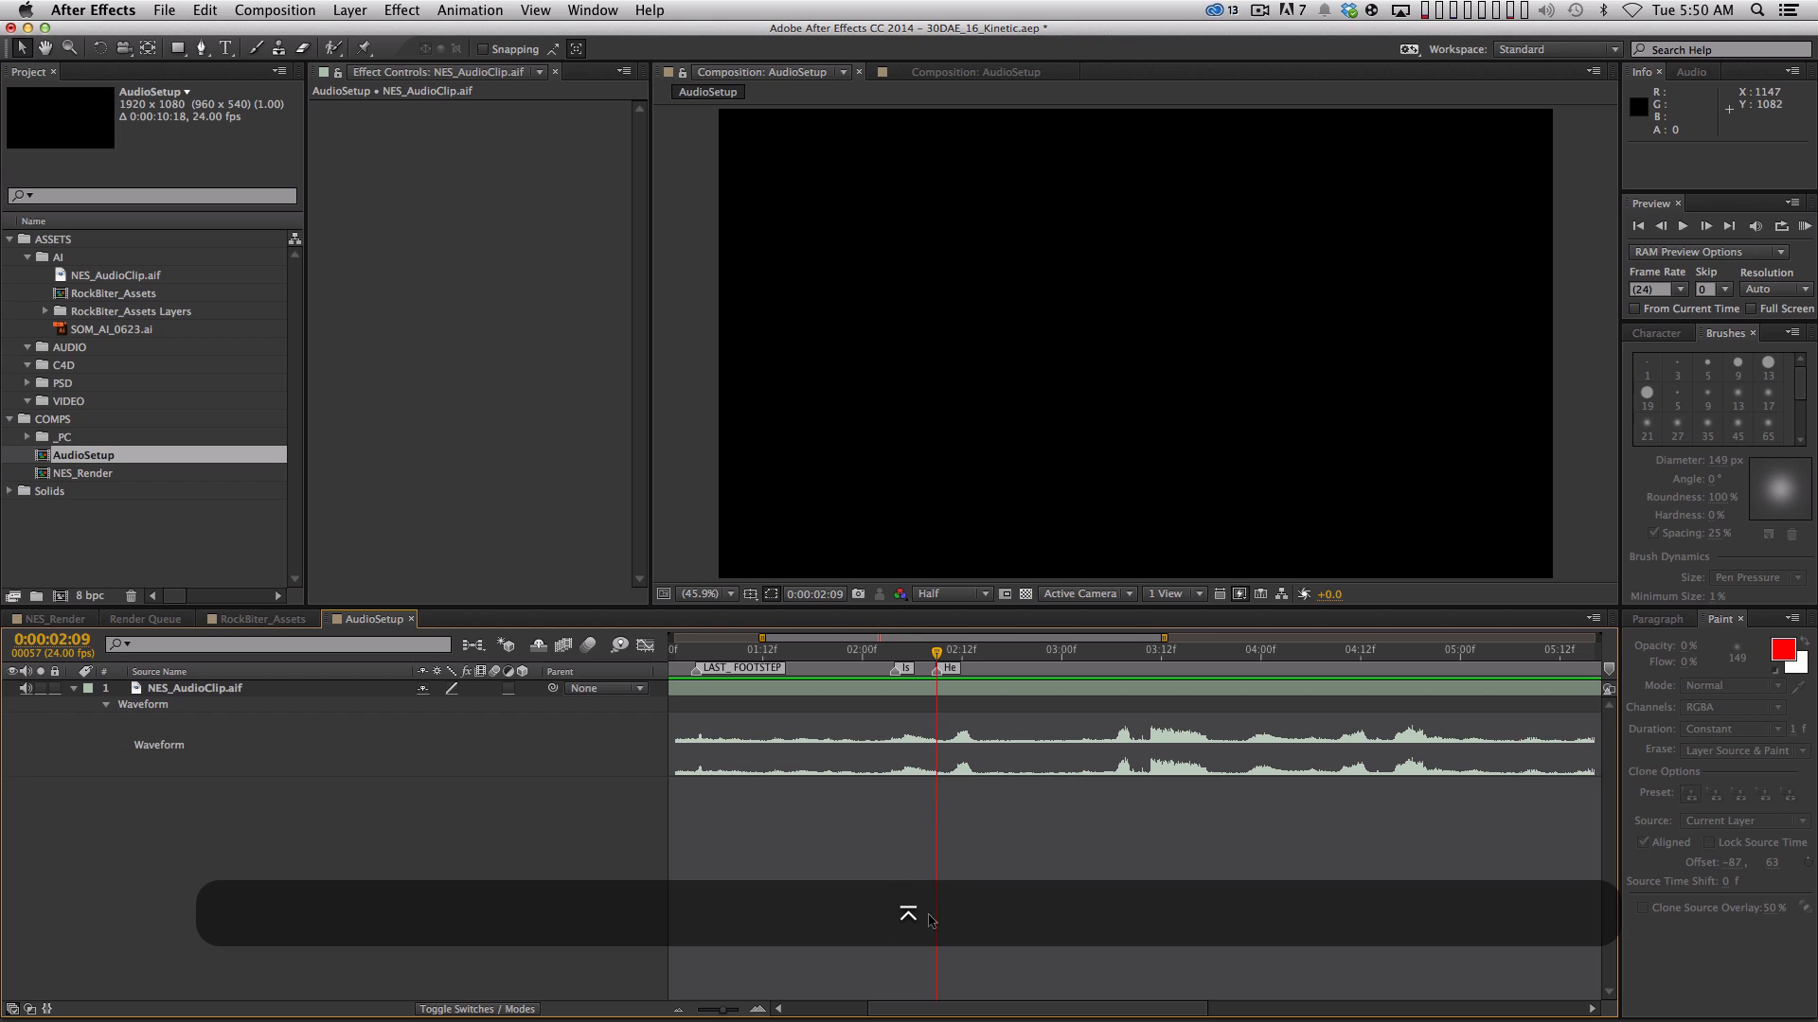
# Add a composition marker at 0:00:02:12 with the comment Tsssk
pyautogui.moveTo(954, 663); pyautogui.dragTo(960, 613)
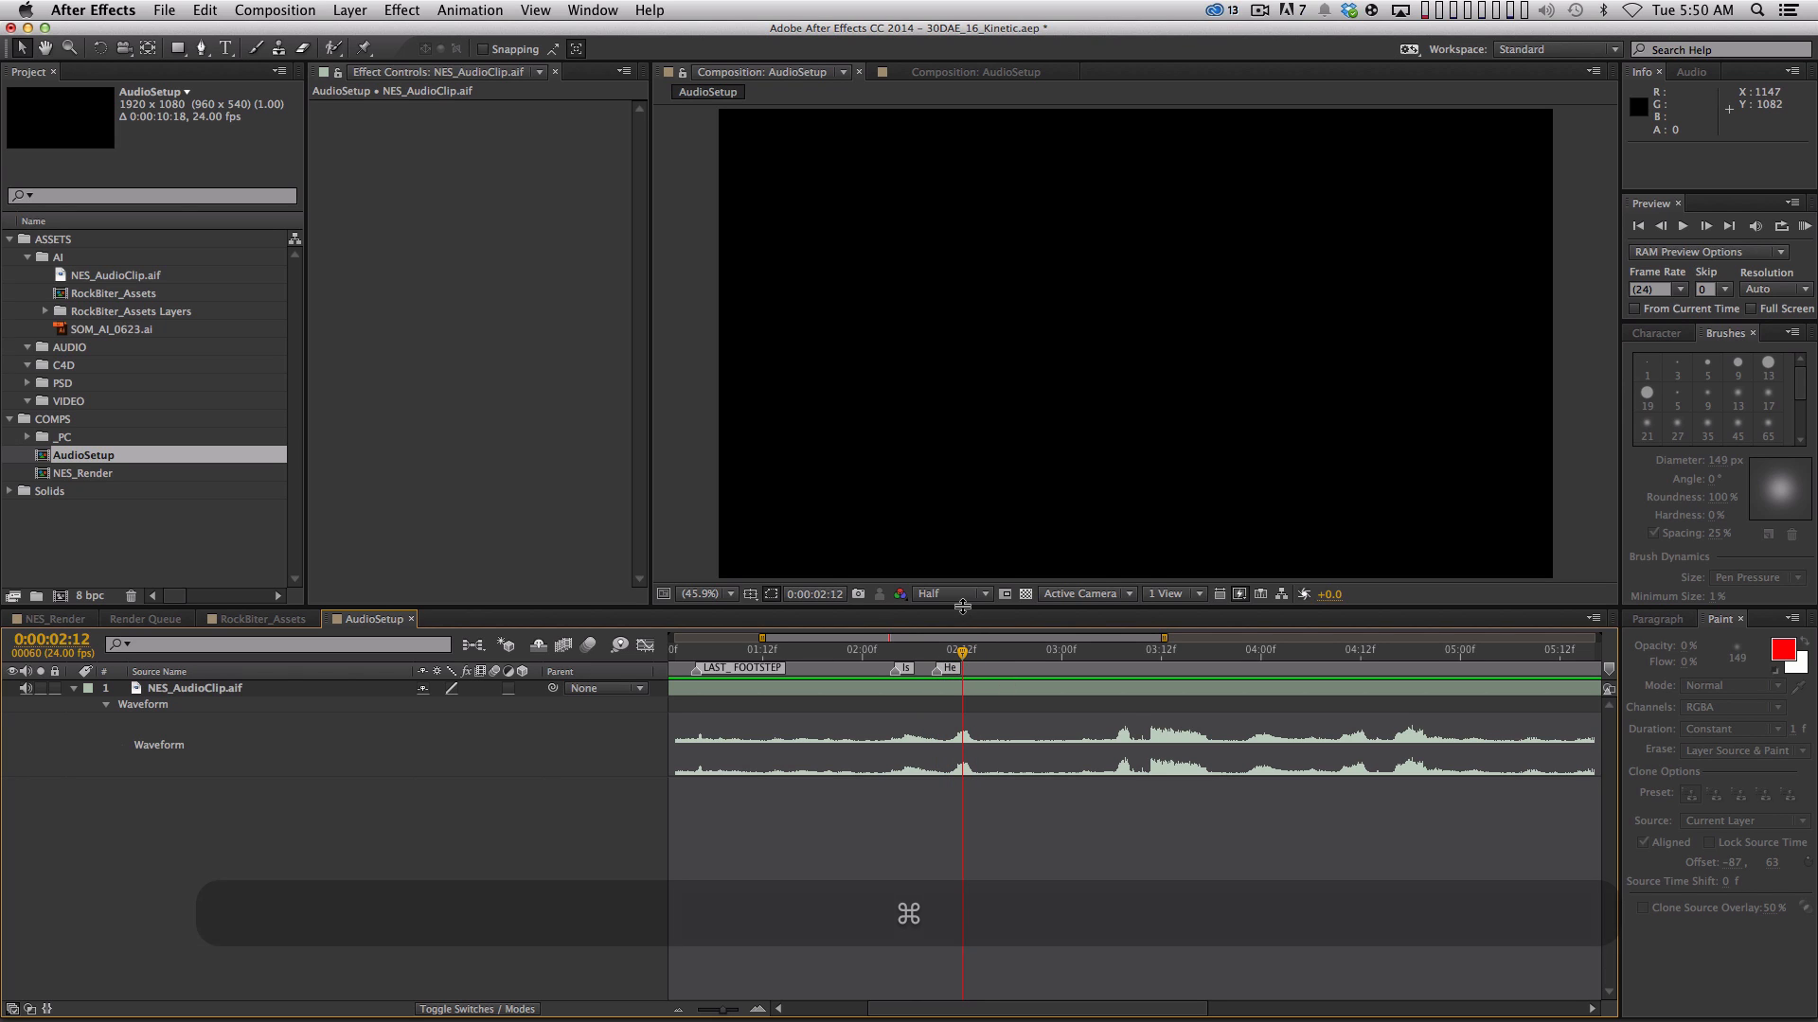
pyautogui.doubleClick(962, 672)
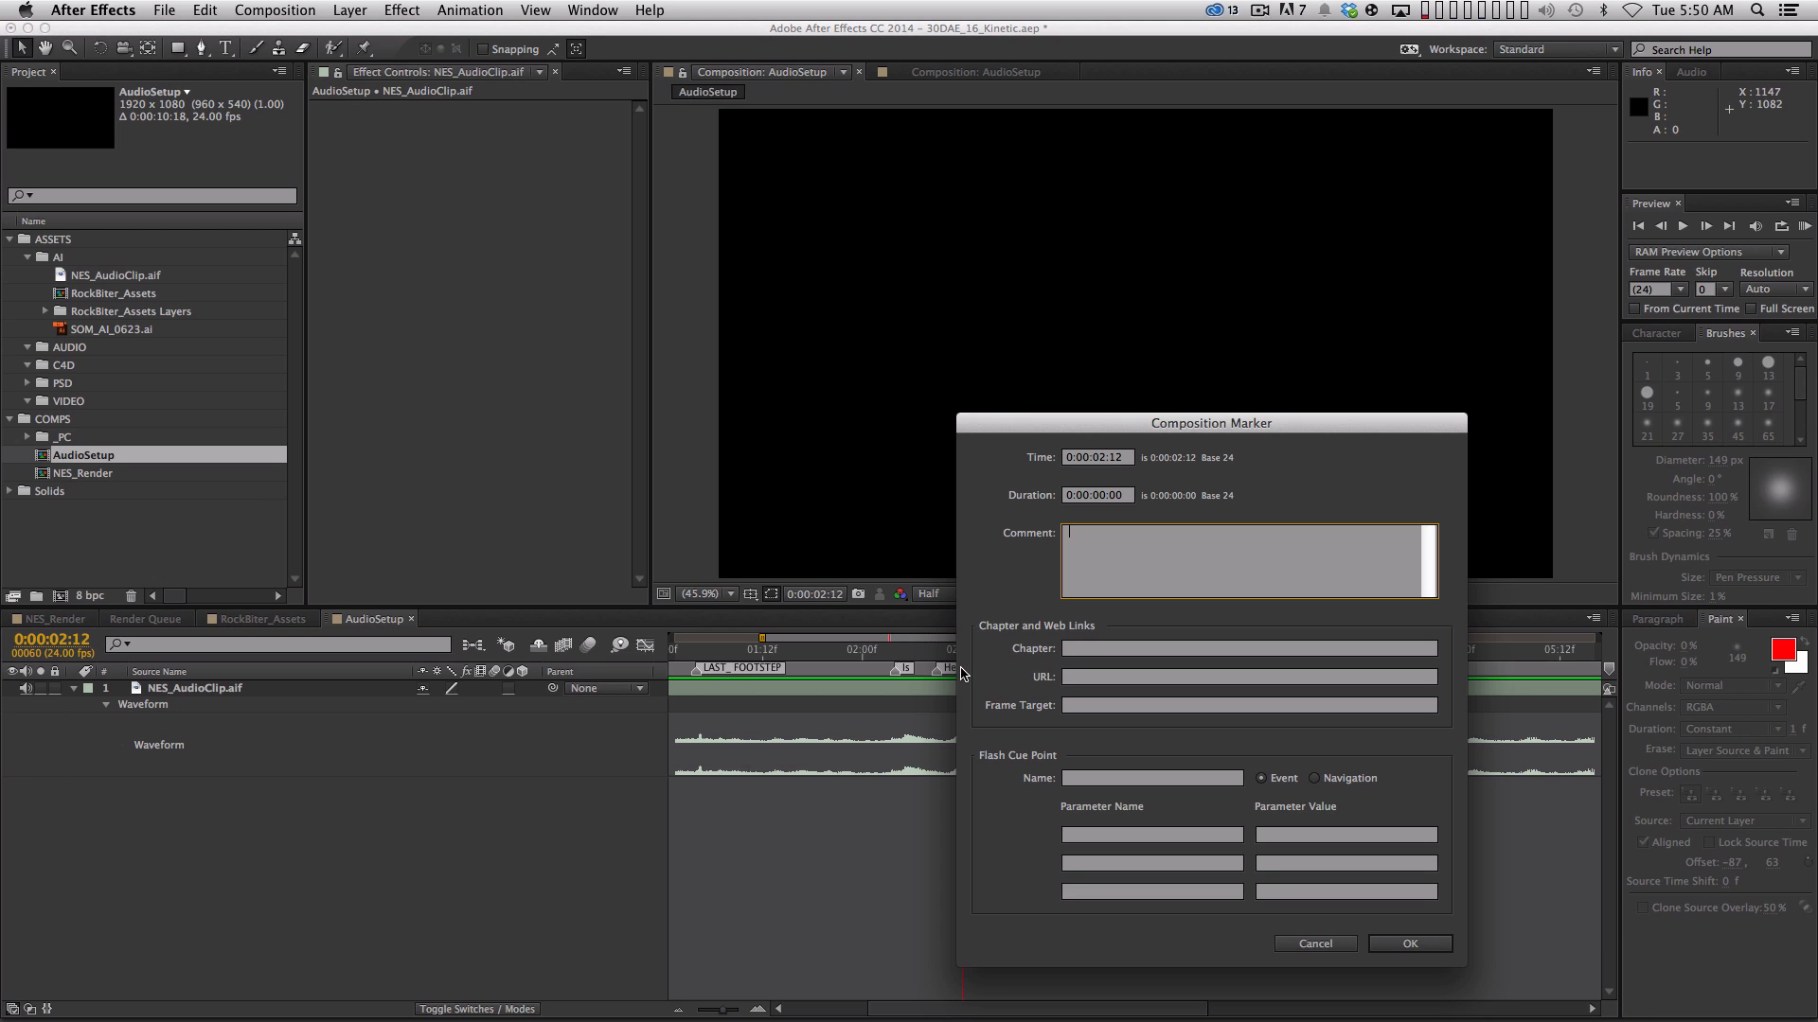
pyautogui.write('Tsssk')
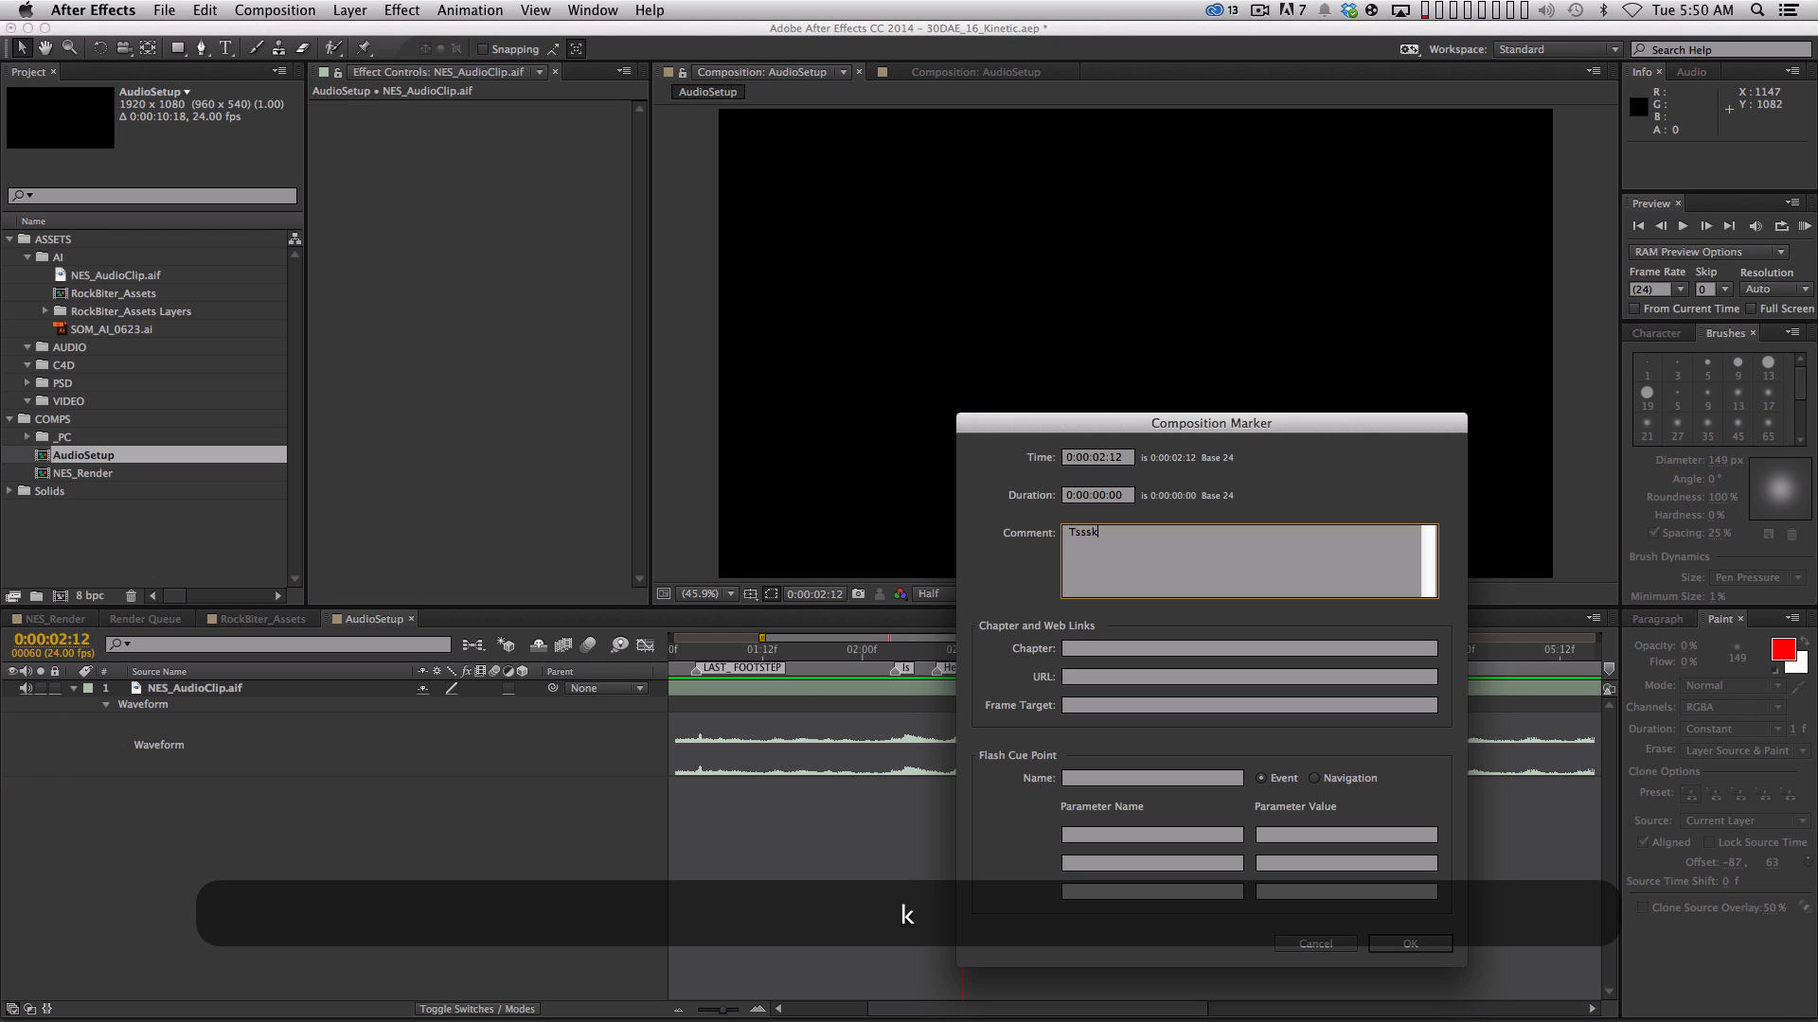
pyautogui.press('Return')
# Preview the audio from the start against the labelled markers, and scrub the word markers from 0:00:03:22 to 0:00:04:16
pyautogui.moveTo(1047, 667); pyautogui.dragTo(1123, 672)
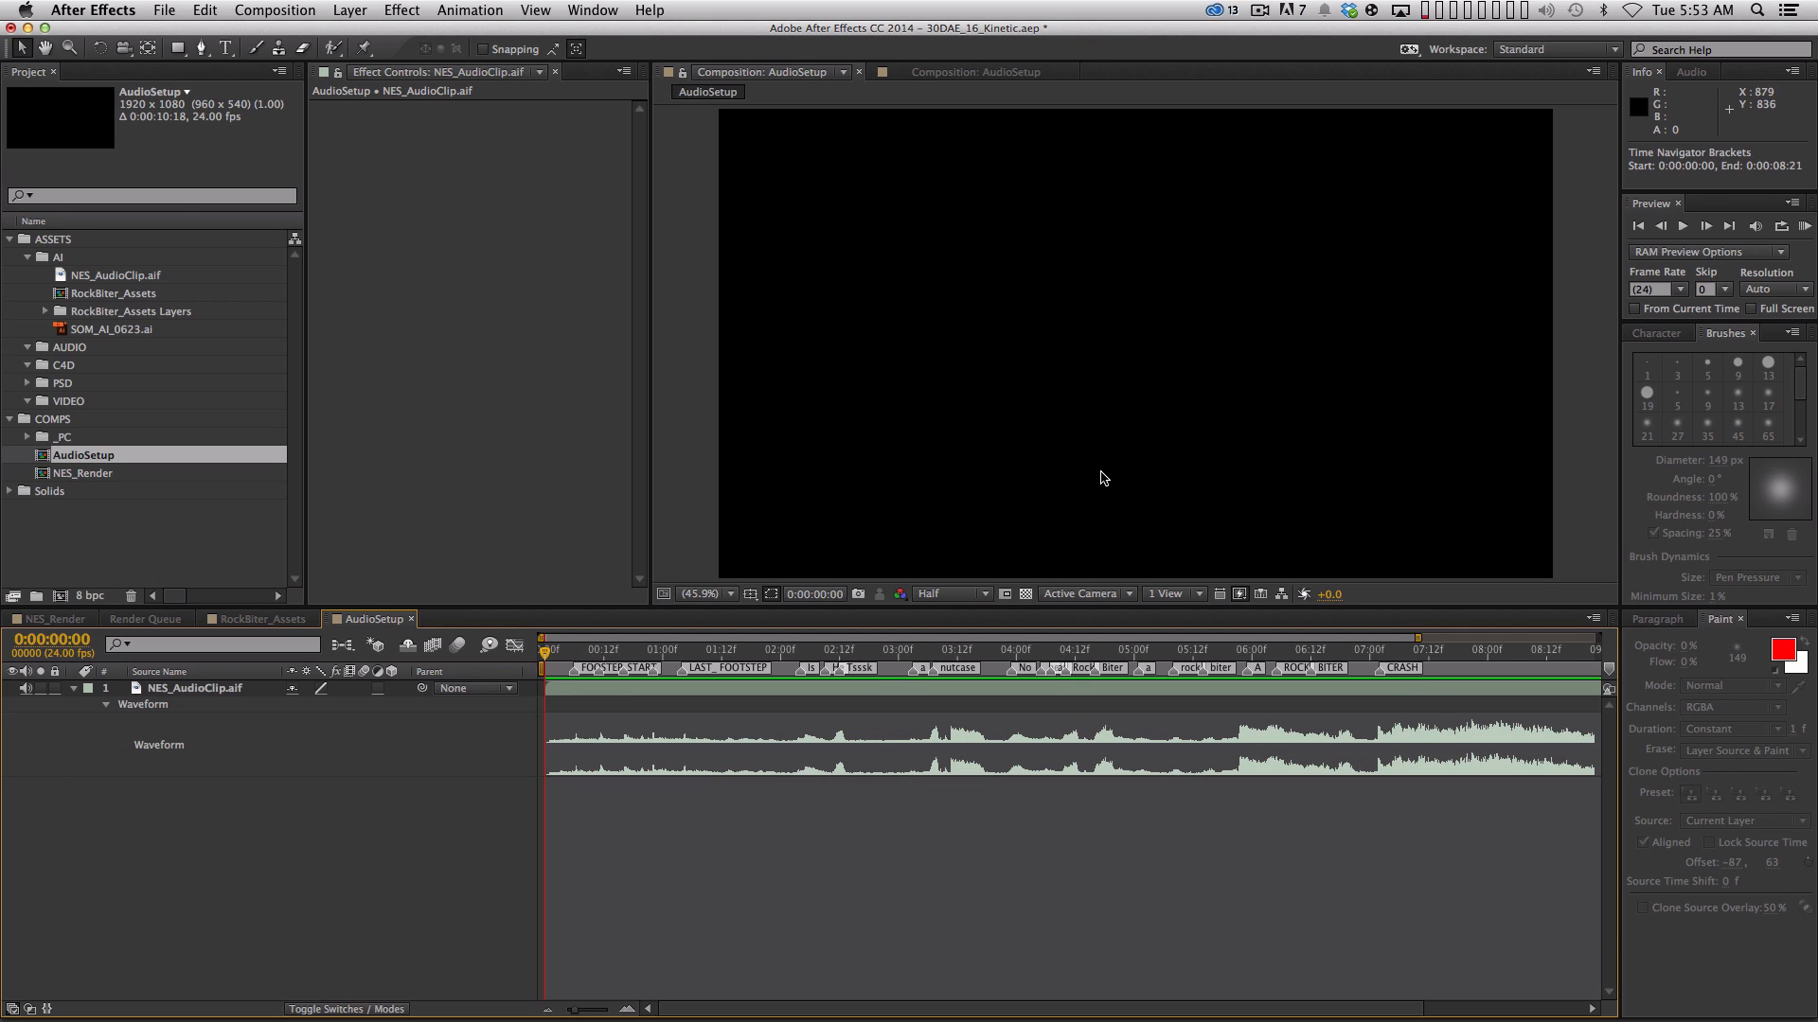
pyautogui.press('KP_Decimal')
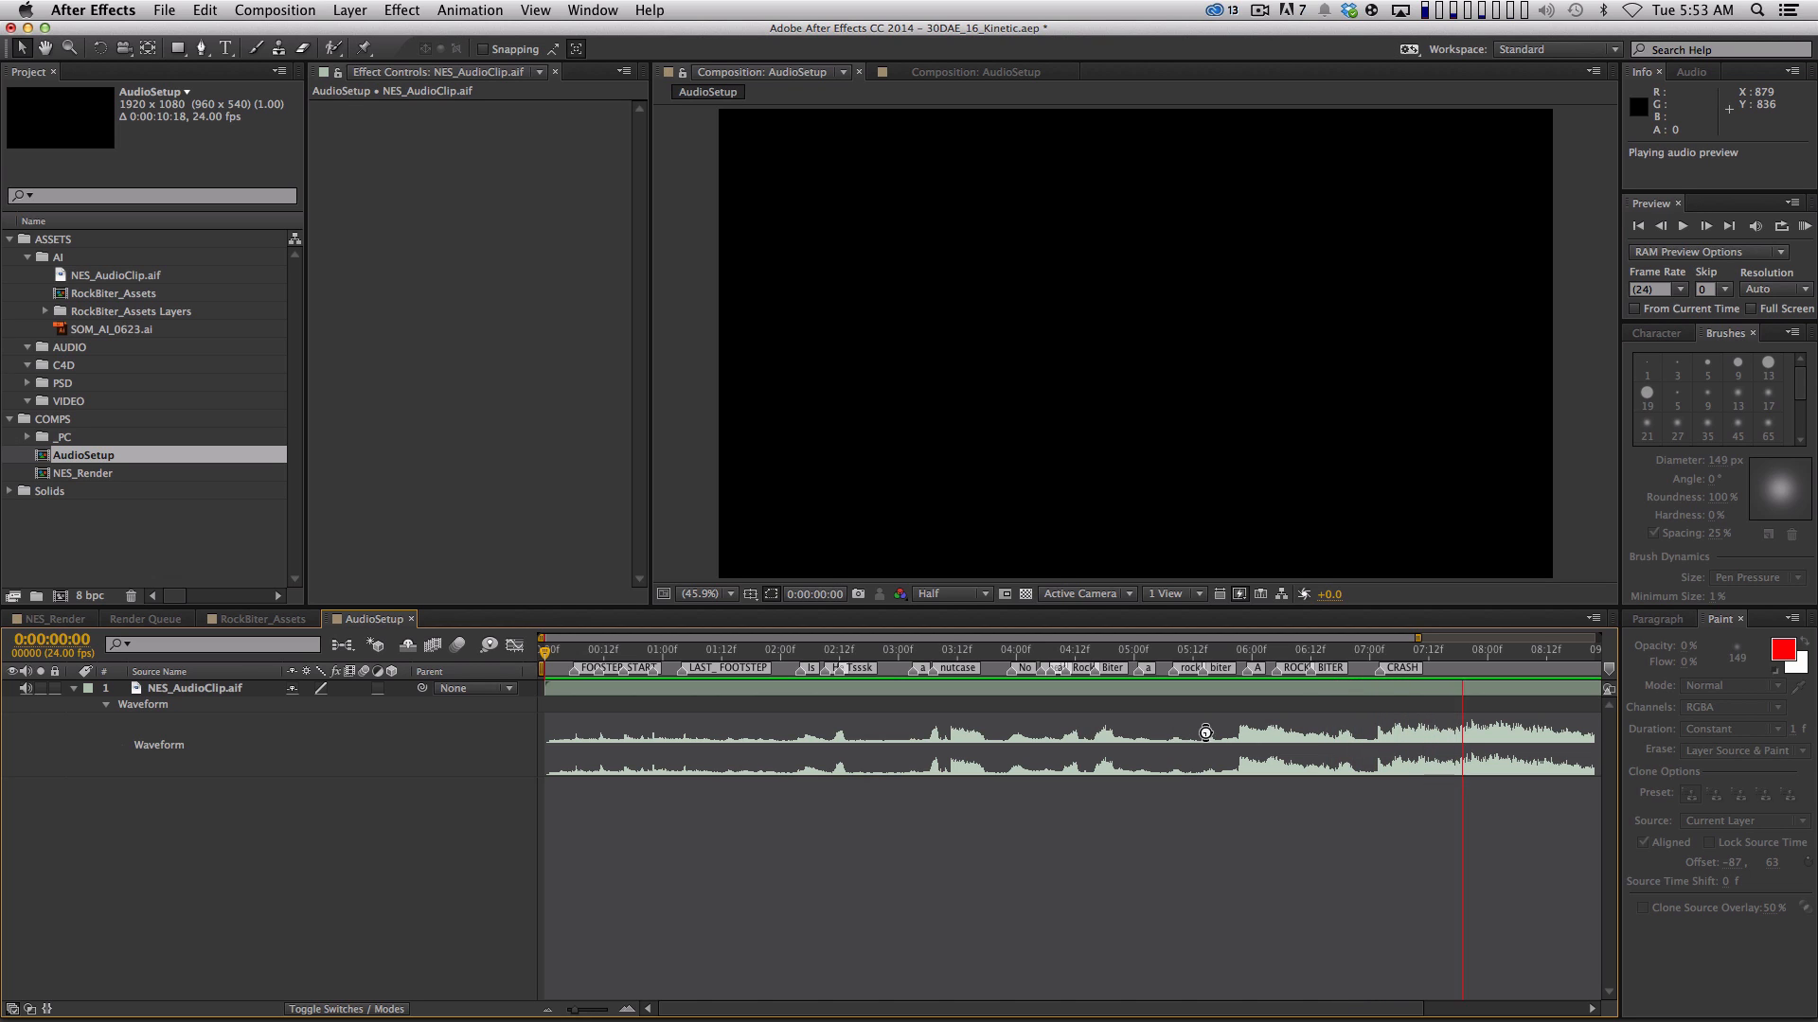
pyautogui.click(999, 653)
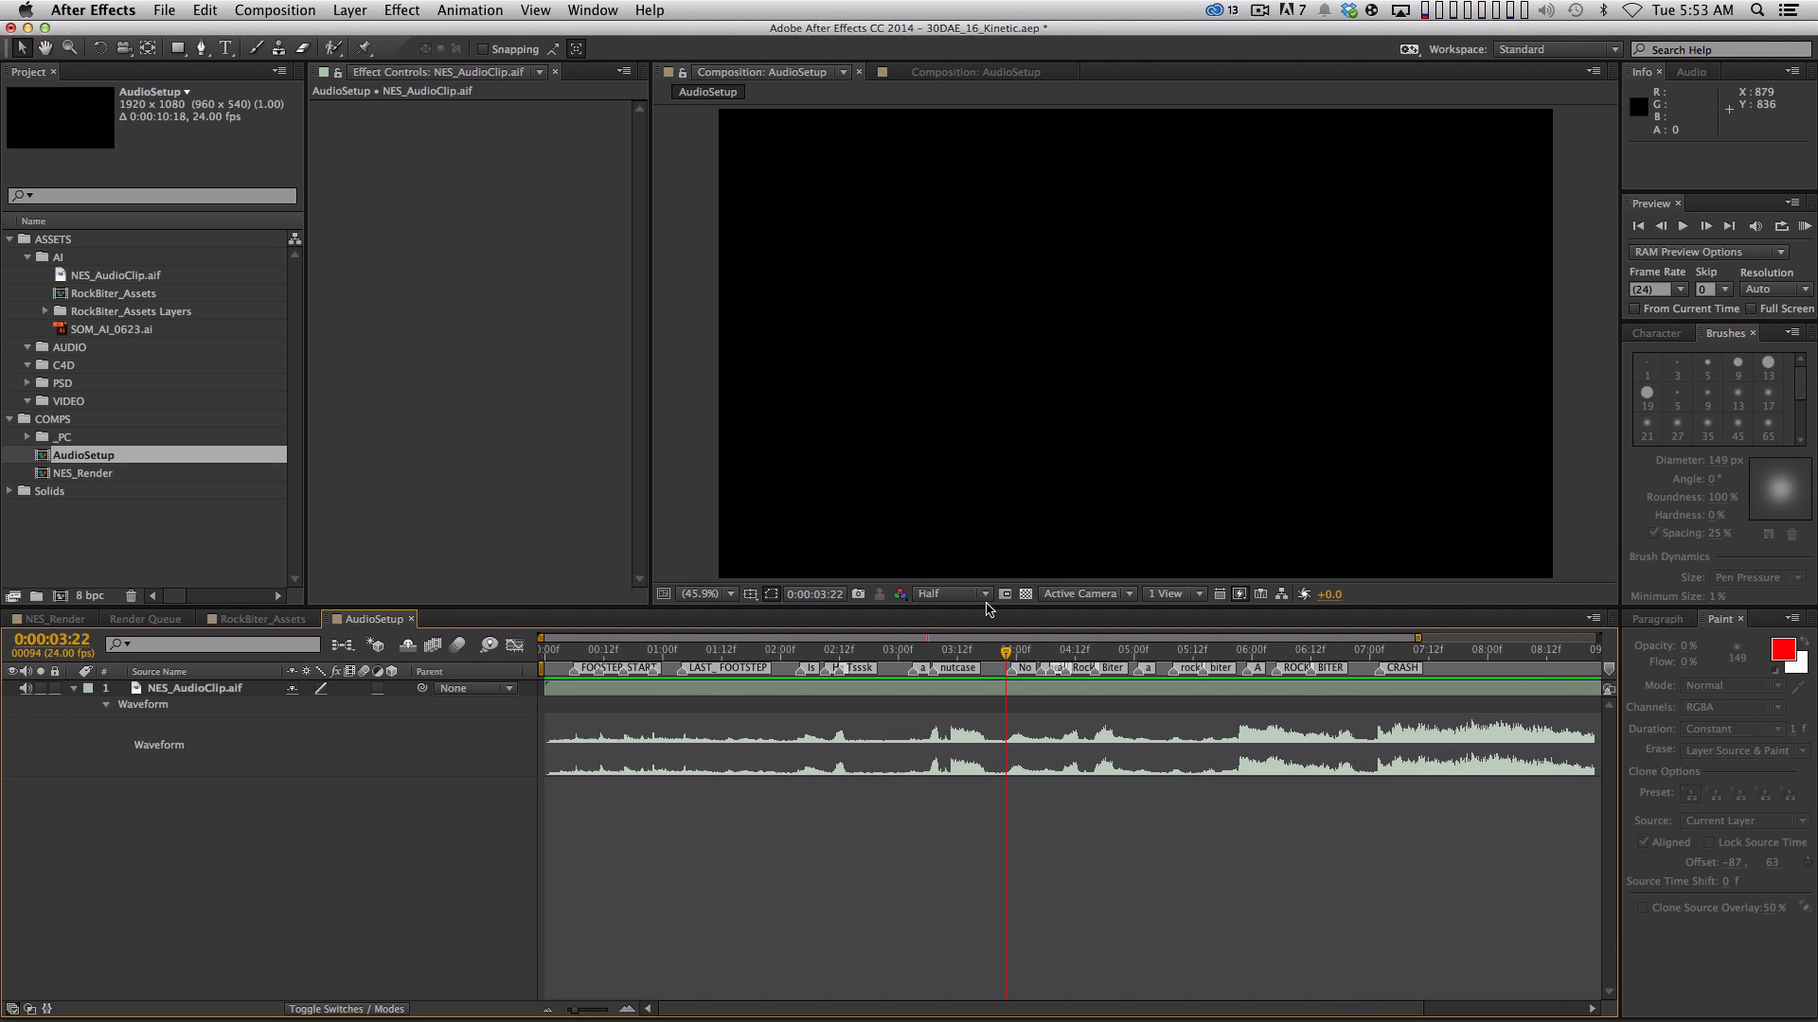
pyautogui.press('=')
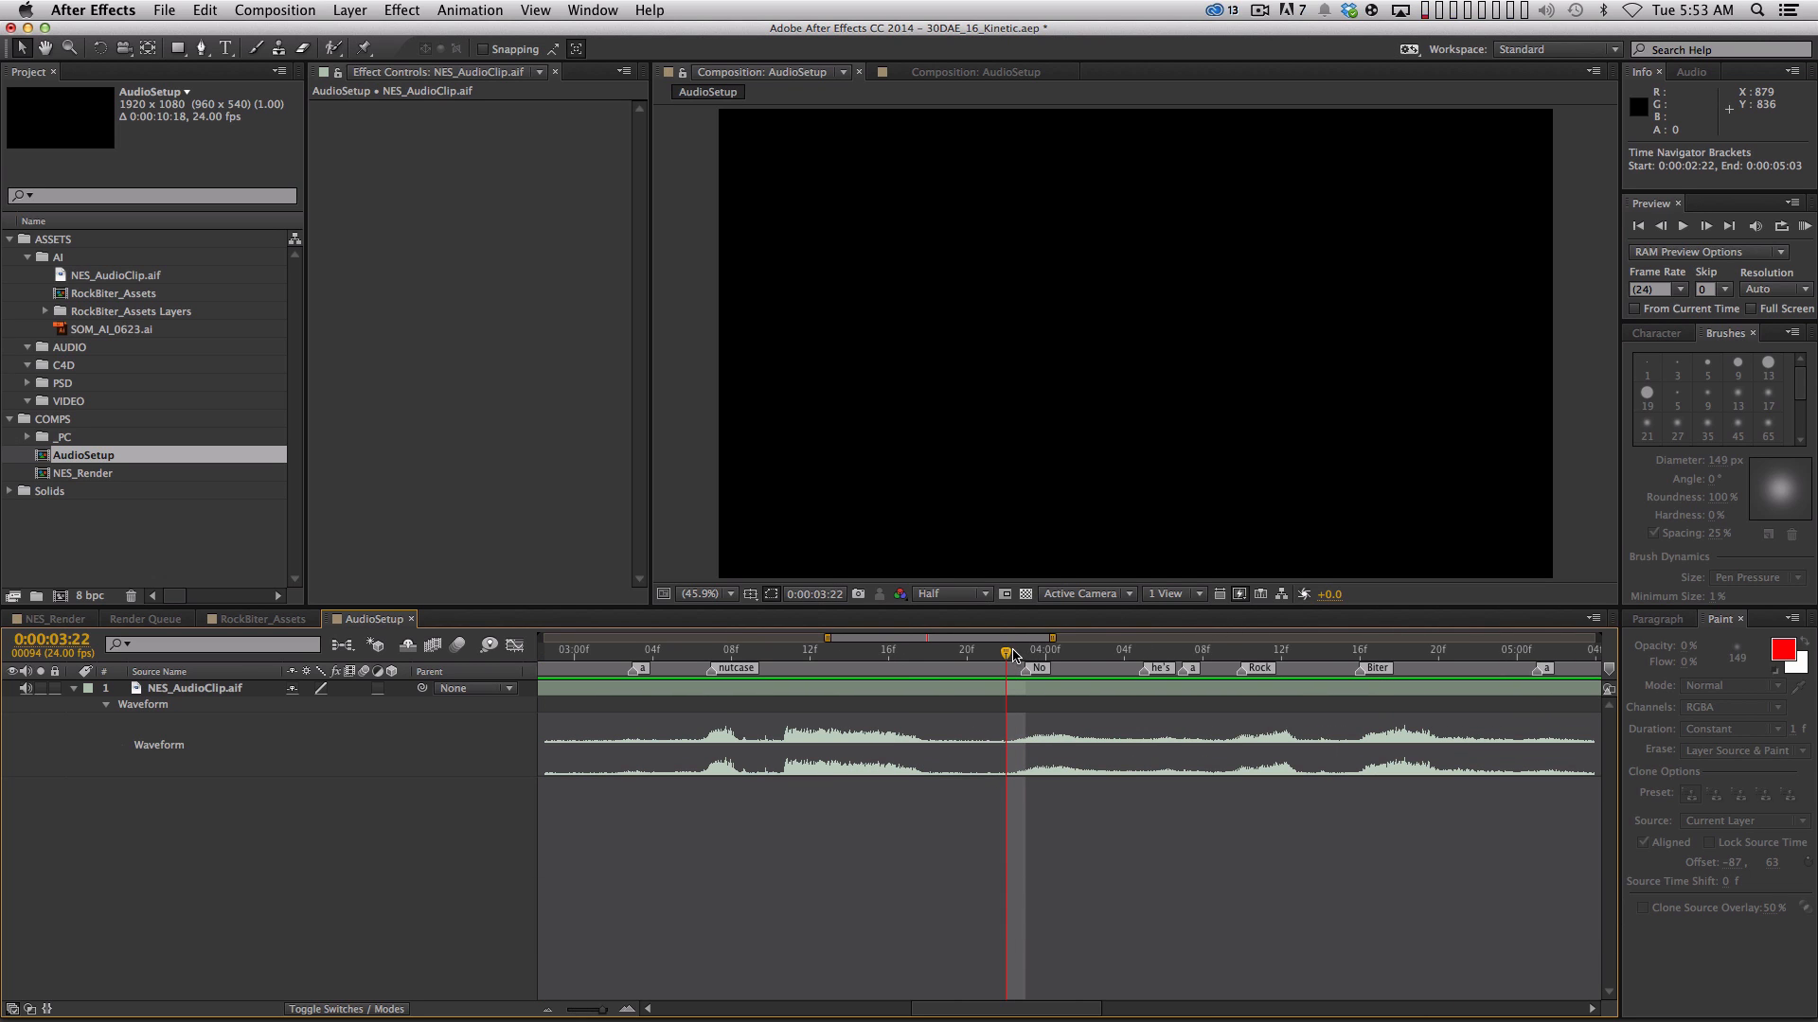
pyautogui.moveTo(1006, 653); pyautogui.dragTo(1360, 663)
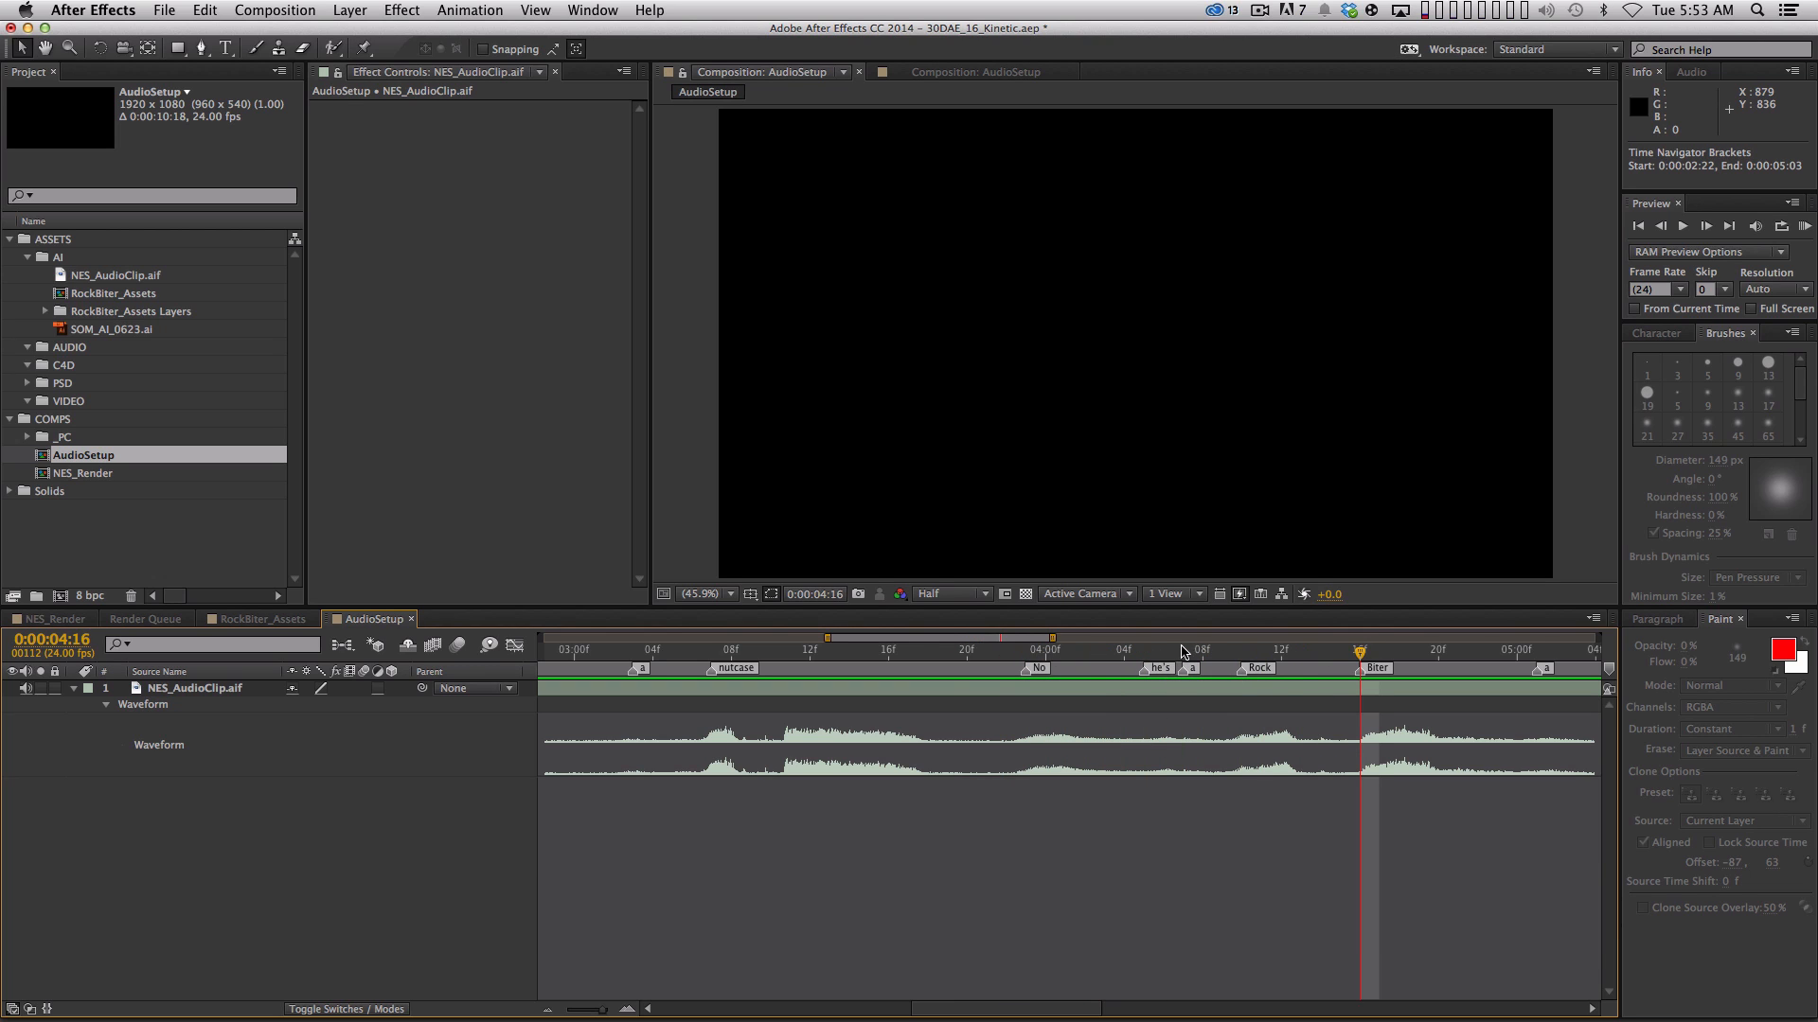
# Return to the start of the AudioSetup composition, show its full duration, and collapse the NES_AudioClip.aif layer
pyautogui.click(947, 651)
pyautogui.press('-')
pyautogui.press('Home')
pyautogui.press('-')
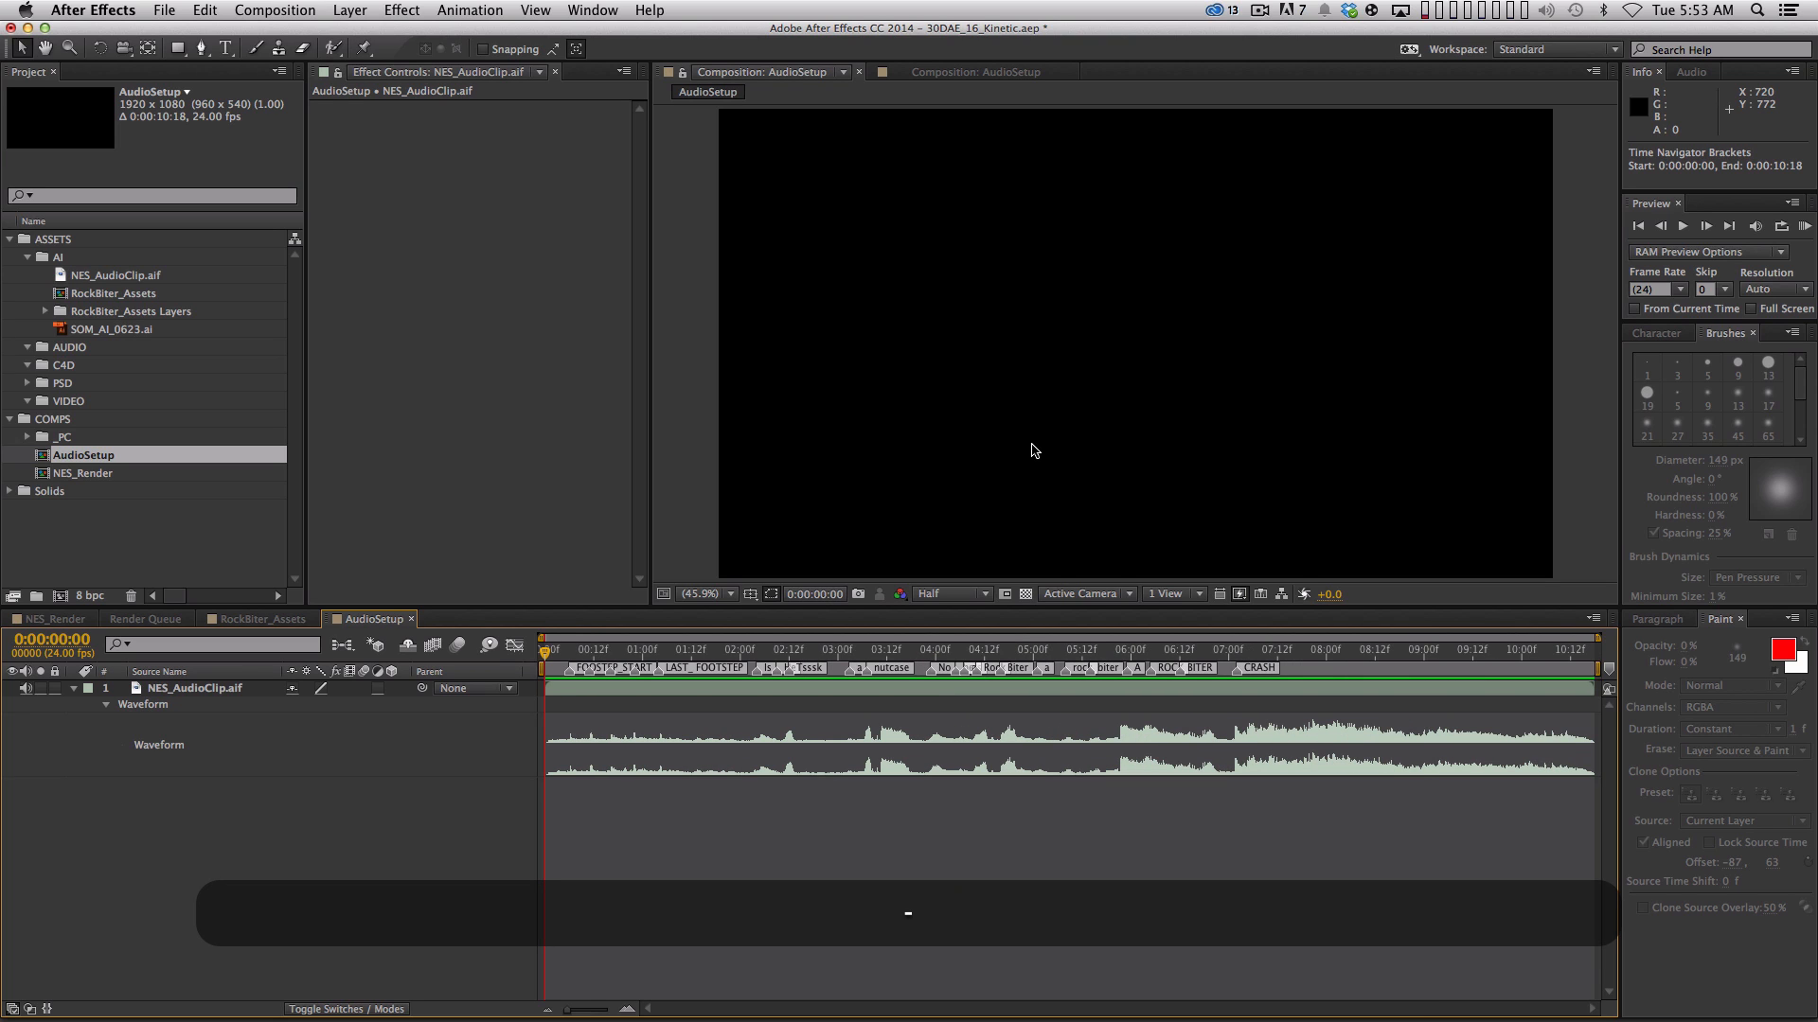
pyautogui.click(69, 696)
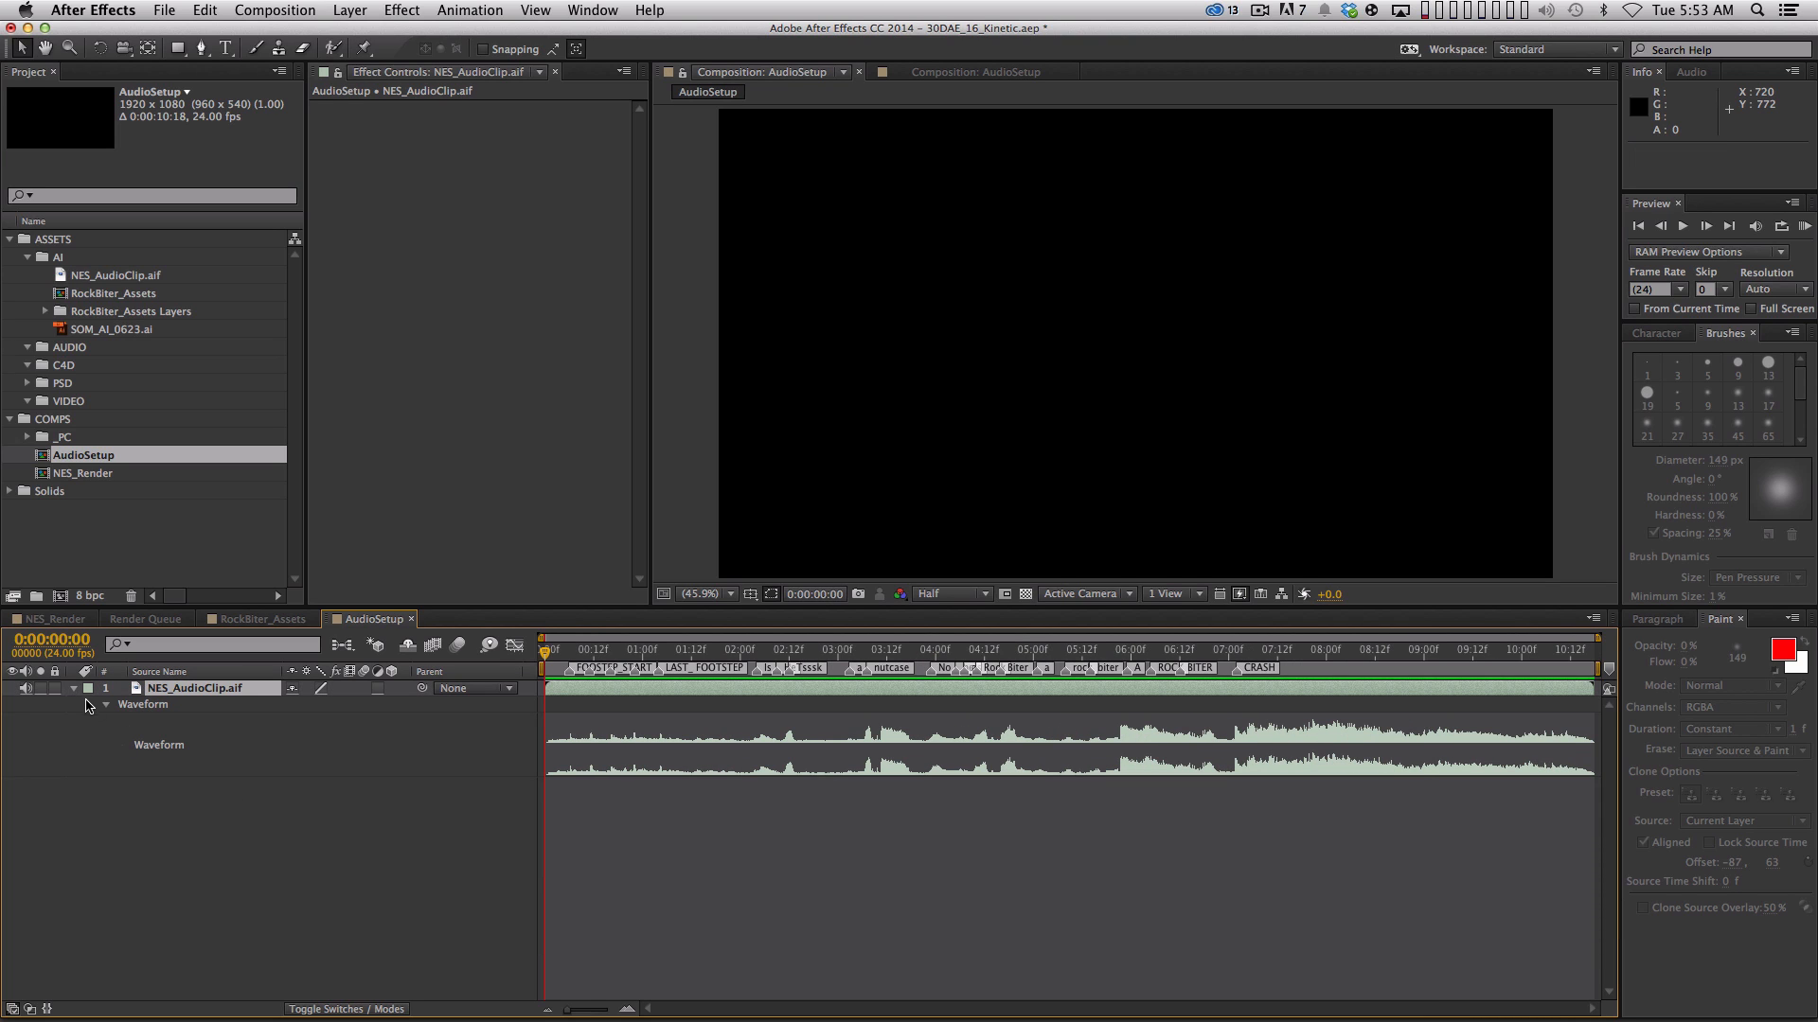
pyautogui.click(73, 689)
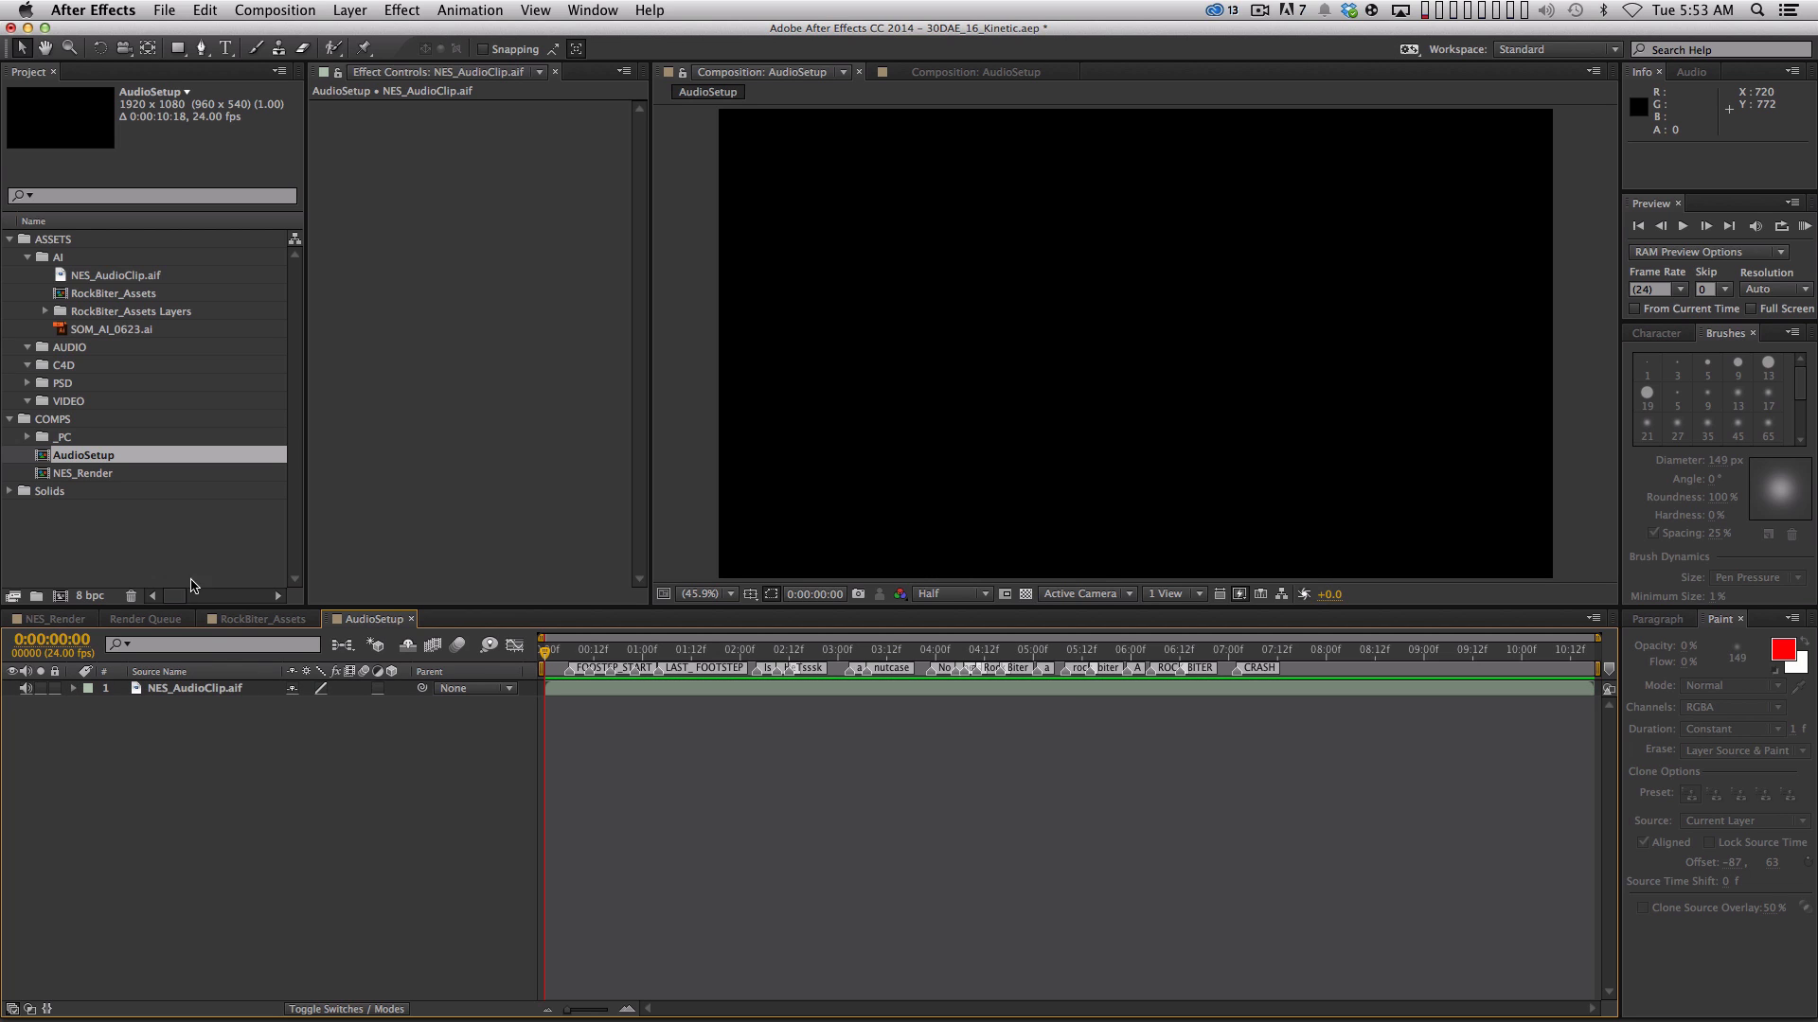
# Switch to the NES_Render composition and play a RAM preview of the finished animation
pyautogui.click(54, 619)
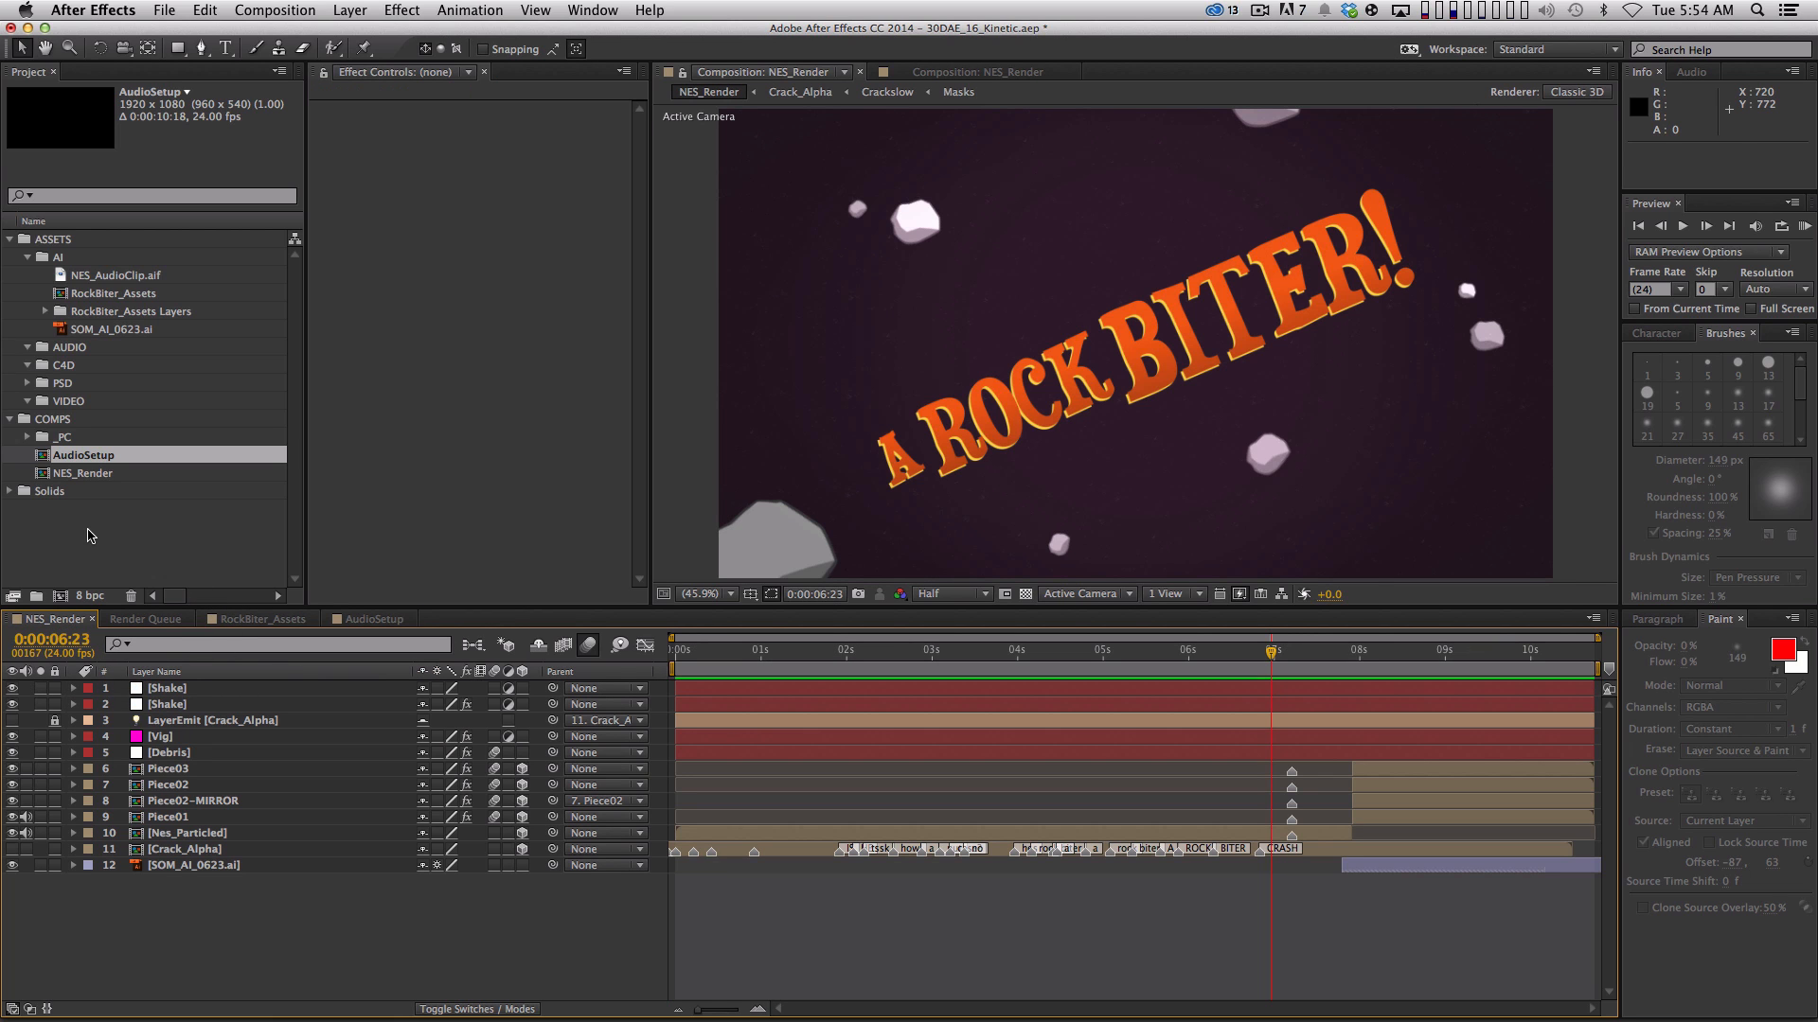
pyautogui.press('0')
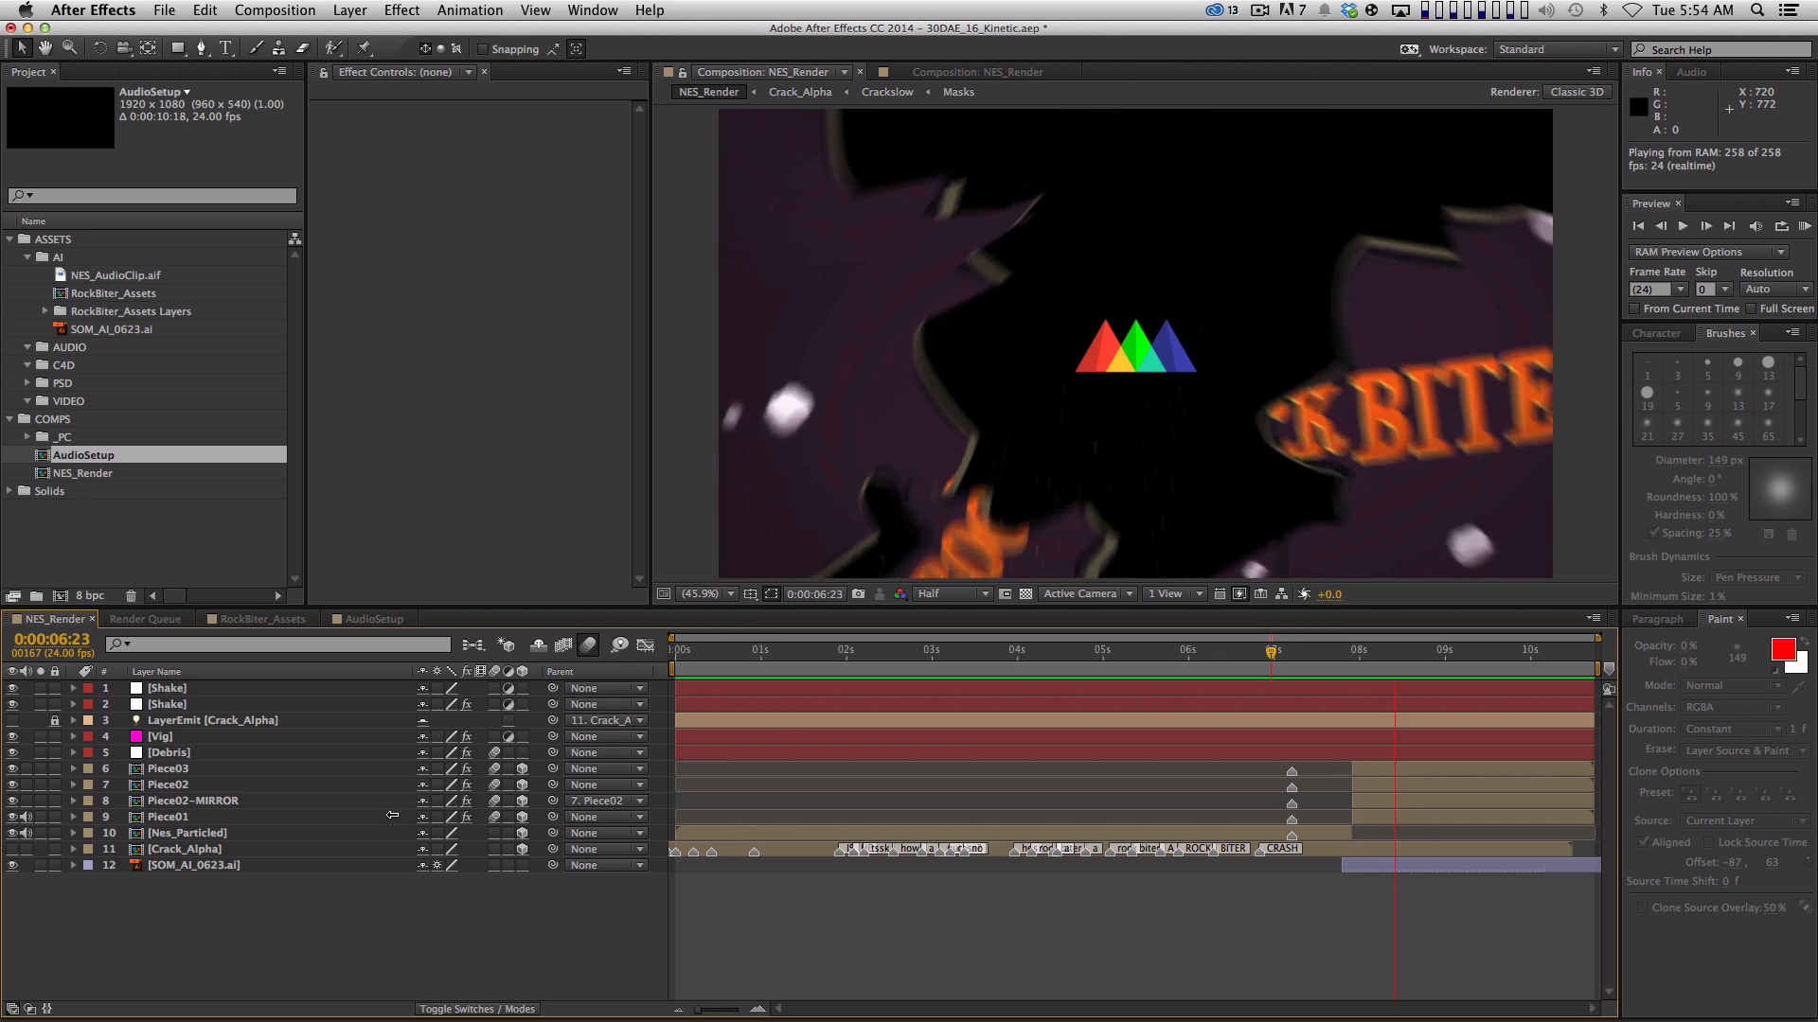
pyautogui.press('space')
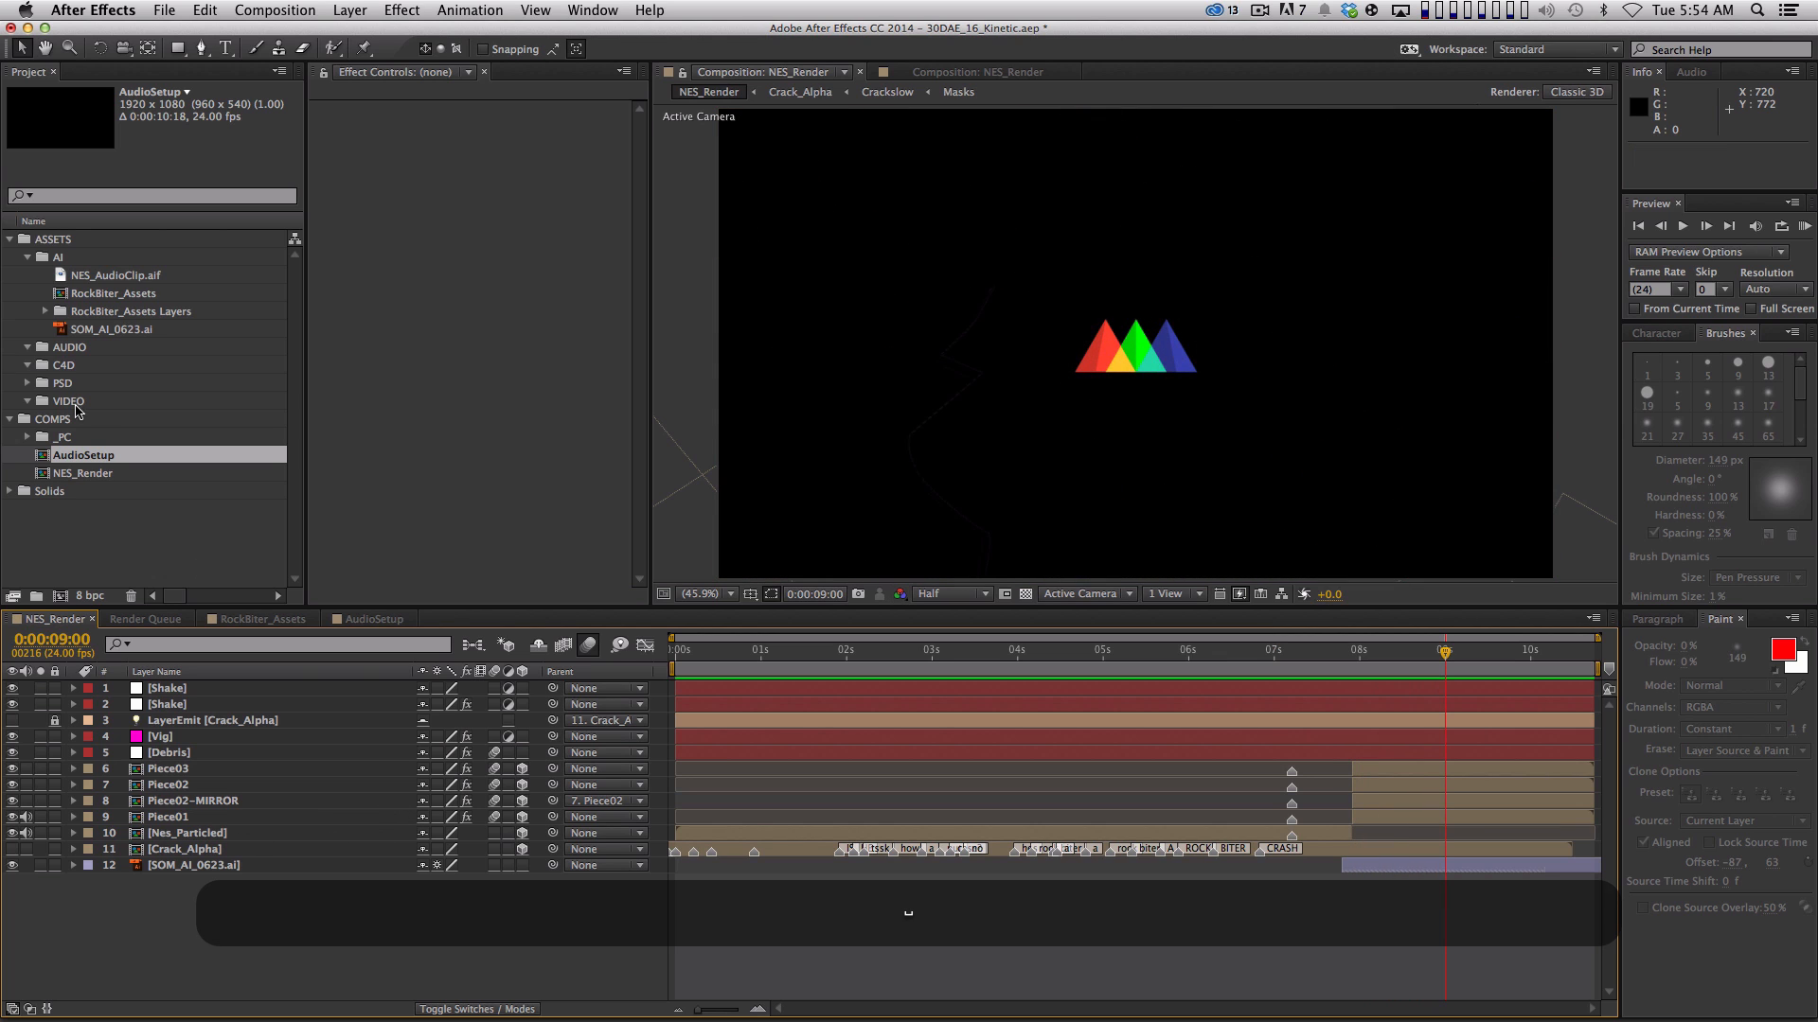
# Look over the artwork in the RockBiter_Assets composition, and scrub the NES_Render animation between 0:00:01:22 and 0:00:05:05 for comparison
pyautogui.doubleClick(106, 294)
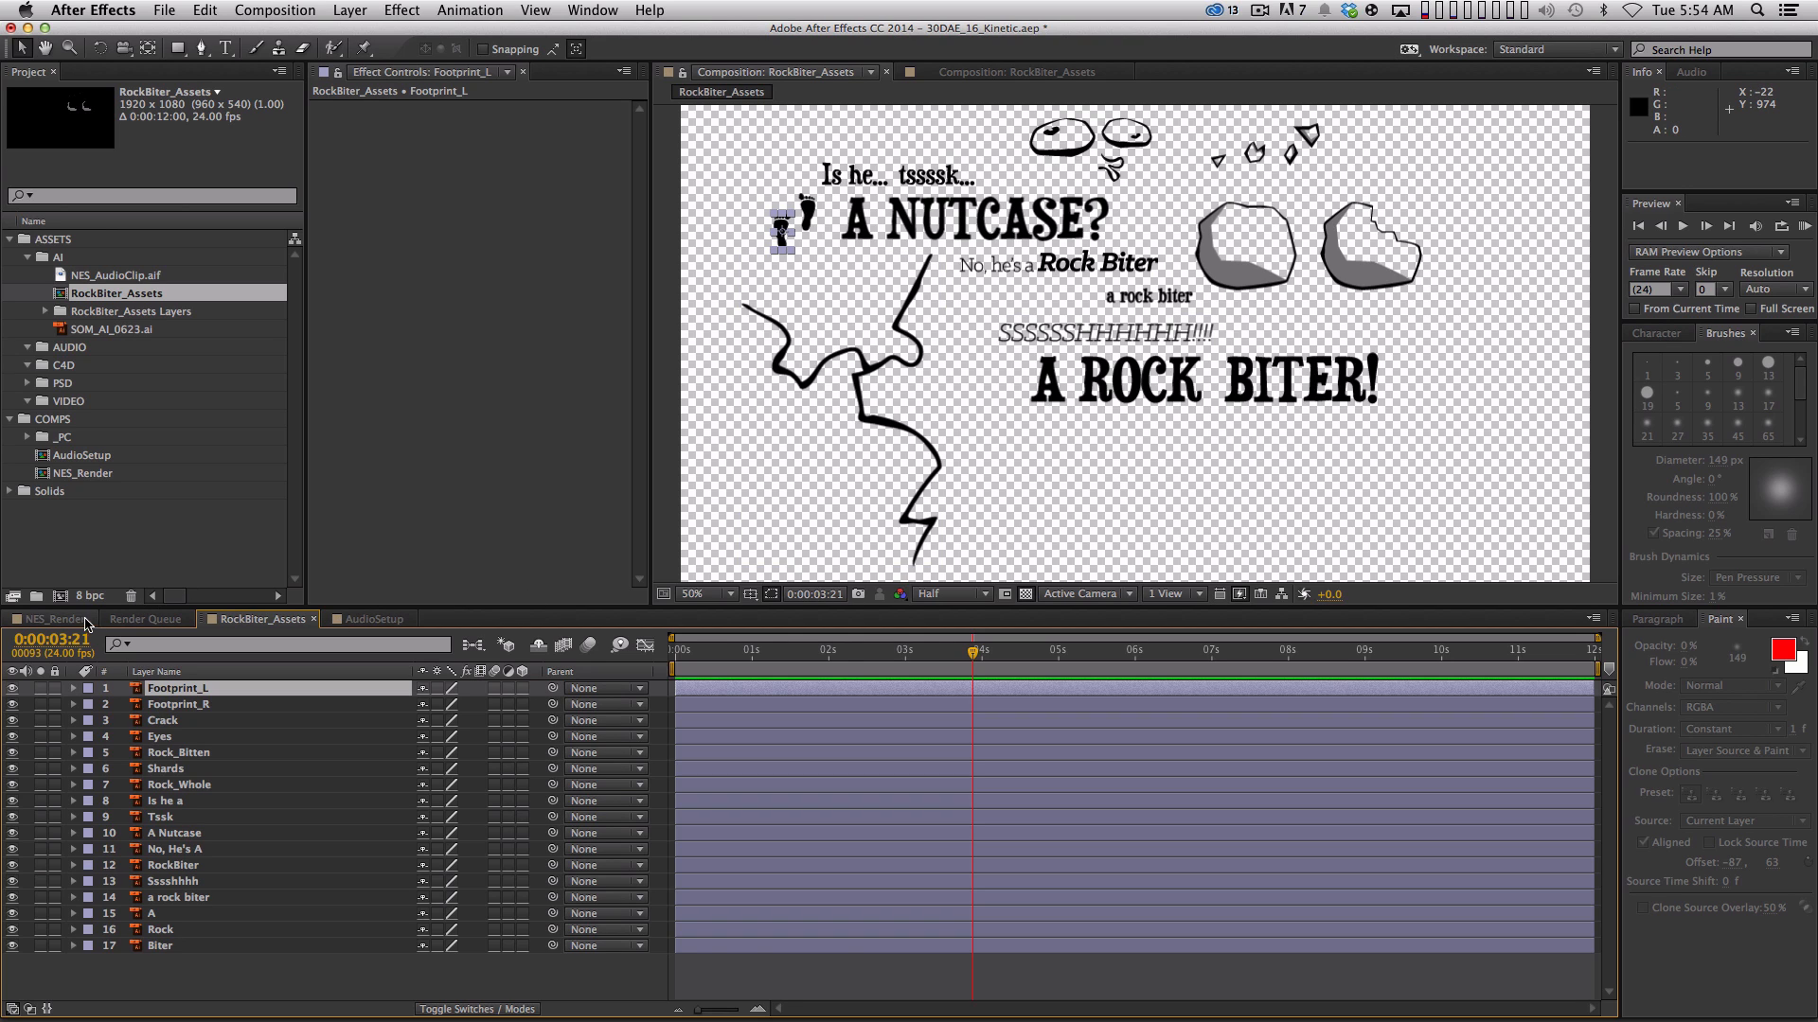
pyautogui.click(68, 620)
pyautogui.moveTo(852, 653)
pyautogui.mouseDown()
pyautogui.moveTo(677, 665)
pyautogui.moveTo(840, 672)
pyautogui.mouseUp()
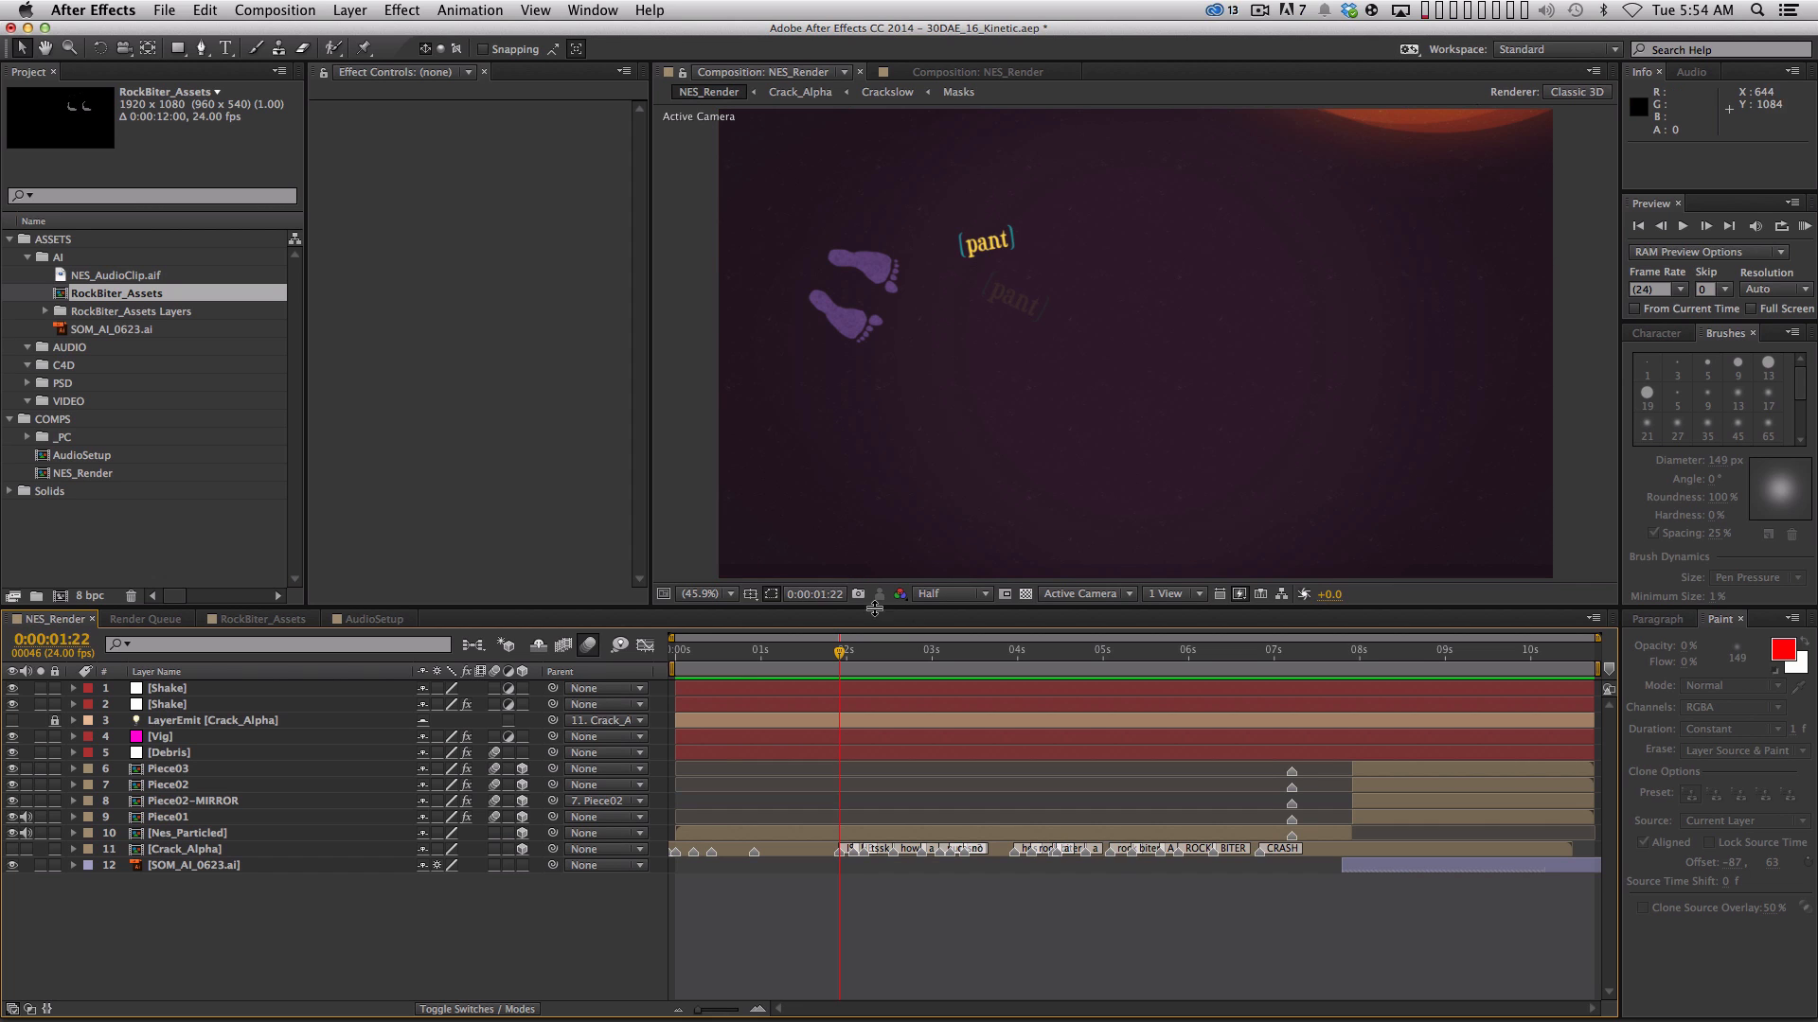
pyautogui.moveTo(731, 660); pyautogui.dragTo(918, 641)
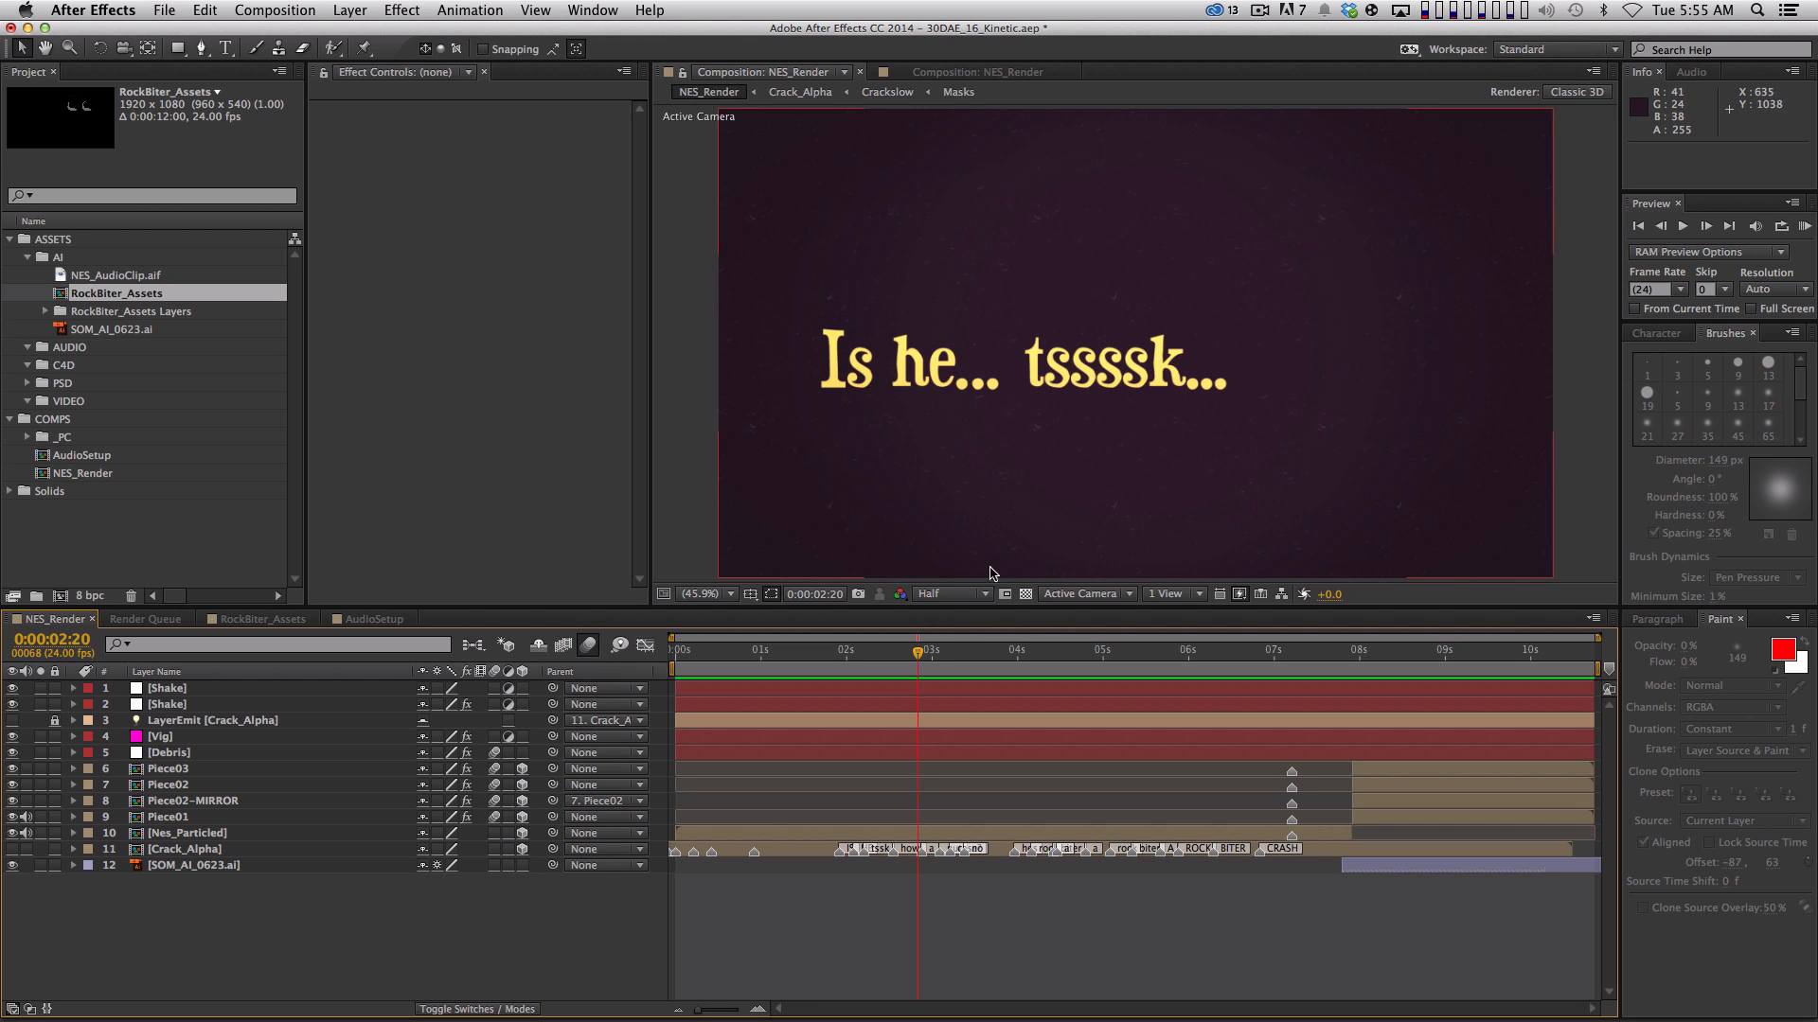
pyautogui.moveTo(917, 650); pyautogui.dragTo(996, 641)
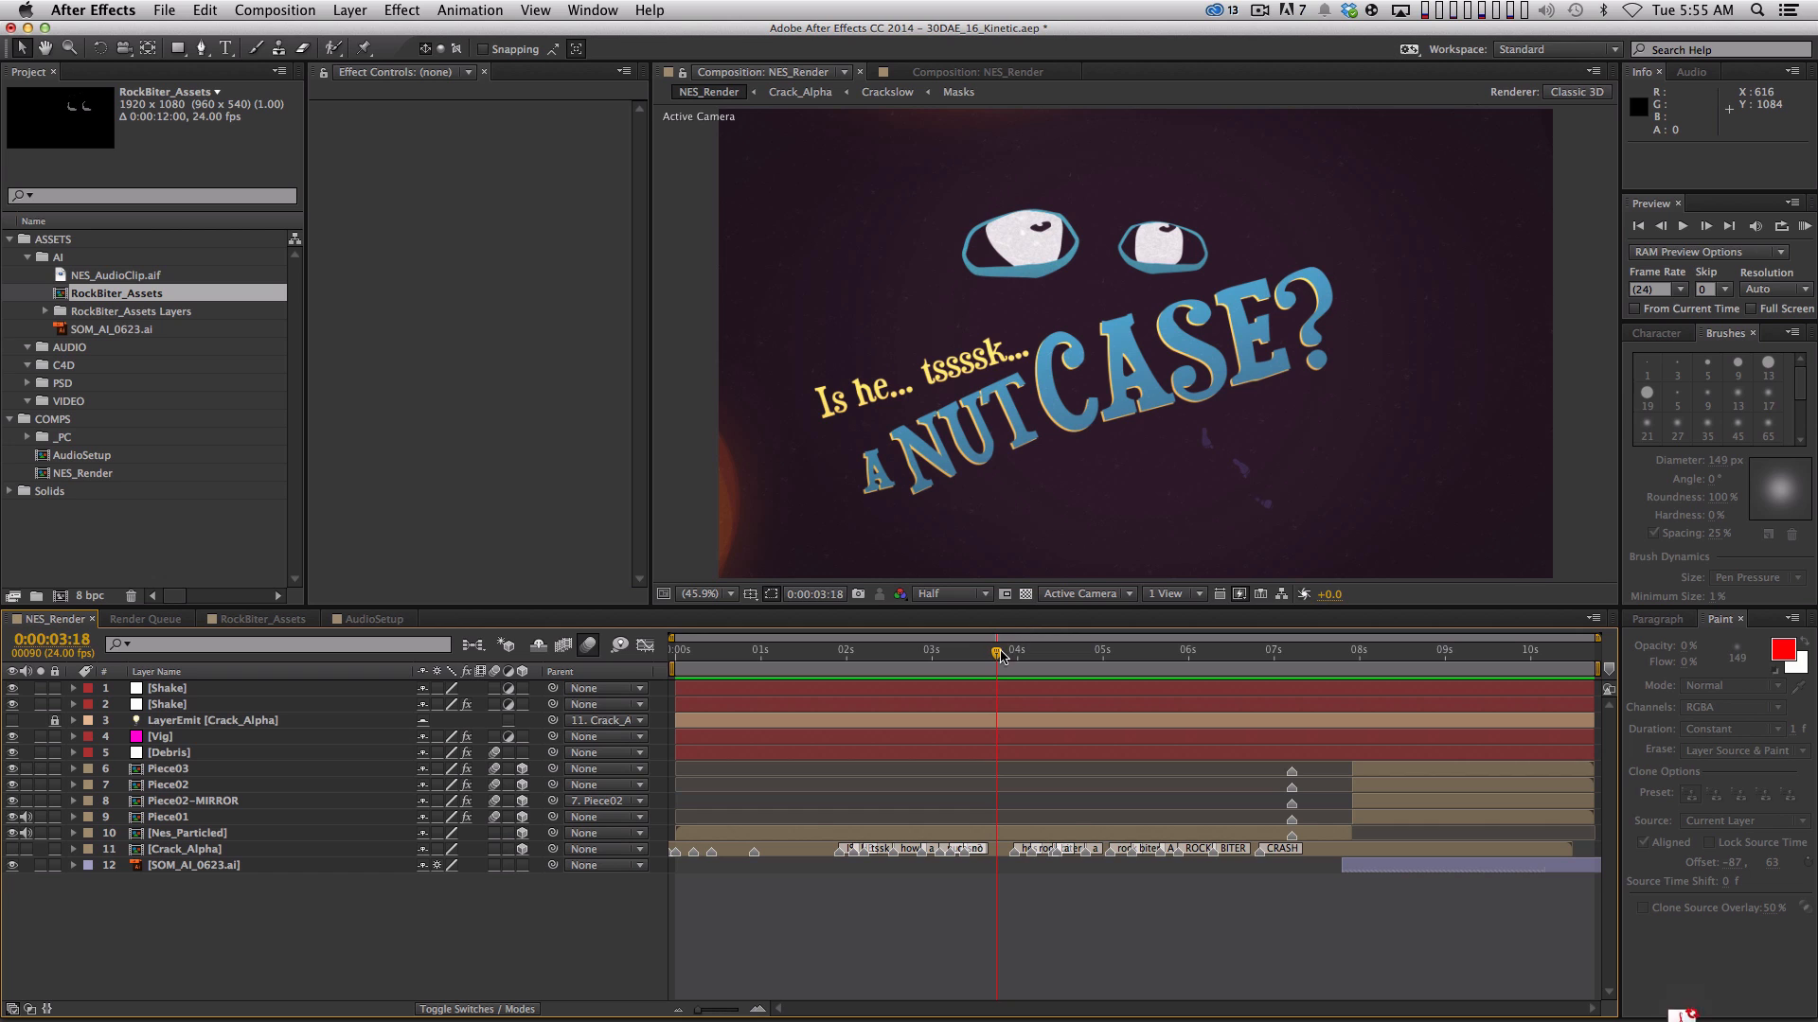
pyautogui.moveTo(996, 661); pyautogui.dragTo(1125, 674)
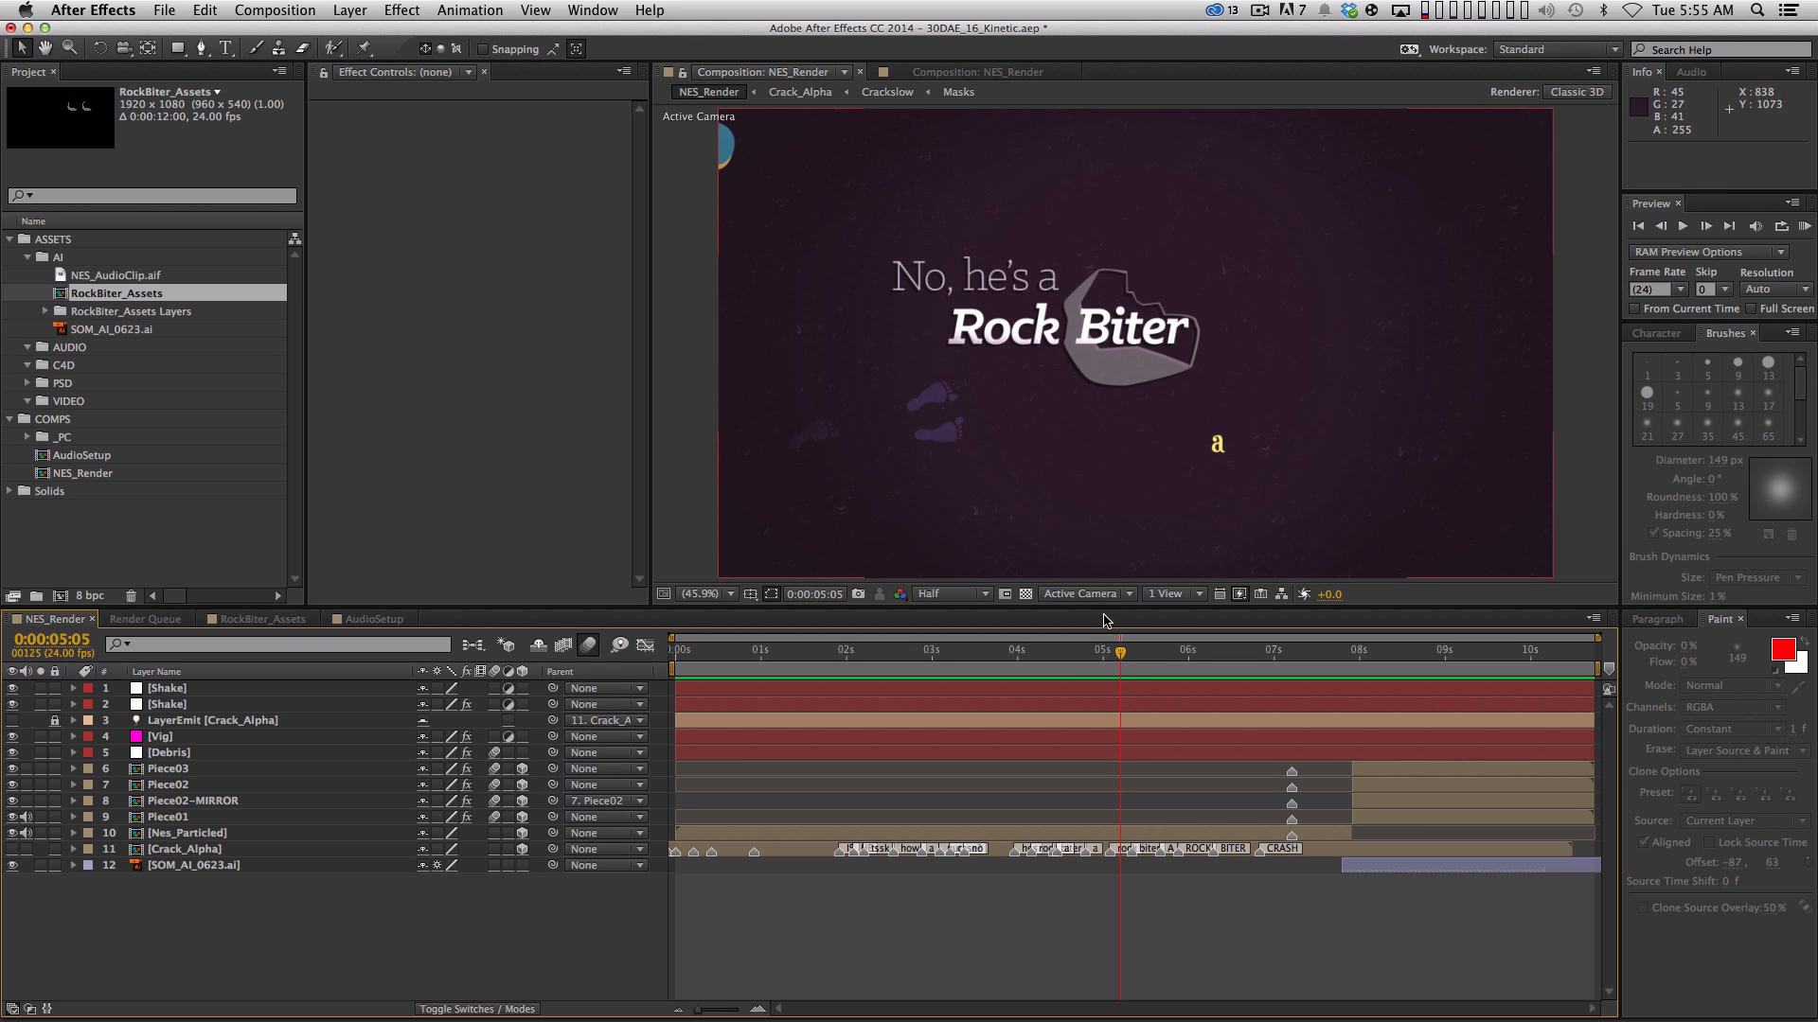
pyautogui.moveTo(1085, 653)
pyautogui.mouseDown()
pyautogui.moveTo(915, 662)
pyautogui.moveTo(1095, 679)
pyautogui.mouseUp()
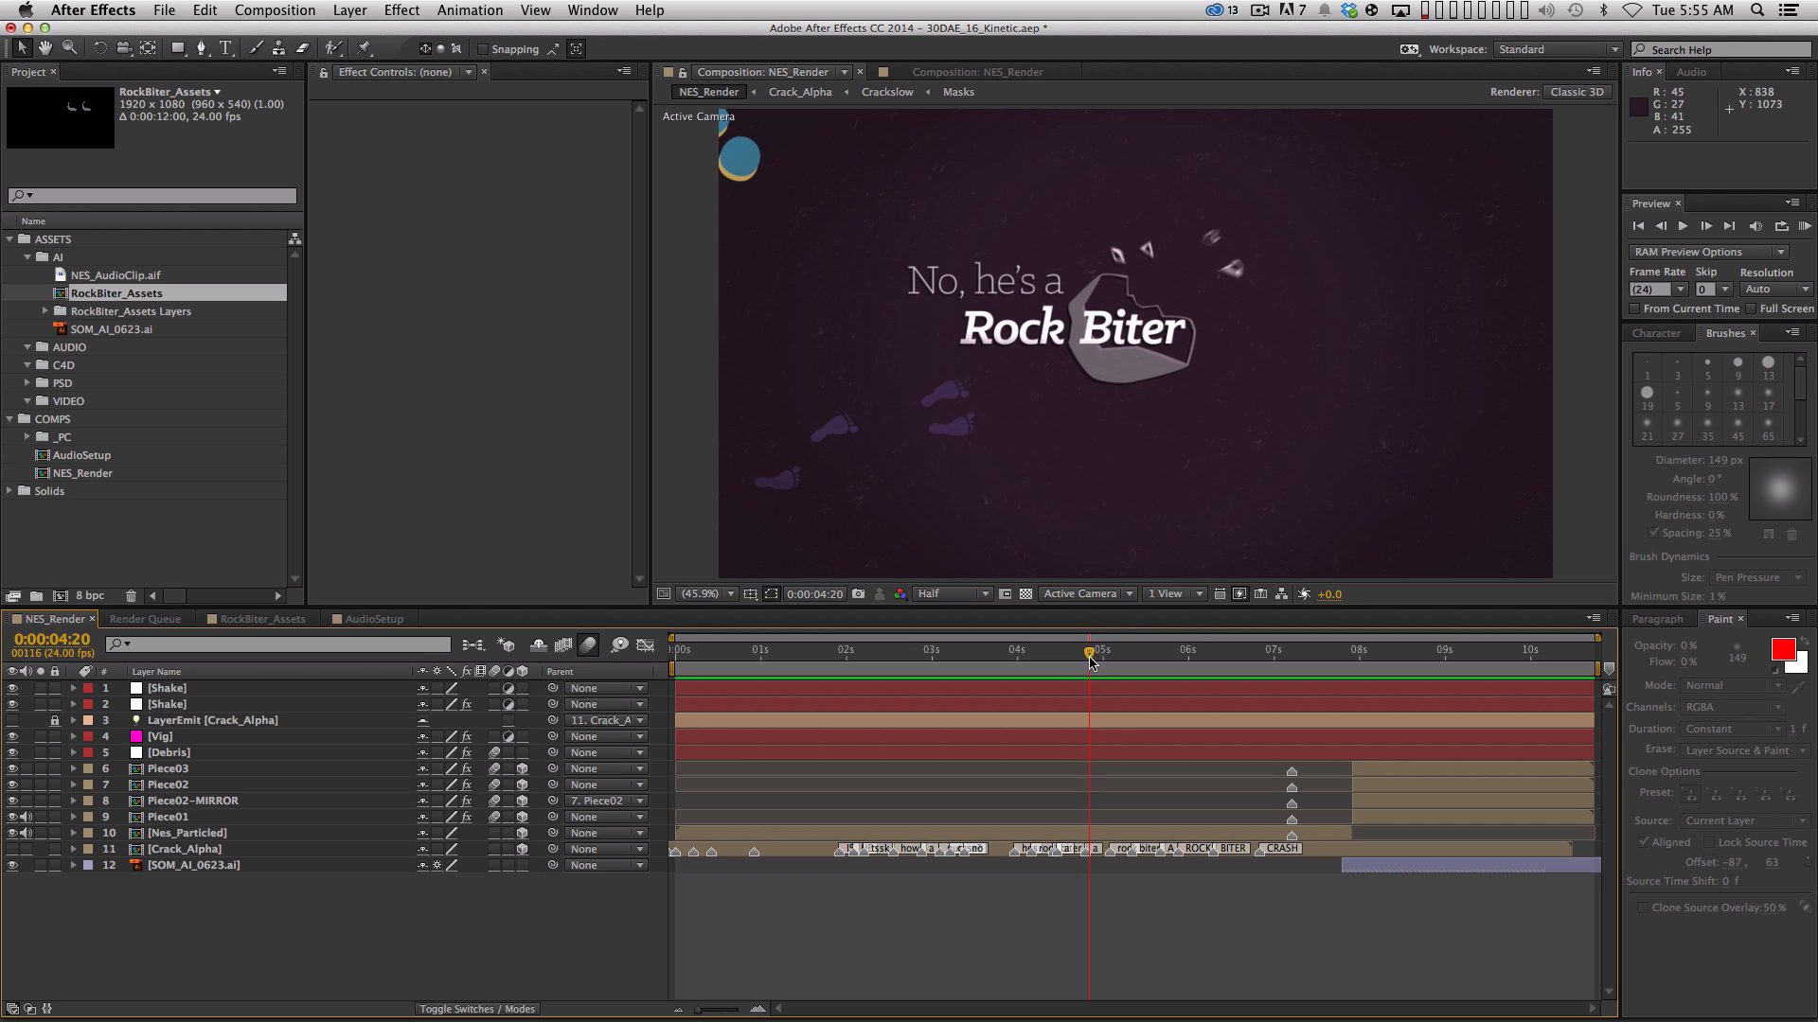
pyautogui.moveTo(1090, 651); pyautogui.dragTo(964, 653)
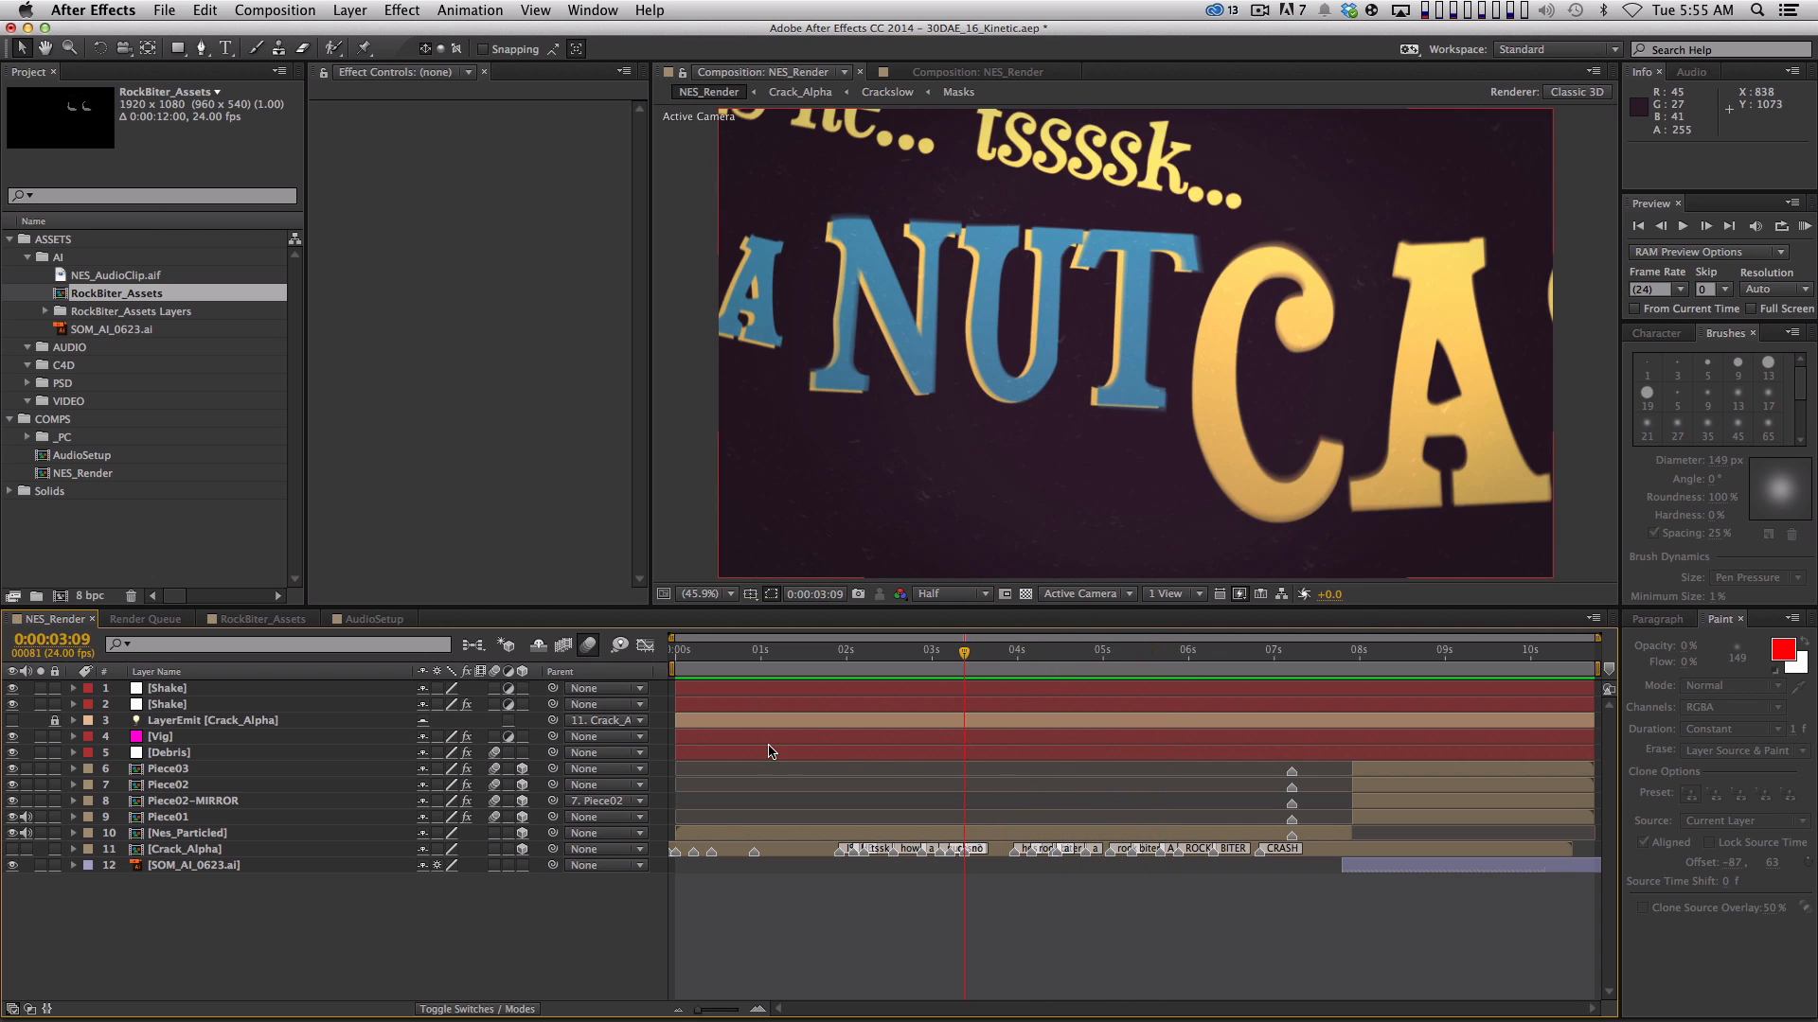
# Open the nested Nes_Particled and NES_Kinetic compositions from NES_Render, closing the Crack_Alpha composition
pyautogui.click(223, 839)
pyautogui.doubleClick(200, 819)
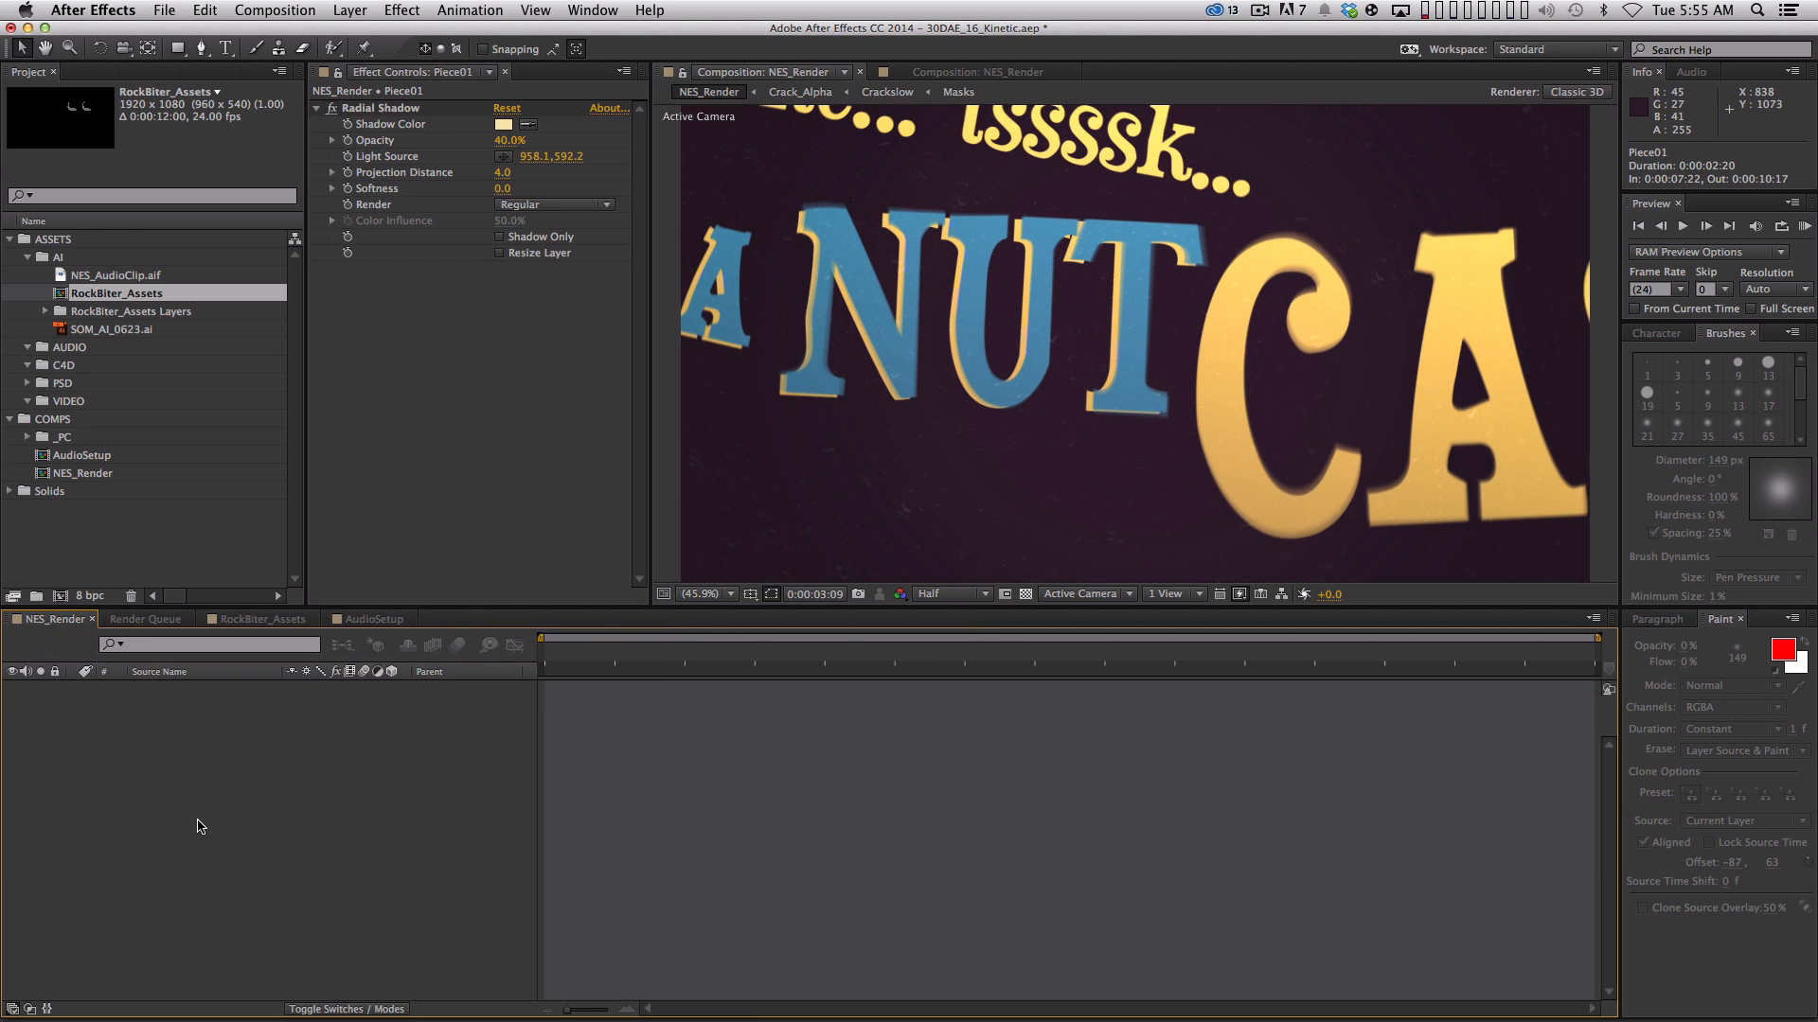
pyautogui.doubleClick(180, 737)
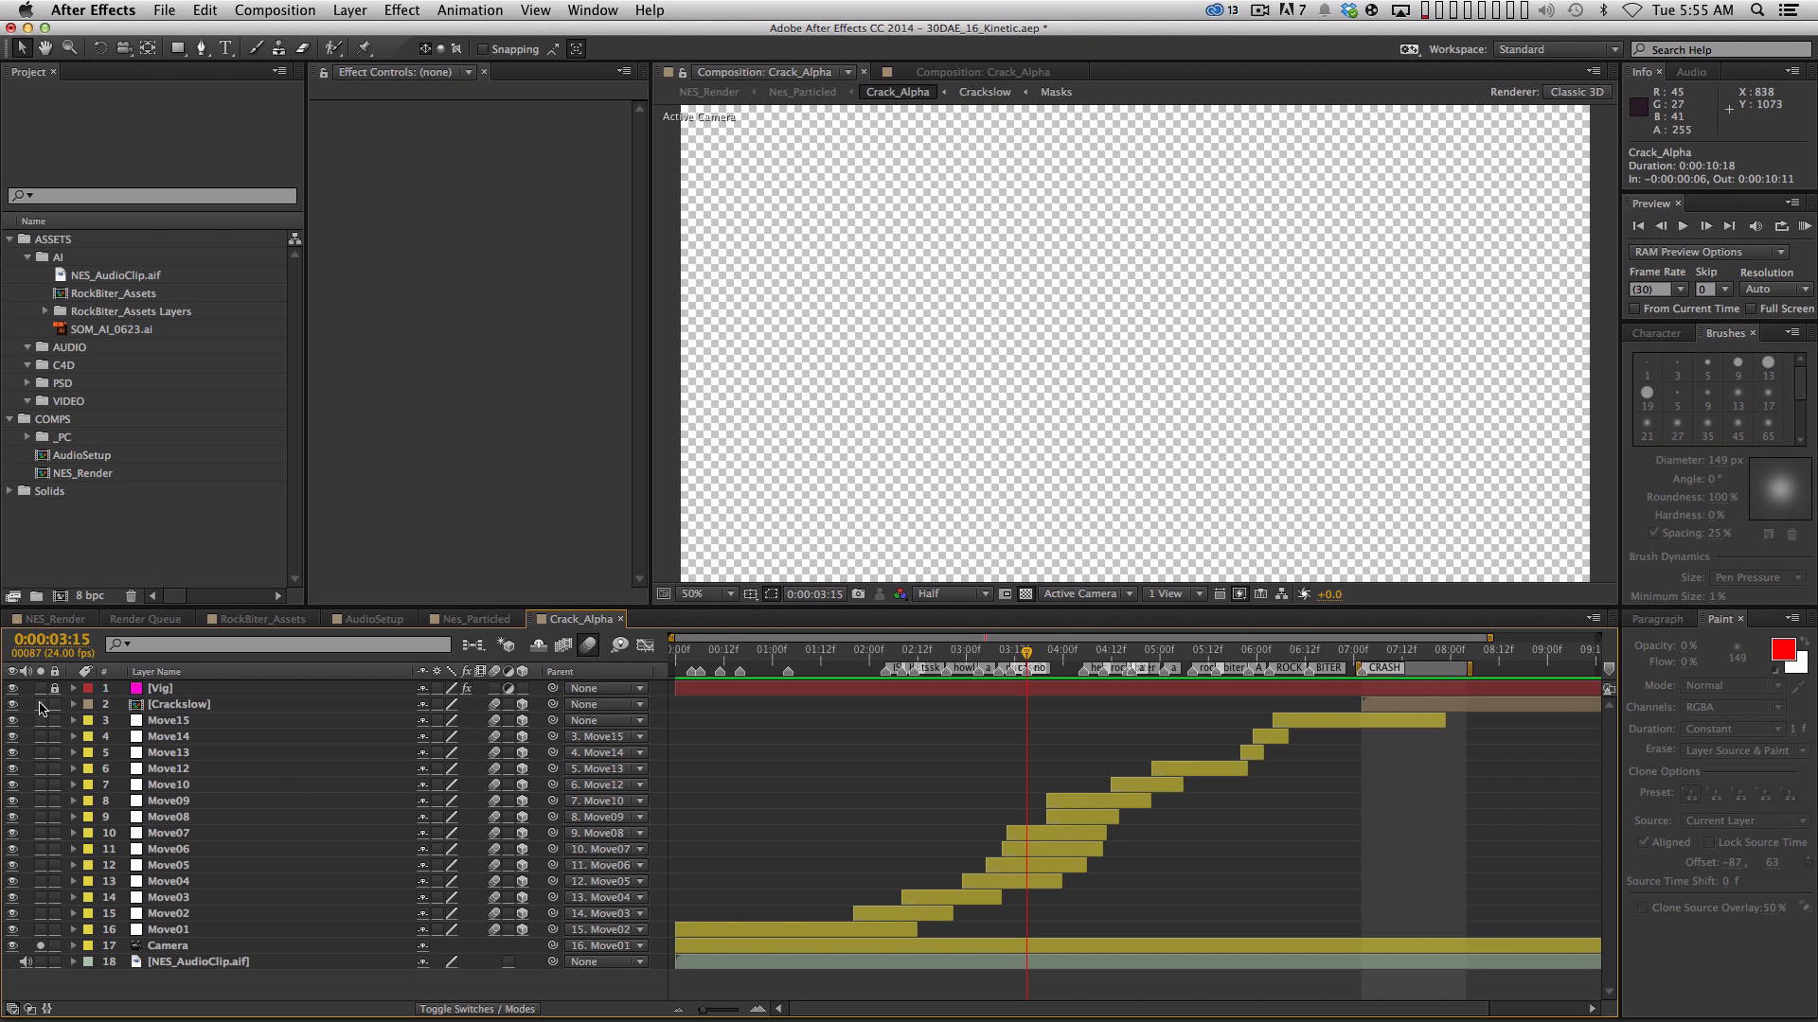
pyautogui.press('super+w')
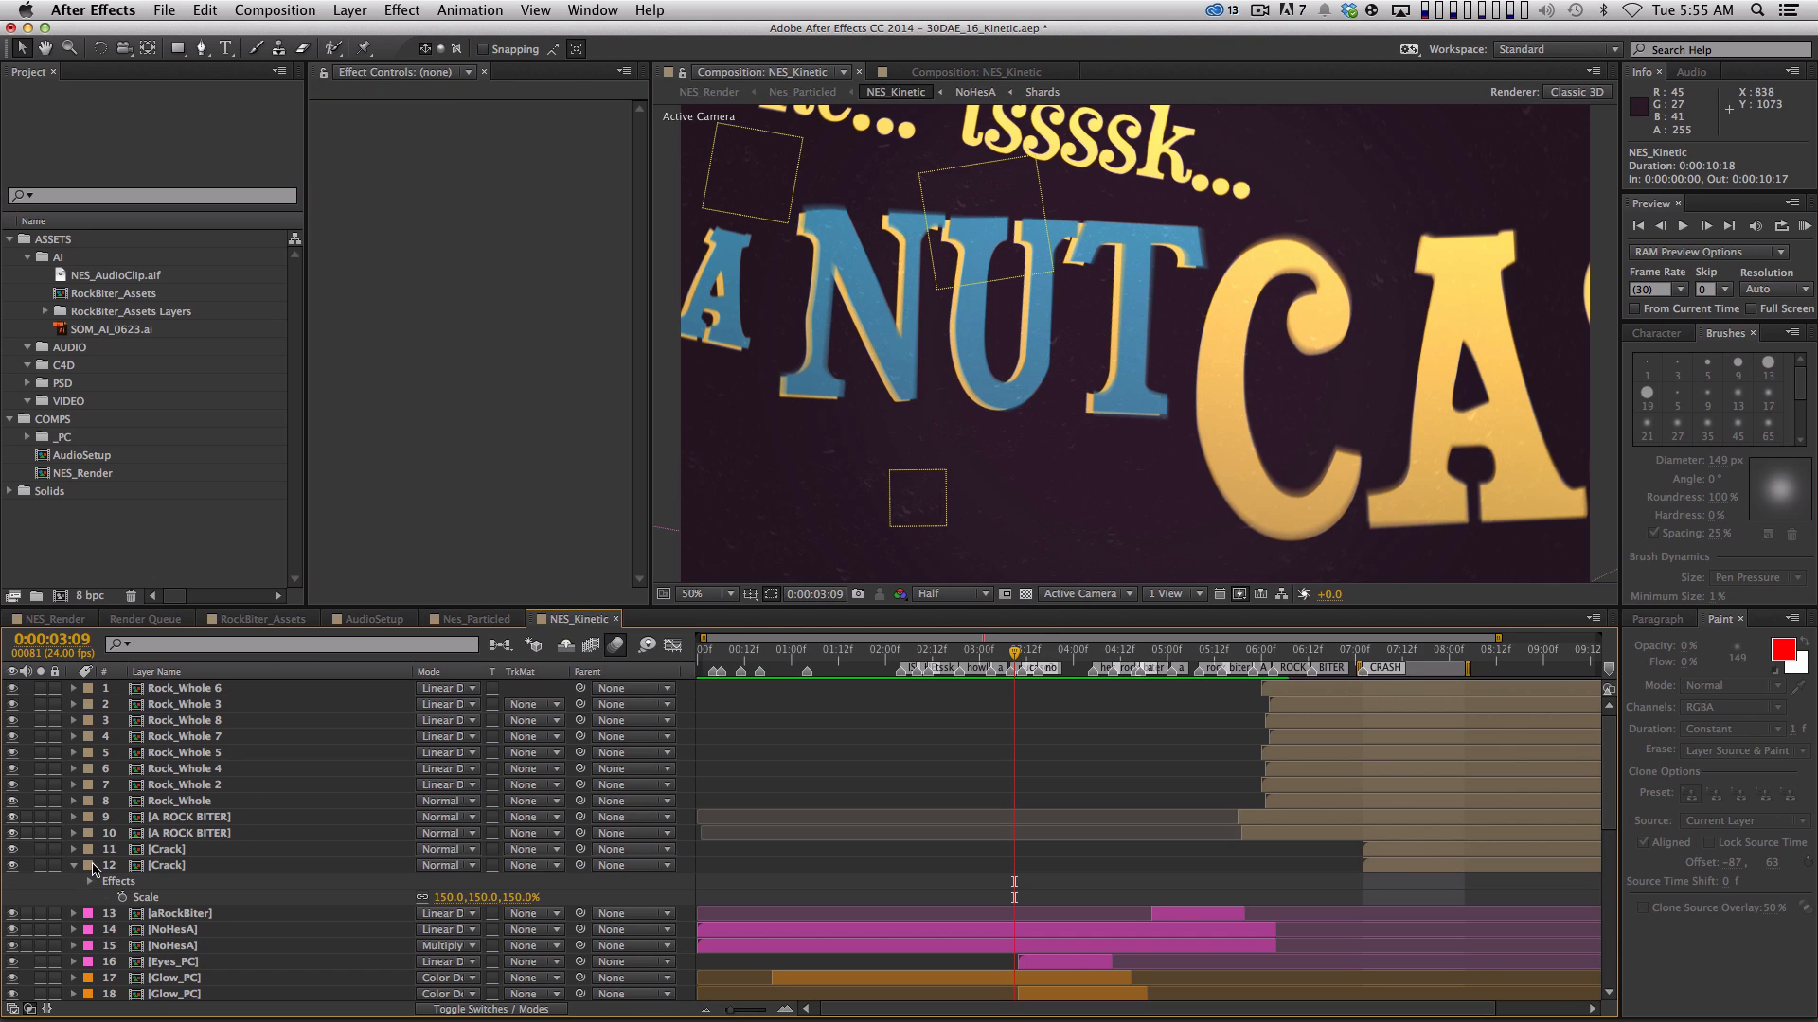
# Maximize the NES_Kinetic timeline and collapse the expanded properties of the Panting_PC layer and the lower Crack layer
pyautogui.press('`')
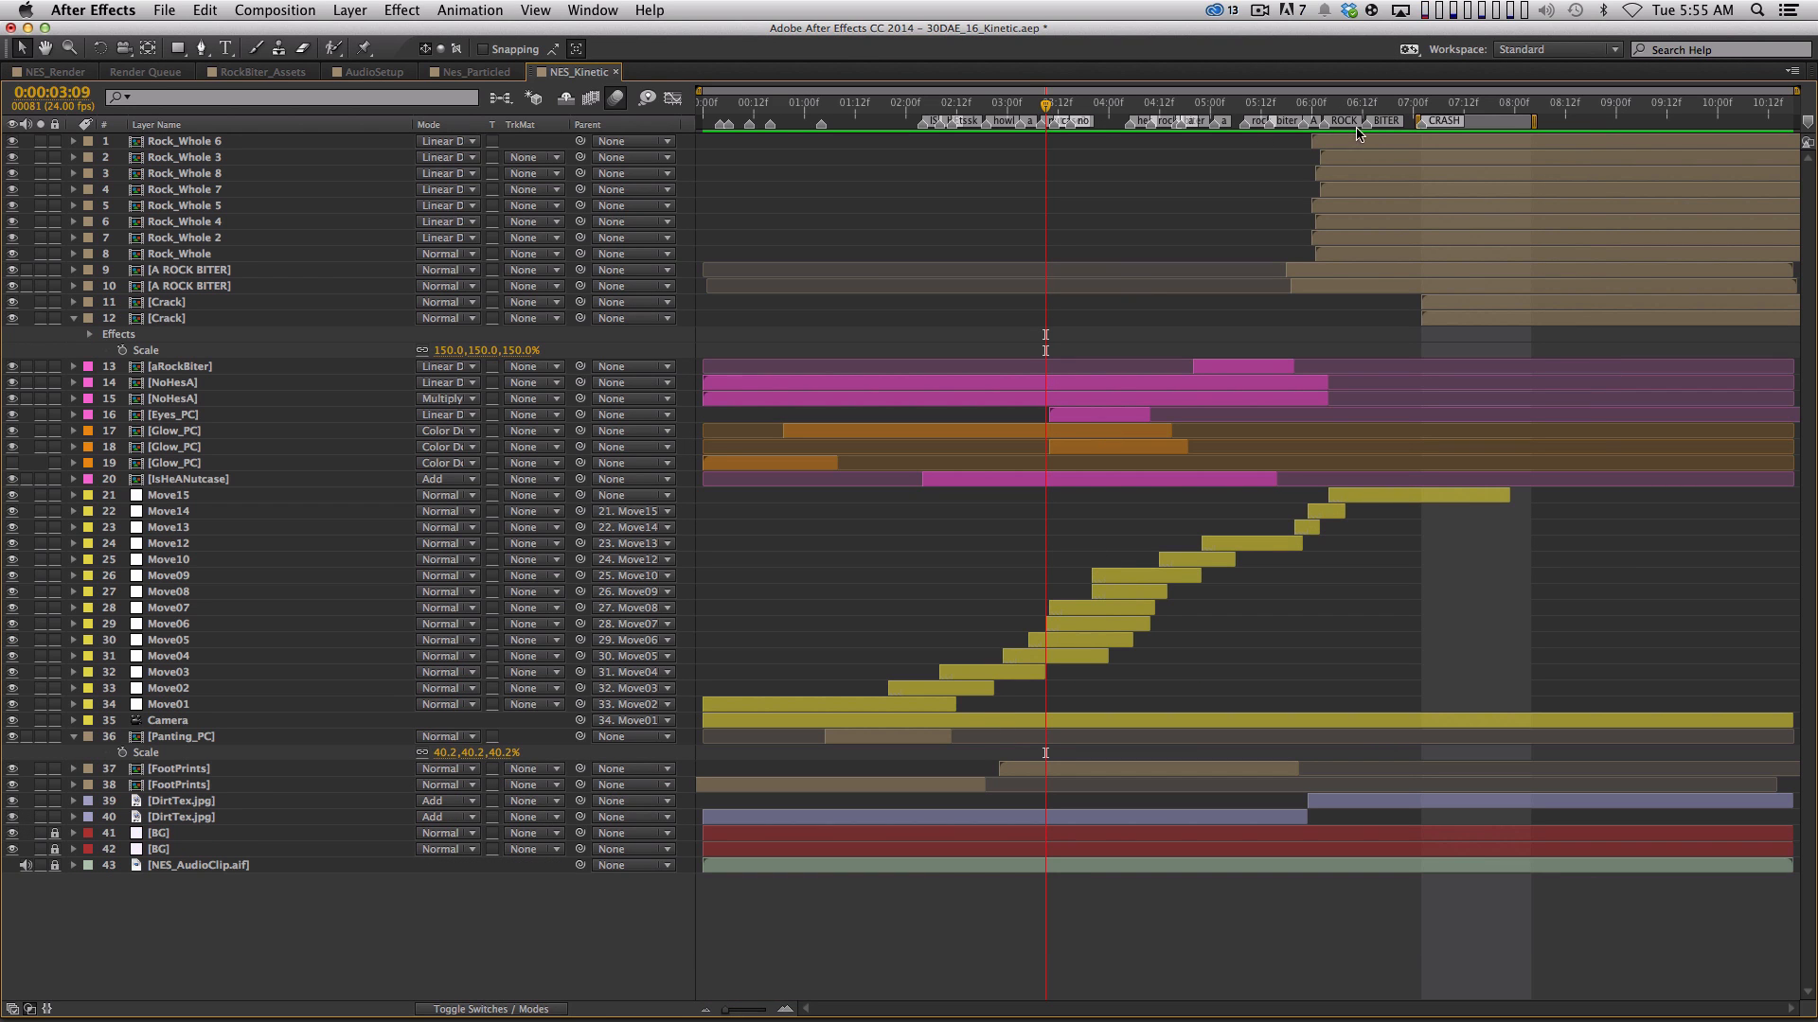
pyautogui.click(73, 737)
pyautogui.click(74, 318)
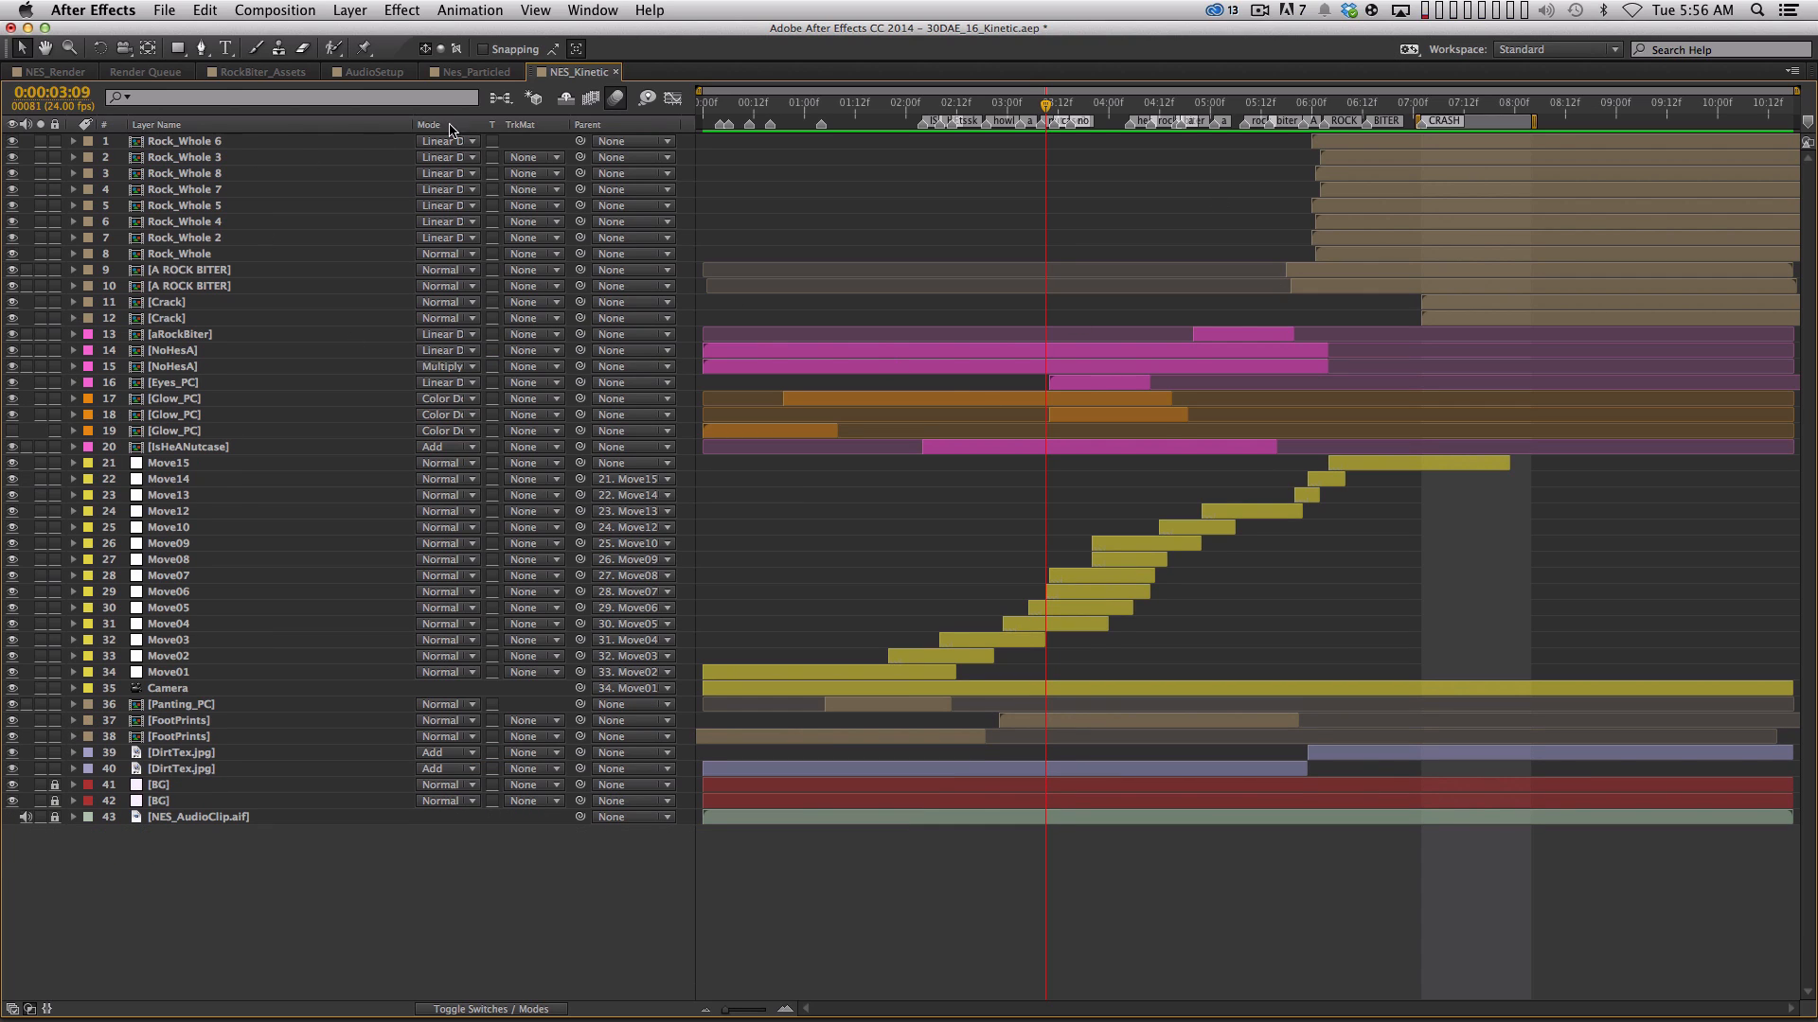
# Inspect the NES_Kinetic composition view at 25% magnification, and return to the maximized timeline to examine the layer stack
pyautogui.press('`')
pyautogui.press(',')
pyautogui.press(',')
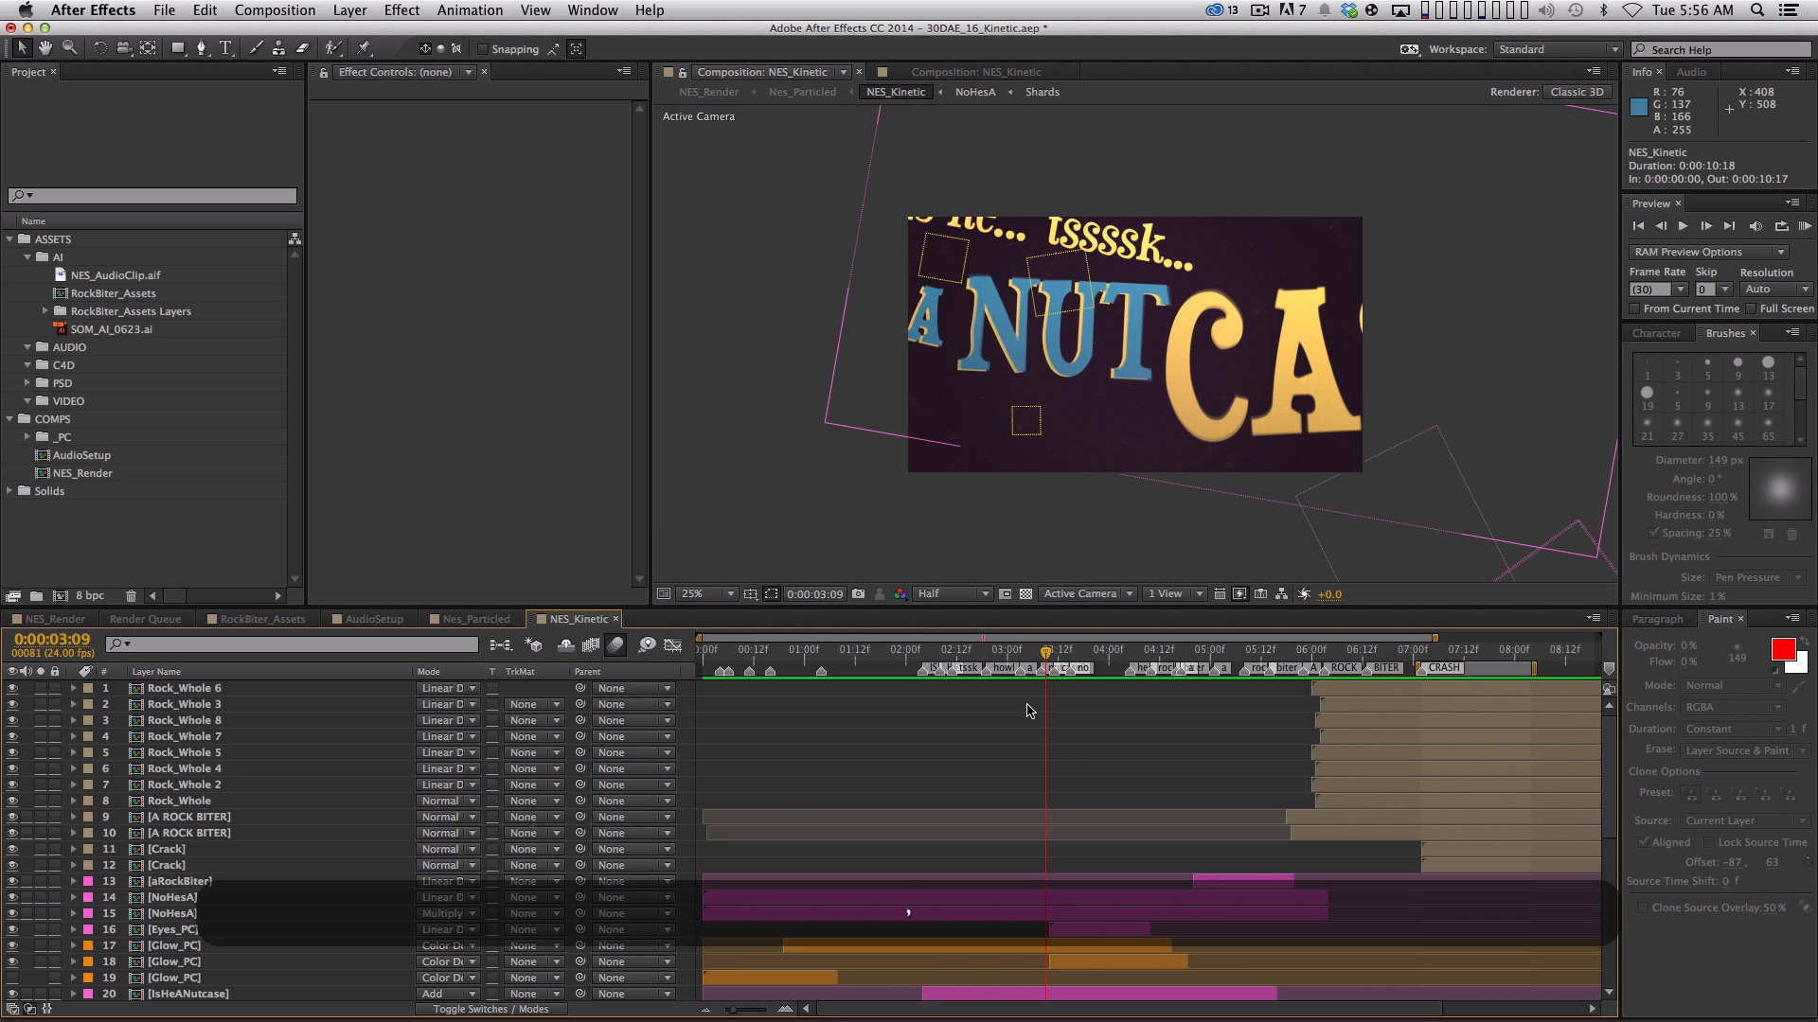
pyautogui.press('`')
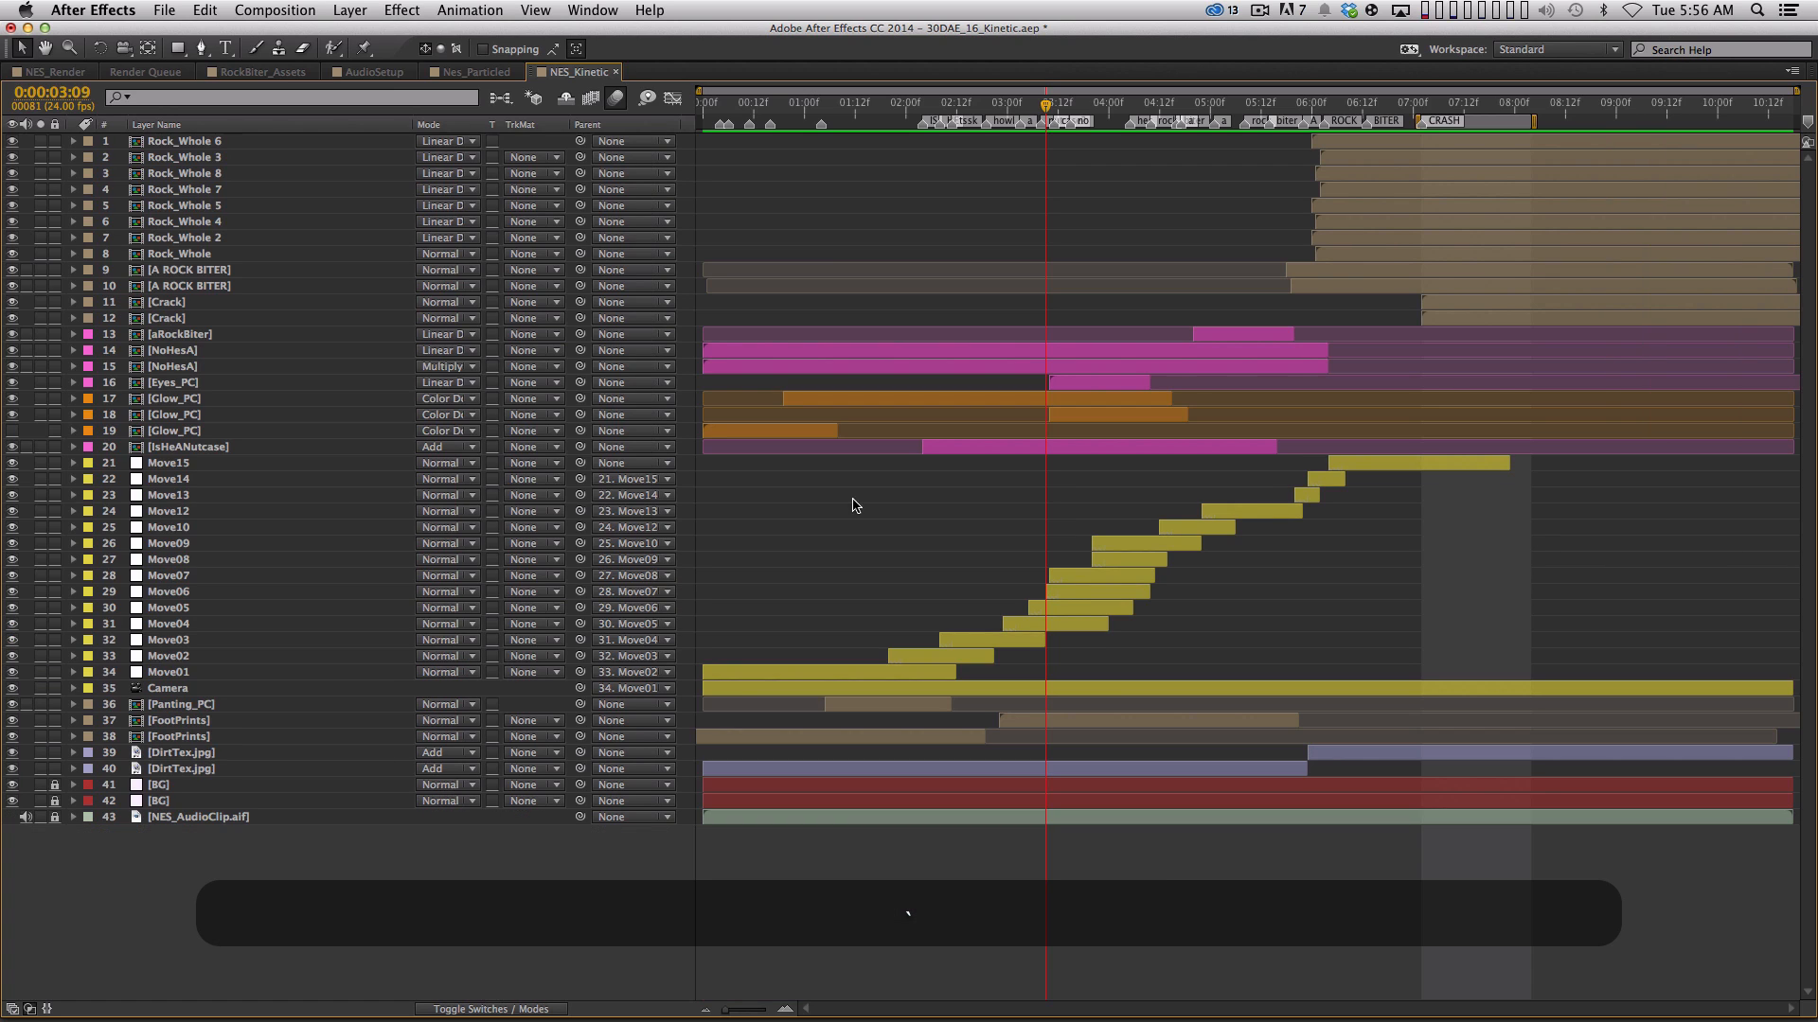
# Restore the full workspace, close the NES_Kinetic and Nes_Particled compositions, and fit the whole AudioSetup duration in the timeline
pyautogui.press('`')
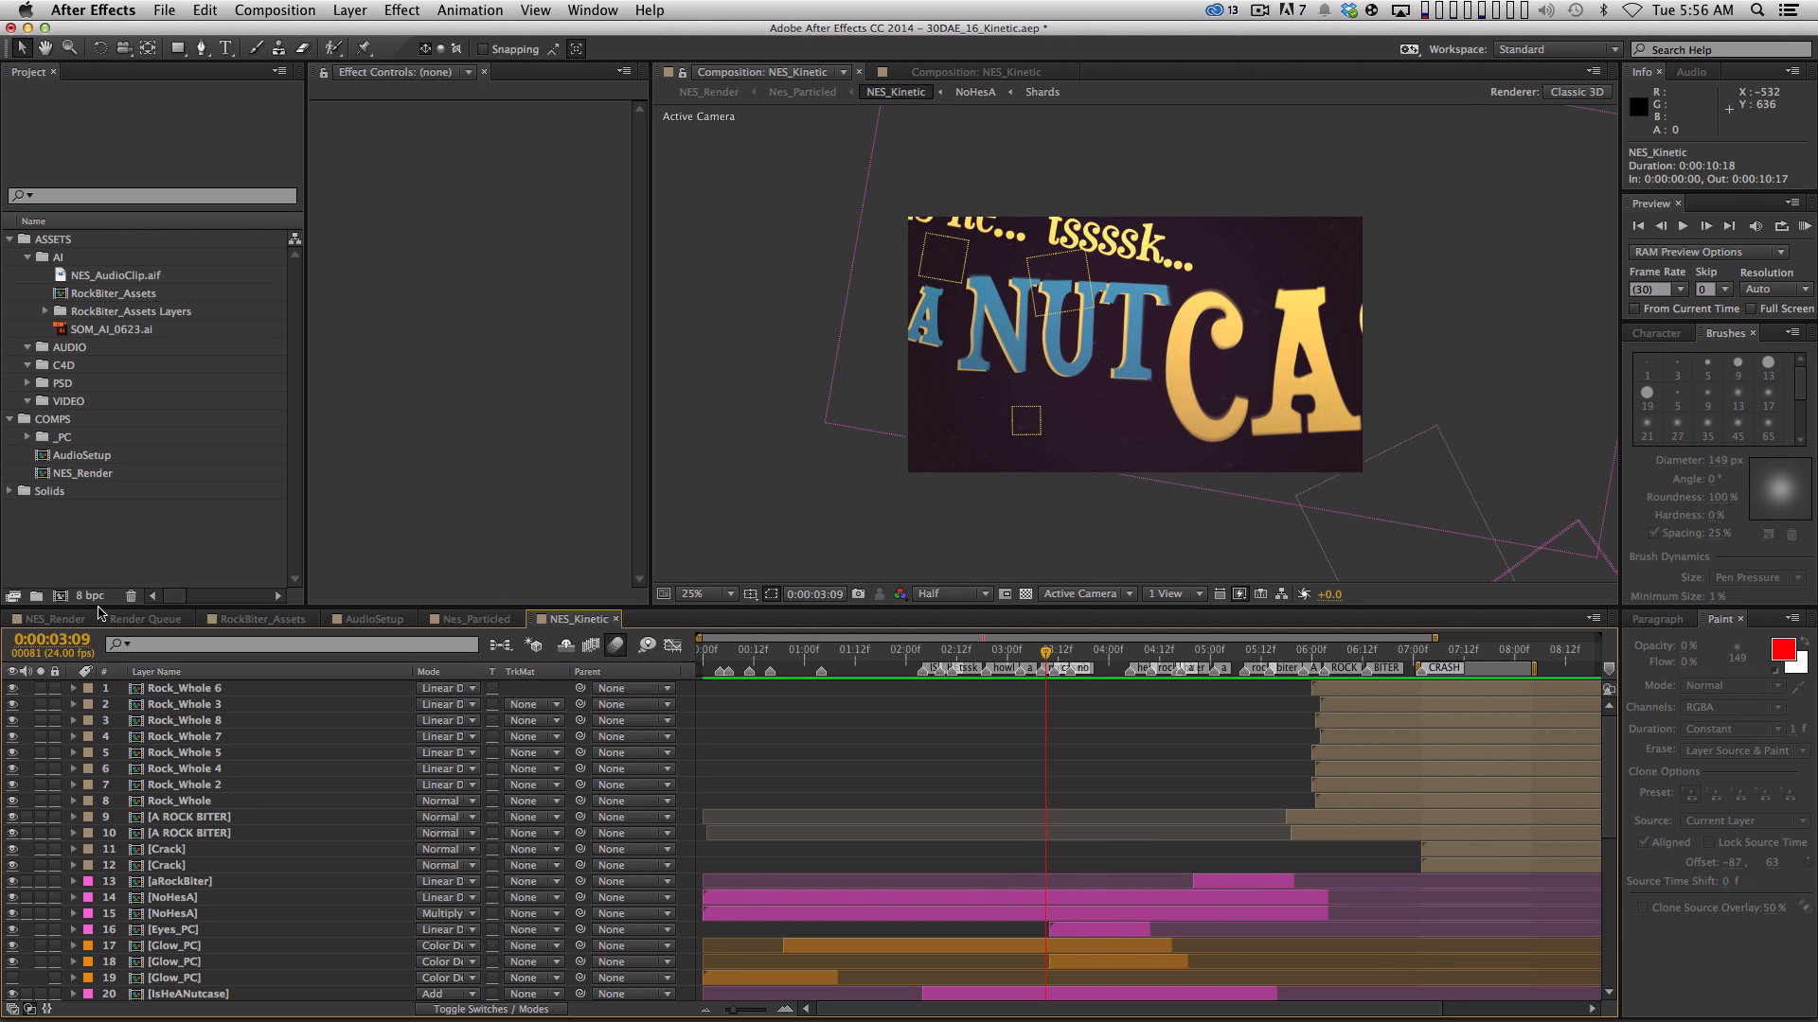
pyautogui.press('super+w')
pyautogui.press('super+w')
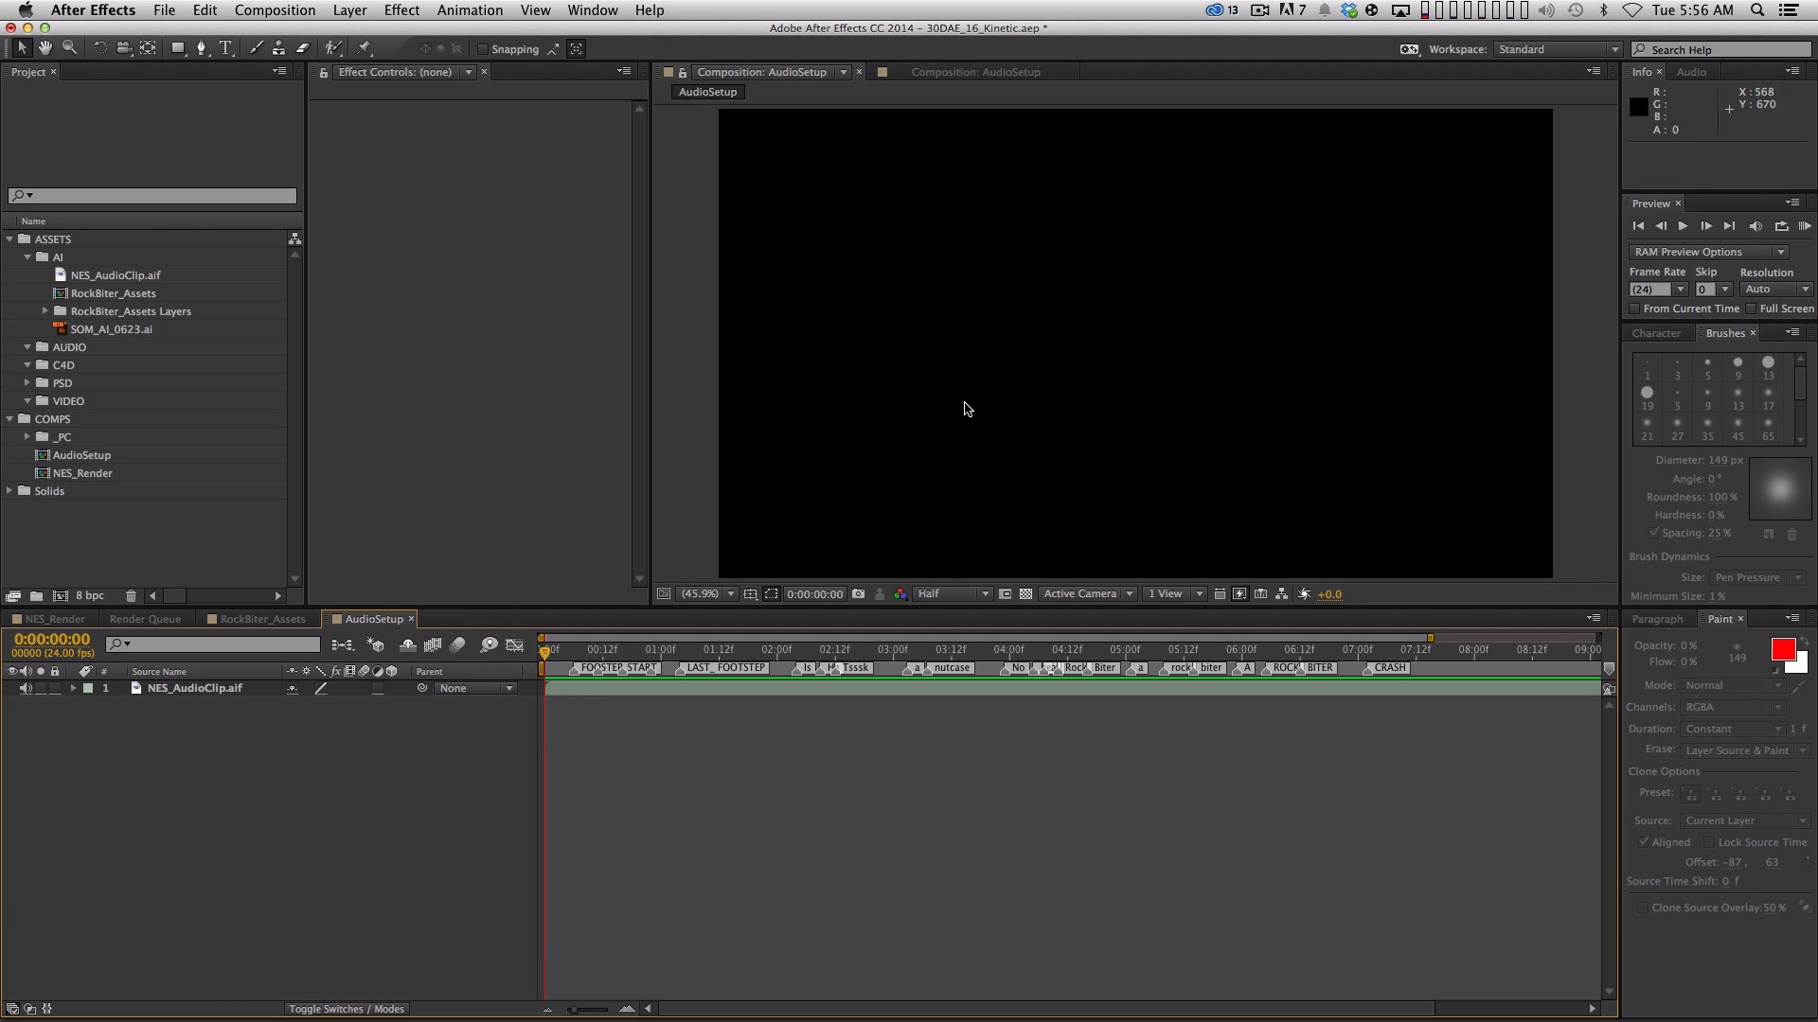
pyautogui.press('-')
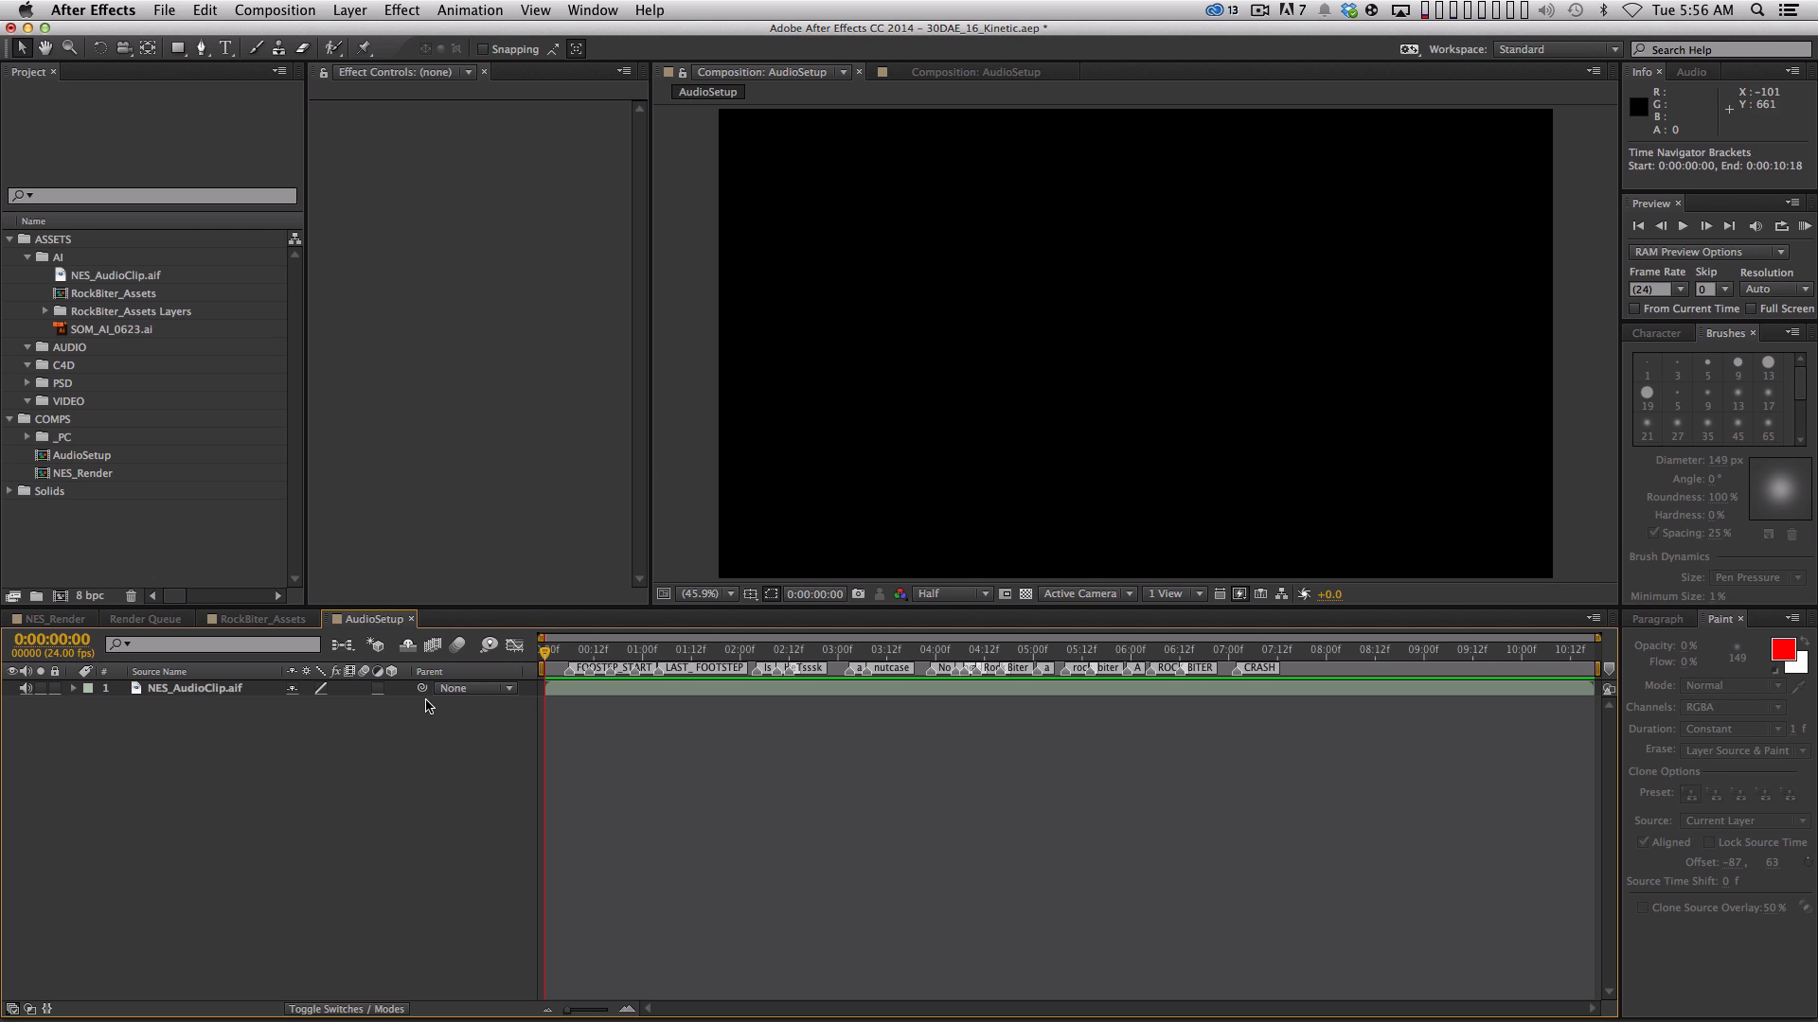
# Open NES_Kinetic through NES_Render and Nes_Particled, and copy its two BG layers
pyautogui.click(54, 619)
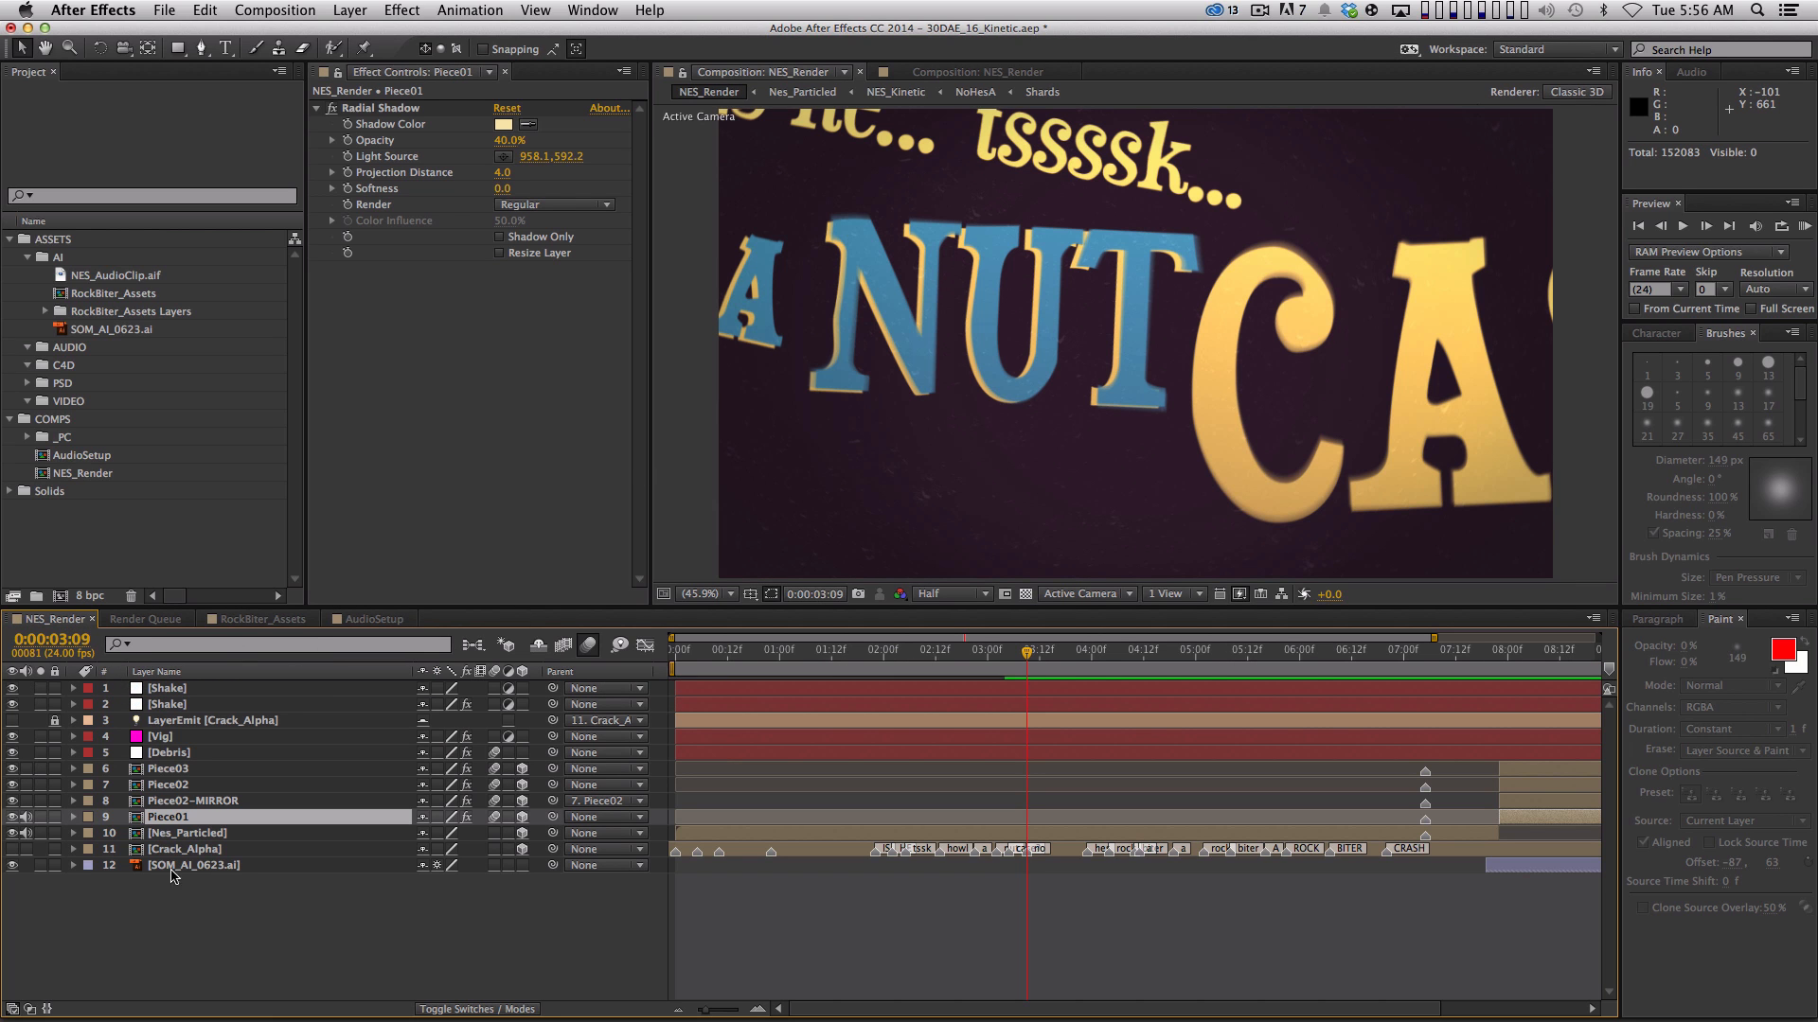
pyautogui.doubleClick(180, 832)
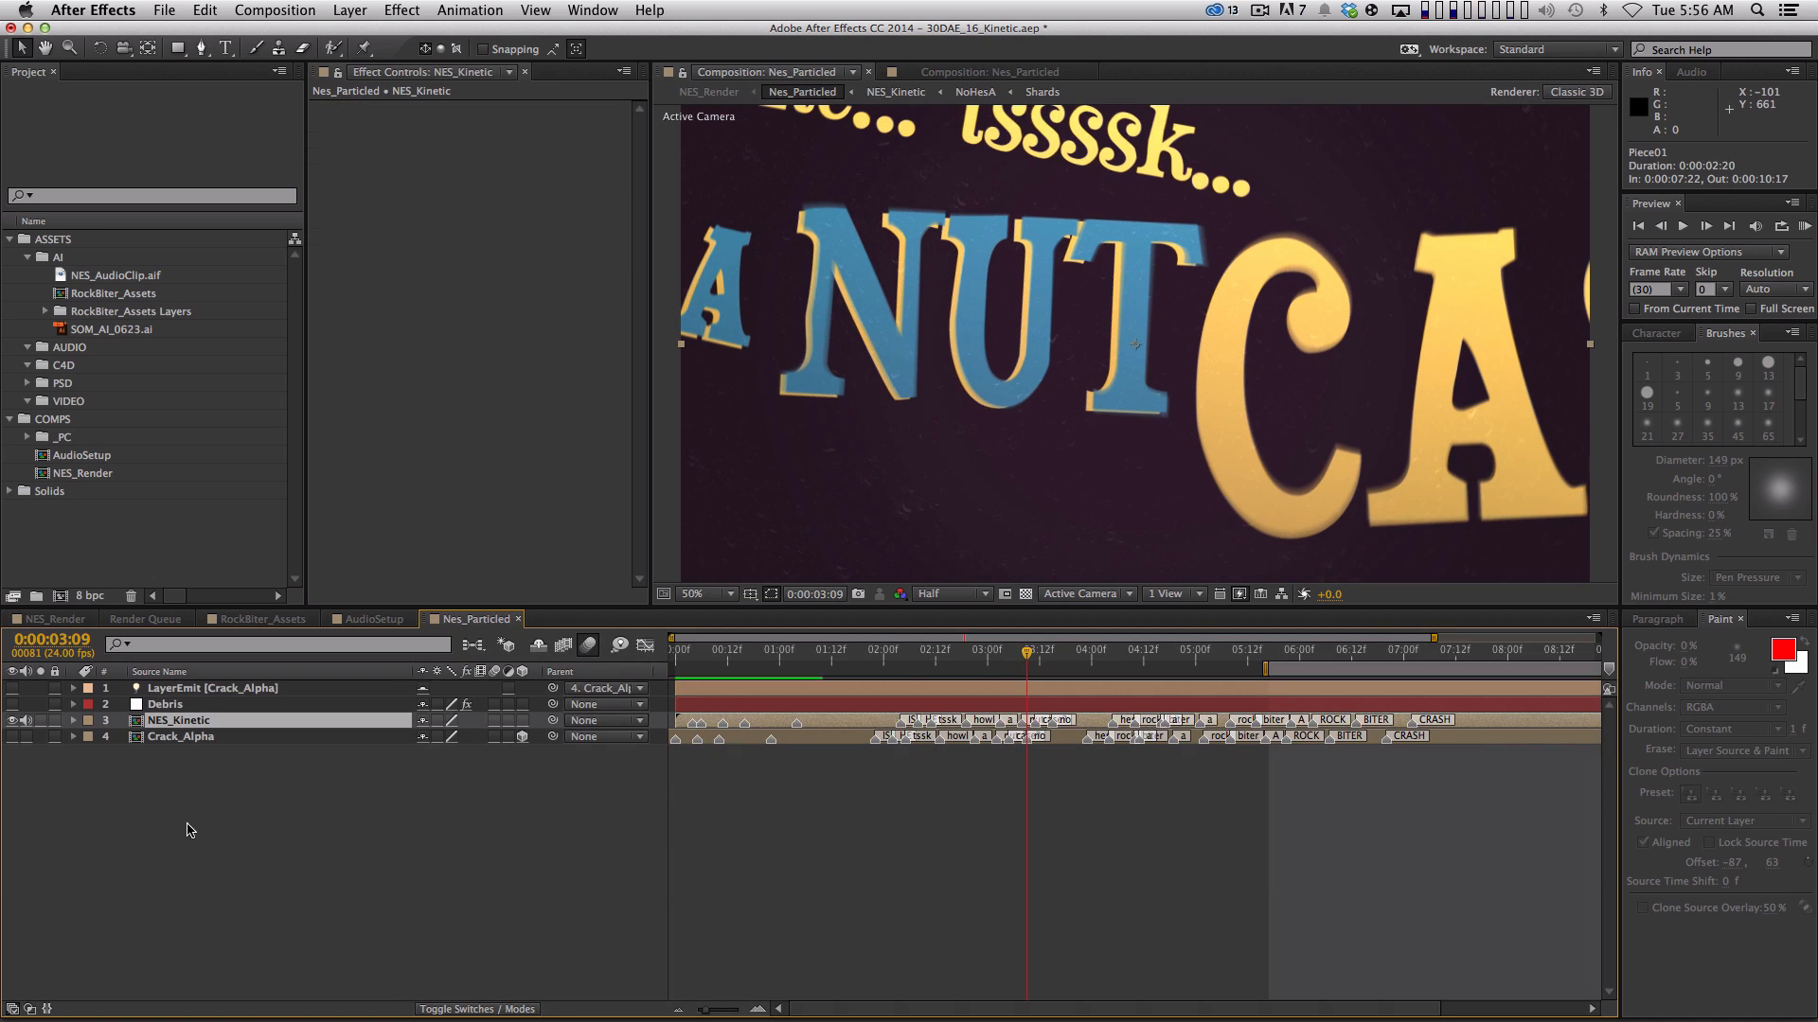
pyautogui.doubleClick(193, 731)
pyautogui.scroll(-10, 170, 966)
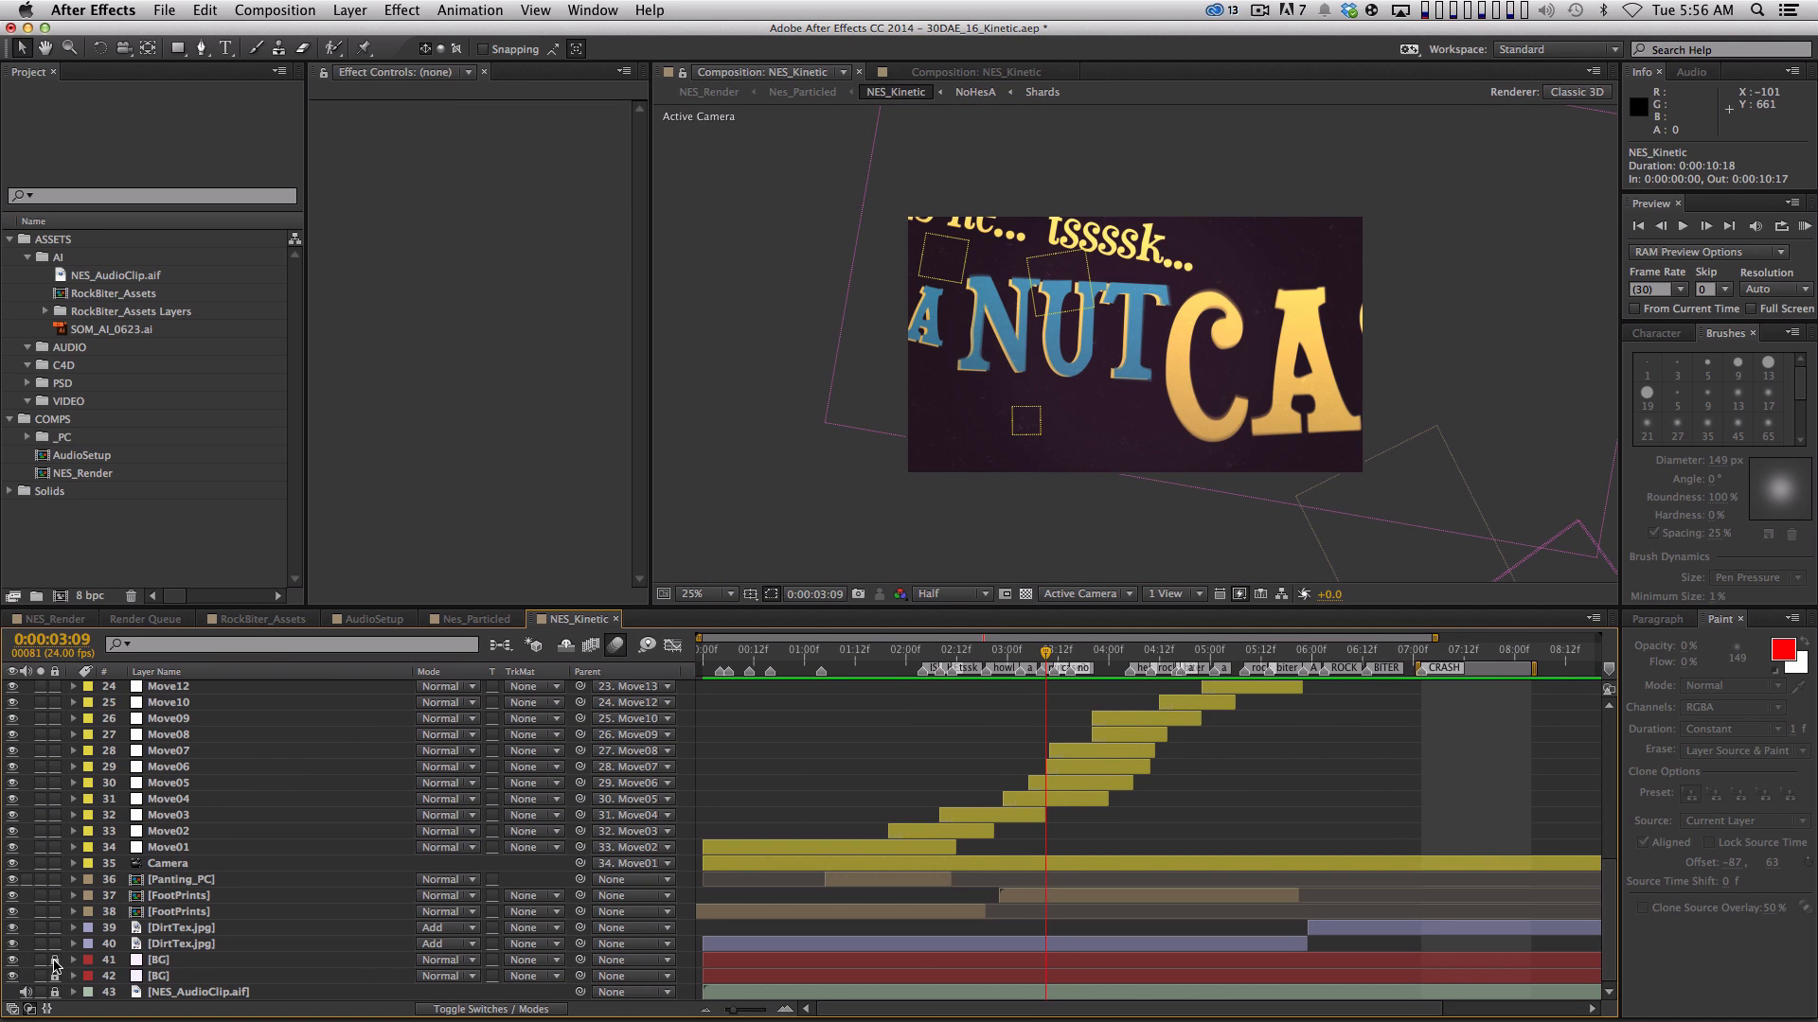
pyautogui.click(186, 959)
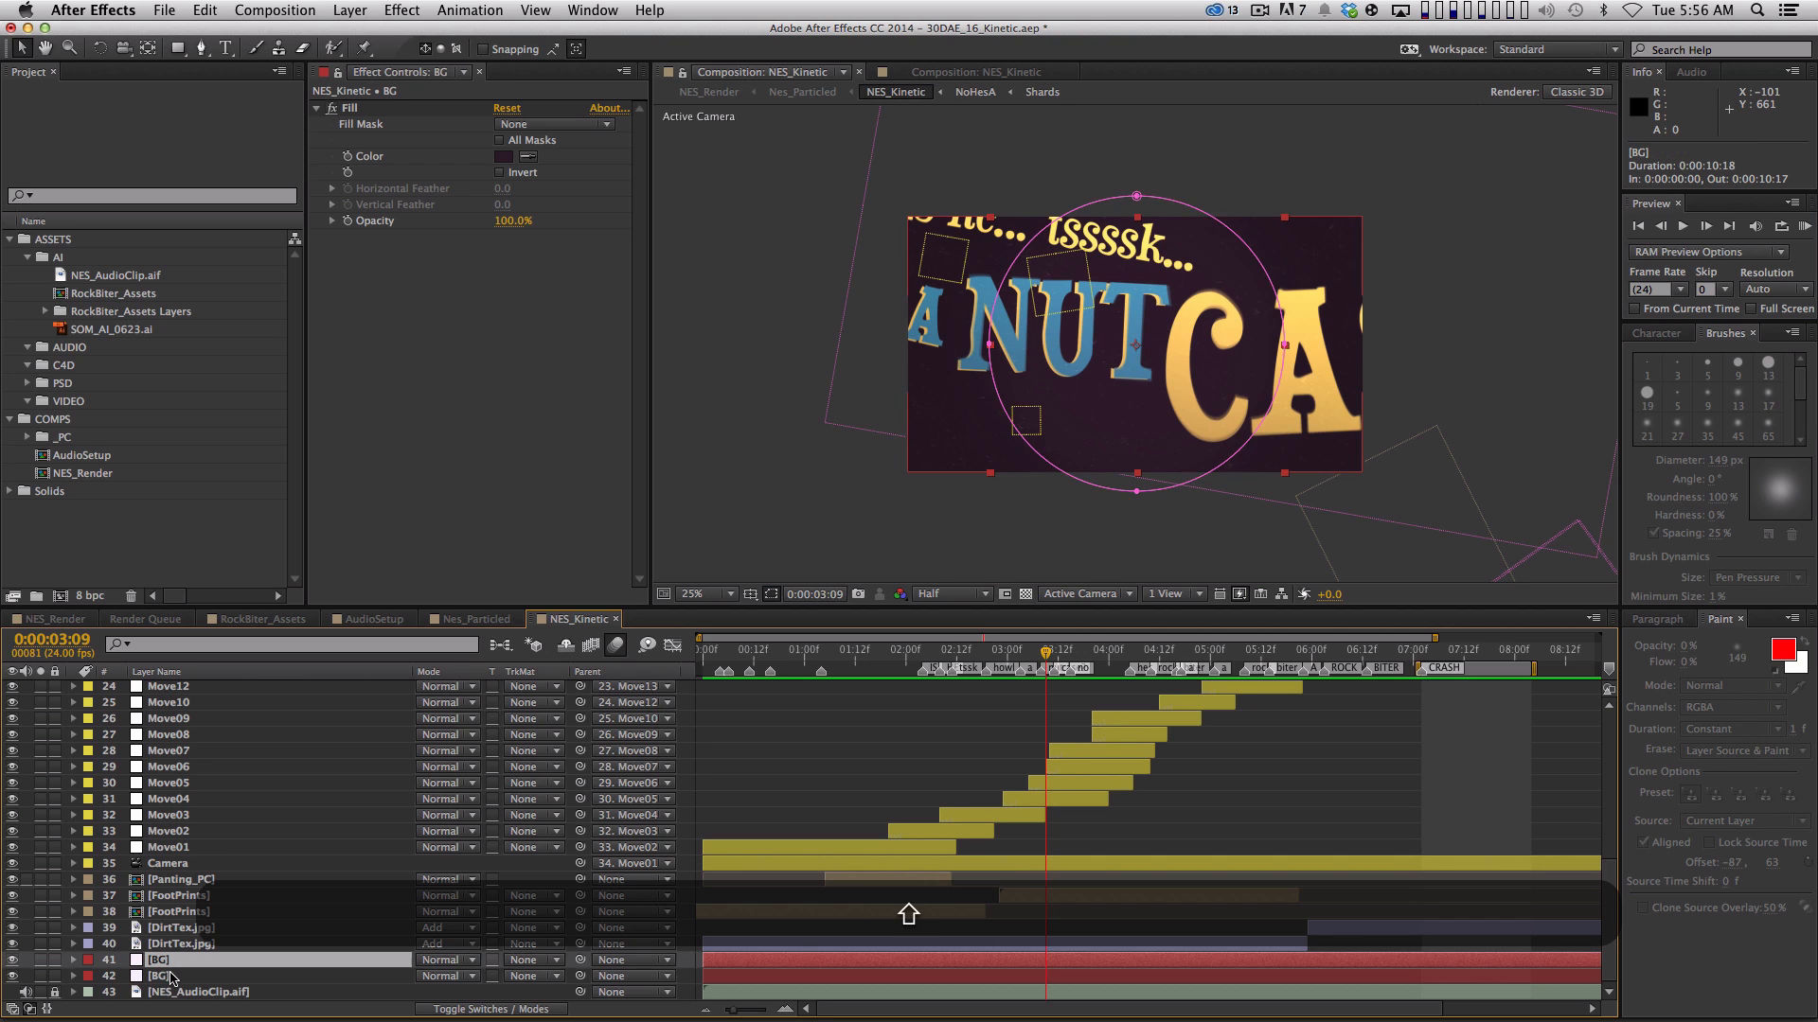
pyautogui.keyDown('shift'); pyautogui.click(186, 973); pyautogui.keyUp('shift')
pyautogui.press('super+c')
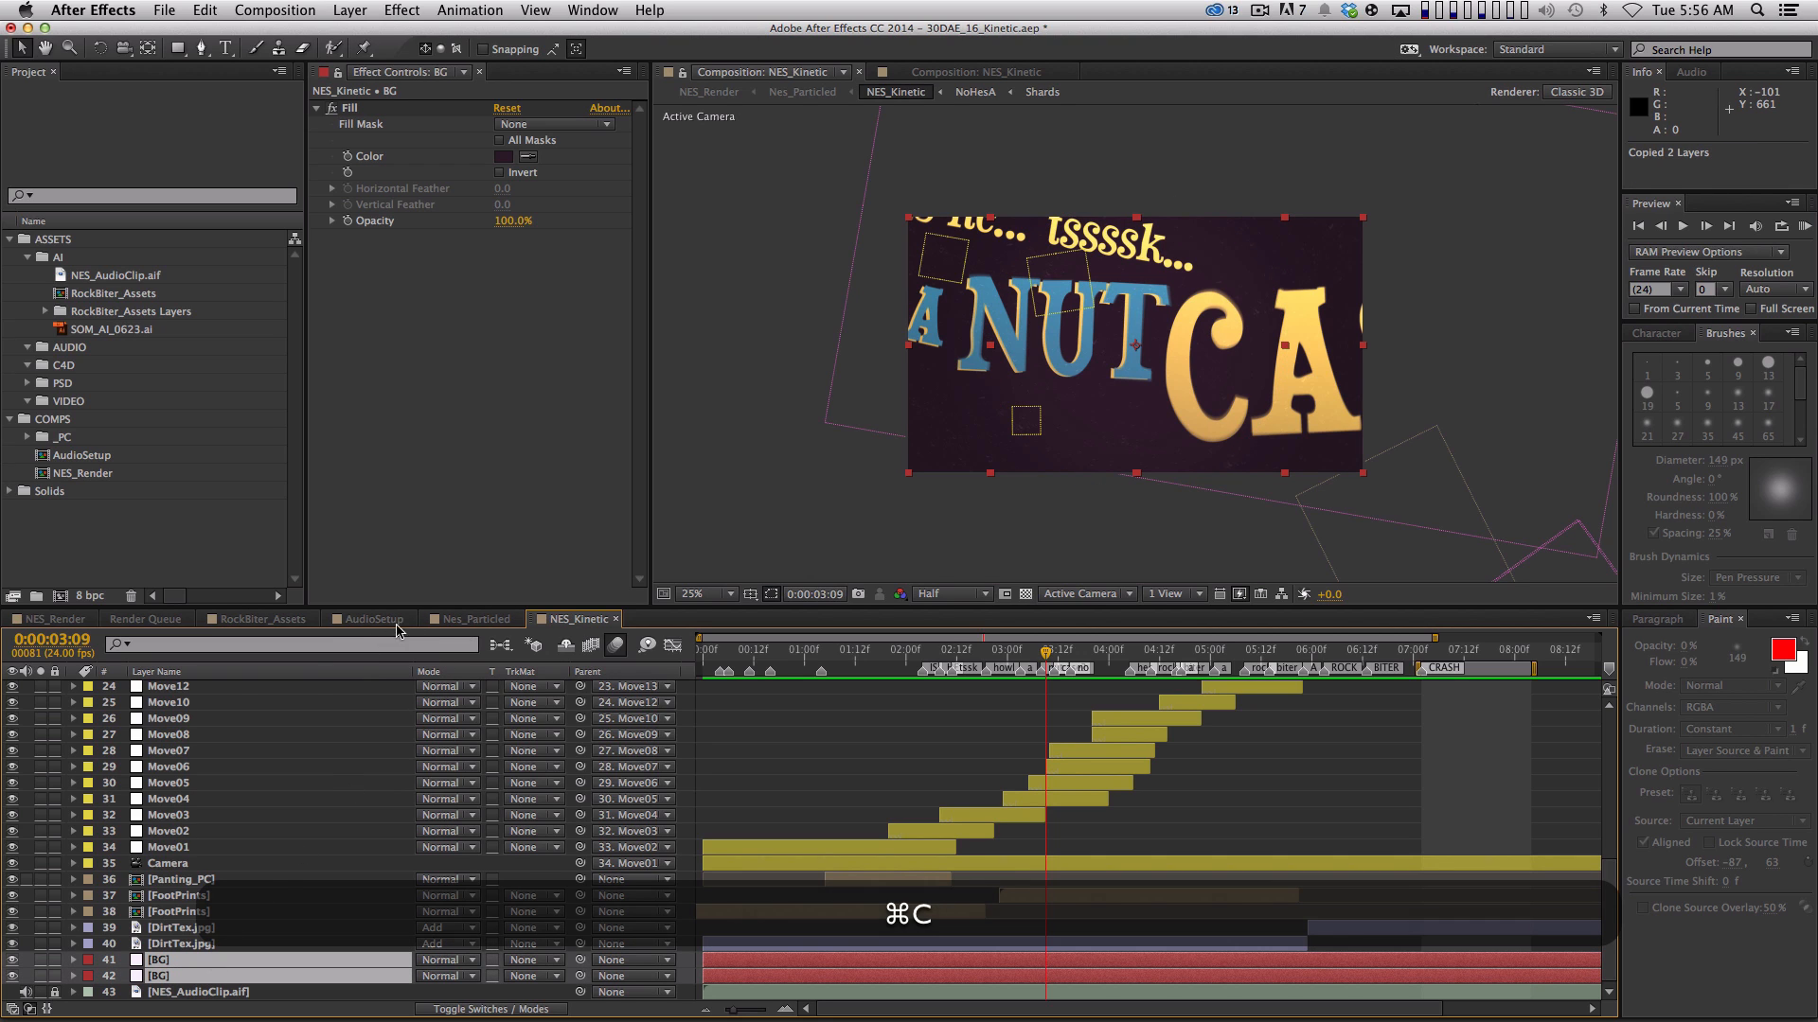
# Paste the two BG layers into AudioSetup, check each one's contribution by toggling the upper layer's visibility, and lock both
pyautogui.click(377, 620)
pyautogui.press('super+v')
pyautogui.click(609, 818)
pyautogui.click(13, 689)
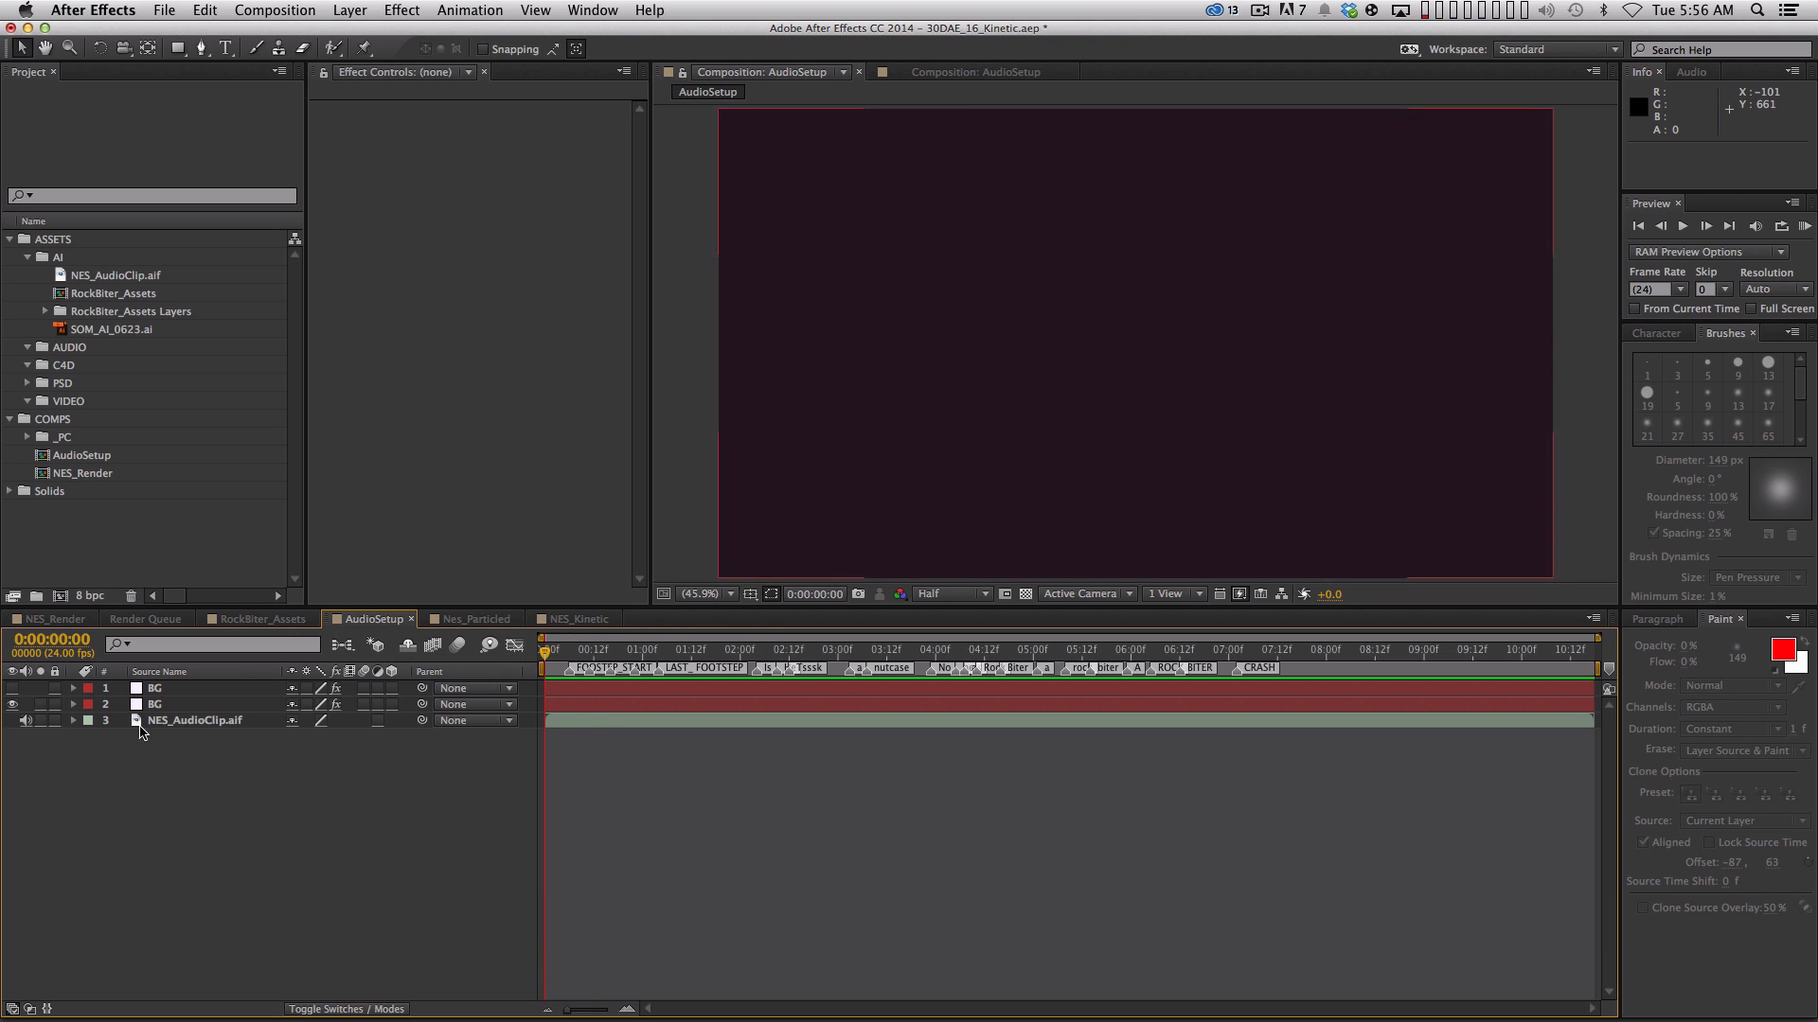
pyautogui.click(203, 705)
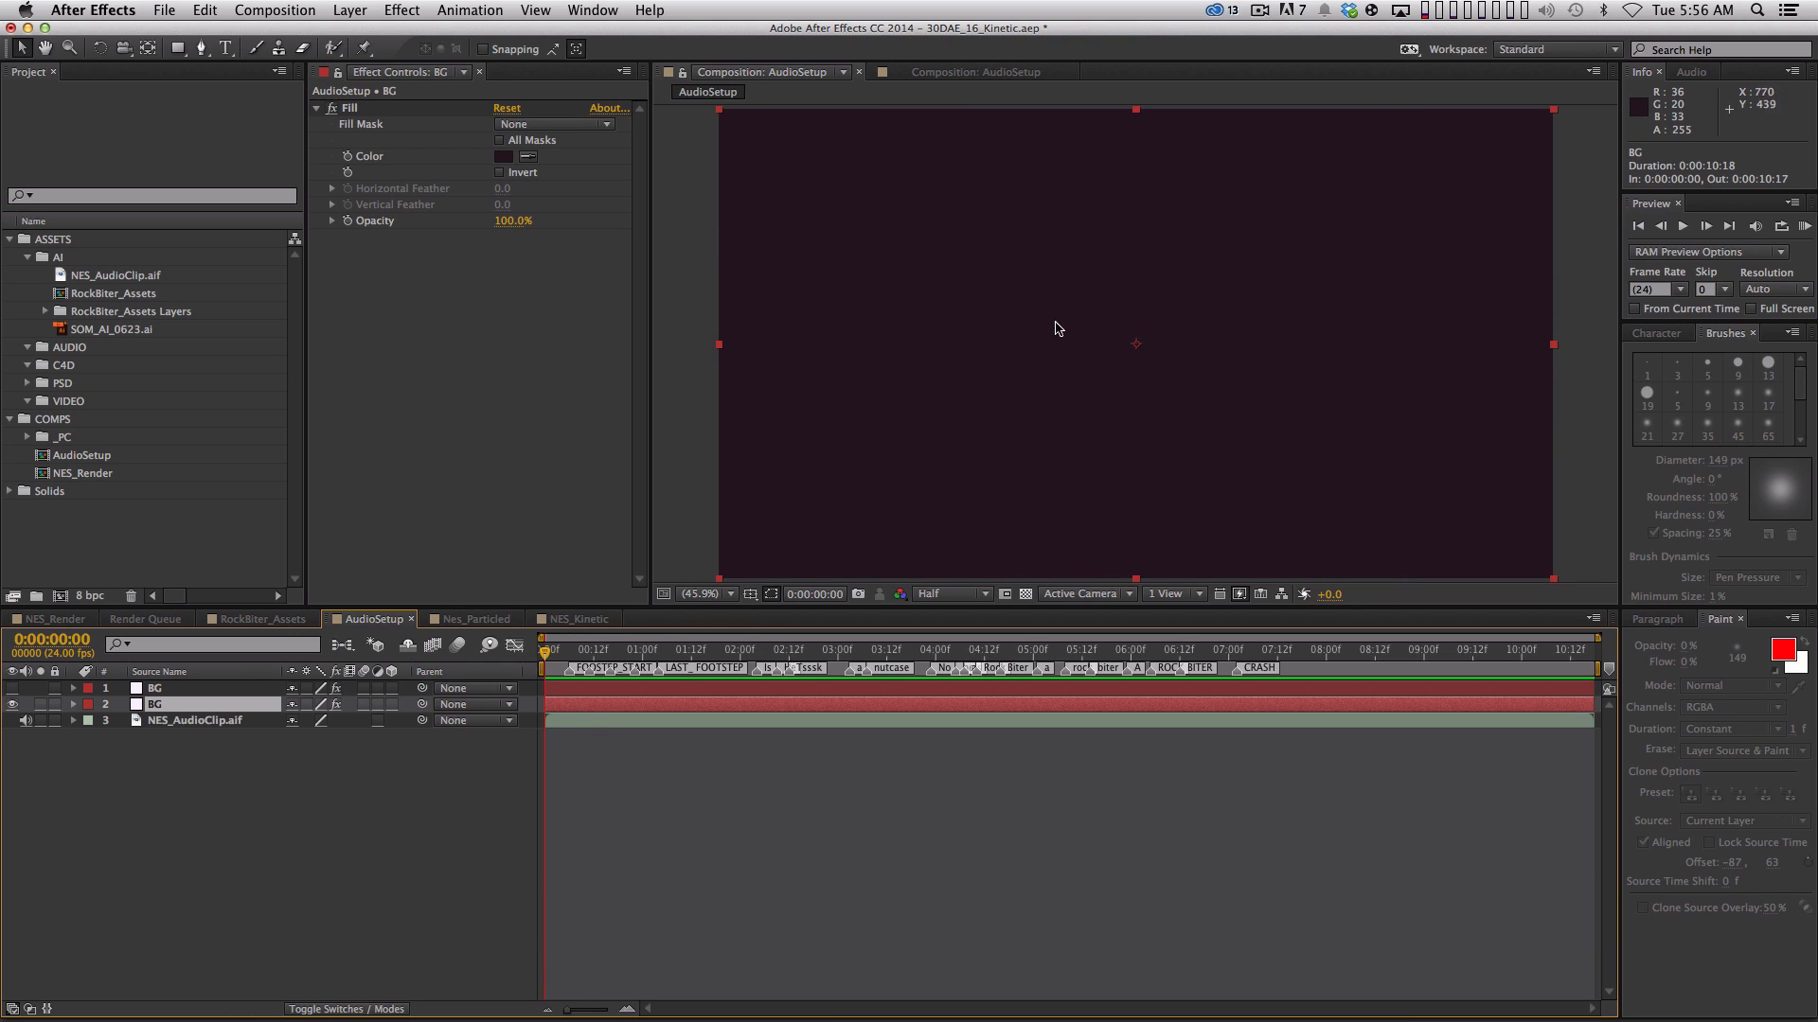
pyautogui.click(12, 689)
pyautogui.click(55, 705)
# Play a RAM preview of the NES_Render composition
pyautogui.click(57, 620)
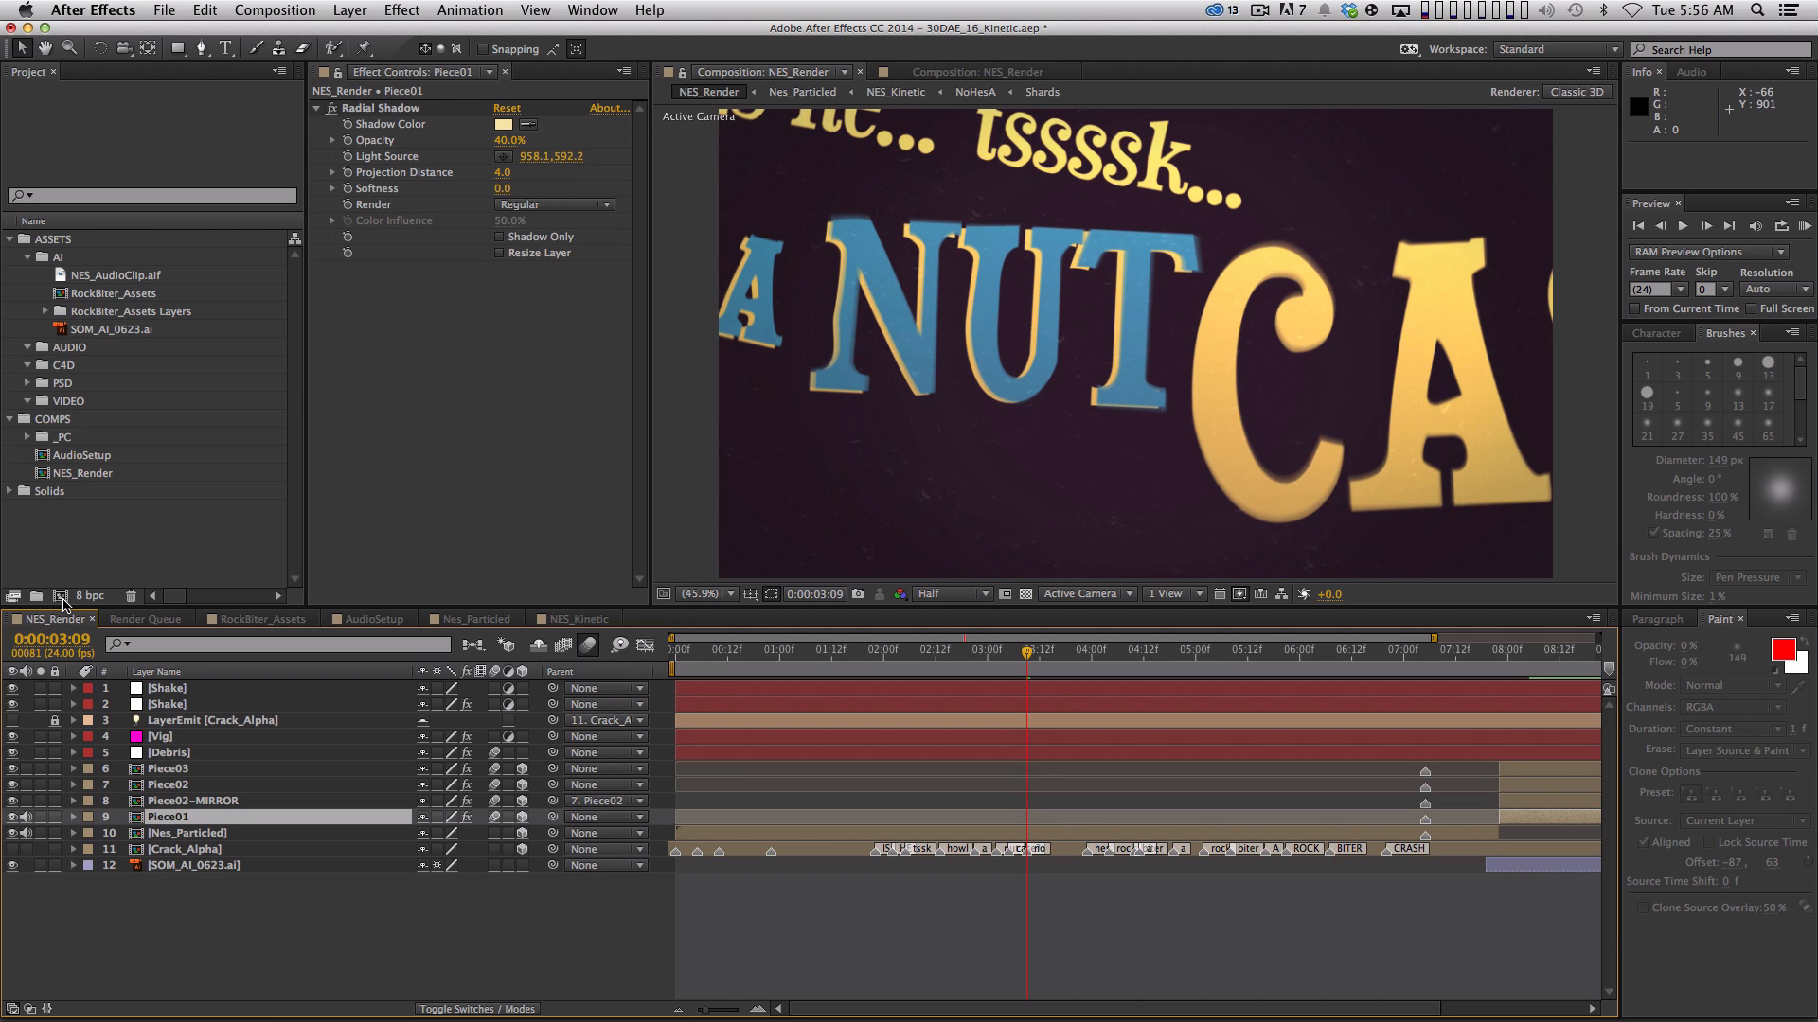
pyautogui.press('KP_0')
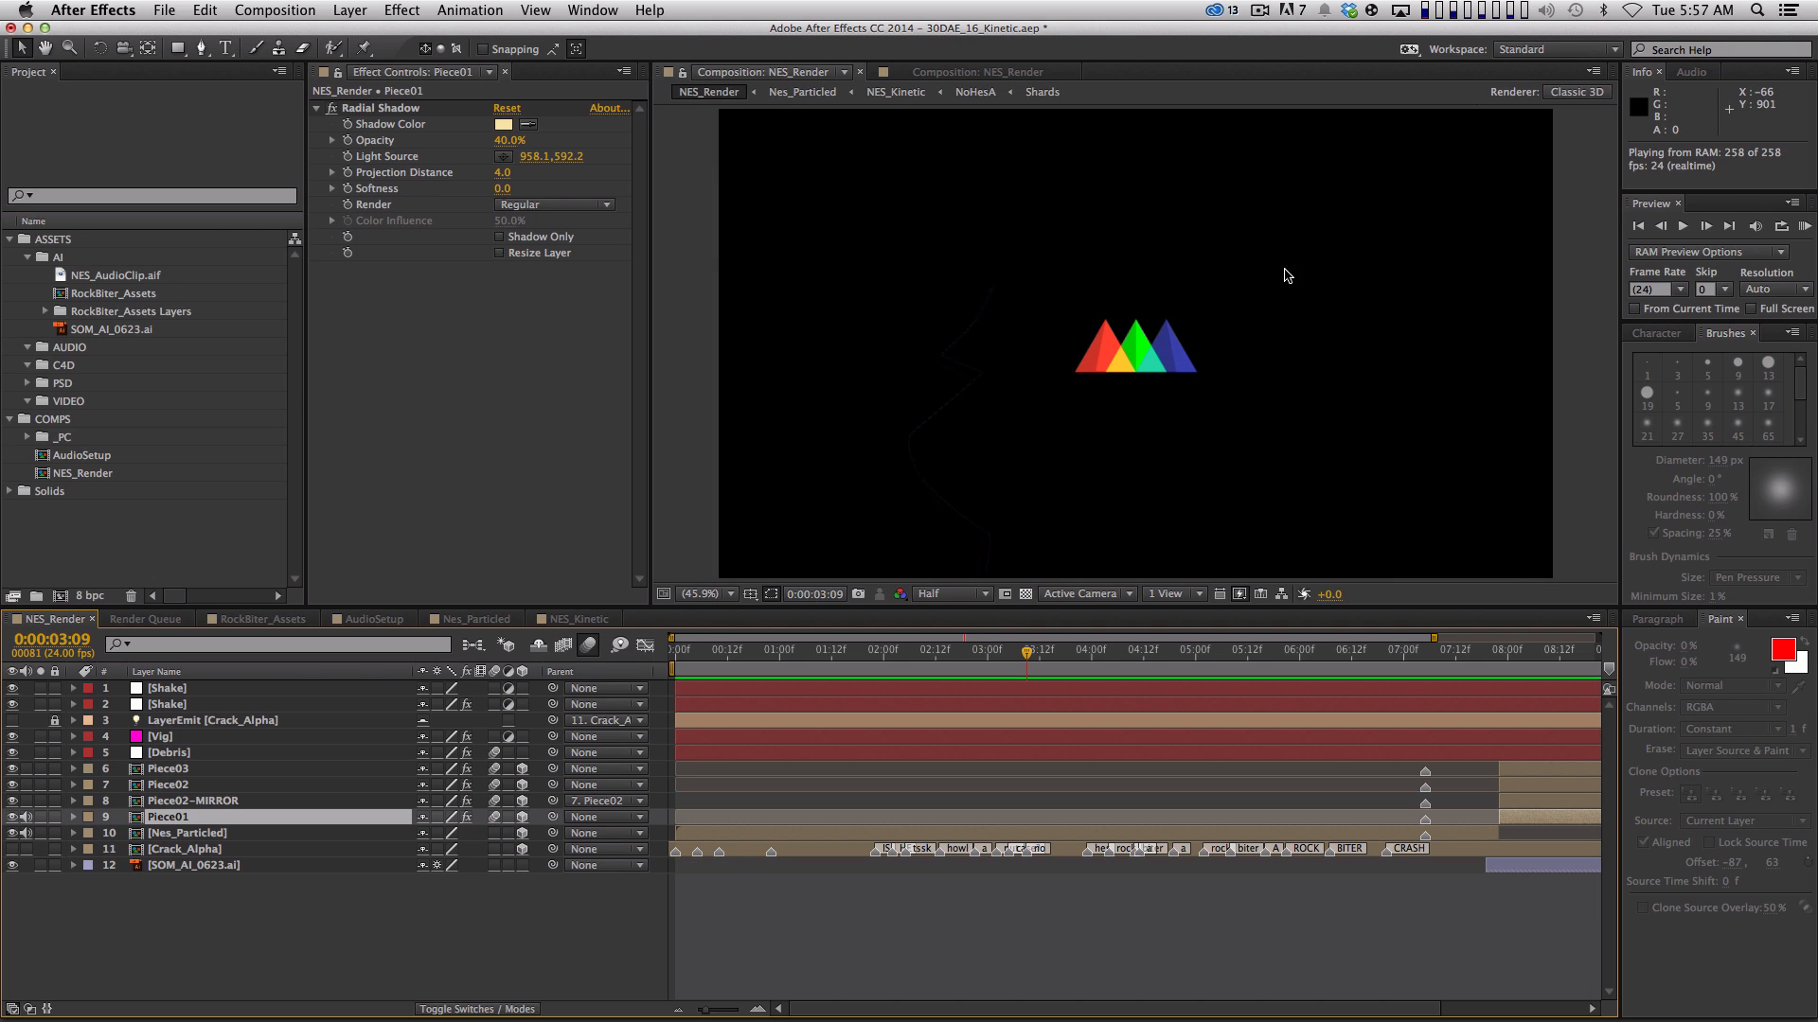
pyautogui.click(573, 619)
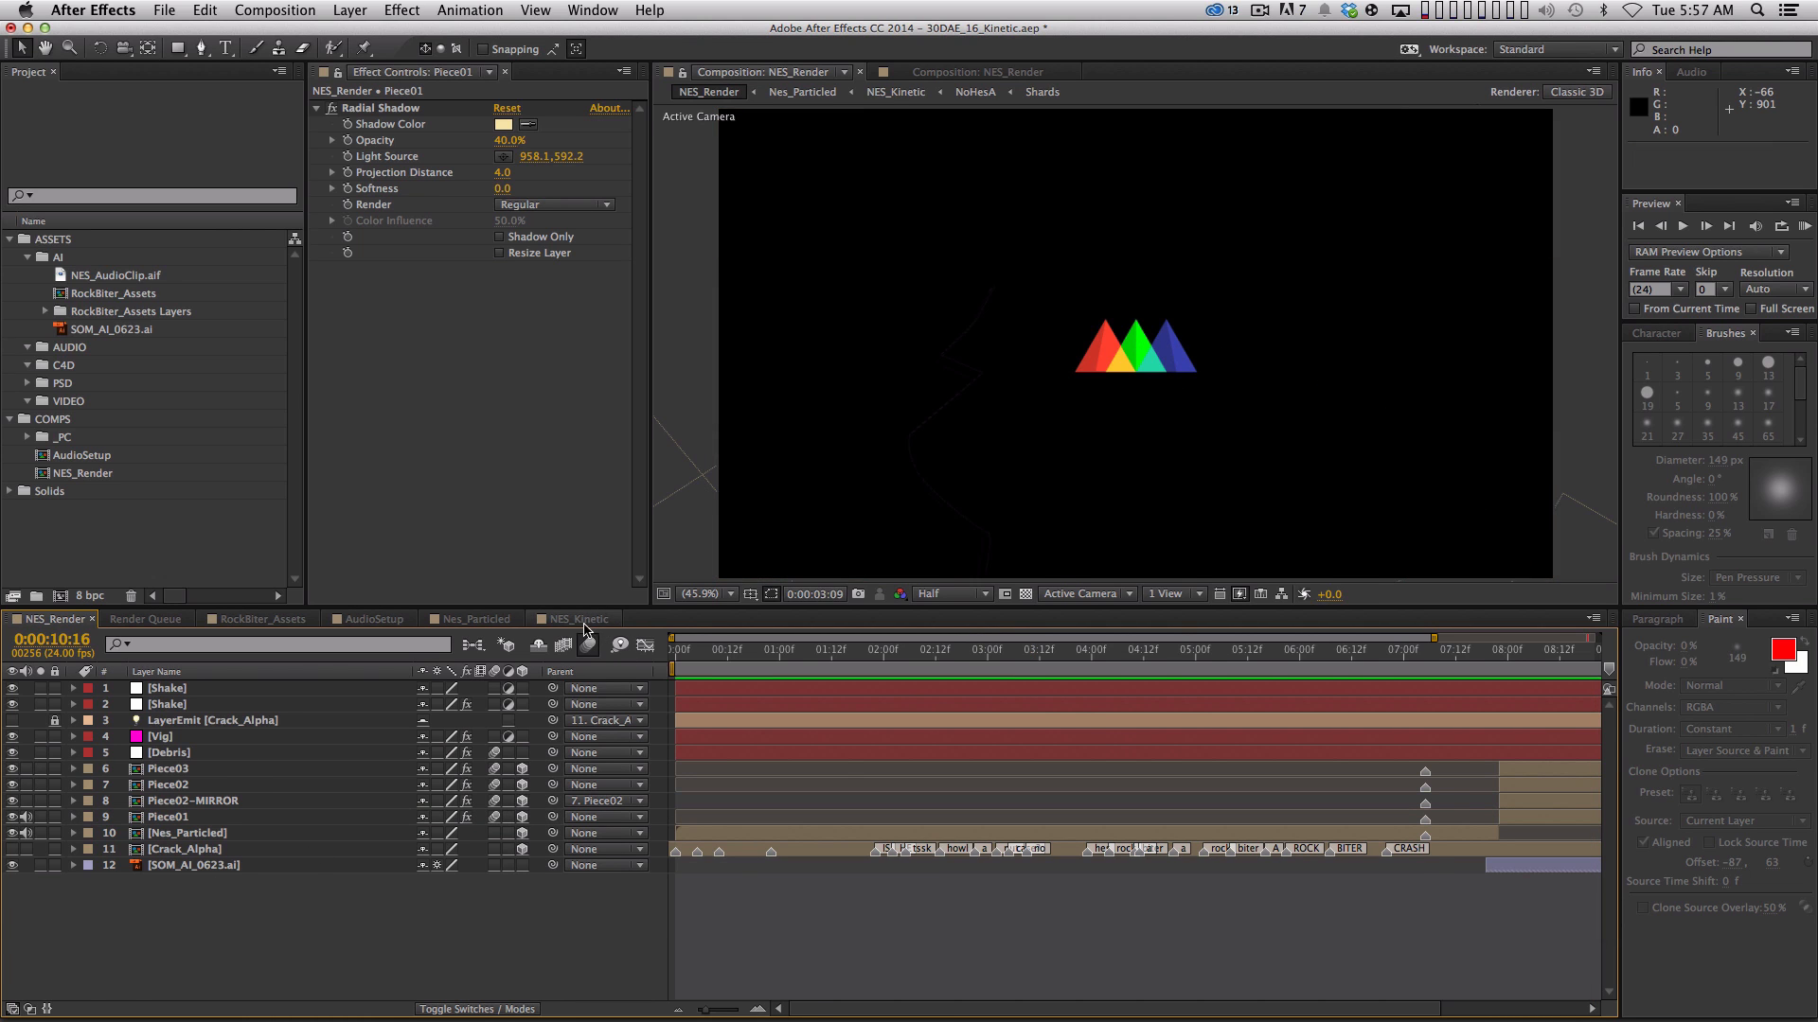
# Create a new 1920 x 1080 composition at 24 fps with a duration of 0:00:10:18
pyautogui.click(374, 619)
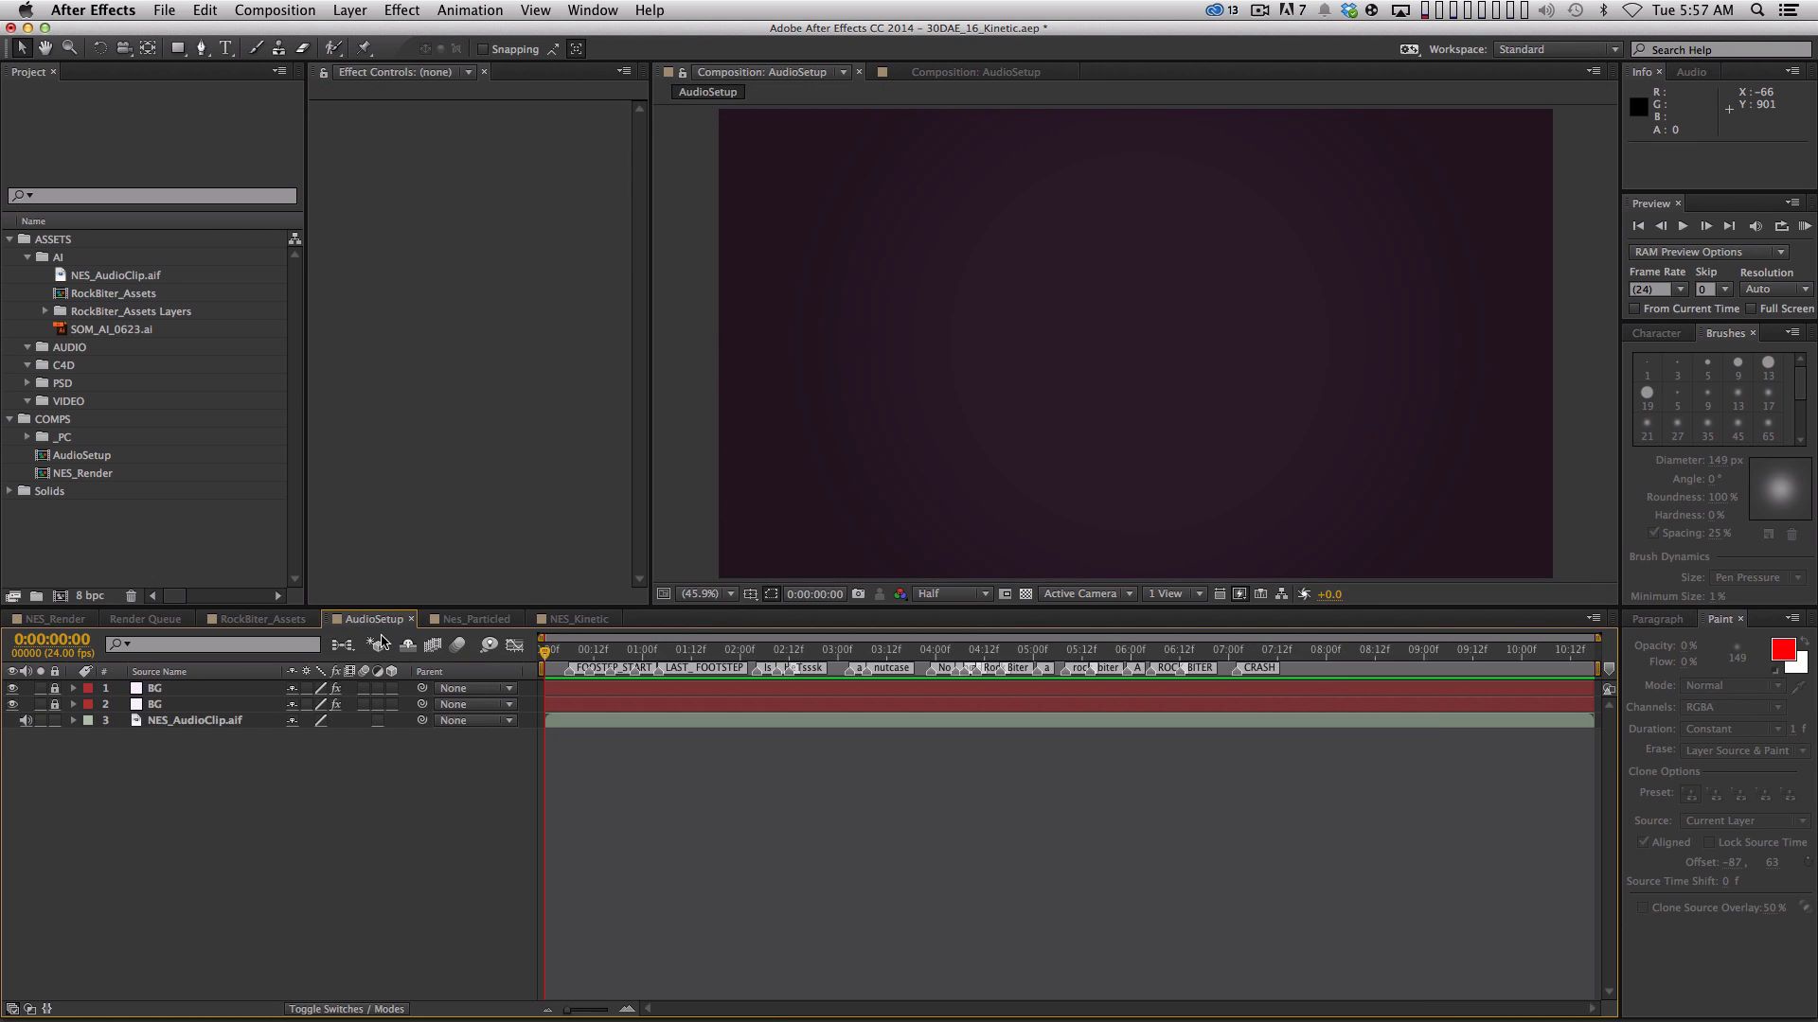
pyautogui.press('super+n')
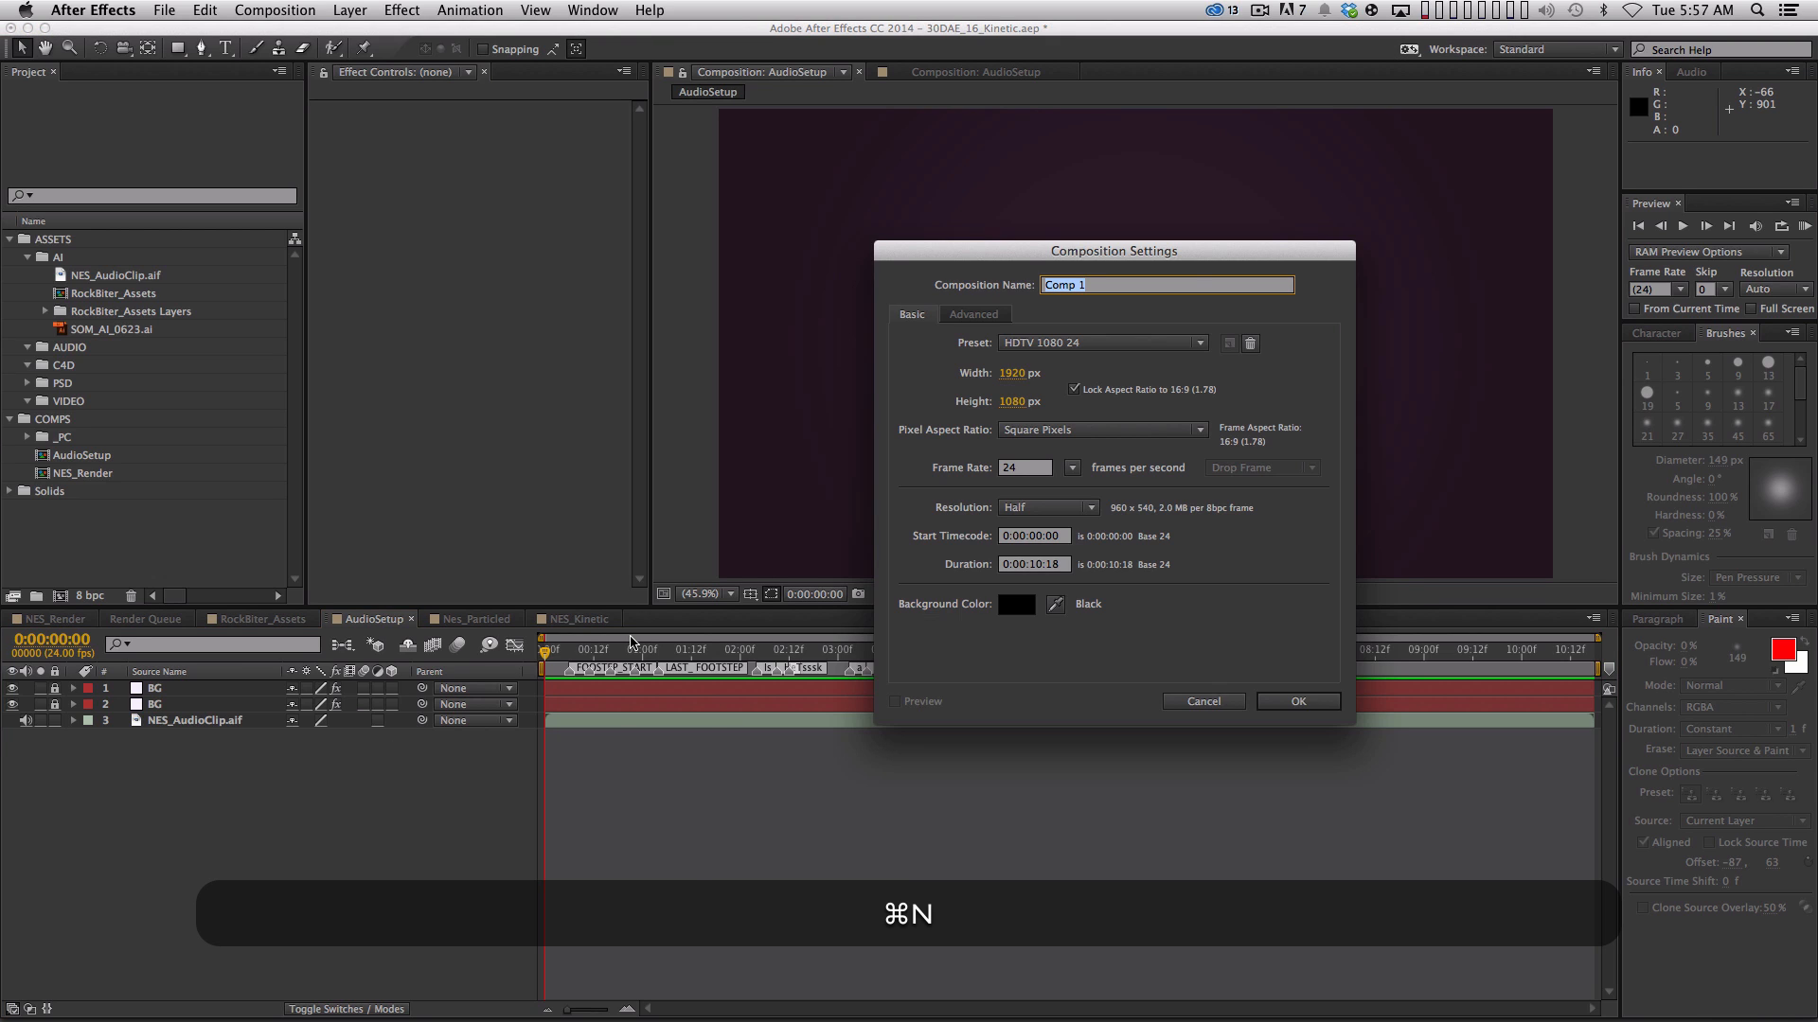
pyautogui.press('Return')
pyautogui.moveTo(59, 419); pyautogui.dragTo(54, 418)
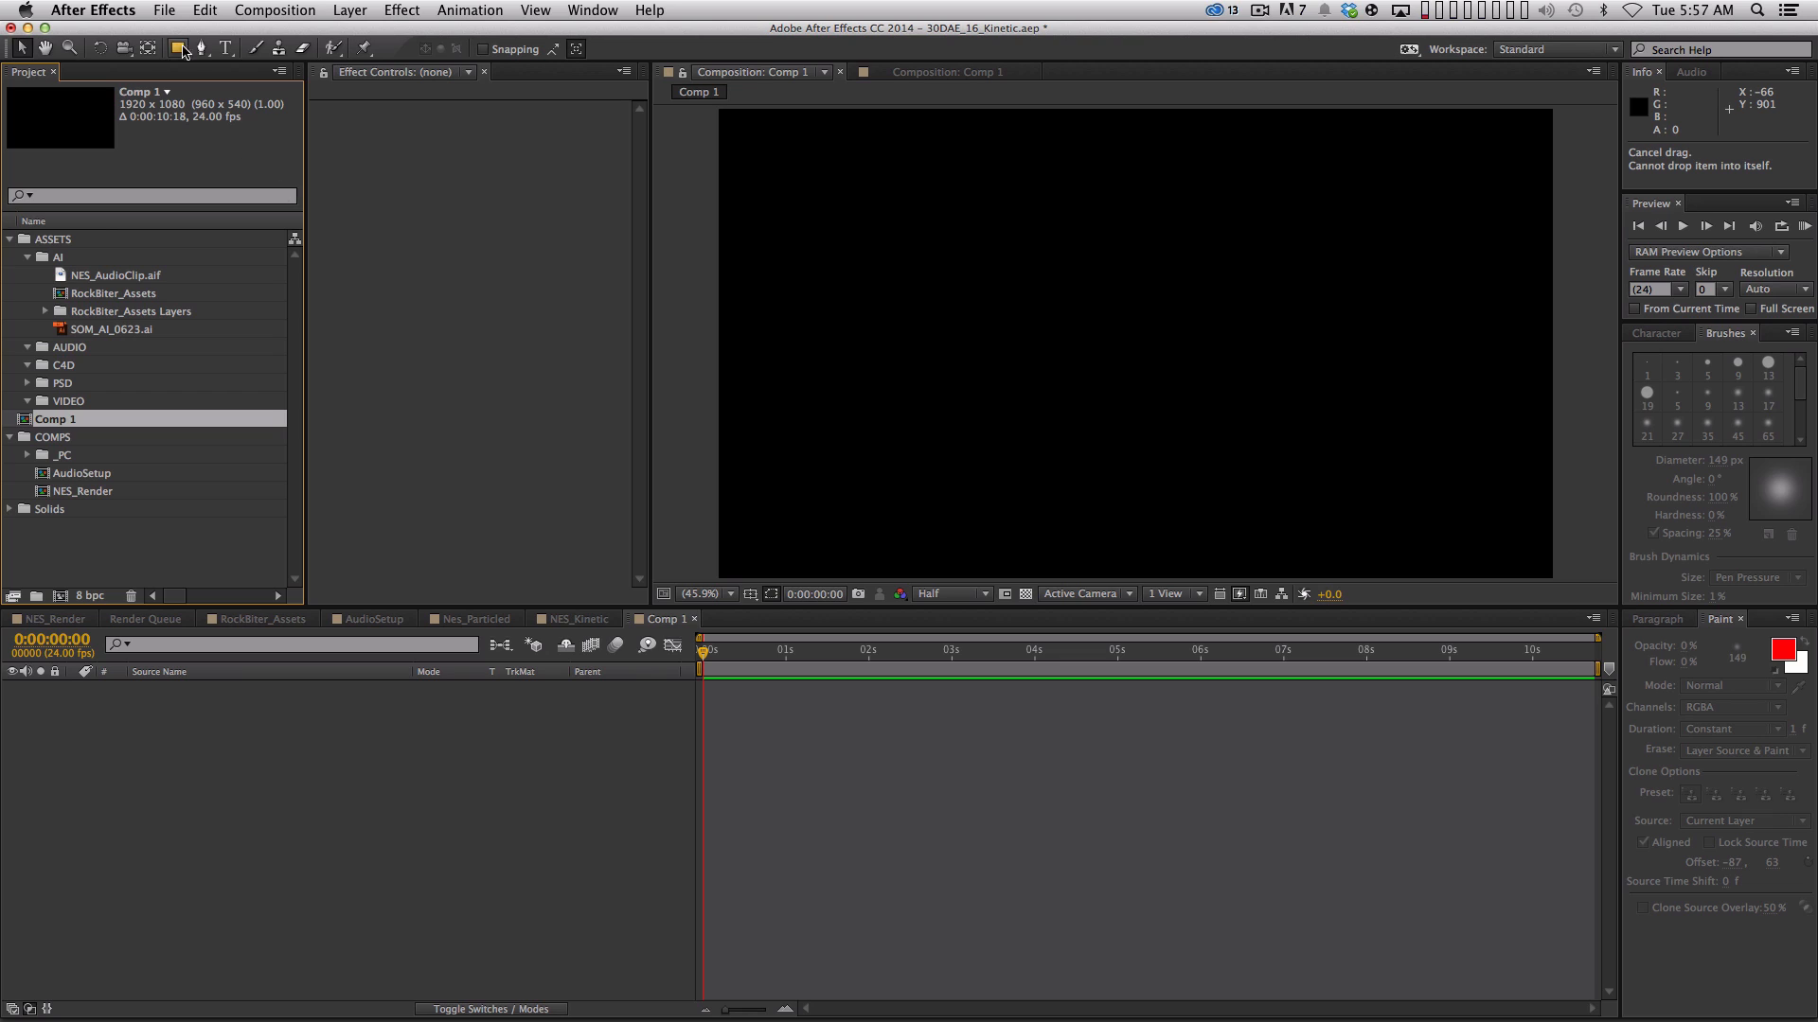
# Add a text layer reading "Rock Biter" to the new composition
pyautogui.click(225, 48)
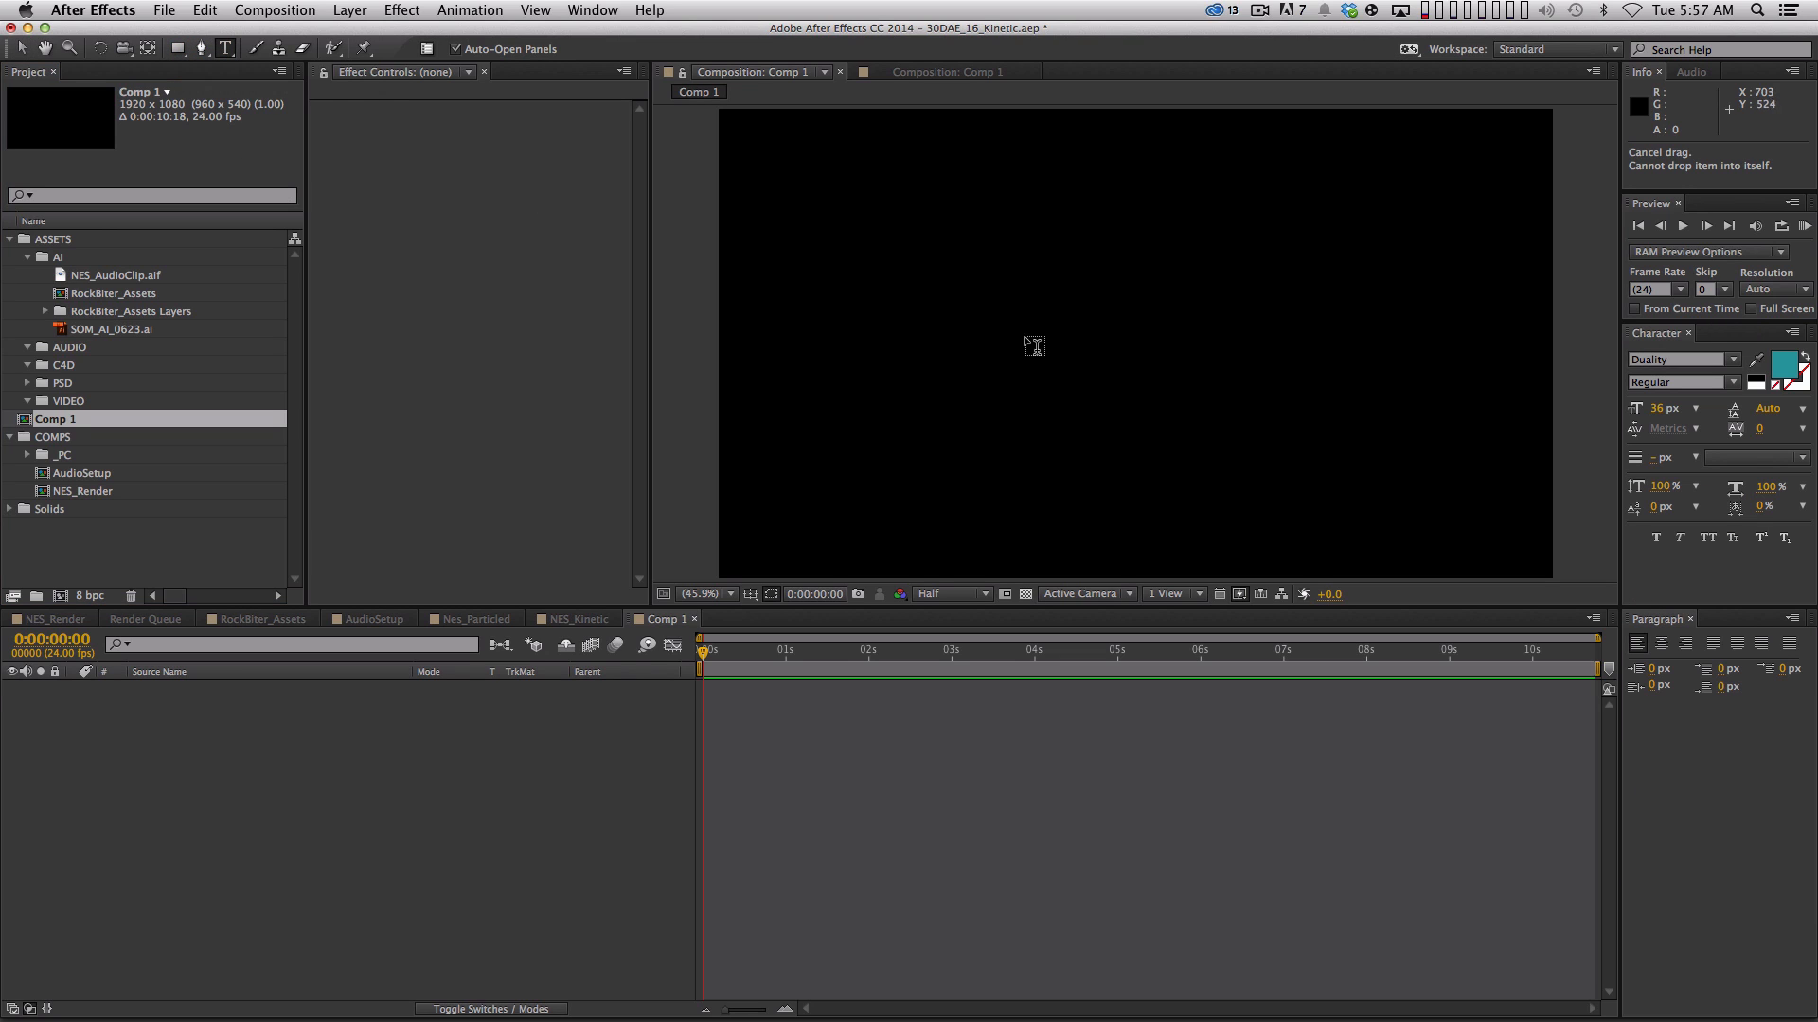
pyautogui.click(1026, 338)
pyautogui.press('shift')
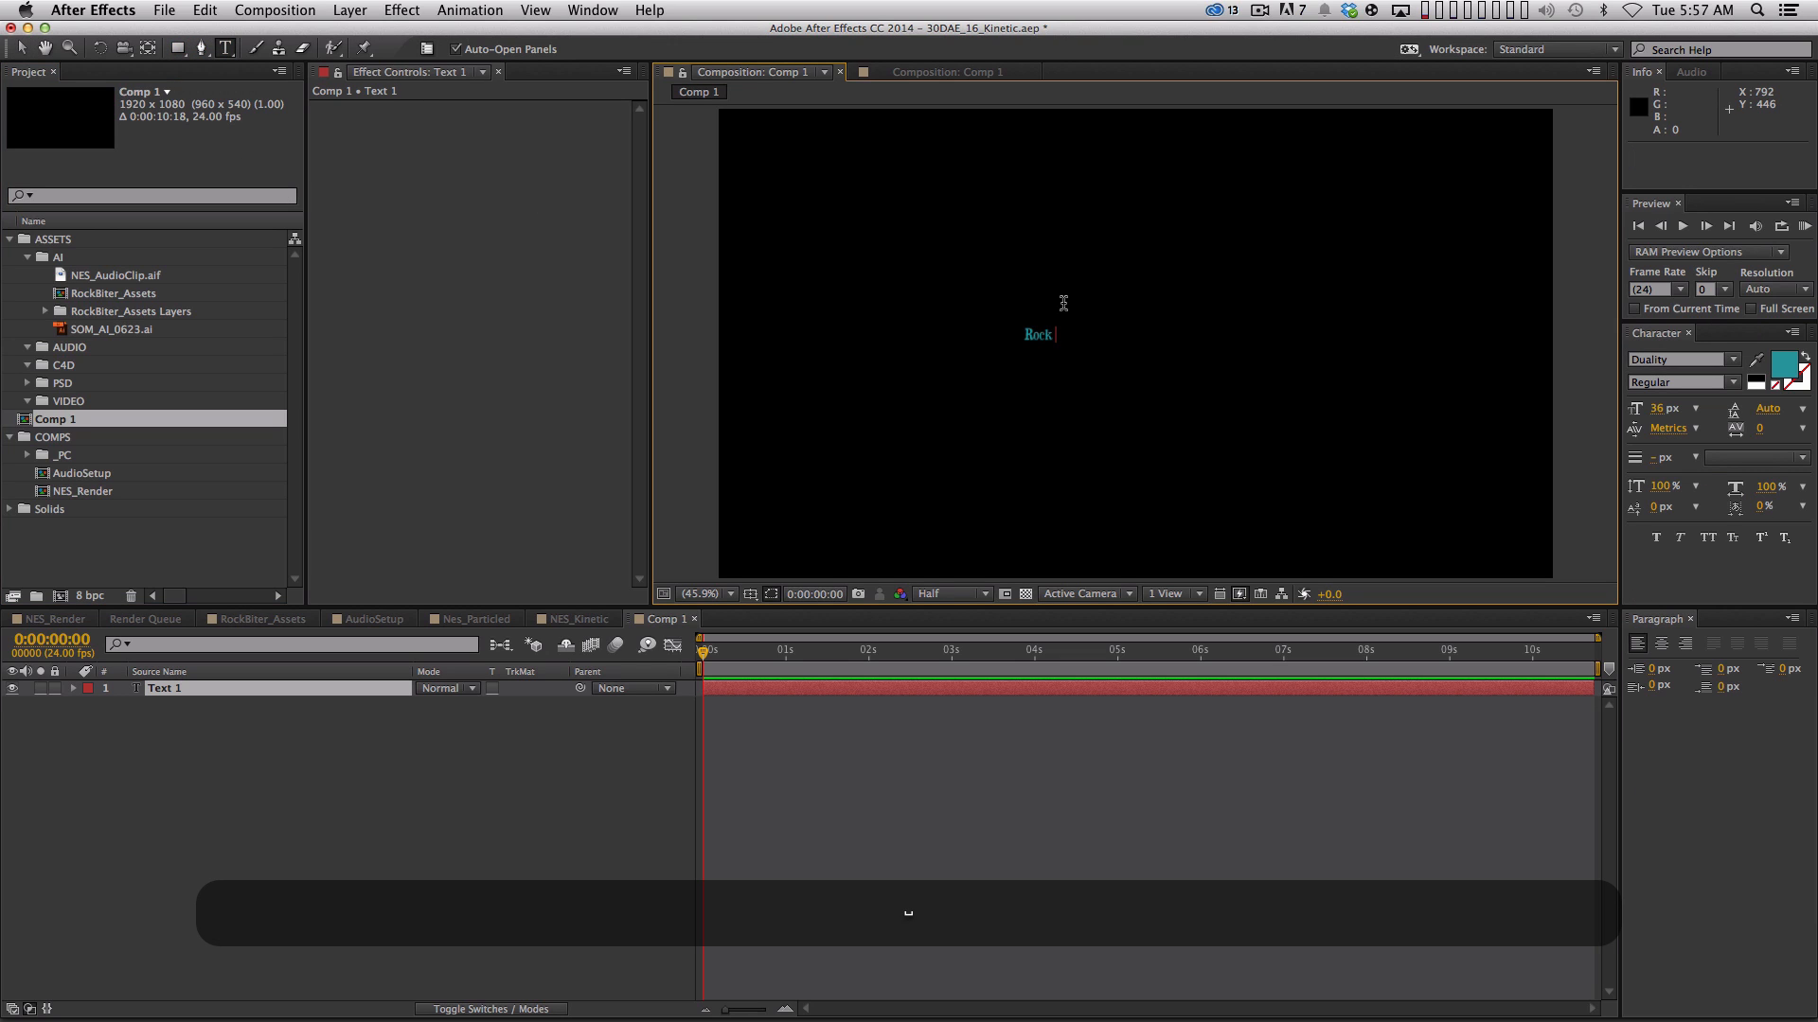
pyautogui.write('Rock Biter')
pyautogui.press('KP_Enter')
# Scale the Rock Biter text to 645% and move it to about 494, 577 so it sits near the frame's centre
pyautogui.press('s')
pyautogui.moveTo(446, 708); pyautogui.dragTo(918, 691)
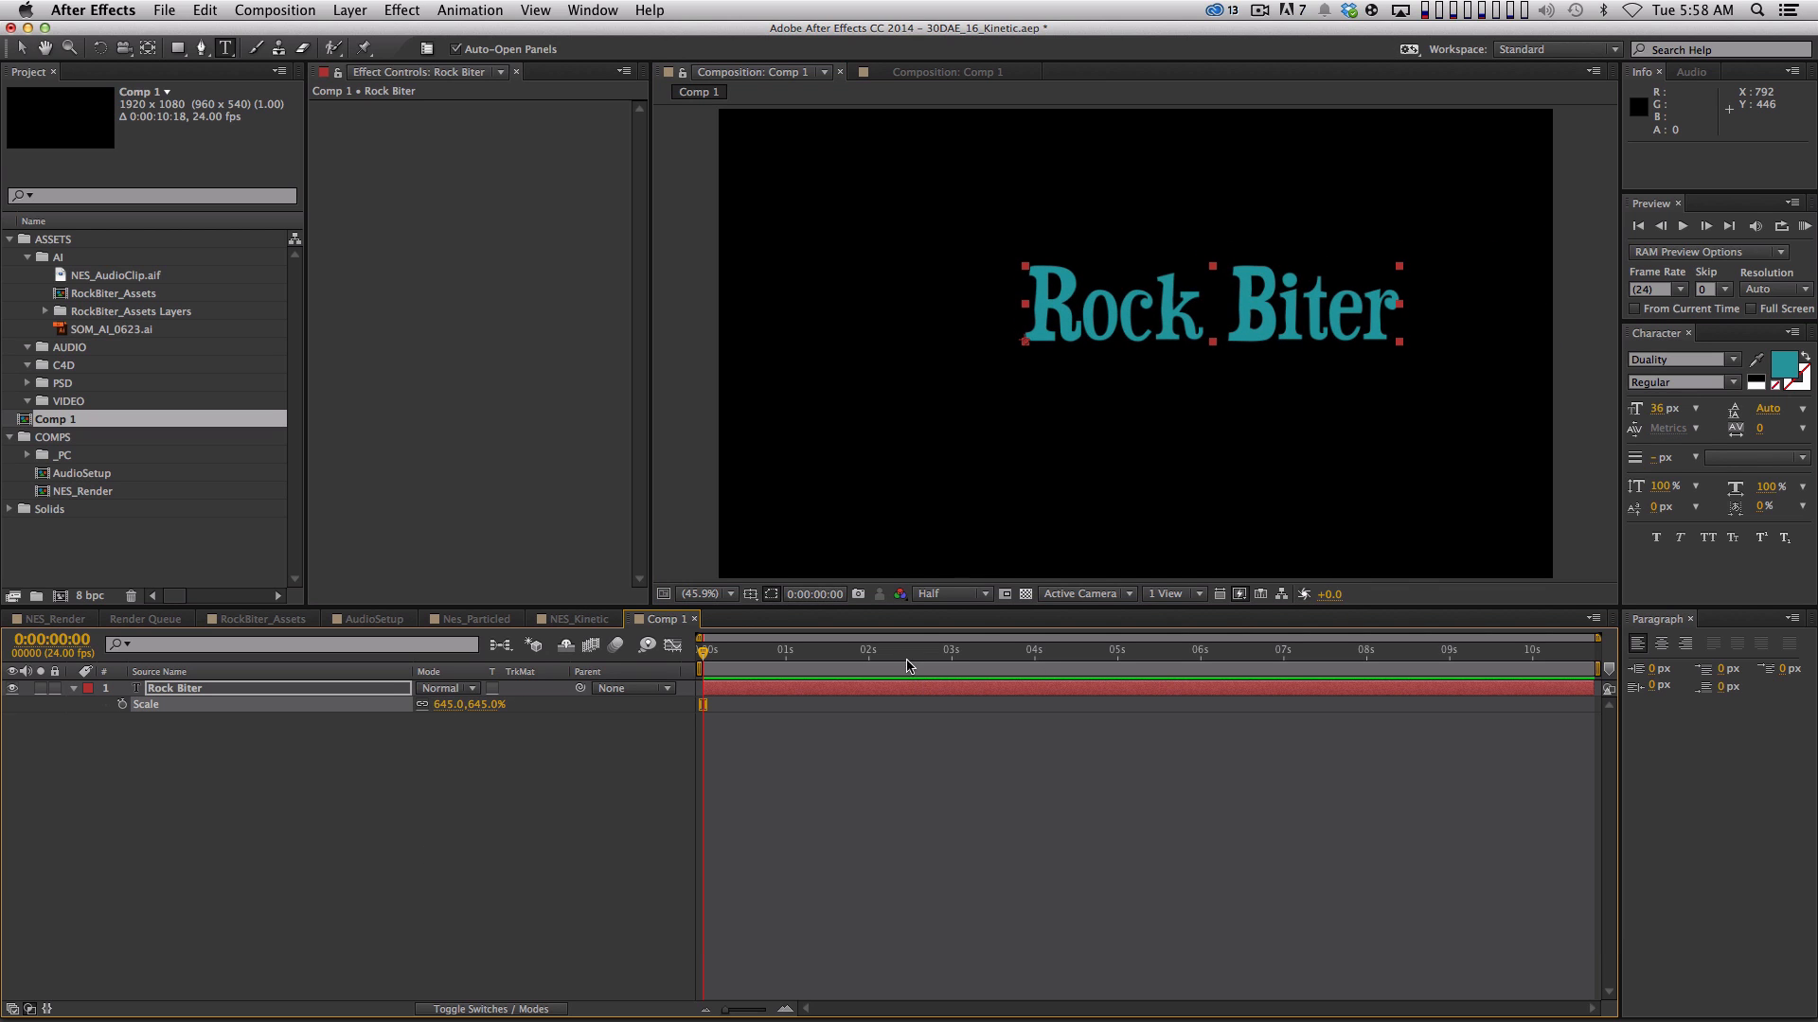
pyautogui.press('v')
pyautogui.moveTo(1115, 394); pyautogui.dragTo(1024, 414)
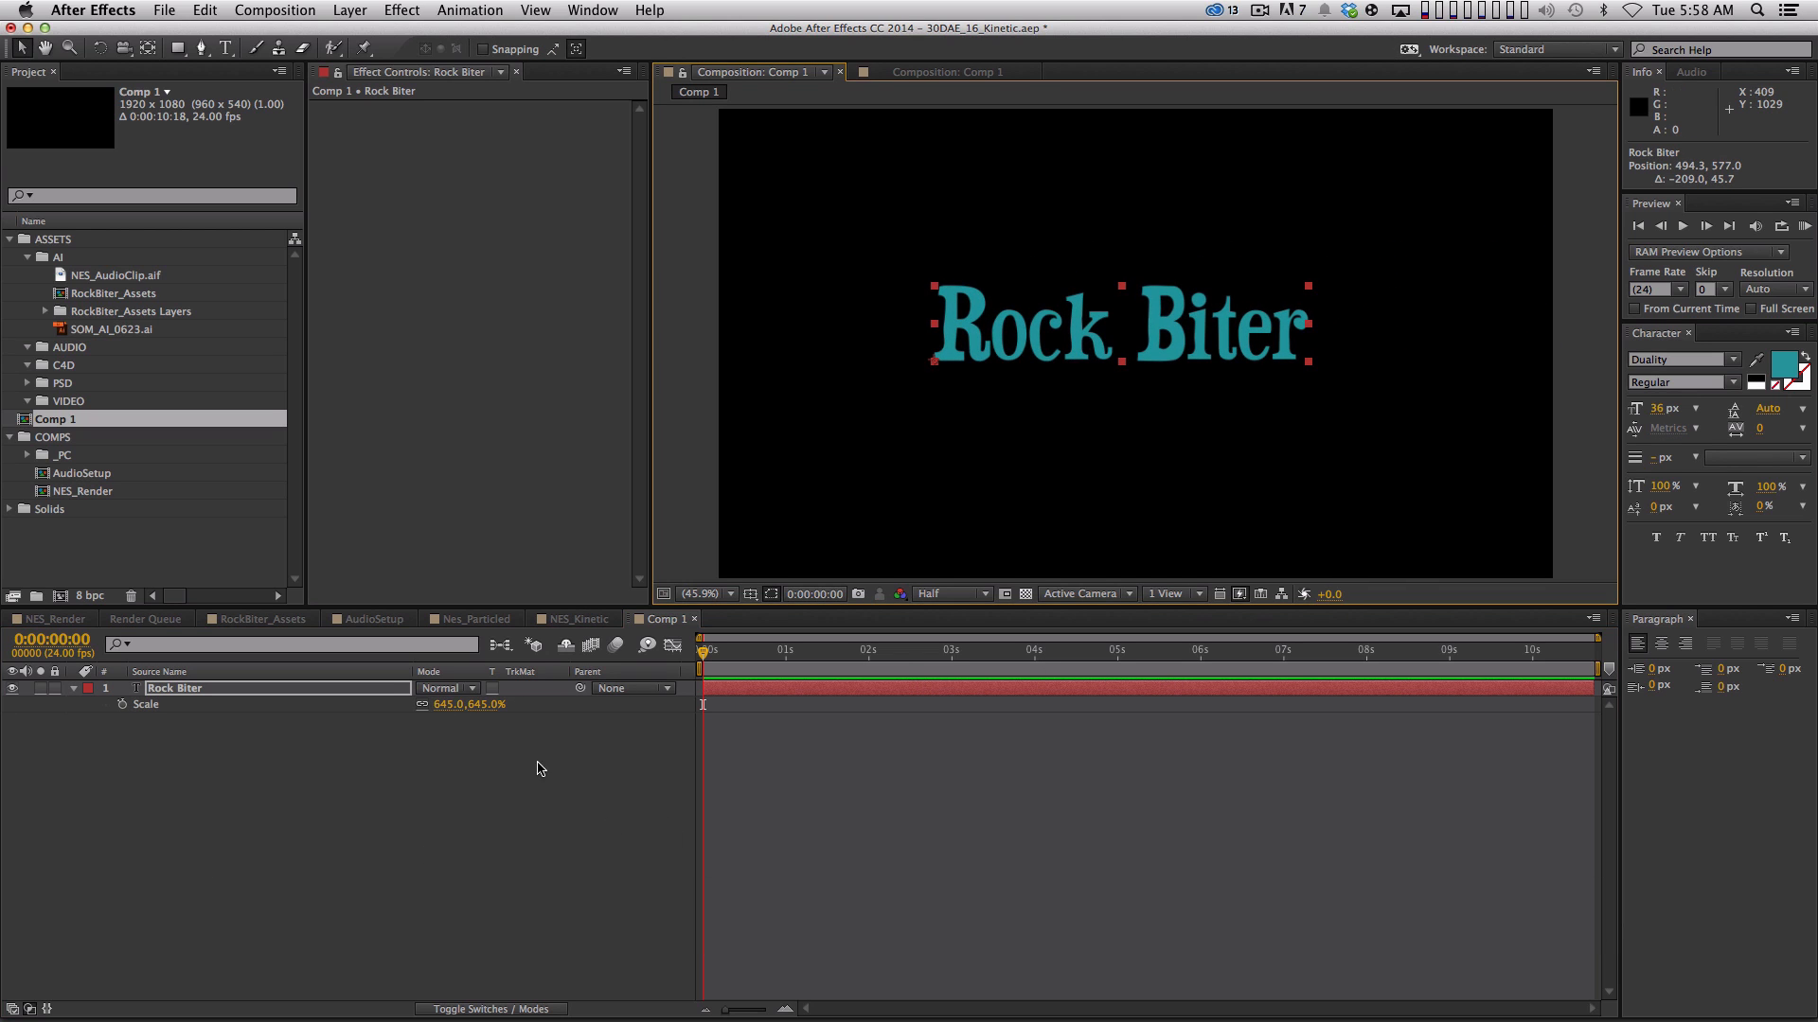
# Make the Rock Biter text a 3D layer and add a one-node 50mm camera
pyautogui.press('F4')
pyautogui.click(522, 688)
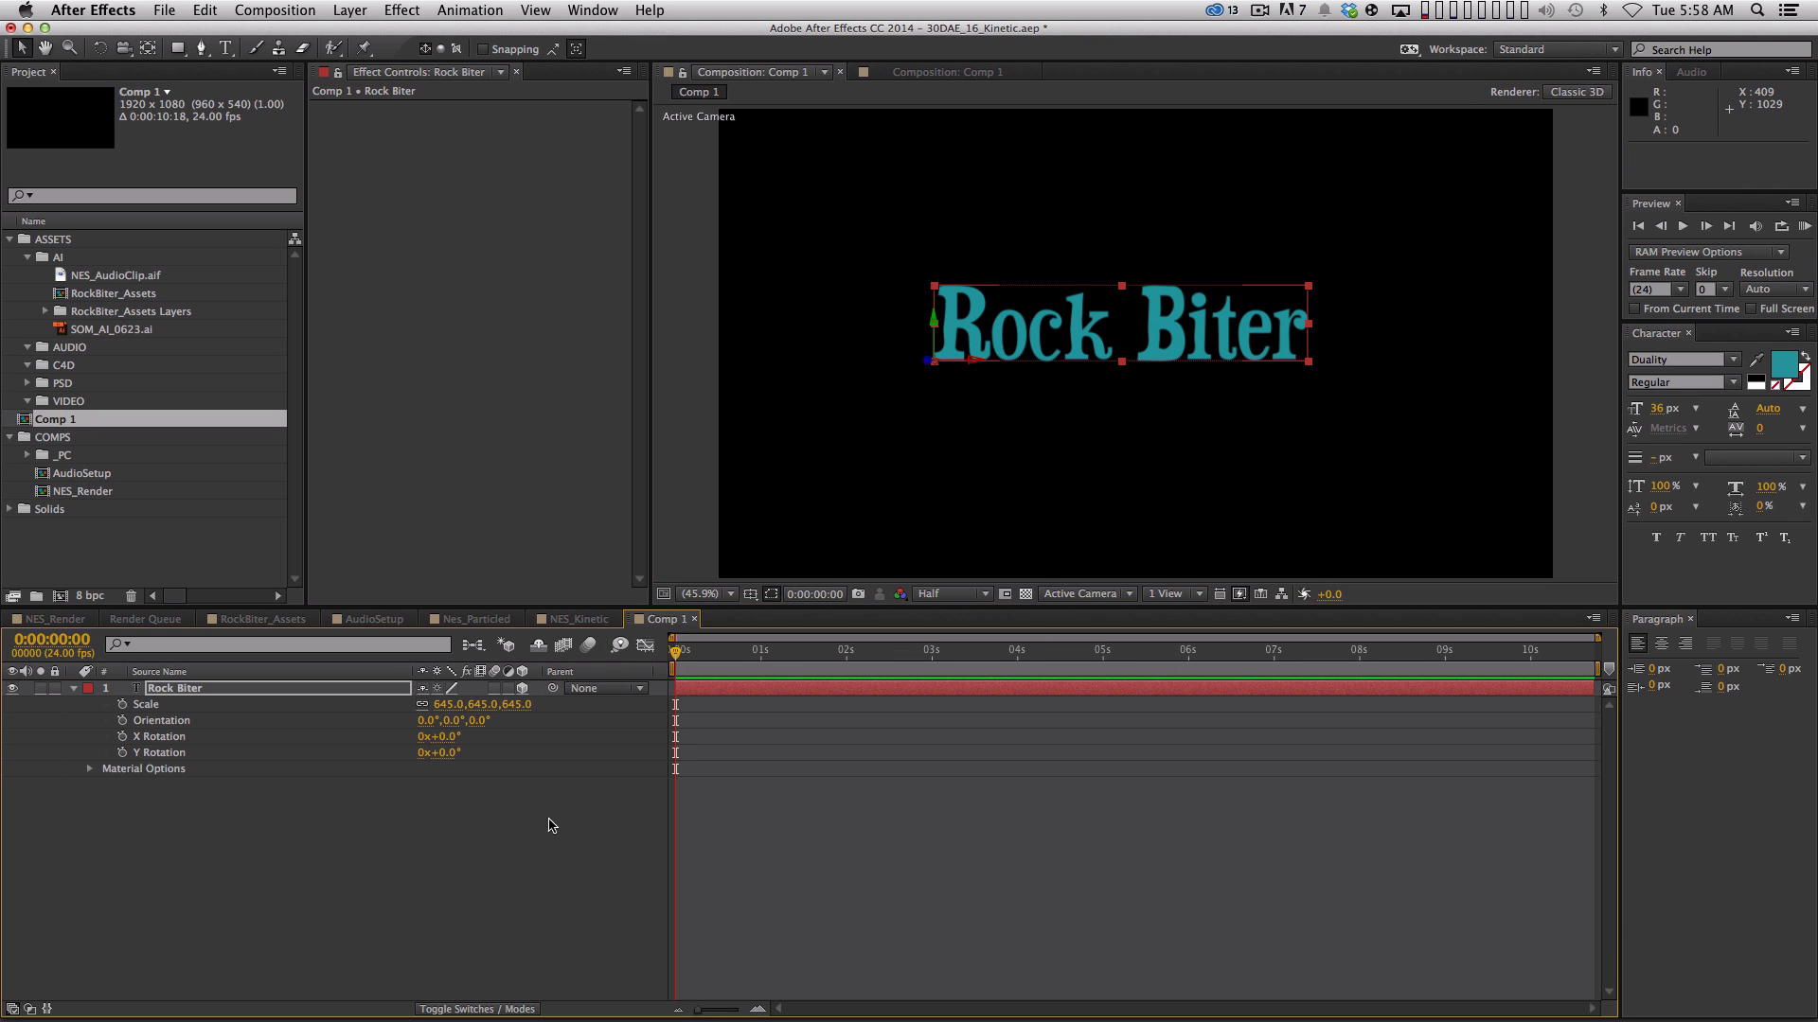
pyautogui.click(372, 11)
pyautogui.moveTo(386, 38)
pyautogui.click(674, 95)
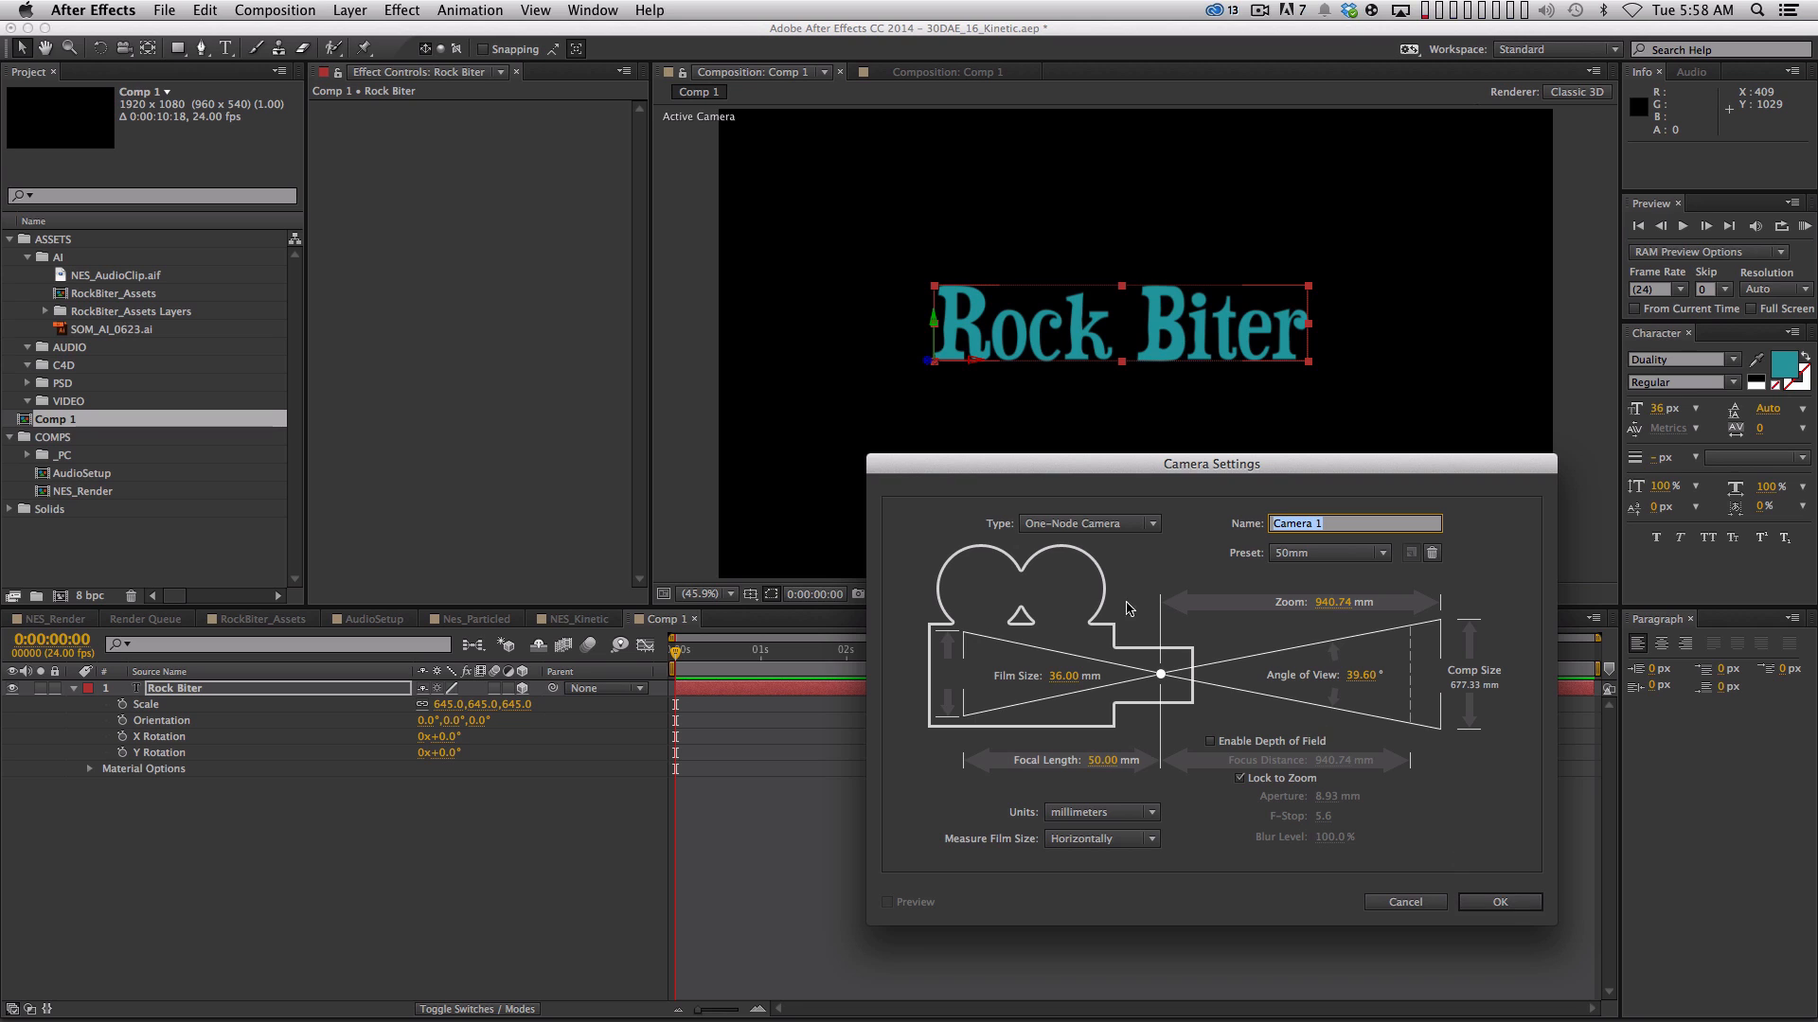
pyautogui.moveTo(1174, 472); pyautogui.dragTo(1144, 427)
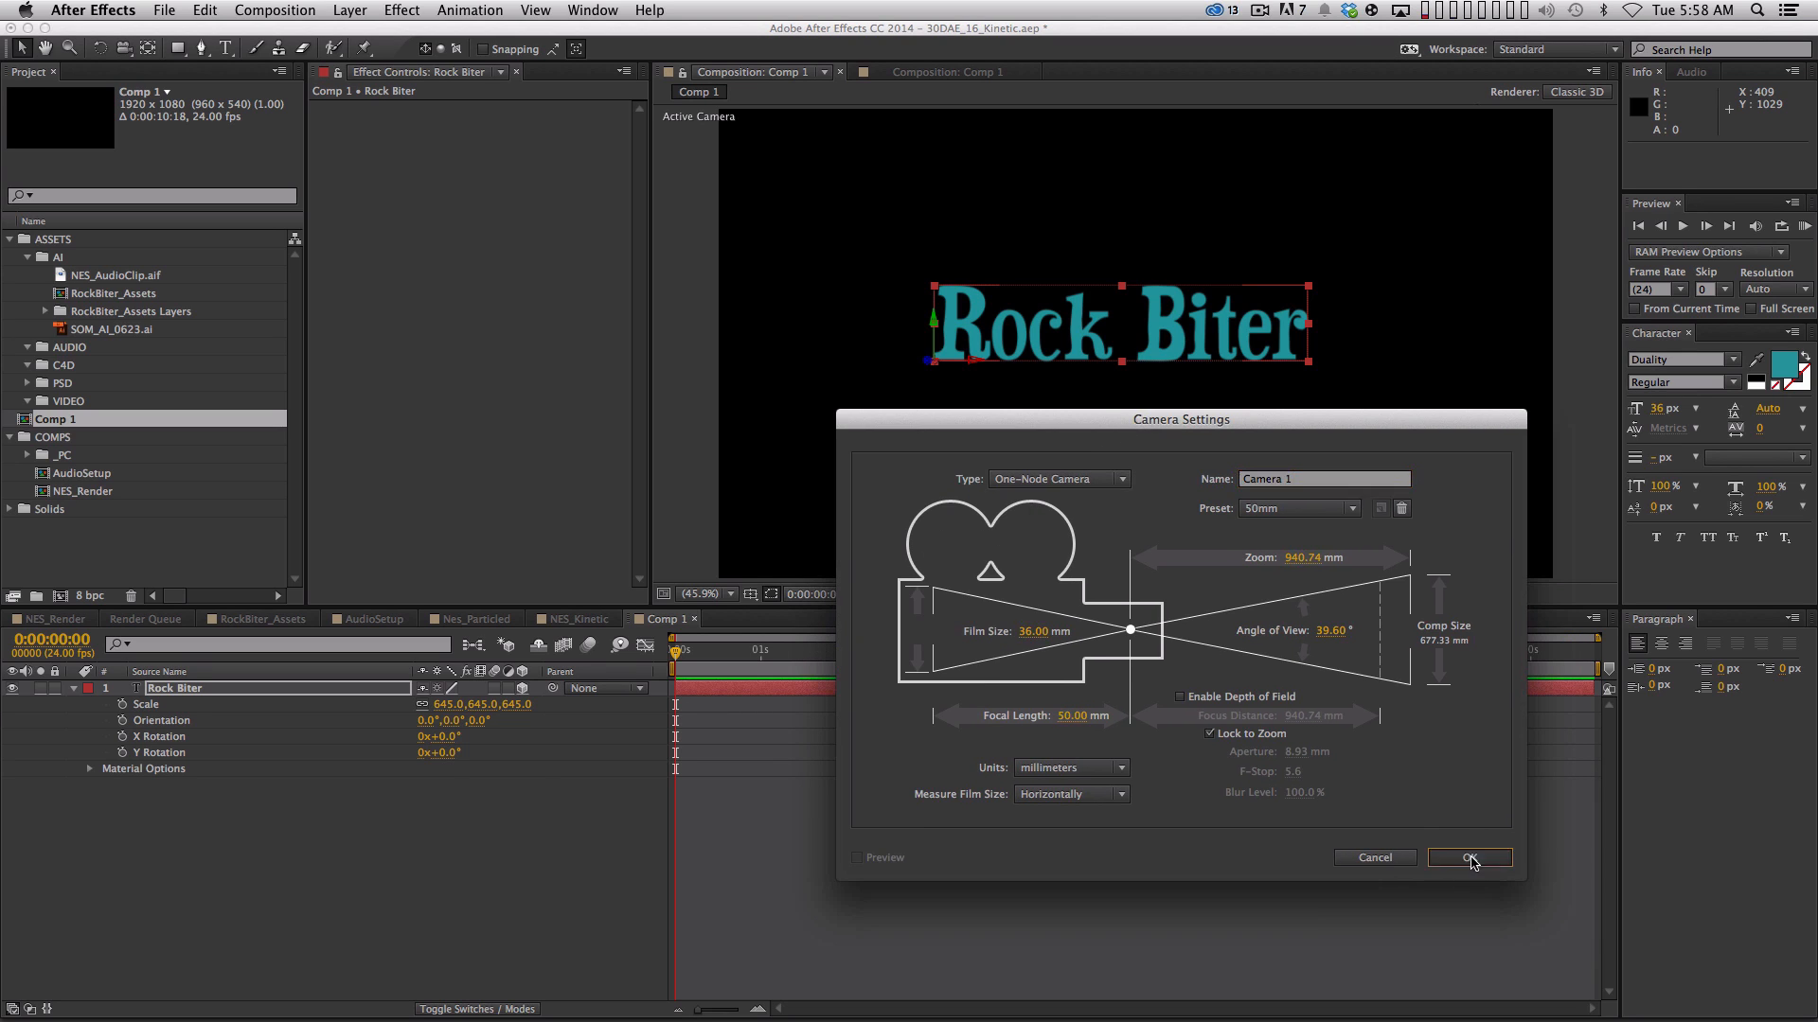
pyautogui.click(1469, 857)
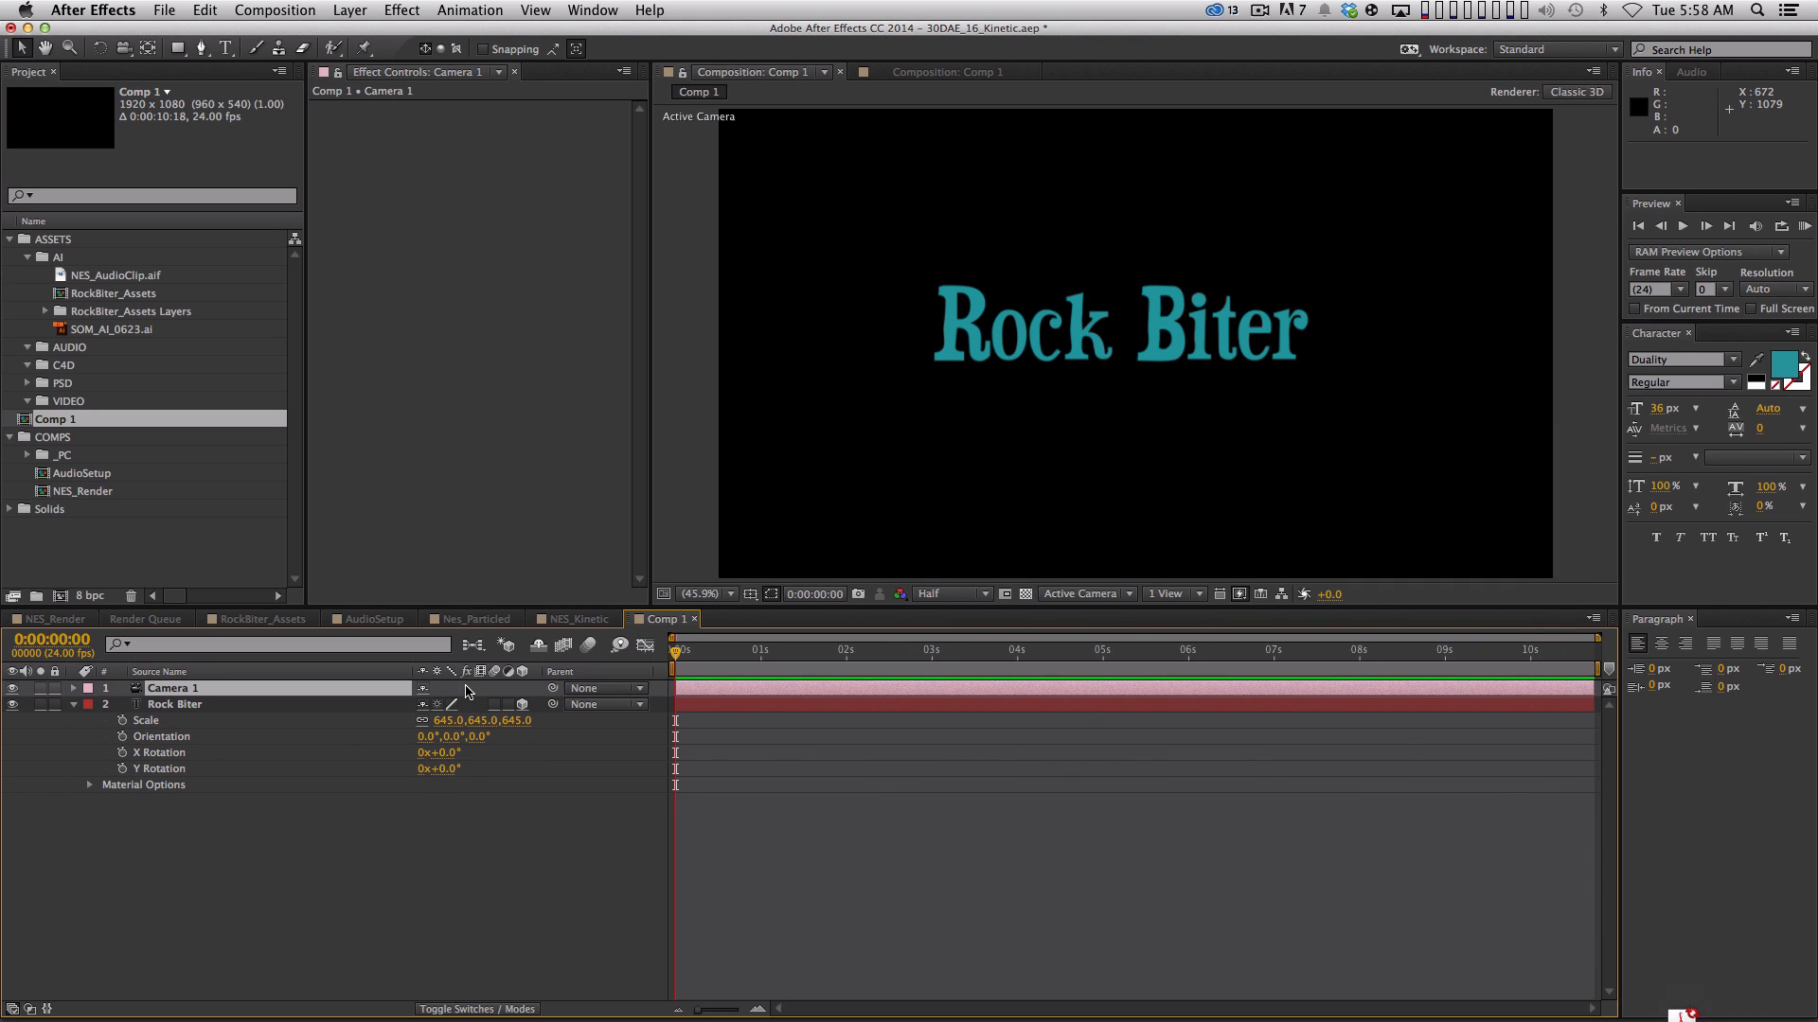
# Reveal the camera's Position property and set its X value to 990, testing how the text shifts in frame
pyautogui.press('r')
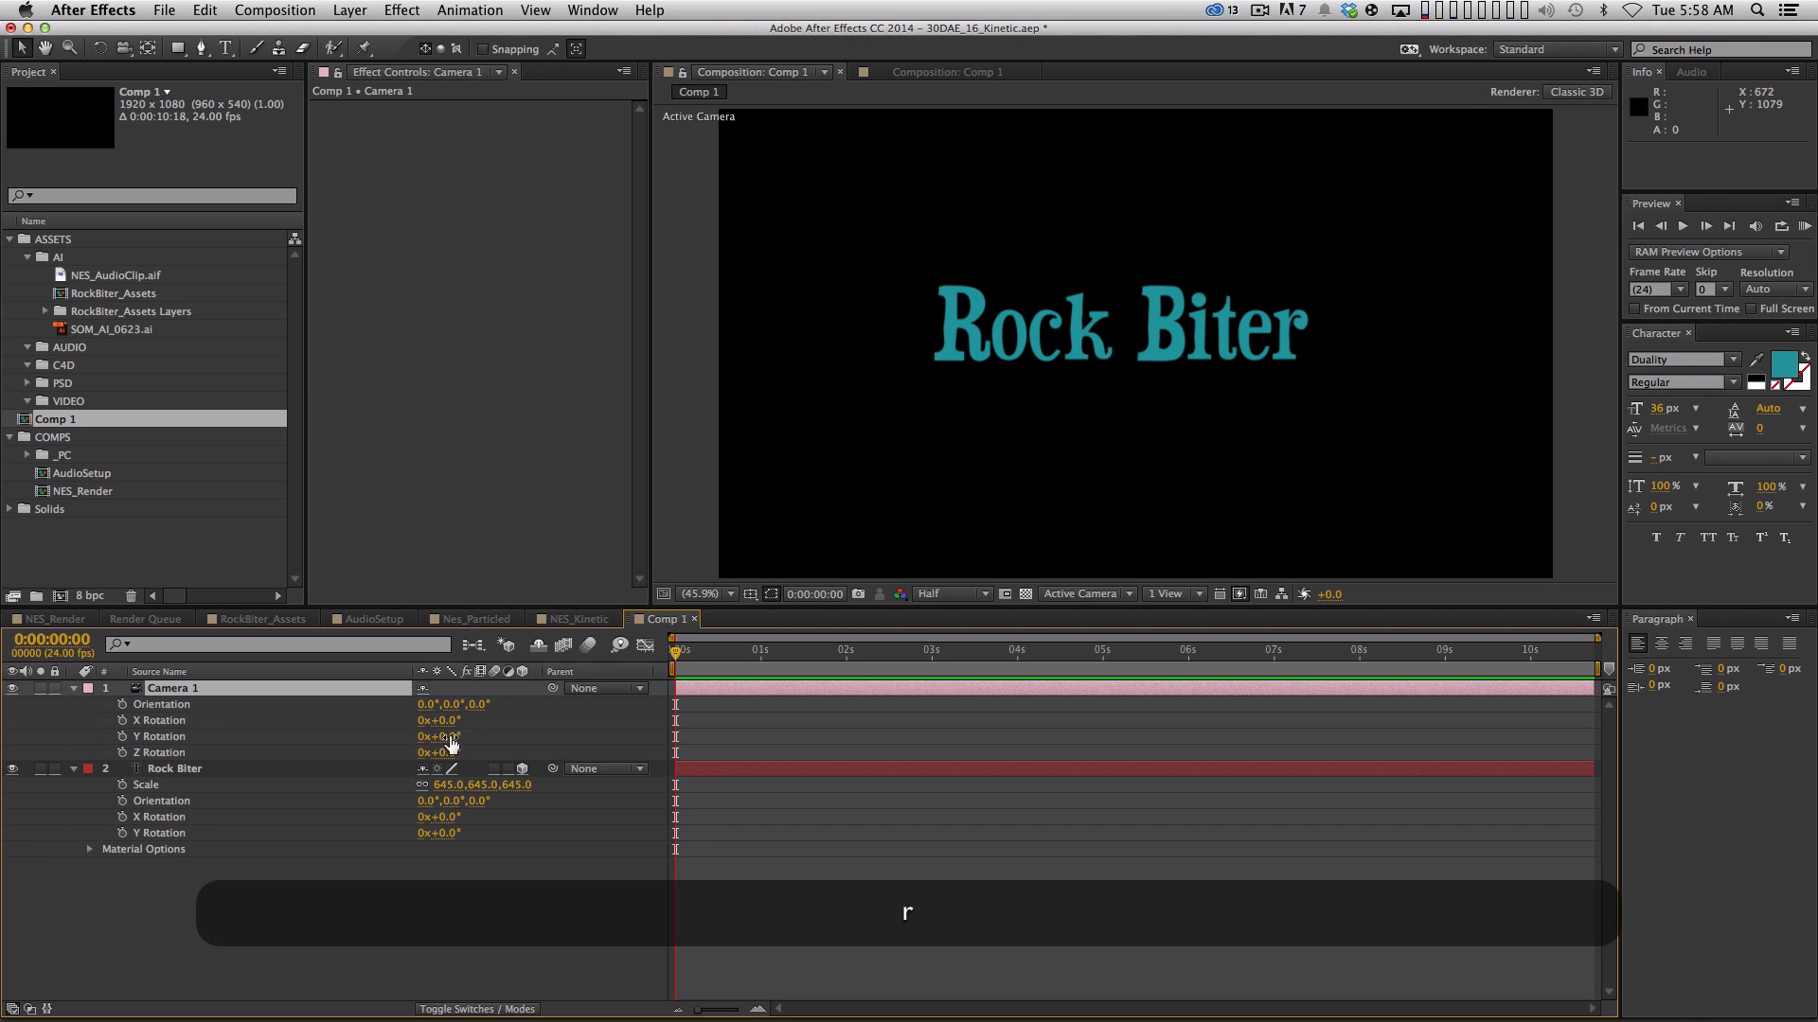
pyautogui.press('p')
pyautogui.moveTo(436, 704)
pyautogui.mouseDown()
pyautogui.moveTo(503, 697)
pyautogui.moveTo(421, 704)
pyautogui.mouseUp()
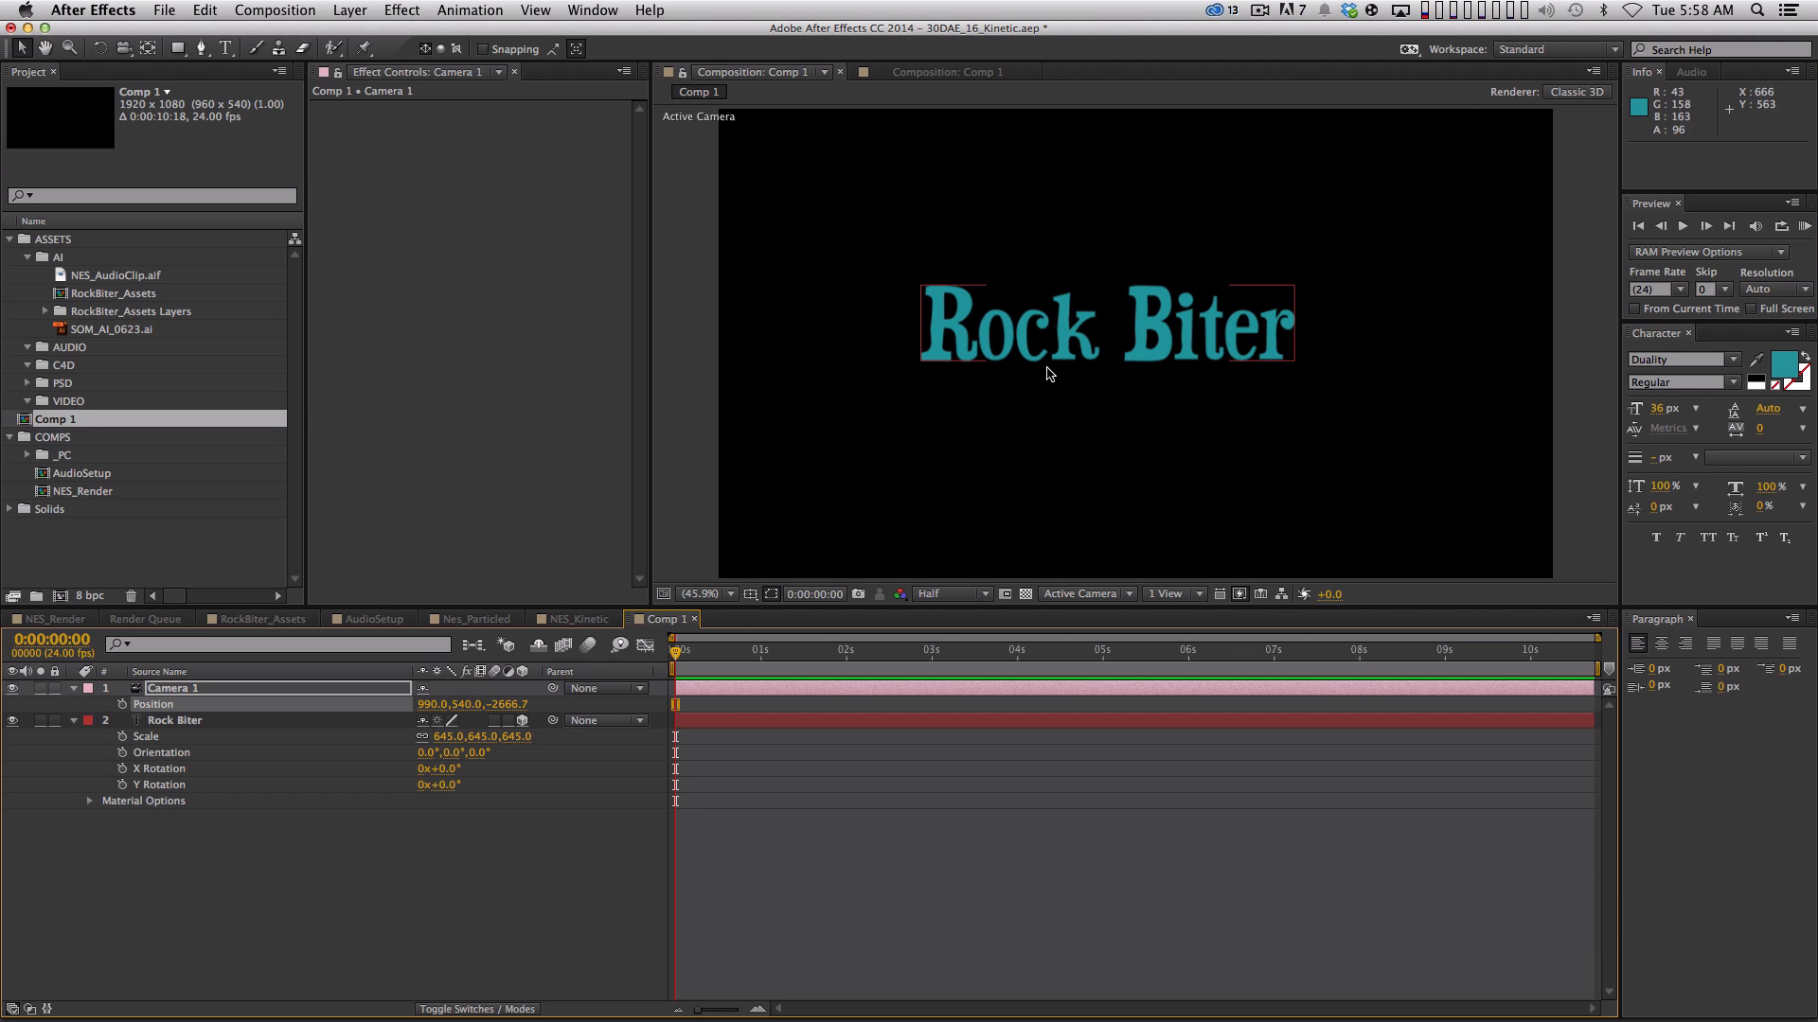
pyautogui.moveTo(428, 705)
pyautogui.mouseDown()
pyautogui.moveTo(445, 710)
pyautogui.moveTo(368, 714)
pyautogui.moveTo(493, 716)
pyautogui.moveTo(431, 720)
pyautogui.moveTo(456, 719)
pyautogui.mouseUp()
pyautogui.press('shift+super+z')
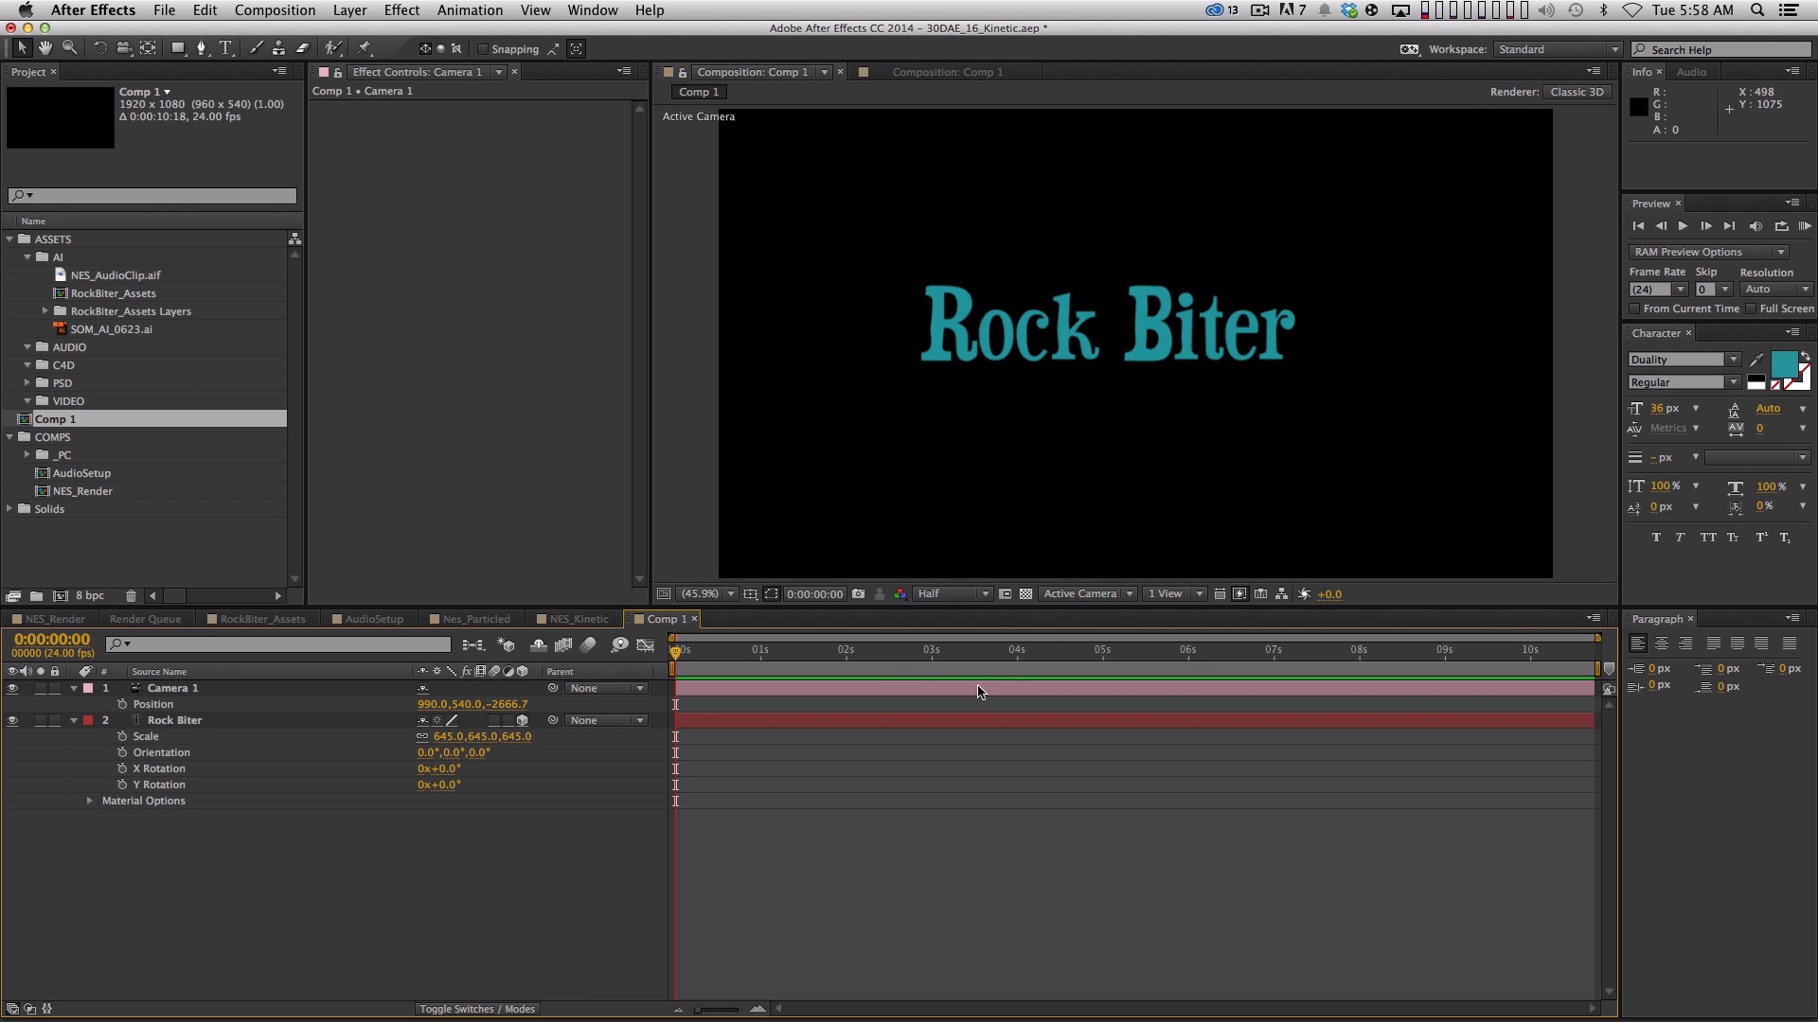
# Try spreading three duplicates of the Rock Biter text around the frame with a sideways camera move, and delete the duplicates
pyautogui.click(1207, 353)
pyautogui.moveTo(1207, 353); pyautogui.dragTo(802, 454)
pyautogui.press('super+d')
pyautogui.press('super+d')
pyautogui.press('super+d')
pyautogui.moveTo(438, 704); pyautogui.dragTo(240, 742)
pyautogui.press('super+shift+z')
pyautogui.press('super+z')
pyautogui.click(198, 753)
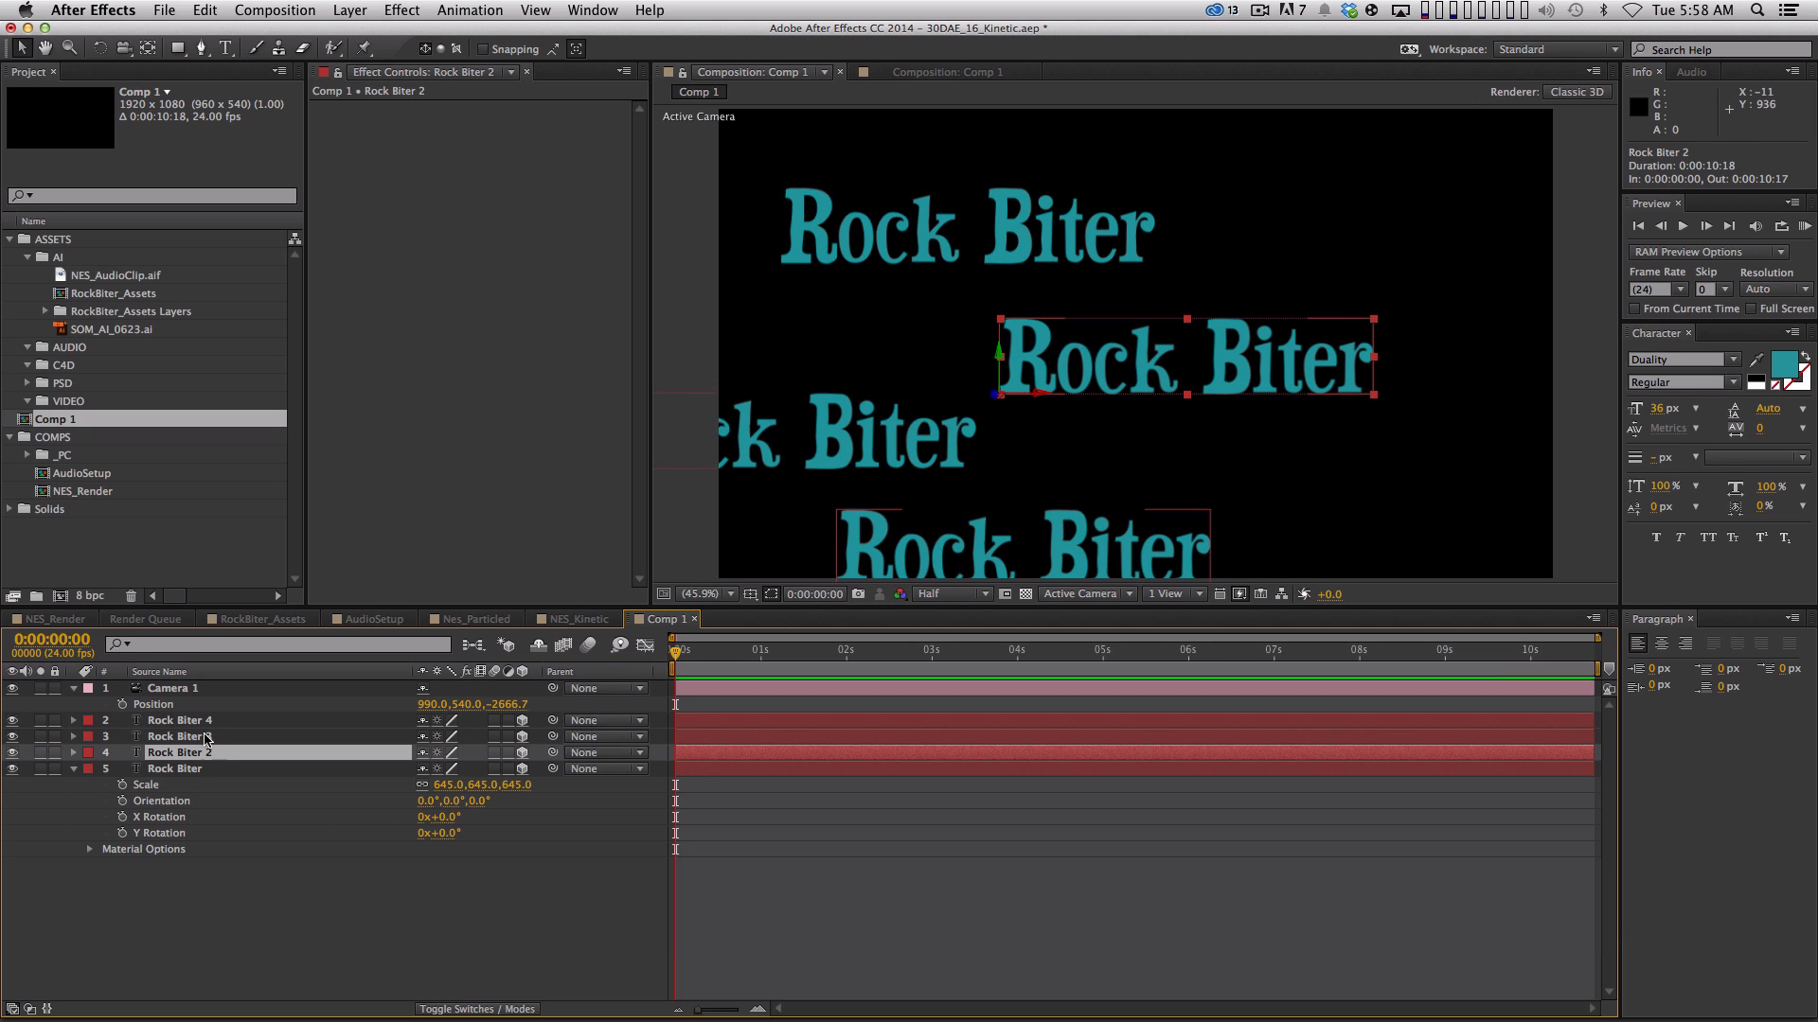
pyautogui.keyDown('shift'); pyautogui.click(210, 722); pyautogui.keyUp('shift')
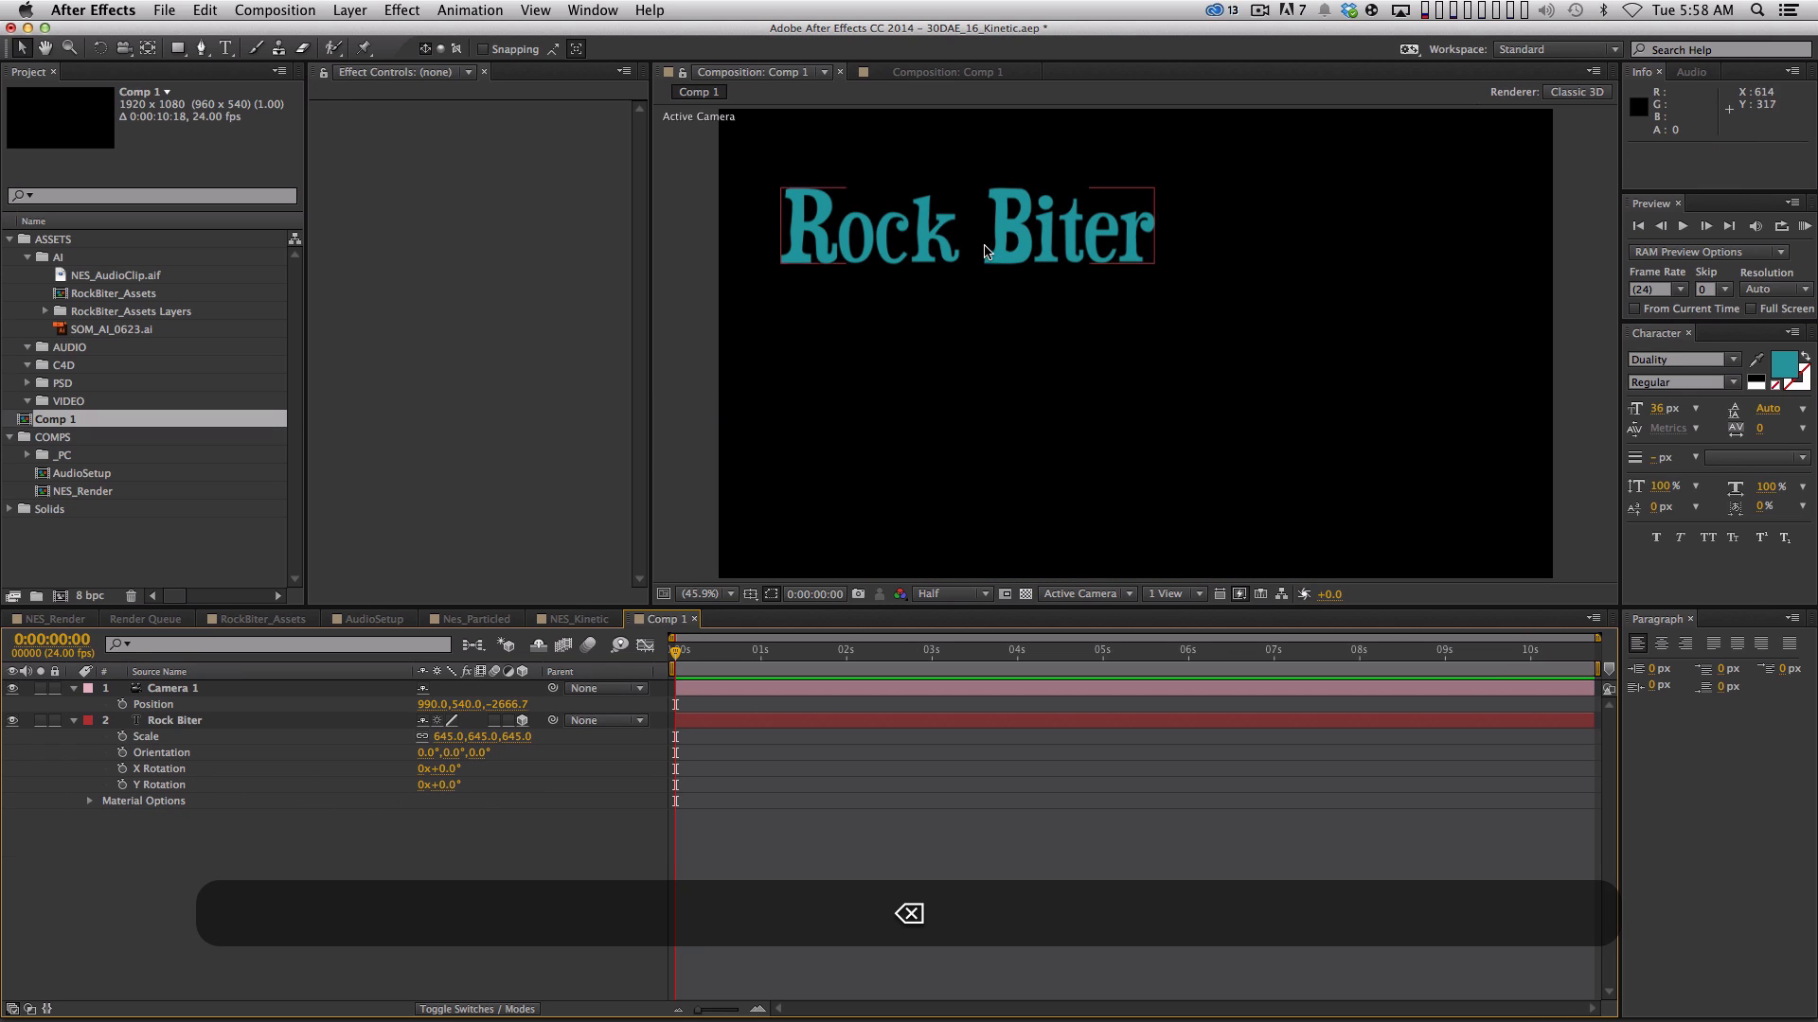
# Move the remaining Rock Biter text closer to the frame's centre, keeping it in the upper half
pyautogui.moveTo(1006, 235); pyautogui.dragTo(1057, 289)
pyautogui.click(563, 837)
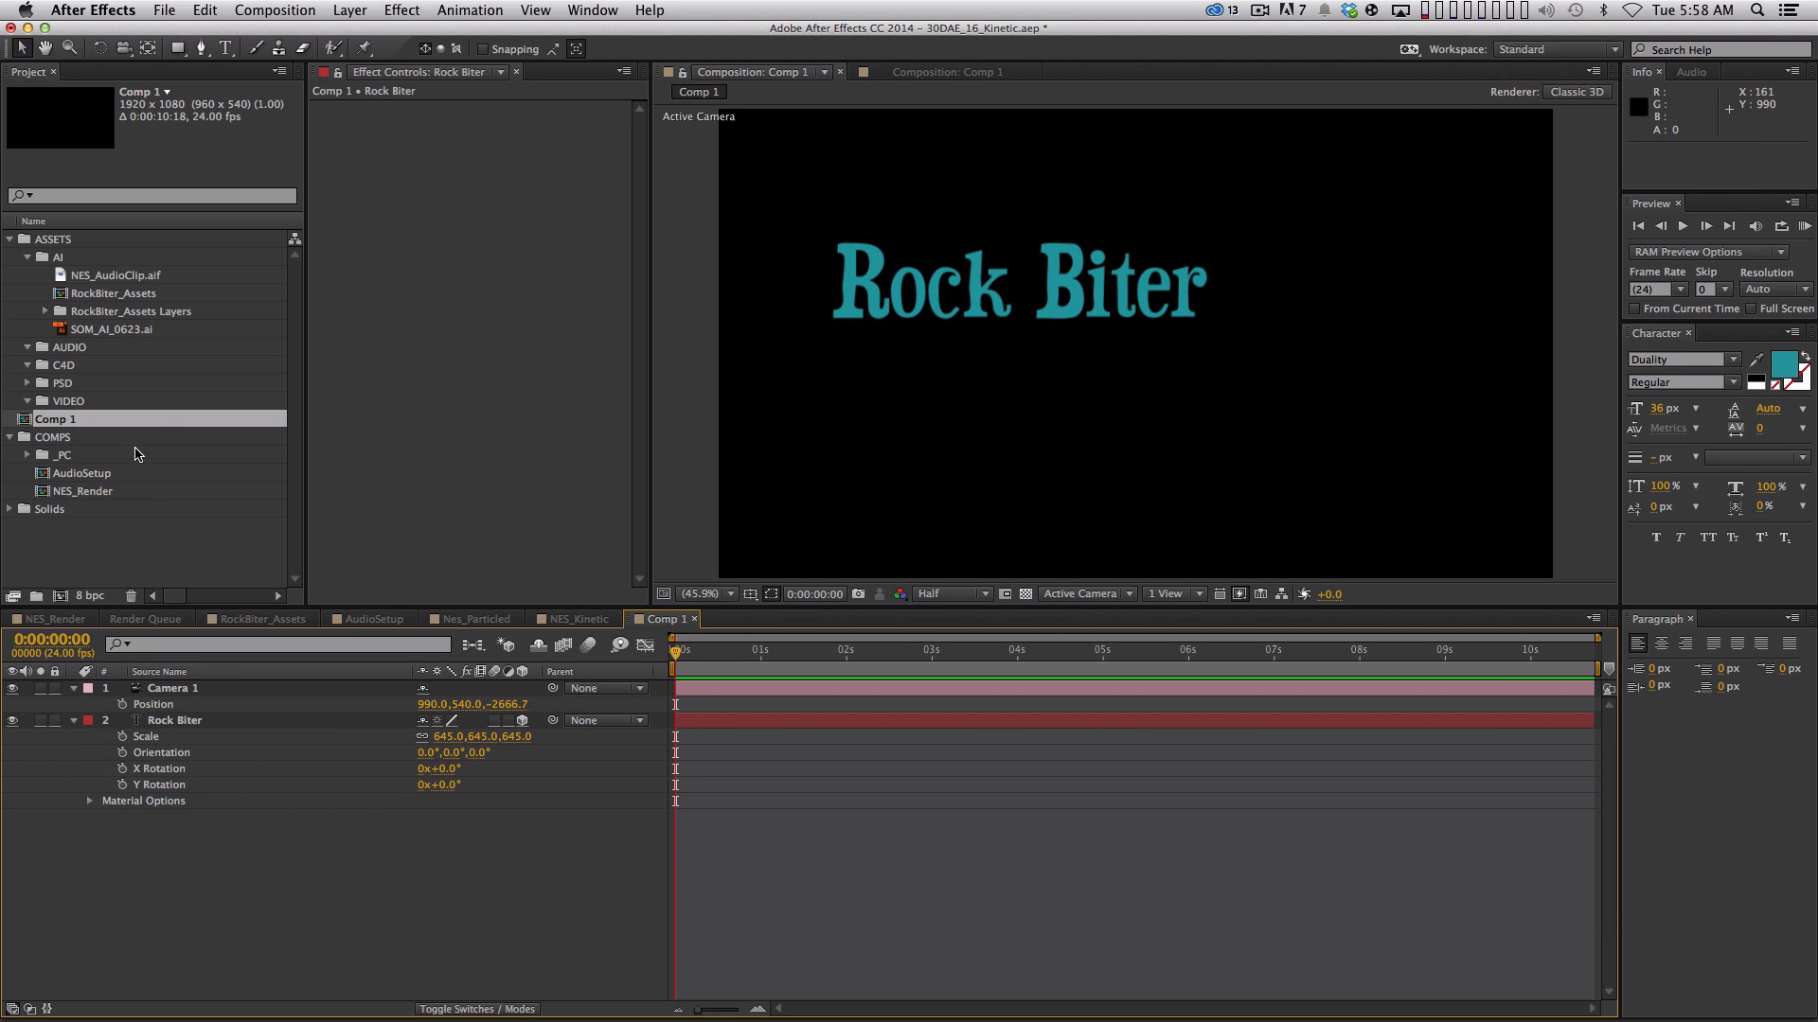
# Add DirtTex.jpg from the PSD folder to the composition beneath the Rock Biter text
pyautogui.click(27, 383)
pyautogui.click(114, 419)
pyautogui.press('Up')
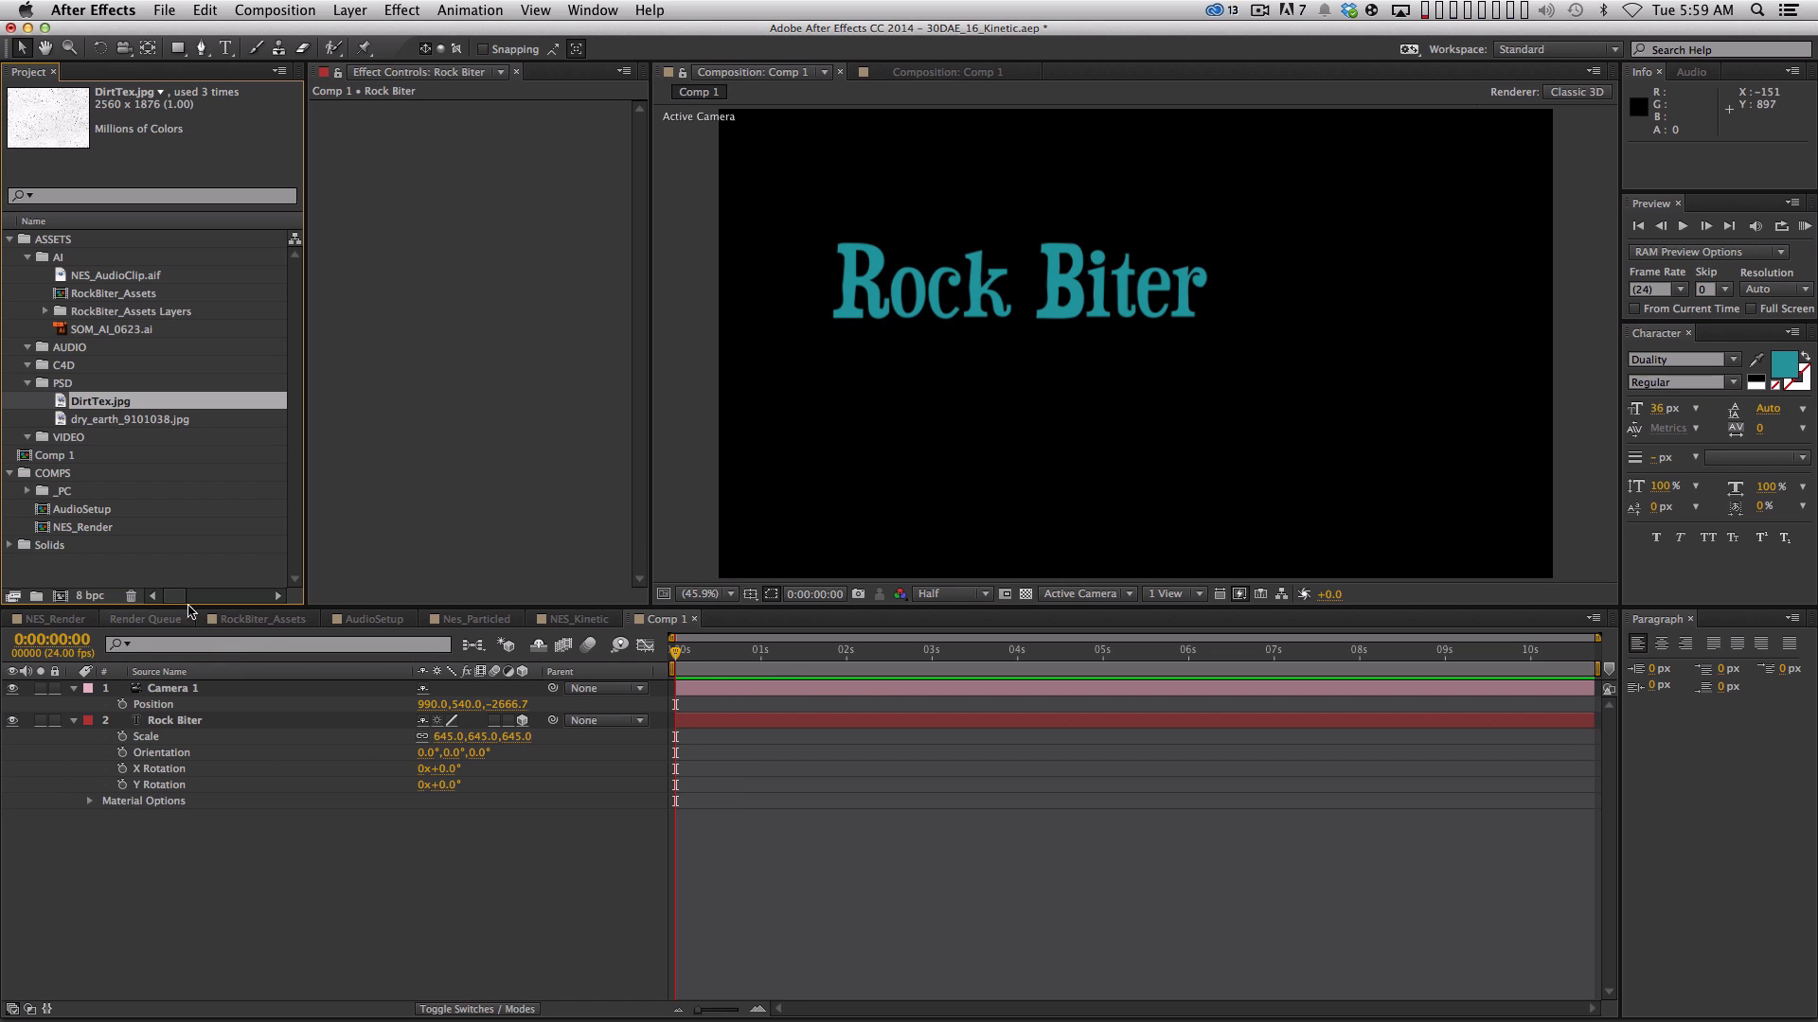
pyautogui.click(134, 417)
pyautogui.click(171, 398)
pyautogui.moveTo(137, 407); pyautogui.dragTo(262, 895)
# Make DirtTex.jpg a 3D layer and set its opacity to 12%
pyautogui.press('t')
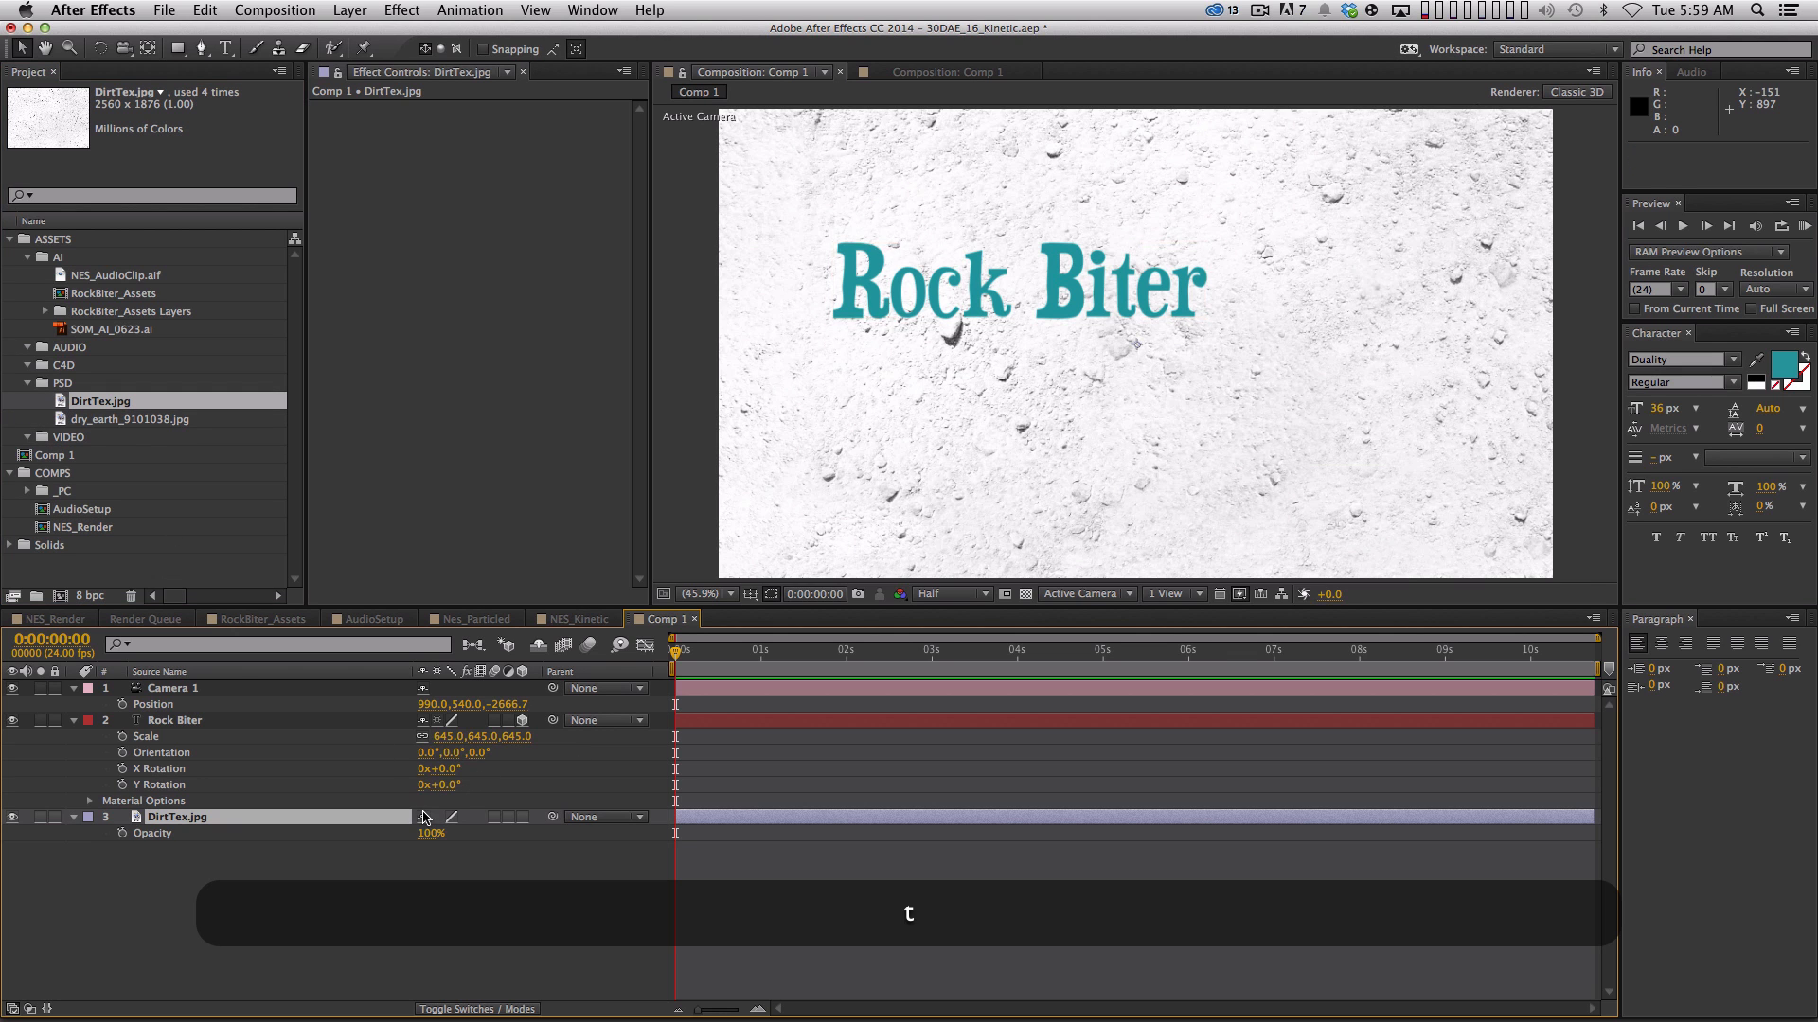
pyautogui.moveTo(431, 833); pyautogui.dragTo(191, 860)
pyautogui.click(522, 817)
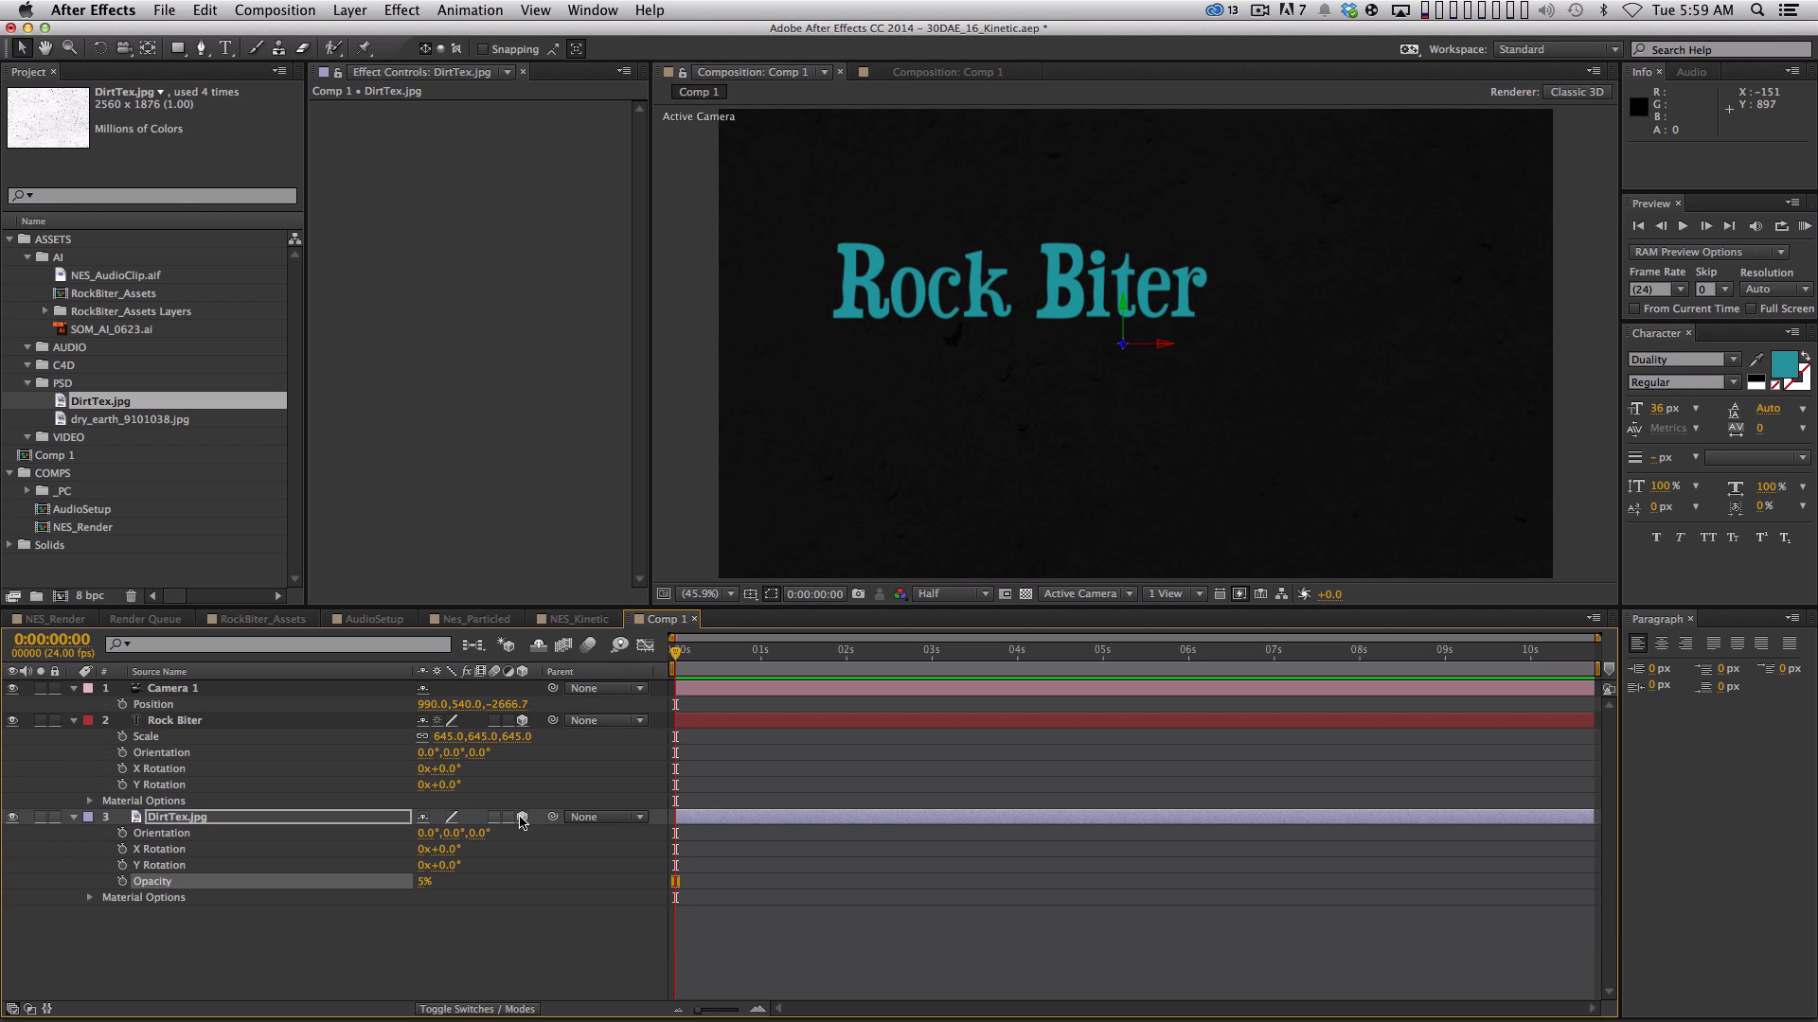
pyautogui.moveTo(424, 883); pyautogui.dragTo(517, 884)
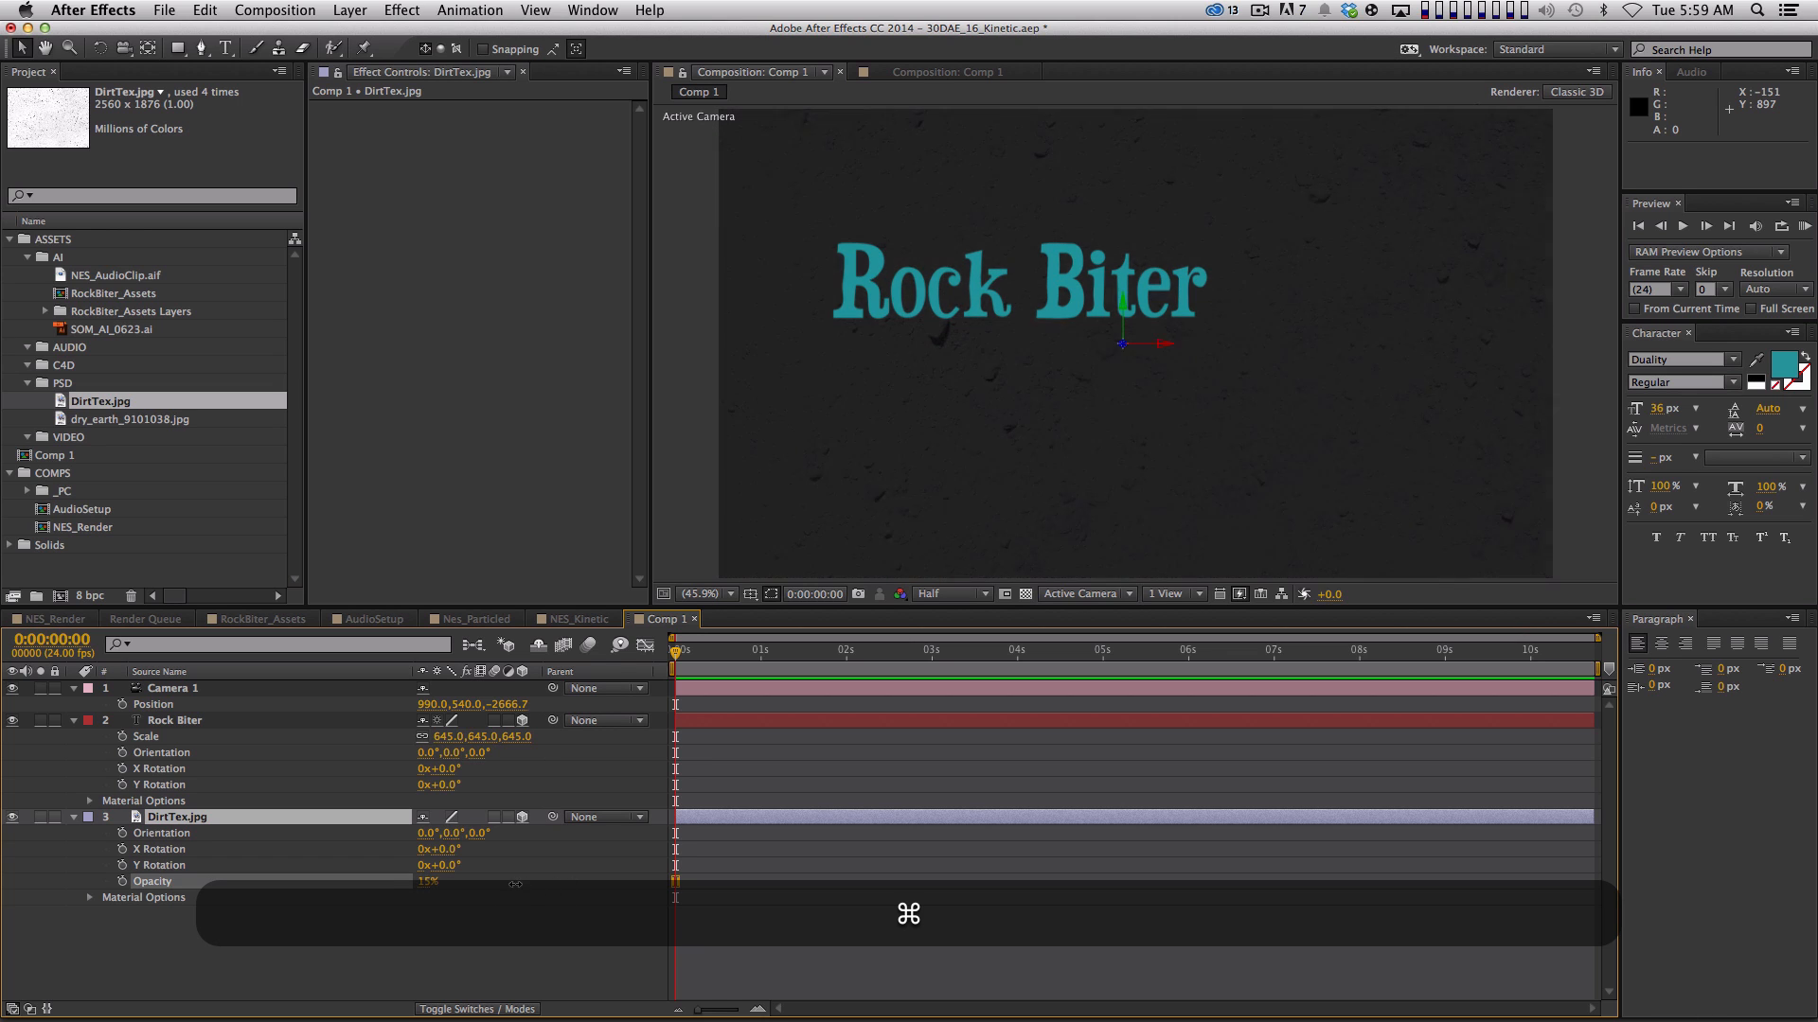
# Set Camera 1's X position to 863 to test the sideways move against the dirt texture
pyautogui.moveTo(434, 705); pyautogui.dragTo(388, 758)
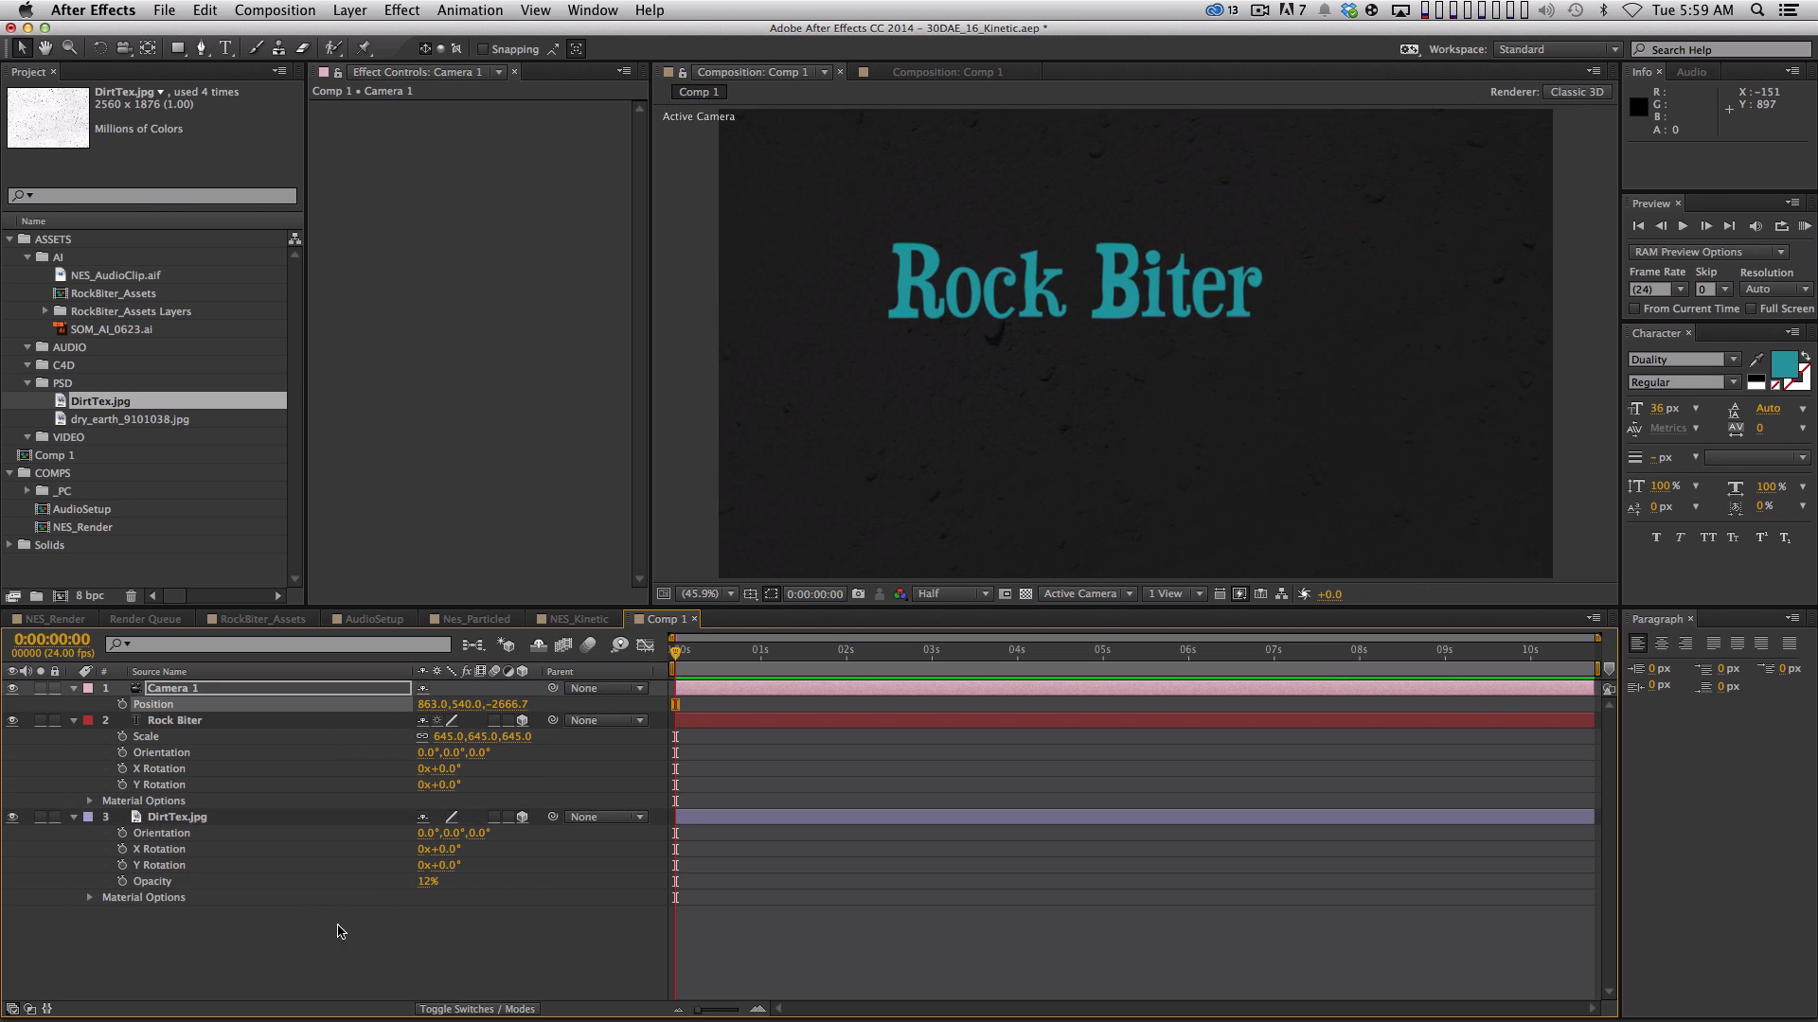
# Cut the DirtTex.jpg layer out of Comp 1 to reuse it in another composition
pyautogui.click(219, 820)
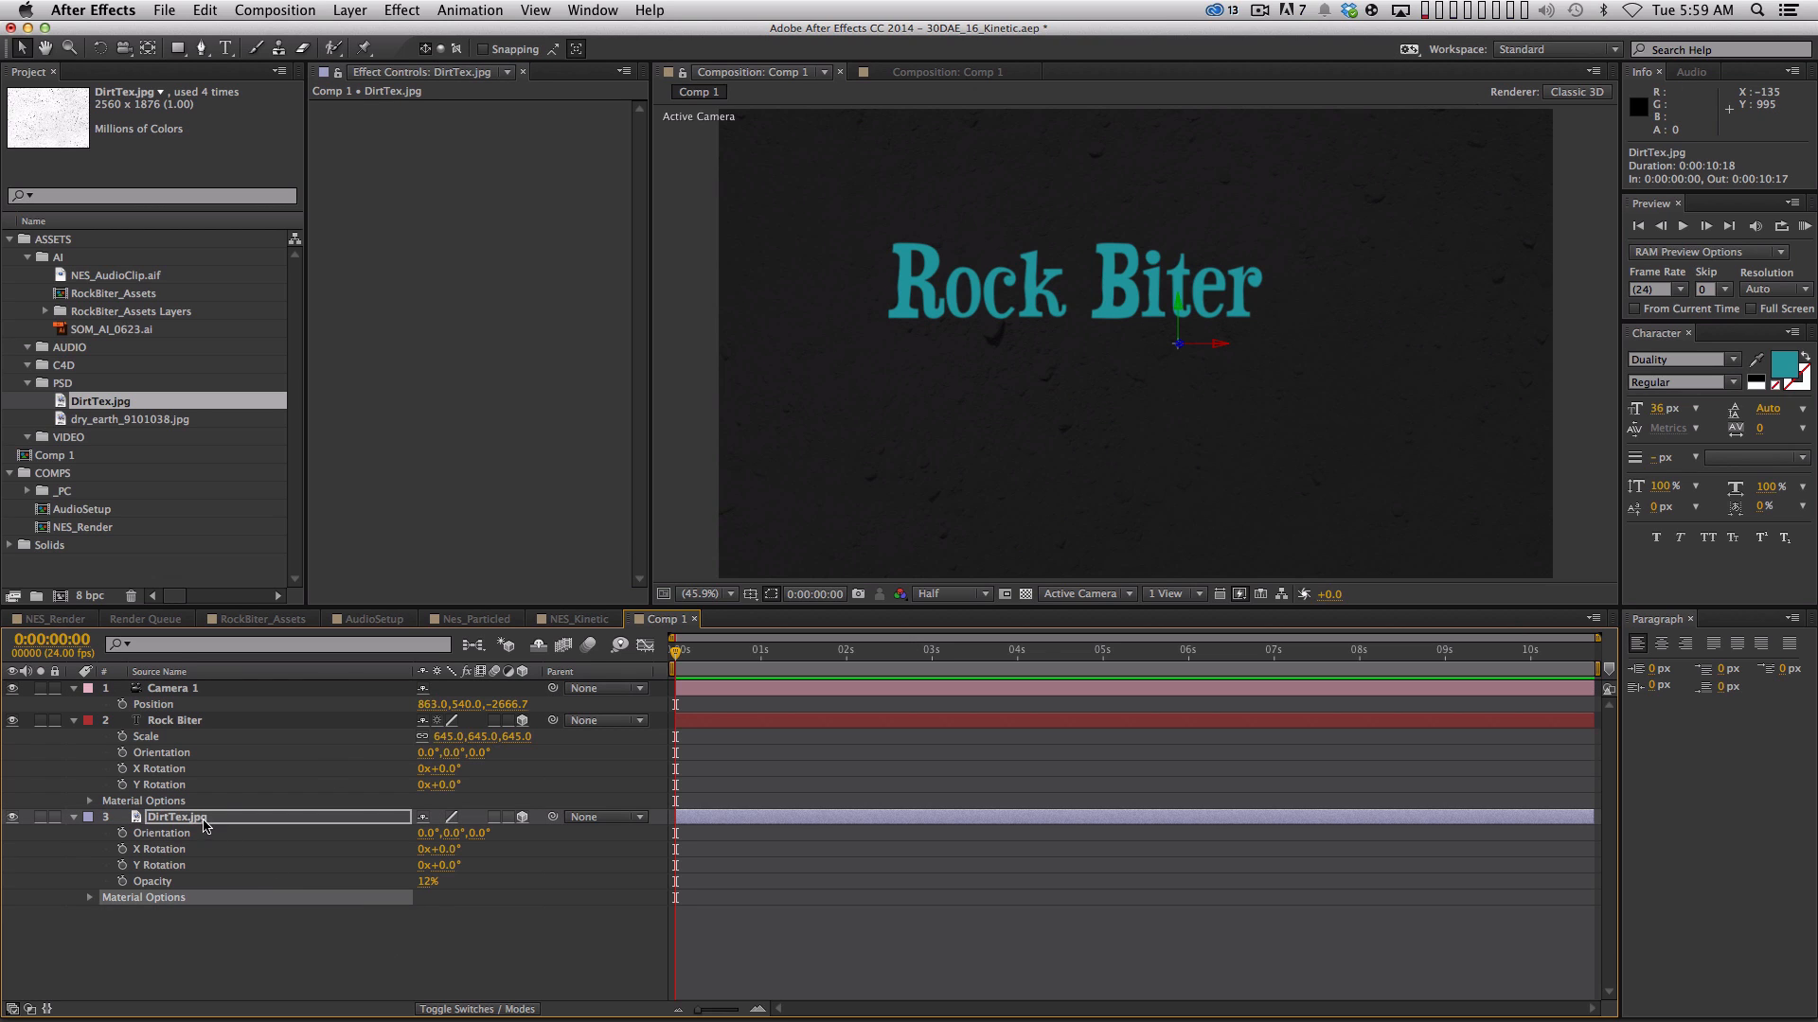
pyautogui.press('super+x')
pyautogui.moveTo(294, 903); pyautogui.dragTo(196, 564)
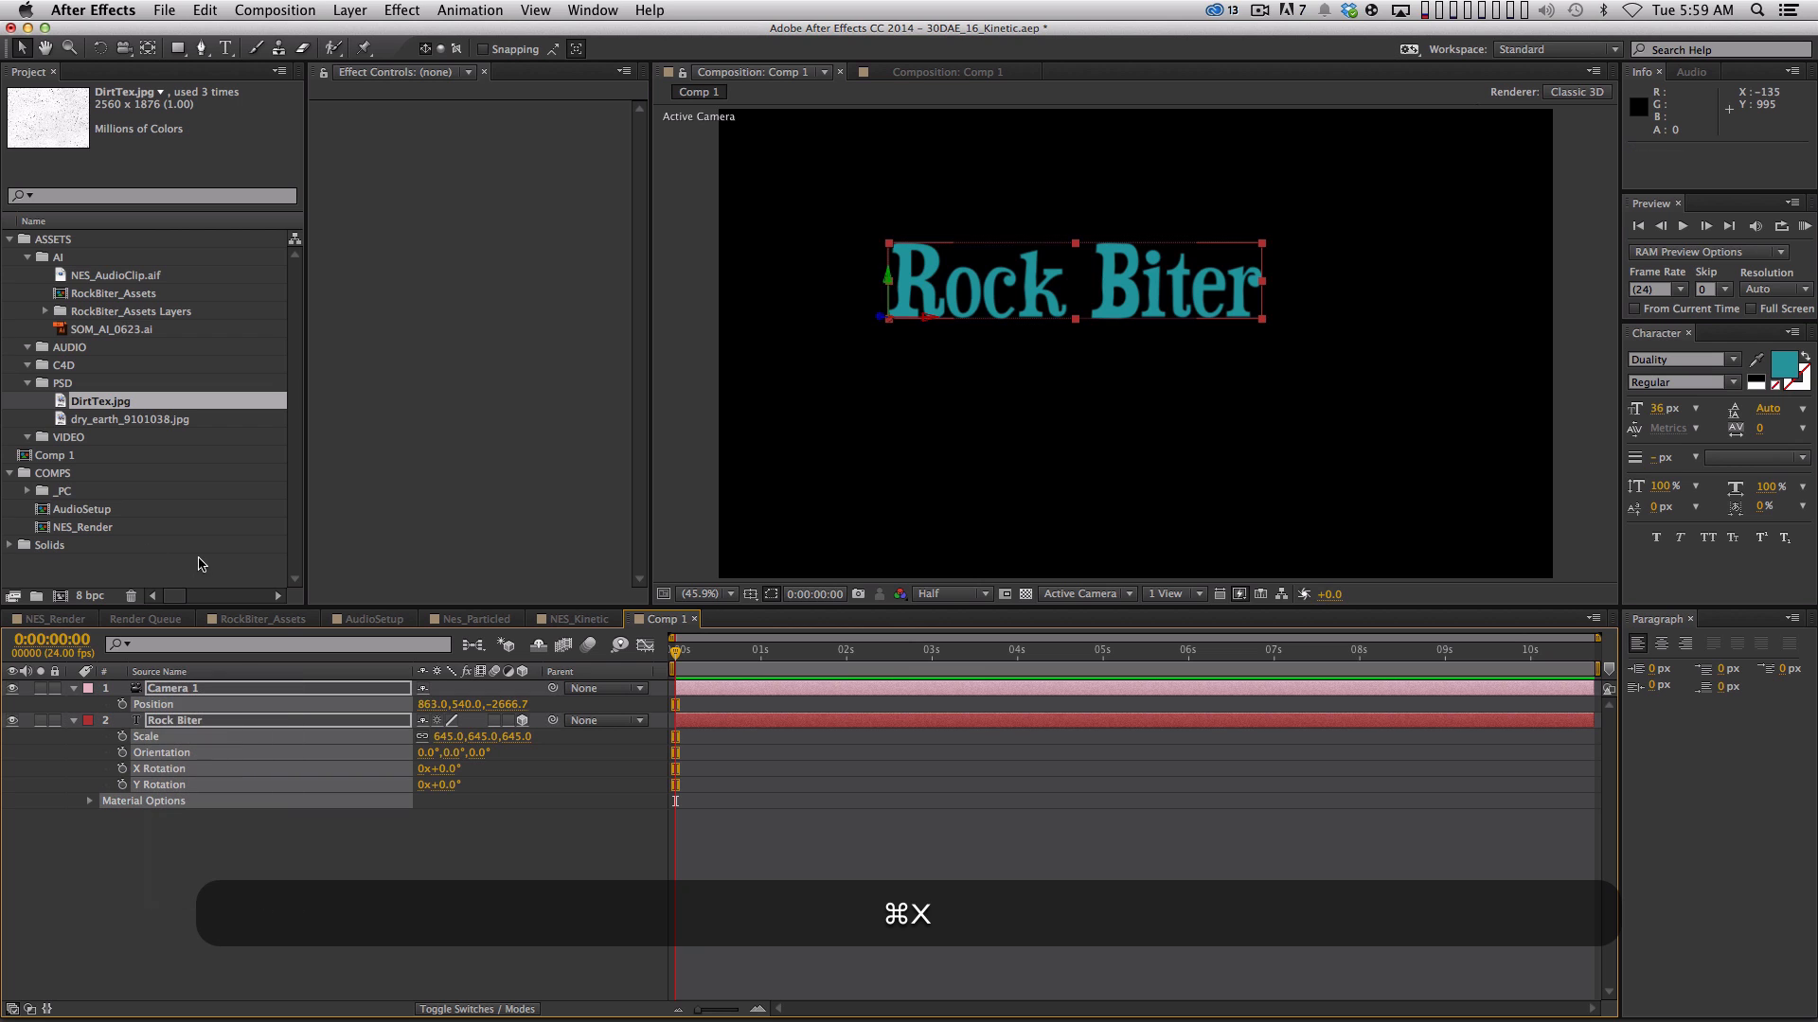
# Delete Comp 1 from the project and close the NES_Kinetic and Nes_Particled compositions
pyautogui.click(86, 458)
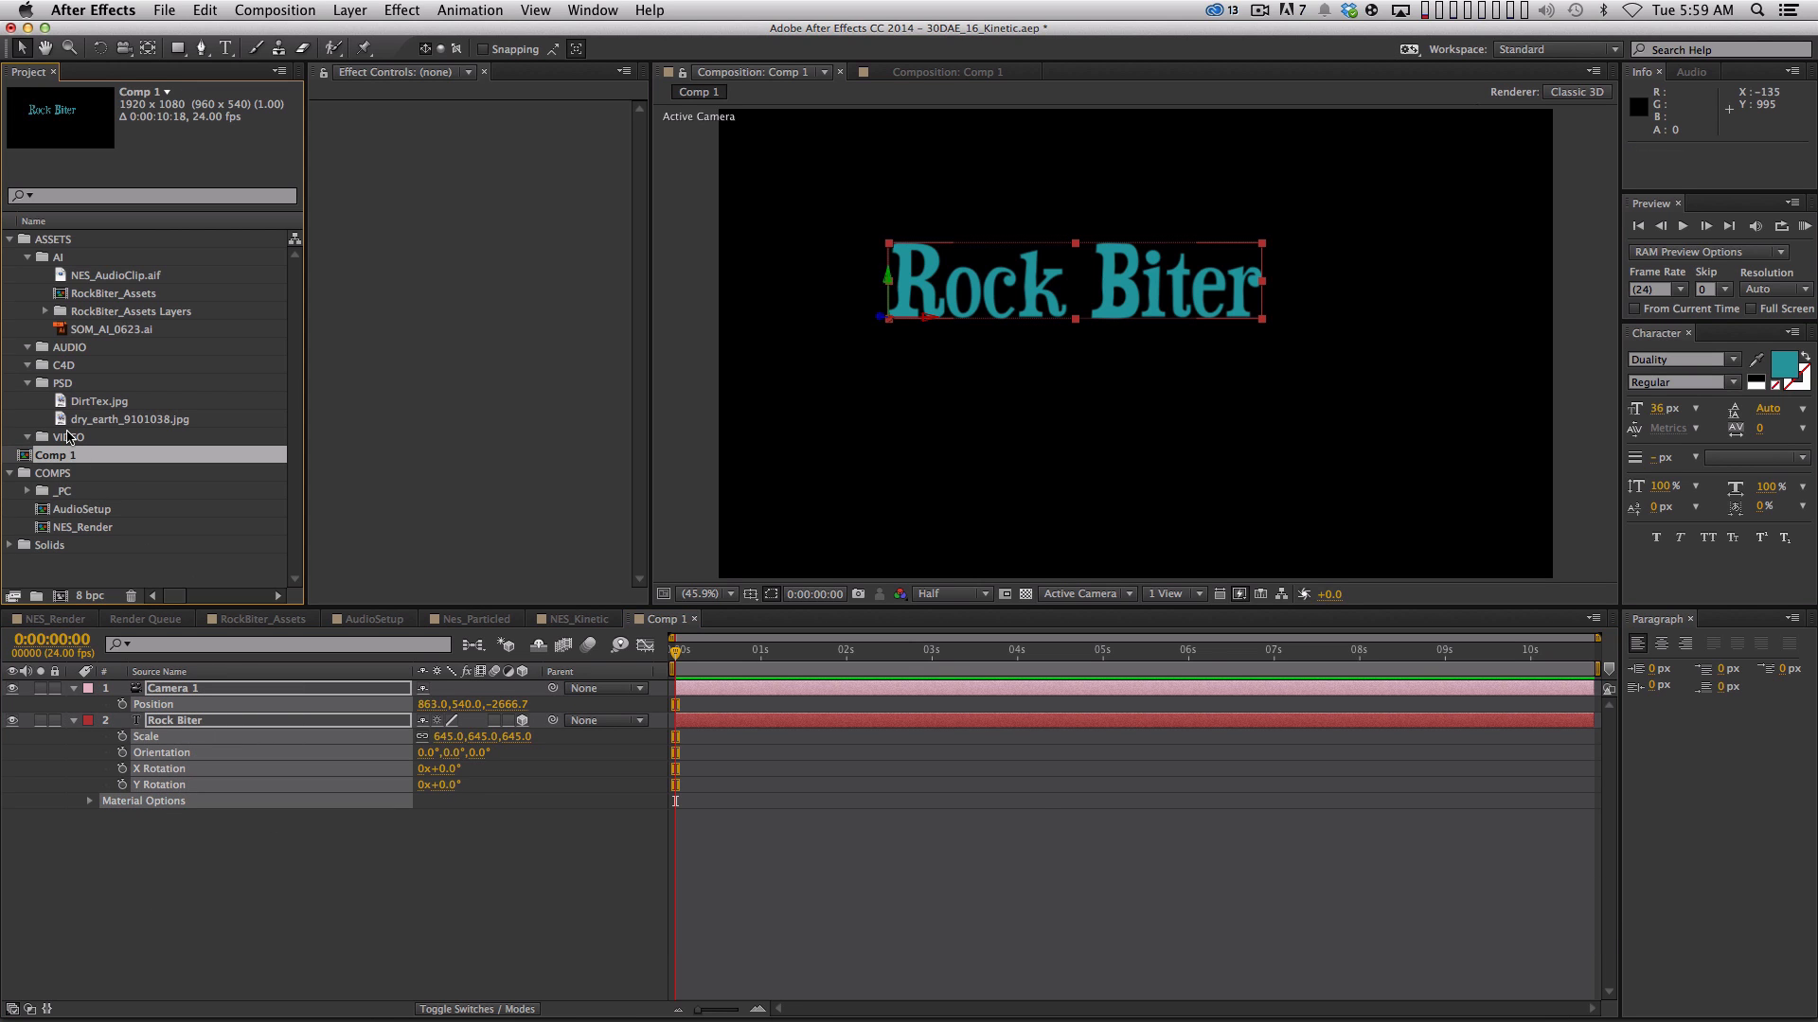
pyautogui.press('BackSpace')
pyautogui.press('Return')
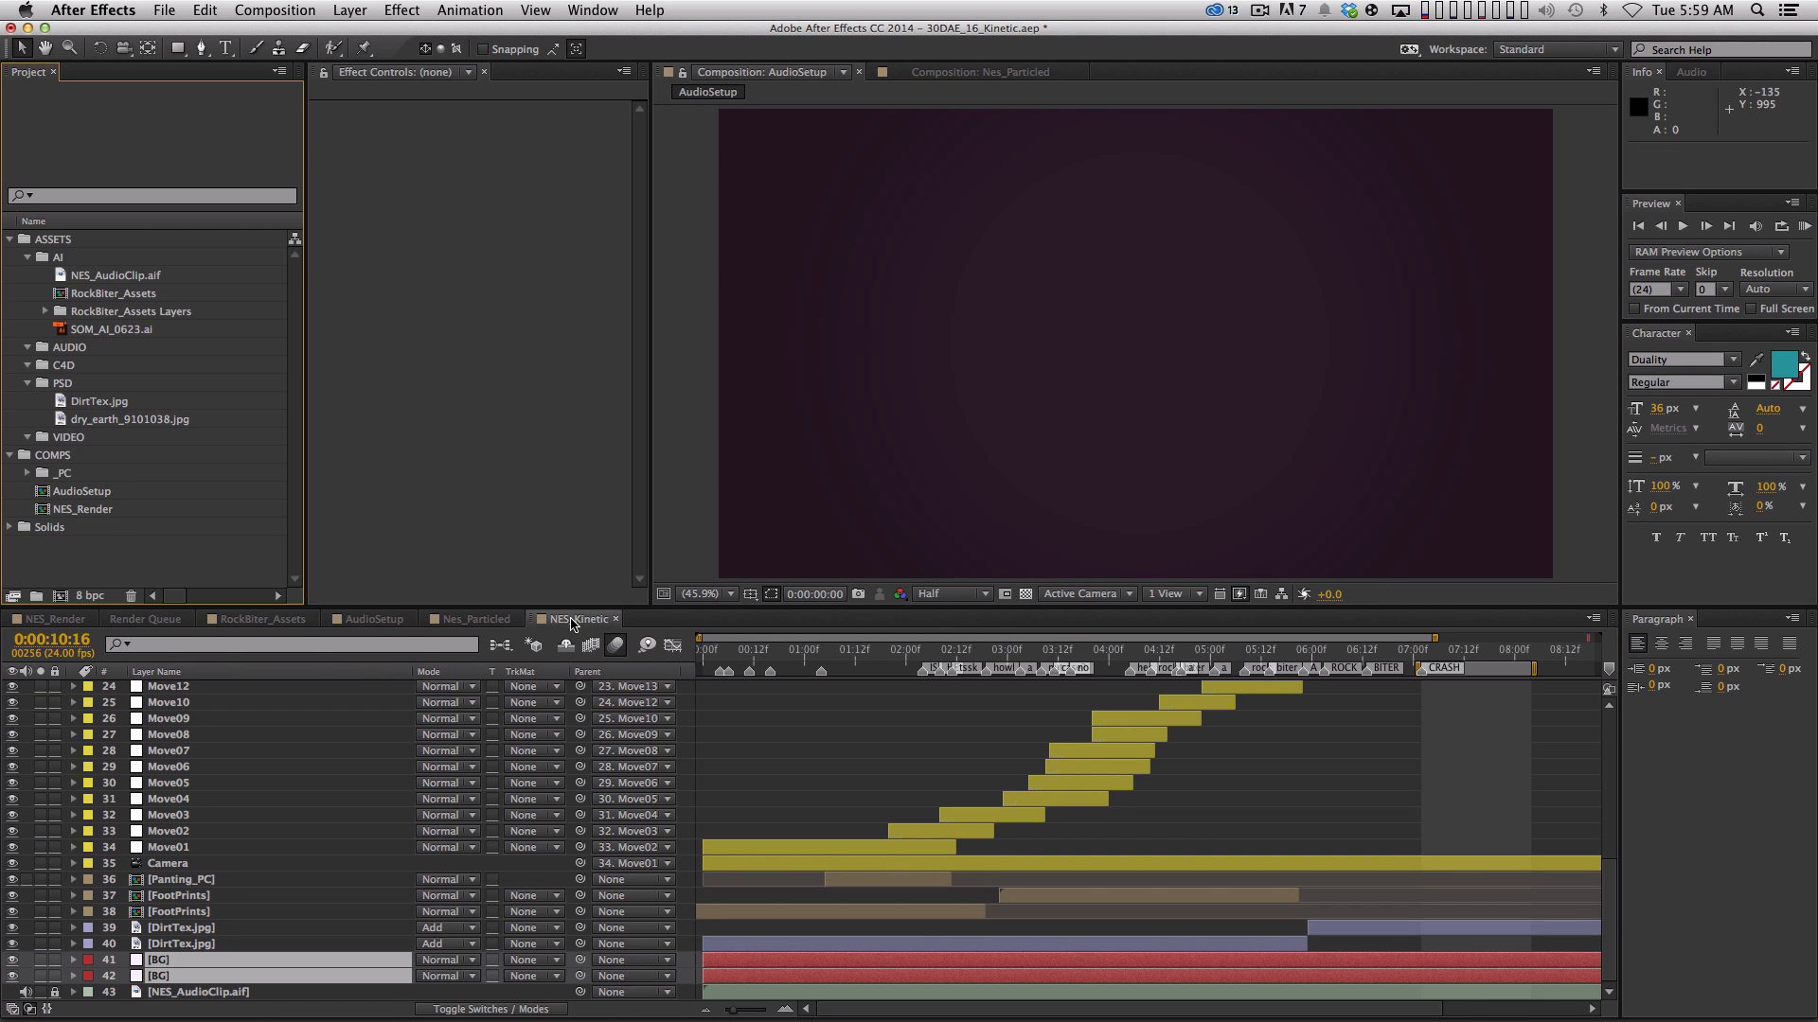
pyautogui.press('super+w')
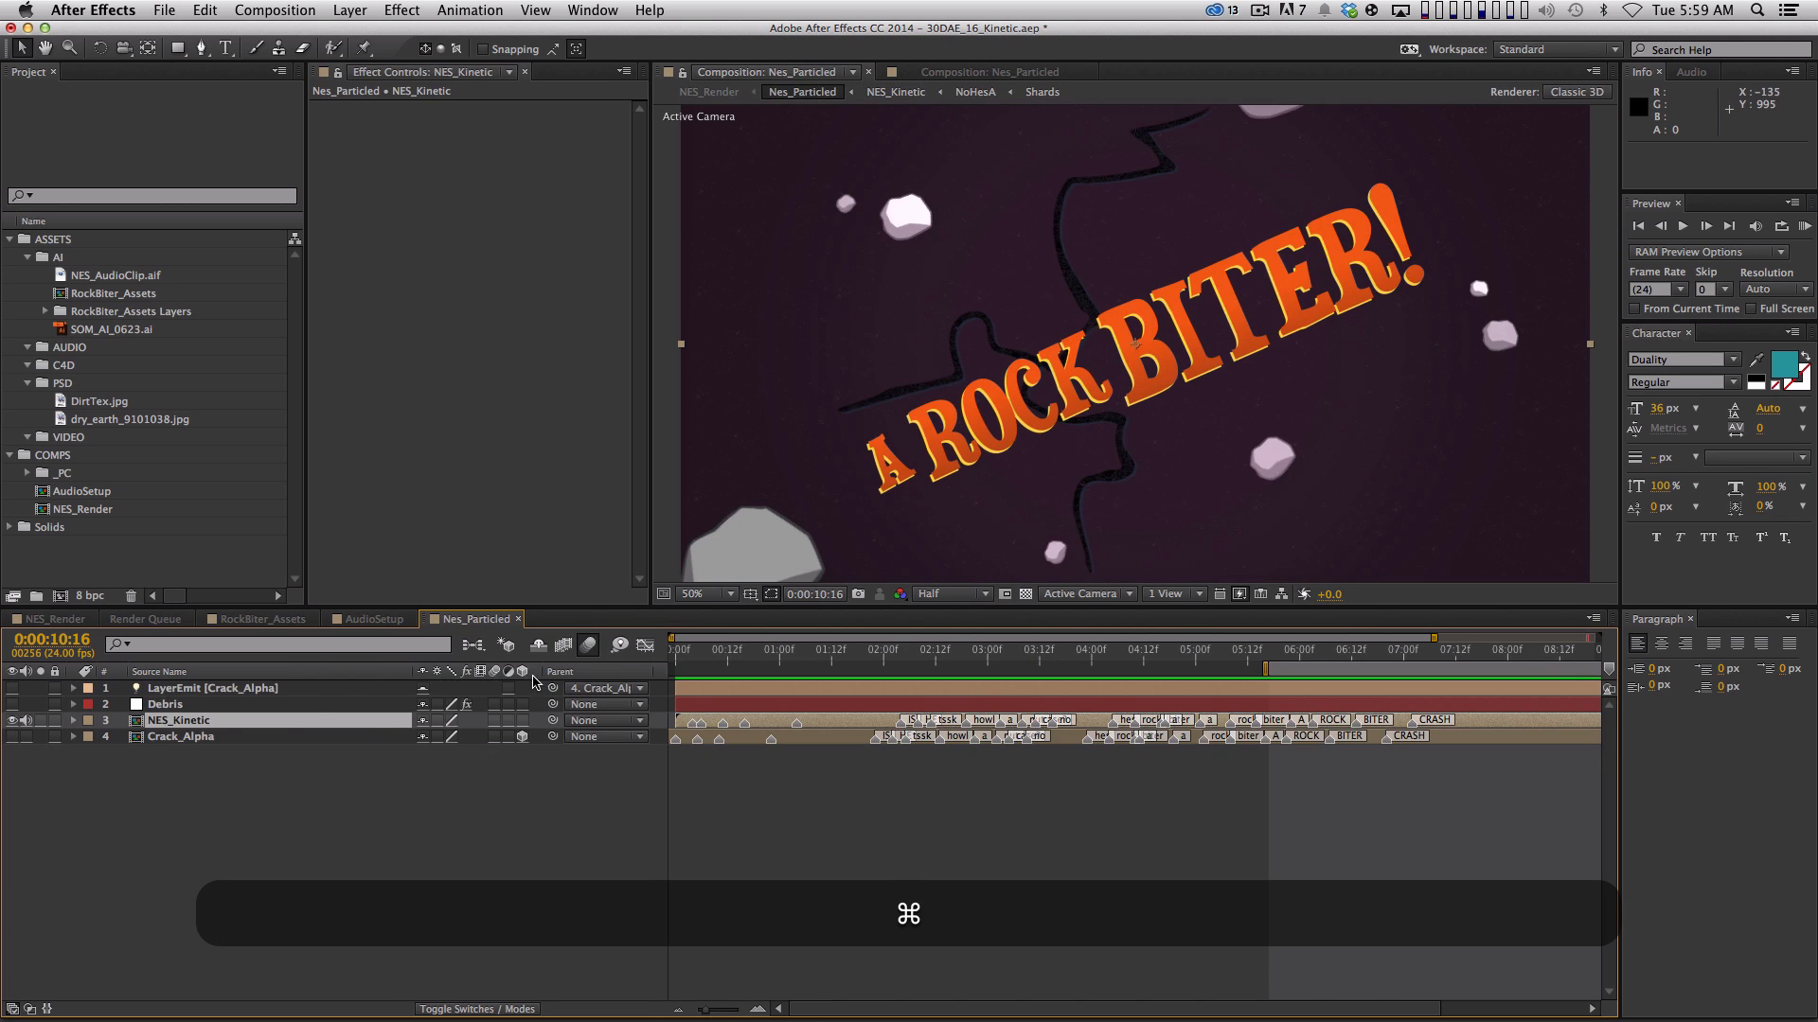
pyautogui.press('super+w')
# Switch to Chrome, play a short part of the MK12 Brazil Inspired video as a camera-move reference, and return to After Effects
pyautogui.press('super+Tab')
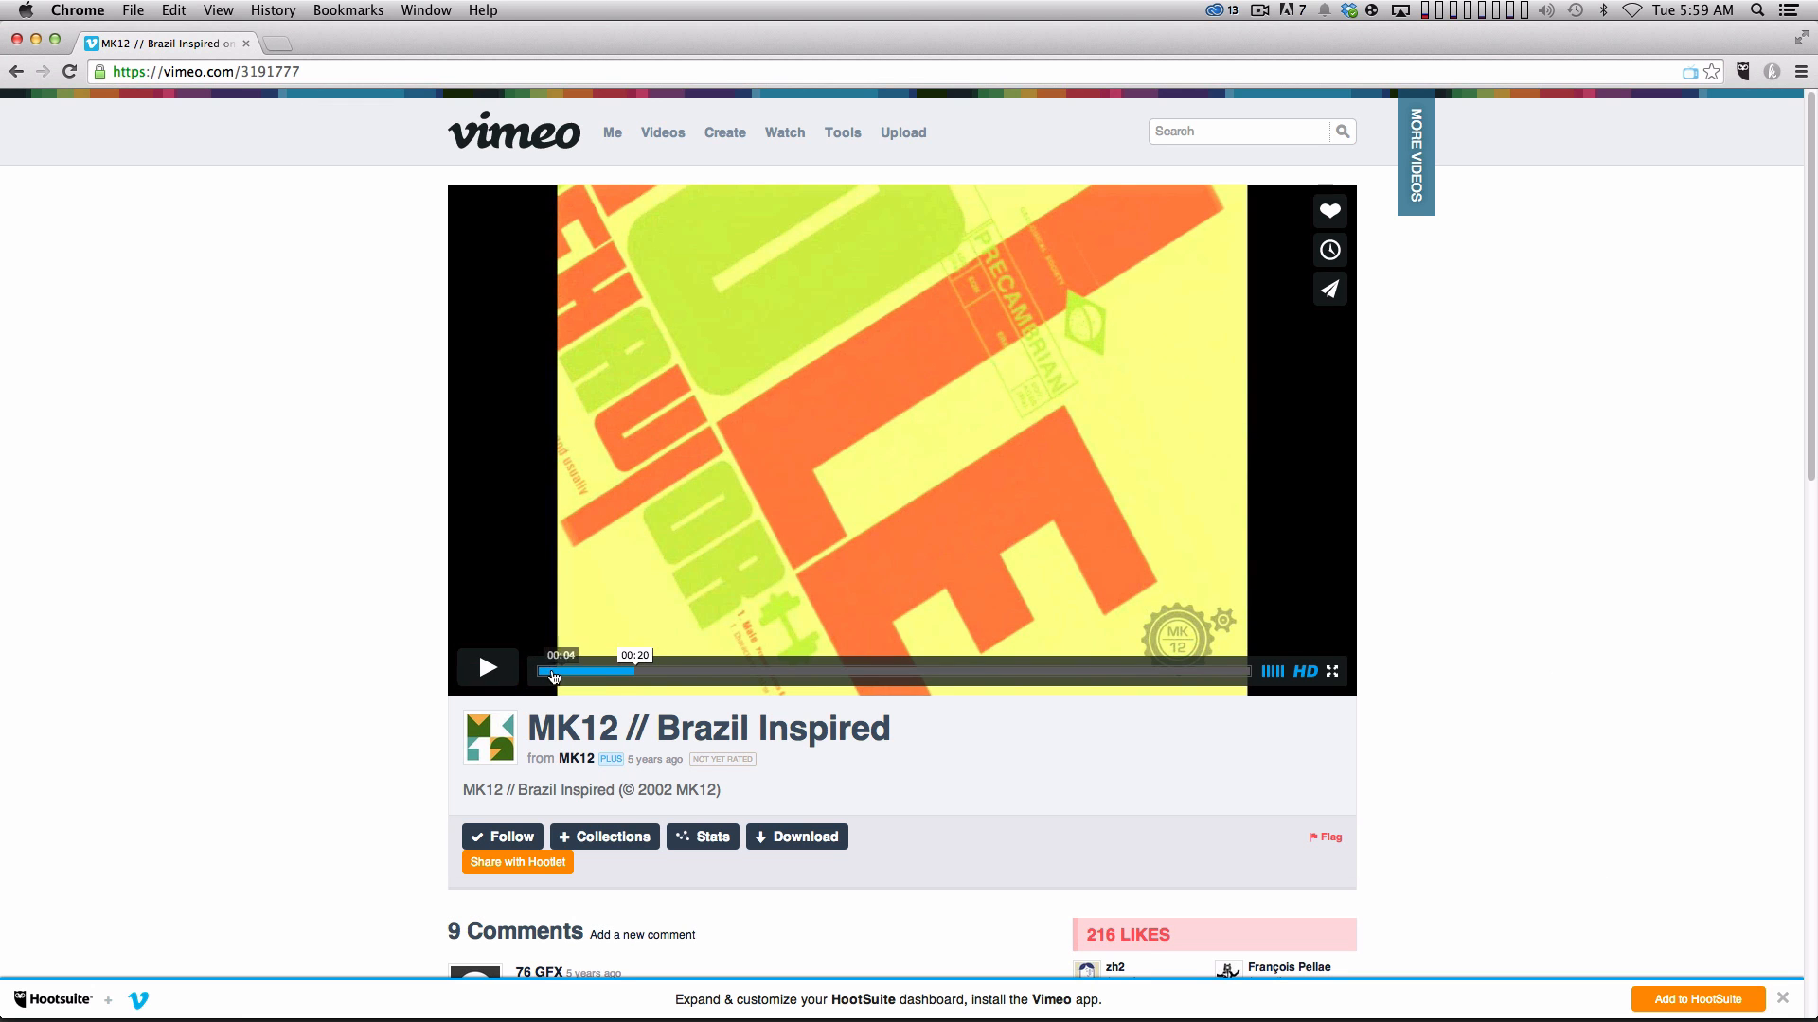
pyautogui.click(496, 676)
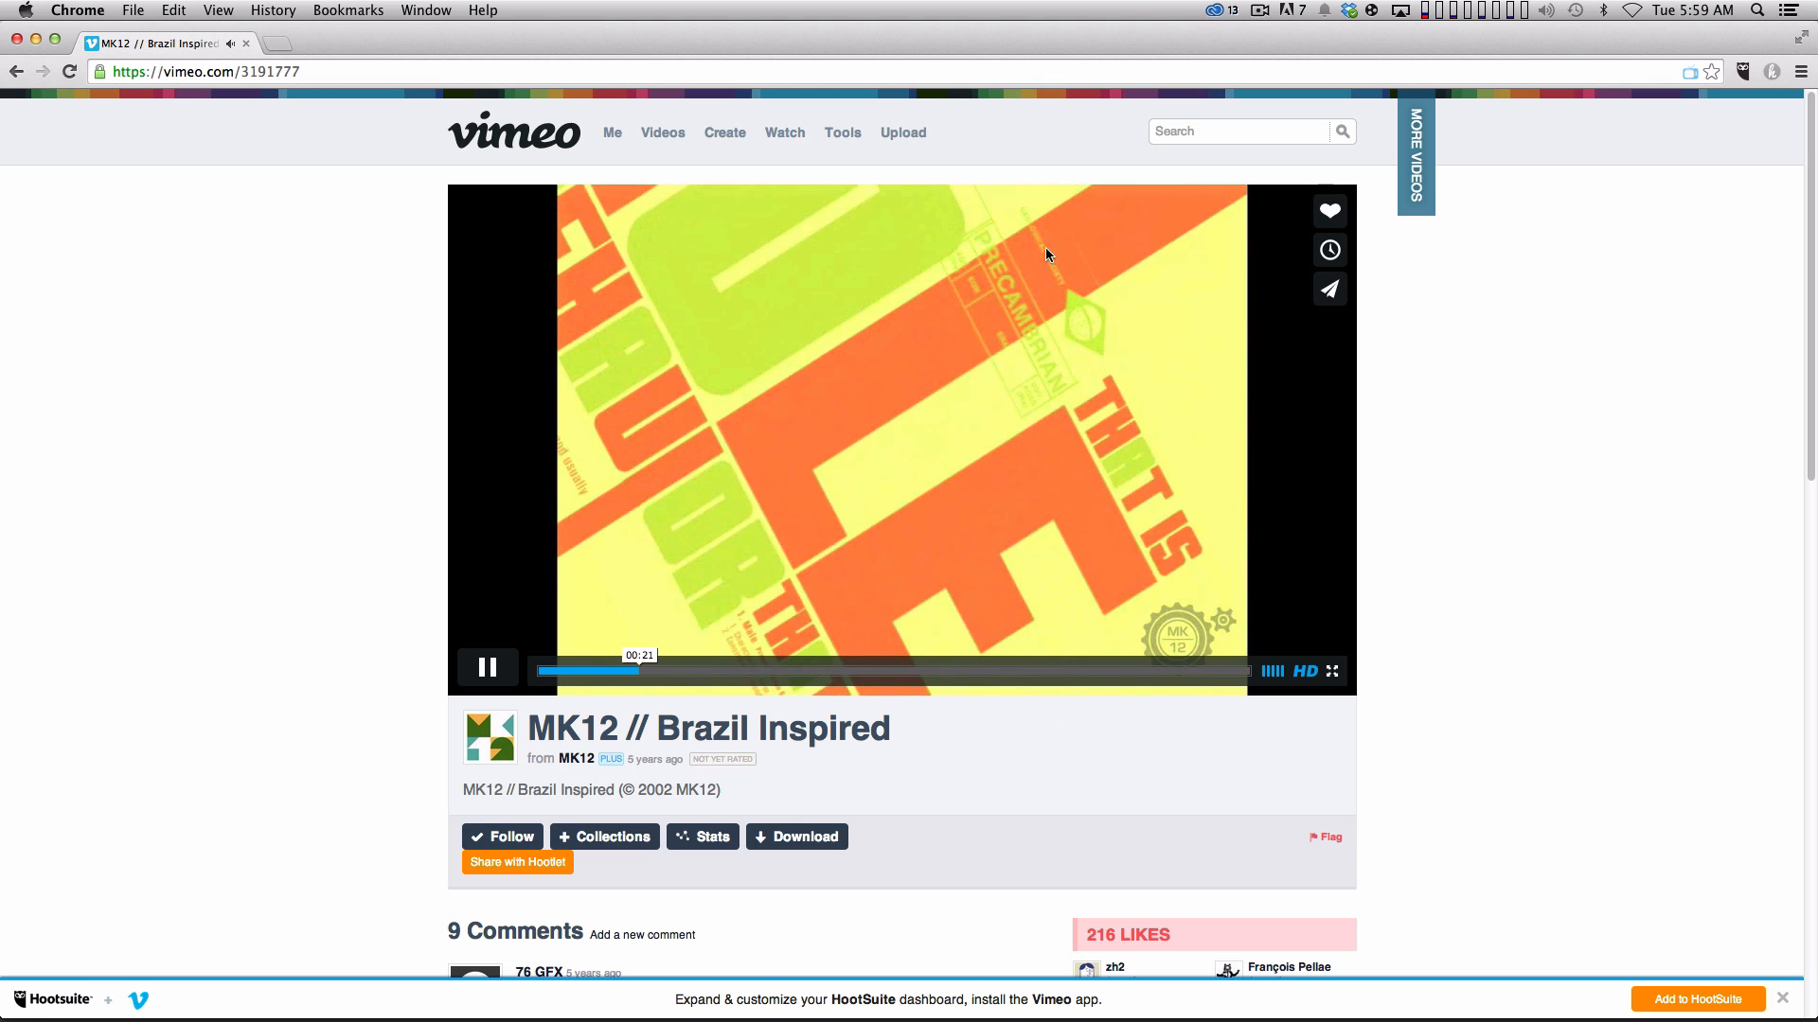
pyautogui.click(488, 668)
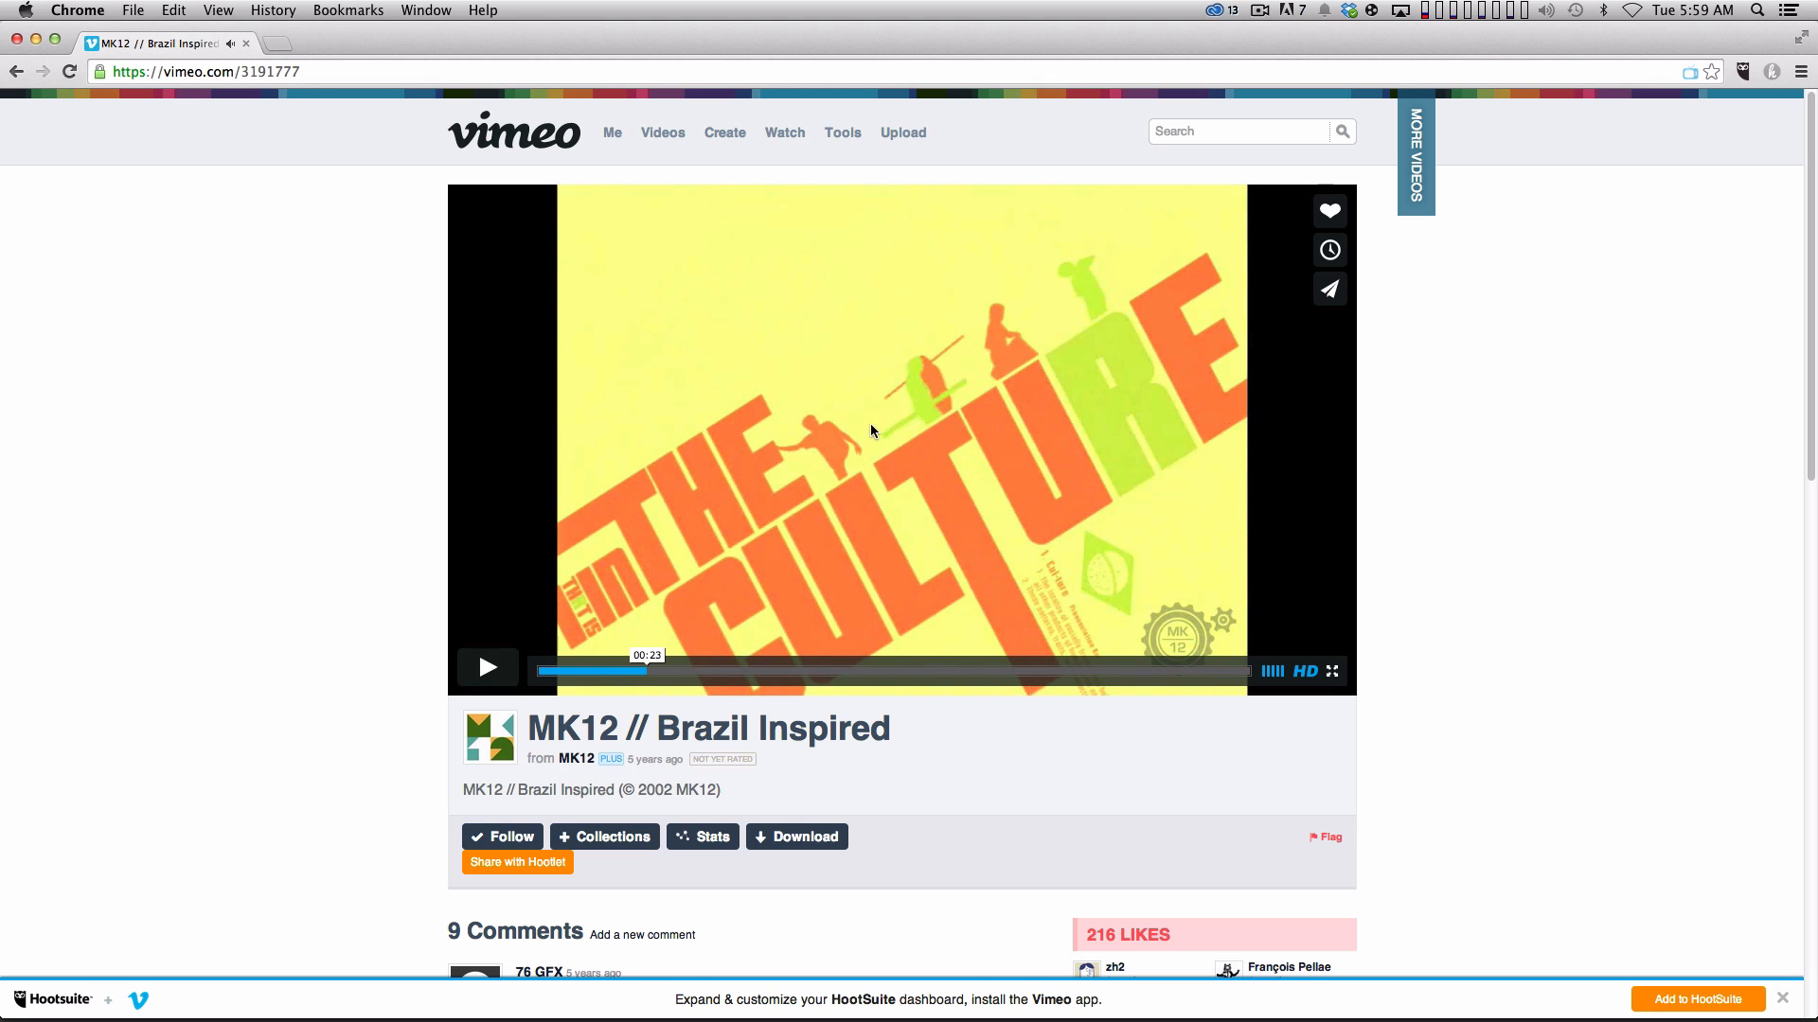
pyautogui.press('super+h')
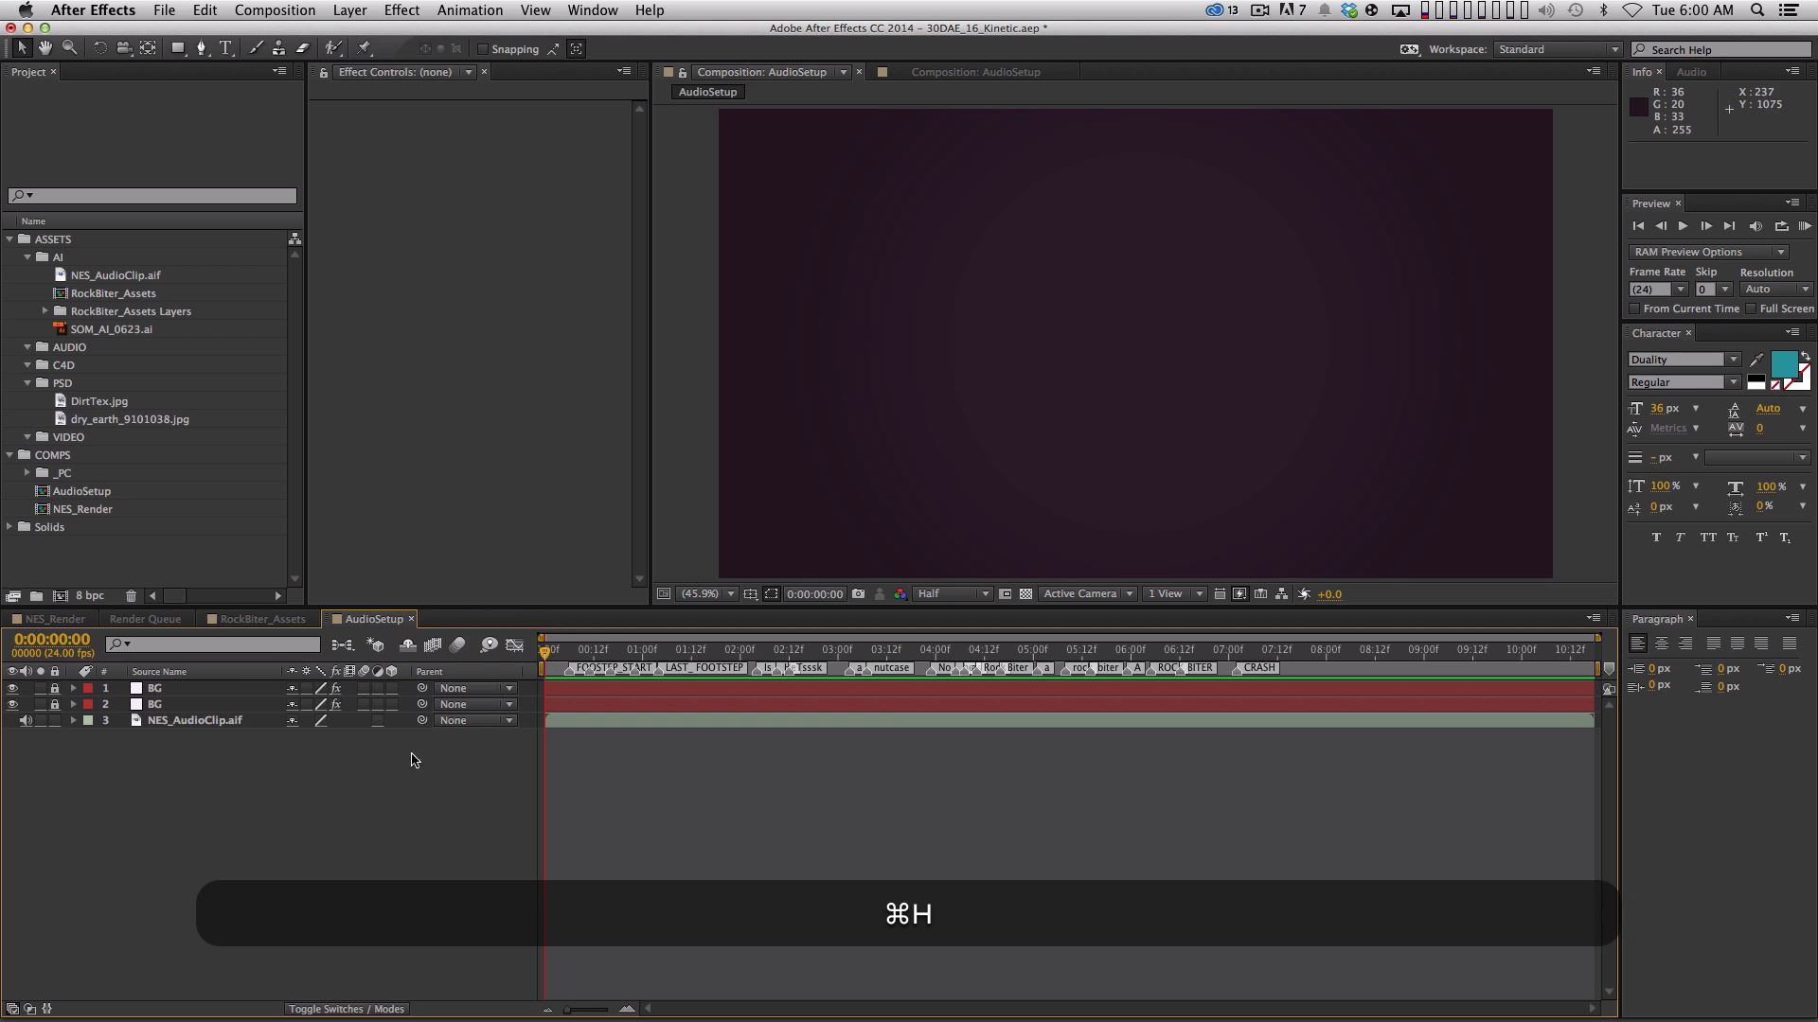
# Paste the DirtTex.jpg layer into AudioSetup and scale it down to 30.5%
pyautogui.press('super+v')
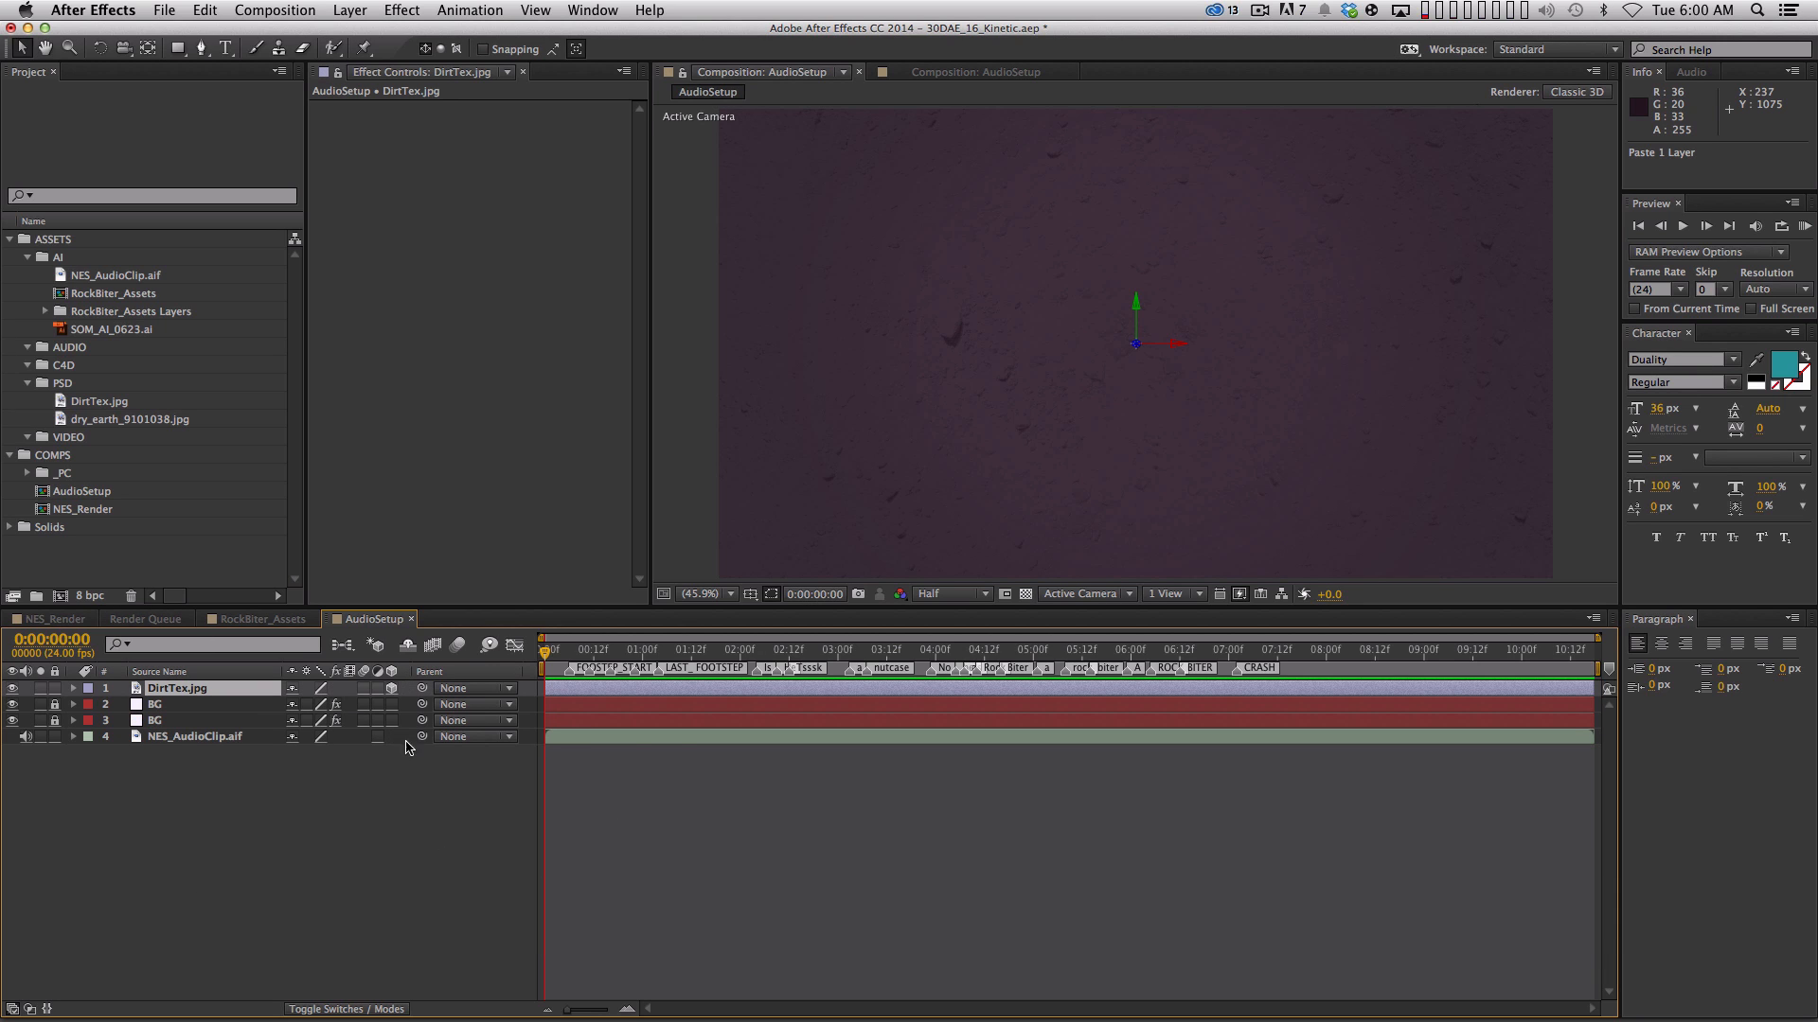
pyautogui.press('s')
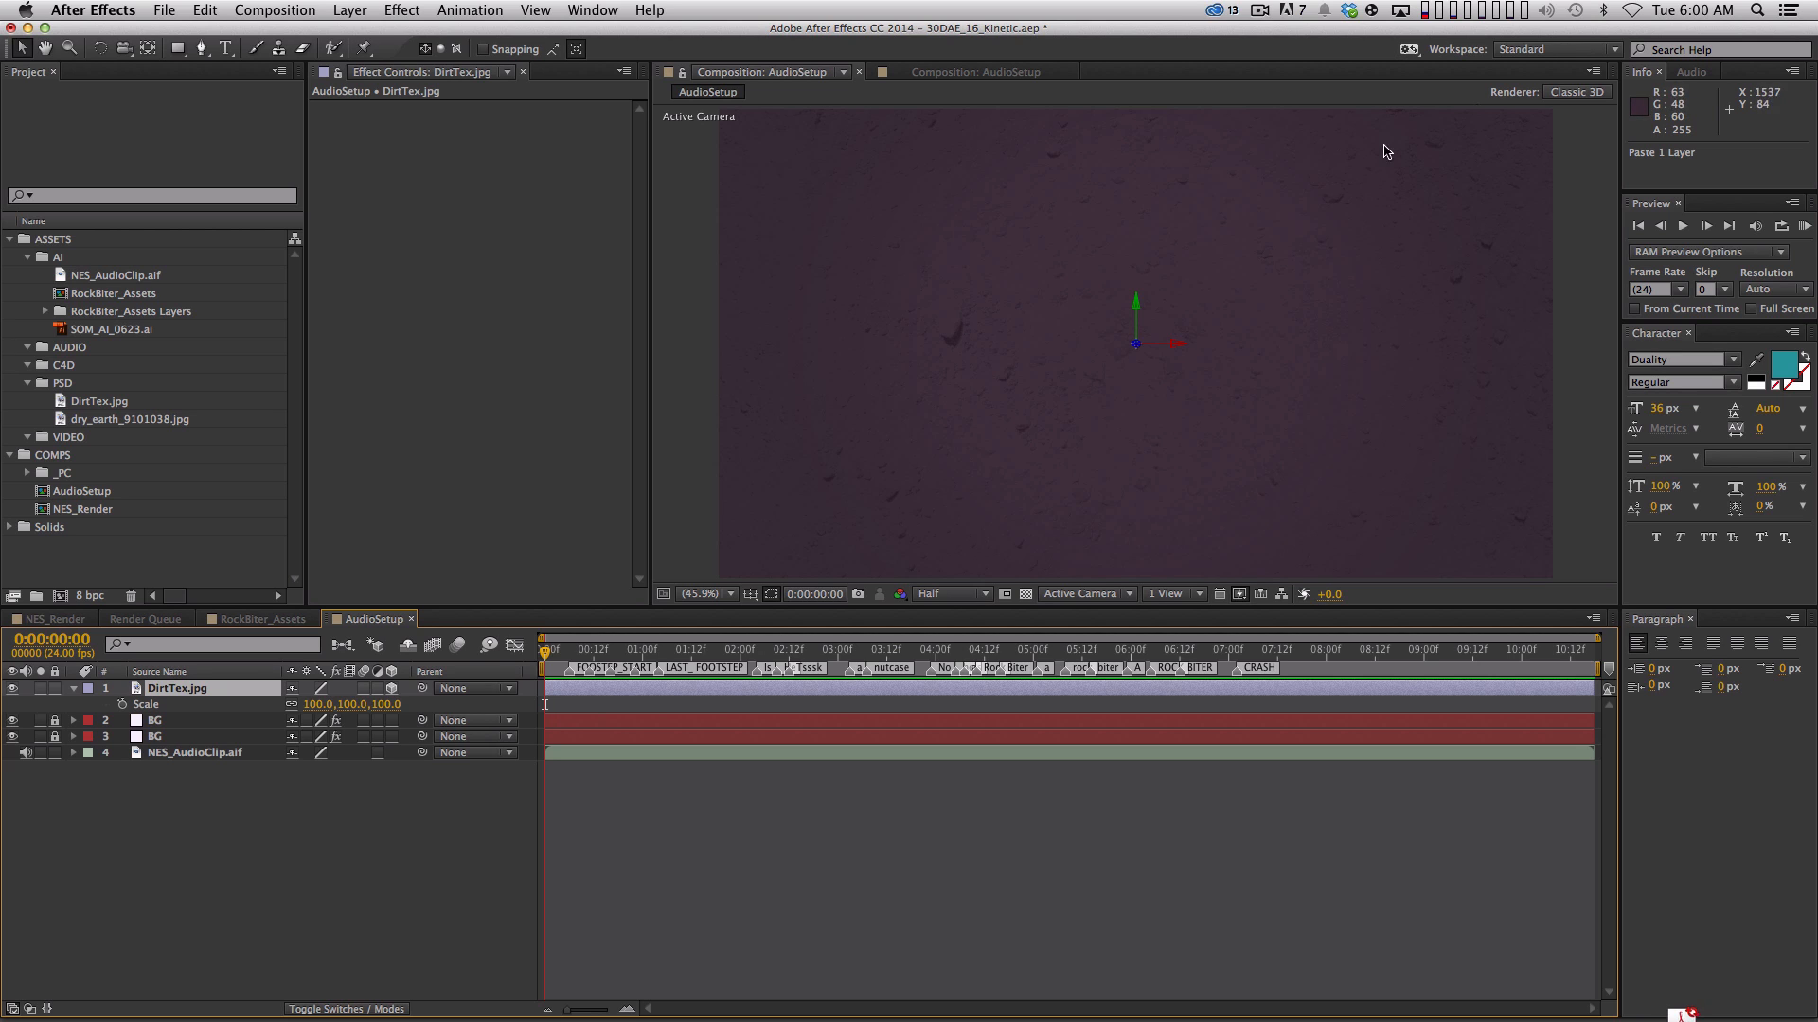
pyautogui.moveTo(356, 704)
pyautogui.mouseDown()
pyautogui.moveTo(255, 701)
pyautogui.moveTo(365, 720)
pyautogui.moveTo(334, 724)
pyautogui.mouseUp()
pyautogui.click(1055, 812)
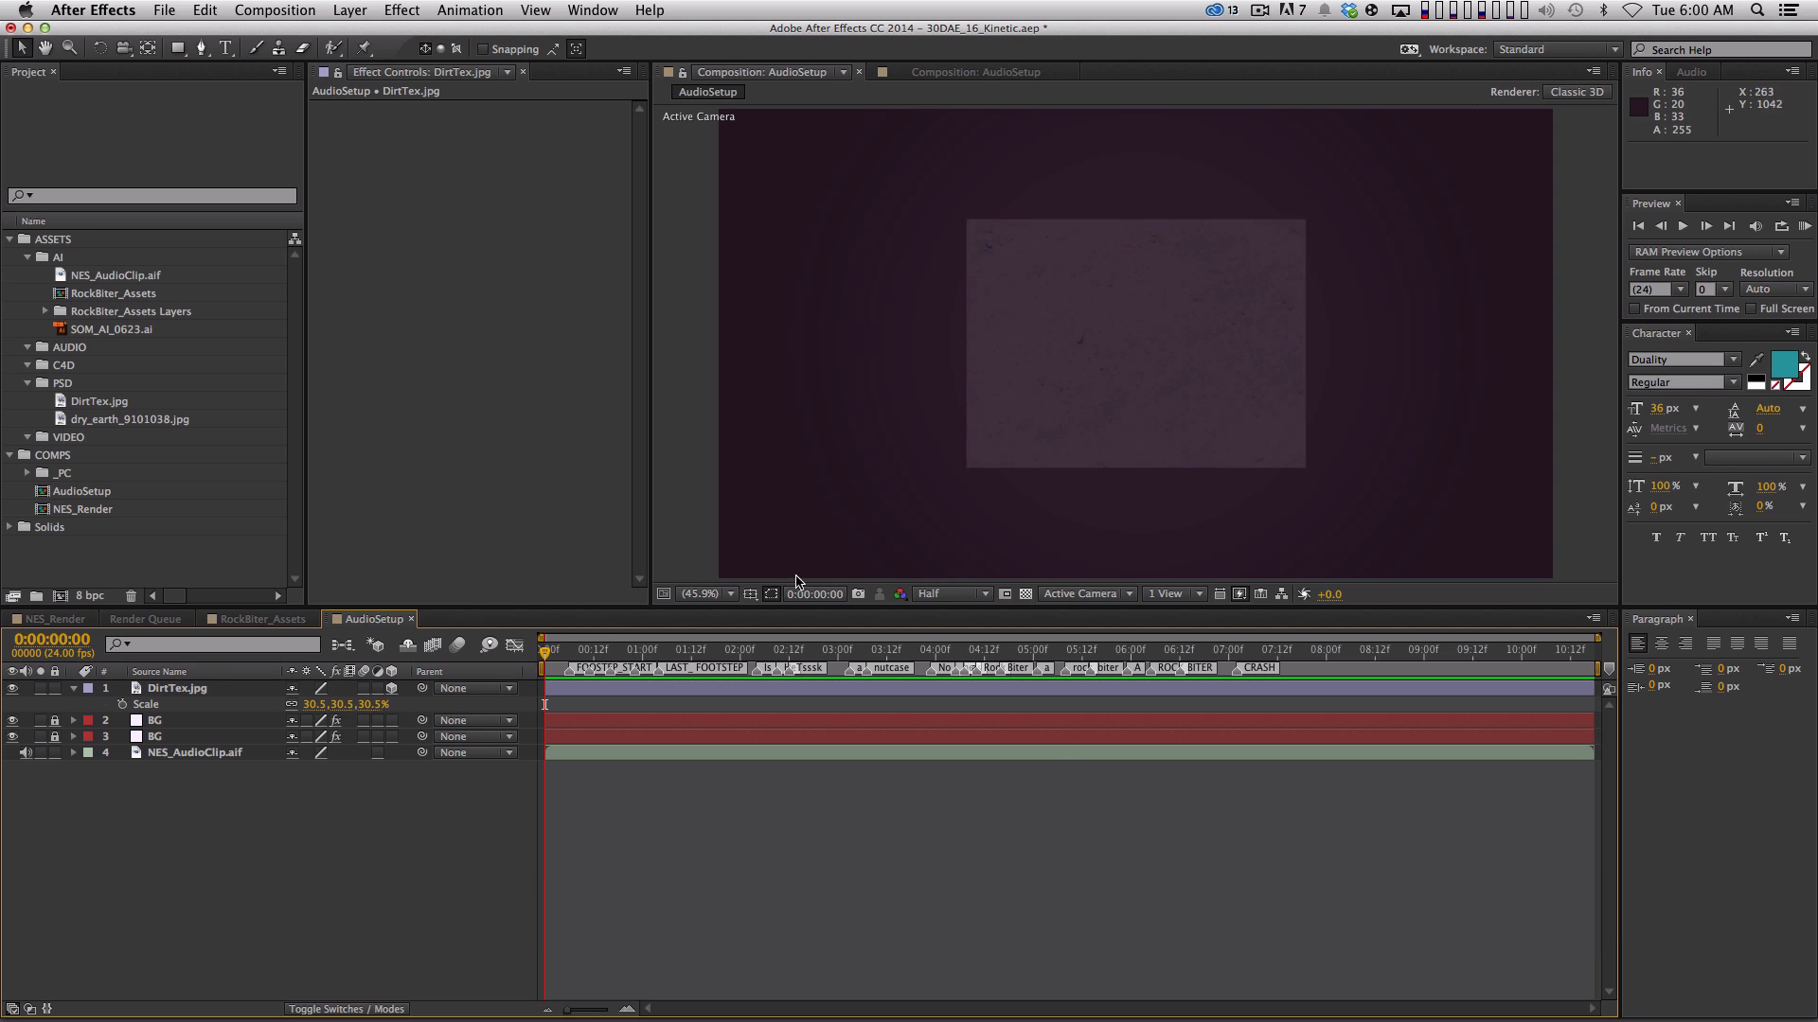
# Set the opacity of the scaled-down DirtTex.jpg layer to 100%
pyautogui.click(227, 688)
pyautogui.press('t')
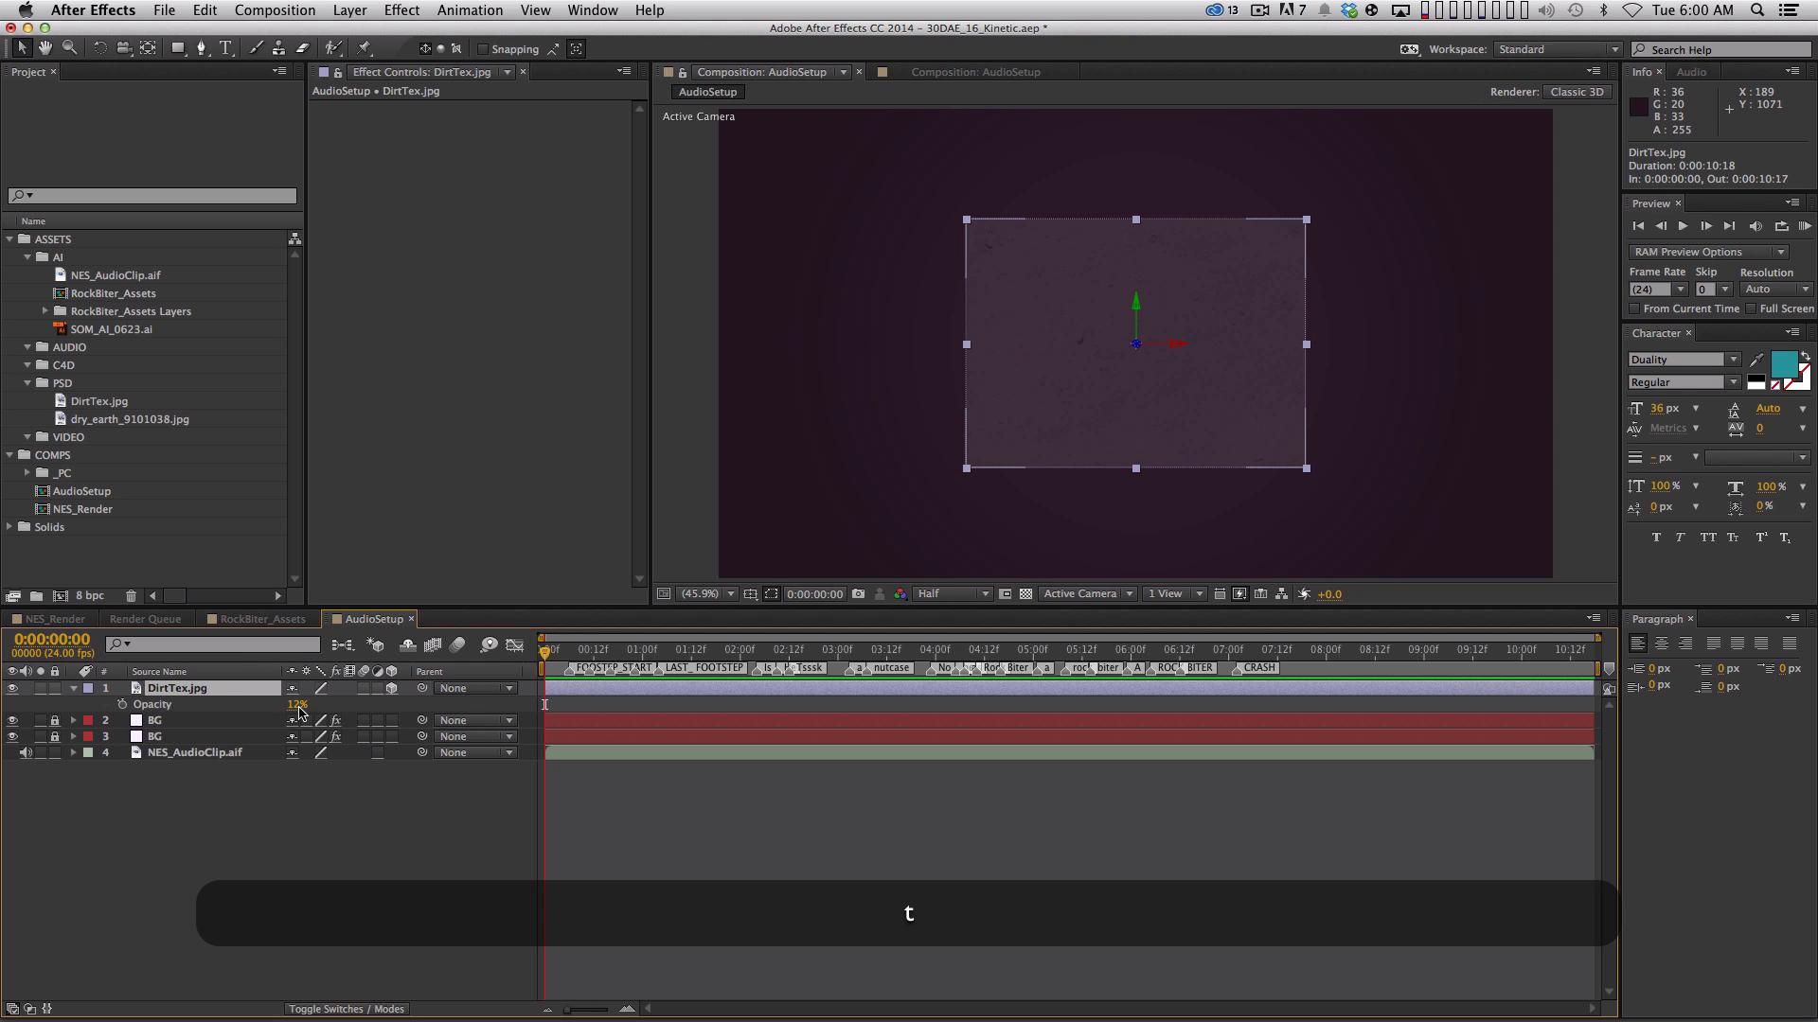
pyautogui.moveTo(301, 706); pyautogui.dragTo(346, 705)
pyautogui.click(923, 791)
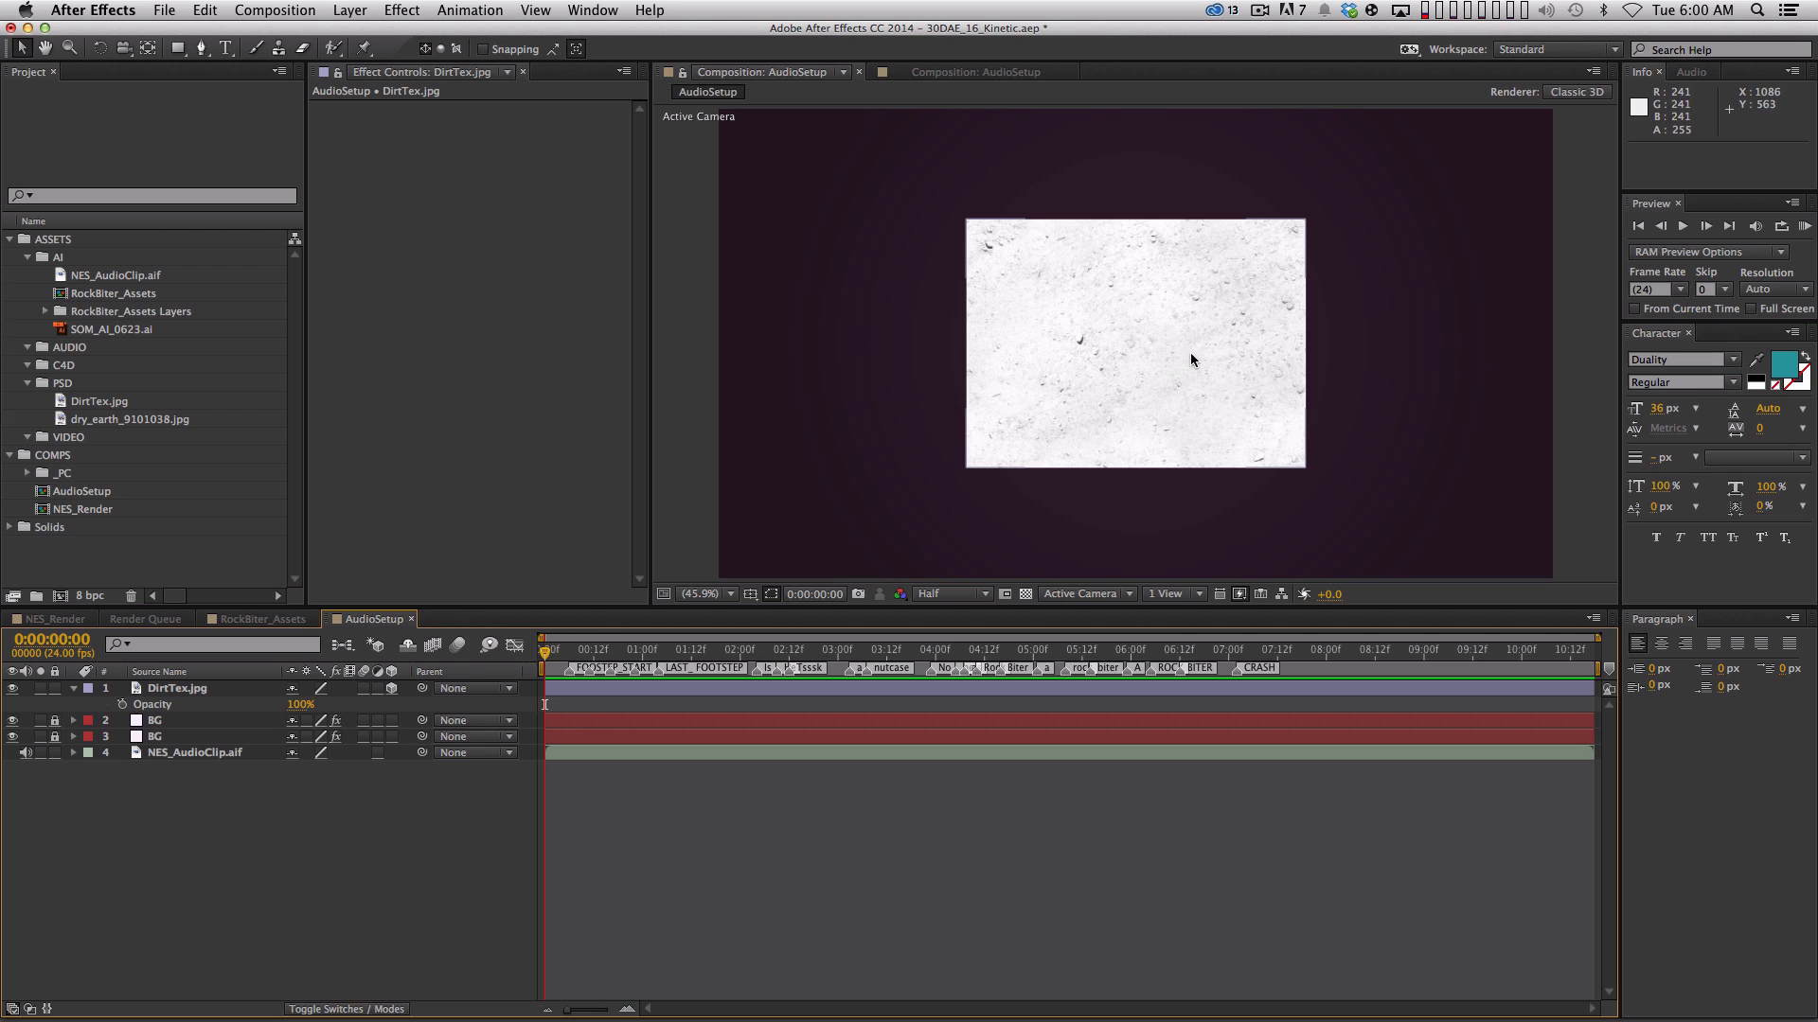
# Duplicate the DirtTex.jpg layer and place the copies side by side to tile the texture horizontally
pyautogui.moveTo(1116, 412); pyautogui.dragTo(1472, 465)
pyautogui.click(951, 564)
pyautogui.click(1116, 445)
pyautogui.press('super+d')
pyautogui.click(1237, 969)
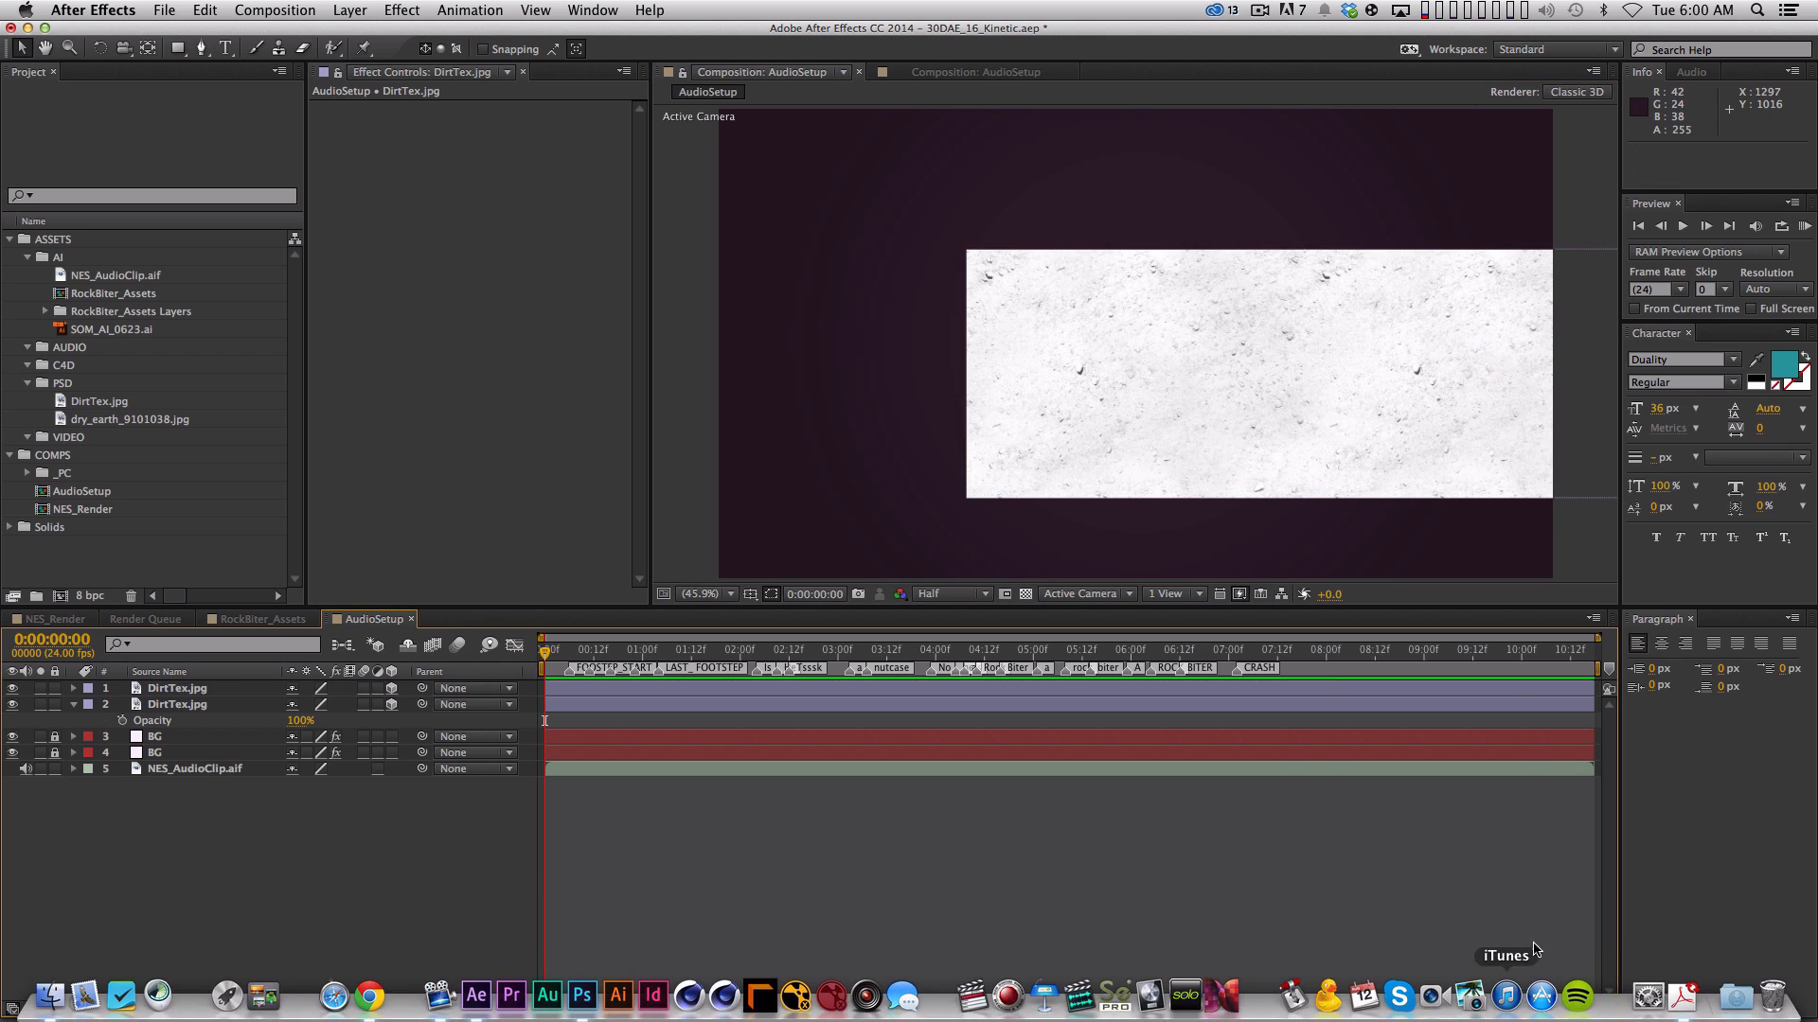
pyautogui.click(1424, 405)
pyautogui.click(1295, 866)
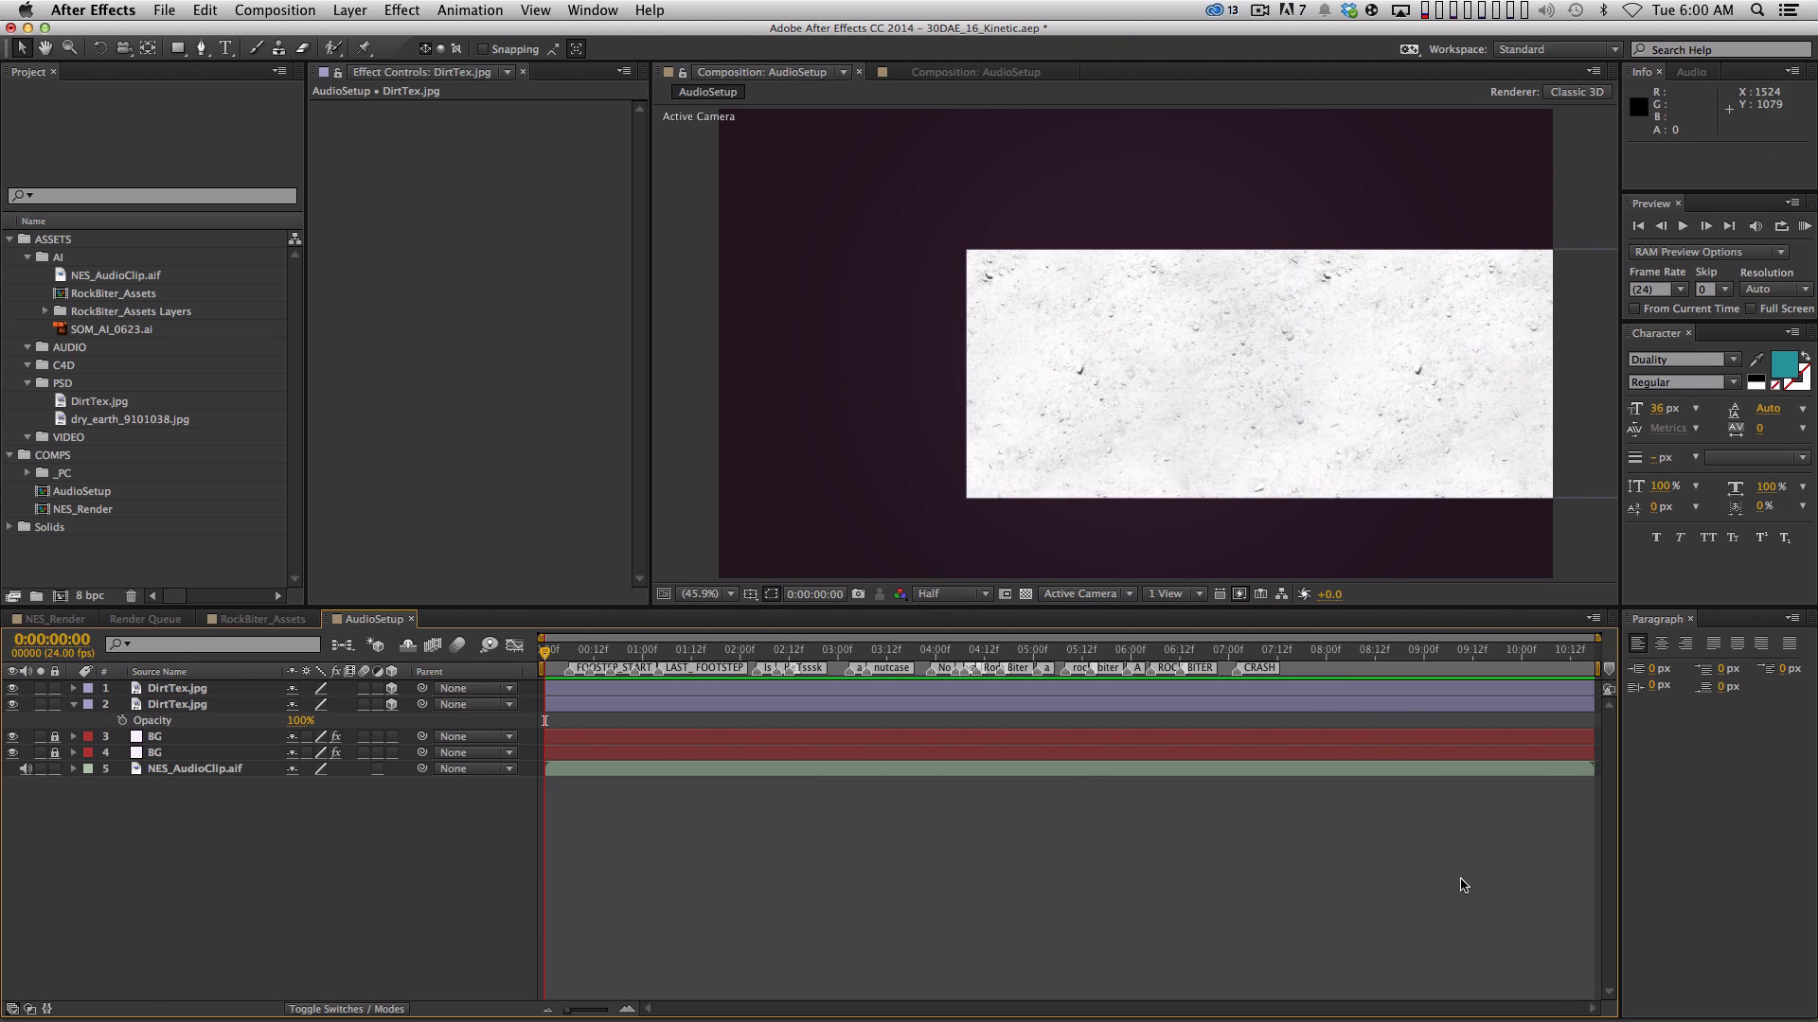
# Duplicate a DirtTex.jpg tile and align the copy directly above the first one
pyautogui.press('alt')
pyautogui.press('alt+super+d')
pyautogui.moveTo(1492, 451); pyautogui.dragTo(1168, 195)
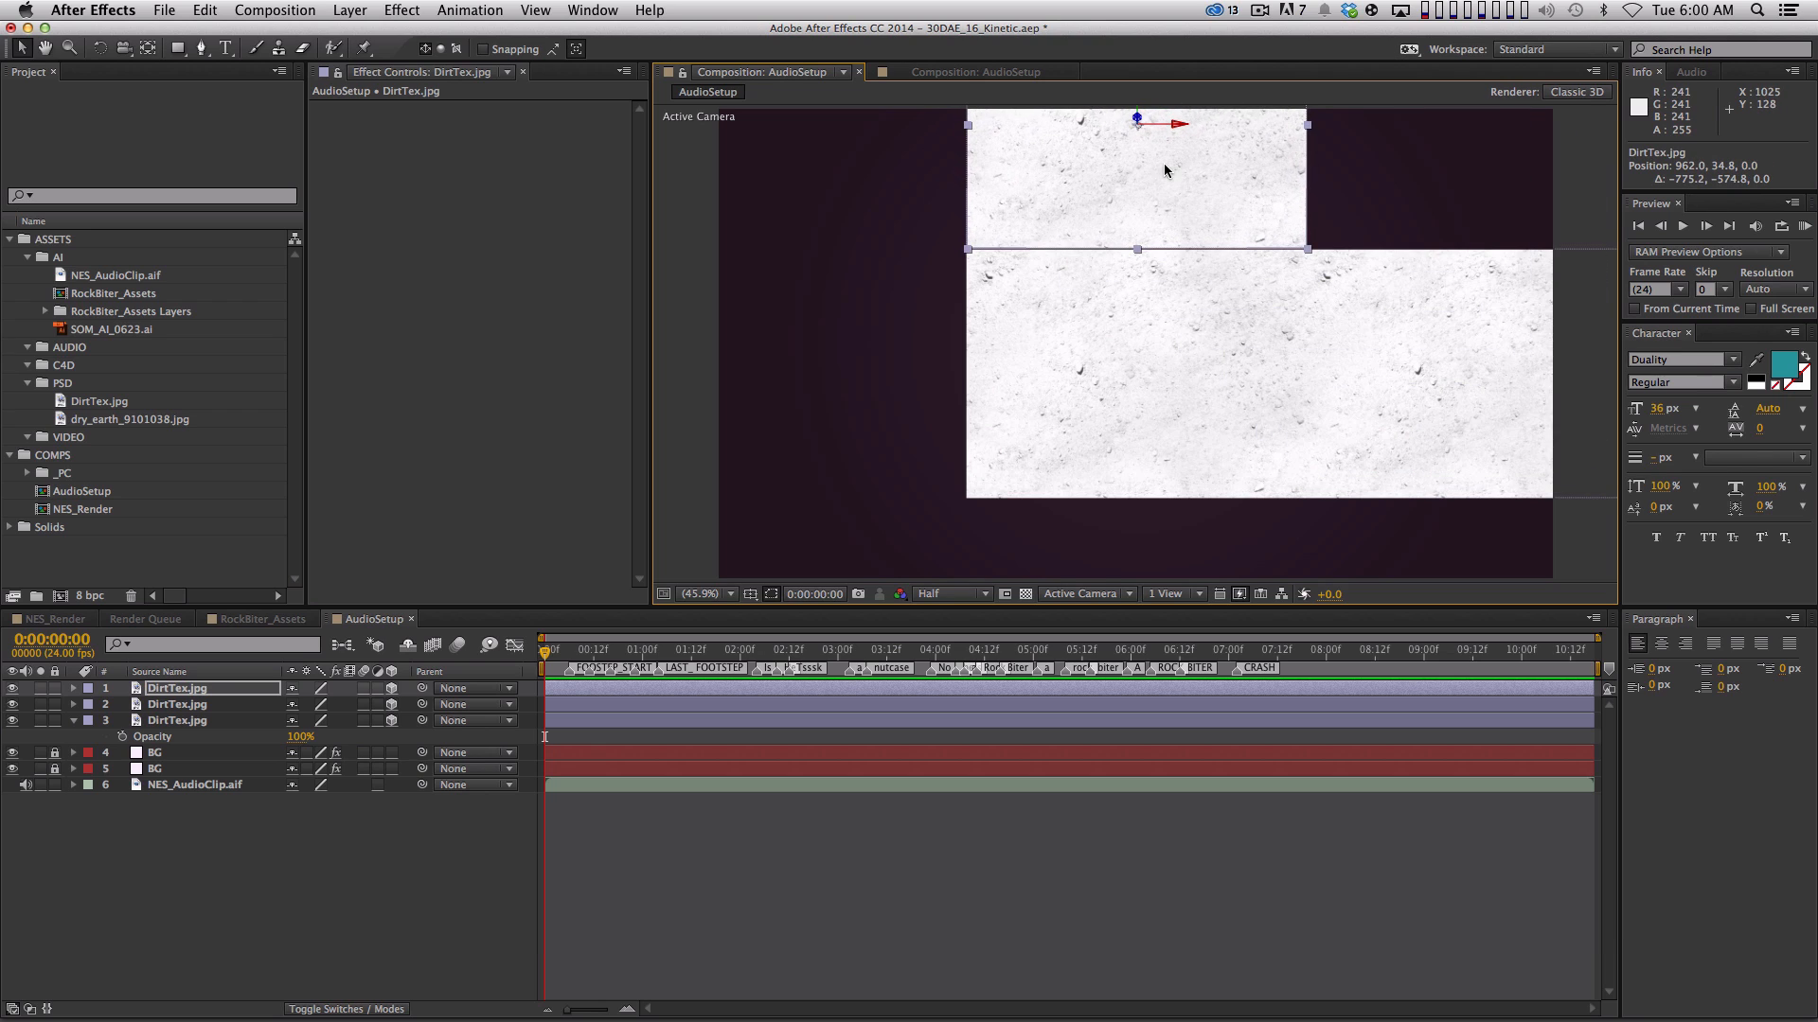
pyautogui.press('Down')
pyautogui.press('Down')
pyautogui.click(1178, 937)
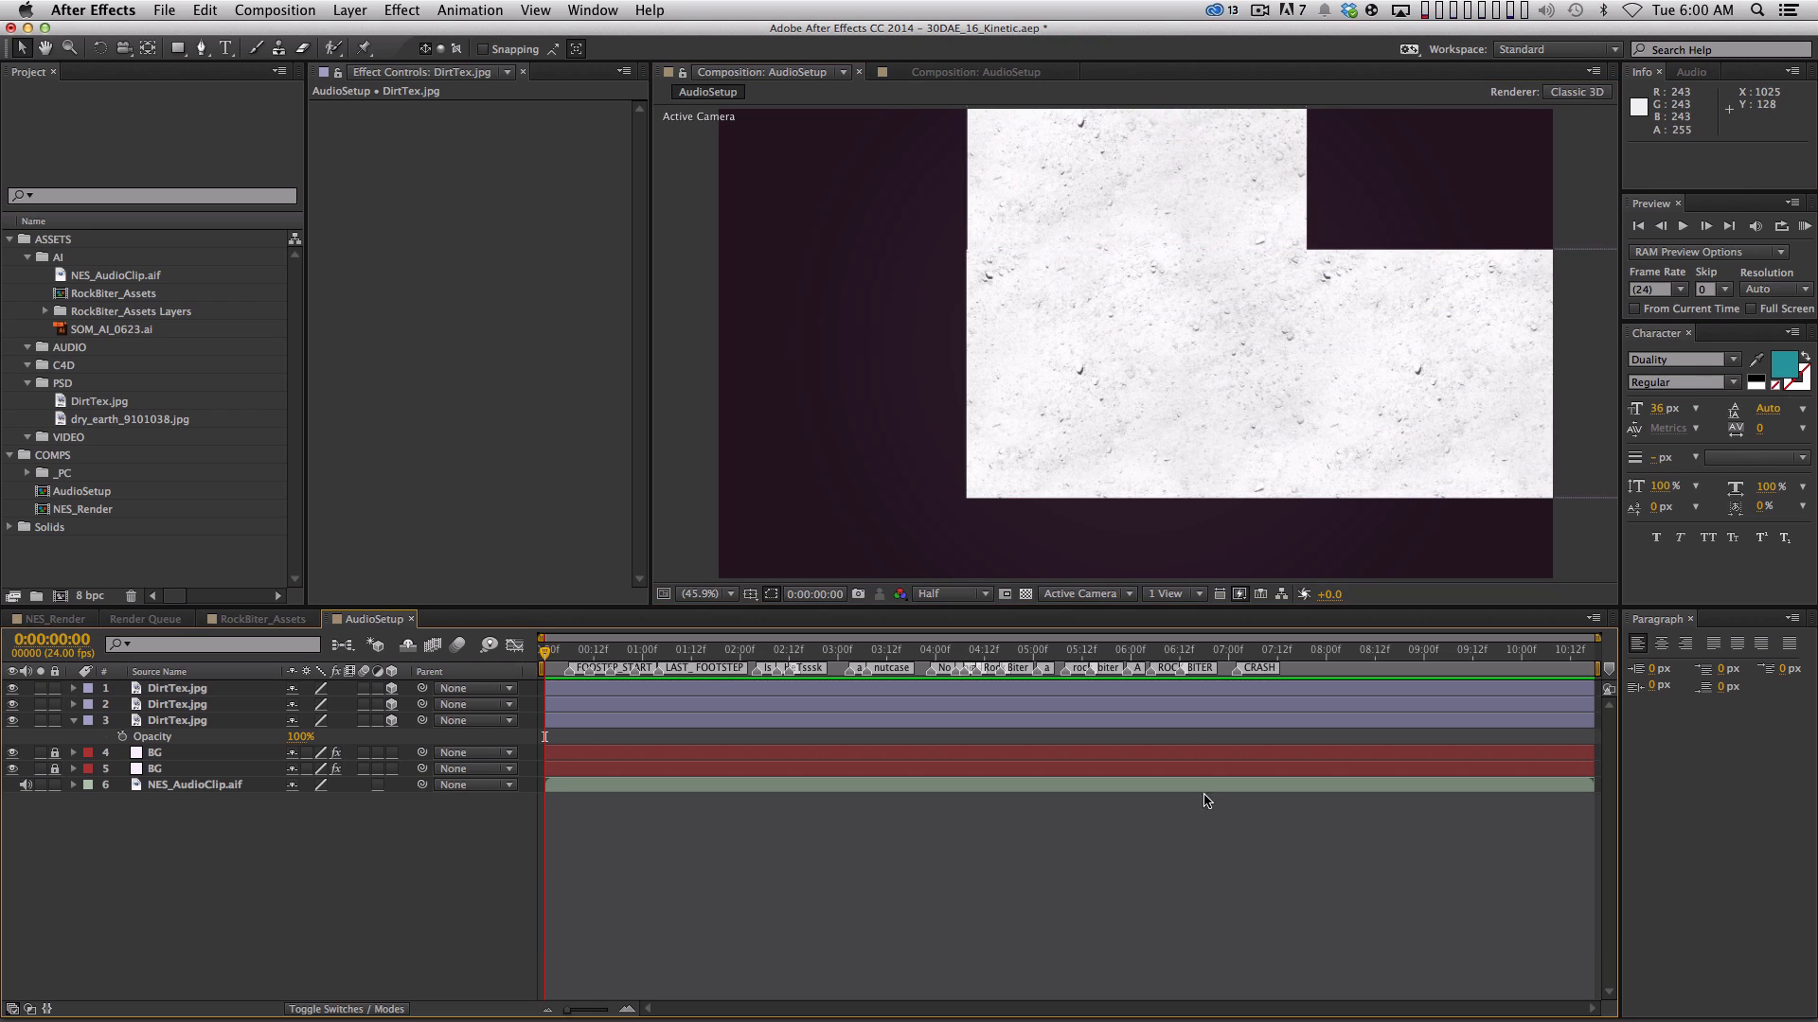
# Delete all three DirtTex.jpg tiles from AudioSetup
pyautogui.moveTo(1429, 371); pyautogui.dragTo(1435, 371)
pyautogui.press('BackSpace')
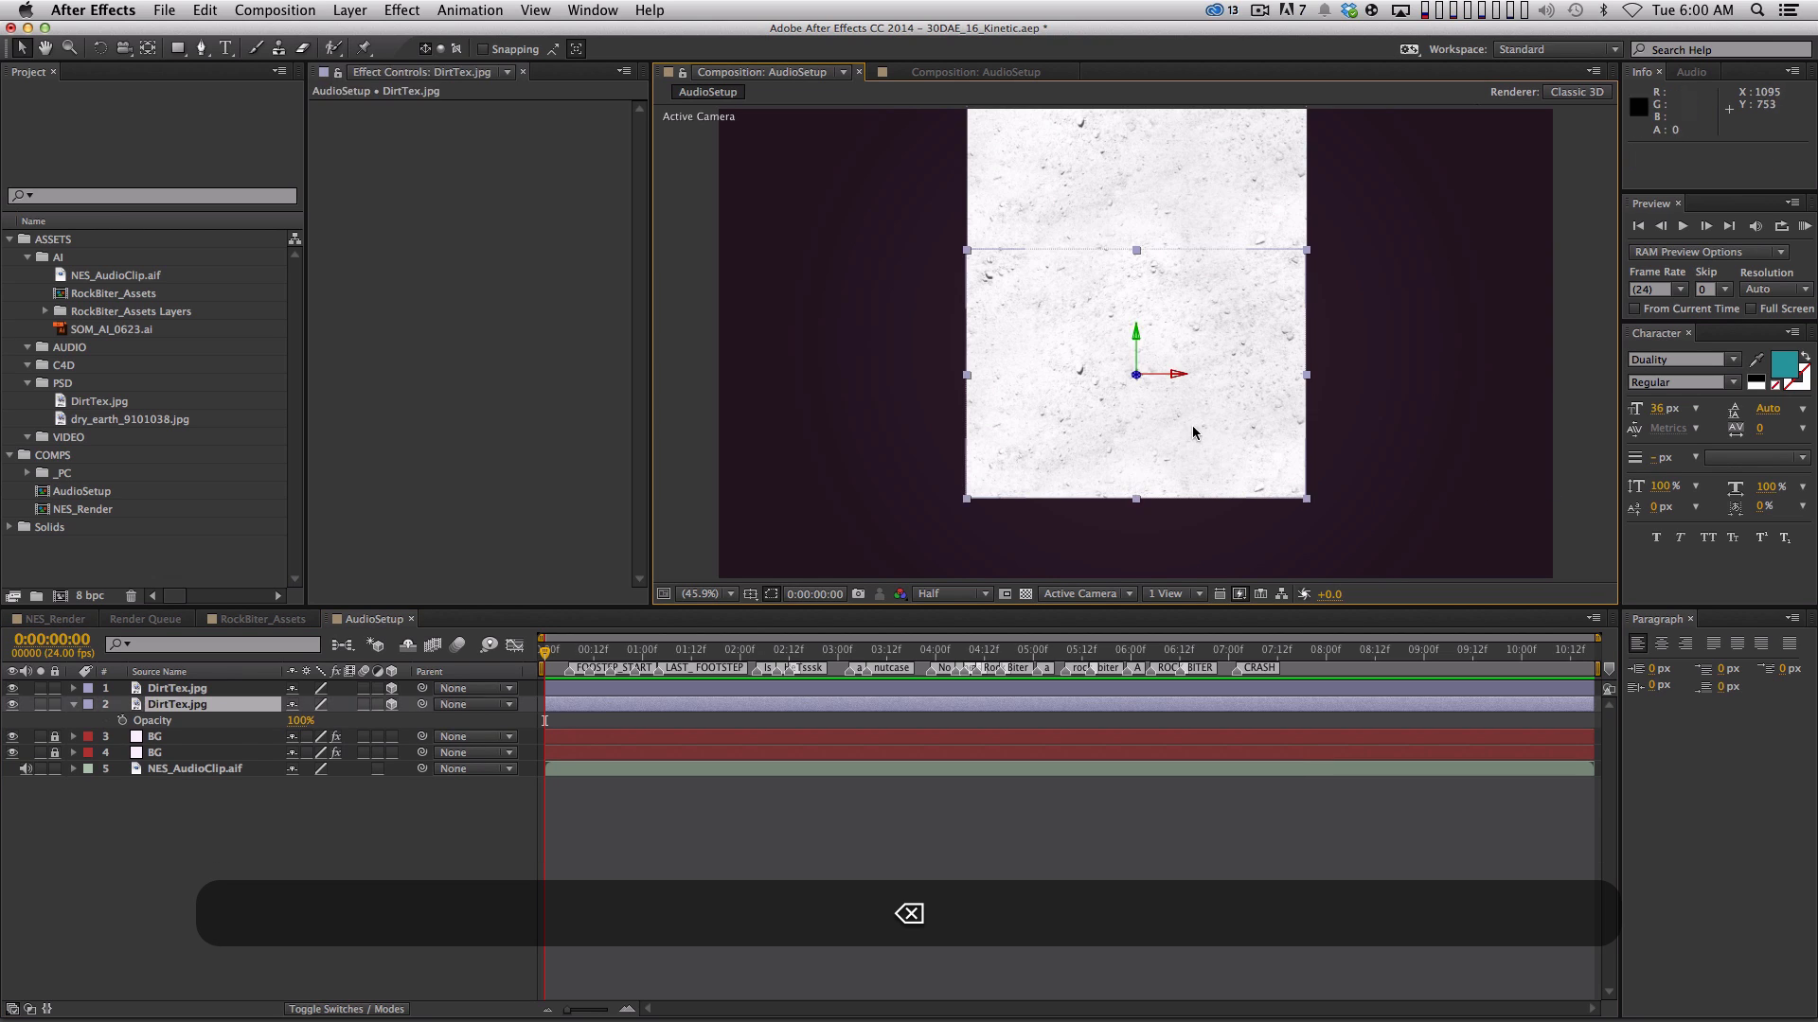
pyautogui.click(1195, 433)
pyautogui.press('BackSpace')
pyautogui.click(1246, 179)
pyautogui.press('BackSpace')
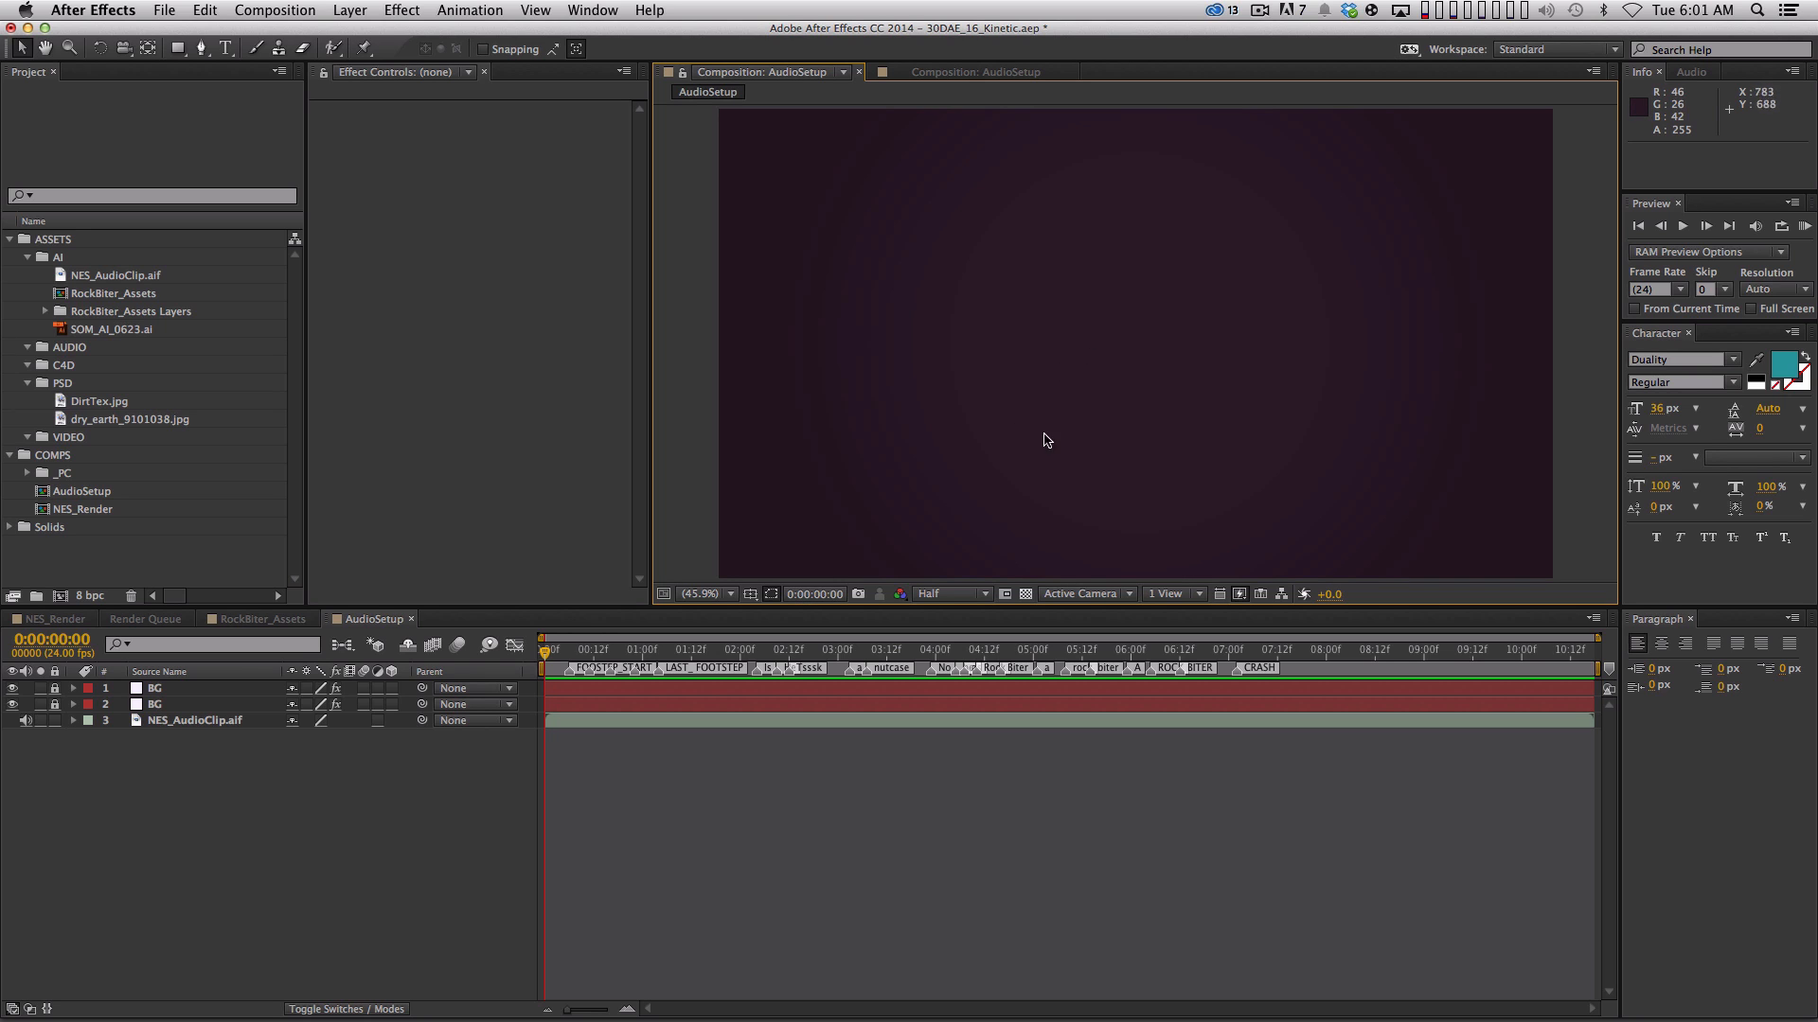
# Paste DirtTex.jpg into AudioSetup, set its opacity to 100% and scale it to 31%
pyautogui.press('super+v')
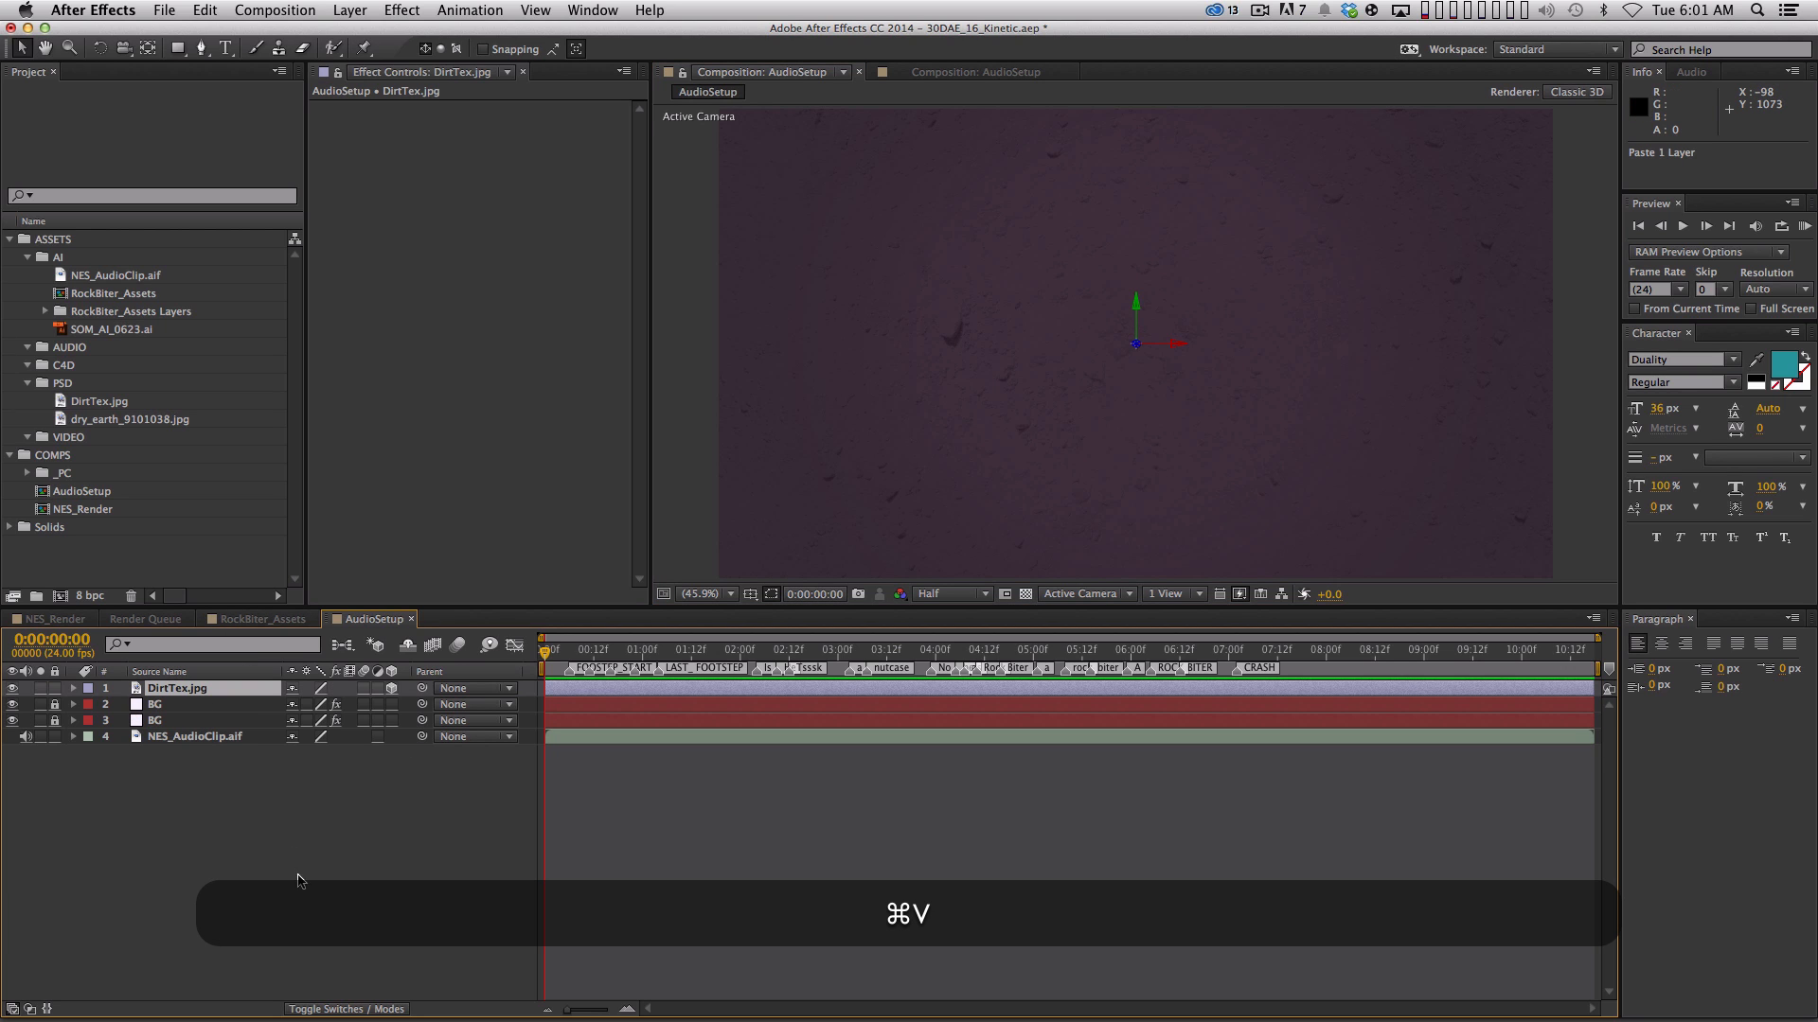
pyautogui.press('t')
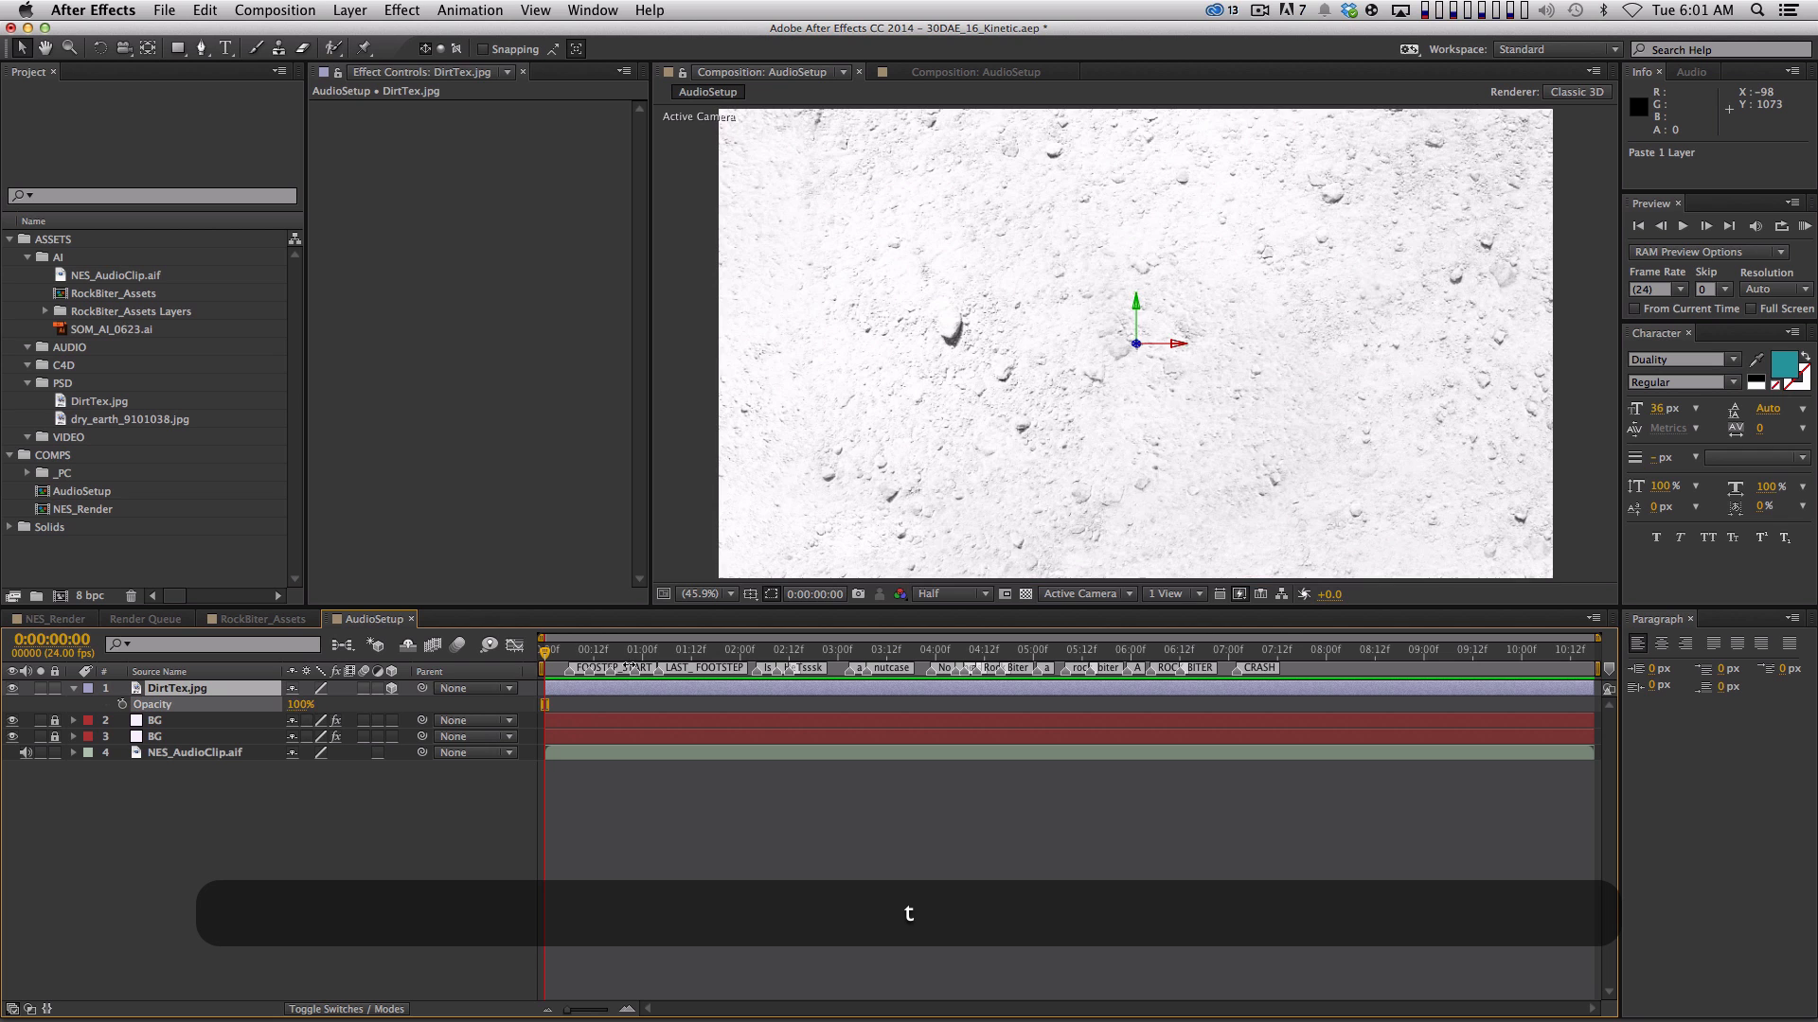
pyautogui.press('s')
pyautogui.moveTo(320, 706); pyautogui.dragTo(249, 705)
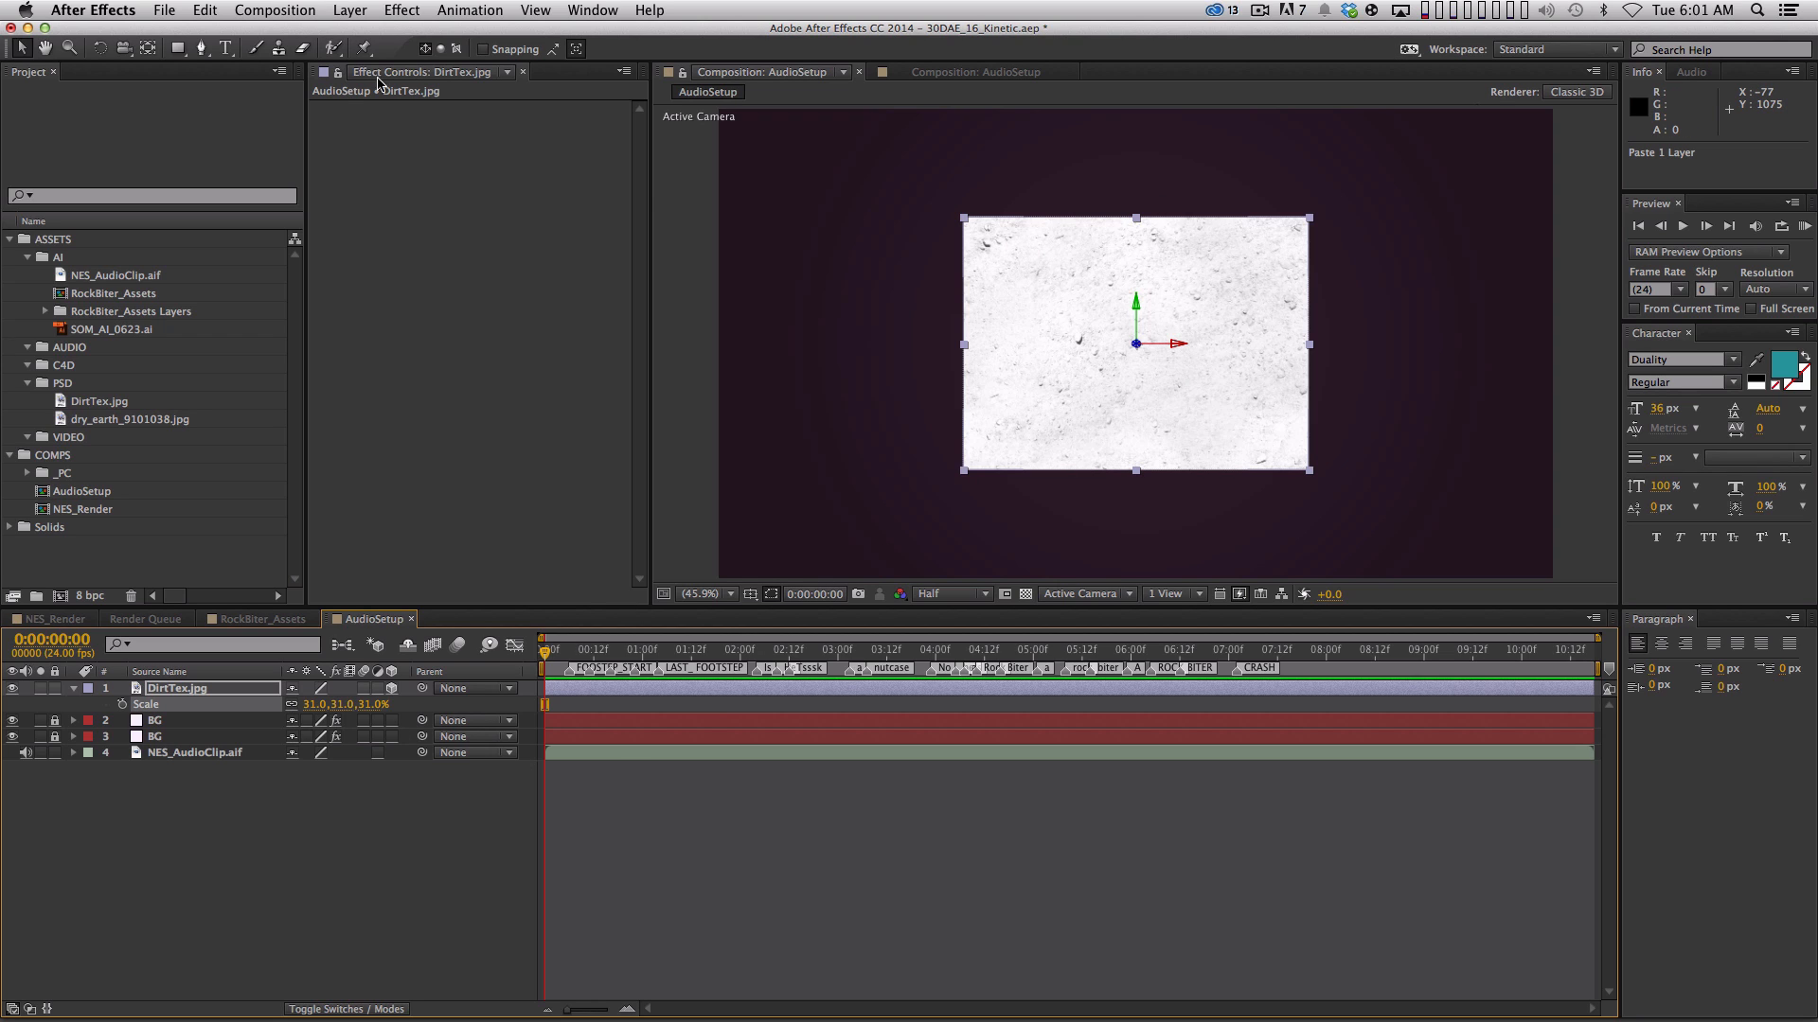
# Add a Two-Node Camera with the 50mm preset to AudioSetup, keeping the name Camera 1
pyautogui.click(349, 10)
pyautogui.moveTo(366, 41)
pyautogui.click(691, 115)
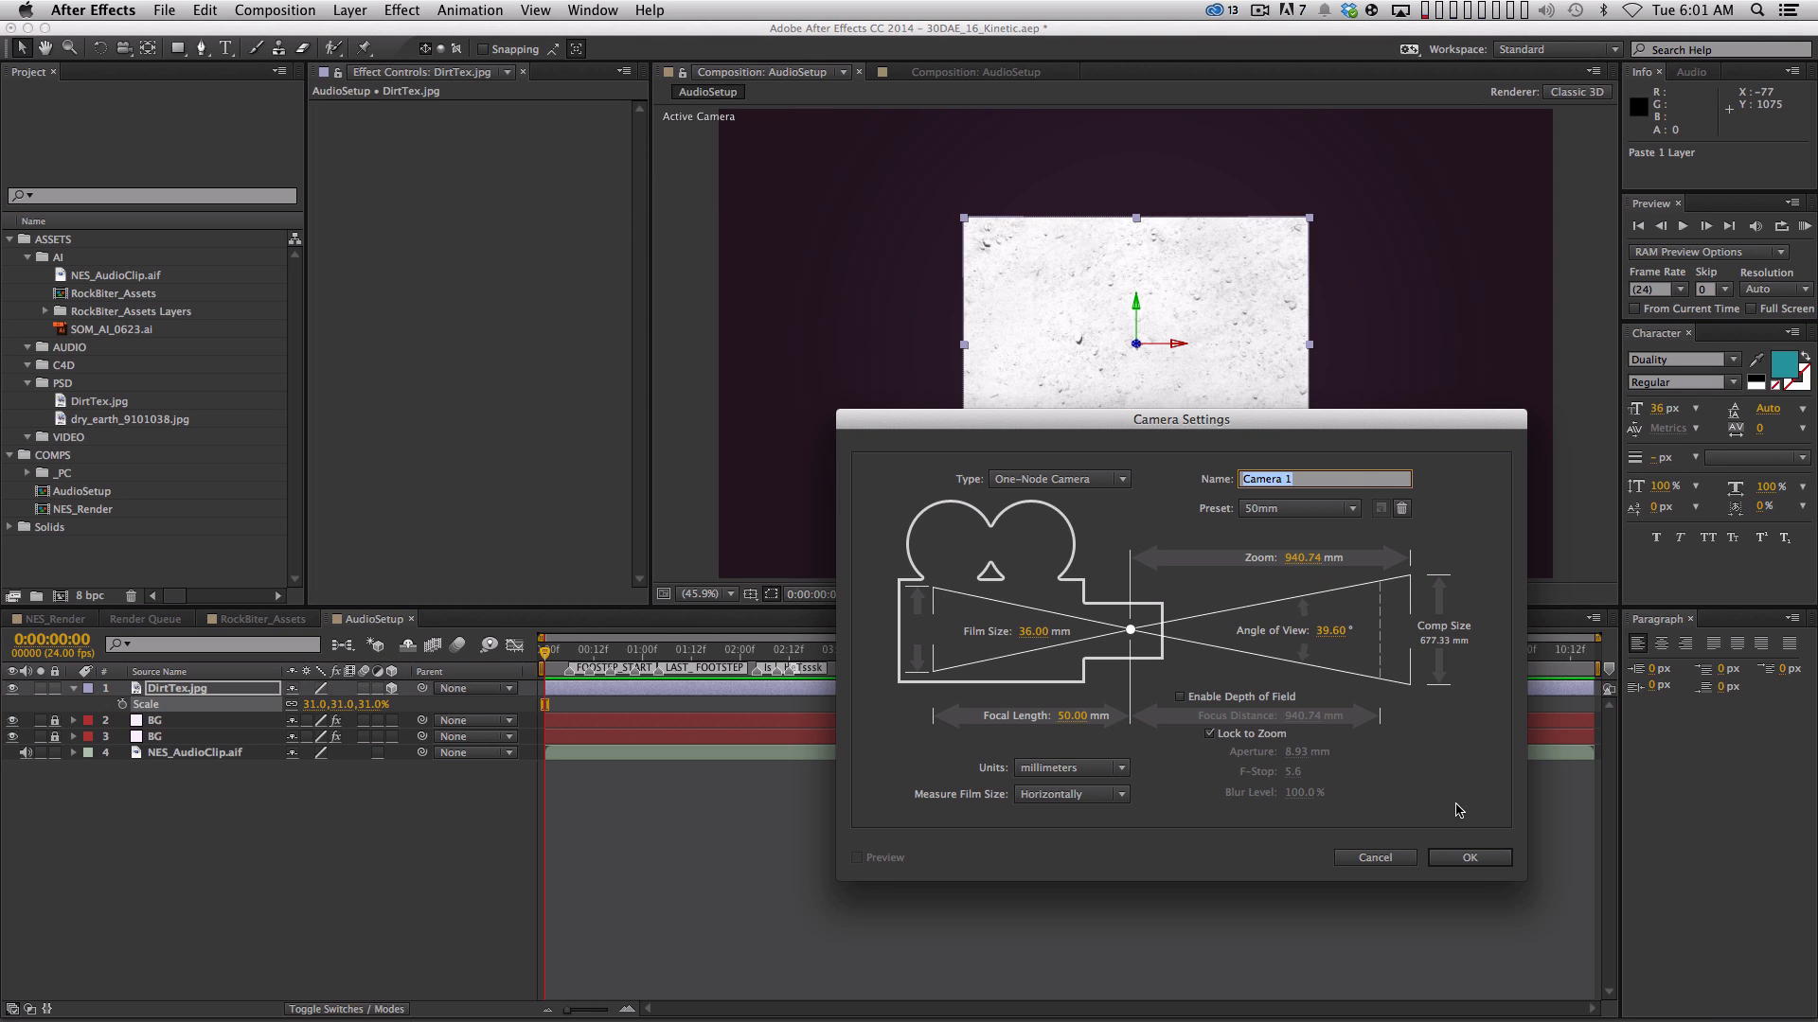
pyautogui.moveTo(1232, 424); pyautogui.dragTo(987, 309)
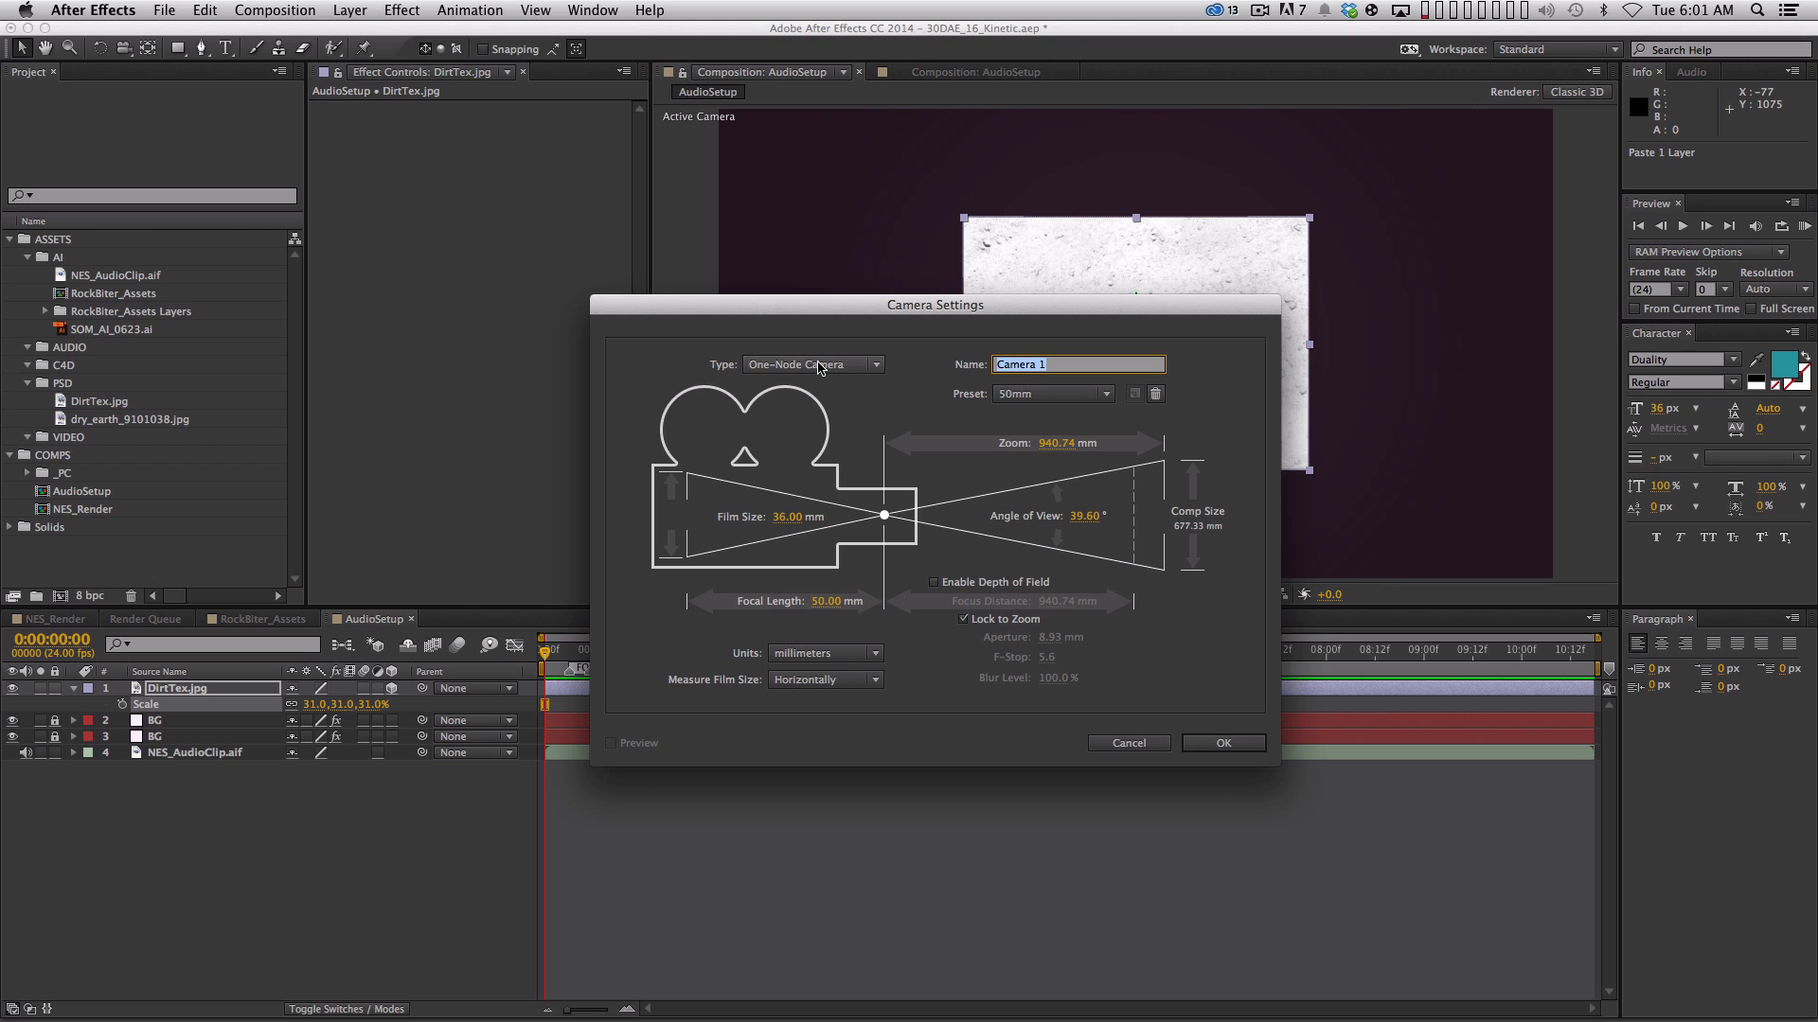
pyautogui.click(860, 365)
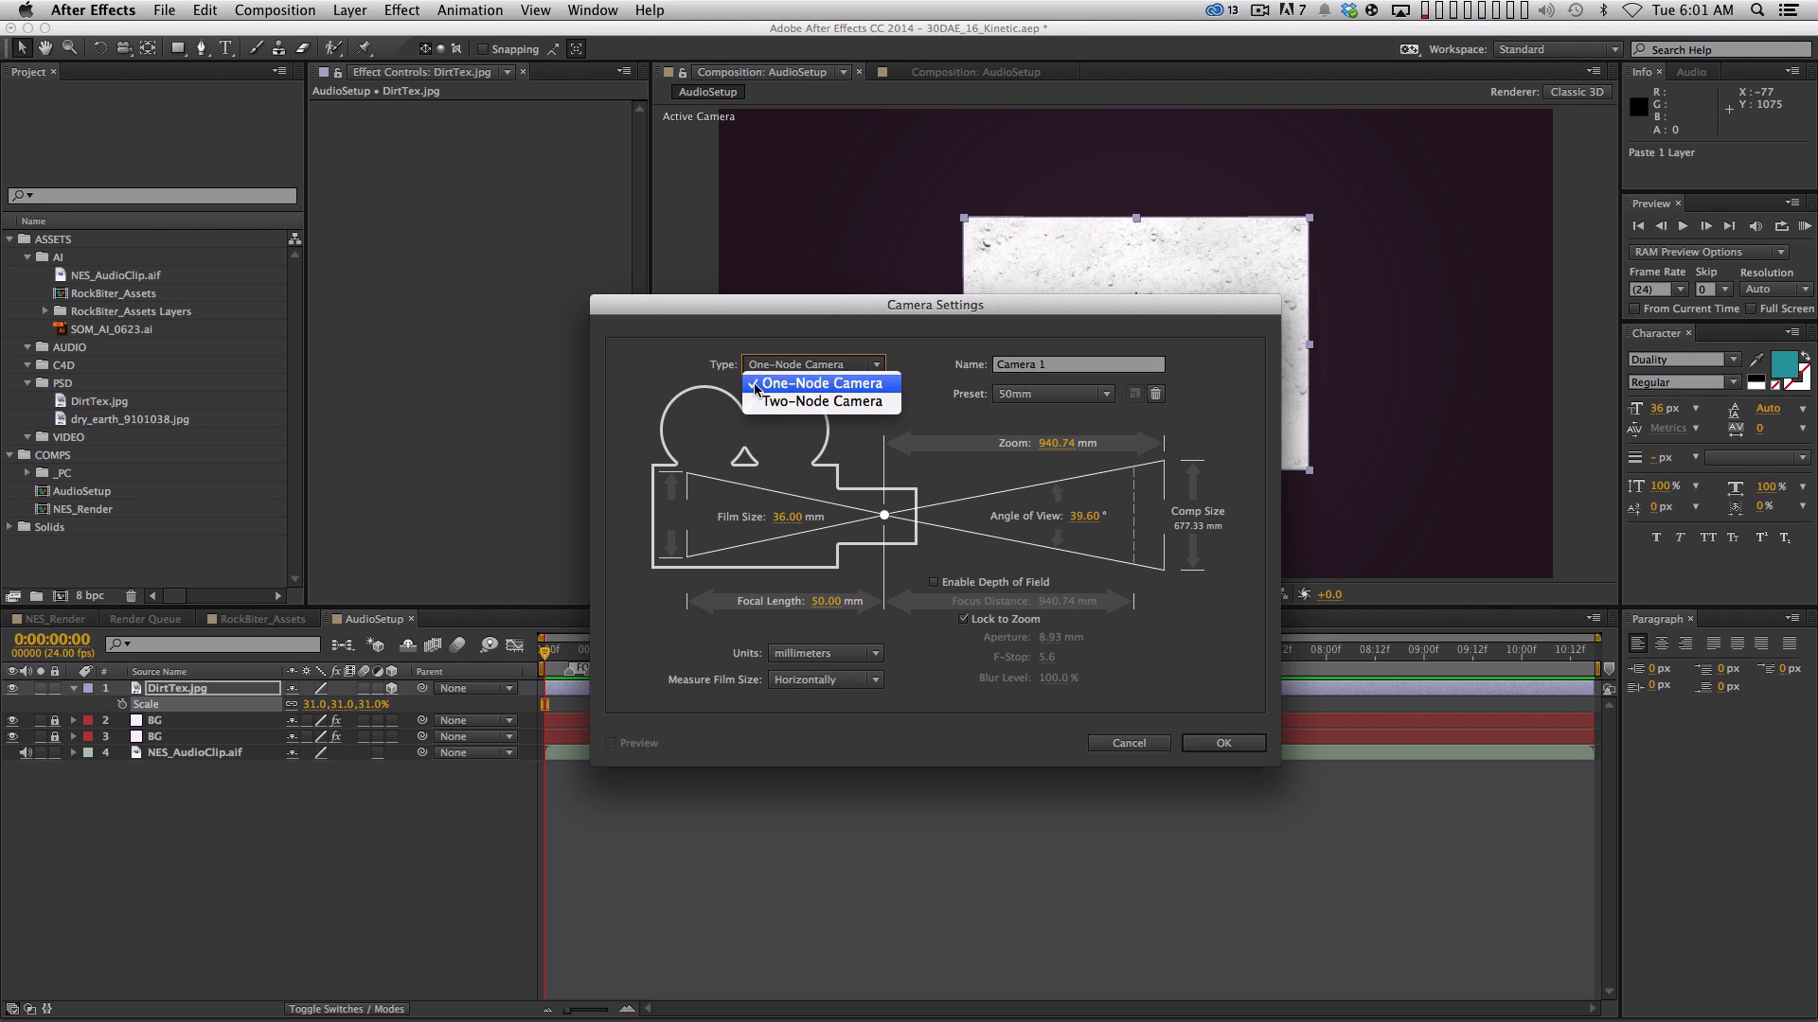
pyautogui.click(641, 361)
pyautogui.click(862, 369)
pyautogui.click(852, 397)
pyautogui.click(1246, 745)
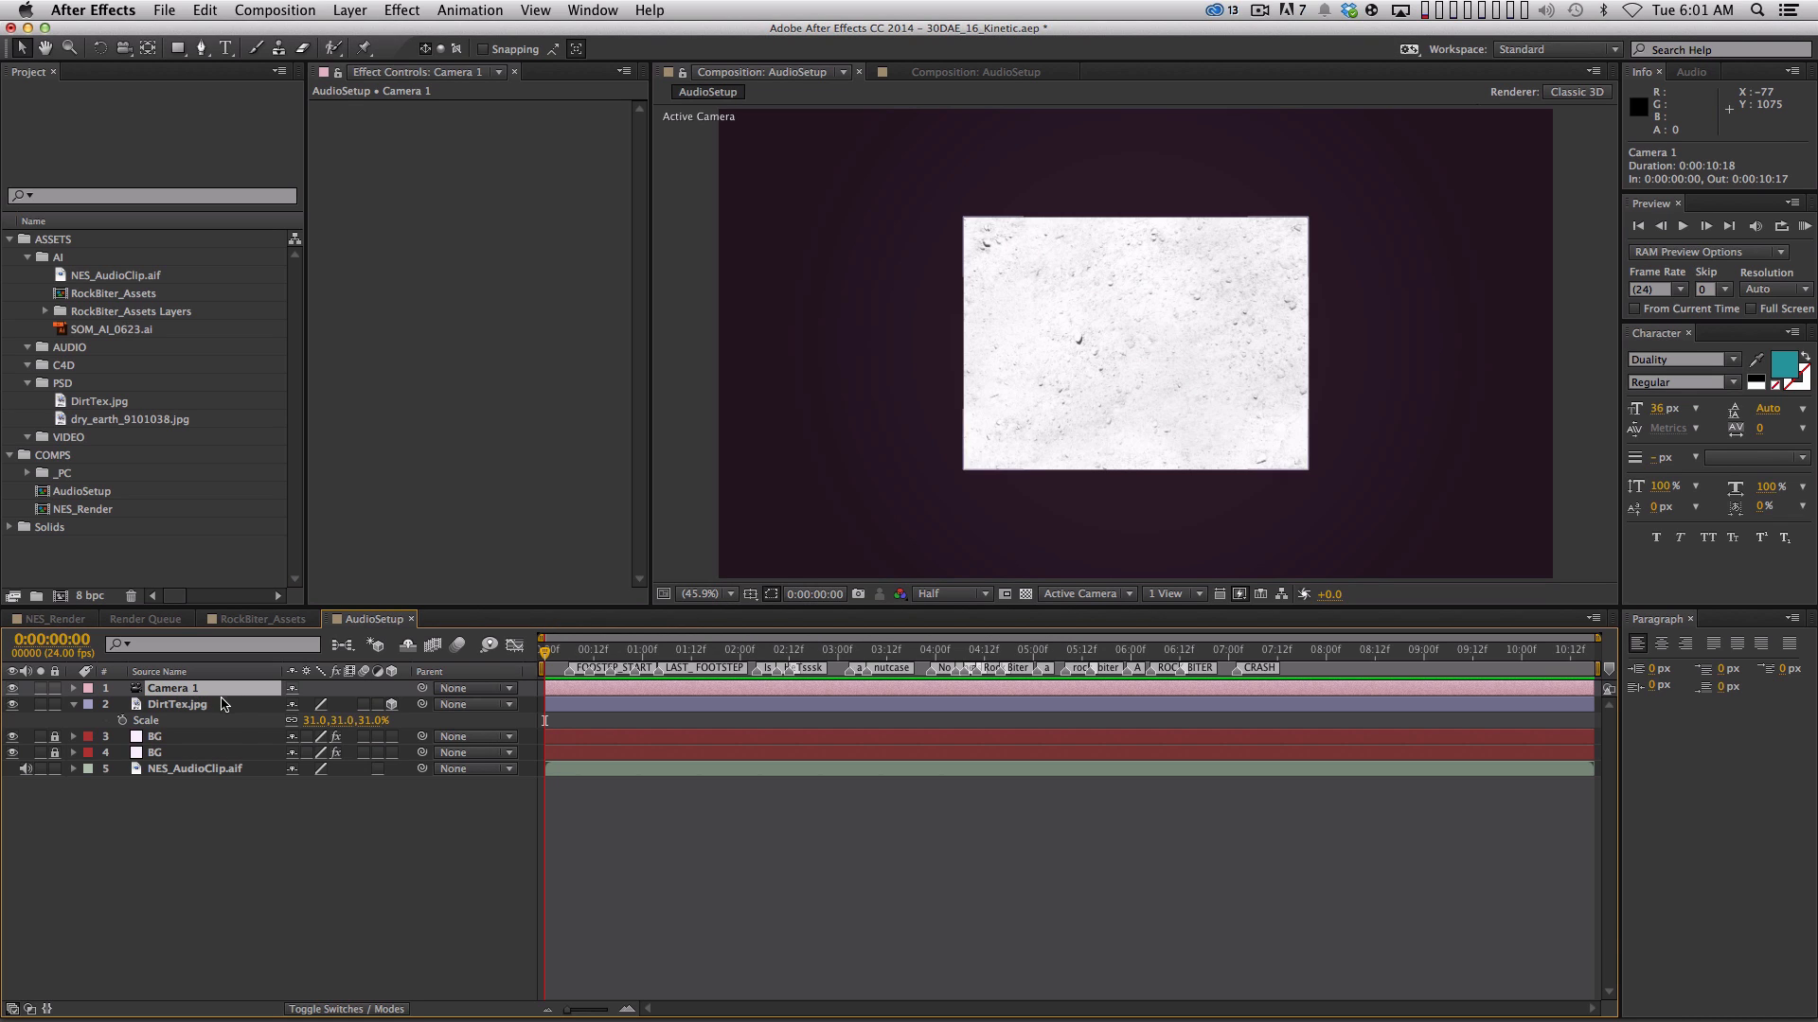
# Expand Camera 1's Transform properties to examine its Point of Interest and Position
pyautogui.press('a')
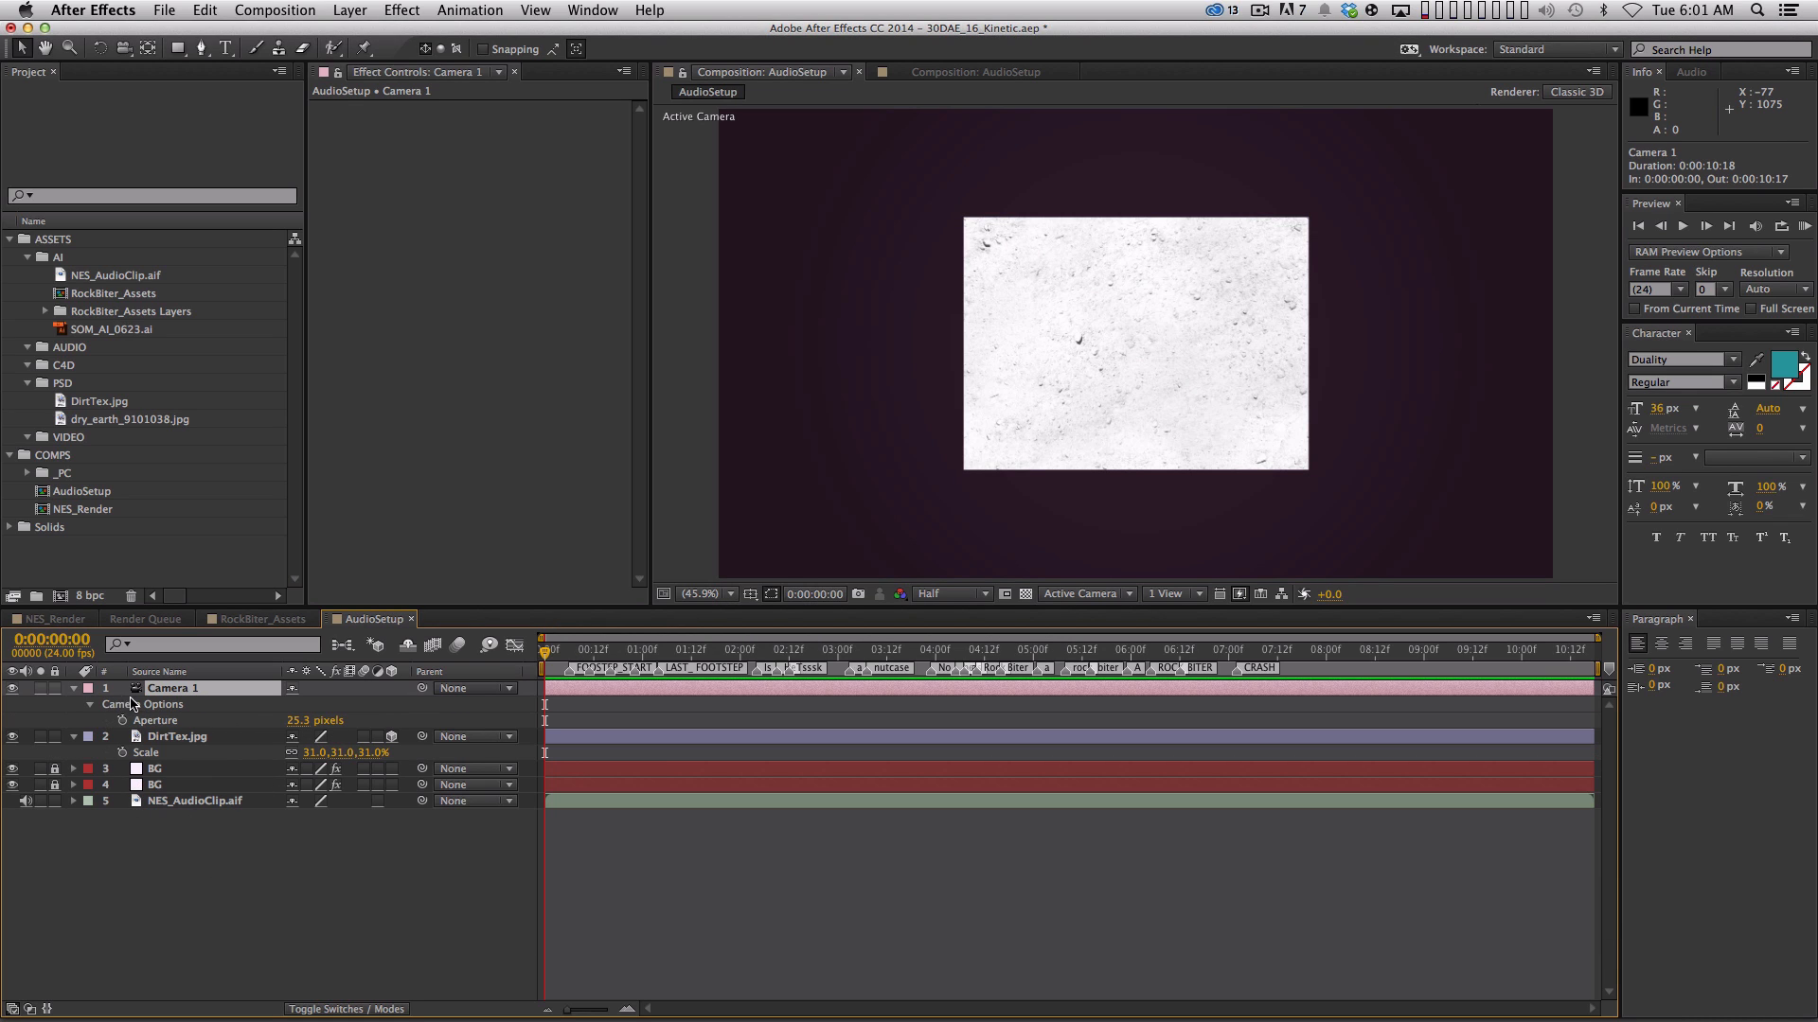
pyautogui.click(101, 705)
pyautogui.click(90, 705)
pyautogui.click(90, 705)
pyautogui.click(90, 706)
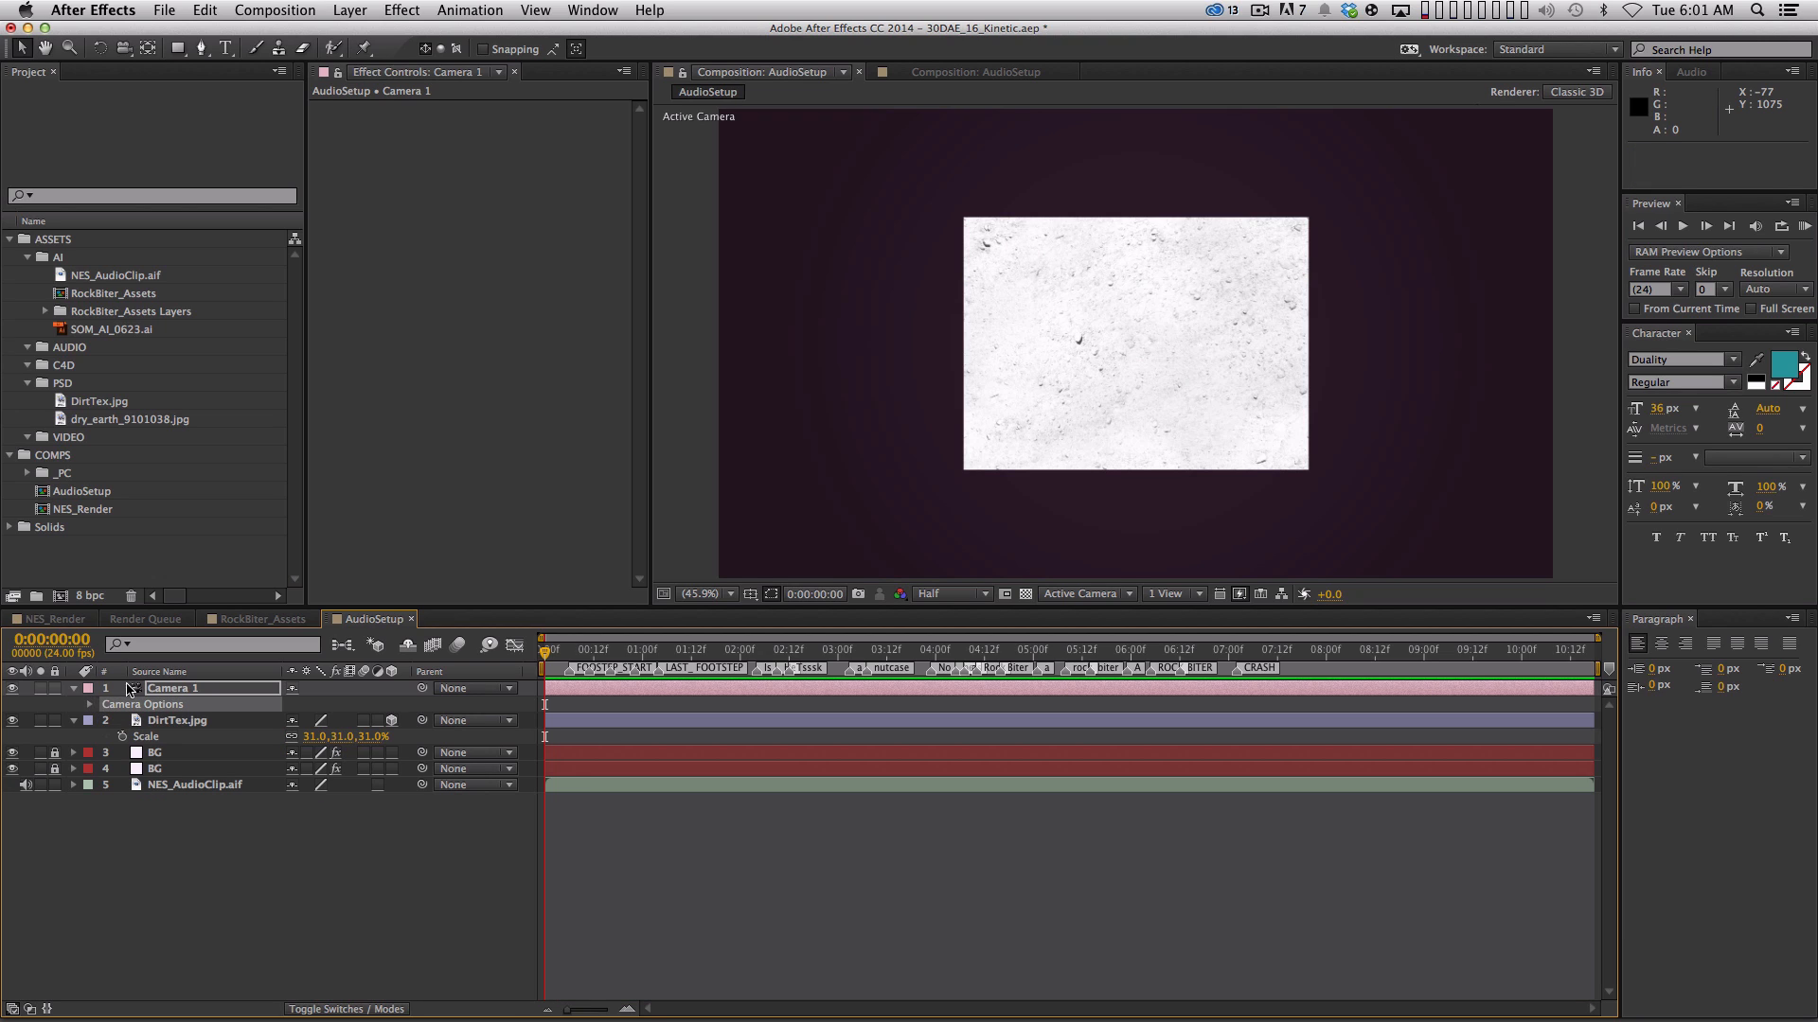
pyautogui.click(105, 688)
pyautogui.press('p')
pyautogui.press('p')
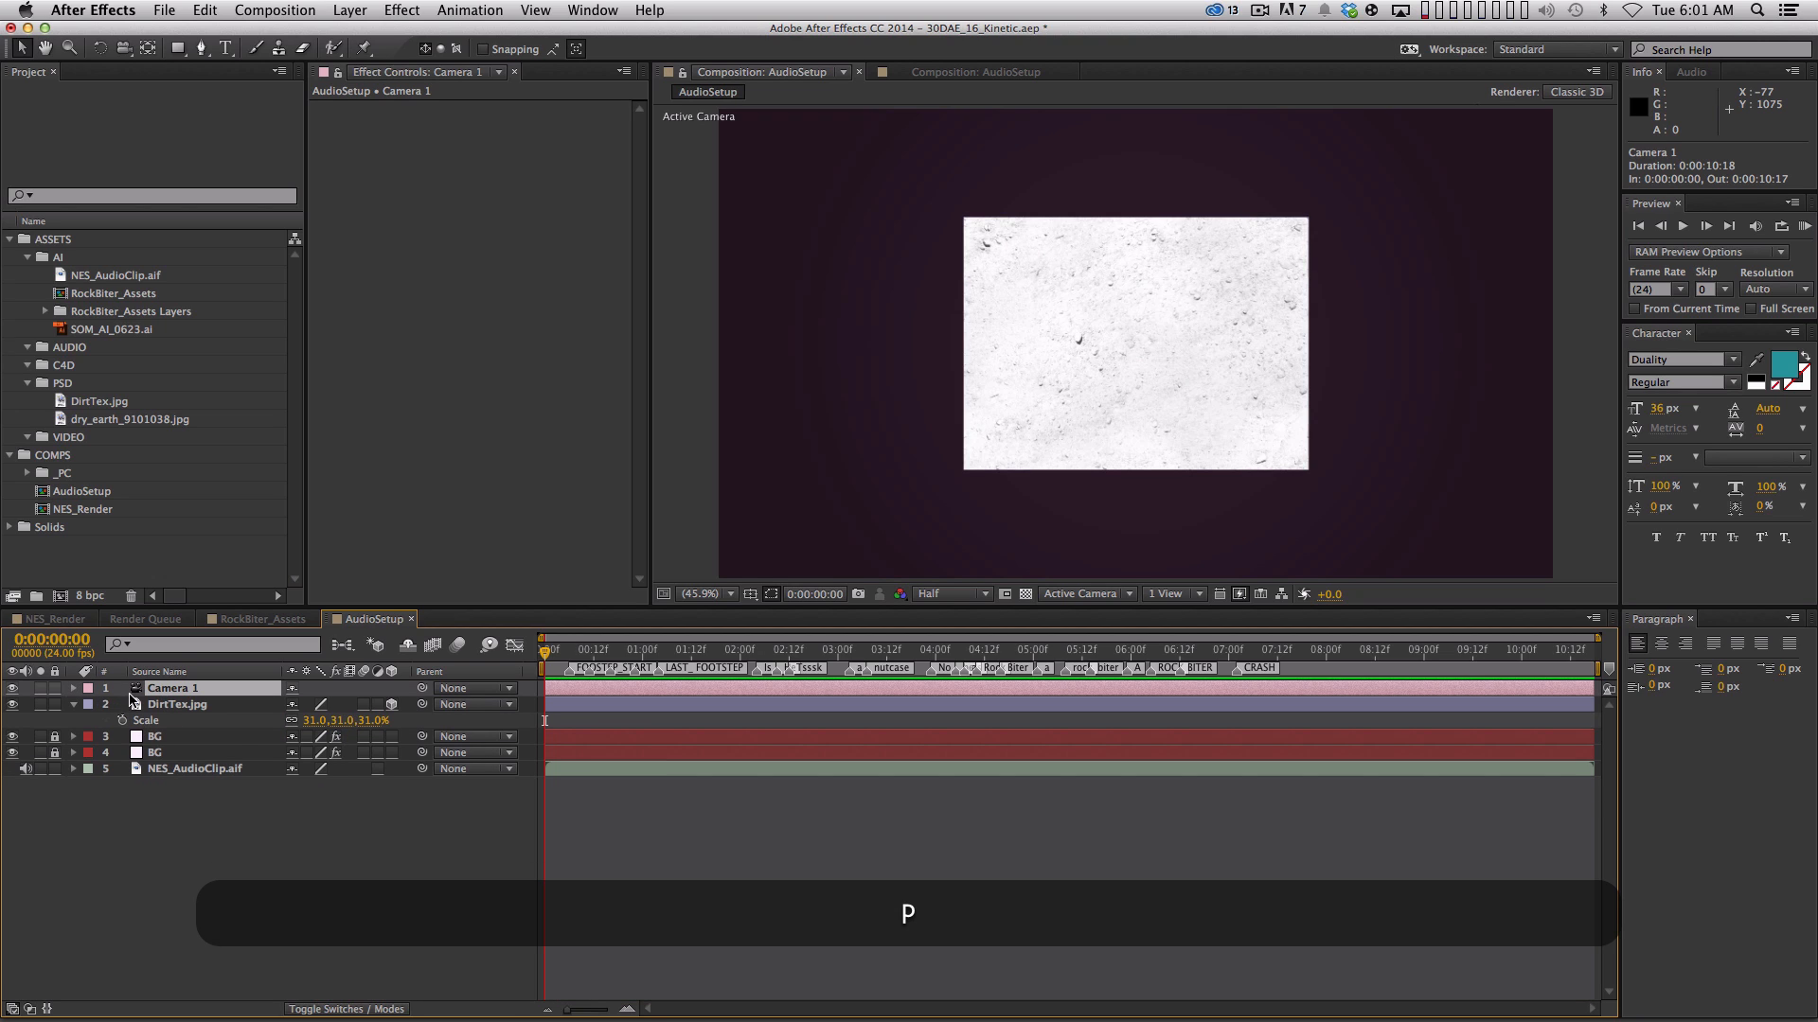
pyautogui.press('F2')
pyautogui.click(73, 688)
pyautogui.click(90, 704)
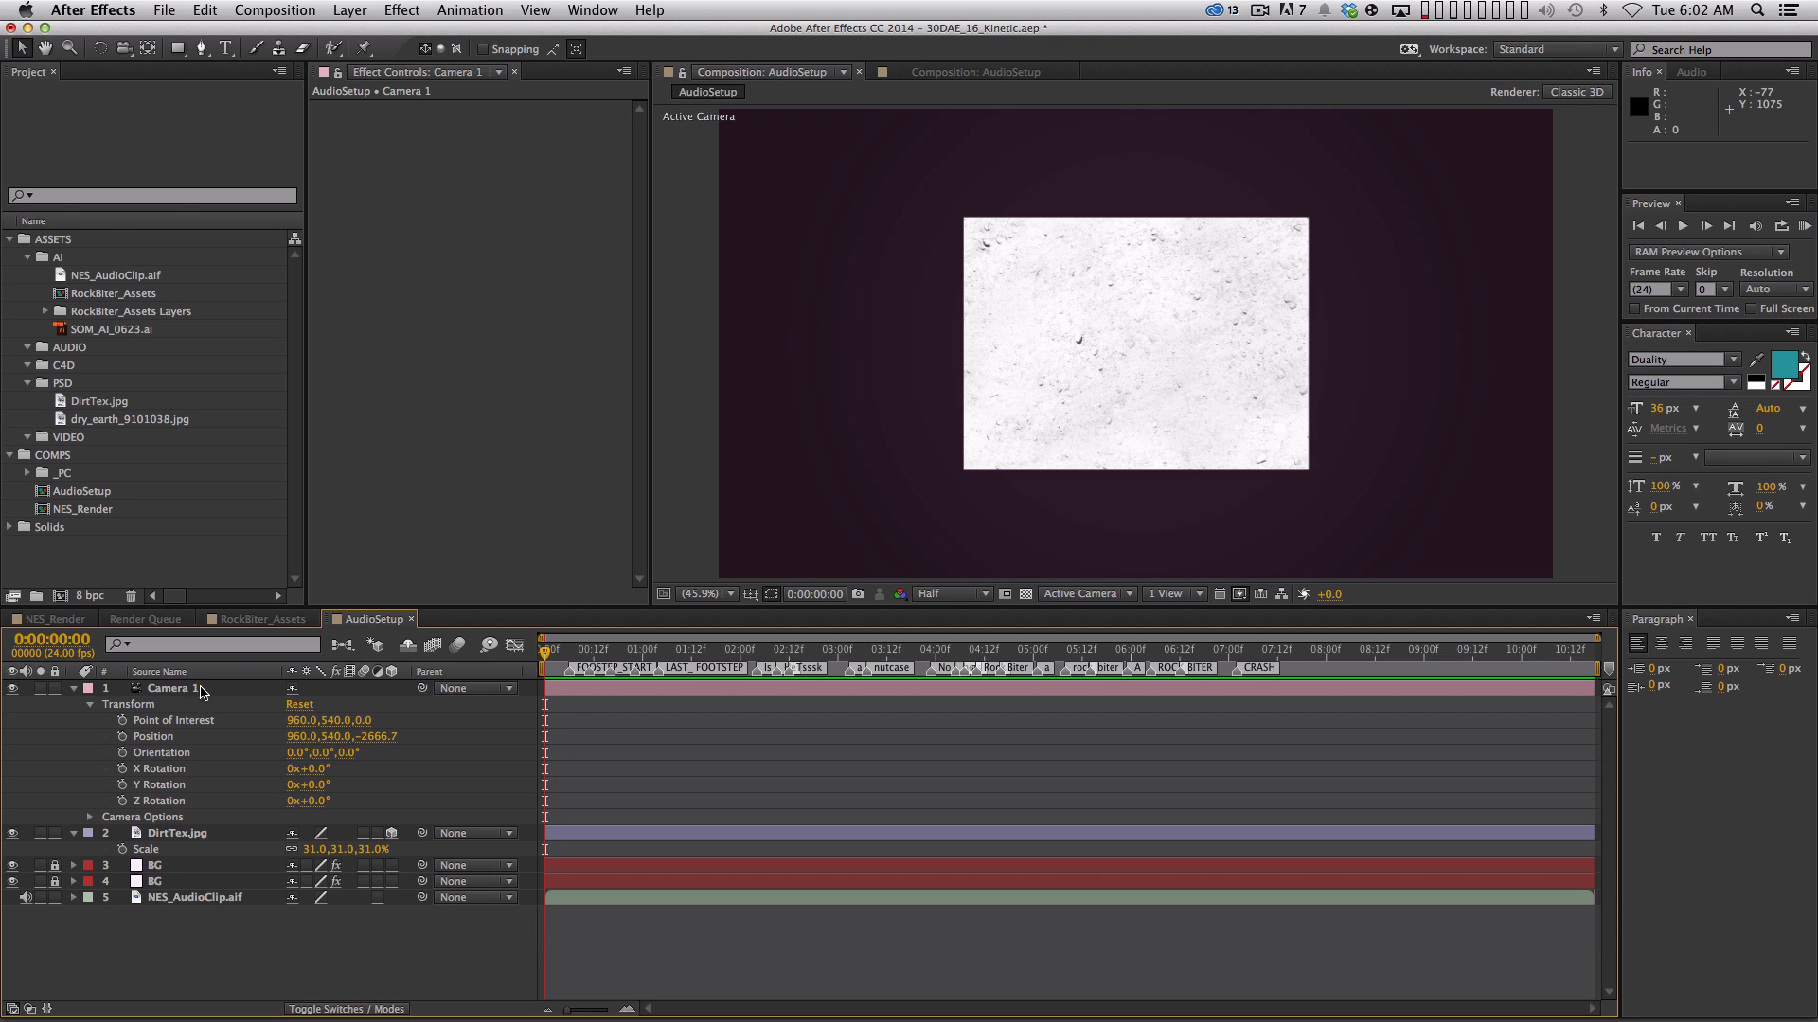
# Try shifting Camera 1's Point of Interest and its Position along X, undoing each change
pyautogui.moveTo(176, 722); pyautogui.dragTo(182, 725)
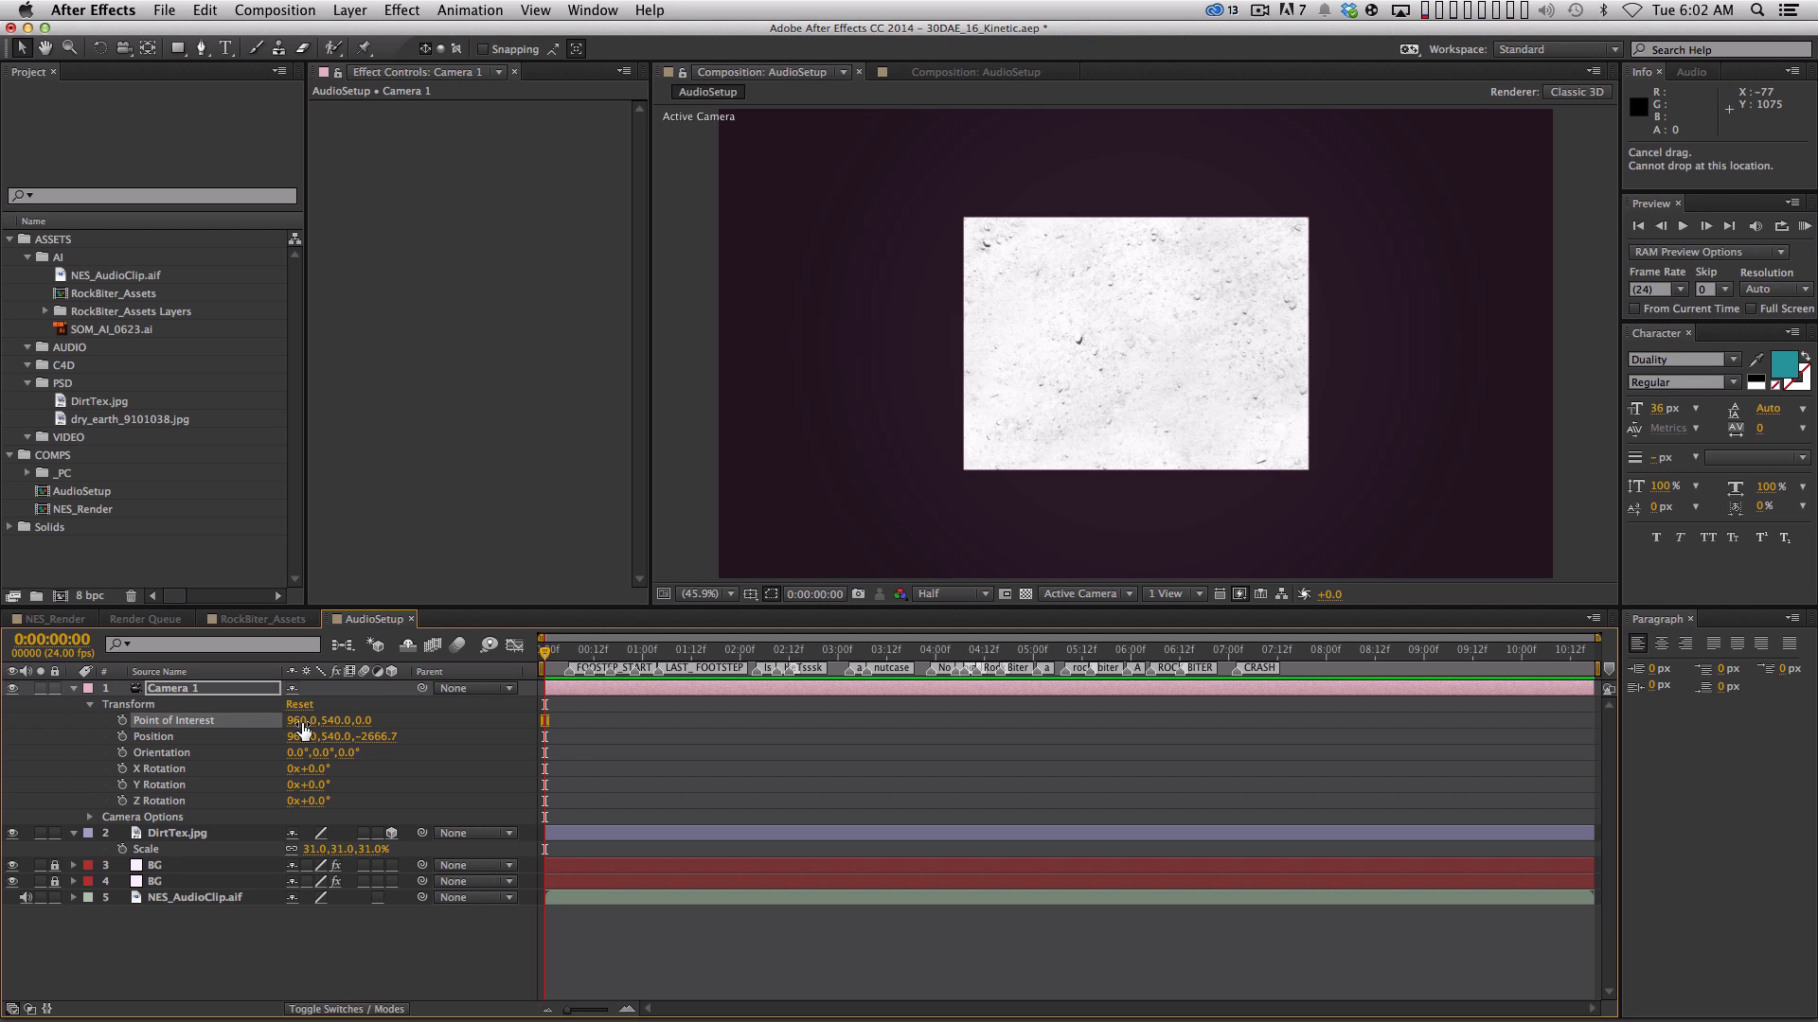
pyautogui.moveTo(303, 726); pyautogui.dragTo(152, 722)
pyautogui.moveTo(134, 721); pyautogui.dragTo(126, 721)
pyautogui.press('super+z')
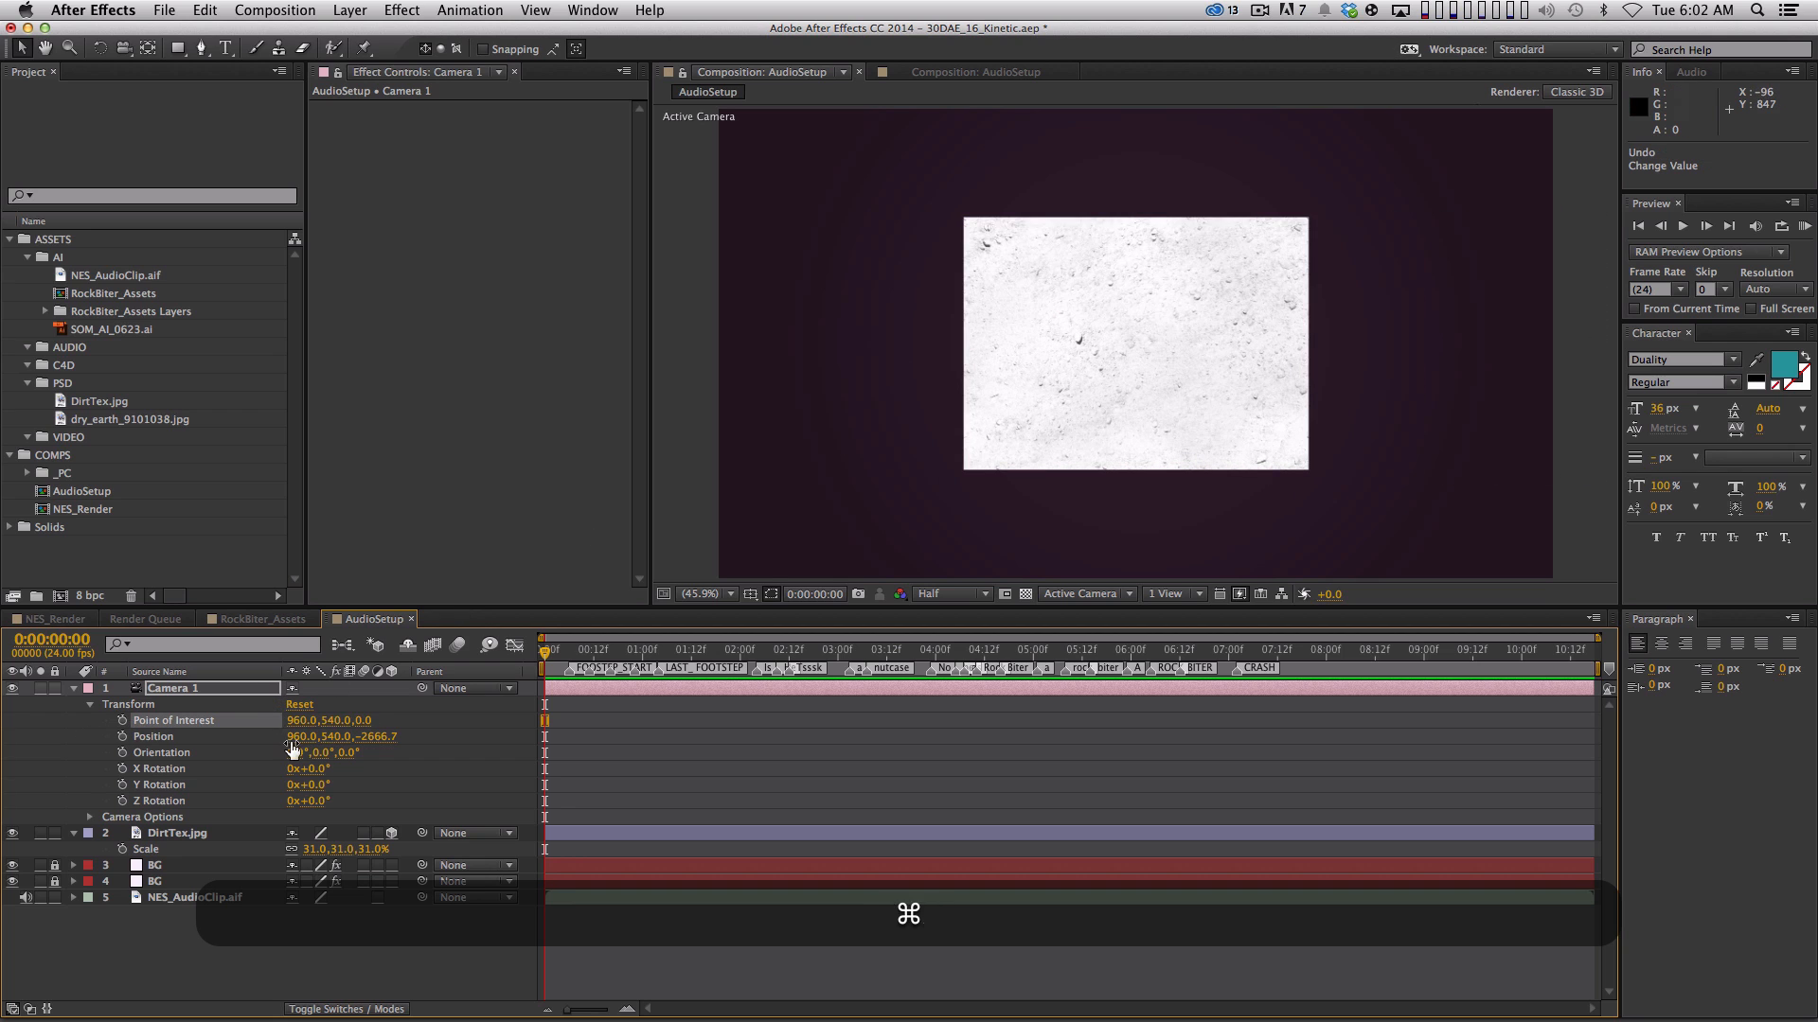
pyautogui.moveTo(275, 736); pyautogui.dragTo(571, 736)
pyautogui.press('shift+super+z')
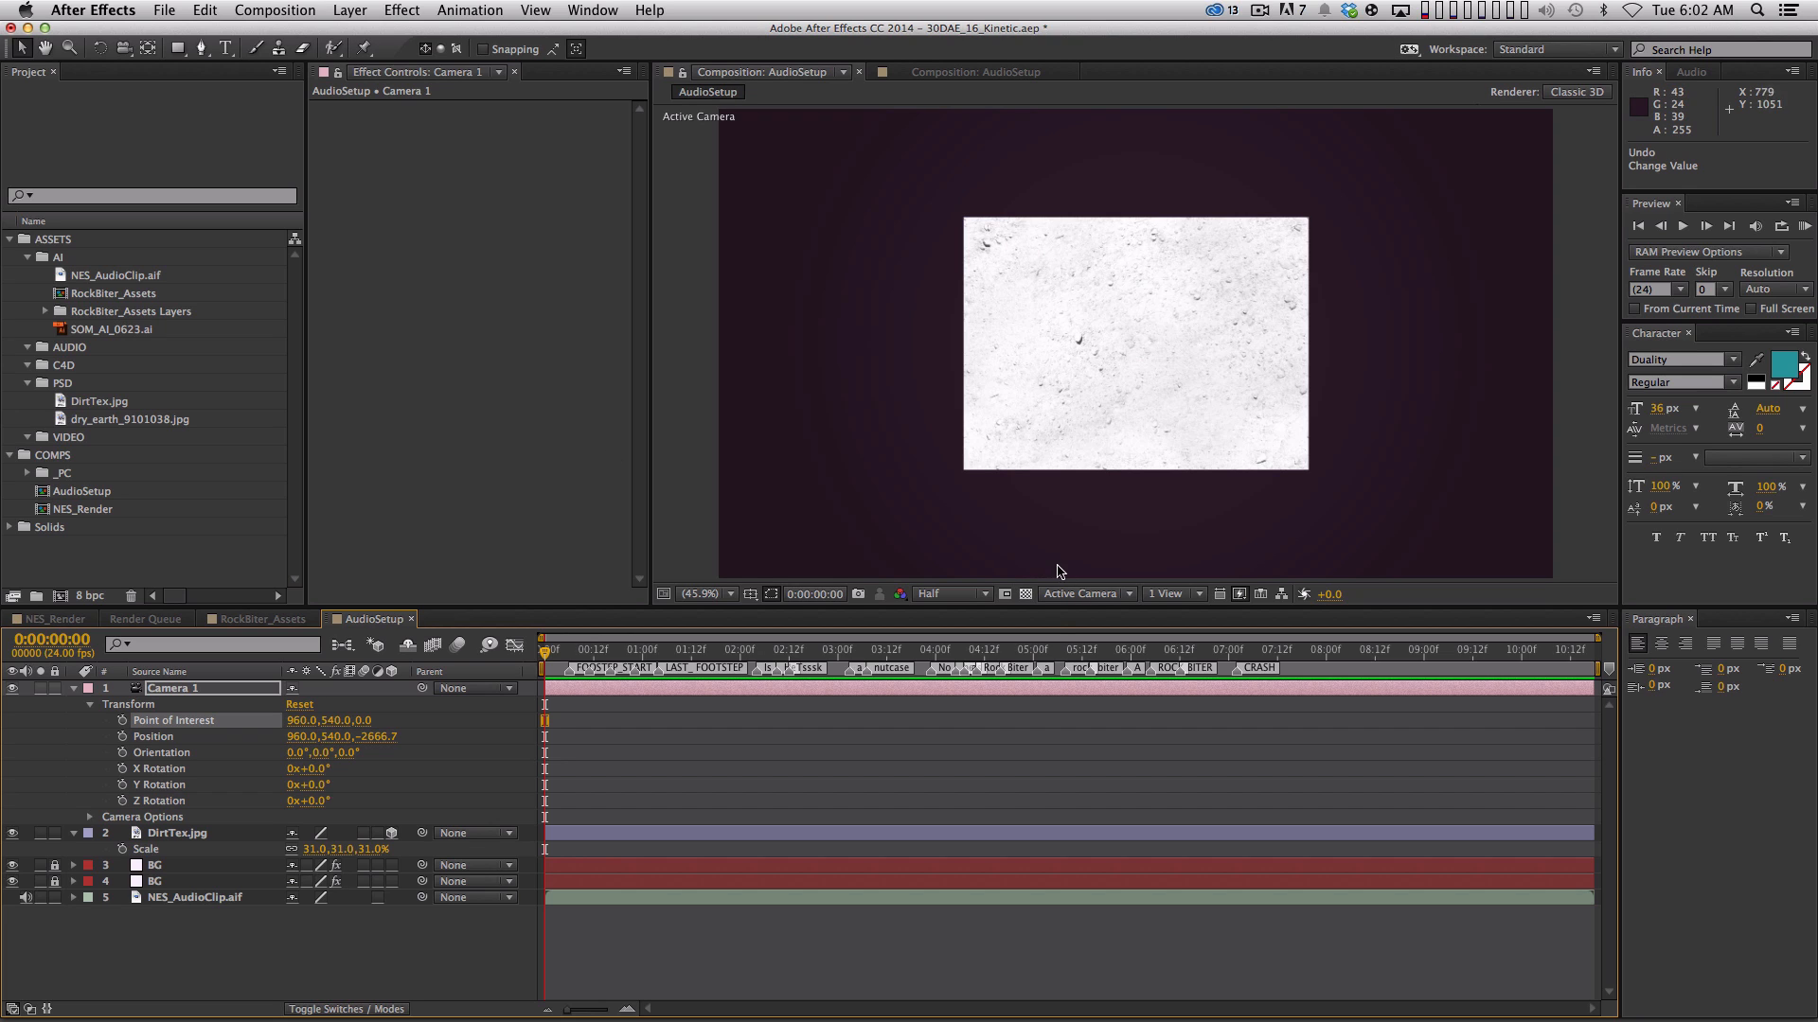
# View AudioSetup from Custom View 1 at 25% and try shifting Camera 1's Position X to 1150
pyautogui.click(1112, 593)
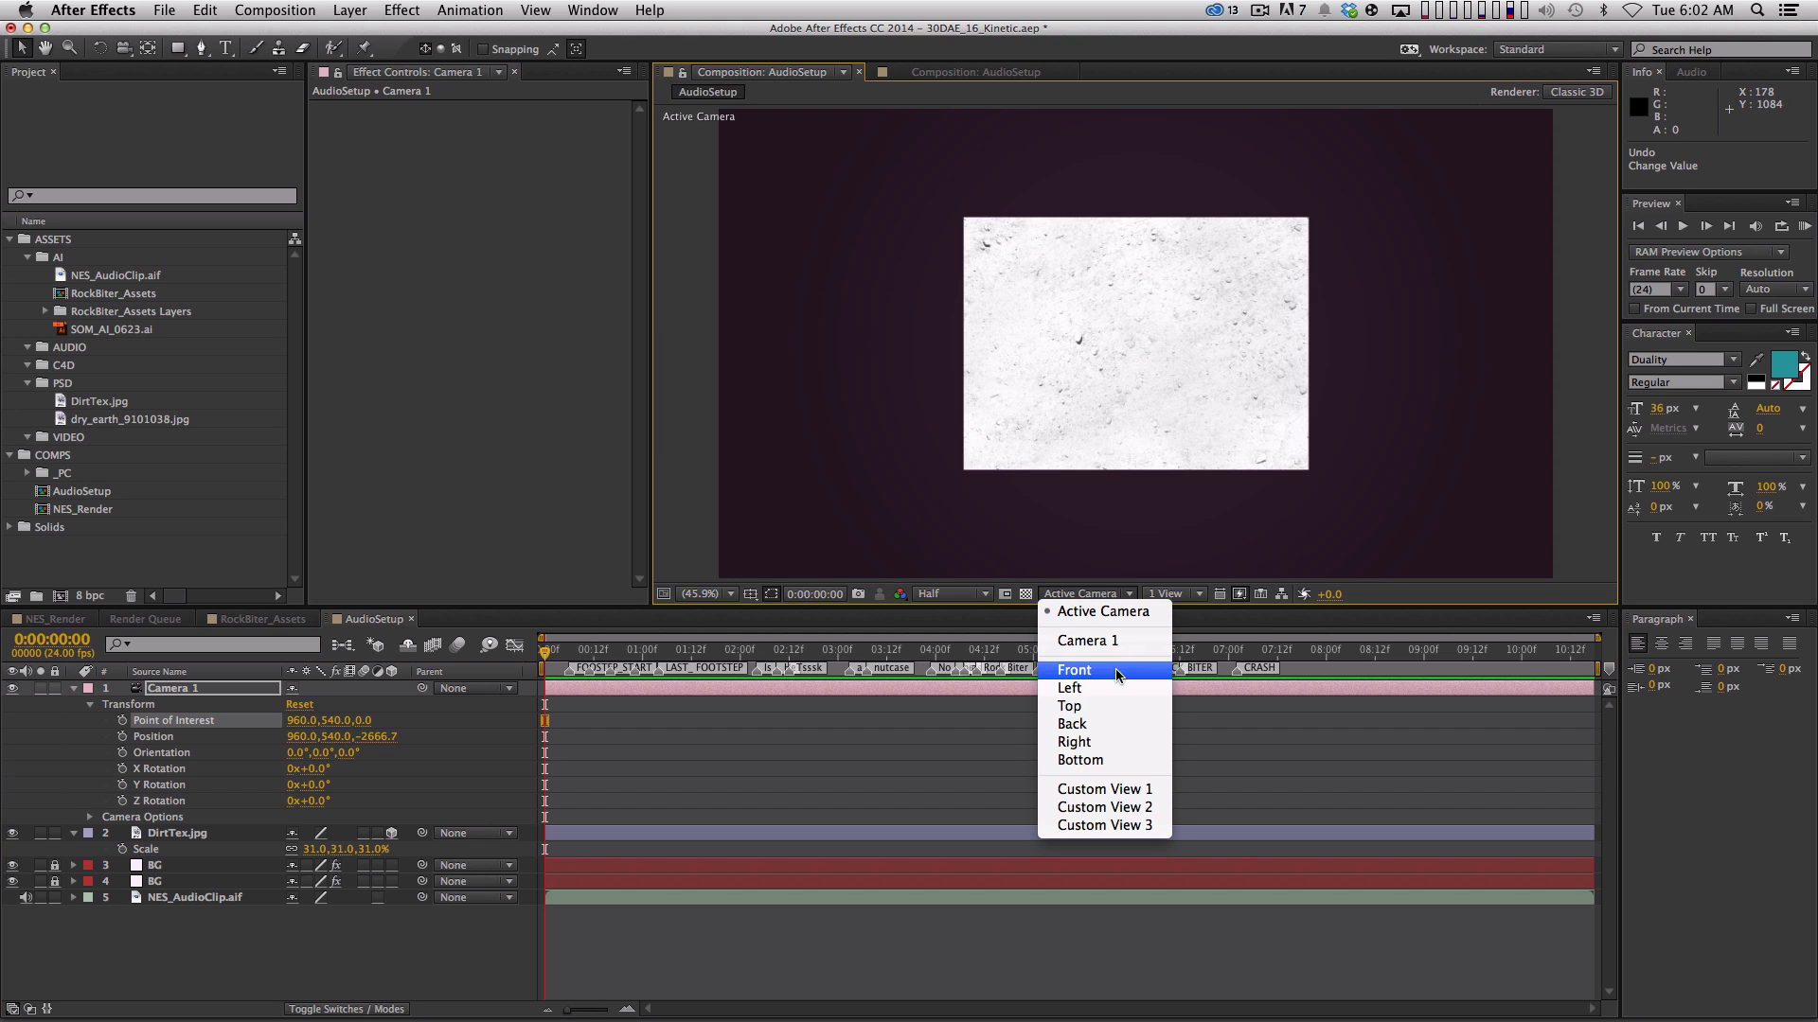
pyautogui.click(1107, 789)
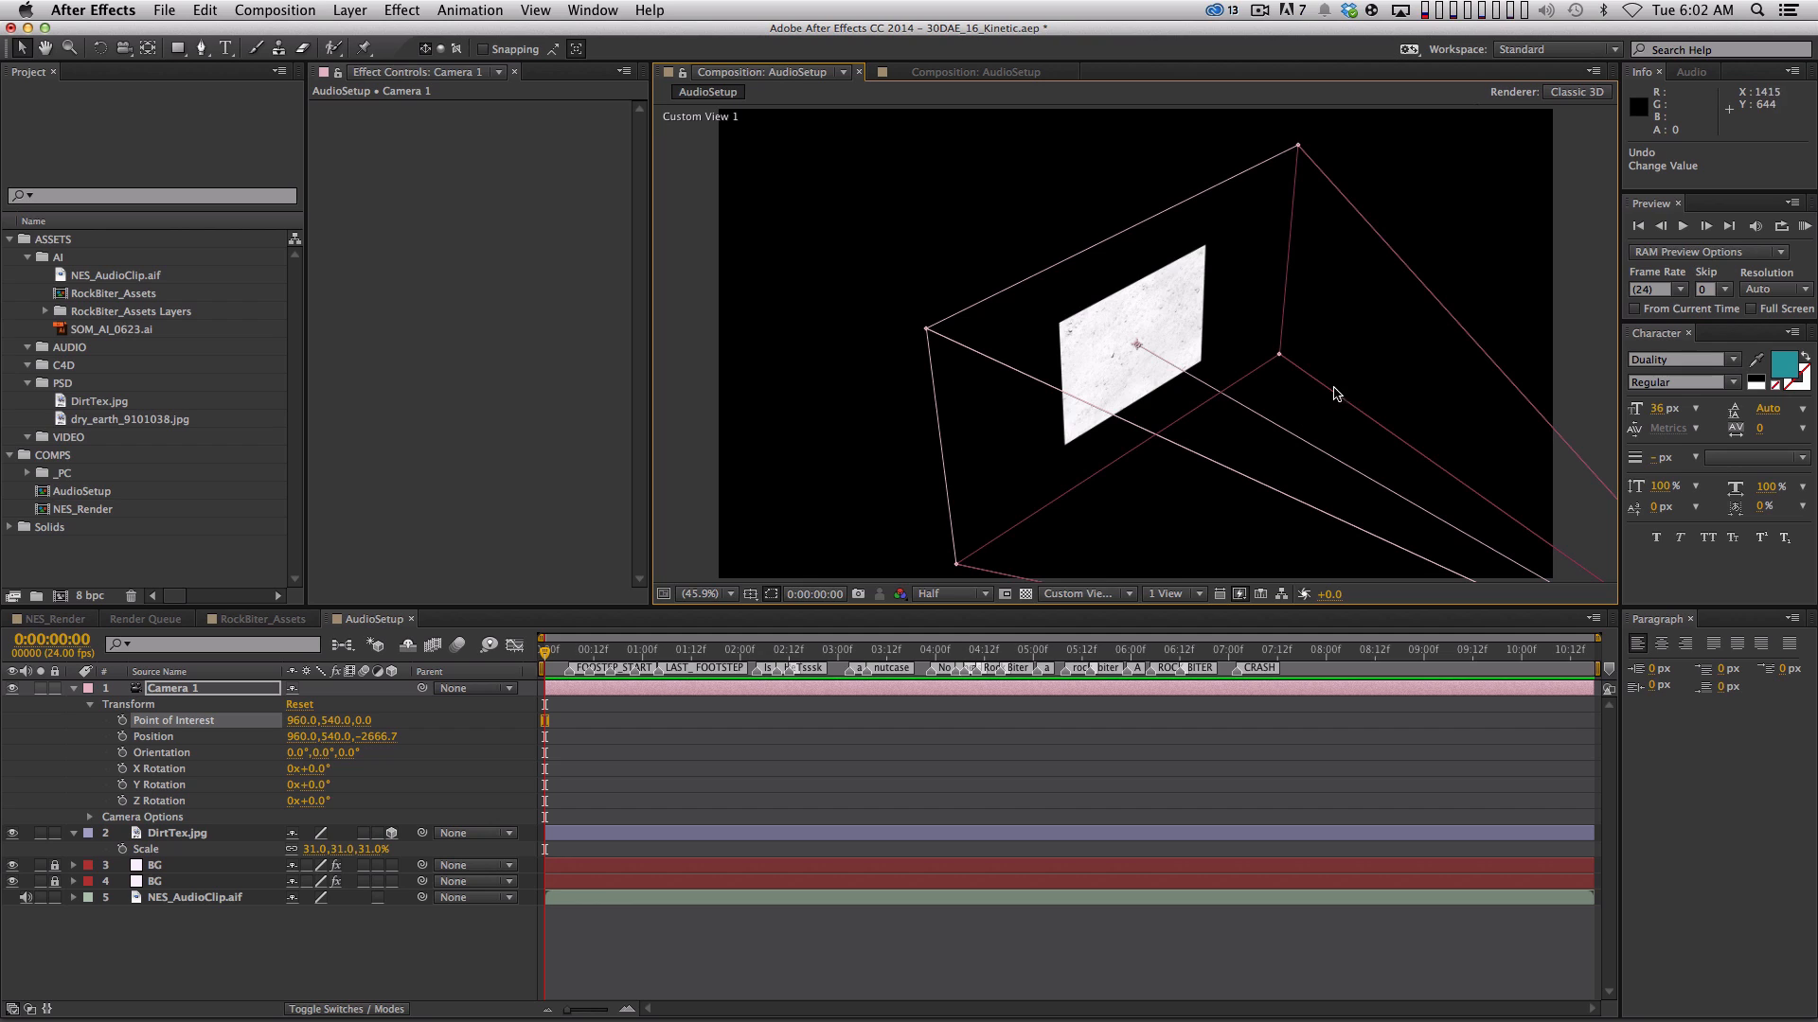
pyautogui.press(',')
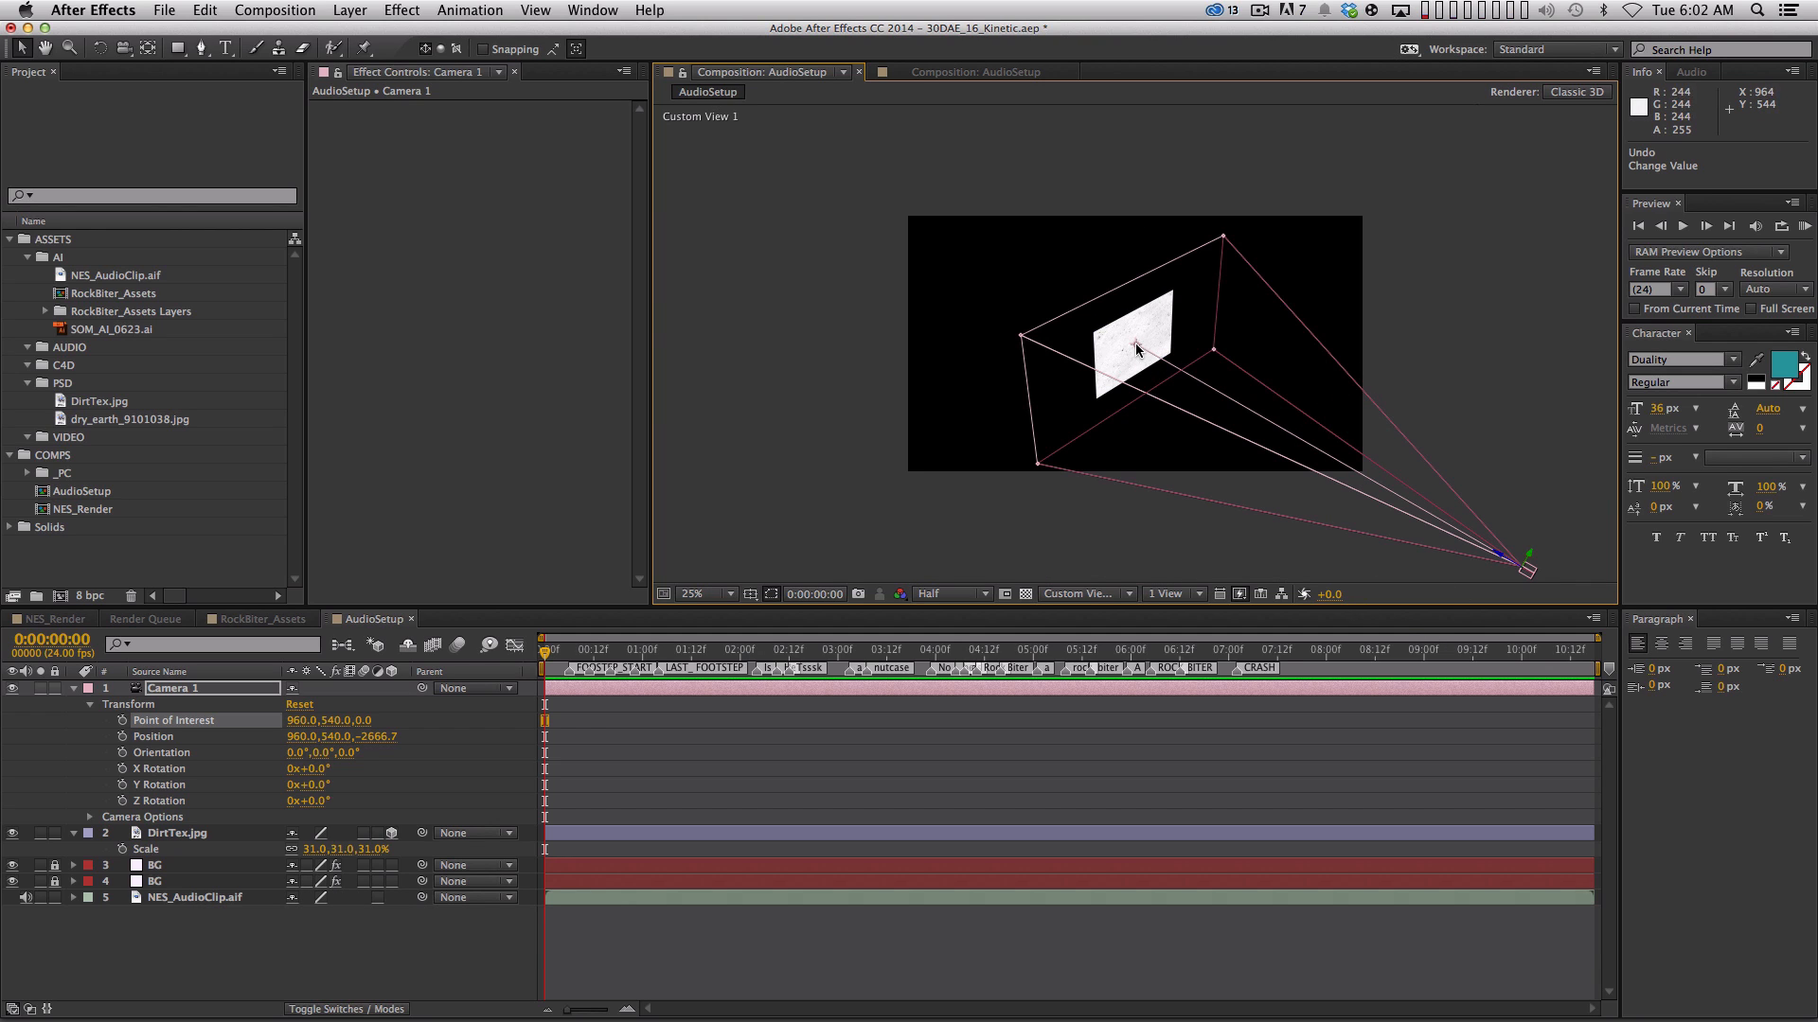
pyautogui.moveTo(1519, 445); pyautogui.dragTo(1431, 409)
pyautogui.moveTo(298, 737)
pyautogui.mouseDown()
pyautogui.moveTo(156, 736)
pyautogui.moveTo(303, 729)
pyautogui.moveTo(226, 705)
pyautogui.moveTo(381, 703)
pyautogui.moveTo(298, 705)
pyautogui.mouseUp()
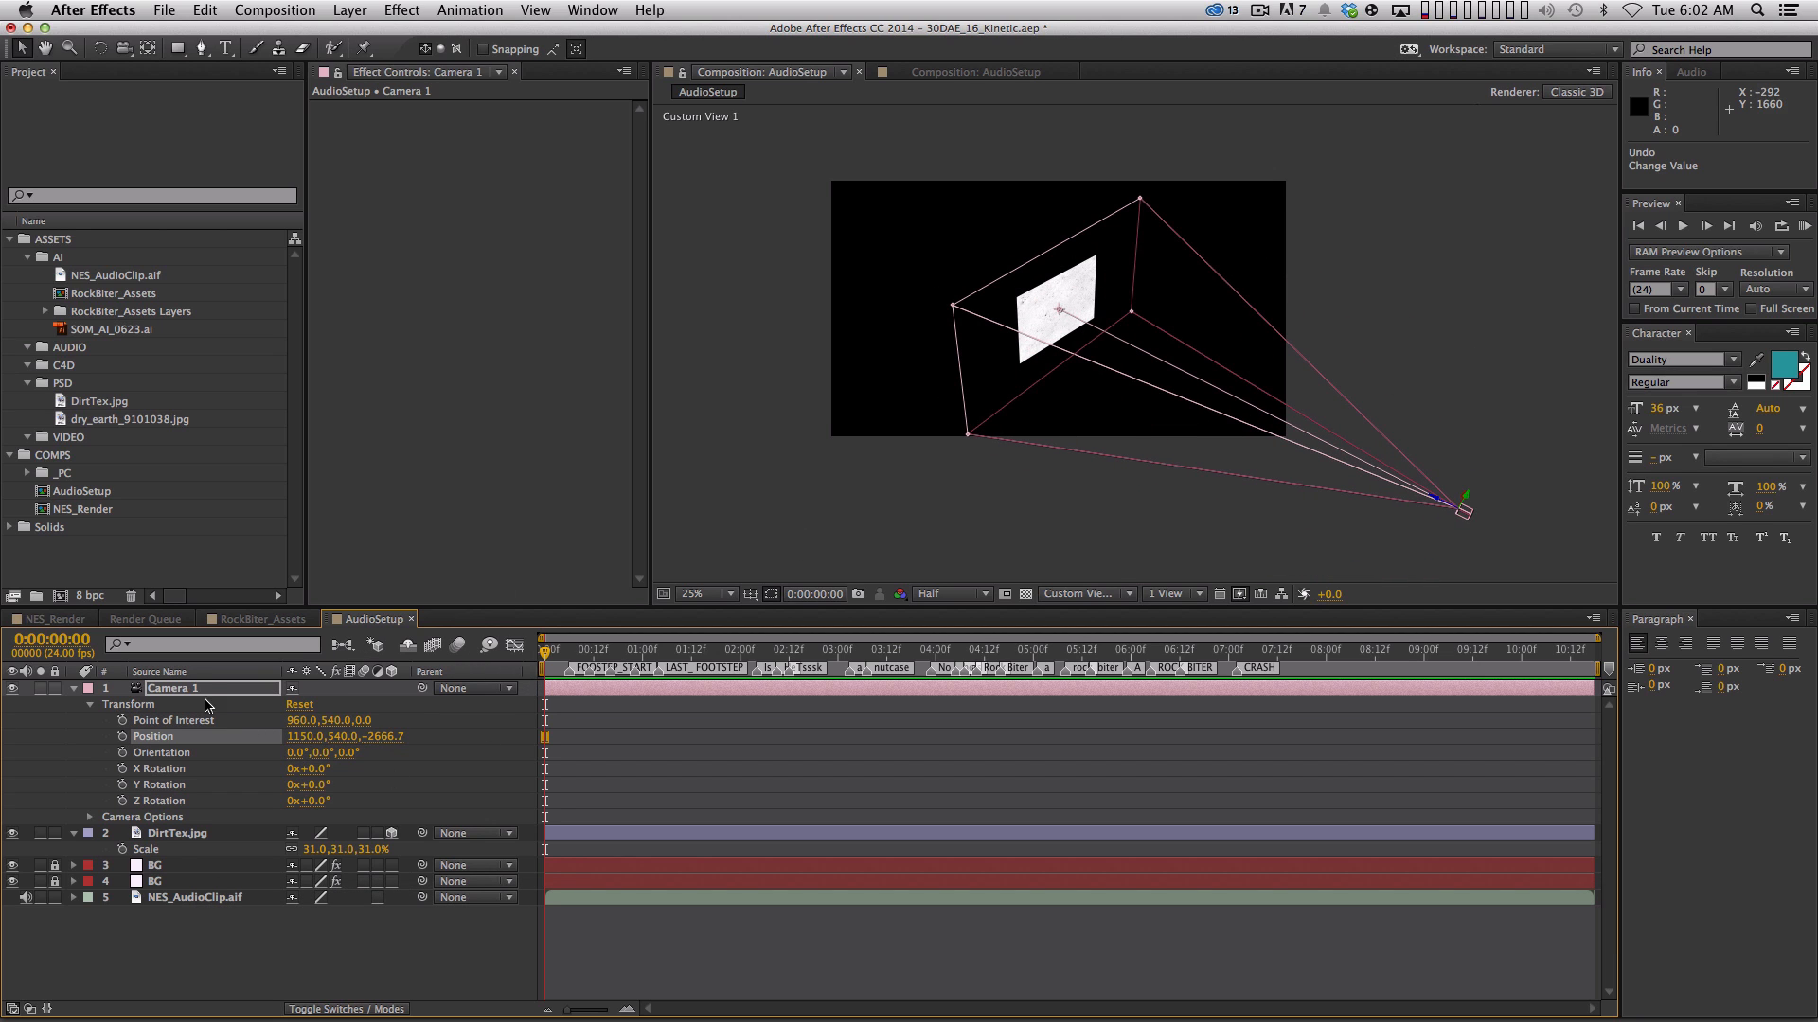
# Delete Camera 1 from AudioSetup and return the composition view to Active Camera, fitted to the viewer
pyautogui.click(244, 690)
pyautogui.press('BackSpace')
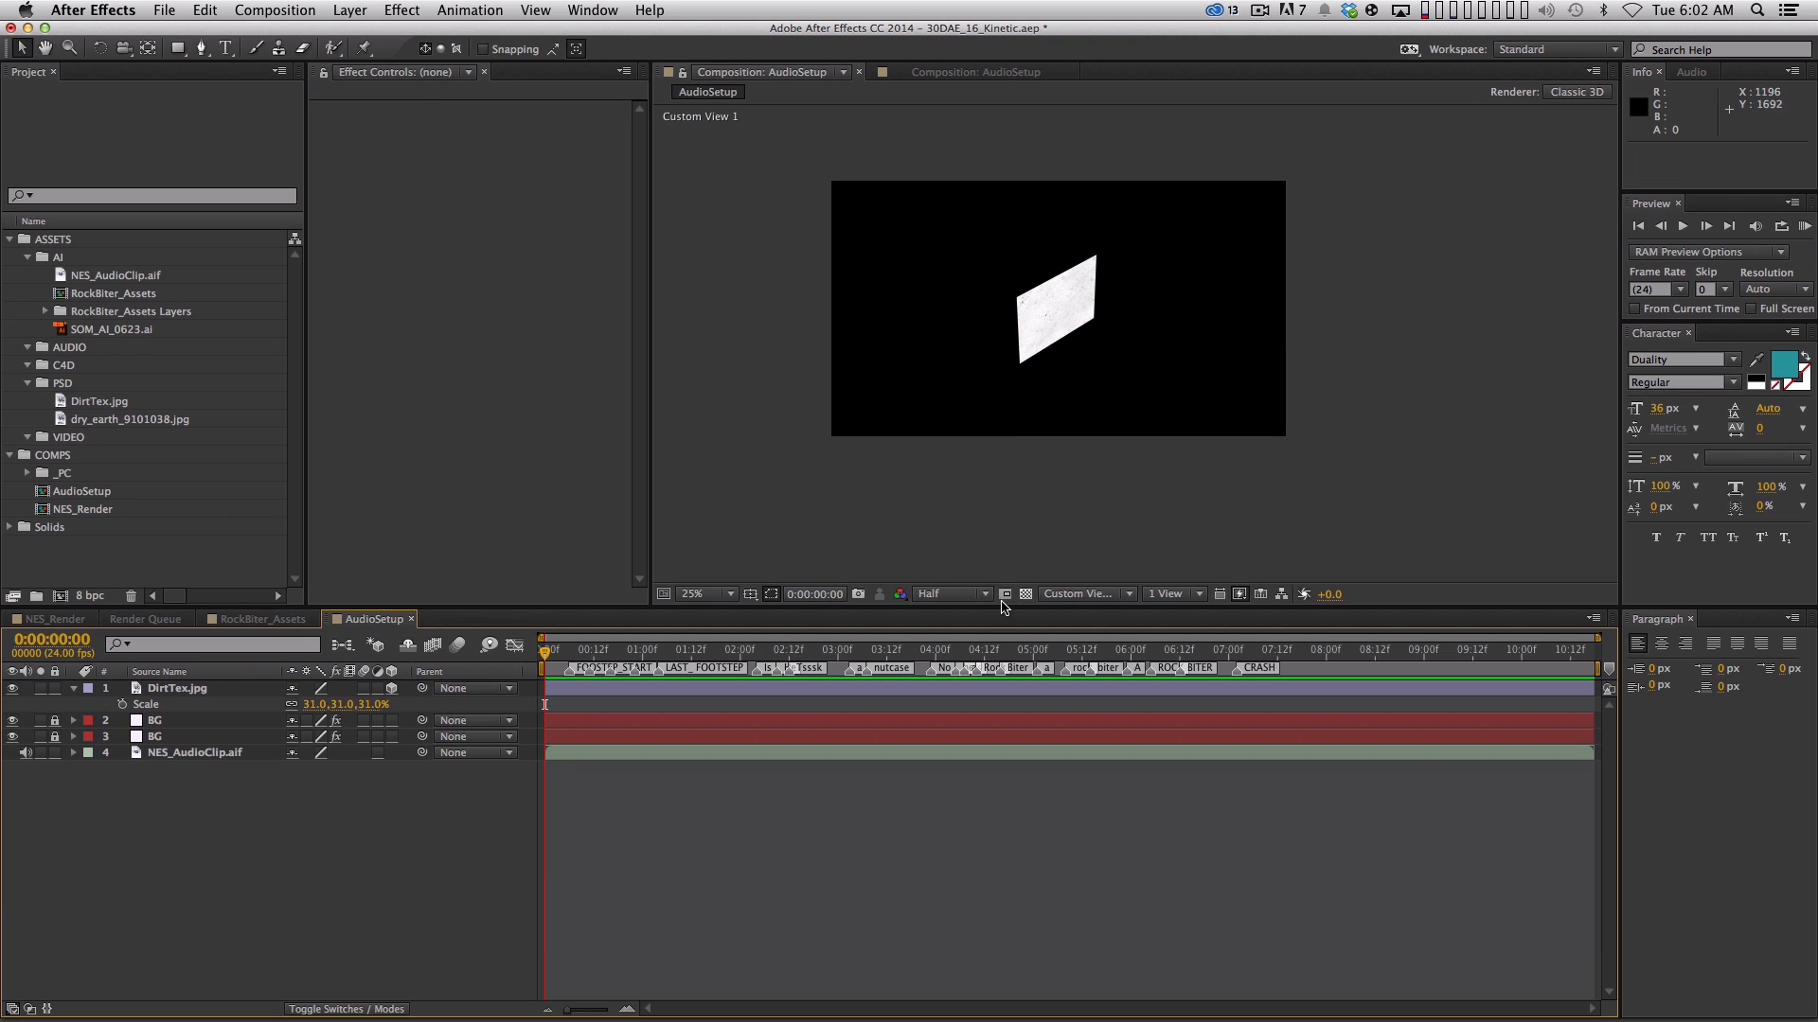
pyautogui.click(1112, 594)
pyautogui.click(1109, 600)
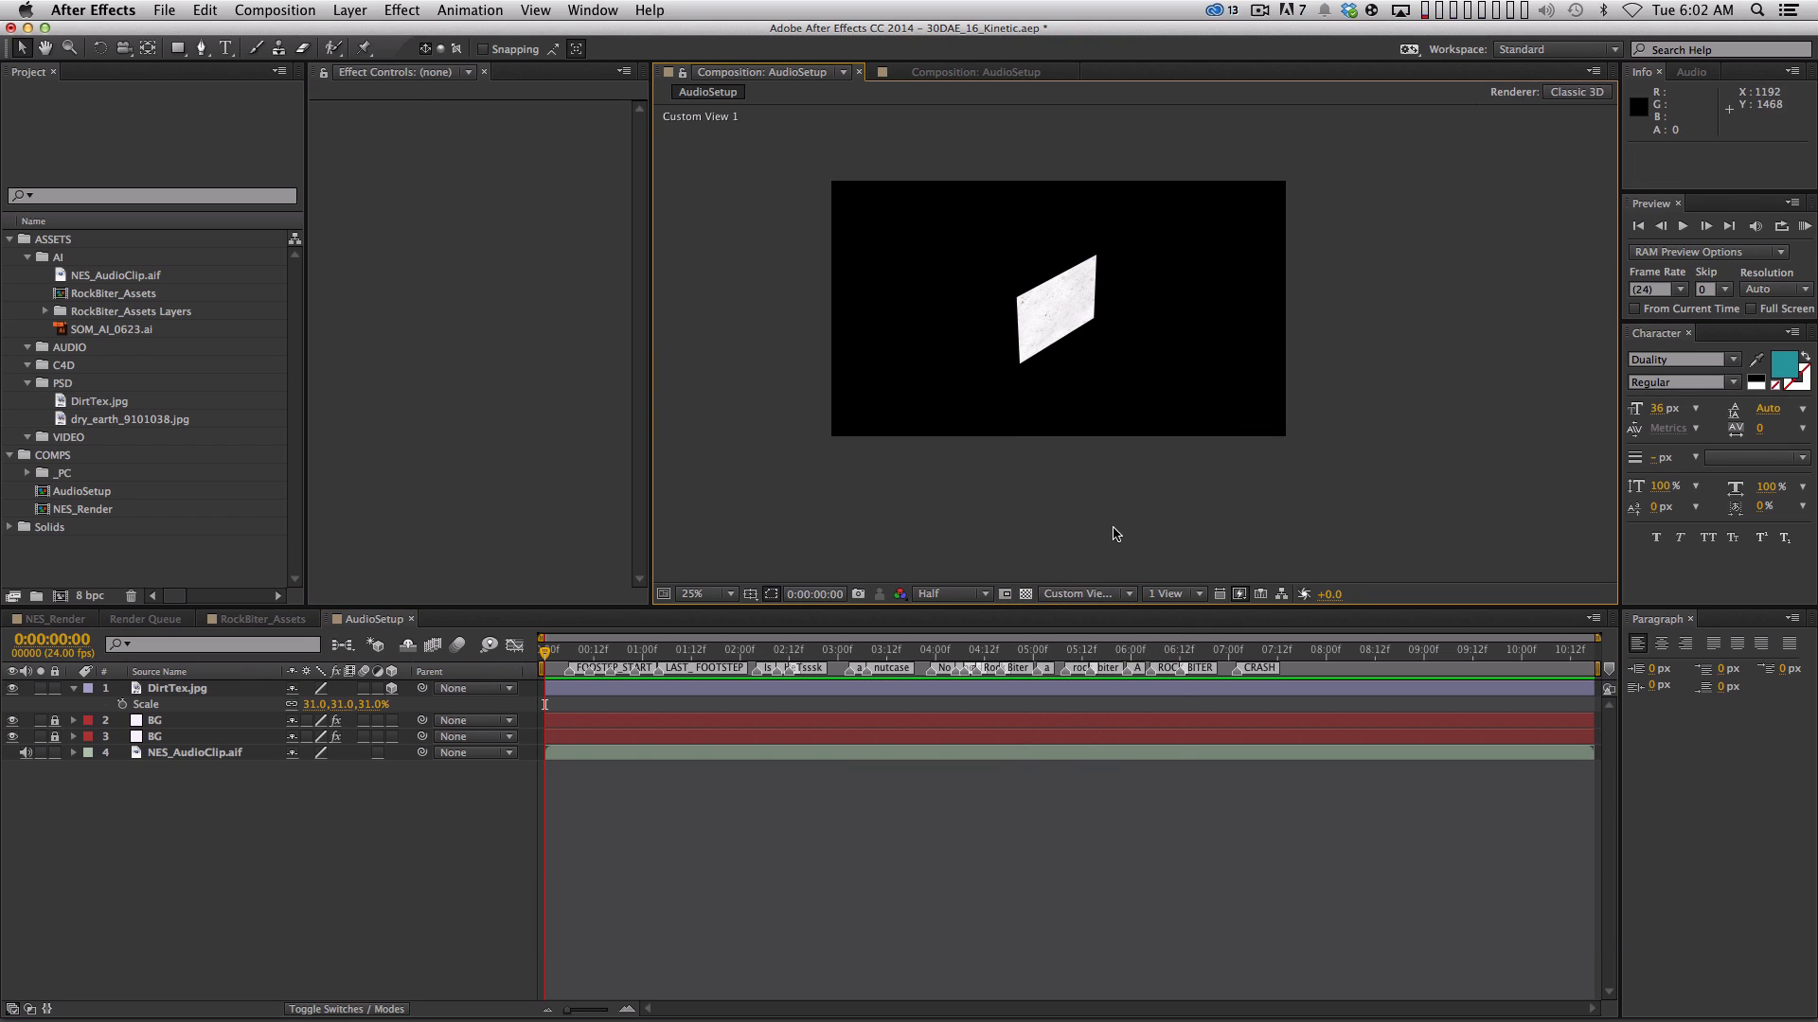
pyautogui.press('.')
pyautogui.press('space')
pyautogui.moveTo(1117, 404); pyautogui.dragTo(1169, 449)
pyautogui.click(702, 594)
pyautogui.click(724, 629)
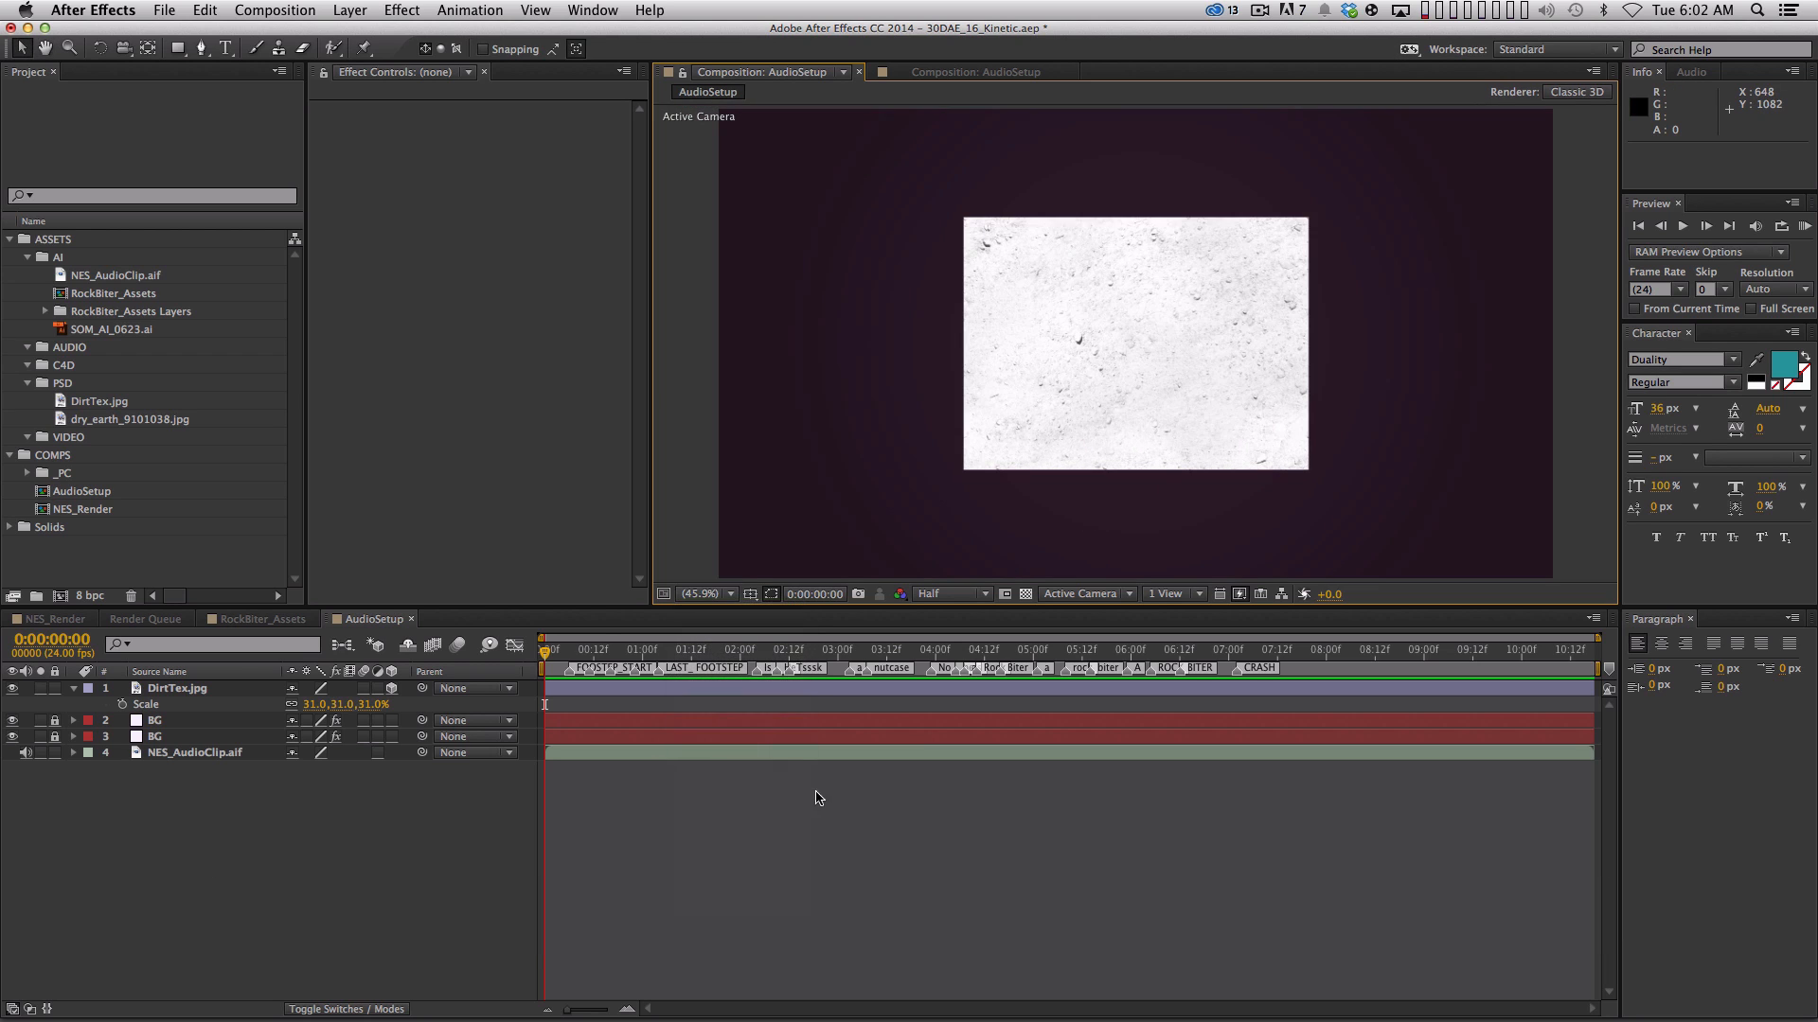
# Add a One-Node Camera with the 50mm preset to AudioSetup, keeping the name Camera 1
pyautogui.click(352, 10)
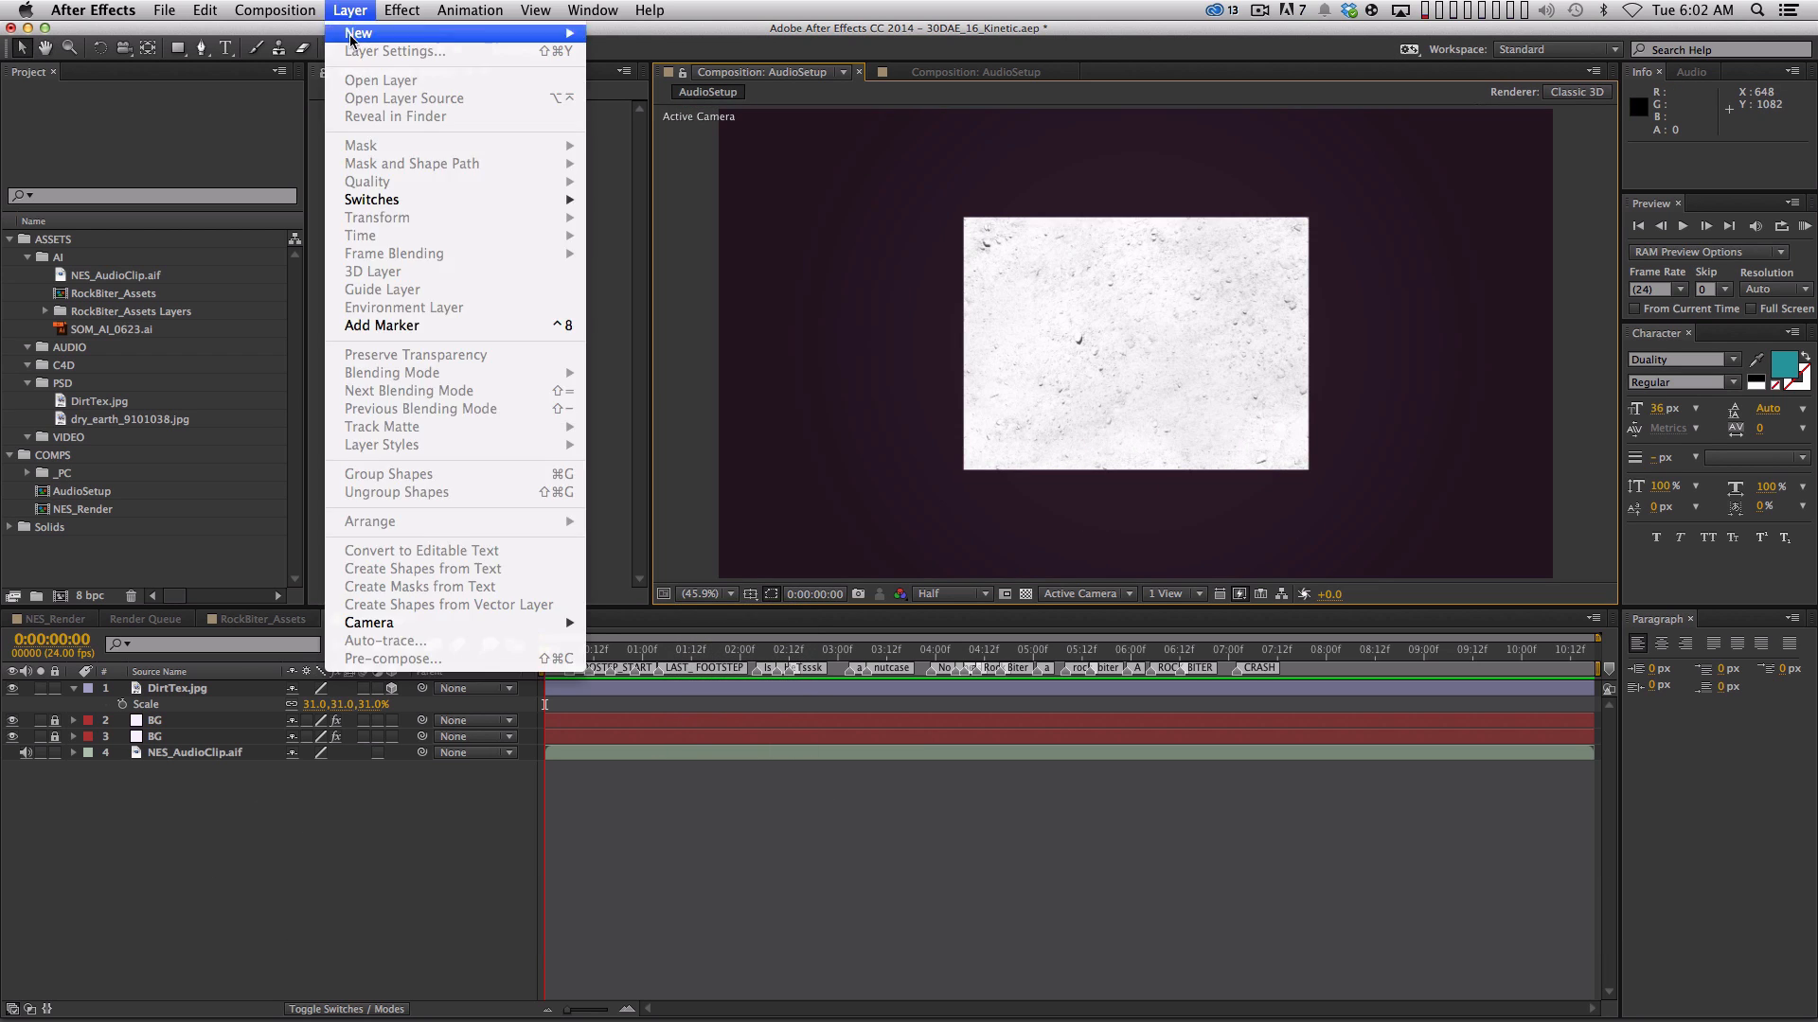
pyautogui.moveTo(535, 33)
pyautogui.click(633, 92)
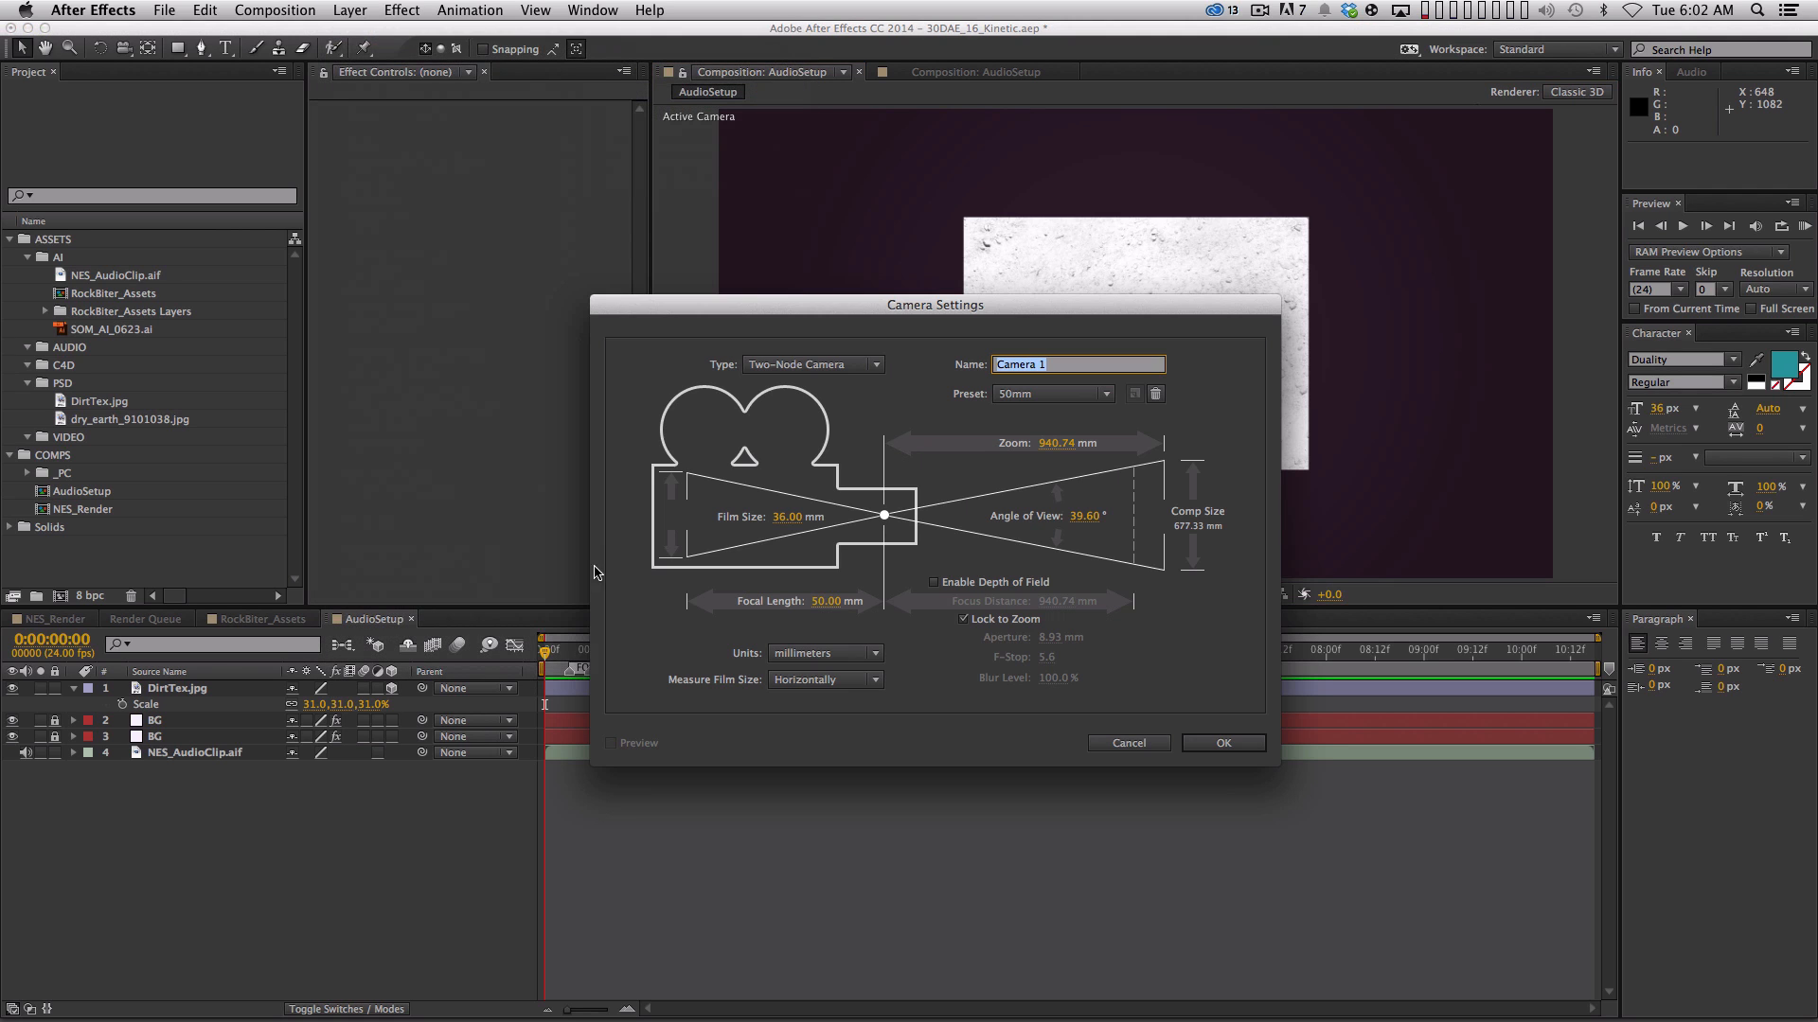
pyautogui.click(842, 367)
pyautogui.click(840, 401)
pyautogui.click(841, 367)
pyautogui.click(839, 383)
pyautogui.click(1226, 744)
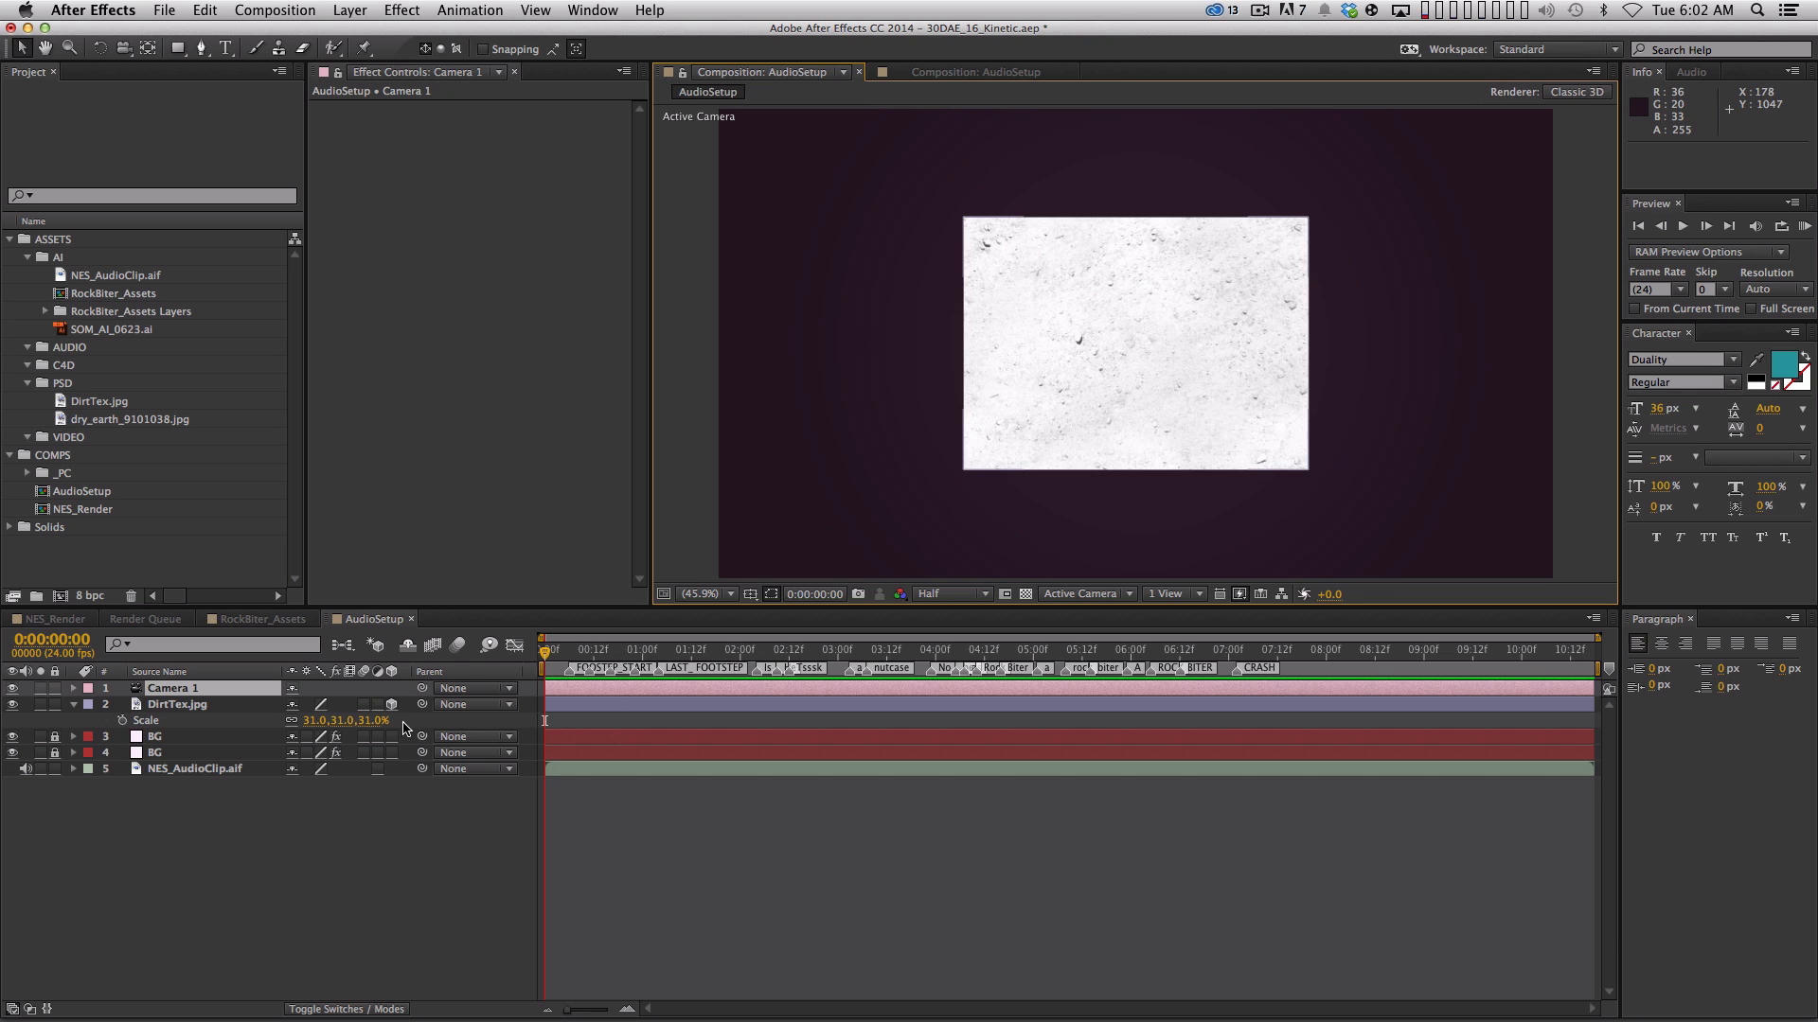
# Reveal the new camera's Position and try shifting it along X and along Z, undoing each change
pyautogui.press('p')
pyautogui.moveTo(311, 704); pyautogui.dragTo(360, 698)
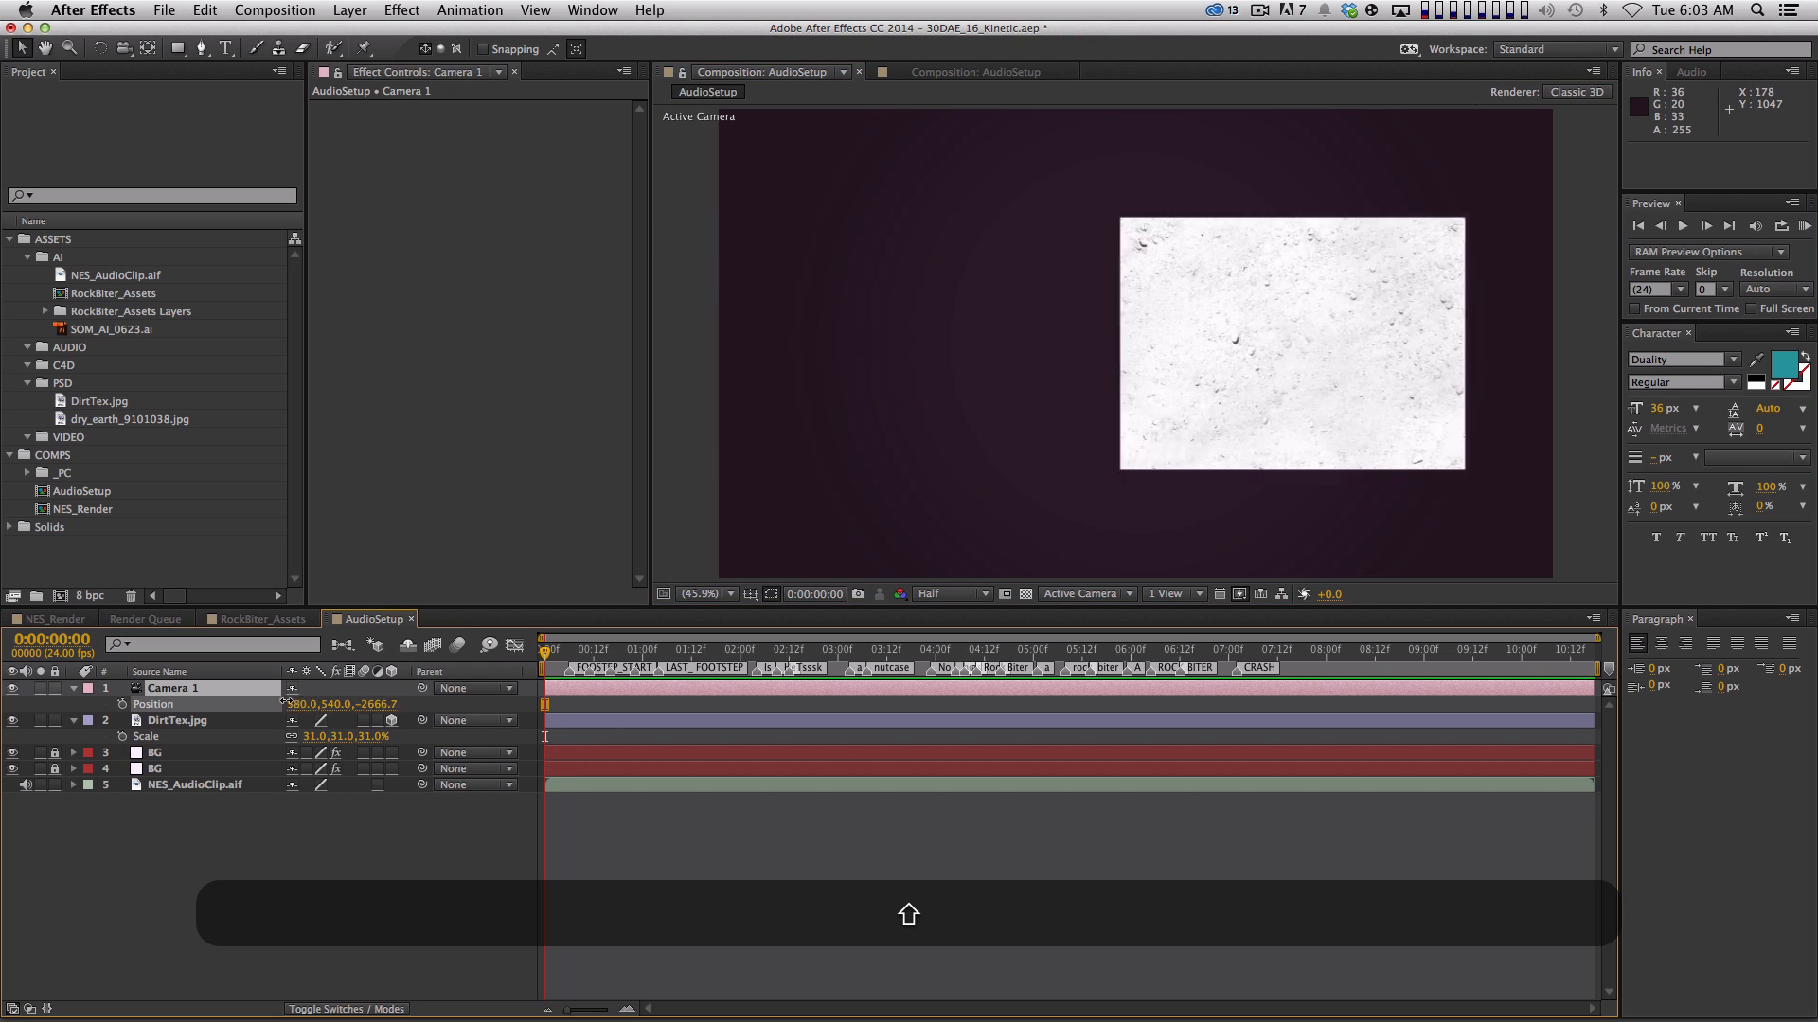
pyautogui.press('super+z')
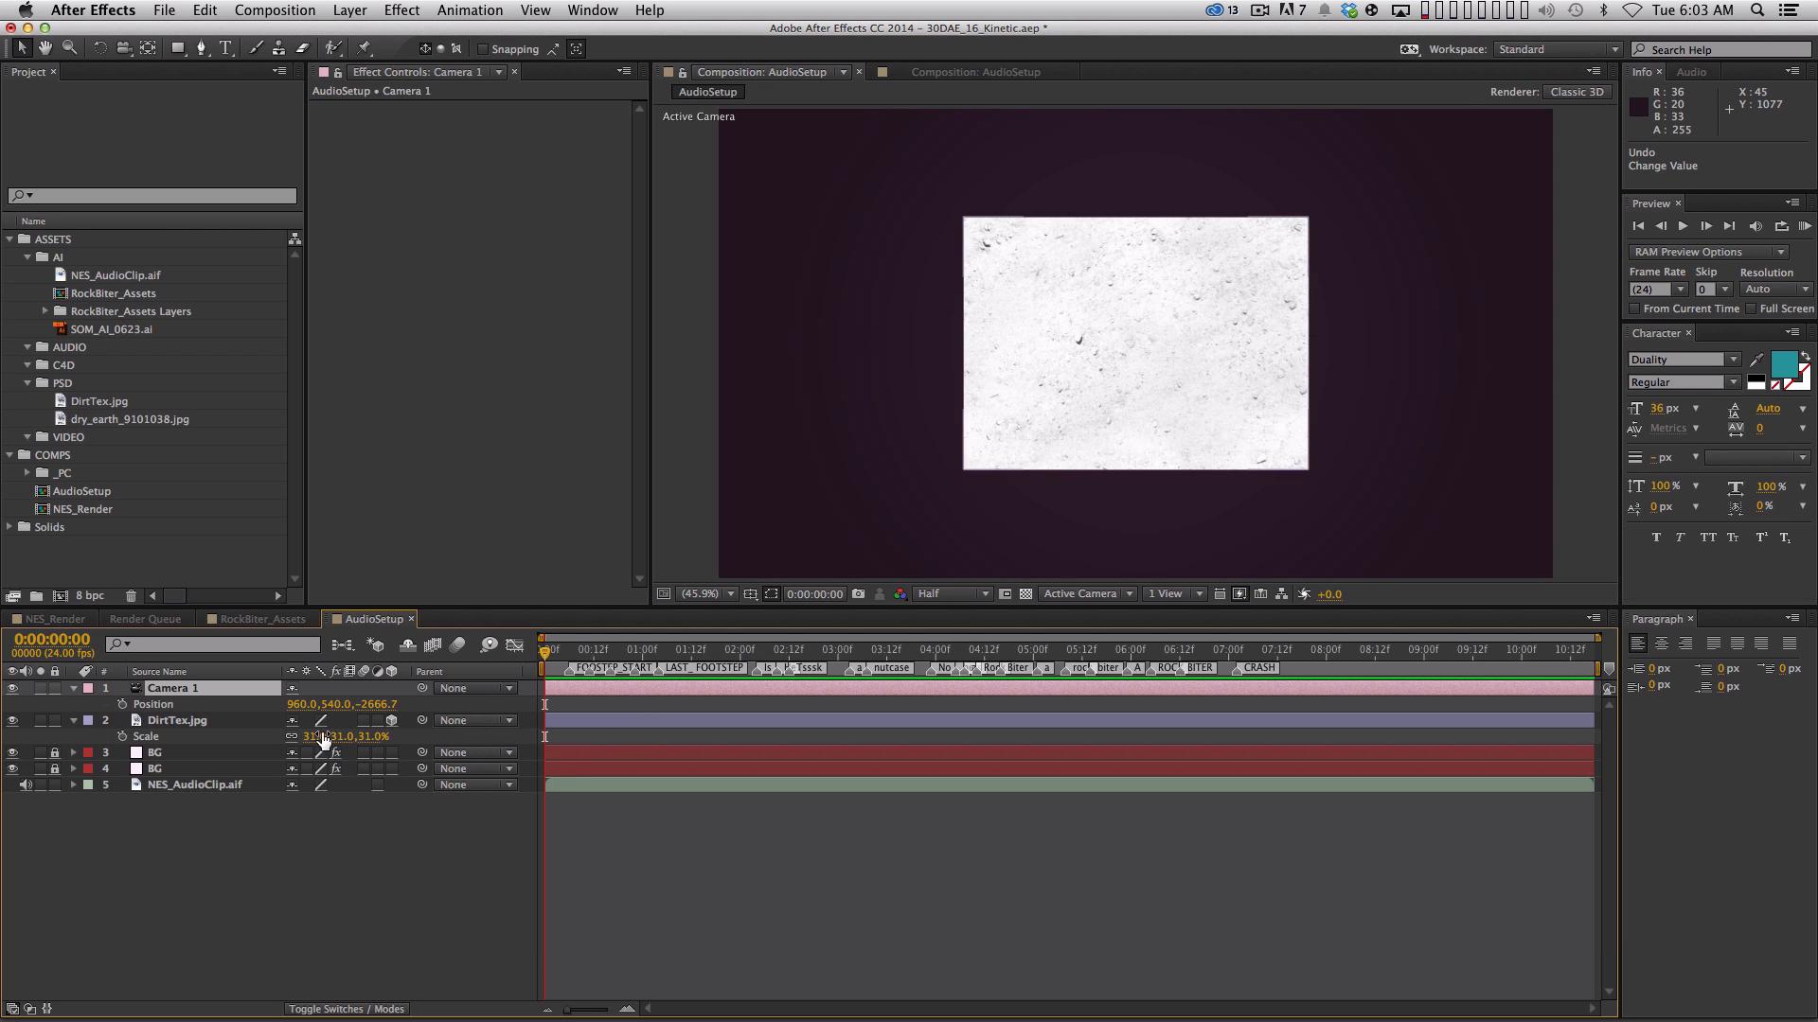
pyautogui.moveTo(375, 705)
pyautogui.mouseDown()
pyautogui.moveTo(296, 702)
pyautogui.moveTo(359, 703)
pyautogui.mouseUp()
pyautogui.press('super+z')
pyautogui.press('super+z')
pyautogui.click(258, 885)
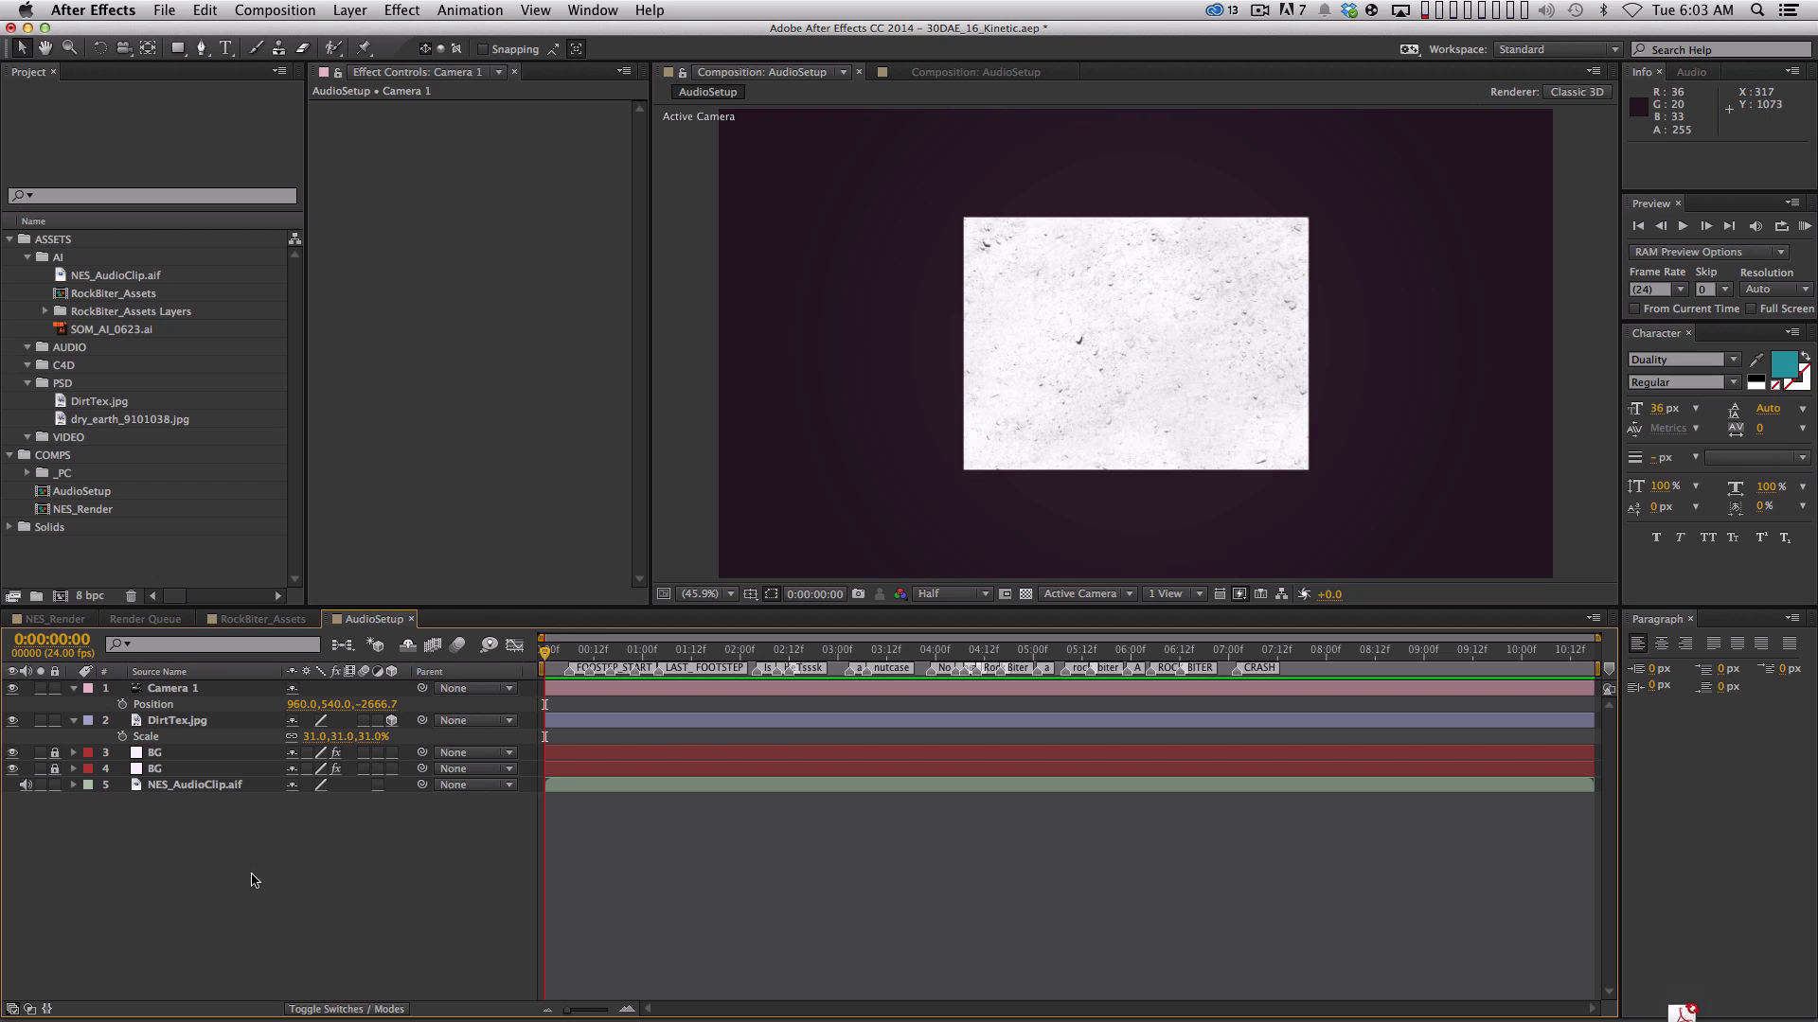
# Apply the CC RepeTile effect to the DirtTex.jpg layer and set Expand Right to 2381
pyautogui.click(236, 722)
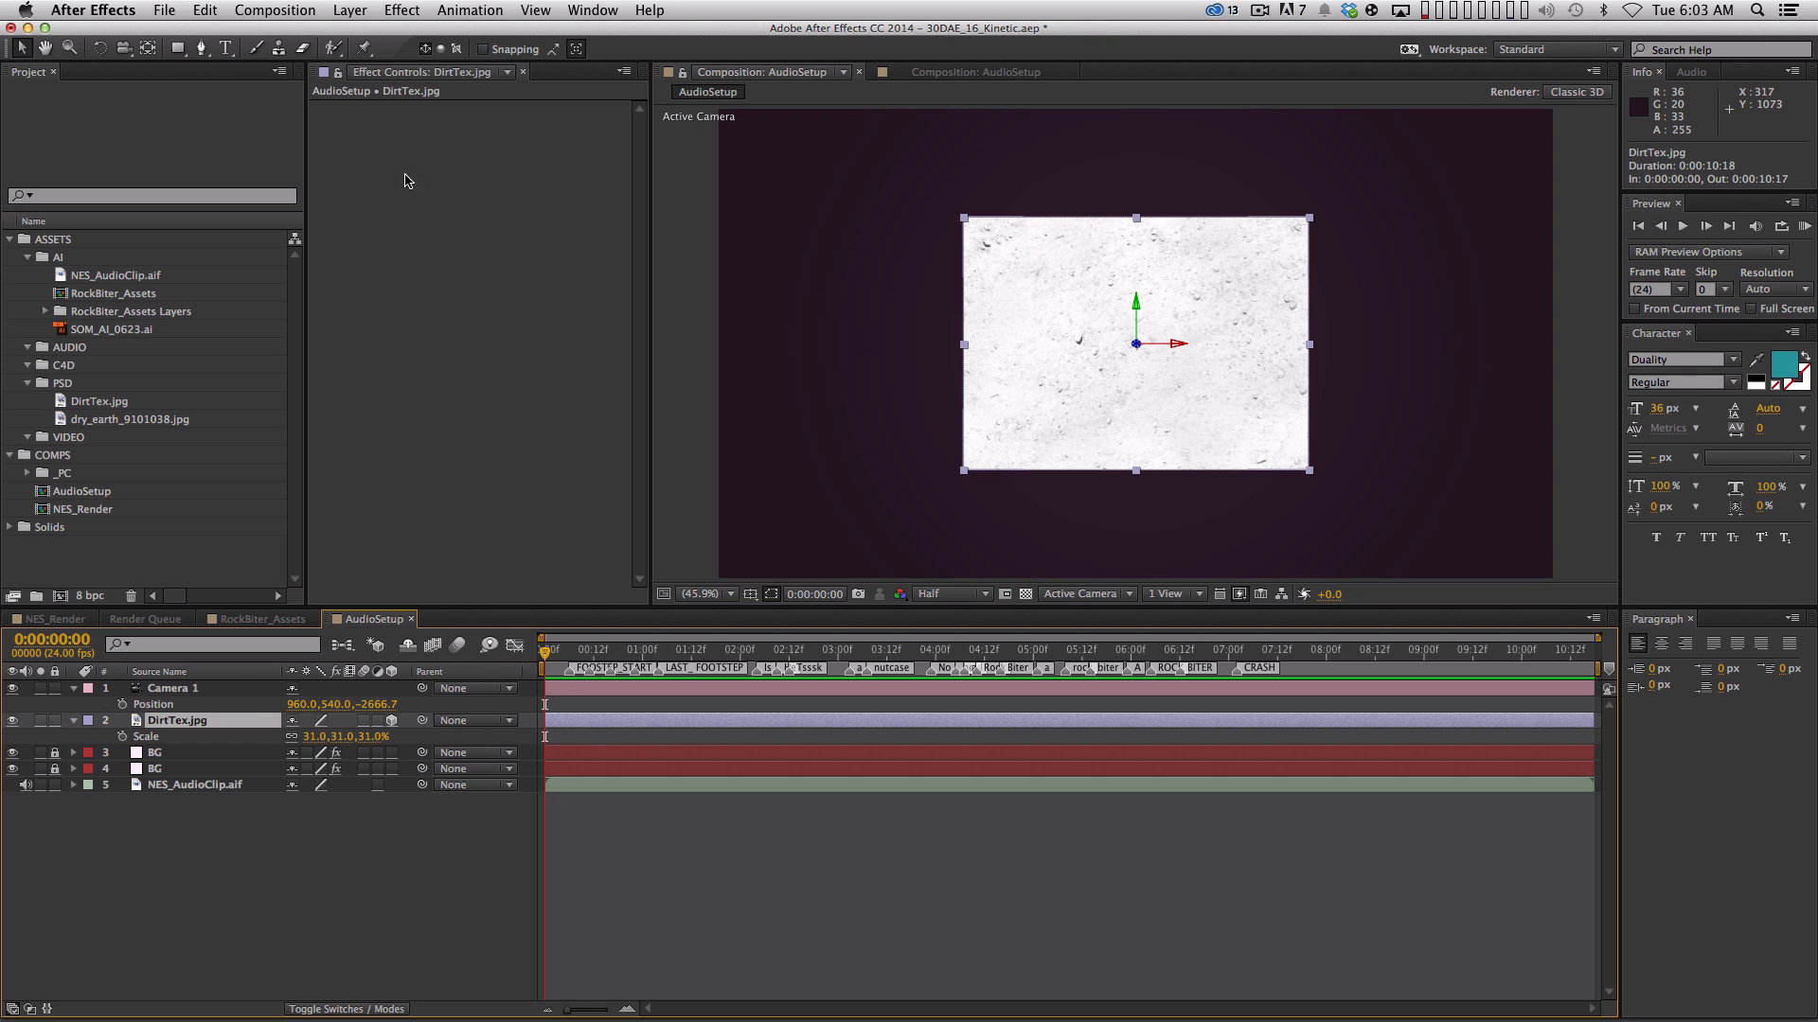
pyautogui.click(402, 9)
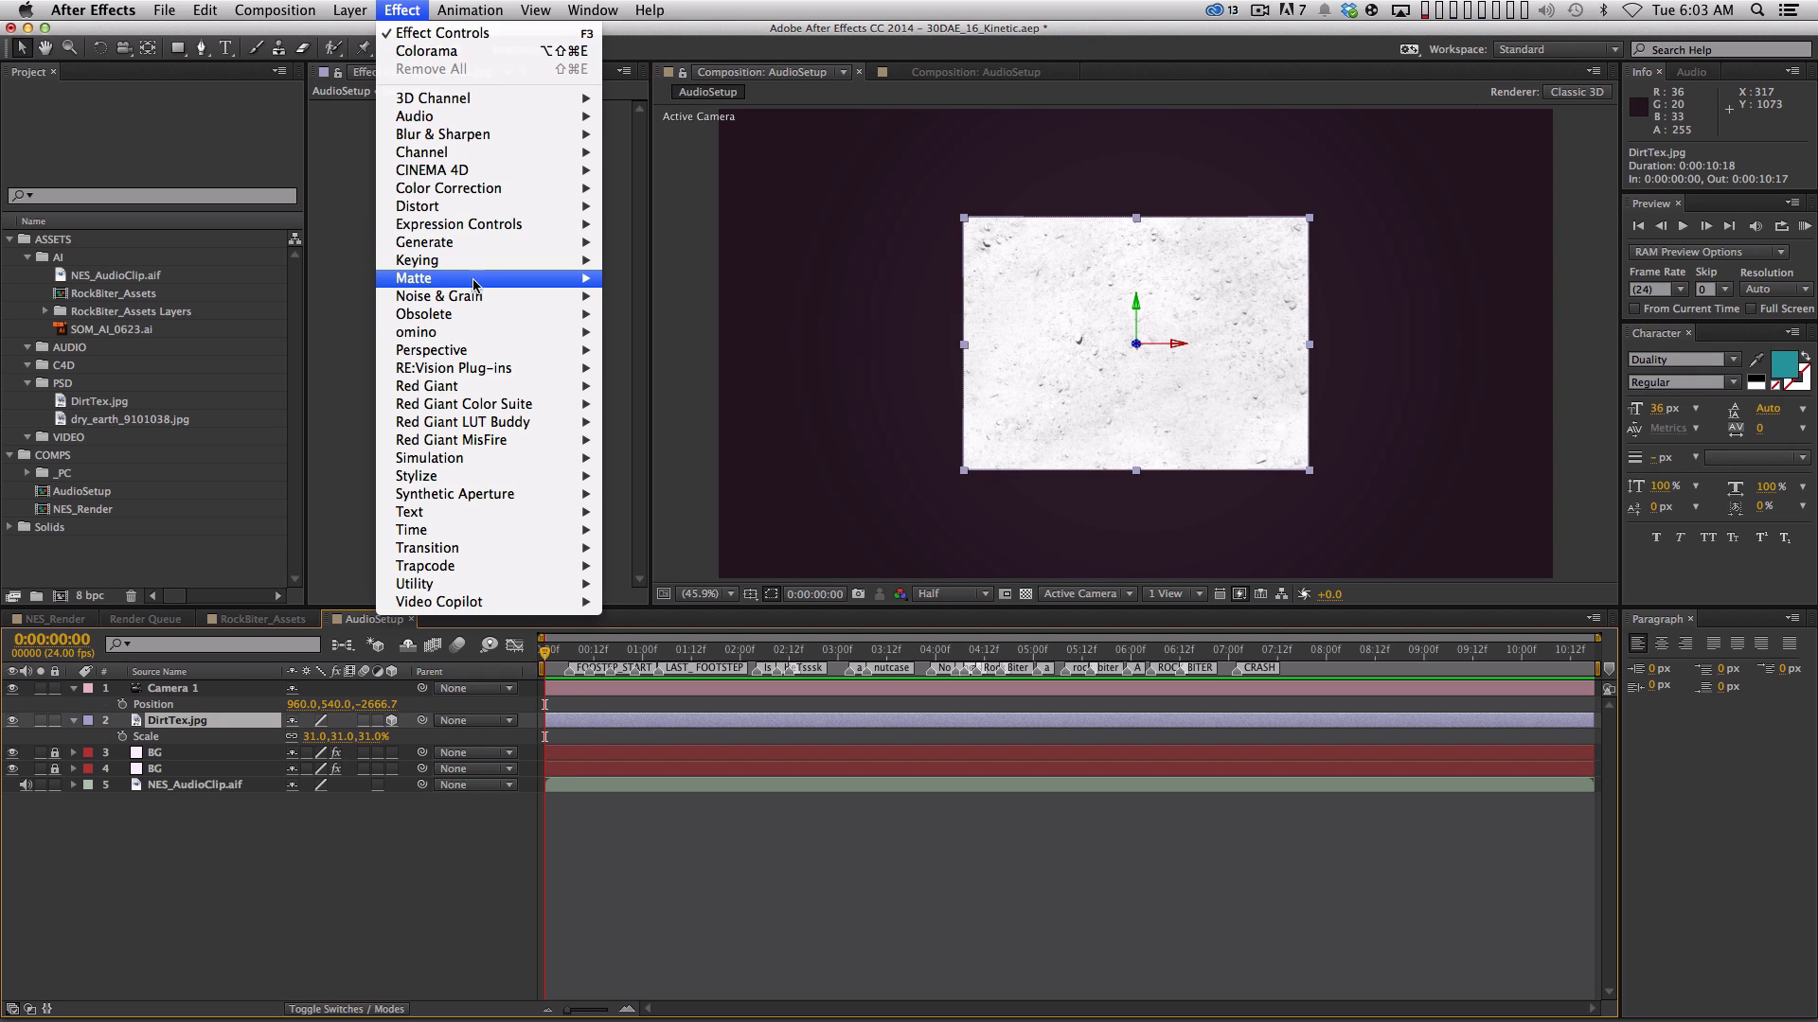
pyautogui.moveTo(461, 480)
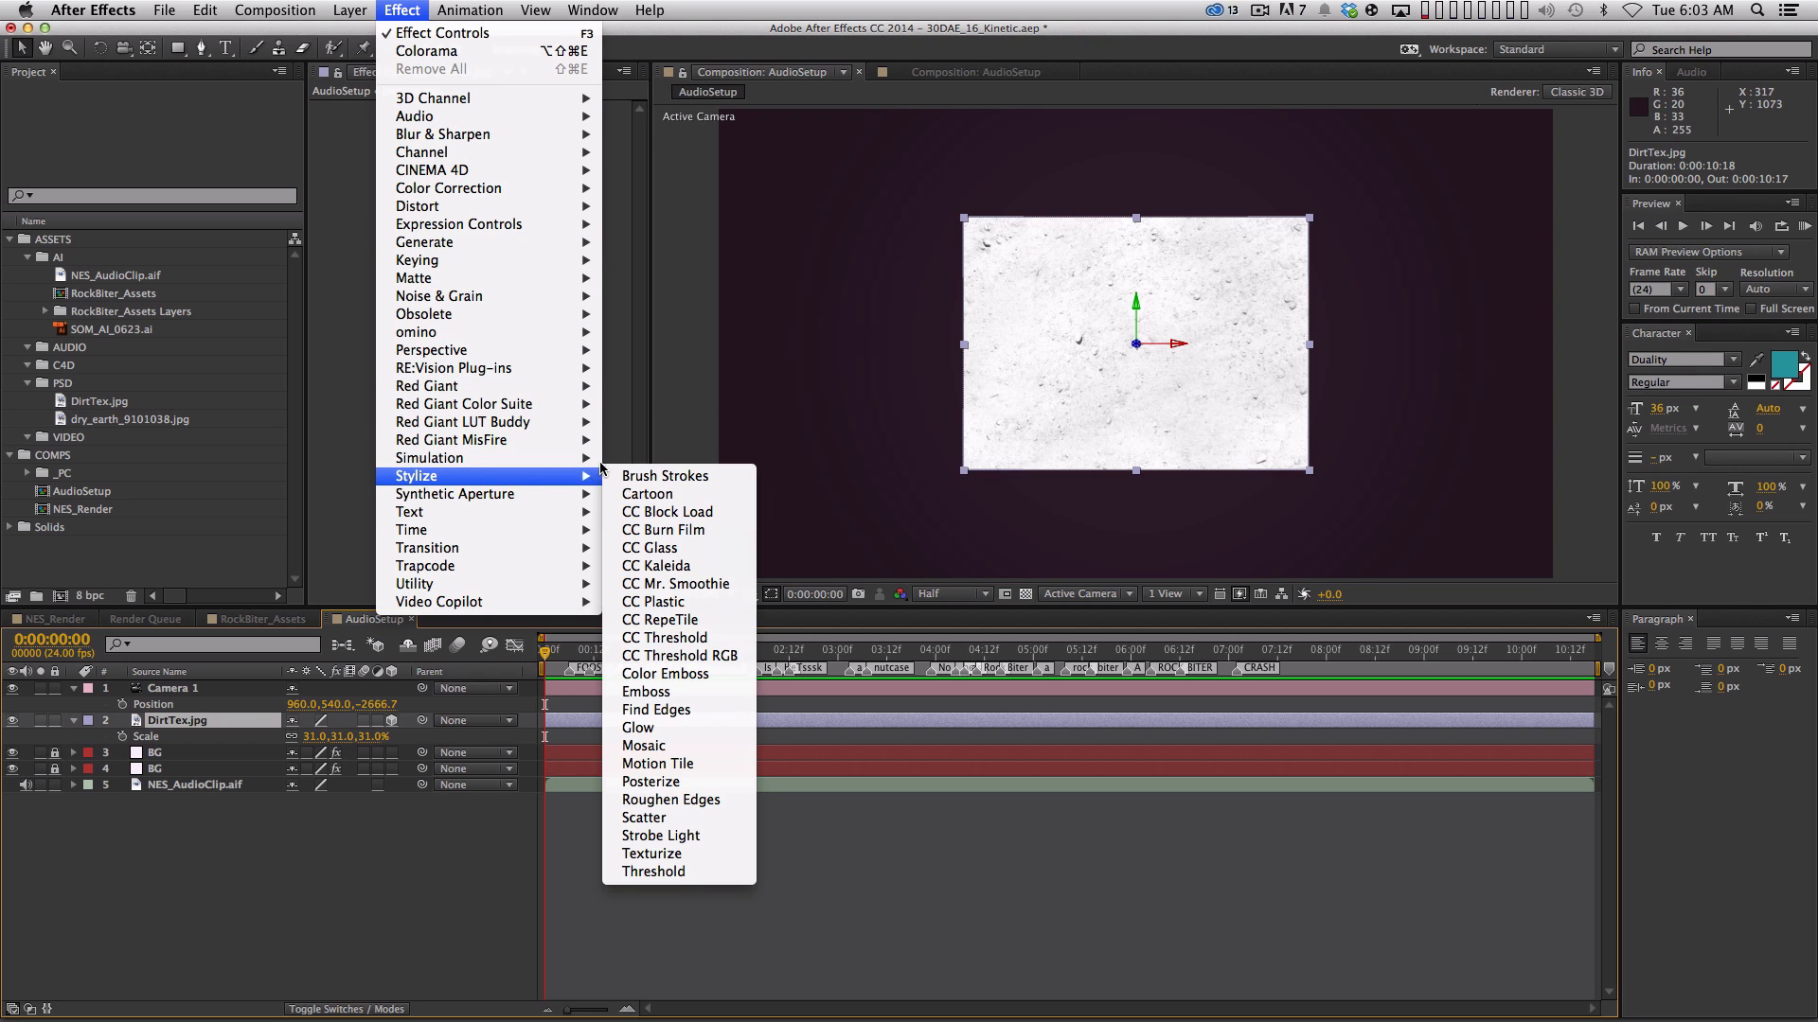
pyautogui.click(682, 625)
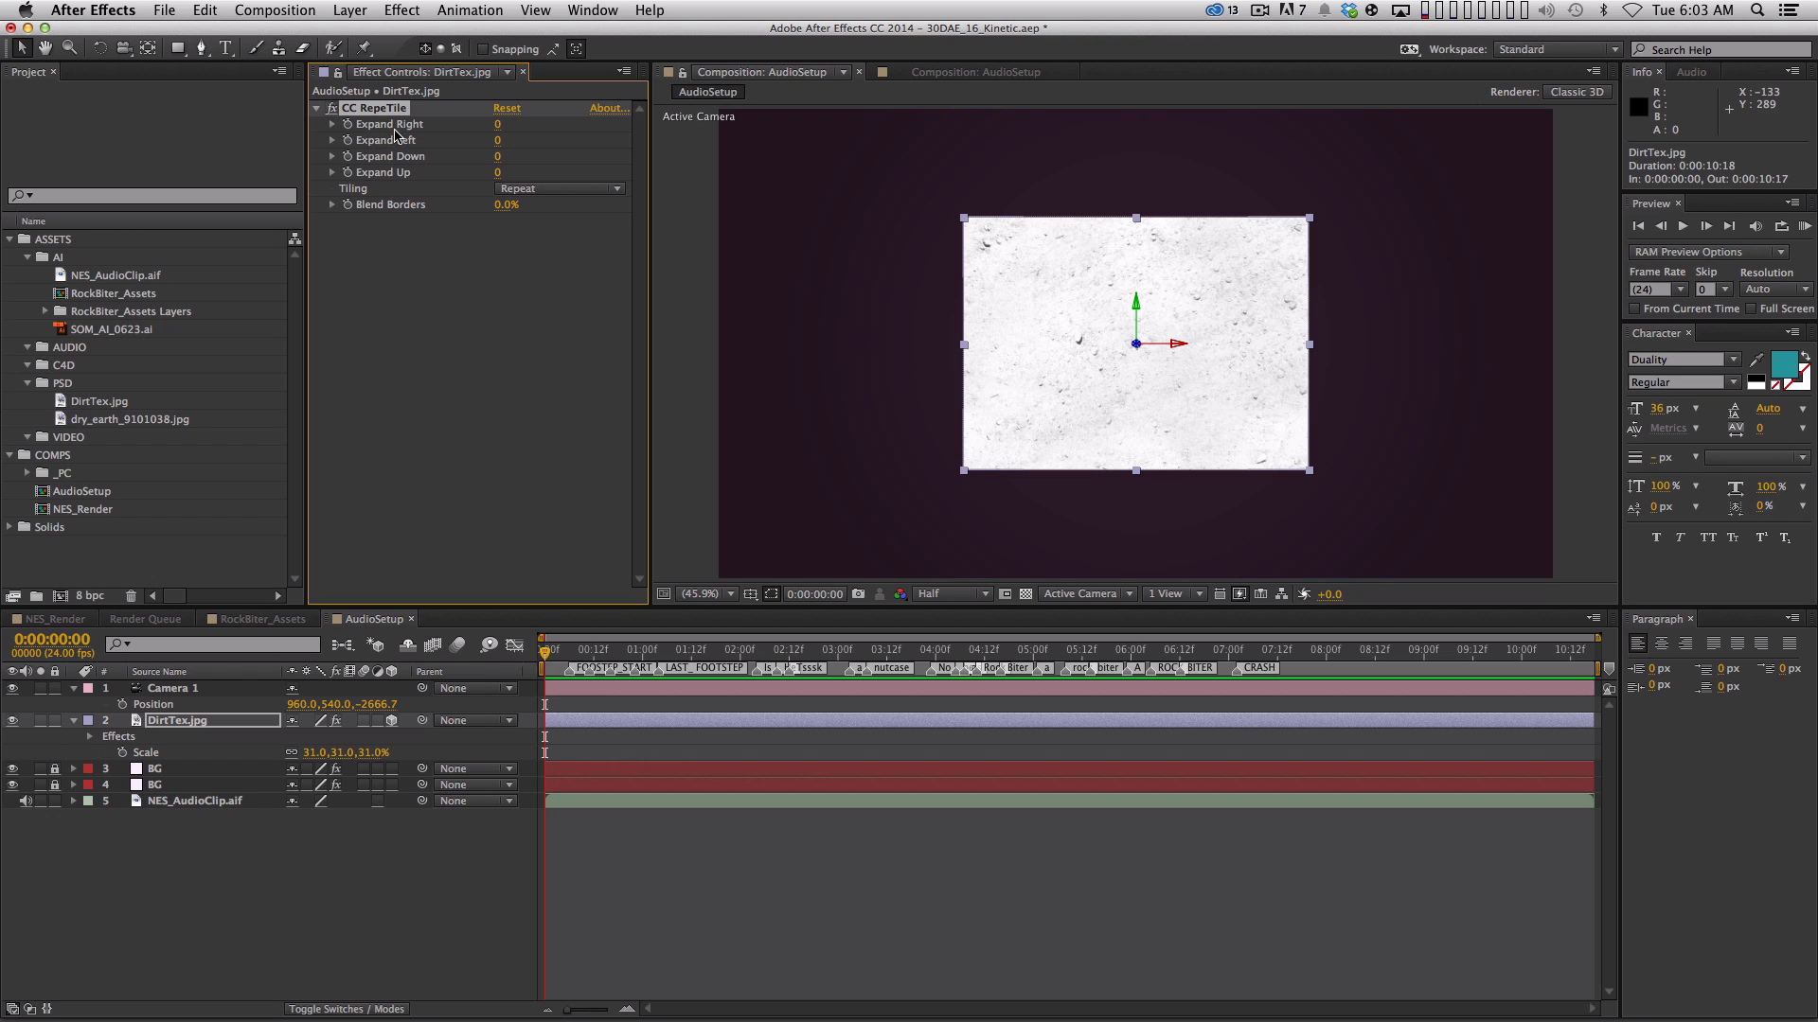
pyautogui.click(497, 127)
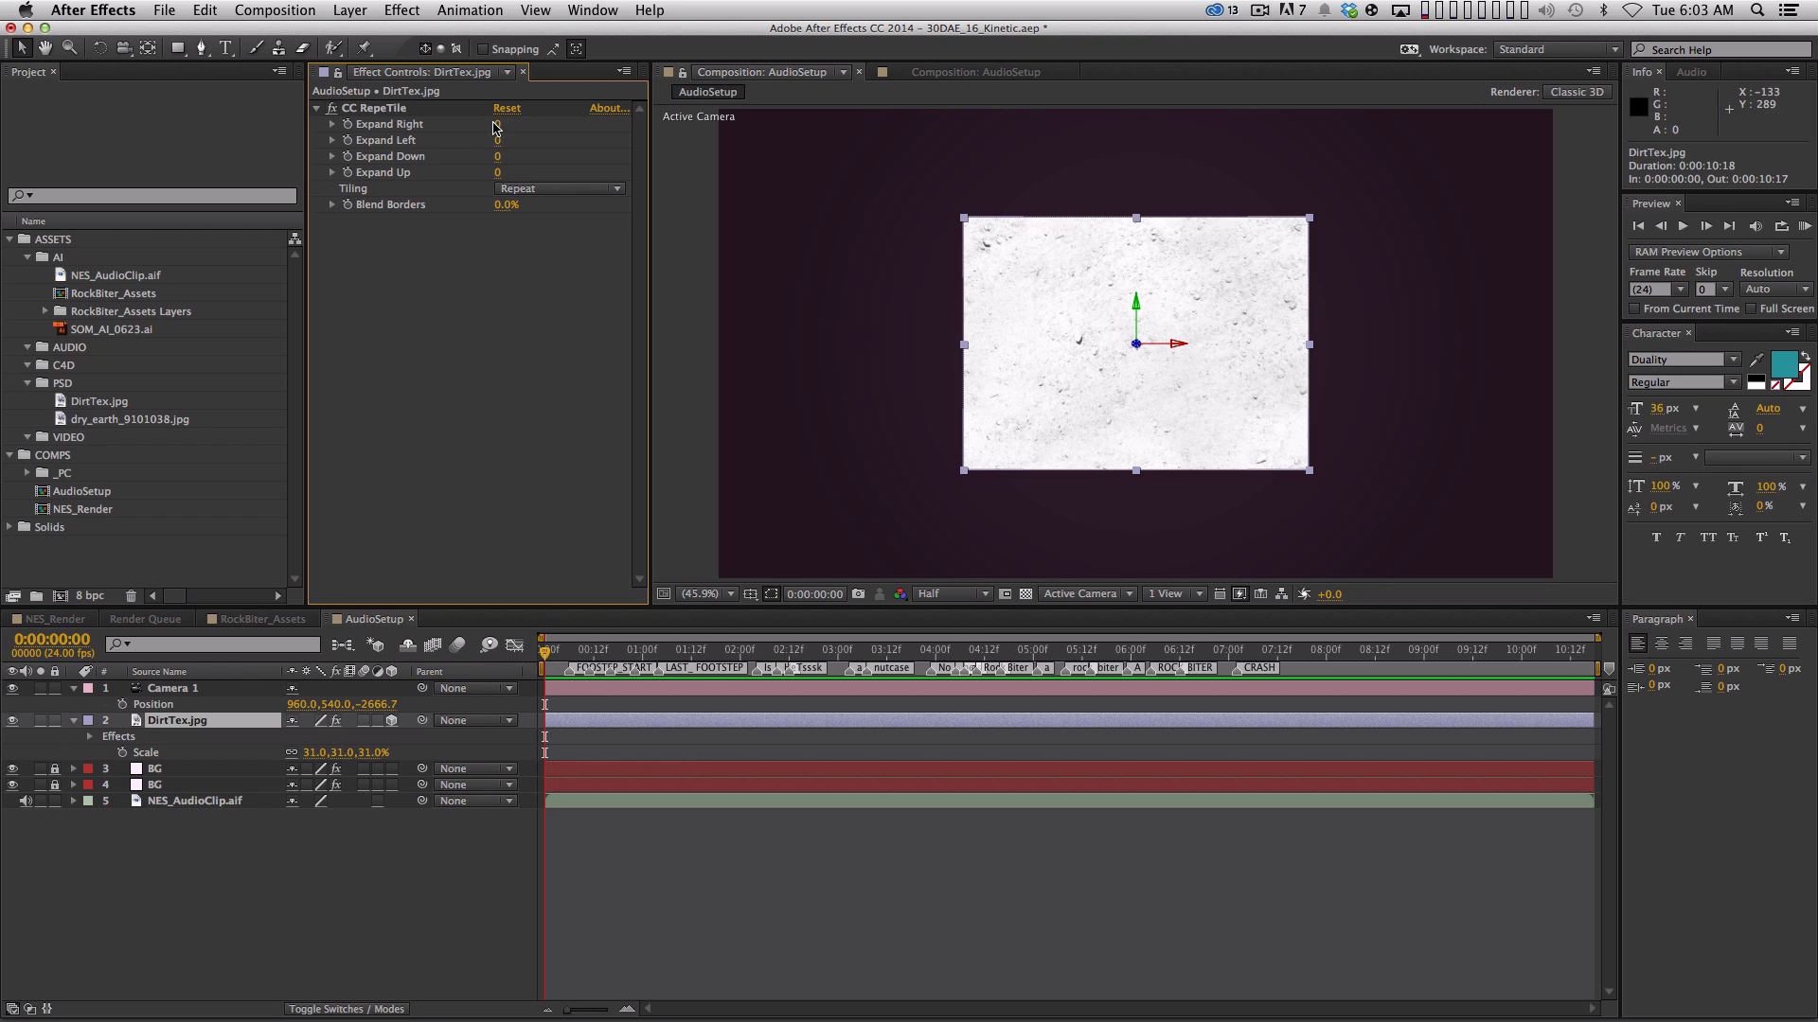
pyautogui.moveTo(497, 124); pyautogui.dragTo(1004, 148)
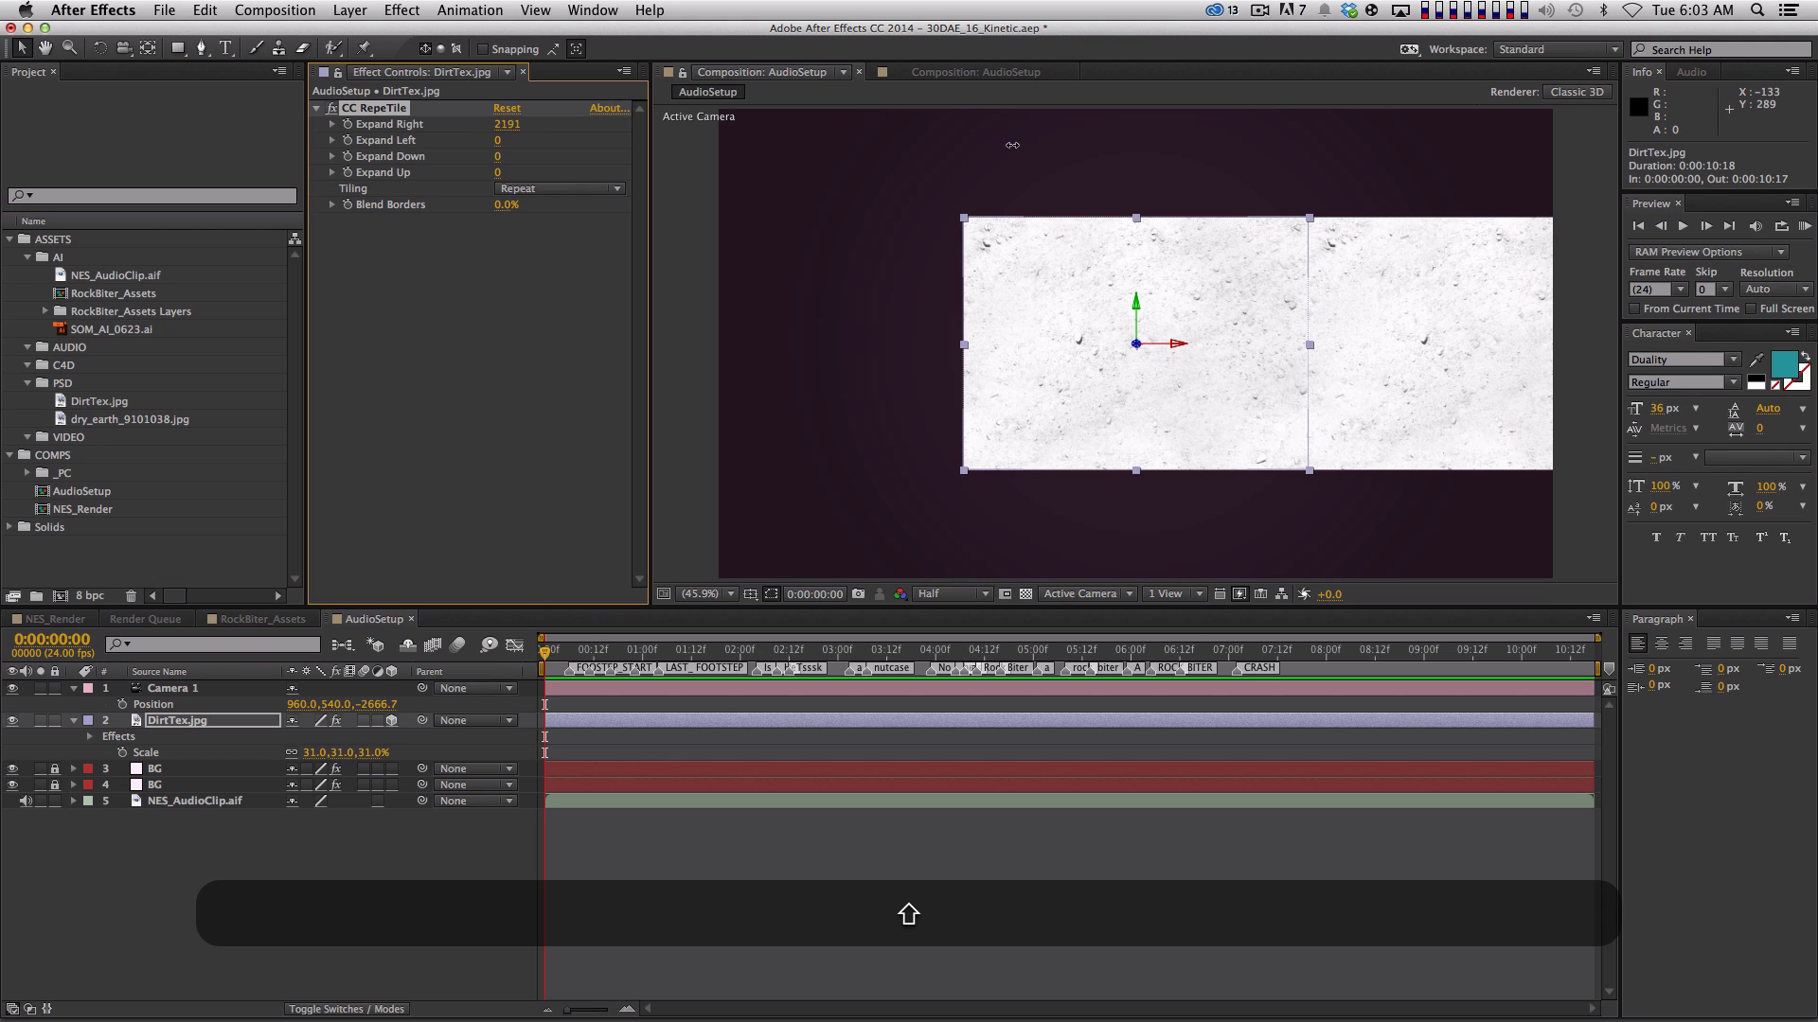
pyautogui.click(1355, 876)
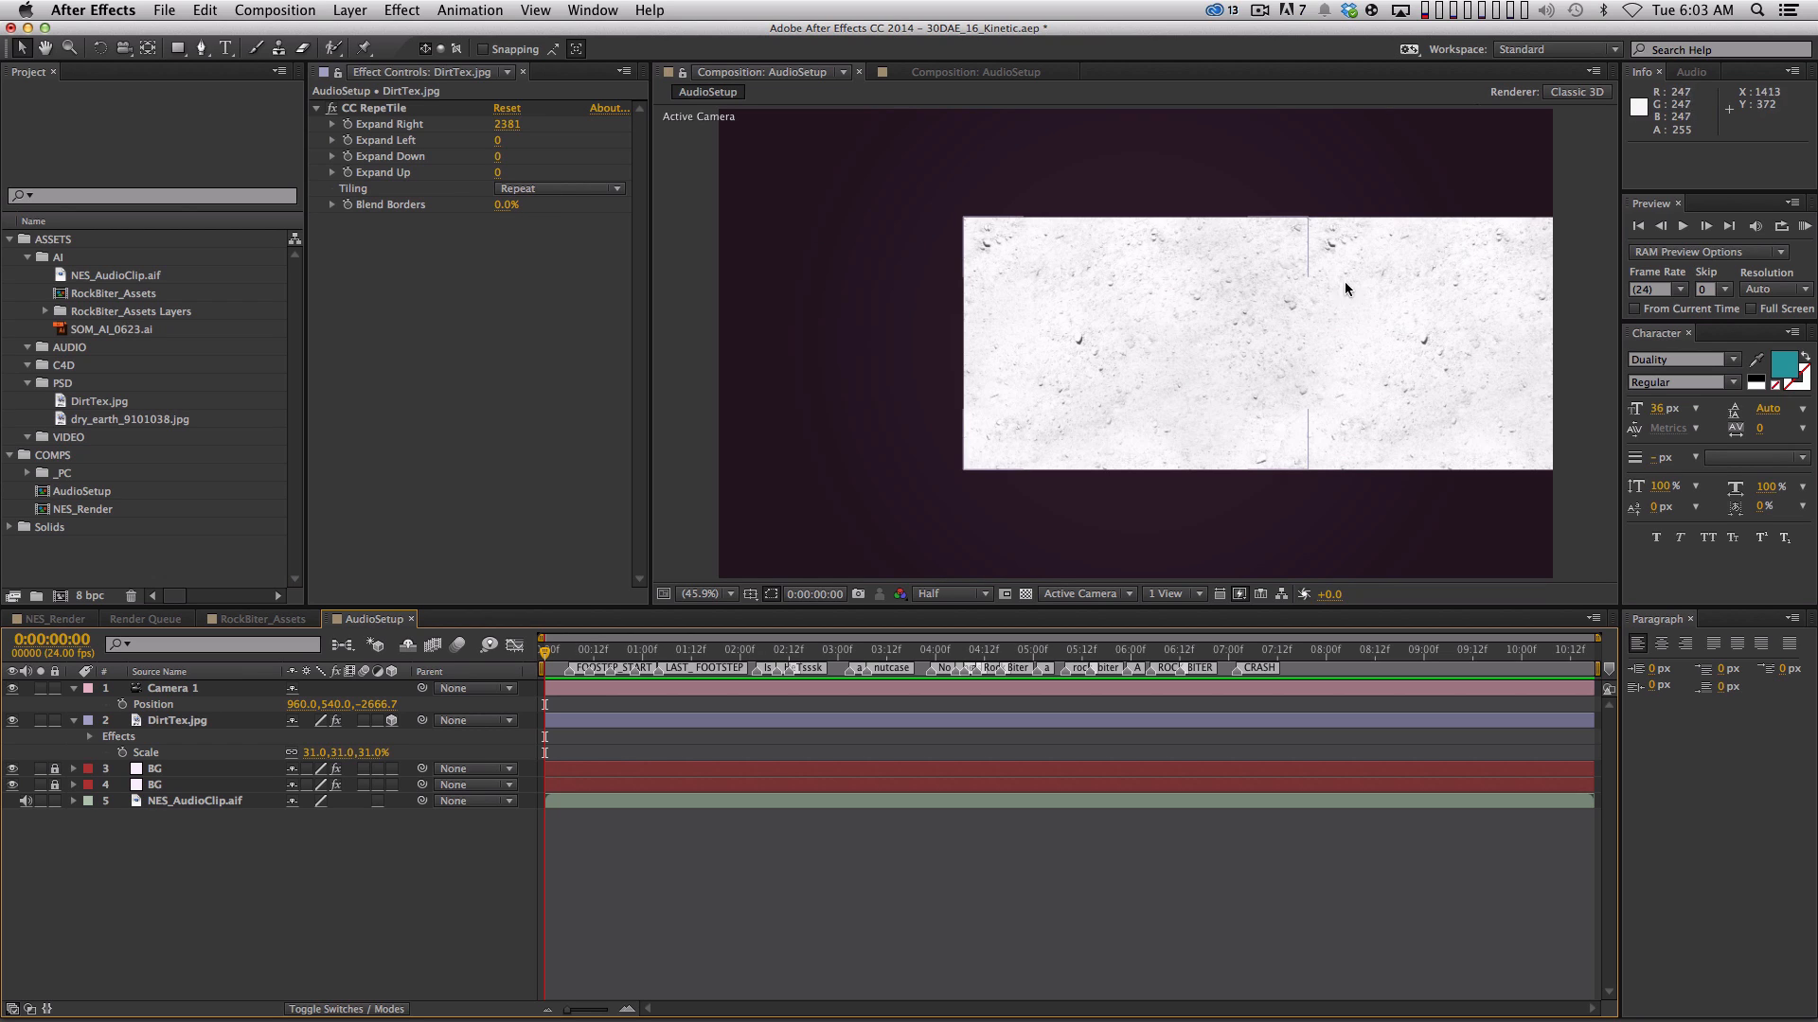
# Try the Unfold tiling option in CC RepeTile, then restore Repeat
pyautogui.click(549, 189)
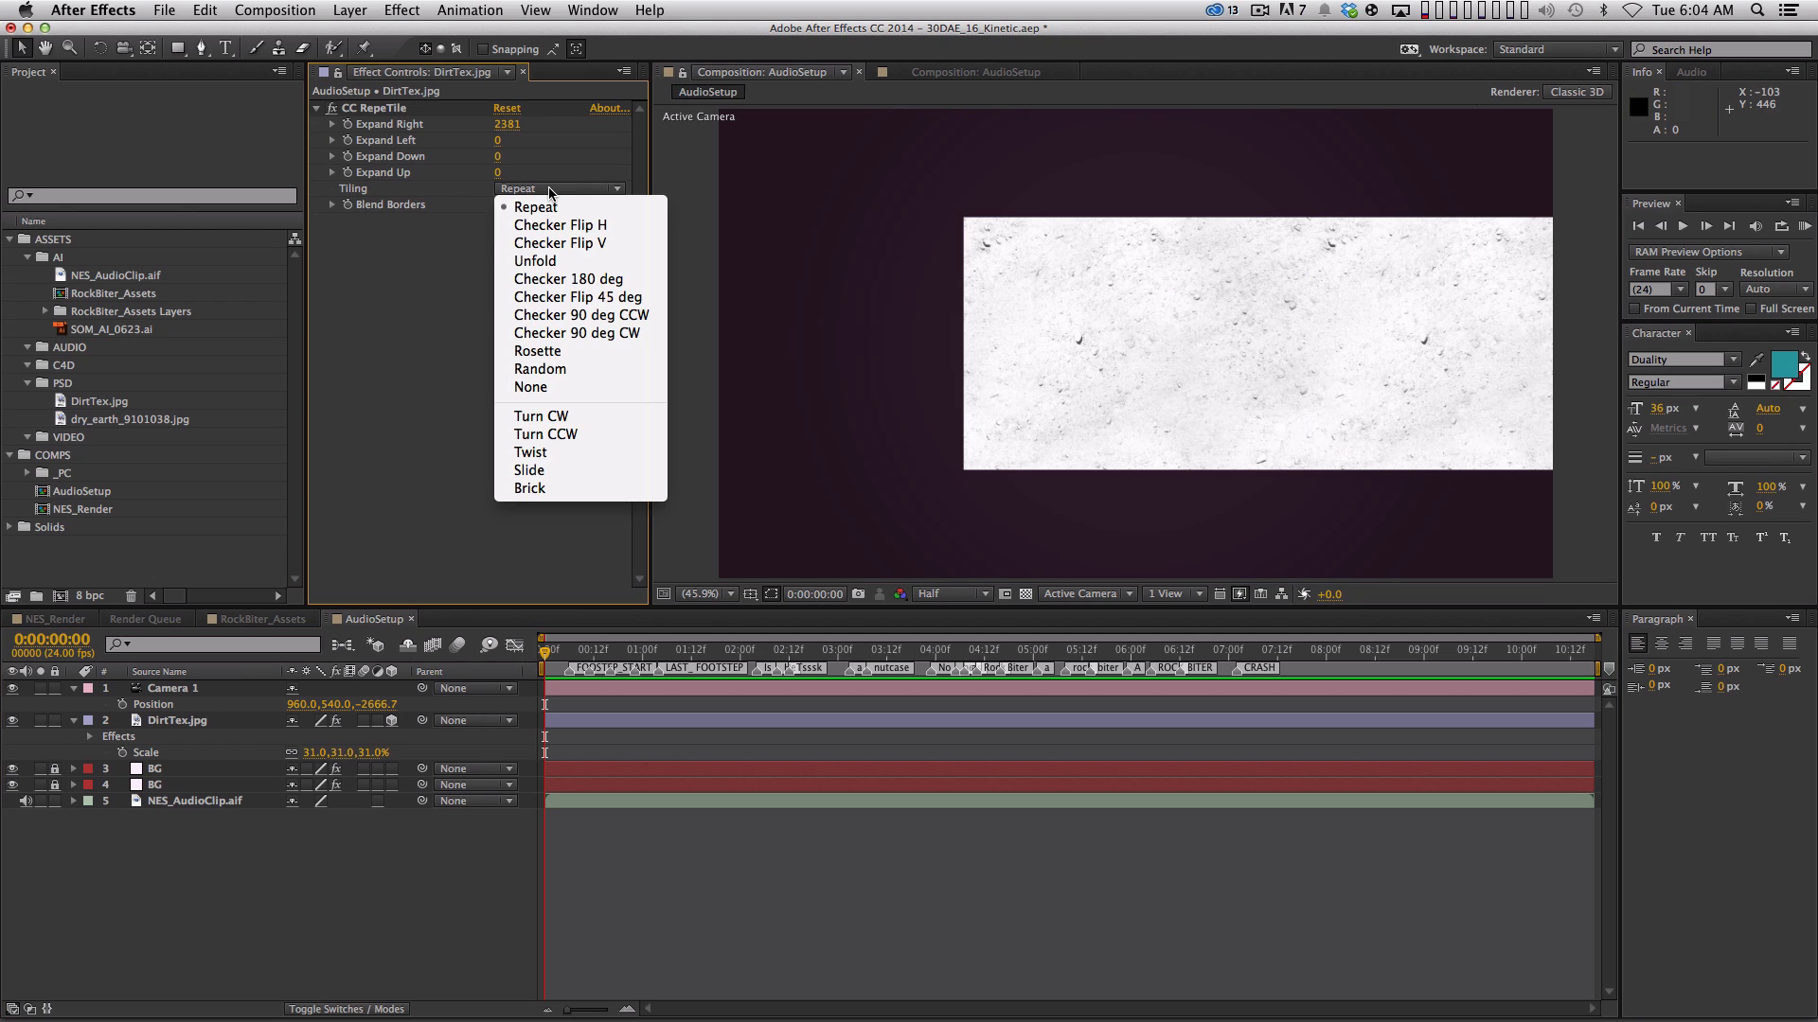
pyautogui.click(577, 265)
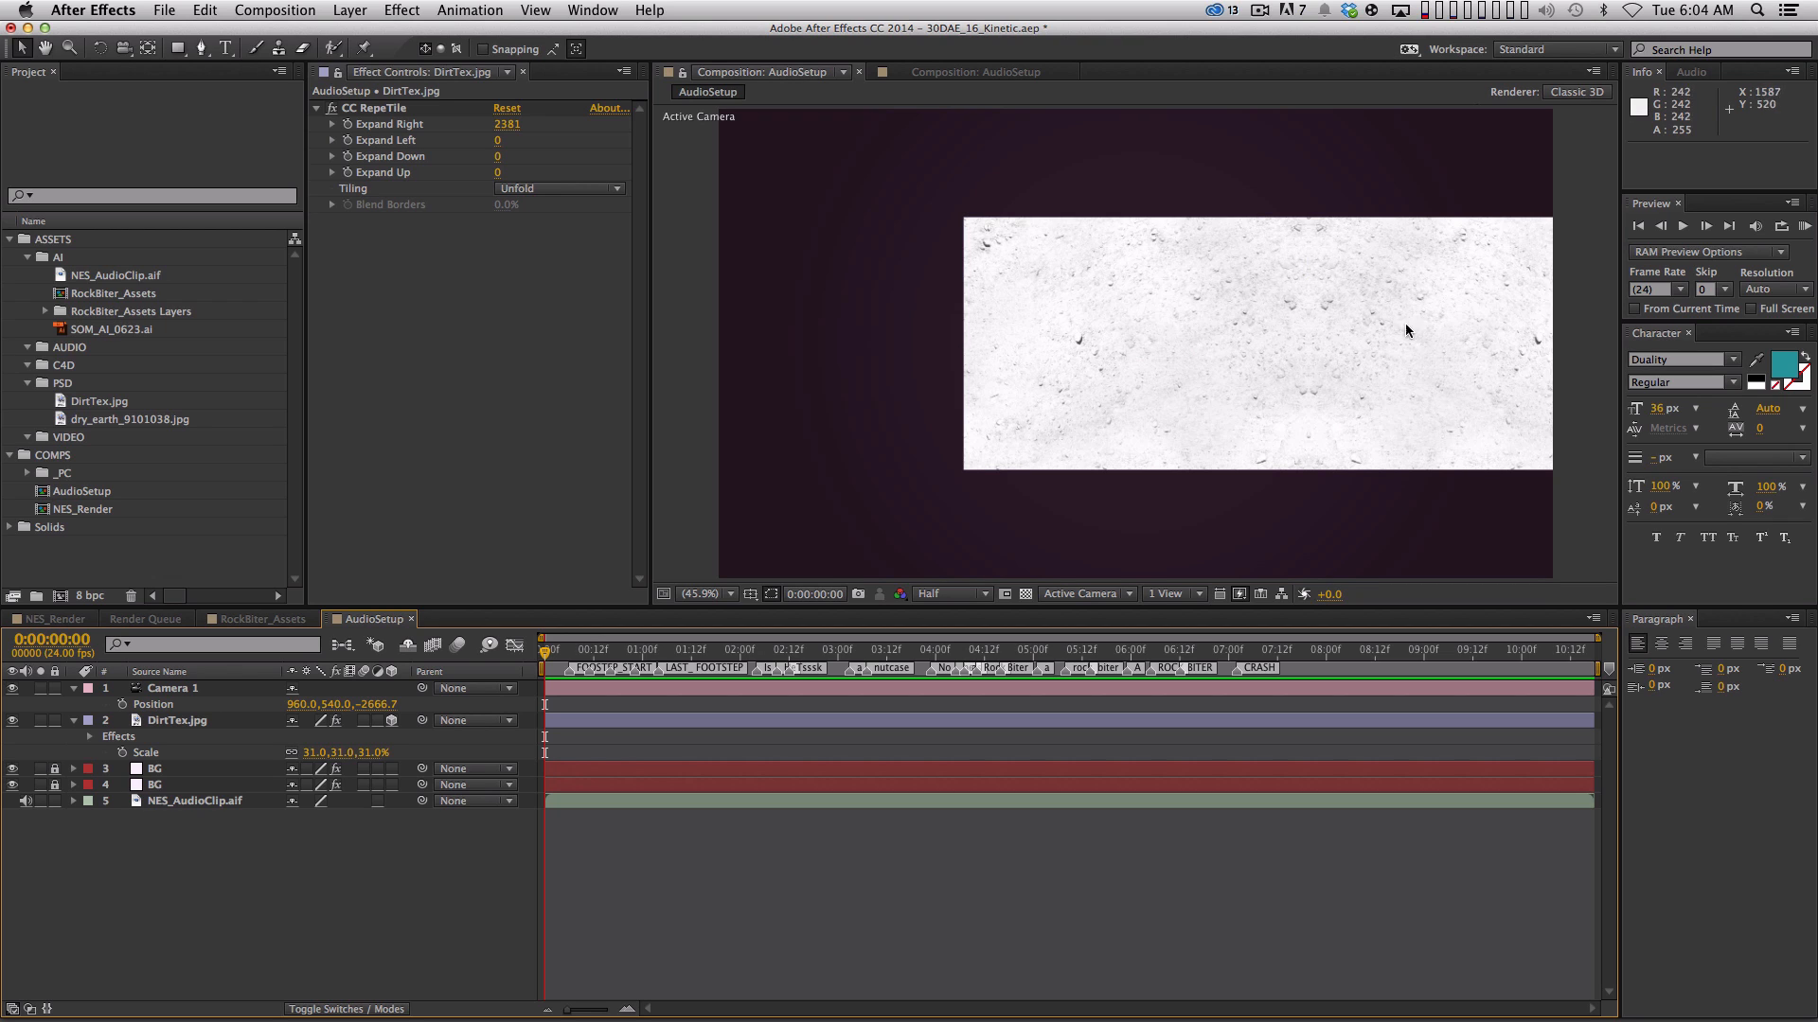
pyautogui.click(558, 188)
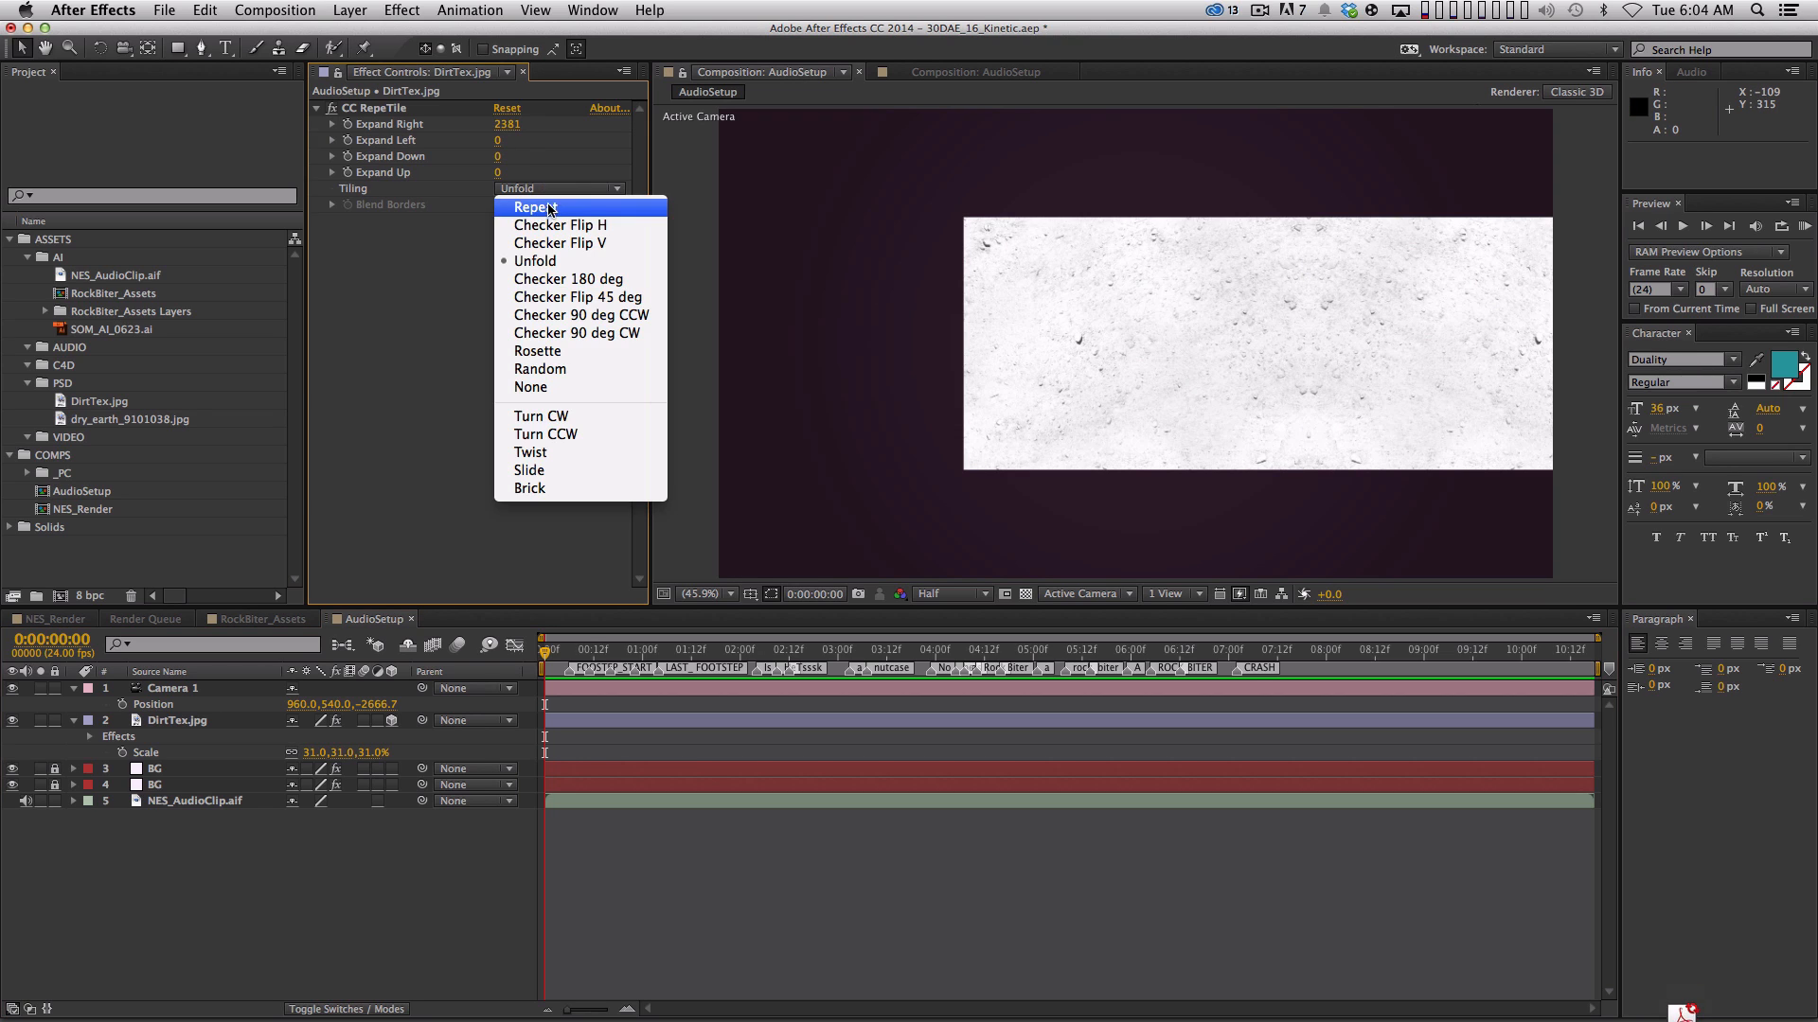
pyautogui.click(625, 139)
# Extend the dirt tiling in the remaining directions with Expand Left 2190, Expand Down 1660 and Expand Up 1290
pyautogui.press('shift')
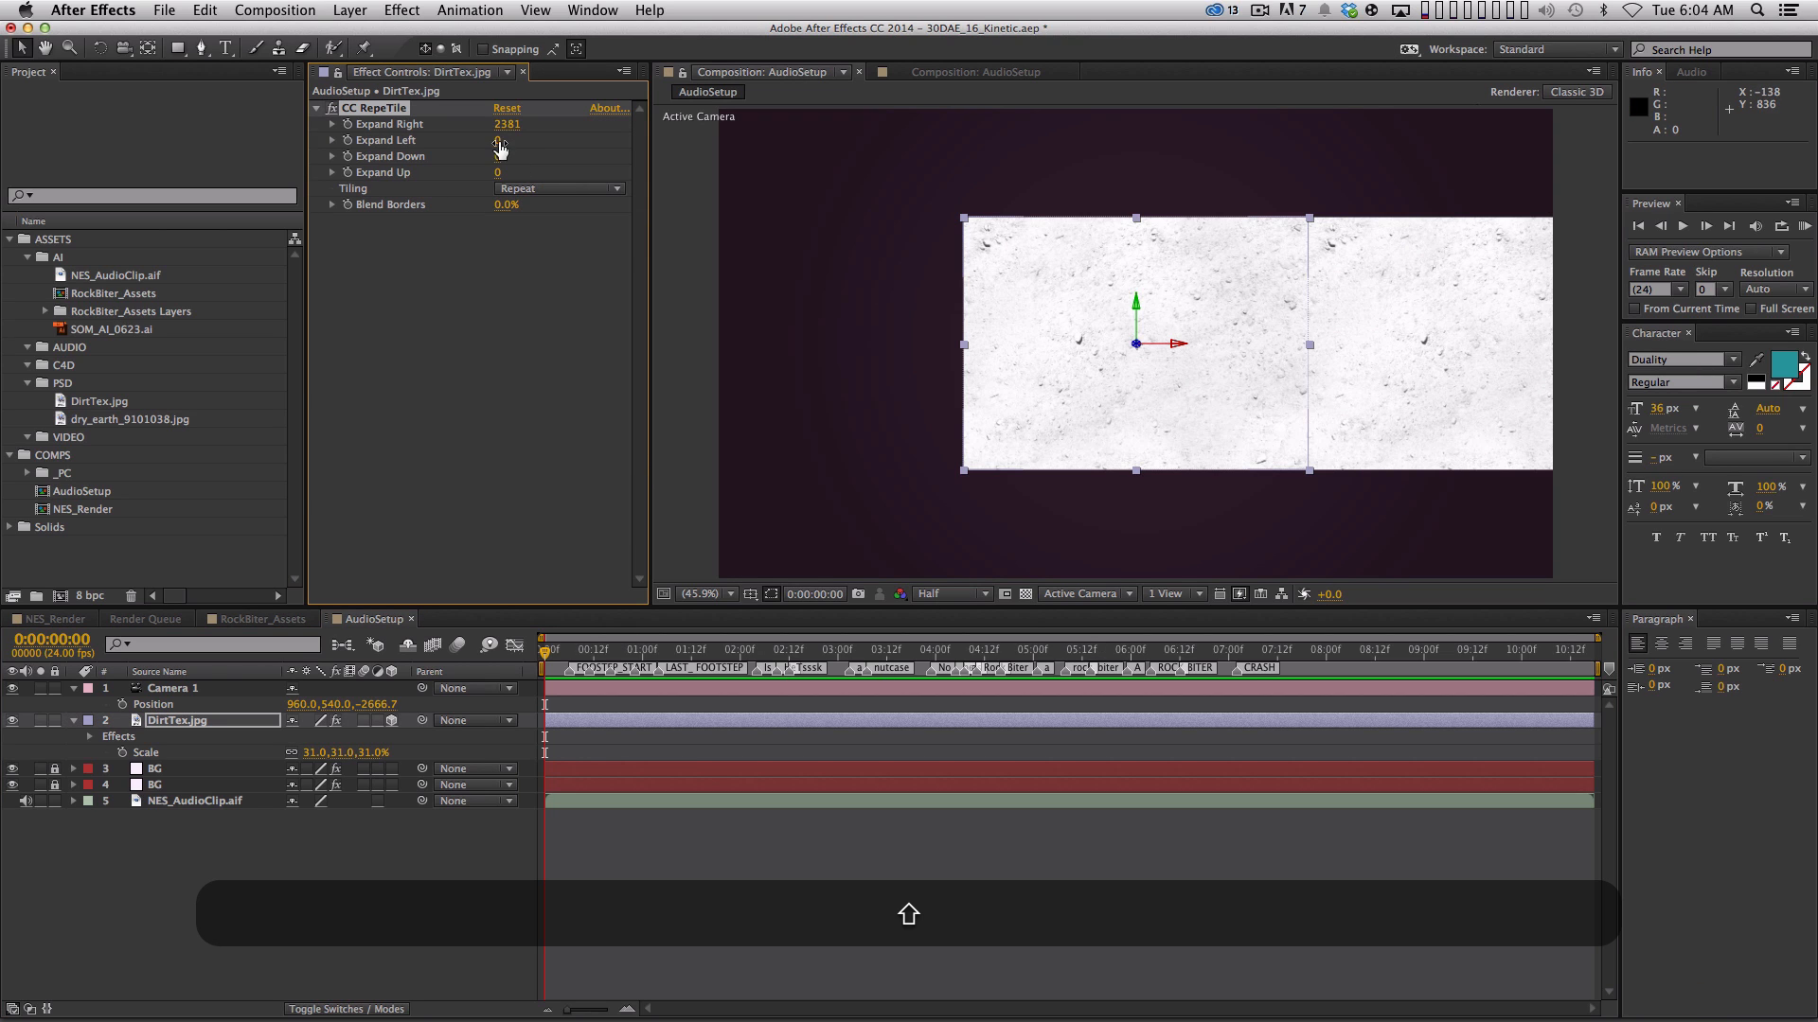
pyautogui.moveTo(456, 144); pyautogui.dragTo(627, 145)
pyautogui.moveTo(498, 176); pyautogui.dragTo(602, 180)
# Try raising CC RepeTile's Expand Right to about 10661, then undo the change
pyautogui.moveTo(511, 125); pyautogui.dragTo(488, 133)
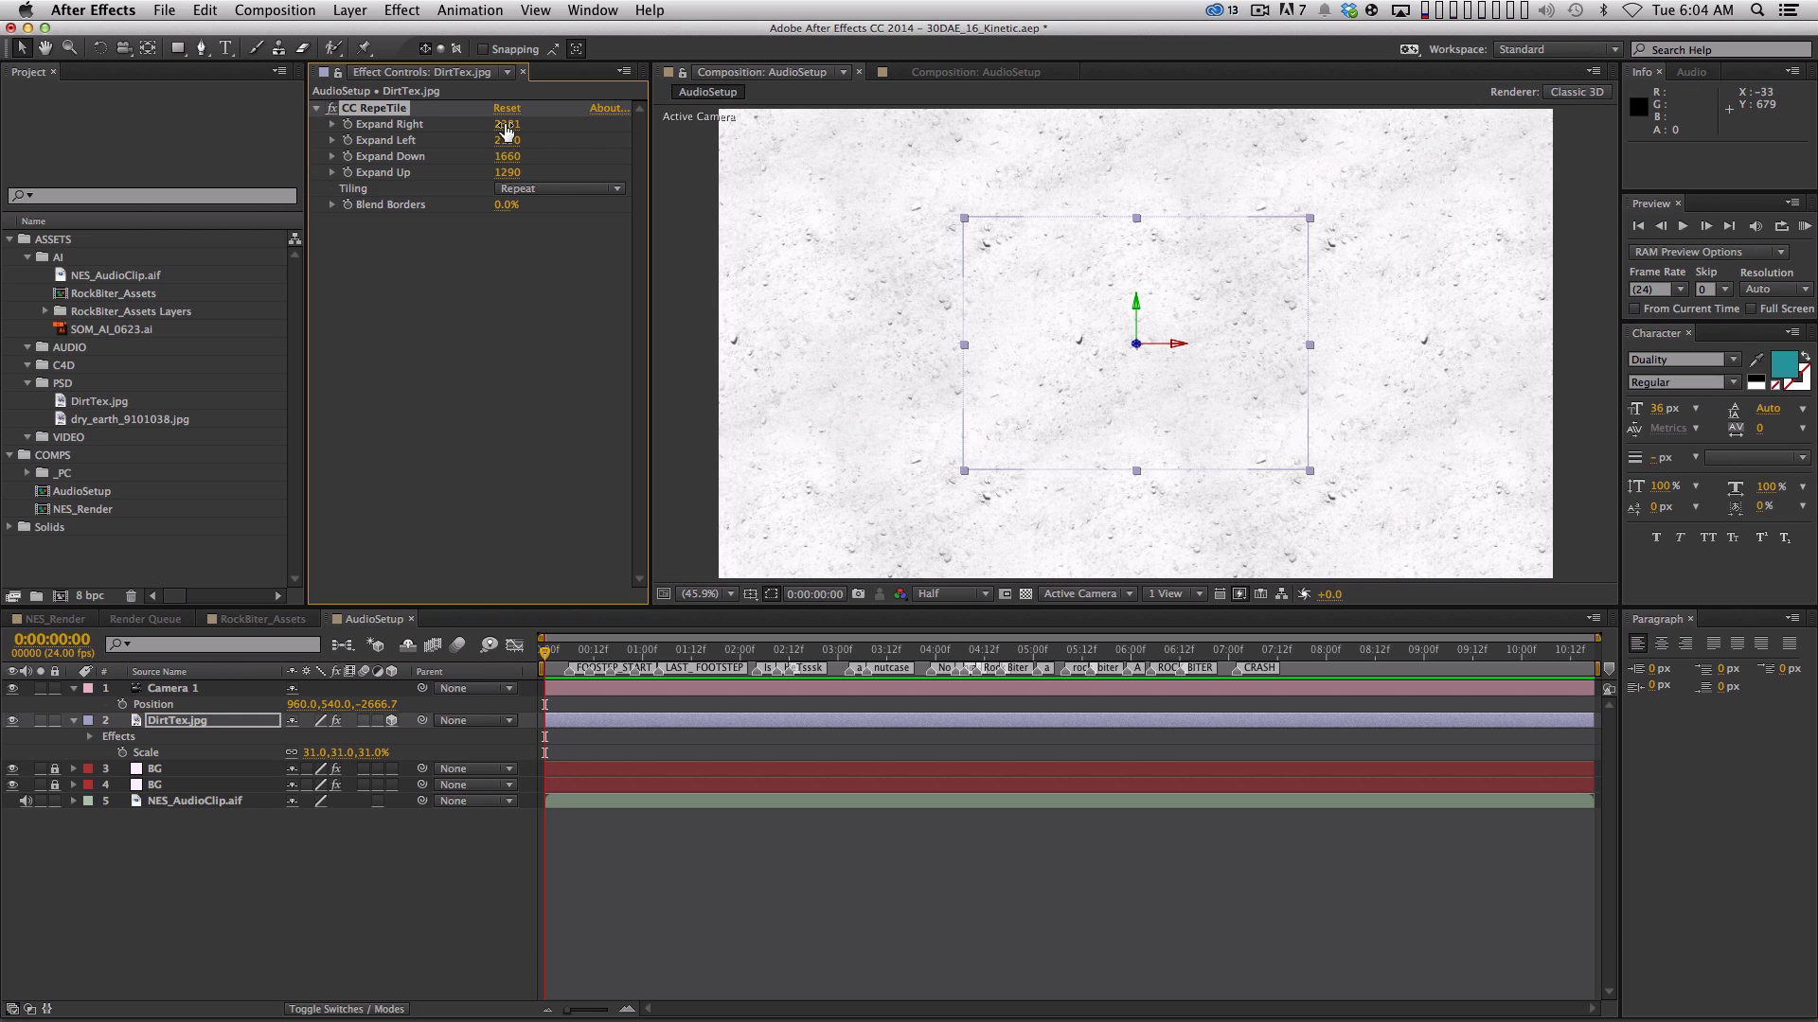
pyautogui.press('shift')
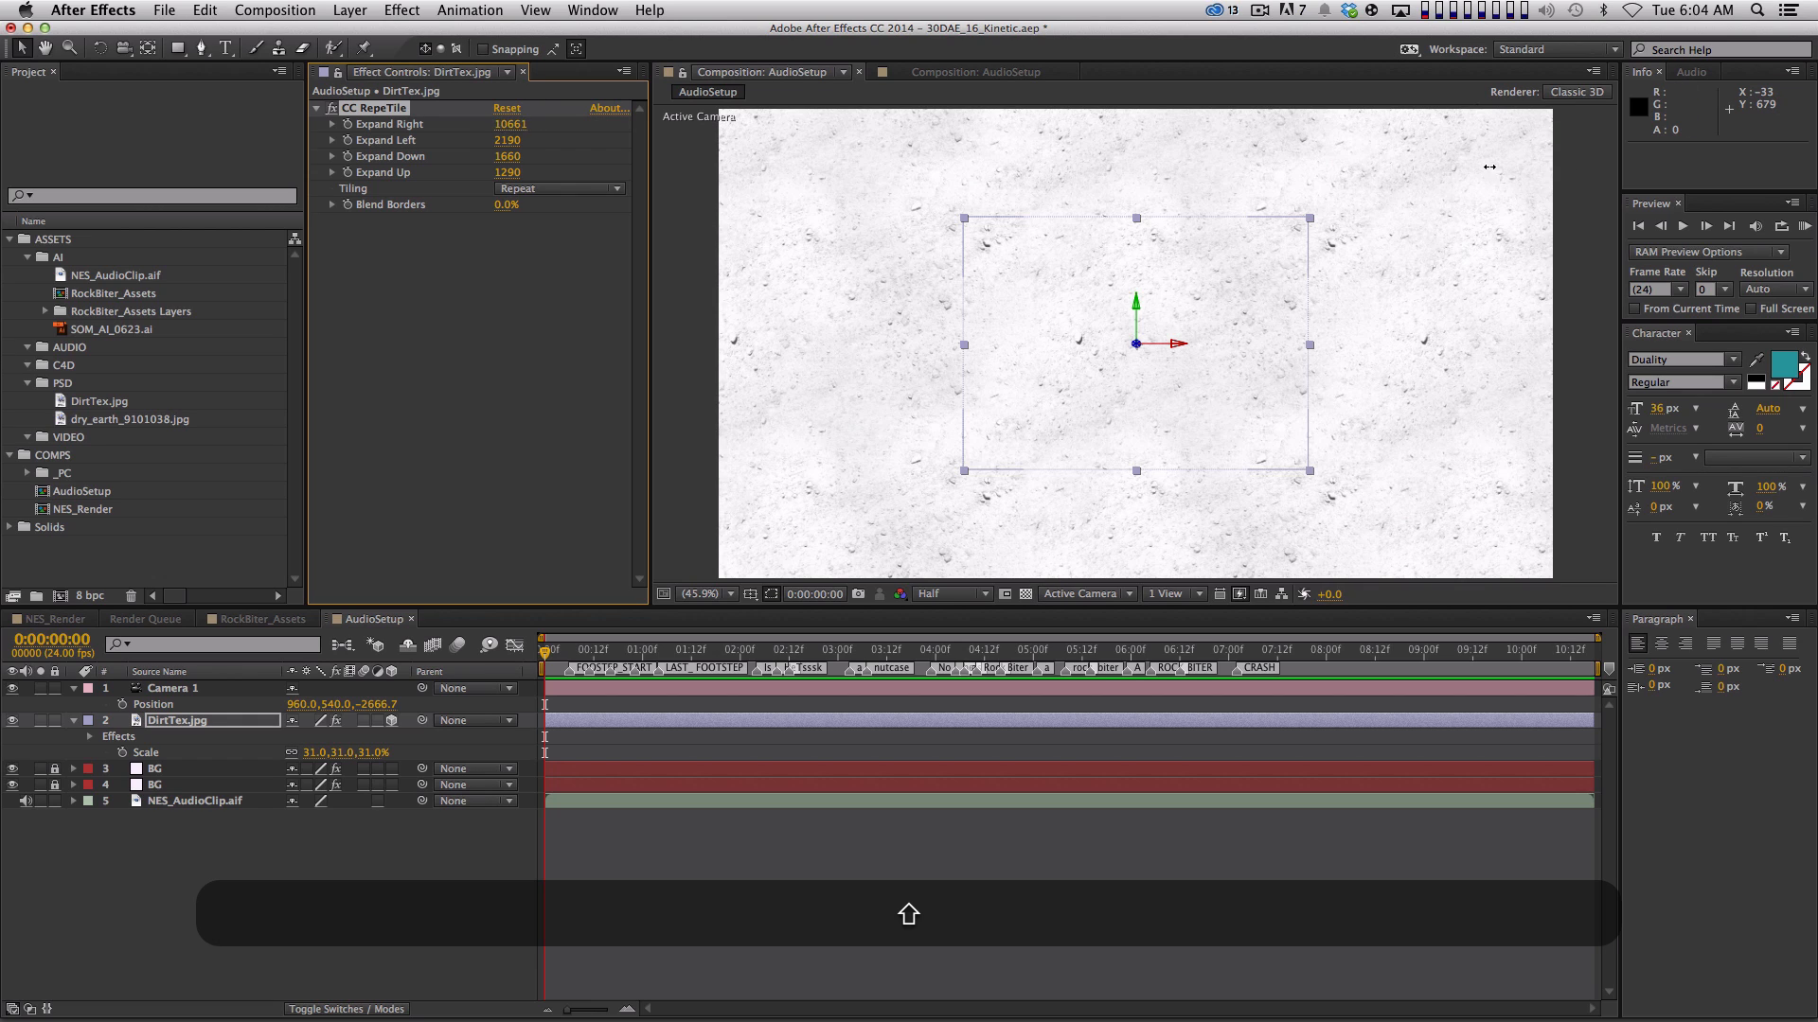
pyautogui.press('super+shift+z')
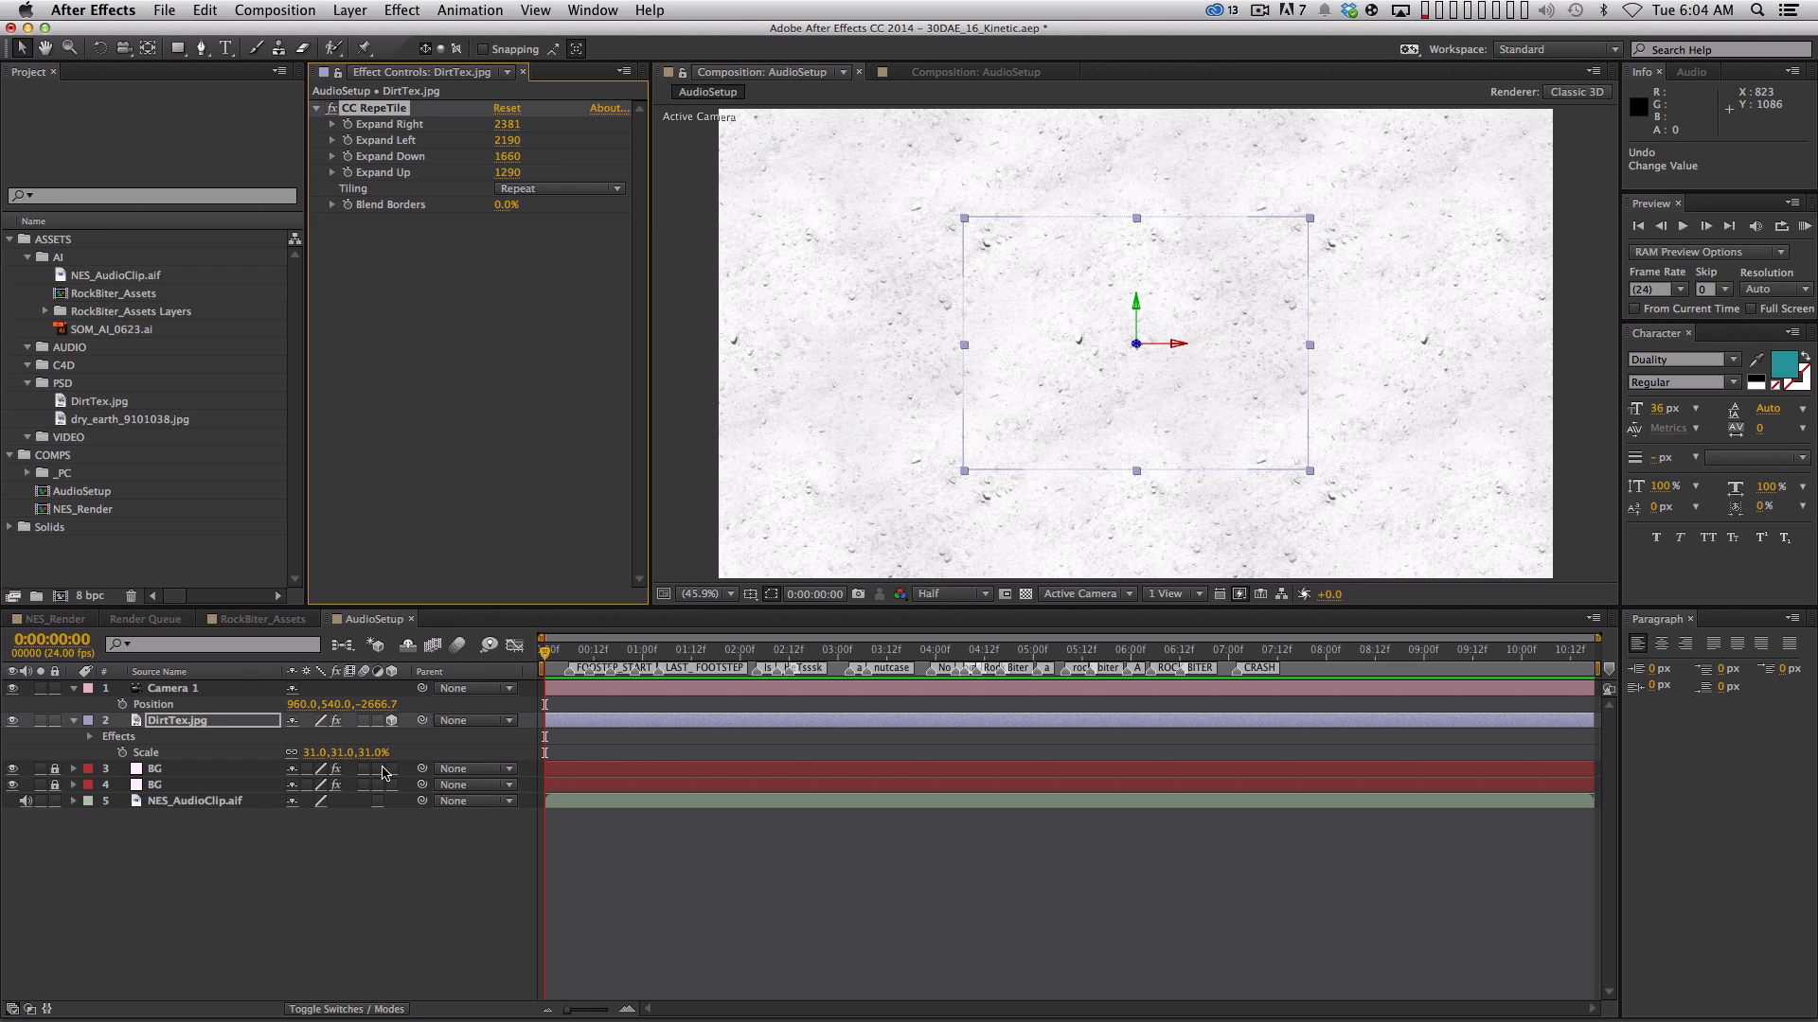
# Pull Camera 1 back to Z -5136.7 and try placing a duplicate of DirtTex.jpg against the texture's right edge, deleting the copy
pyautogui.moveTo(380, 703); pyautogui.dragTo(220, 715)
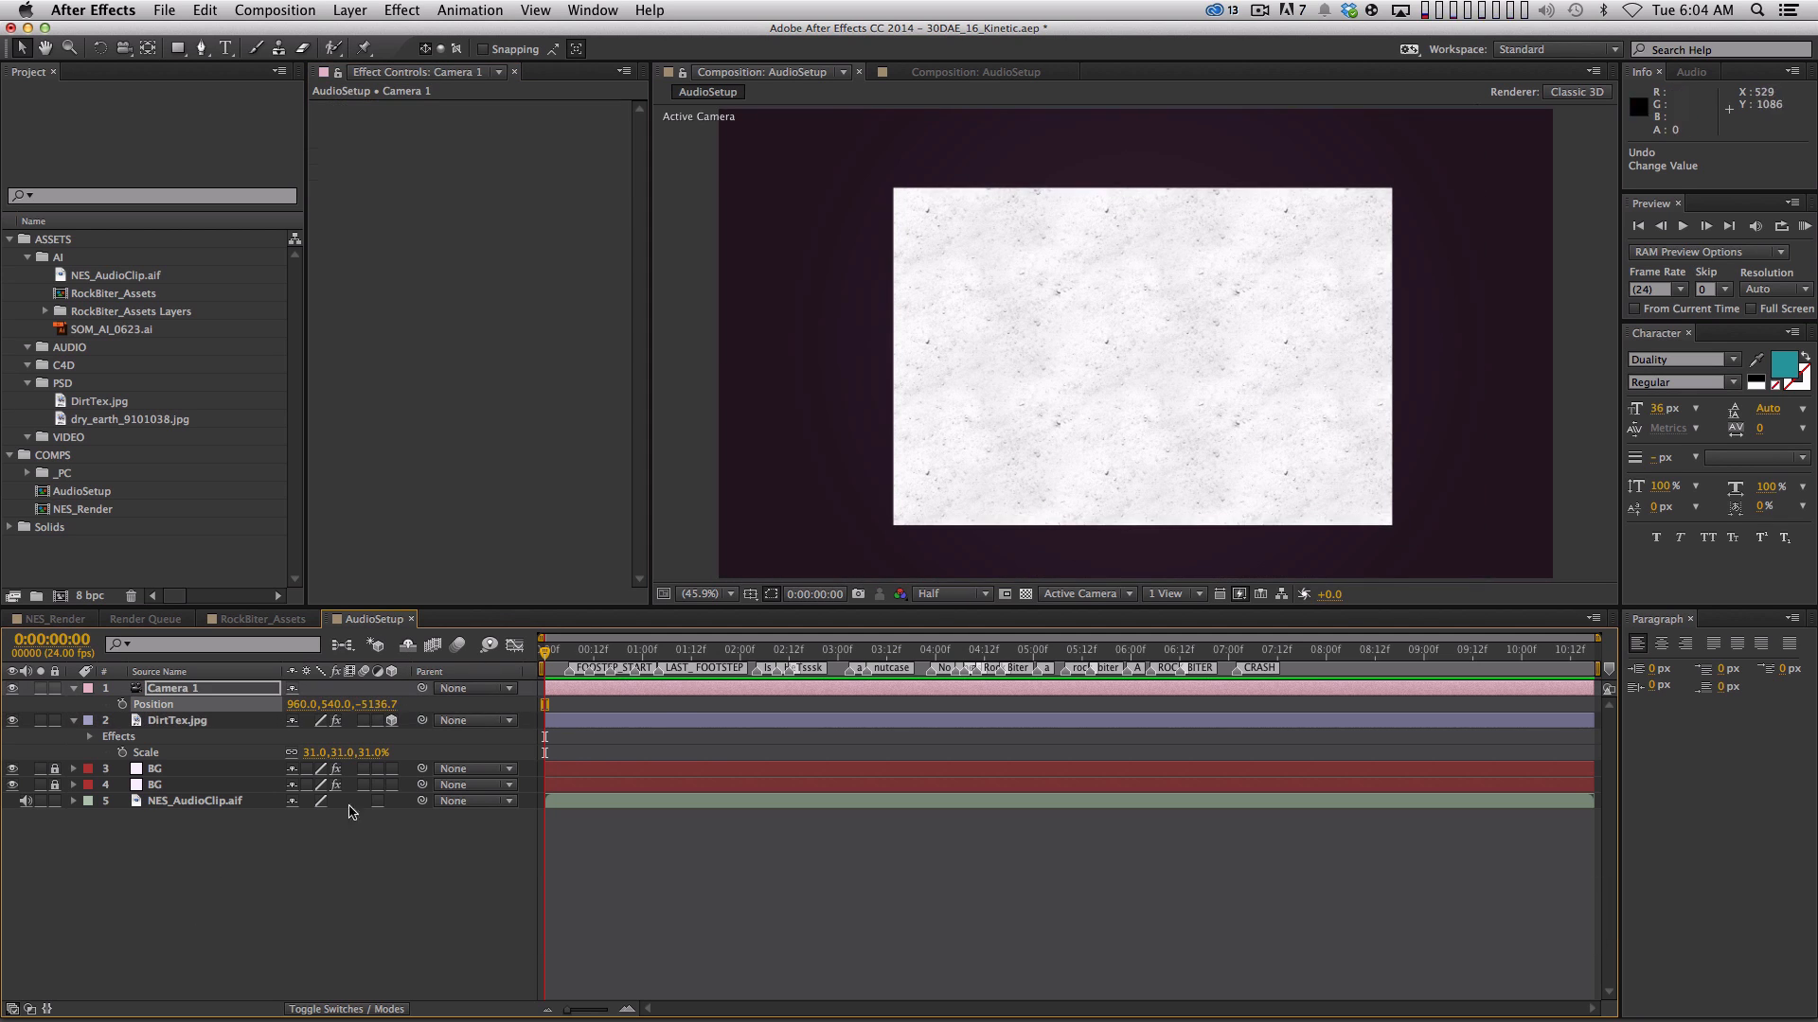
pyautogui.click(1200, 412)
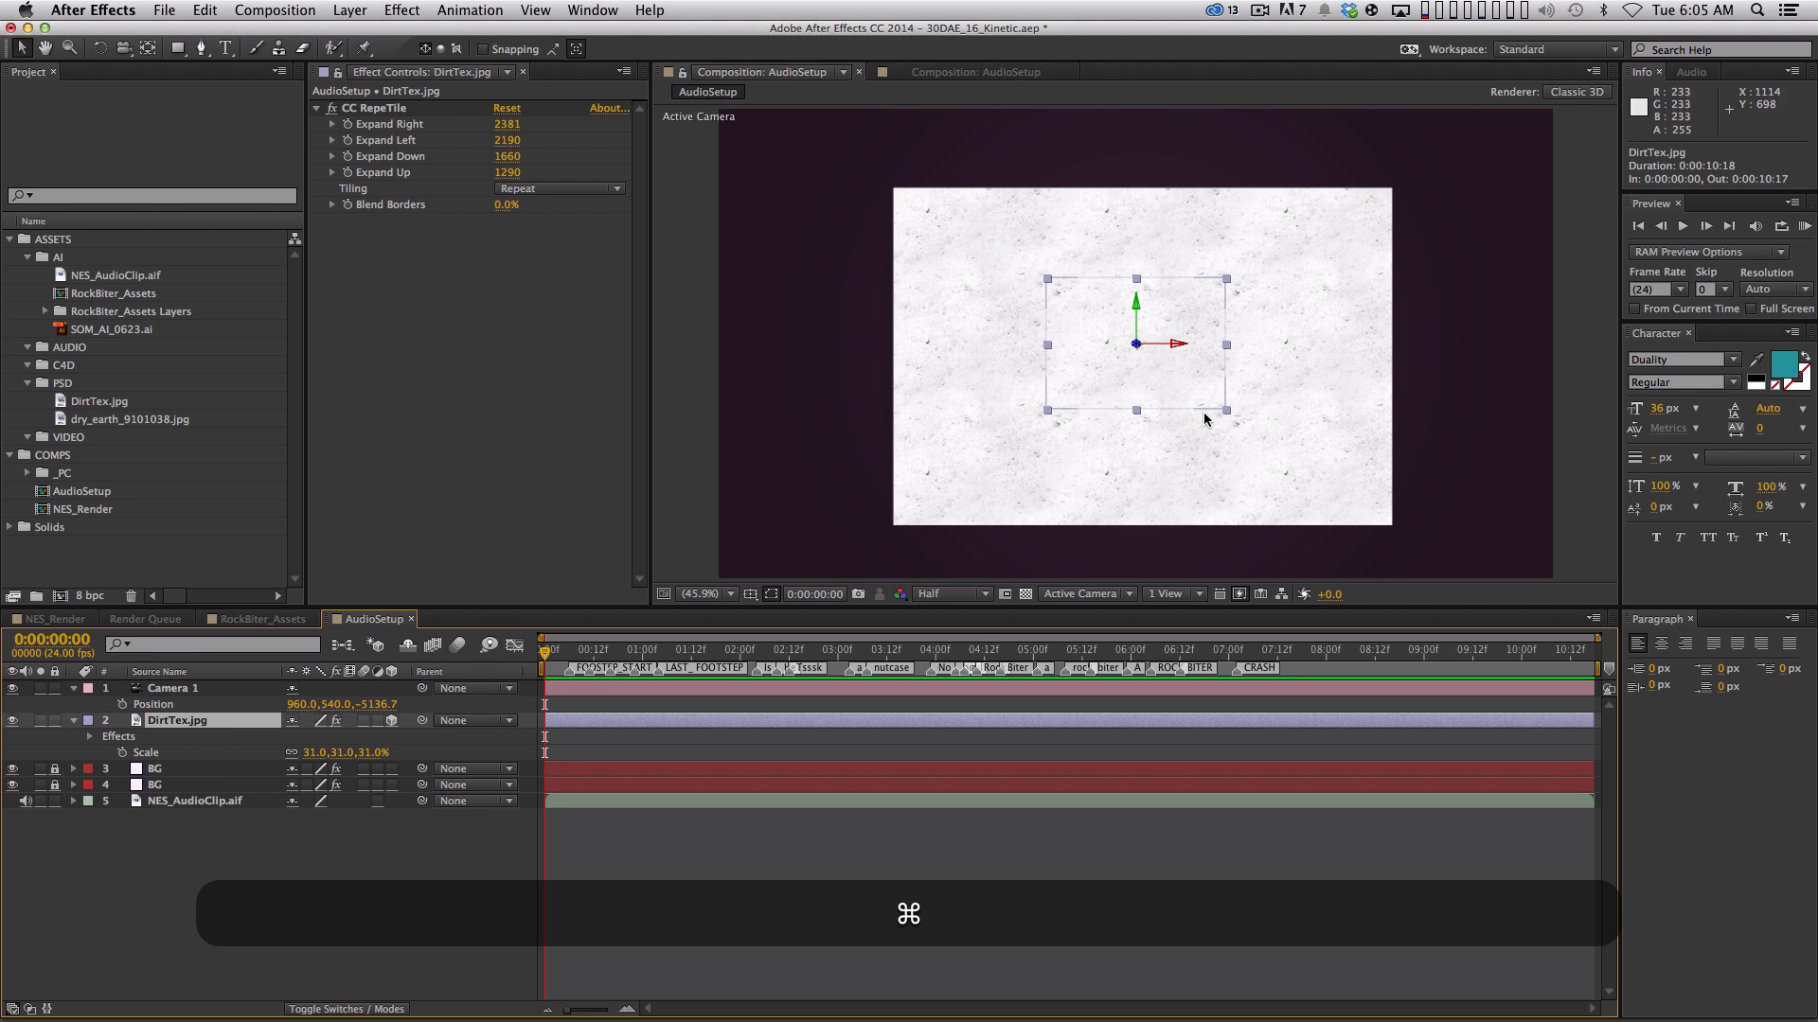
pyautogui.press('super+d')
pyautogui.moveTo(1241, 373); pyautogui.dragTo(1536, 221)
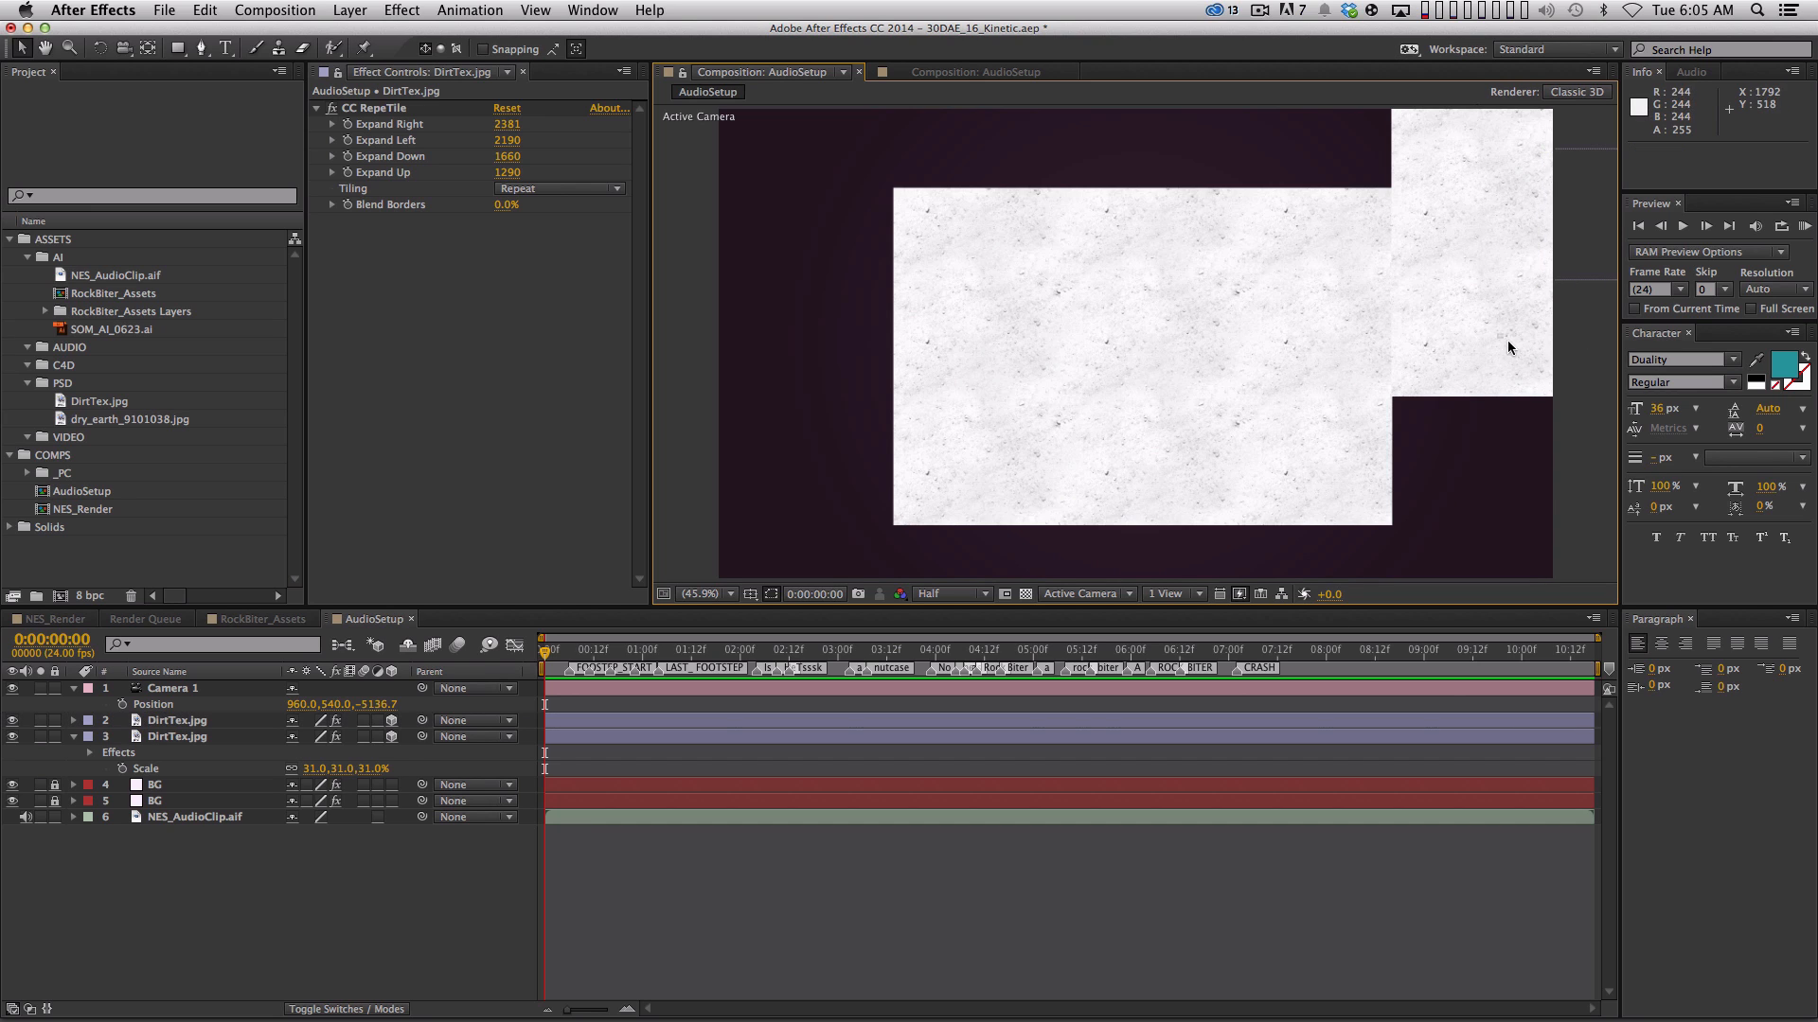
pyautogui.moveTo(1501, 378); pyautogui.dragTo(1259, 376)
pyautogui.press('BackSpace')
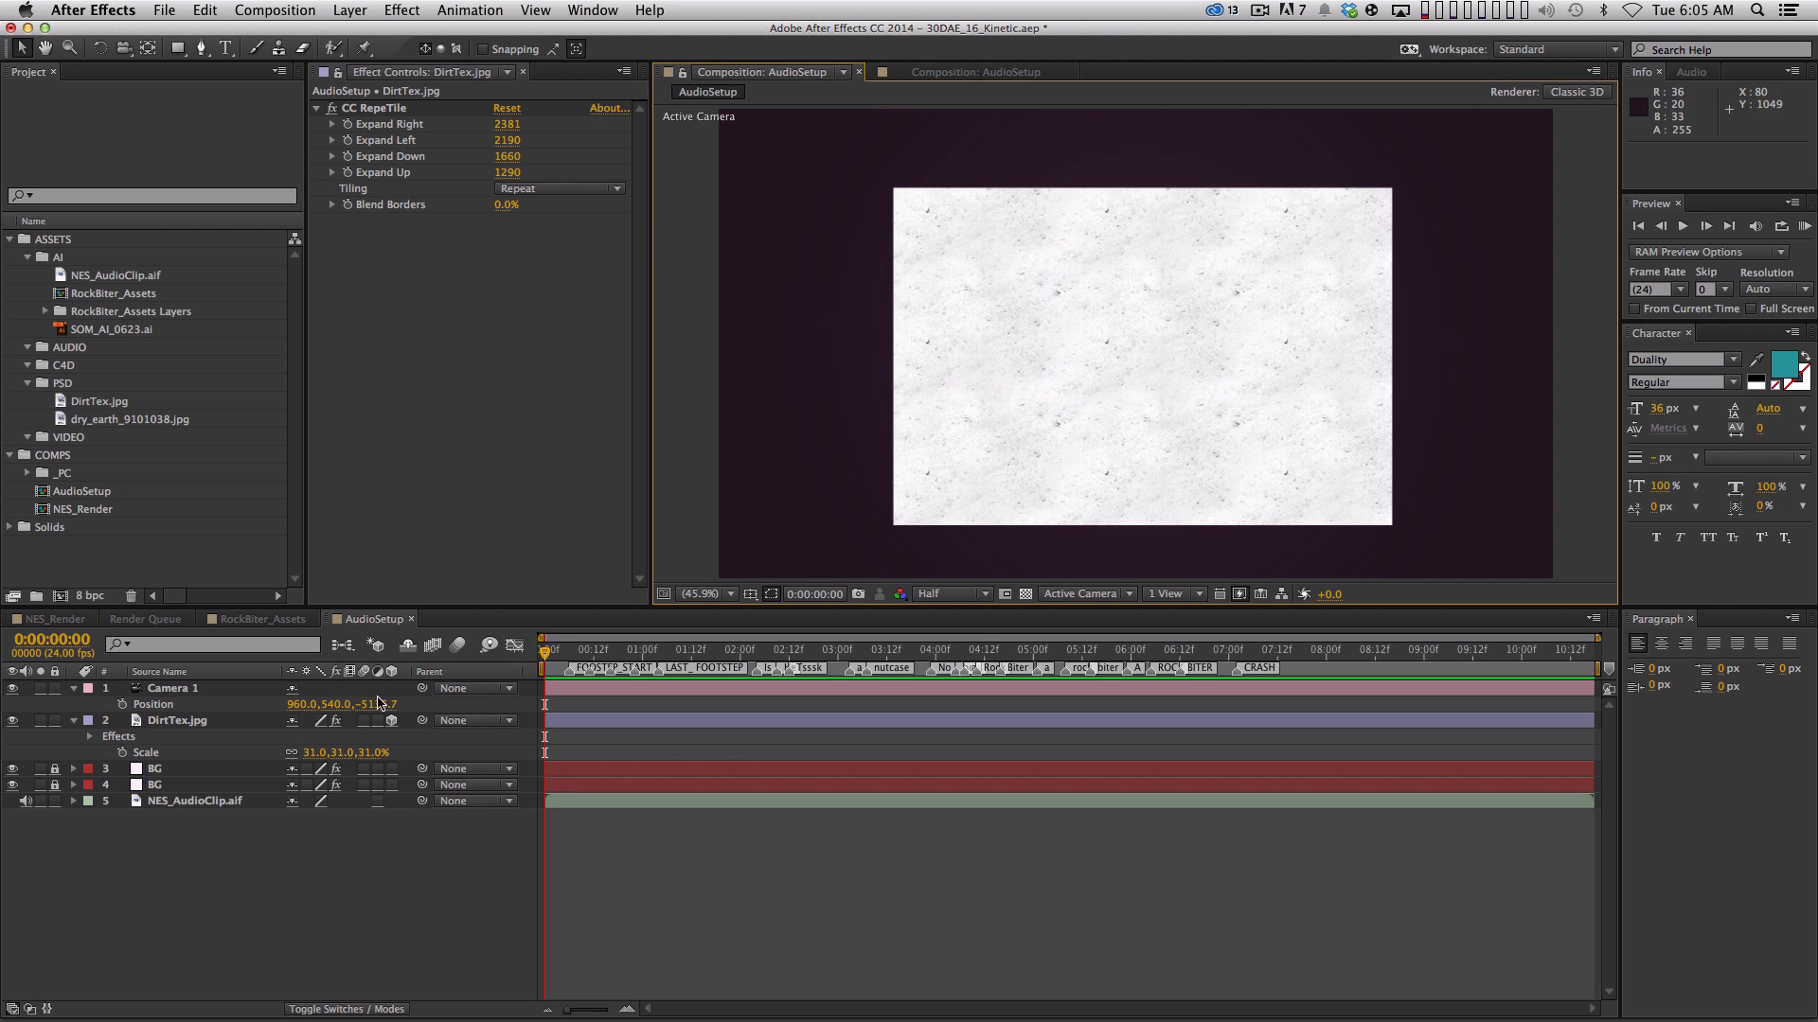
# Move Camera 1 in toward the dirt texture, setting its Position Z to -2786.7
pyautogui.moveTo(383, 704); pyautogui.dragTo(612, 704)
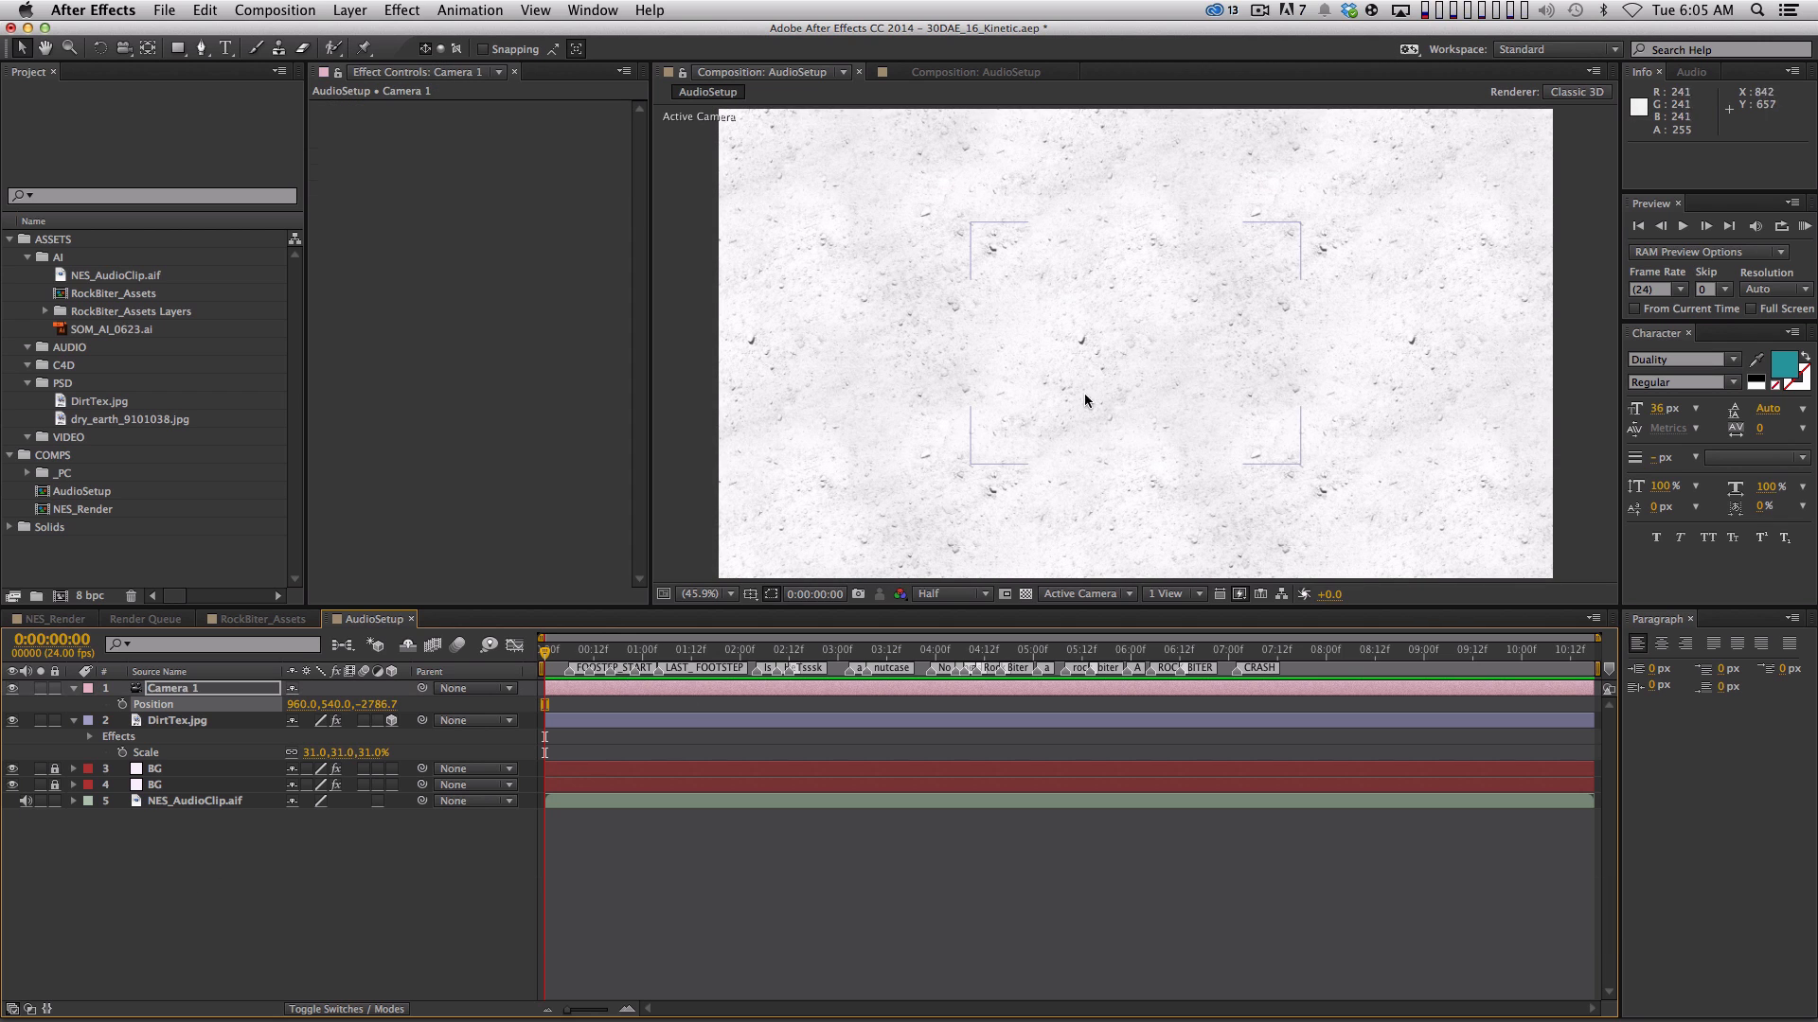
# Preview the footsteps section of NES_Render from 0:00:00:23 as a reference, then return to AudioSetup
pyautogui.click(56, 619)
pyautogui.click(774, 648)
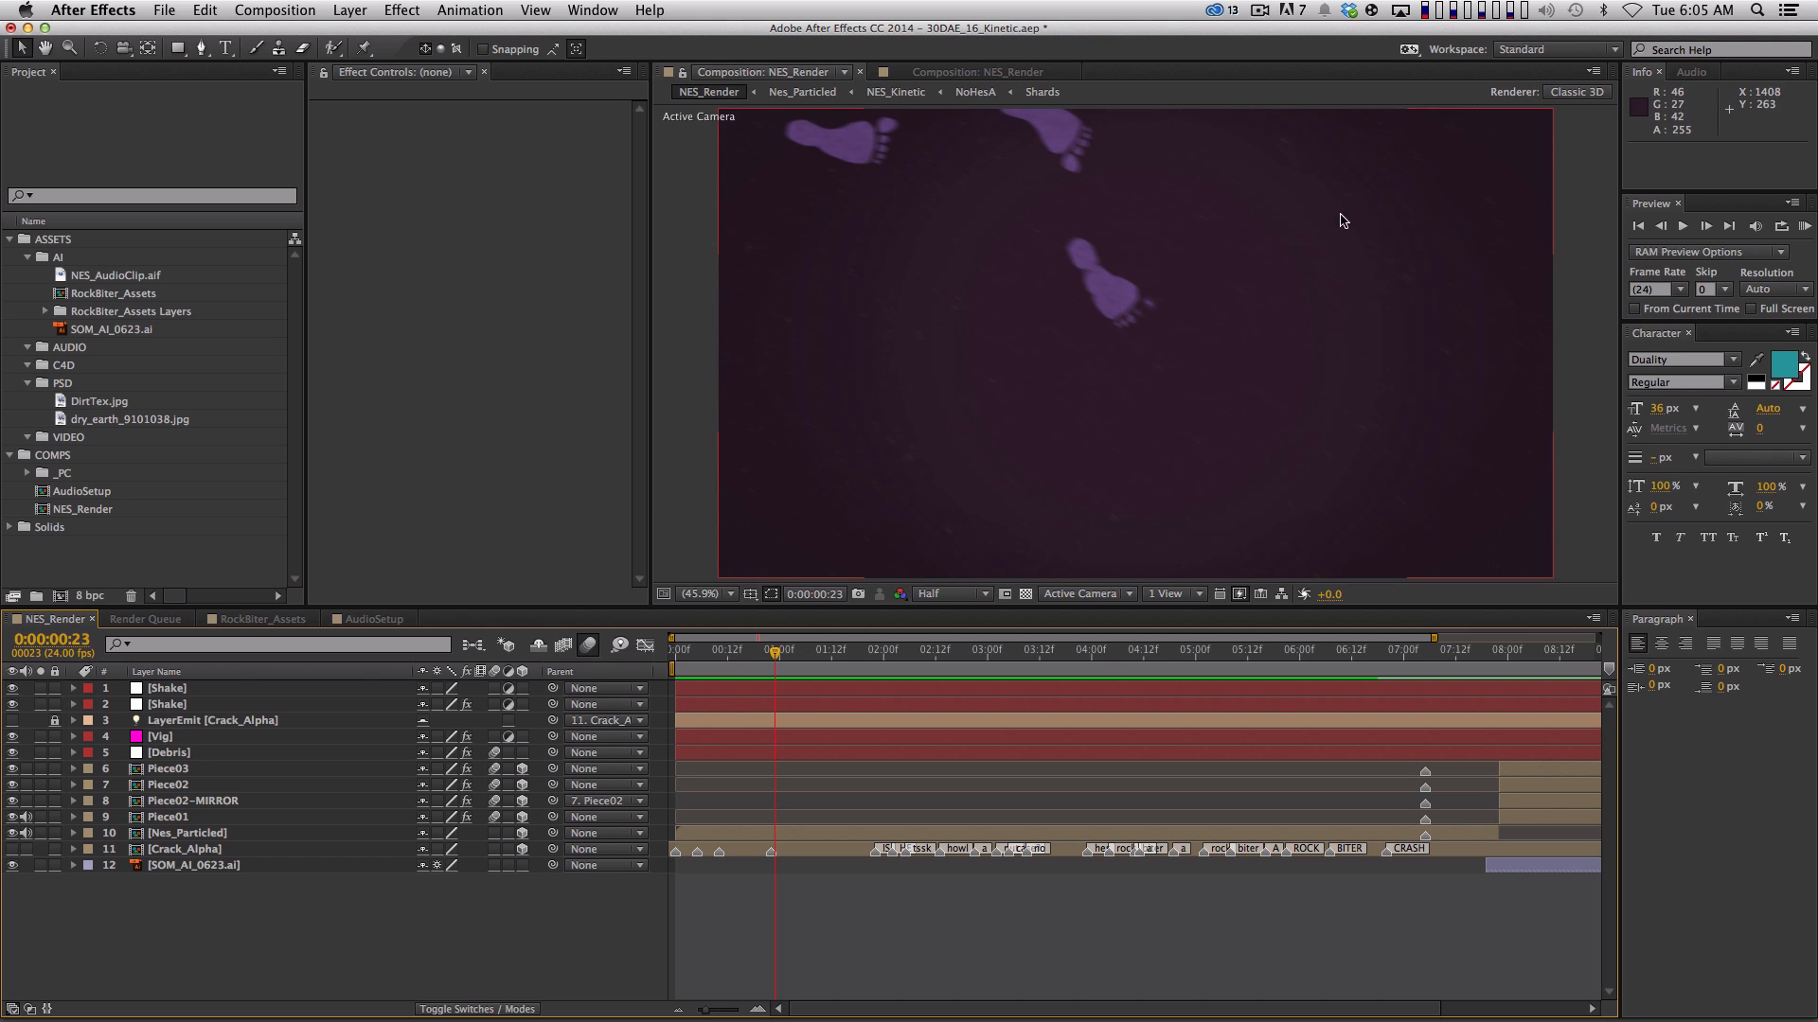
pyautogui.press('space')
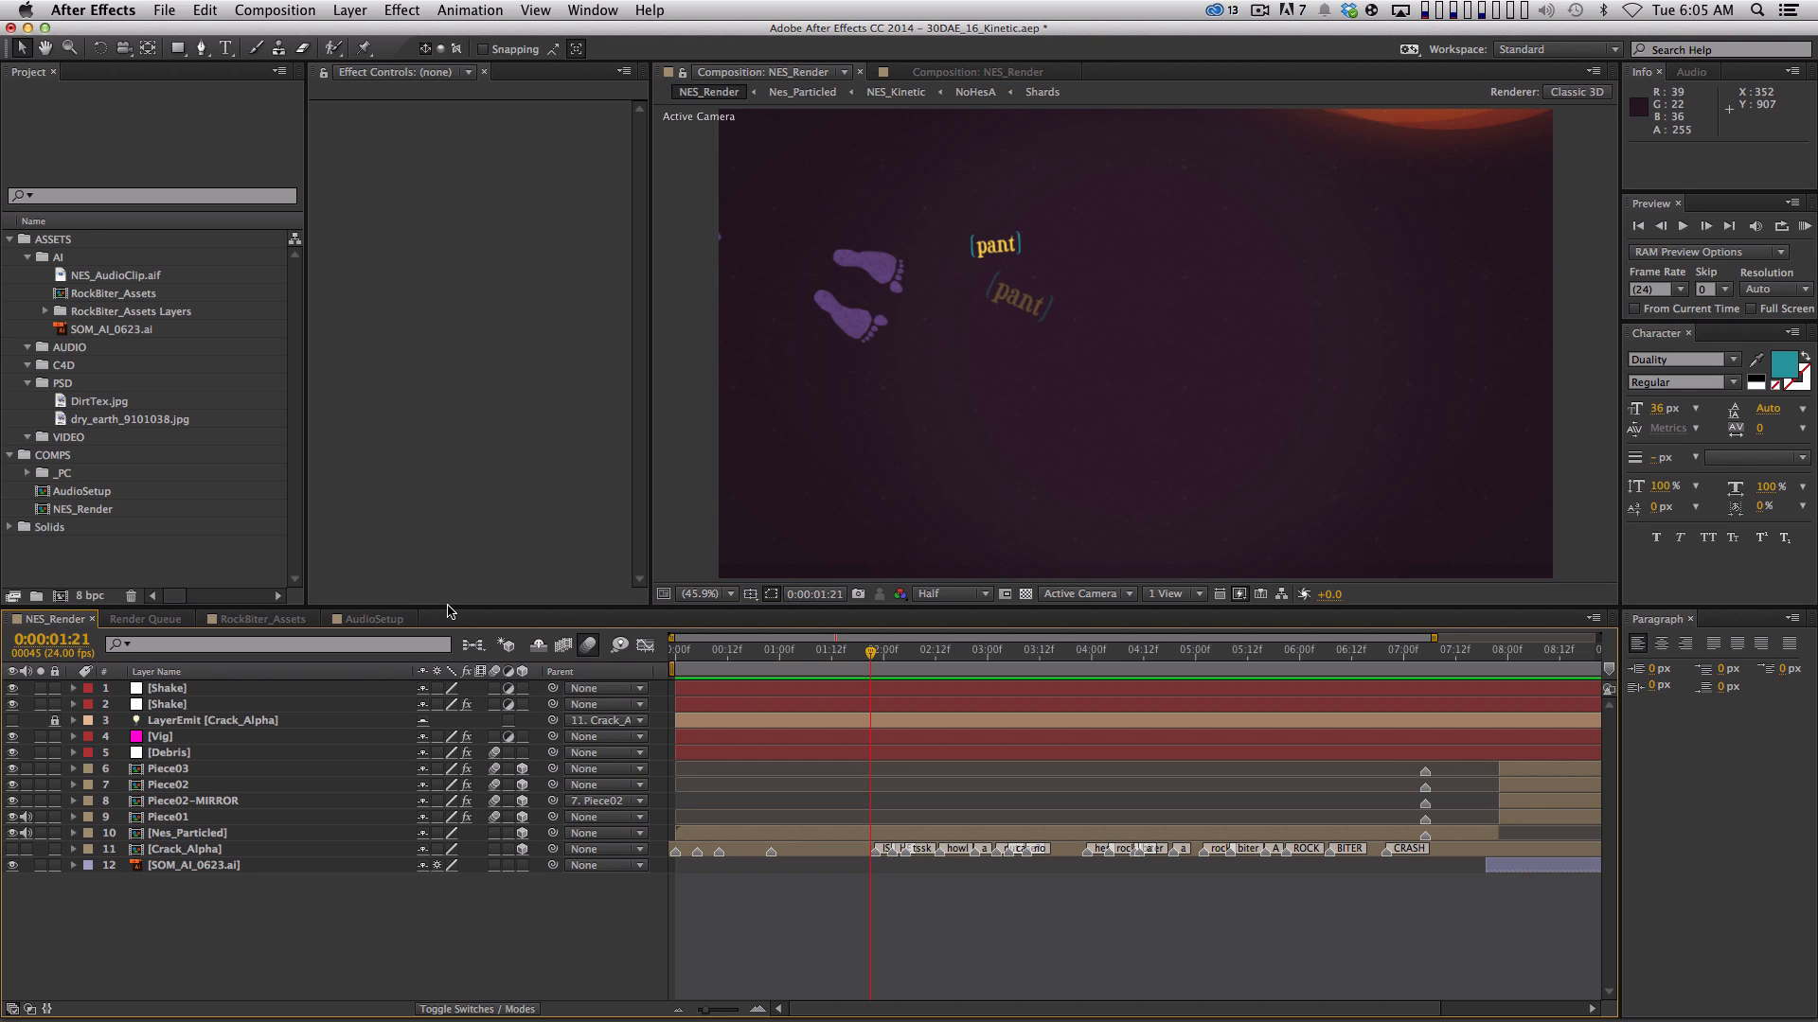
pyautogui.click(393, 620)
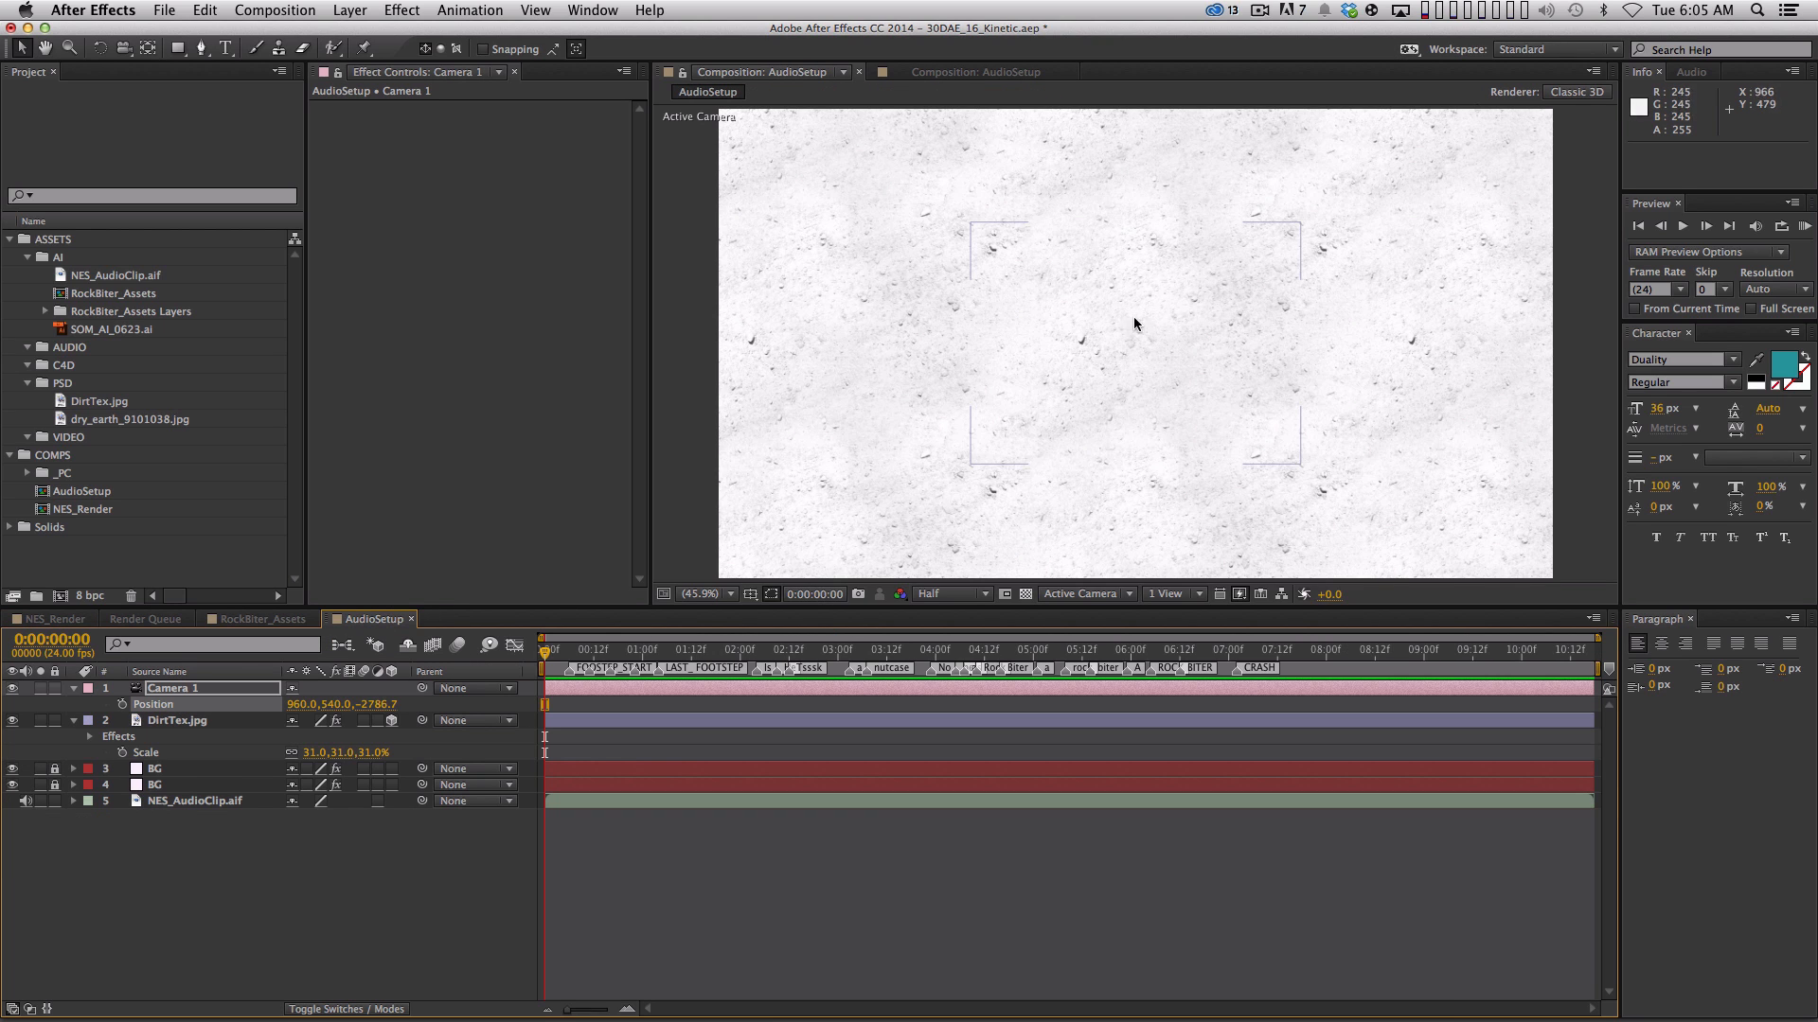
# Apply the Invert effect to the DirtTex.jpg layer
pyautogui.click(184, 900)
pyautogui.click(194, 722)
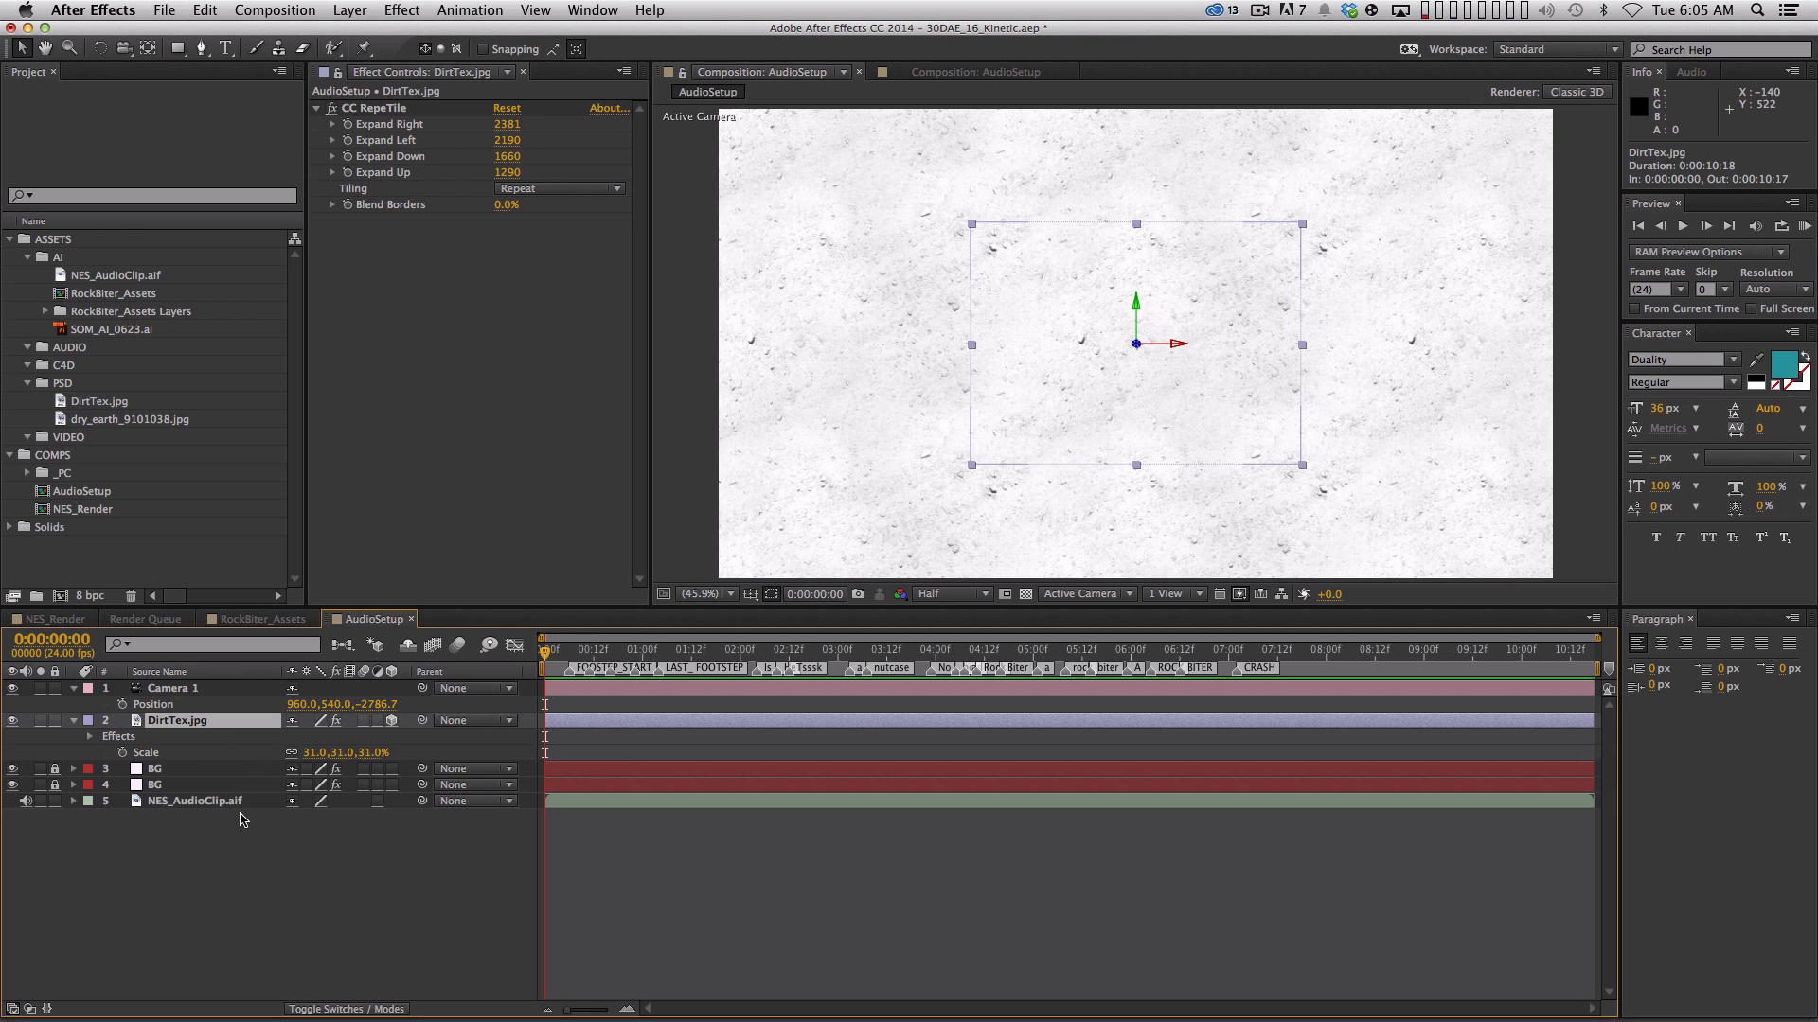
pyautogui.click(317, 108)
pyautogui.click(413, 8)
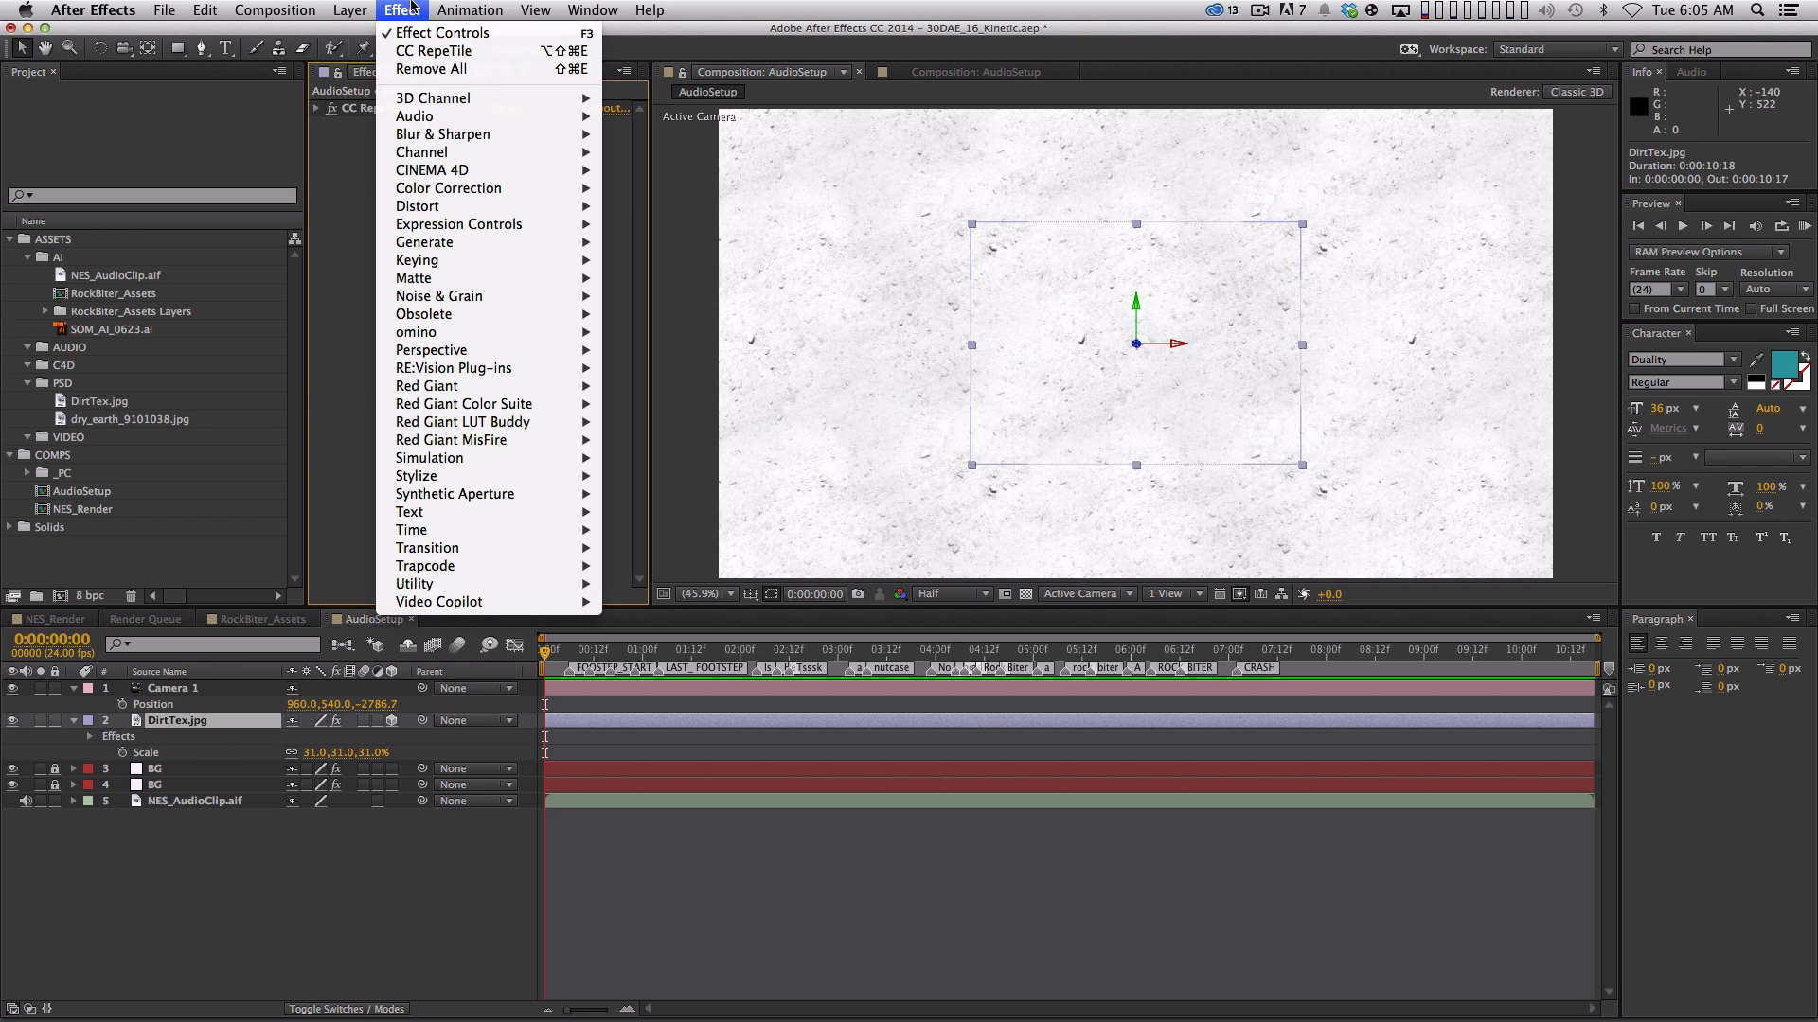
pyautogui.moveTo(465, 243)
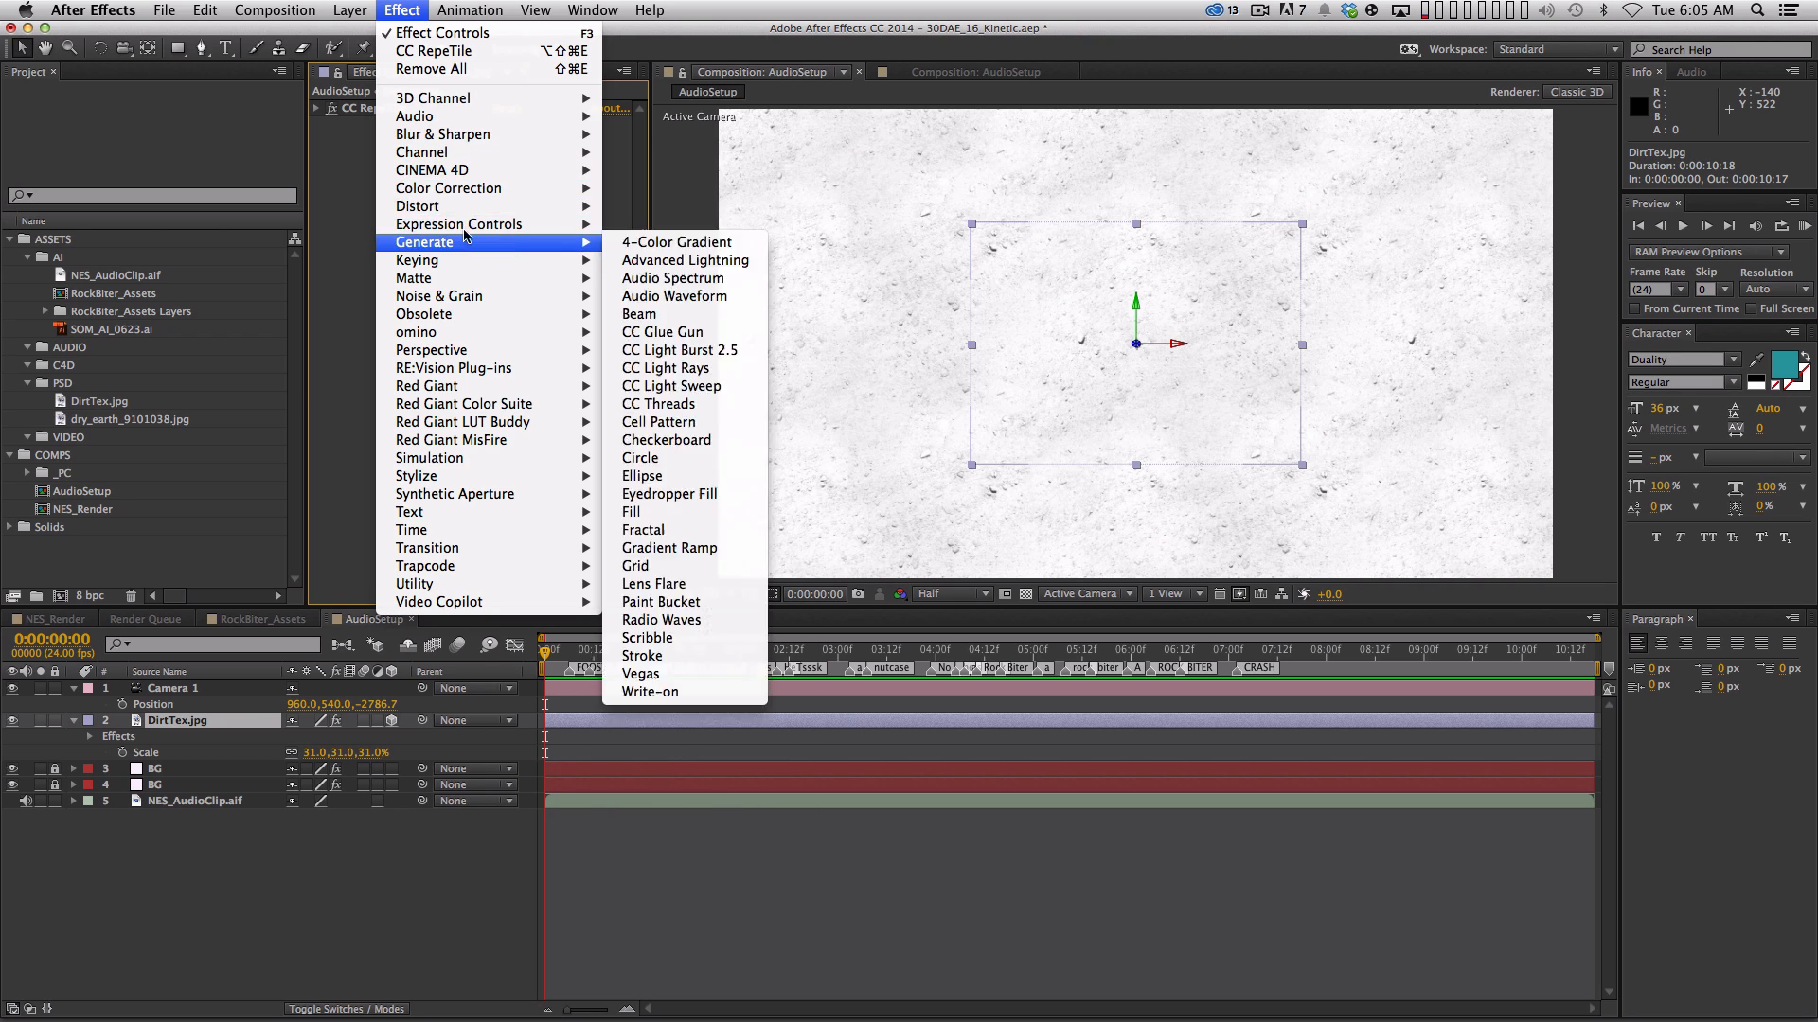
pyautogui.moveTo(466, 154)
pyautogui.click(639, 261)
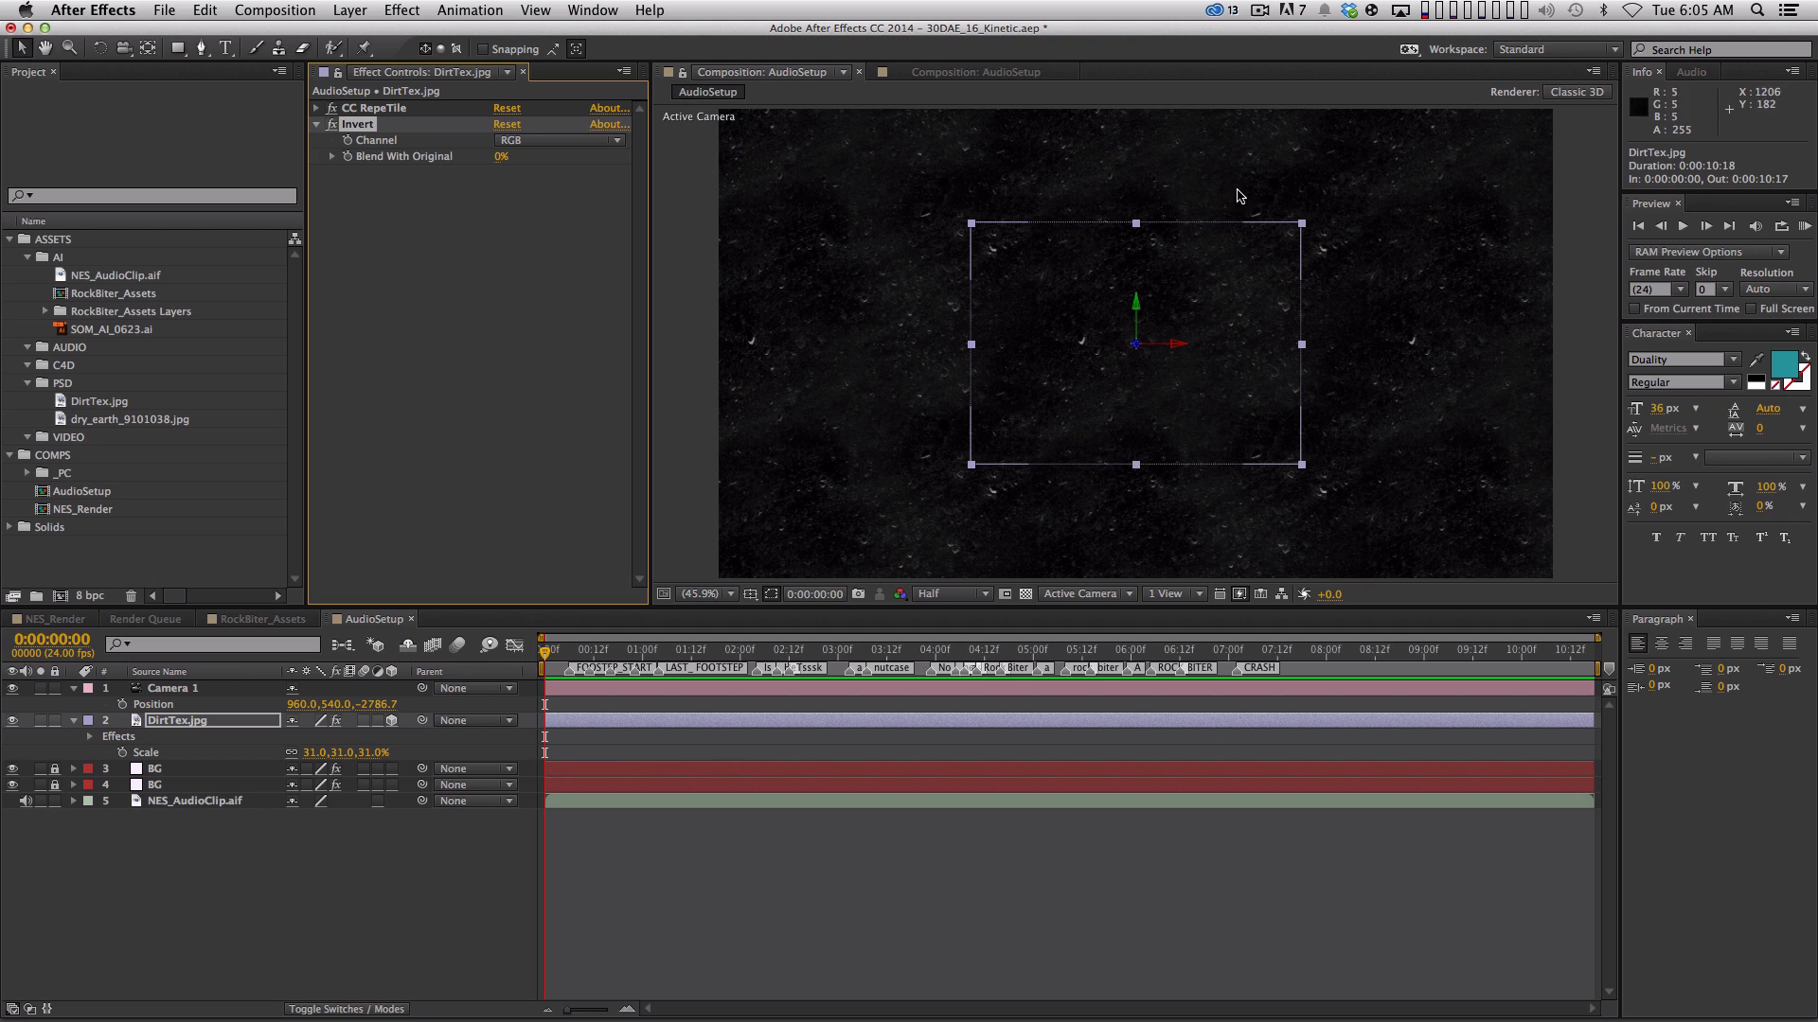
# Set the DirtTex.jpg layer's blending mode to Screen
pyautogui.press('F4')
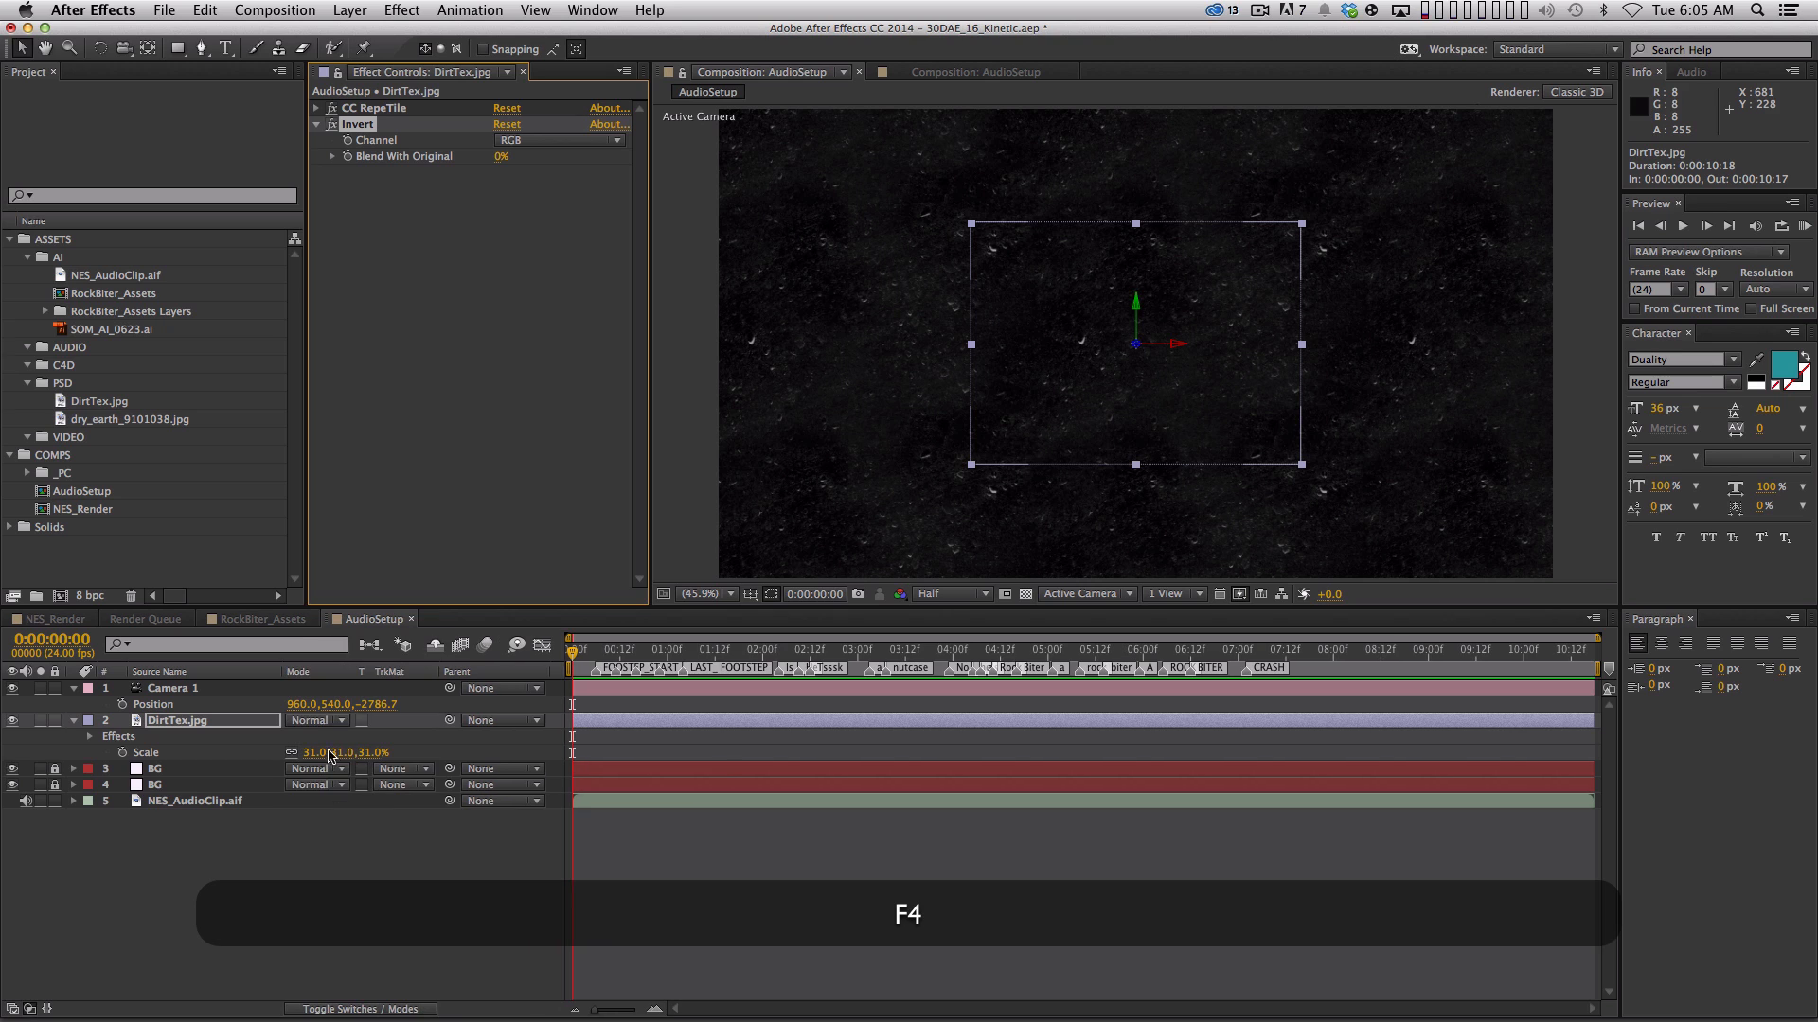
pyautogui.click(331, 721)
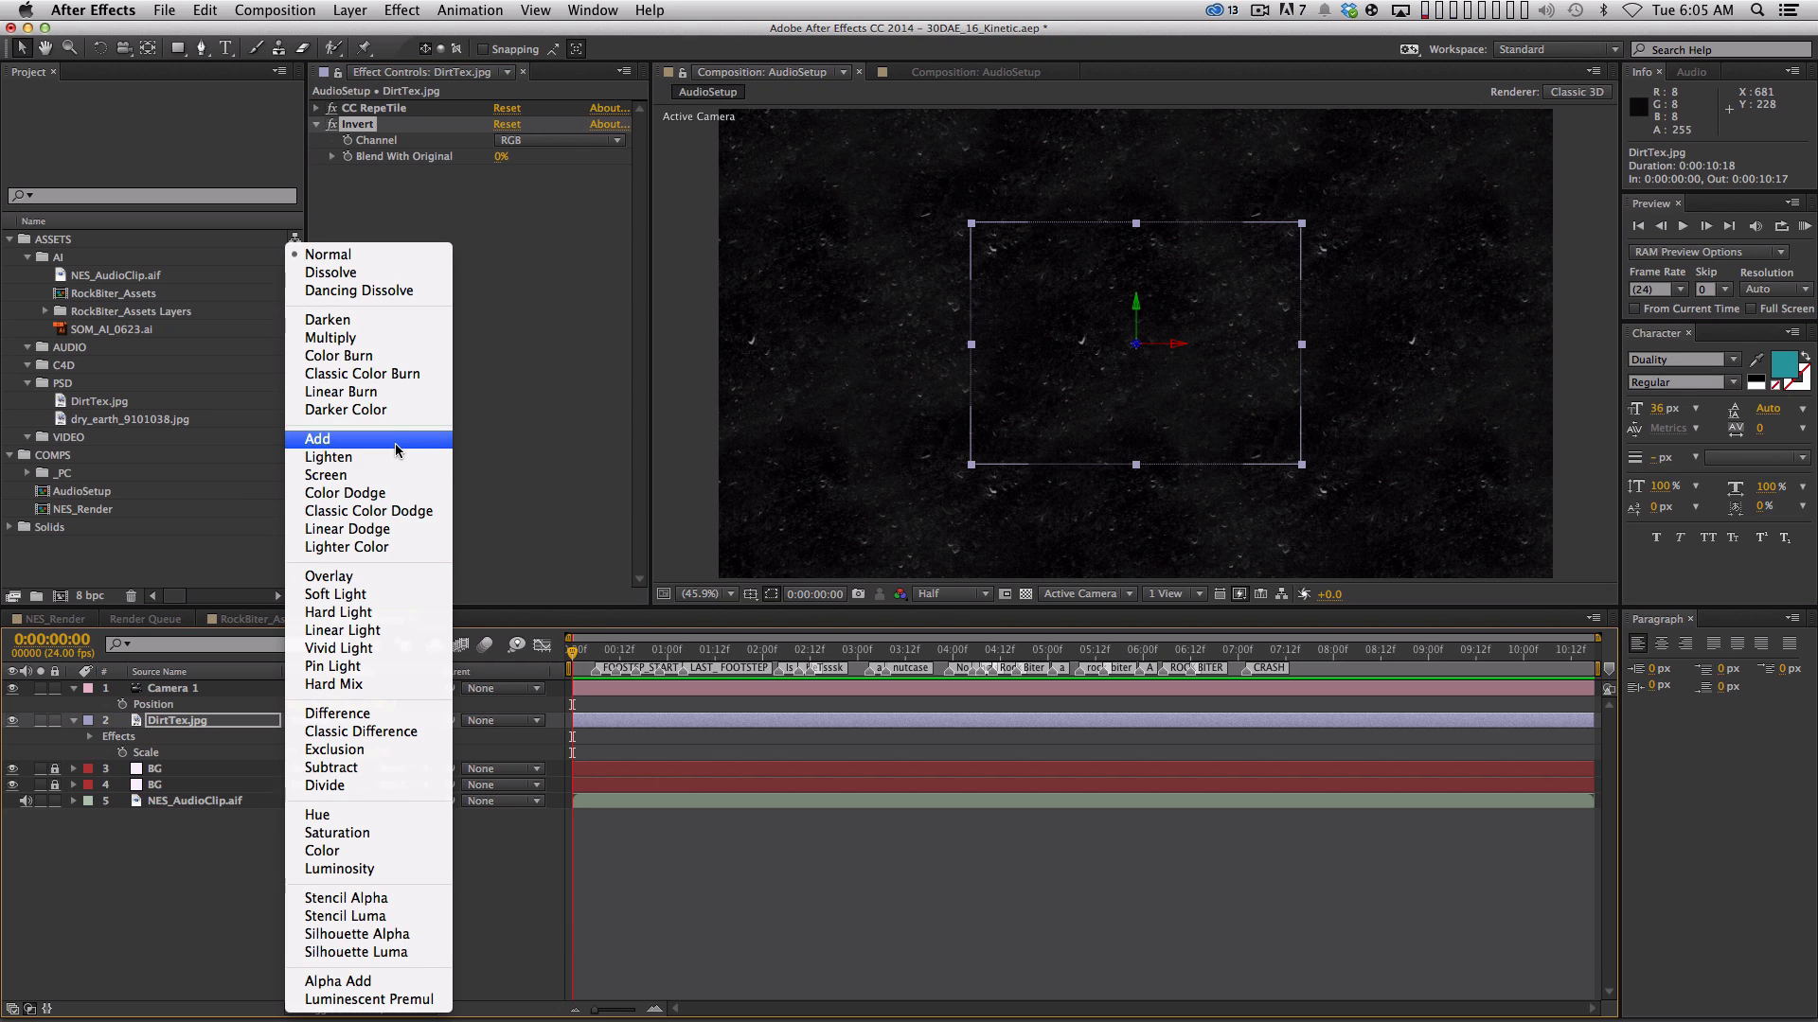
pyautogui.click(397, 475)
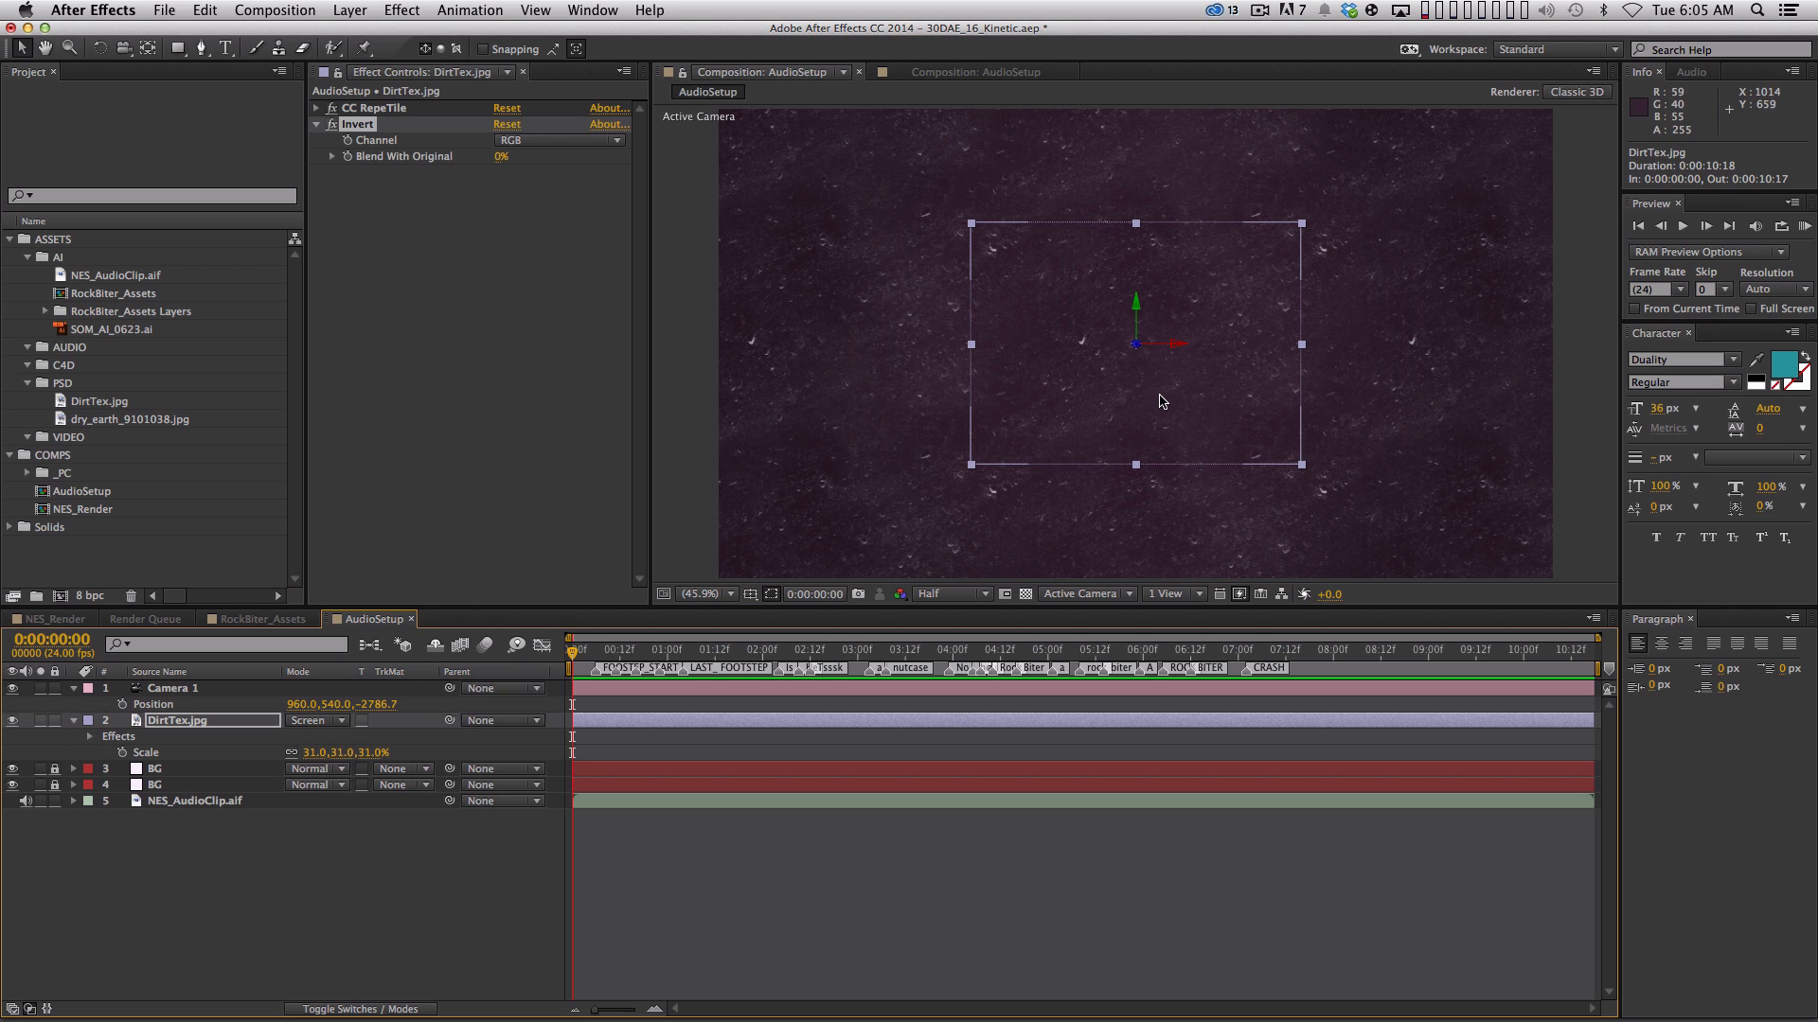
# Add a Levels effect to DirtTex.jpg and raise its Input Black to 55
pyautogui.click(402, 9)
pyautogui.moveTo(491, 190)
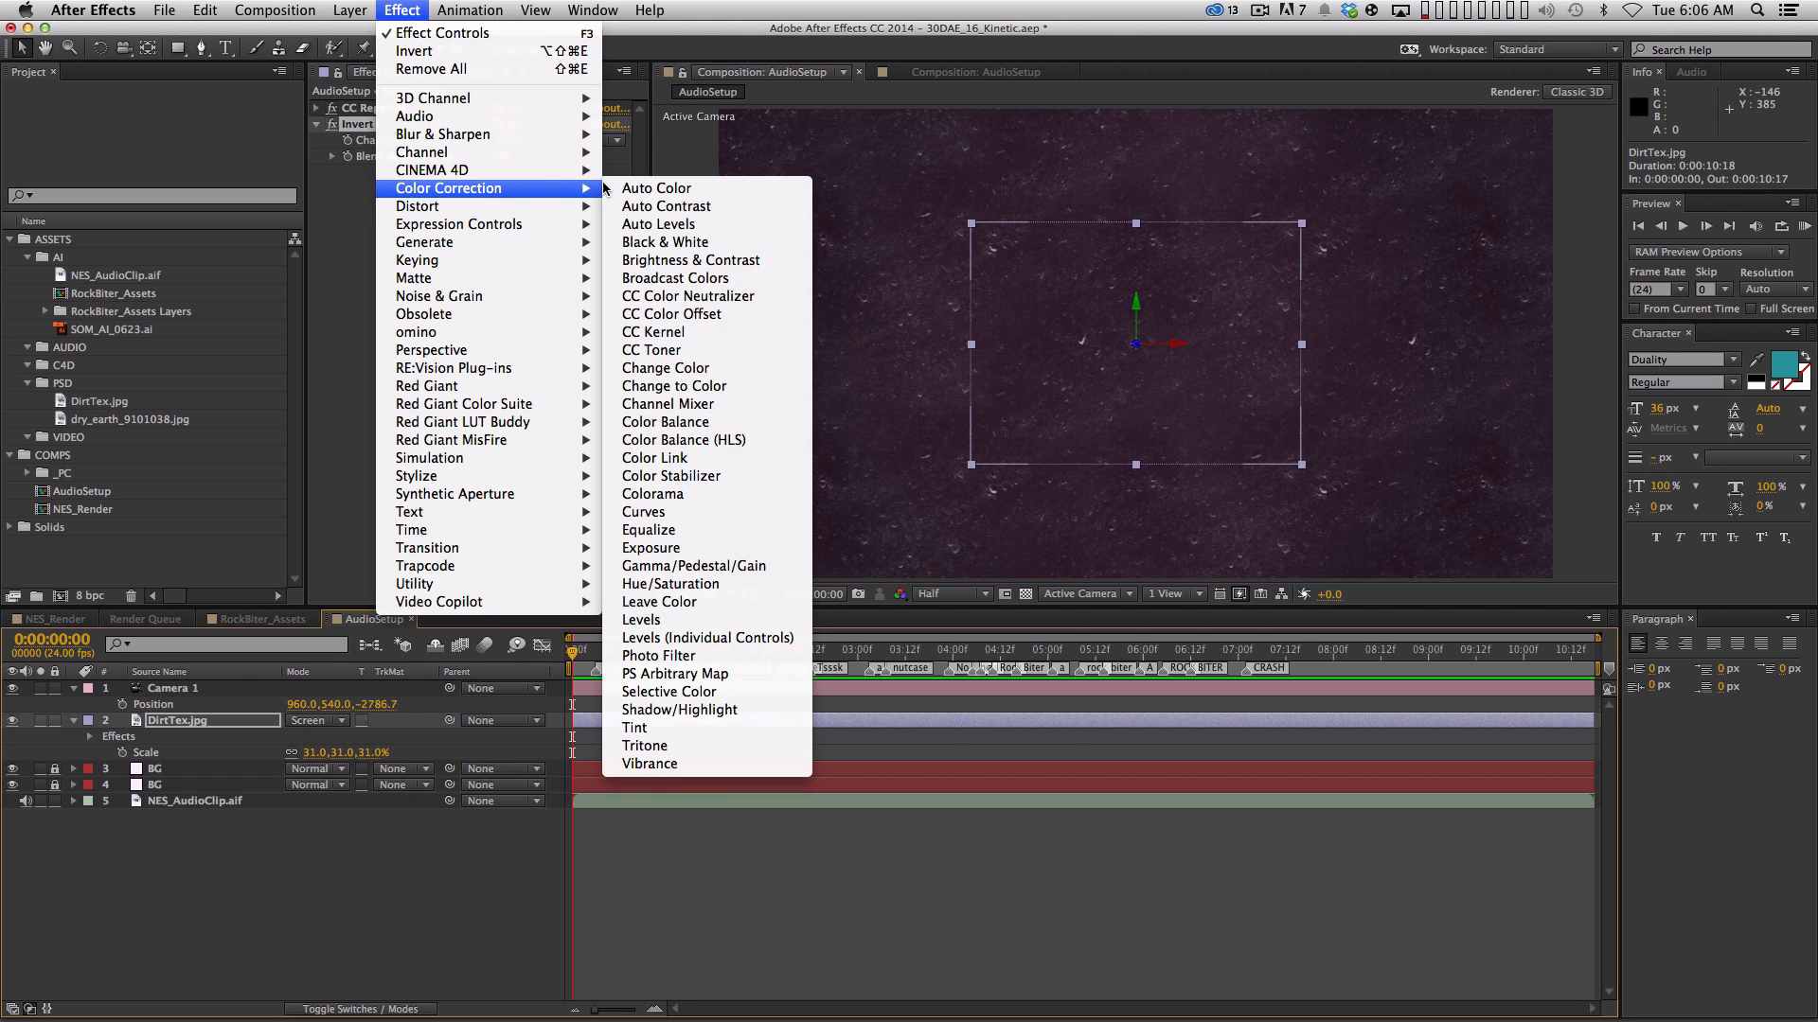
pyautogui.click(644, 628)
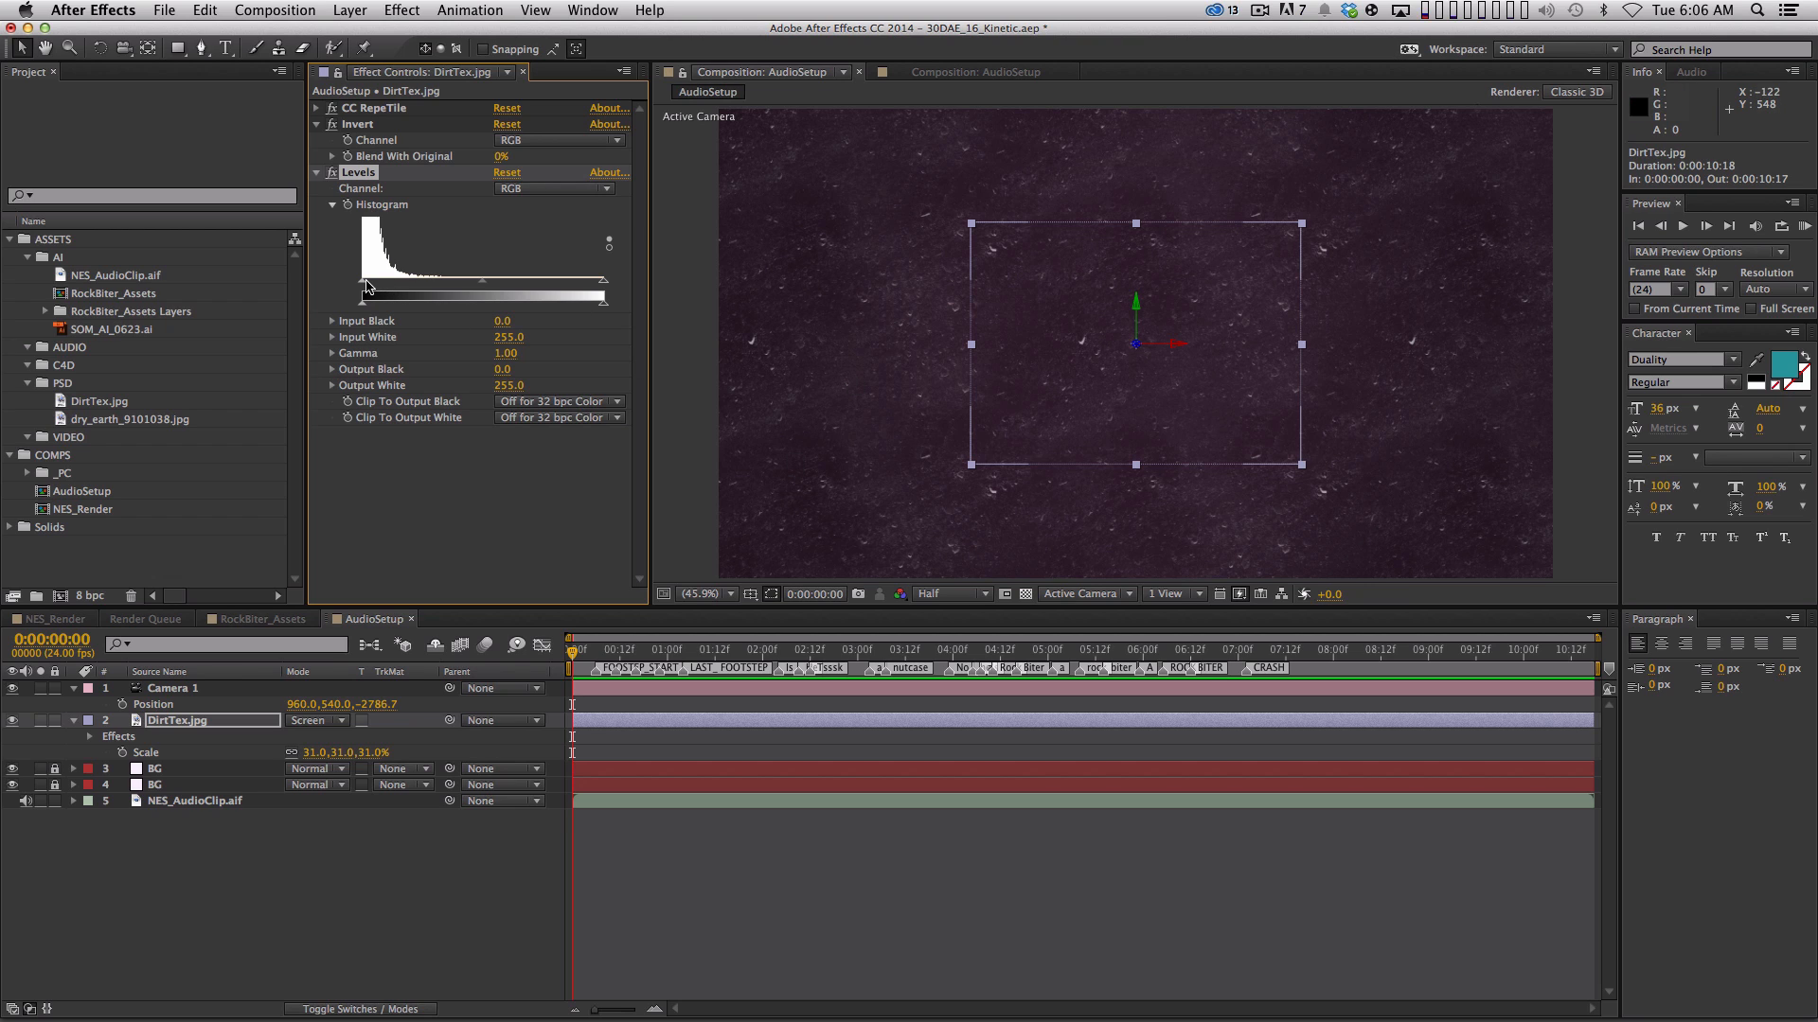
pyautogui.moveTo(365, 284); pyautogui.dragTo(386, 284)
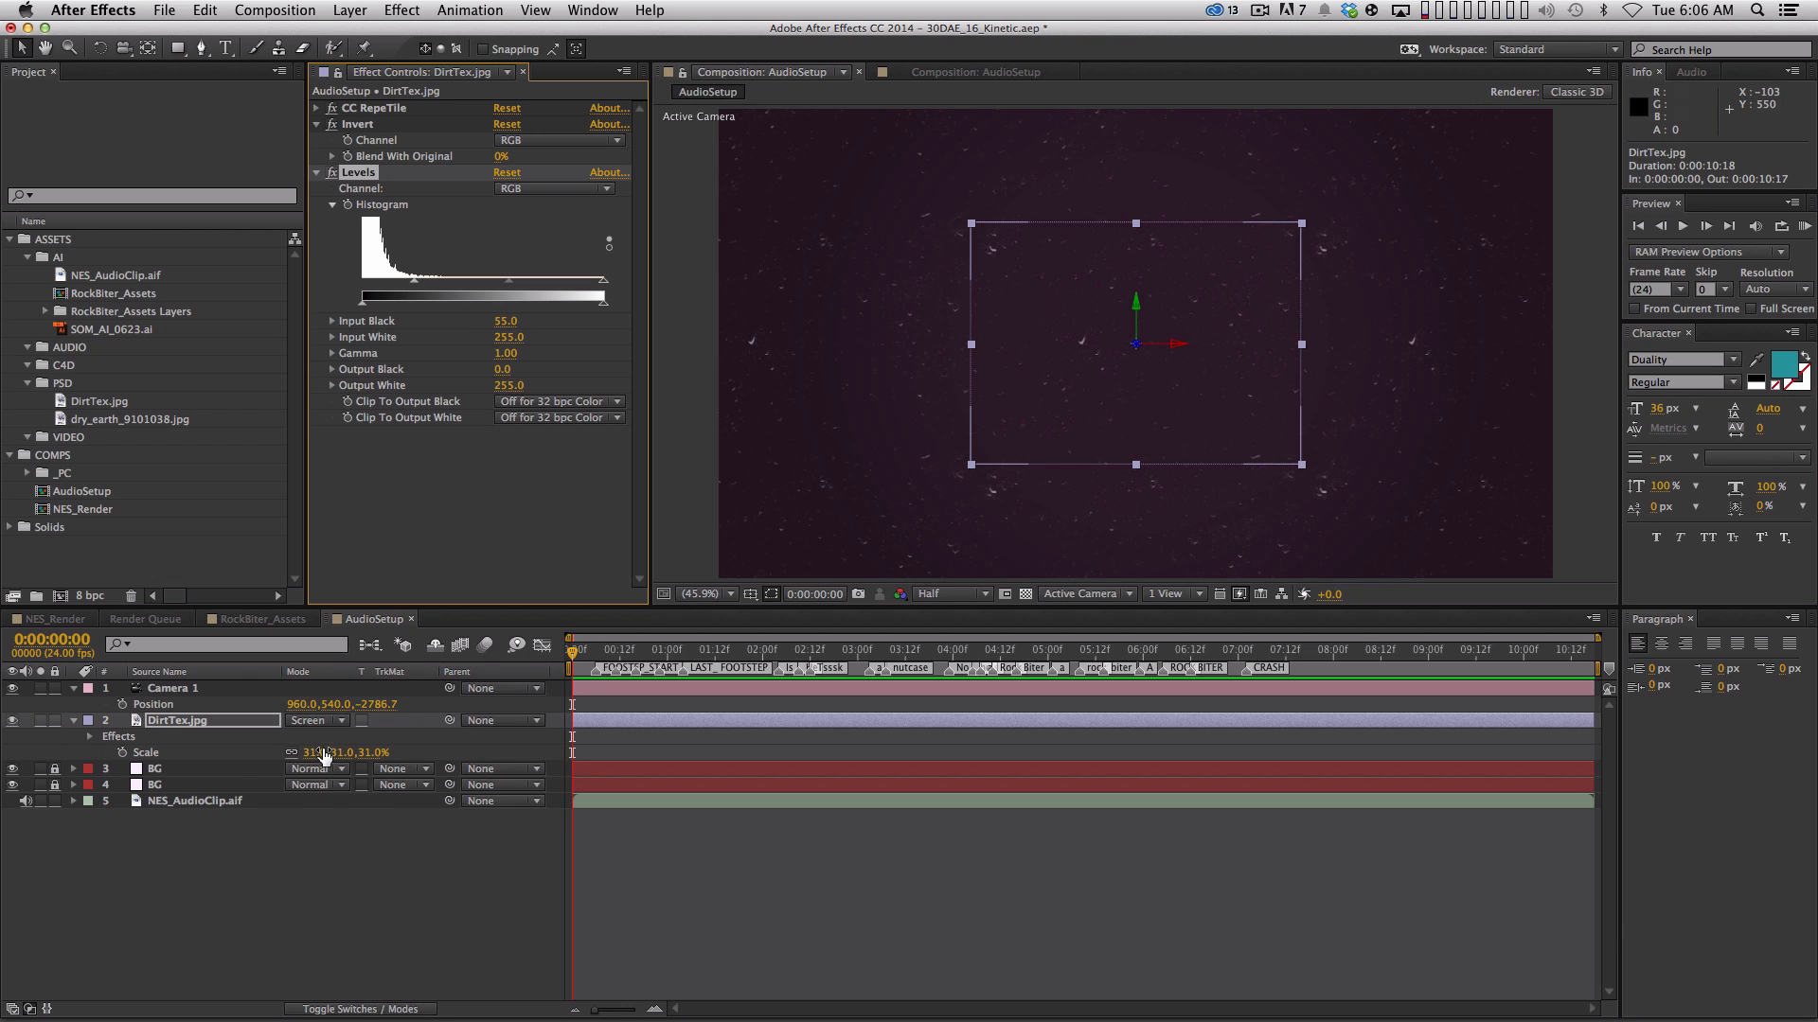
# Lower the DirtTex.jpg layer's opacity to 24% and test the look by moving Camera 1 in Z, undoing the camera move
pyautogui.hotkey('shift', 't')
pyautogui.moveTo(280, 736); pyautogui.dragTo(233, 738)
pyautogui.click(389, 812)
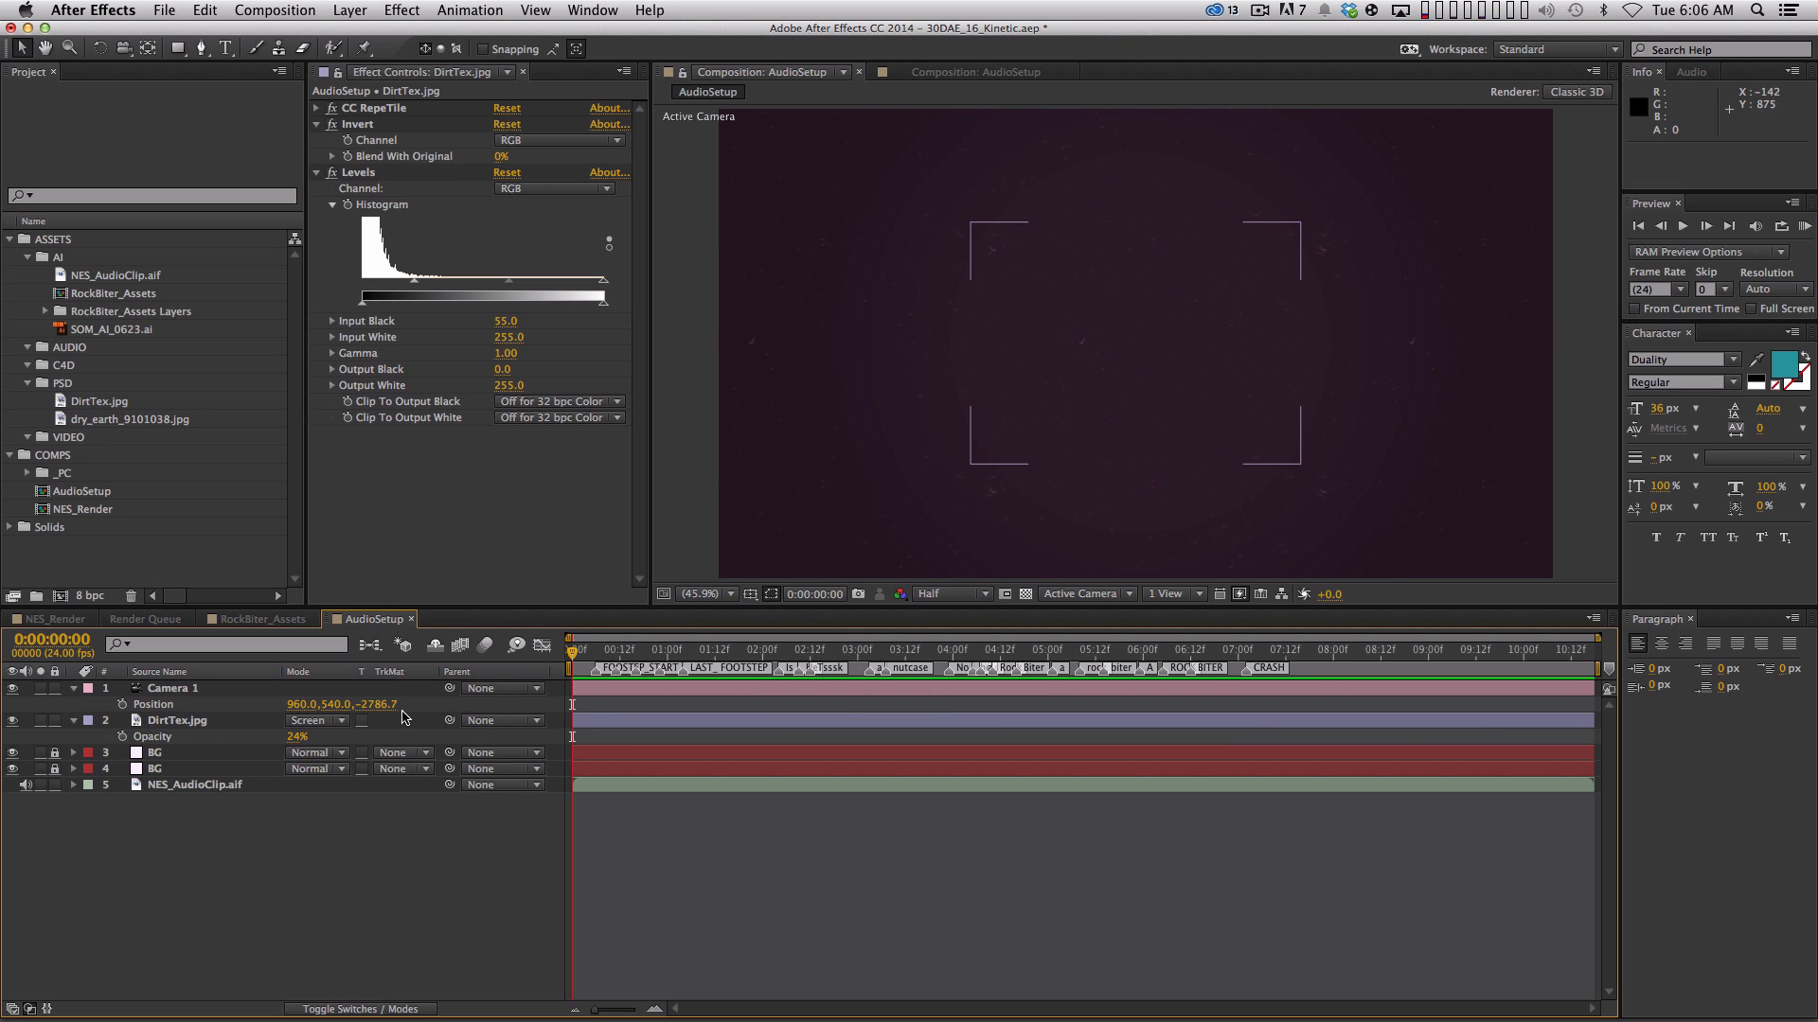
pyautogui.moveTo(379, 705); pyautogui.dragTo(464, 726)
pyautogui.press('super+z')
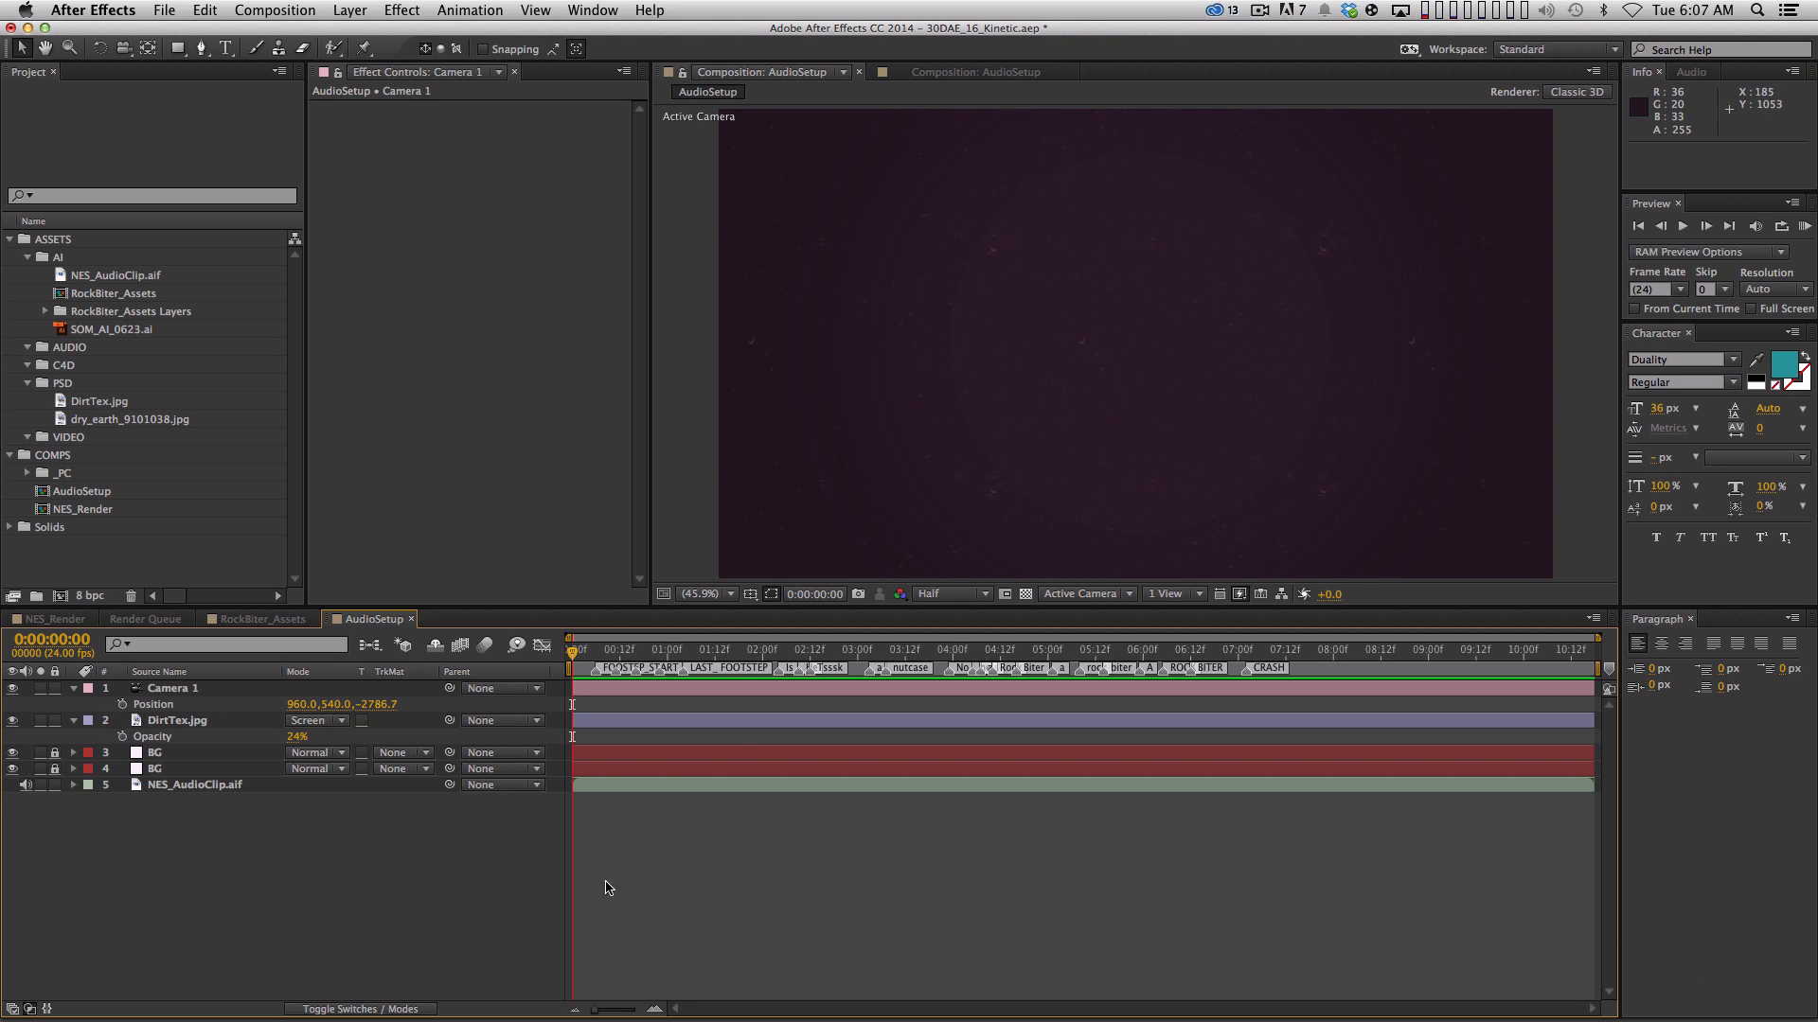
# Collapse the revealed properties of all AudioSetup layers and enlarge the timeline's time scale around the footstep markers
pyautogui.press('super+a')
pyautogui.hotkey('shift', '`')
pyautogui.hotkey('shift', '`')
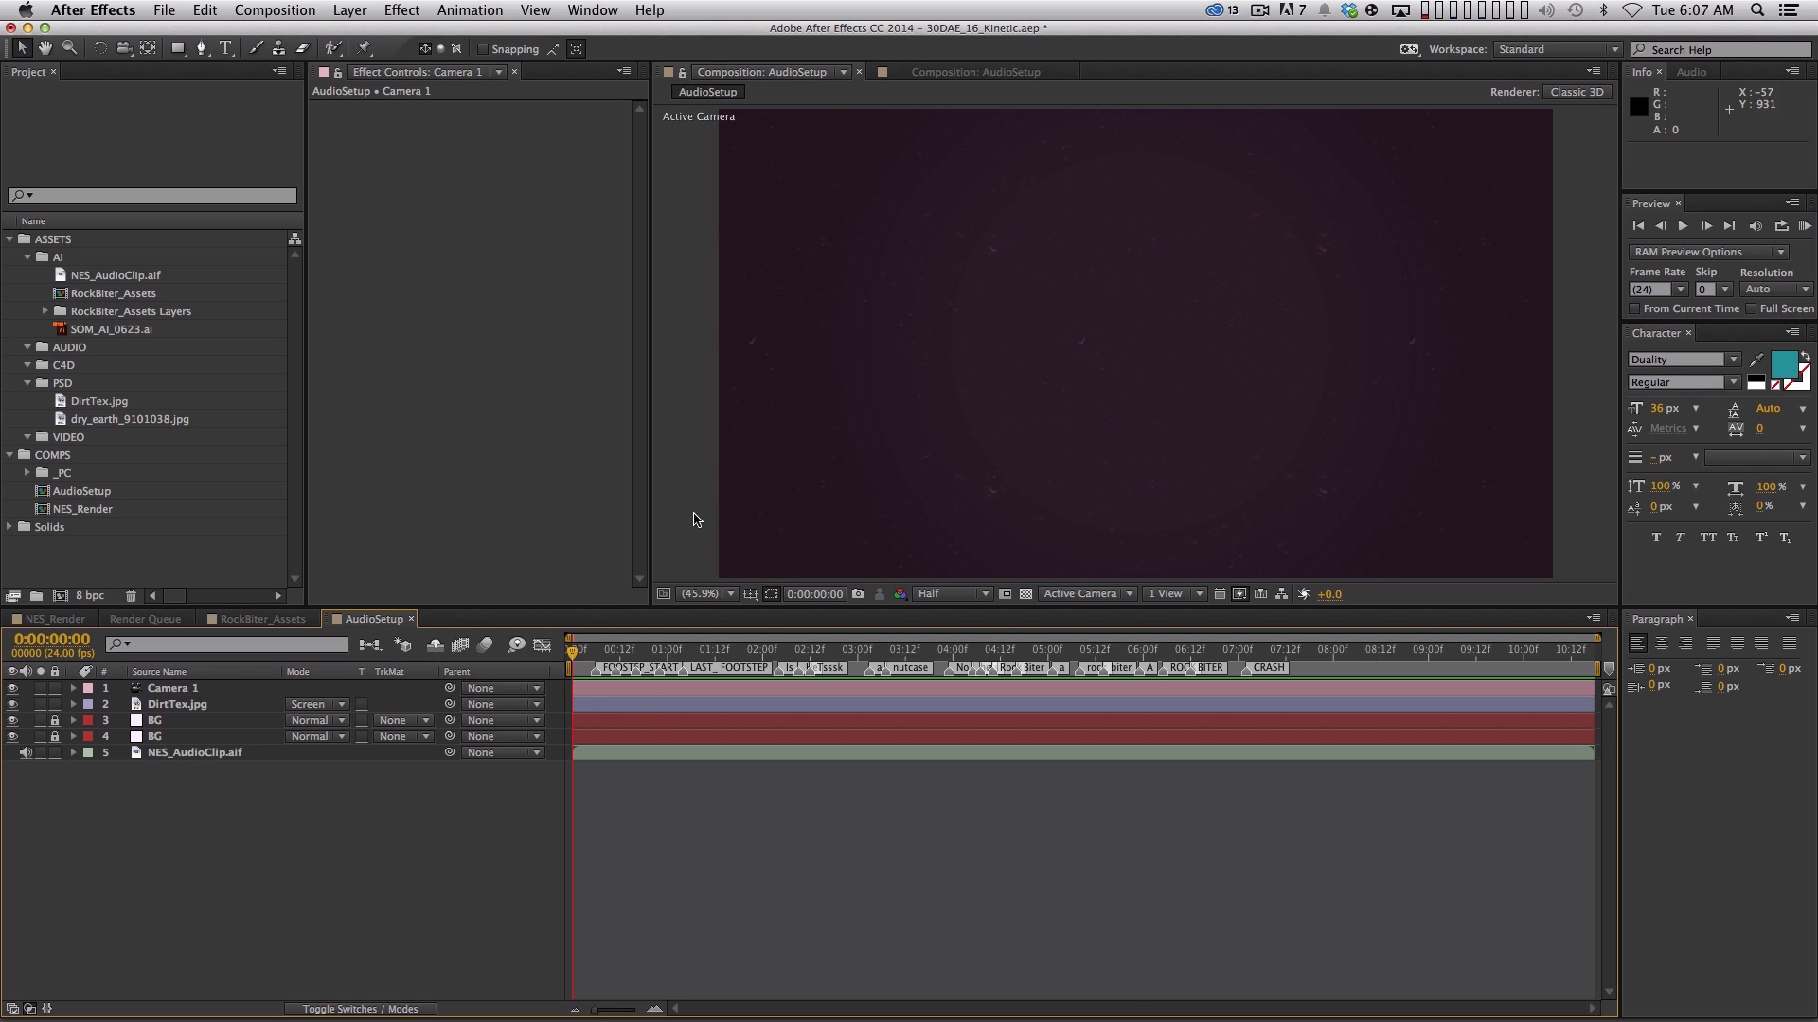
pyautogui.press('=')
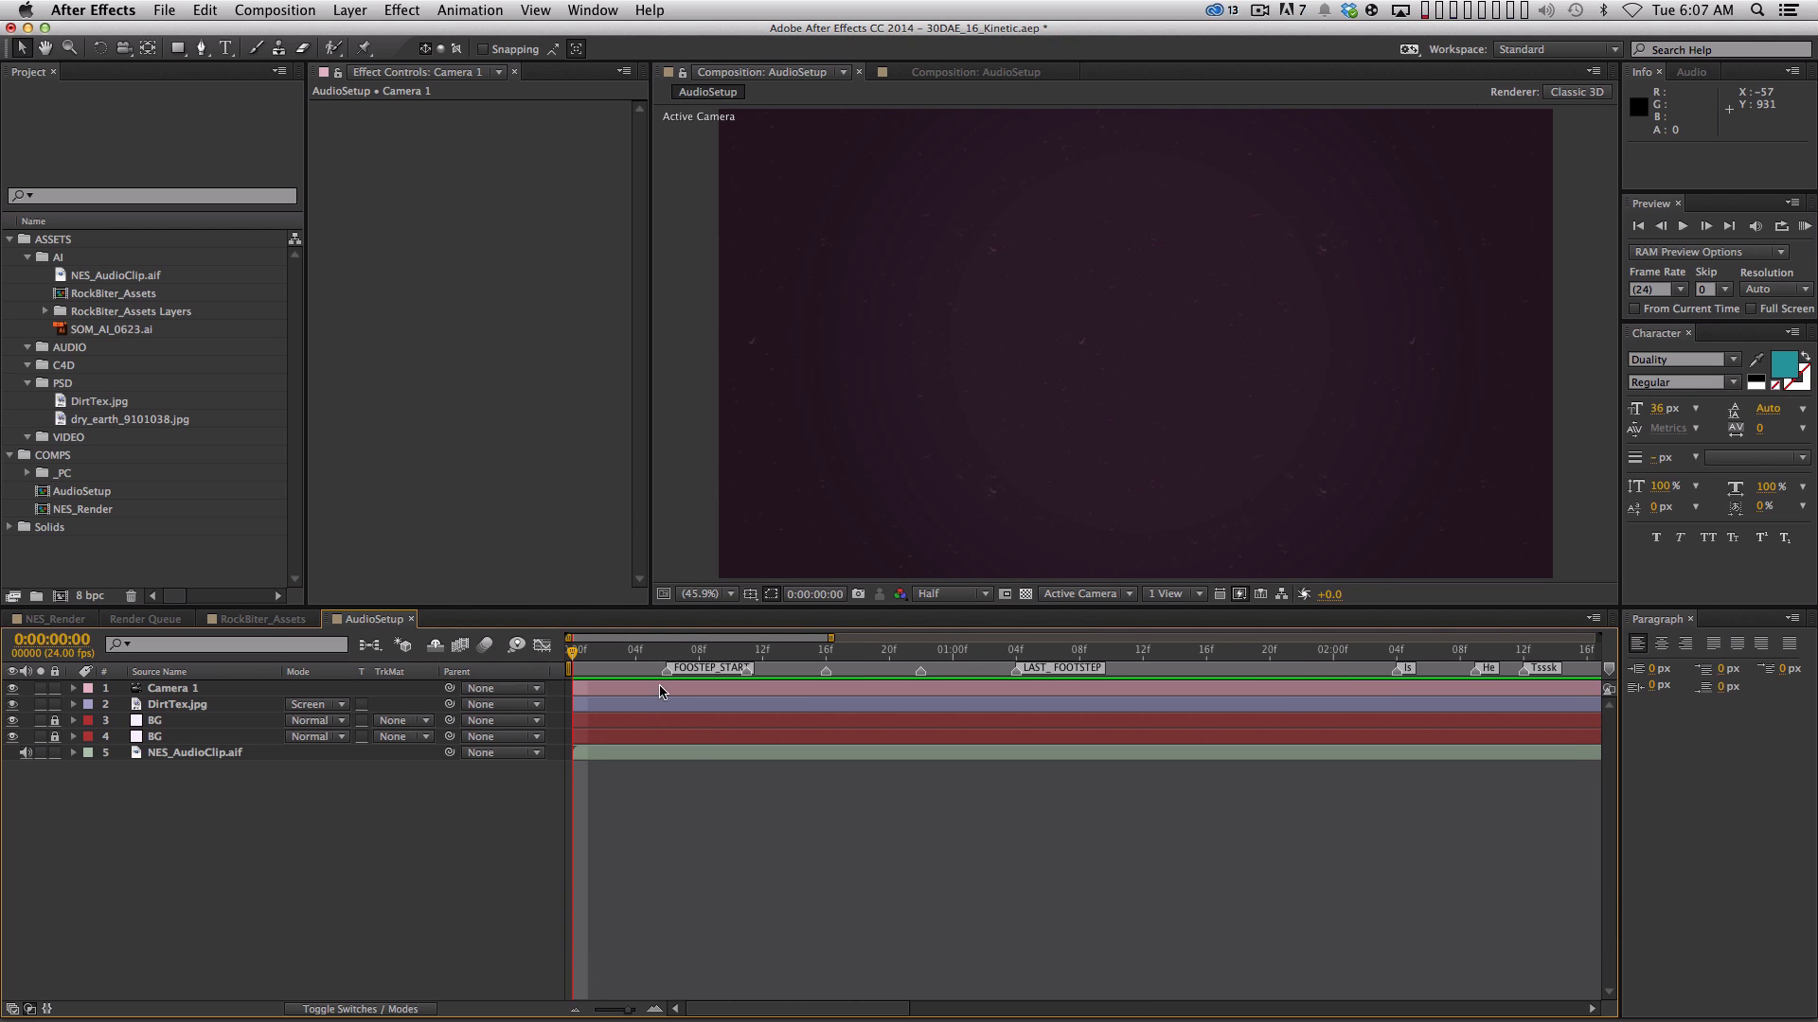
pyautogui.moveTo(633, 653); pyautogui.dragTo(575, 720)
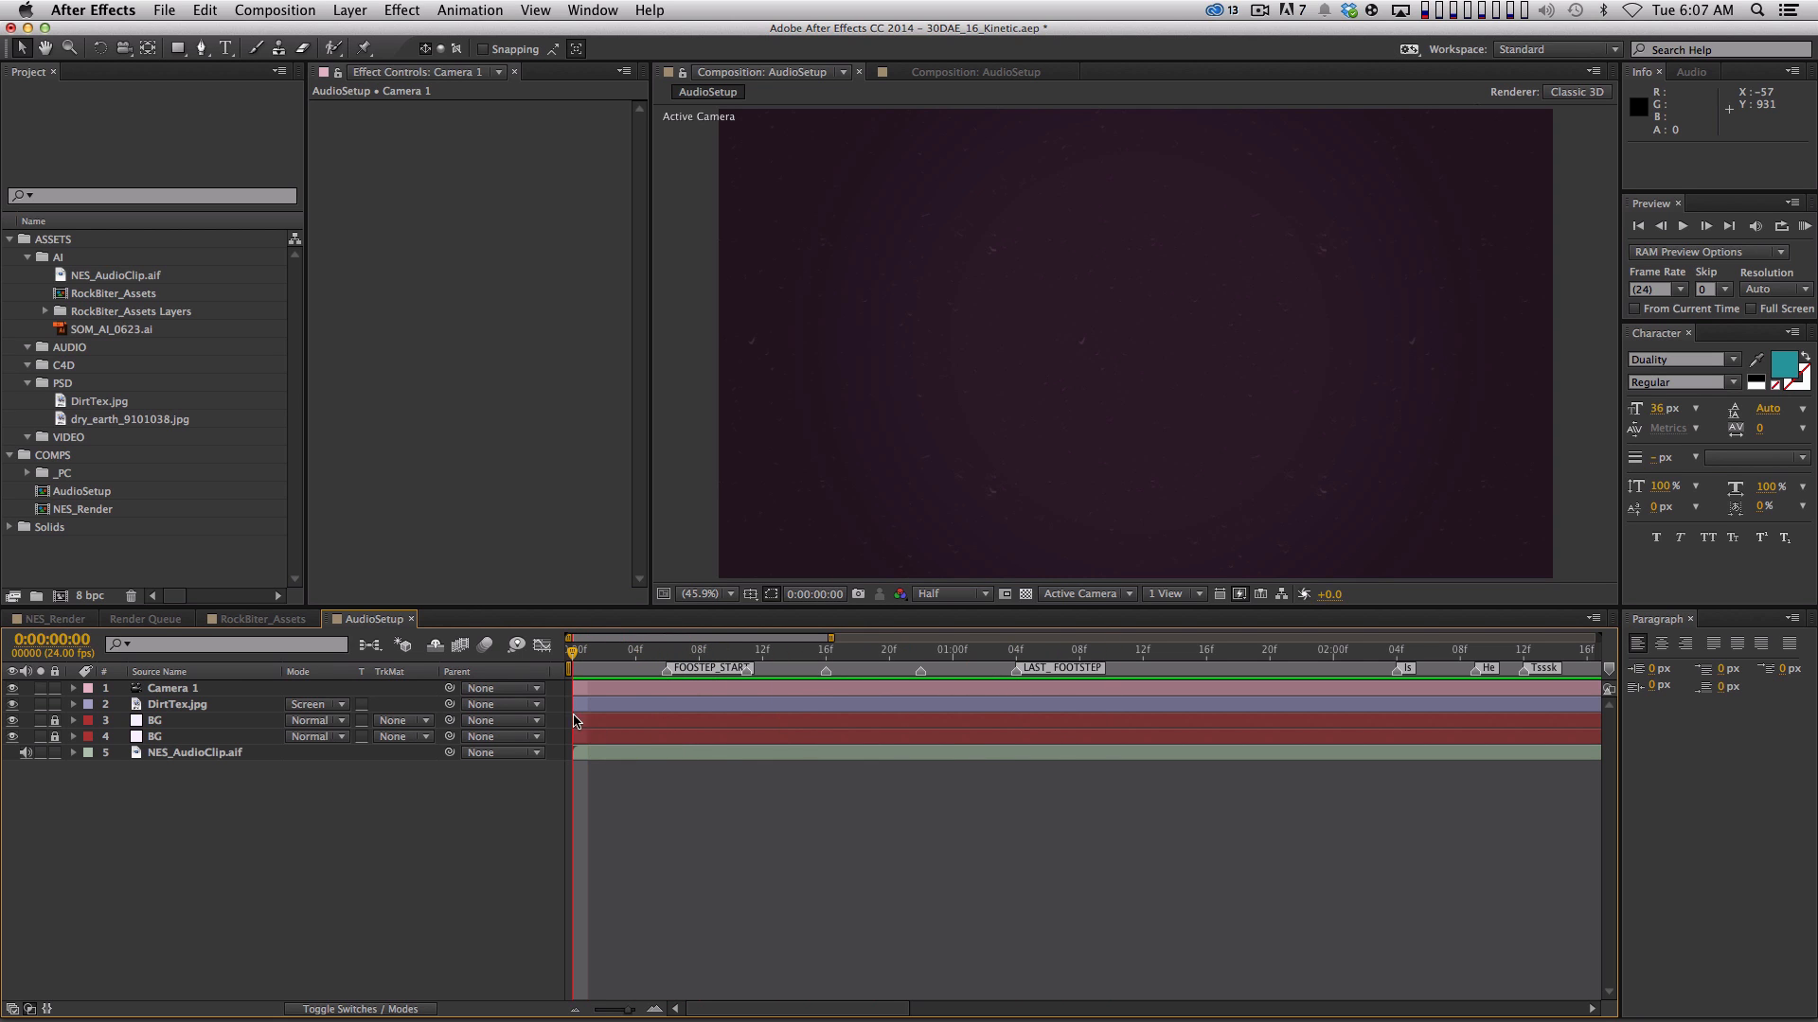
# Open the RockBiter_Assets composition and copy its Footprint_L and Footprint_R layers
pyautogui.doubleClick(98, 295)
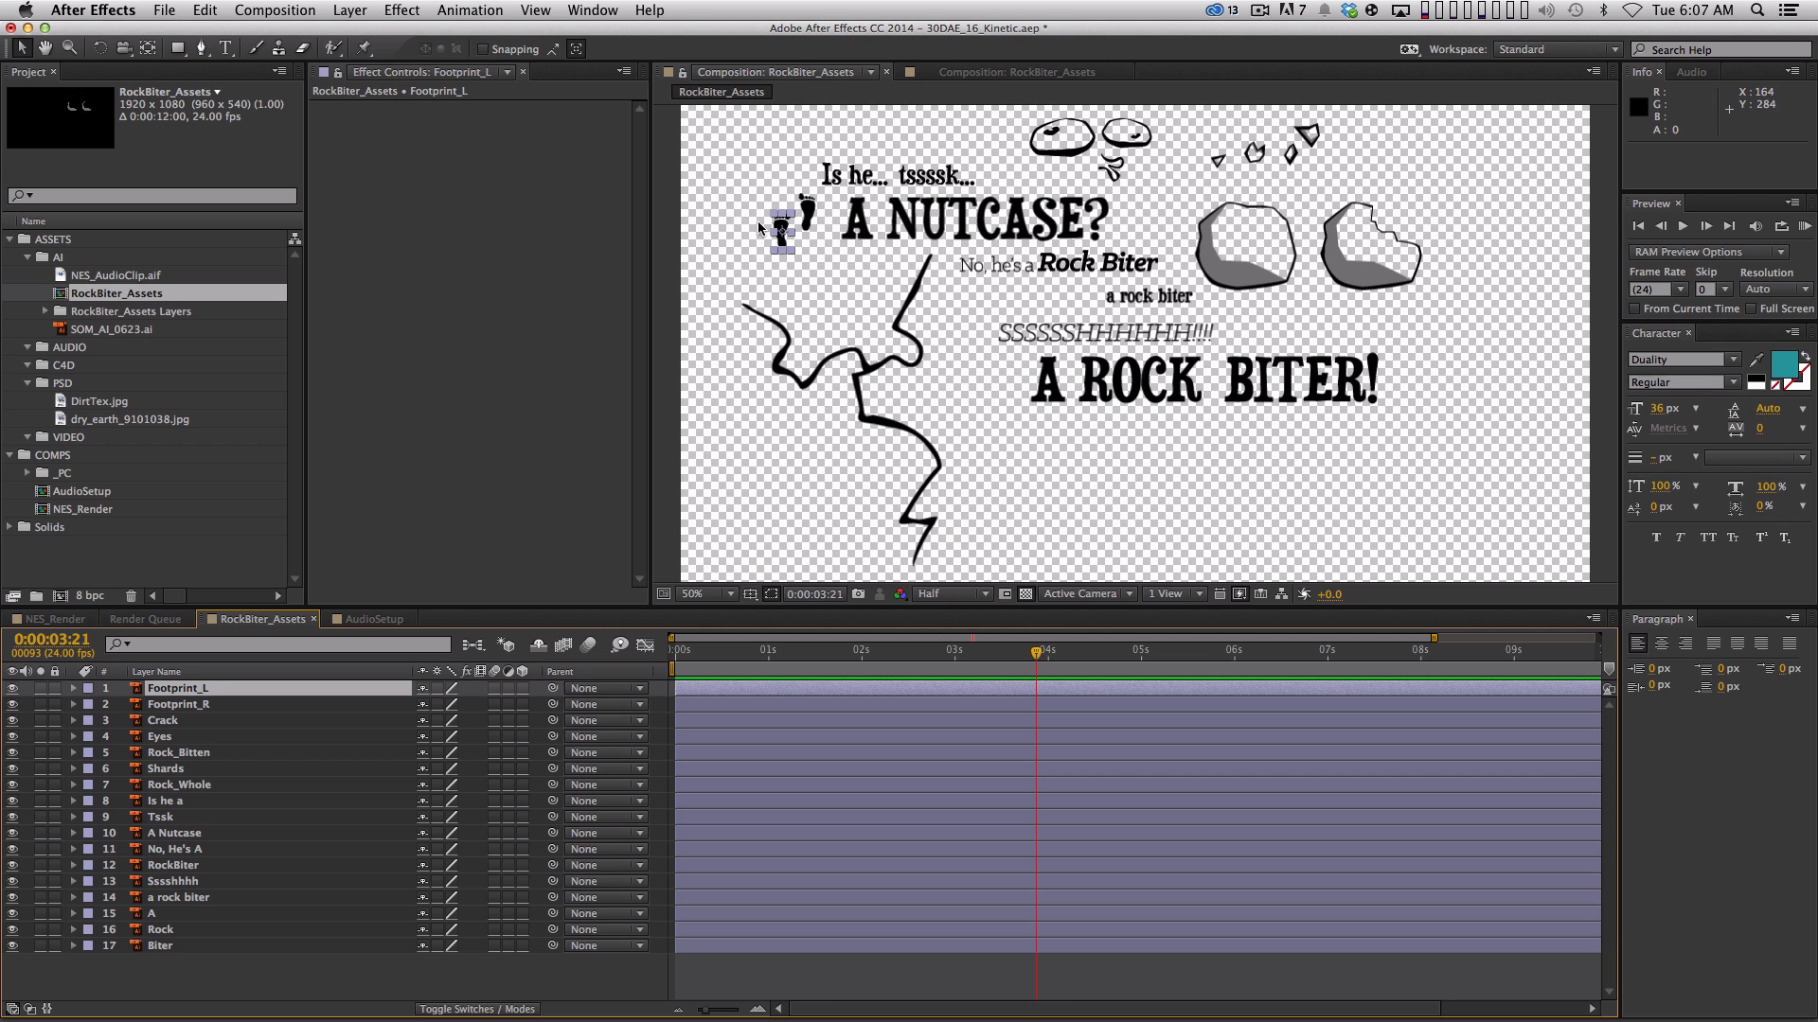
pyautogui.press('.')
pyautogui.press('.')
pyautogui.moveTo(757, 220); pyautogui.dragTo(1657, 350)
pyautogui.press('v')
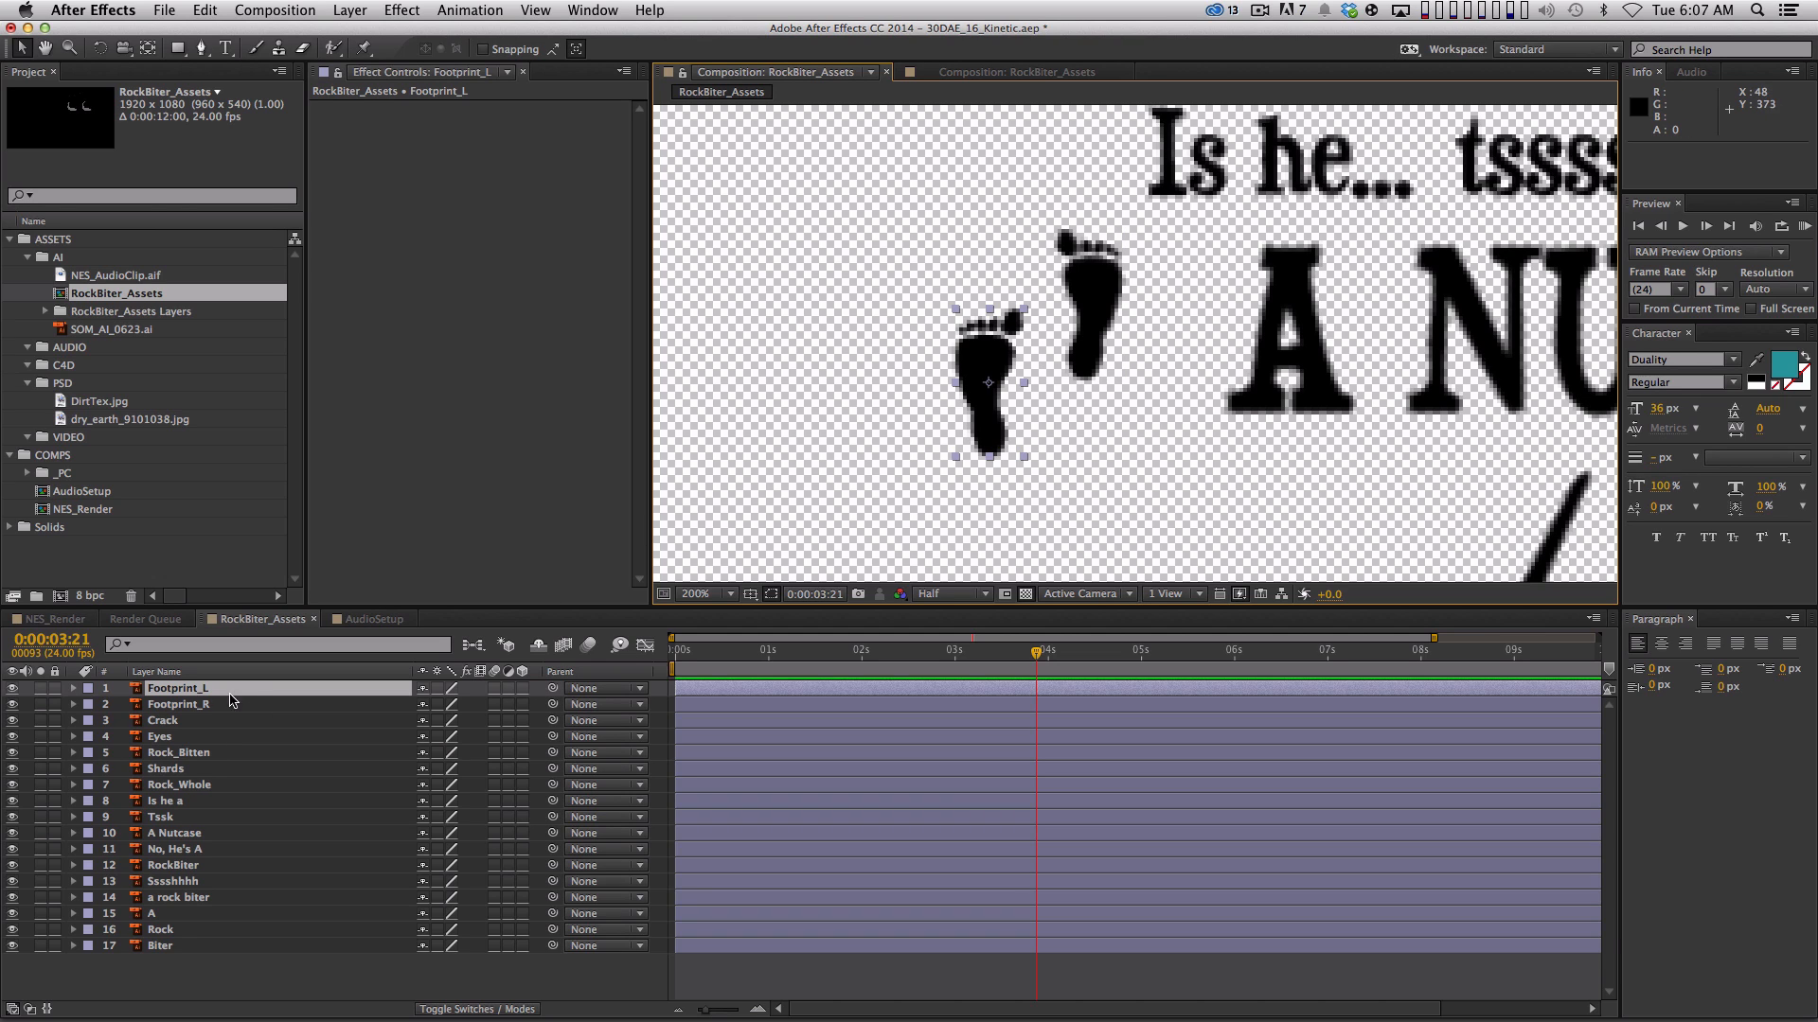
pyautogui.press('shift')
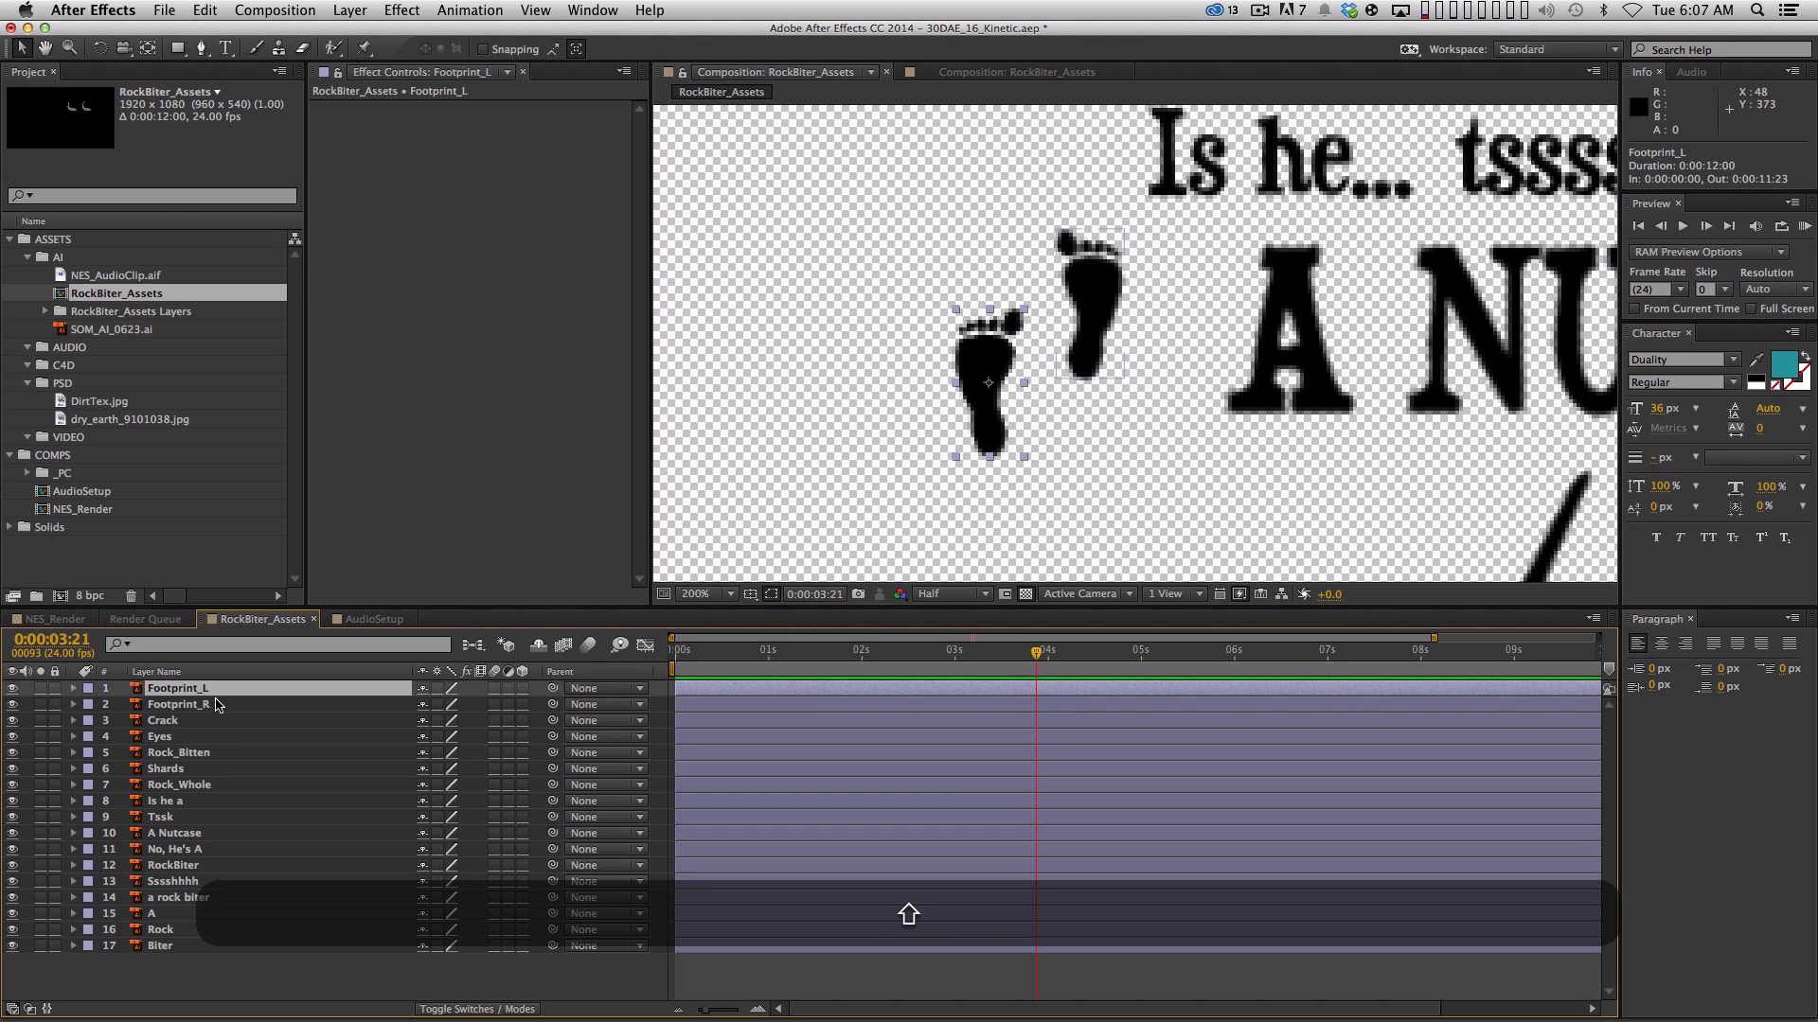
pyautogui.keyDown('shift'); pyautogui.click(217, 705); pyautogui.keyUp('shift')
pyautogui.press('shift+super+c')
# Return to AudioSetup and move the current time to the first footstep marker at 0:00:00:06
pyautogui.click(378, 621)
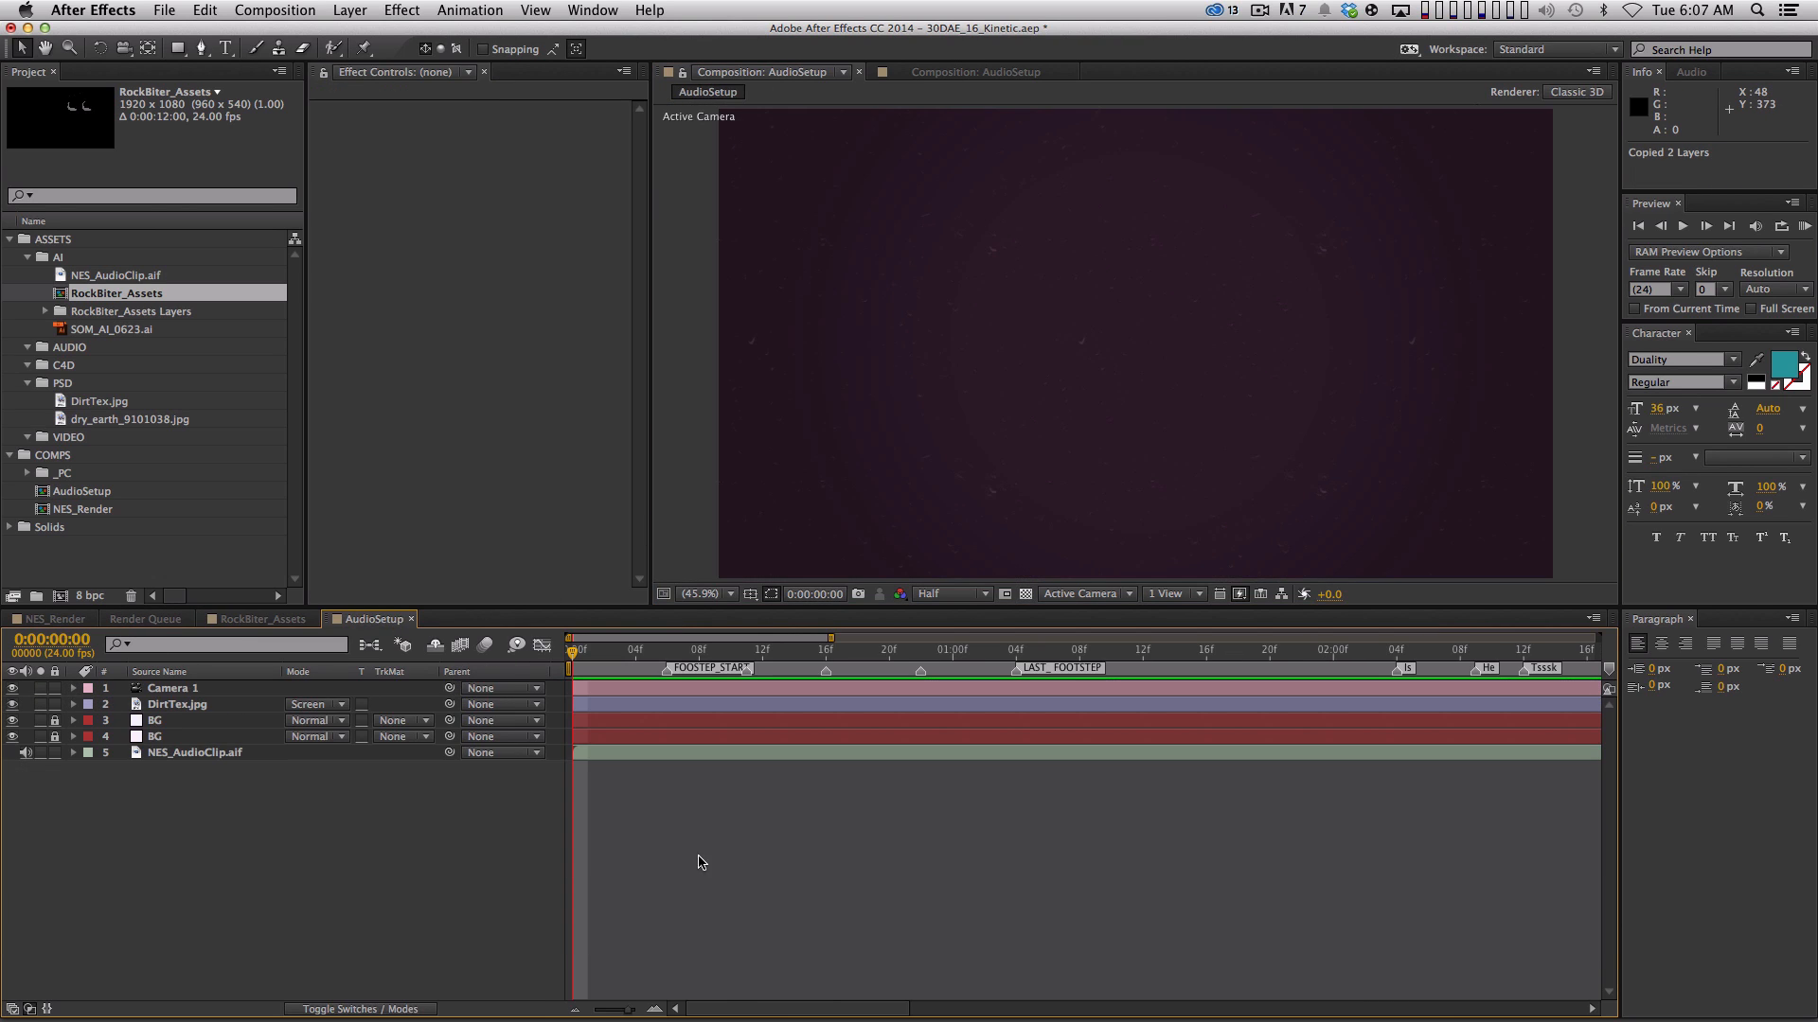
pyautogui.moveTo(646, 658)
pyautogui.mouseDown()
pyautogui.moveTo(810, 654)
pyautogui.moveTo(660, 662)
pyautogui.mouseUp()
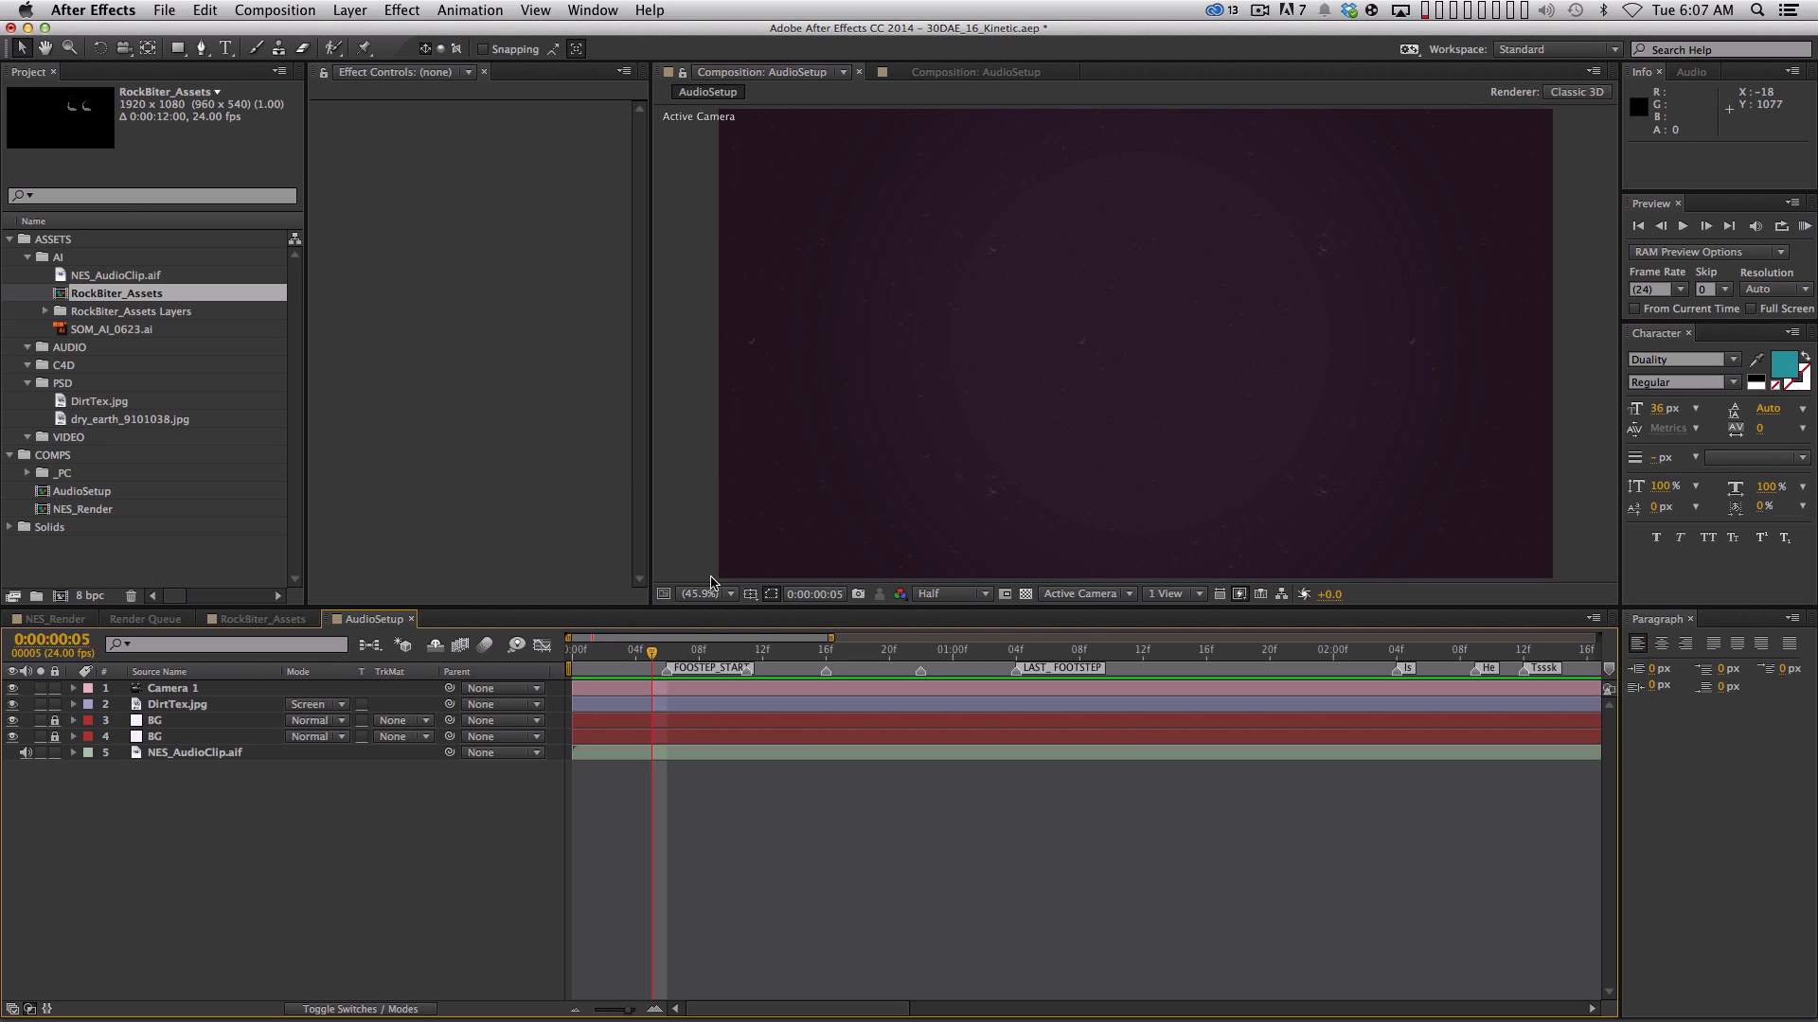
pyautogui.press('-')
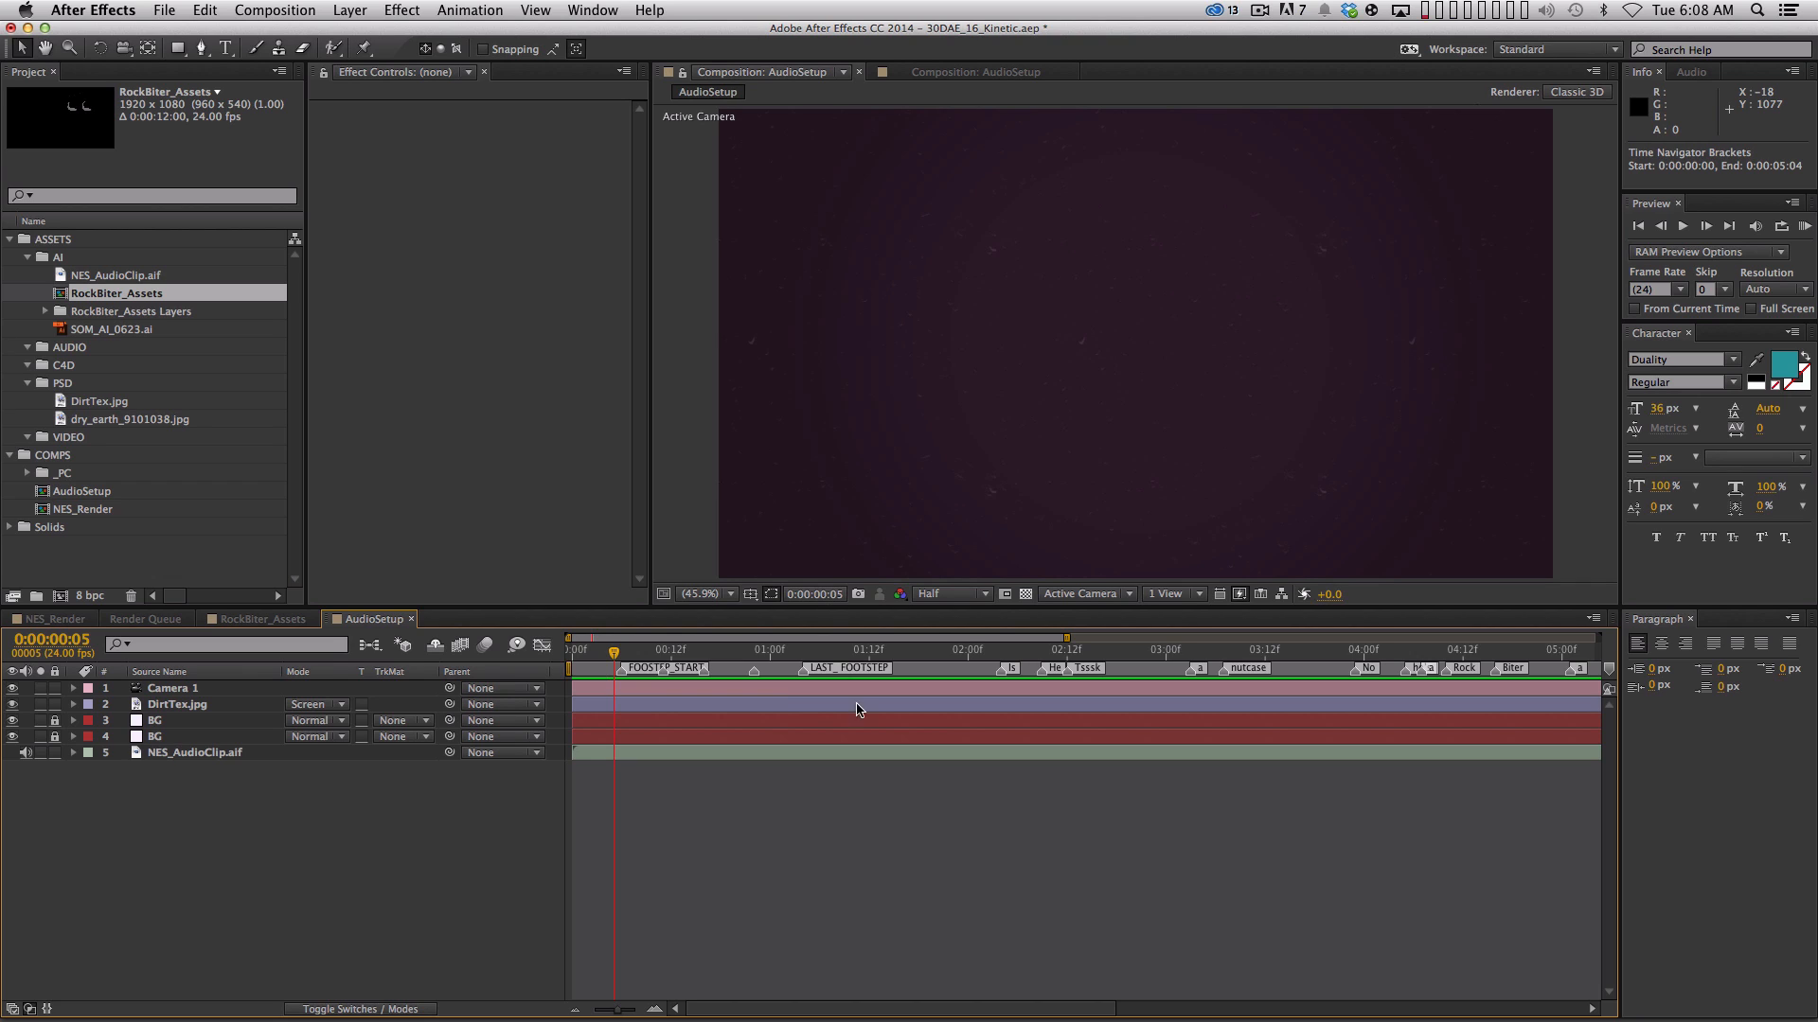
pyautogui.click(622, 652)
# Collapse the AI and PSD asset folders and create a folder named _PCDemo inside COMPS
pyautogui.click(28, 257)
pyautogui.click(27, 310)
pyautogui.click(133, 512)
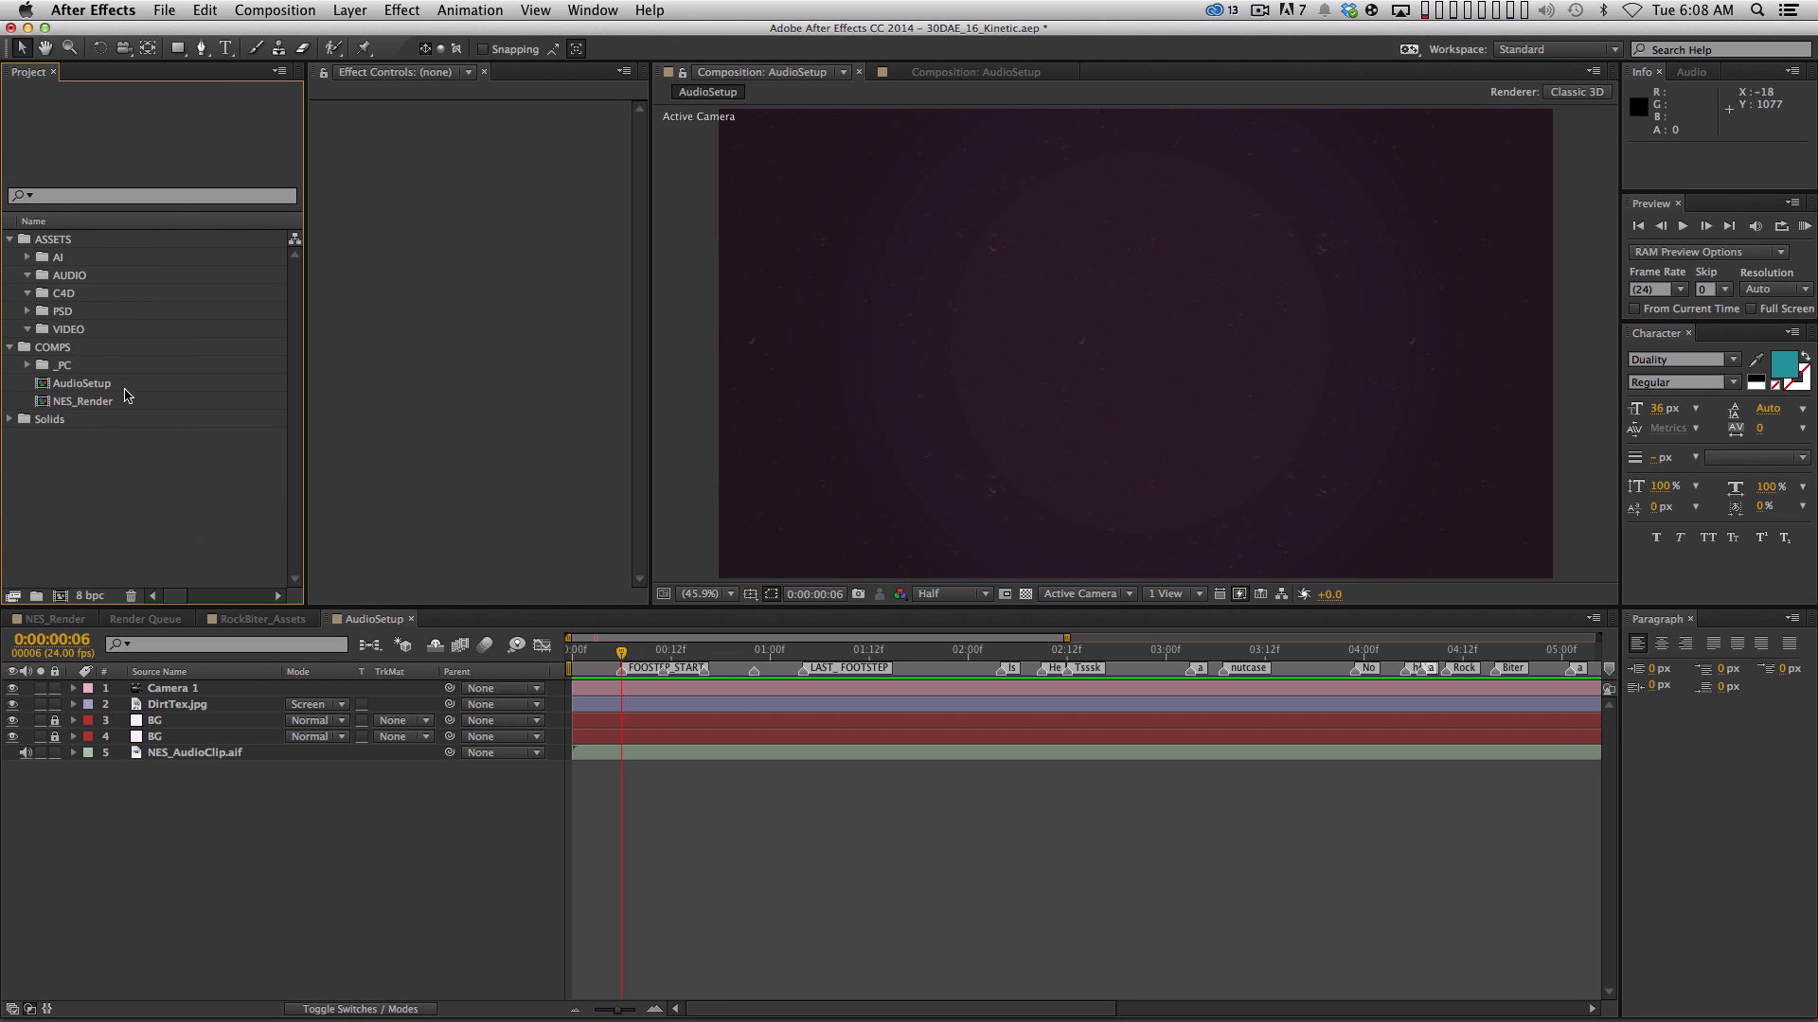
pyautogui.click(95, 350)
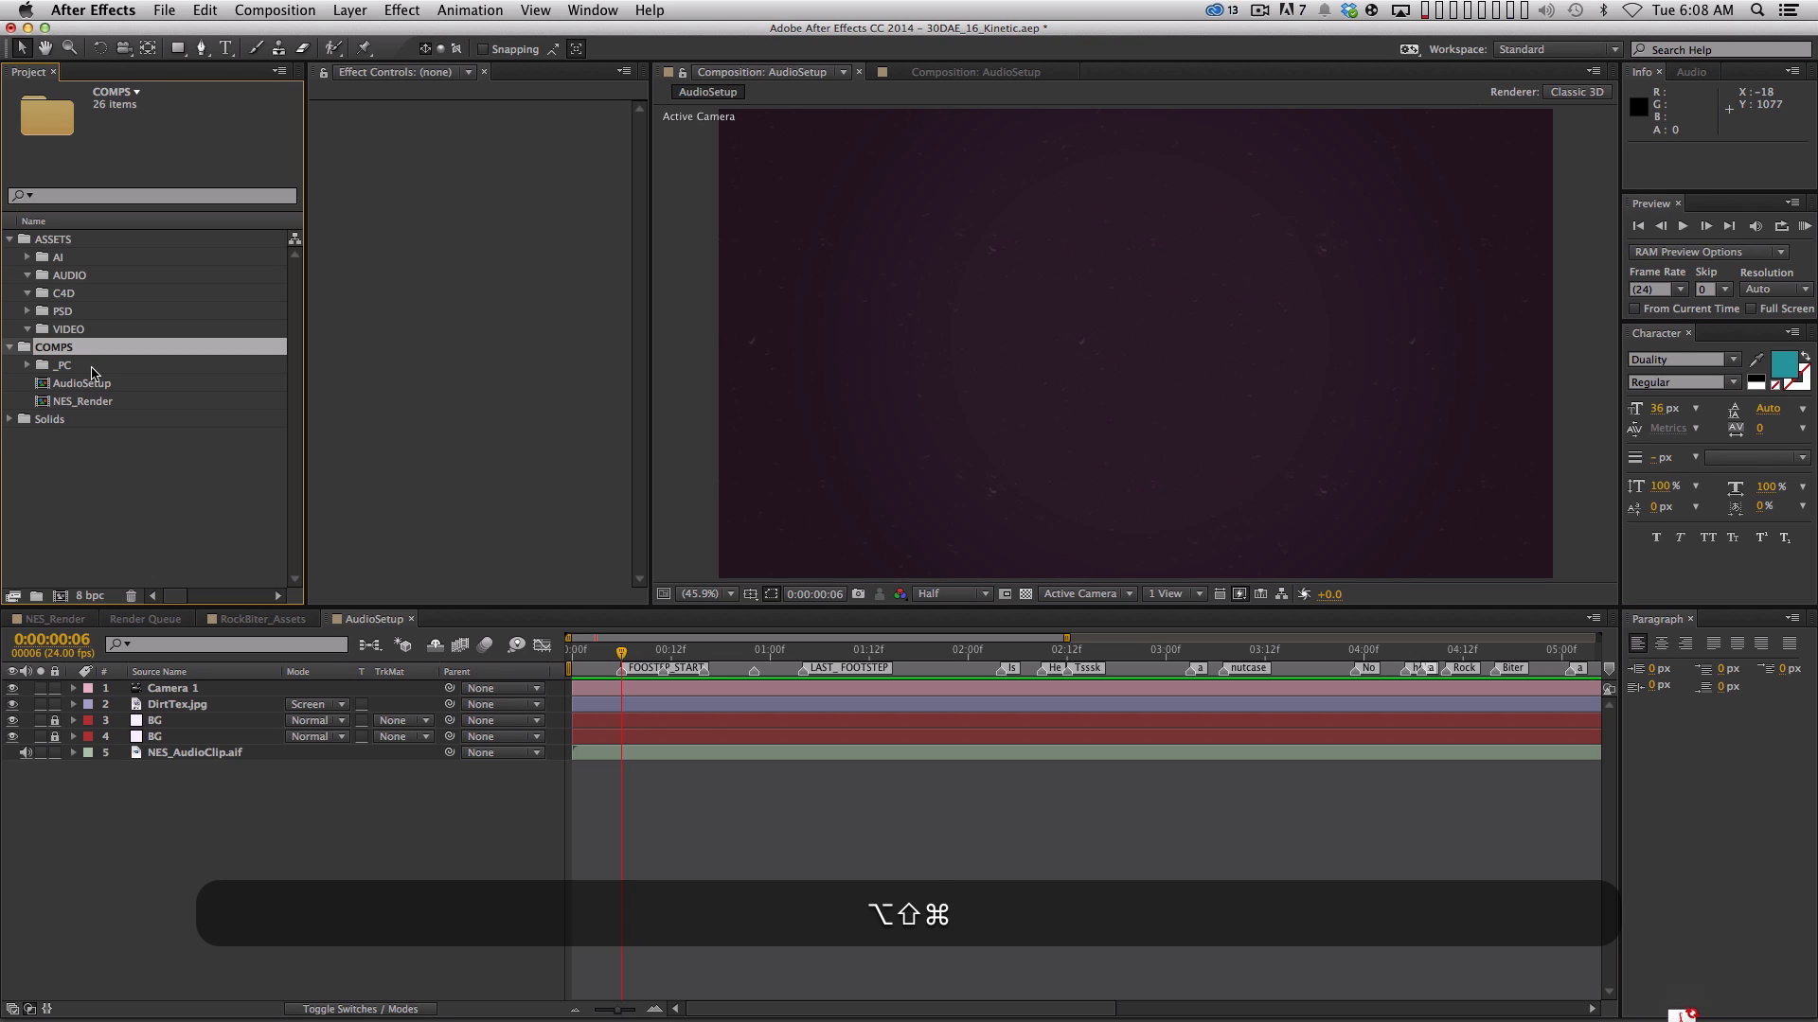
pyautogui.press('alt+shift+super+n')
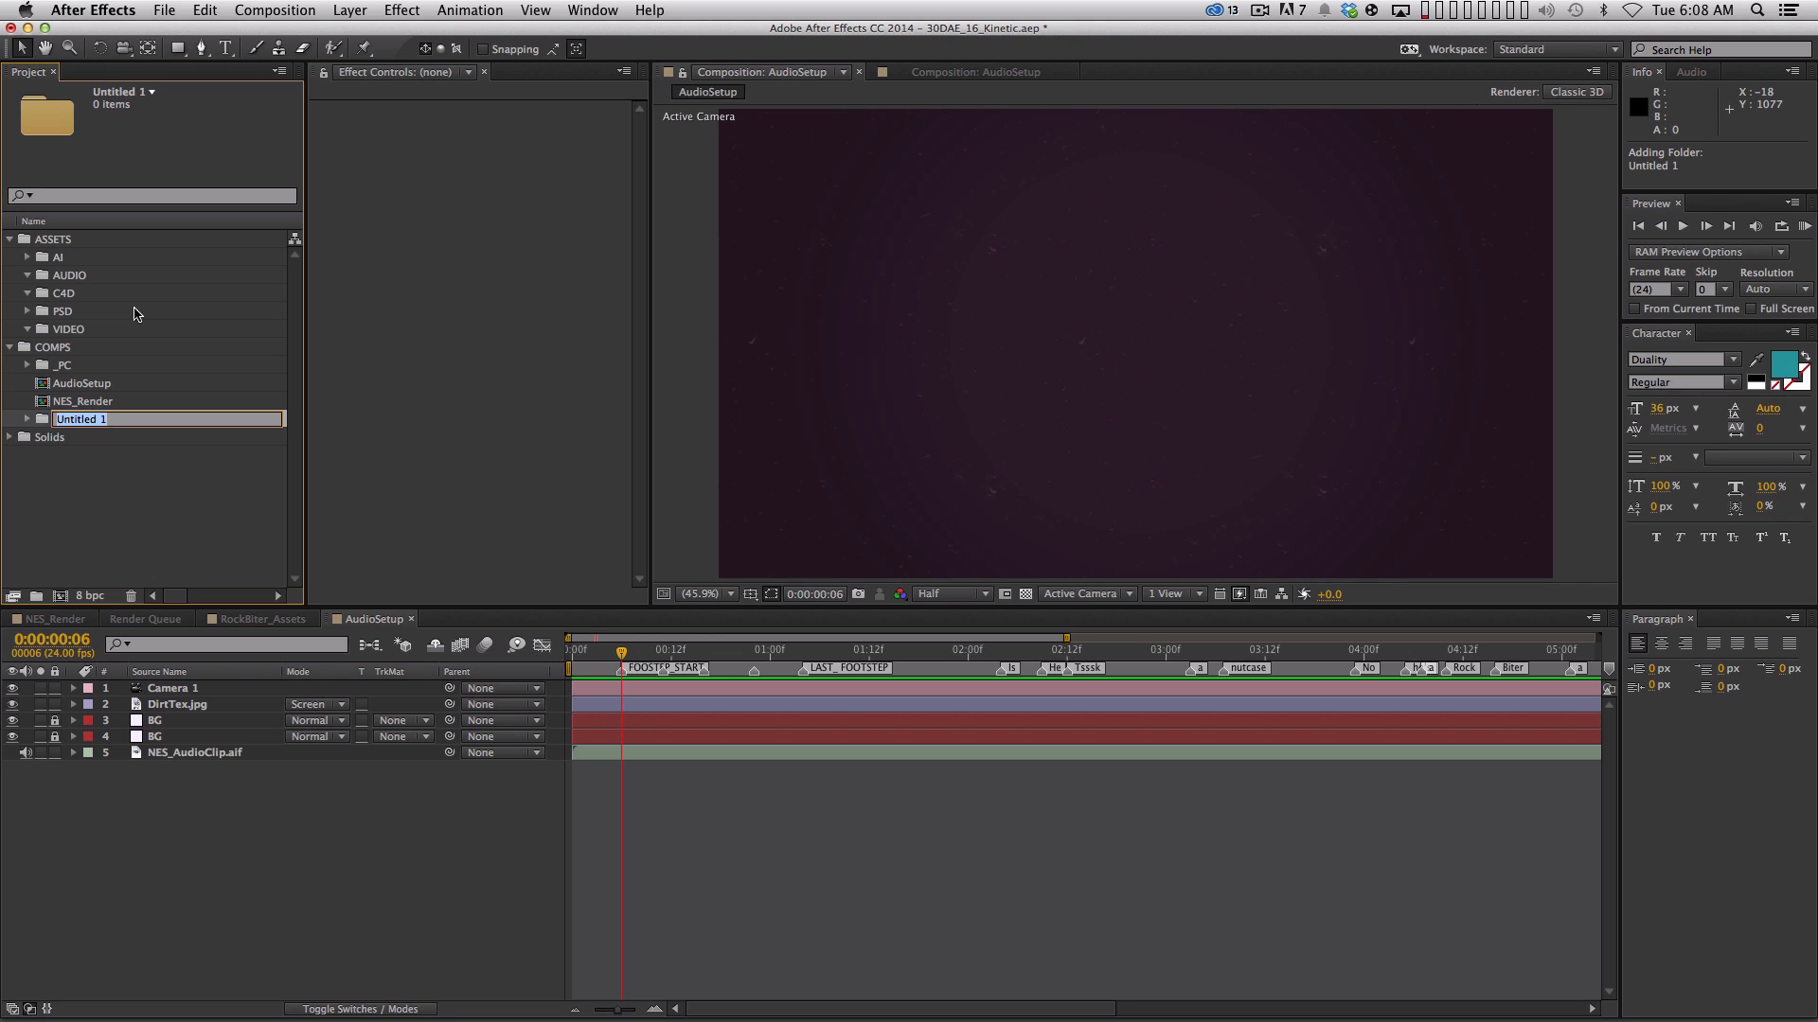
pyautogui.press('shift')
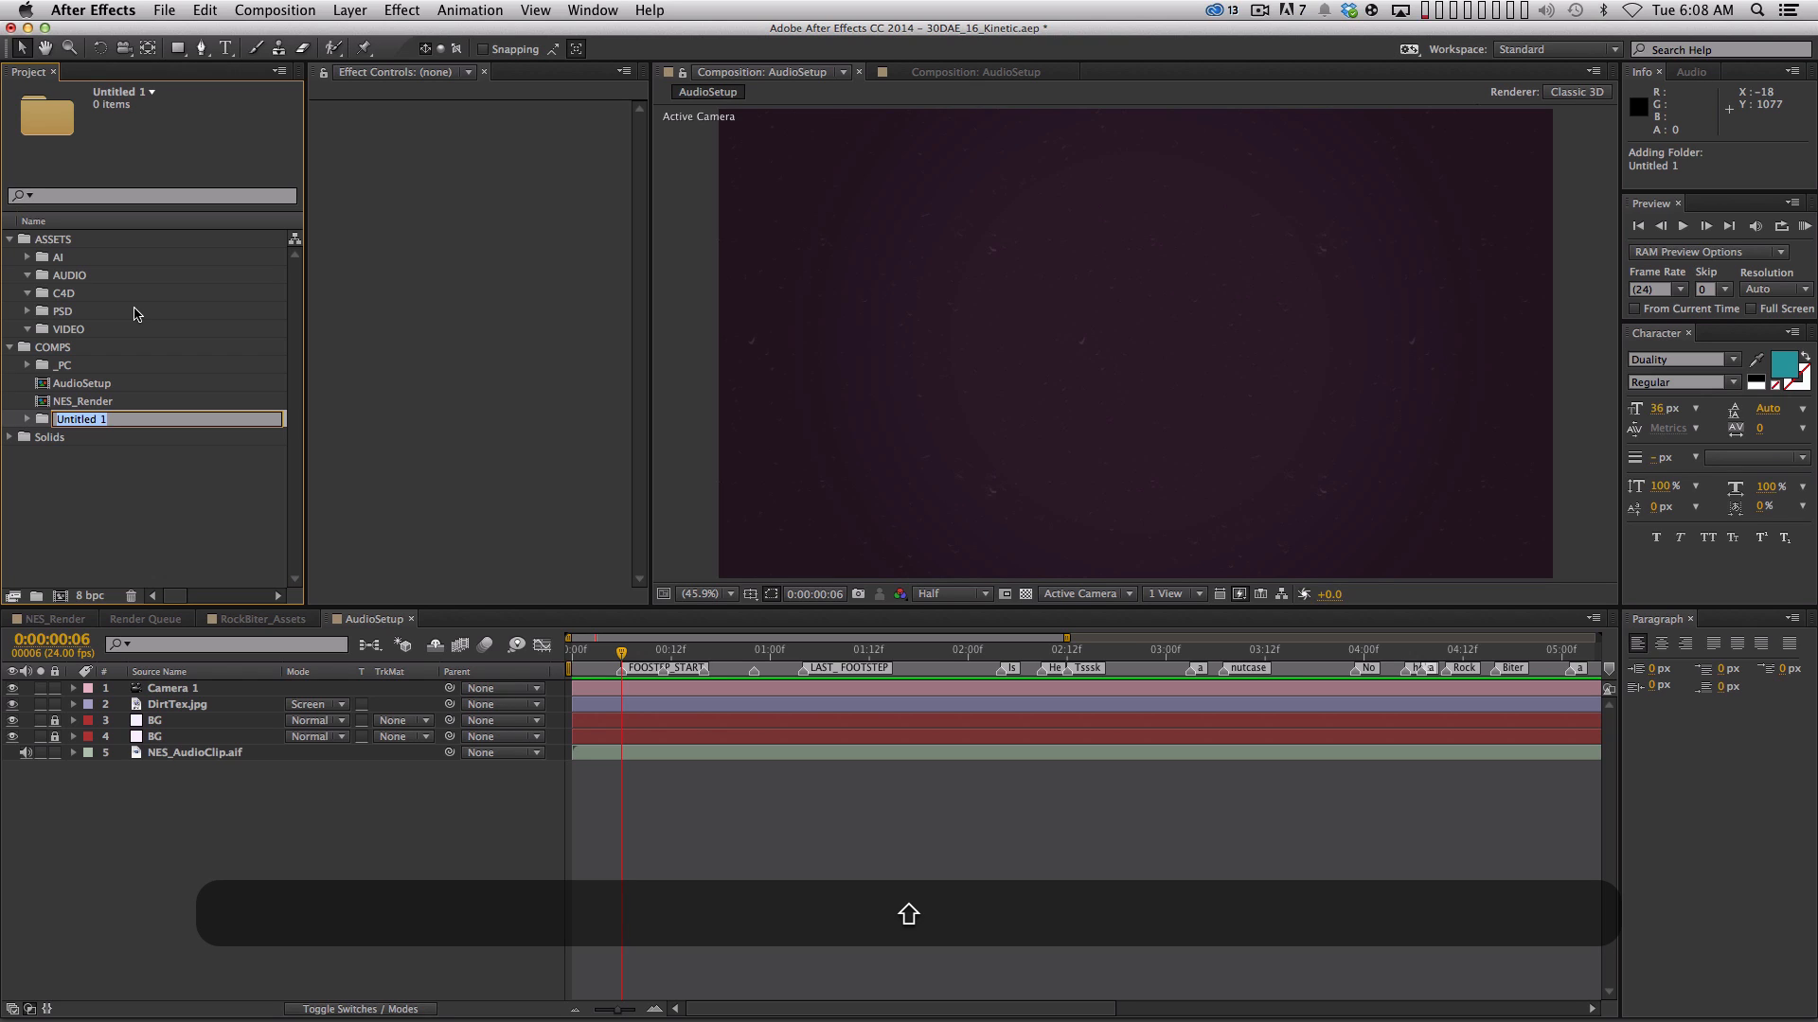
pyautogui.write('_PCDemo')
pyautogui.press('Return')
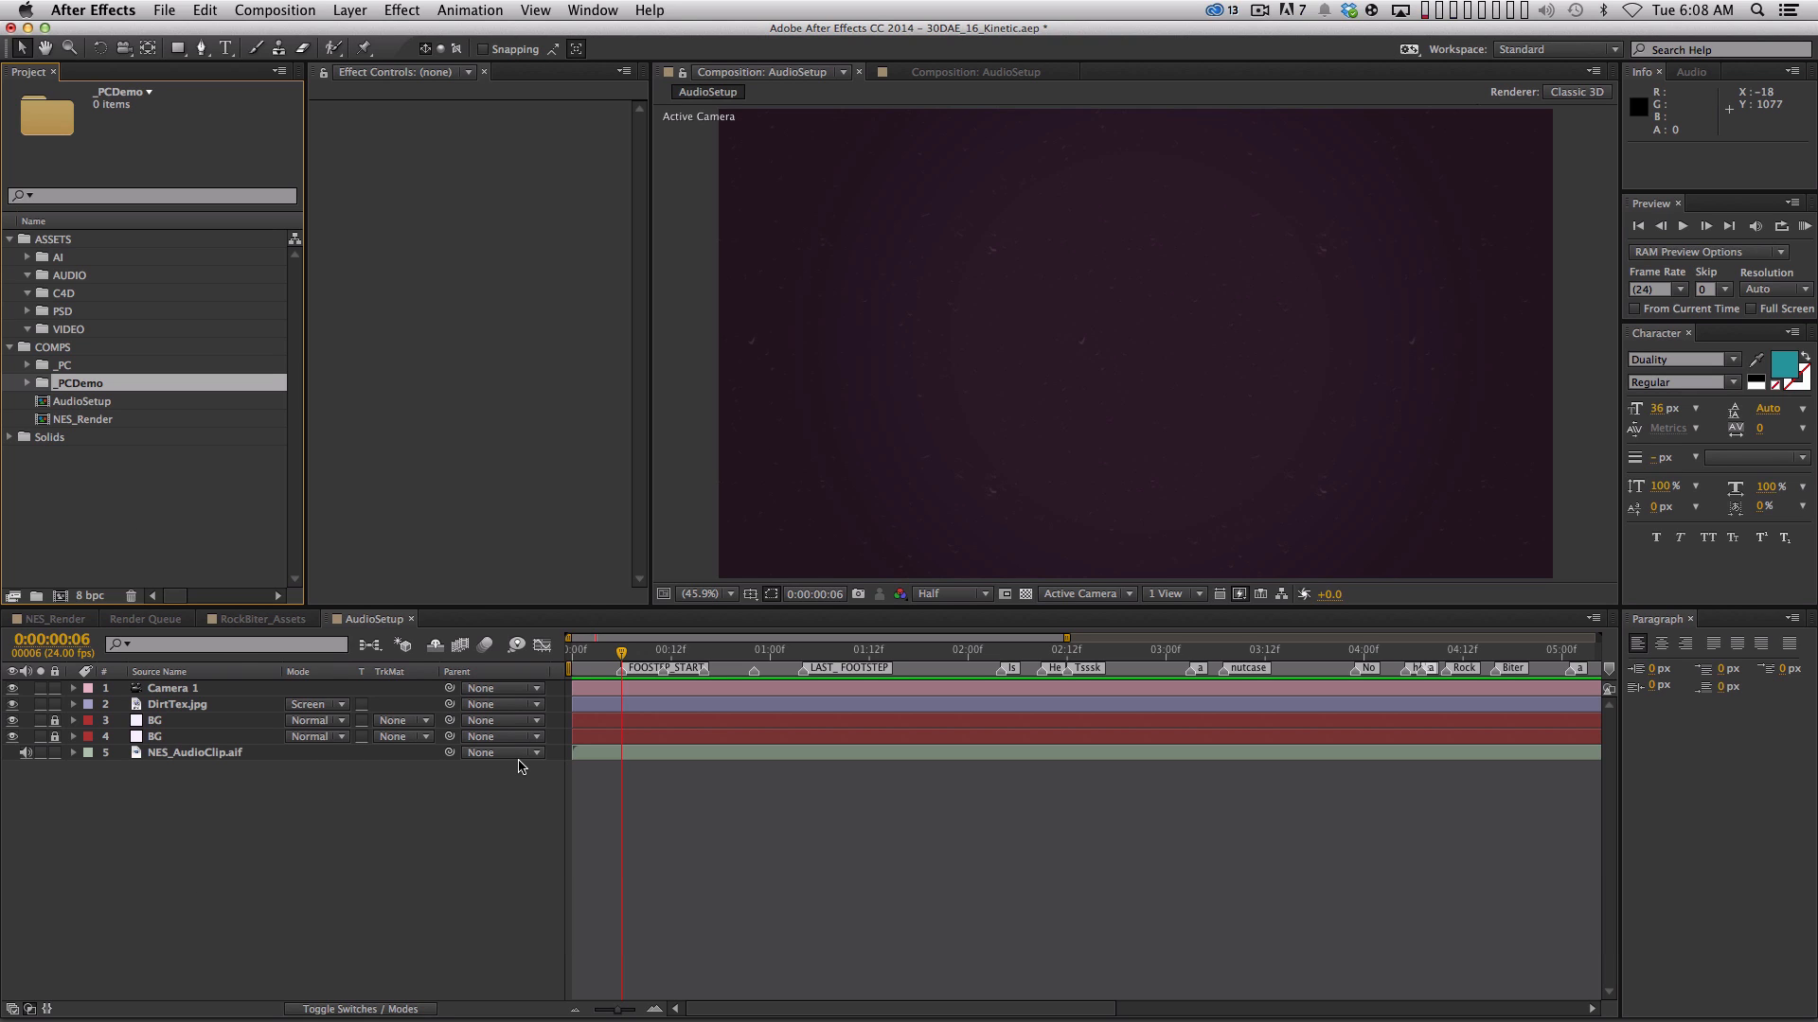
# Create a composition named Footstep_Single in the _PCDemo folder, keeping the HDTV 1080 24 preset
pyautogui.press('super+n')
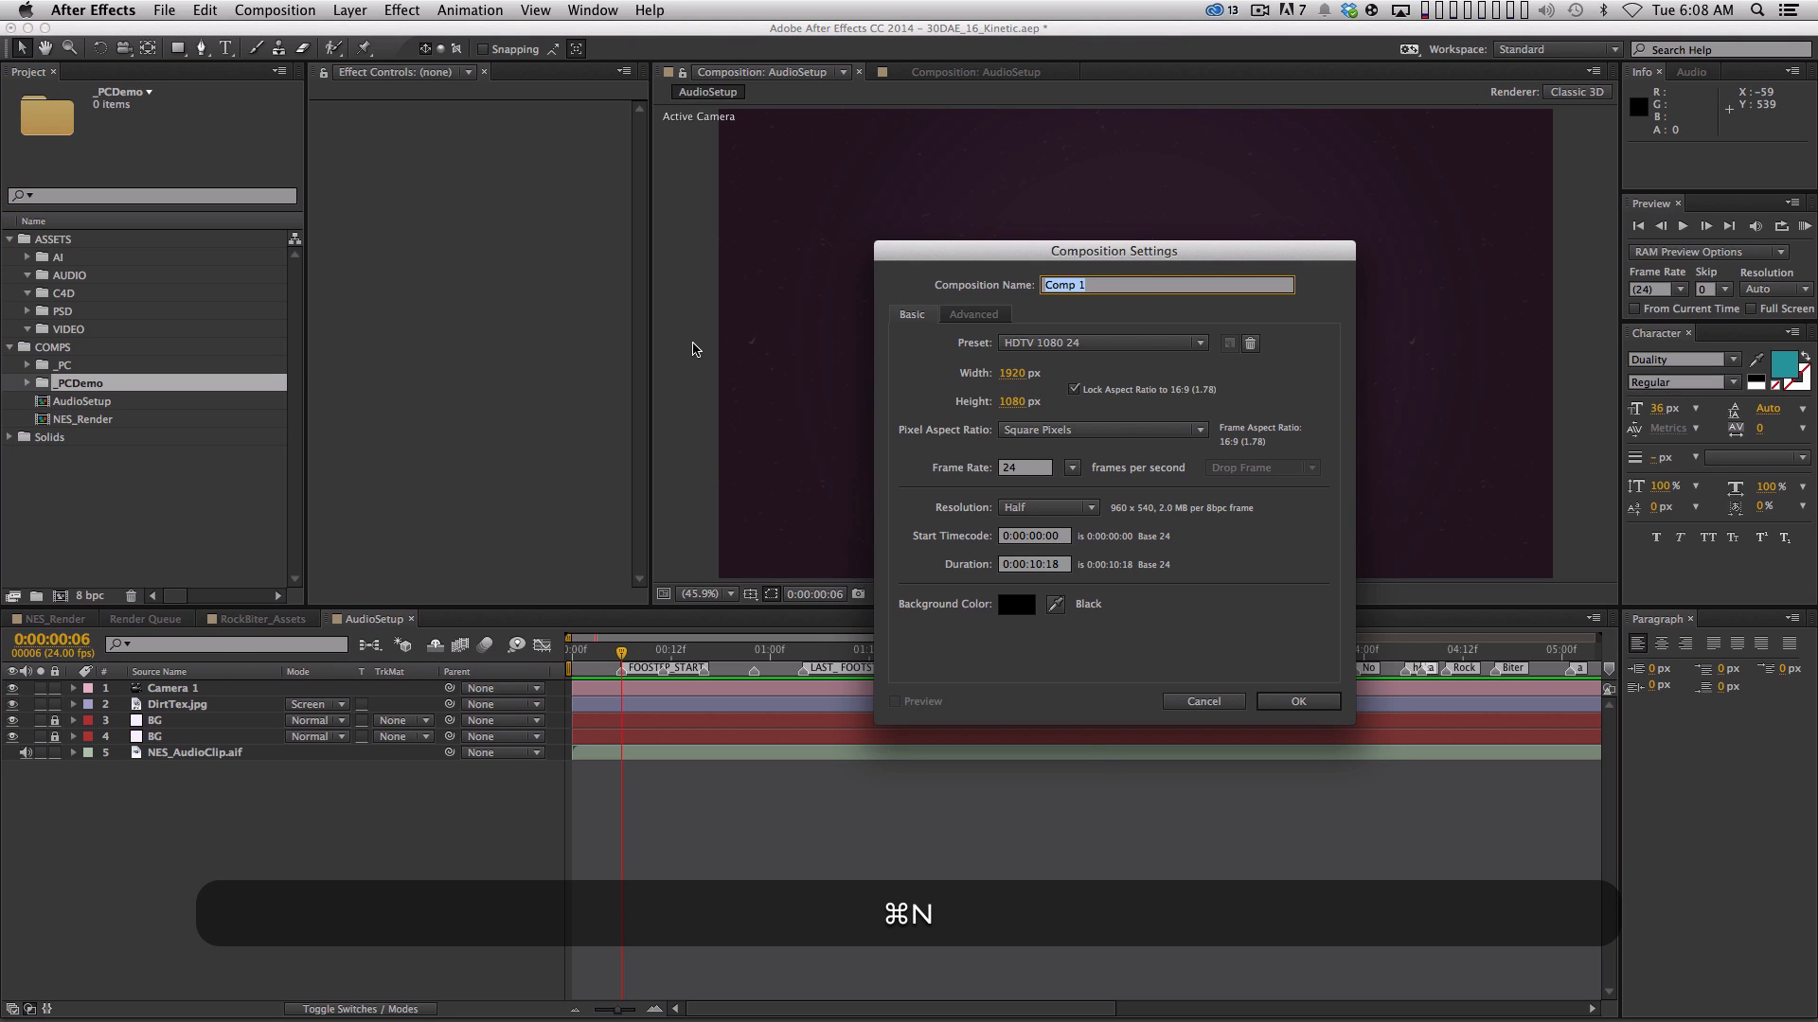
pyautogui.write('Footstep_Singe')
pyautogui.press('BackSpace')
pyautogui.write('le')
pyautogui.press('Return')
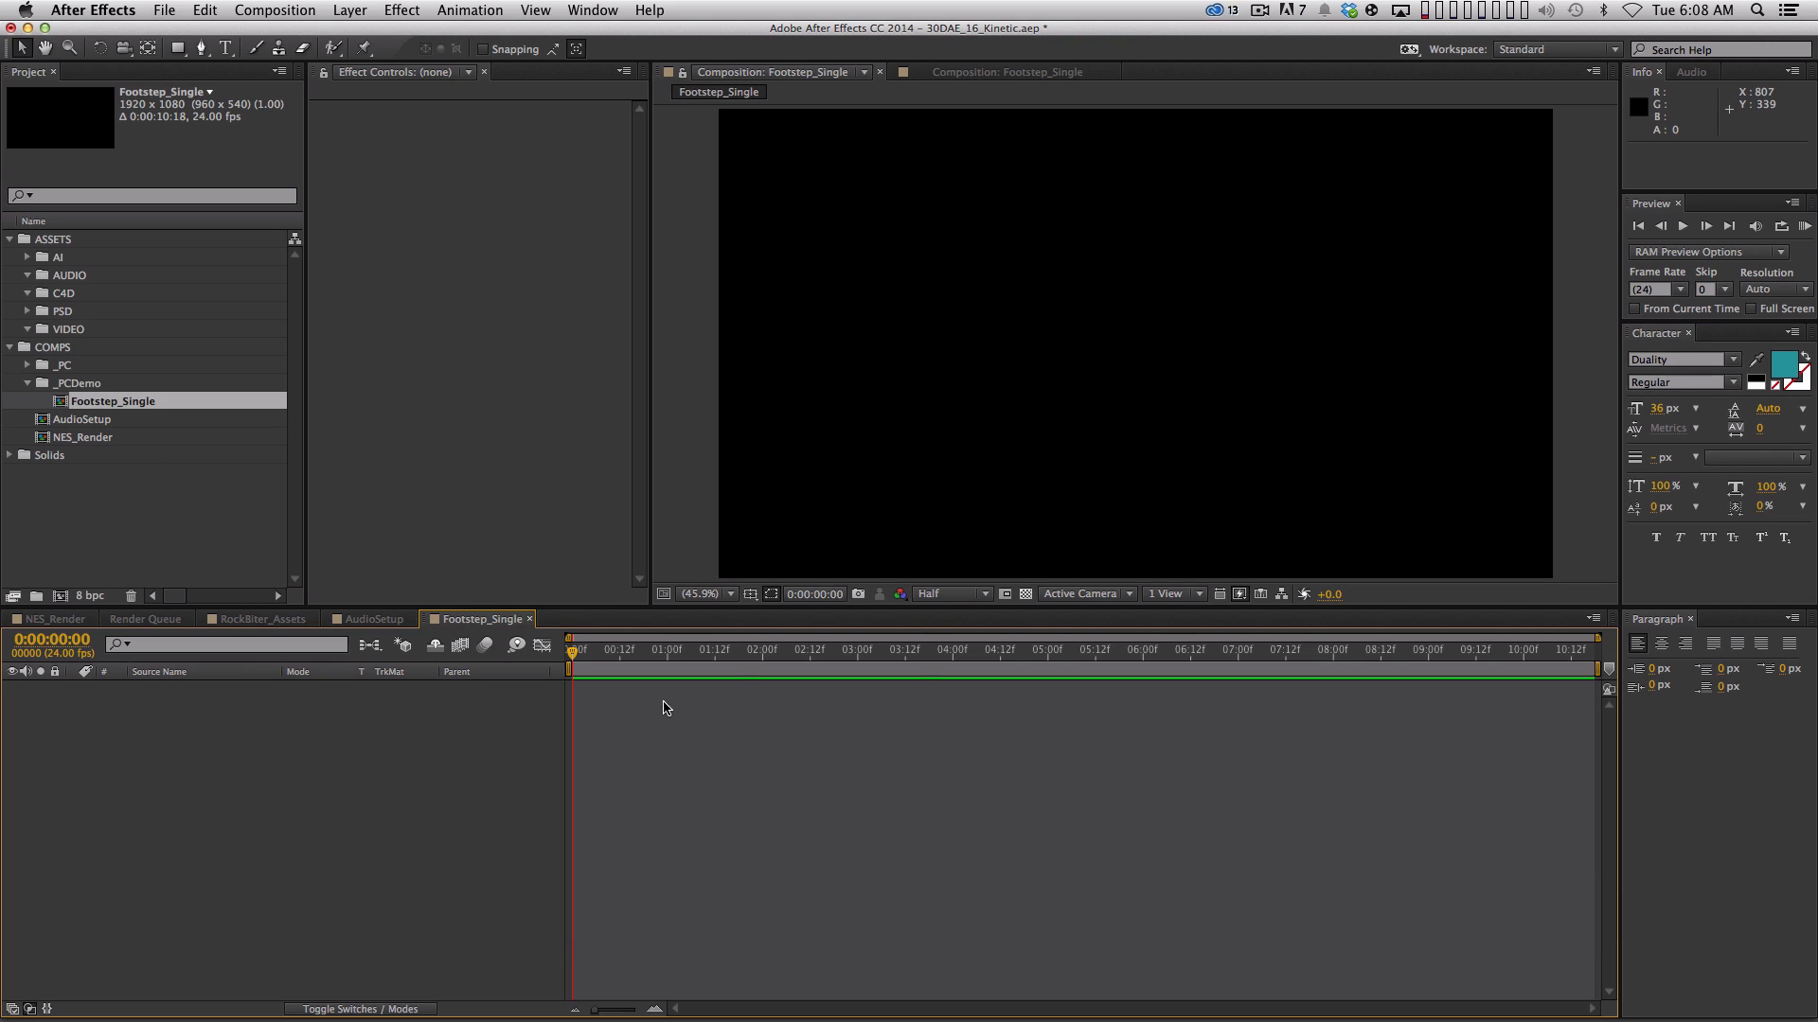
# Paste the two copied footprint layers into the Footstep_Single composition
pyautogui.press('super')
pyautogui.press('super+v')
pyautogui.click(727, 884)
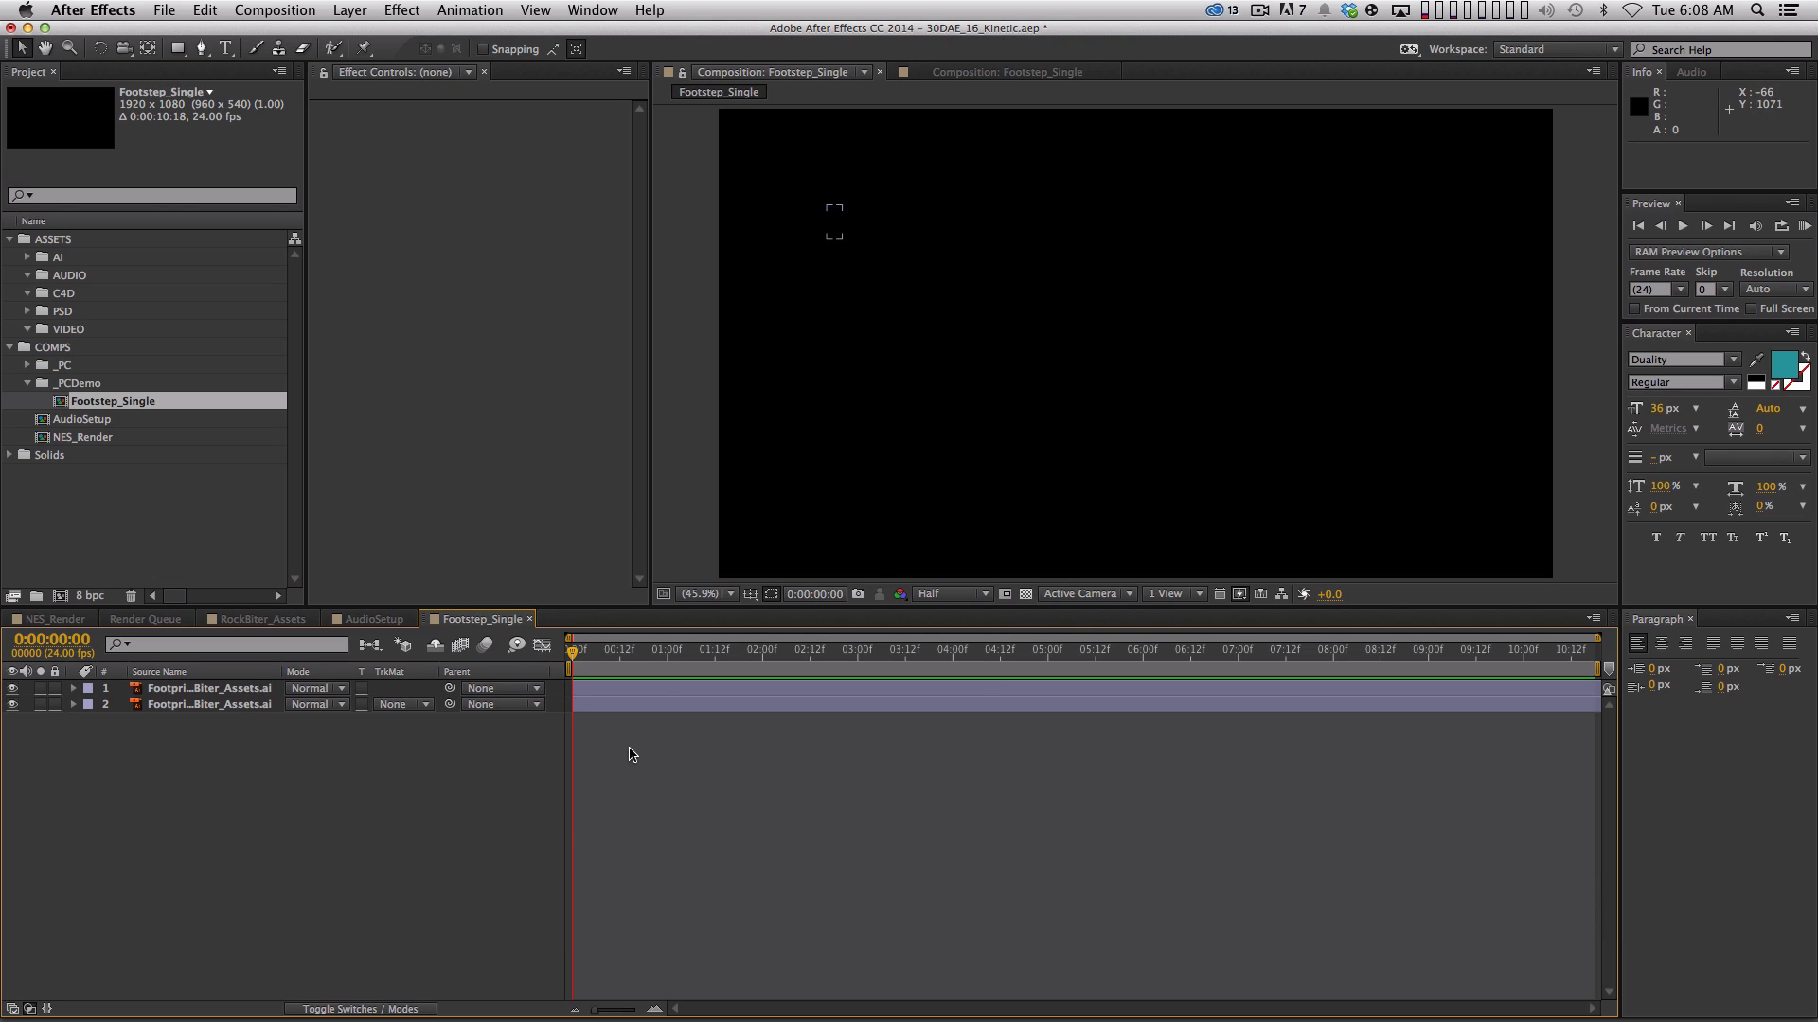
# Change the Footstep_Single composition's background color to gray 7D7D7D
pyautogui.press('super')
pyautogui.press('super+k')
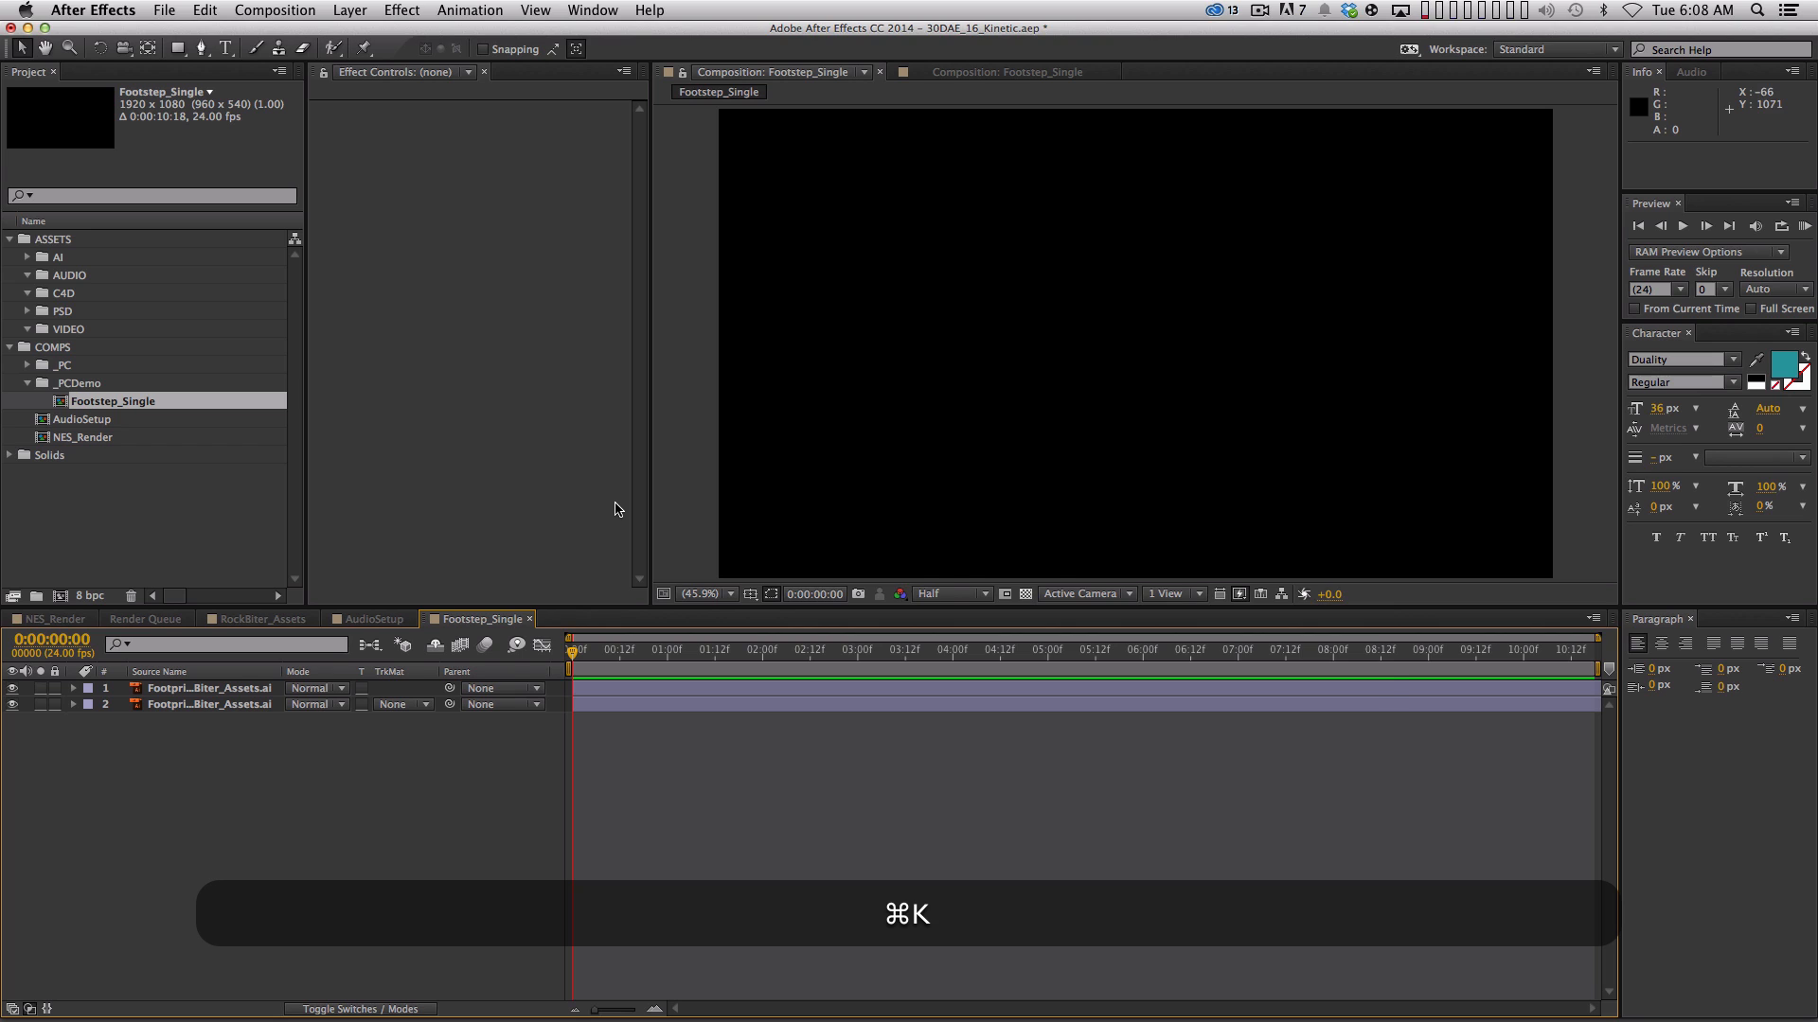
pyautogui.moveTo(1101, 196); pyautogui.dragTo(1113, 200)
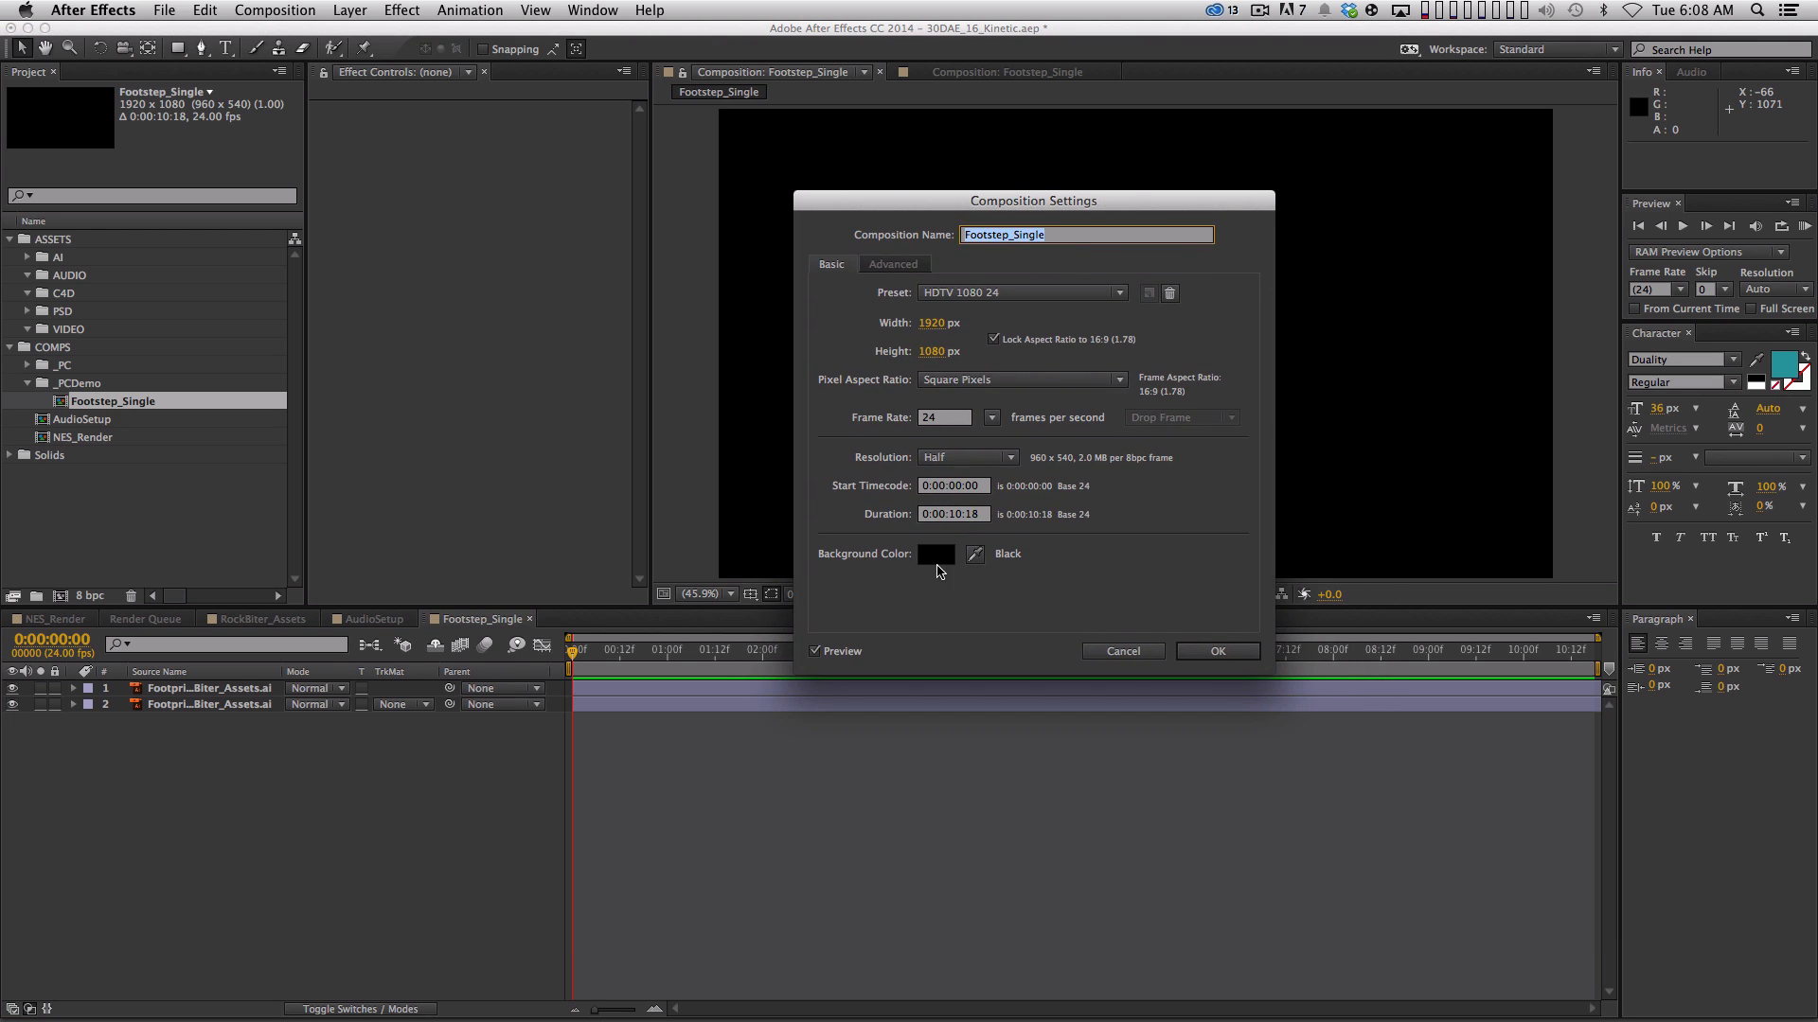
pyautogui.click(936, 553)
pyautogui.moveTo(679, 278); pyautogui.dragTo(623, 281)
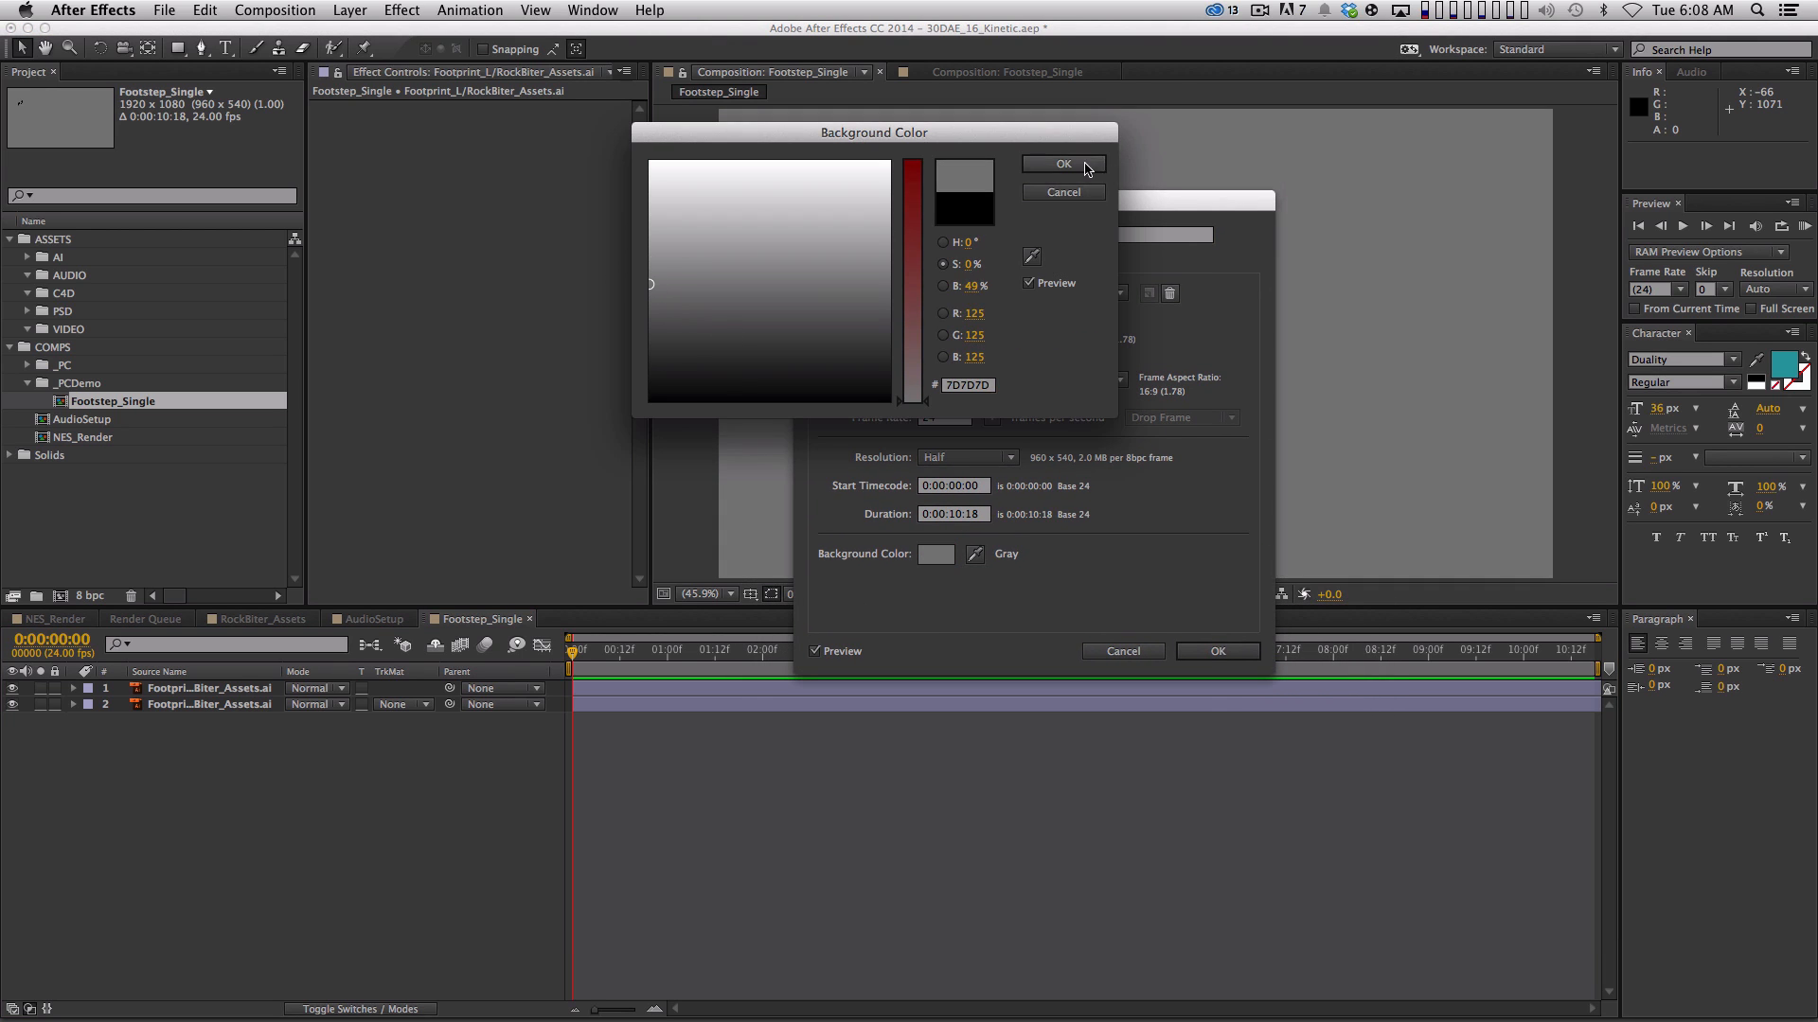
pyautogui.click(1063, 164)
pyautogui.click(1215, 651)
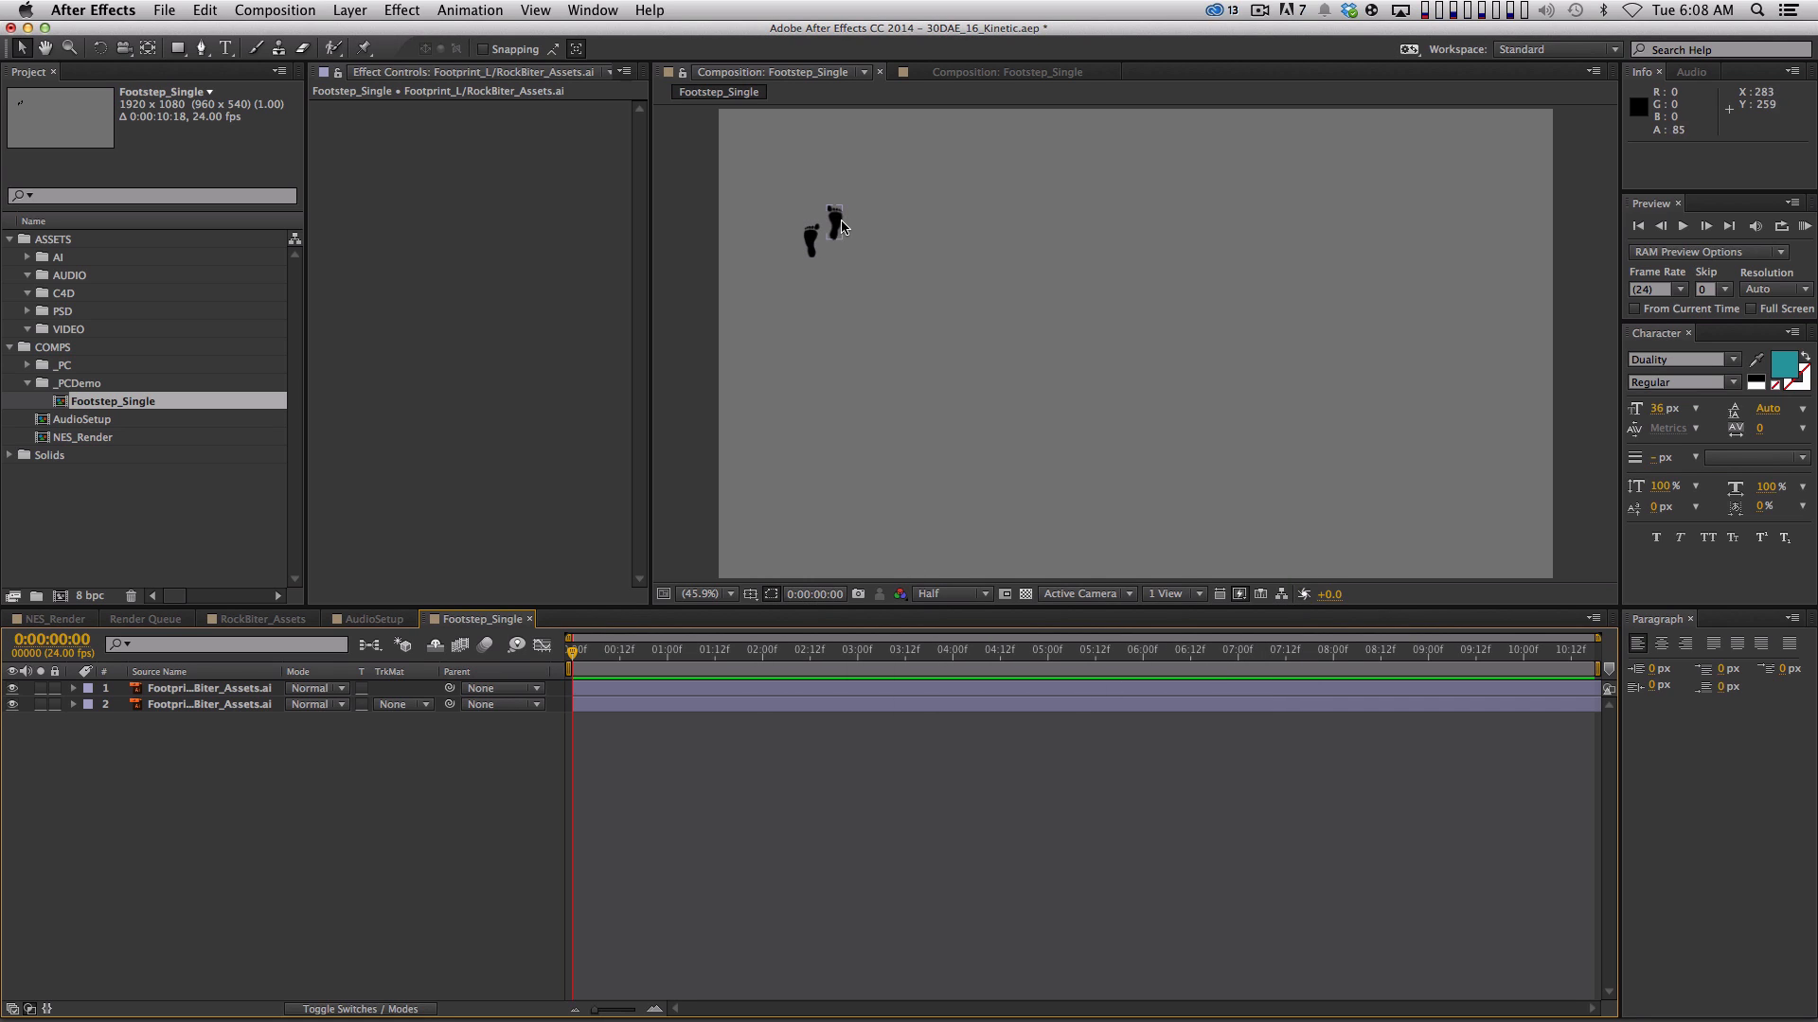
# Delete the left footprint layer from Footstep_Single, keeping only the right footprint
pyautogui.click(838, 231)
pyautogui.click(810, 242)
pyautogui.click(270, 808)
pyautogui.click(817, 231)
pyautogui.press('BackSpace')
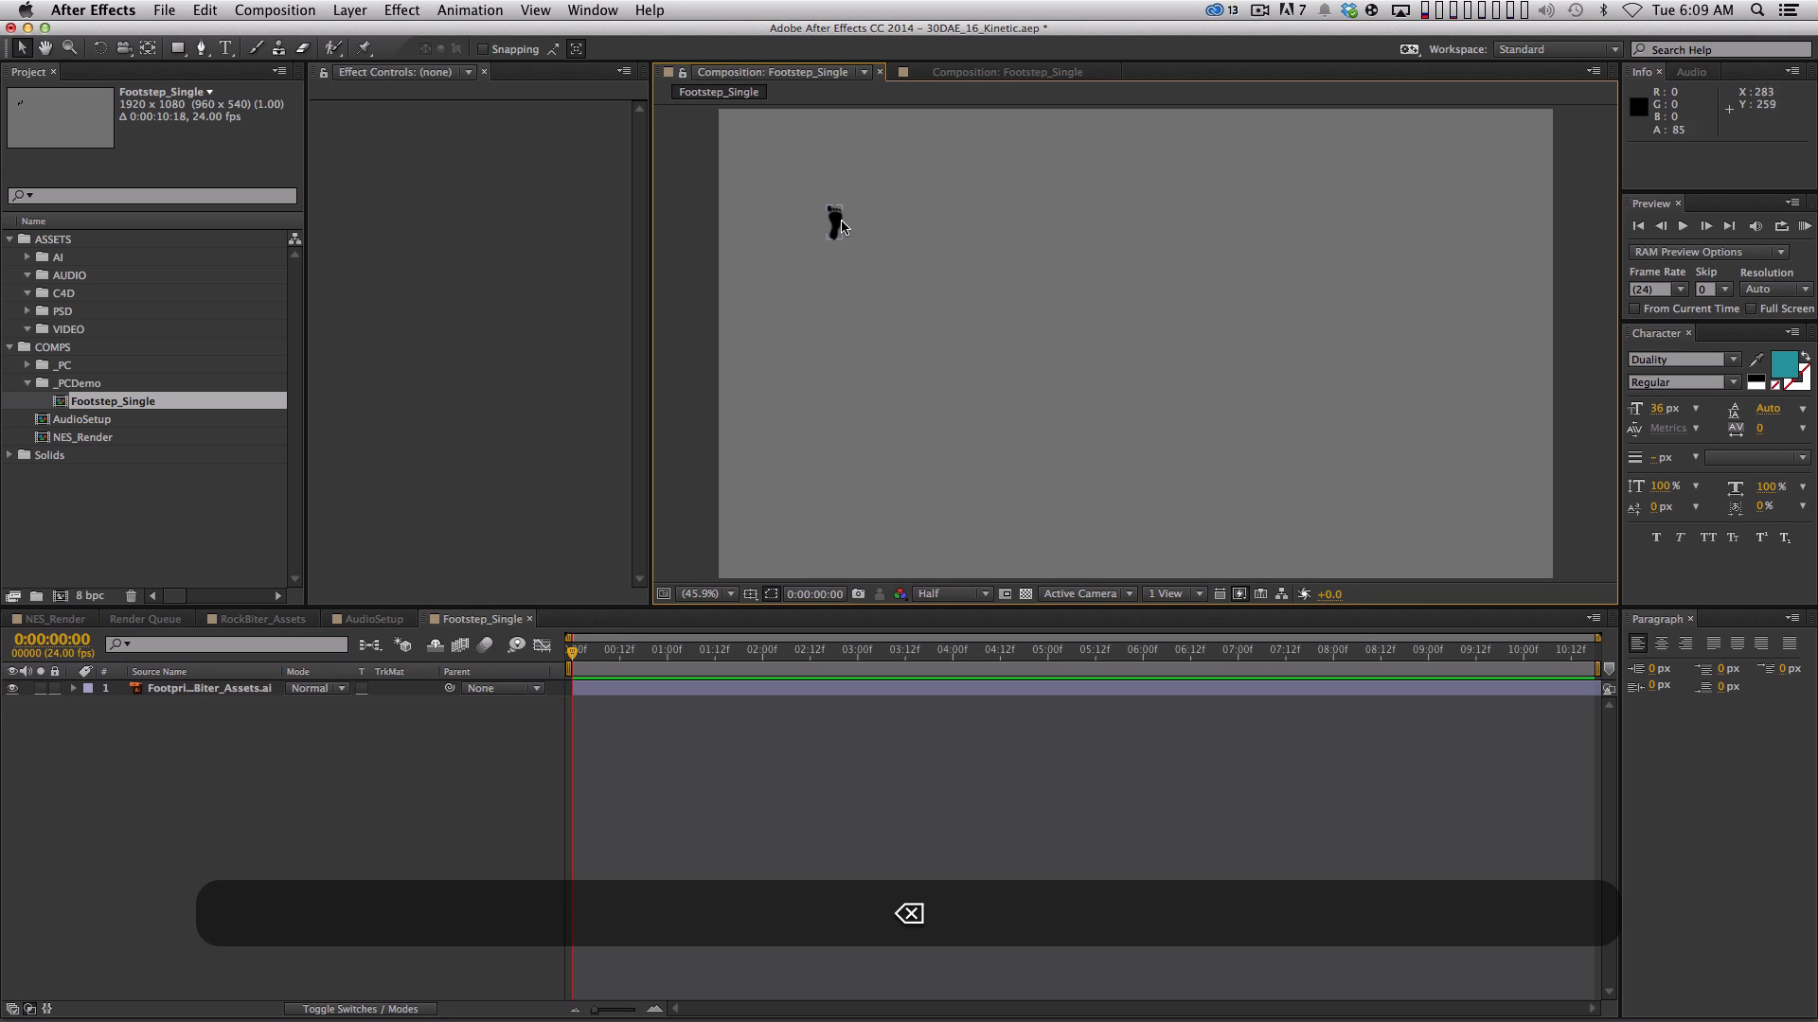
# Enlarge the right footprint to about half the frame height and move it near the center, at about 944, 562
pyautogui.moveTo(842, 248); pyautogui.dragTo(1120, 460)
pyautogui.moveTo(1085, 388); pyautogui.dragTo(1154, 410)
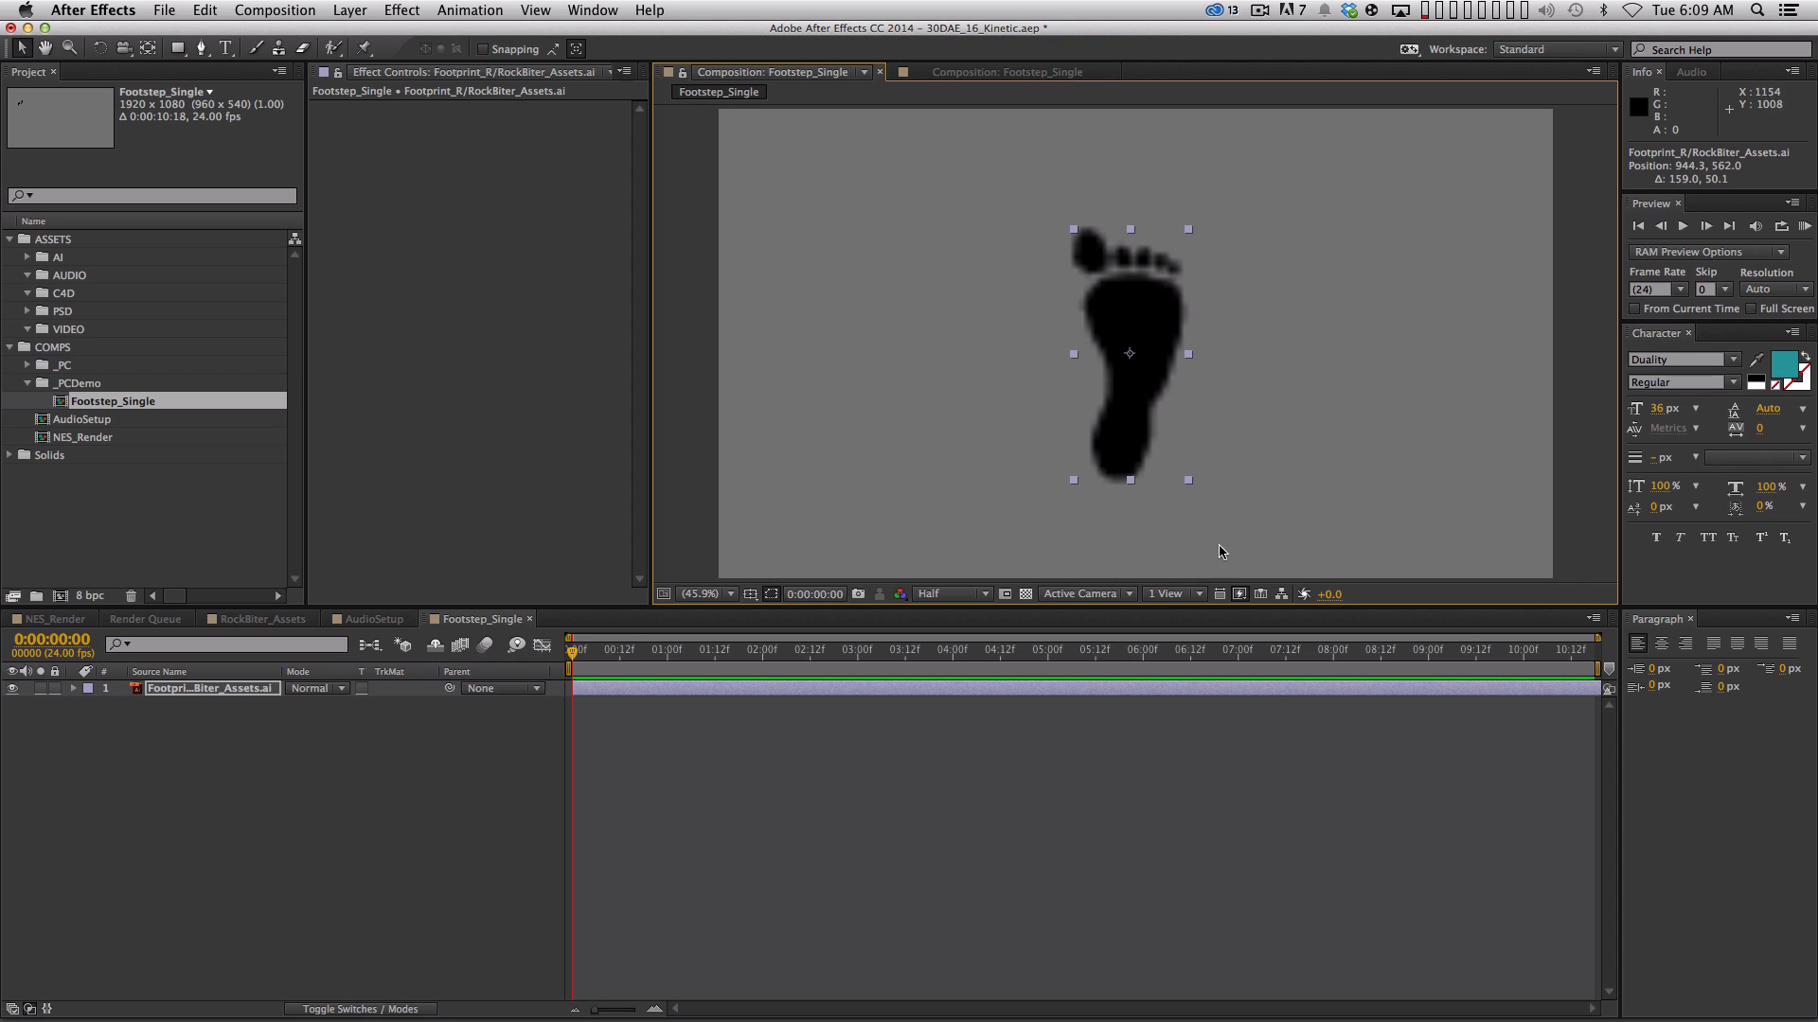
# Scale the footprint layer up to about 802% and turn on continuous rasterization so its edges render sharply
pyautogui.moveTo(1186, 480); pyautogui.dragTo(1199, 499)
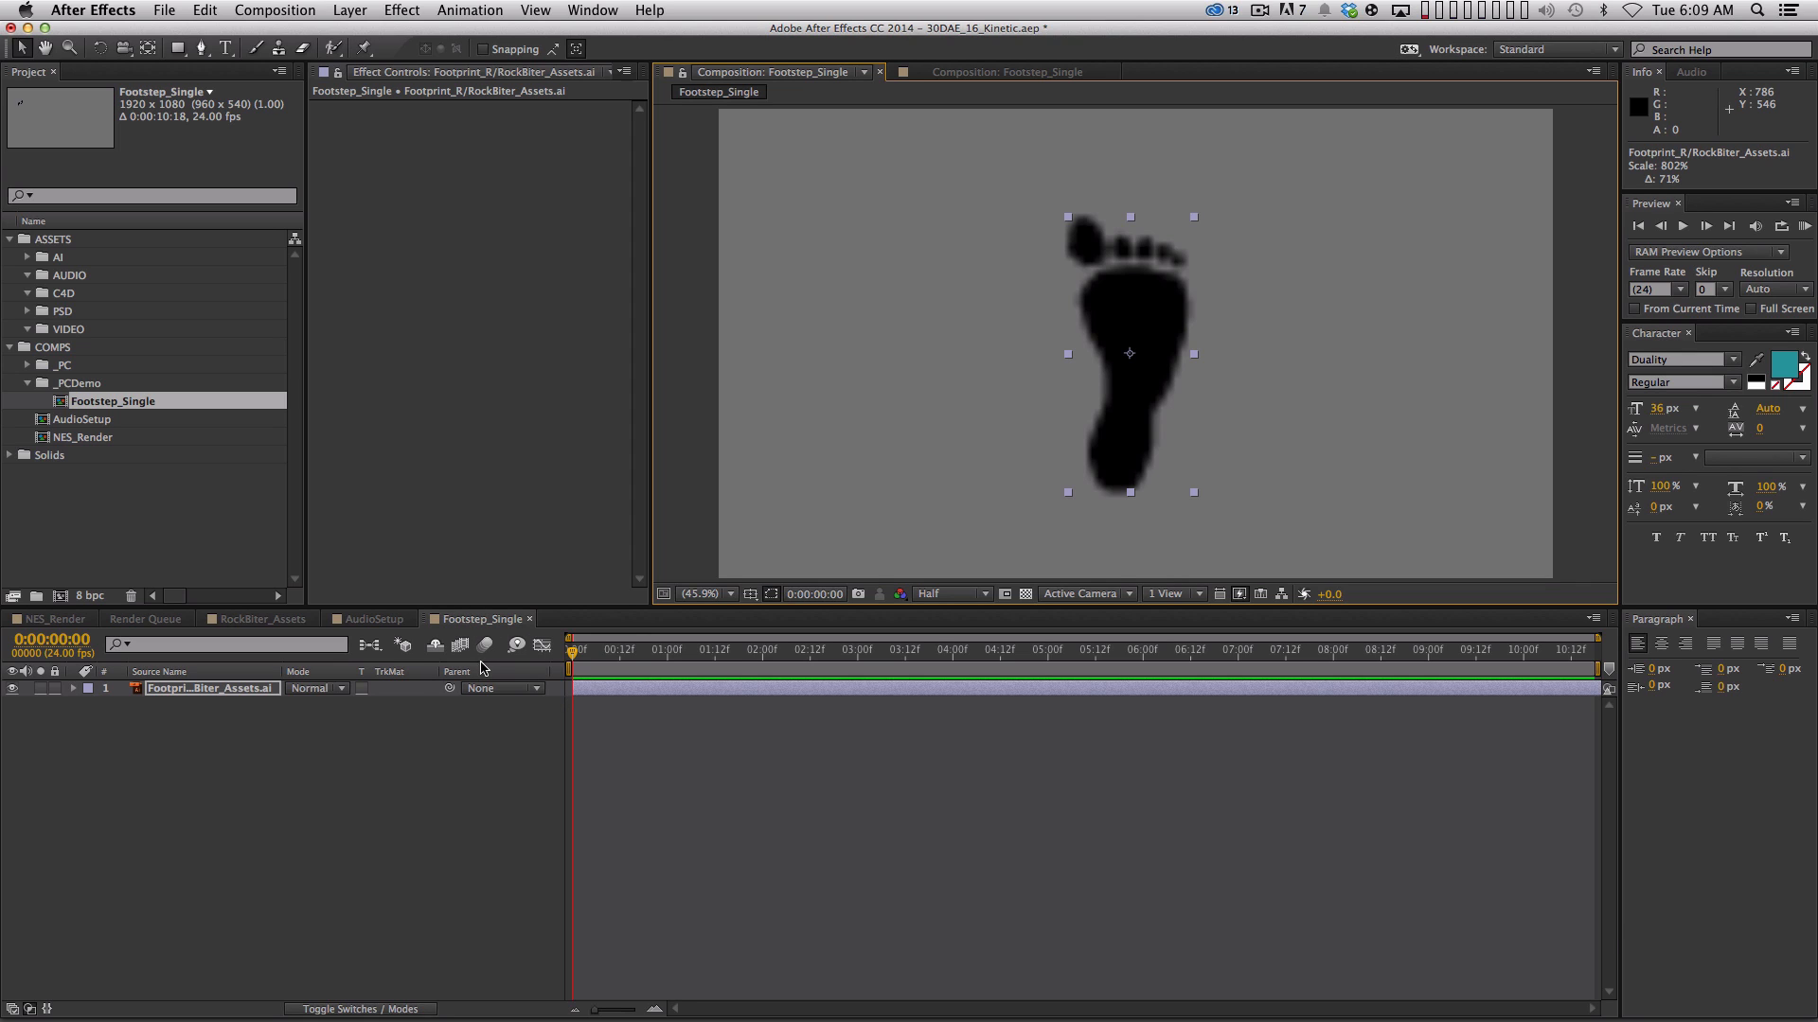
pyautogui.press('F4')
pyautogui.click(306, 688)
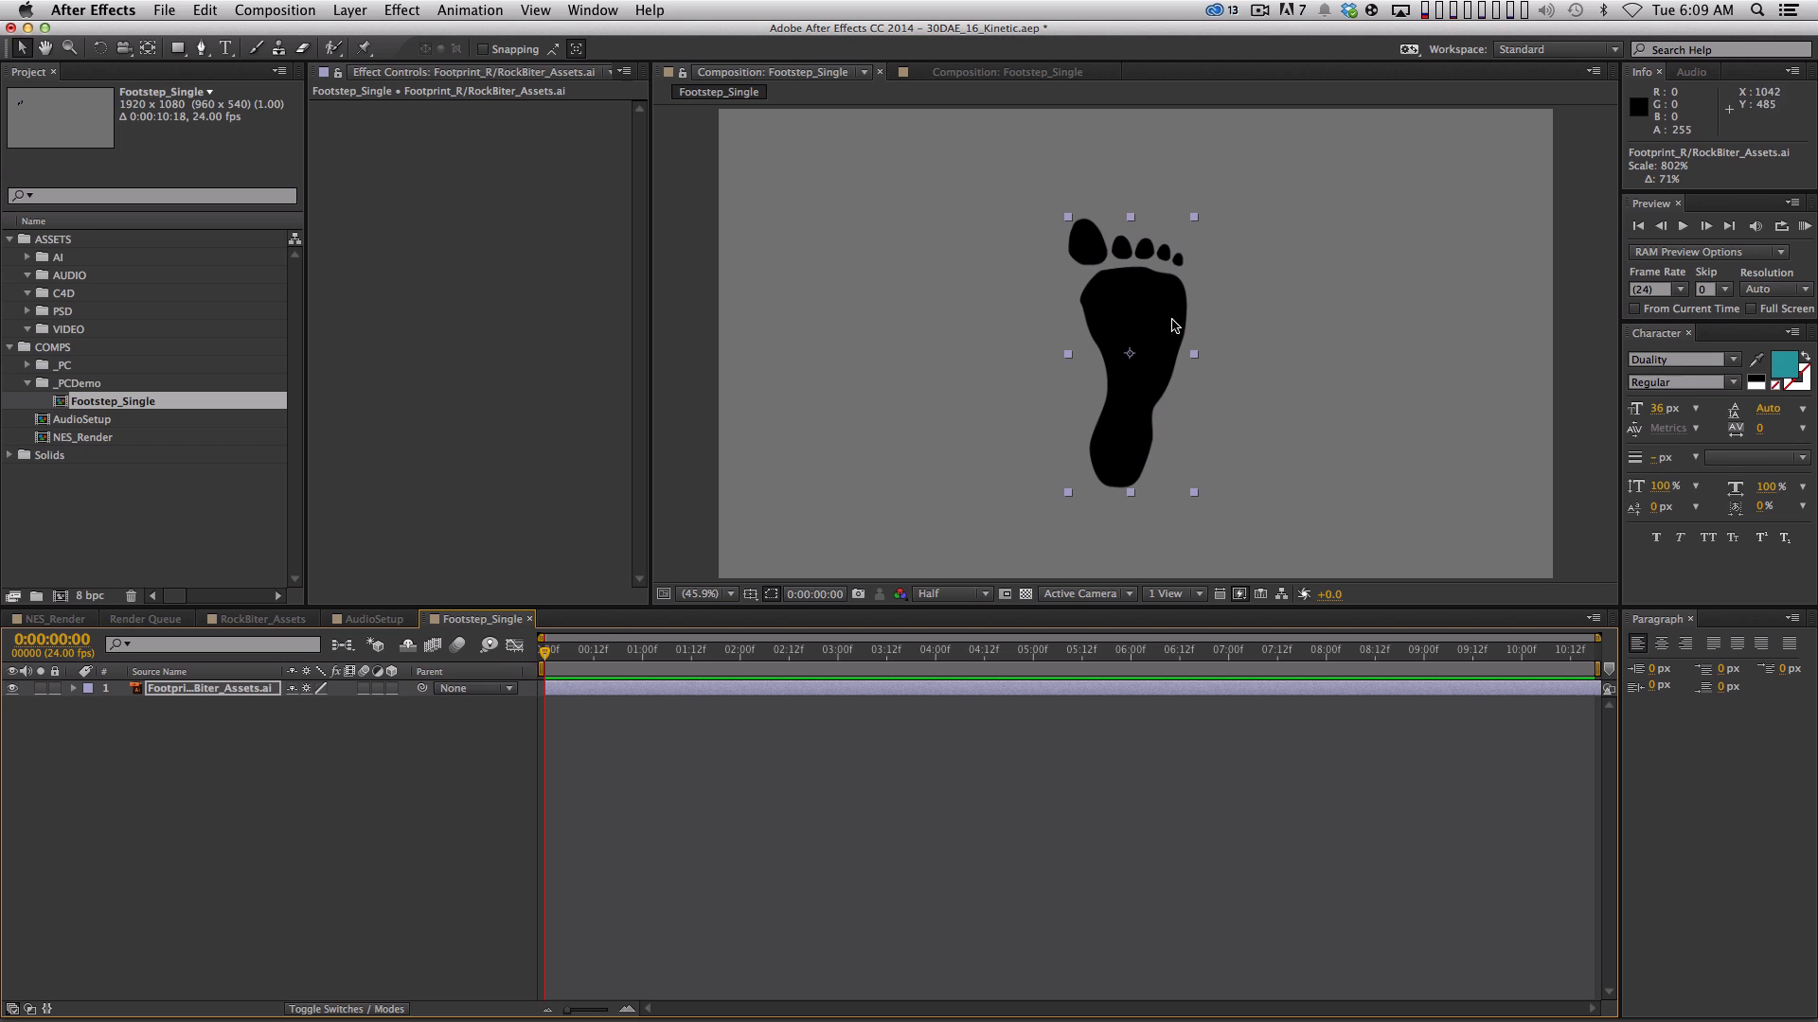
# Enlarge the footprint further to about two thirds of the frame height
pyautogui.moveTo(1195, 499); pyautogui.dragTo(1202, 601)
pyautogui.moveTo(1200, 511); pyautogui.dragTo(1218, 519)
pyautogui.click(1084, 784)
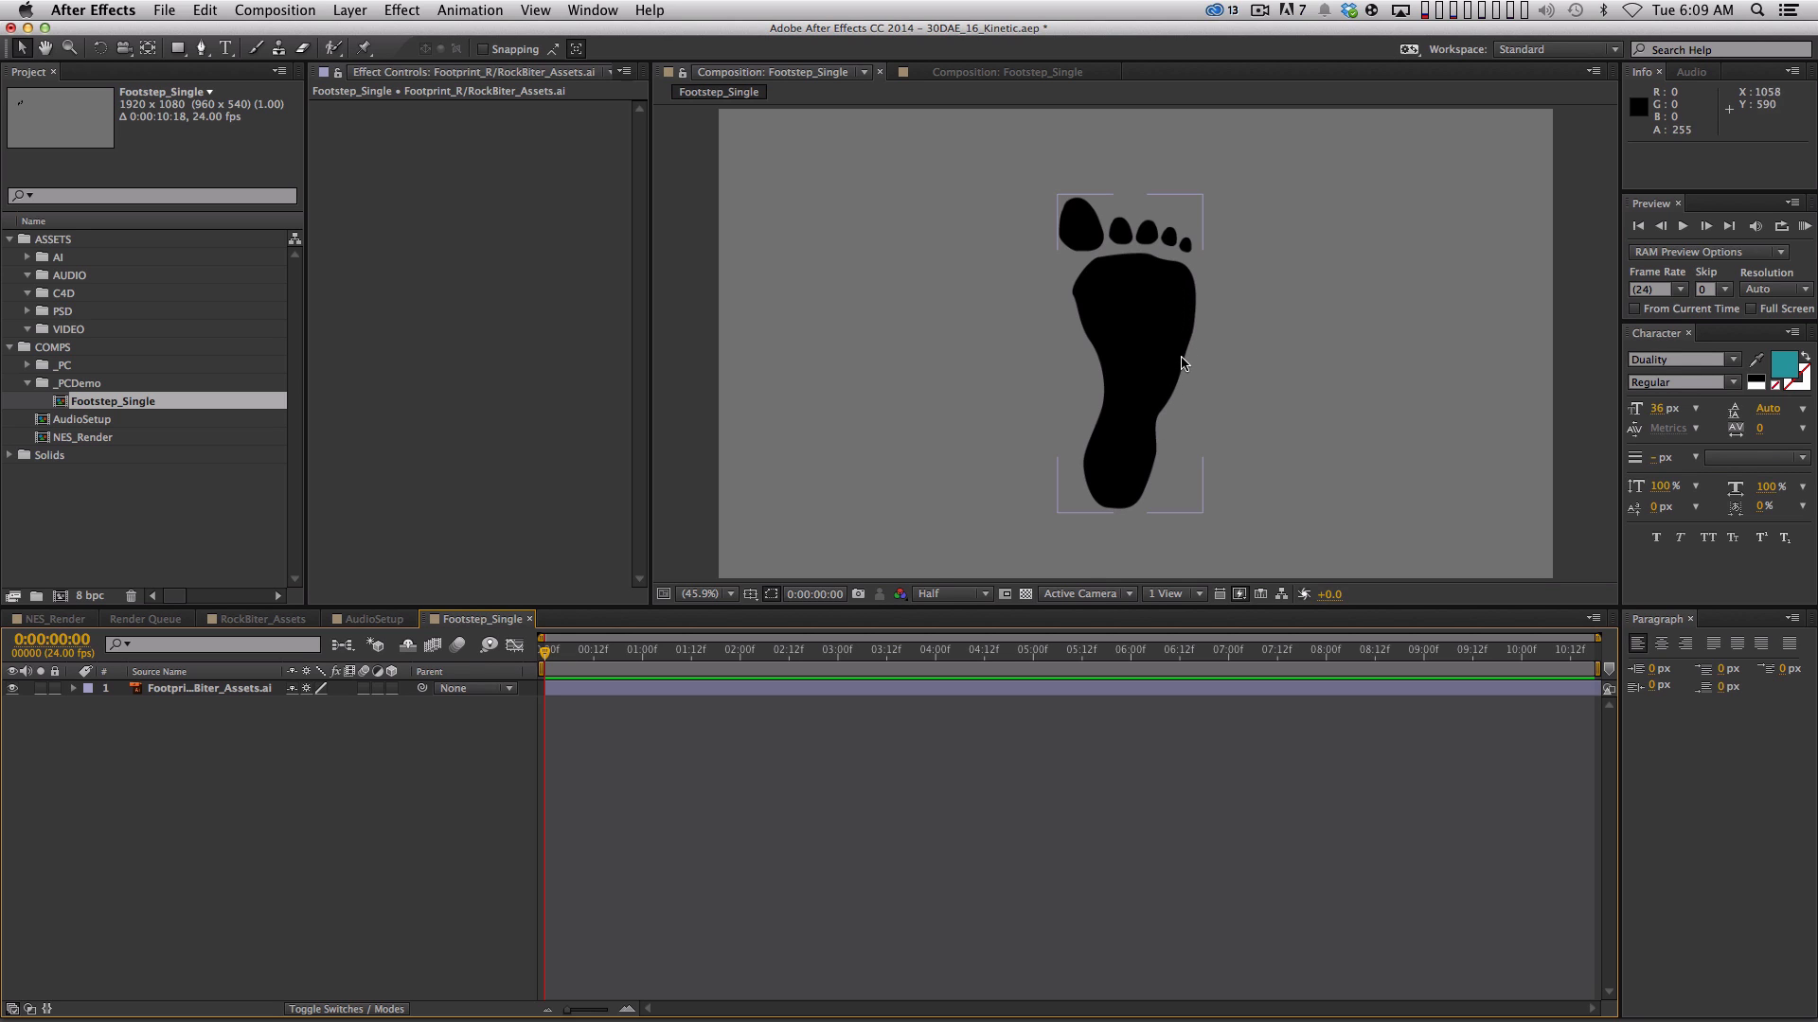
pyautogui.moveTo(1148, 467); pyautogui.dragTo(1147, 447)
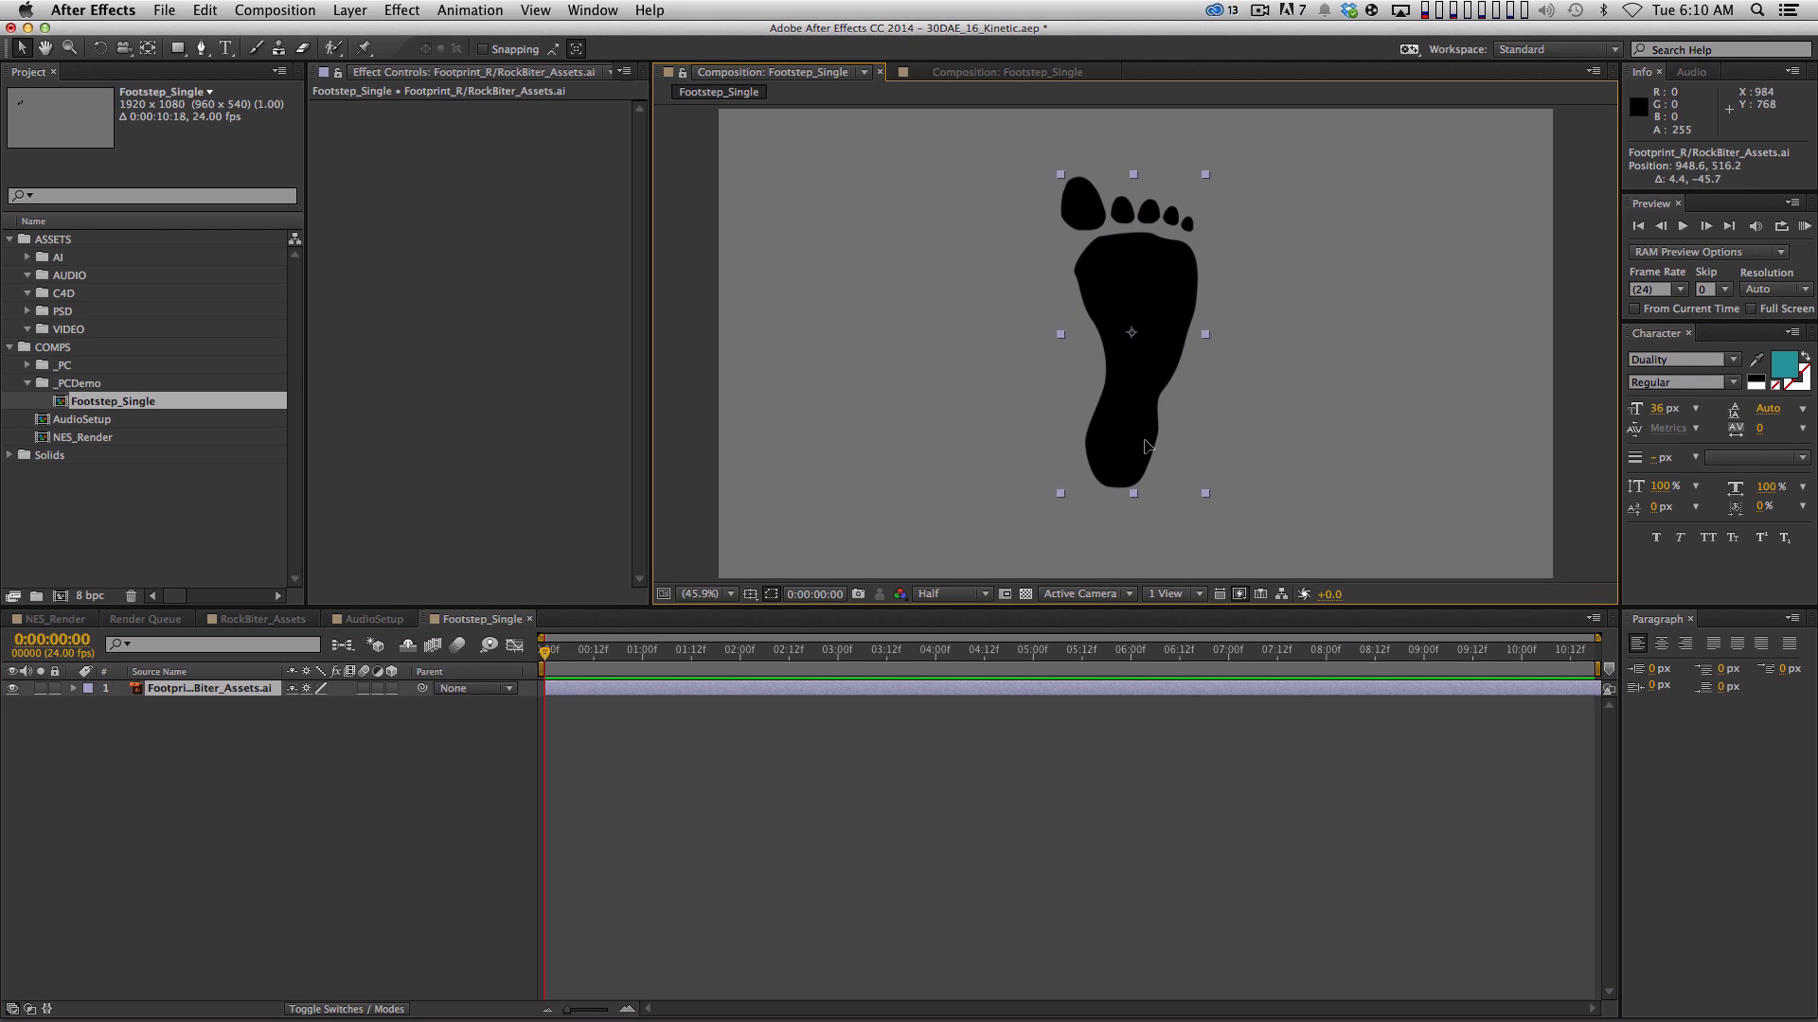
pyautogui.press('super+z')
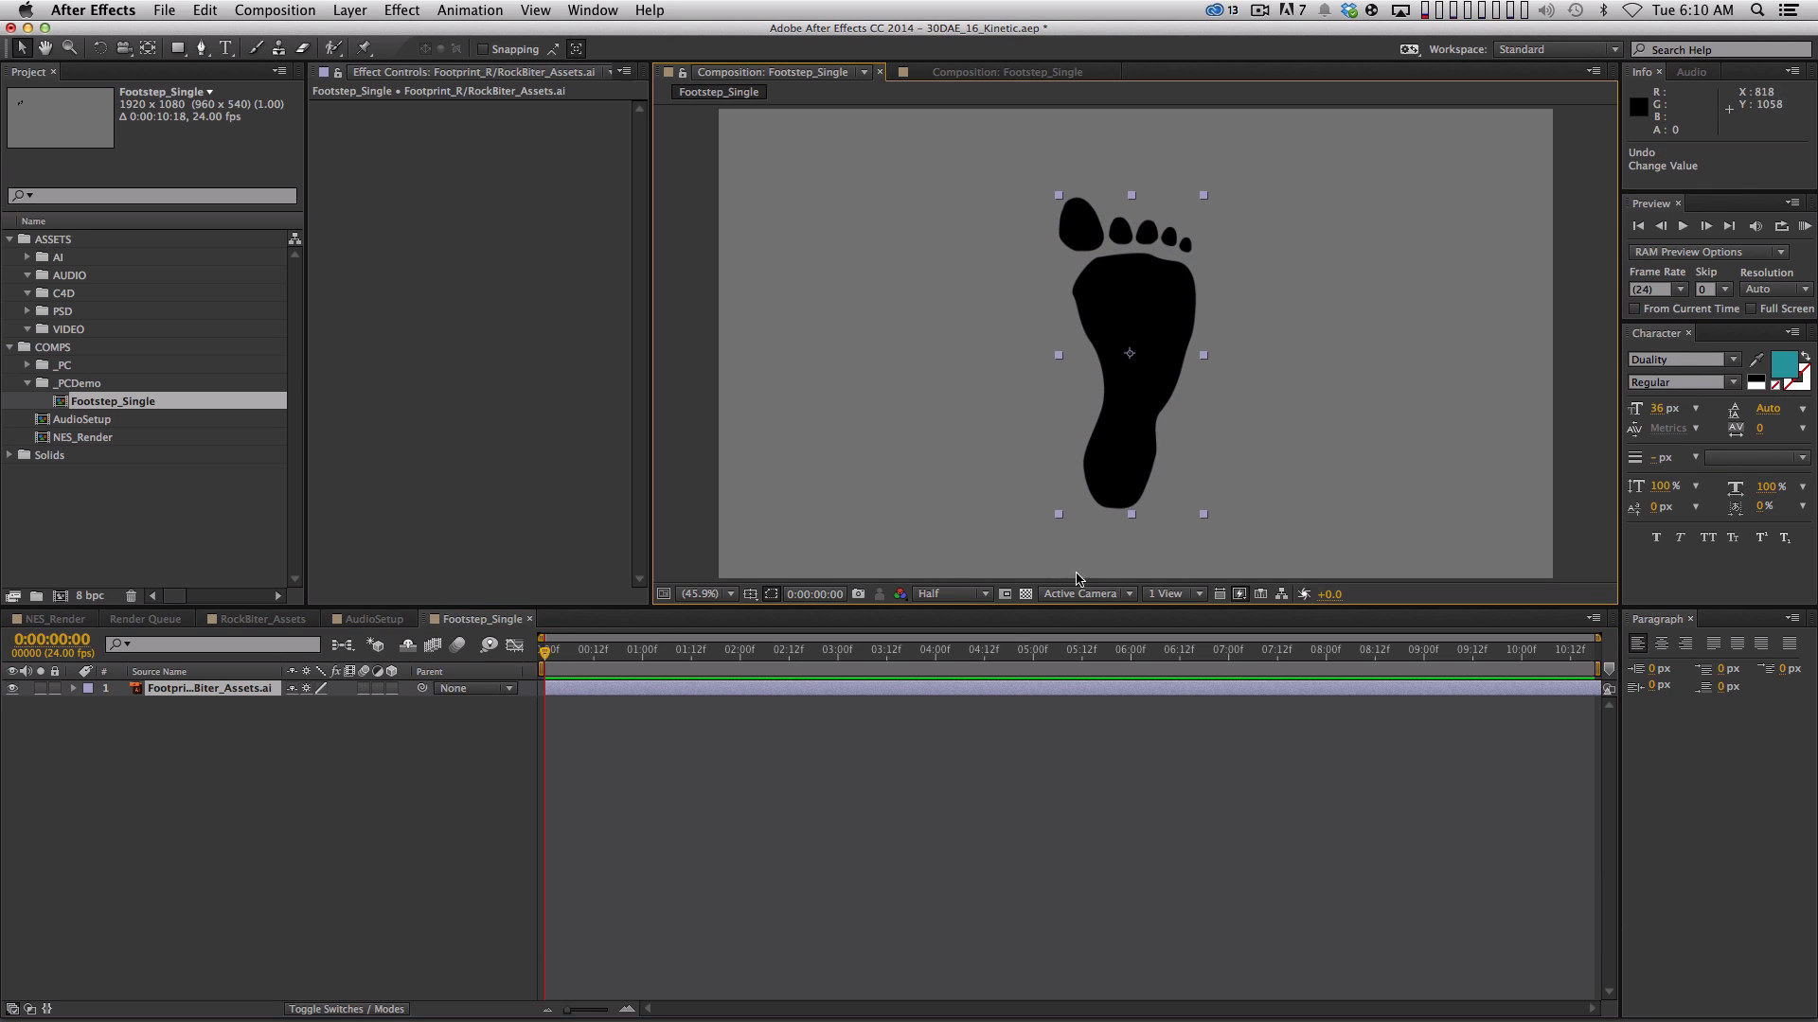
pyautogui.click(482, 843)
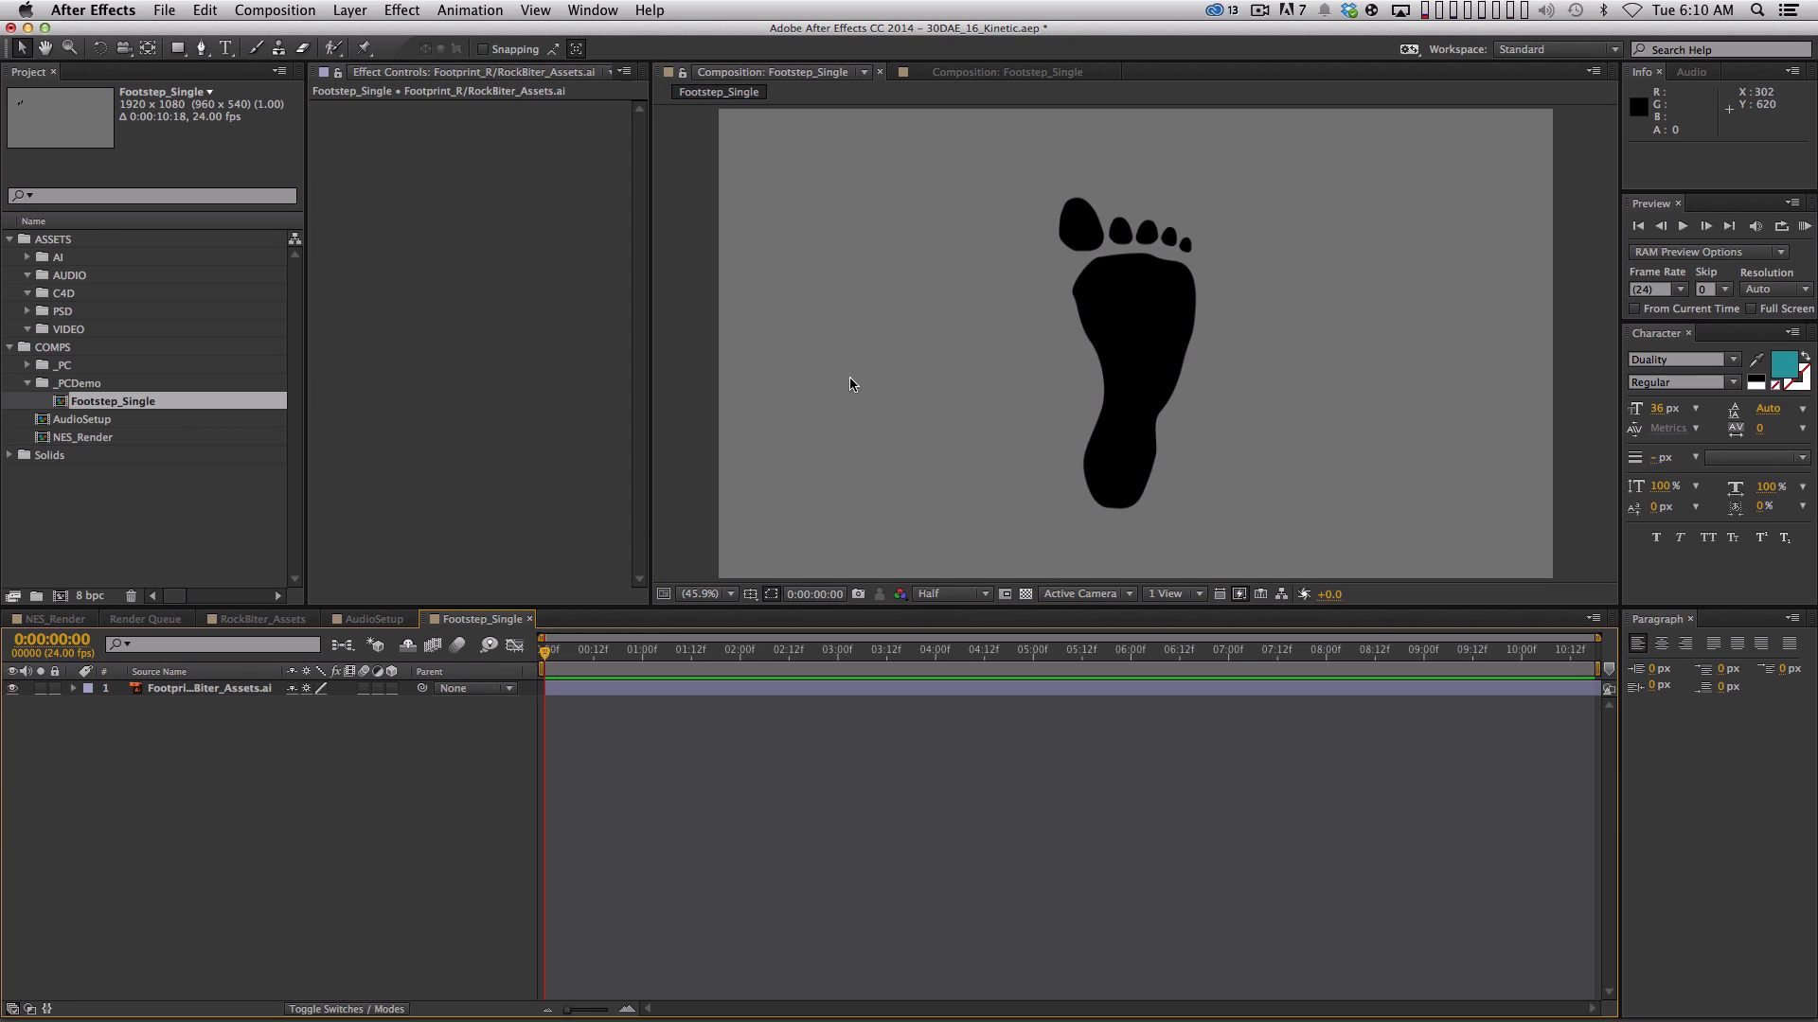
# Select the footprint layer and activate the Ellipse tool for masking
pyautogui.click(294, 688)
pyautogui.click(240, 691)
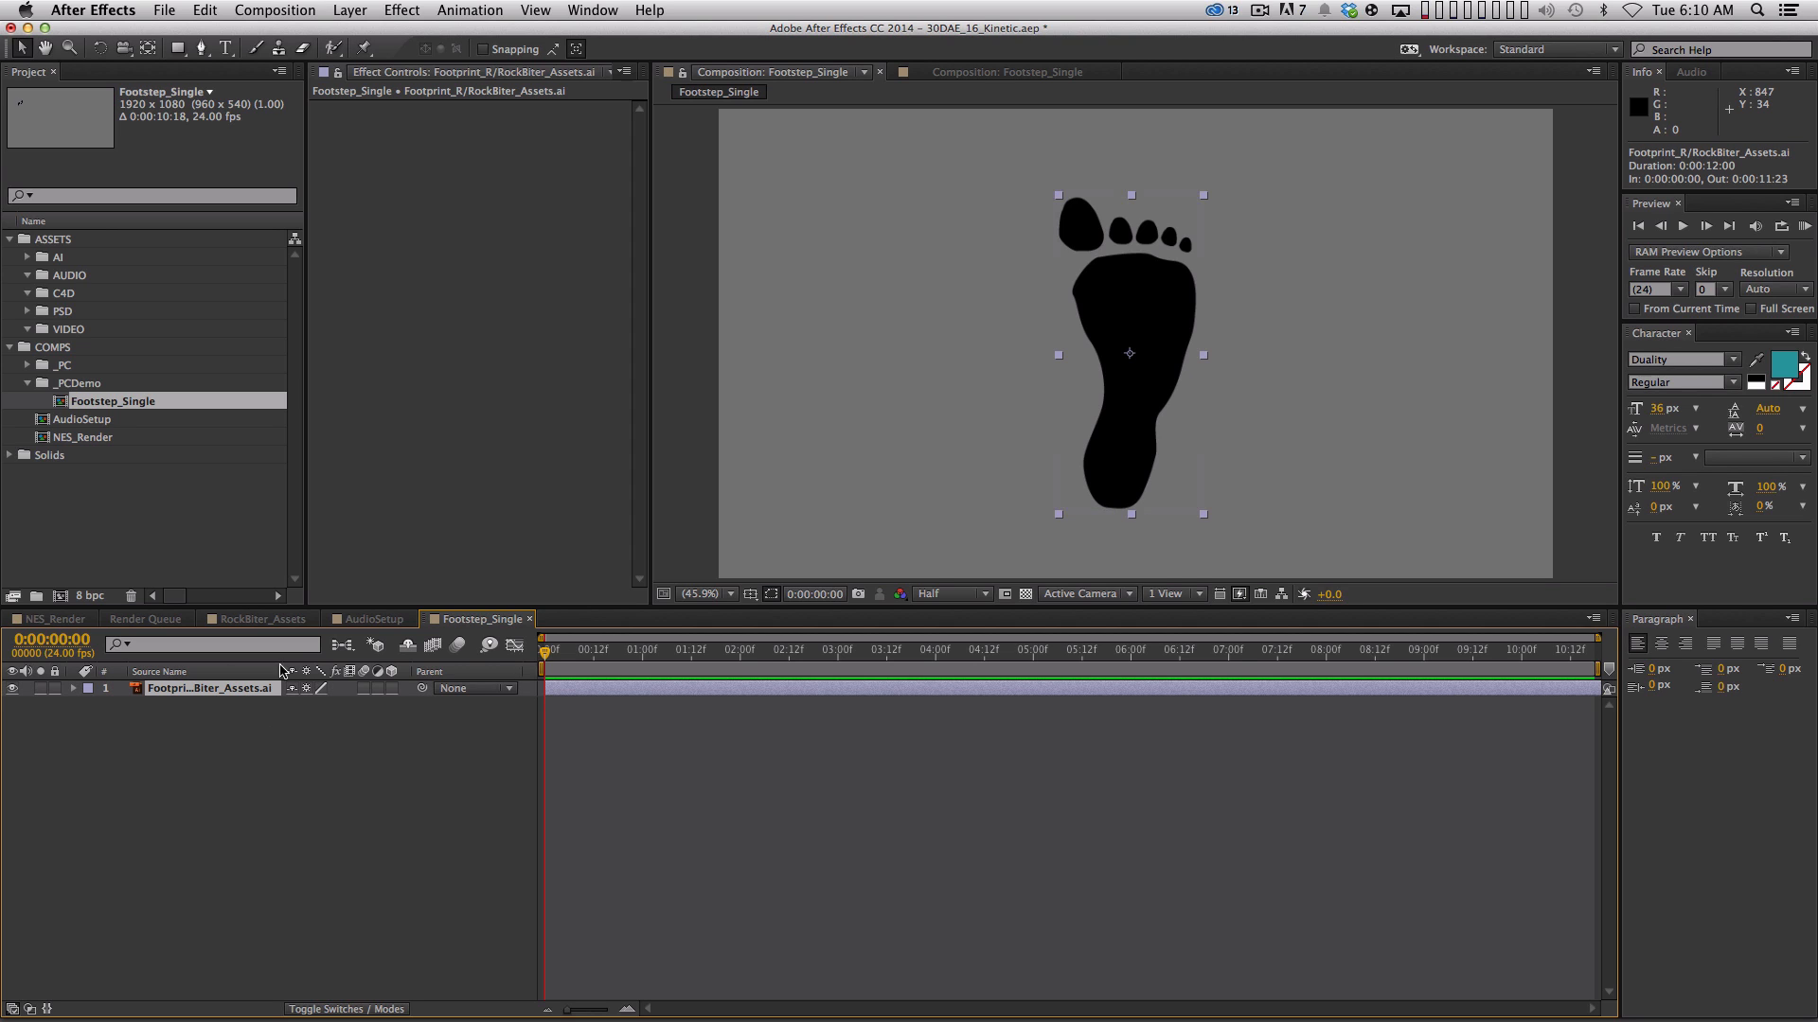
pyautogui.click(177, 48)
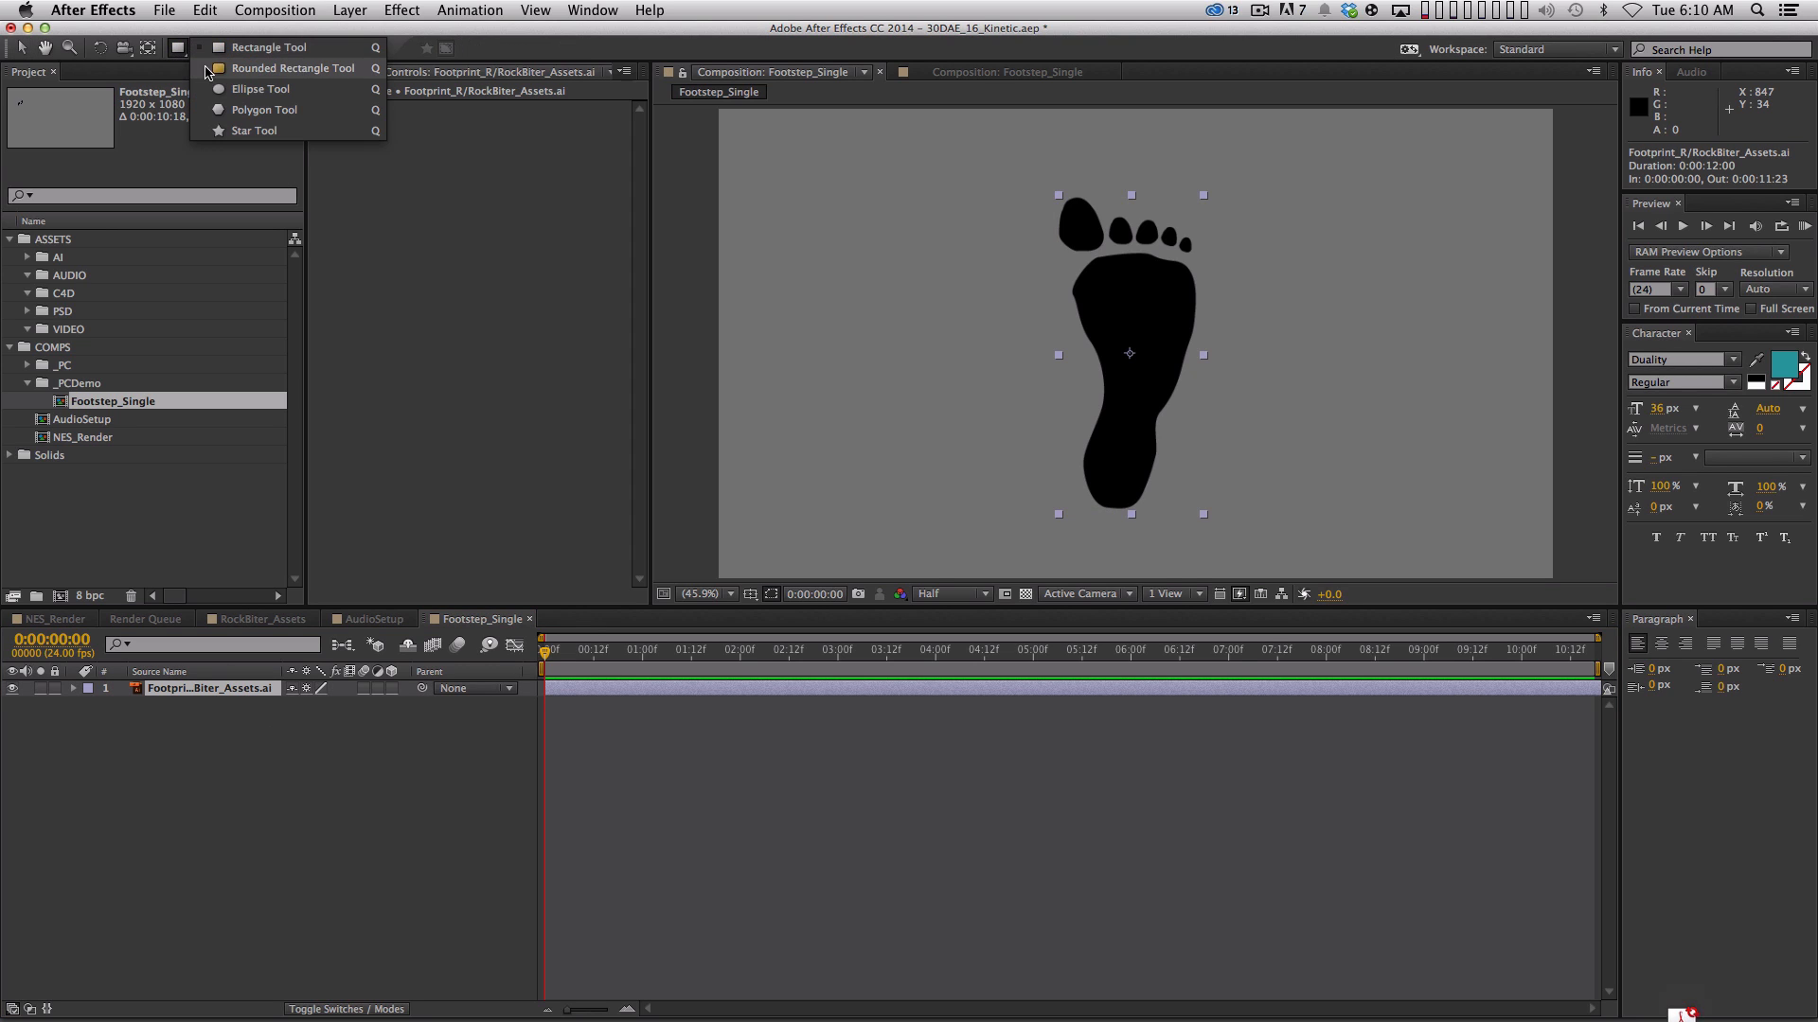
pyautogui.click(253, 89)
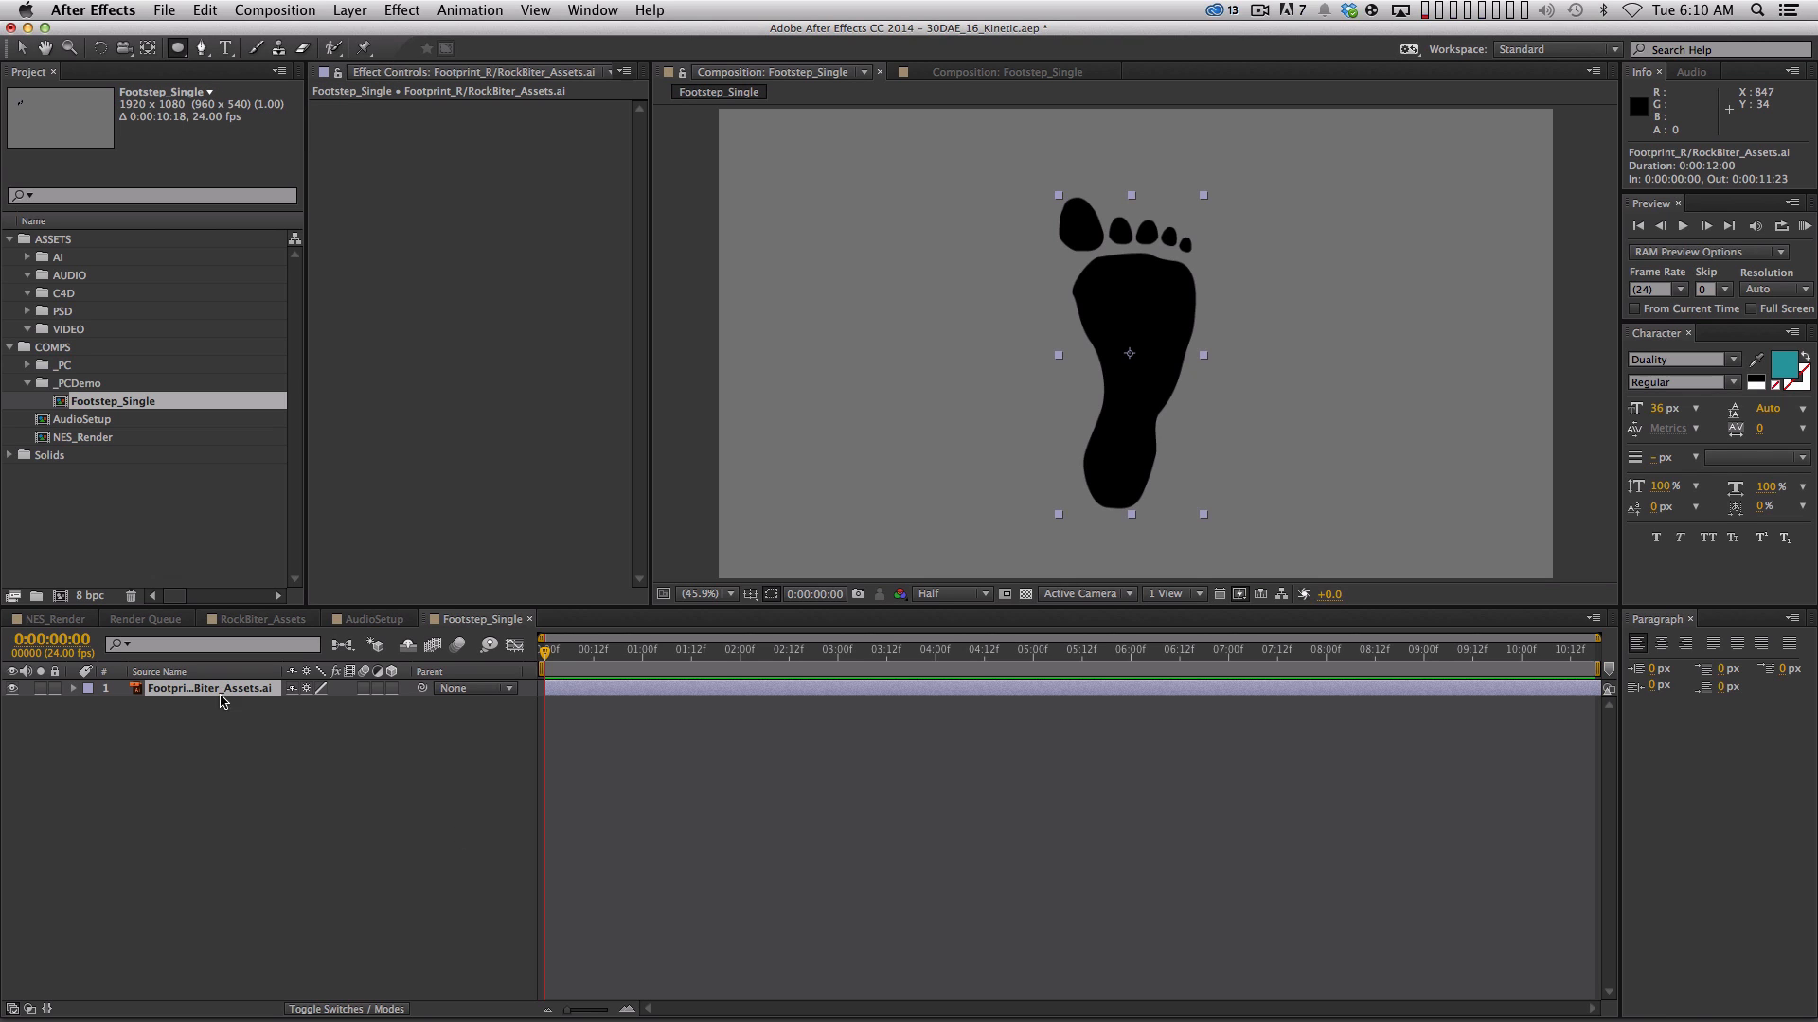
pyautogui.press('super+d')
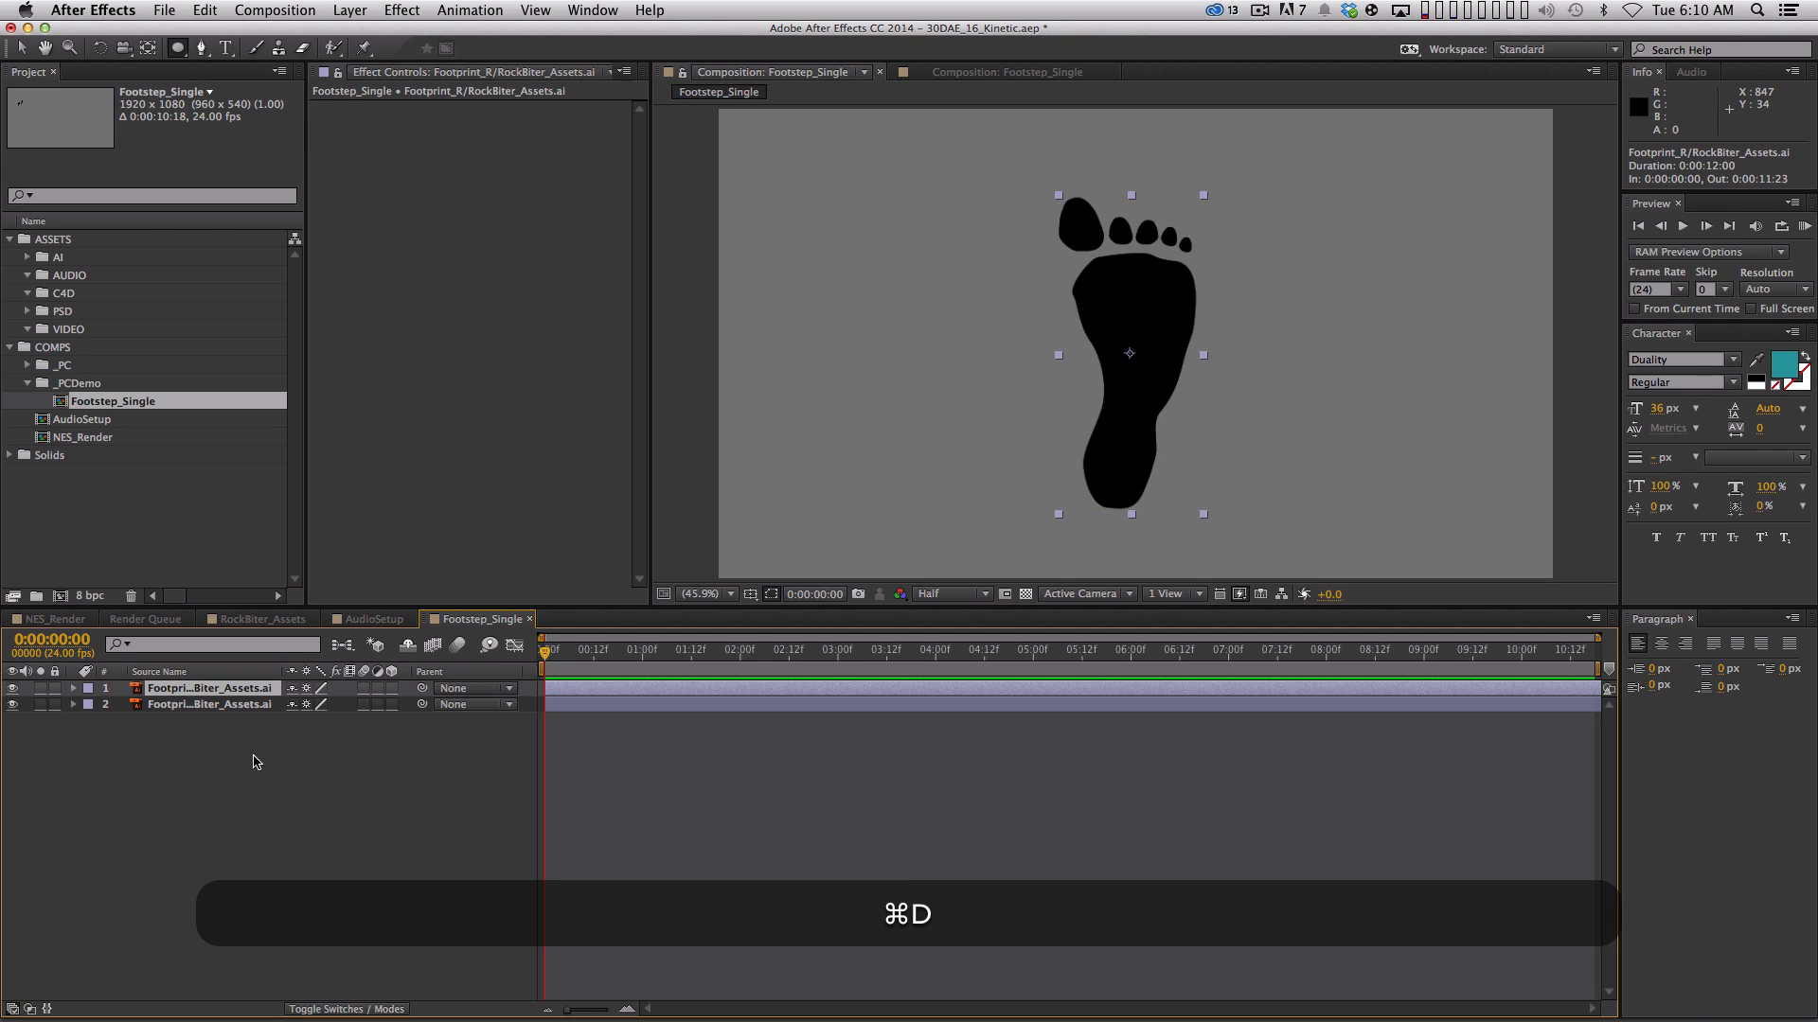
pyautogui.press('super+z')
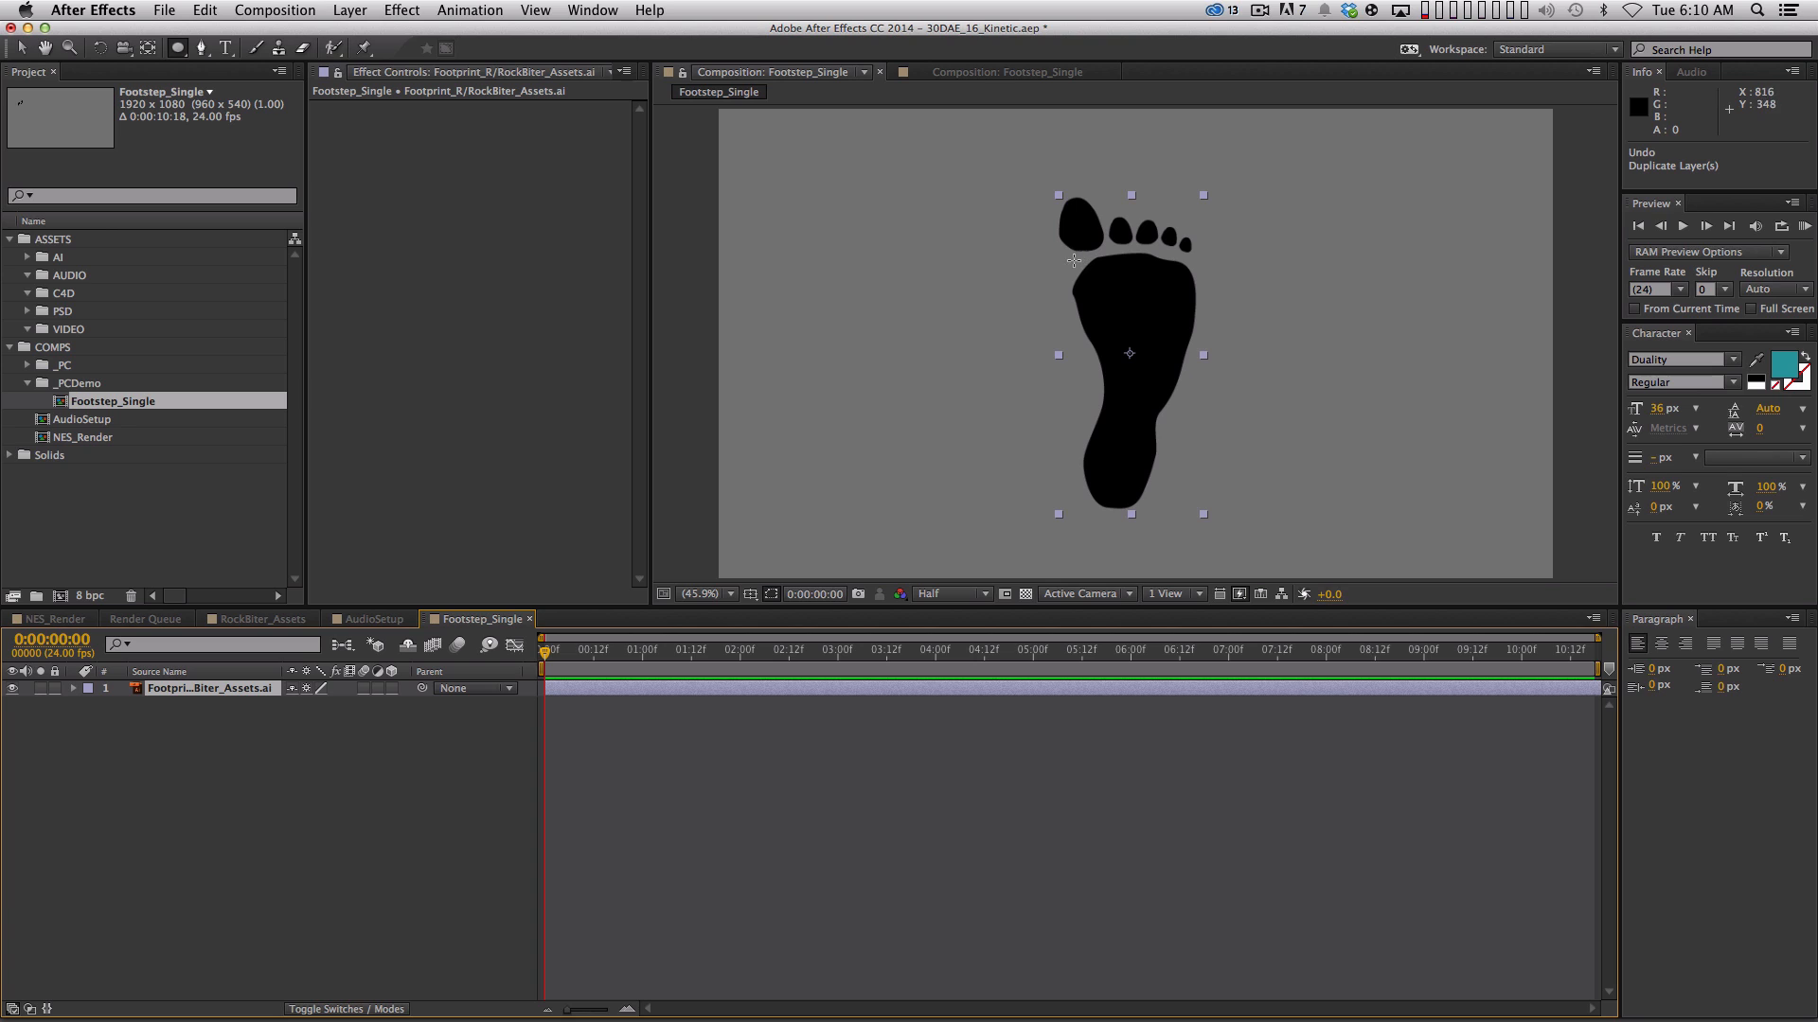
pyautogui.moveTo(1044, 245); pyautogui.dragTo(1222, 376)
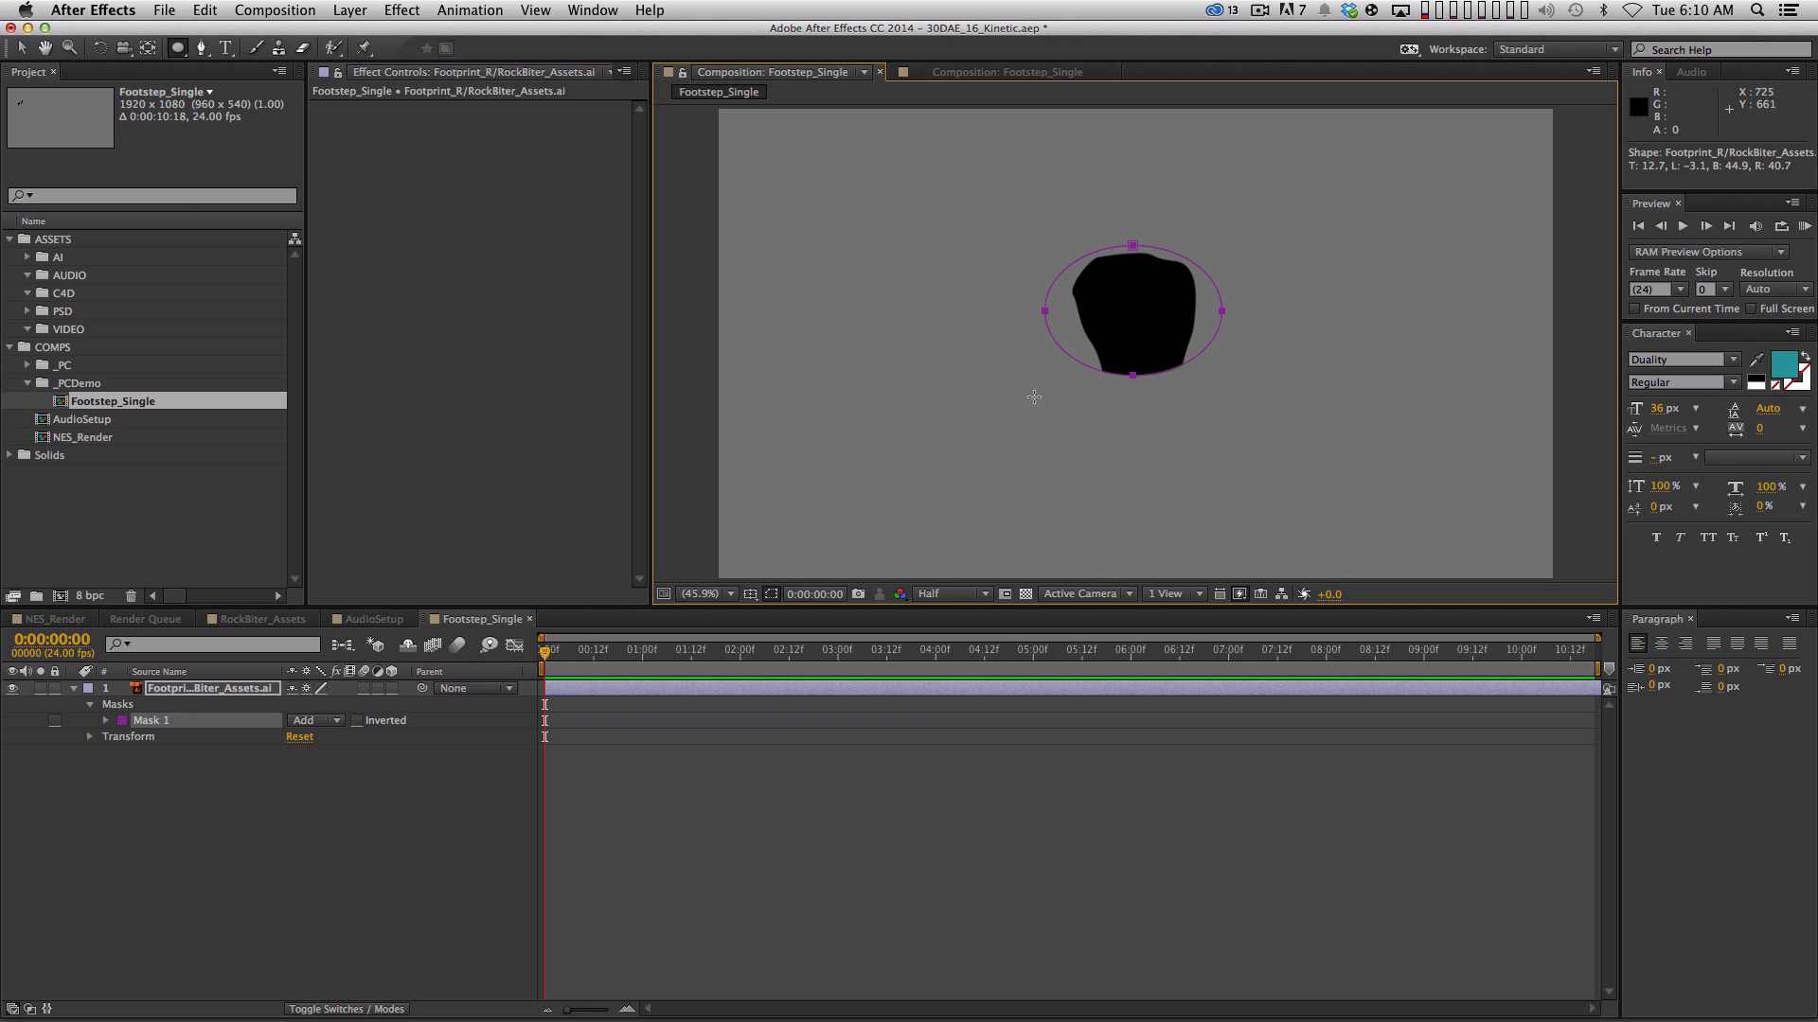
pyautogui.press('super+z')
# Duplicate the footprint layer, set the lower copy's opacity to 28% and lock it as a reference
pyautogui.press('super+d')
pyautogui.press('t')
pyautogui.moveTo(299, 721); pyautogui.dragTo(189, 723)
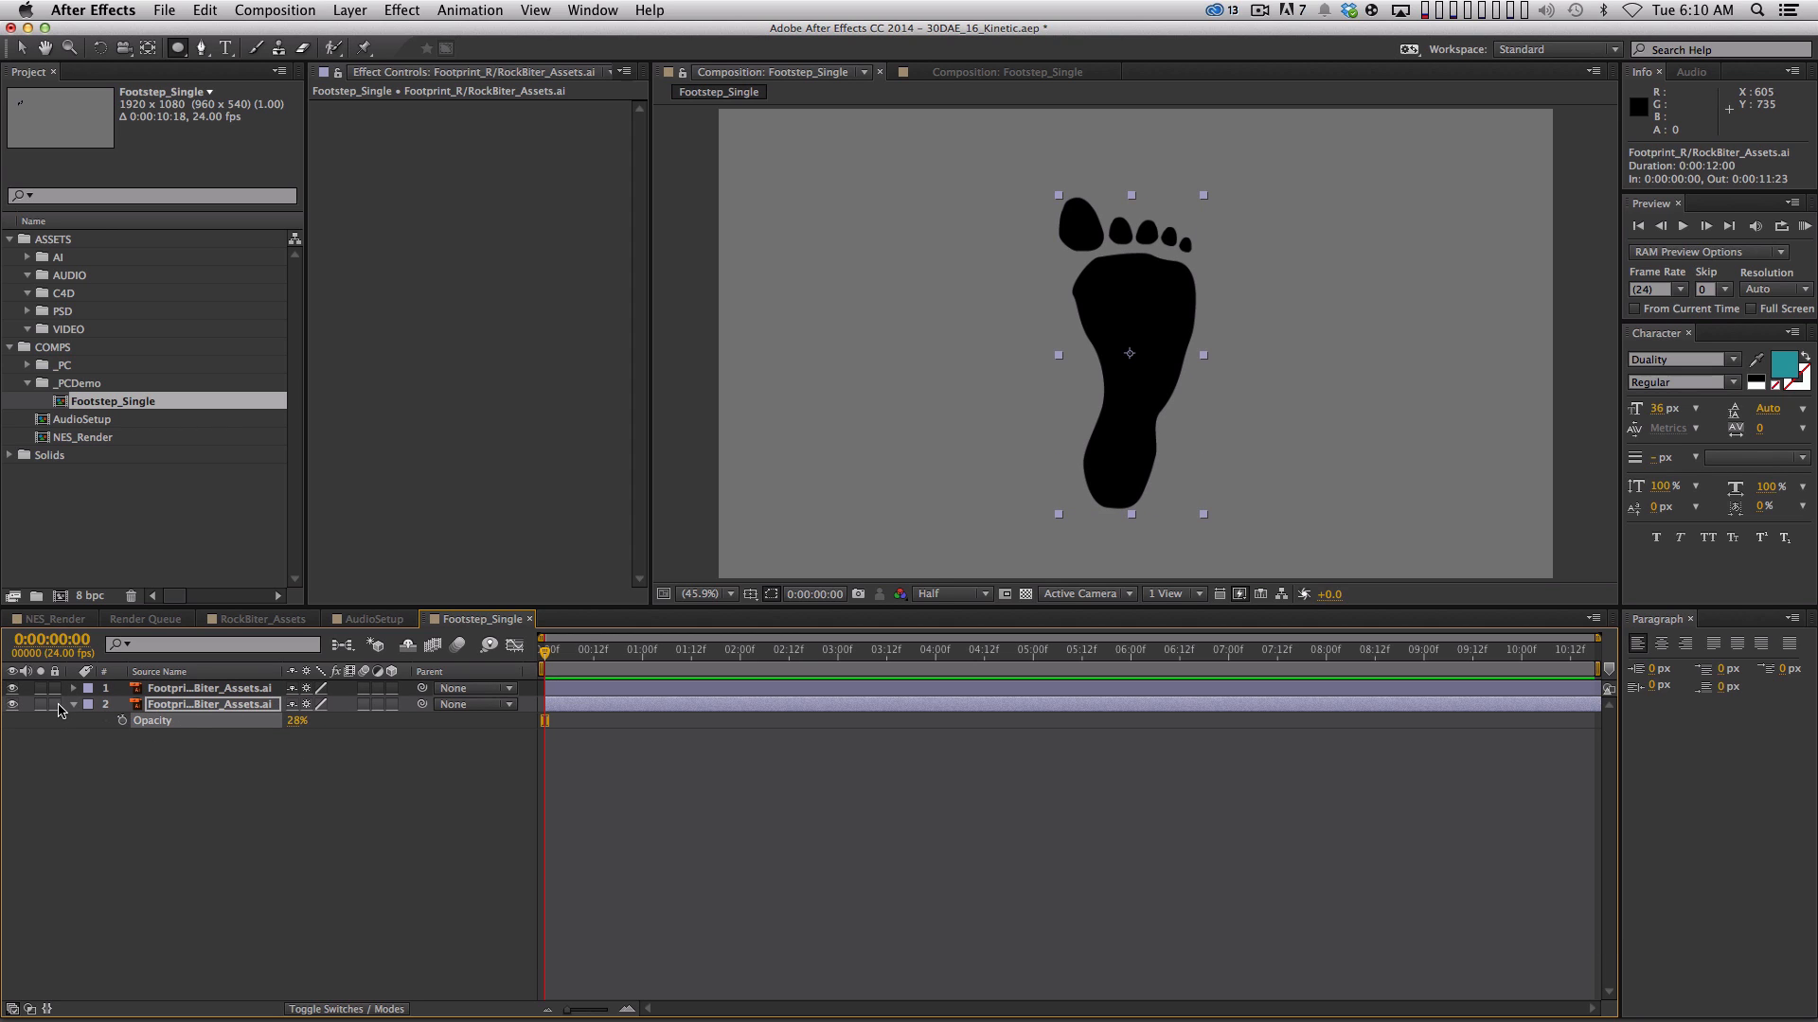
pyautogui.click(55, 705)
# Draw an elliptical mask around the ball of the foot on the upper footprint layer
pyautogui.click(223, 693)
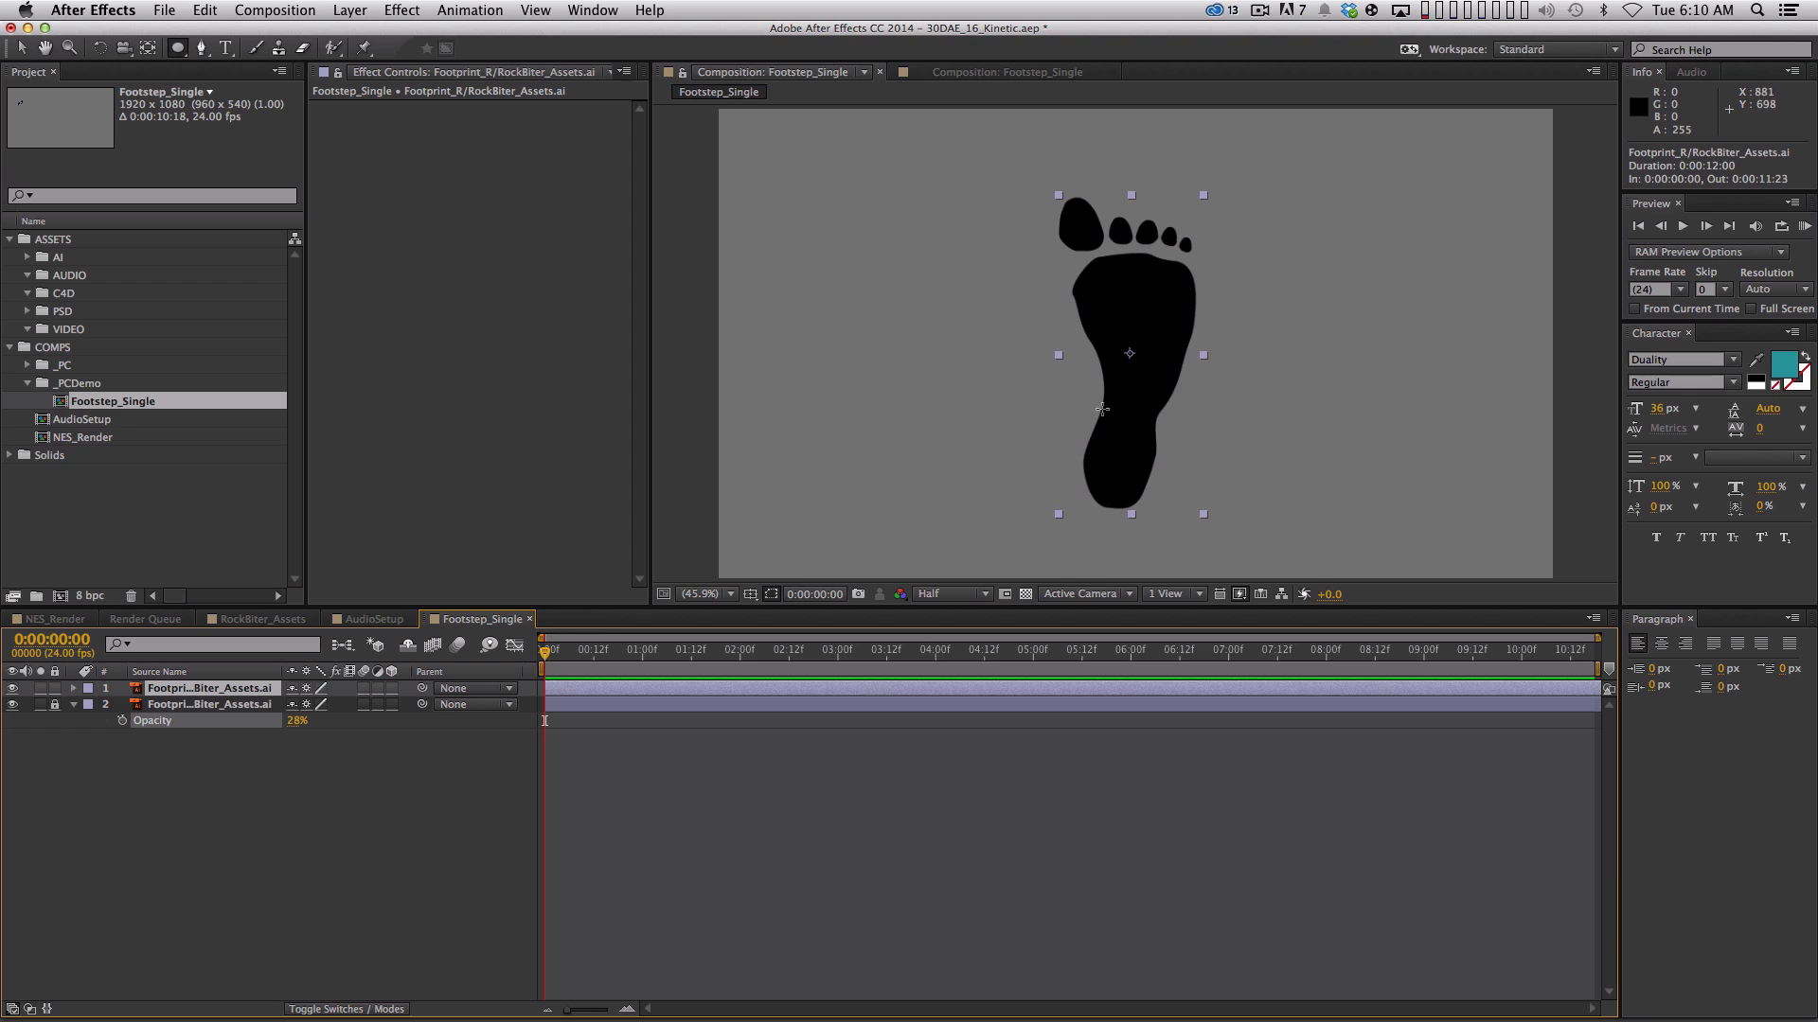
pyautogui.press('.')
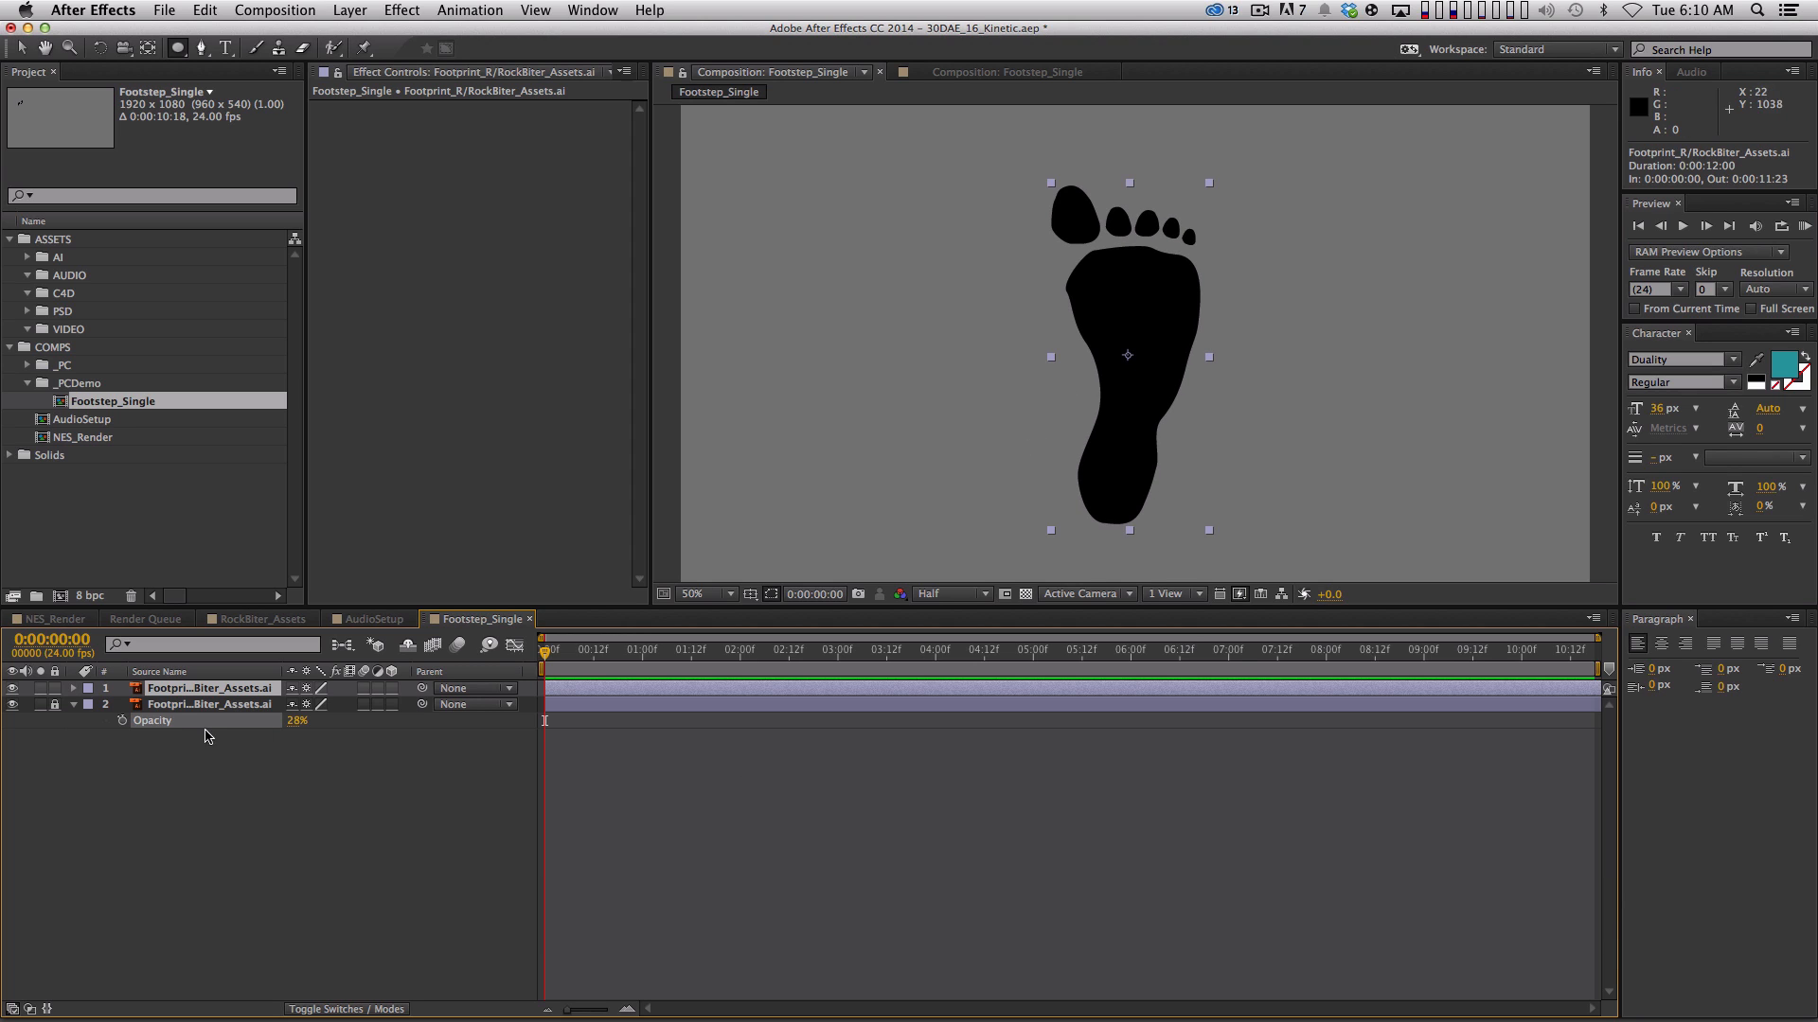
pyautogui.moveTo(1033, 234)
pyautogui.mouseDown()
pyautogui.moveTo(1207, 321)
pyautogui.moveTo(1239, 371)
pyautogui.moveTo(1227, 348)
pyautogui.mouseUp()
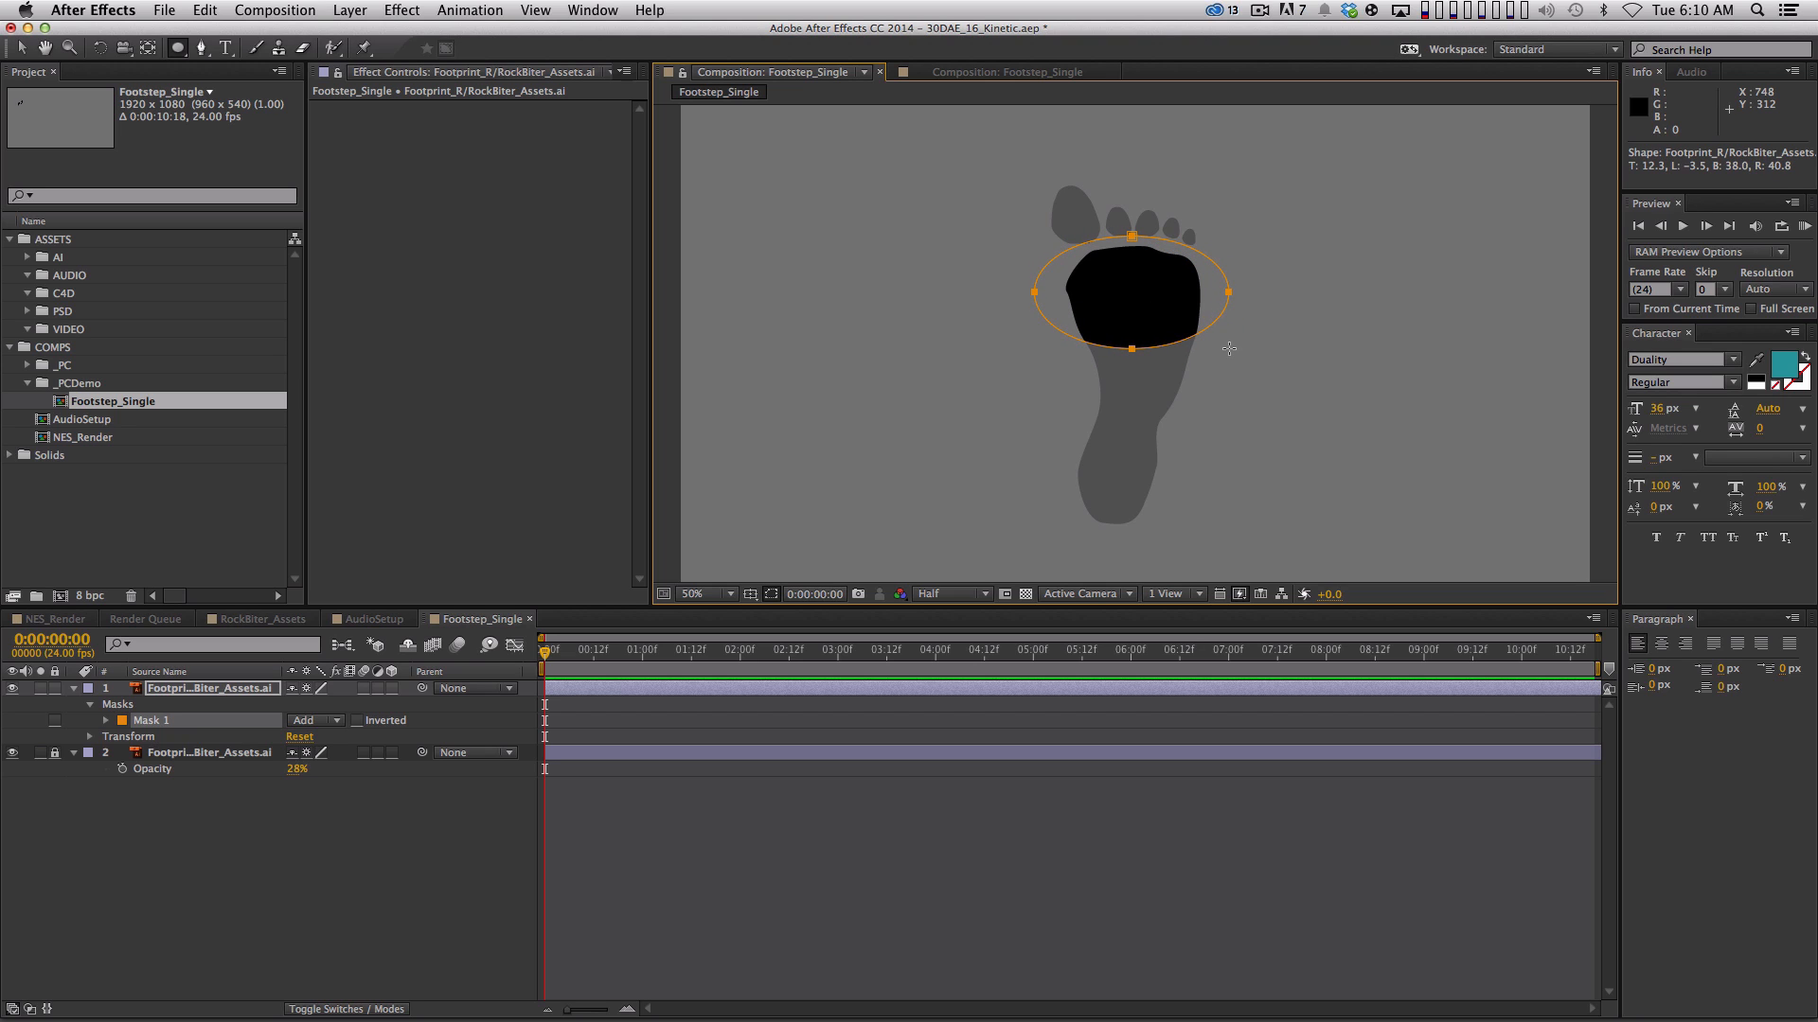
pyautogui.press('/')
pyautogui.moveTo(1198, 284); pyautogui.dragTo(1181, 284)
pyautogui.press('super+z')
pyautogui.press('space')
pyautogui.press('super+z')
pyautogui.press('super+z')
# Move the ball mask's top point slightly down, between the toes and the ball of the foot
pyautogui.moveTo(1145, 240); pyautogui.dragTo(1136, 296)
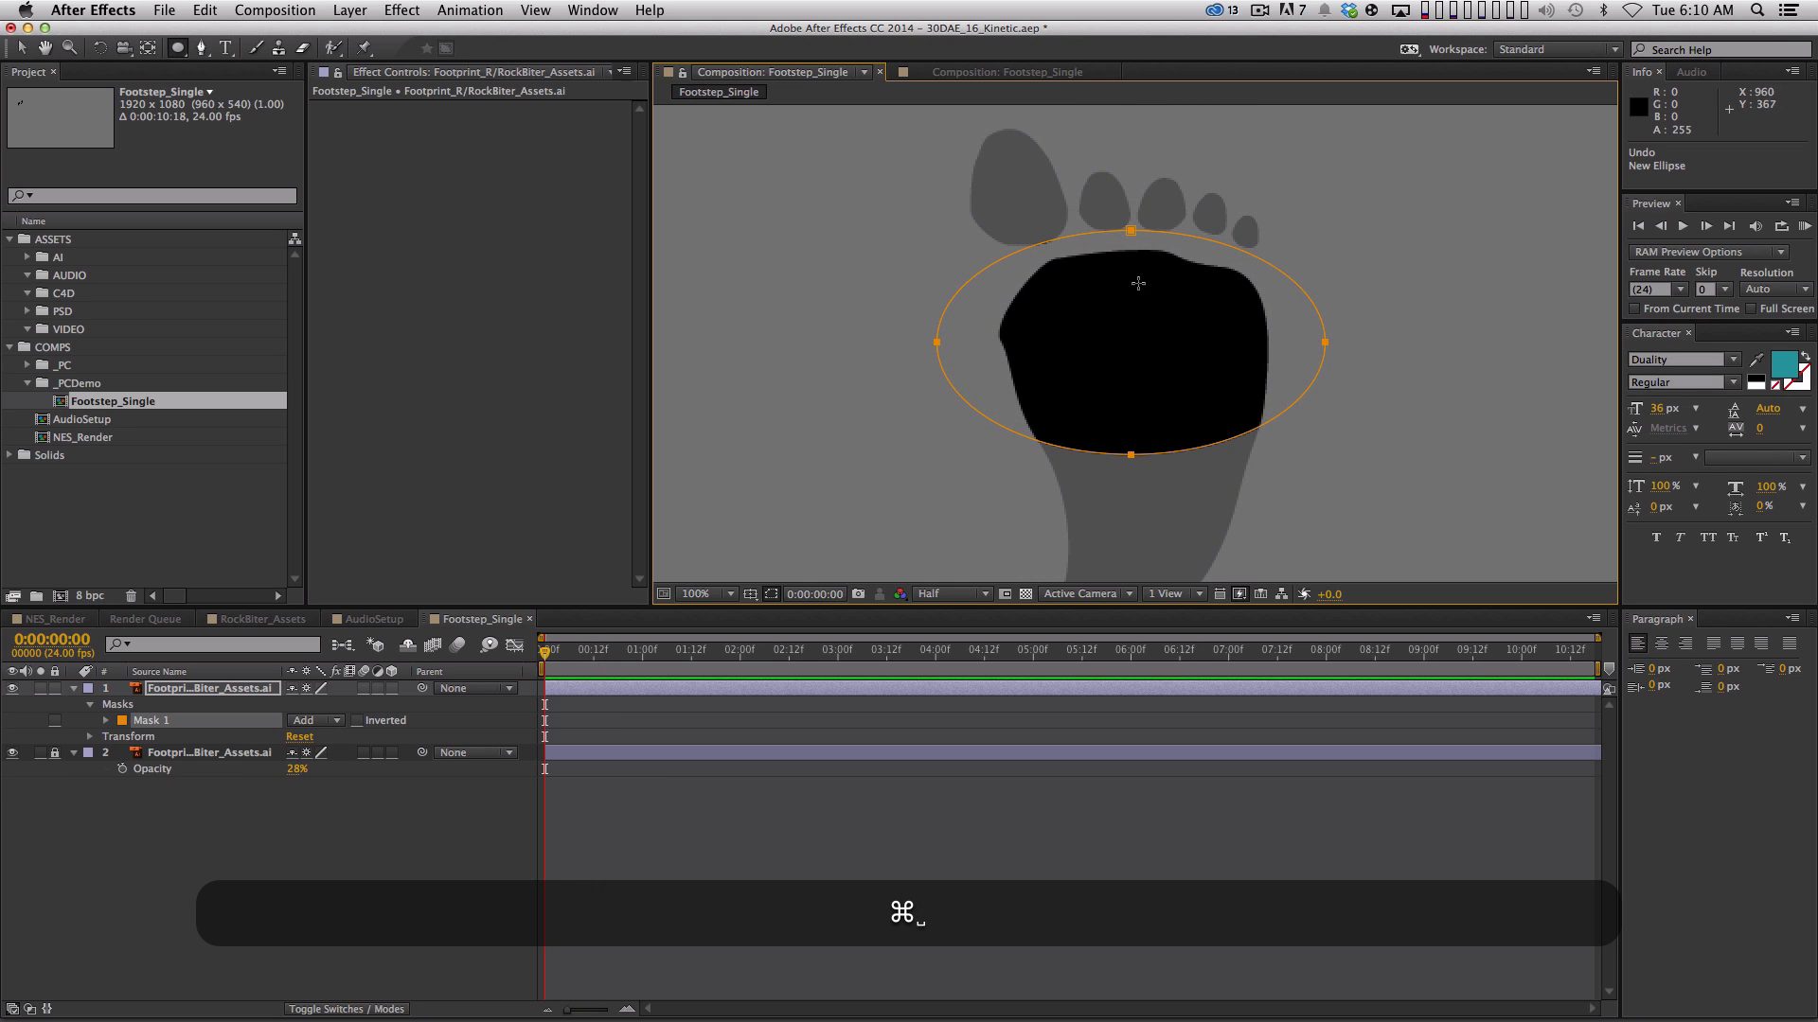
pyautogui.press('v')
pyautogui.moveTo(1131, 233); pyautogui.dragTo(1132, 244)
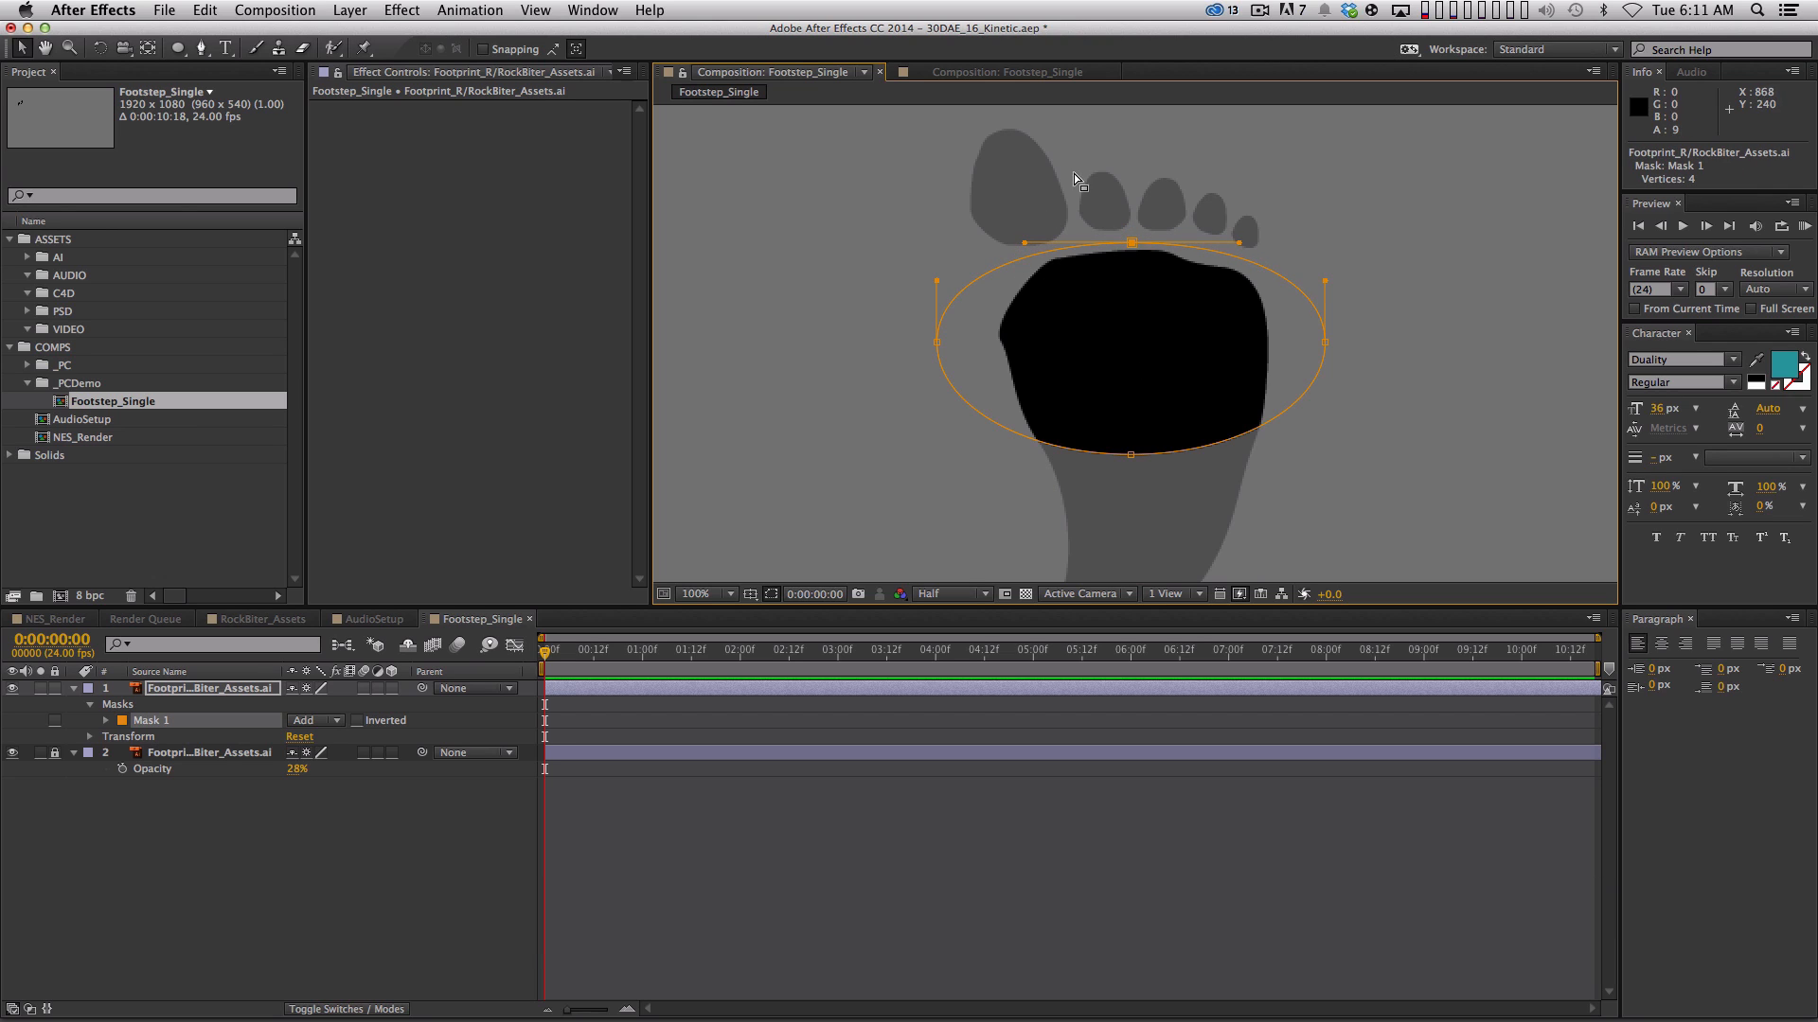
# Draw an elliptical mask around the big toe and adjust its points to exclude the neighboring toe
pyautogui.press('q')
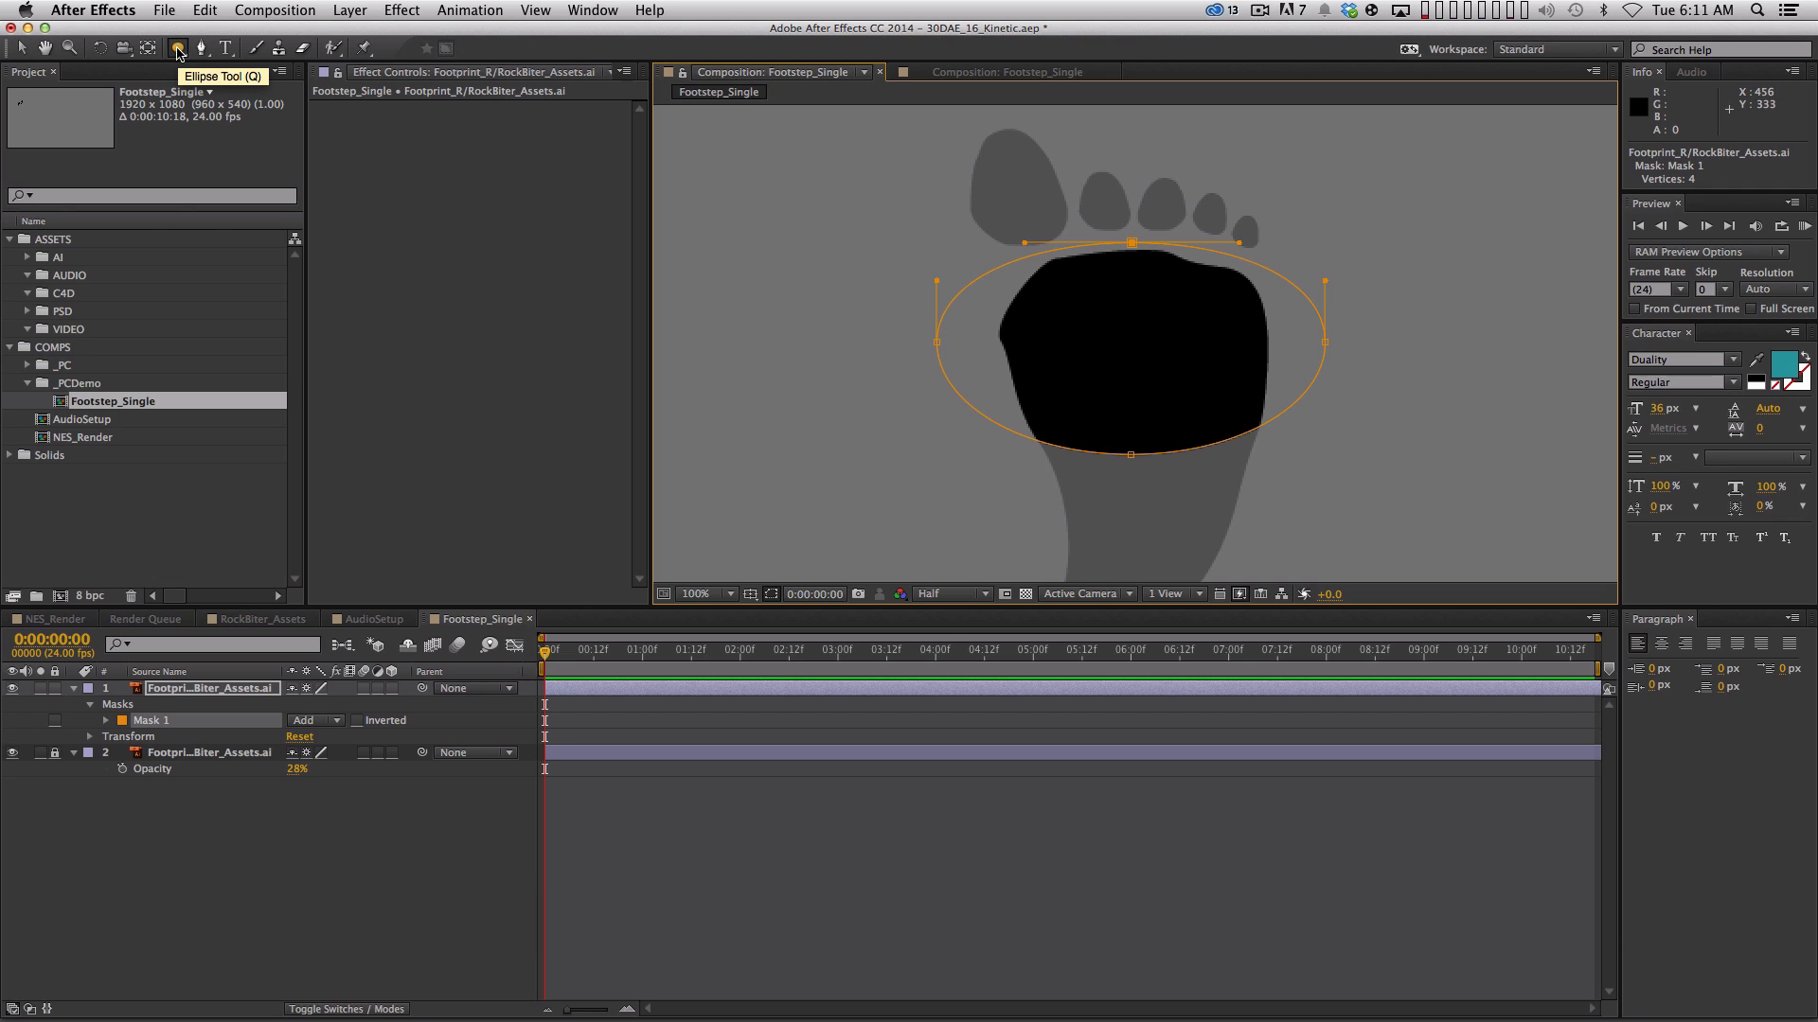
pyautogui.moveTo(961, 118); pyautogui.dragTo(1084, 267)
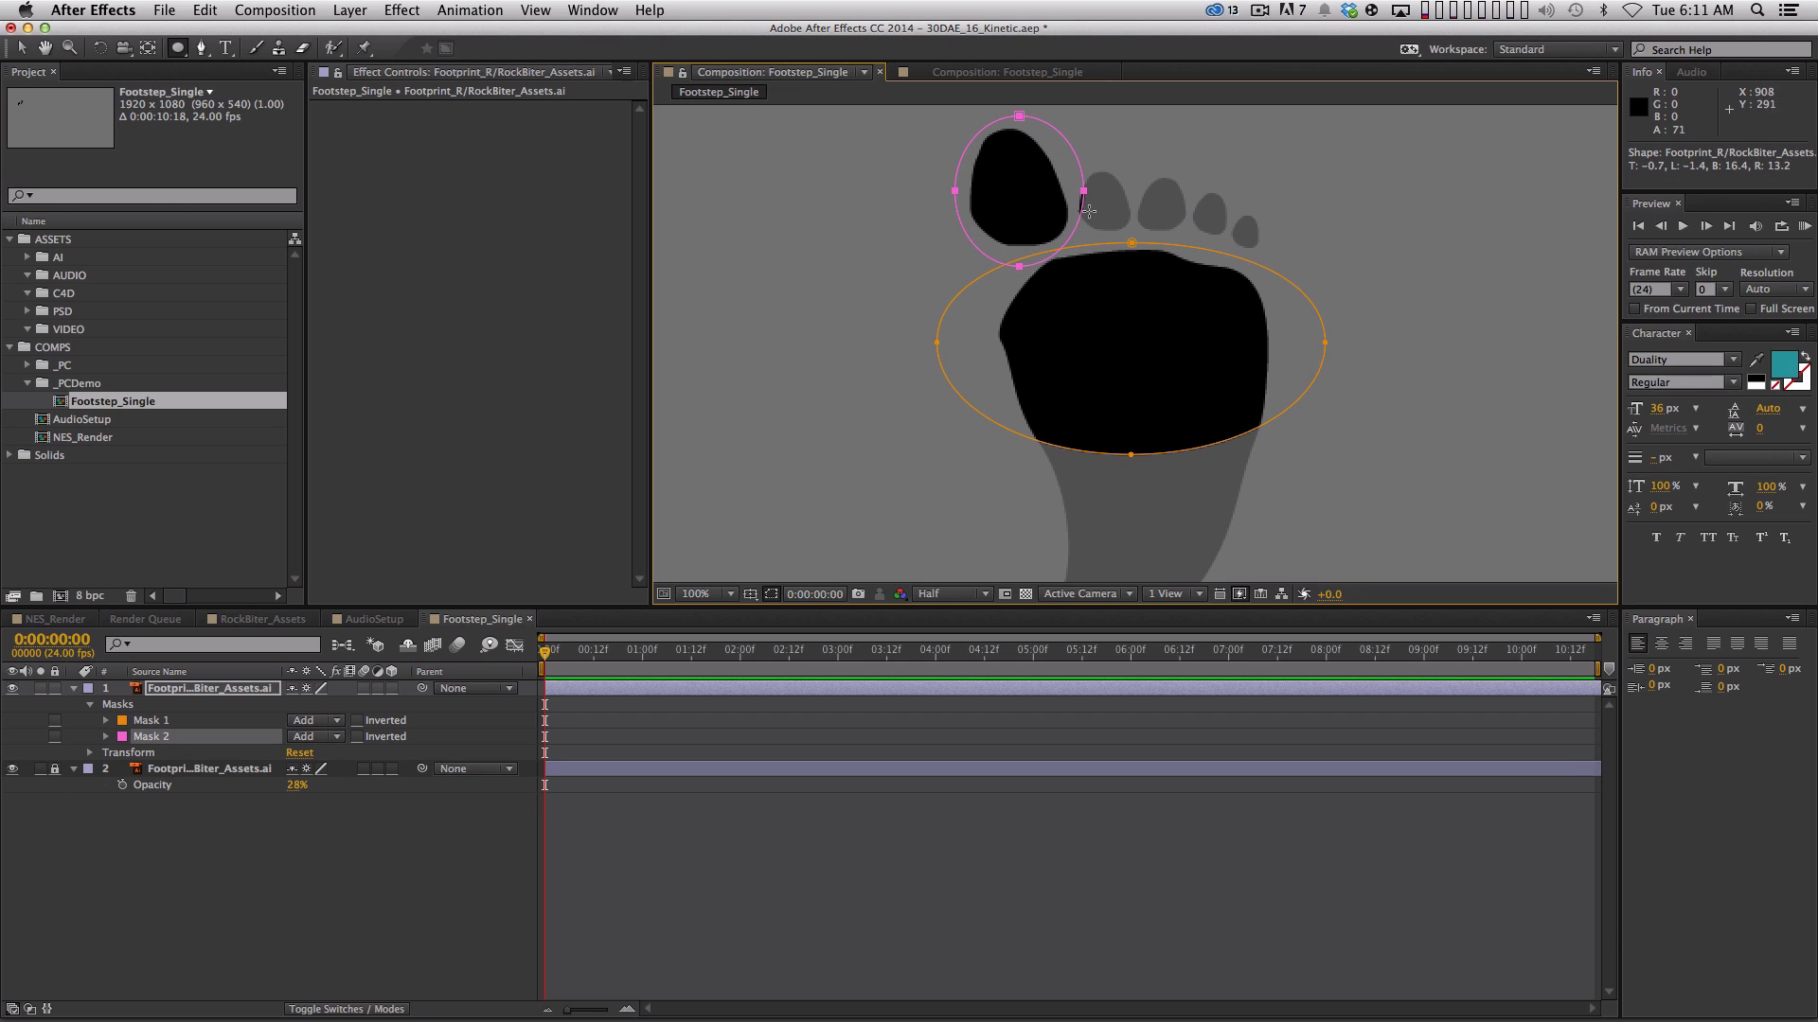
pyautogui.press('super+z')
pyautogui.press('super+a')
pyautogui.press('v')
pyautogui.moveTo(1084, 190); pyautogui.dragTo(1076, 207)
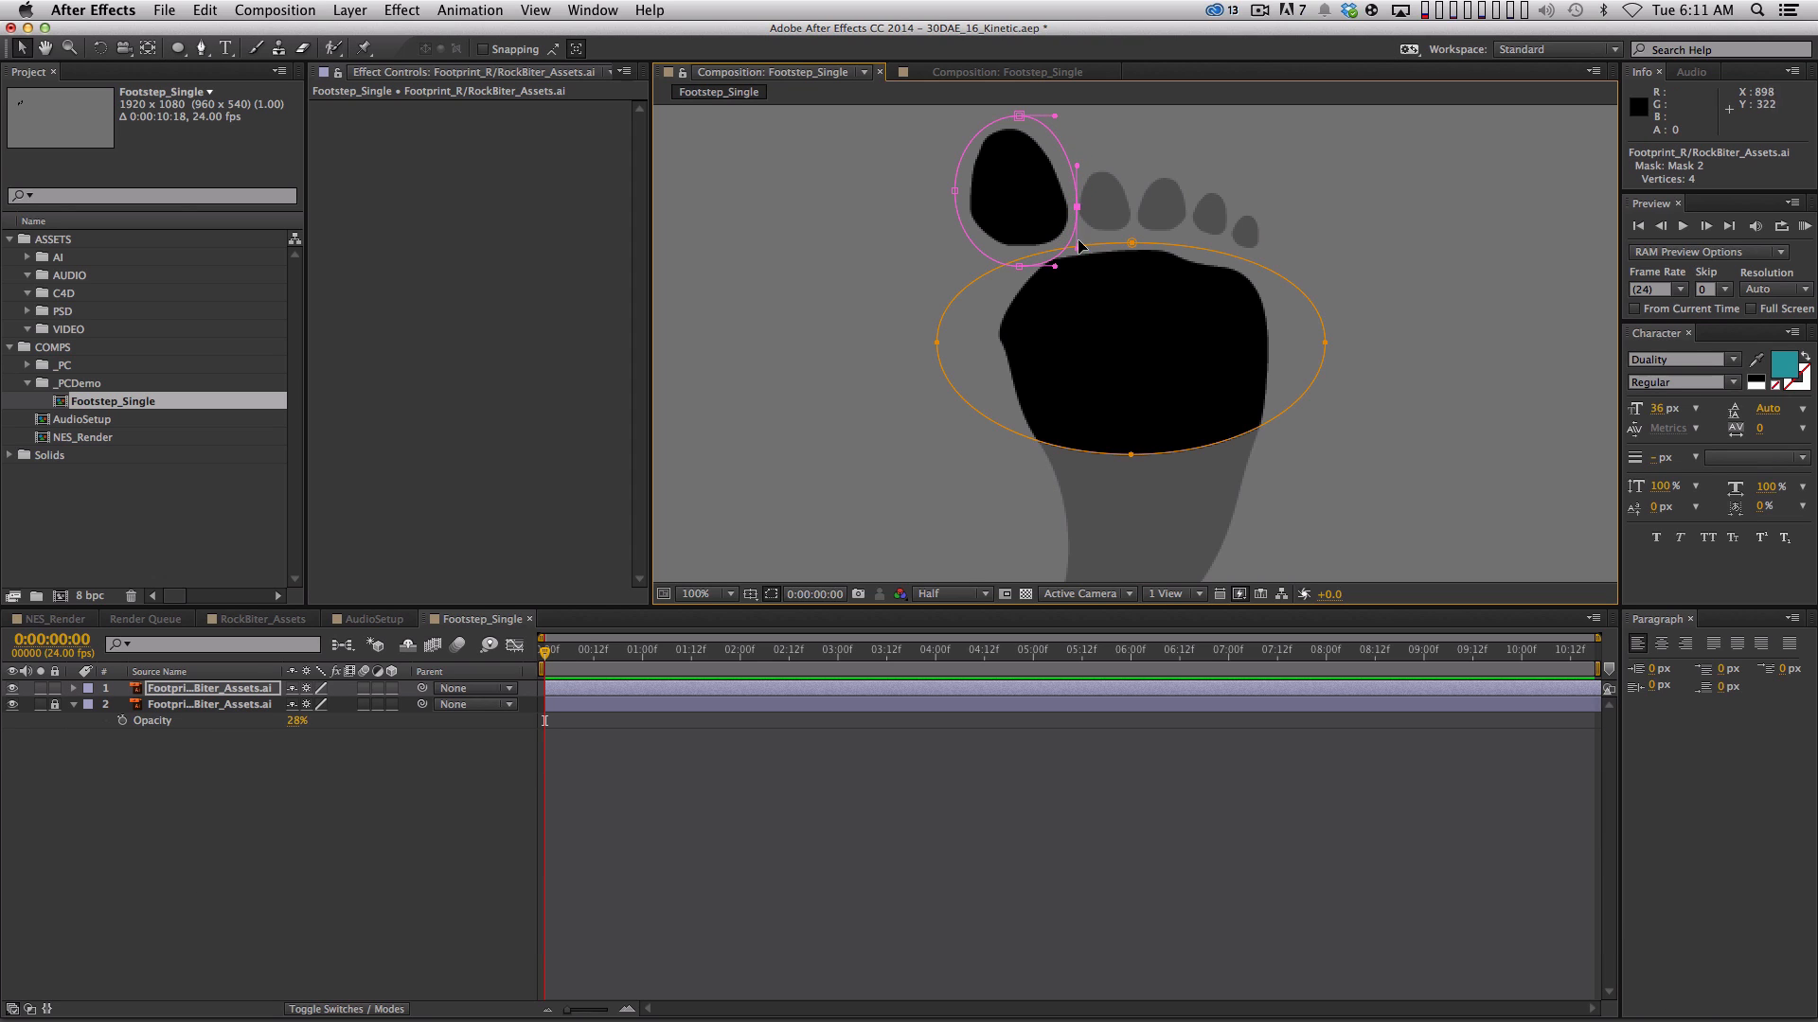
pyautogui.moveTo(1027, 267); pyautogui.dragTo(1068, 212)
# Duplicate the big toe mask, move it over the second toe and scale it to about 63.3% wide by 82.1% high
pyautogui.press('m')
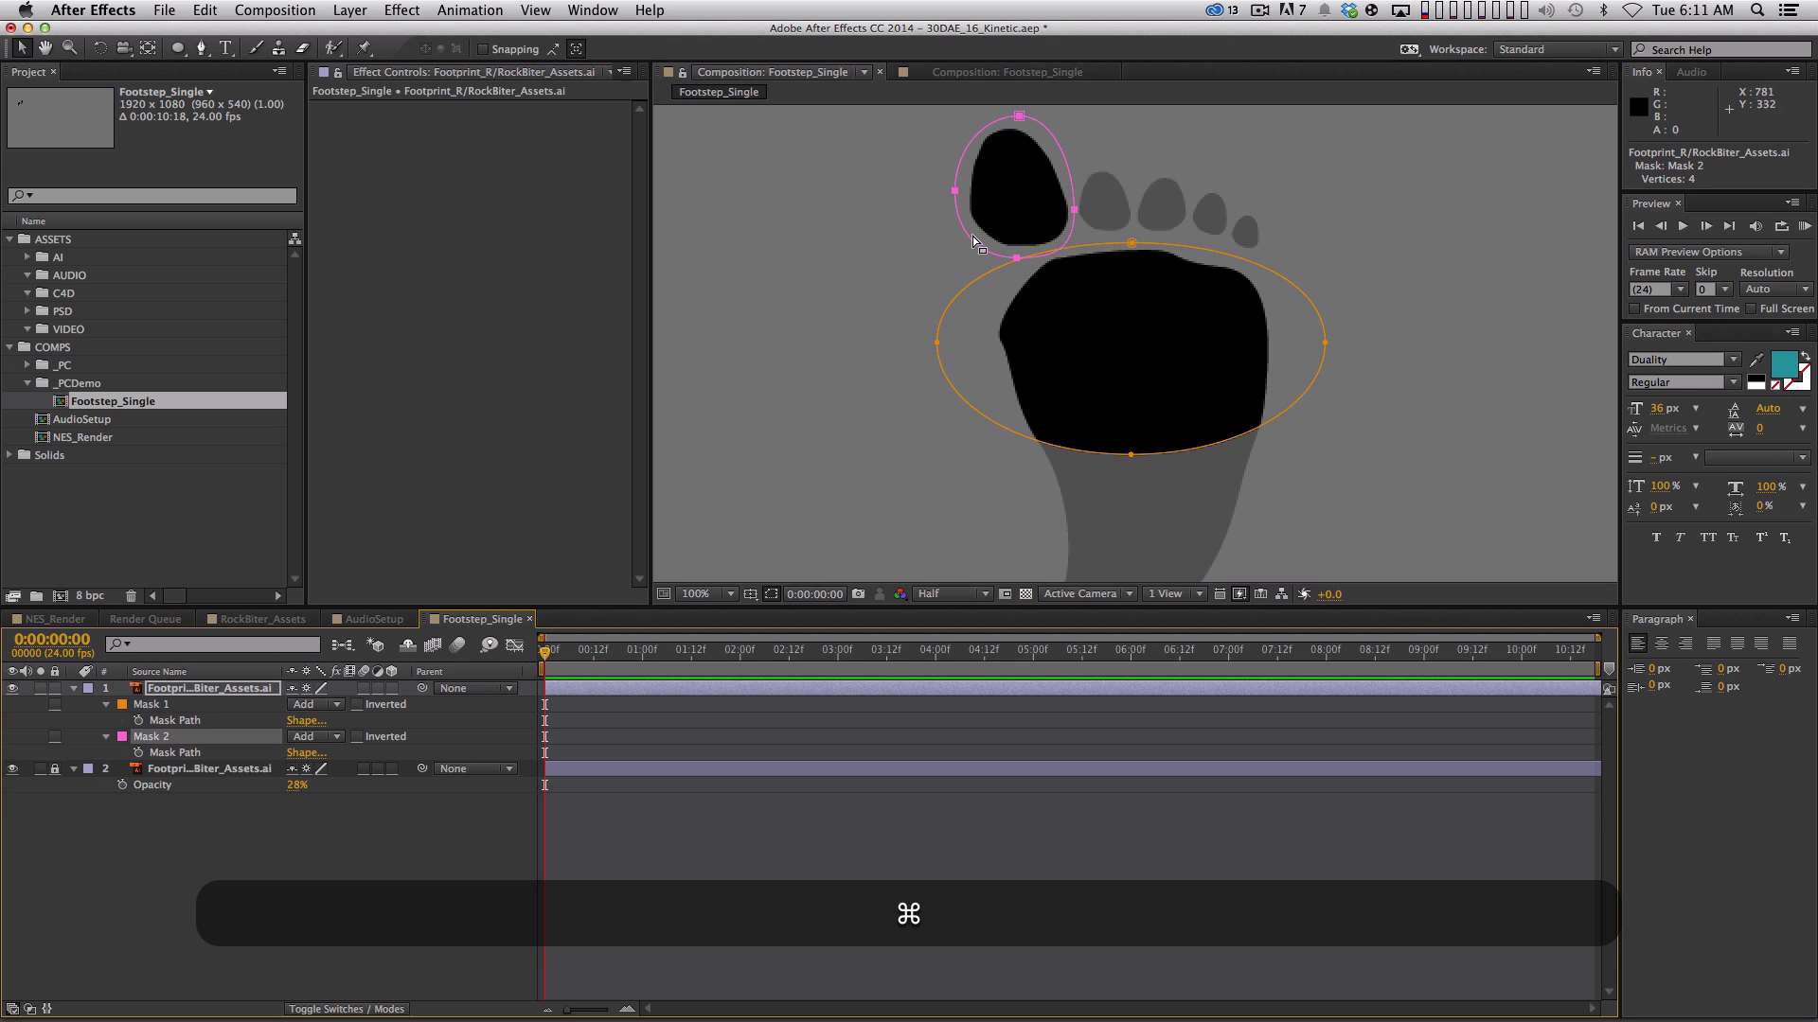
pyautogui.press('cmd+d')
pyautogui.moveTo(1020, 117); pyautogui.dragTo(1072, 183)
pyautogui.doubleClick(1119, 146)
pyautogui.moveTo(1174, 287); pyautogui.dragTo(1138, 268)
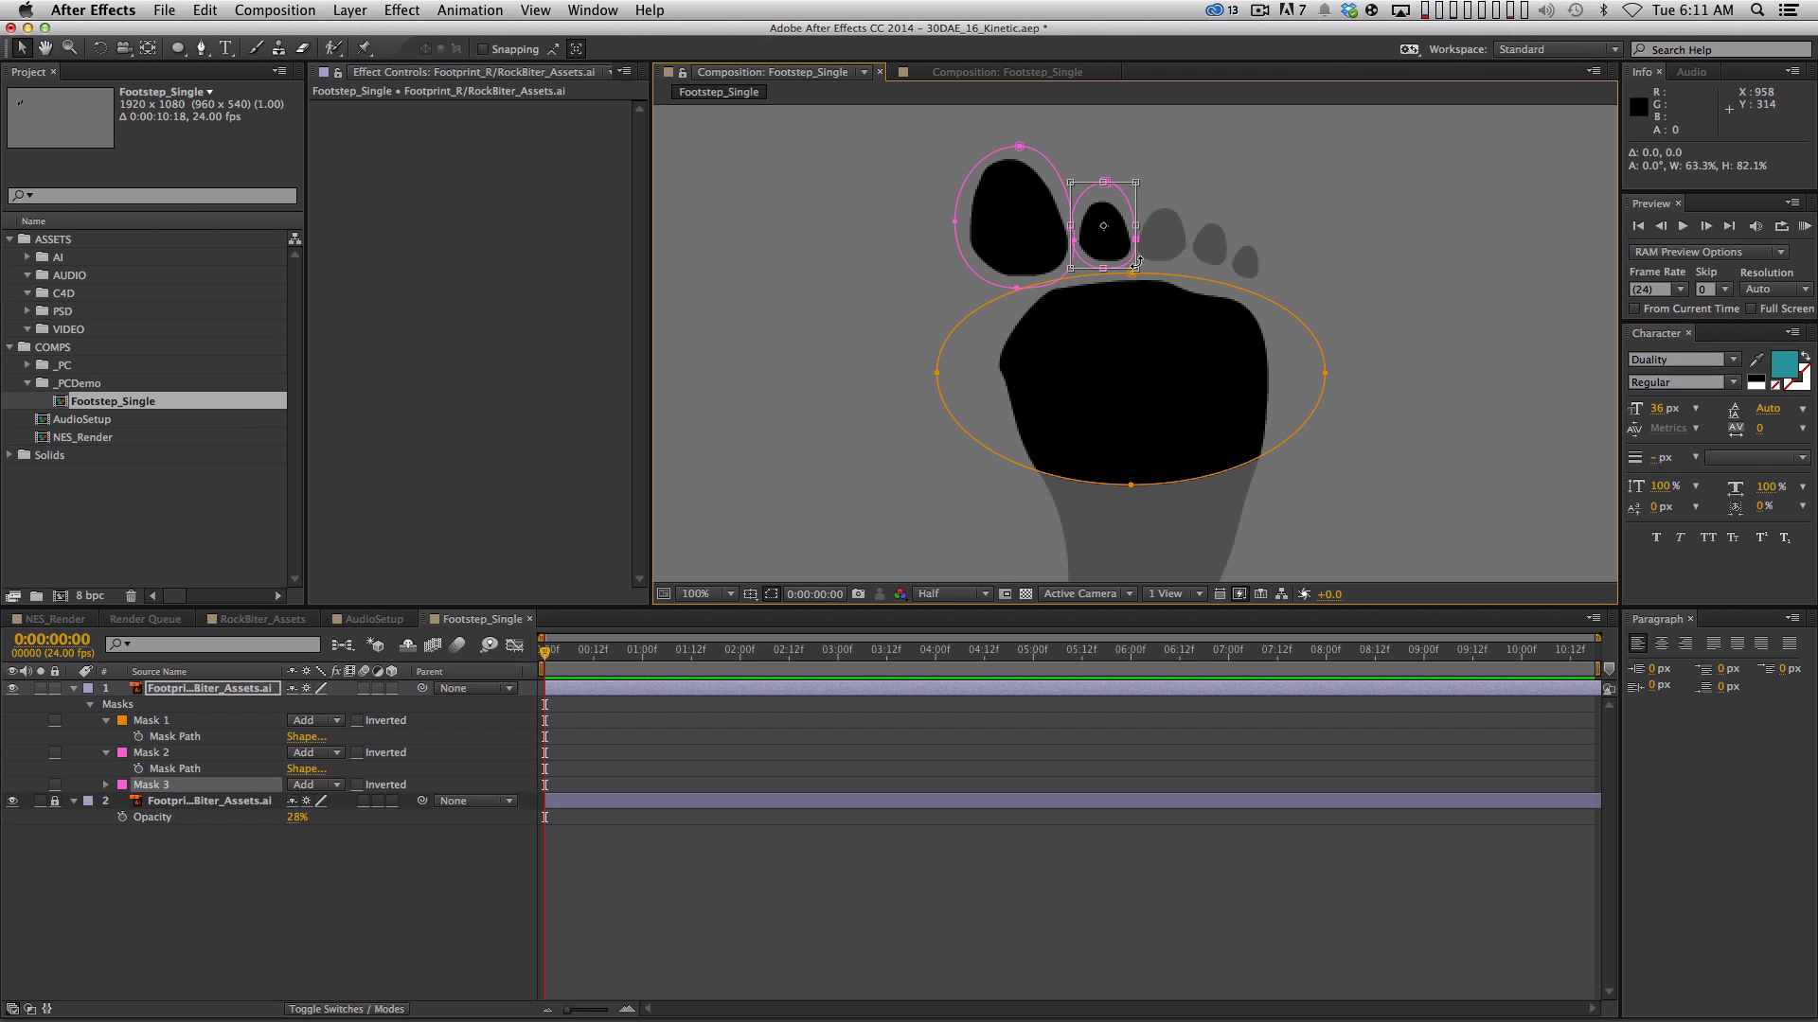
pyautogui.press('Return')
# Duplicate the second toe's mask and fit the copy around the third toe
pyautogui.press('super+d')
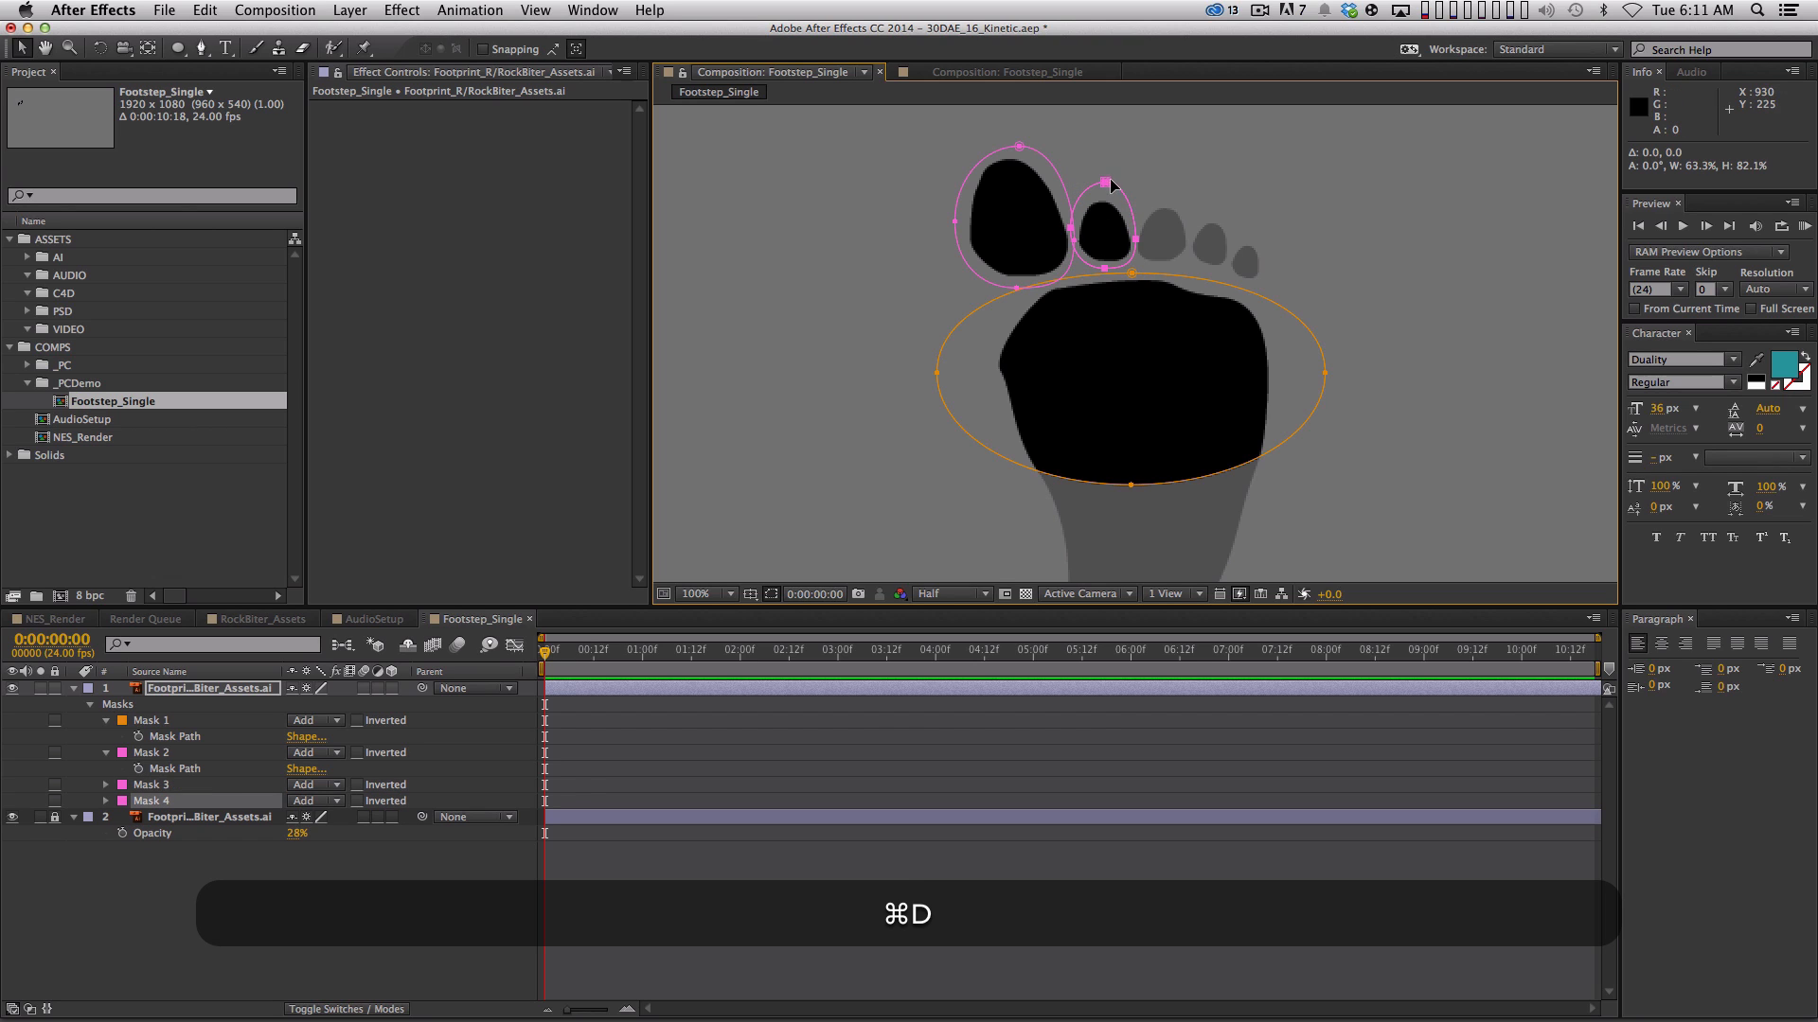
pyautogui.moveTo(1109, 183); pyautogui.dragTo(1171, 189)
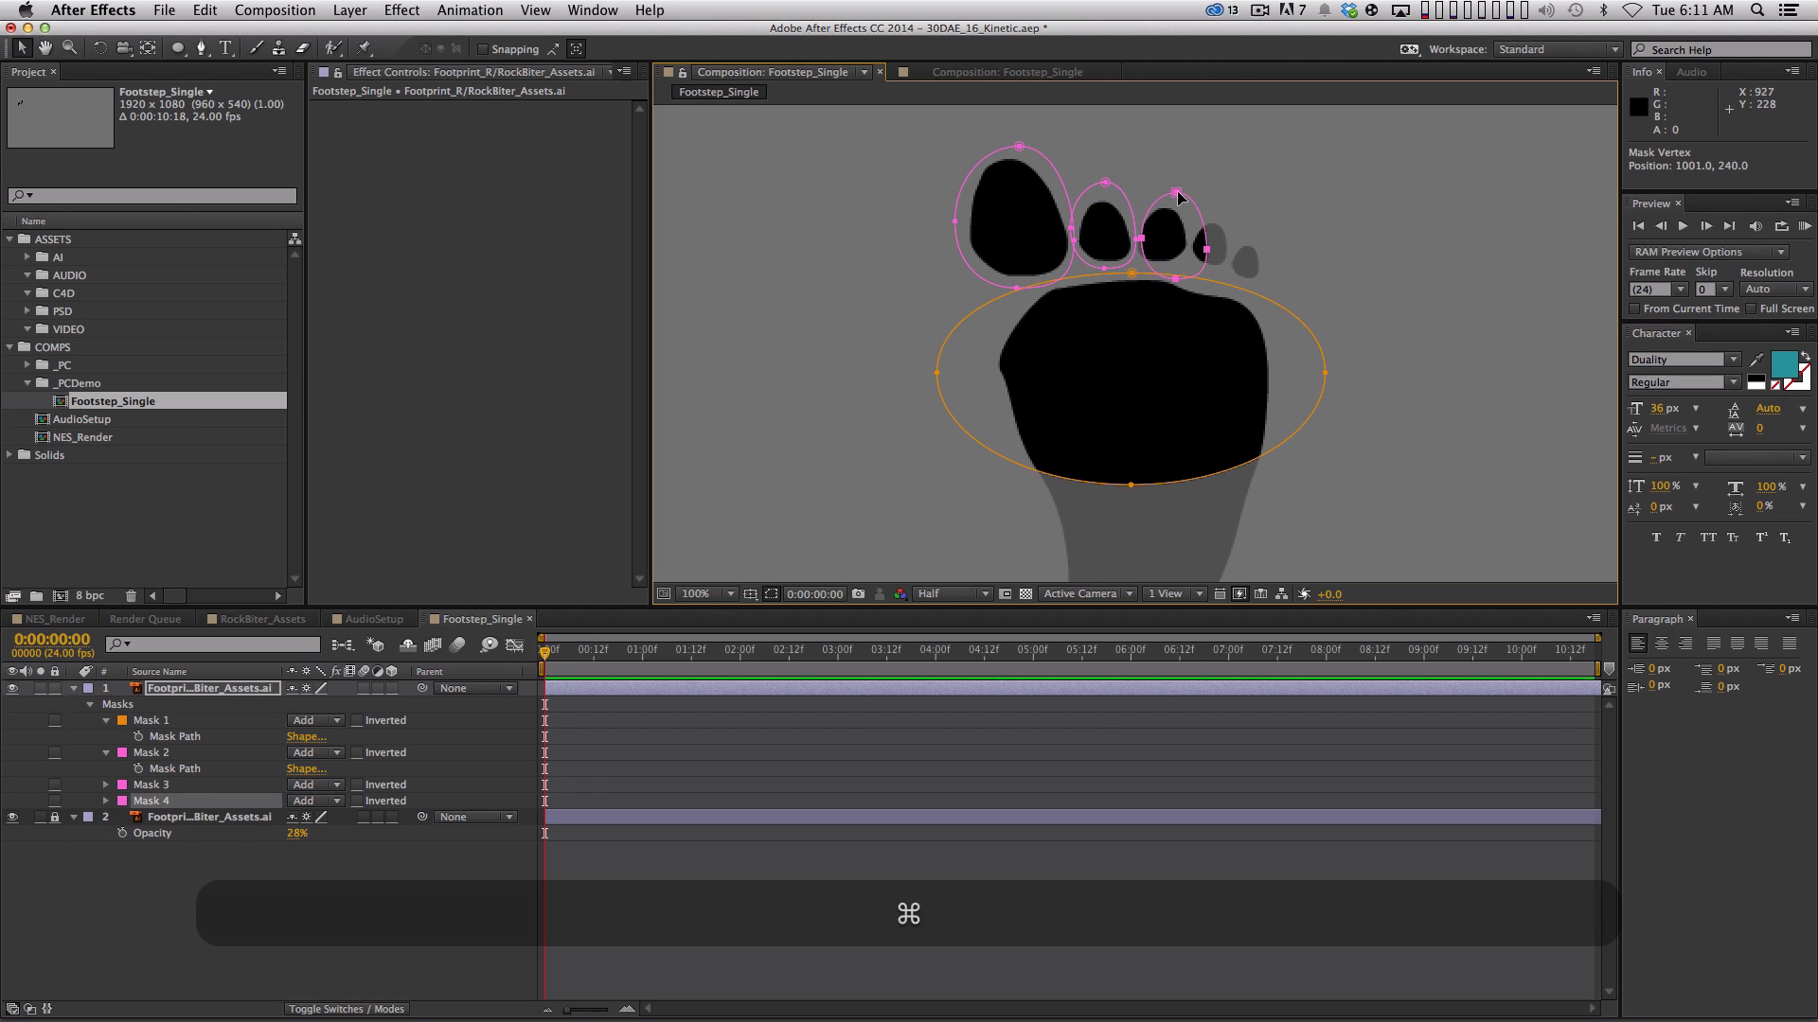
pyautogui.doubleClick(1199, 247)
pyautogui.moveTo(1196, 232); pyautogui.dragTo(1261, 269)
pyautogui.press('Return')
# Duplicate the toe mask twice more and fit the copies around the fourth and little toes
pyautogui.press('super+d')
pyautogui.press('super+a')
pyautogui.press('super+d')
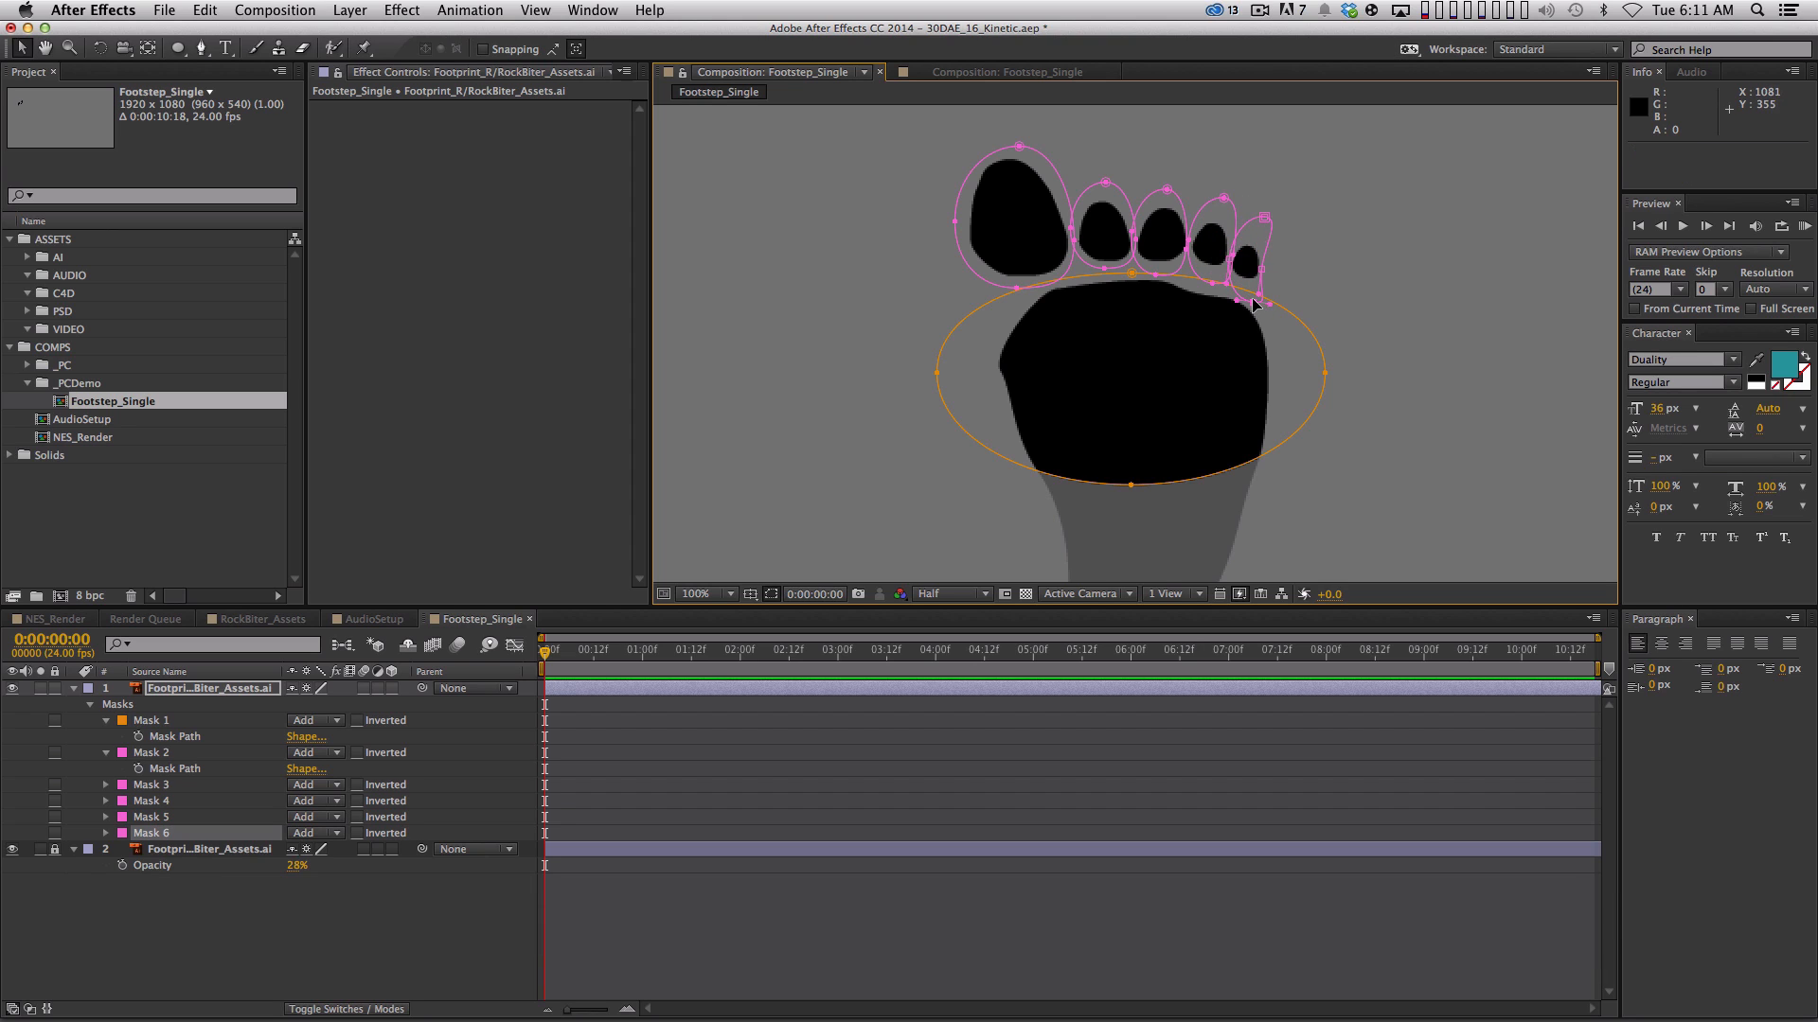
# Draw a large elliptical mask around the heel of the footprint
pyautogui.moveTo(1177, 479); pyautogui.dragTo(1136, 398)
pyautogui.moveTo(1046, 435); pyautogui.dragTo(1064, 356)
pyautogui.press('q')
pyautogui.moveTo(880, 295)
pyautogui.mouseDown()
pyautogui.moveTo(1165, 530)
pyautogui.moveTo(1235, 552)
pyautogui.mouseUp()
pyautogui.moveTo(1117, 381); pyautogui.dragTo(1200, 499)
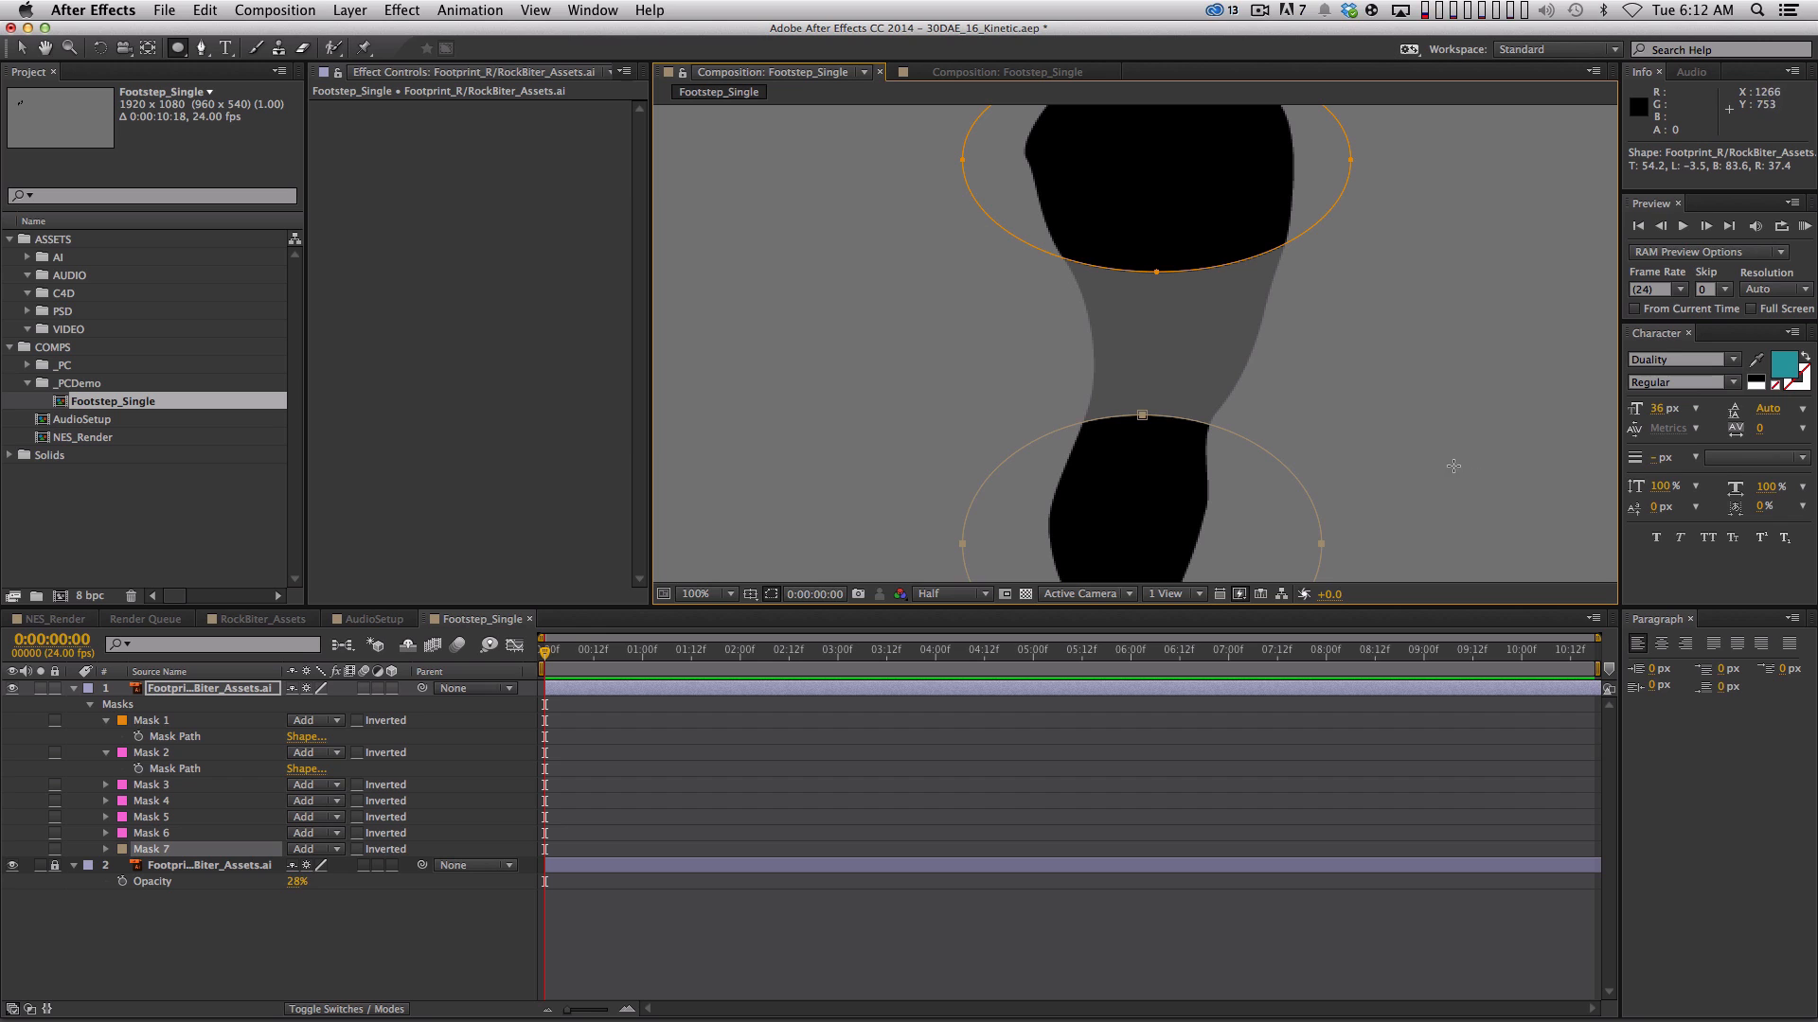
# Draw a wide elliptical mask over the arch, overlapping the ball and heel masks
pyautogui.moveTo(929, 176); pyautogui.dragTo(1373, 455)
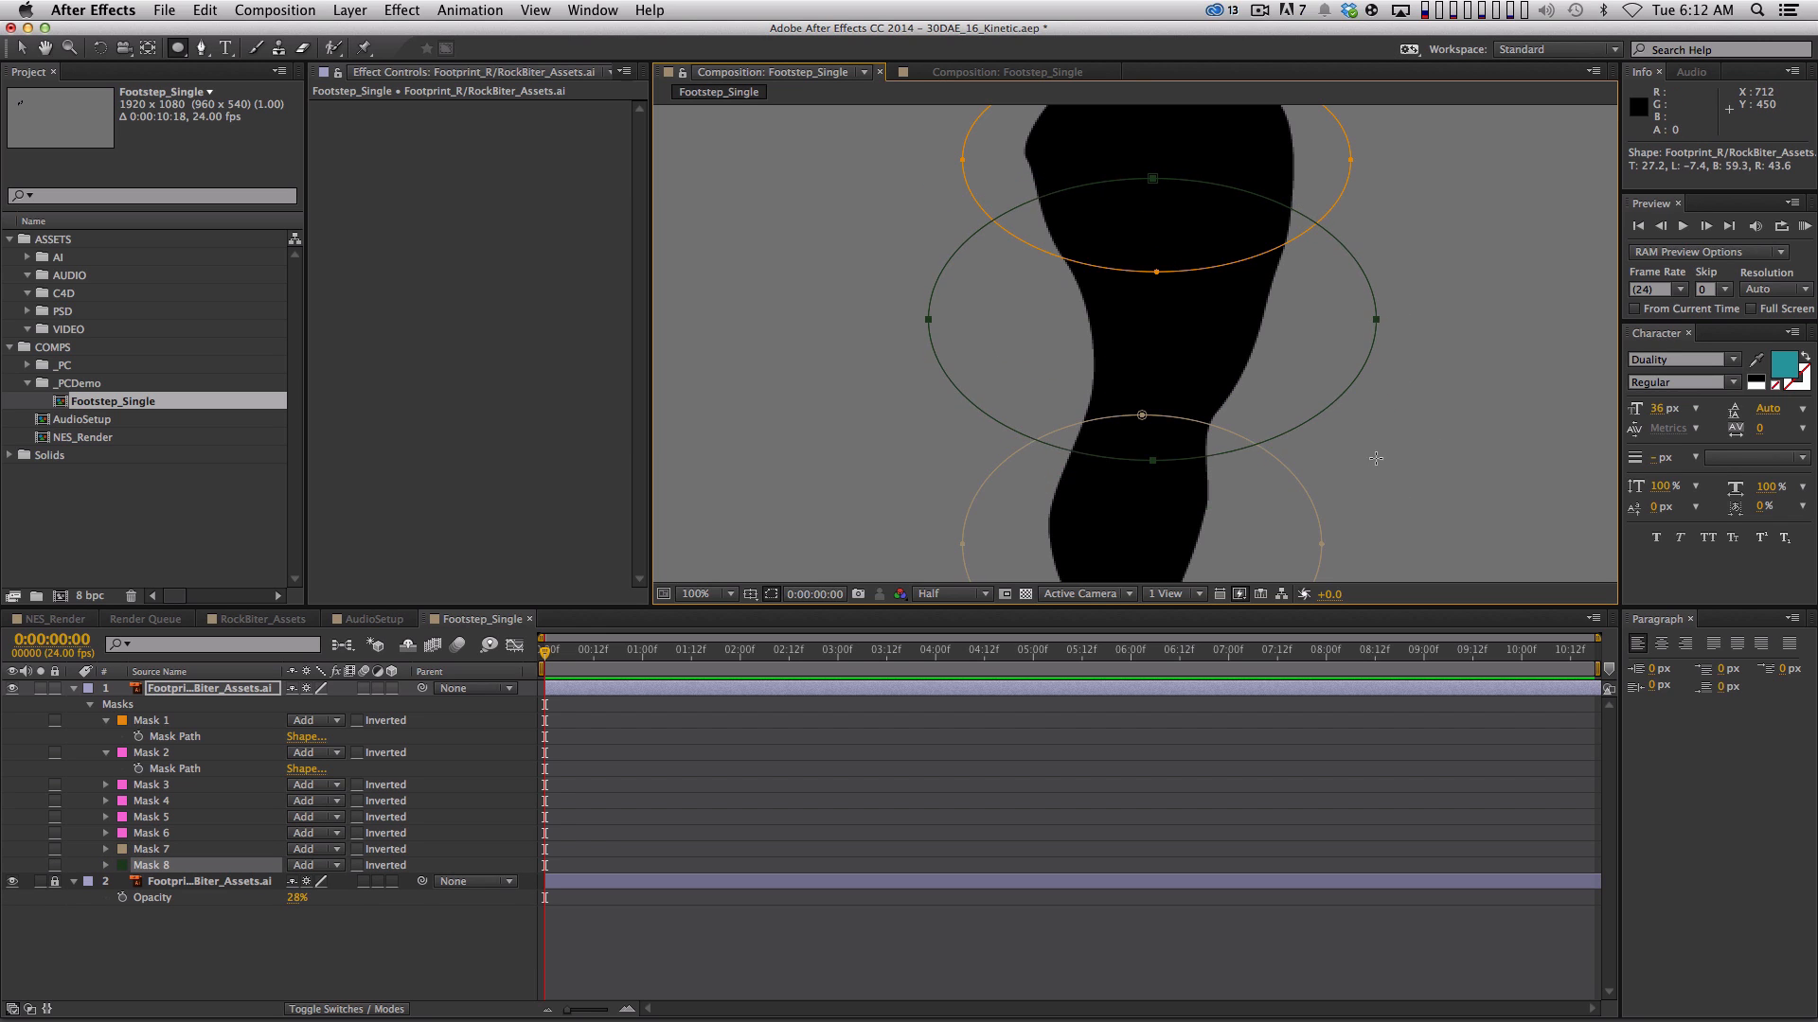
pyautogui.press(',')
pyautogui.press('v')
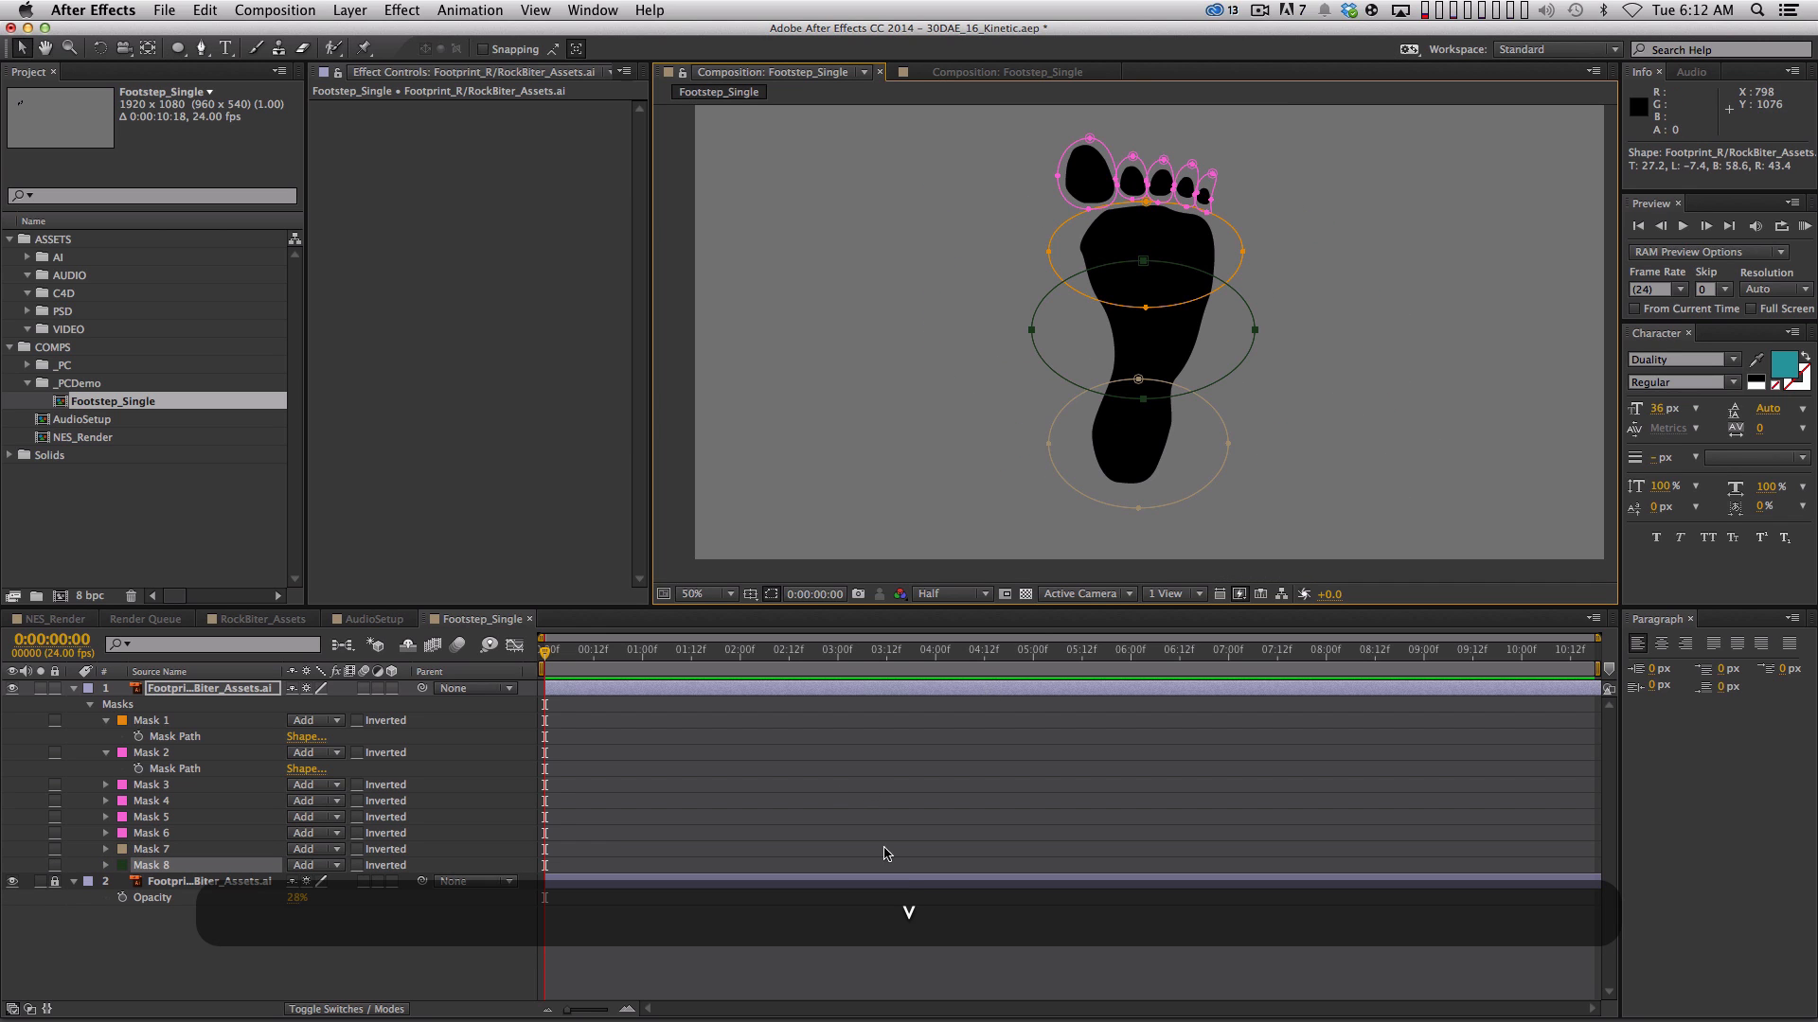
# Set the mask expansion of the ball mask, Mask 1, to 4 pixels and collapse the footprint layer's properties
pyautogui.click(847, 931)
pyautogui.press('super+a')
pyautogui.hotkey('shift', '`')
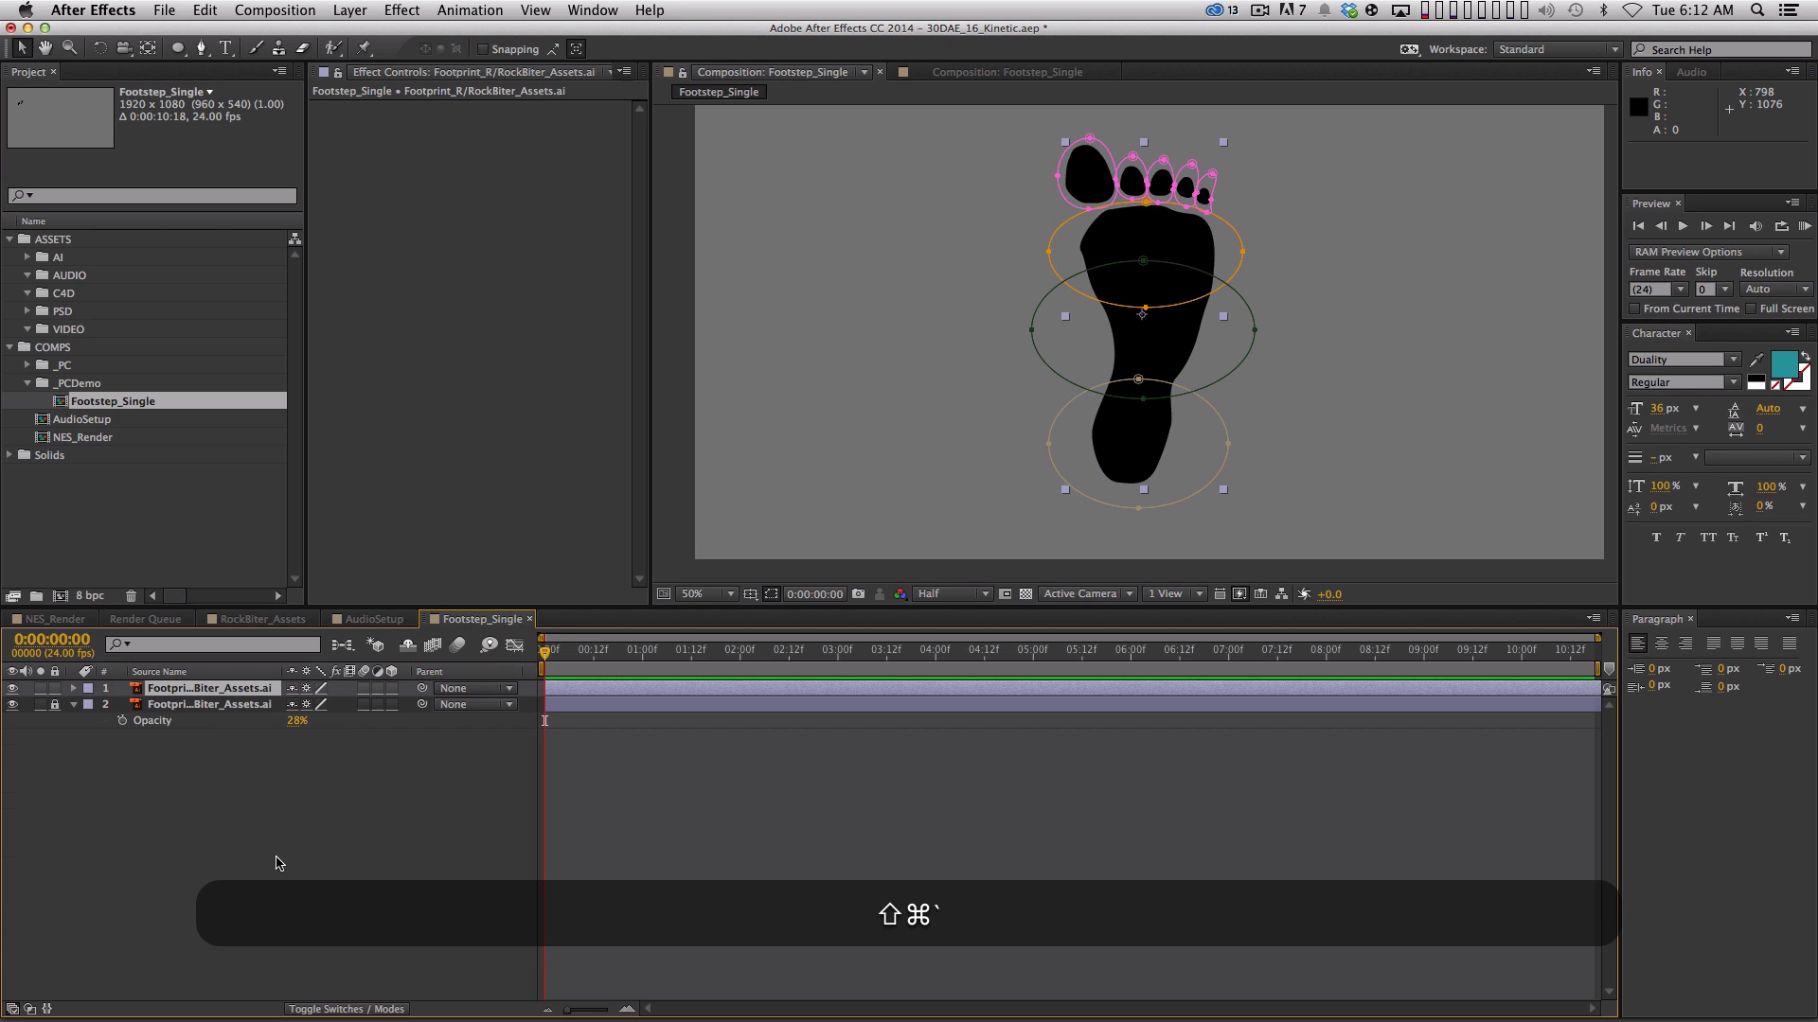
pyautogui.click(105, 721)
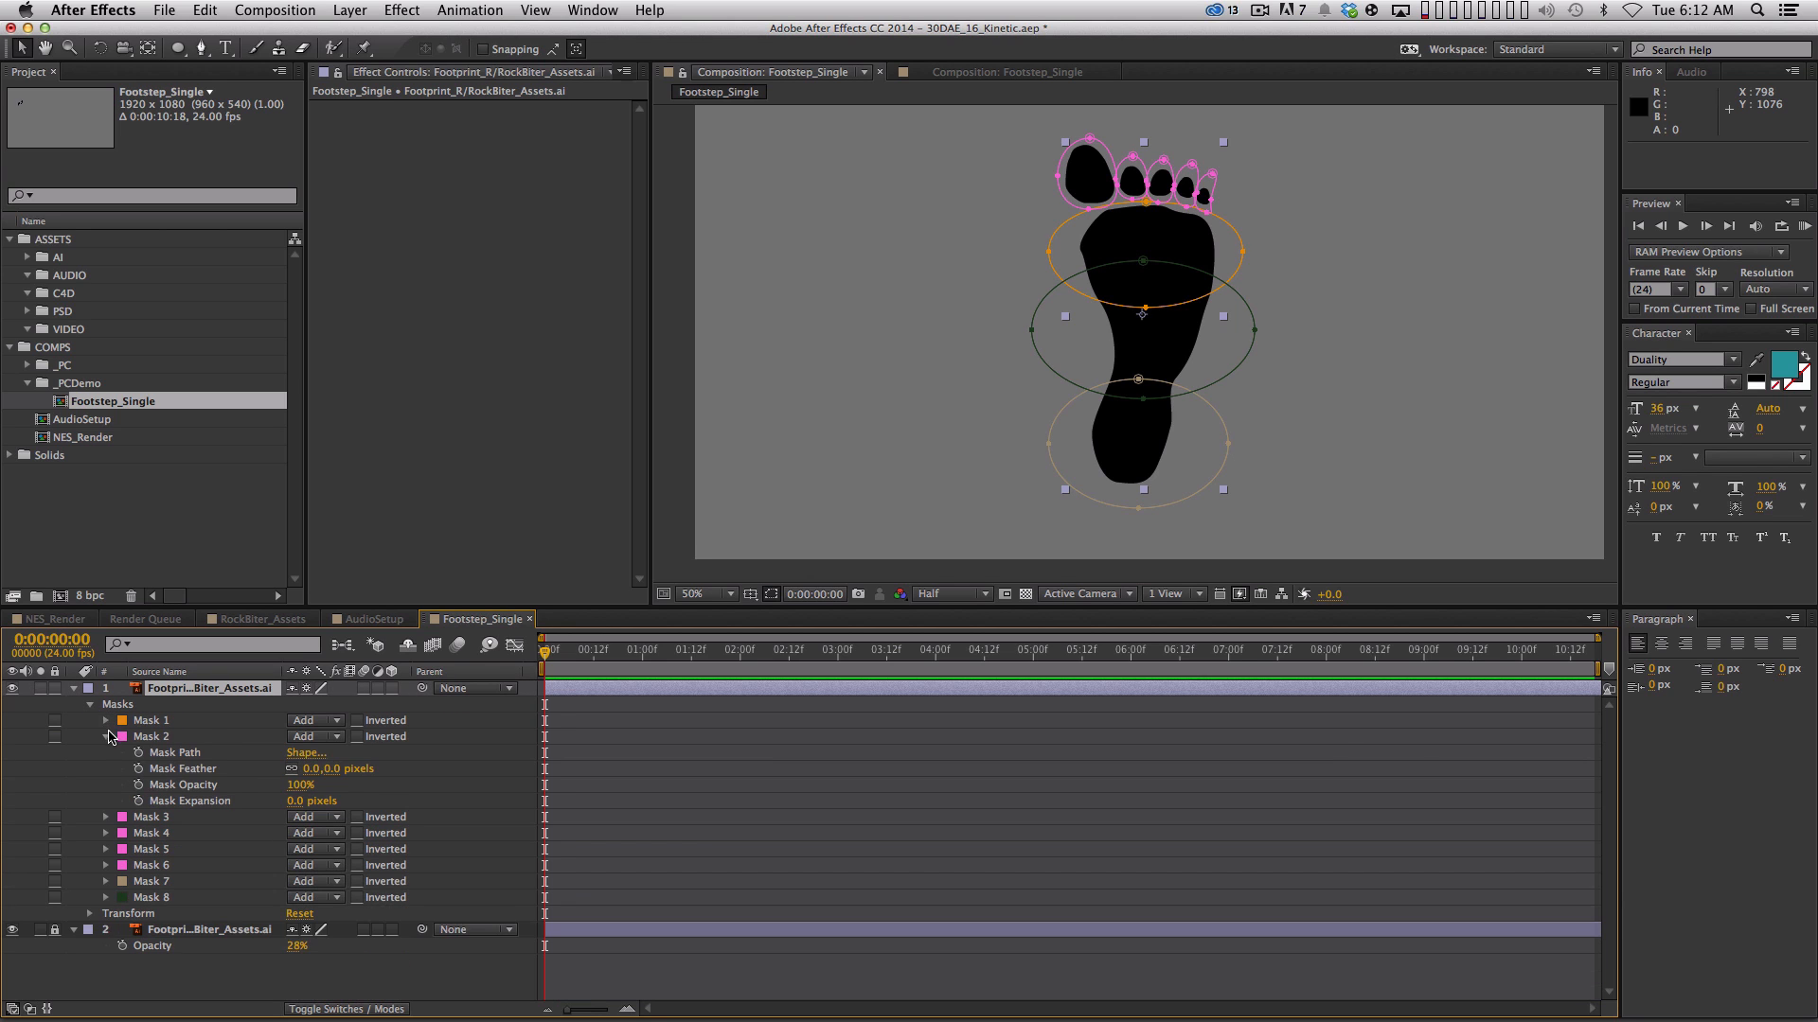
pyautogui.click(106, 738)
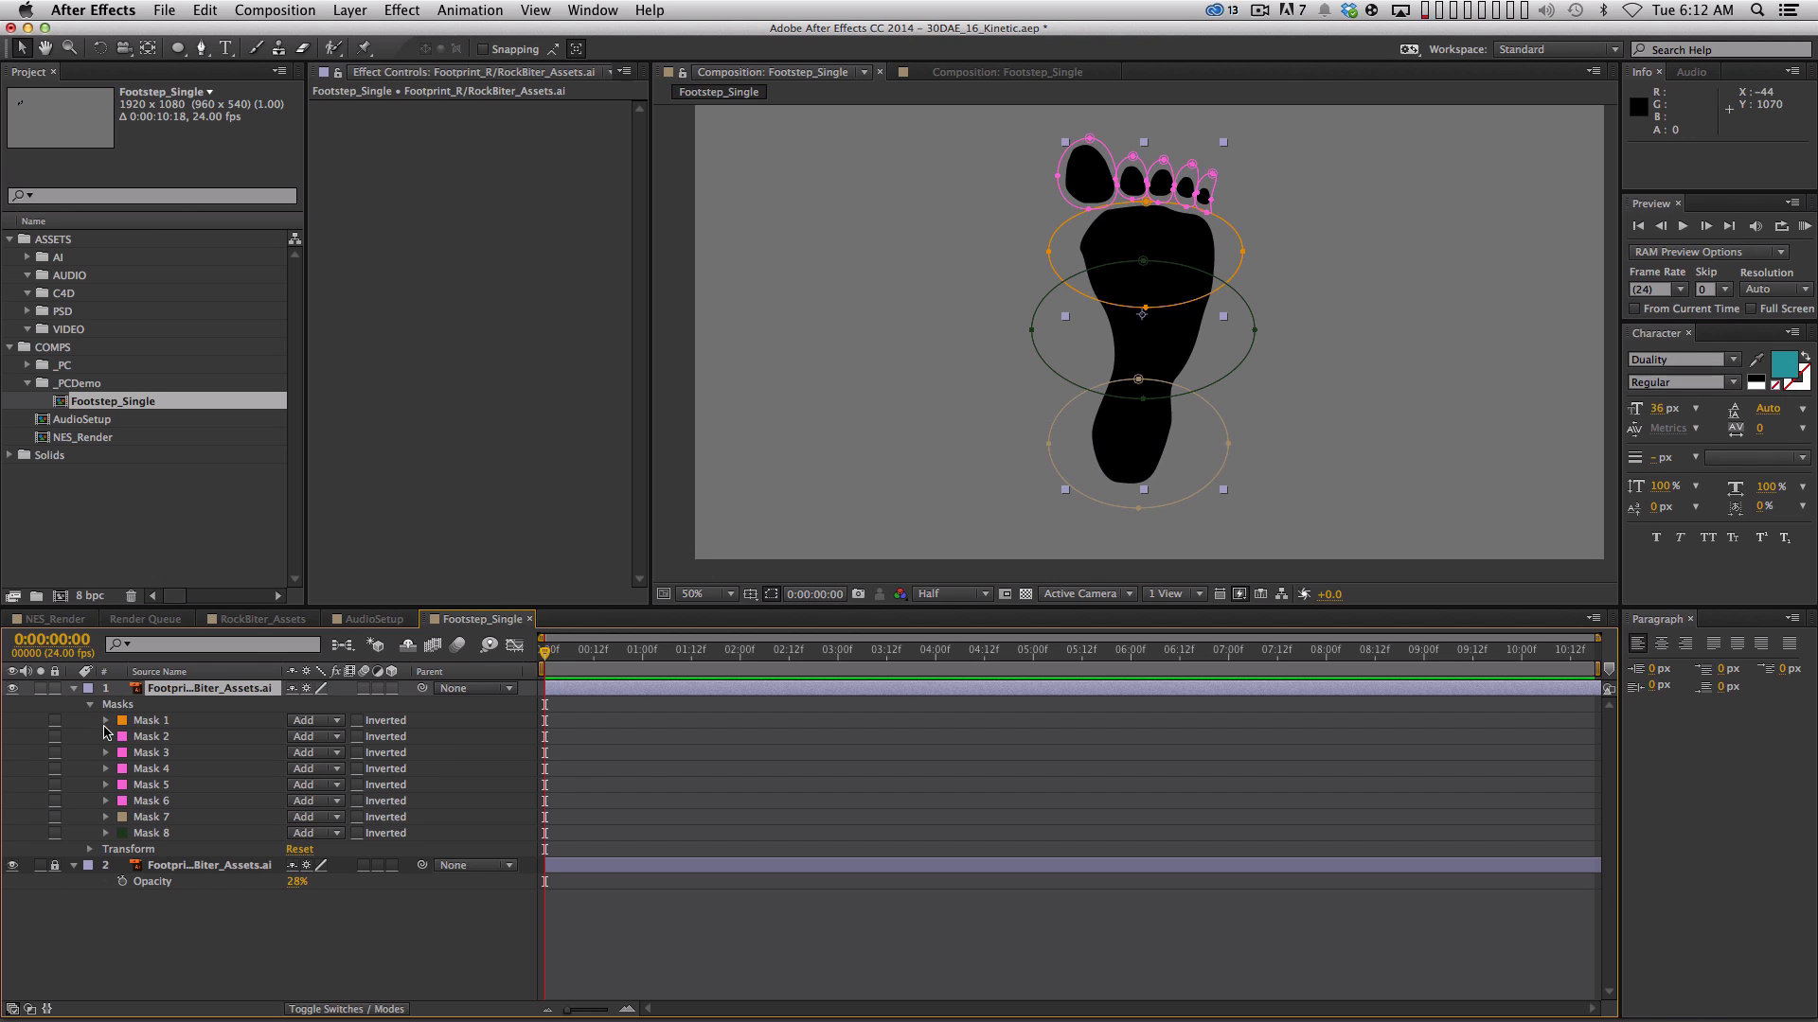
pyautogui.click(106, 722)
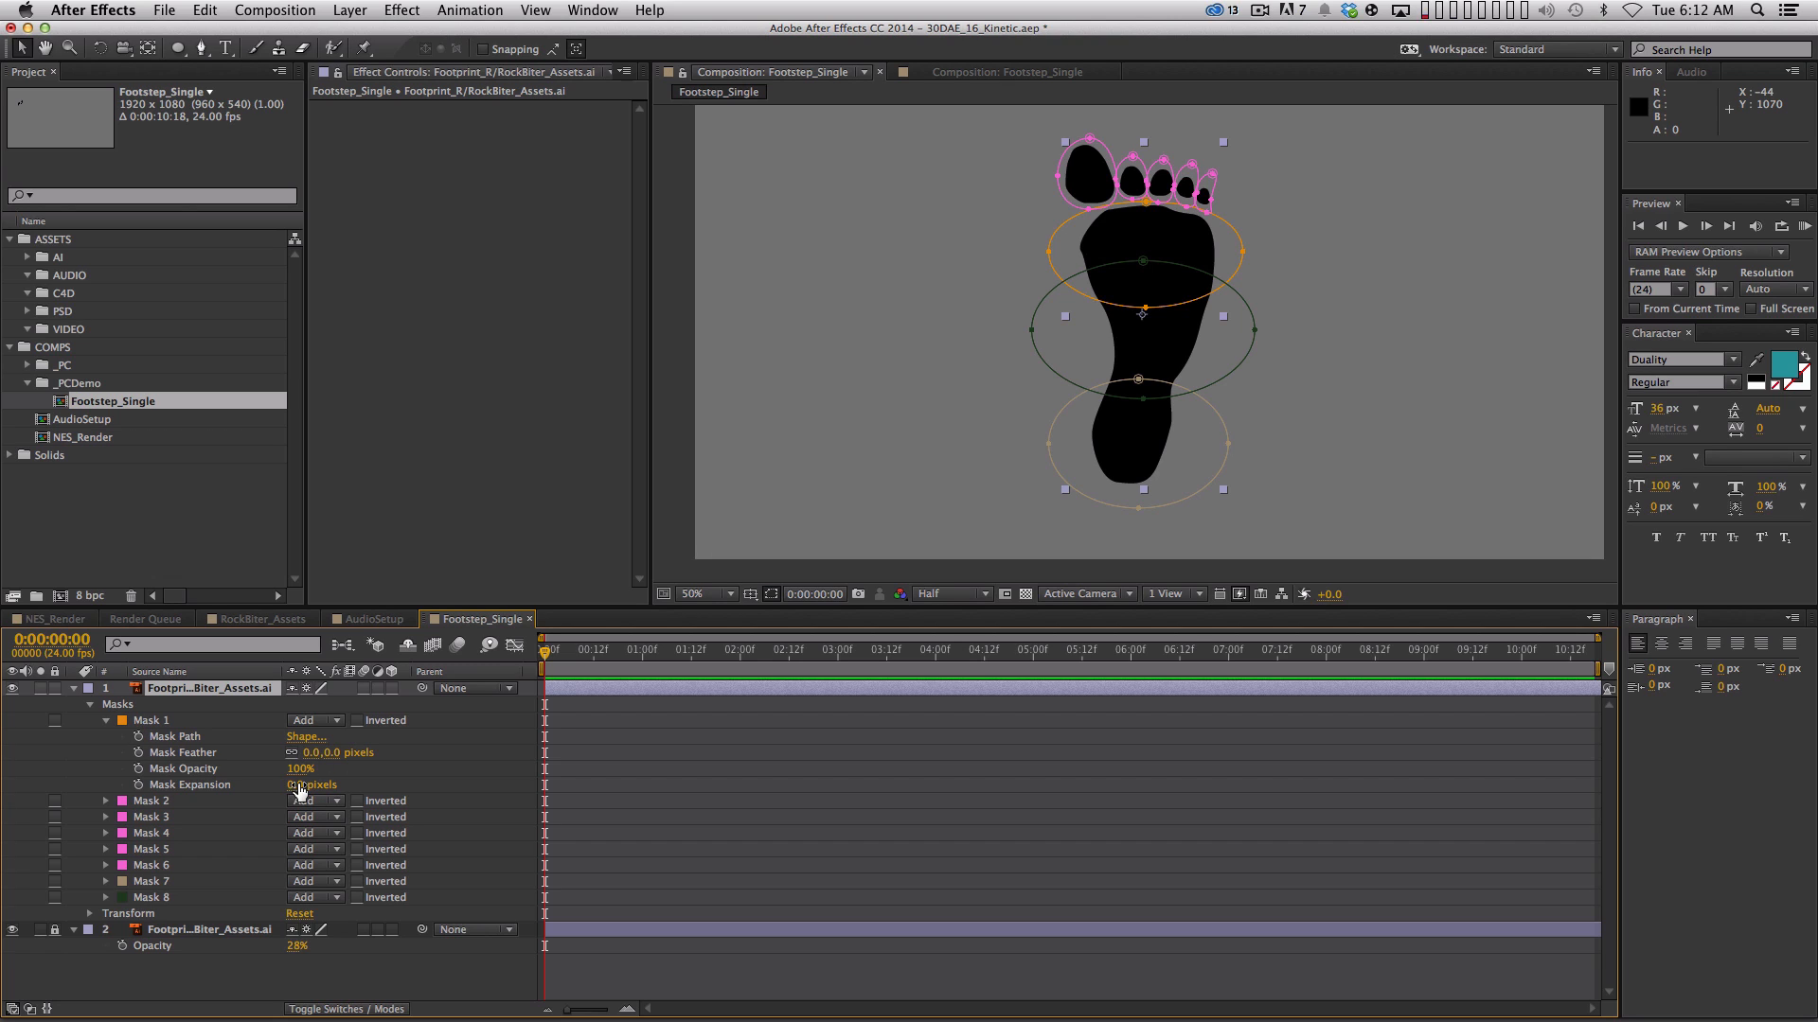
pyautogui.moveTo(290, 785); pyautogui.dragTo(303, 787)
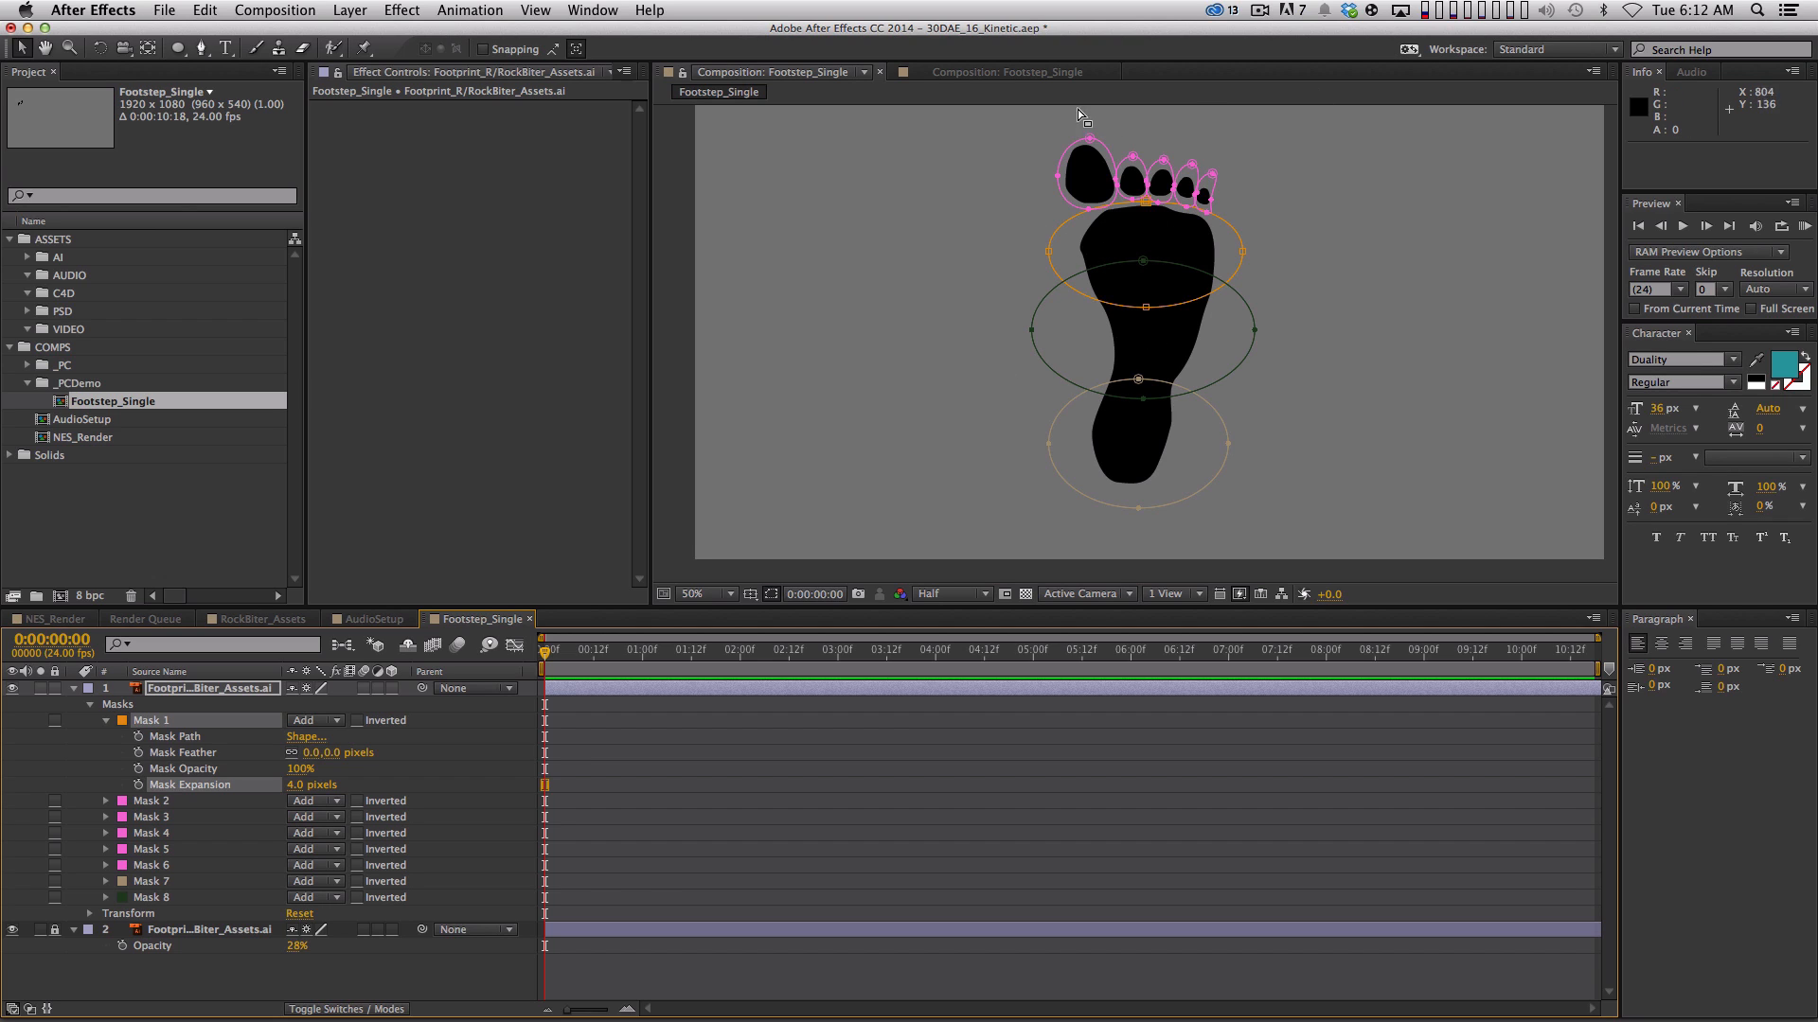
pyautogui.click(74, 689)
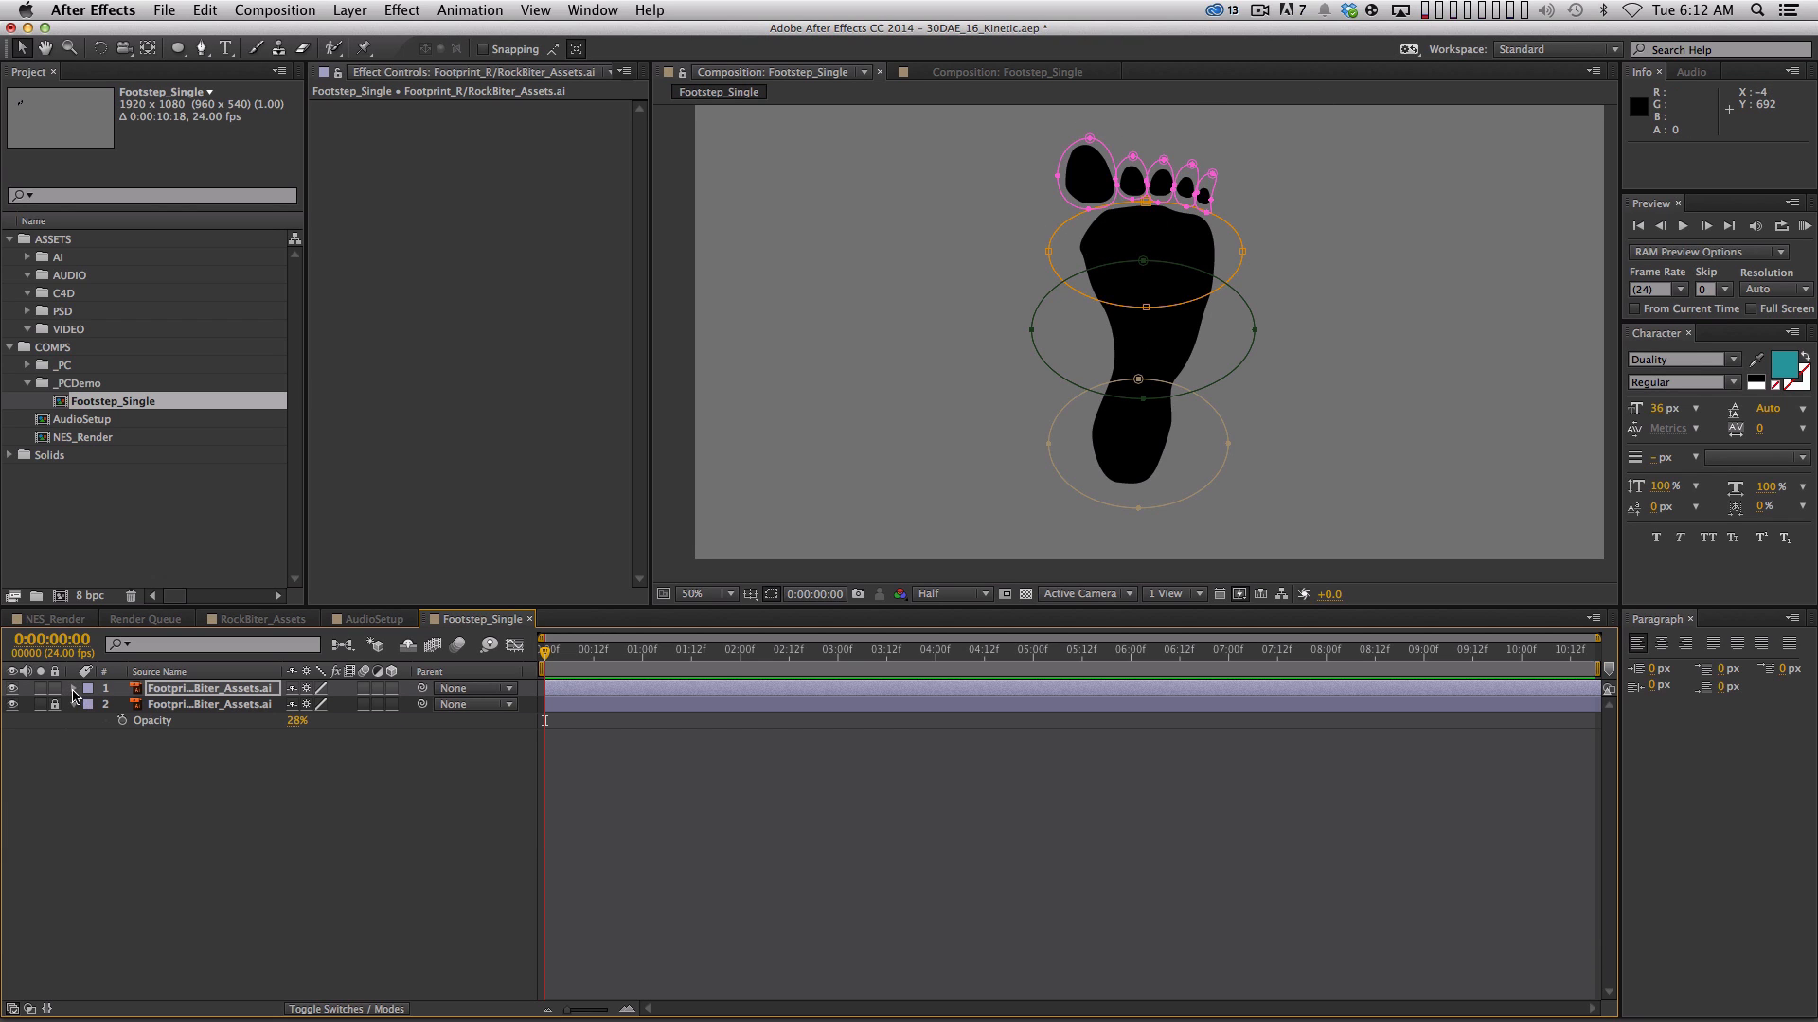
# Delete the faded reference copy of the footprint beneath the masked footprint layer
pyautogui.click(74, 689)
pyautogui.click(74, 689)
pyautogui.moveTo(151, 721); pyautogui.dragTo(227, 769)
pyautogui.press('BackSpace')
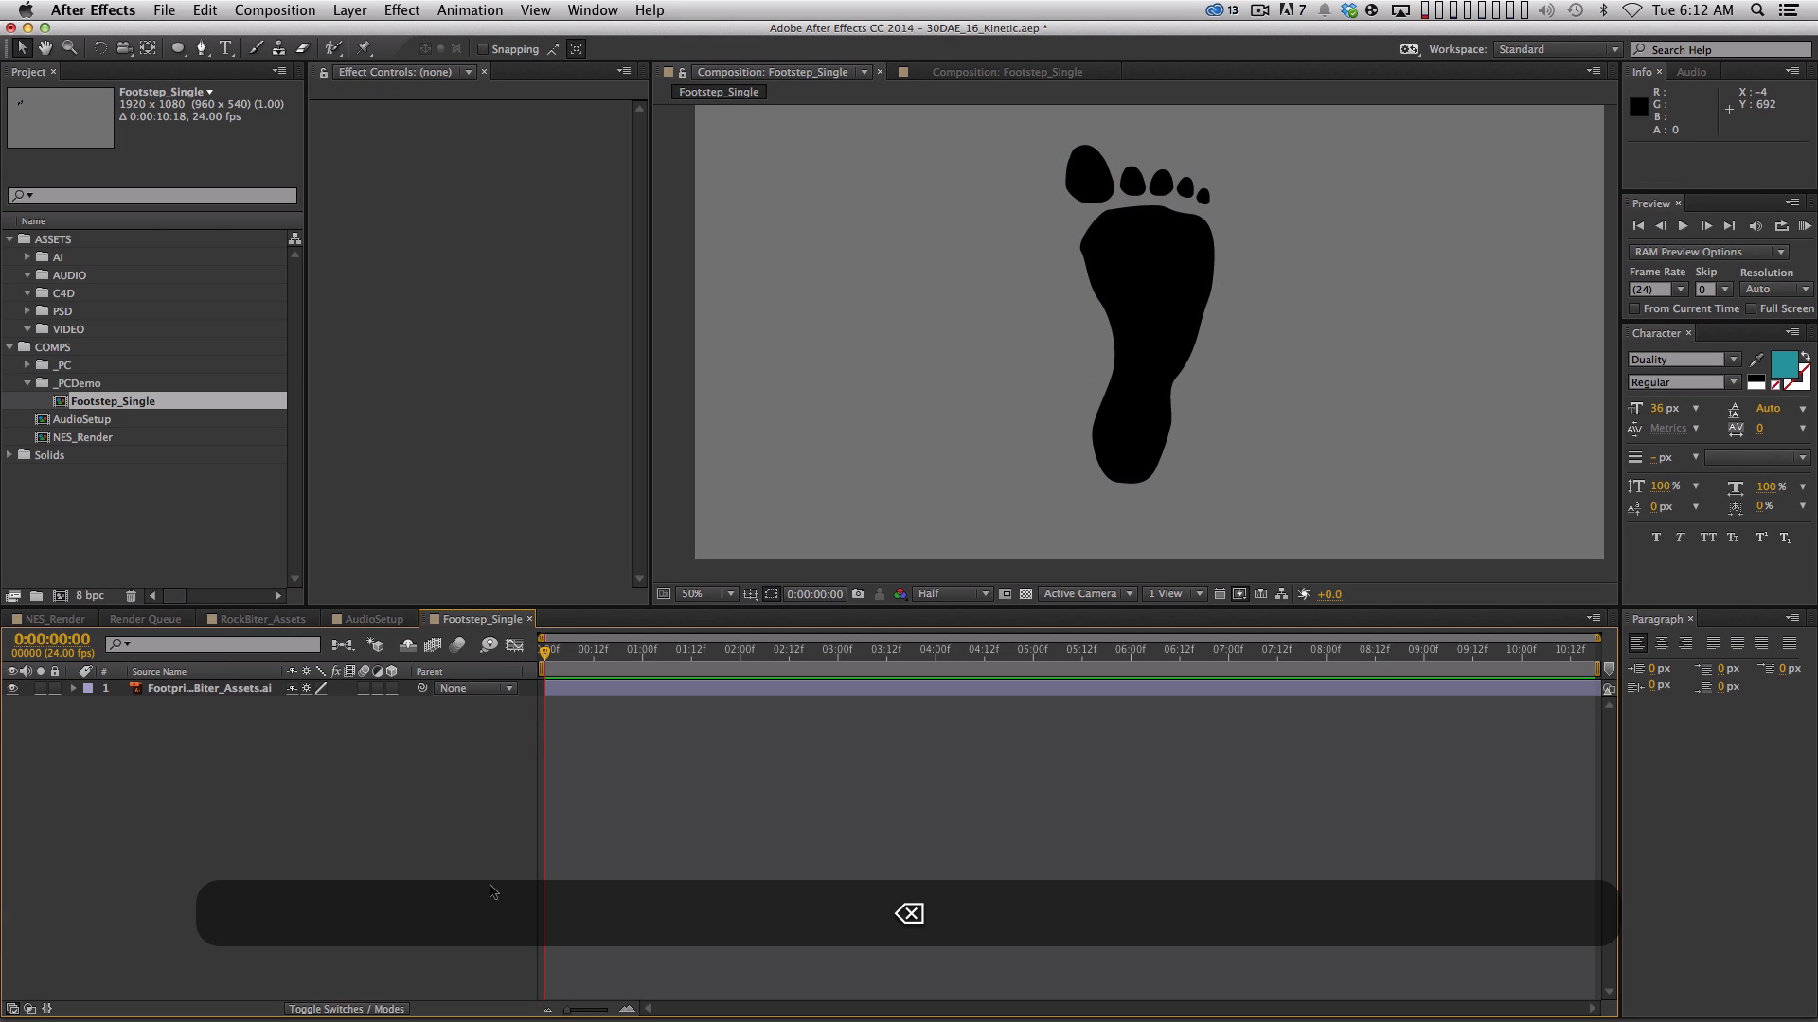
# Reveal the full set of mask properties for all masks on the remaining footprint layer
pyautogui.click(204, 689)
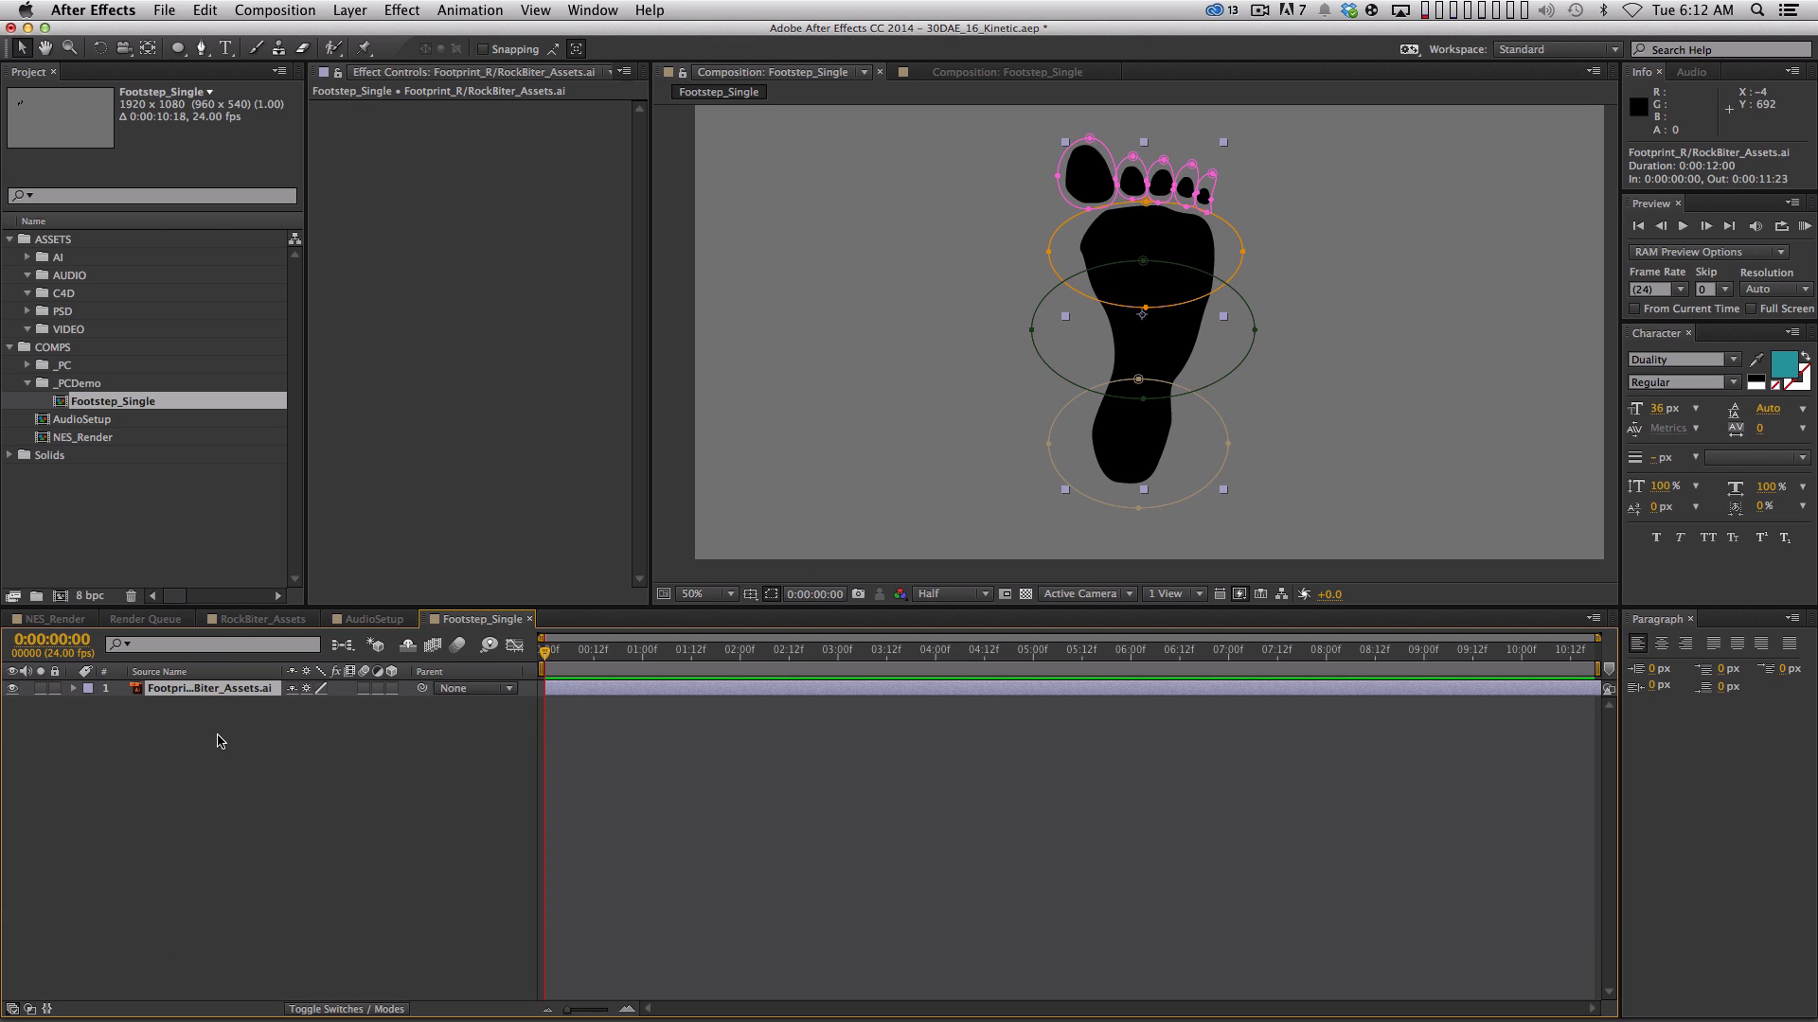
pyautogui.press('m')
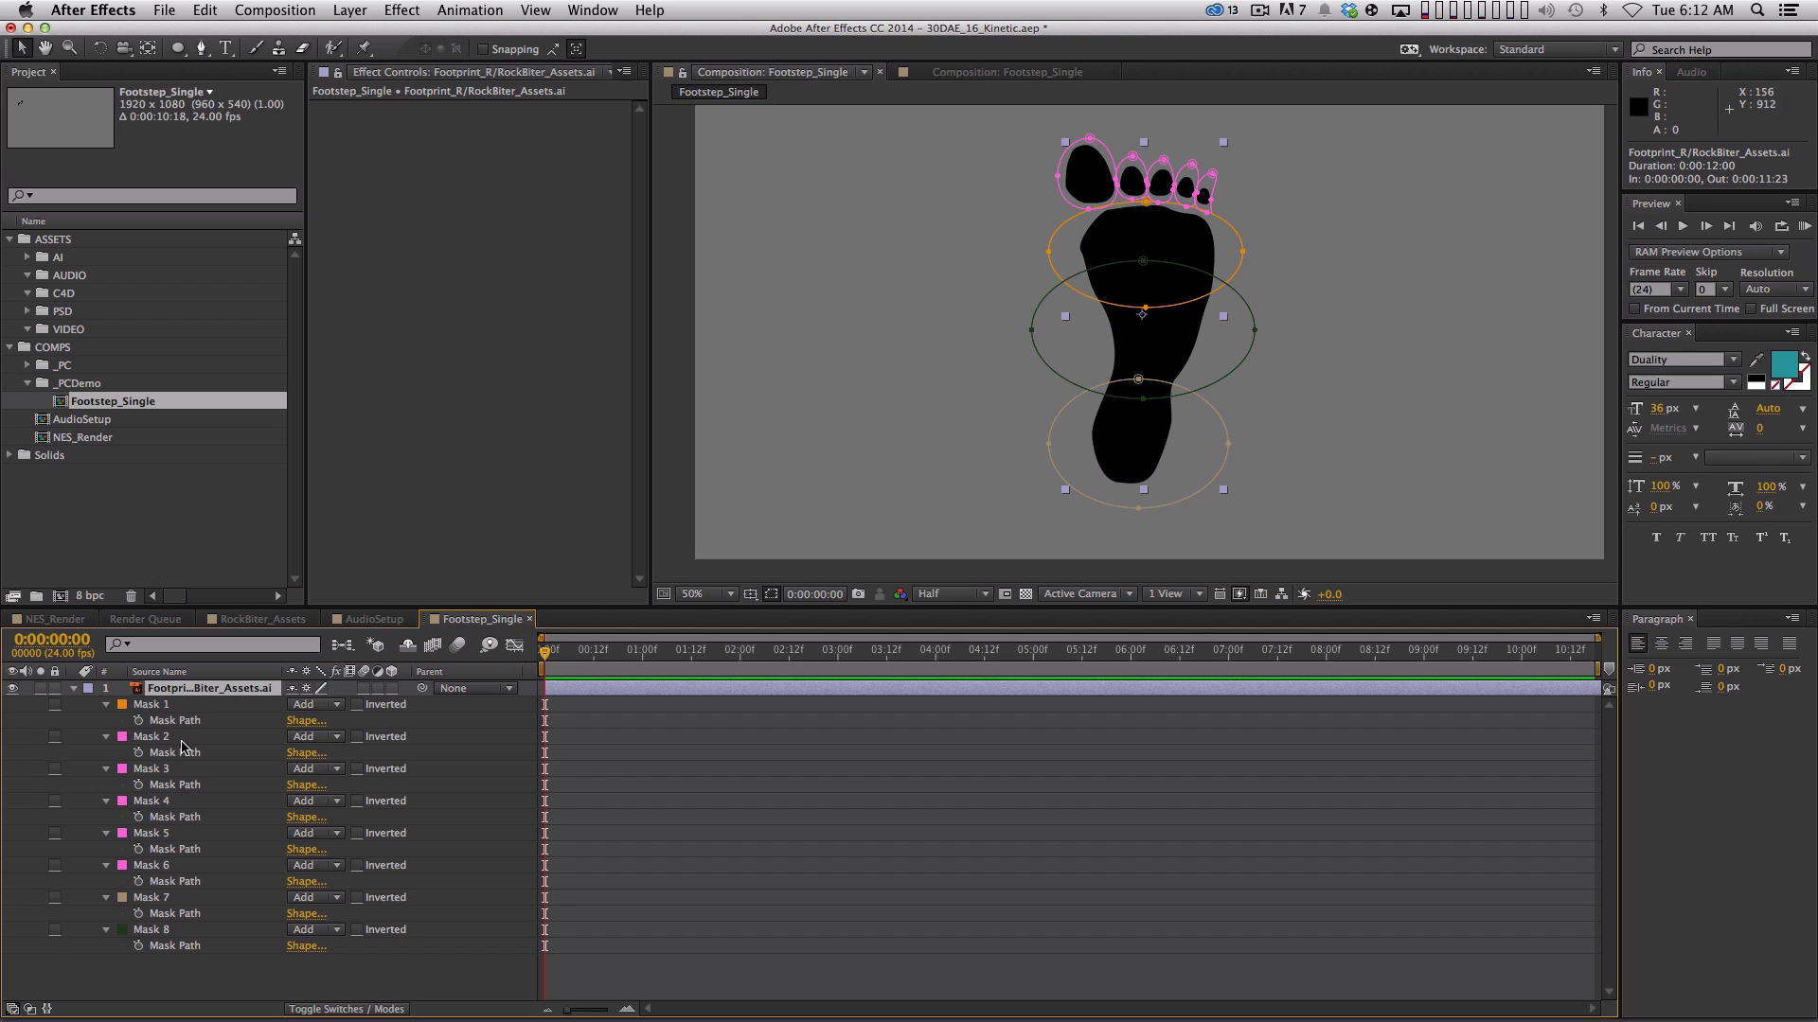
pyautogui.press('m')
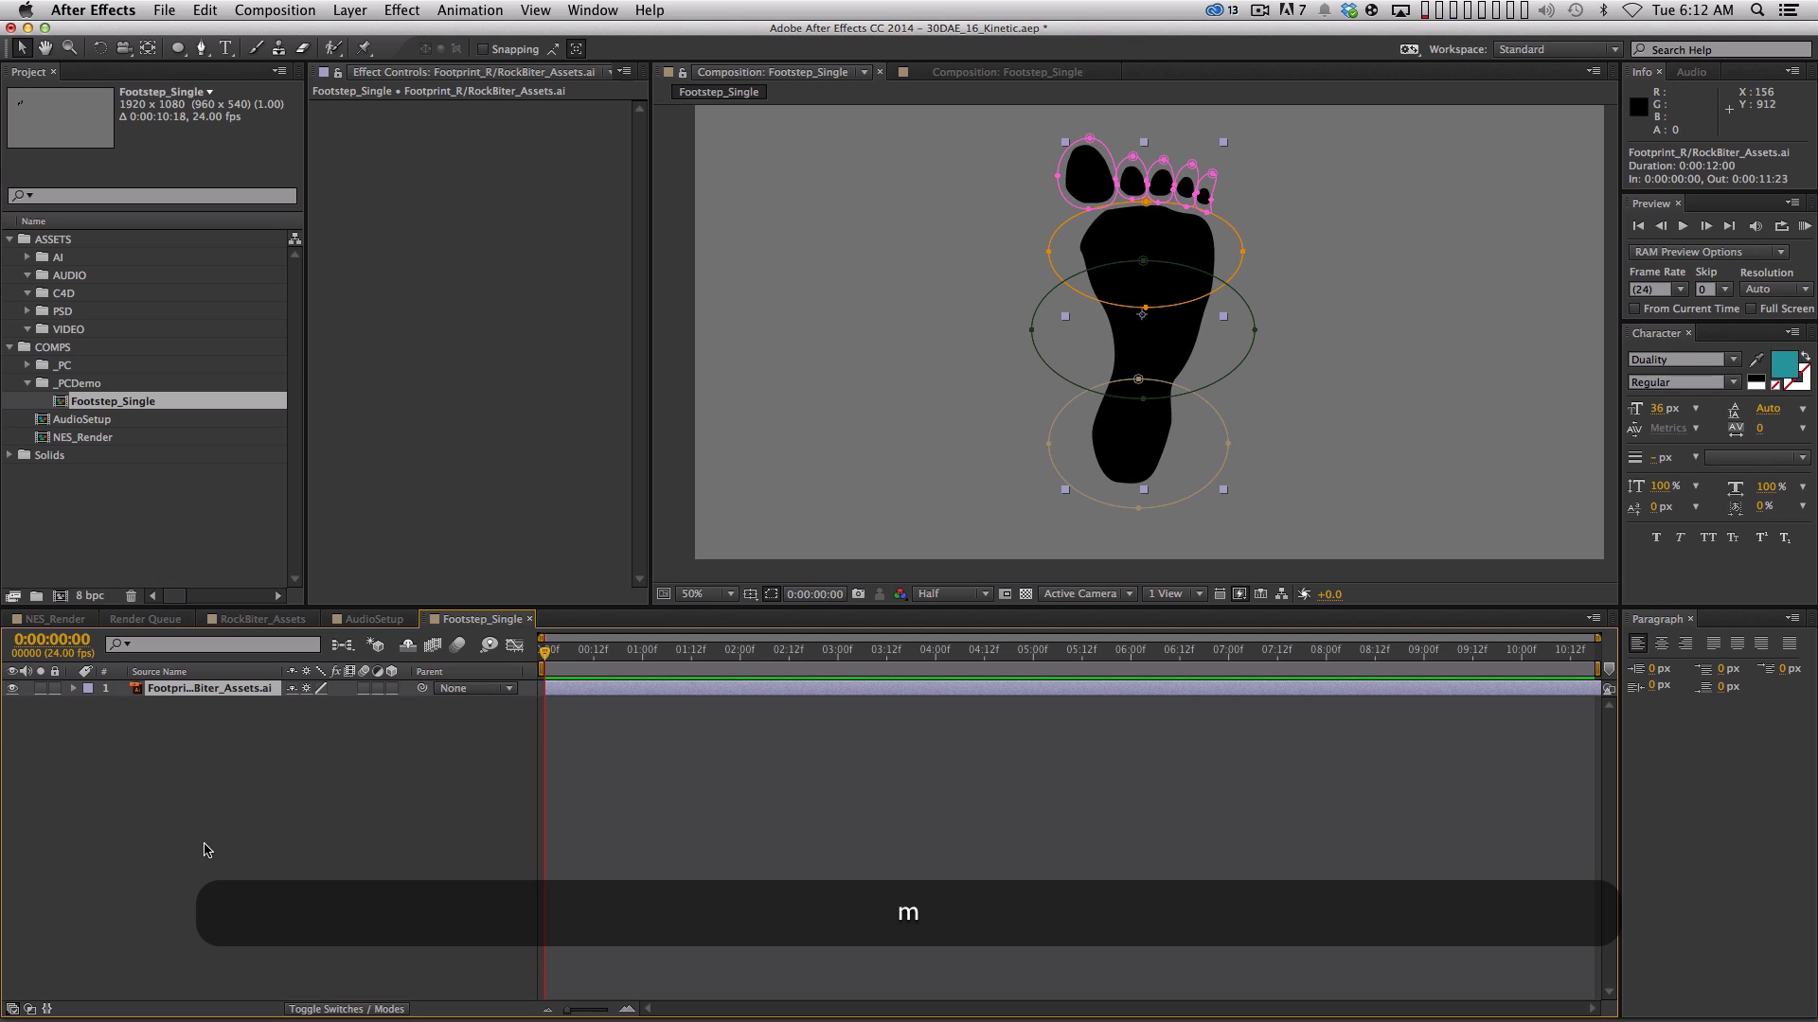
pyautogui.press('m')
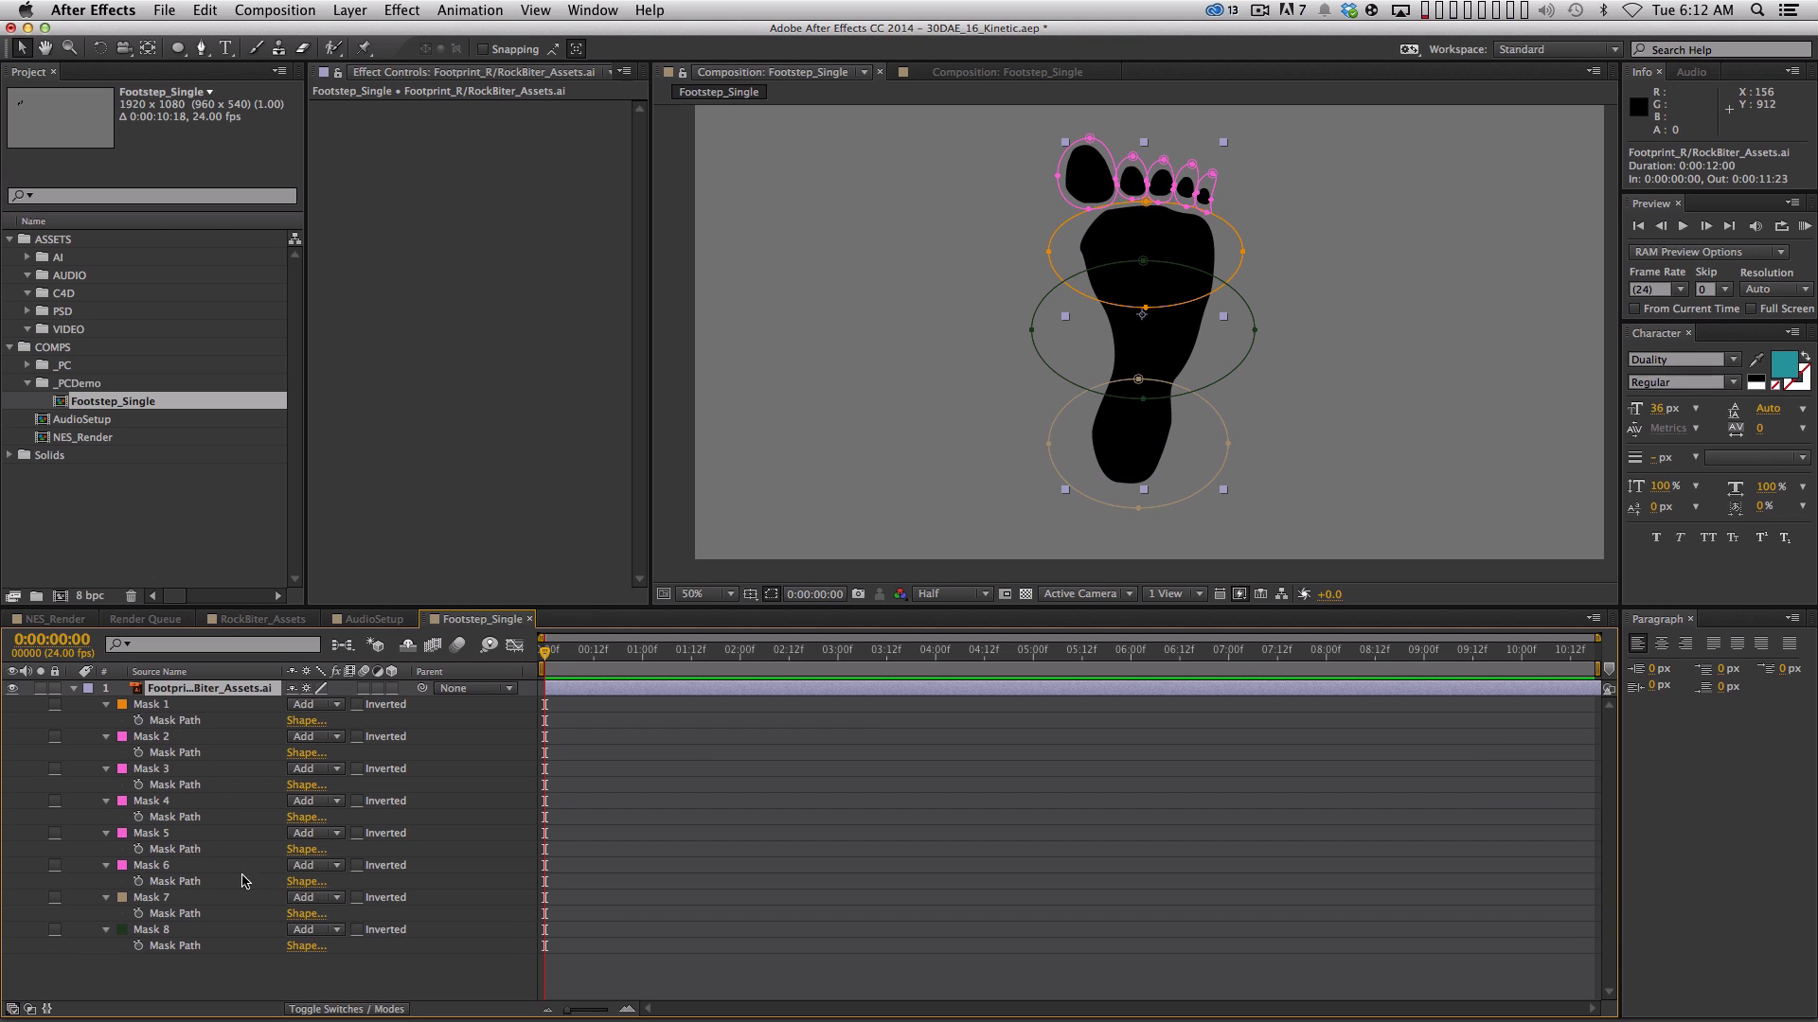
pyautogui.press('m')
pyautogui.press('m')
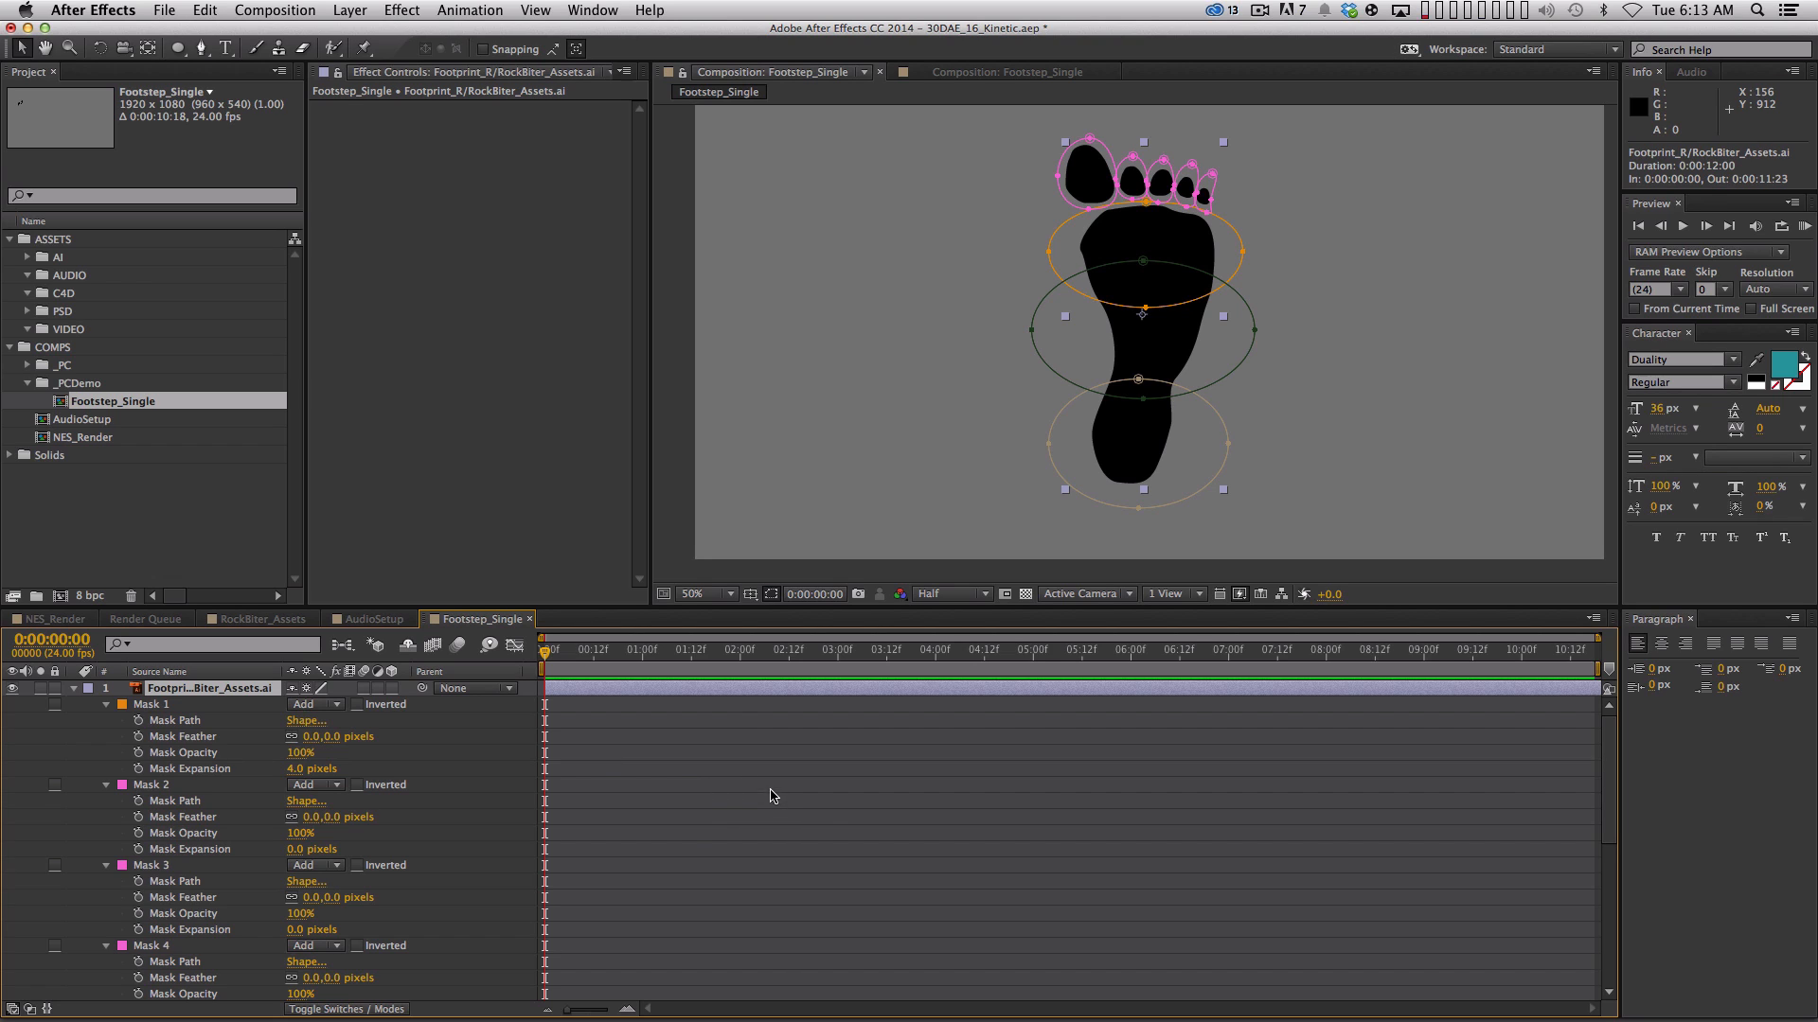
# Maximize the timeline so that the properties of all eight masks fit in view
pyautogui.press('`')
pyautogui.press('`')
pyautogui.press('`')
pyautogui.press('`')
pyautogui.press('`')
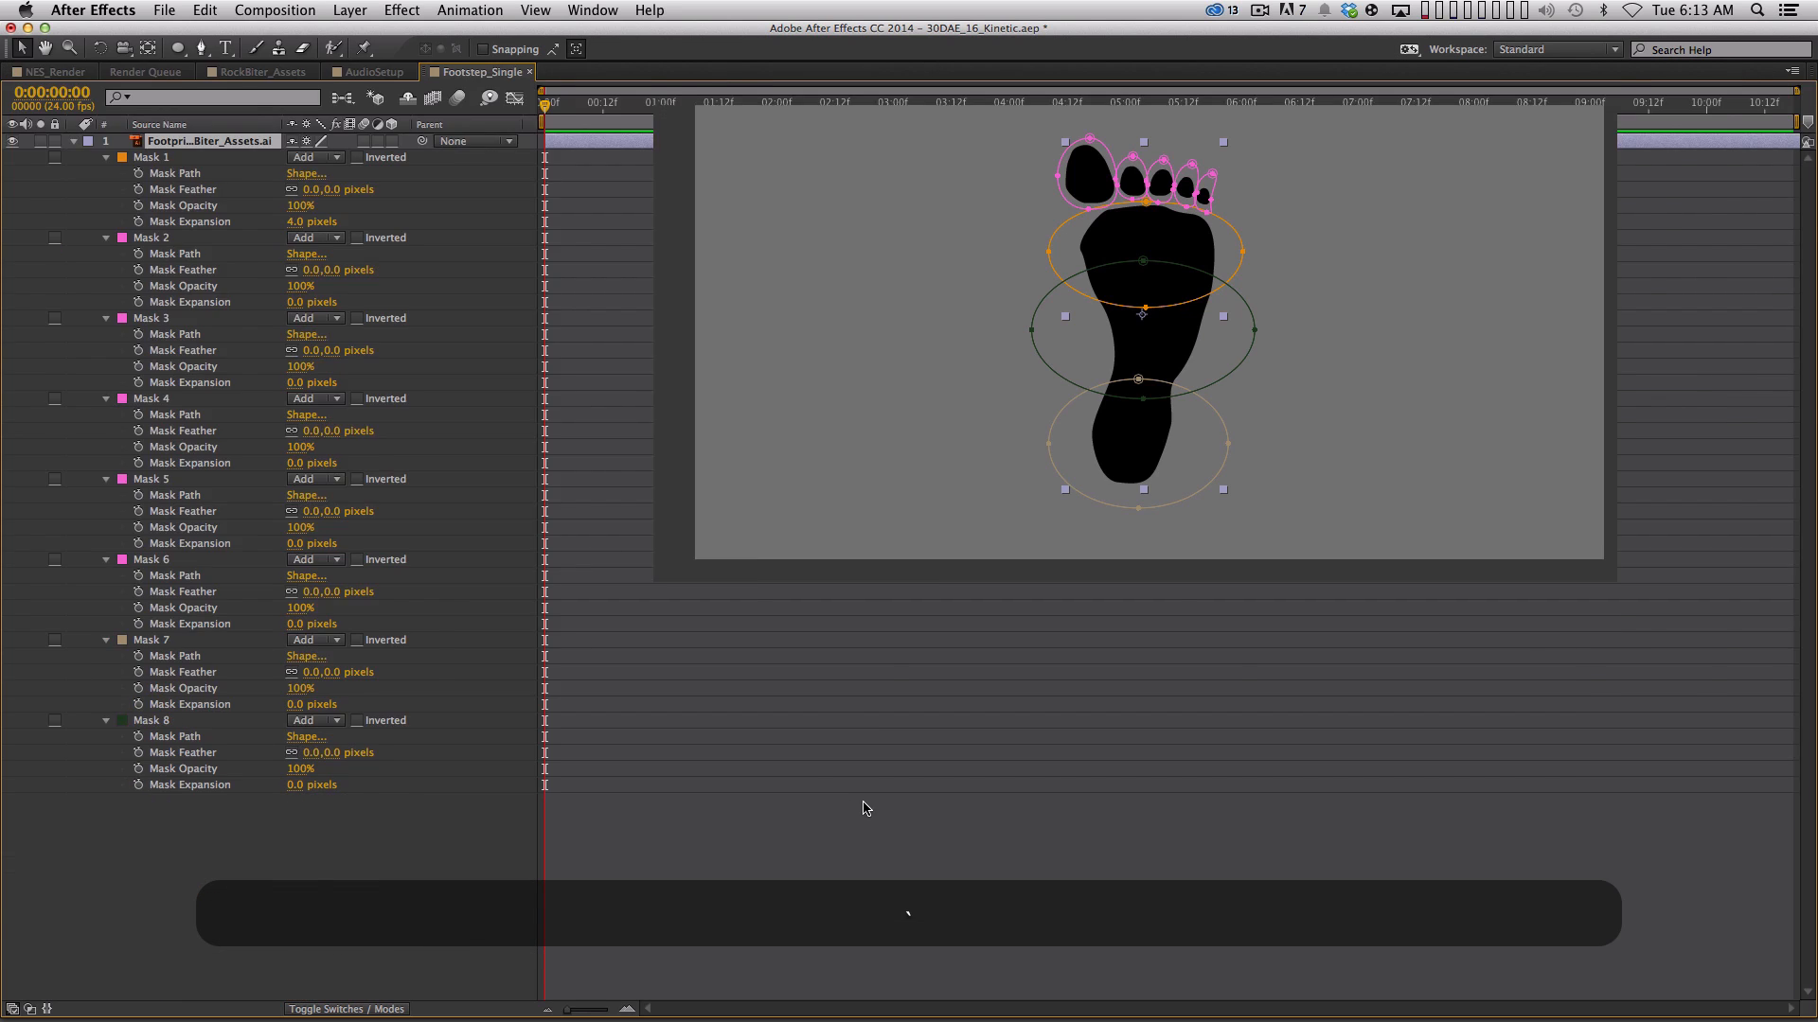
pyautogui.press('`')
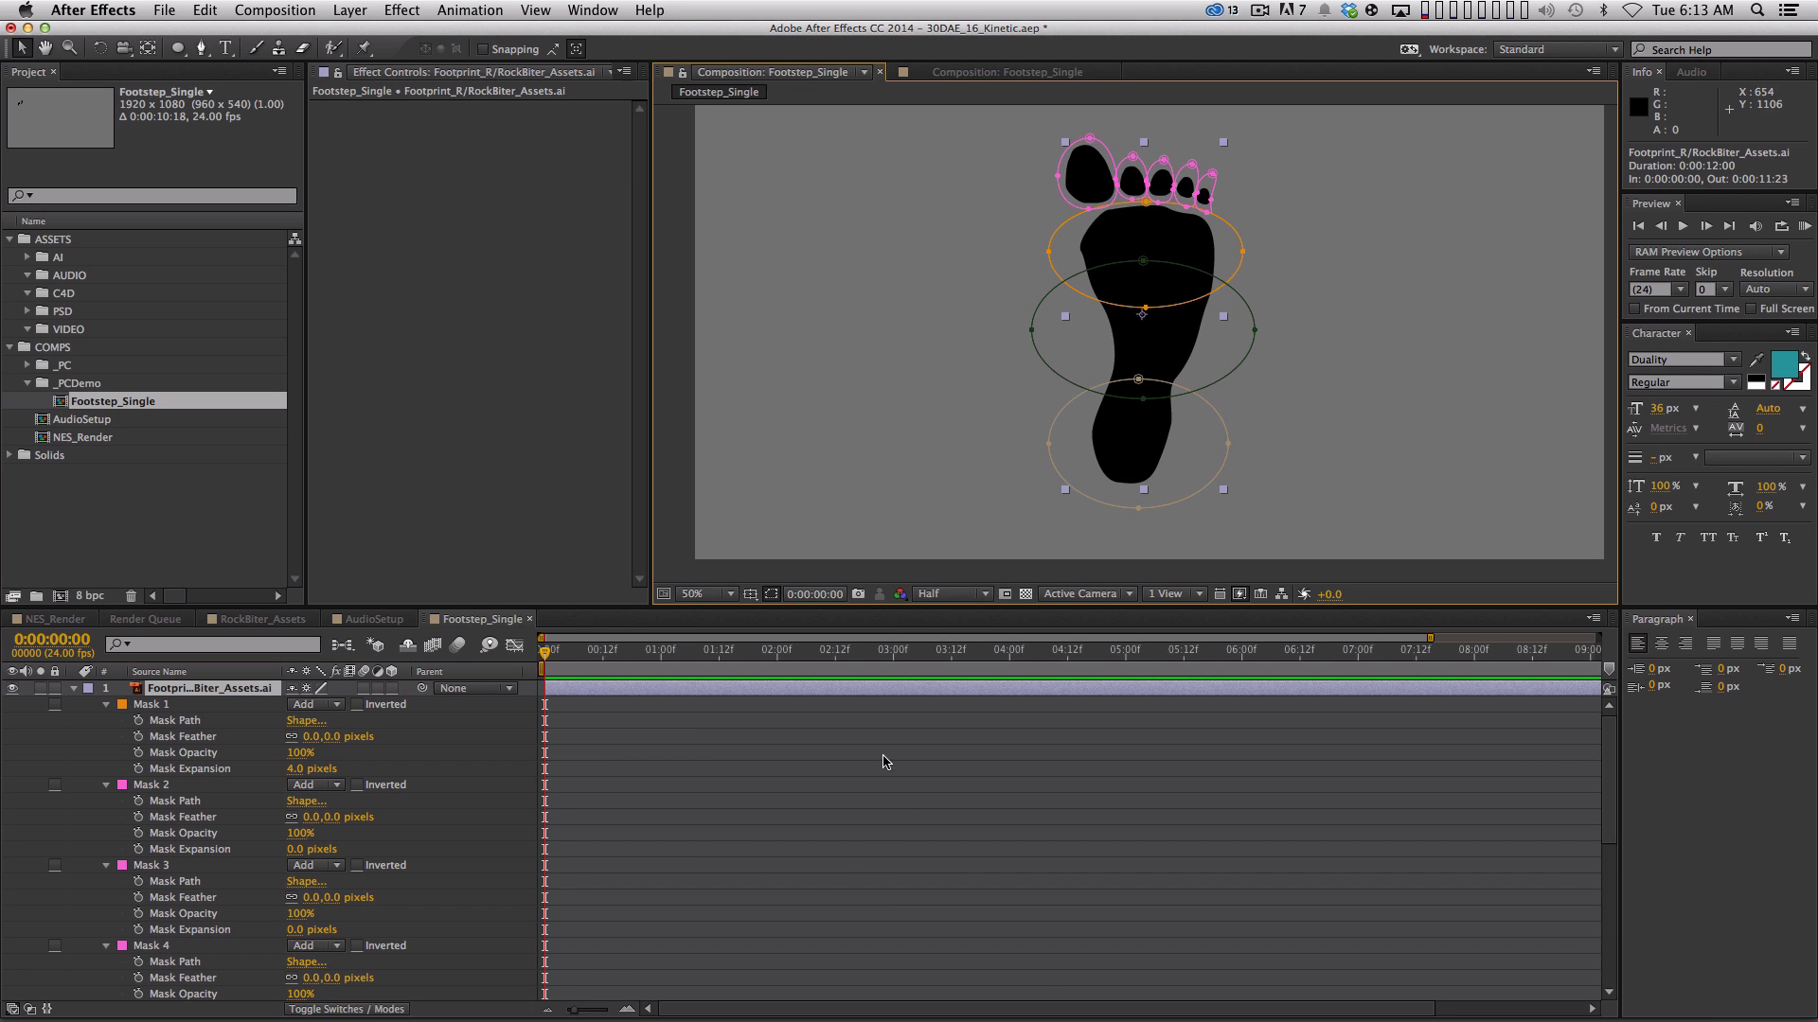
pyautogui.press('`')
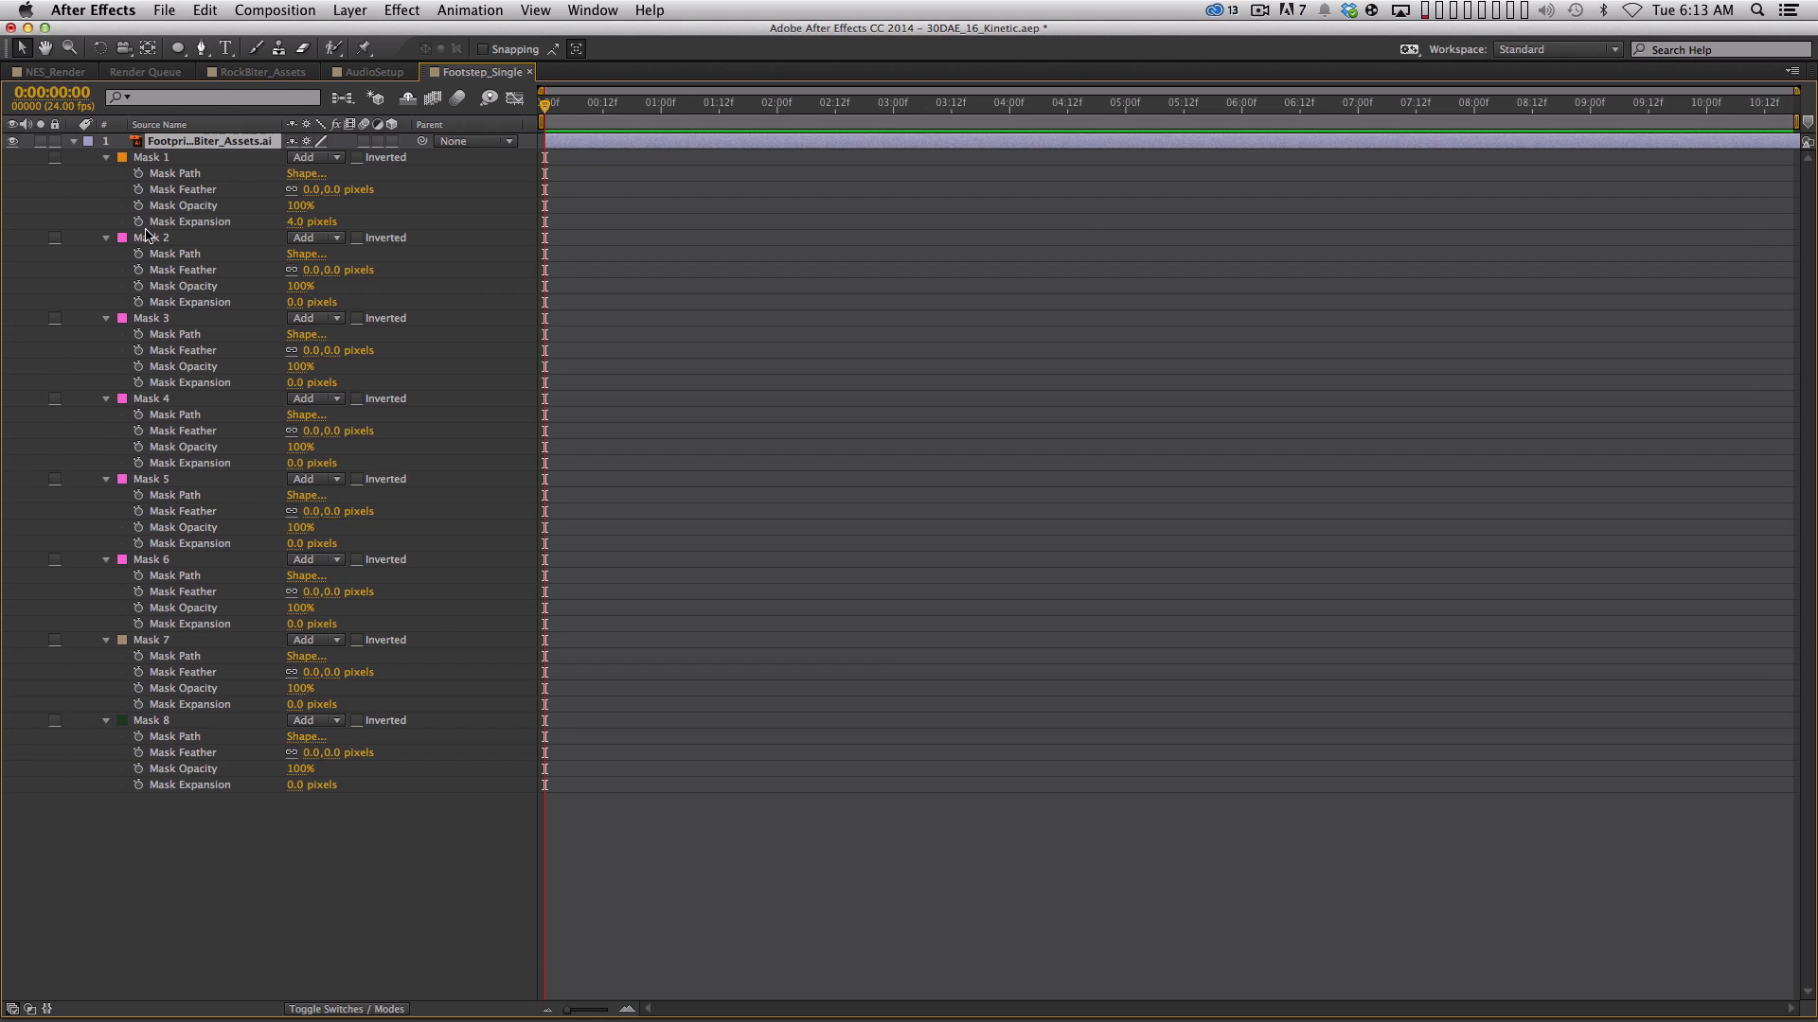
pyautogui.press('`')
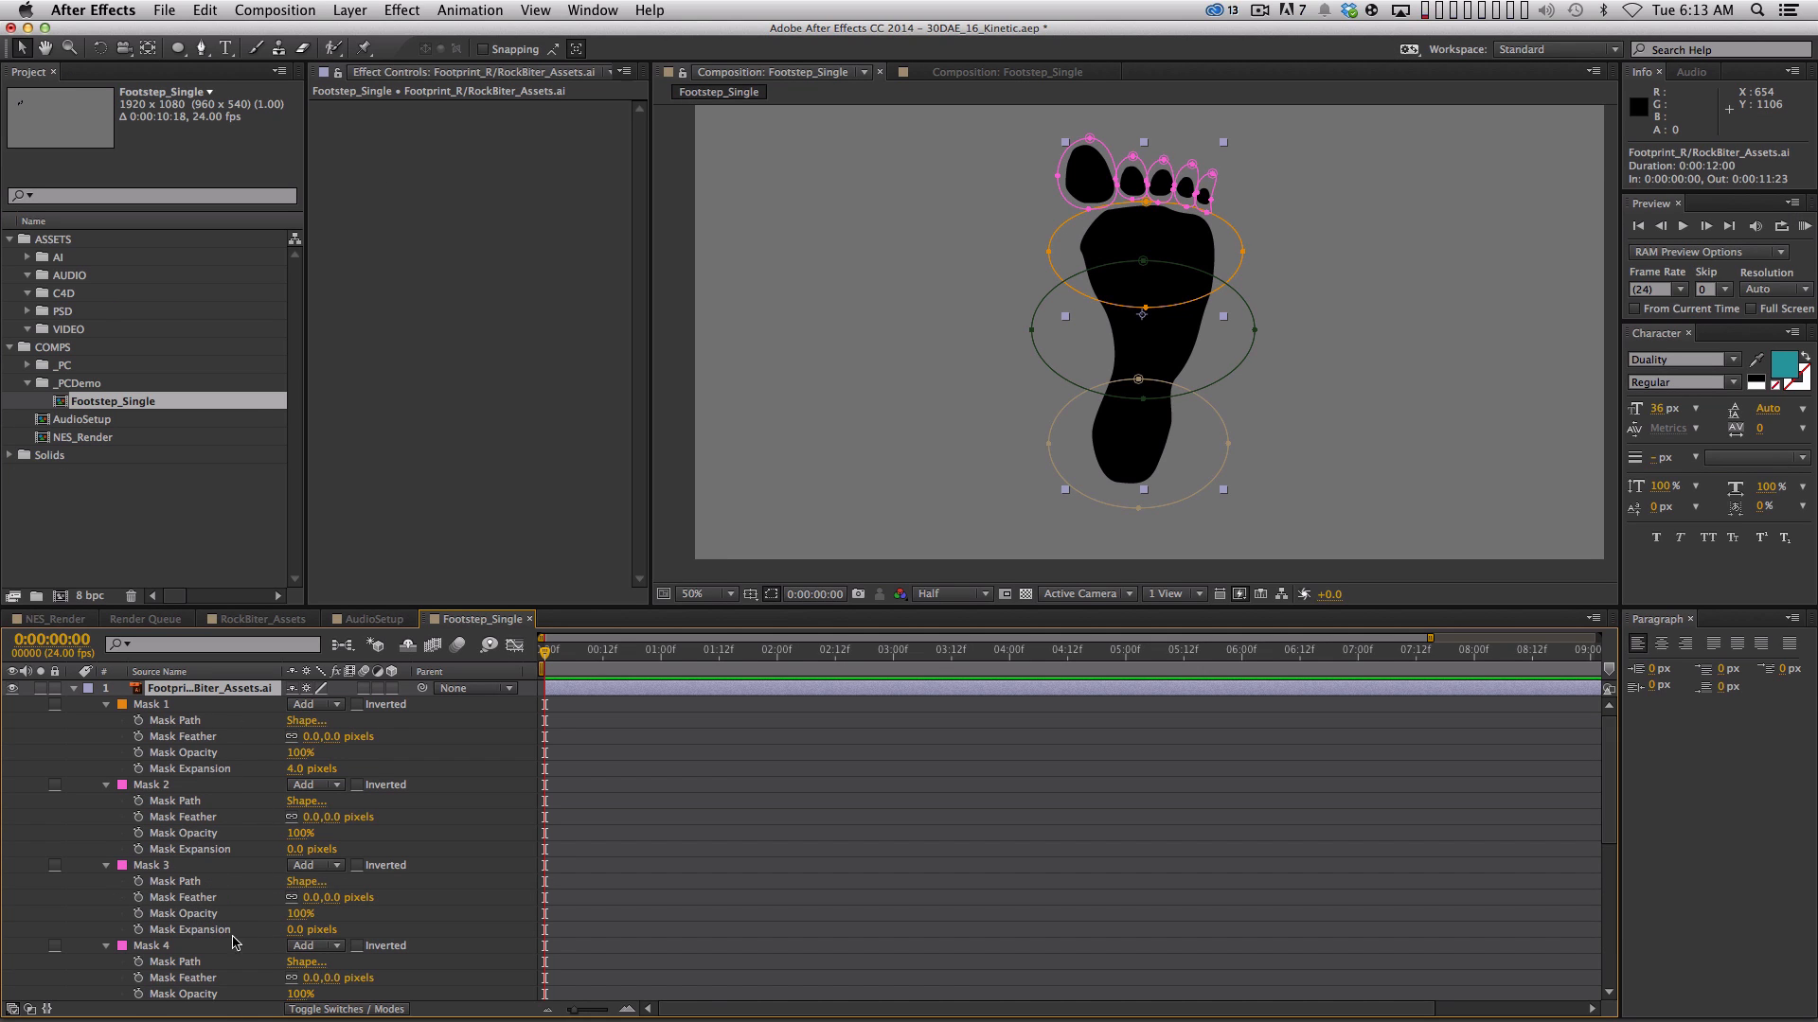
pyautogui.press('`')
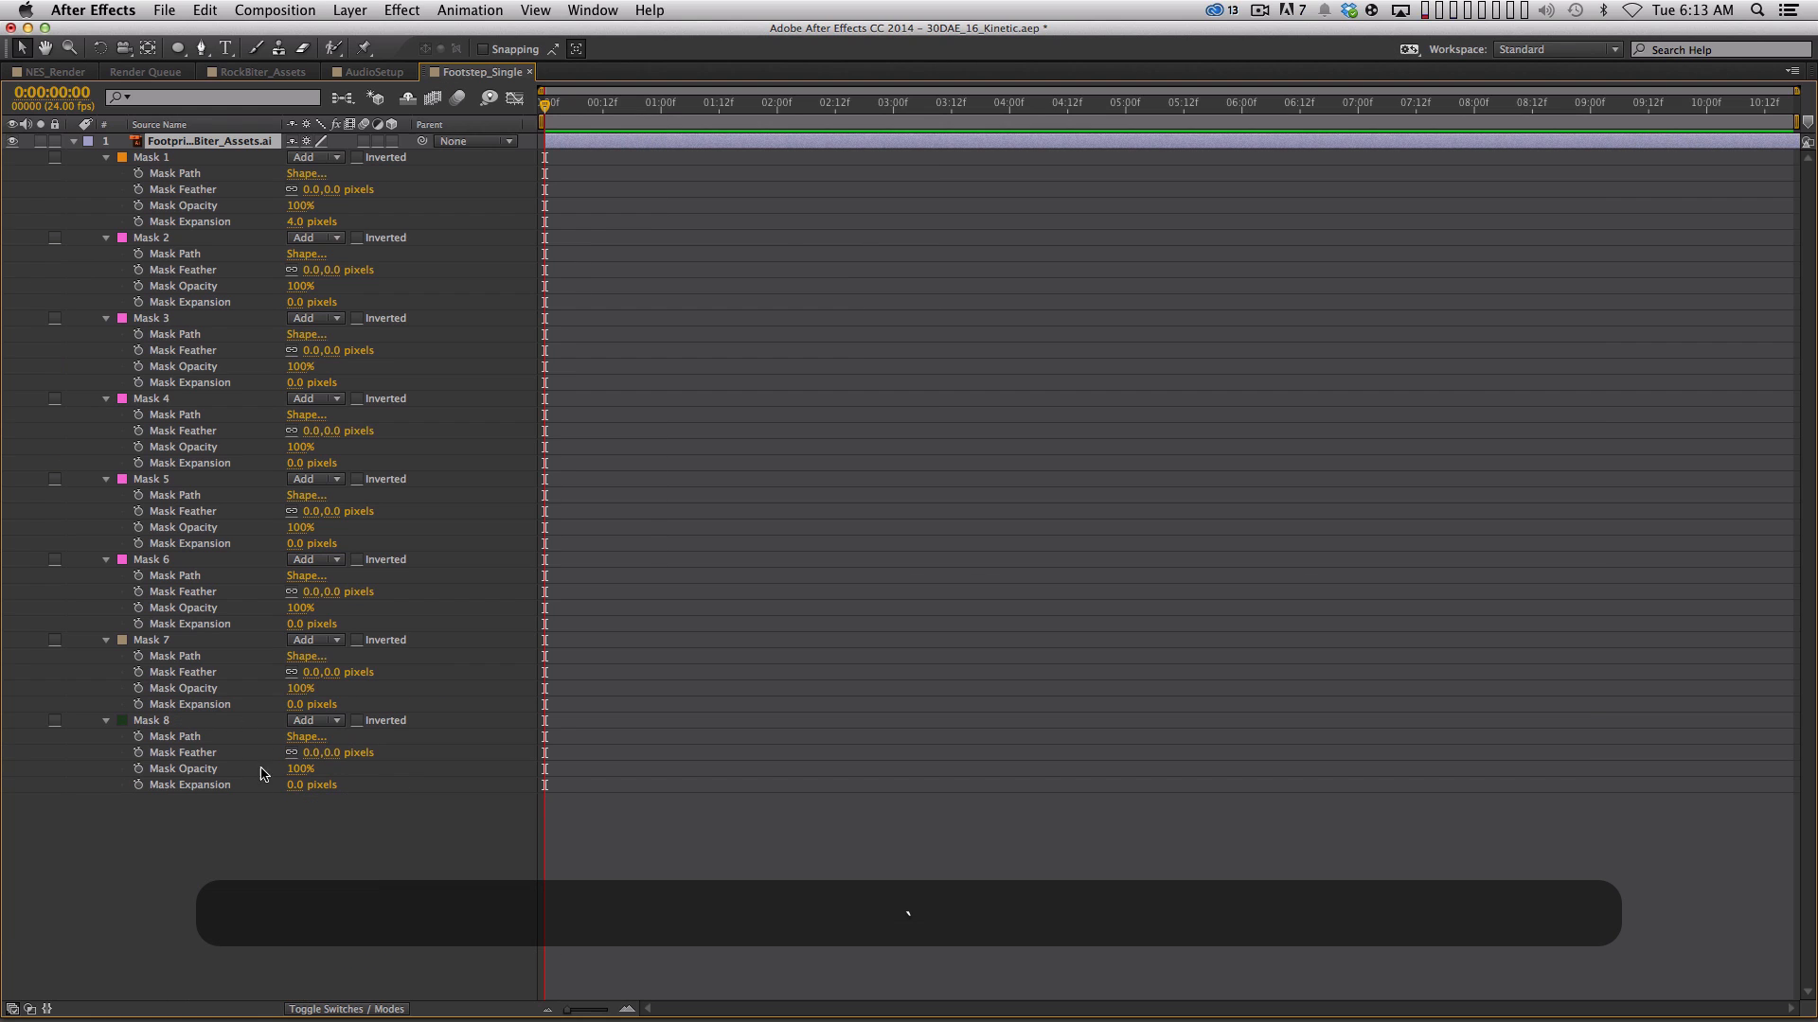
# Add Mask Expansion keyframes at frame 0 to all eight masks and restore the normal workspace layout
pyautogui.click(138, 221)
pyautogui.click(139, 302)
pyautogui.click(139, 382)
pyautogui.click(138, 463)
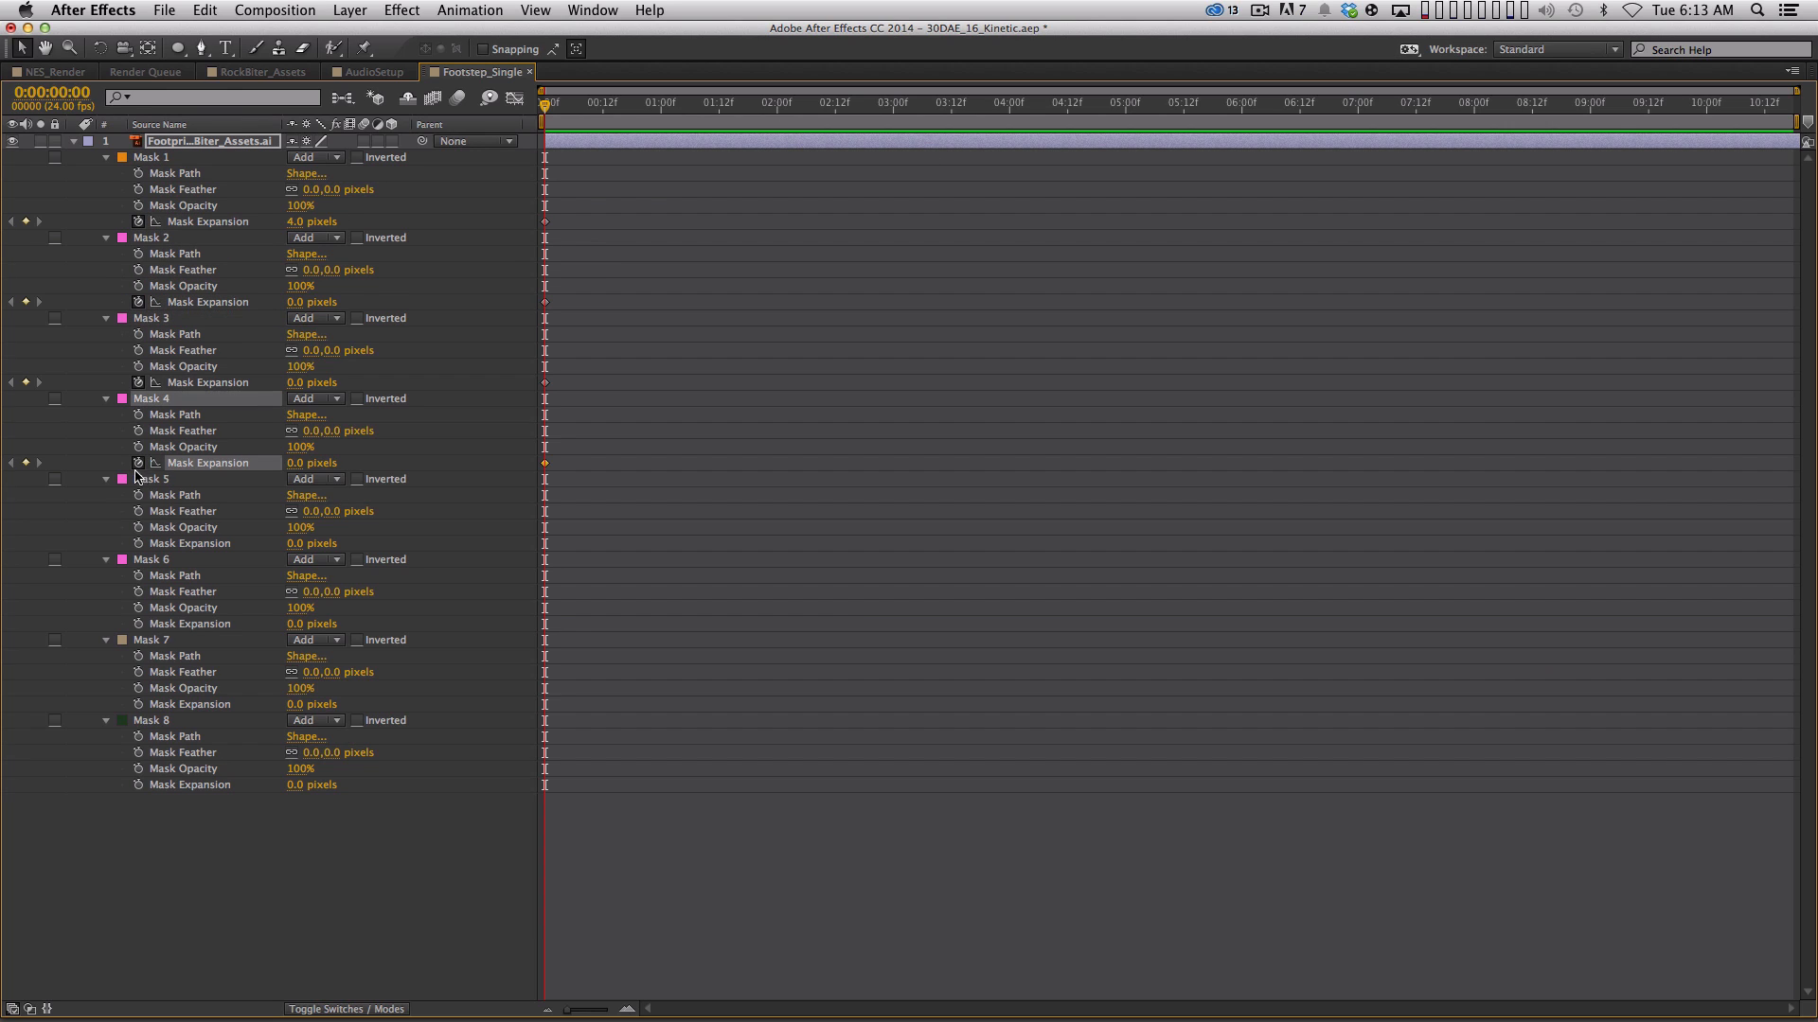
pyautogui.click(139, 543)
pyautogui.click(139, 624)
pyautogui.click(138, 704)
pyautogui.click(138, 785)
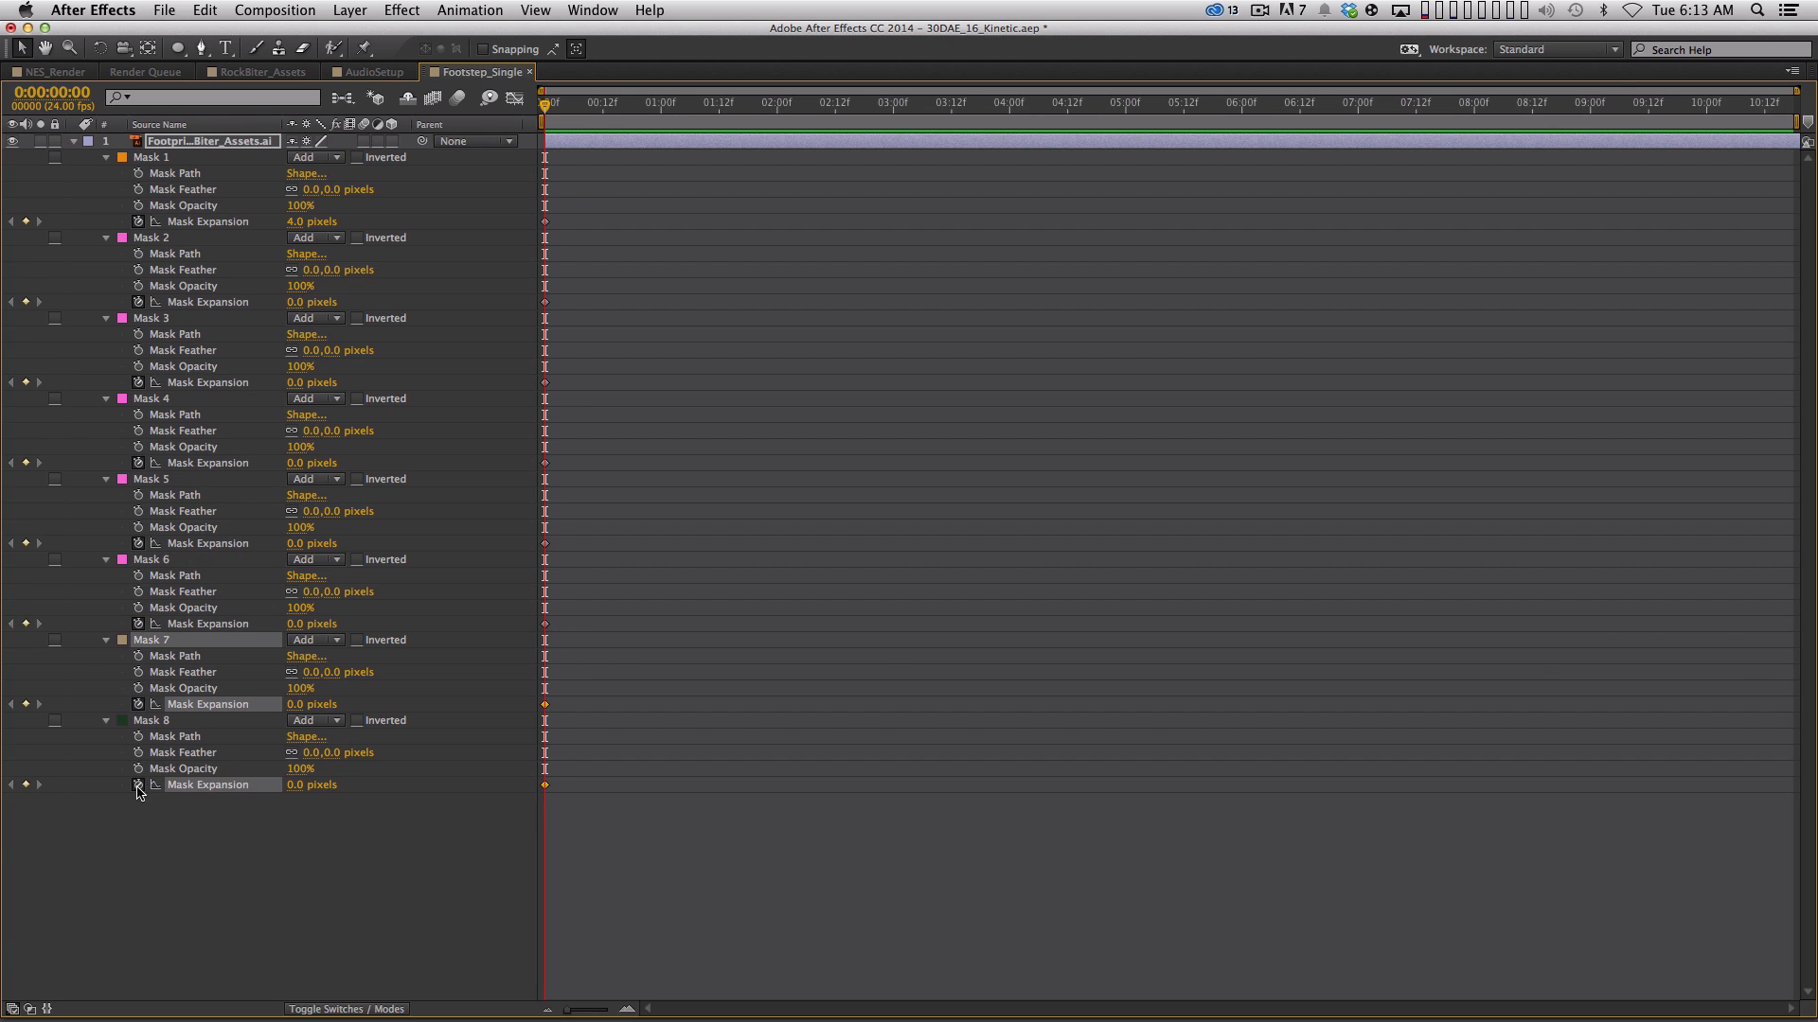
pyautogui.press('`')
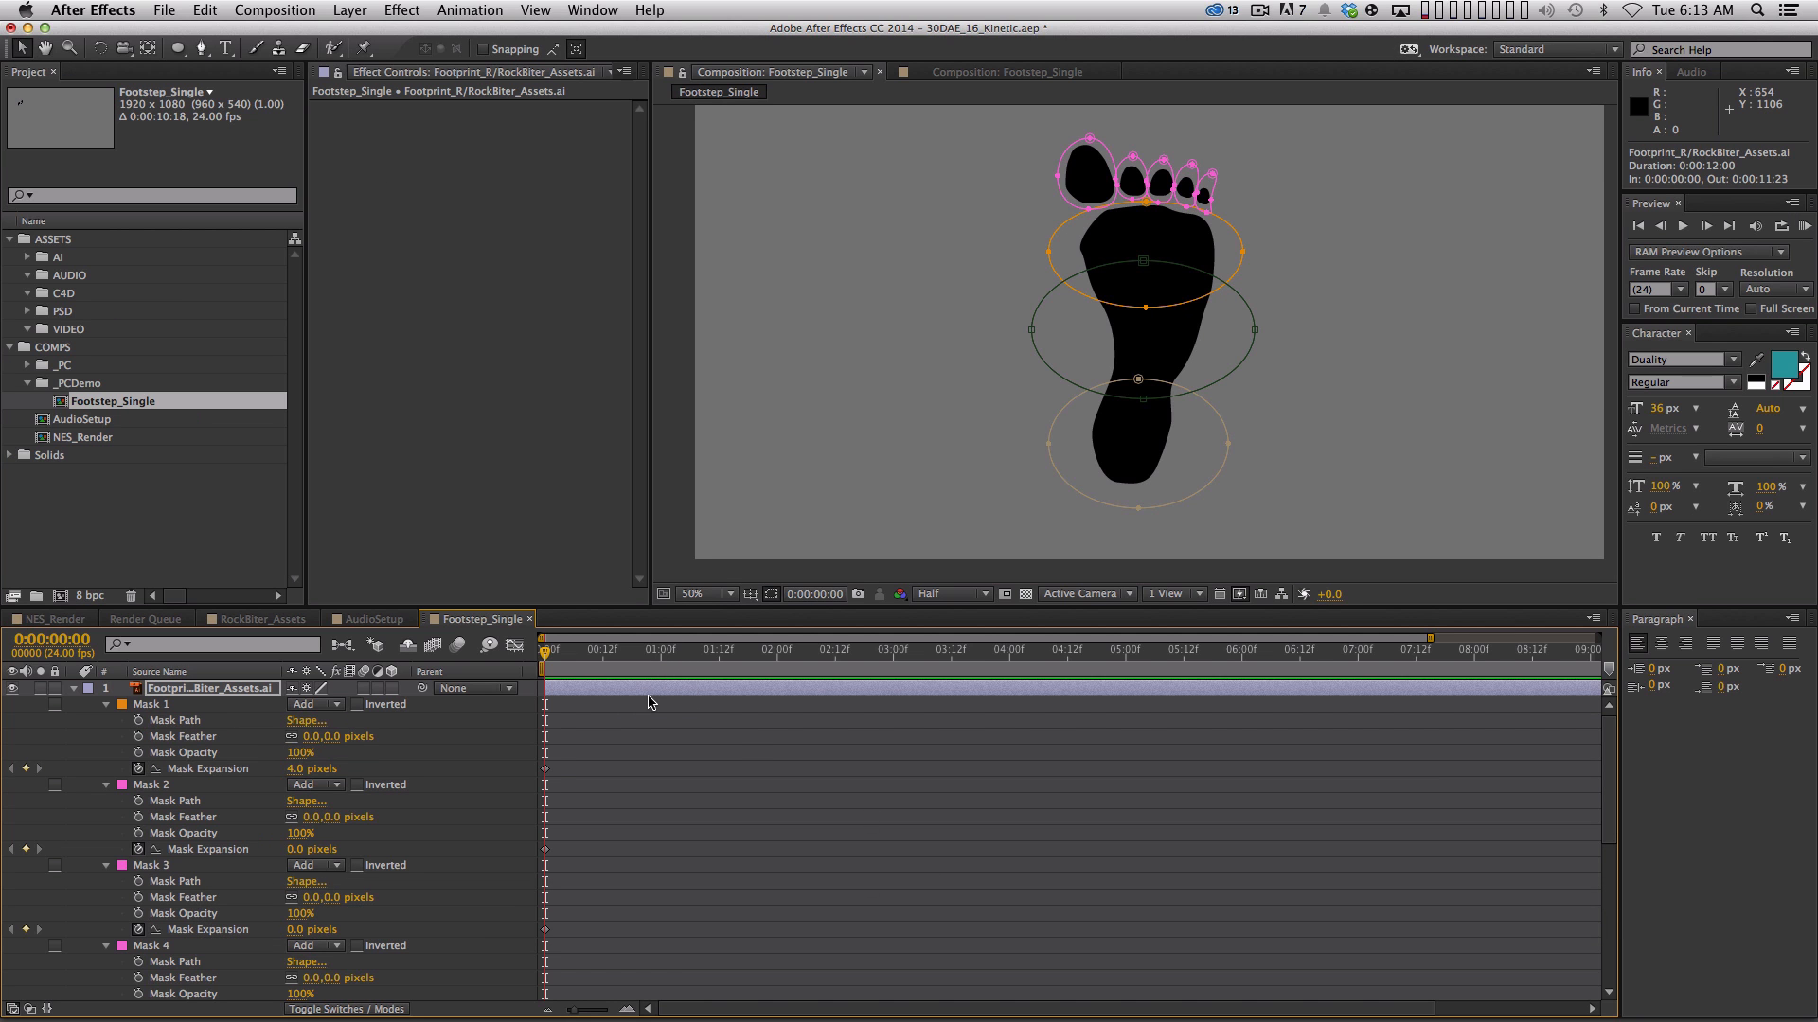
# Show only the keyframed properties and move all eight Mask Expansion keyframes to frame 4
pyautogui.press('u')
pyautogui.press('u')
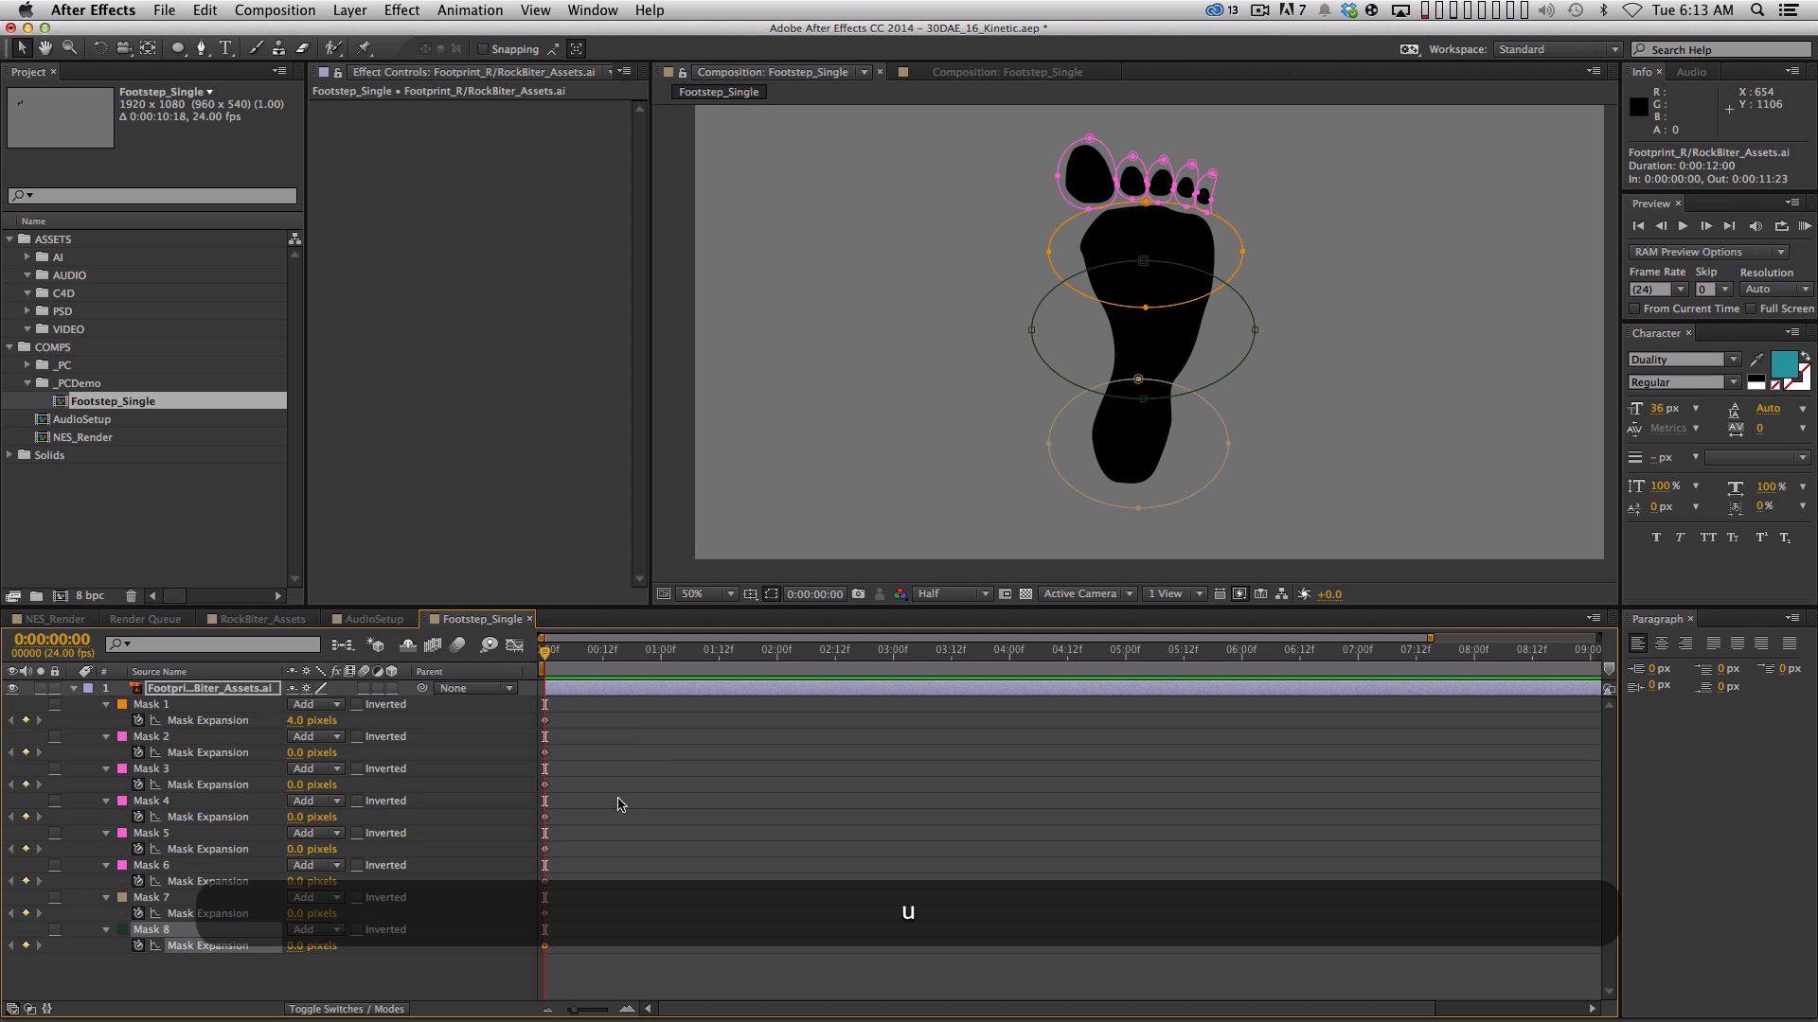
pyautogui.click(637, 772)
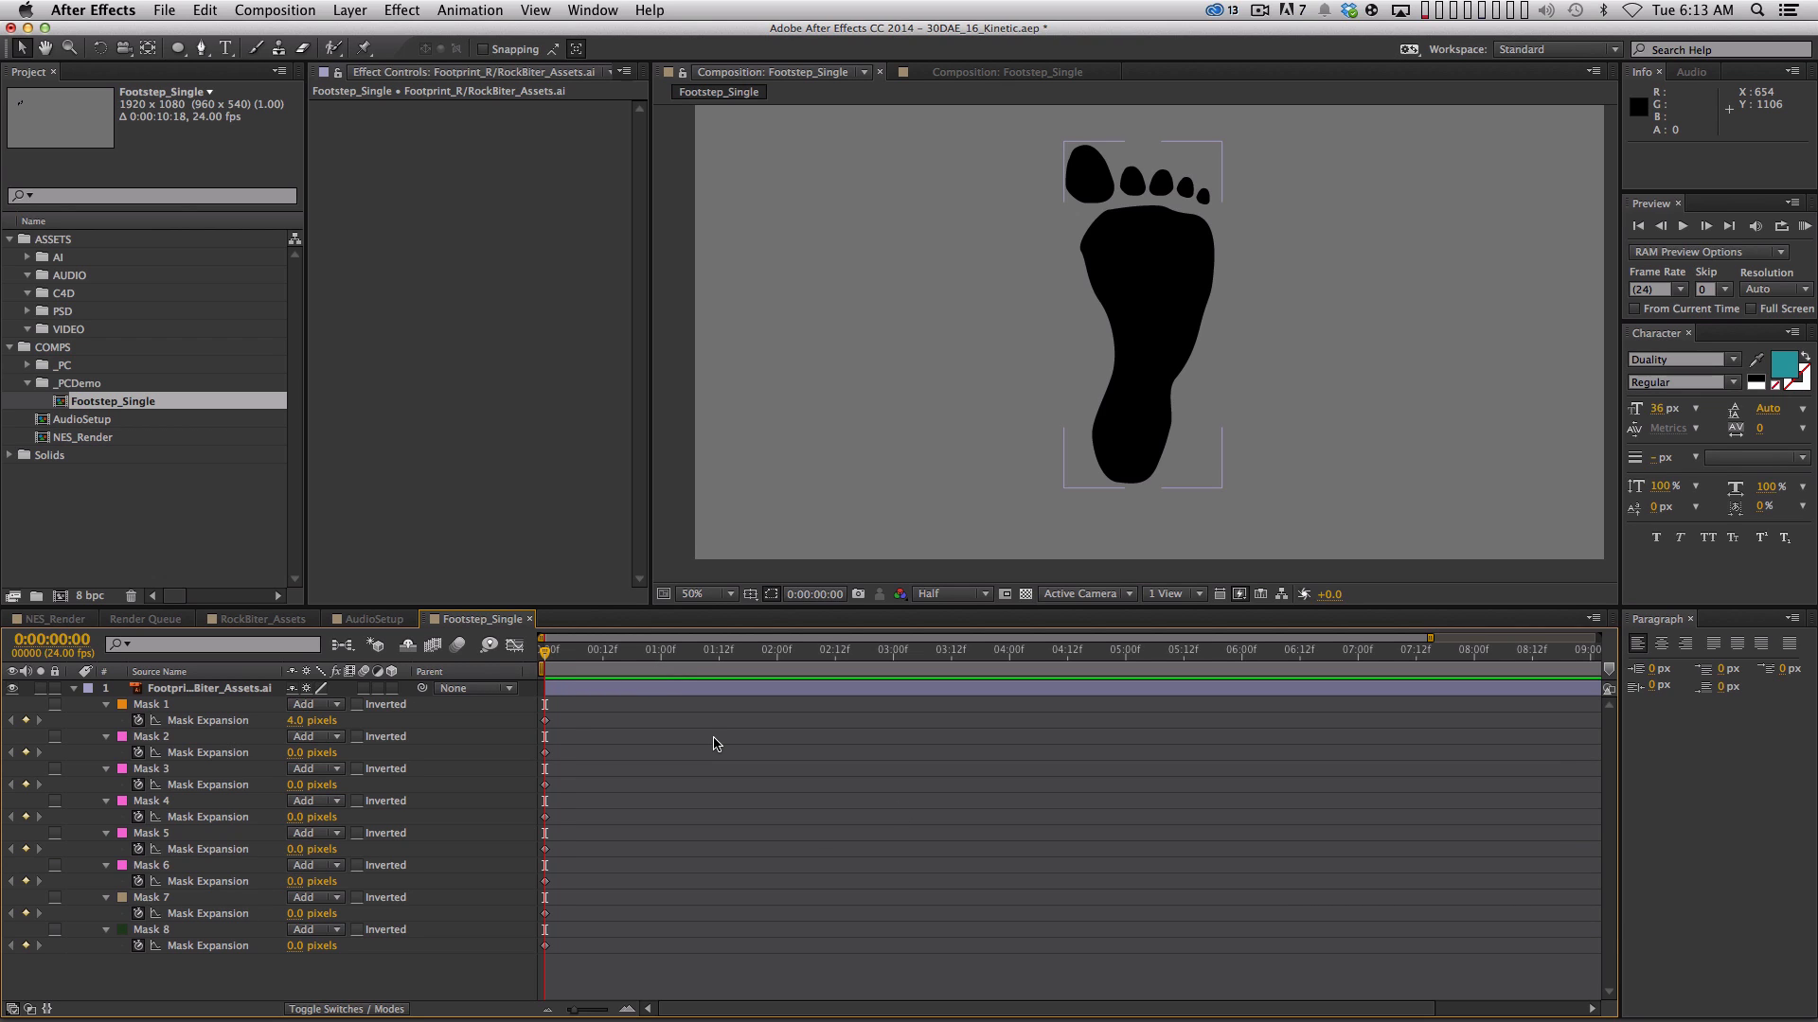
pyautogui.press('pagedown')
pyautogui.press('pagedown')
pyautogui.press('pagedown')
pyautogui.press('pagedown')
pyautogui.moveTo(589, 714); pyautogui.dragTo(564, 951)
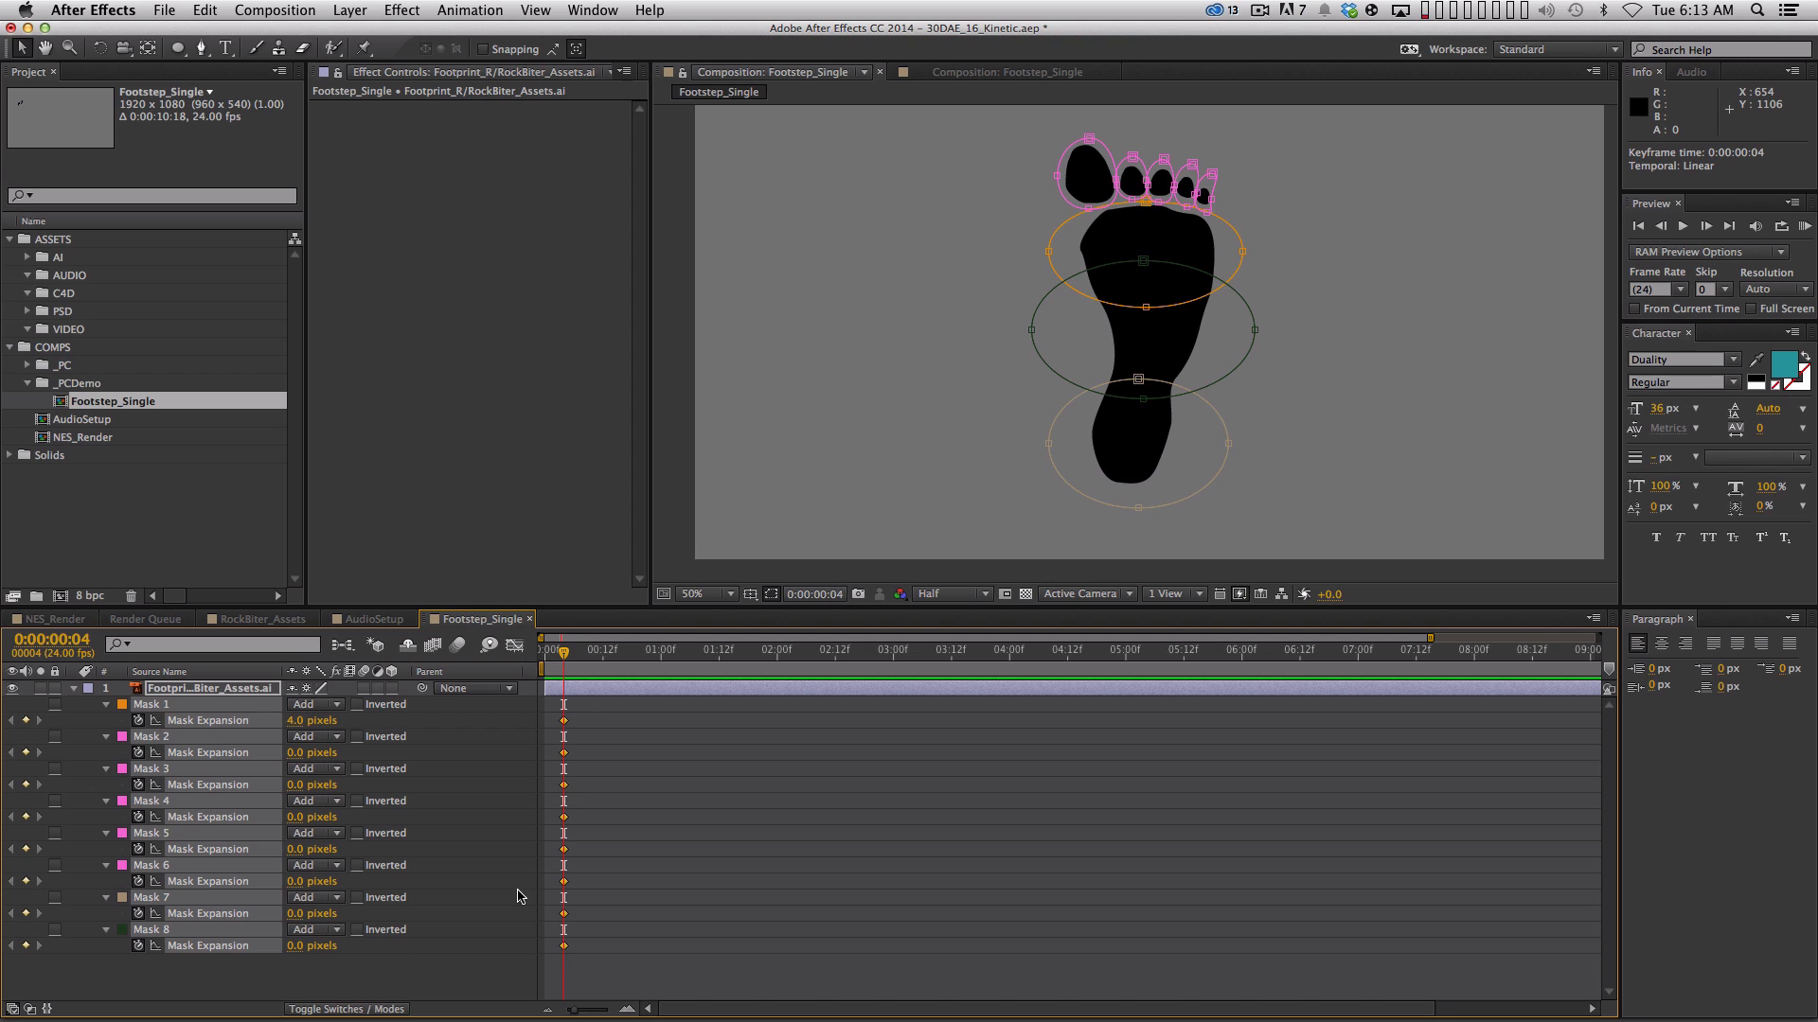
# At frame 0, give every mask a negative expansion that hides its footprint part, from about -3.1 pixels on Mask 6 to -16.4 on Mask 8
pyautogui.press('Home')
pyautogui.moveTo(294, 720); pyautogui.dragTo(156, 739)
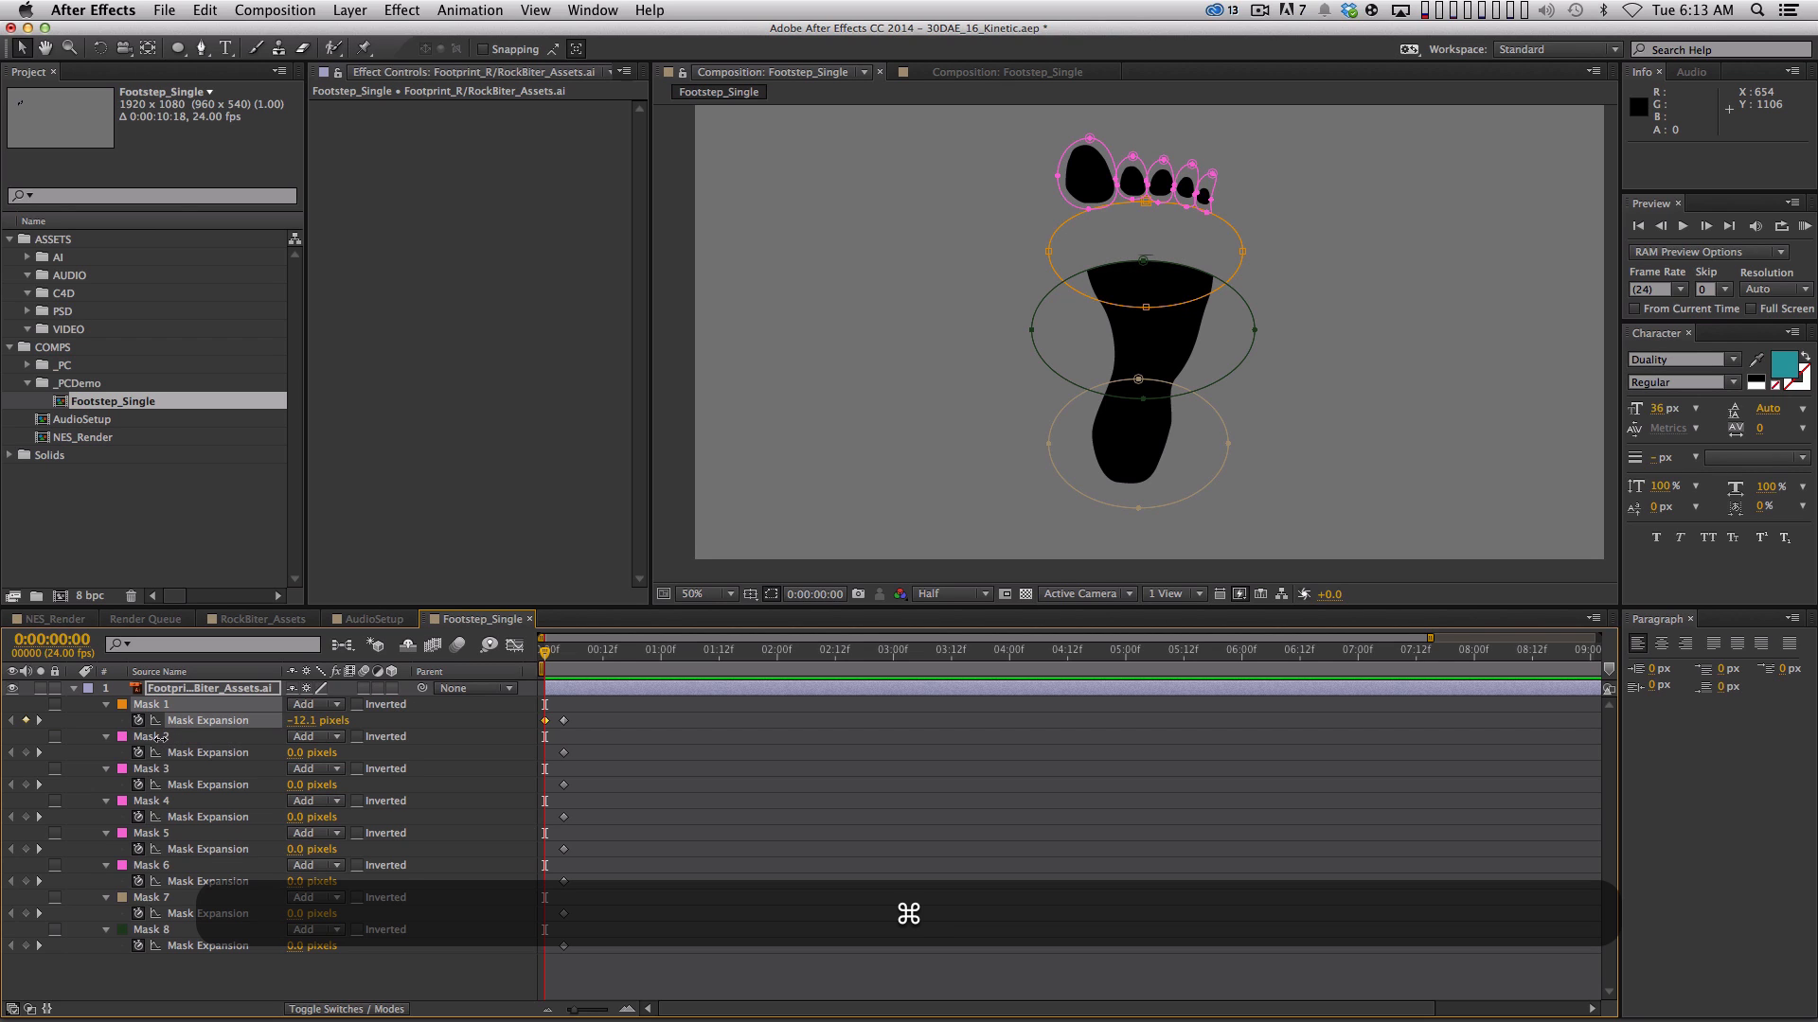
pyautogui.moveTo(301, 755); pyautogui.dragTo(168, 929)
pyautogui.moveTo(301, 945); pyautogui.dragTo(154, 950)
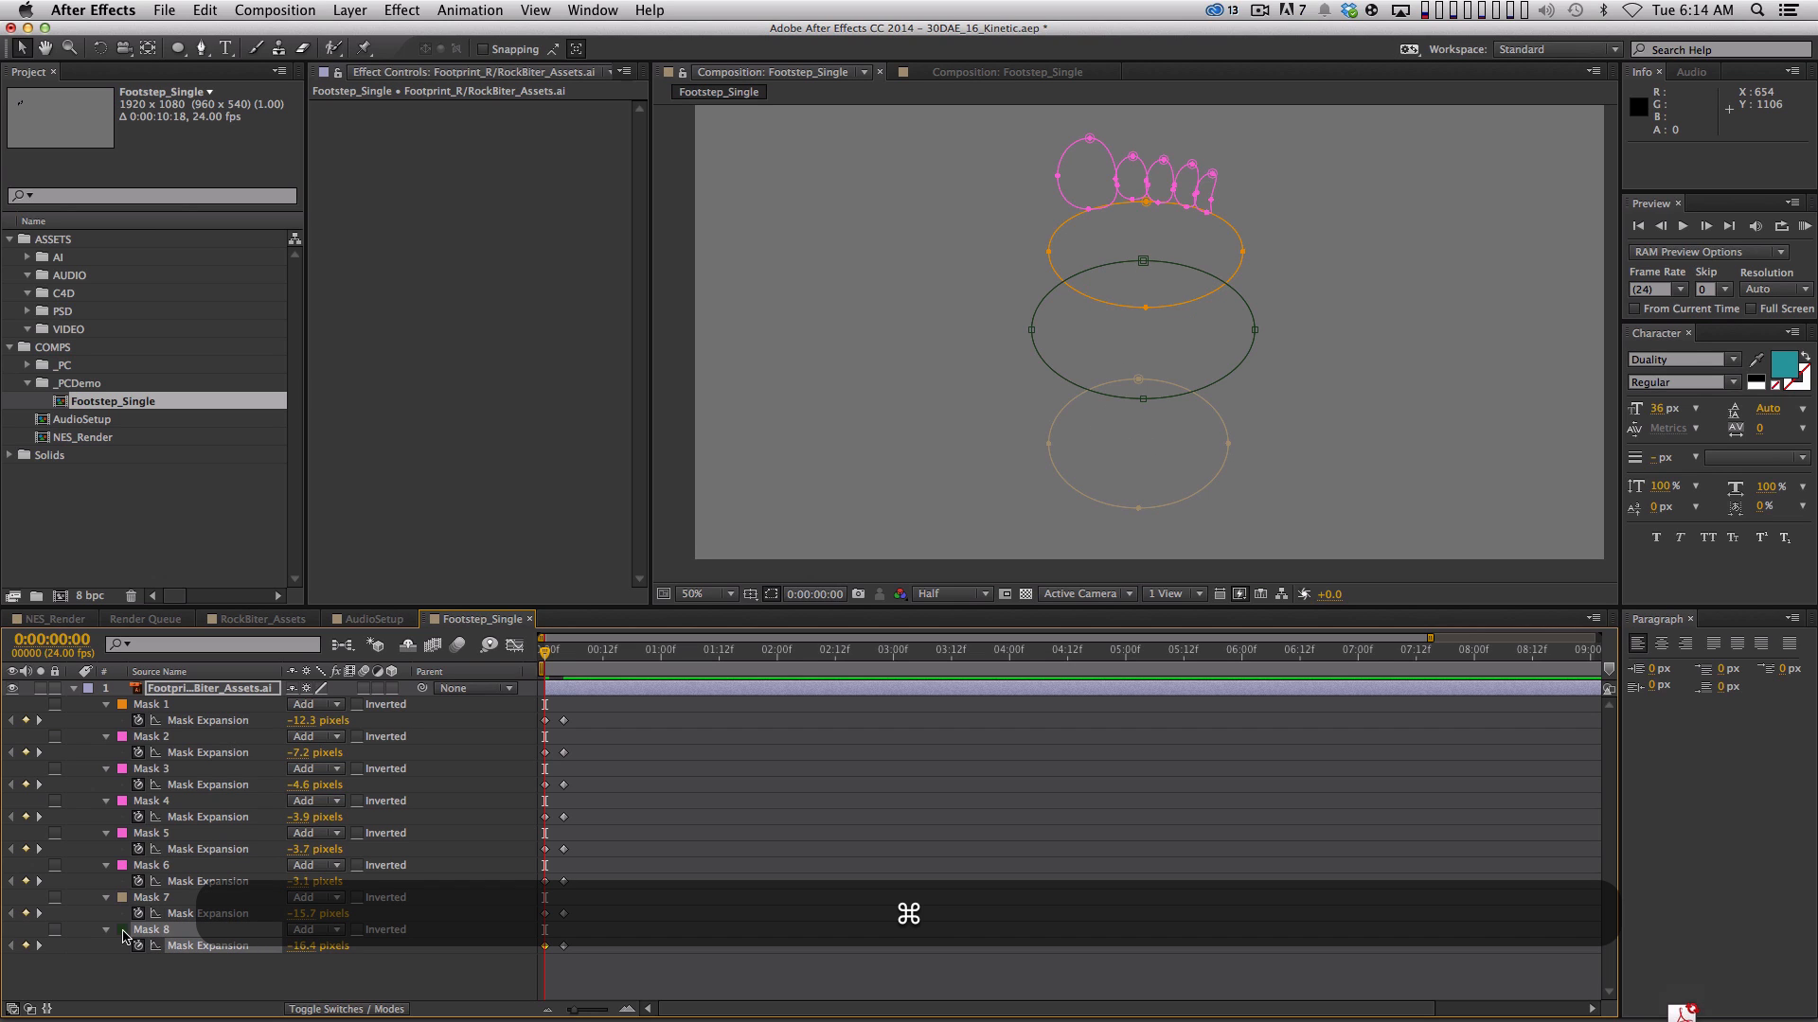
# Preview the footprint's mask expansion animation from the start
pyautogui.press('space')
pyautogui.press('space')
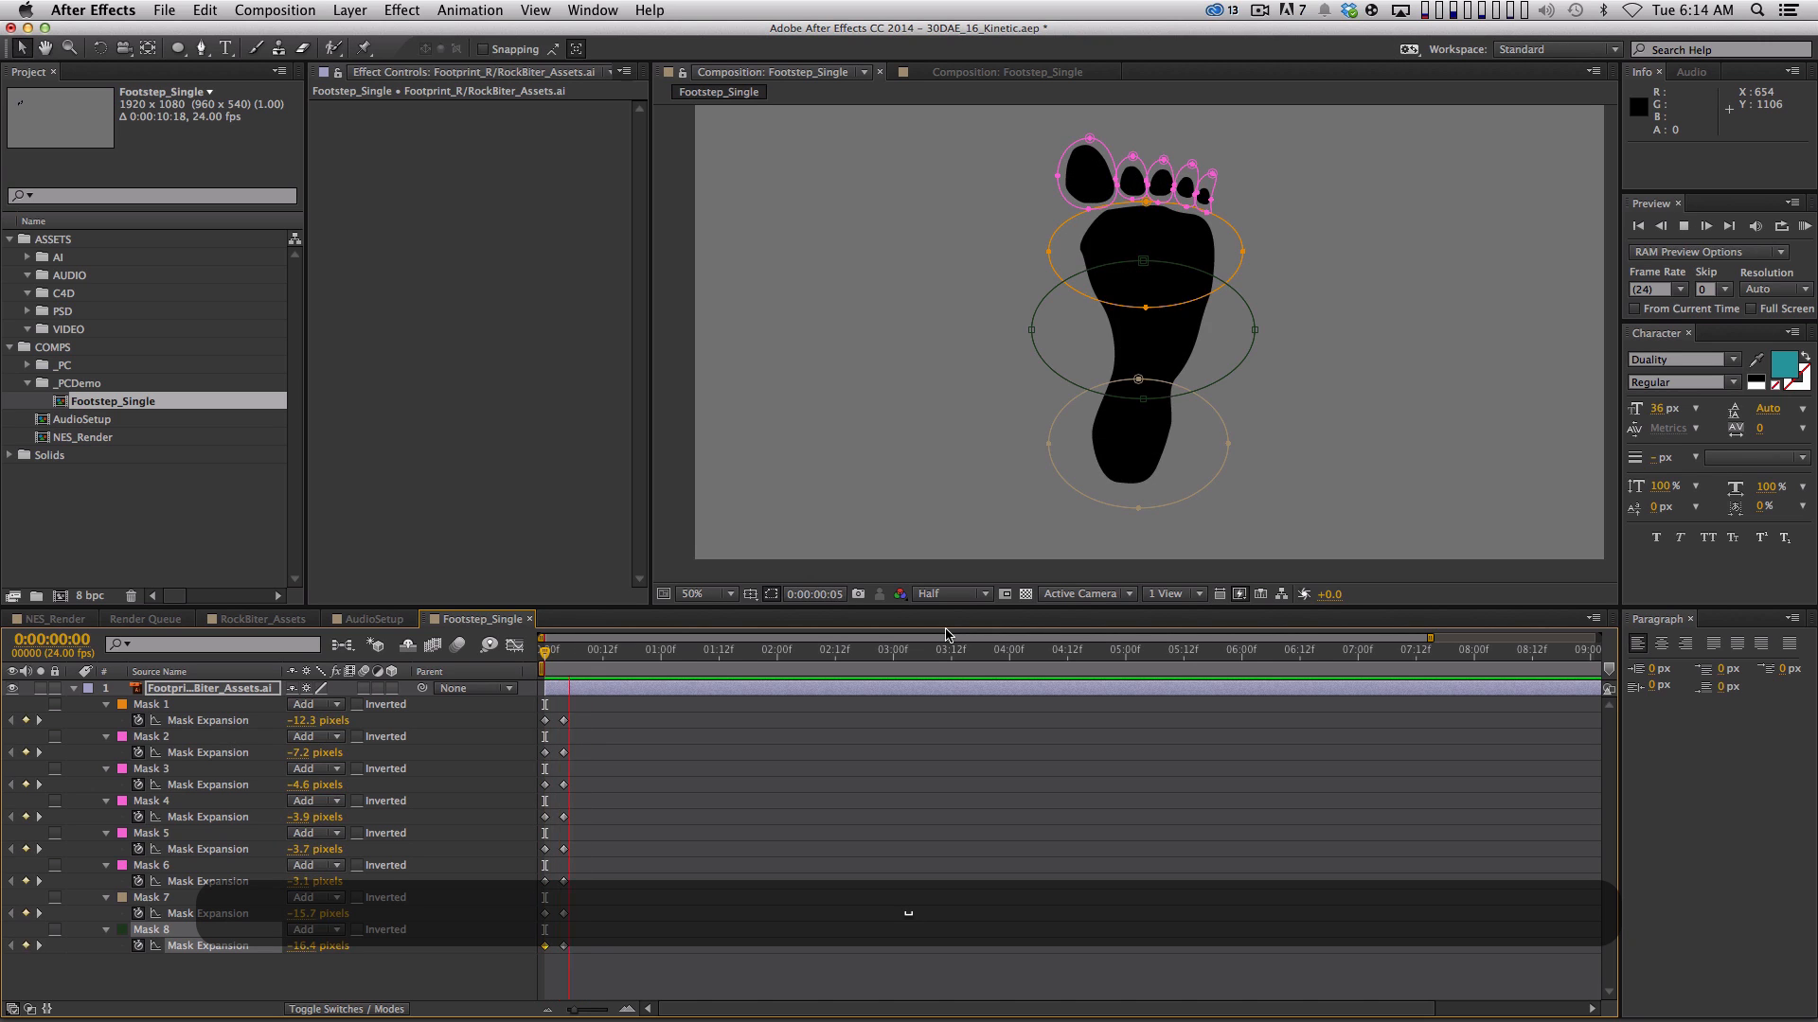
pyautogui.press('space')
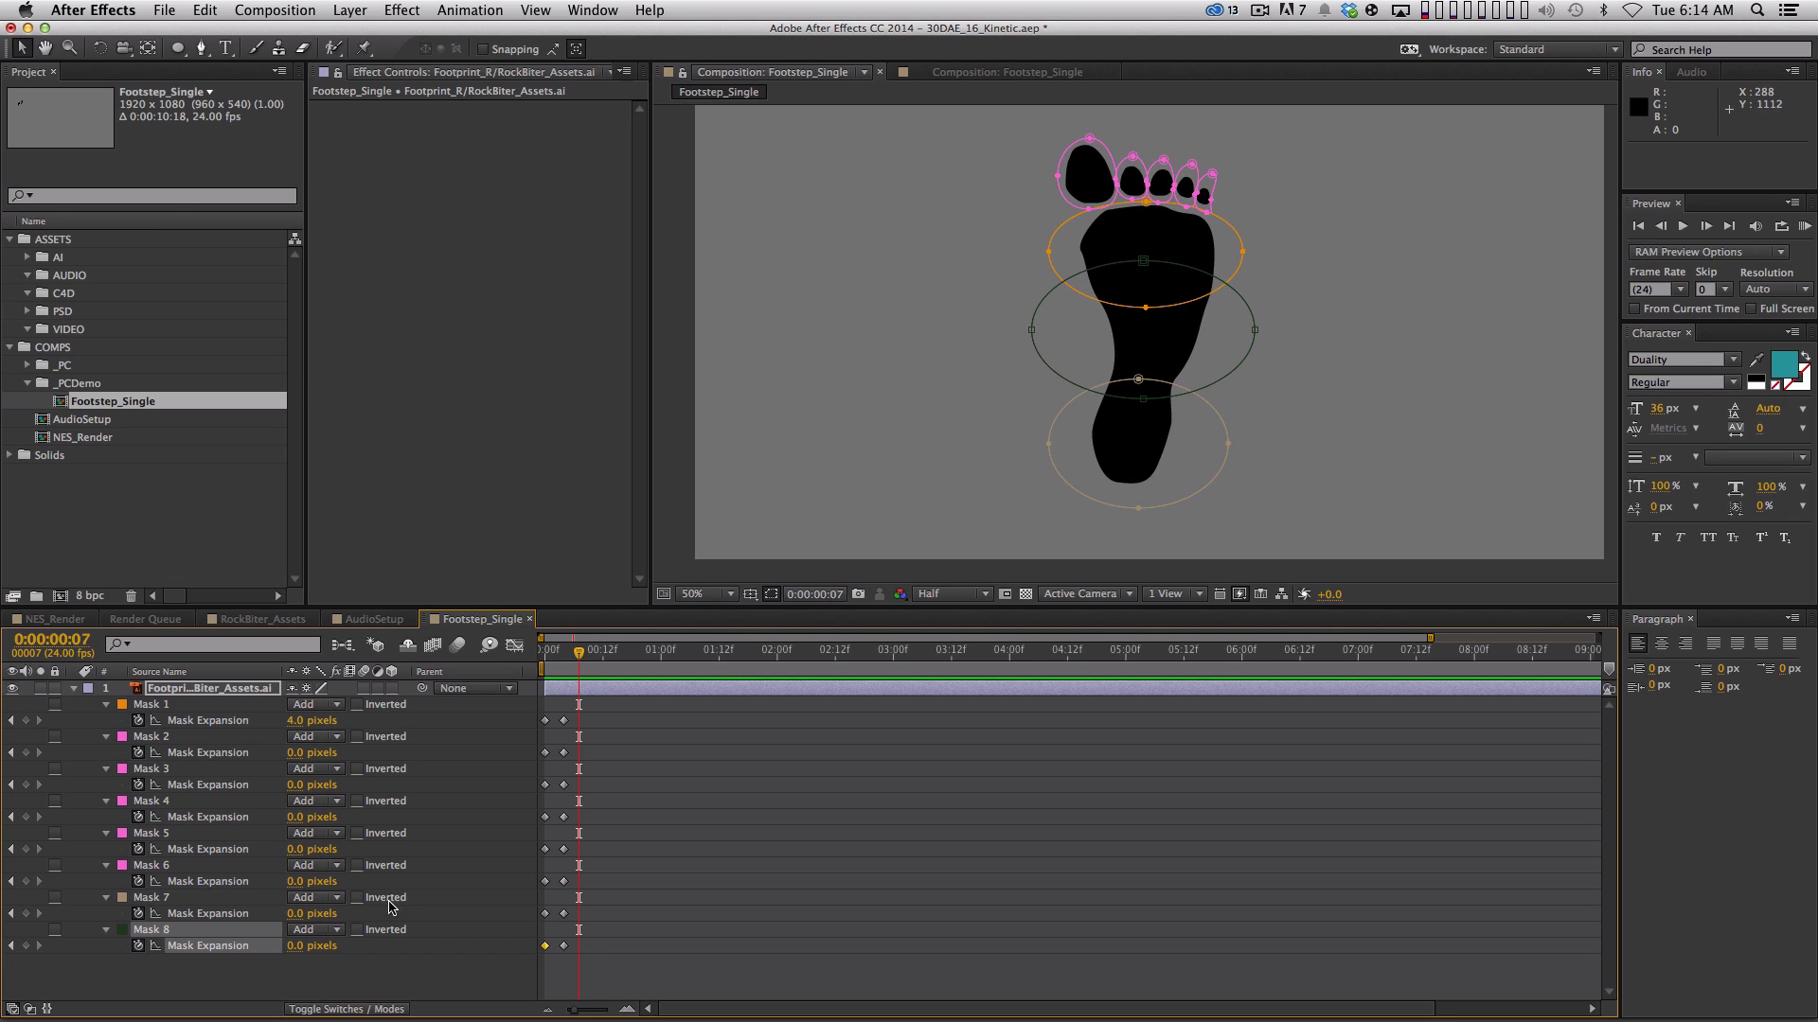
# Shift both Mask Expansion keyframes of the little toe, Mask 6, so that they start at frame 2
pyautogui.click(149, 705)
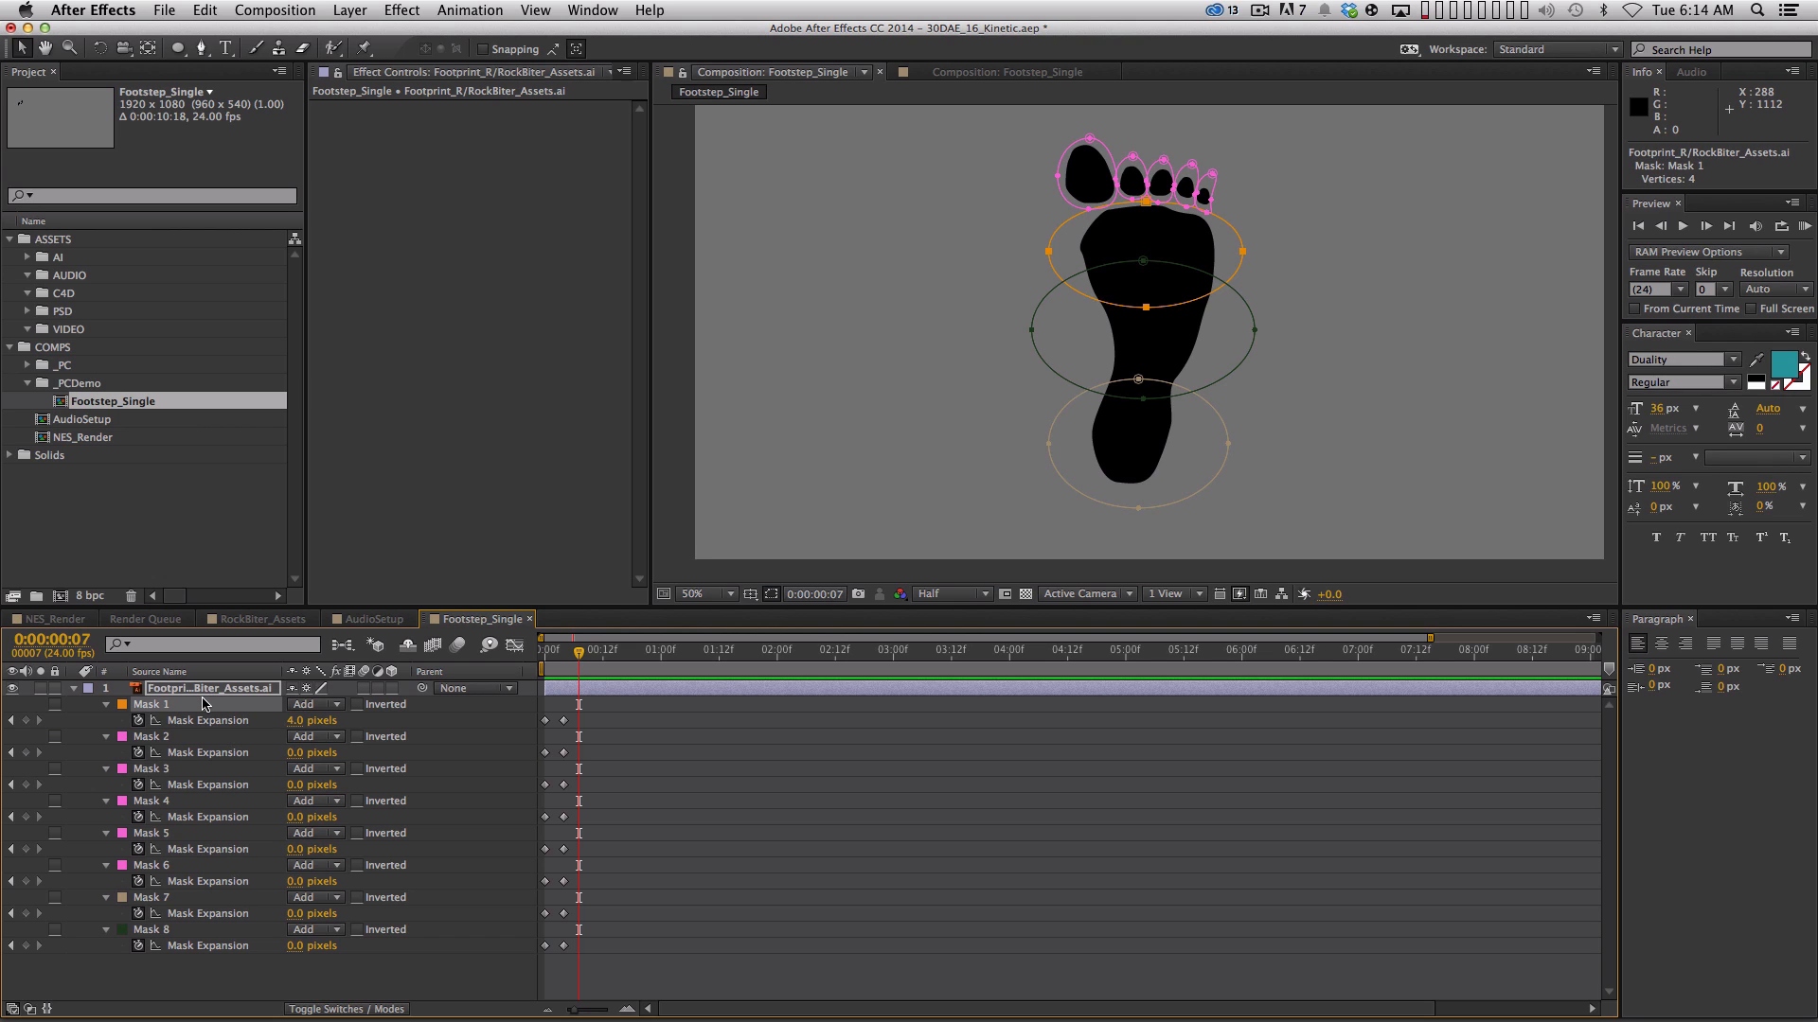
pyautogui.press('=')
pyautogui.press('Home')
pyautogui.press('pagedown')
pyautogui.press('pagedown')
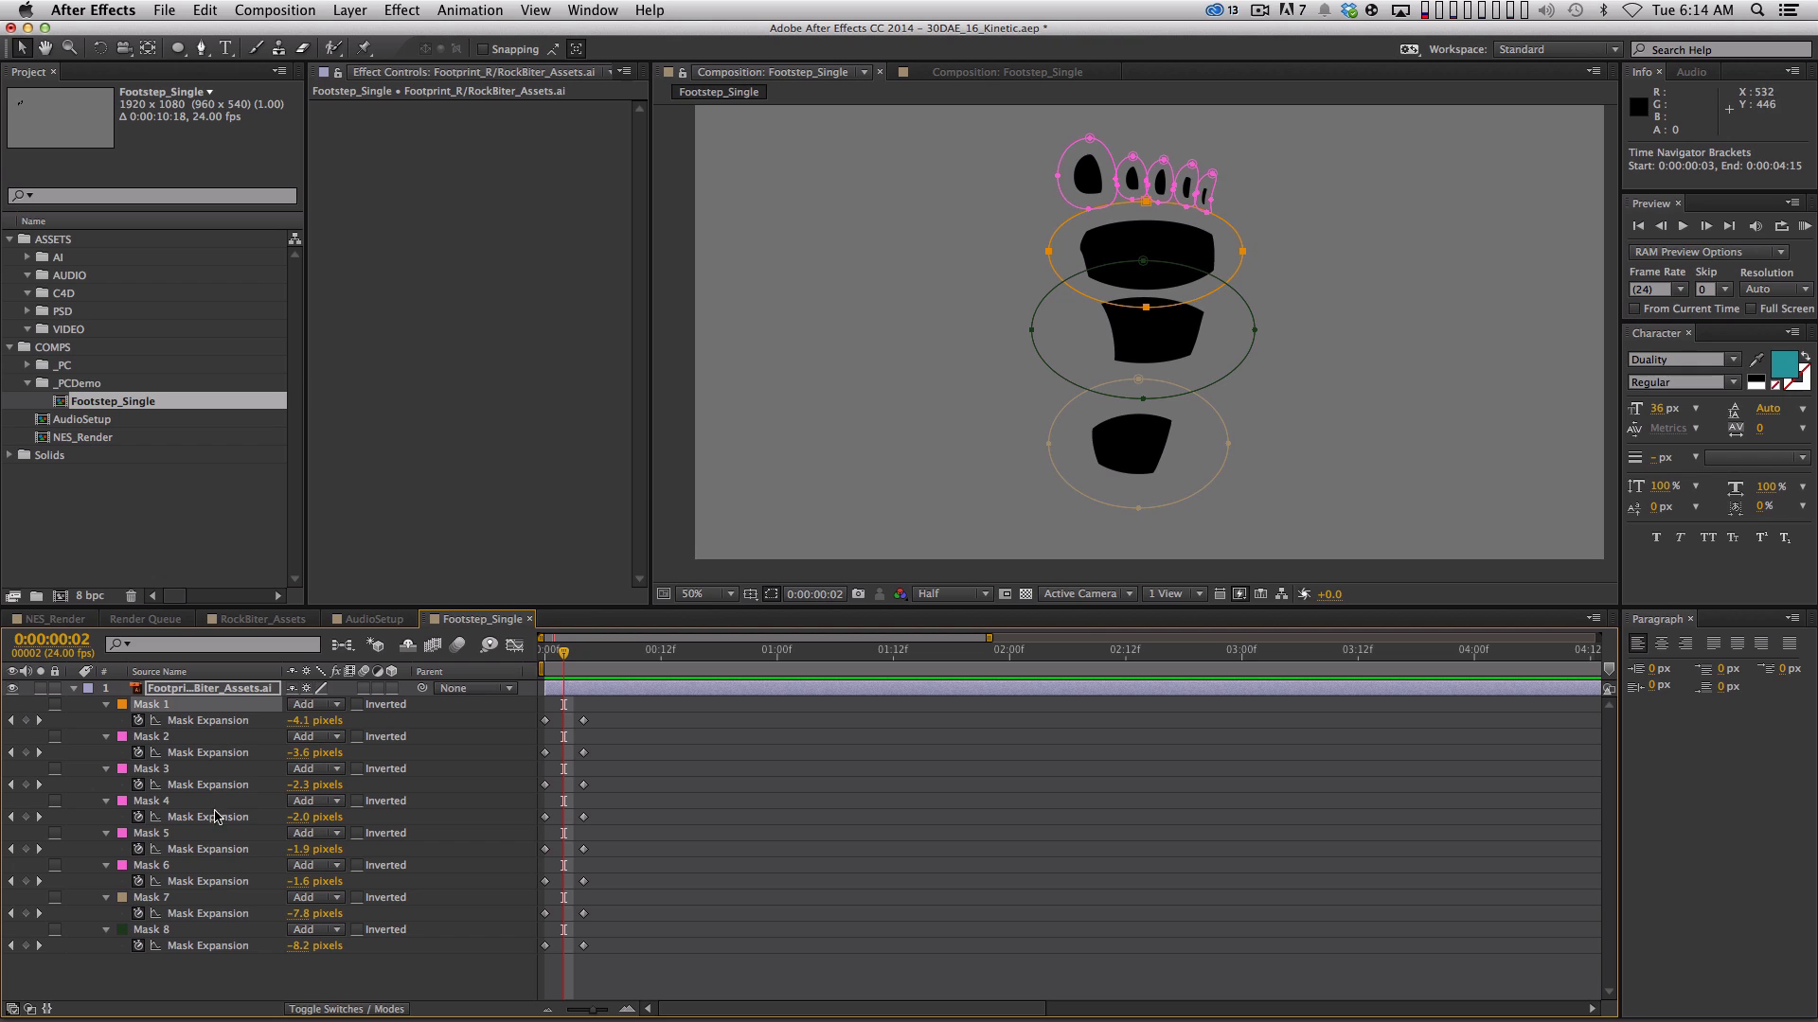
pyautogui.click(197, 867)
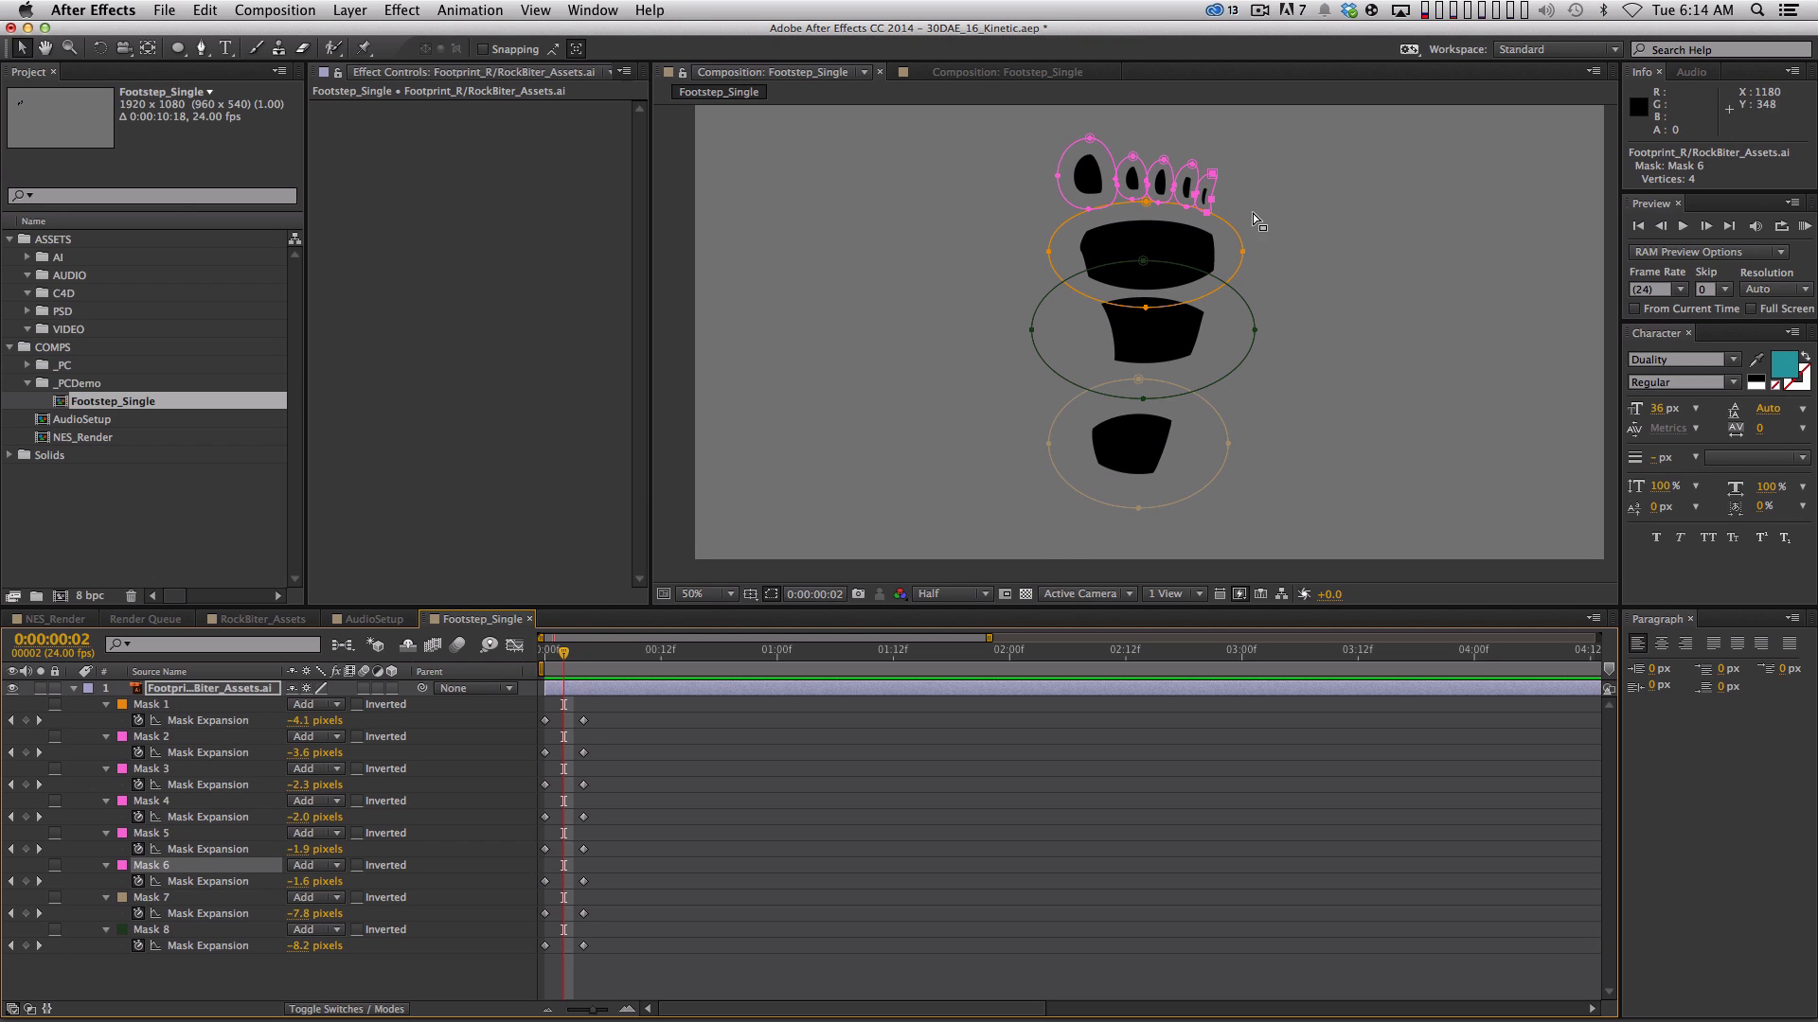
pyautogui.press('.')
pyautogui.moveTo(1187, 277); pyautogui.dragTo(1003, 554)
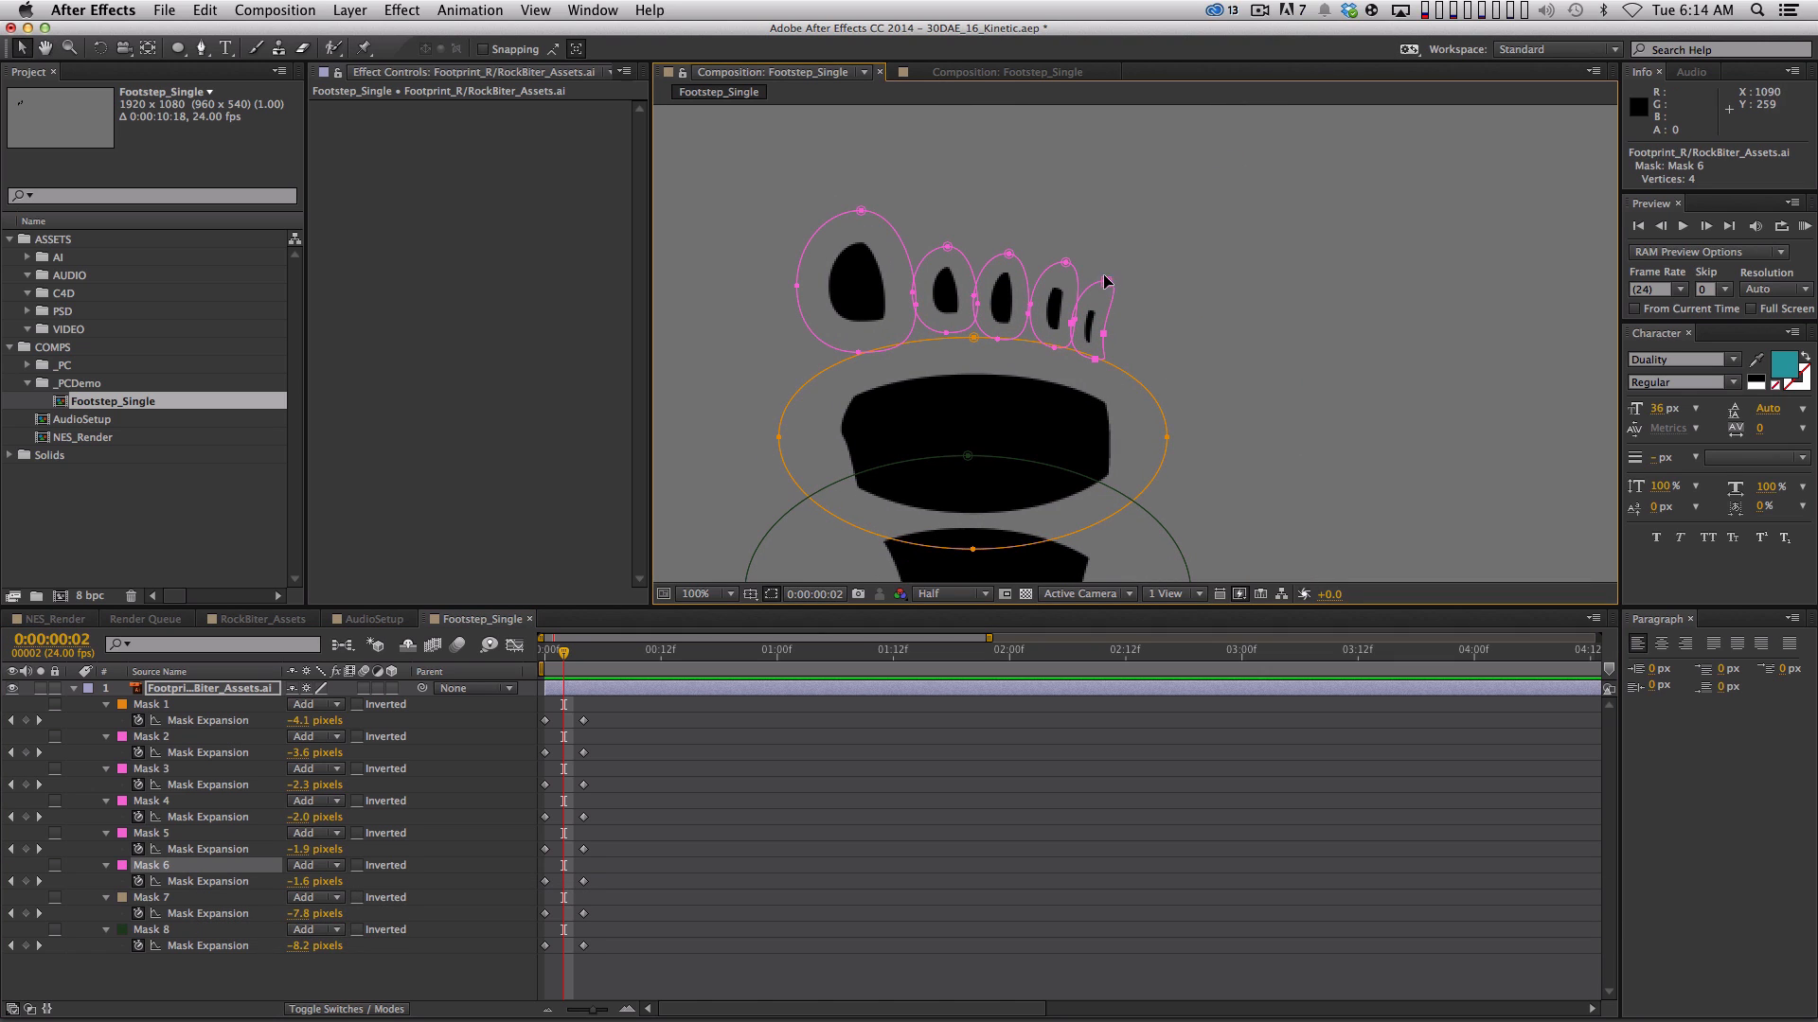
pyautogui.moveTo(1108, 283); pyautogui.dragTo(1117, 338)
pyautogui.click(183, 834)
pyautogui.click(151, 865)
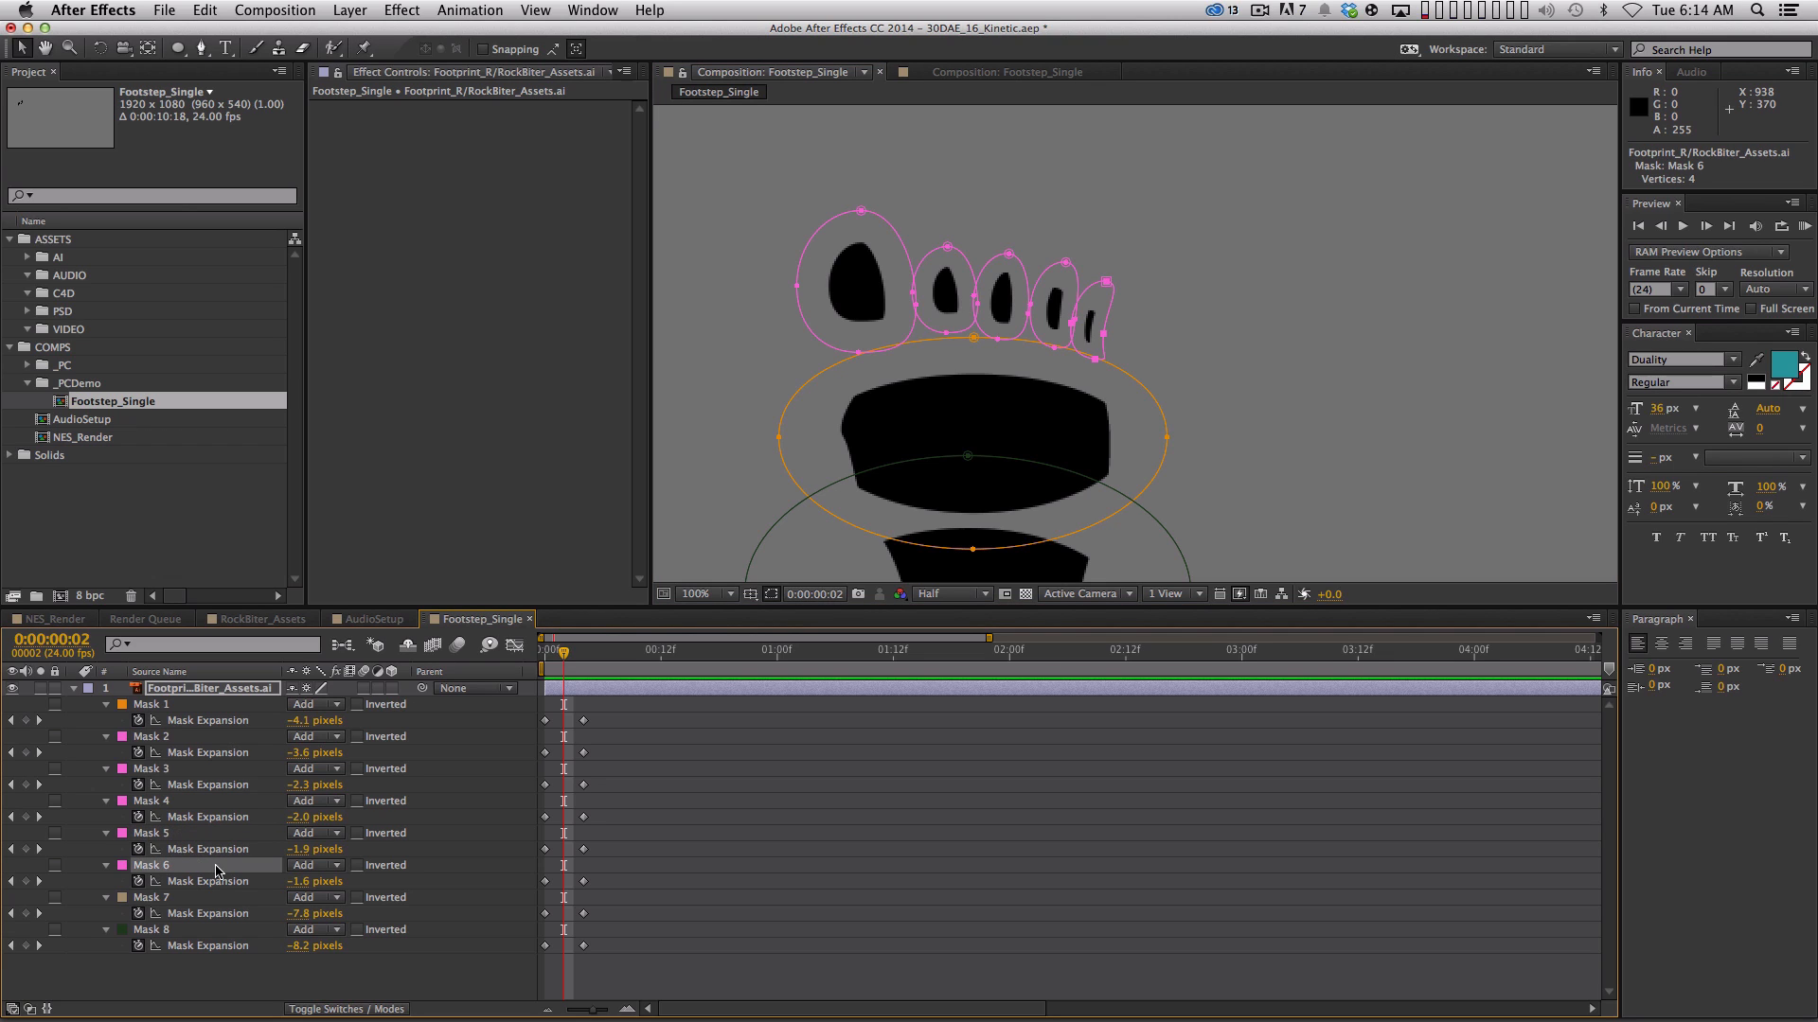
pyautogui.click(235, 883)
pyautogui.moveTo(545, 881); pyautogui.dragTo(563, 888)
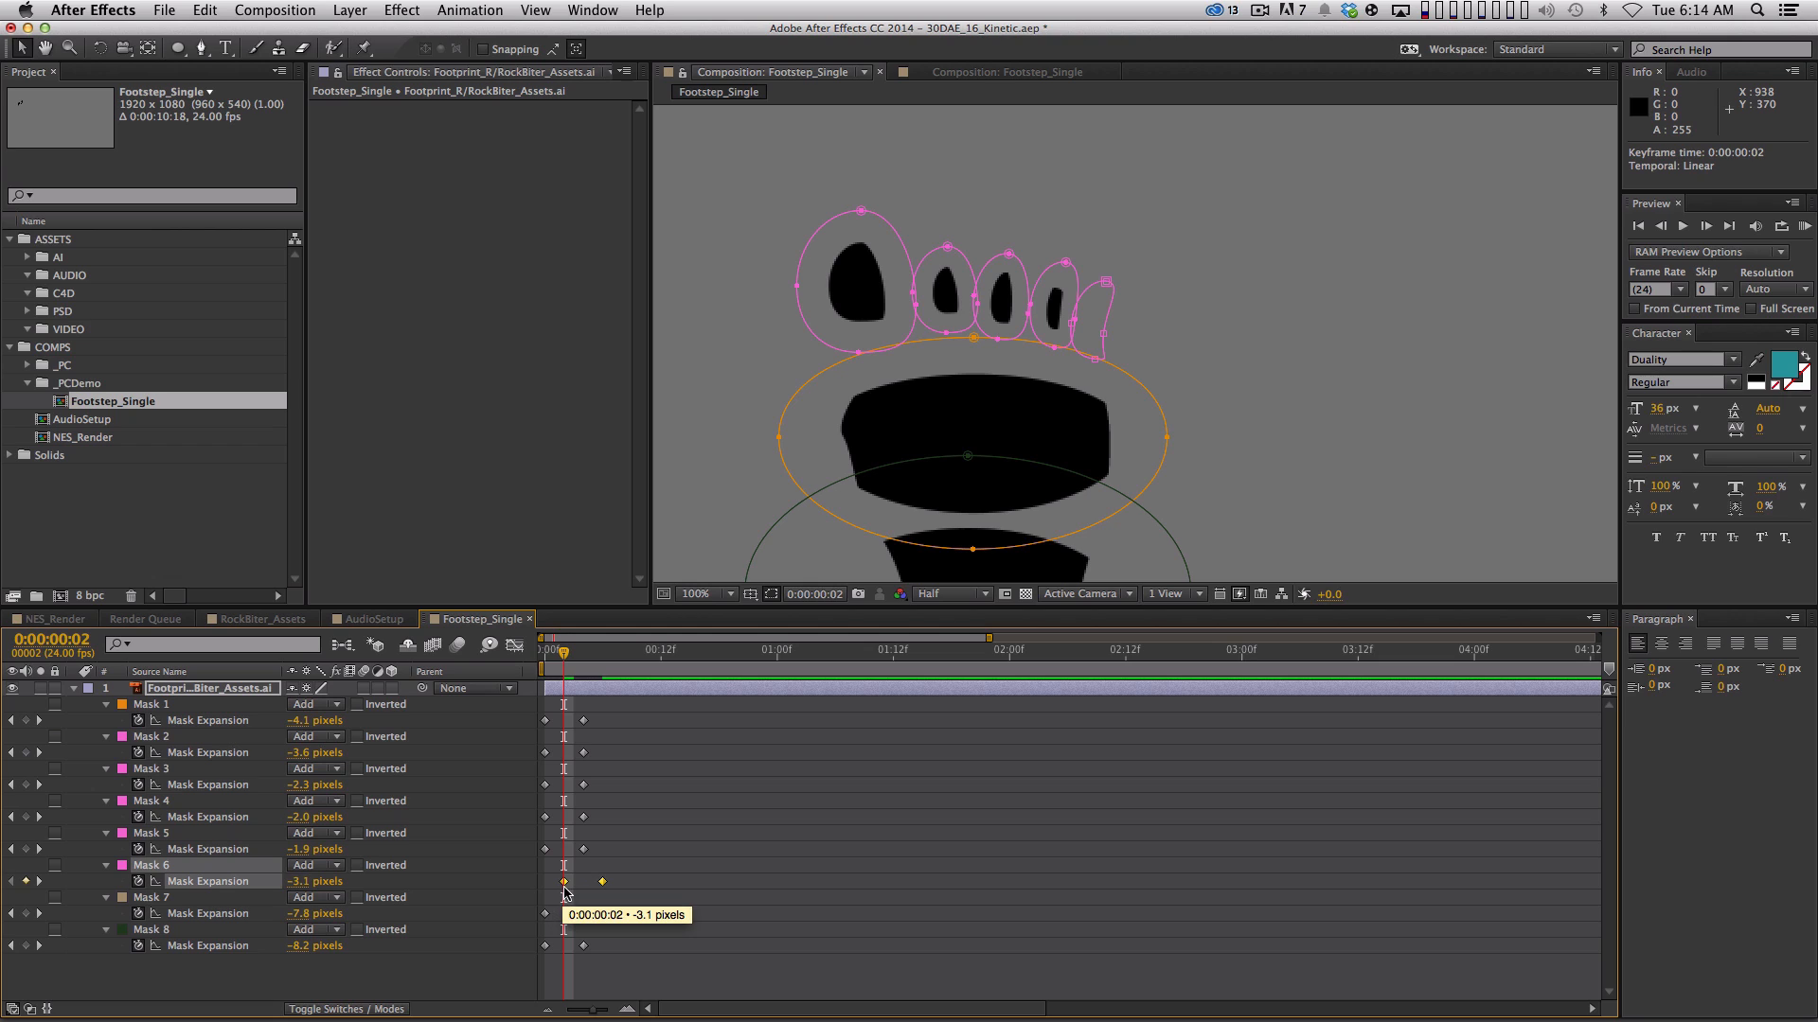
# Stagger the Mask Expansion keyframe pairs of Masks 5, 4, 3 and 2 to start at frames 3, 4, 5 and 6
pyautogui.click(207, 850)
pyautogui.moveTo(546, 850); pyautogui.dragTo(574, 851)
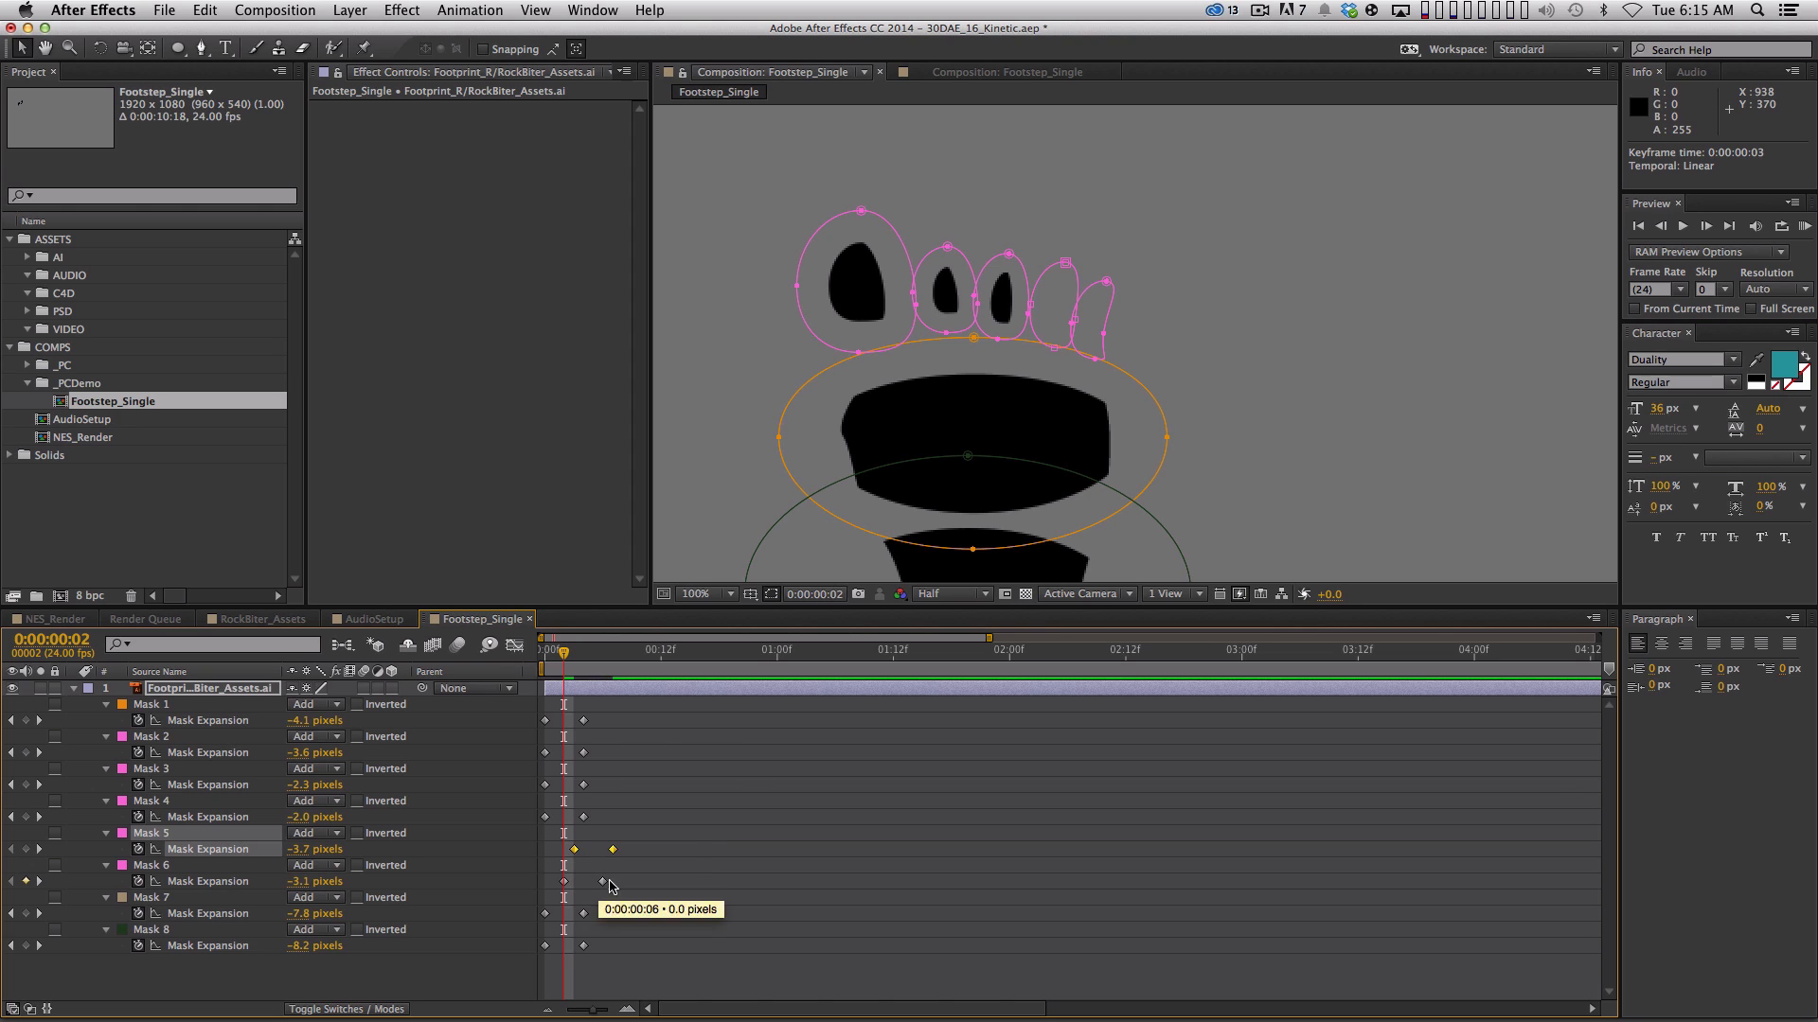
pyautogui.click(584, 817)
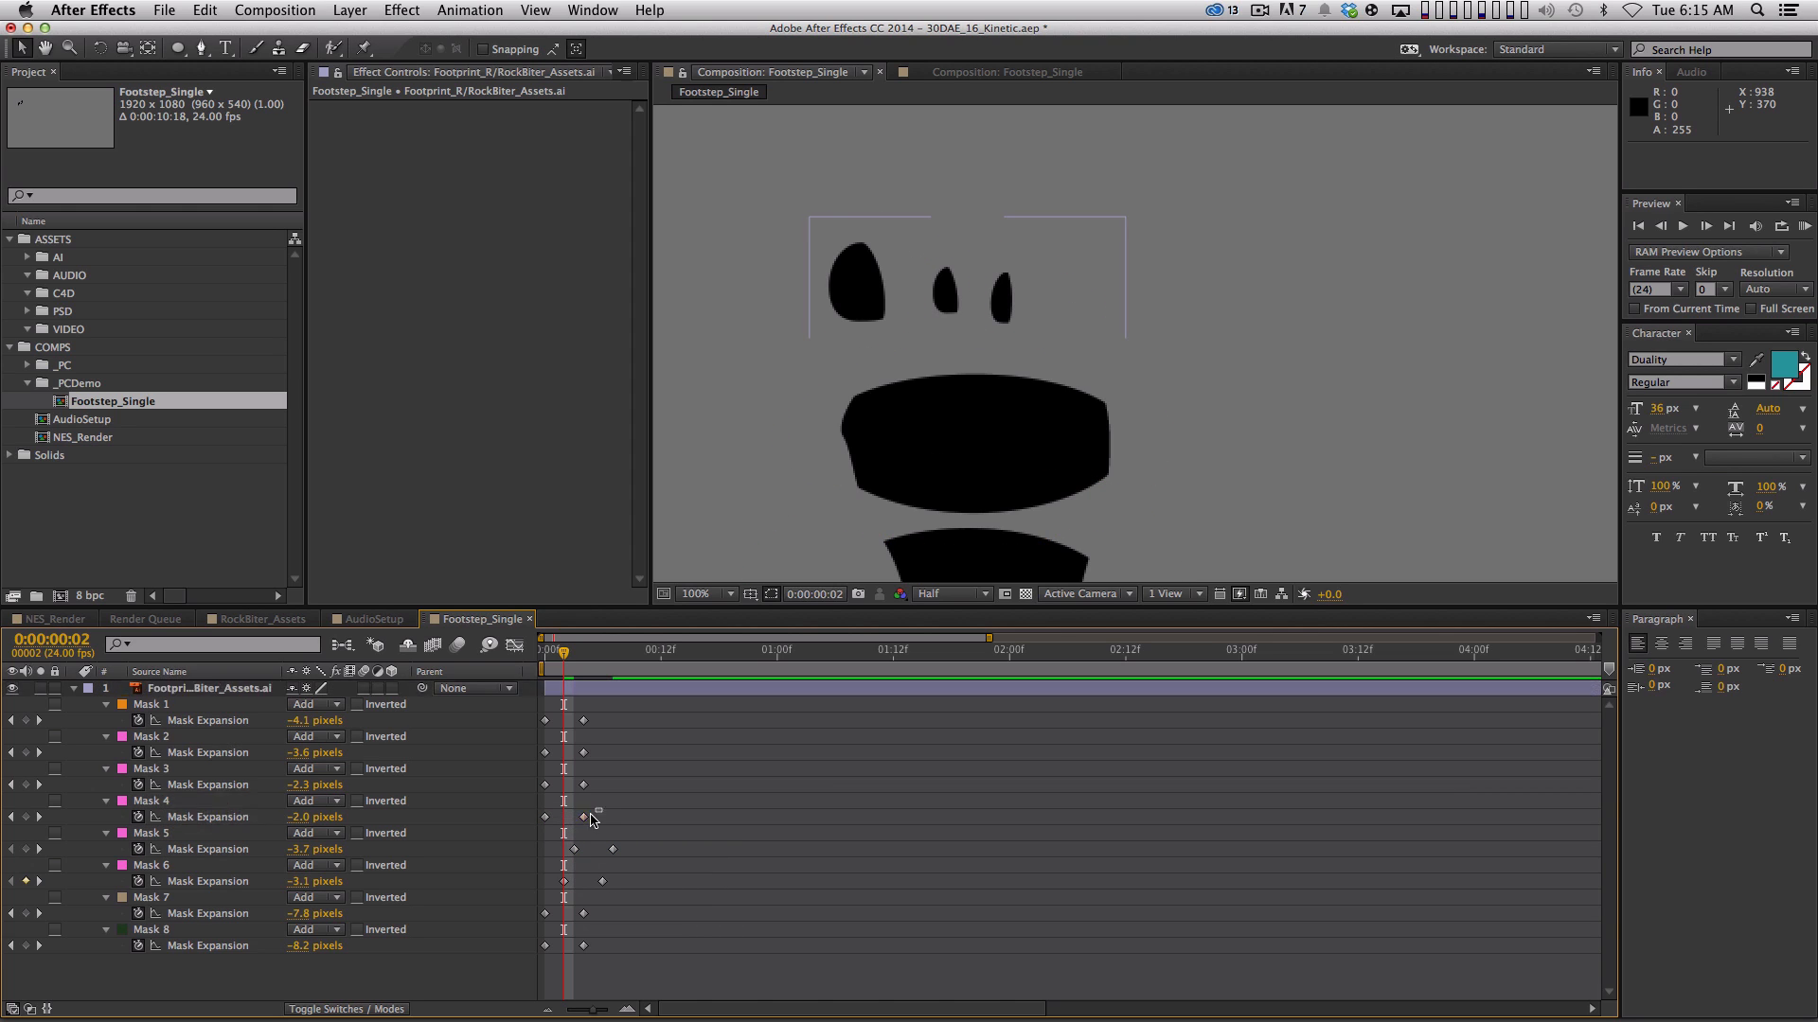
pyautogui.keyDown('shift'); pyautogui.click(547, 817); pyautogui.keyUp('shift')
pyautogui.moveTo(546, 817); pyautogui.dragTo(601, 758)
# Scrub through the first five frames and examine how the ball mask's growth interacts with the delayed toes
pyautogui.moveTo(558, 656)
pyautogui.mouseDown()
pyautogui.moveTo(601, 659)
pyautogui.moveTo(550, 663)
pyautogui.mouseUp()
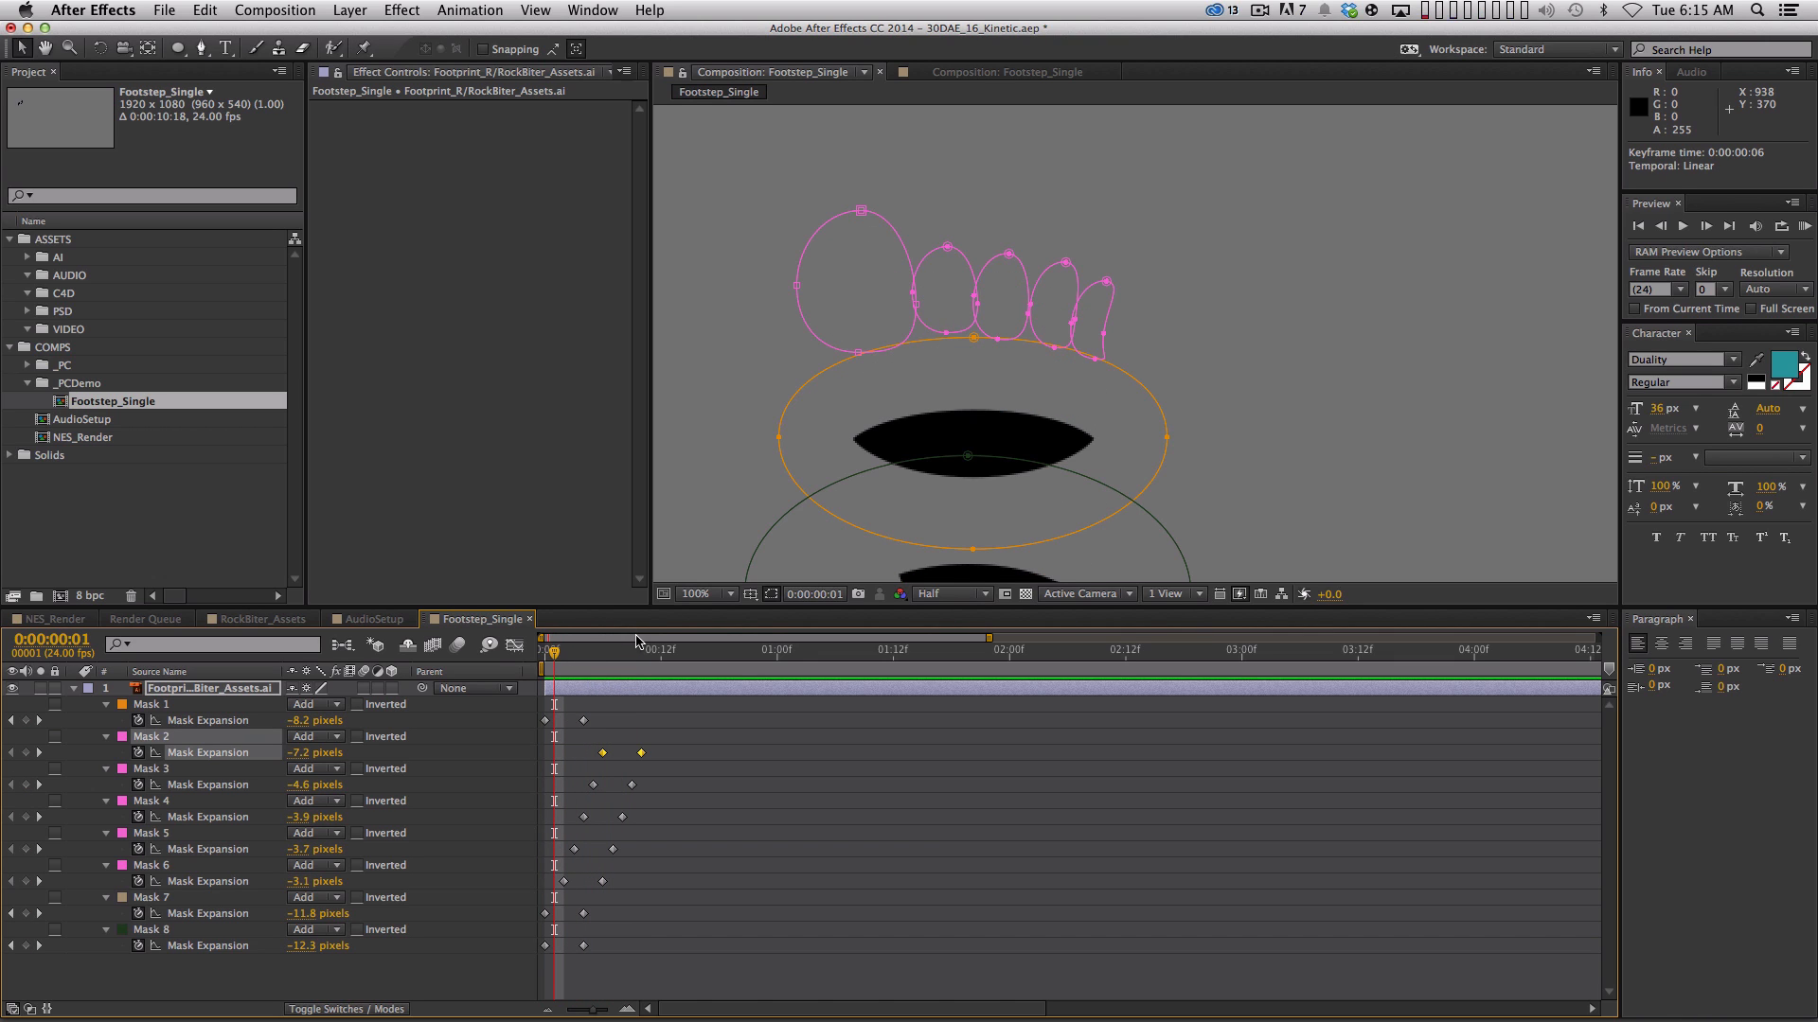
pyautogui.moveTo(566, 669)
pyautogui.mouseDown()
pyautogui.moveTo(631, 667)
pyautogui.moveTo(584, 674)
pyautogui.mouseUp()
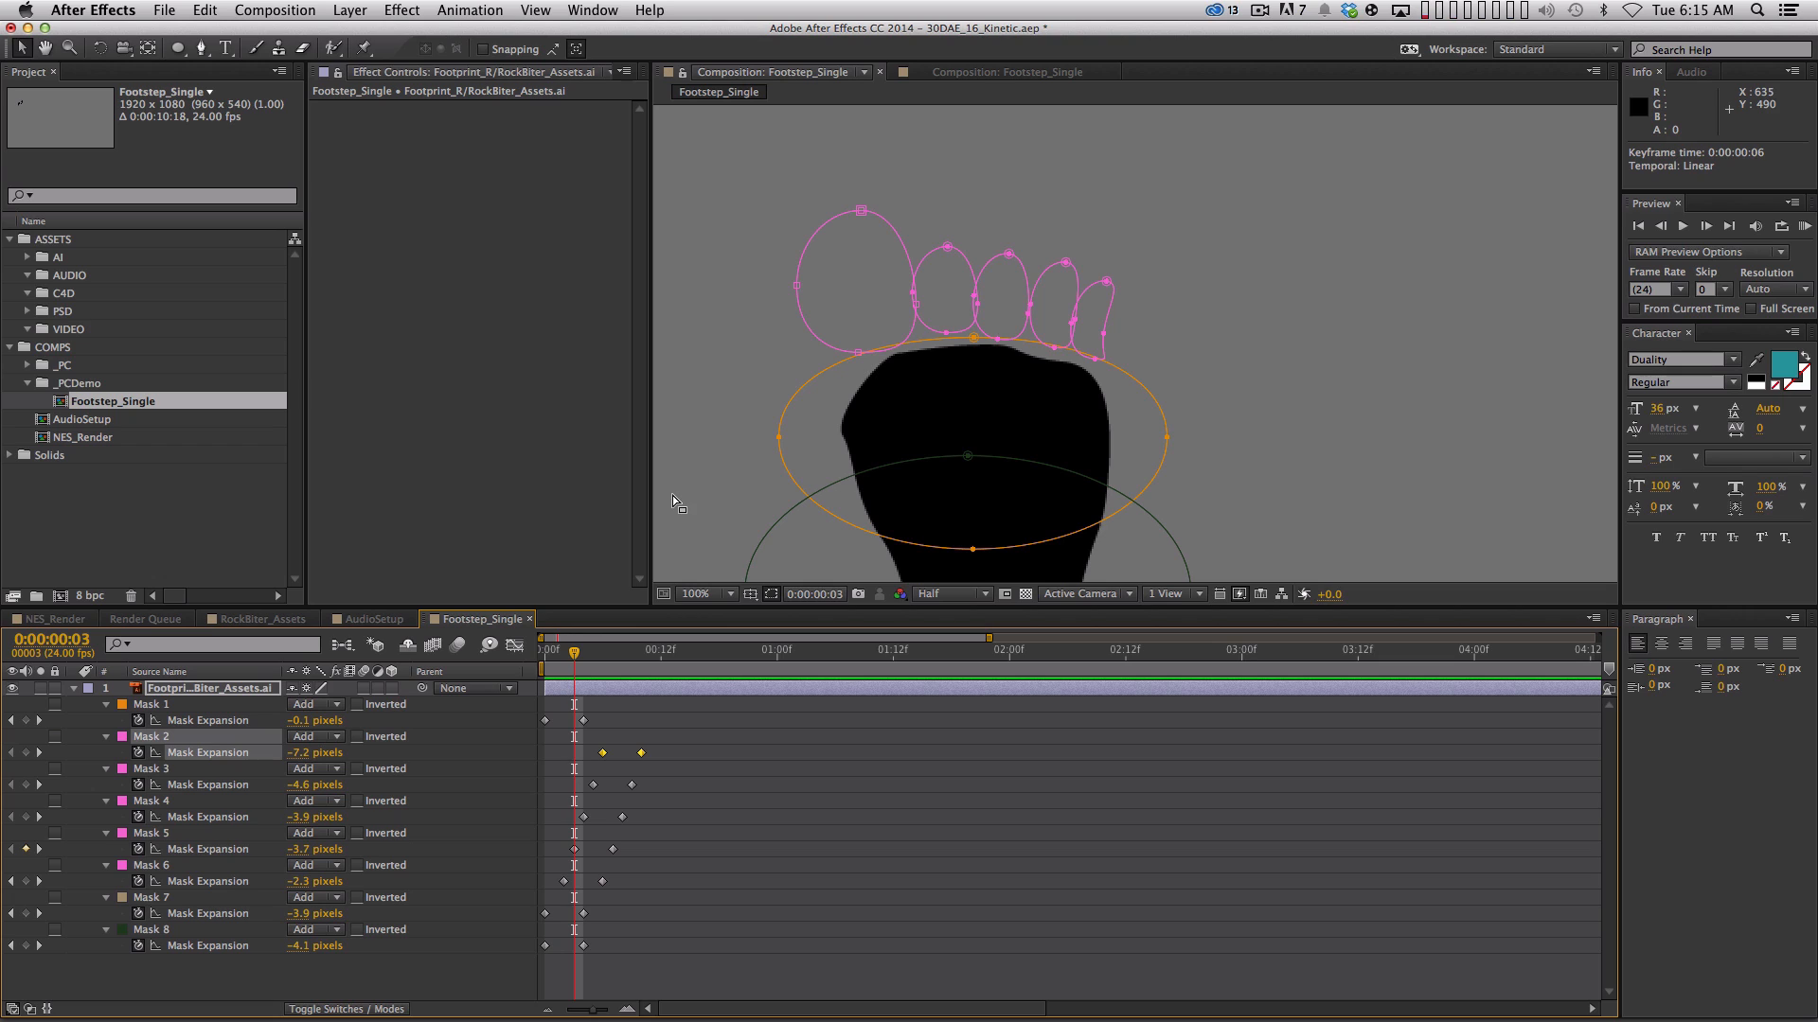
pyautogui.click(731, 777)
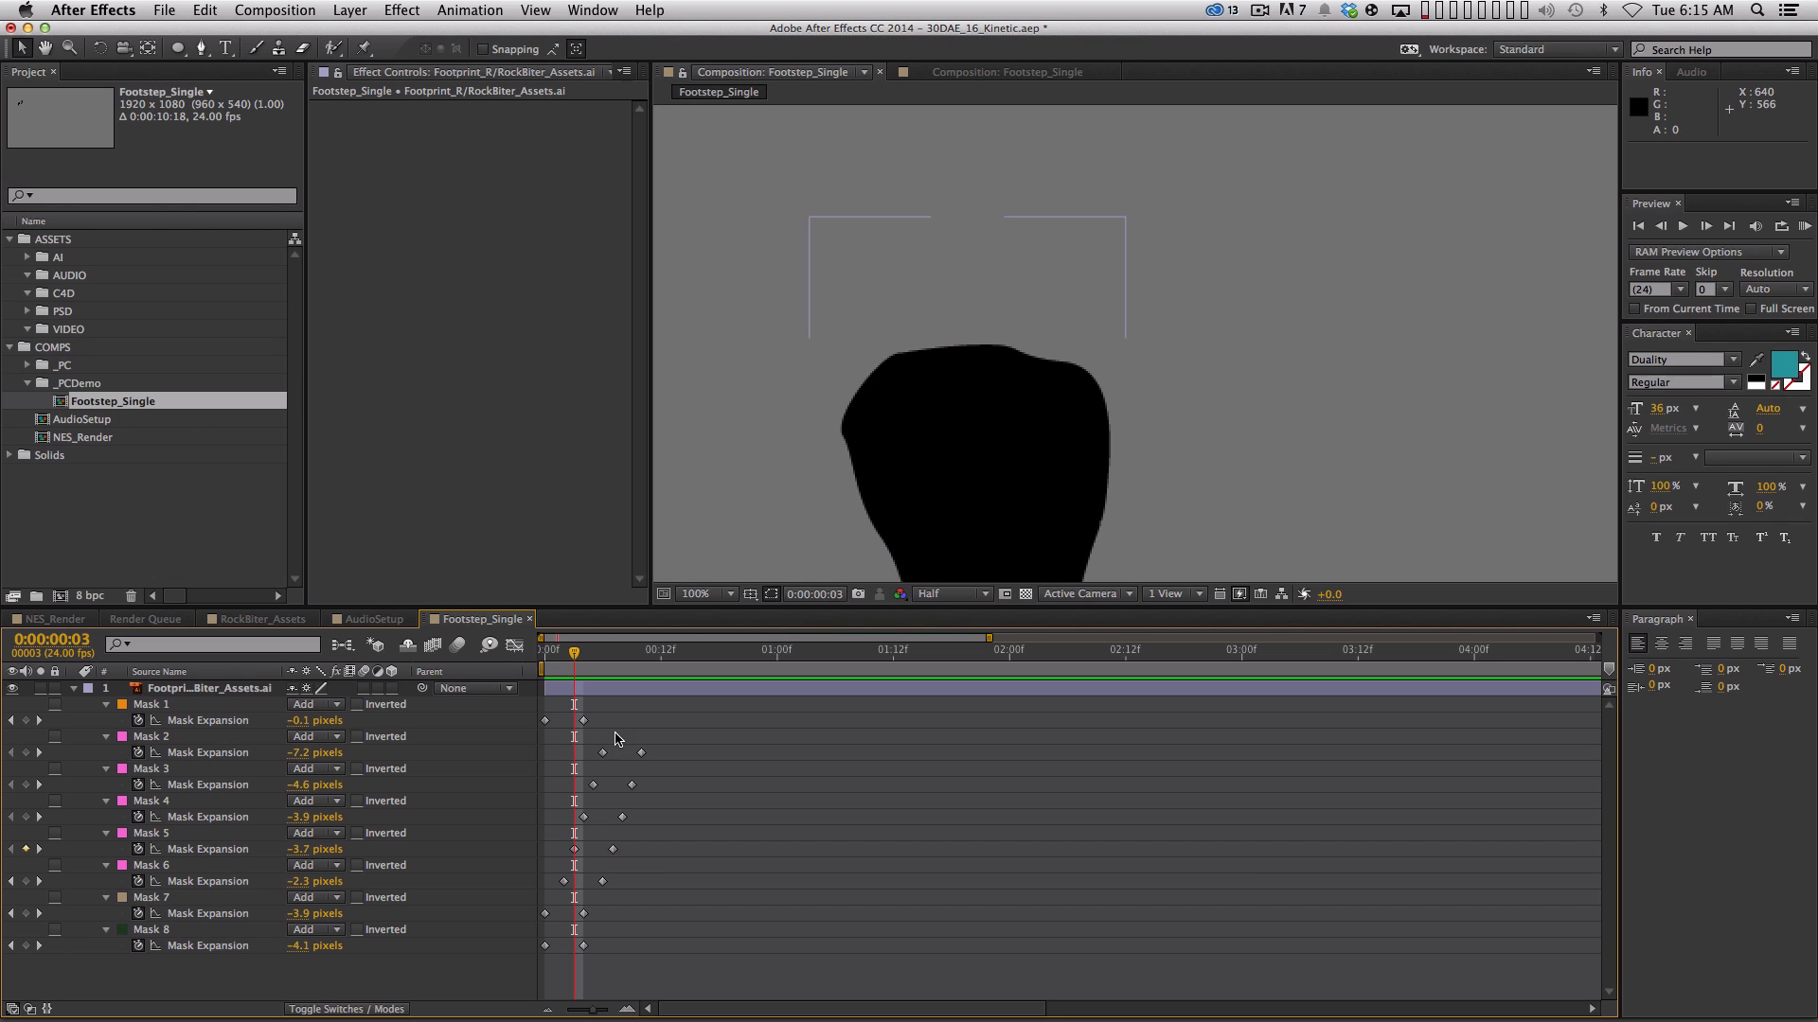
pyautogui.moveTo(976, 486); pyautogui.dragTo(1054, 349)
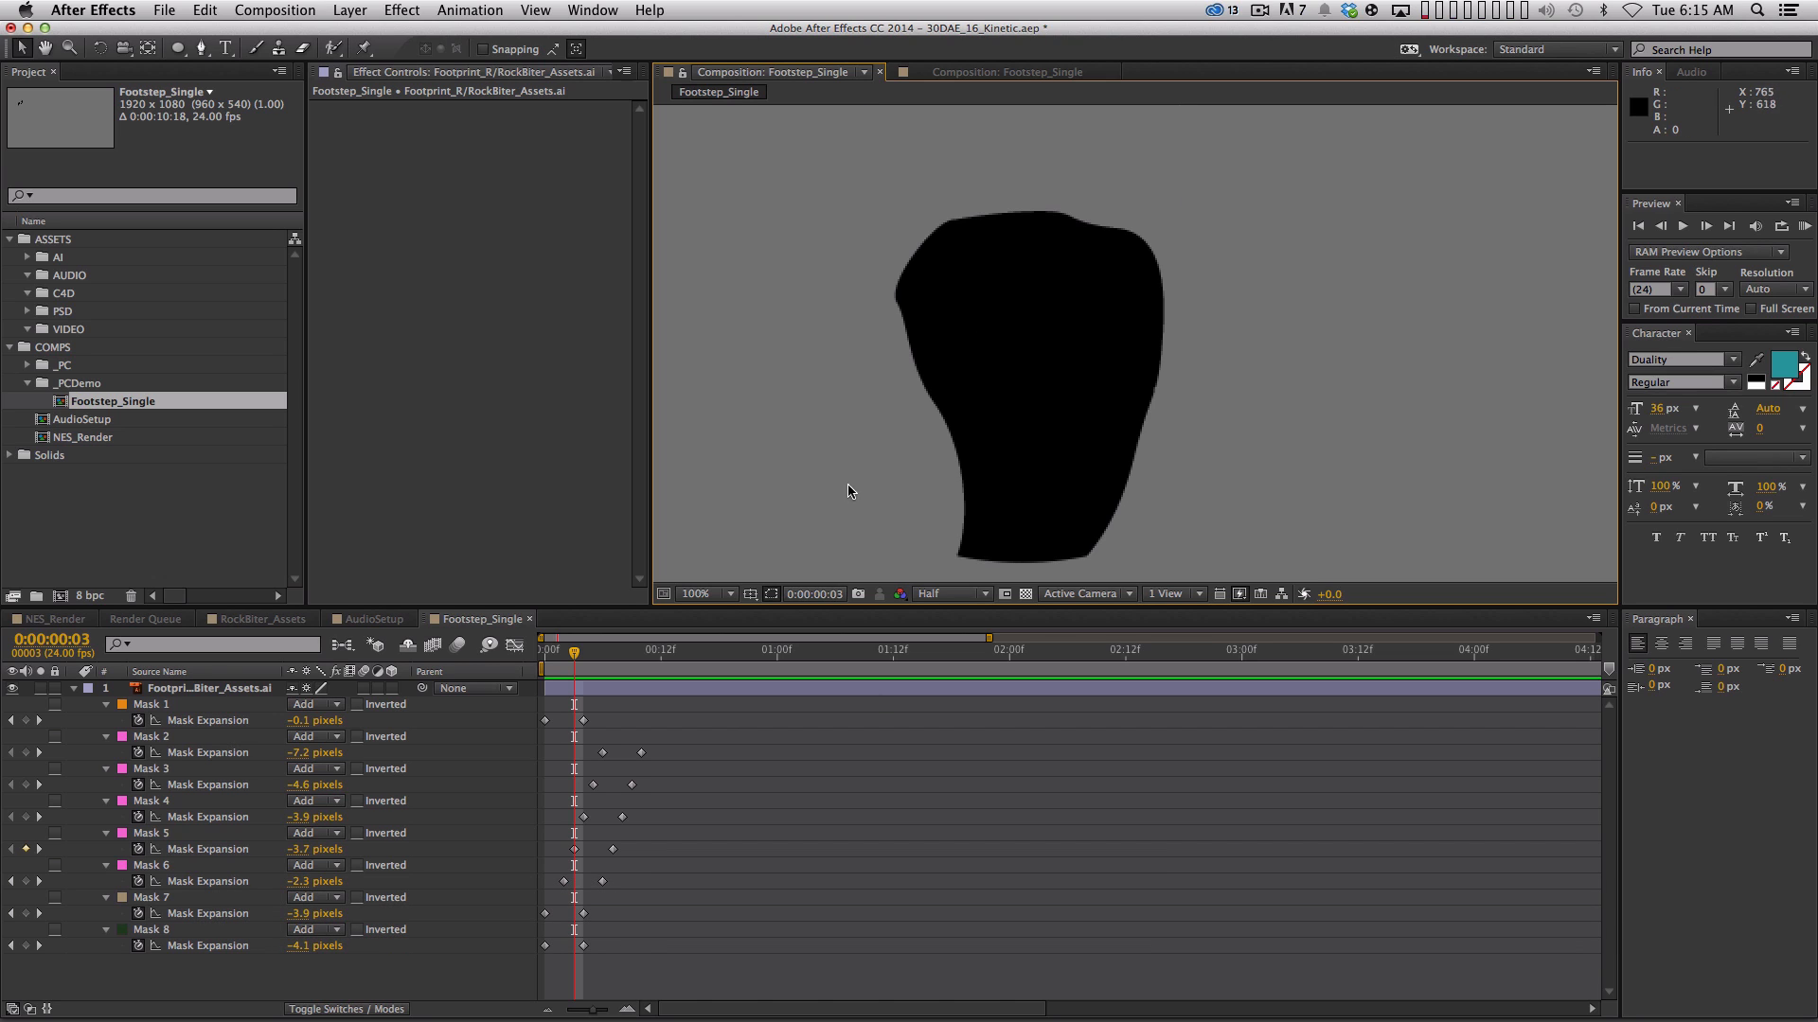
pyautogui.click(650, 663)
pyautogui.moveTo(651, 663); pyautogui.dragTo(592, 662)
pyautogui.click(175, 706)
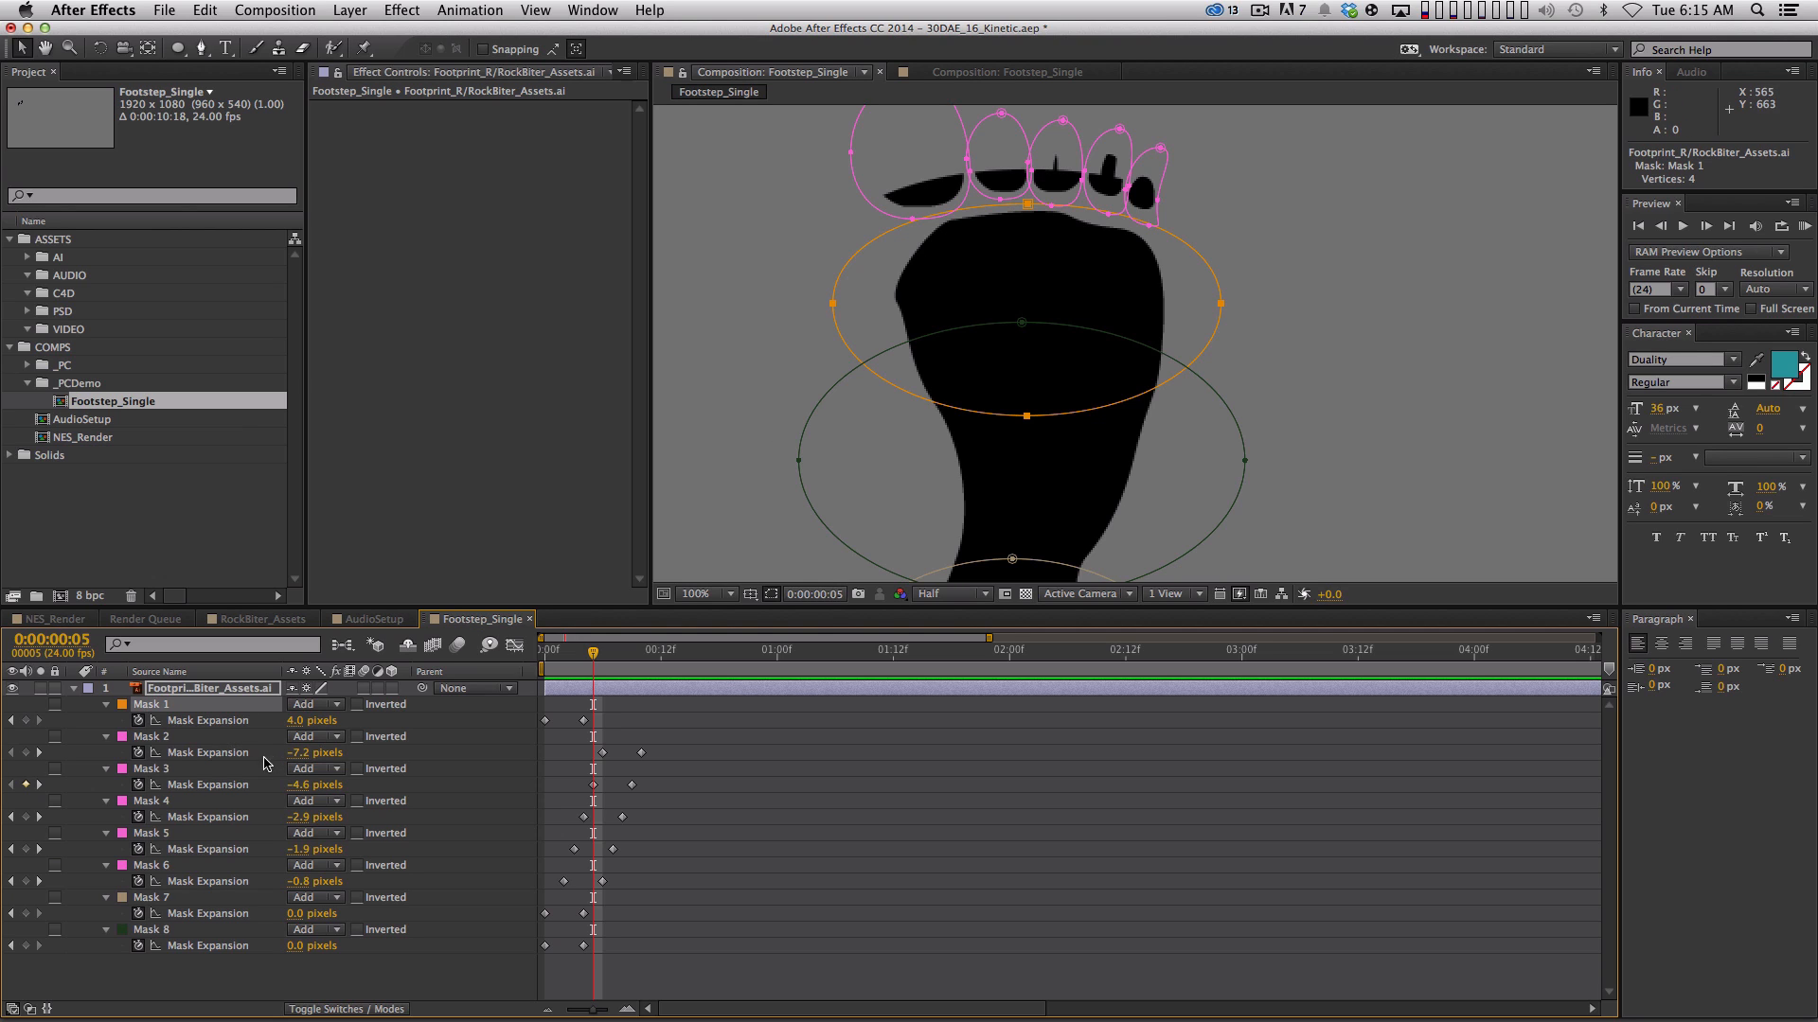
pyautogui.click(838, 753)
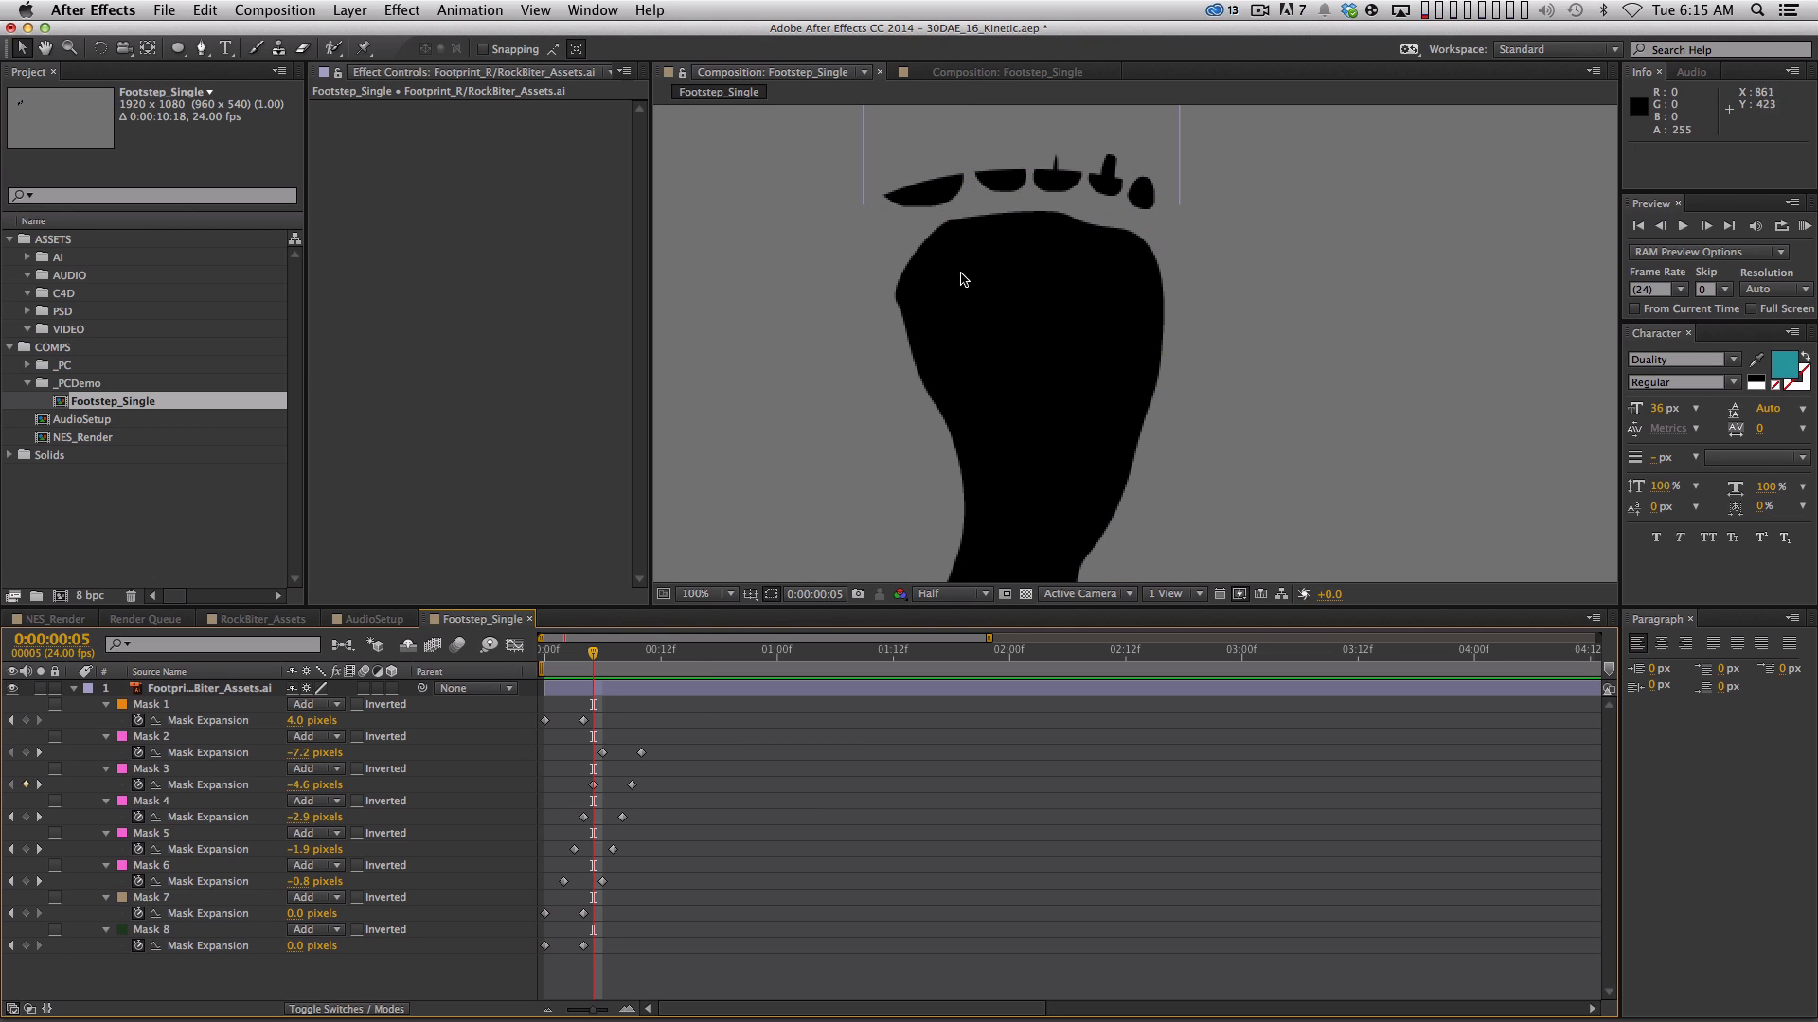
# Step back and forth through the opening frames and examine how the ball of the foot grows relative to the toes
pyautogui.press('pagedown')
pyautogui.press('pageup')
pyautogui.press('pageup')
pyautogui.press('pageup')
pyautogui.press('pageup')
pyautogui.press('pageup')
pyautogui.press('pagedown')
pyautogui.press('pagedown')
pyautogui.press('pagedown')
pyautogui.press('pagedown')
pyautogui.press('pagedown')
pyautogui.press('pageup')
pyautogui.press('pageup')
pyautogui.press('pageup')
pyautogui.press('pageup')
pyautogui.press('pageup')
pyautogui.press('pagedown')
pyautogui.press('pagedown')
pyautogui.press('pagedown')
pyautogui.press('pagedown')
pyautogui.press('pageup')
pyautogui.press('pageup')
pyautogui.press('pageup')
pyautogui.press('pageup')
pyautogui.press('pagedown')
pyautogui.press('pagedown')
pyautogui.press('pagedown')
# Set the Mask Expansion of Mask 1, the ball of the foot, to 0.3 pixels at frame 4 and check the footprint at frame 7
pyautogui.press('super')
pyautogui.moveTo(296, 721)
pyautogui.mouseDown()
pyautogui.moveTo(233, 721)
pyautogui.moveTo(263, 716)
pyautogui.mouseUp()
pyautogui.click(824, 793)
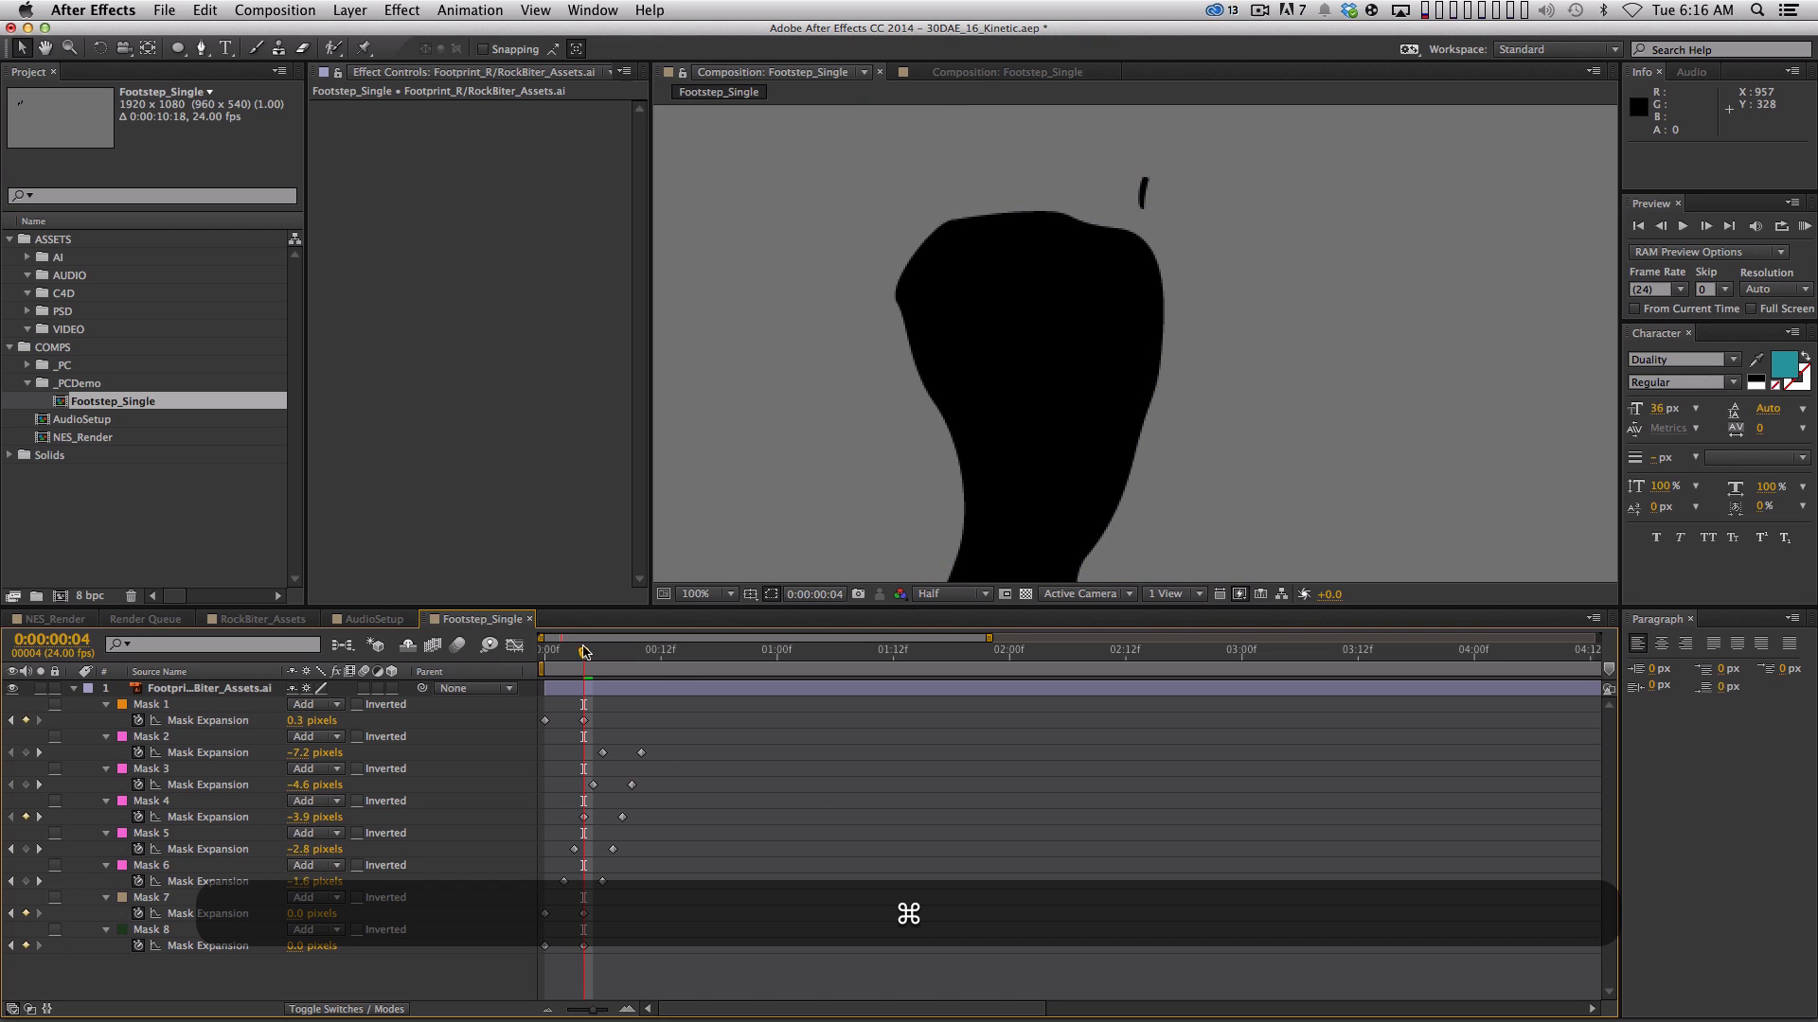
pyautogui.click(603, 653)
pyautogui.moveTo(603, 653)
pyautogui.mouseDown()
pyautogui.moveTo(625, 655)
pyautogui.moveTo(558, 657)
pyautogui.moveTo(614, 663)
pyautogui.mouseUp()
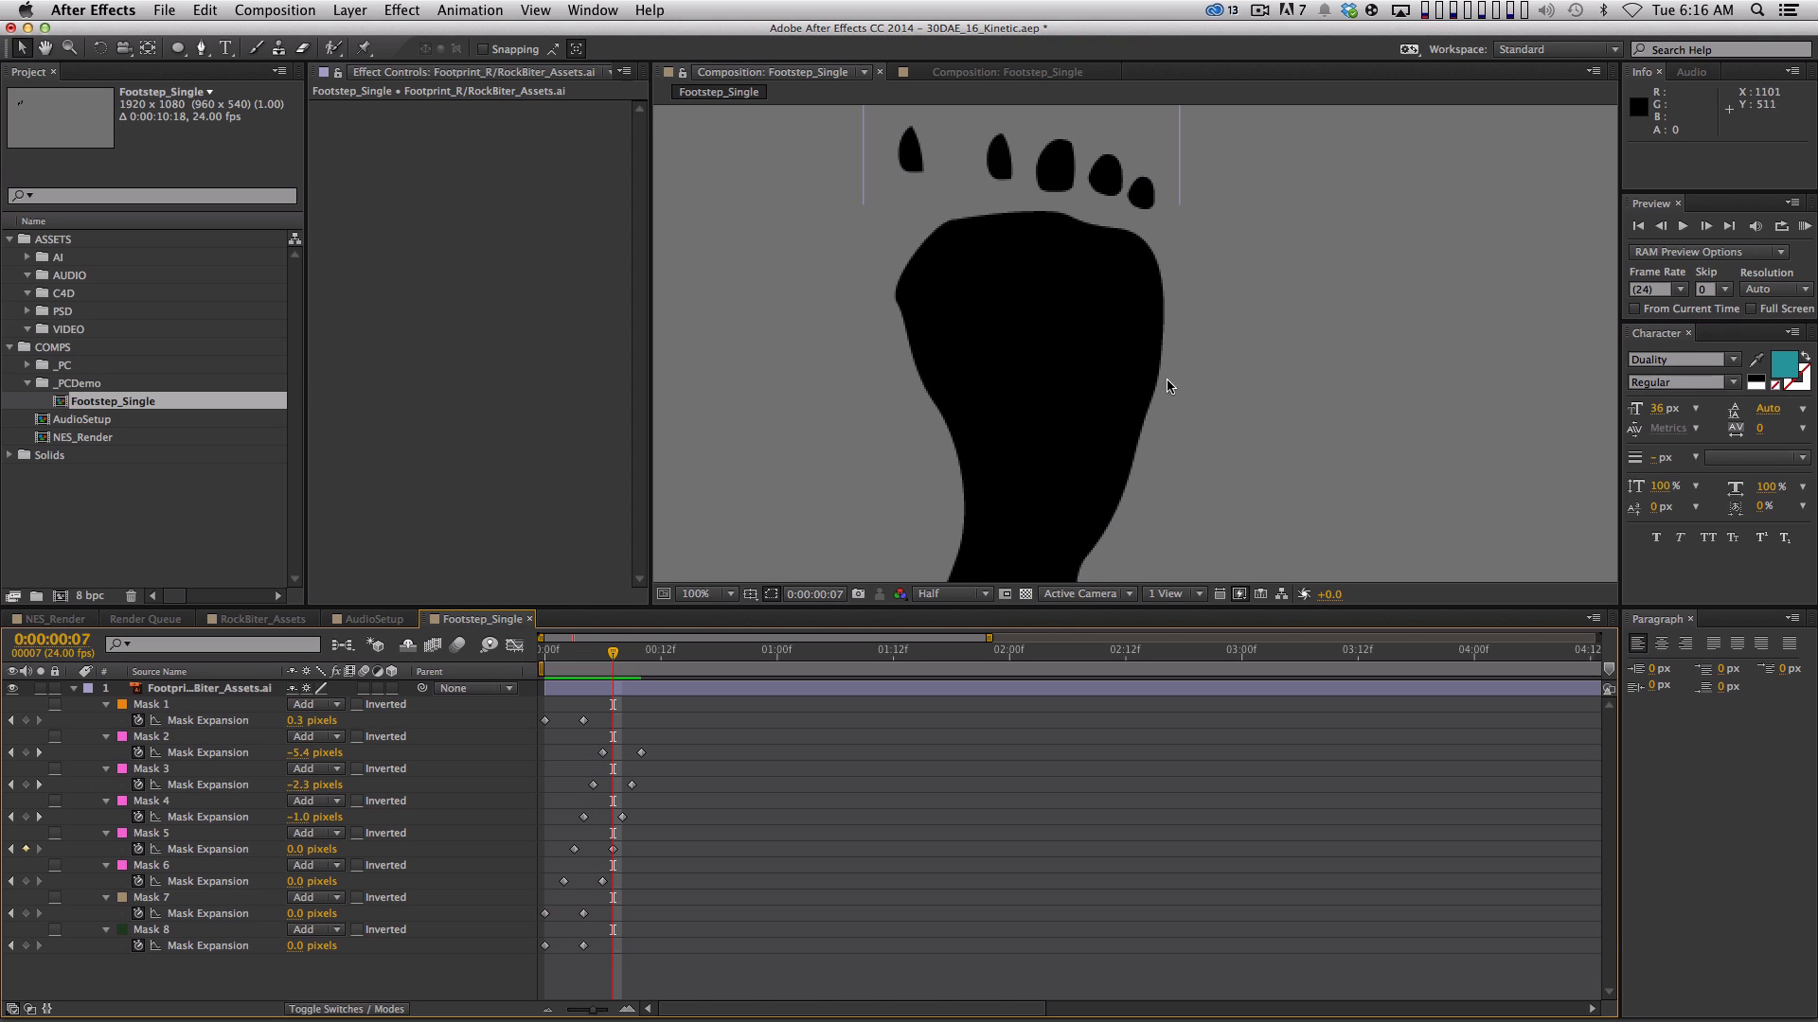
pyautogui.press(',')
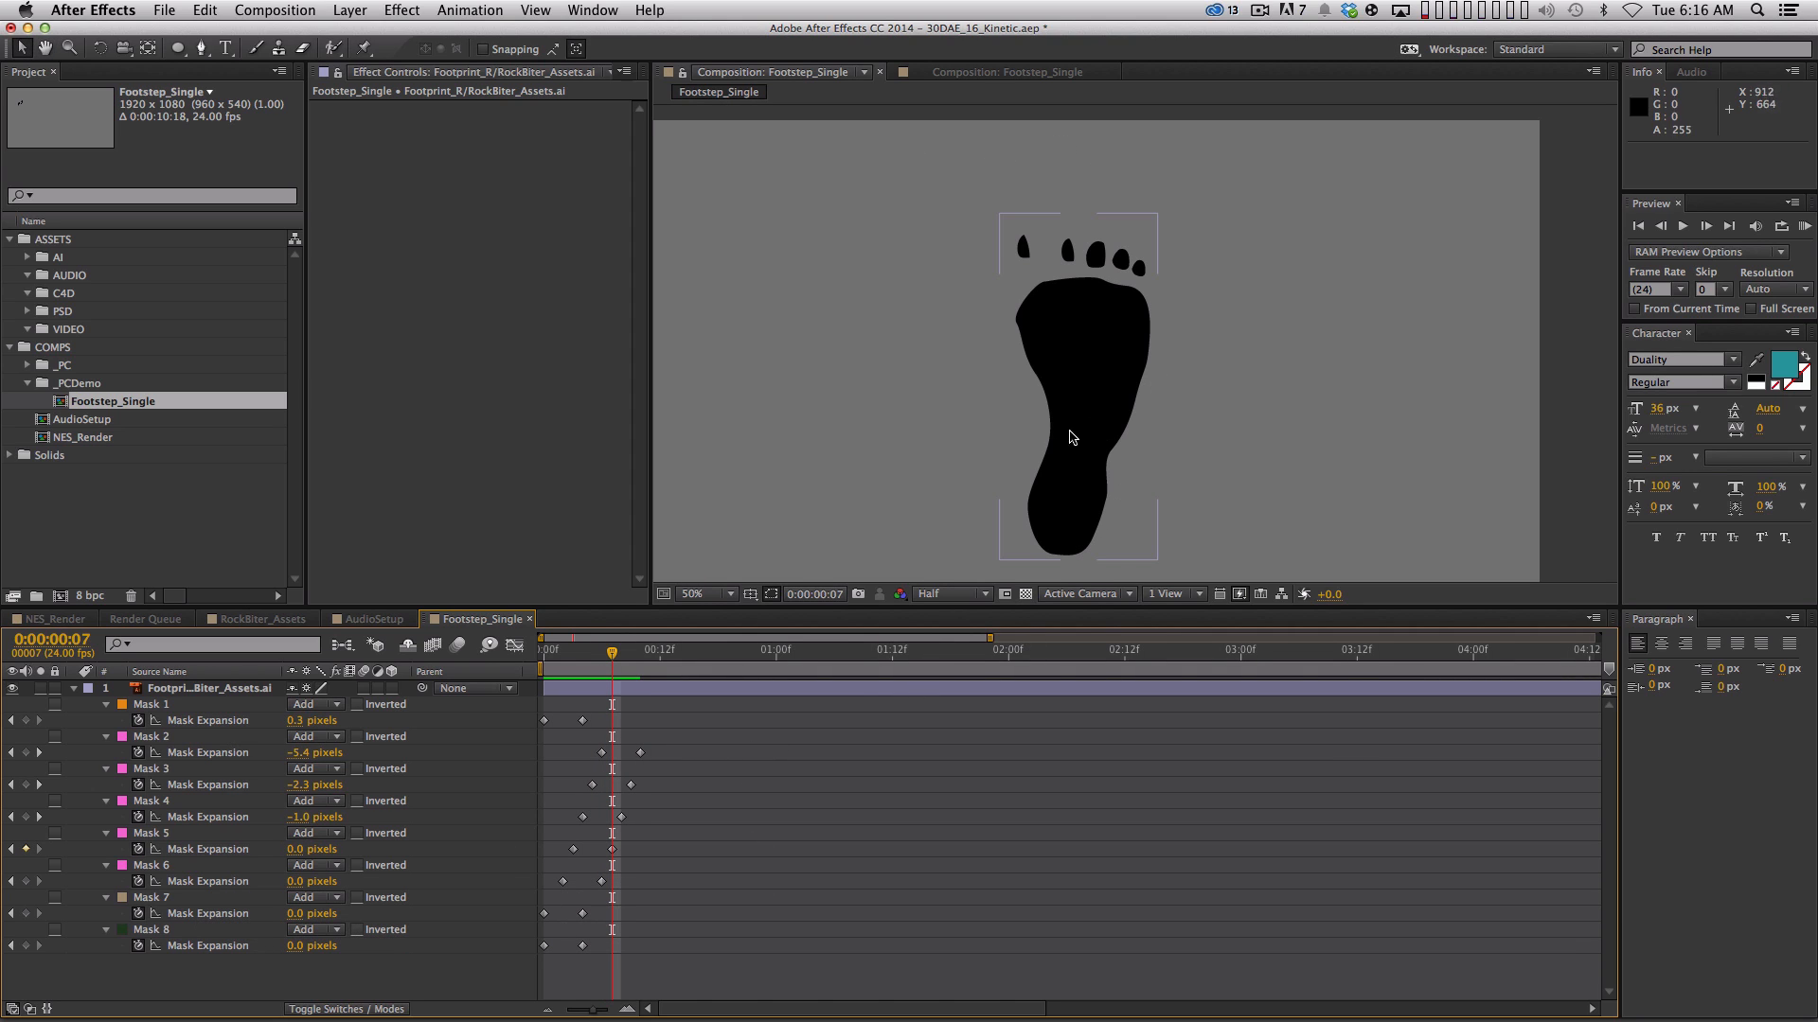
# Shift the Mask Expansion keyframe pair of Mask 7, the heel, to start at frame 3 and that of Mask 8, the arch, at frame 5
pyautogui.click(188, 899)
pyautogui.click(190, 931)
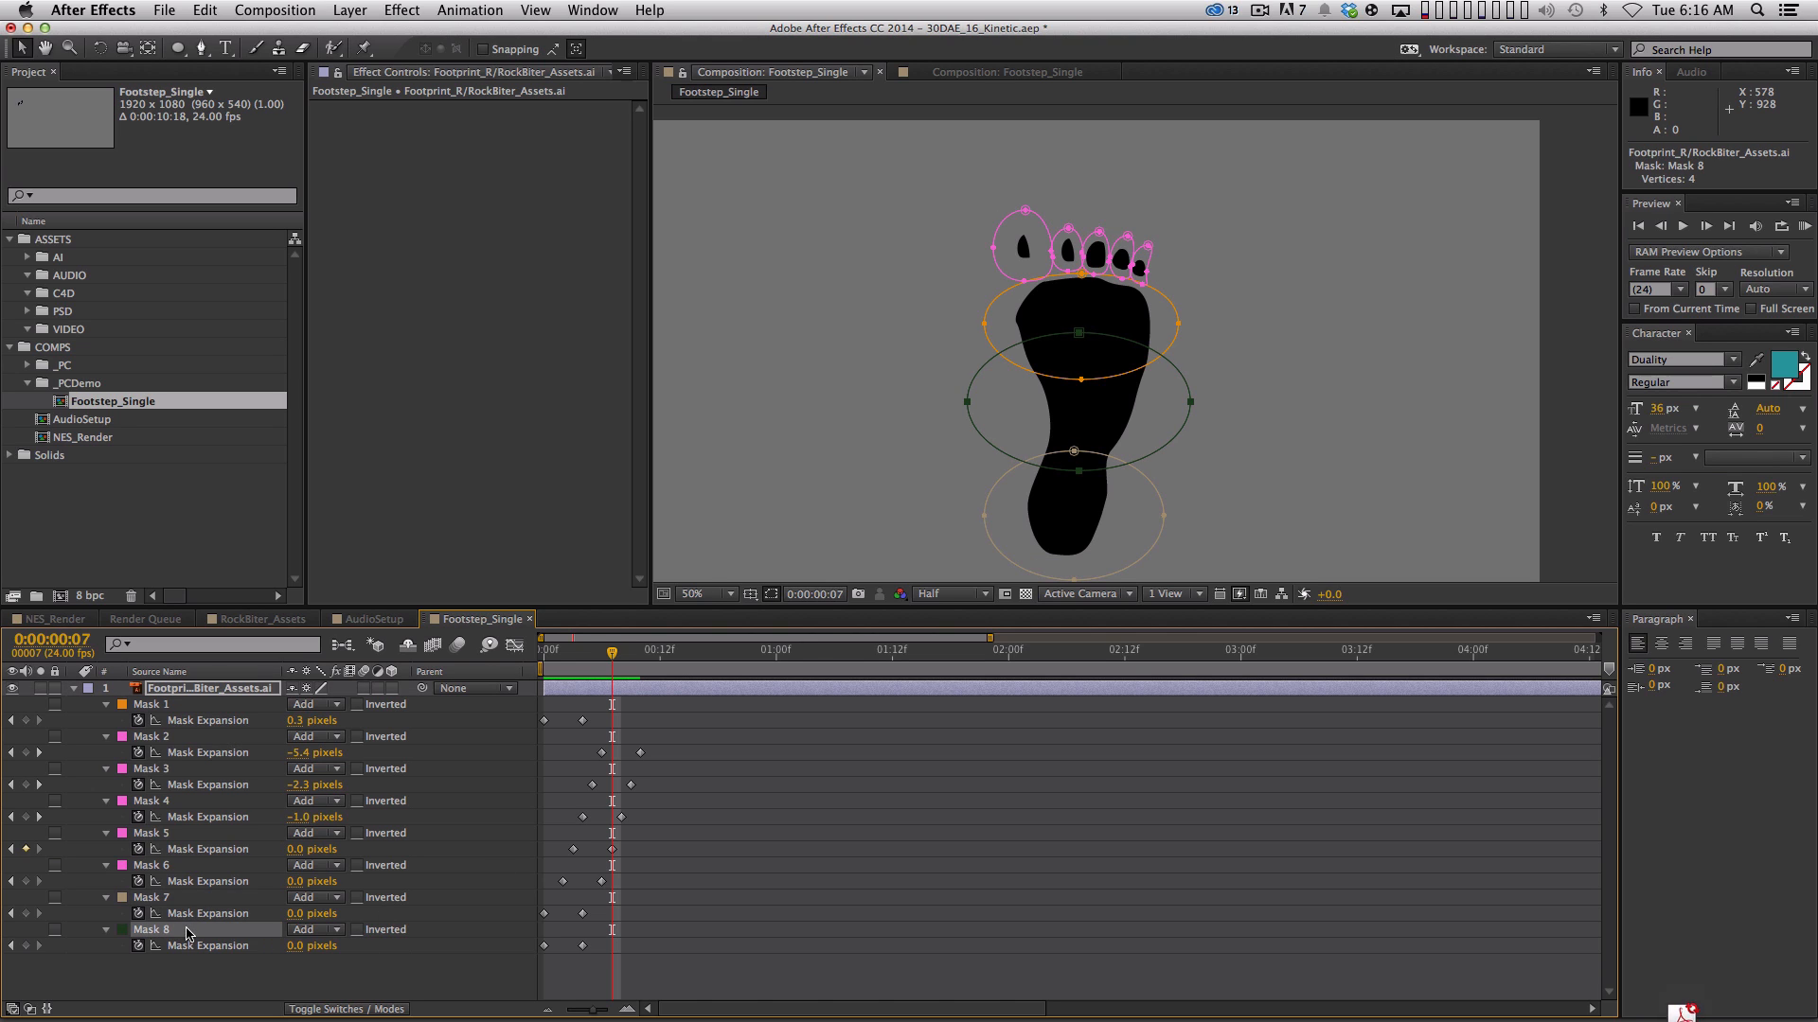
pyautogui.moveTo(605, 970); pyautogui.dragTo(560, 925)
pyautogui.click(635, 933)
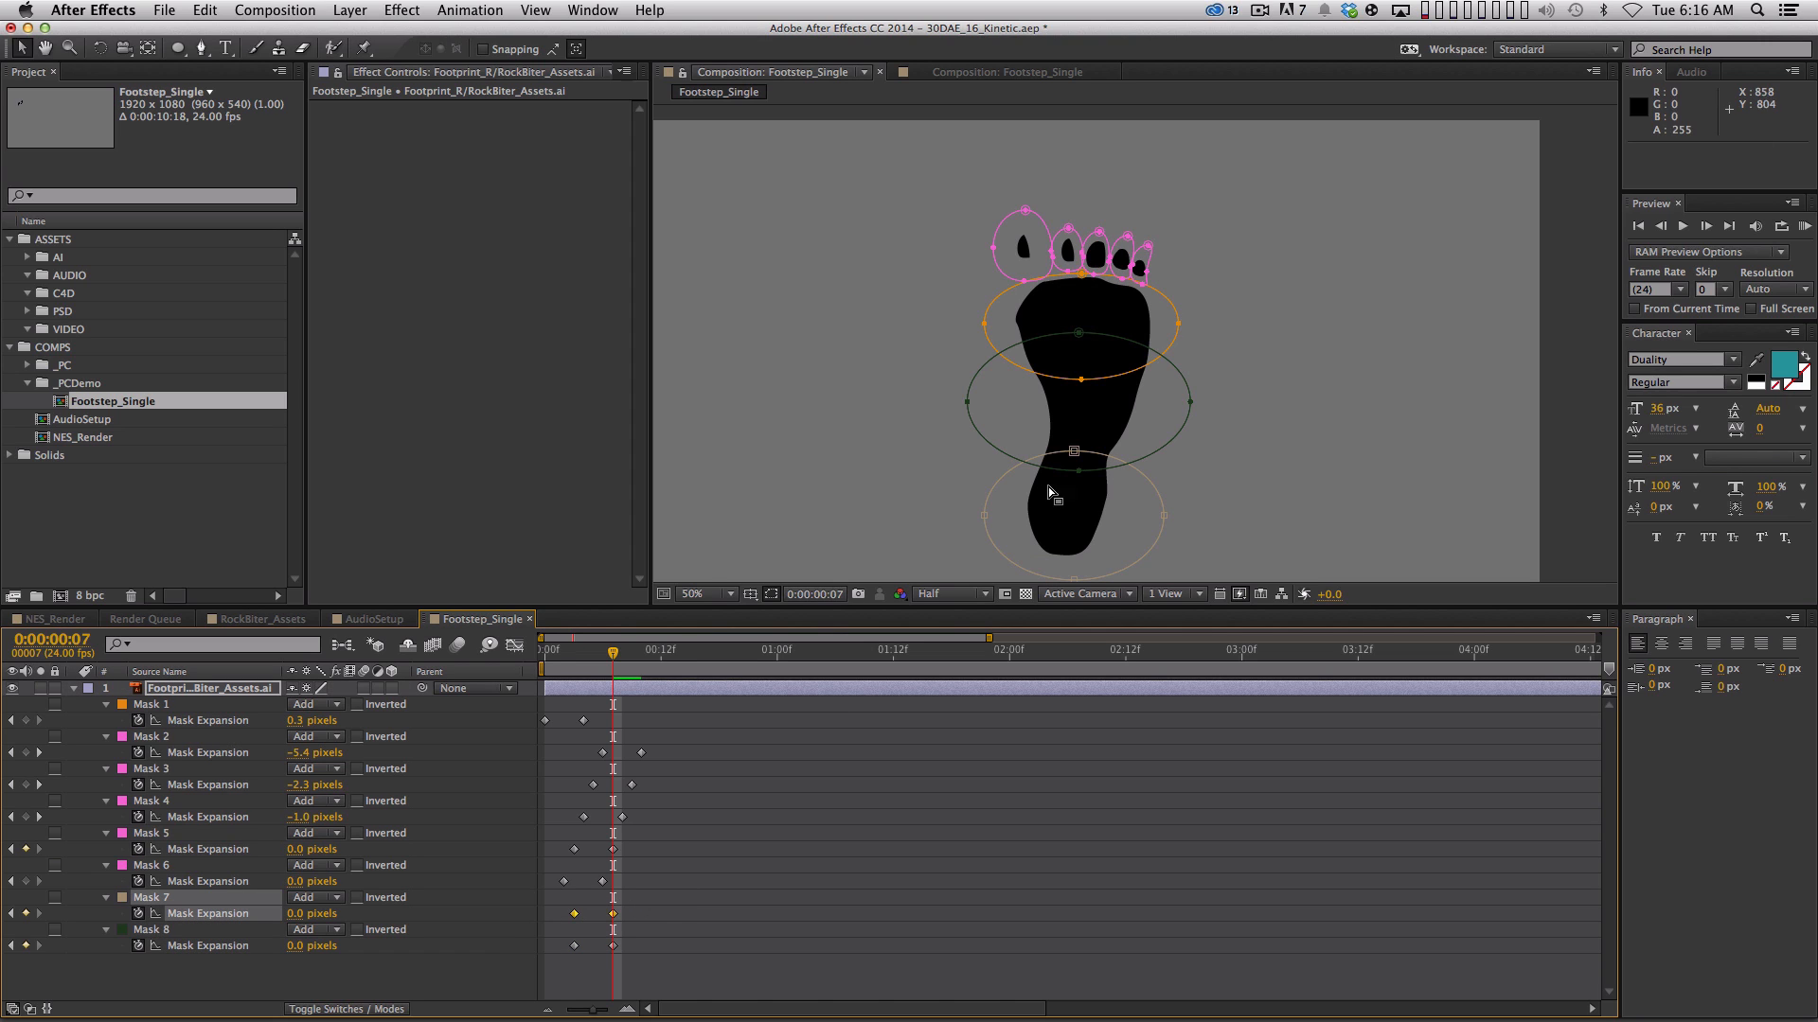
pyautogui.click(657, 940)
pyautogui.moveTo(661, 920); pyautogui.dragTo(594, 947)
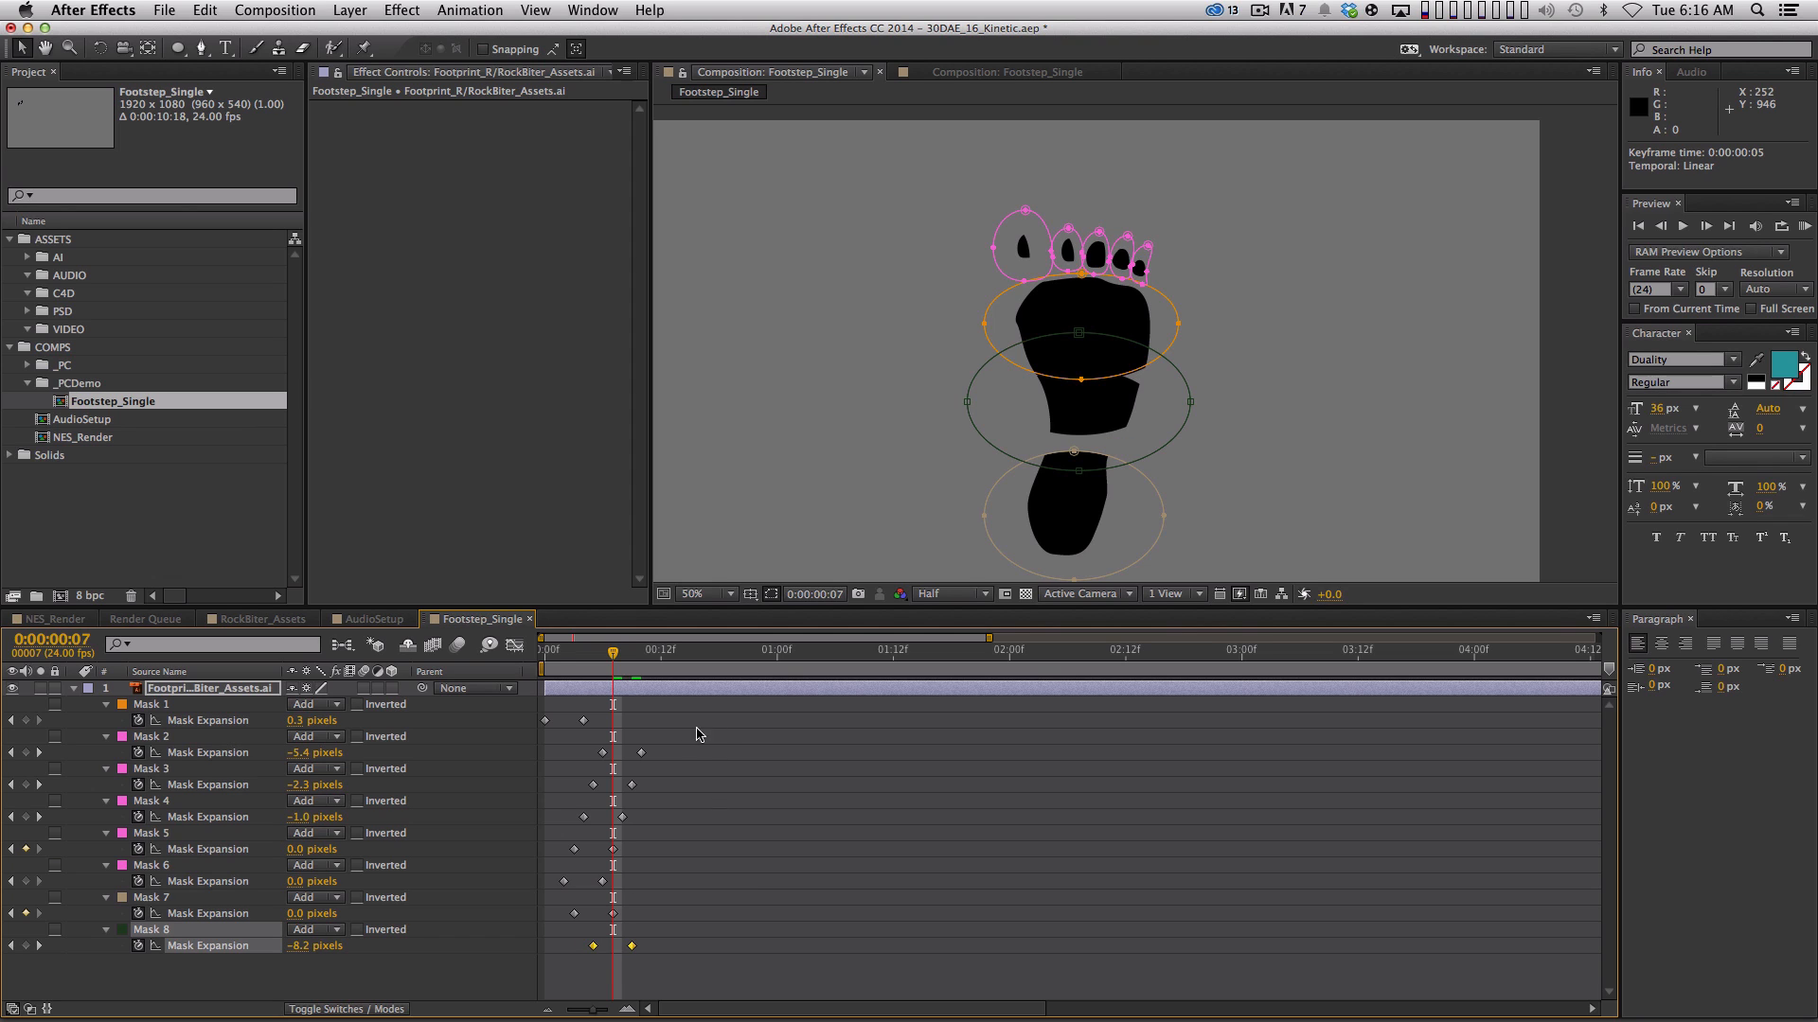
# Apply Easy Ease to all Mask Expansion keyframes of the eight masks and end the work area at frame 15
pyautogui.moveTo(707, 705); pyautogui.dragTo(482, 989)
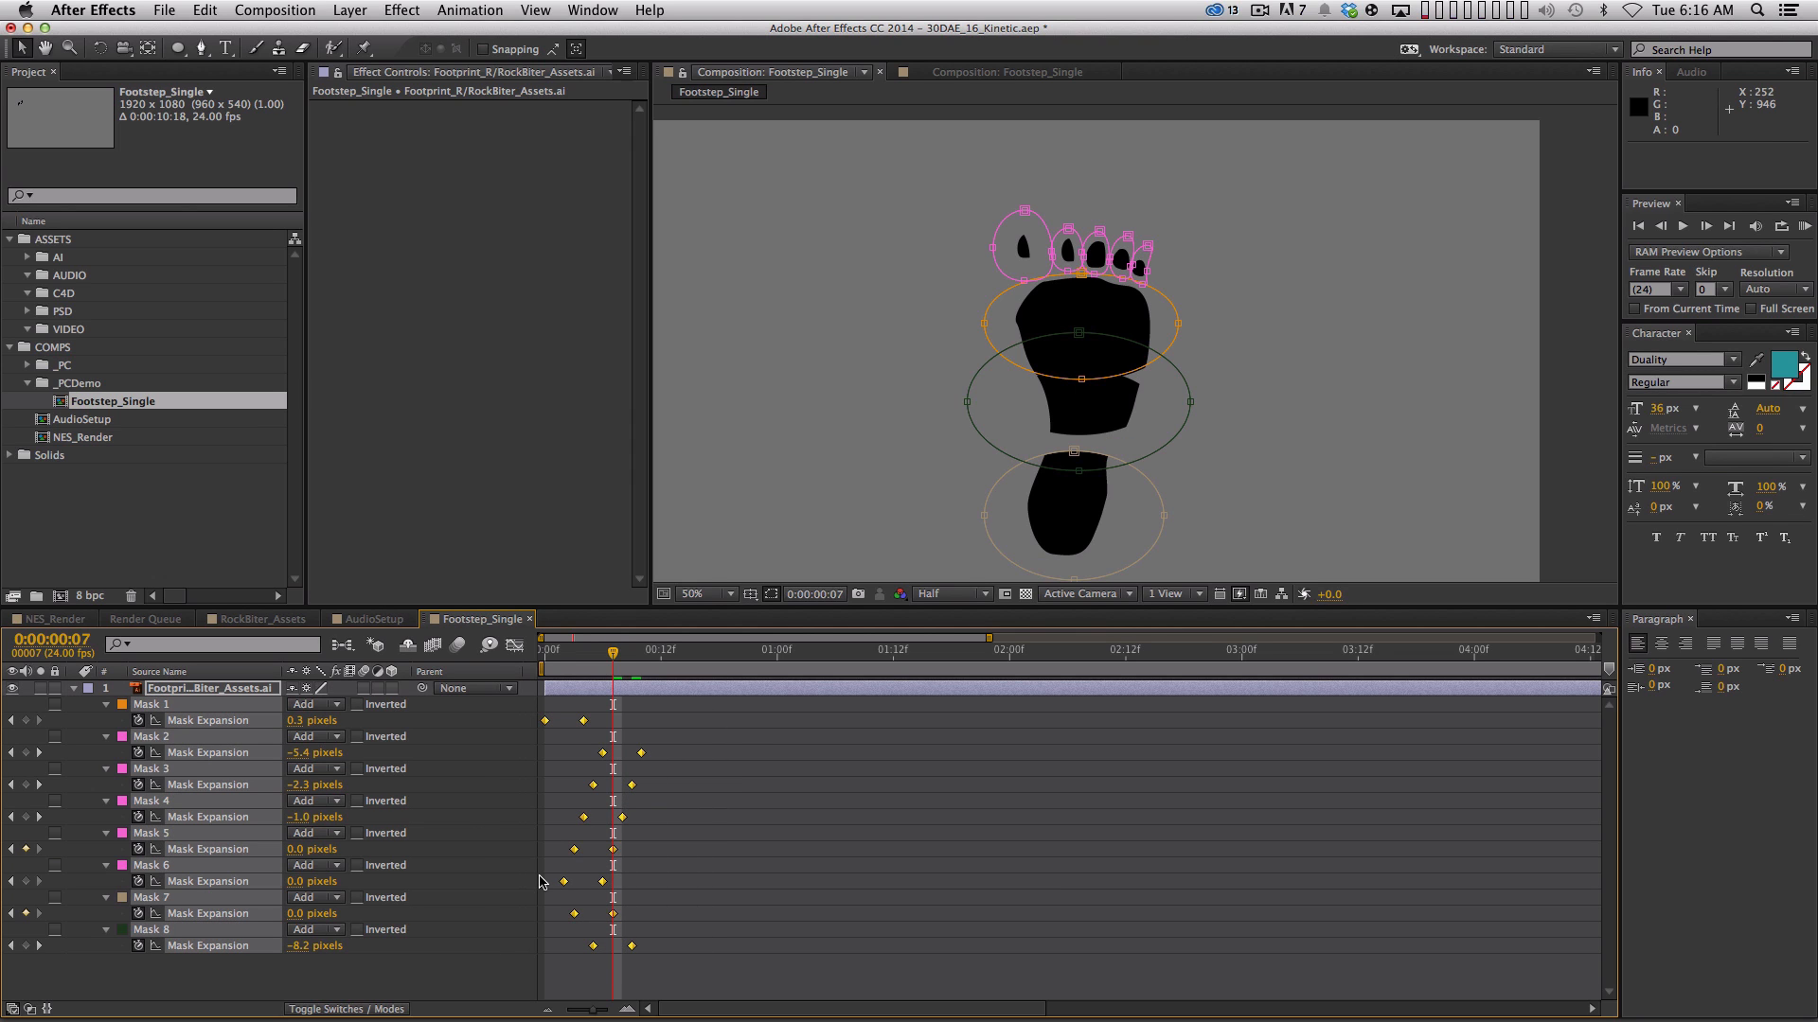
pyautogui.press('F9')
pyautogui.moveTo(653, 652); pyautogui.dragTo(690, 651)
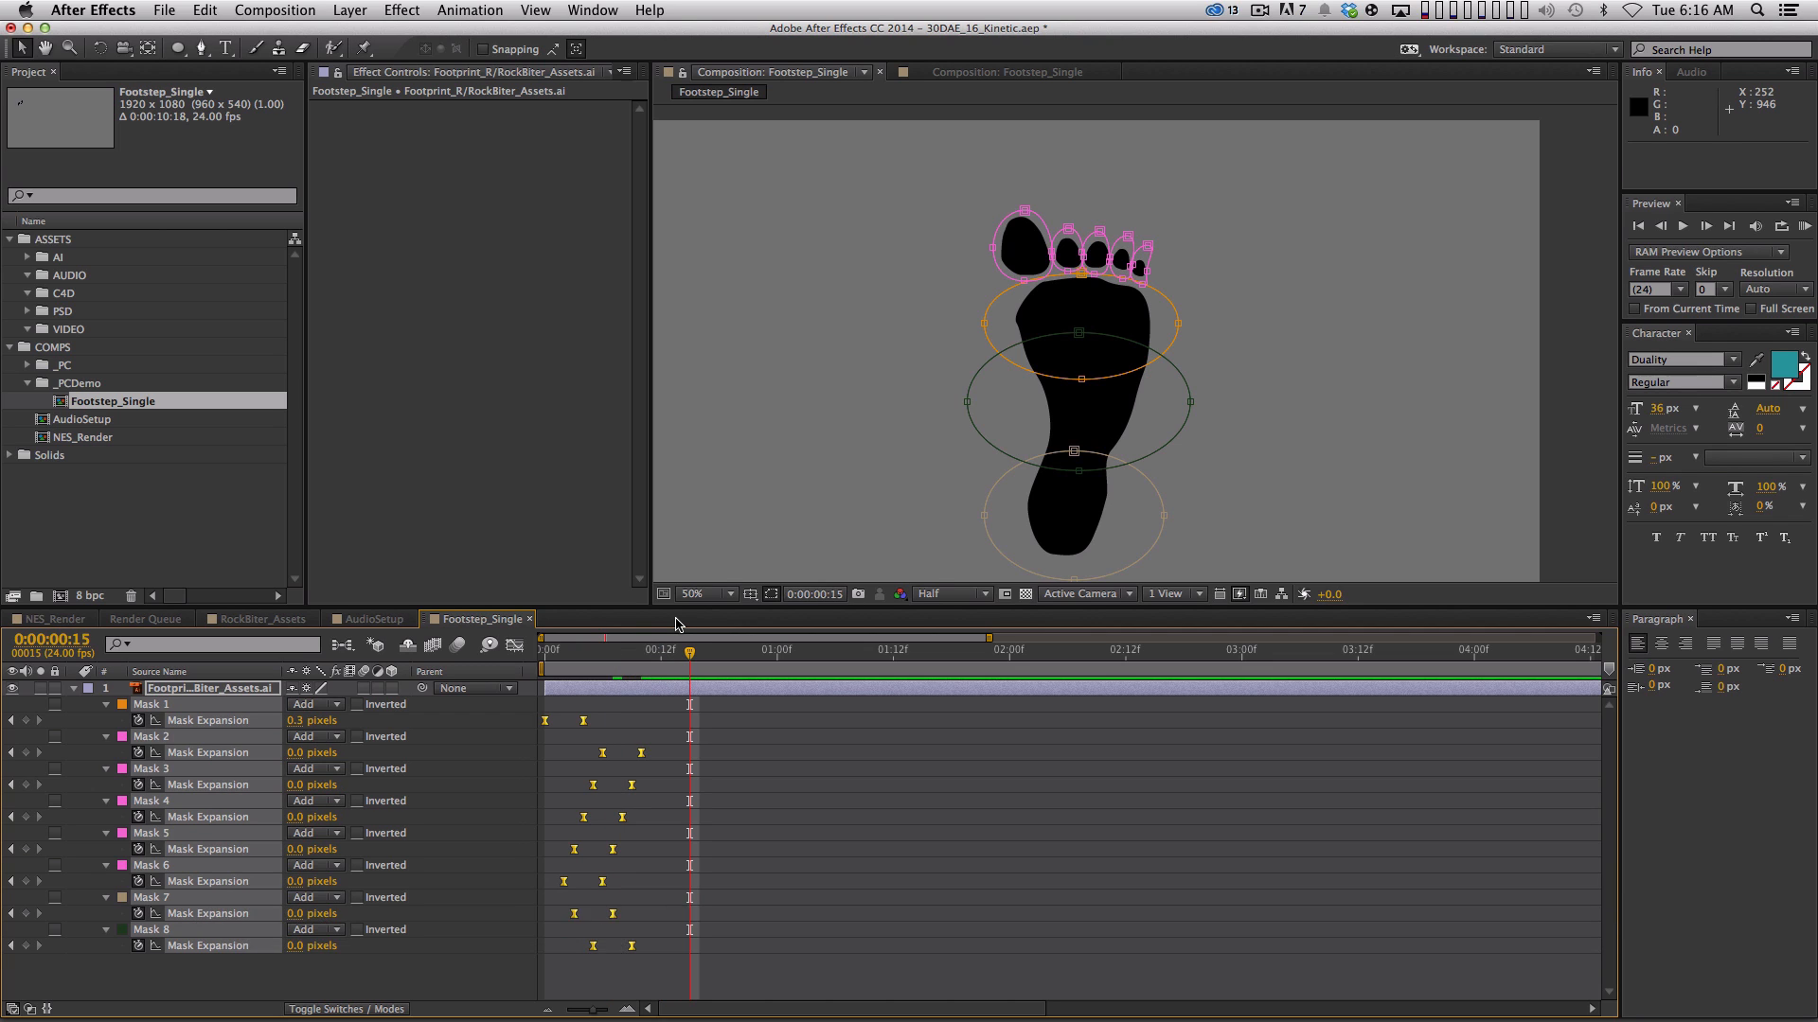
pyautogui.press('n')
# Preview the eased footprint animation several times and examine the timing of the heel, arch, ball and toes
pyautogui.press('KP_0')
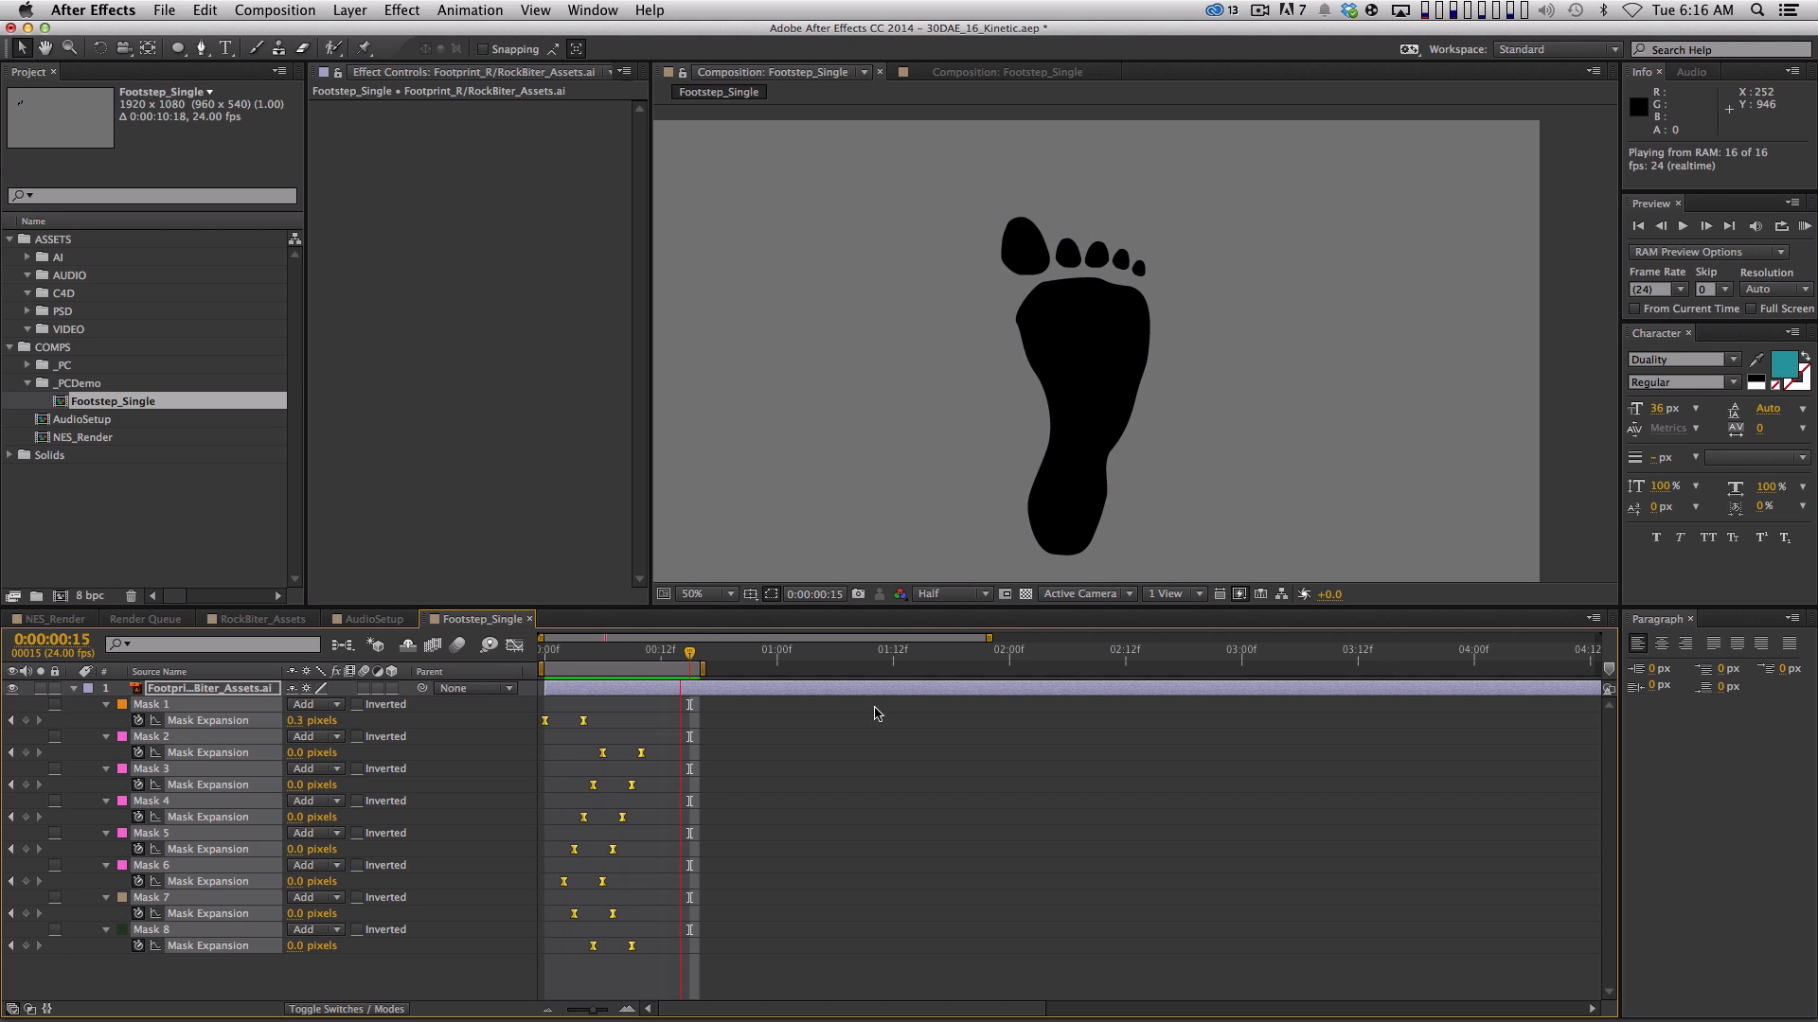
pyautogui.press('space')
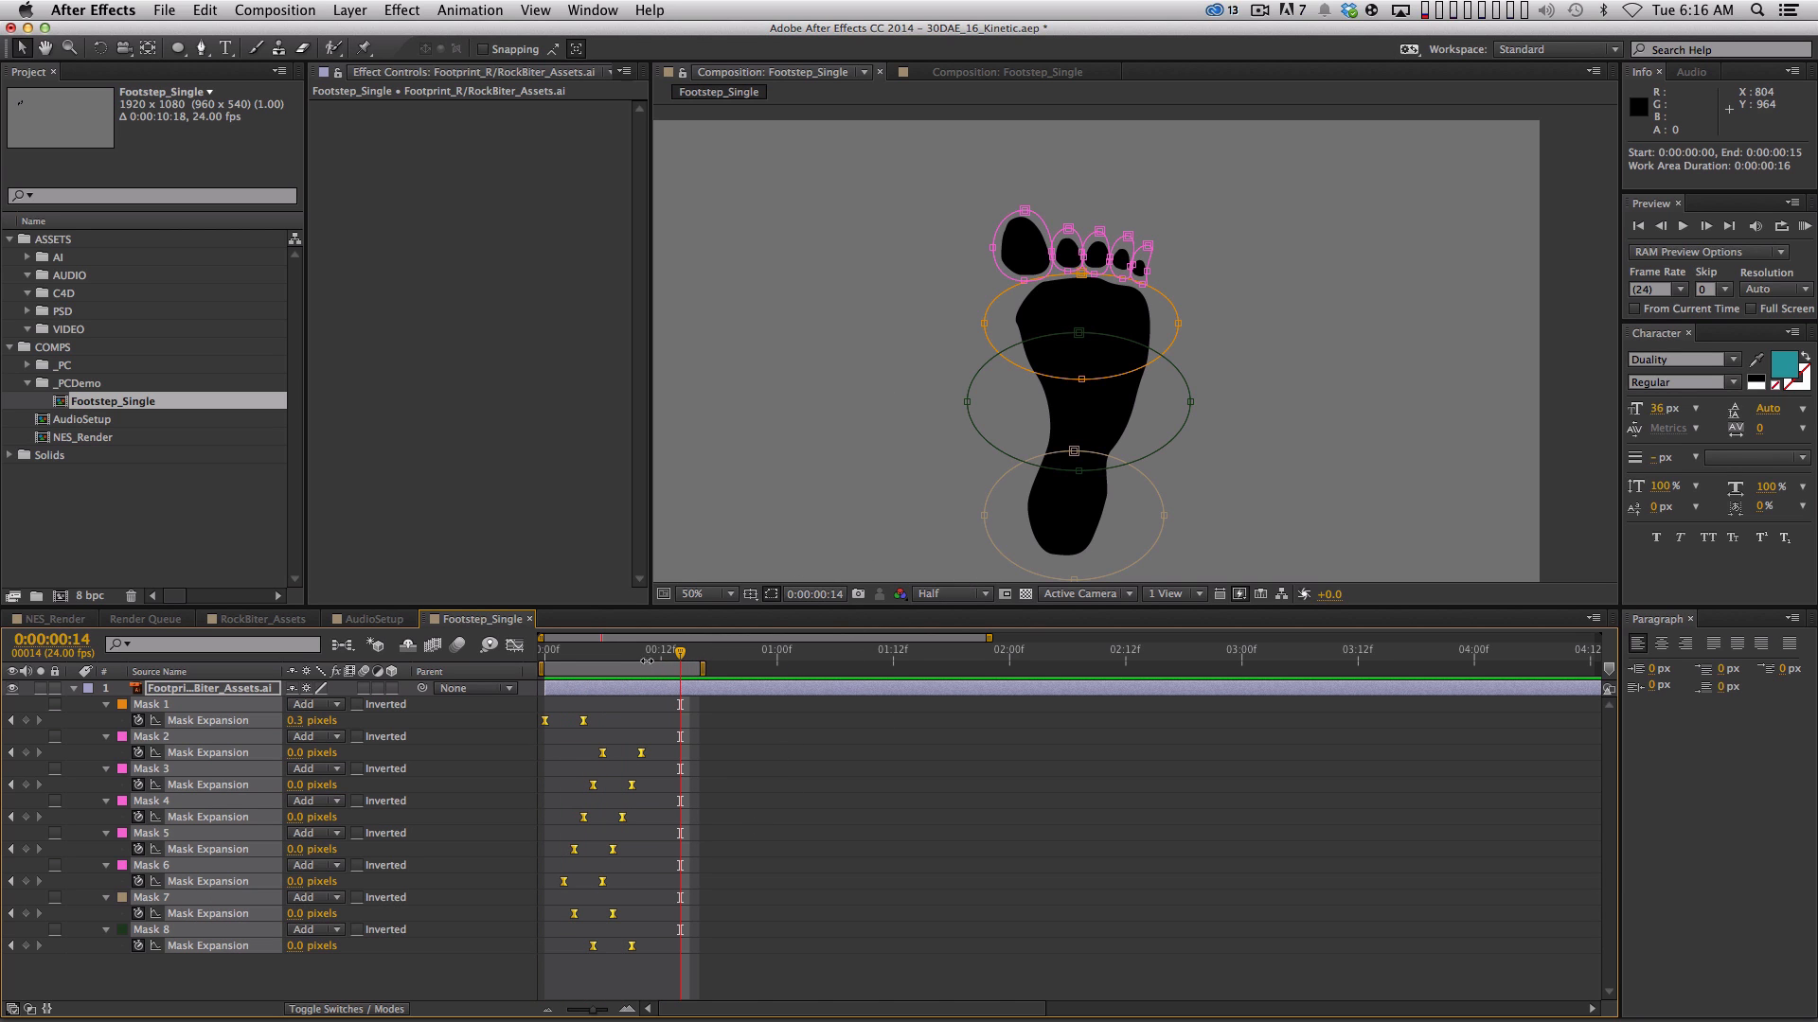
pyautogui.moveTo(625, 655); pyautogui.dragTo(533, 711)
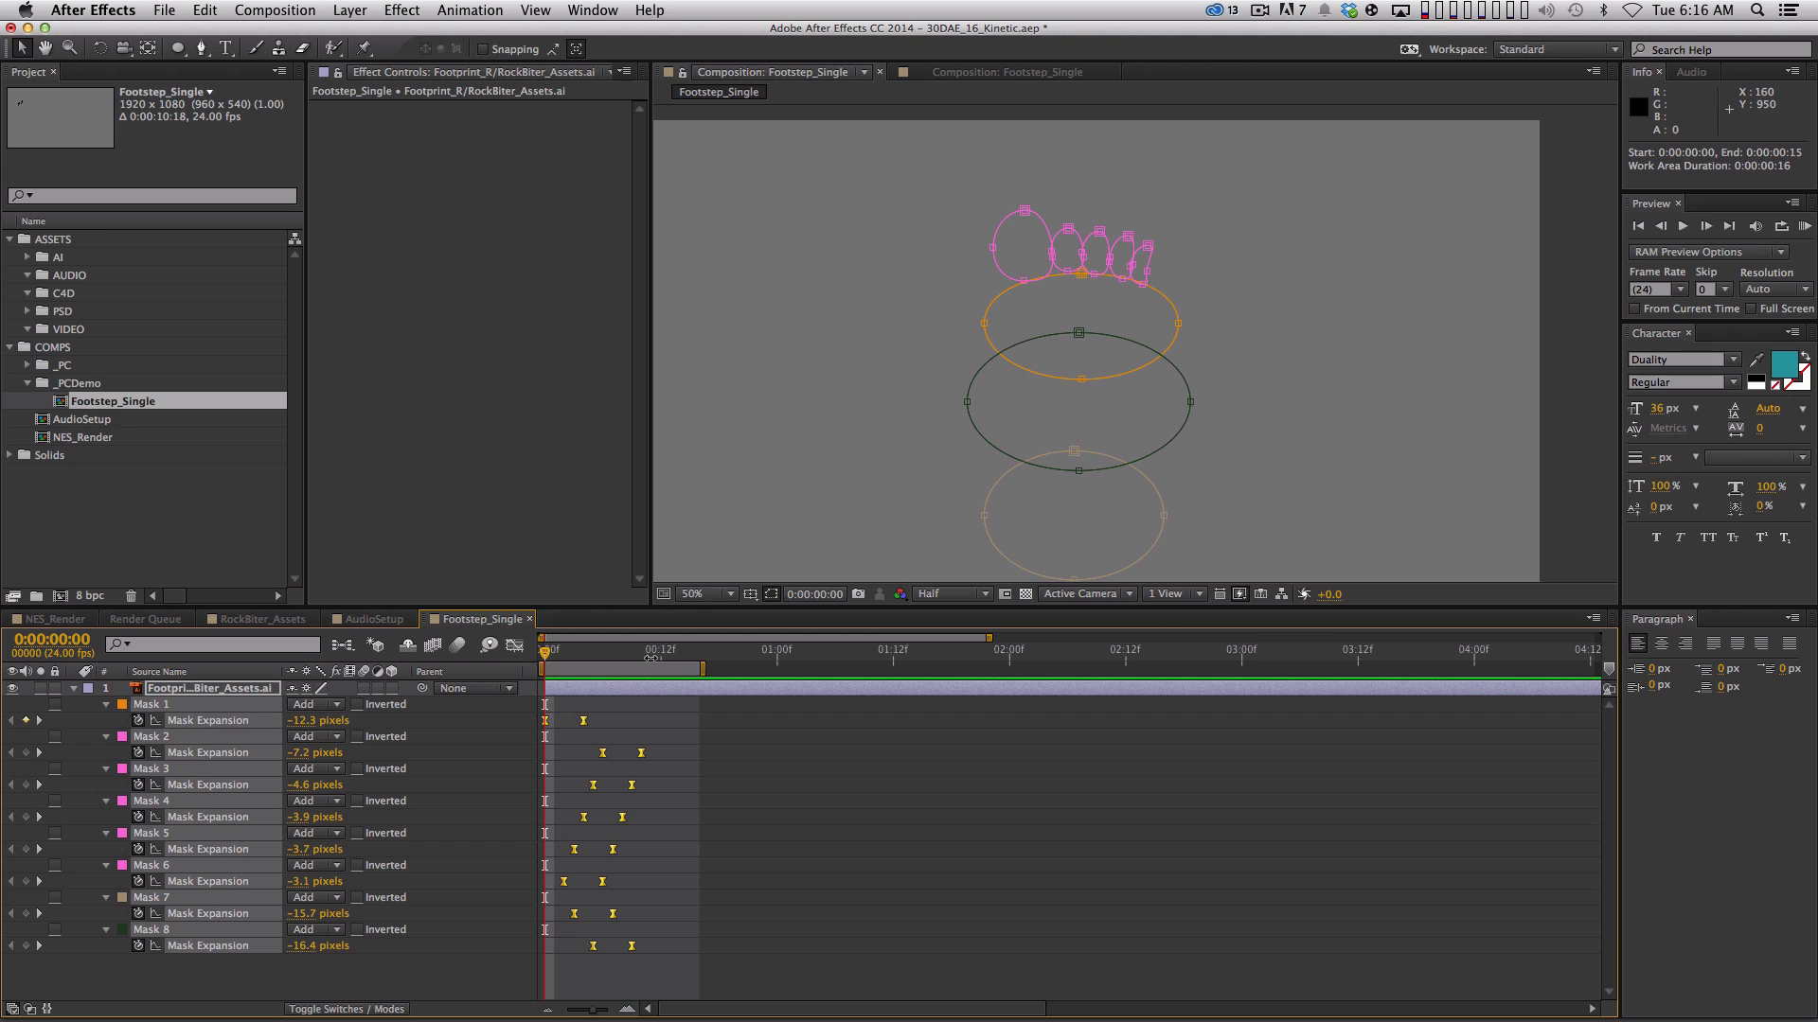
pyautogui.press('space')
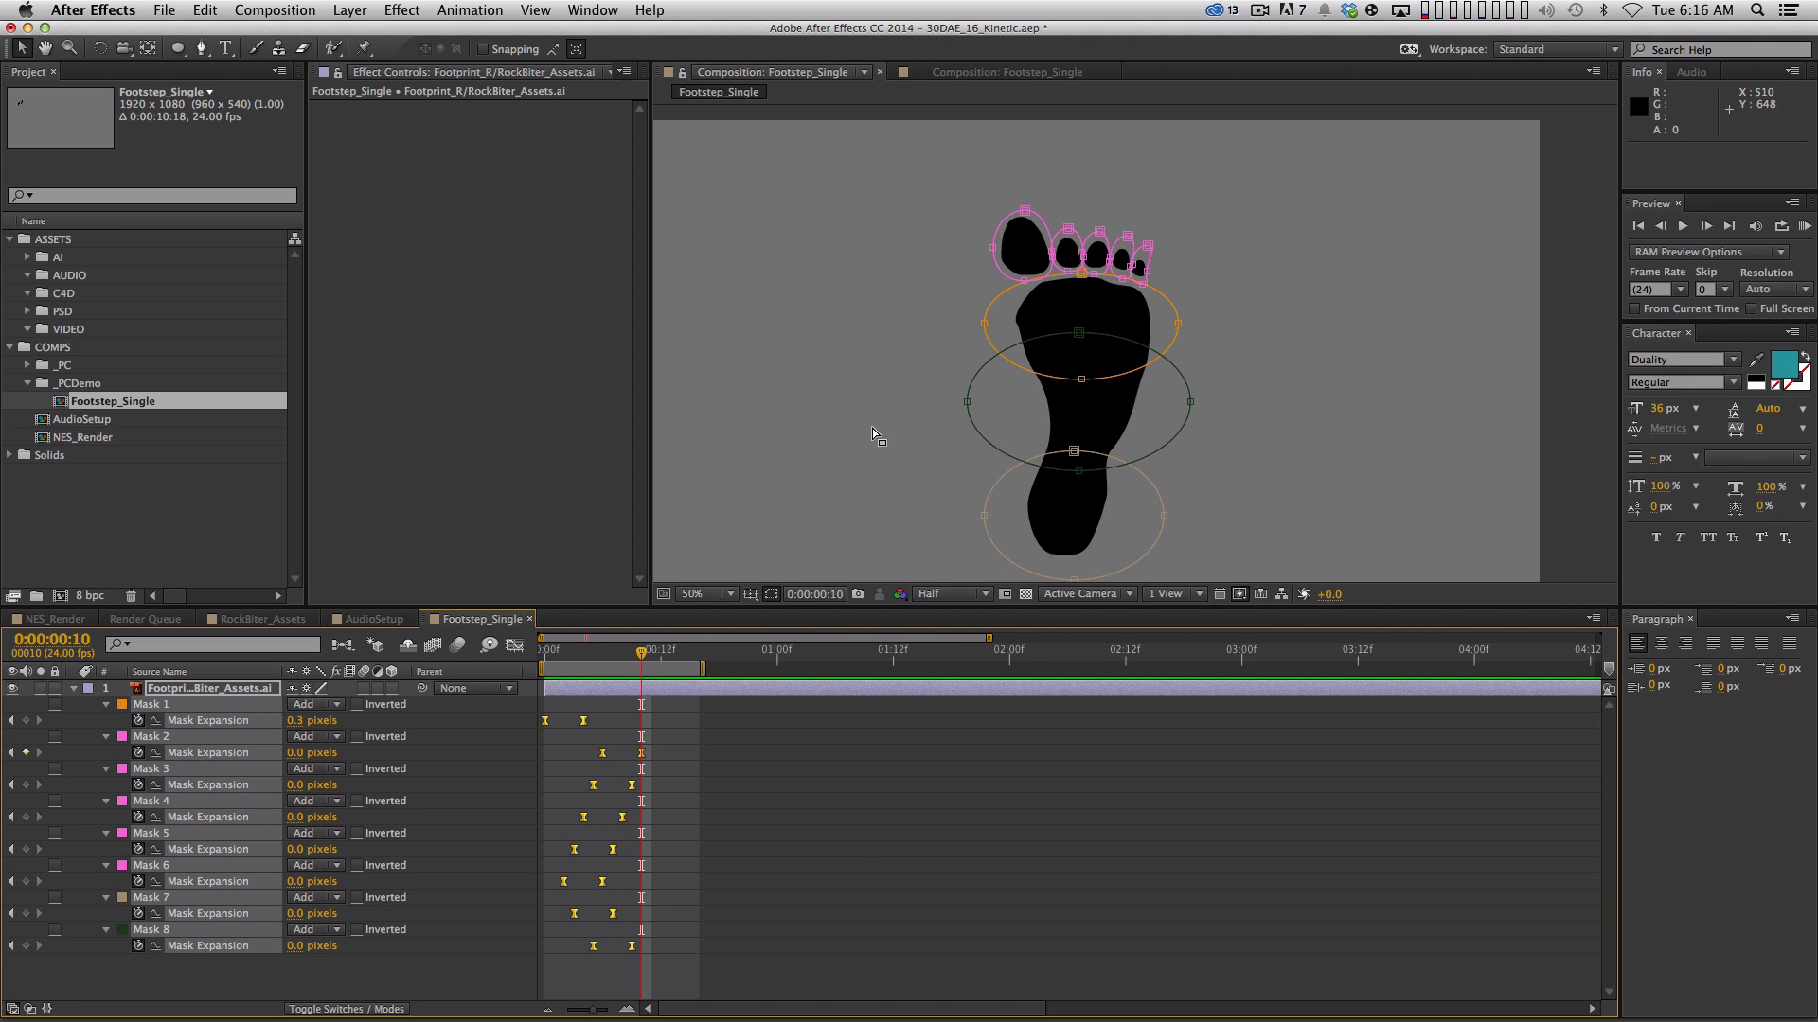
pyautogui.press('.')
pyautogui.moveTo(1011, 369)
pyautogui.mouseDown()
pyautogui.moveTo(1023, 384)
pyautogui.moveTo(1033, 354)
pyautogui.mouseUp()
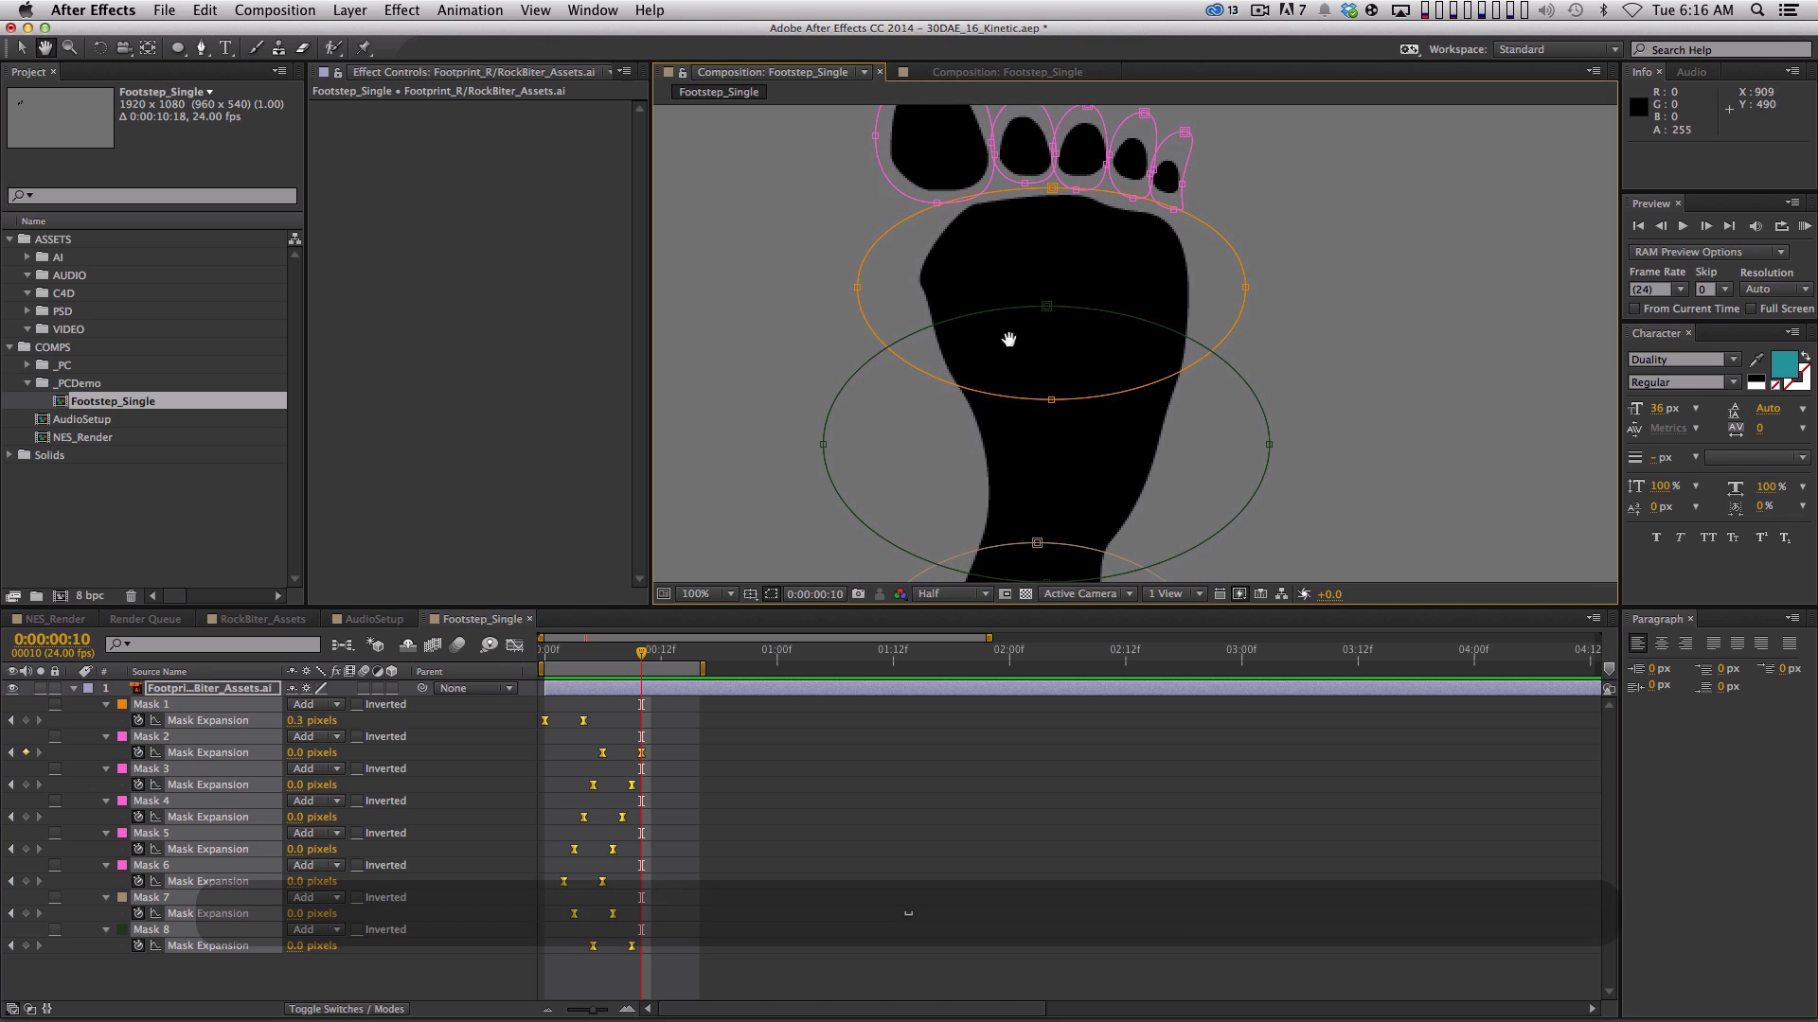
pyautogui.press(',')
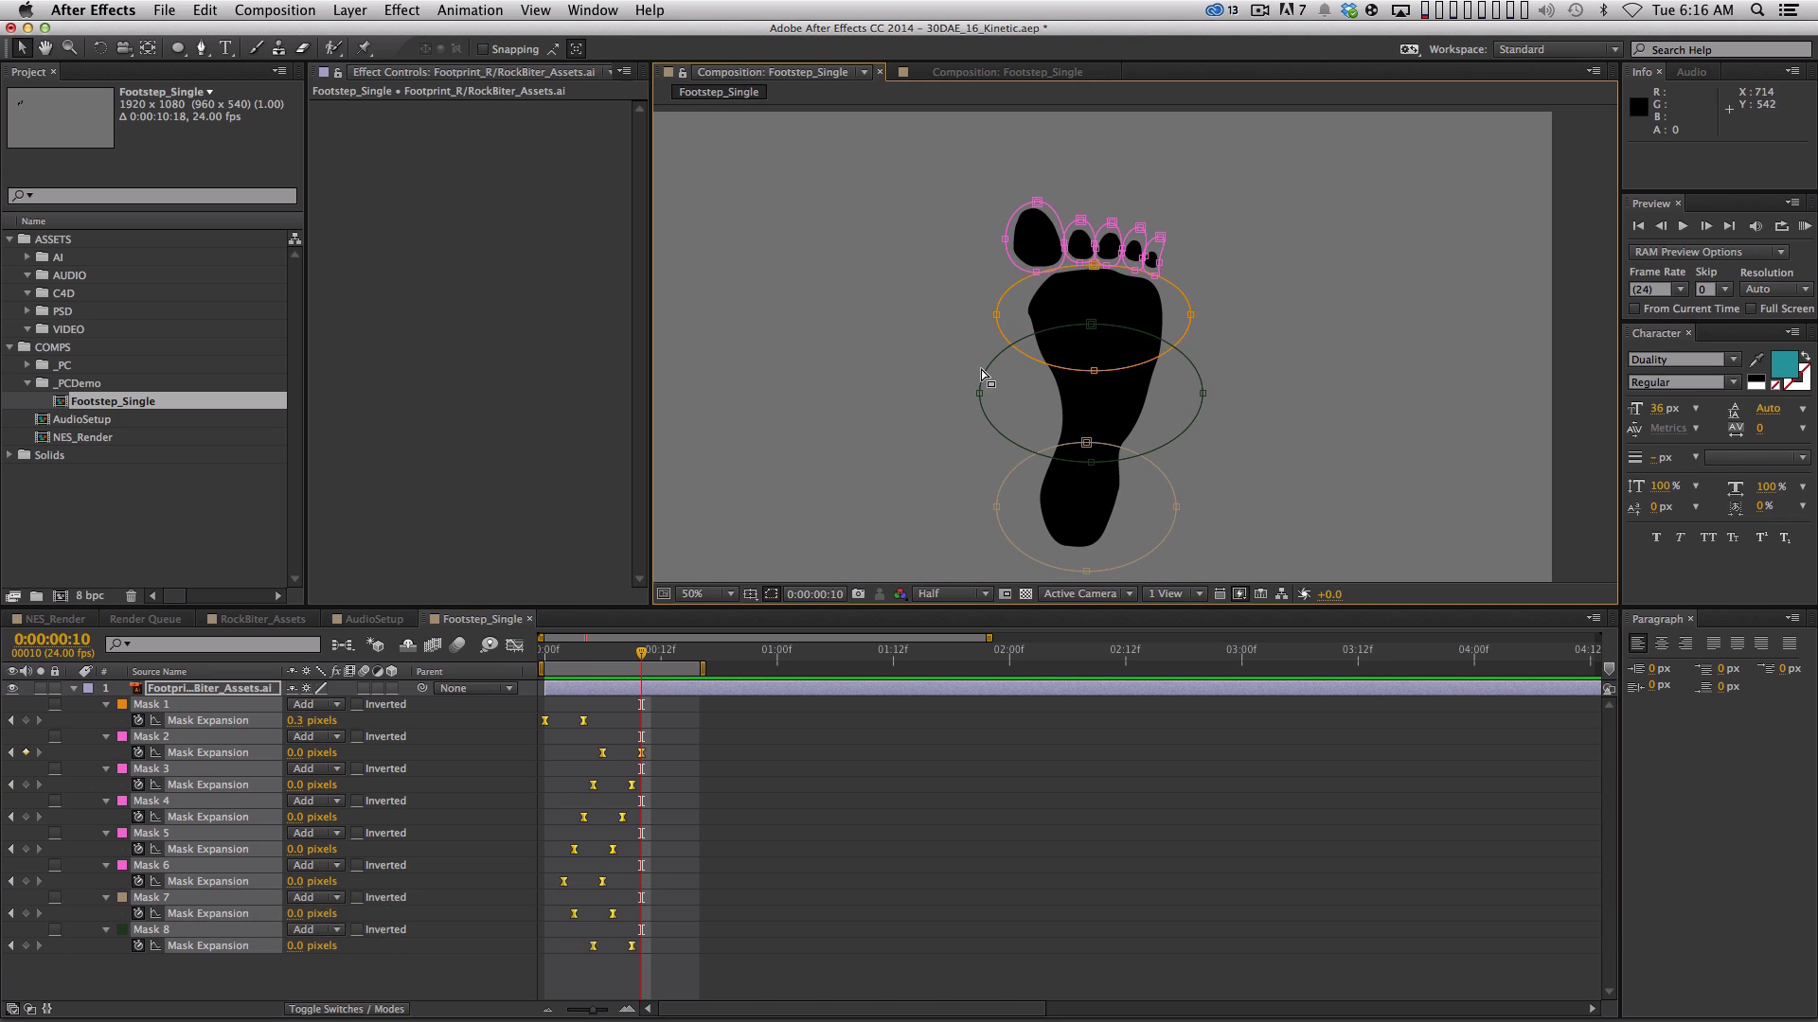
pyautogui.press('space')
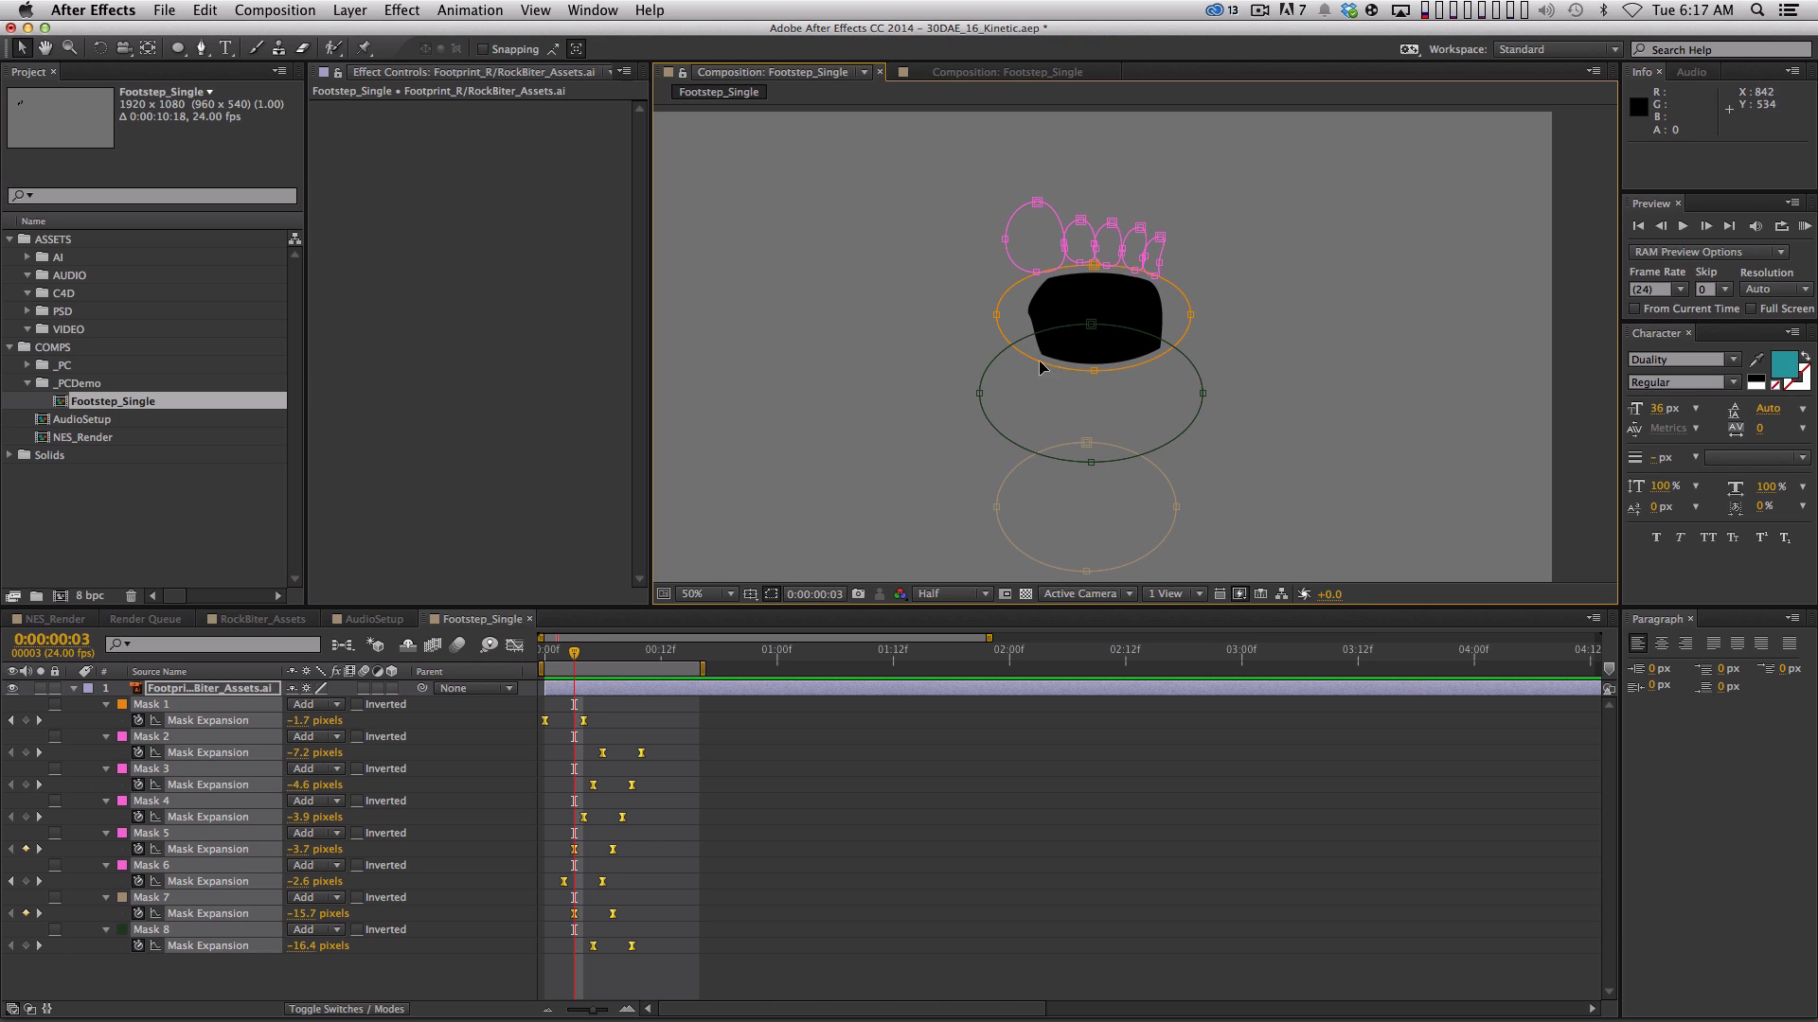
pyautogui.press('space')
pyautogui.press('space')
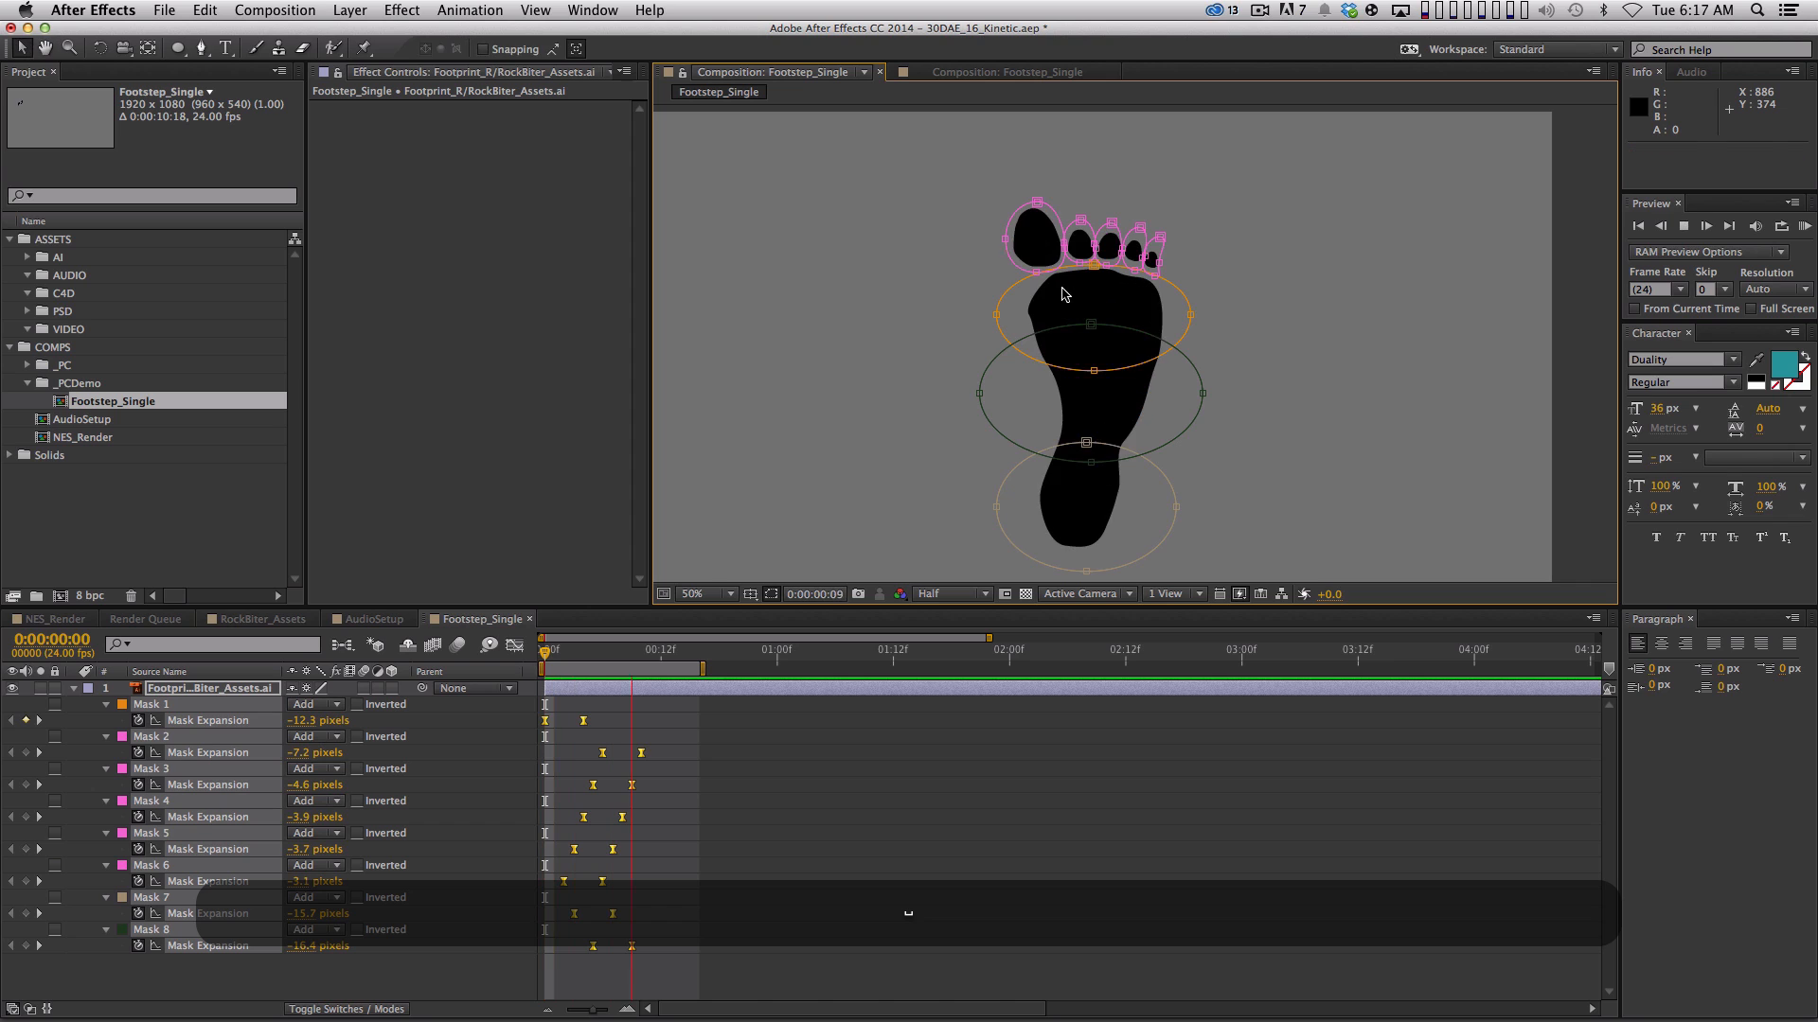
pyautogui.press('space')
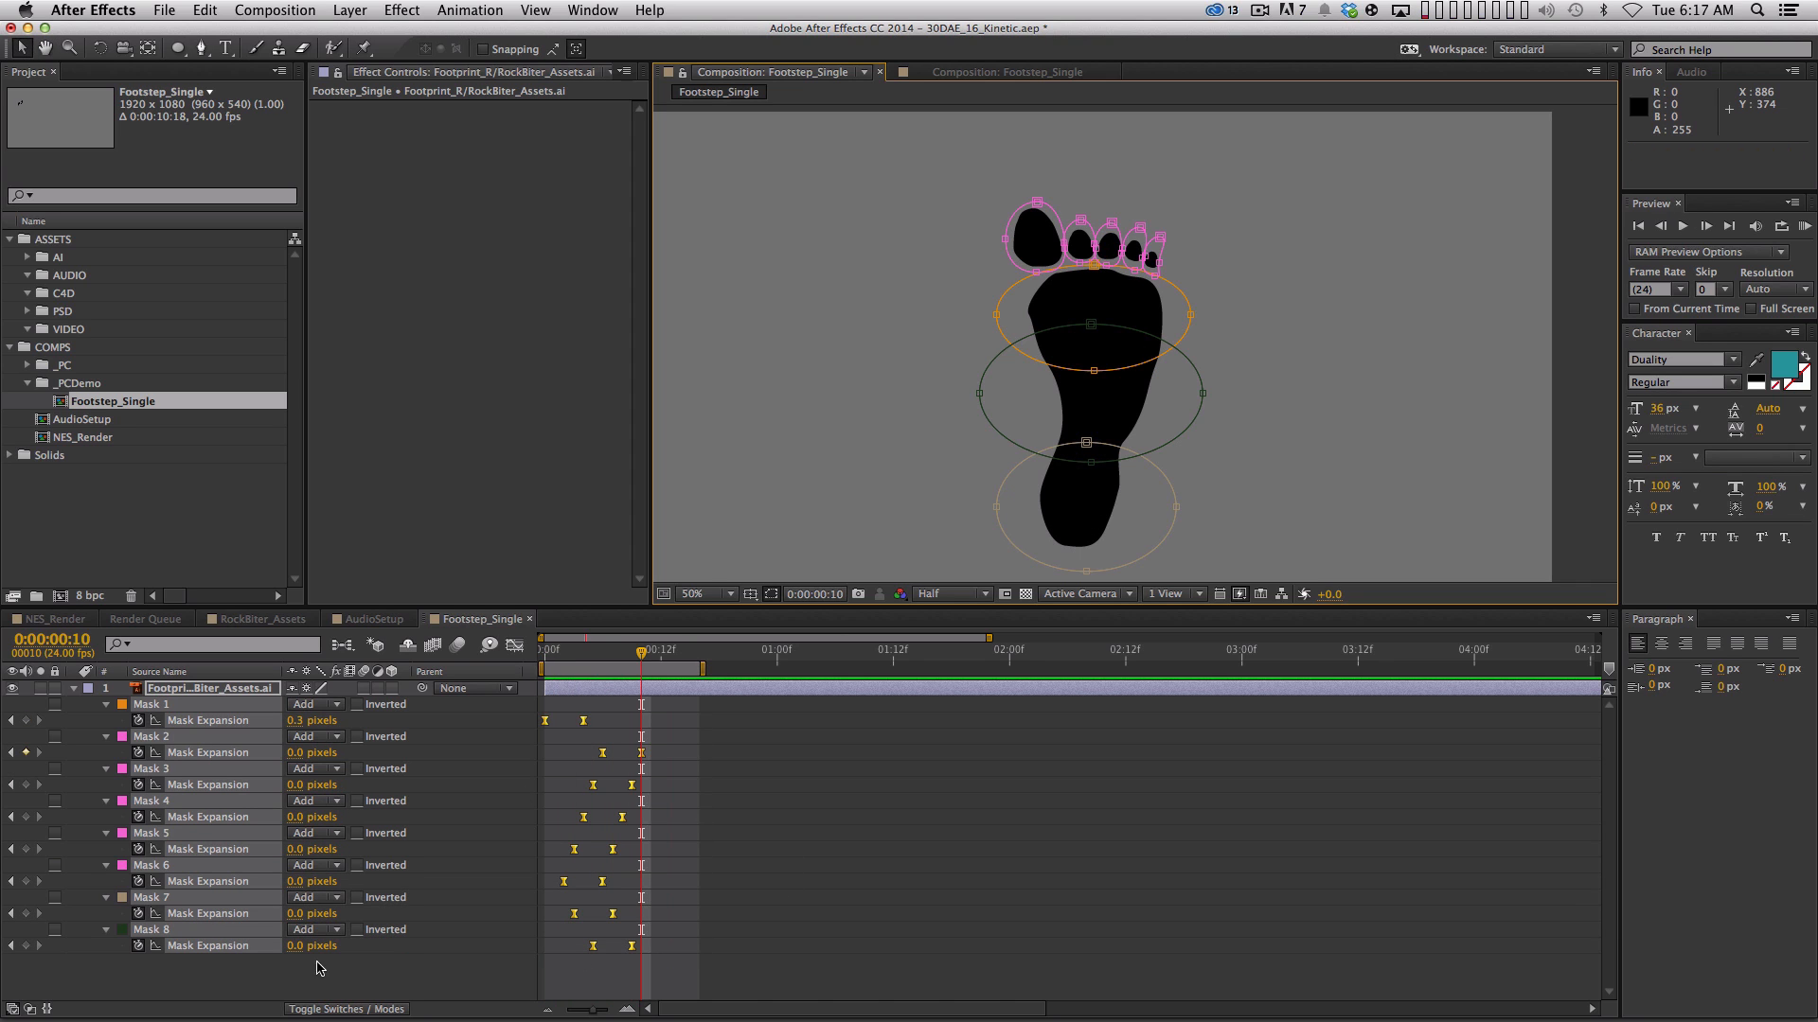
pyautogui.click(360, 968)
pyautogui.moveTo(641, 651); pyautogui.dragTo(593, 665)
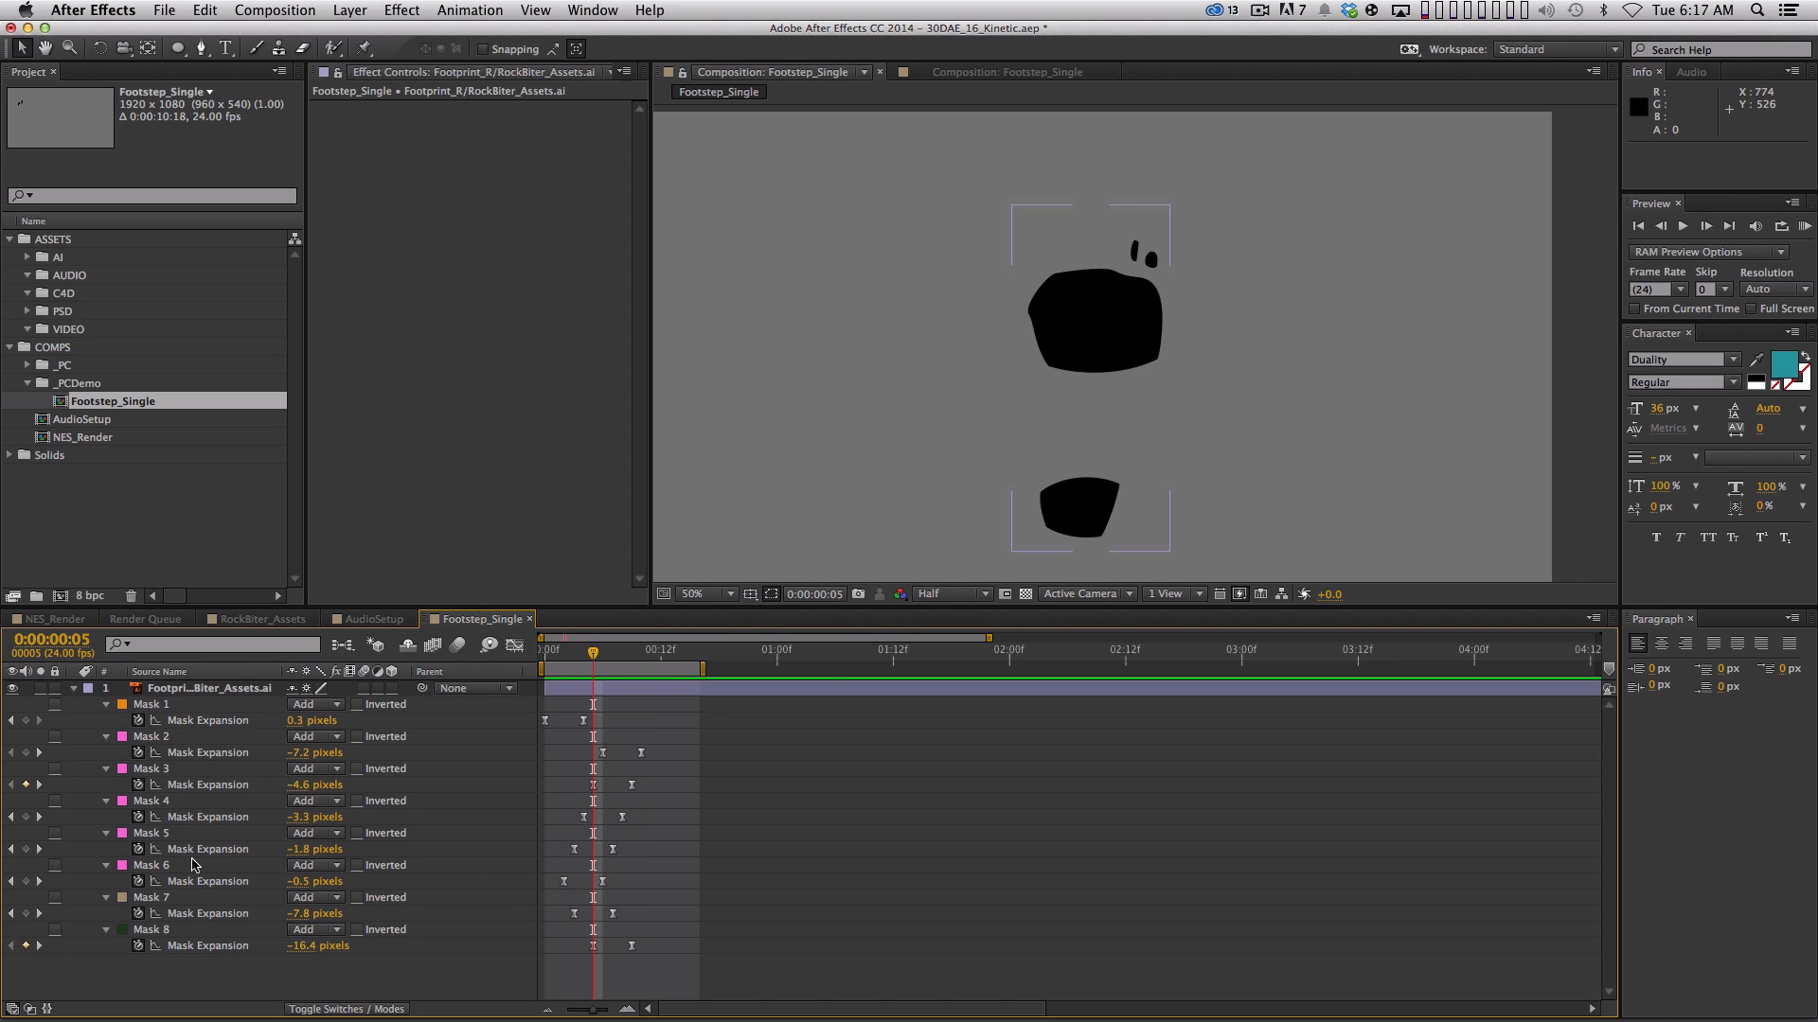
pyautogui.press('KP_0')
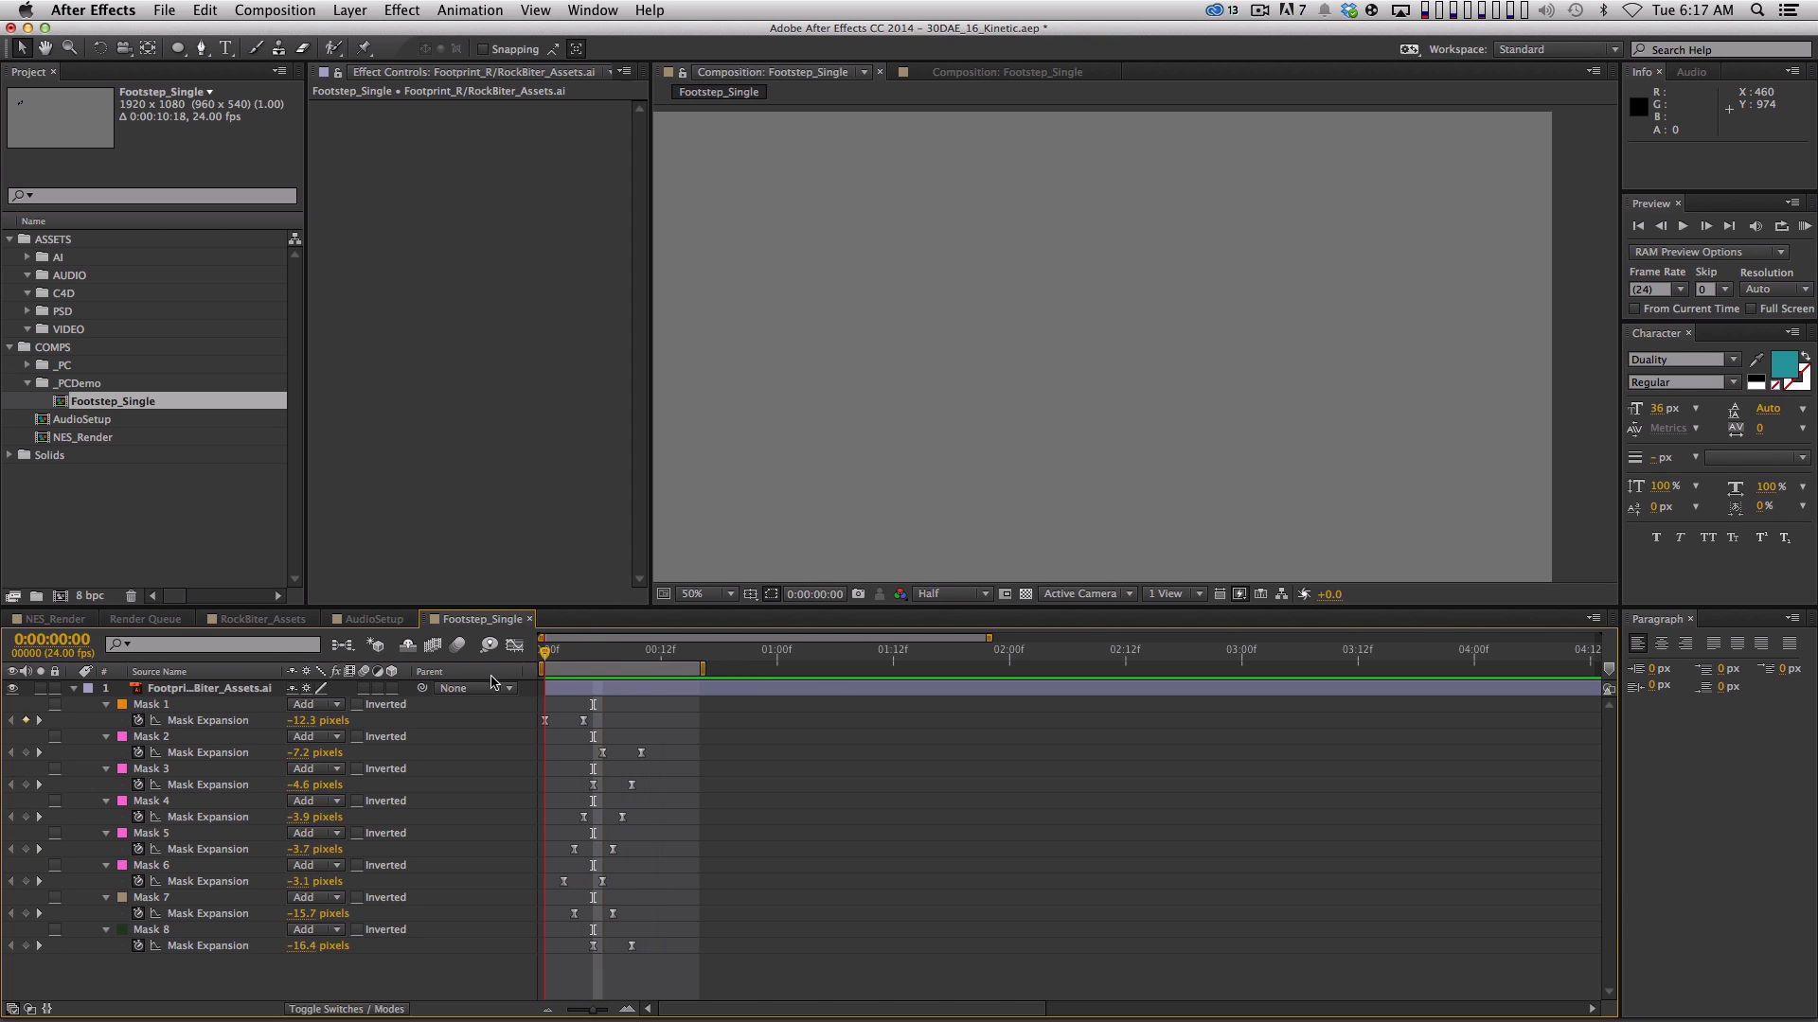
# Collapse the footprint layer's properties and add a 1920 x 1080 solid named MATTE above it
pyautogui.press('super+a')
pyautogui.press('super+grave')
pyautogui.press('shift+super+a')
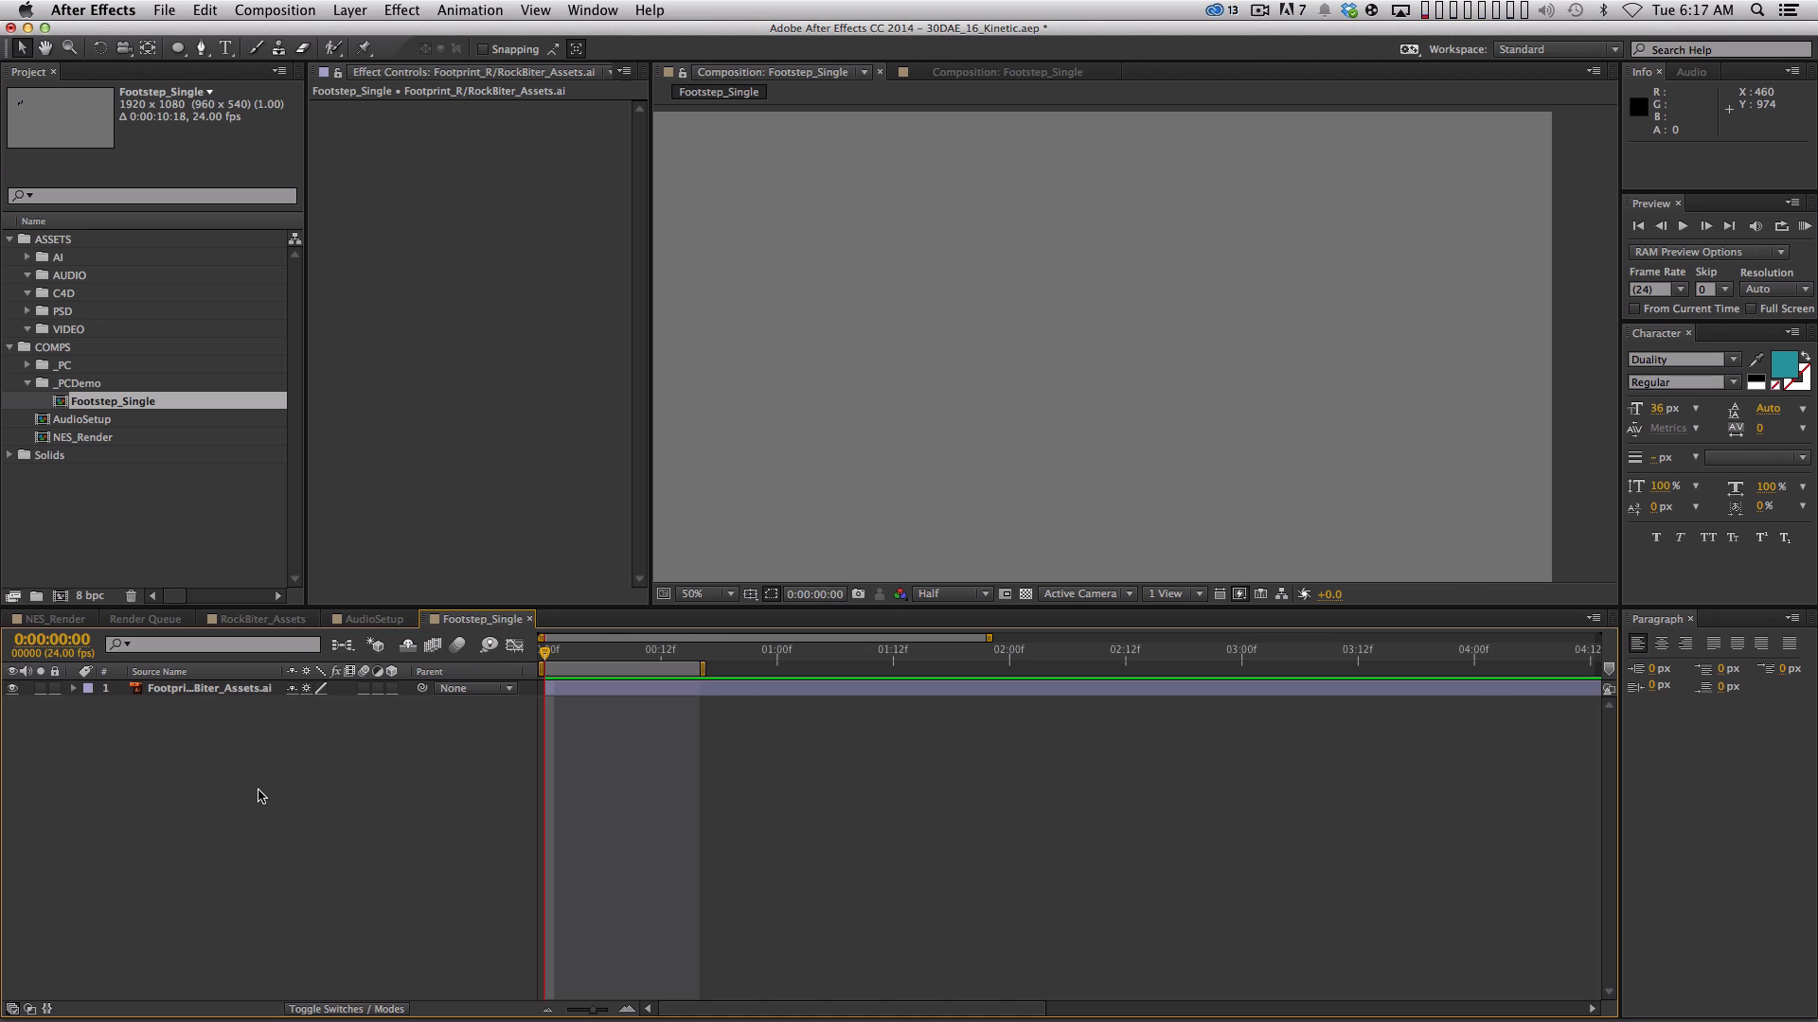
pyautogui.press('super+y')
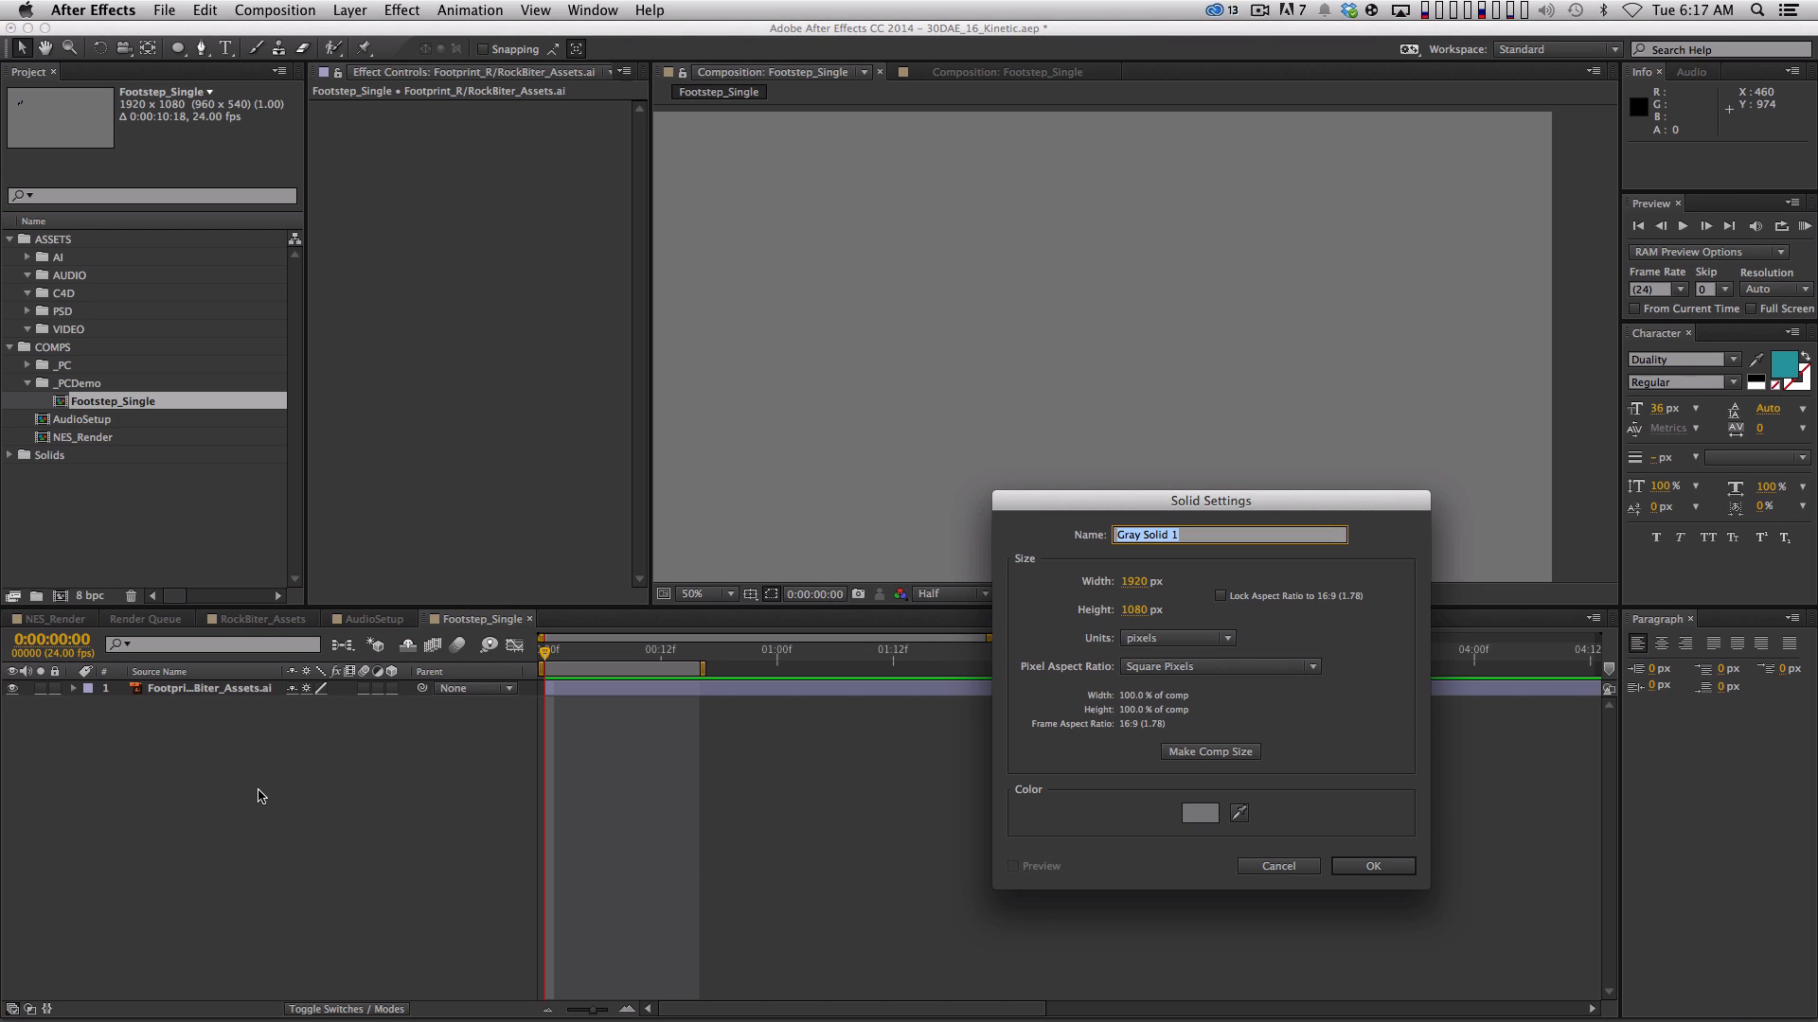
pyautogui.write('MATTE')
pyautogui.press('Return')
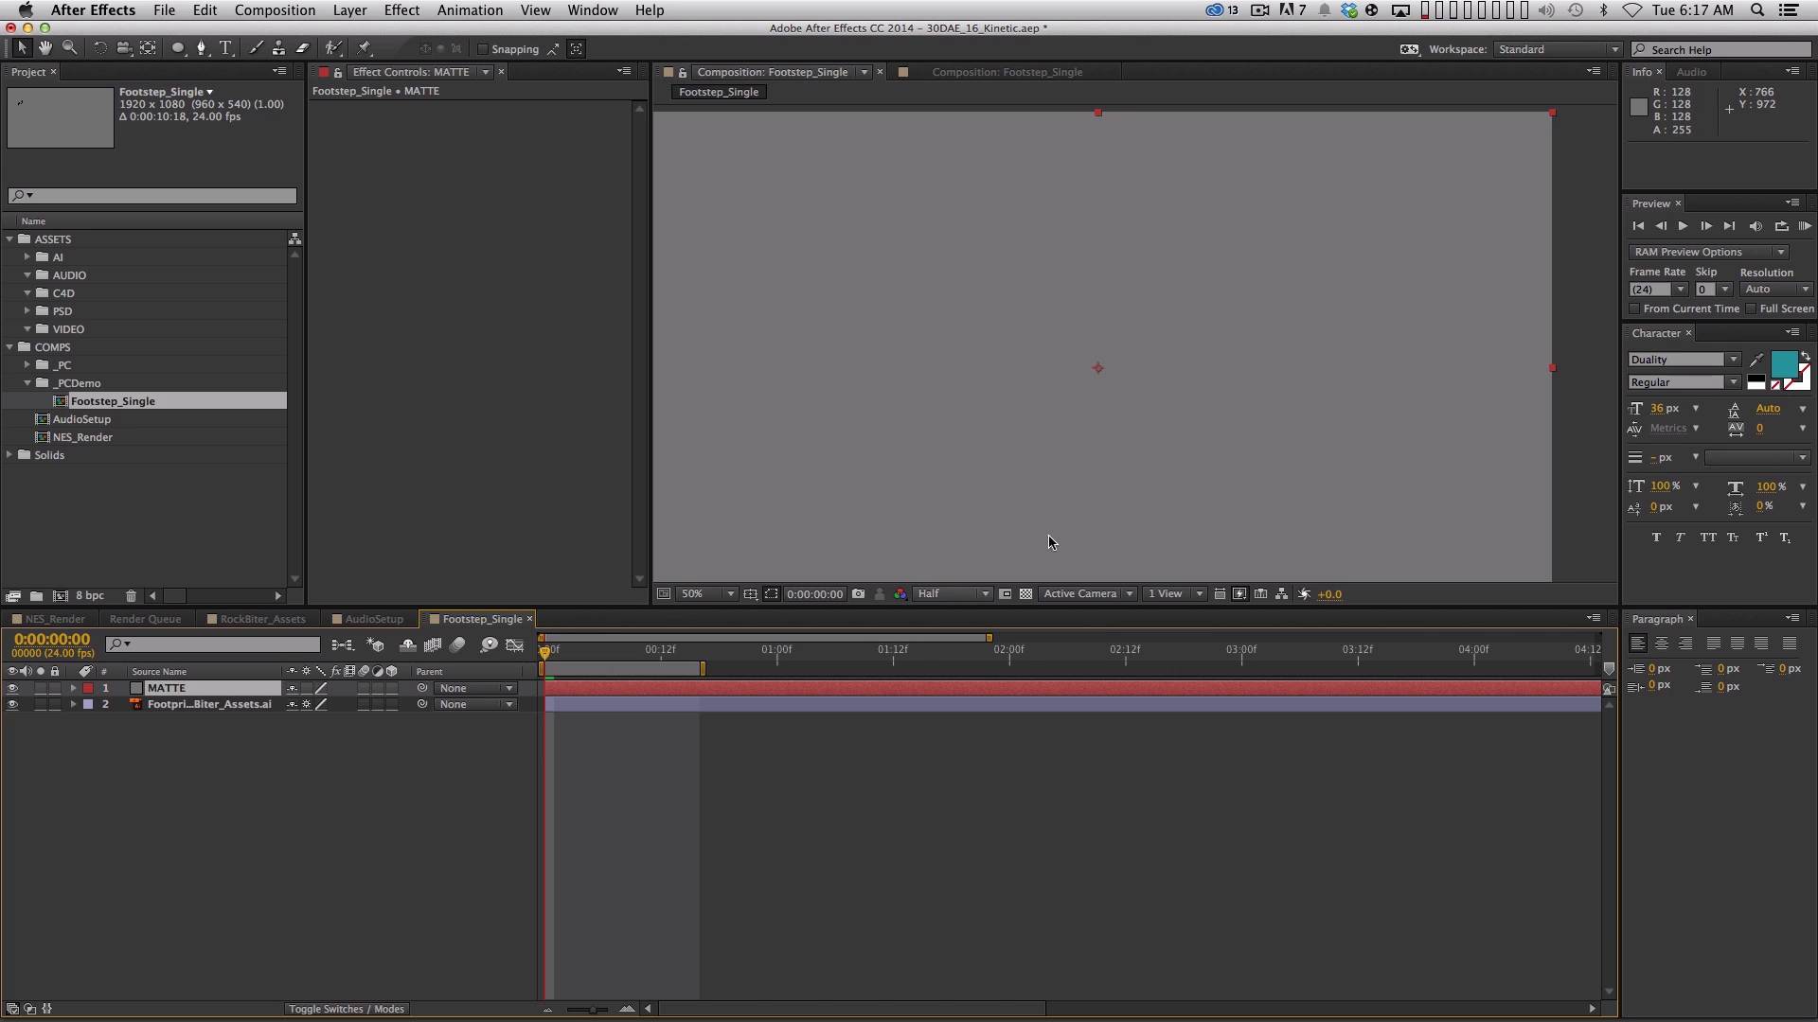
# Recolor the MATTE solid dark red (802B2B) and turn it into an adjustment layer
pyautogui.press('shift+super+y')
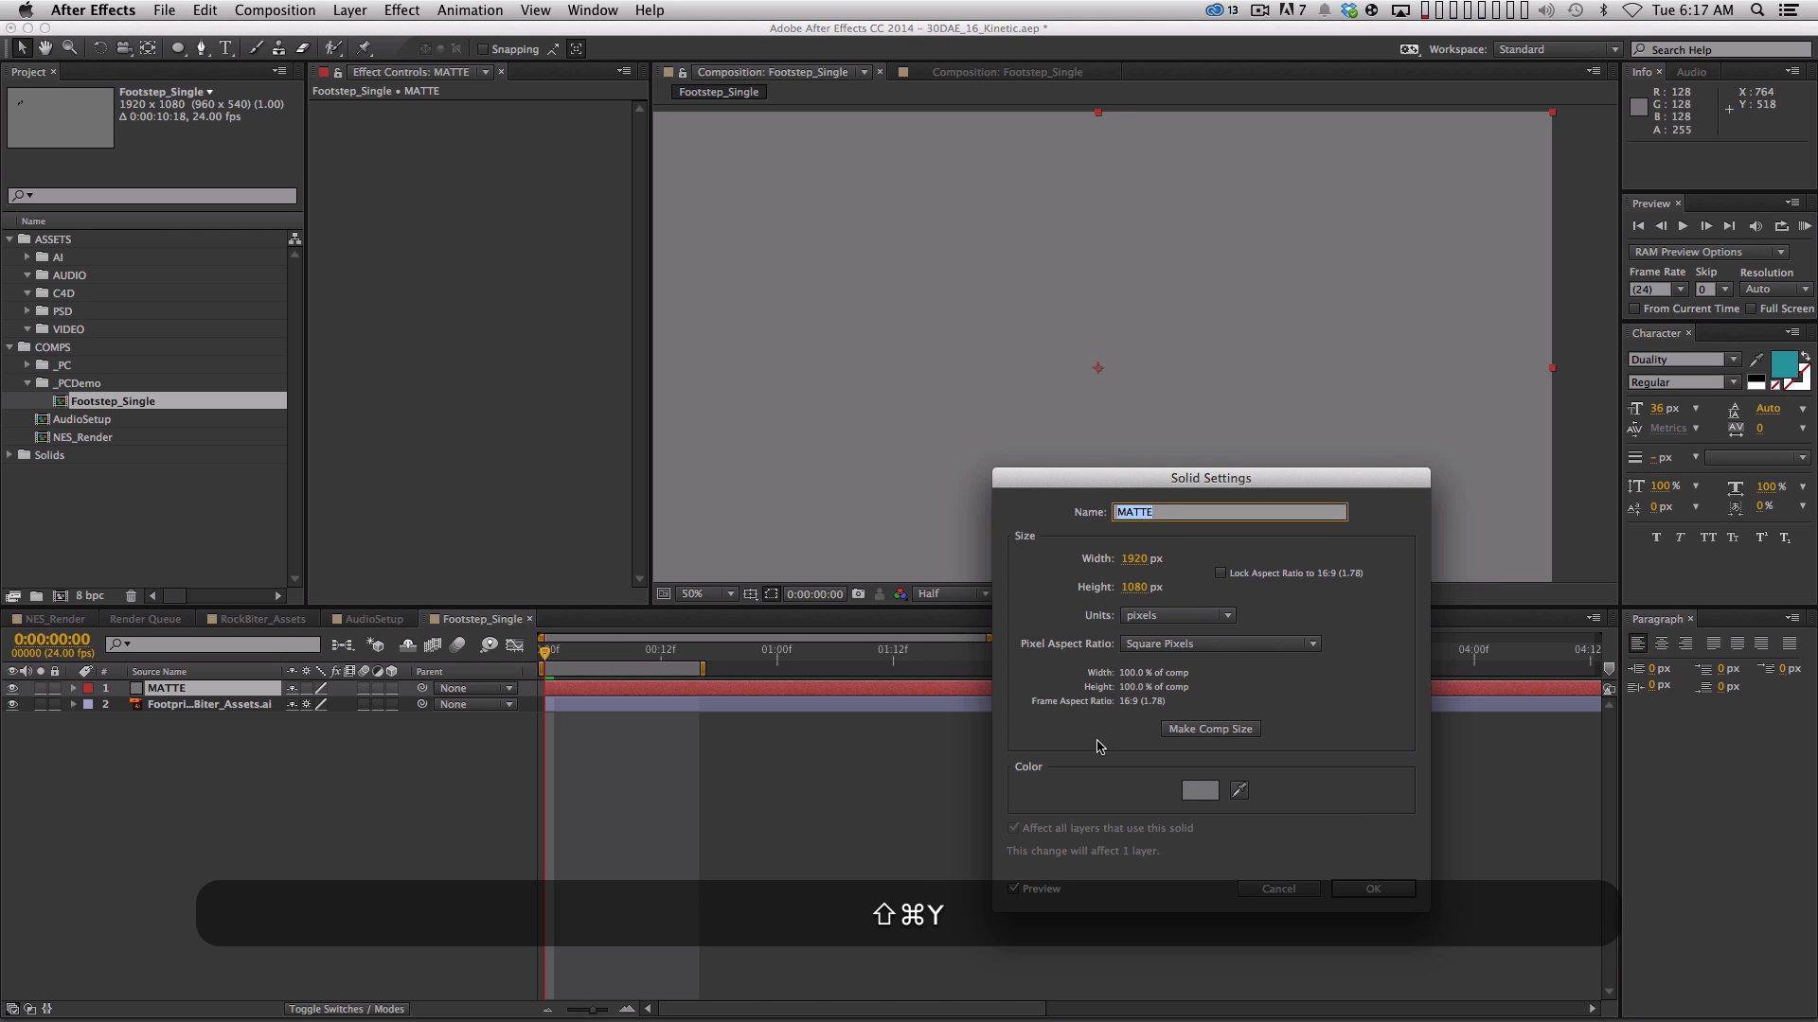
pyautogui.click(1201, 791)
pyautogui.click(911, 266)
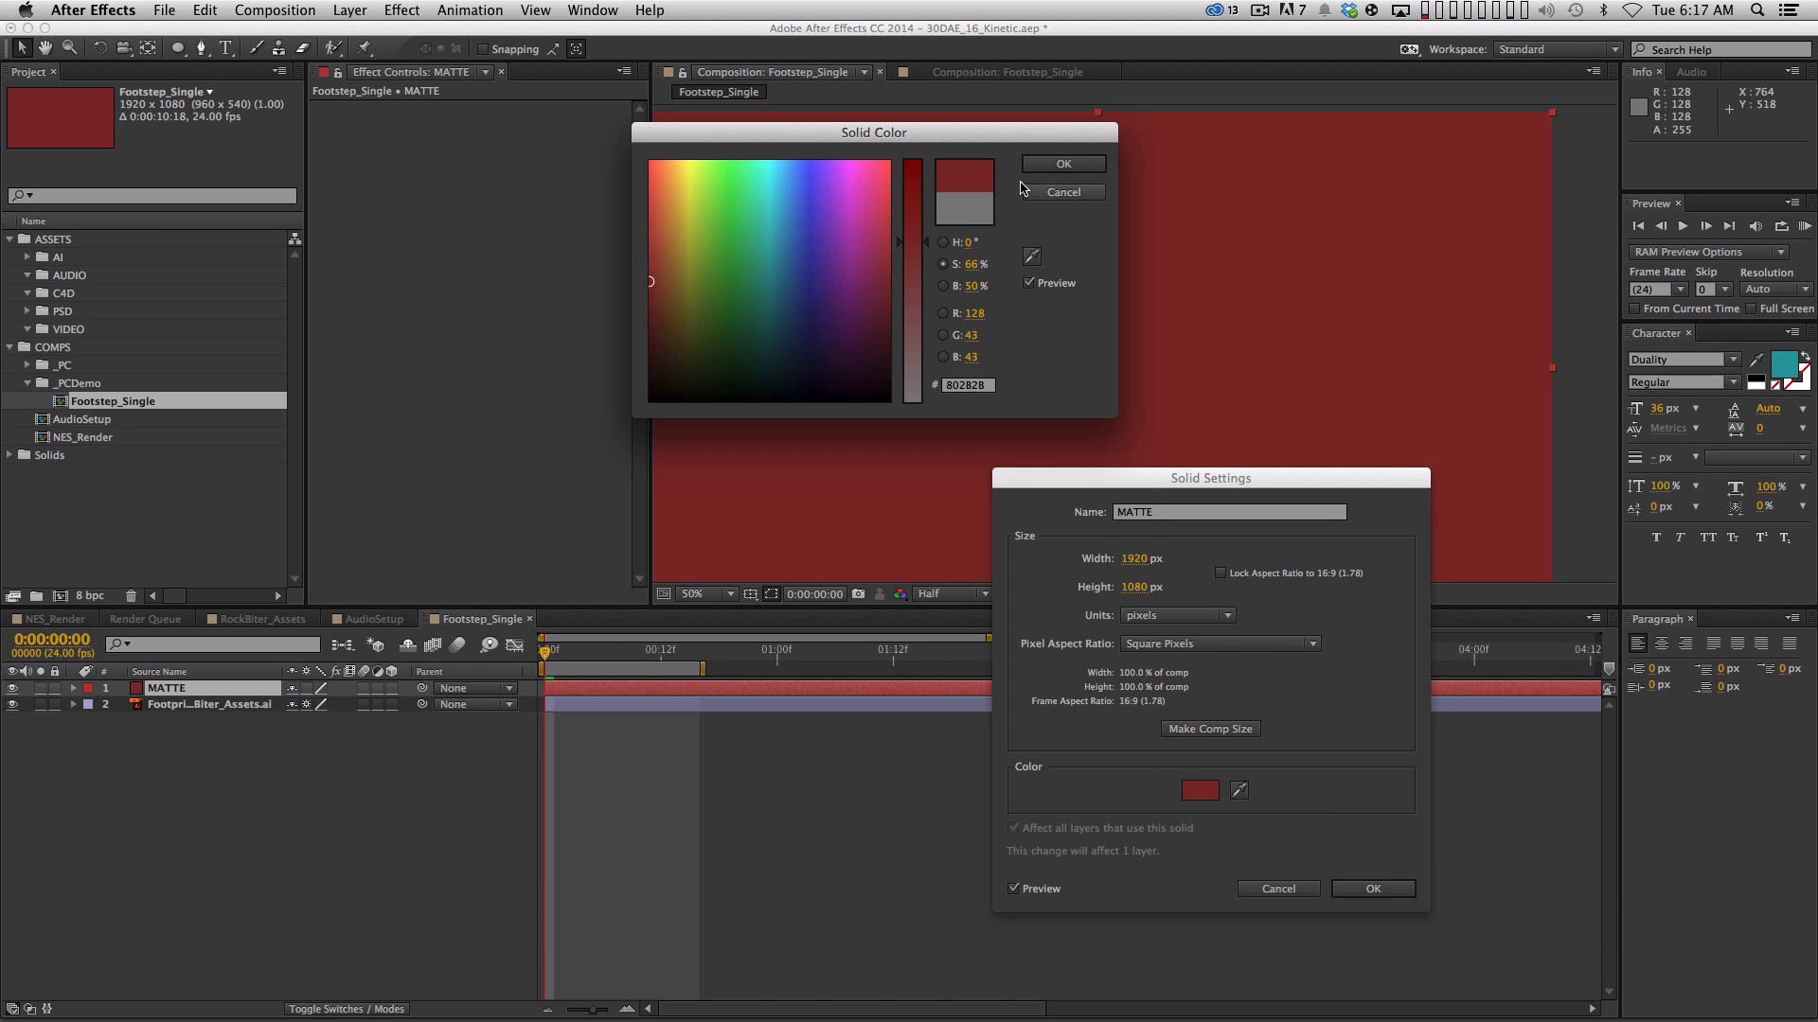
pyautogui.click(1064, 164)
pyautogui.click(1373, 889)
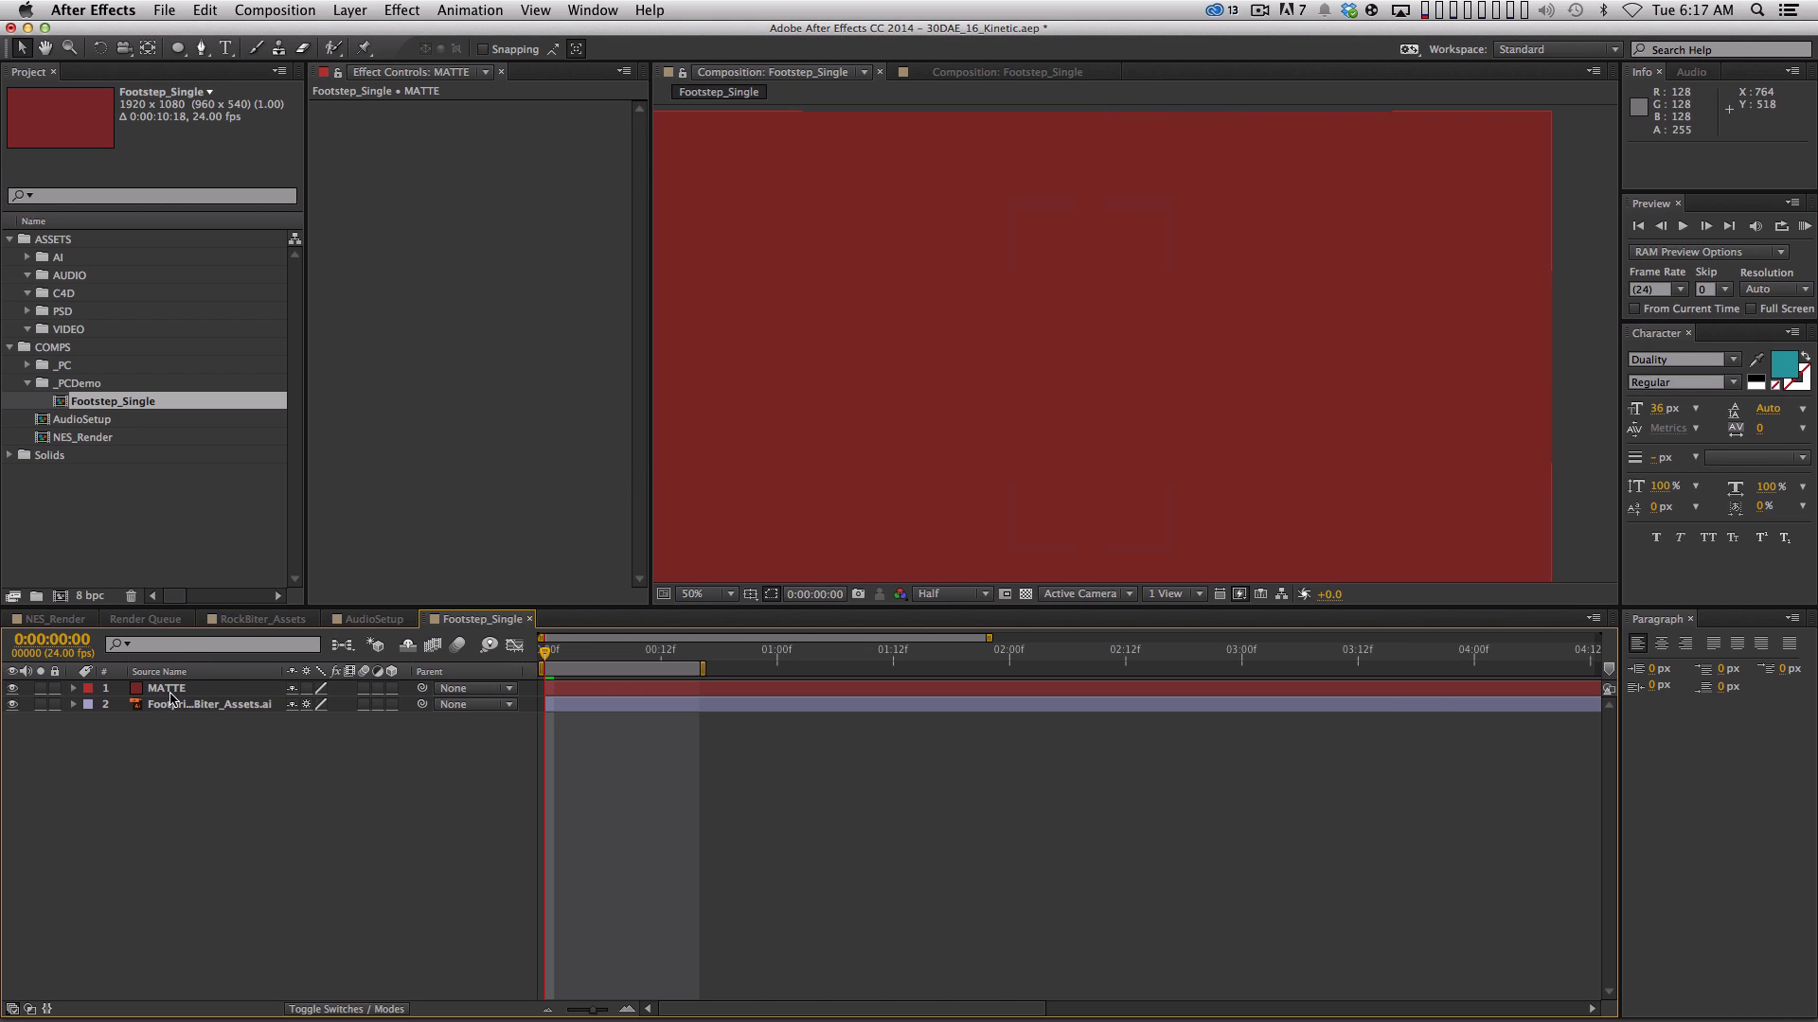
pyautogui.click(377, 689)
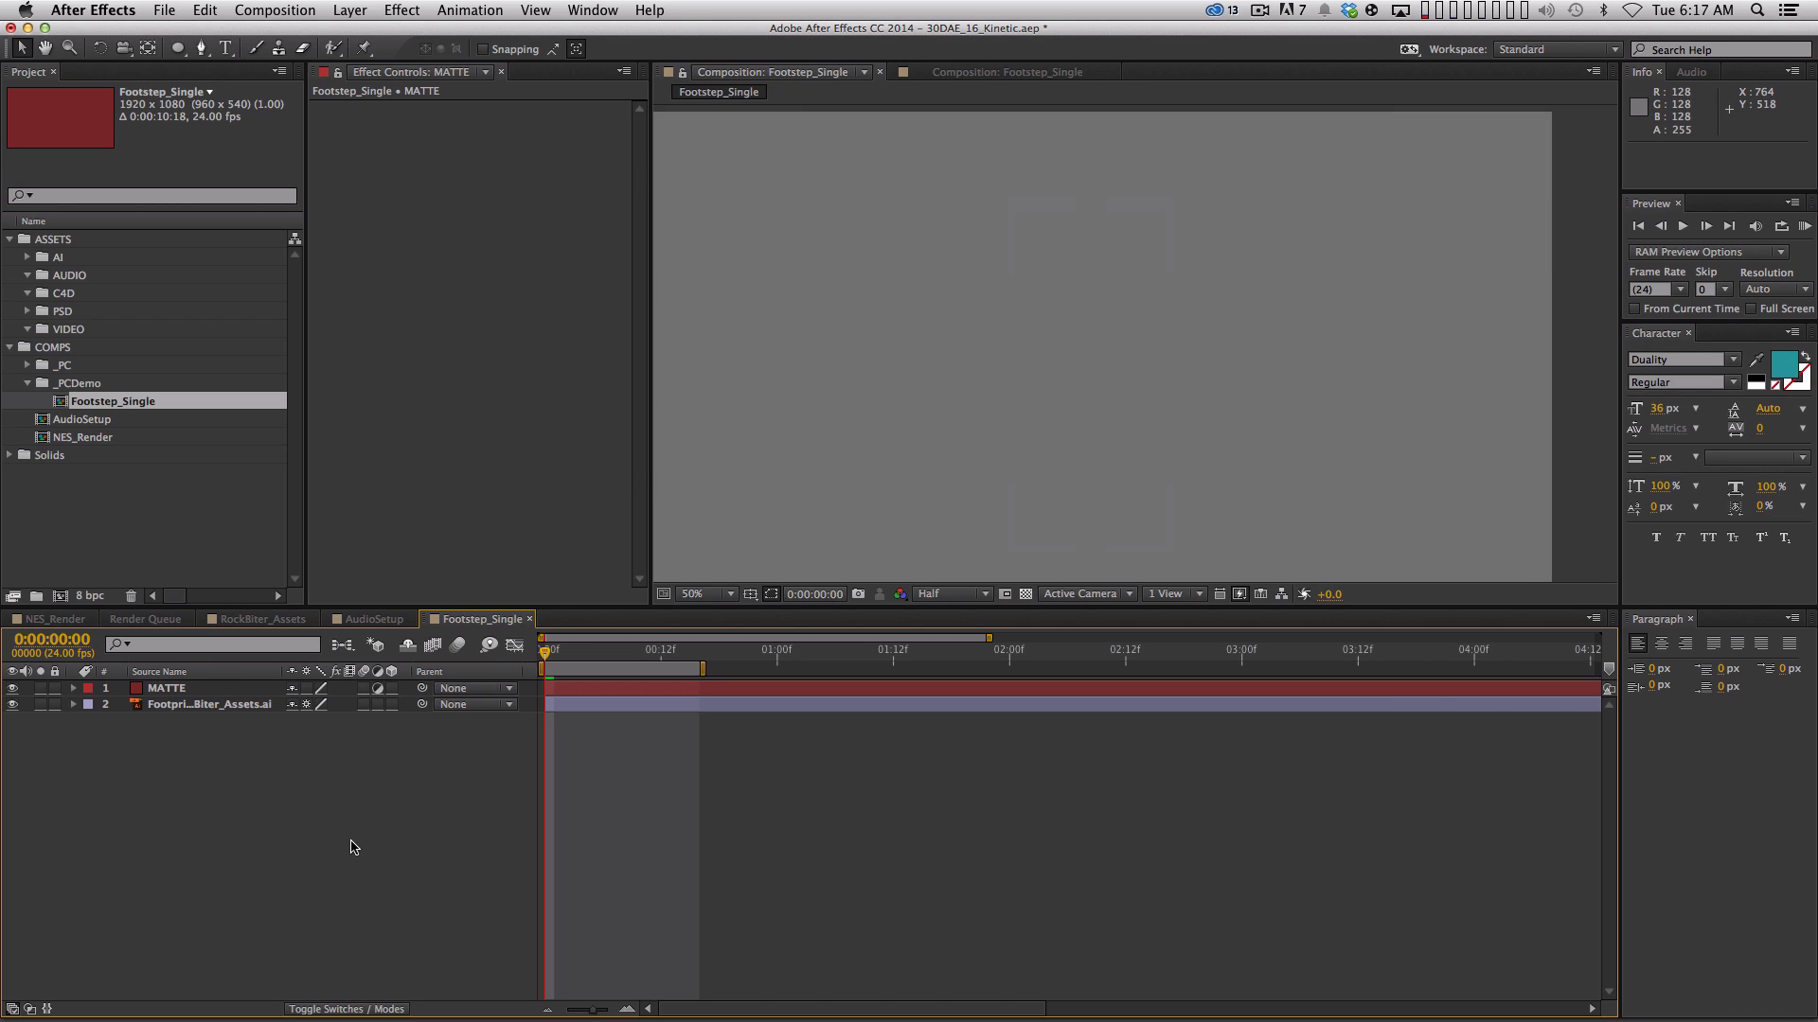
# Copy the Mask Expansion keyframes of the footprint's eight masks and paste them onto the MATTE layer
pyautogui.click(240, 708)
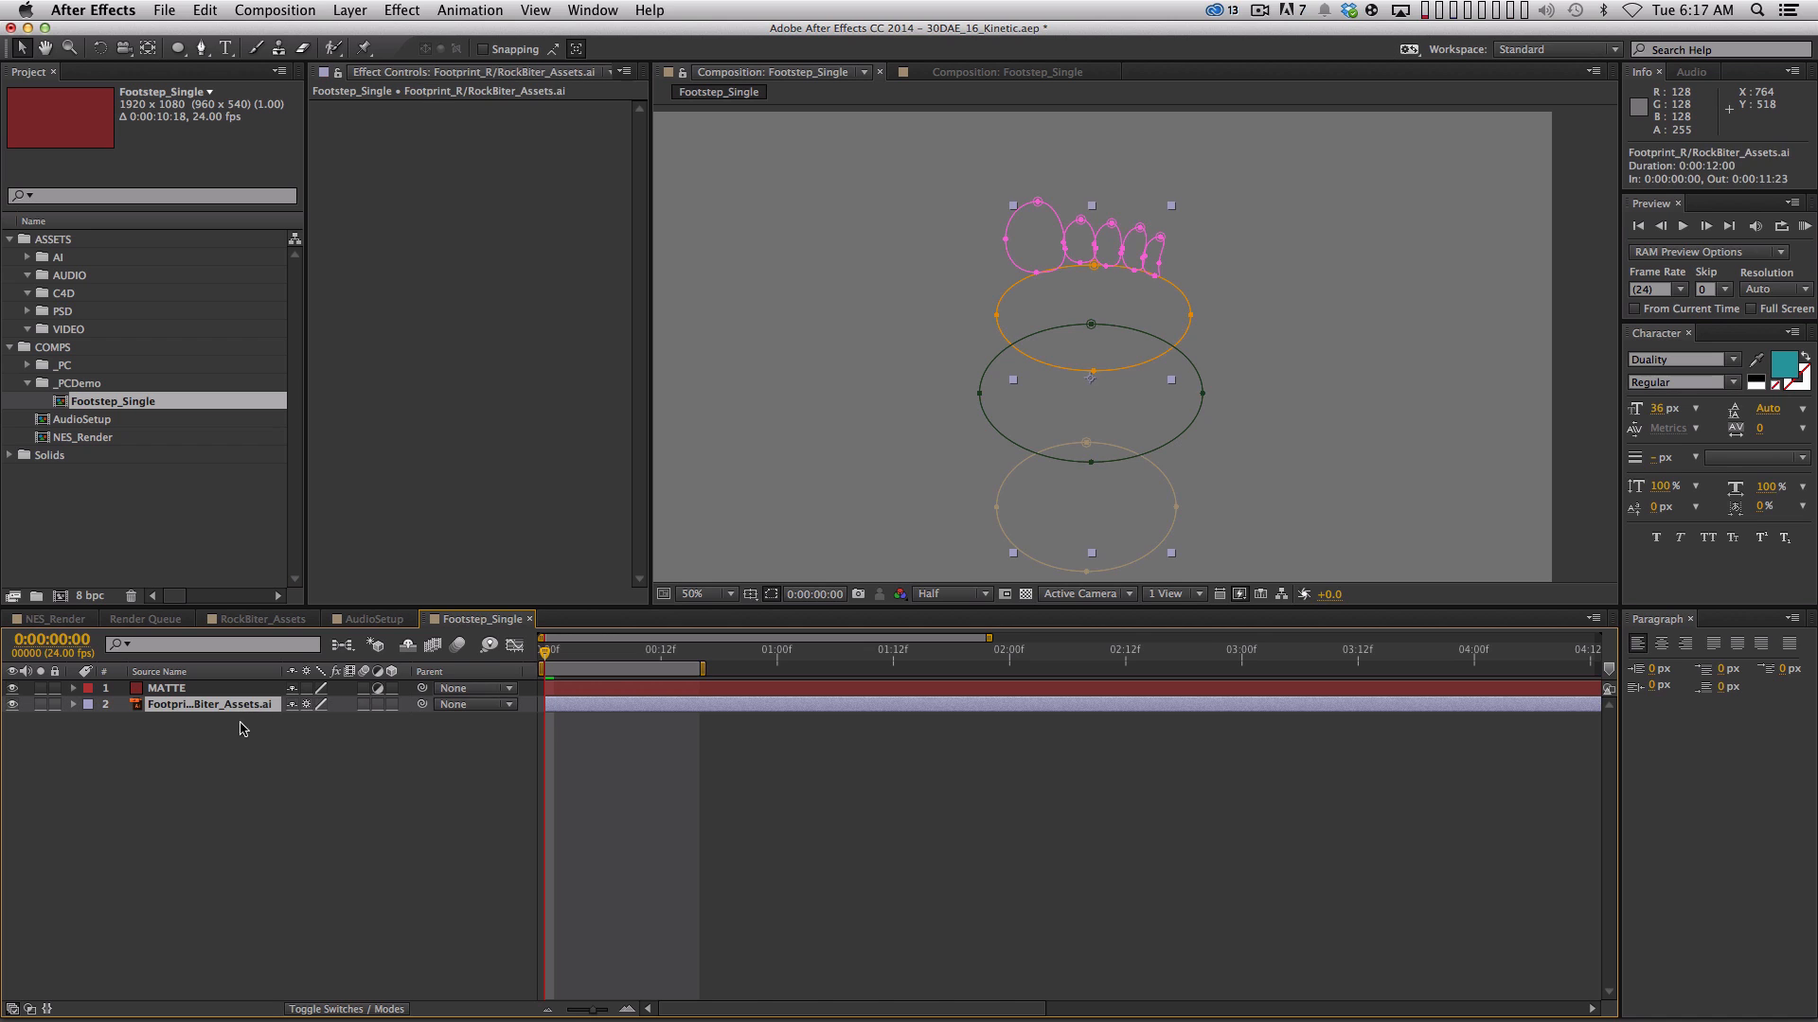
pyautogui.press('u')
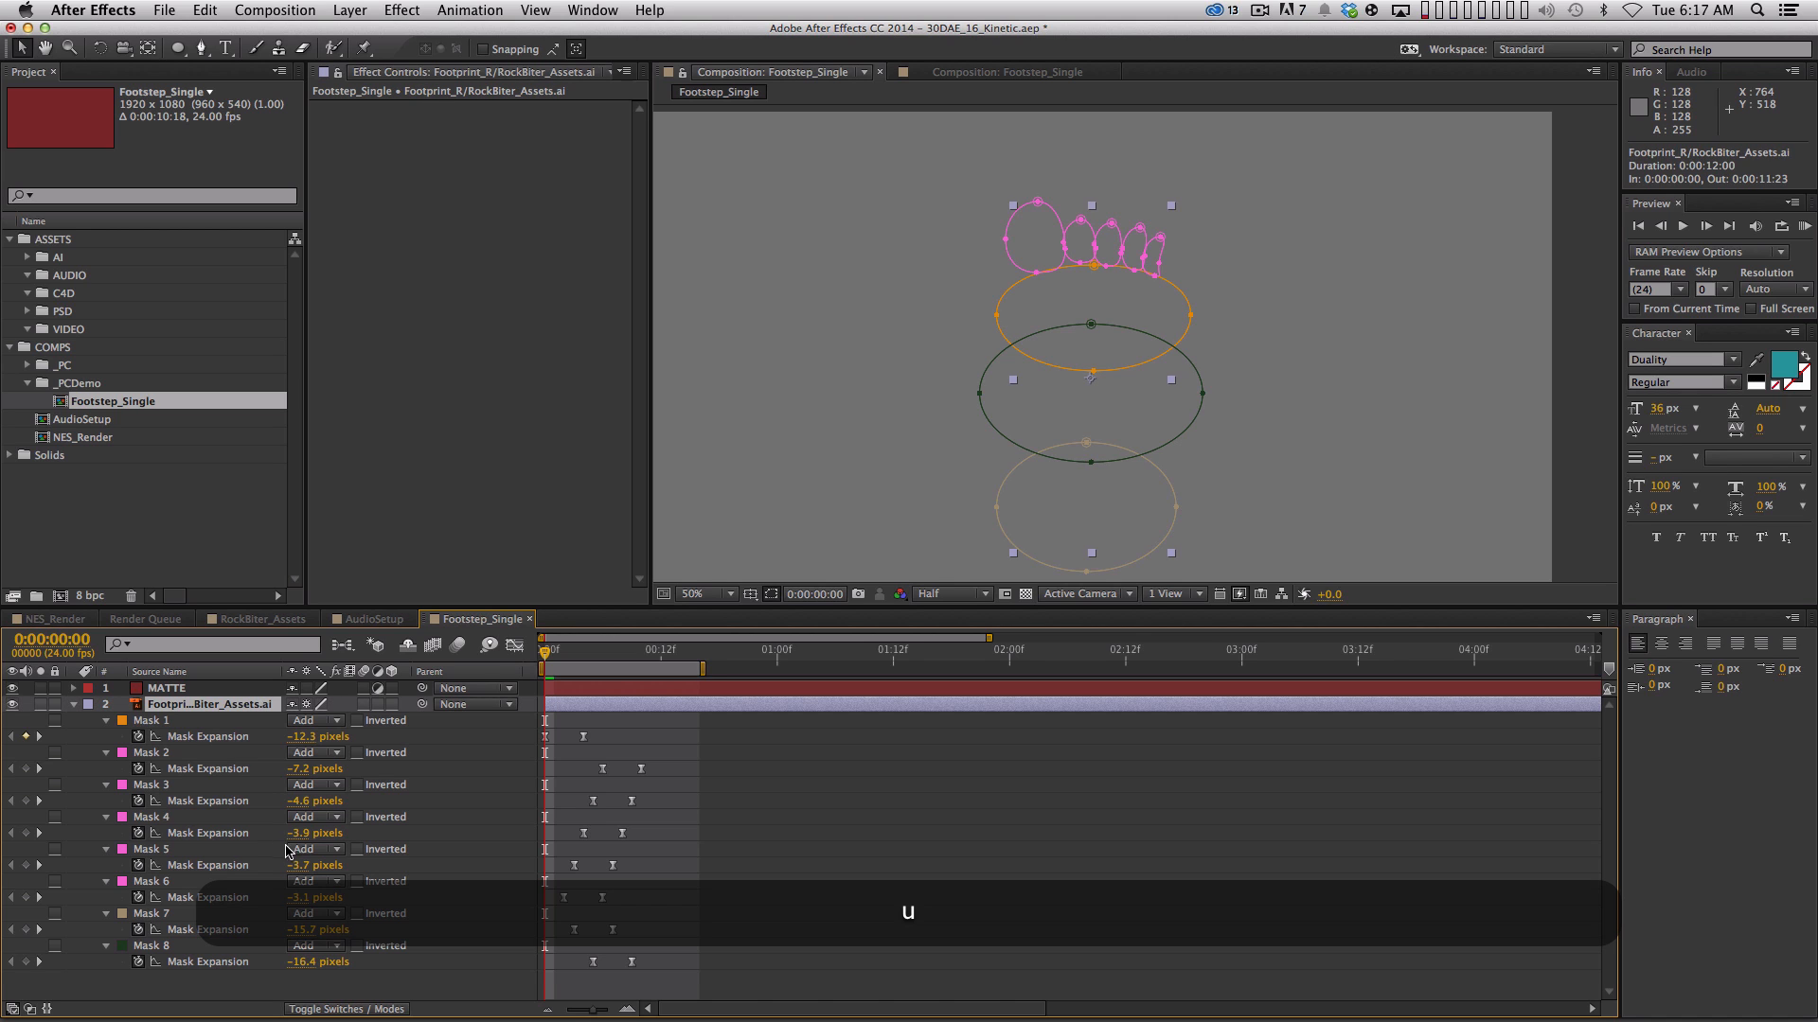
pyautogui.click(175, 728)
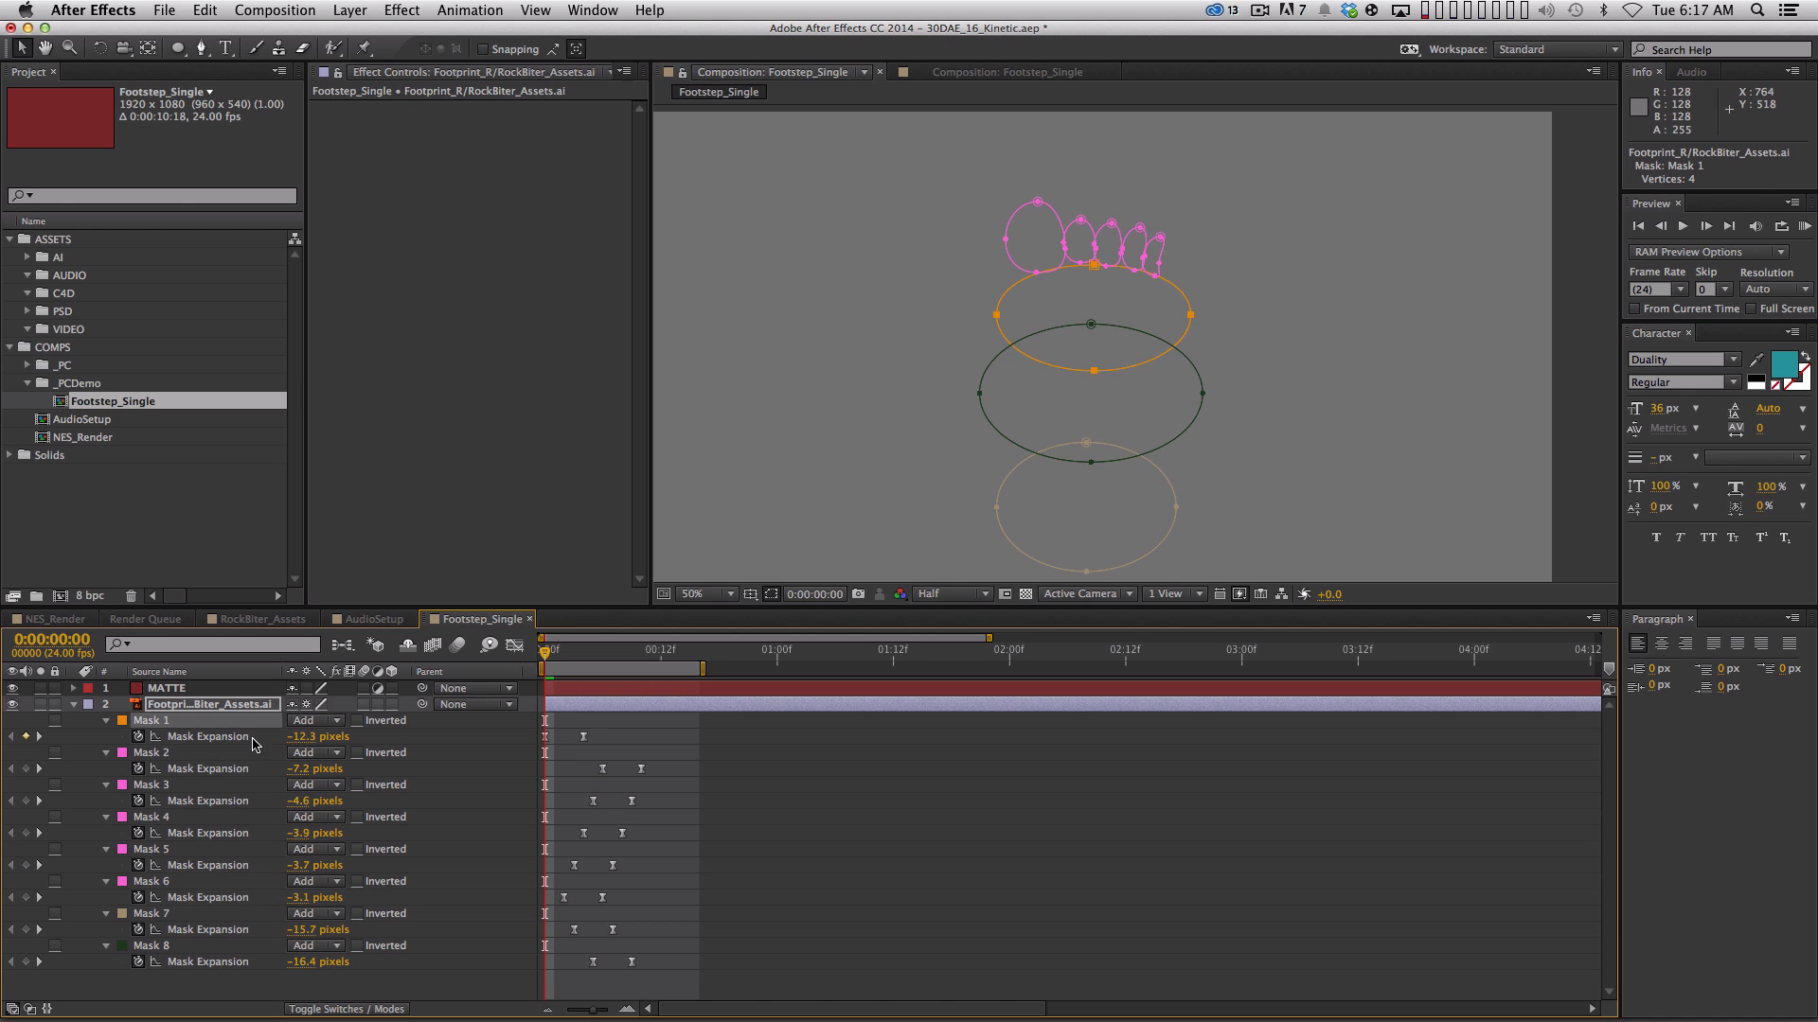
pyautogui.press('shift')
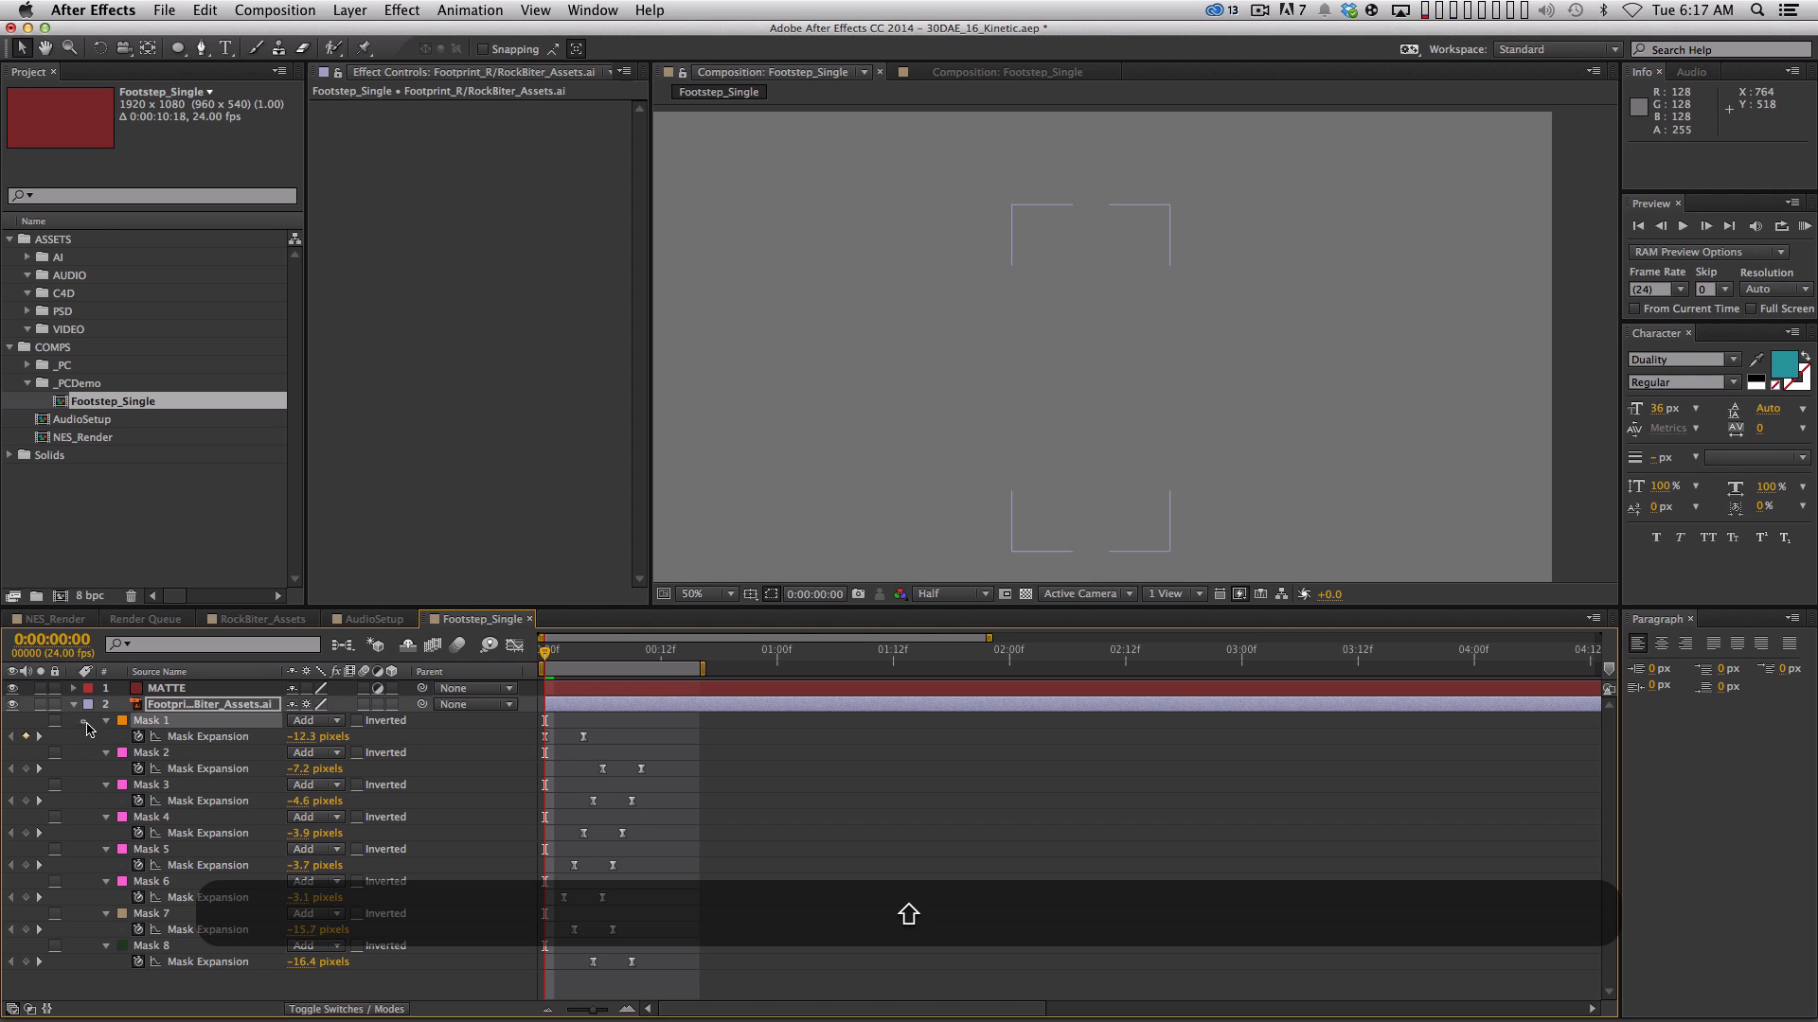
pyautogui.keyDown('shift'); pyautogui.click(208, 962); pyautogui.keyUp('shift')
pyautogui.press('super+c')
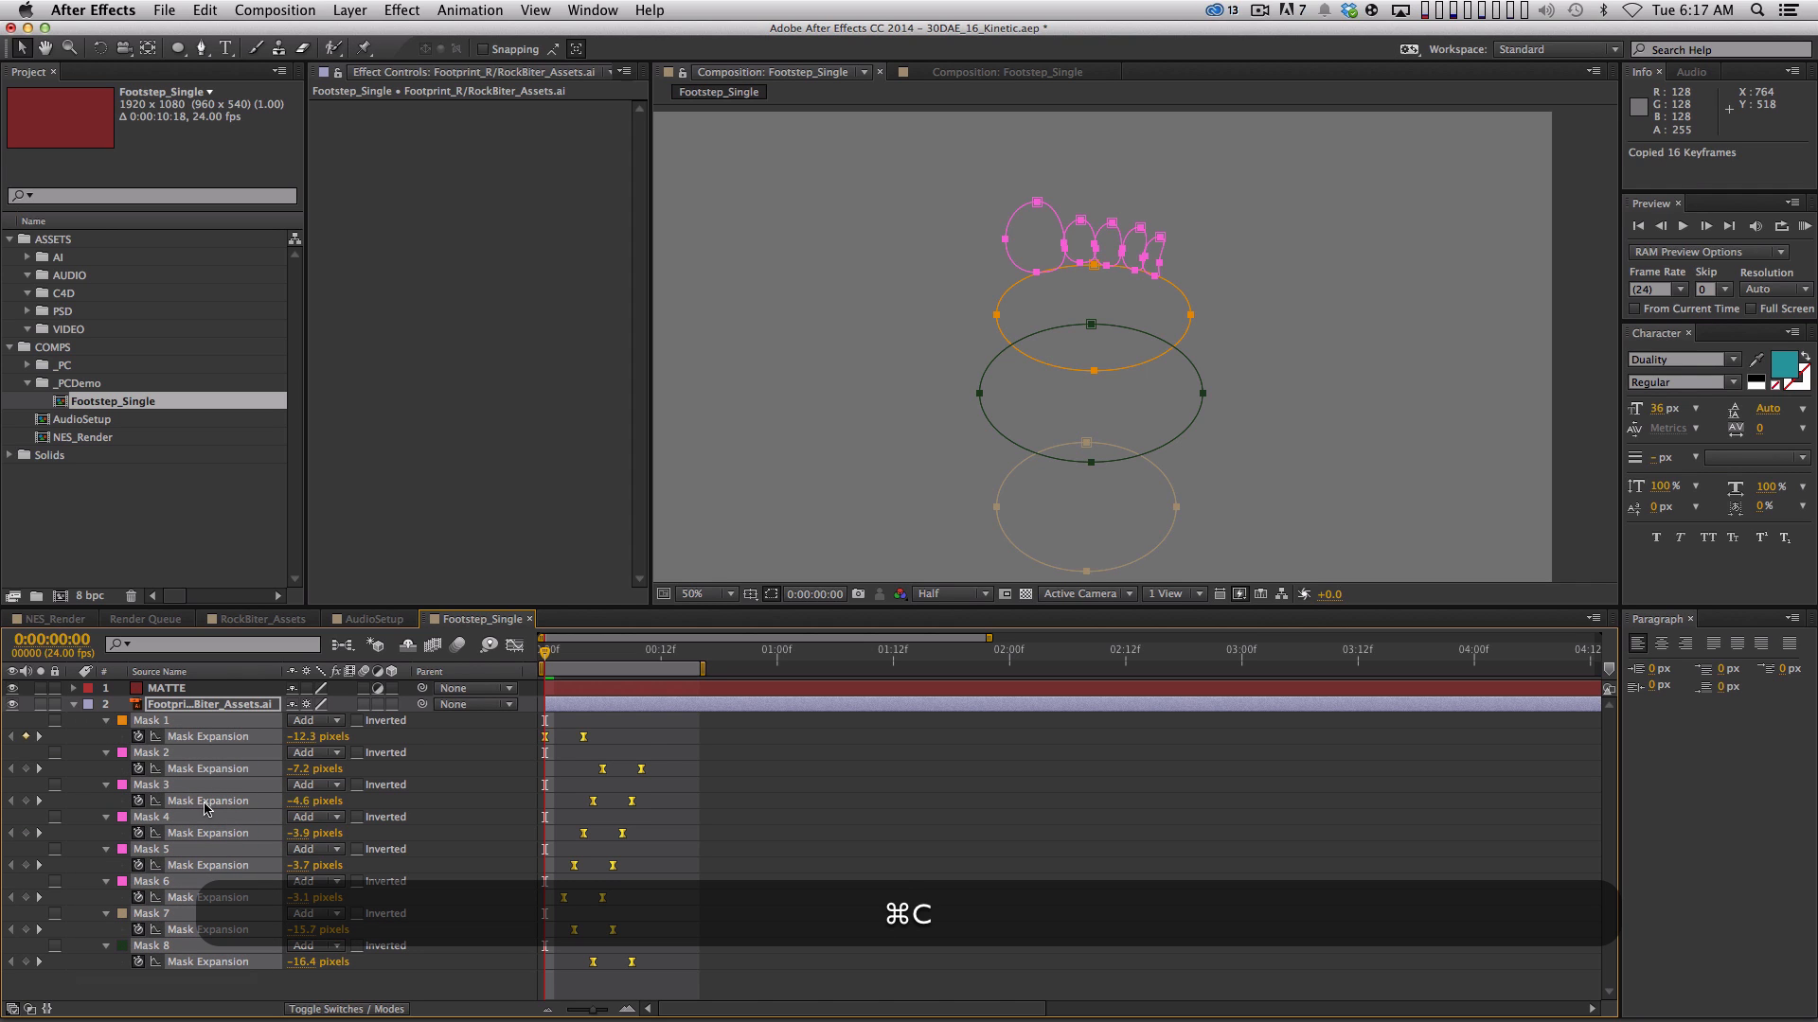
pyautogui.click(185, 689)
pyautogui.press('super+v')
pyautogui.press('super')
pyautogui.click(74, 705)
pyautogui.press(',')
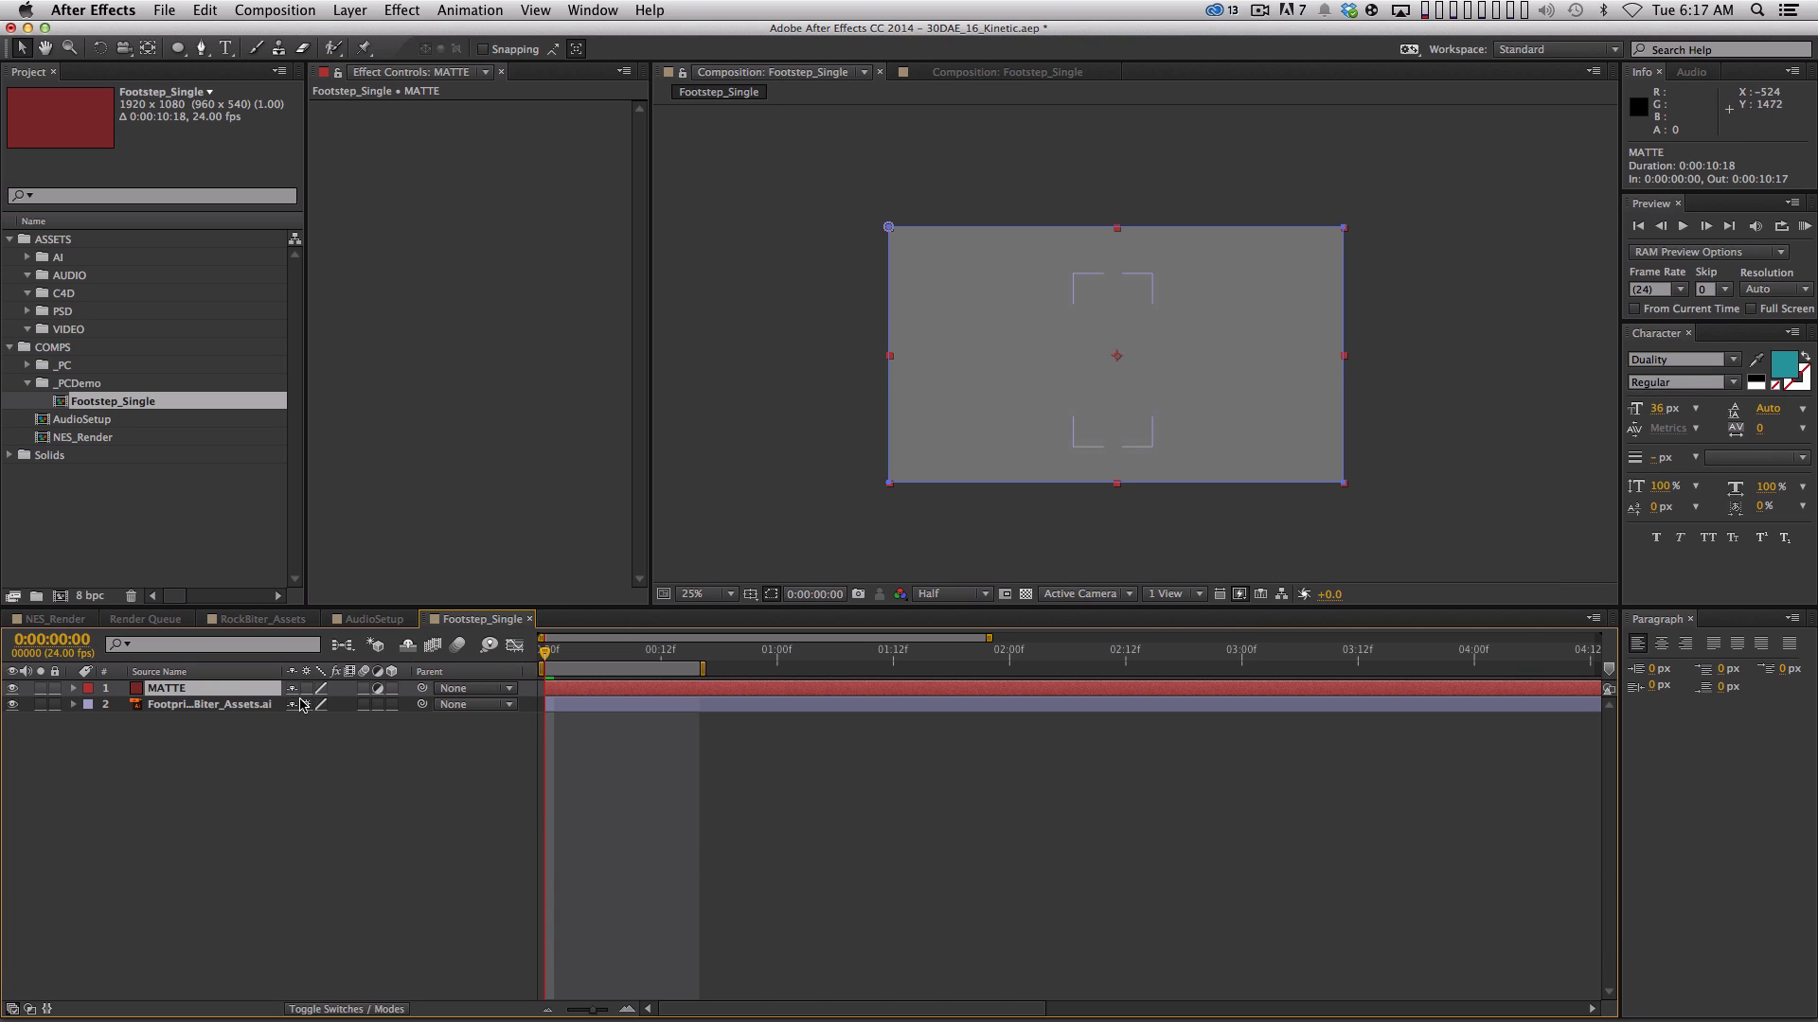
# Reveal the mask paths of the MATTE layer and examine the pasted masks' shapes, particularly Mask 1 around the layer's corner
pyautogui.press('m')
pyautogui.click(223, 707)
pyautogui.click(224, 737)
pyautogui.click(223, 771)
pyautogui.click(225, 803)
pyautogui.click(225, 818)
pyautogui.click(227, 837)
pyautogui.click(225, 917)
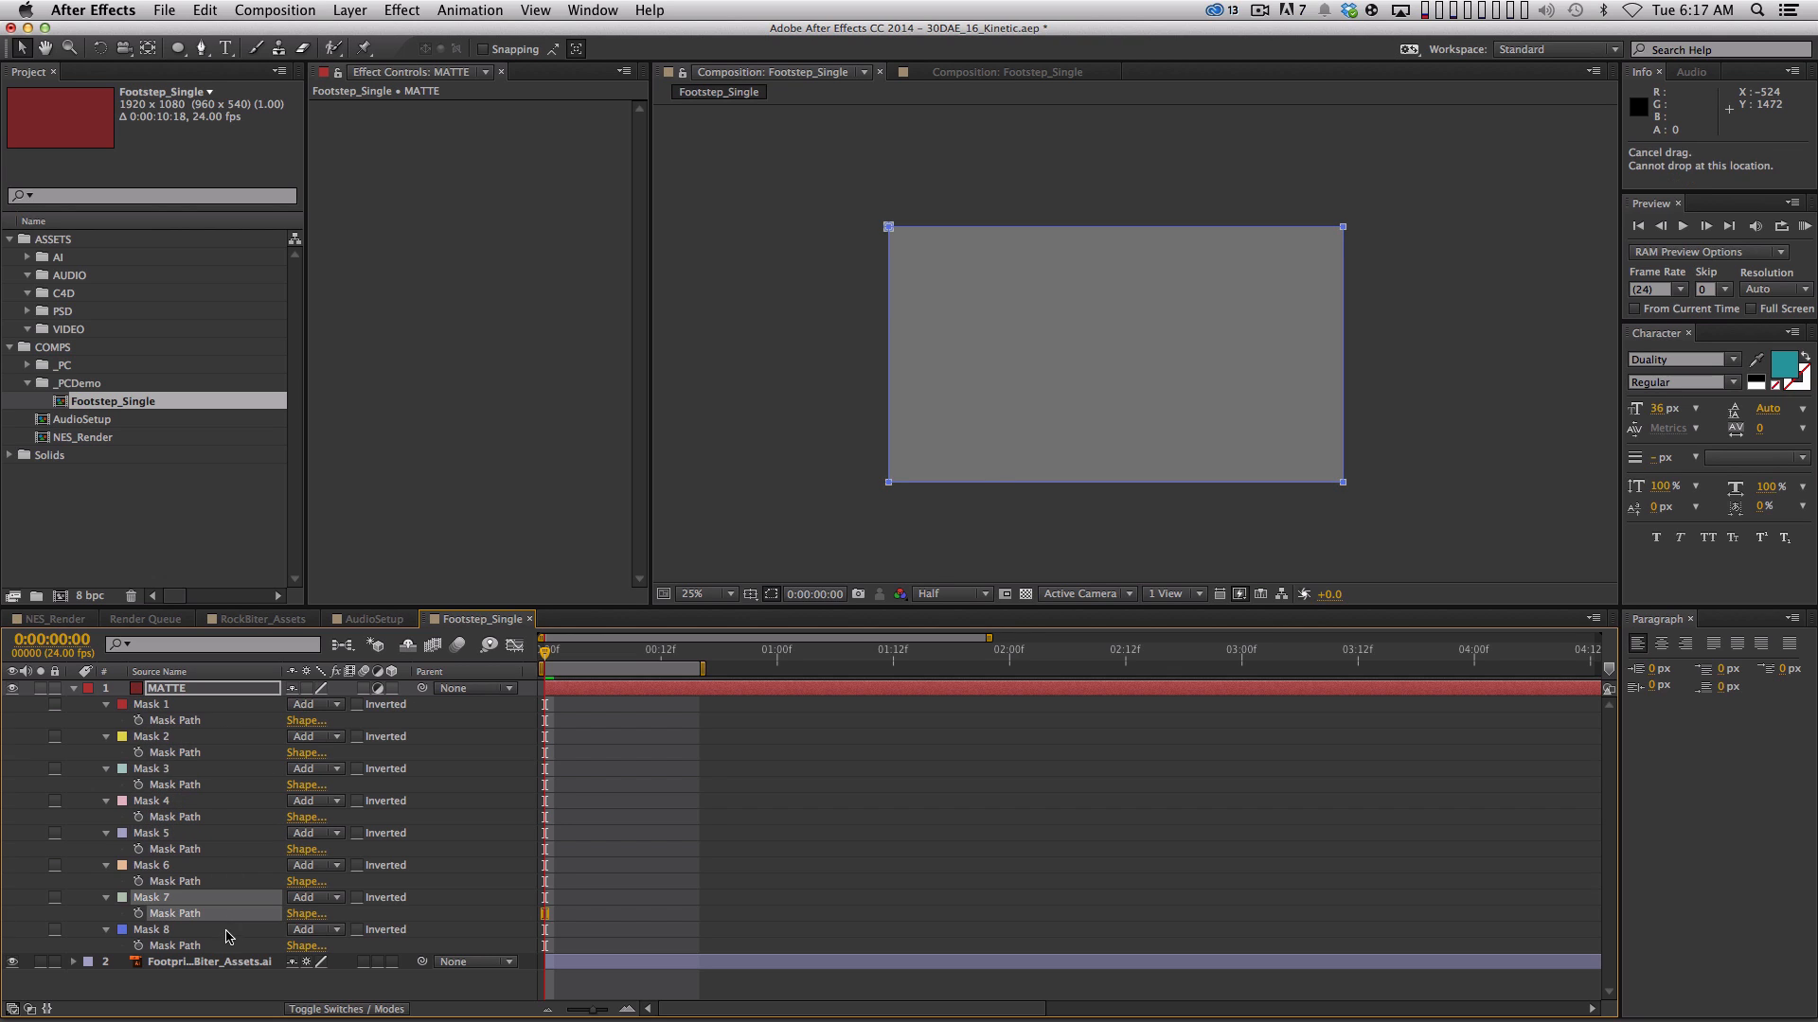
pyautogui.click(234, 710)
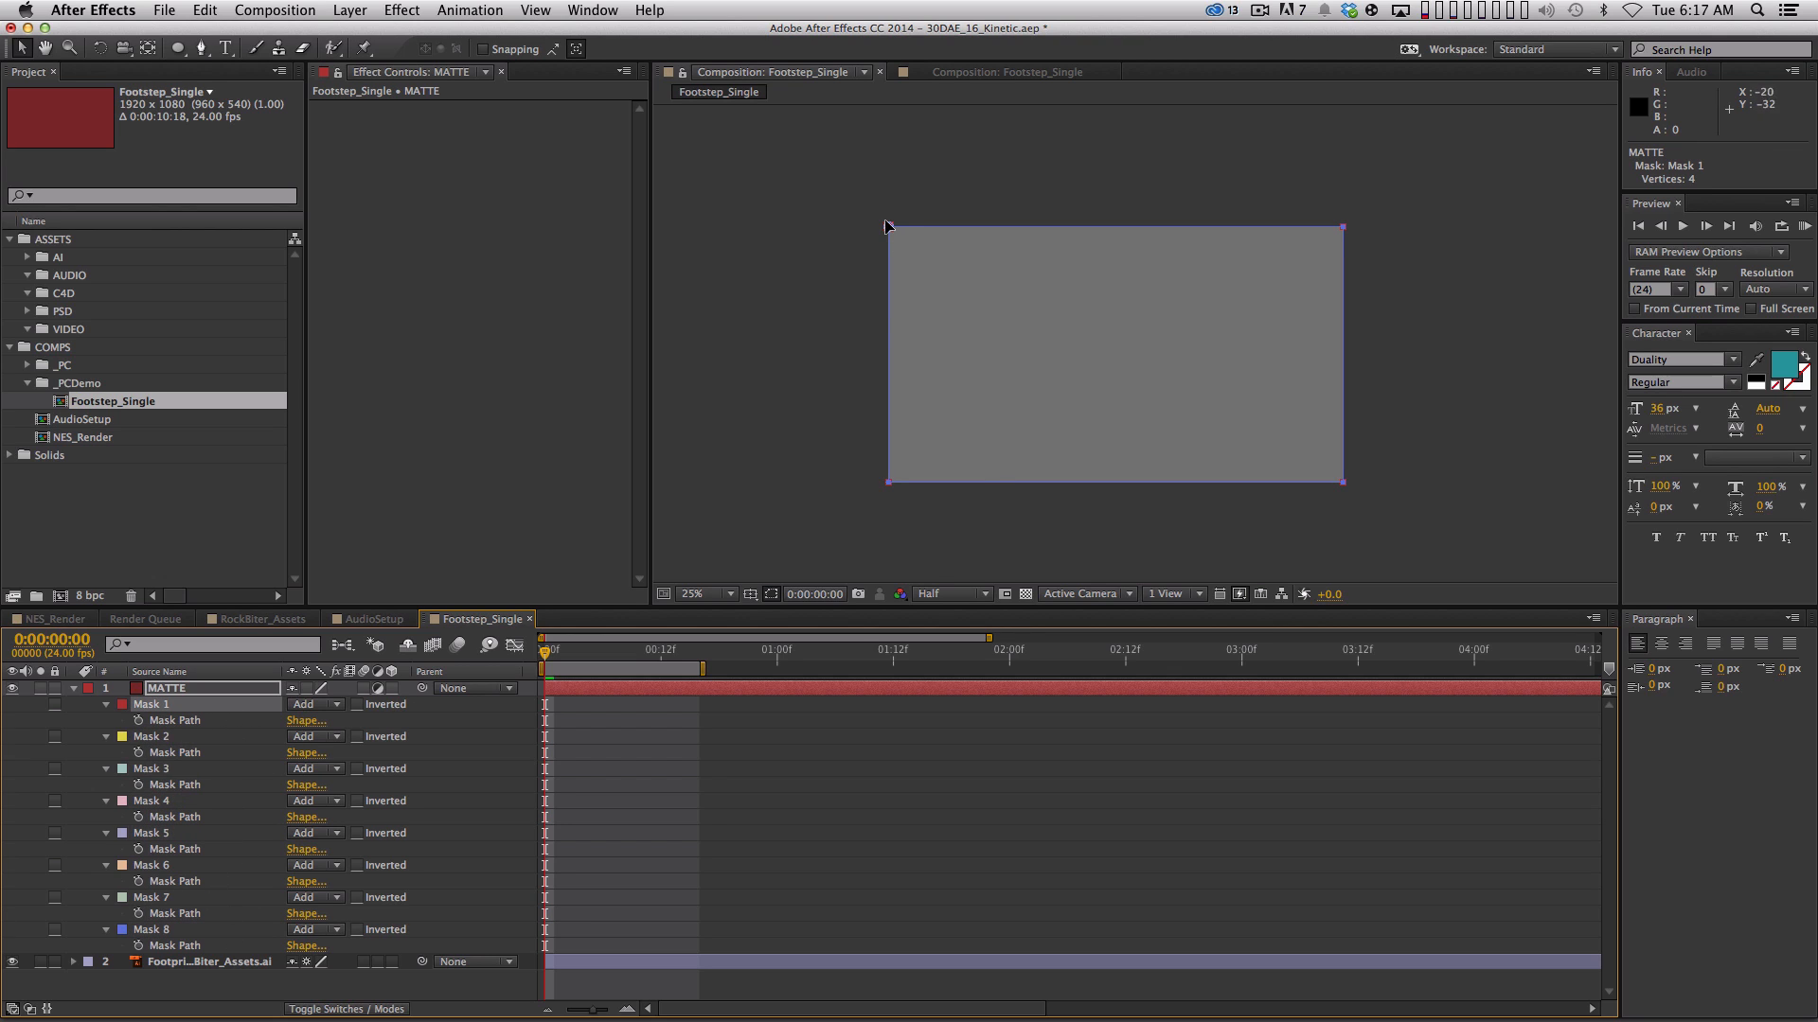
pyautogui.press('.')
pyautogui.press('.')
pyautogui.moveTo(939, 311); pyautogui.dragTo(1259, 570)
pyautogui.moveTo(961, 307); pyautogui.dragTo(1386, 386)
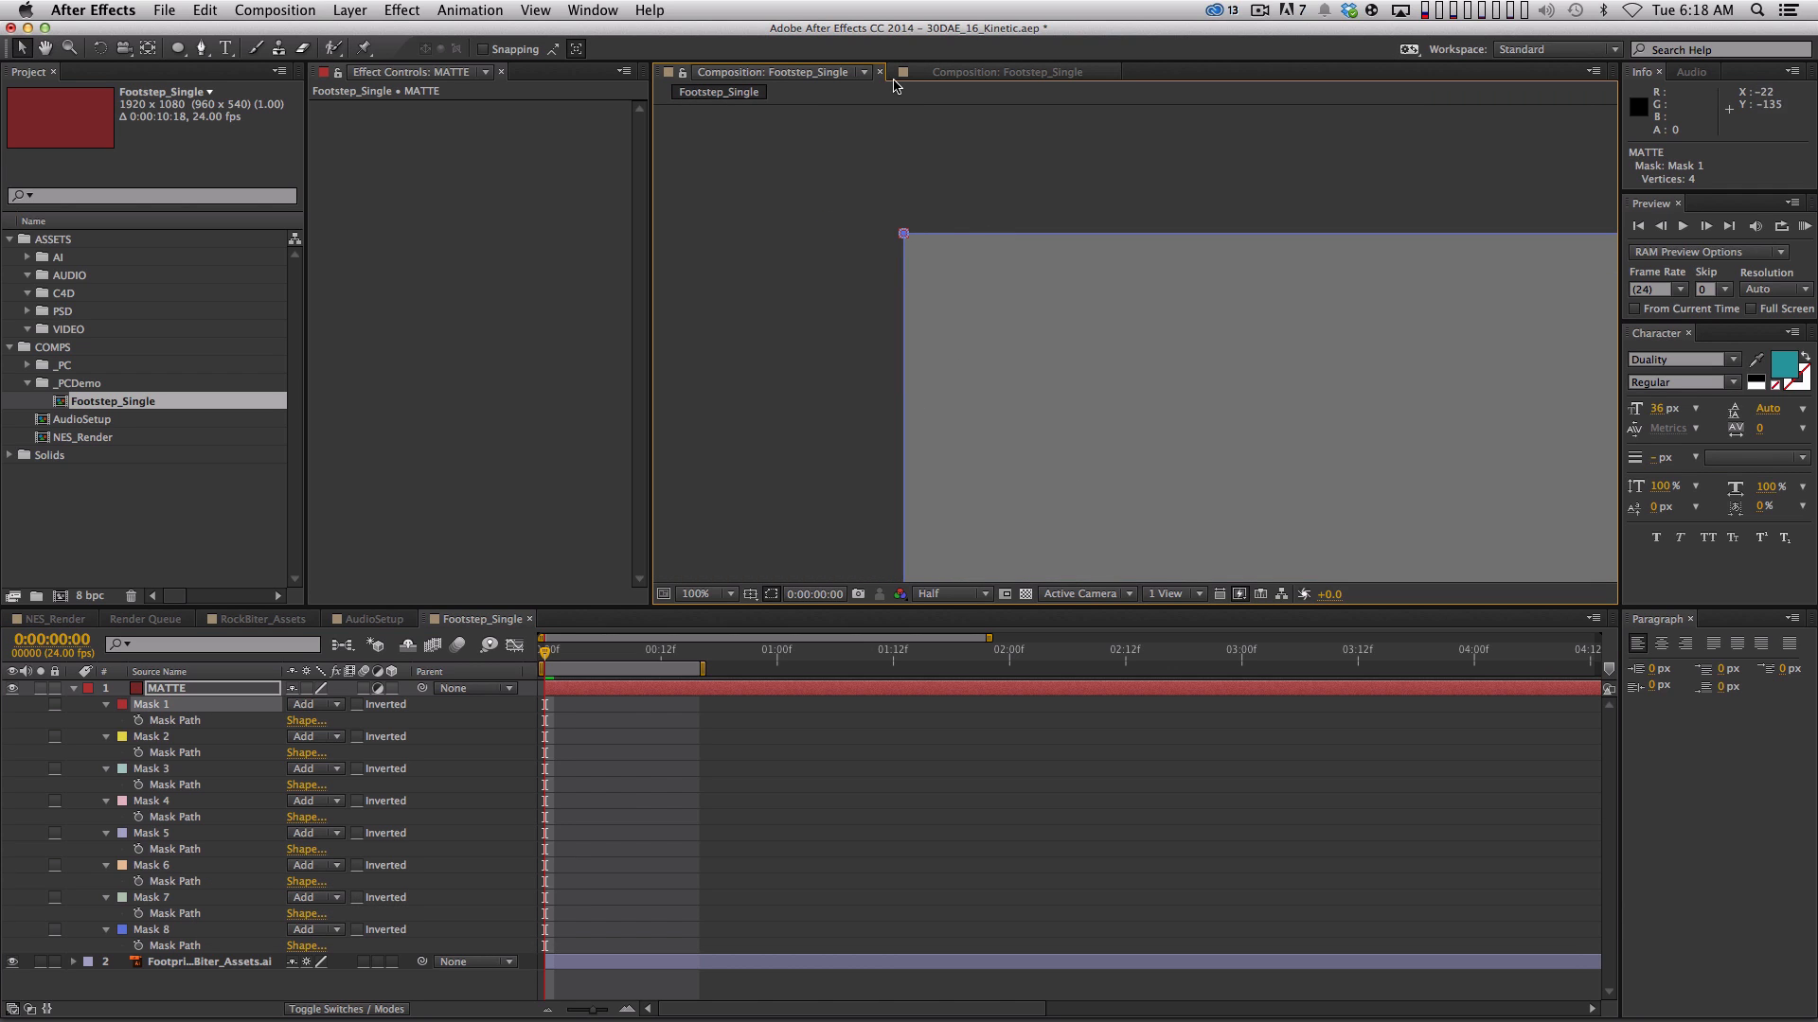
# Try moving the corner vertex of Mask 1's path on the MATTE layer and undo the move
pyautogui.press('.')
pyautogui.press('.')
pyautogui.moveTo(991, 379); pyautogui.dragTo(904, 380)
pyautogui.click(217, 719)
pyautogui.moveTo(858, 308); pyautogui.dragTo(884, 326)
pyautogui.press('super+z')
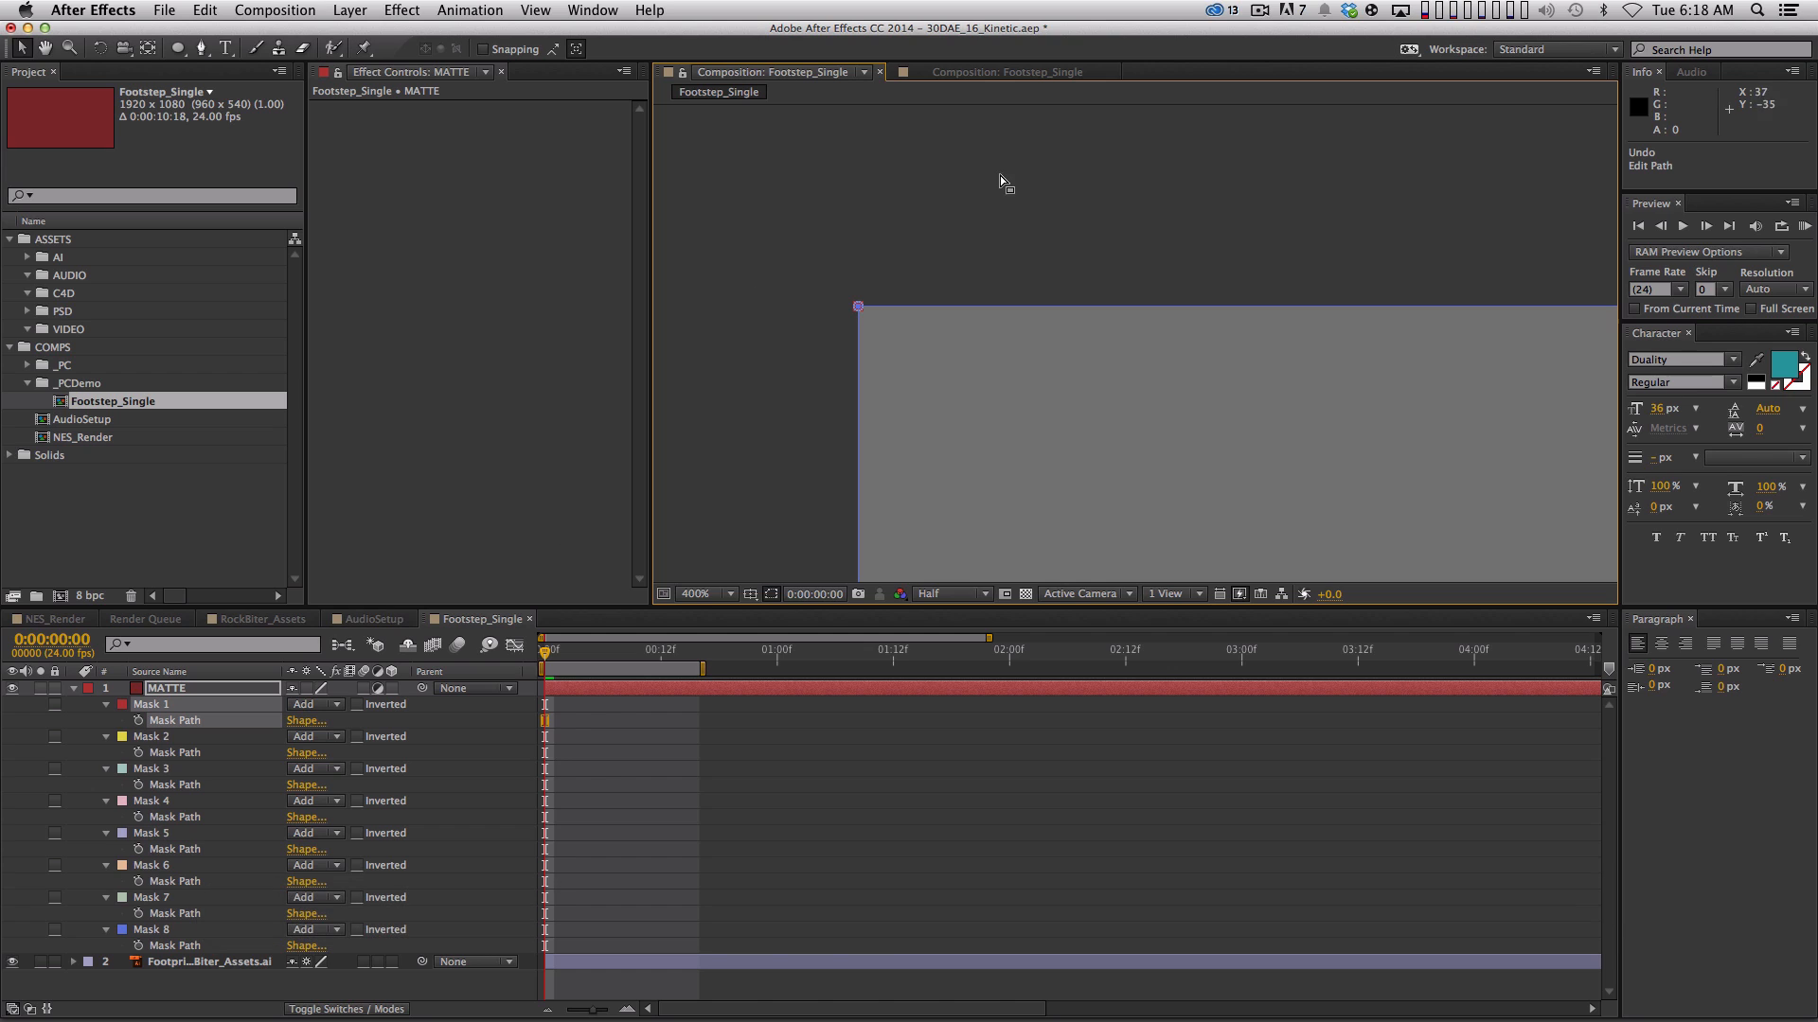
# Delete the MATTE adjustment layer from the Footstep_Single composition
pyautogui.press(',')
pyautogui.press(',')
pyautogui.moveTo(1130, 416); pyautogui.dragTo(855, 132)
pyautogui.click(213, 688)
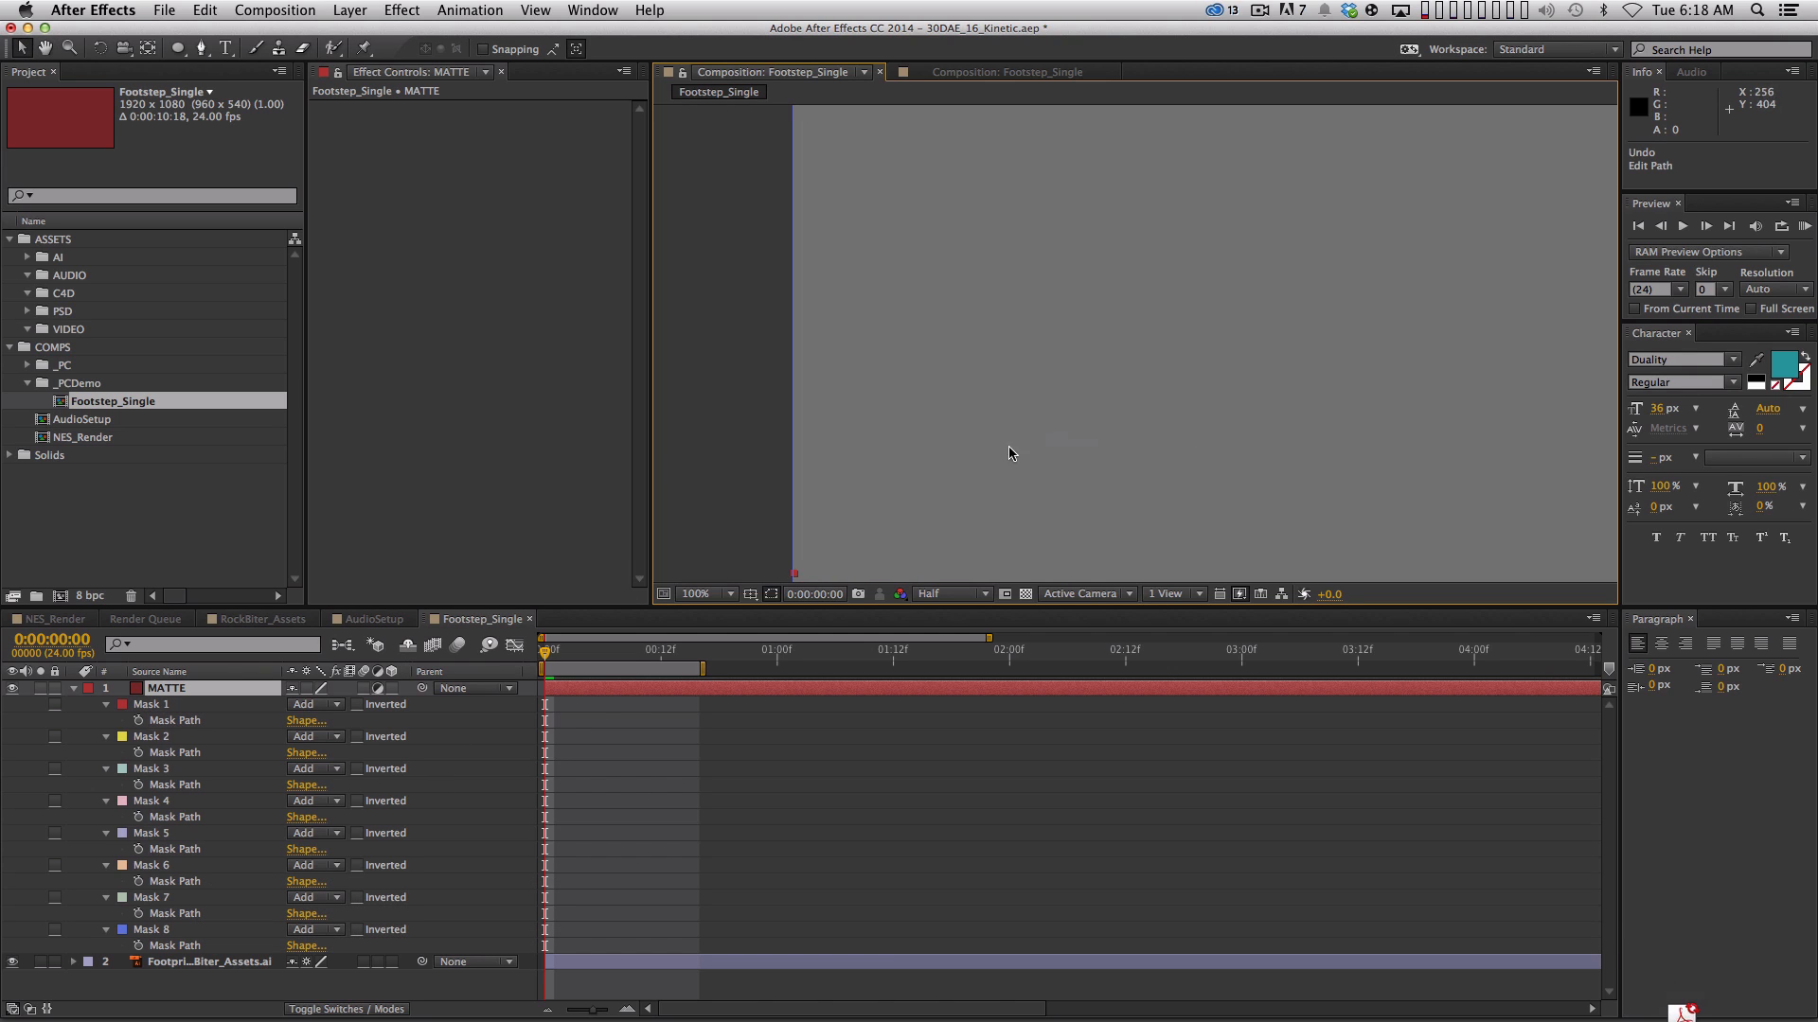
pyautogui.press('BackSpace')
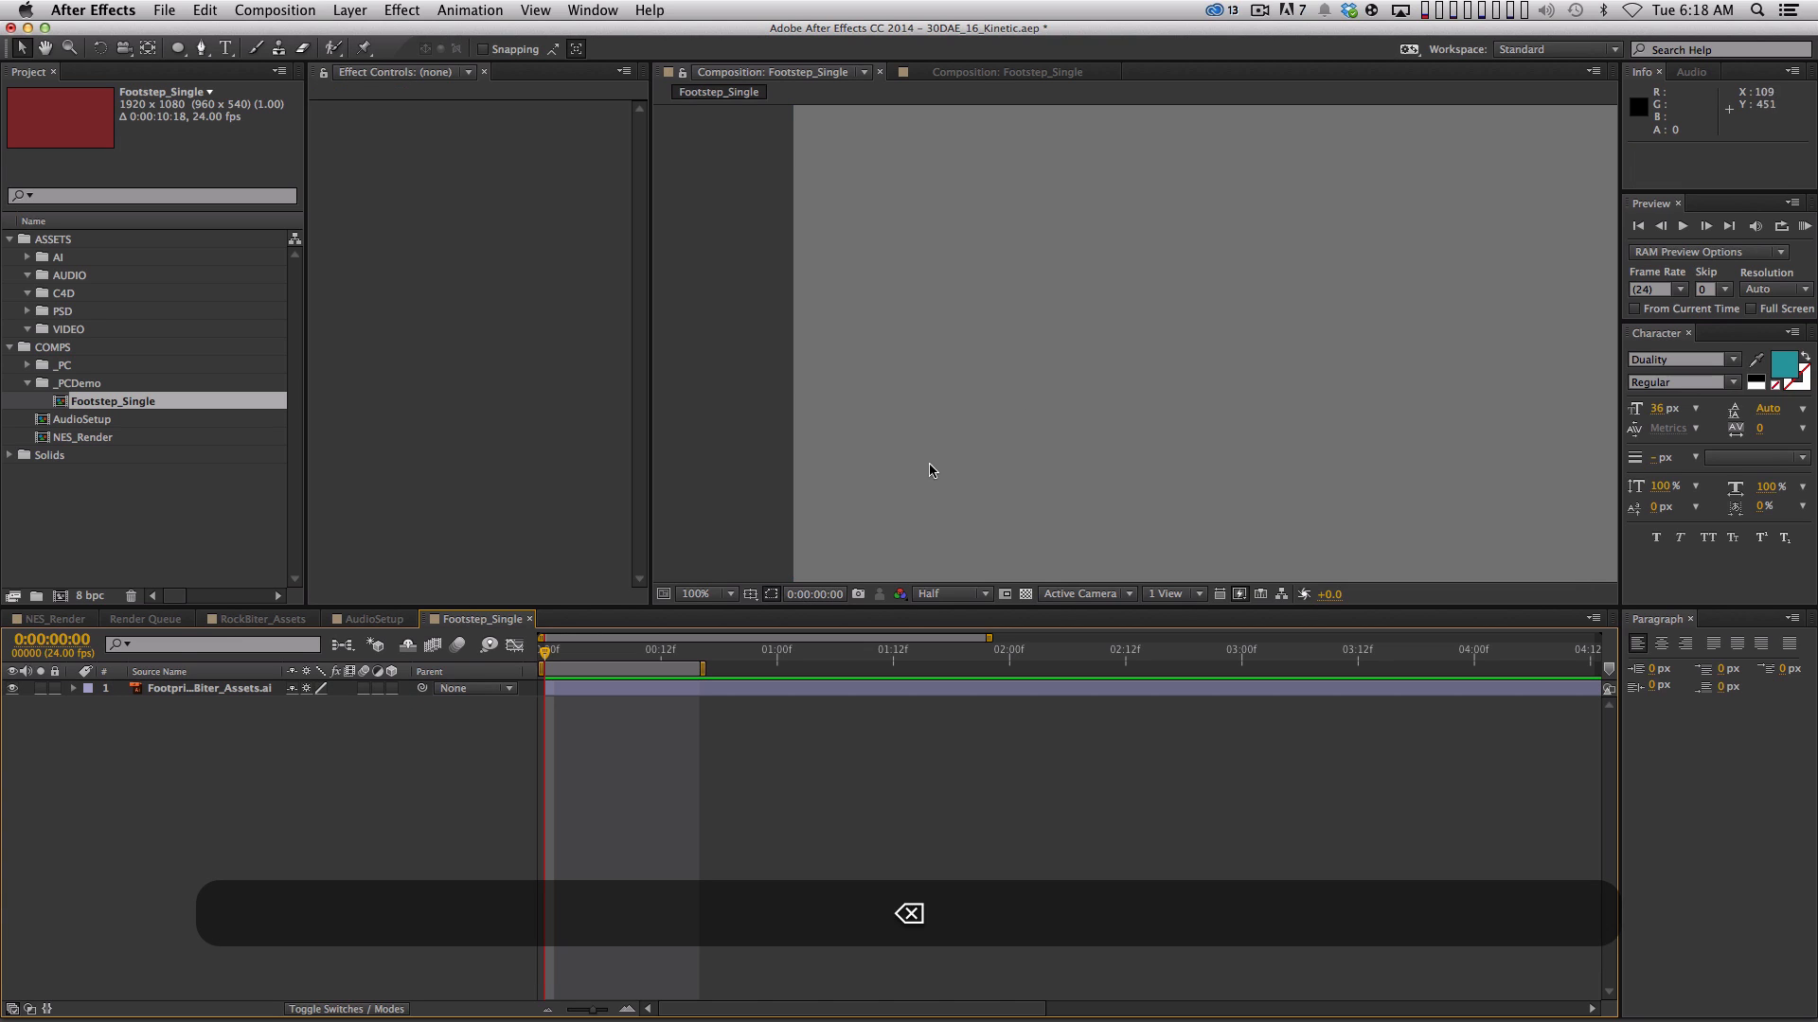
# Go to frame 10, where the footprint is visible, and duplicate the masked footprint layer
pyautogui.press('space')
pyautogui.press(',')
pyautogui.moveTo(1172, 397); pyautogui.dragTo(867, 111)
pyautogui.moveTo(930, 409); pyautogui.dragTo(1033, 660)
pyautogui.press('space')
pyautogui.moveTo(1042, 478); pyautogui.dragTo(1055, 494)
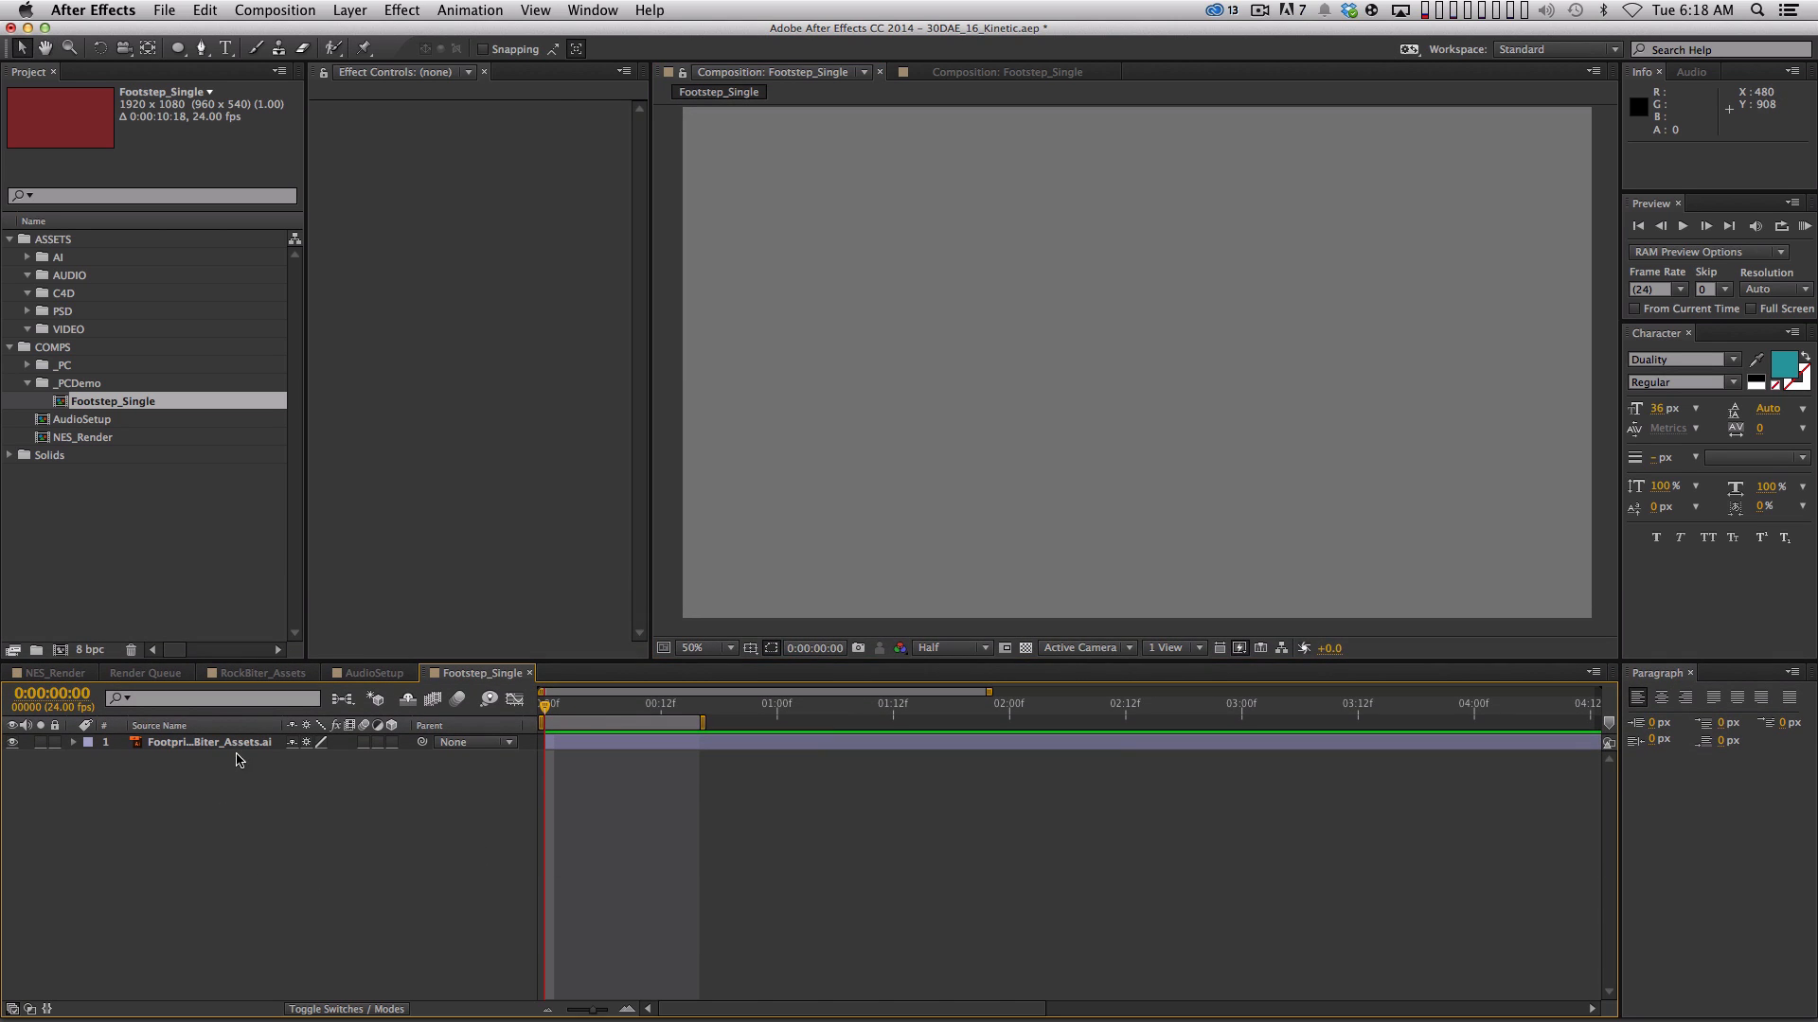
pyautogui.click(320, 740)
pyautogui.moveTo(549, 717); pyautogui.dragTo(642, 705)
pyautogui.click(338, 825)
pyautogui.click(213, 743)
pyautogui.press('super+d')
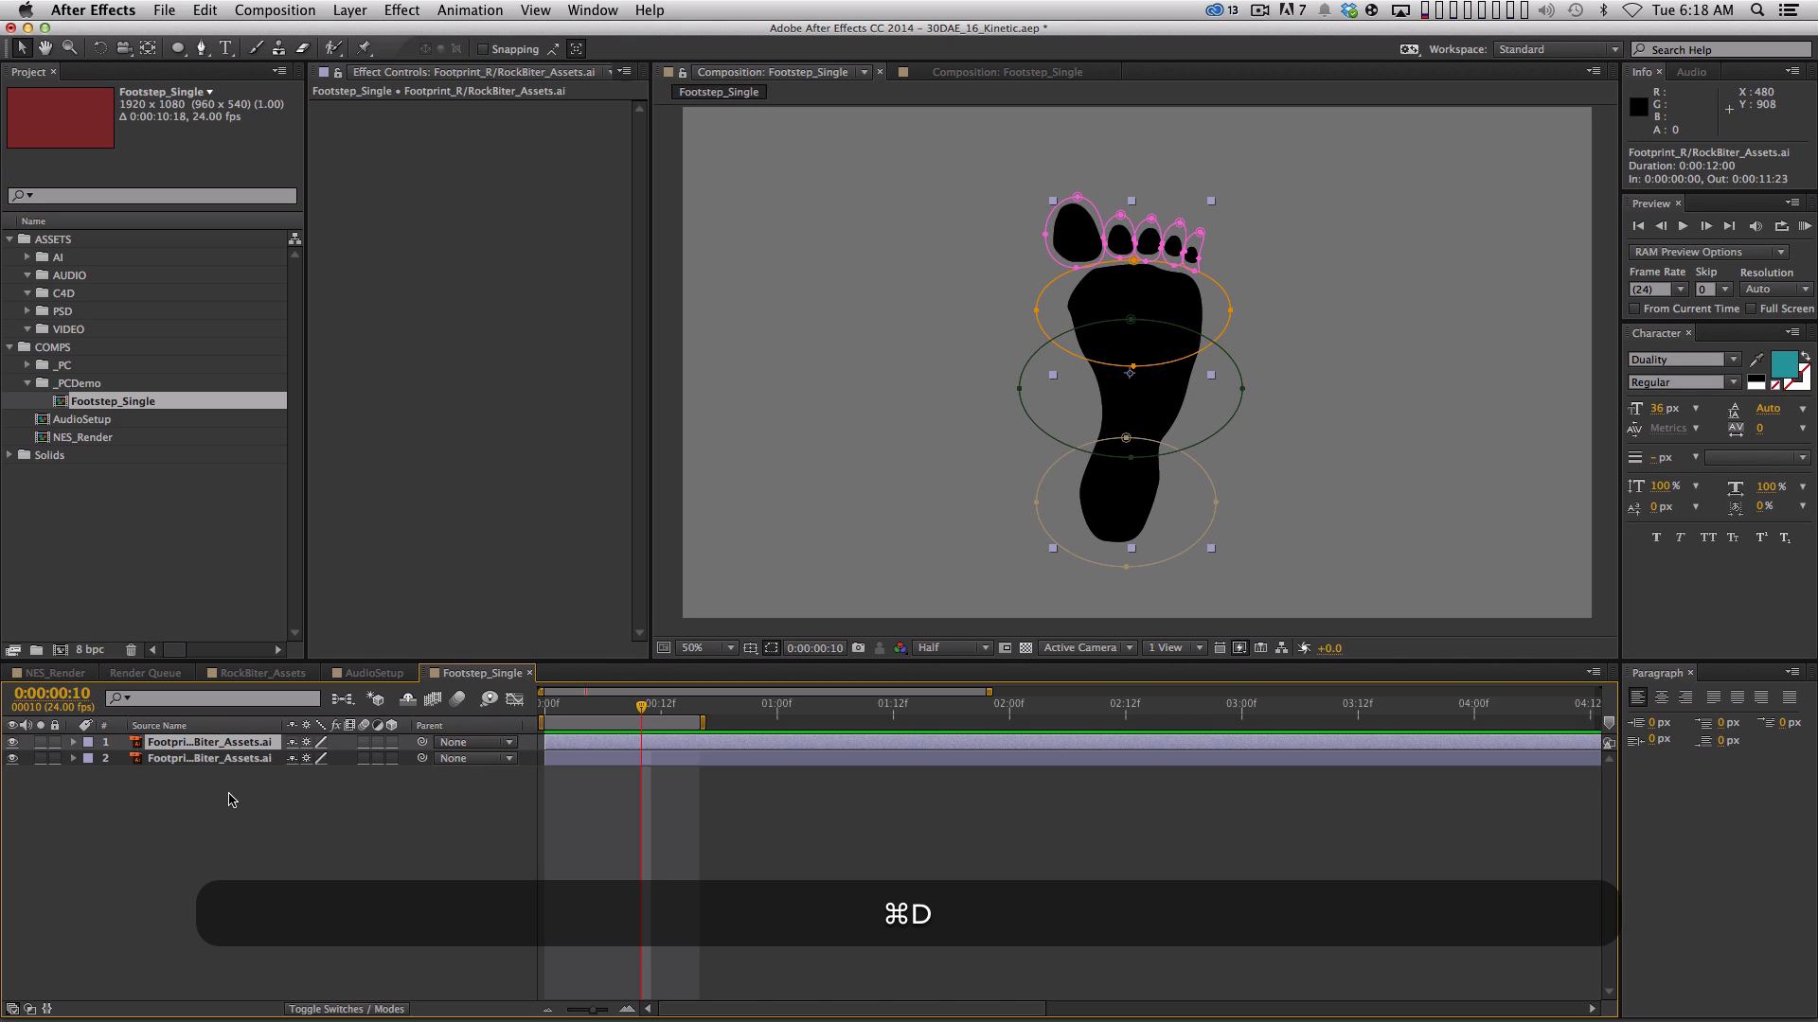
# Show the blend mode and track matte columns and delete all the masks from the lower footprint layer
pyautogui.press('F4')
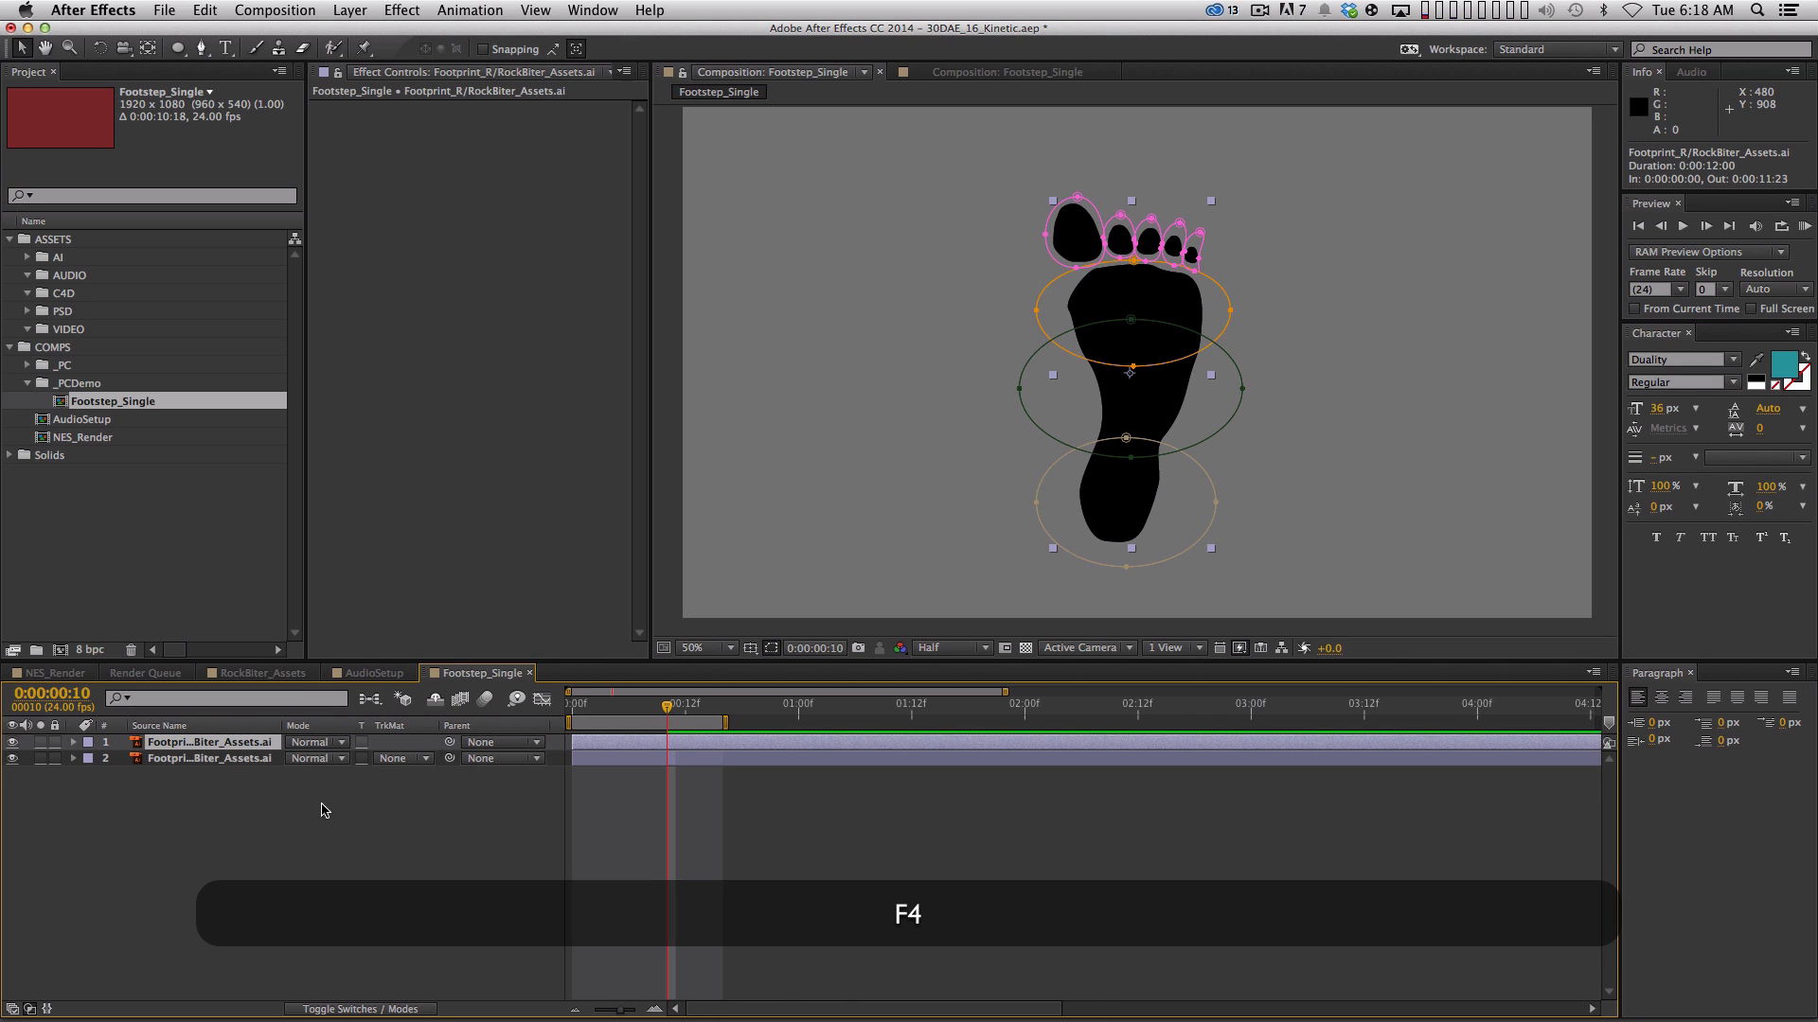
pyautogui.click(241, 762)
pyautogui.press('u')
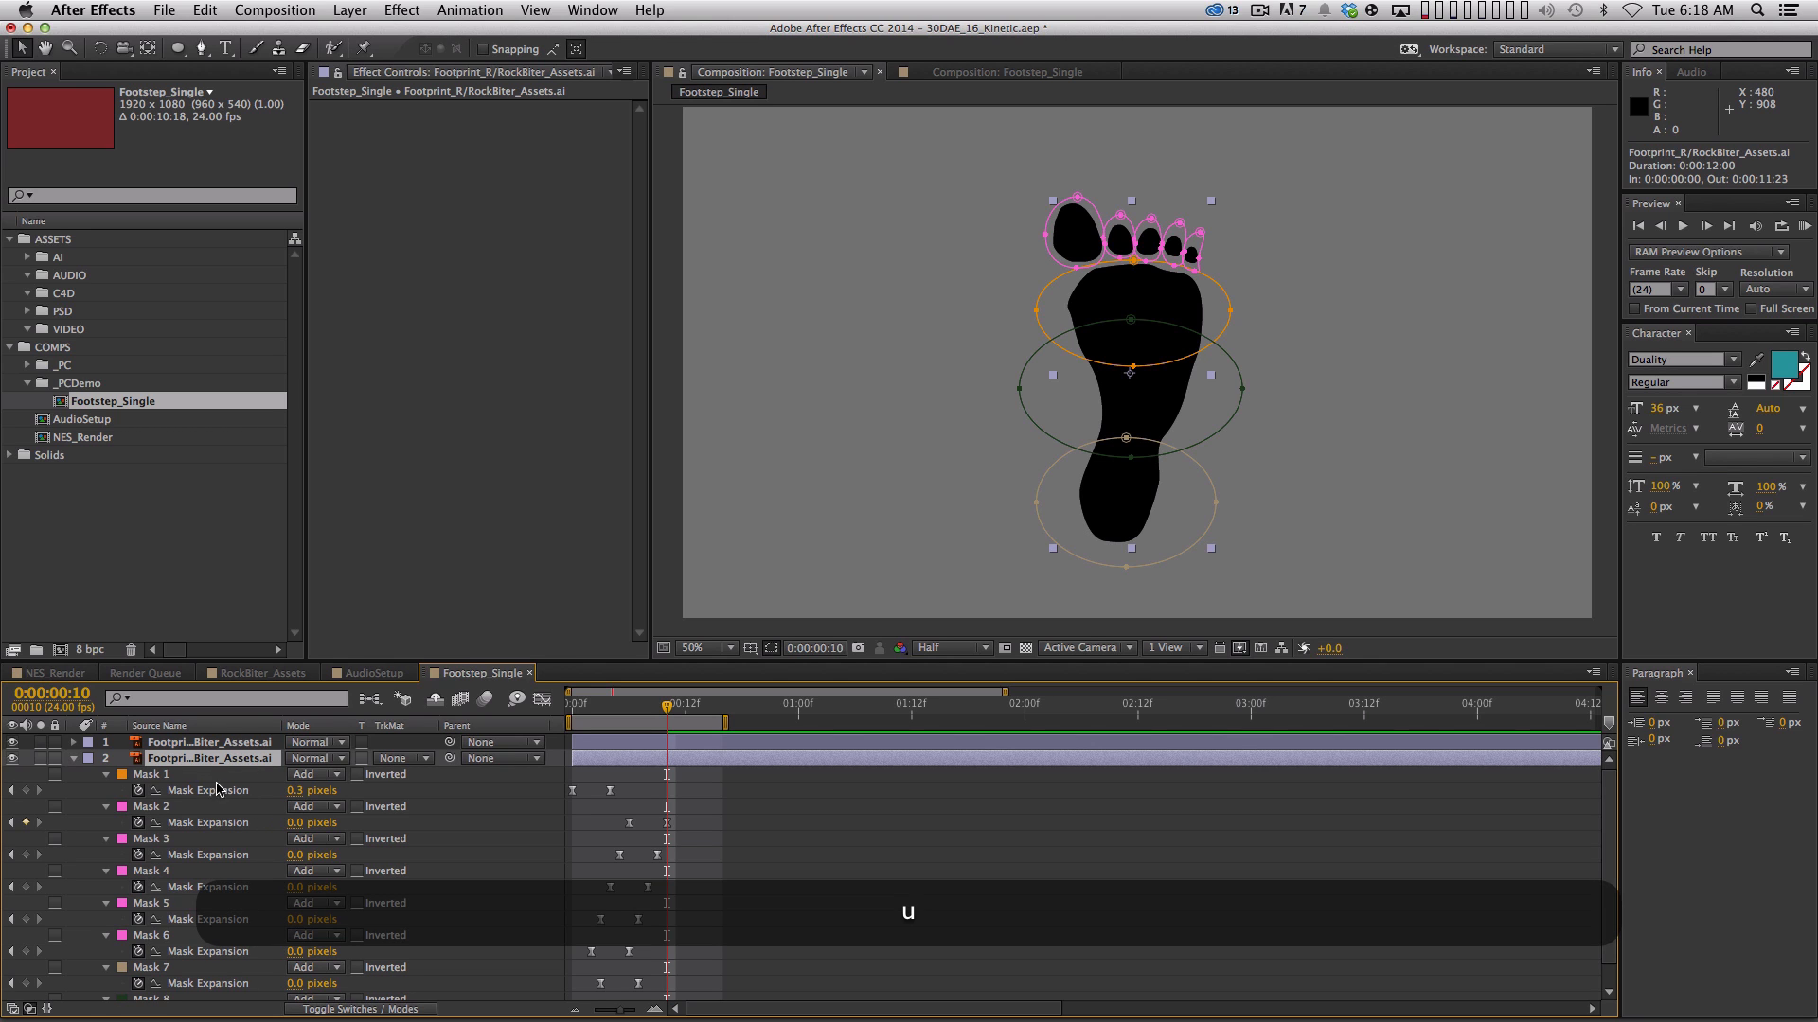
pyautogui.click(193, 776)
pyautogui.keyDown('shift'); pyautogui.click(180, 970); pyautogui.keyUp('shift')
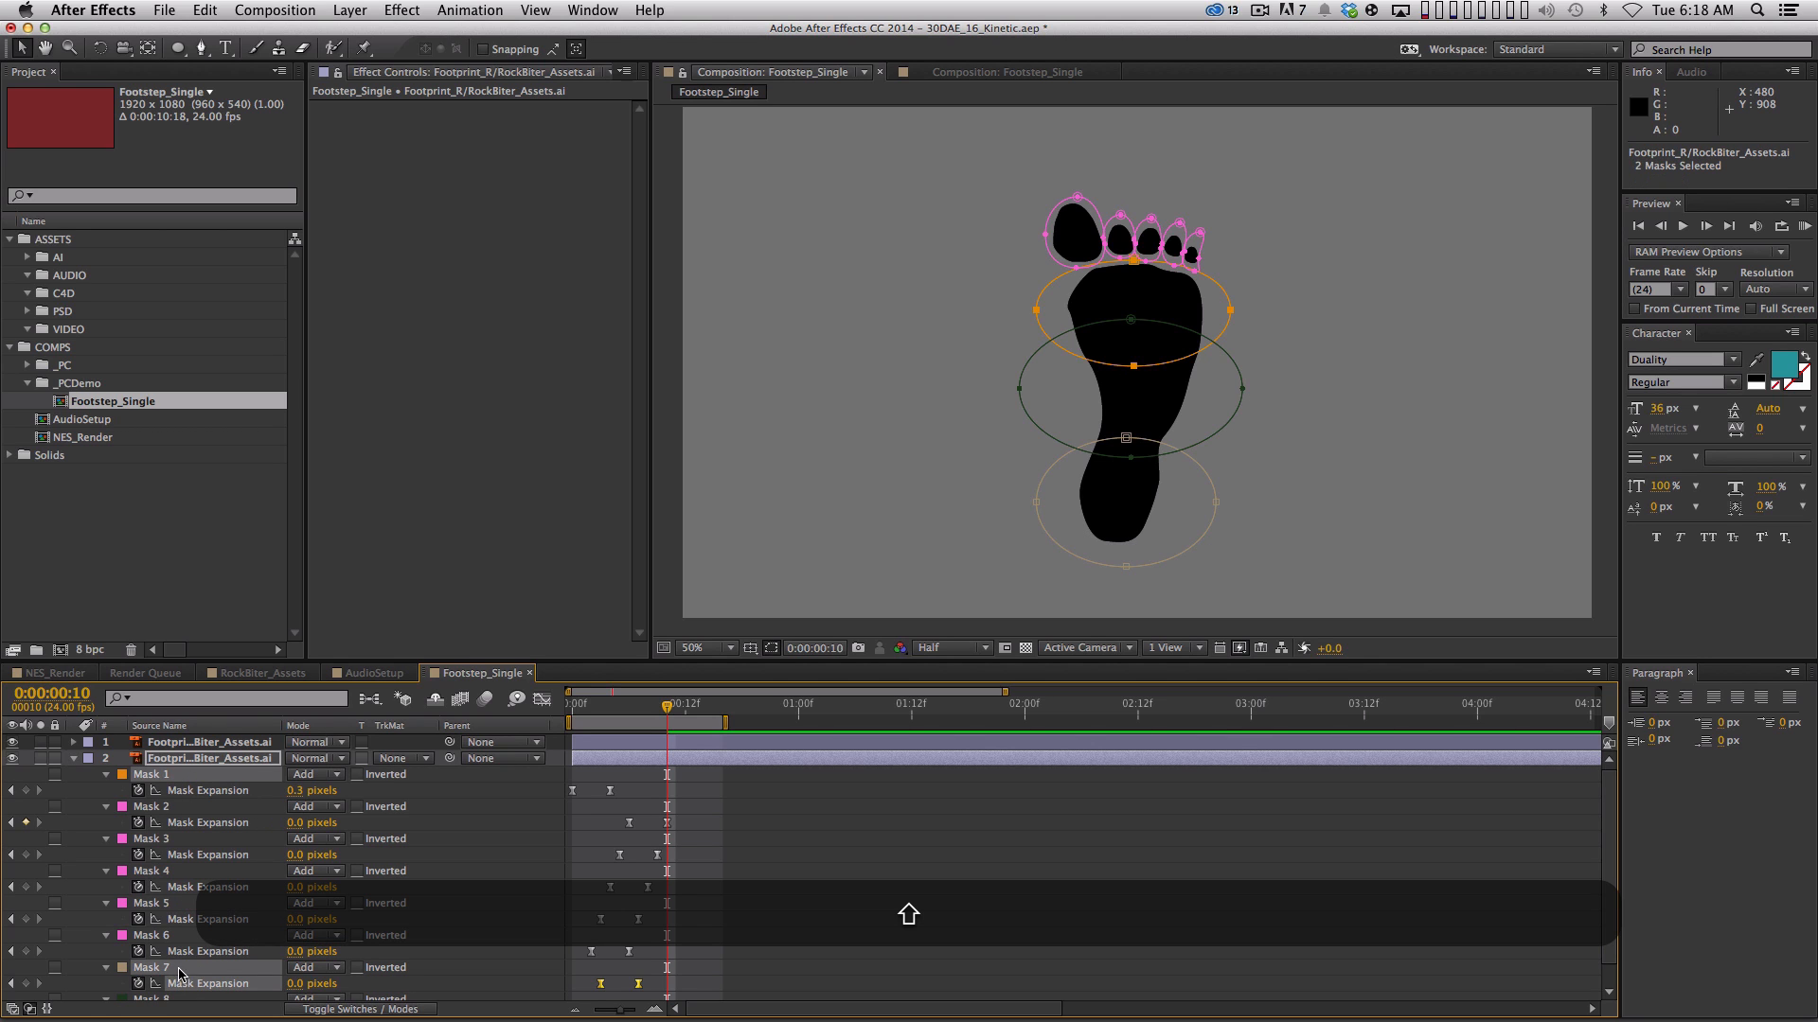
pyautogui.keyDown('shift'); pyautogui.click(112, 820); pyautogui.keyUp('shift')
pyautogui.press('BackSpace')
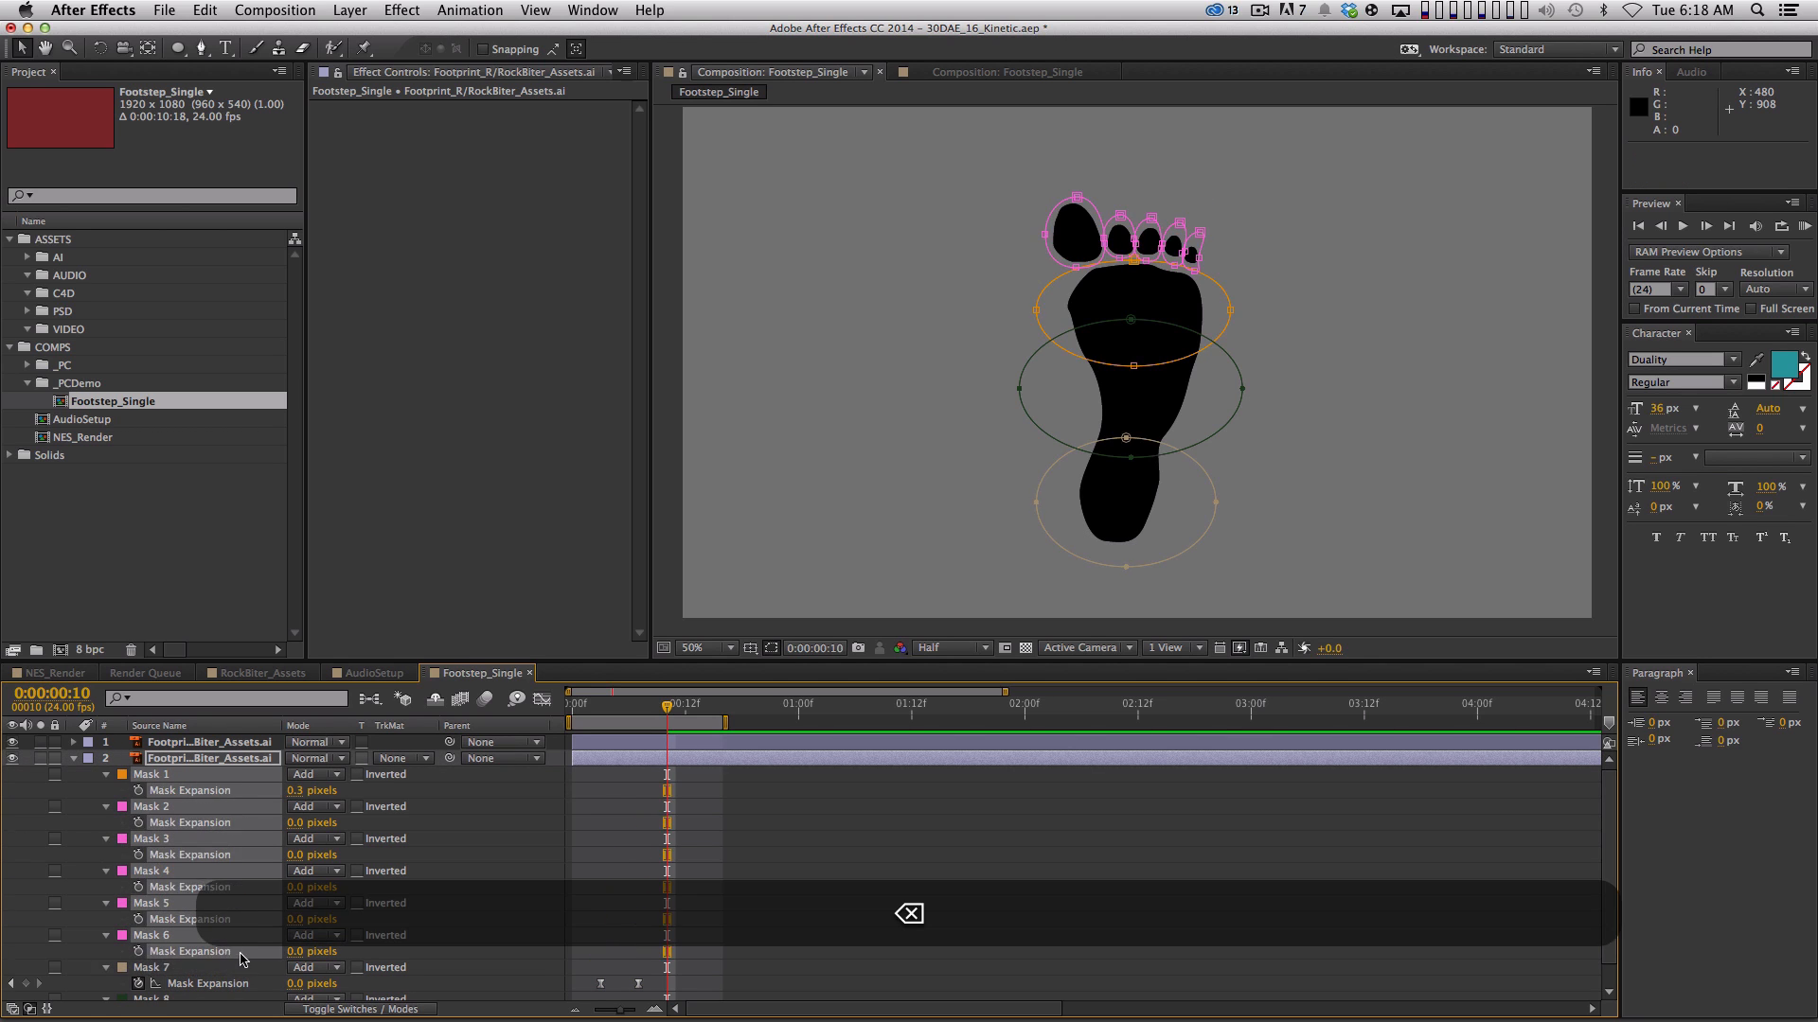
pyautogui.press('BackSpace')
pyautogui.click(151, 774)
pyautogui.press('BackSpace')
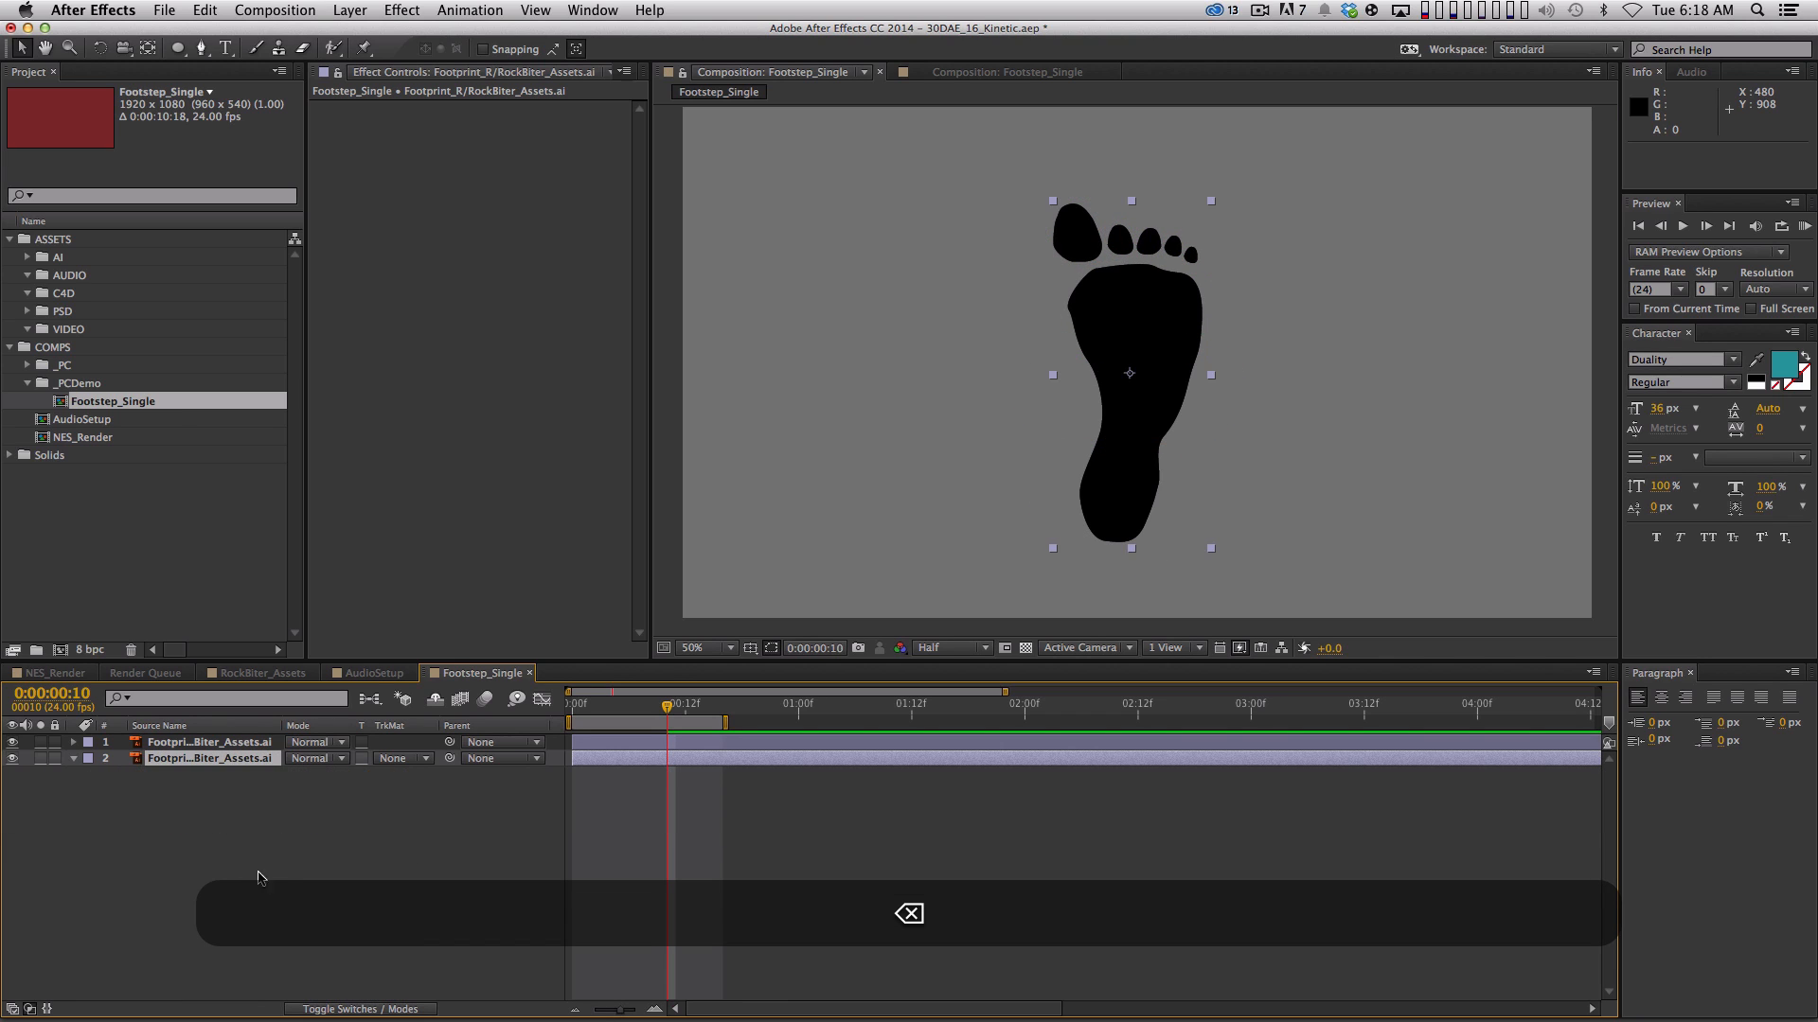
# Set the lower footprint layer's track matte to Alpha Matte, using the masked copy above it
pyautogui.click(236, 758)
pyautogui.click(238, 744)
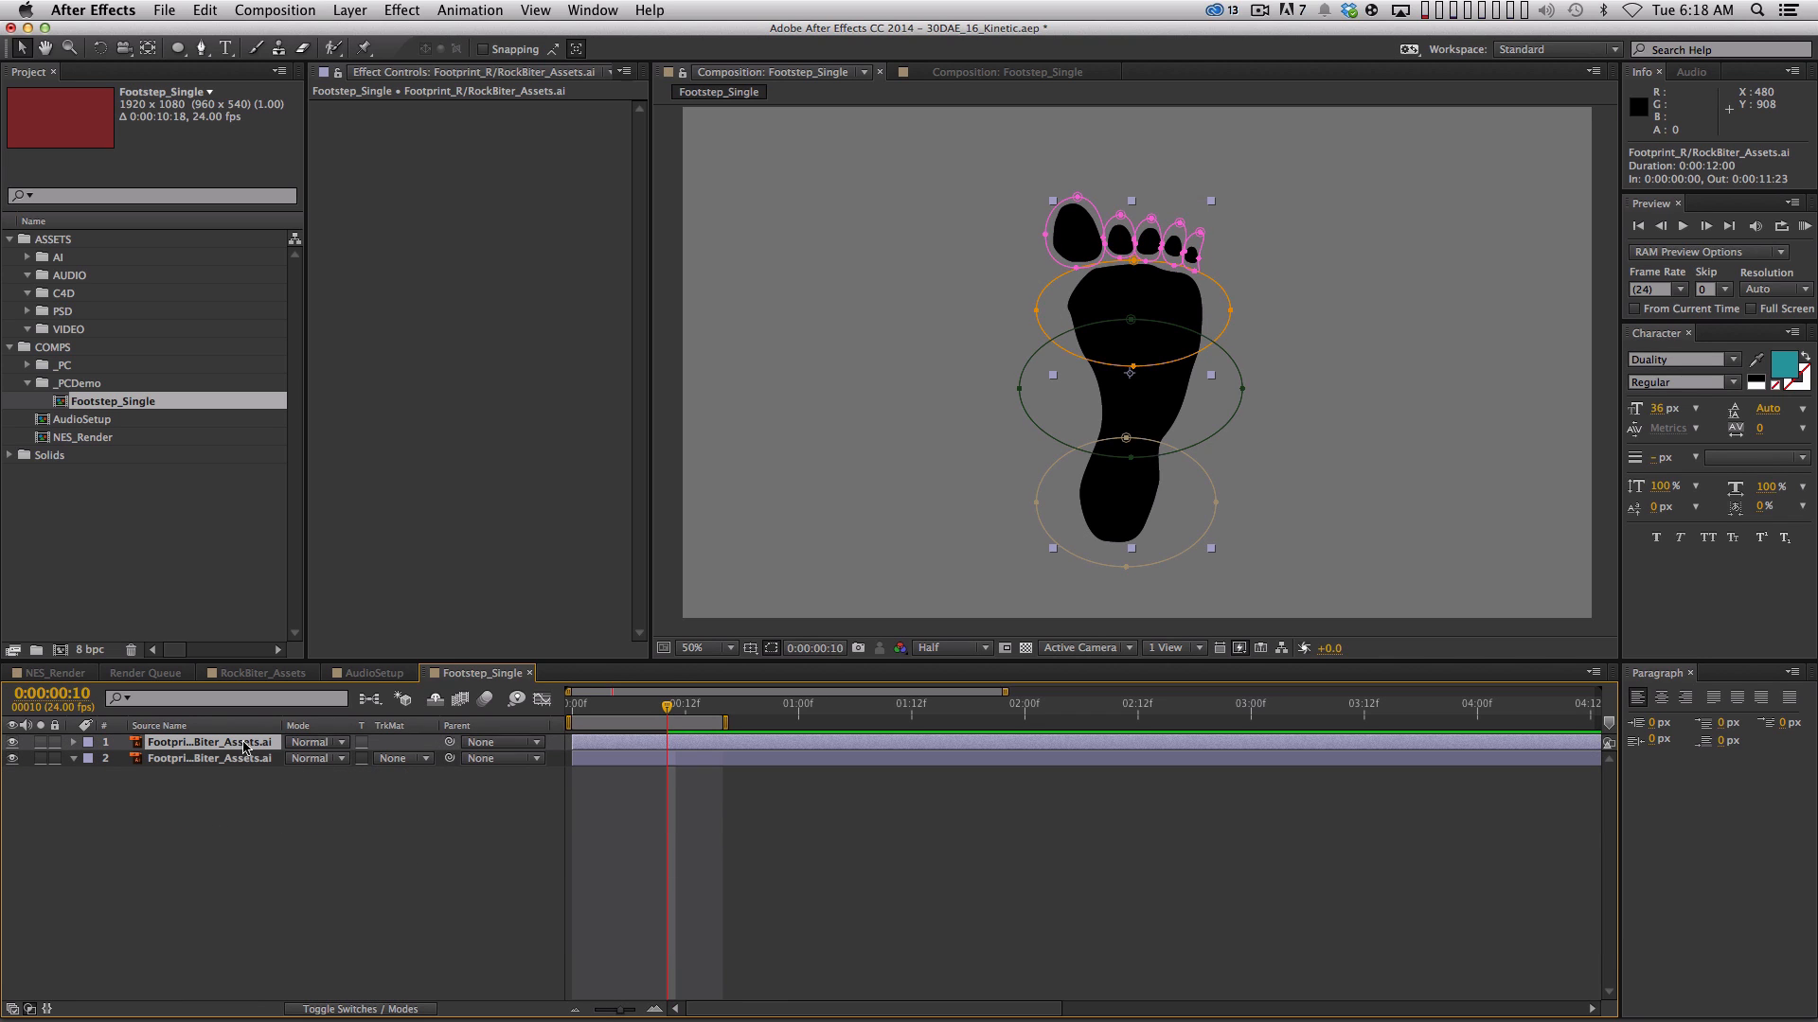
pyautogui.click(420, 760)
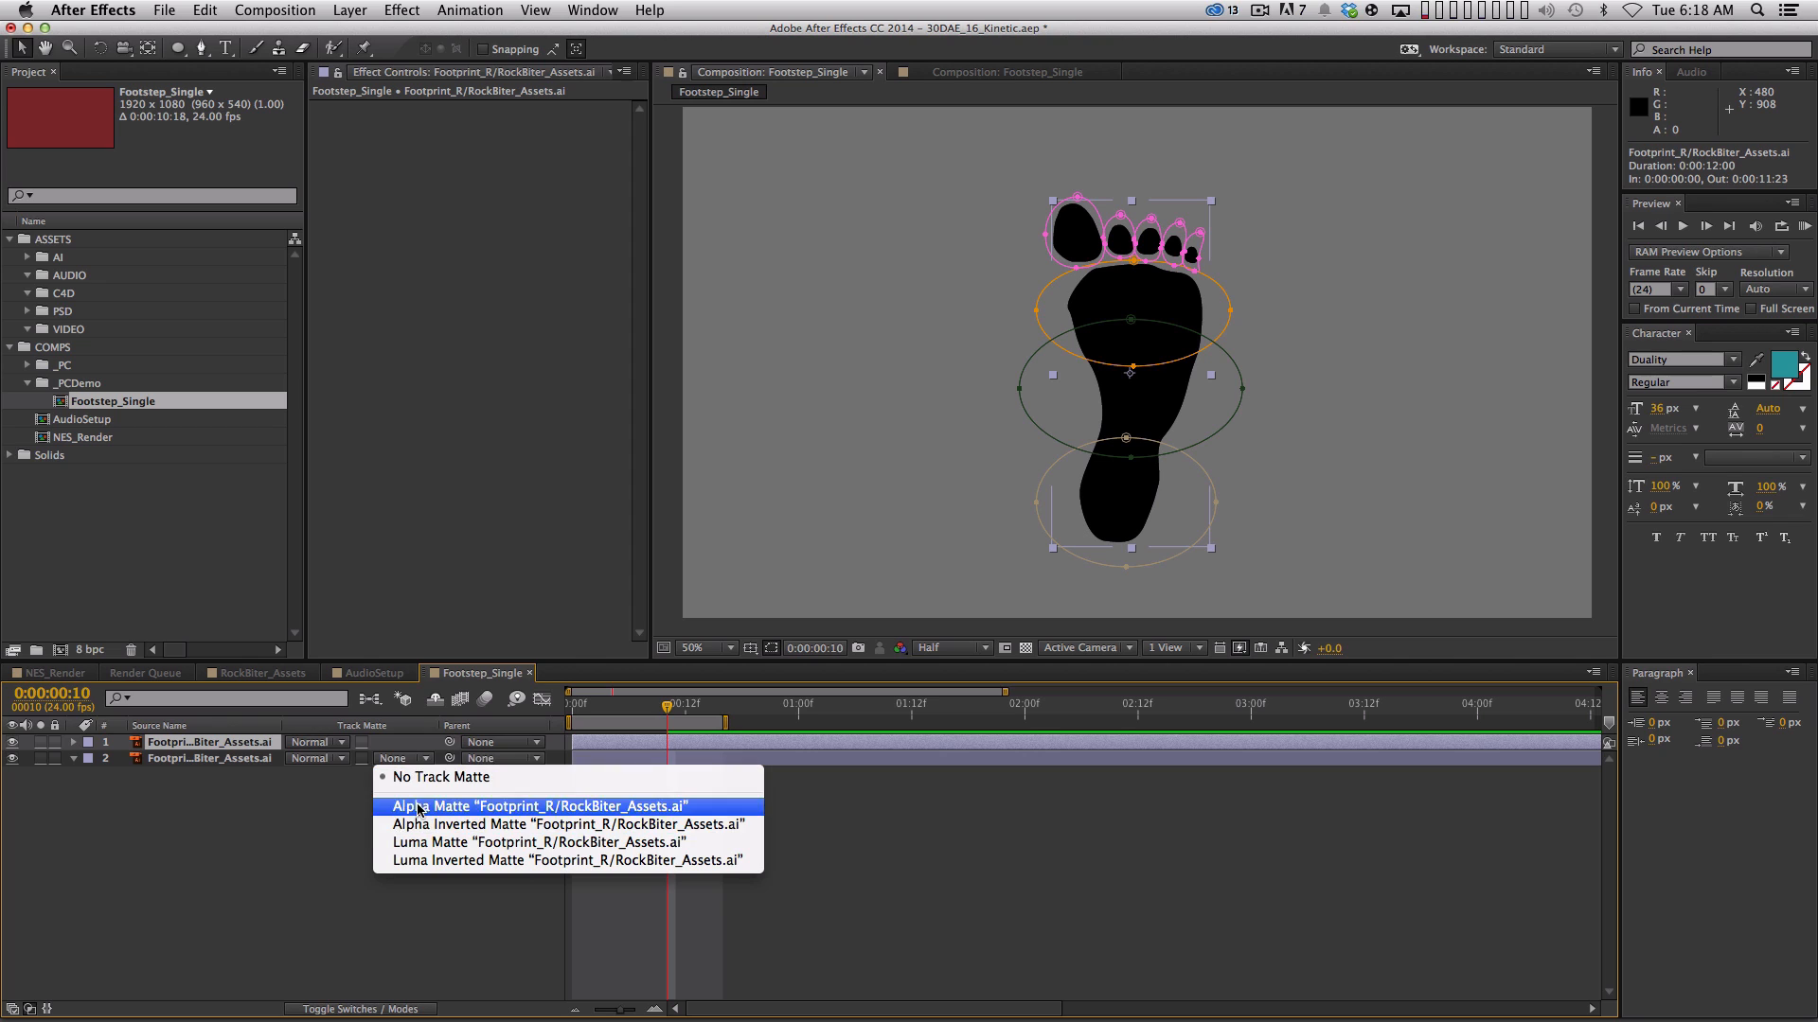
pyautogui.click(416, 802)
pyautogui.click(388, 840)
# Rename the lower footprint layer FOOT and the masked layer above it MATTE
pyautogui.click(215, 760)
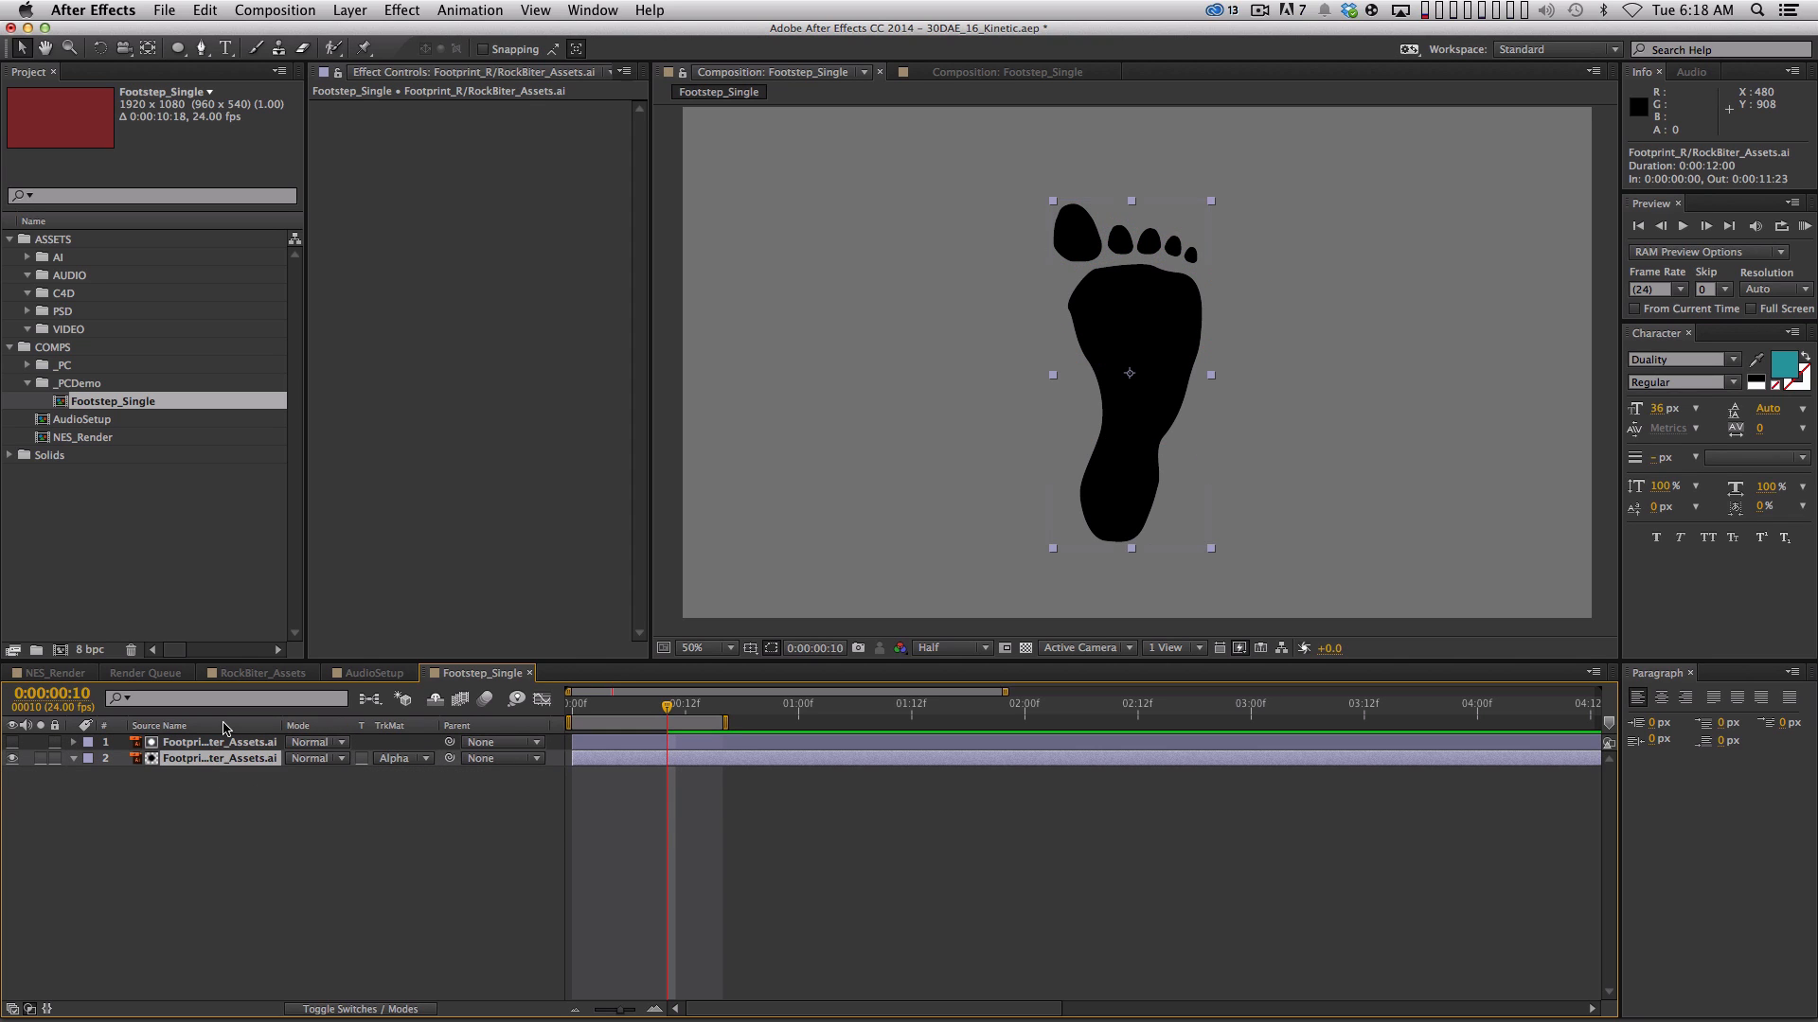
pyautogui.press('Return')
pyautogui.write('FOOT')
pyautogui.press('Return')
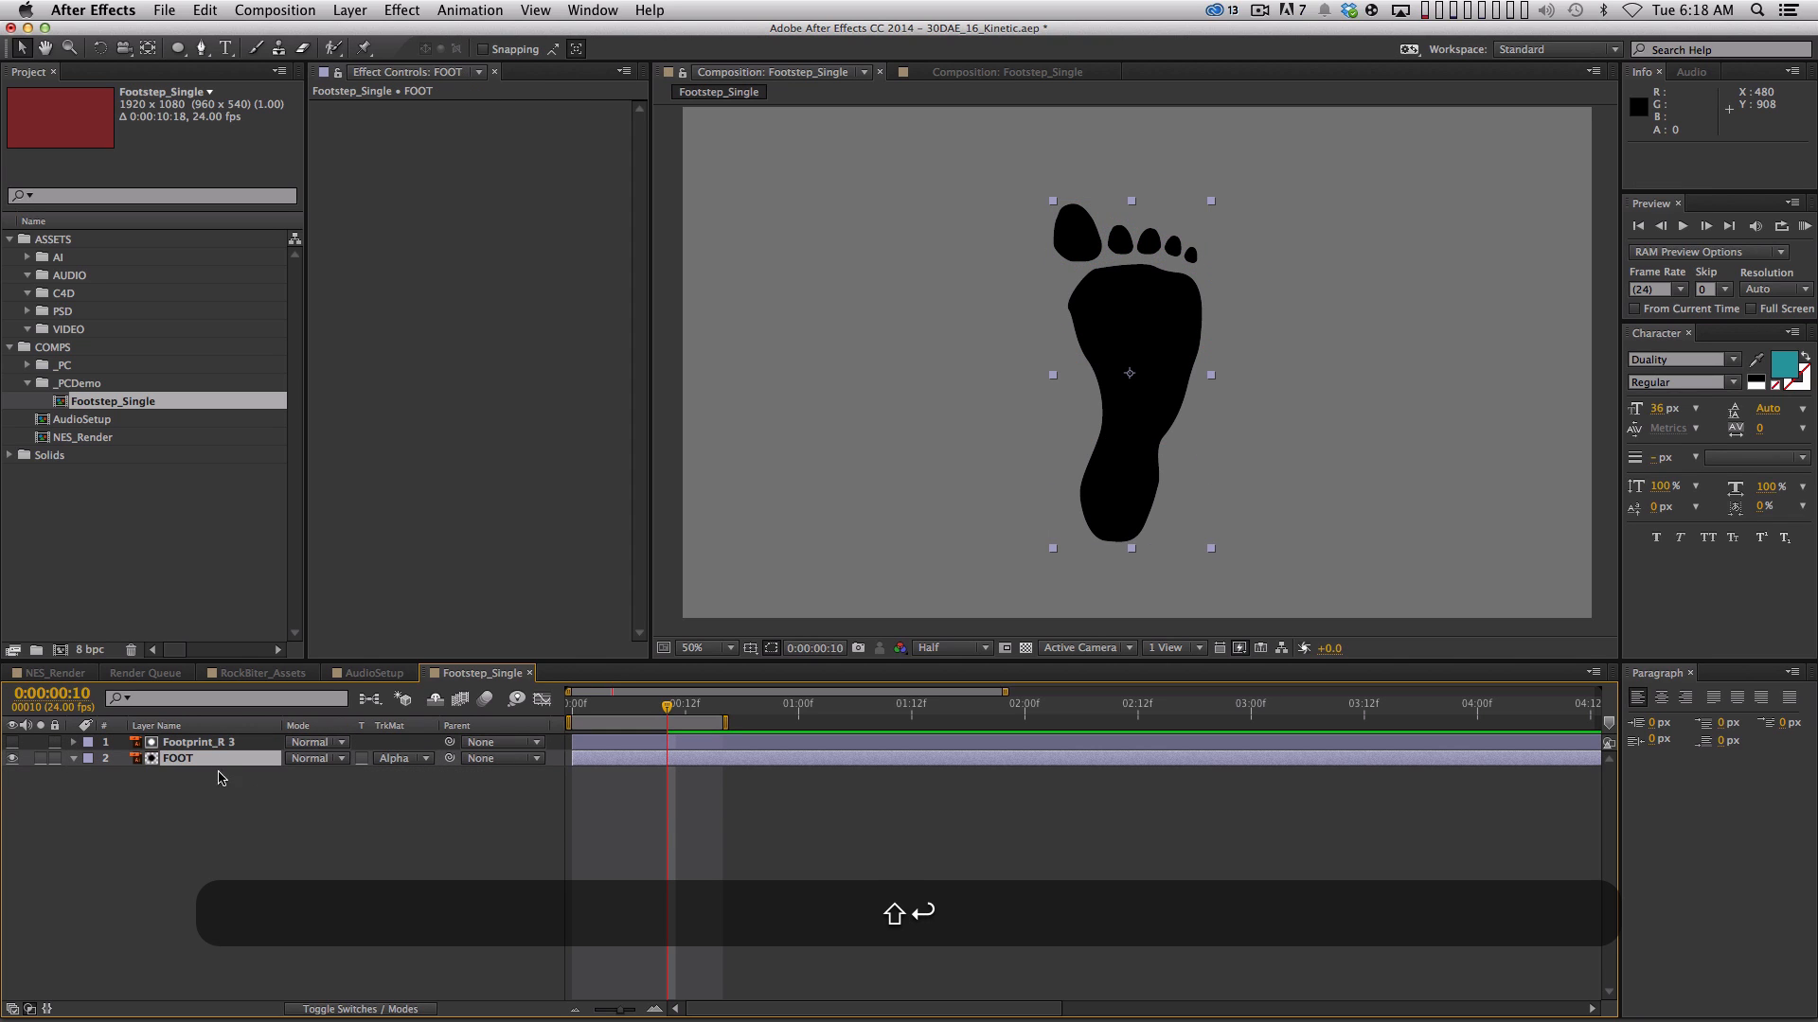
pyautogui.hotkey('ctrl', 'Up')
pyautogui.press('Return')
pyautogui.write('MATTE')
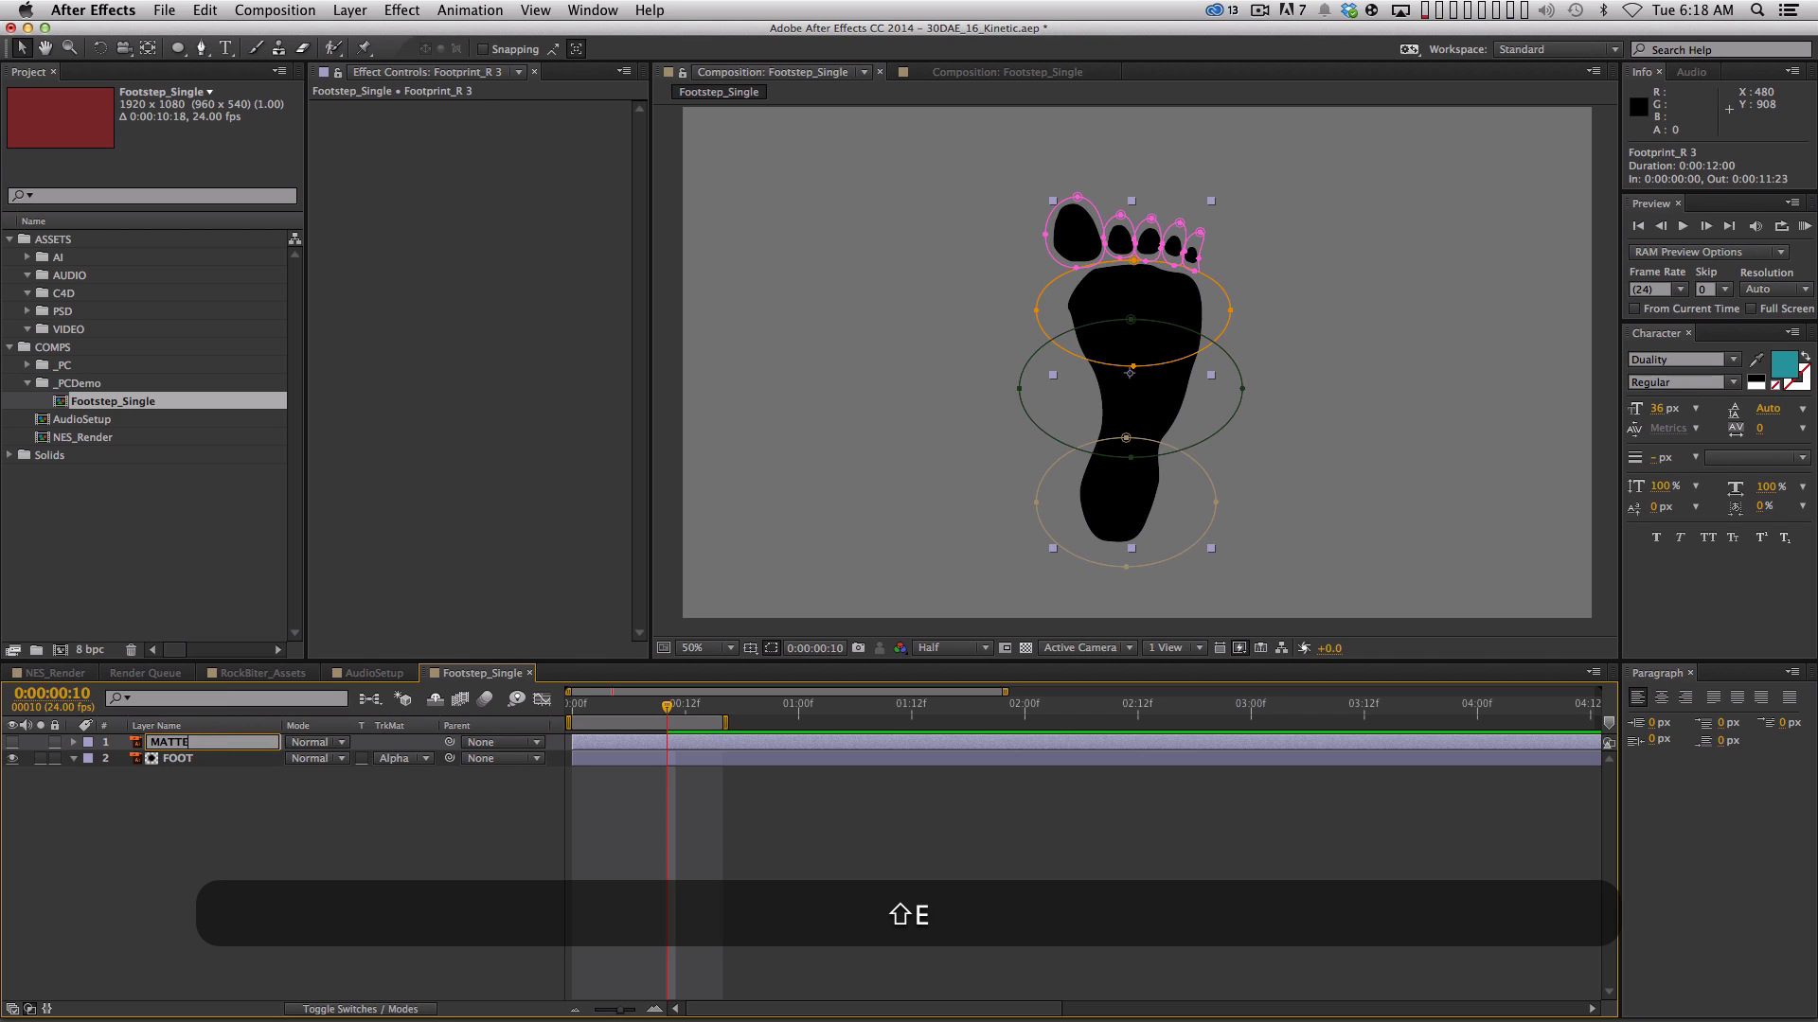
pyautogui.press('Return')
# Play the matted footprint animation from the start to check how it reveals
pyautogui.press('Home')
pyautogui.press('space')
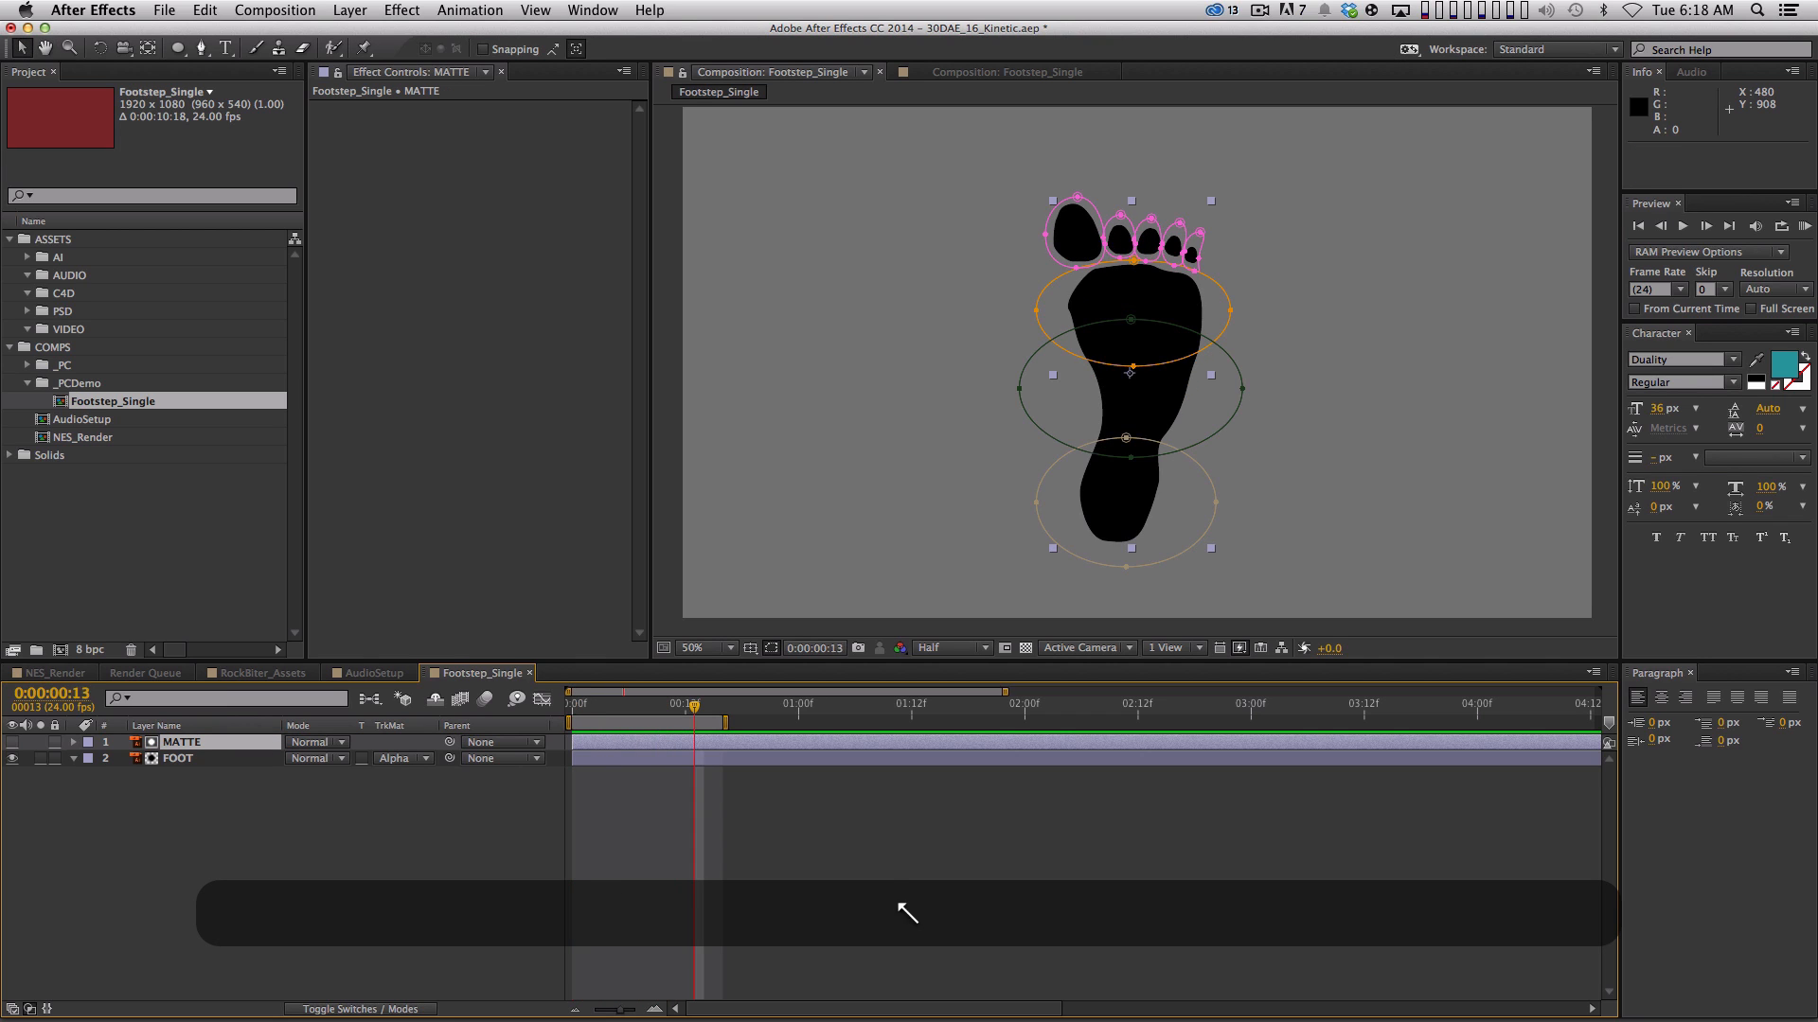
pyautogui.press('space')
pyautogui.press('space')
pyautogui.press('space')
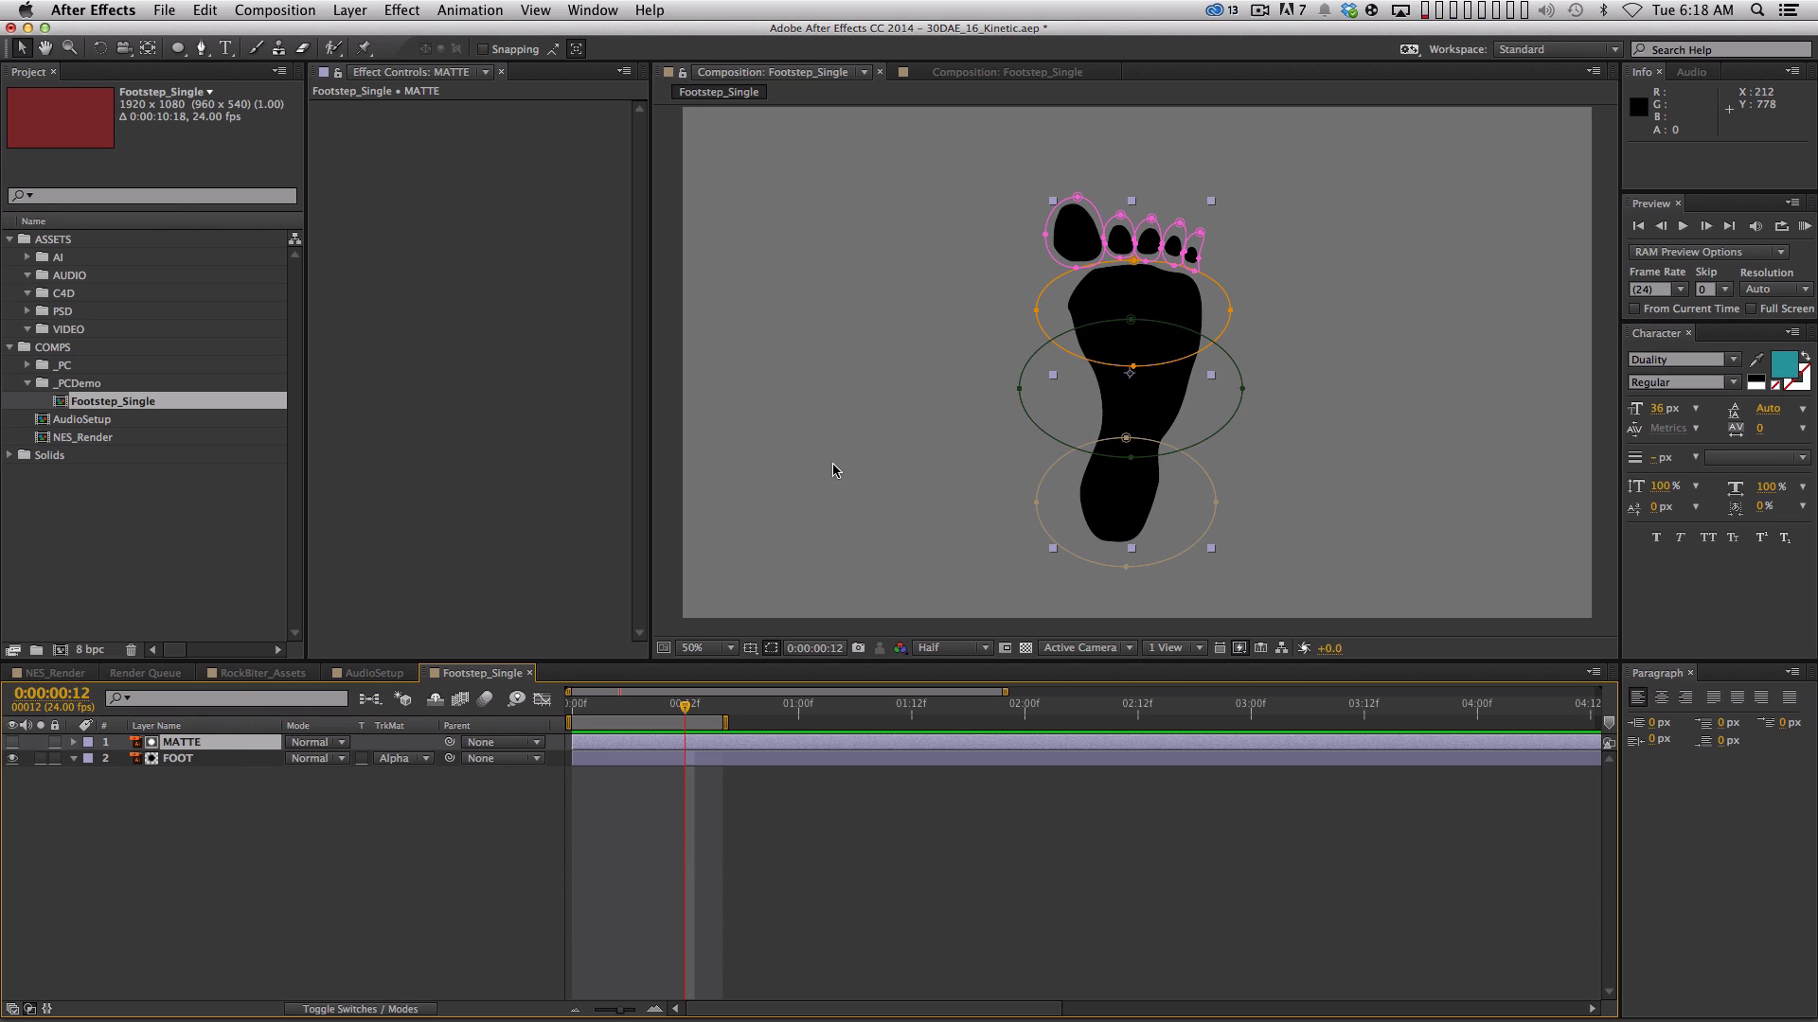
# Apply Roughen Edges to the MATTE layer and, viewing frame 2, raise its Border to 58.20
pyautogui.click(408, 9)
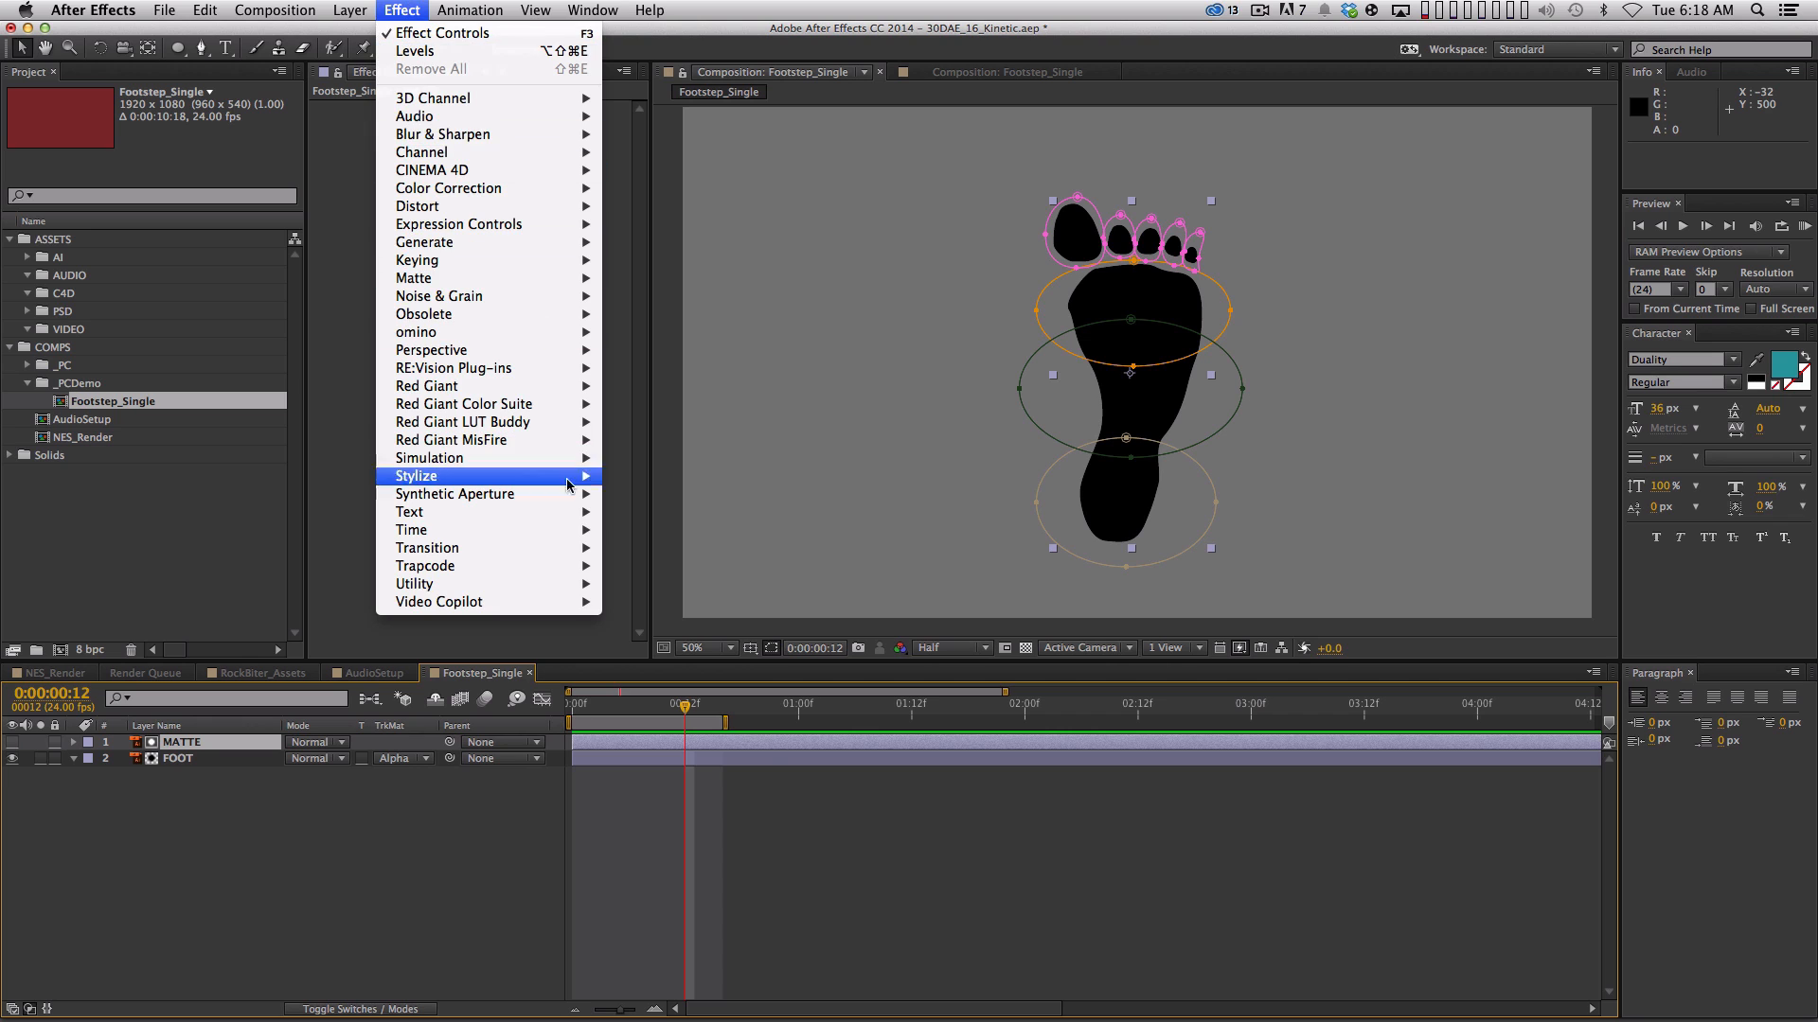
pyautogui.moveTo(530, 481)
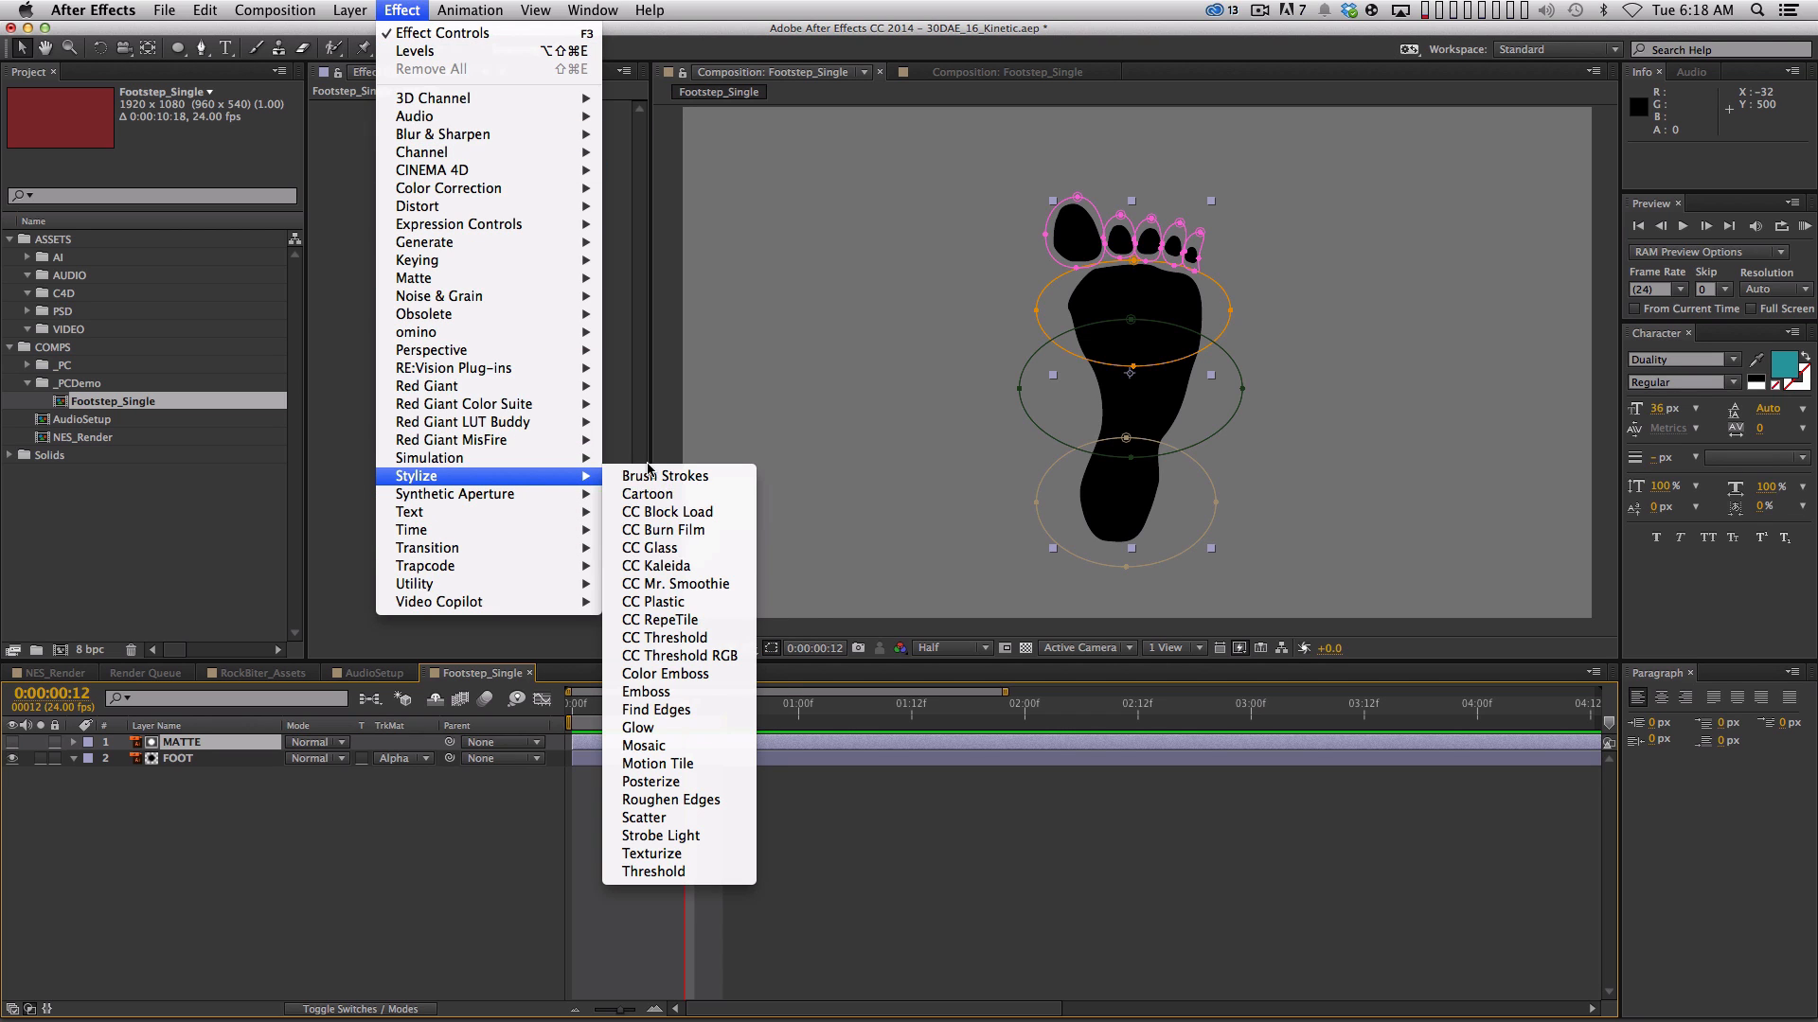
pyautogui.click(670, 799)
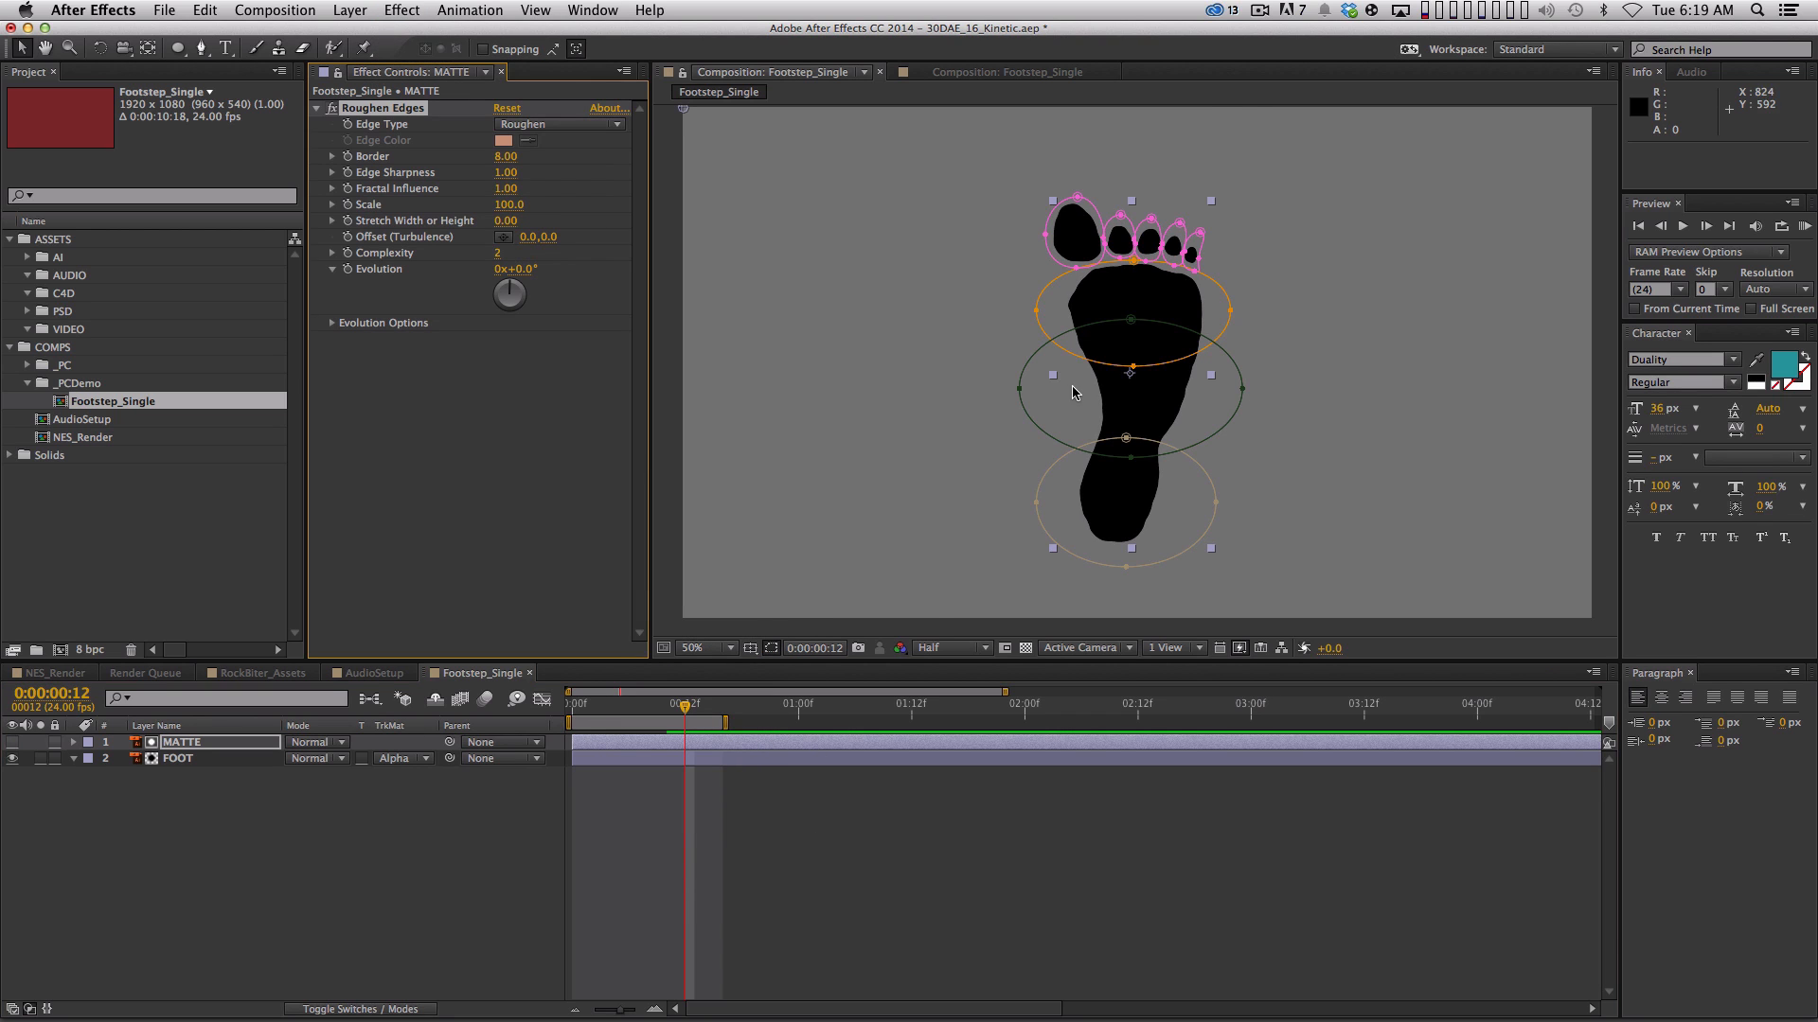
pyautogui.press('.')
pyautogui.press('space')
pyautogui.moveTo(1084, 339); pyautogui.dragTo(1050, 438)
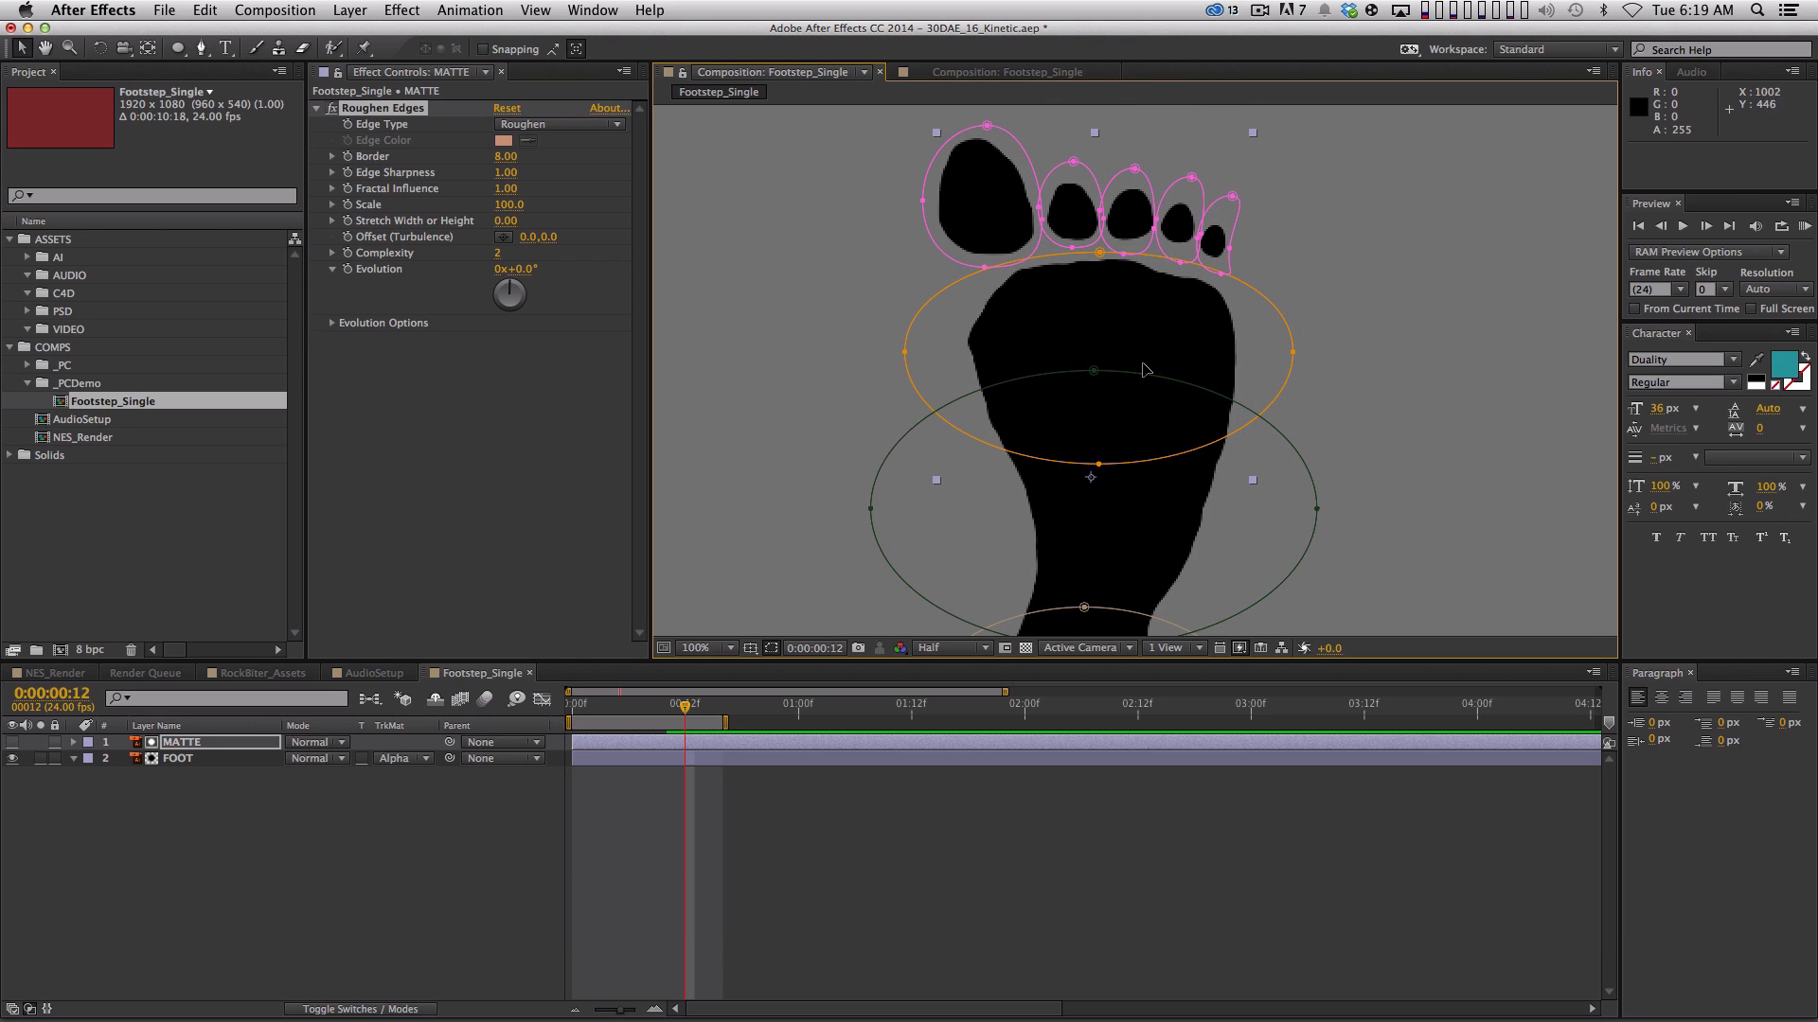
pyautogui.moveTo(685, 707); pyautogui.dragTo(592, 706)
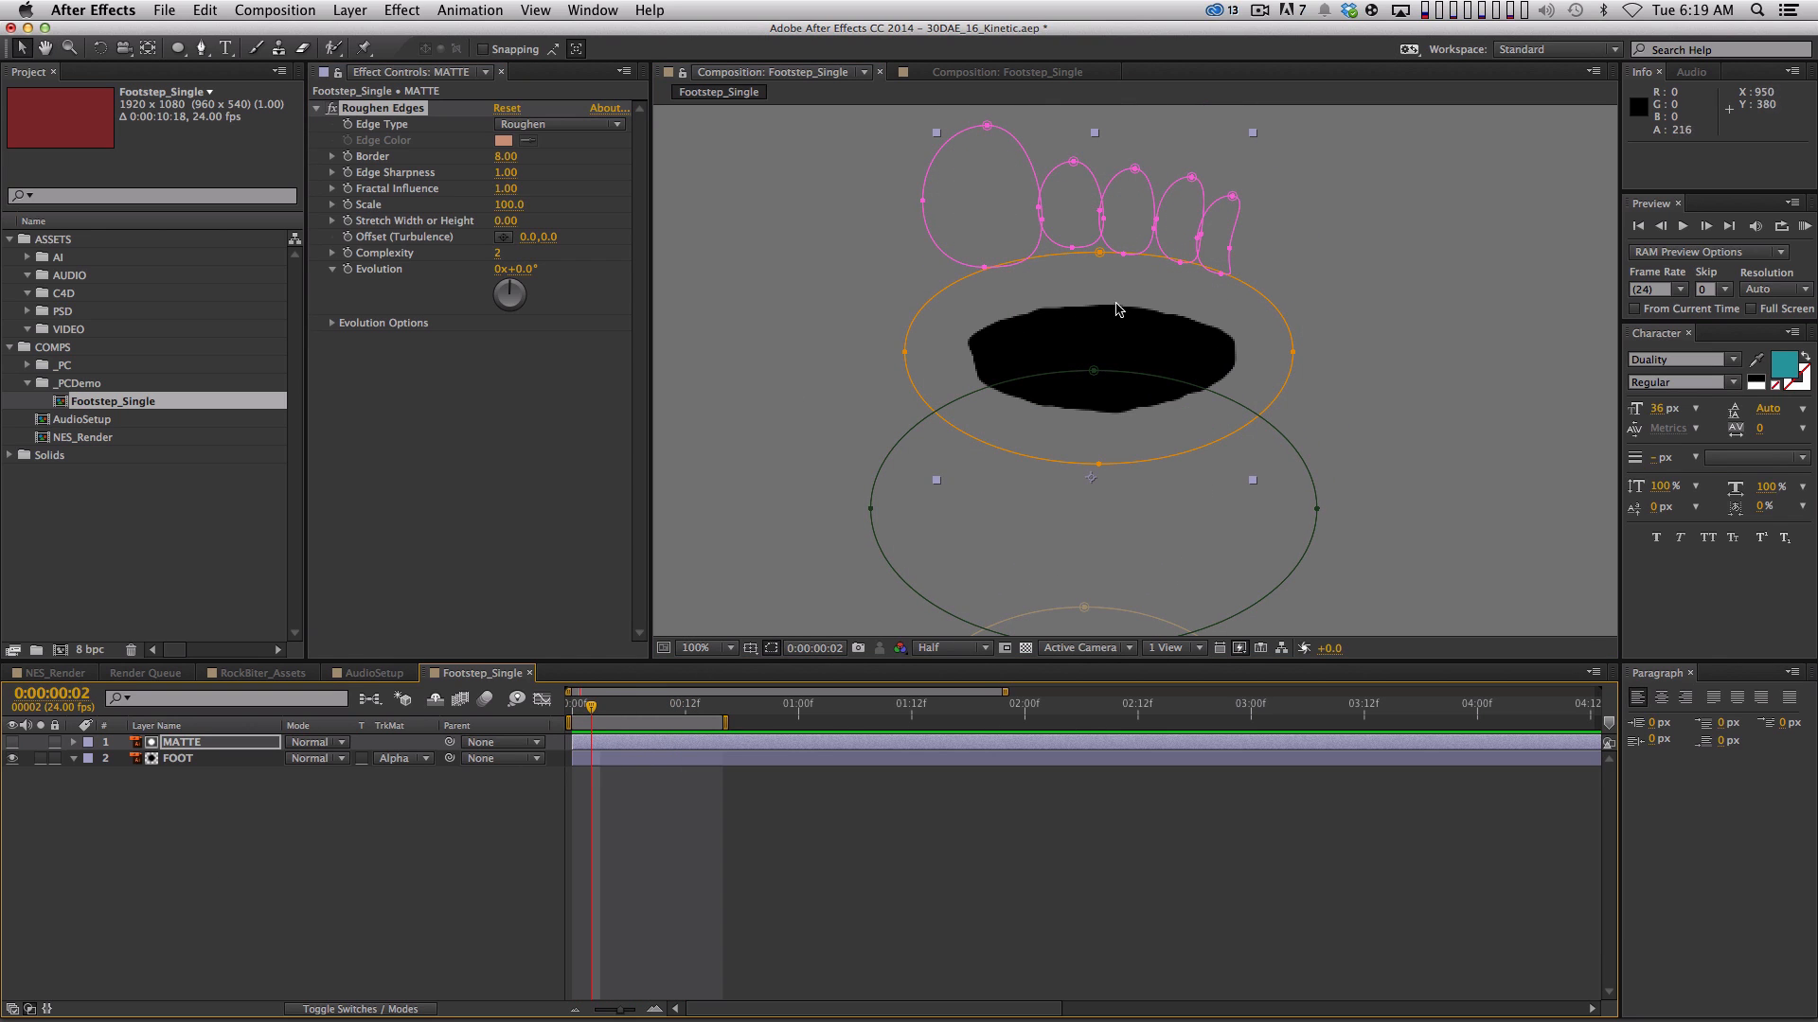
pyautogui.moveTo(506, 157); pyautogui.dragTo(890, 185)
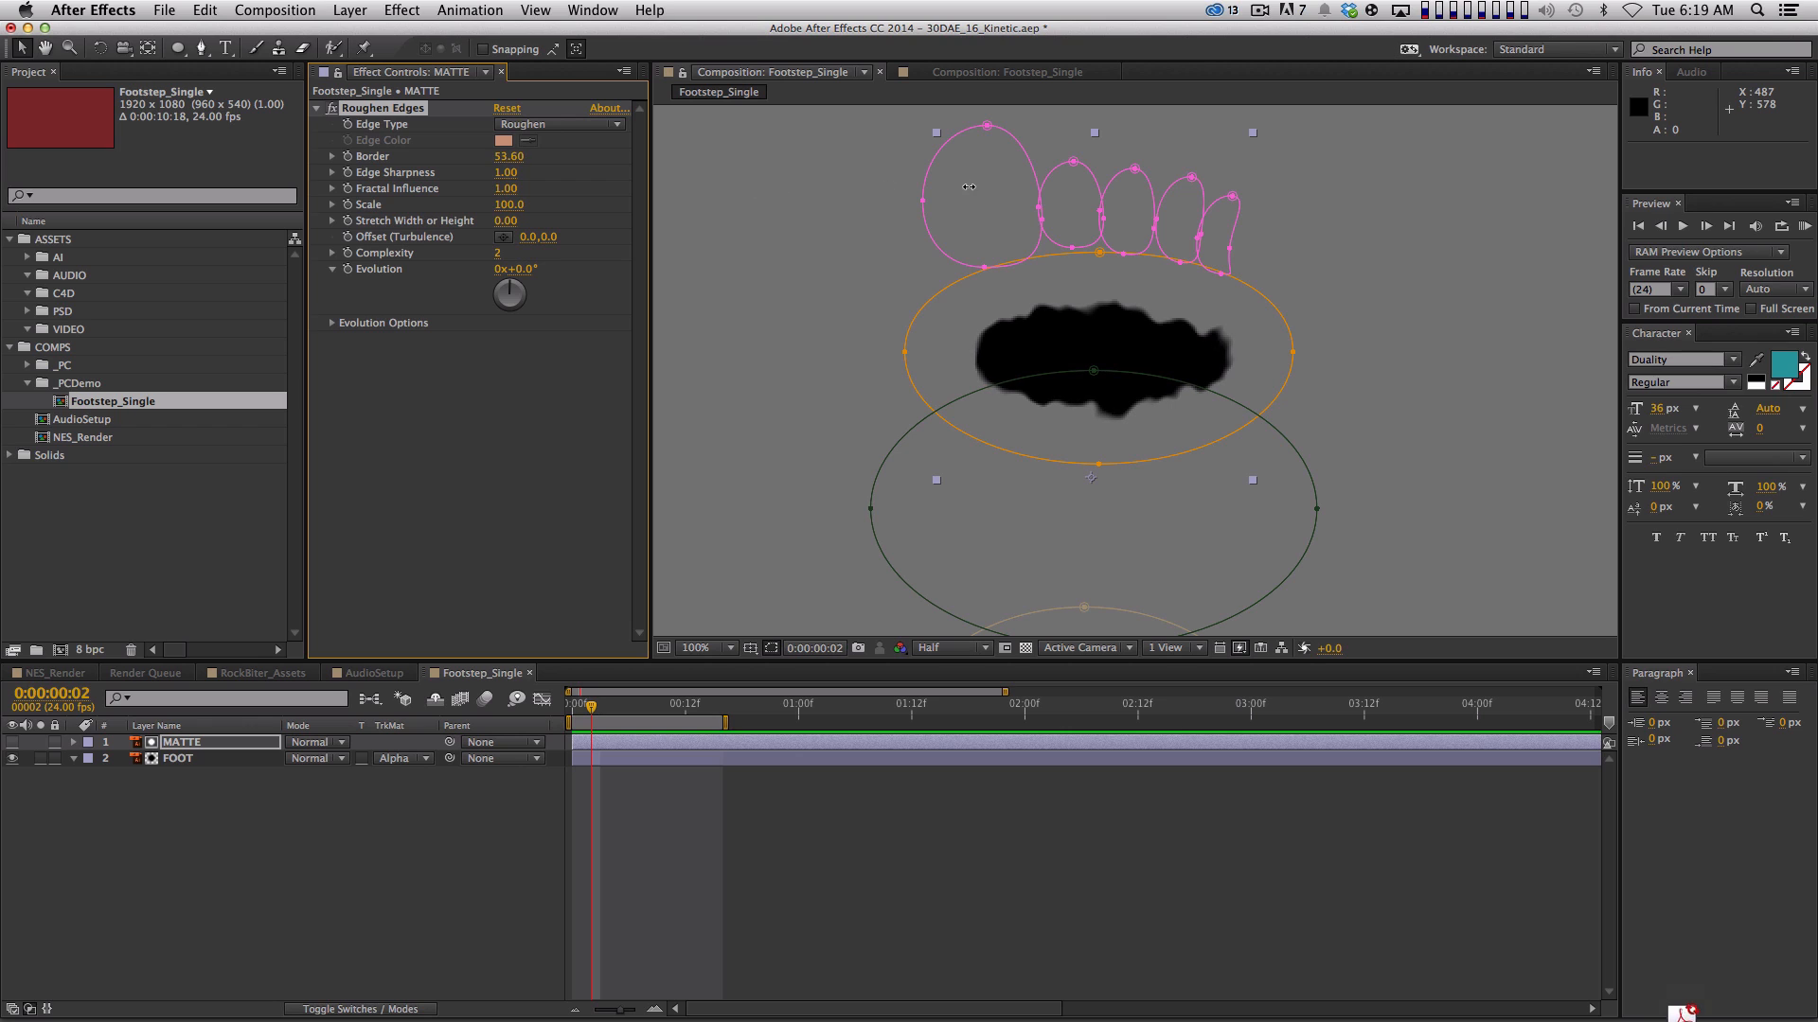
# Preview the roughened reveal and examine how fully the toes are filled around frames 10 to 12
pyautogui.press('space')
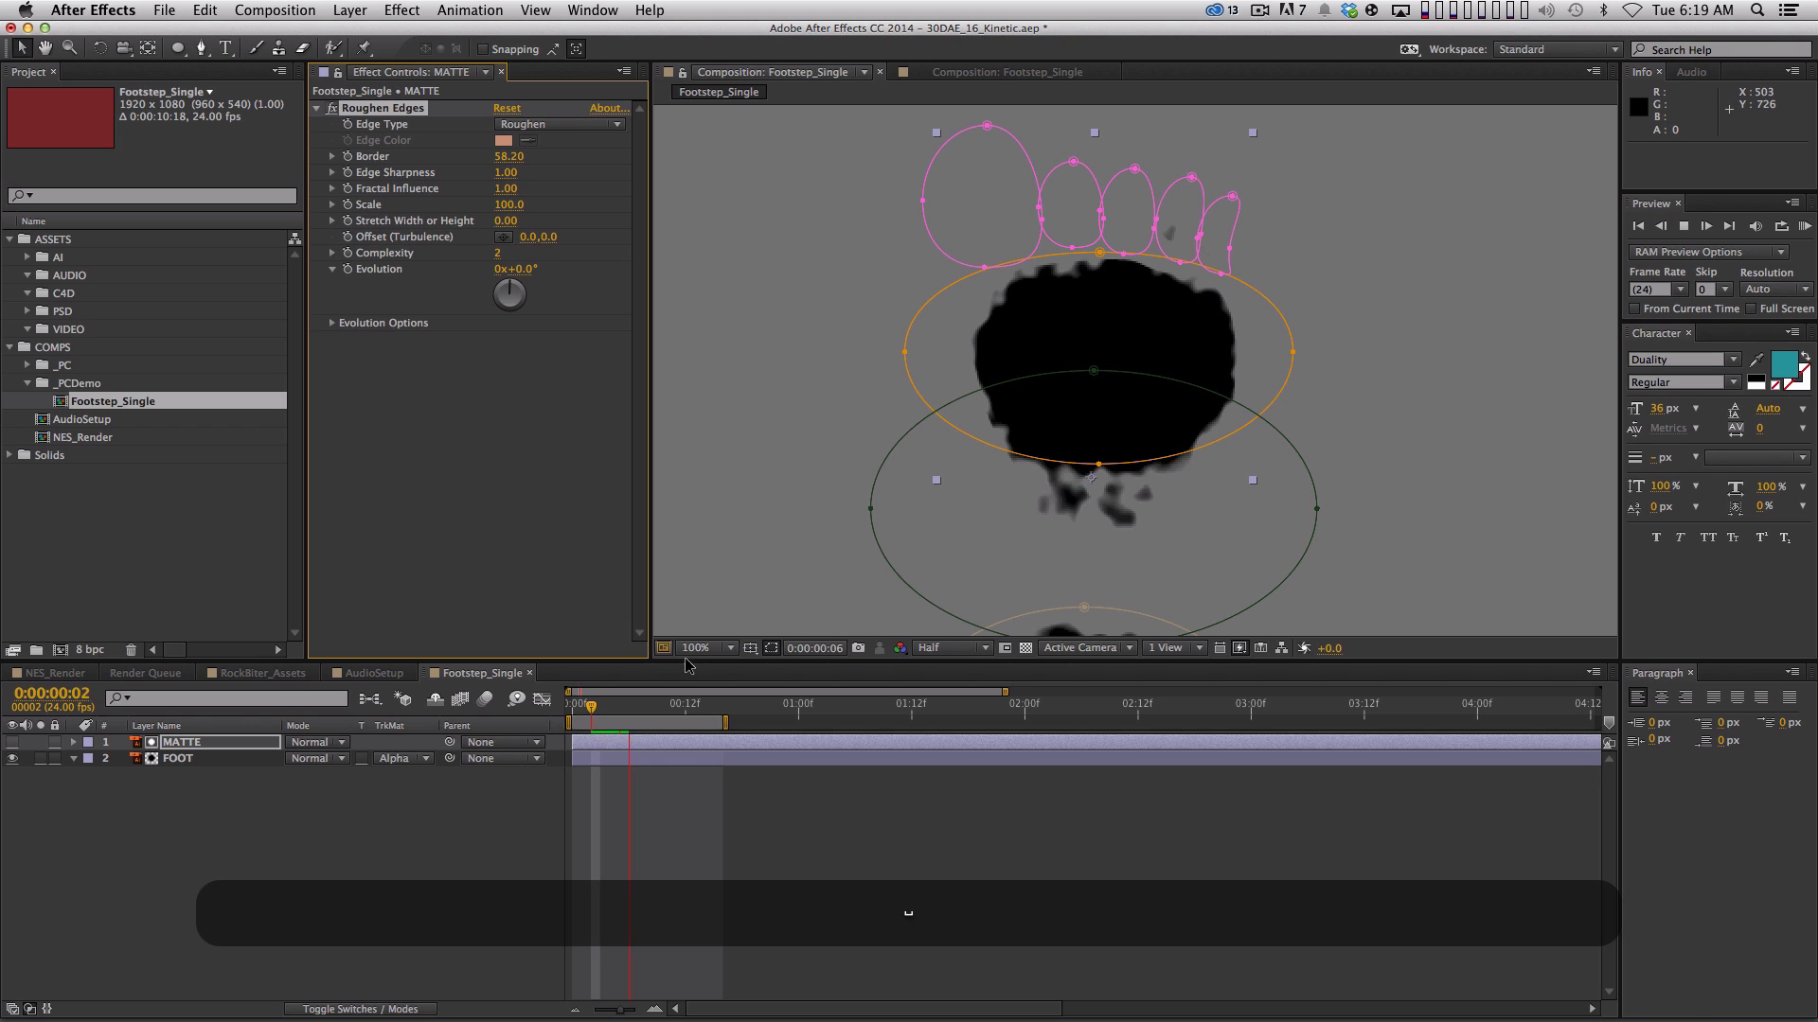
pyautogui.press(',')
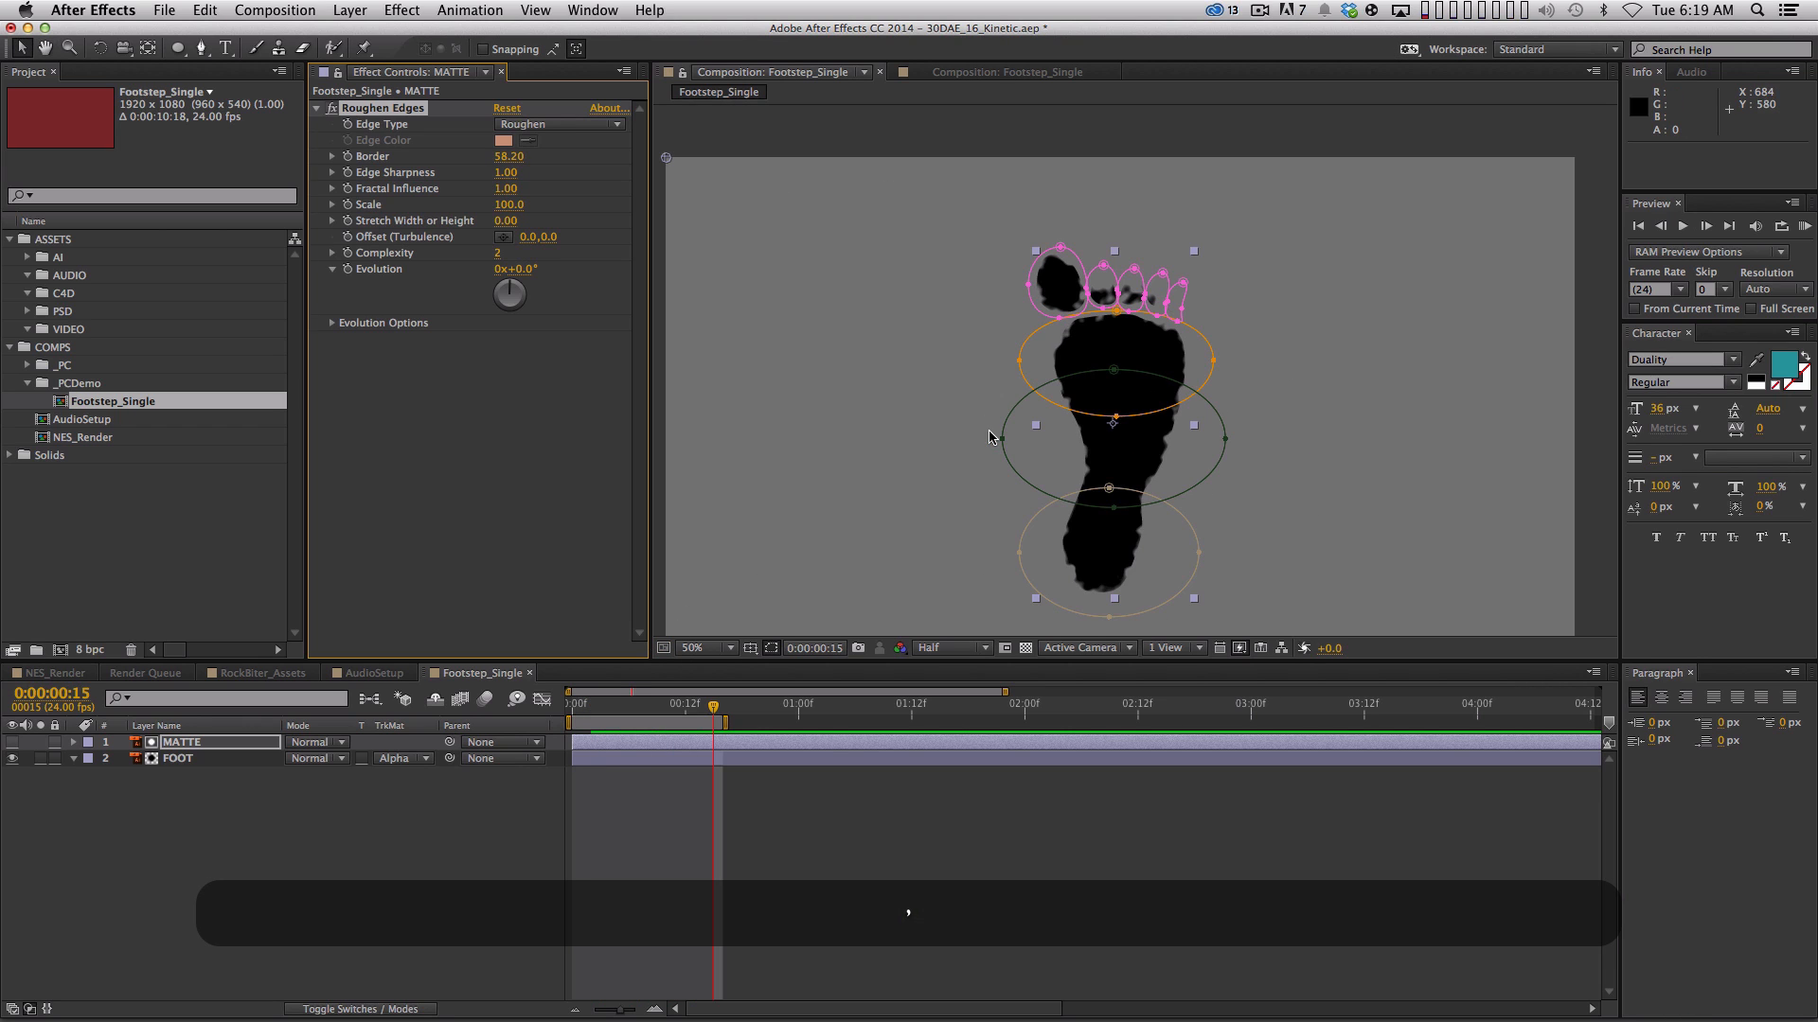
pyautogui.press('space')
pyautogui.press('space')
pyautogui.moveTo(659, 715)
pyautogui.mouseDown()
pyautogui.moveTo(575, 710)
pyautogui.moveTo(685, 710)
pyautogui.mouseUp()
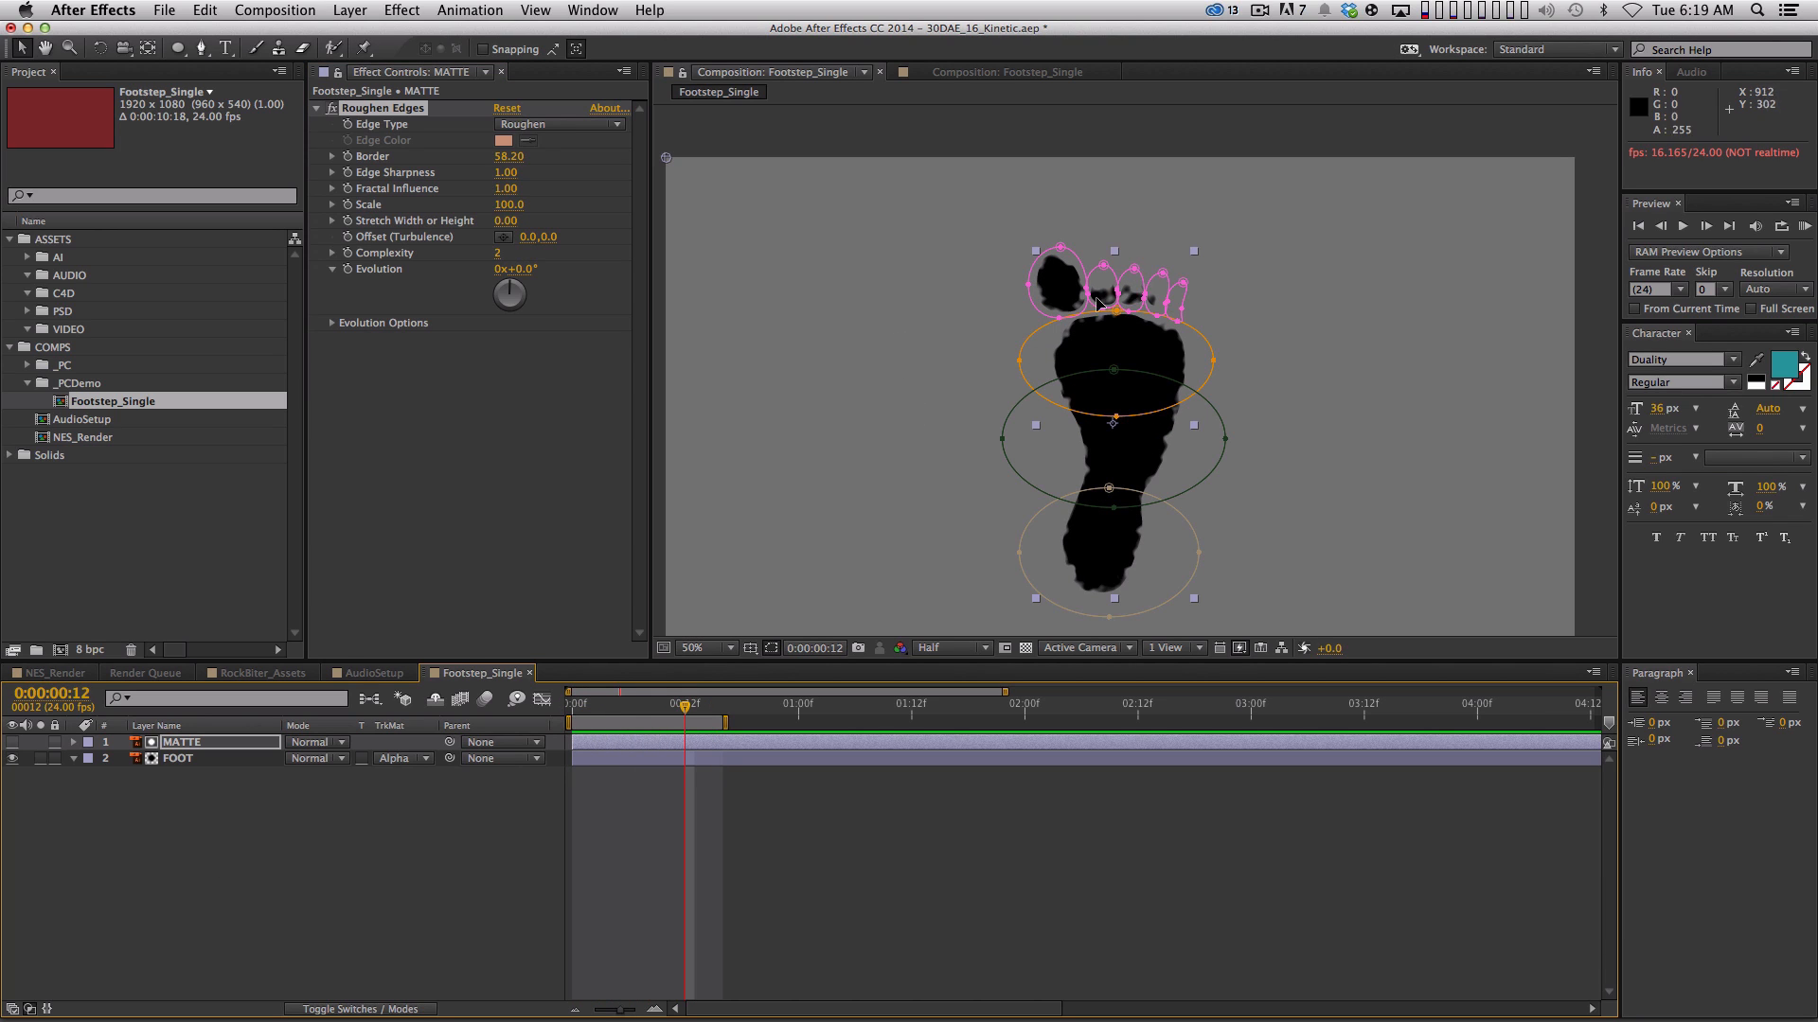
pyautogui.moveTo(660, 717)
pyautogui.mouseDown()
pyautogui.moveTo(587, 710)
pyautogui.moveTo(667, 710)
pyautogui.mouseUp()
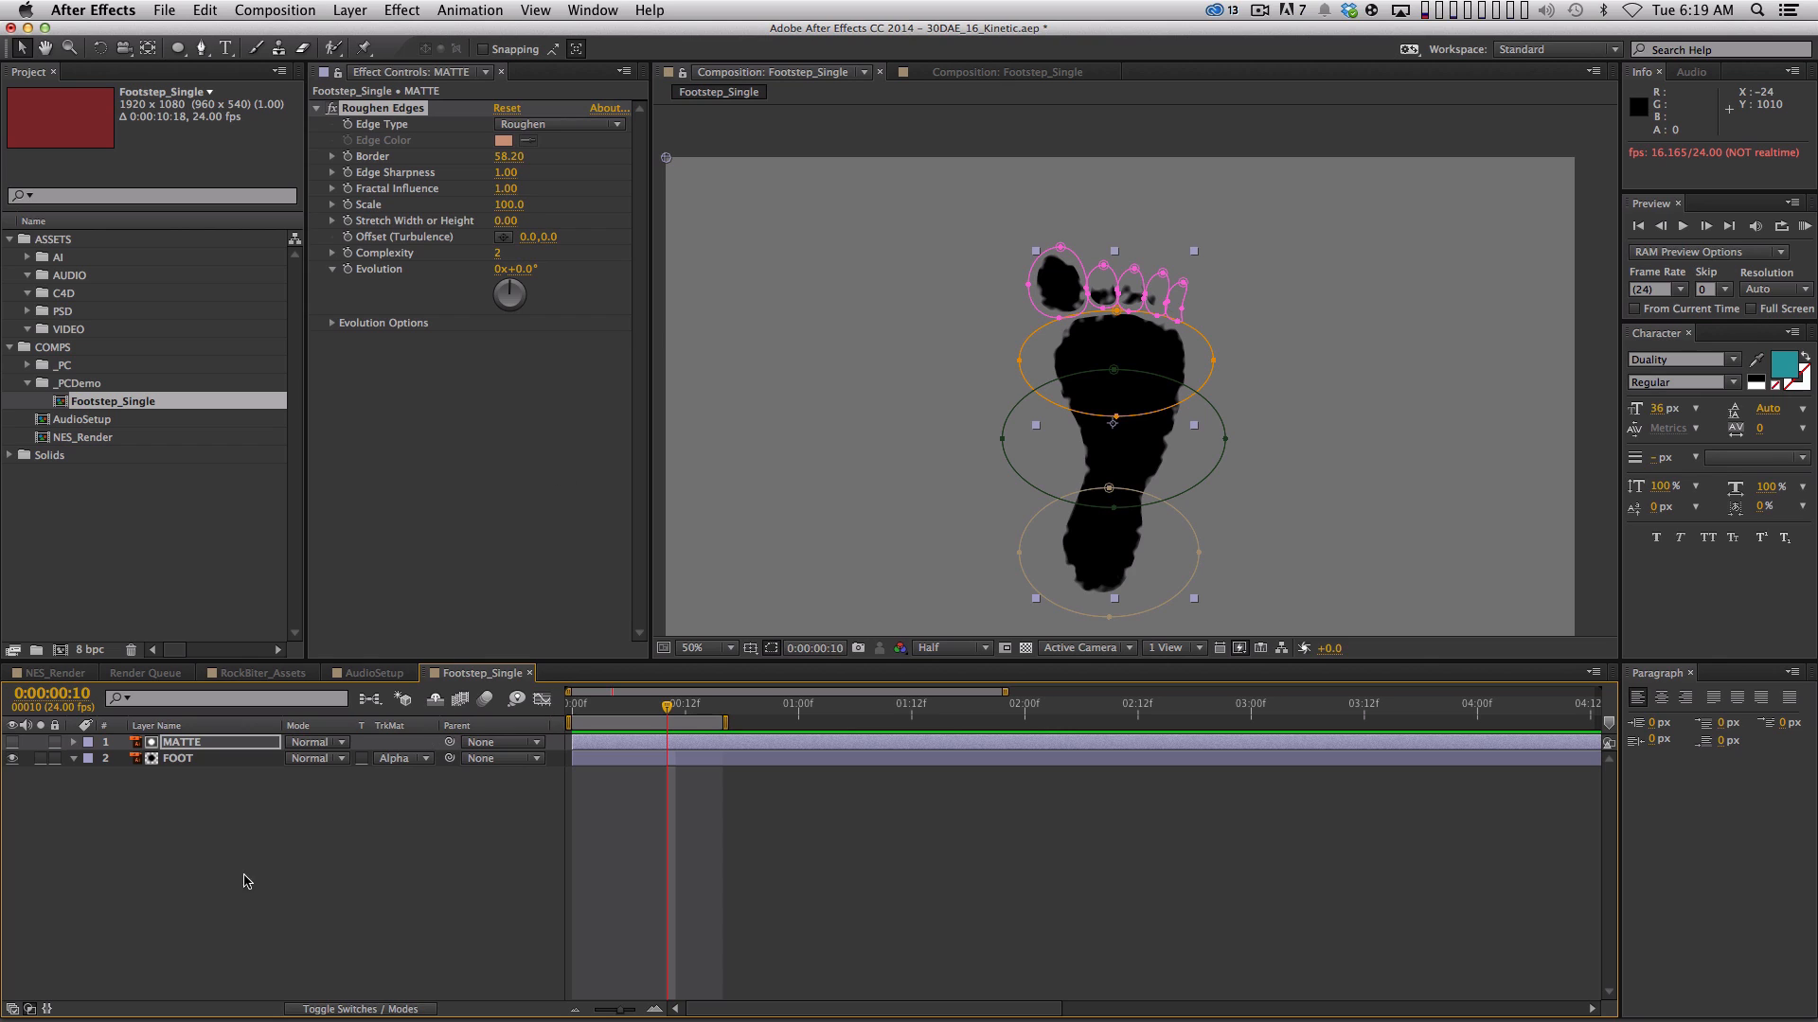
# Apply the Simple Choker effect to the MATTE layer and set Choke Matte to -40
pyautogui.click(194, 747)
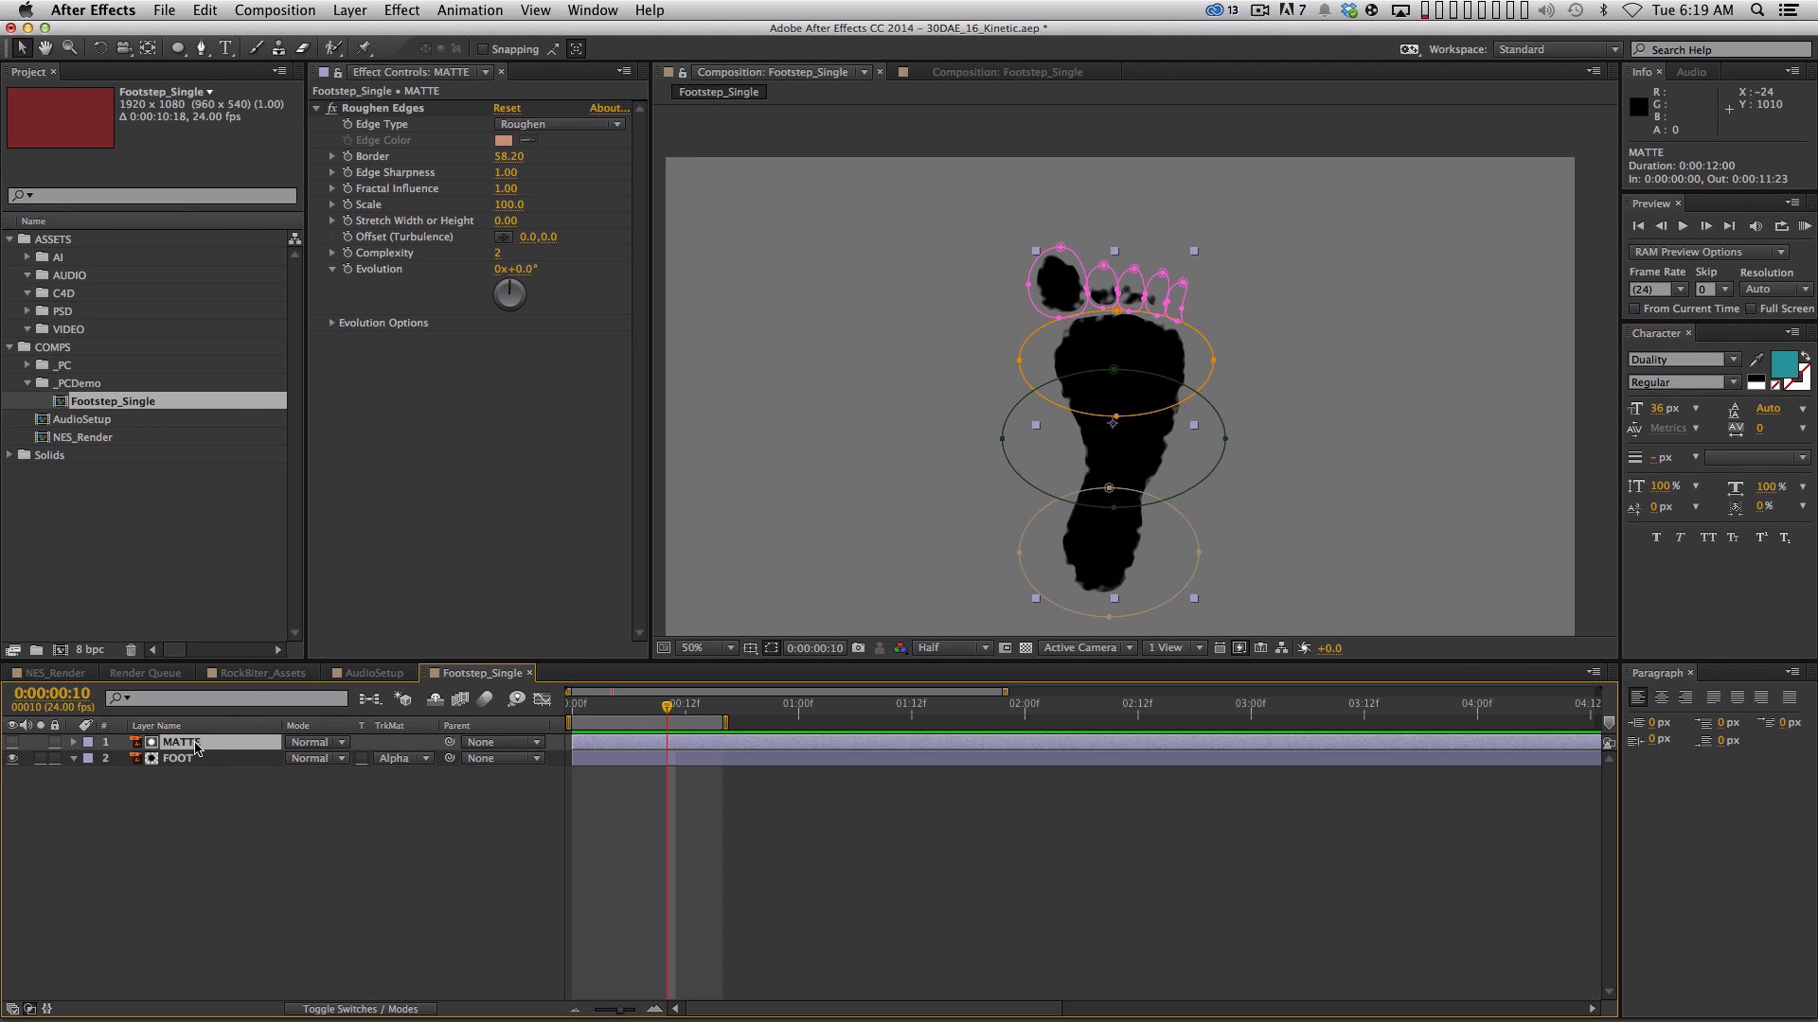
pyautogui.click(401, 9)
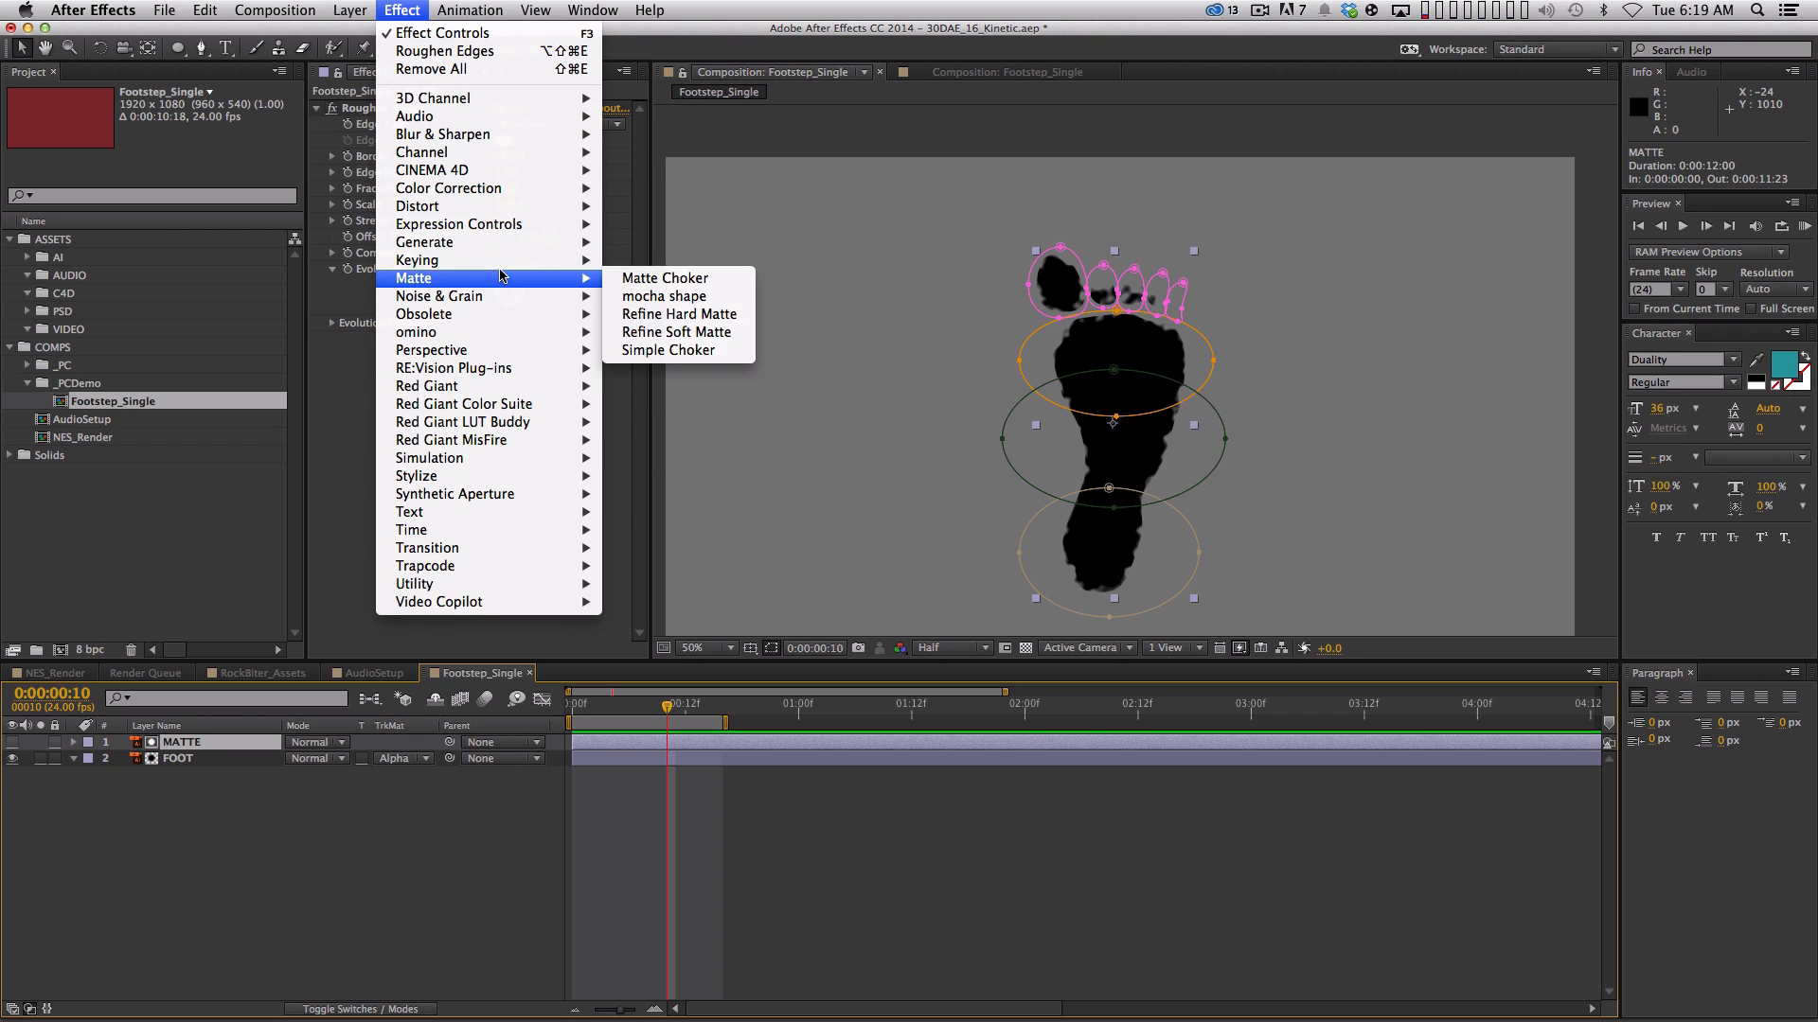
pyautogui.moveTo(501, 284)
pyautogui.click(637, 350)
pyautogui.moveTo(509, 376); pyautogui.dragTo(496, 376)
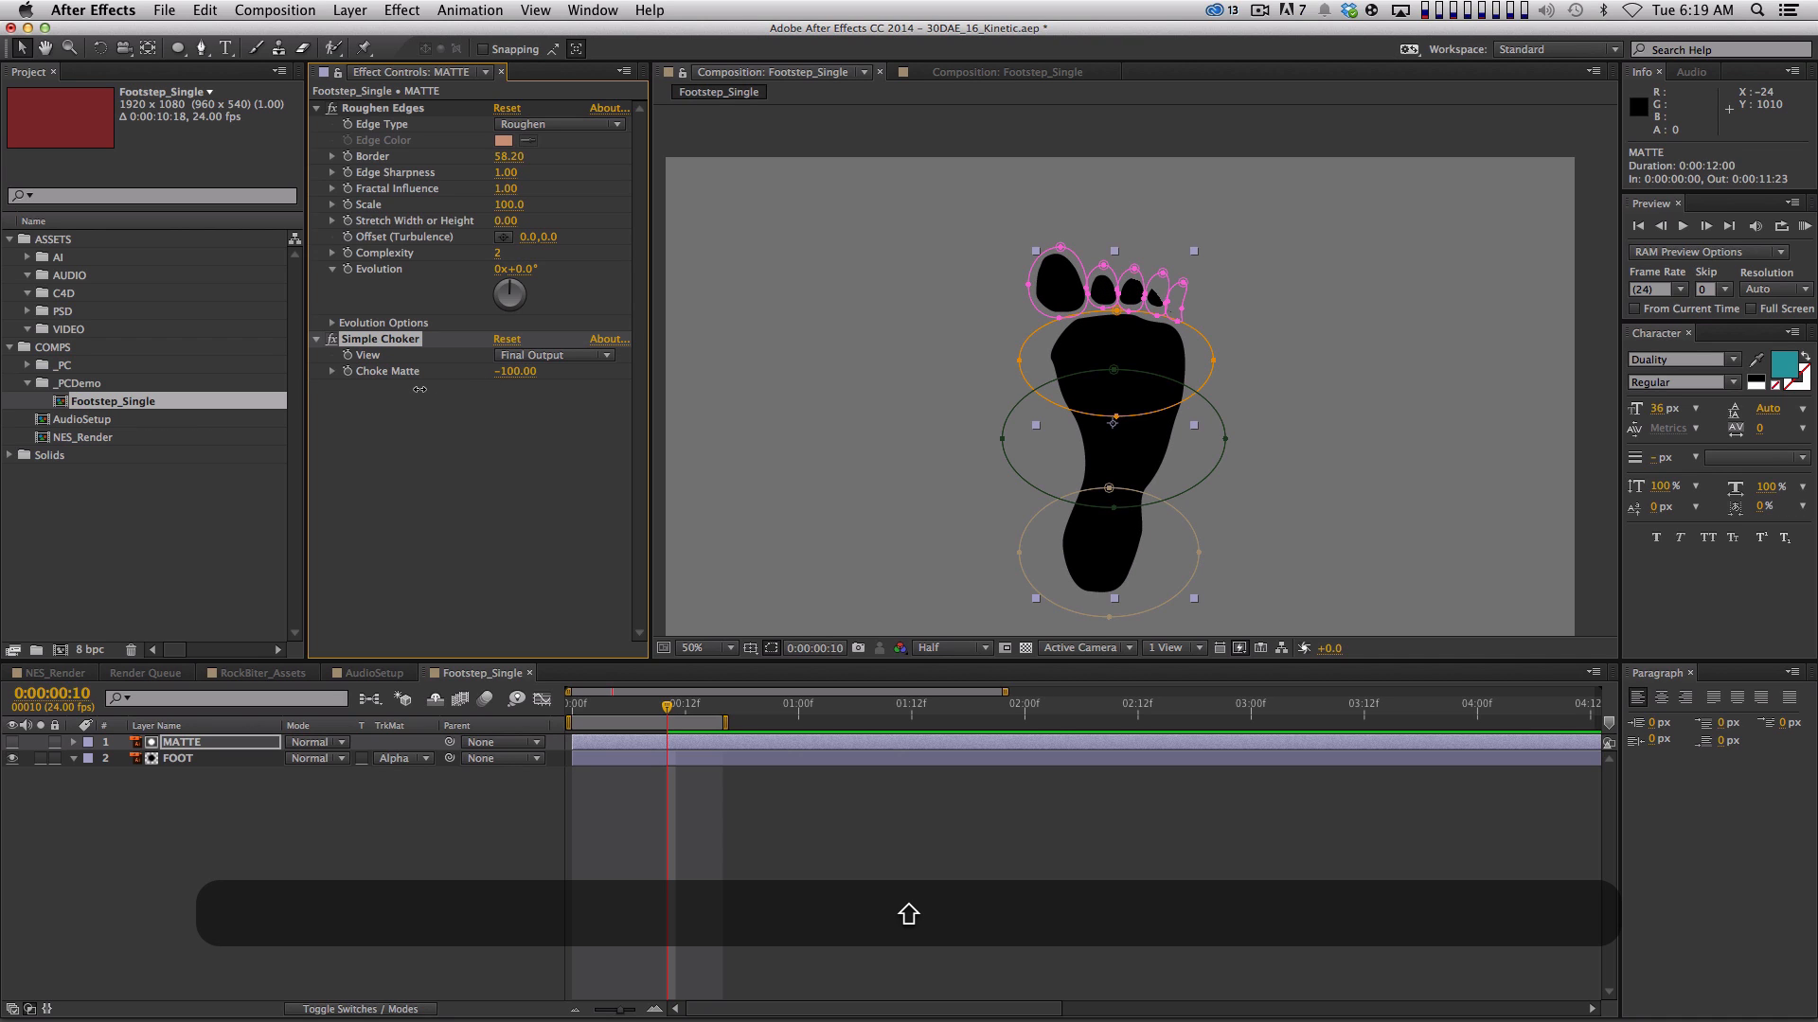
pyautogui.moveTo(475, 388); pyautogui.dragTo(469, 391)
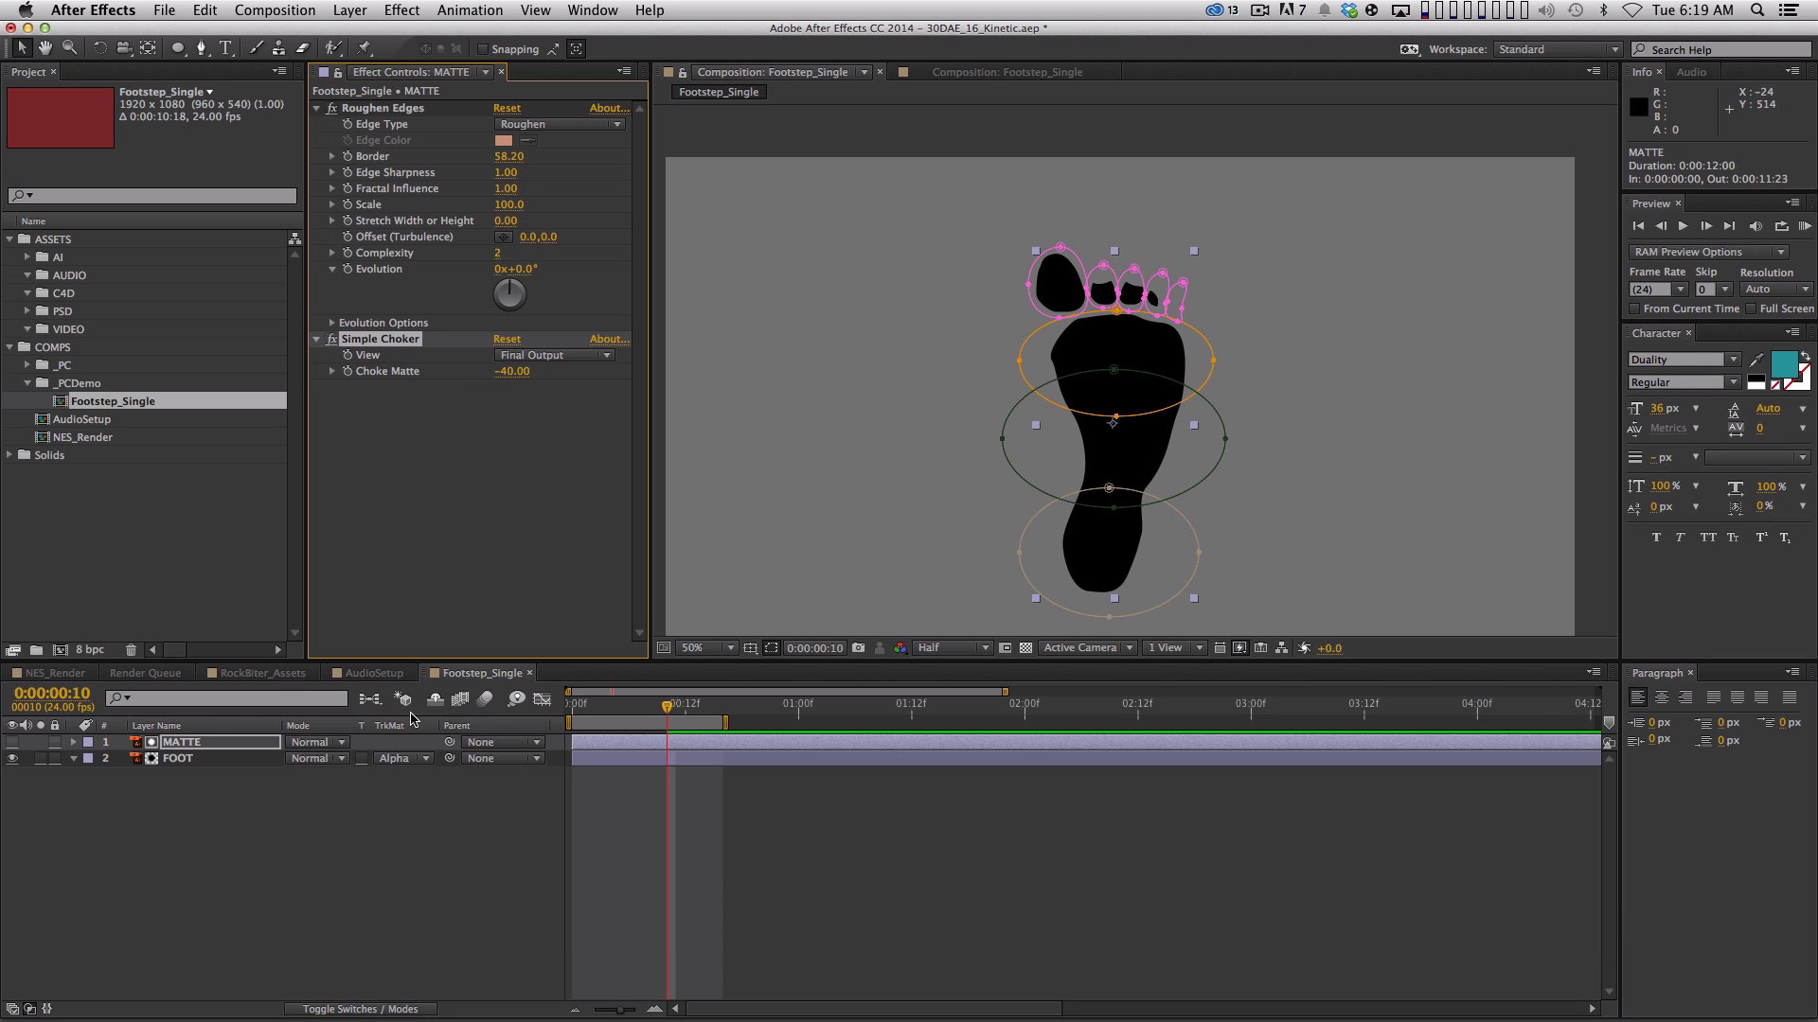
# With FOOT's track matte off, move Simple Choker above Roughen Edges on MATTE and set Choke Matte to -22
pyautogui.click(426, 758)
pyautogui.click(417, 772)
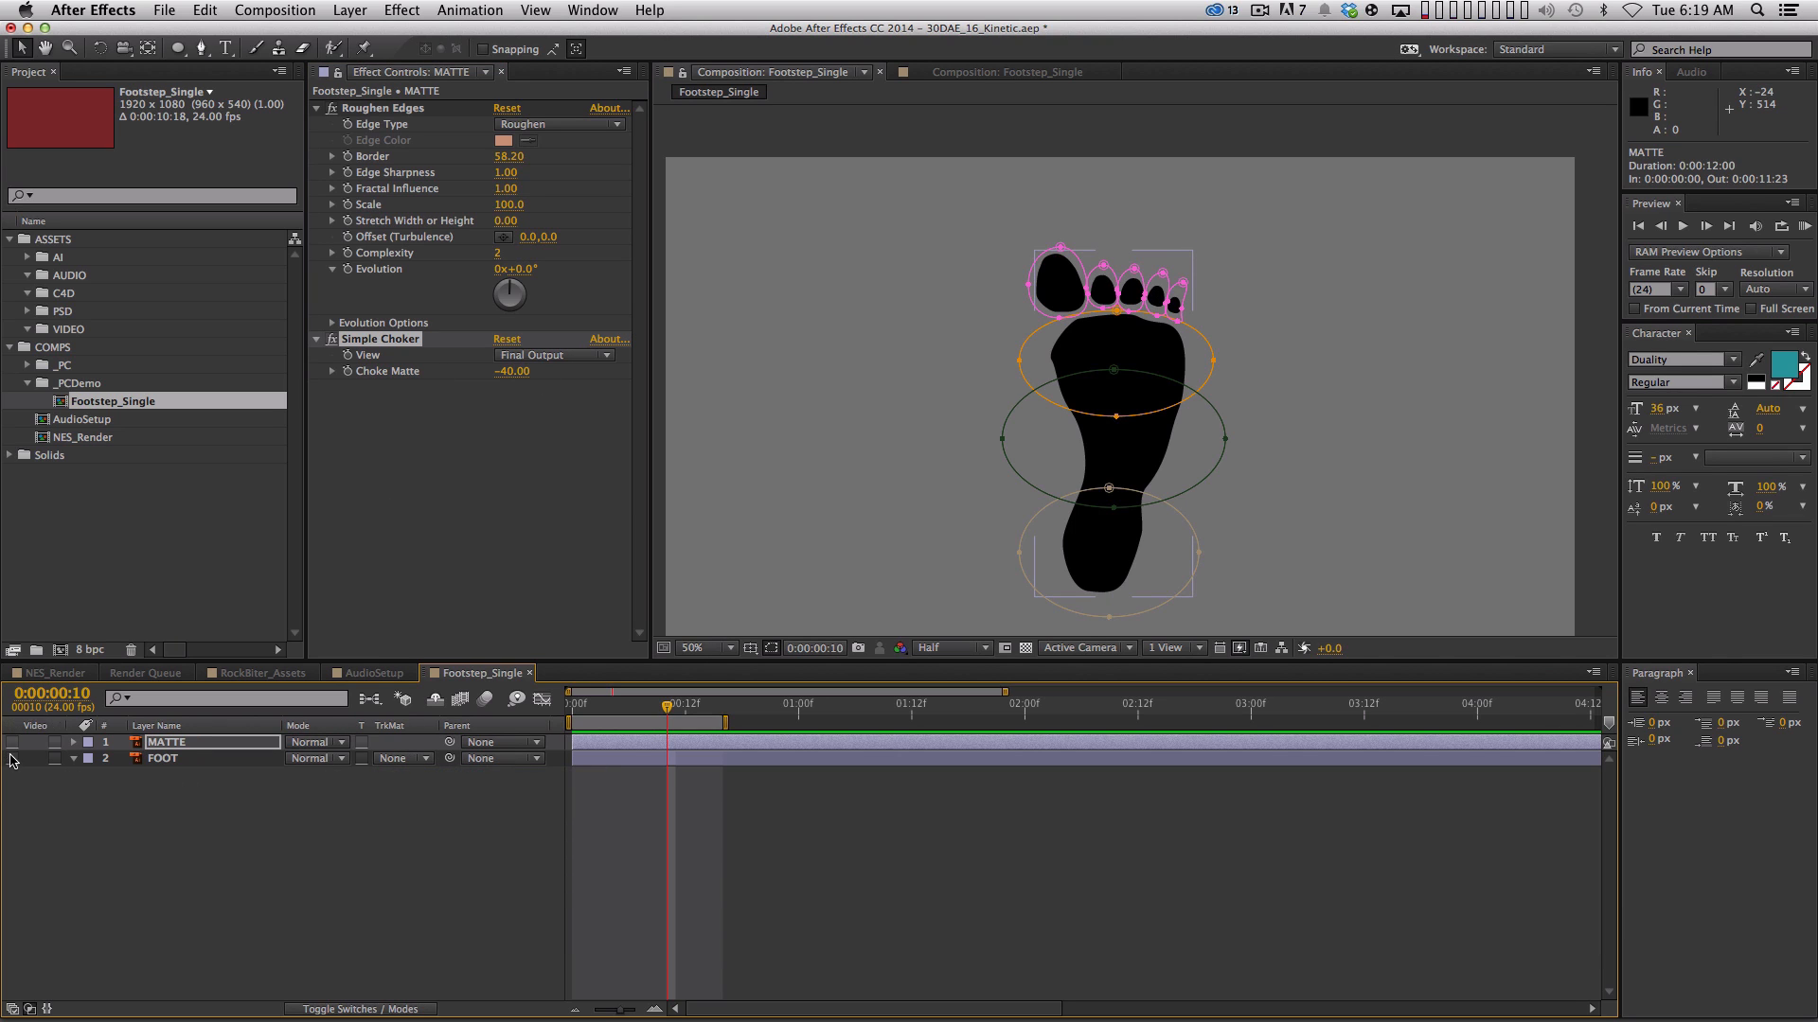
pyautogui.moveTo(512, 371); pyautogui.dragTo(390, 108)
pyautogui.moveTo(503, 141); pyautogui.dragTo(478, 143)
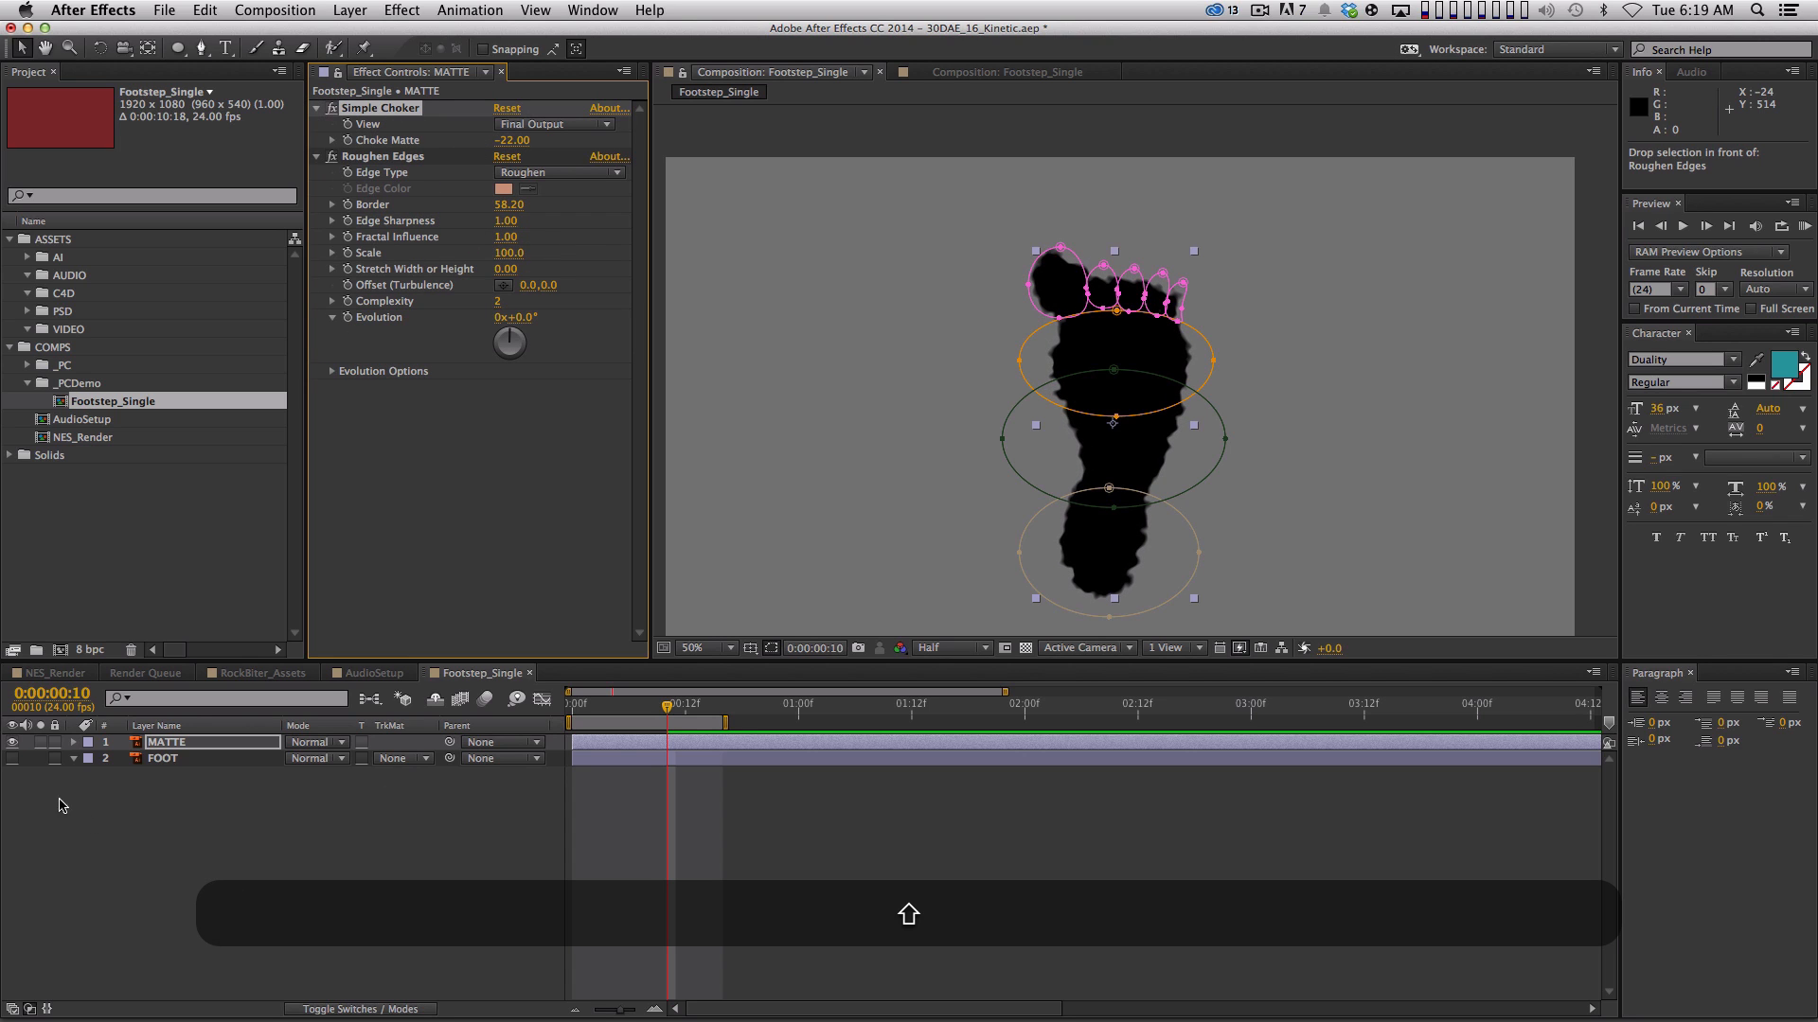
# Set FOOT's track matte back to Alpha Matte and make the FOOT layer visible
pyautogui.click(401, 758)
pyautogui.click(409, 800)
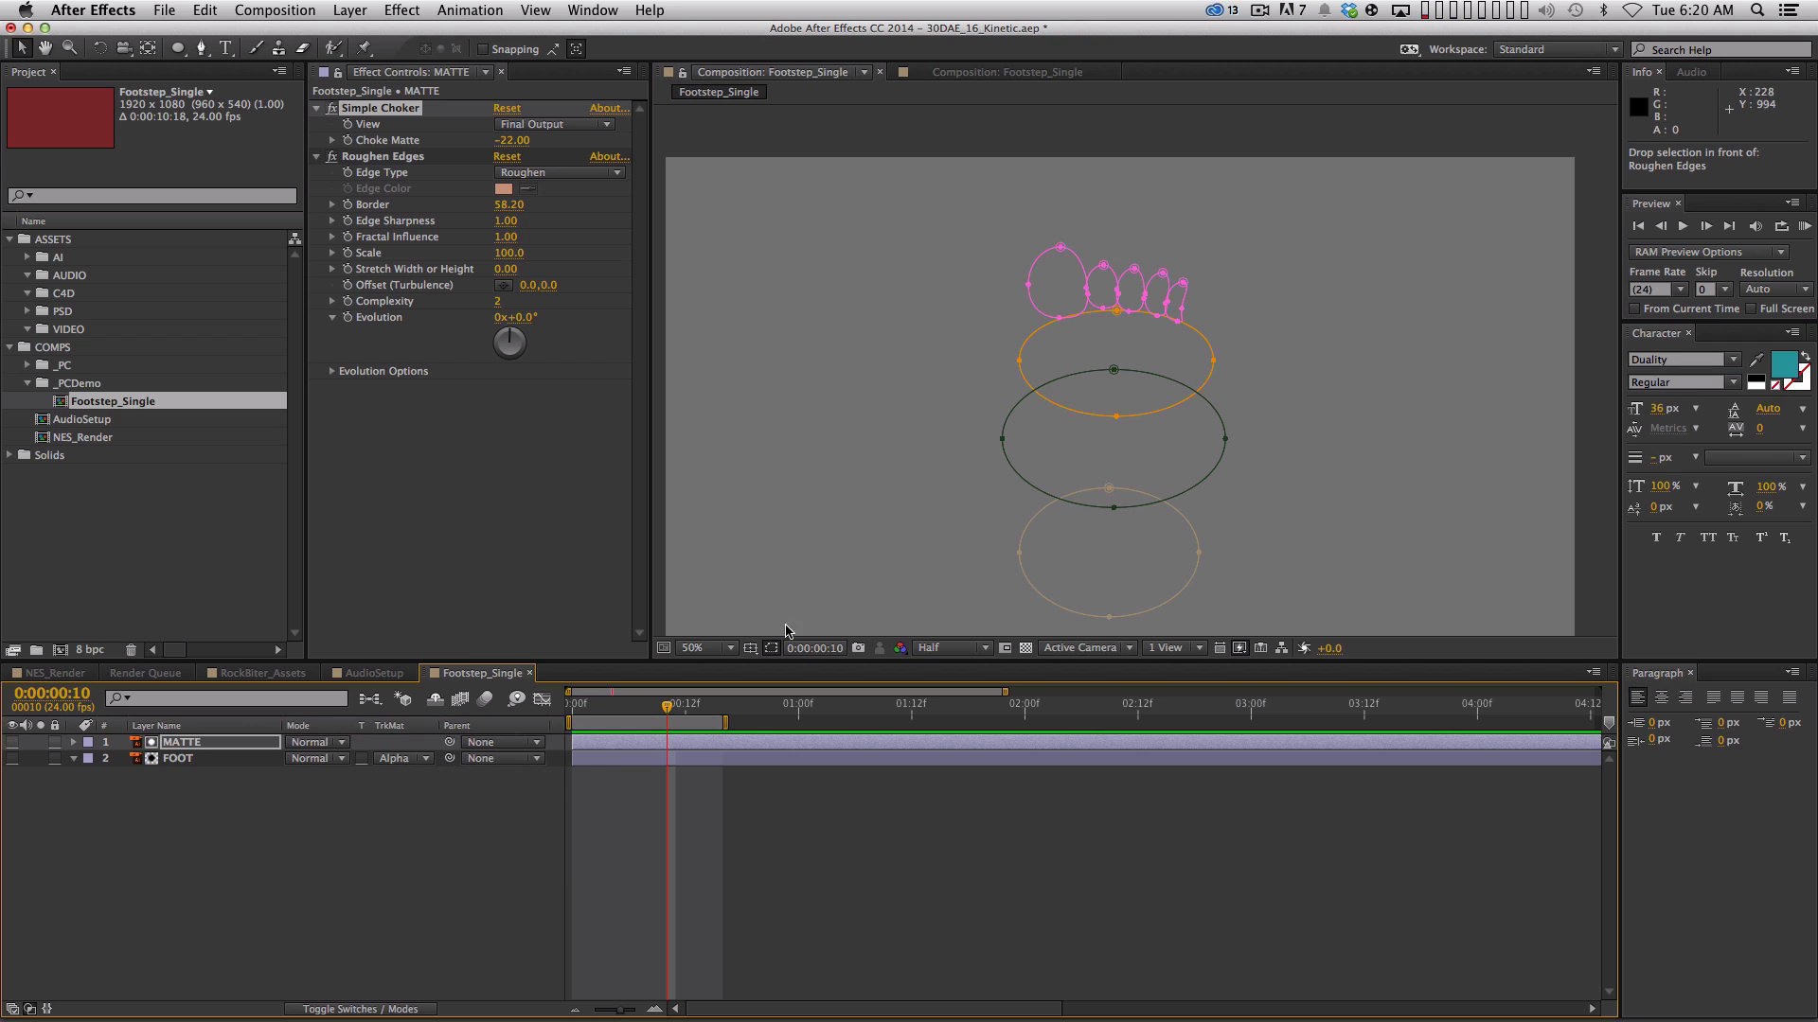
pyautogui.click(17, 760)
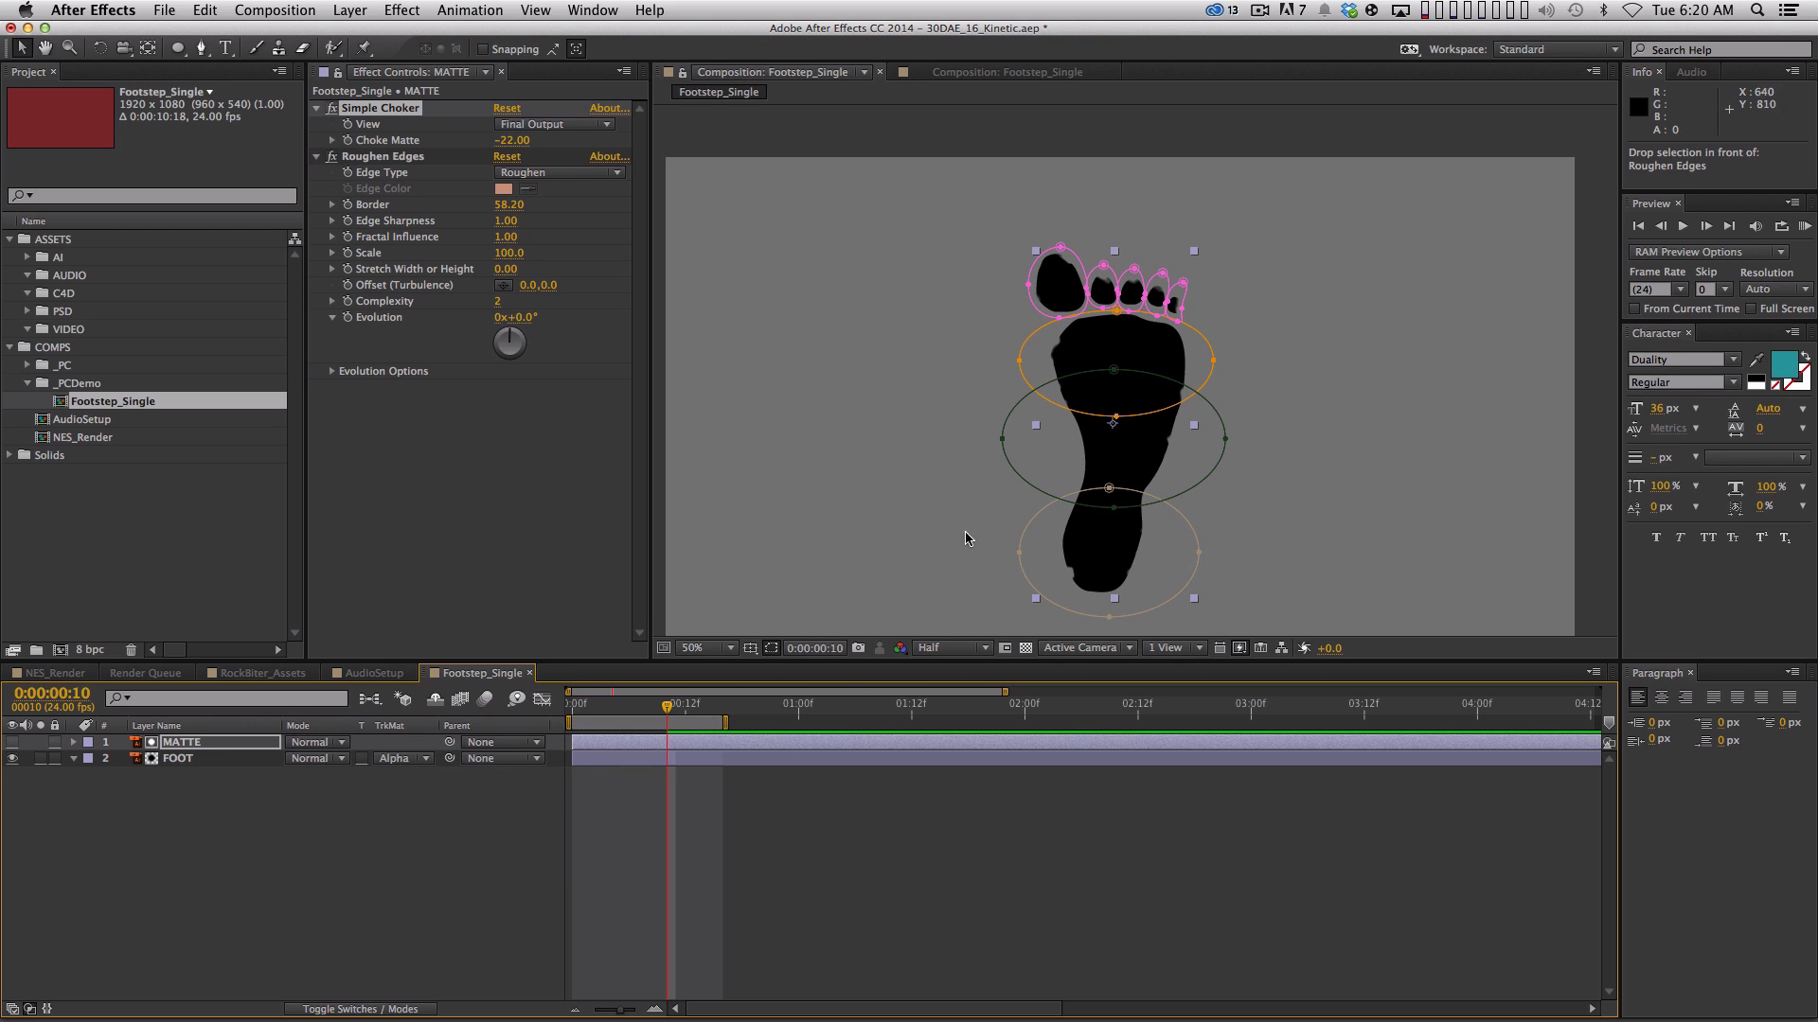
# Reduce the Roughen Edges Border on MATTE to 27.60 and preview the footprint reveal with the layers deselected
pyautogui.press('.')
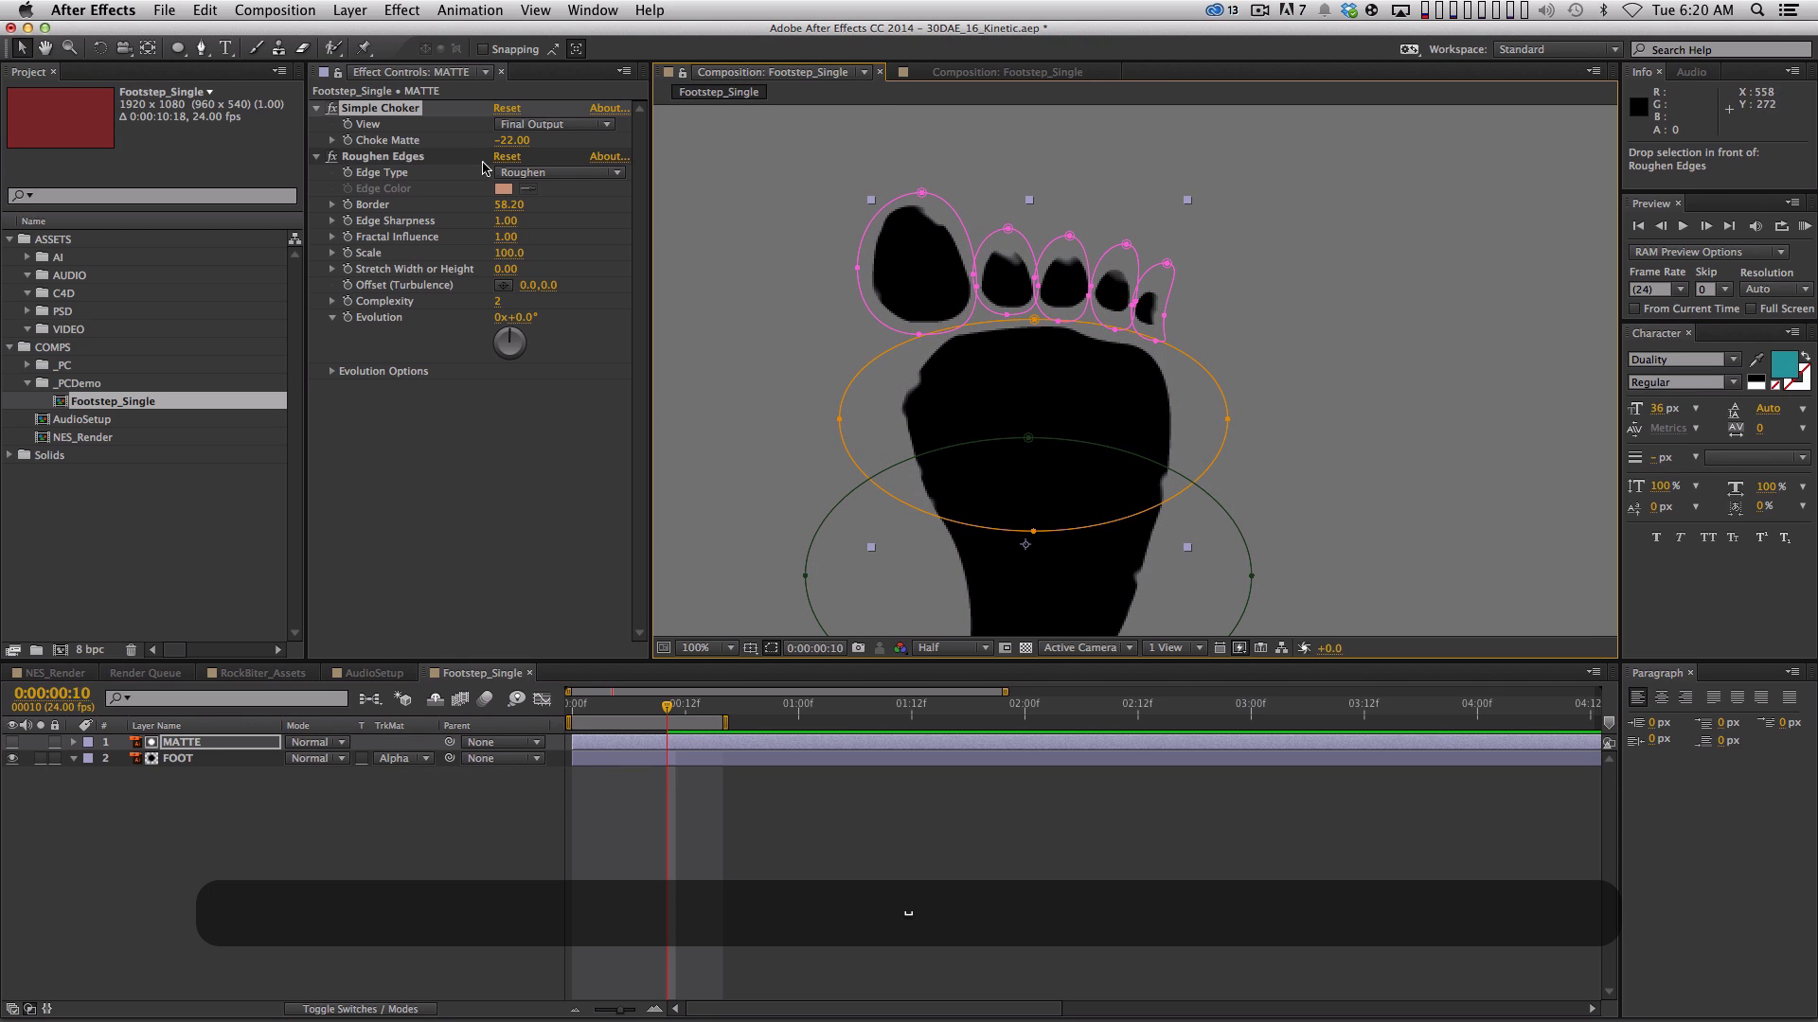
pyautogui.moveTo(509, 206); pyautogui.dragTo(404, 215)
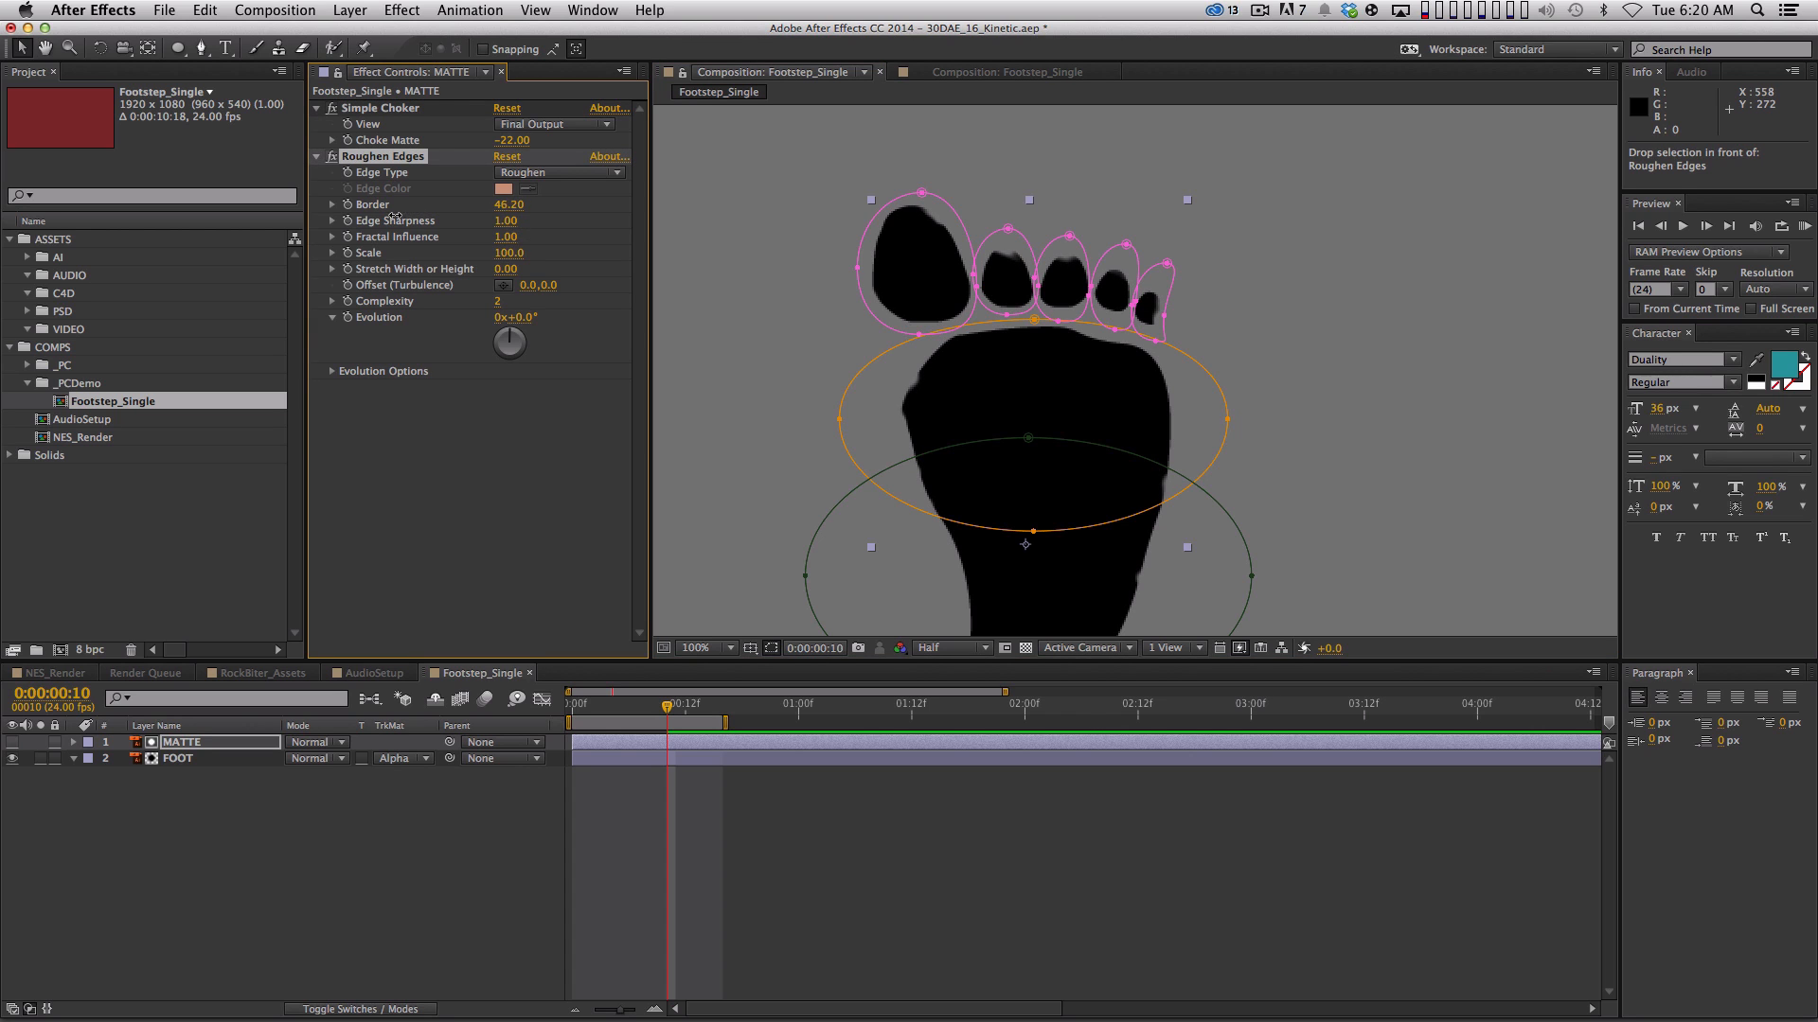
pyautogui.moveTo(1143, 511); pyautogui.dragTo(1055, 327)
pyautogui.press(',')
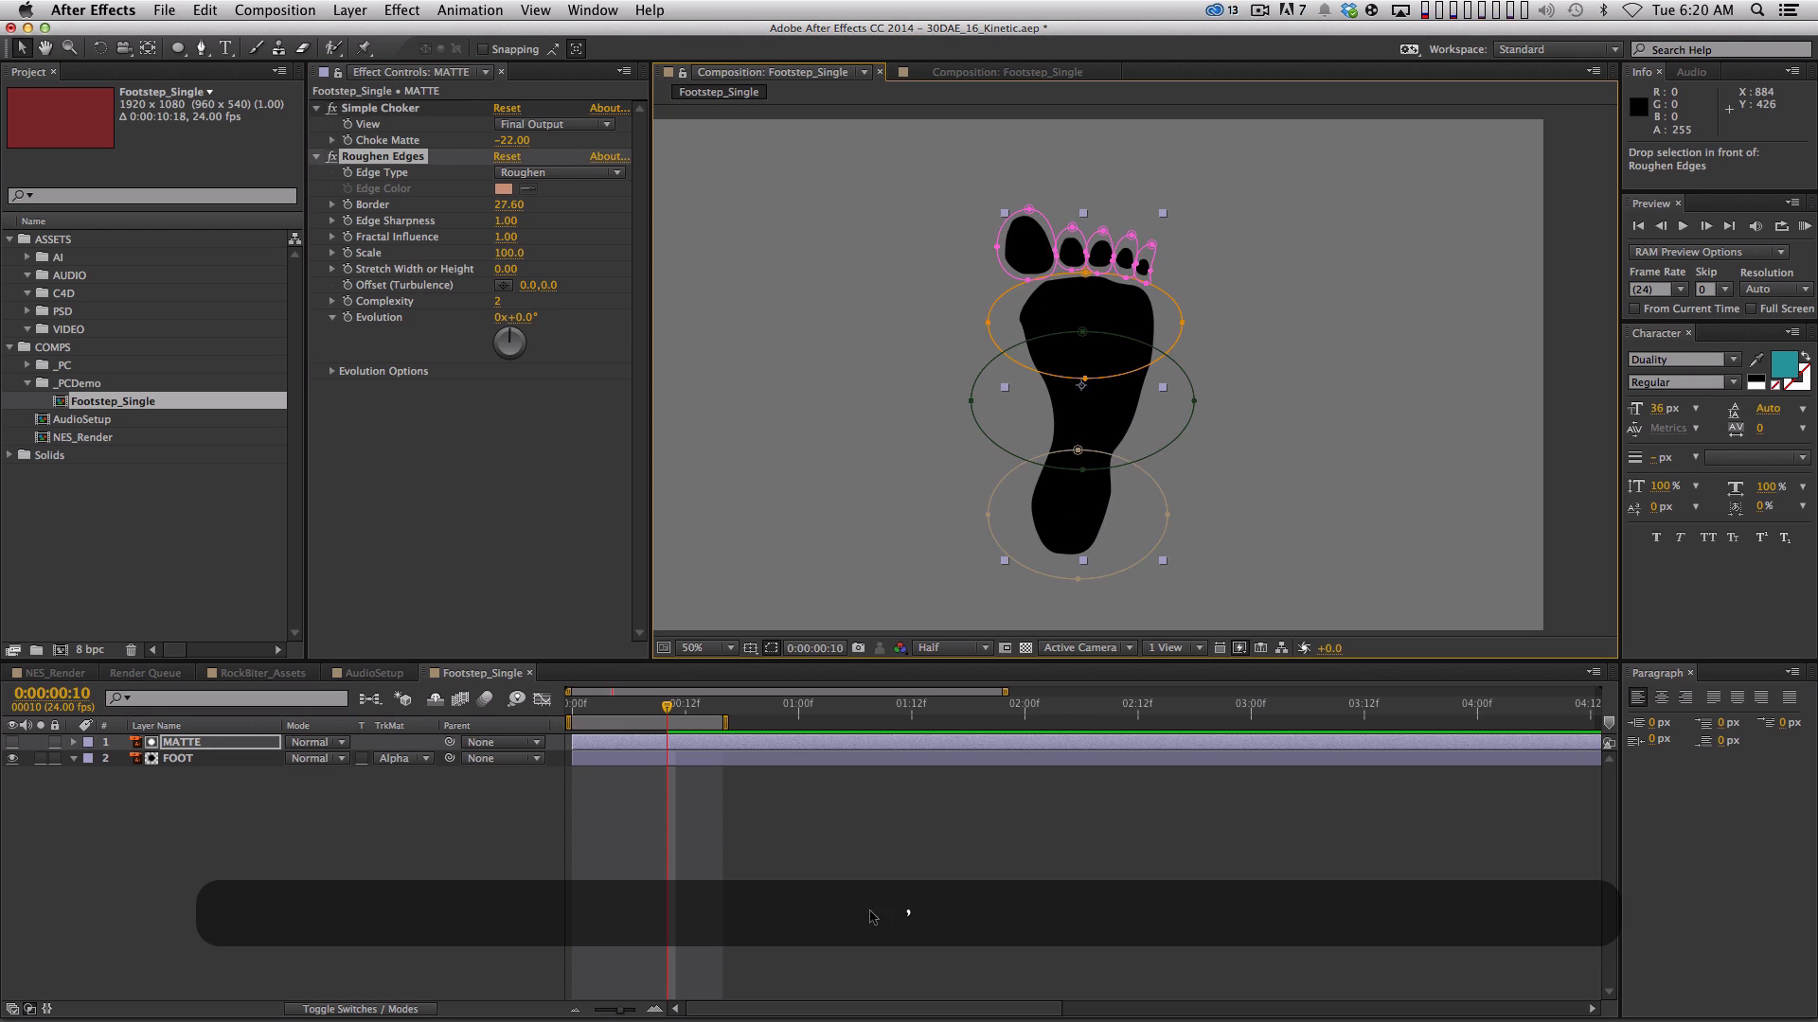
pyautogui.press('F2')
pyautogui.press('0')
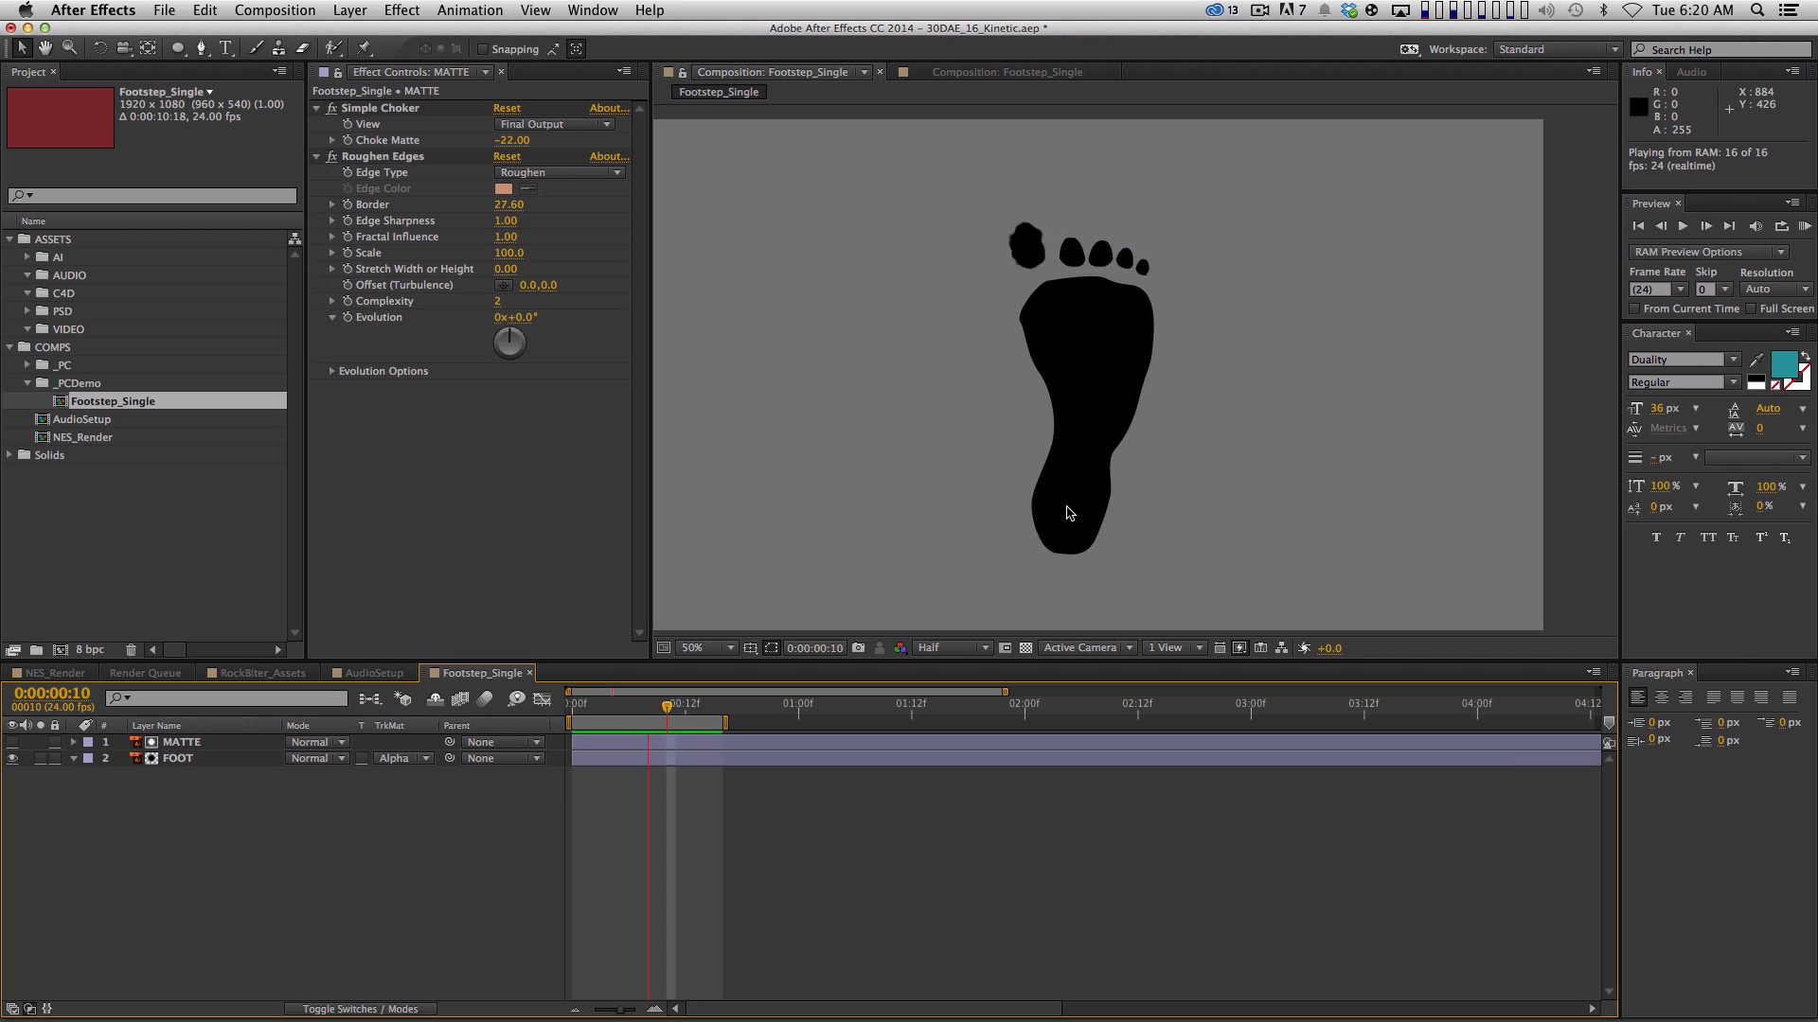
pyautogui.press('space')
# At frame 4, try another Roughen Edges edge type on MATTE, and set Edge Type to Spiky
pyautogui.click(611, 708)
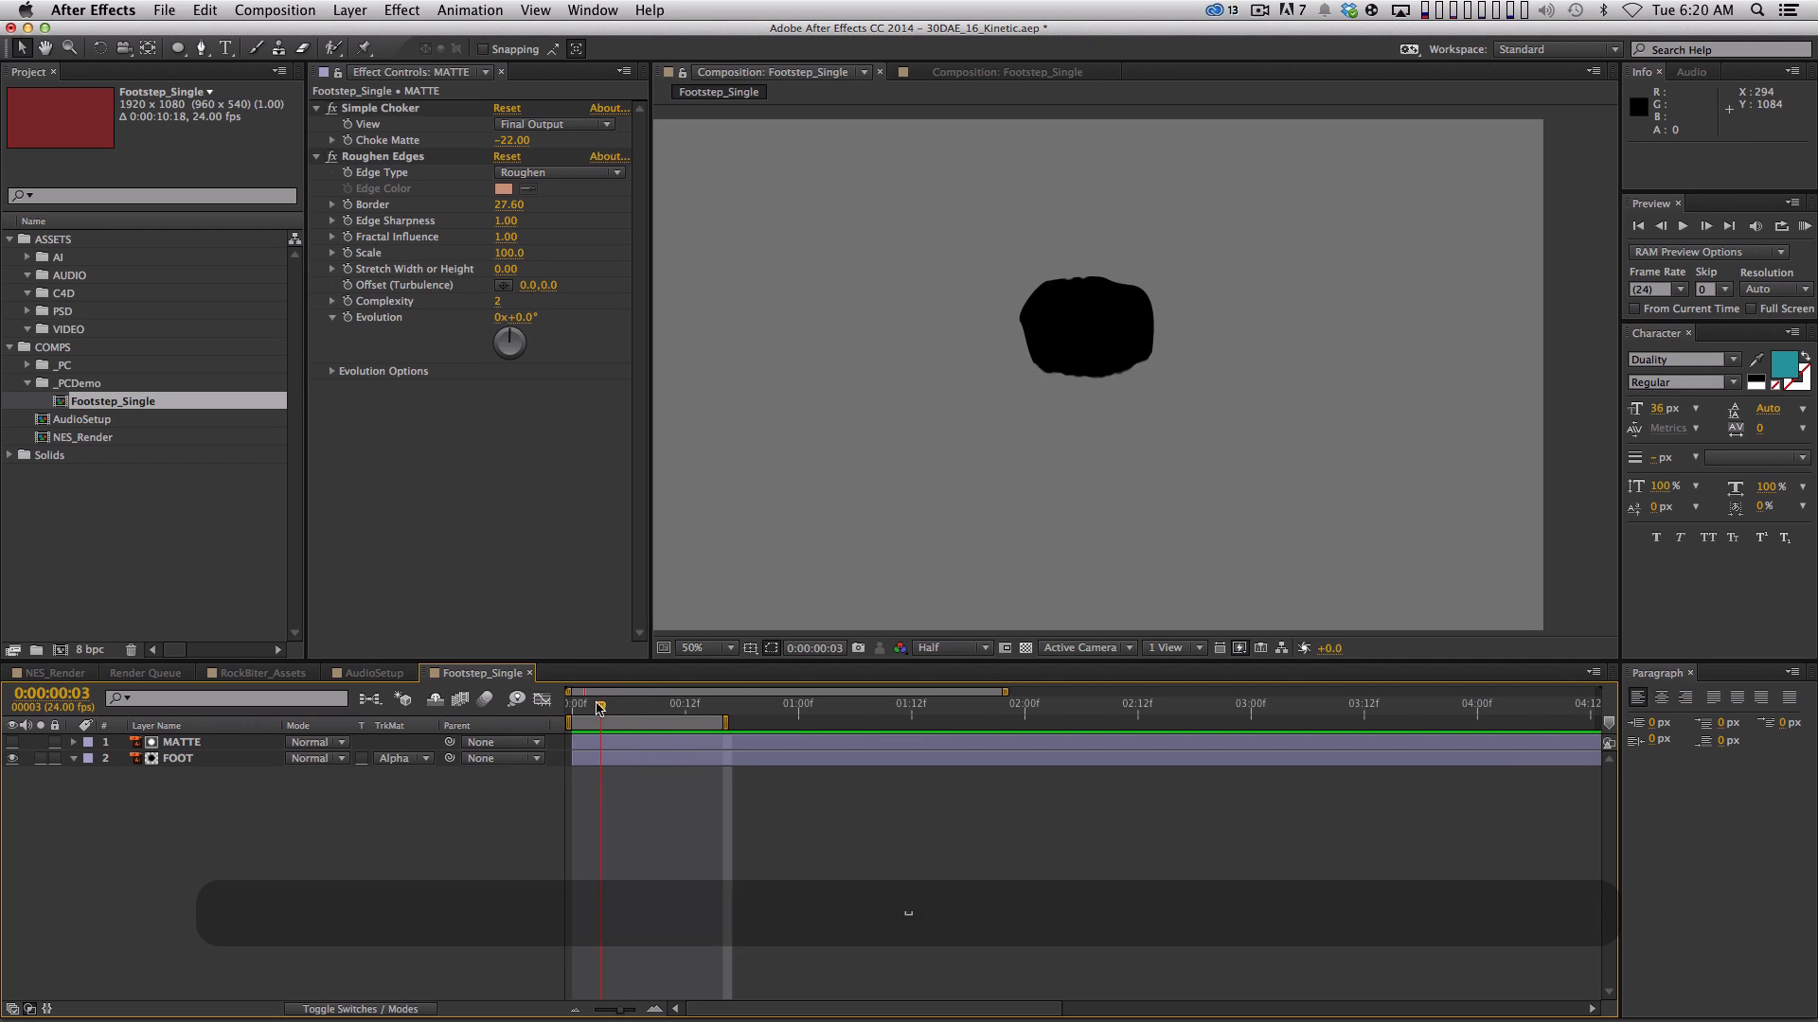
pyautogui.click(544, 172)
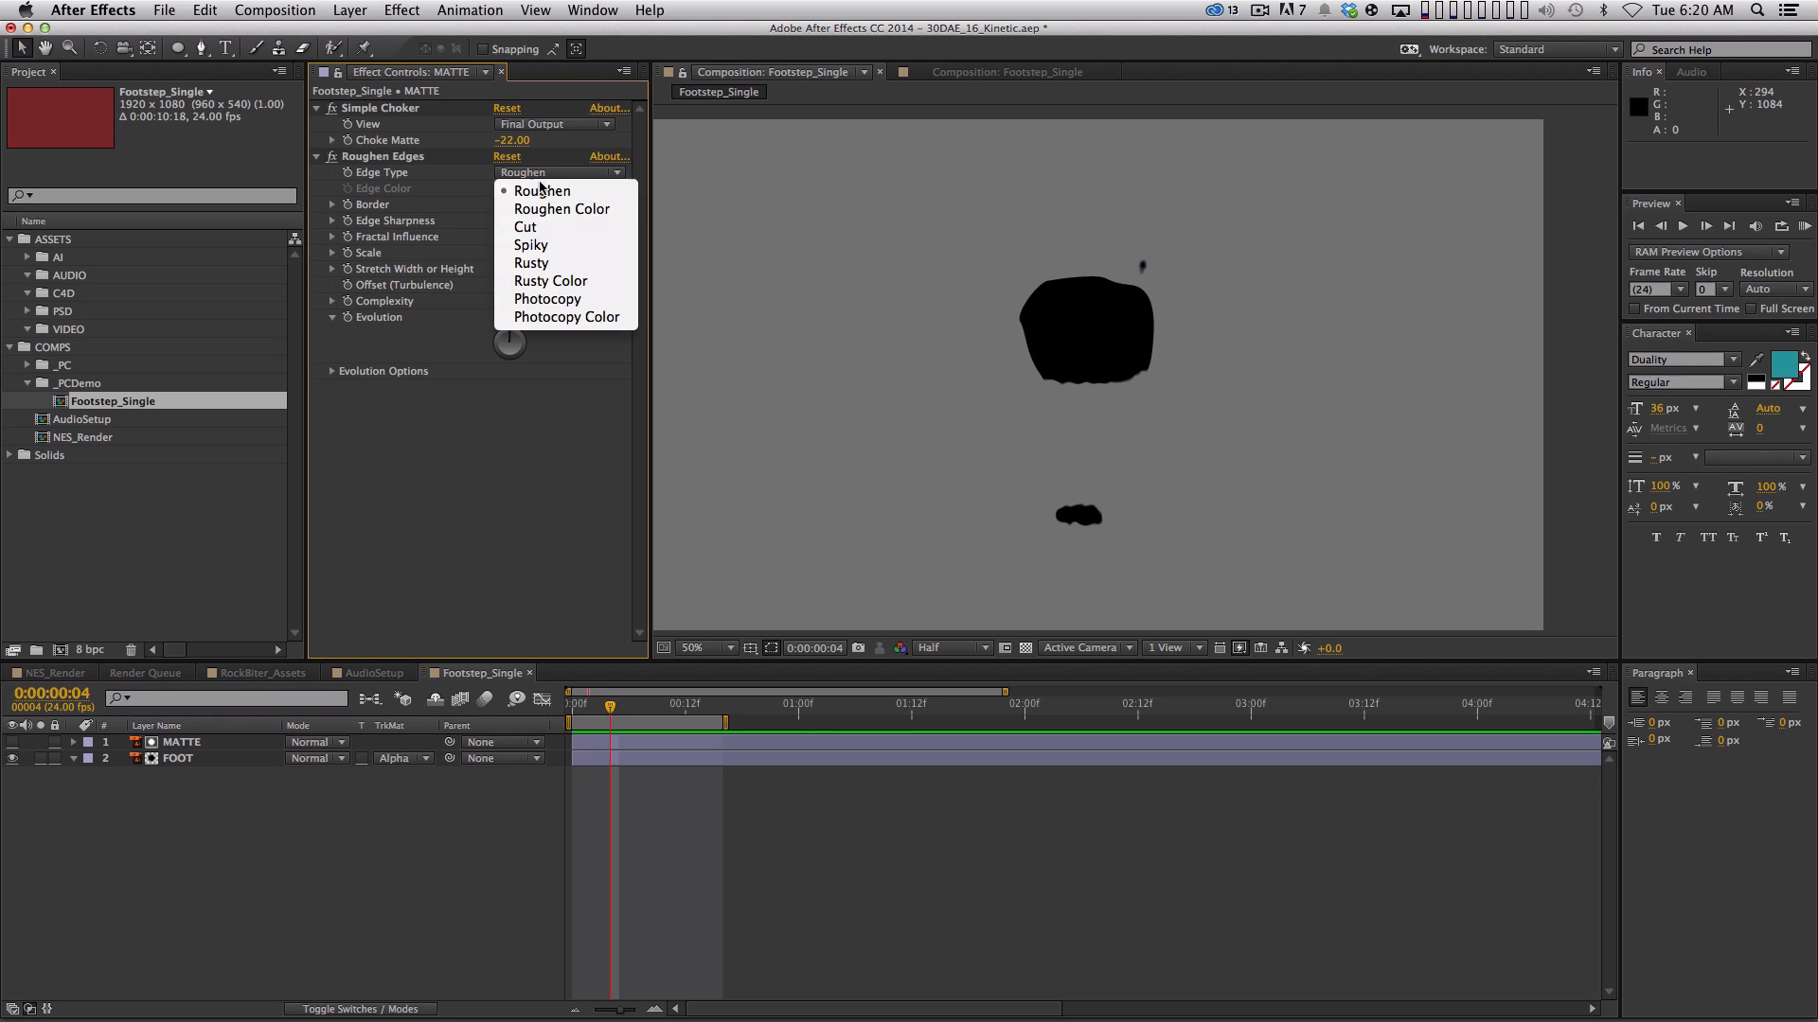
pyautogui.click(563, 221)
pyautogui.click(571, 175)
pyautogui.click(568, 253)
pyautogui.click(964, 891)
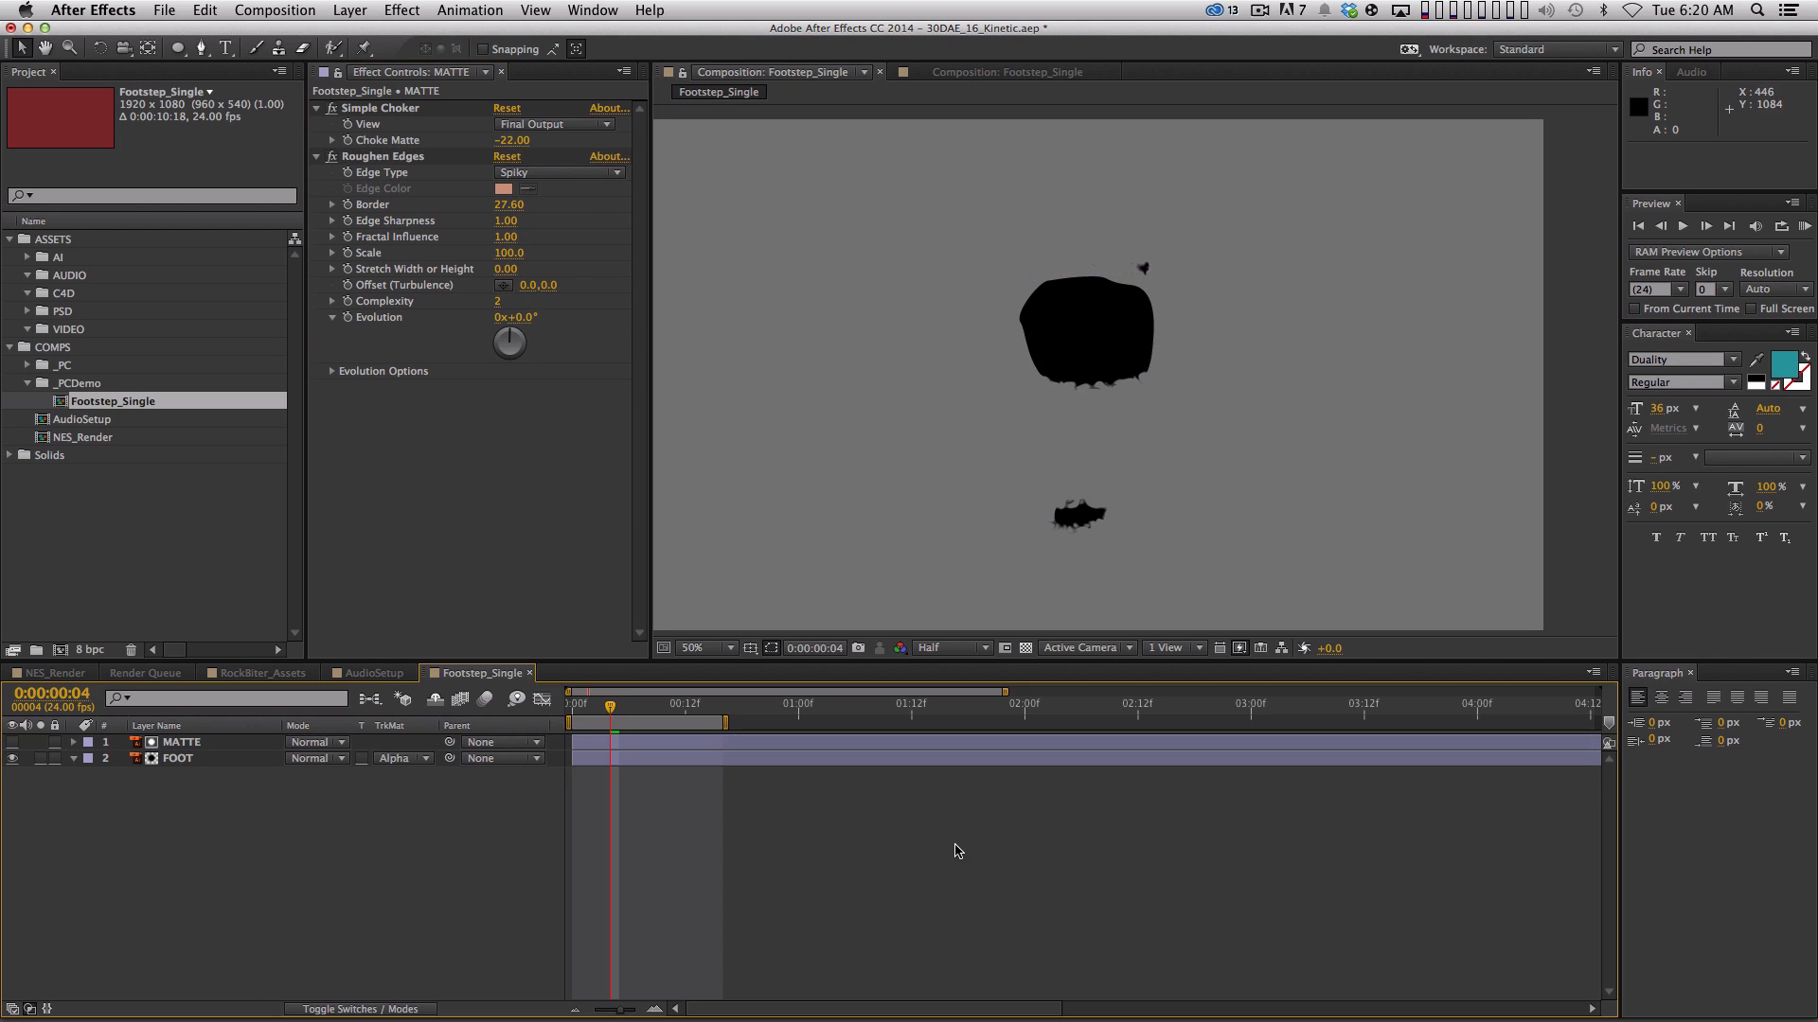
# Step through the early frames of the footprint reveal and preview it from the start to examine the spiky edges
pyautogui.press('space')
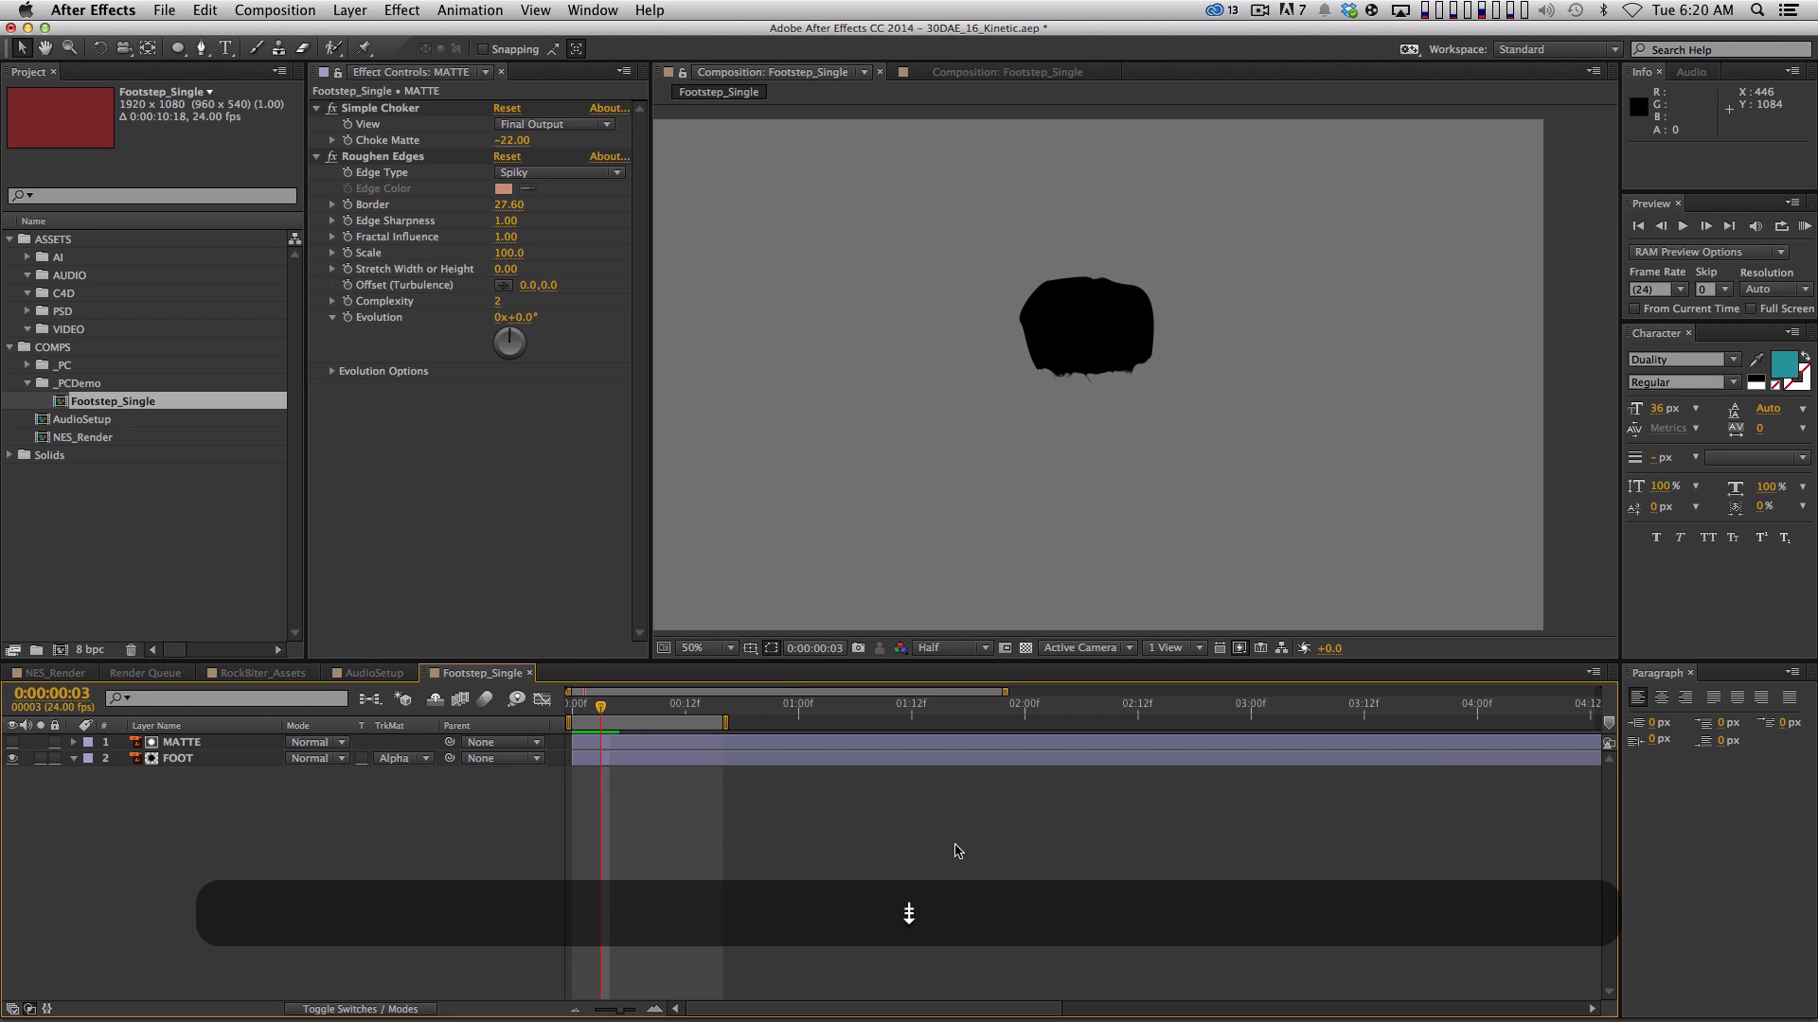
pyautogui.press('pagedown')
pyautogui.press('pagedown')
pyautogui.press('pagedown')
pyautogui.press('pagedown')
pyautogui.press('pageup')
pyautogui.press('Home')
pyautogui.press('space')
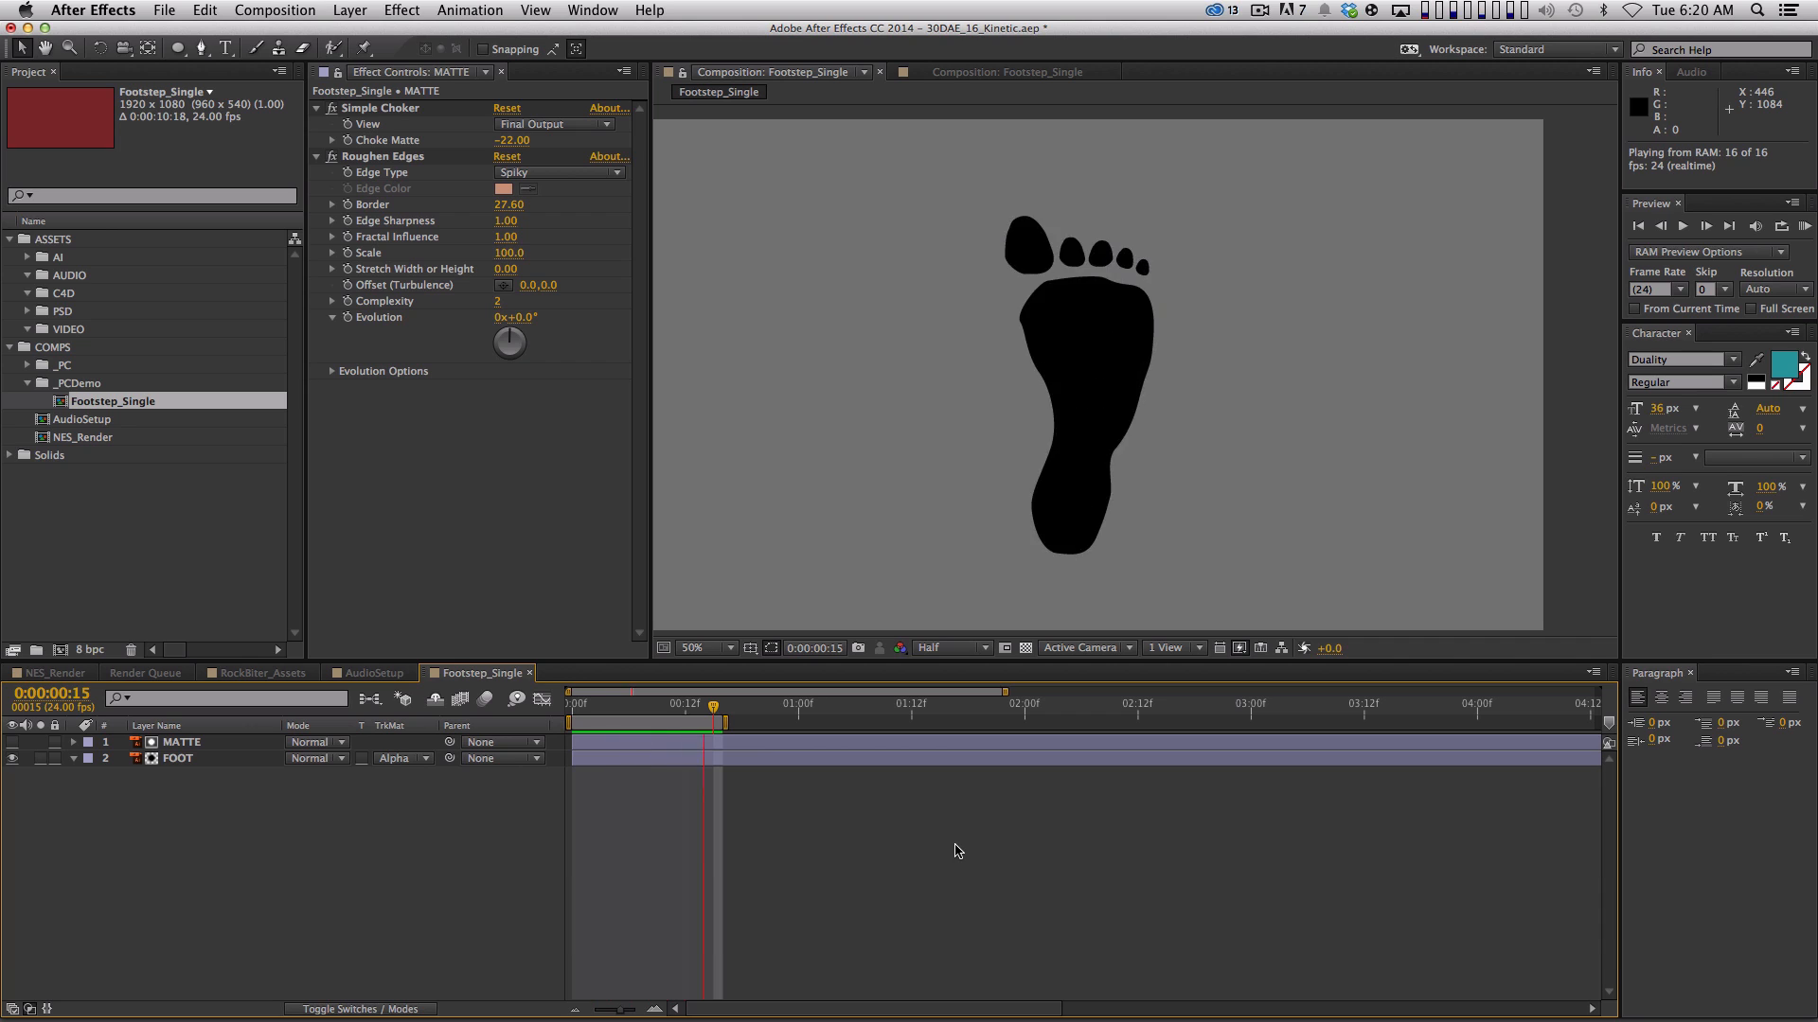
# Preview the footprint reveal animation from the beginning of the Footstep_Single composition
pyautogui.press('space')
pyautogui.moveTo(651, 714); pyautogui.dragTo(572, 716)
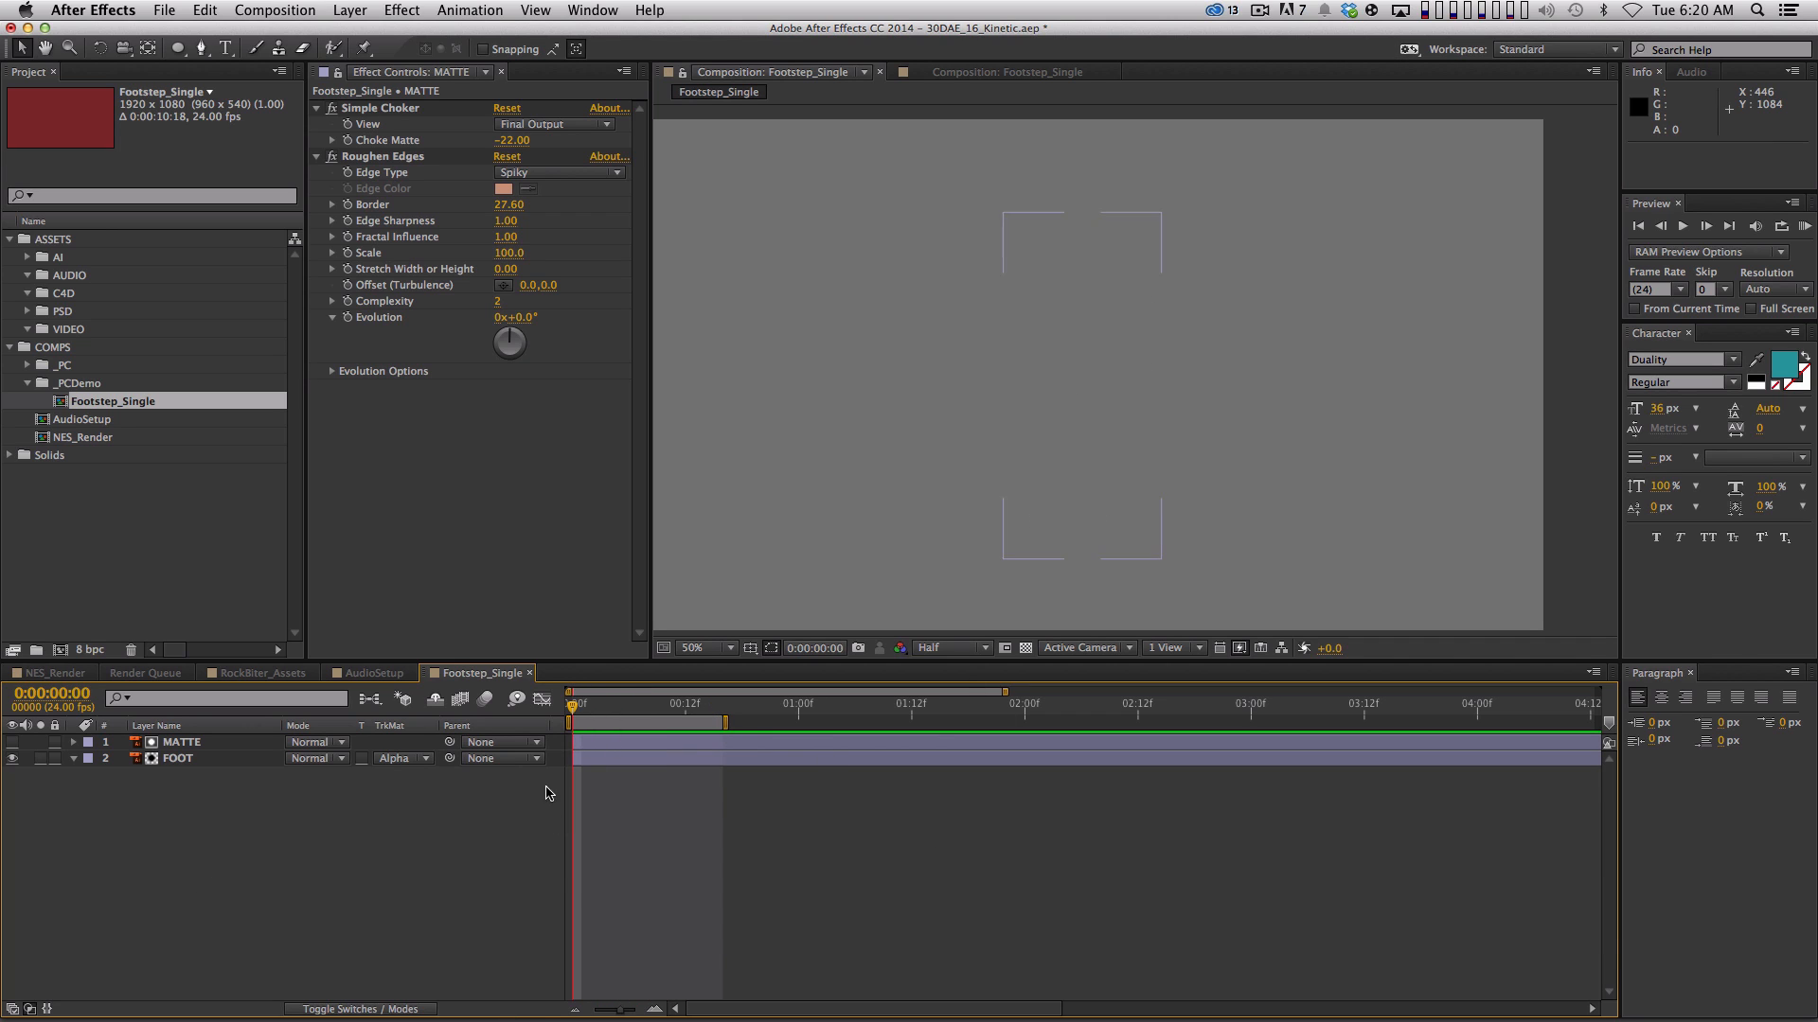
pyautogui.press('space')
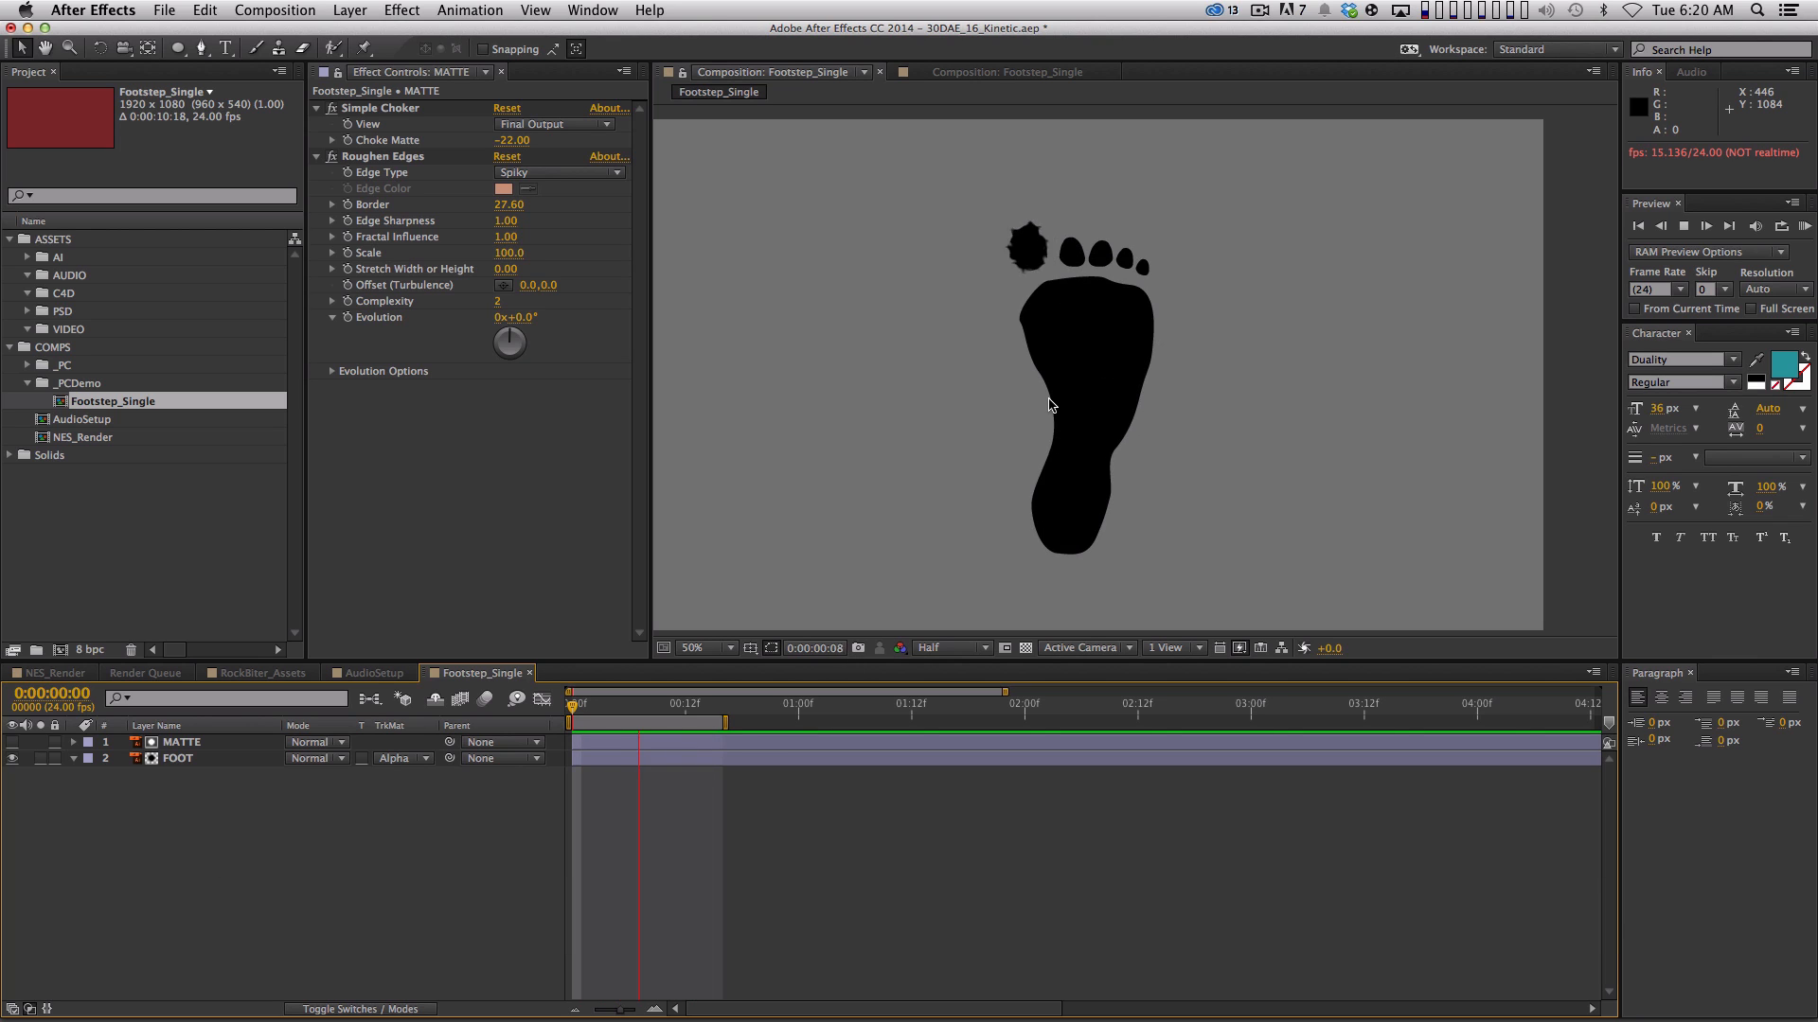
pyautogui.press('0')
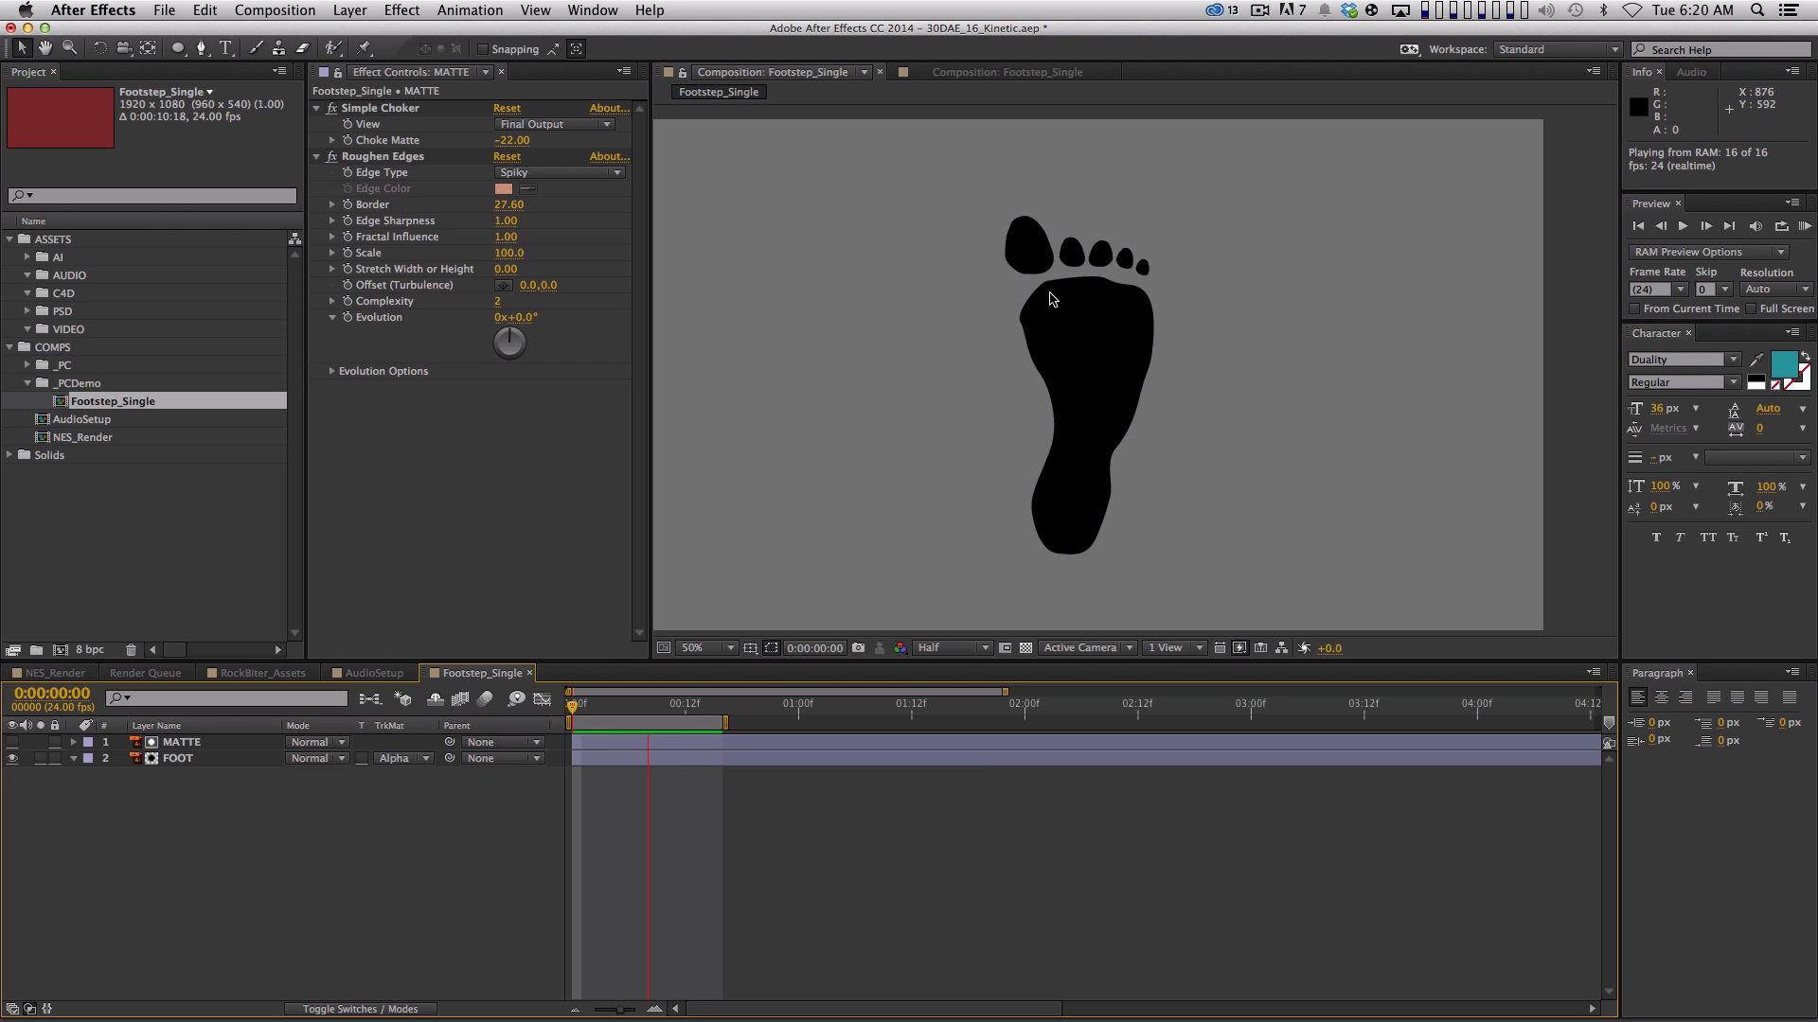
pyautogui.press('space')
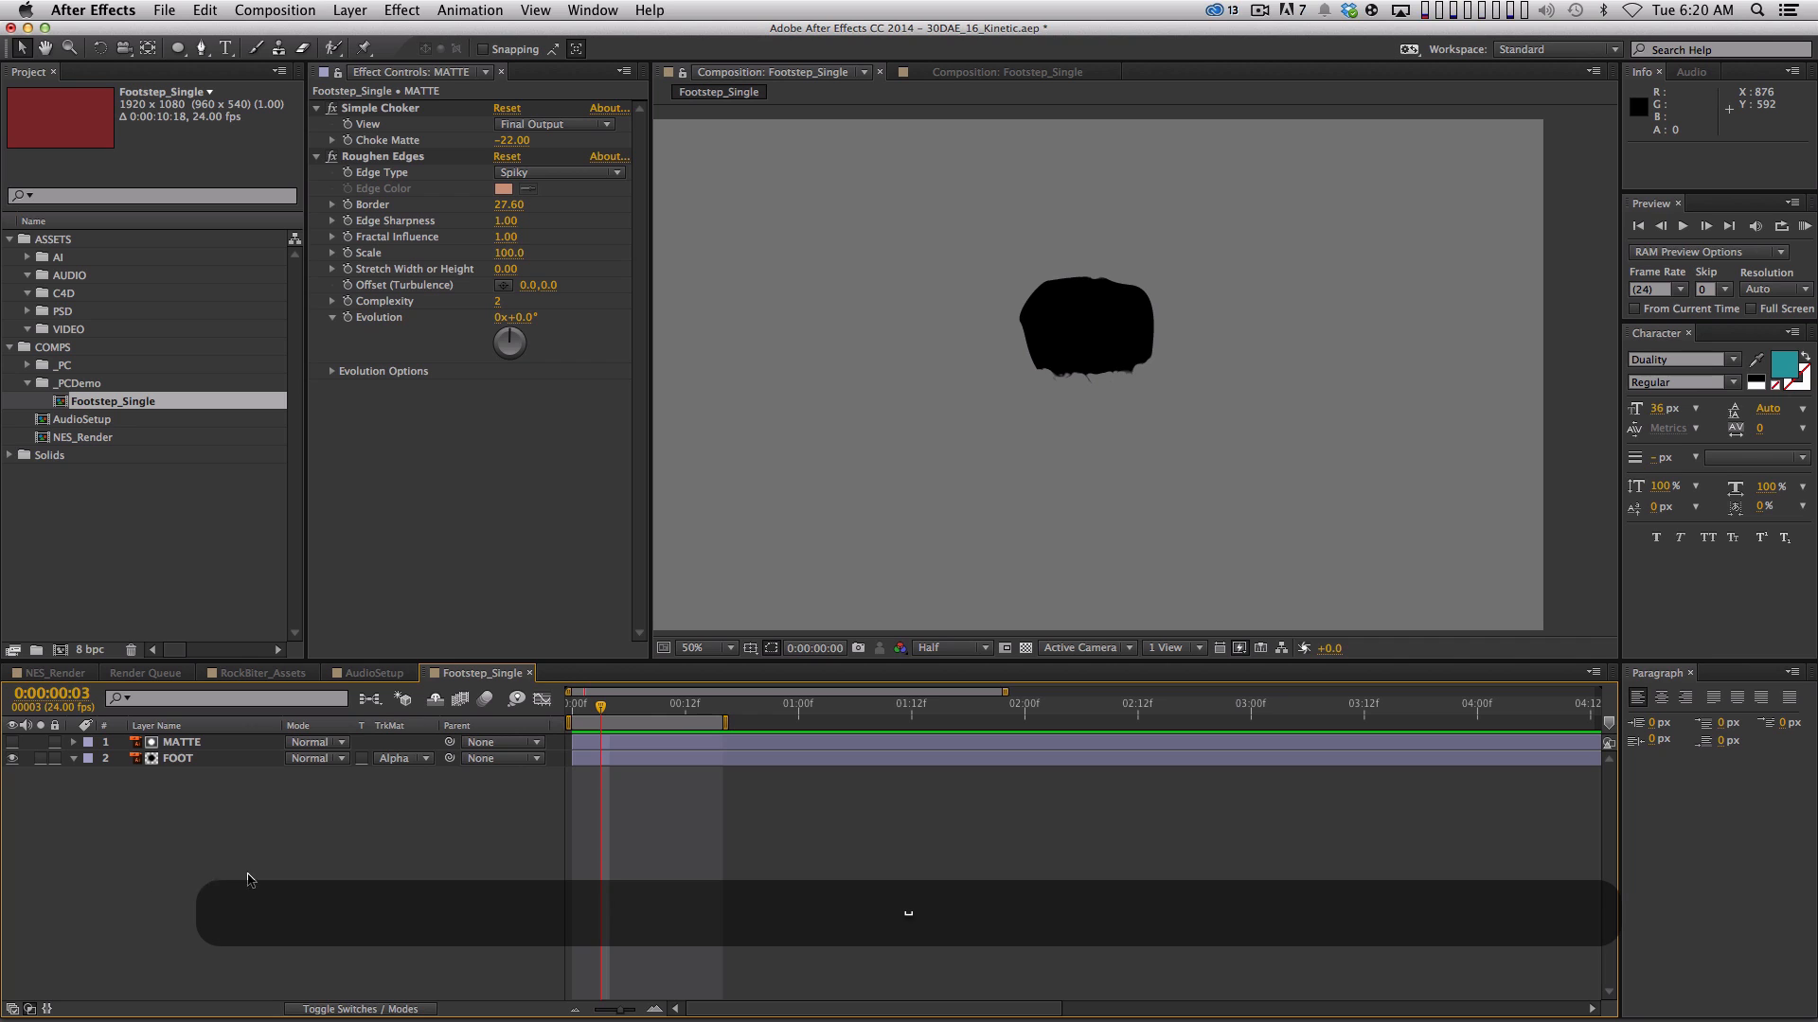
# Pre-compose the MATTE and FOOT layers into a new composition named Footstep_PC and preview it
pyautogui.press(',')
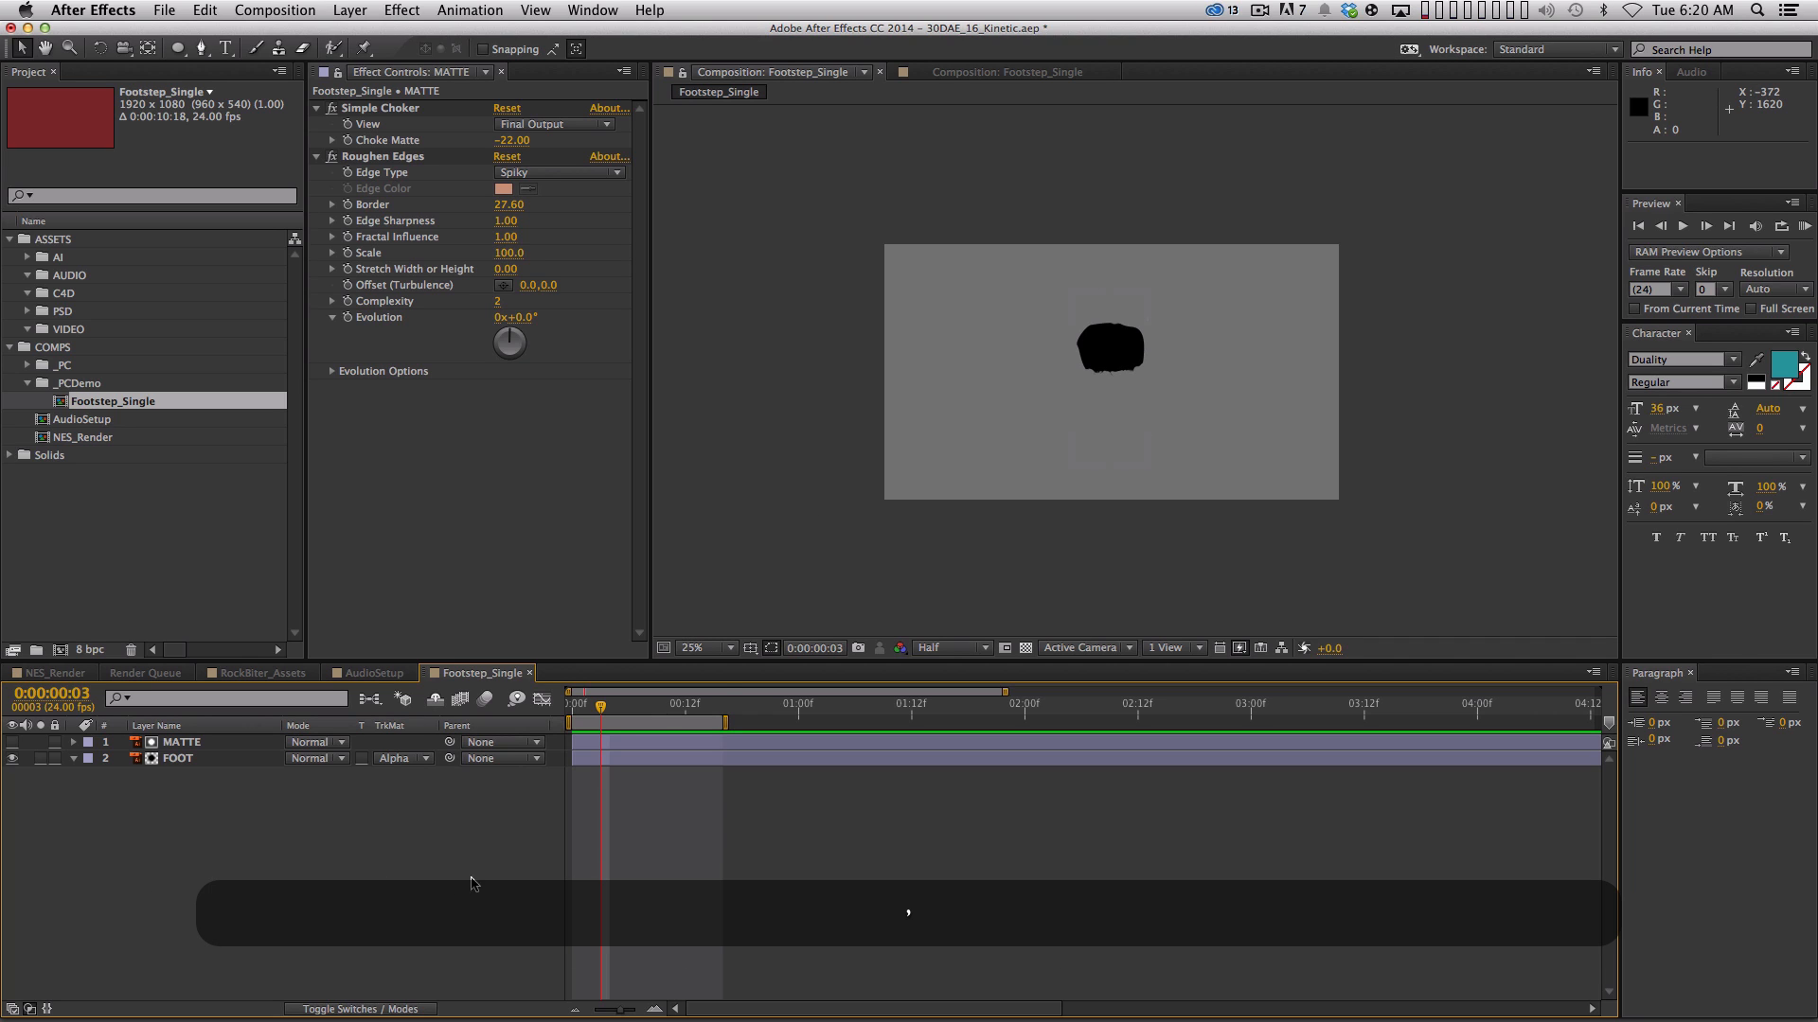
pyautogui.moveTo(490, 866); pyautogui.dragTo(284, 750)
pyautogui.press('super+shift+c')
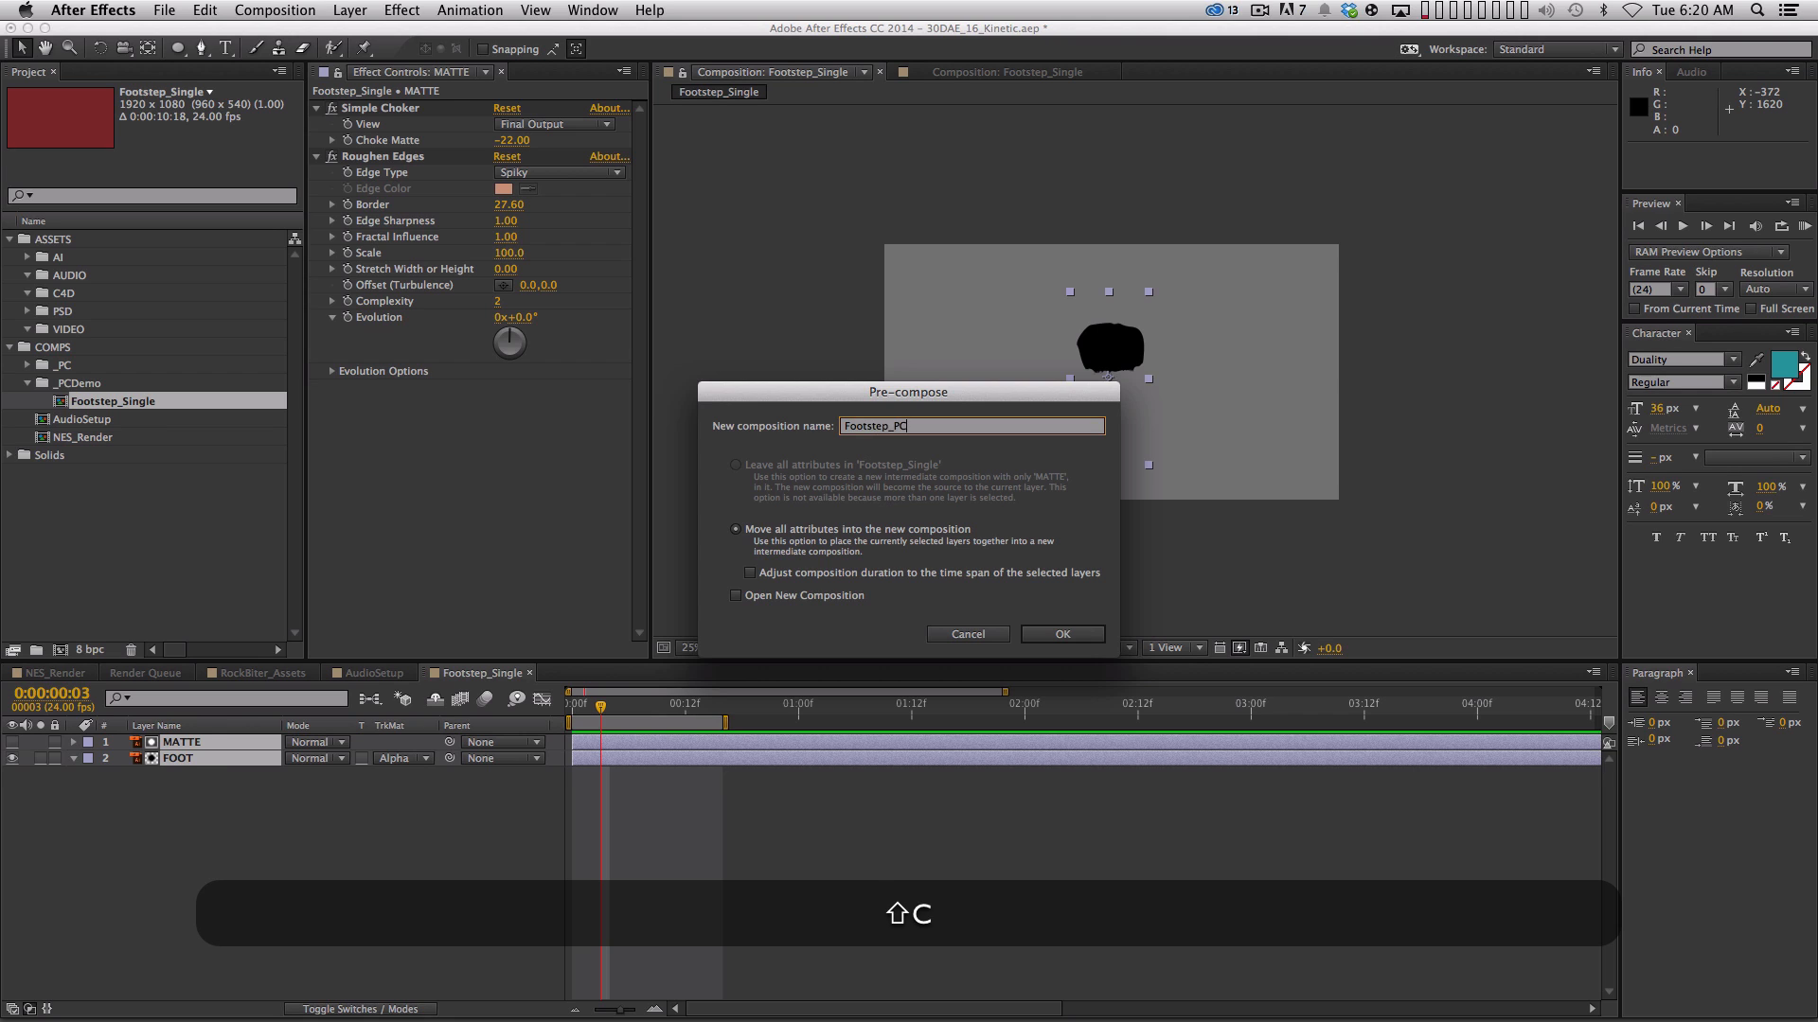
pyautogui.hotkey('shift', 'Return')
pyautogui.press('KP_0')
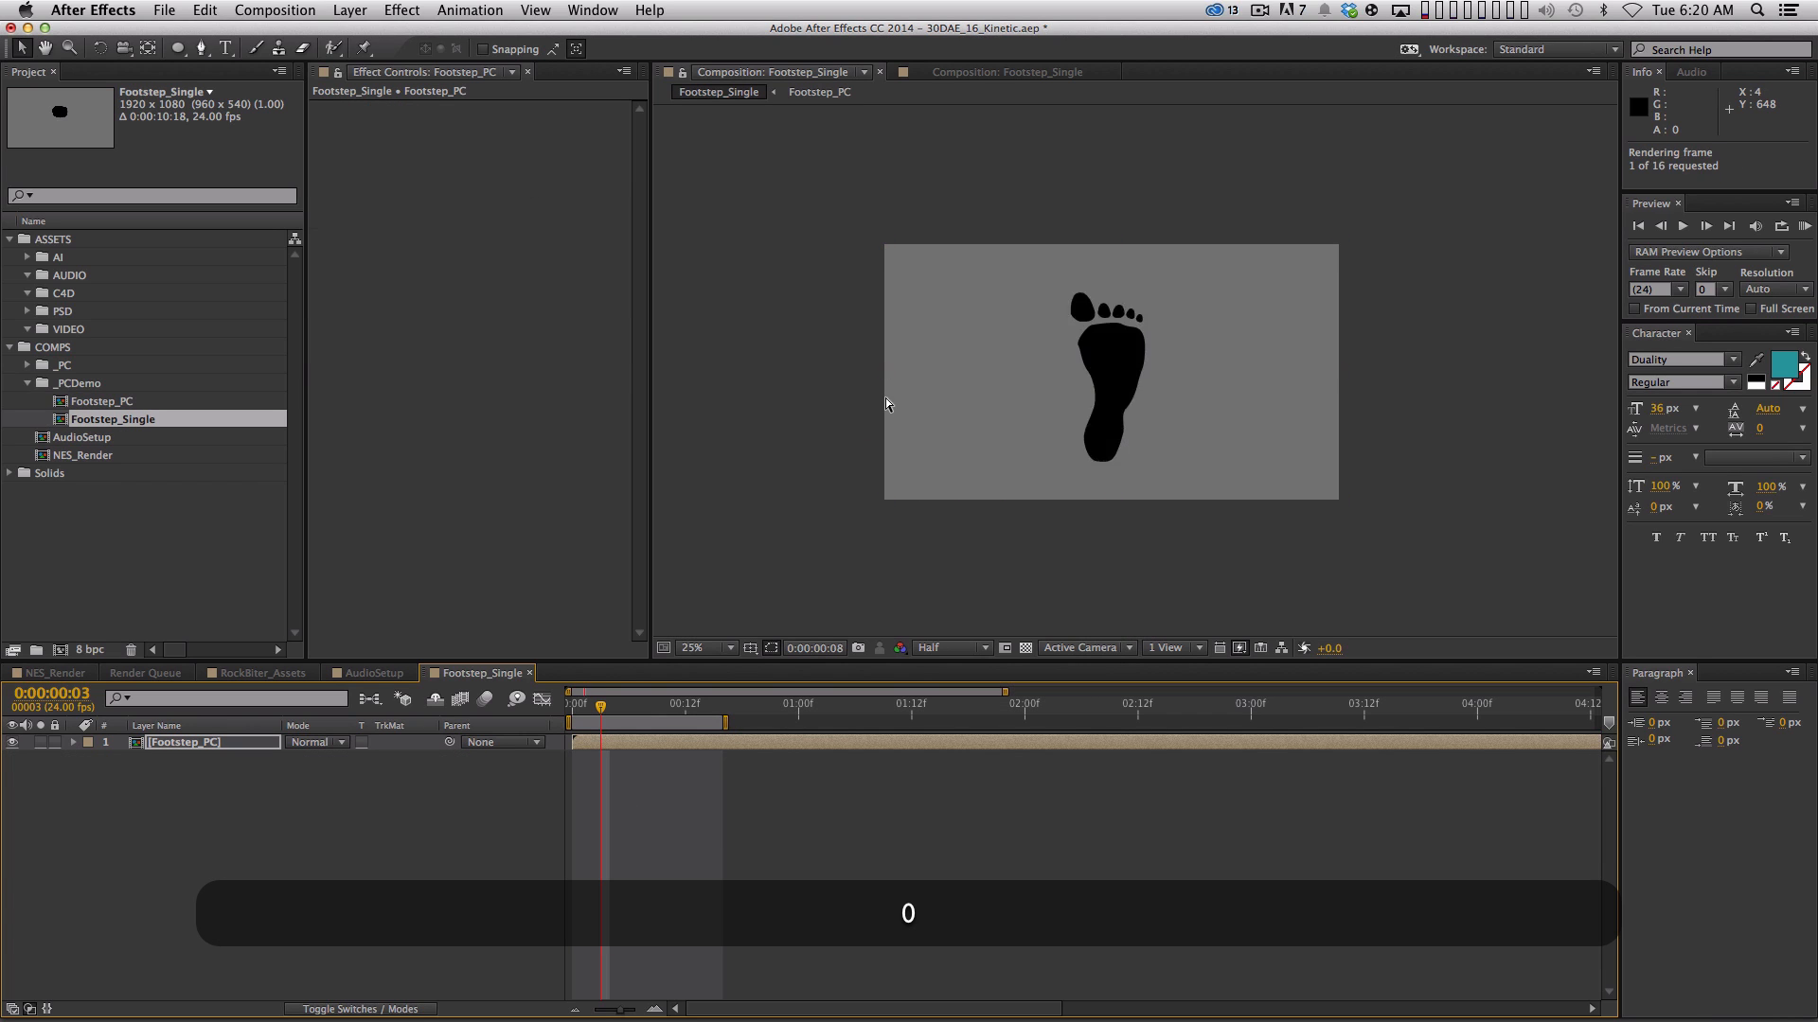
pyautogui.press('space')
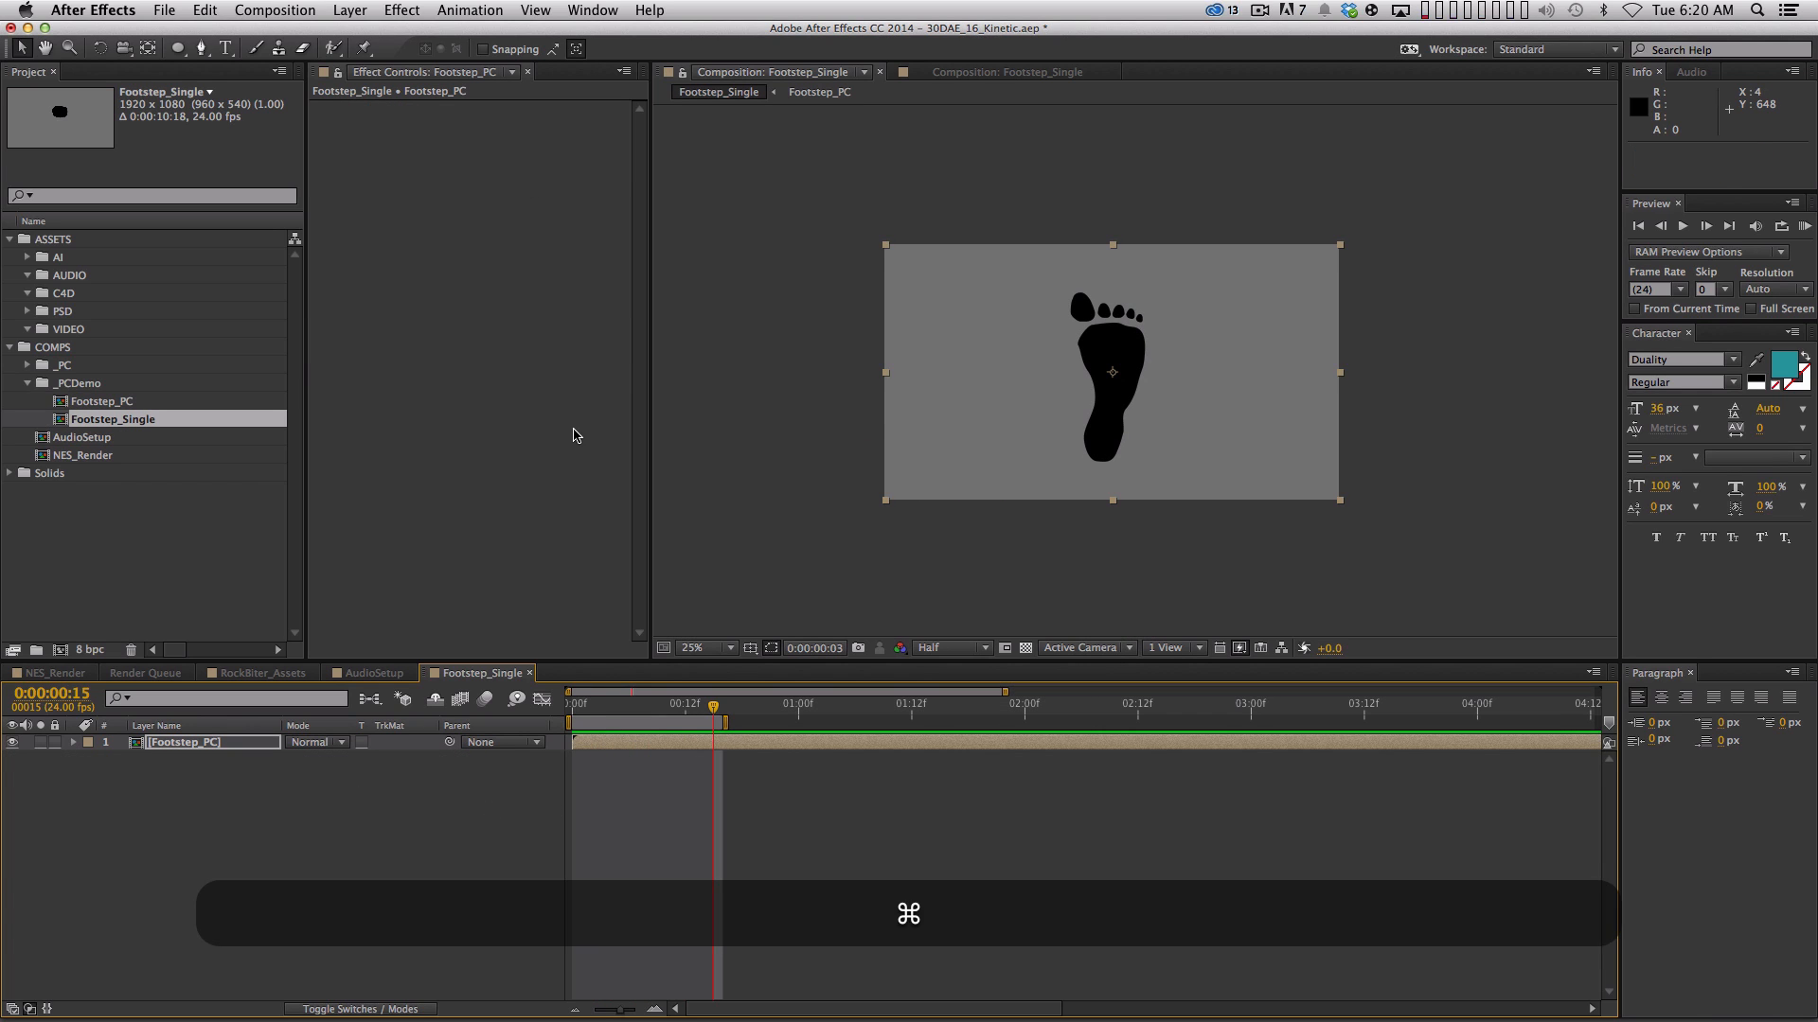
# Duplicate the Footstep_PC layer and shift the copy two frames later in time
pyautogui.press('super+d')
pyautogui.hotkey('alt', 'pagedown')
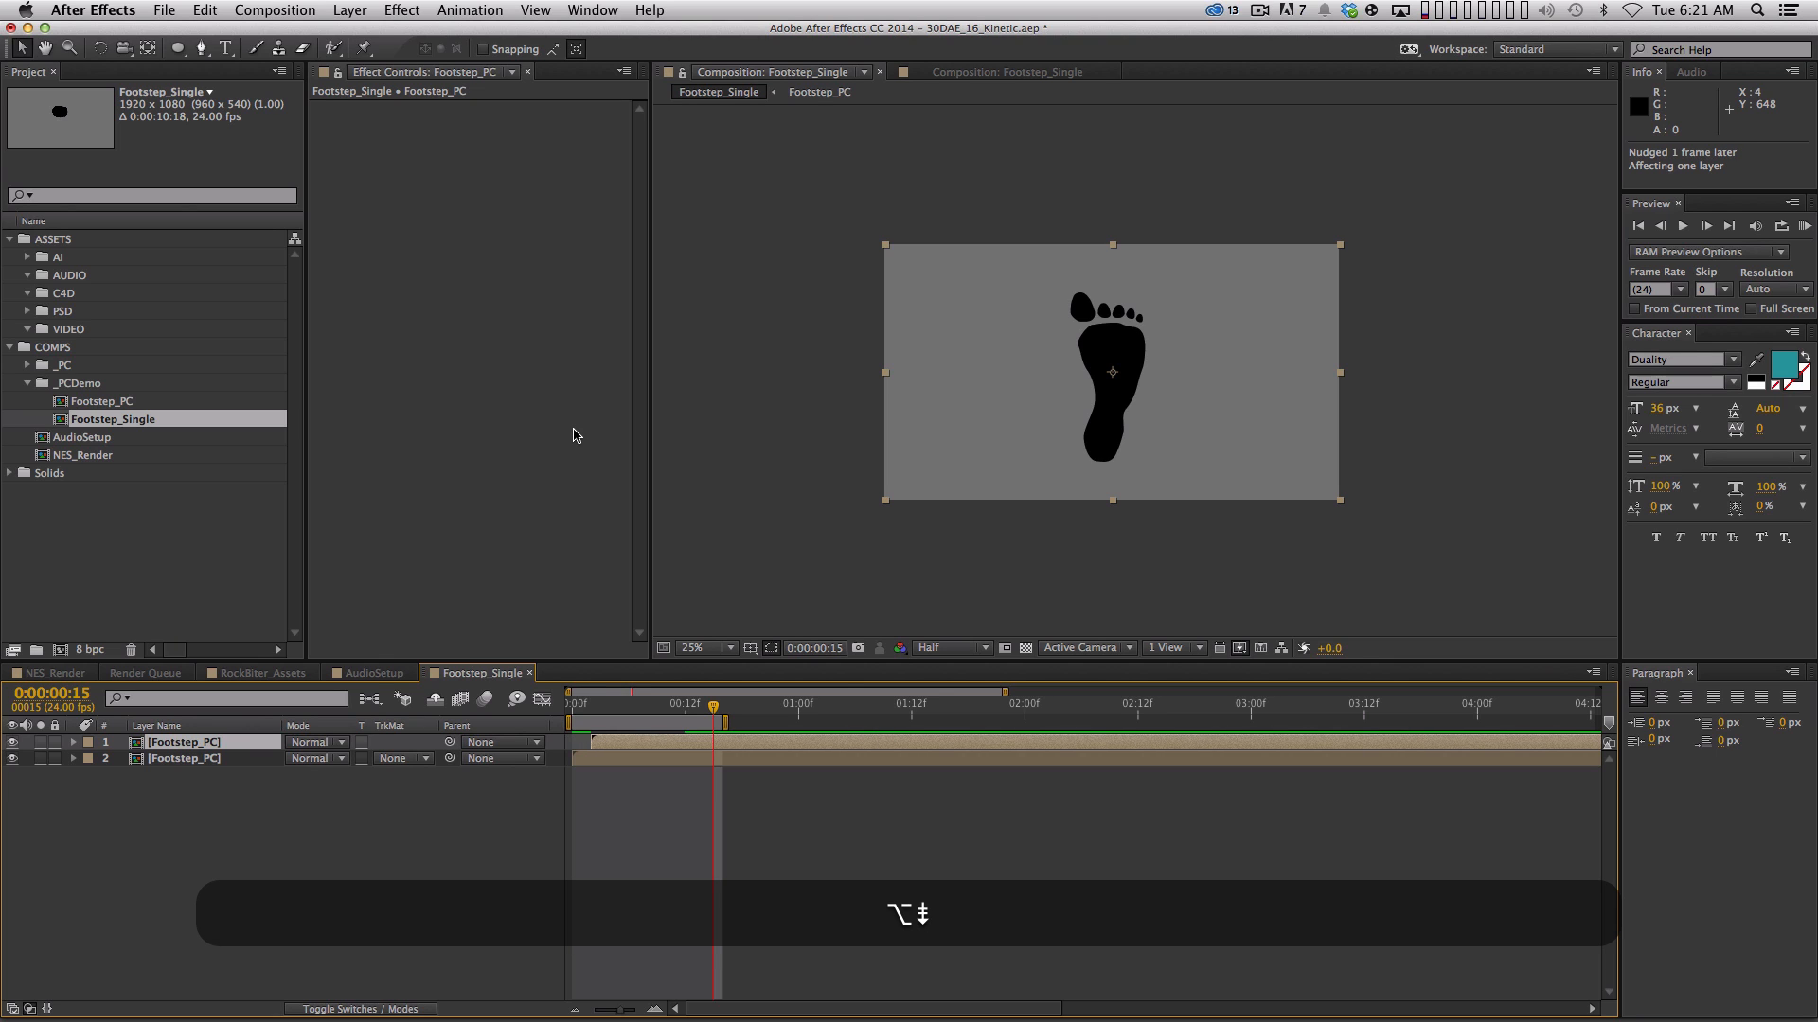
pyautogui.click(190, 783)
# Set the lower Footstep_PC layer's opacity to 50% and preview the overlapping footprints
pyautogui.click(201, 758)
pyautogui.press('t')
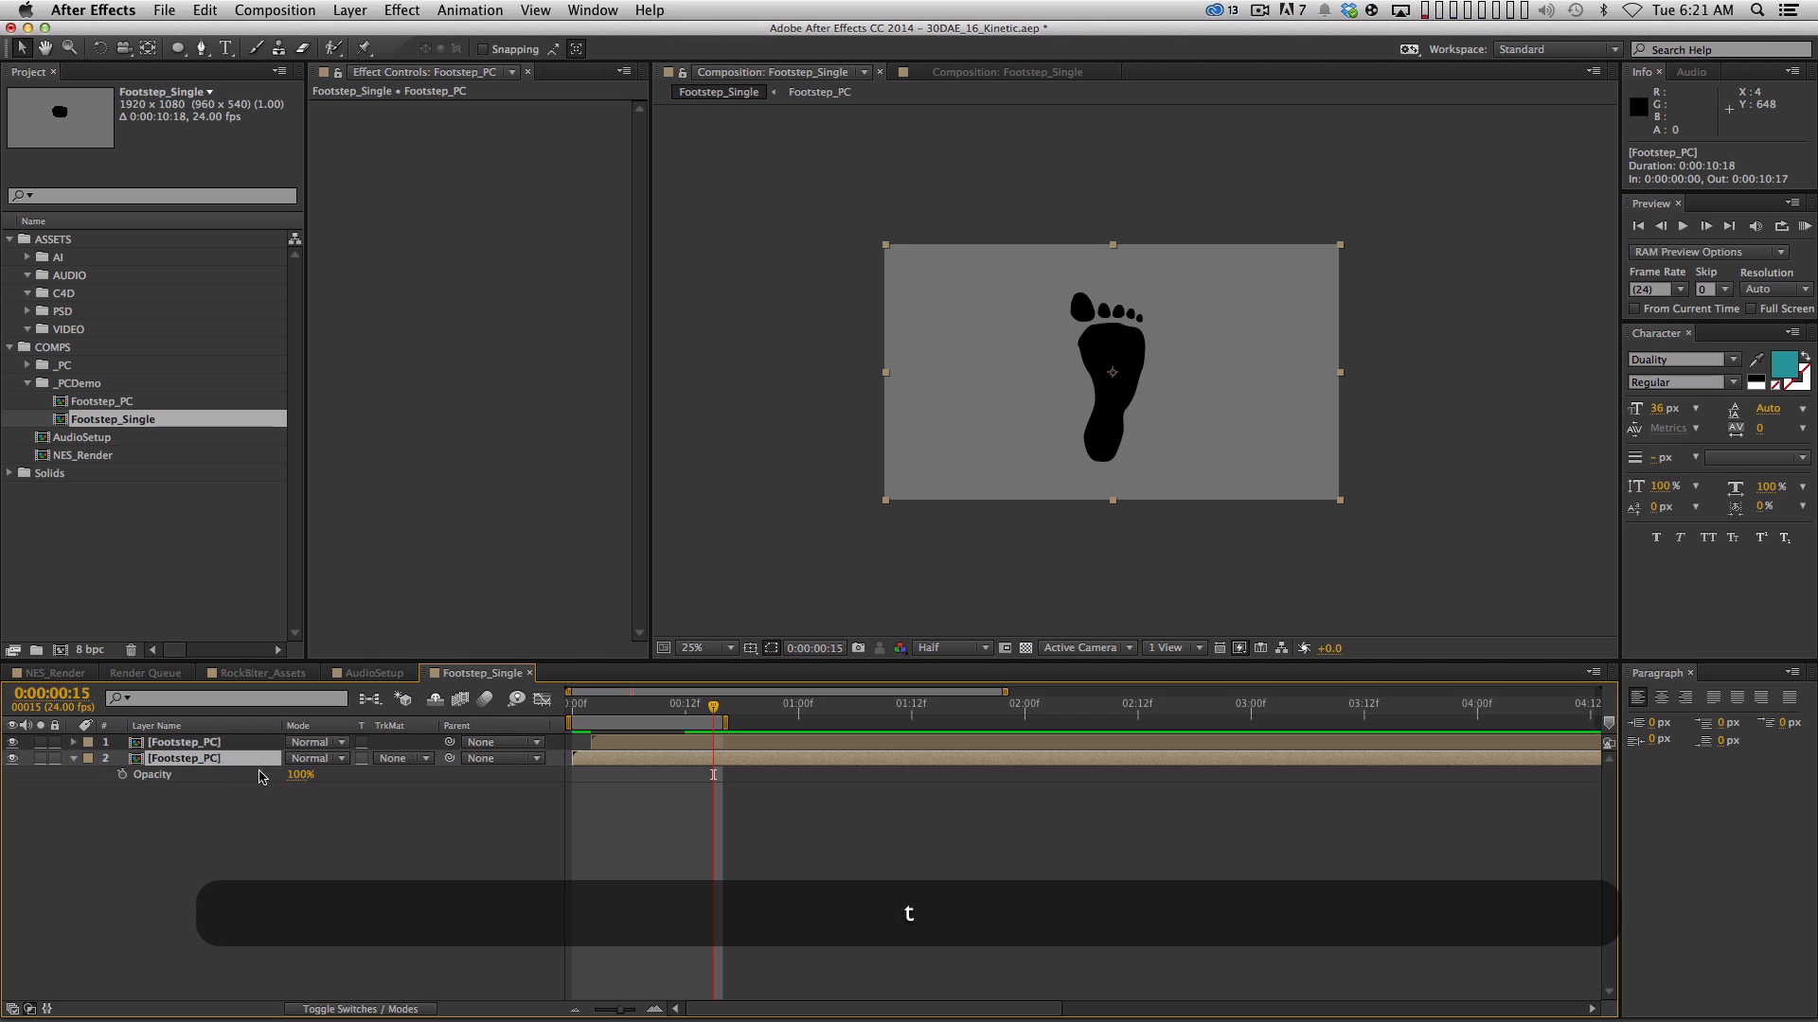
pyautogui.click(296, 776)
pyautogui.write('50')
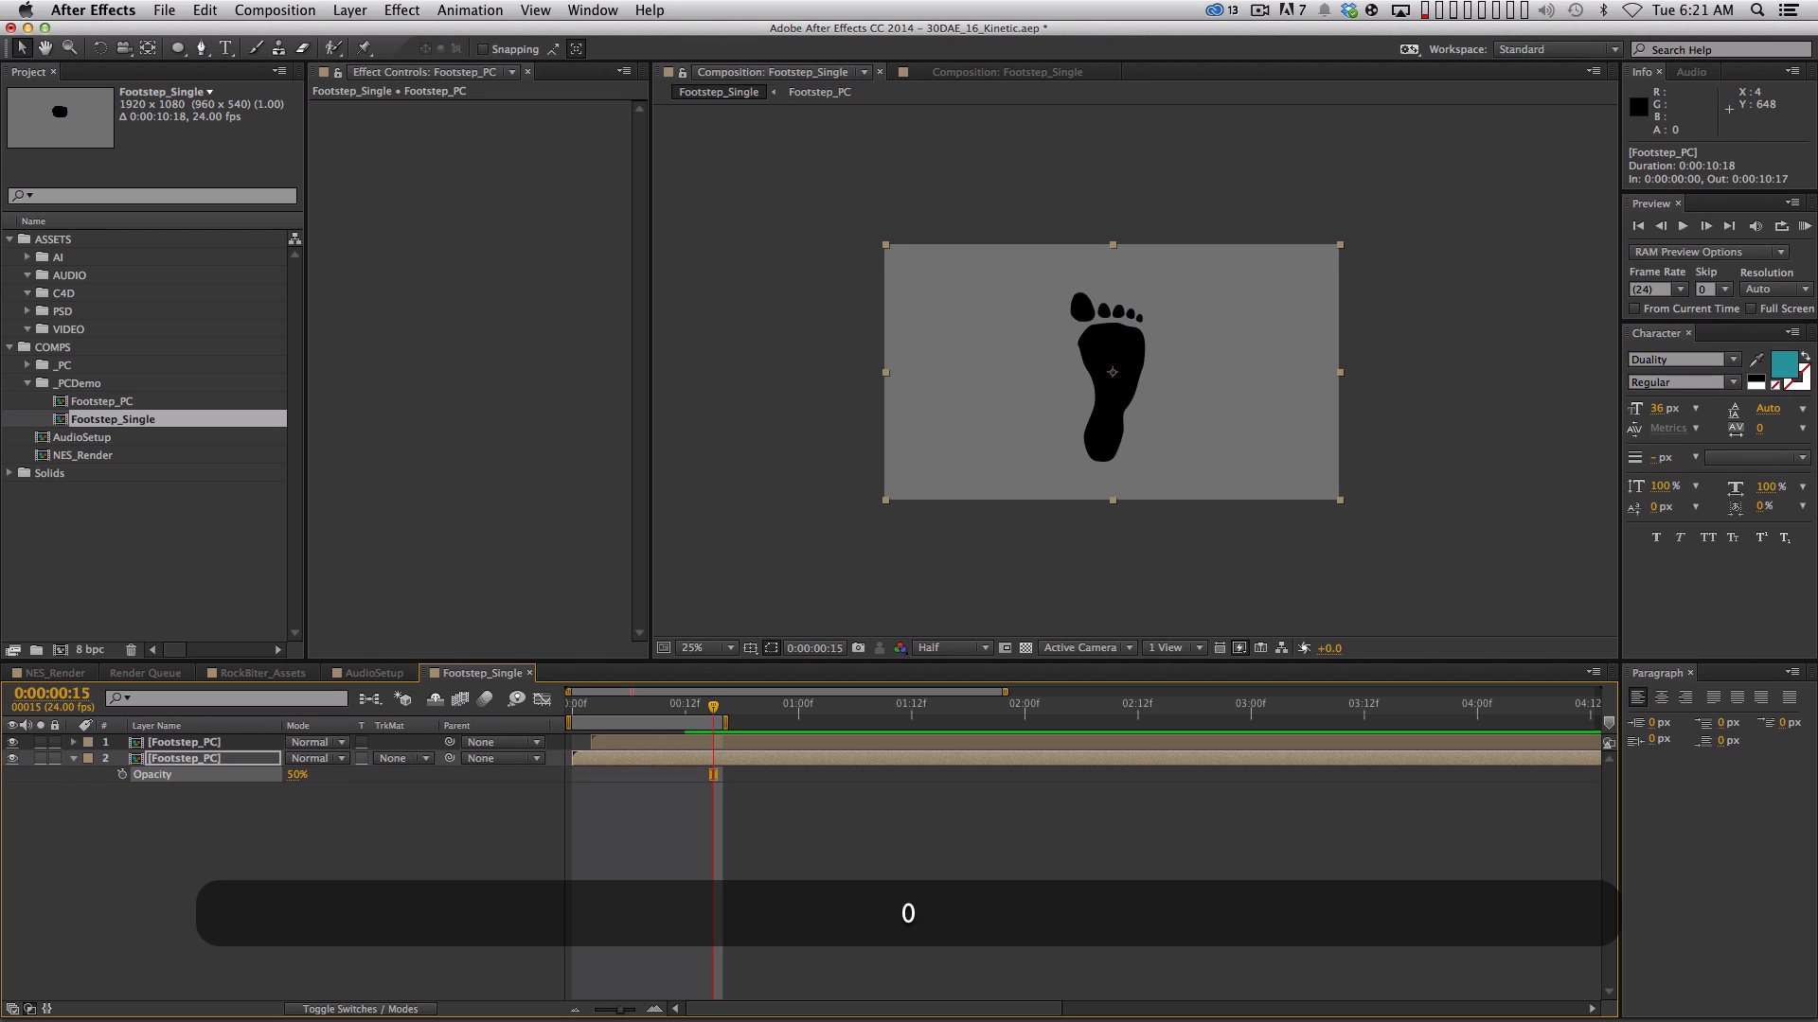
pyautogui.press('Return')
pyautogui.press('.')
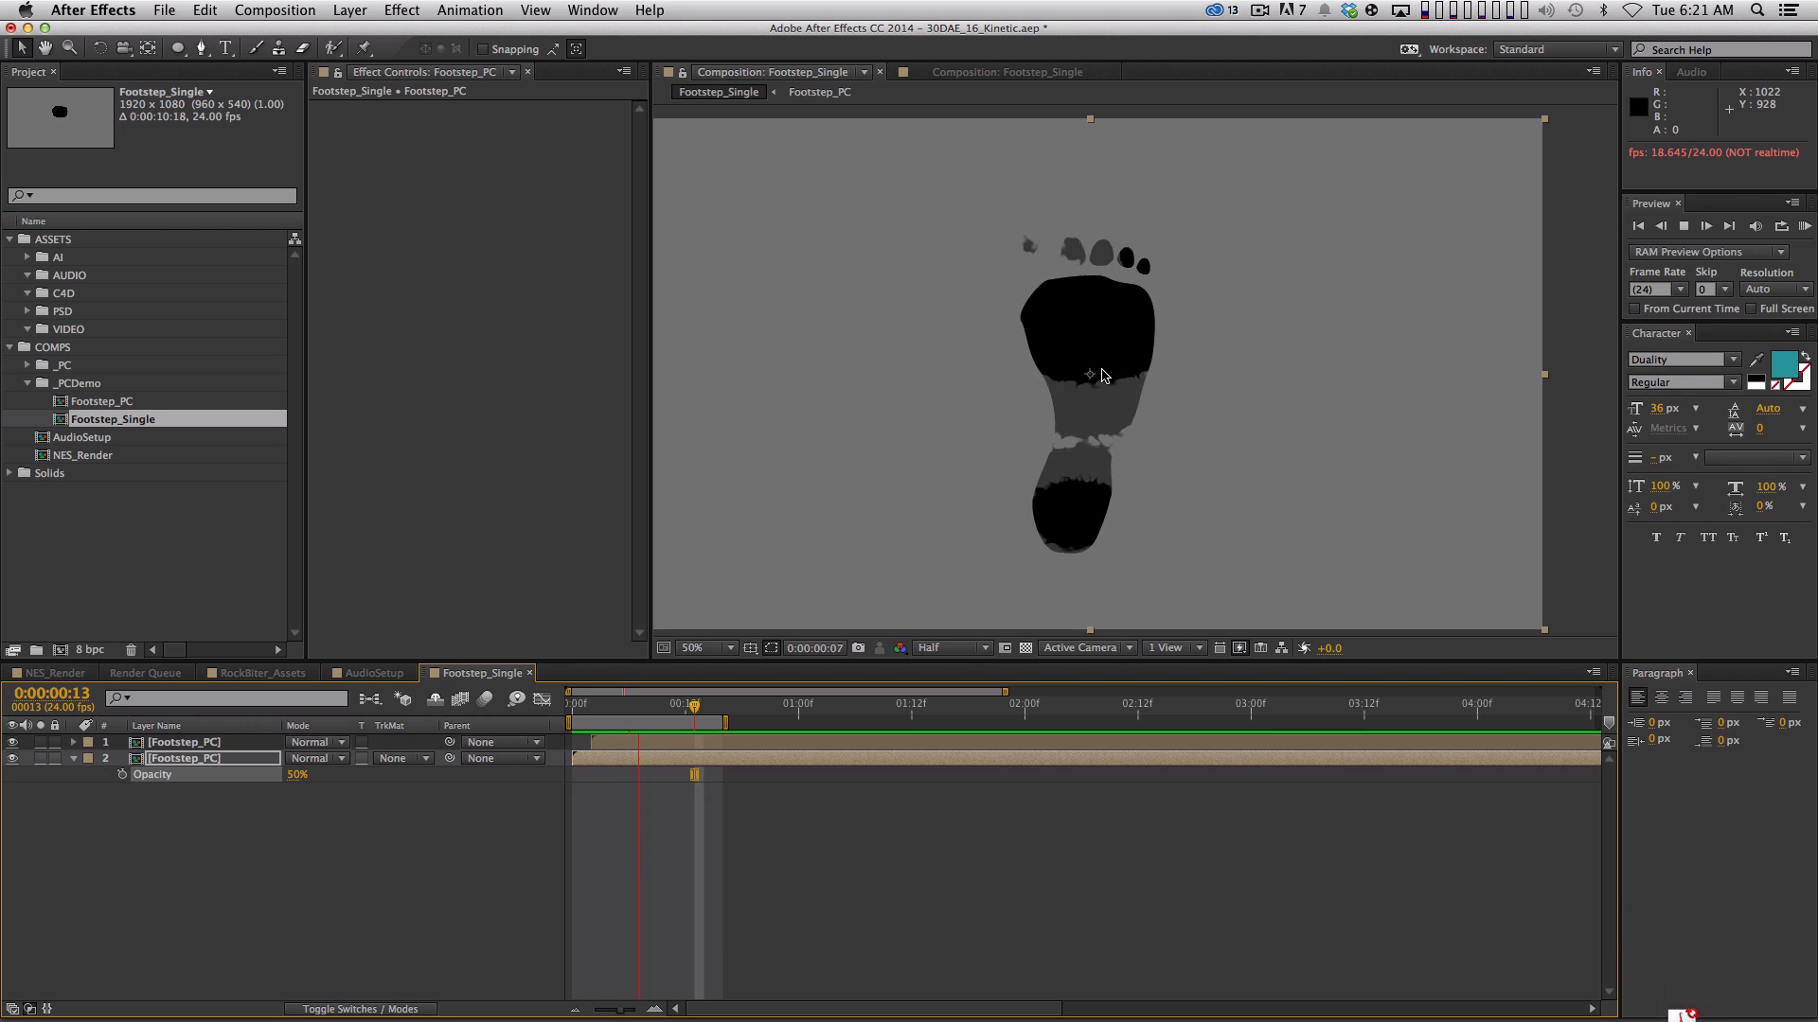
pyautogui.press('space')
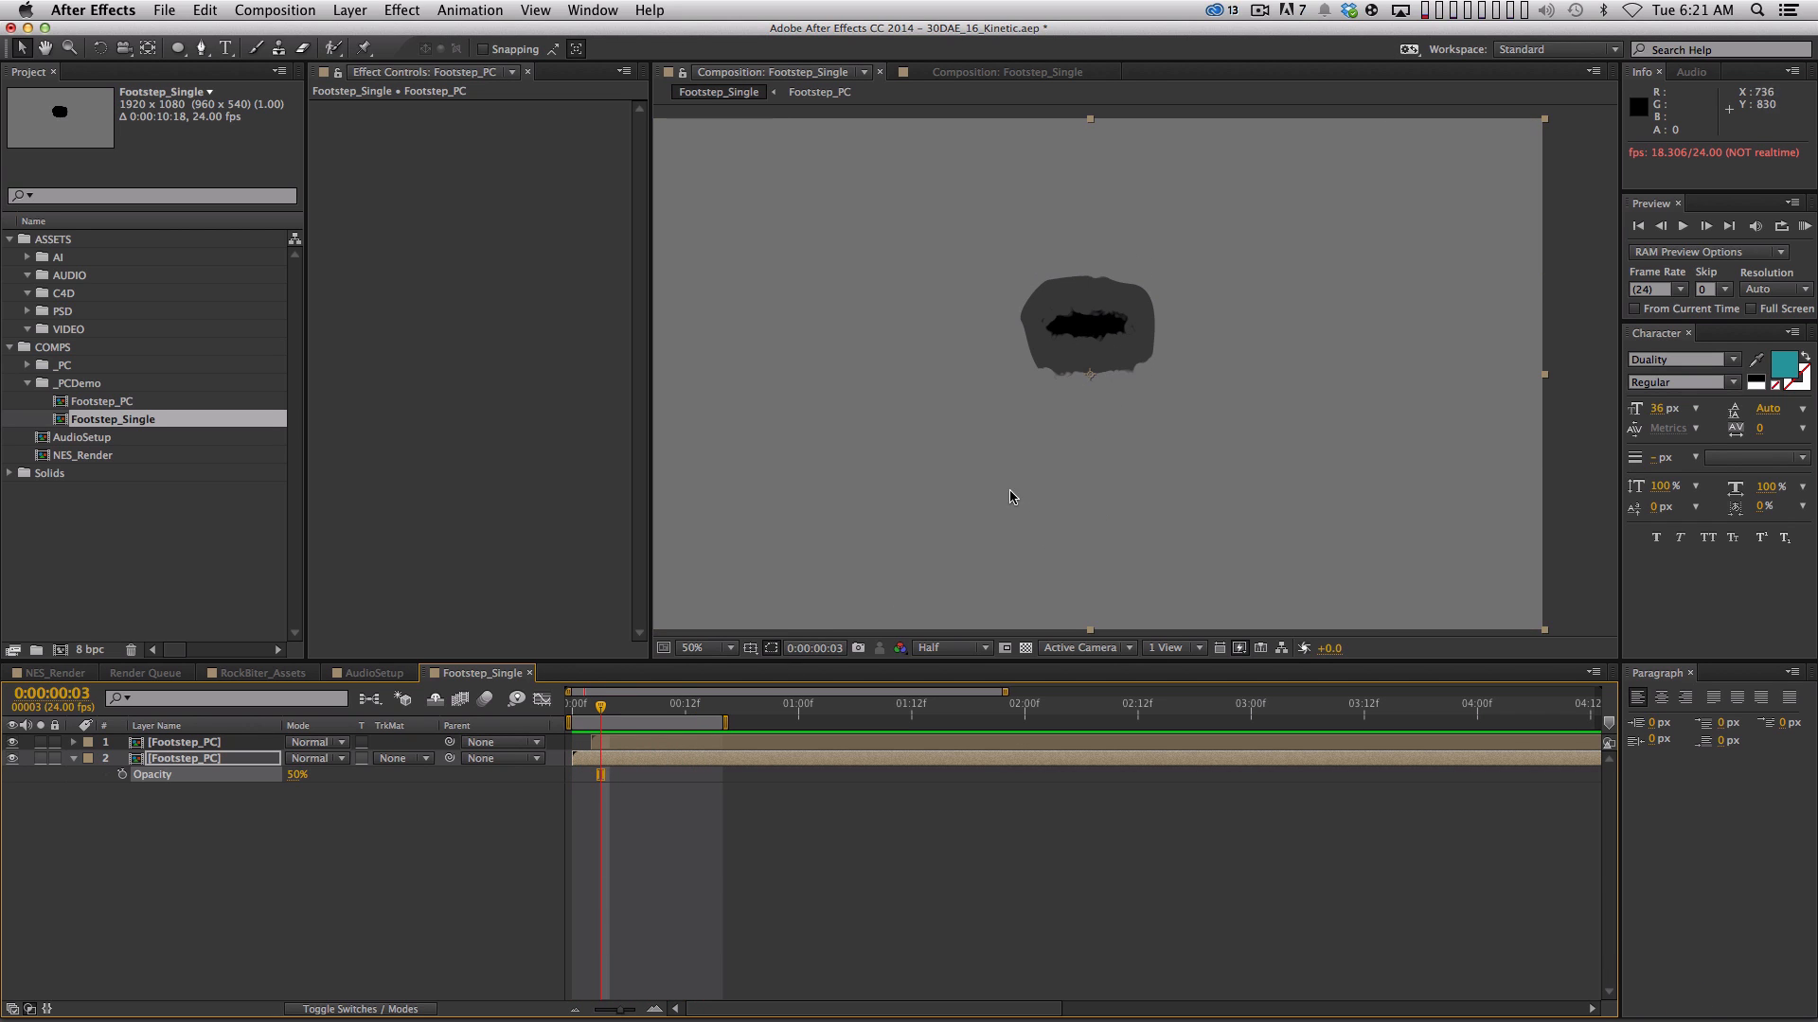
# Duplicate the 50% opacity Footstep_PC layer and shift the copy one frame later
pyautogui.click(235, 766)
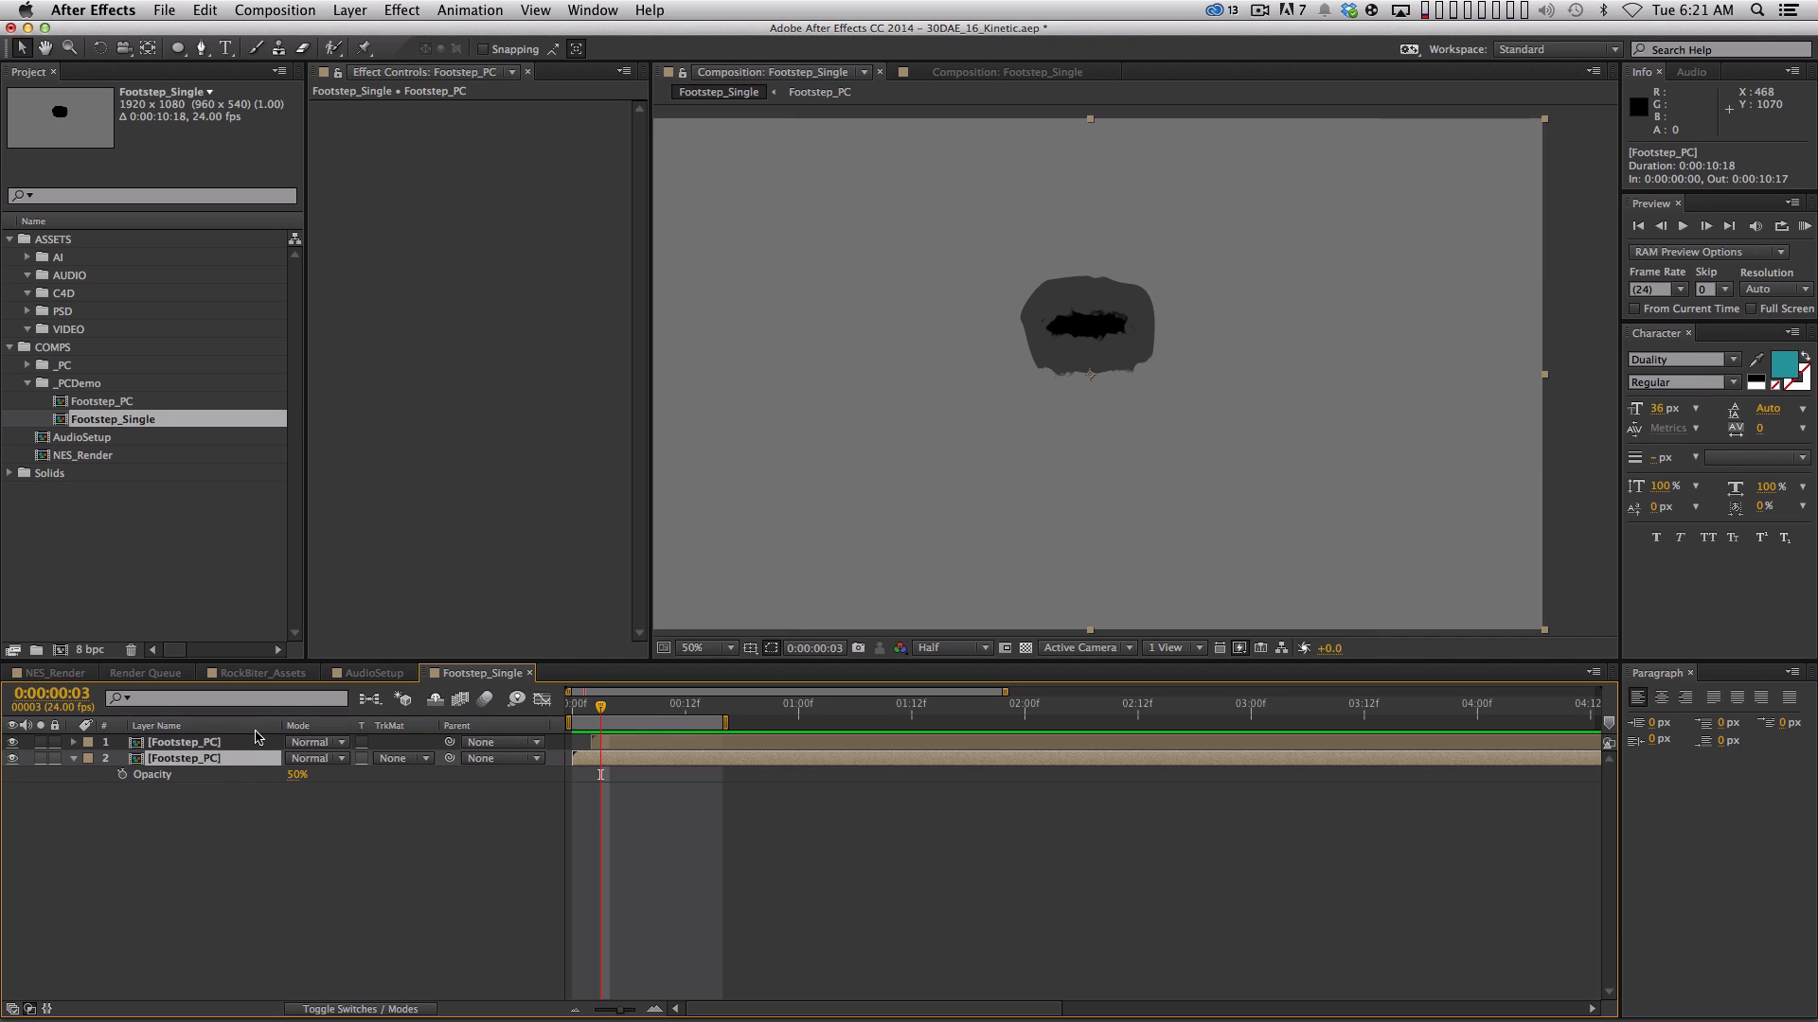
pyautogui.press('super+d')
pyautogui.hotkey('alt', 'pagedown')
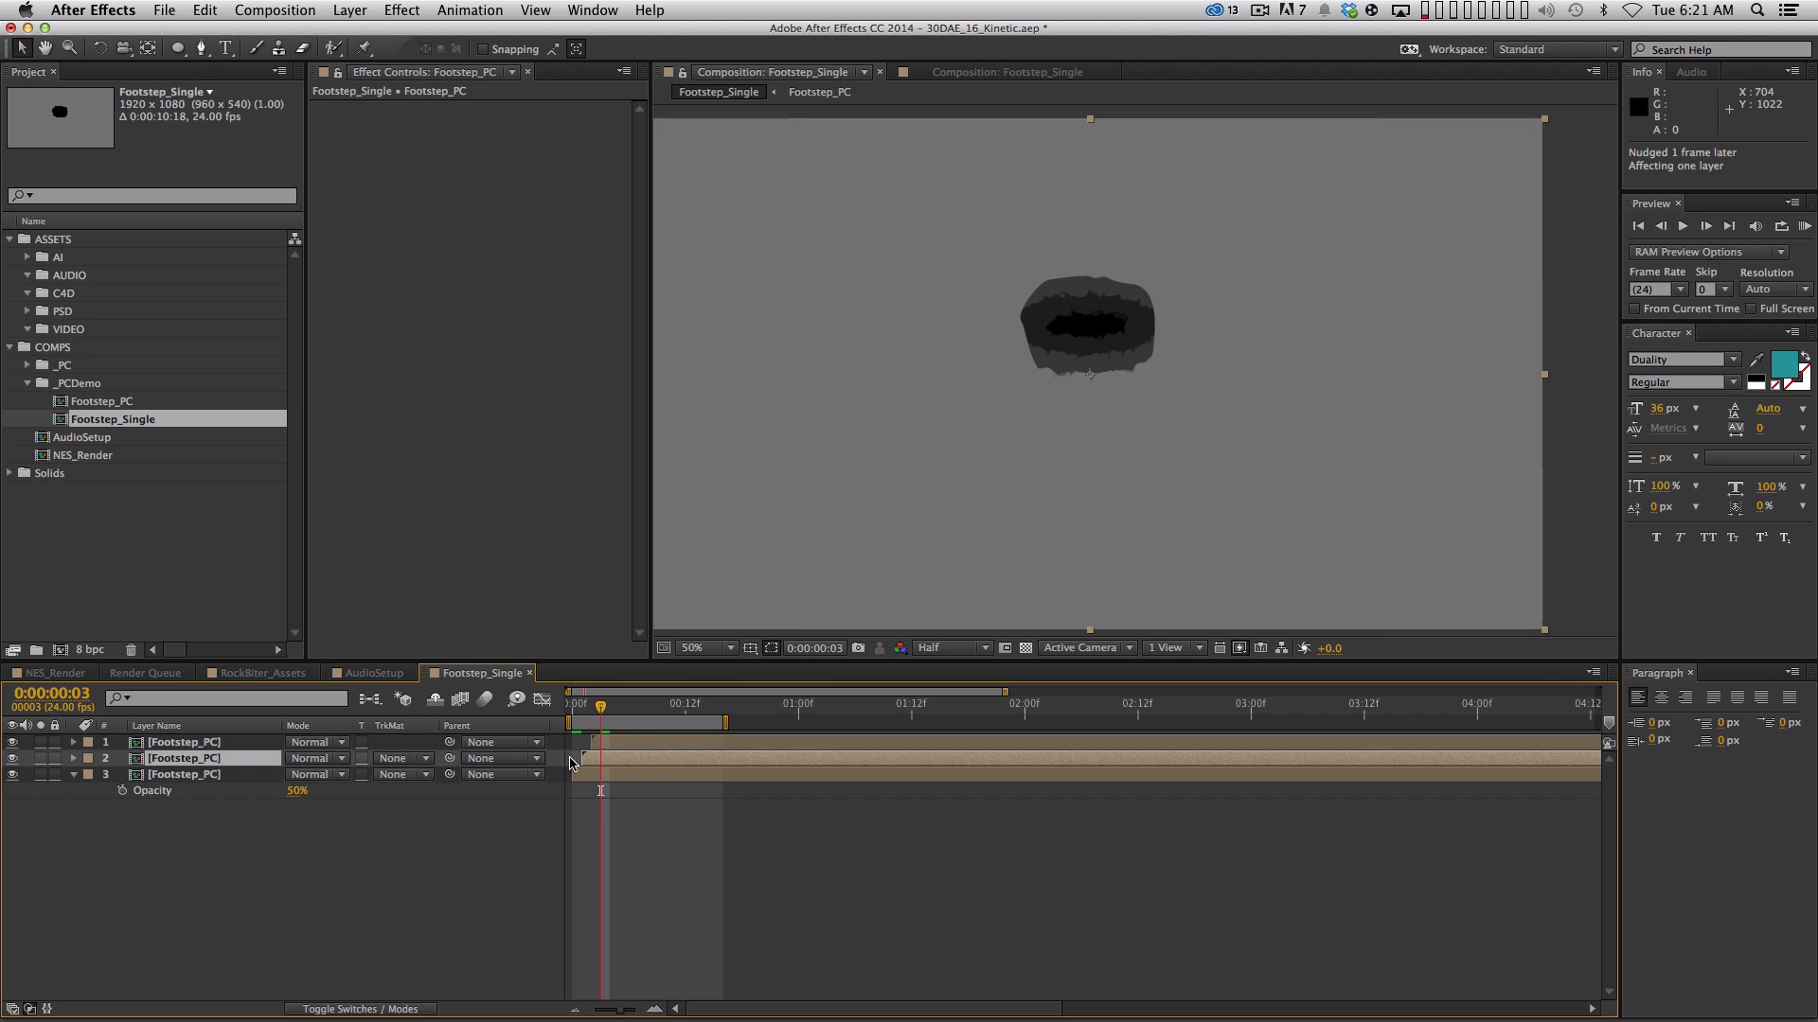
# Scrub and preview the footprint animation with its three staggered layers
pyautogui.click(585, 776)
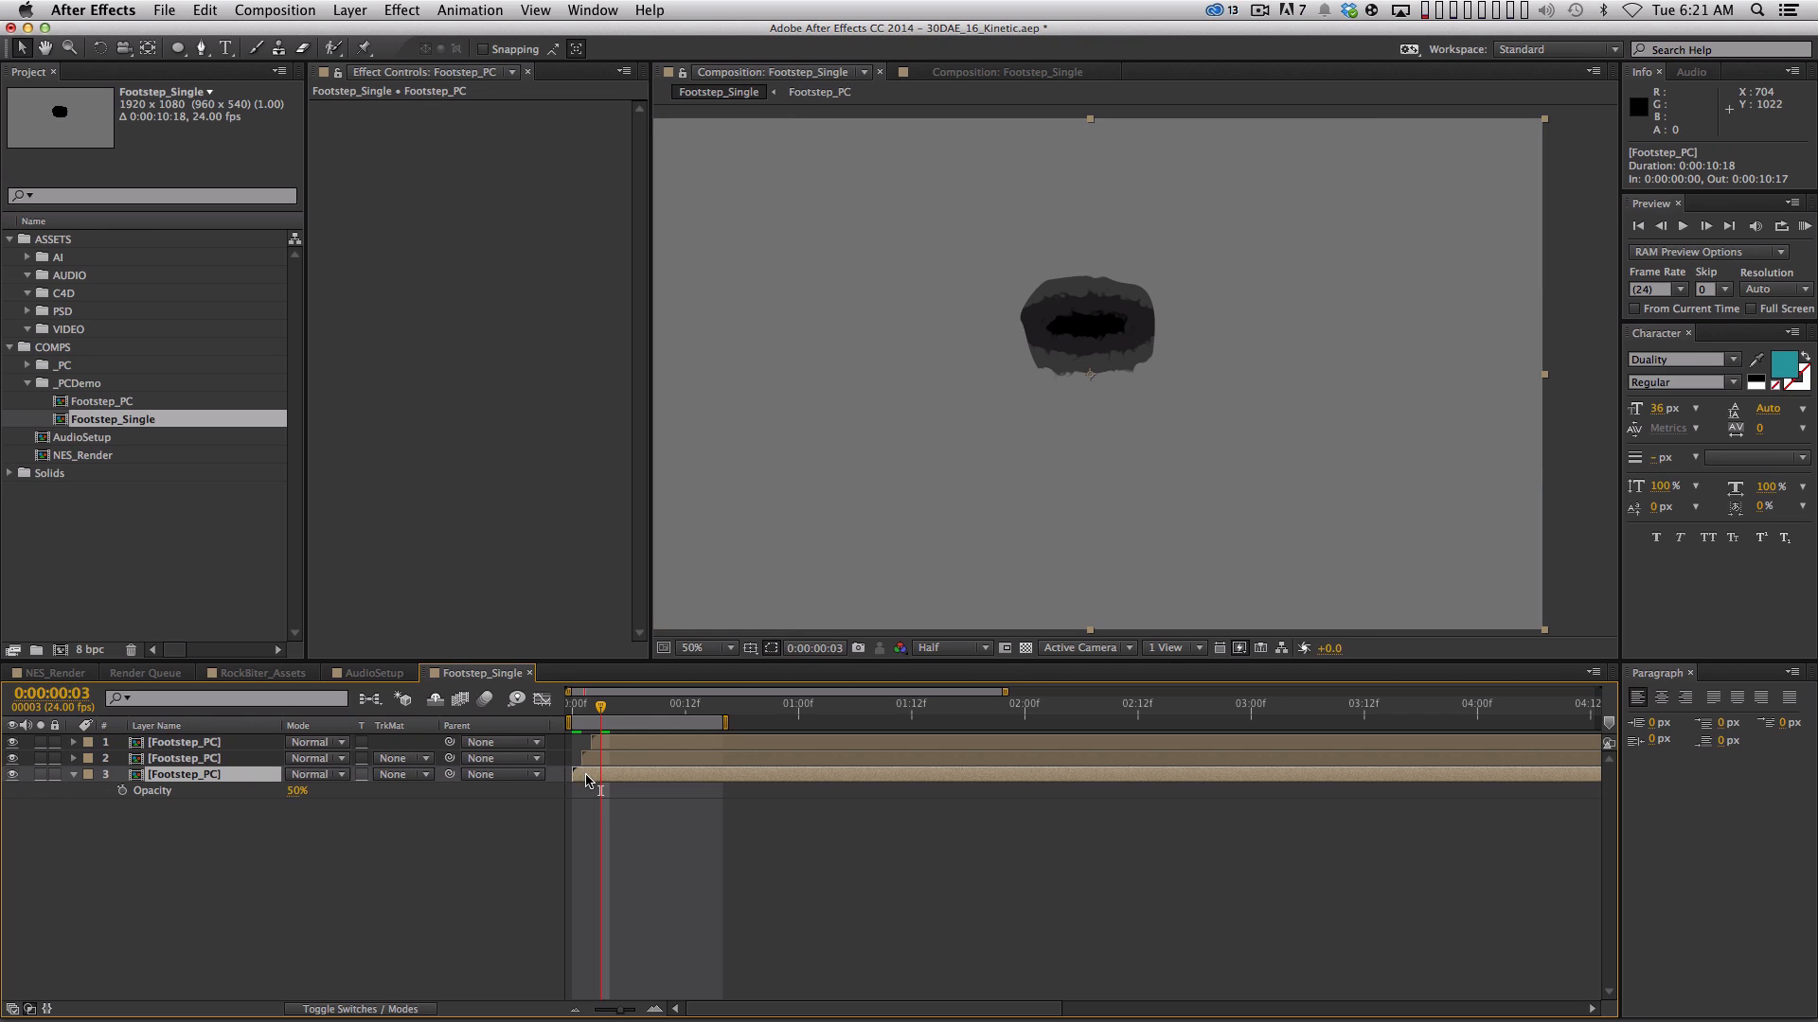
pyautogui.press('Home')
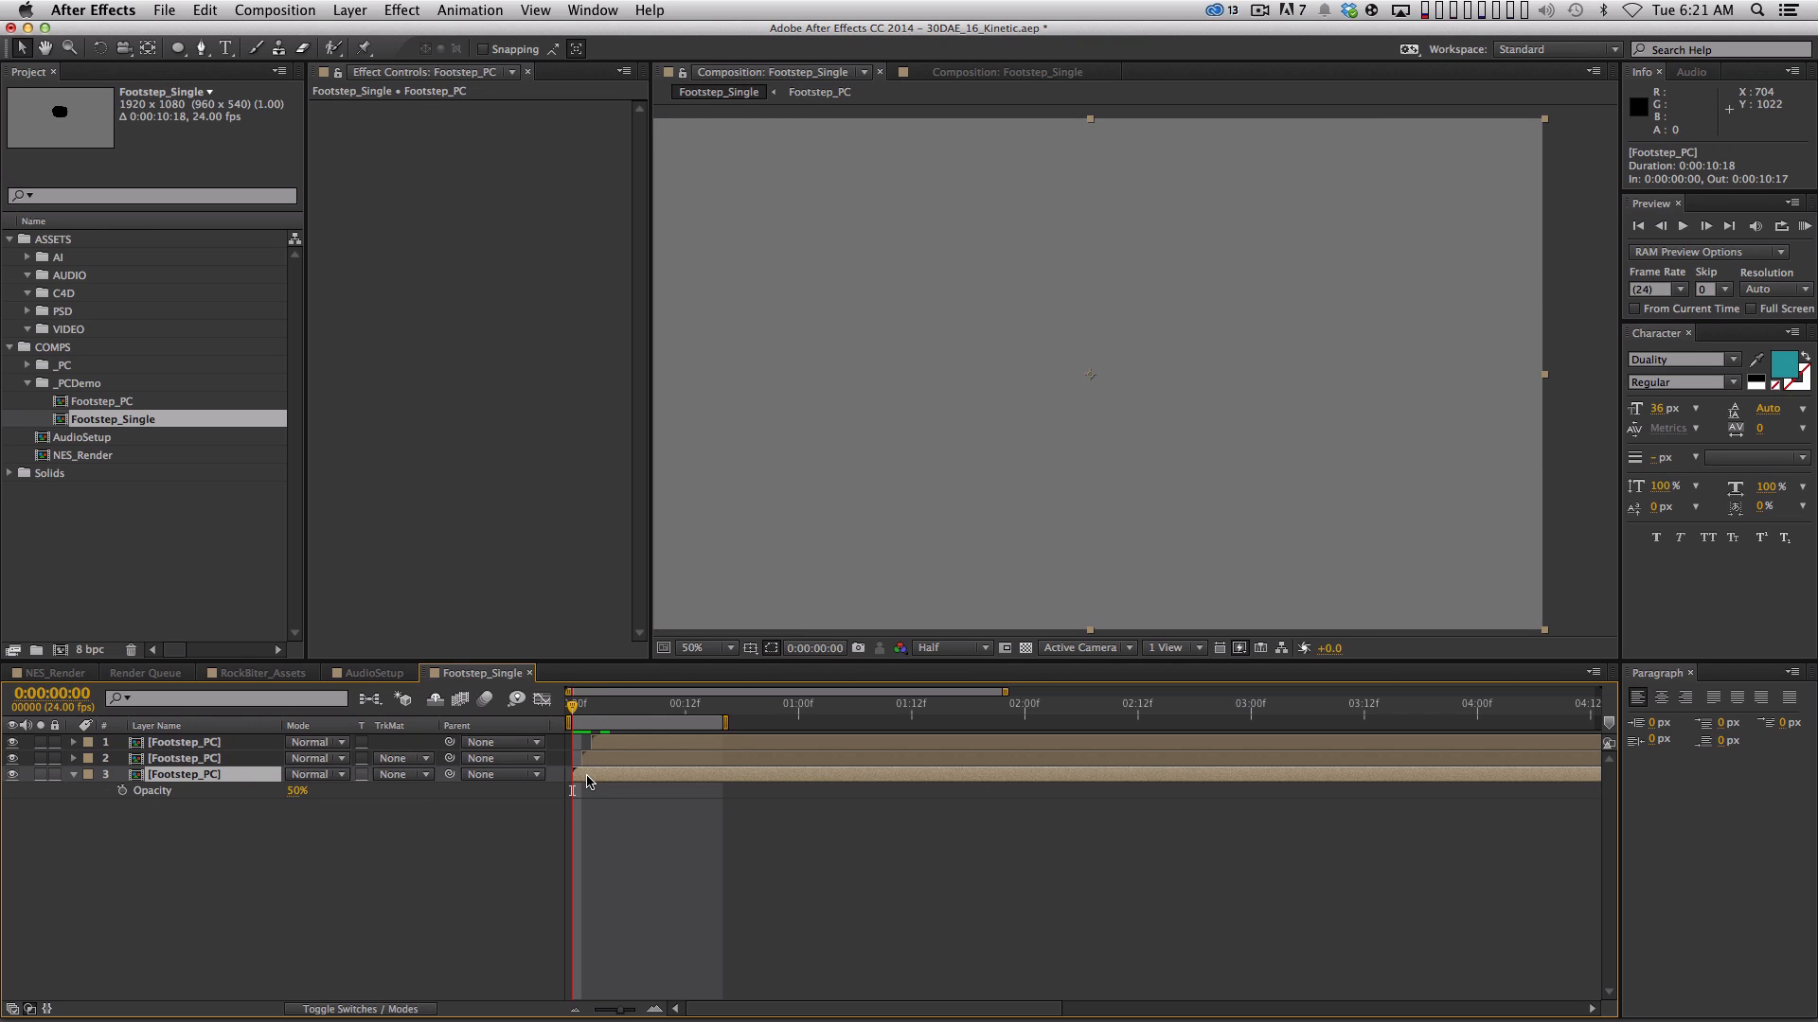
pyautogui.moveTo(578, 716); pyautogui.dragTo(637, 704)
pyautogui.press('KP_0')
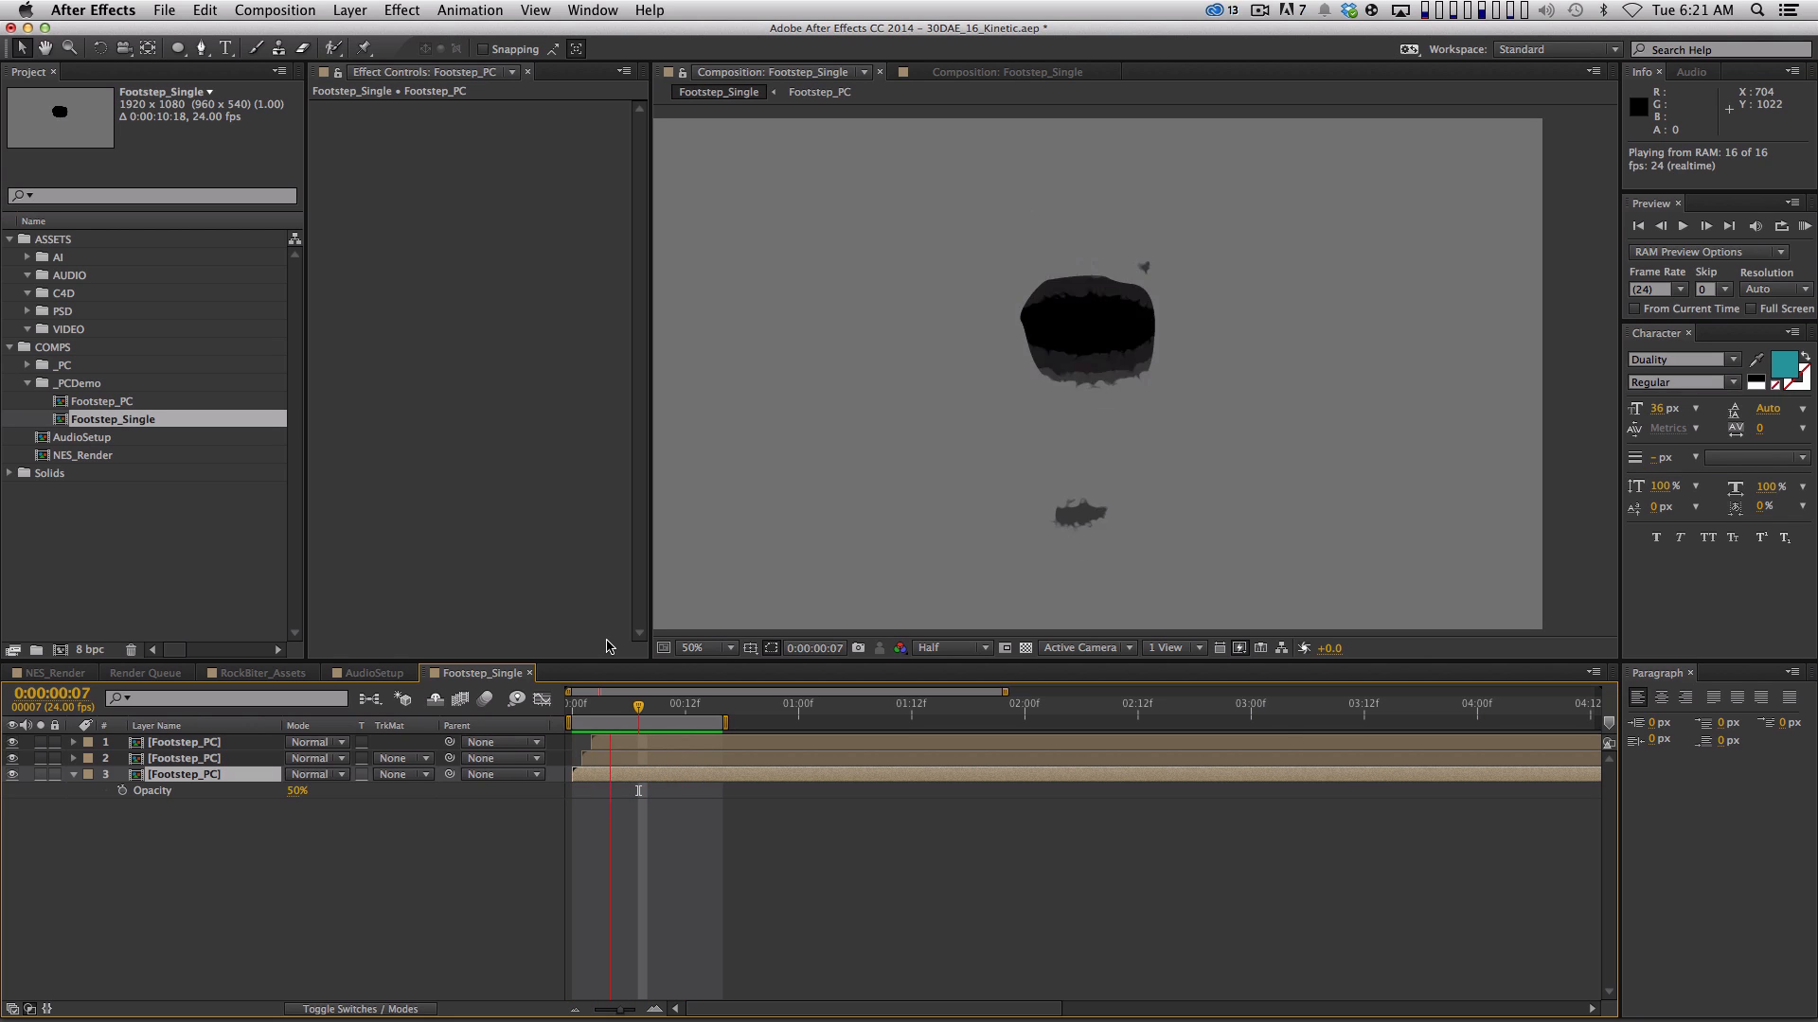
pyautogui.press('space')
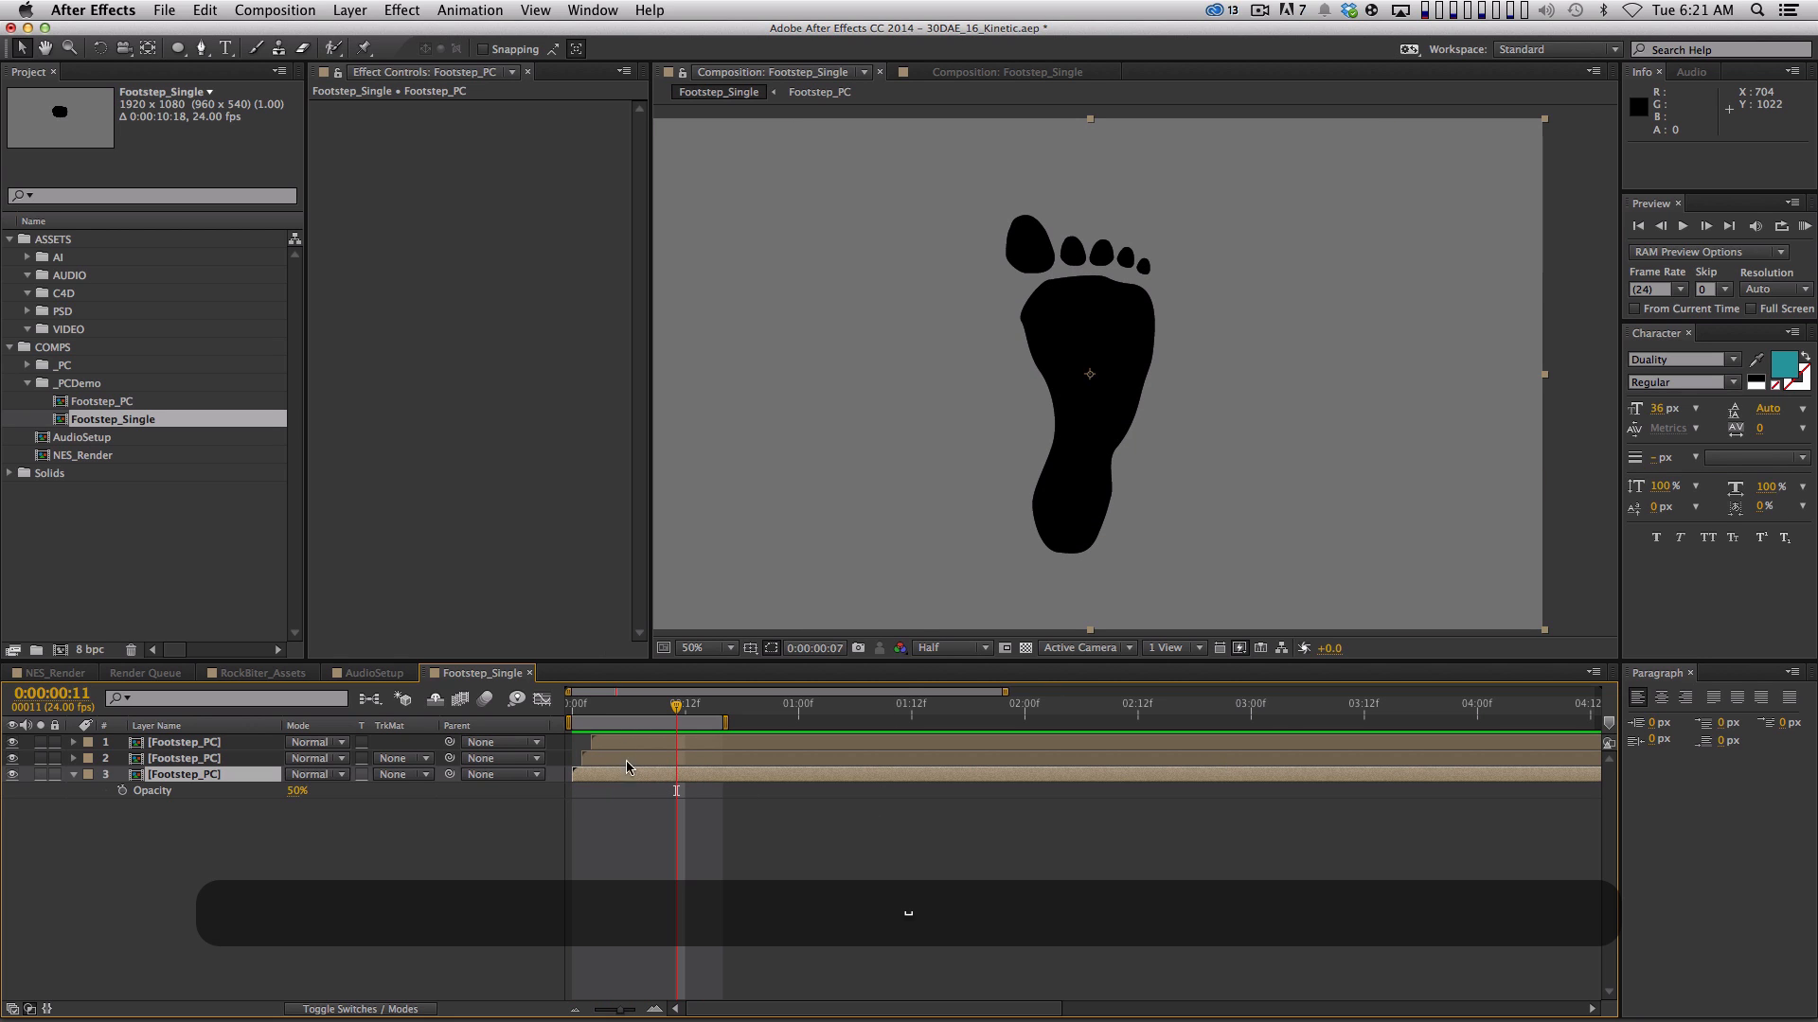
pyautogui.moveTo(677, 706); pyautogui.dragTo(639, 705)
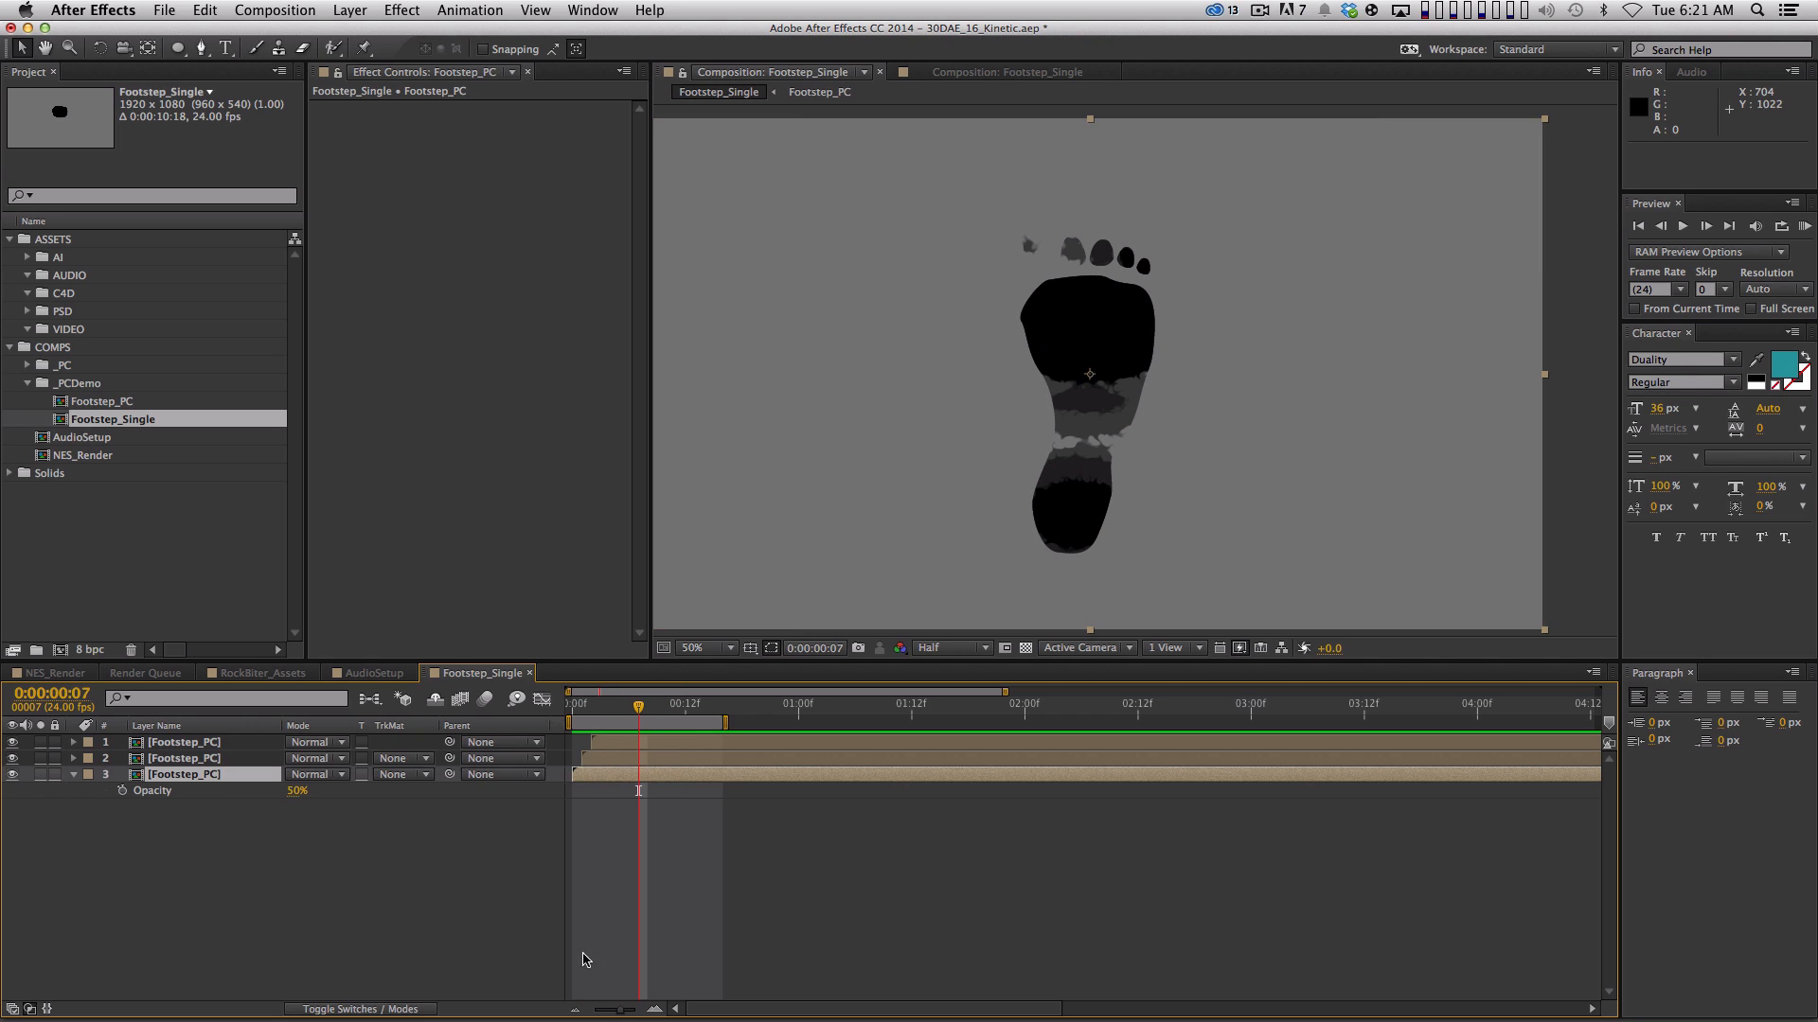
pyautogui.click(431, 912)
# Try a Fast Blur on the middle Footstep_PC layer with vertical blur dimensions and a blurriness of 34, and preview it
pyautogui.click(257, 759)
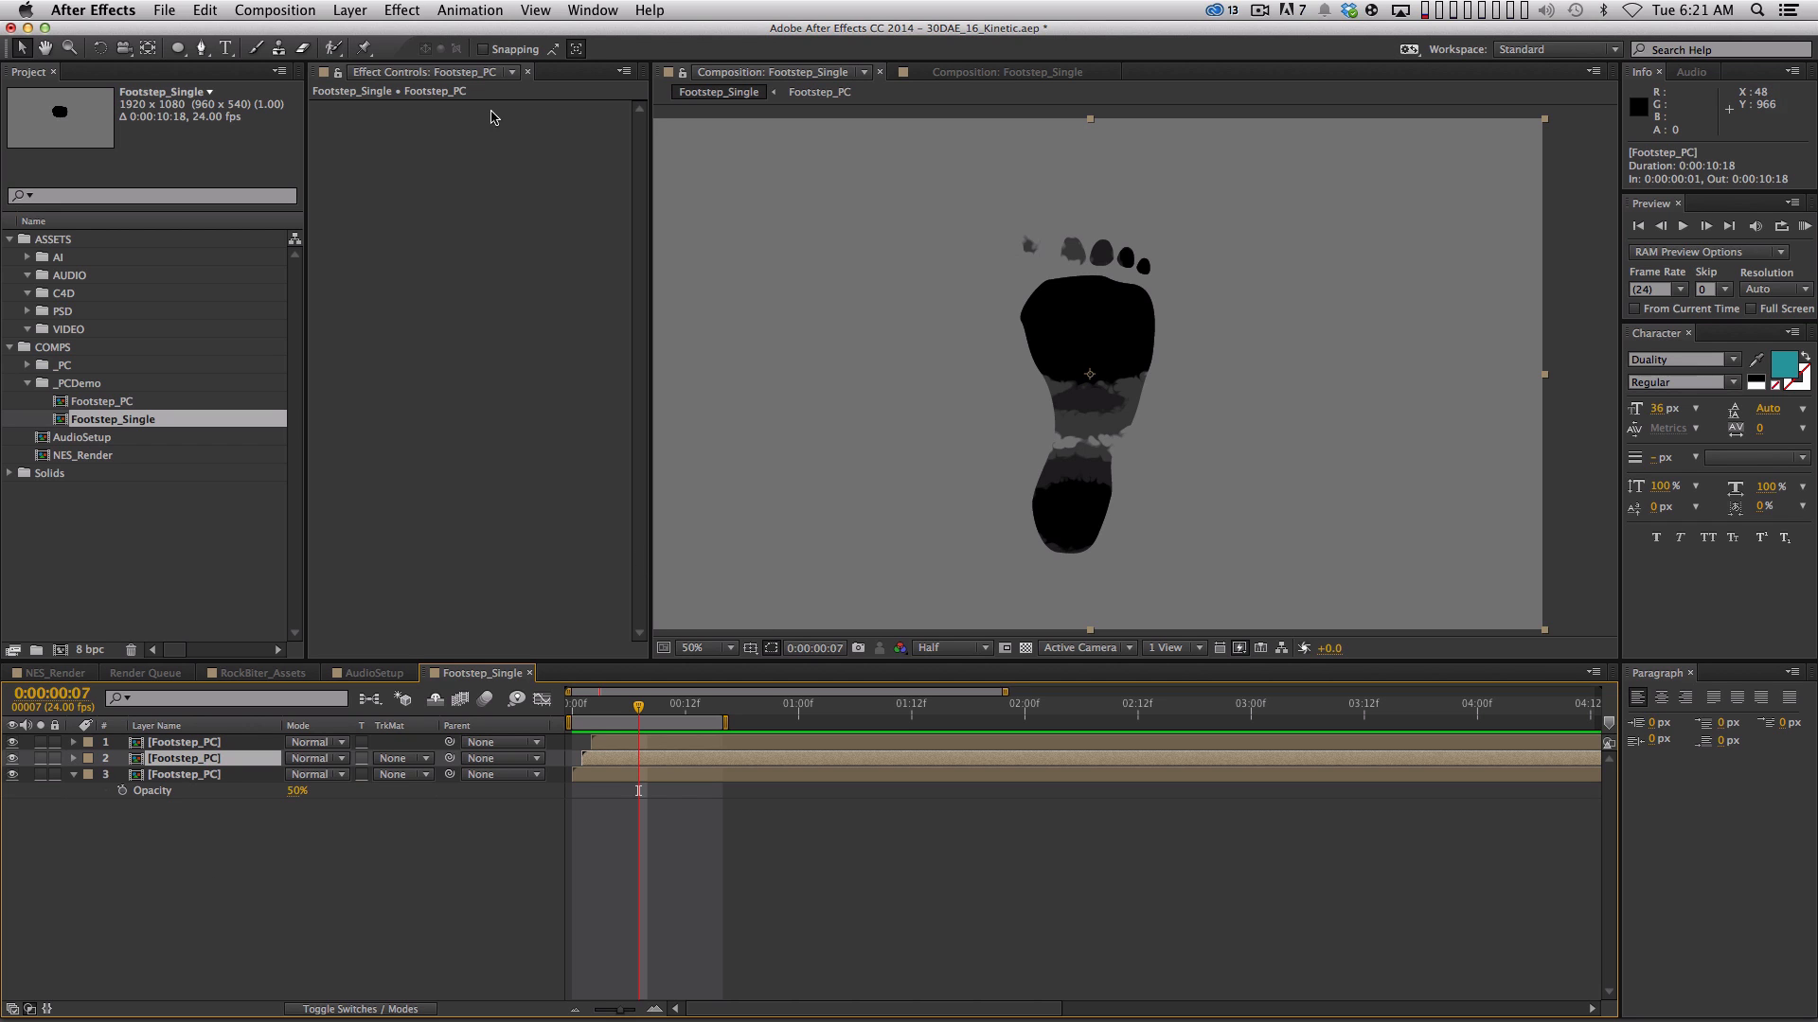
pyautogui.click(401, 10)
pyautogui.moveTo(466, 265)
pyautogui.moveTo(496, 137)
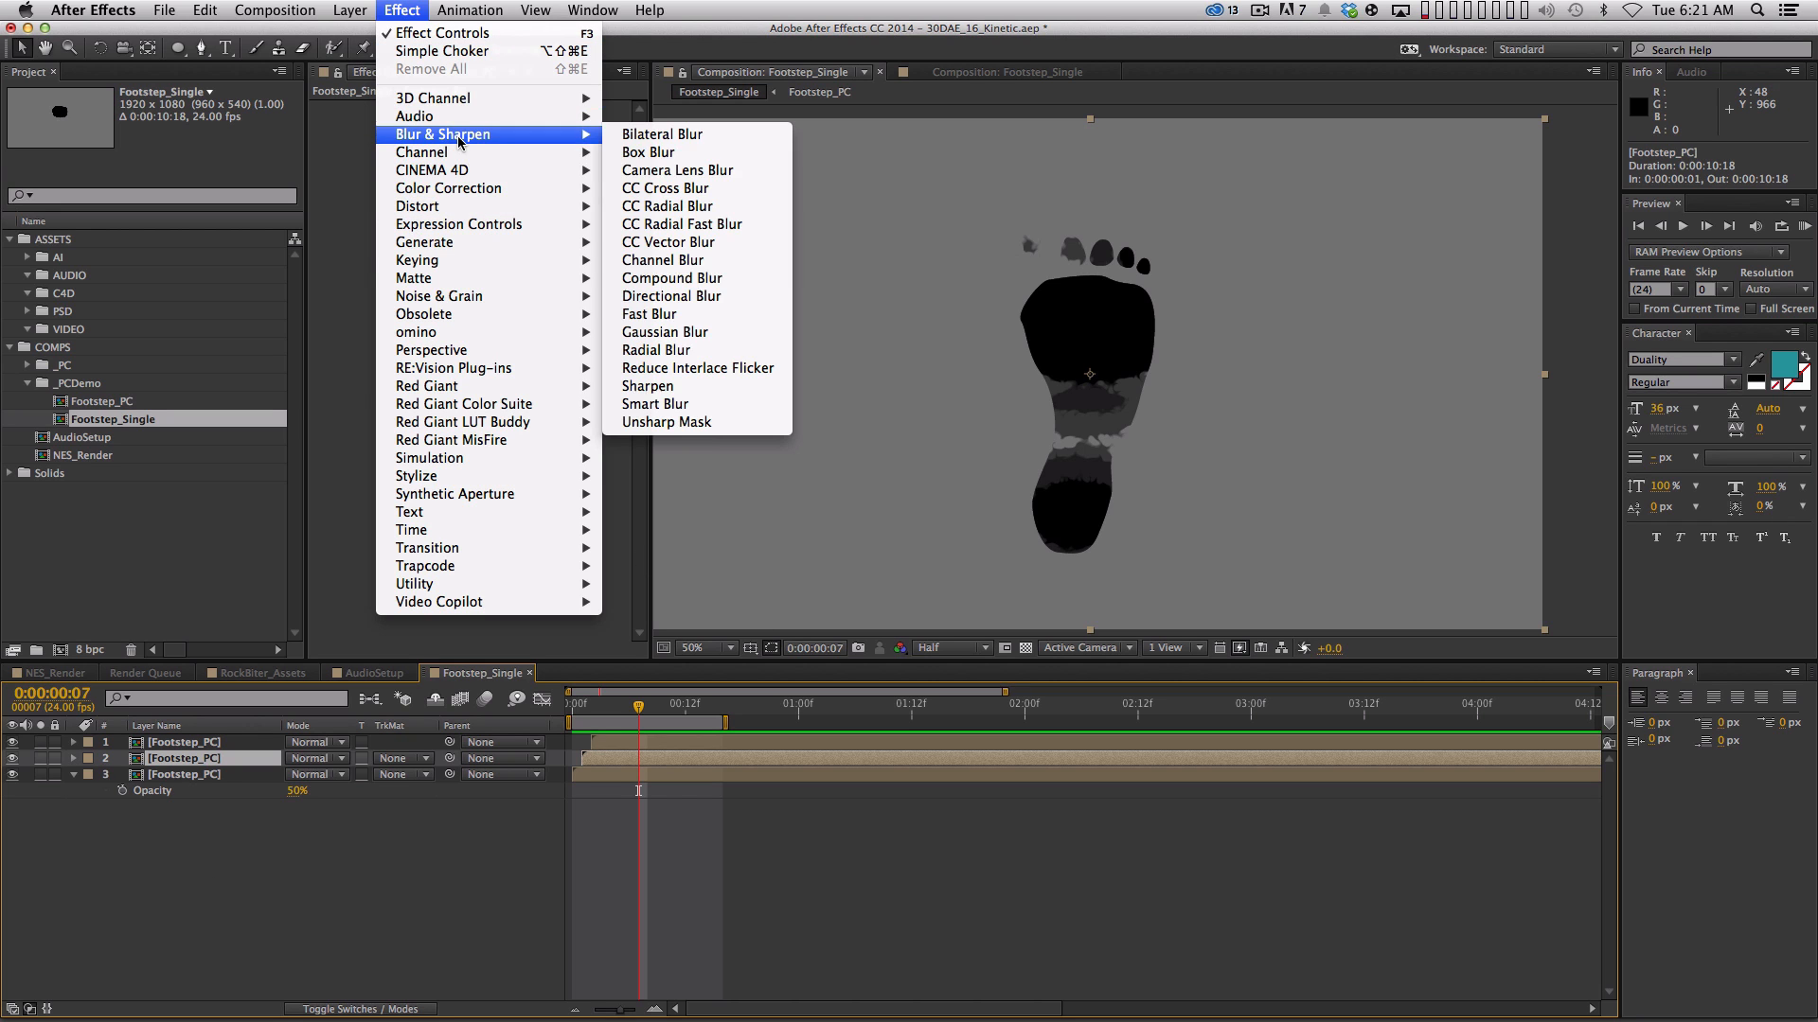
pyautogui.click(691, 314)
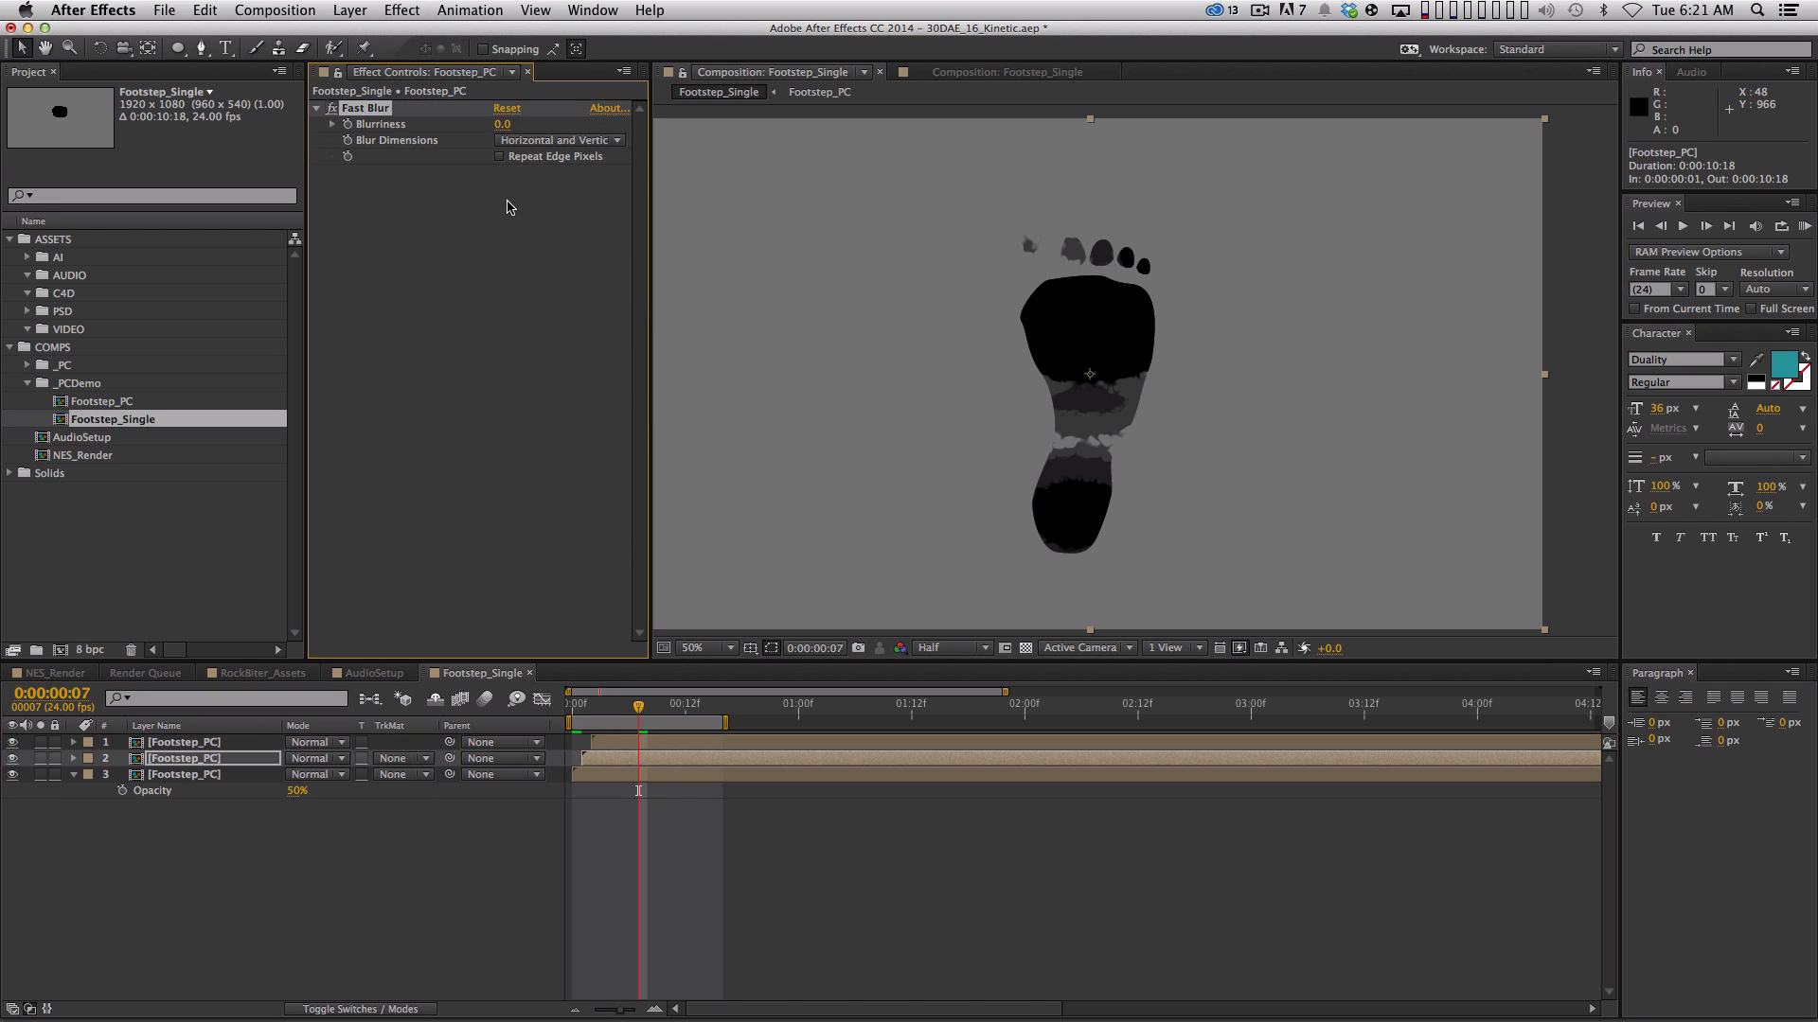
pyautogui.click(506, 148)
pyautogui.click(515, 198)
pyautogui.press('KP_0')
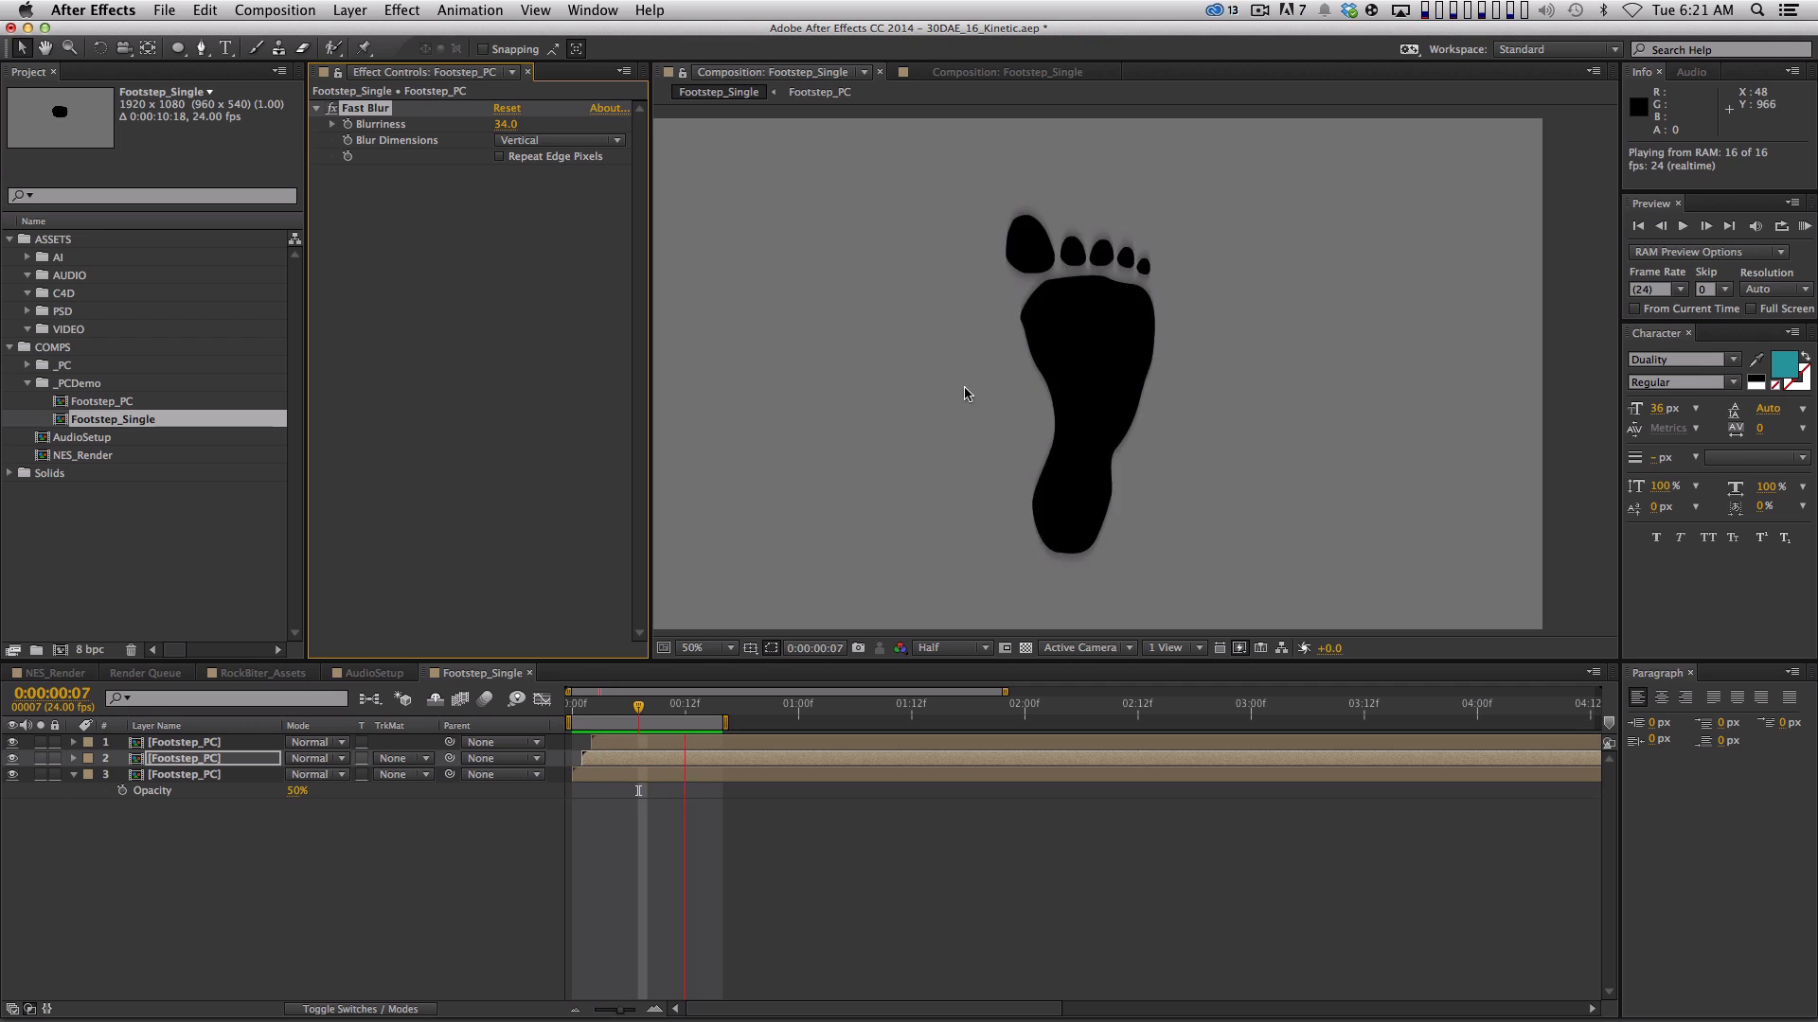
pyautogui.press('space')
pyautogui.click(602, 712)
pyautogui.moveTo(602, 712); pyautogui.dragTo(648, 706)
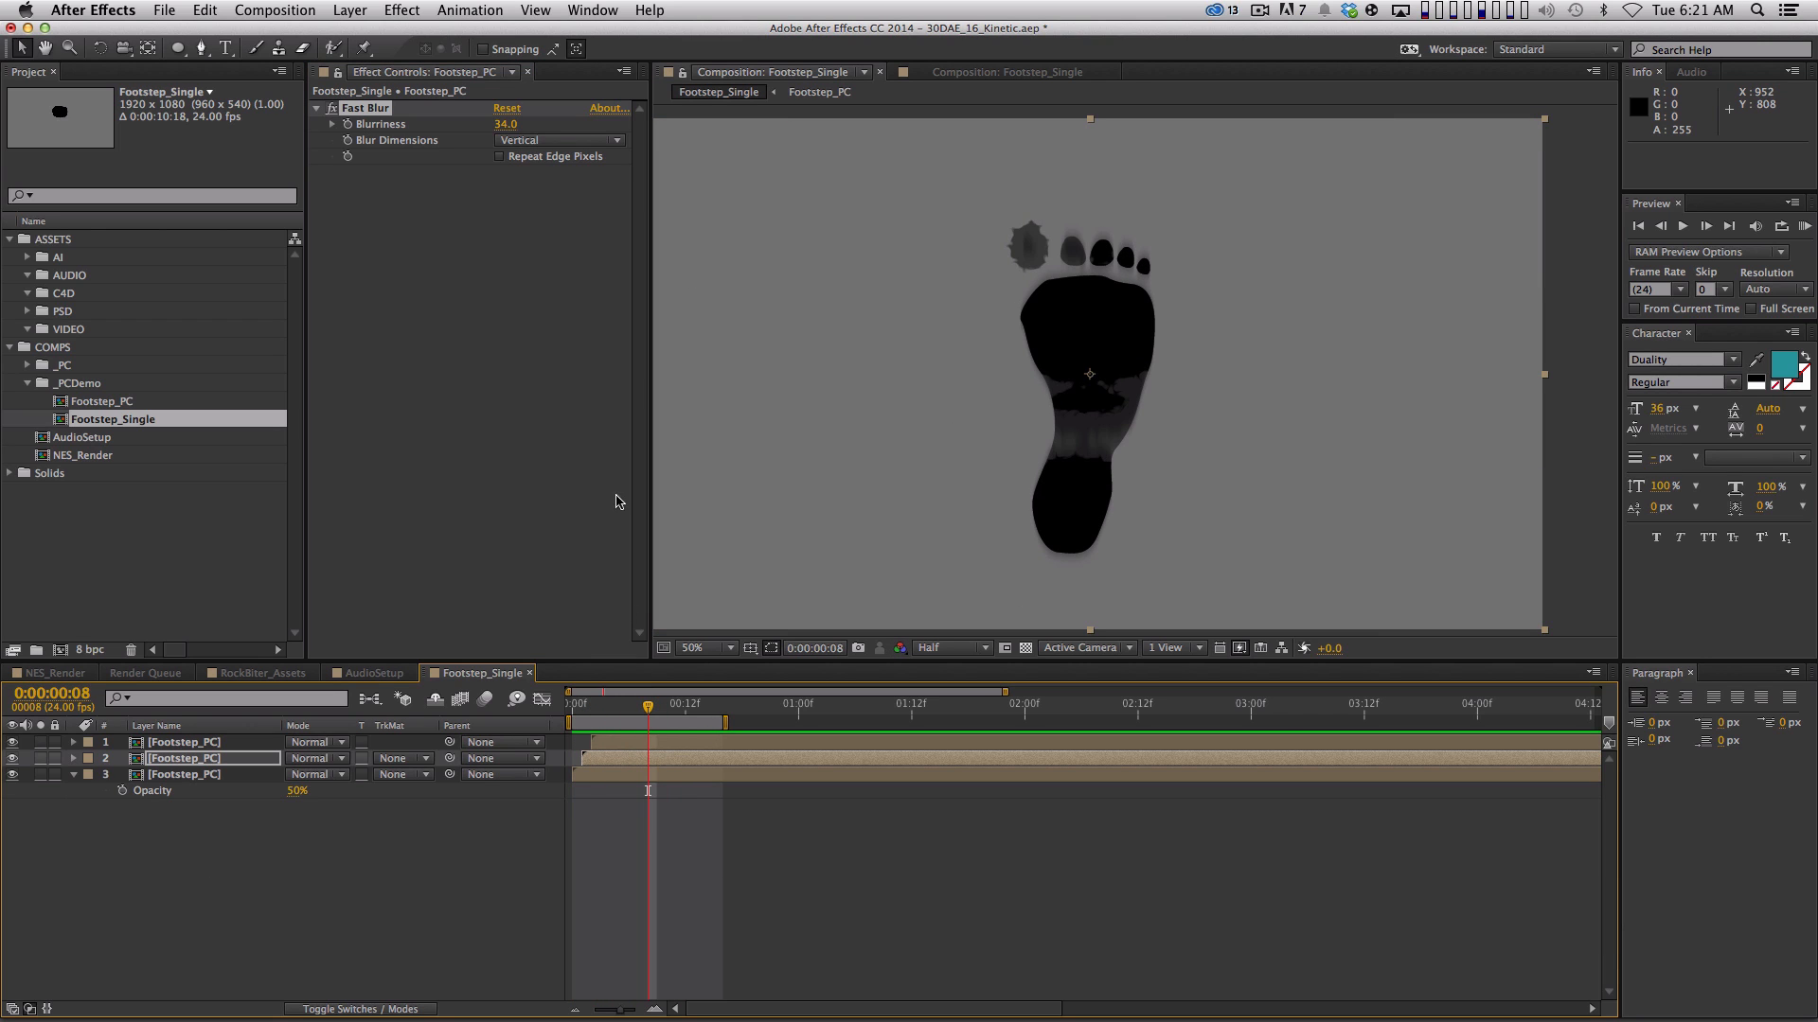
# Keyframe the Fast Blur's blurriness starting at frame 8, set it to 0 at frame 11, and preview the animation
pyautogui.click(347, 124)
pyautogui.press('pagedown')
pyautogui.press('pagedown')
pyautogui.press('pagedown')
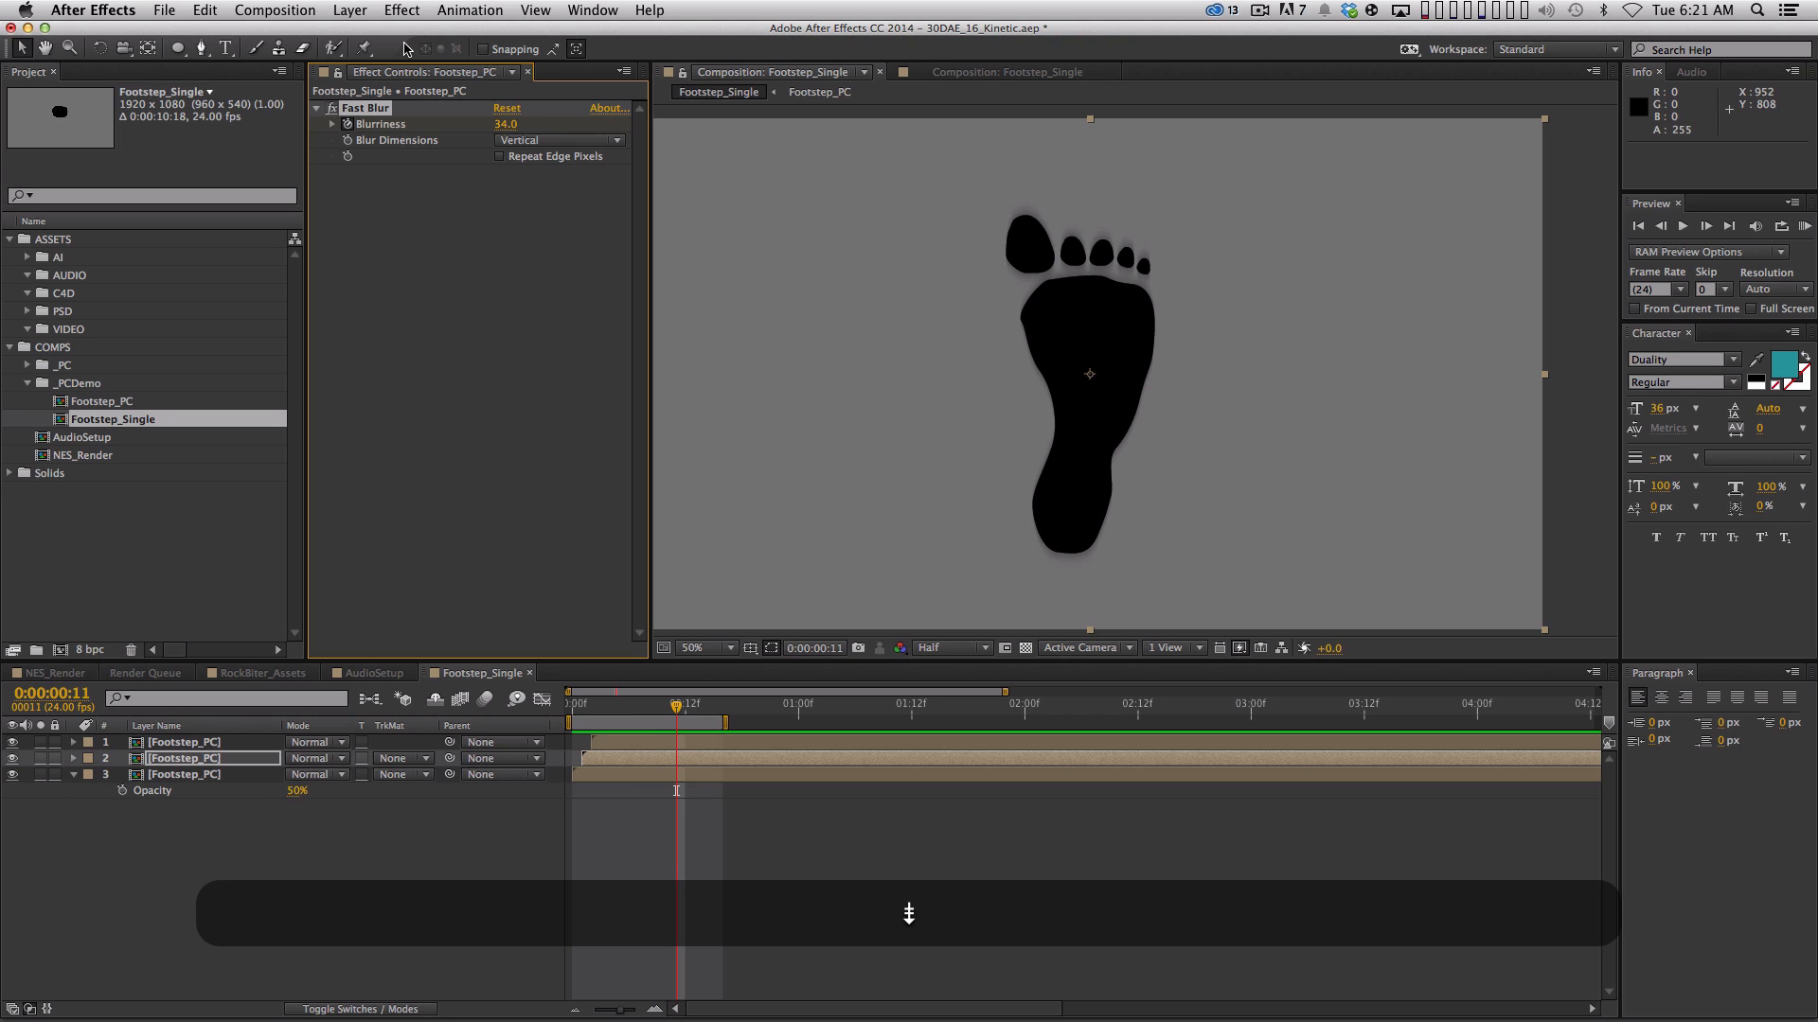
pyautogui.click(506, 124)
pyautogui.write('0')
pyautogui.press('Return')
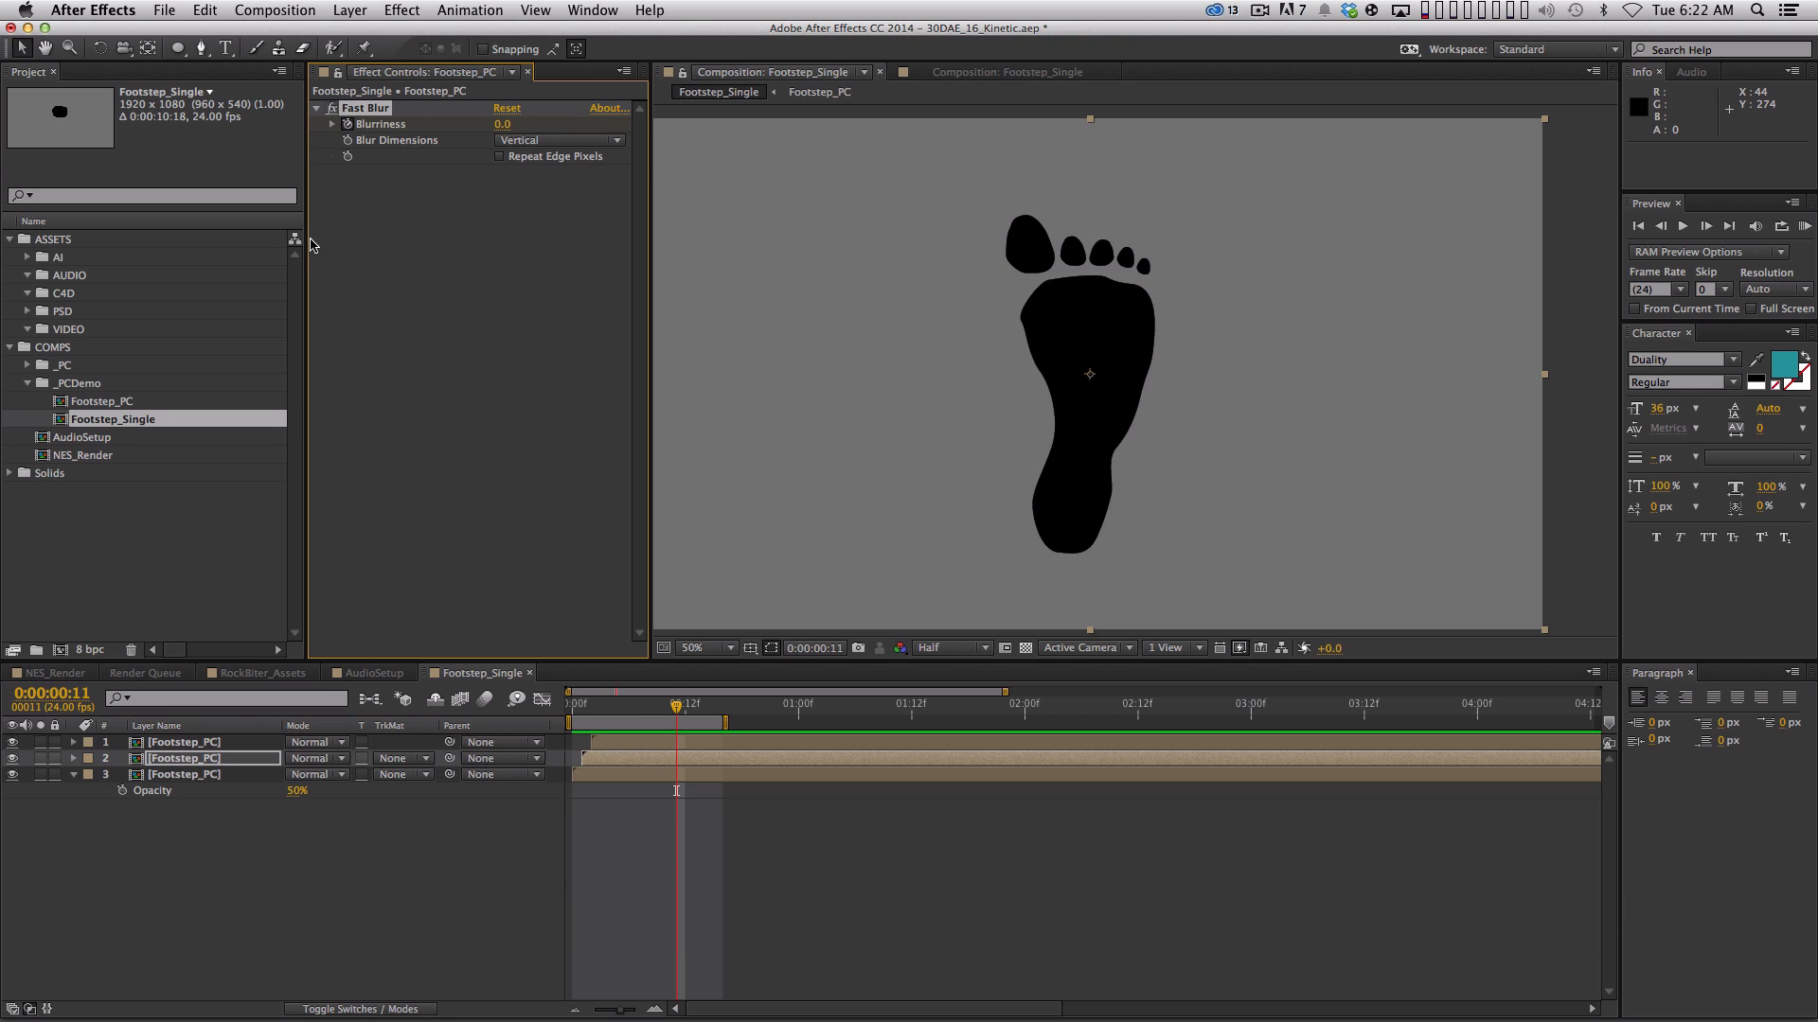
pyautogui.press('KP_0')
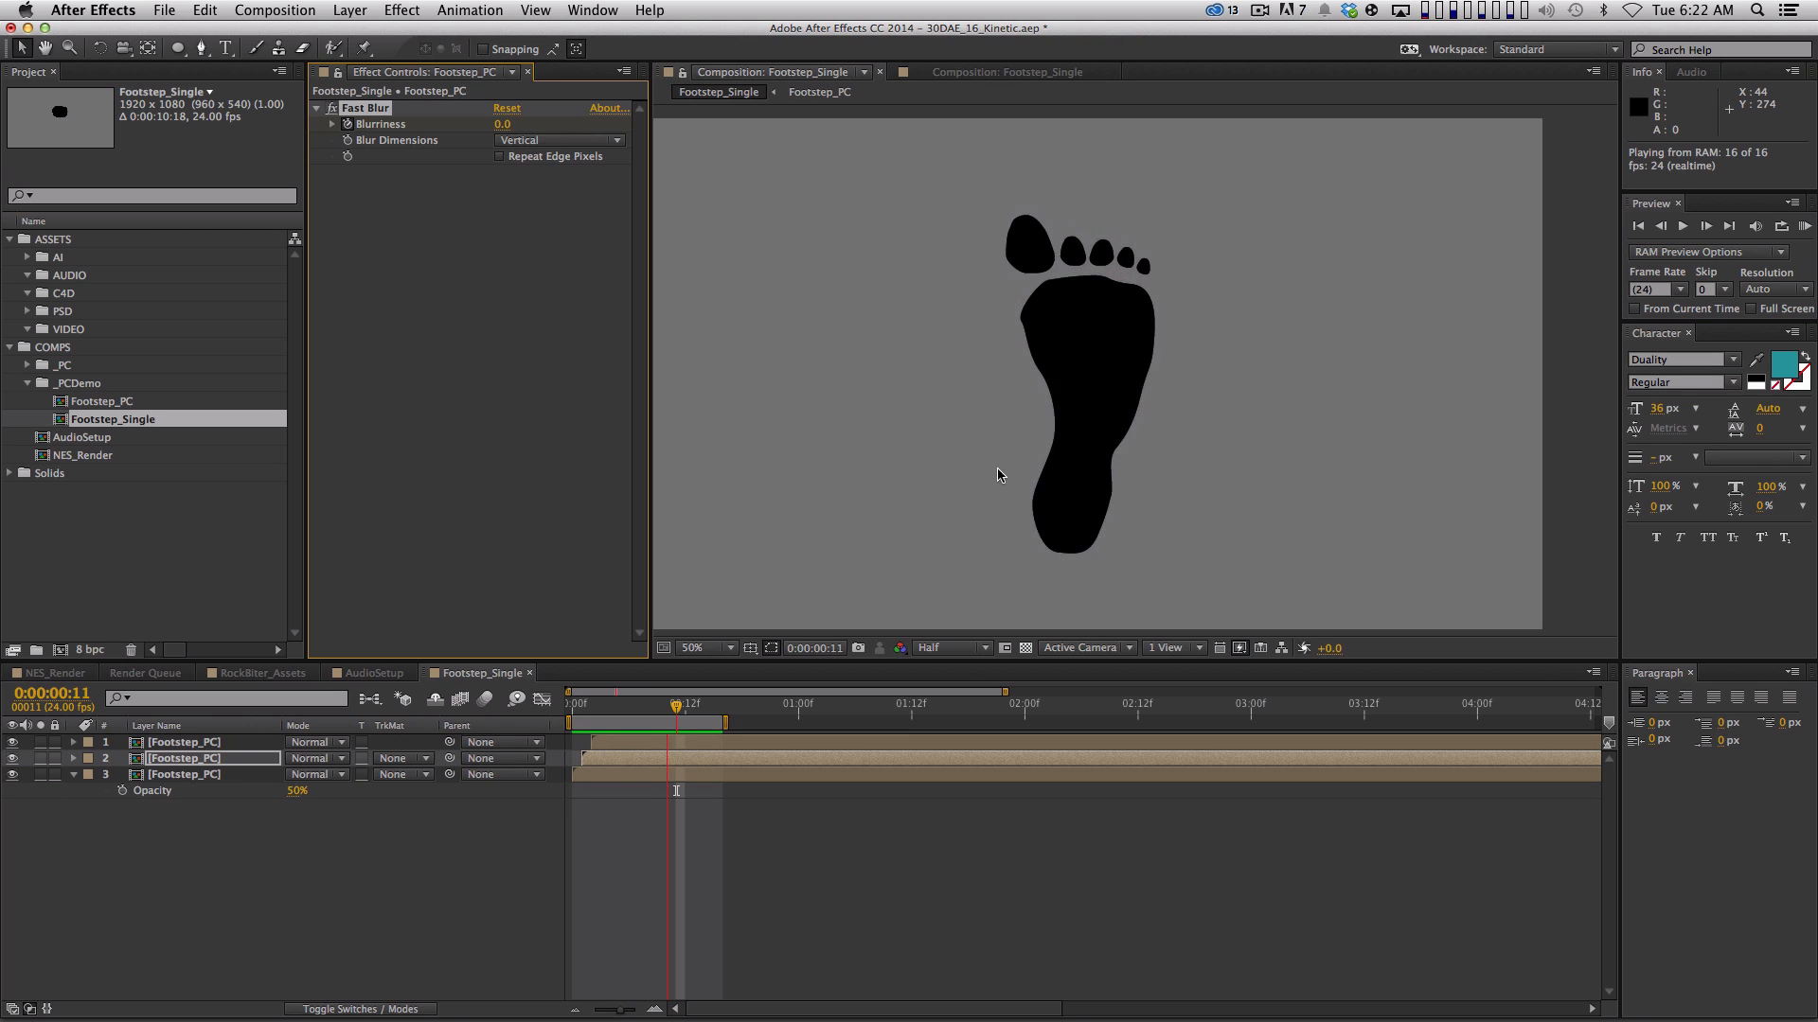
pyautogui.press('space')
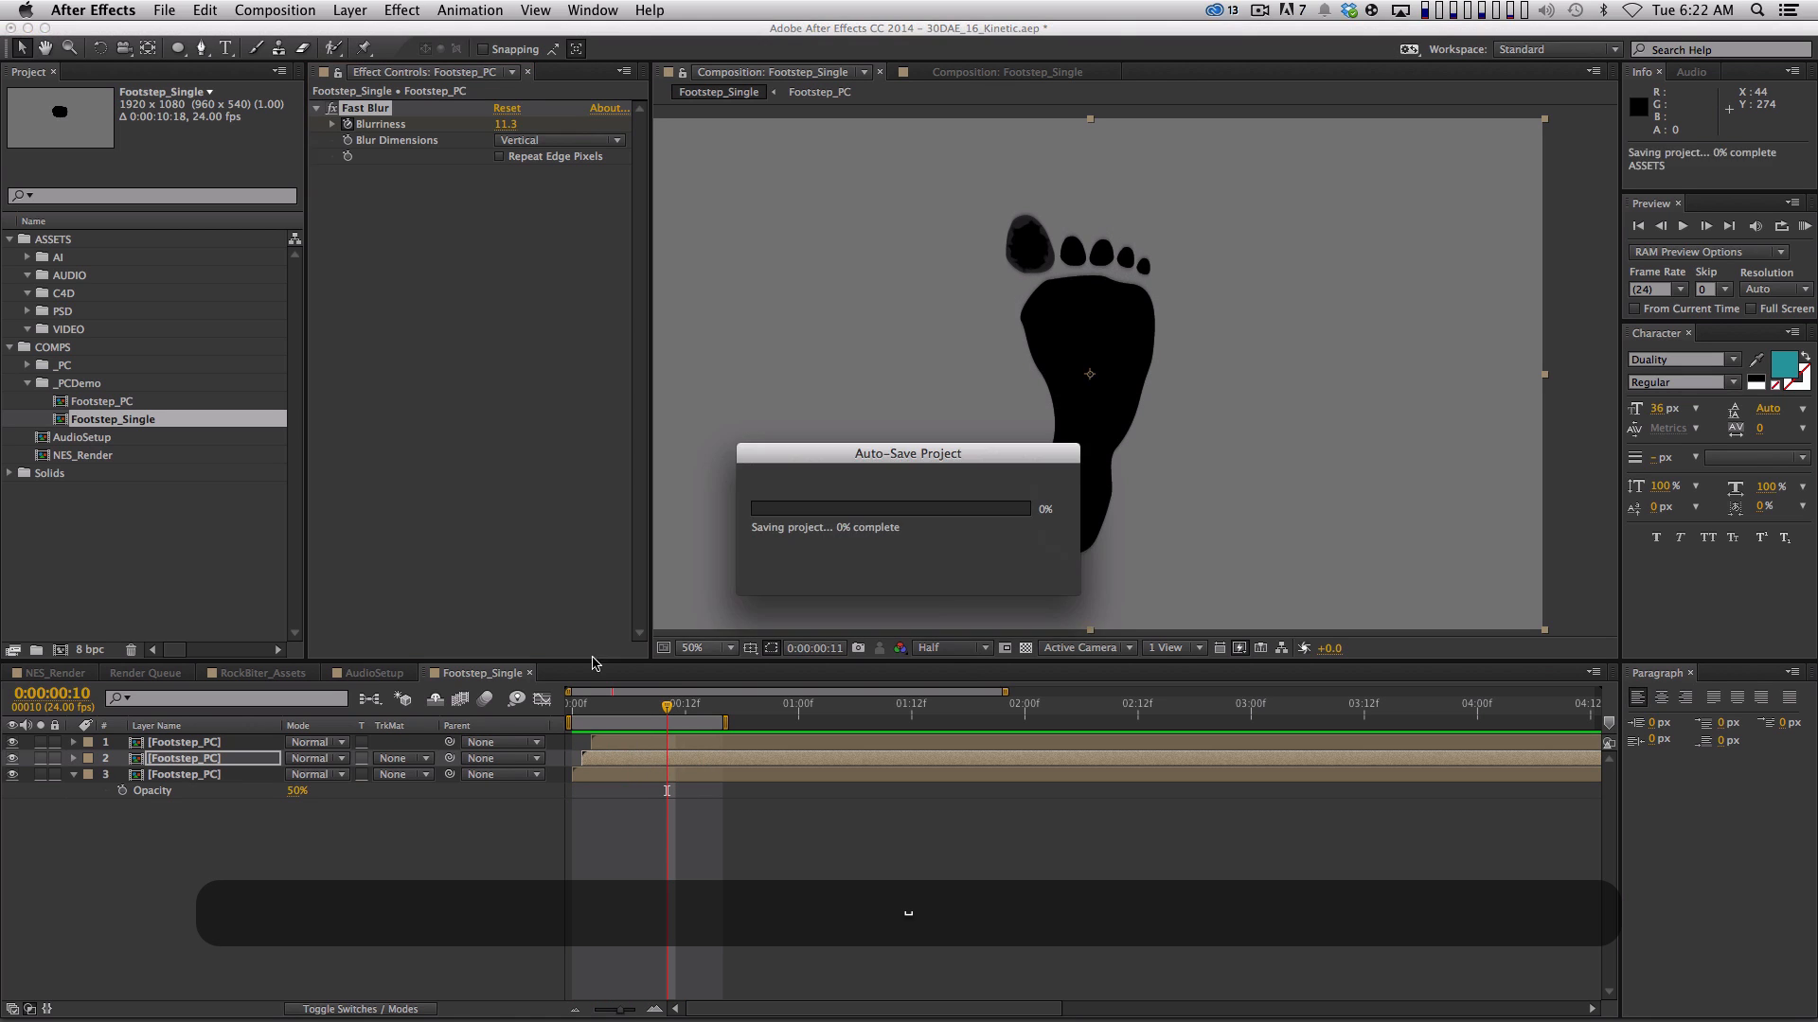
# Remove the Fast Blur effect from the middle Footstep_PC layer and preview the animation
pyautogui.click(350, 109)
pyautogui.press('KP_0')
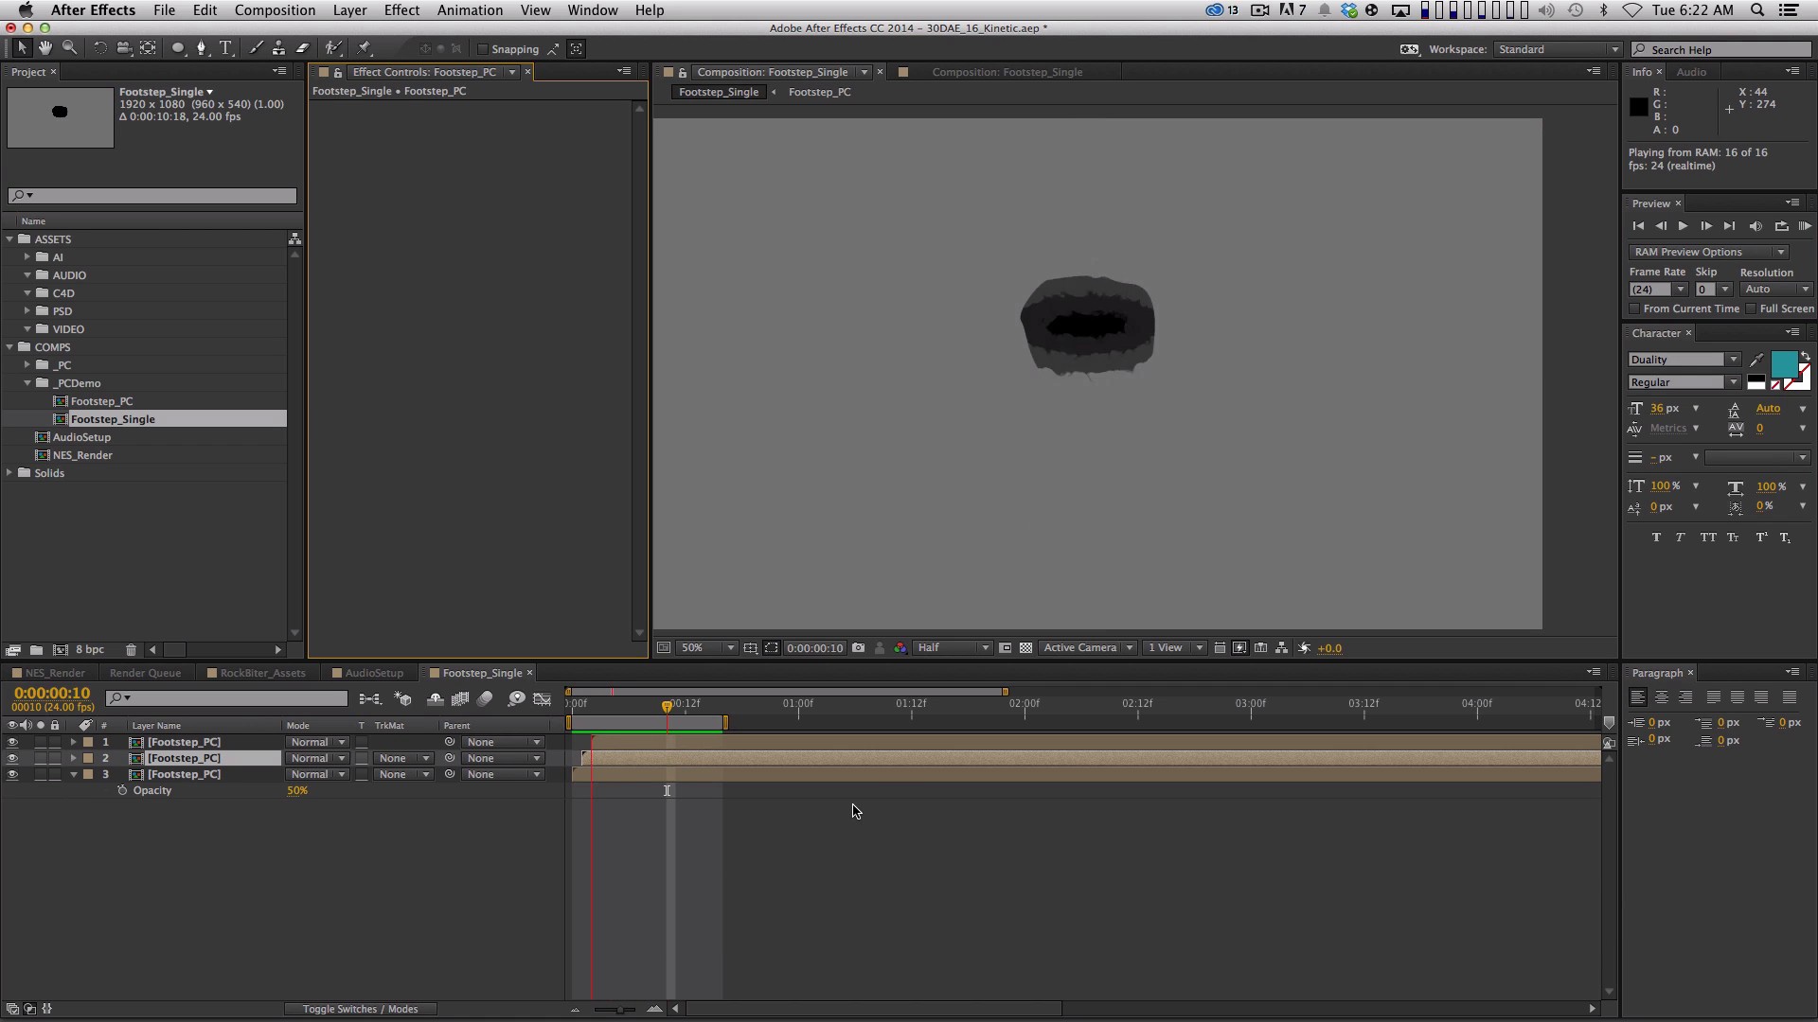
pyautogui.press('space')
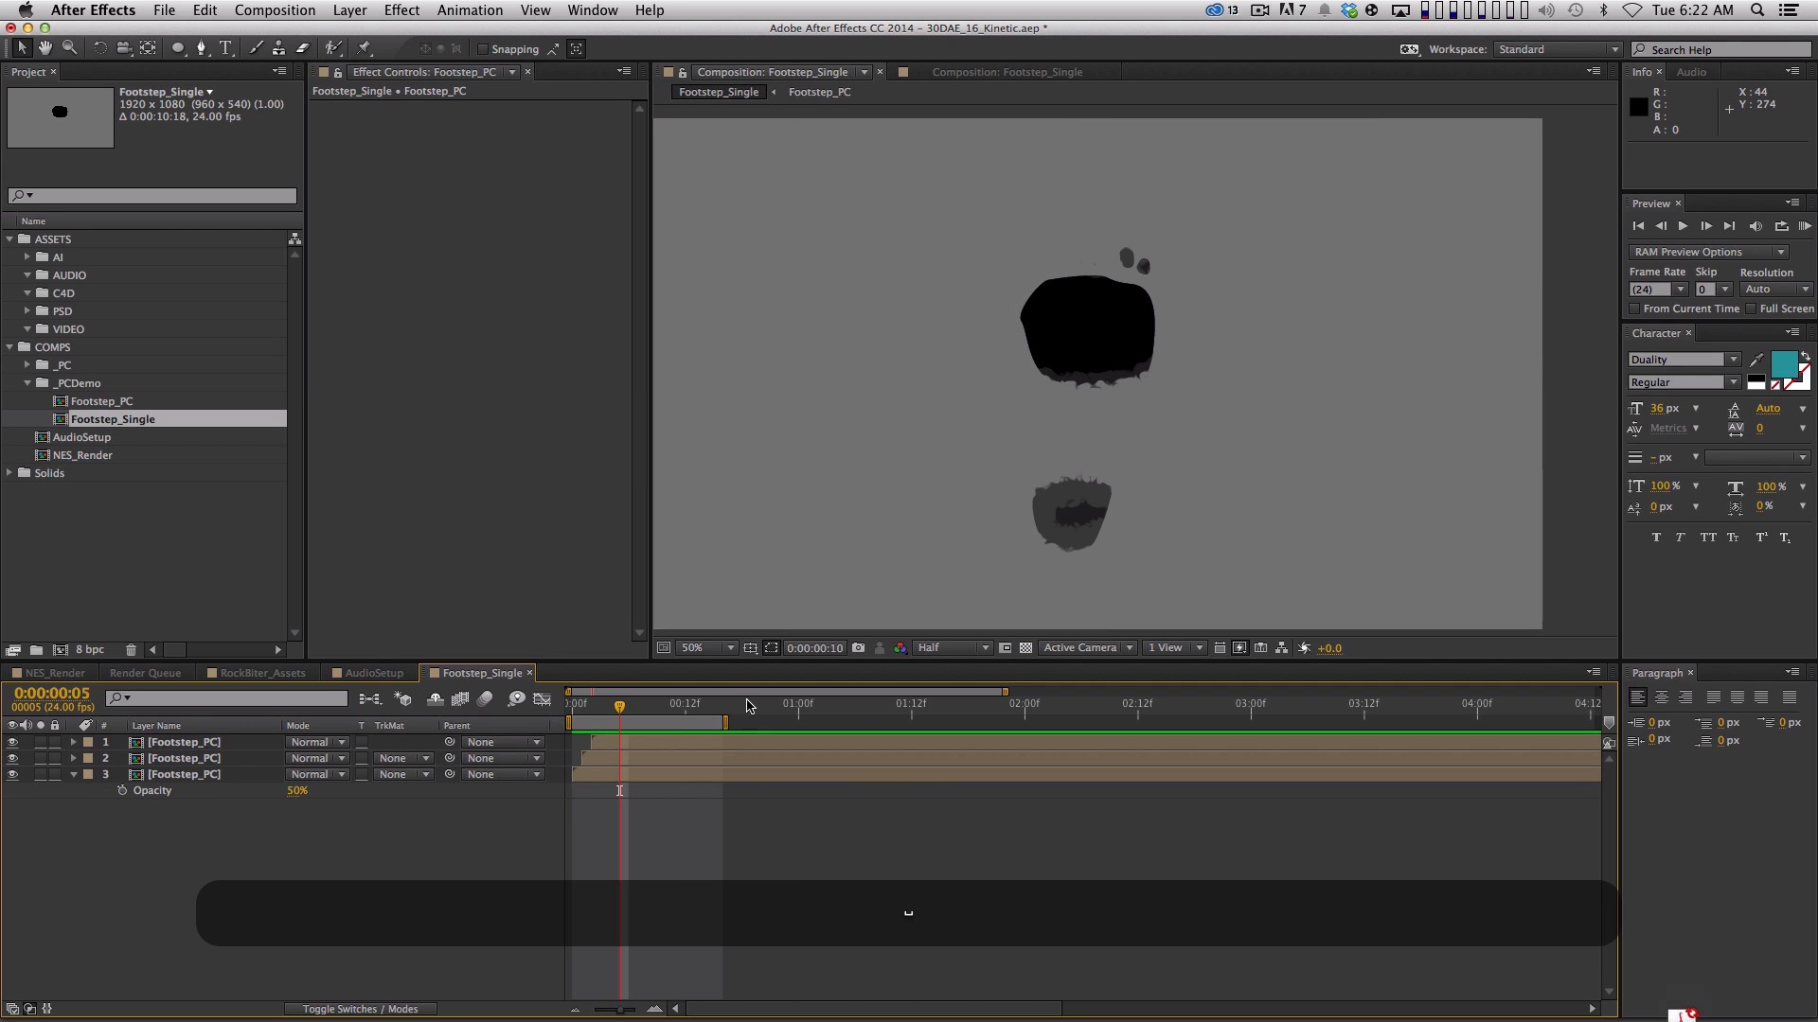
# Review the footprint animation at reduced and larger magnifications by previewing and scrubbing through it
pyautogui.press(',')
pyautogui.press(',')
pyautogui.press('space')
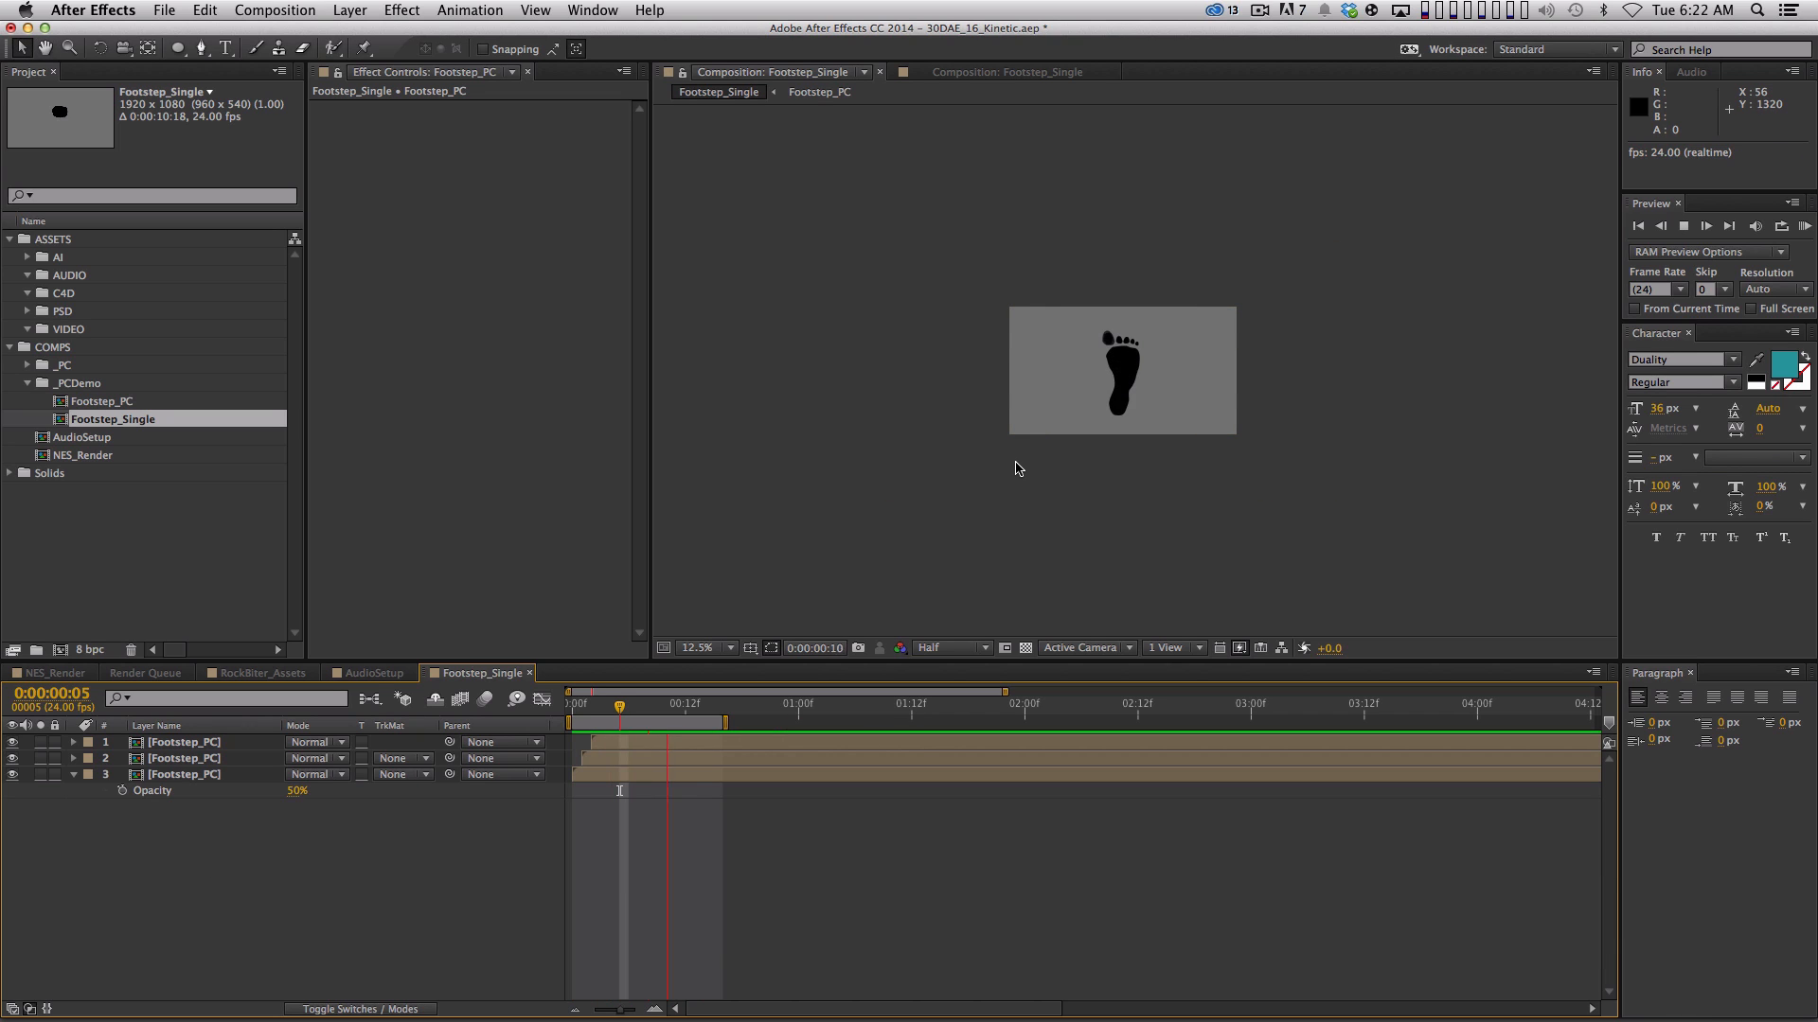
pyautogui.press('Home')
pyautogui.press('.')
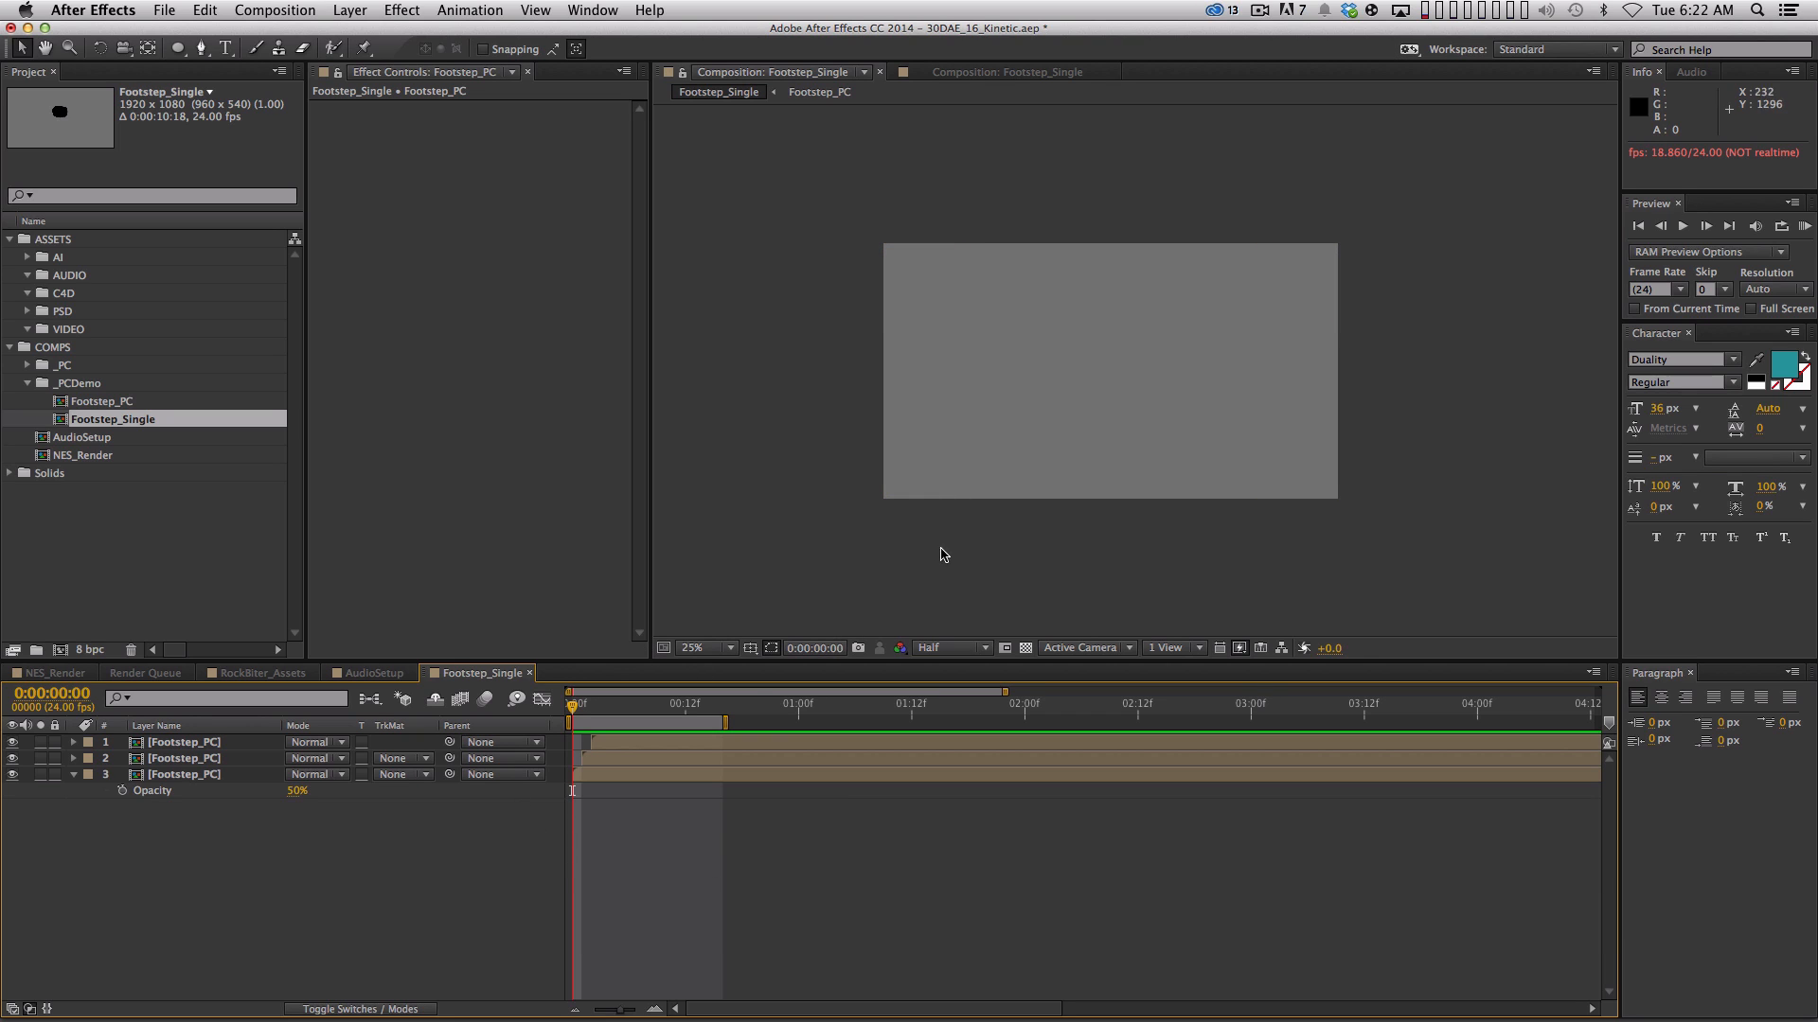
pyautogui.moveTo(573, 706); pyautogui.dragTo(670, 712)
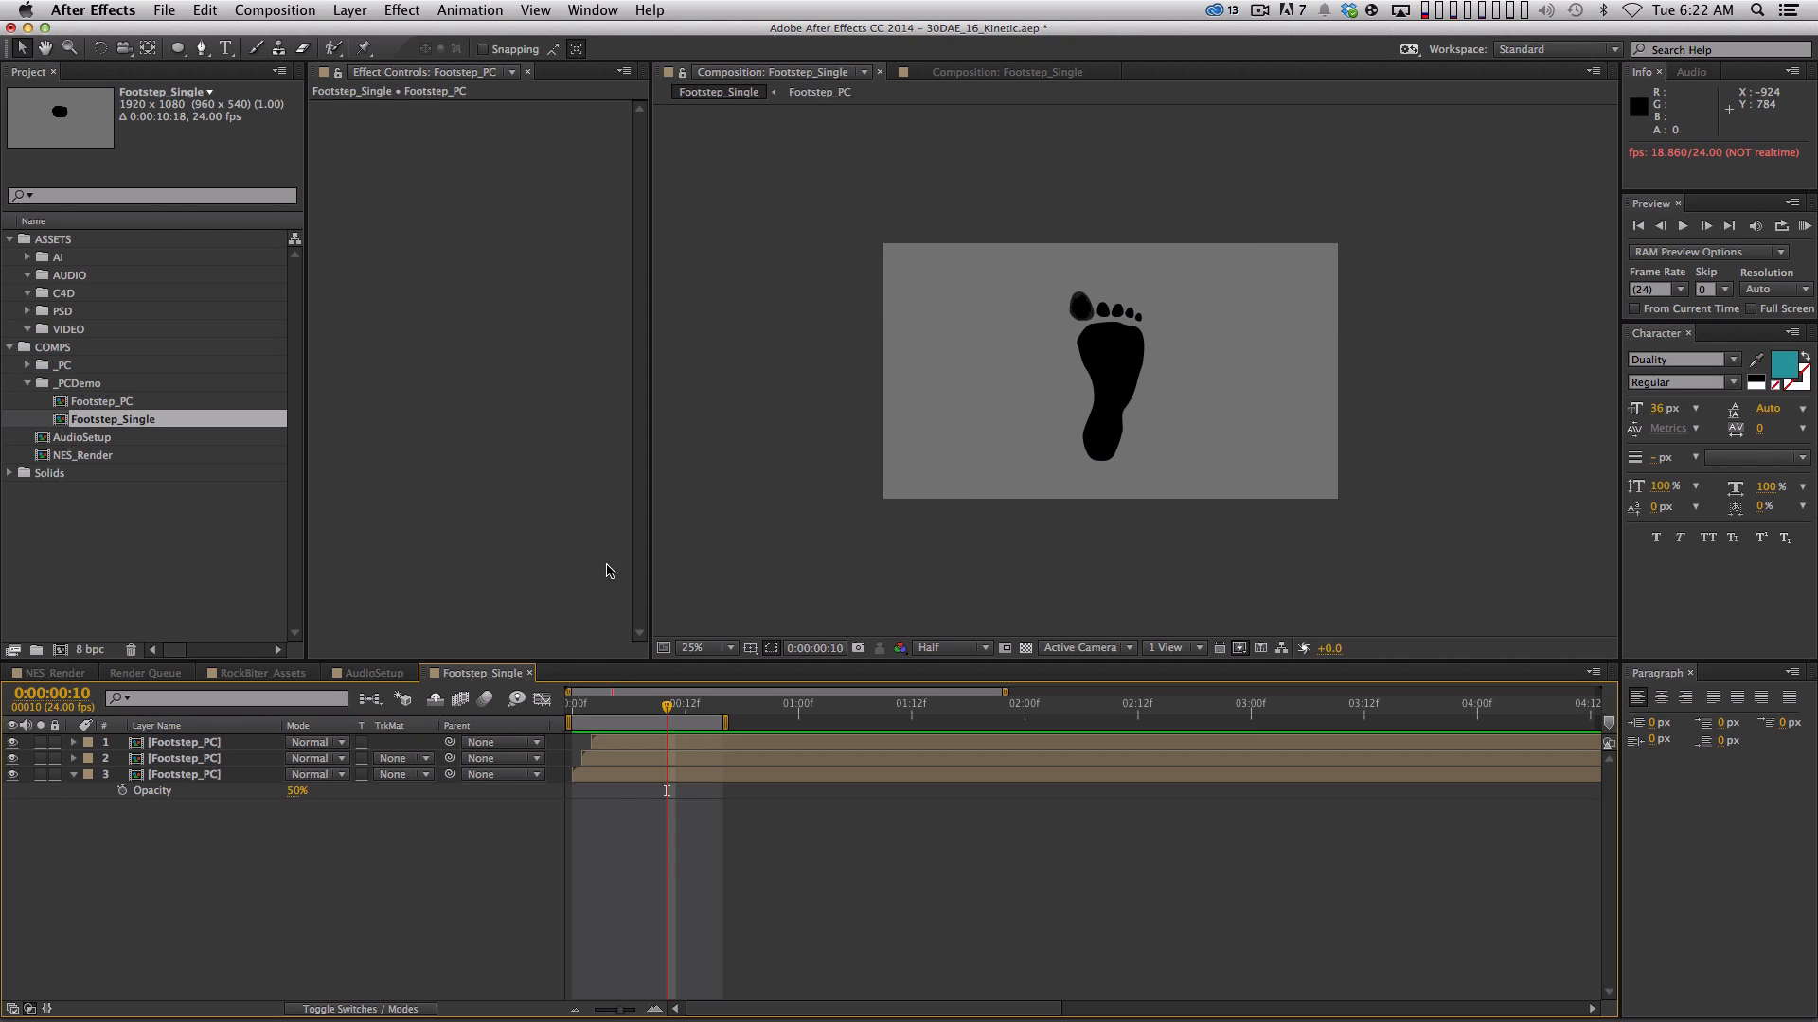
pyautogui.press('.')
pyautogui.press('space')
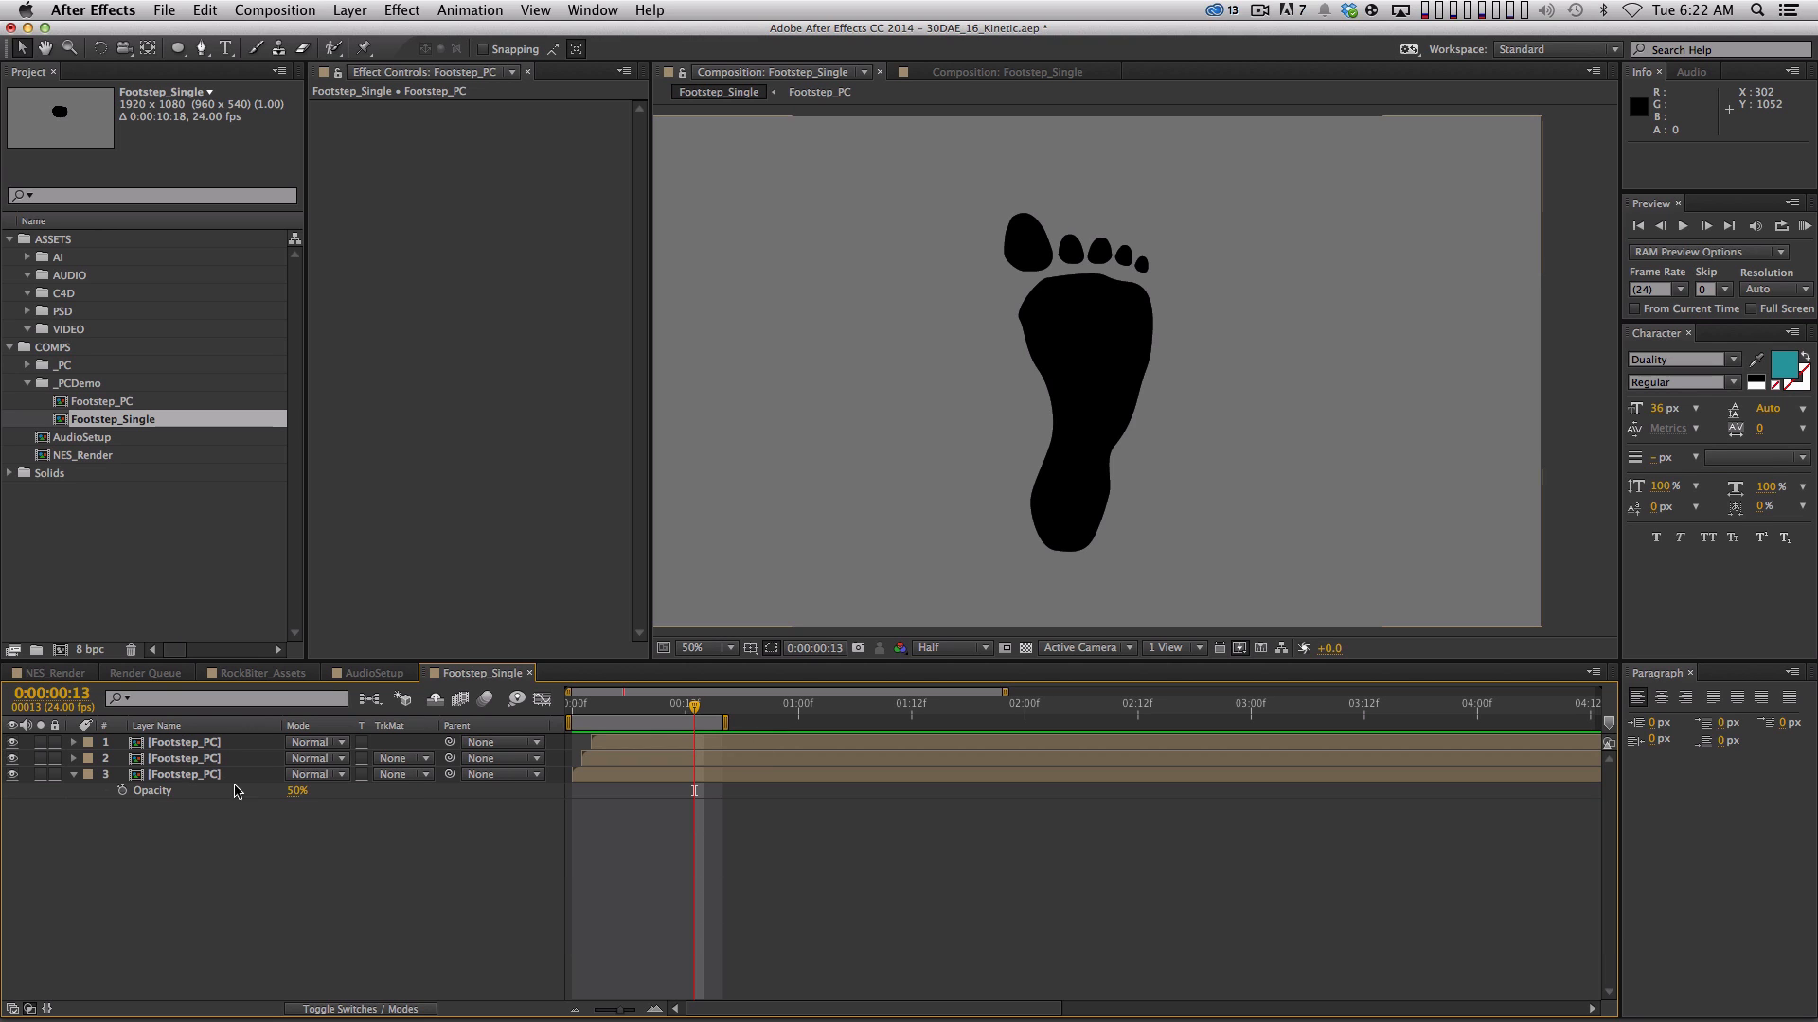
# Add the dry_earth_9101038.jpg texture above the Footstep_PC layers in Footstep_Single and set its blending mode to Silhouette Luma
pyautogui.click(27, 383)
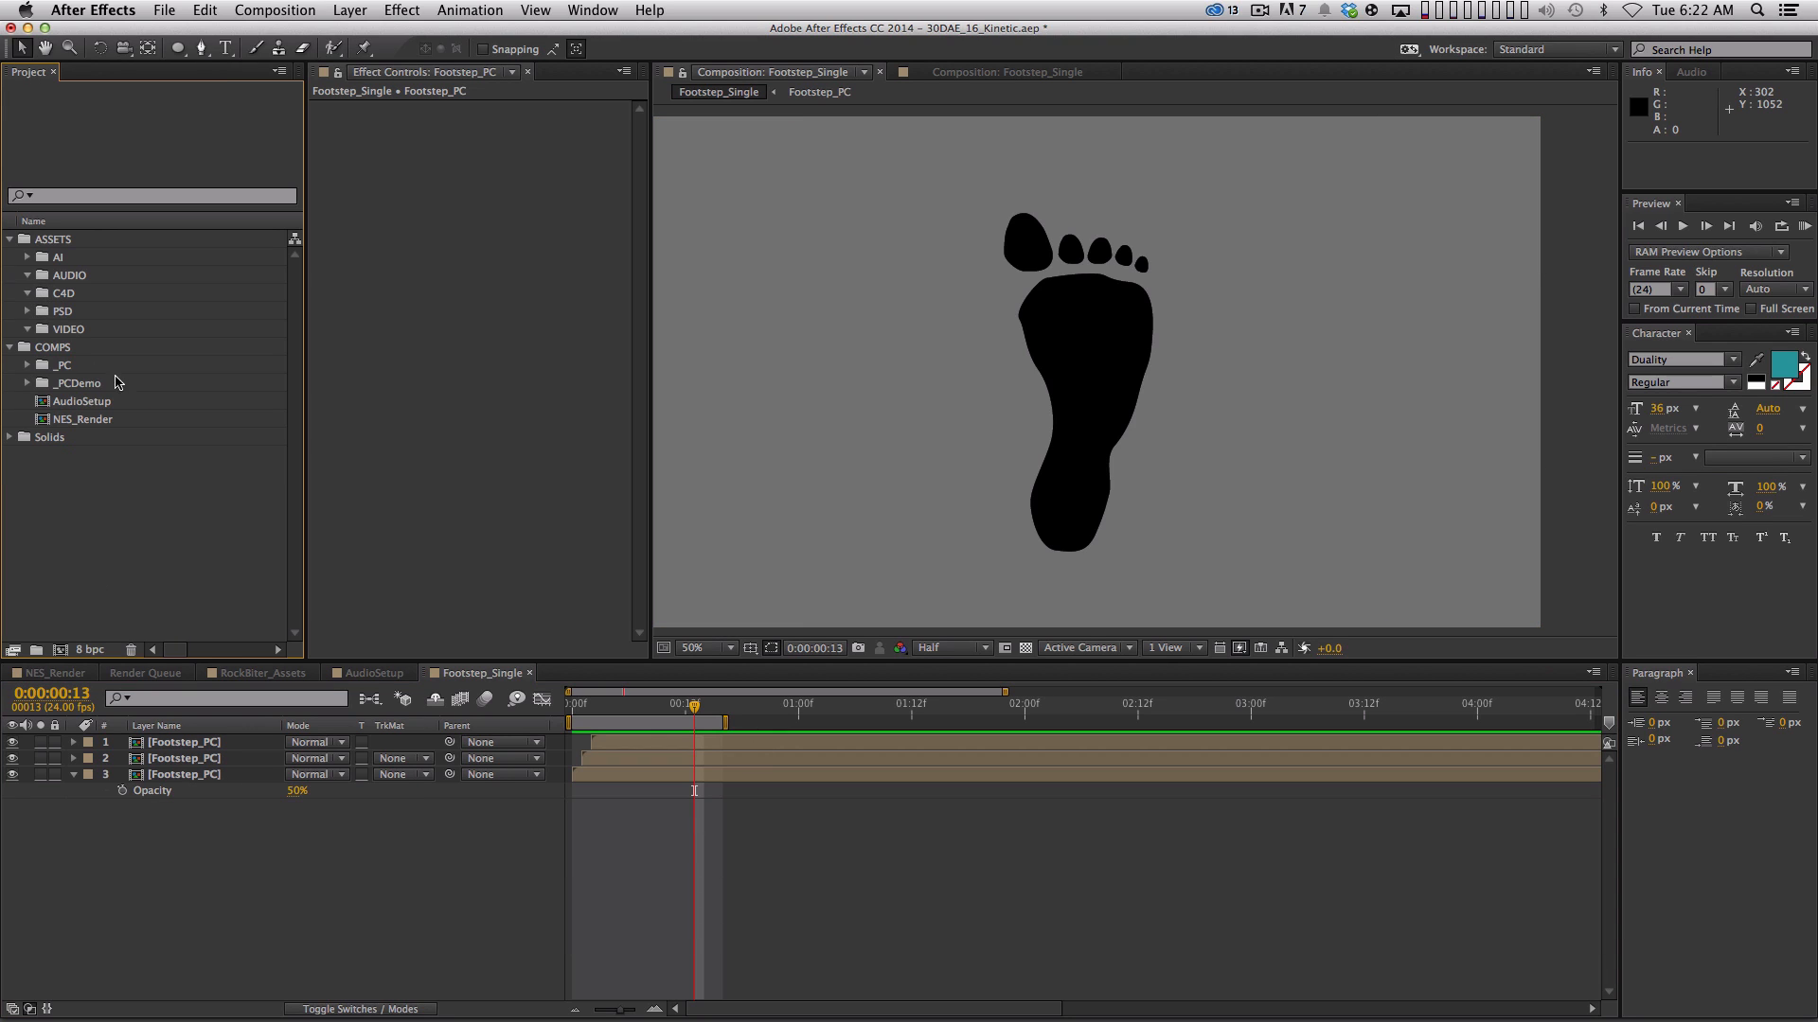
pyautogui.click(27, 312)
pyautogui.click(90, 330)
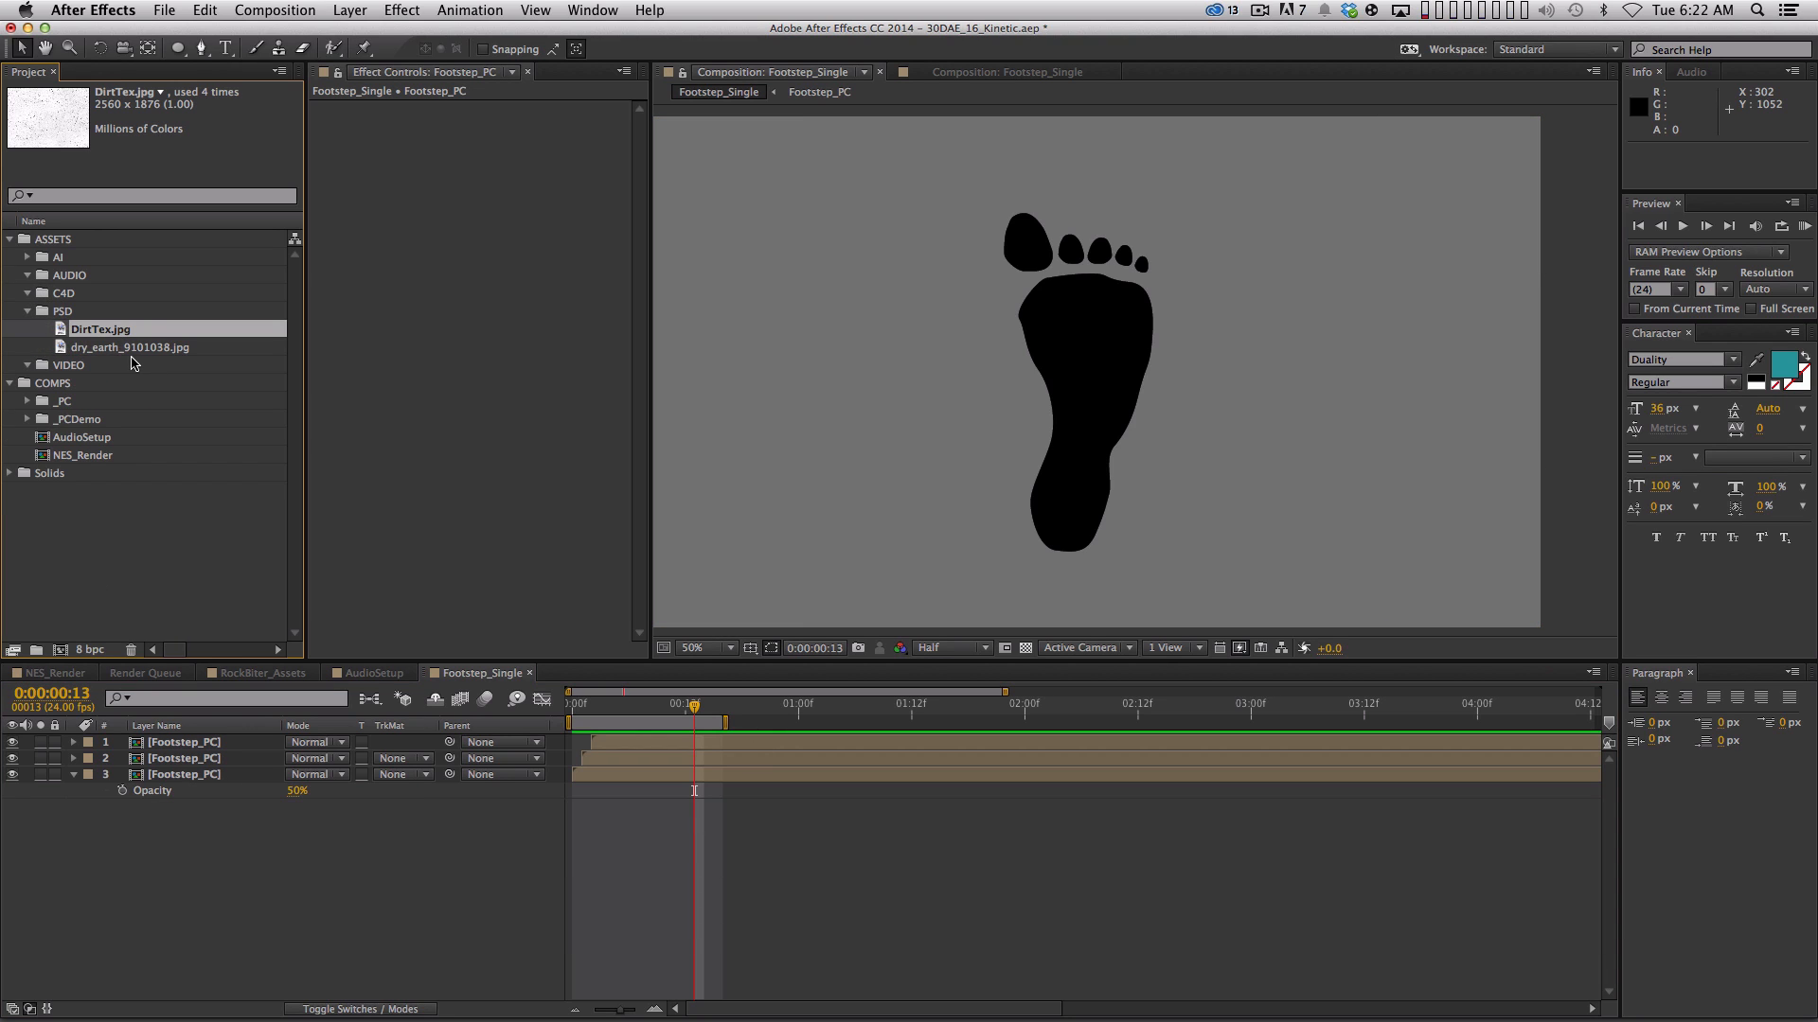
pyautogui.click(138, 350)
pyautogui.moveTo(144, 354); pyautogui.dragTo(189, 742)
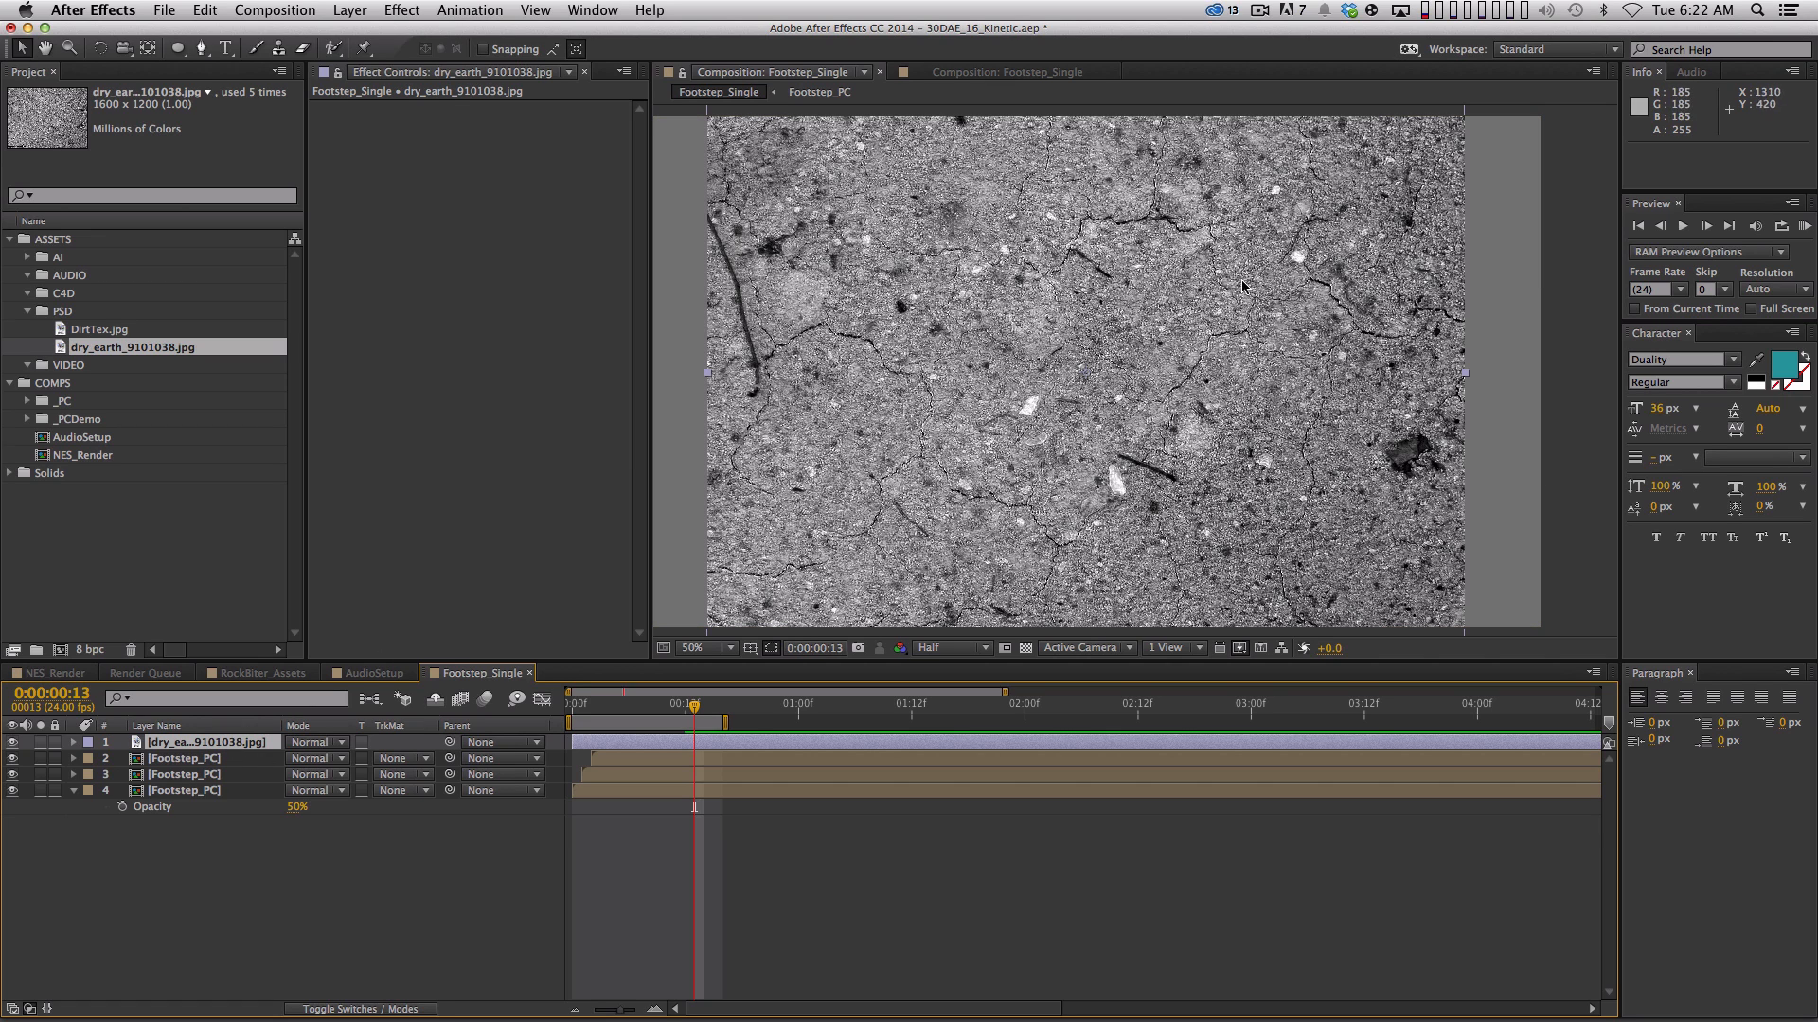
pyautogui.click(345, 760)
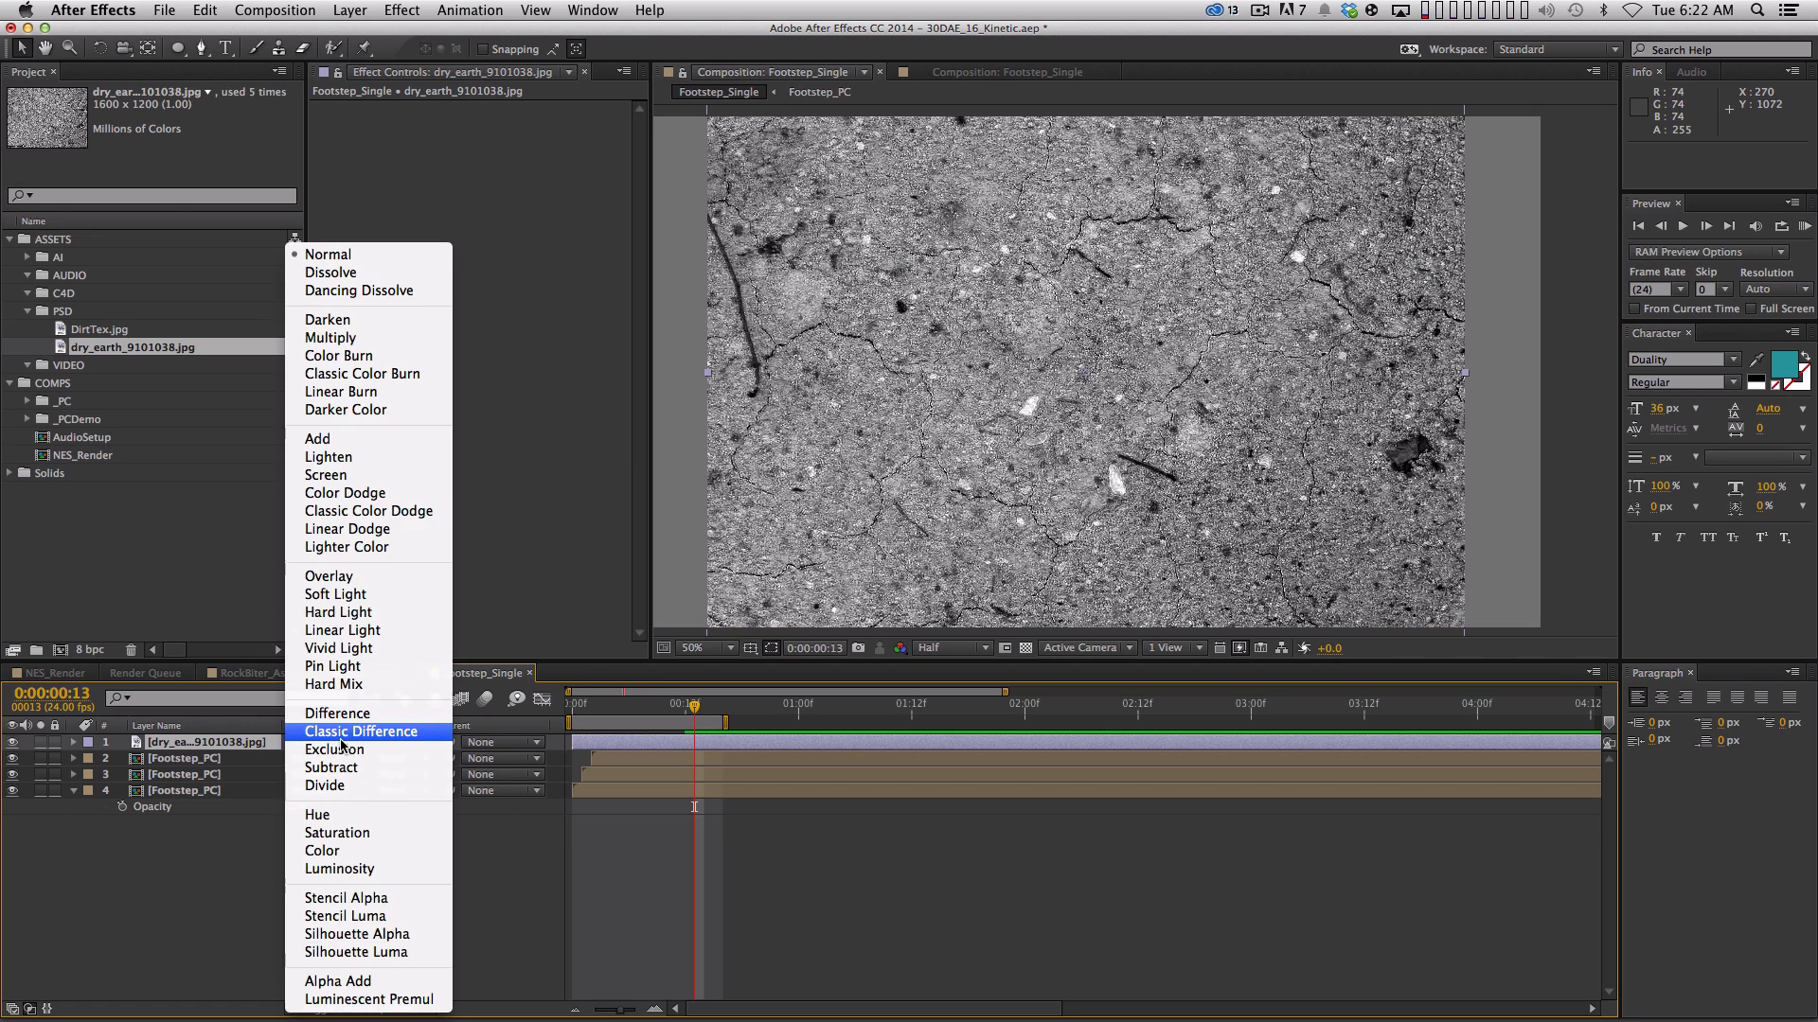
pyautogui.click(398, 937)
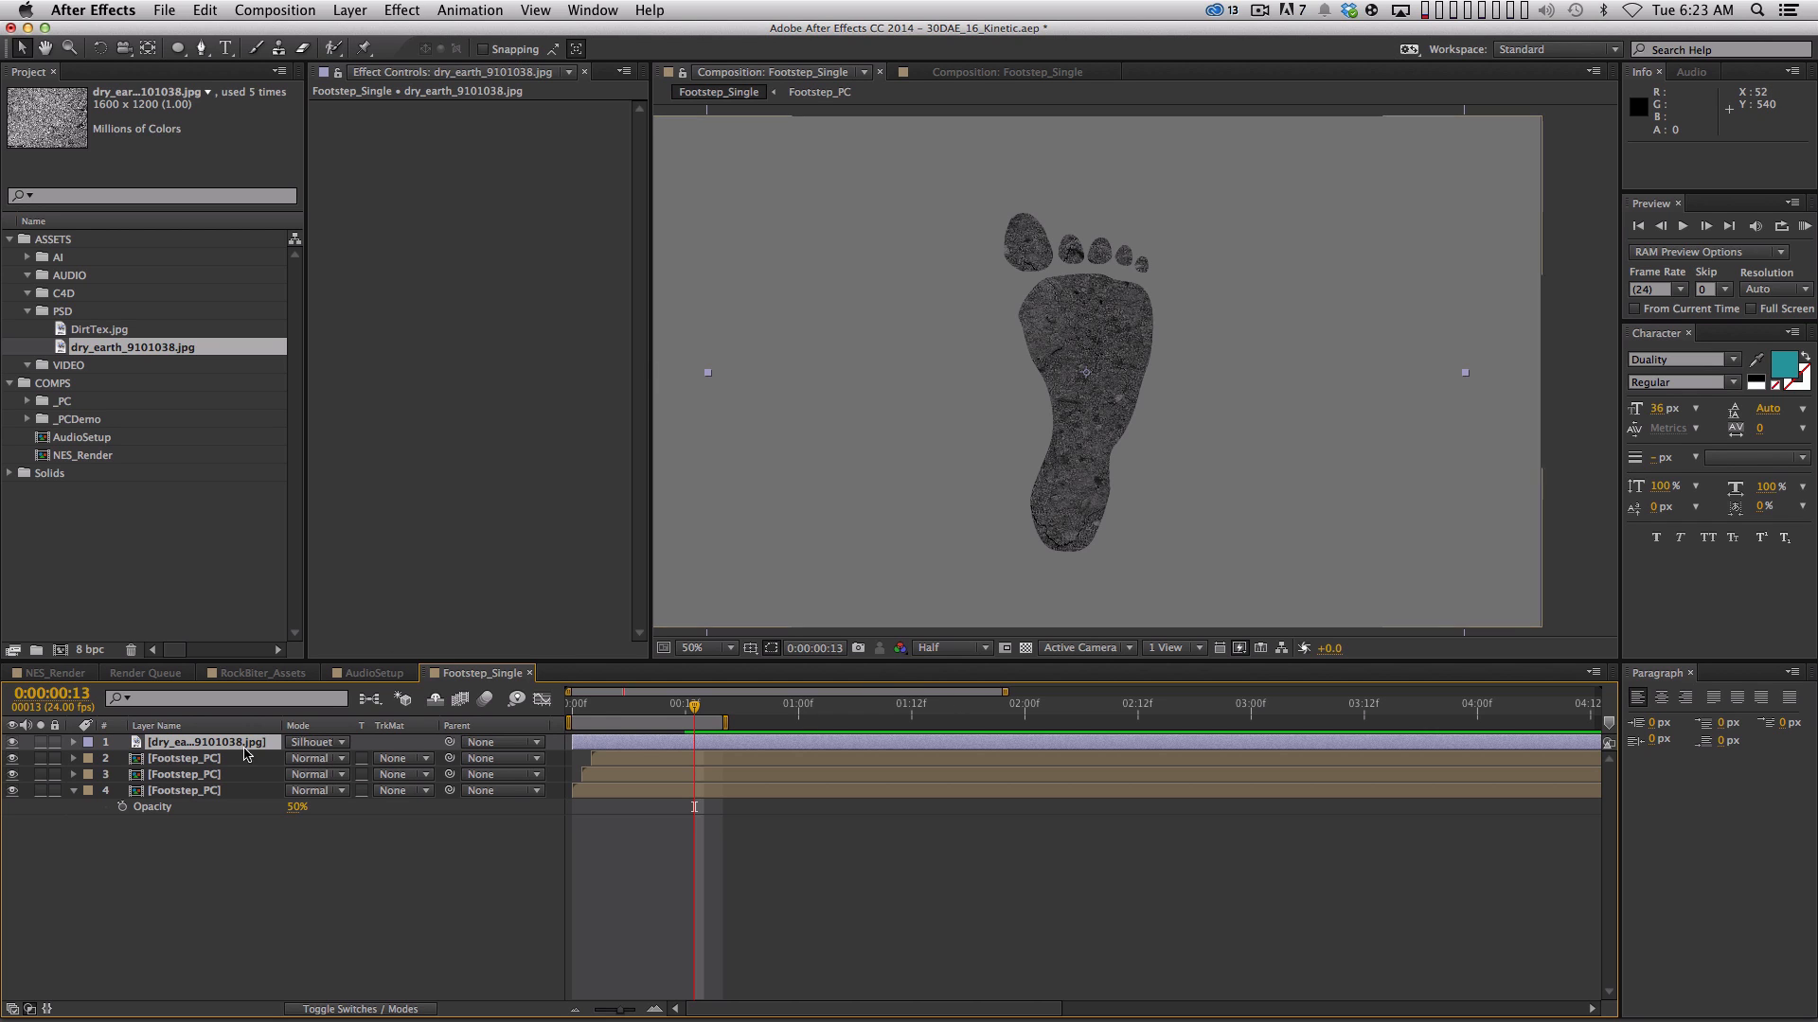
# Apply a Levels effect to the dry_earth texture with Input Black at 83 and Input White at 182
pyautogui.click(401, 11)
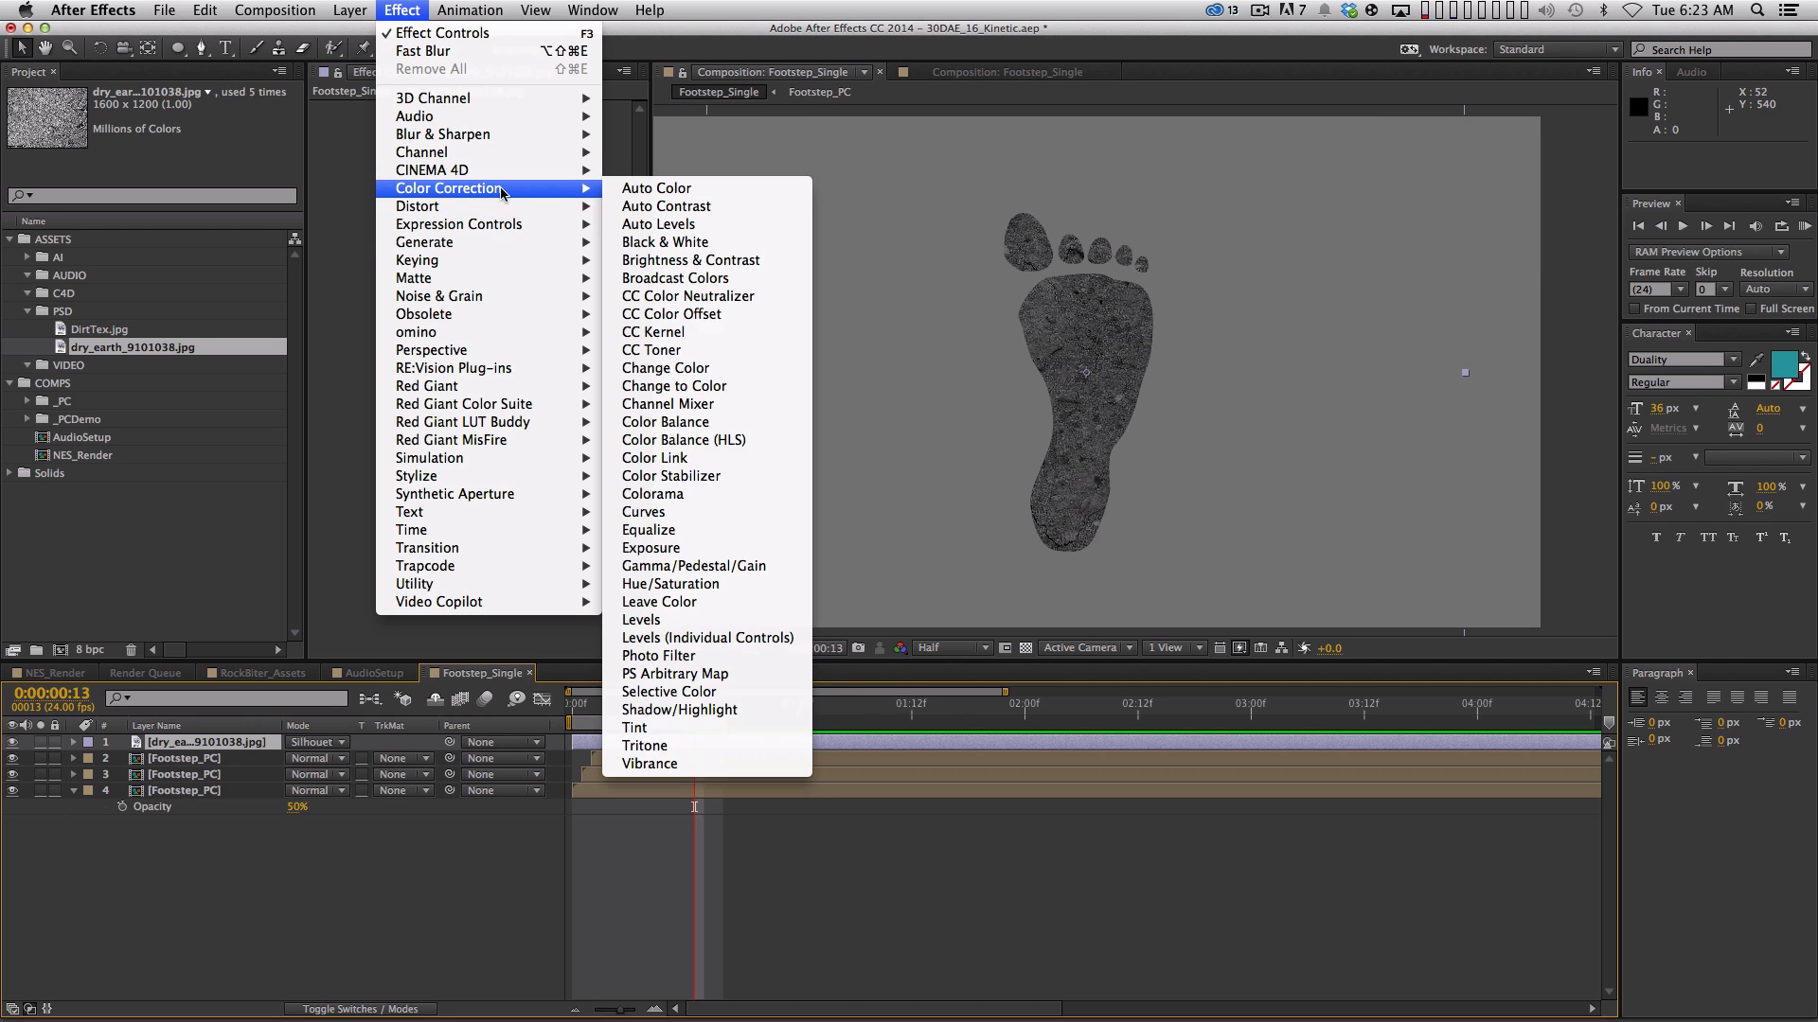
pyautogui.moveTo(541, 194)
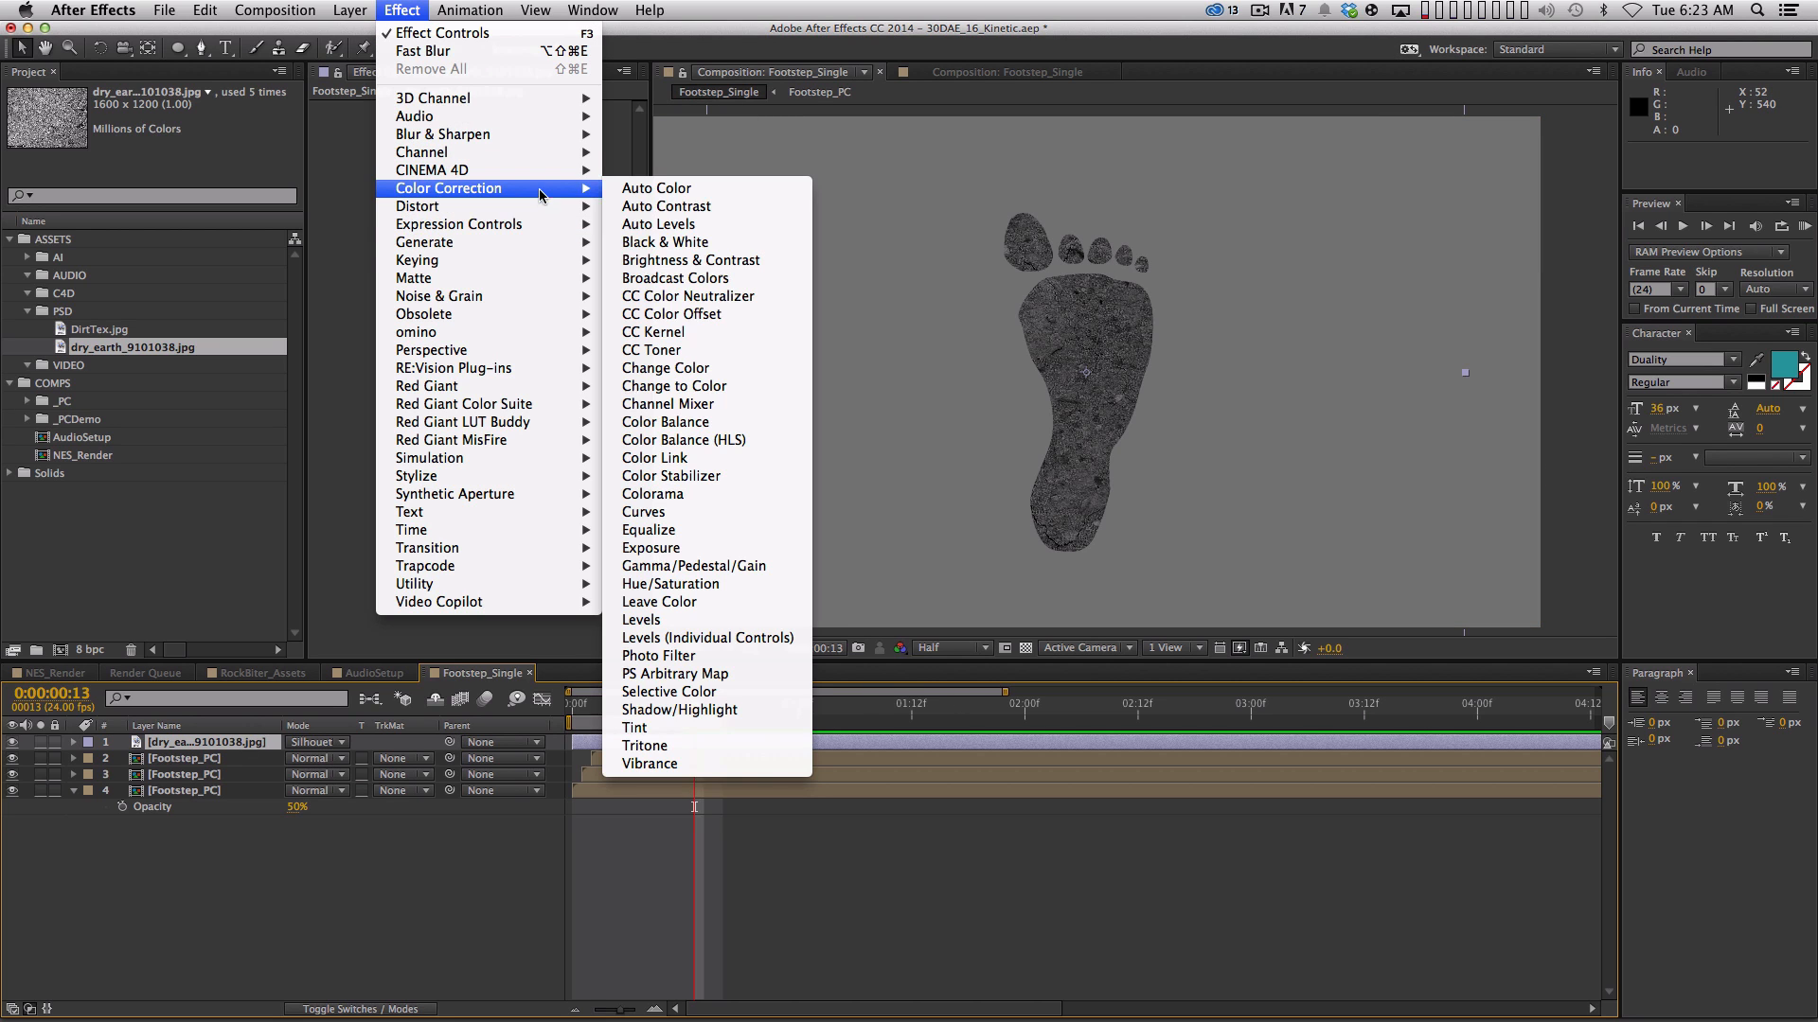
pyautogui.click(698, 618)
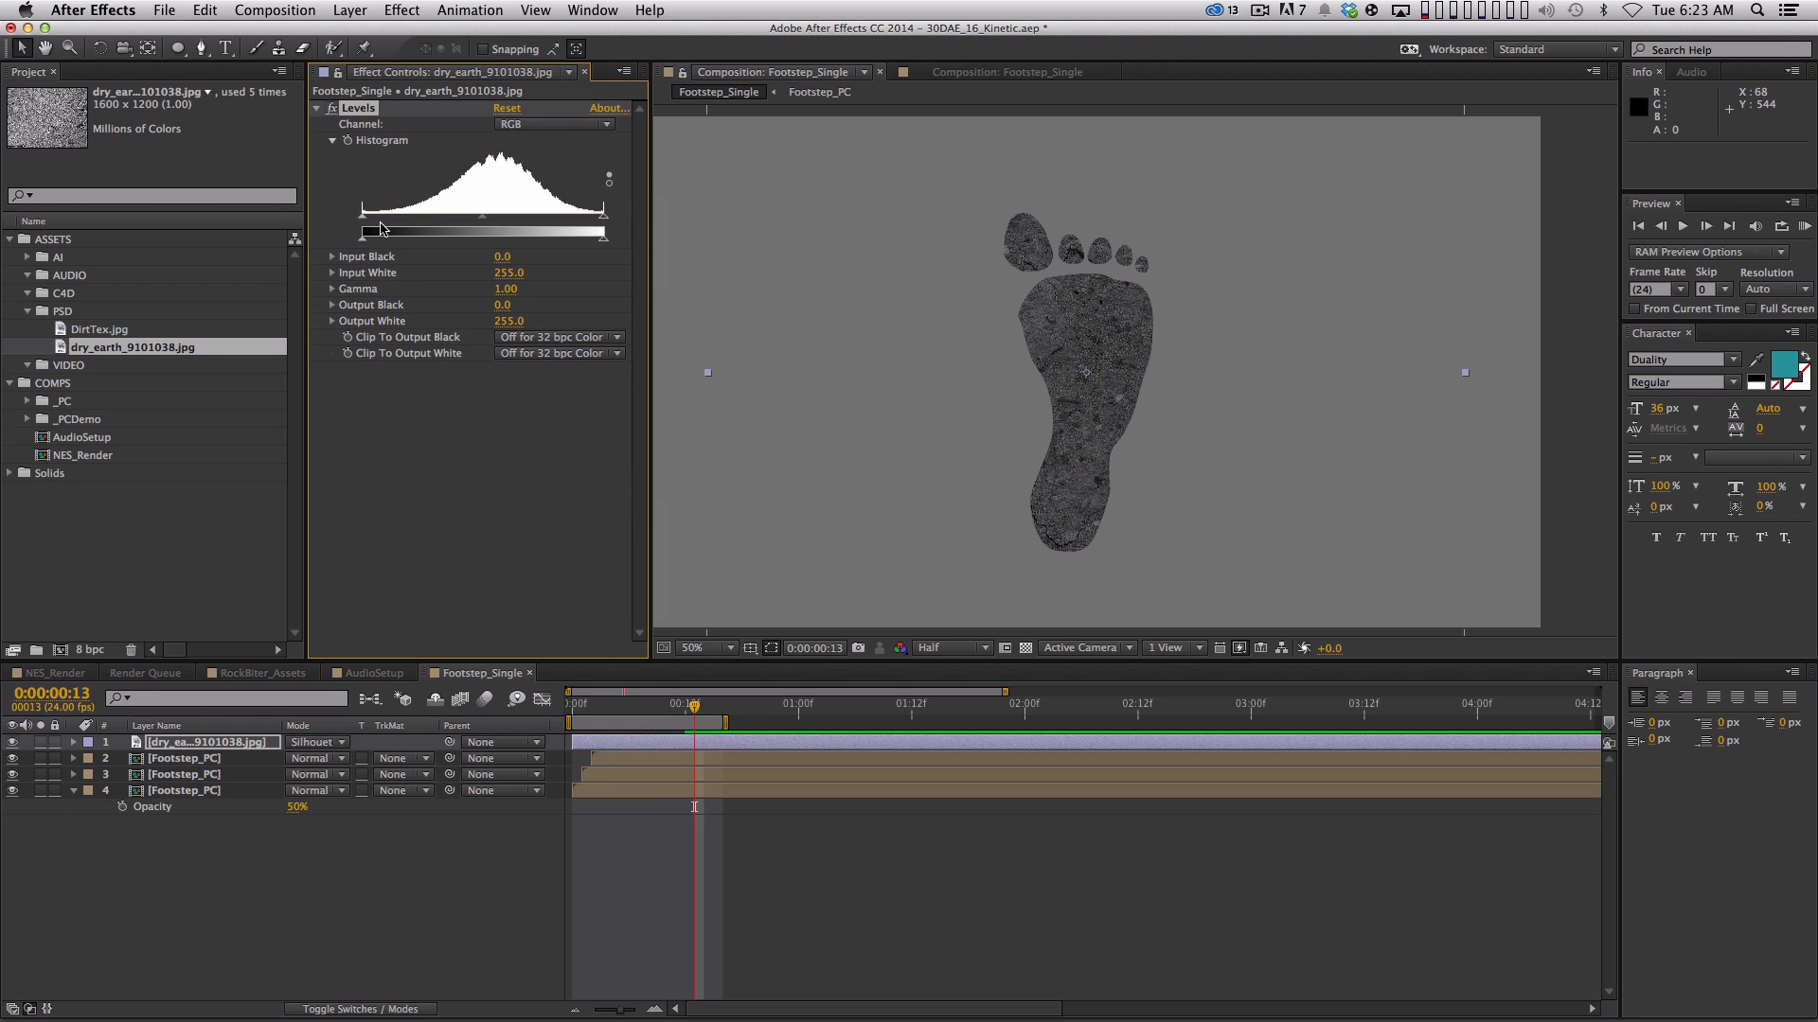
pyautogui.moveTo(363, 222); pyautogui.dragTo(438, 227)
pyautogui.moveTo(603, 217); pyautogui.dragTo(529, 232)
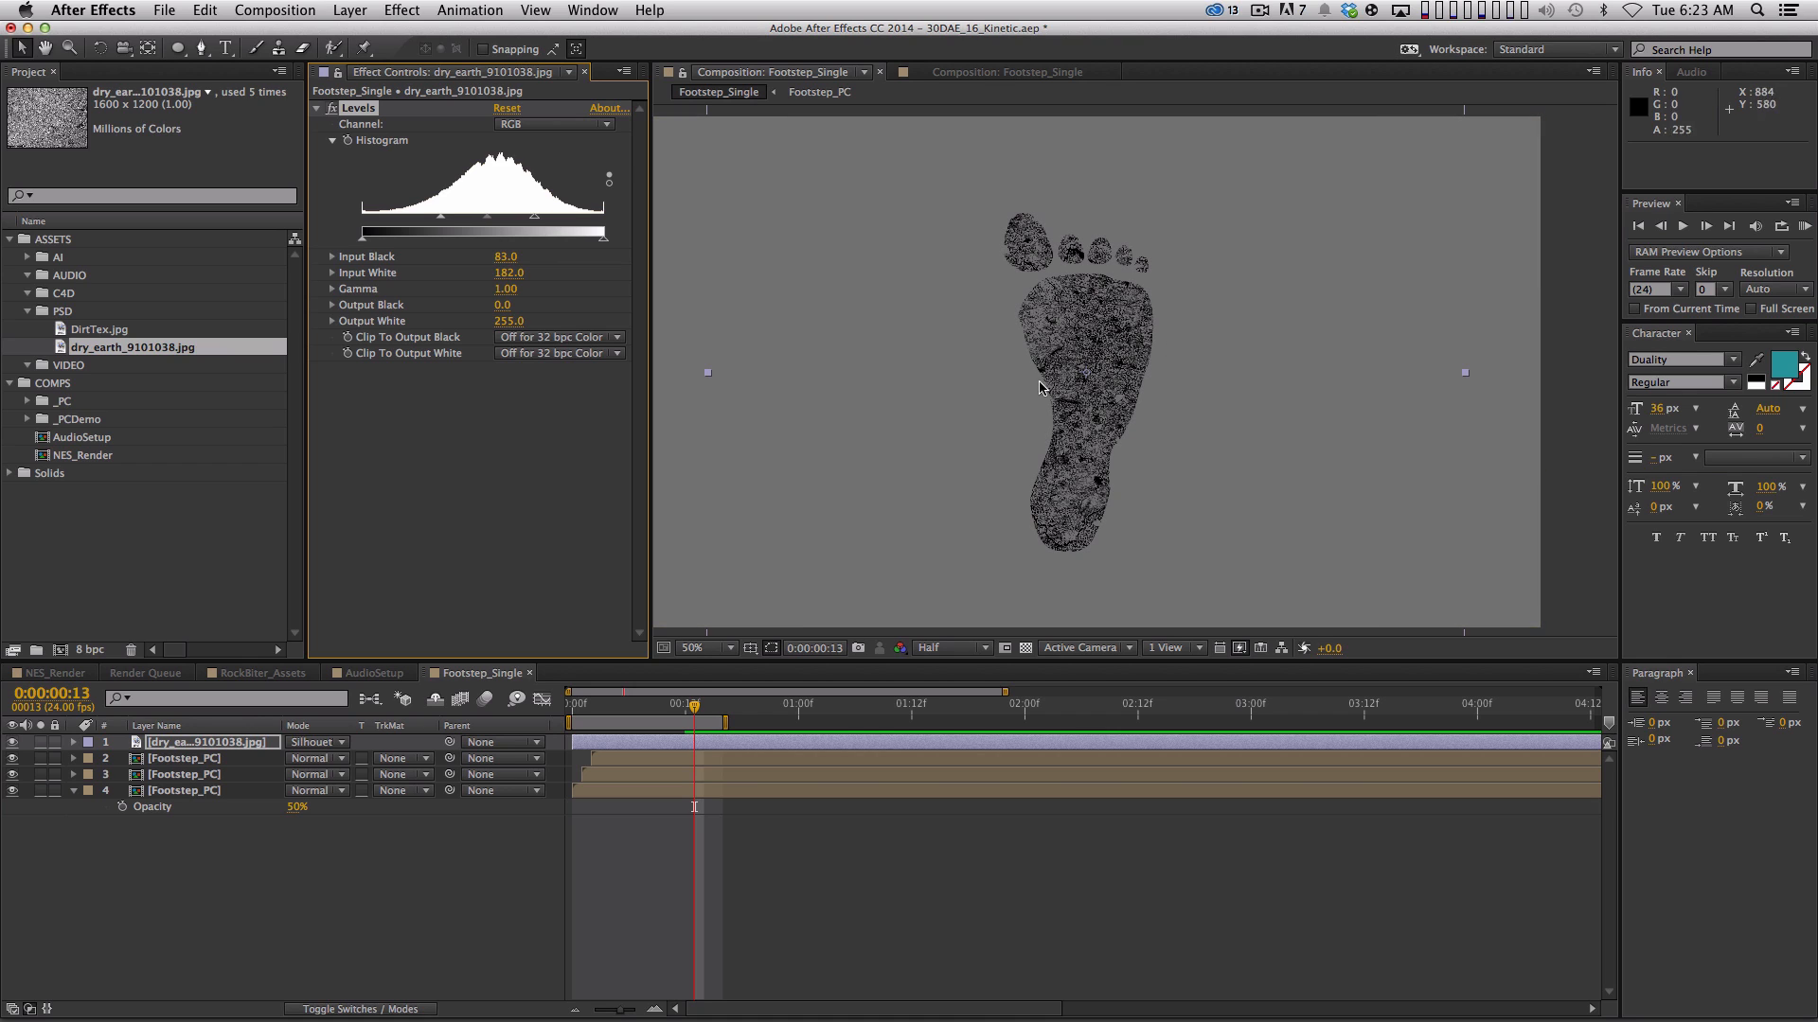
# Scale the dry_earth texture to 79.9% and reposition it over the footprint at about 970, 524
pyautogui.press('s')
pyautogui.moveTo(336, 758); pyautogui.dragTo(286, 758)
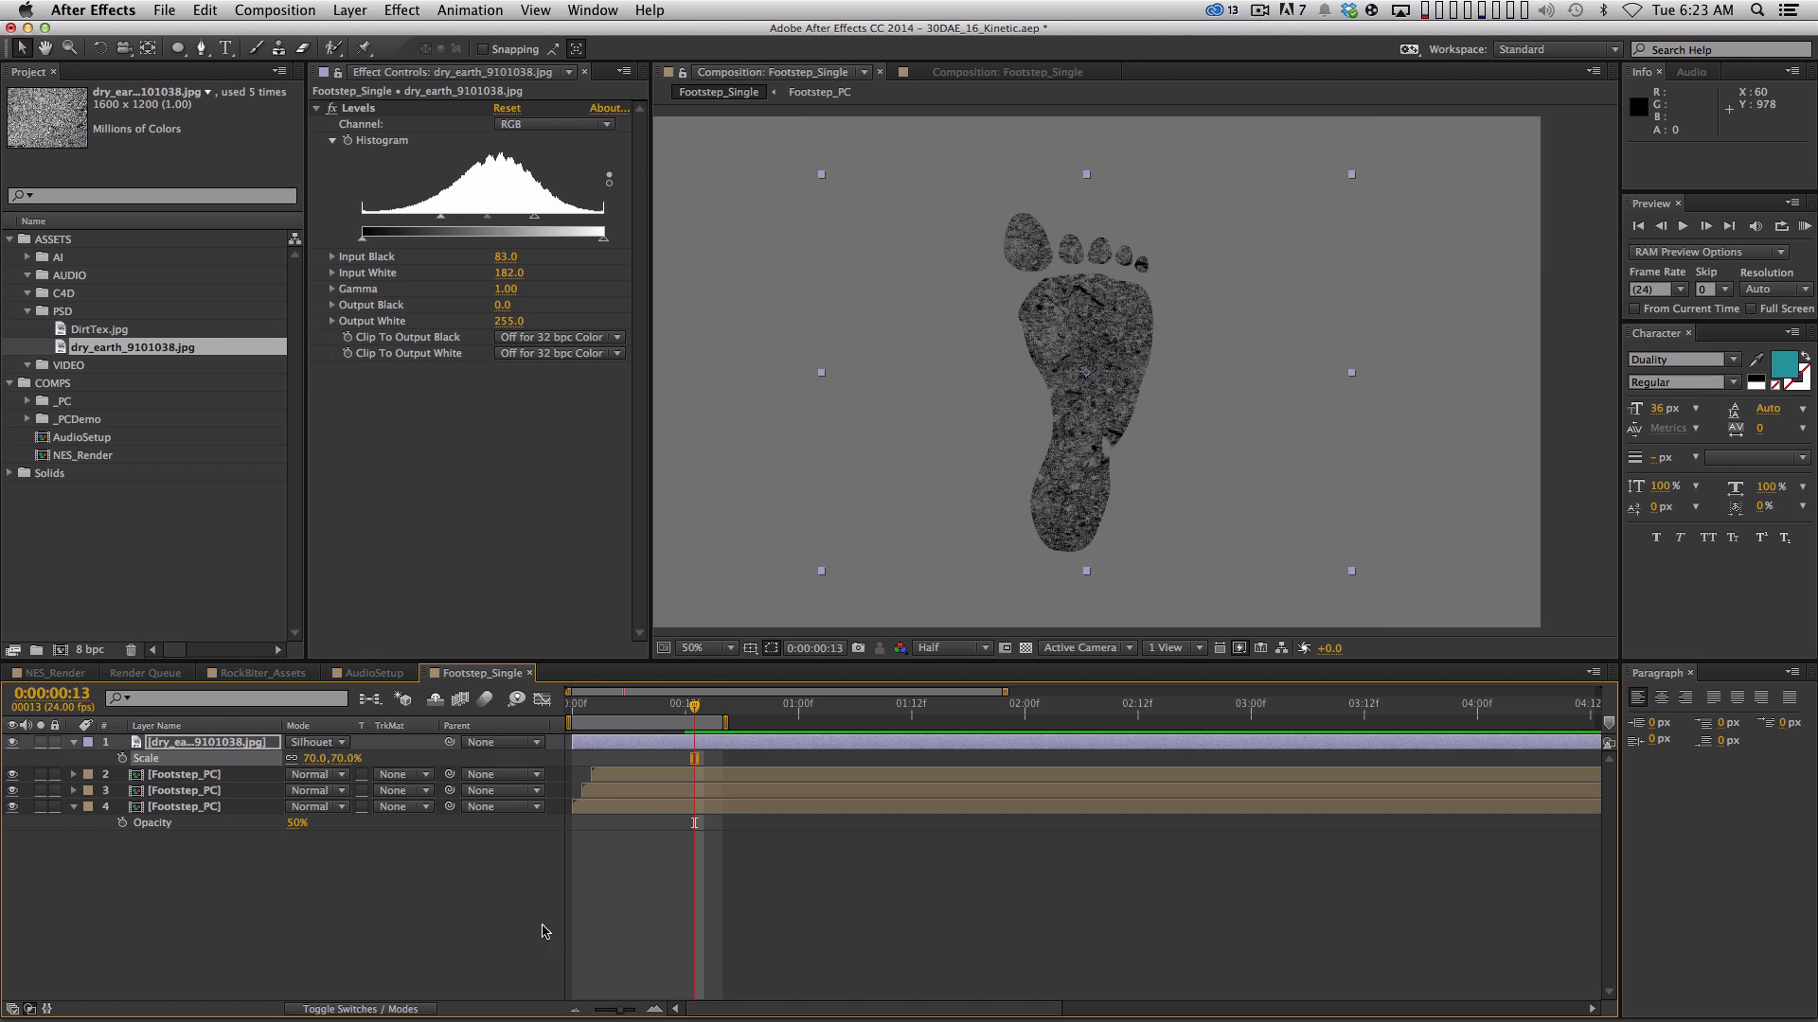
pyautogui.moveTo(1077, 484)
pyautogui.mouseDown()
pyautogui.moveTo(1108, 454)
pyautogui.moveTo(1117, 469)
pyautogui.moveTo(1102, 462)
pyautogui.mouseUp()
pyautogui.moveTo(348, 759); pyautogui.dragTo(443, 759)
pyautogui.moveTo(1164, 450); pyautogui.dragTo(1165, 459)
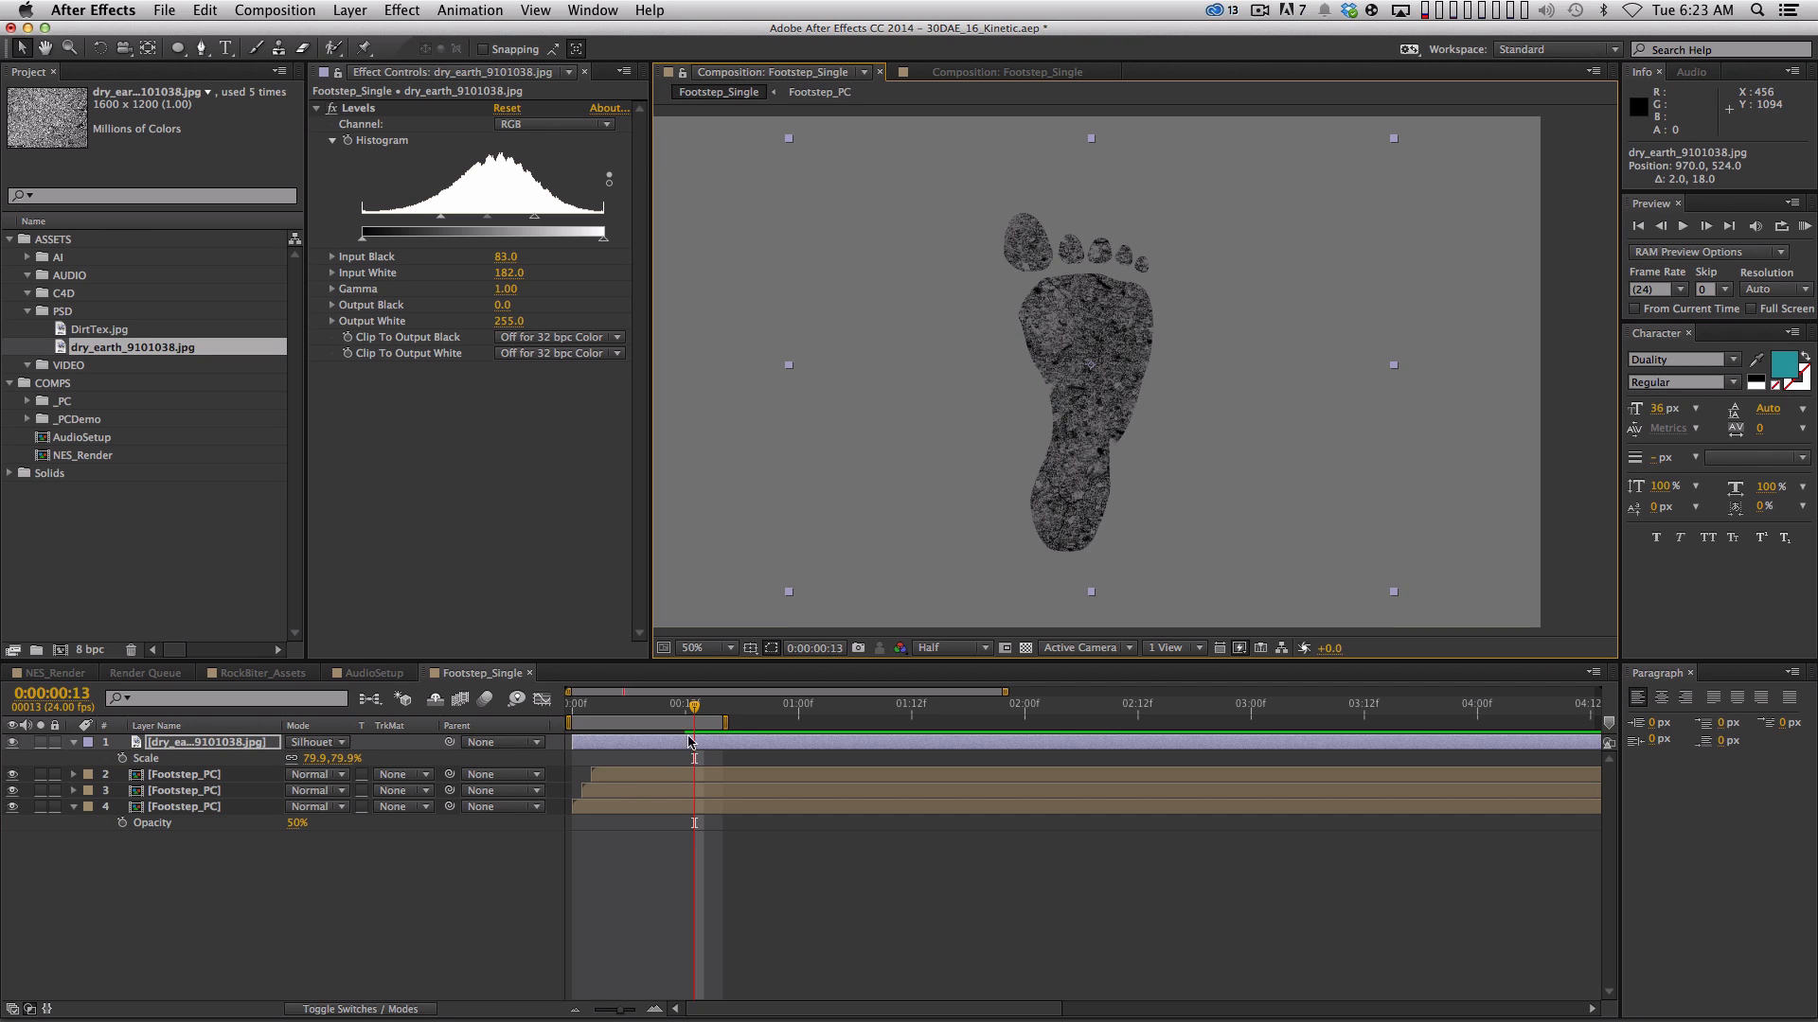
# Lower the texture's Levels Output White to 139 and check the footprint against the transparency grid
pyautogui.click(365, 243)
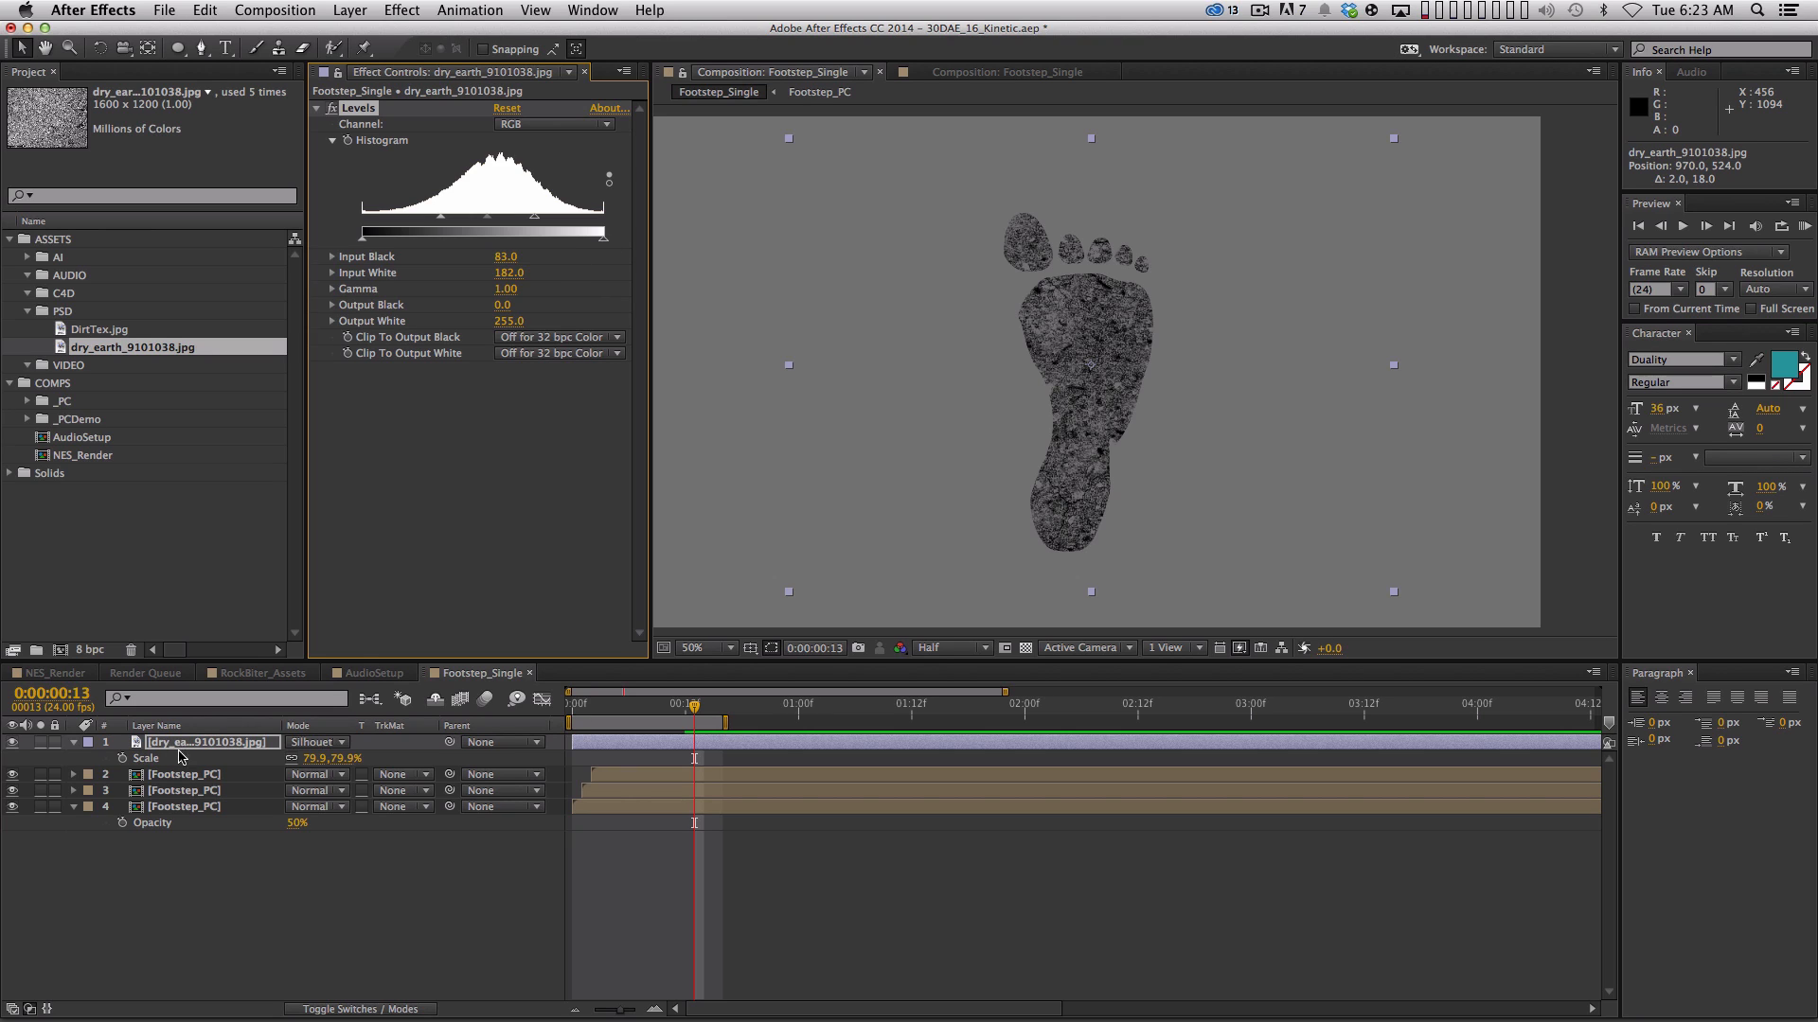
pyautogui.click(585, 258)
pyautogui.moveTo(604, 243); pyautogui.dragTo(493, 240)
pyautogui.click(1026, 647)
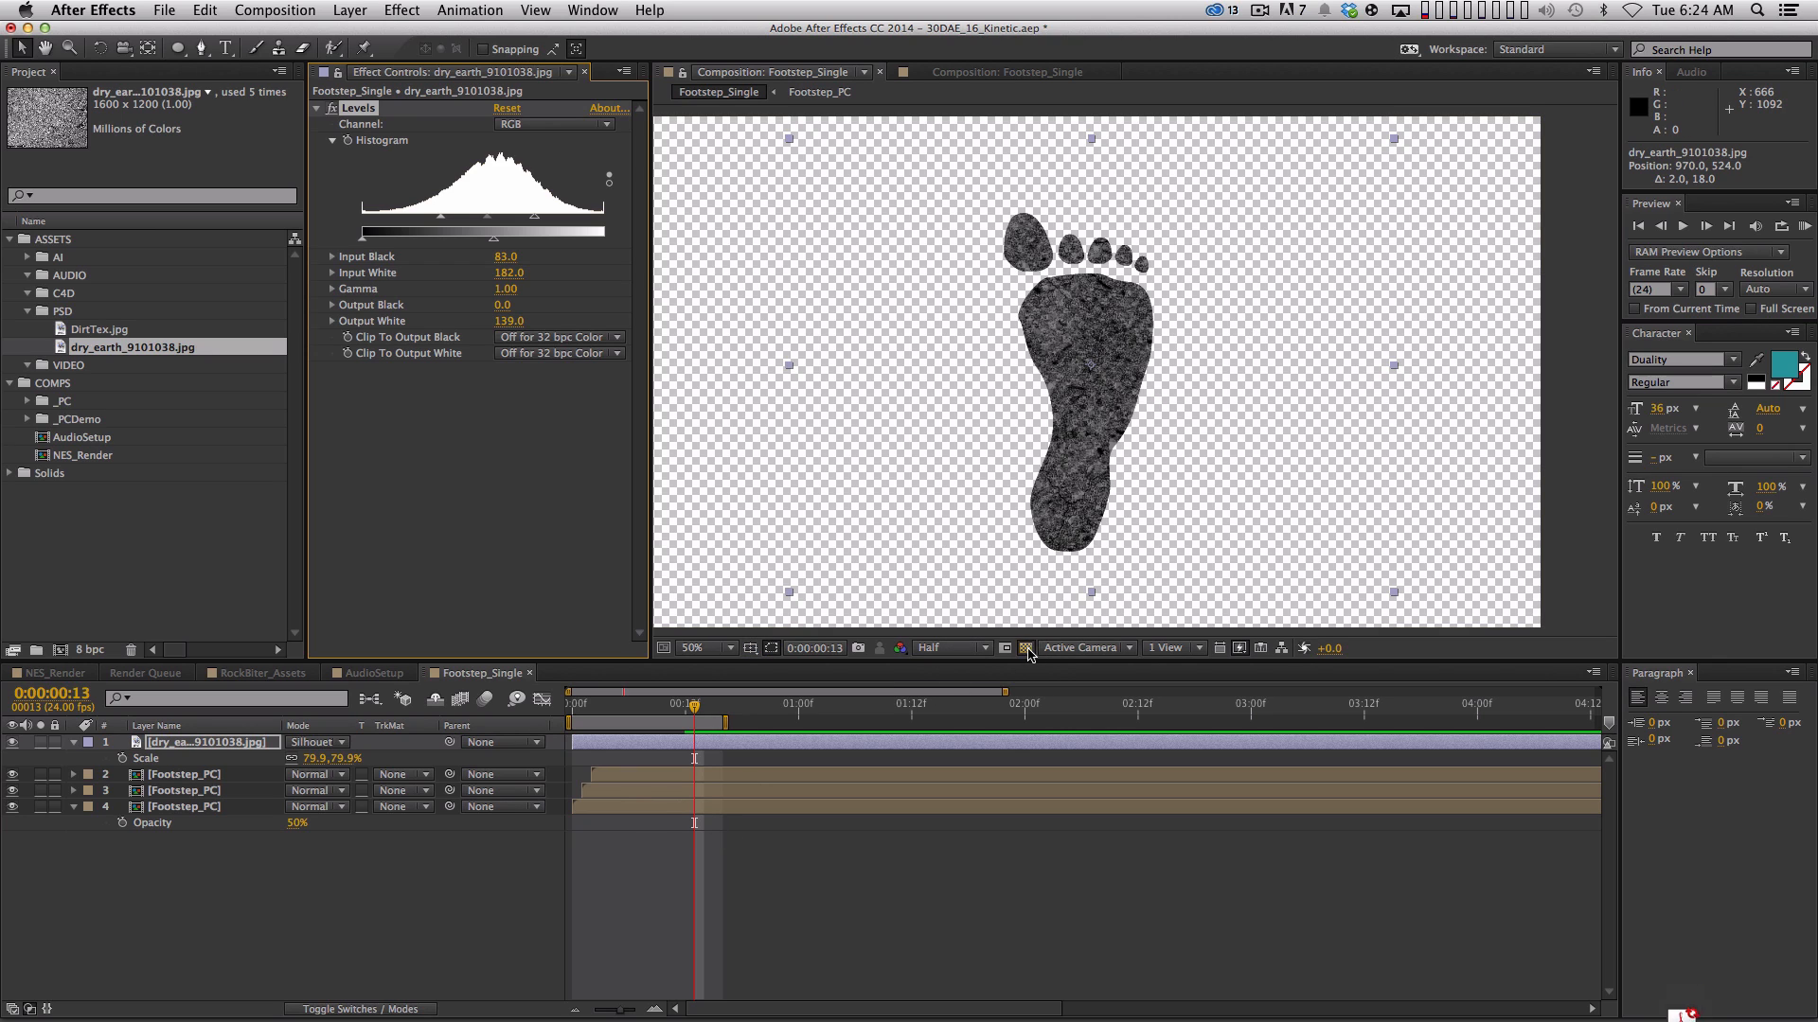
pyautogui.click(1026, 648)
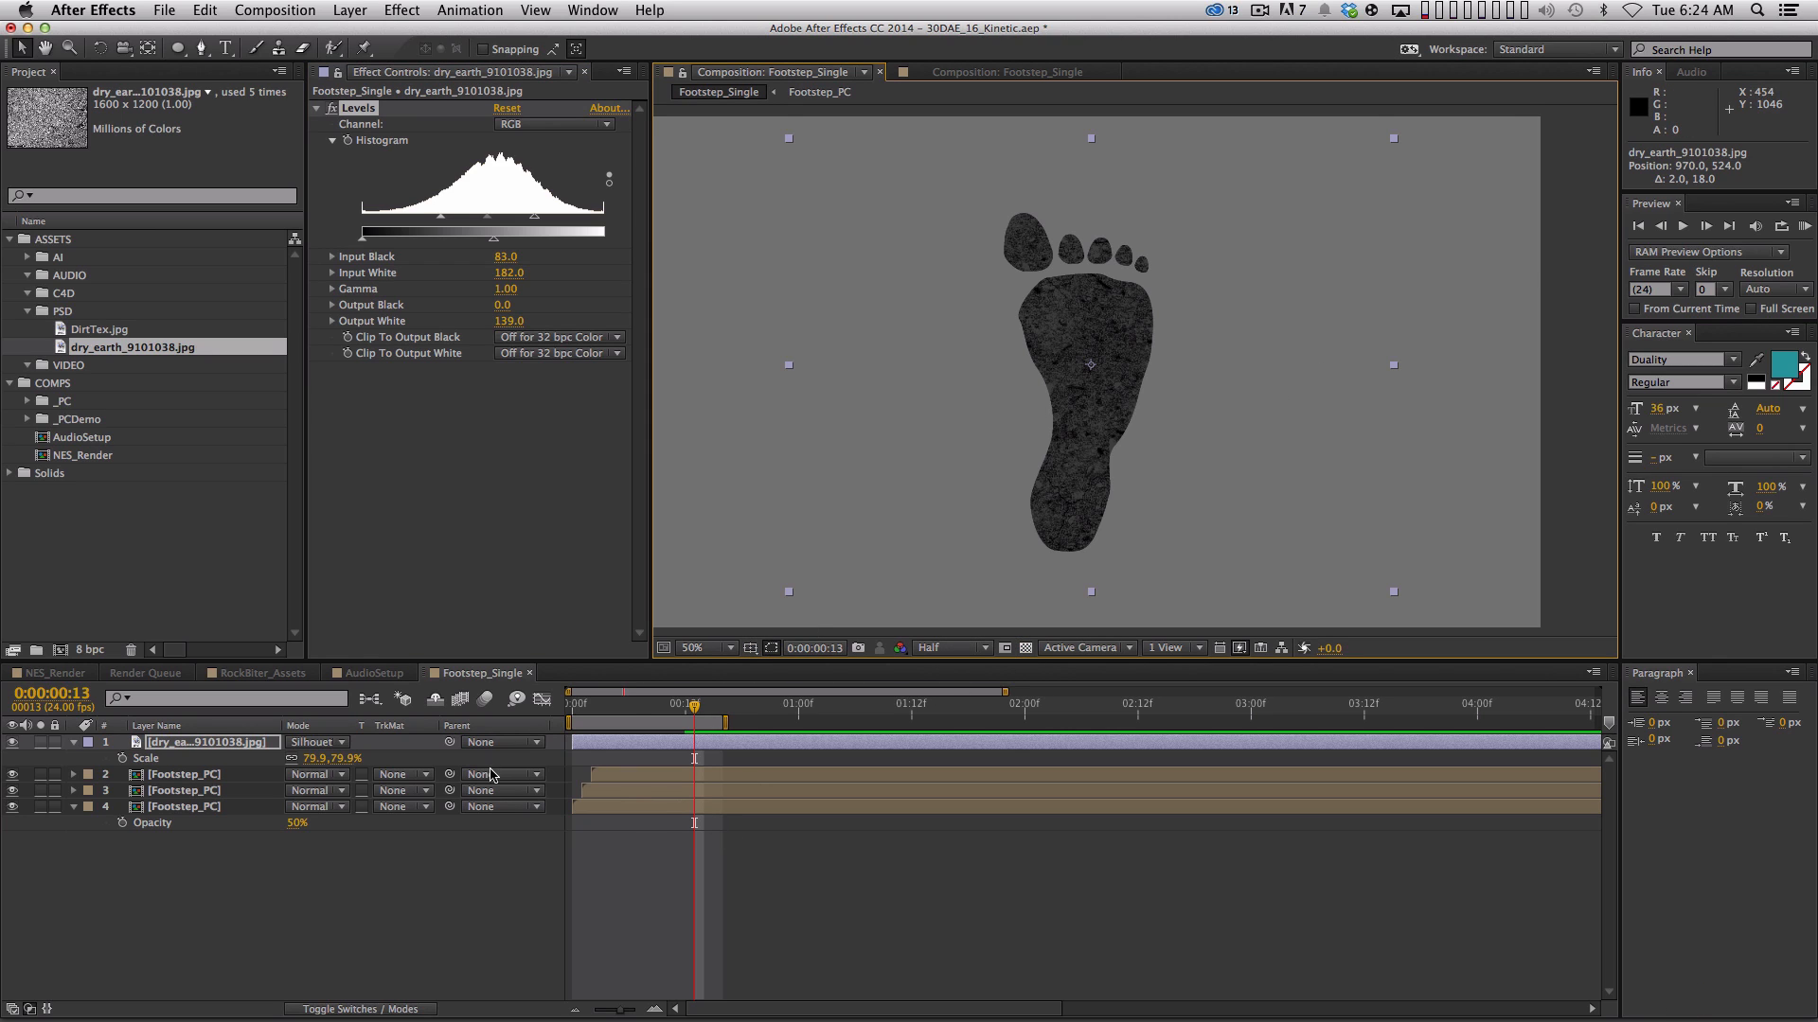
pyautogui.click(74, 743)
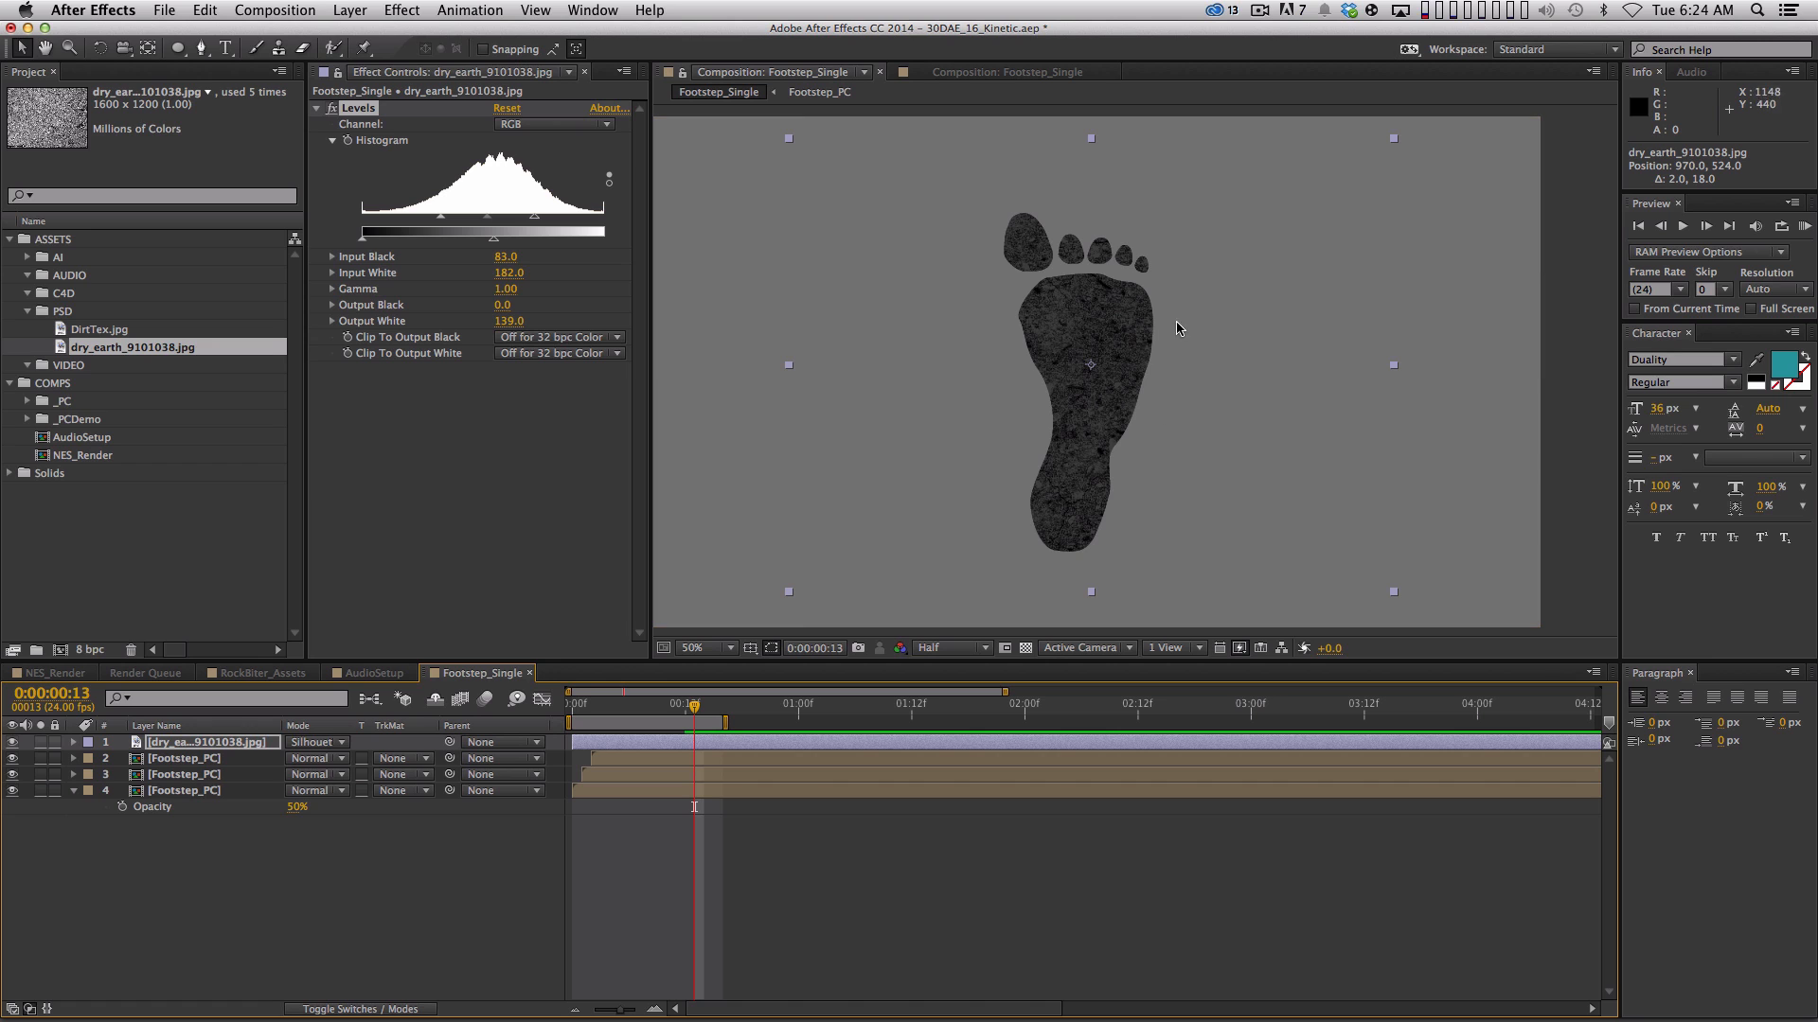
# Place the Footstep_Single comp from the _PCDemo folder as the top layer of AudioSetup, starting at frame 0
pyautogui.click(371, 673)
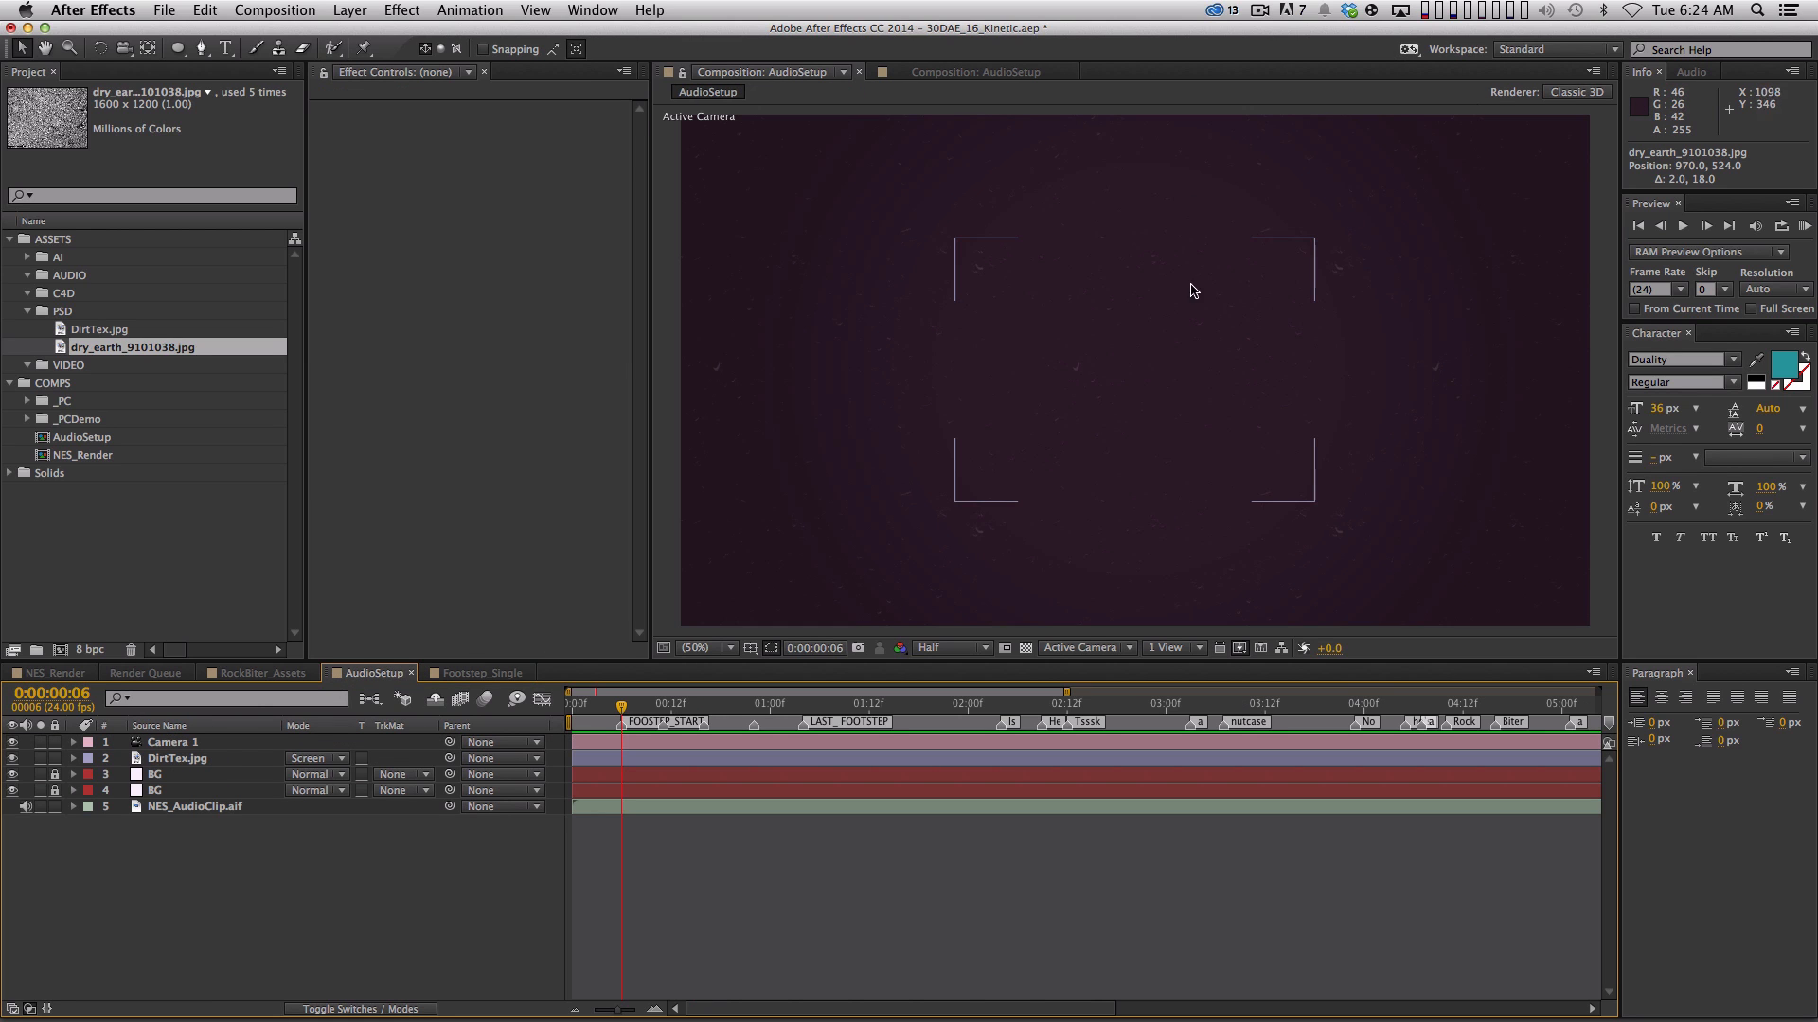
pyautogui.click(481, 673)
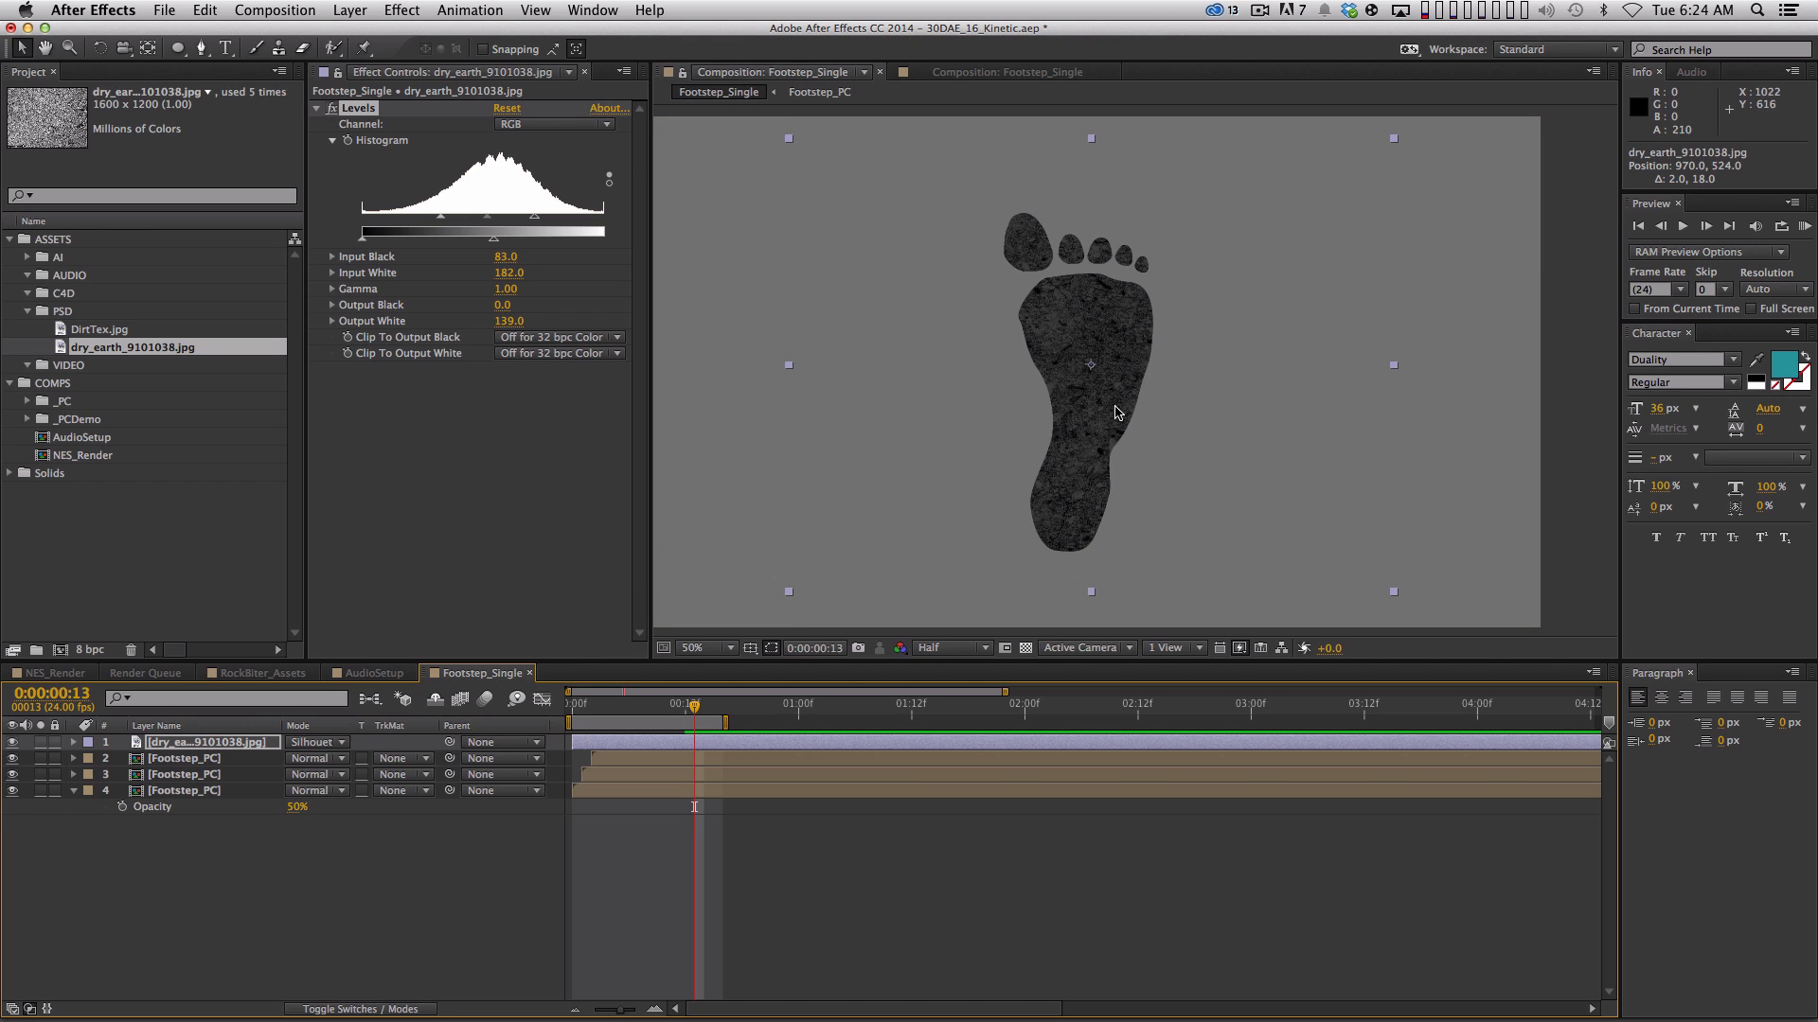
pyautogui.click(28, 418)
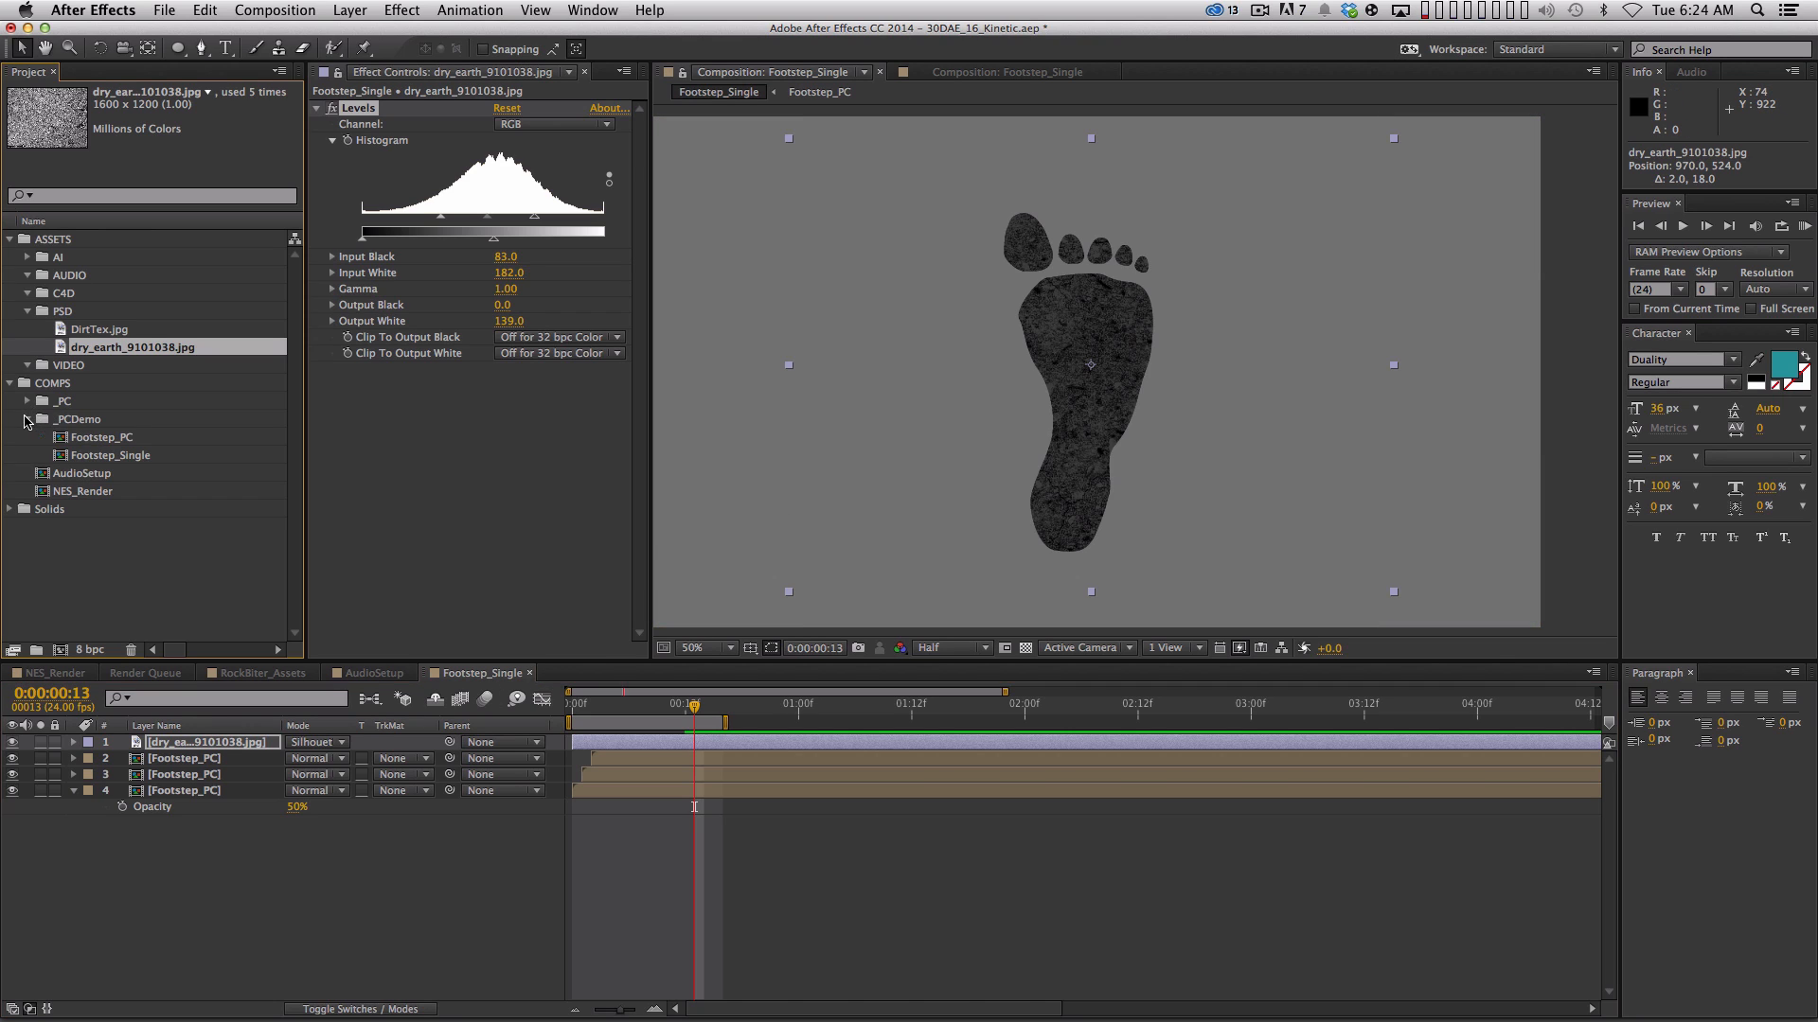
pyautogui.click(28, 312)
pyautogui.click(118, 419)
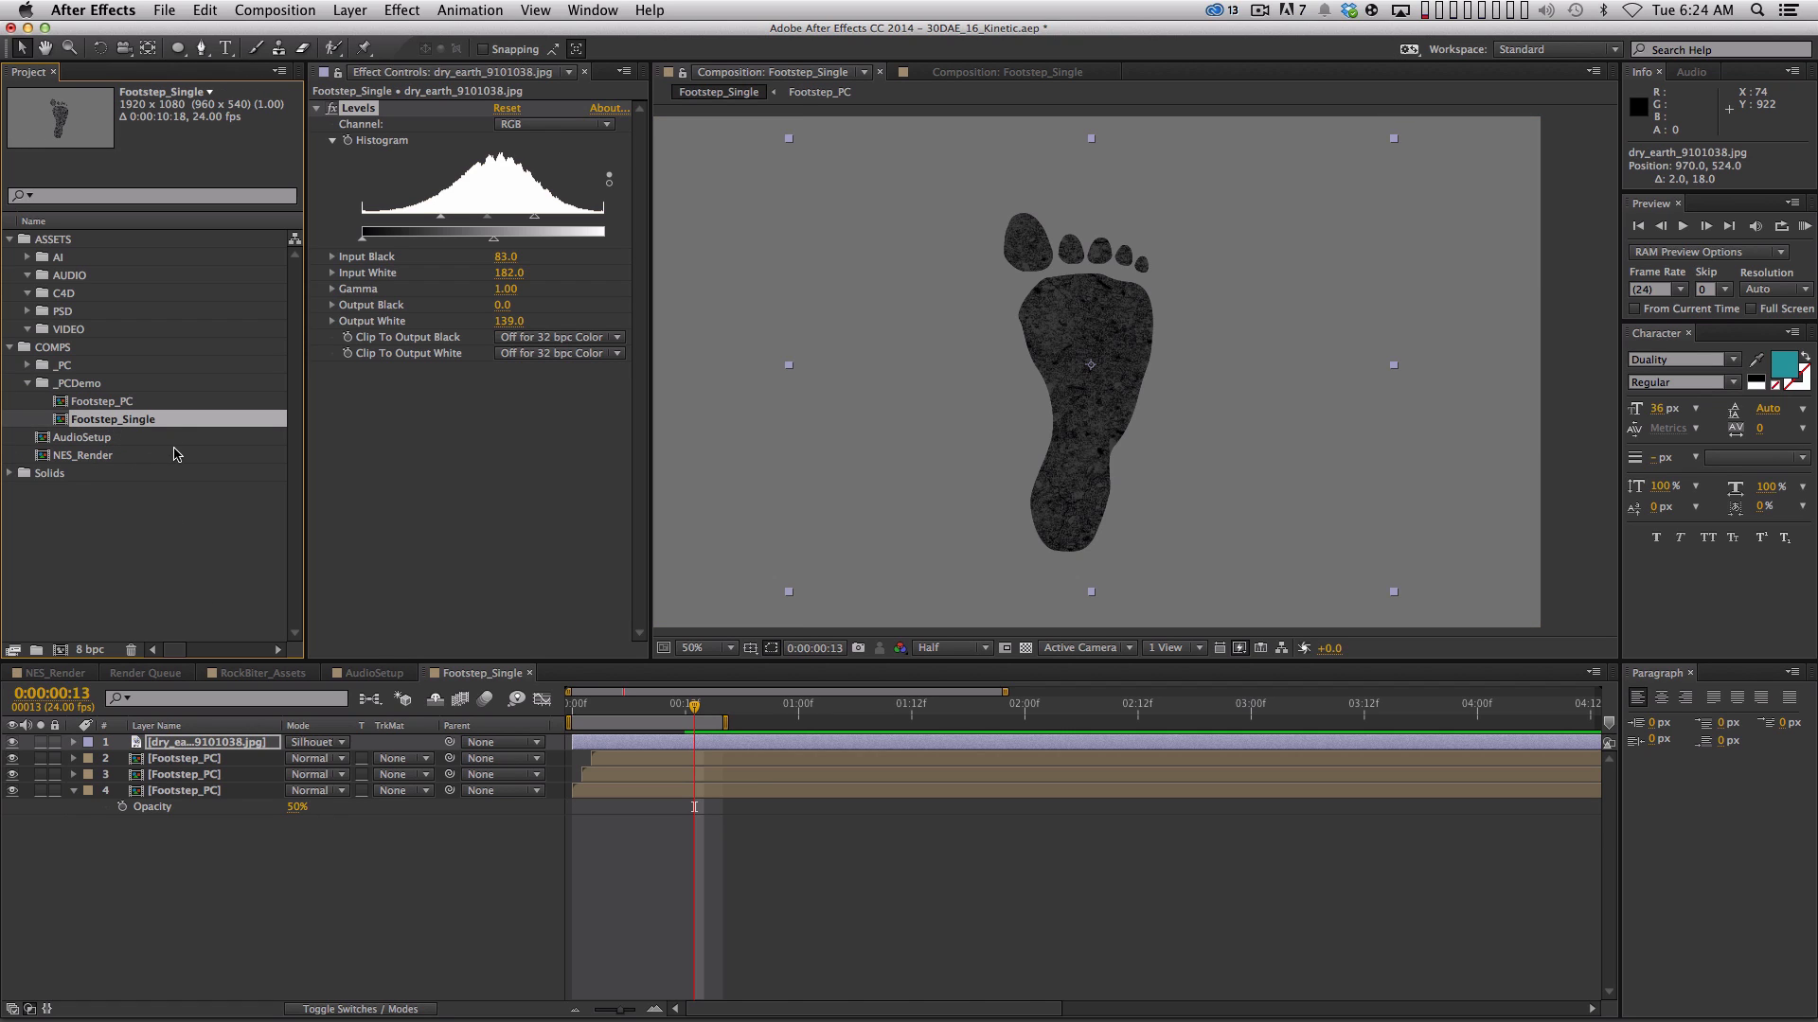
pyautogui.rightClick(99, 495)
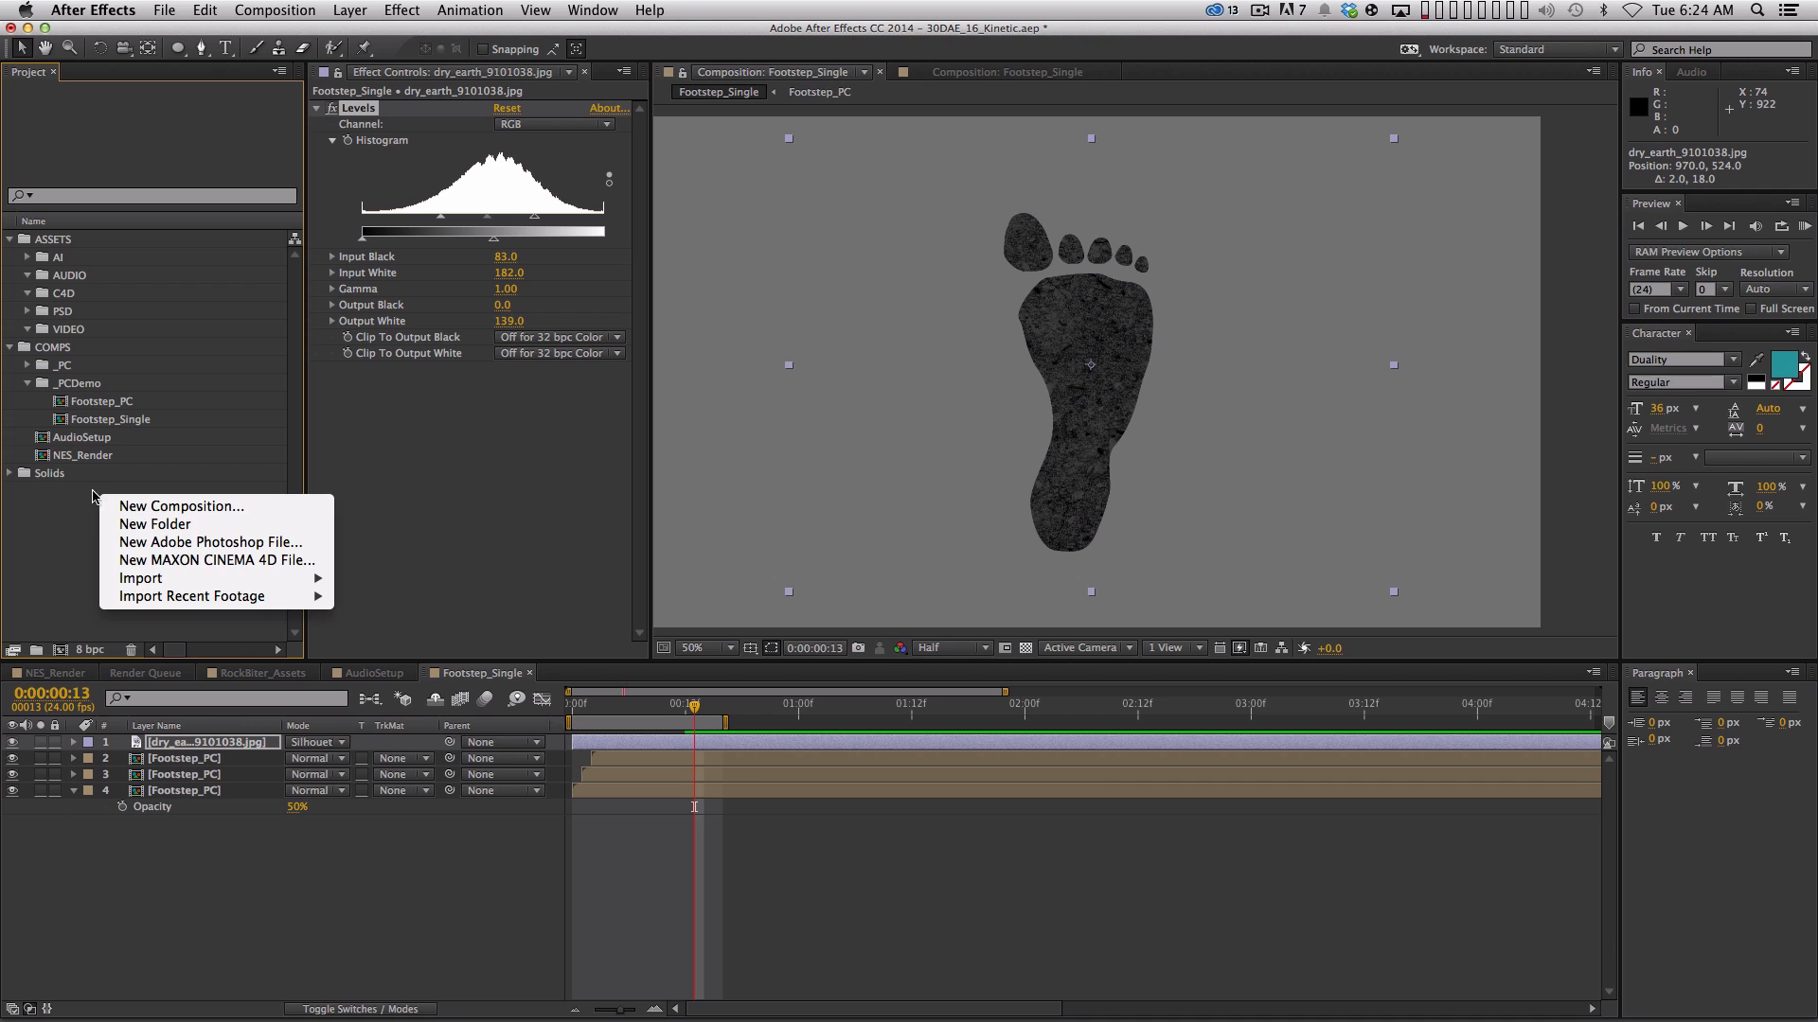
pyautogui.press('Escape')
pyautogui.click(379, 673)
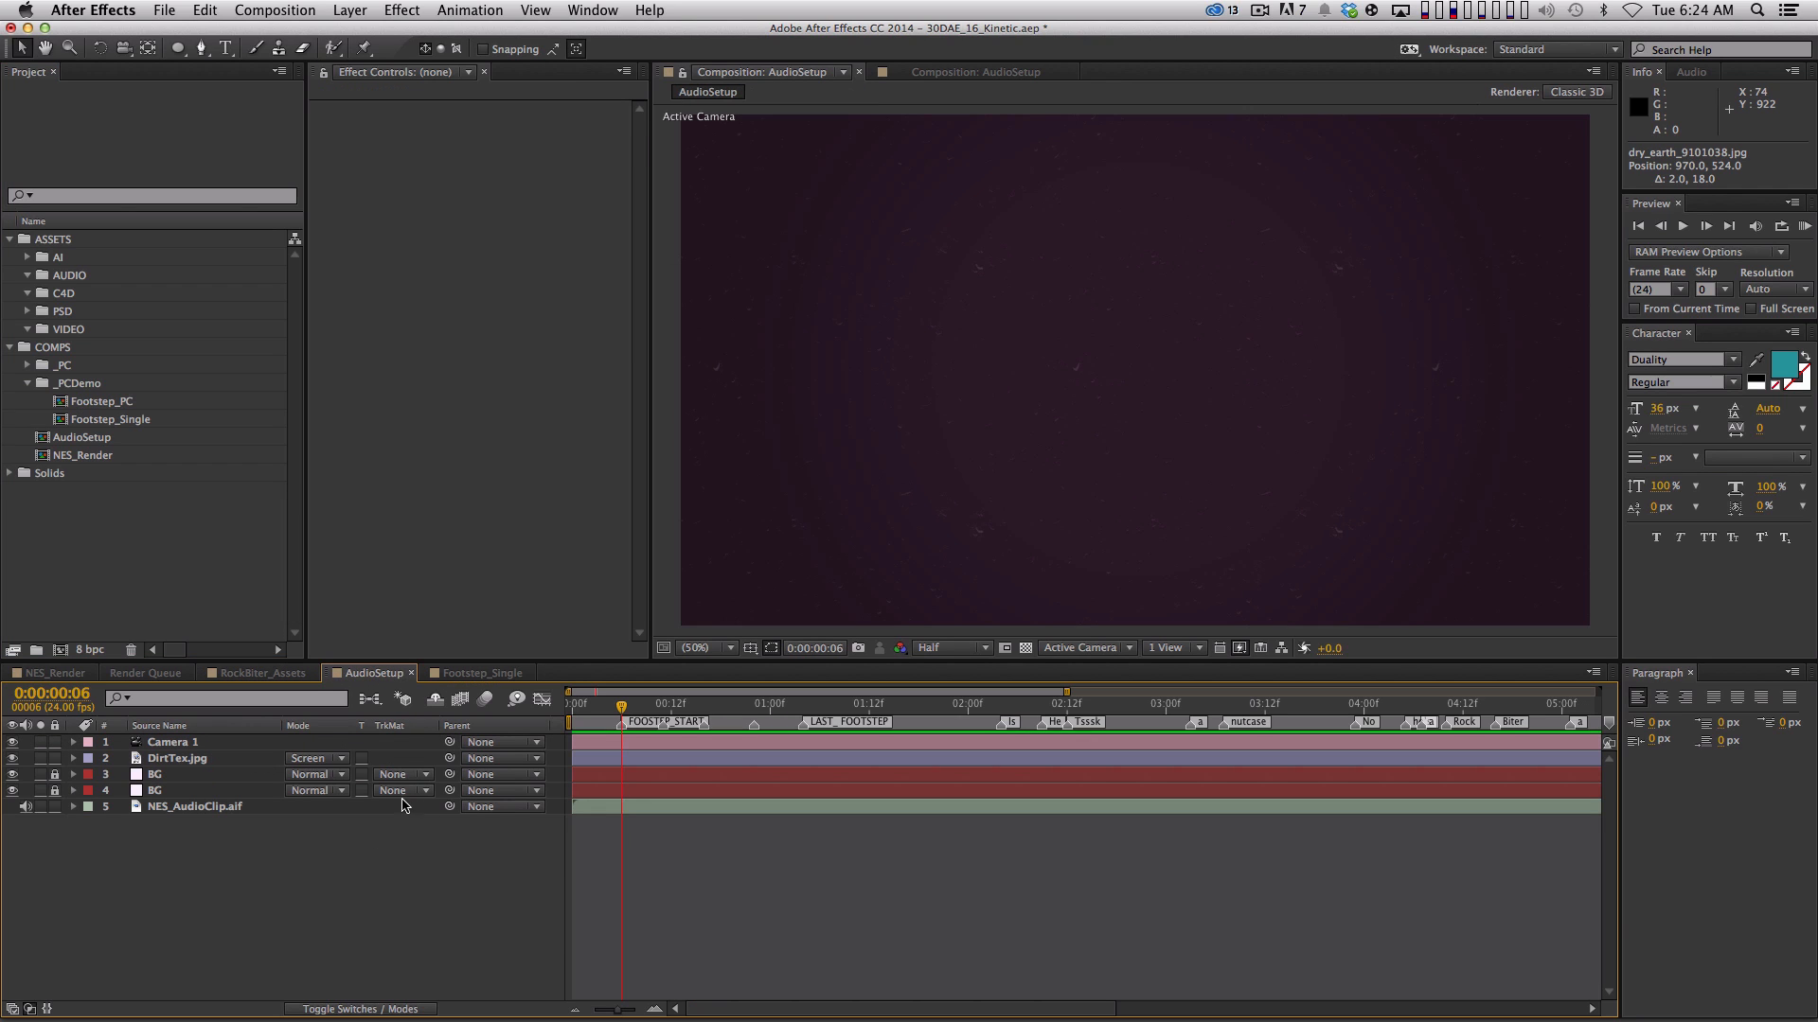
pyautogui.moveTo(656, 730); pyautogui.dragTo(518, 803)
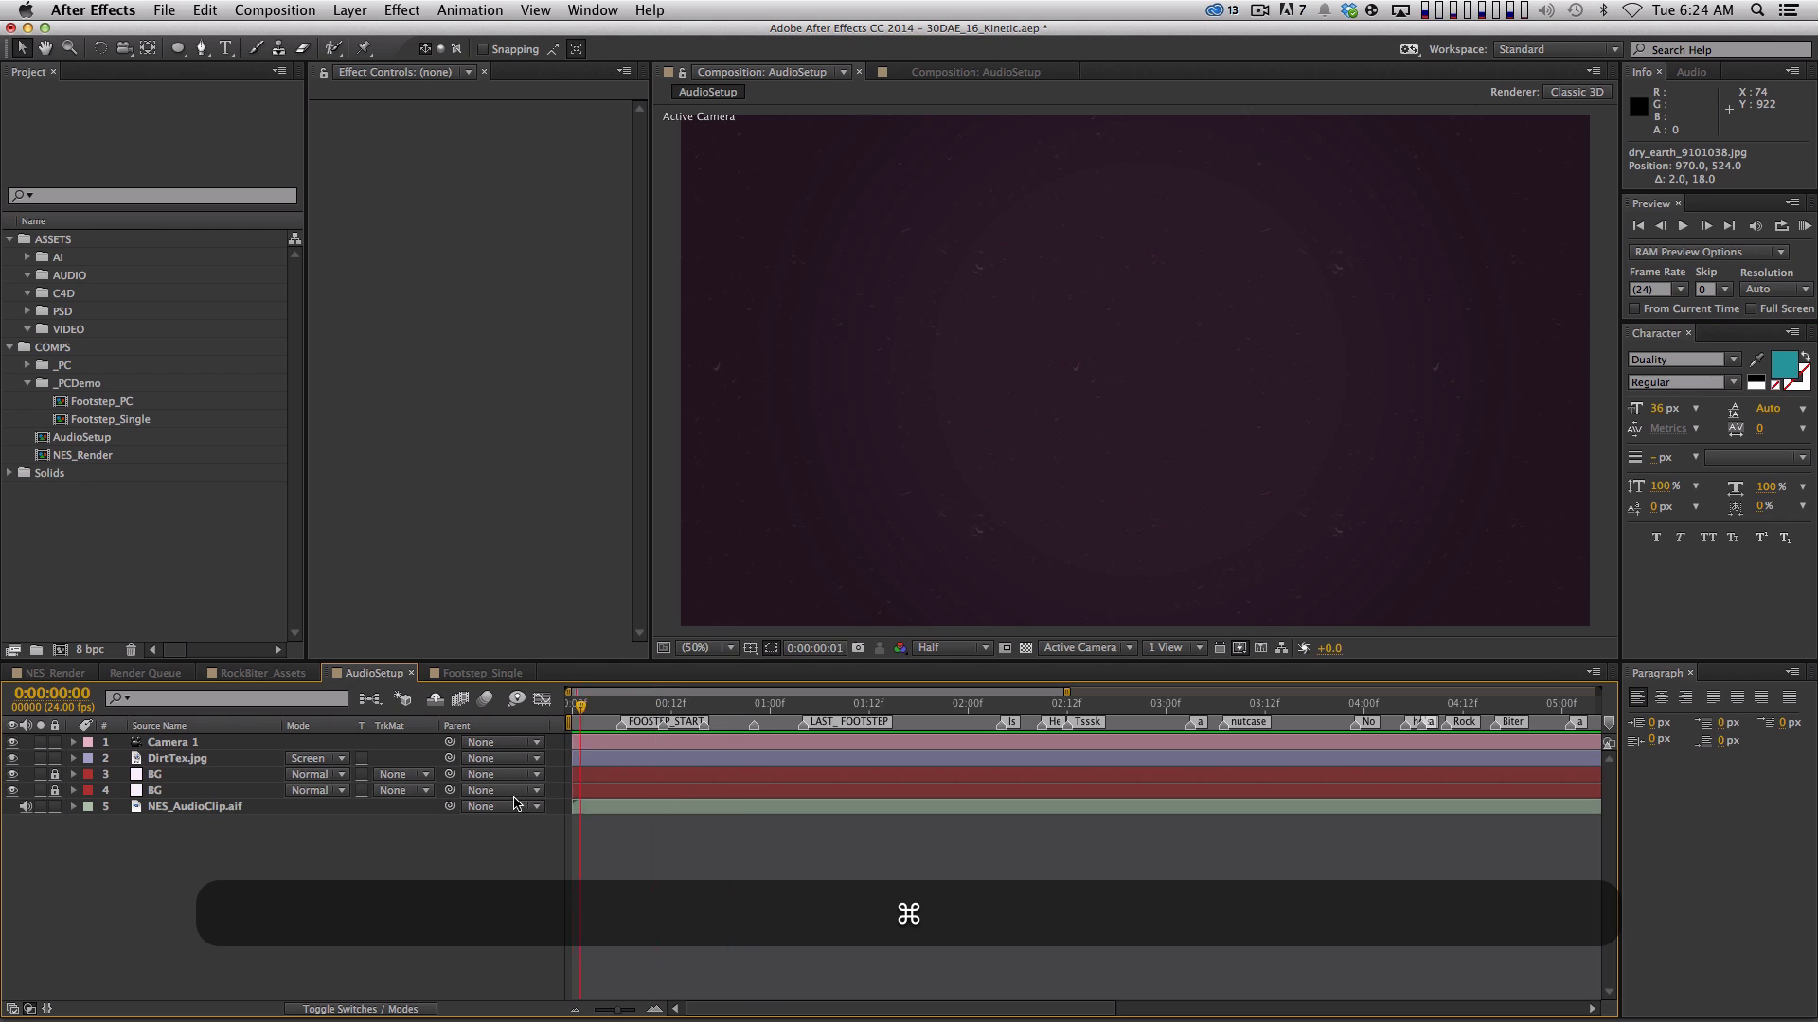
pyautogui.click(119, 419)
pyautogui.moveTo(111, 426); pyautogui.dragTo(1083, 479)
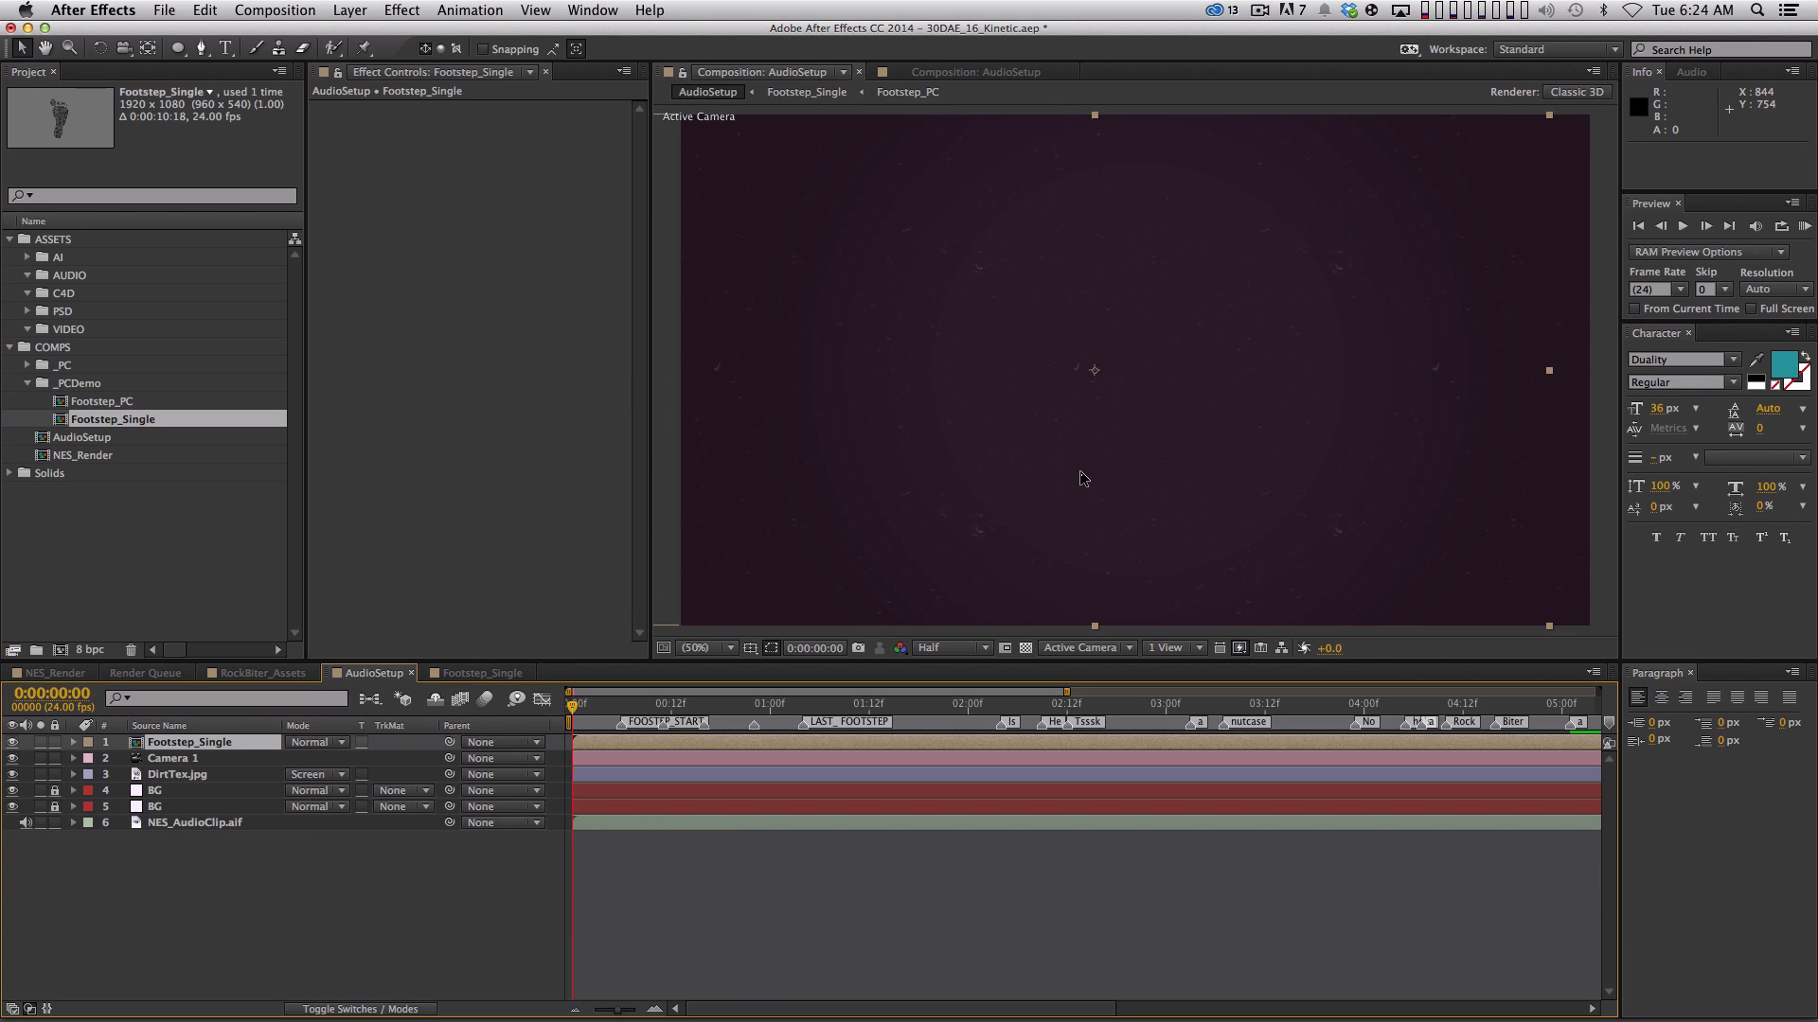
# Shift the Footstep_Single layer to start at frame 5 and inspect the footprint against the background at frame 15
pyautogui.moveTo(597, 742); pyautogui.dragTo(697, 710)
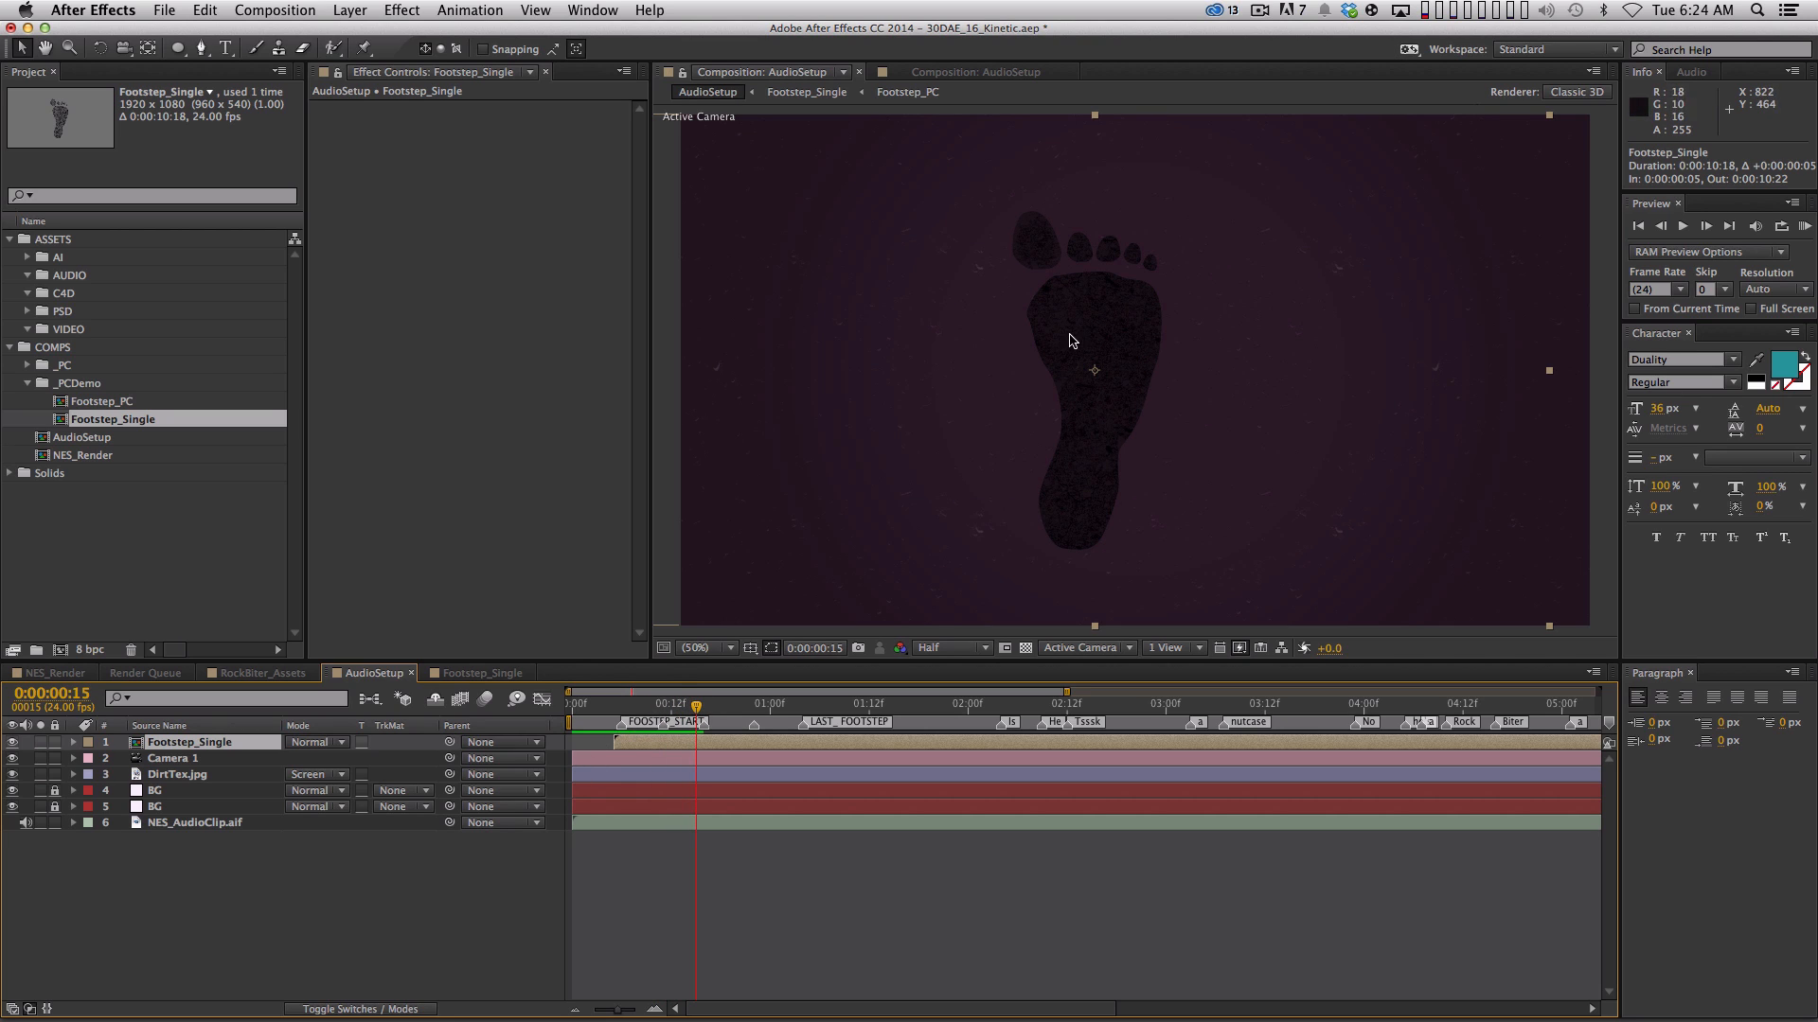
pyautogui.press('.')
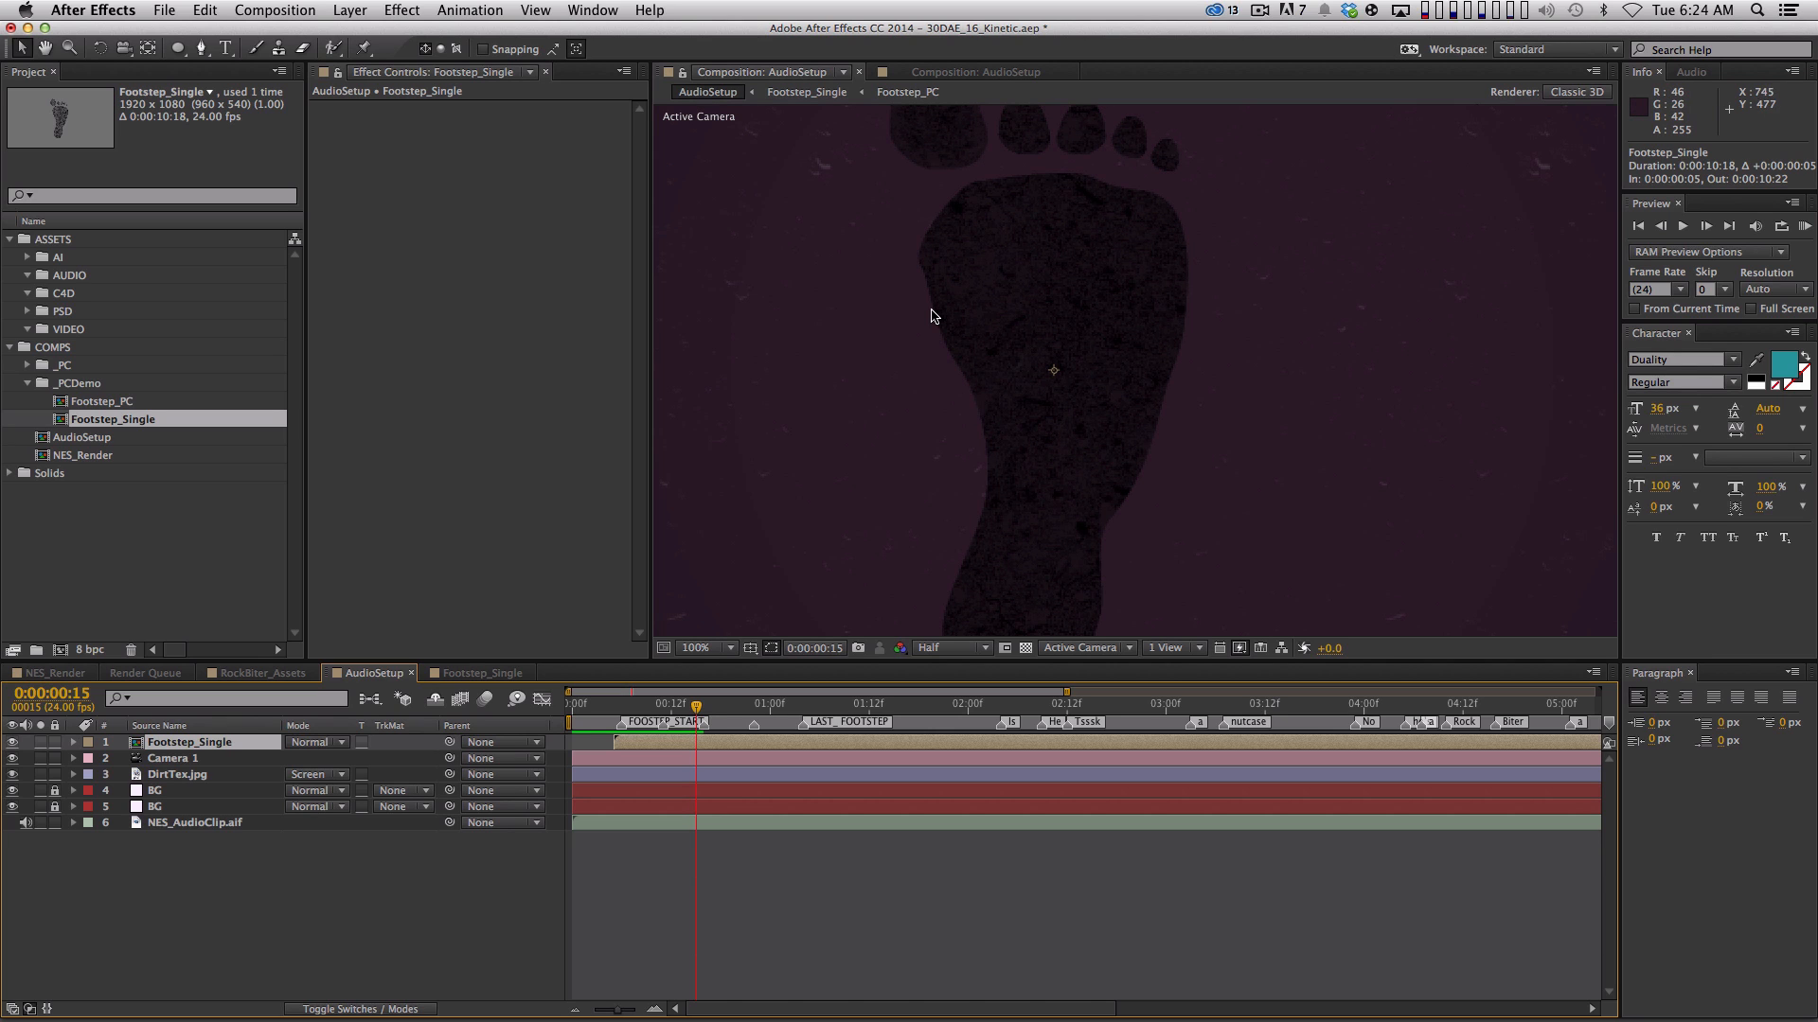
pyautogui.press(',')
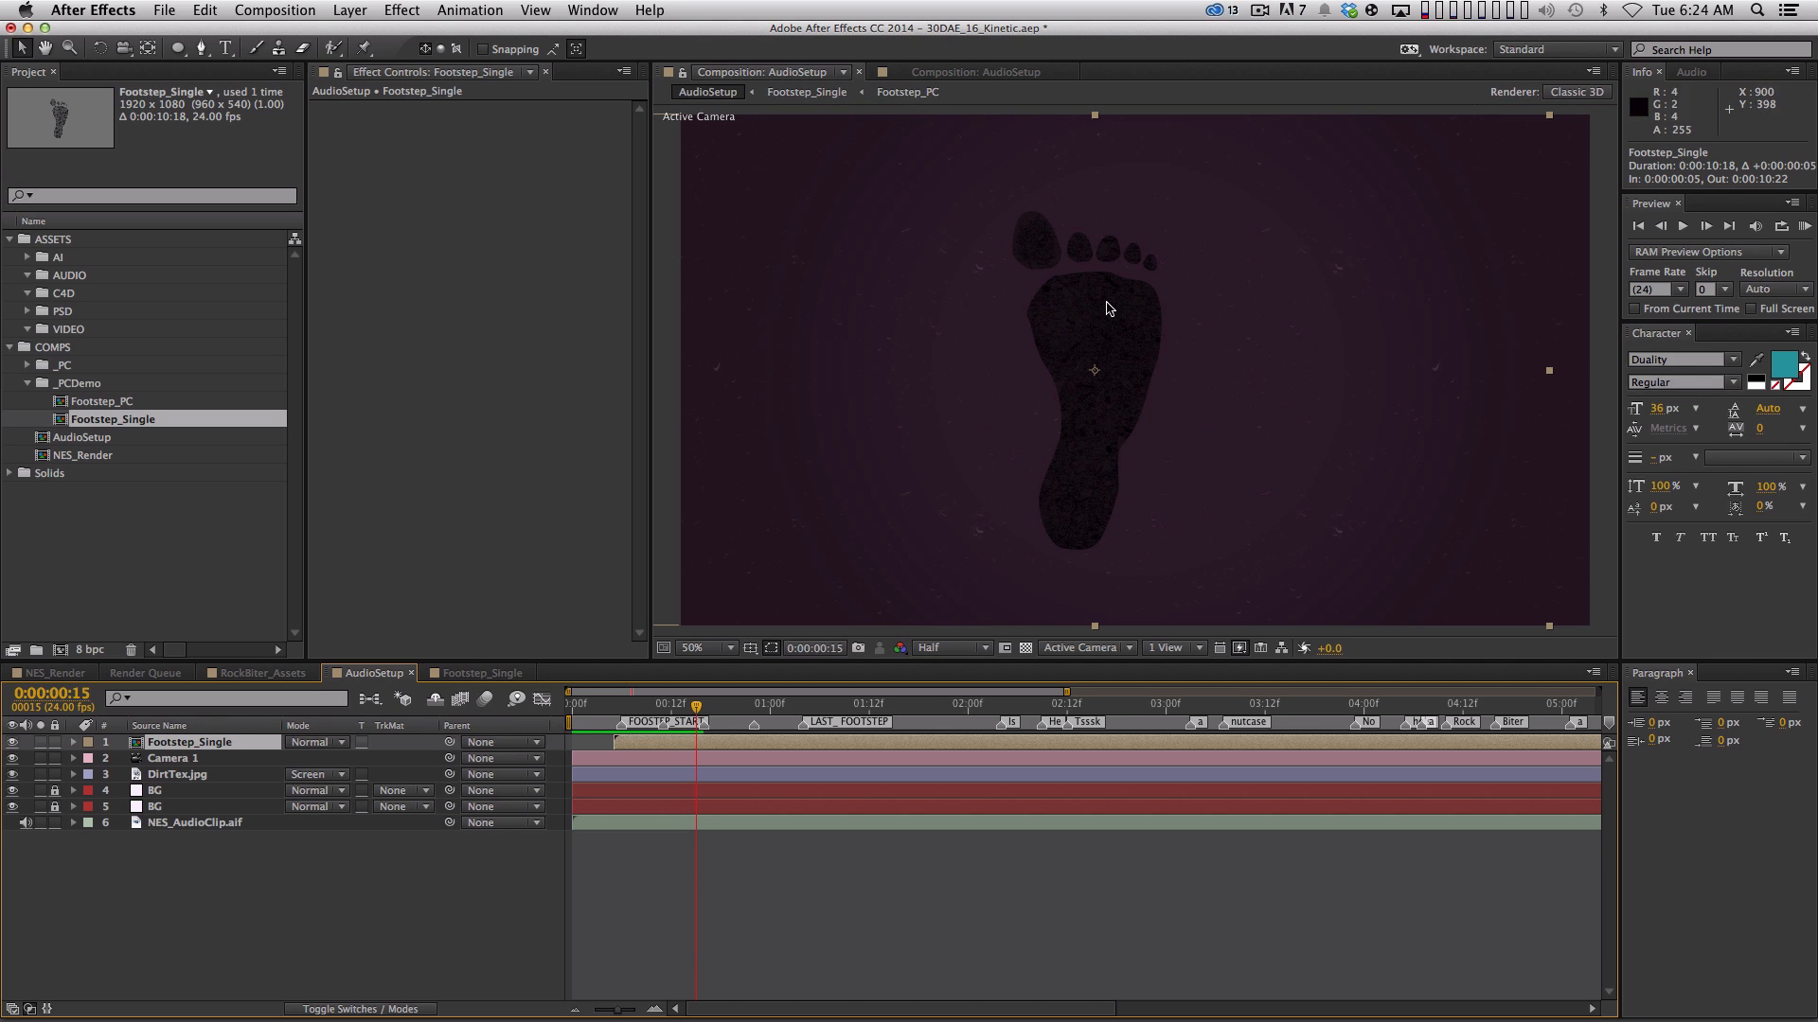
# Raise the dry_earth texture's Levels Output White to 176 in Footstep_Single and check the footprint in AudioSetup
pyautogui.click(478, 673)
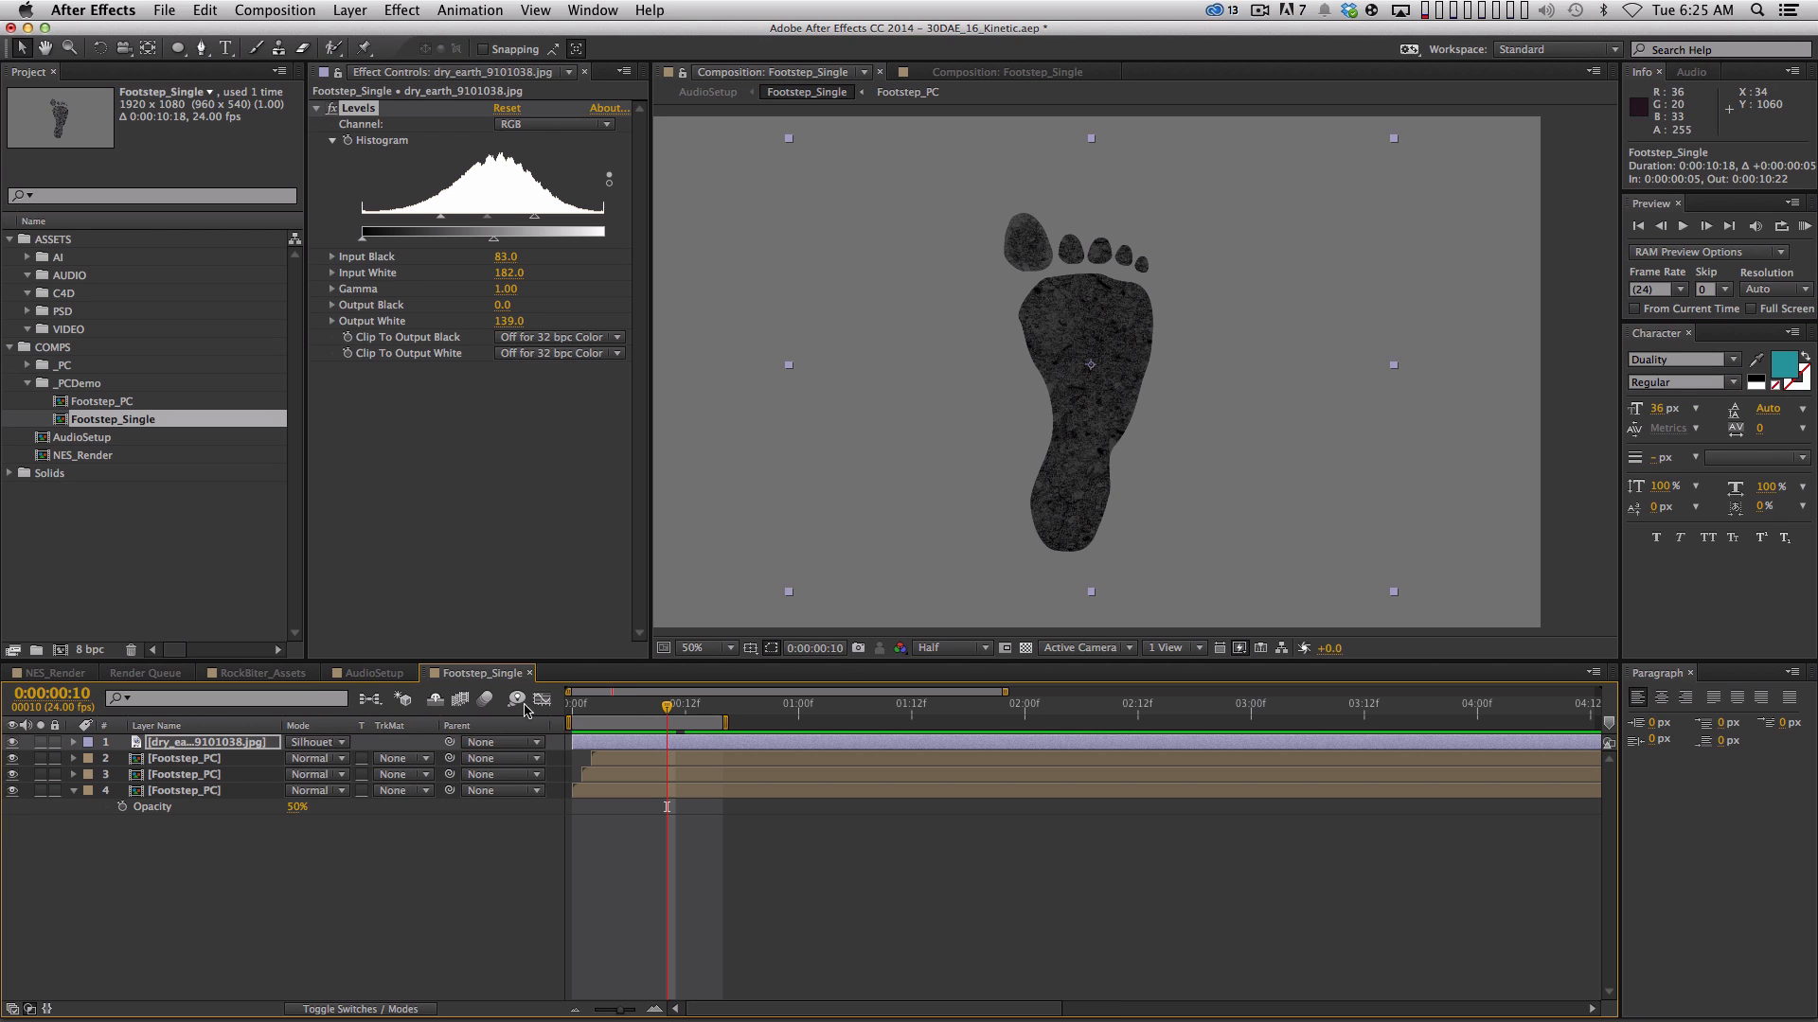
pyautogui.moveTo(493, 239); pyautogui.dragTo(529, 238)
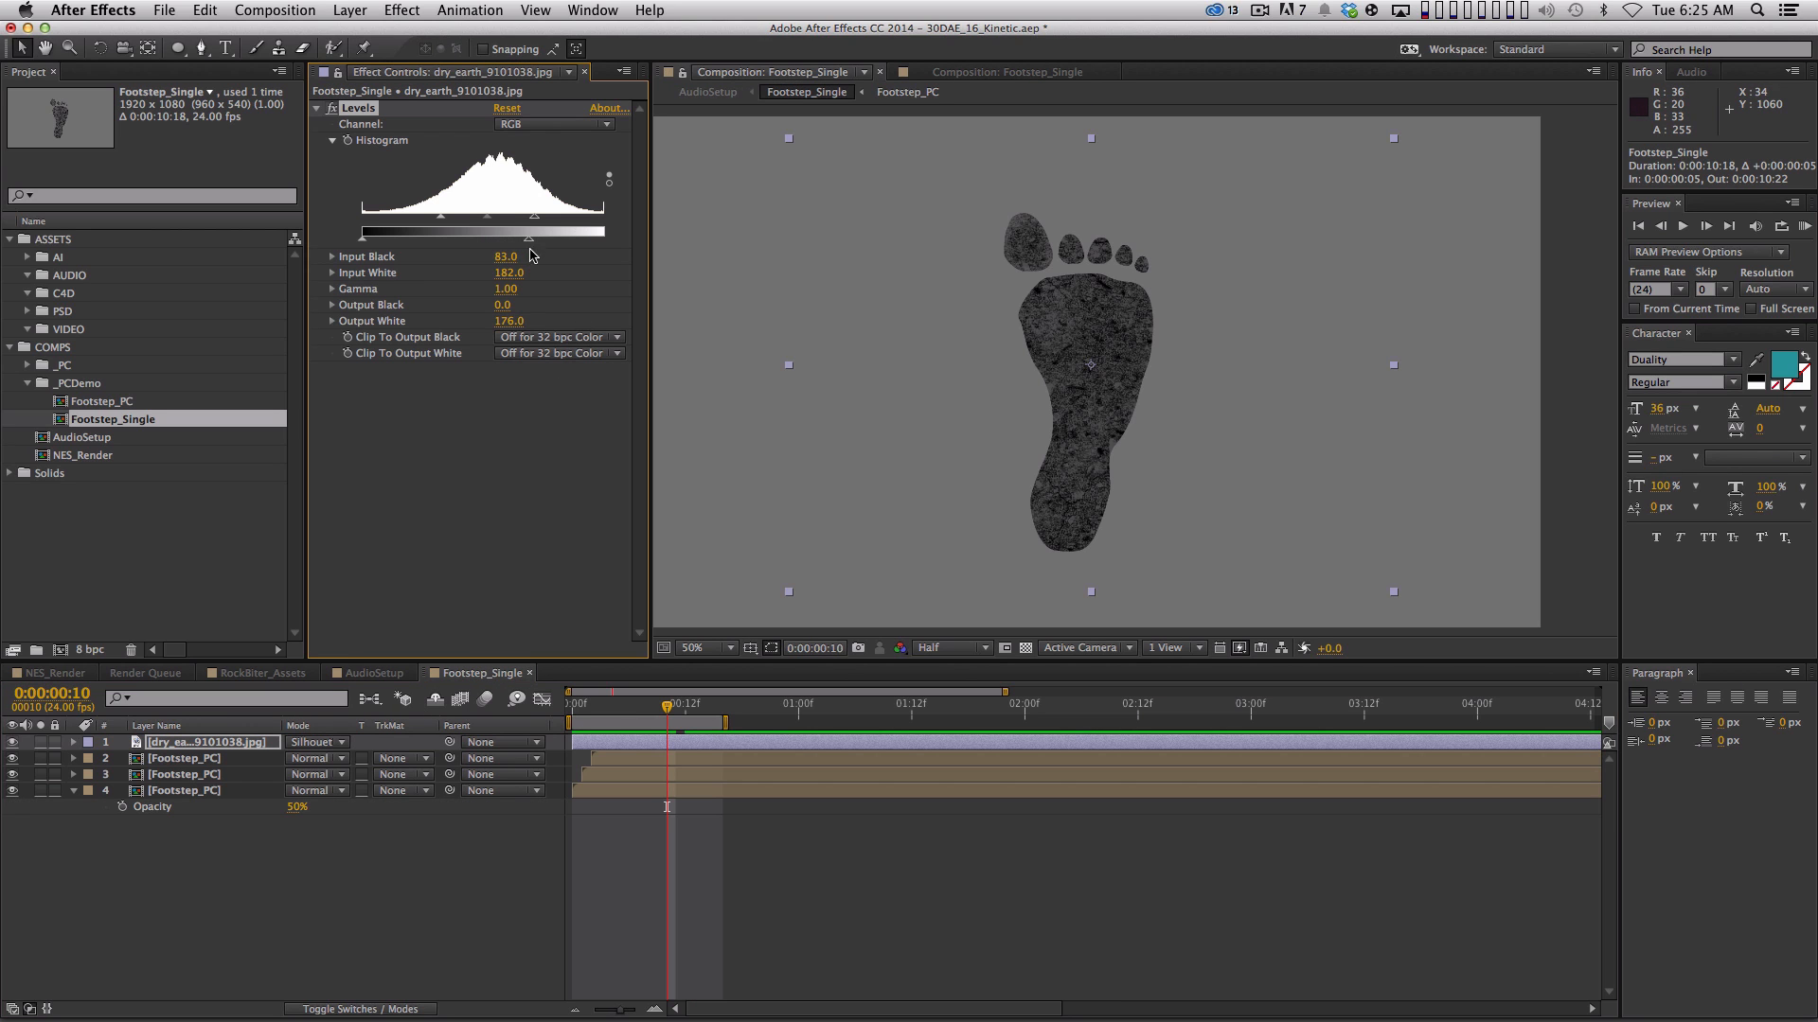
pyautogui.click(374, 673)
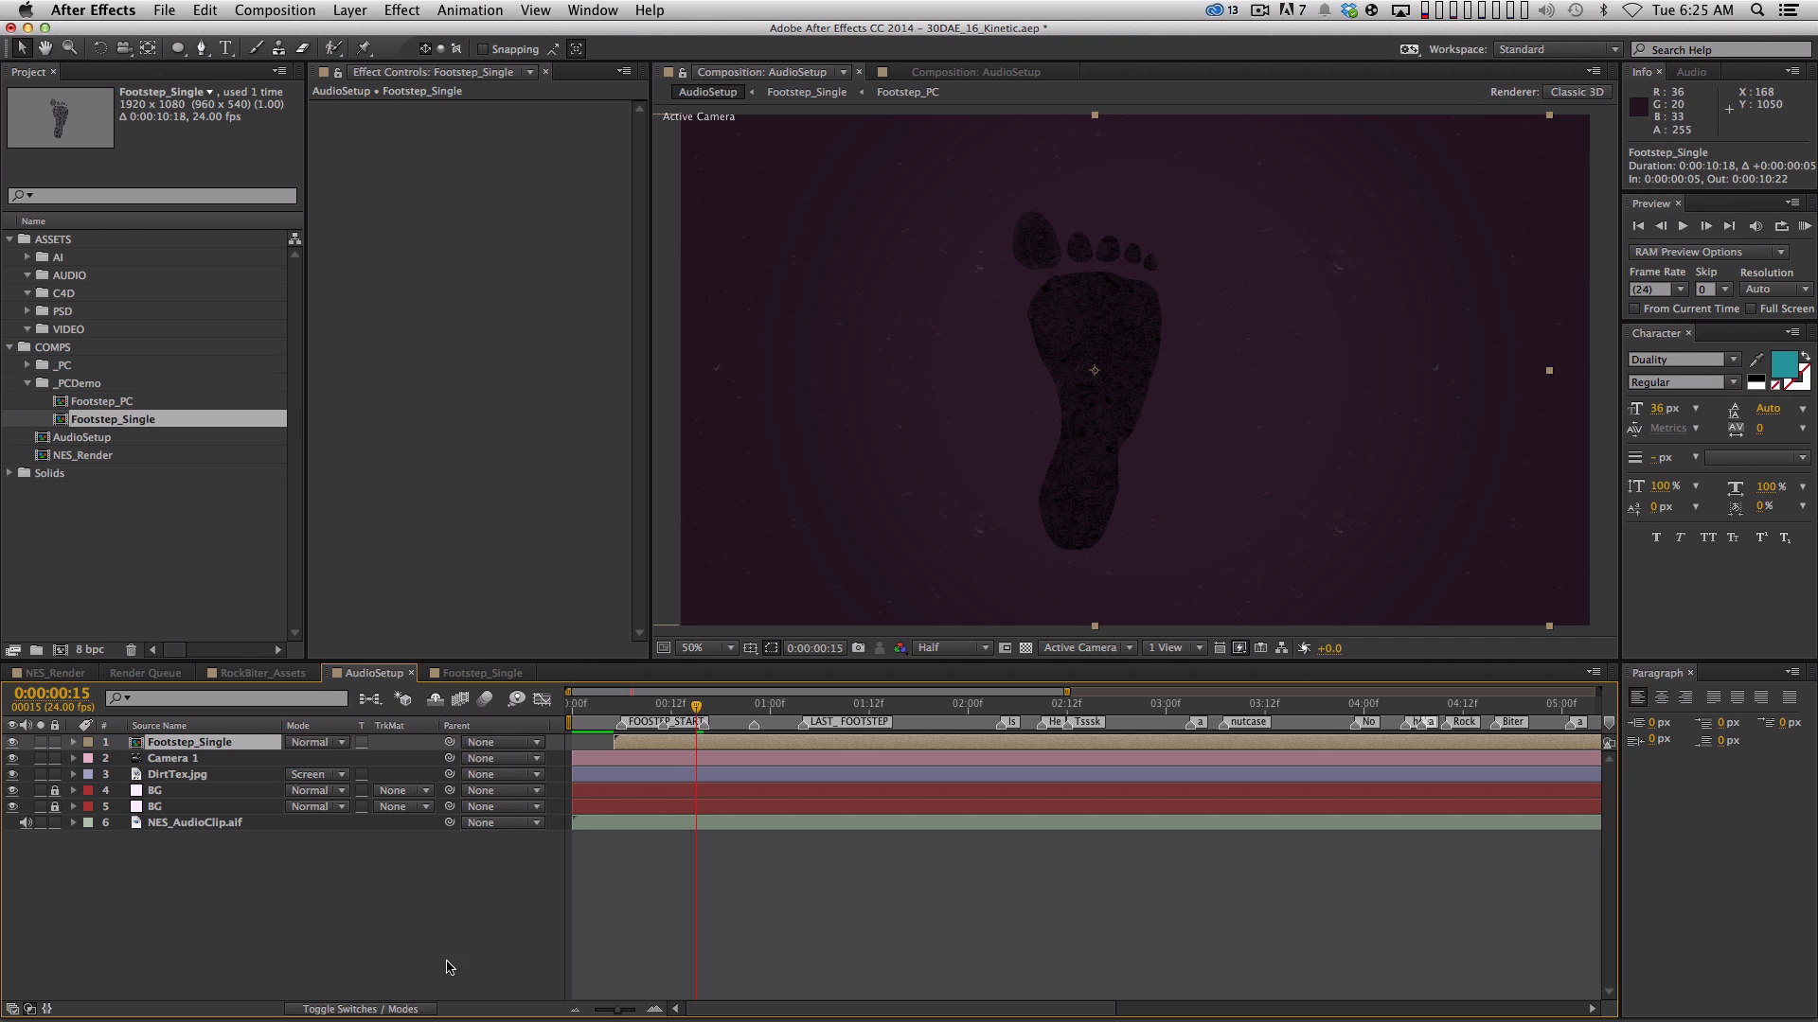
# Move the Footstep_Single layer back to start at frame 0 and pre-compose it as Footsteps_Arc, leaving all attributes in AudioSetup
pyautogui.click(232, 853)
pyautogui.moveTo(639, 741); pyautogui.dragTo(605, 741)
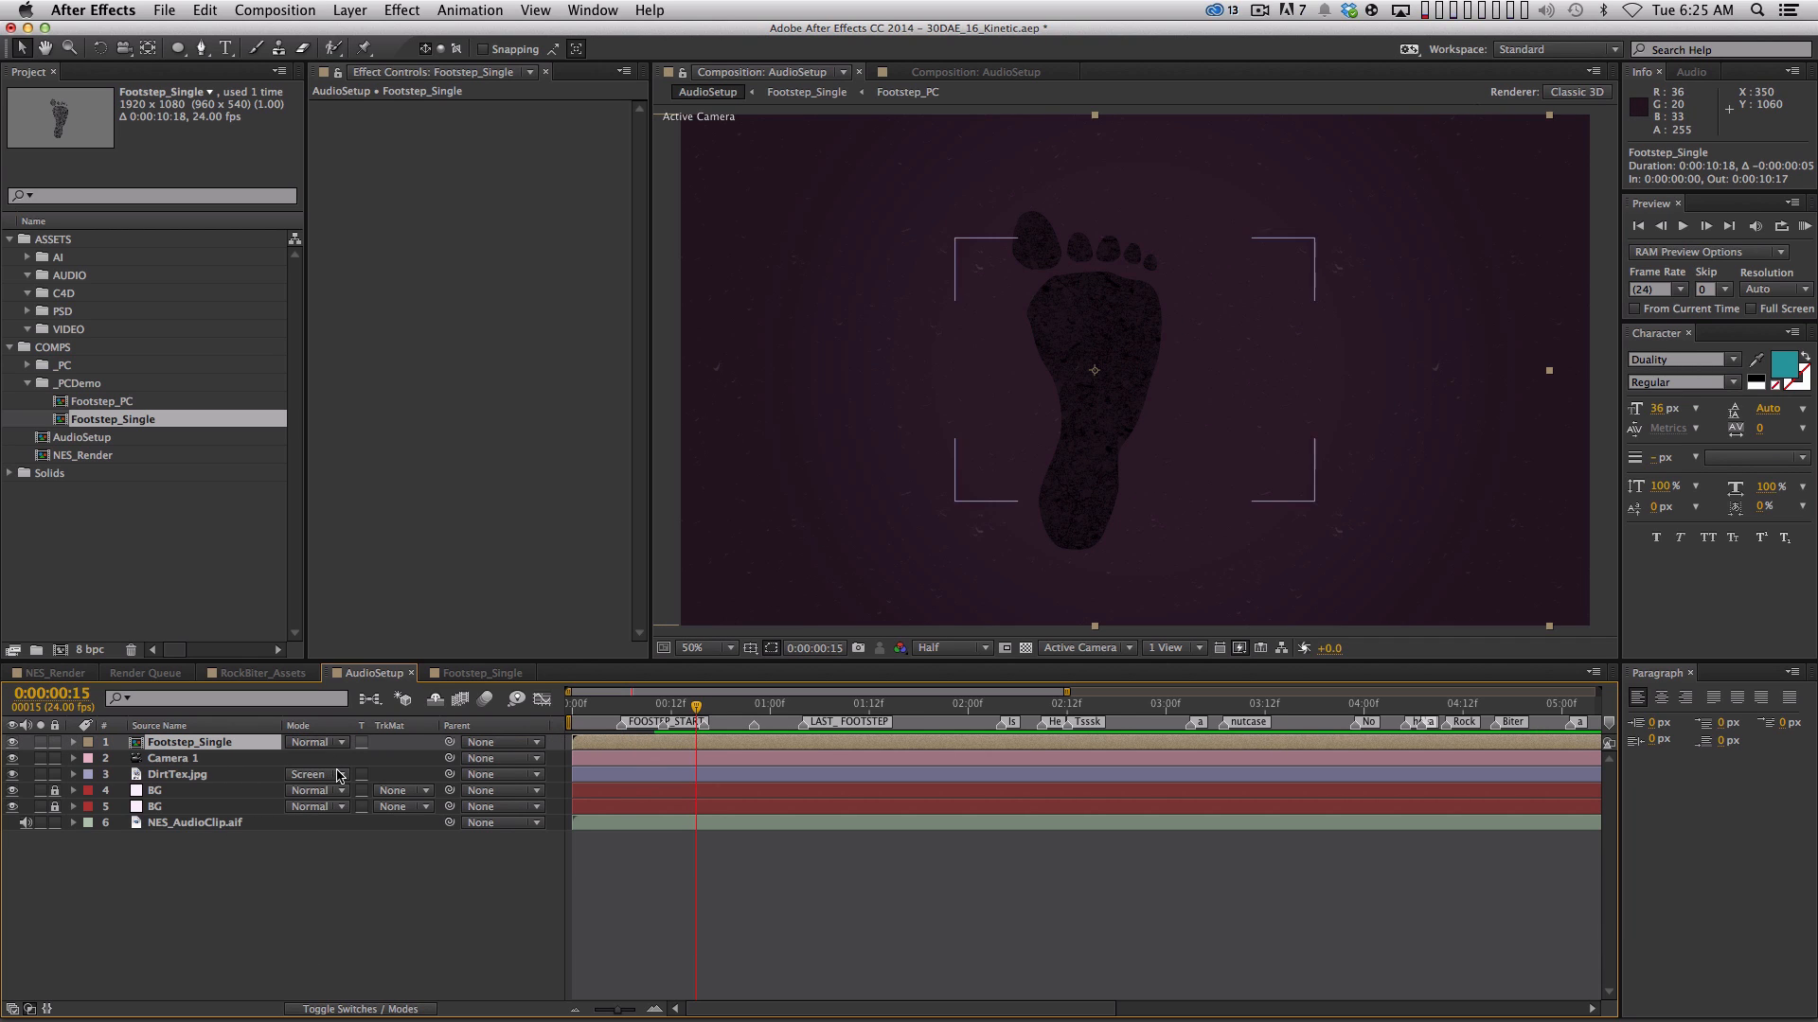
pyautogui.press('shift+super+c')
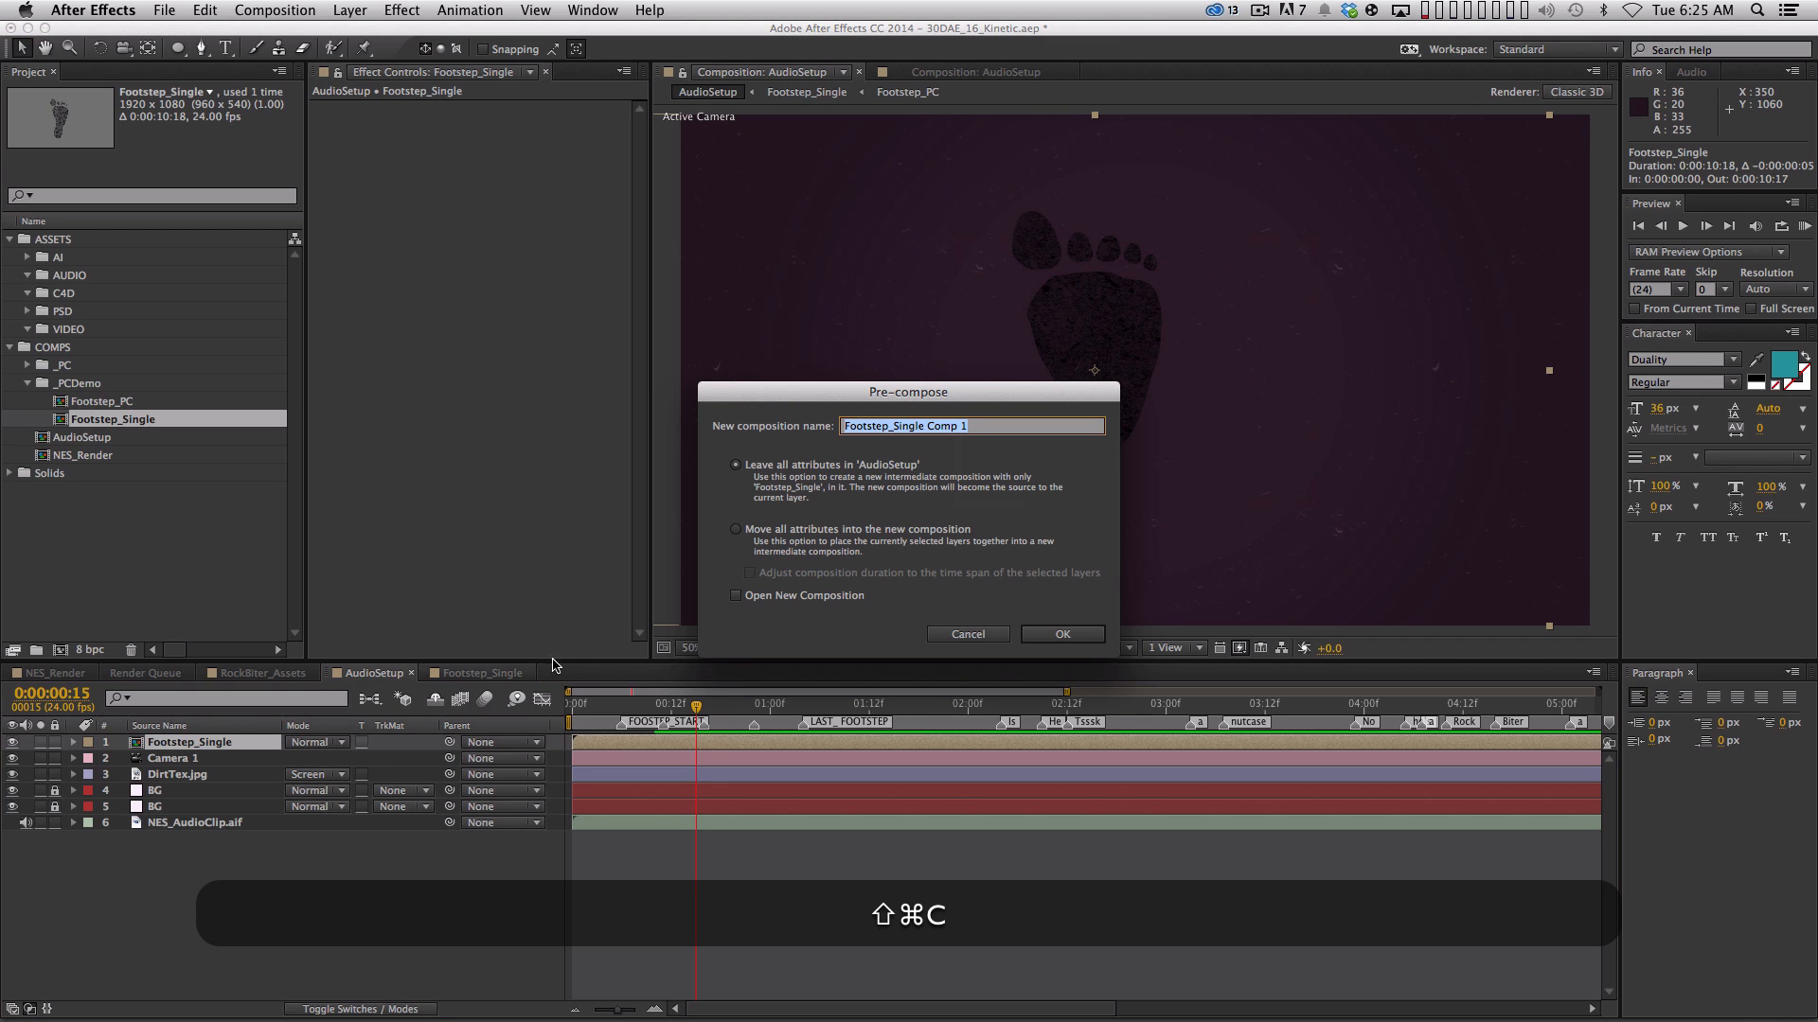
pyautogui.write('Foot')
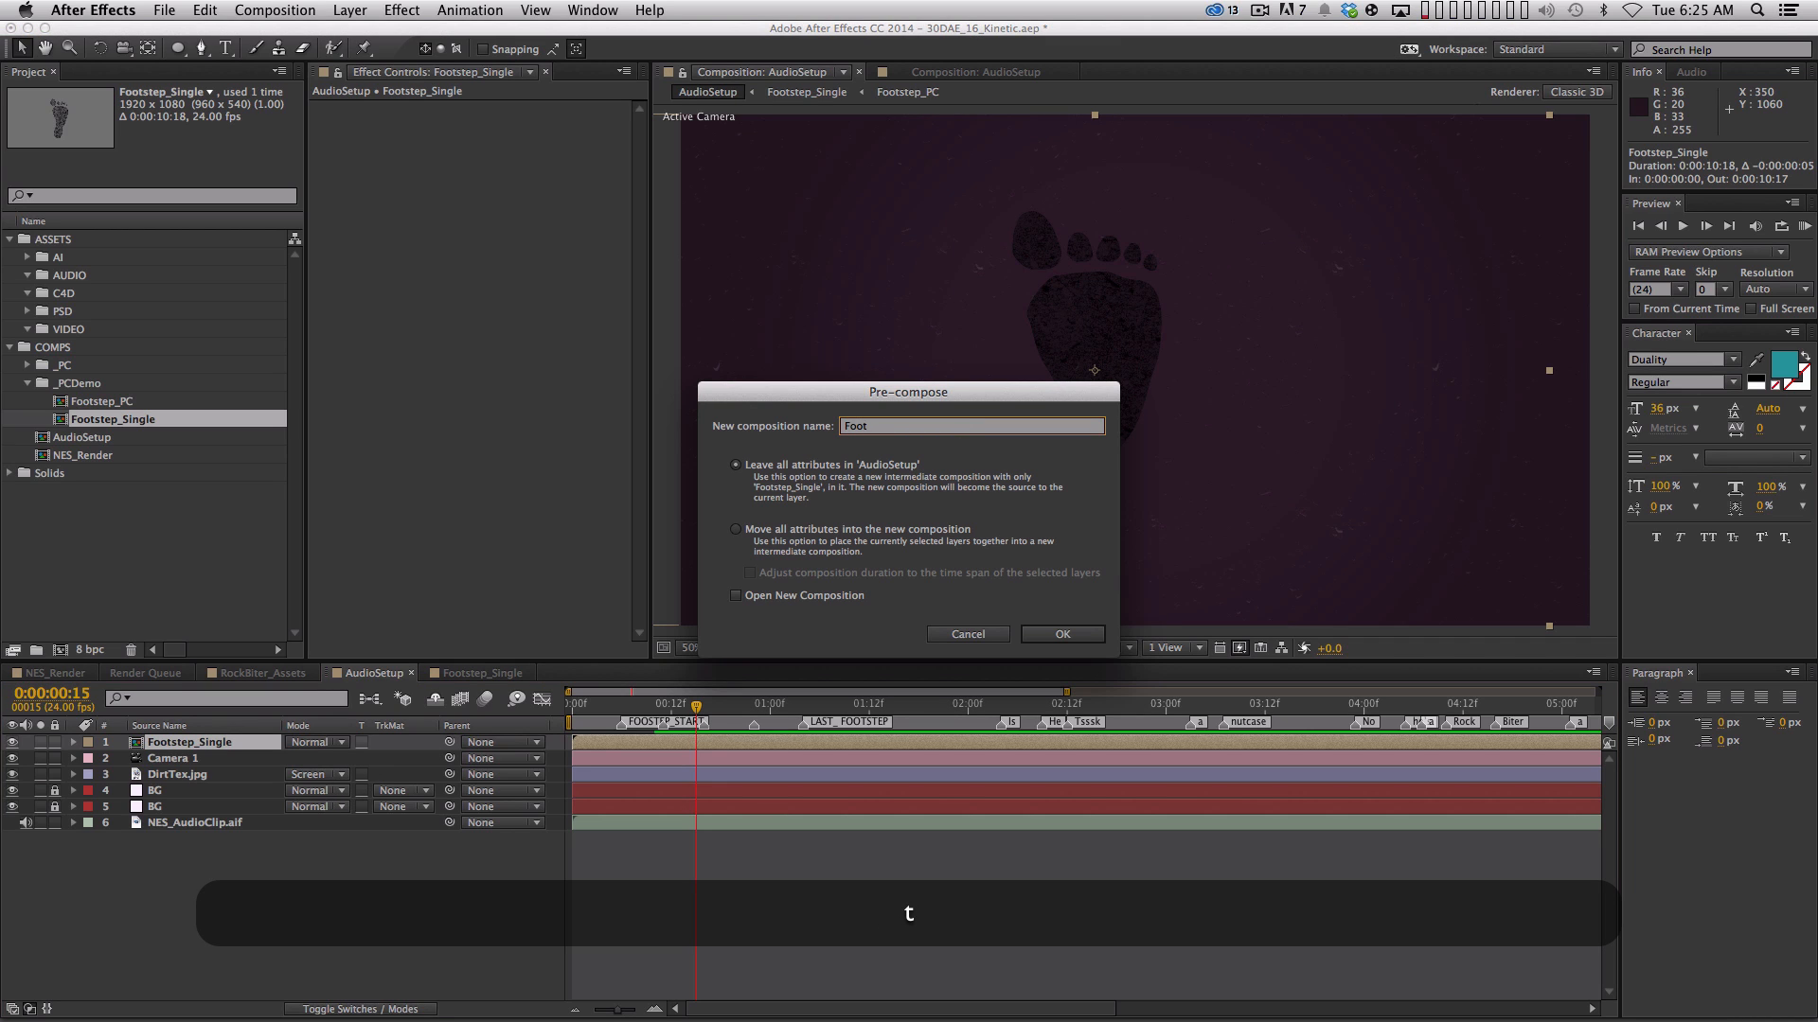
pyautogui.write('steps_Arc')
pyautogui.press('Return')
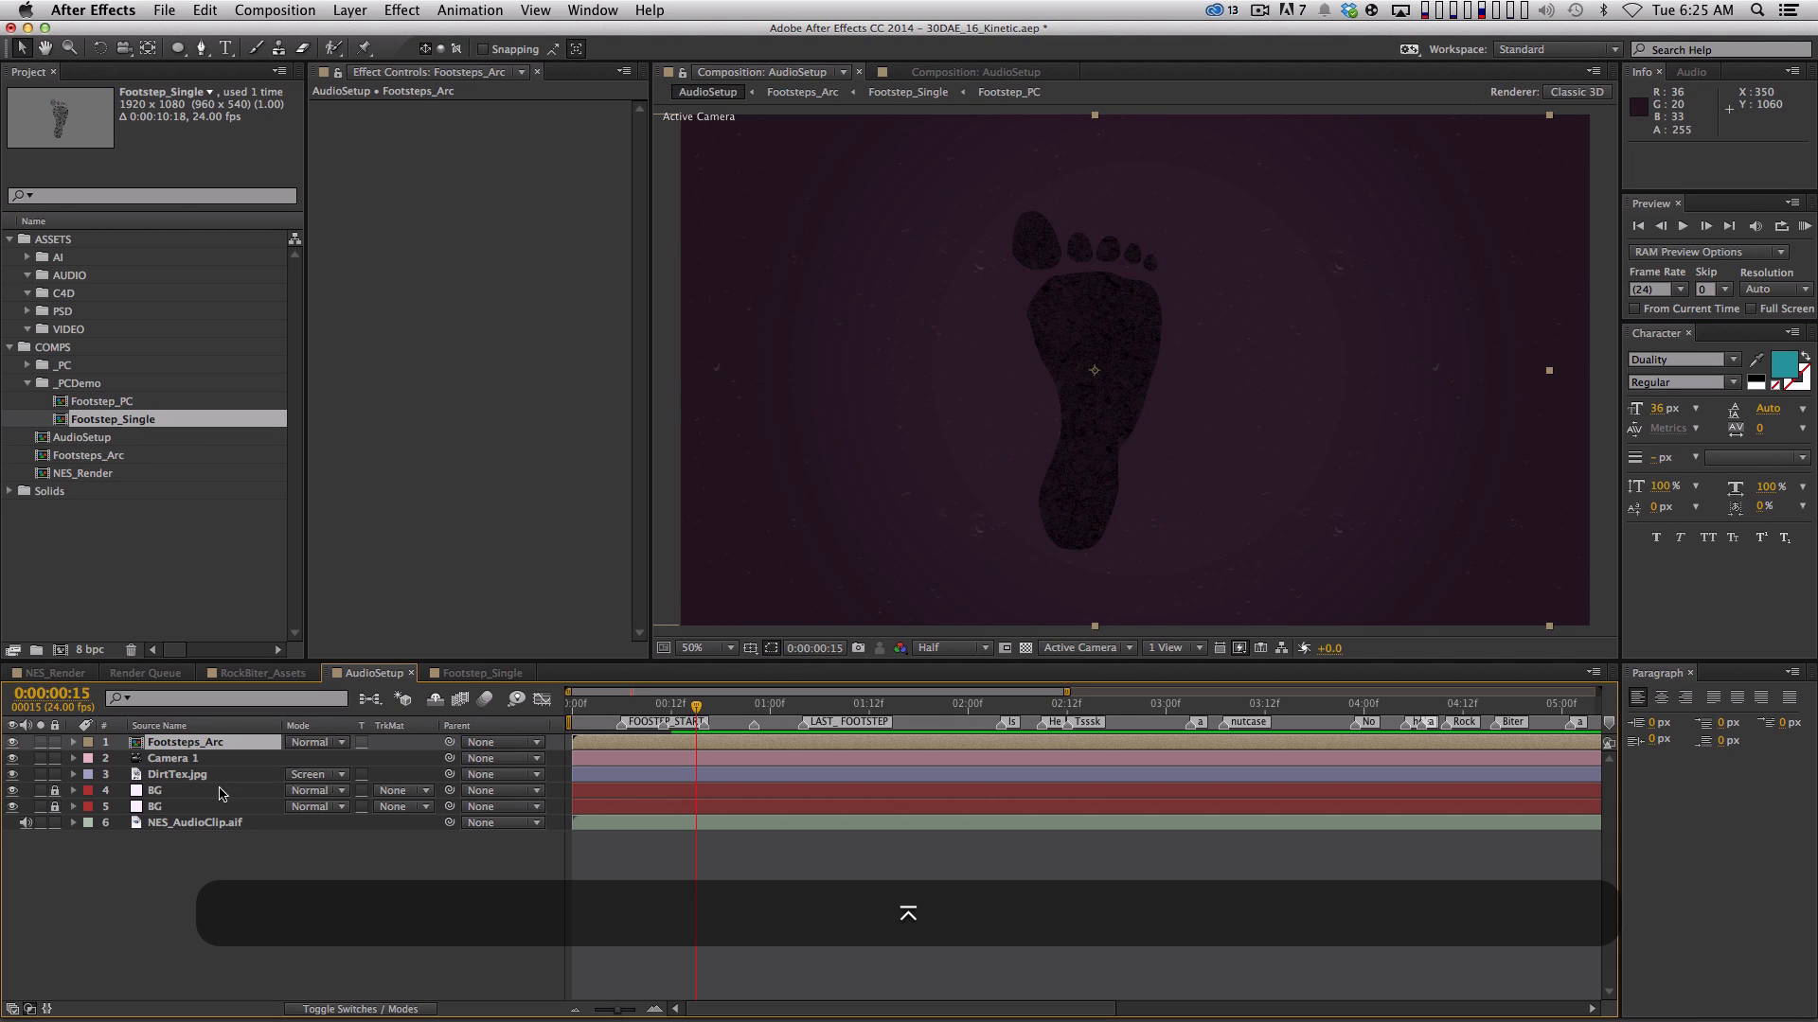
# File the Footsteps_Arc comp in the _PCDemo folder and open it with the current time at frame 0
pyautogui.click(122, 456)
pyautogui.moveTo(116, 462); pyautogui.dragTo(106, 386)
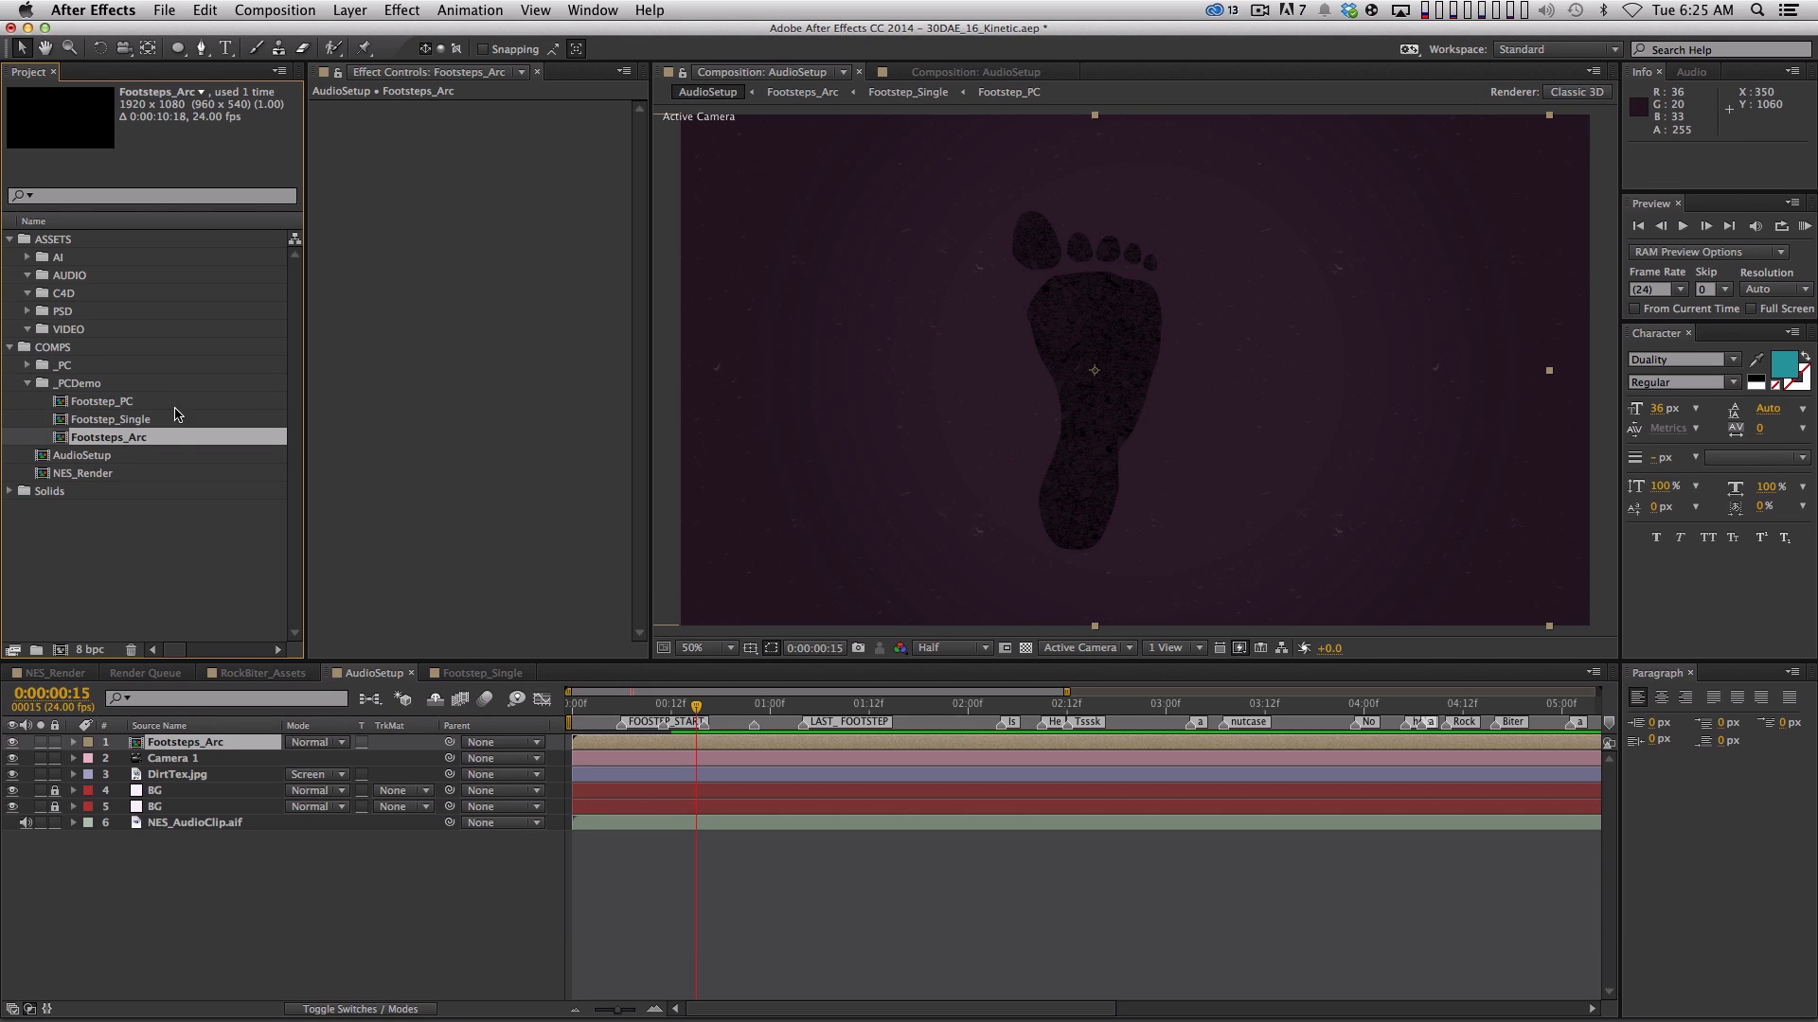
pyautogui.doubleClick(64, 438)
pyautogui.moveTo(627, 727); pyautogui.dragTo(571, 712)
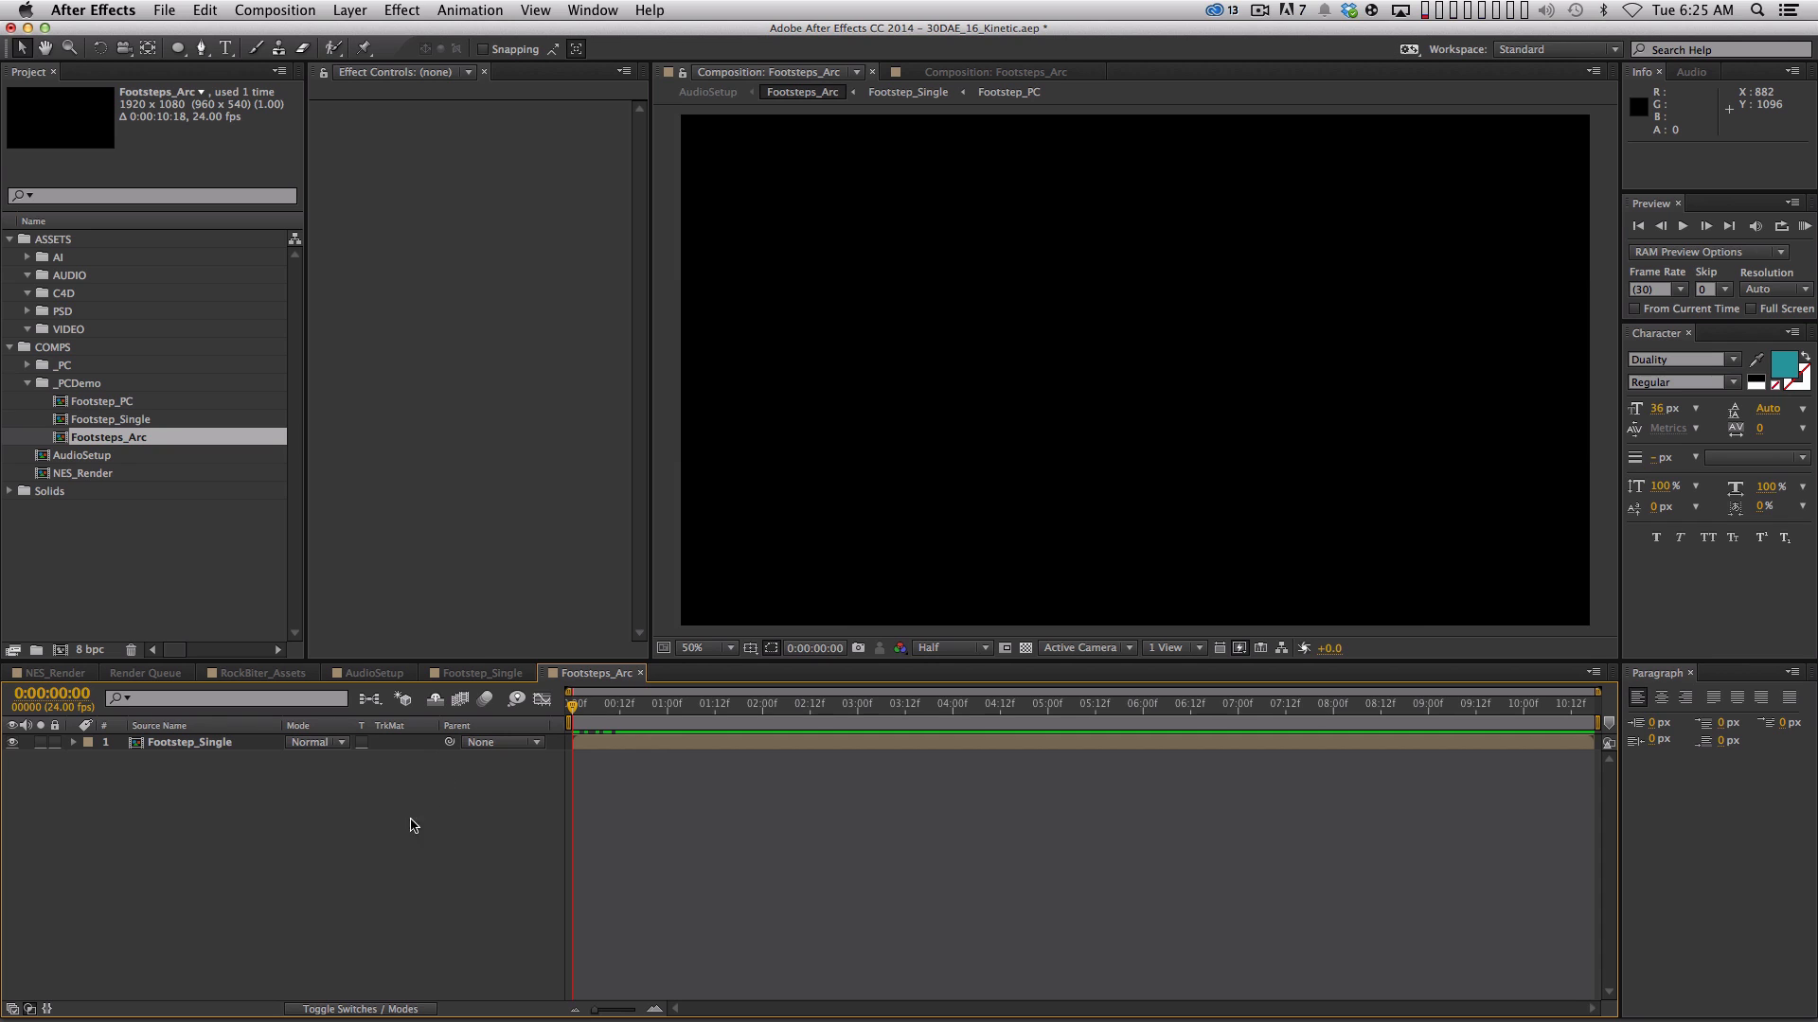
# Close the Footstep_Single comp's timeline and return to AudioSetup with the current time at frame 0
pyautogui.click(481, 673)
pyautogui.press('super+w')
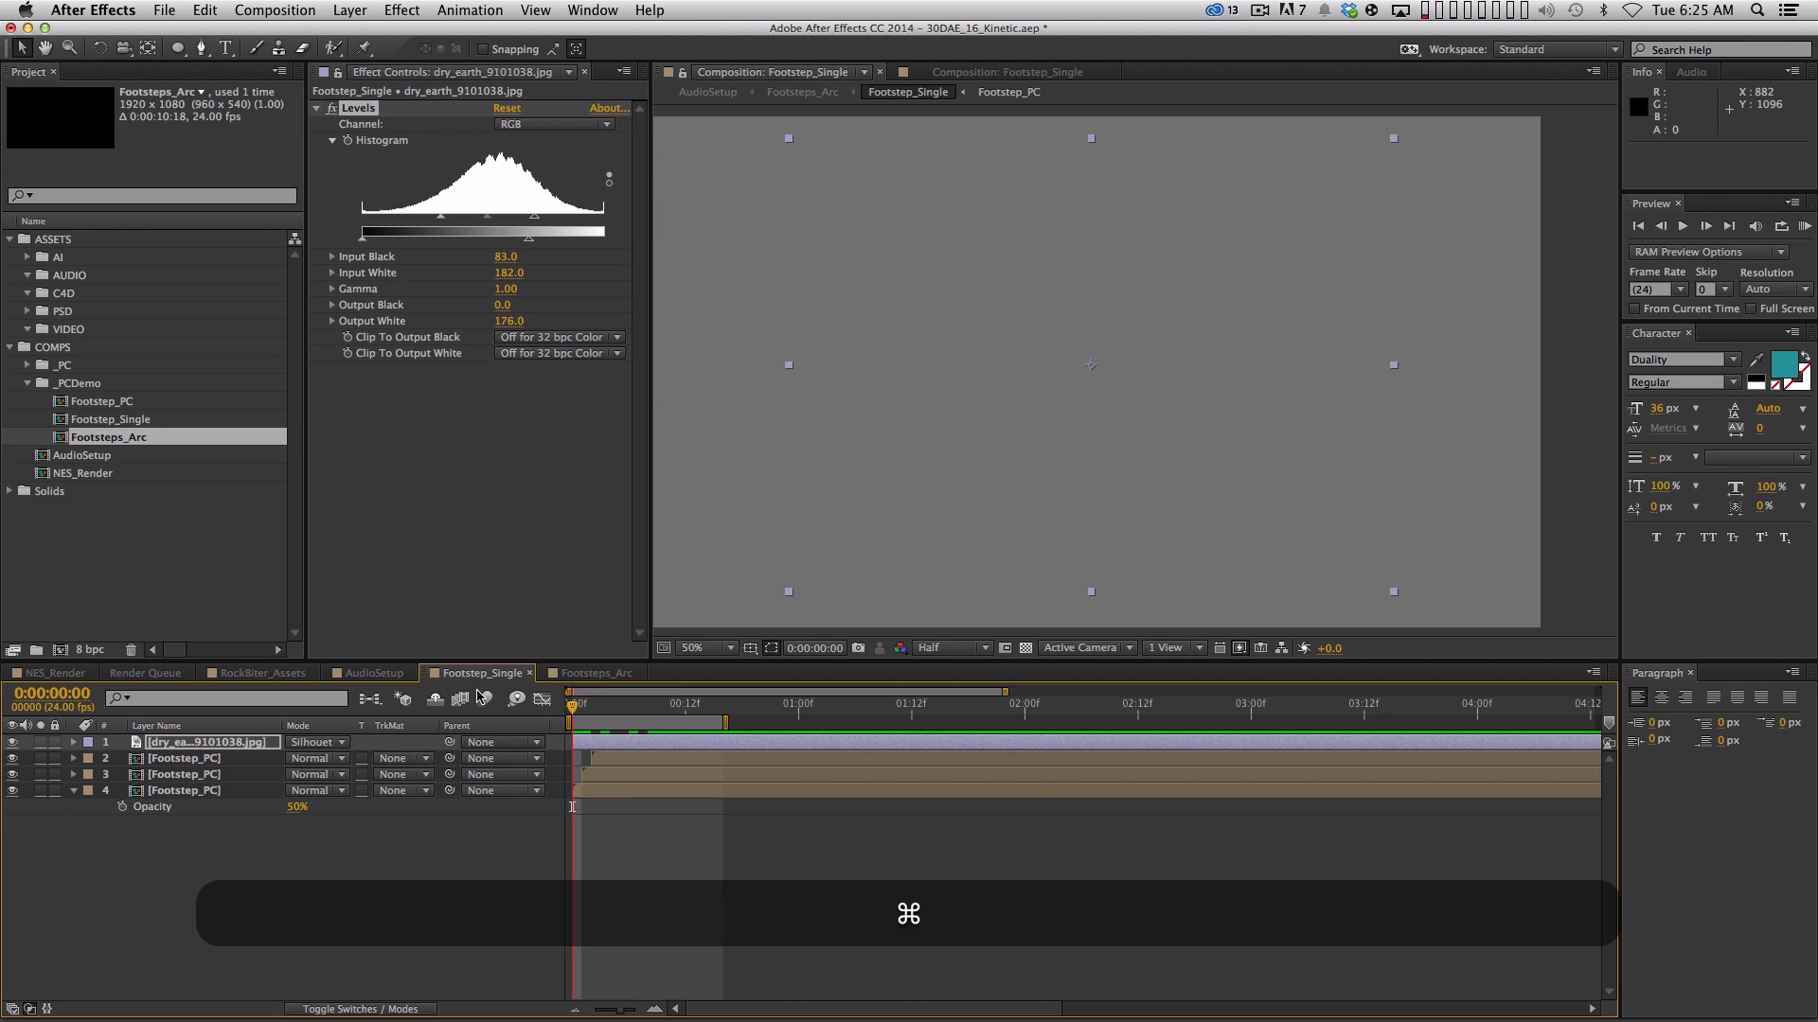
pyautogui.click(372, 673)
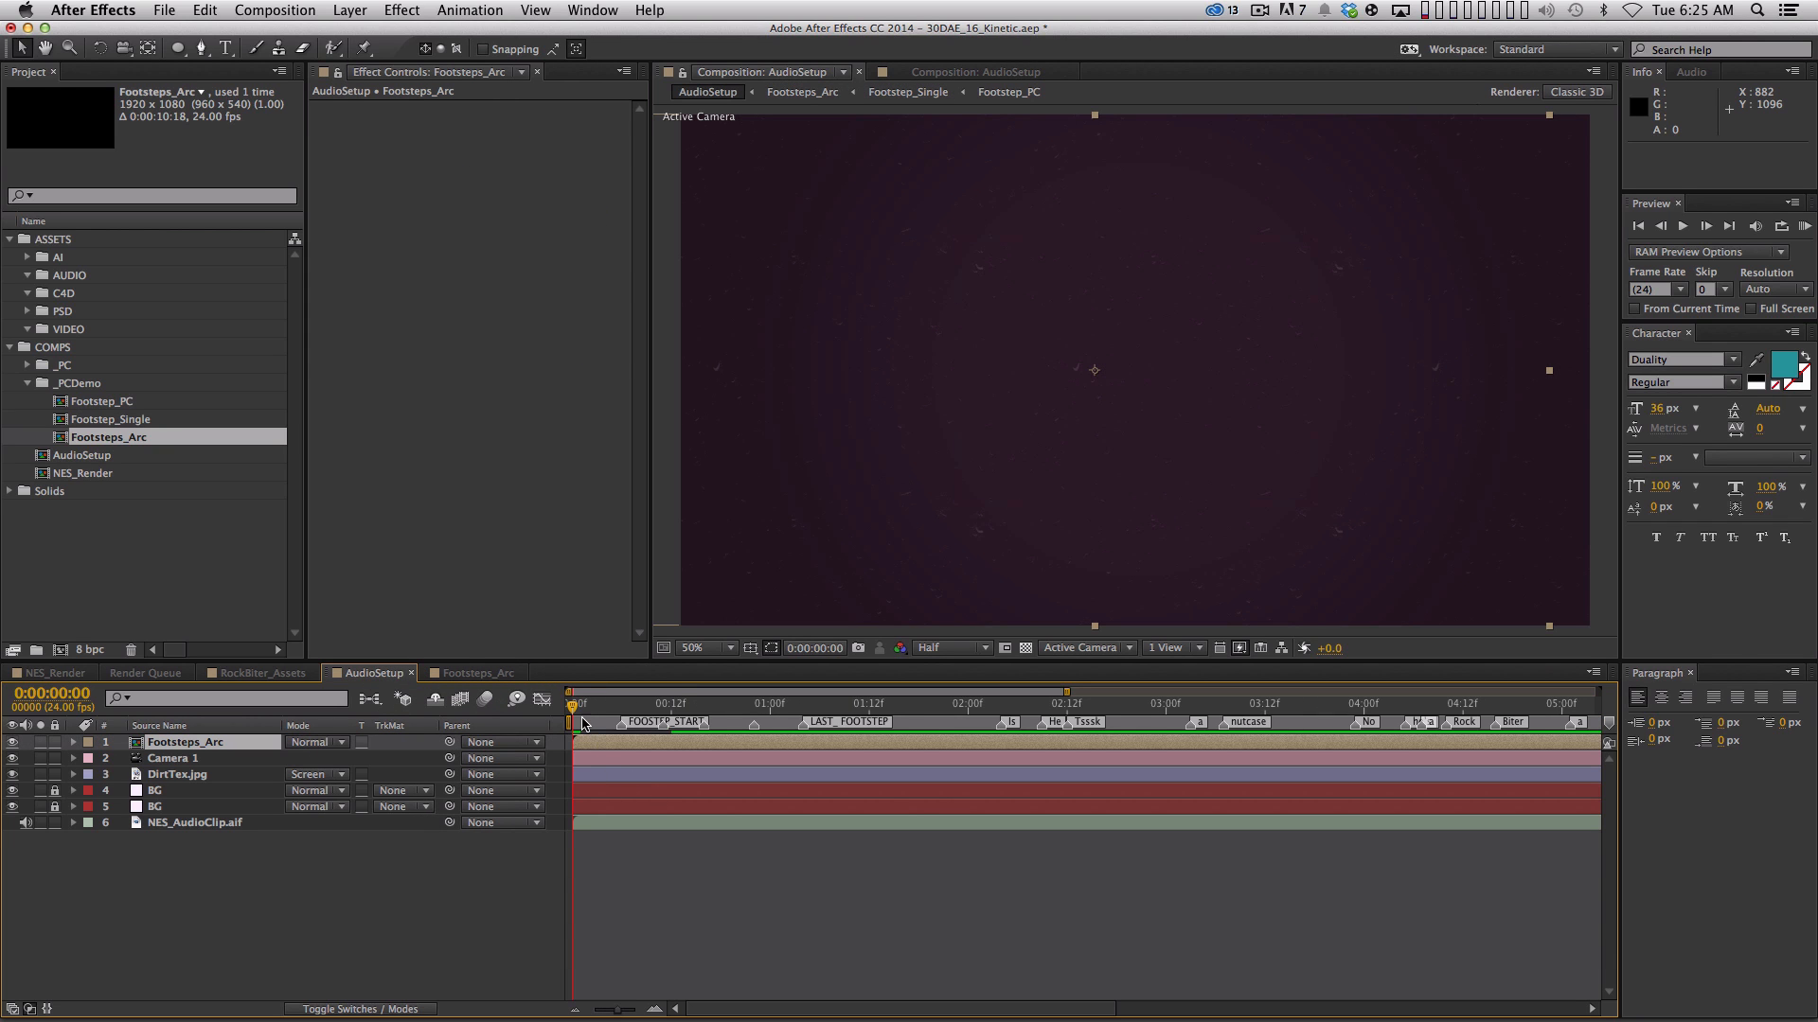
pyautogui.moveTo(582, 720)
pyautogui.mouseDown()
pyautogui.moveTo(729, 719)
pyautogui.moveTo(556, 720)
pyautogui.mouseUp()
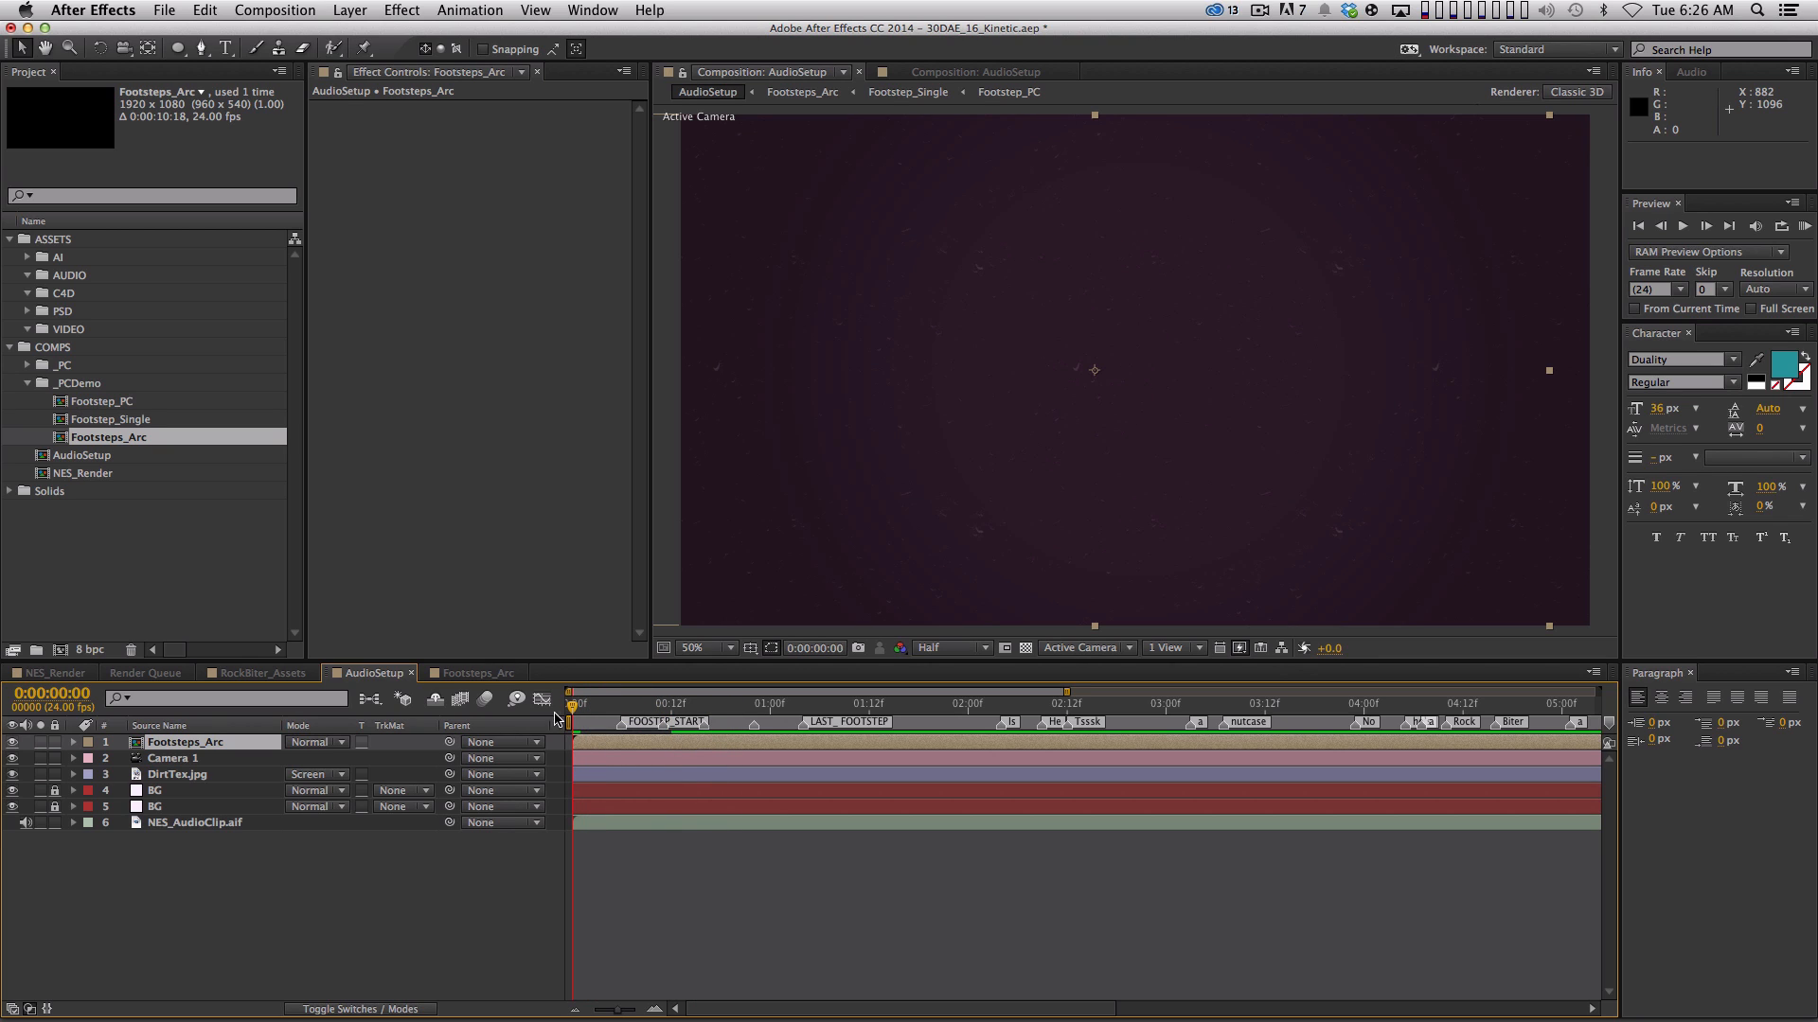
# Add layer markers to NES_AudioClip.aif at the five footstep comp markers from frame 6 to 0:00:01:04
pyautogui.click(184, 823)
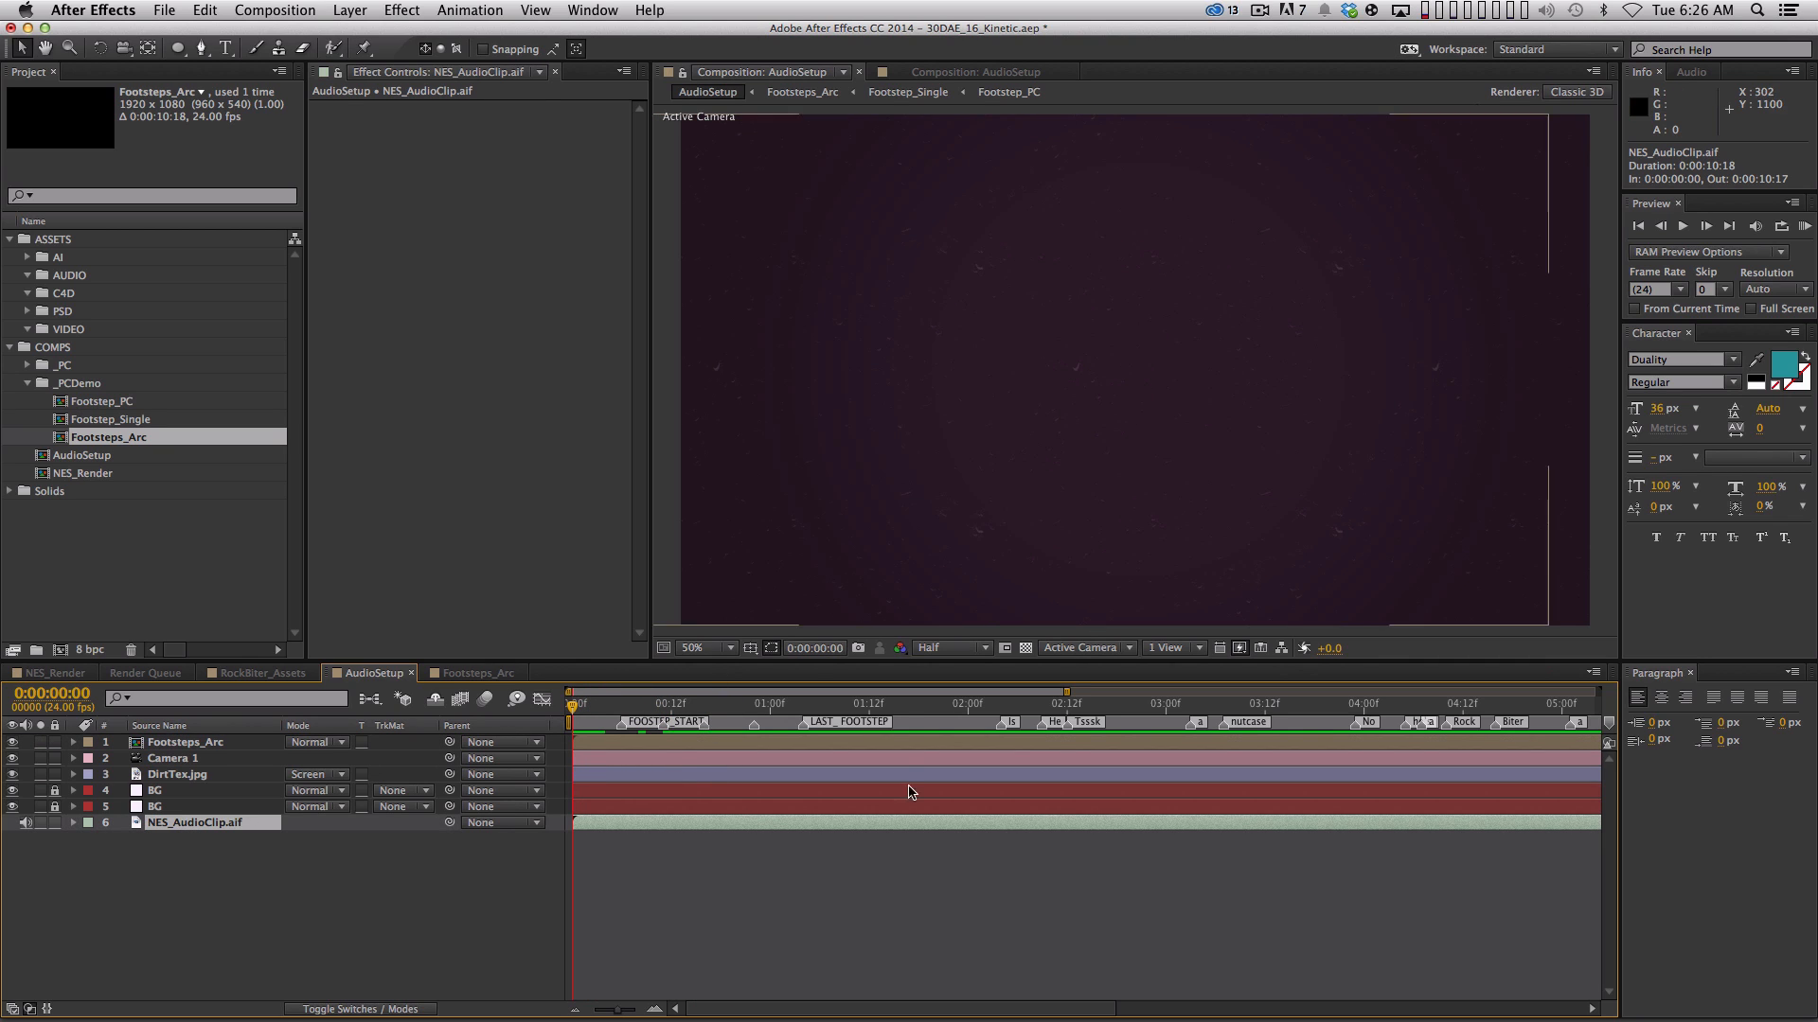
pyautogui.moveTo(618, 718)
pyautogui.mouseDown()
pyautogui.moveTo(606, 706)
pyautogui.moveTo(831, 734)
pyautogui.moveTo(592, 712)
pyautogui.moveTo(800, 715)
pyautogui.moveTo(617, 740)
pyautogui.mouseUp()
pyautogui.press('KP_Multiply')
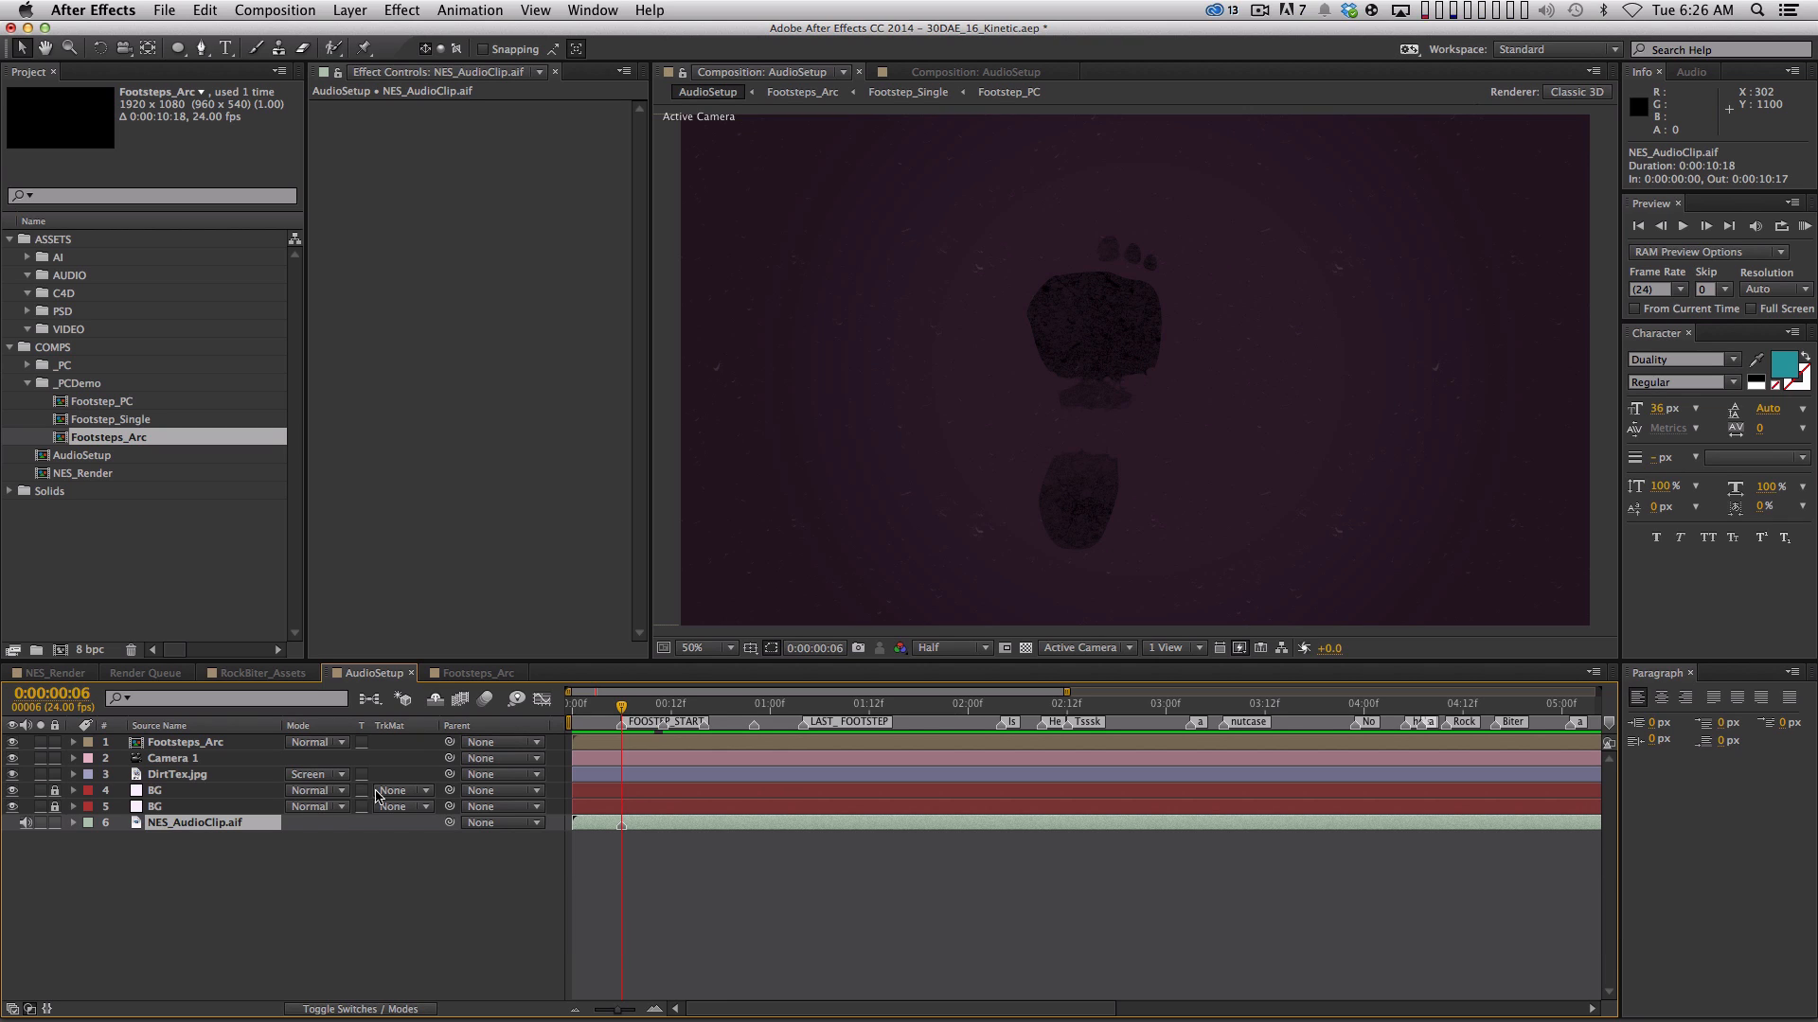
pyautogui.keyDown('shift'); pyautogui.click(660, 706); pyautogui.keyUp('shift')
pyautogui.press('KP_Multiply')
pyautogui.keyDown('shift'); pyautogui.click(703, 705); pyautogui.keyUp('shift')
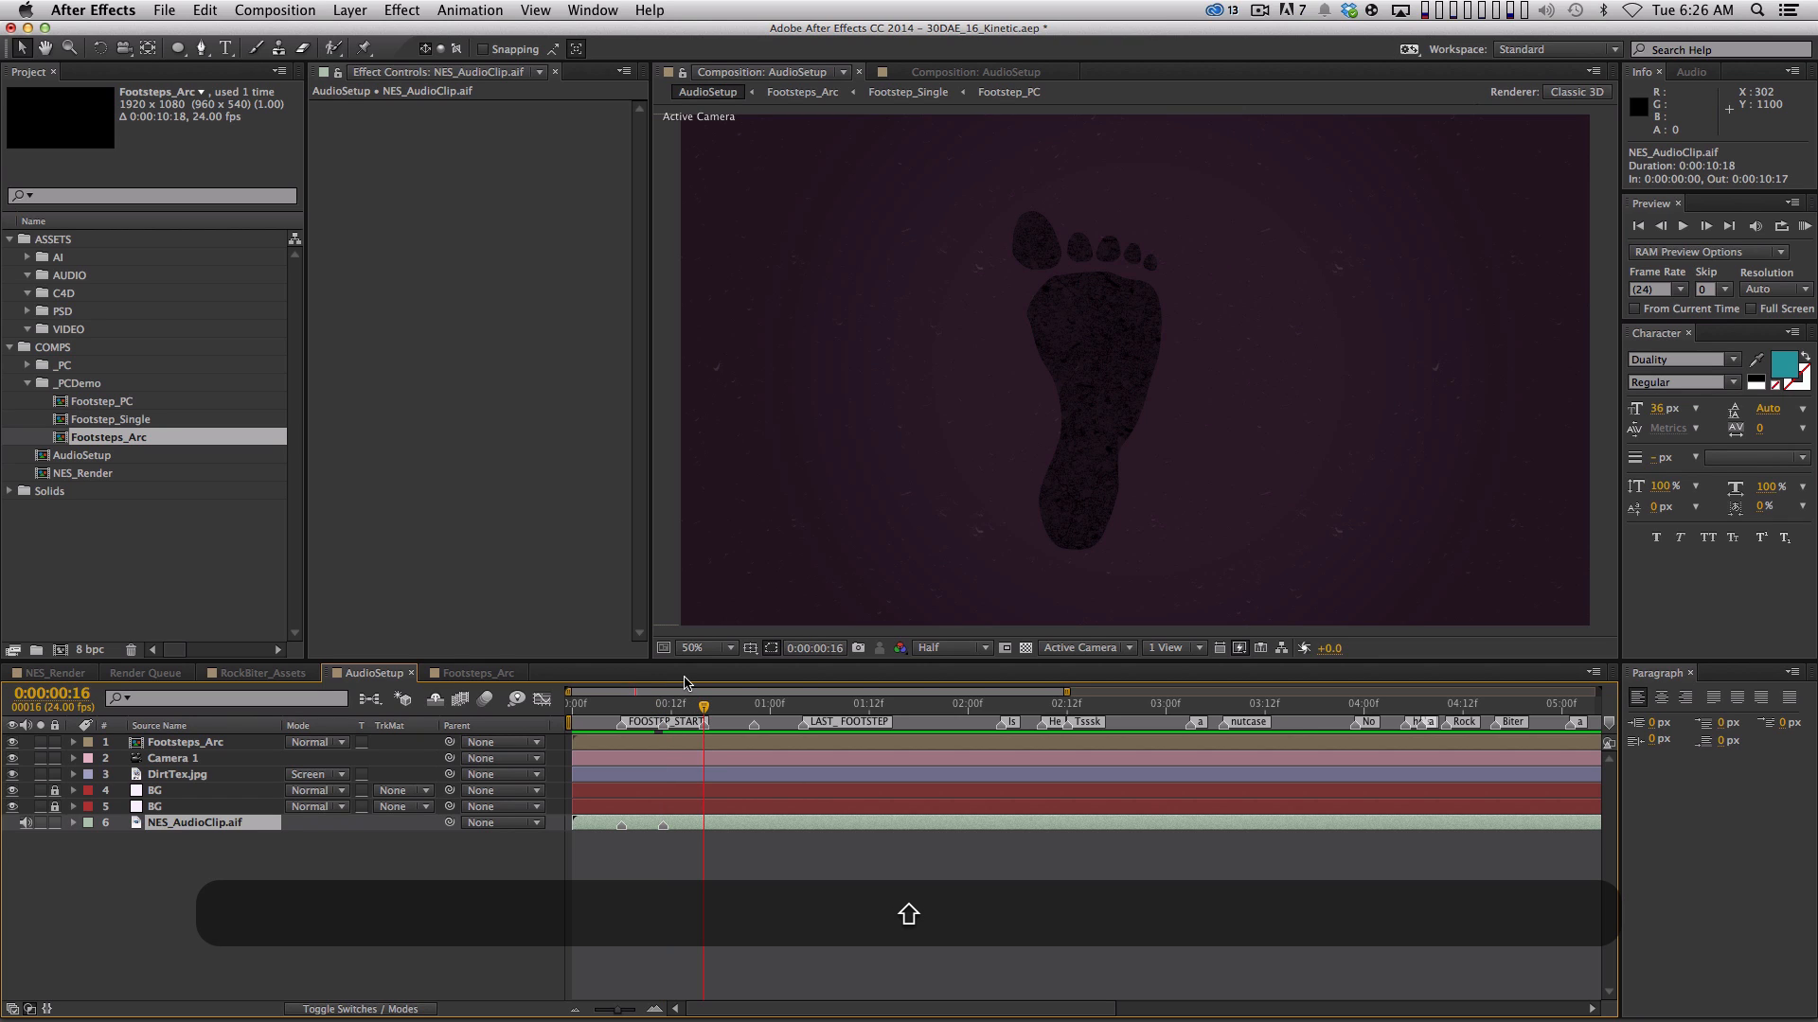
pyautogui.press('KP_Multiply')
pyautogui.keyDown('shift'); pyautogui.click(740, 706); pyautogui.keyUp('shift')
pyautogui.press('KP_Multiply')
pyautogui.keyDown('shift'); pyautogui.click(800, 706); pyautogui.keyUp('shift')
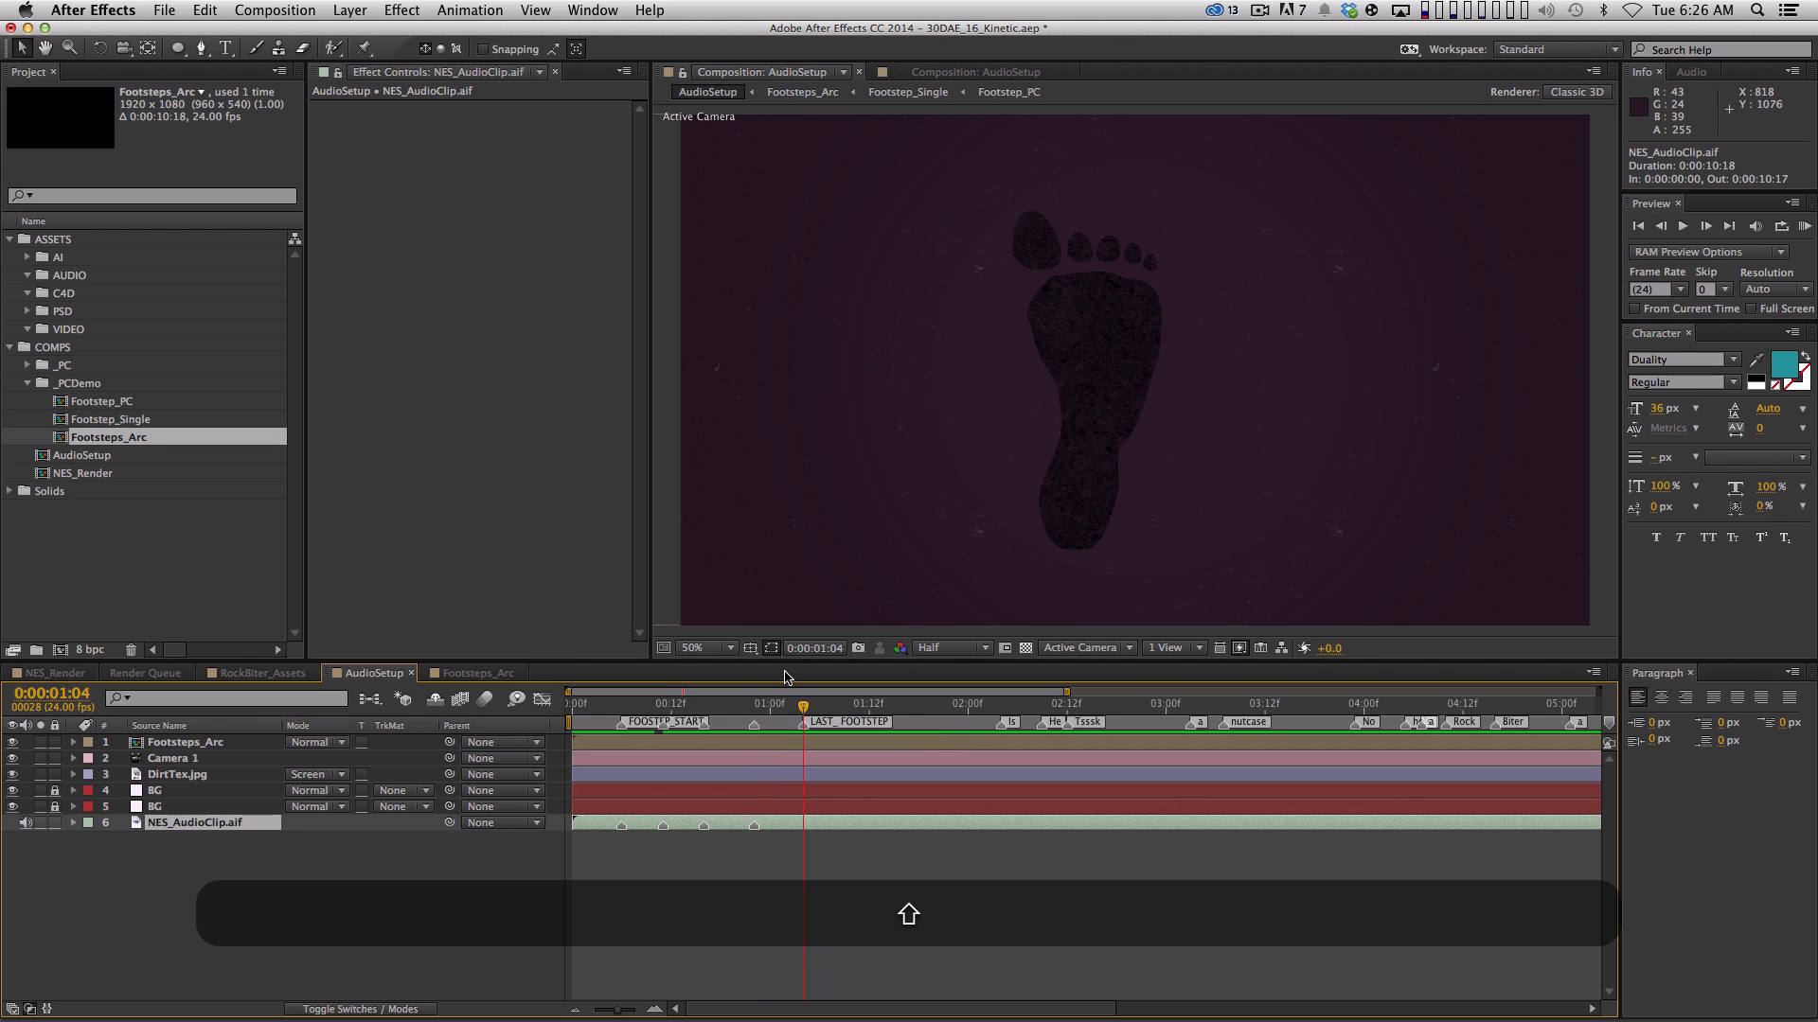
pyautogui.press('KP_Multiply')
# Copy the marked NES_AudioClip.aif layer from AudioSetup into the Footsteps_Arc comp
pyautogui.click(221, 829)
pyautogui.press('cmd+c')
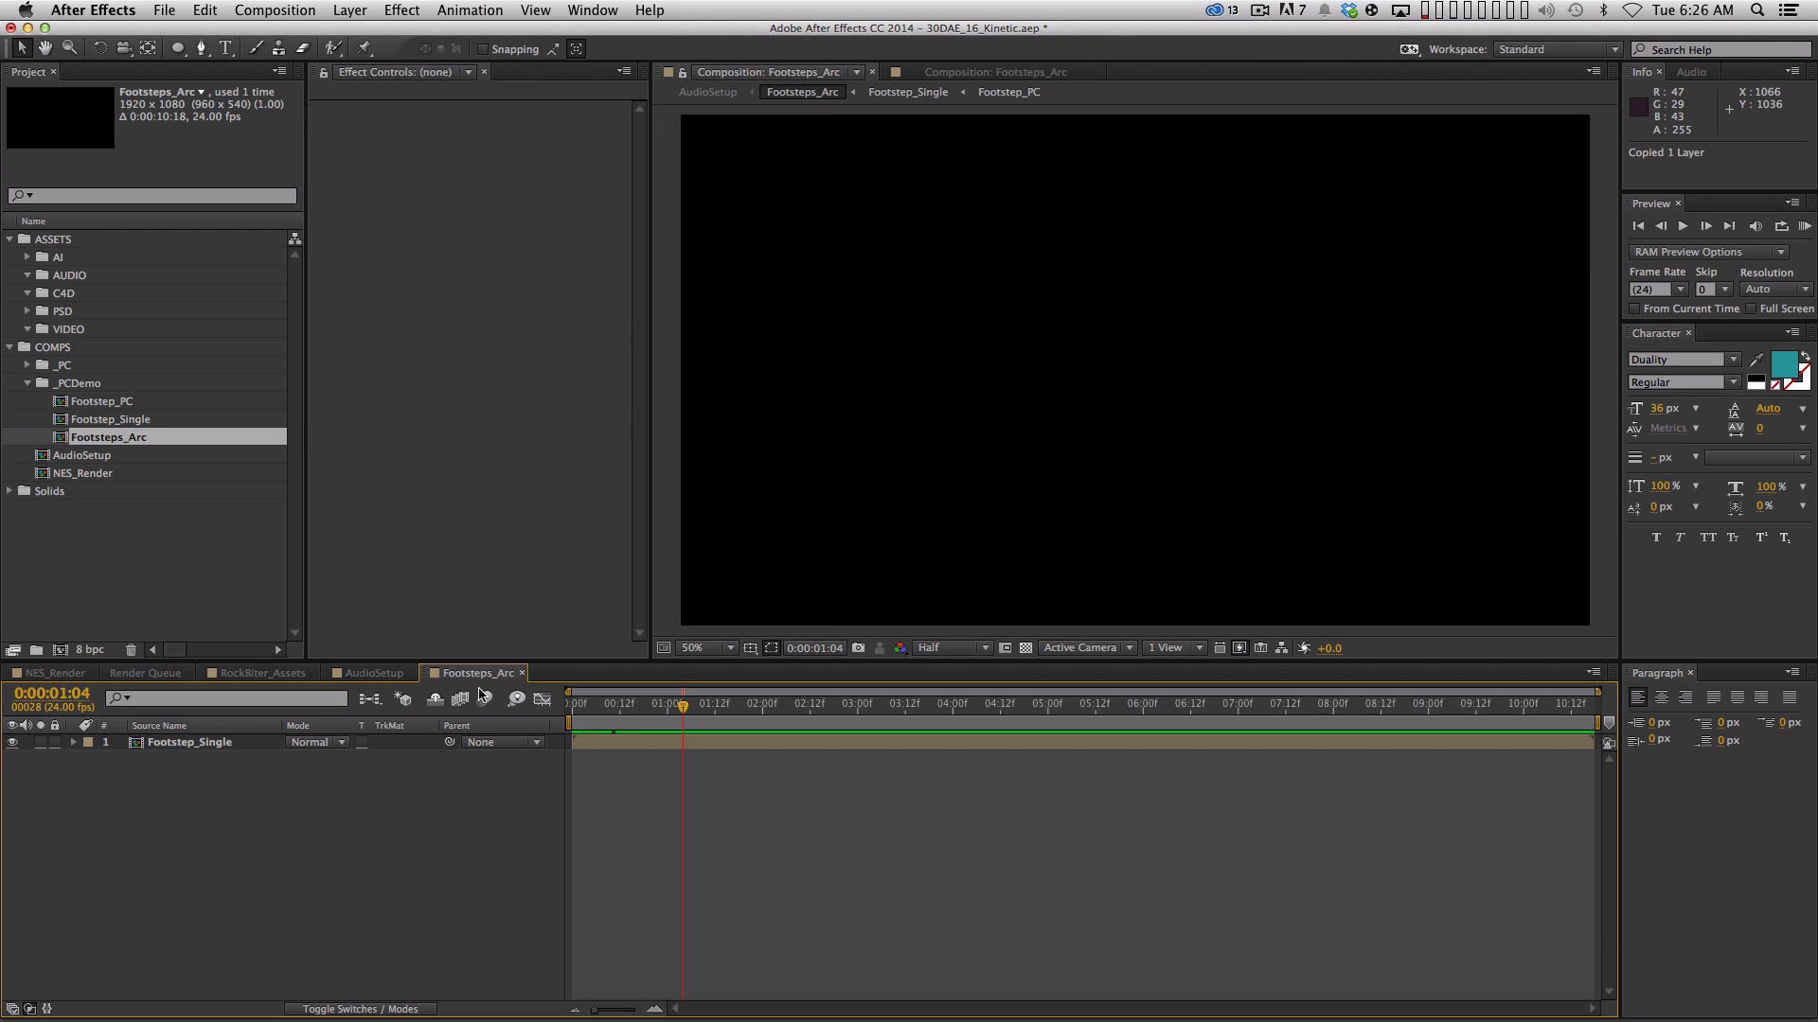
pyautogui.click(480, 673)
pyautogui.press('super+v')
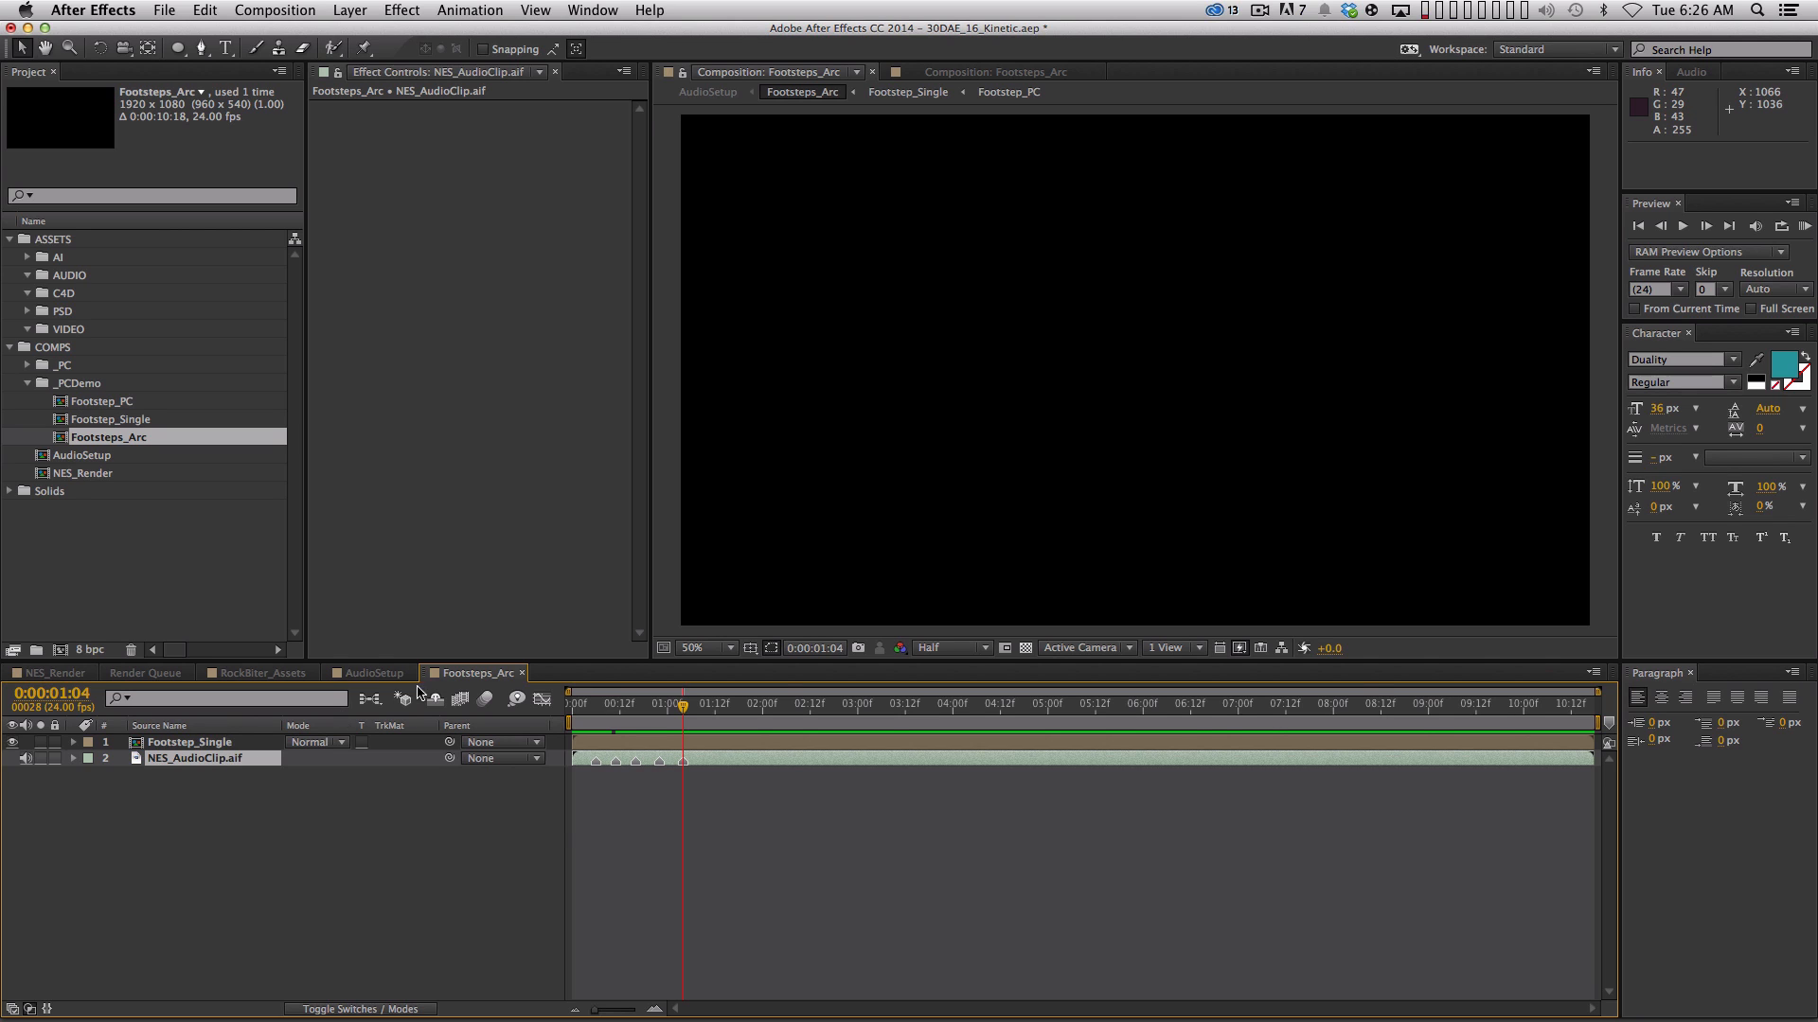
# Check the audio switch of the nested Footsteps_Arc layer in AudioSetup and expand the layer's properties
pyautogui.click(374, 673)
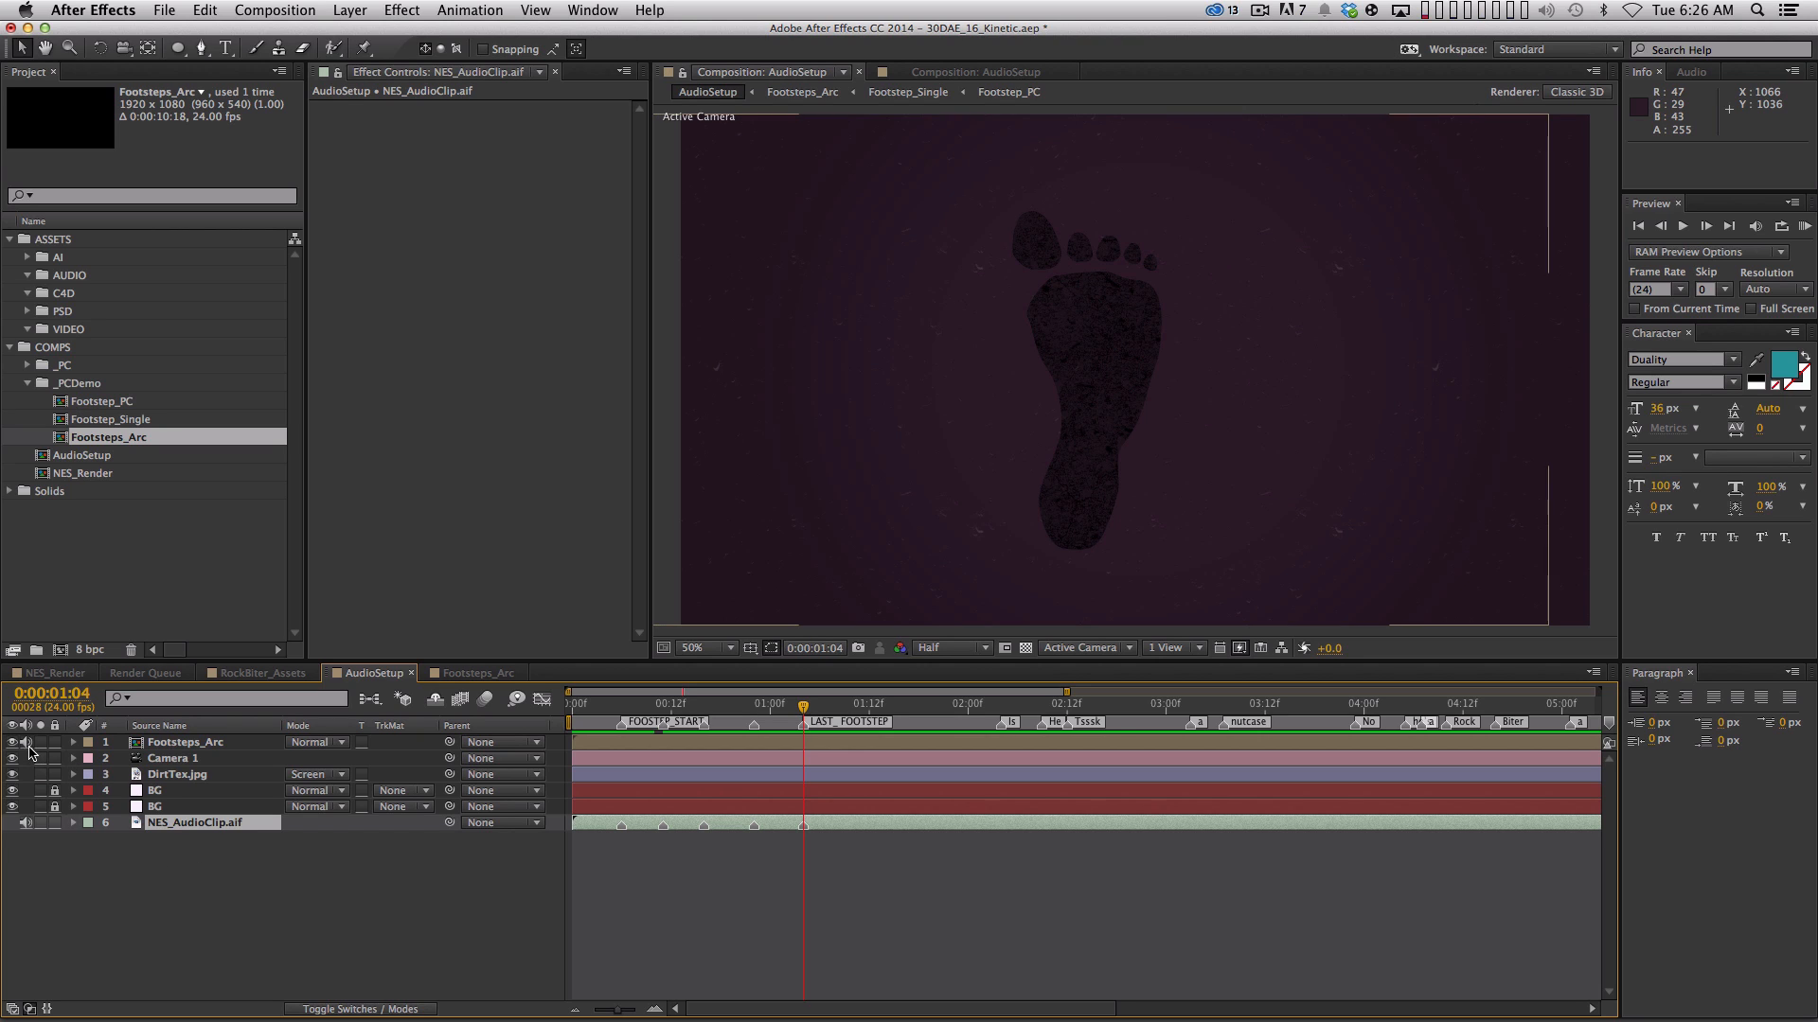
pyautogui.click(175, 743)
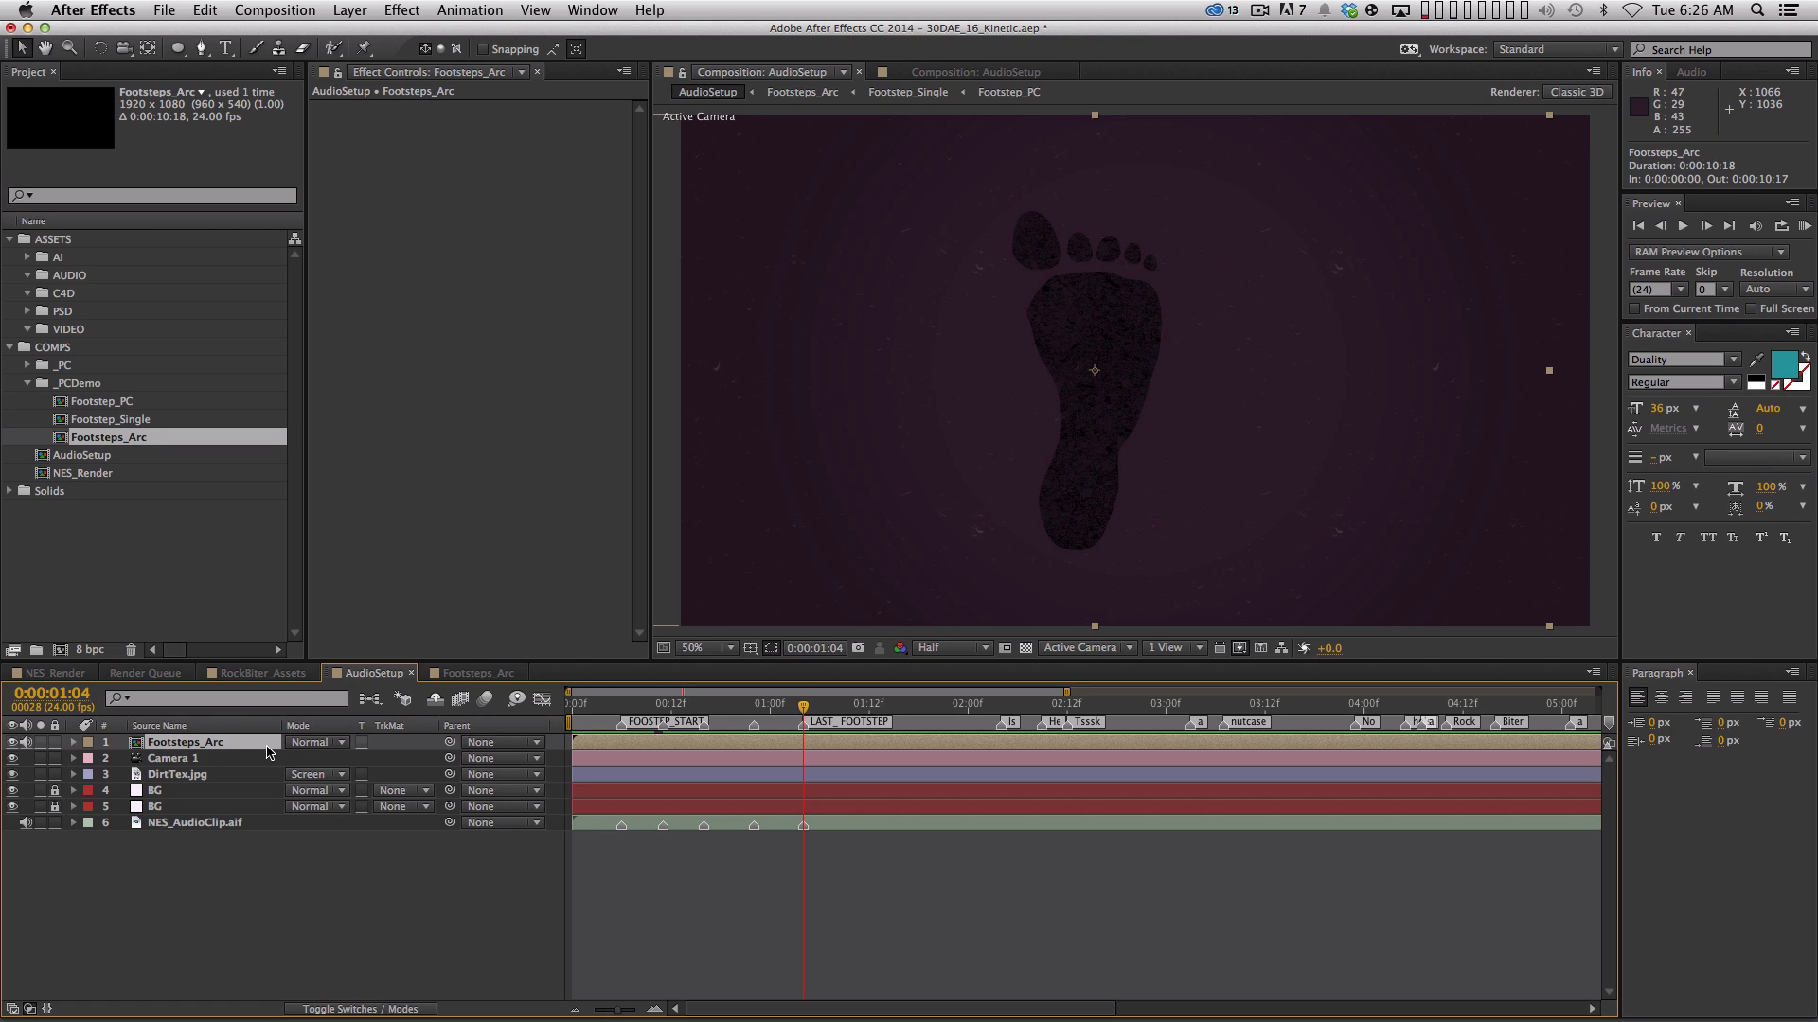
pyautogui.click(26, 743)
pyautogui.click(74, 743)
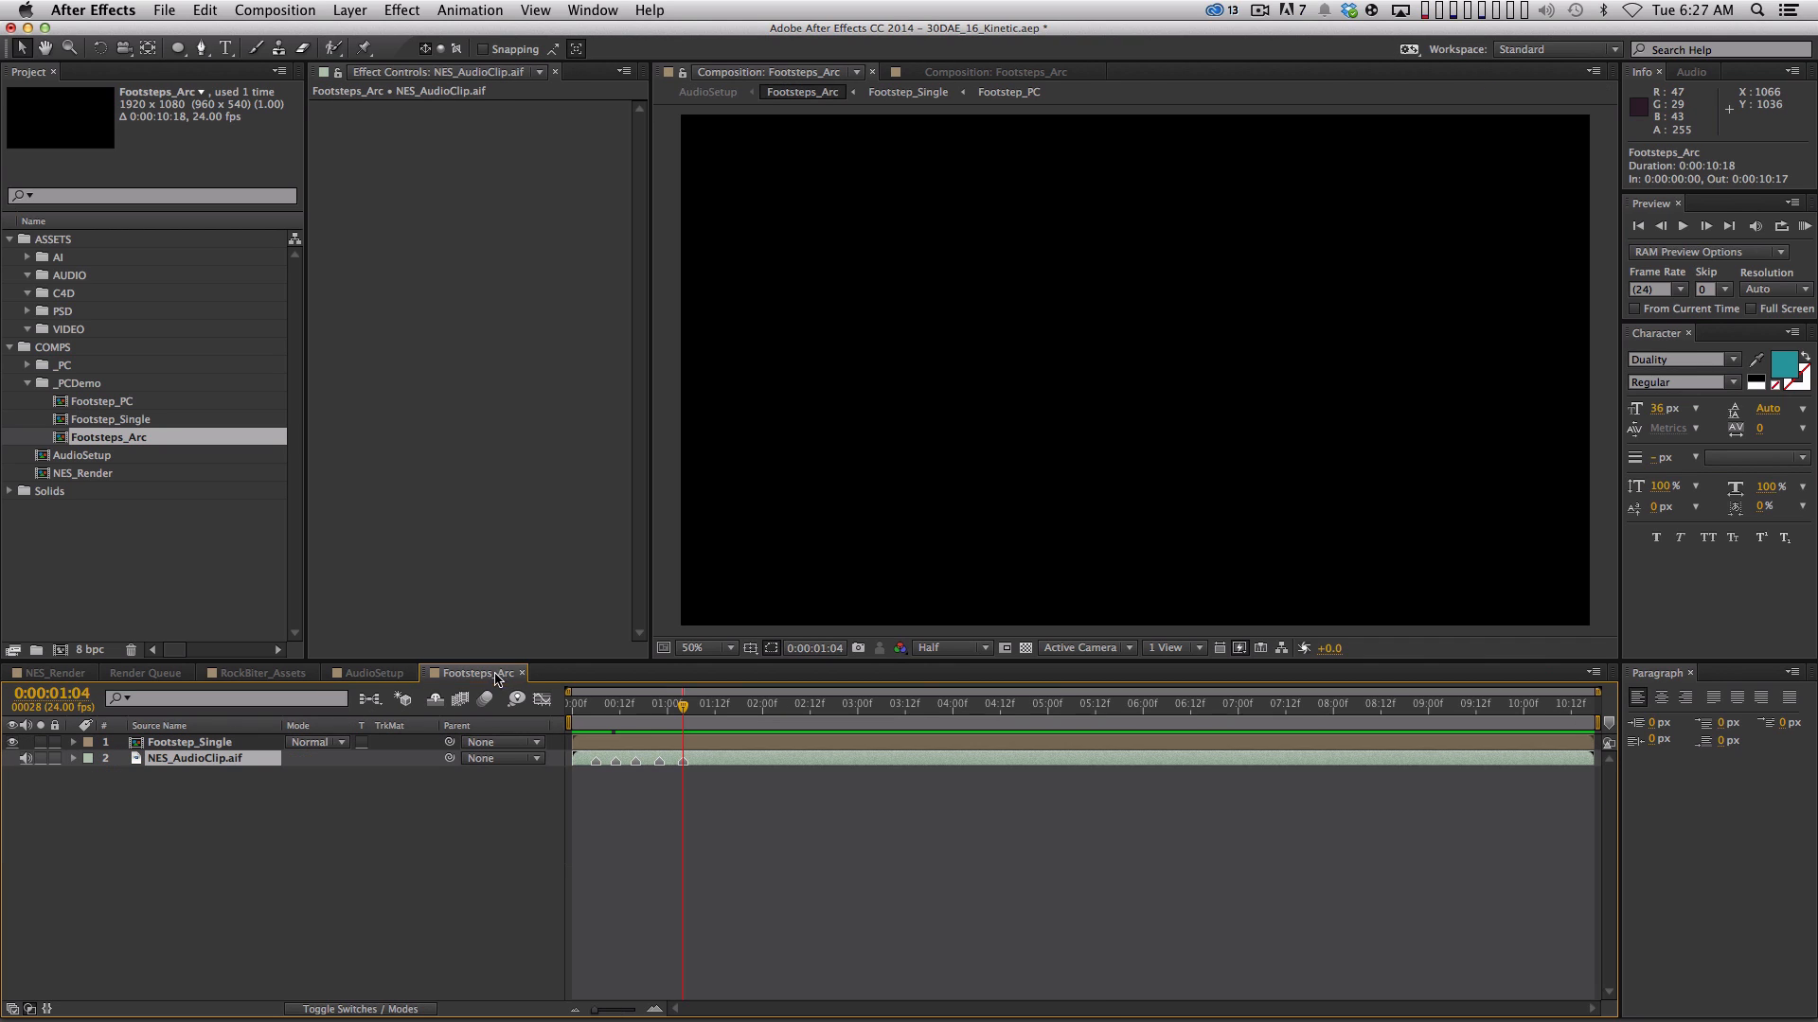
# Turn NES_AudioClip.aif into a guide layer in the Footsteps_Arc comp
pyautogui.click(478, 673)
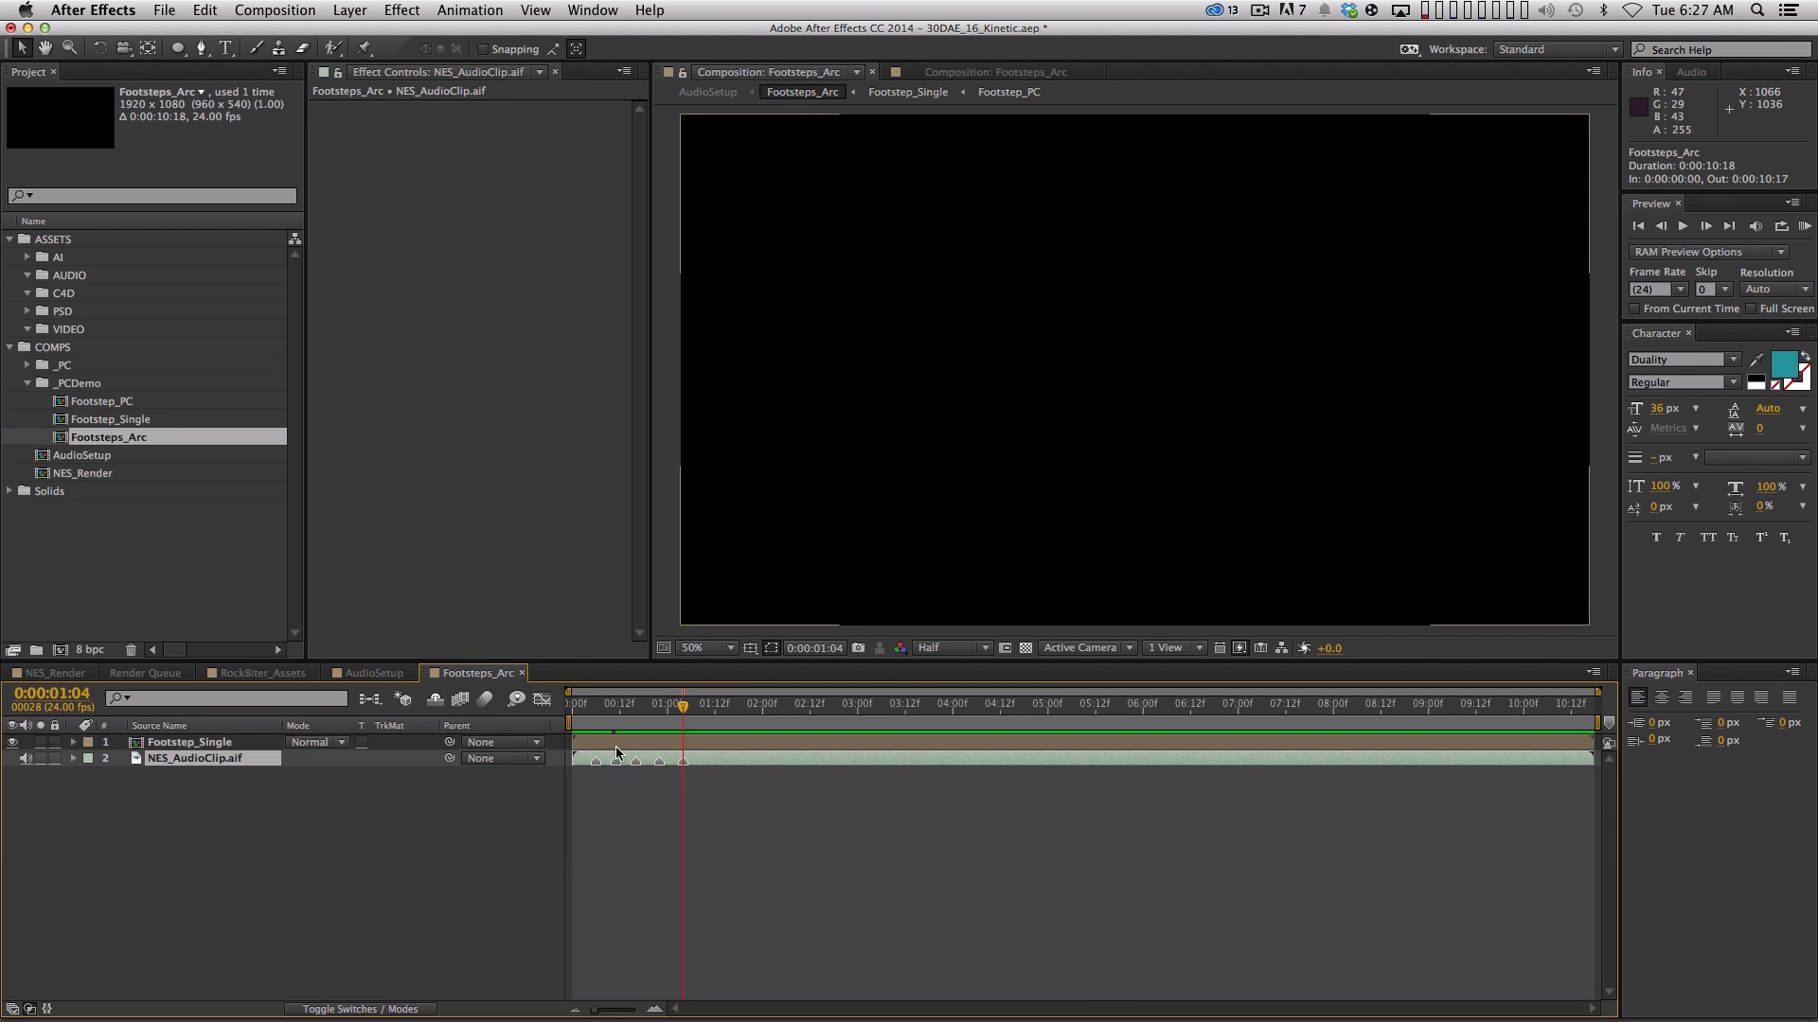
pyautogui.rightClick(227, 760)
pyautogui.click(322, 493)
pyautogui.click(163, 786)
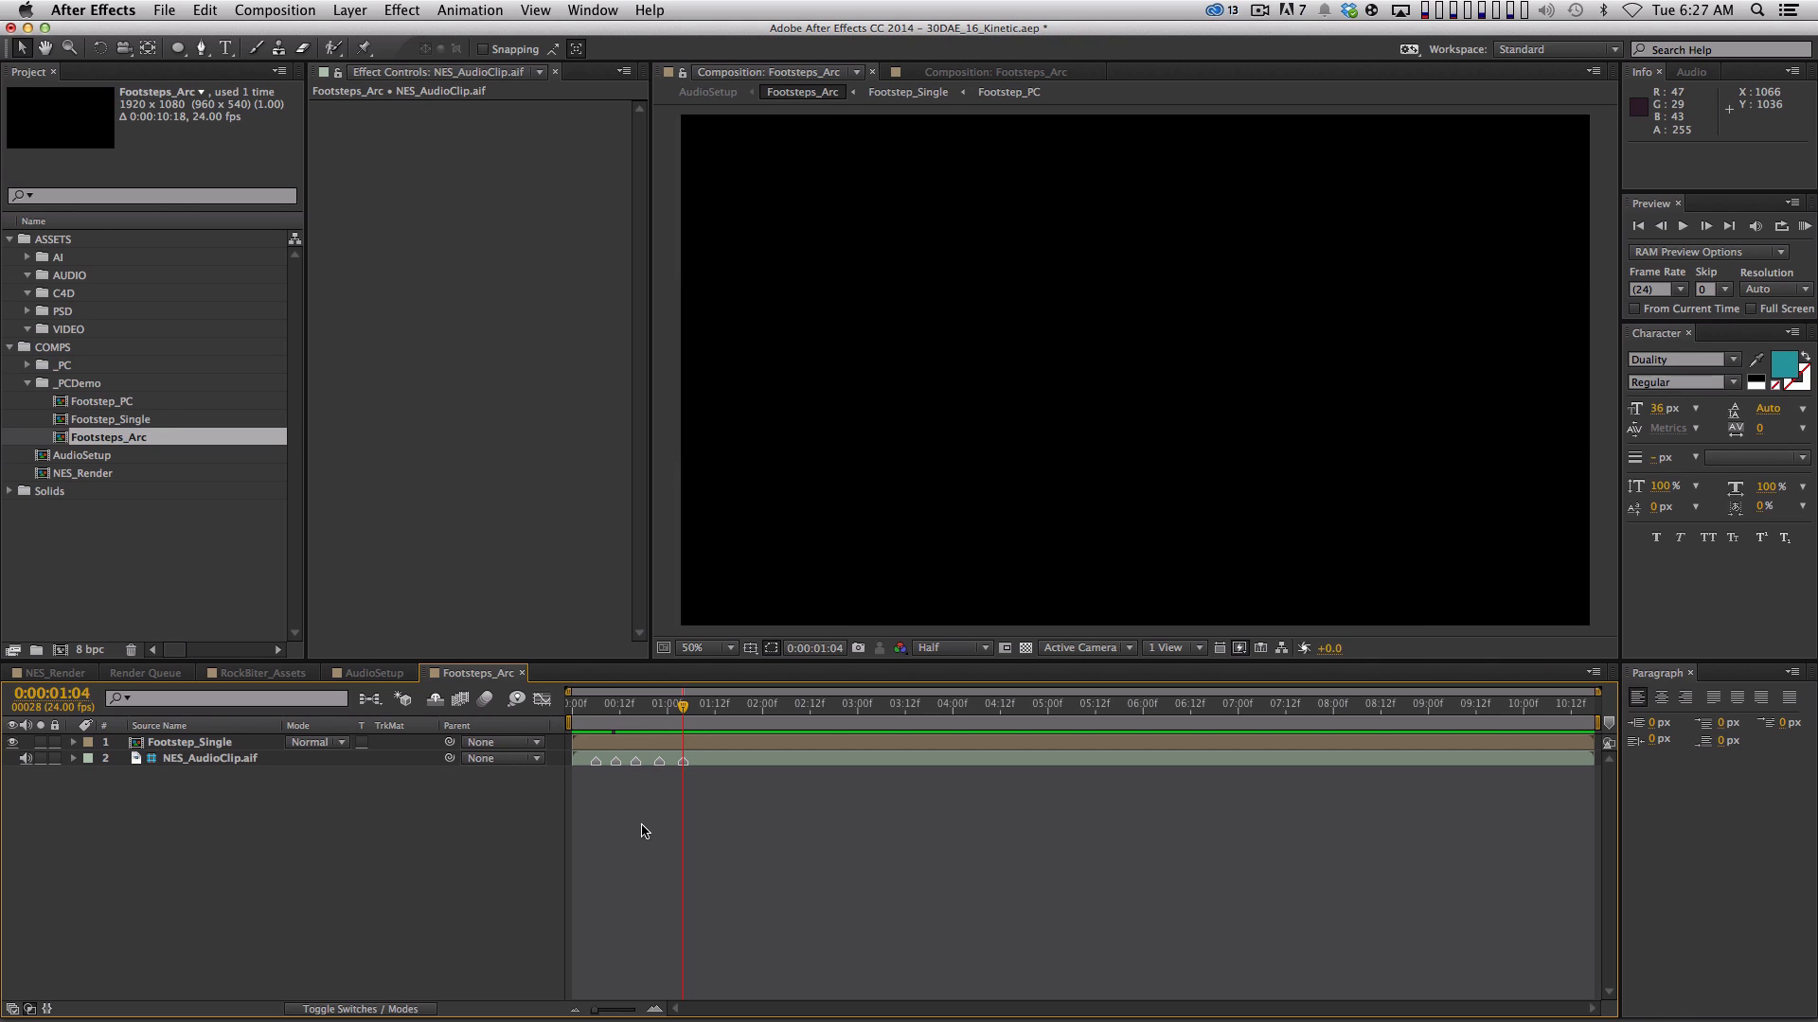
# Scrub through the audio markers in Footsteps_Arc and check the nested layer in AudioSetup against the guide layer
pyautogui.moveTo(607, 708)
pyautogui.mouseDown()
pyautogui.moveTo(576, 708)
pyautogui.moveTo(592, 708)
pyautogui.mouseUp()
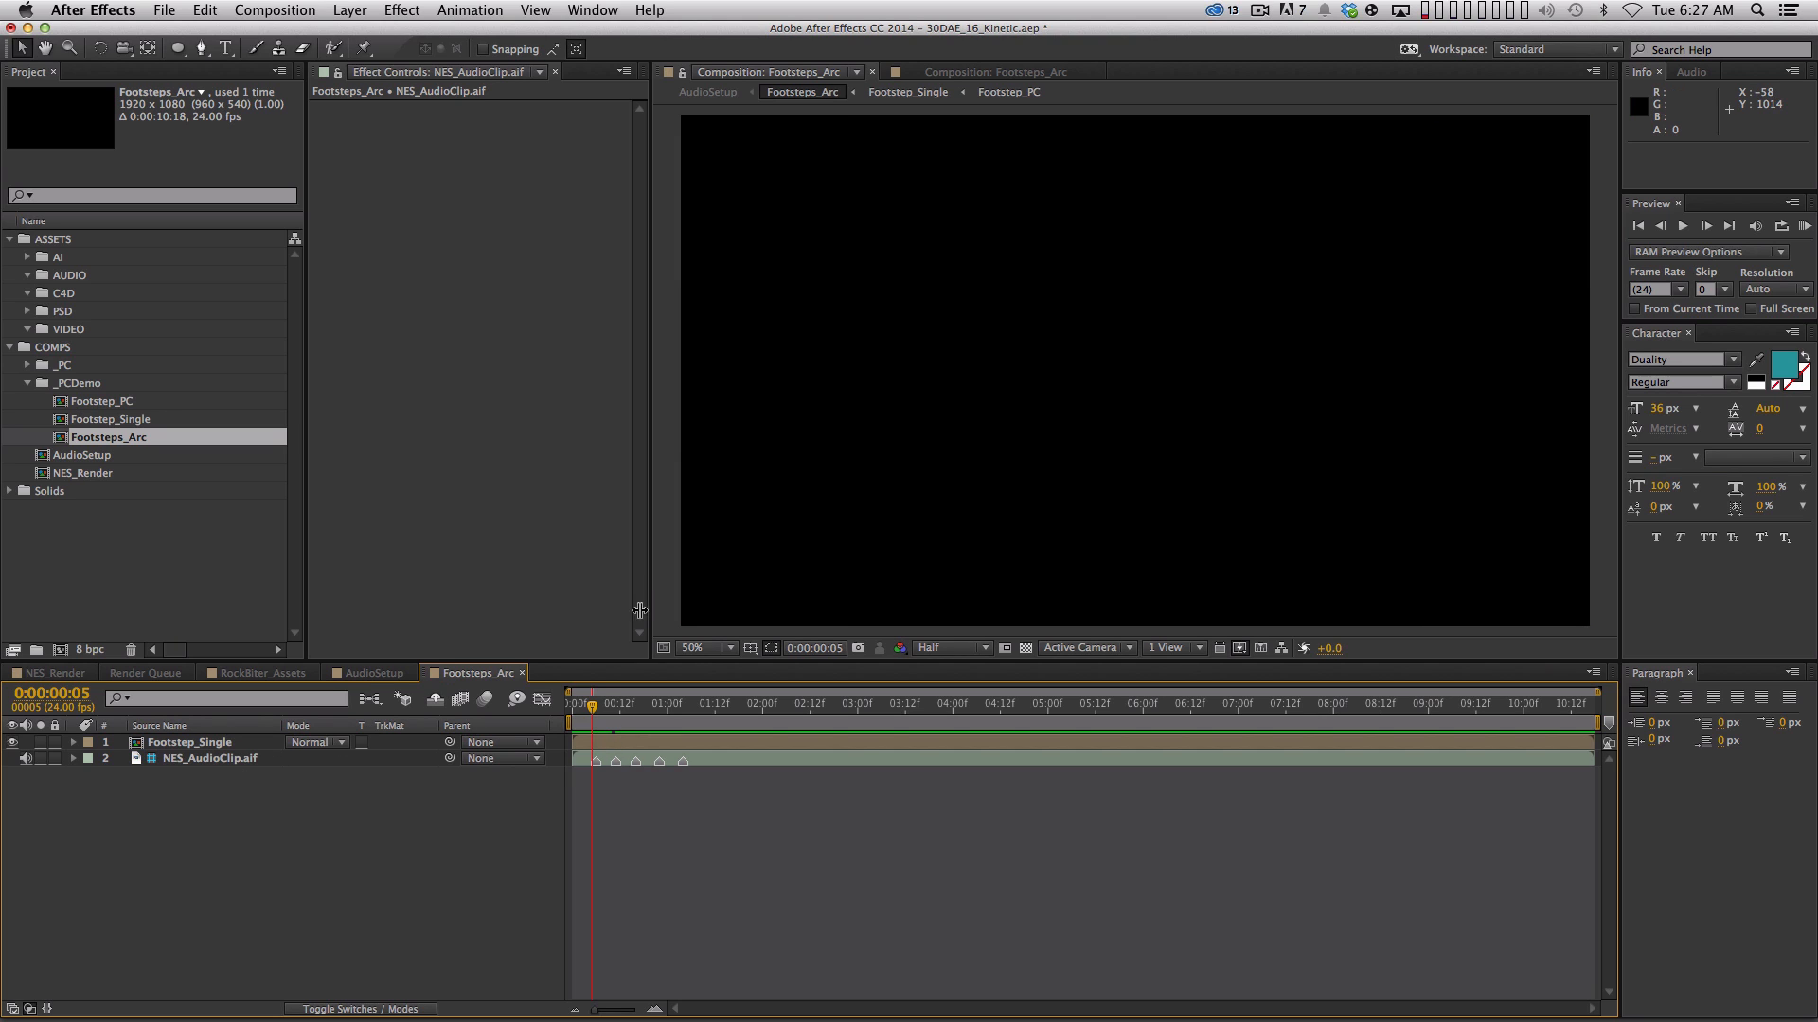
pyautogui.moveTo(616, 708); pyautogui.dragTo(679, 708)
pyautogui.click(374, 673)
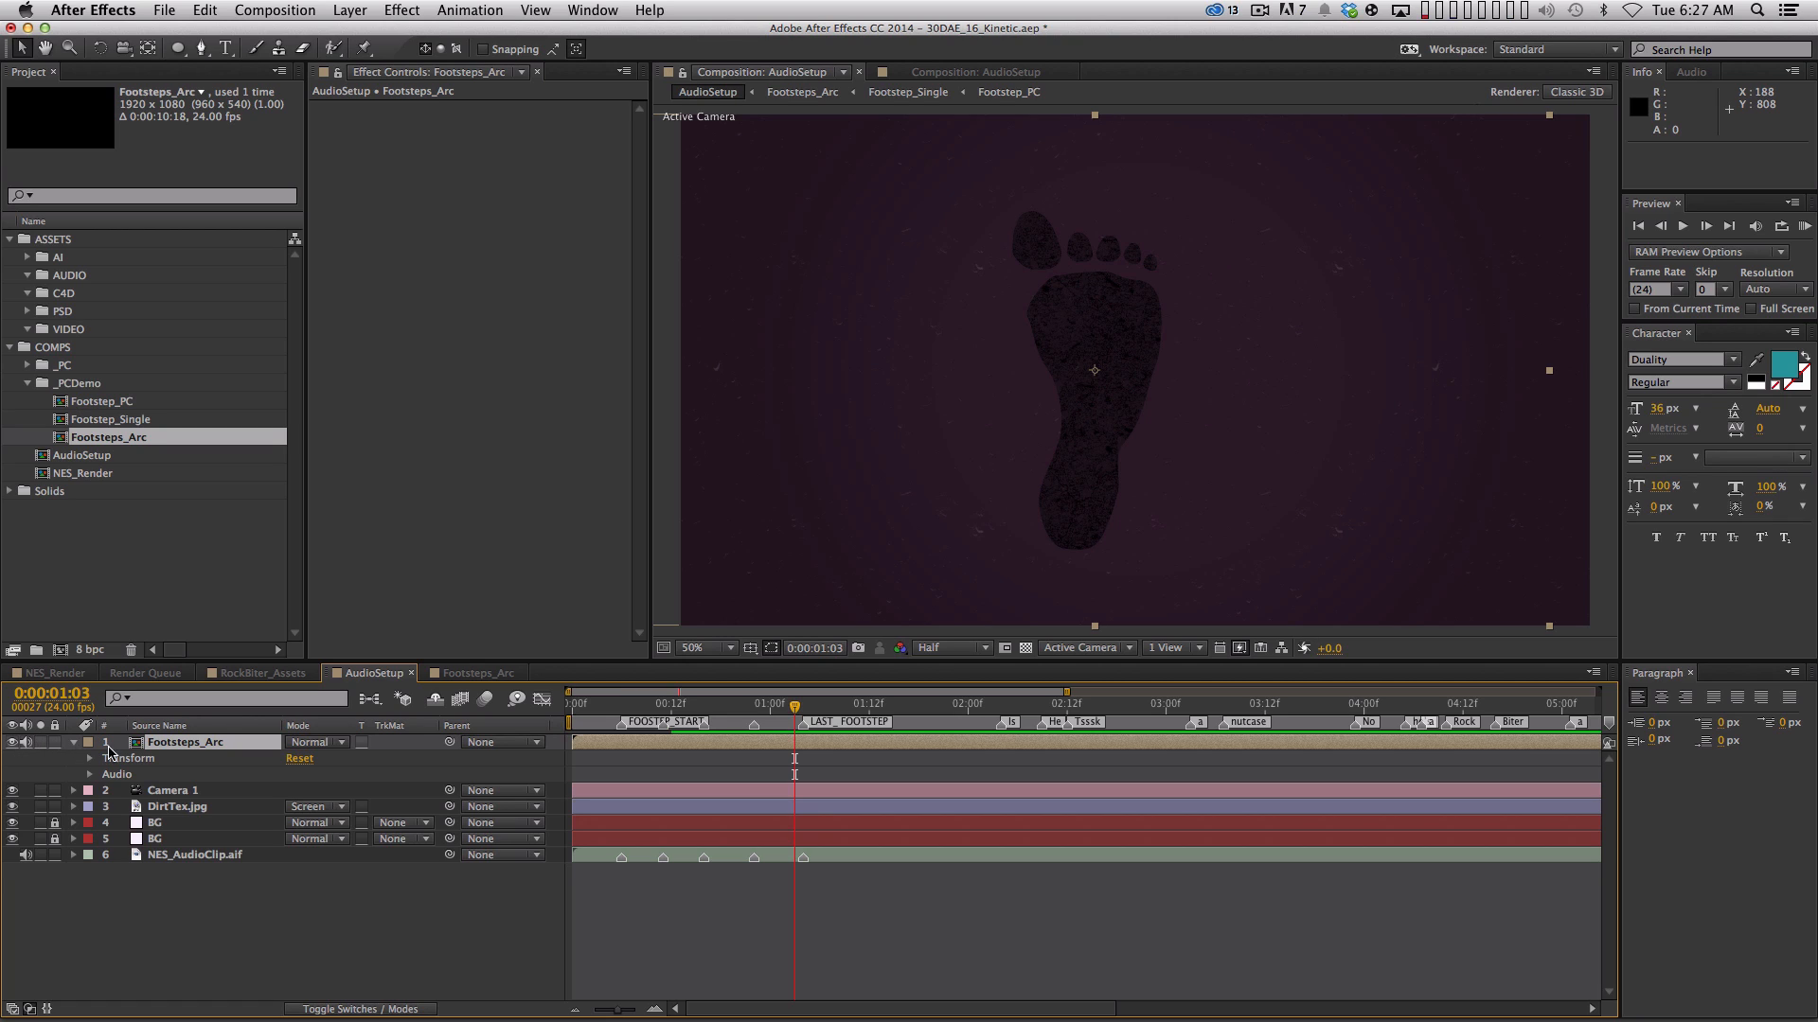
pyautogui.click(502, 675)
pyautogui.click(218, 759)
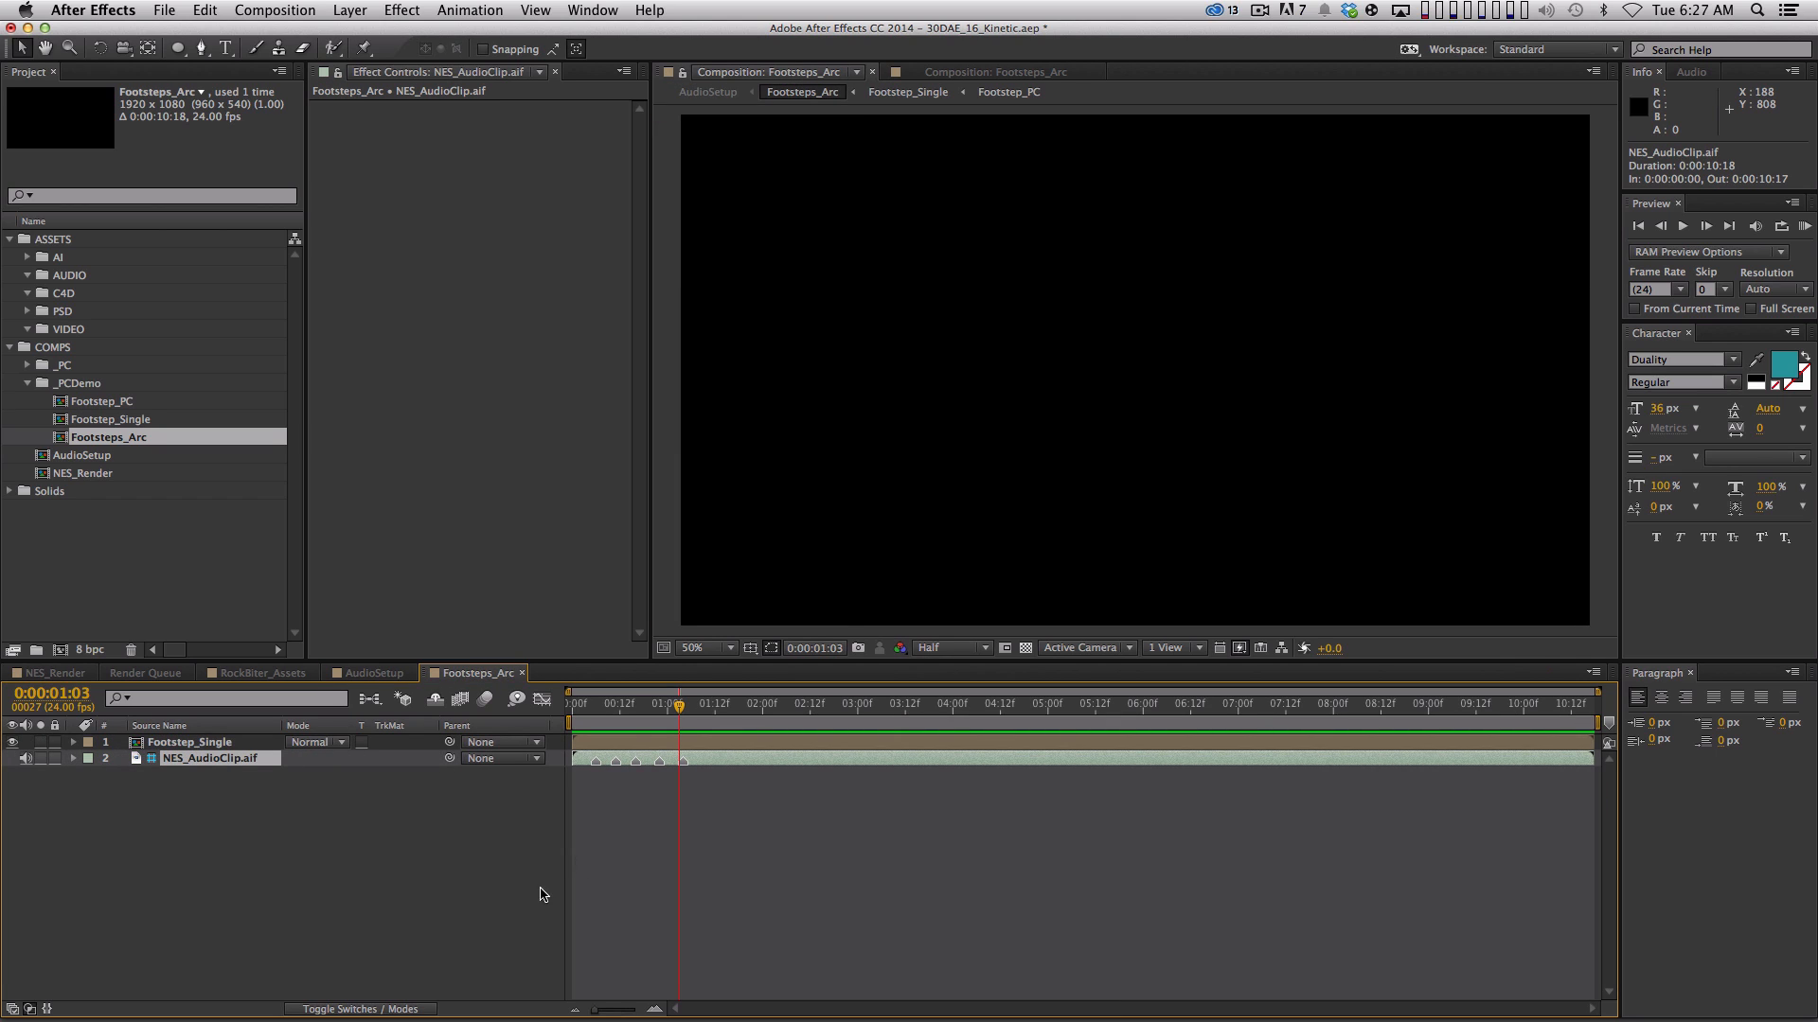
# Place another Footstep_Single comp in Footsteps_Arc, offset beside the existing footprint, with the current time at the frame 6 marker
pyautogui.press('=')
pyautogui.press('space')
pyautogui.moveTo(882, 873); pyautogui.dragTo(901, 874)
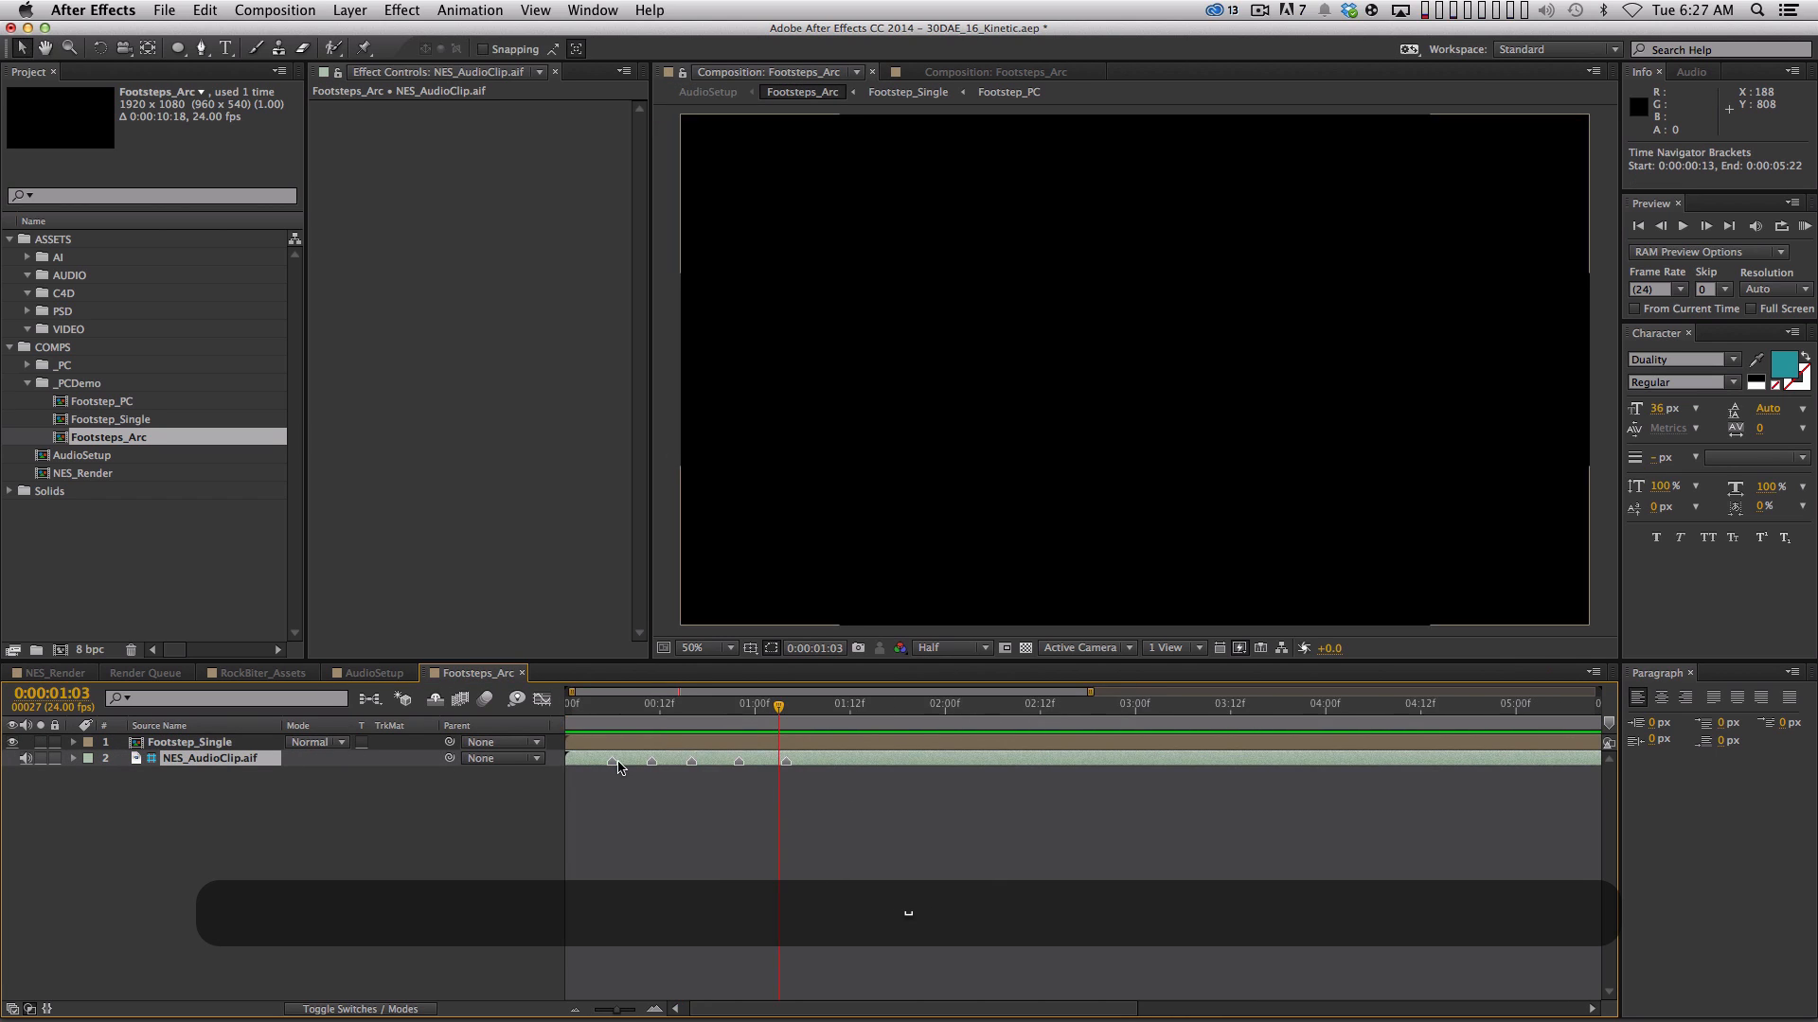
pyautogui.moveTo(597, 715); pyautogui.dragTo(616, 716)
pyautogui.click(543, 889)
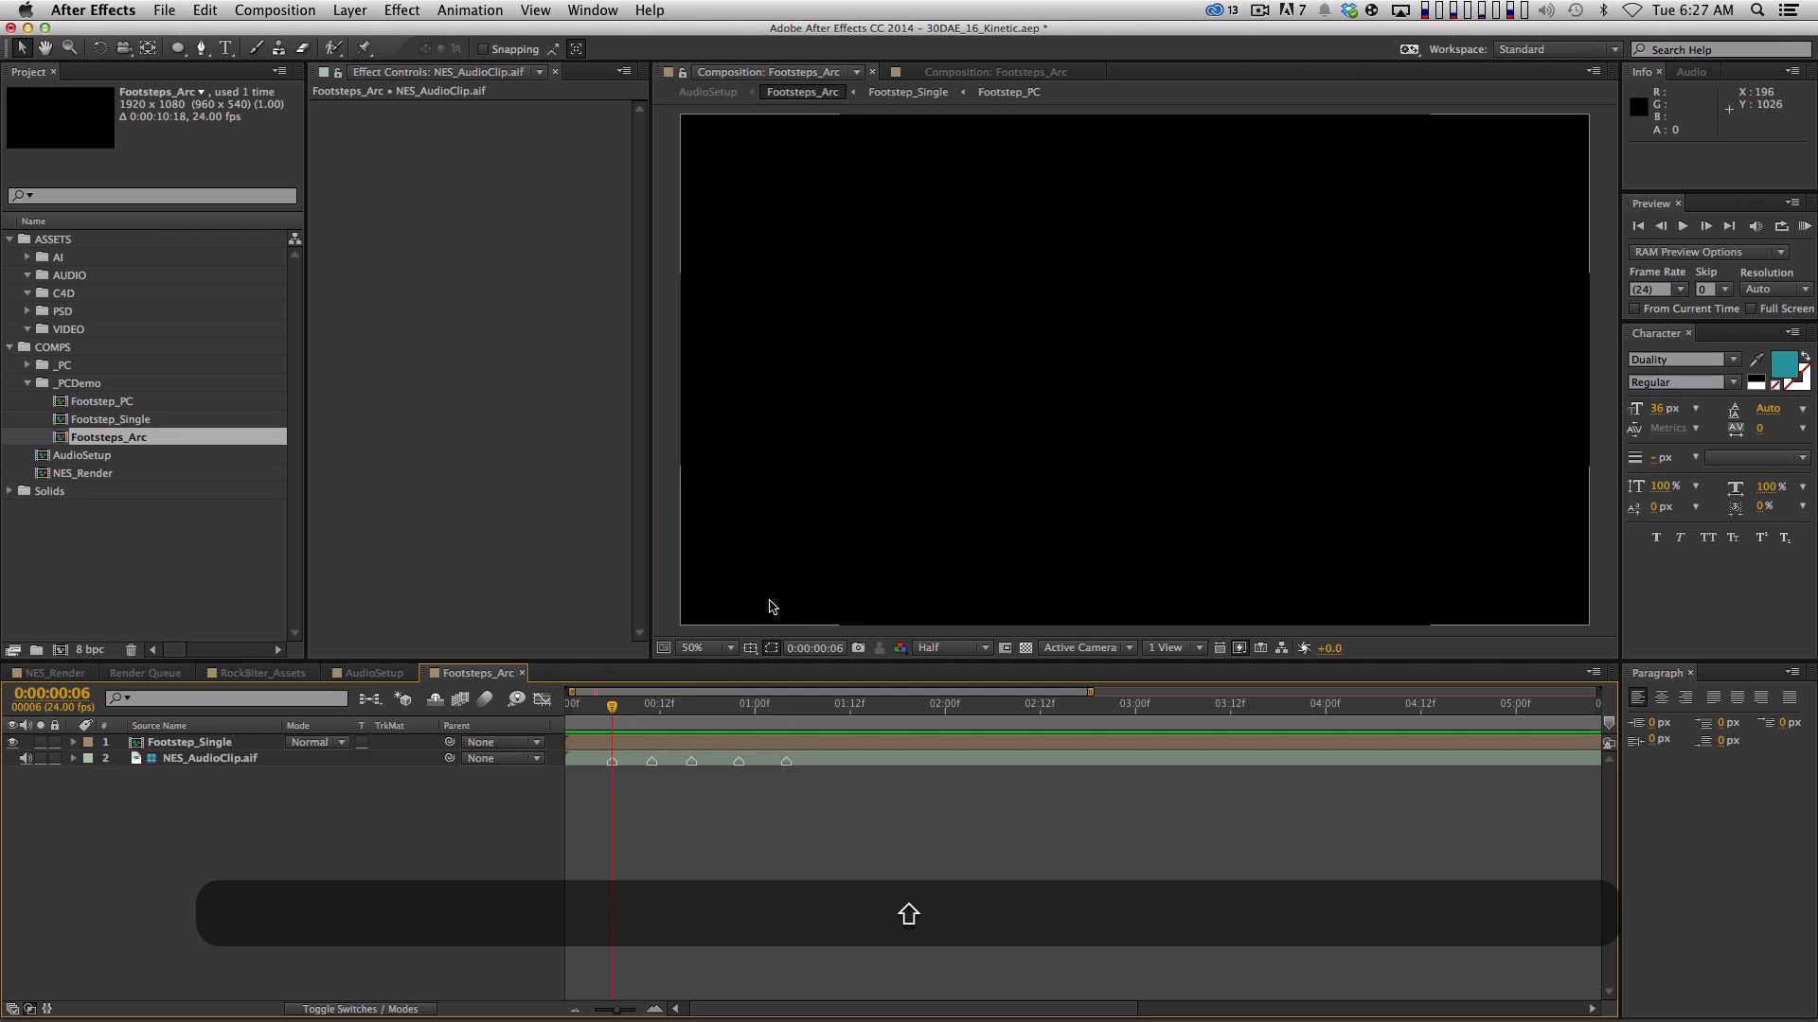
pyautogui.moveTo(126, 427); pyautogui.dragTo(984, 435)
# Change the Footsteps_Arc comp's background color to medium gray
pyautogui.press('super+k')
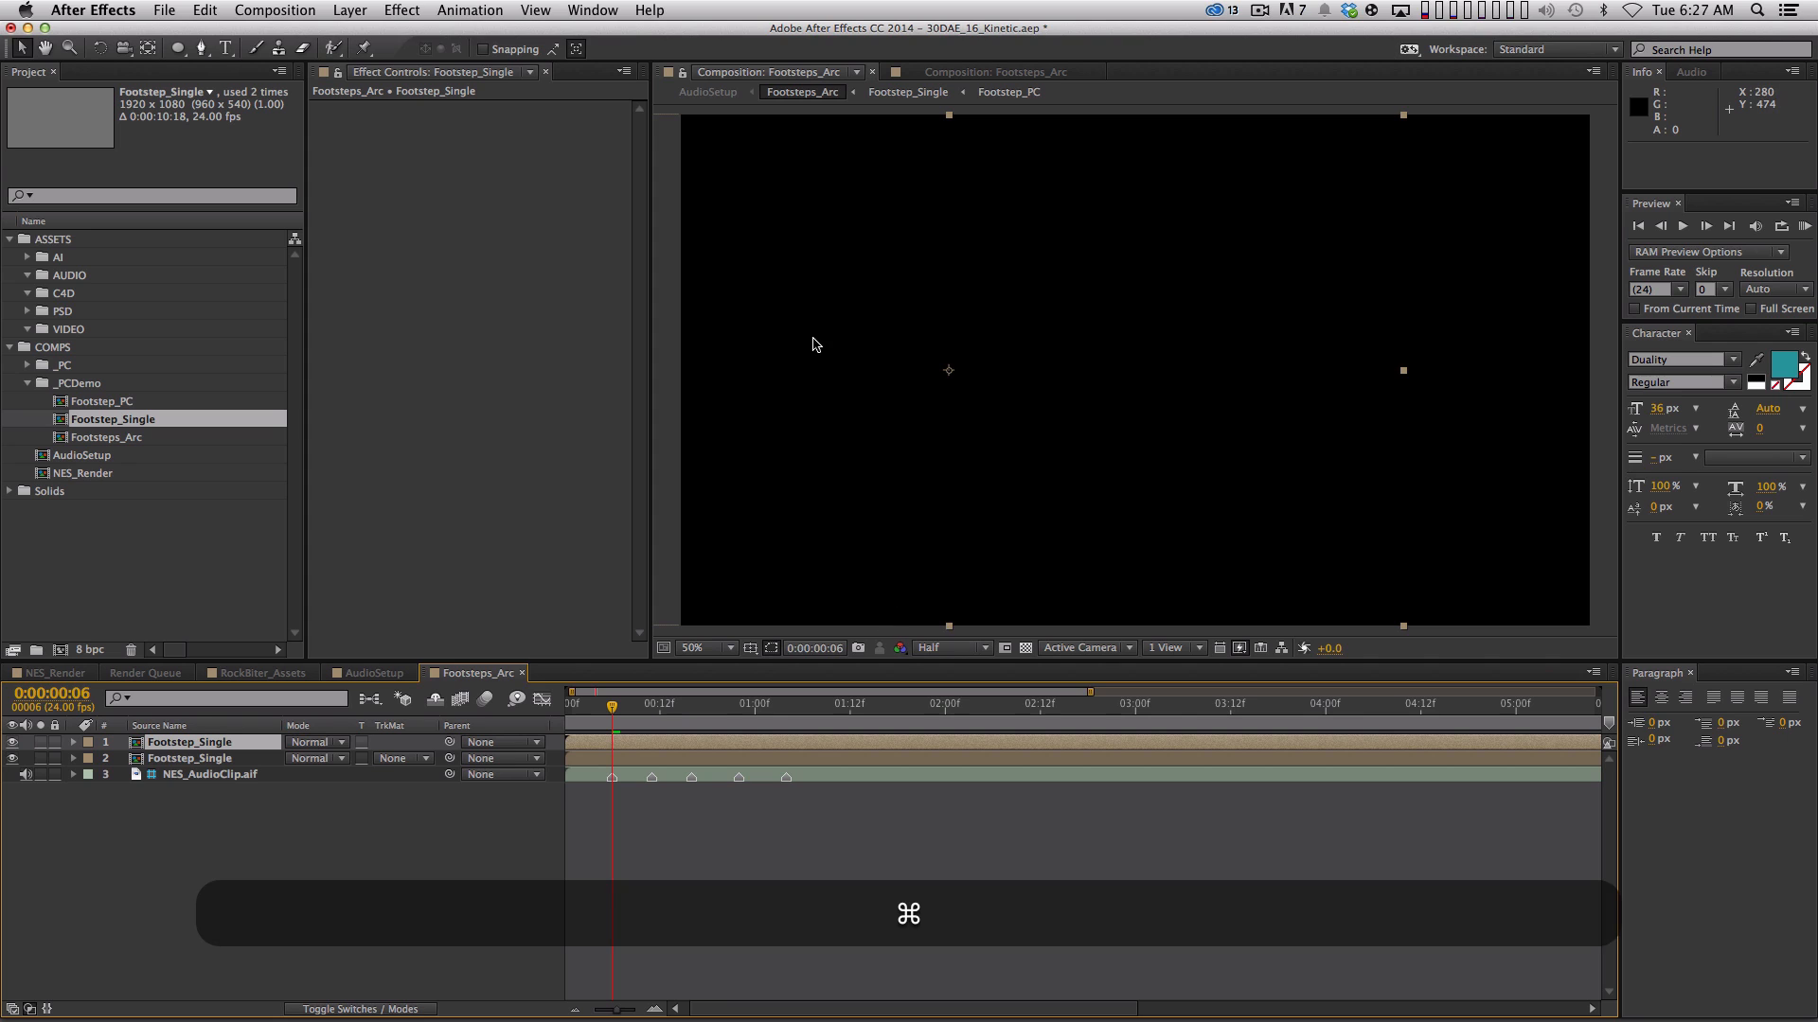
pyautogui.click(936, 554)
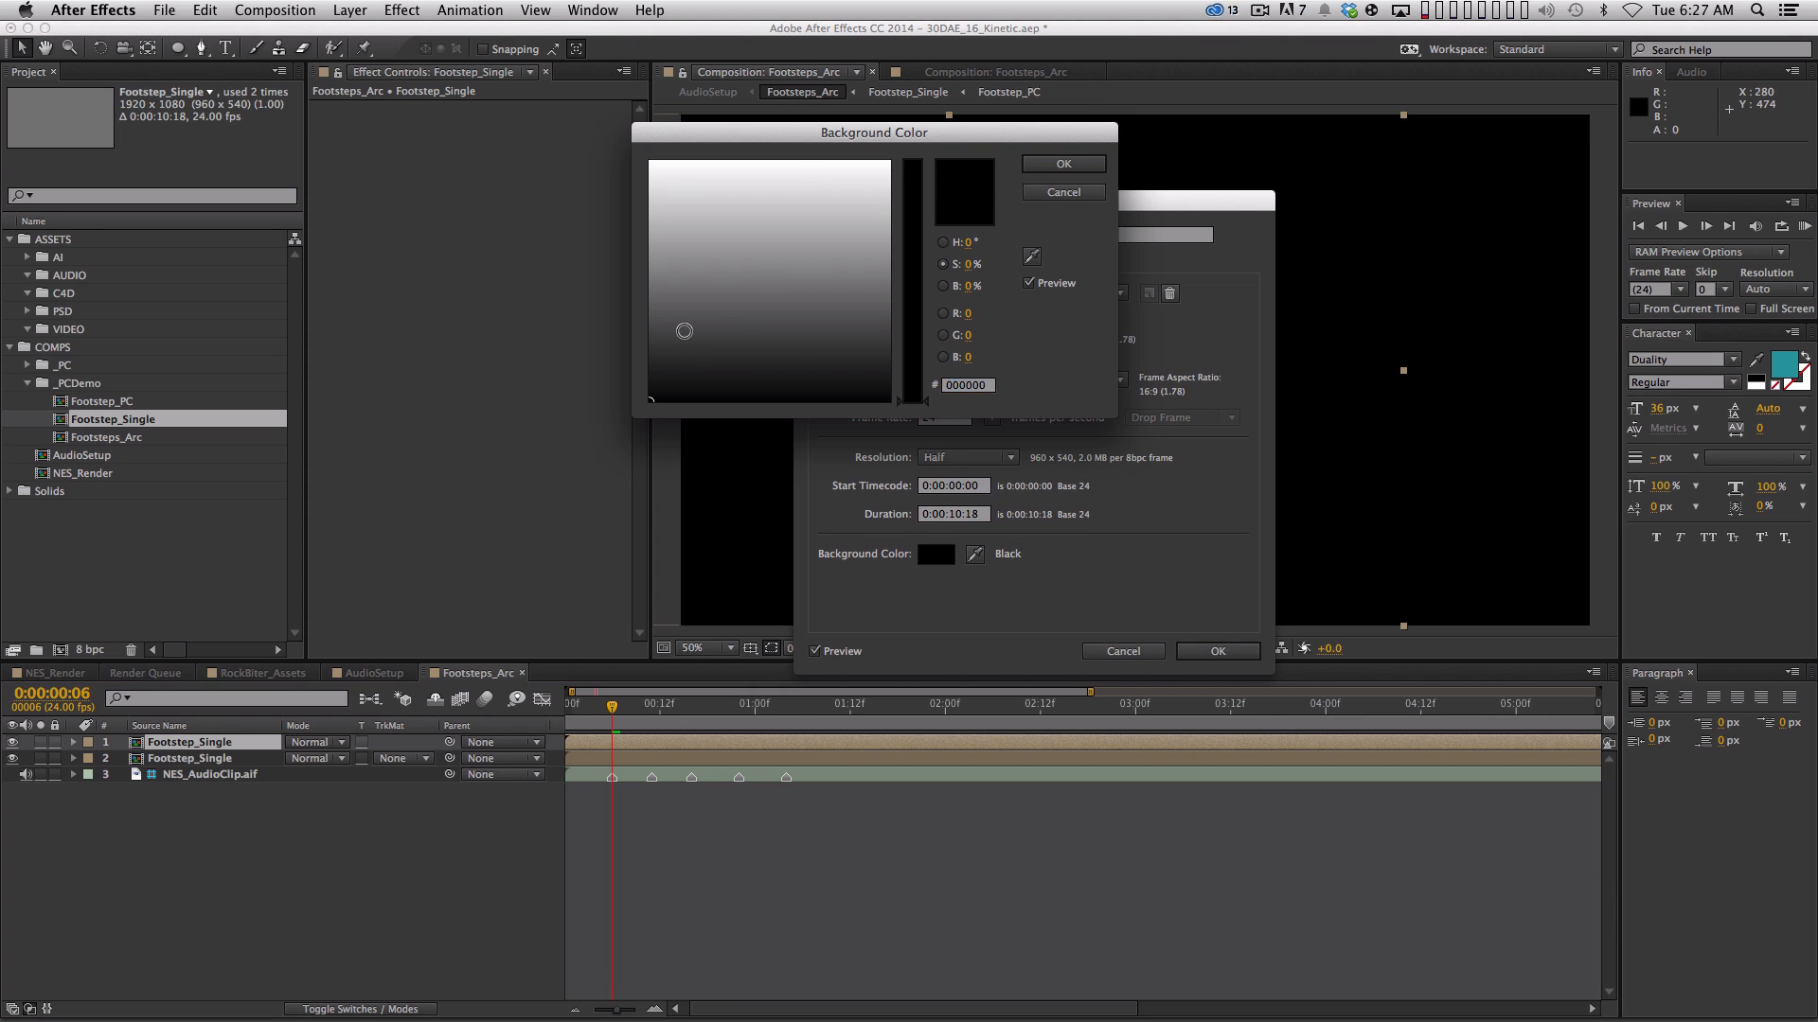
pyautogui.moveTo(683, 336); pyautogui.dragTo(650, 281)
pyautogui.click(1064, 166)
pyautogui.click(1218, 651)
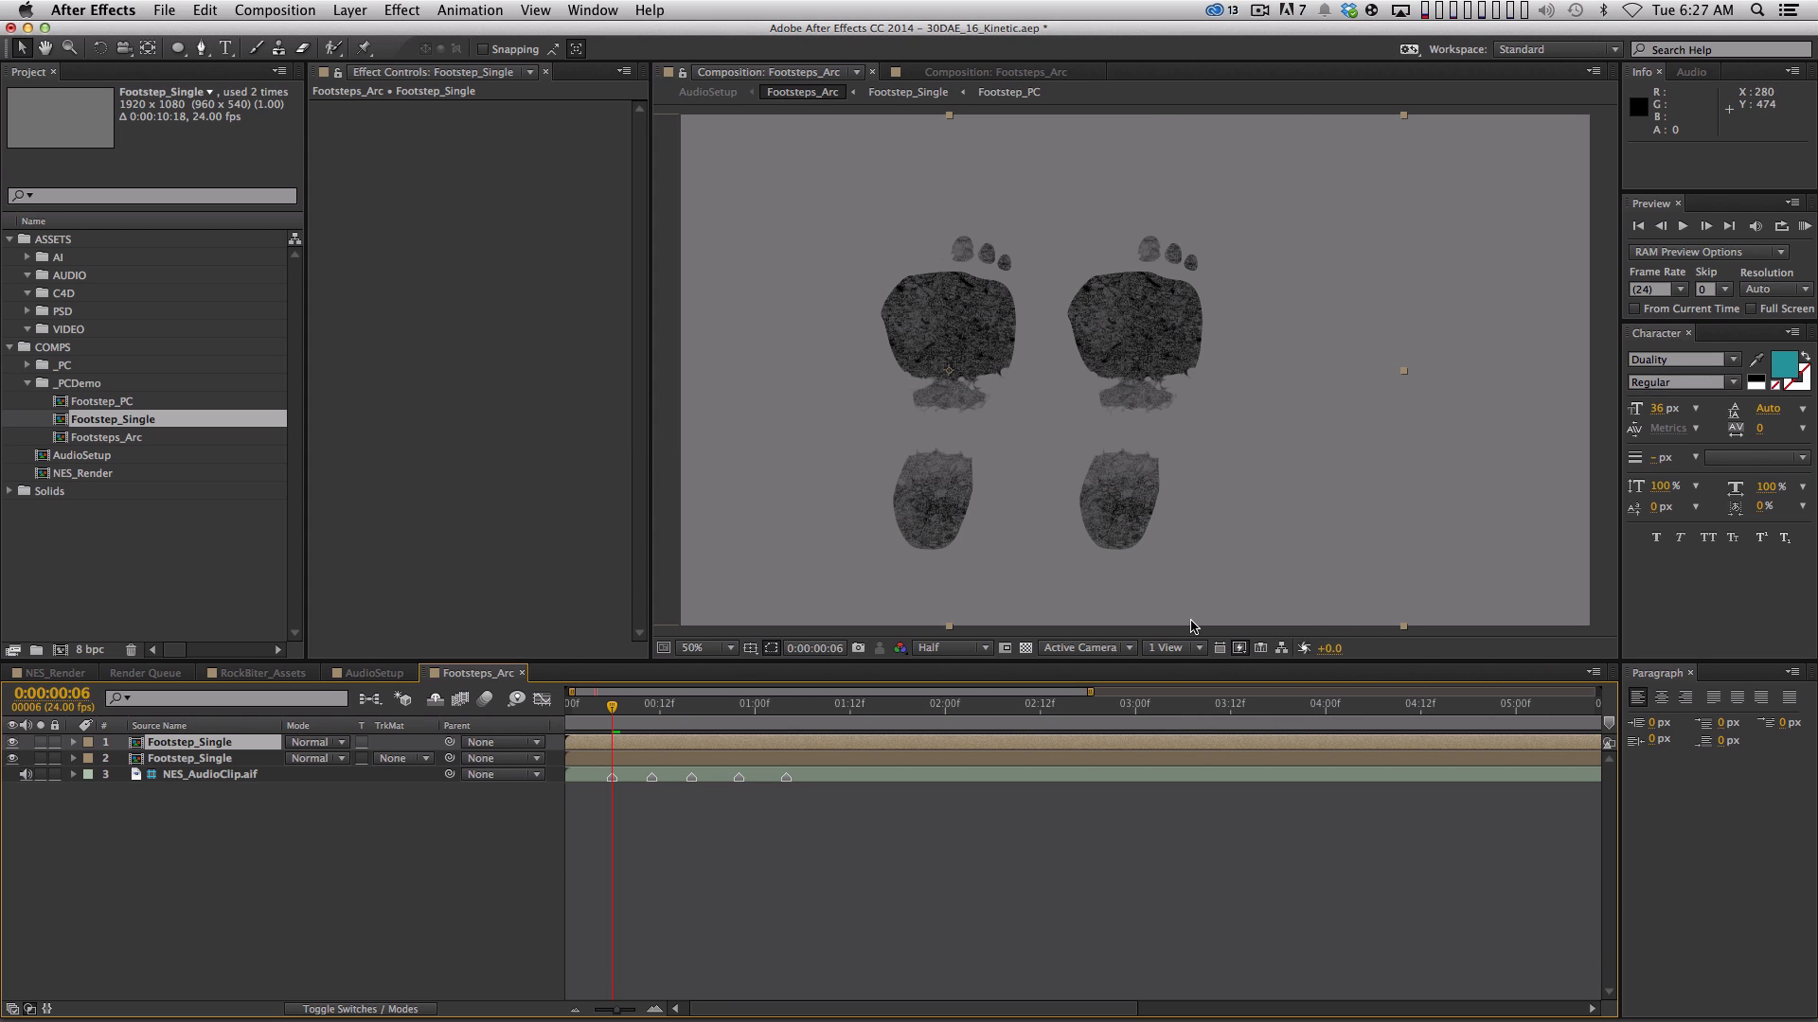
# Delete the original Footstep_Single layer directly above the audio clip, keeping the newly placed one
pyautogui.click(445, 880)
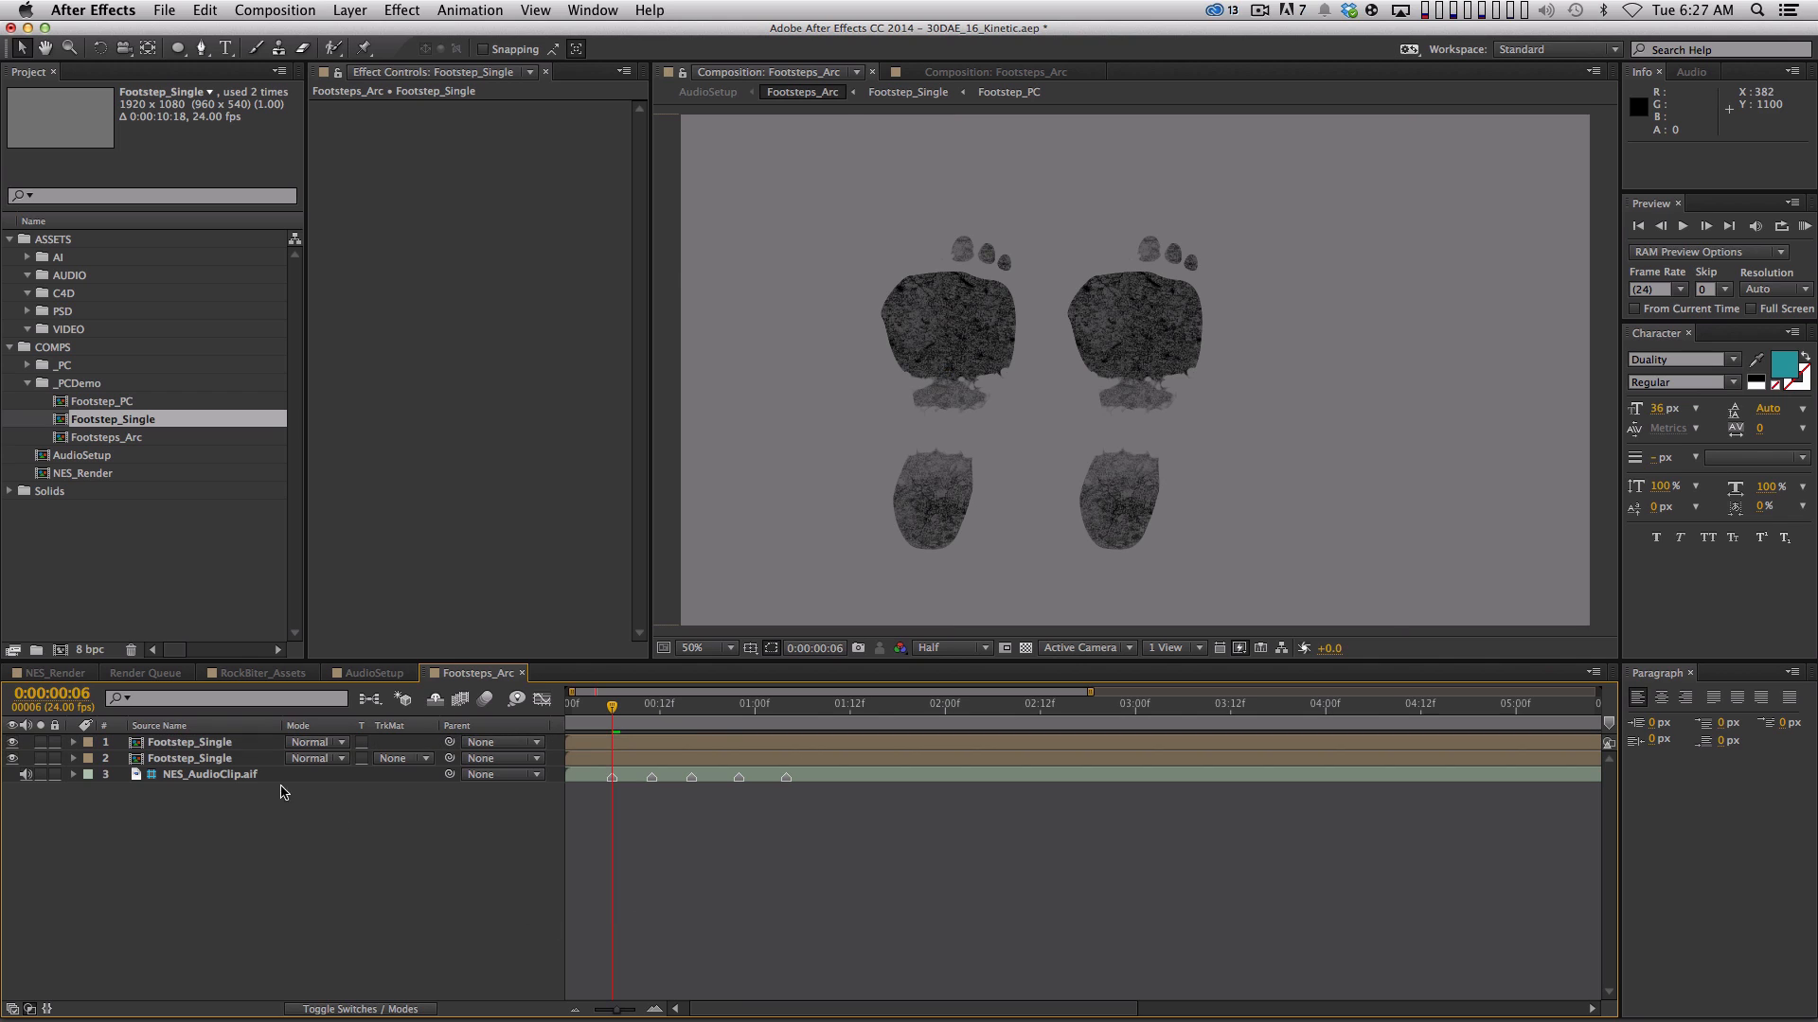
pyautogui.click(218, 758)
pyautogui.press('BackSpace')
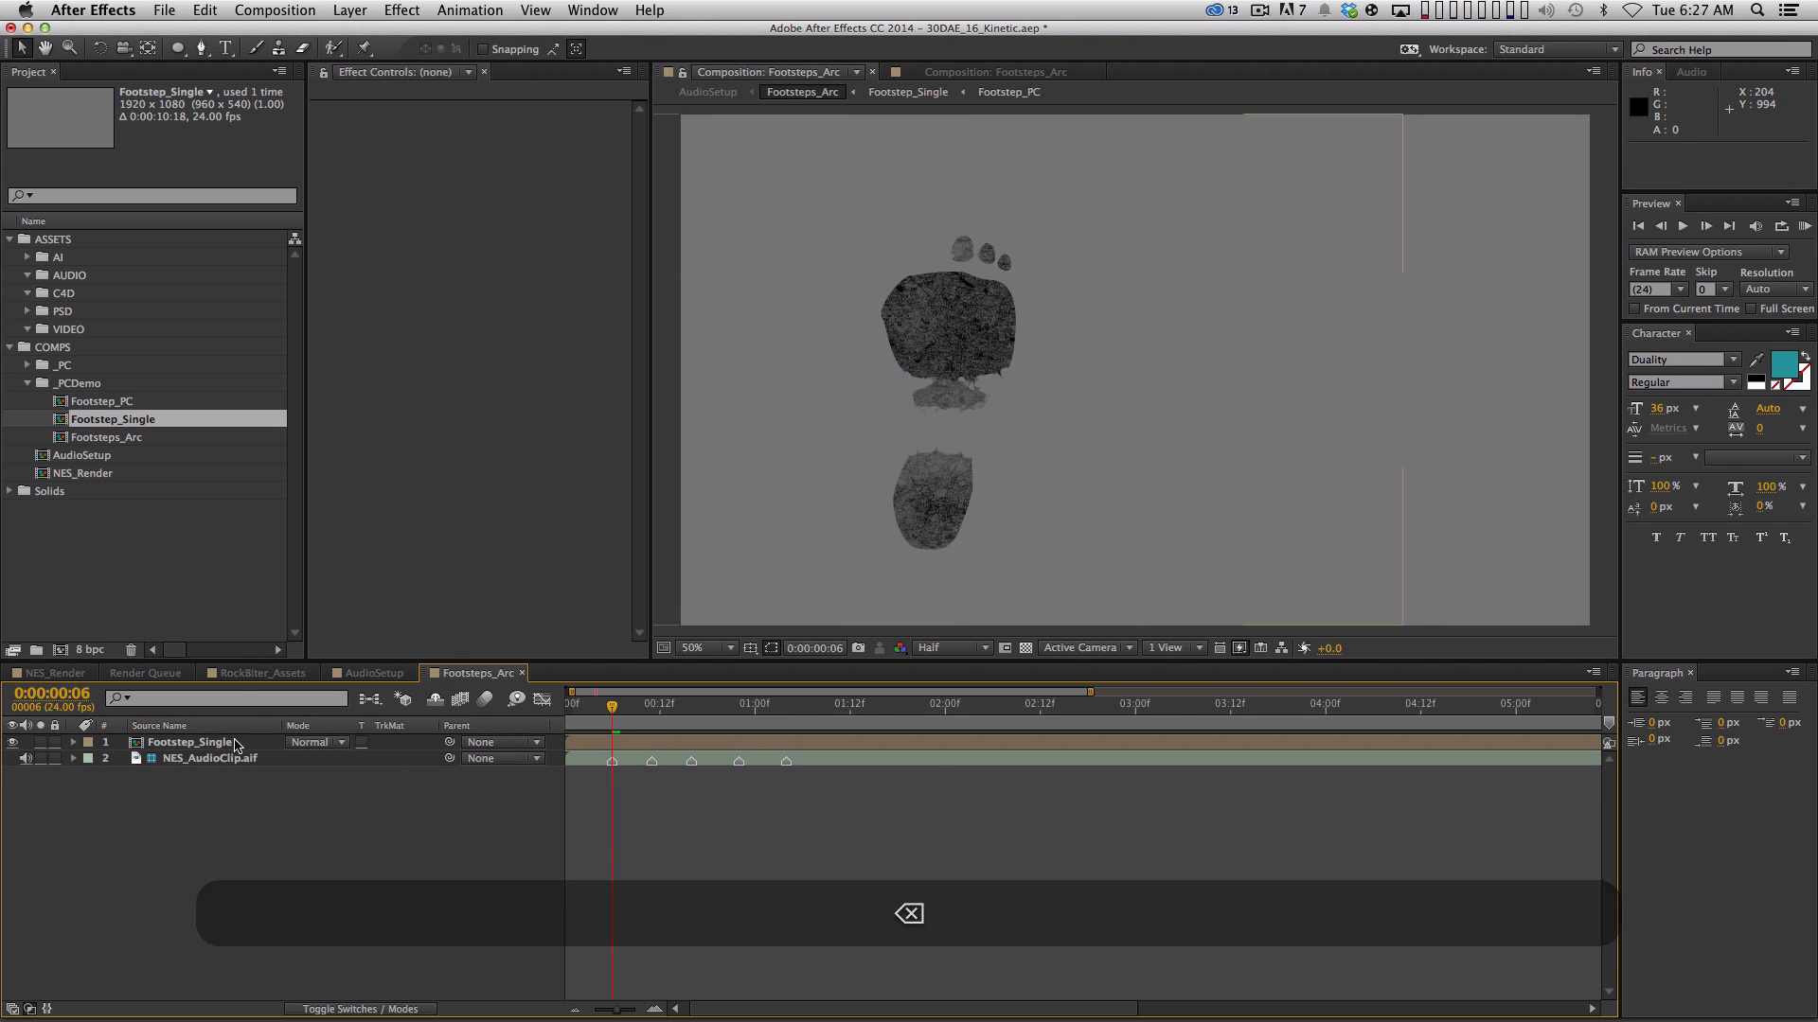
# Scale the Footstep_Single layer to 50% and move it to about position 710, 510
pyautogui.press('s')
pyautogui.moveTo(332, 759); pyautogui.dragTo(303, 759)
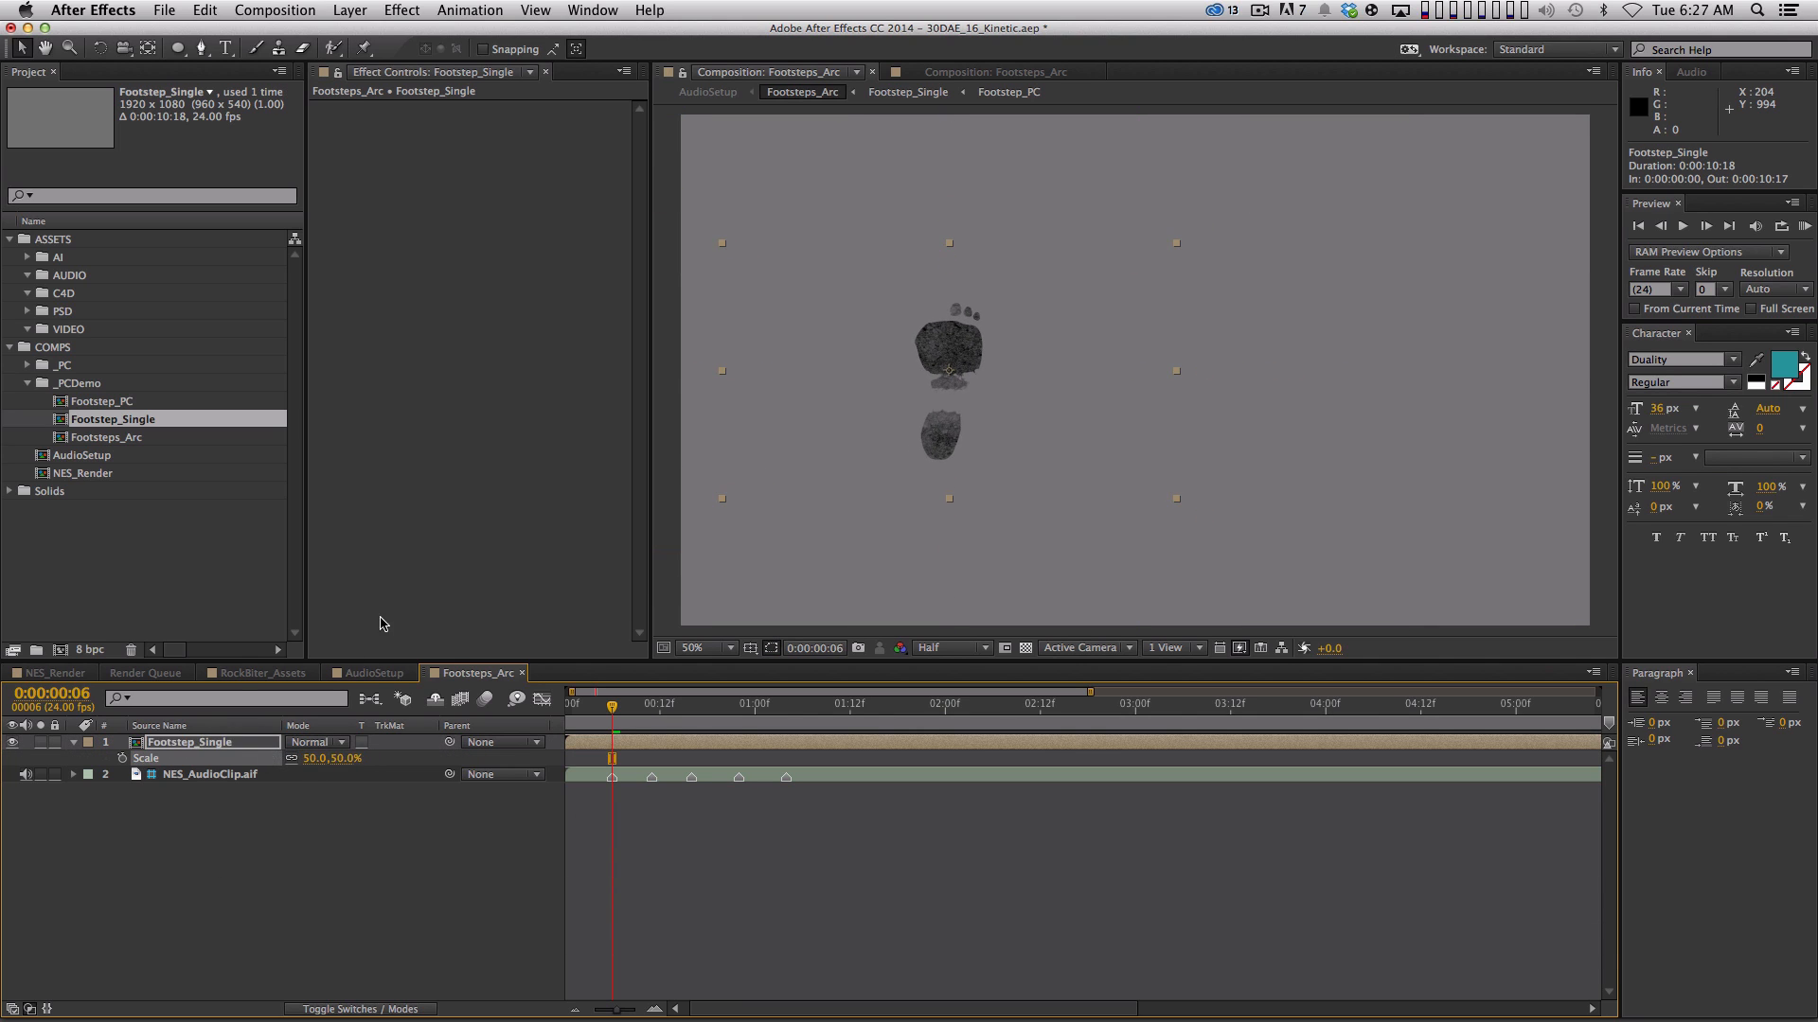
pyautogui.press('v')
pyautogui.moveTo(973, 430); pyautogui.dragTo(1042, 416)
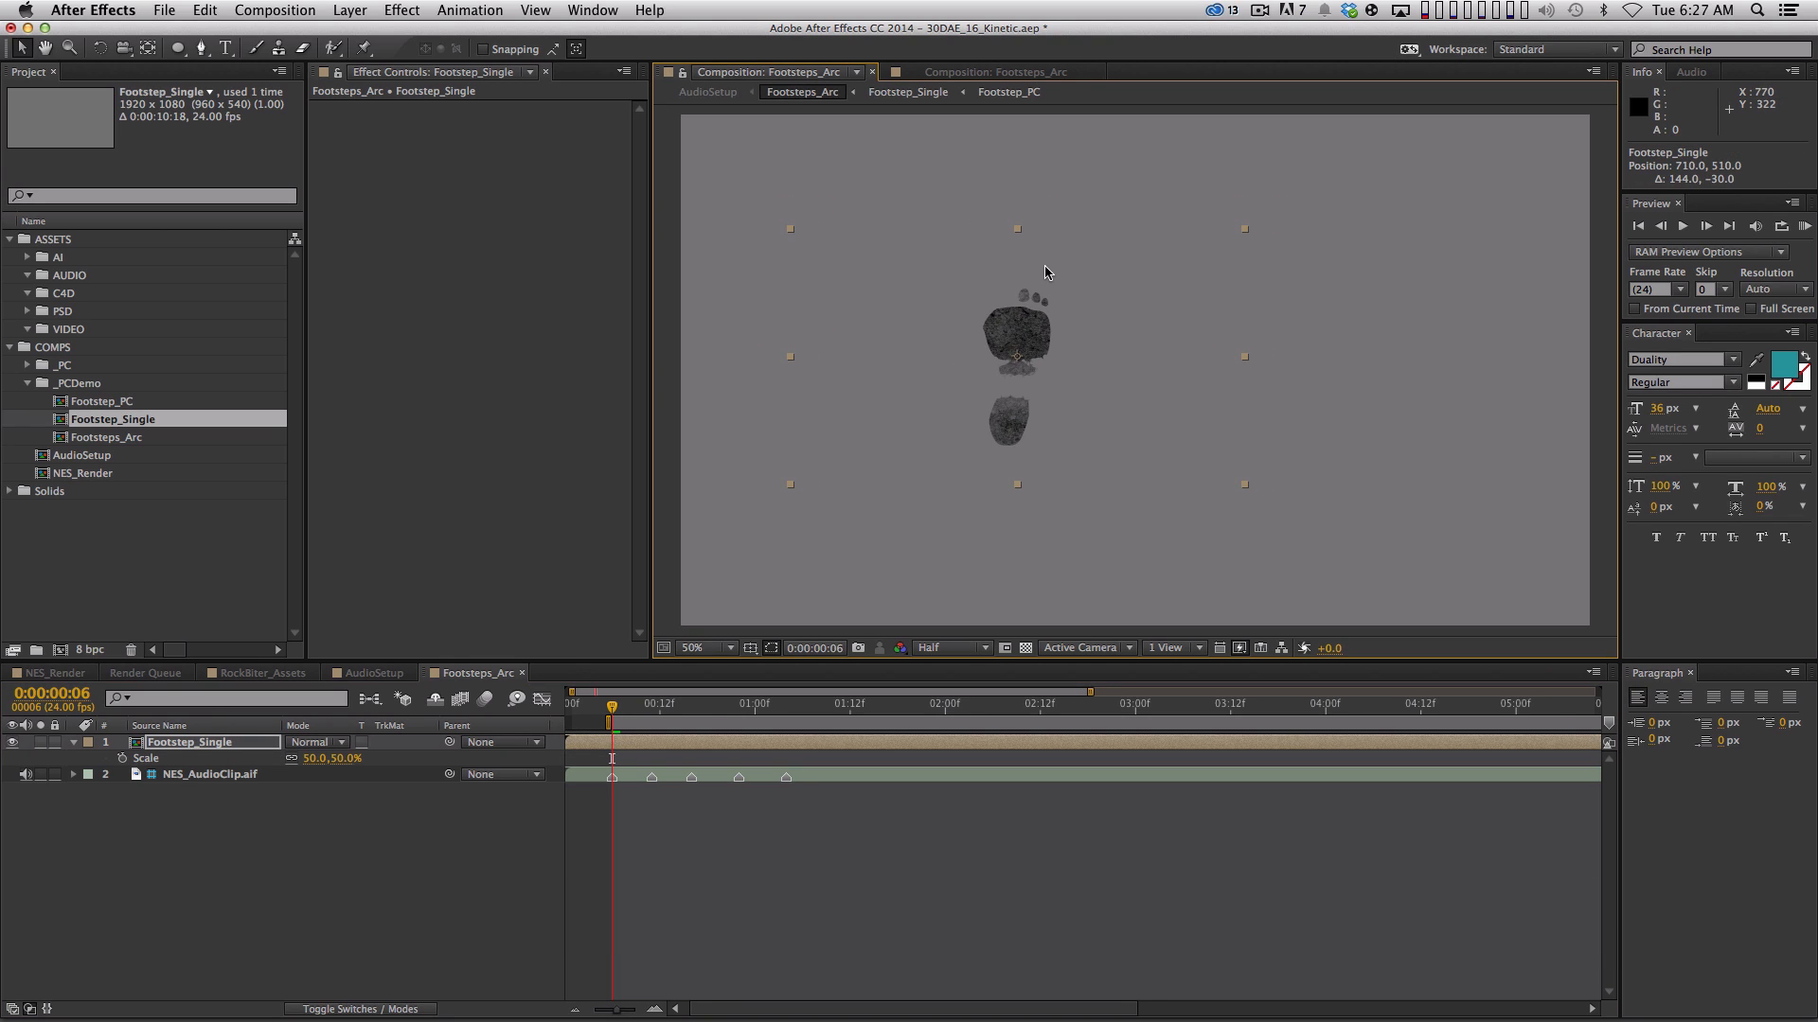
# Start the work area at frame 0 and move the current time to the last footstep marker at 0:00:01:04
pyautogui.press('Home')
pyautogui.press('b')
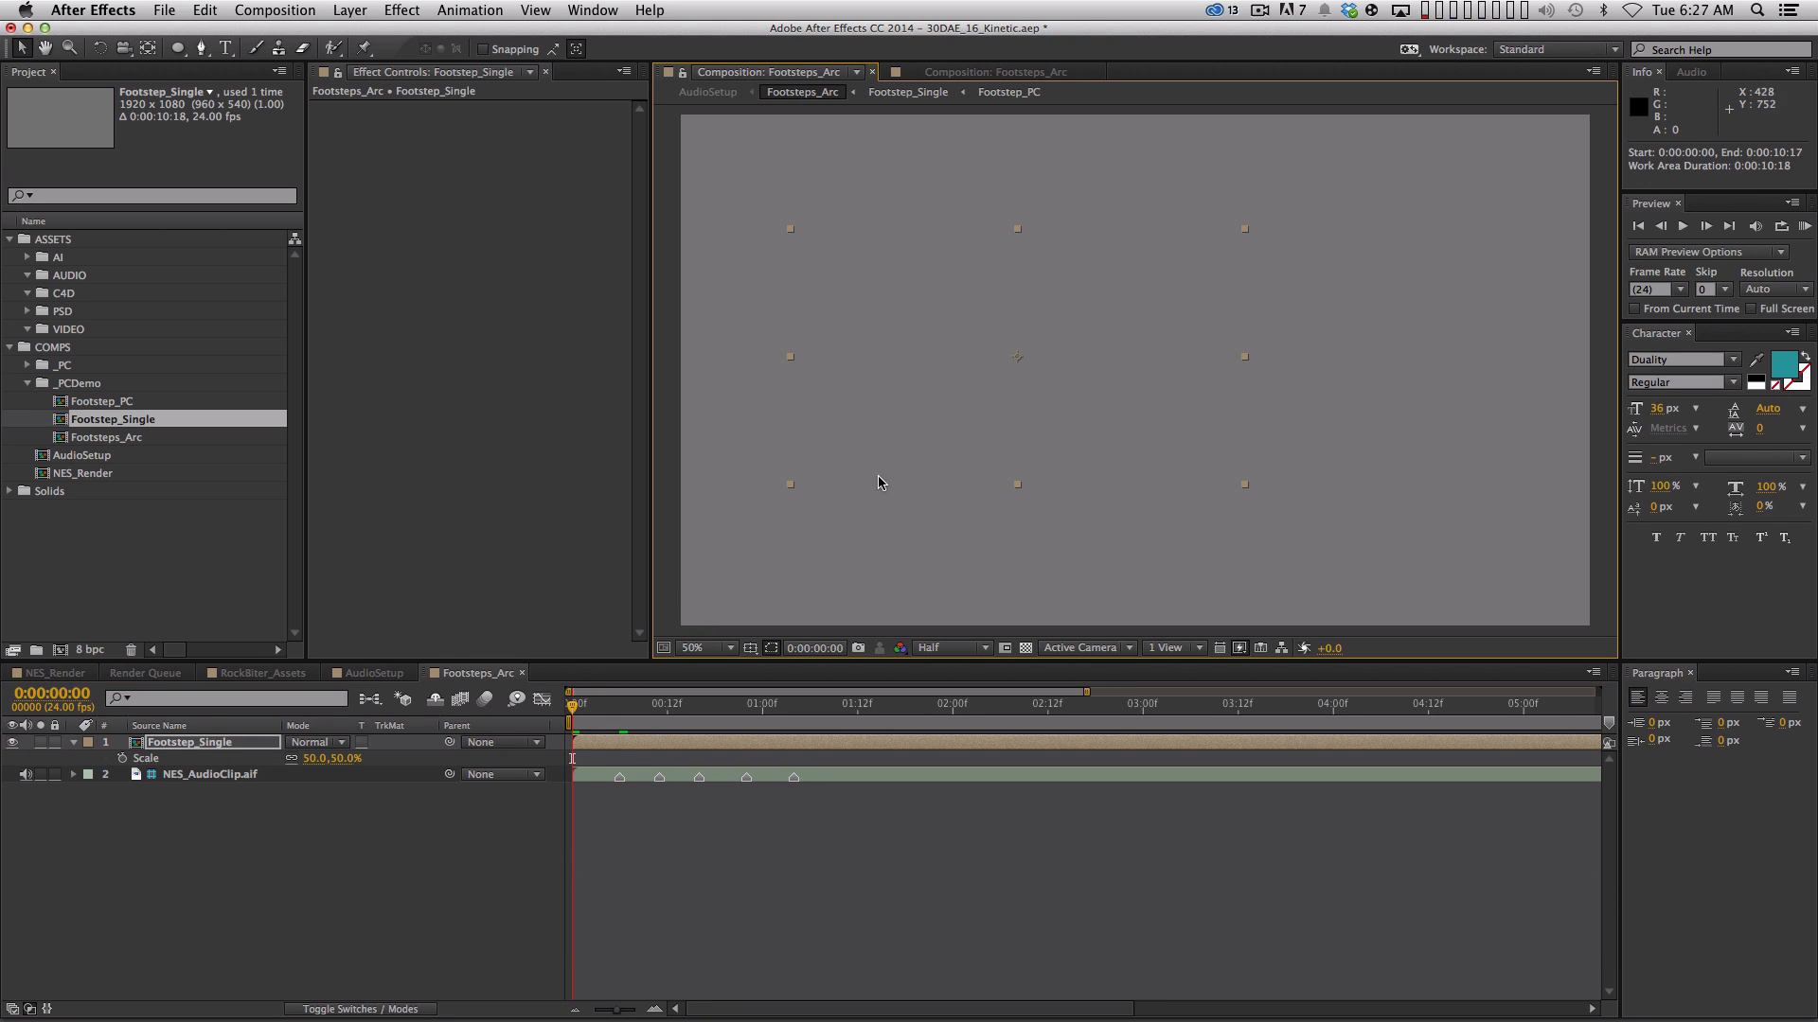
pyautogui.click(725, 703)
pyautogui.press('space')
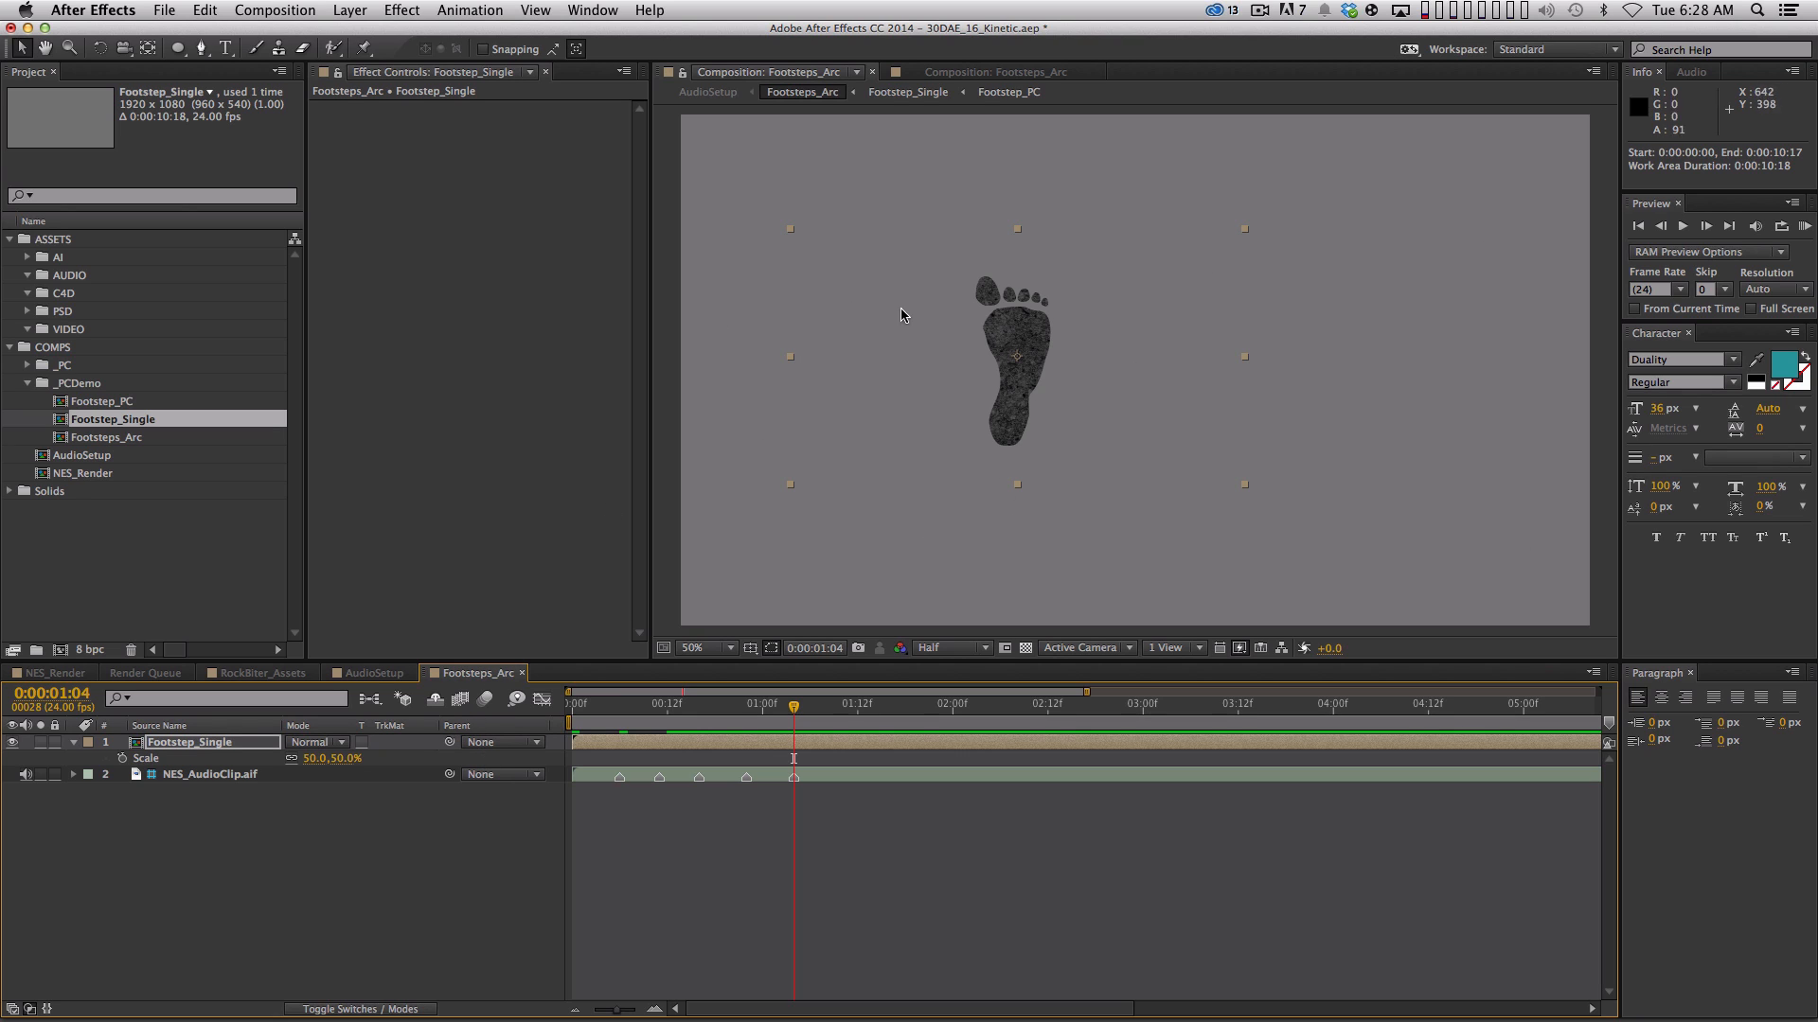
# Draw an open RotoBezier arc with the Pen tool from beyond the comp's left edge, over the footprint, to beyond its lower-right corner
pyautogui.click(766, 855)
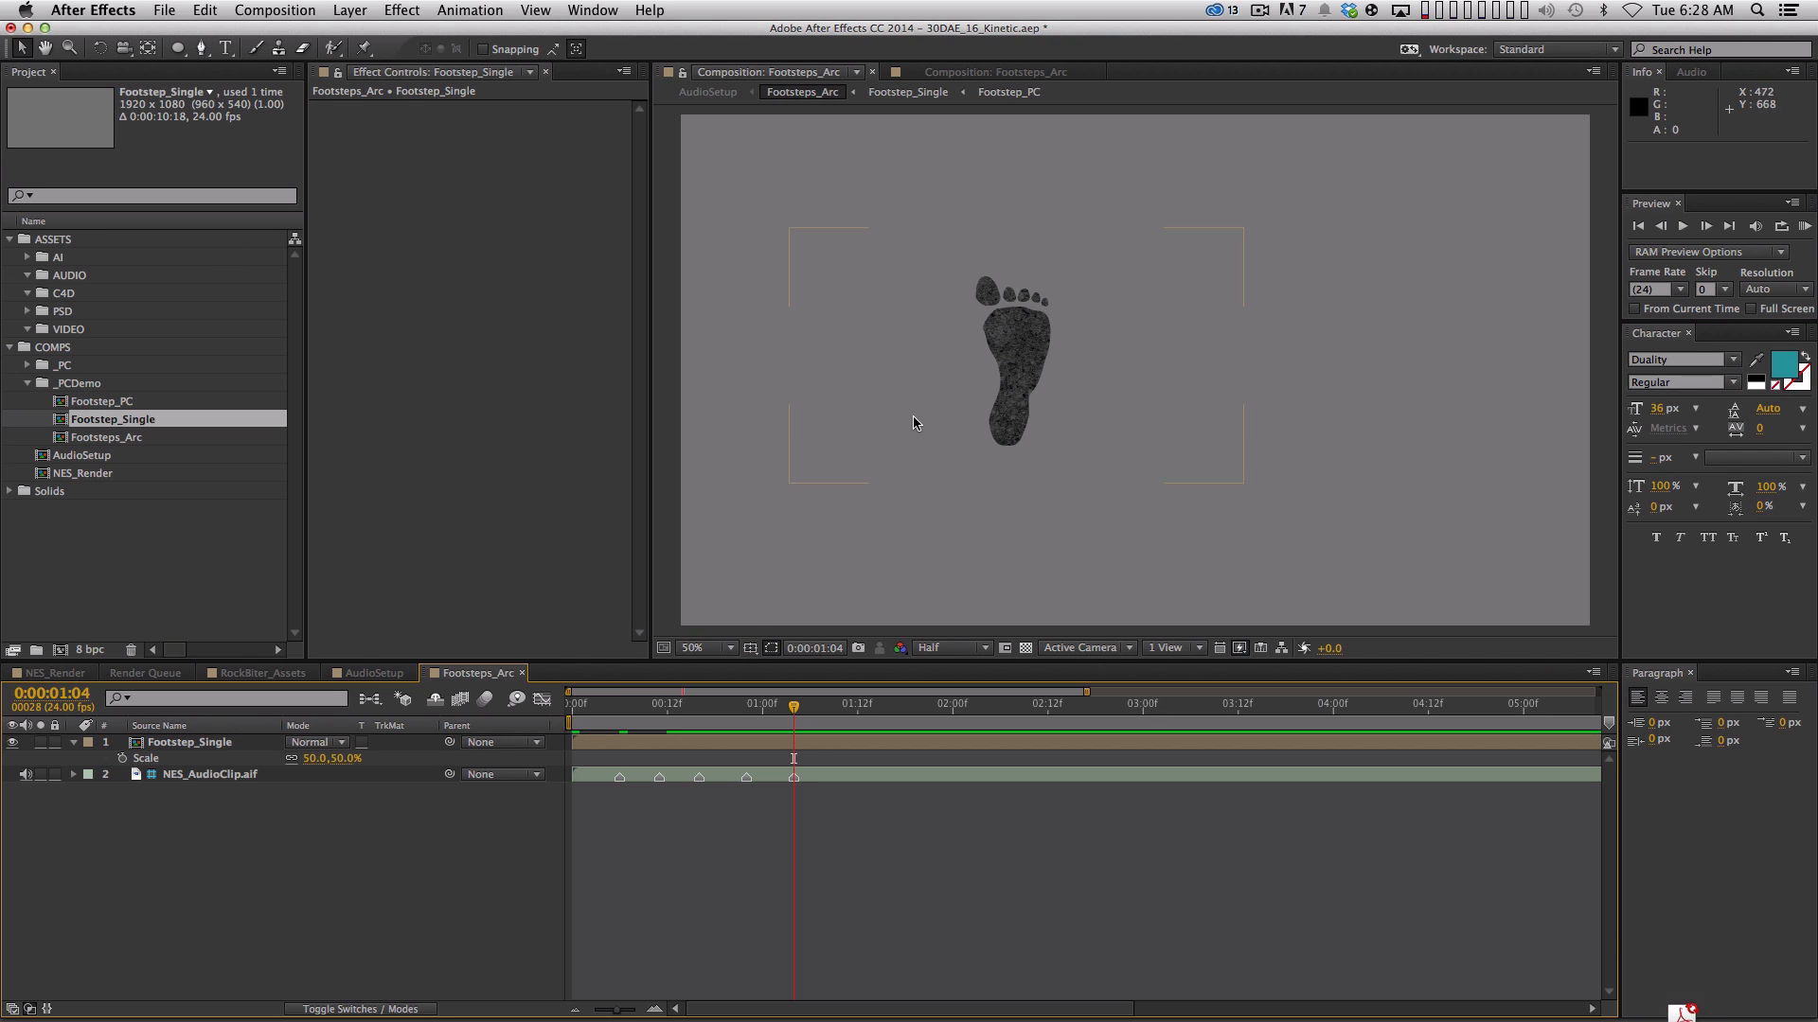
pyautogui.press(',')
pyautogui.click(201, 47)
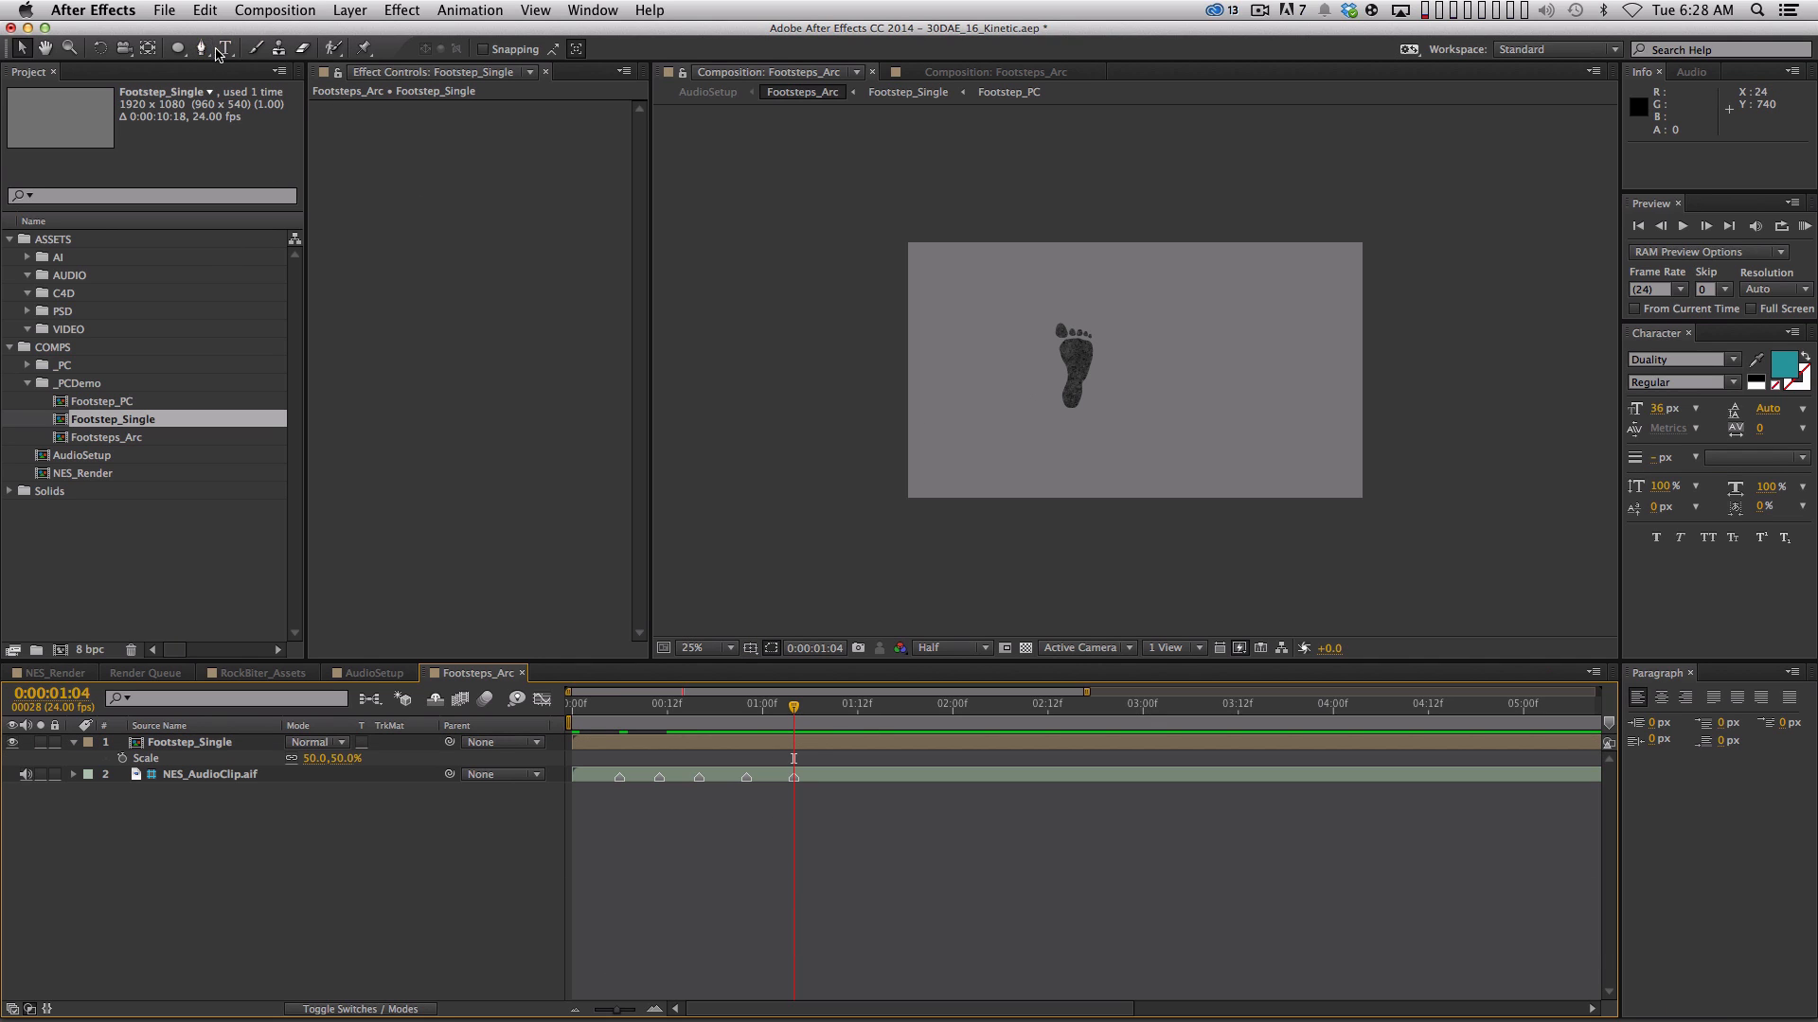
pyautogui.click(859, 312)
pyautogui.moveTo(1196, 365); pyautogui.dragTo(1207, 325)
pyautogui.moveTo(1344, 390); pyautogui.dragTo(1357, 433)
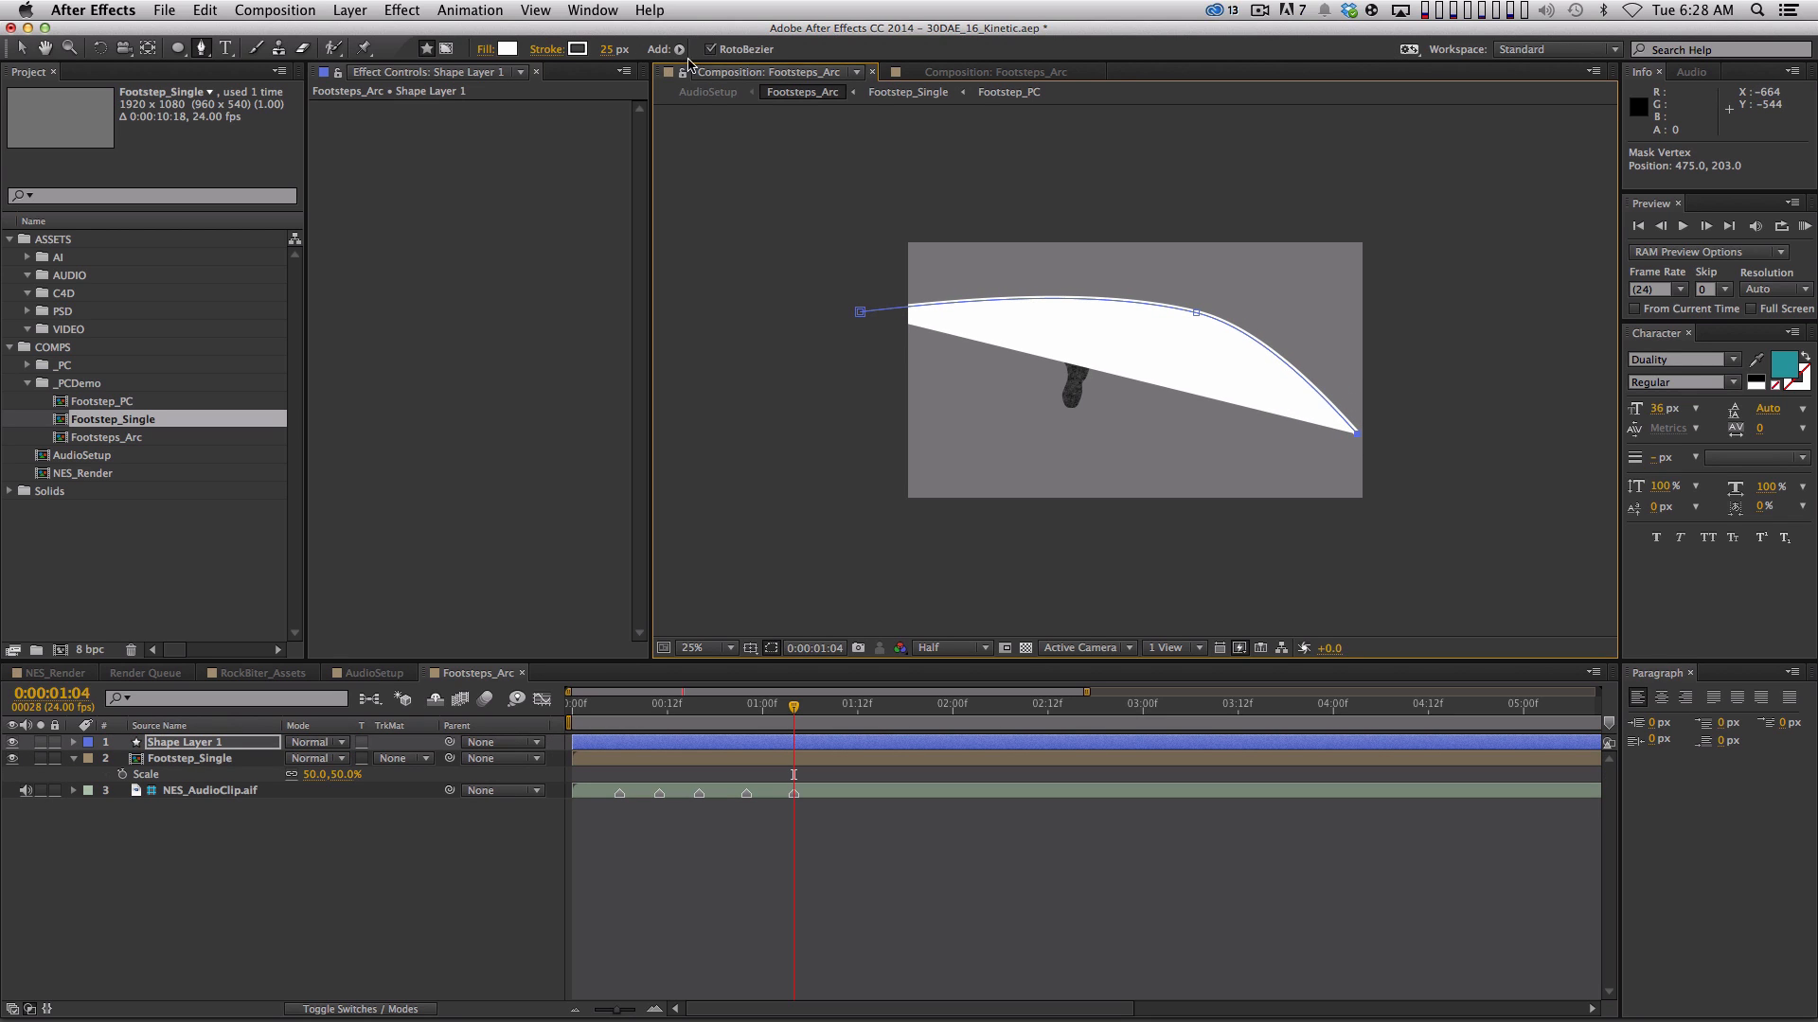
pyautogui.moveTo(1197, 314); pyautogui.dragTo(1087, 301)
pyautogui.moveTo(1357, 433); pyautogui.dragTo(1242, 353)
pyautogui.click(1387, 512)
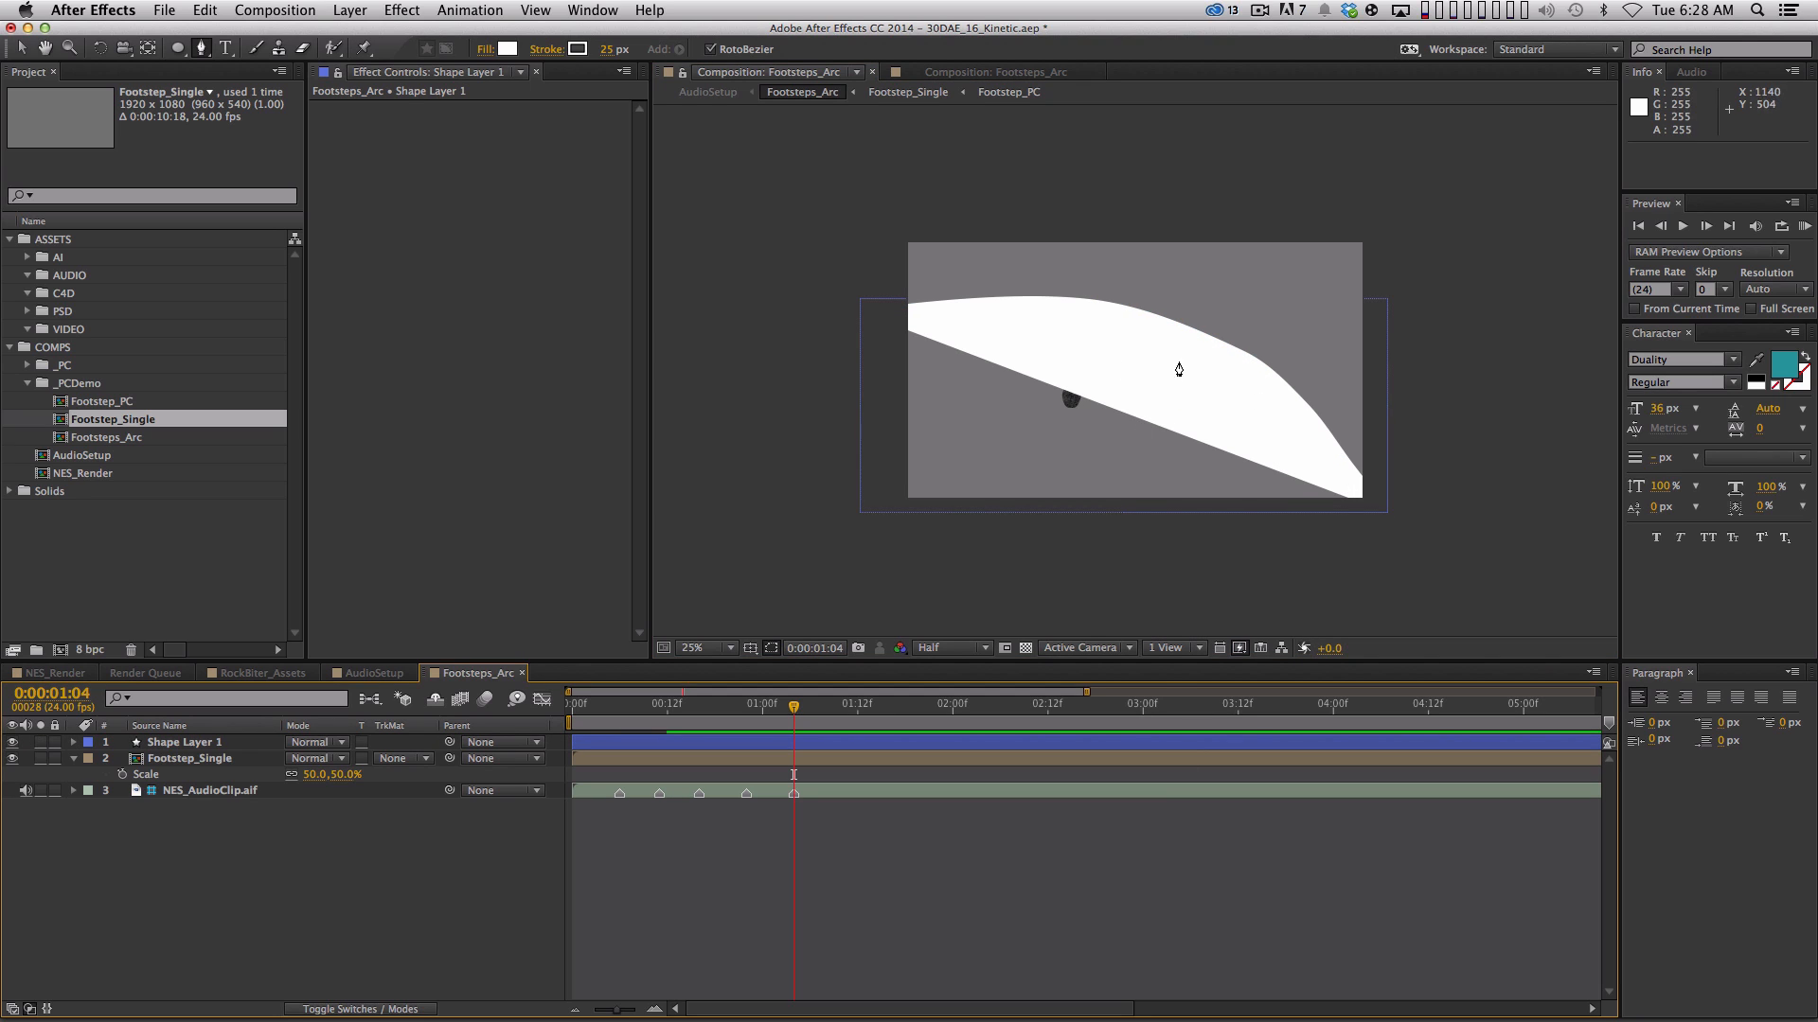
# Set the fill of Shape Layer 1 to None so the arc is only a stroke
pyautogui.click(192, 744)
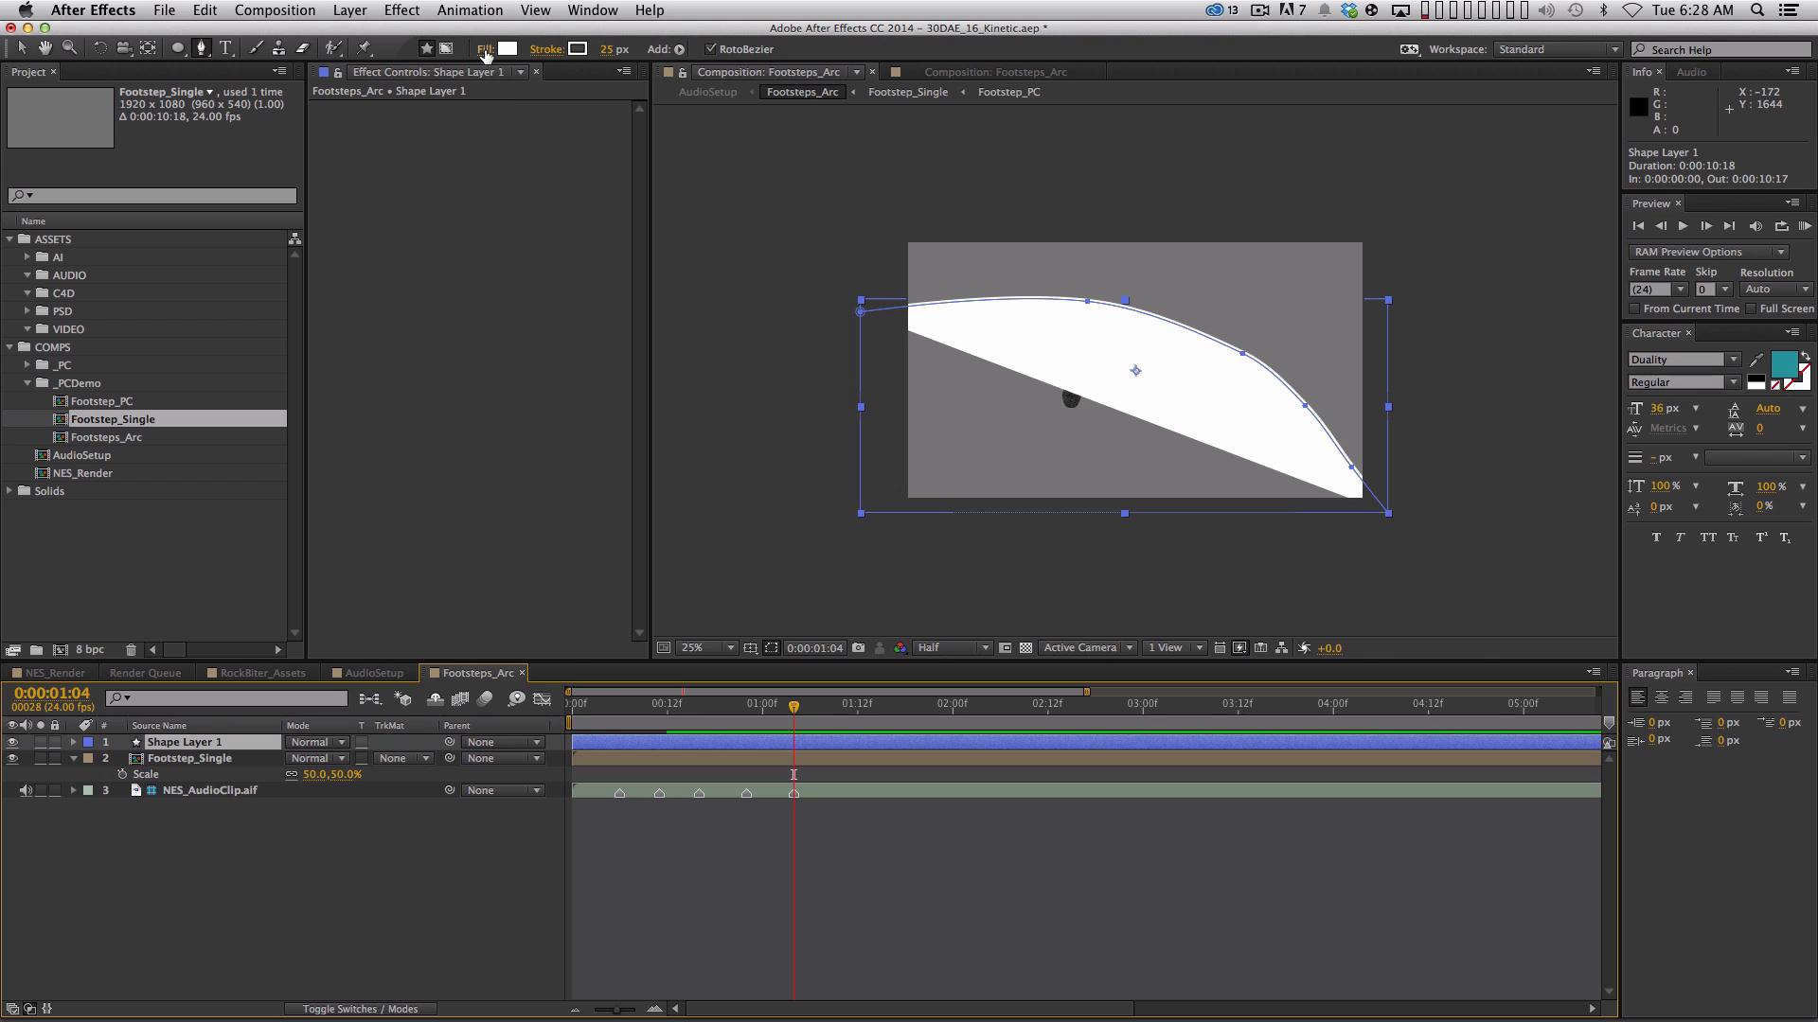
pyautogui.click(485, 50)
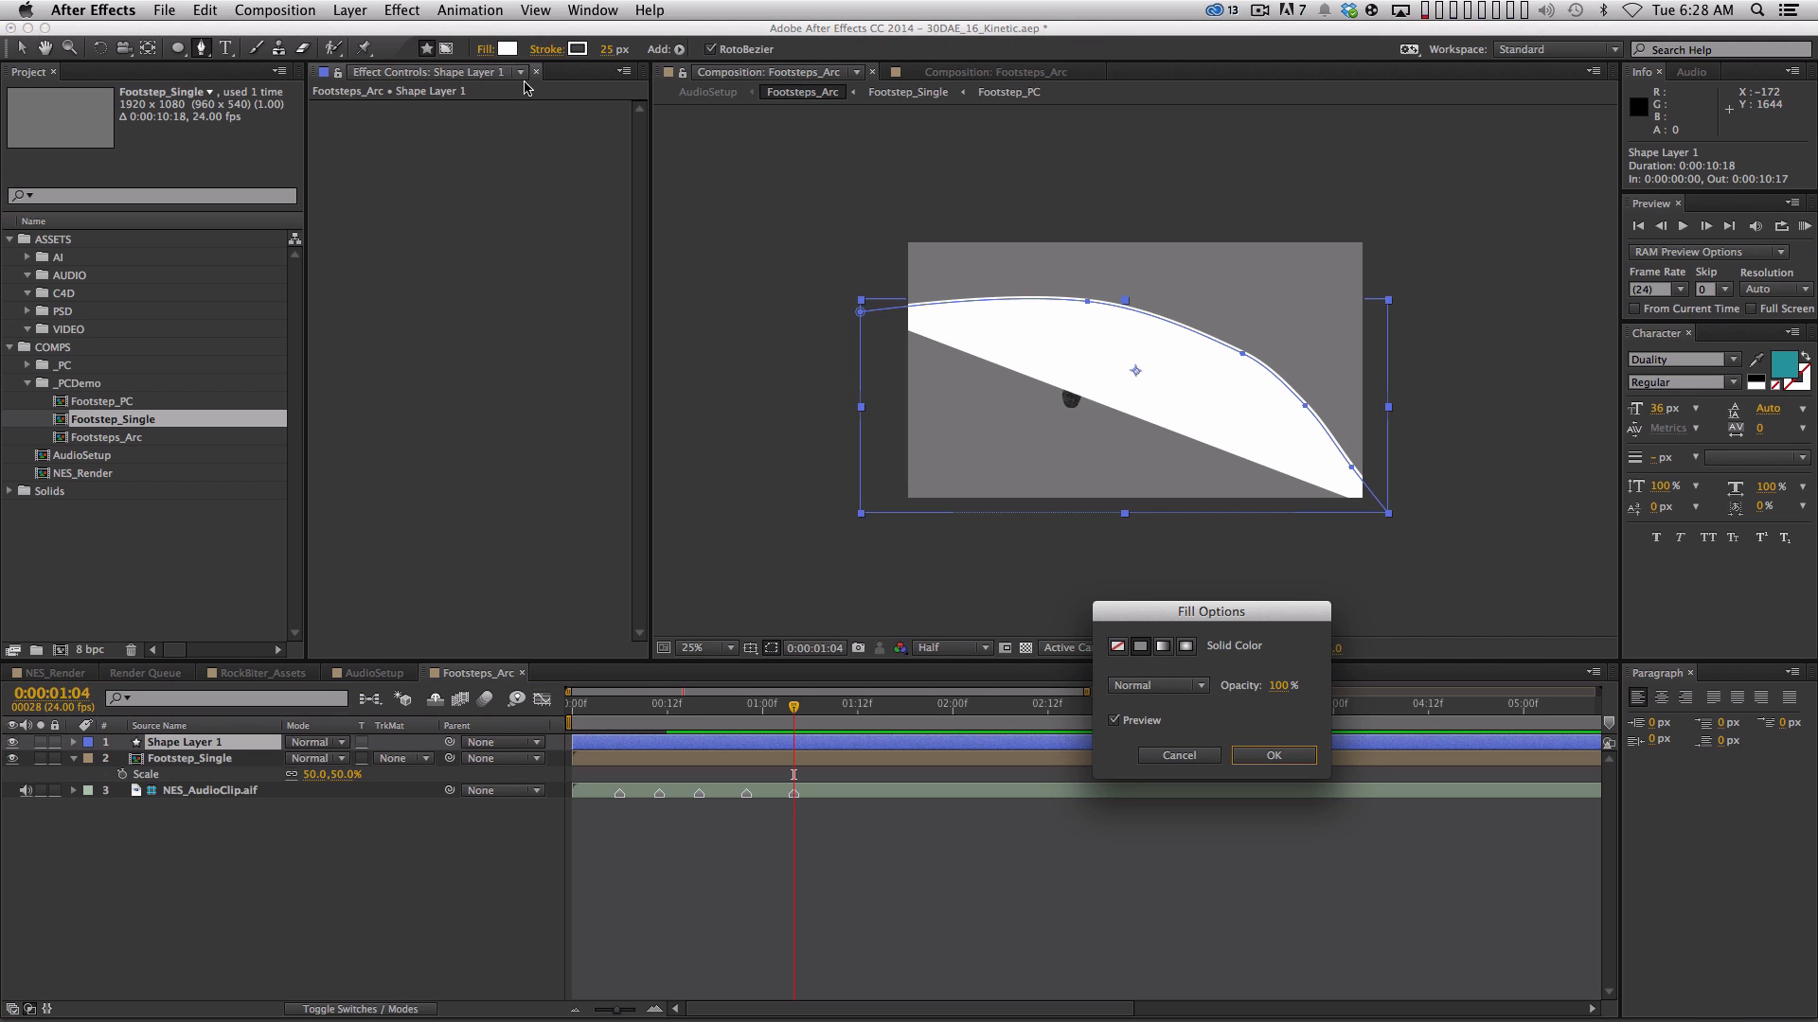
pyautogui.click(1118, 646)
pyautogui.click(1272, 755)
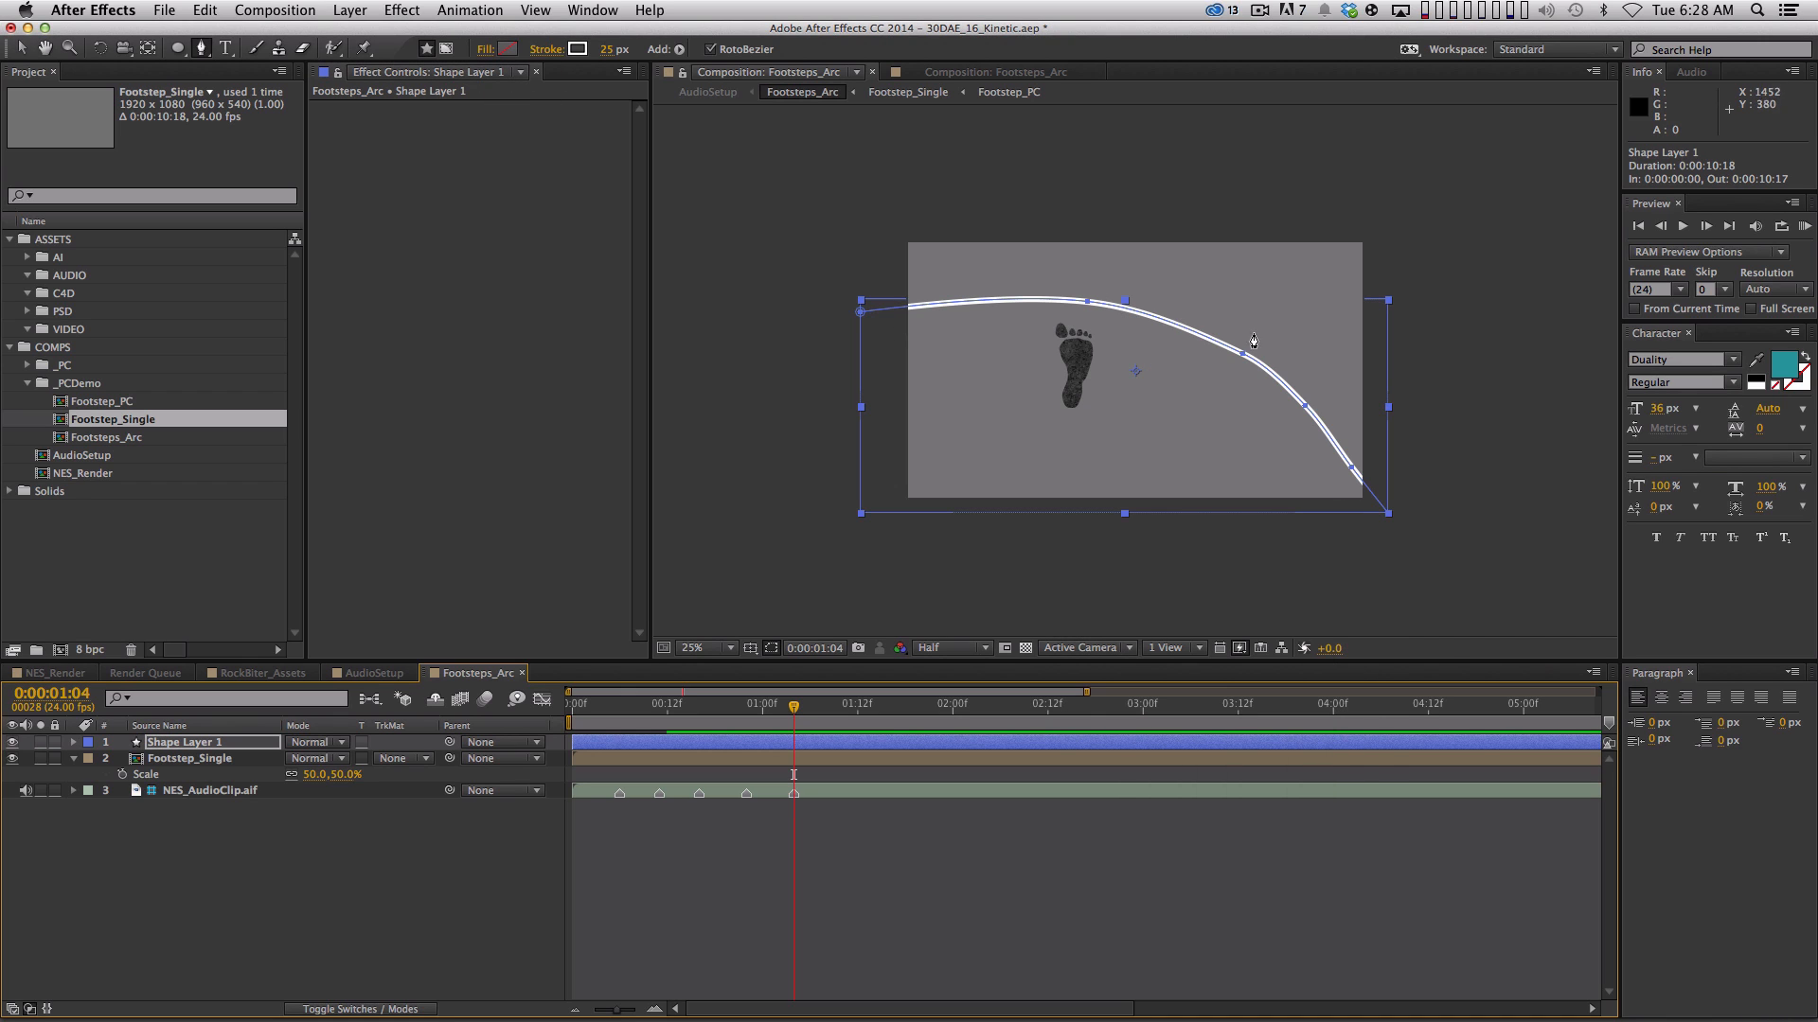
# Reposition the arc's vertices so it curves smoothly across the comp and down past the lower-right corner
pyautogui.press('v')
pyautogui.moveTo(1243, 354); pyautogui.dragTo(1197, 346)
pyautogui.moveTo(1087, 302); pyautogui.dragTo(1017, 301)
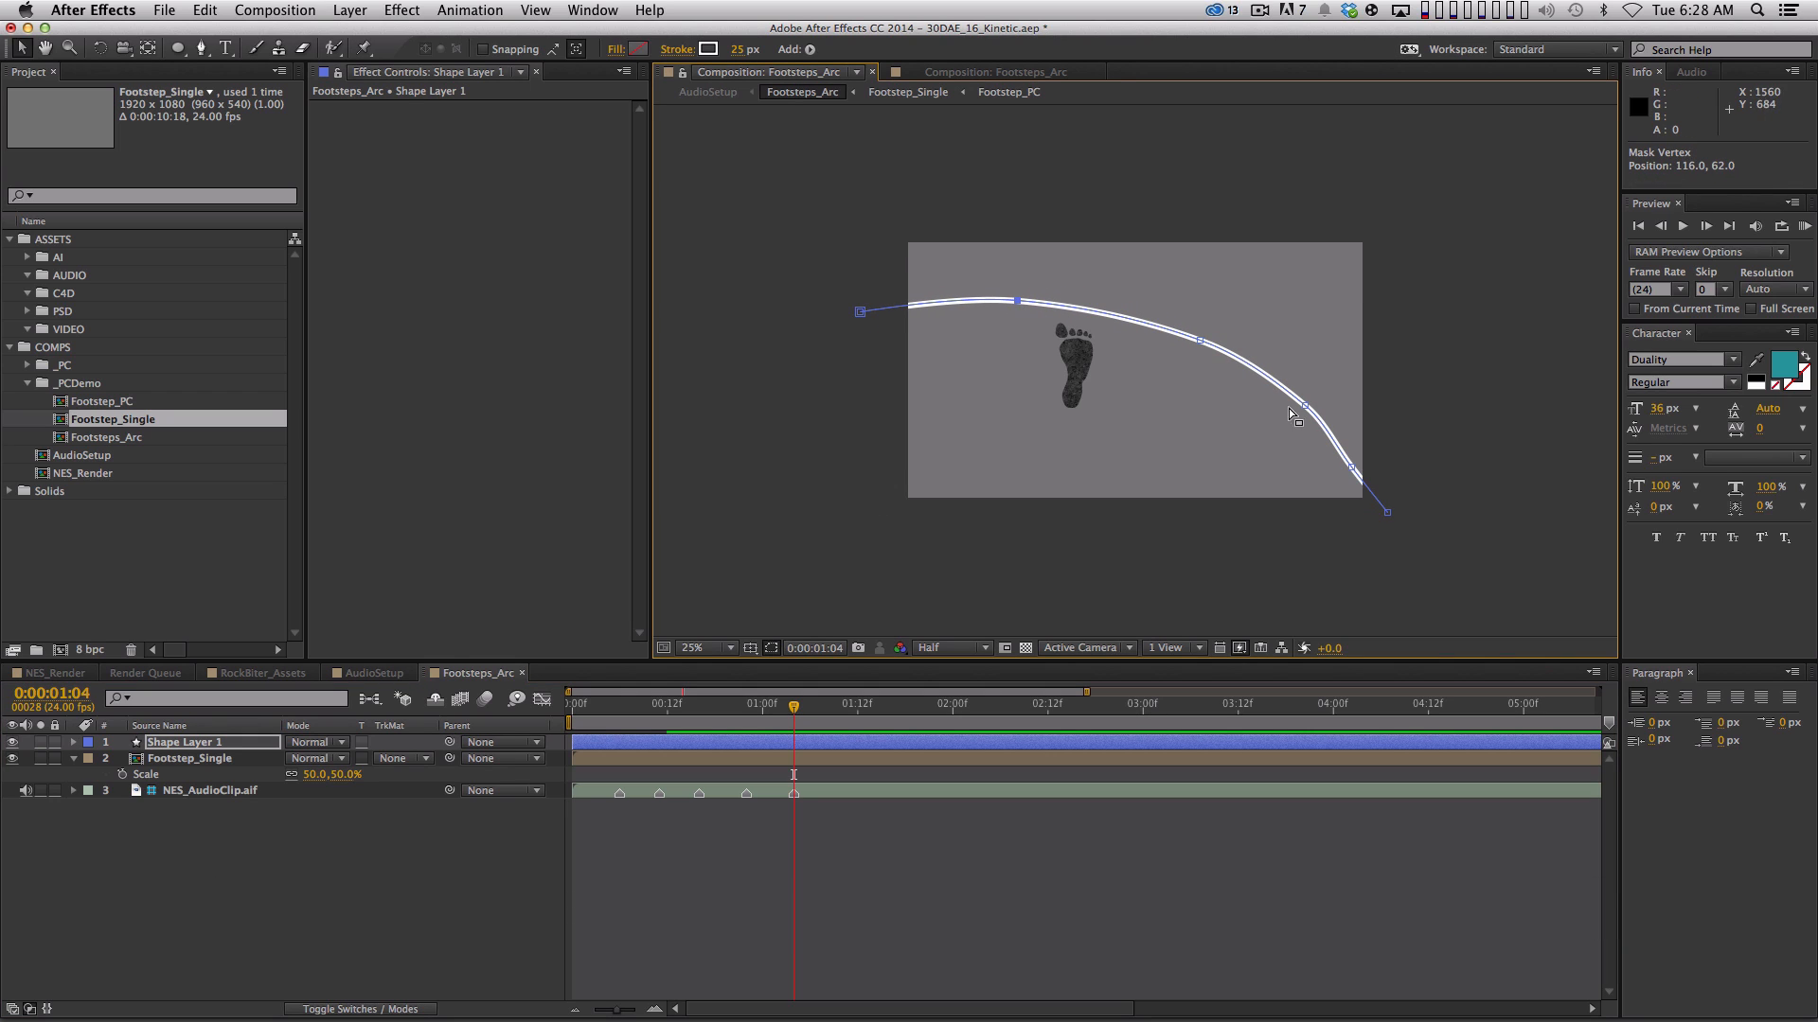
pyautogui.moveTo(1351, 467); pyautogui.dragTo(1171, 323)
pyautogui.click(1318, 614)
pyautogui.press('.')
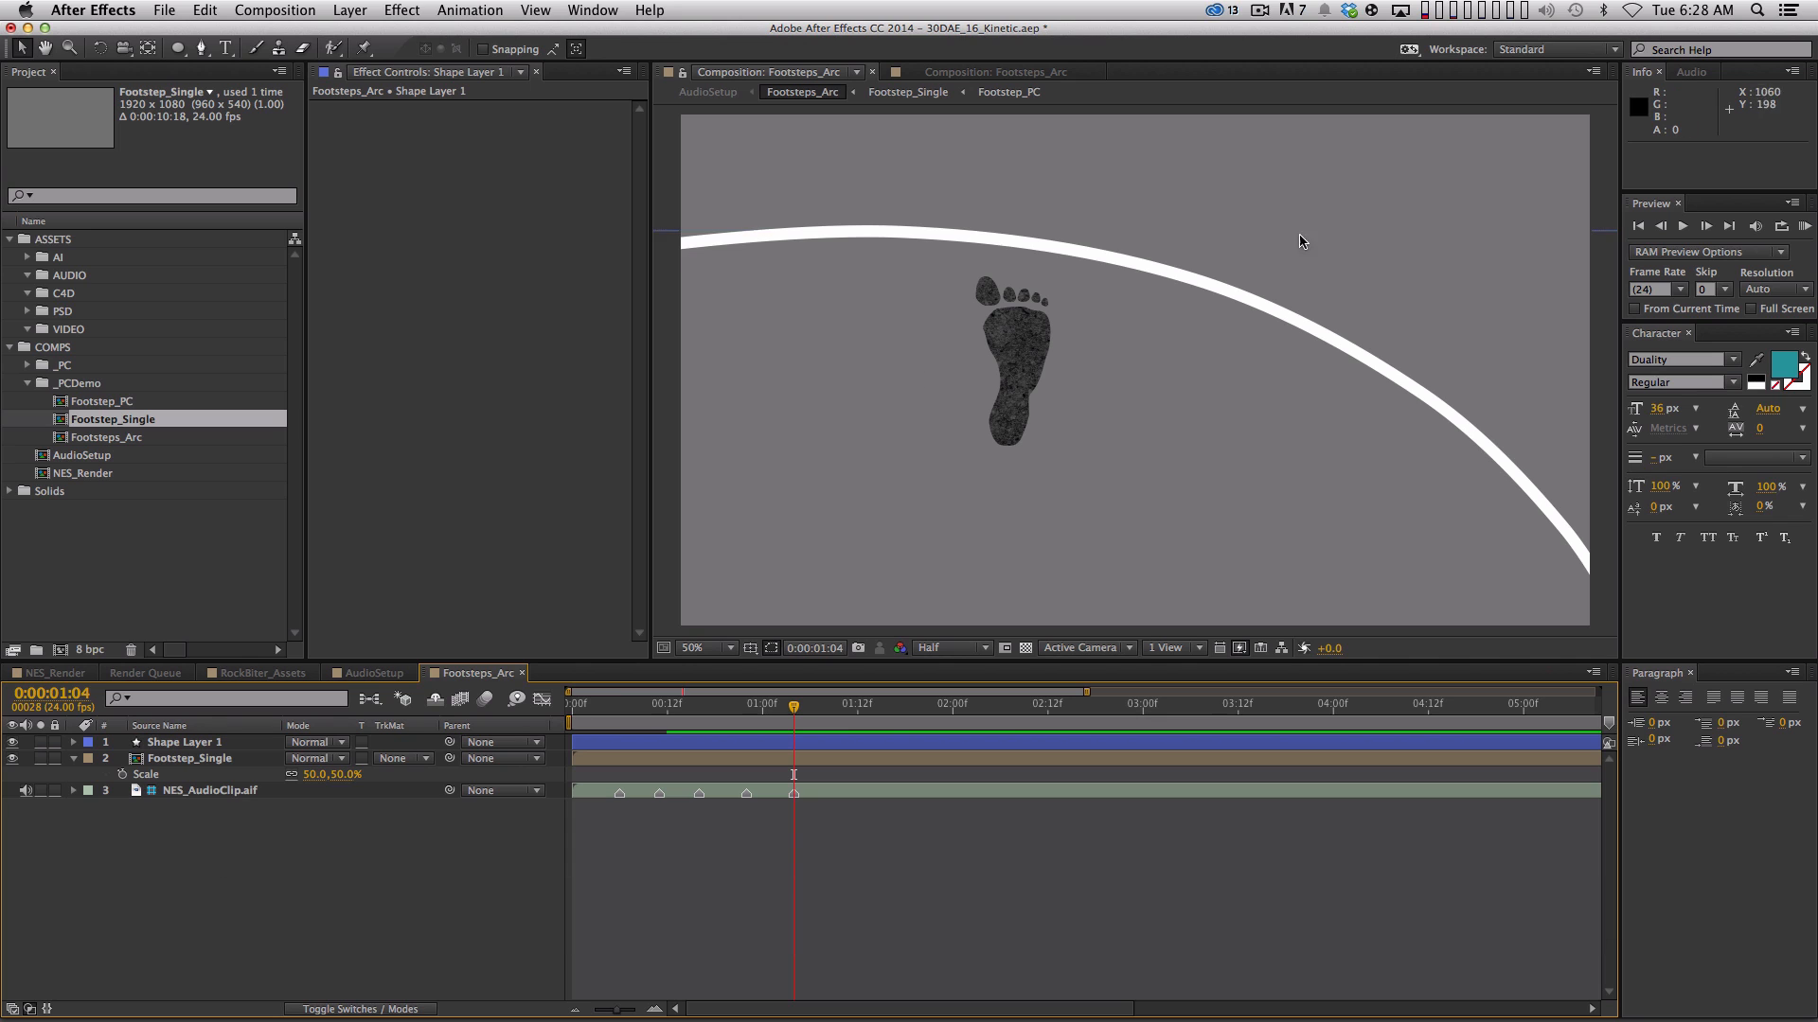
# Make Shape Layer 1 a guide layer and compare the arc's visibility in the AudioSetup comp before and after
pyautogui.click(374, 673)
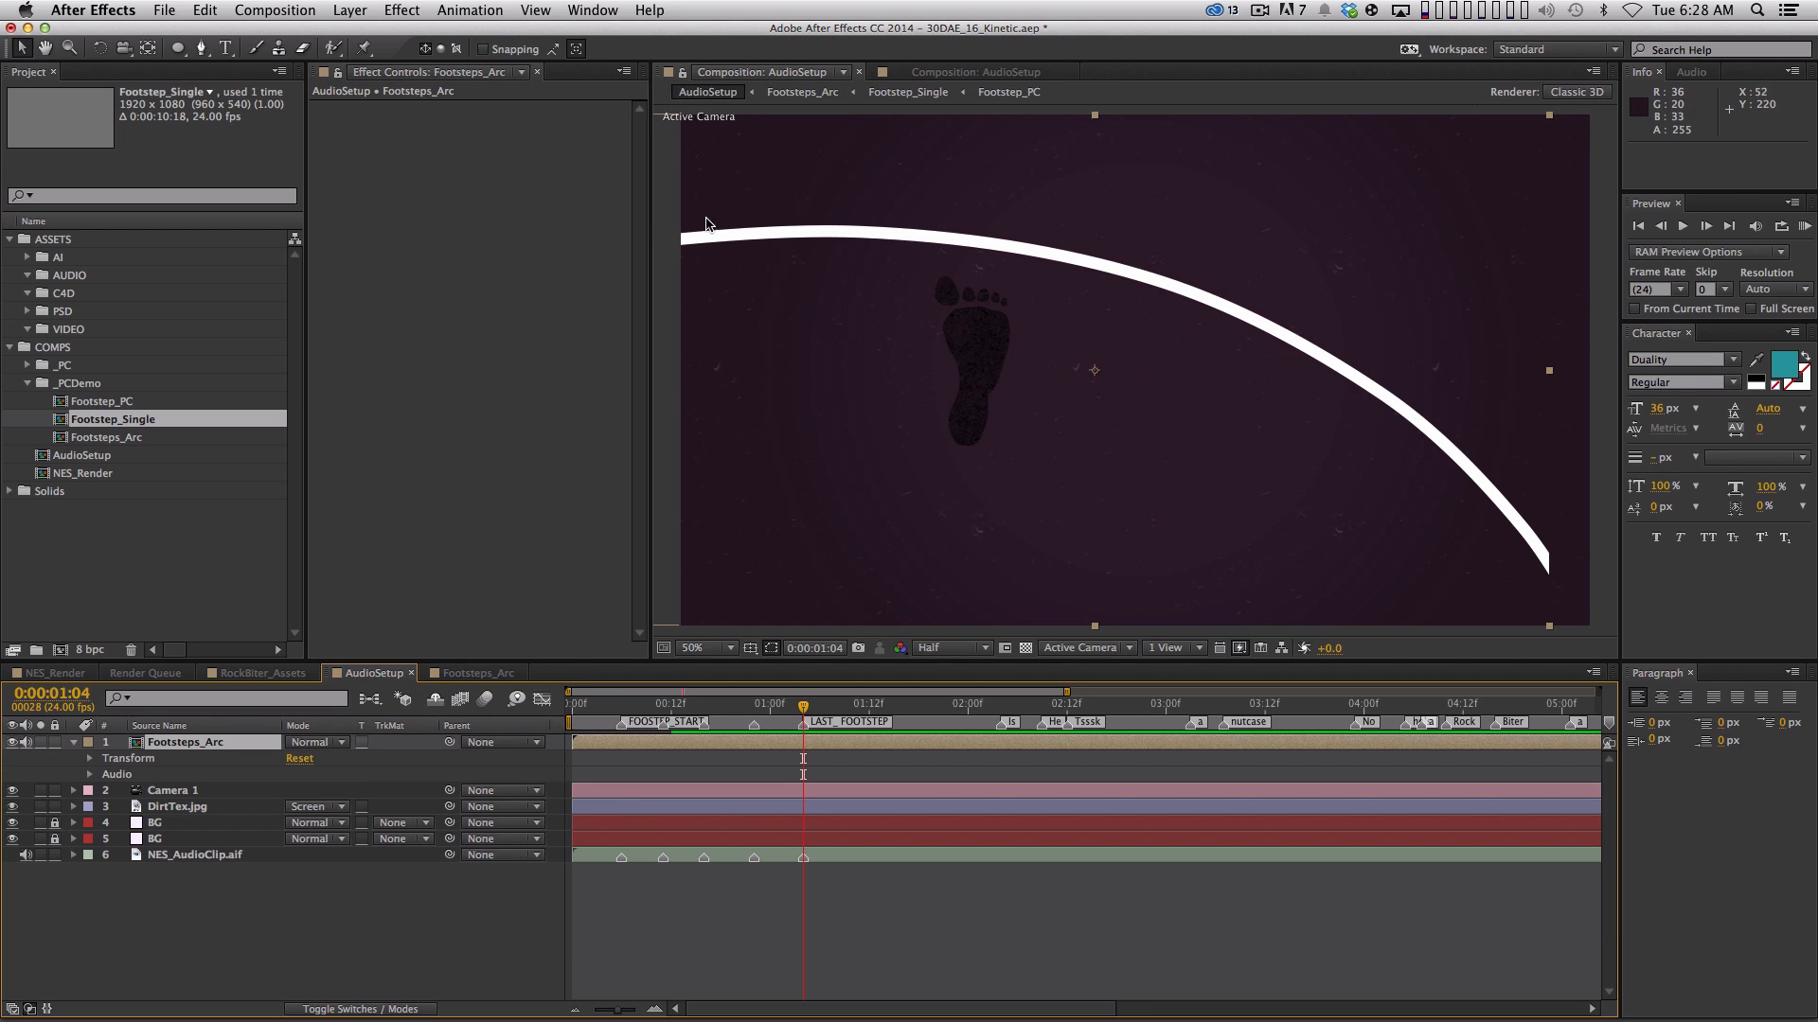
pyautogui.click(488, 678)
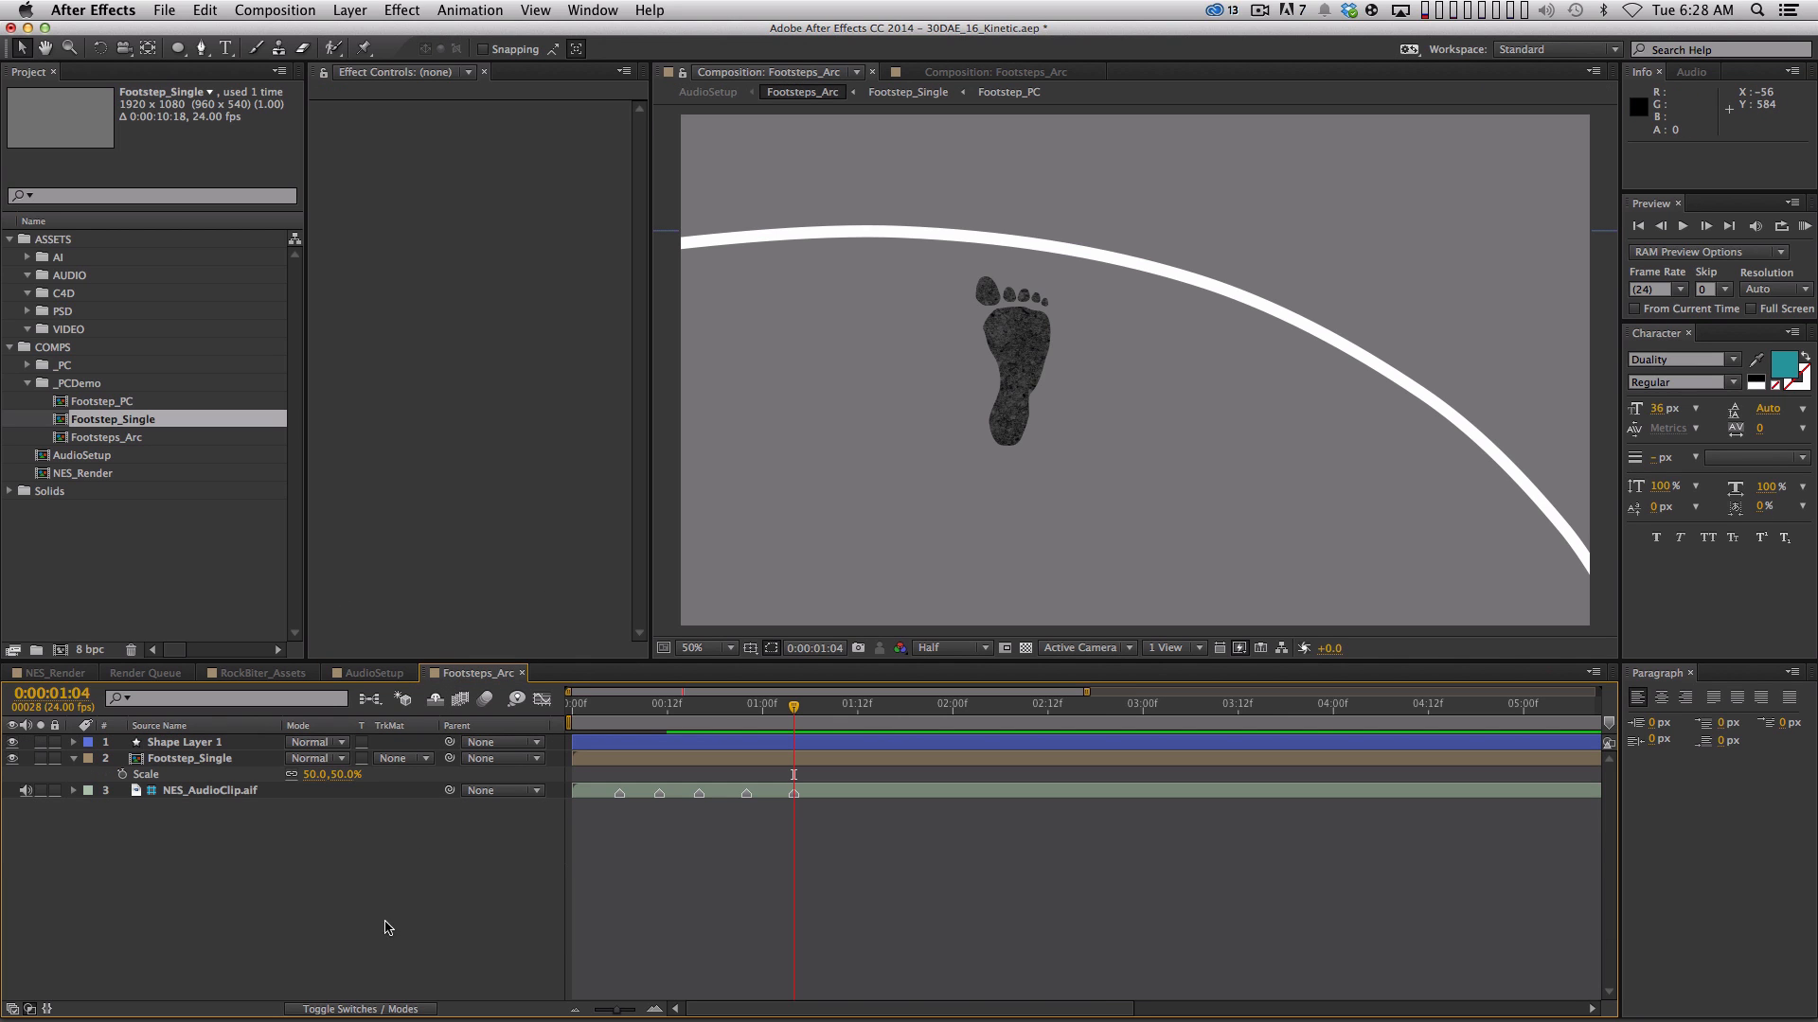
pyautogui.click(208, 748)
pyautogui.keyDown('ctrl'); pyautogui.click(179, 744); pyautogui.keyUp('ctrl')
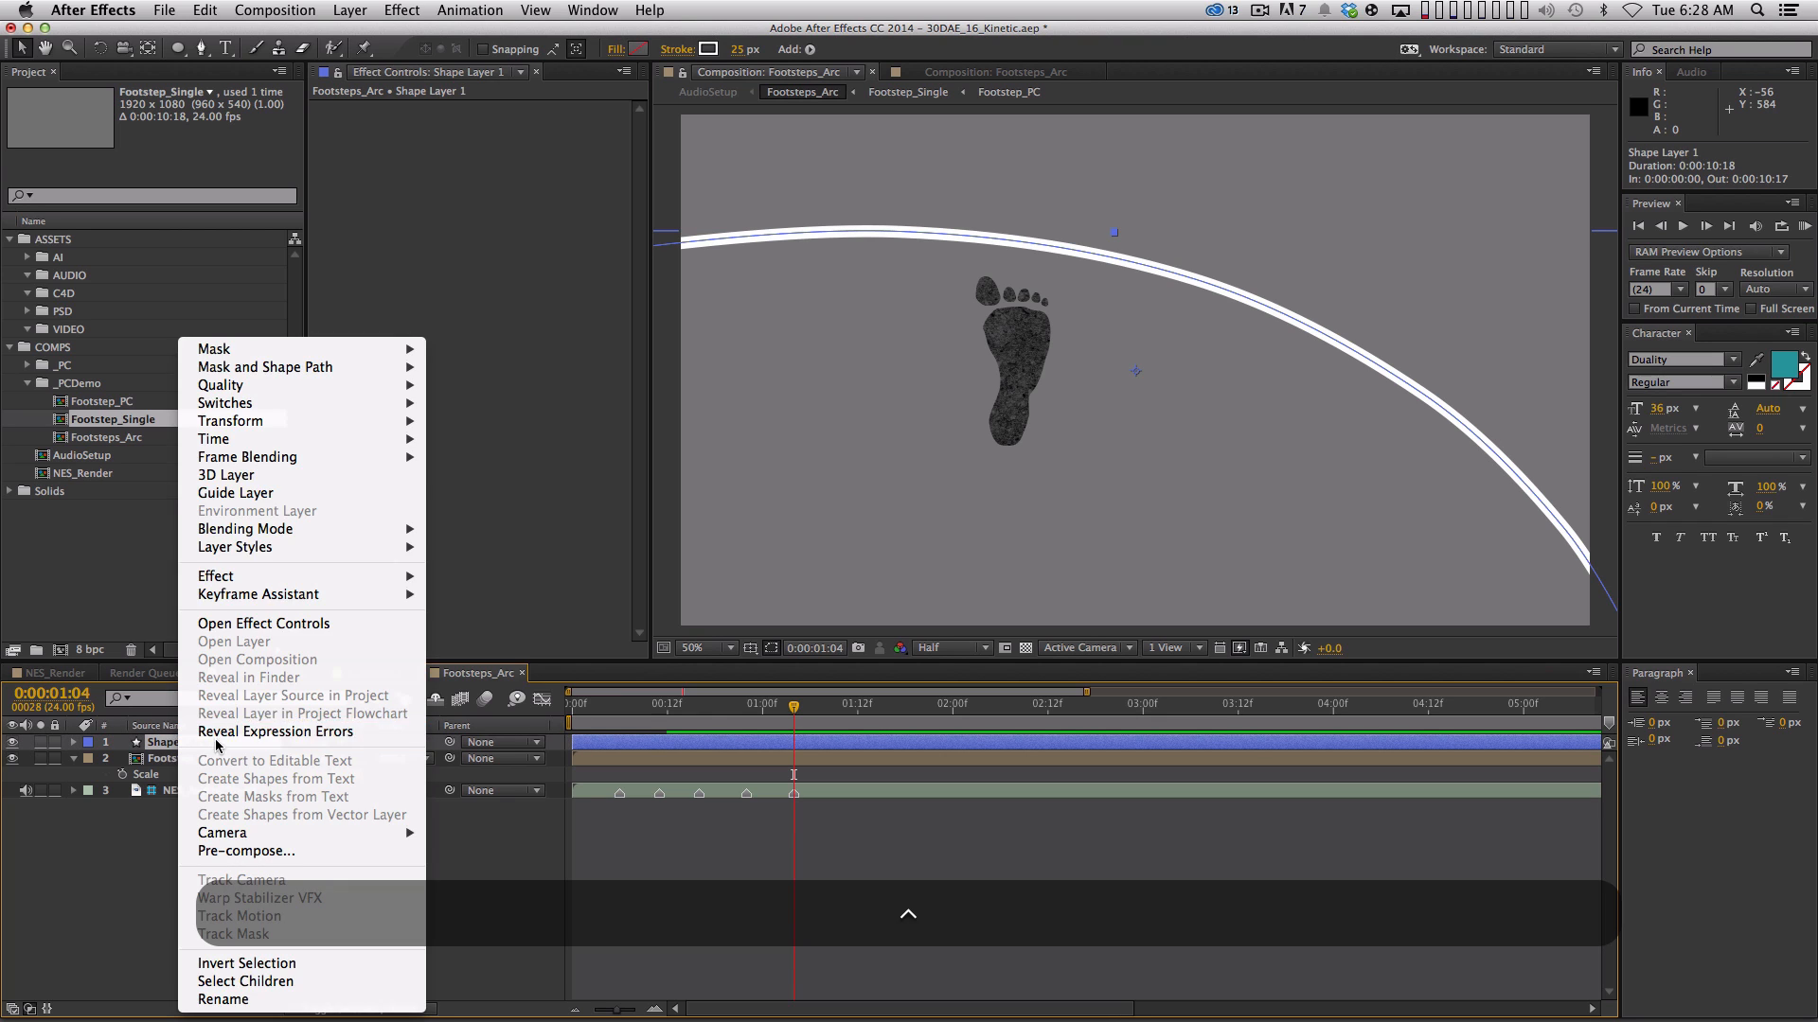
pyautogui.click(284, 494)
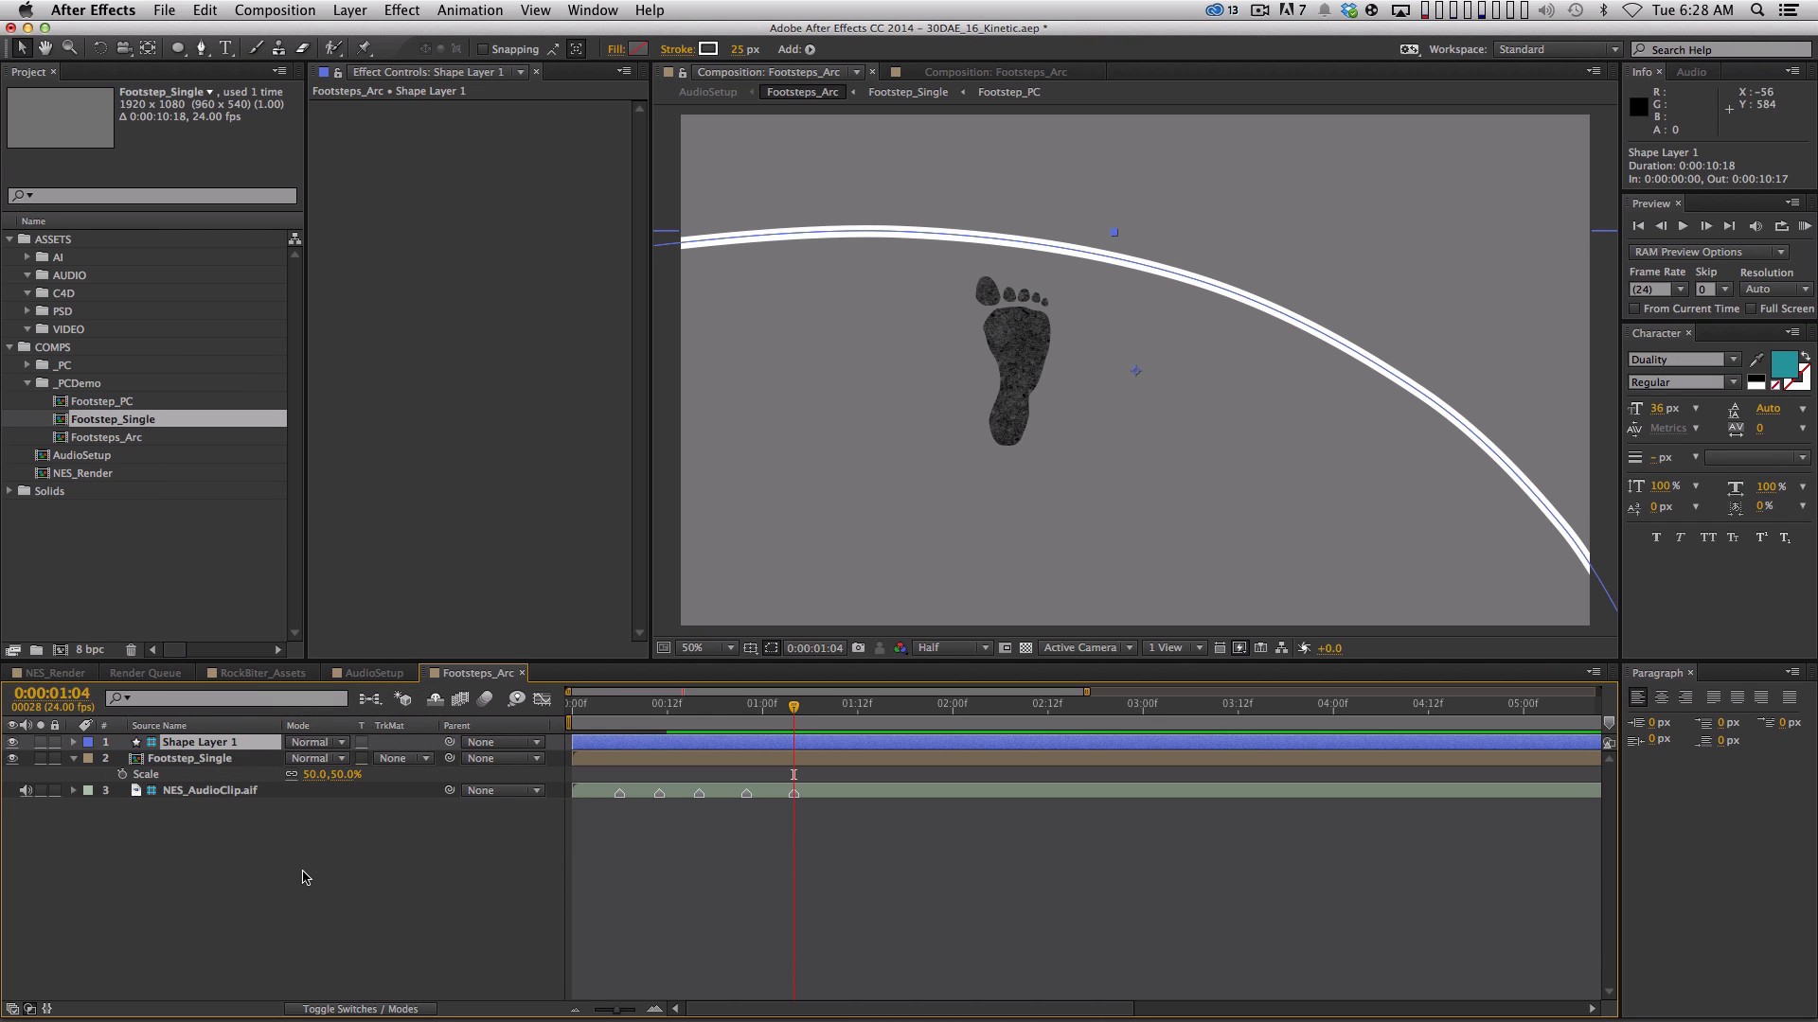
pyautogui.click(299, 866)
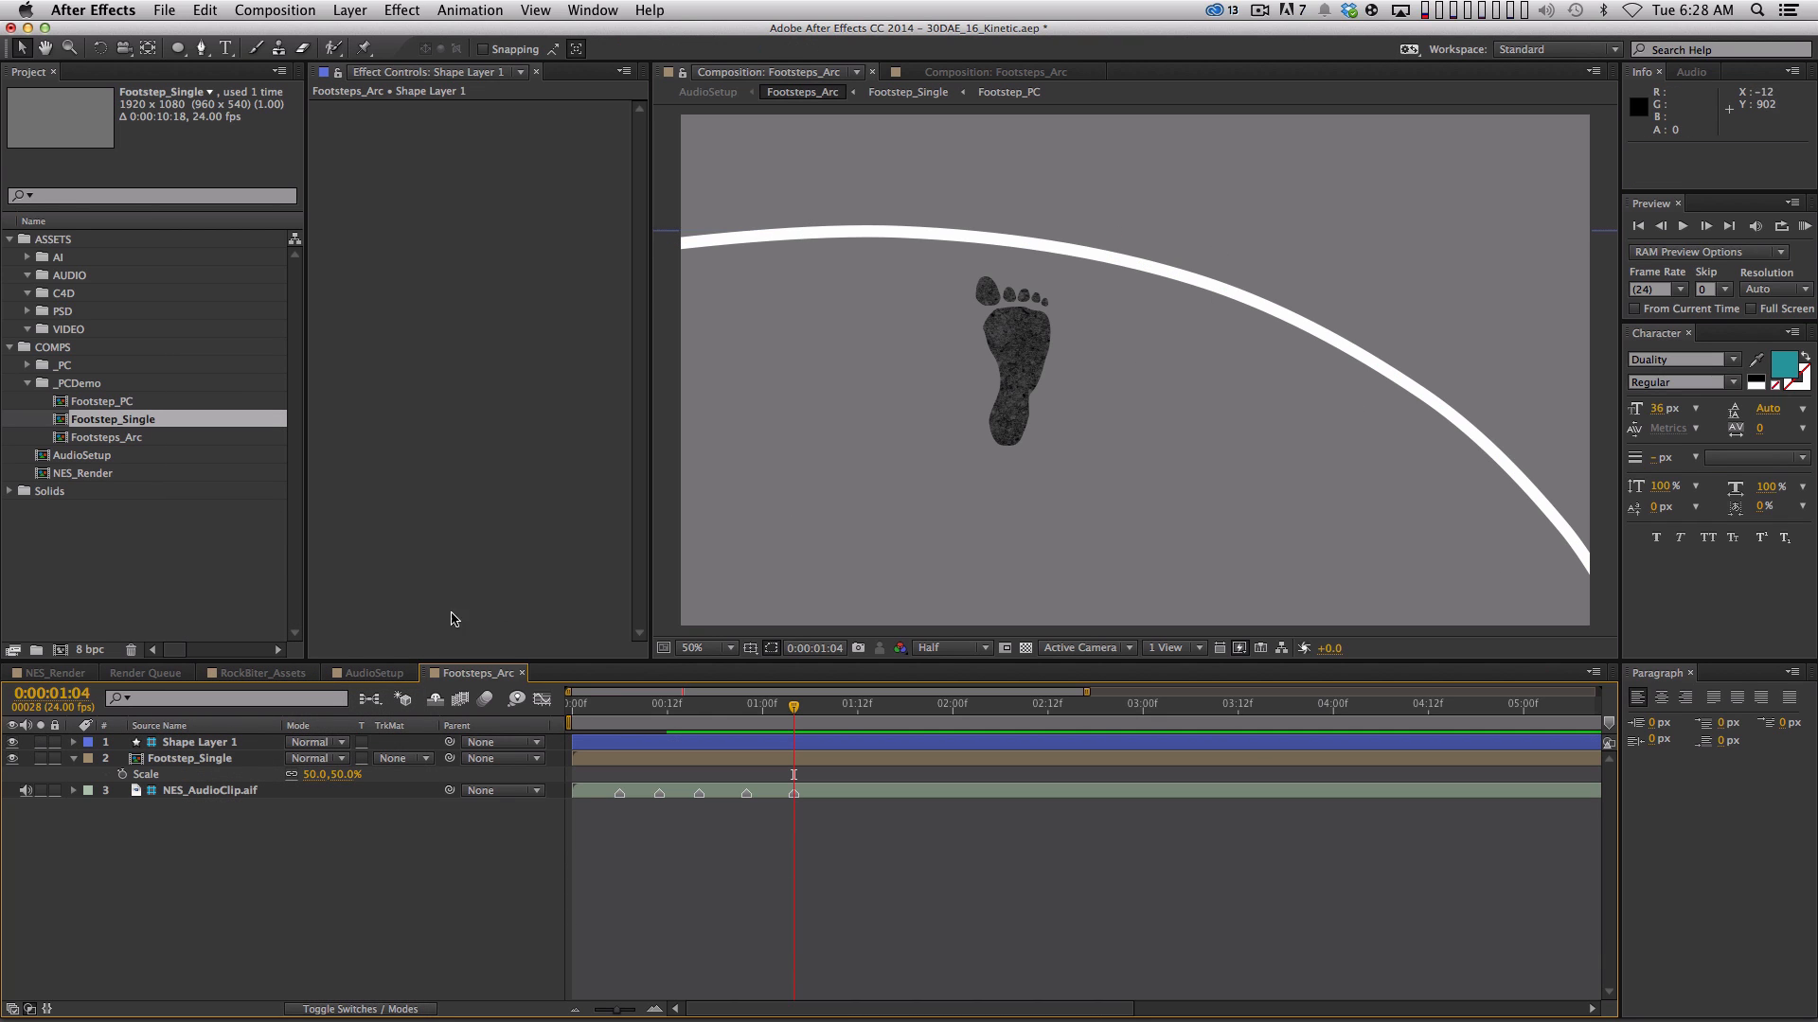
pyautogui.click(378, 673)
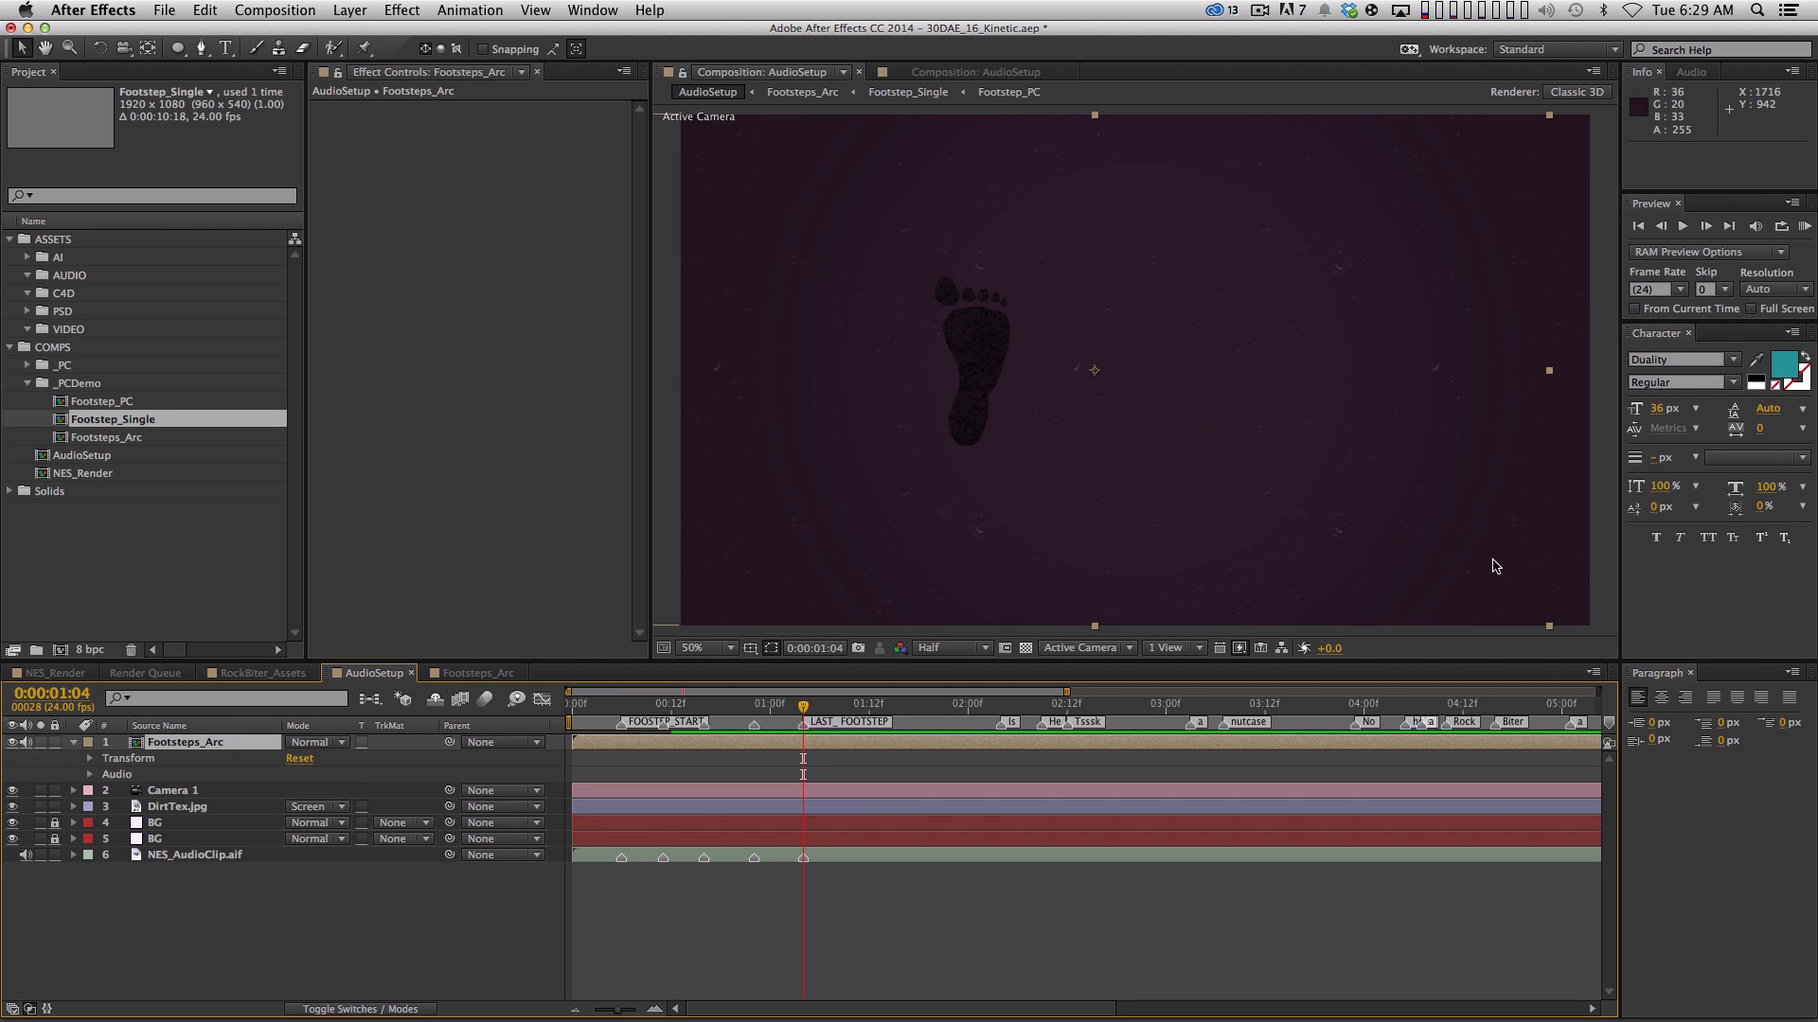
pyautogui.click(503, 674)
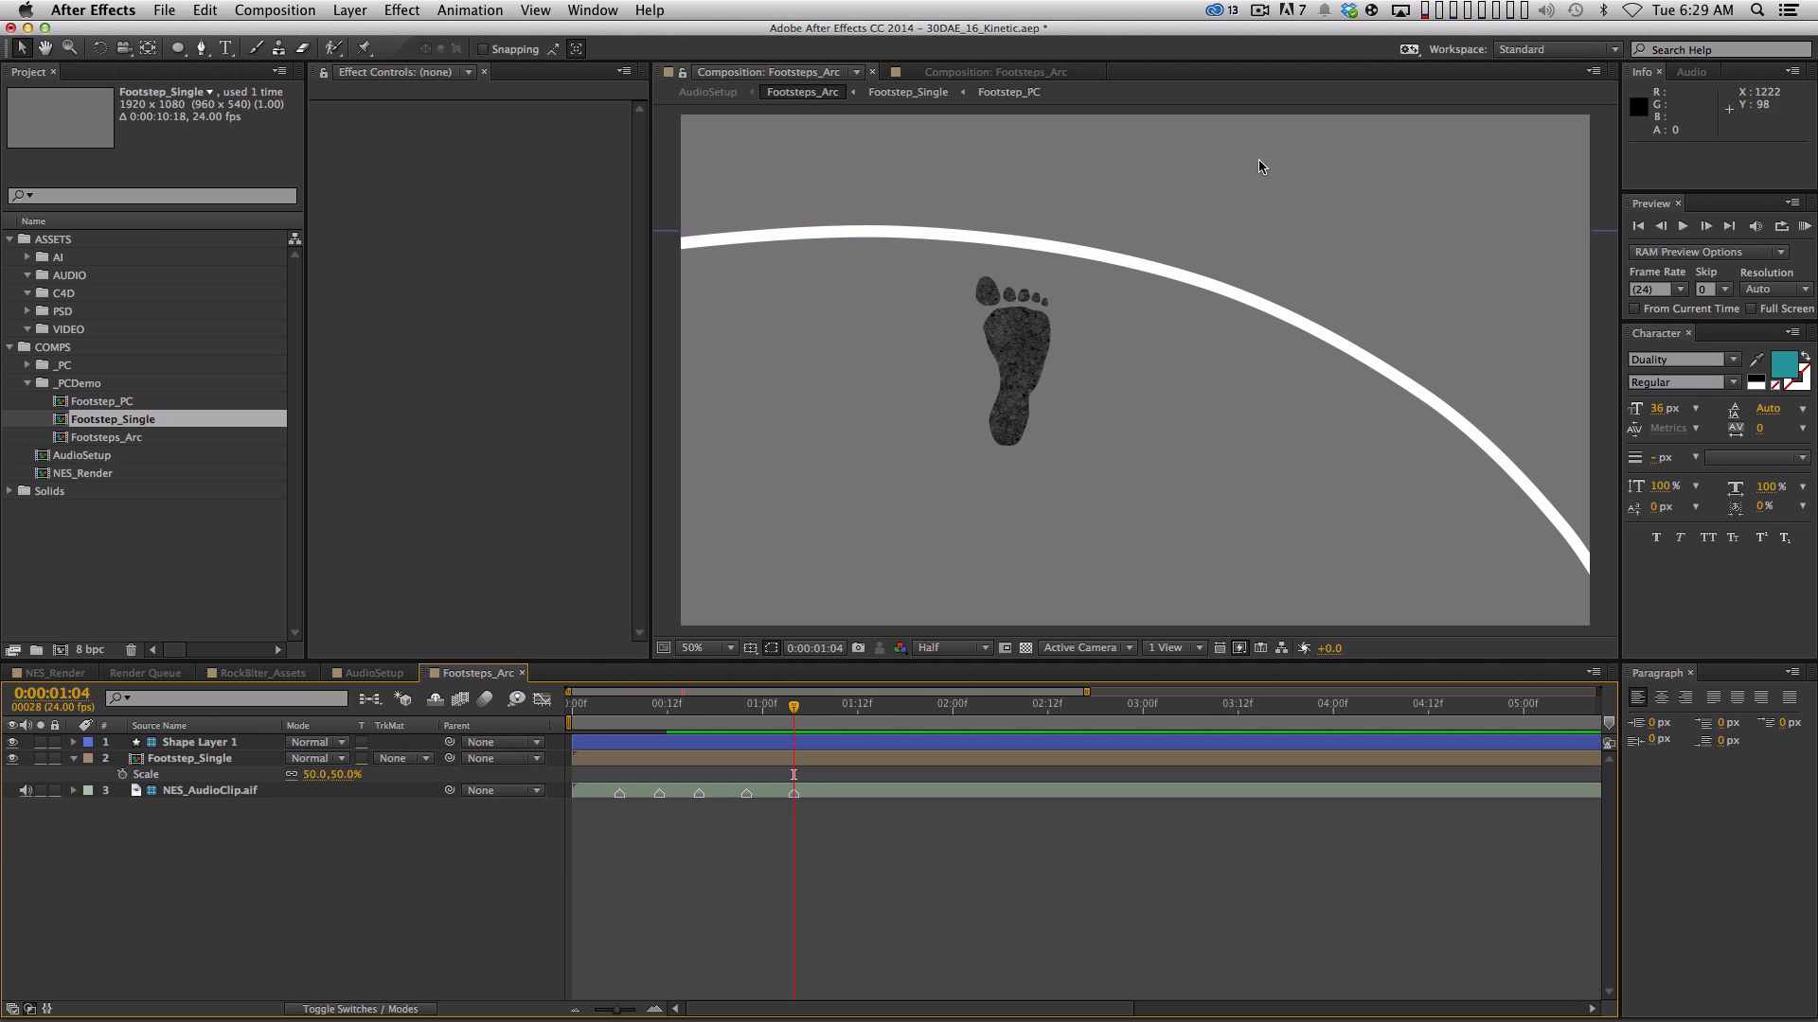
# Try the Footstep_Single layer at scales of about 25%, 75% and 93%
pyautogui.click(144, 760)
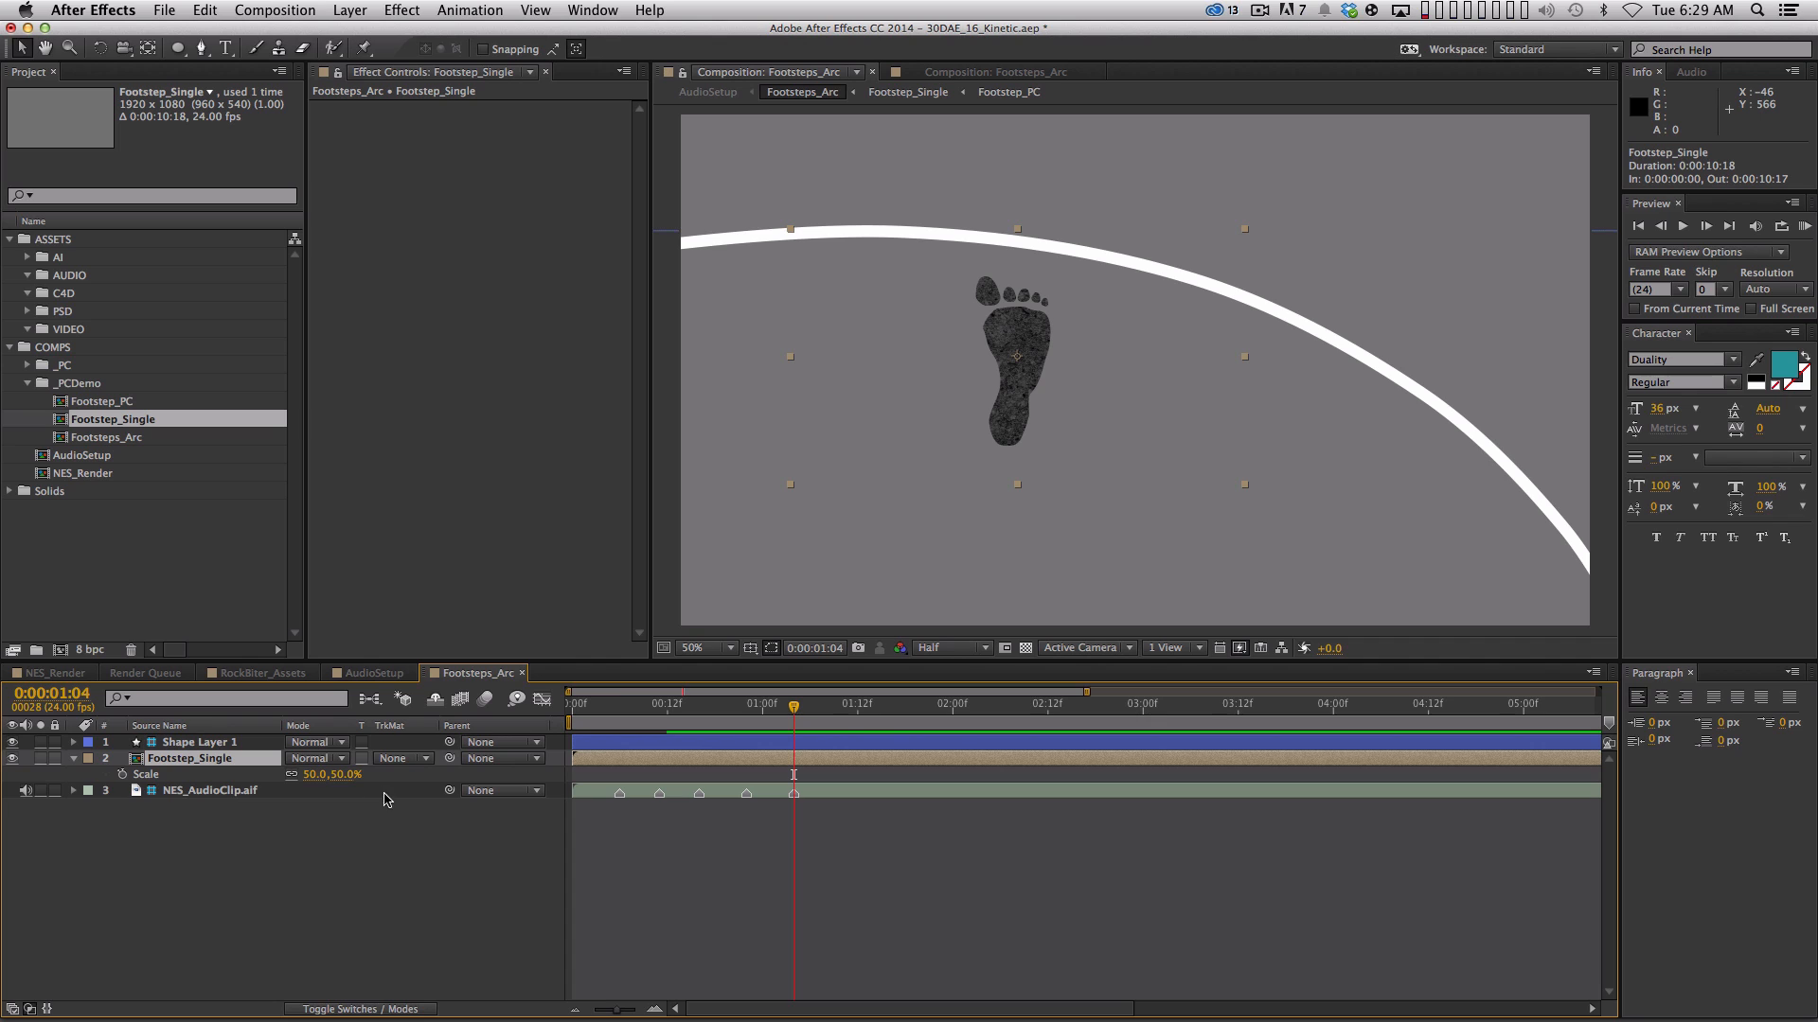
pyautogui.press('r')
pyautogui.press('s')
pyautogui.hotkey('alt', 'shift', 's')
pyautogui.moveTo(322, 774); pyautogui.dragTo(65, 745)
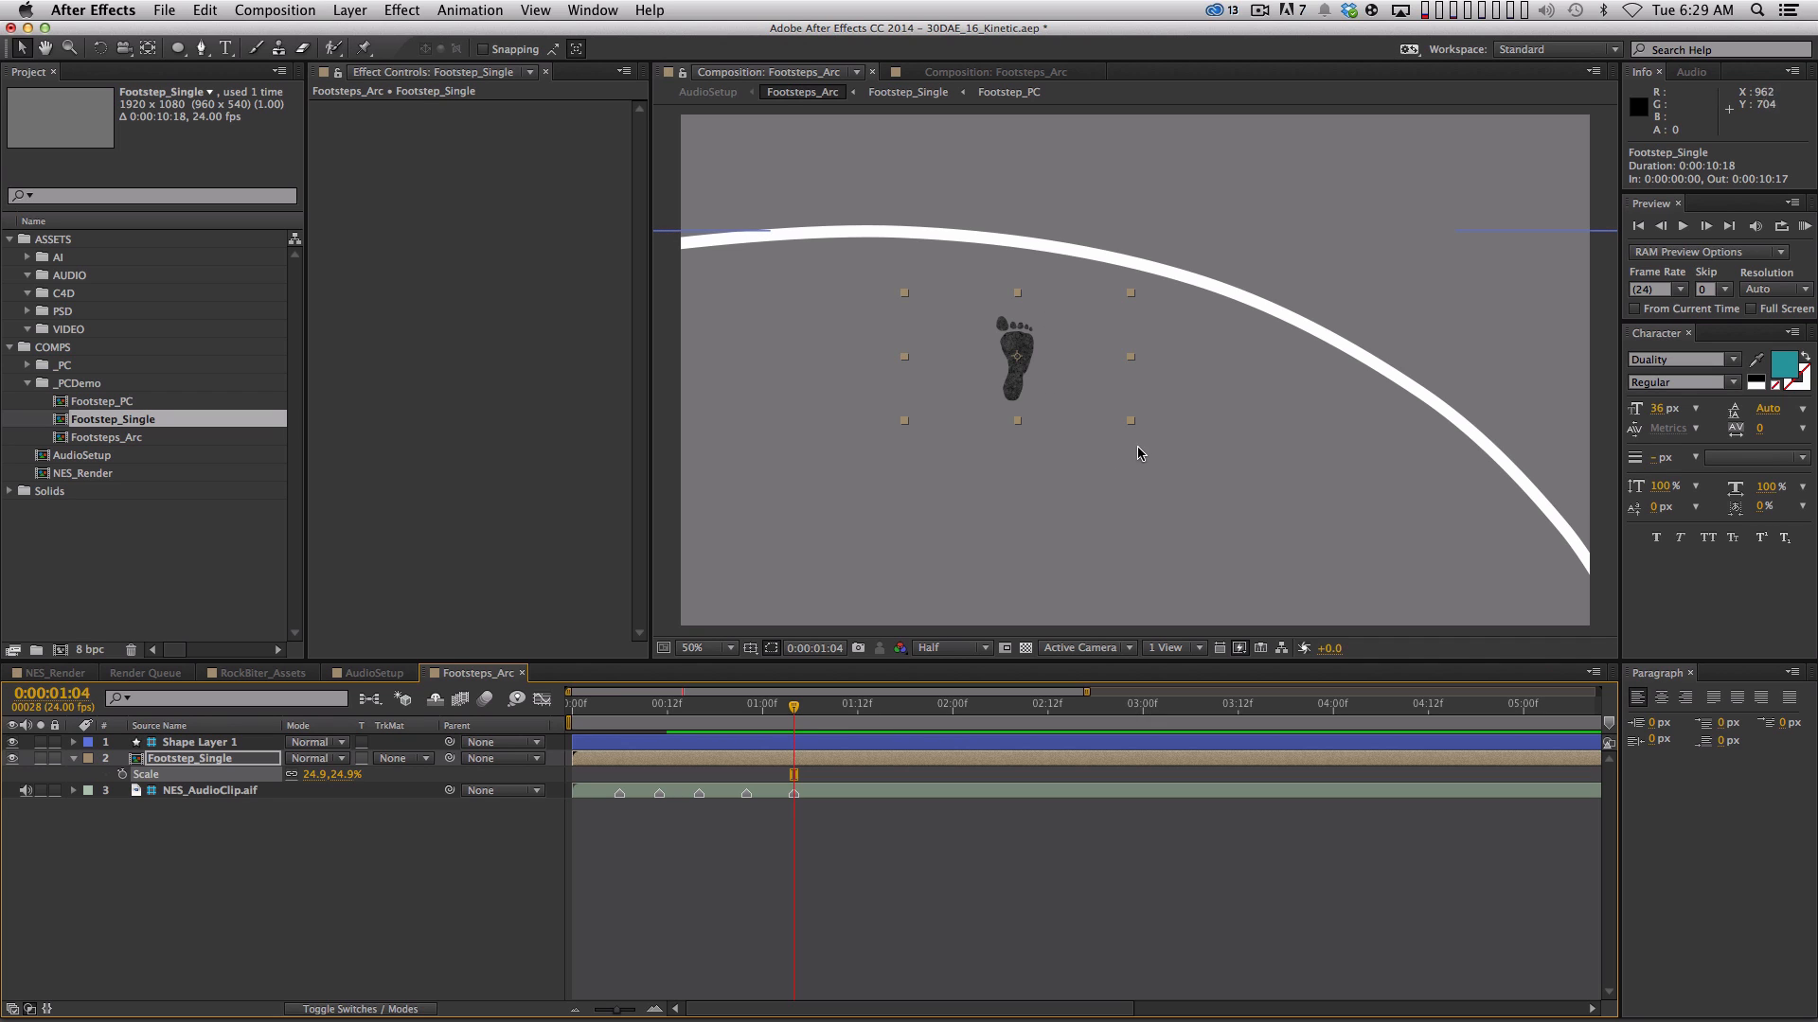
pyautogui.moveTo(1134, 431); pyautogui.dragTo(1363, 857)
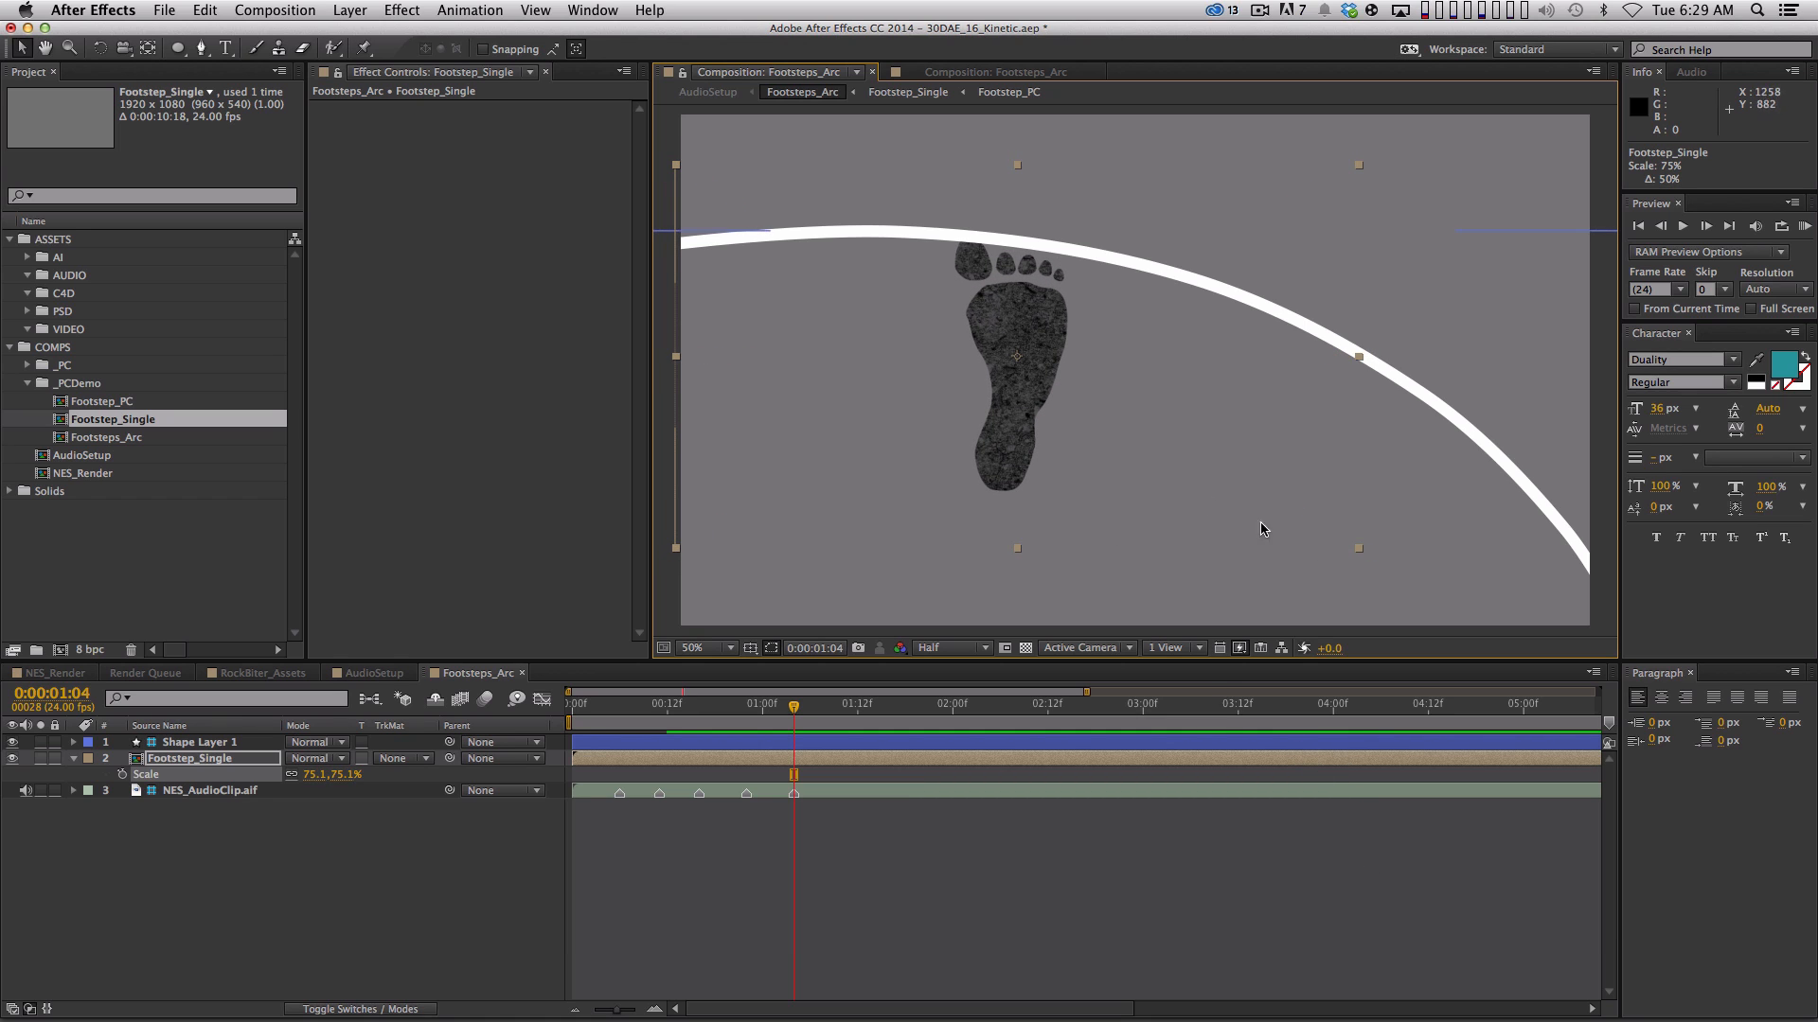
pyautogui.moveTo(1366, 557); pyautogui.dragTo(1411, 775)
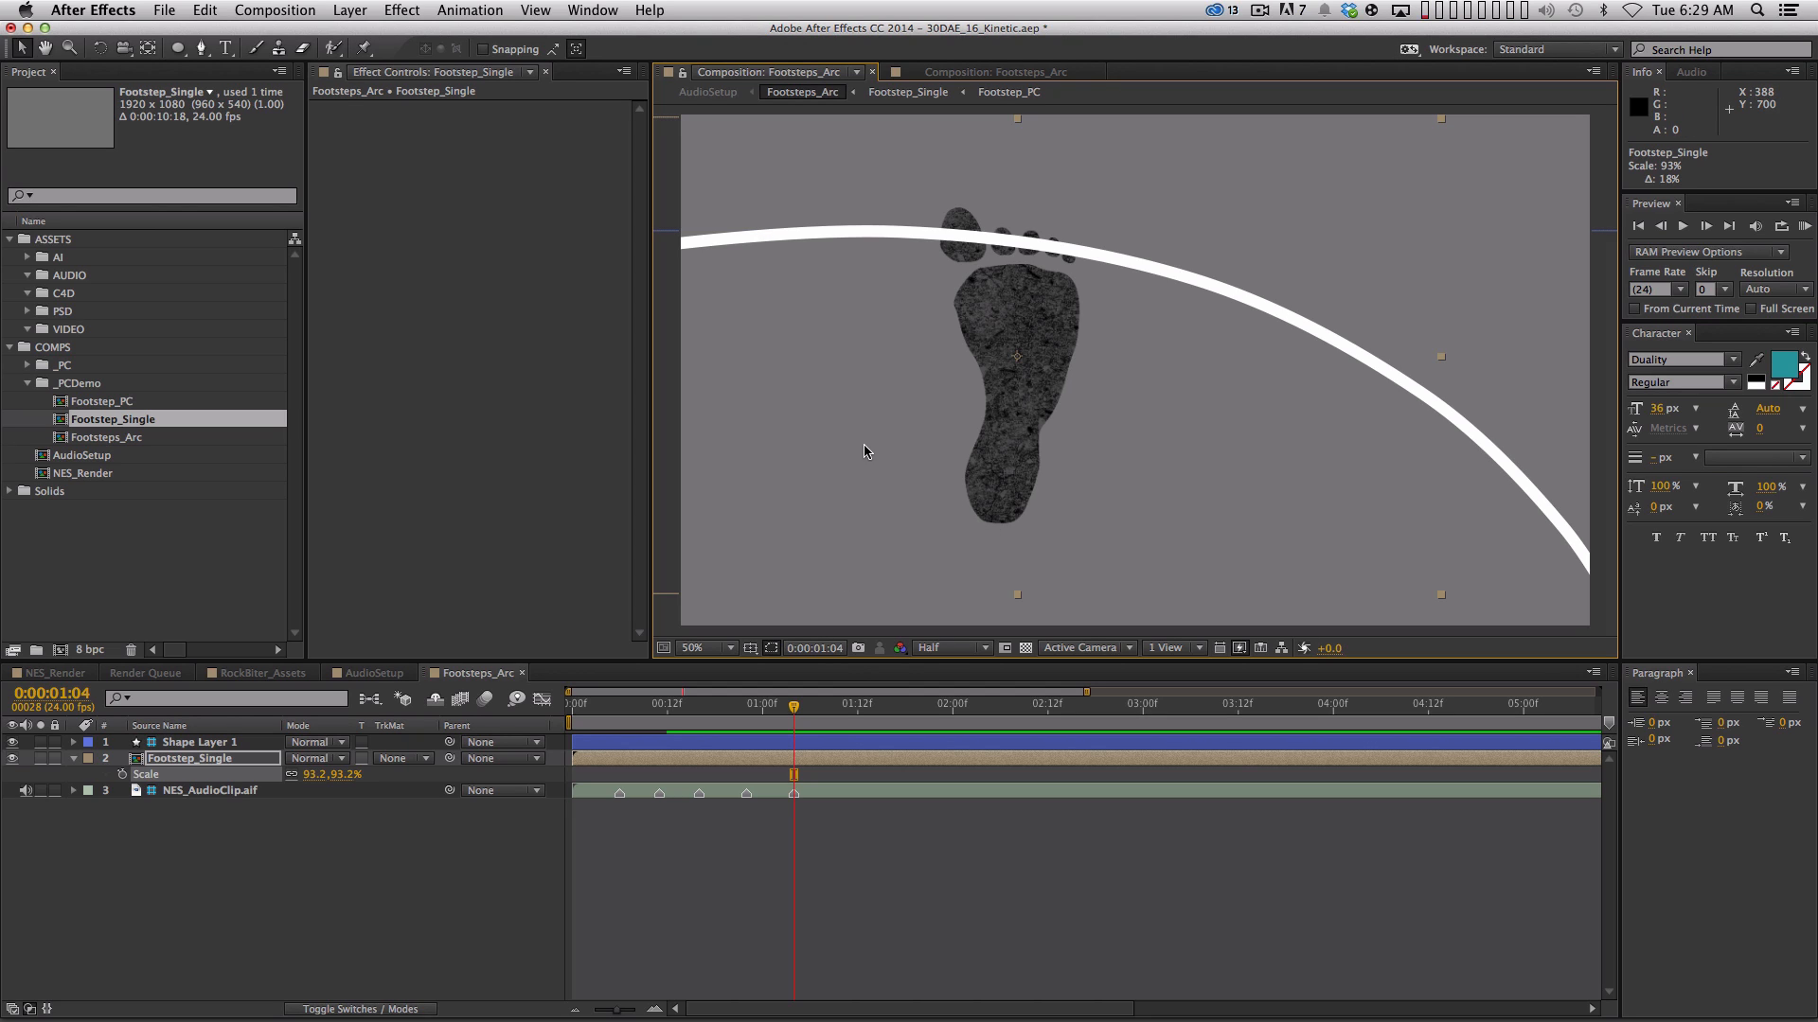
# Check the Footsteps_Arc composition settings, and enlarge the composition by a scale factor of 2 with the Scale Composition script
pyautogui.click(956, 951)
pyautogui.press('super+k')
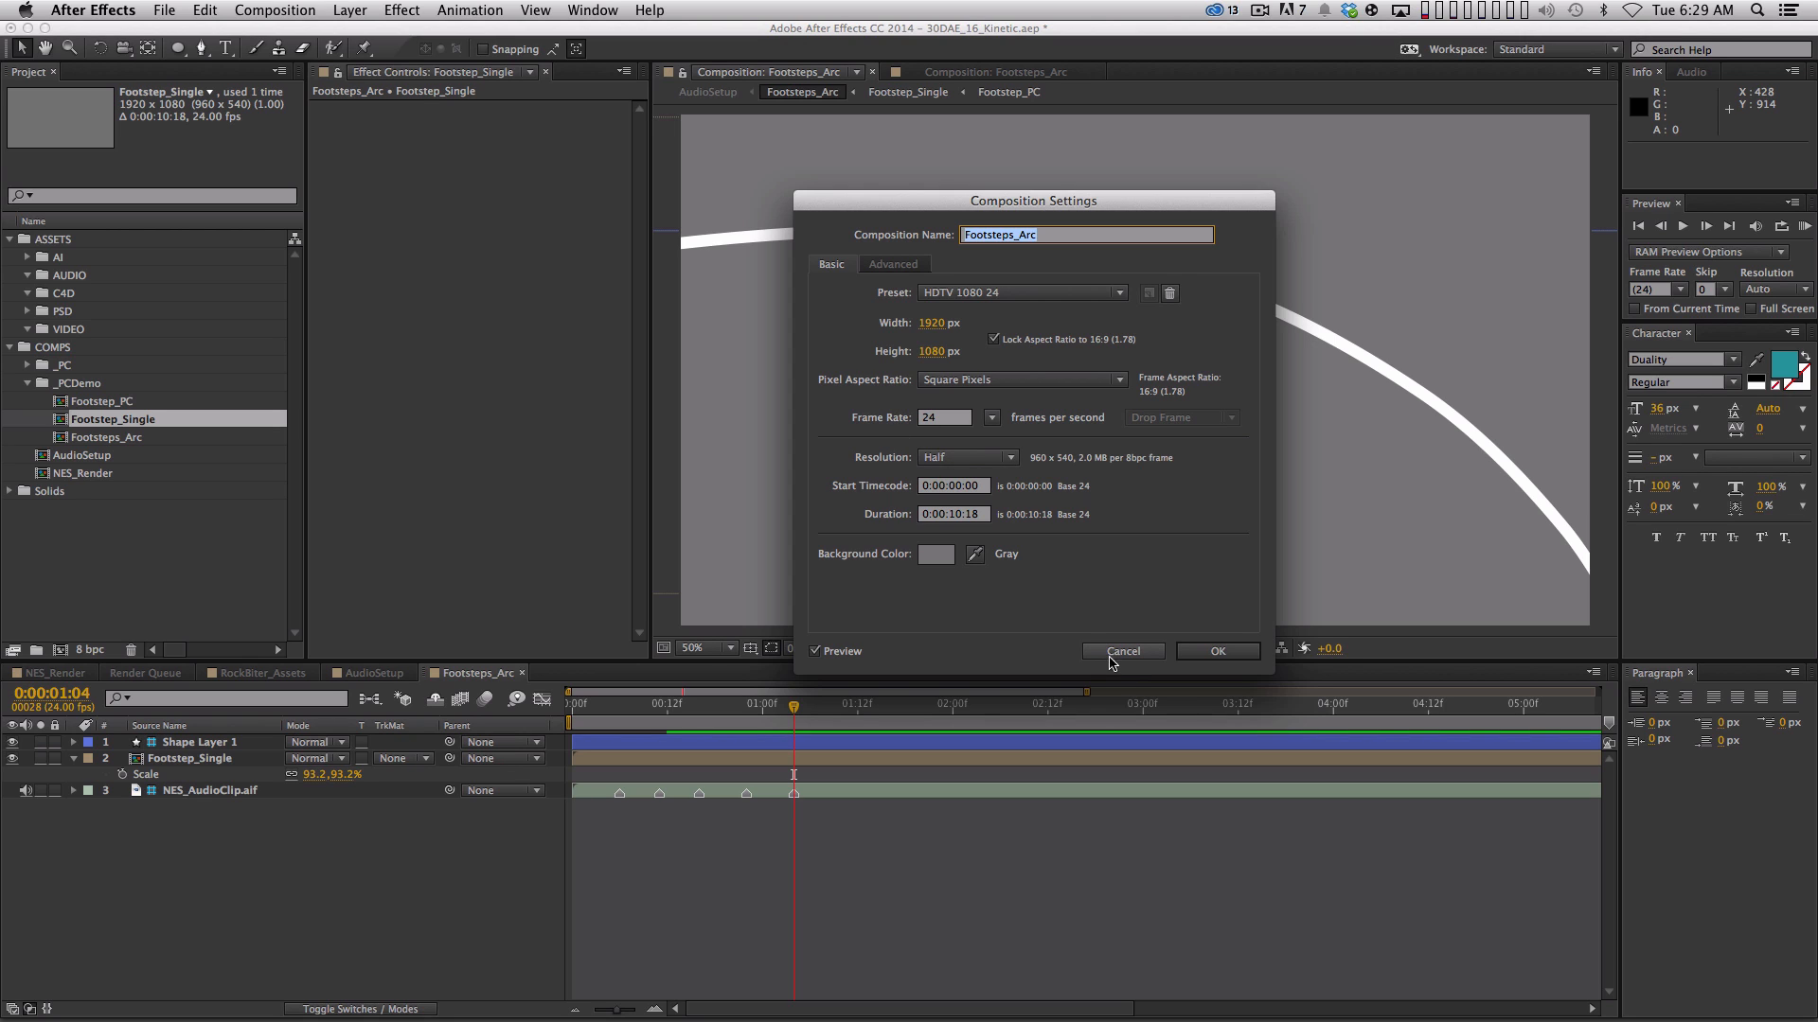
pyautogui.click(1123, 651)
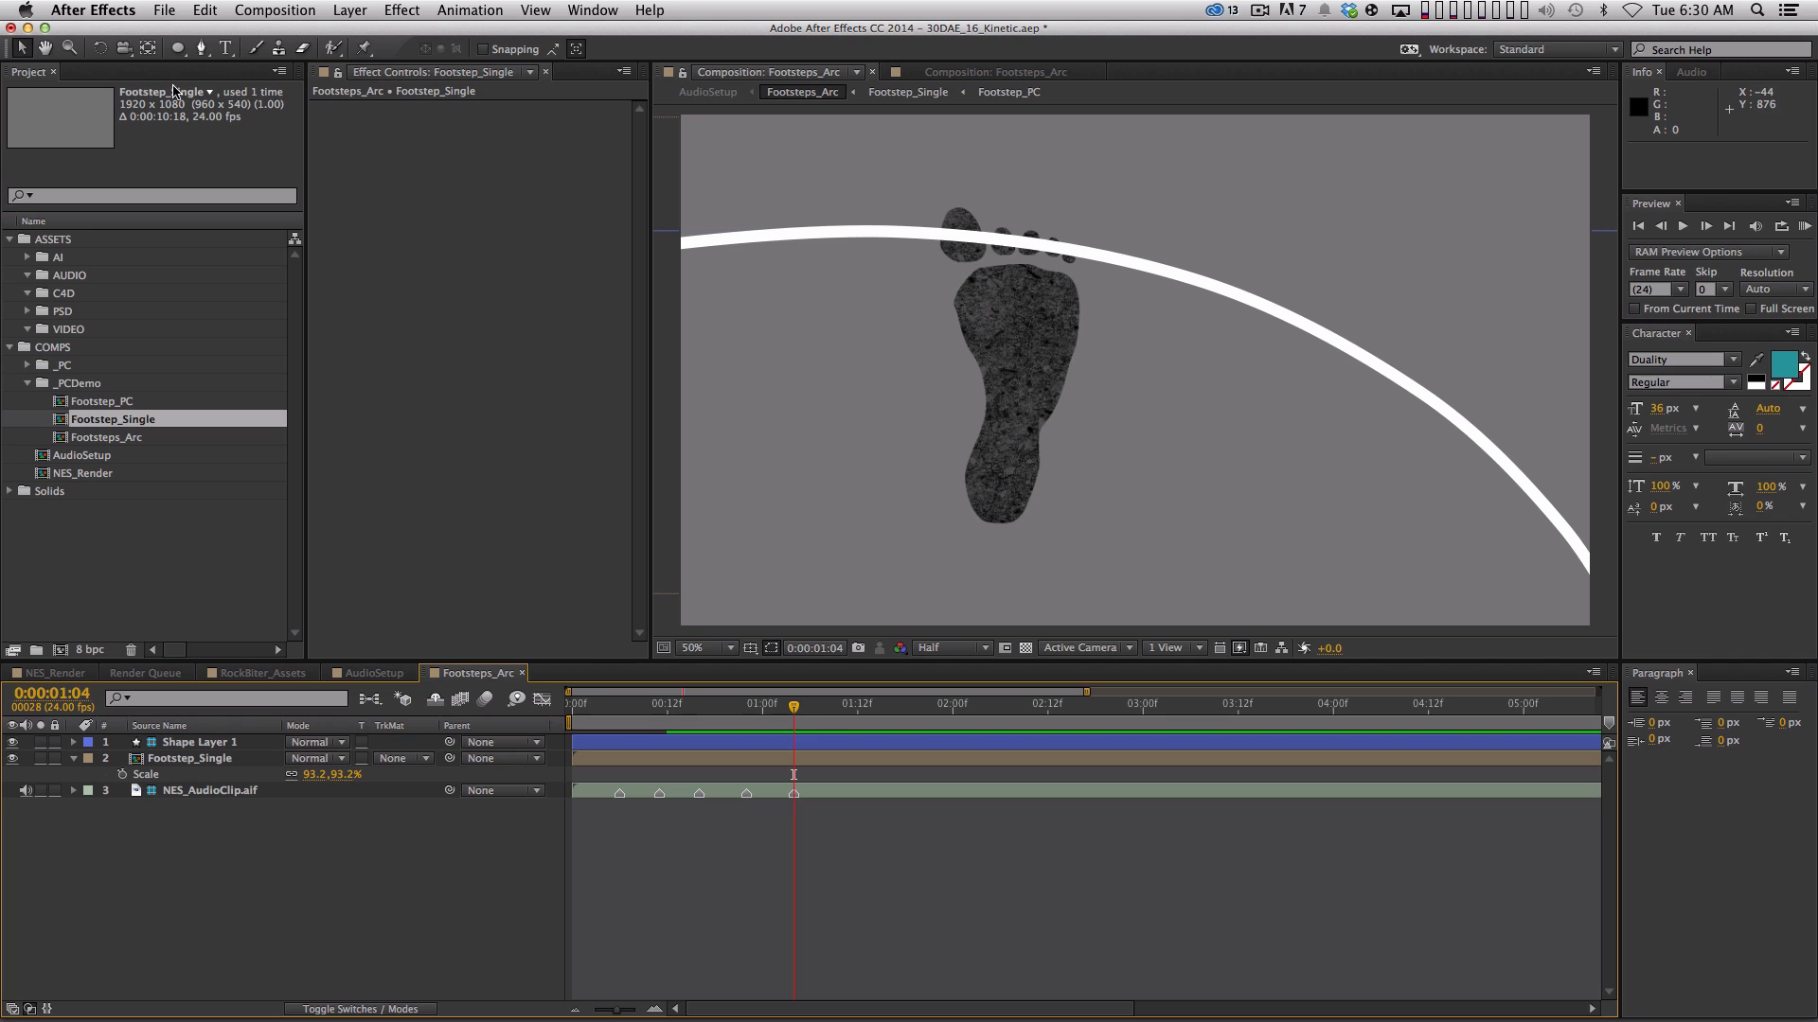
pyautogui.click(169, 12)
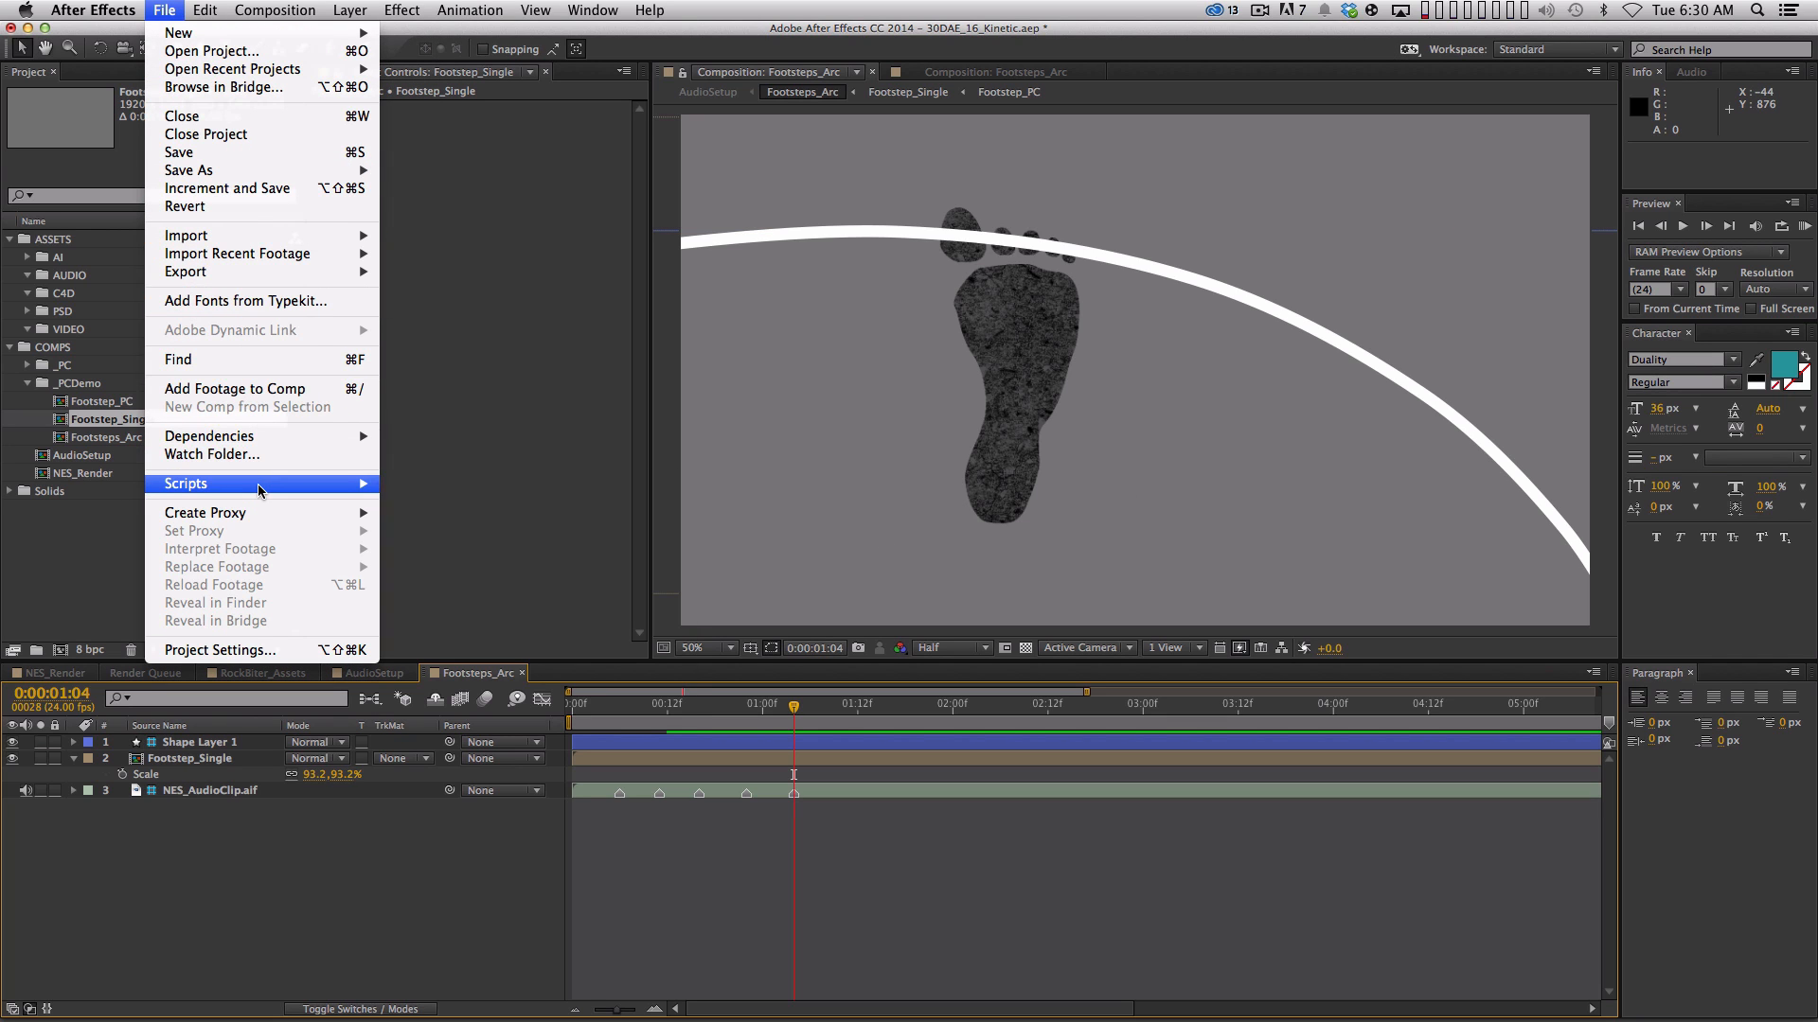
pyautogui.moveTo(258, 489)
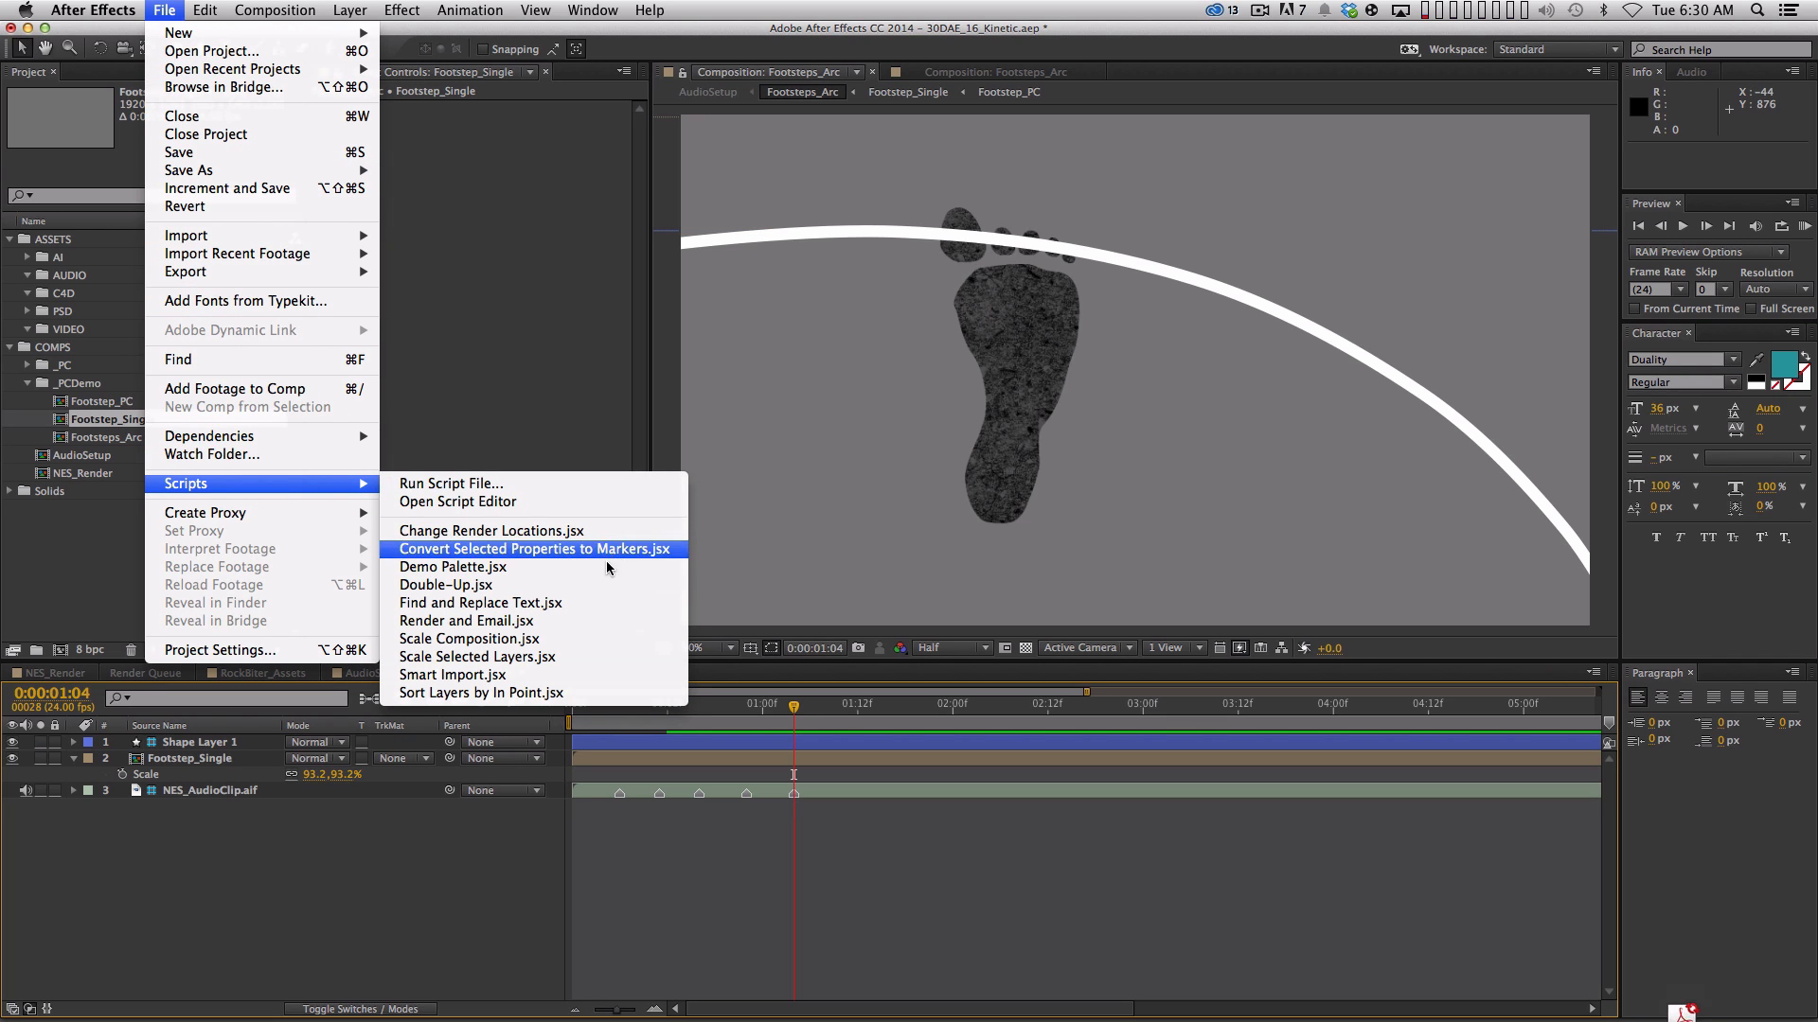
pyautogui.click(503, 643)
pyautogui.moveTo(1210, 697); pyautogui.dragTo(771, 312)
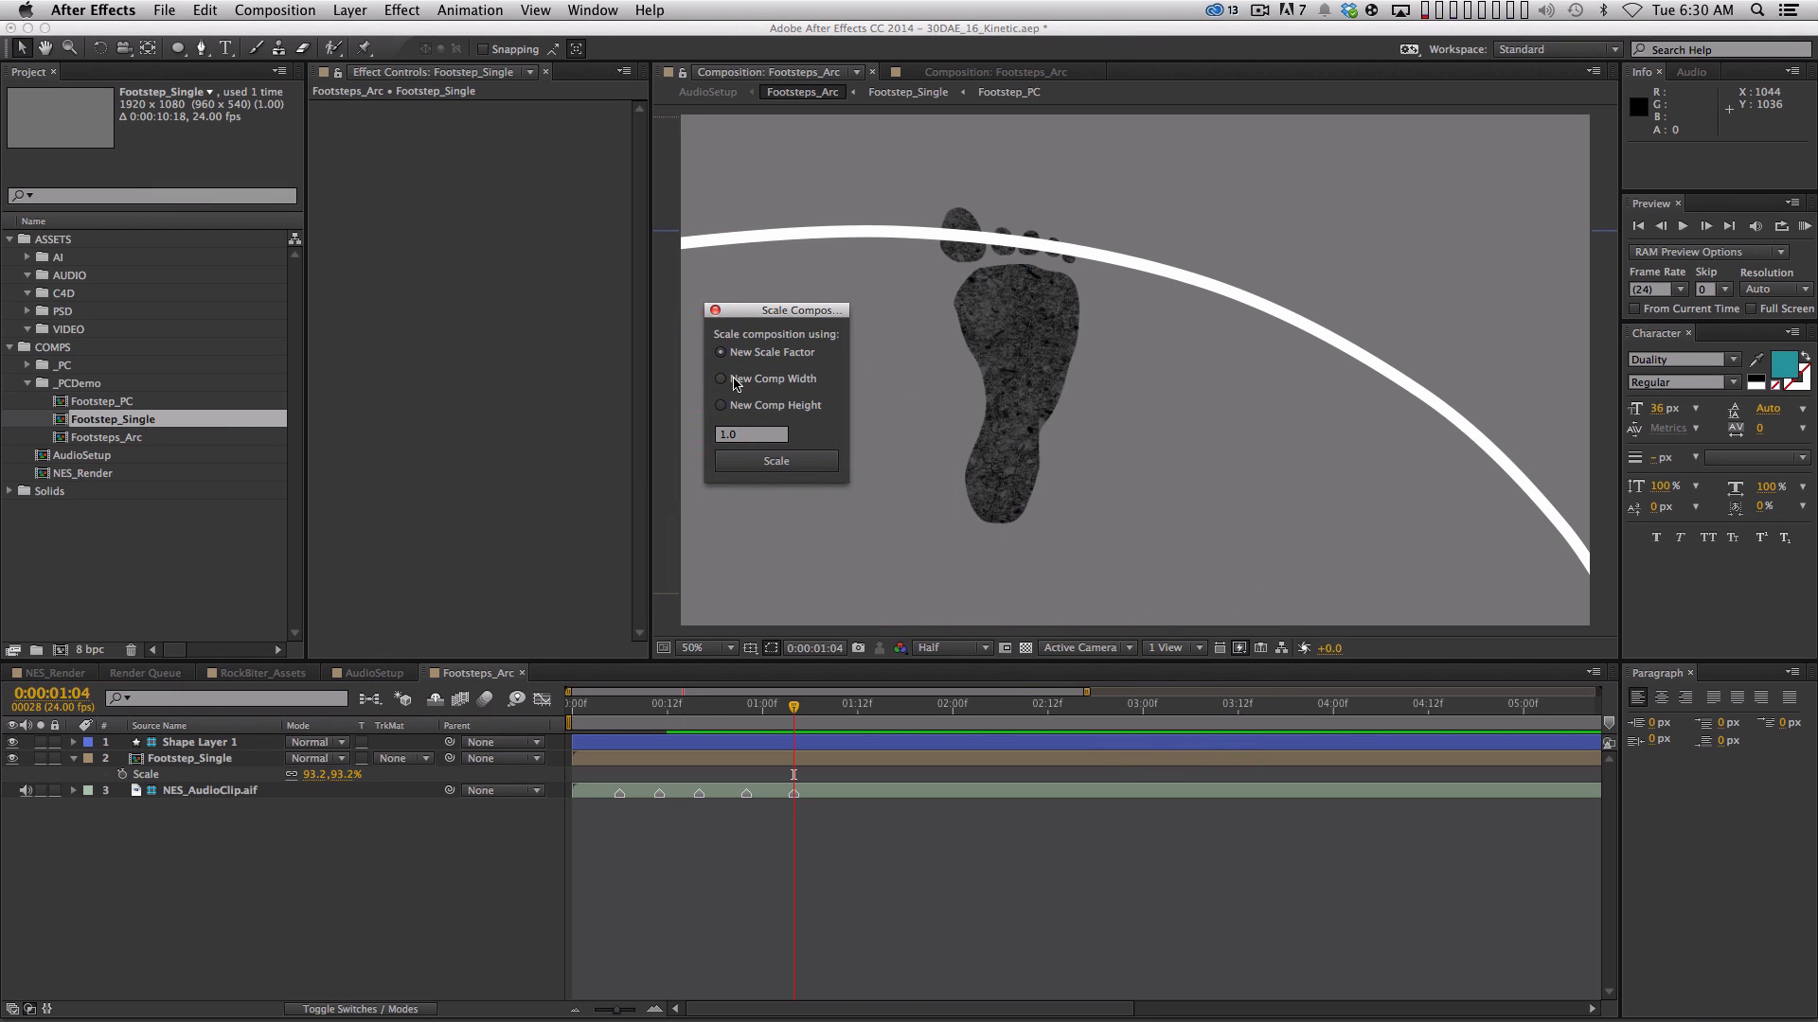
pyautogui.doubleClick(735, 435)
pyautogui.write('2')
pyautogui.click(776, 461)
pyautogui.press(',')
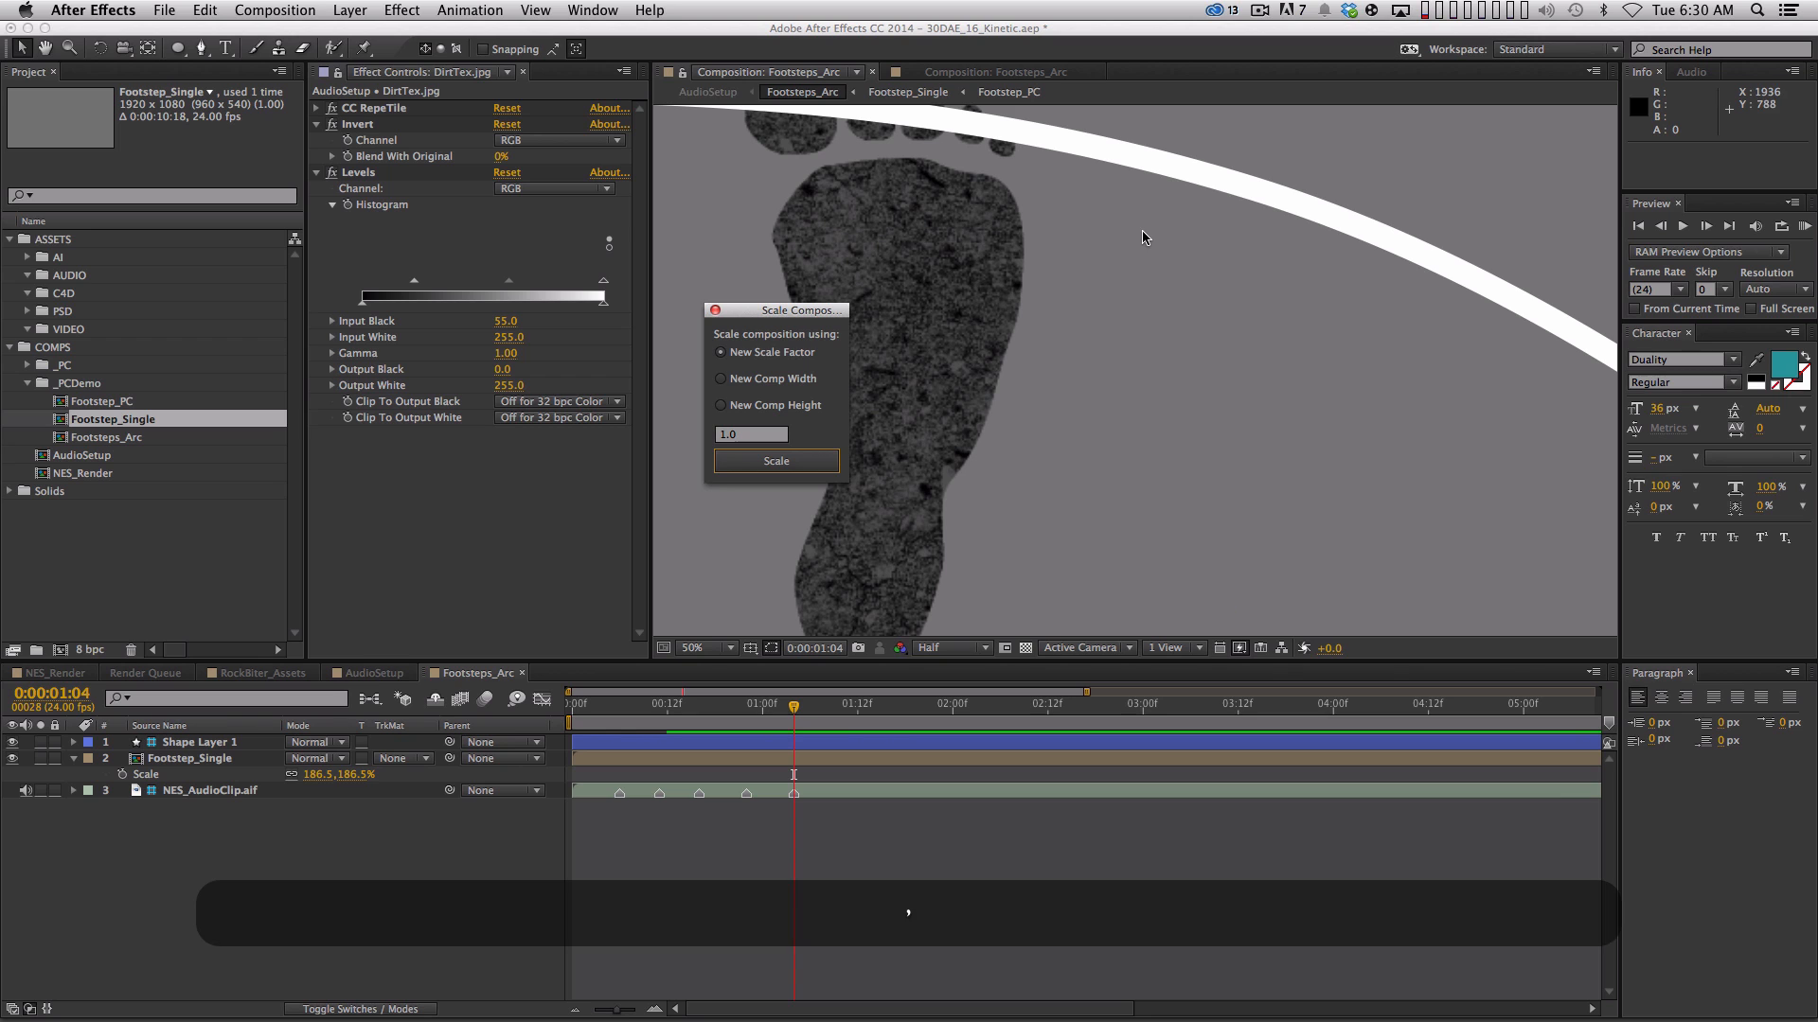
pyautogui.click(715, 311)
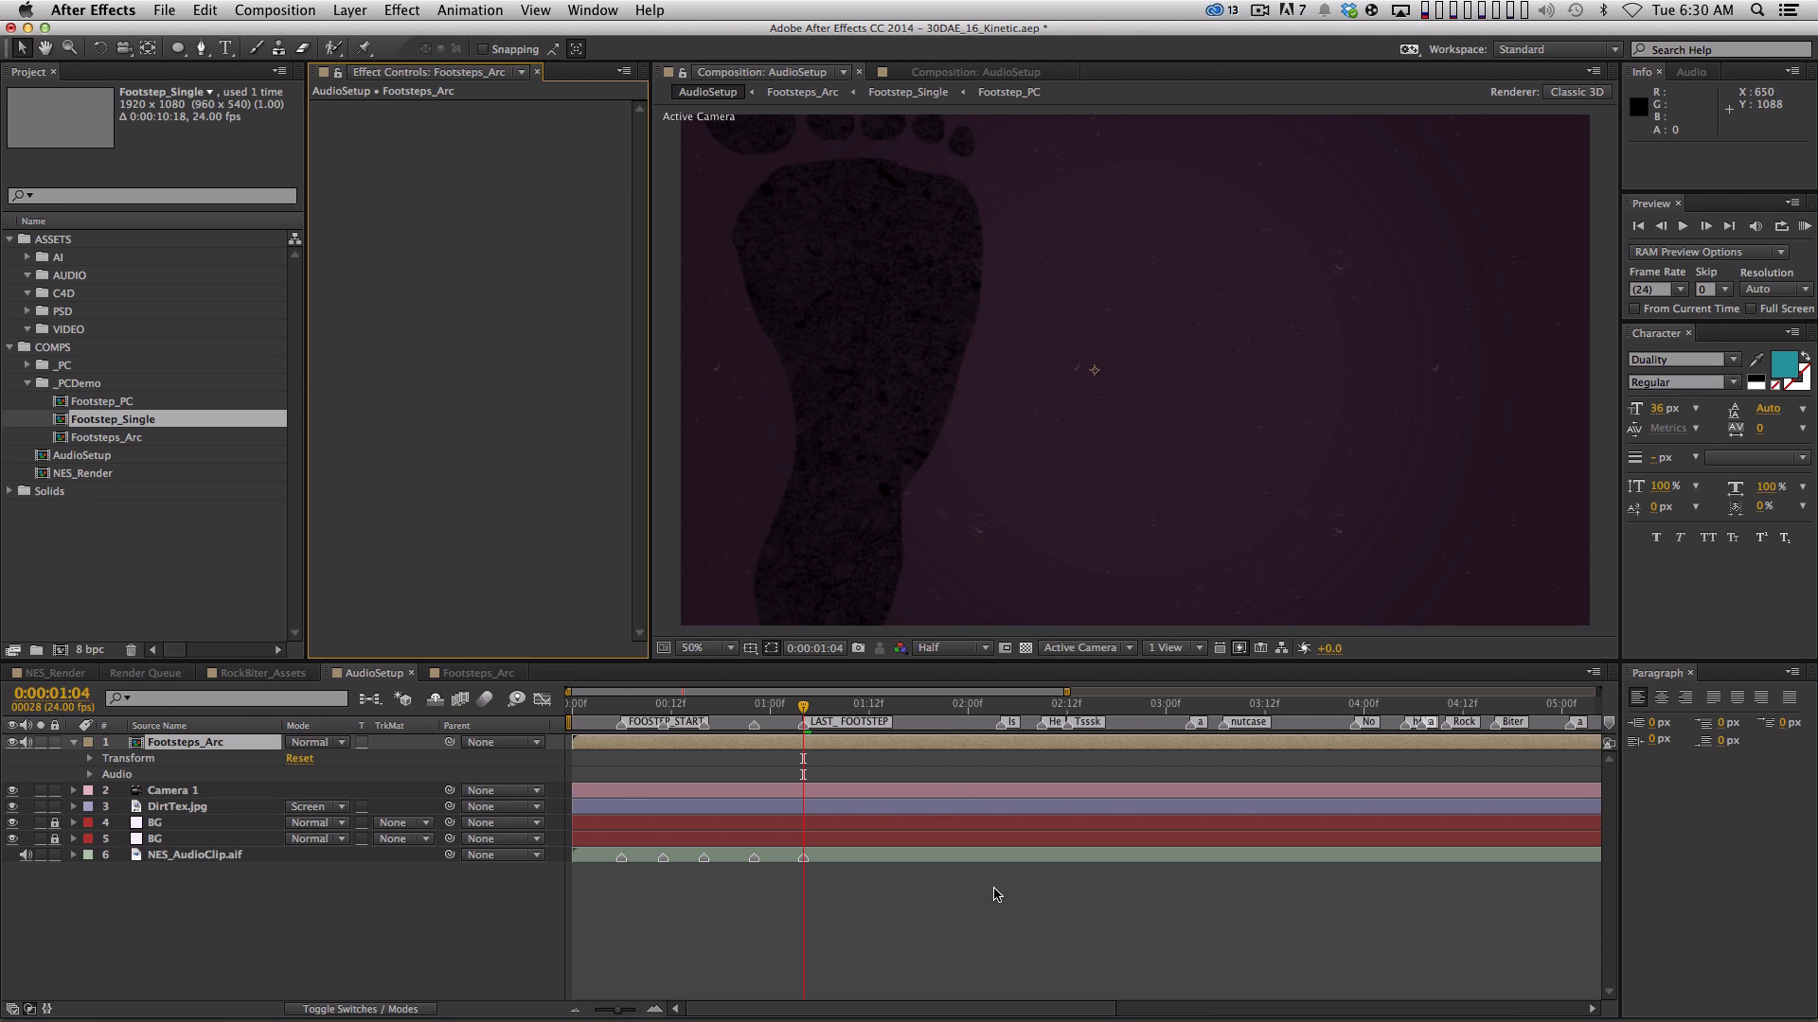
# Reopen Footsteps_Arc from AudioSetup and check its frame size in the composition settings
pyautogui.doubleClick(166, 744)
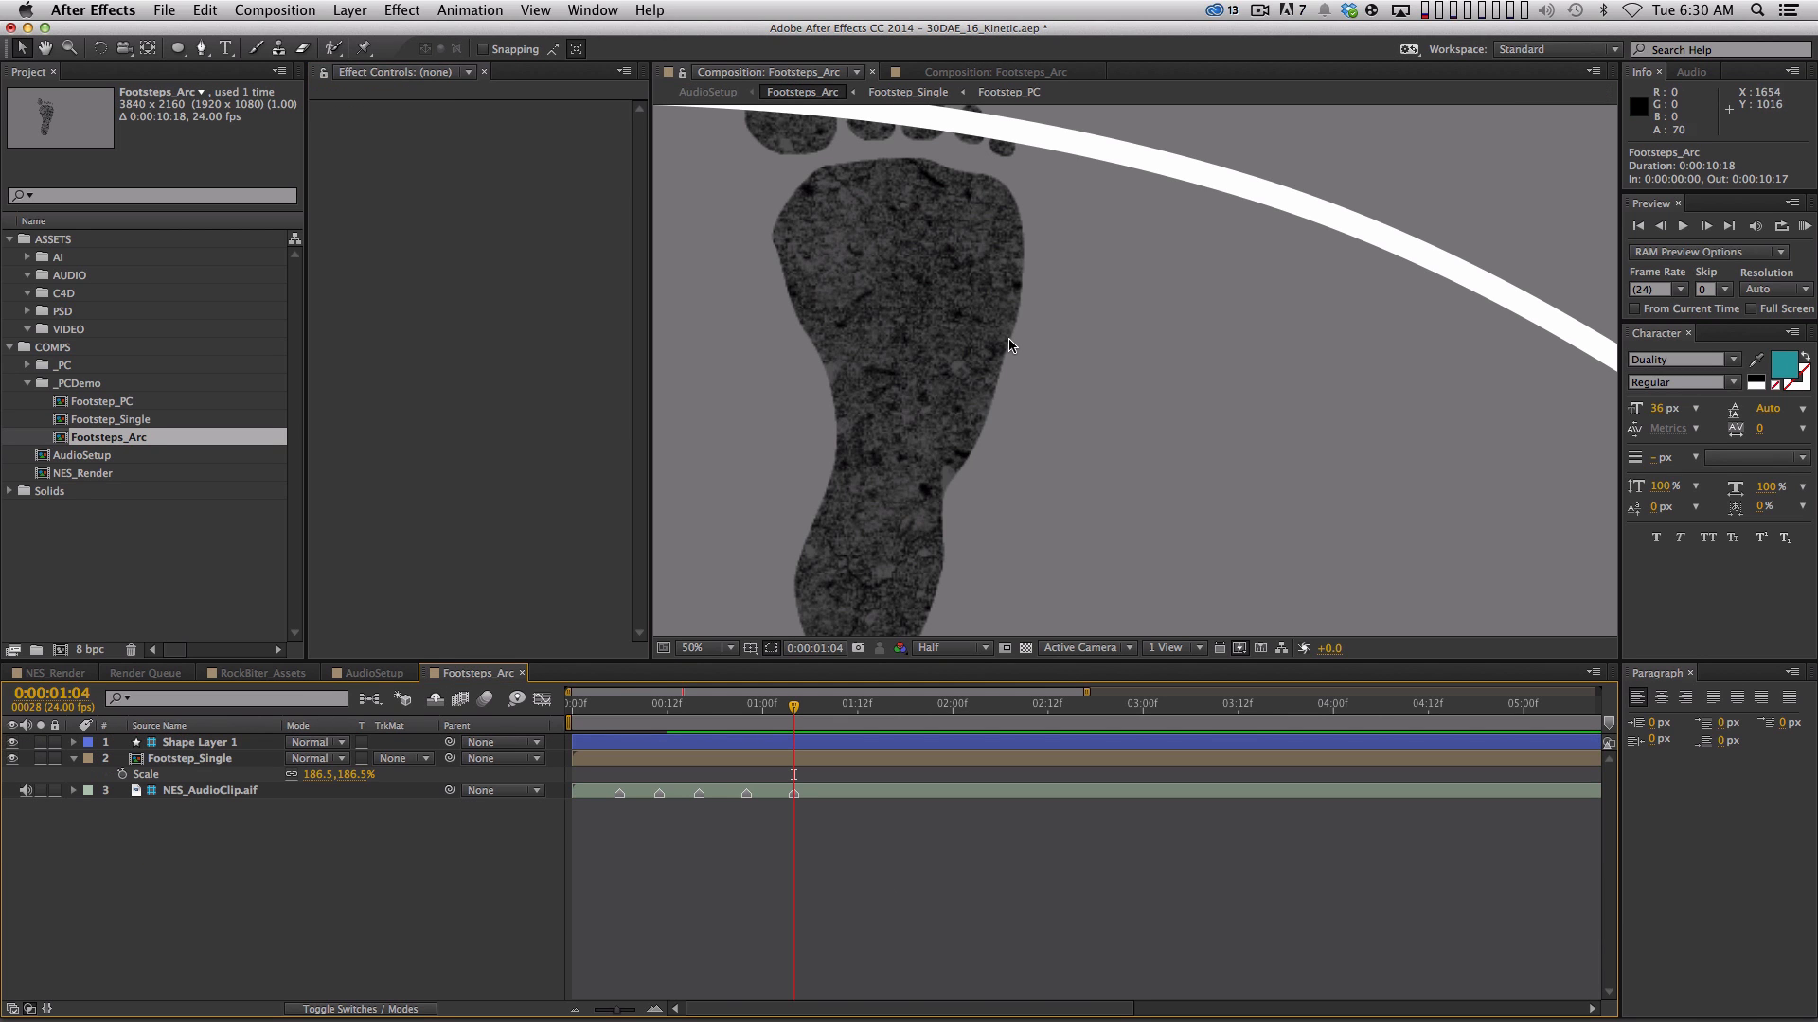
pyautogui.press('super+k')
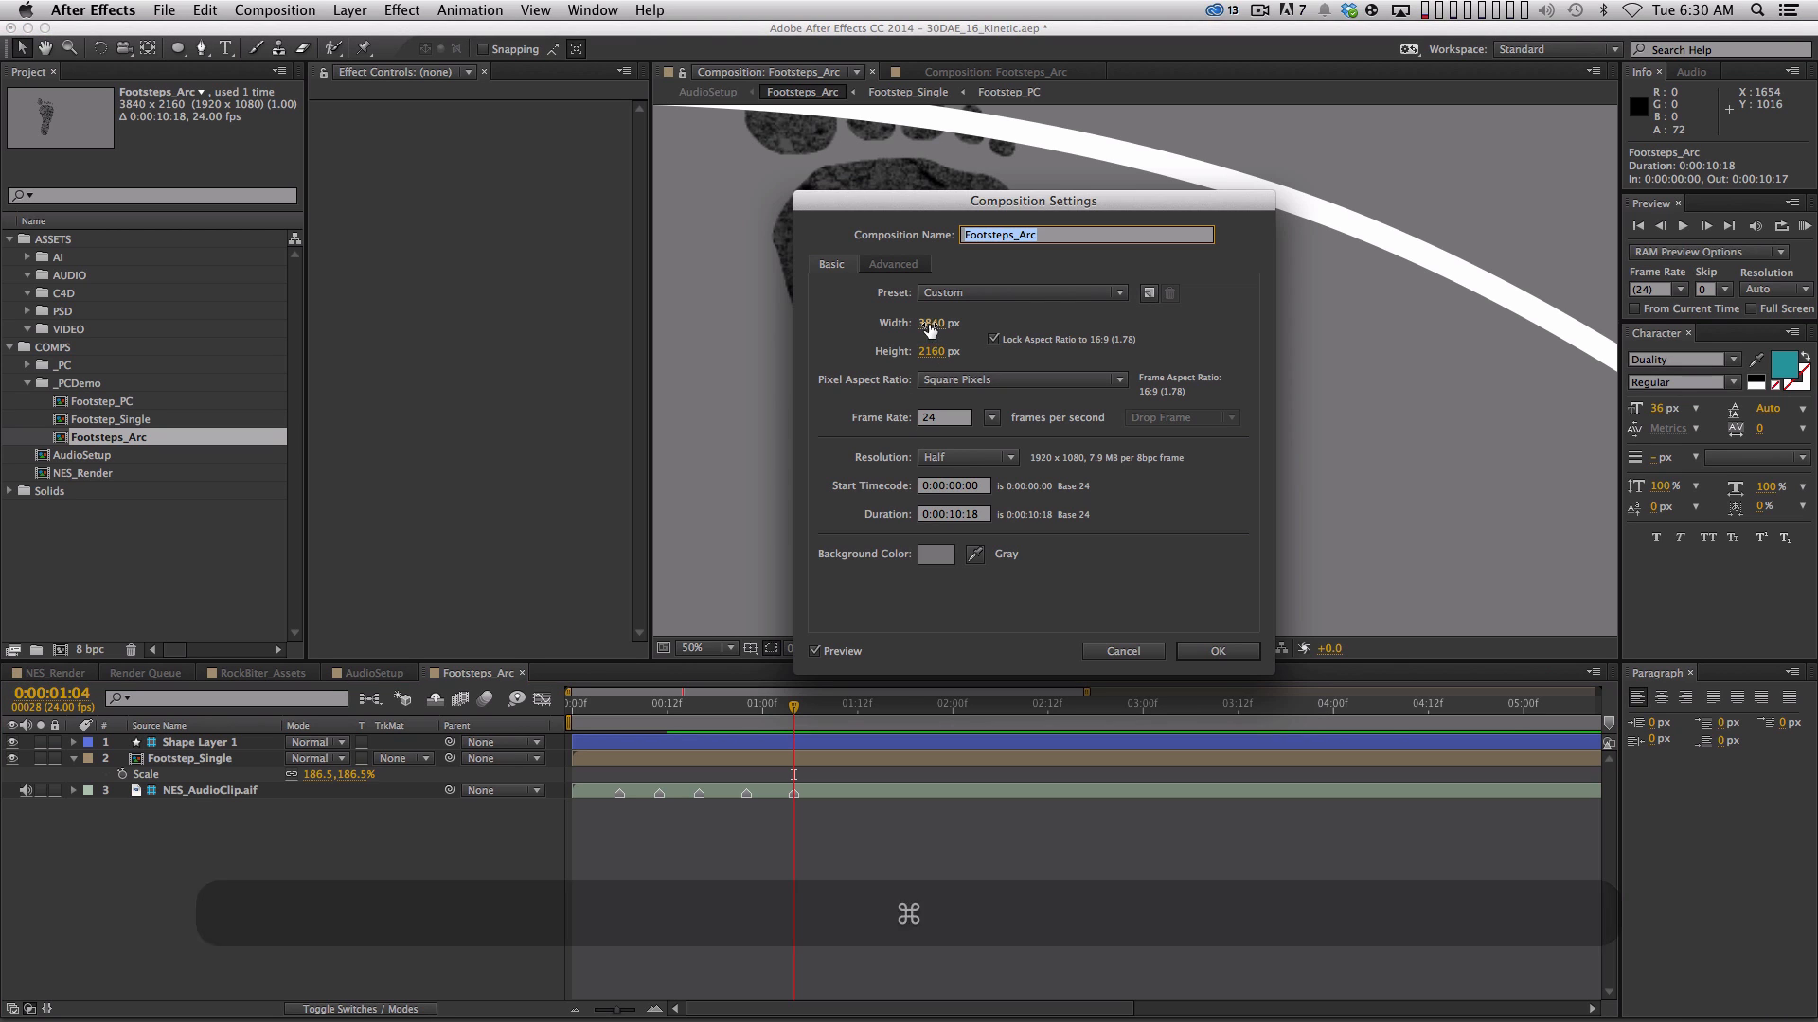
pyautogui.click(1123, 652)
pyautogui.press(',')
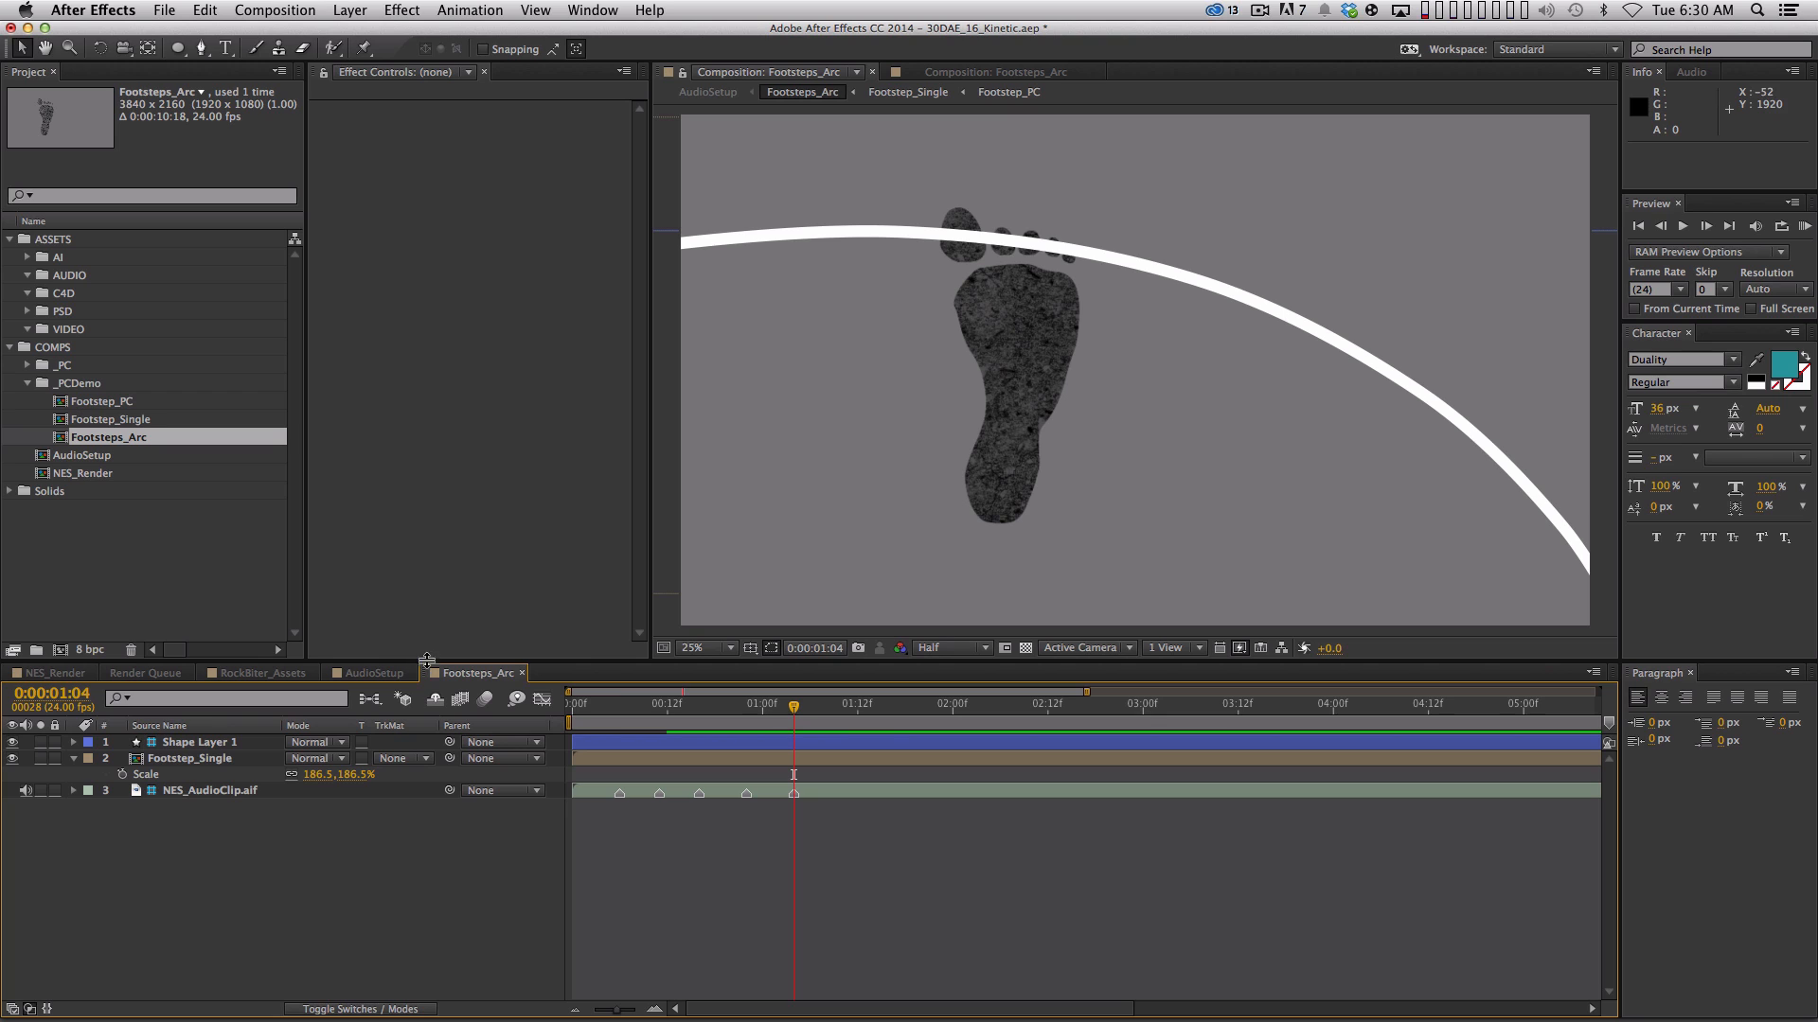
# Scale the Footstep_Single layer down to about 46.5%
pyautogui.click(231, 760)
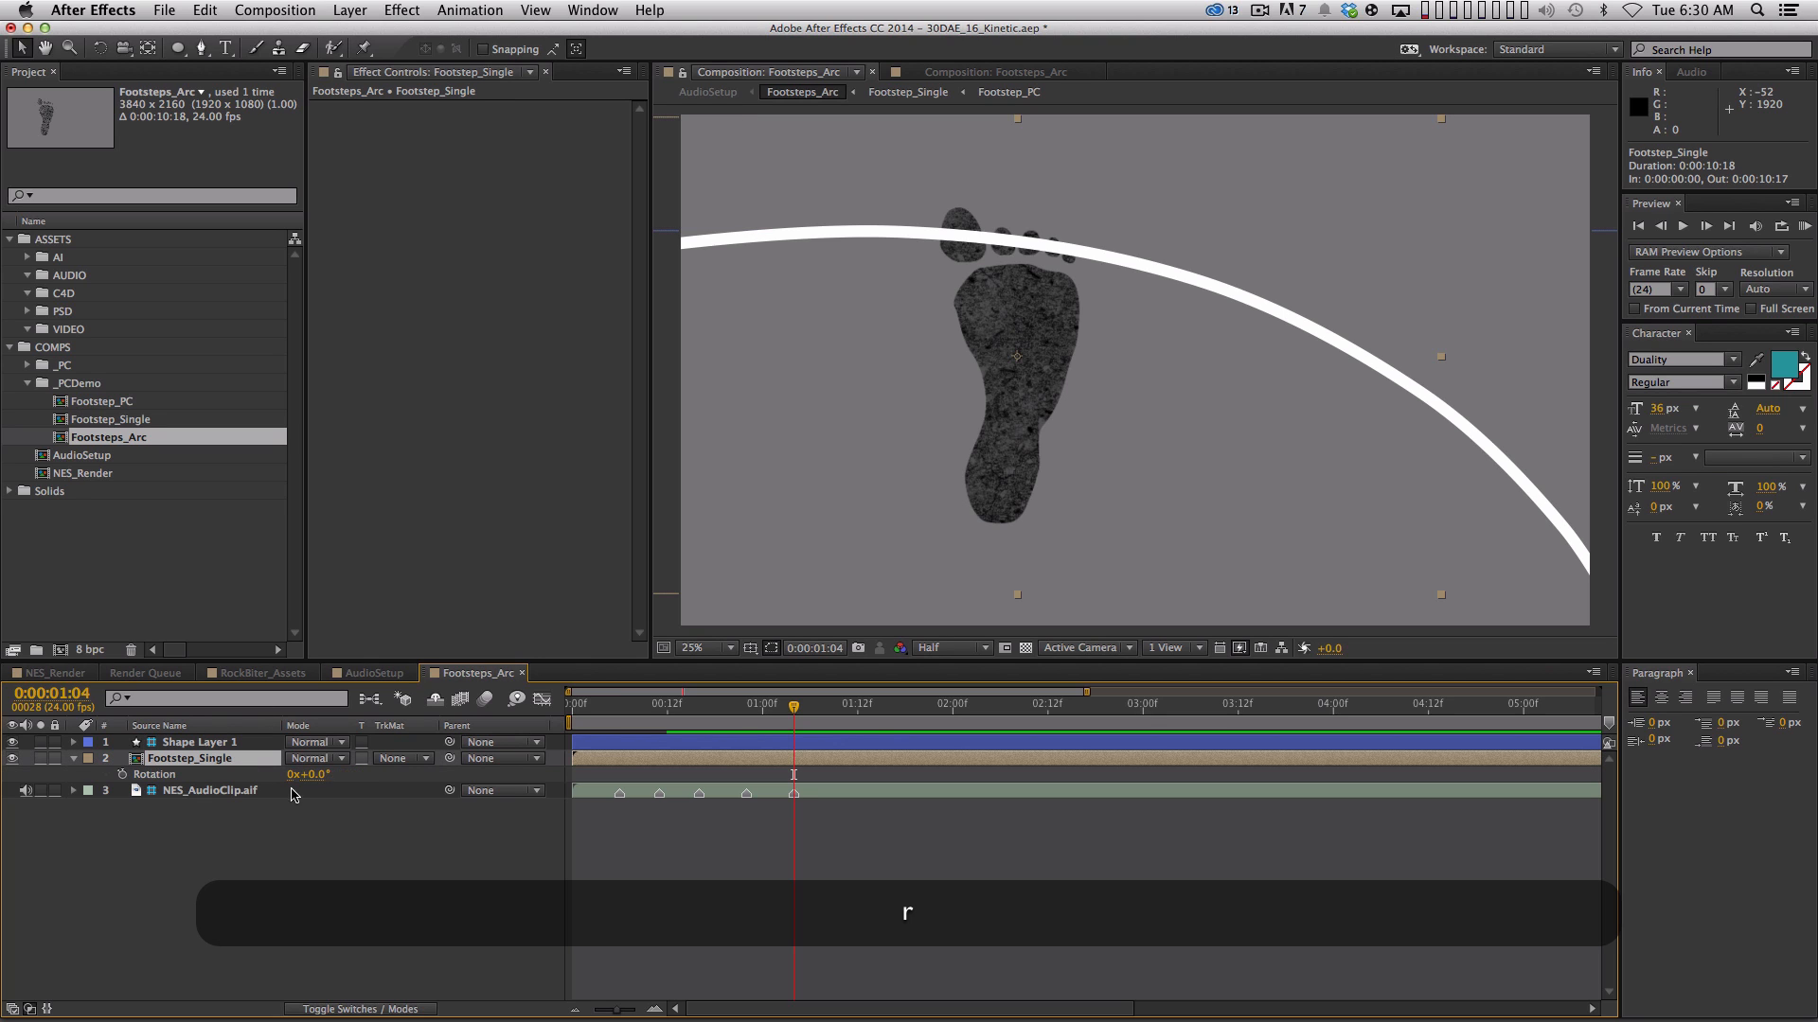
pyautogui.press('s')
pyautogui.moveTo(322, 775); pyautogui.dragTo(178, 765)
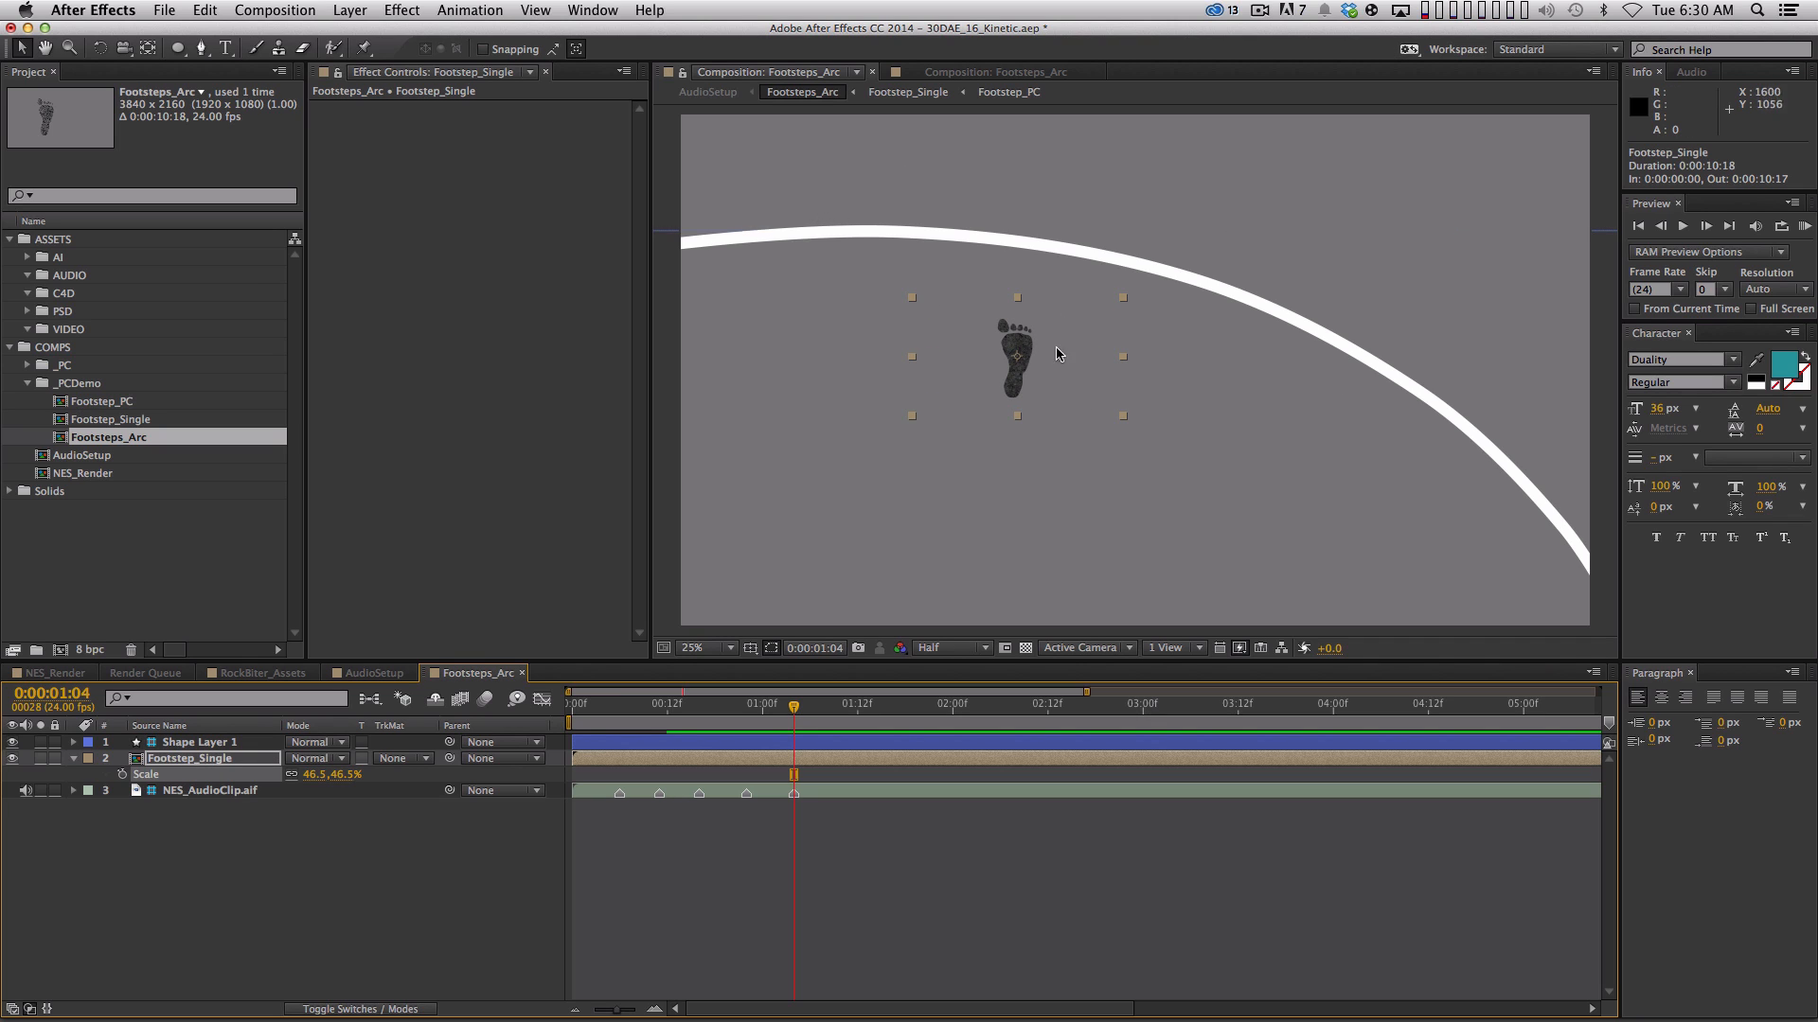
# Inspect the footprint's texture and edge quality at 100% magnification
pyautogui.press('.')
pyautogui.press('.')
pyautogui.press('.')
pyautogui.press('.')
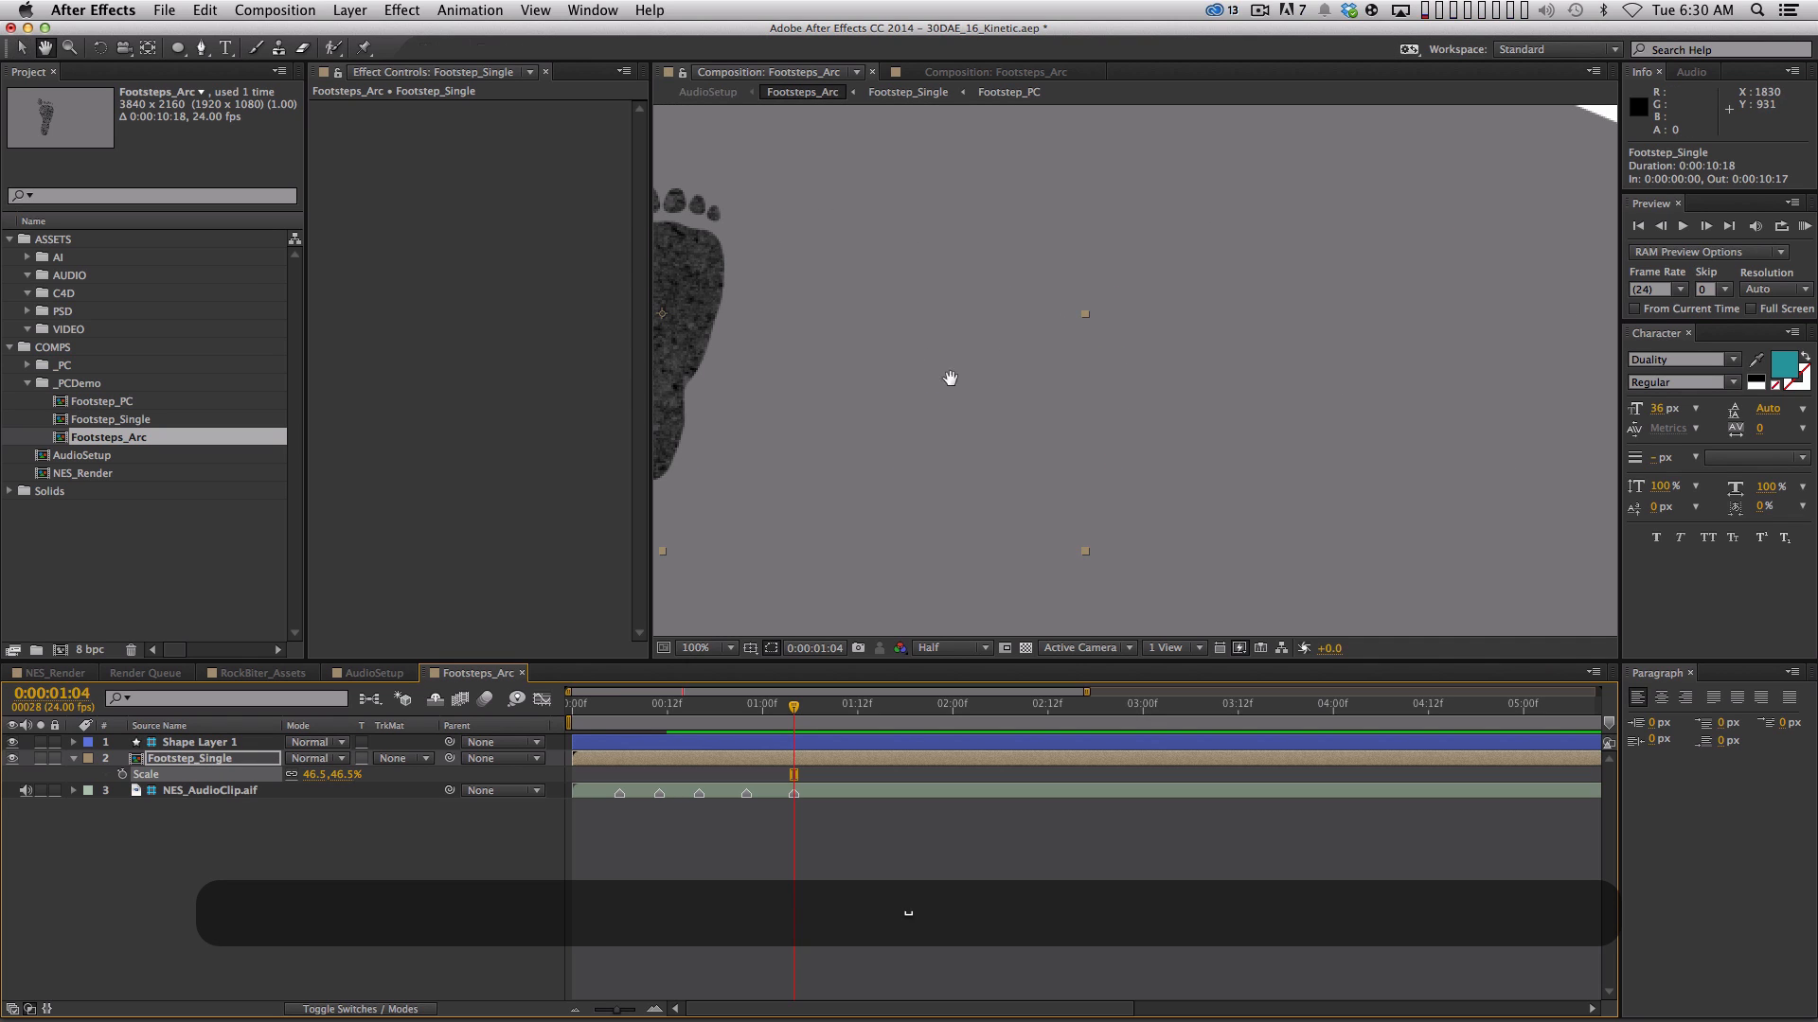
pyautogui.moveTo(1049, 235); pyautogui.dragTo(1483, 308)
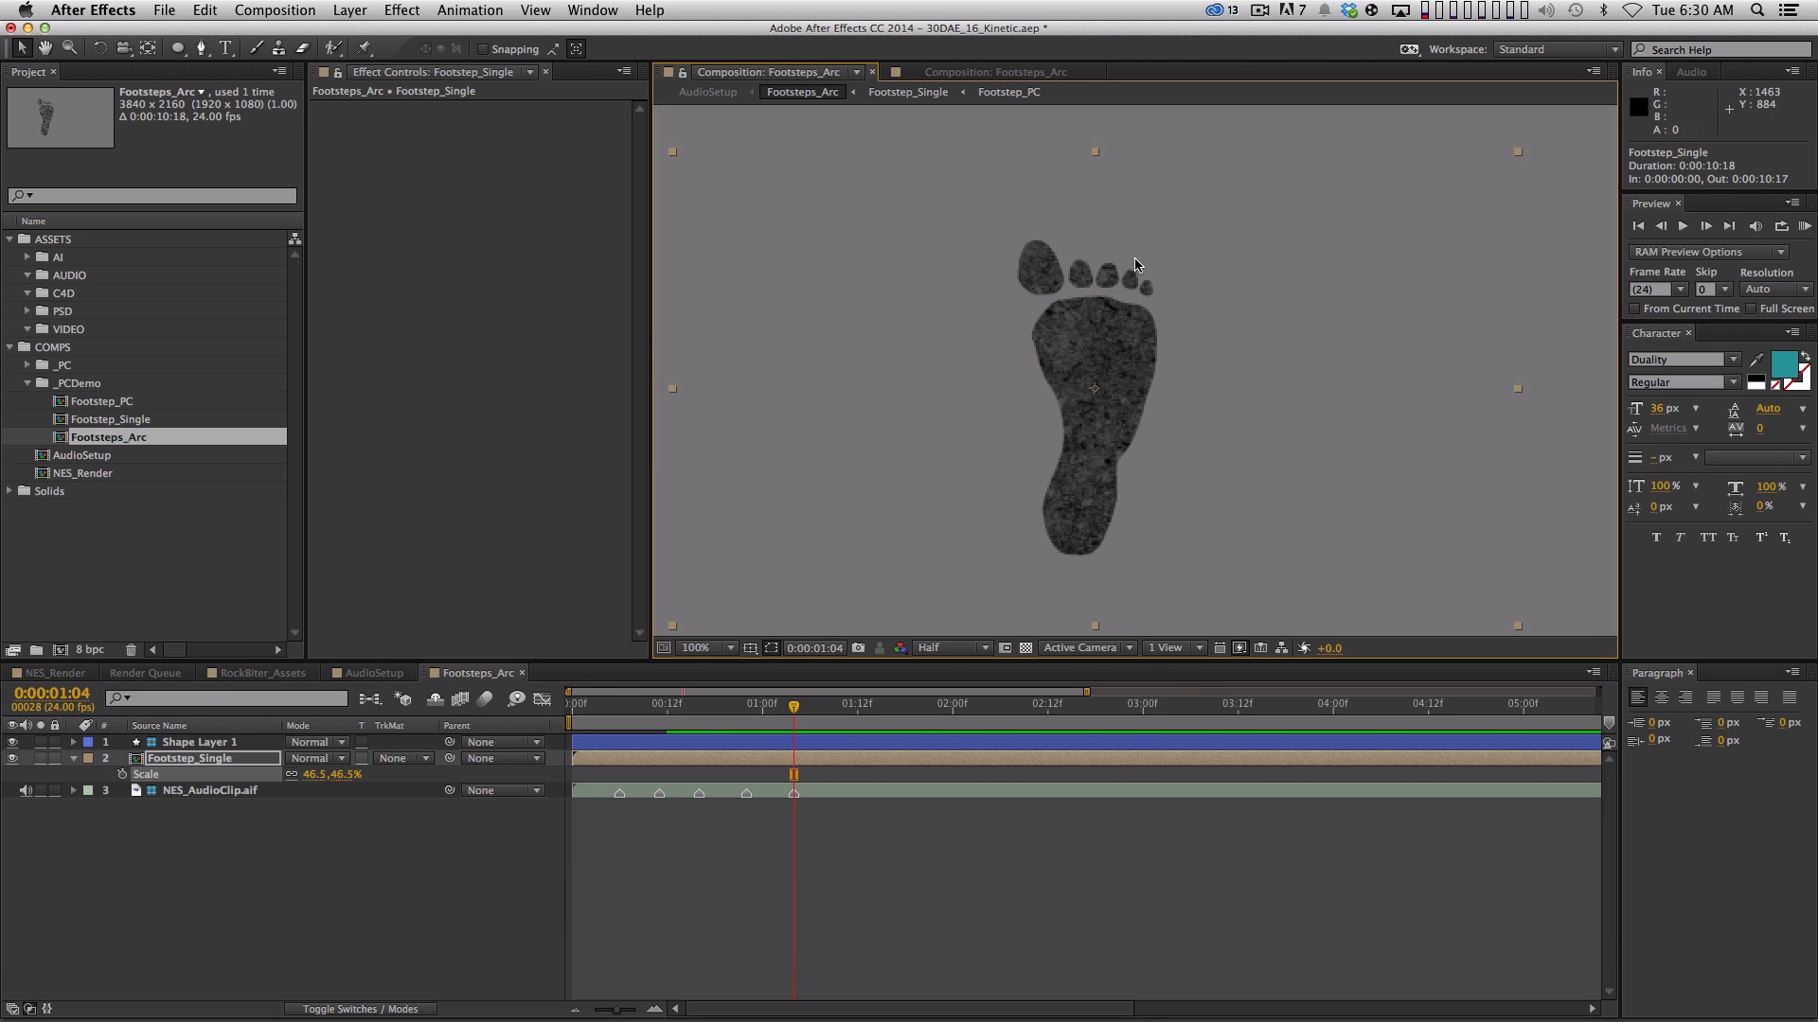
pyautogui.press(',')
pyautogui.press(',')
pyautogui.press(',')
pyautogui.press(',')
pyautogui.moveTo(984, 502); pyautogui.dragTo(823, 426)
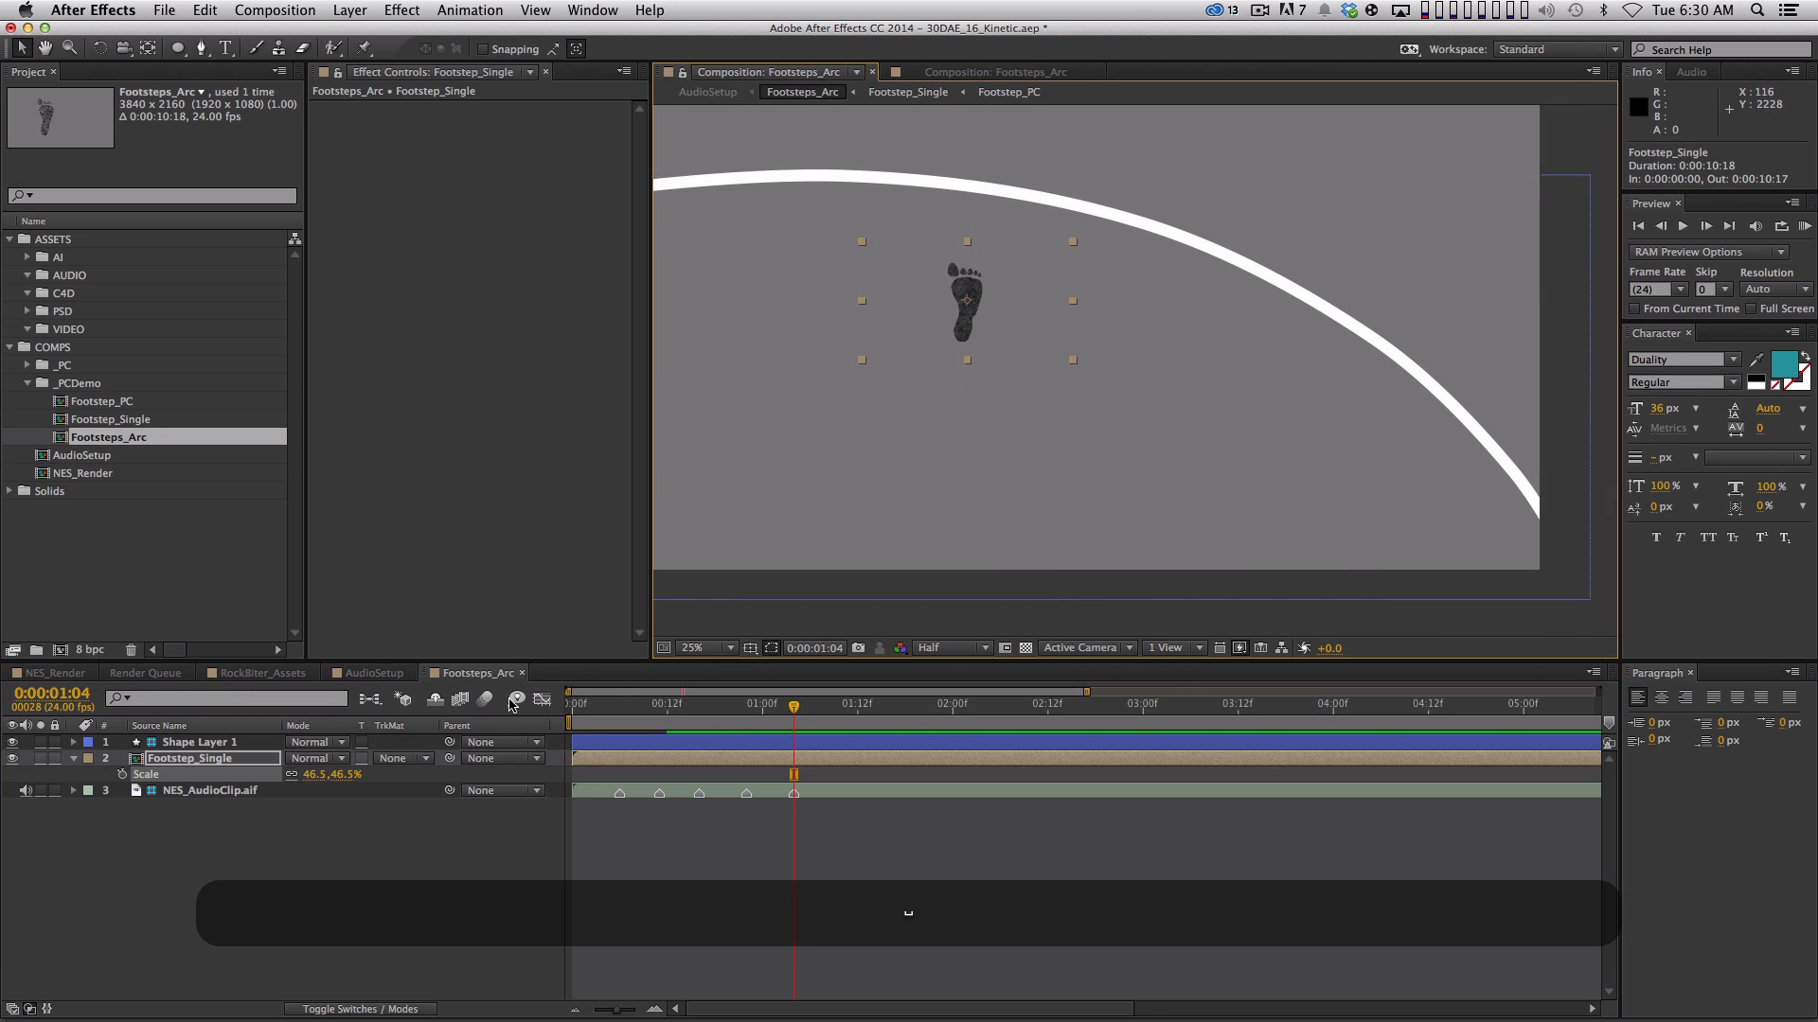
# Rotate the Footstep_Single layer to 95° so the footprint points along the arc
pyautogui.press('r')
pyautogui.moveTo(317, 776); pyautogui.dragTo(407, 777)
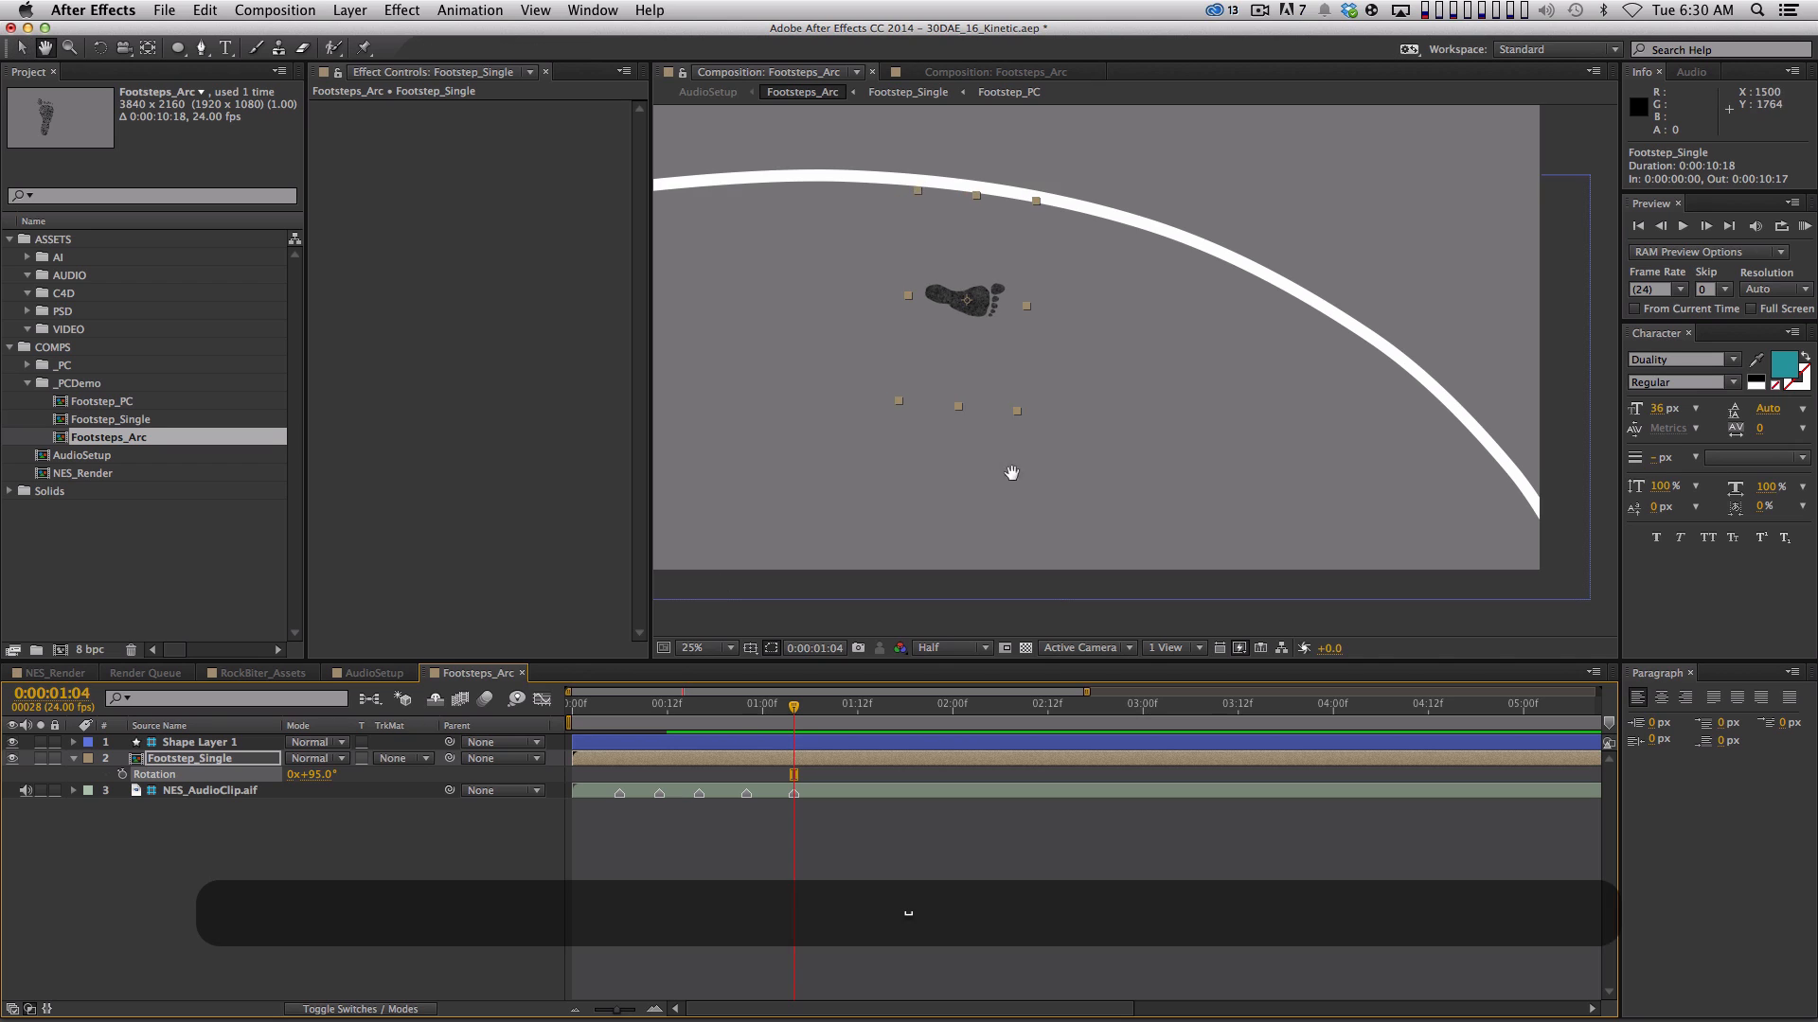
pyautogui.moveTo(942, 487); pyautogui.dragTo(1154, 501)
# Start Footstep_Single at the first footstep marker and move it to about position 632, 684, just under the arc's beginning
pyautogui.moveTo(592, 758); pyautogui.dragTo(640, 765)
pyautogui.press('v')
pyautogui.moveTo(1180, 325); pyautogui.dragTo(917, 299)
pyautogui.press('space')
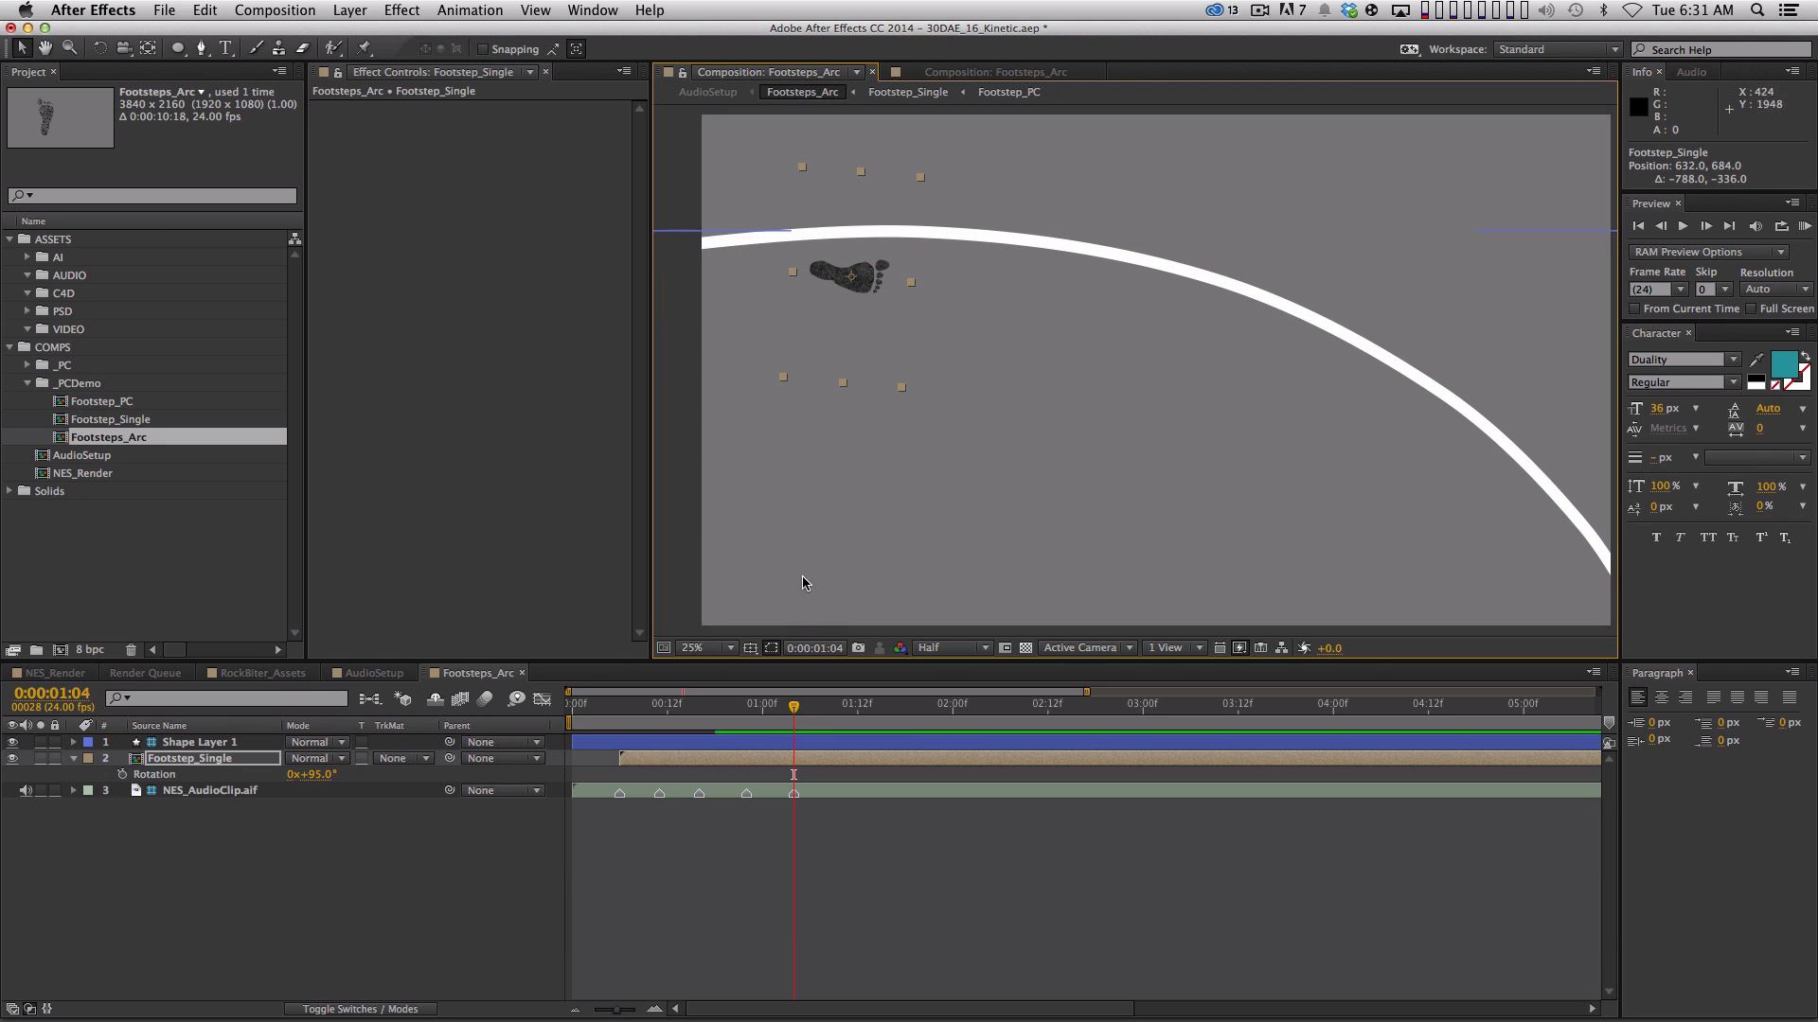
# Duplicate Footstep_Single, start the copy at the second marker (0:00:00:11) and place it above the arc at about 1136, 300
pyautogui.press('super+d')
pyautogui.moveTo(643, 763)
pyautogui.mouseDown()
pyautogui.moveTo(690, 763)
pyautogui.moveTo(662, 769)
pyautogui.mouseUp()
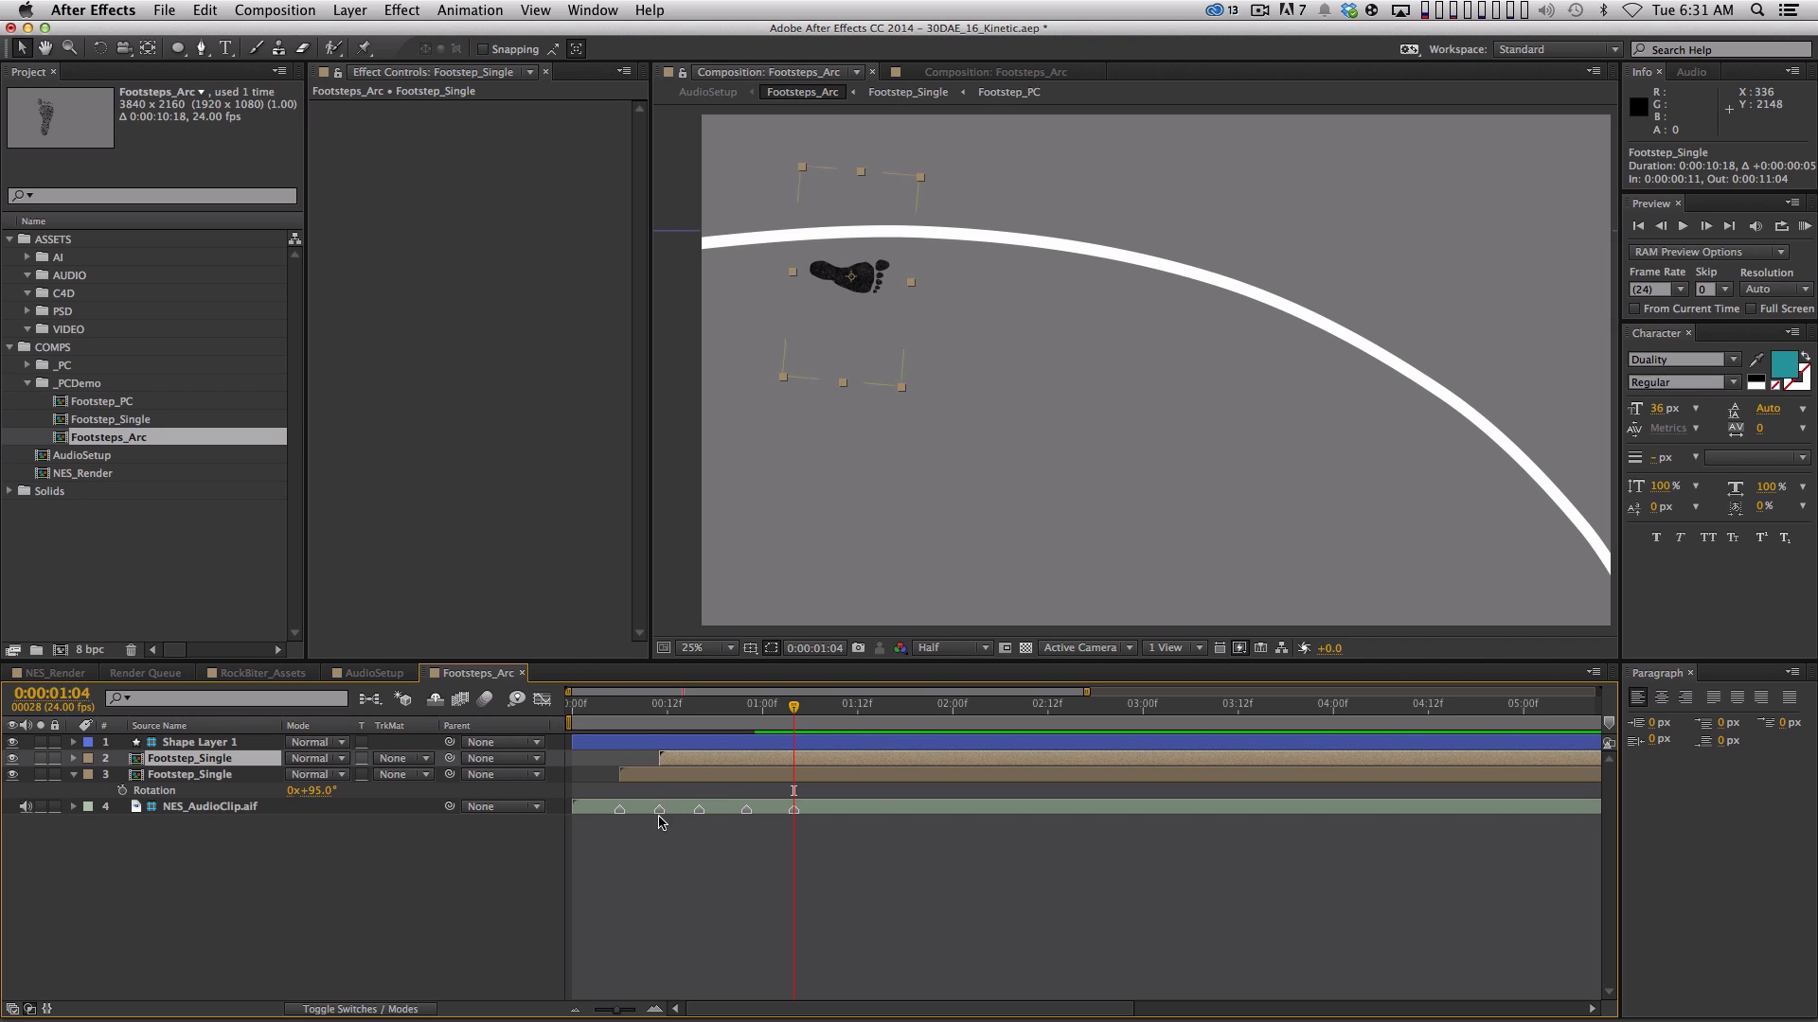
pyautogui.moveTo(828, 352); pyautogui.dragTo(946, 261)
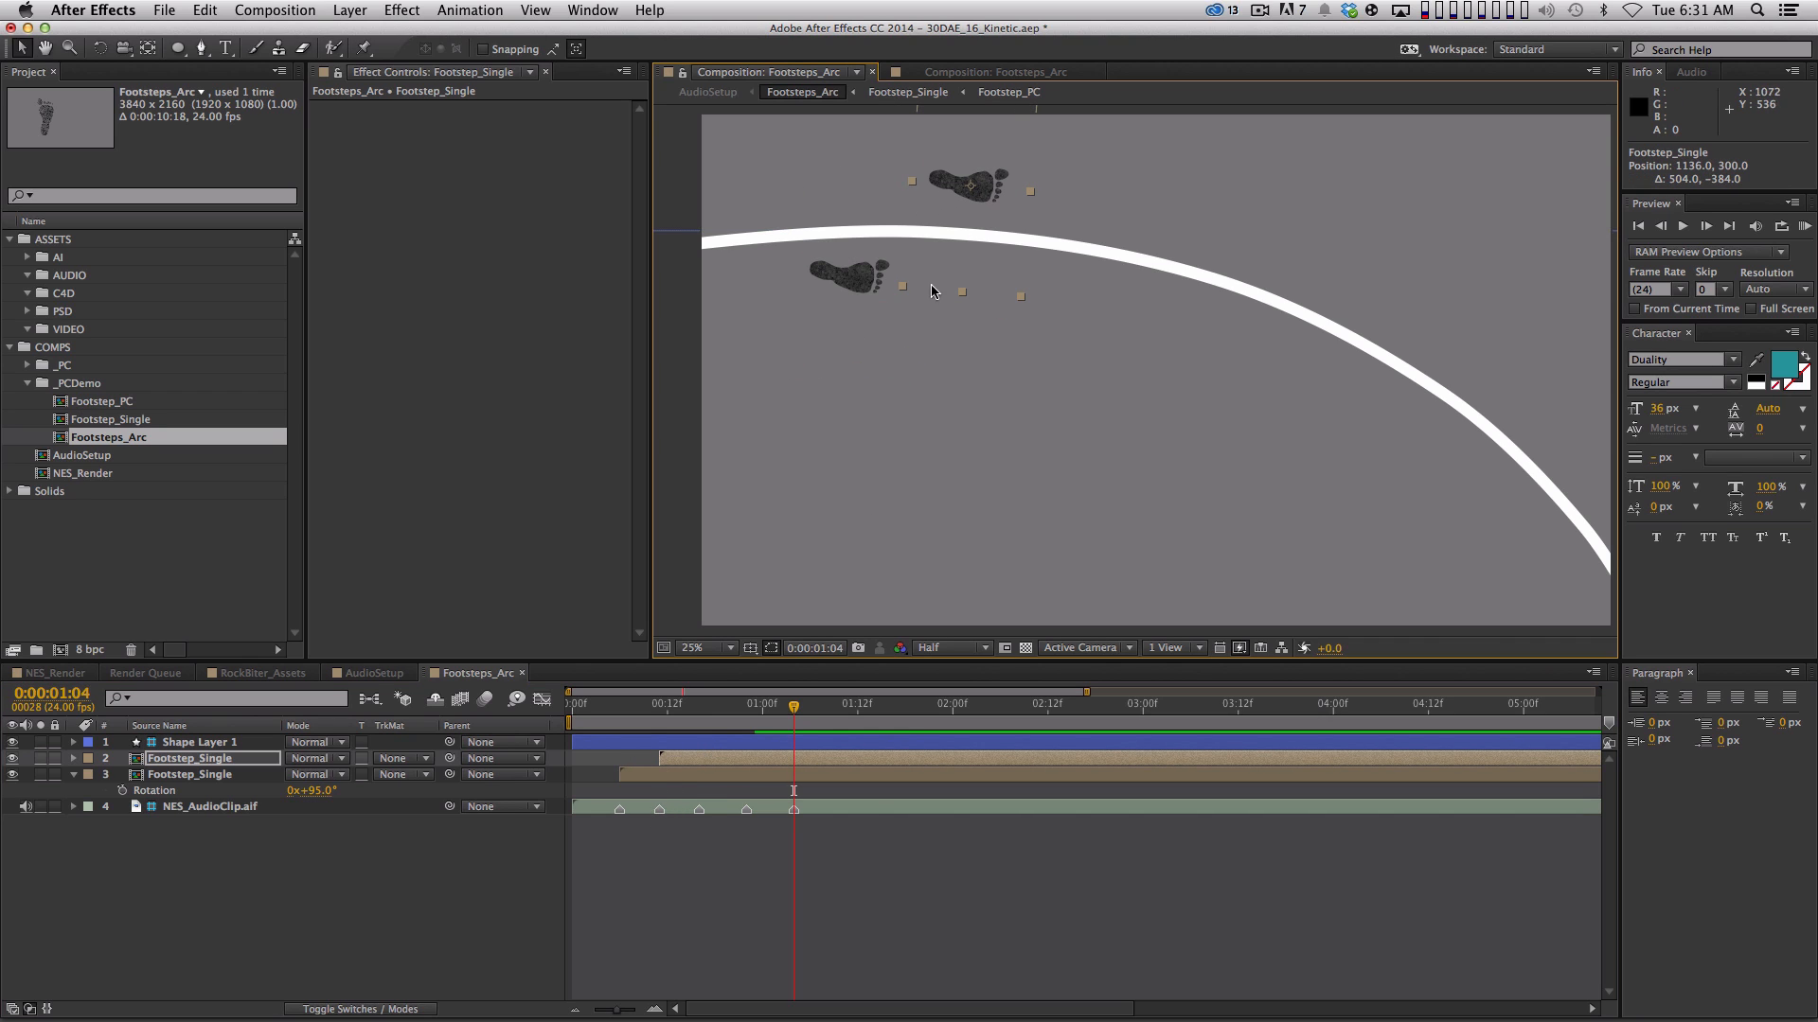
# Mirror the duplicated footprint with a scale of -46.5, 46.5% and move it farther along the arc to about 1356, 308
pyautogui.press('s')
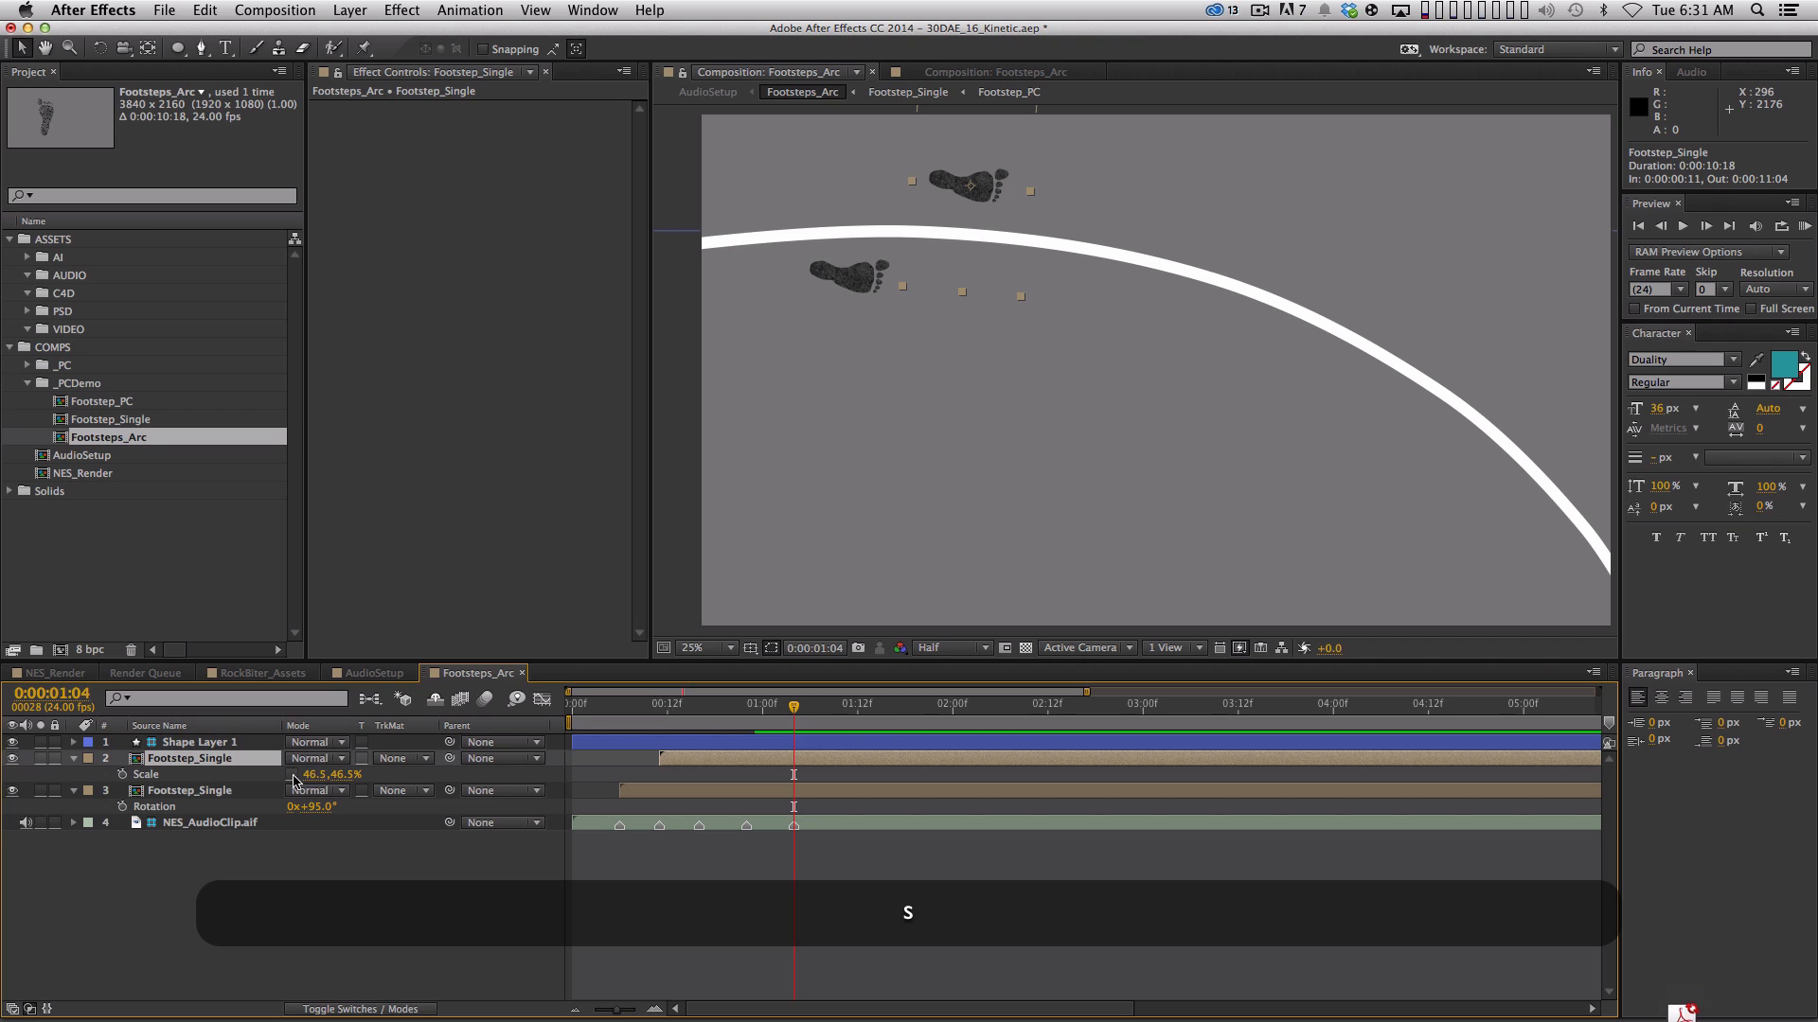
pyautogui.click(314, 776)
pyautogui.press('Left')
pyautogui.write('-')
pyautogui.press('Return')
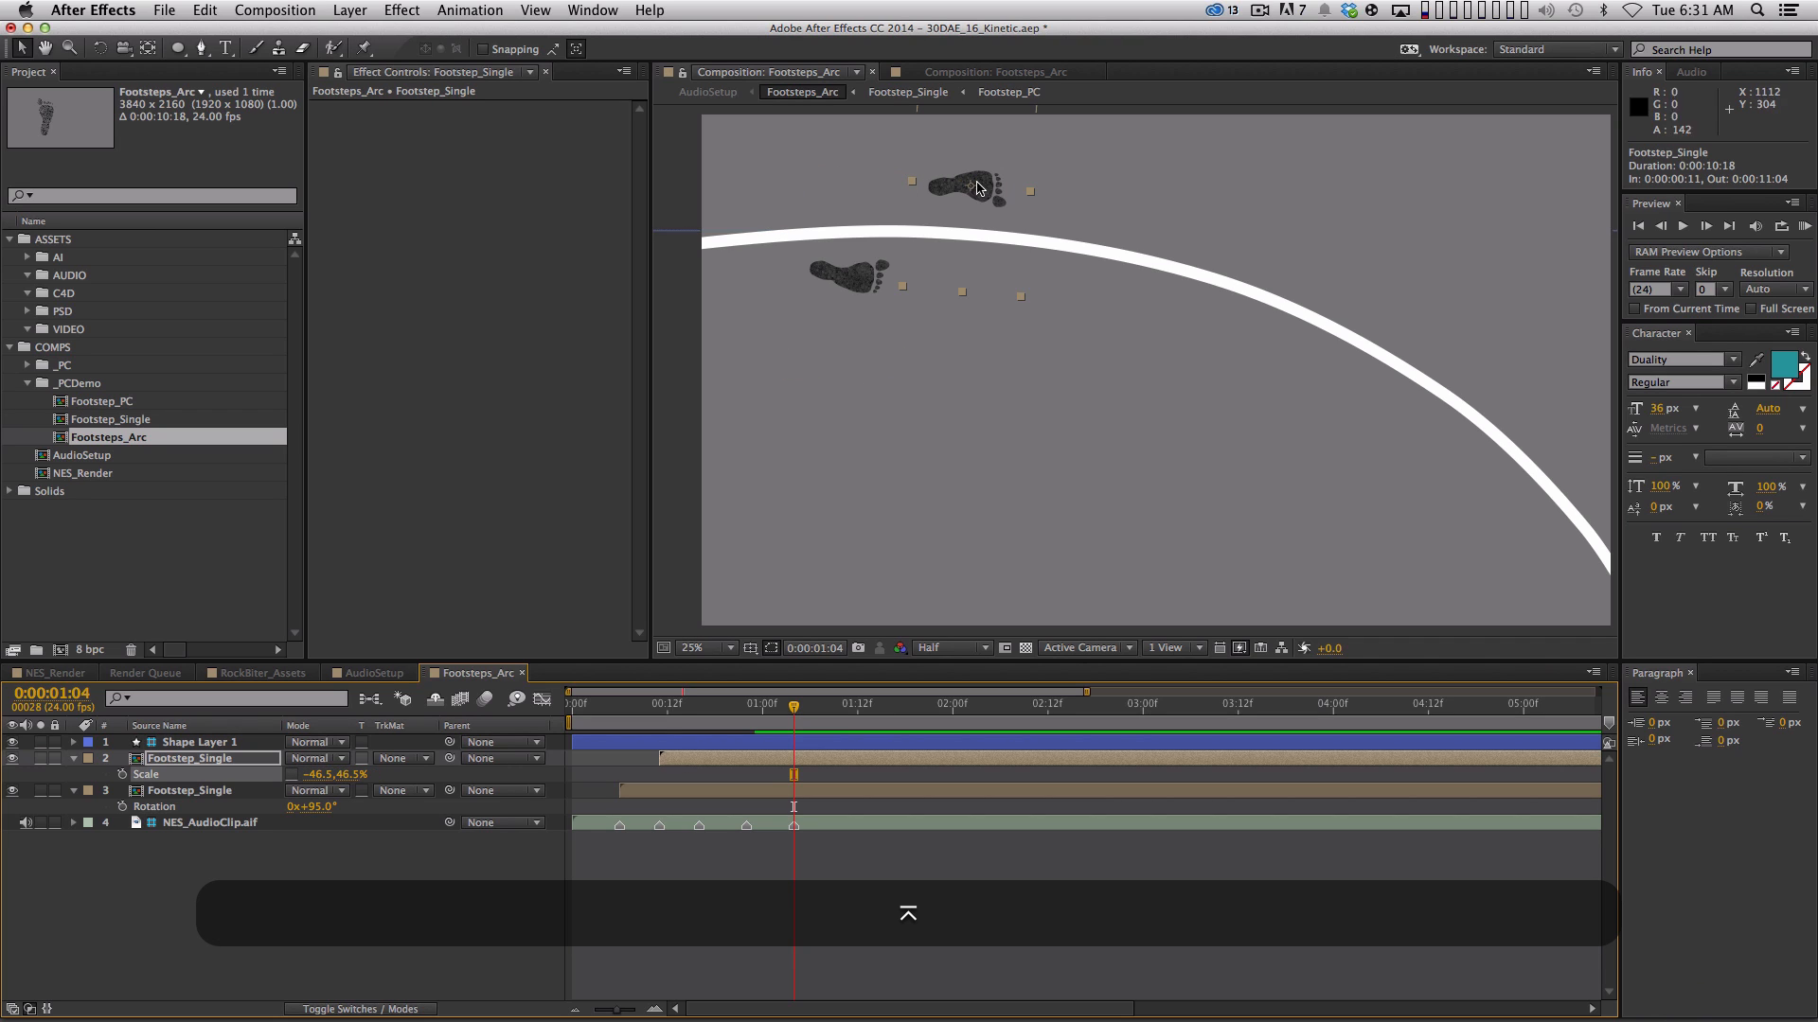
pyautogui.moveTo(1005, 193); pyautogui.dragTo(1057, 195)
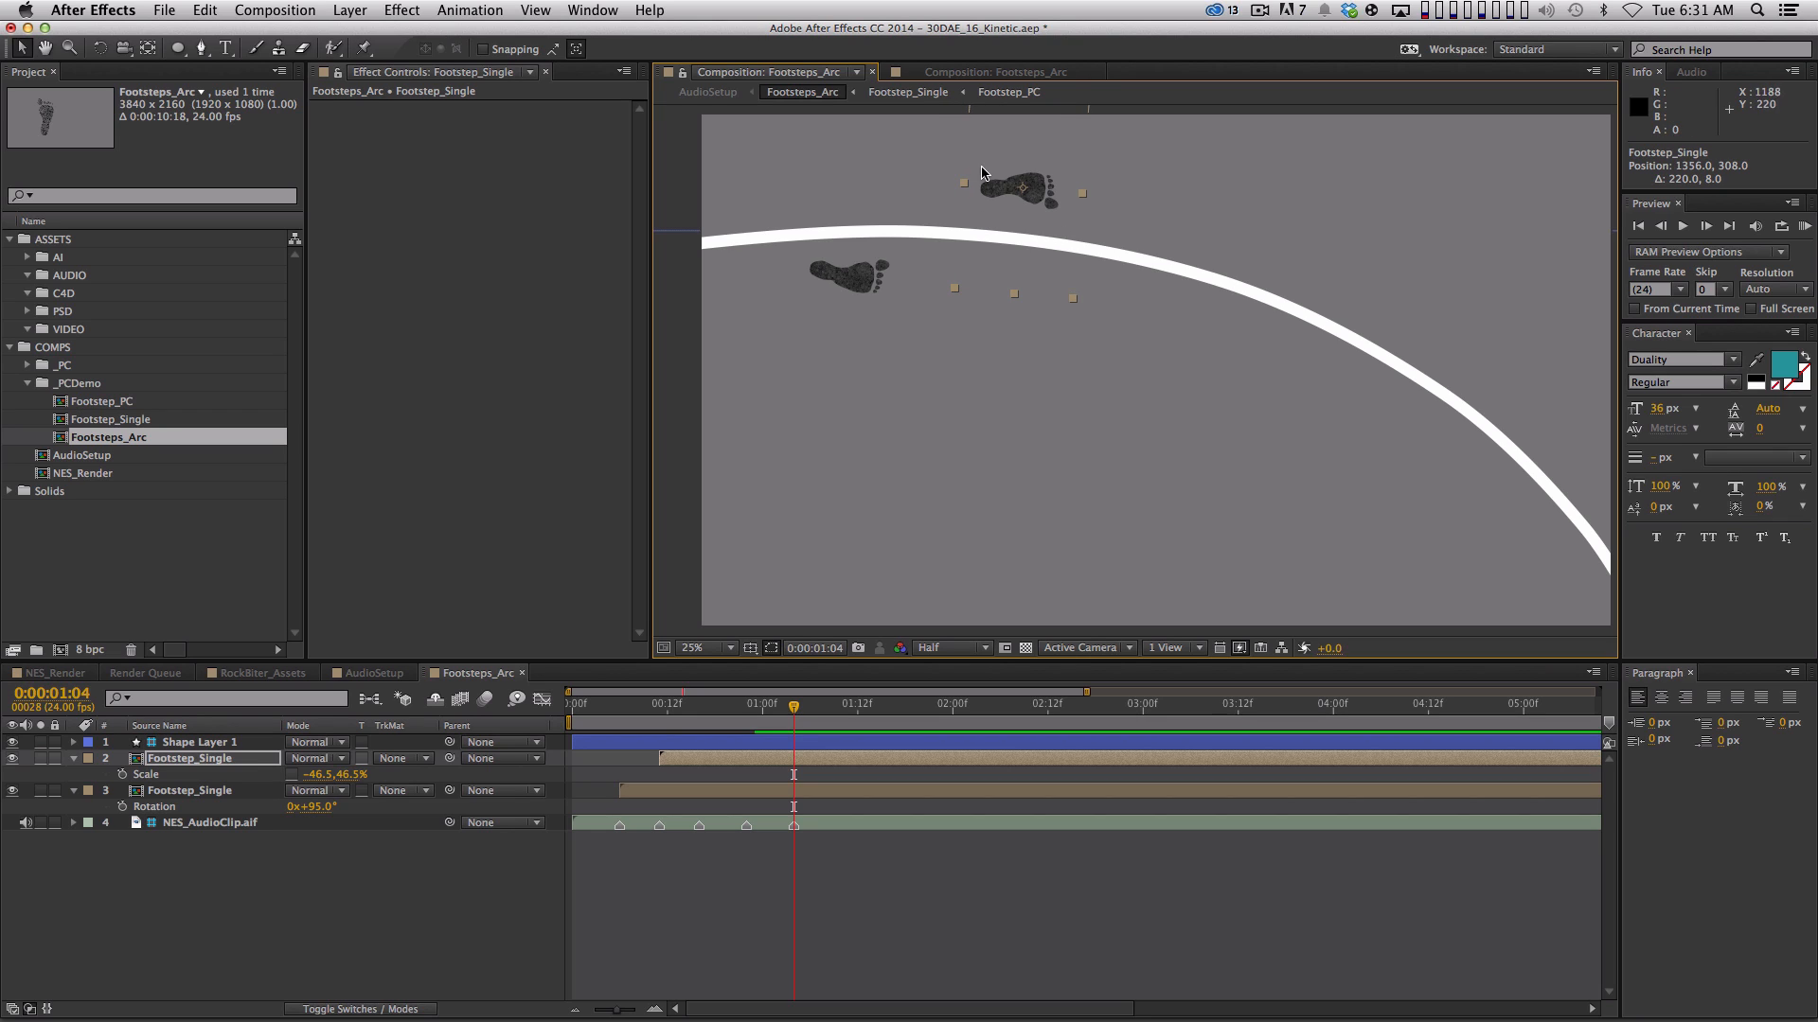
# Rotate the mirrored footprint slightly to follow the arc, and delete the trial duplicate placed below the arc
pyautogui.press('w')
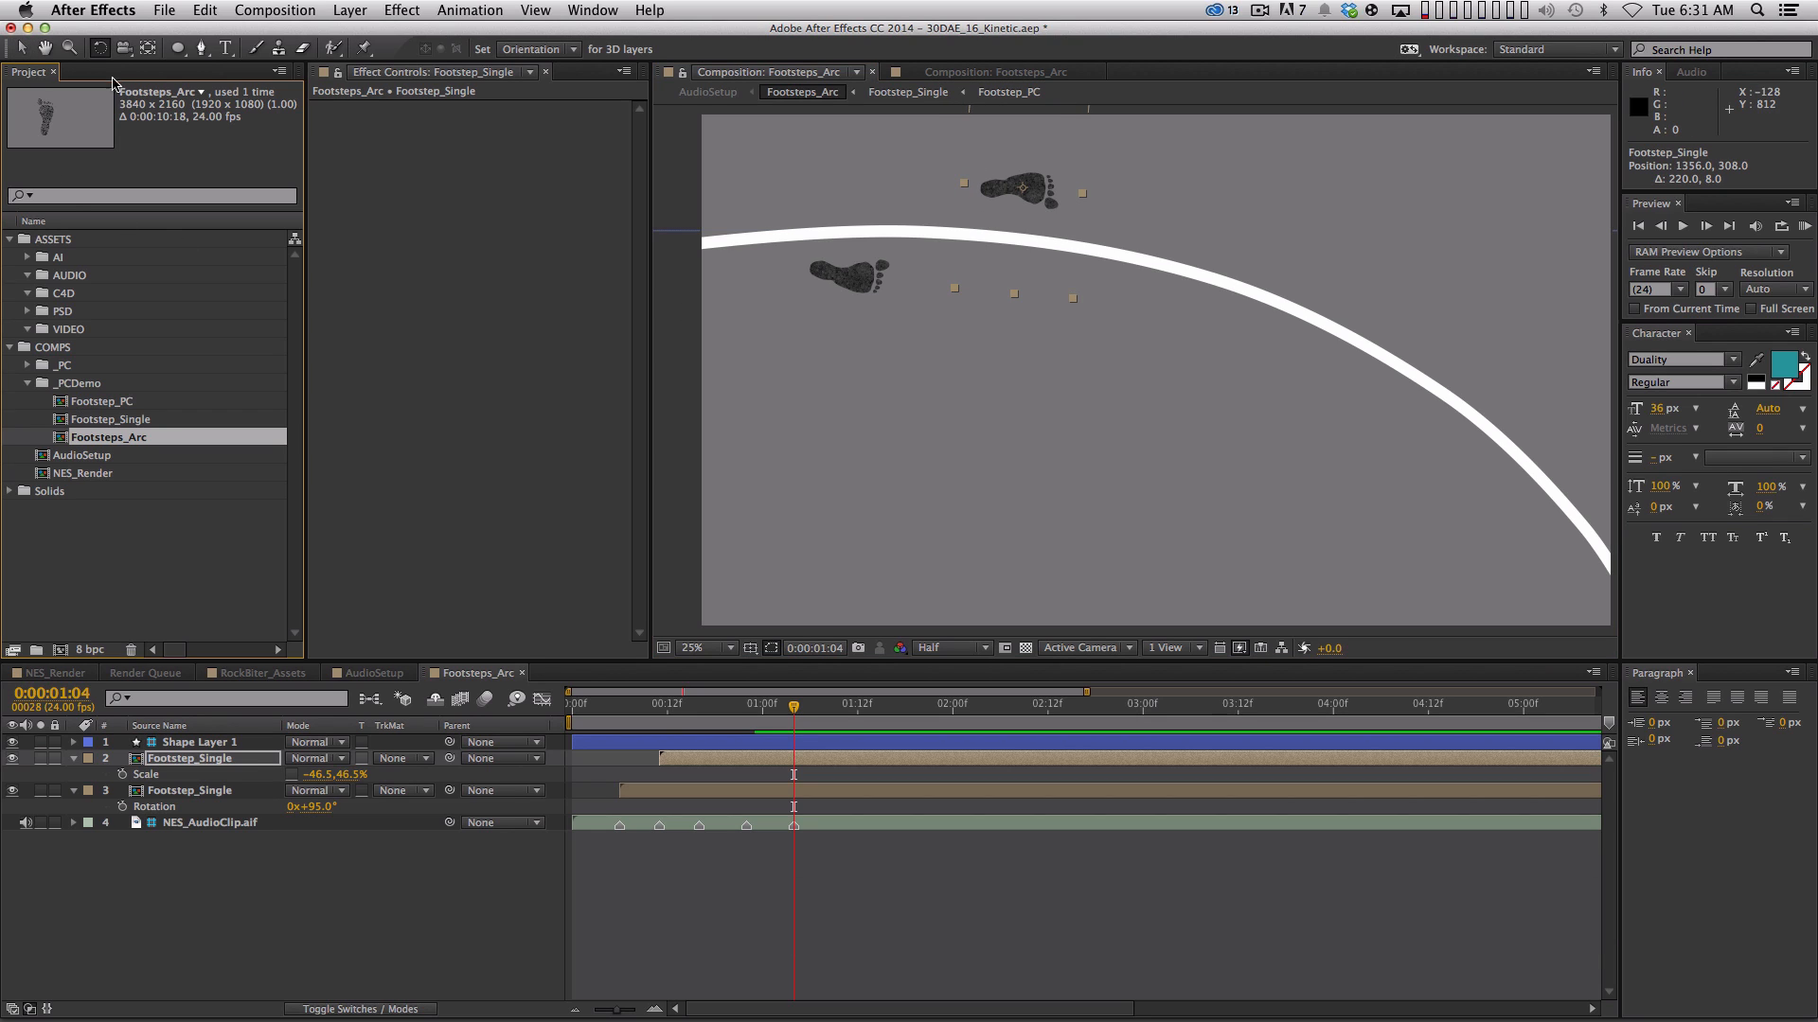
pyautogui.moveTo(1060, 205); pyautogui.dragTo(1127, 341)
pyautogui.press('super+d')
pyautogui.press('BackSpace')
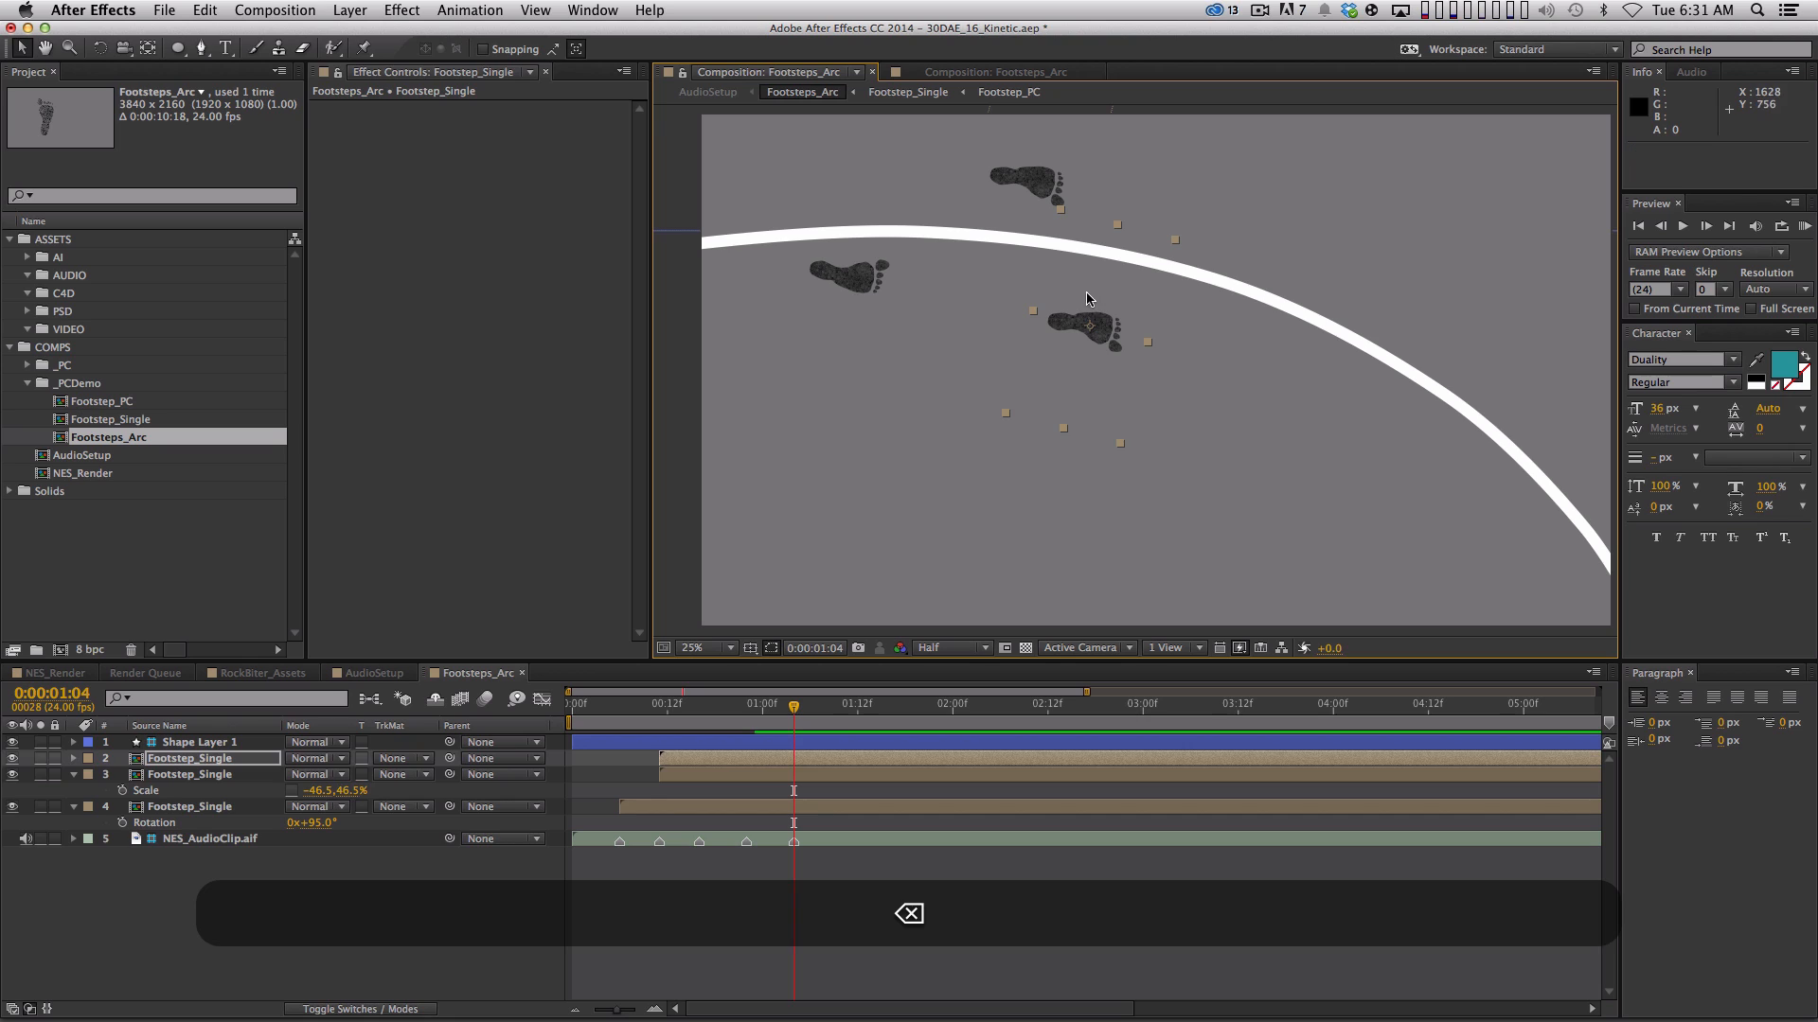
# Lock Shape Layer 1, and place a rotated duplicate of the first footprint below the arc at about 1948, 900
pyautogui.click(868, 292)
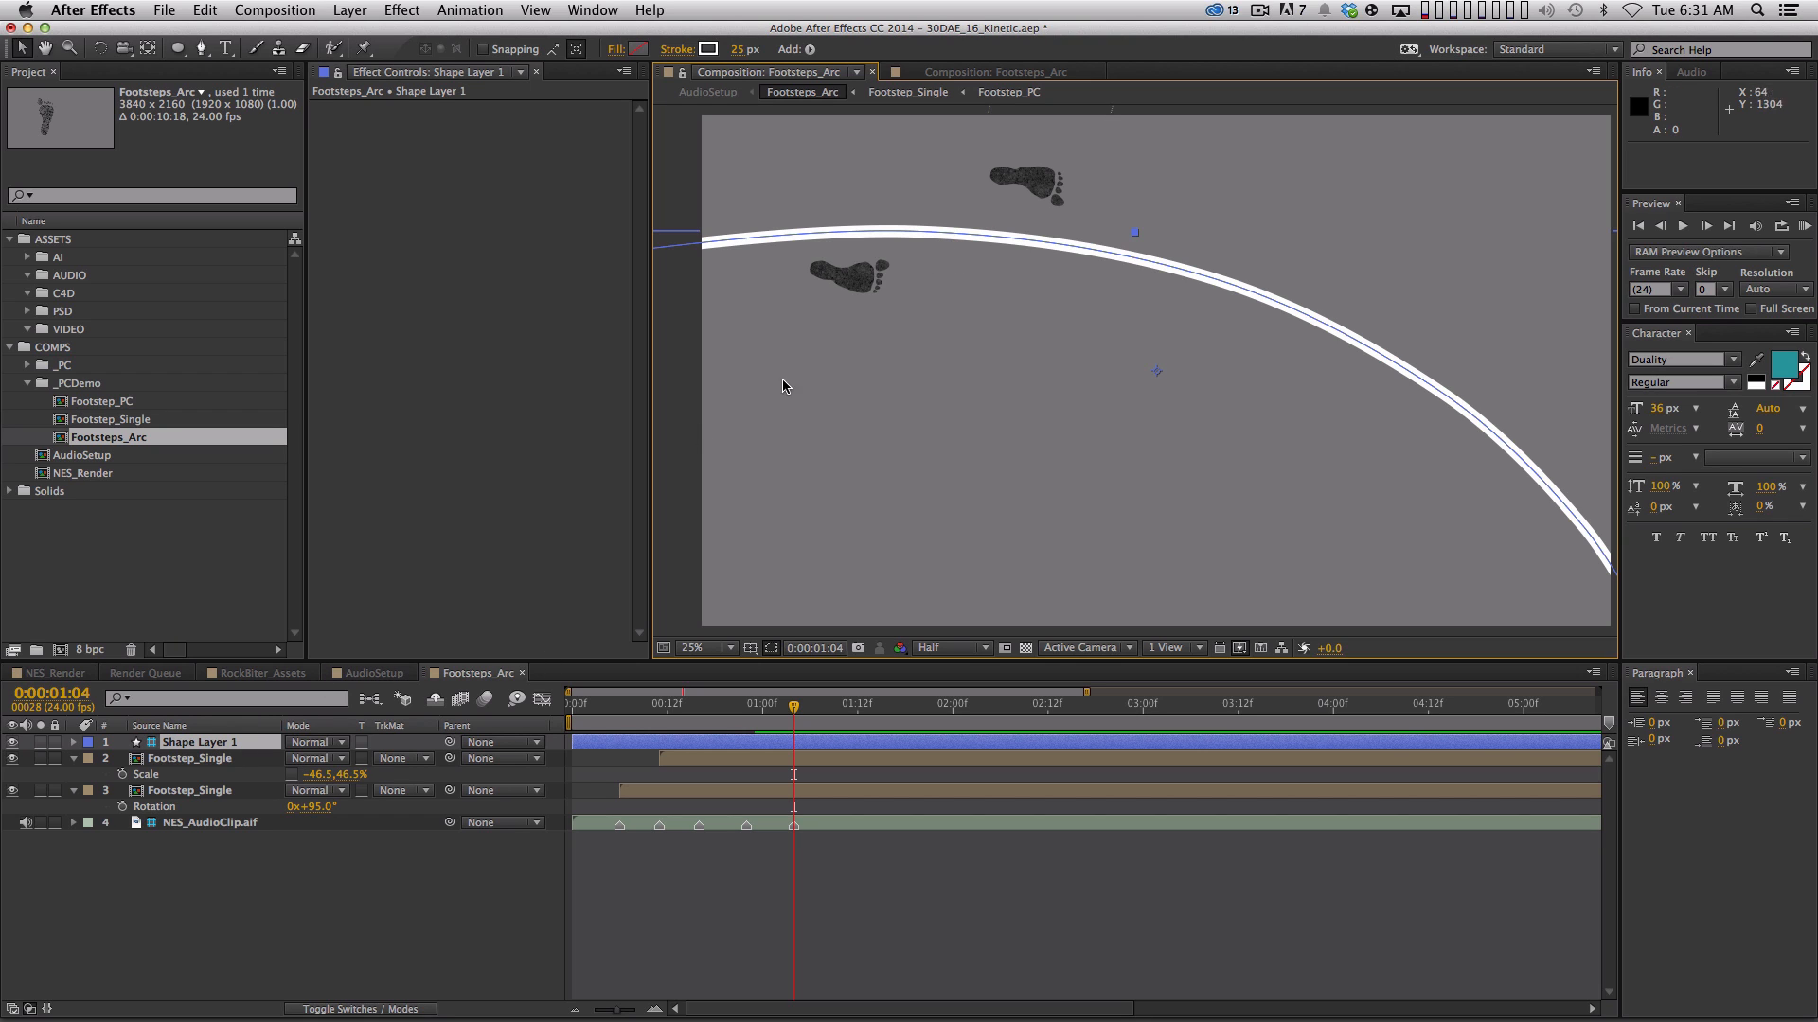
pyautogui.click(55, 743)
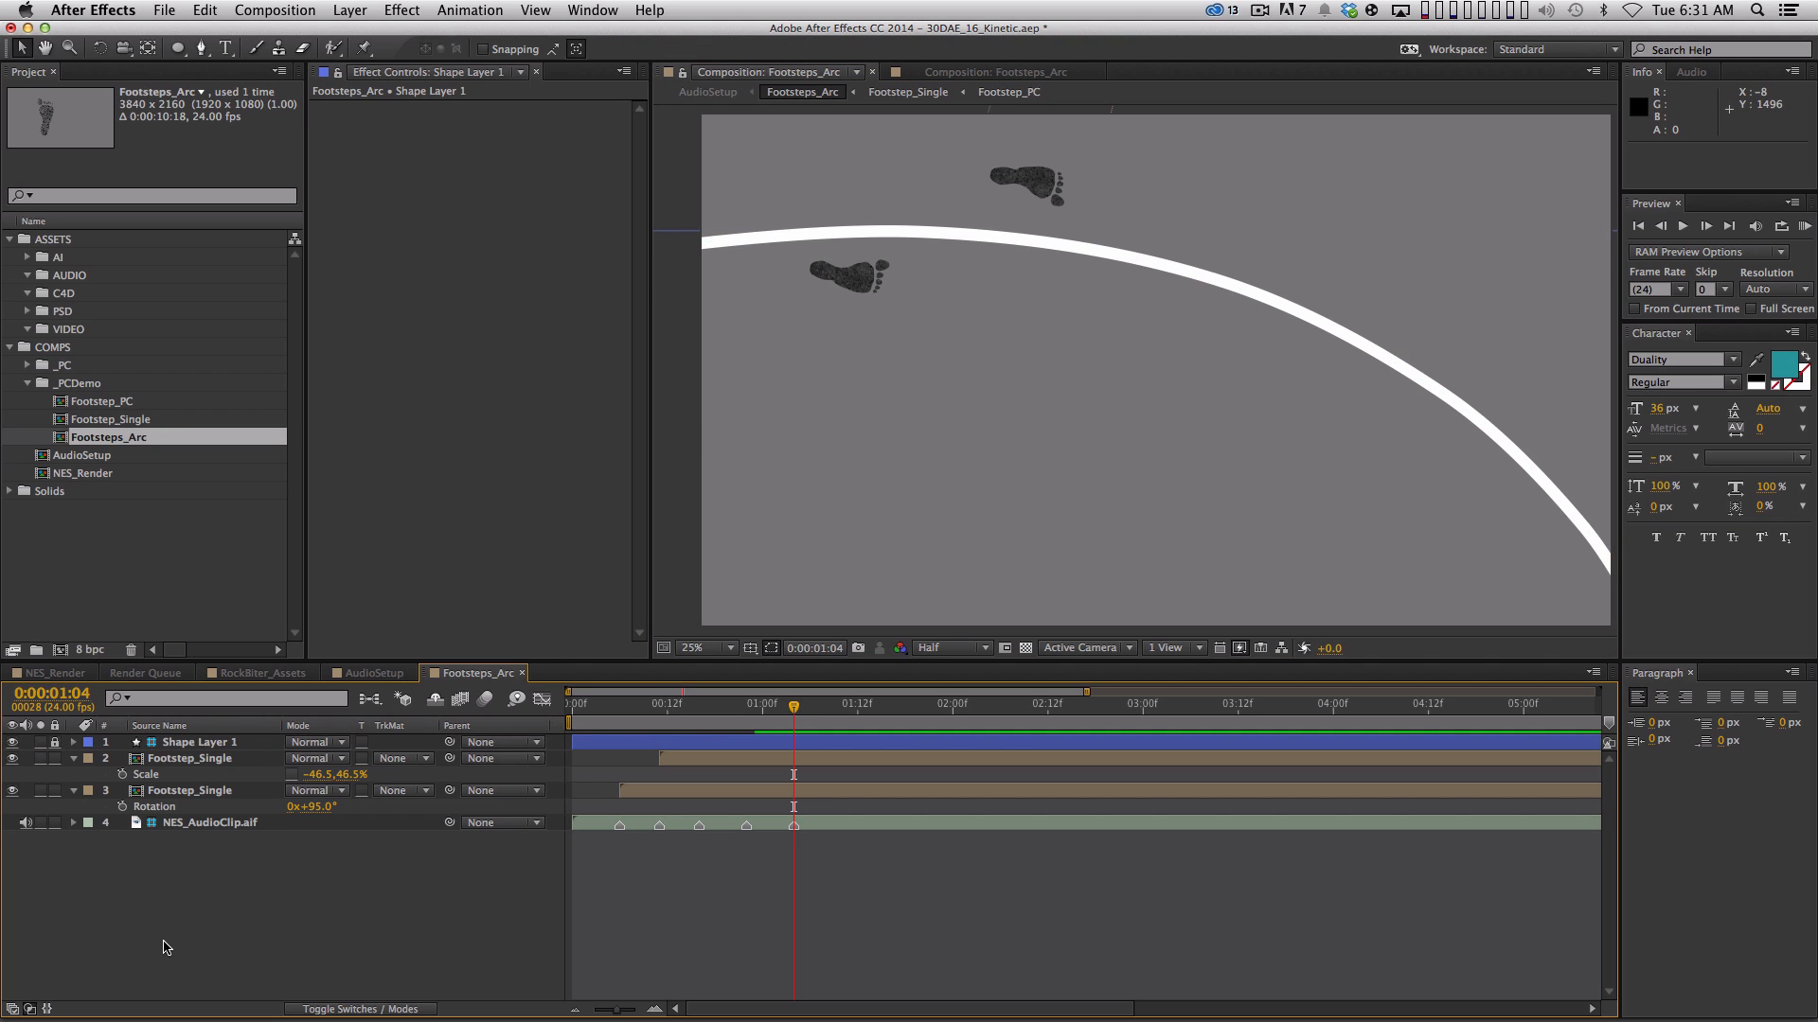
pyautogui.click(845, 302)
pyautogui.press('super+d')
pyautogui.moveTo(883, 294); pyautogui.dragTo(1176, 349)
pyautogui.press('w')
pyautogui.press('v')
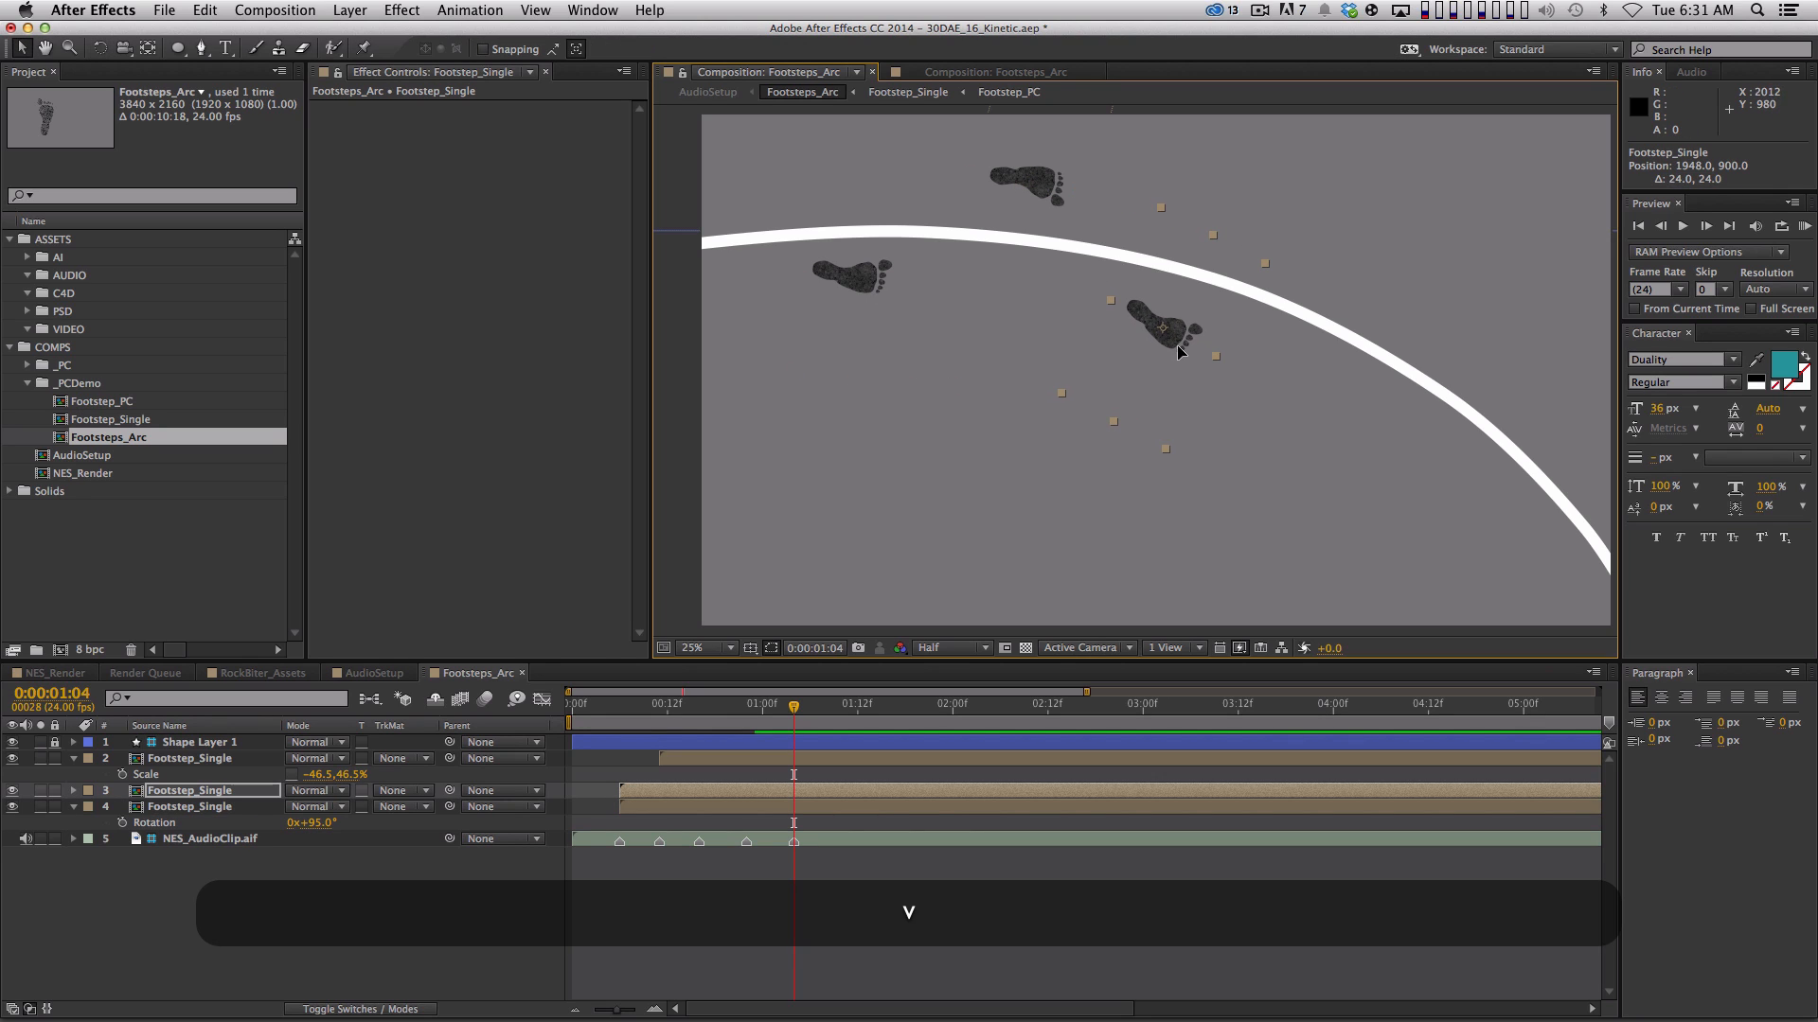
# Place a rotated duplicate of the mirrored footprint at about 2836, 736, and start the two new copies at the third and fourth markers
pyautogui.click(1025, 174)
pyautogui.press('super+d')
pyautogui.moveTo(1045, 190); pyautogui.dragTo(1388, 298)
pyautogui.press('w')
pyautogui.press('v')
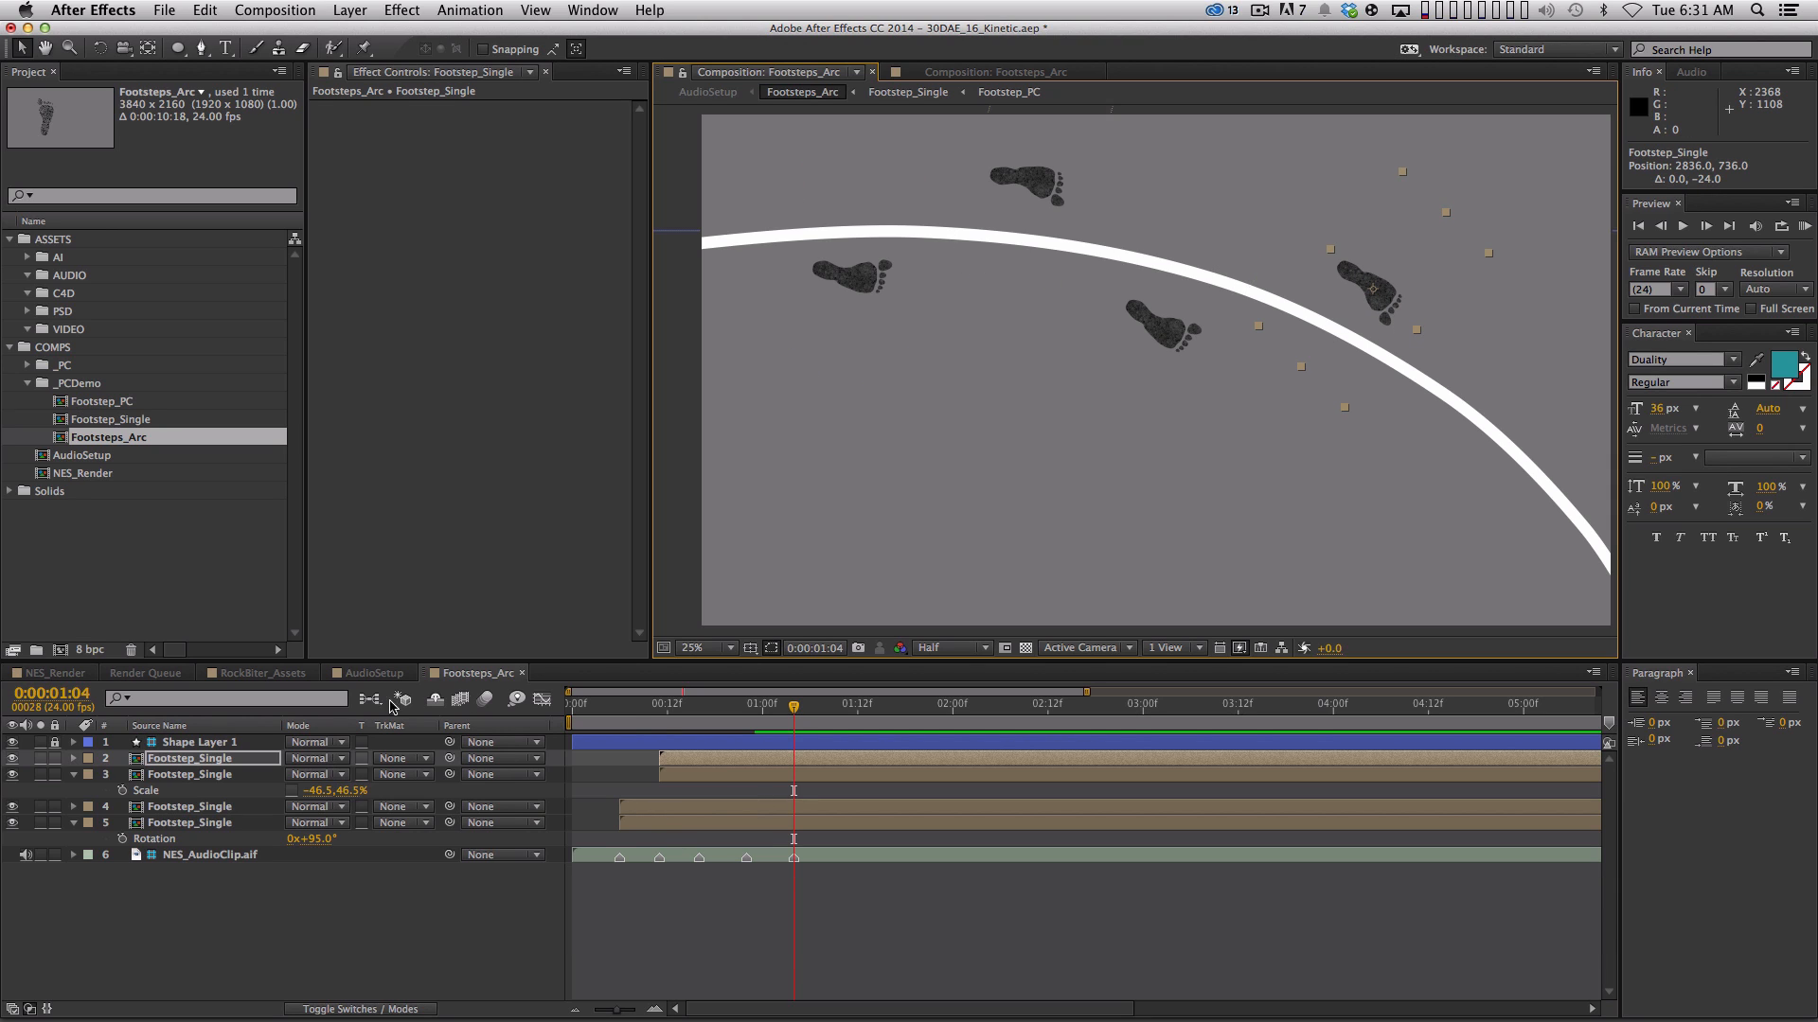
pyautogui.click(643, 812)
pyautogui.moveTo(661, 813); pyautogui.dragTo(777, 763)
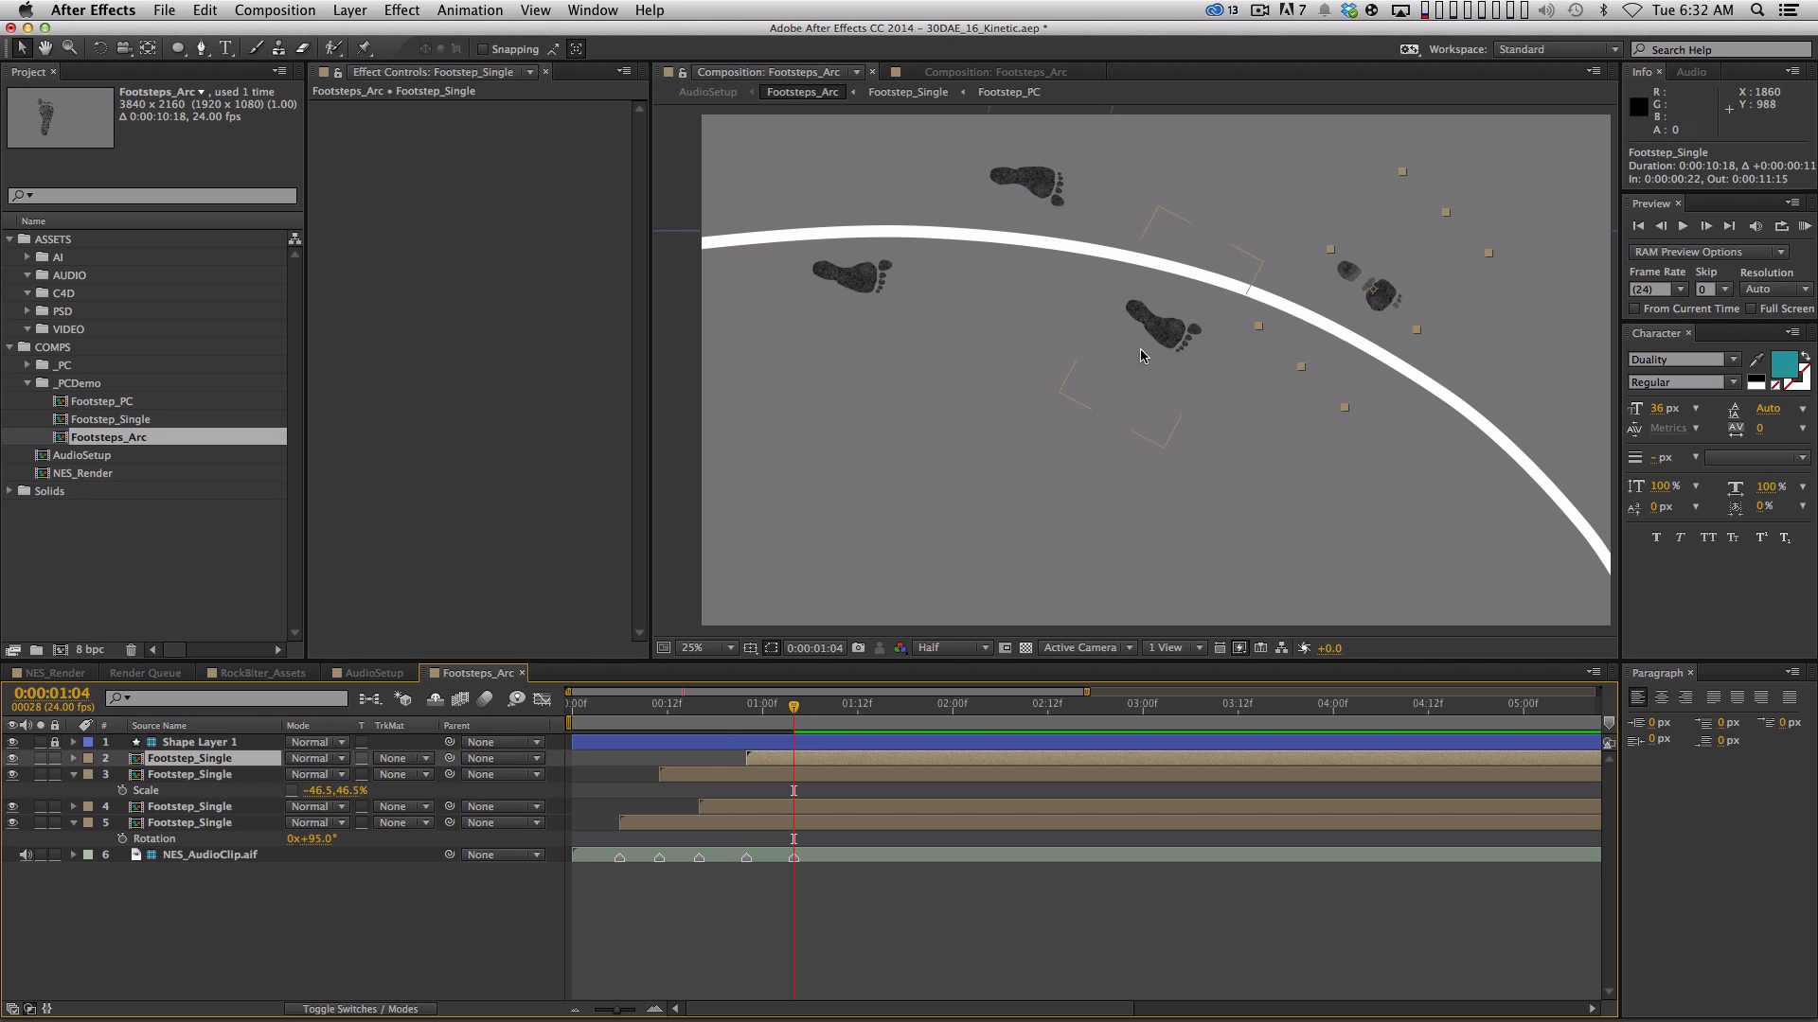
# Duplicate the third footprint farther along below the arc, rotate it to about 132.1°, and start it at the fifth marker, 0:00:01:04
pyautogui.click(1171, 343)
pyautogui.press('super+d')
pyautogui.moveTo(1181, 352); pyautogui.dragTo(1289, 479)
pyautogui.press('w')
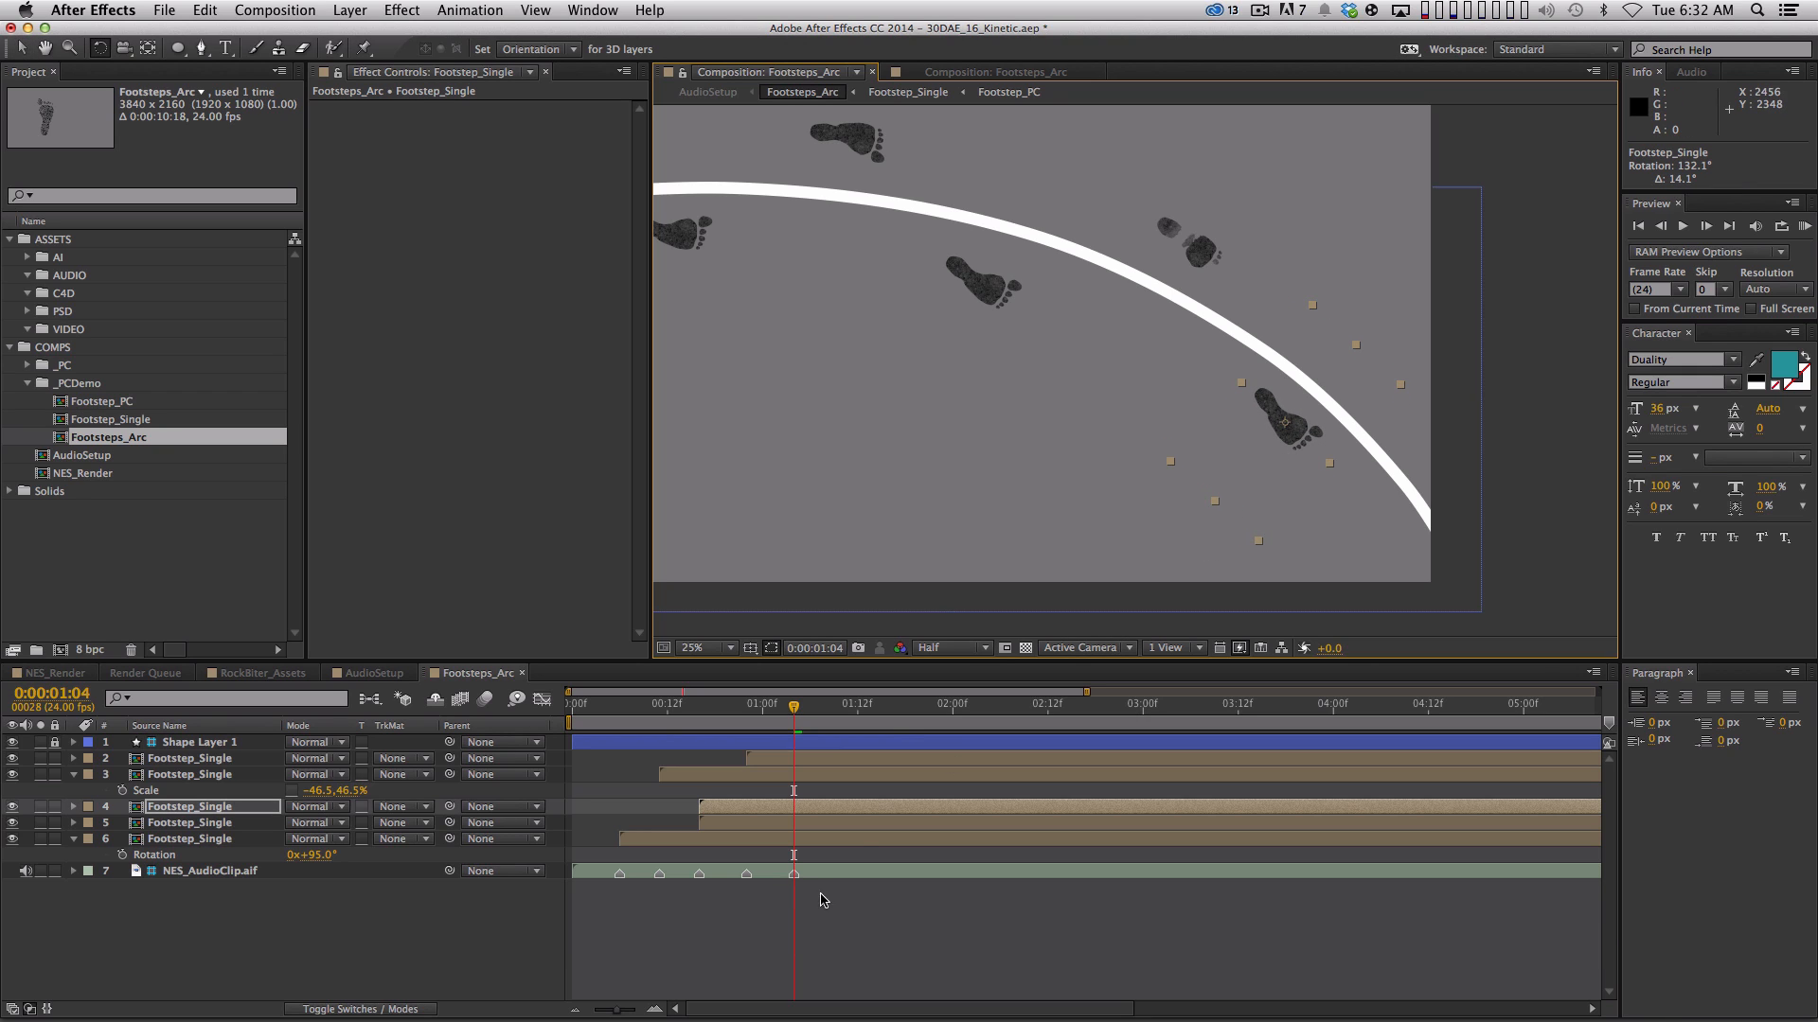
pyautogui.press('v')
pyautogui.moveTo(737, 815); pyautogui.dragTo(829, 809)
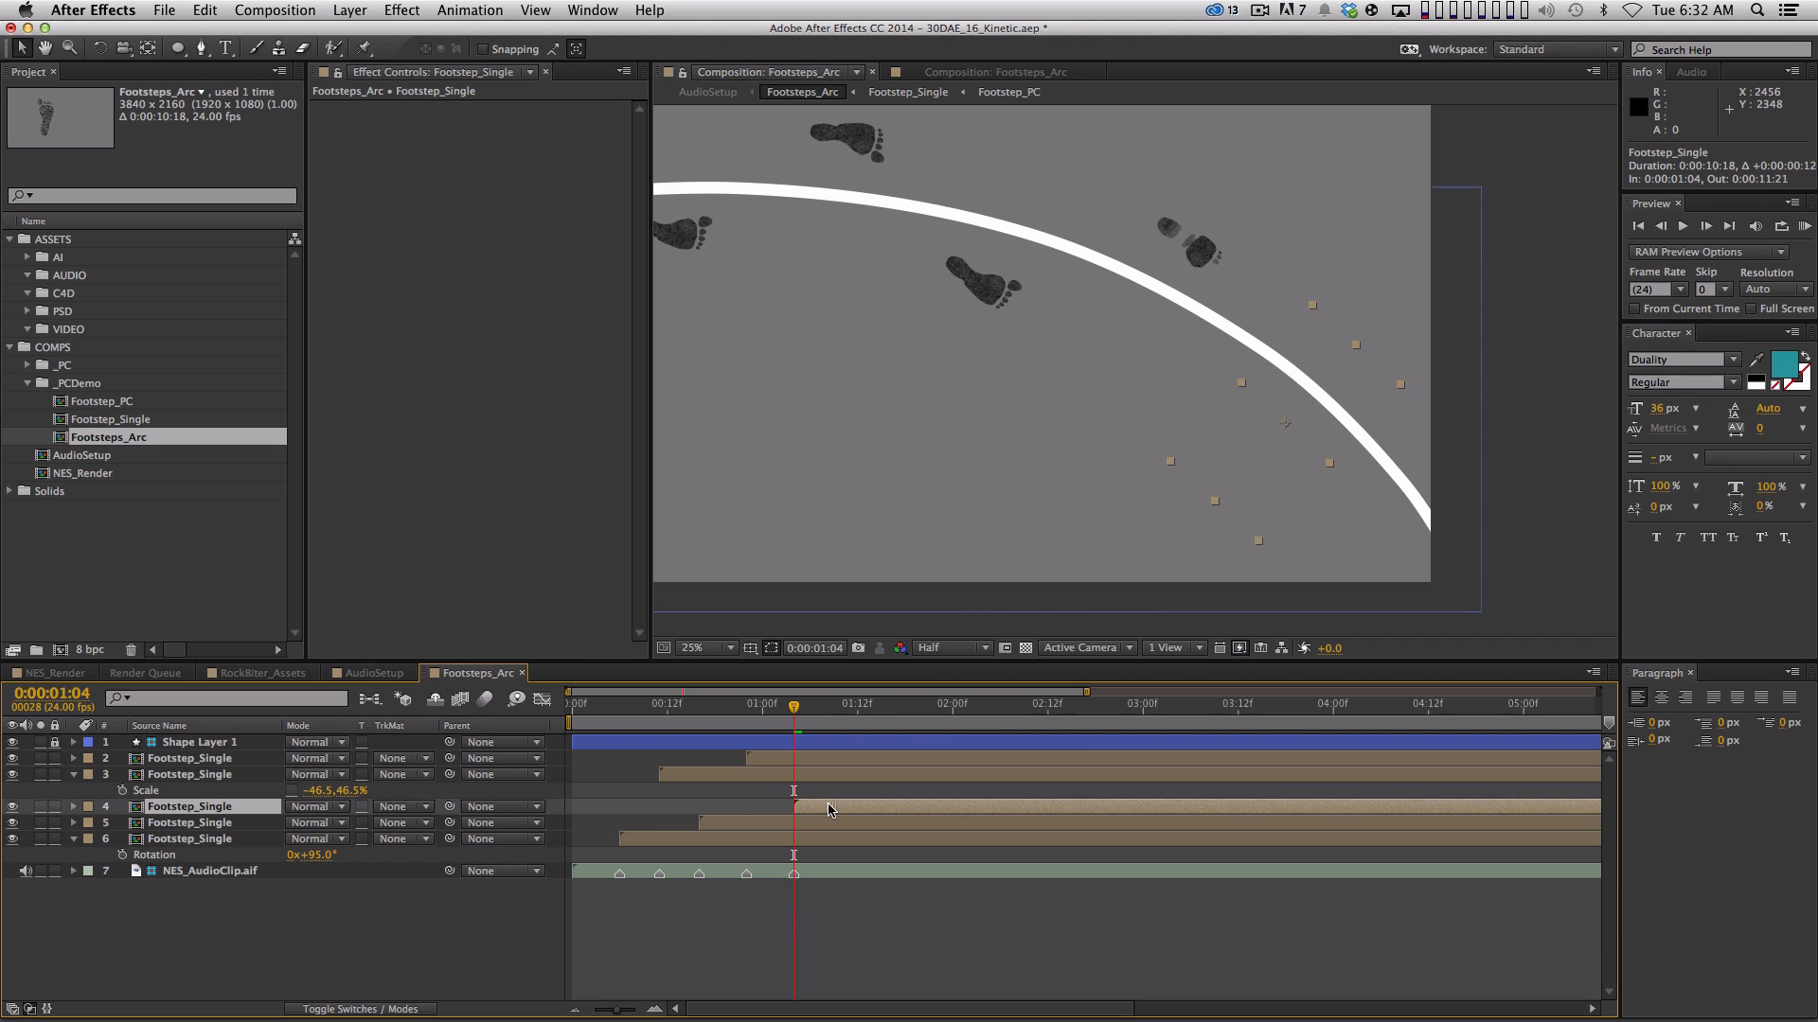
# Duplicate the fourth footprint, start the copy at 0:00:01:10, and move it to about 3436, 1264 near the arc's end
pyautogui.press('space')
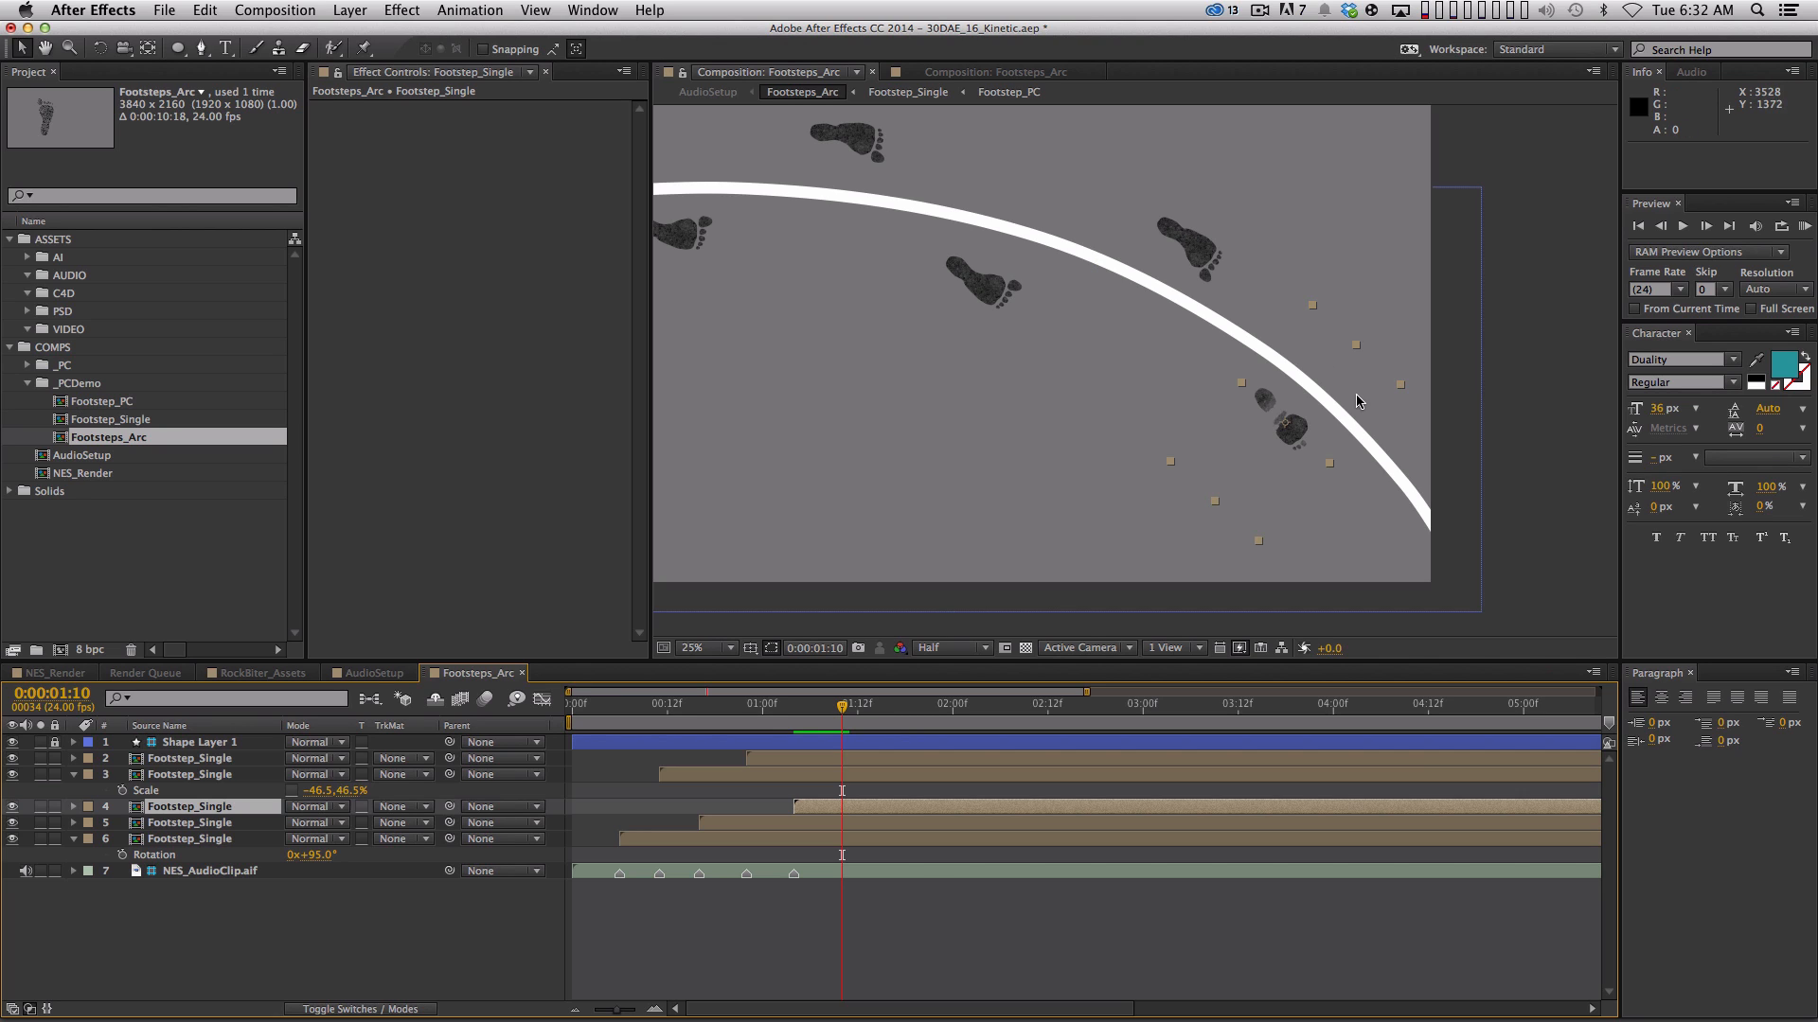
pyautogui.click(1198, 254)
pyautogui.press('super+d')
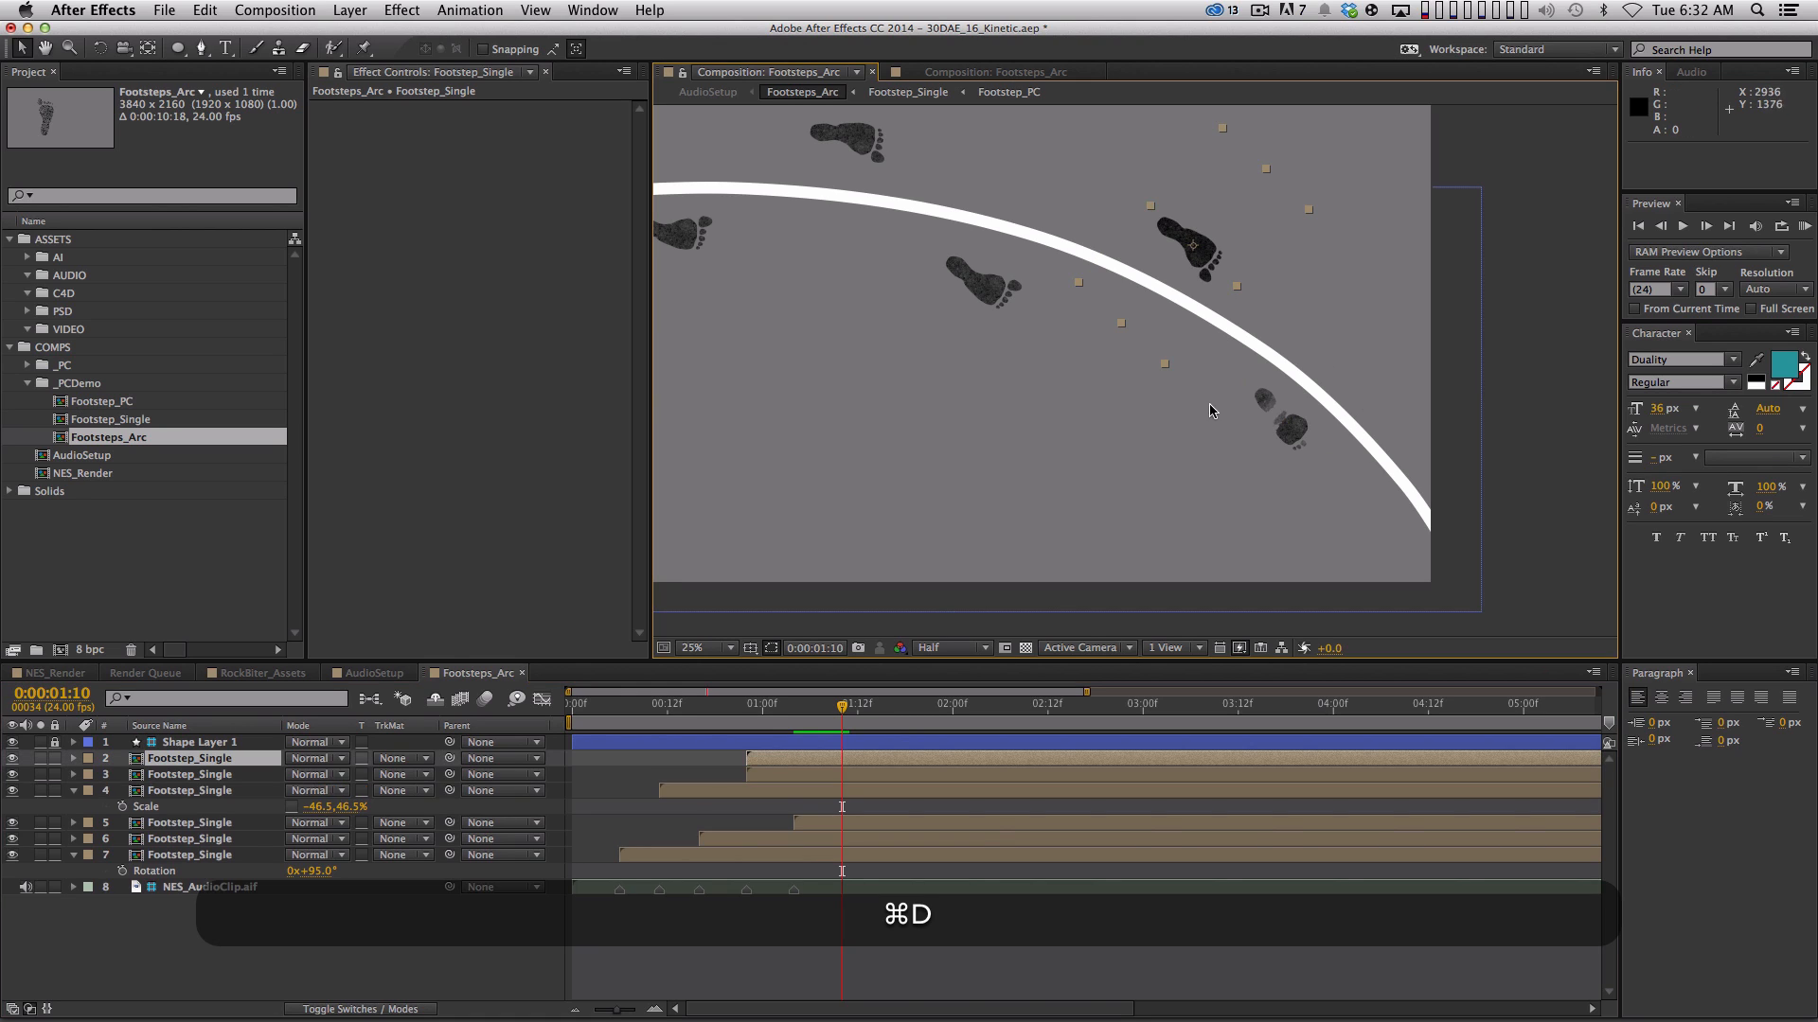
pyautogui.moveTo(806, 762); pyautogui.dragTo(985, 722)
pyautogui.moveTo(1213, 252); pyautogui.dragTo(1353, 378)
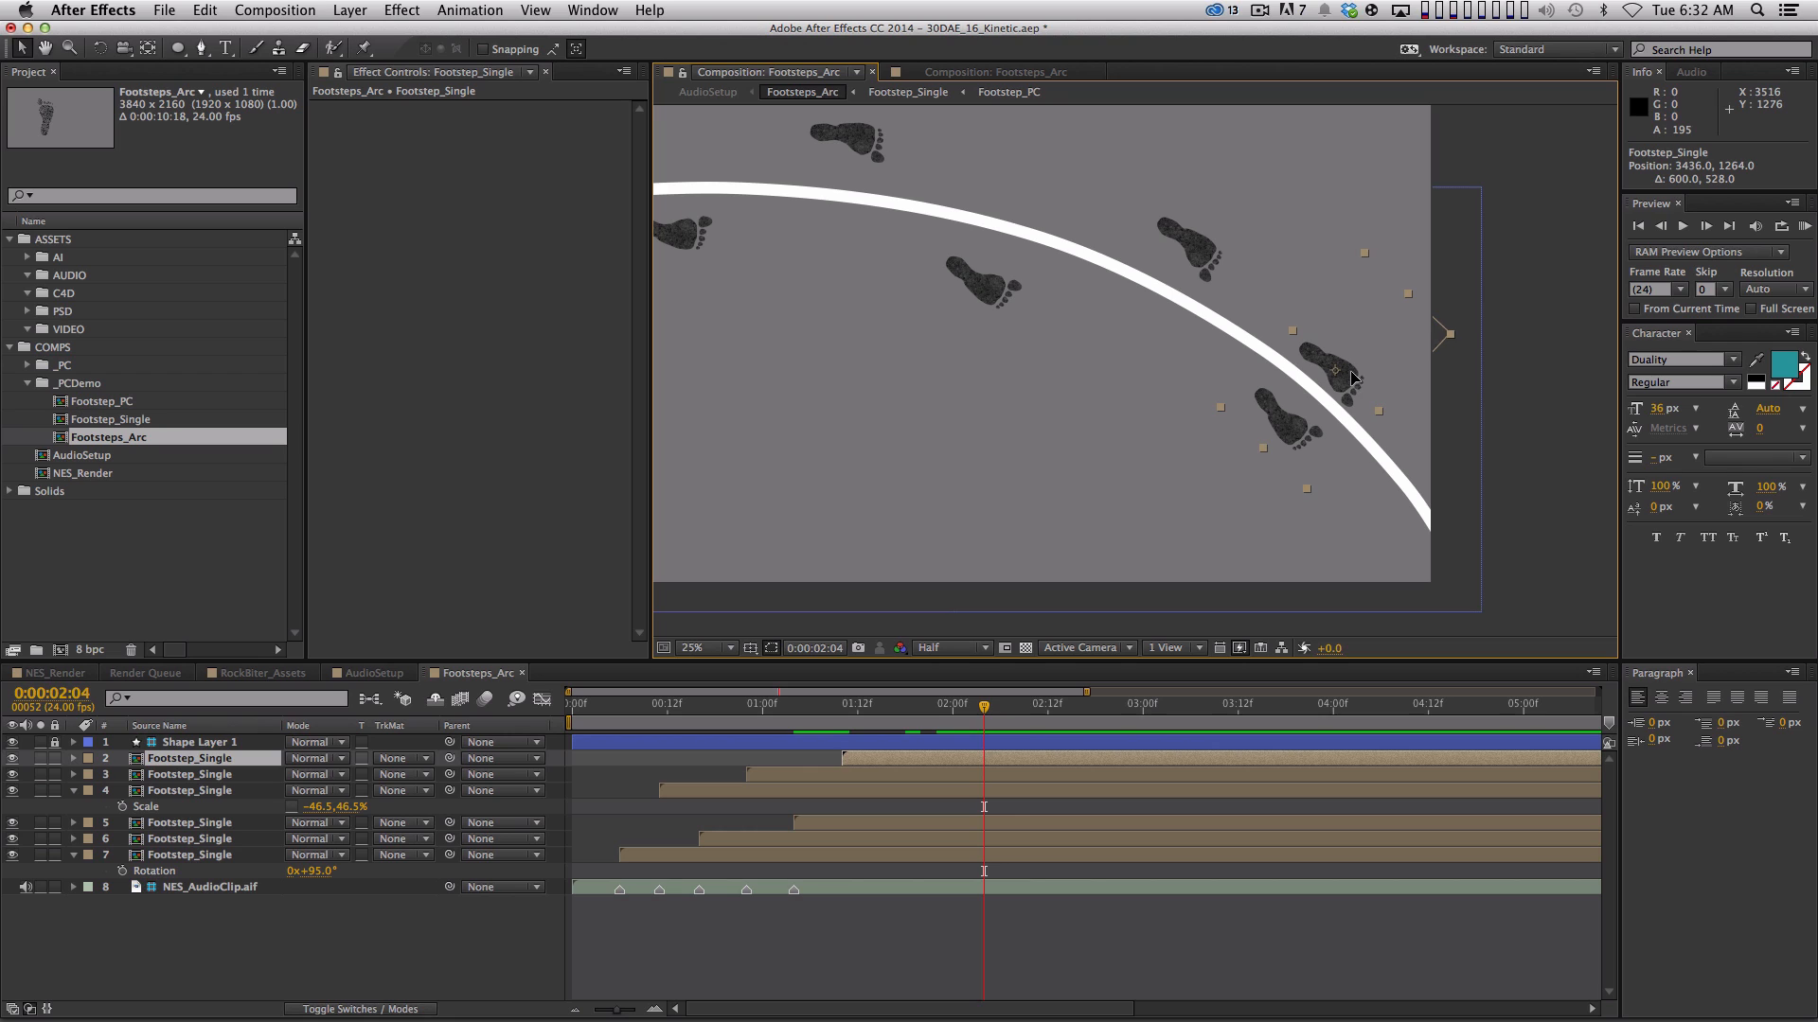
# Hide the guide arc layer, and rotate the first footprint to 82.7° and the third to 108.7°
pyautogui.click(13, 742)
pyautogui.scroll(-2, 1075, 308)
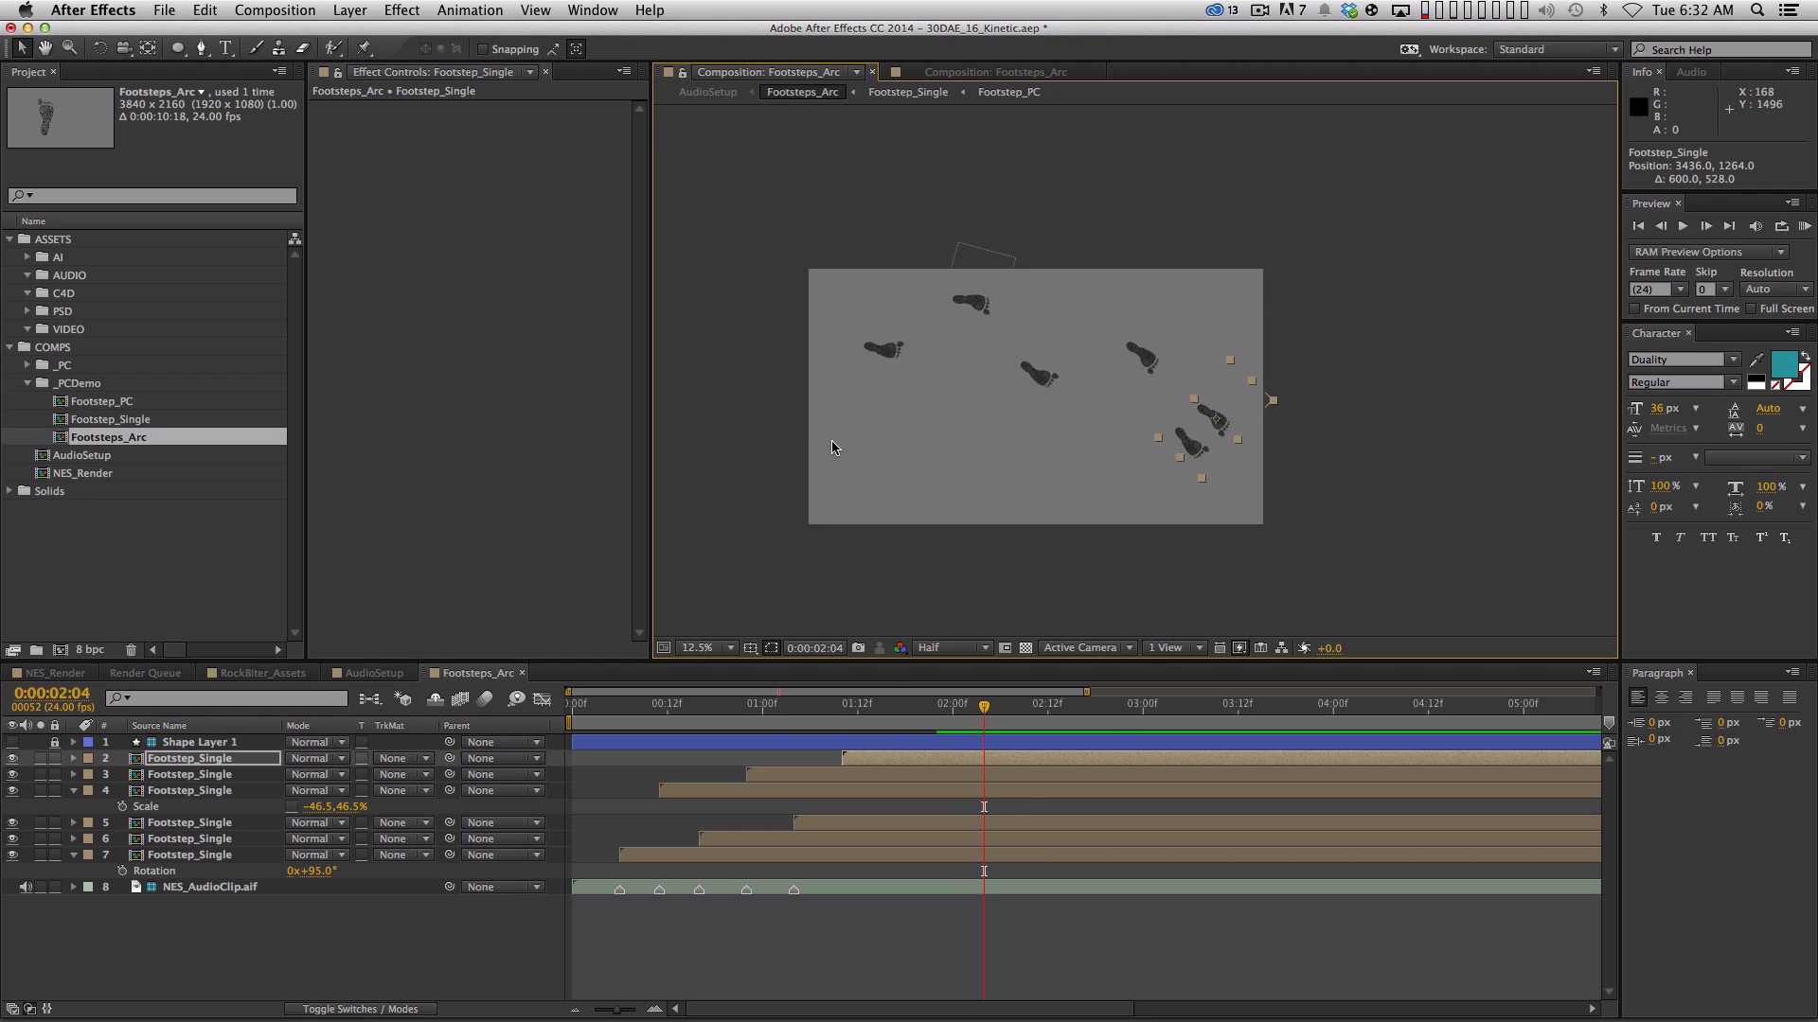
pyautogui.click(882, 355)
pyautogui.press('w')
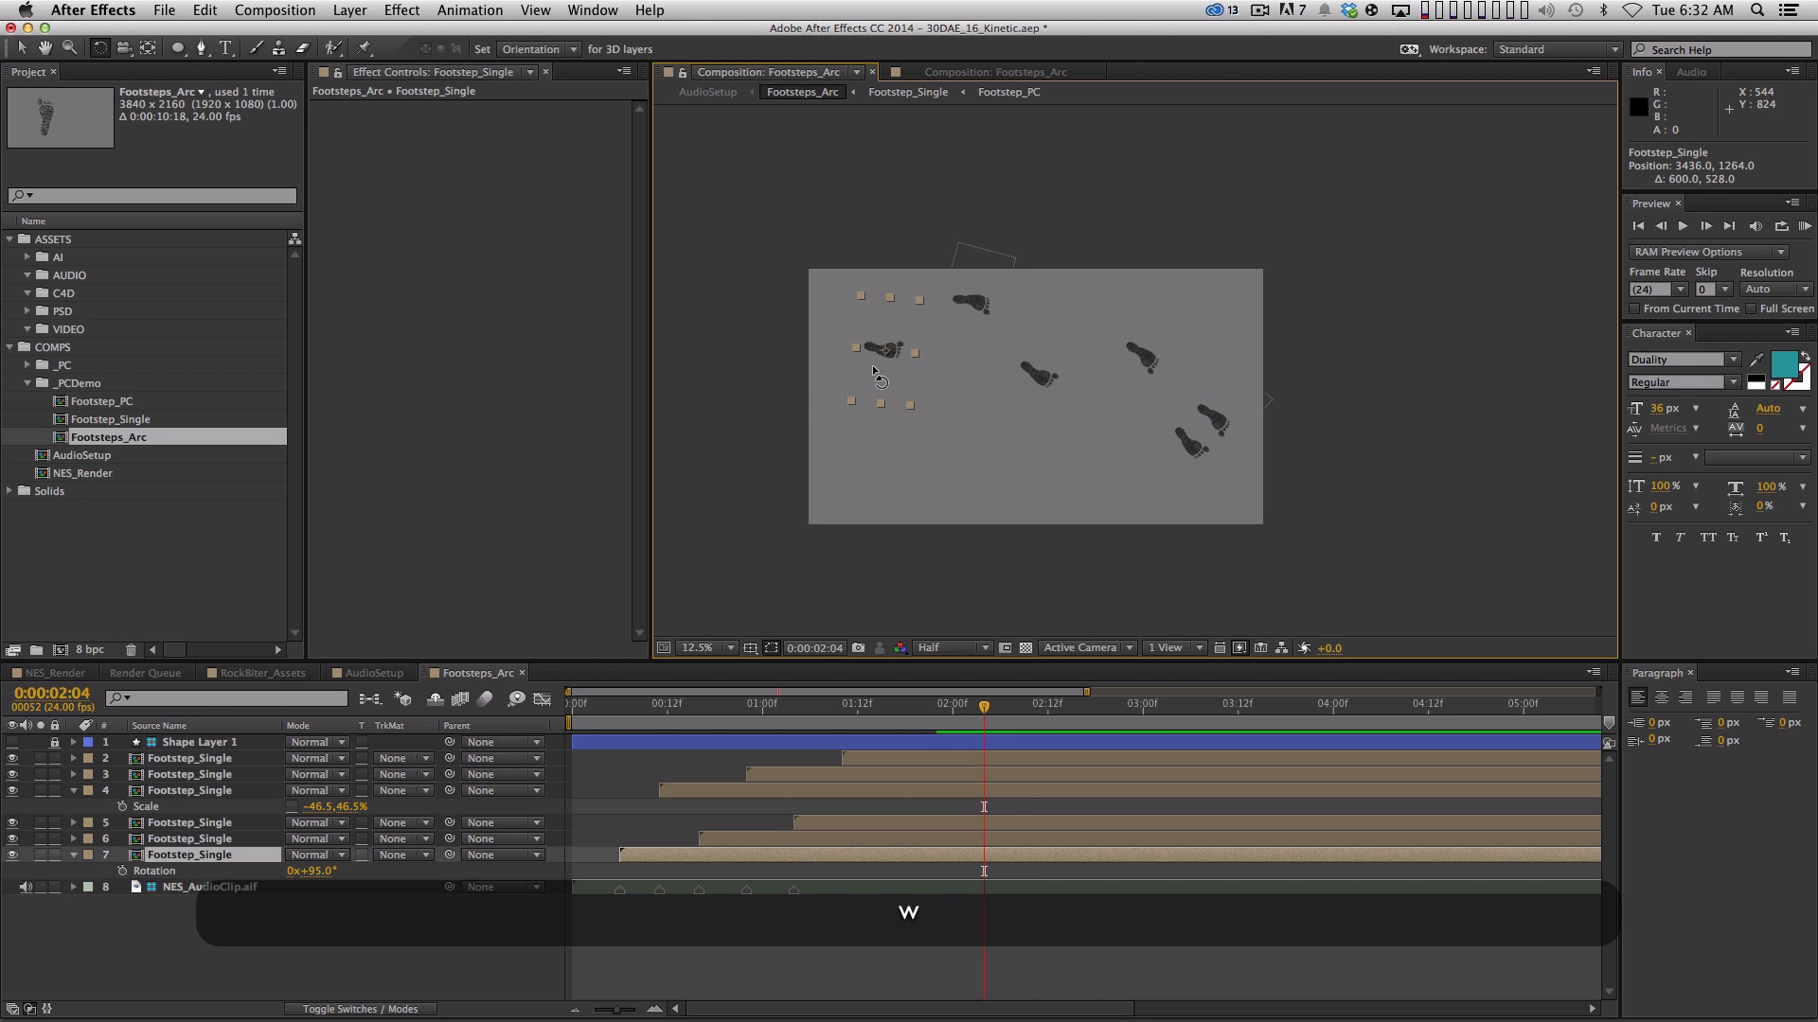
pyautogui.moveTo(873, 365); pyautogui.dragTo(879, 377)
pyautogui.moveTo(1049, 388)
pyautogui.mouseDown()
pyautogui.moveTo(1145, 350)
pyautogui.moveTo(1052, 383)
pyautogui.mouseUp()
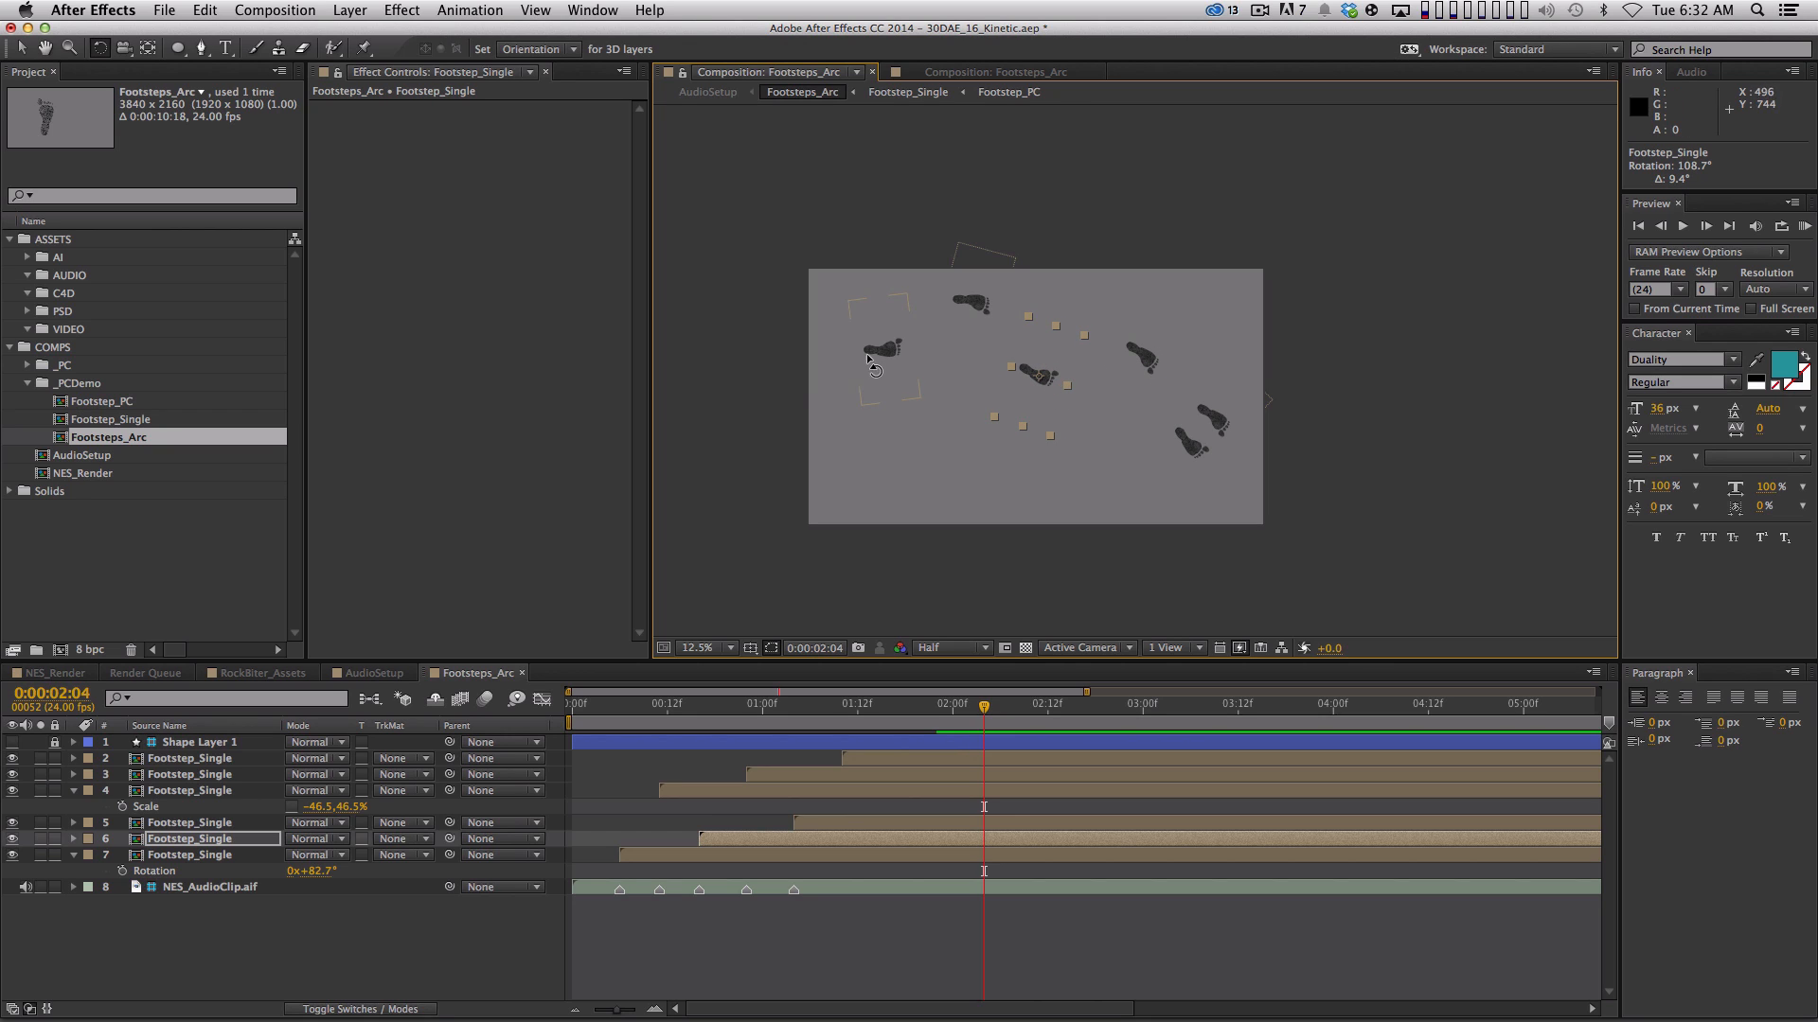
# Collapse all layer properties, end the work area at 0:00:02:04, and RAM preview the footsteps
pyautogui.click(900, 908)
pyautogui.press('super+a')
pyautogui.hotkey('ctrl', '`')
pyautogui.hotkey('ctrl', '`')
pyautogui.click(997, 869)
pyautogui.press('n')
pyautogui.press('KP_0')
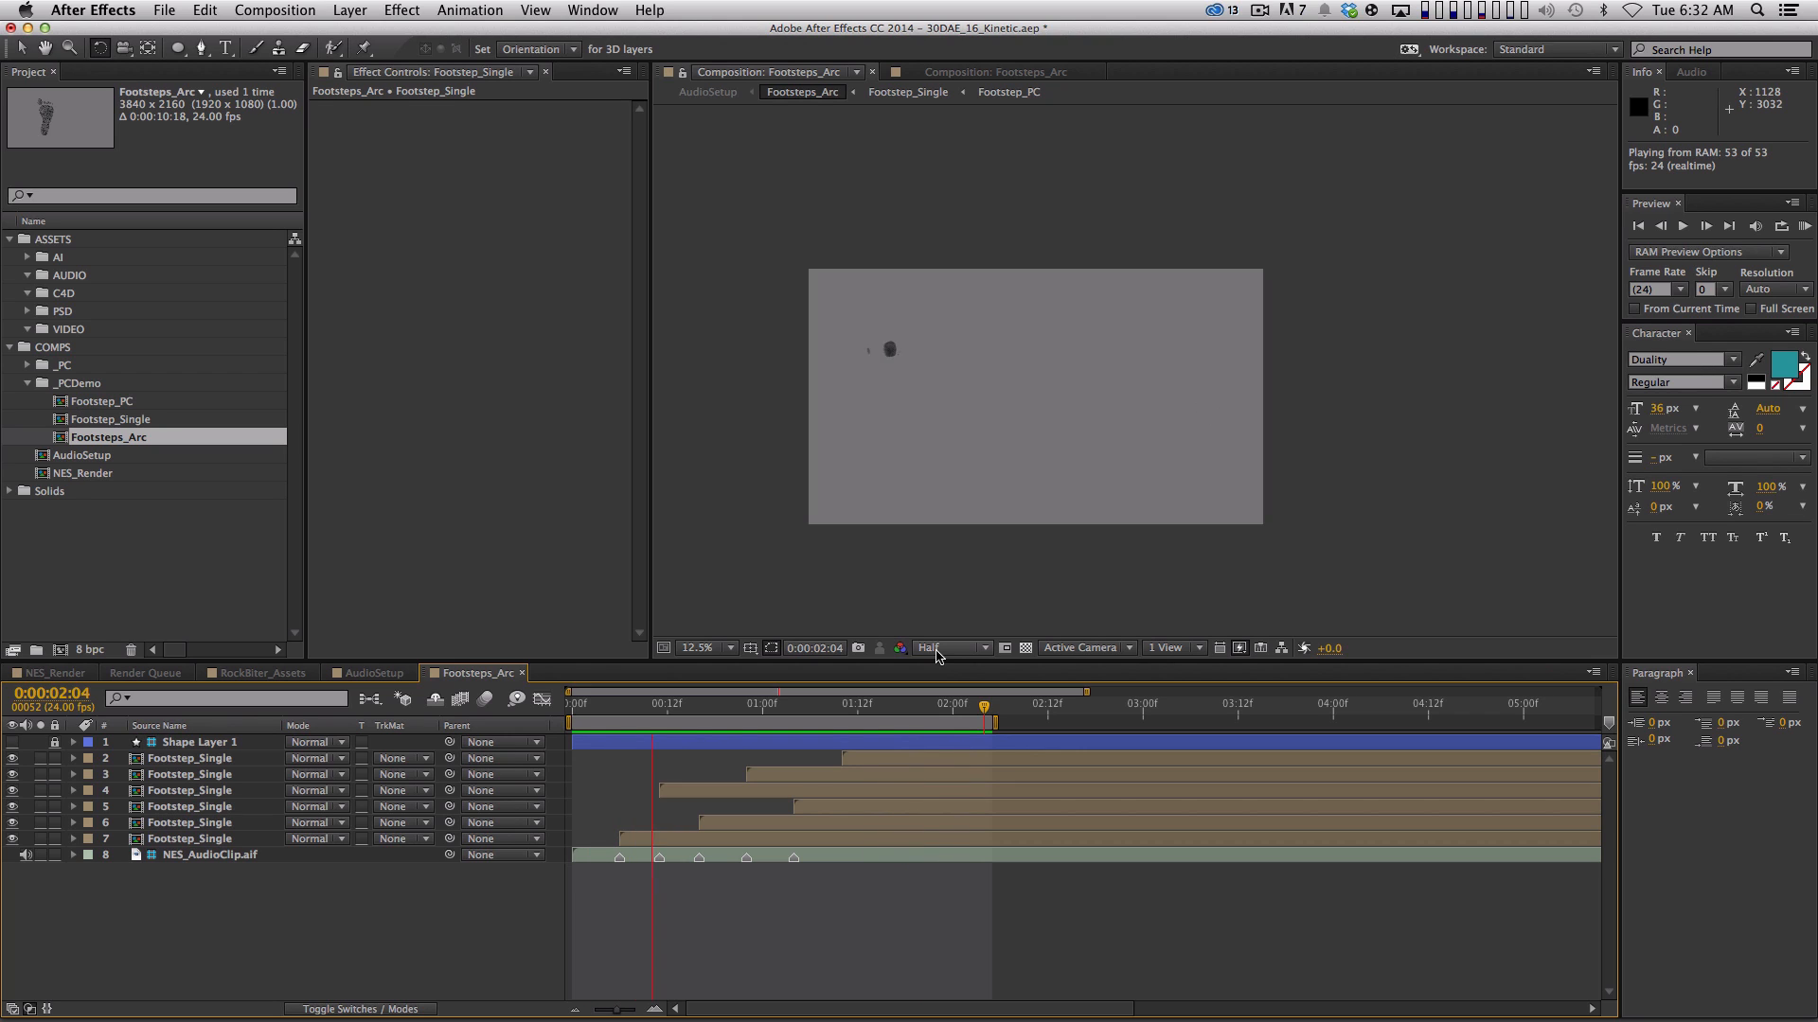
pyautogui.press('space')
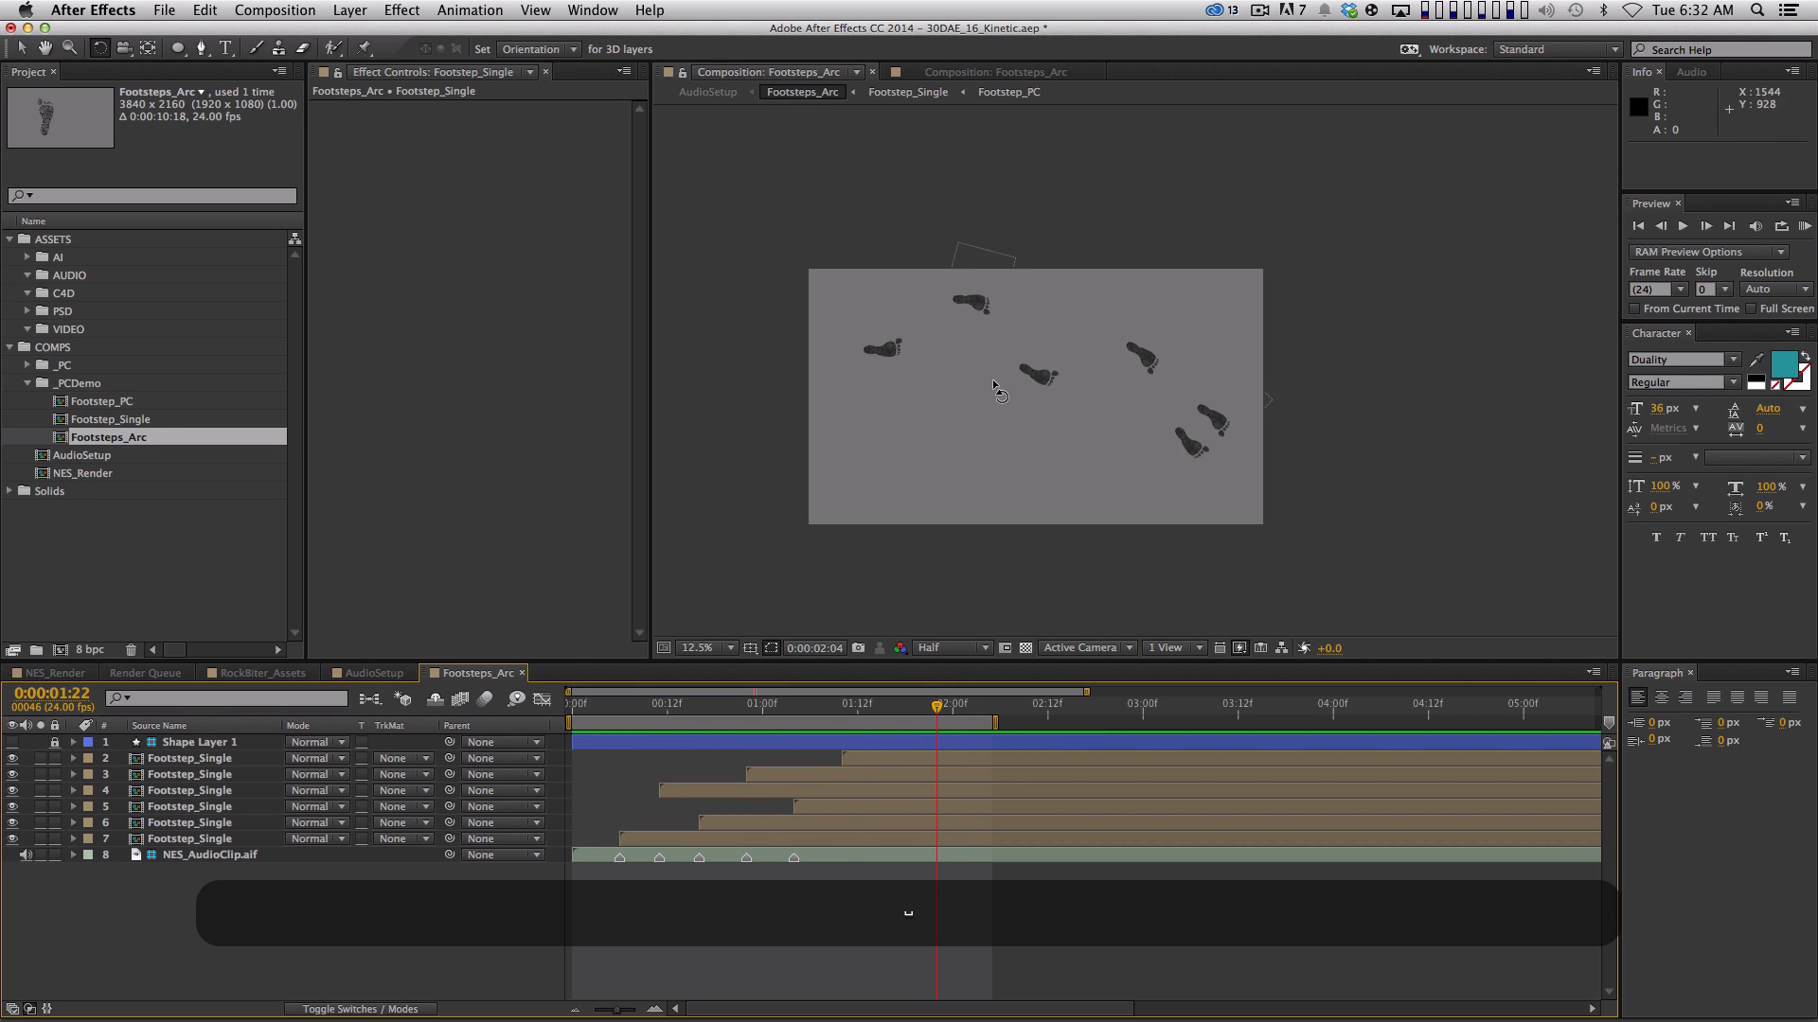
# Shift all six Footstep_Single layers three frames earlier so the first one starts at 0:00:00:03
pyautogui.press('b')
pyautogui.moveTo(608, 718); pyautogui.dragTo(619, 715)
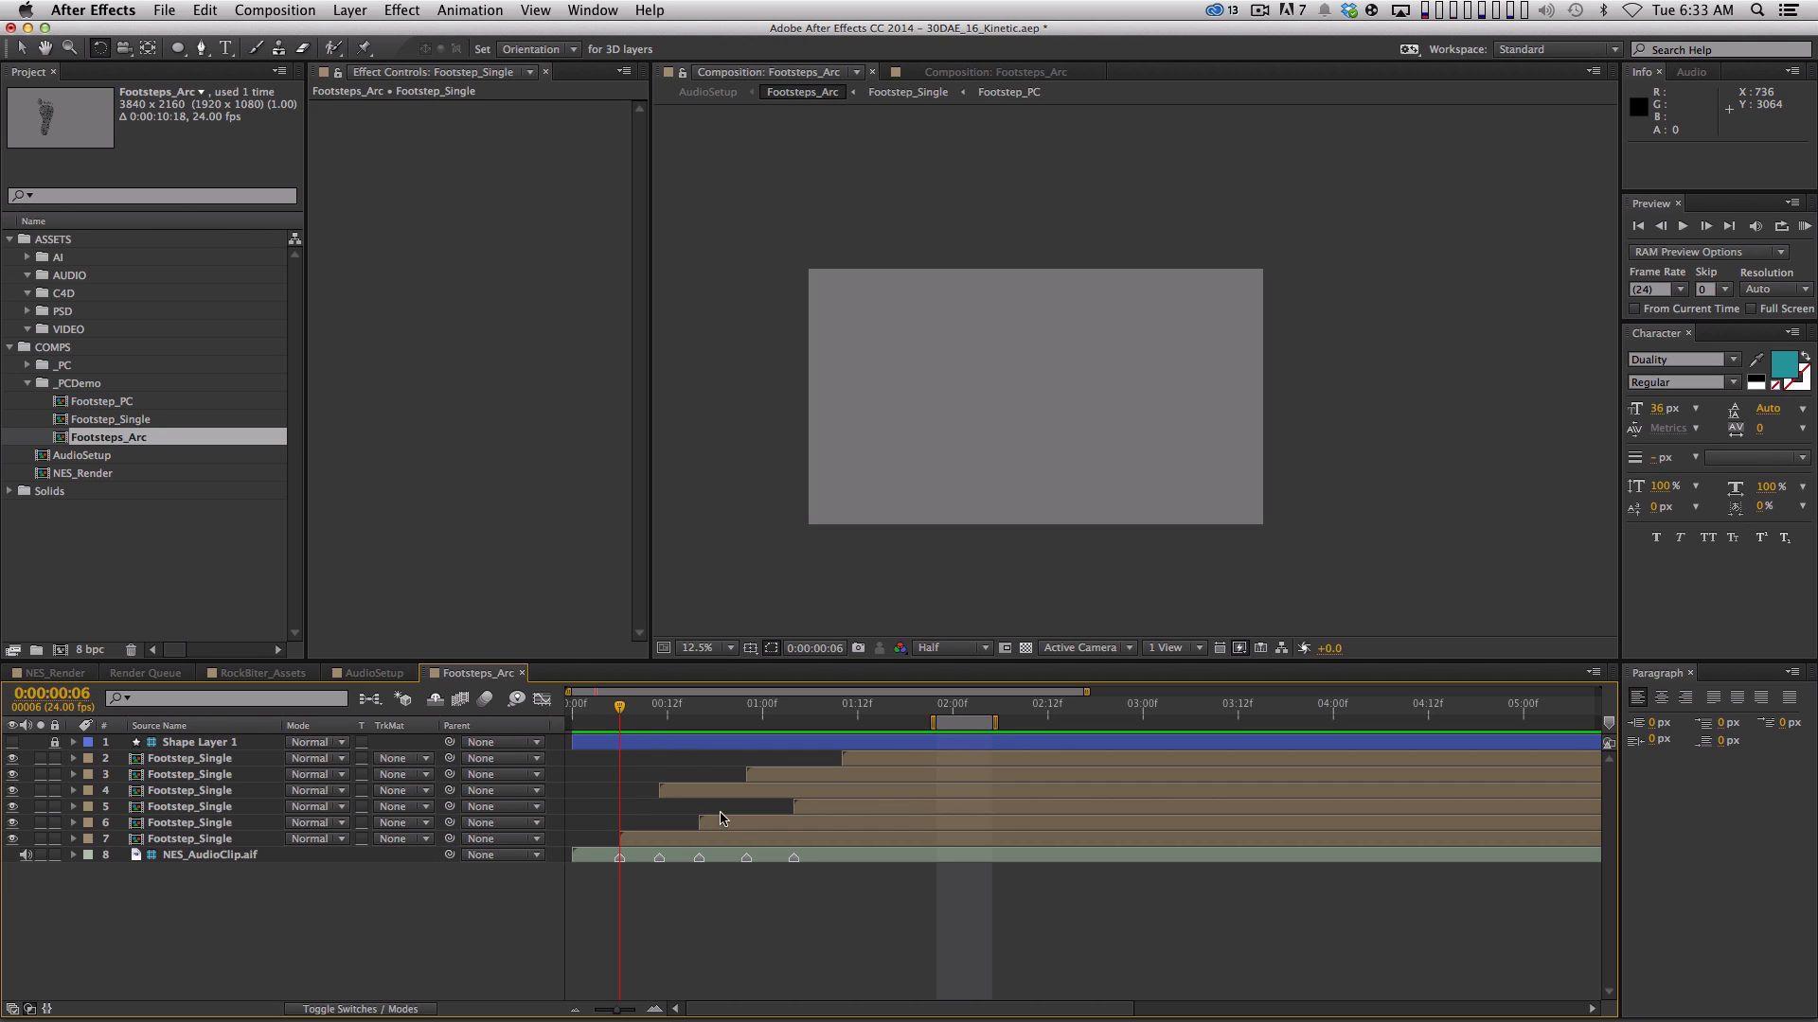
pyautogui.moveTo(632, 708)
pyautogui.mouseDown()
pyautogui.moveTo(655, 710)
pyautogui.moveTo(624, 711)
pyautogui.mouseUp()
pyautogui.press('shift')
pyautogui.click(883, 765)
pyautogui.keyDown('shift'); pyautogui.click(845, 837); pyautogui.keyUp('shift')
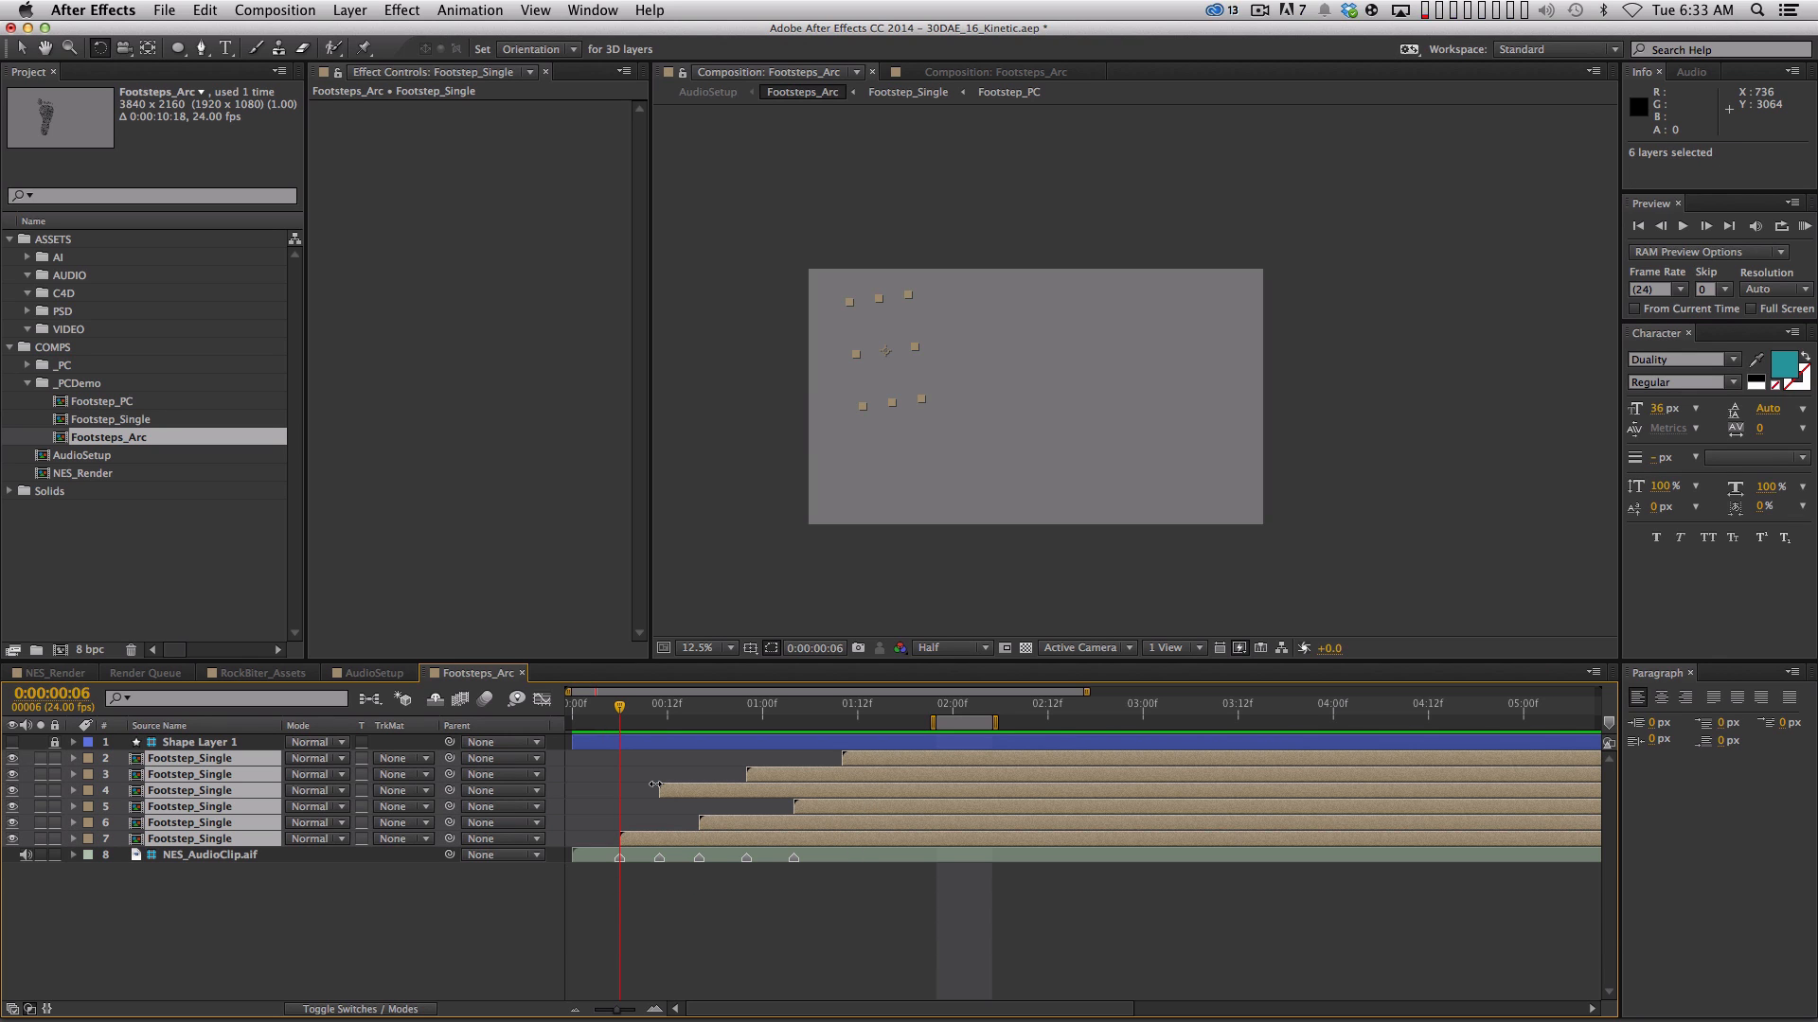
pyautogui.press('alt')
pyautogui.hotkey('alt', 'pageup')
pyautogui.hotkey('alt', 'pageup')
pyautogui.hotkey('alt', 'pageup')
# Return the work area start to 0:00:00:00 and RAM preview the shifted footsteps
pyautogui.hotkey('alt', '0')
pyautogui.press('0')
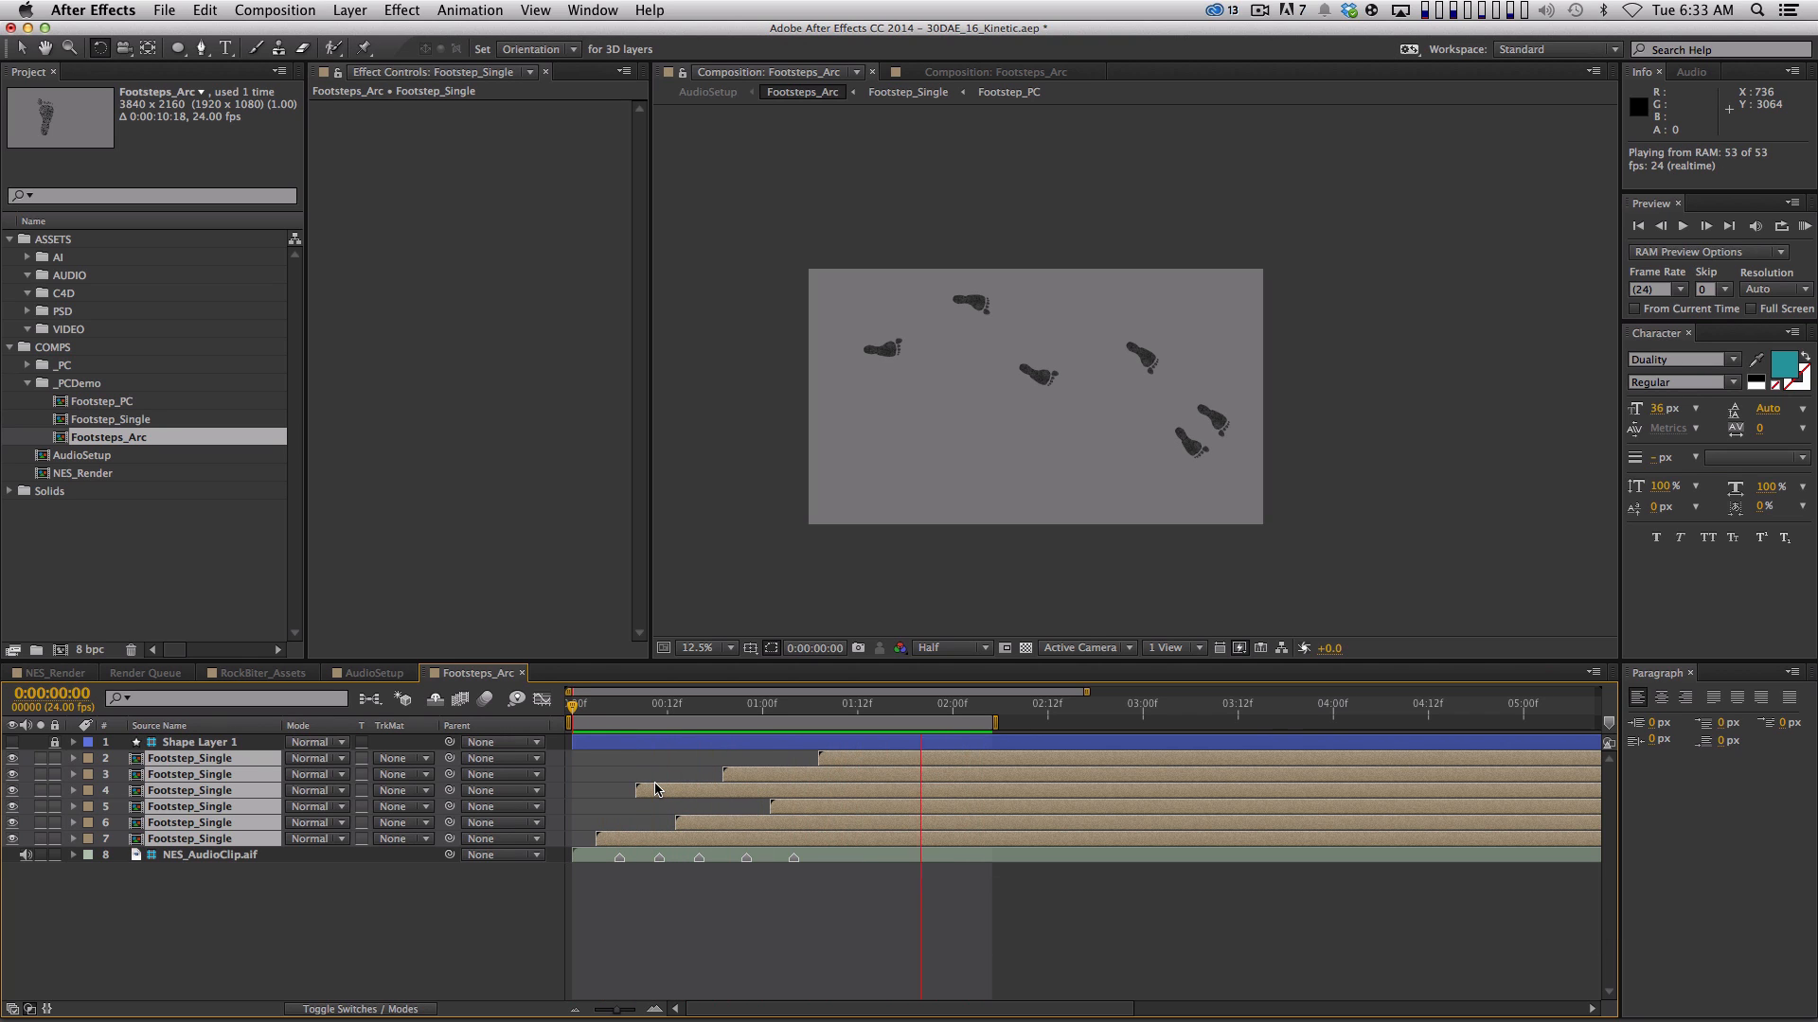
pyautogui.press('space')
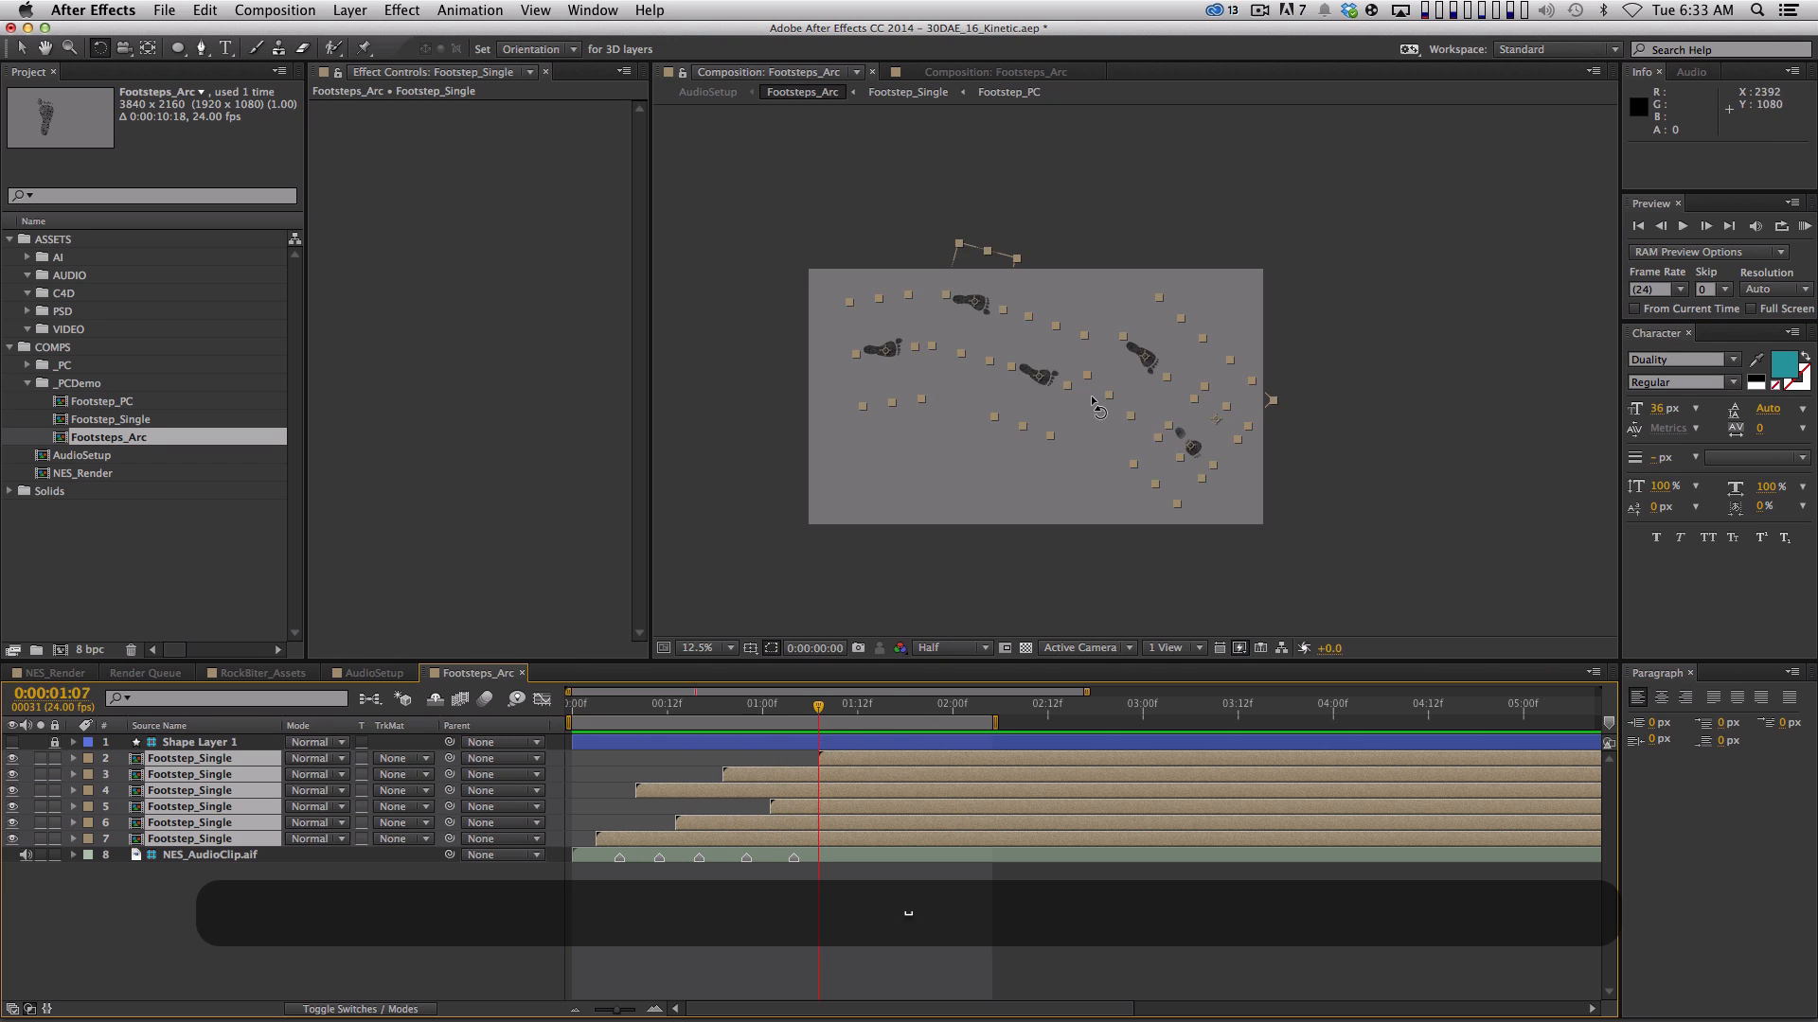
pyautogui.scroll(3, 1093, 402)
pyautogui.click(765, 918)
pyautogui.press('KP_0')
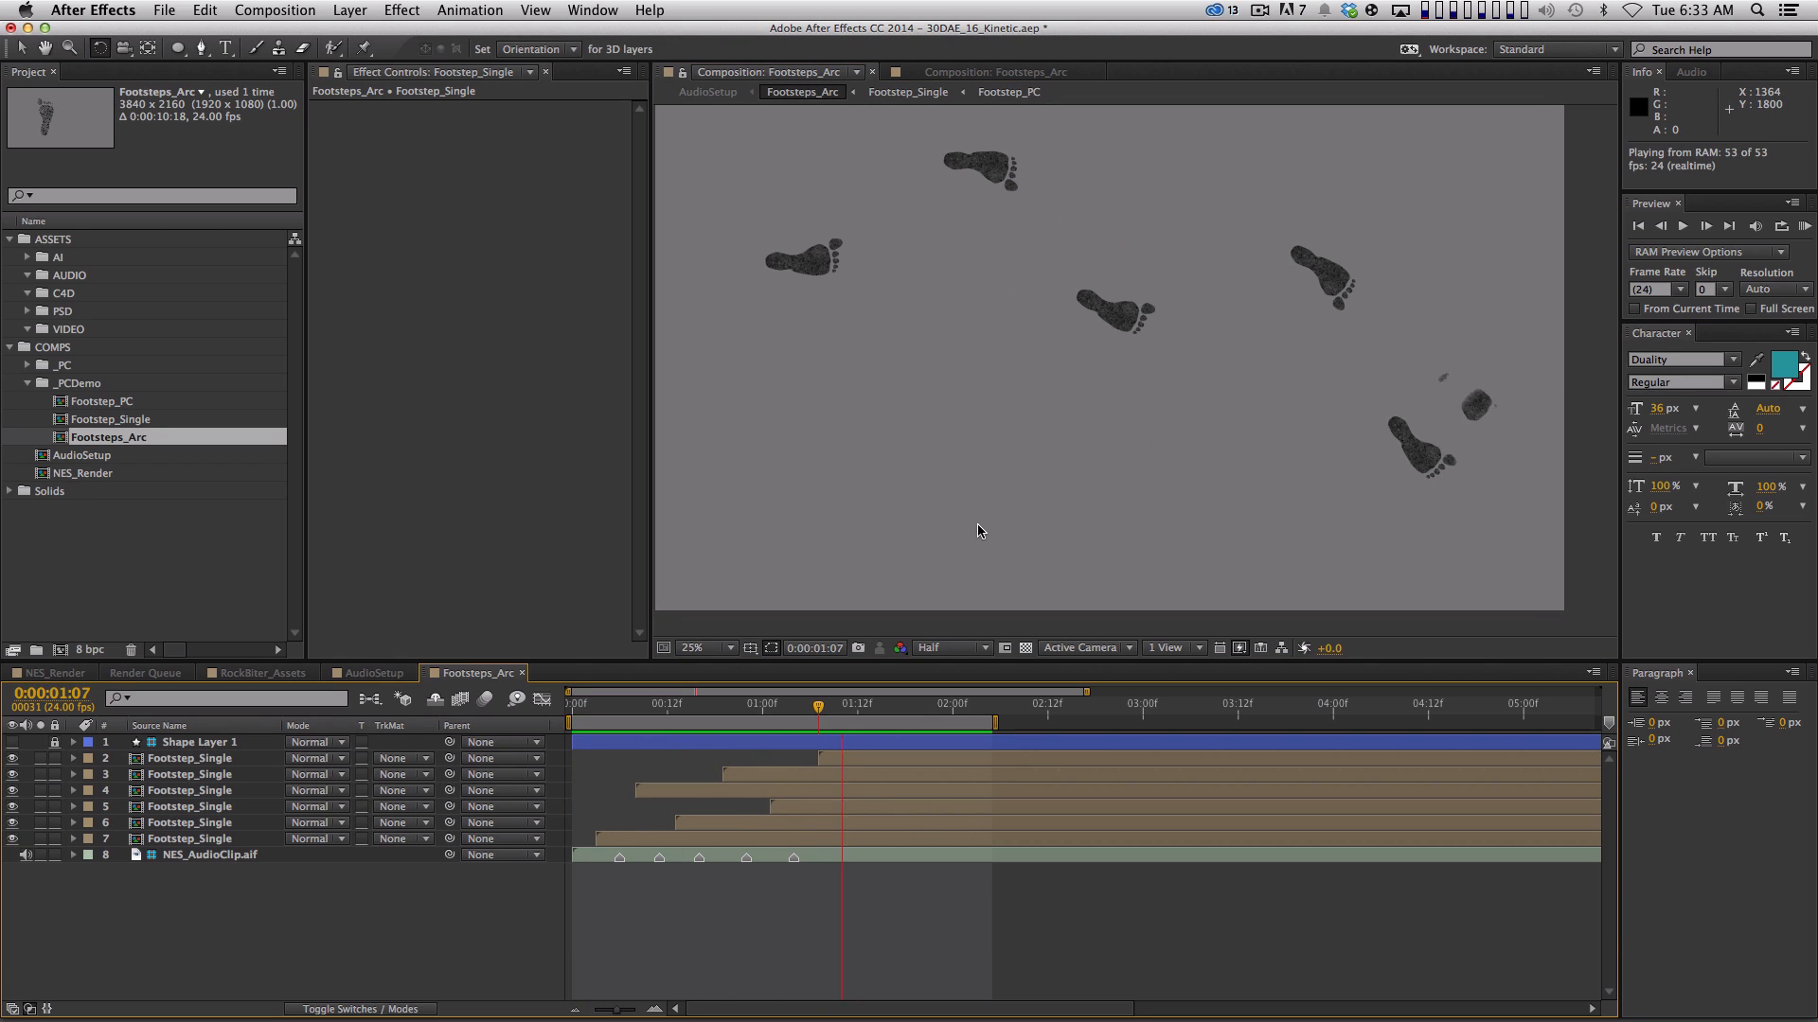
pyautogui.press('space')
# Open Footstep_Single and its nested Footstep_PC composition, and reveal the MATTE layer's mask expansion keyframes
pyautogui.moveTo(585, 708); pyautogui.dragTo(715, 712)
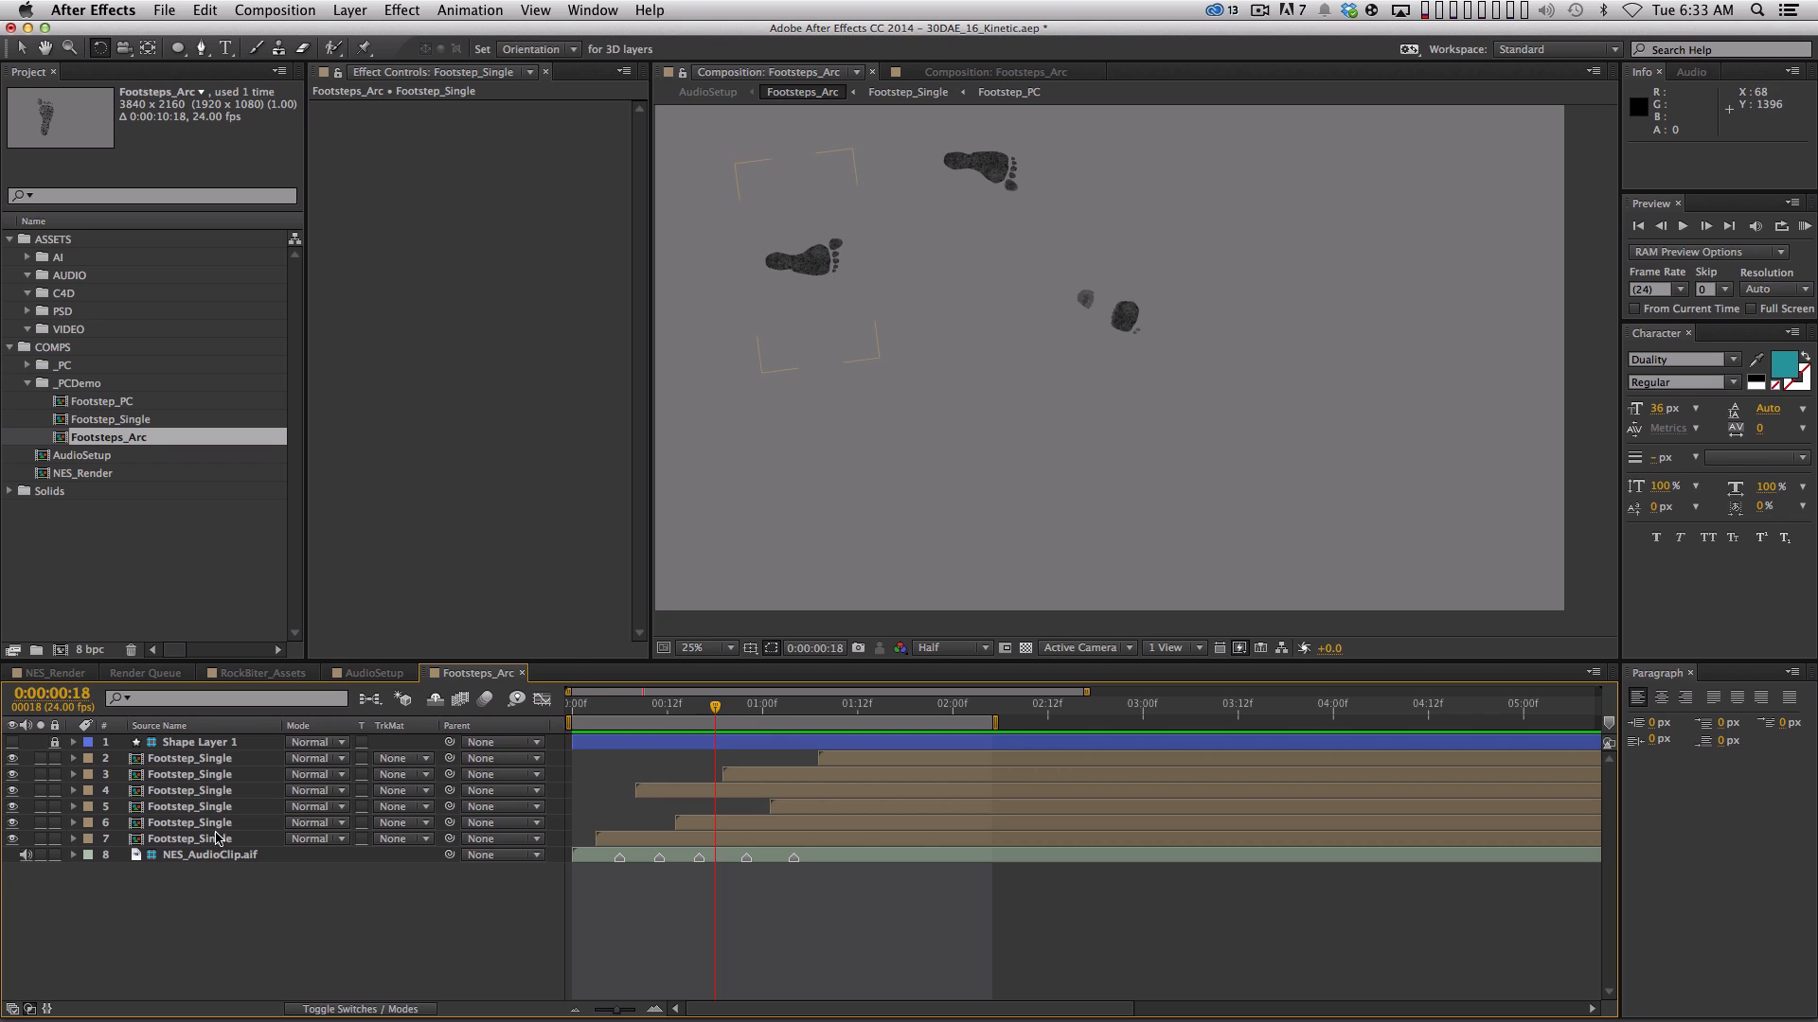
pyautogui.doubleClick(212, 840)
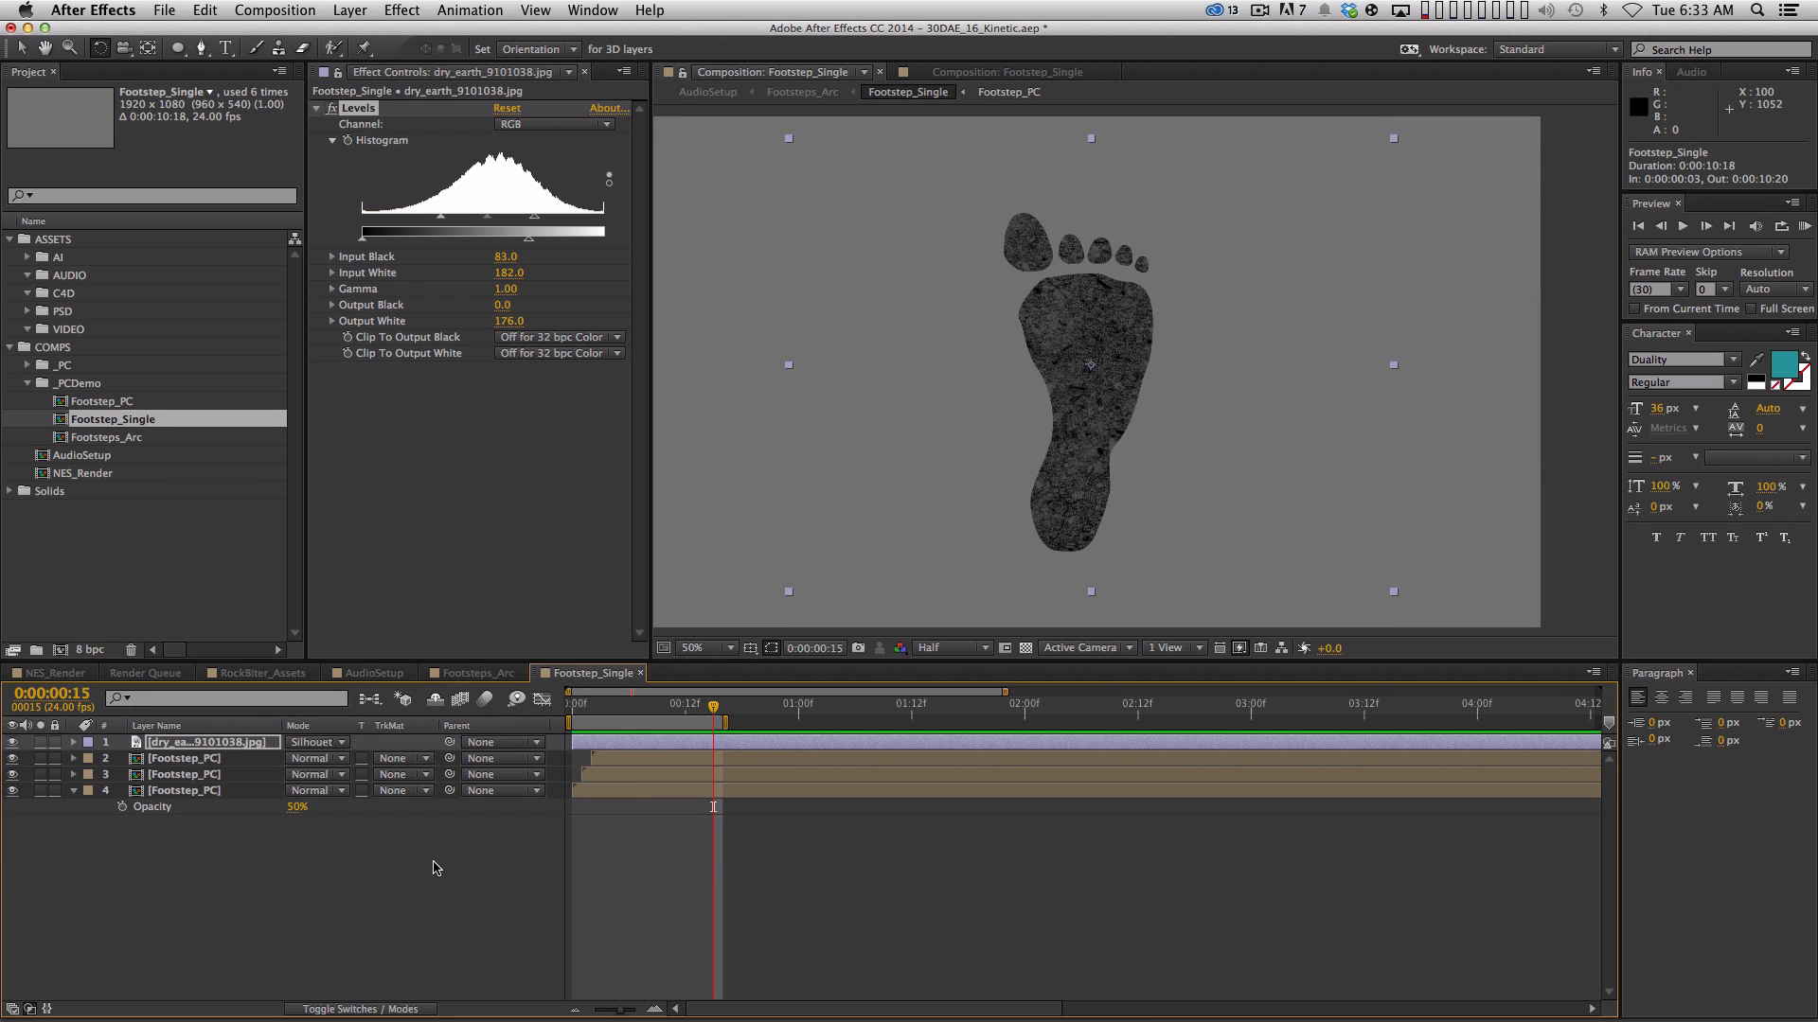
pyautogui.doubleClick(208, 760)
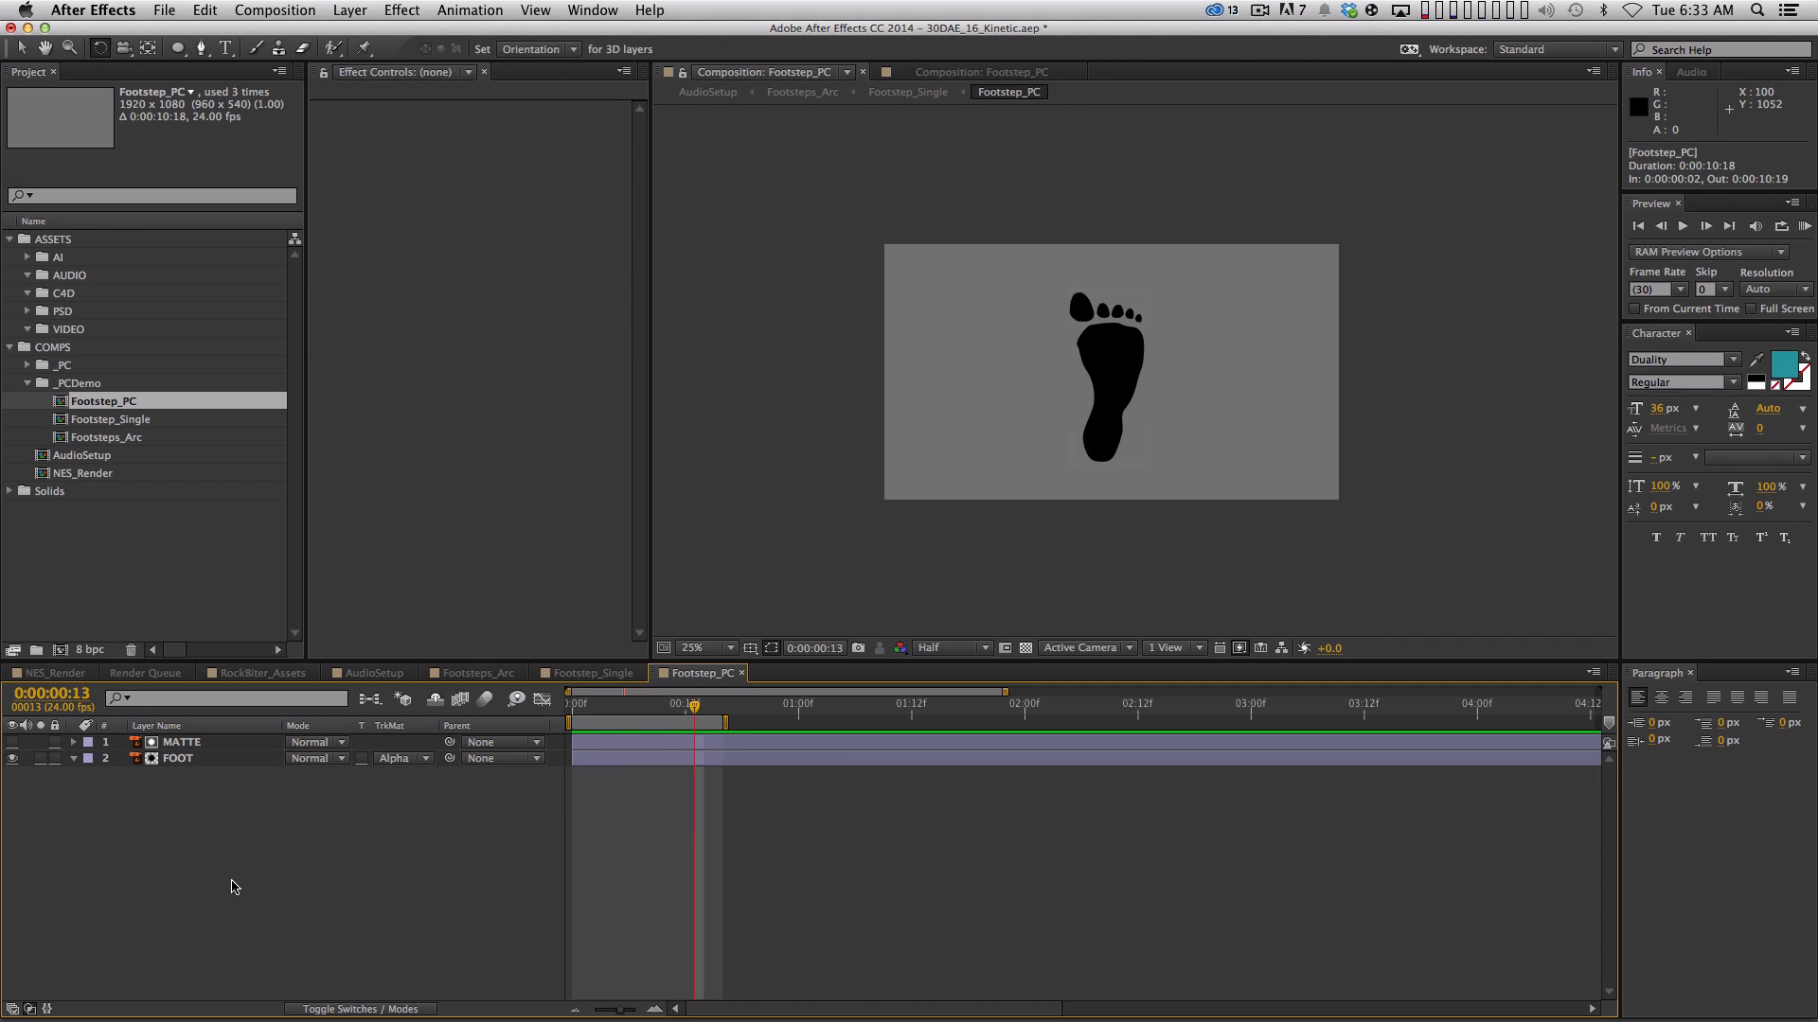
pyautogui.click(188, 744)
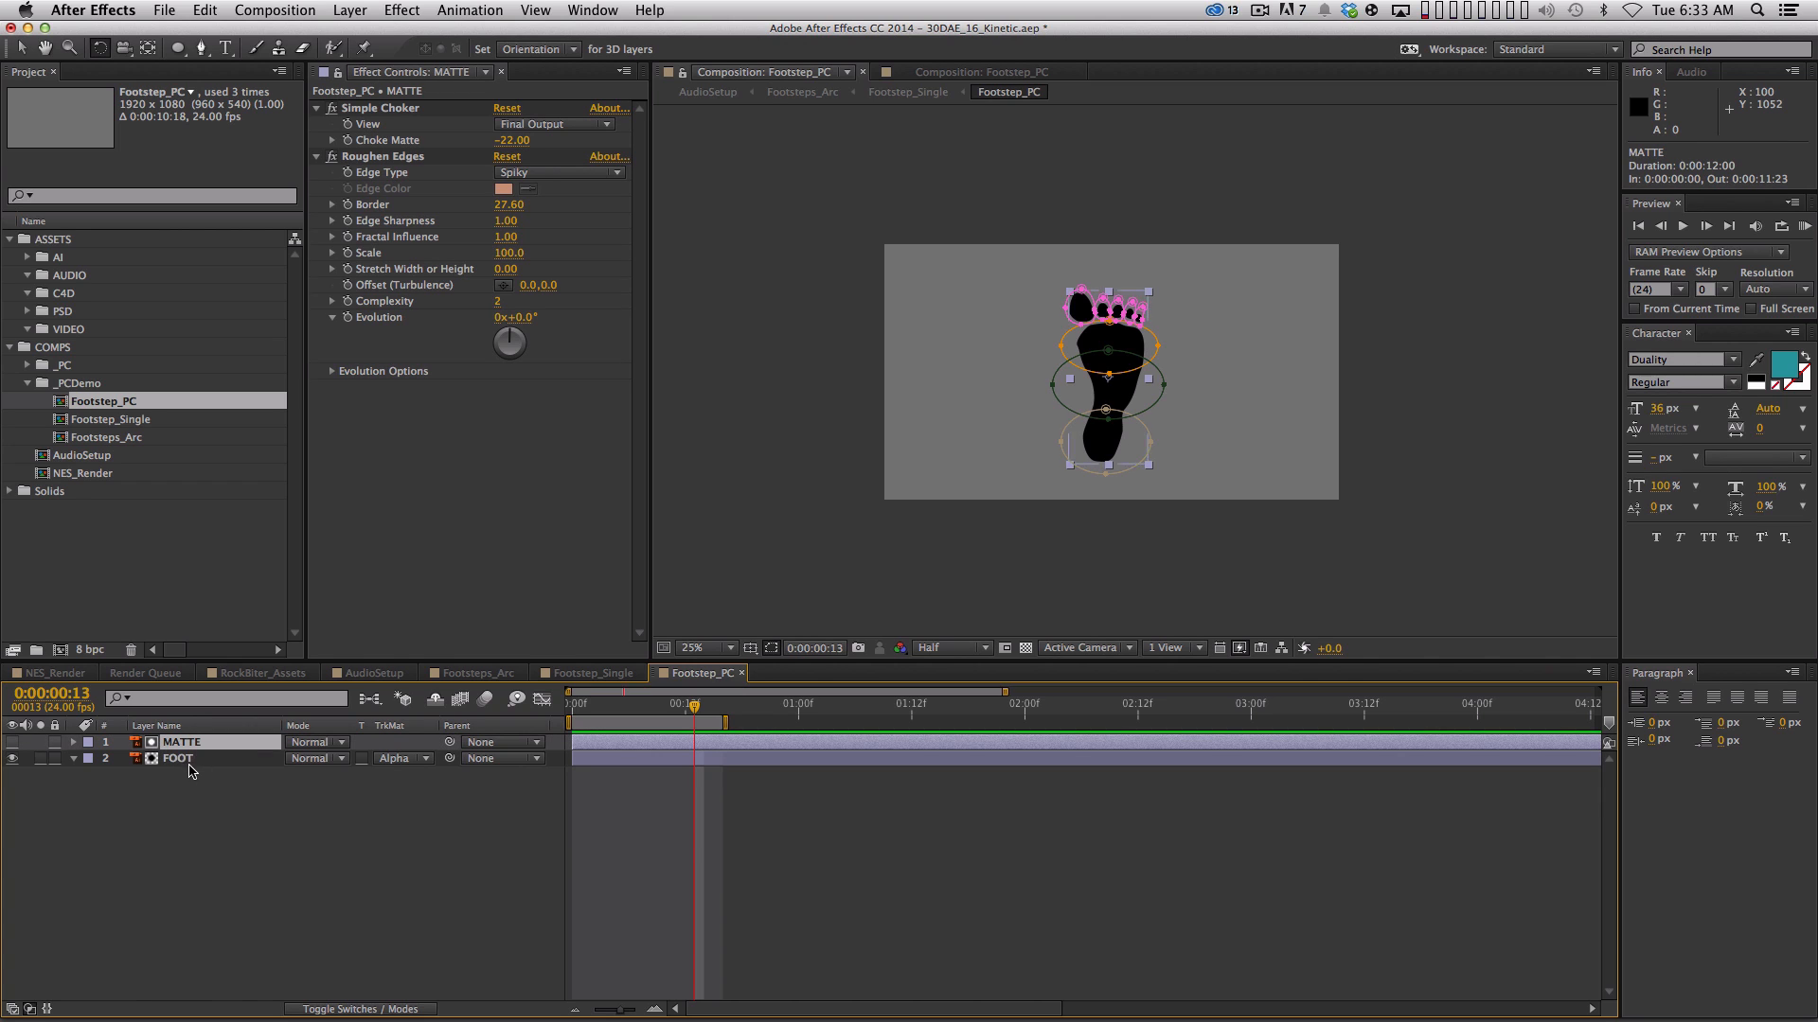
pyautogui.press('u')
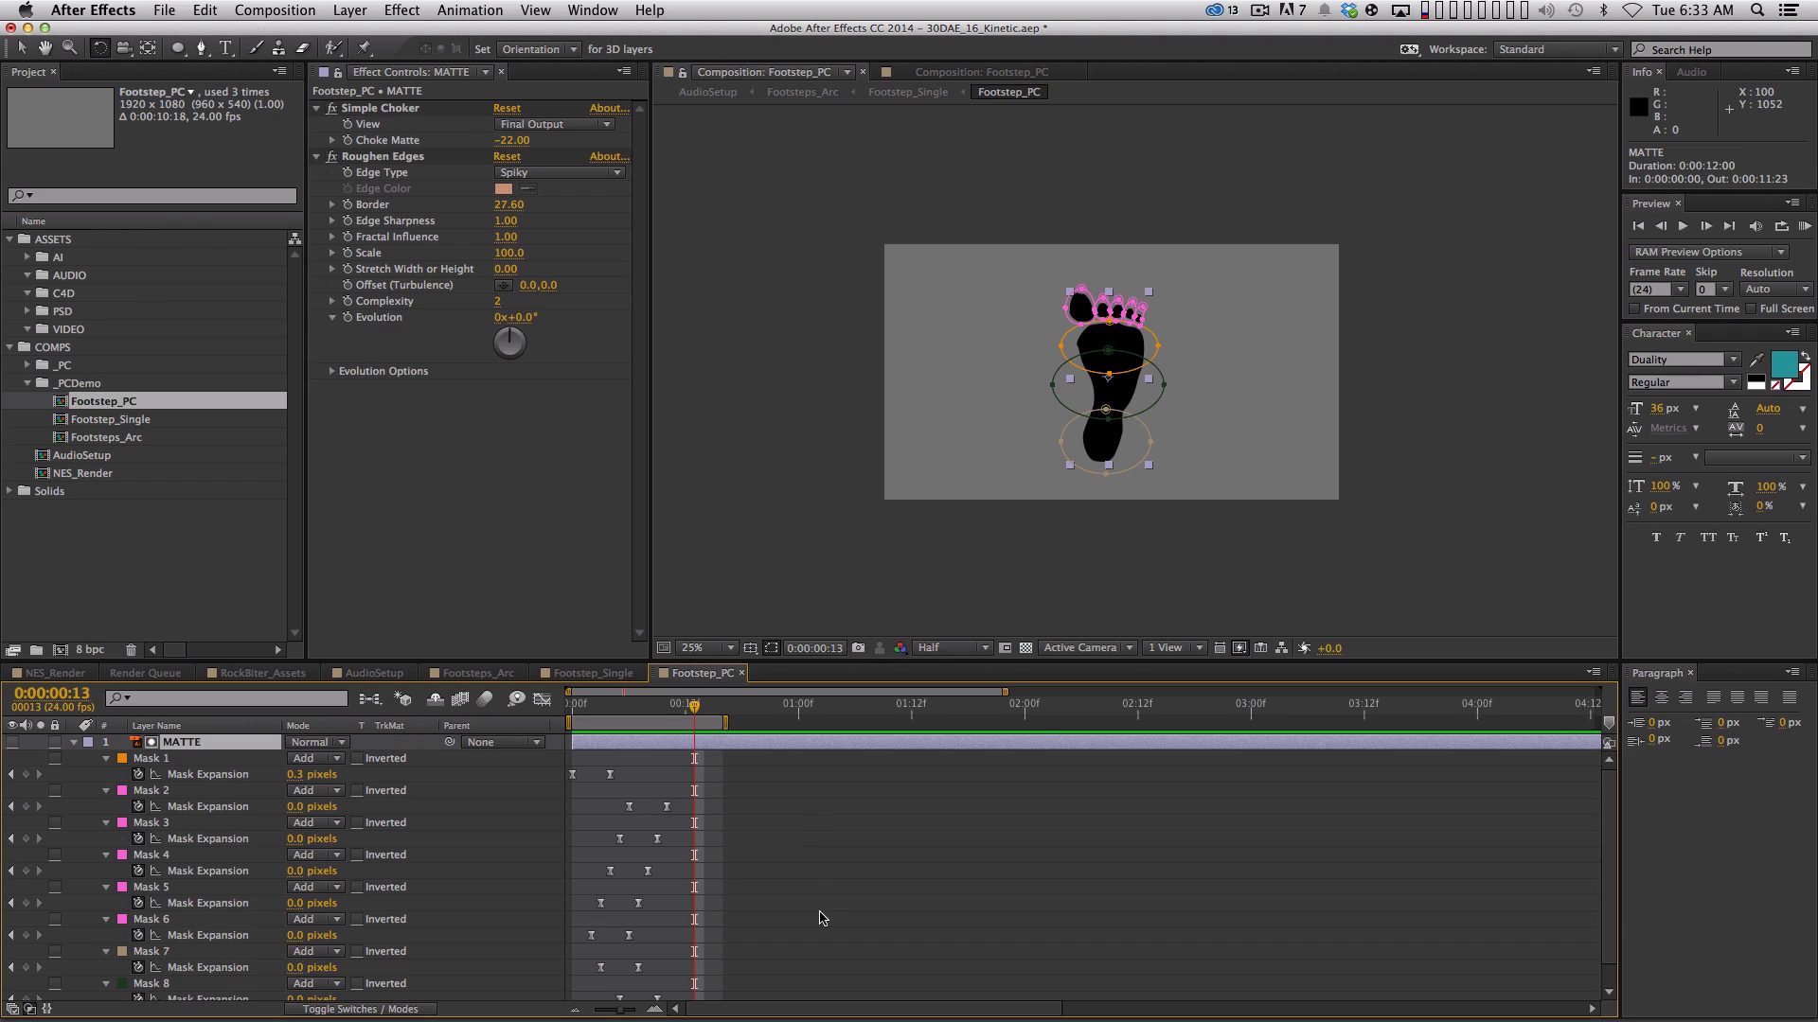
# Compress all of MATTE's mask expansion keyframes proportionally so the last one falls at about frame 6, and collapse the layer
pyautogui.press('`')
pyautogui.moveTo(712, 159); pyautogui.dragTo(527, 467)
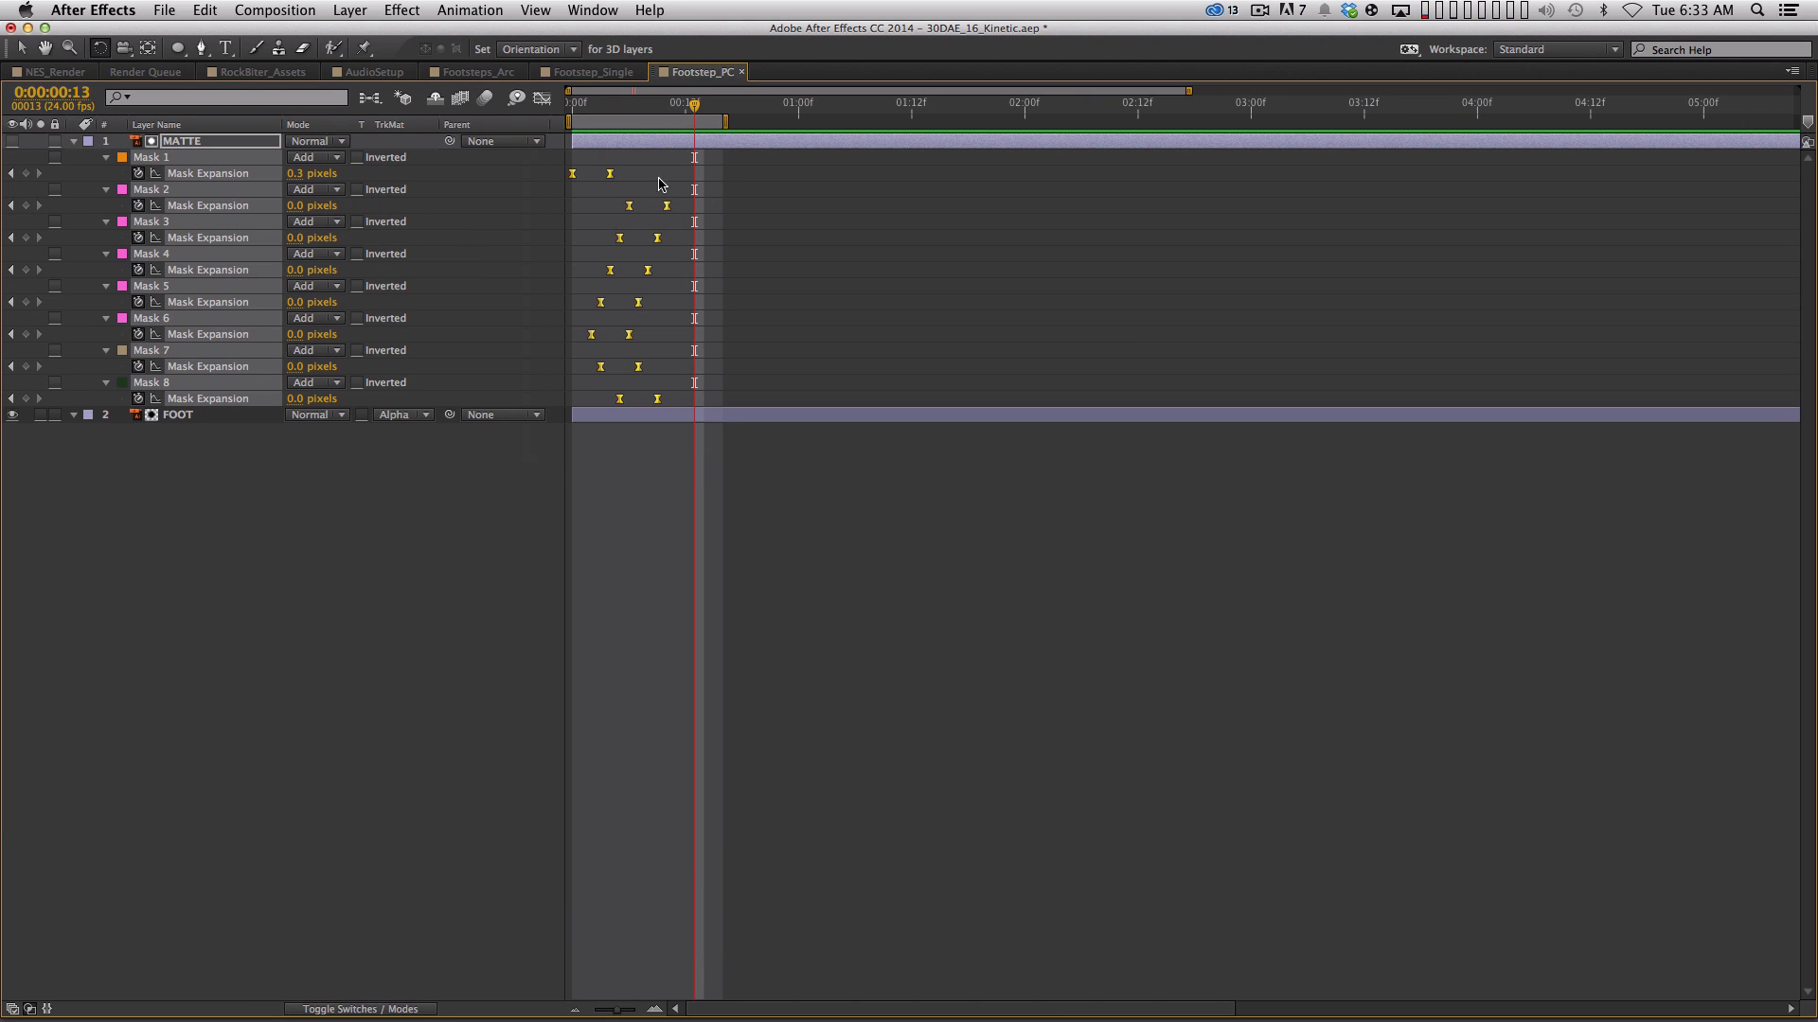
pyautogui.moveTo(681, 113); pyautogui.dragTo(672, 196)
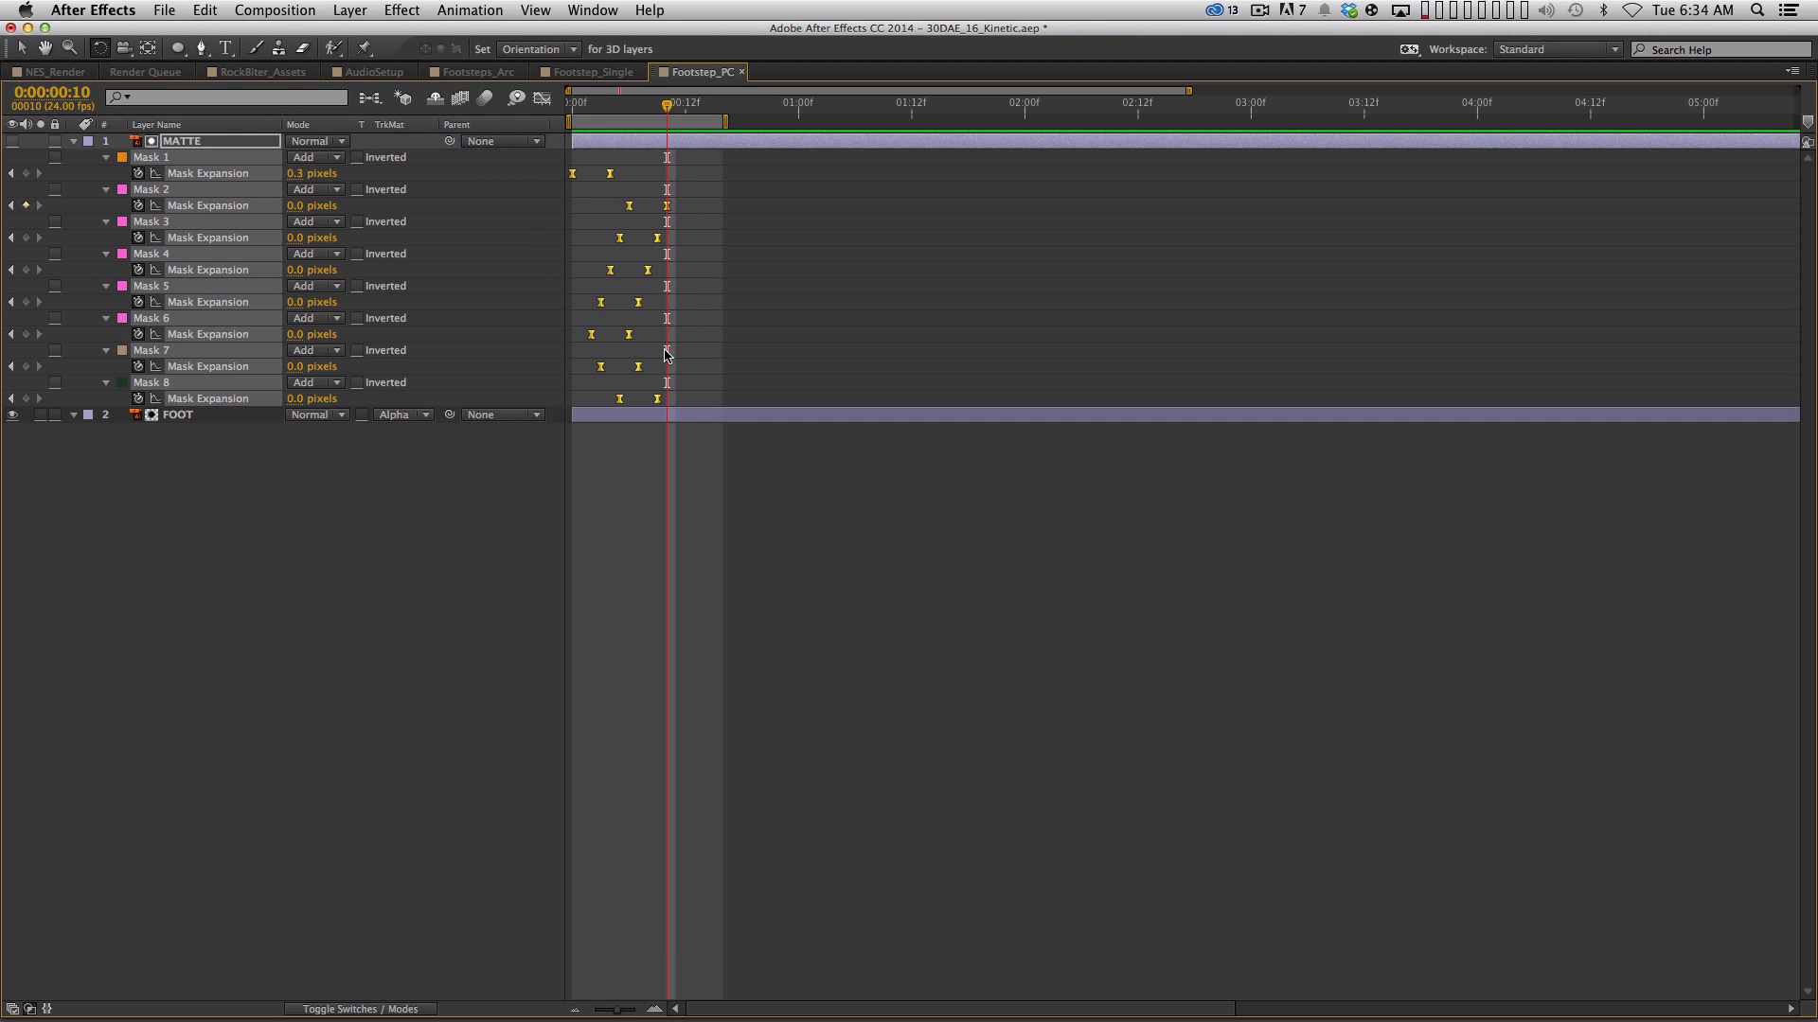
pyautogui.press('alt')
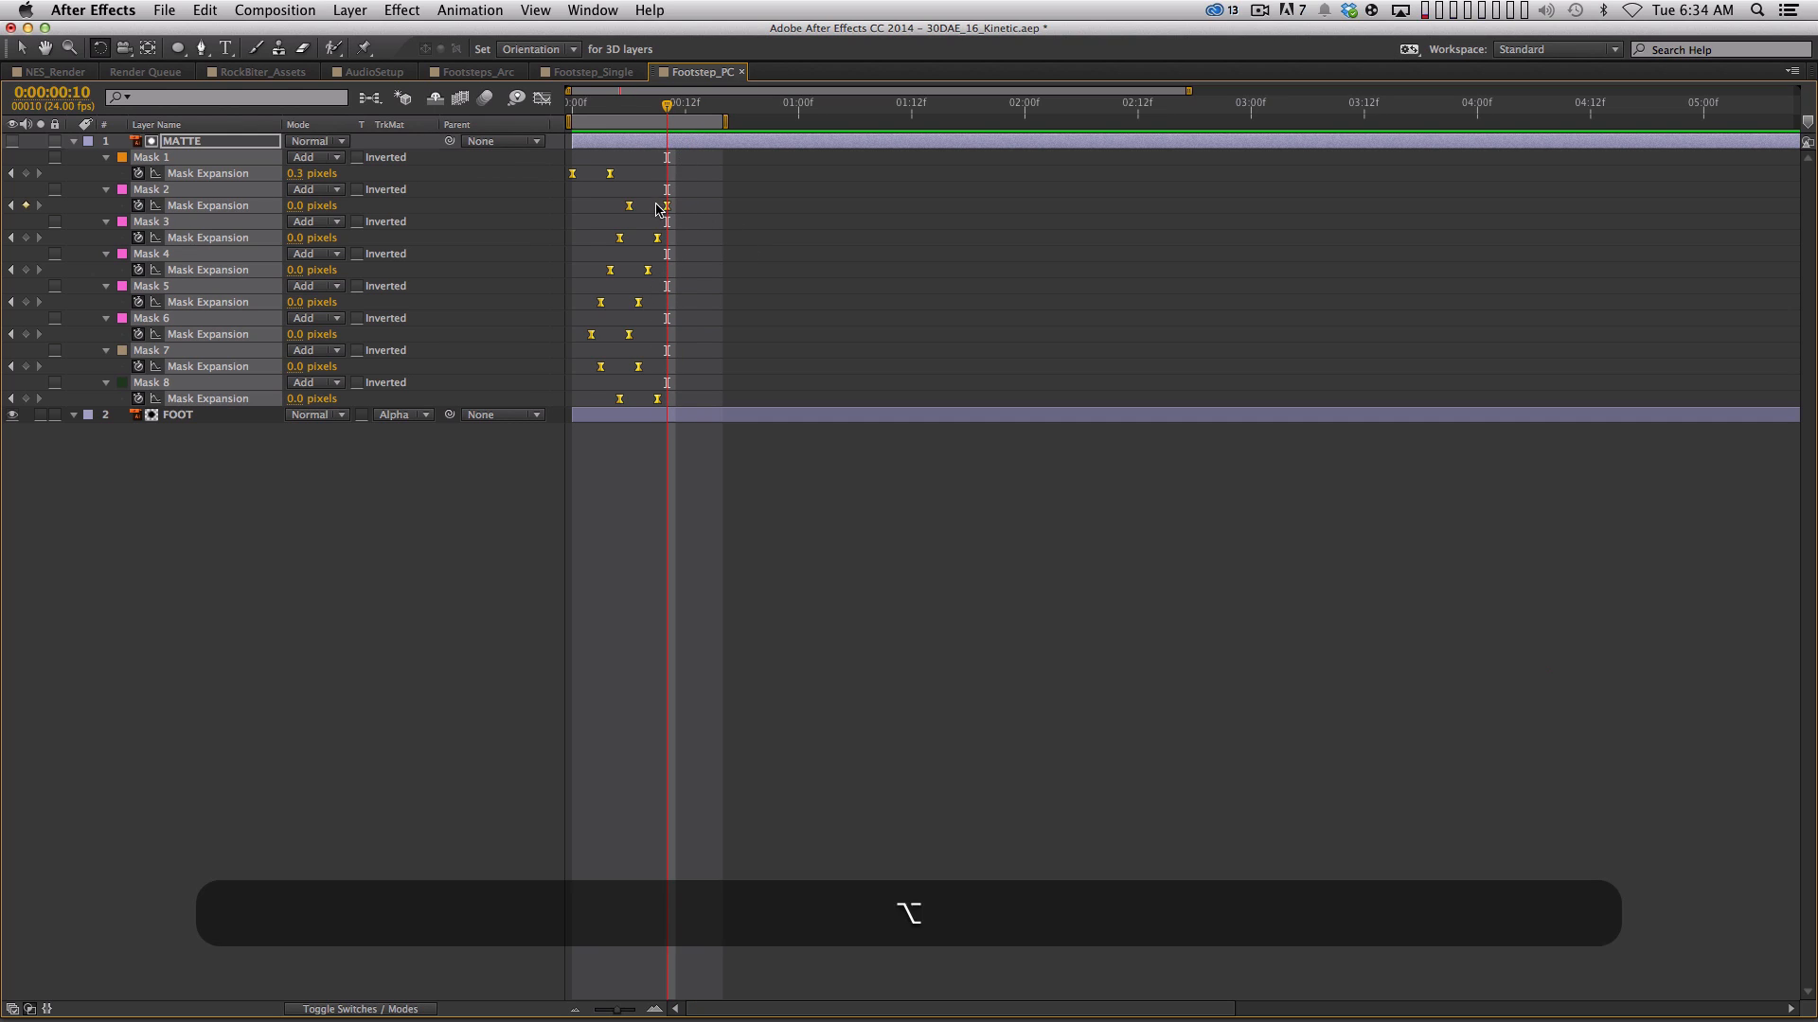
pyautogui.moveTo(667, 209); pyautogui.dragTo(633, 210)
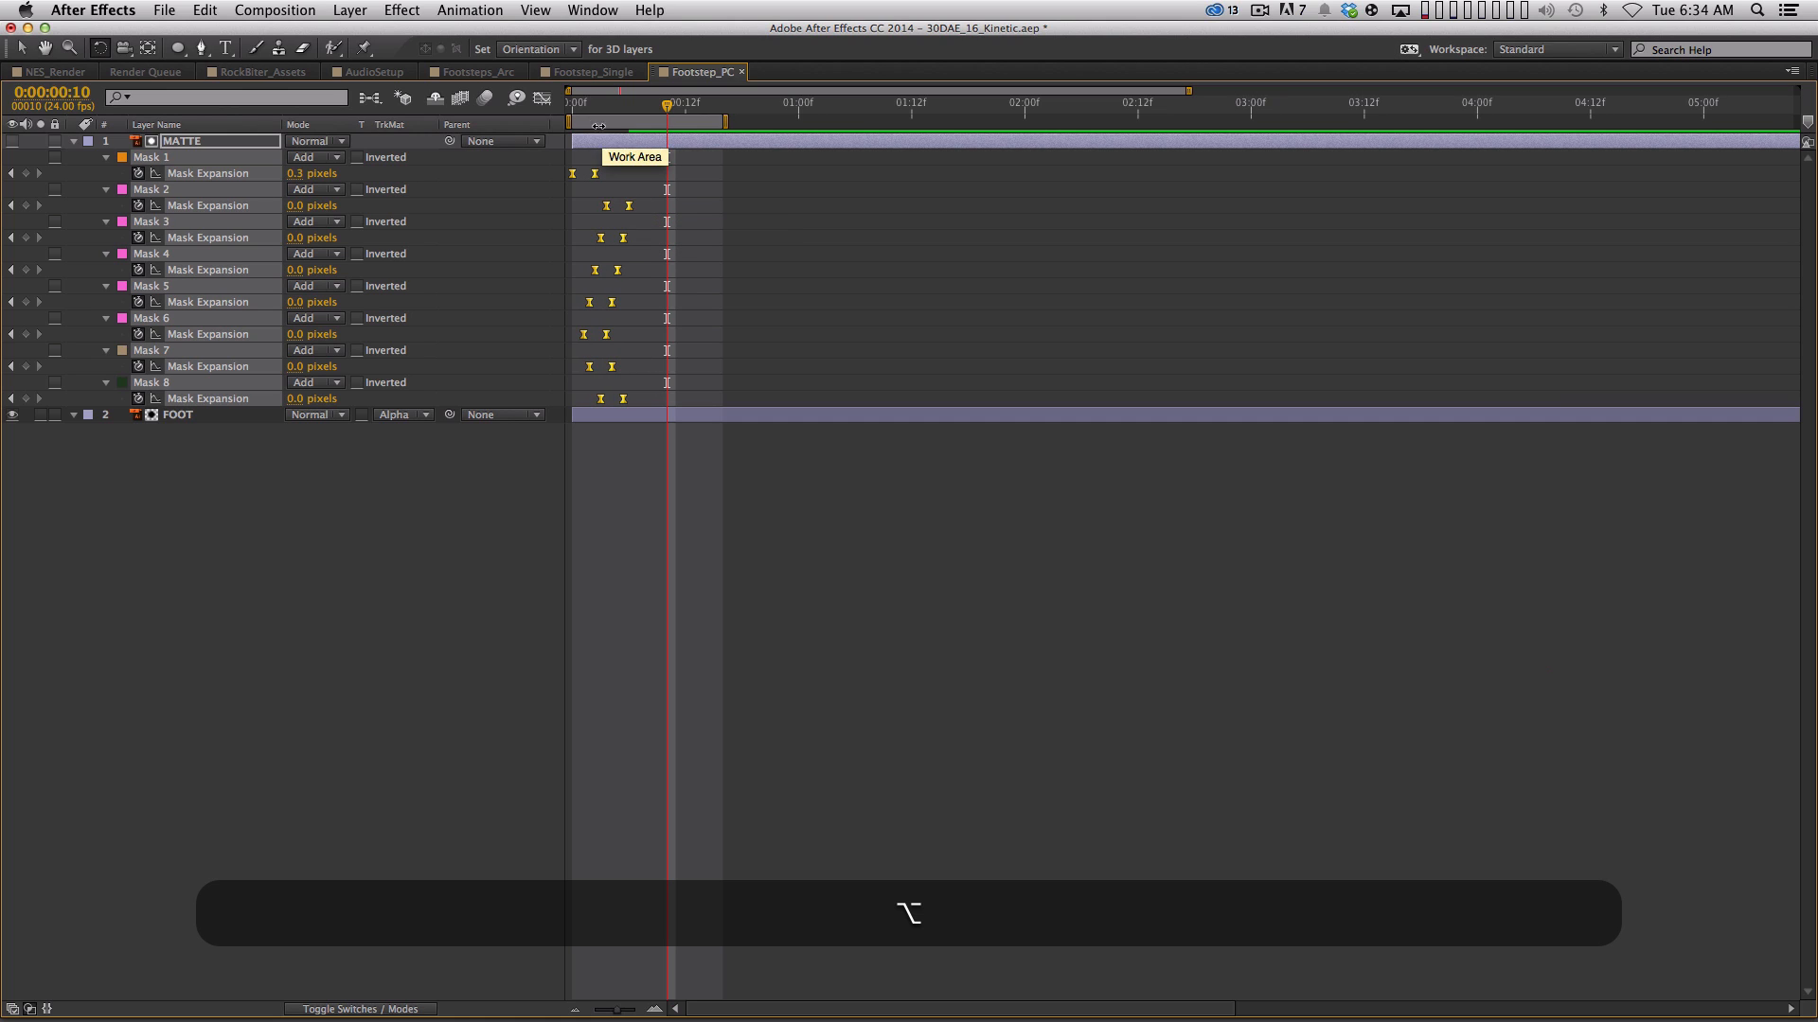
pyautogui.click(602, 115)
pyautogui.moveTo(602, 115); pyautogui.dragTo(676, 115)
pyautogui.hotkey('shift', '`')
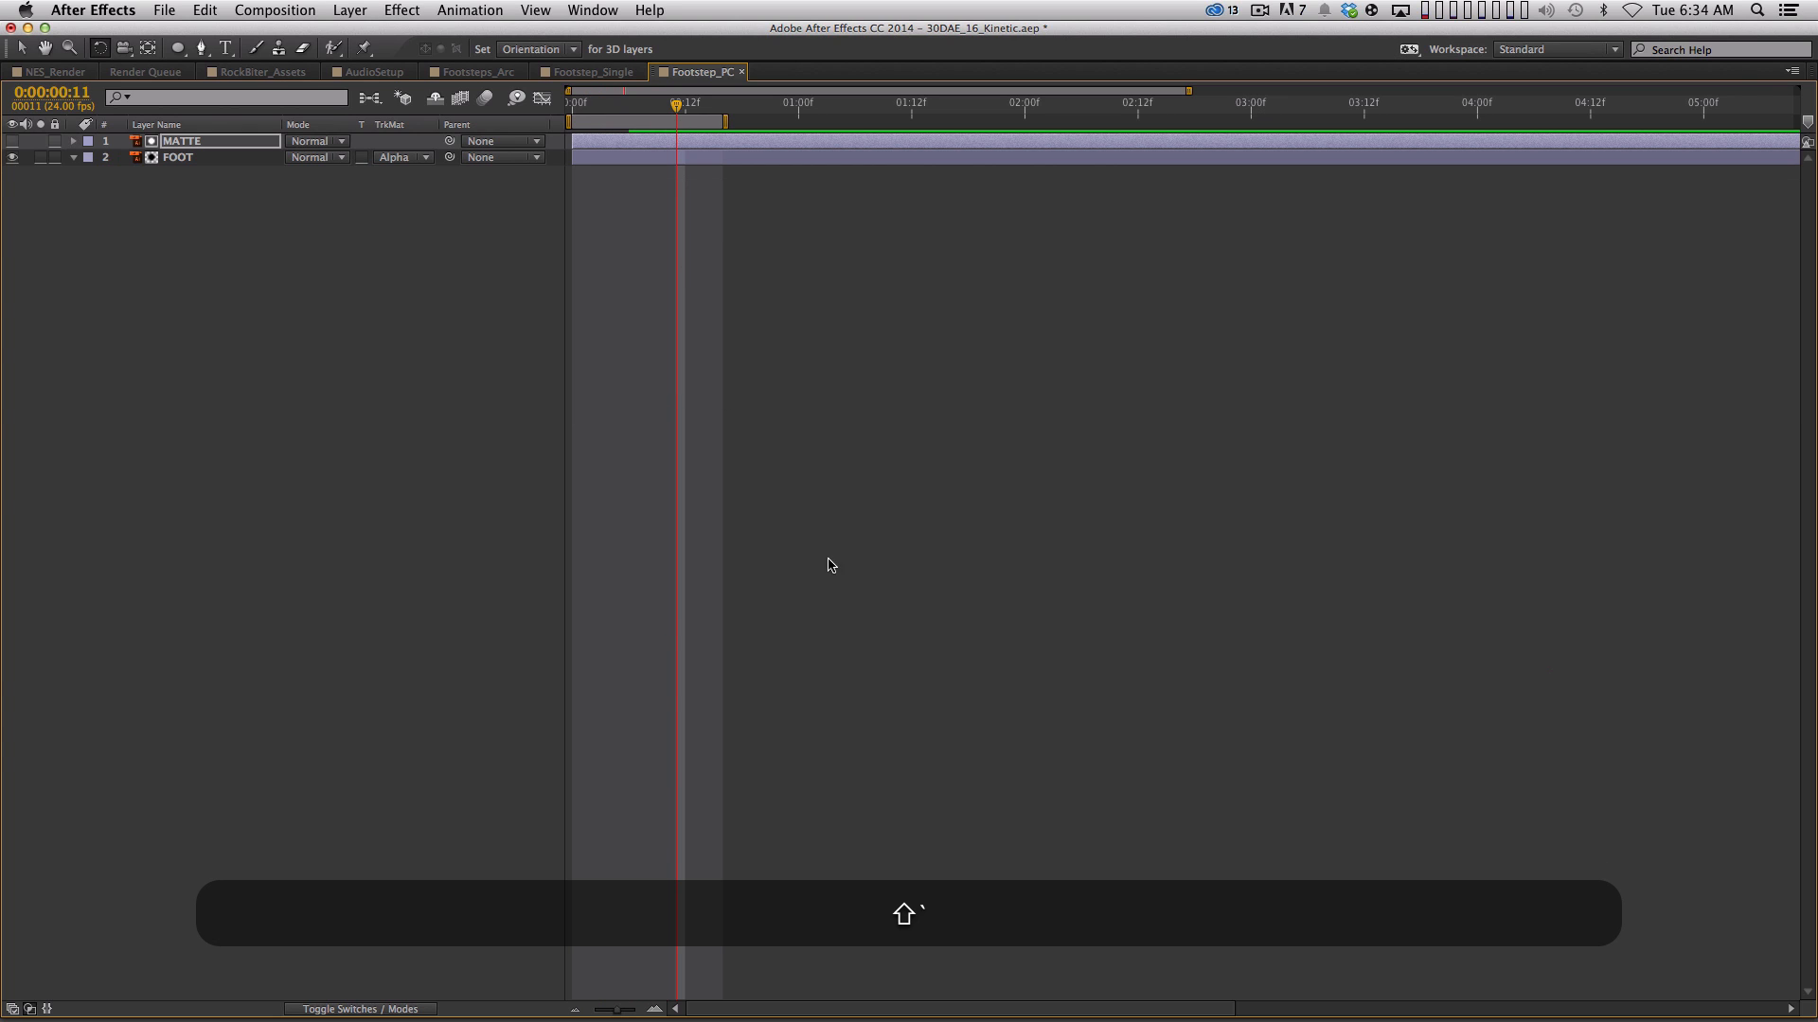
pyautogui.hotkey('shift', '`')
# Return to Footsteps_Arc to review the faster reveal, and open the Footstep_Single composition from the first footprint
pyautogui.moveTo(676, 705)
pyautogui.mouseDown()
pyautogui.moveTo(573, 705)
pyautogui.moveTo(706, 719)
pyautogui.mouseUp()
pyautogui.click(492, 674)
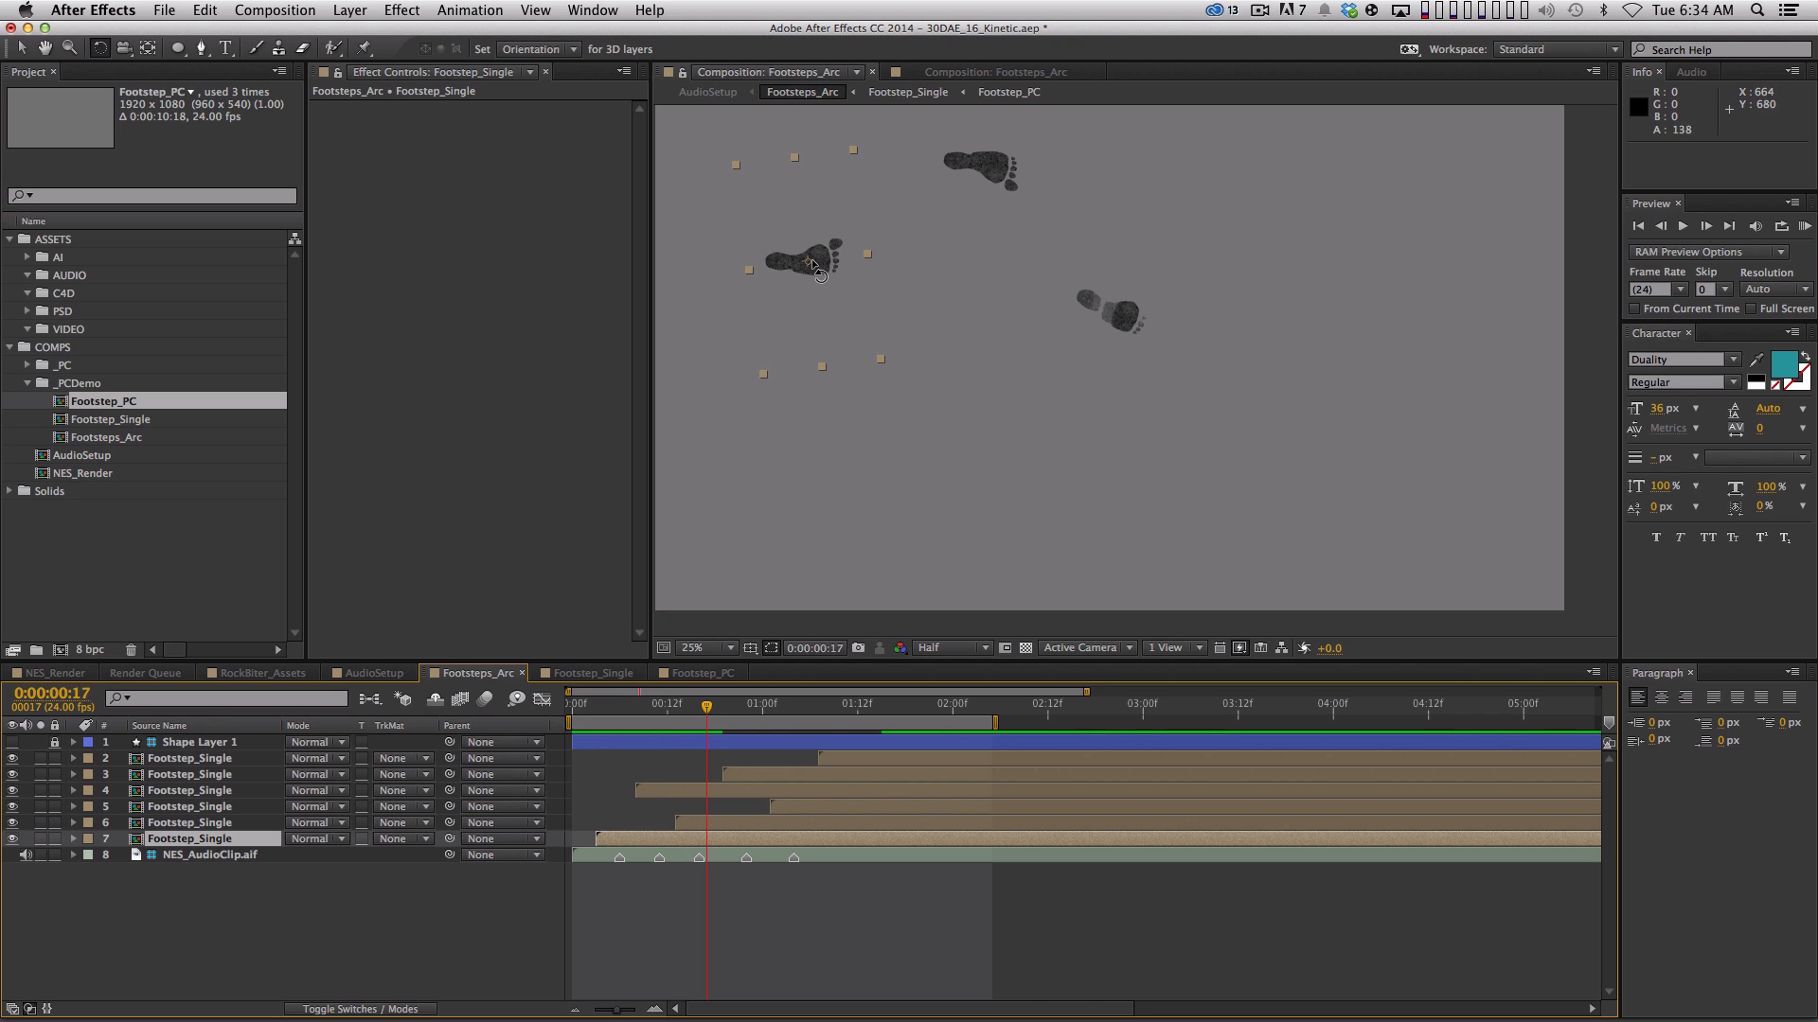
pyautogui.doubleClick(233, 841)
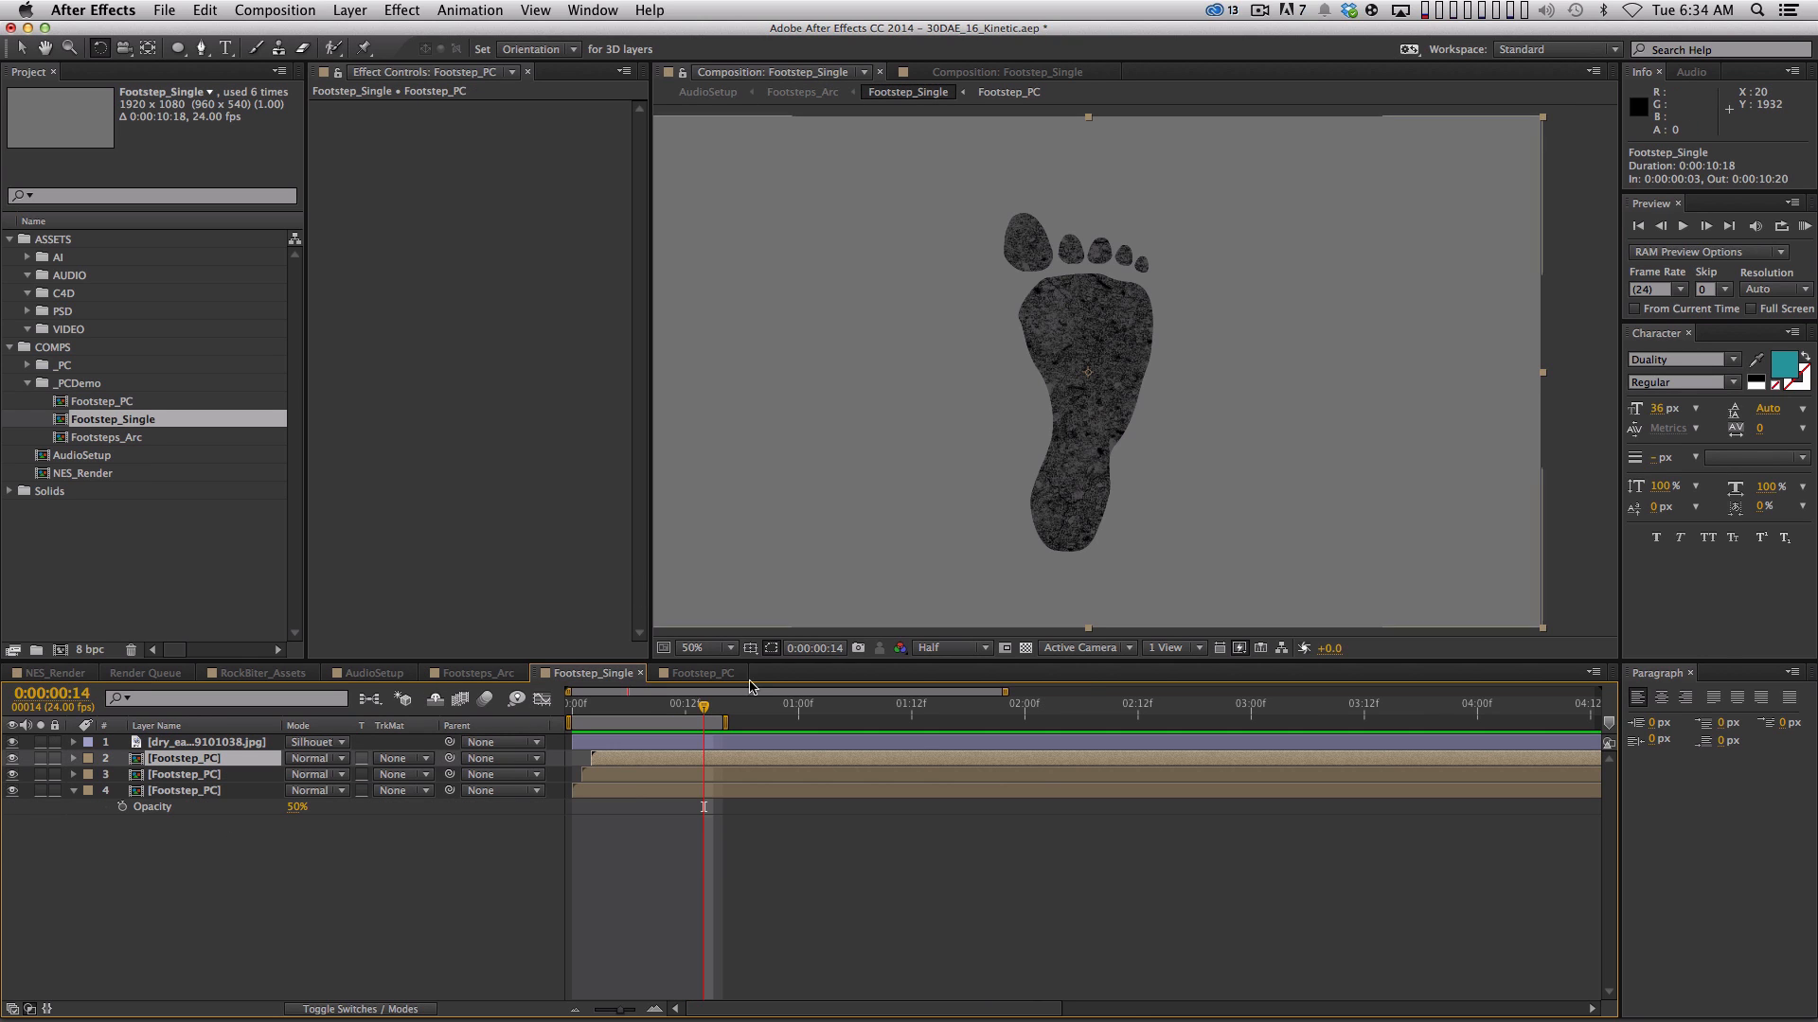
pyautogui.click(331, 913)
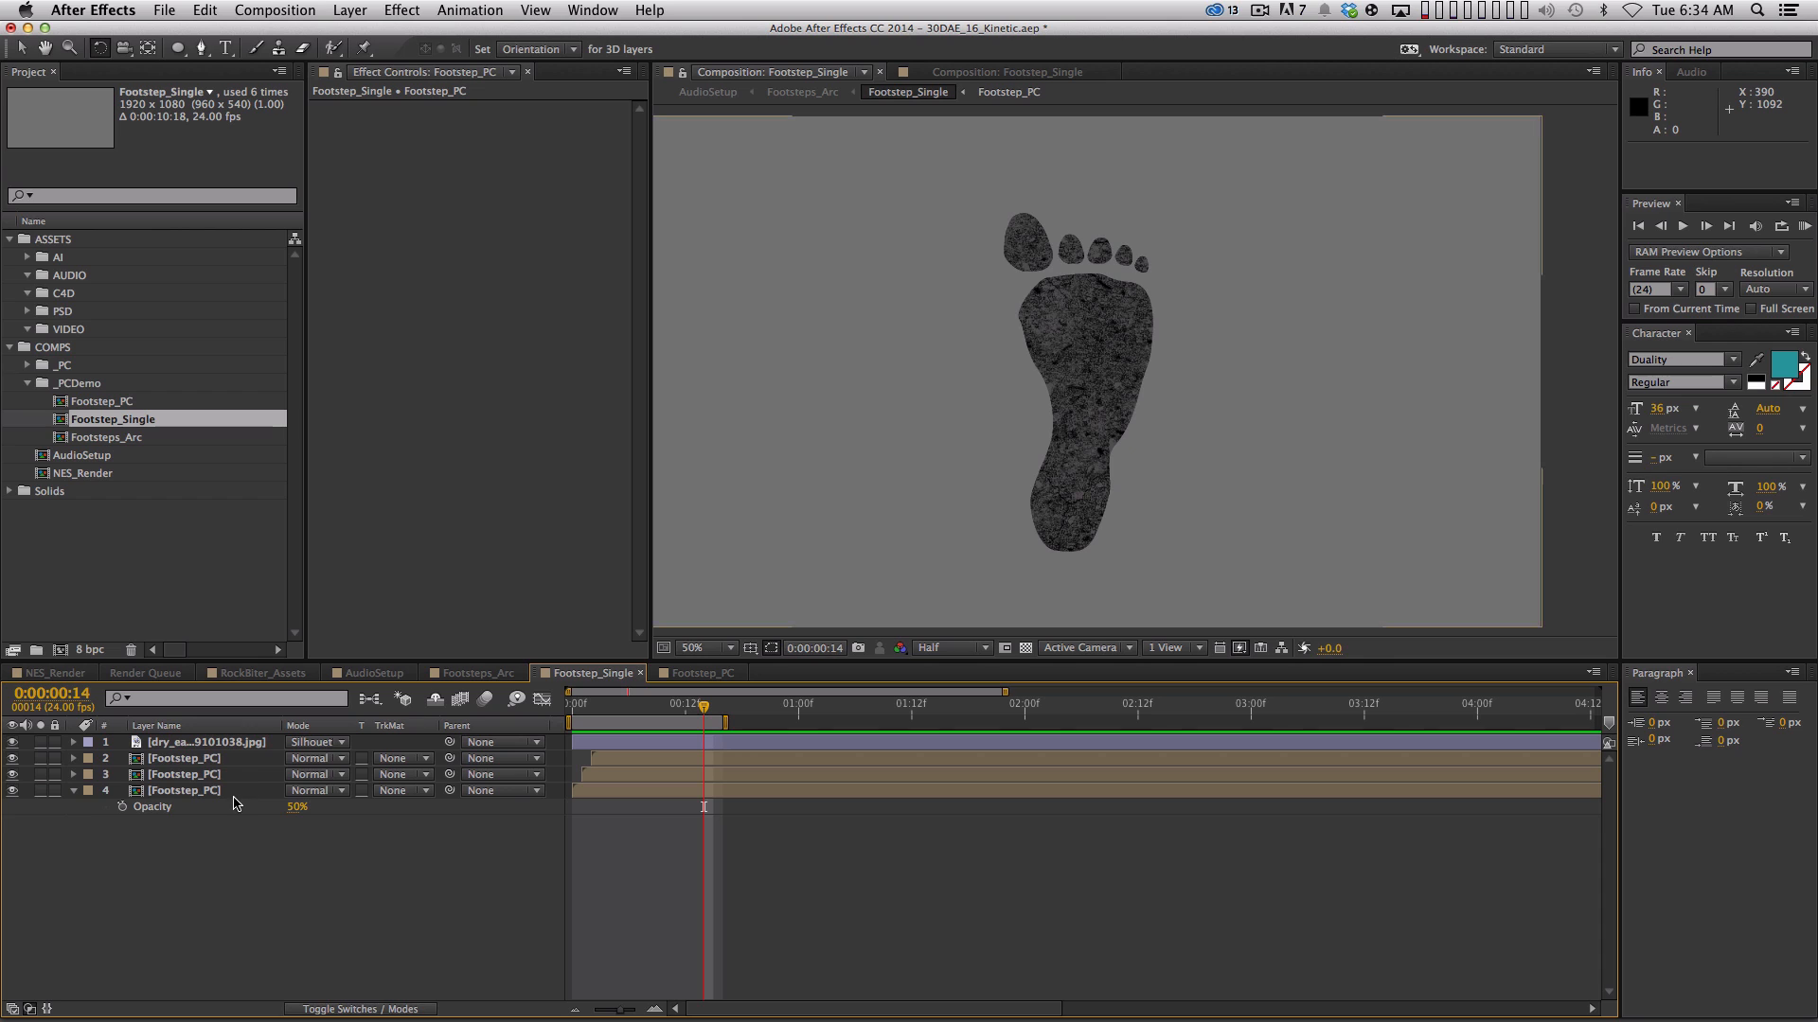
# Add a comp-sized solid named FadeOff above all layers in Footstep_Single and make it an adjustment layer
pyautogui.click(212, 758)
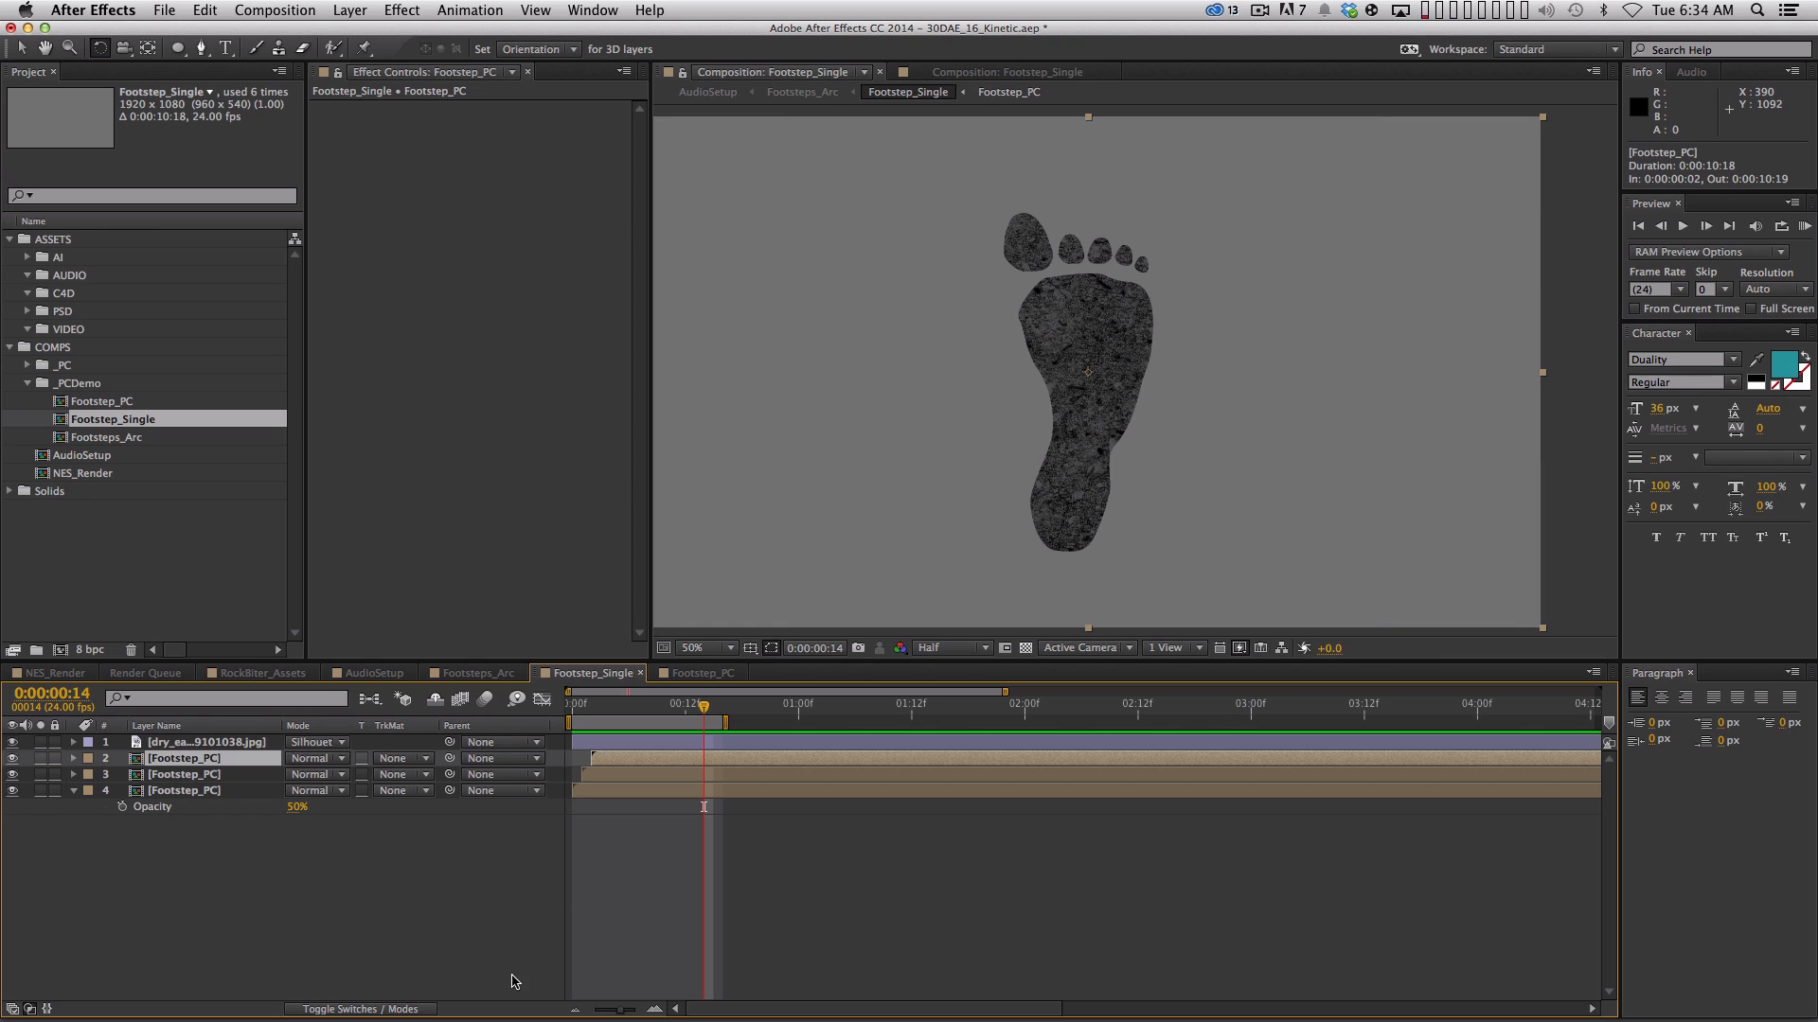
pyautogui.click(432, 827)
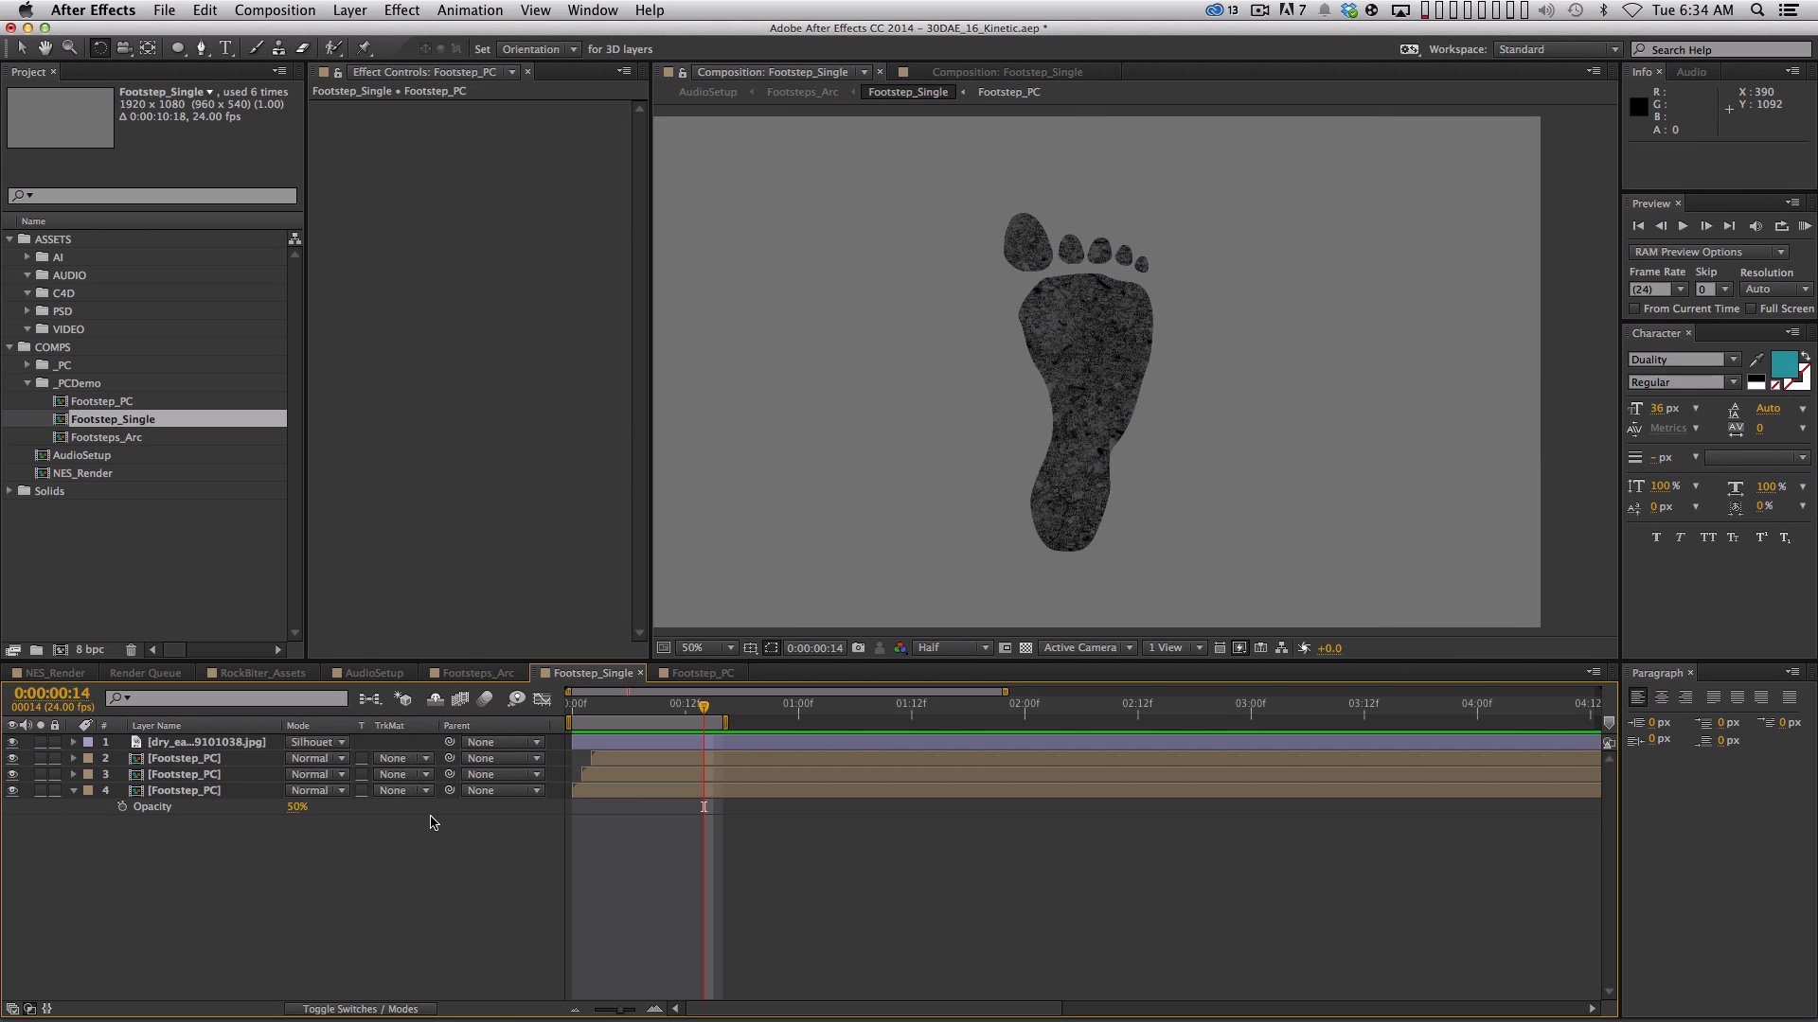
pyautogui.press('super')
pyautogui.press('super+y')
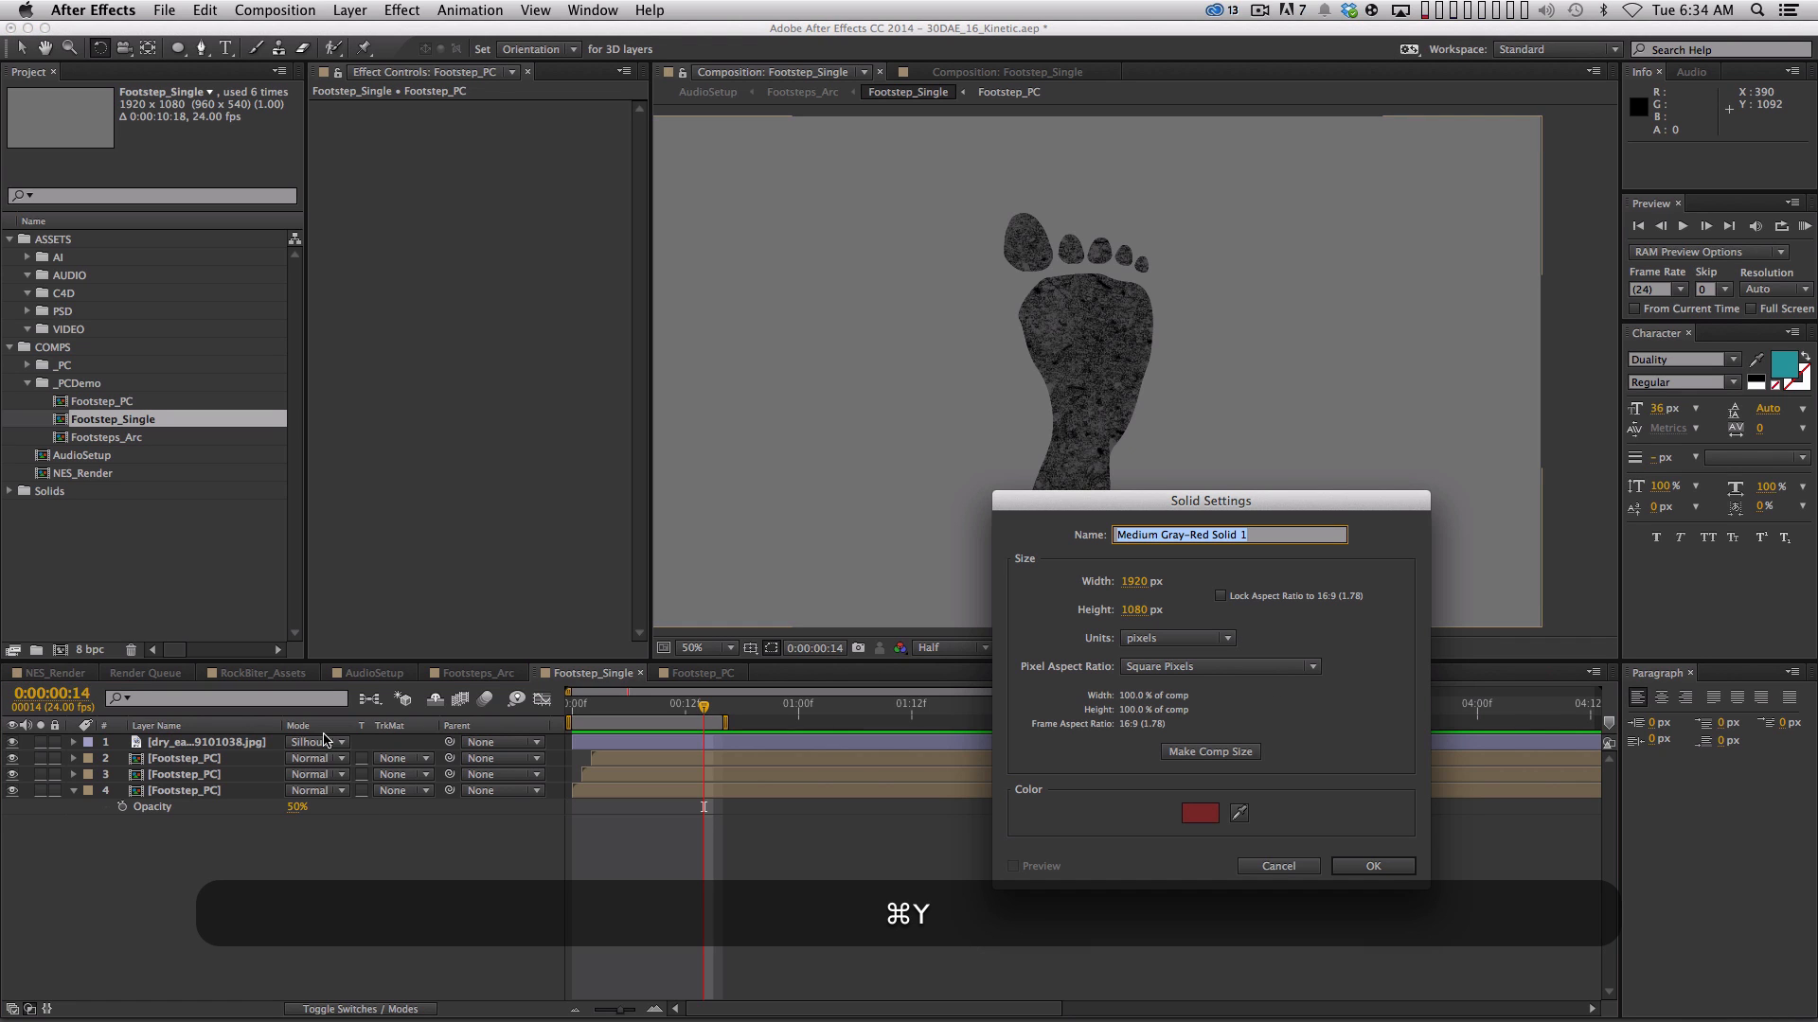
pyautogui.write('FadeOff')
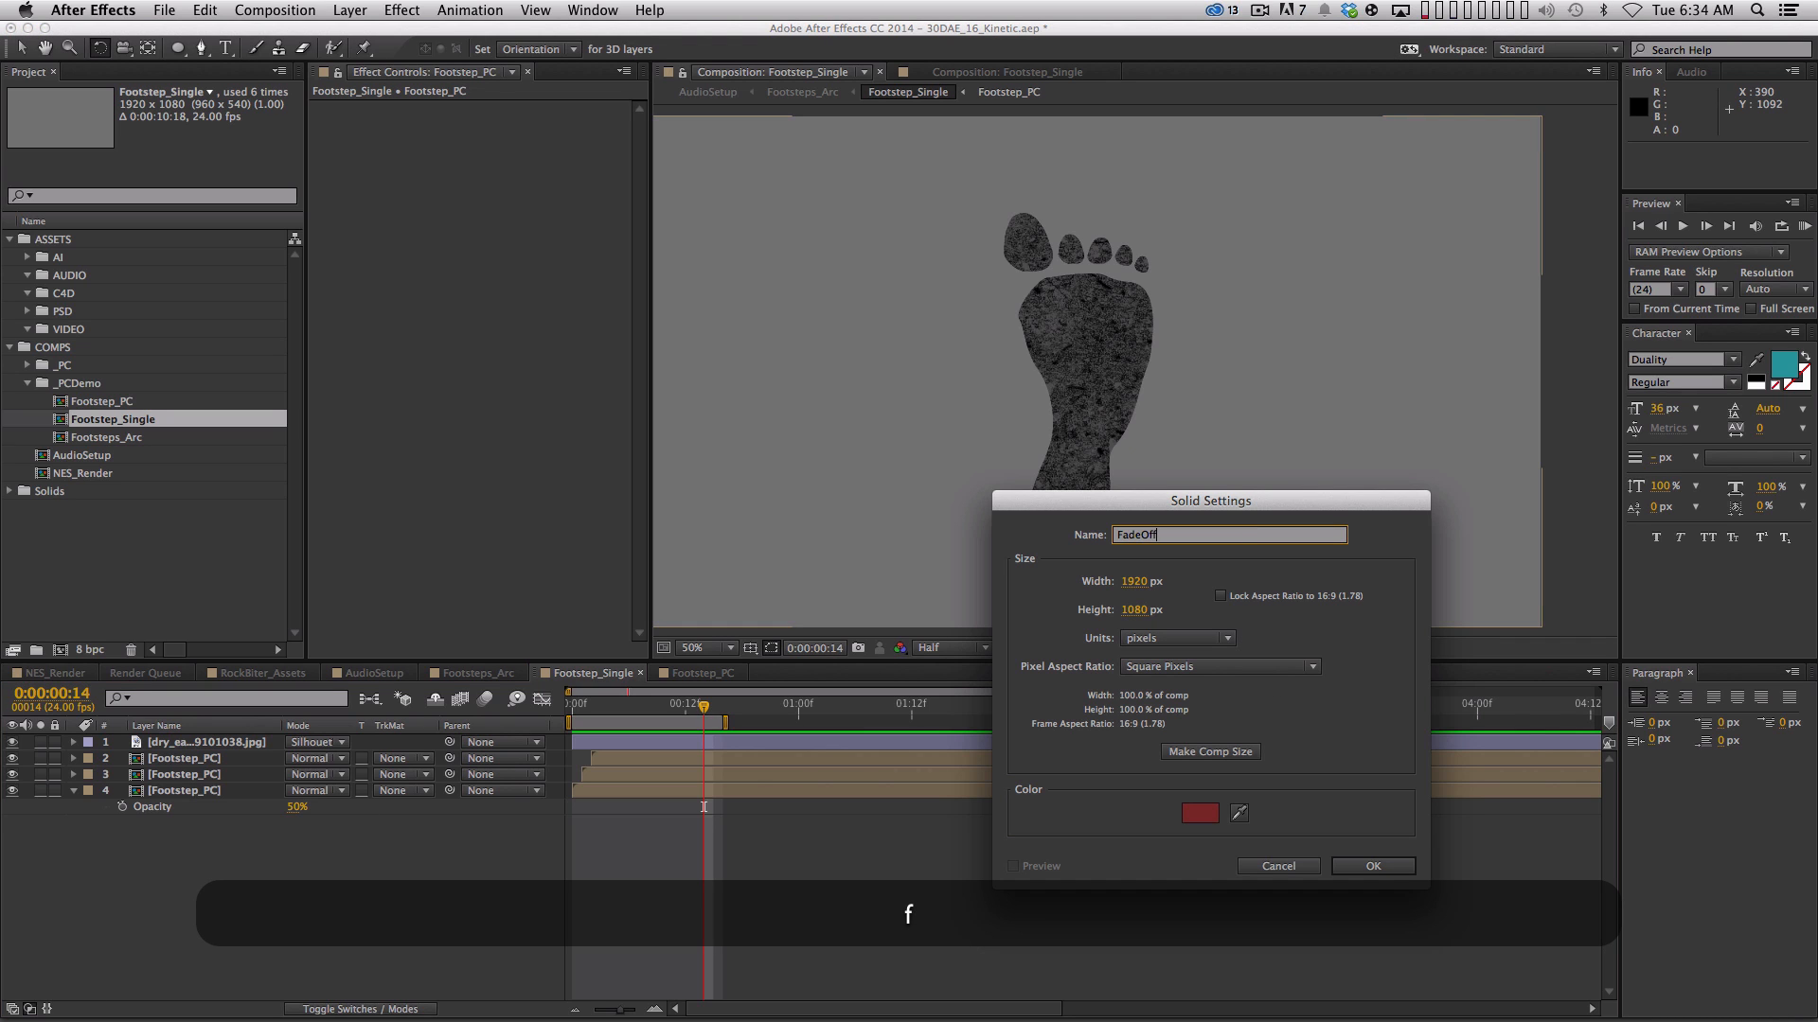
pyautogui.press('Return')
pyautogui.press('F4')
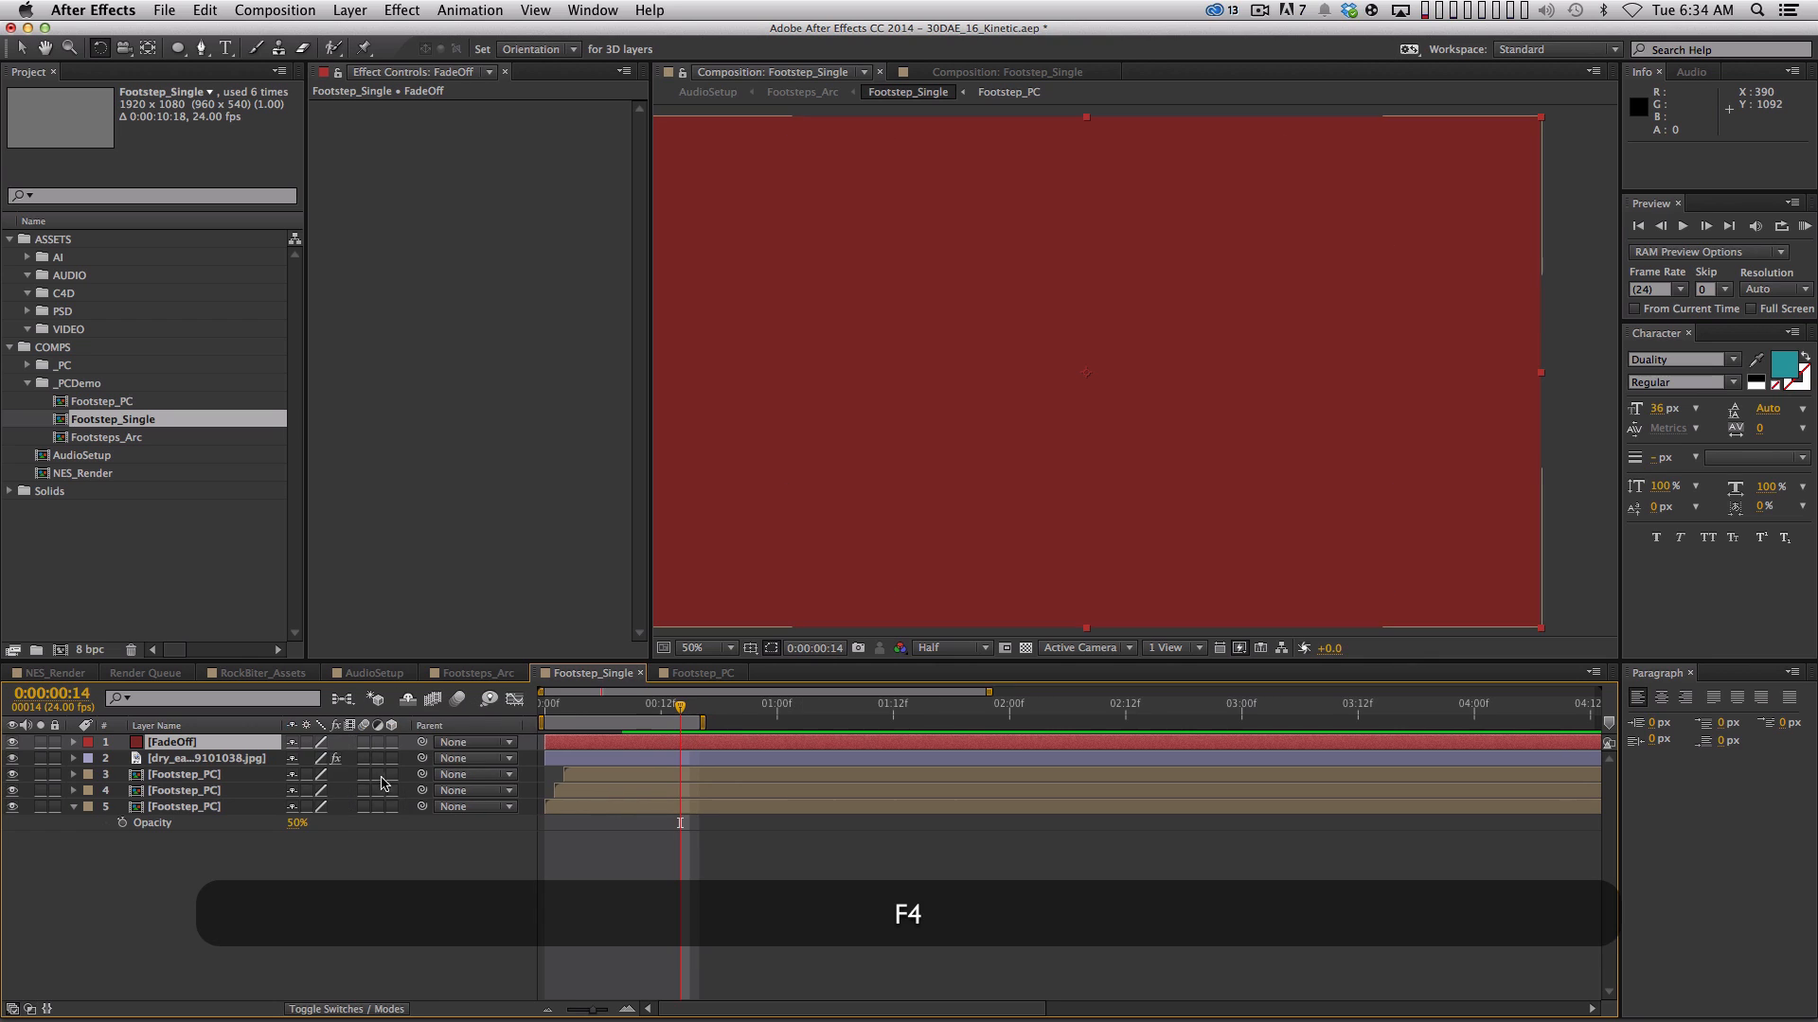
pyautogui.click(378, 742)
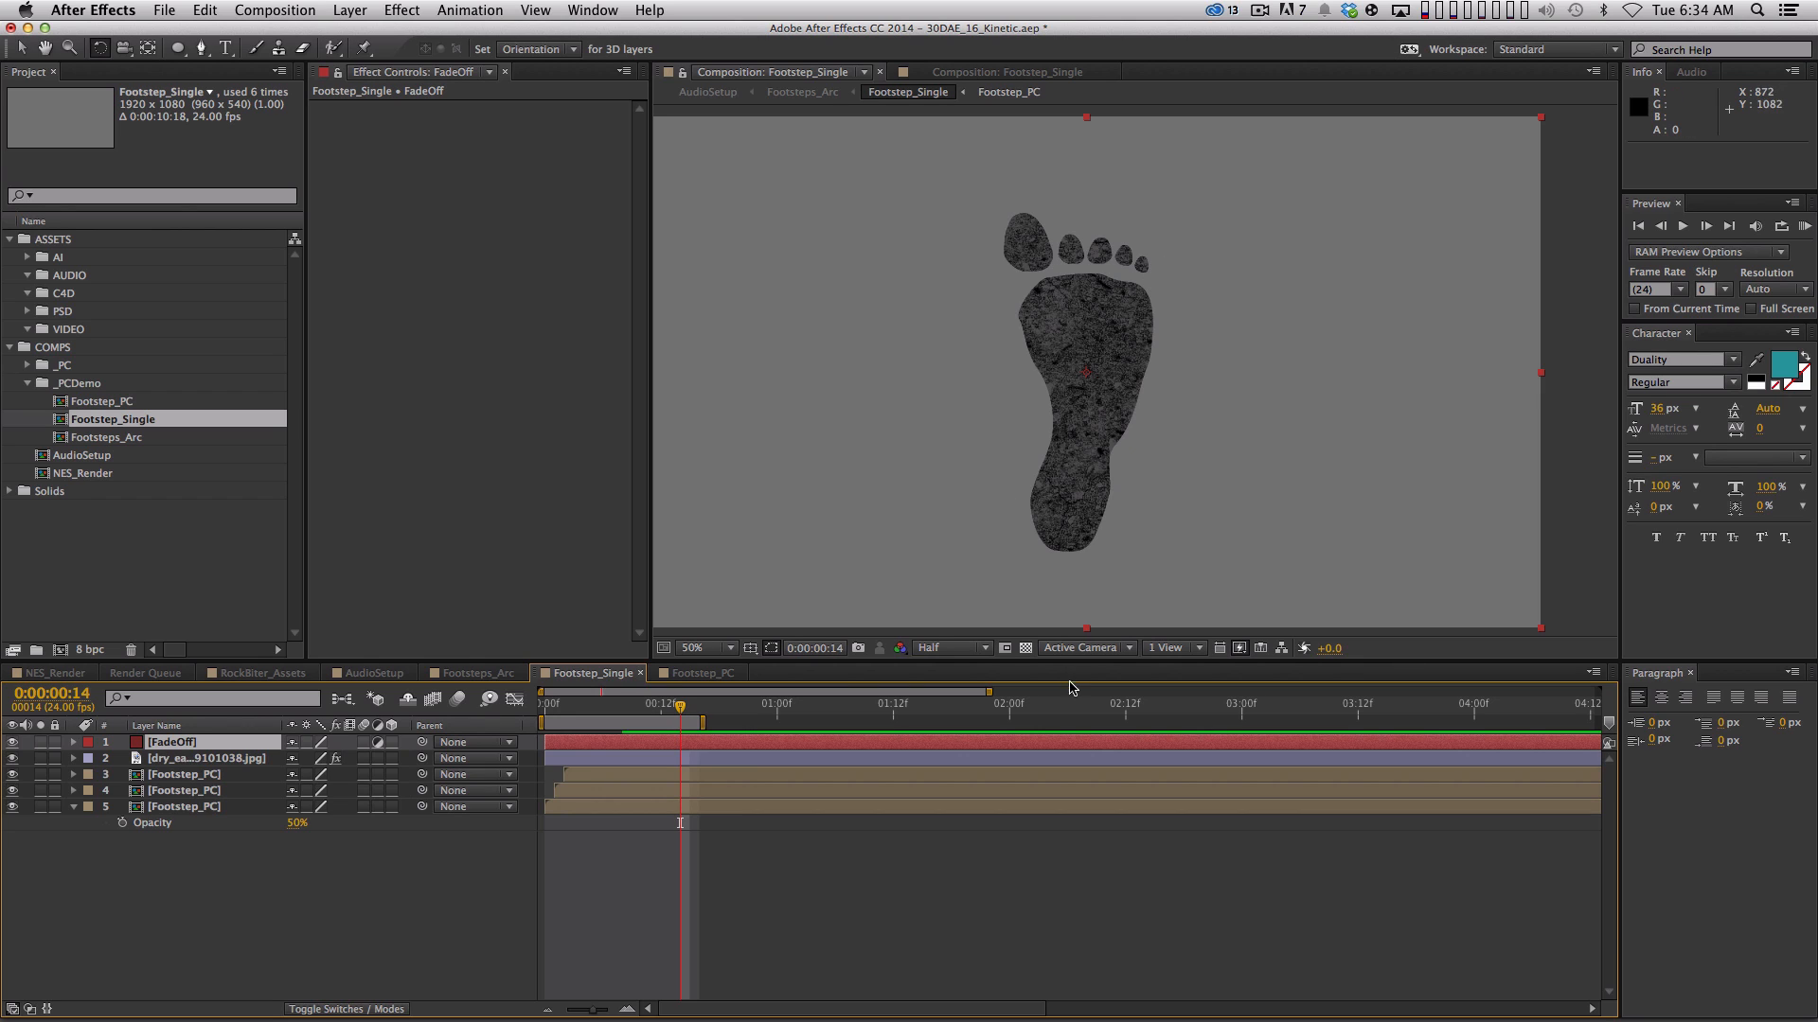
# Apply the Gradient Wipe effect to FadeOff and use the dry_earth texture layer as its gradient layer
pyautogui.press('v')
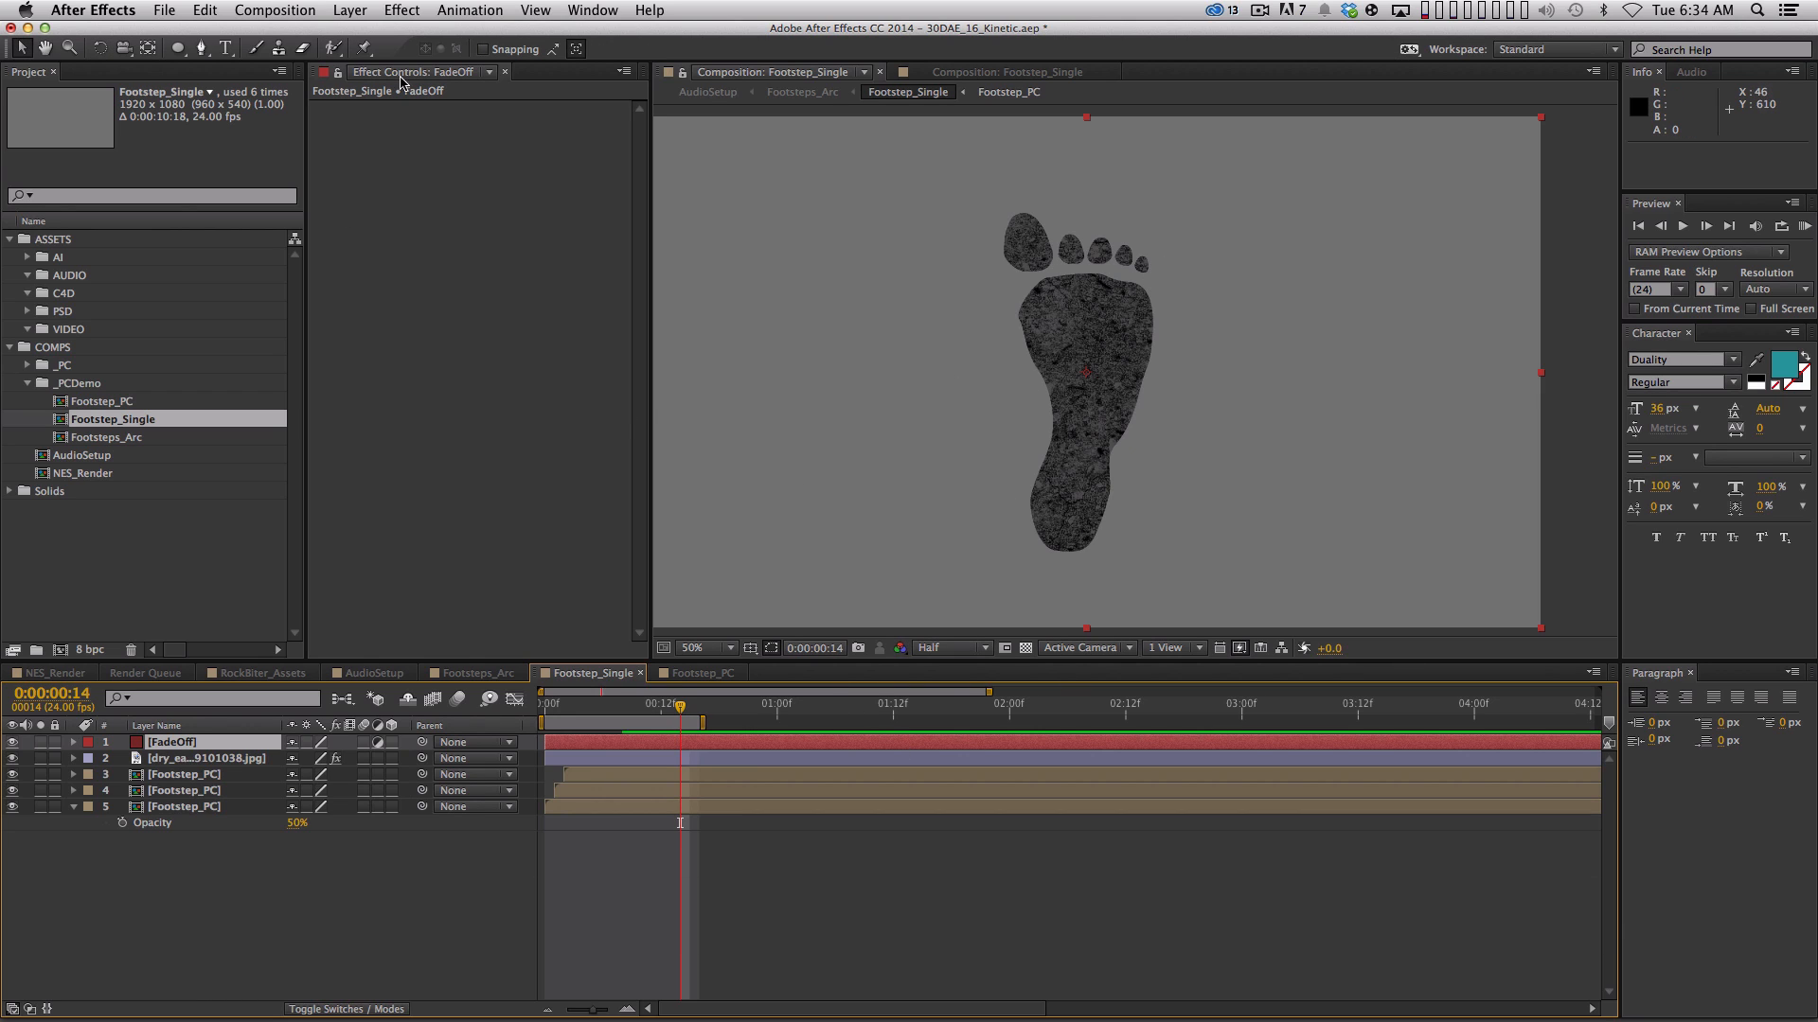
pyautogui.click(401, 10)
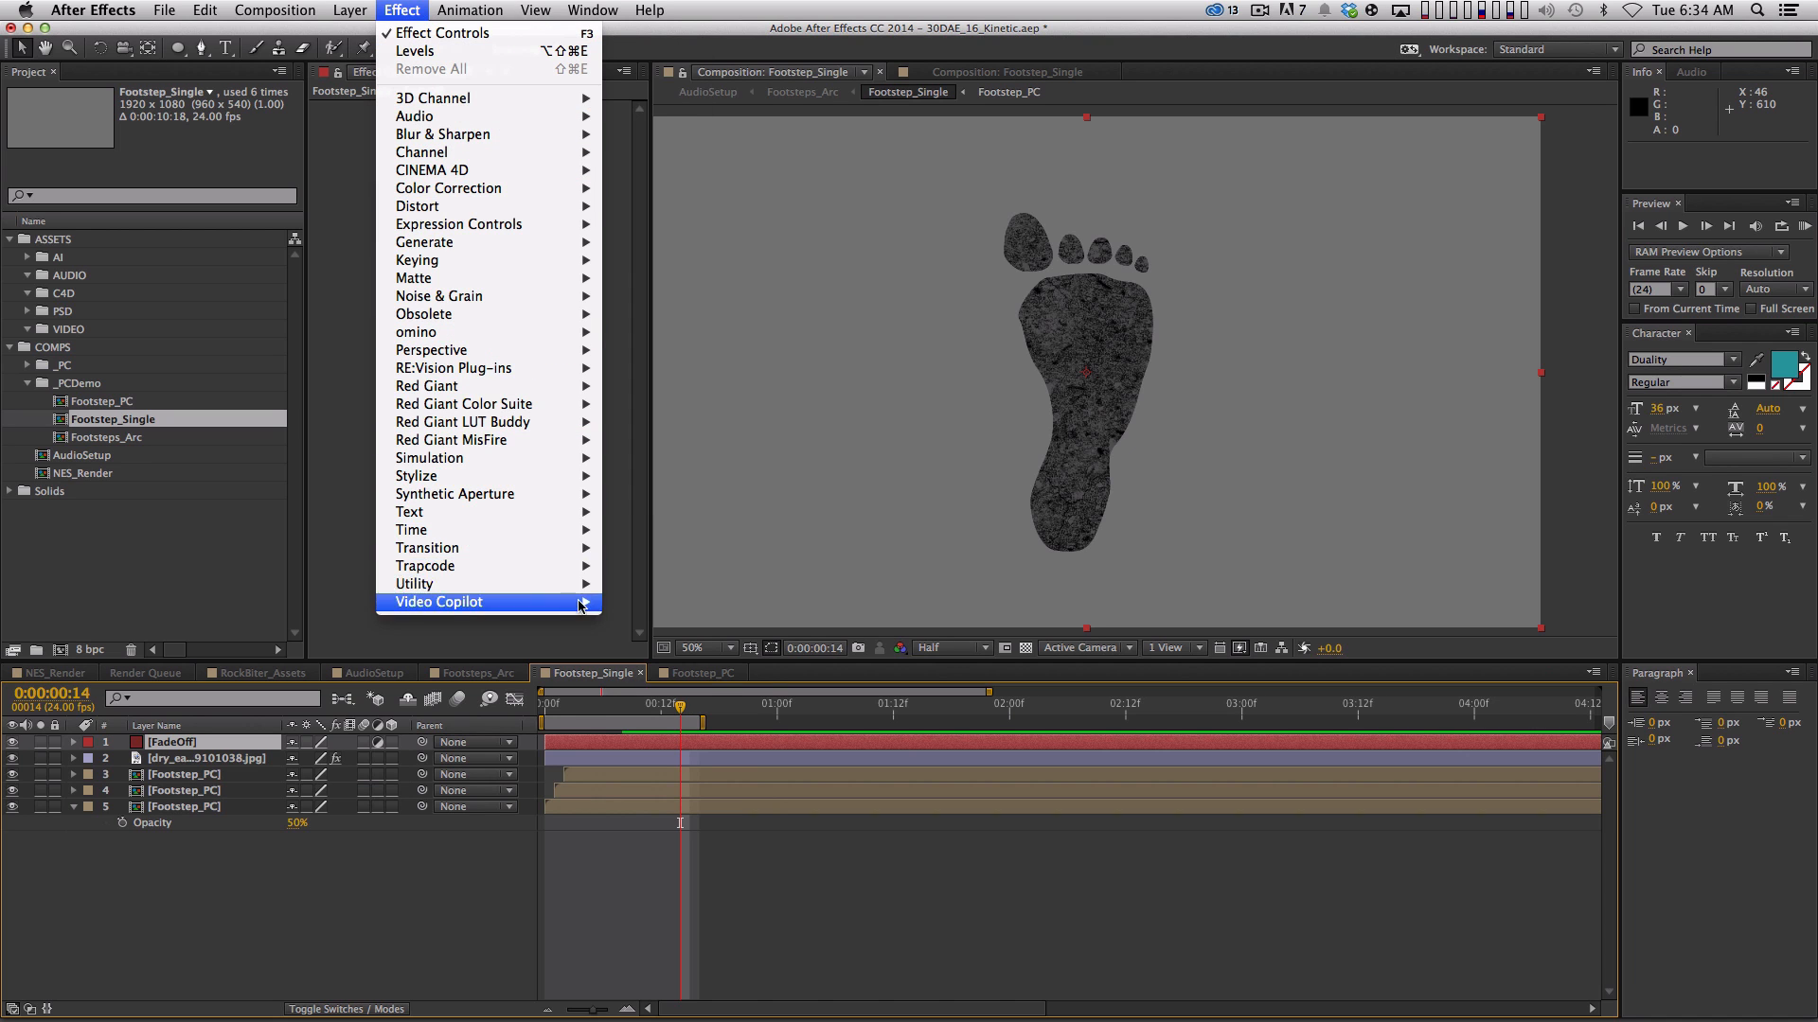
pyautogui.moveTo(526, 549)
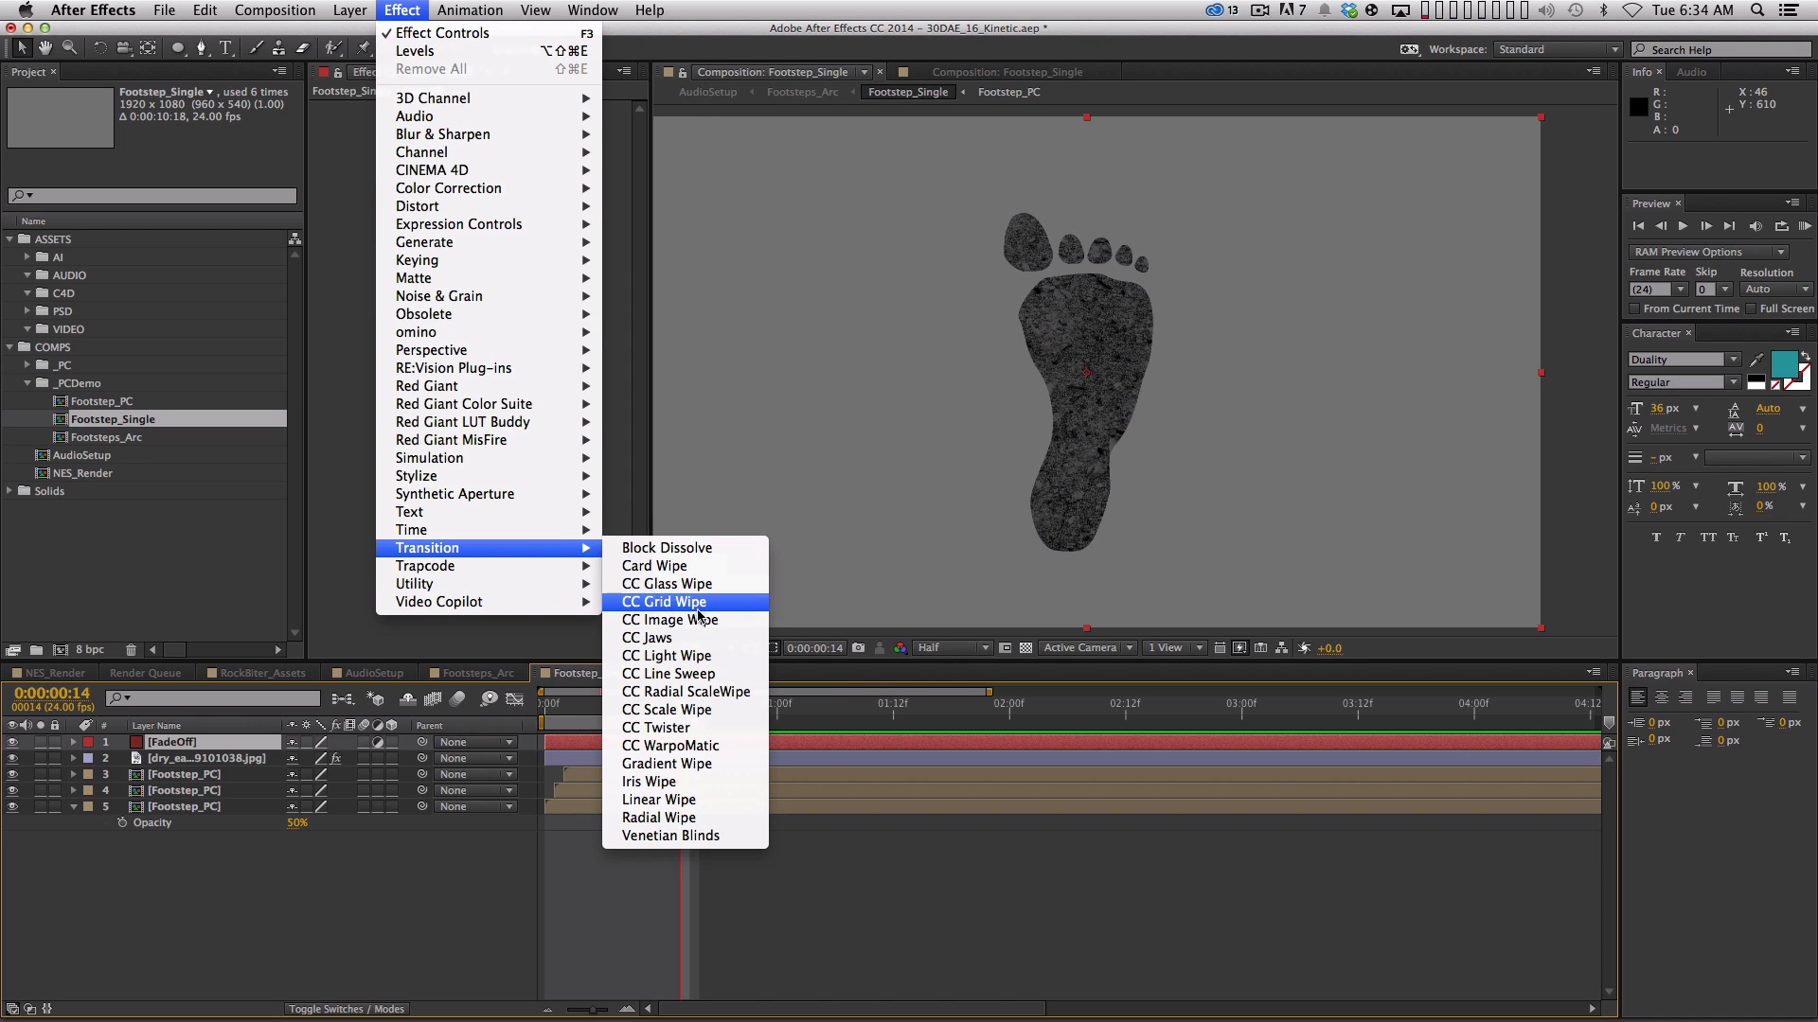
pyautogui.click(694, 763)
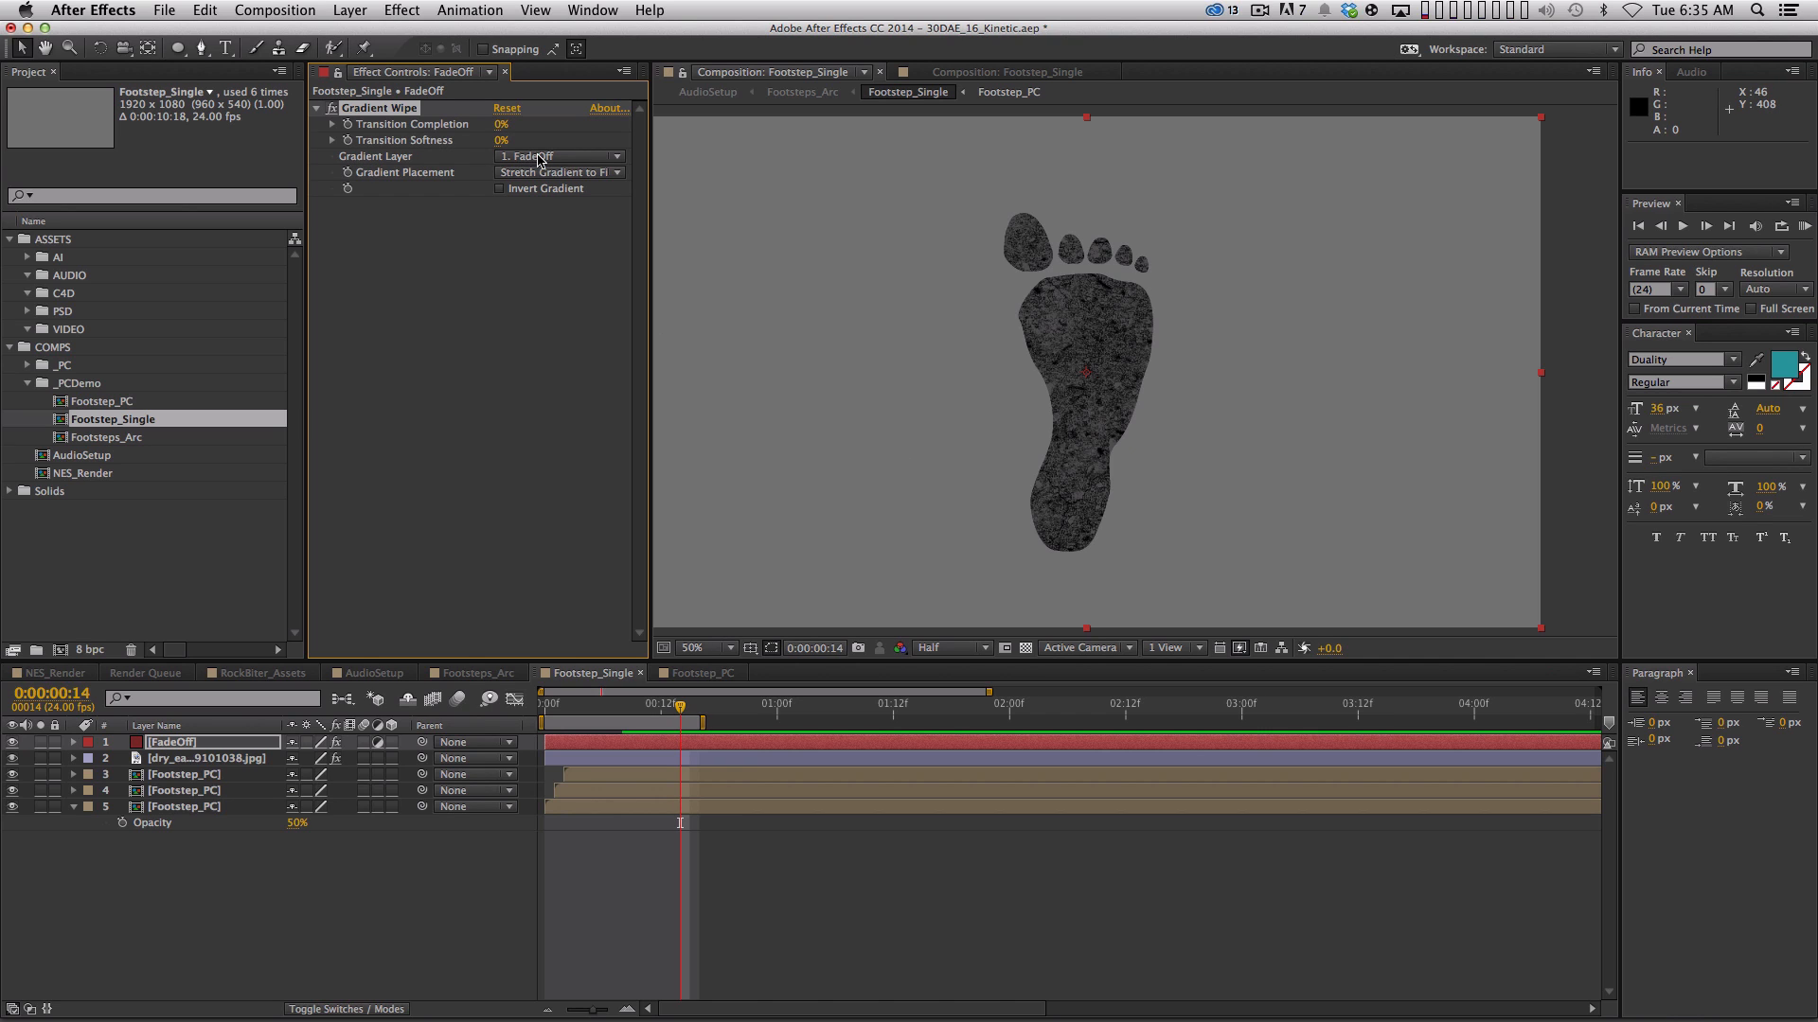
pyautogui.click(237, 763)
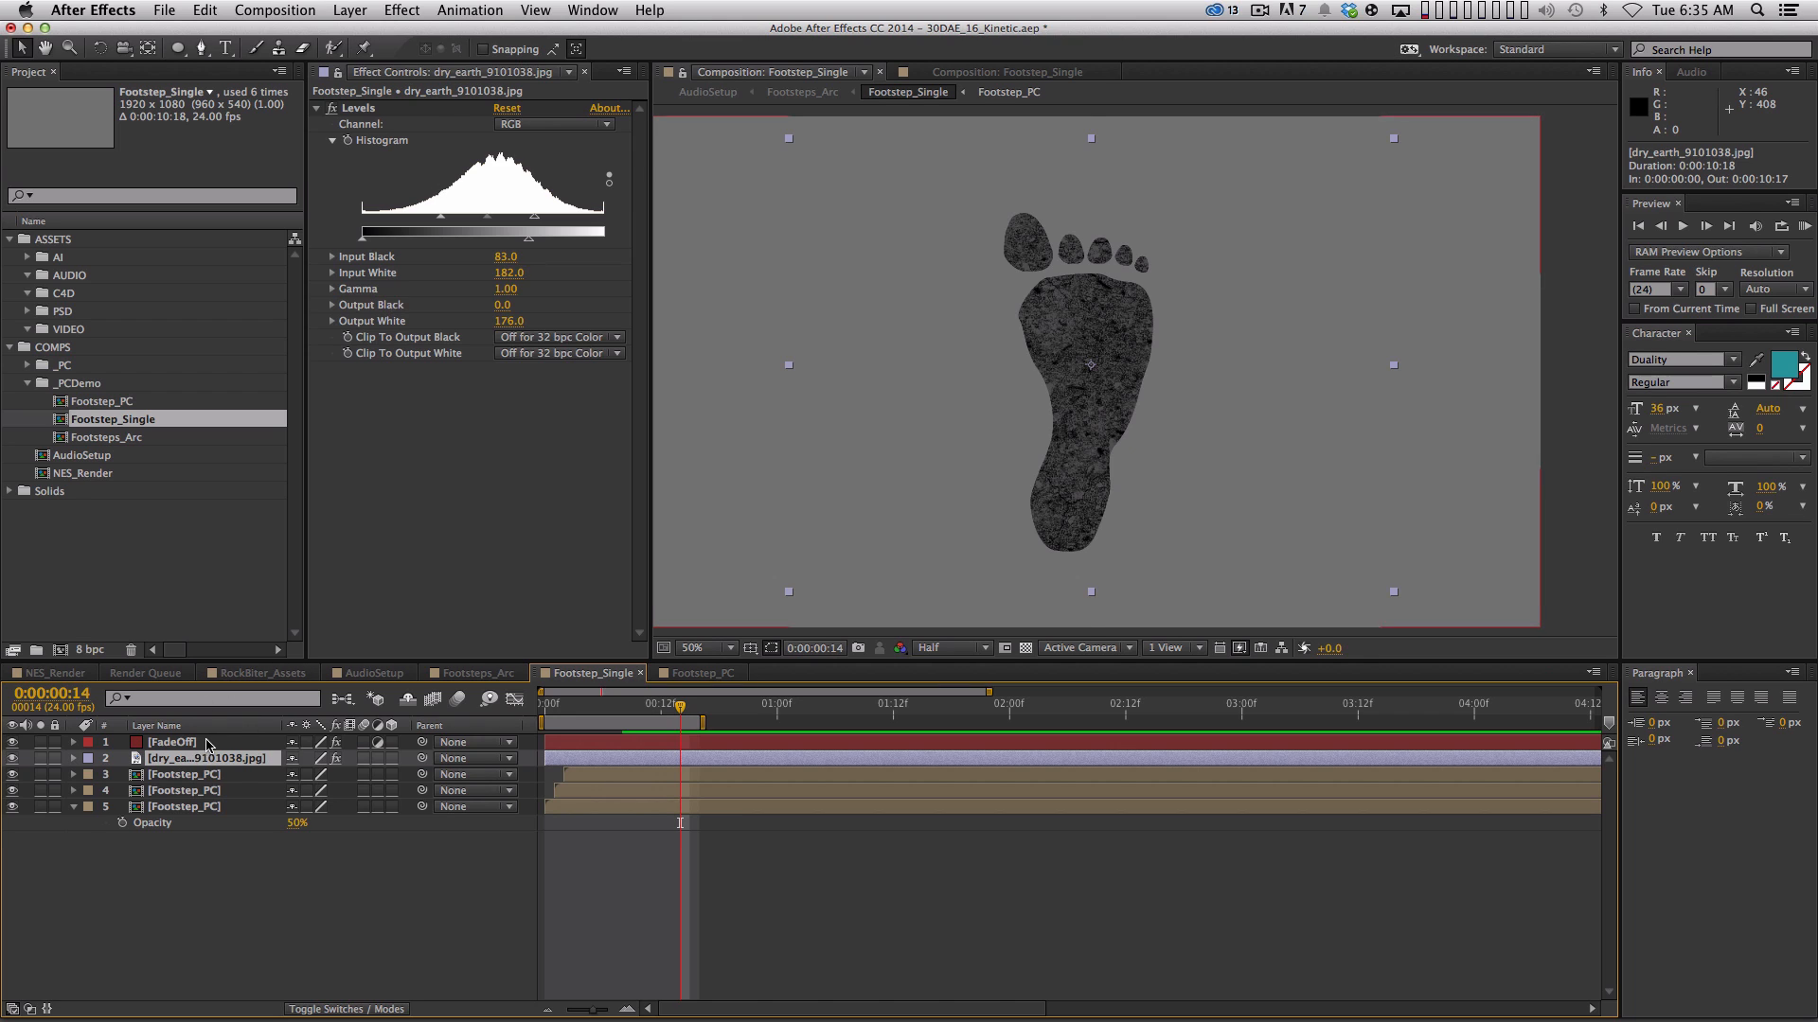
pyautogui.press('super+Up')
pyautogui.click(564, 172)
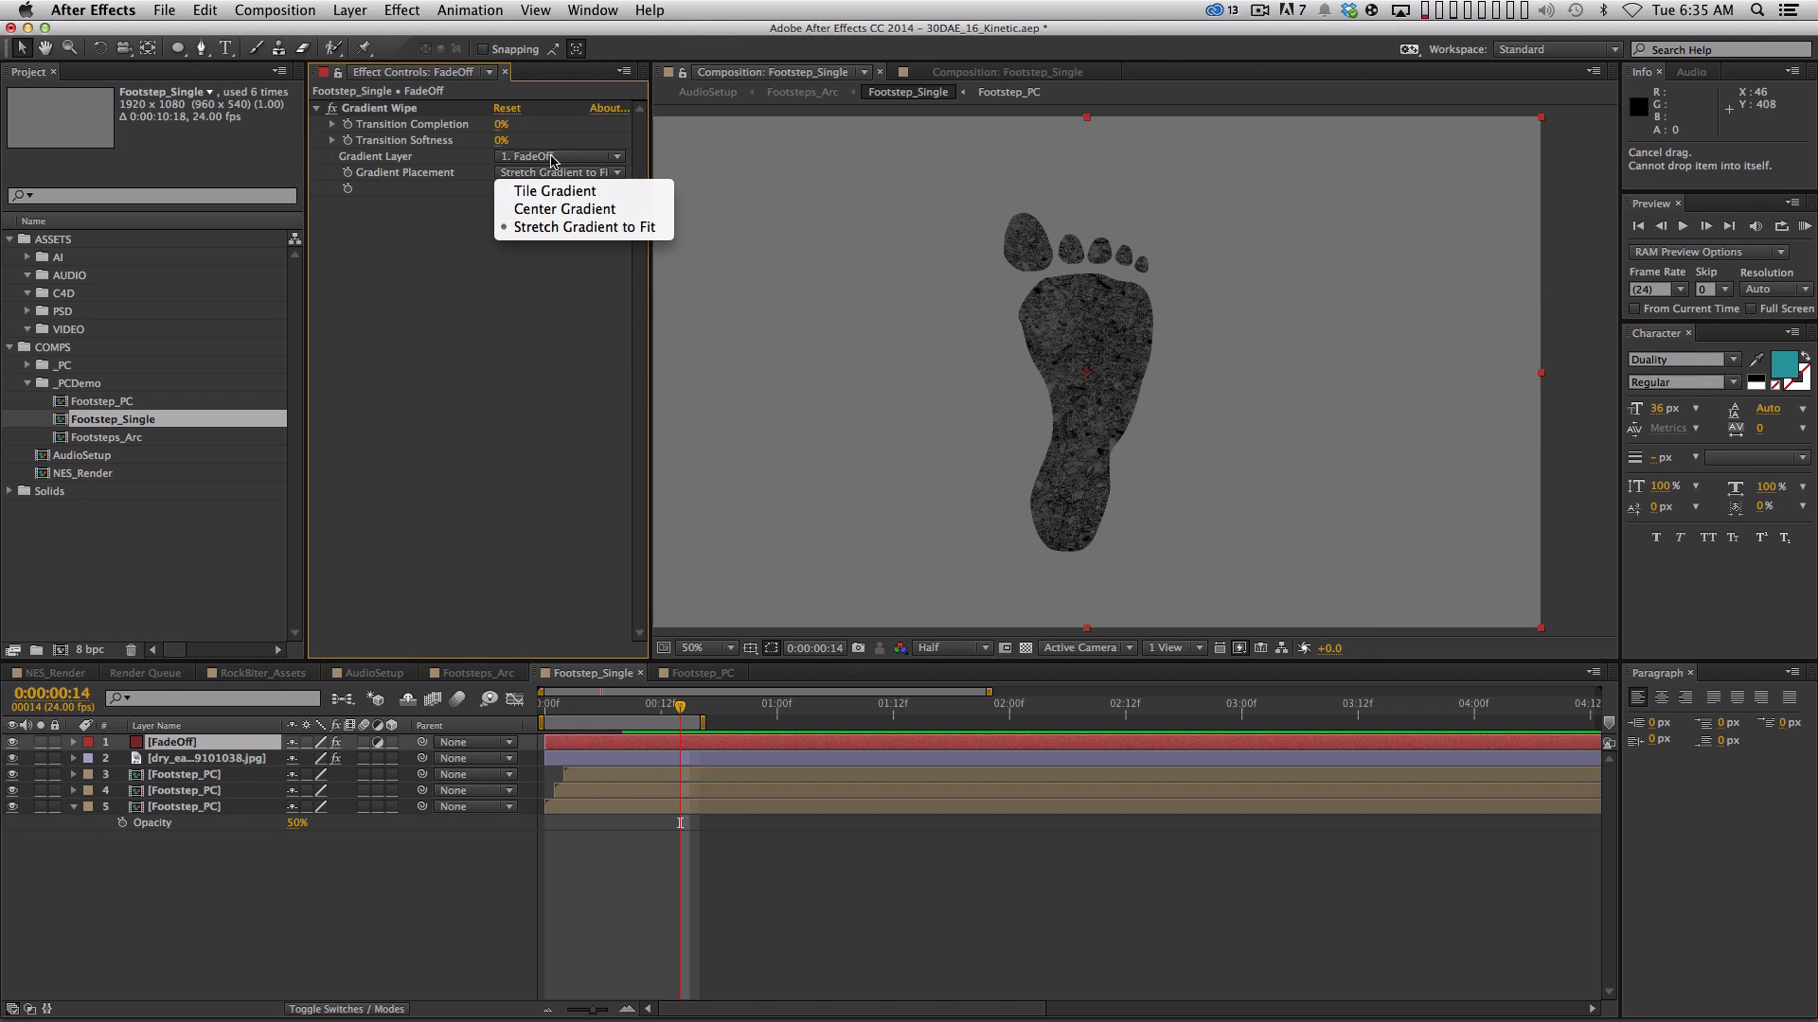
pyautogui.click(560, 157)
pyautogui.click(570, 223)
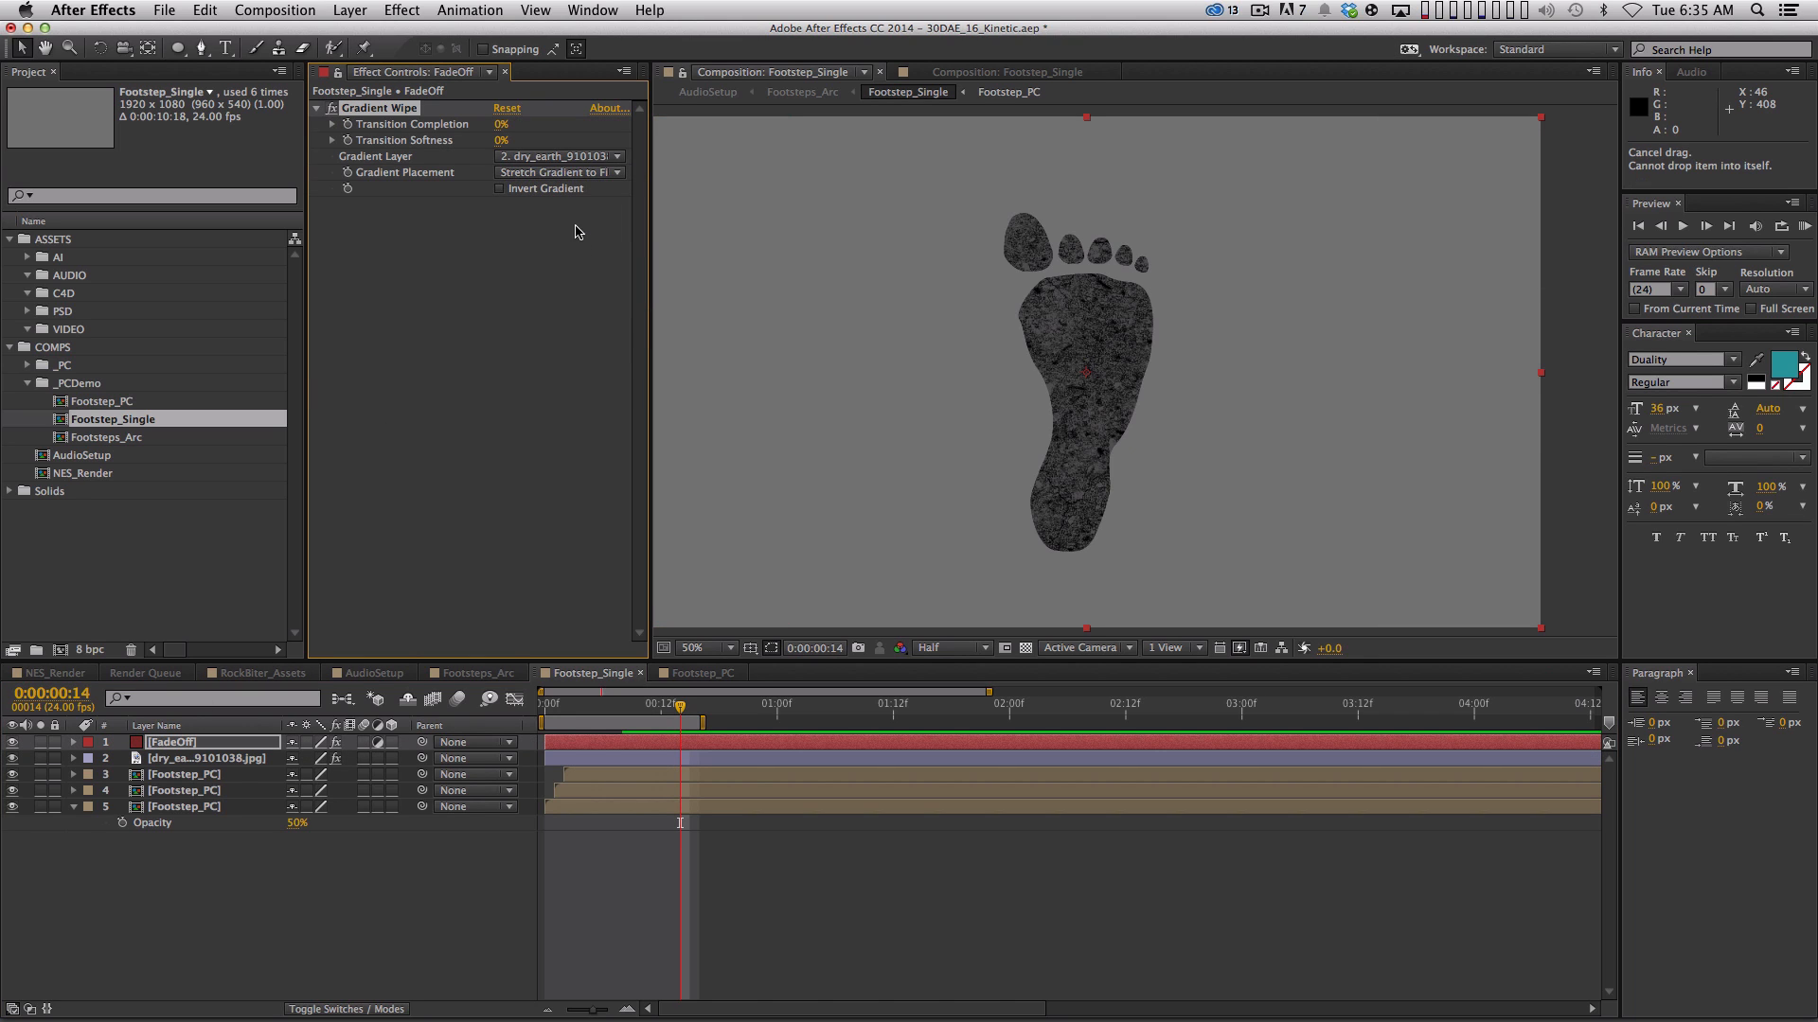
# Set the wipe's Transition Softness to 35% and test the dissolve by varying Transition Completion
pyautogui.moveTo(499, 131)
pyautogui.mouseDown()
pyautogui.moveTo(592, 129)
pyautogui.moveTo(523, 138)
pyautogui.mouseUp()
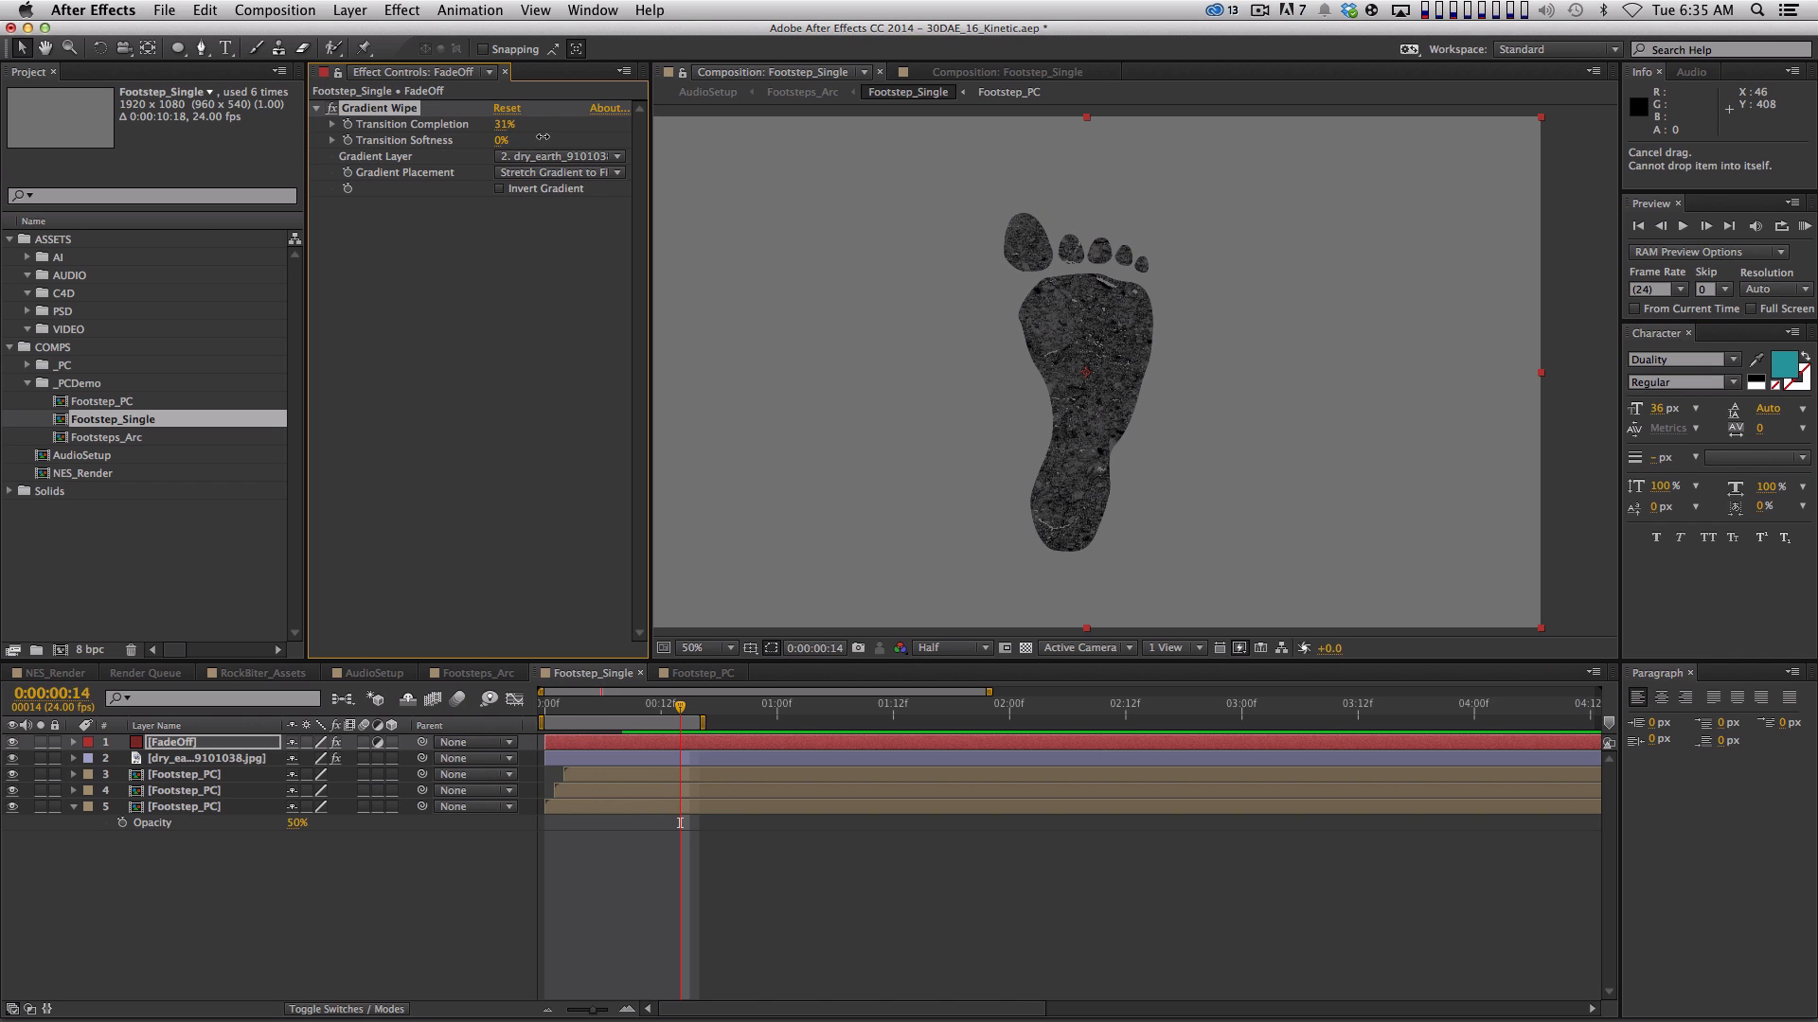
pyautogui.moveTo(542, 136); pyautogui.dragTo(548, 137)
pyautogui.click(503, 141)
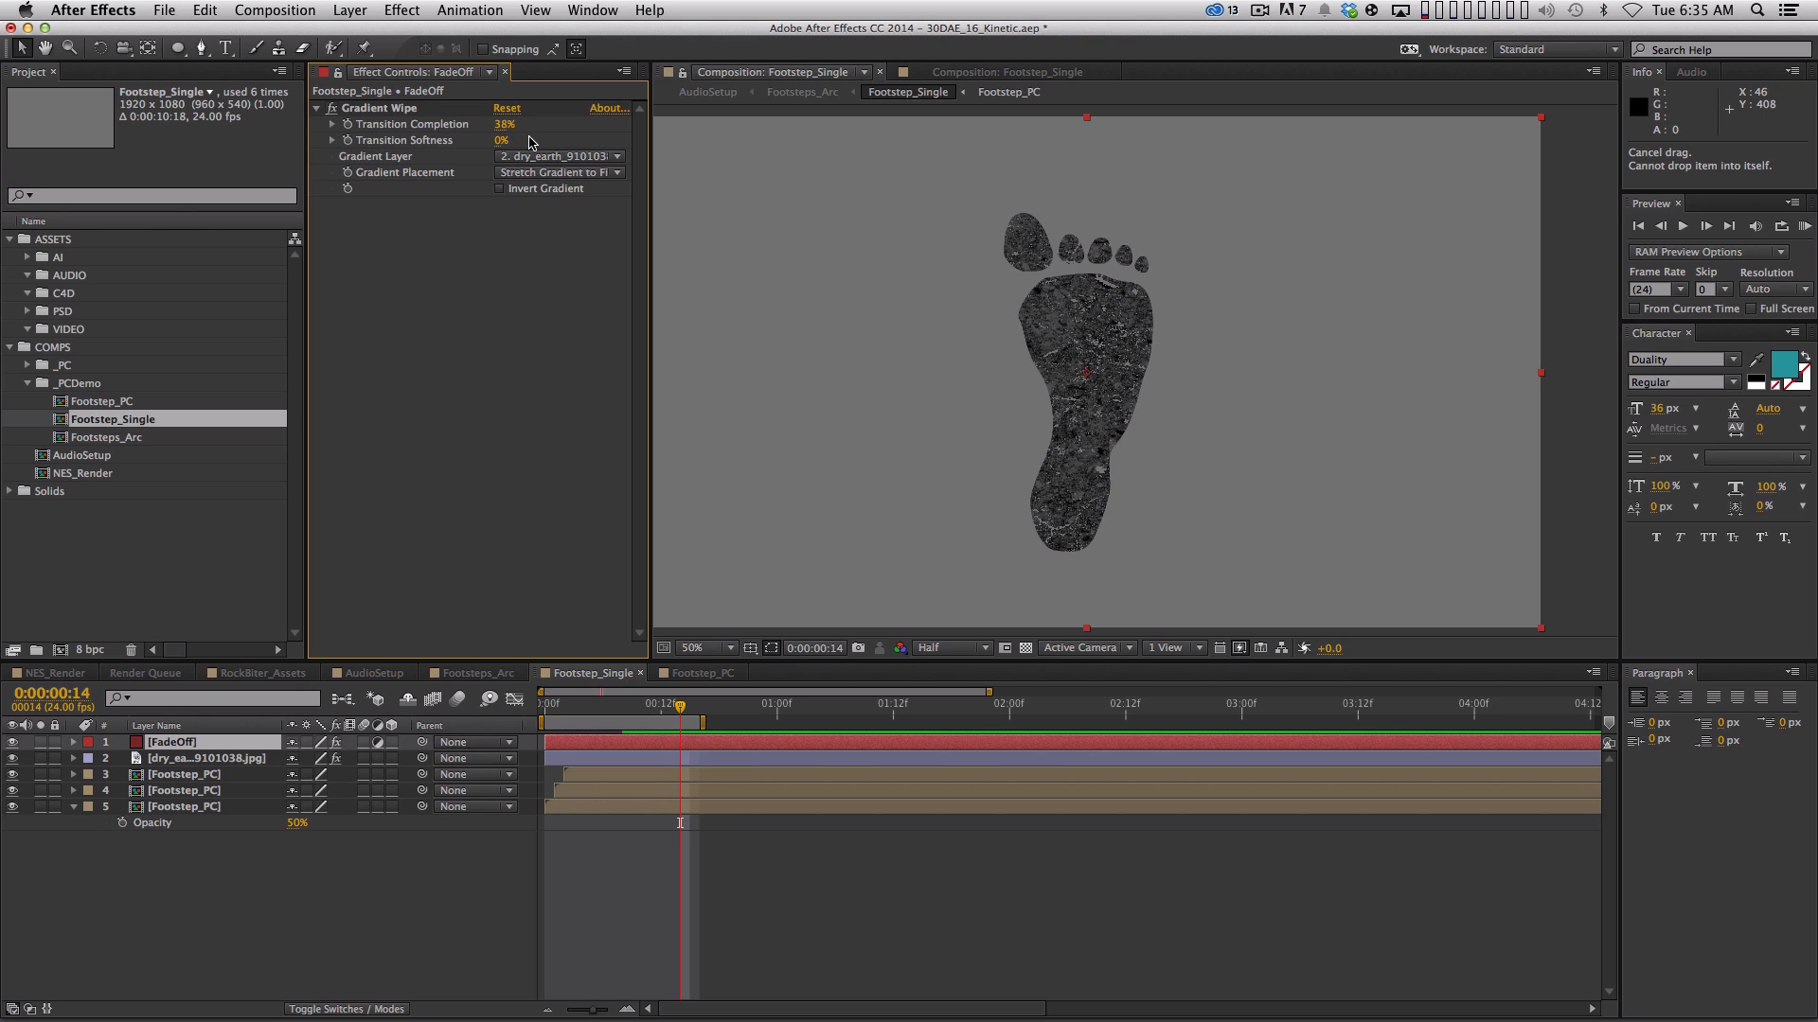
pyautogui.click(499, 140)
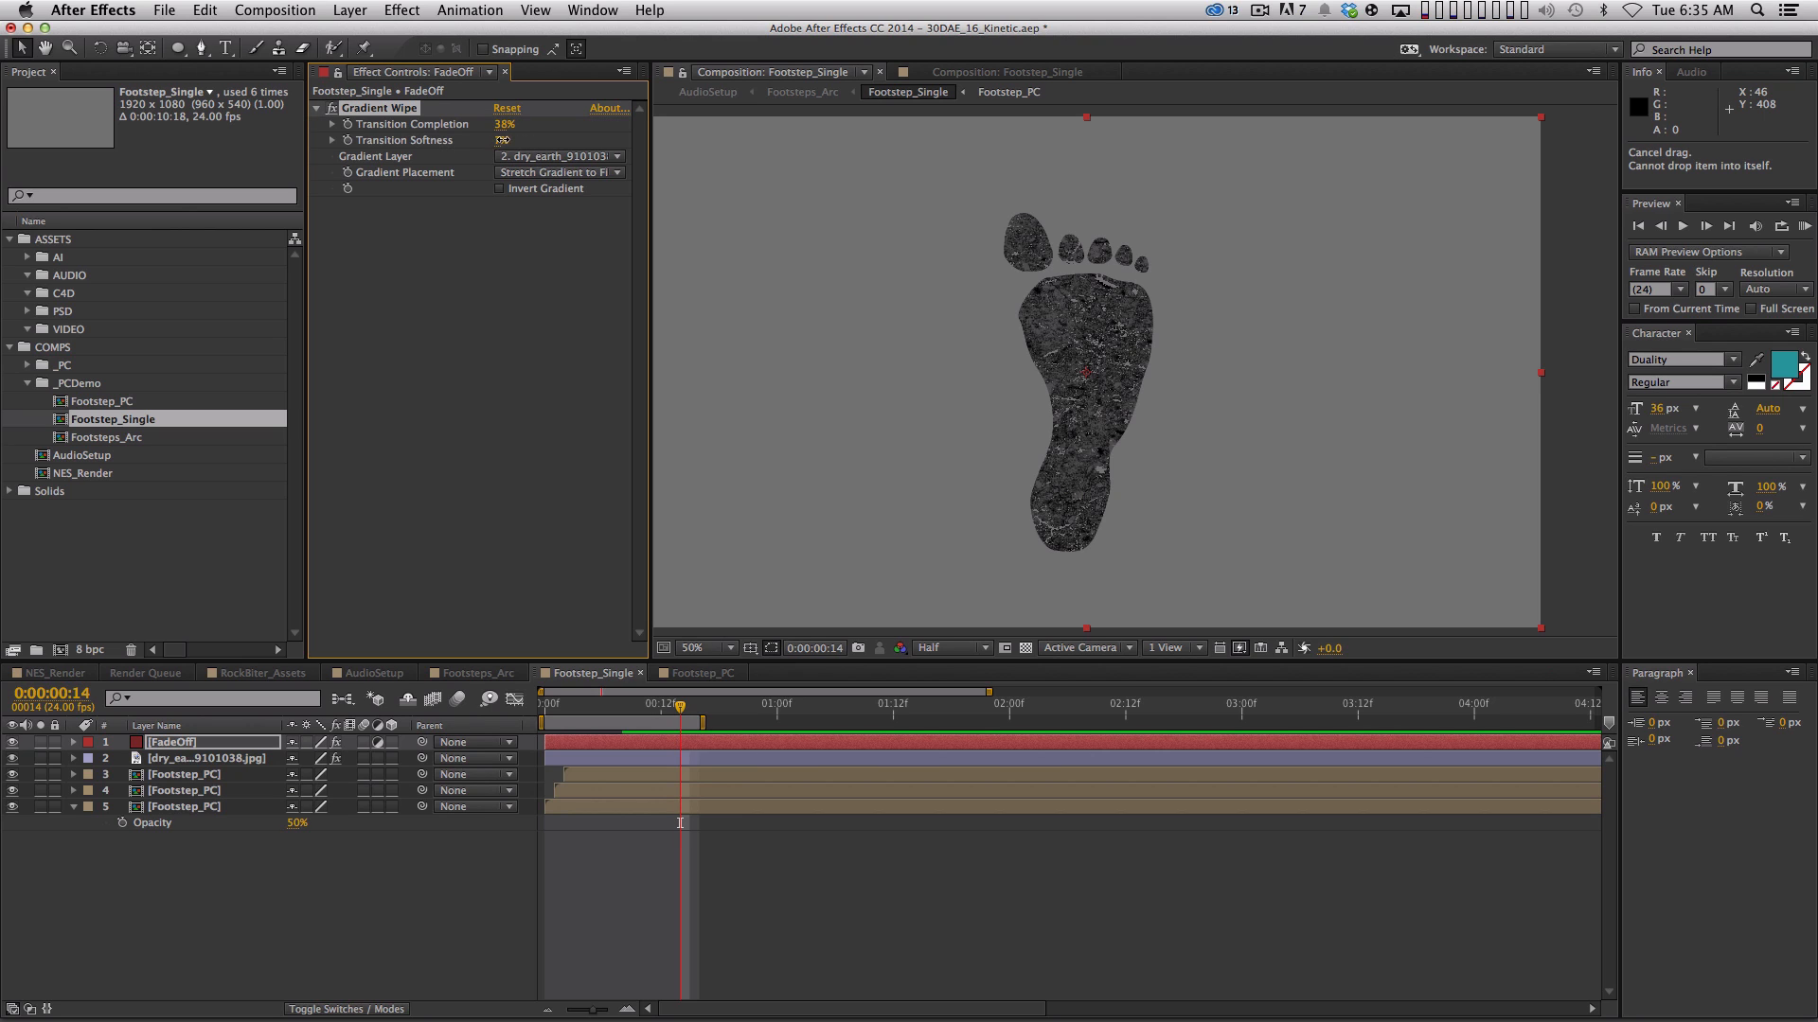
pyautogui.moveTo(502, 133)
pyautogui.mouseDown()
pyautogui.moveTo(560, 128)
pyautogui.moveTo(522, 128)
pyautogui.mouseUp()
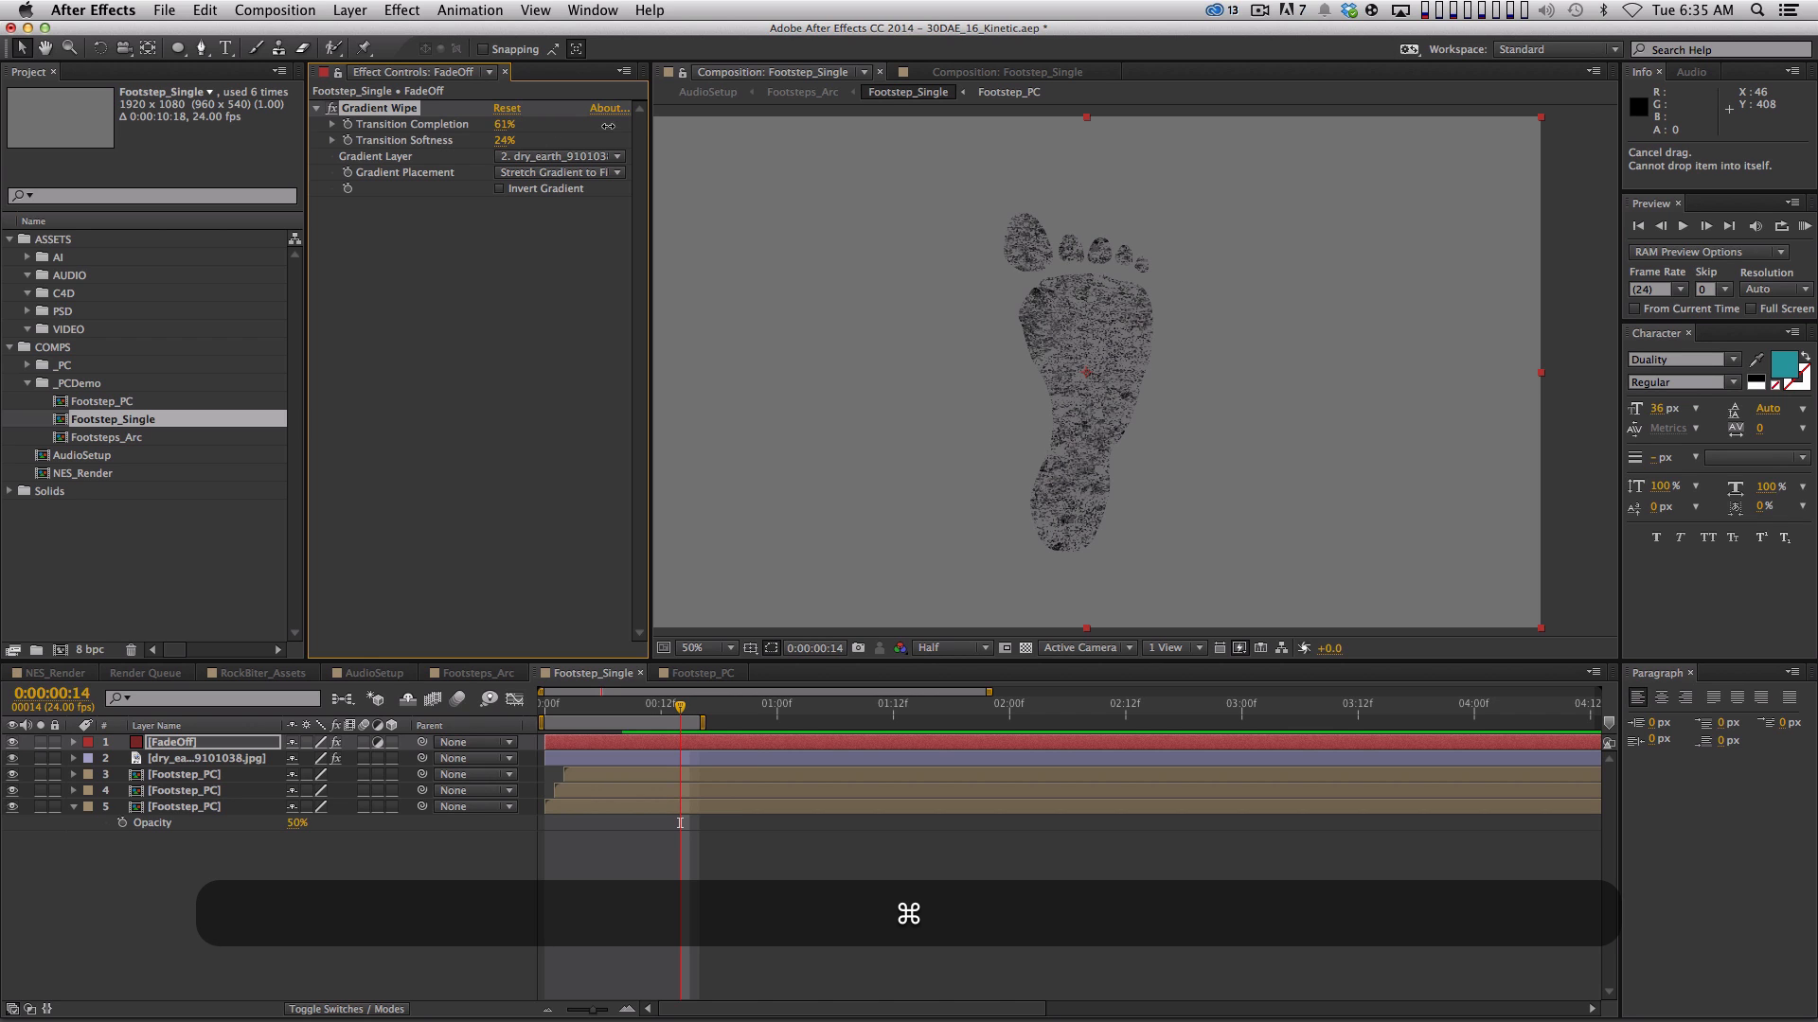
pyautogui.moveTo(1197, 80); pyautogui.dragTo(593, 173)
pyautogui.moveTo(728, 151); pyautogui.dragTo(410, 160)
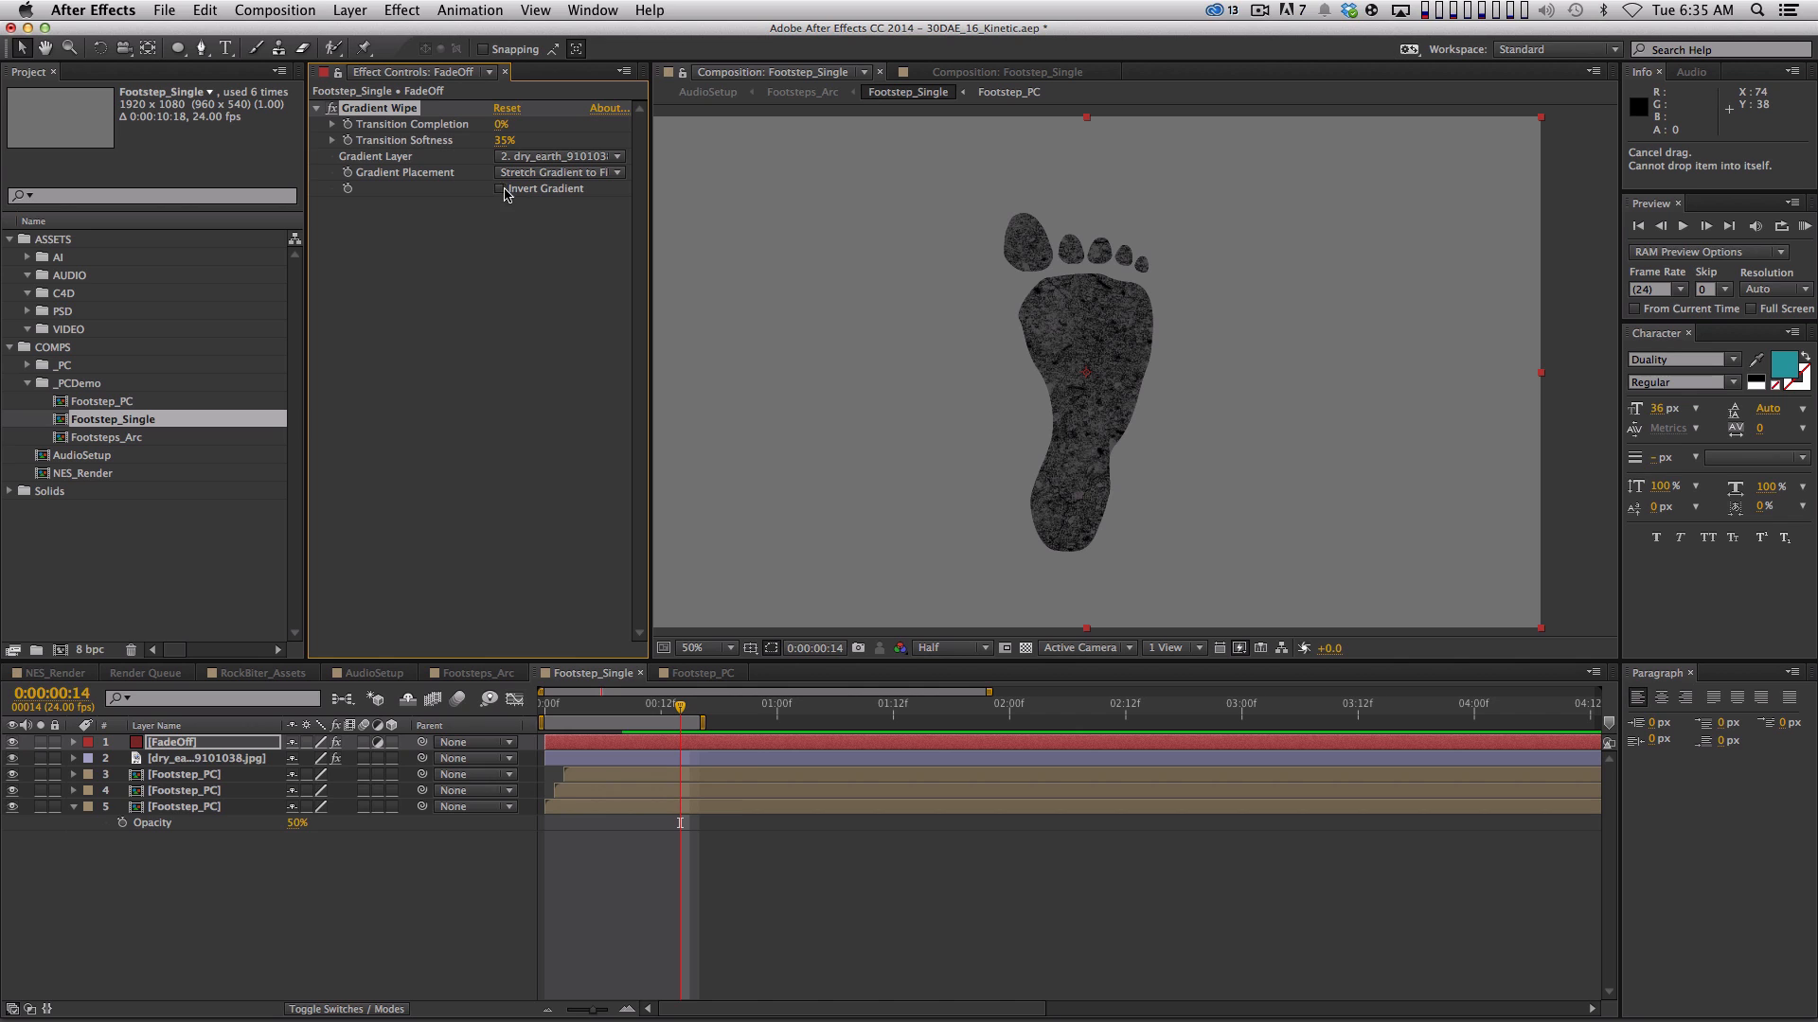
# Invert the gradient and keyframe Transition Completion from 0% at 0:00:00:14 to 100% at 0:00:00:22
pyautogui.moveTo(502, 124); pyautogui.dragTo(436, 133)
pyautogui.moveTo(502, 126); pyautogui.dragTo(417, 130)
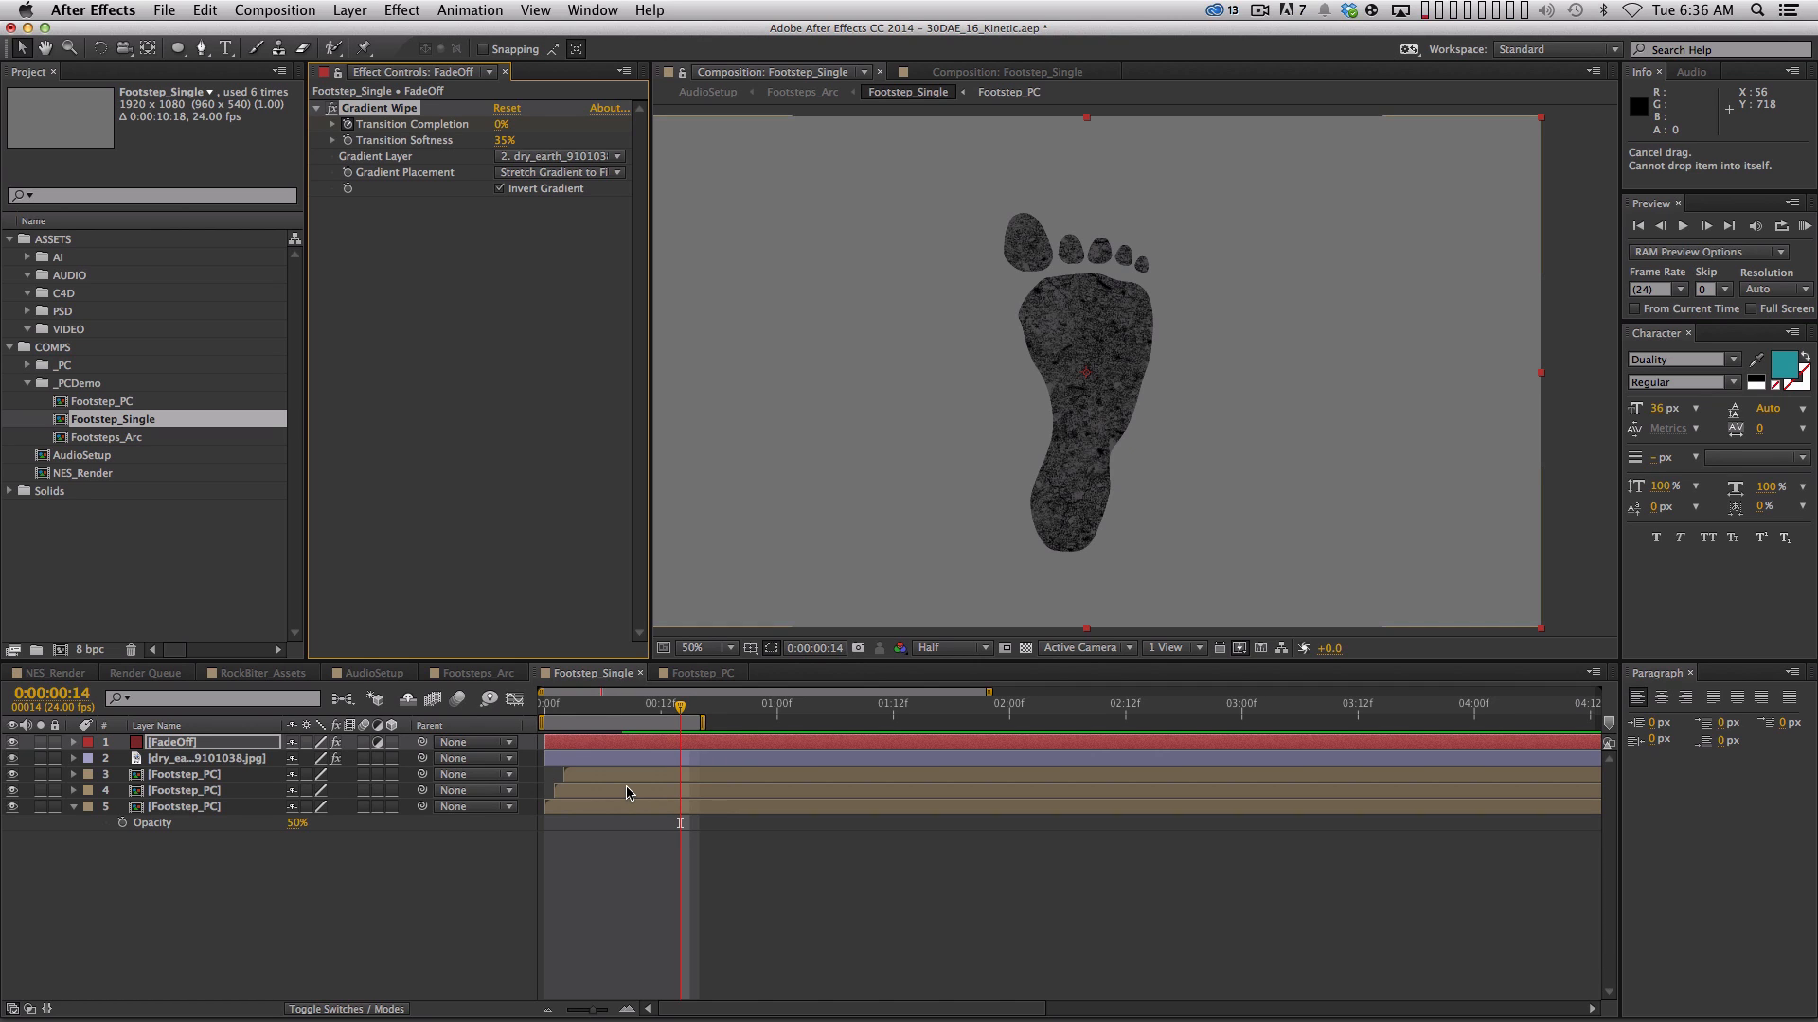
pyautogui.press('space')
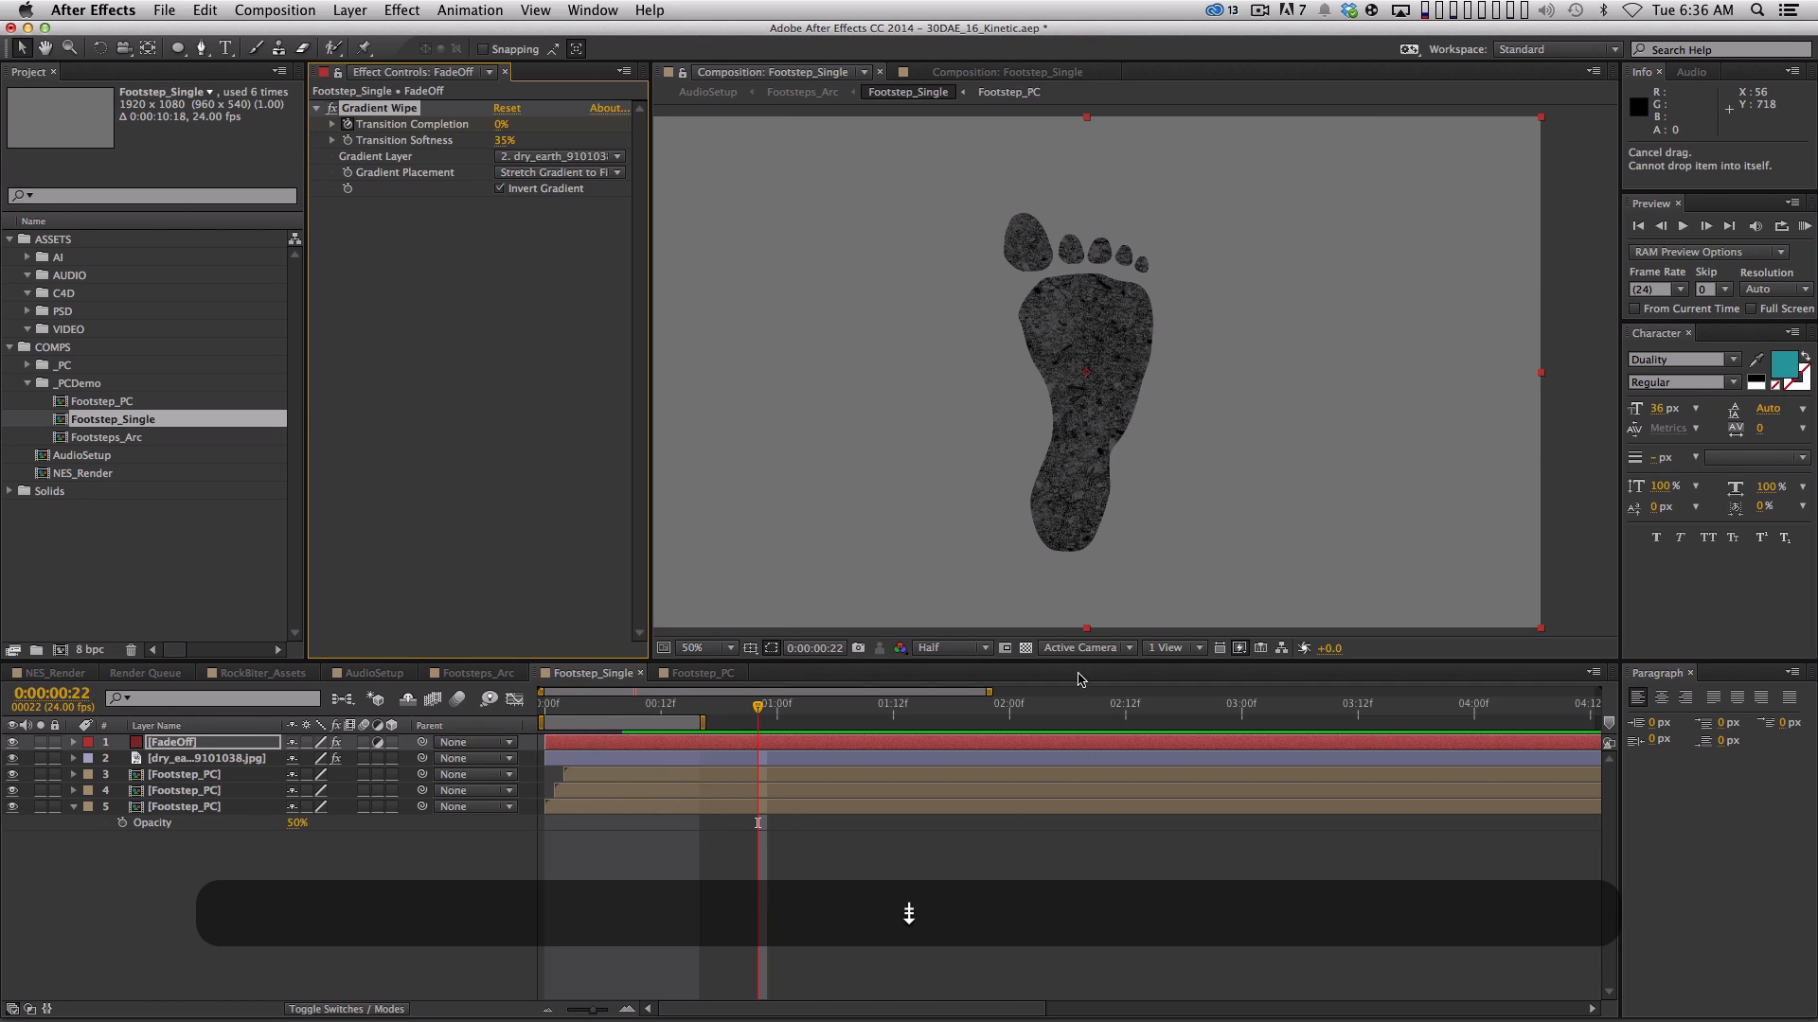
pyautogui.moveTo(512, 124); pyautogui.dragTo(668, 123)
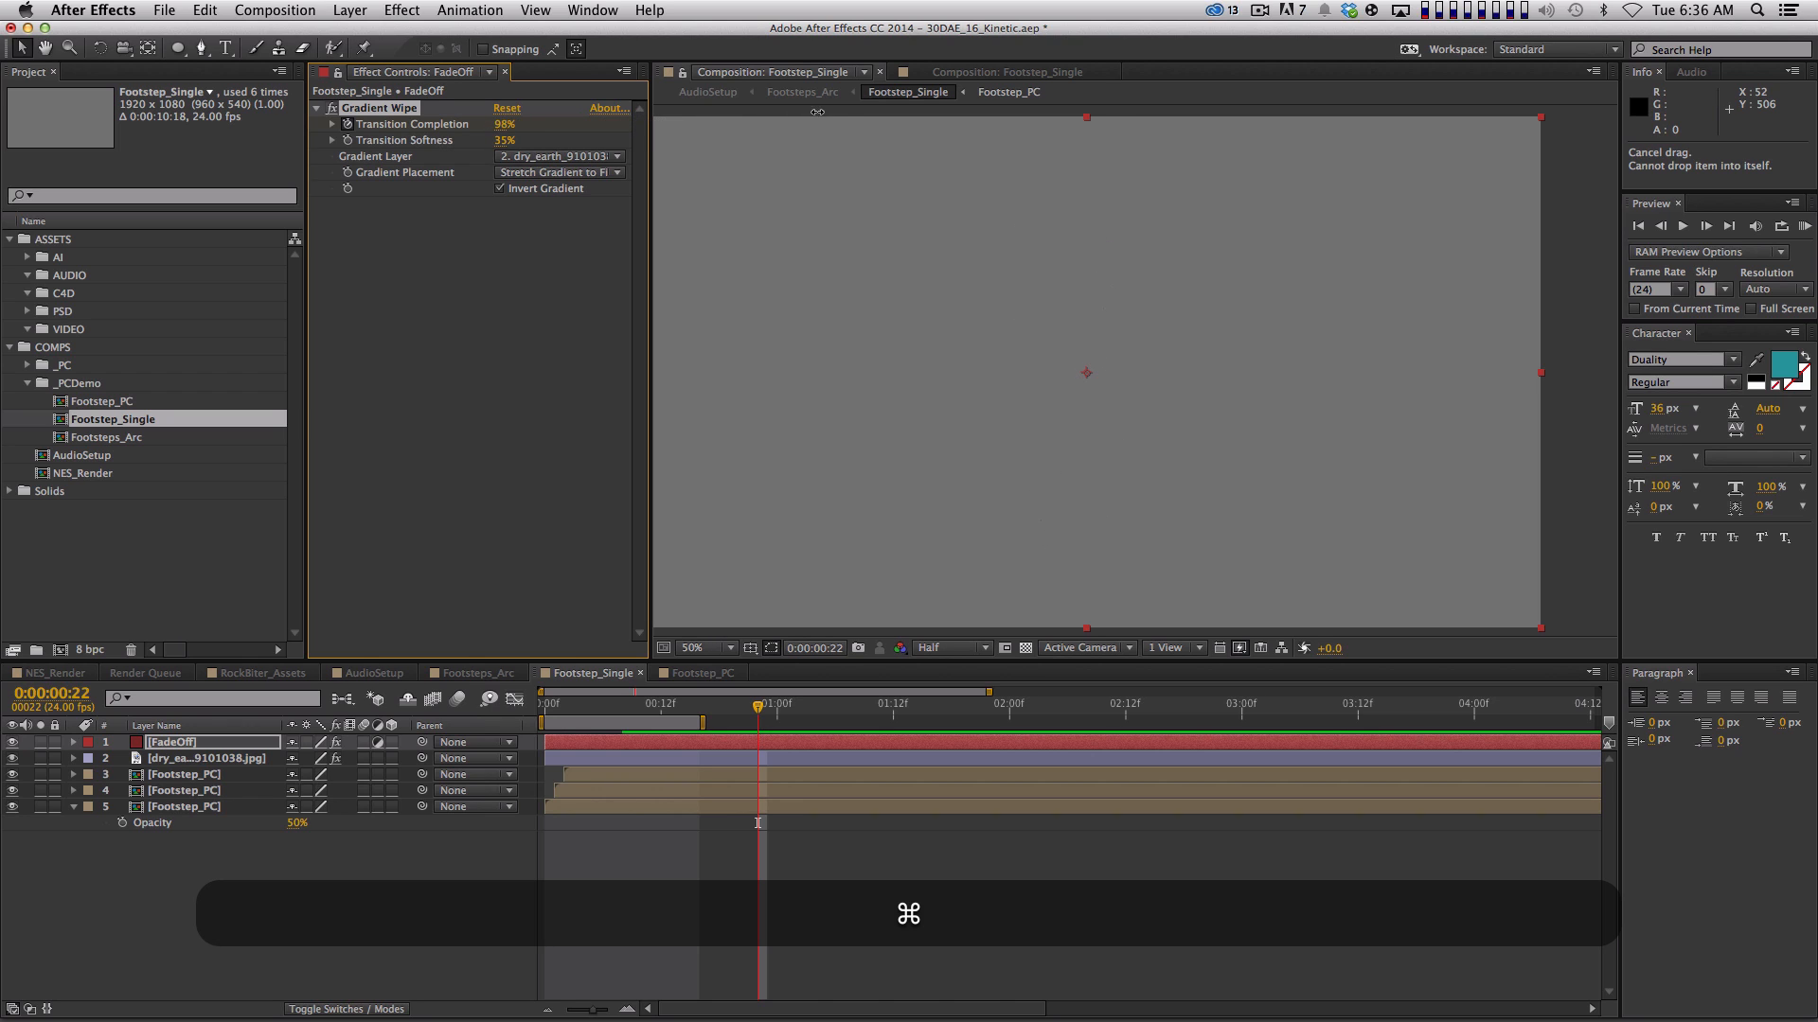
pyautogui.moveTo(866, 109); pyautogui.dragTo(828, 133)
pyautogui.moveTo(506, 127); pyautogui.dragTo(574, 115)
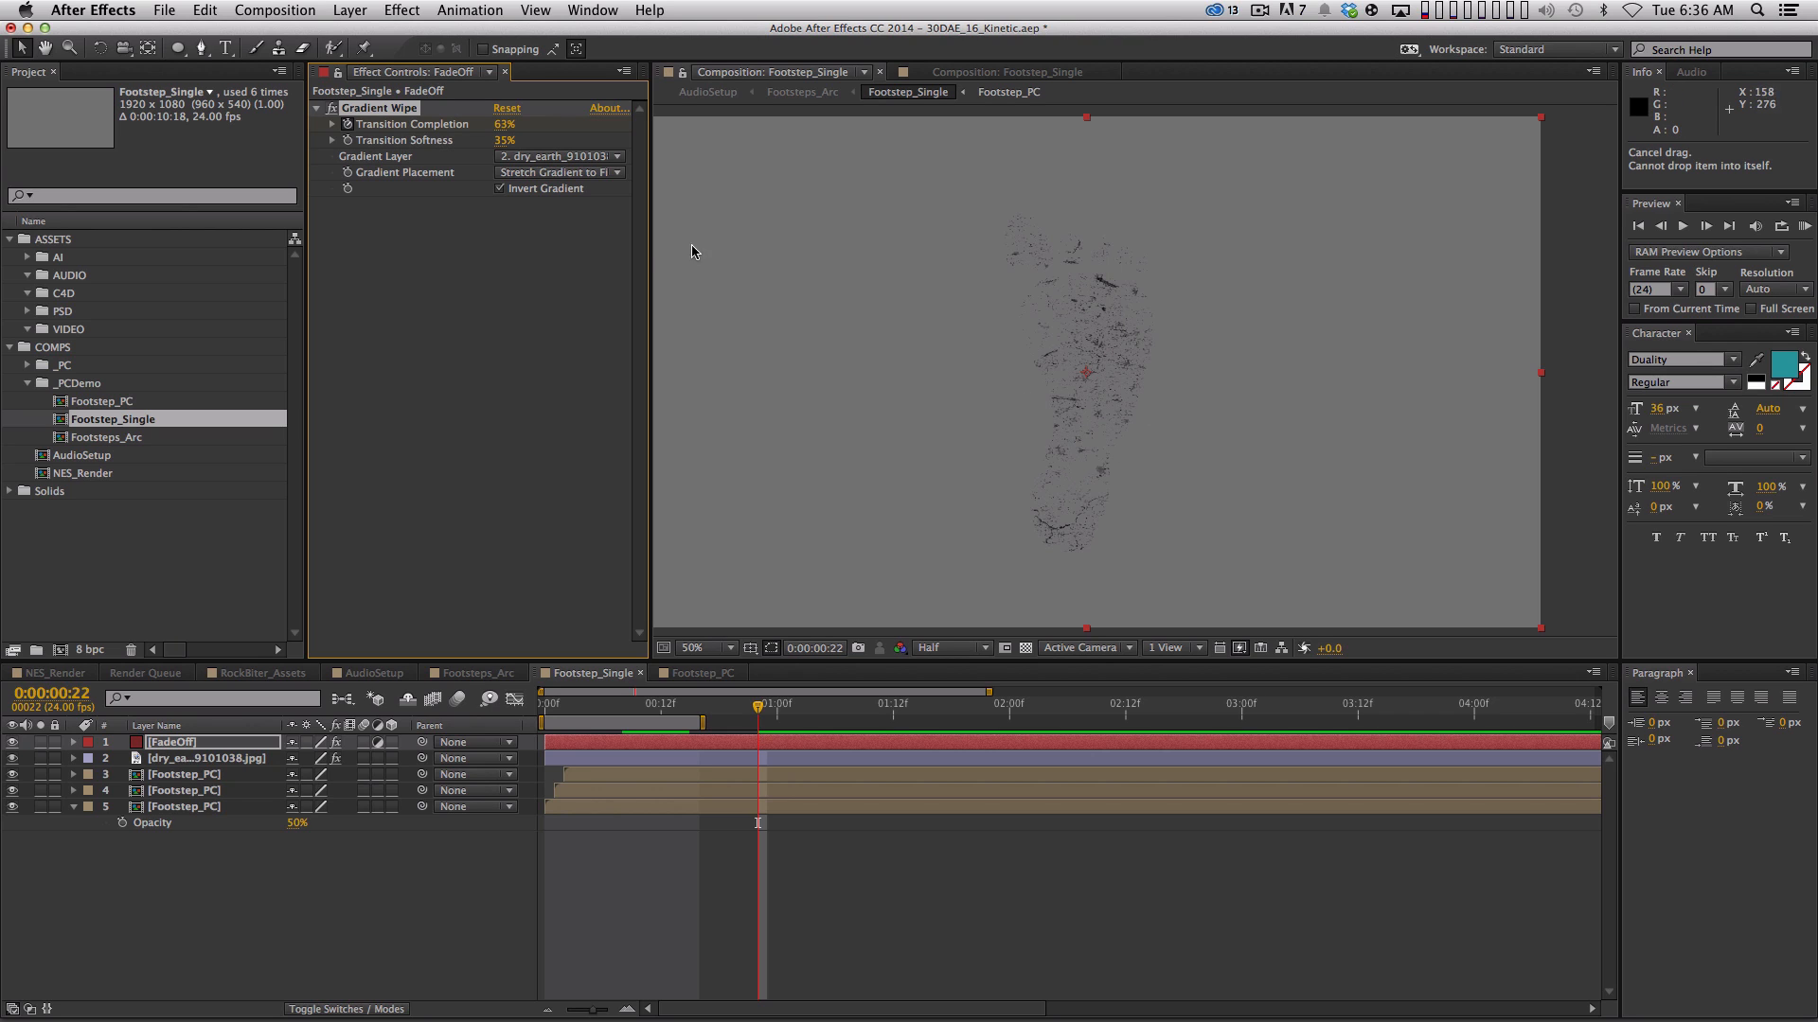
pyautogui.press('super')
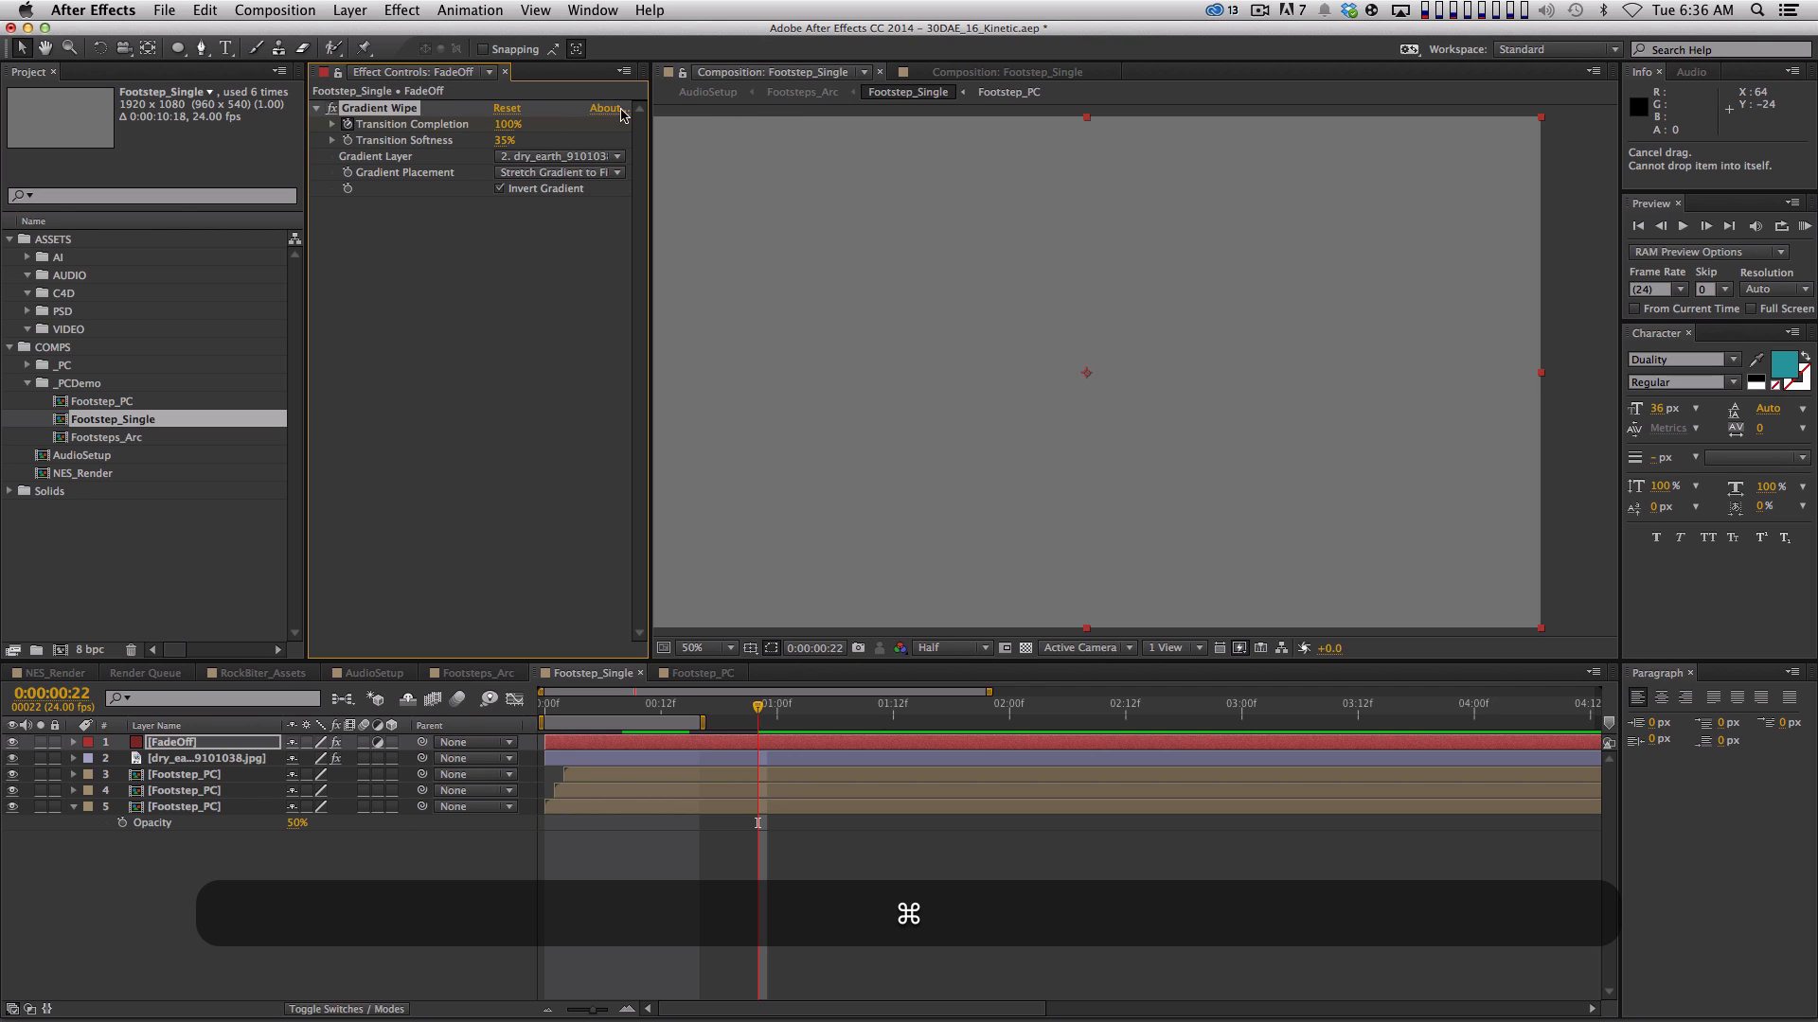
pyautogui.moveTo(503, 130); pyautogui.dragTo(1094, 81)
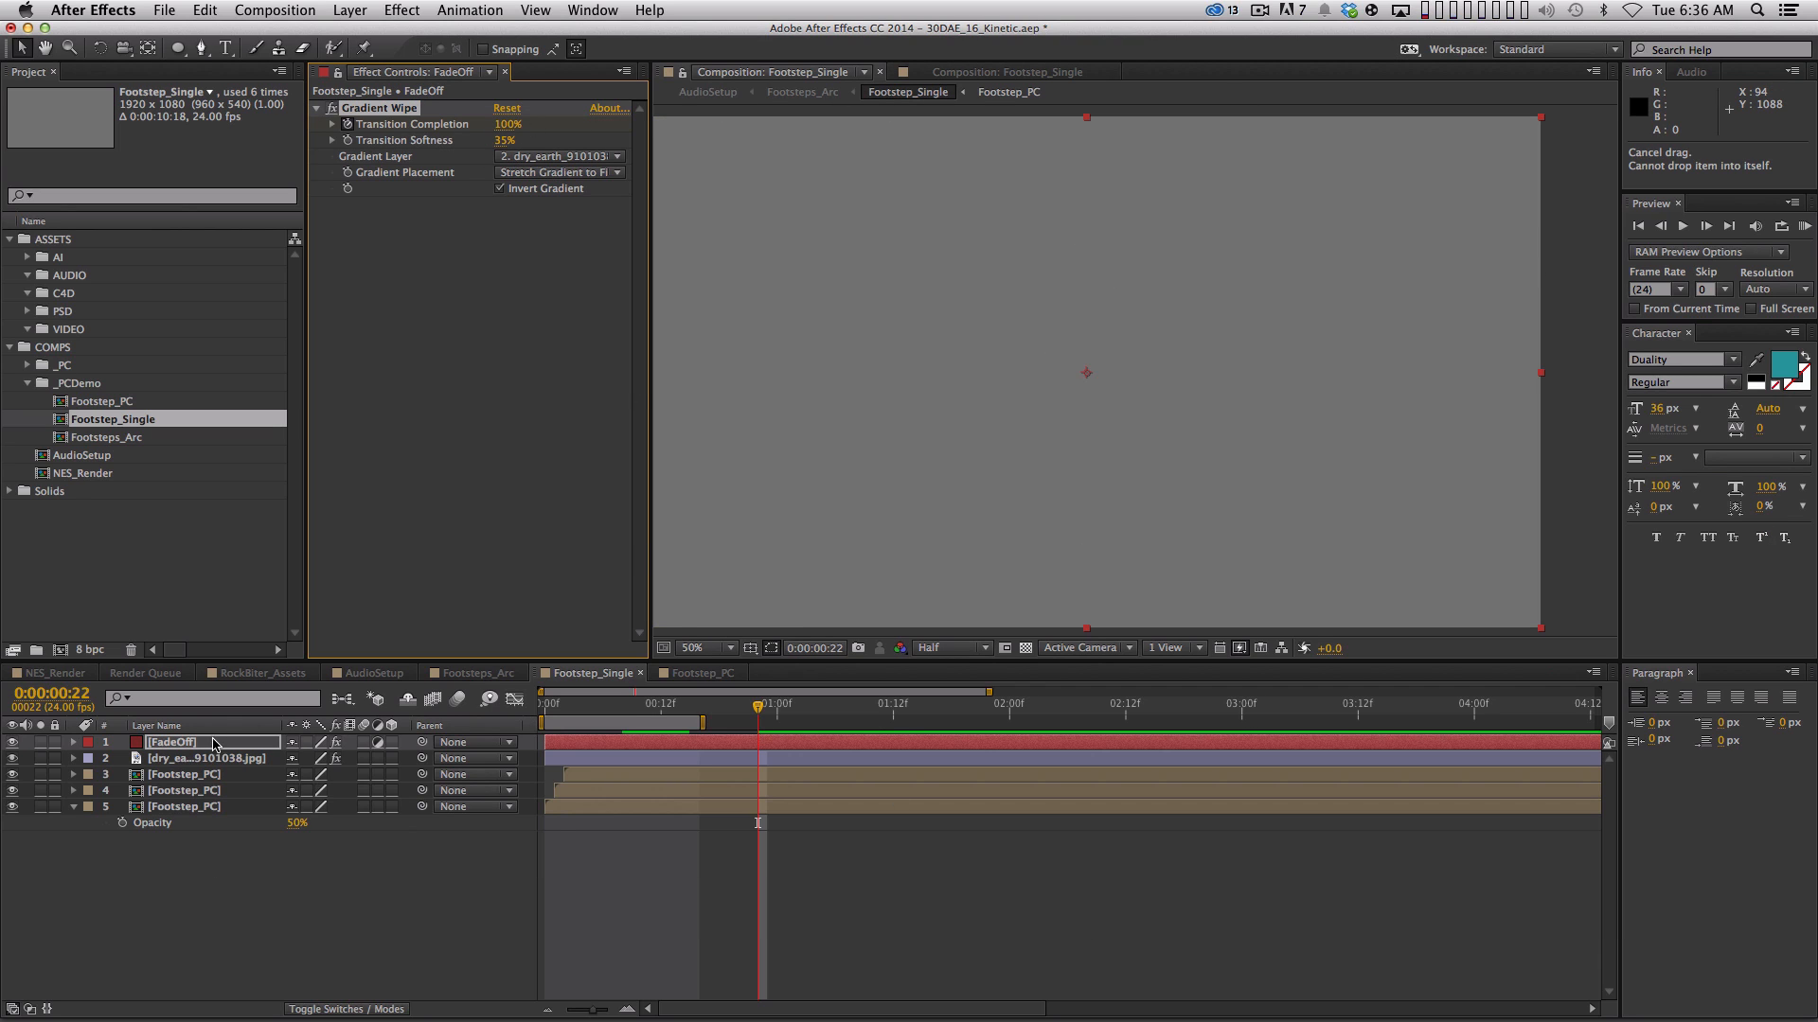
# Easy Ease both Transition Completion keyframes and lengthen the ease into the last one in the Graph Editor, with the work area ending at 0:00:01:02
pyautogui.press('u')
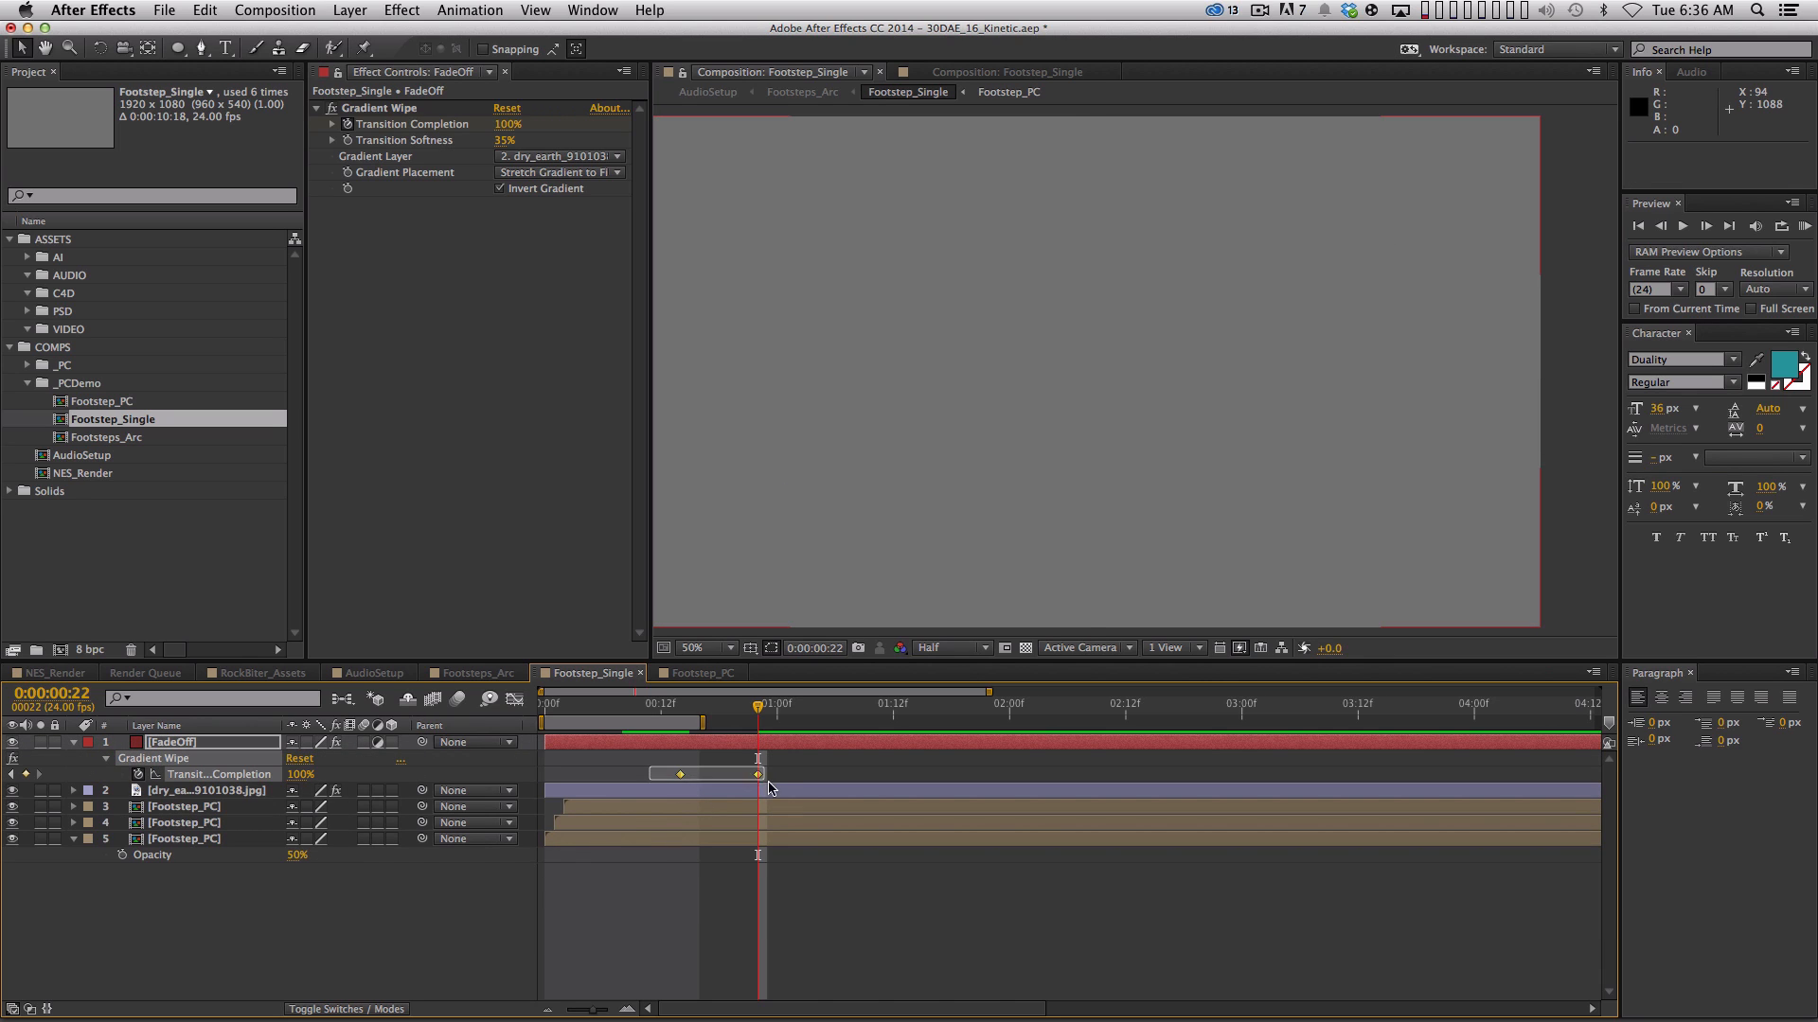
pyautogui.moveTo(763, 783); pyautogui.dragTo(780, 779)
pyautogui.press('F9')
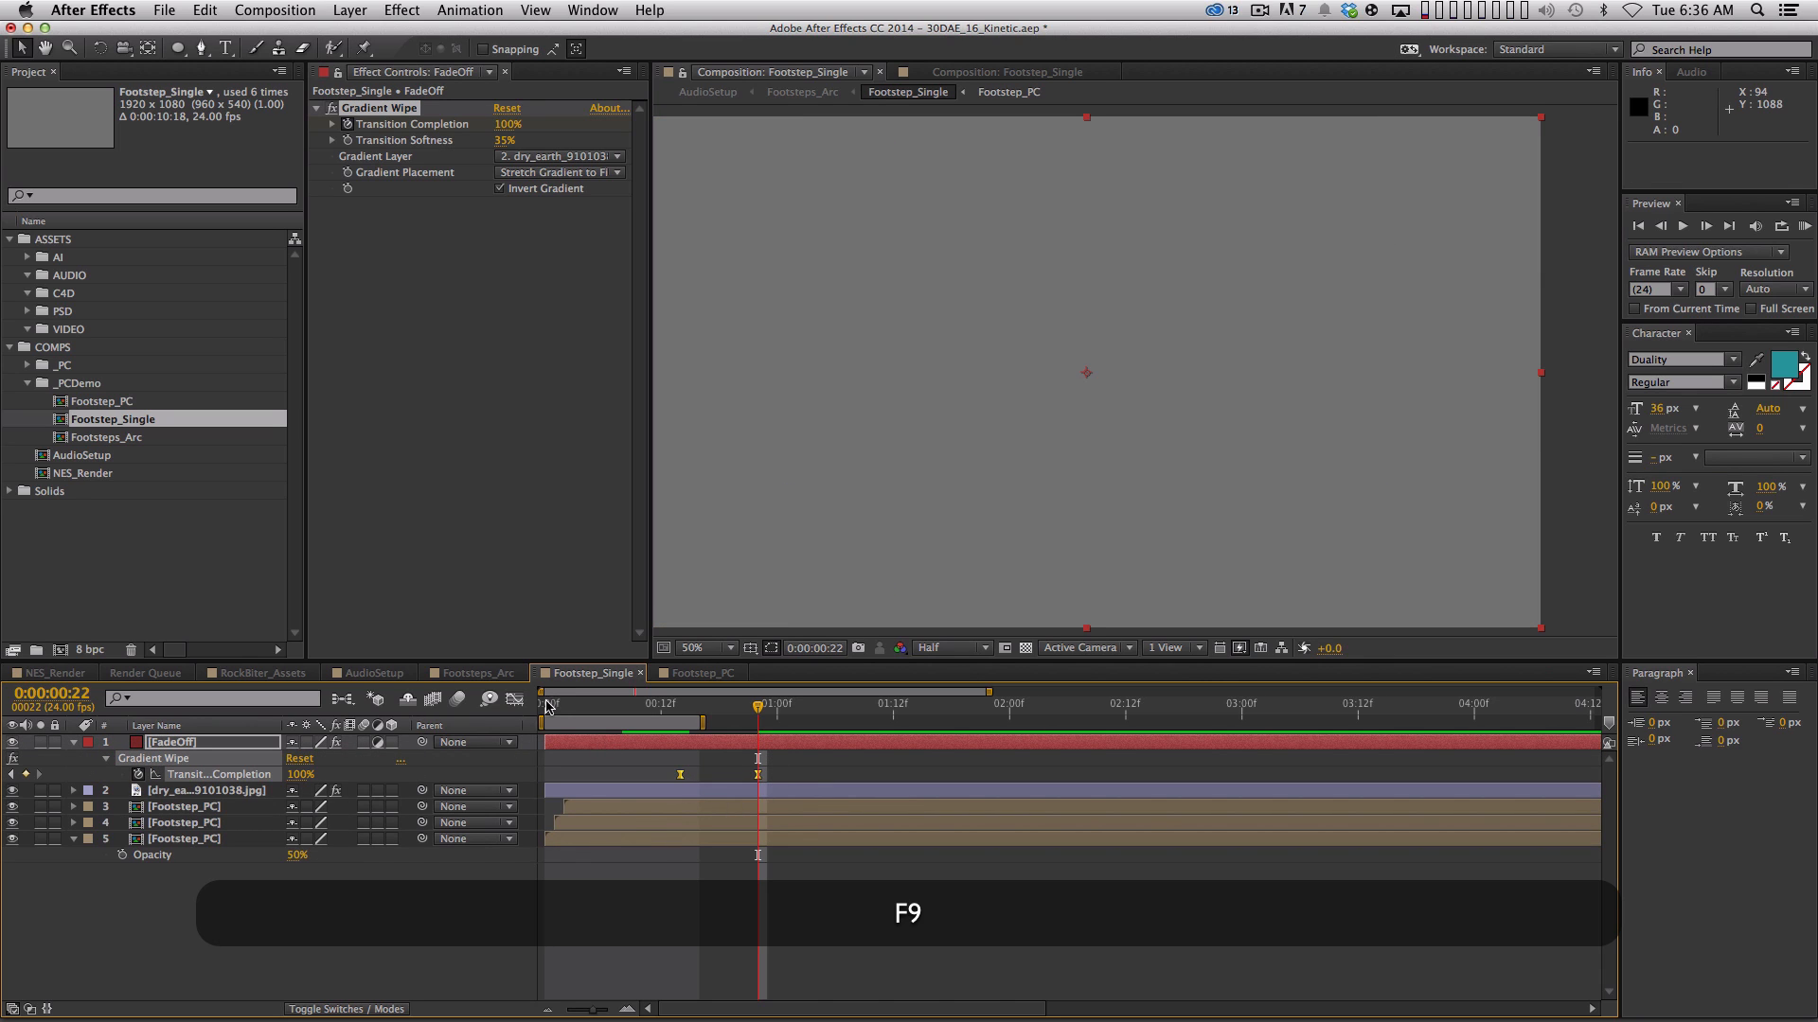
pyautogui.click(514, 699)
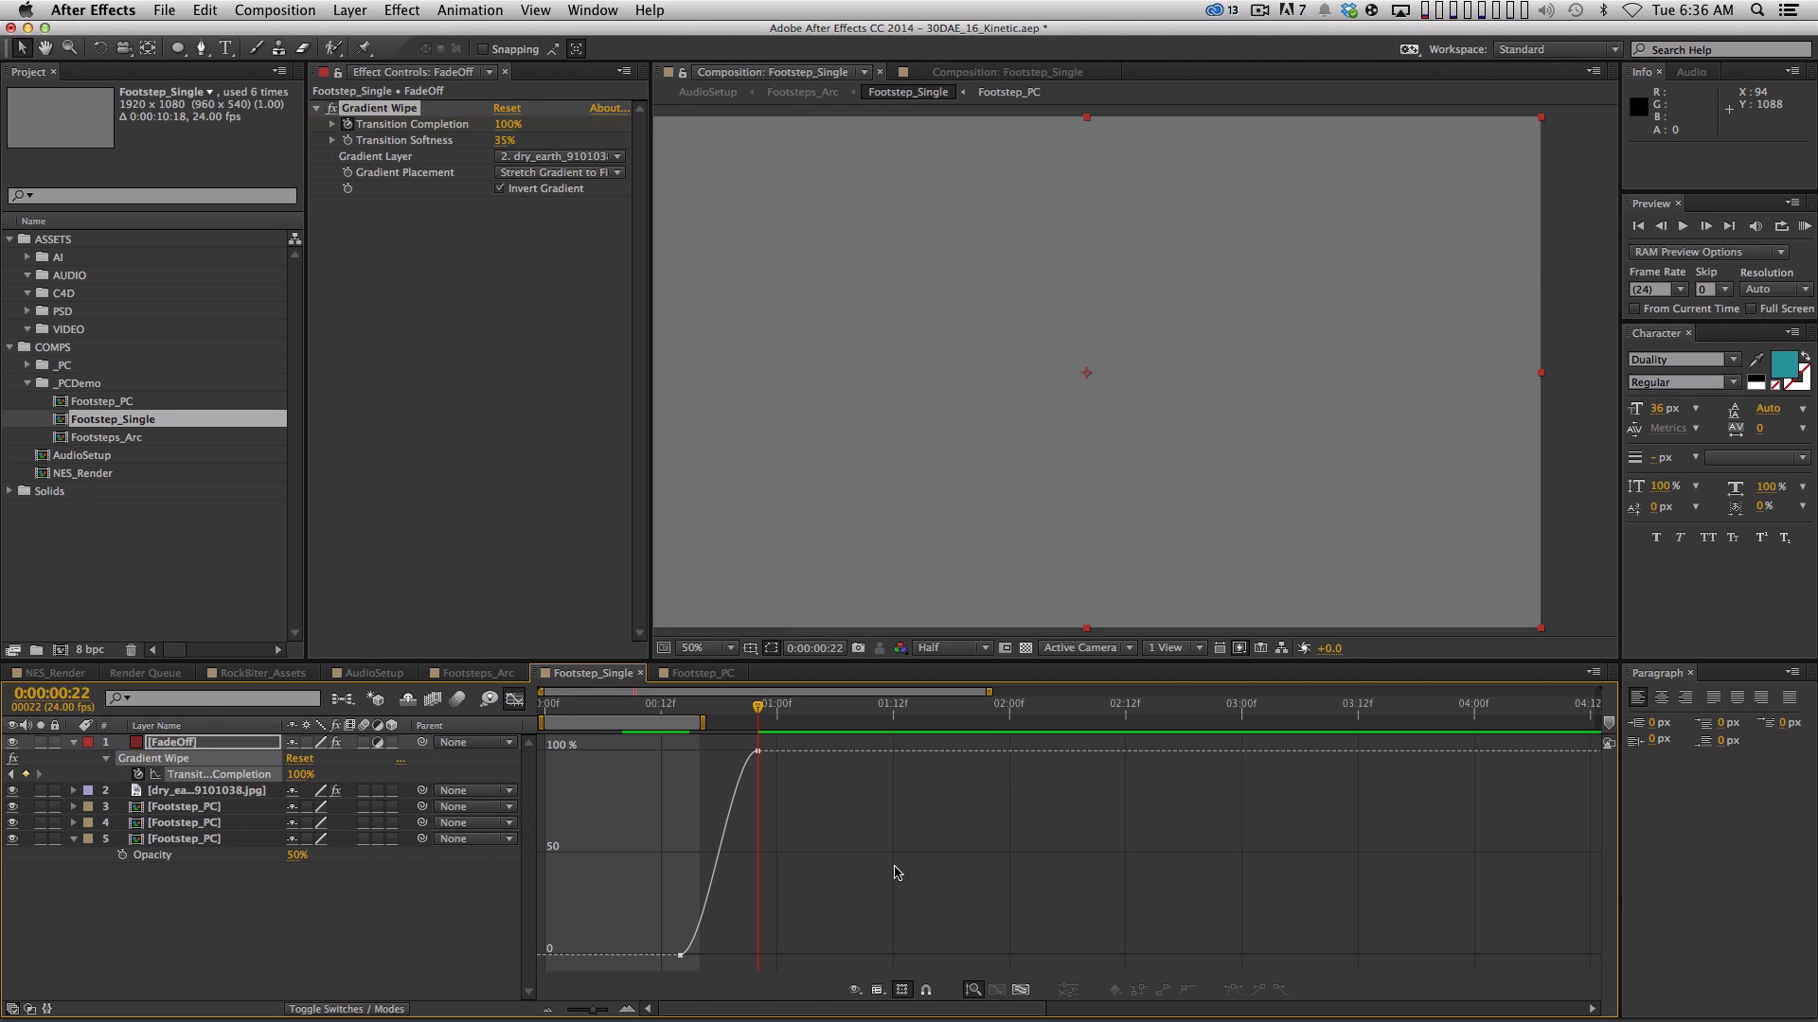
pyautogui.click(1015, 989)
pyautogui.moveTo(1318, 806); pyautogui.dragTo(1494, 722)
pyautogui.press('shift')
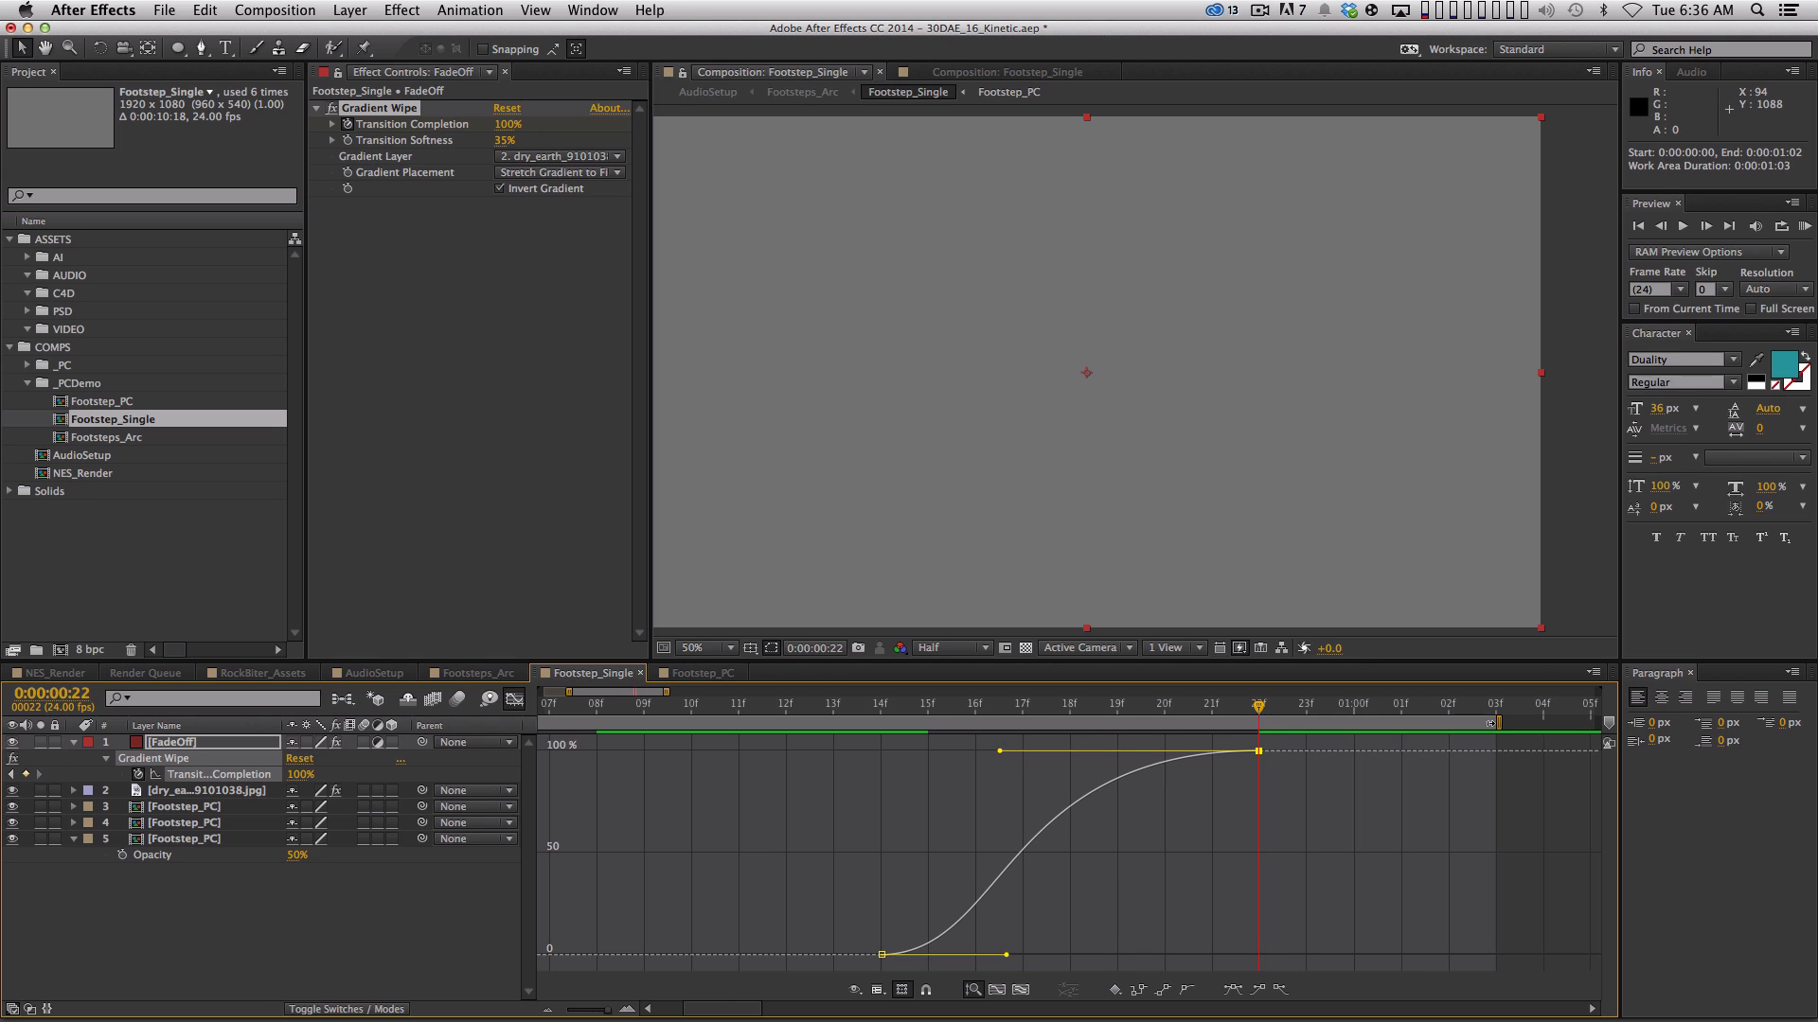
# Preview the eased fade with the work area starting at 0:00:00:12, and close the Graph Editor
pyautogui.press('space')
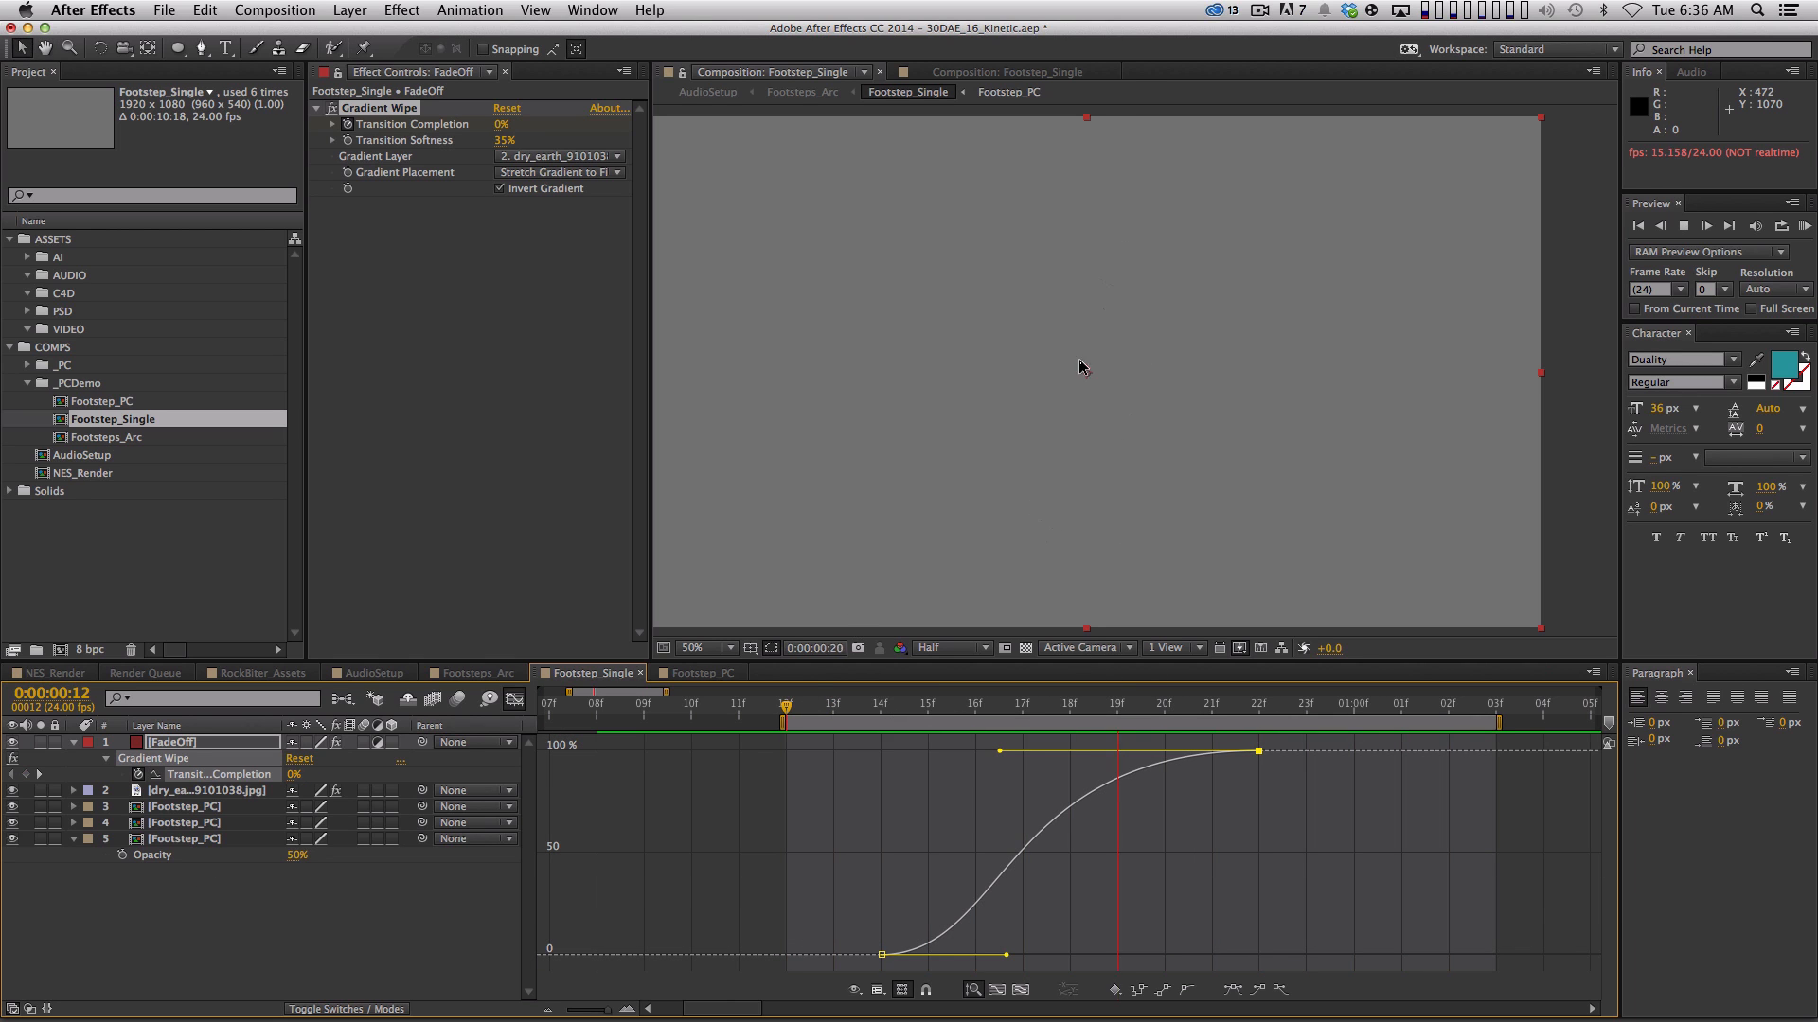
pyautogui.press('space')
pyautogui.click(514, 698)
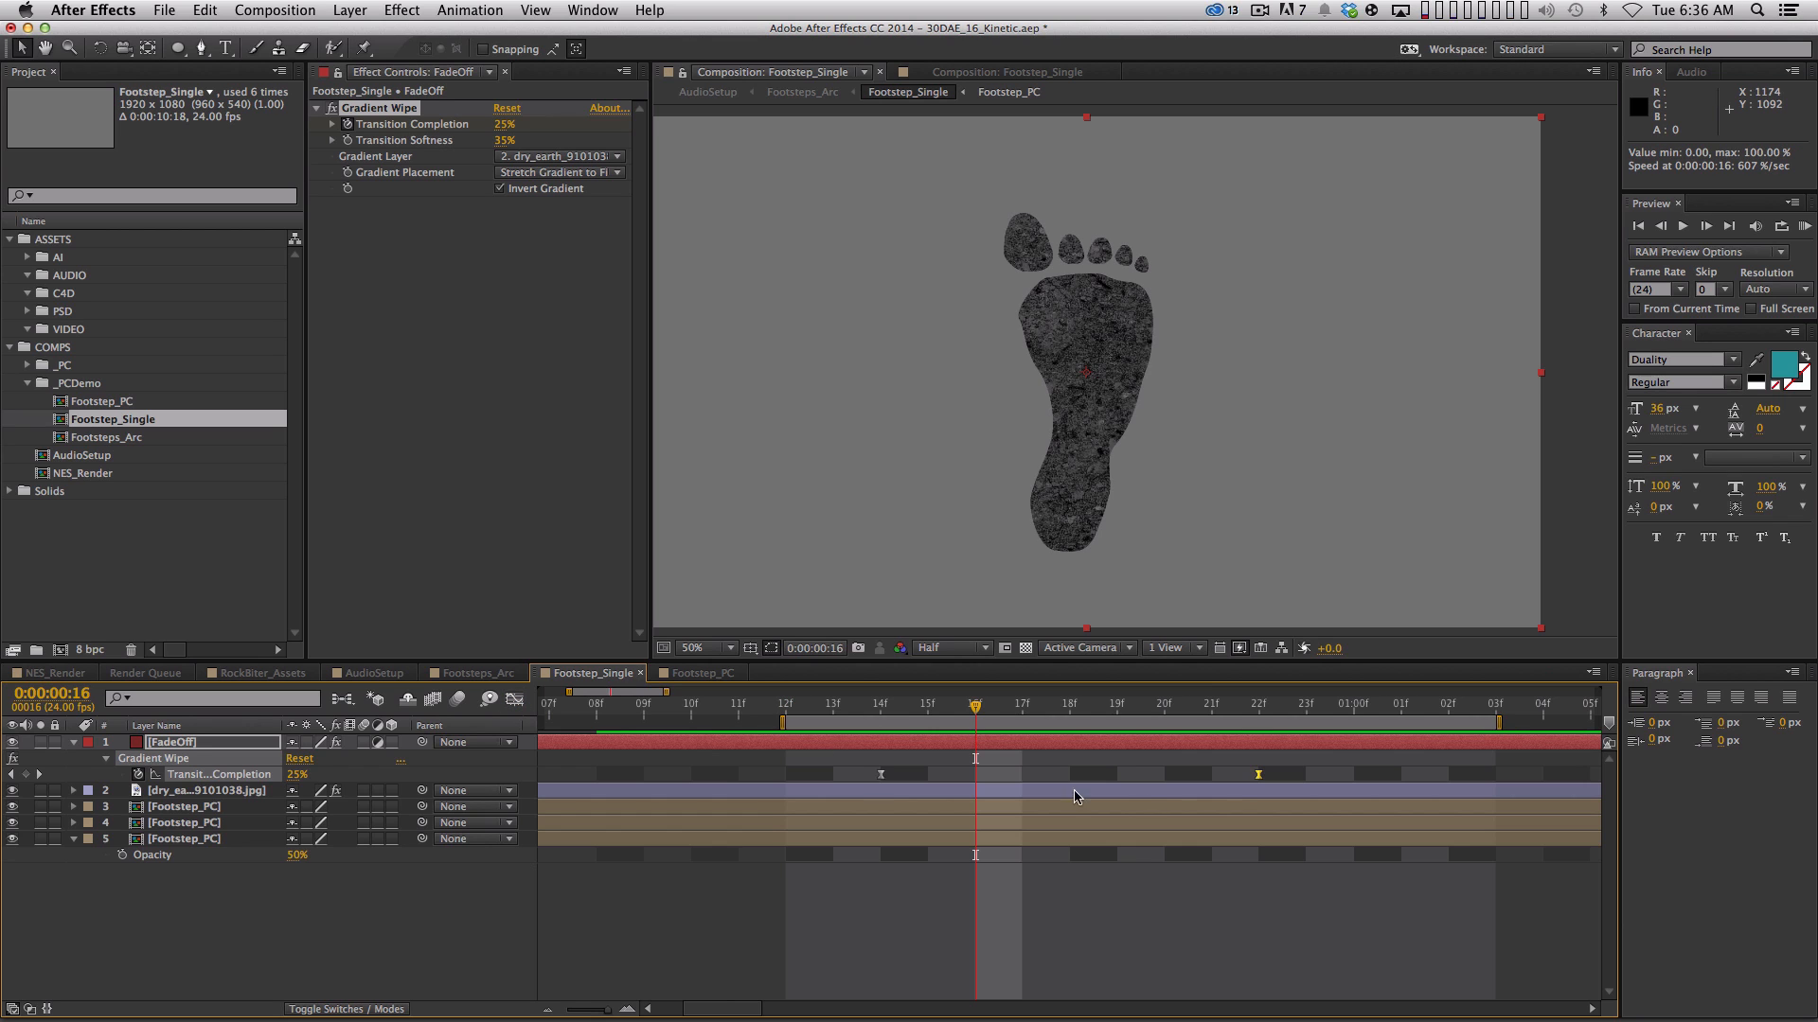
# Move the last Transition Completion keyframe to 0:00:01:06 and RAM preview the longer fade with the work area ending at 0:00:01:09
pyautogui.press('-')
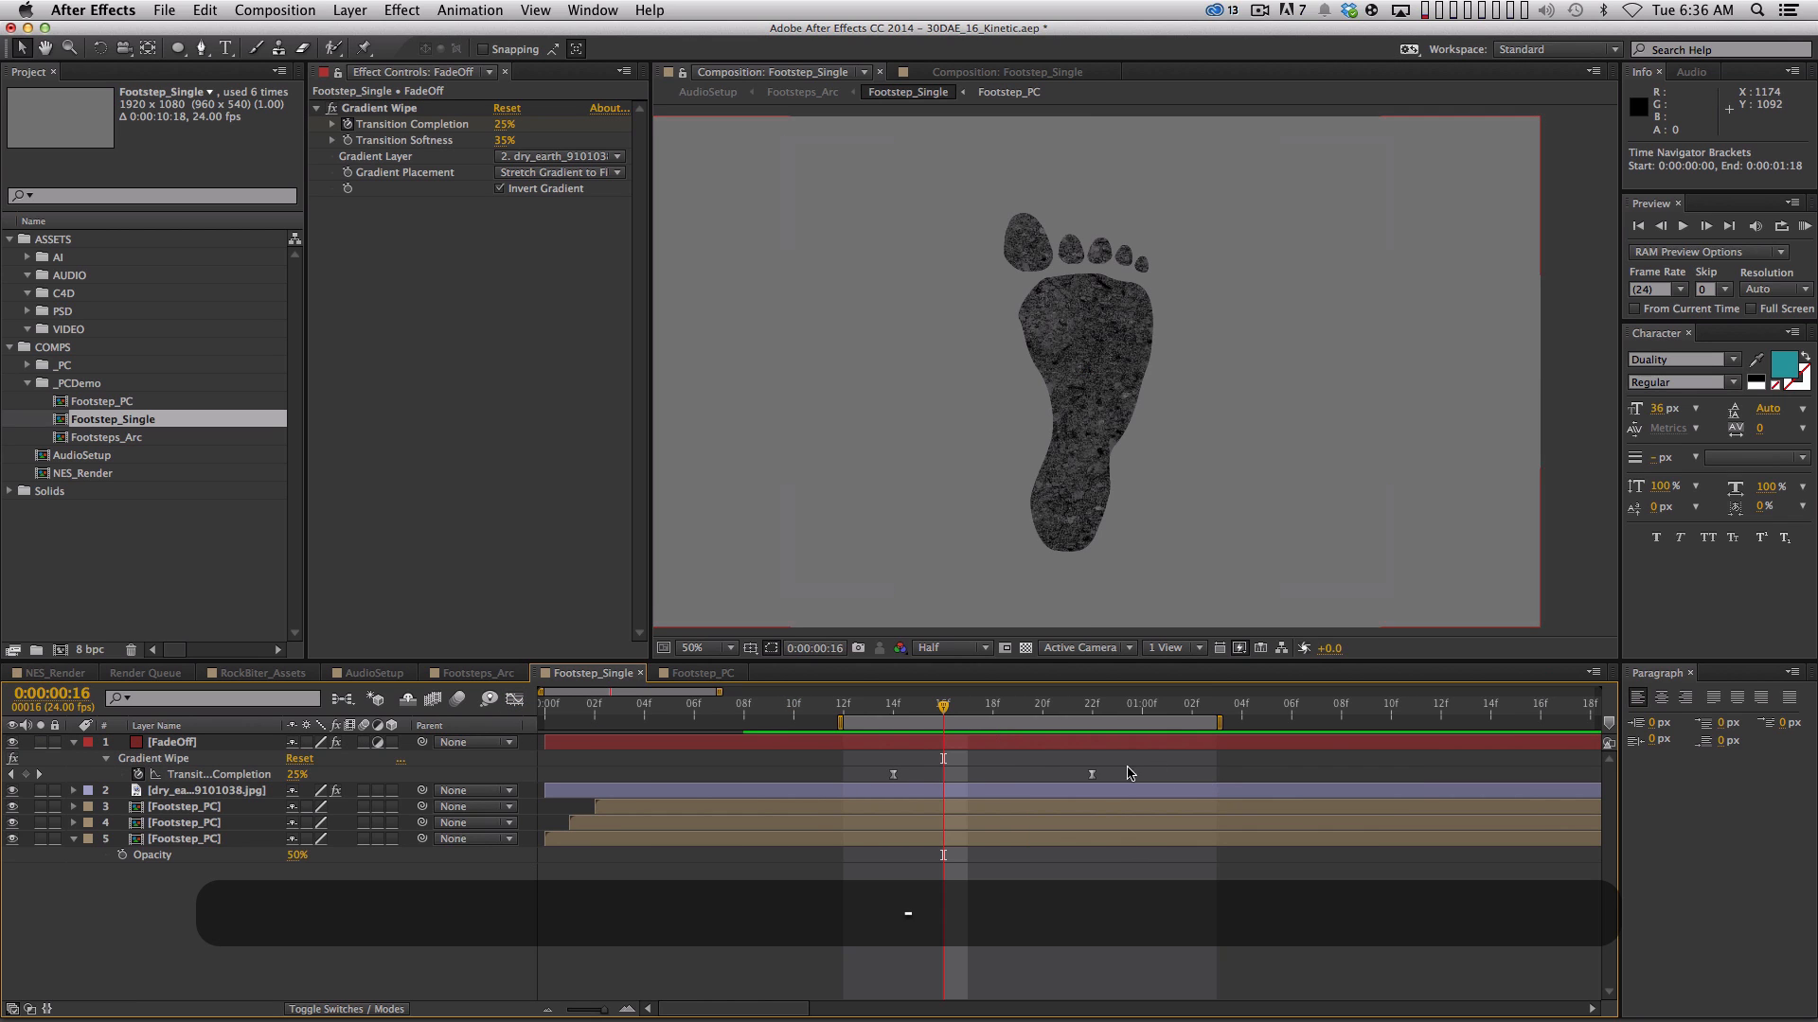
pyautogui.moveTo(1090, 774); pyautogui.dragTo(1290, 777)
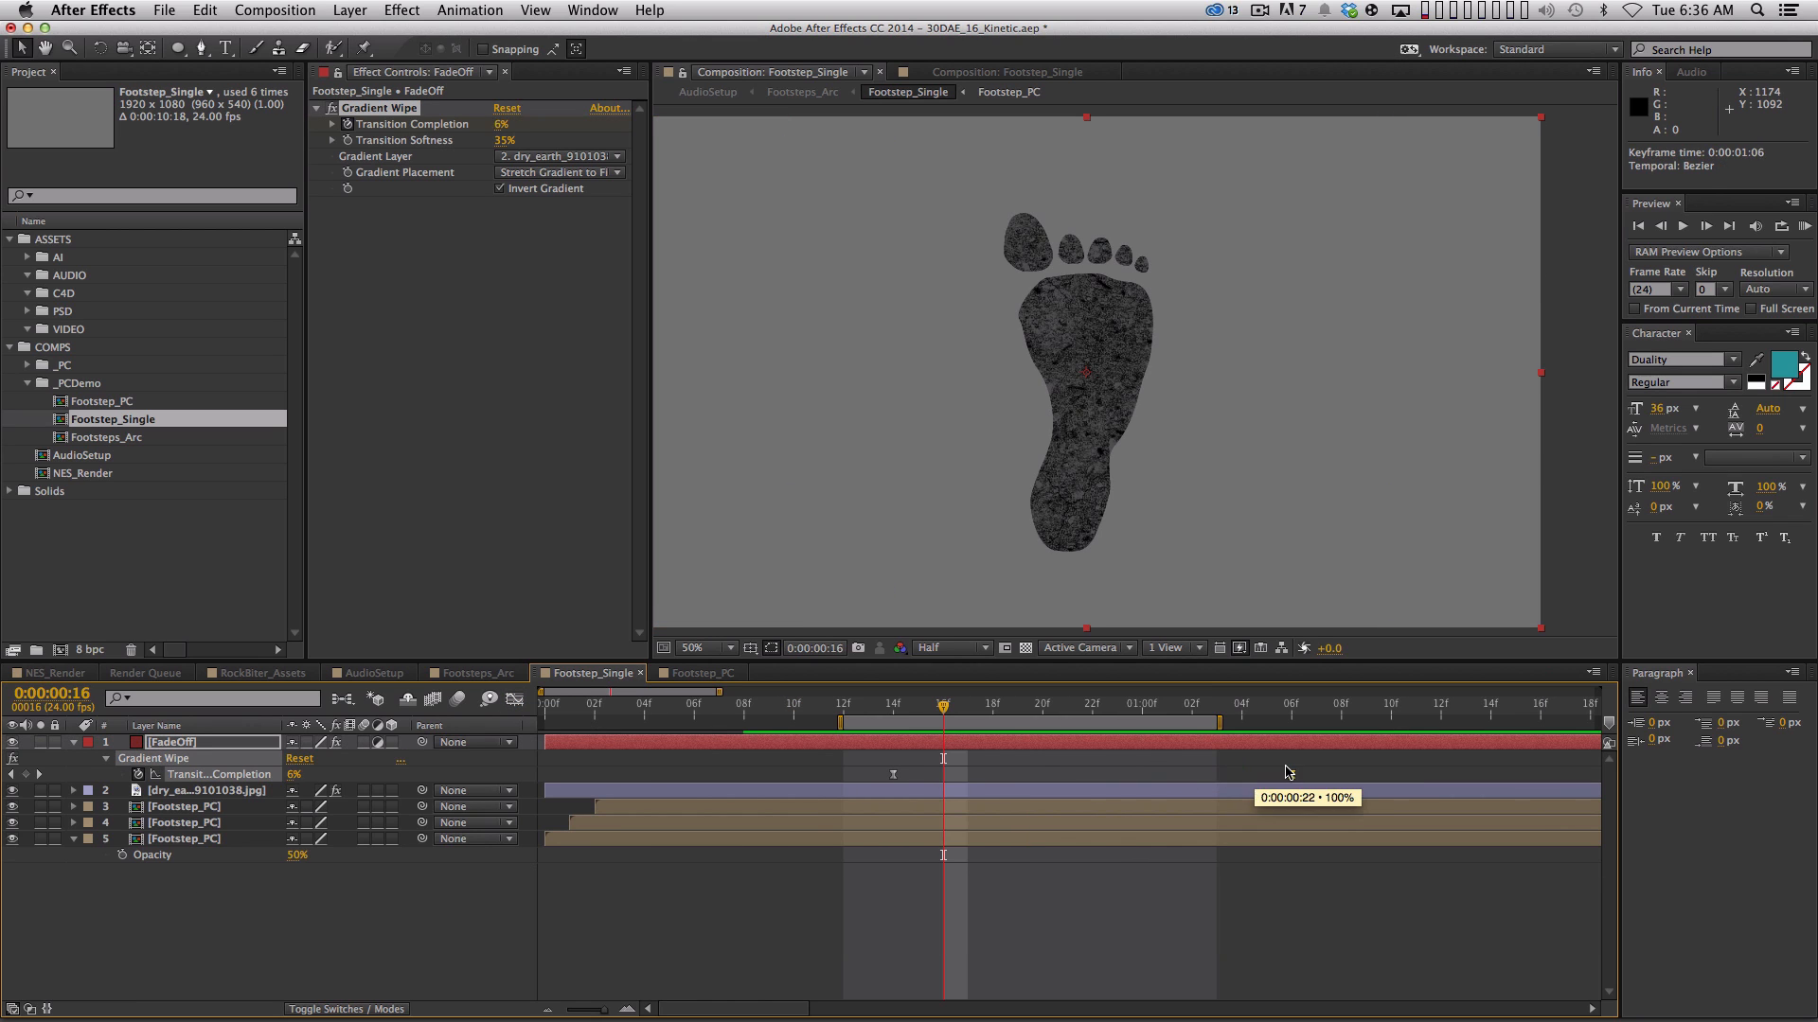
pyautogui.click(1366, 706)
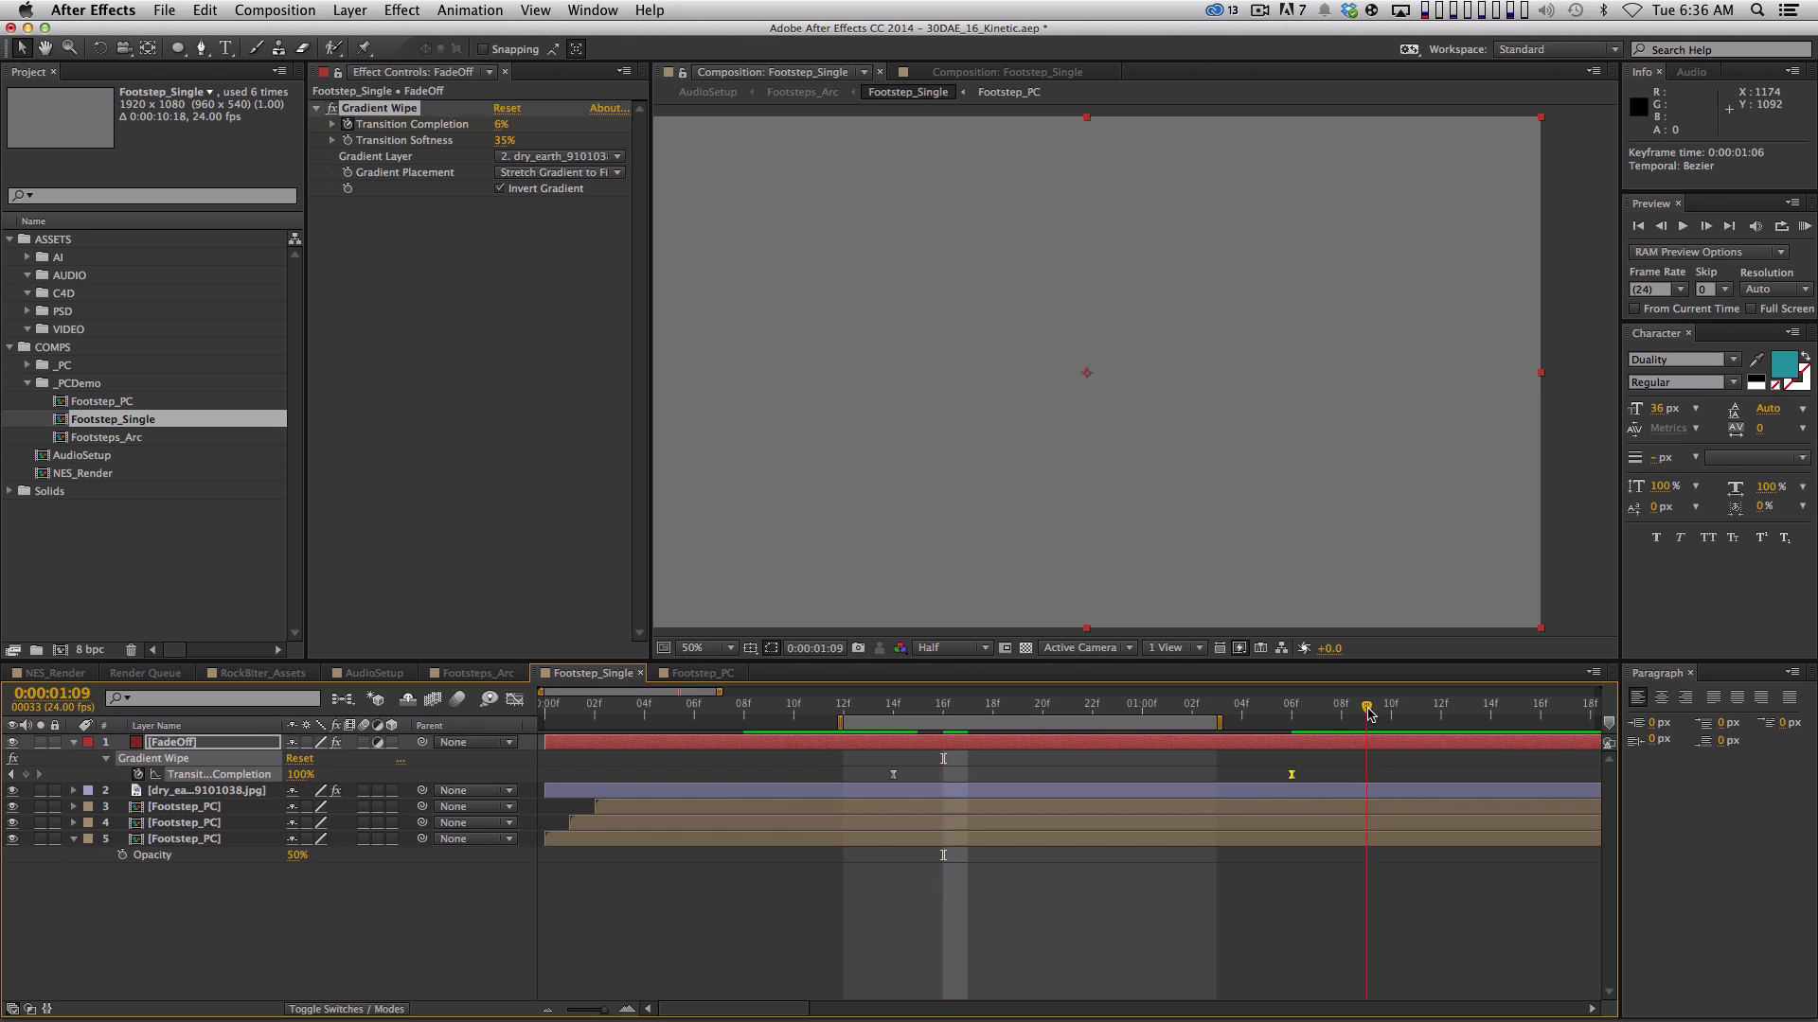
pyautogui.press('n')
pyautogui.press('KP_0')
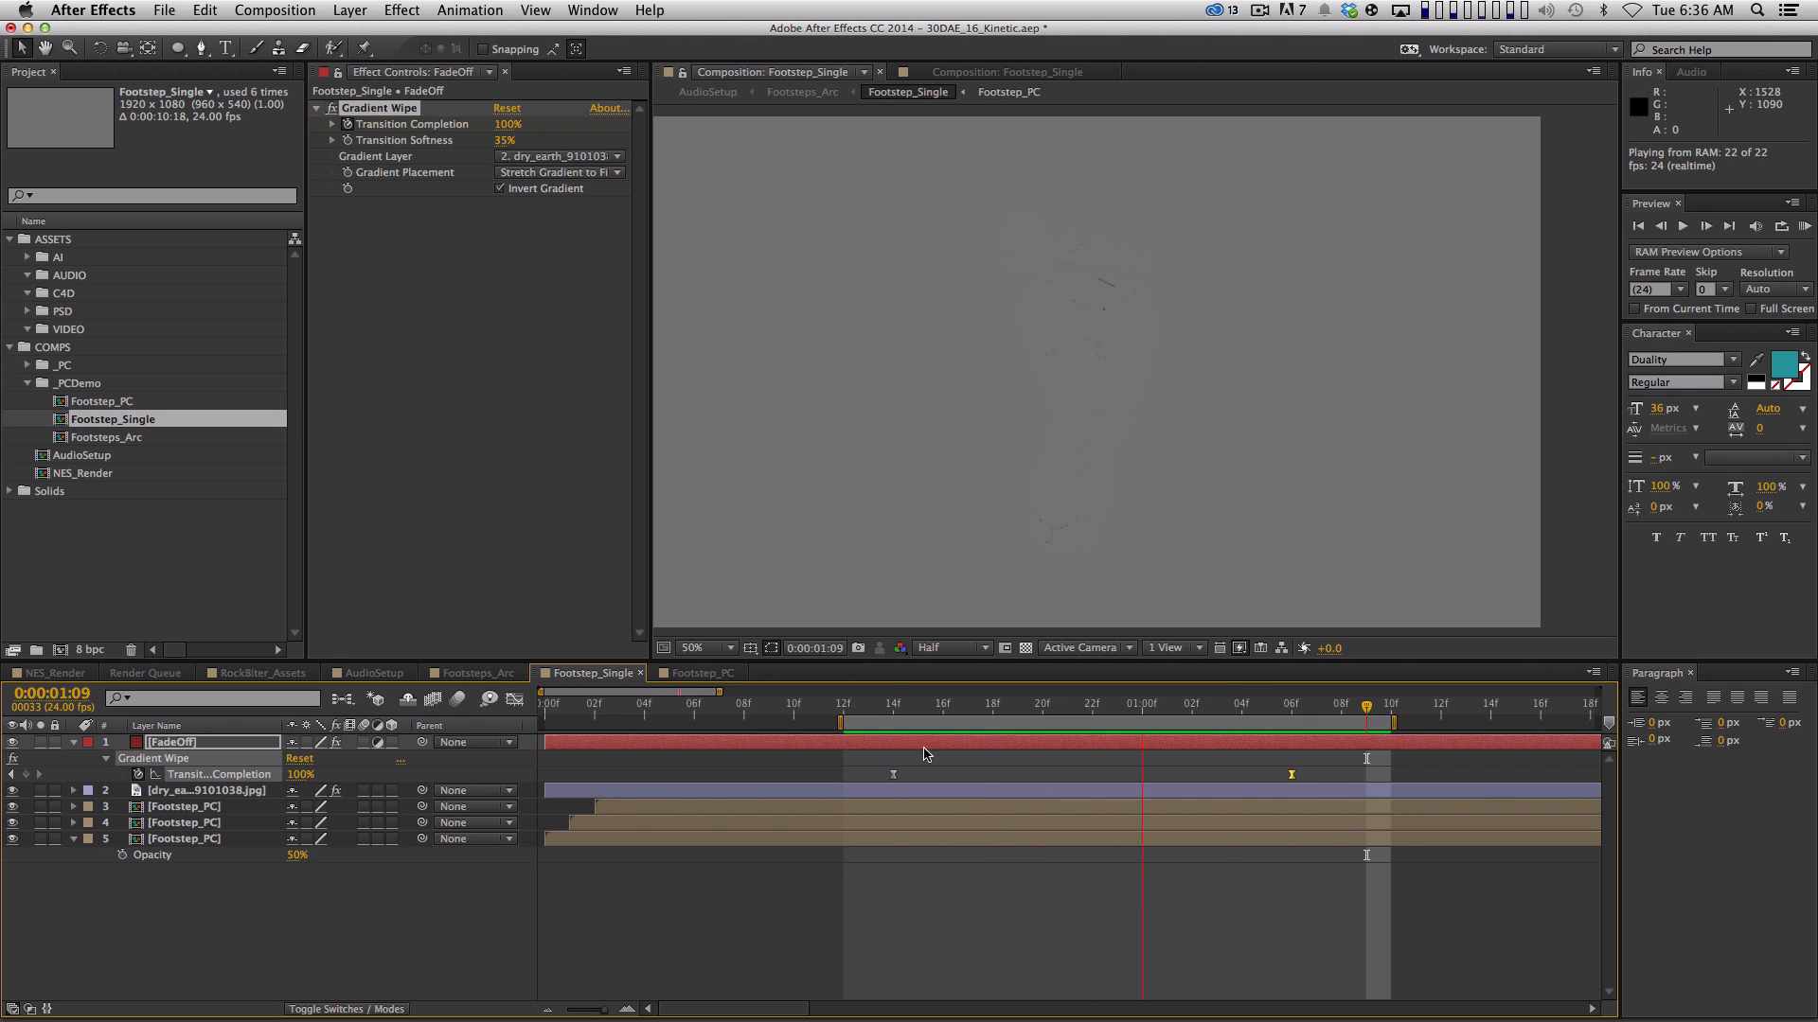
pyautogui.press('space')
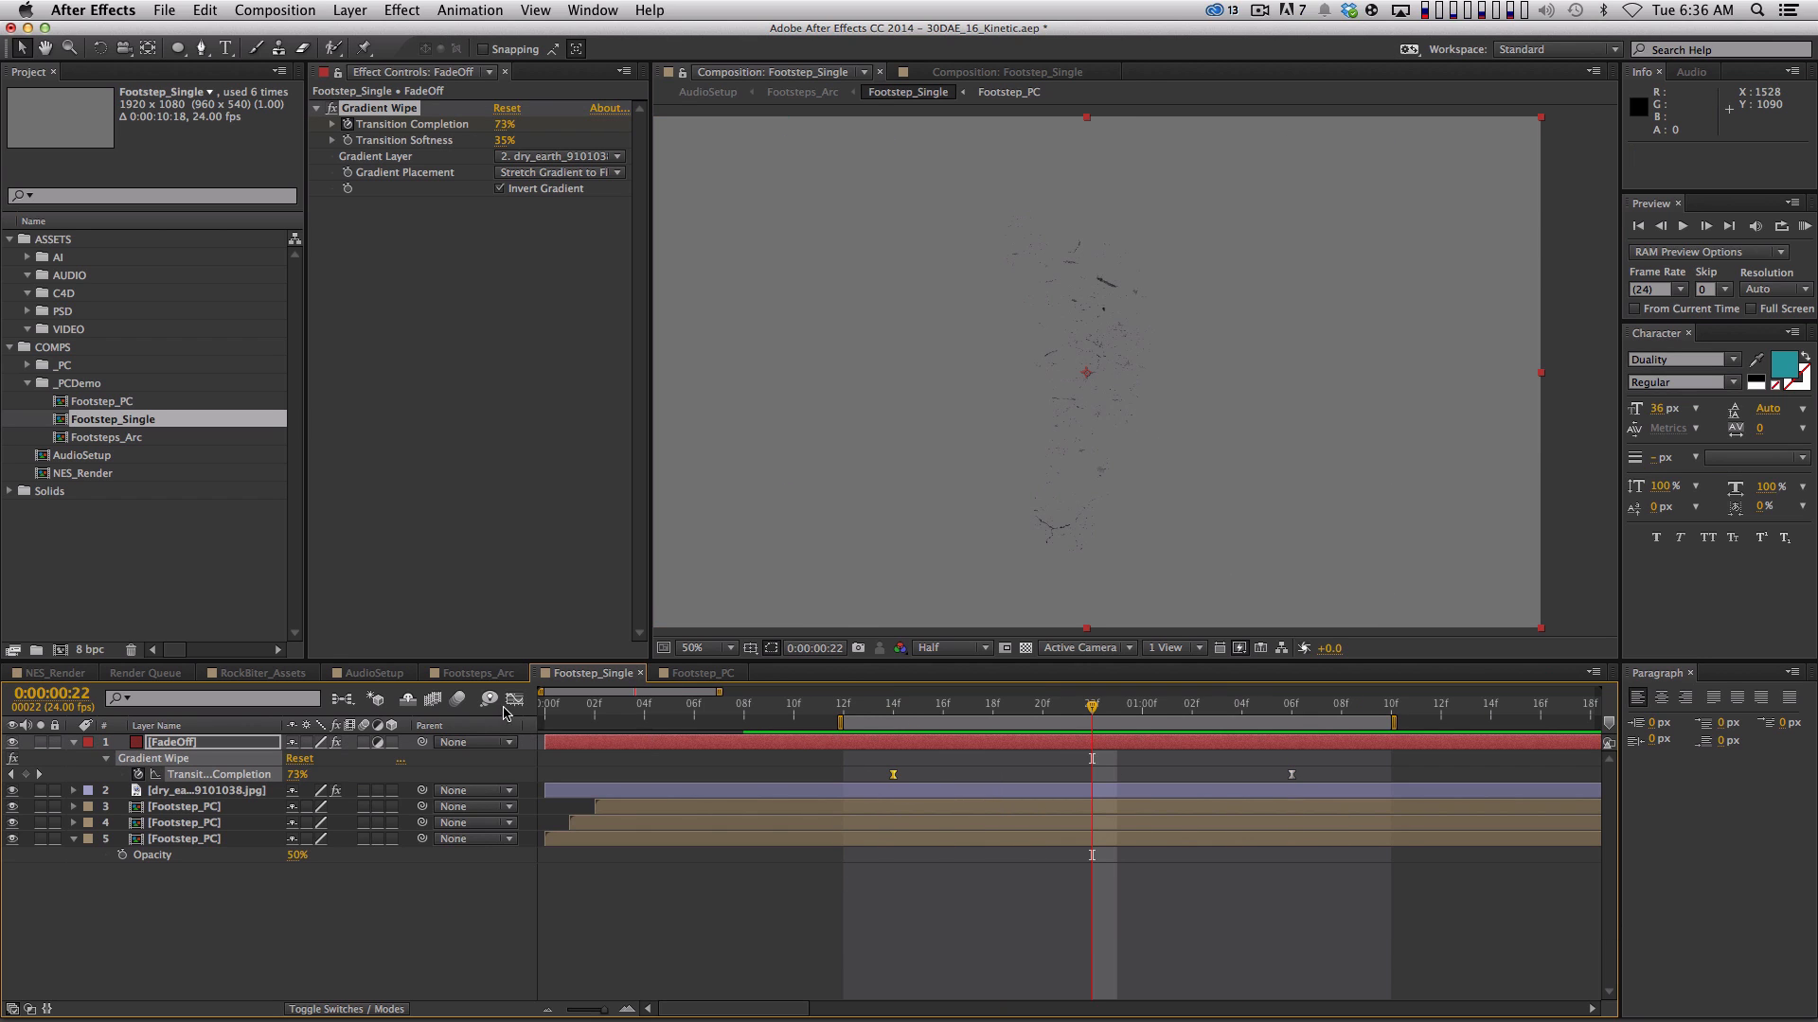
# Lengthen the ease out of the first Transition Completion keyframe, move the last one to 0:00:01:09, and RAM preview the fade
pyautogui.click(511, 701)
pyautogui.moveTo(1024, 952); pyautogui.dragTo(1087, 954)
pyautogui.moveTo(1289, 760); pyautogui.dragTo(1366, 752)
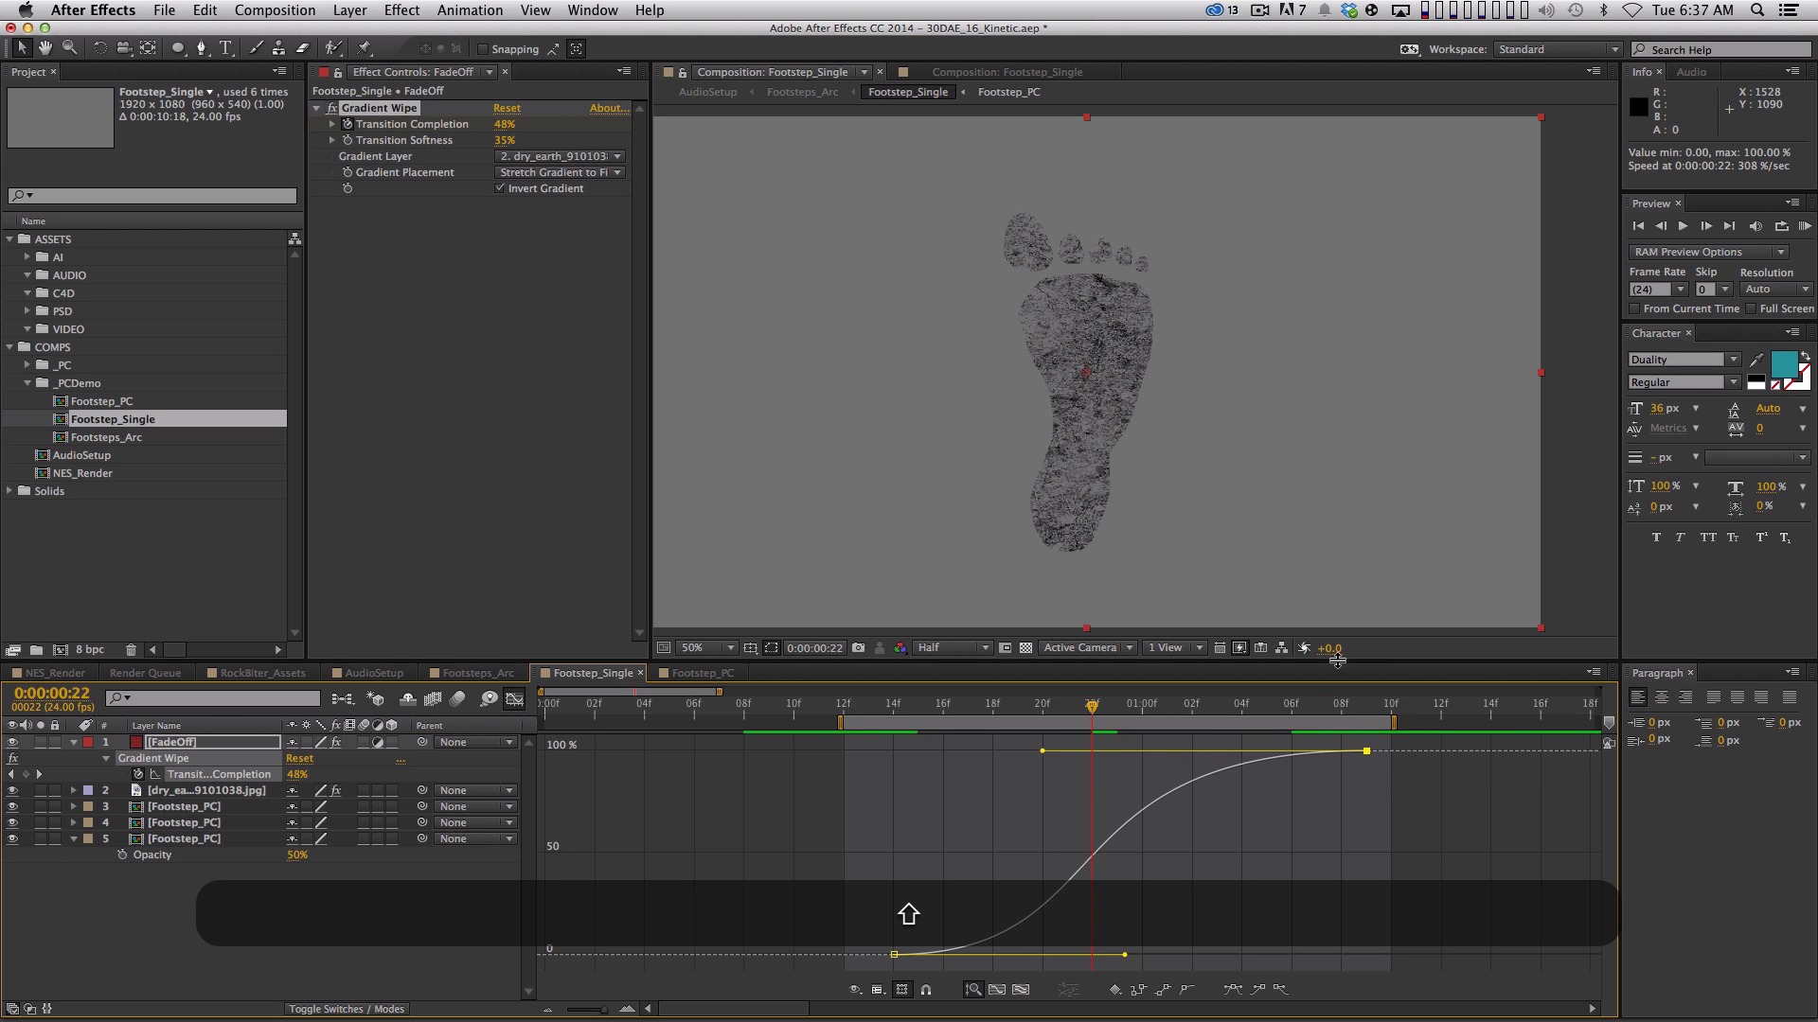
pyautogui.press('shift+KP_0')
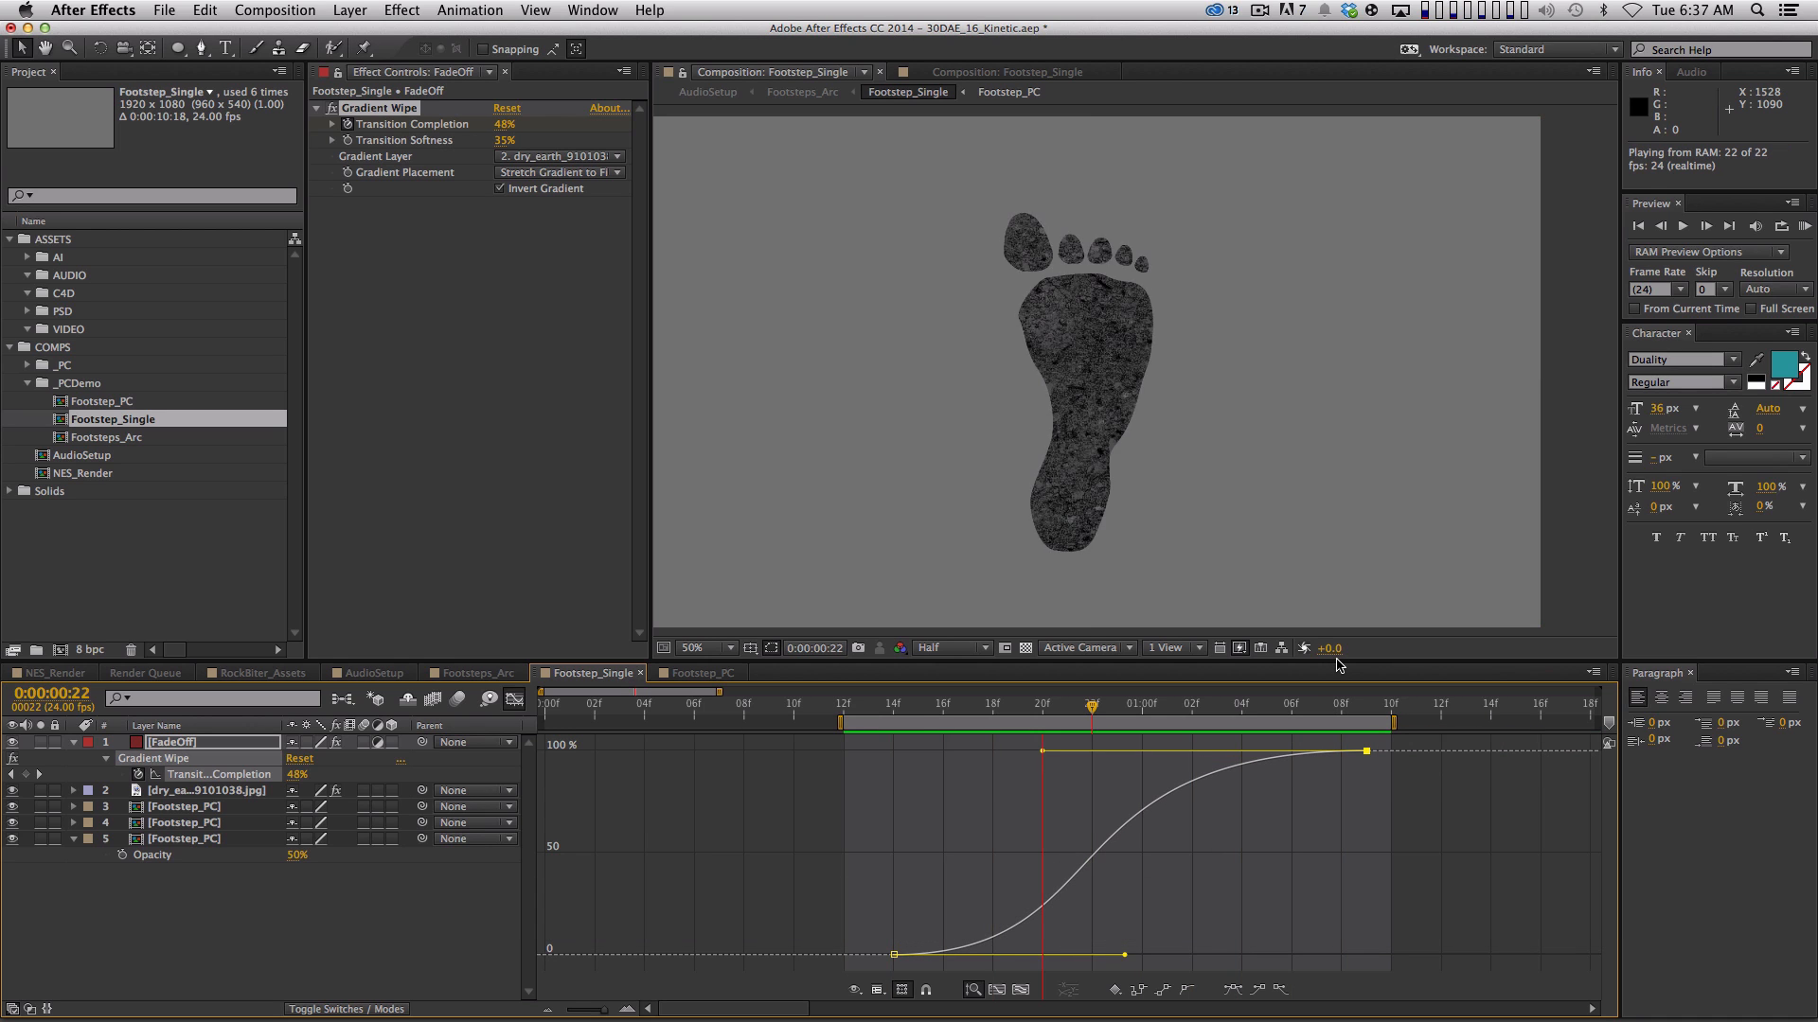
pyautogui.press('space')
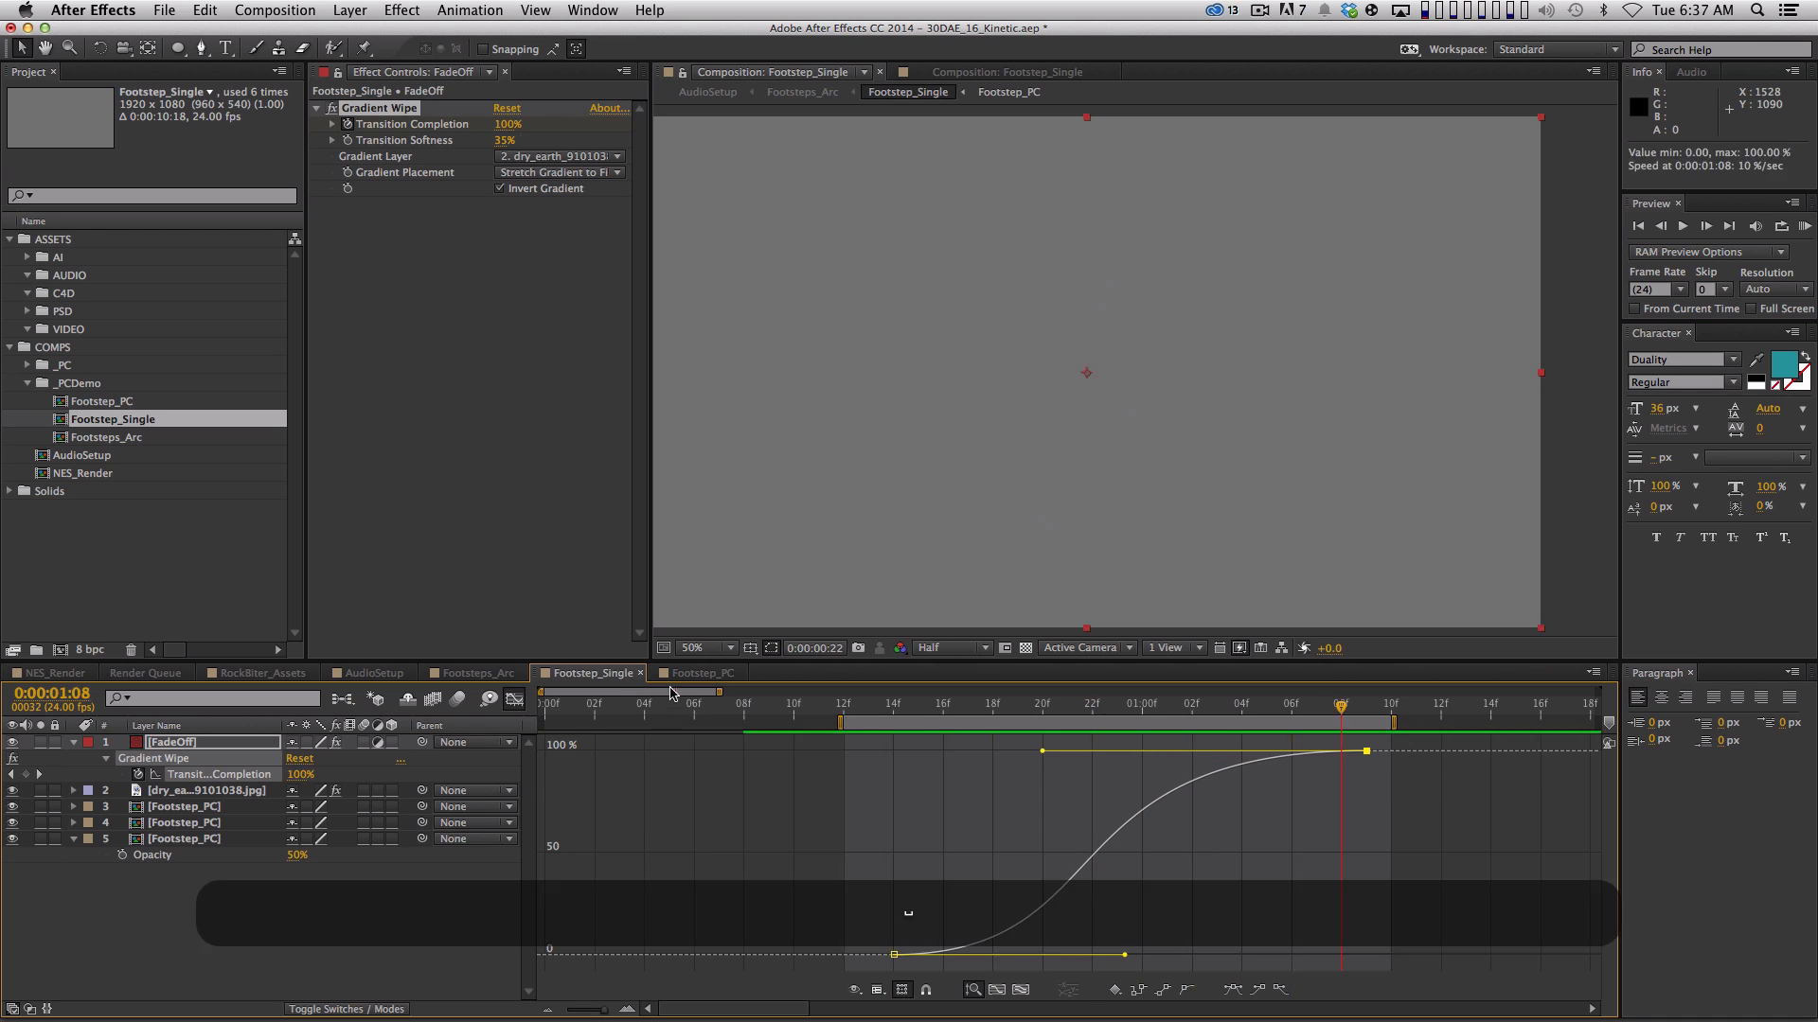
pyautogui.click(514, 700)
pyautogui.press('-')
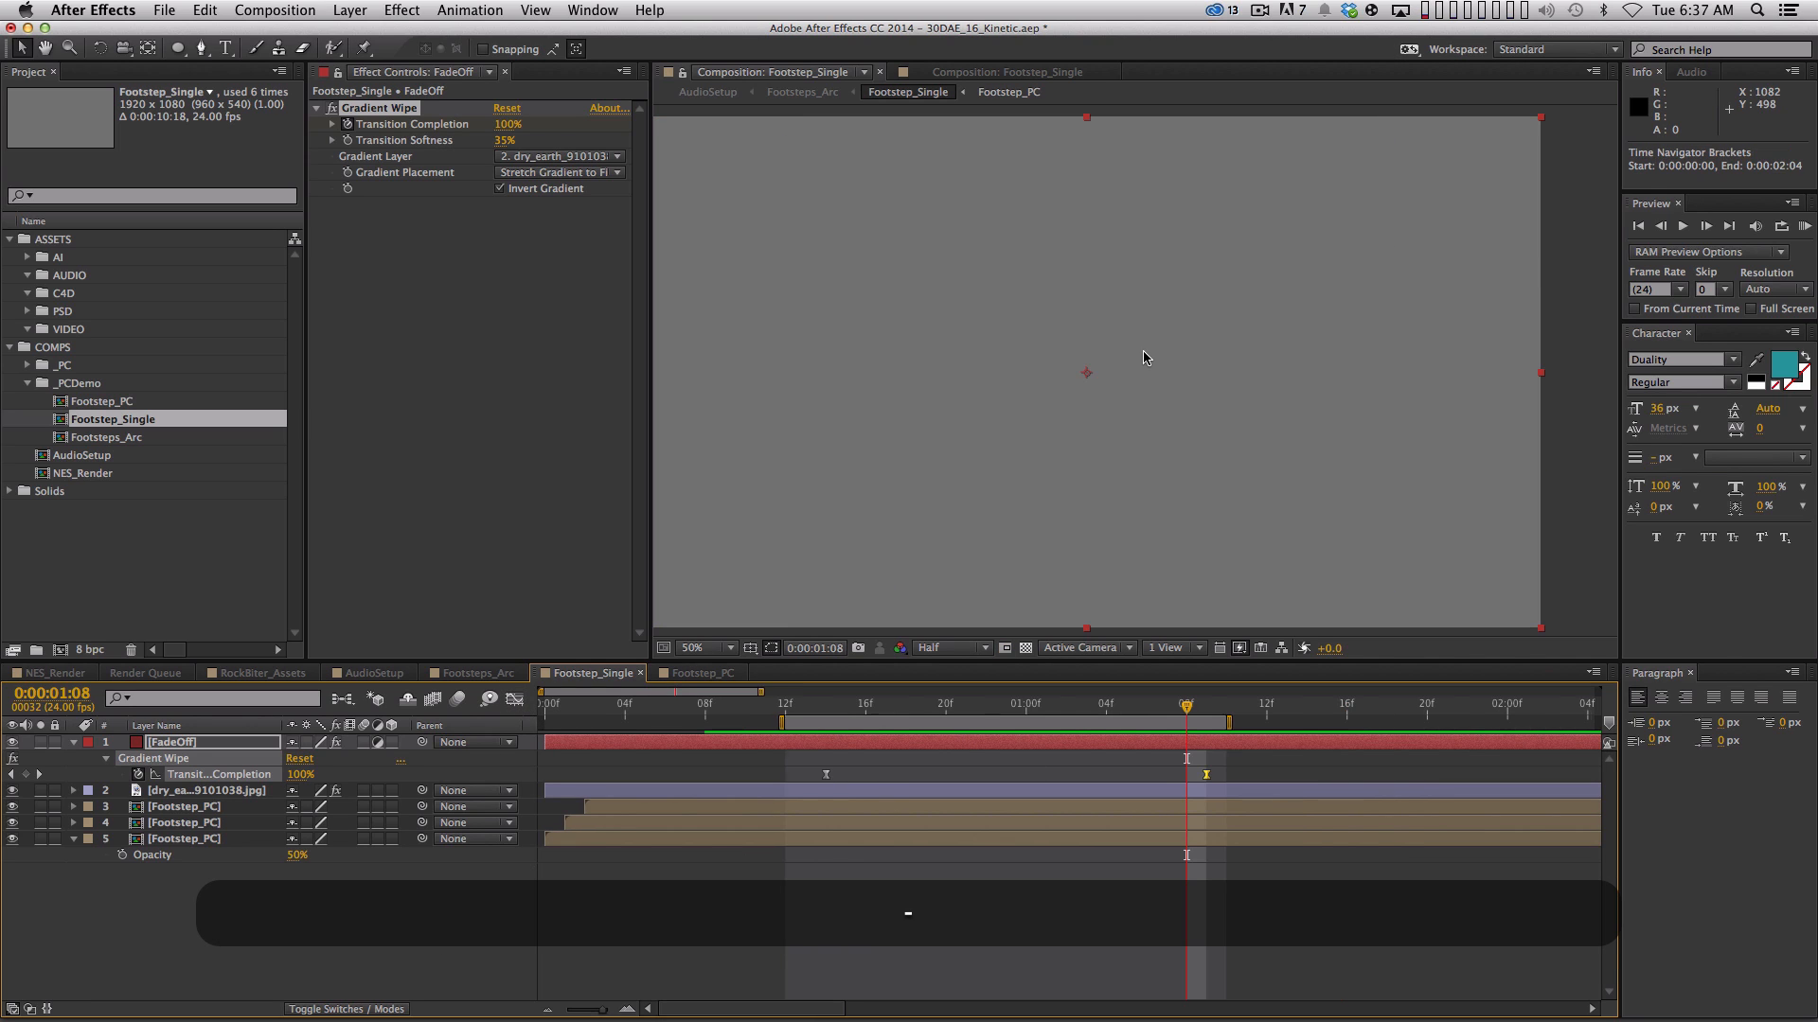
# Extend the Footsteps_Arc work area to about 0:00:03:16 and RAM preview the footprints dissolving along the arc
pyautogui.click(492, 674)
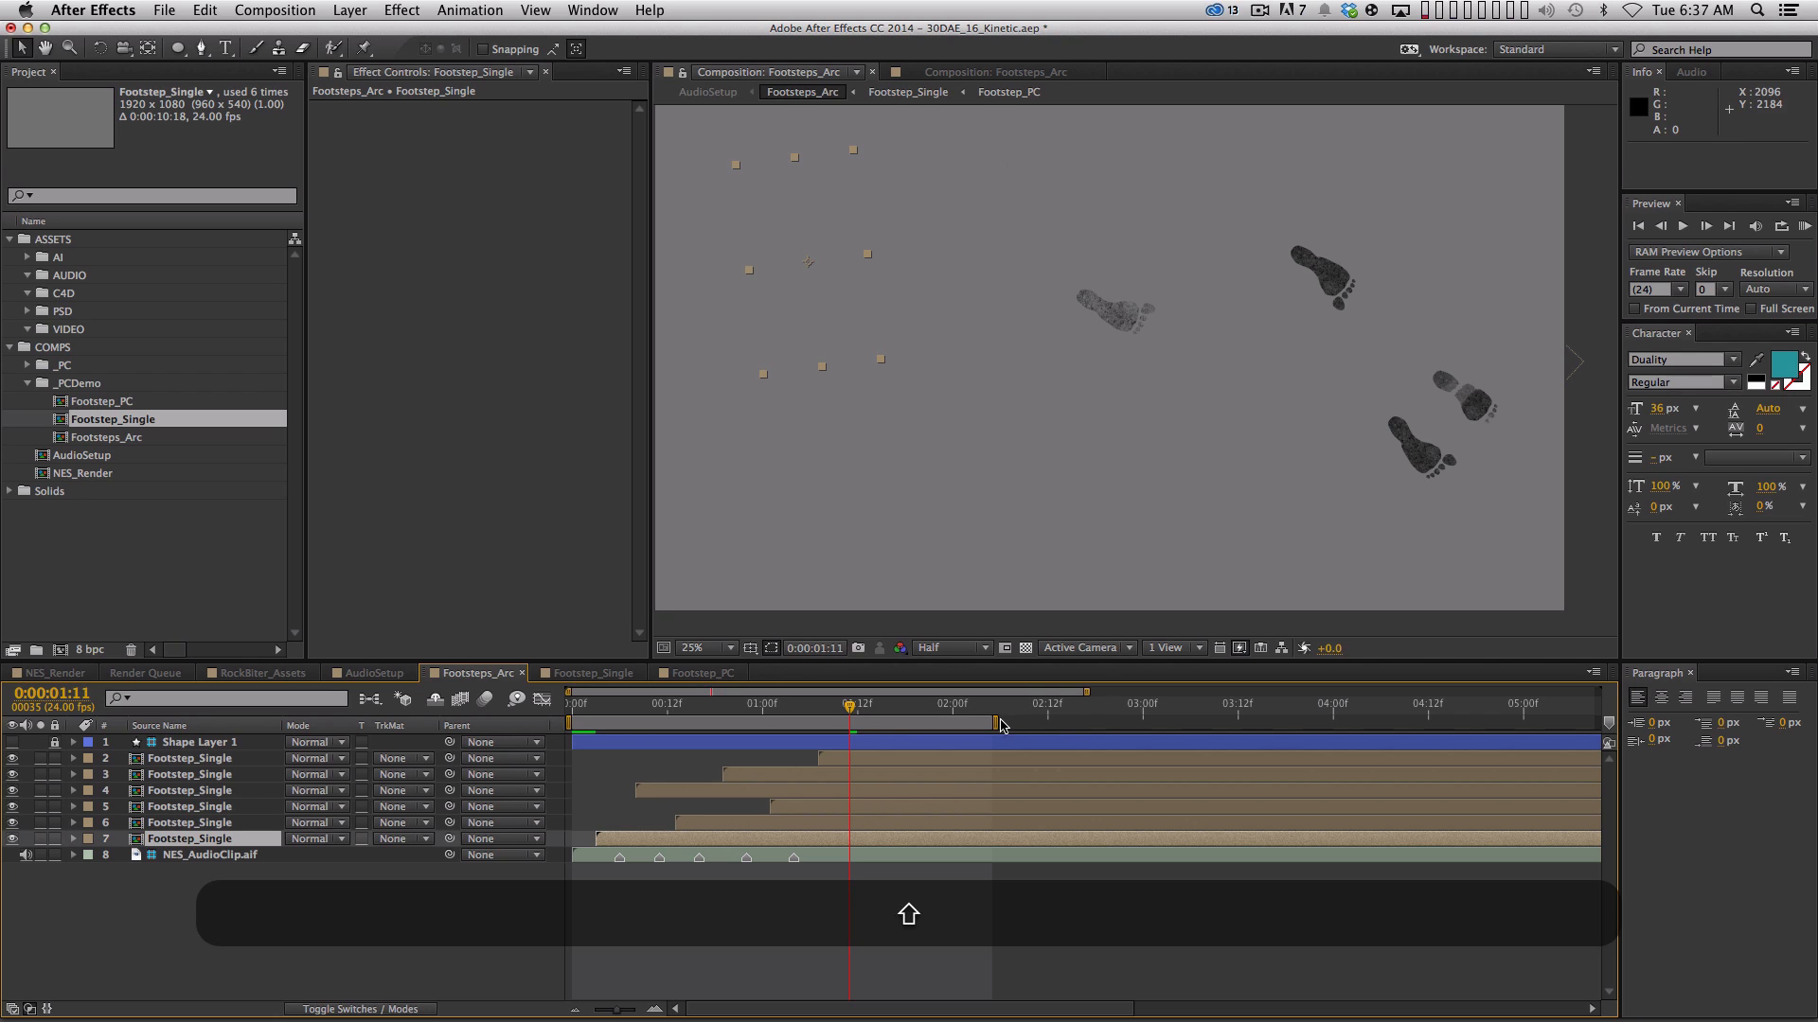
pyautogui.moveTo(994, 722); pyautogui.dragTo(1280, 722)
pyautogui.press('KP_0')
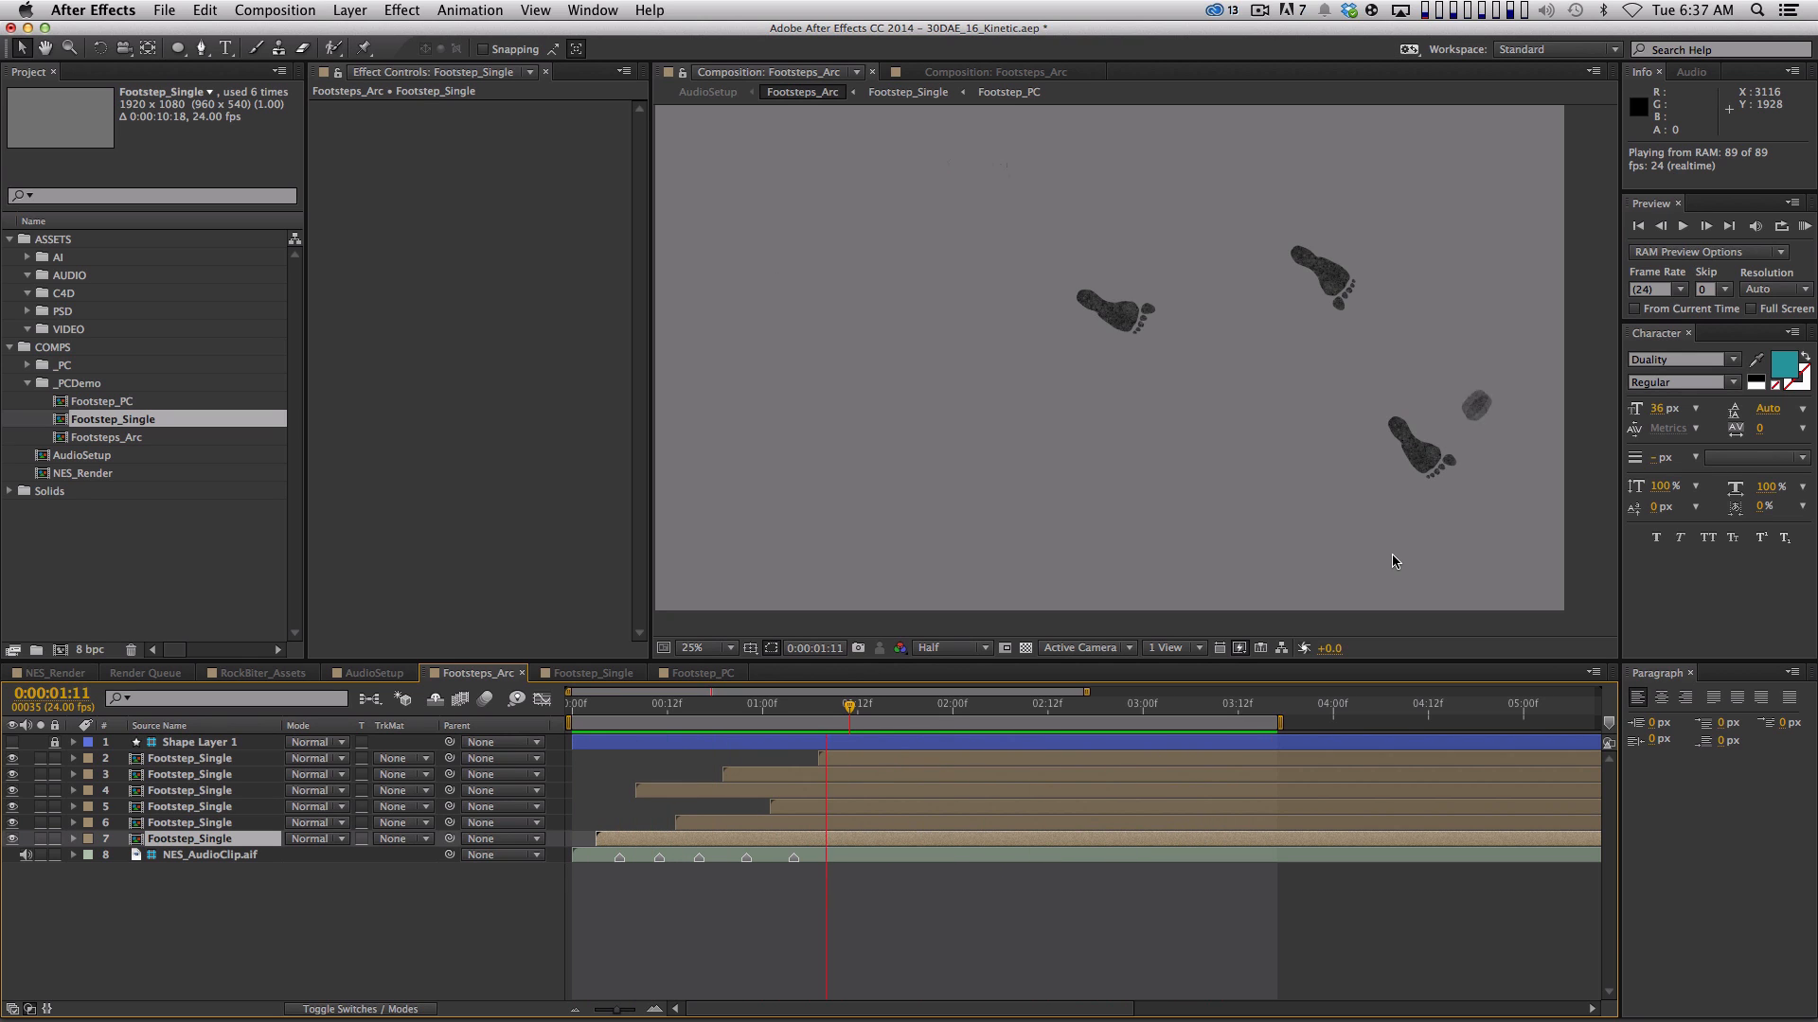
pyautogui.press('space')
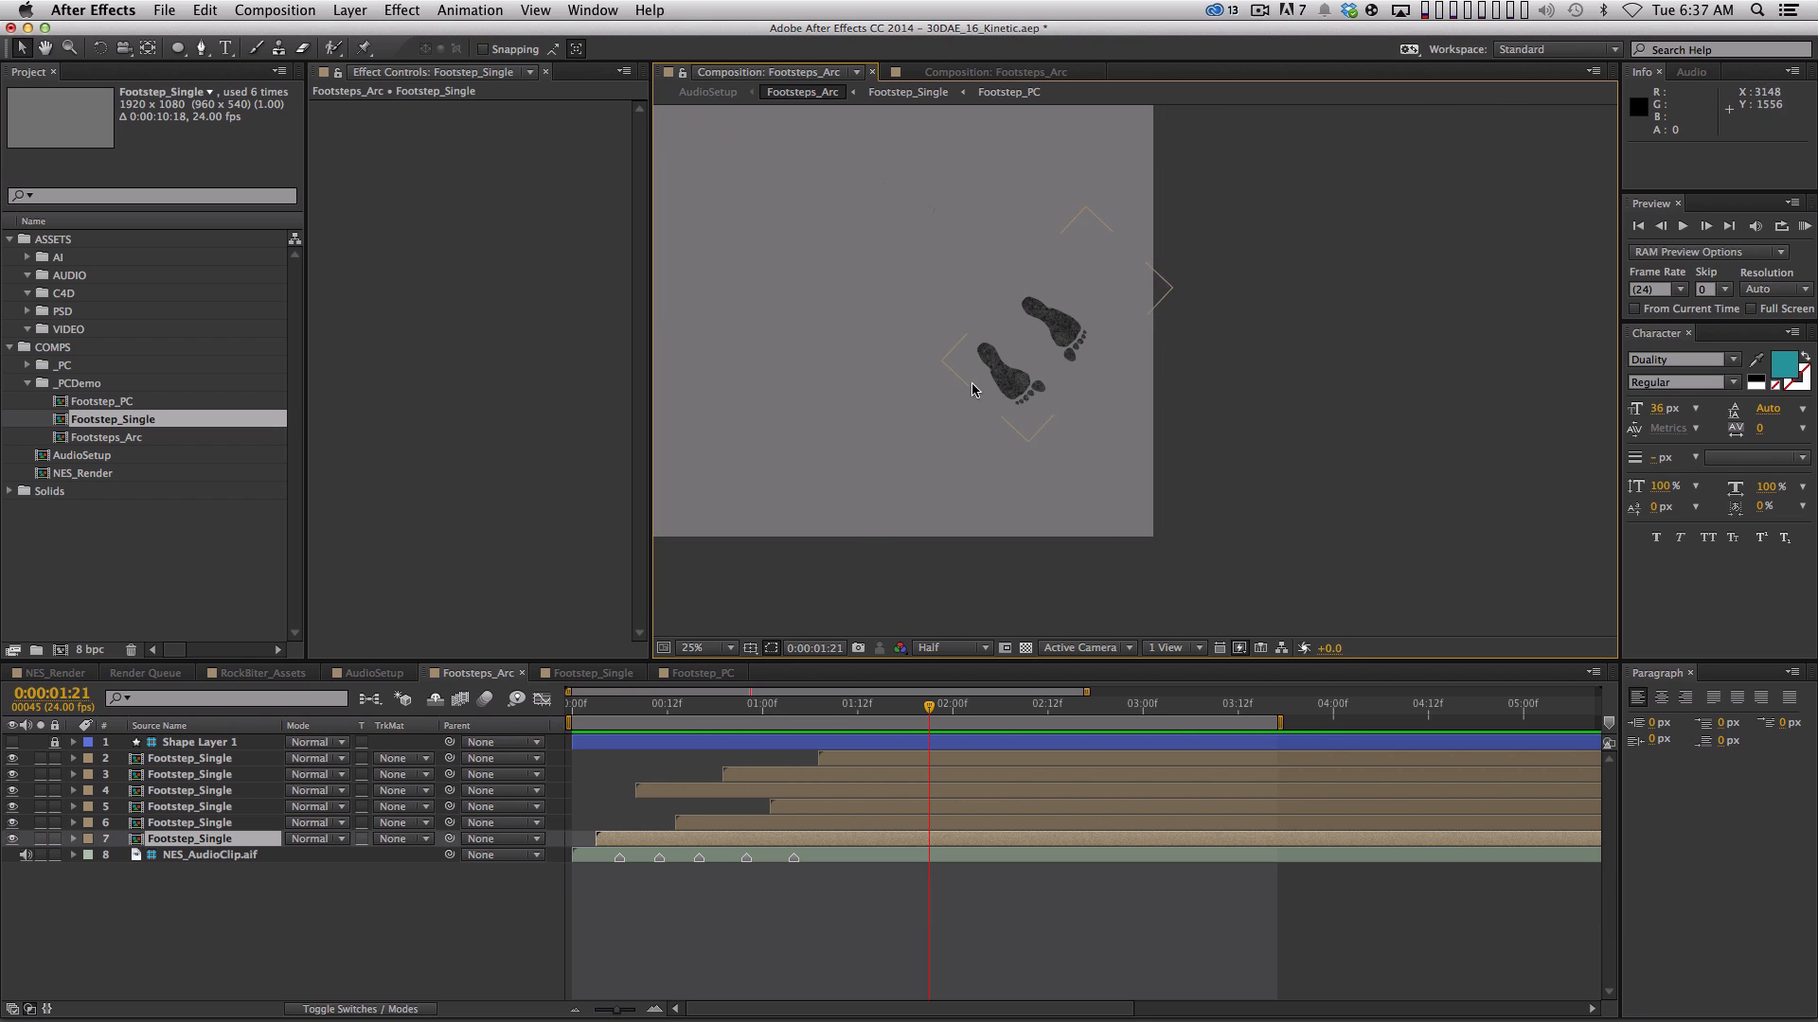
# Replay the Footsteps_Arc preview with the whole composition frame in view, and clear the layer selection
pyautogui.press('space')
pyautogui.moveTo(1012, 390); pyautogui.dragTo(1318, 463)
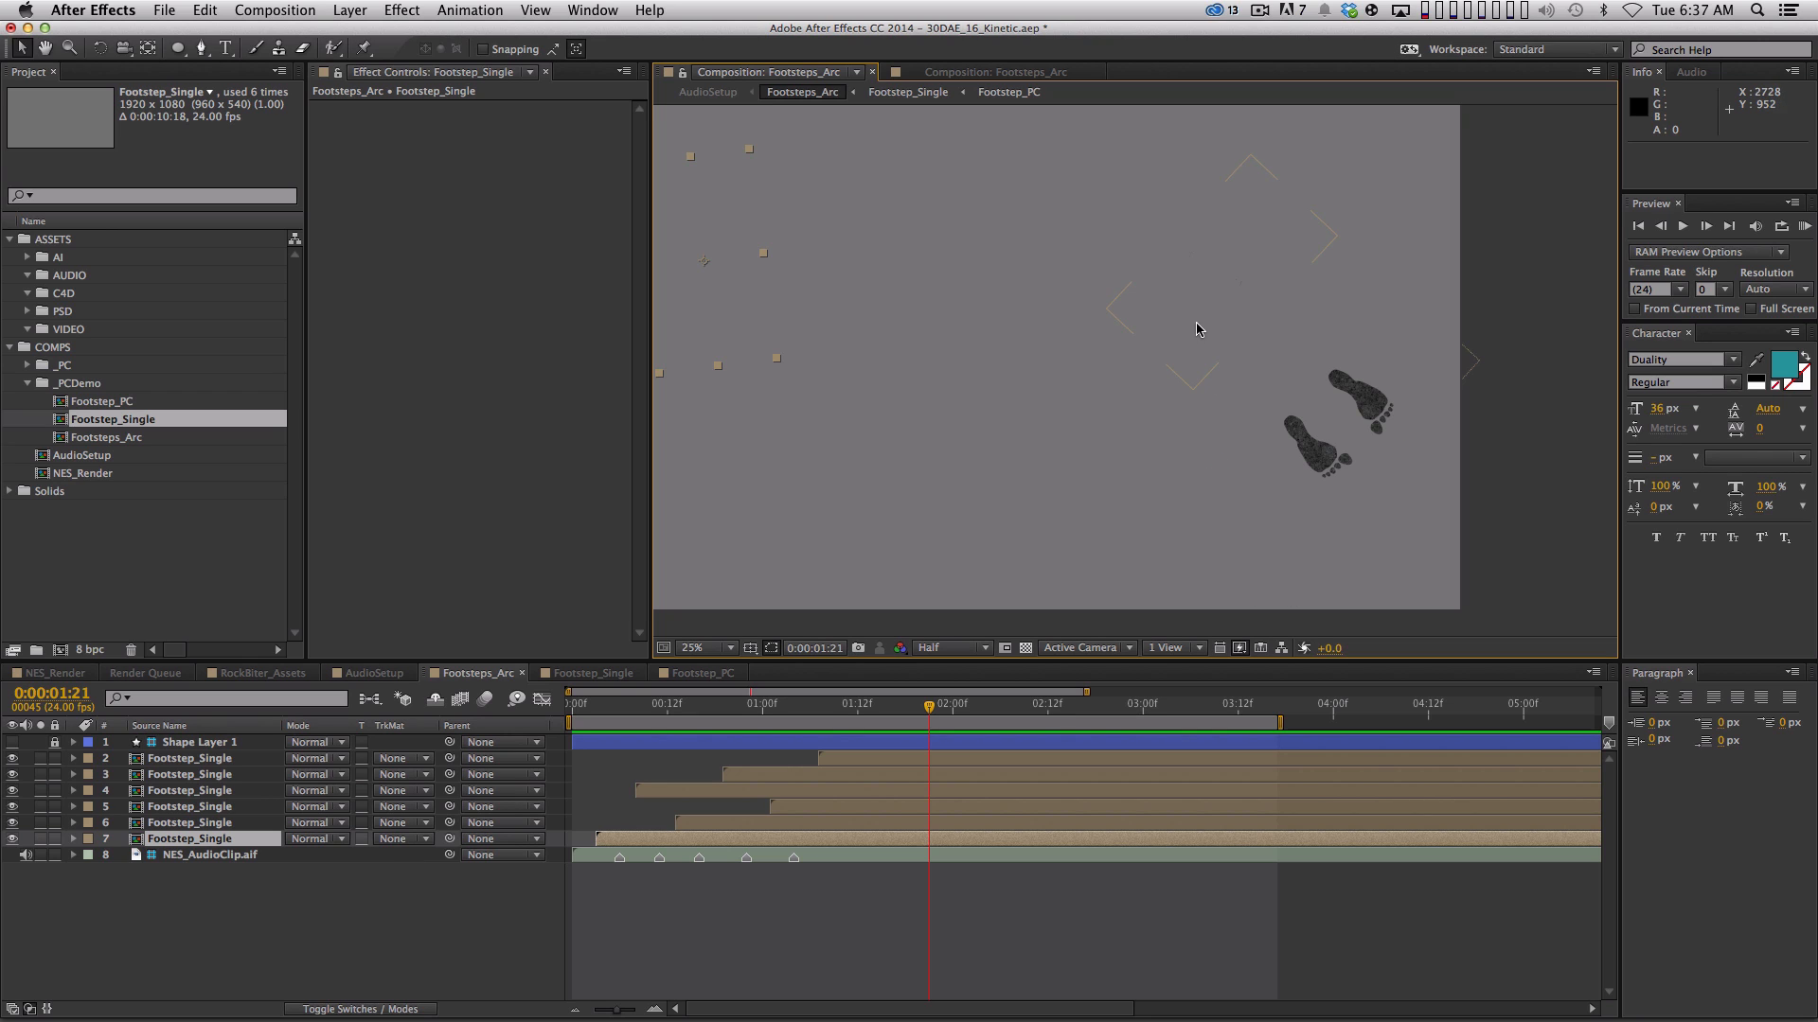
pyautogui.press('space')
pyautogui.moveTo(1067, 442); pyautogui.dragTo(1168, 401)
pyautogui.press('KP_0')
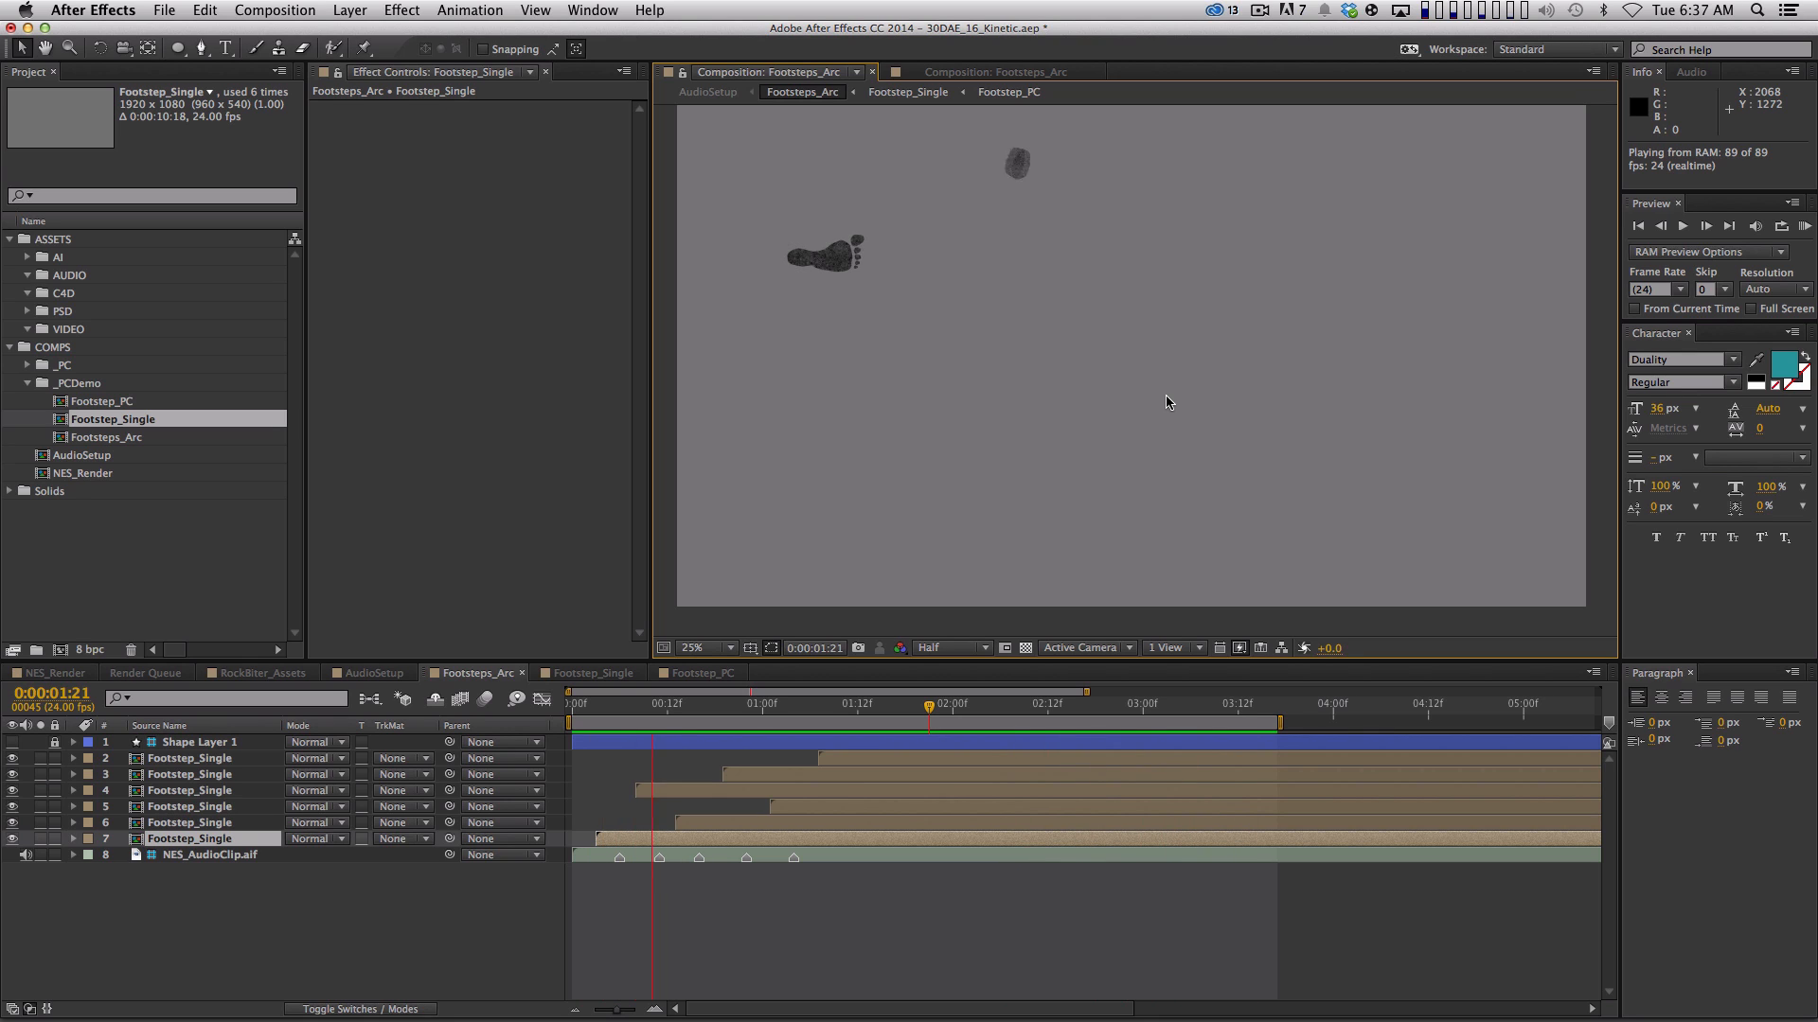
pyautogui.press('space')
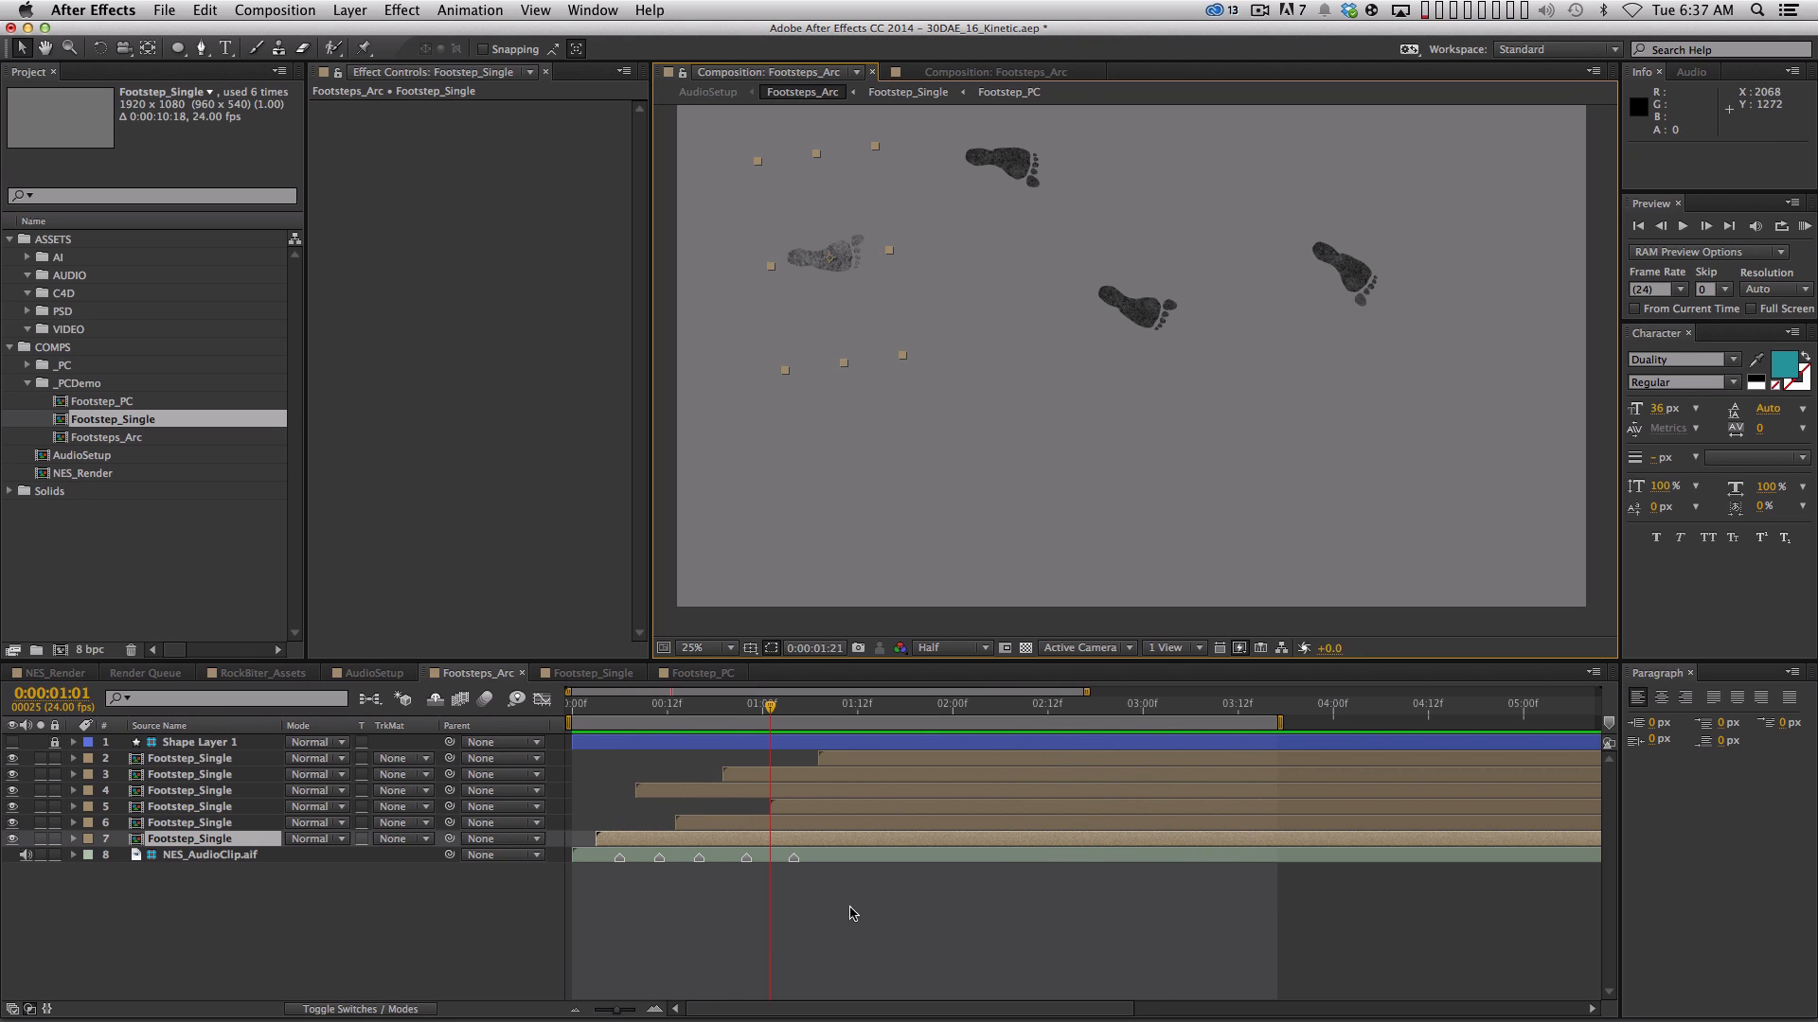
pyautogui.click(753, 932)
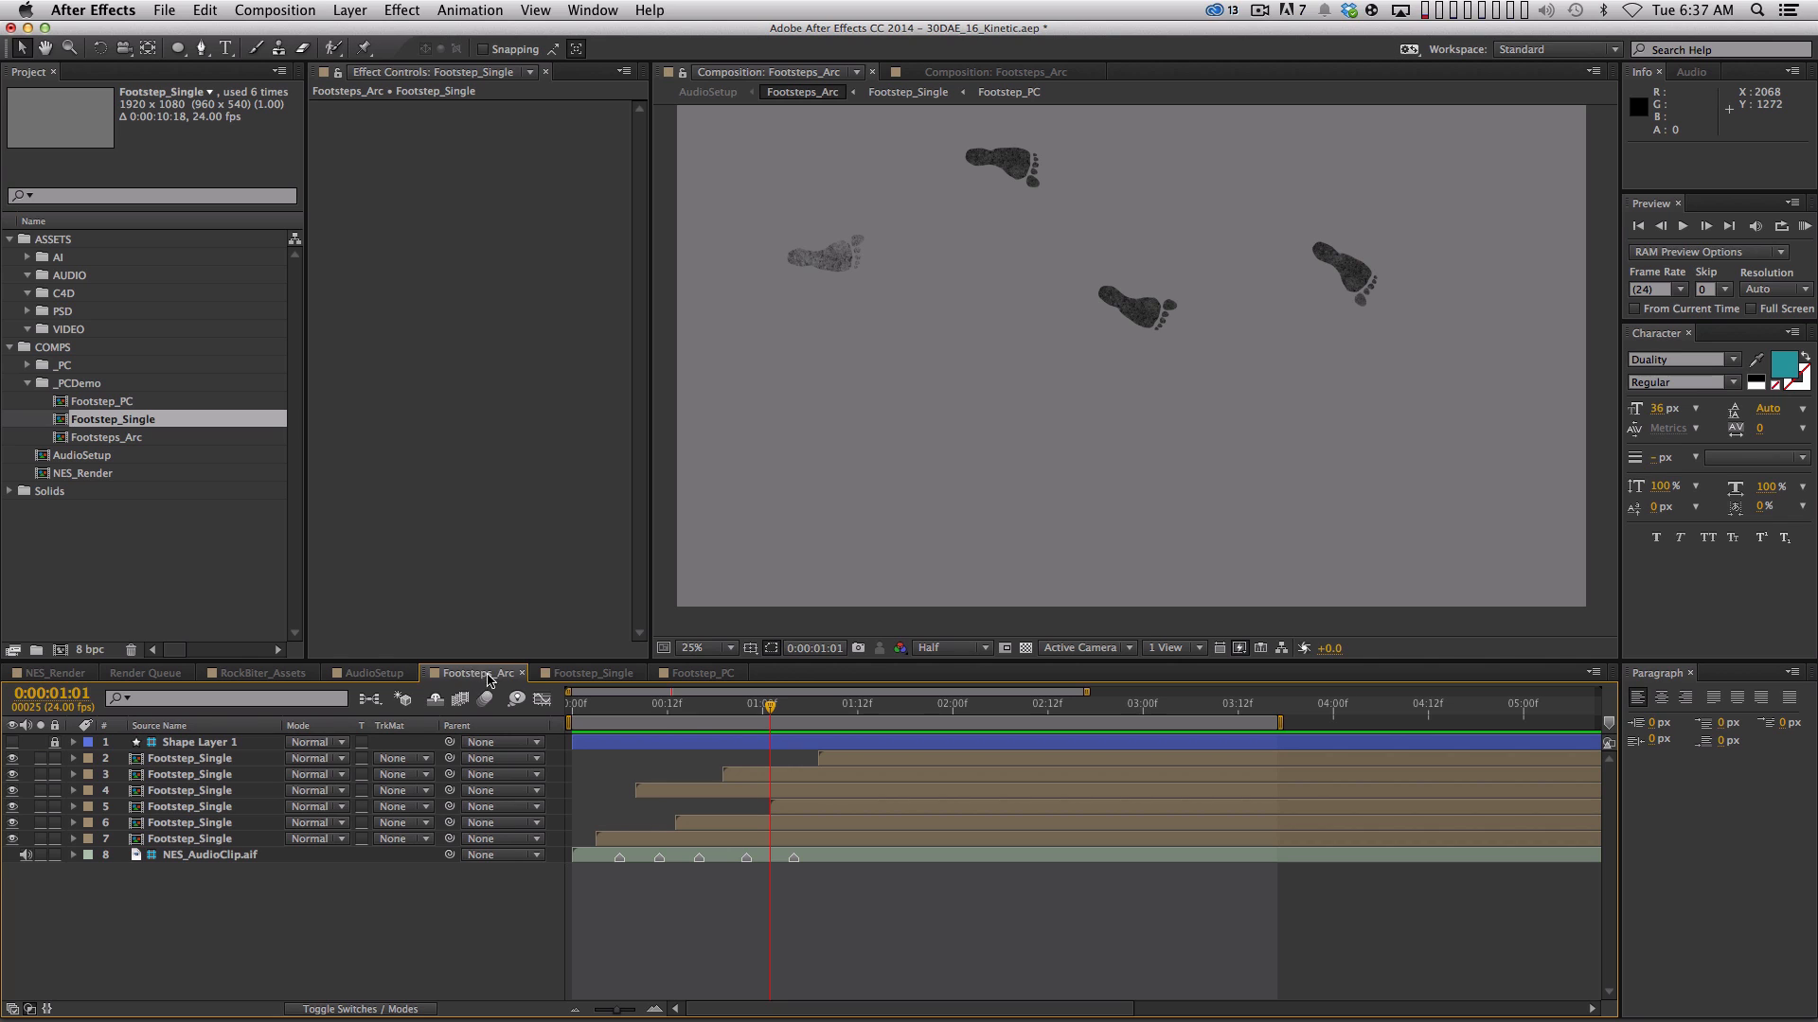
# In AudioSetup, move the Footsteps_Arc layer to position 1846, 956 and preview the first footsteps
pyautogui.click(374, 673)
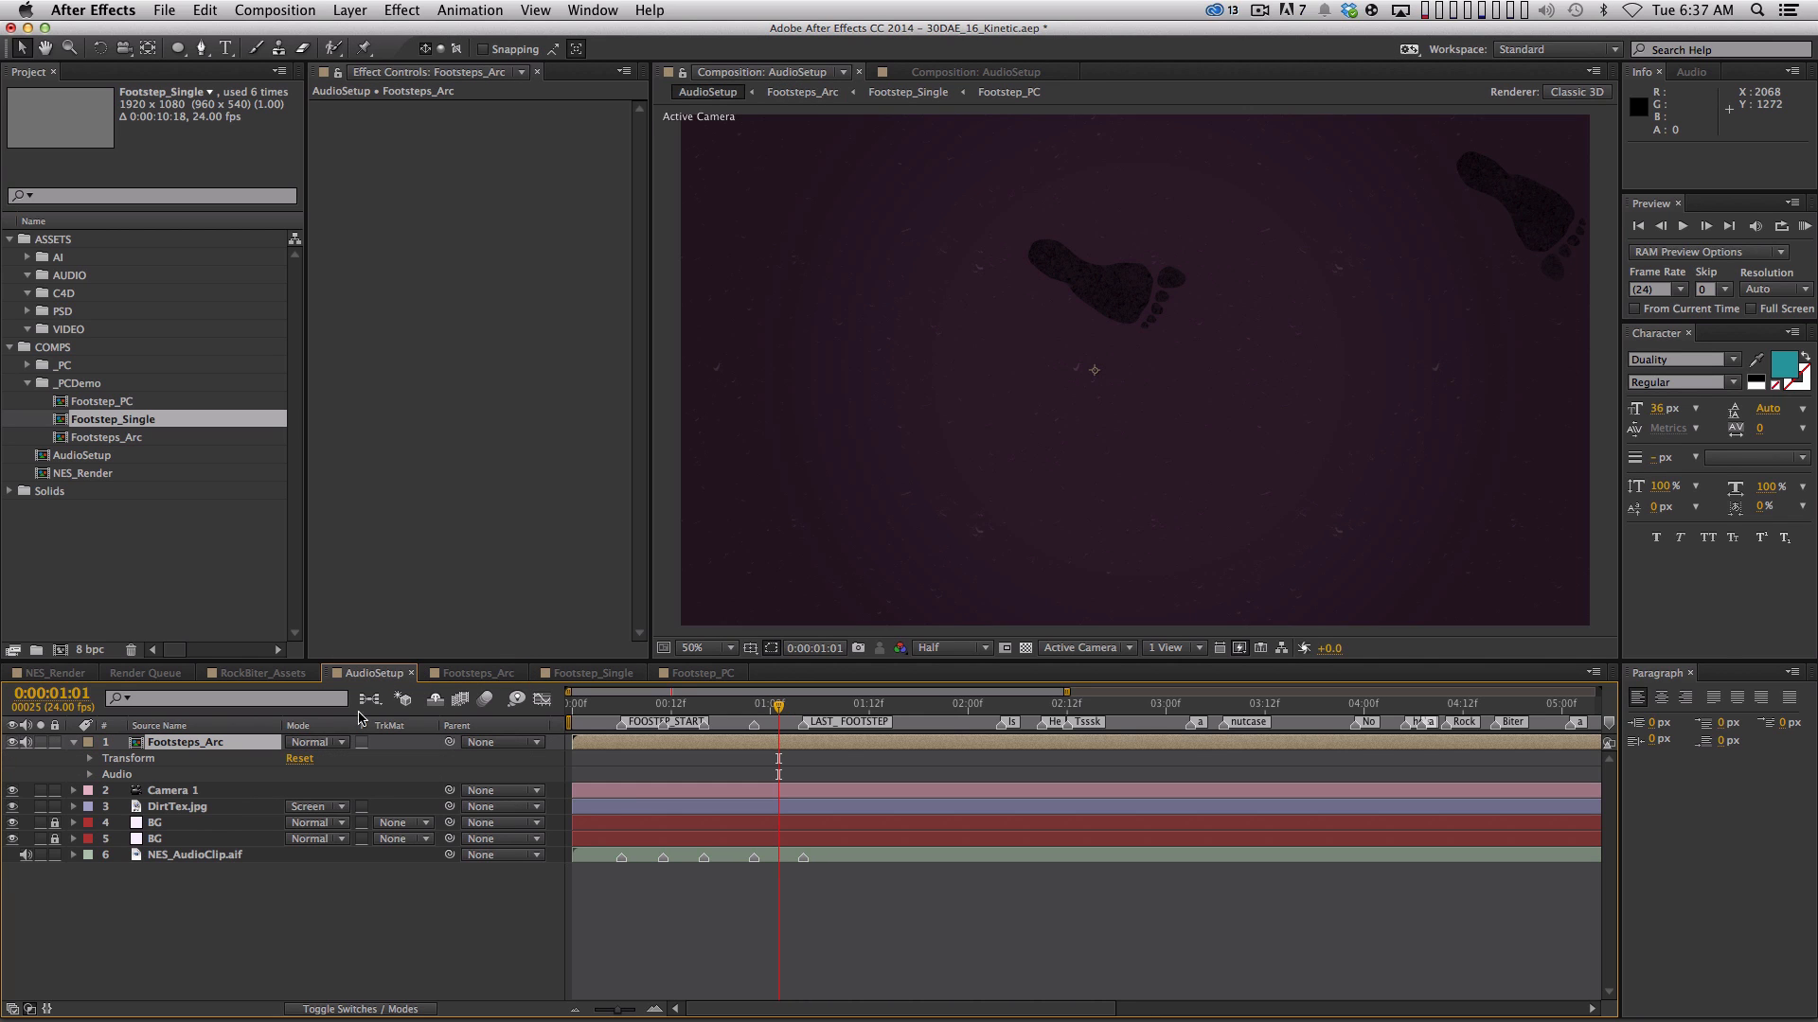
pyautogui.press(',')
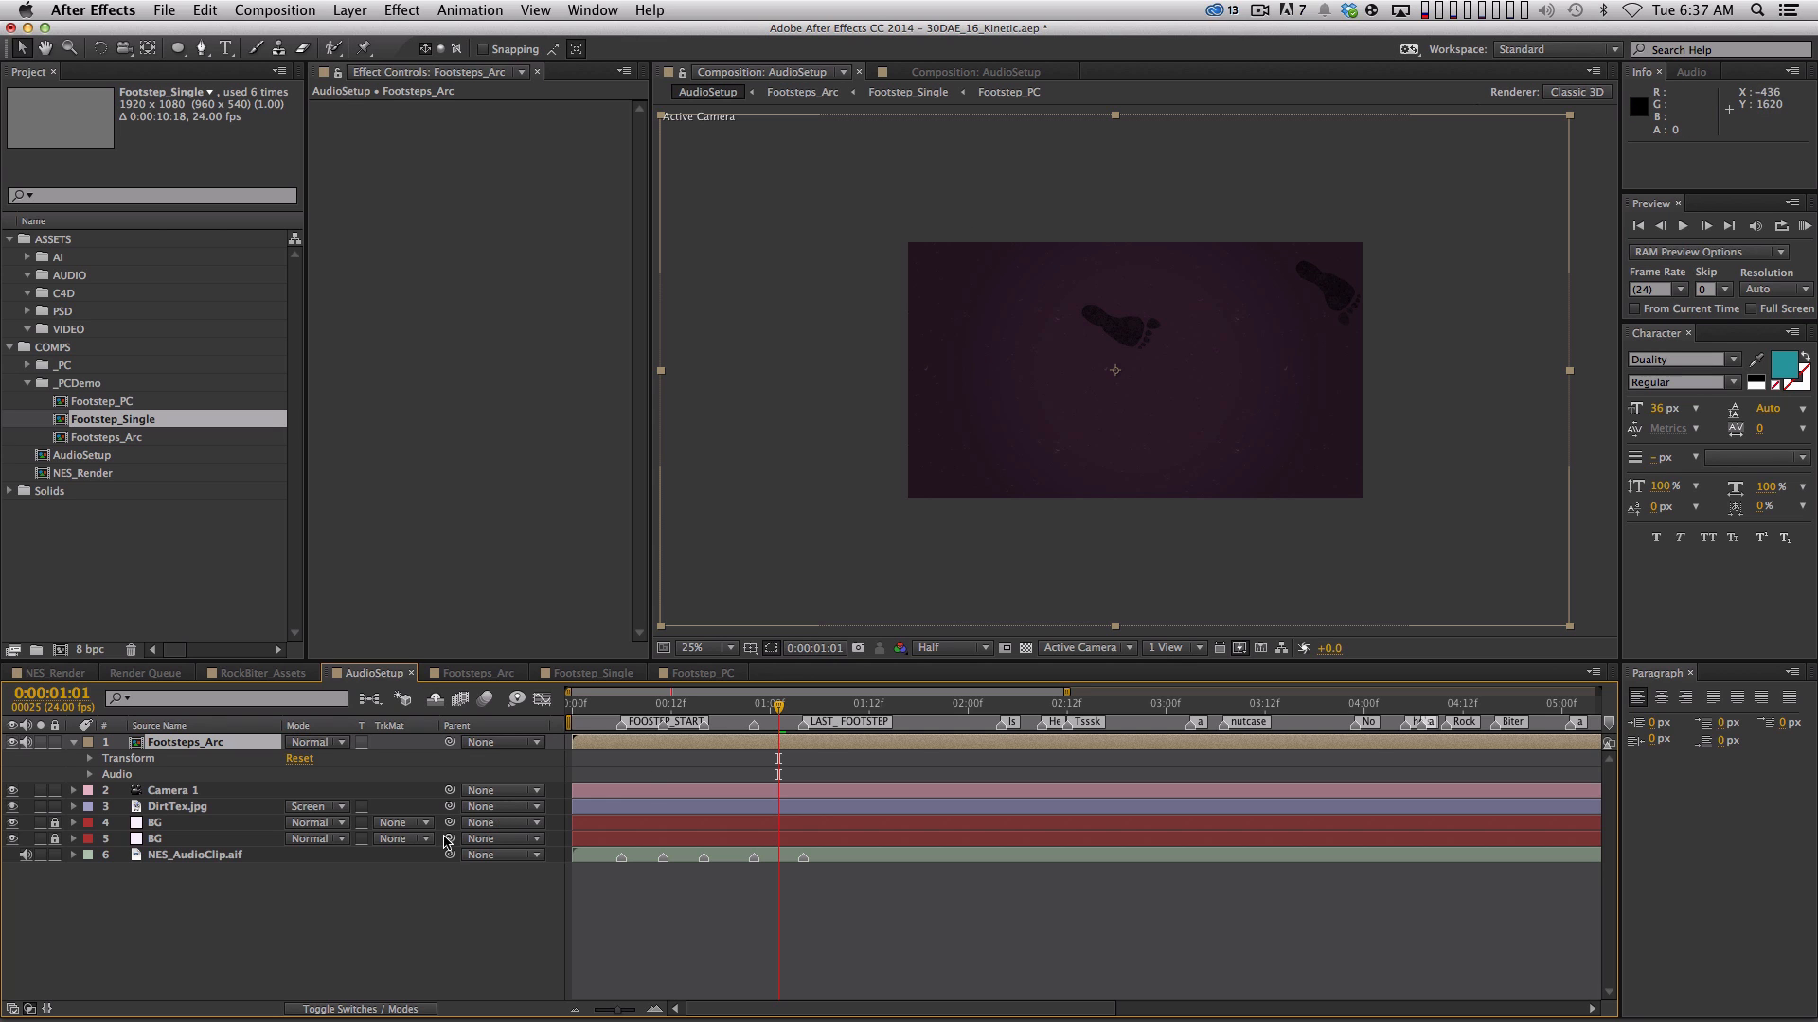
pyautogui.moveTo(977, 535); pyautogui.dragTo(1079, 486)
pyautogui.press('space')
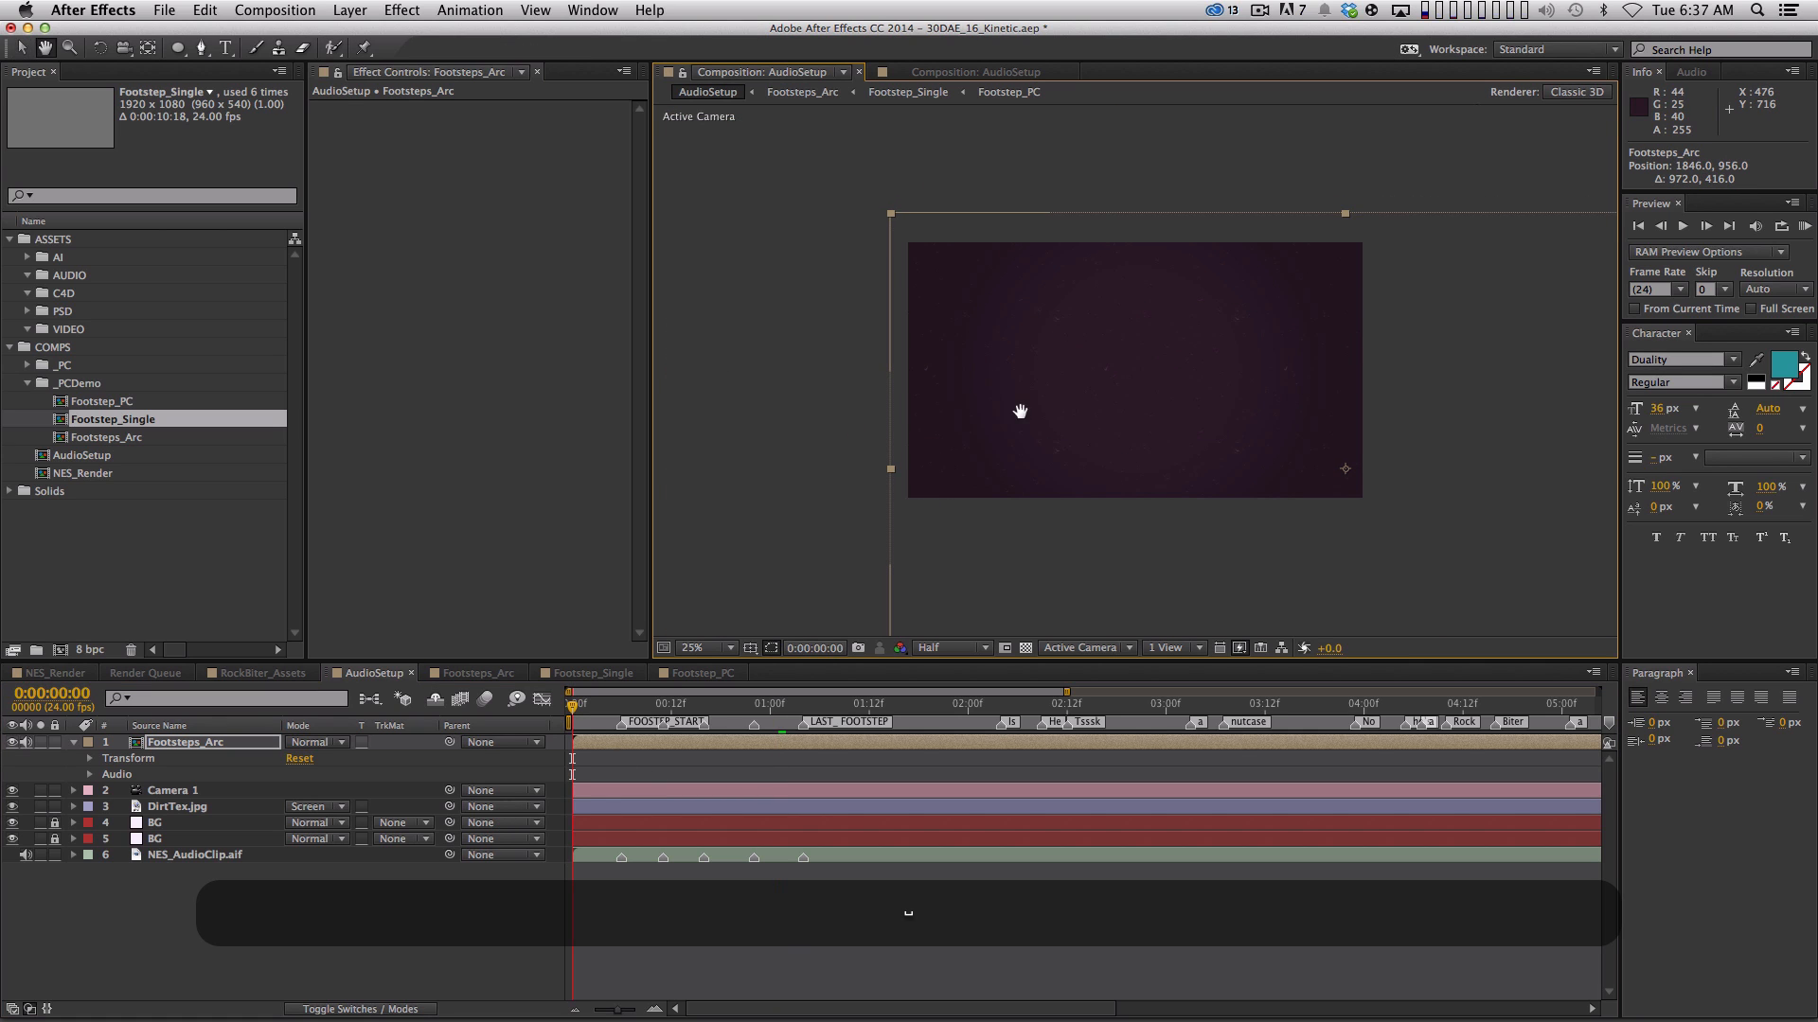
pyautogui.press('space')
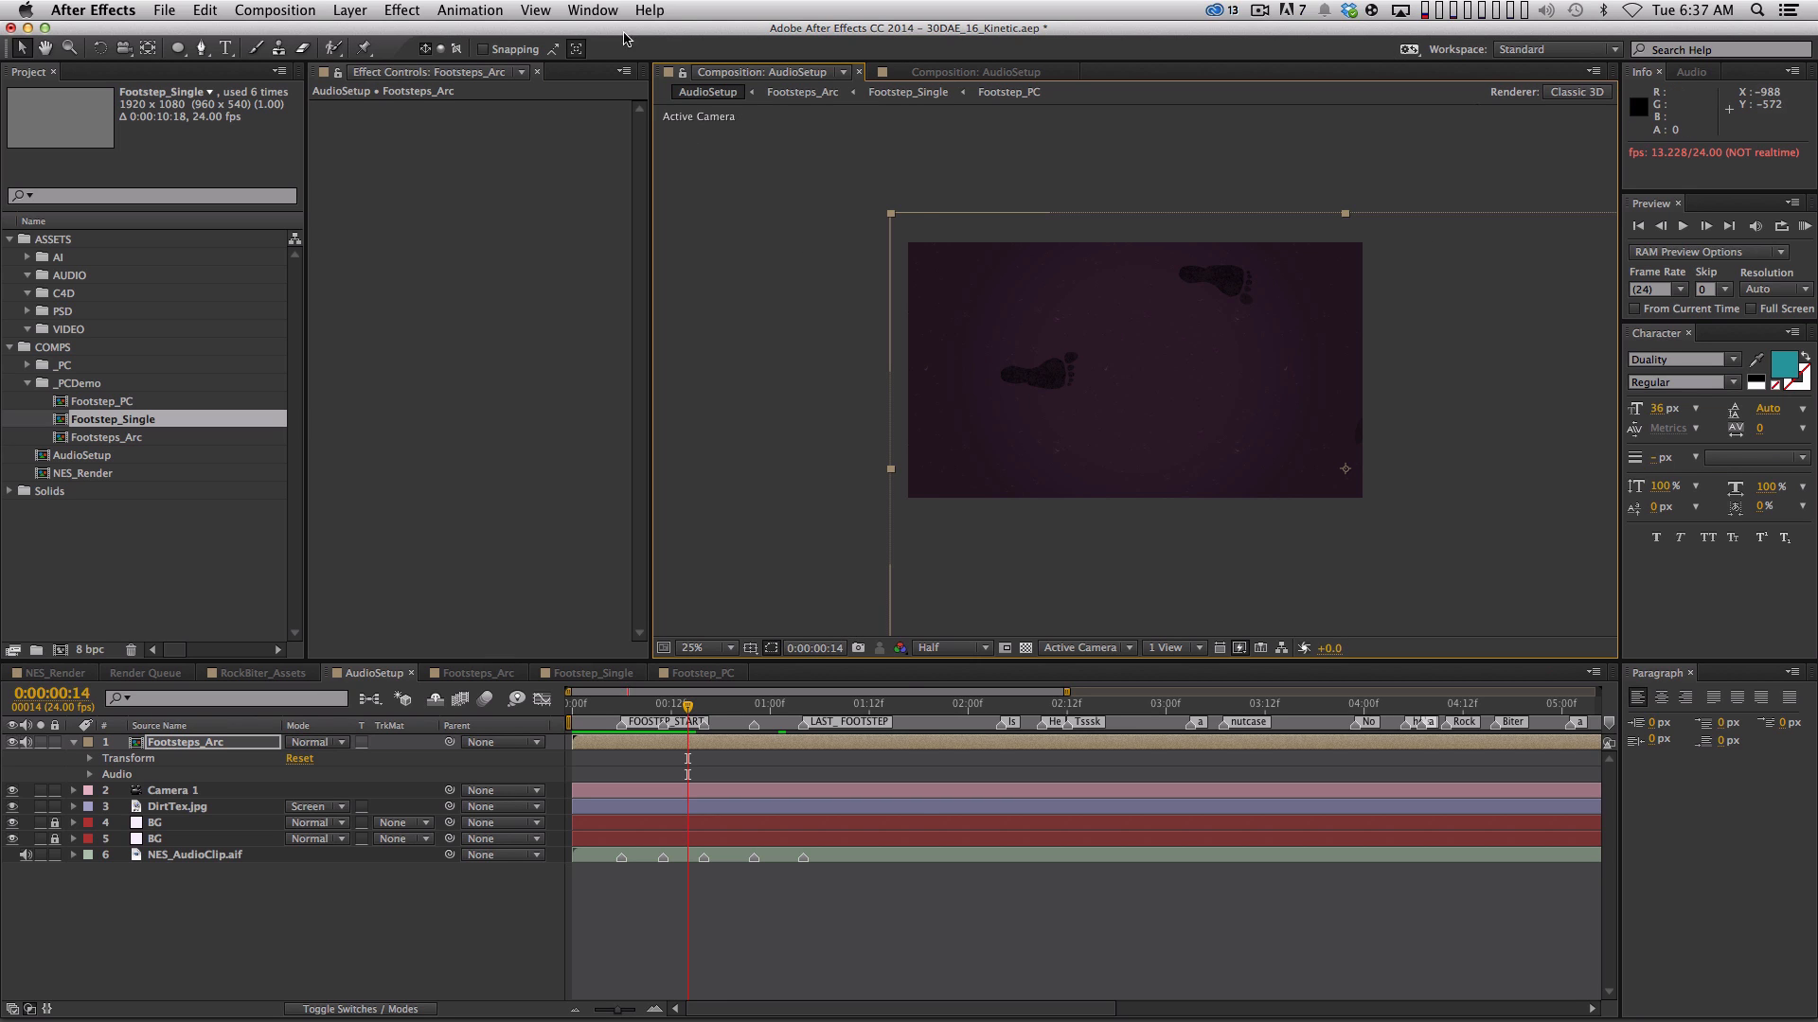
pyautogui.click(593, 11)
pyautogui.moveTo(679, 80)
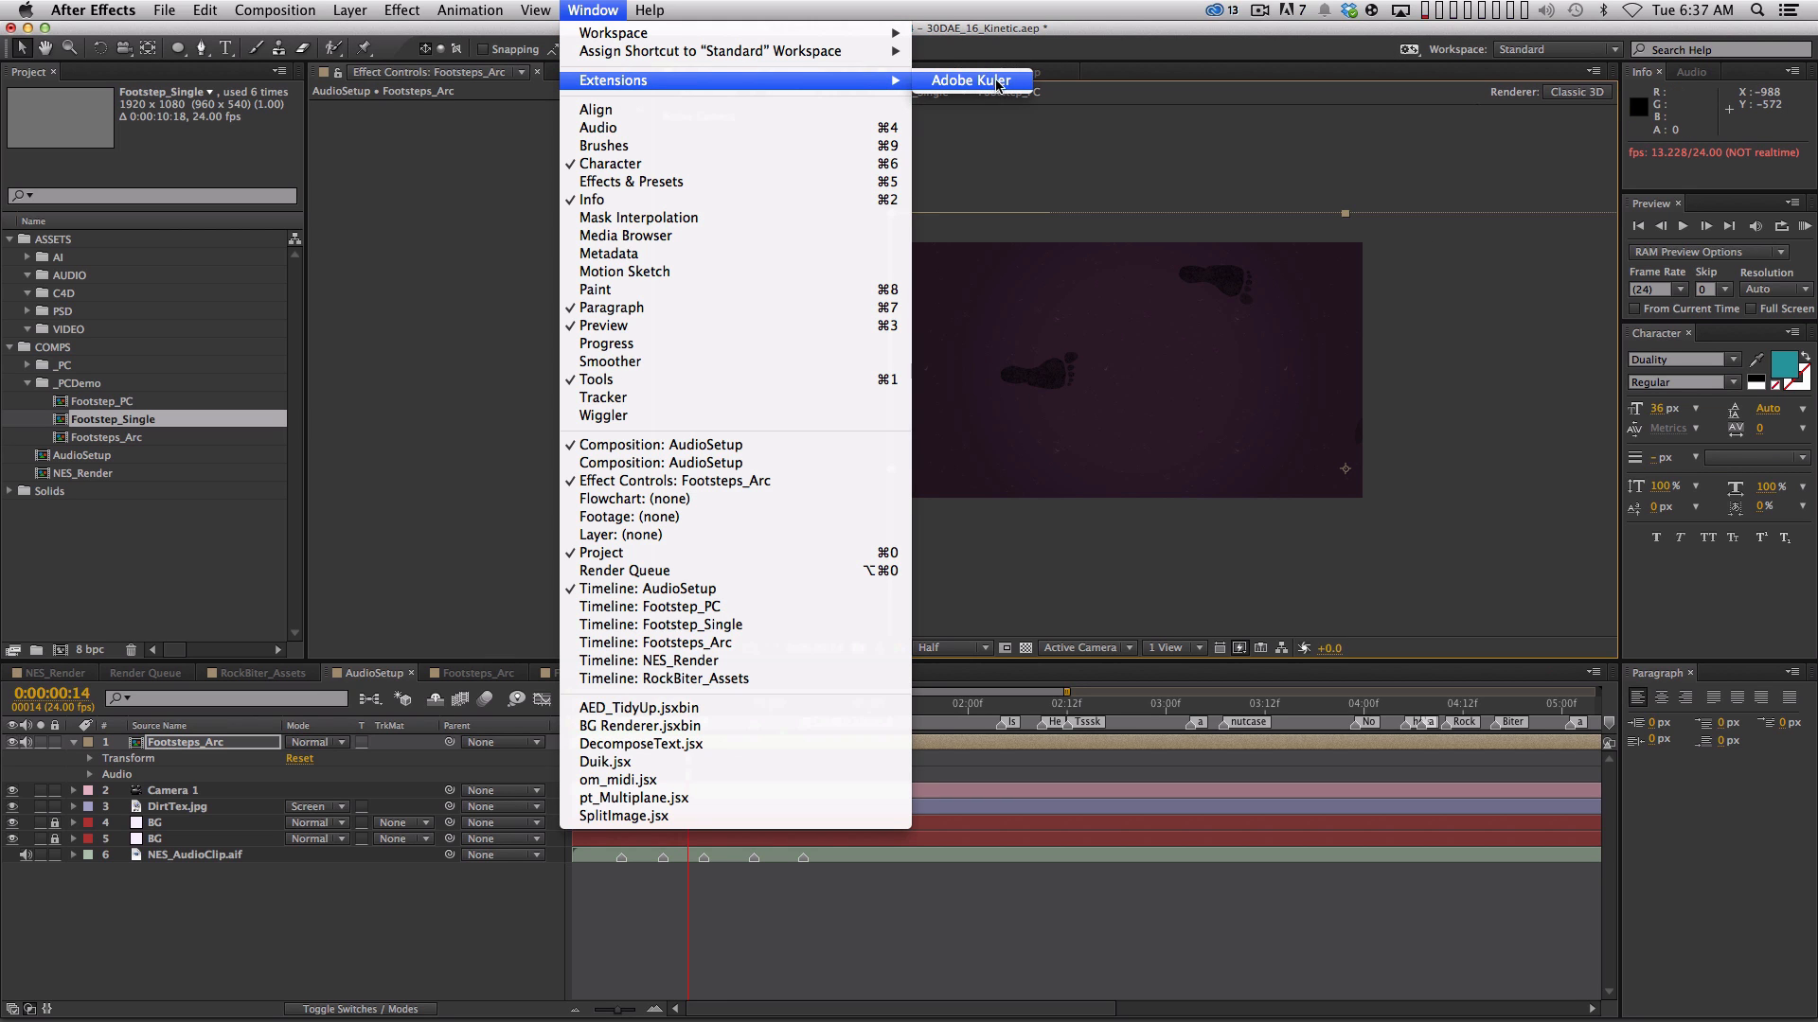
pyautogui.click(1547, 316)
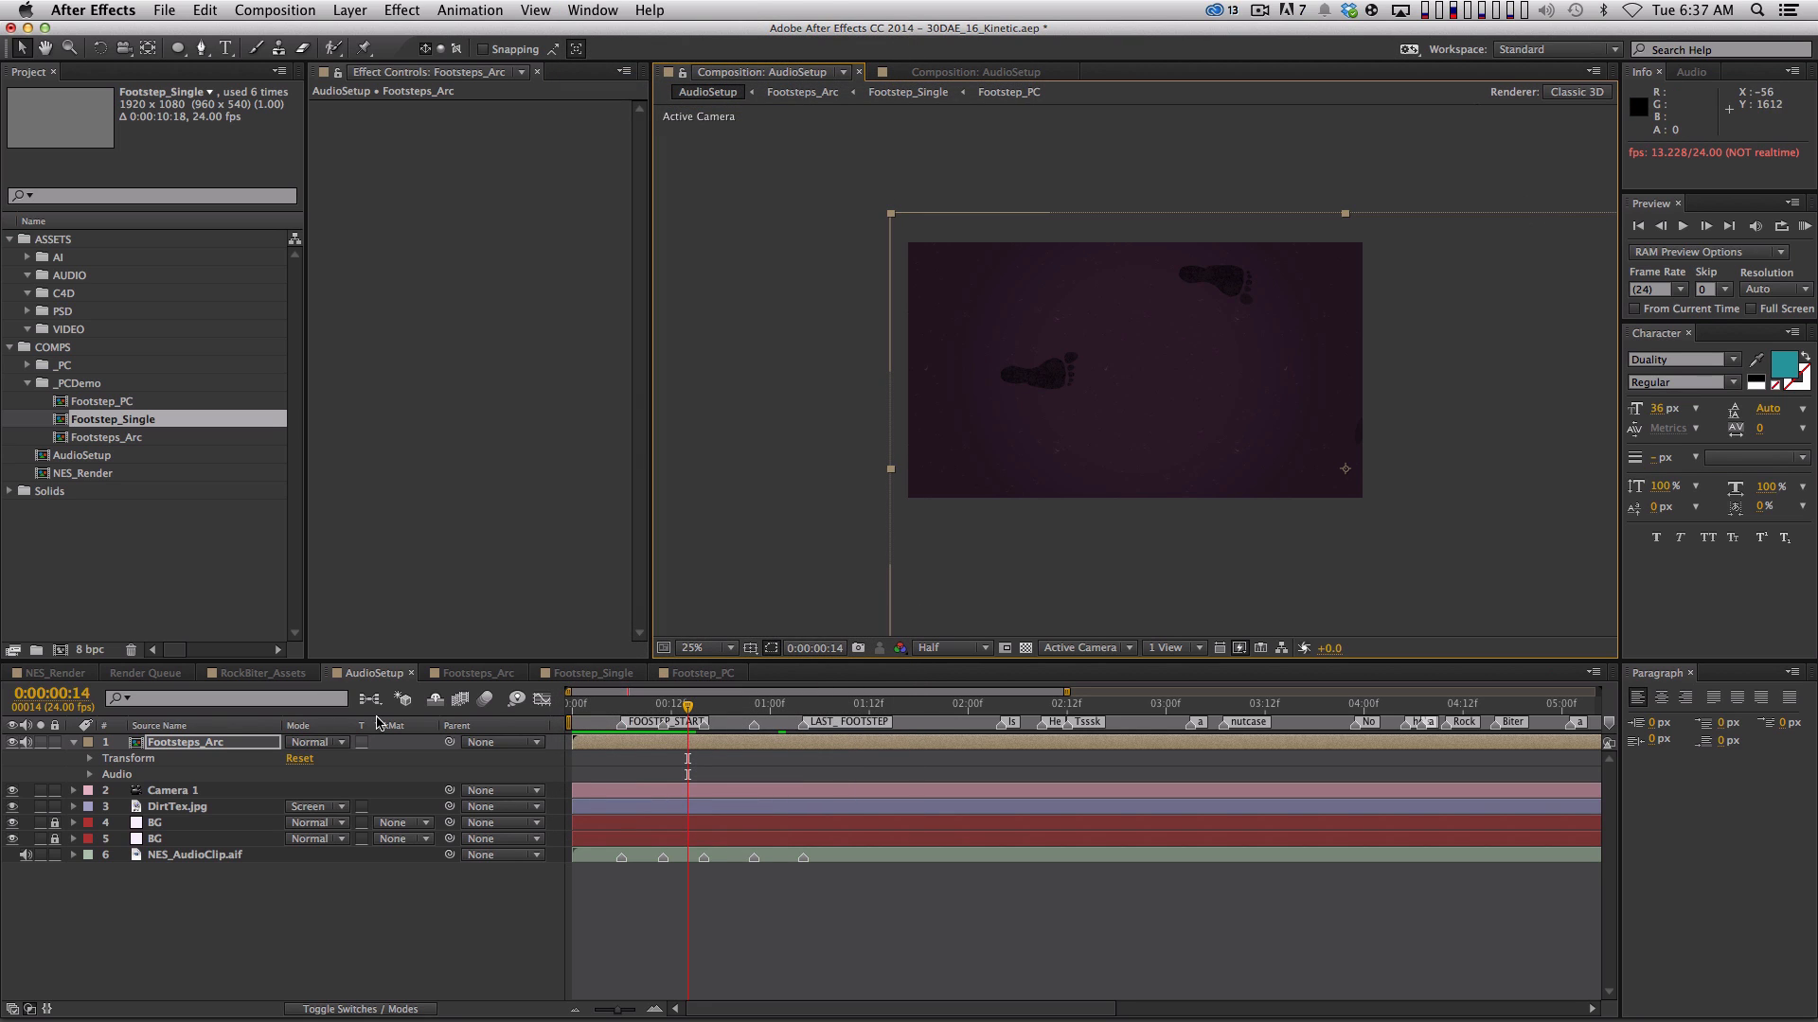
# Sample the purple of a footprint in the NES_Render composition as the character fill colour
pyautogui.click(78, 676)
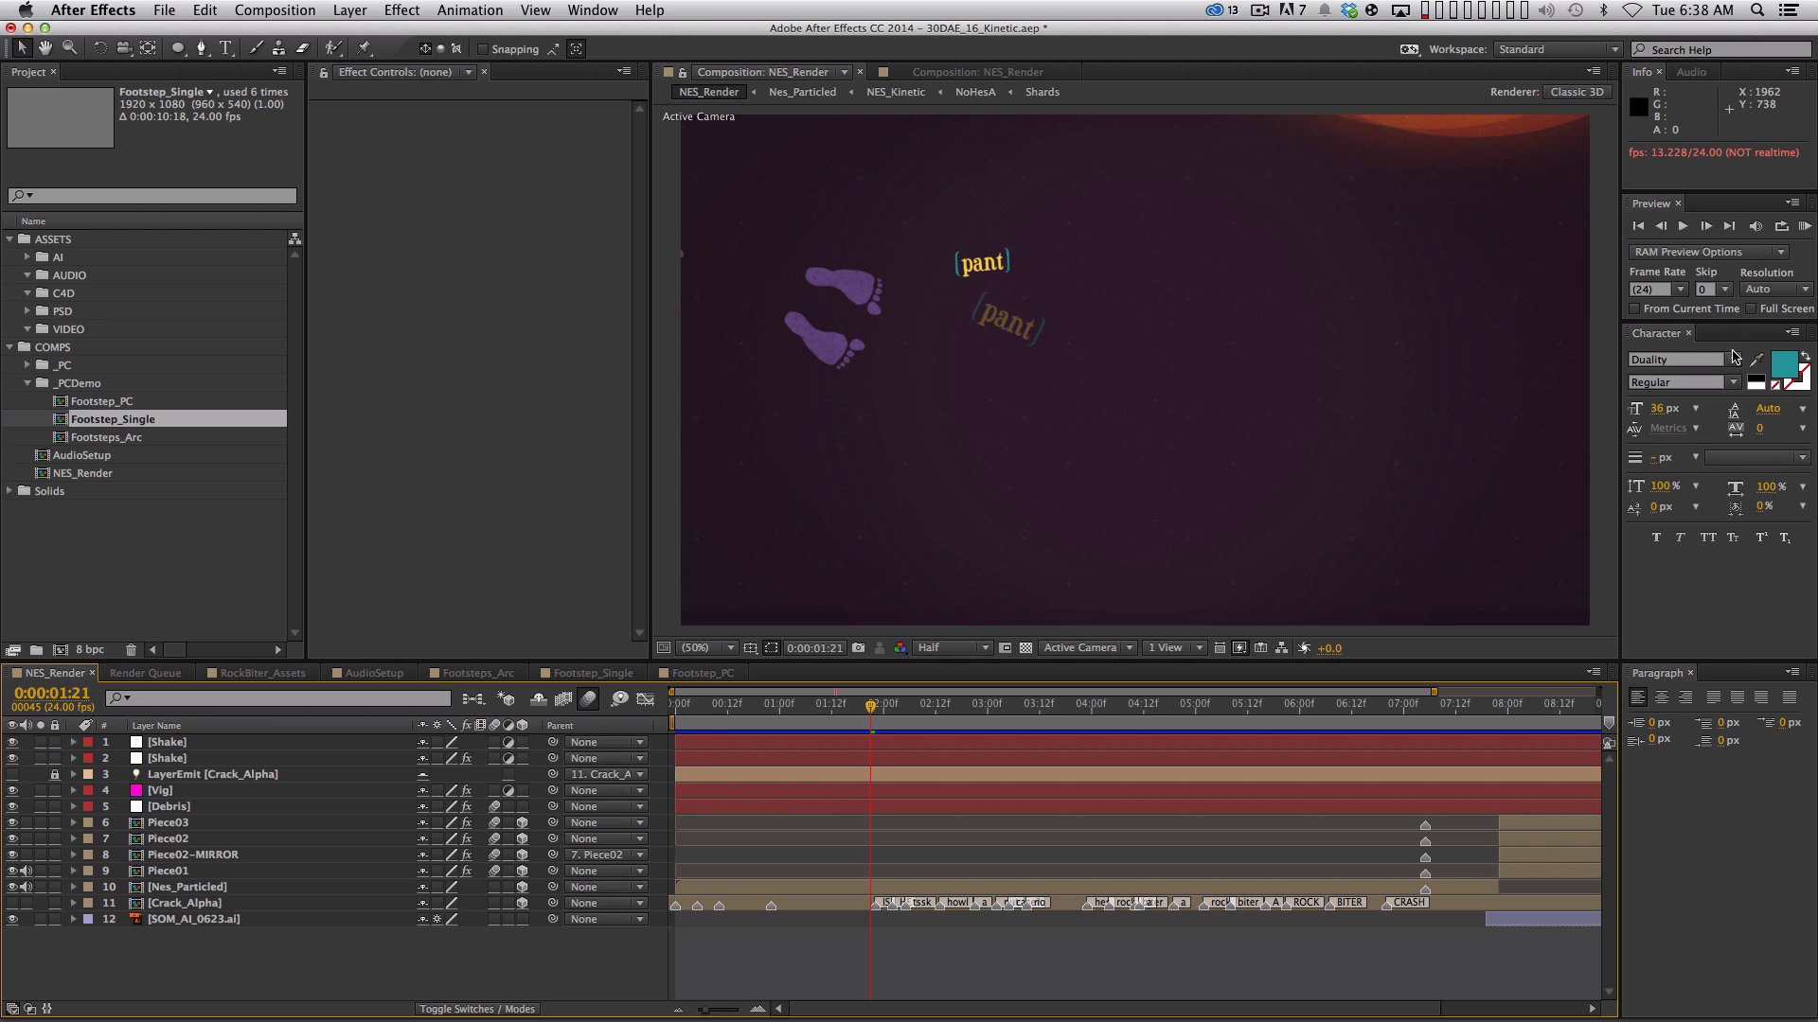
pyautogui.click(1757, 363)
pyautogui.click(864, 281)
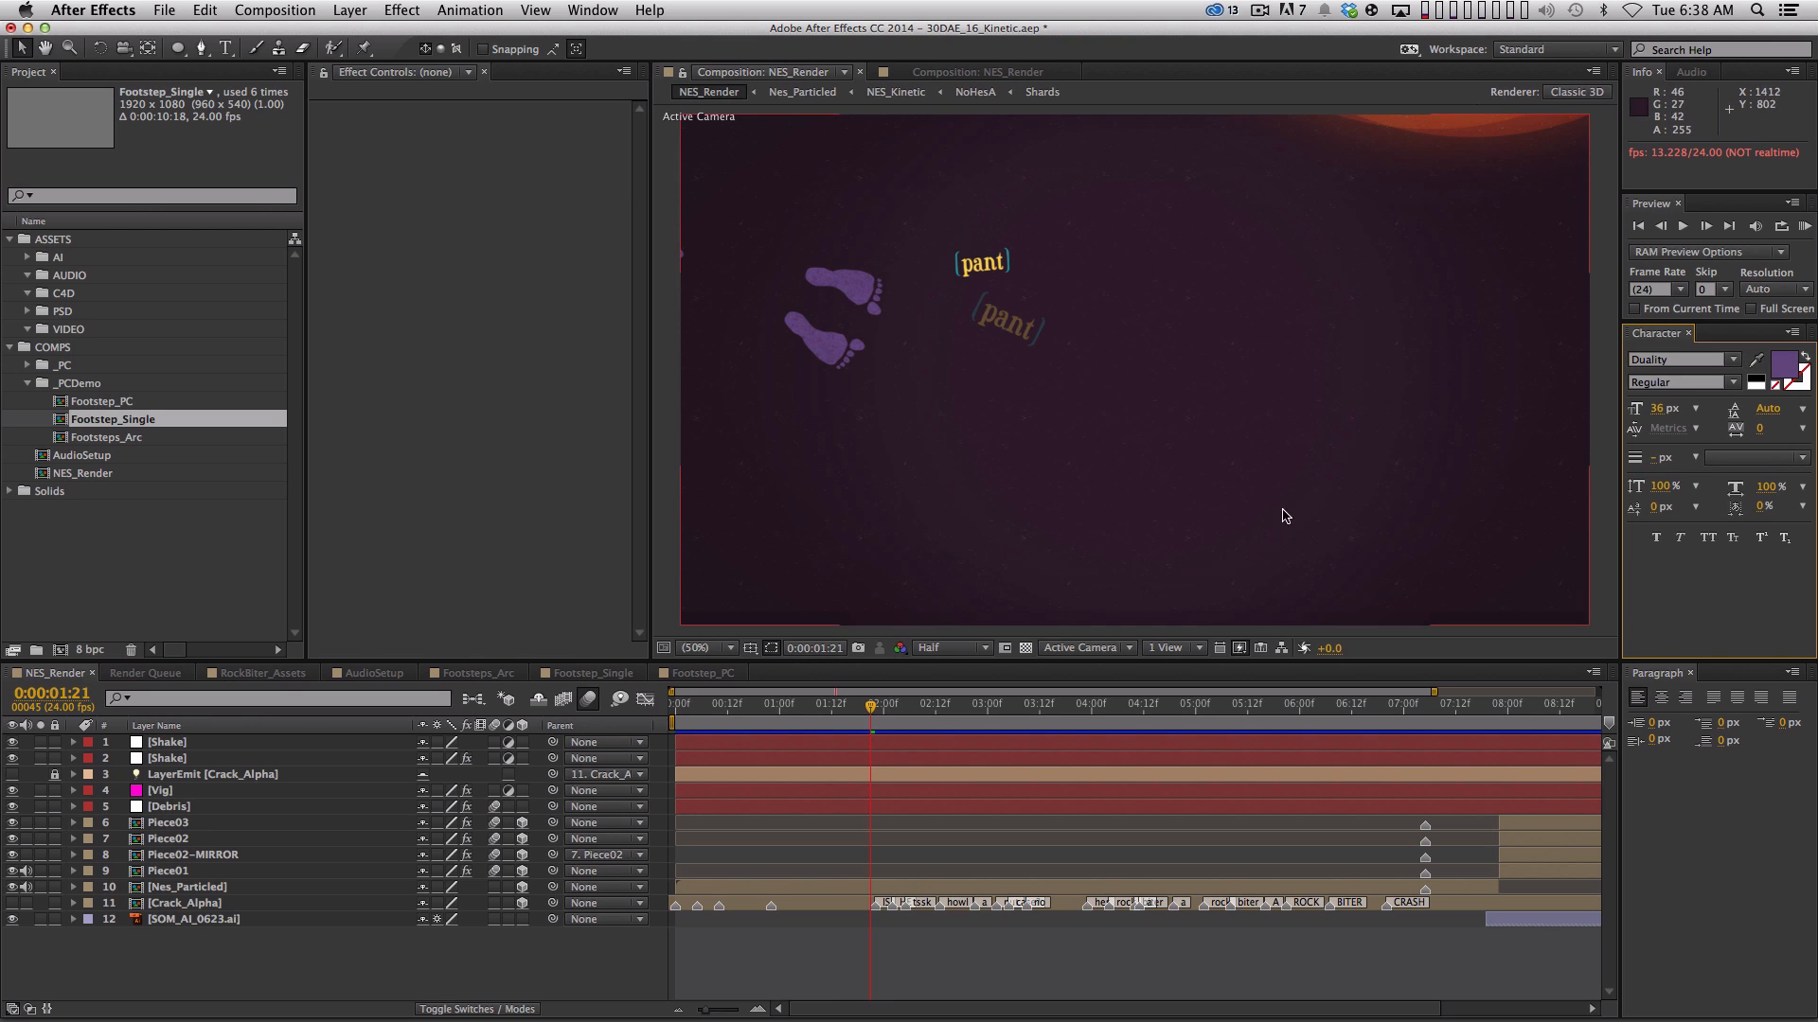
# Apply a Fill effect to the Footsteps_Arc layer in AudioSetup and sample the purple character swatch as its colour
pyautogui.click(372, 675)
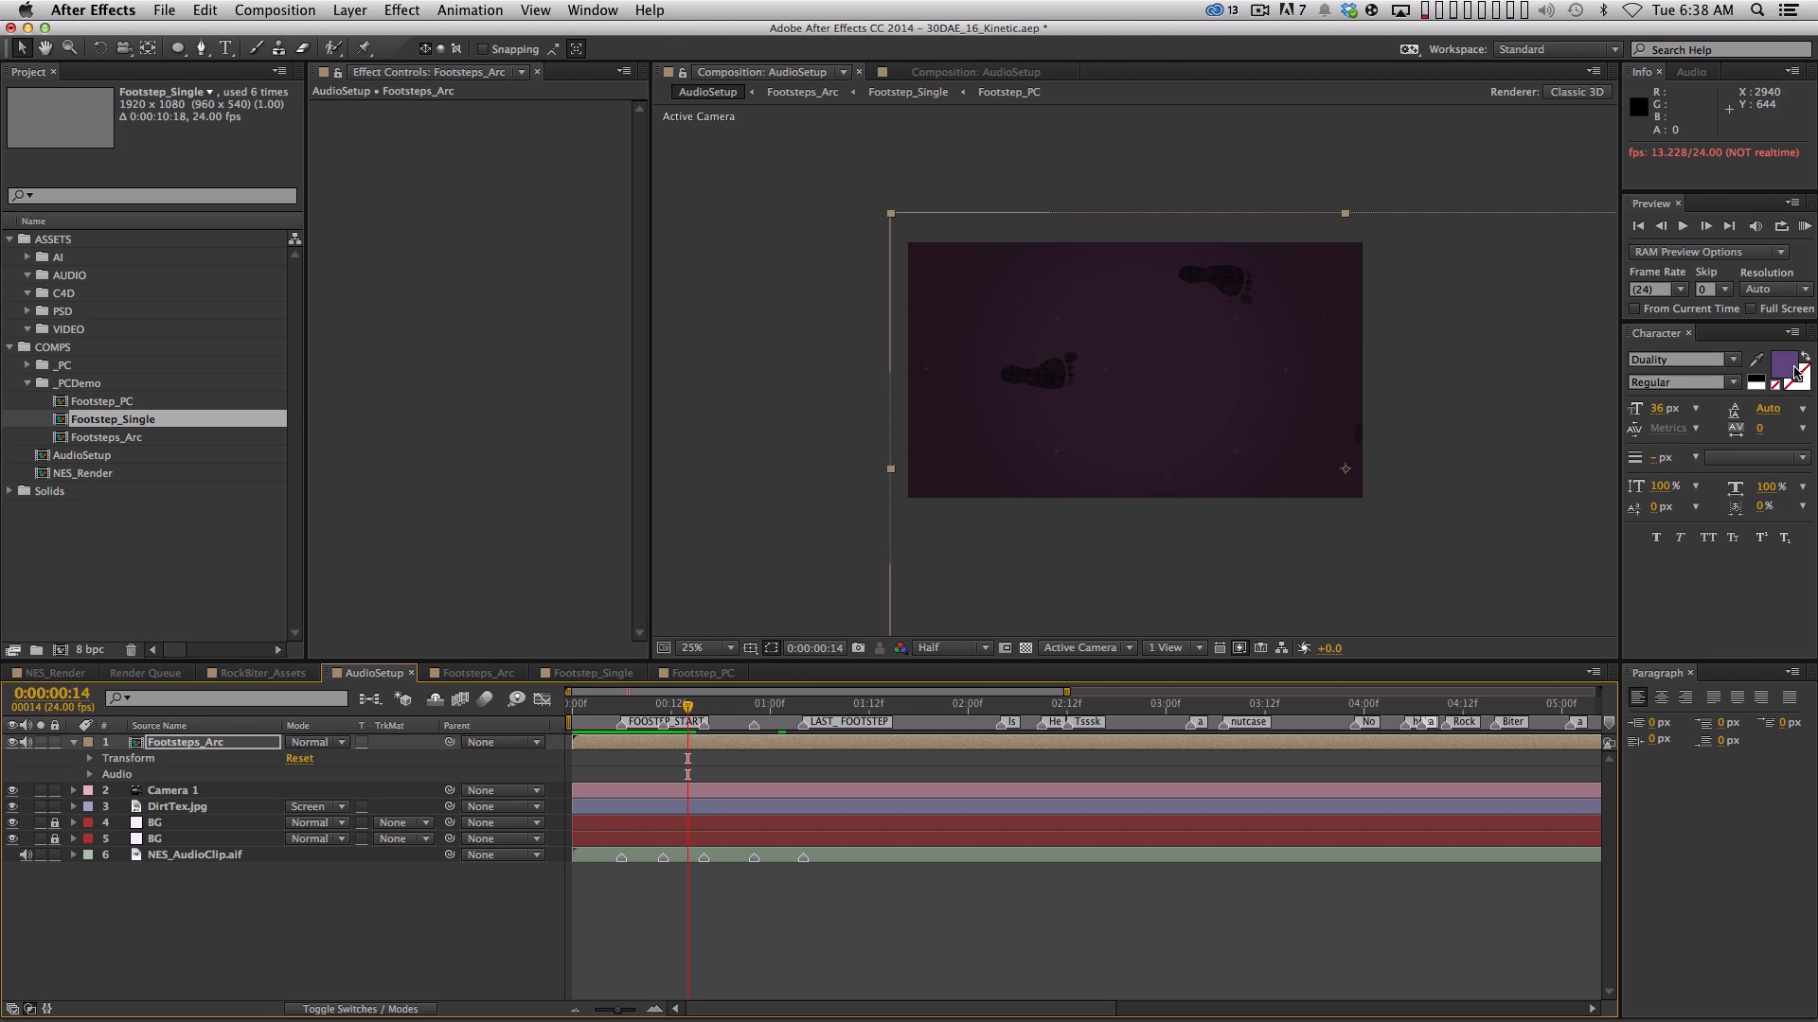
pyautogui.click(190, 726)
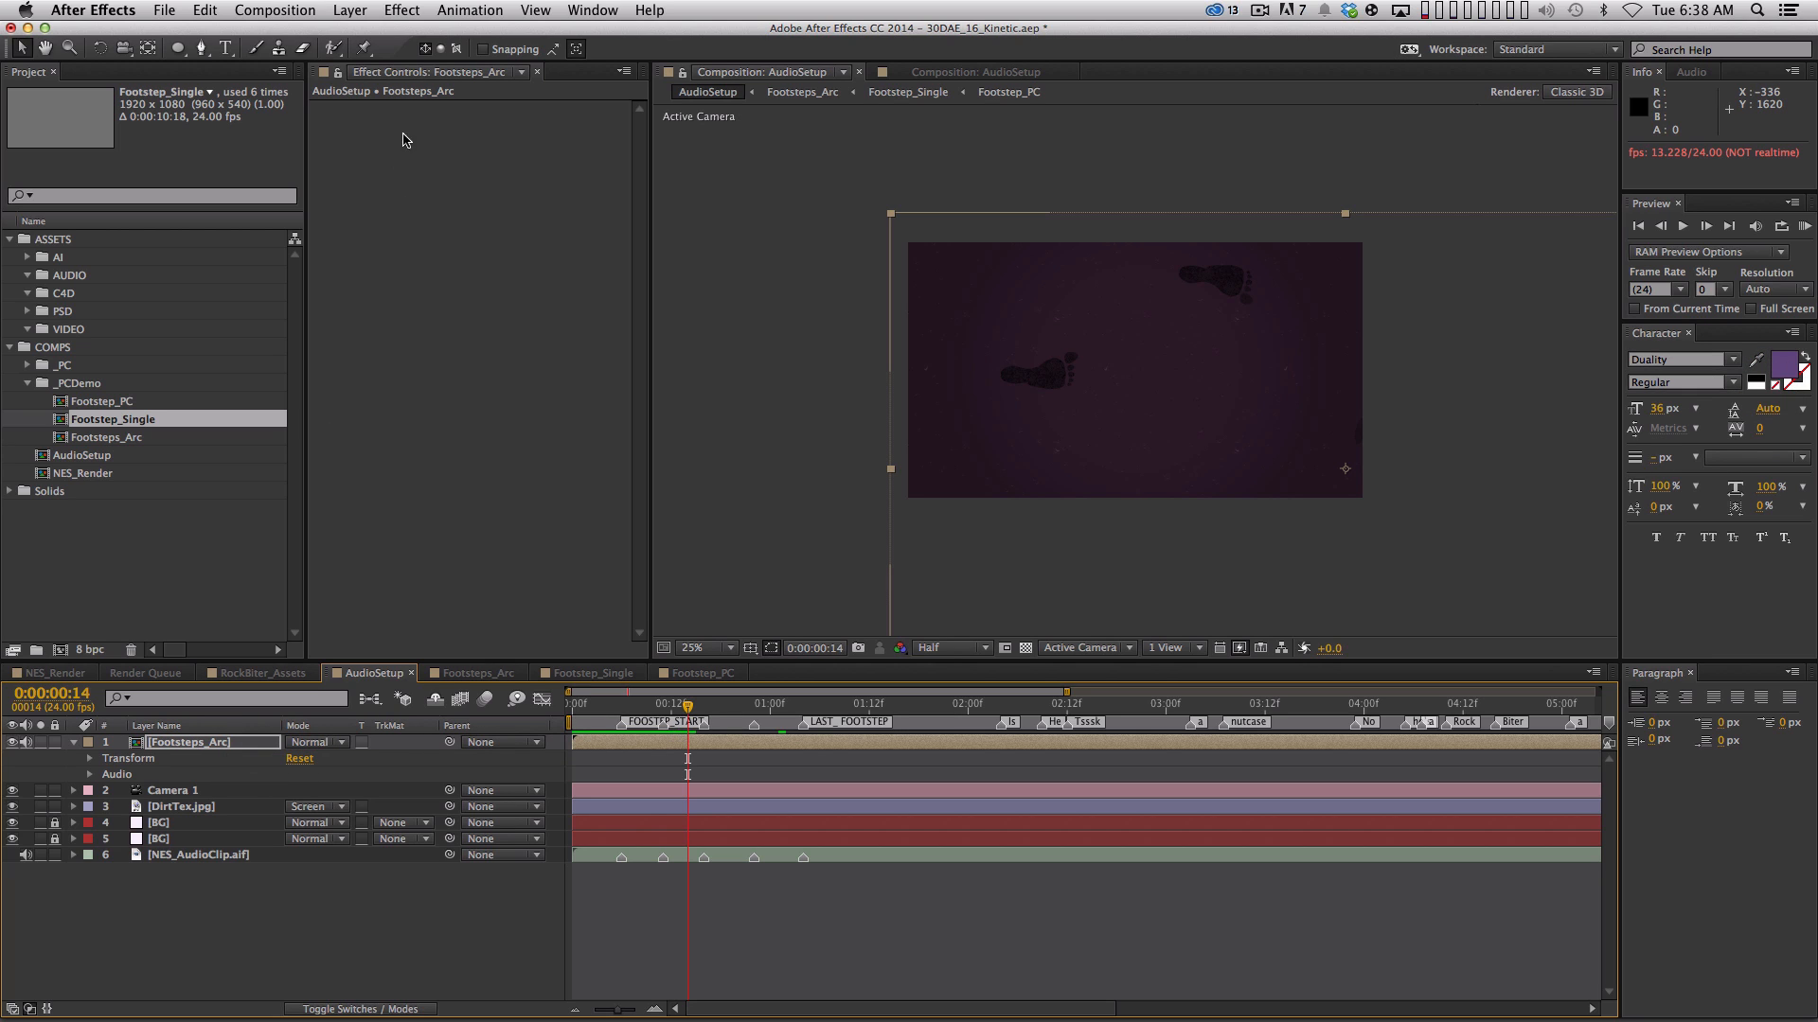
pyautogui.click(220, 743)
pyautogui.click(416, 9)
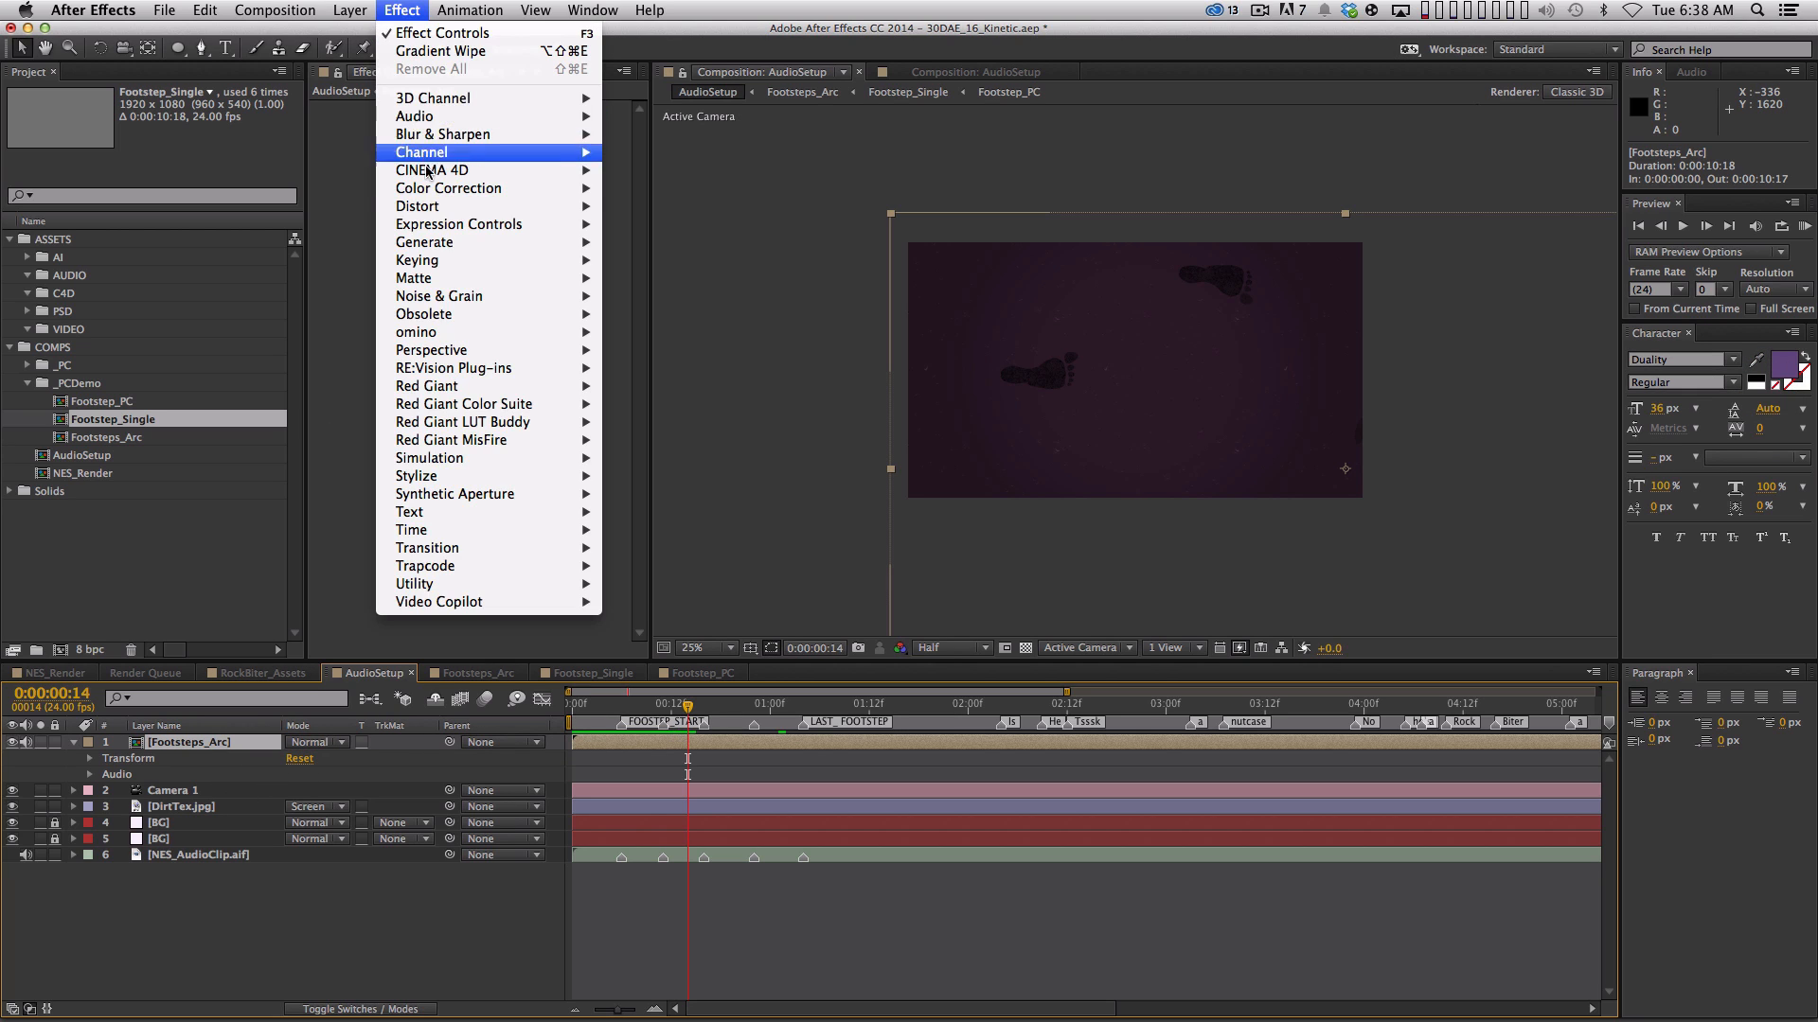
pyautogui.moveTo(452, 242)
pyautogui.click(736, 504)
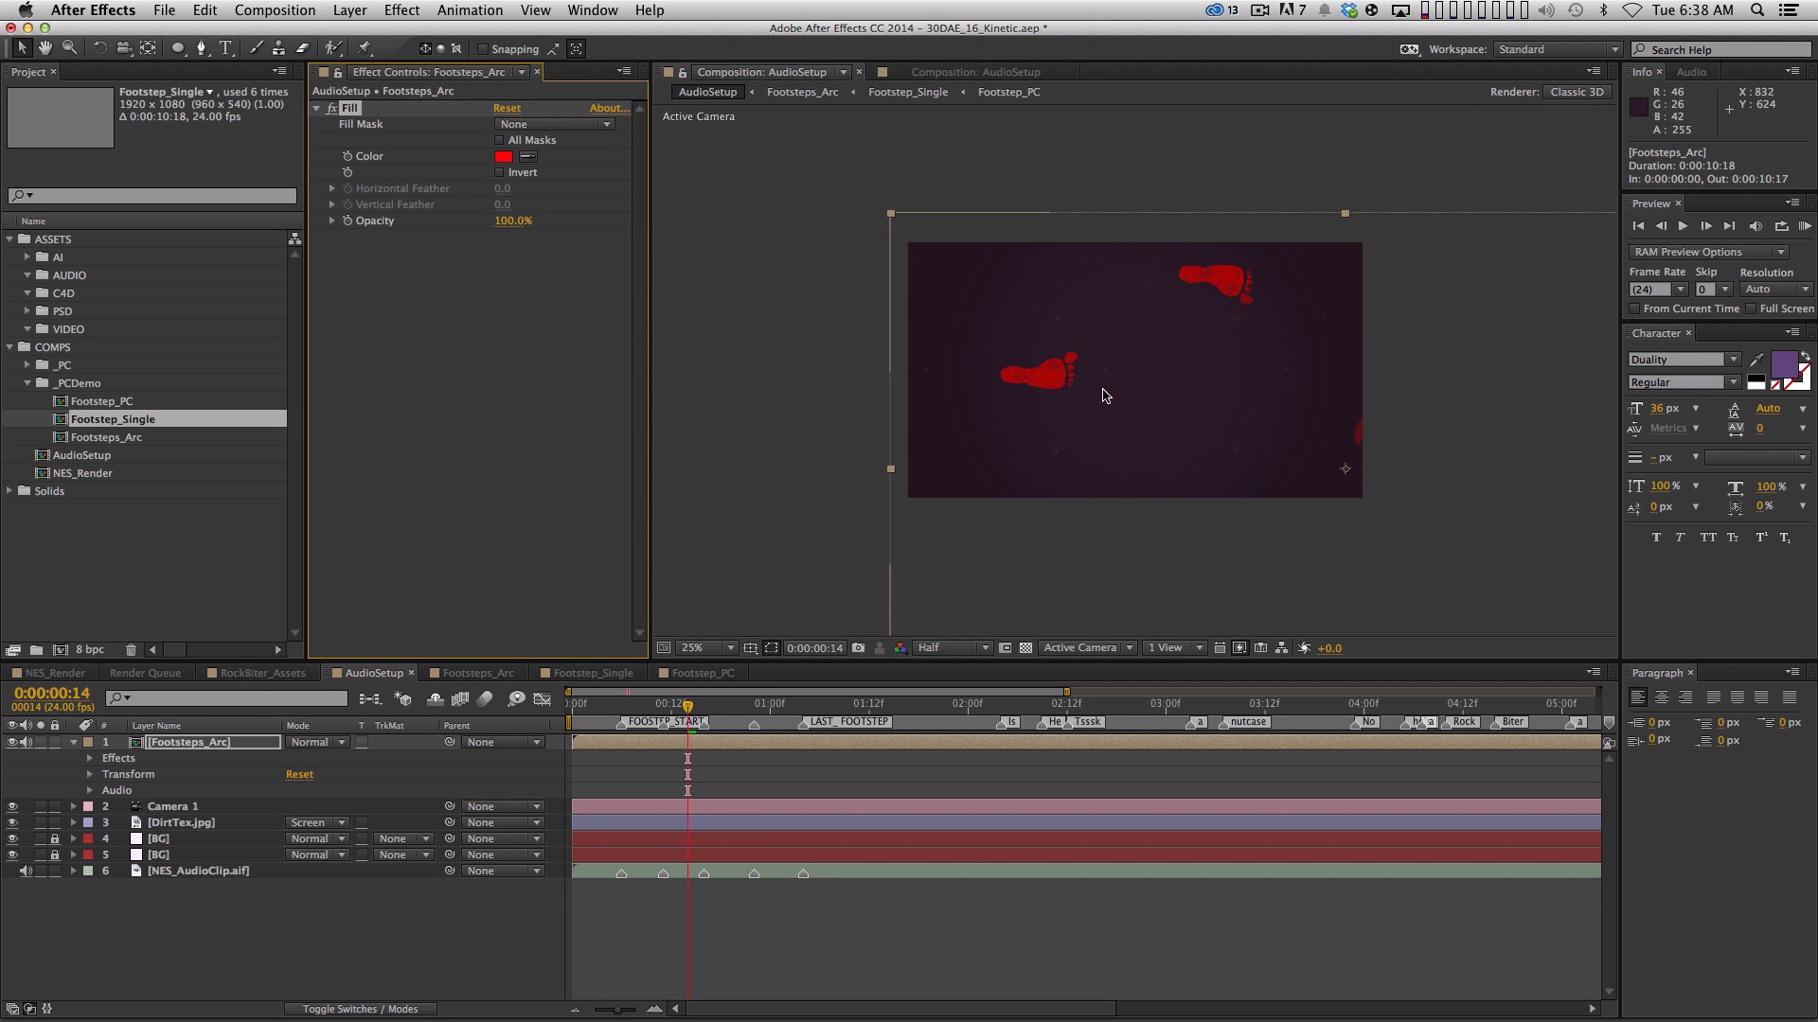
pyautogui.click(528, 155)
pyautogui.click(1786, 363)
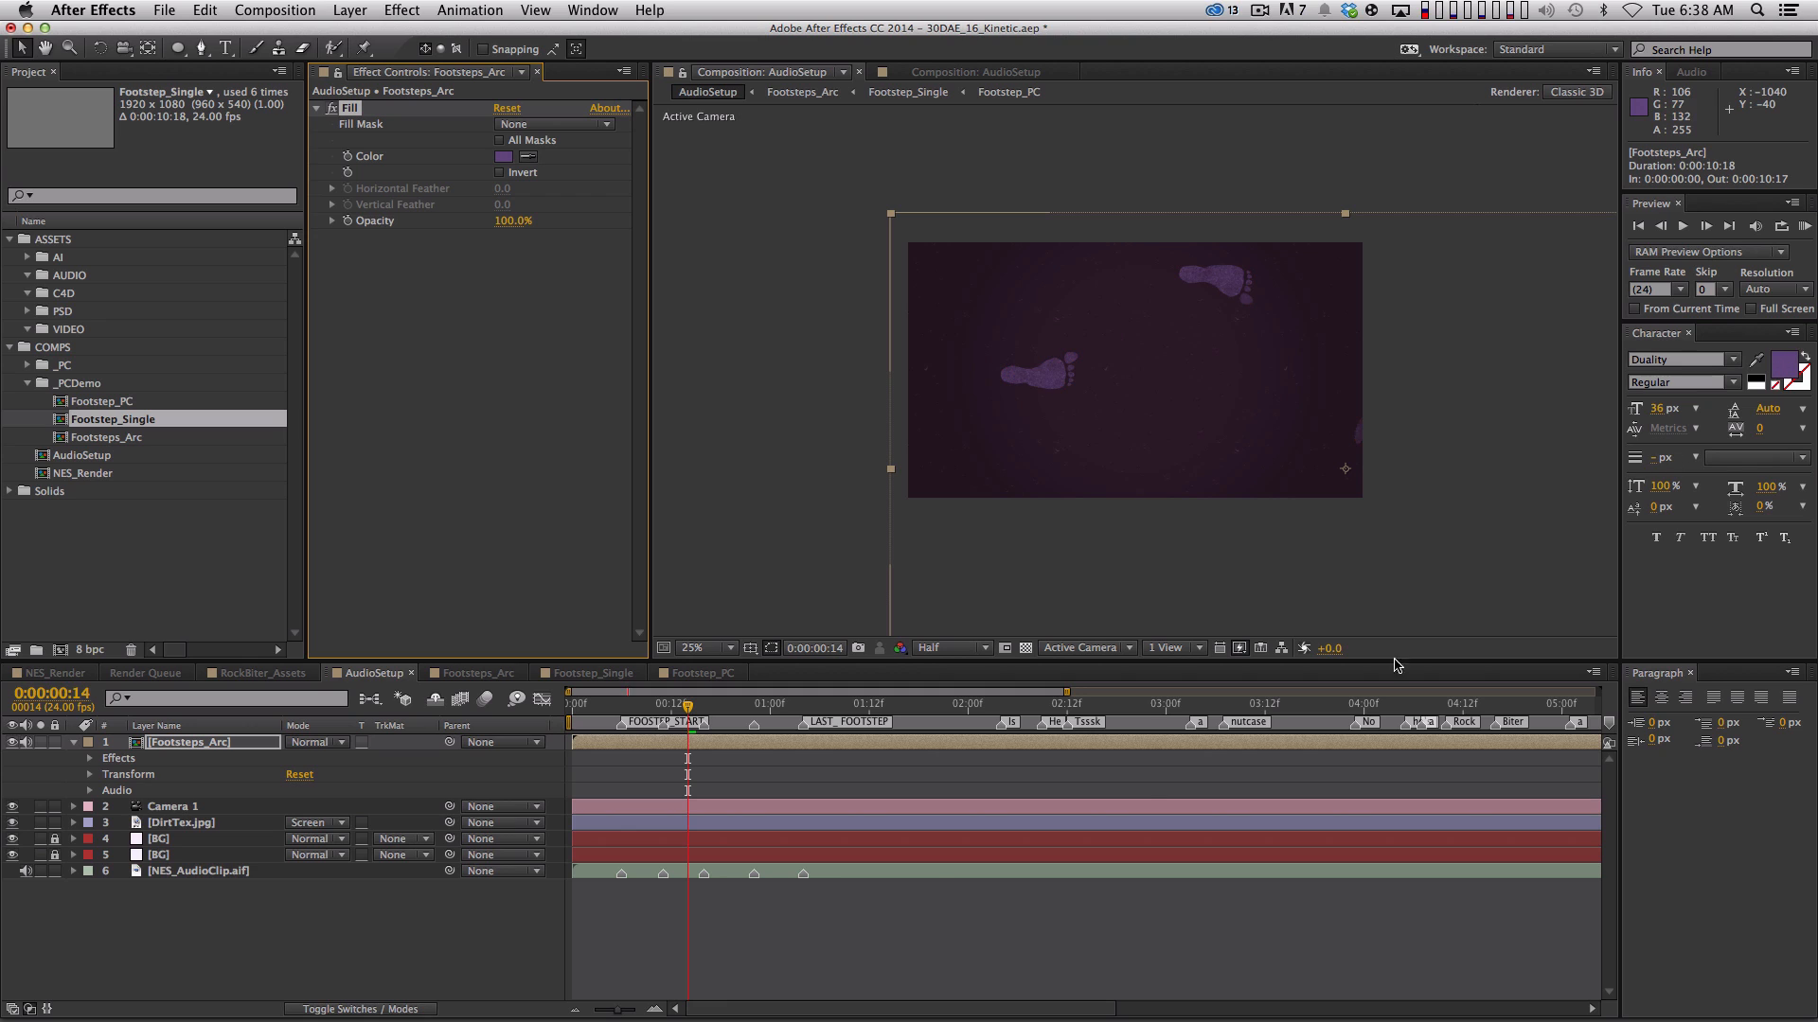
# Brighten the purple Fill colour of the Footsteps_Arc layer by raising its brightness value
pyautogui.click(503, 157)
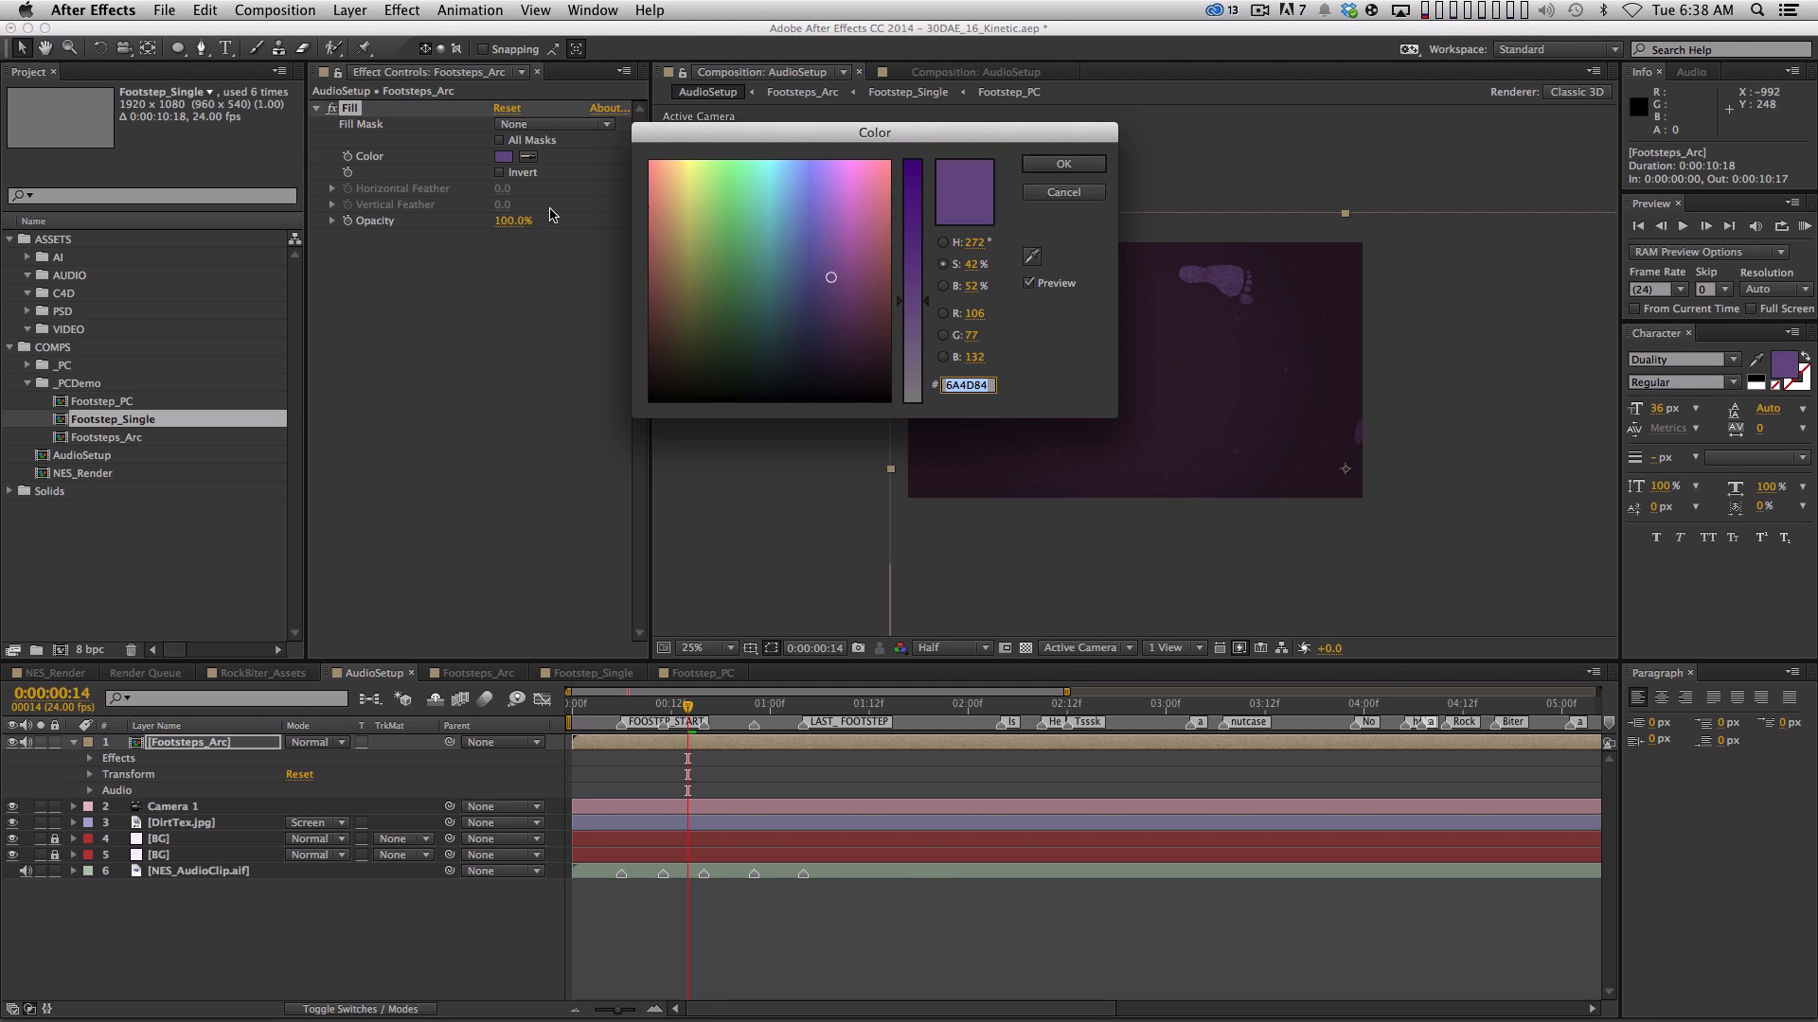
pyautogui.click(945, 286)
pyautogui.moveTo(912, 265); pyautogui.dragTo(995, 199)
pyautogui.click(1063, 164)
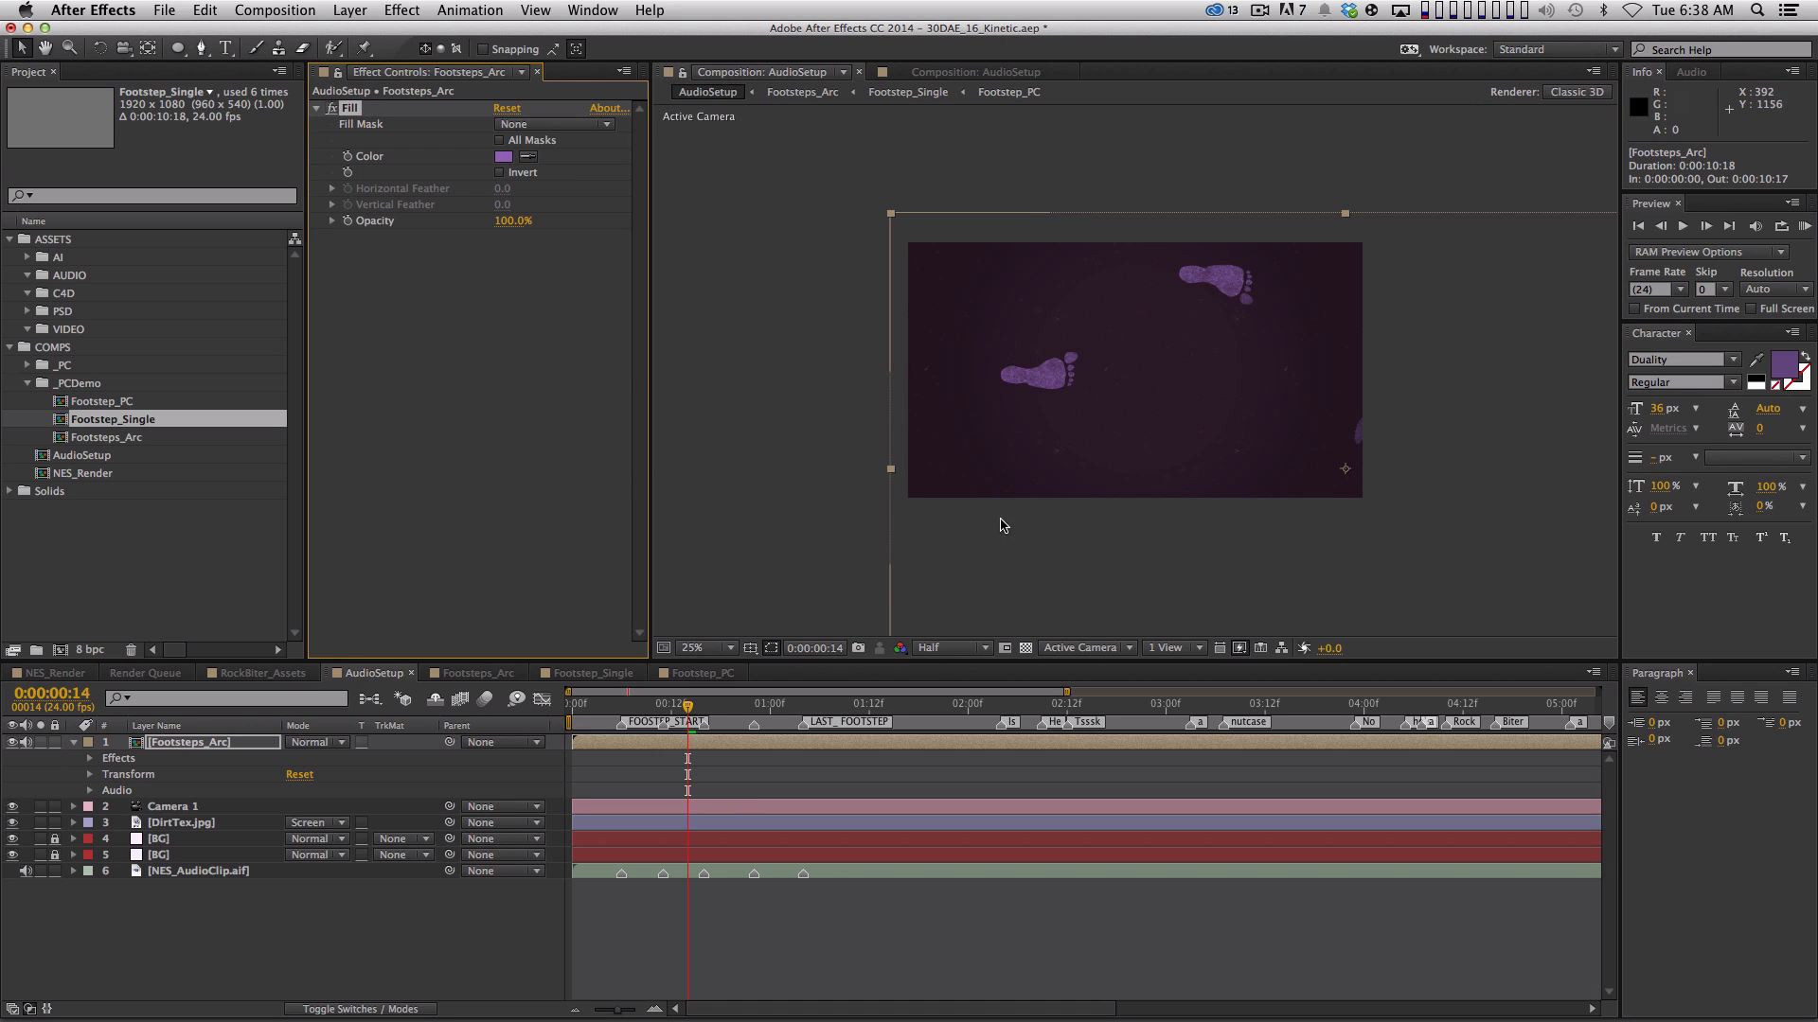
# RAM preview the recoloured footprints at 50% magnification and collapse the open properties of all AudioSetup layers
pyautogui.press('.')
pyautogui.moveTo(1049, 384); pyautogui.dragTo(1038, 403)
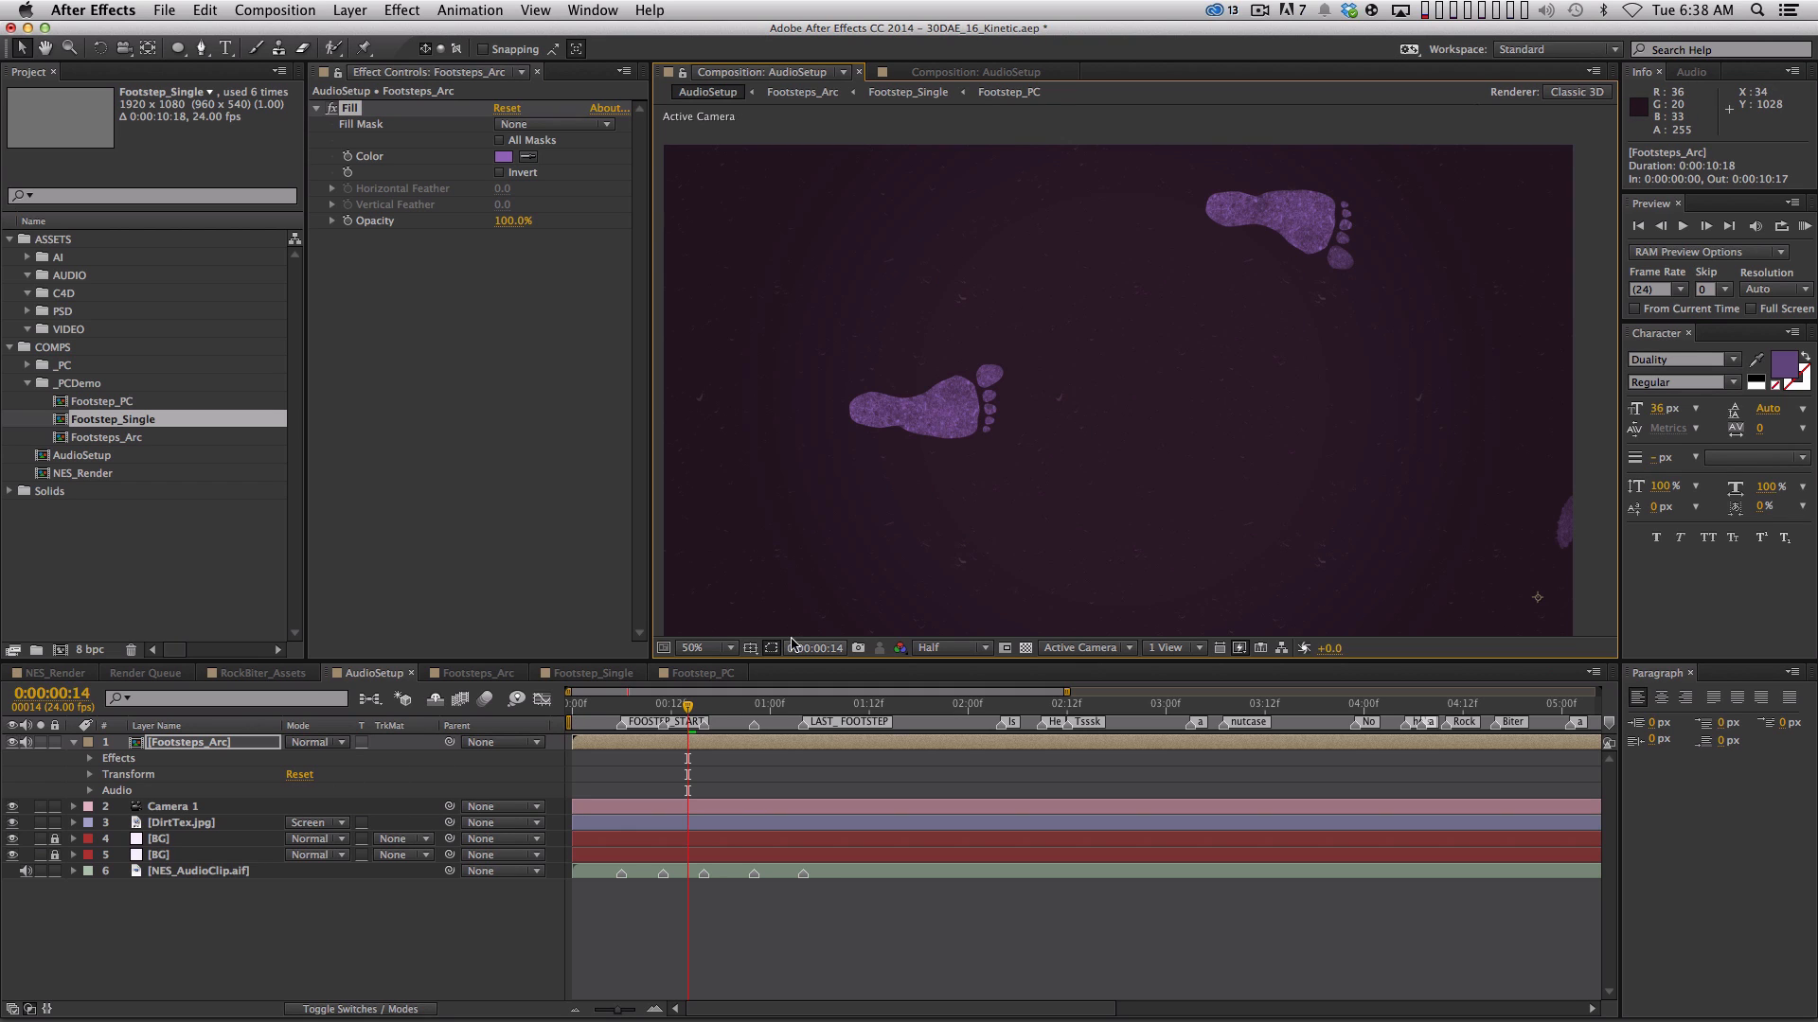
pyautogui.press('KP_0')
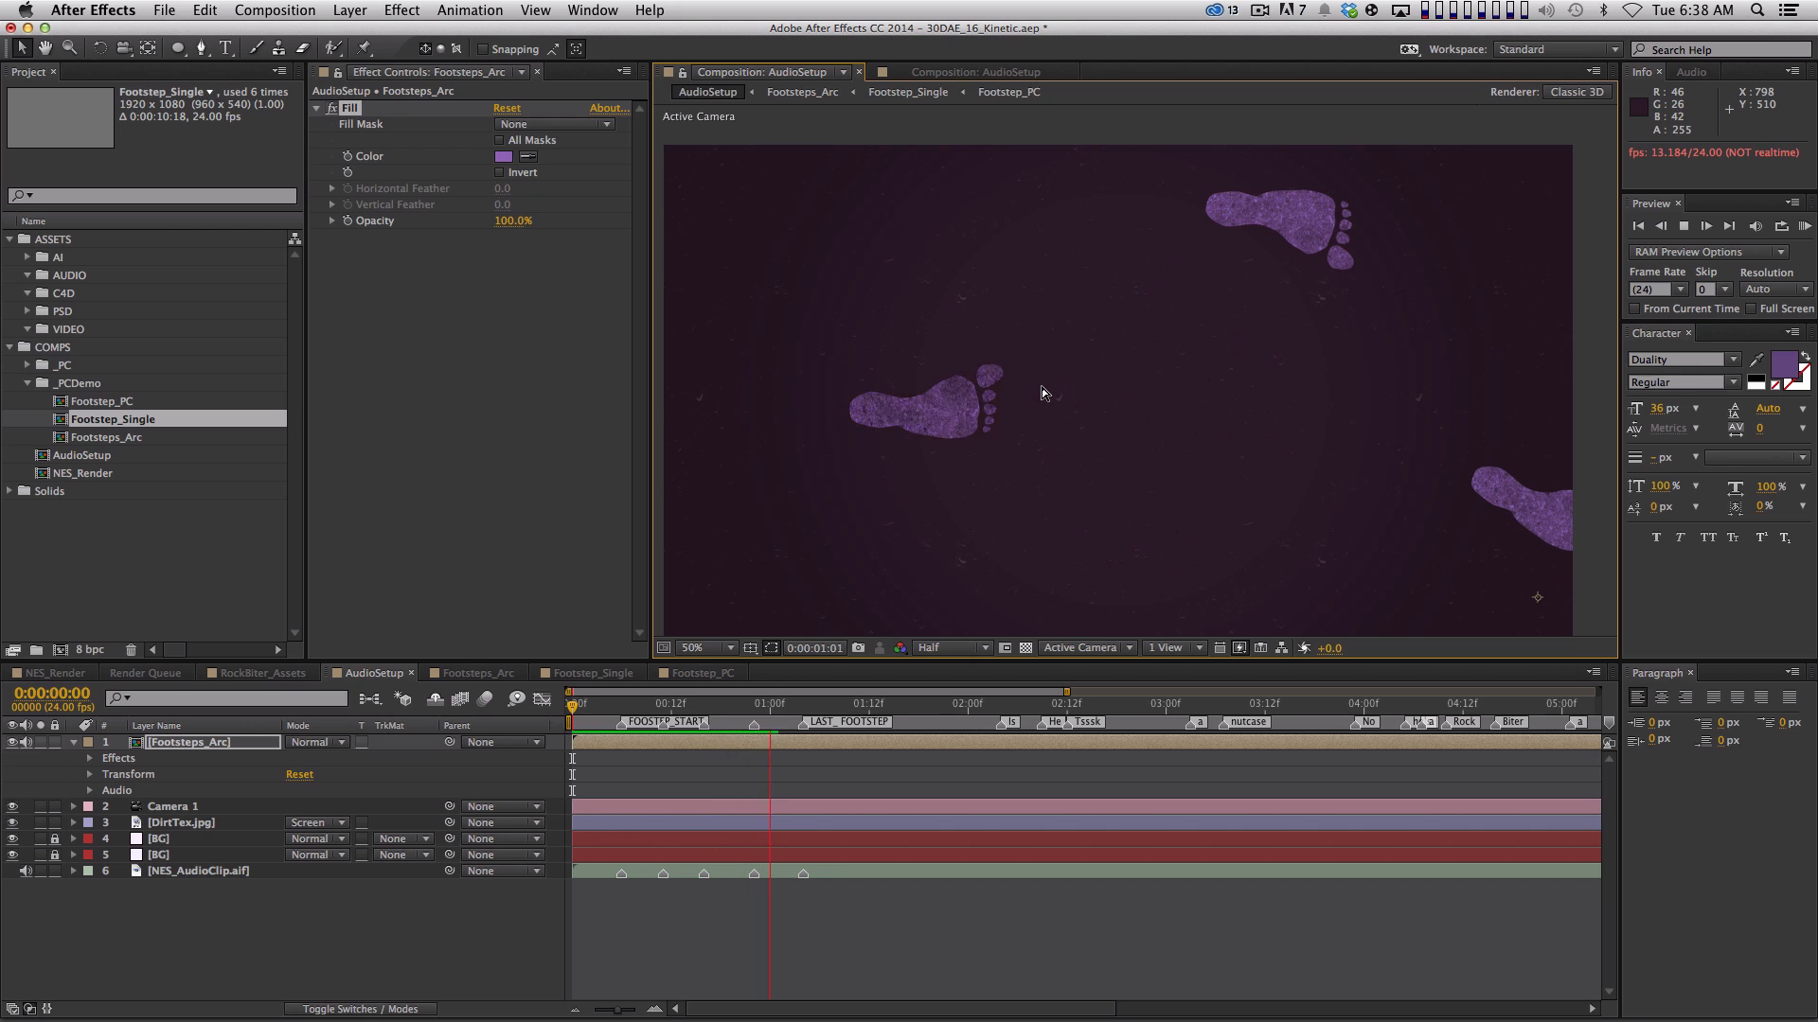
pyautogui.press('super+a')
pyautogui.press('shift+super+grave')
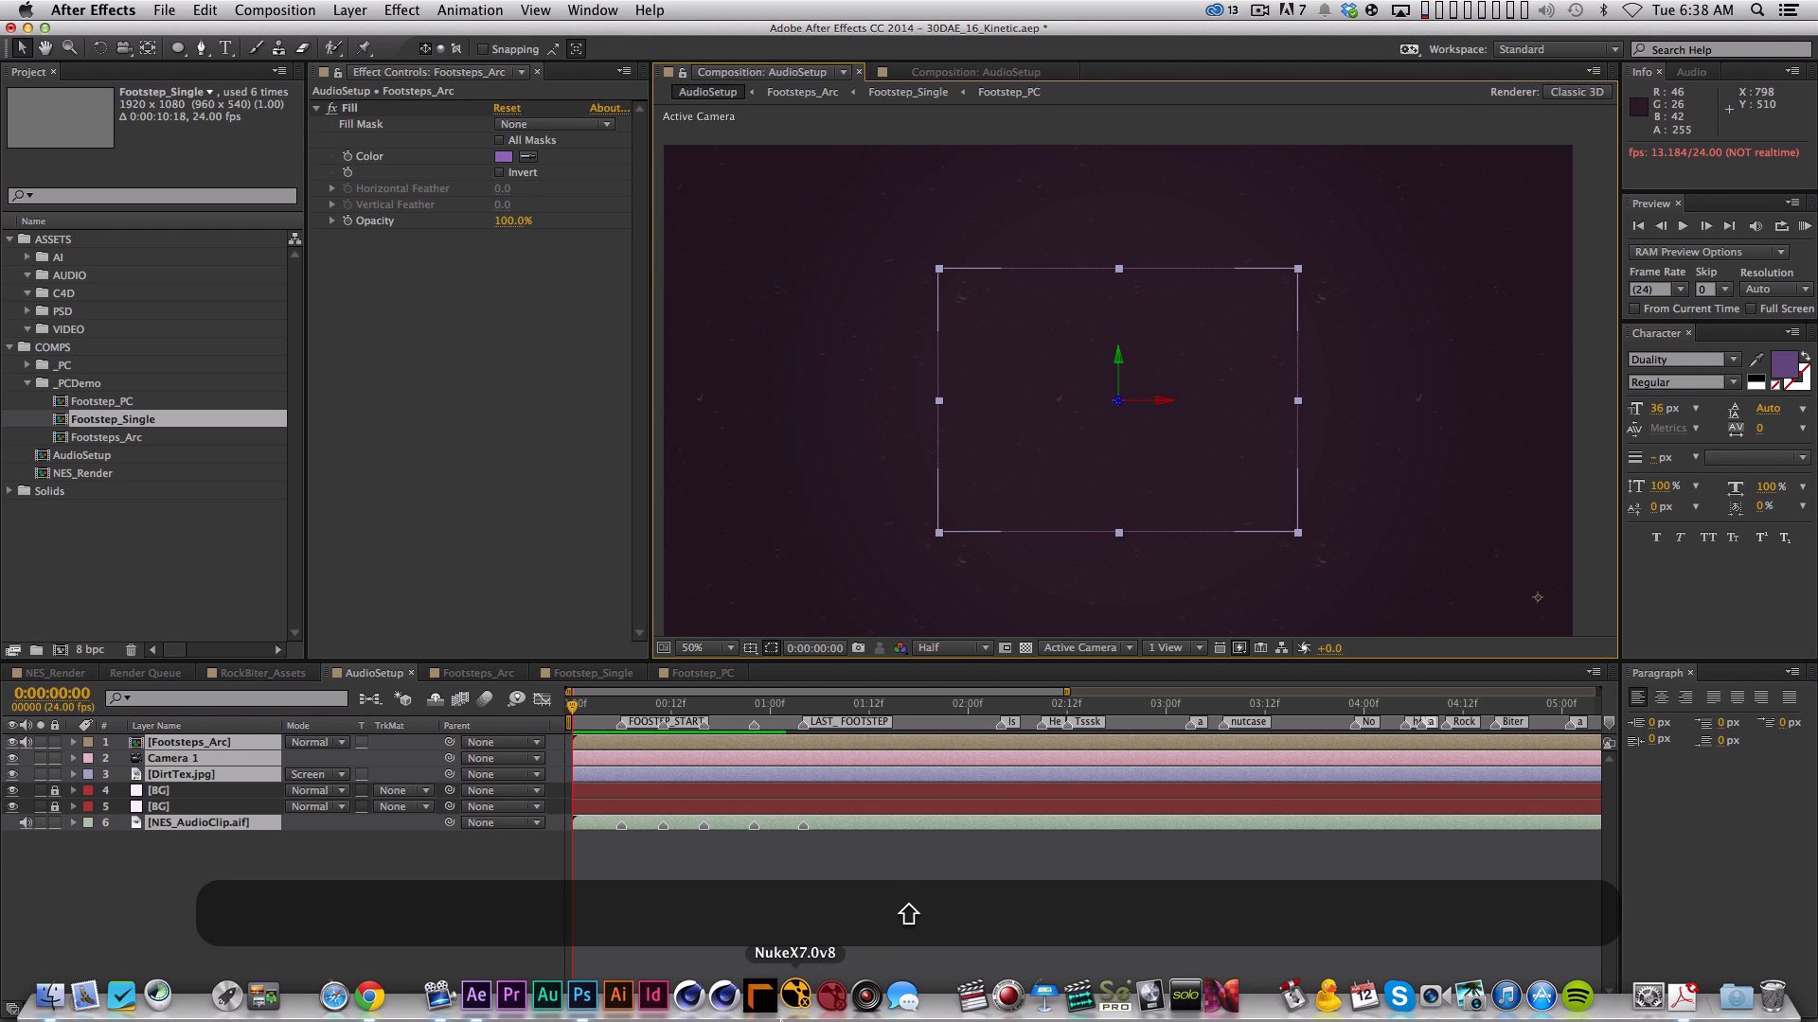
pyautogui.click(794, 994)
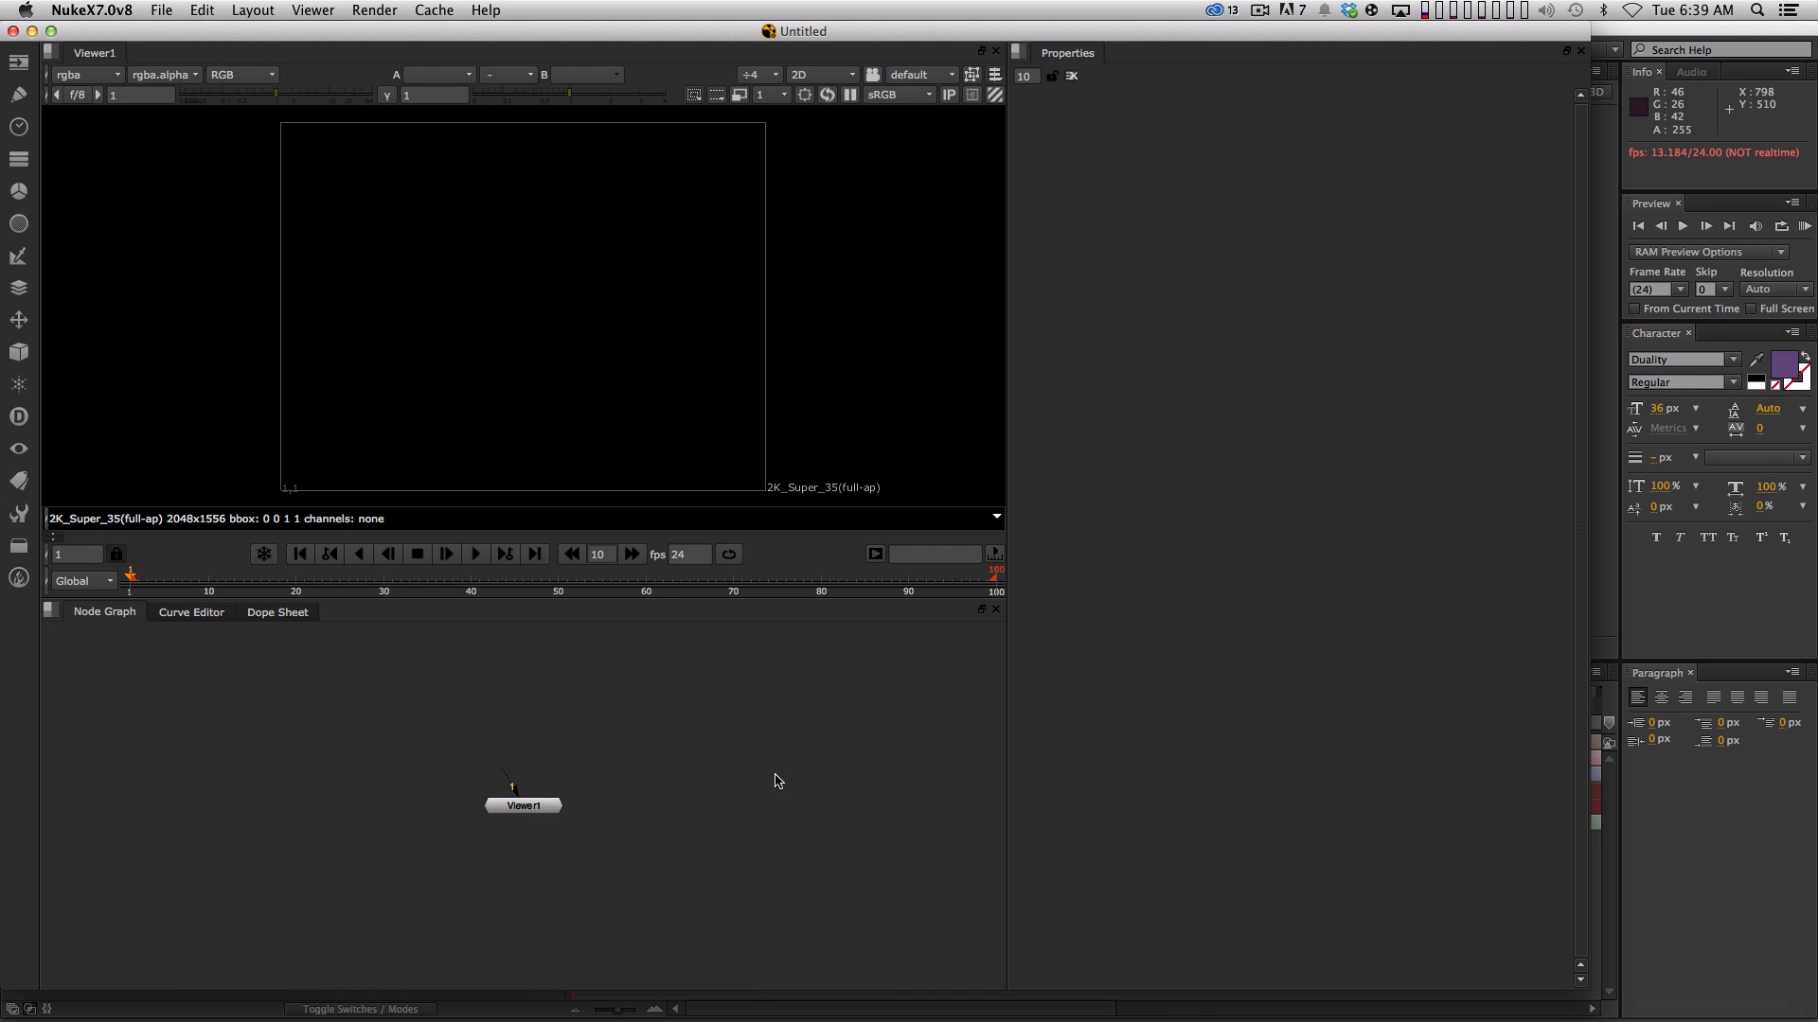
pyautogui.press('super+q')
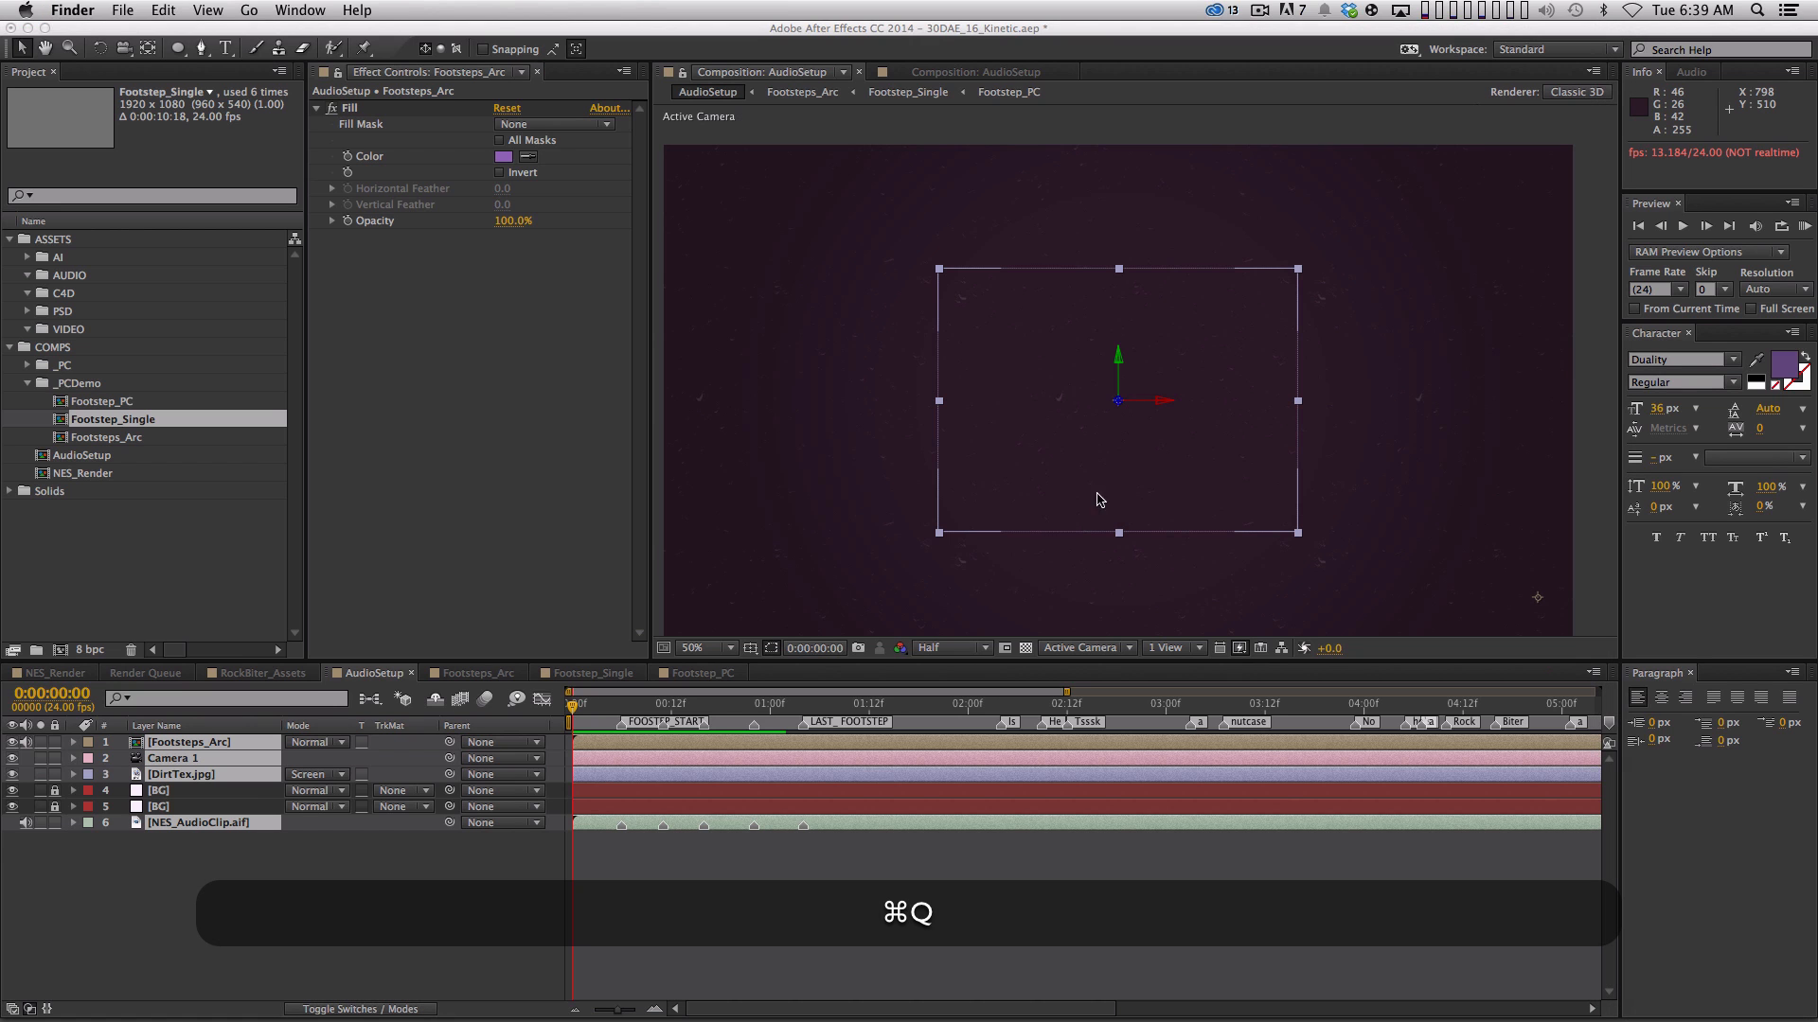
pyautogui.click(812, 927)
pyautogui.click(622, 726)
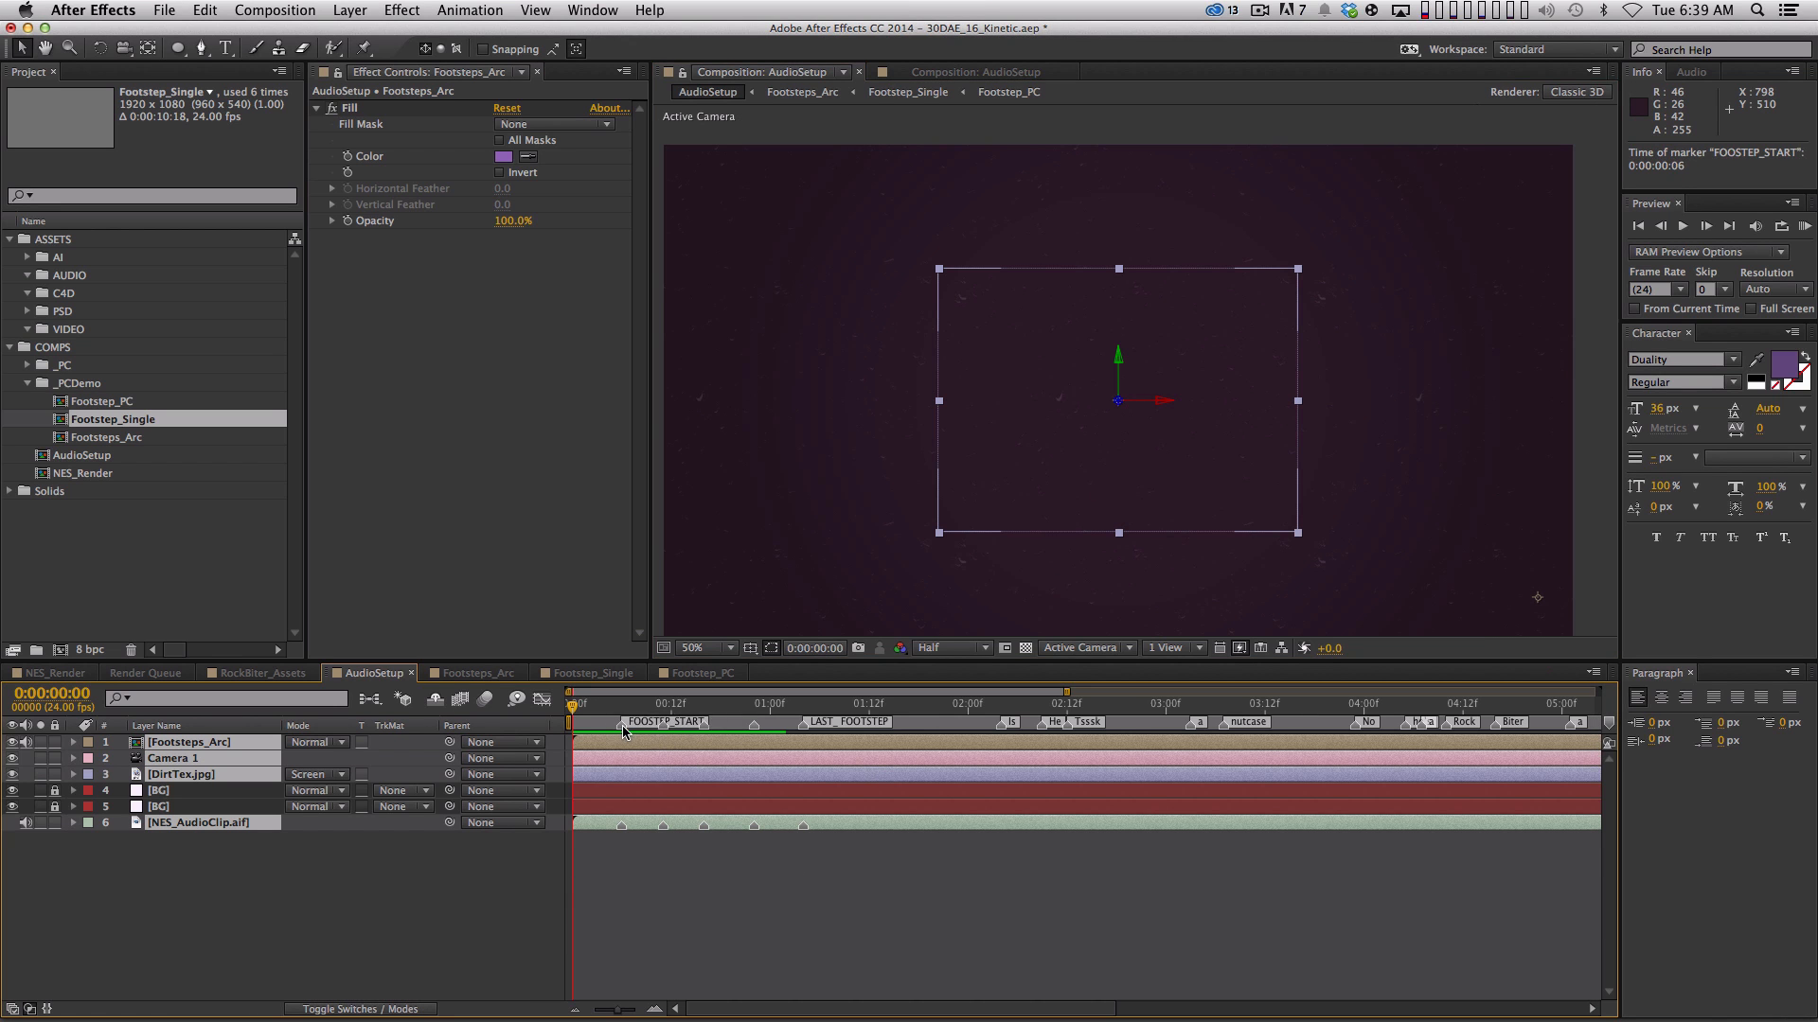
pyautogui.press('super+z')
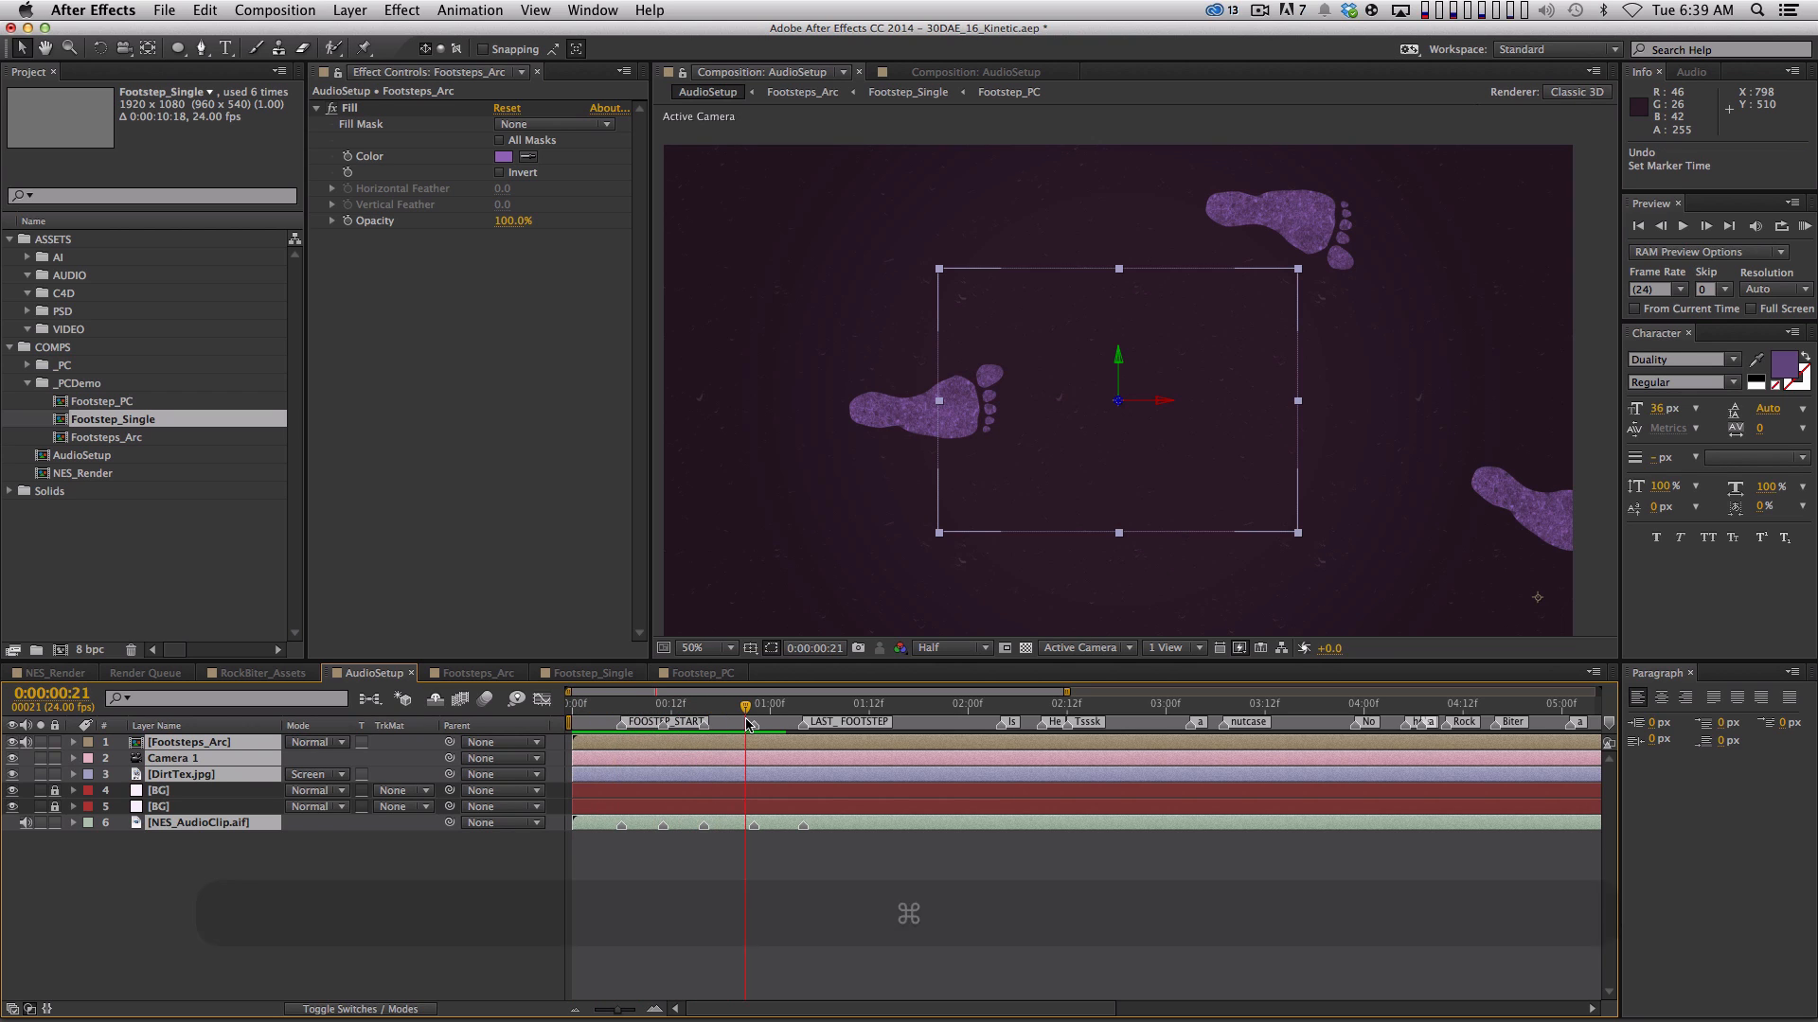
# Rename the Camera 1 layer in AudioSetup as Camera
pyautogui.click(464, 908)
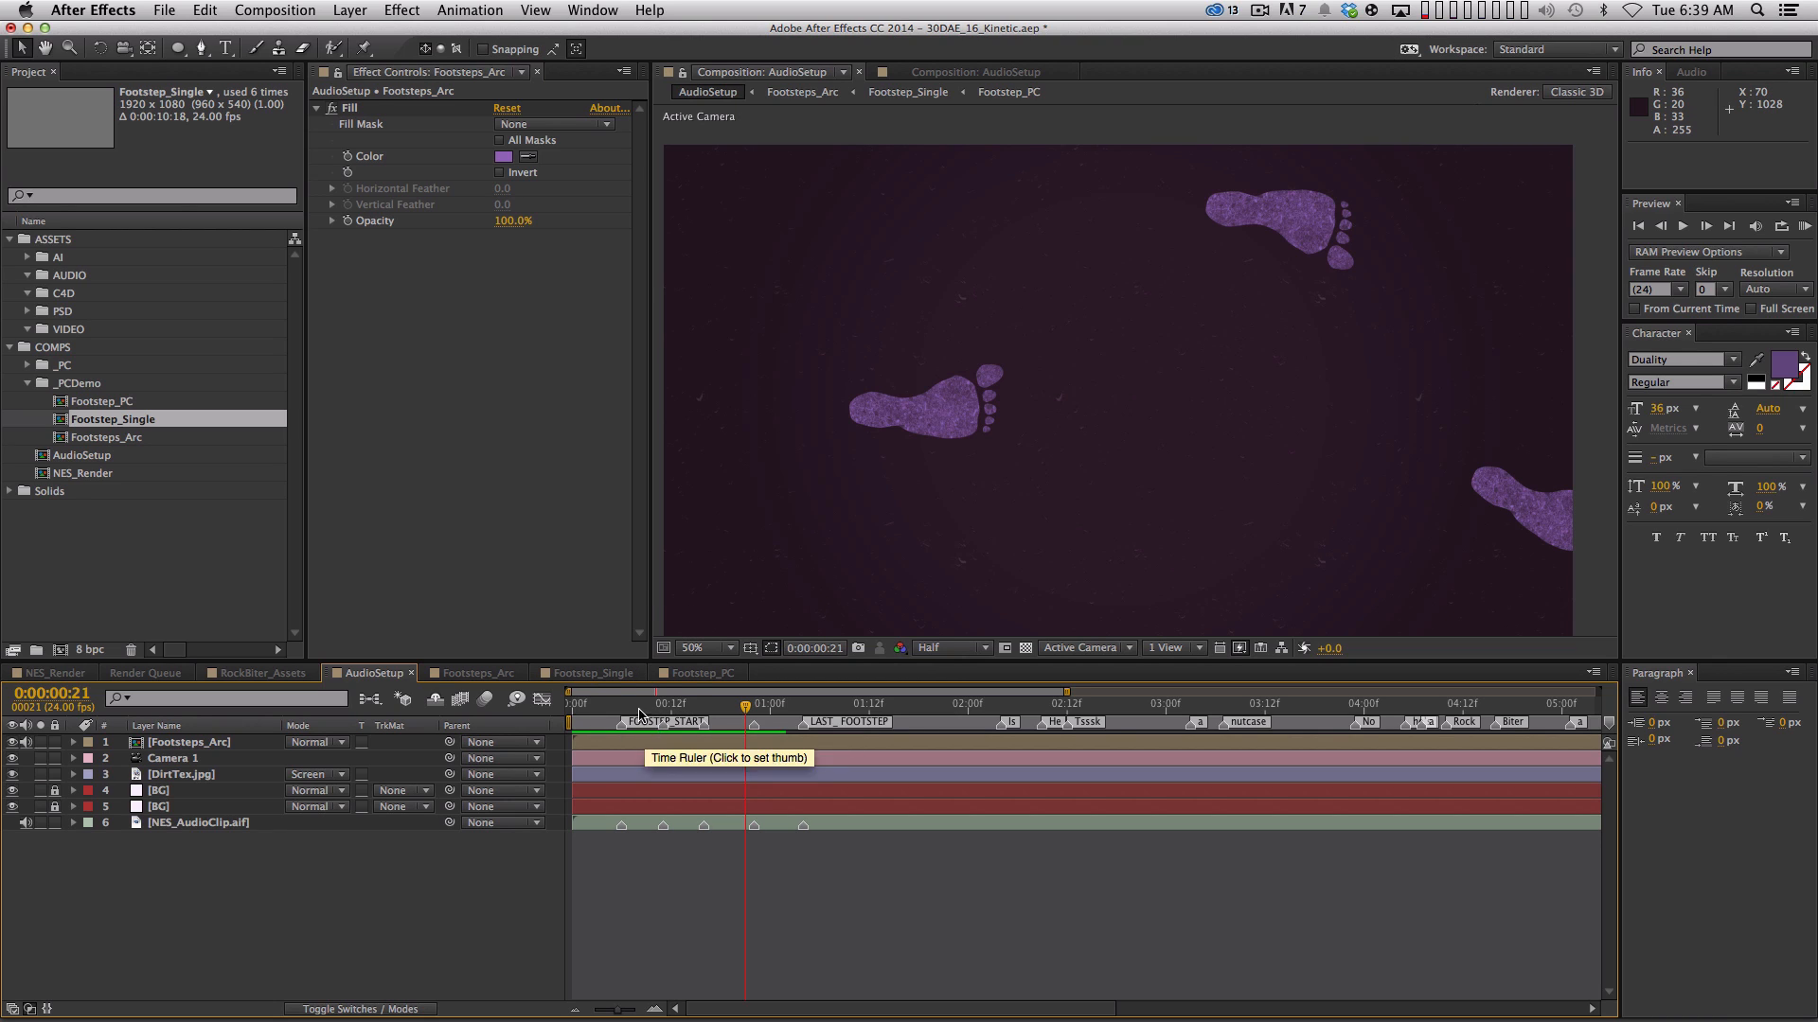
pyautogui.click(210, 758)
pyautogui.moveTo(630, 698); pyautogui.dragTo(511, 680)
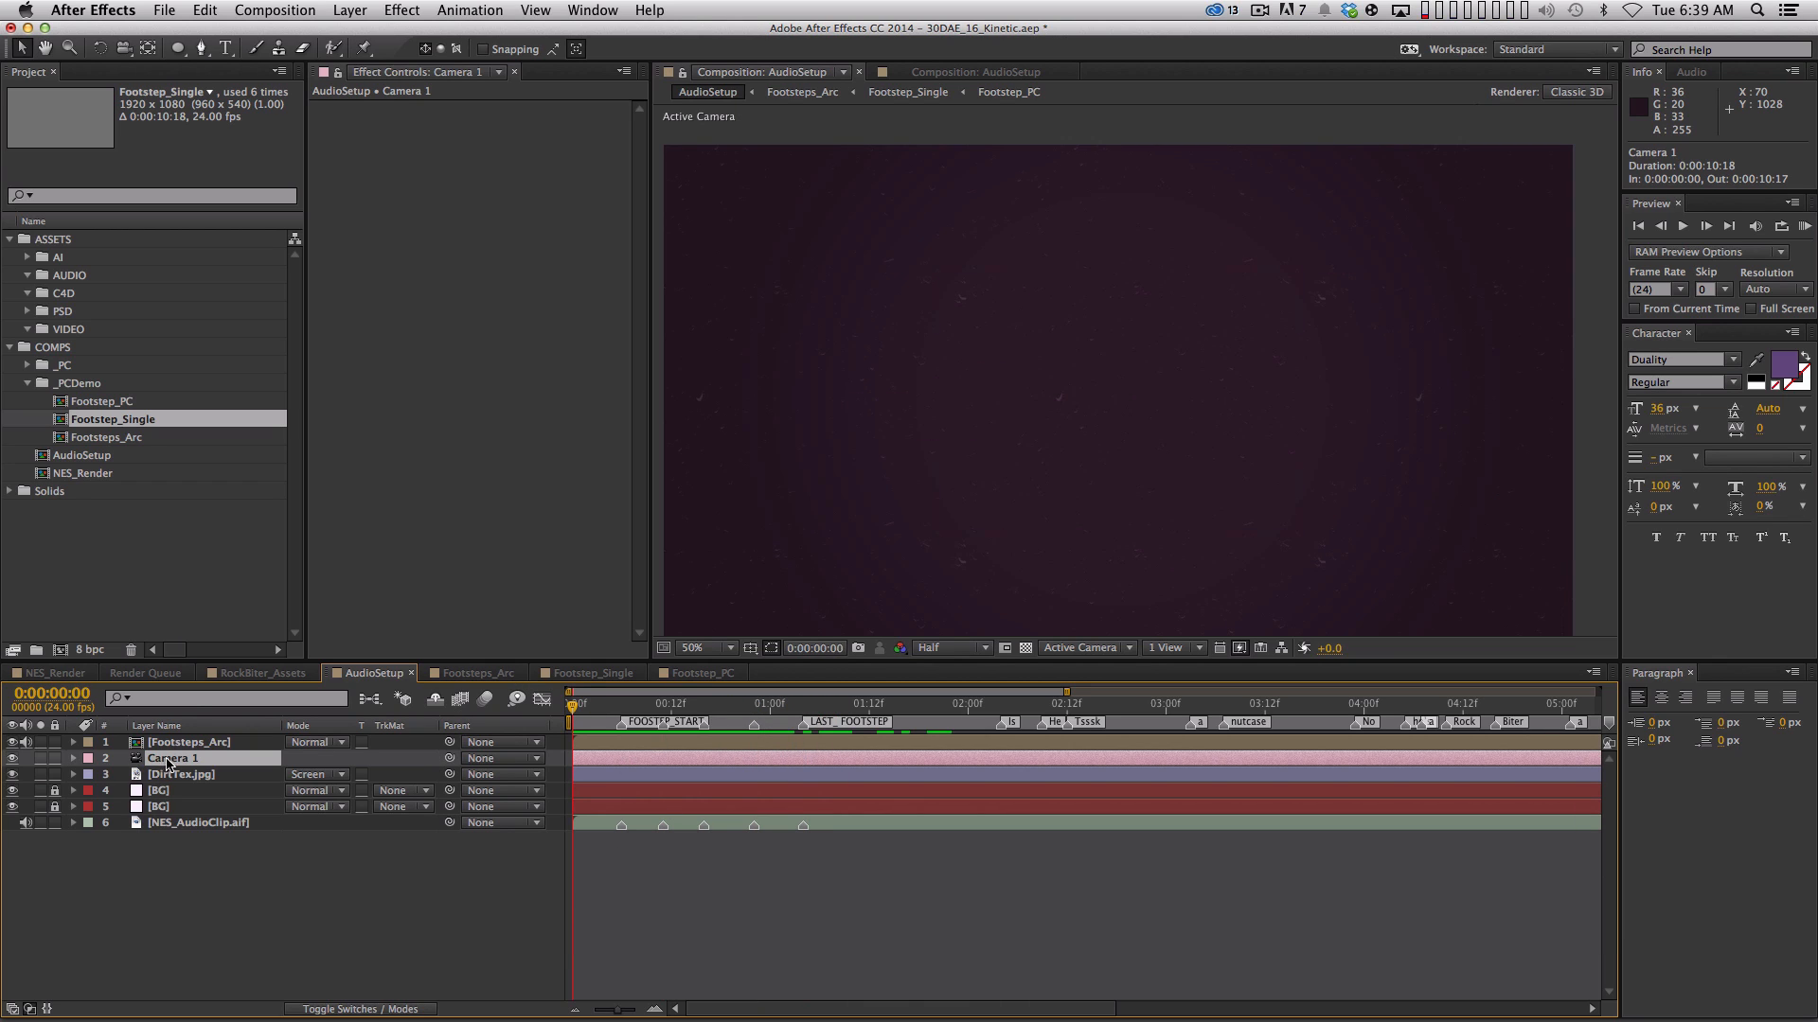
pyautogui.press('Right')
pyautogui.press('BackSpace')
pyautogui.press('BackSpace')
pyautogui.press('Return')
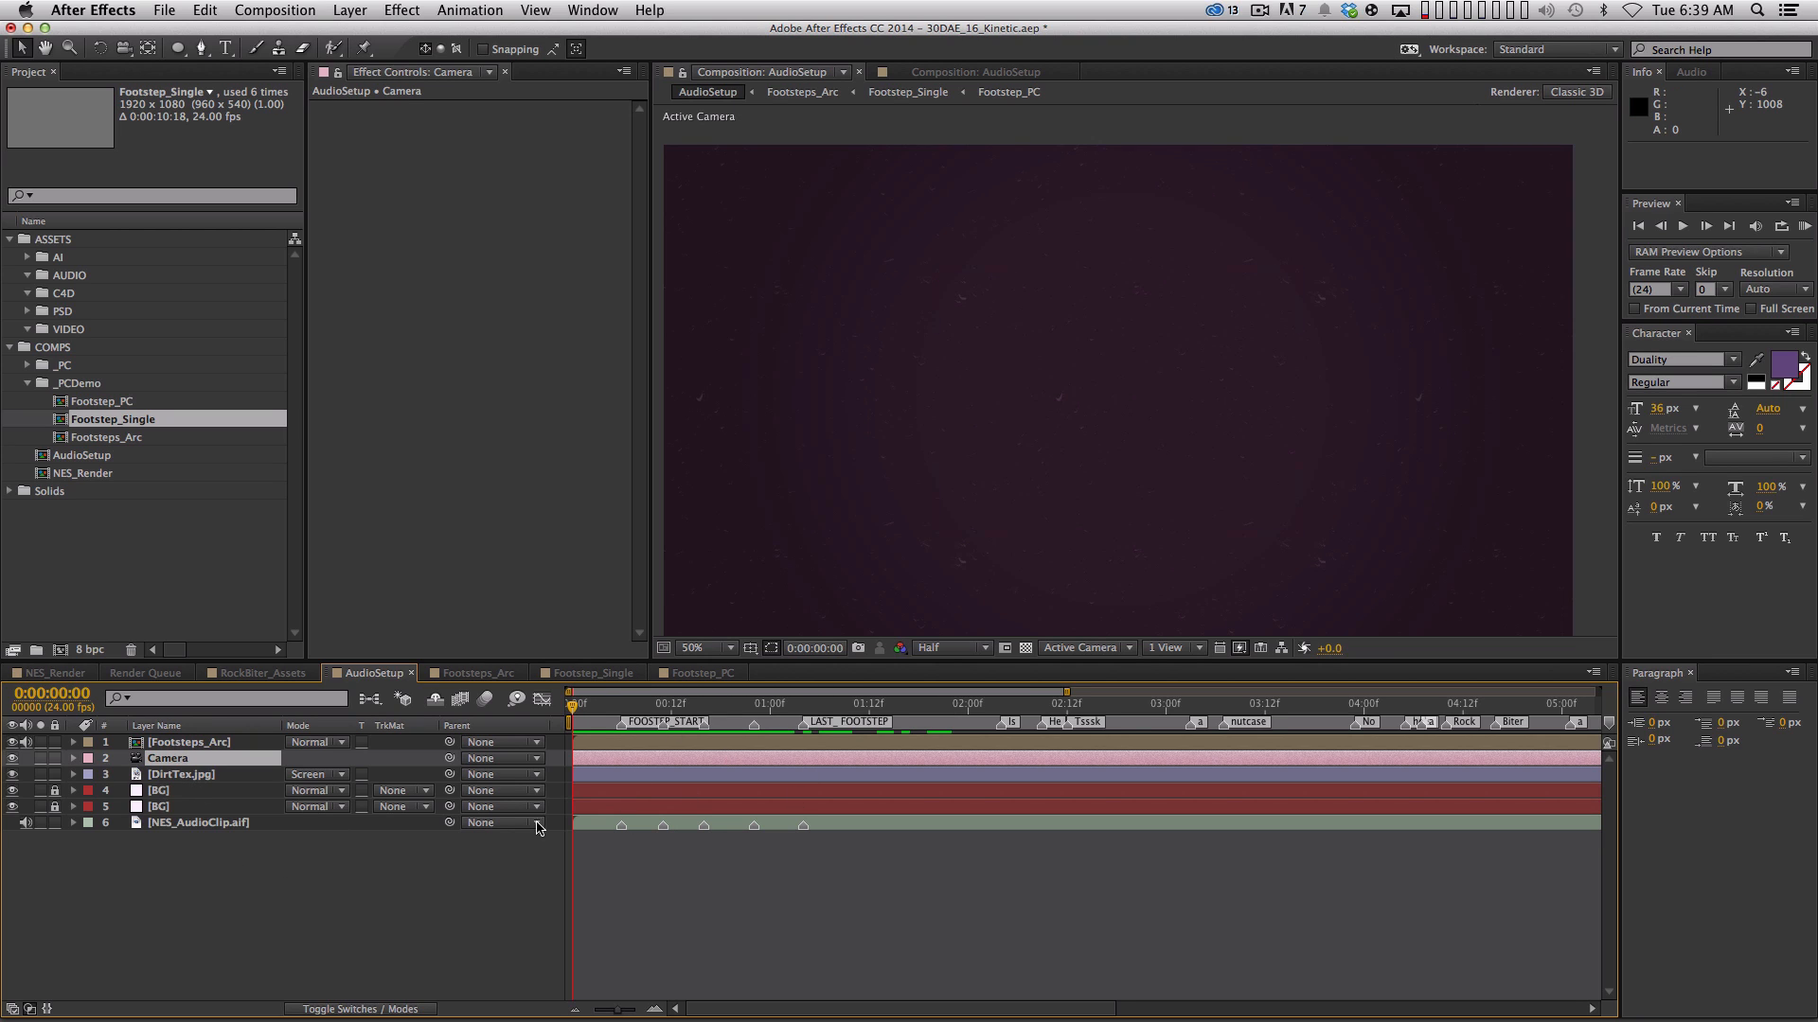
# Add a null object above the Camera layer and name it Move01
pyautogui.click(349, 10)
pyautogui.moveTo(356, 43)
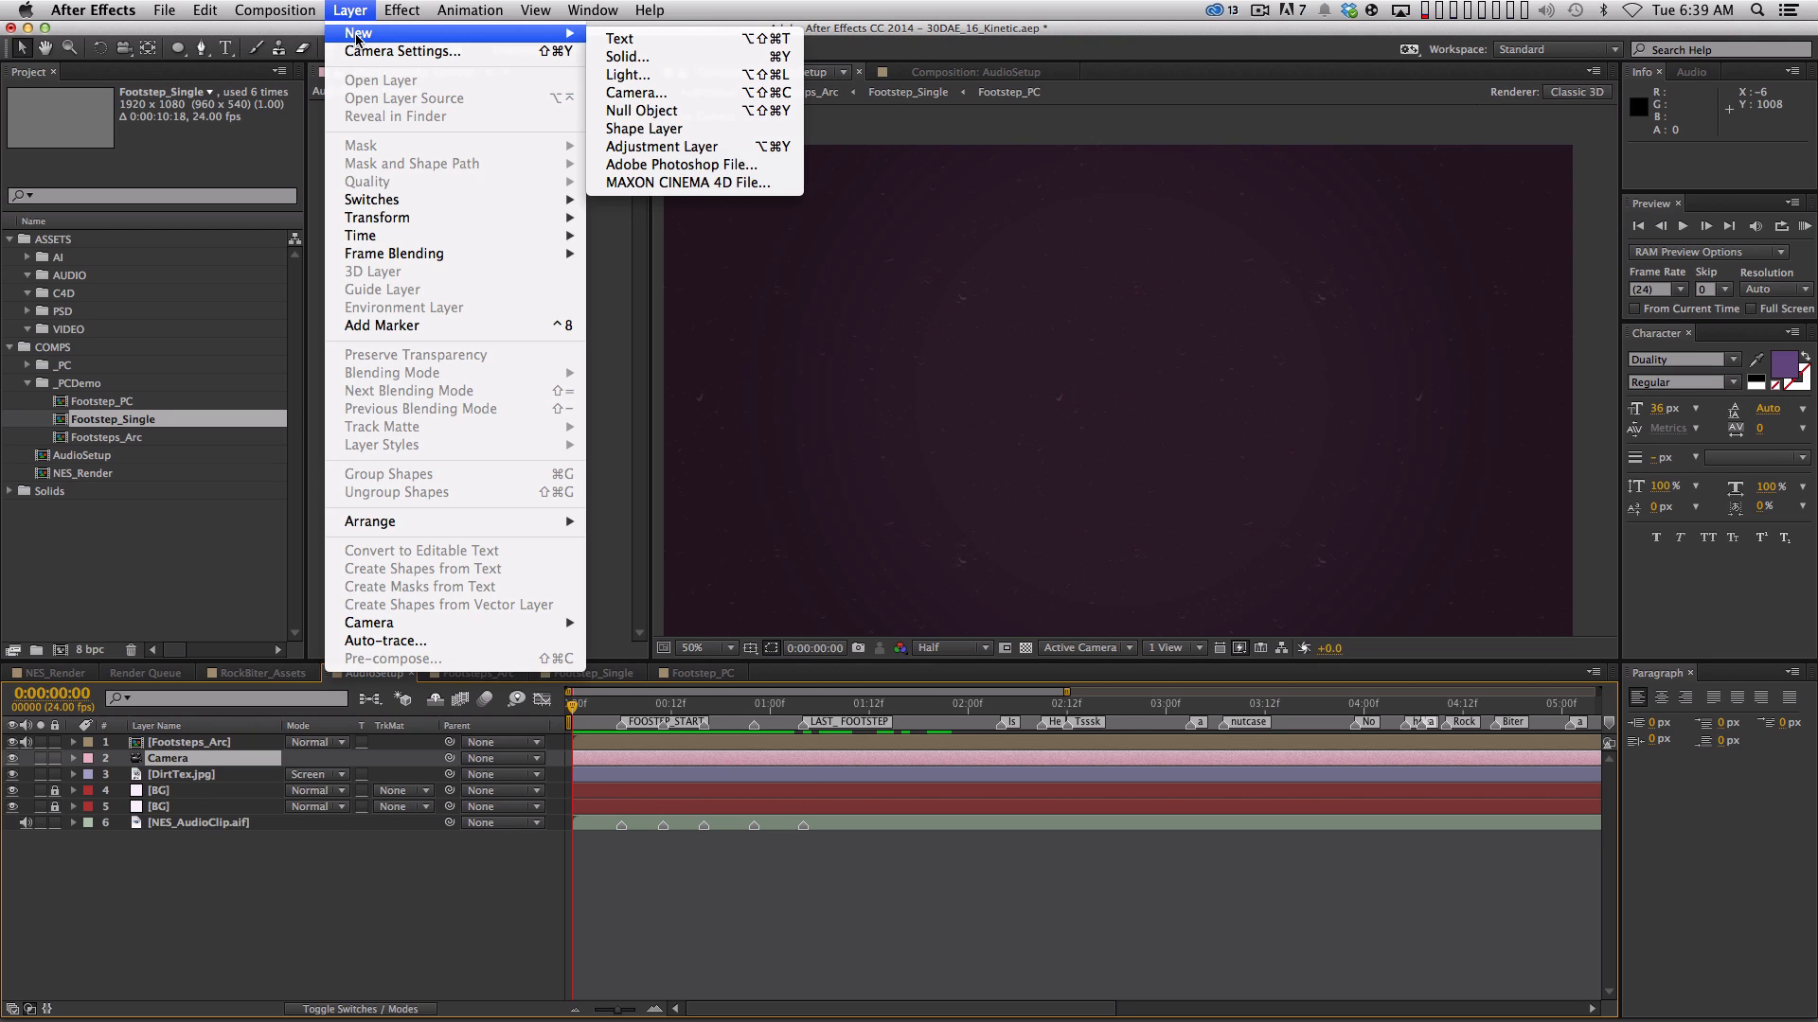
pyautogui.click(678, 120)
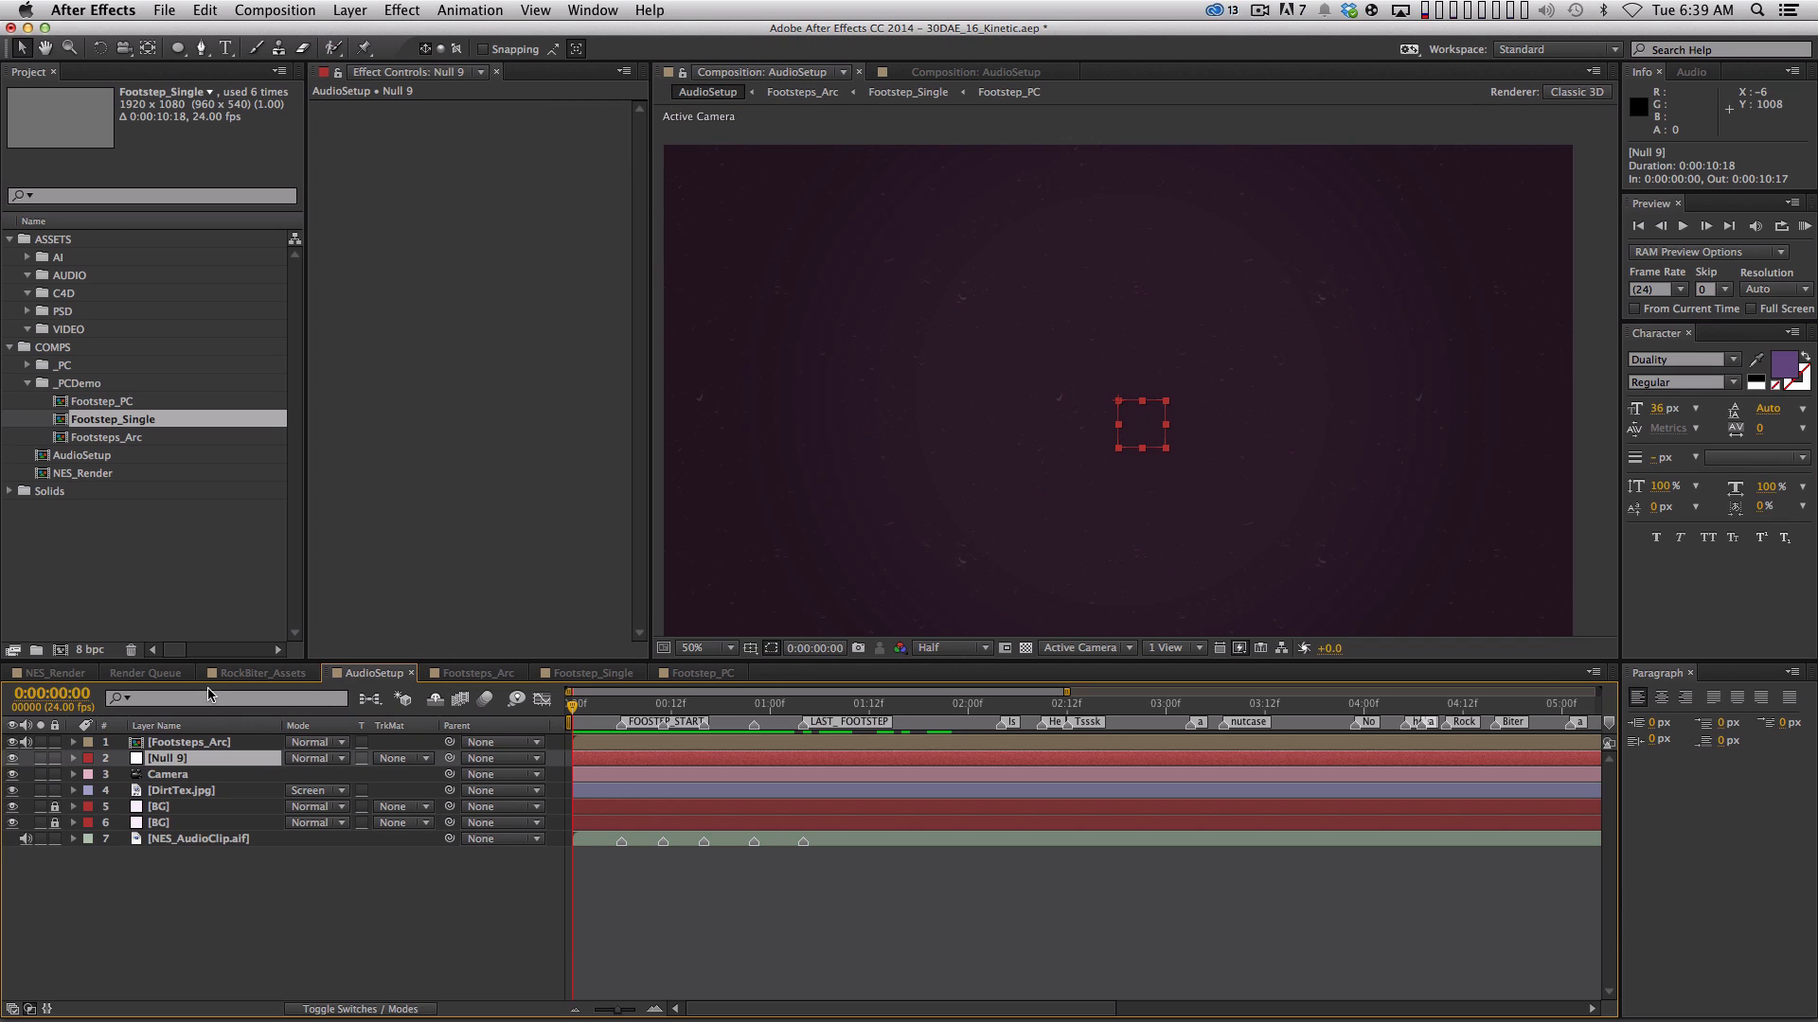
pyautogui.press('Return')
pyautogui.write('Cam01')
pyautogui.press('Return')
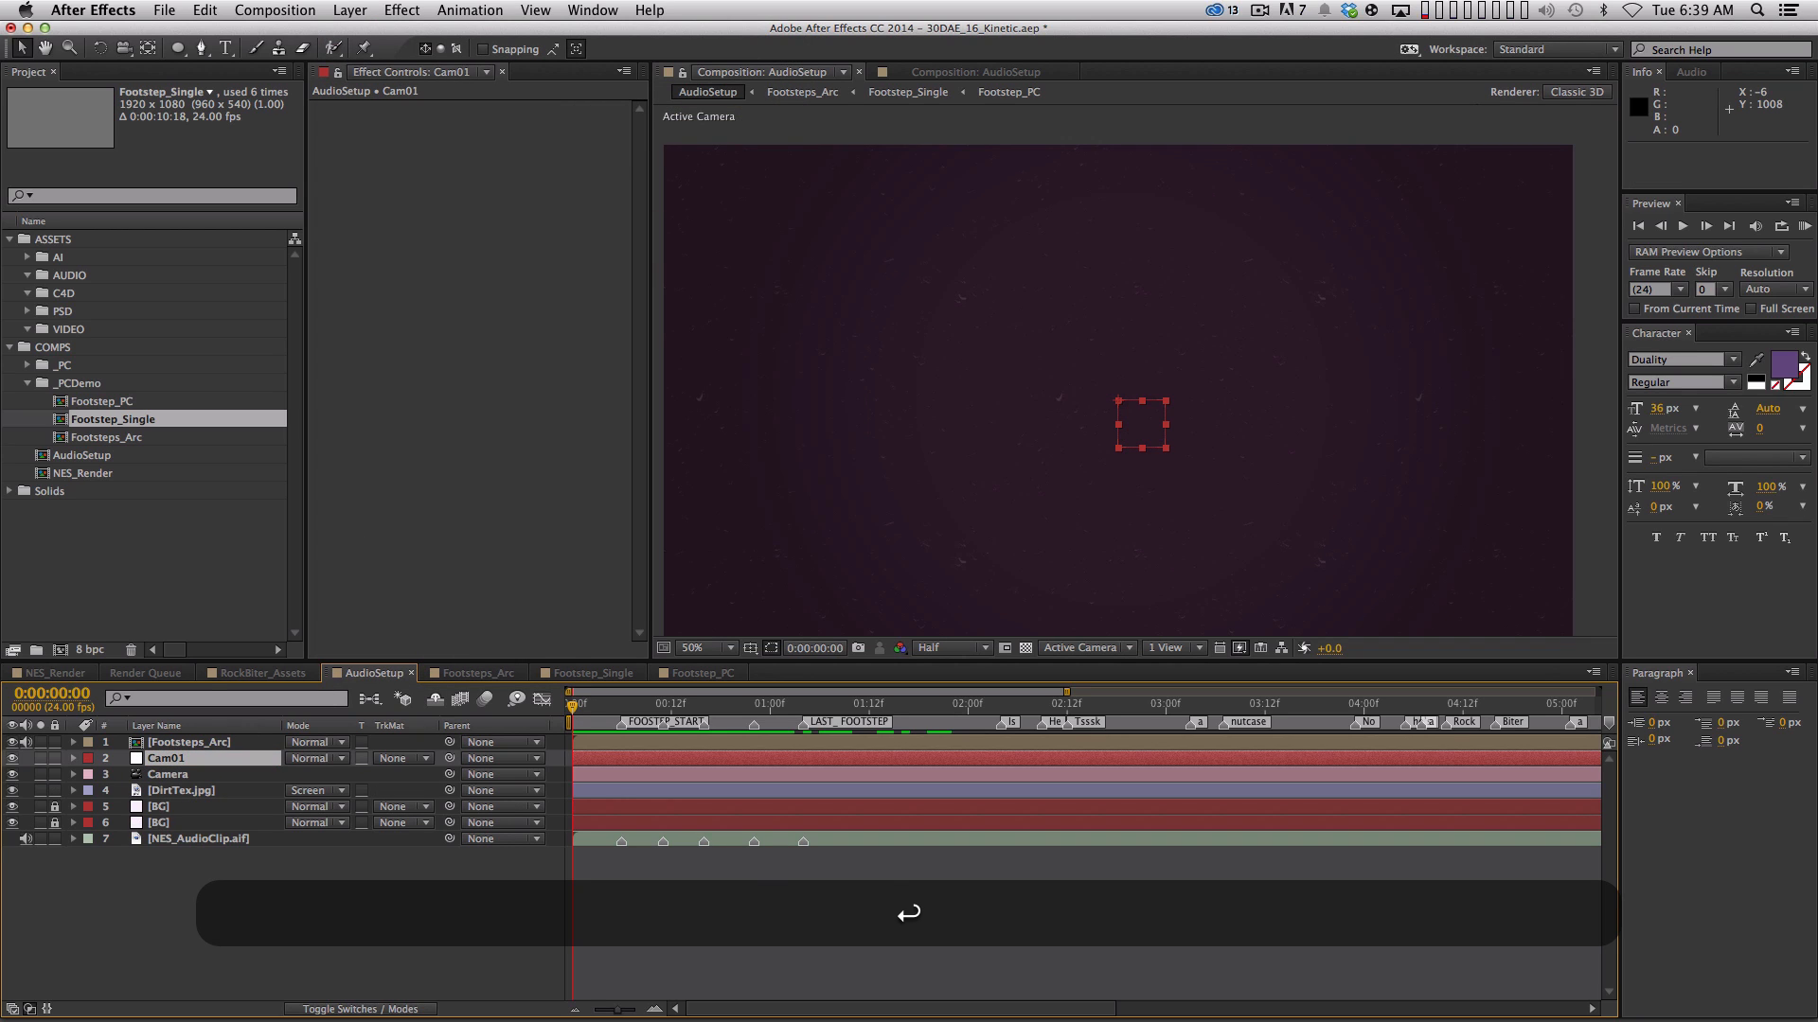
pyautogui.hotkey('shift', 'Return')
pyautogui.write('Move01')
pyautogui.press('Return')
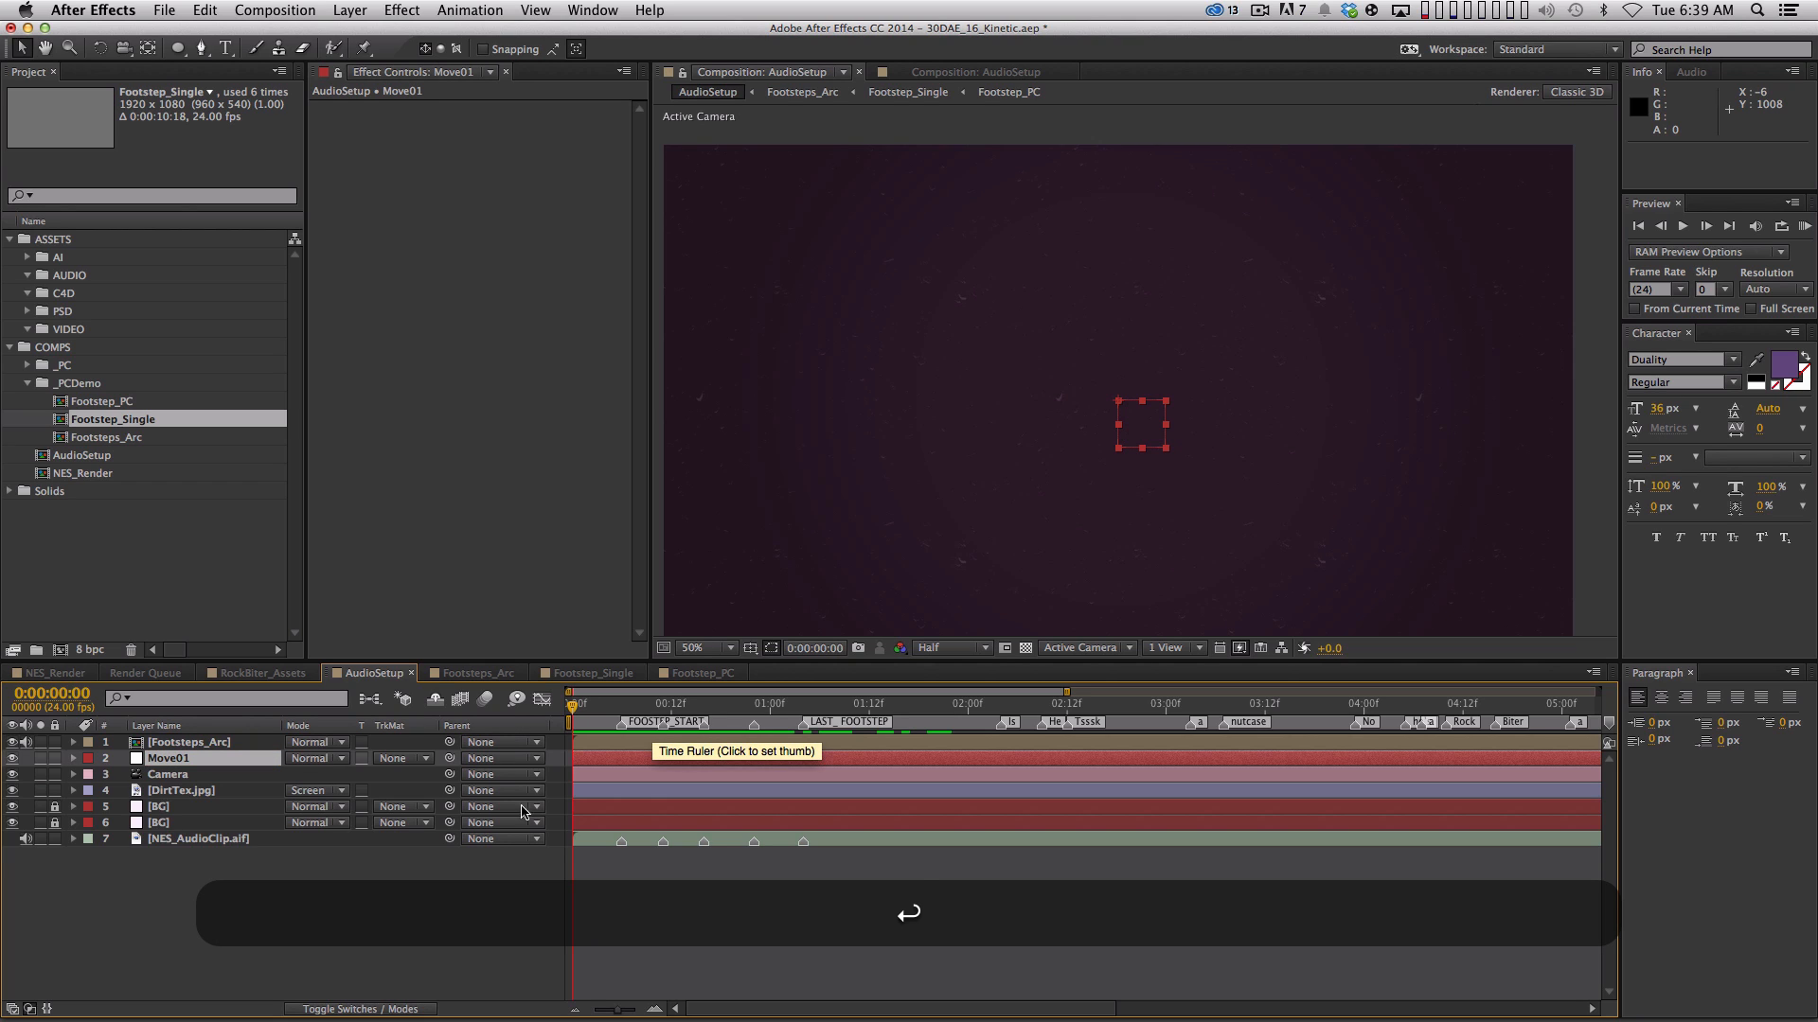
# Reveal the Camera layer's Position at 0:00:00:15 and make the Footsteps_Arc layer 3D
pyautogui.press('F4')
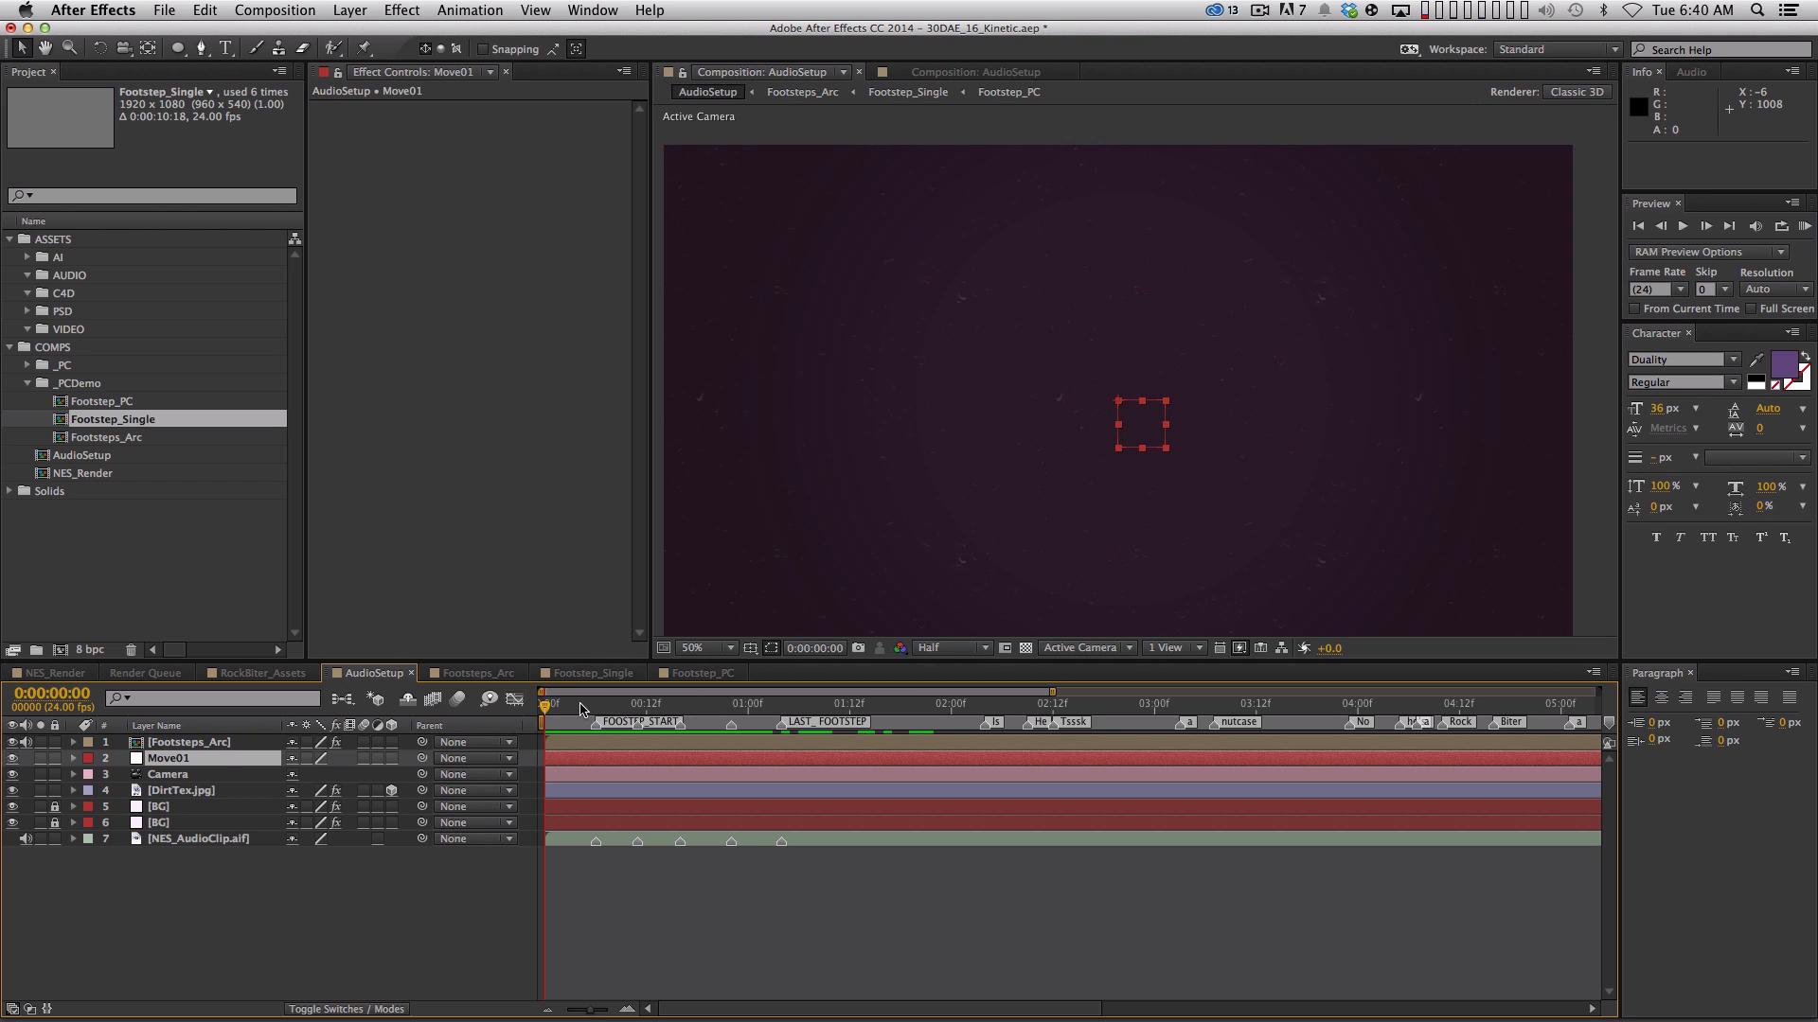
pyautogui.moveTo(556, 710); pyautogui.dragTo(673, 709)
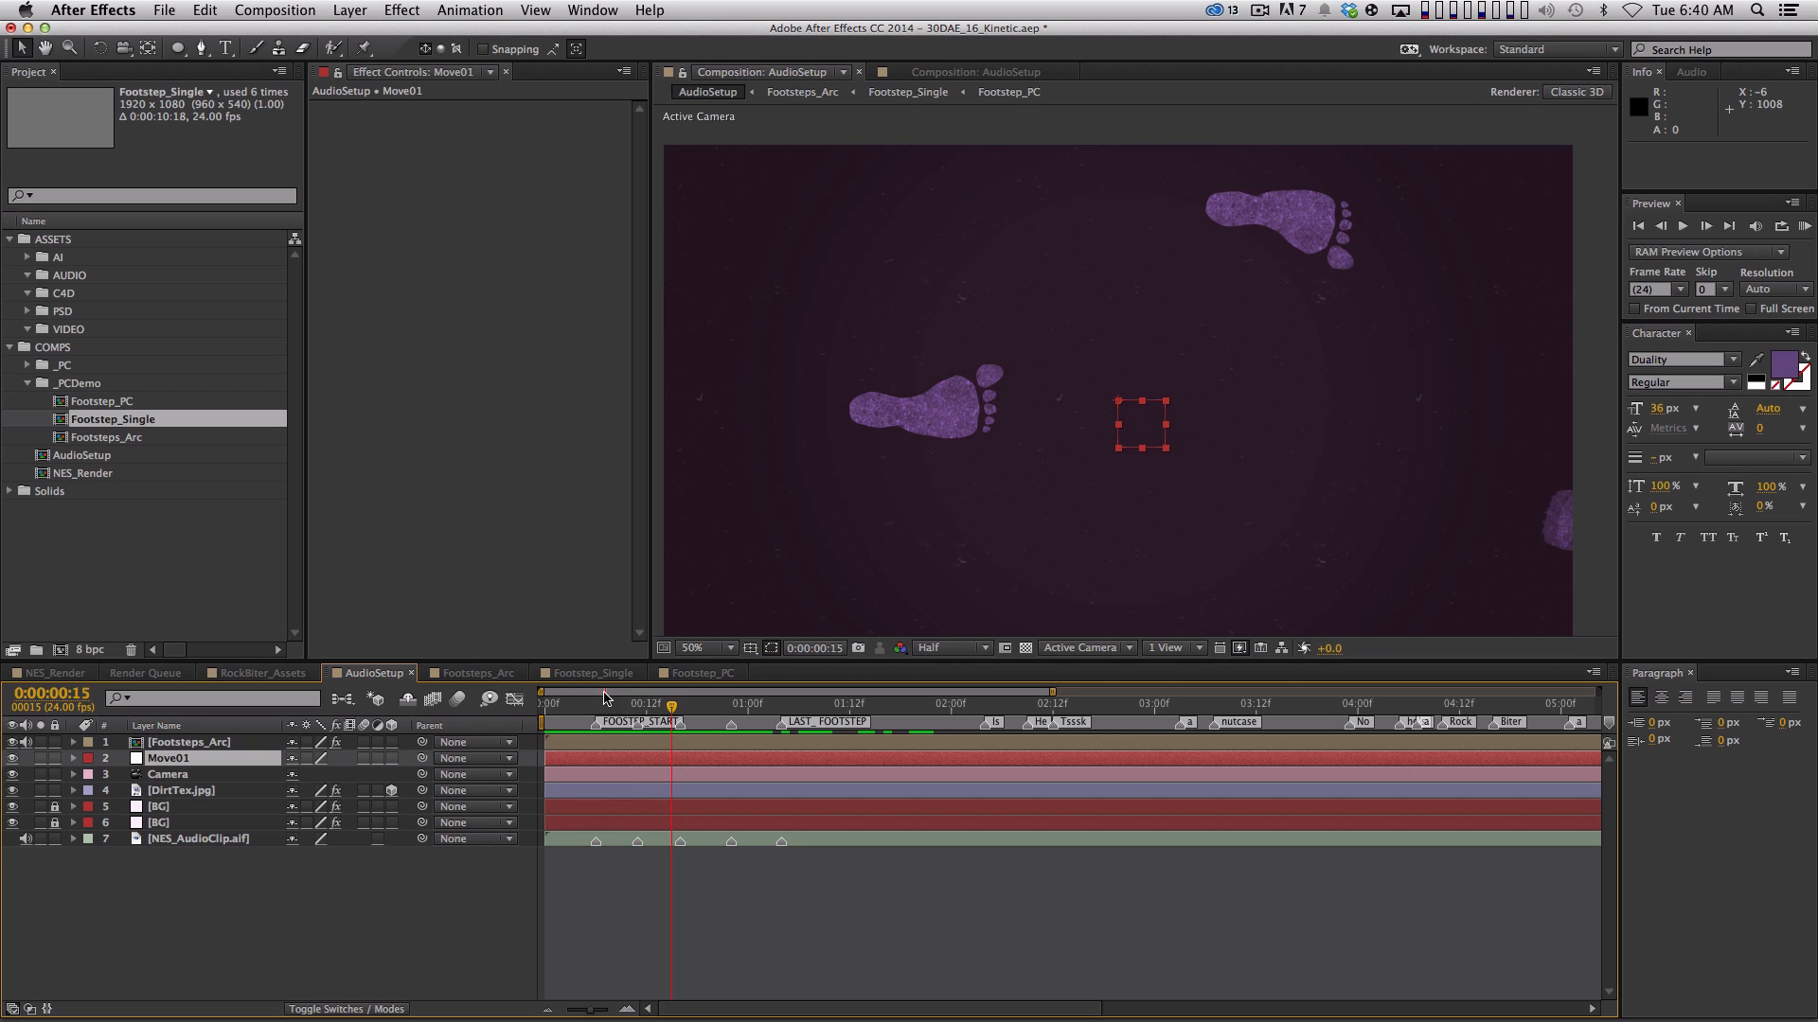
pyautogui.click(203, 776)
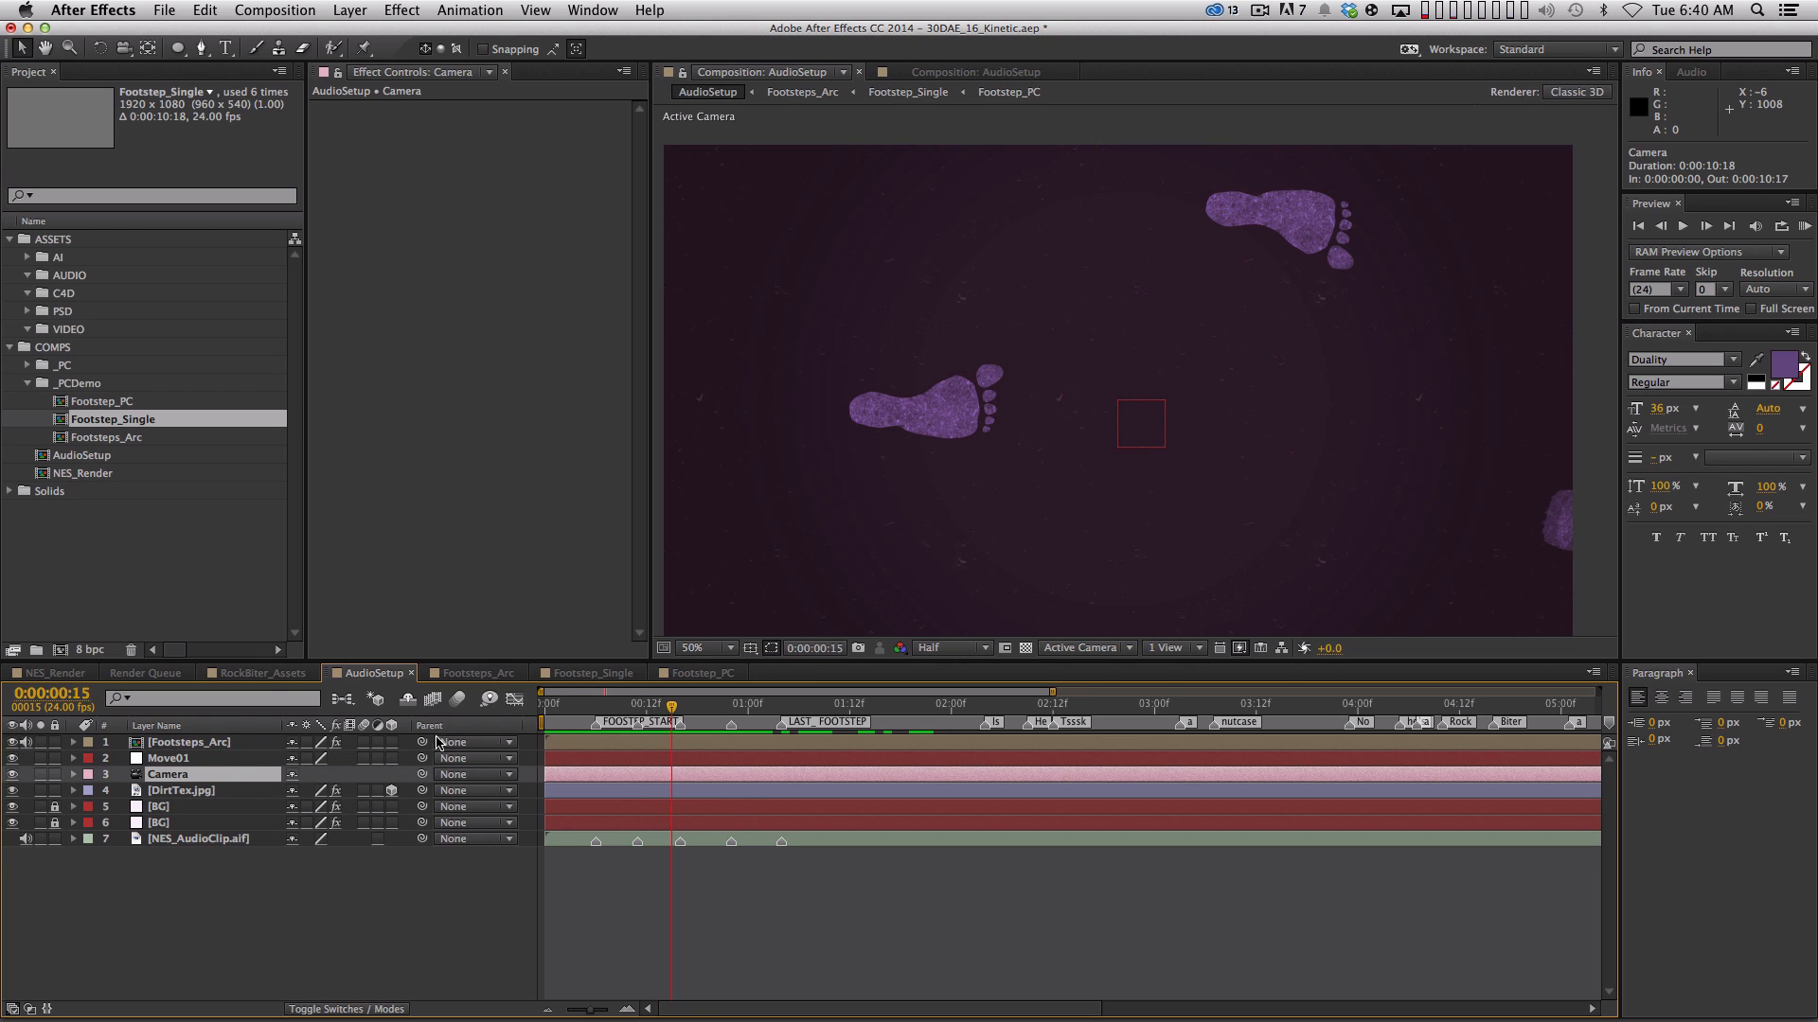
pyautogui.press('p')
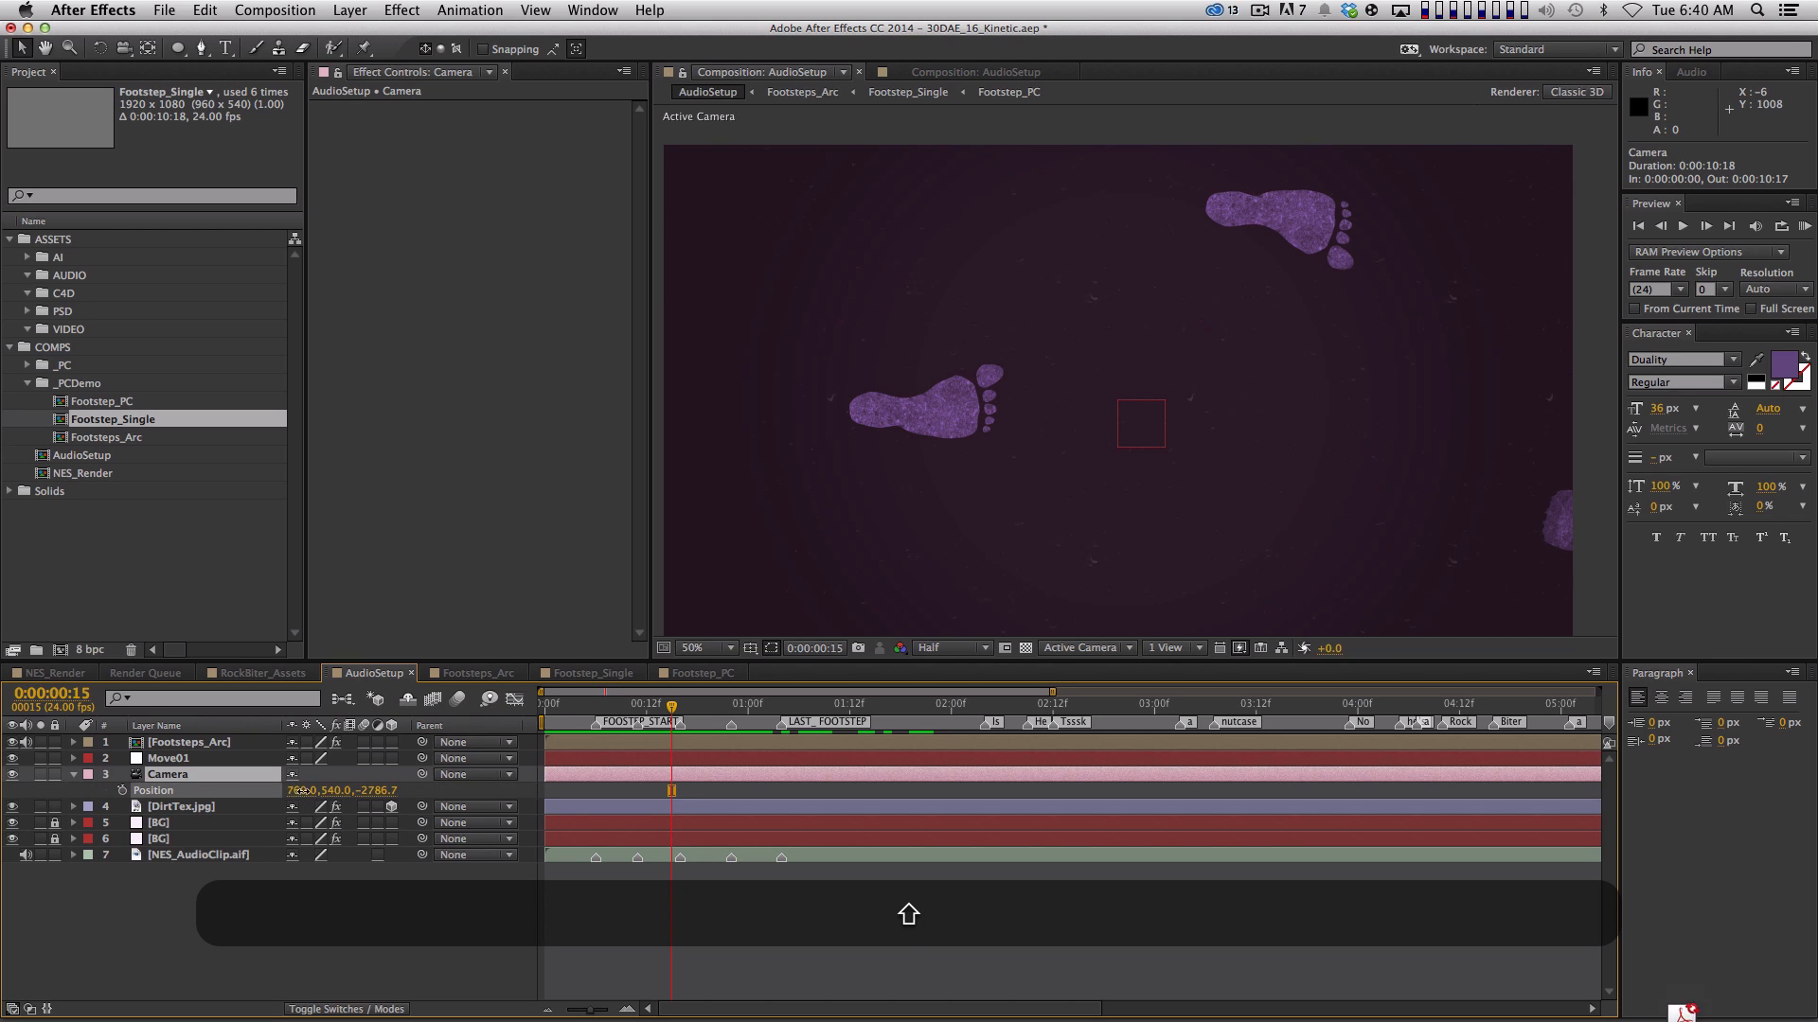
pyautogui.press('shift+super+z')
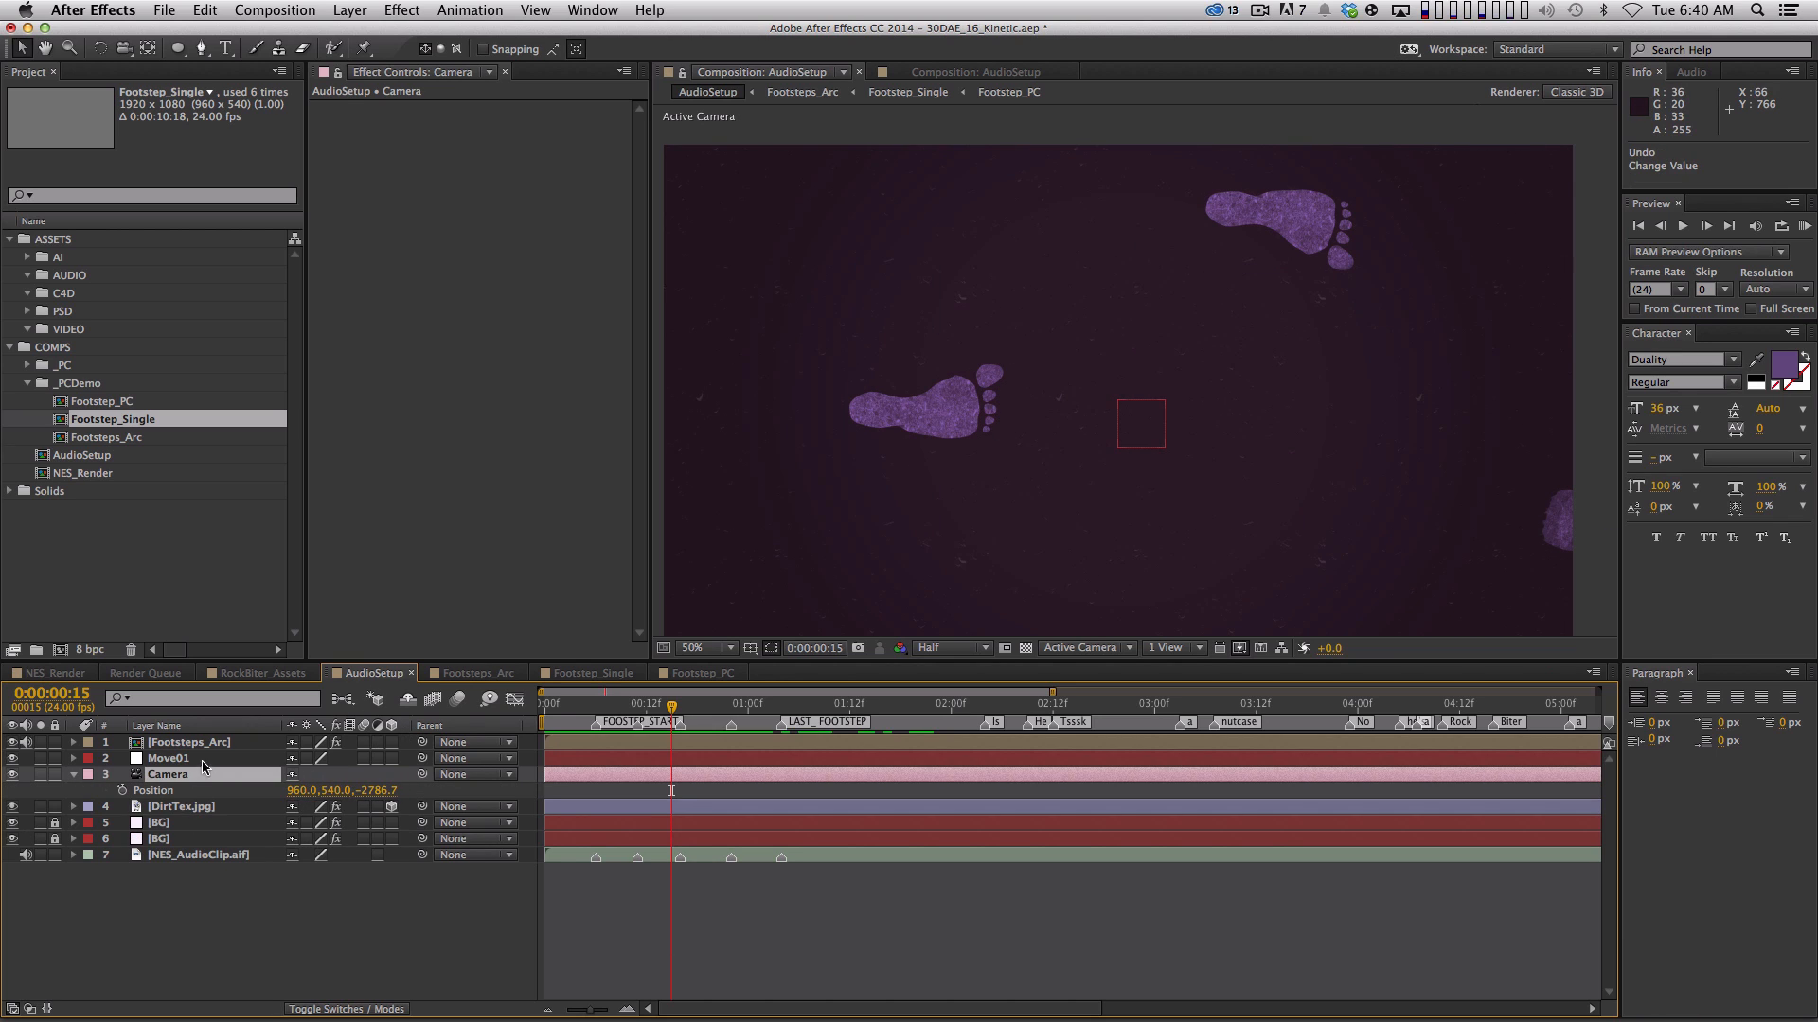
pyautogui.click(263, 742)
pyautogui.click(392, 743)
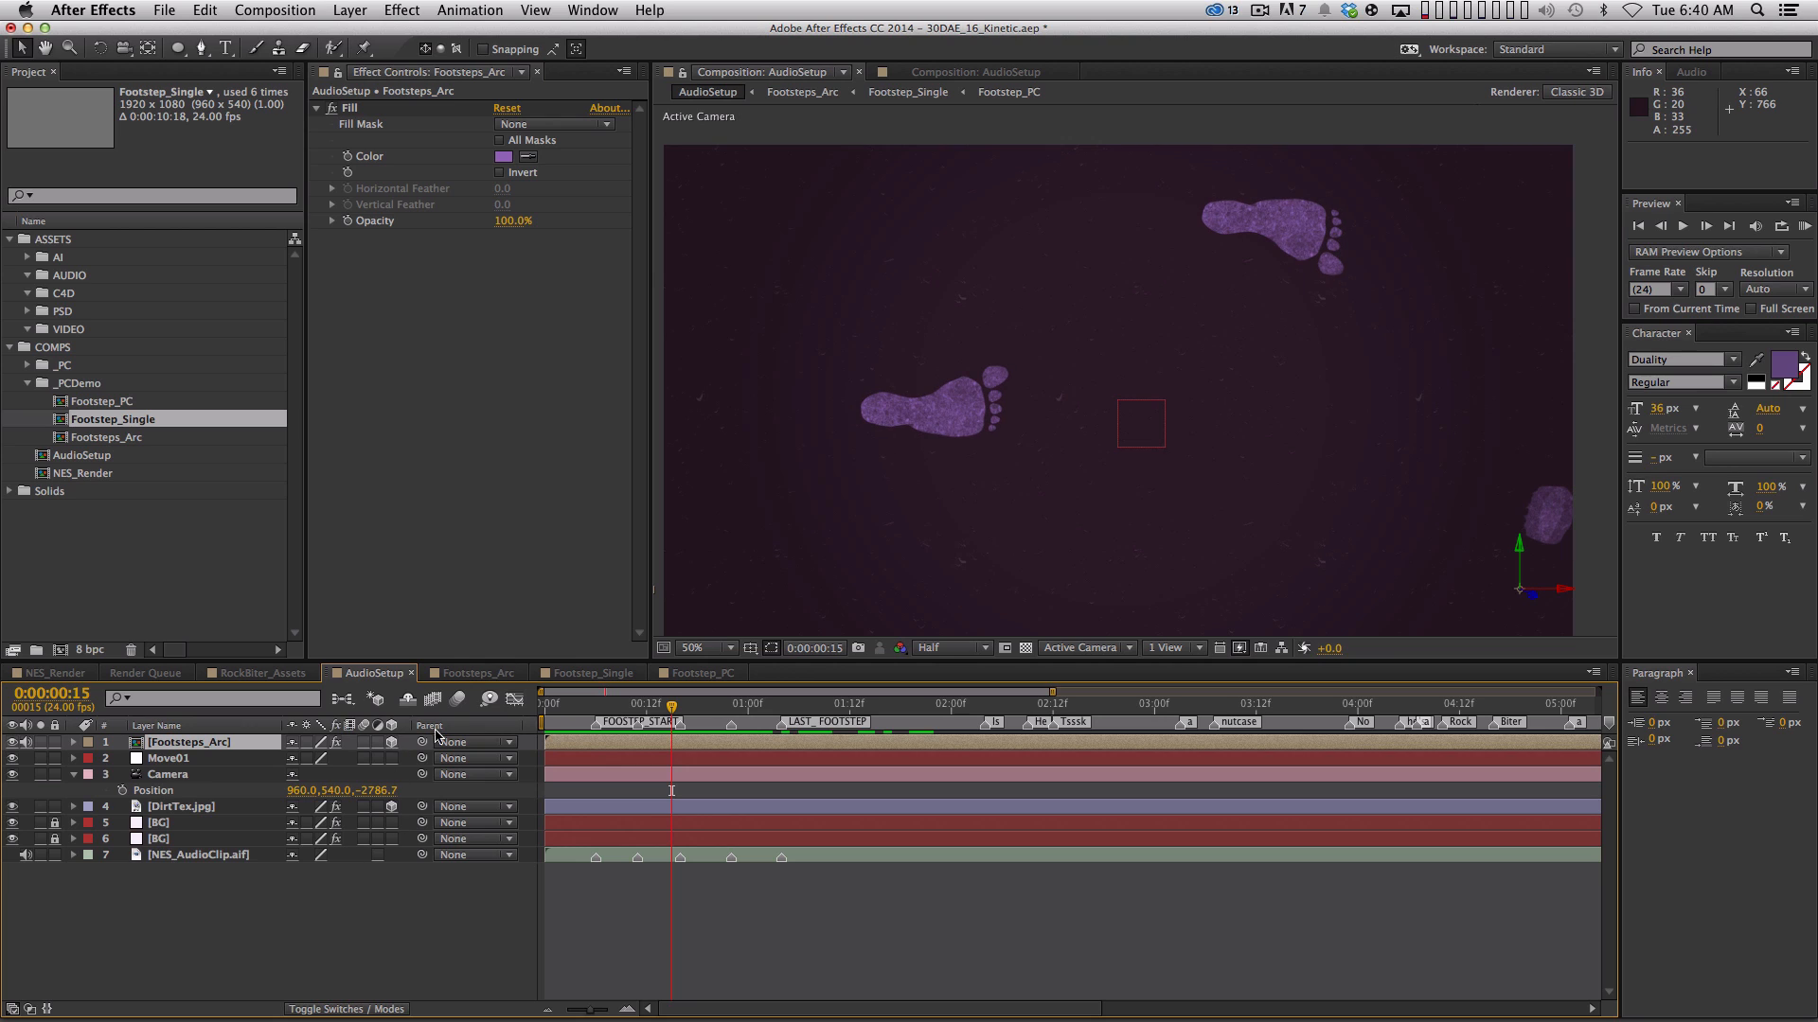
# Set the Camera's Position to 560, 540, -2726.7 so that the first footprint is framed near the centre
pyautogui.moveTo(301, 790); pyautogui.dragTo(428, 784)
pyautogui.moveTo(299, 791); pyautogui.dragTo(298, 793)
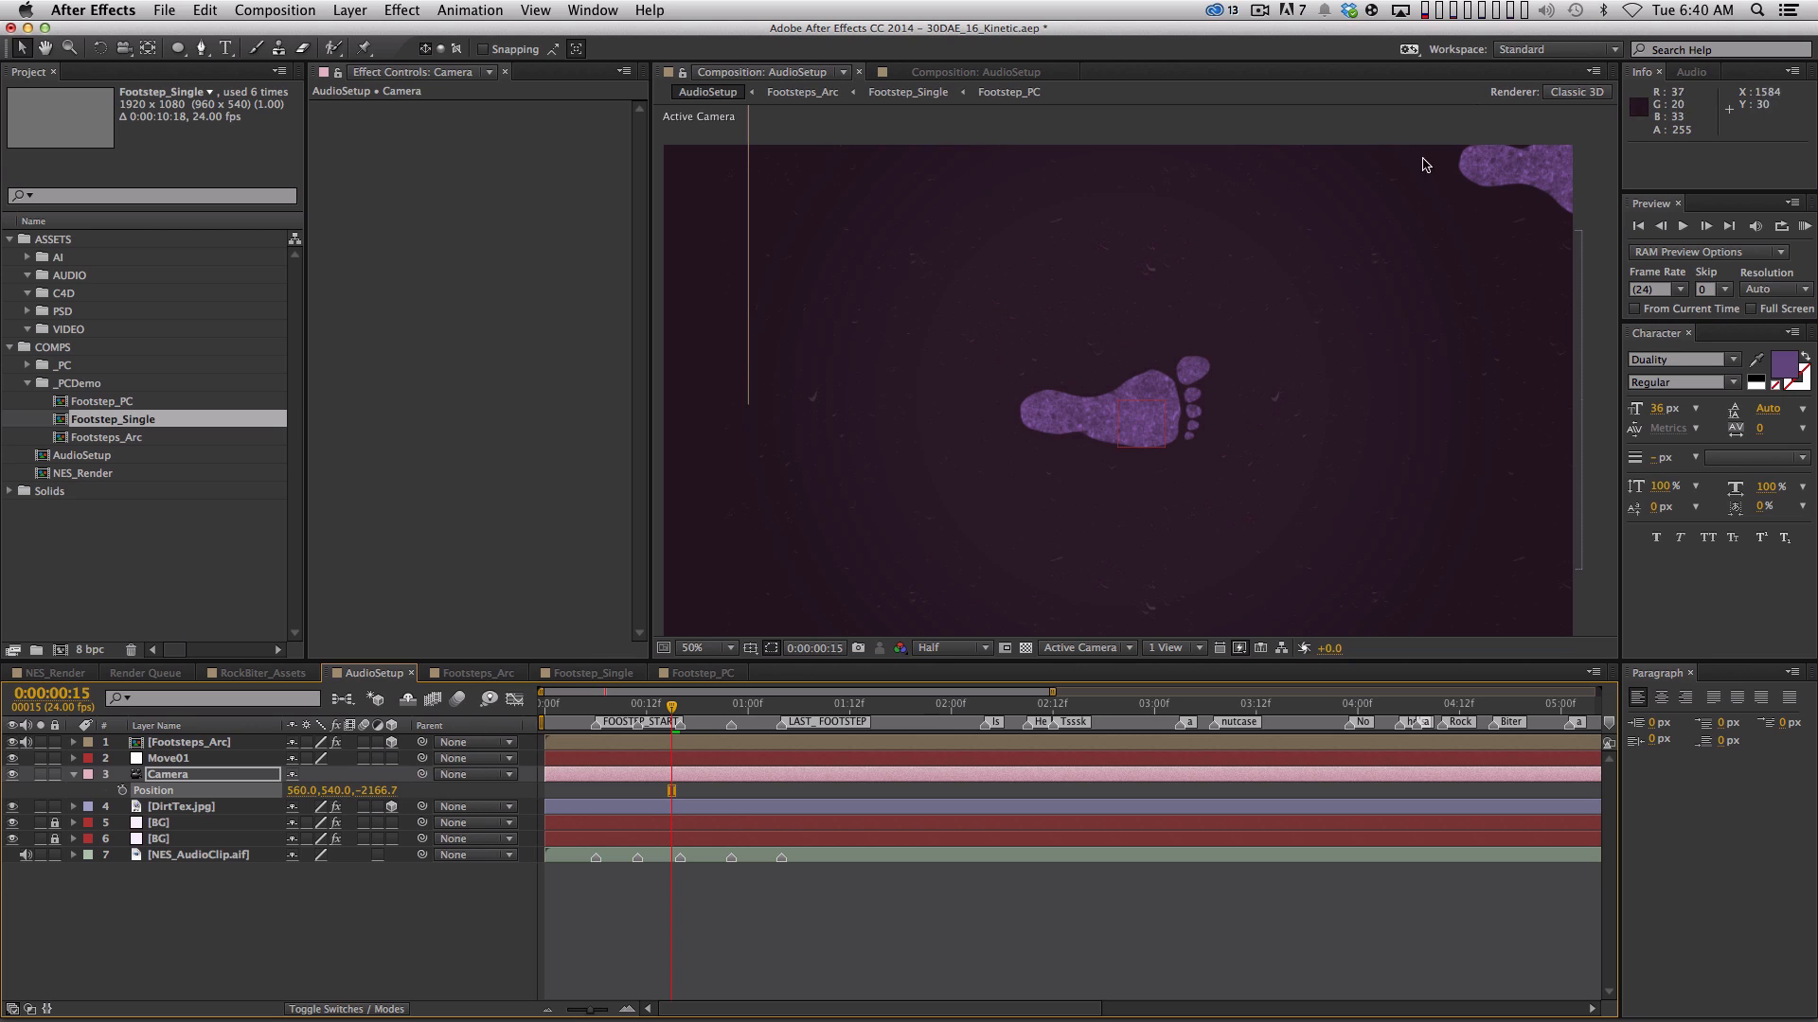
pyautogui.moveTo(375, 793); pyautogui.dragTo(336, 795)
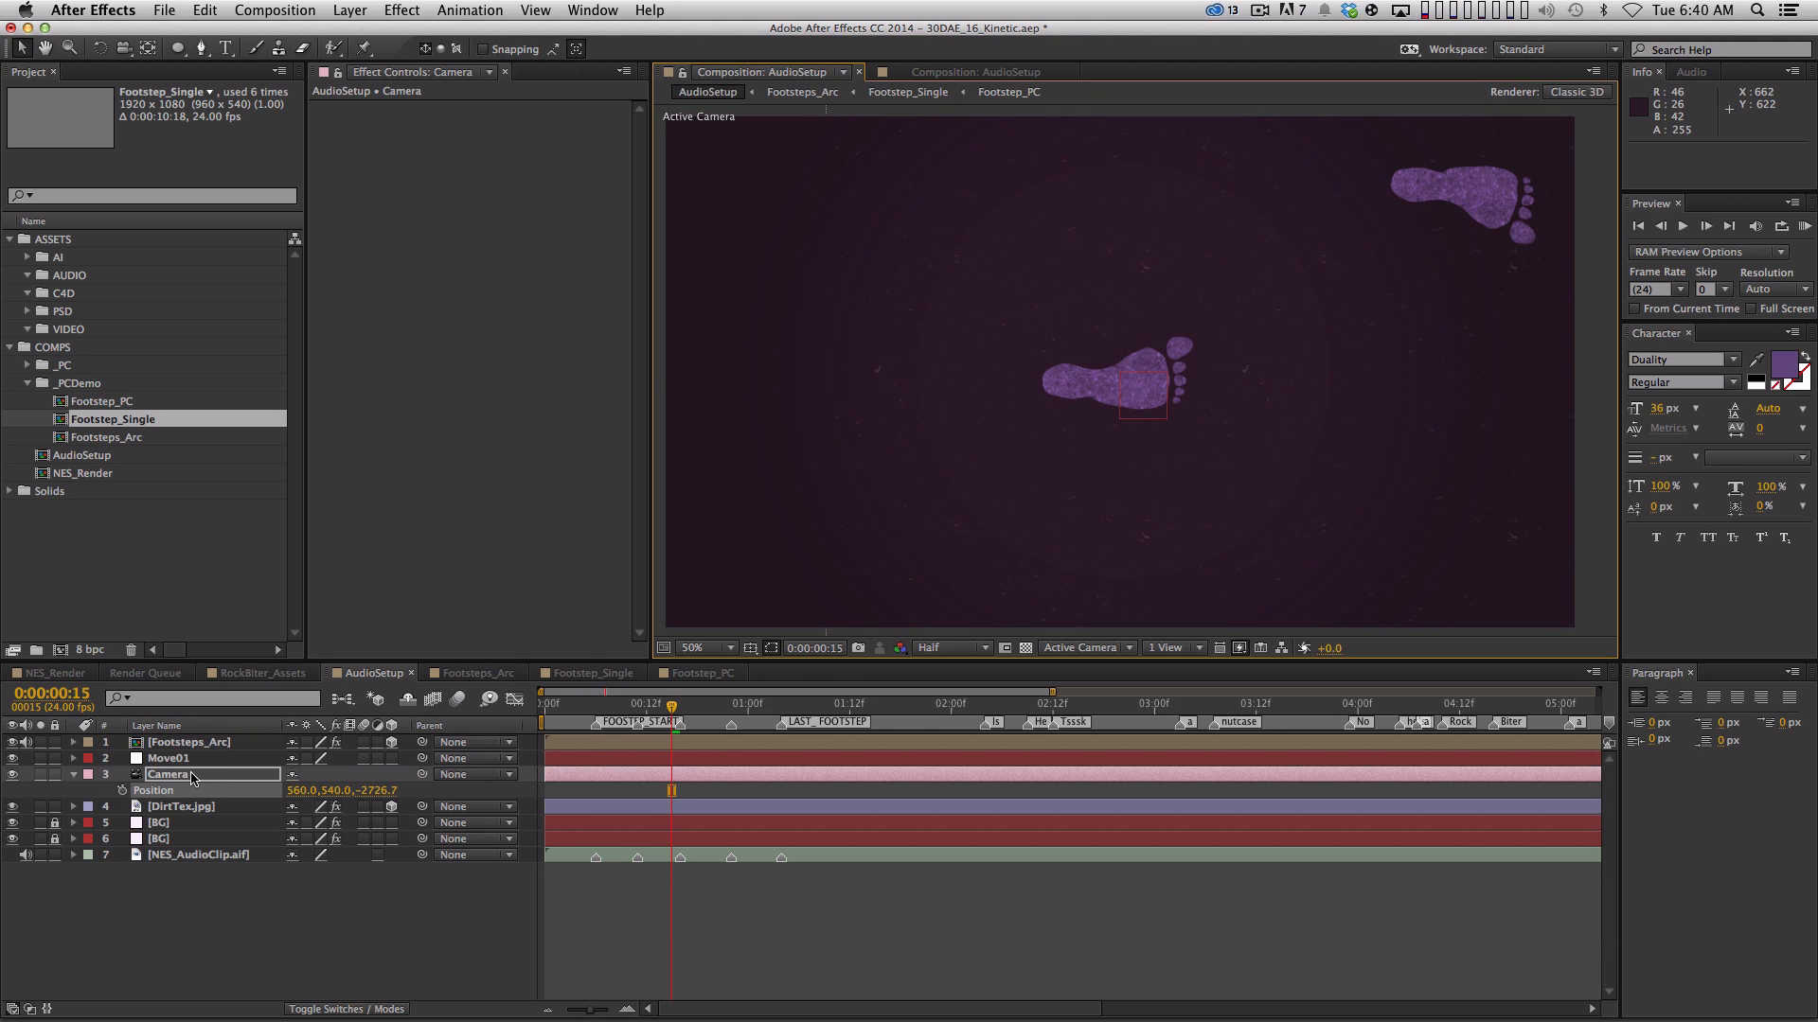
# Make the Move01 null a 3D layer and parent the Camera to it
pyautogui.click(169, 759)
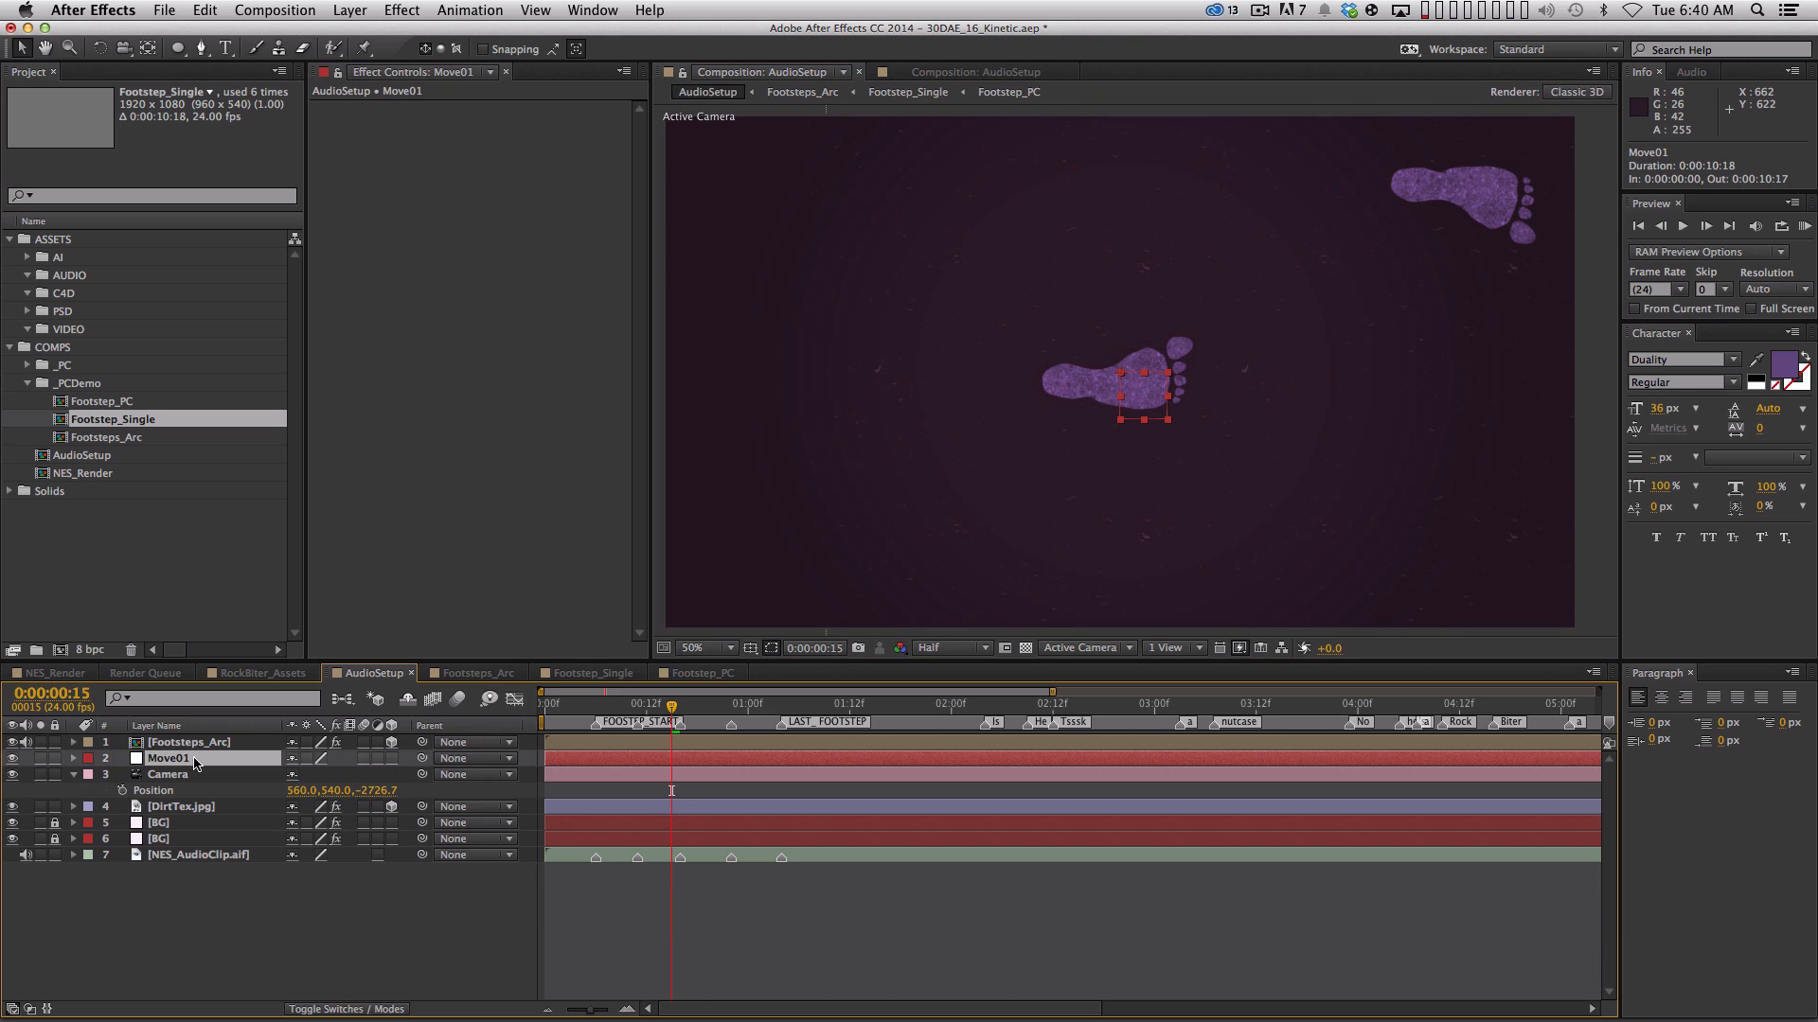
pyautogui.click(391, 758)
pyautogui.moveTo(421, 776); pyautogui.dragTo(368, 765)
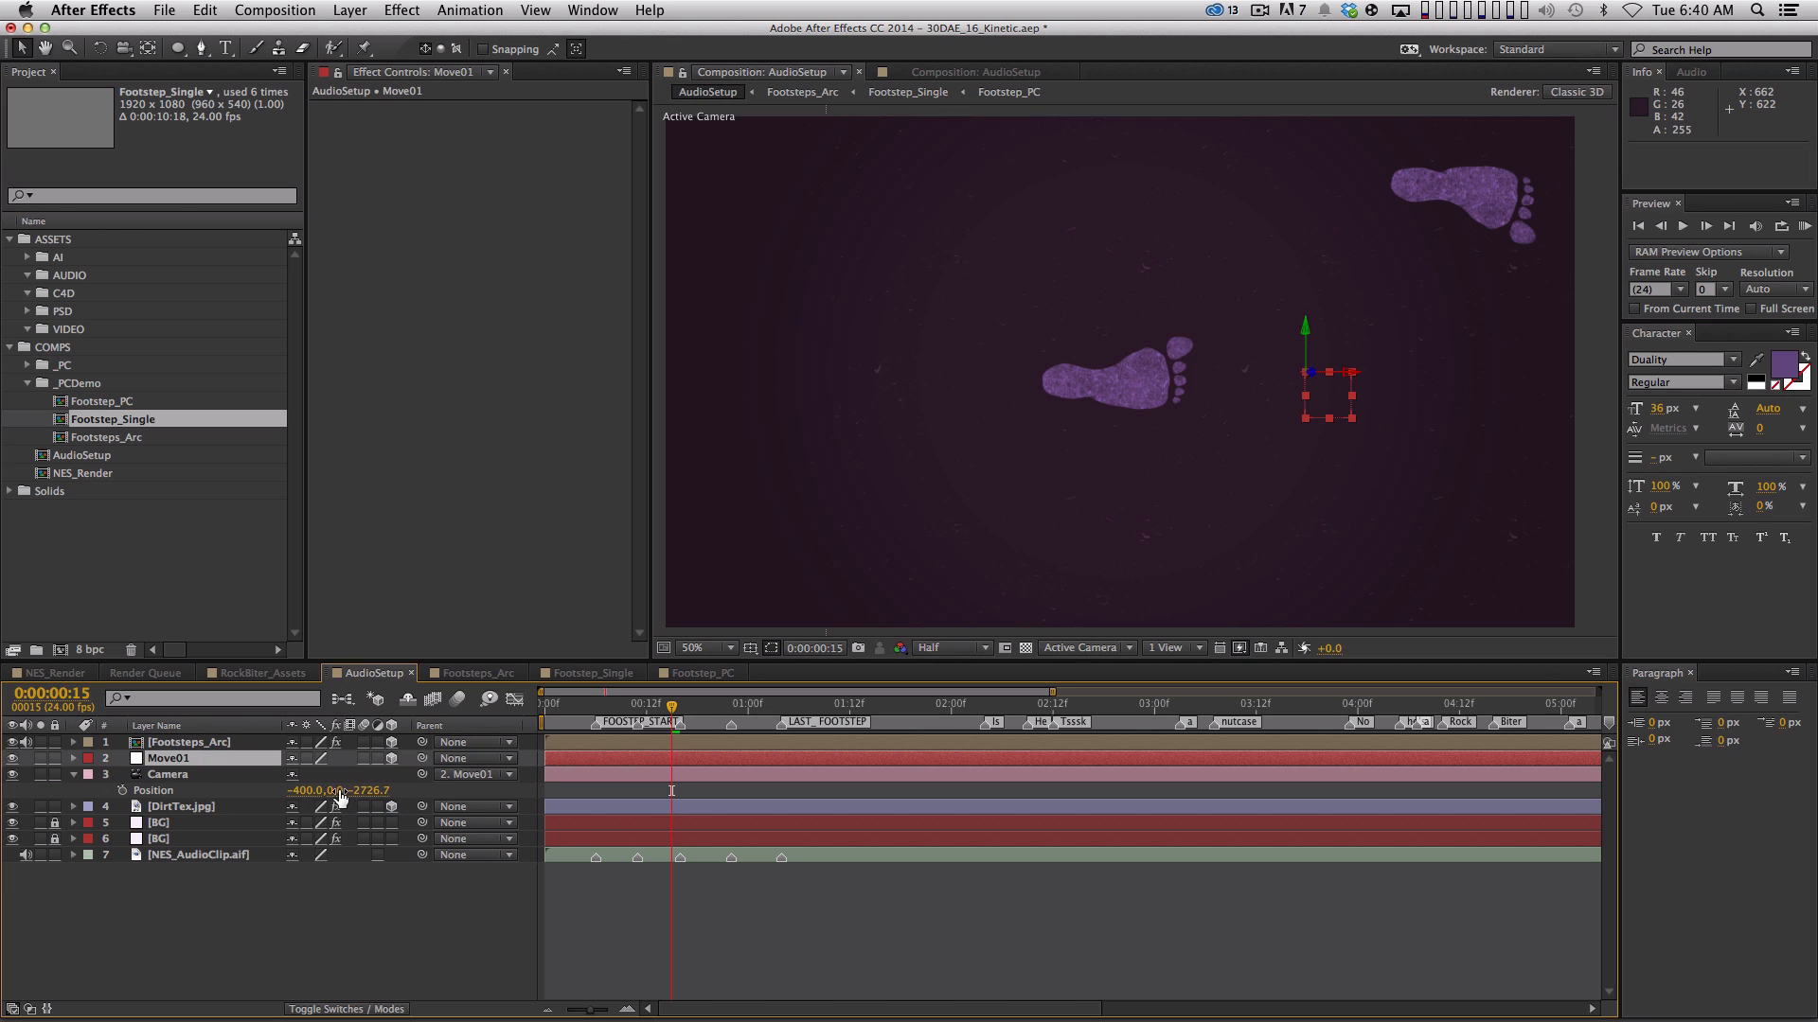
# Go to the first footstep at 0:00:00:07 and separate the dimensions of Move01's Position
pyautogui.moveTo(600, 710)
pyautogui.mouseDown()
pyautogui.moveTo(545, 710)
pyautogui.moveTo(604, 710)
pyautogui.mouseUp()
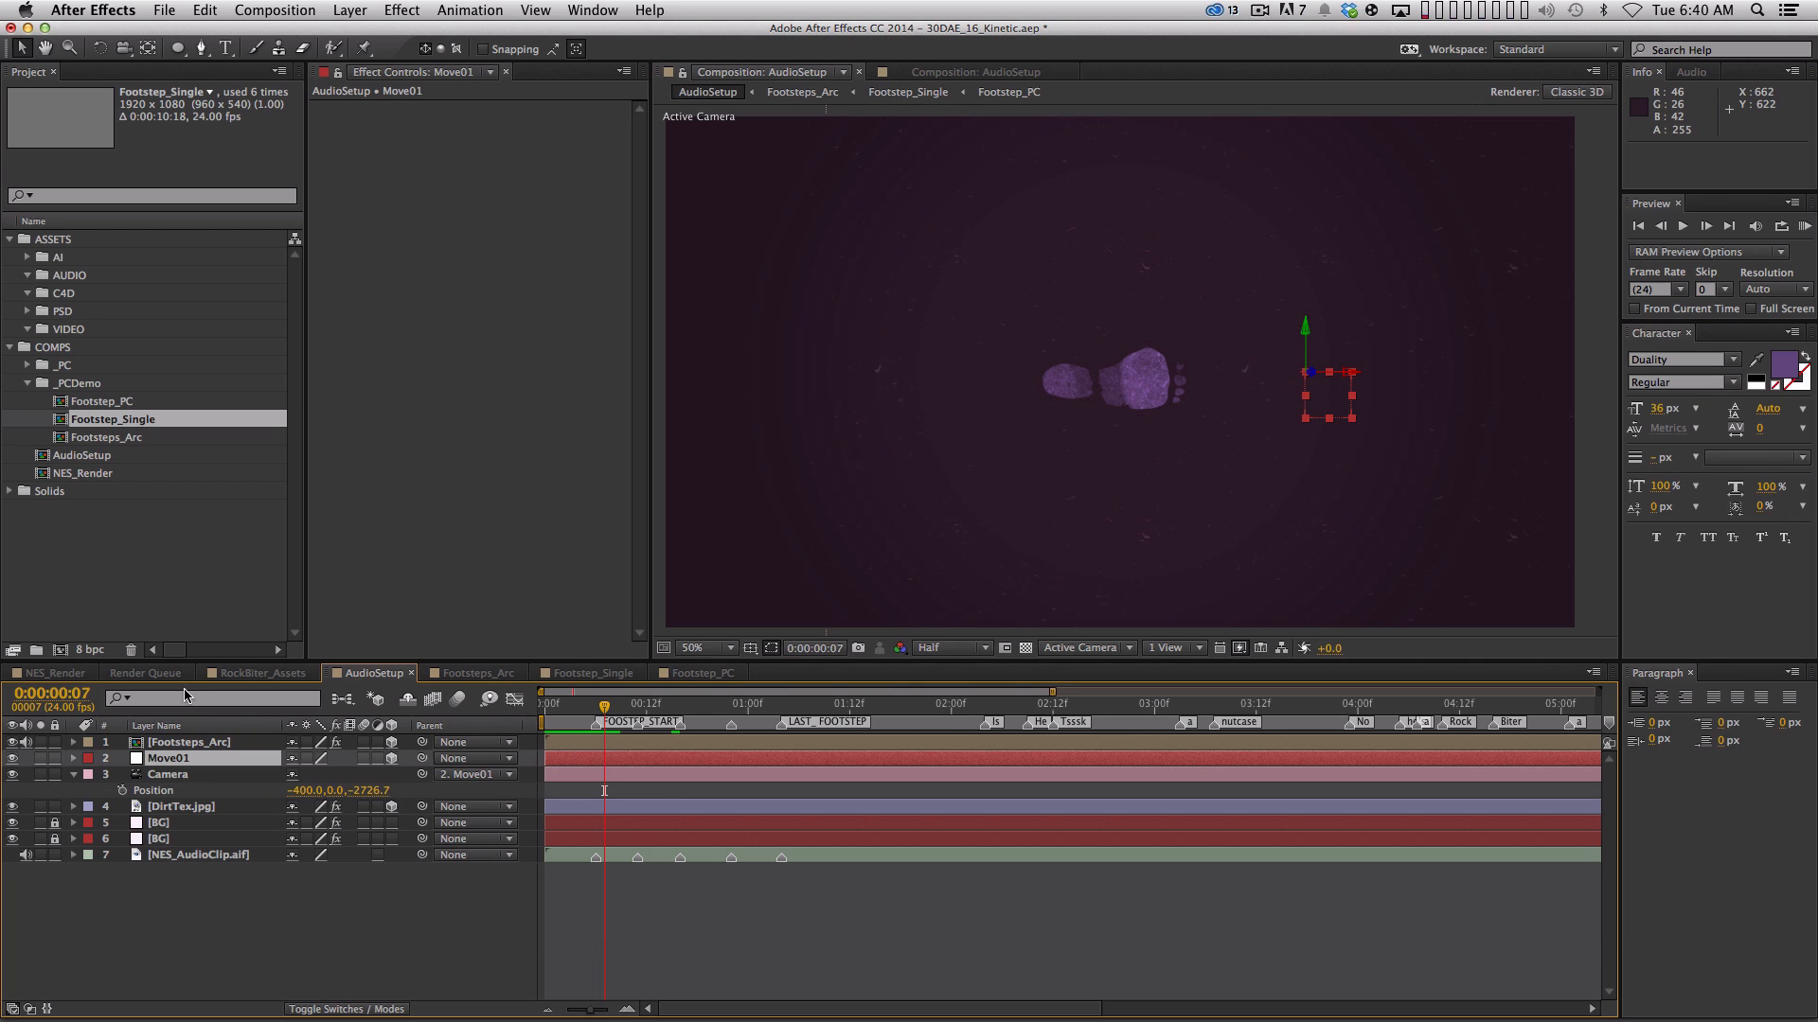
pyautogui.press('p')
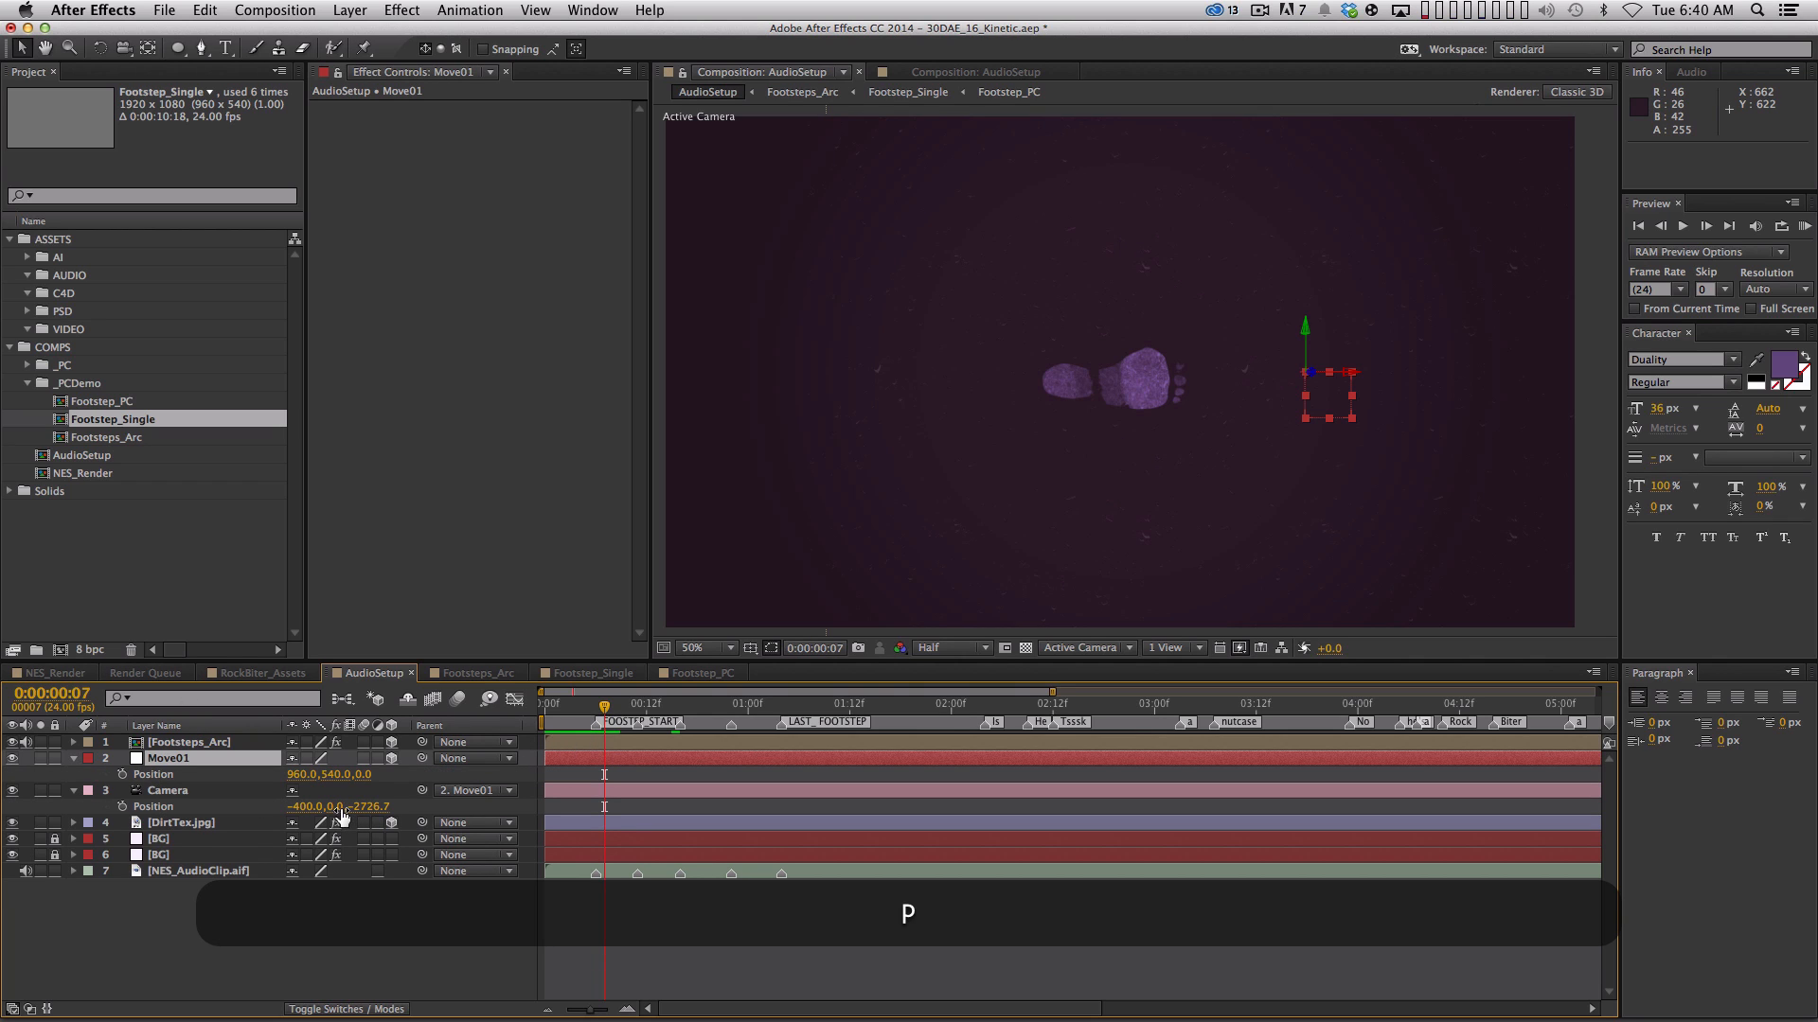
pyautogui.keyDown('ctrl'); pyautogui.click(172, 777); pyautogui.keyUp('ctrl')
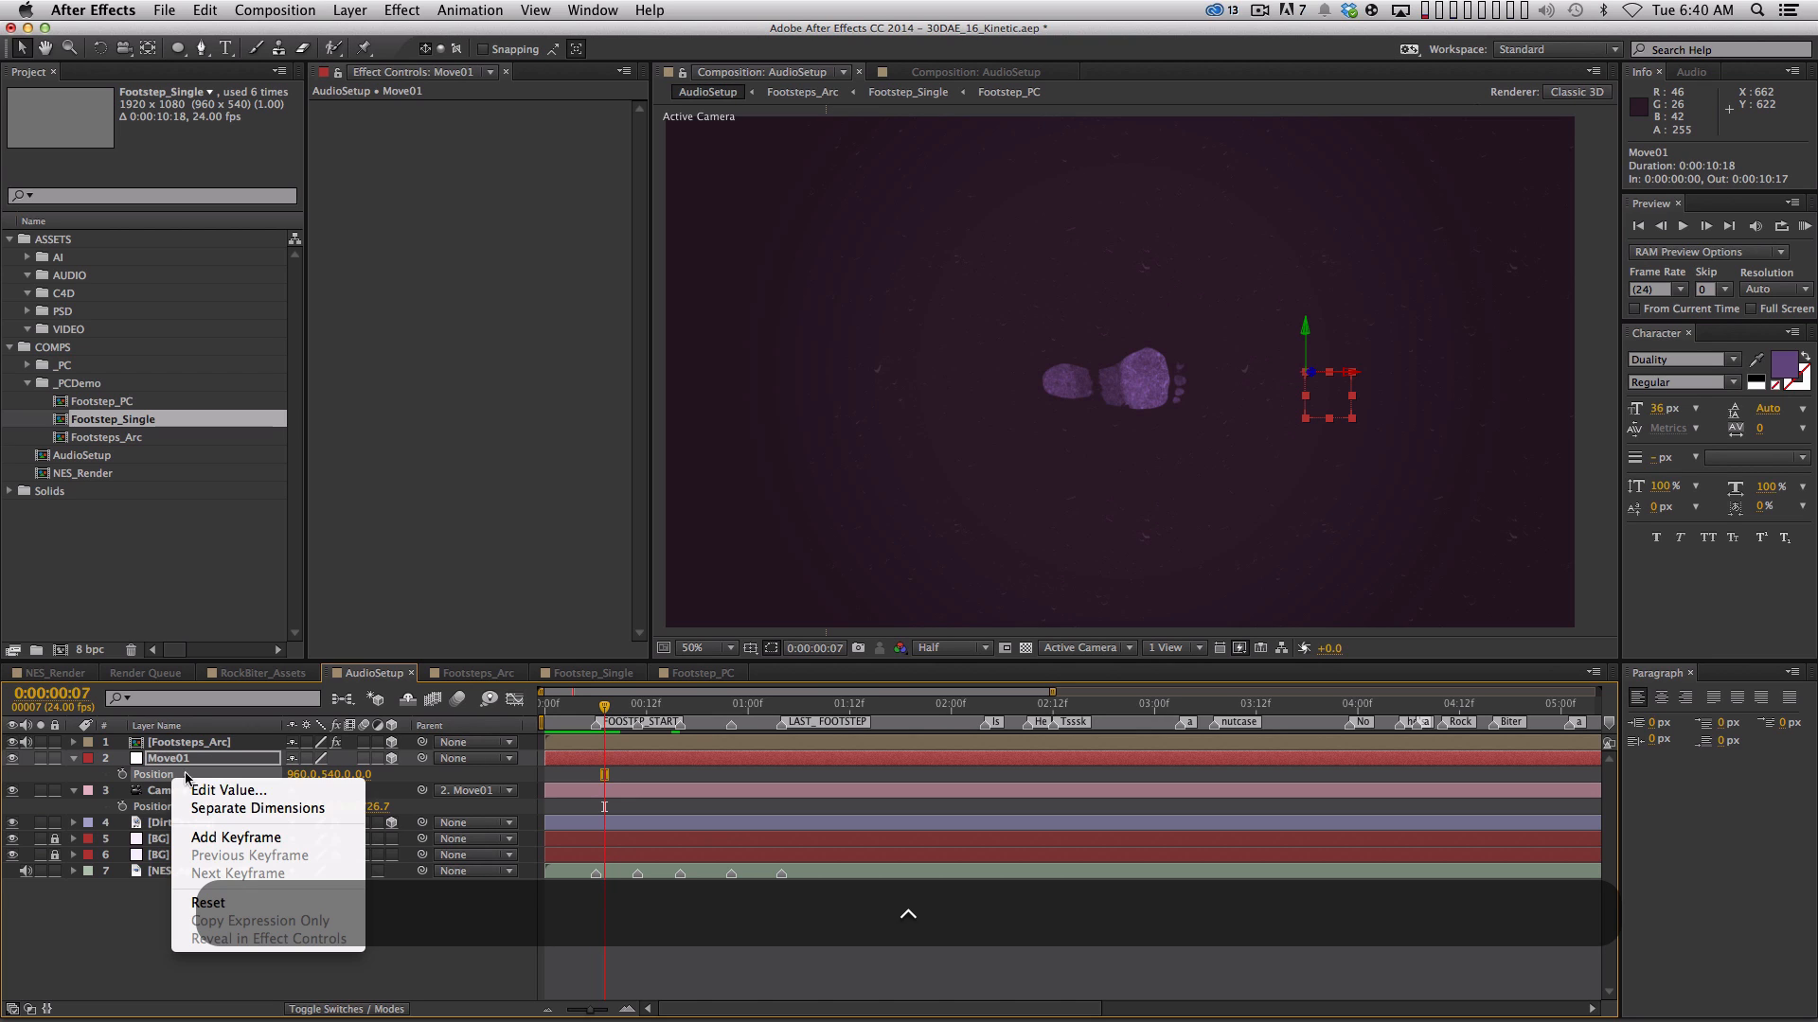
pyautogui.click(214, 808)
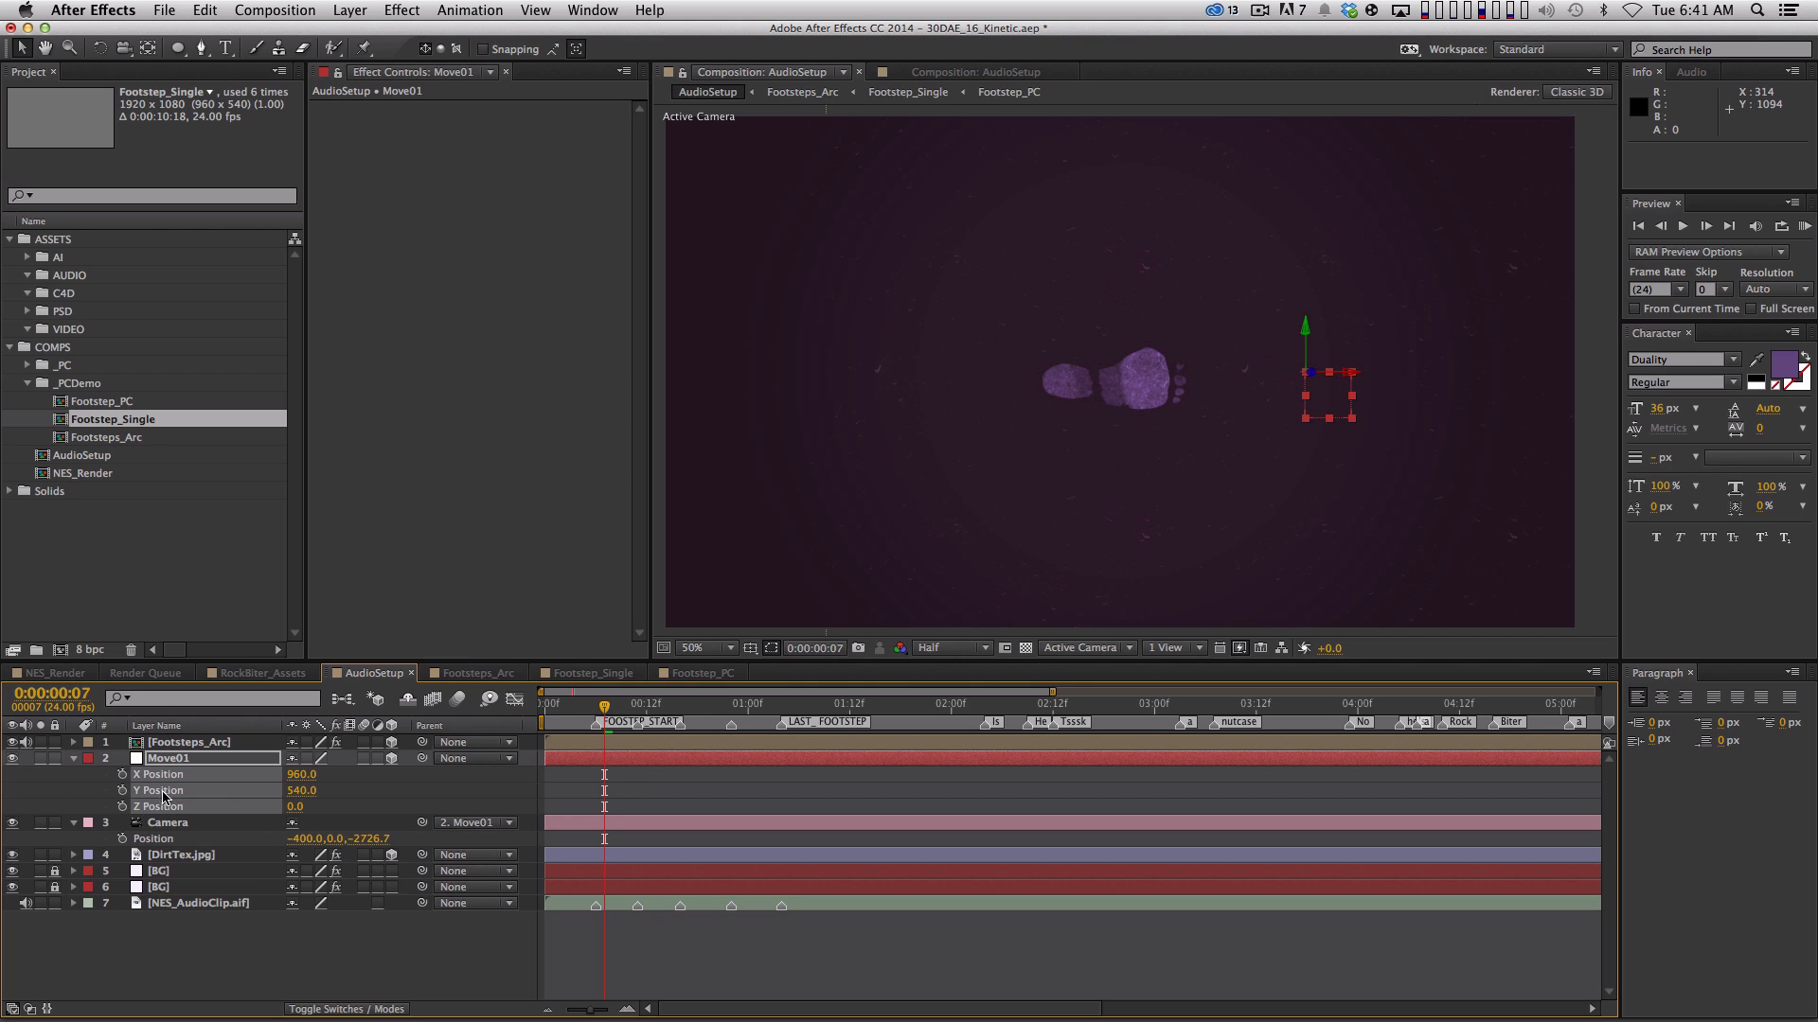
# Set starting keyframes for Move01's X, Y and Z Position and Z Rotation at 0:00:00:07 and show all keyframed properties
pyautogui.click(122, 775)
pyautogui.click(122, 791)
pyautogui.click(122, 807)
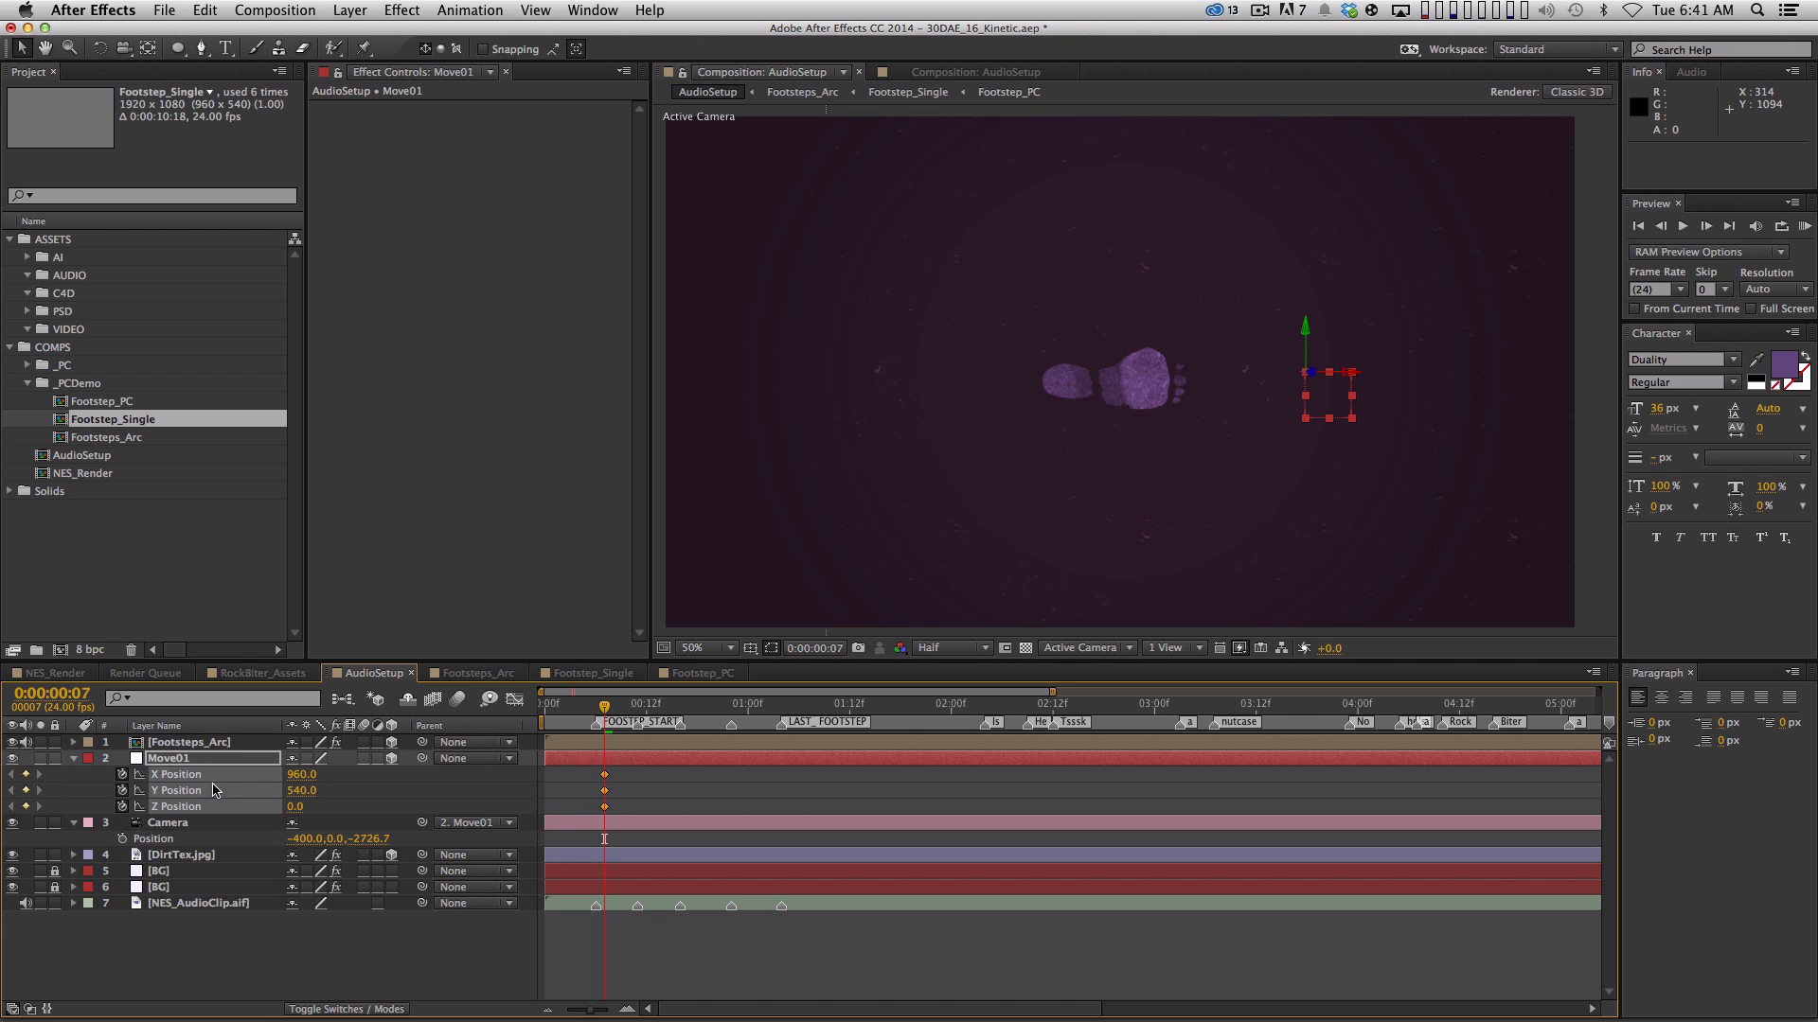
pyautogui.click(200, 758)
pyautogui.press('r')
pyautogui.click(122, 823)
pyautogui.press('u')
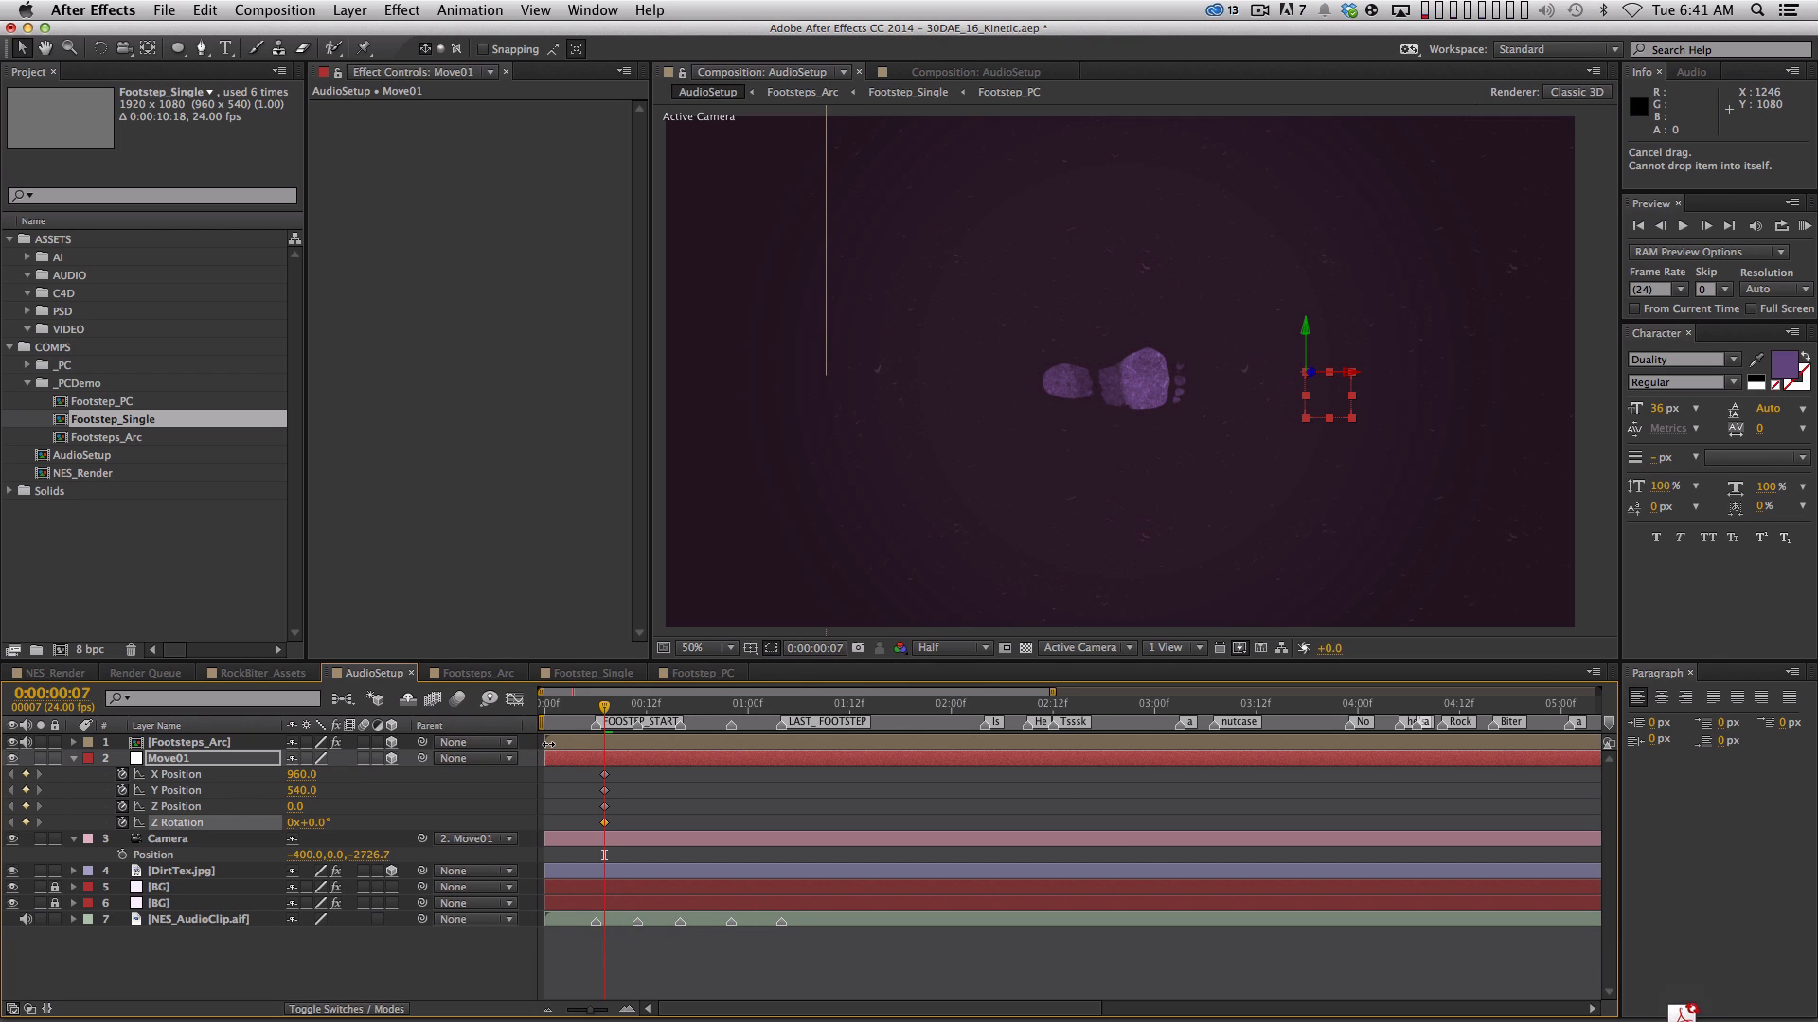
# At the LAST_FOOTSTEP marker, 0:00:01:04, keyframe Move01's X, Y and Z Position at 3279, 1225.1 and -1730
pyautogui.moveTo(633, 710); pyautogui.dragTo(784, 726)
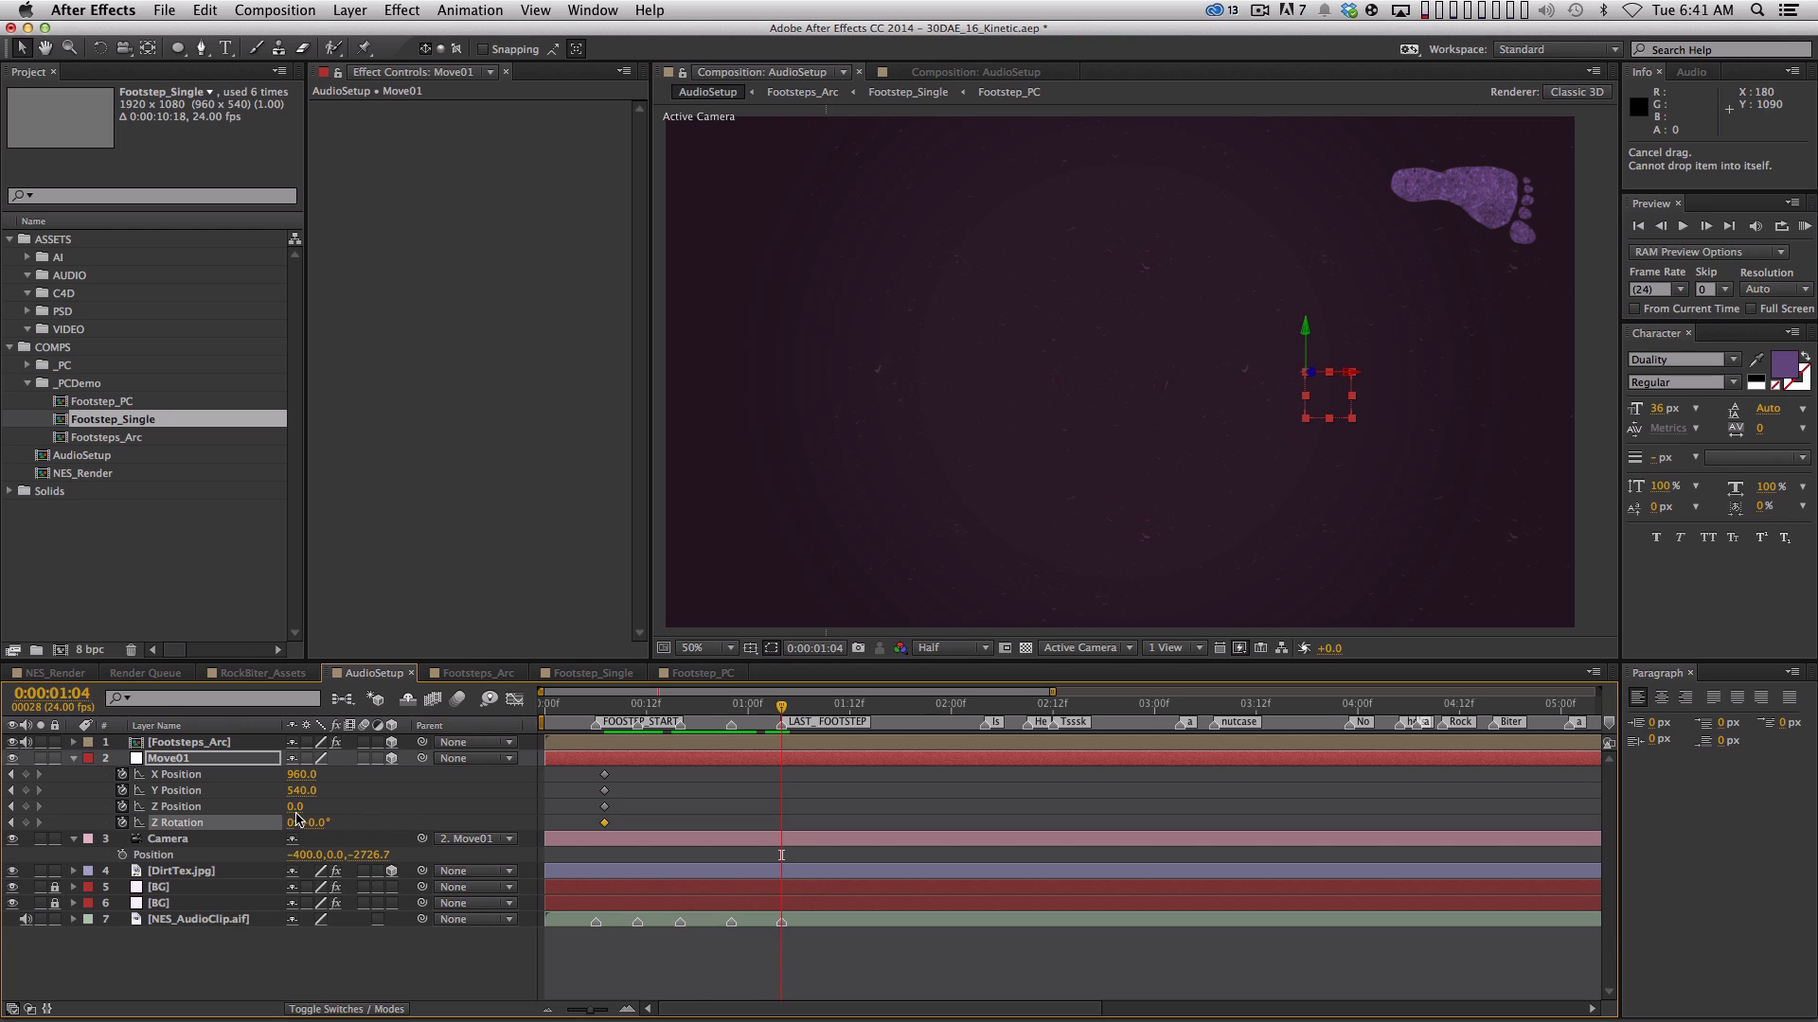
pyautogui.moveTo(295, 807); pyautogui.dragTo(98, 779)
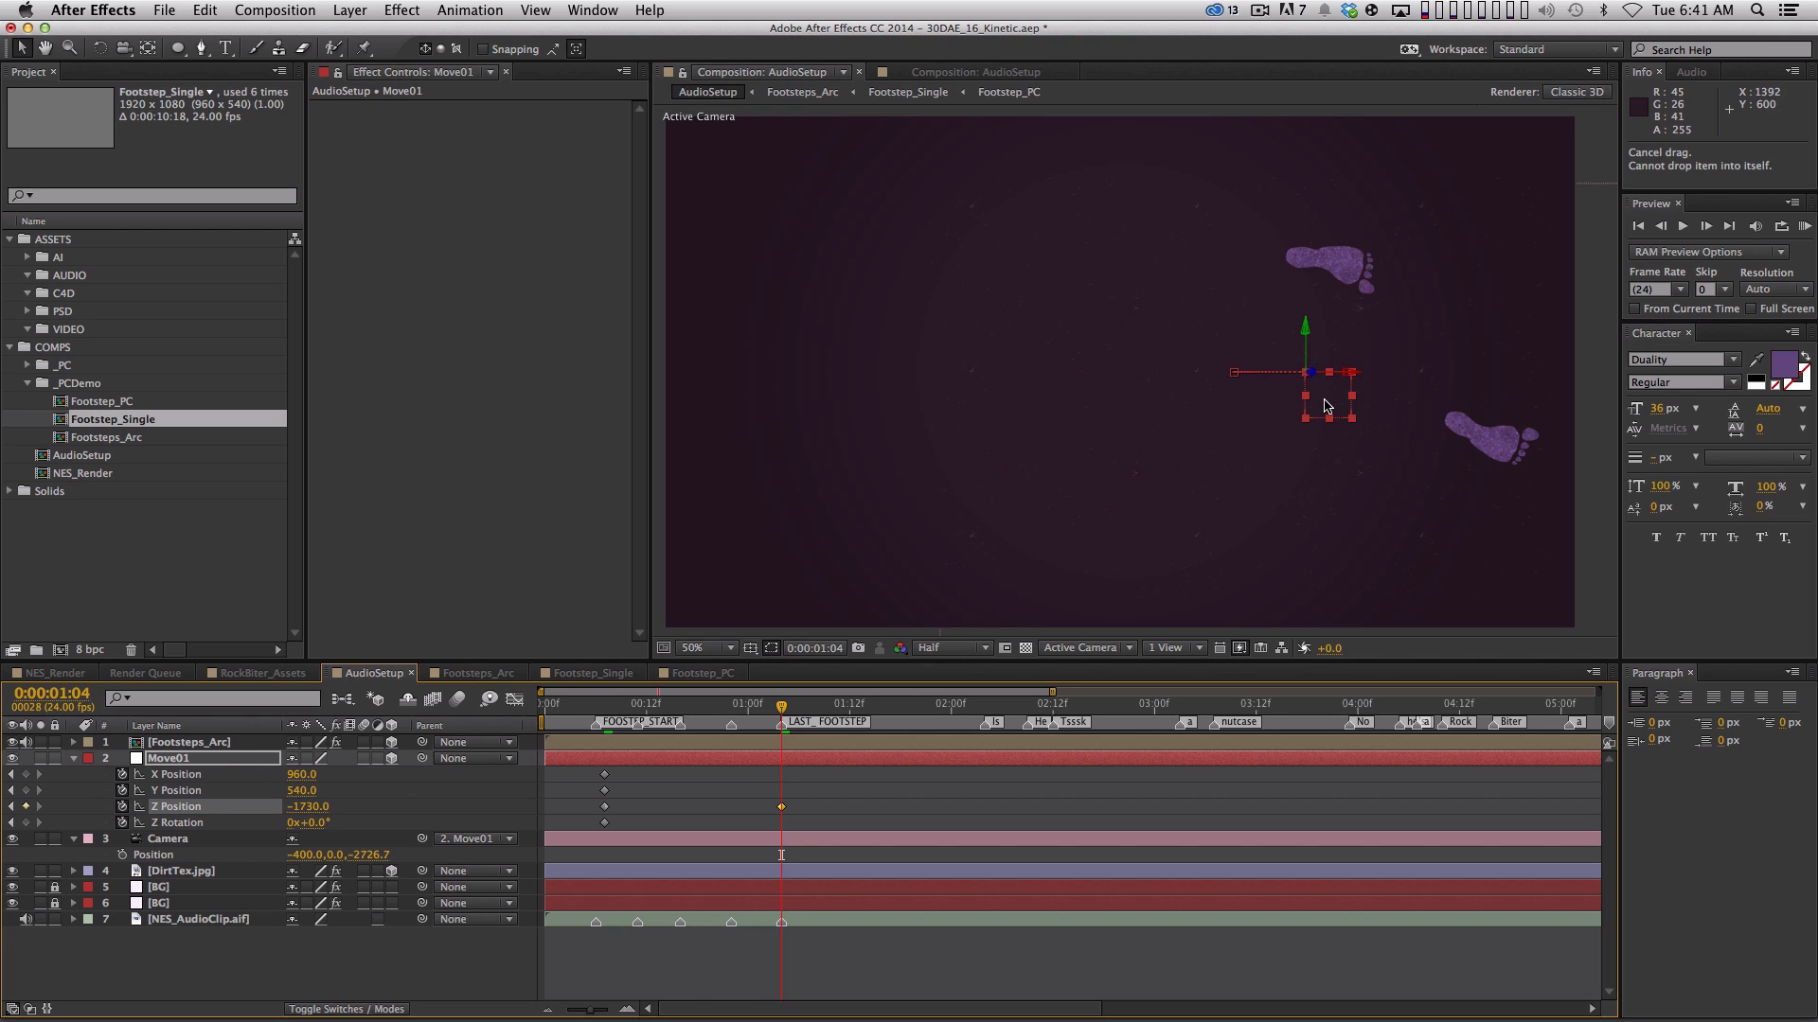
pyautogui.moveTo(1327, 405); pyautogui.dragTo(1417, 396)
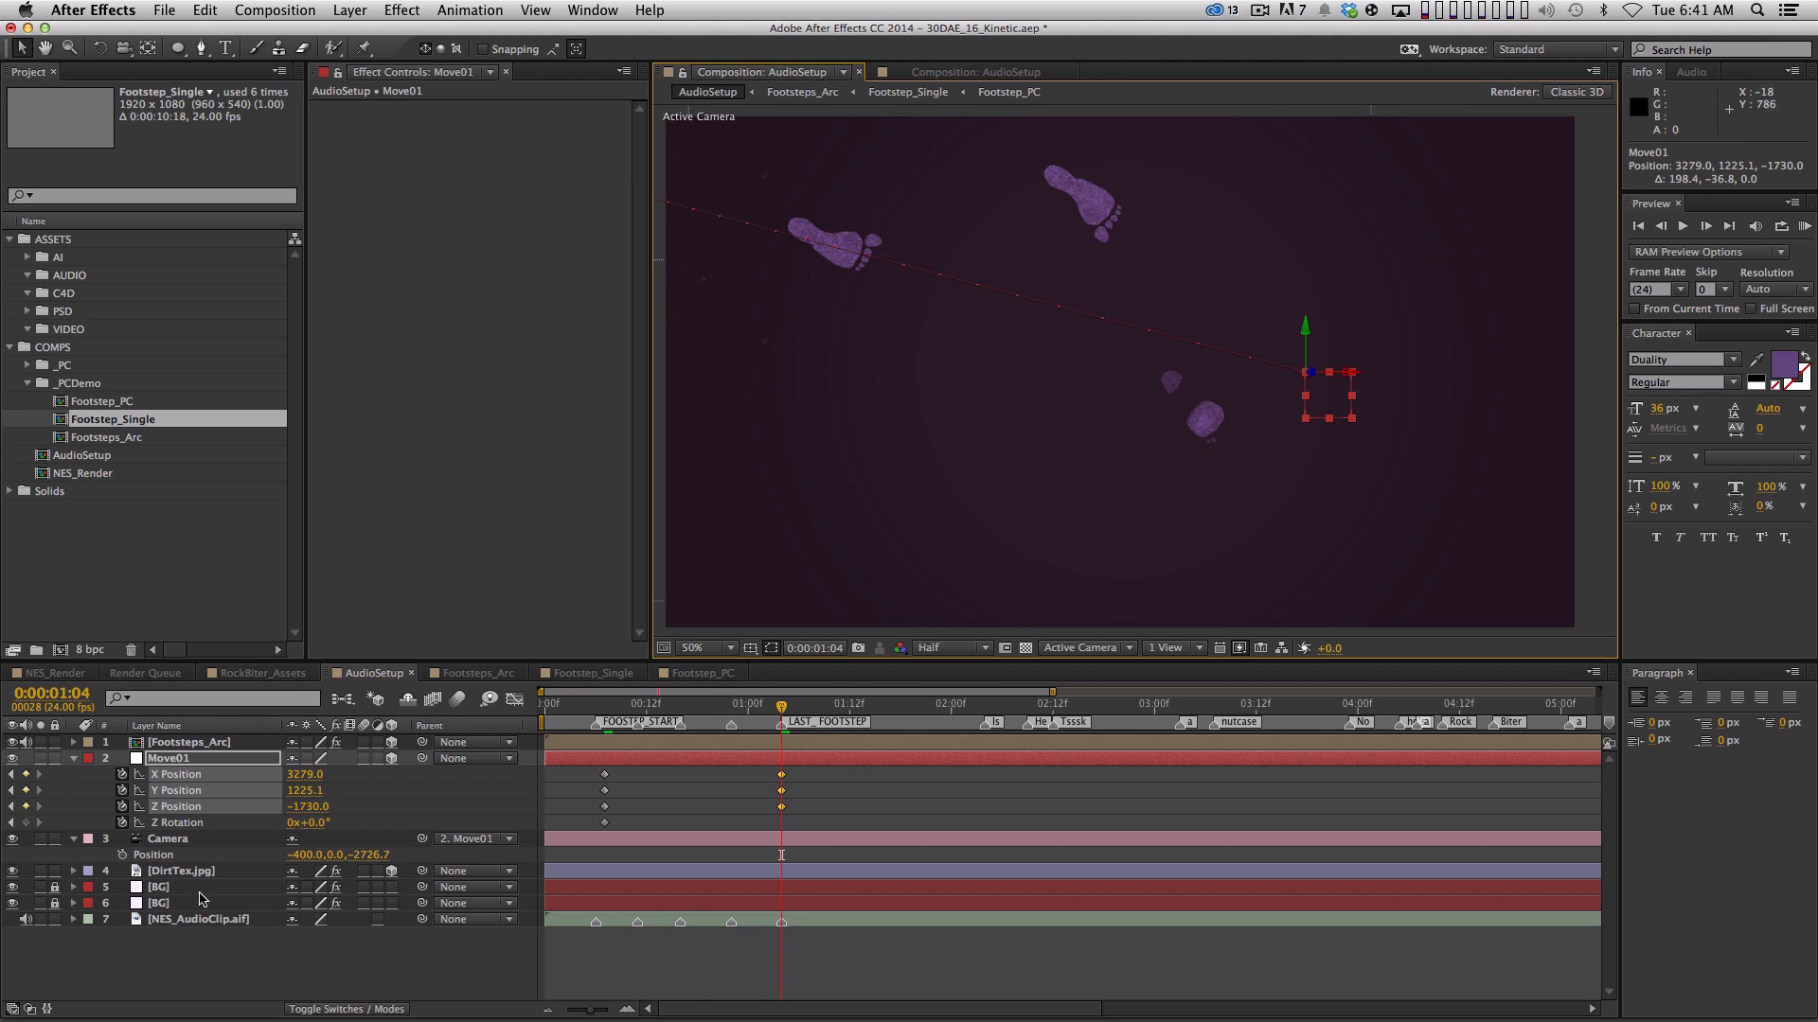
# Extend the DirtTex.jpg layer's CC RepeTile effect with Expand Down at 5668 and Expand Right at 6000
pyautogui.click(180, 871)
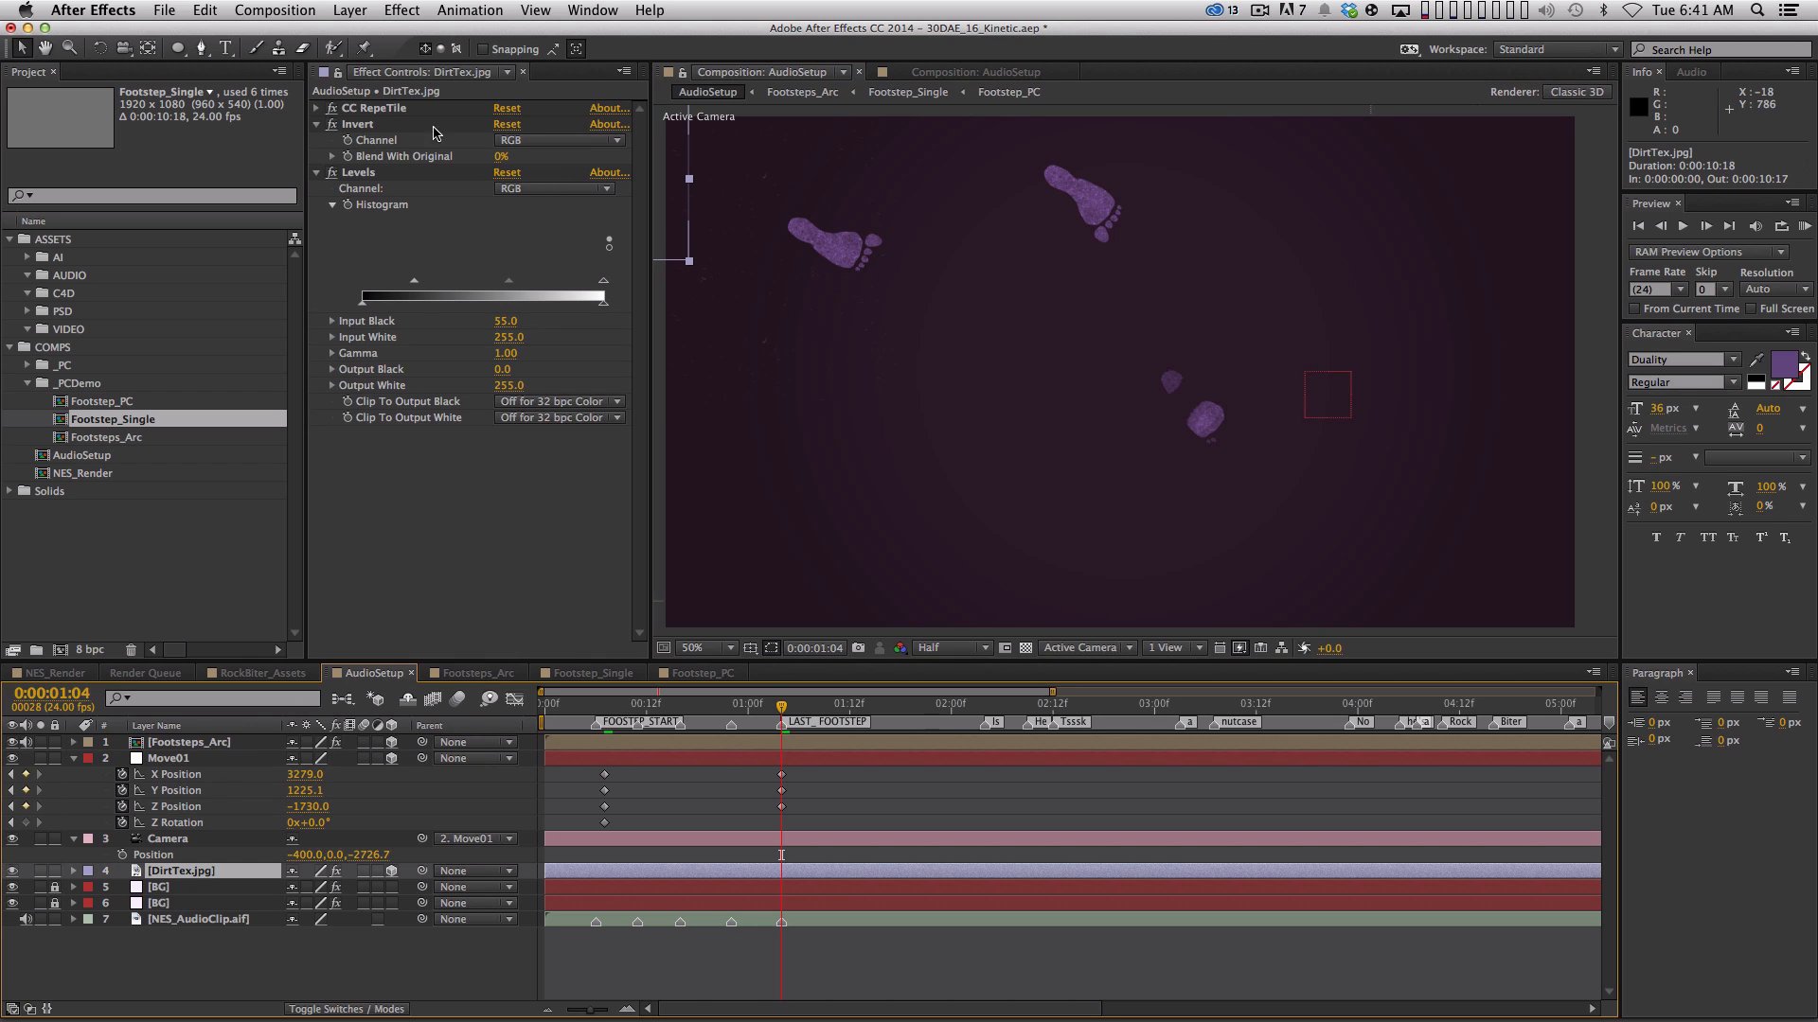
pyautogui.click(316, 110)
pyautogui.moveTo(506, 124); pyautogui.dragTo(738, 108)
pyautogui.moveTo(982, 108); pyautogui.dragTo(1799, 108)
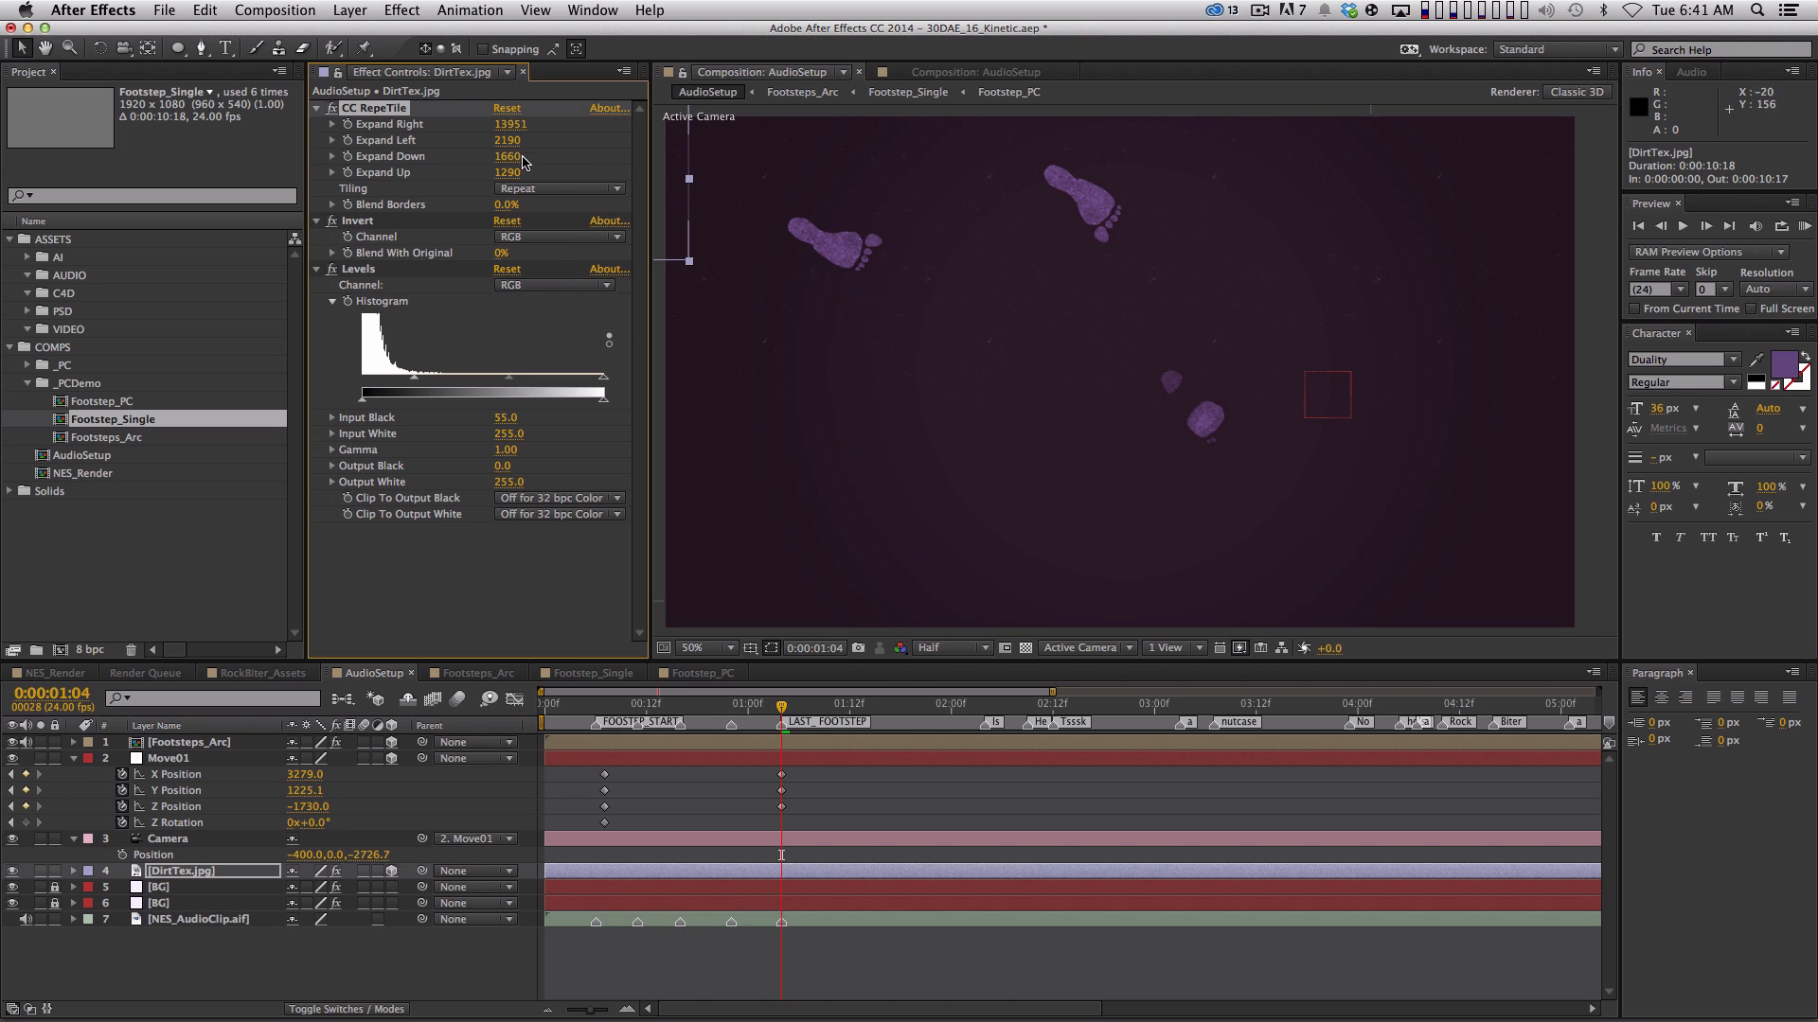
pyautogui.moveTo(518, 158); pyautogui.dragTo(633, 150)
pyautogui.moveTo(845, 161); pyautogui.dragTo(985, 161)
pyautogui.click(511, 125)
pyautogui.write('6')
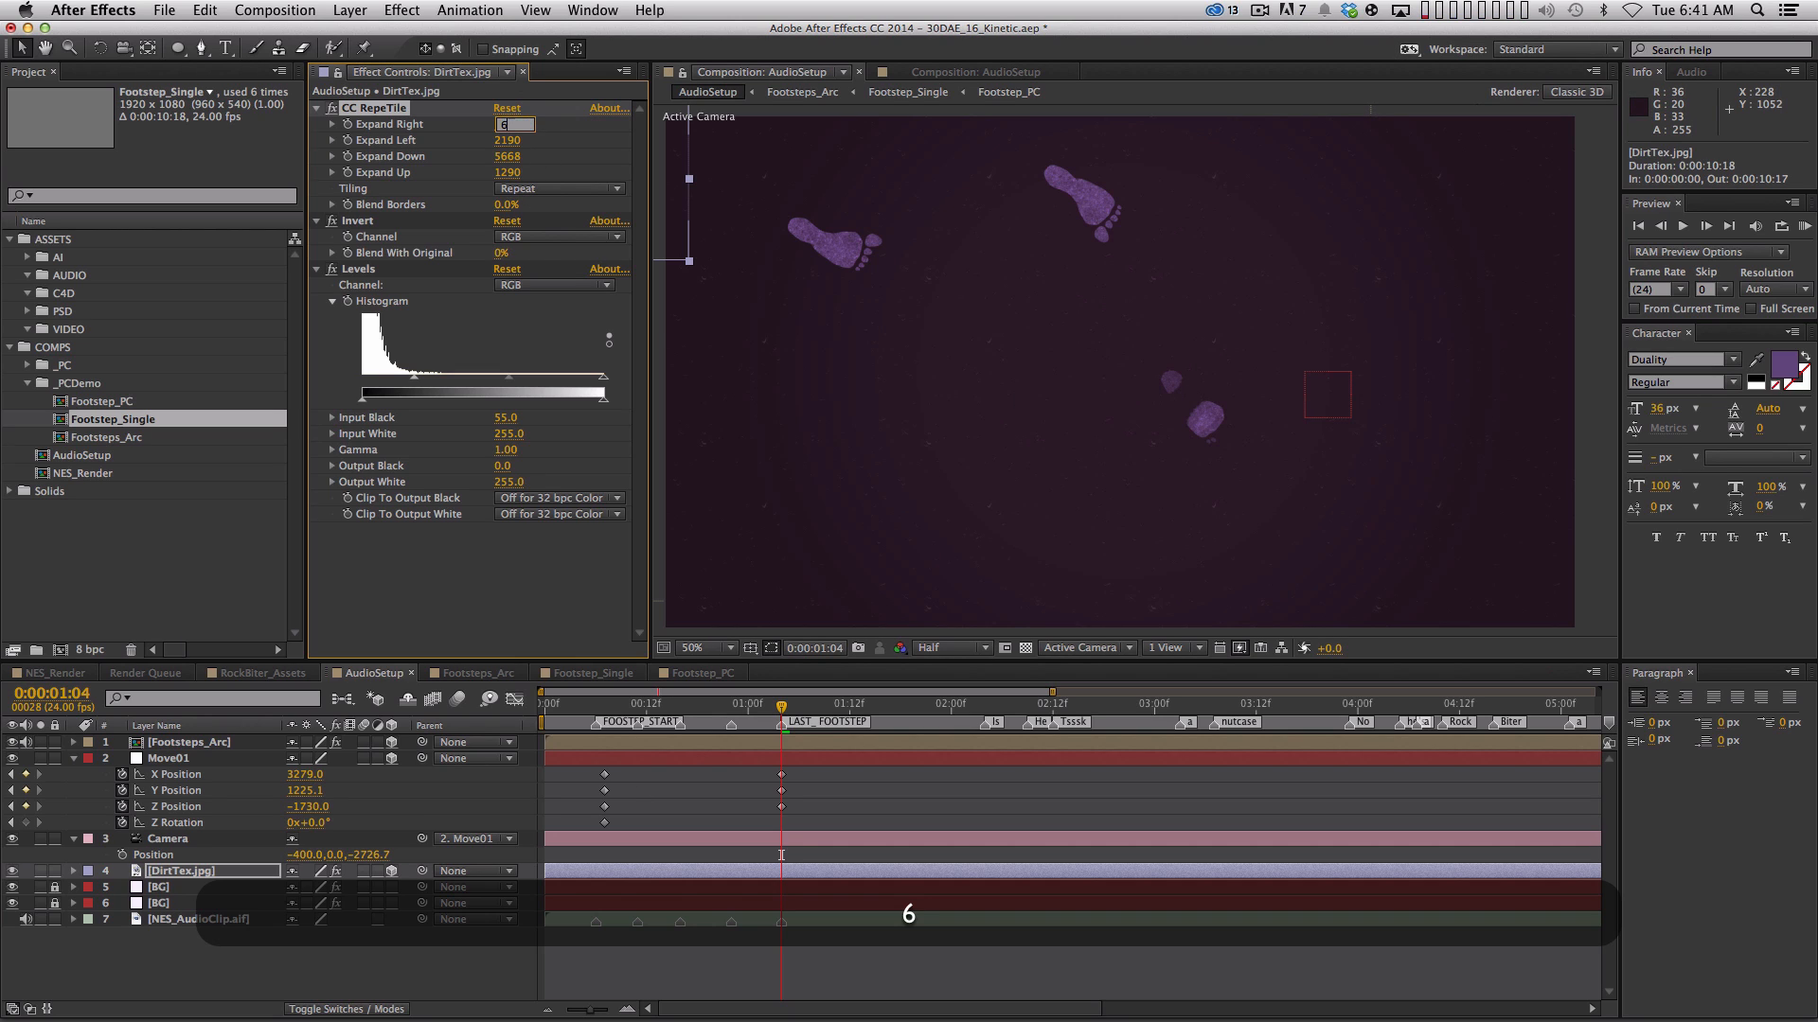
pyautogui.write('000')
pyautogui.press('Return')
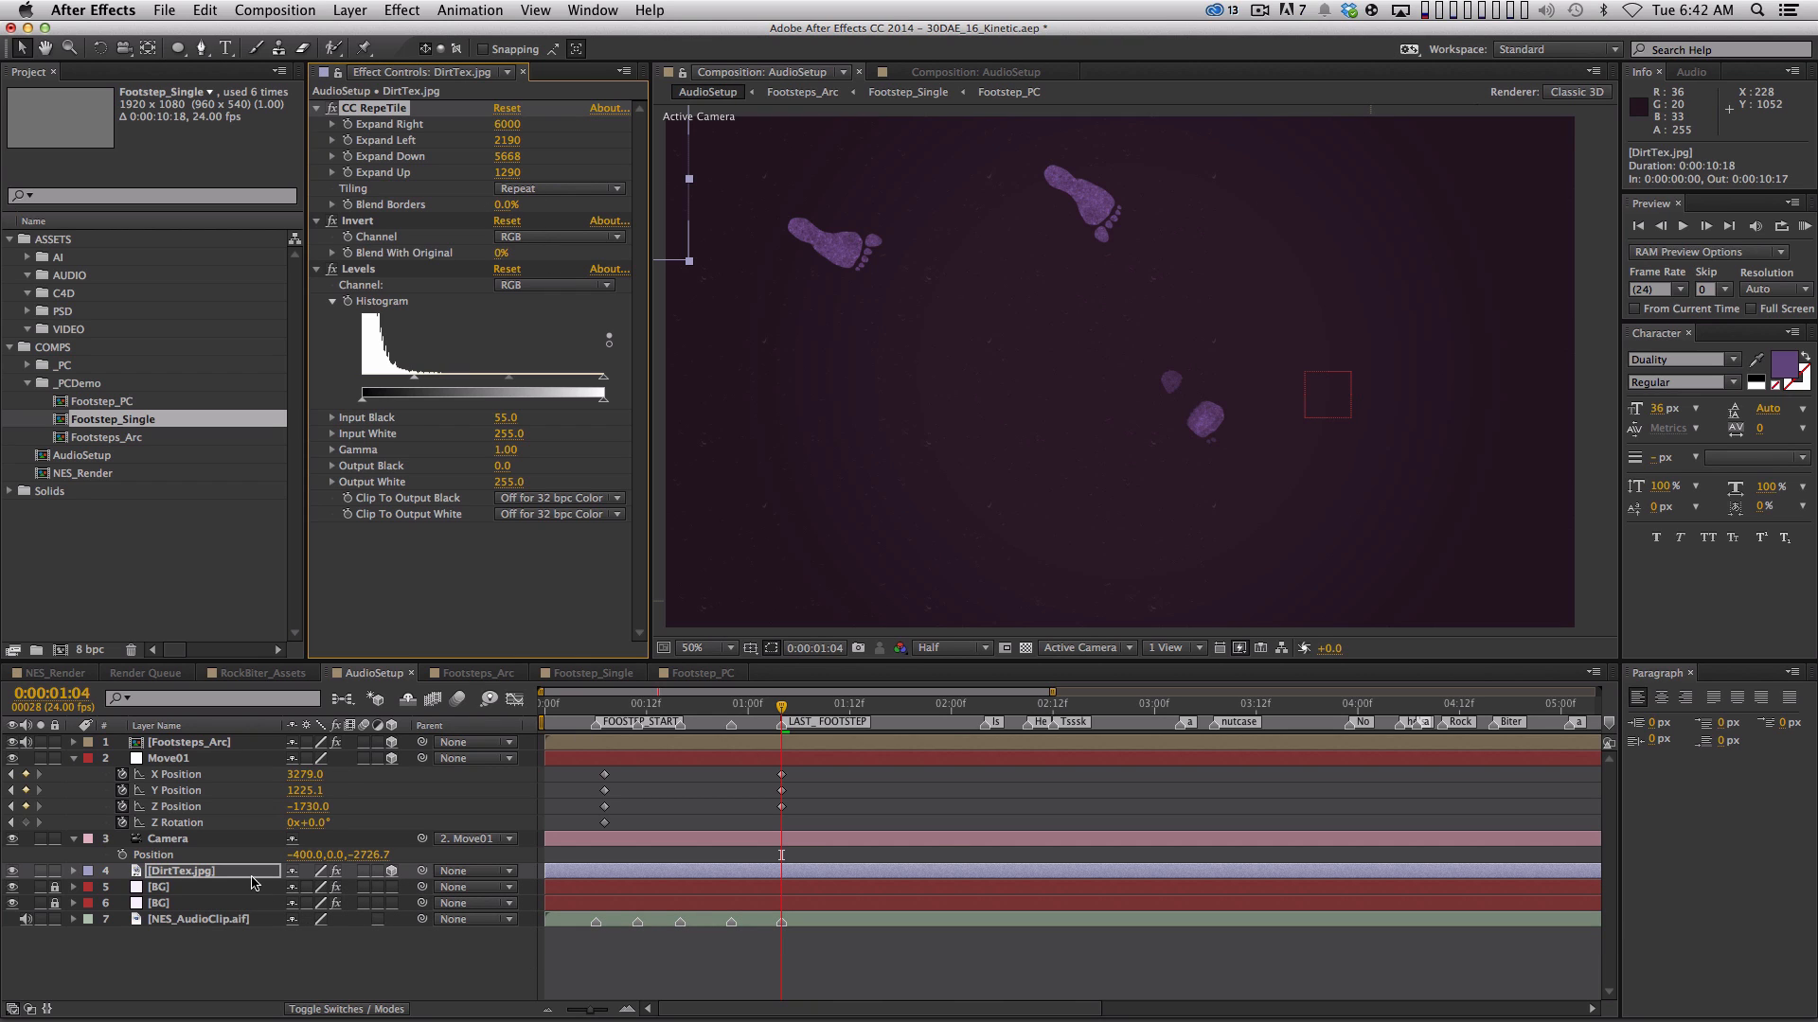
# Scale the DirtTex.jpg layer to 50.5%
pyautogui.click(287, 876)
pyautogui.press('s')
pyautogui.moveTo(320, 894); pyautogui.dragTo(468, 861)
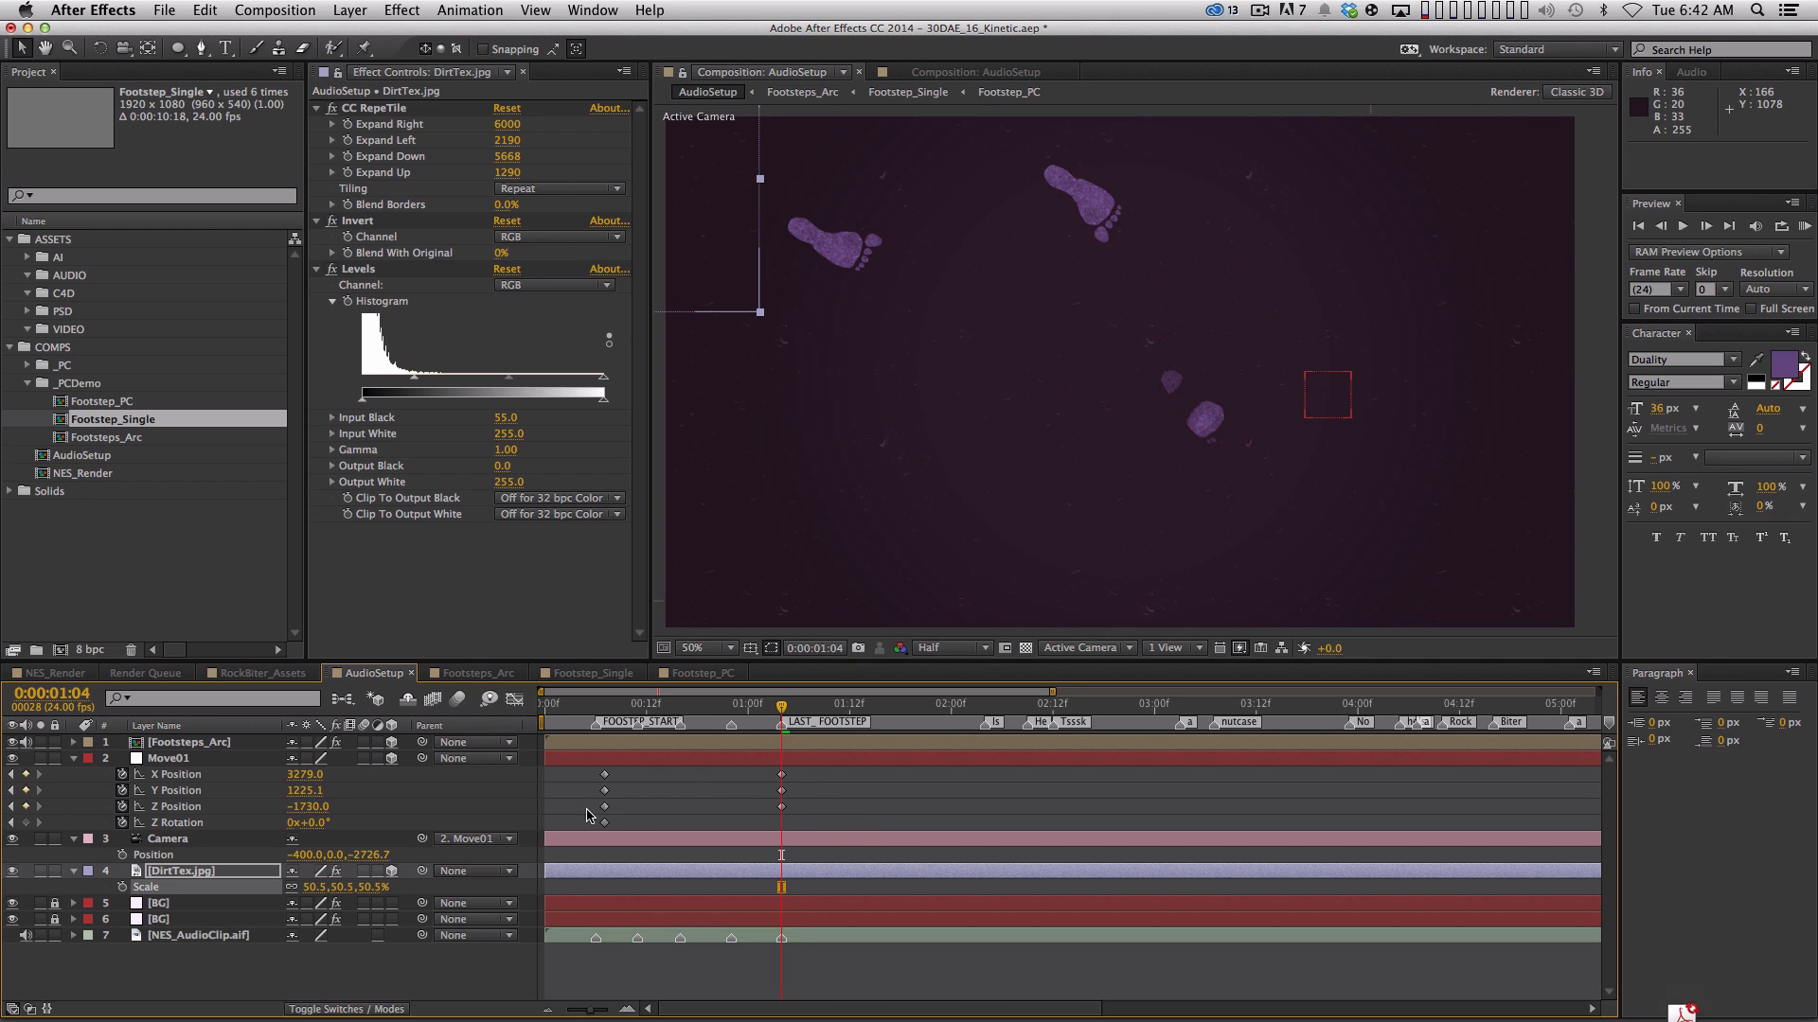
# Apply Easy Ease to all of Move01's position and rotation keyframes
pyautogui.moveTo(573, 773); pyautogui.dragTo(836, 860)
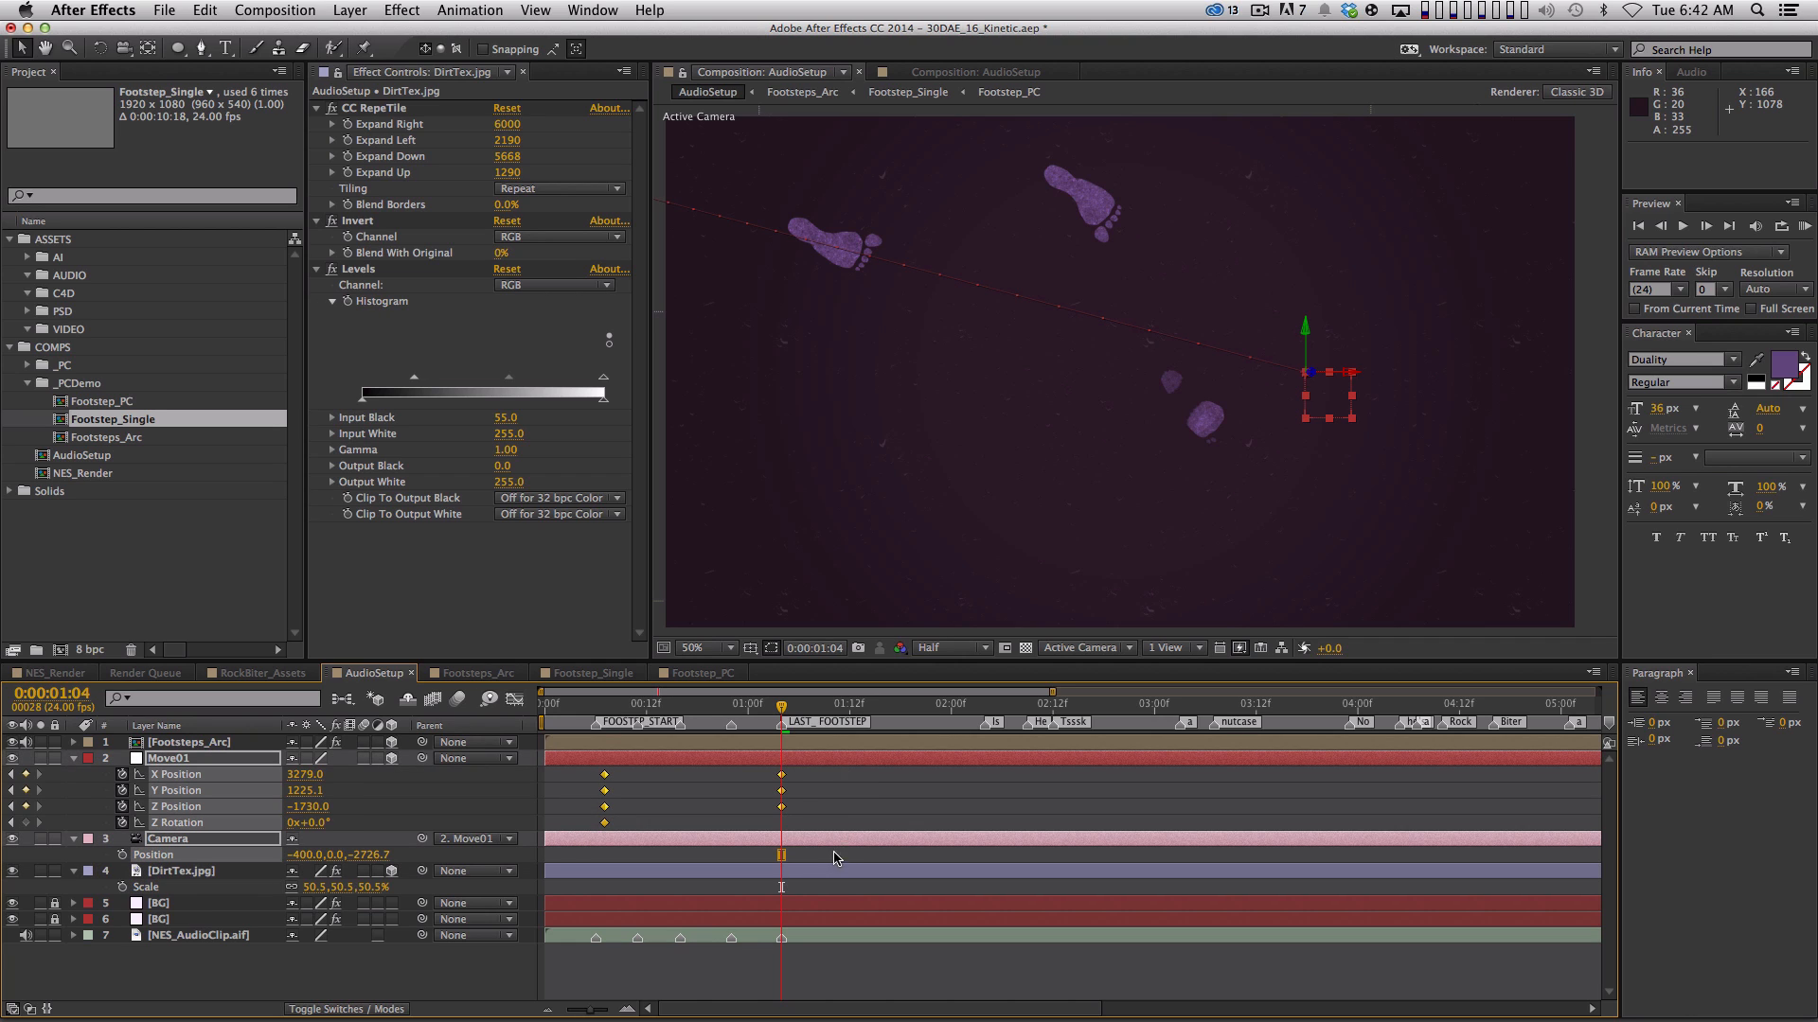
pyautogui.press('F9')
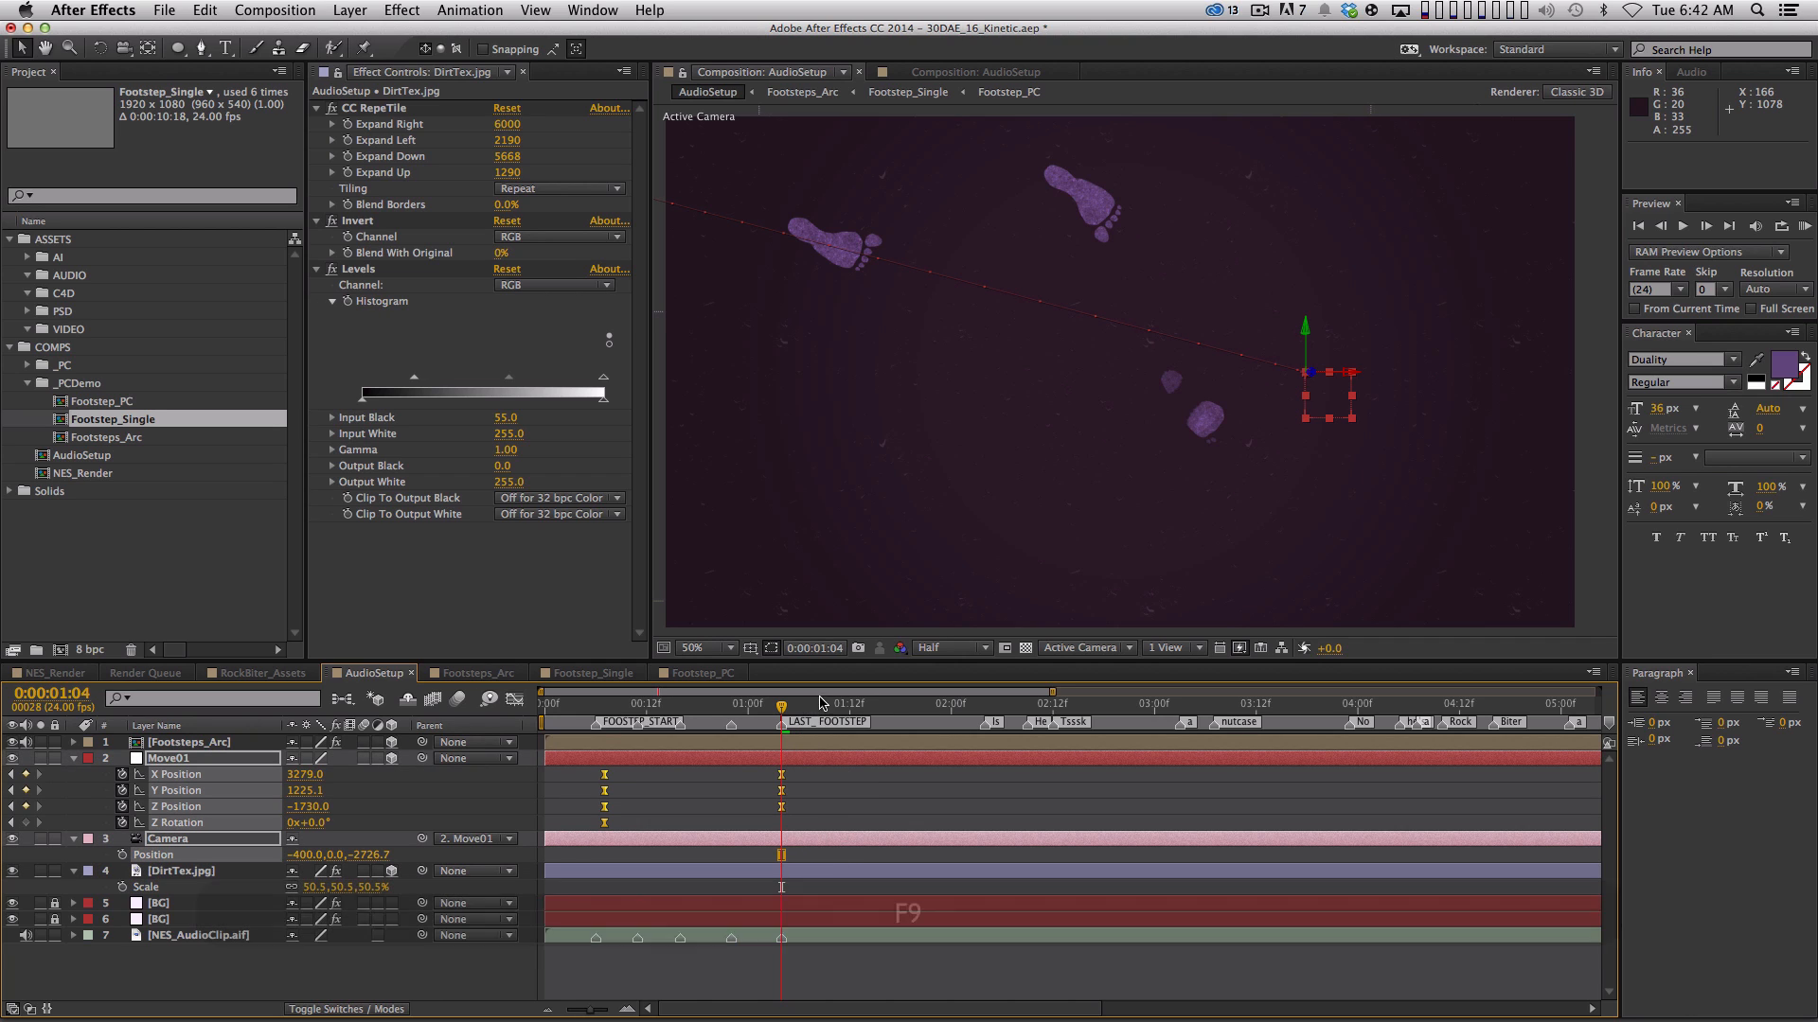
pyautogui.click(858, 800)
# RAM preview the eased camera move from 0:00:01:16 and return to the first keyframes at 0:00:00:07
pyautogui.moveTo(782, 707); pyautogui.dragTo(881, 710)
pyautogui.press('KP_0')
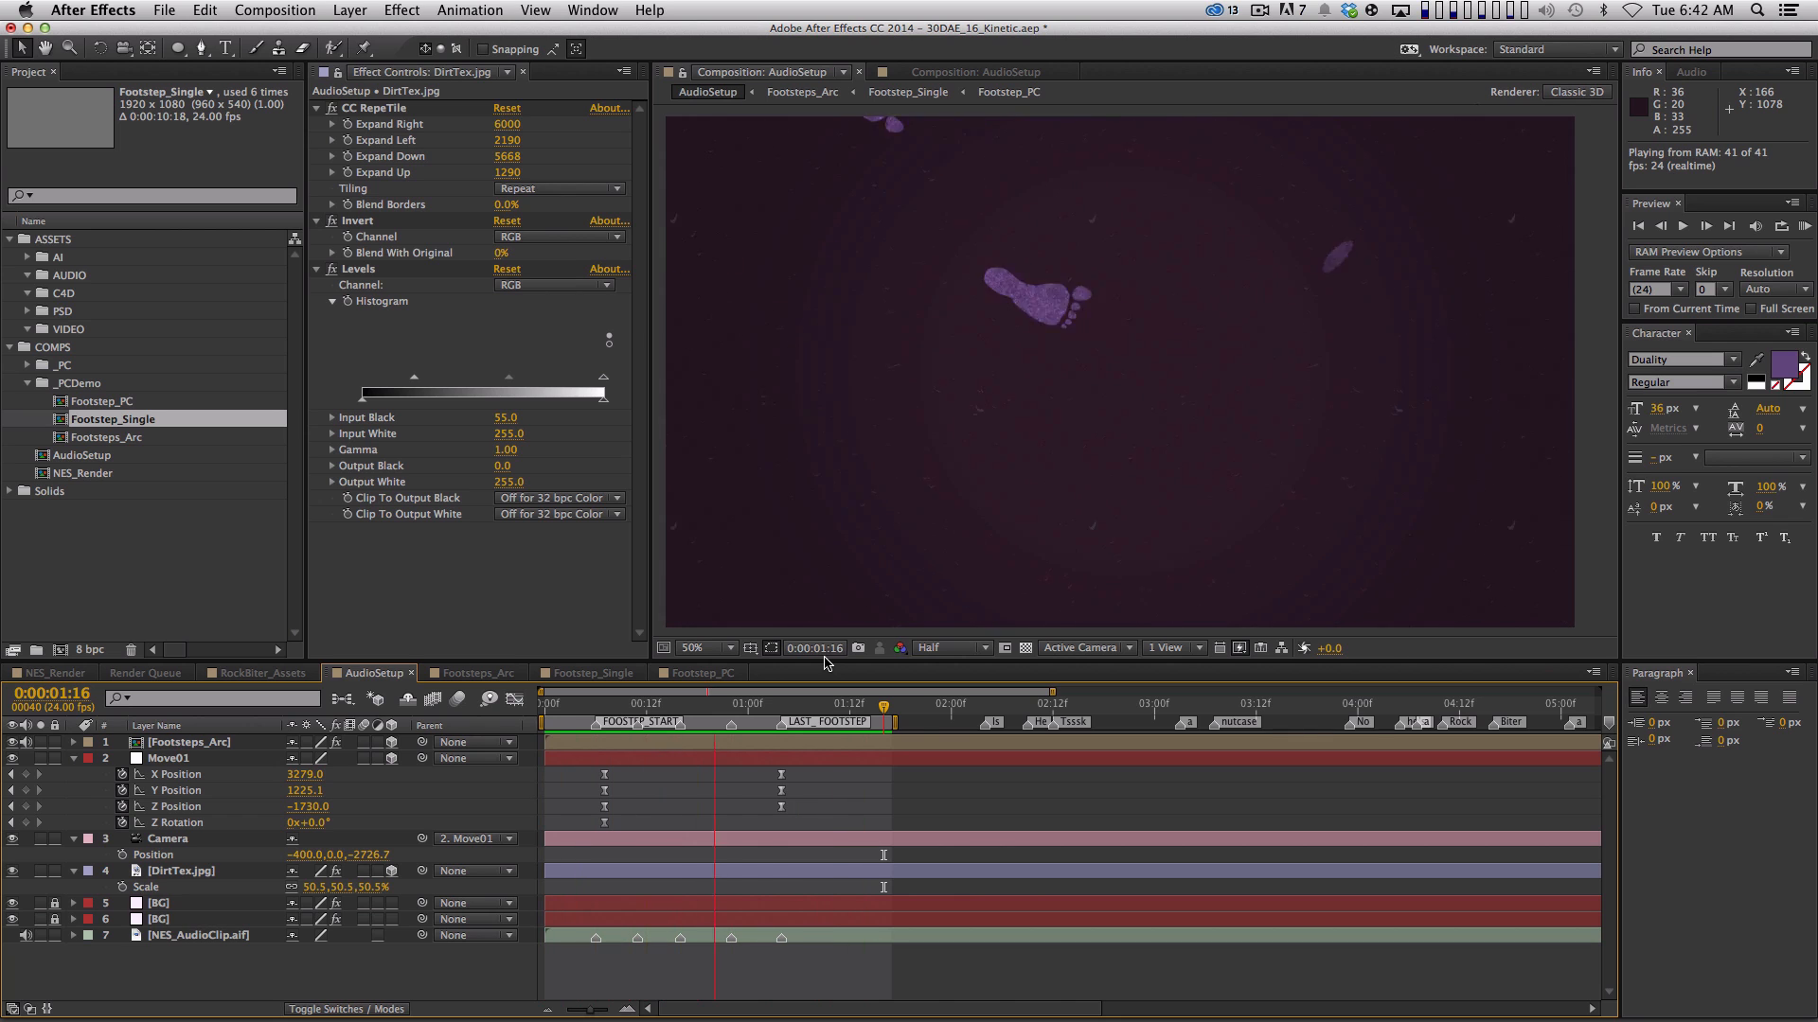
pyautogui.press('space')
pyautogui.click(572, 707)
pyautogui.moveTo(572, 707)
pyautogui.mouseDown()
pyautogui.moveTo(793, 709)
pyautogui.moveTo(607, 708)
pyautogui.mouseUp()
pyautogui.press('shift')
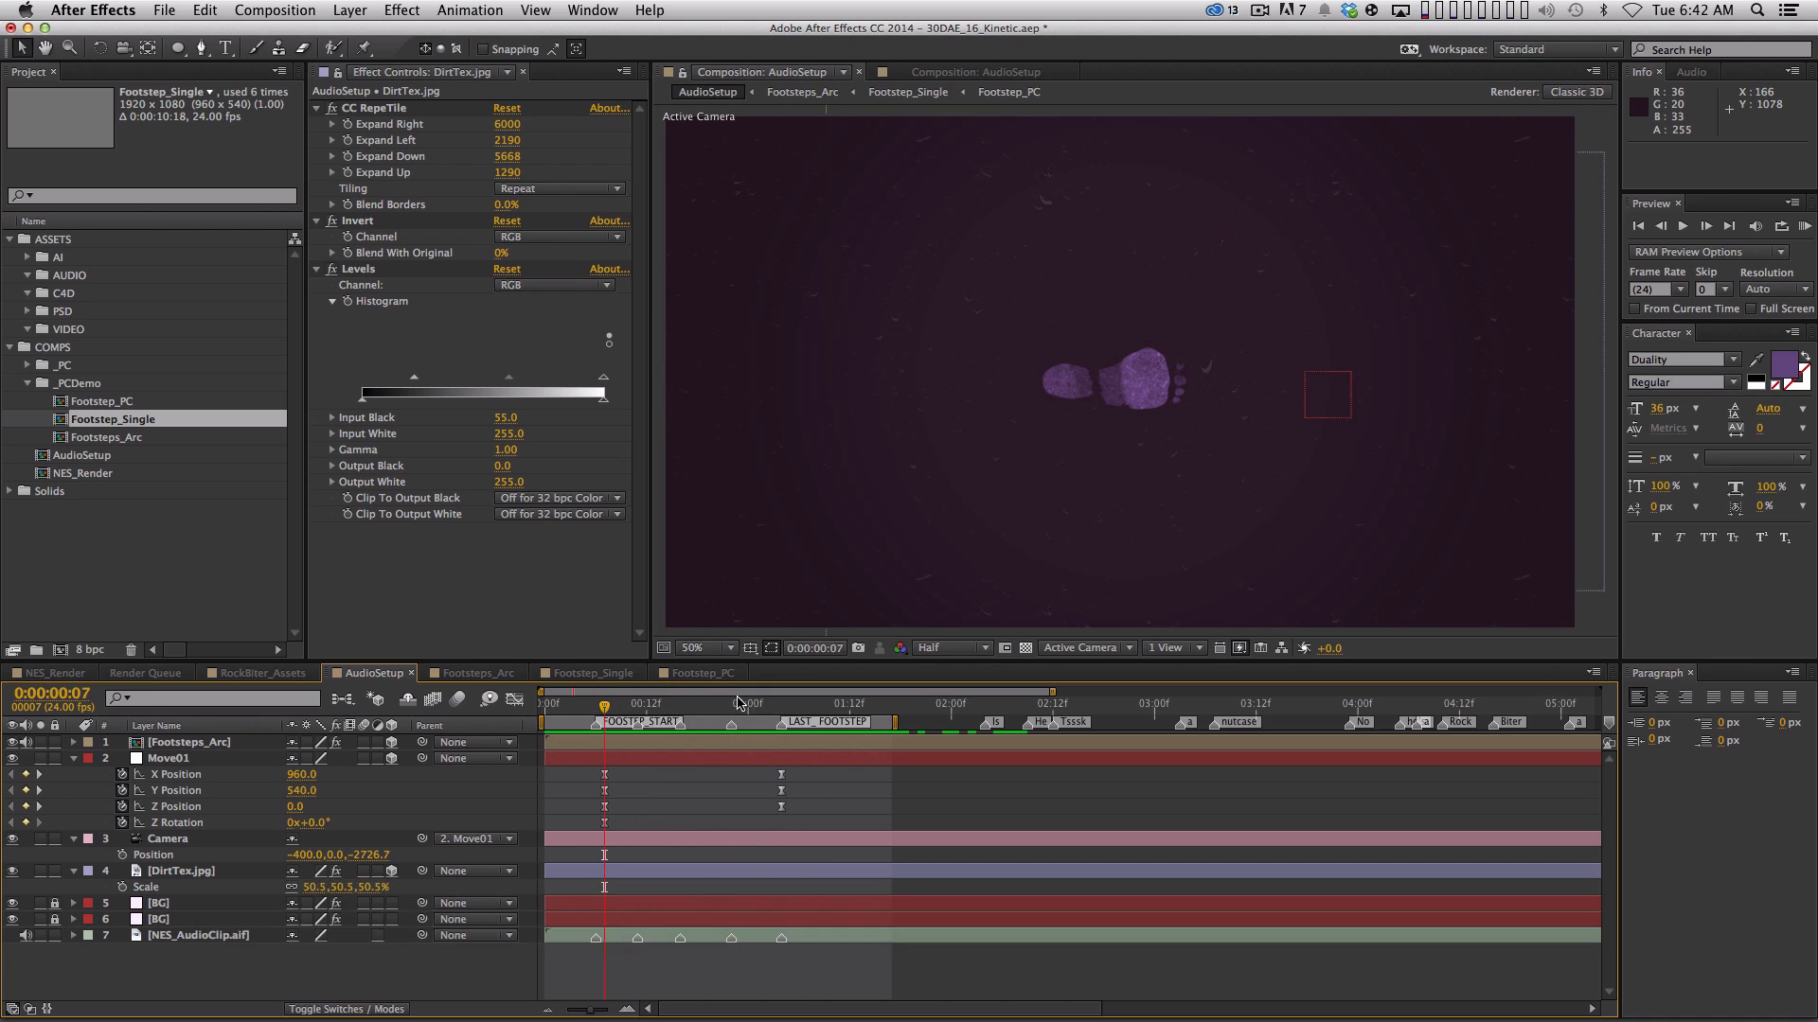
# At 0:00:01:04, set Move01's Z Rotation to 42.3° and reposition the null to about X 3904, Y 2112
pyautogui.keyDown('shift'); pyautogui.click(769, 705); pyautogui.keyUp('shift')
pyautogui.moveTo(308, 823); pyautogui.dragTo(715, 825)
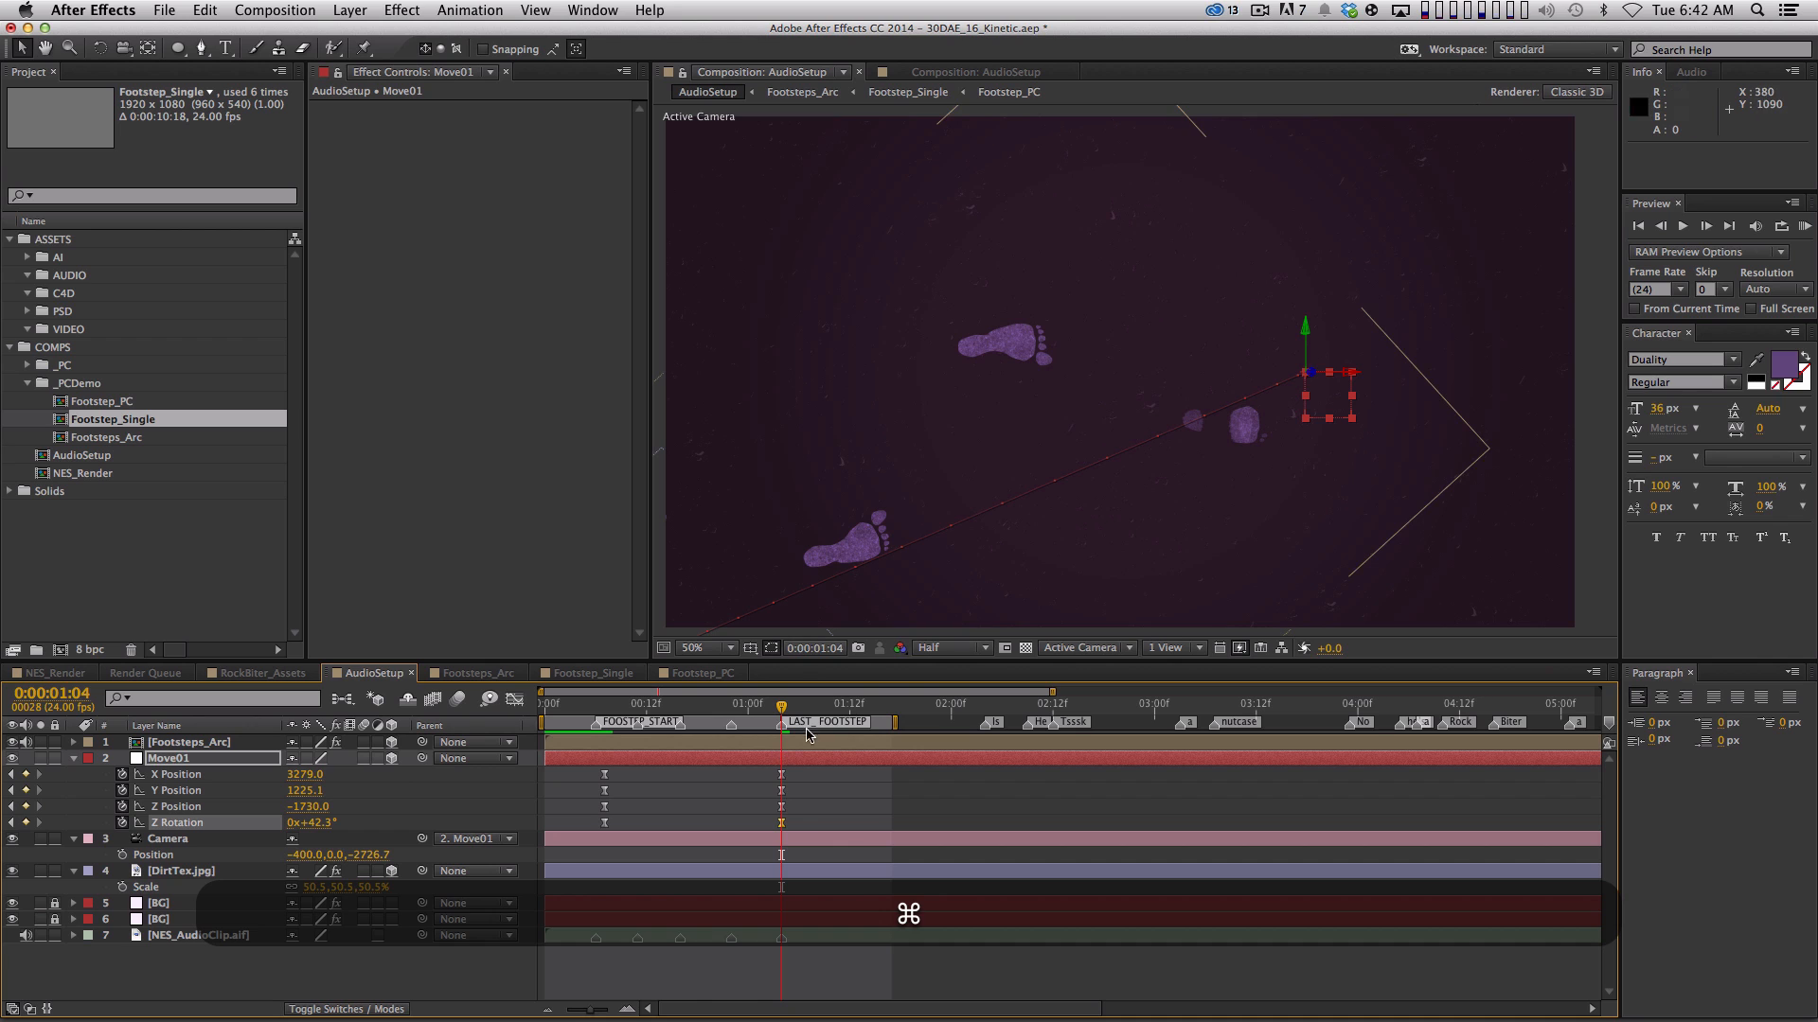
pyautogui.moveTo(1318, 402); pyautogui.dragTo(1473, 362)
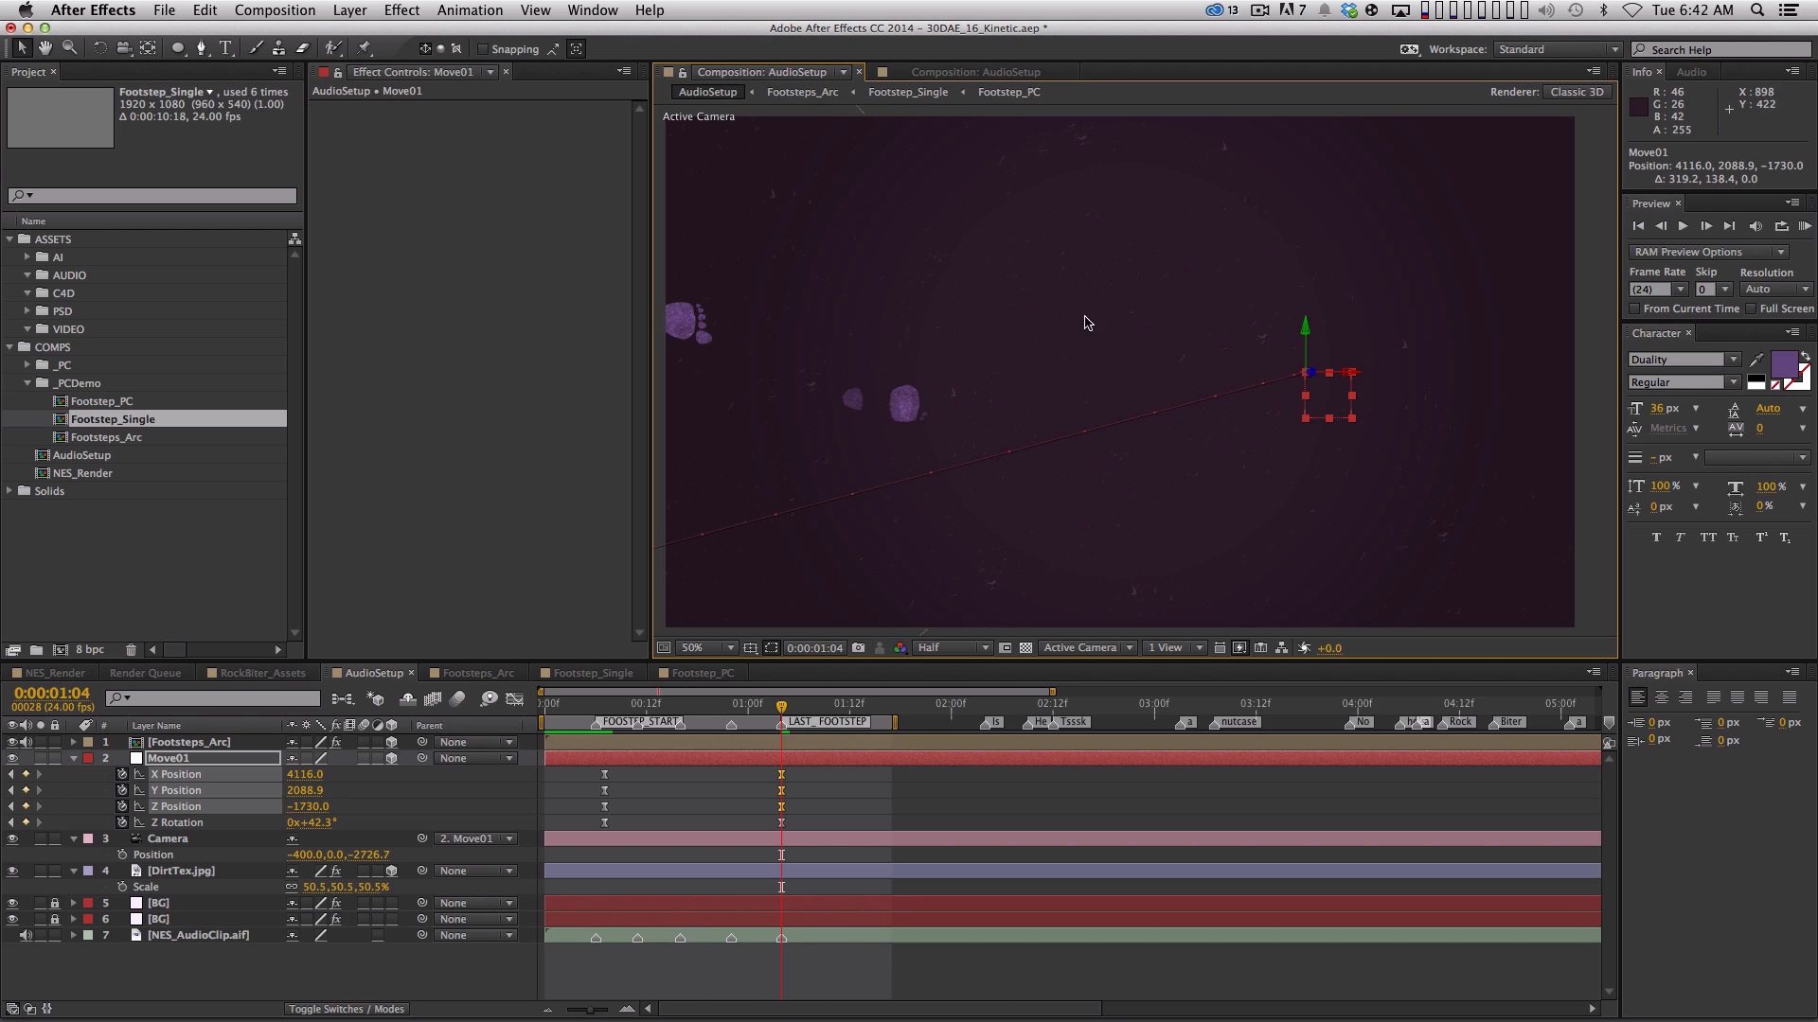
pyautogui.moveTo(1338, 410)
pyautogui.mouseDown()
pyautogui.moveTo(1367, 436)
pyautogui.moveTo(1380, 422)
pyautogui.moveTo(1356, 436)
pyautogui.mouseUp()
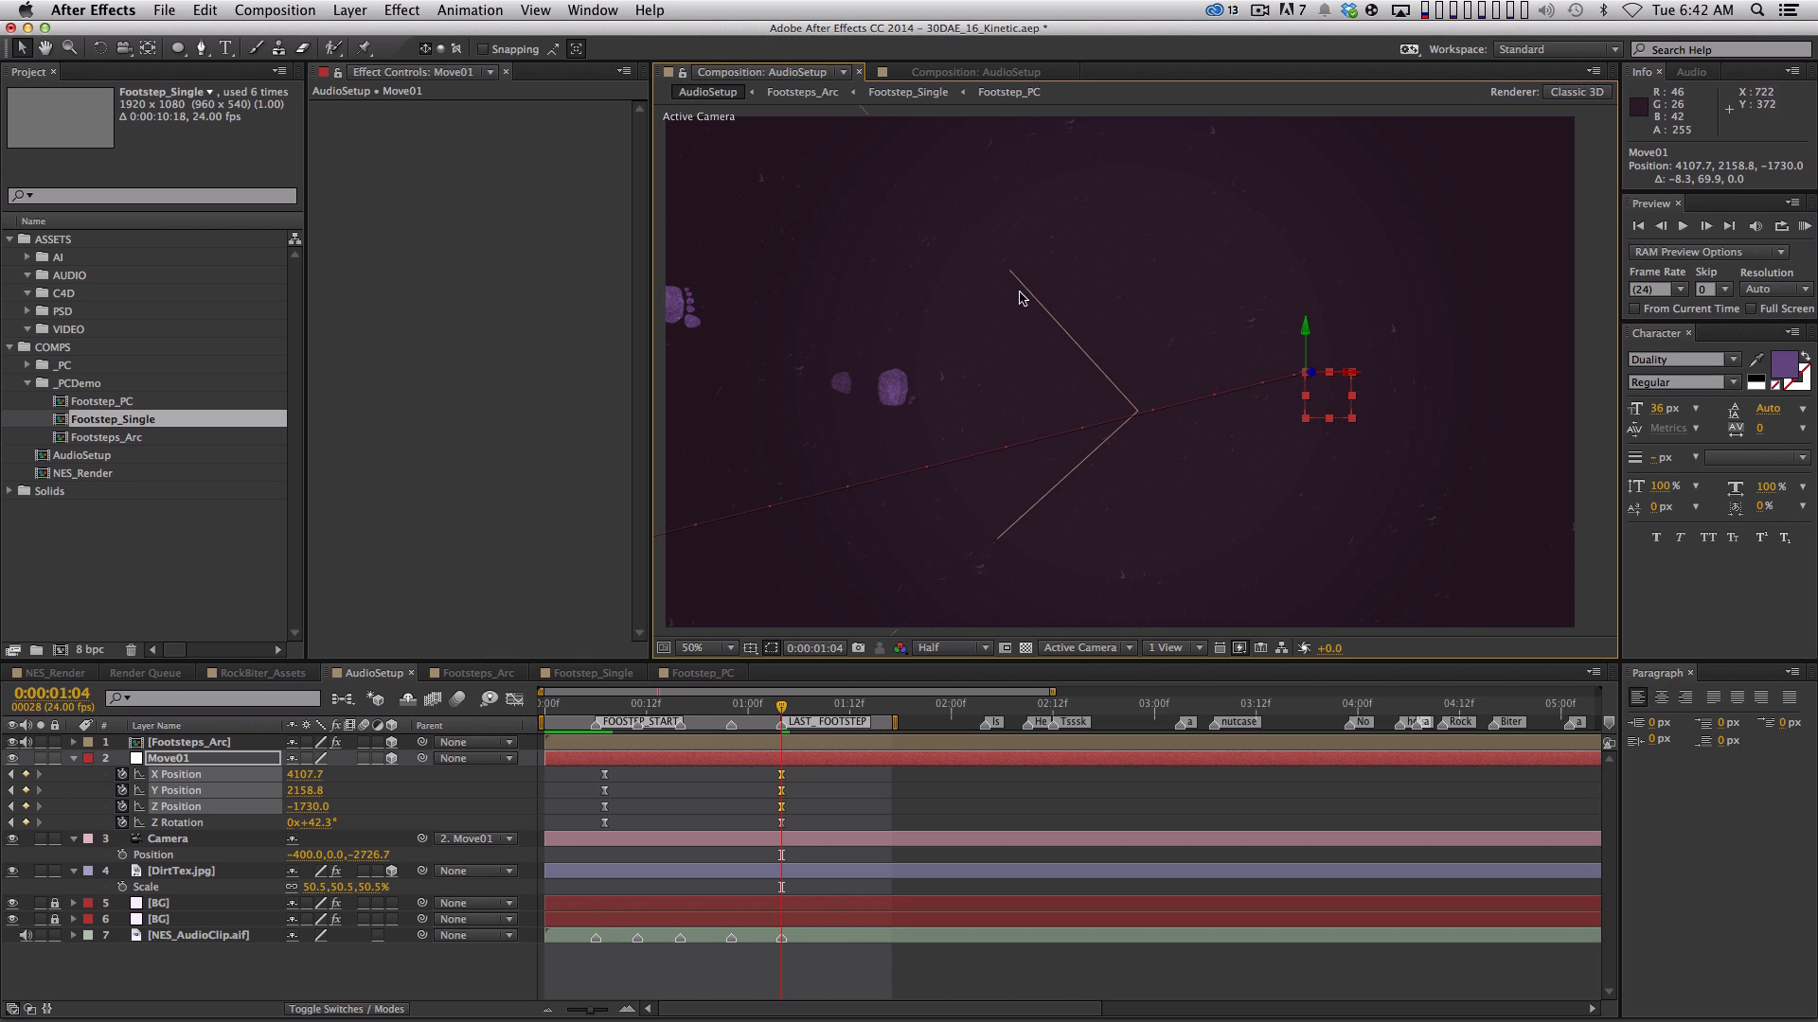
pyautogui.moveTo(1332, 414); pyautogui.dragTo(1248, 457)
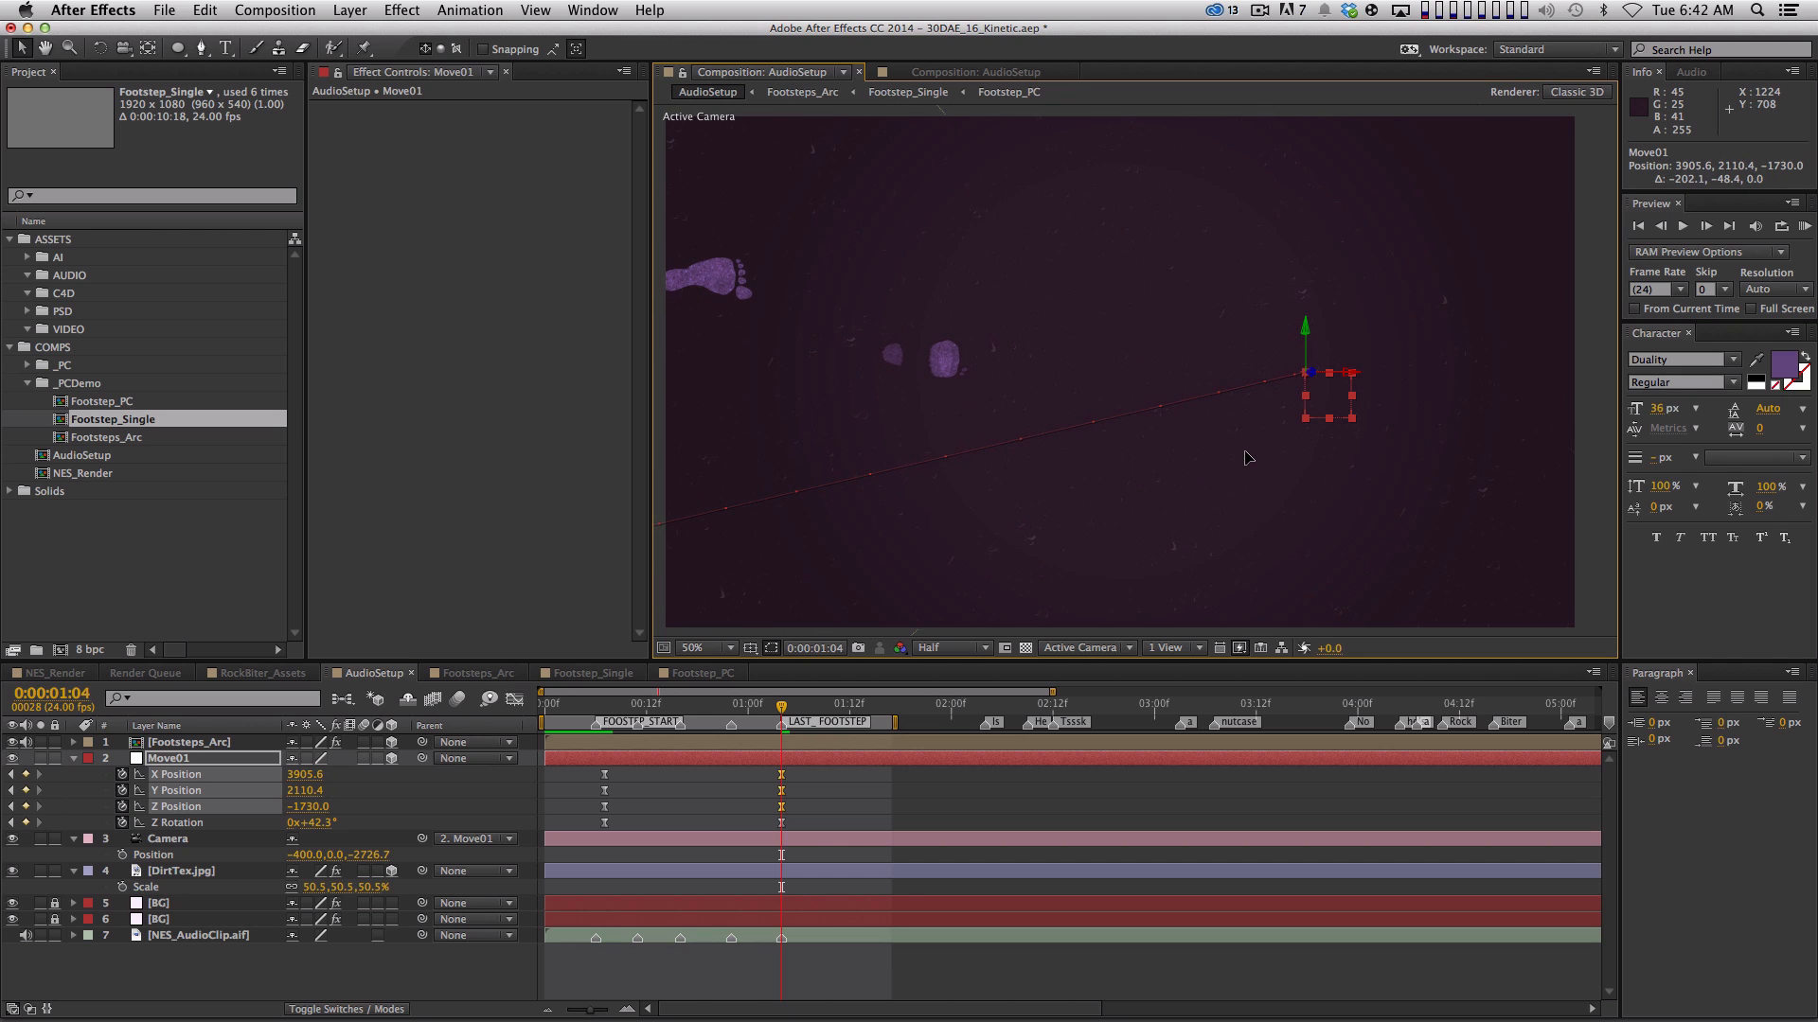
# Try to convert the starting point of Move01's motion path with the Pen tool
pyautogui.moveTo(781, 708); pyautogui.dragTo(639, 705)
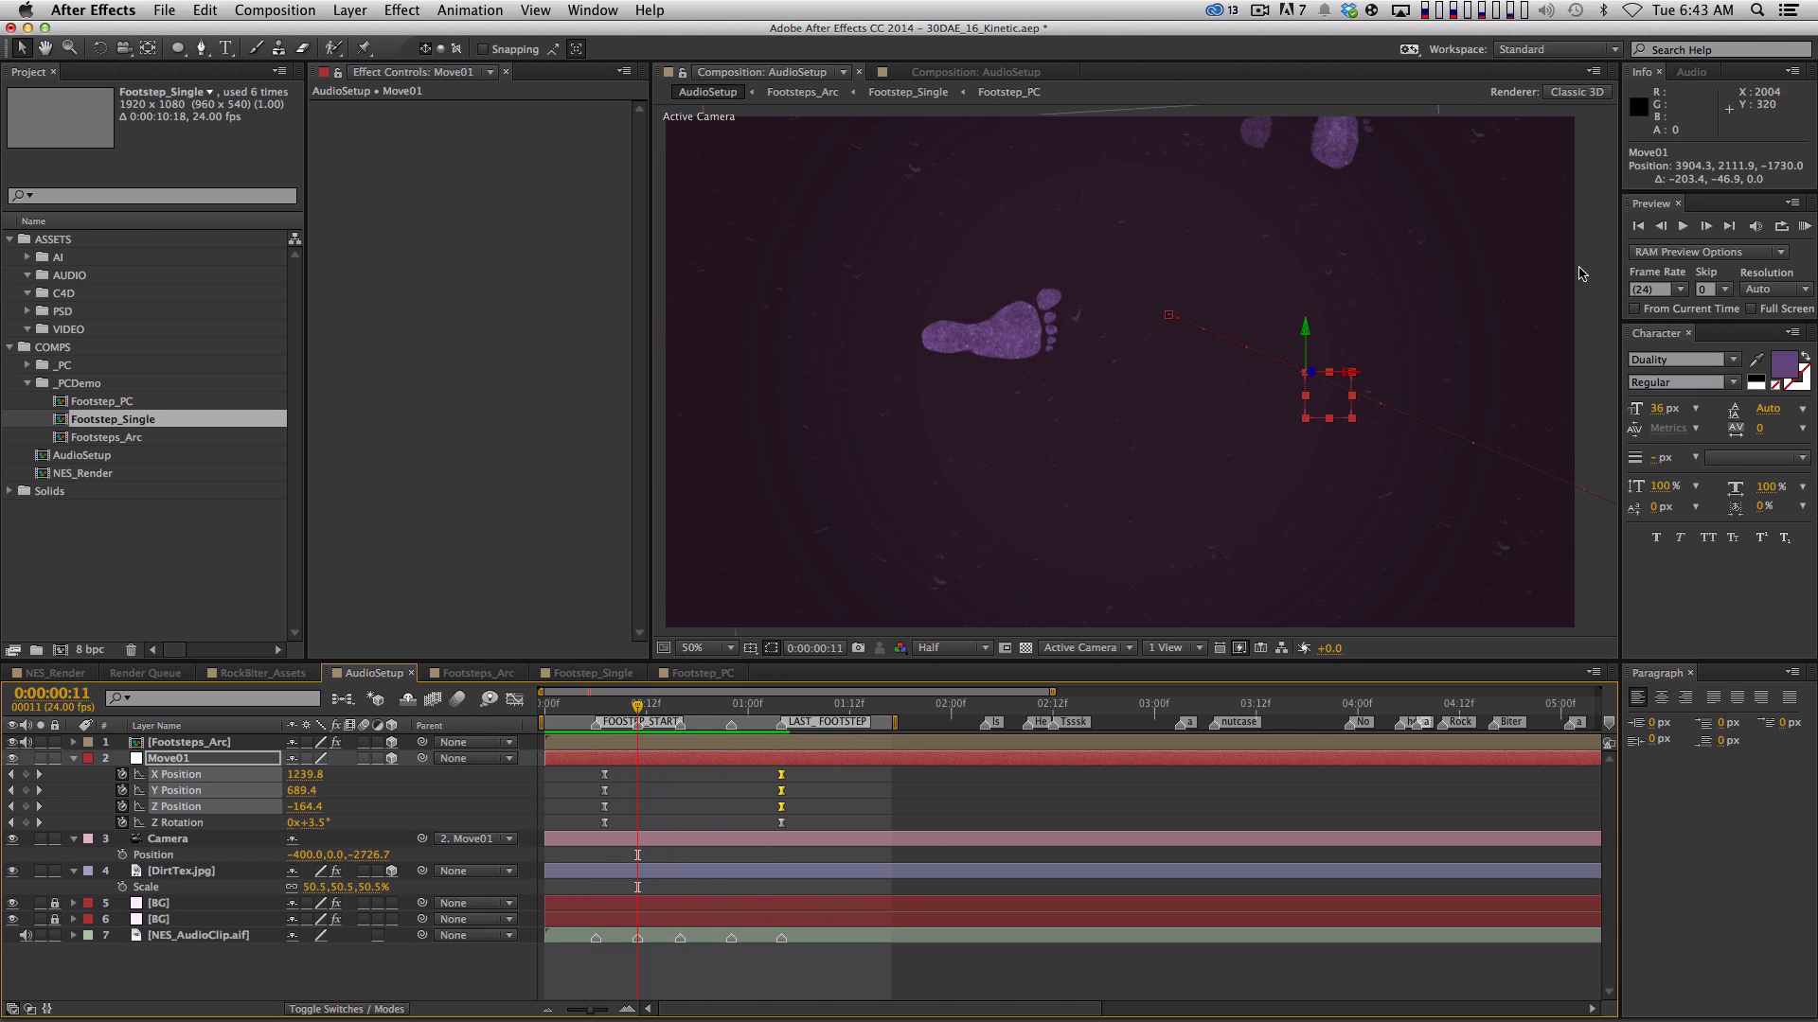
pyautogui.press('g')
pyautogui.keyDown('alt'); pyautogui.click(1169, 315); pyautogui.keyUp('alt')
pyautogui.press('alt+super+z')
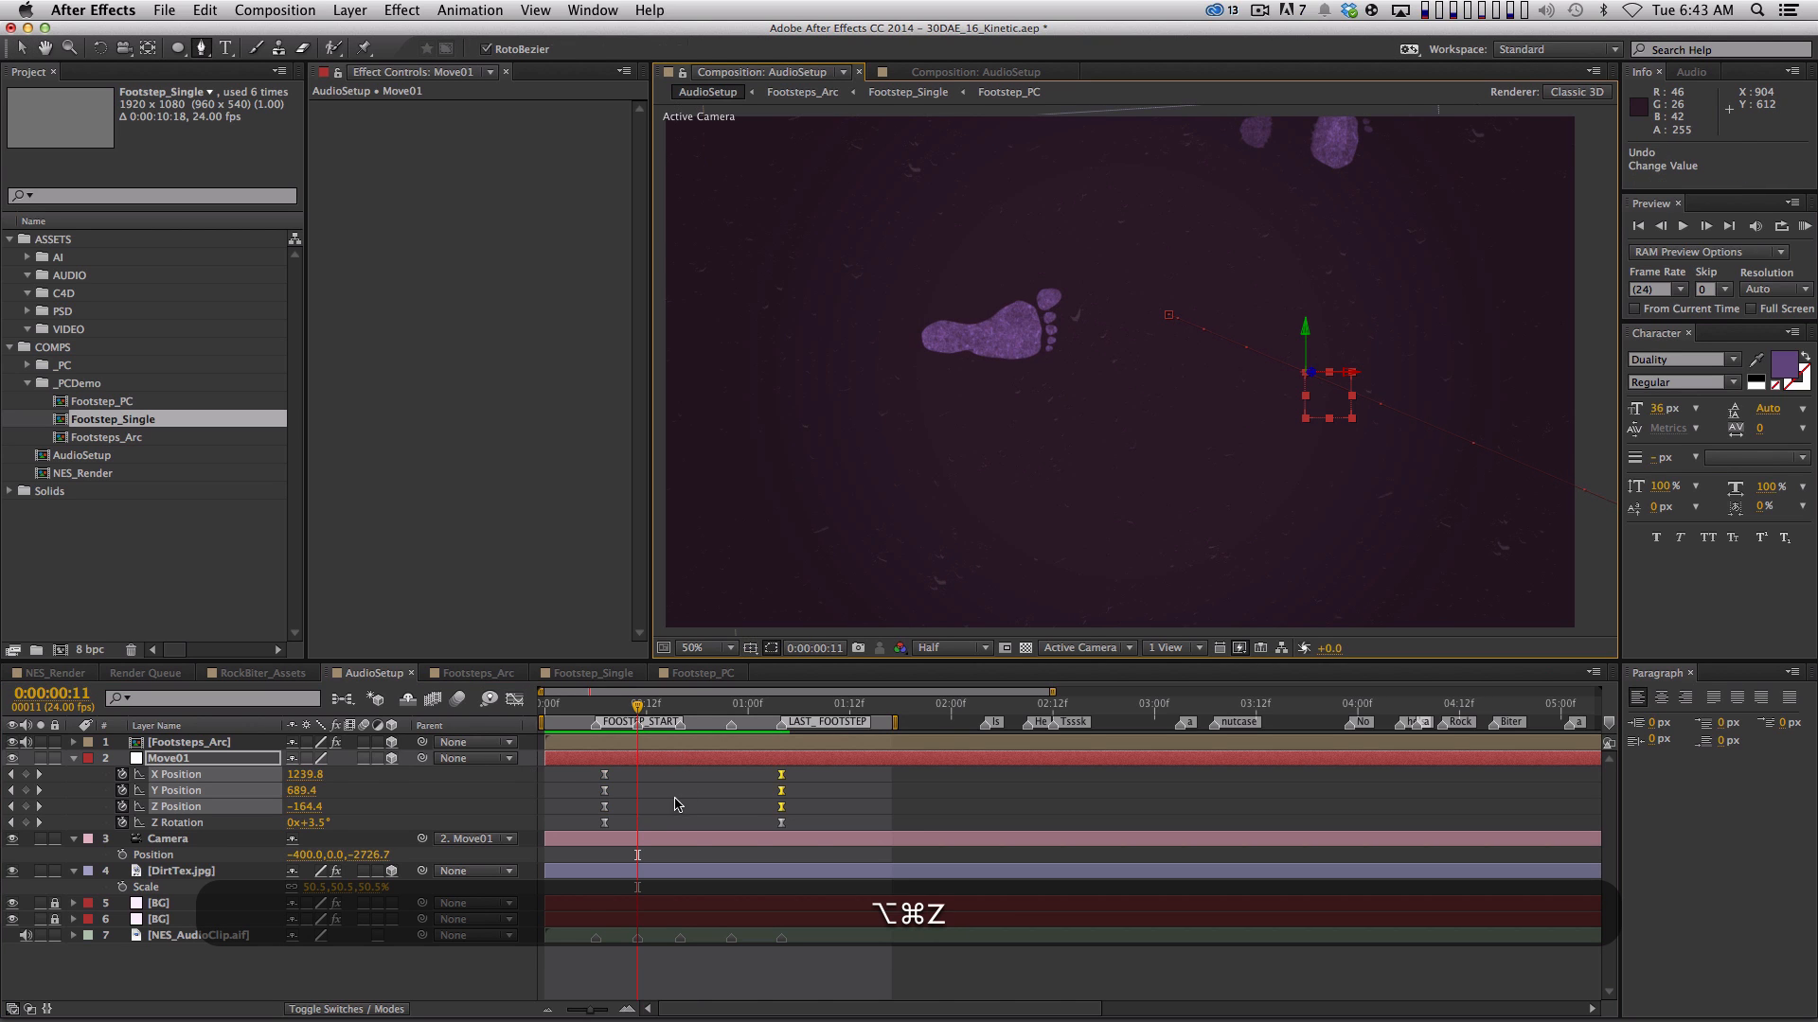
pyautogui.click(675, 804)
# At 0:00:00:17, reposition Move01 to about X 2594, Y 848 so its motion path bends into an arc
pyautogui.moveTo(629, 706); pyautogui.dragTo(688, 714)
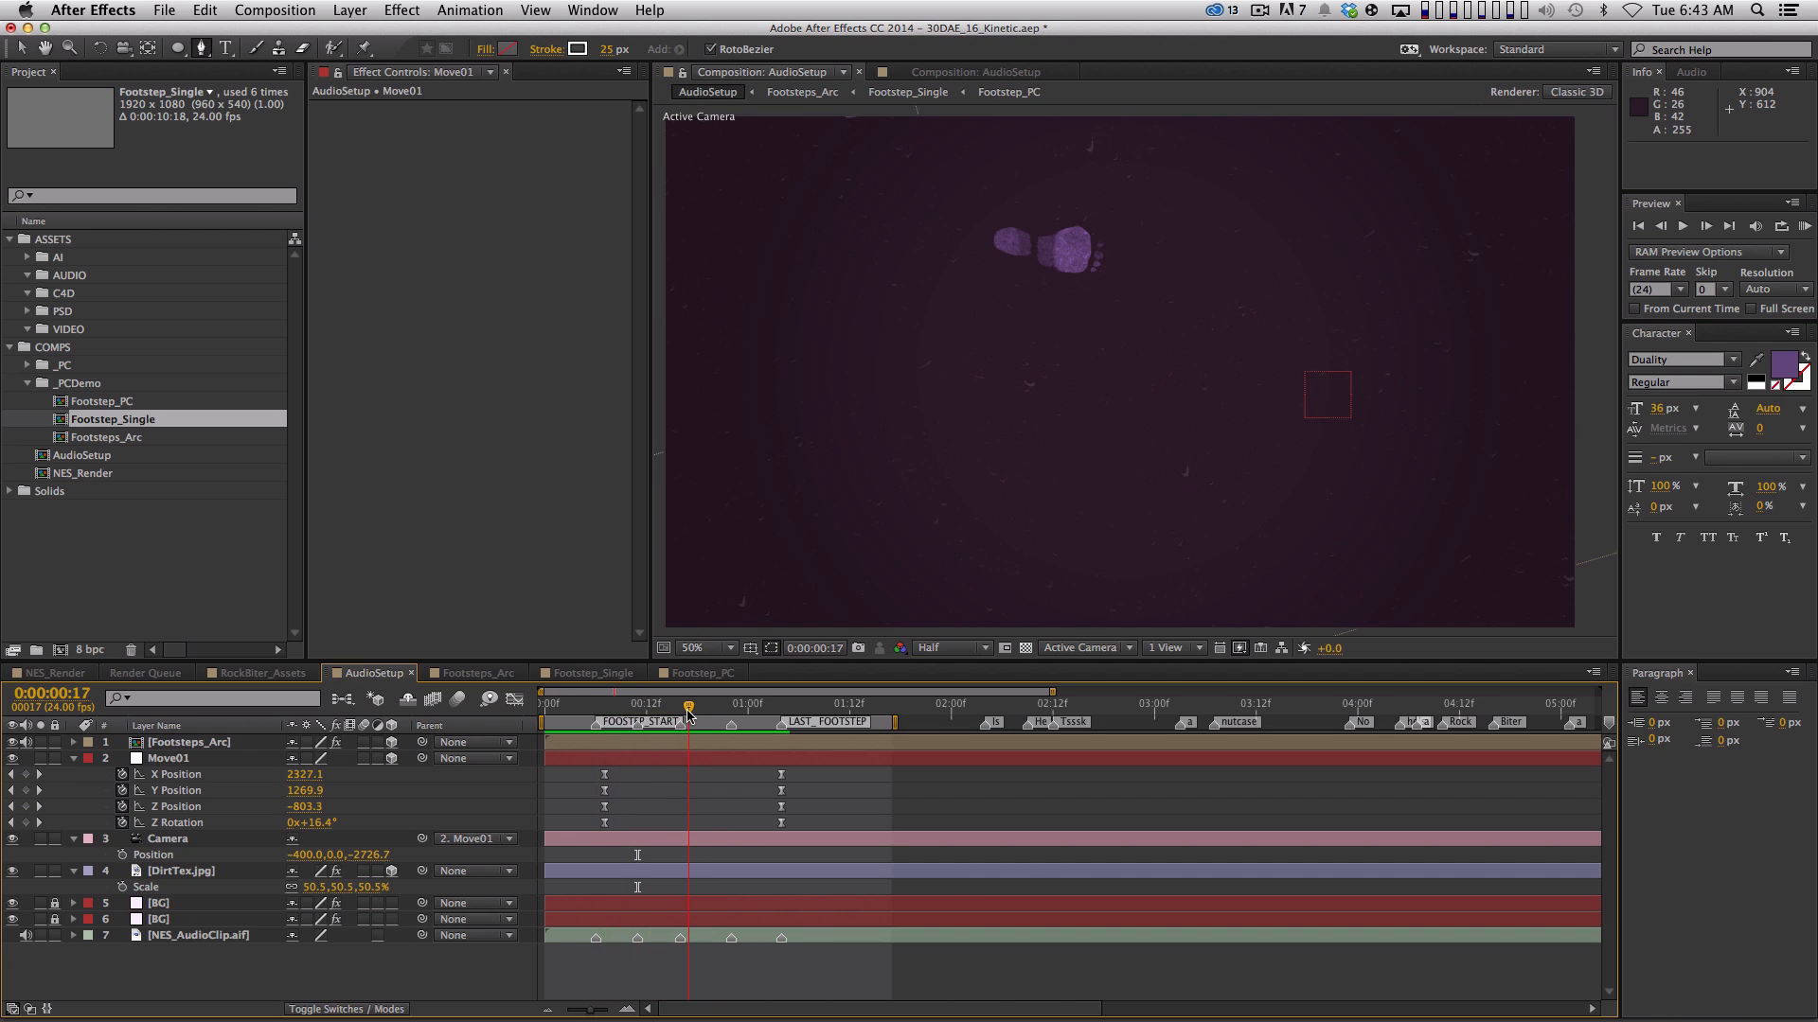
pyautogui.press('v')
pyautogui.moveTo(1326, 404); pyautogui.dragTo(1282, 247)
# Apply Bezier temporal interpolation to Move01's position keyframes at 0:00:00:17
pyautogui.rightClick(689, 806)
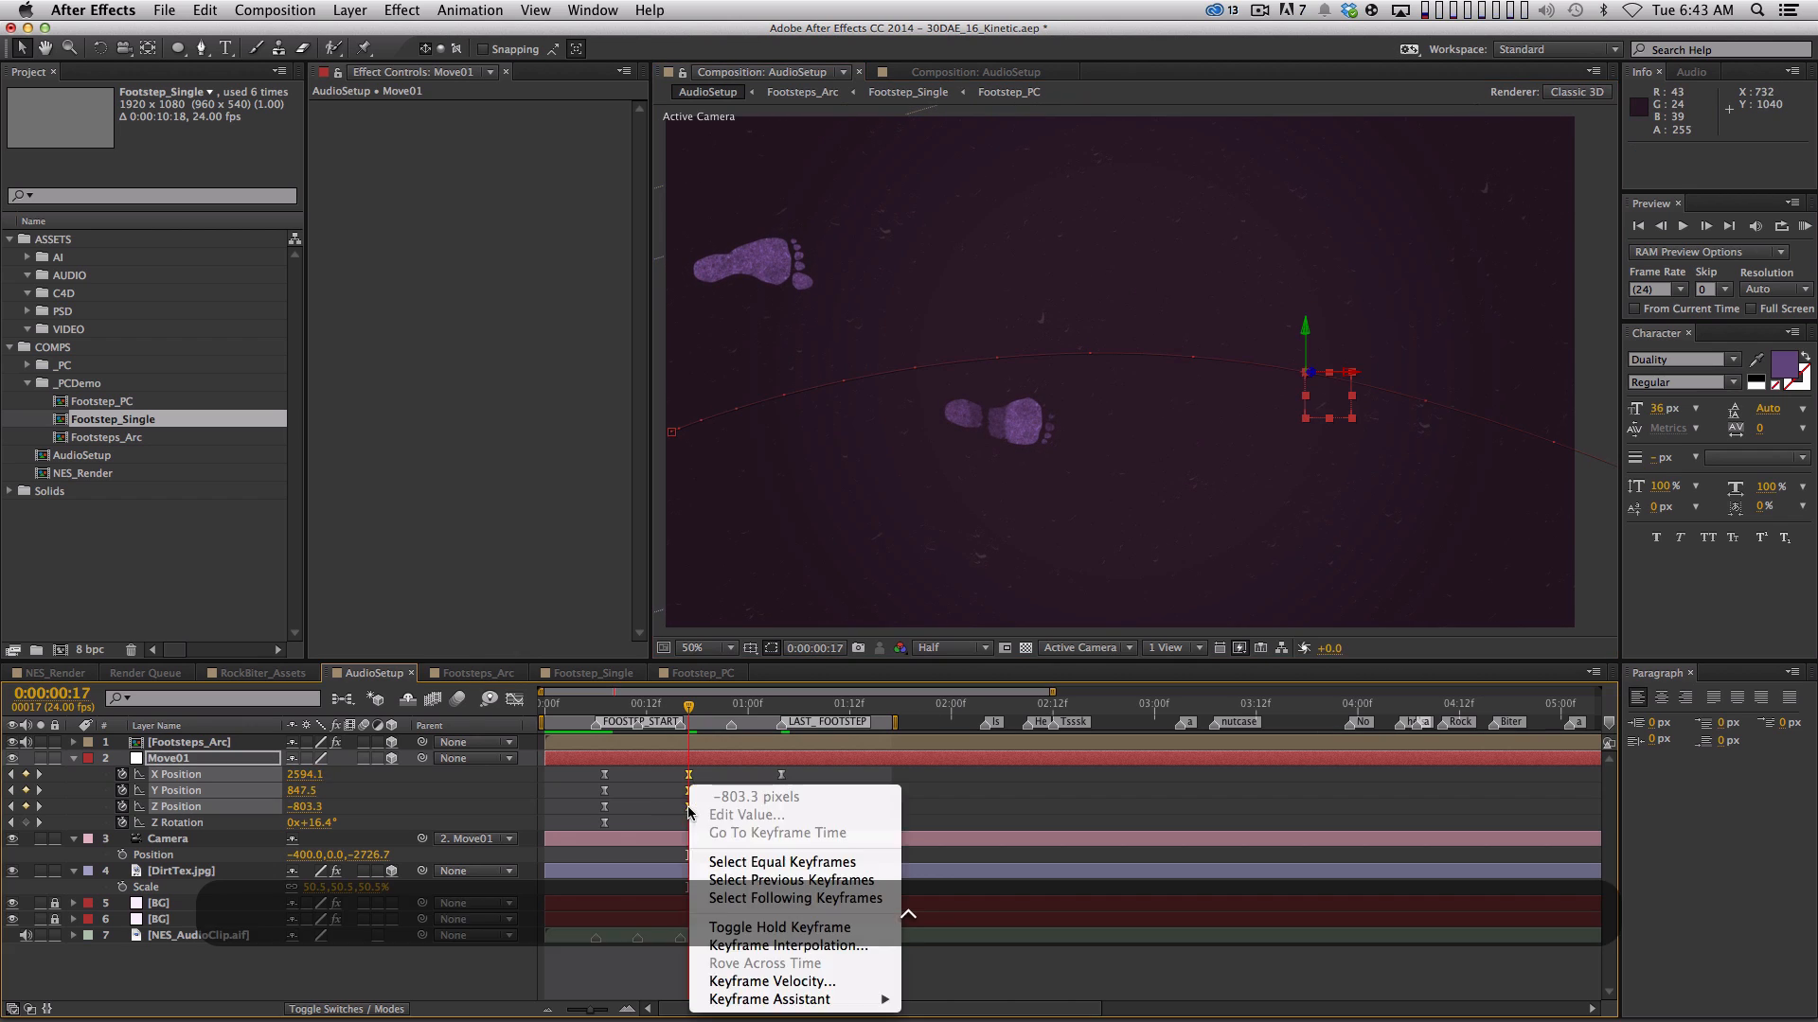
pyautogui.click(845, 946)
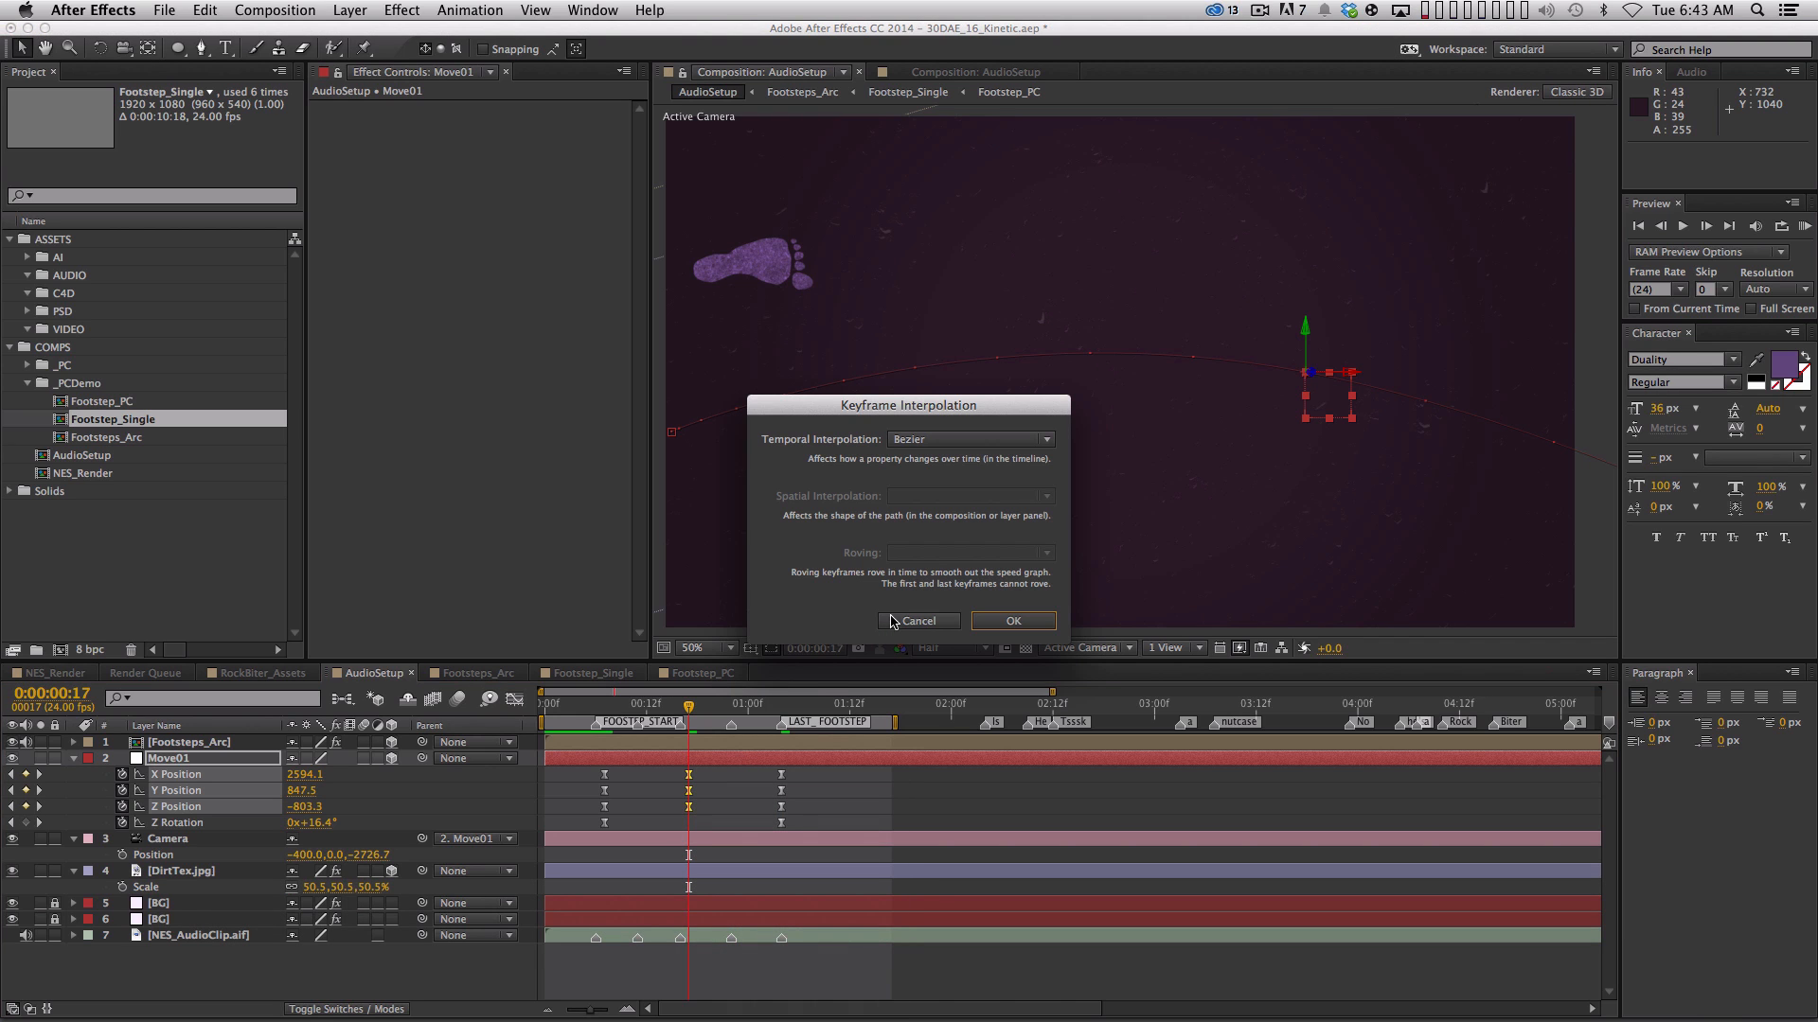
pyautogui.click(1013, 621)
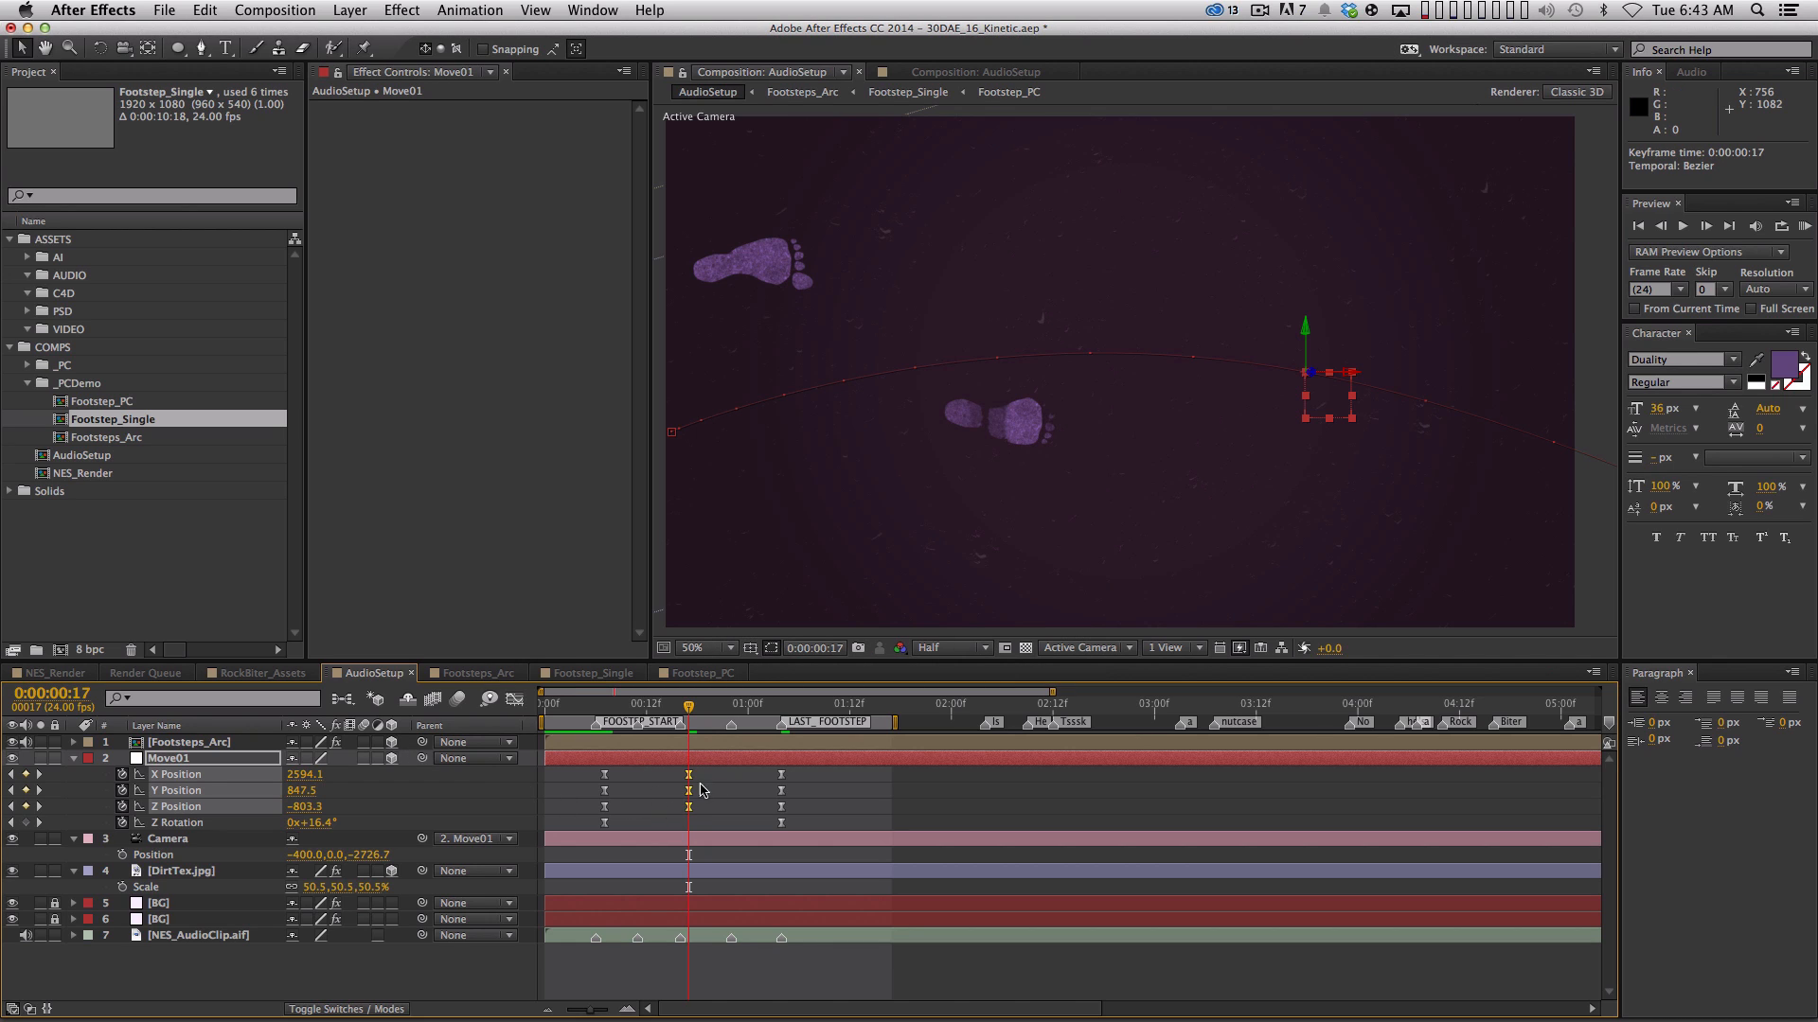
# Preview the curved move and examine Move01's X, Y and Z Position curves in the Graph Editor
pyautogui.press('space')
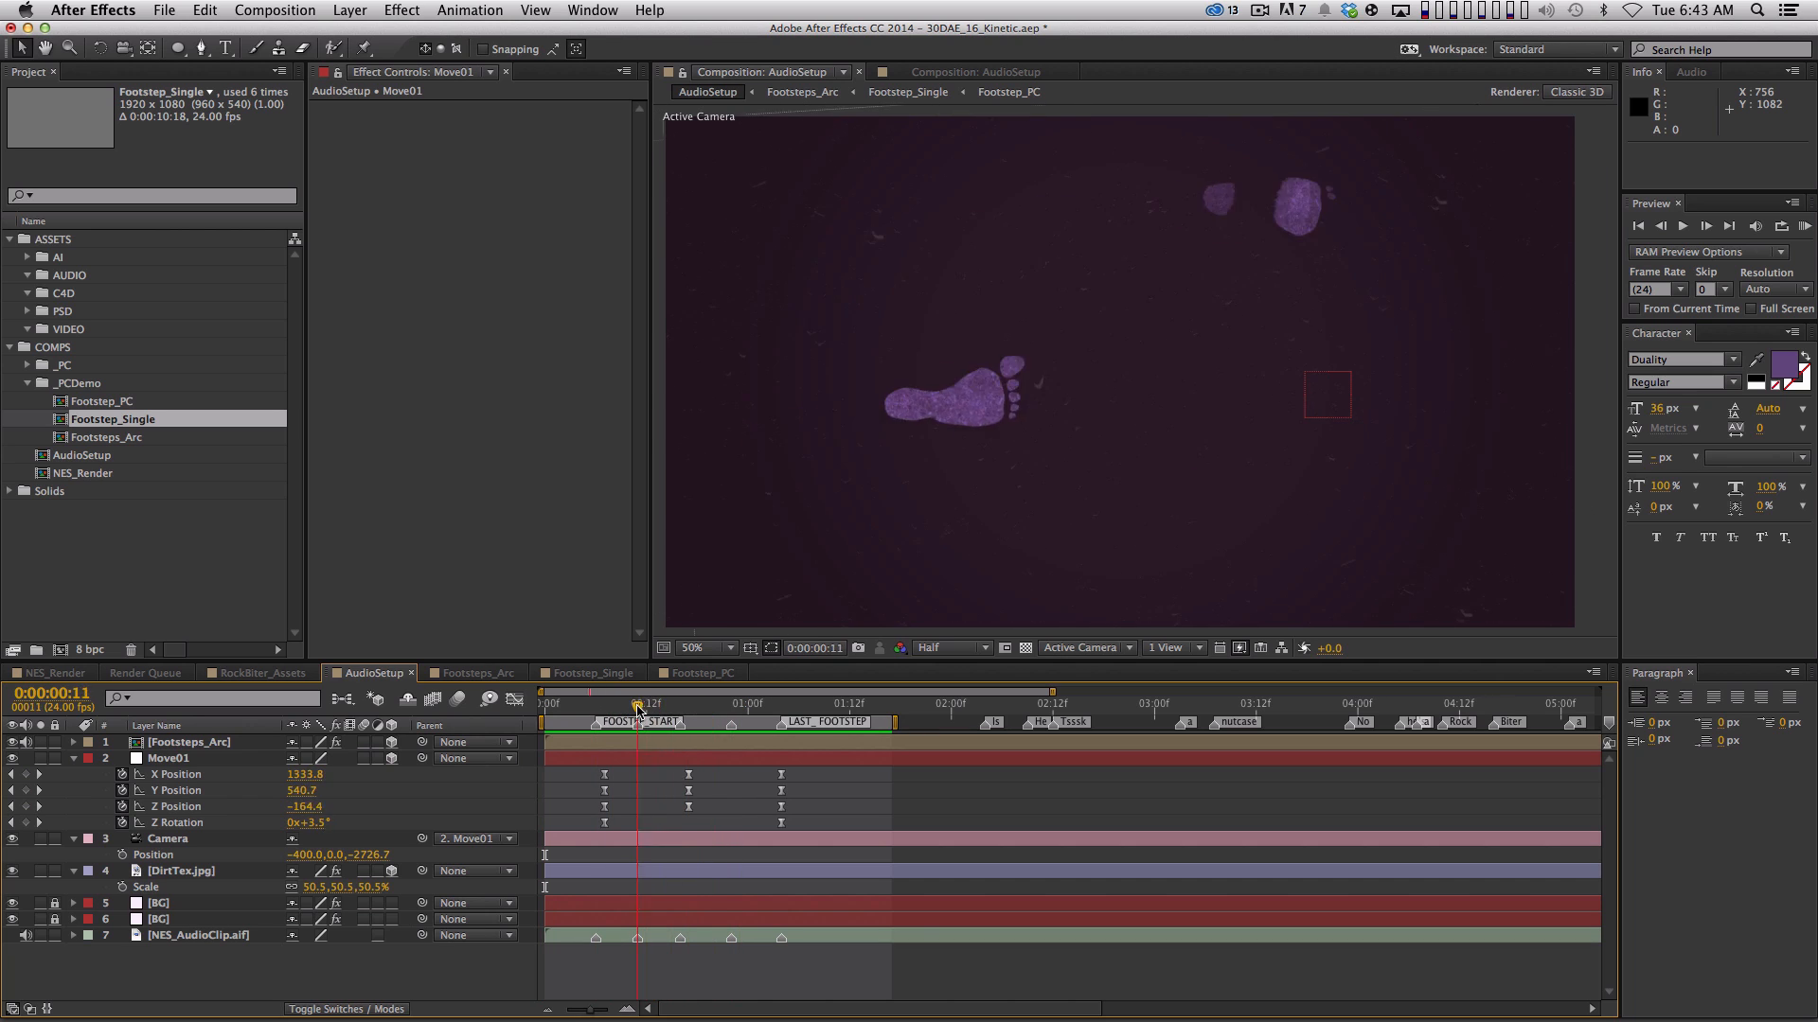
pyautogui.moveTo(658, 776); pyautogui.dragTo(720, 818)
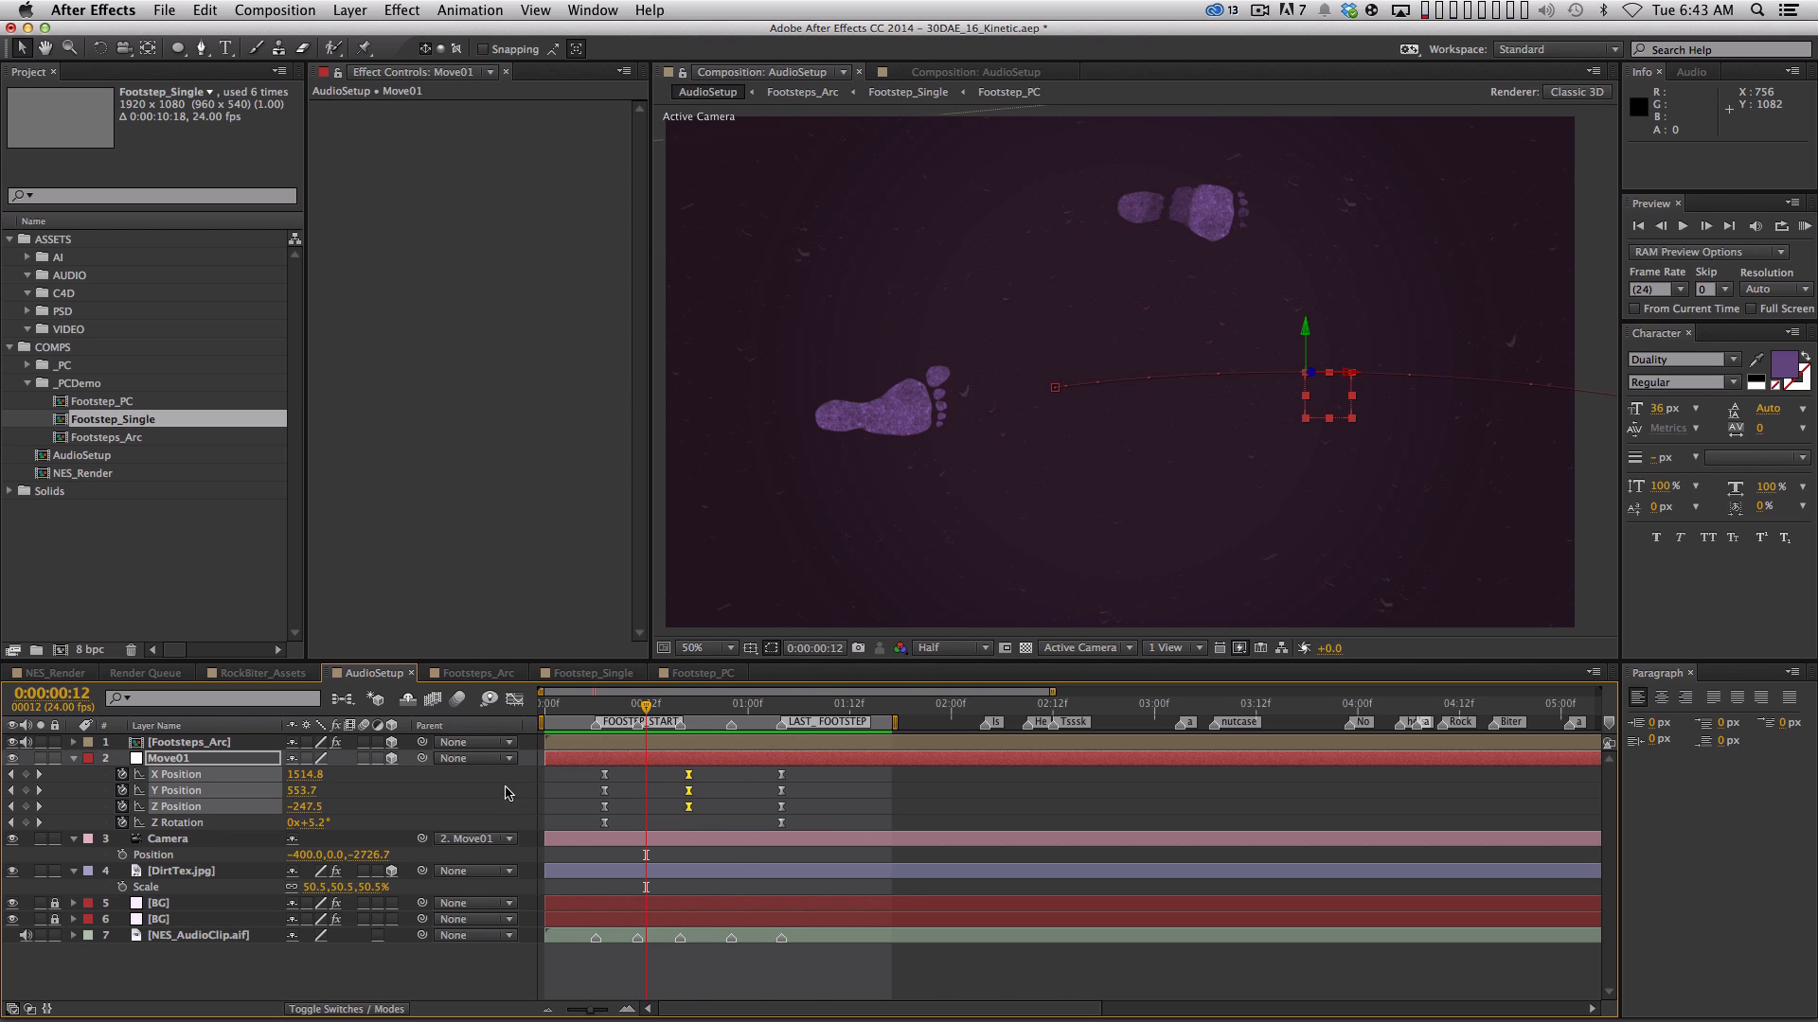
pyautogui.click(514, 699)
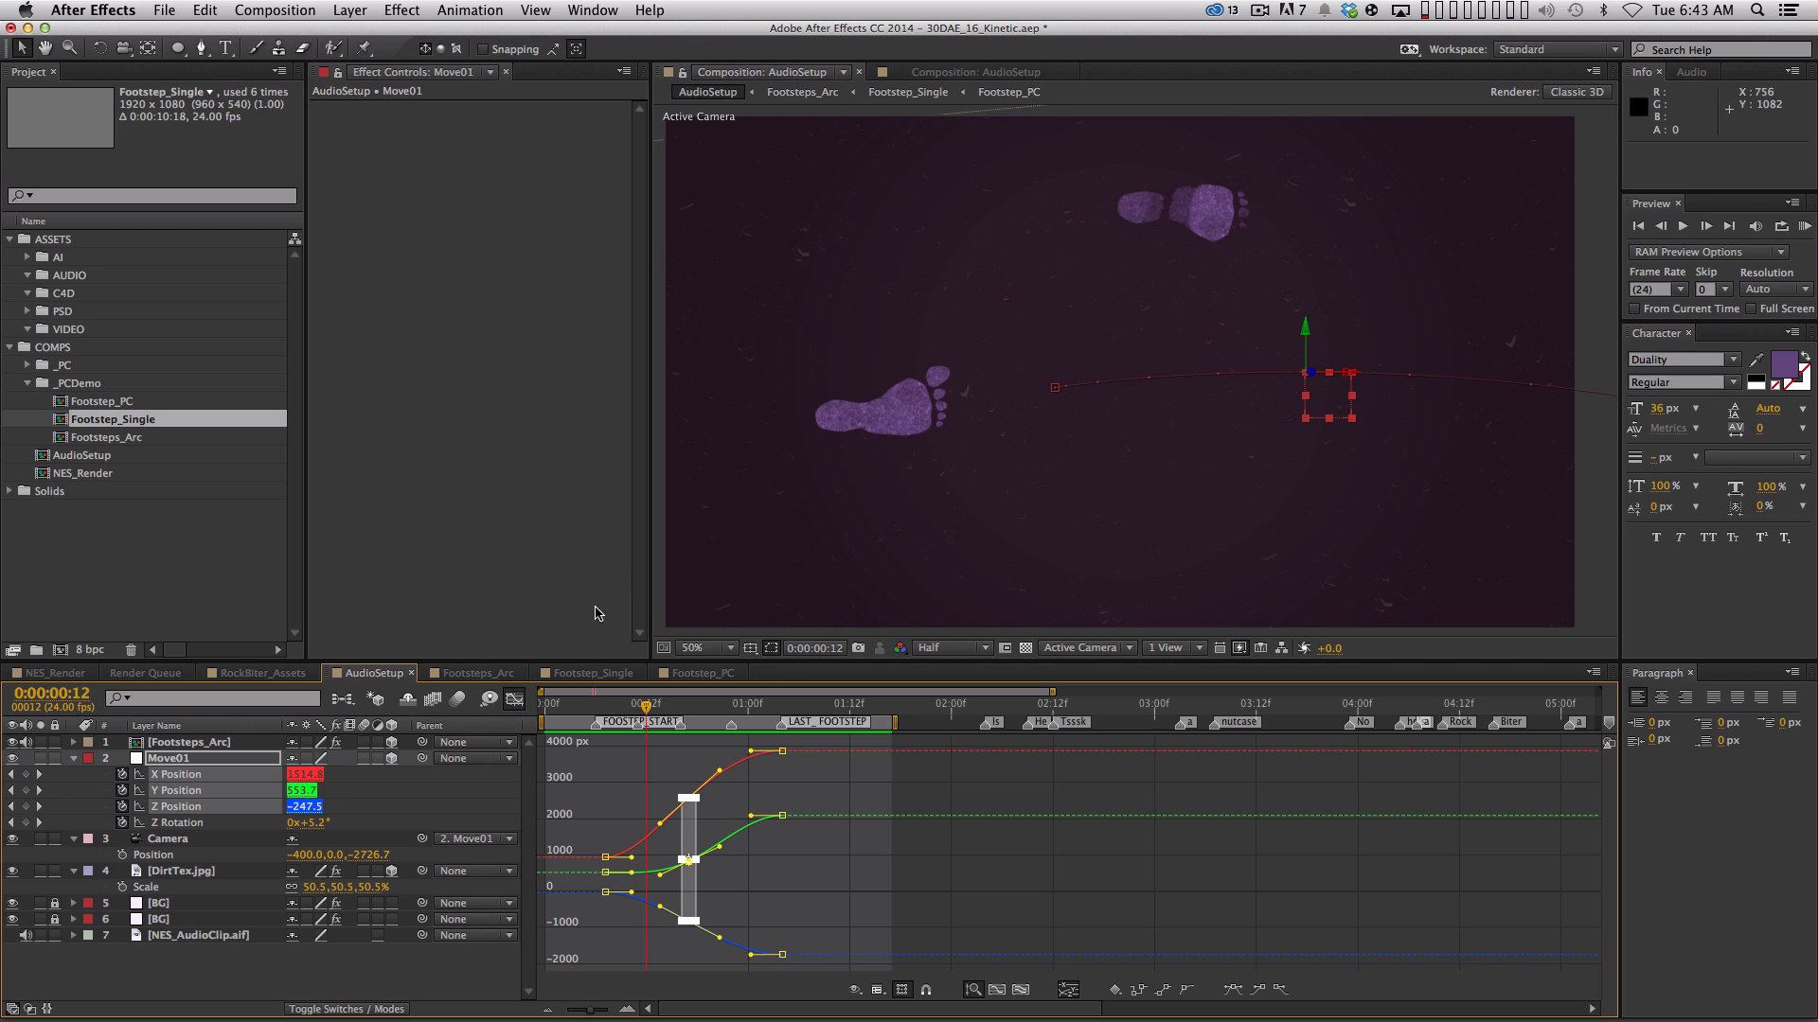
pyautogui.click(1021, 990)
pyautogui.click(942, 767)
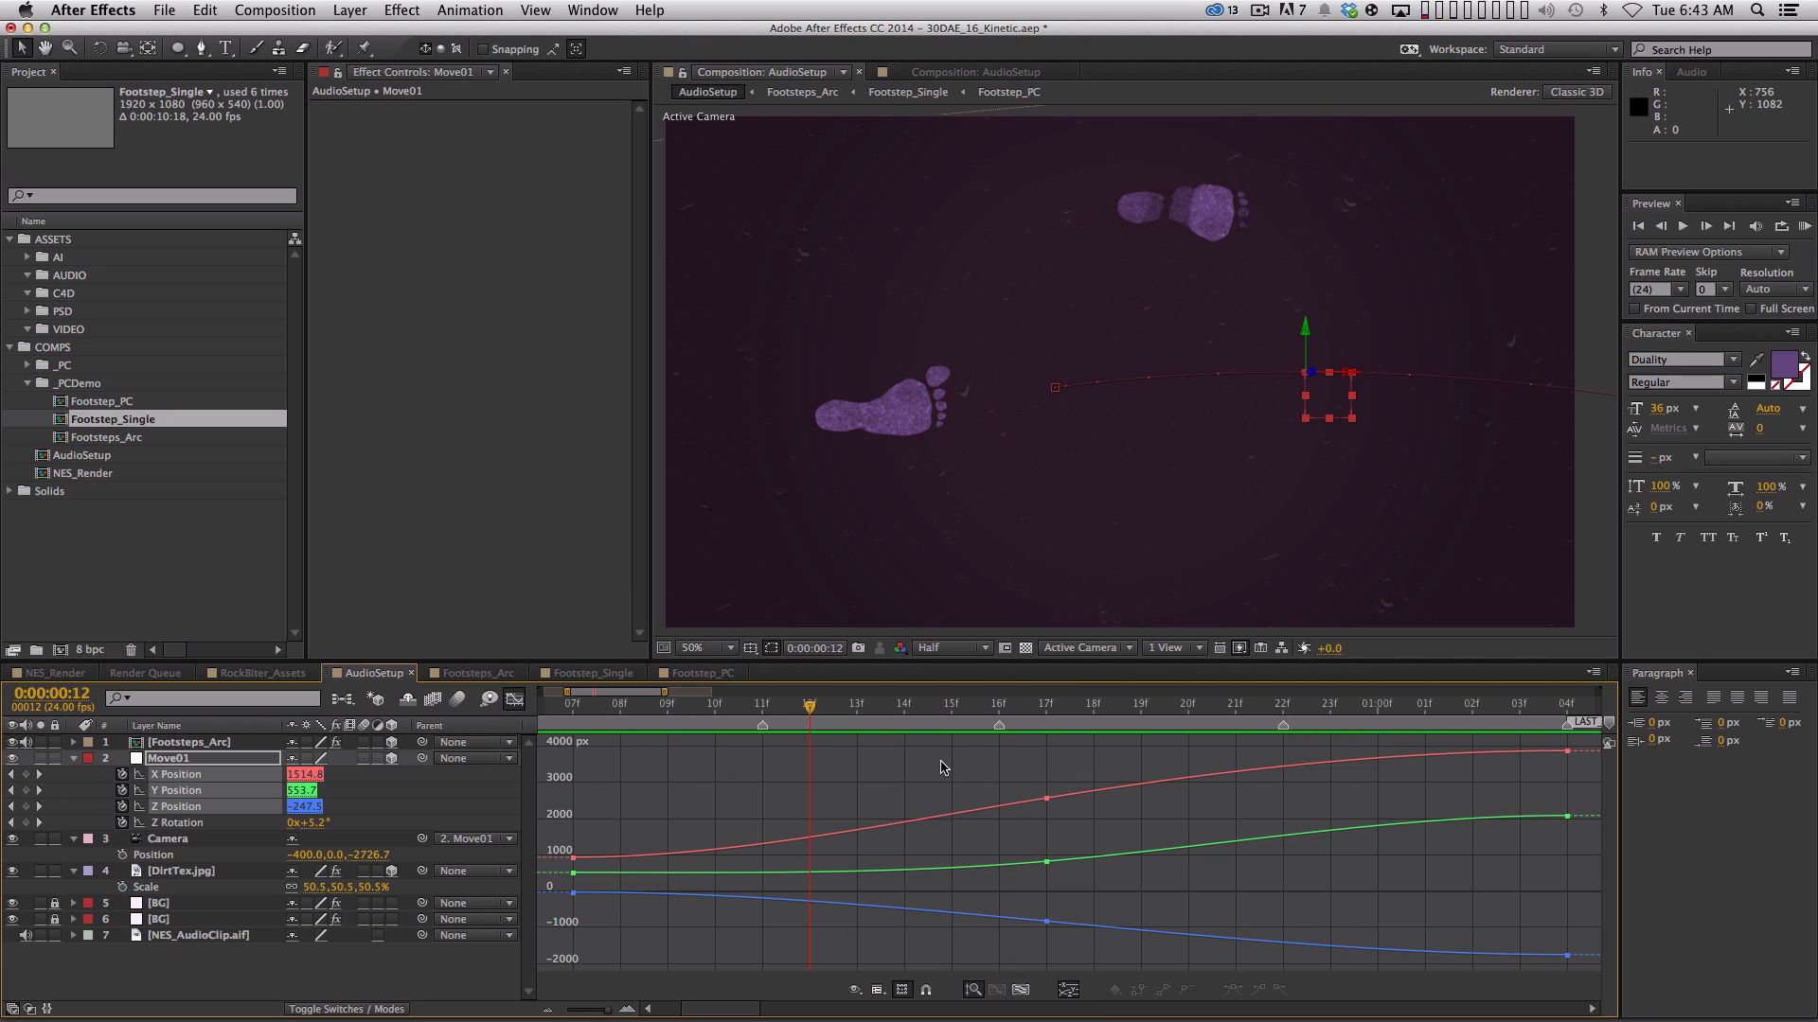
pyautogui.click(242, 774)
pyautogui.click(816, 738)
pyautogui.click(243, 776)
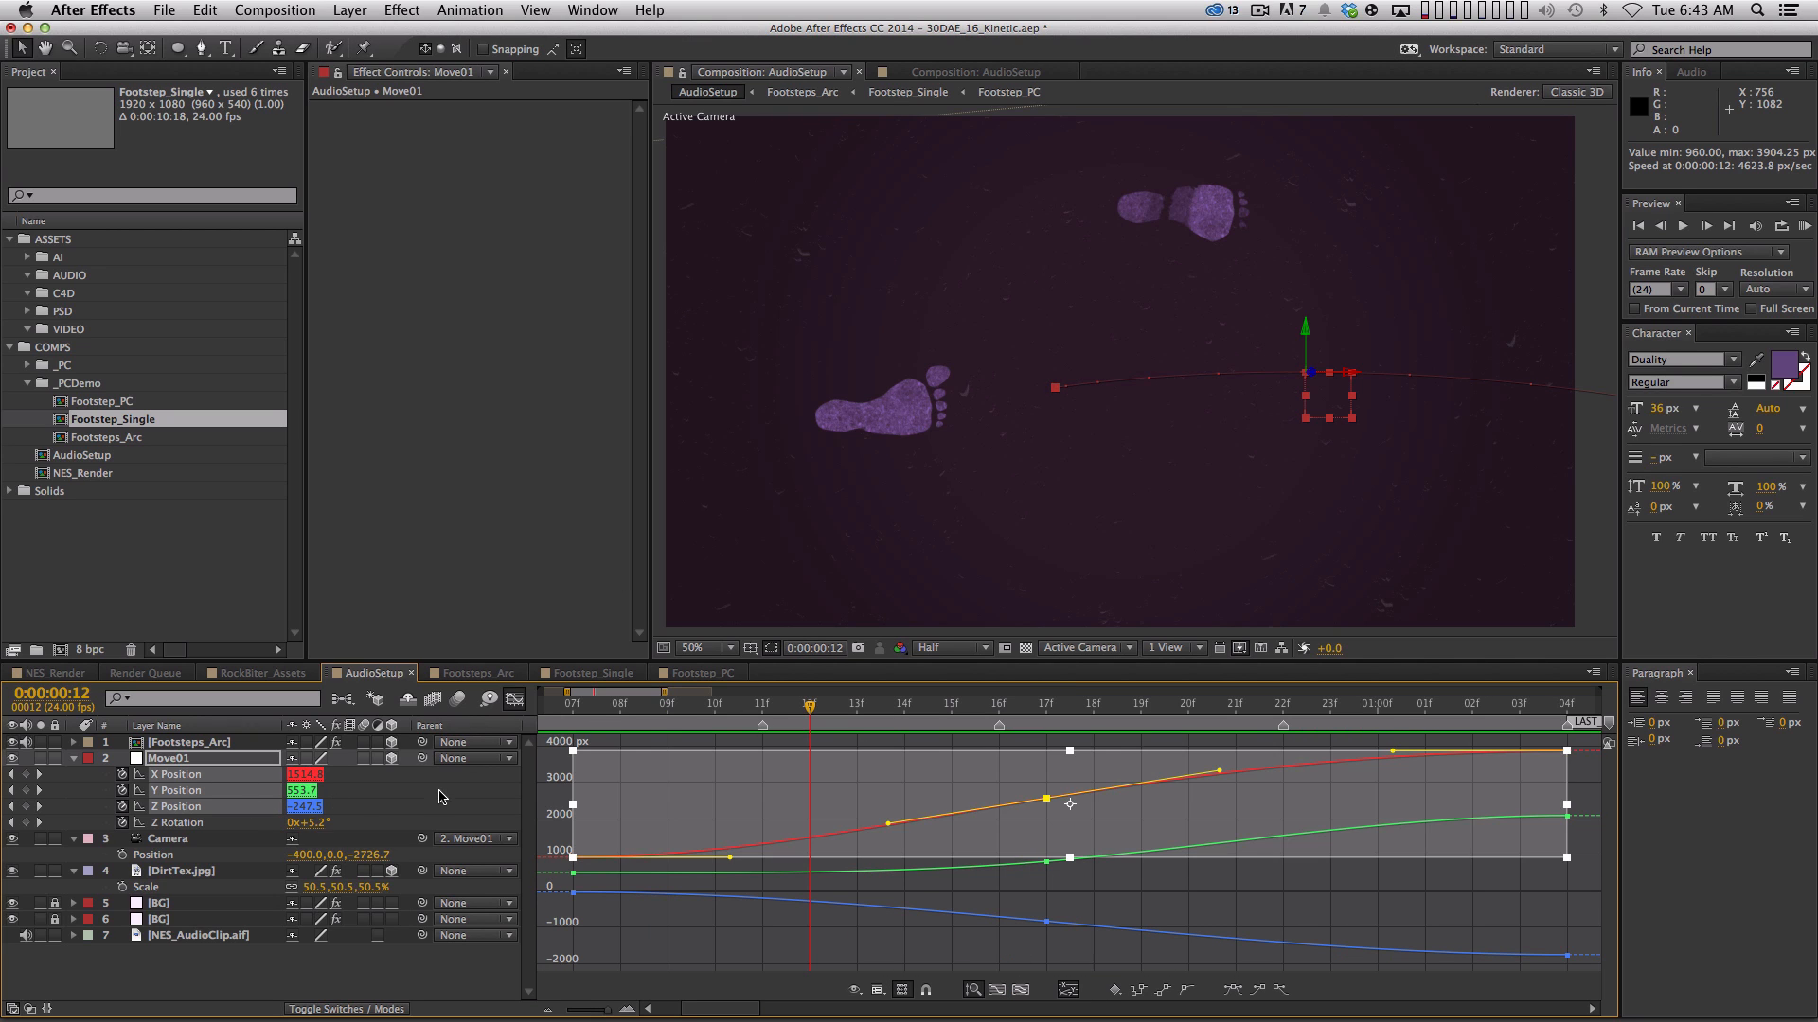
pyautogui.click(230, 790)
pyautogui.click(248, 776)
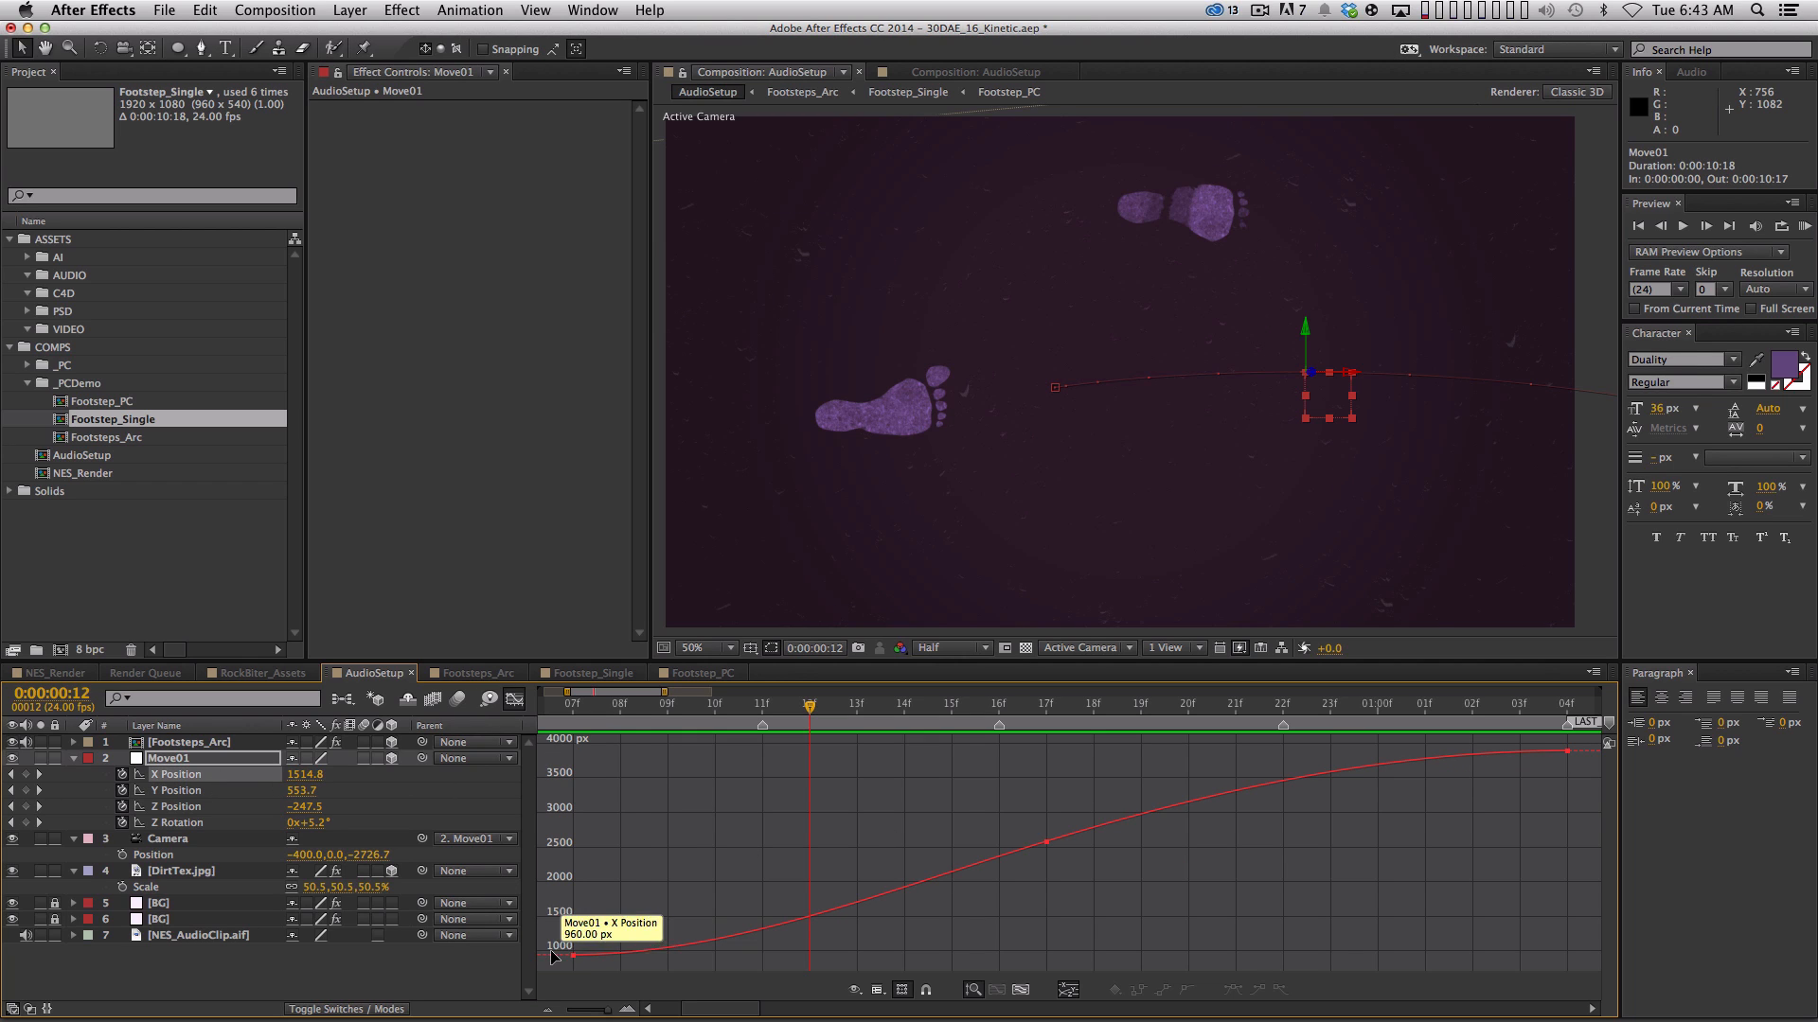
# Try Easy Ease on Move01's middle X Position keyframe in the Graph Editor
pyautogui.moveTo(1019, 827); pyautogui.dragTo(1117, 868)
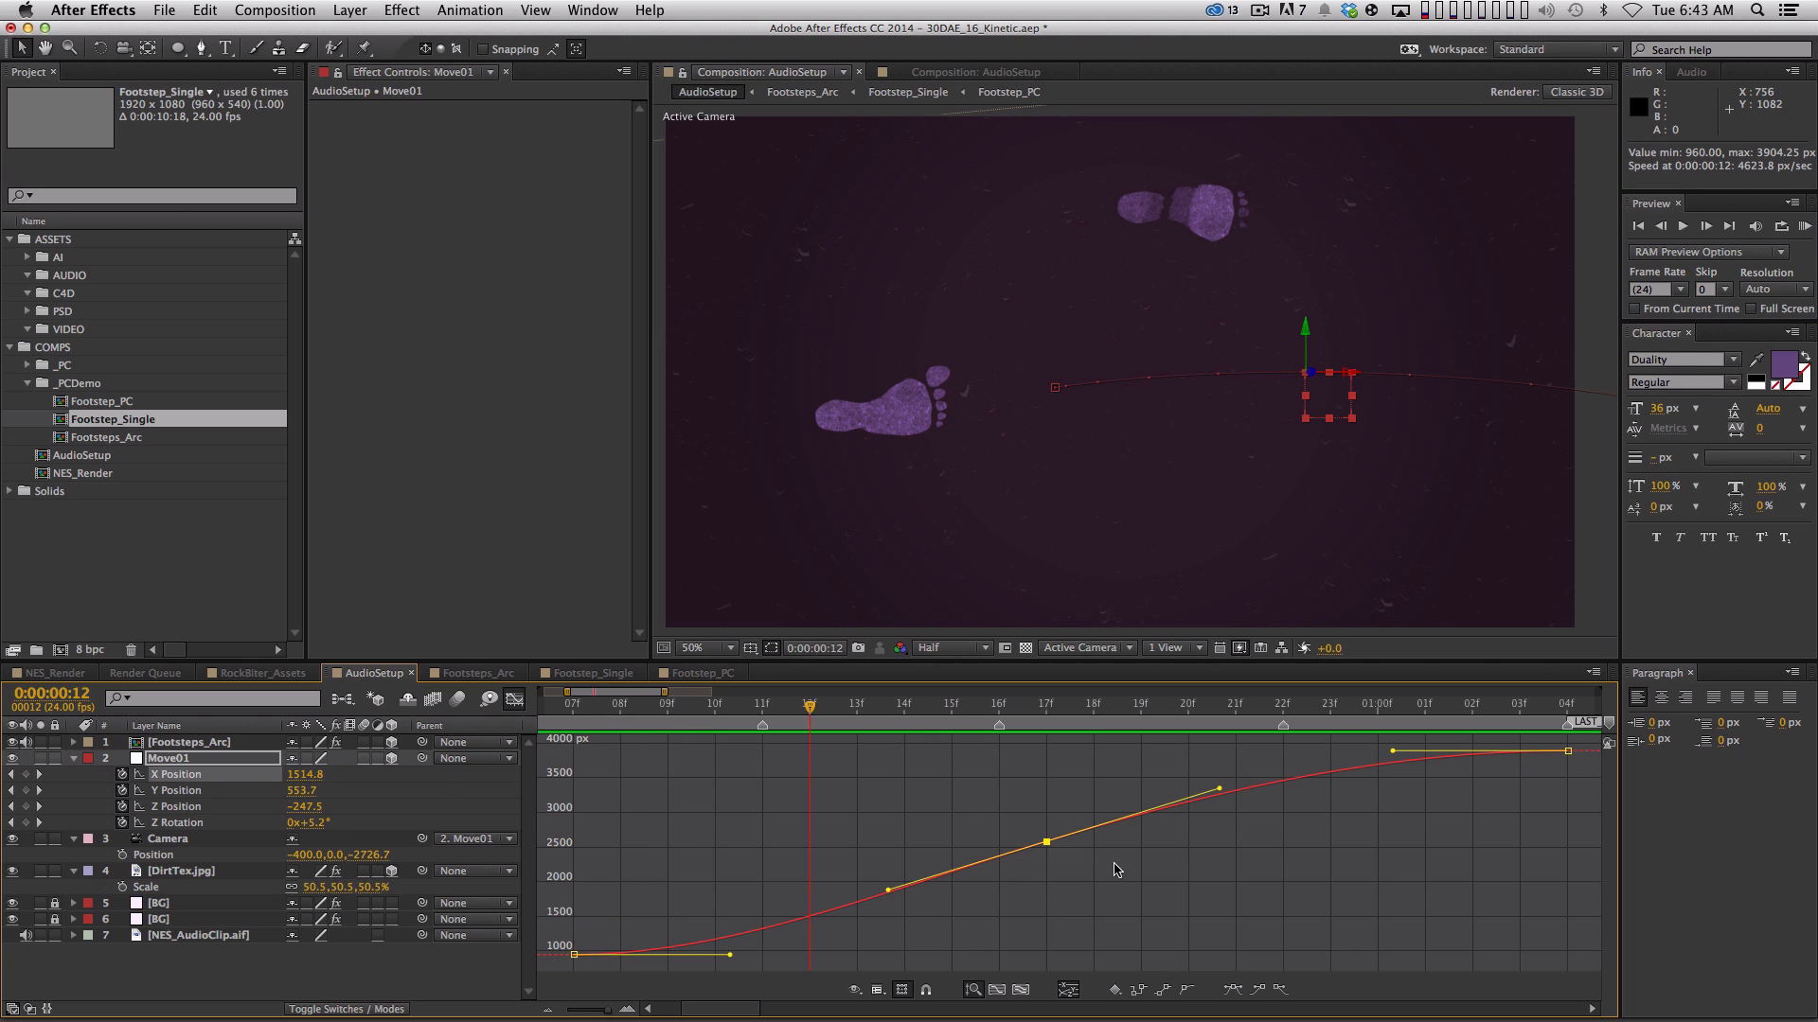
pyautogui.press('F9')
pyautogui.press('super+z')
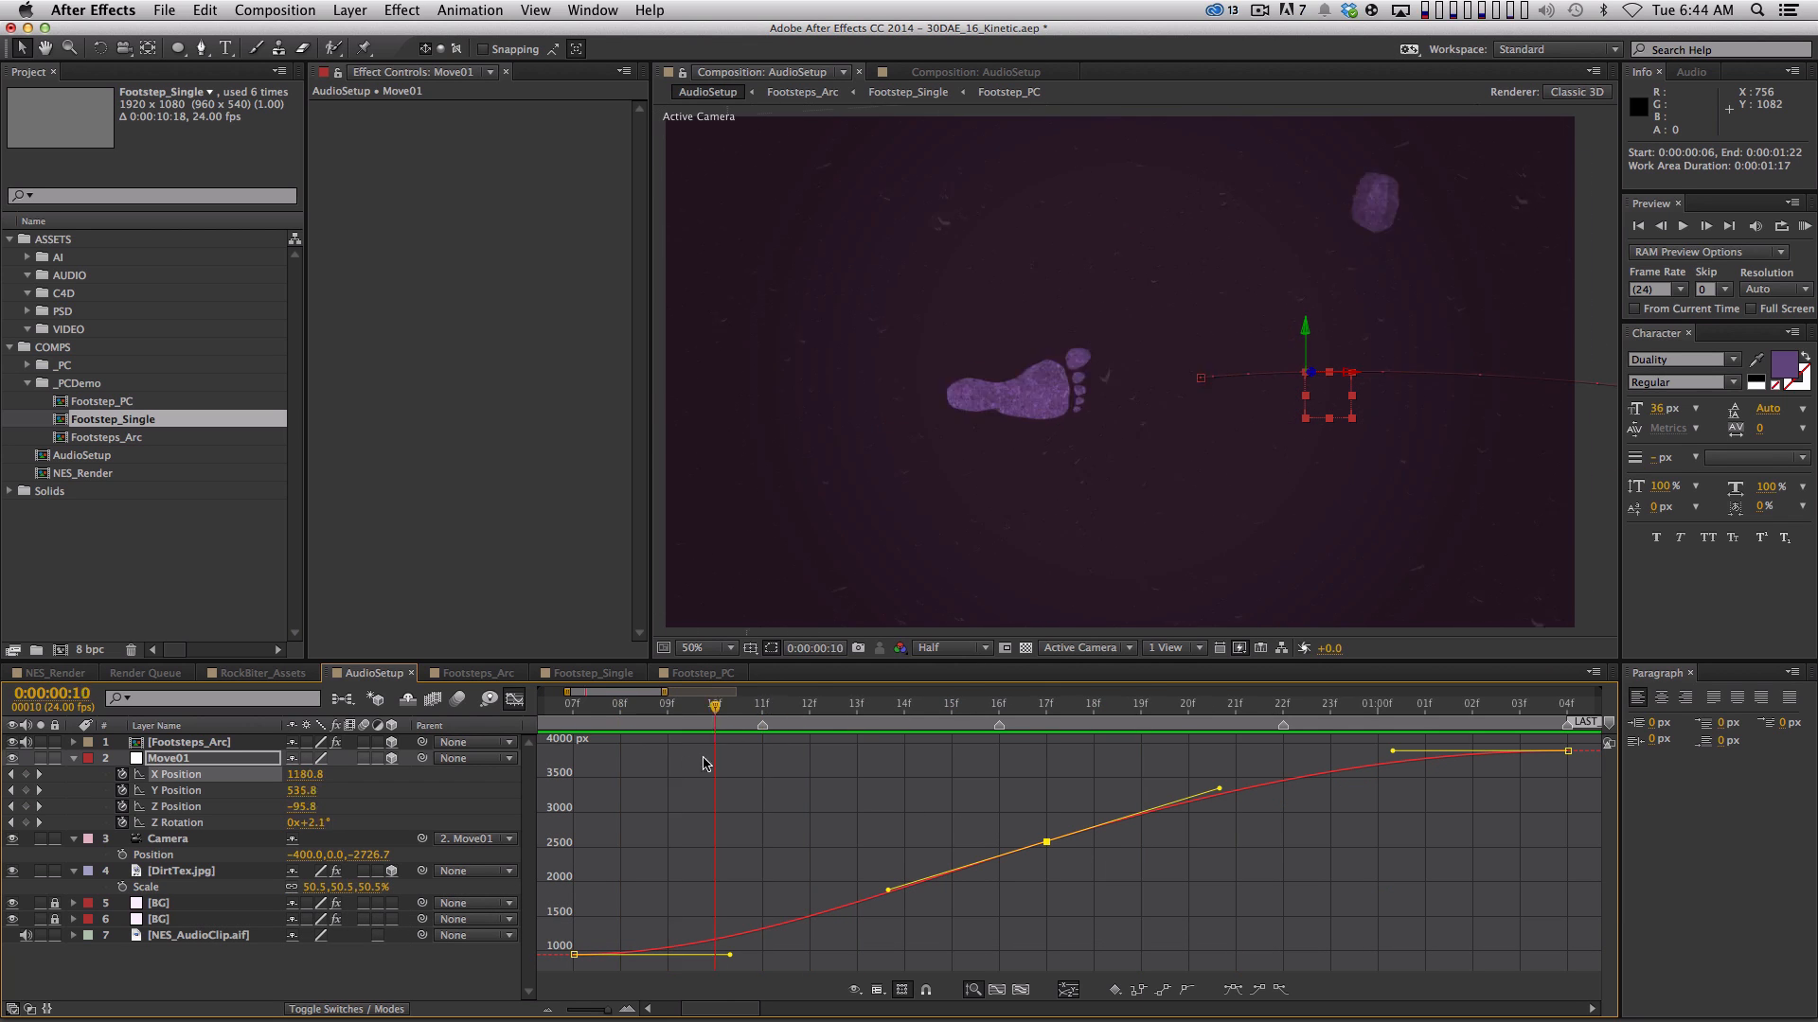
# RAM preview the camera move with the work area ending at 0:00:01:12
pyautogui.press('space')
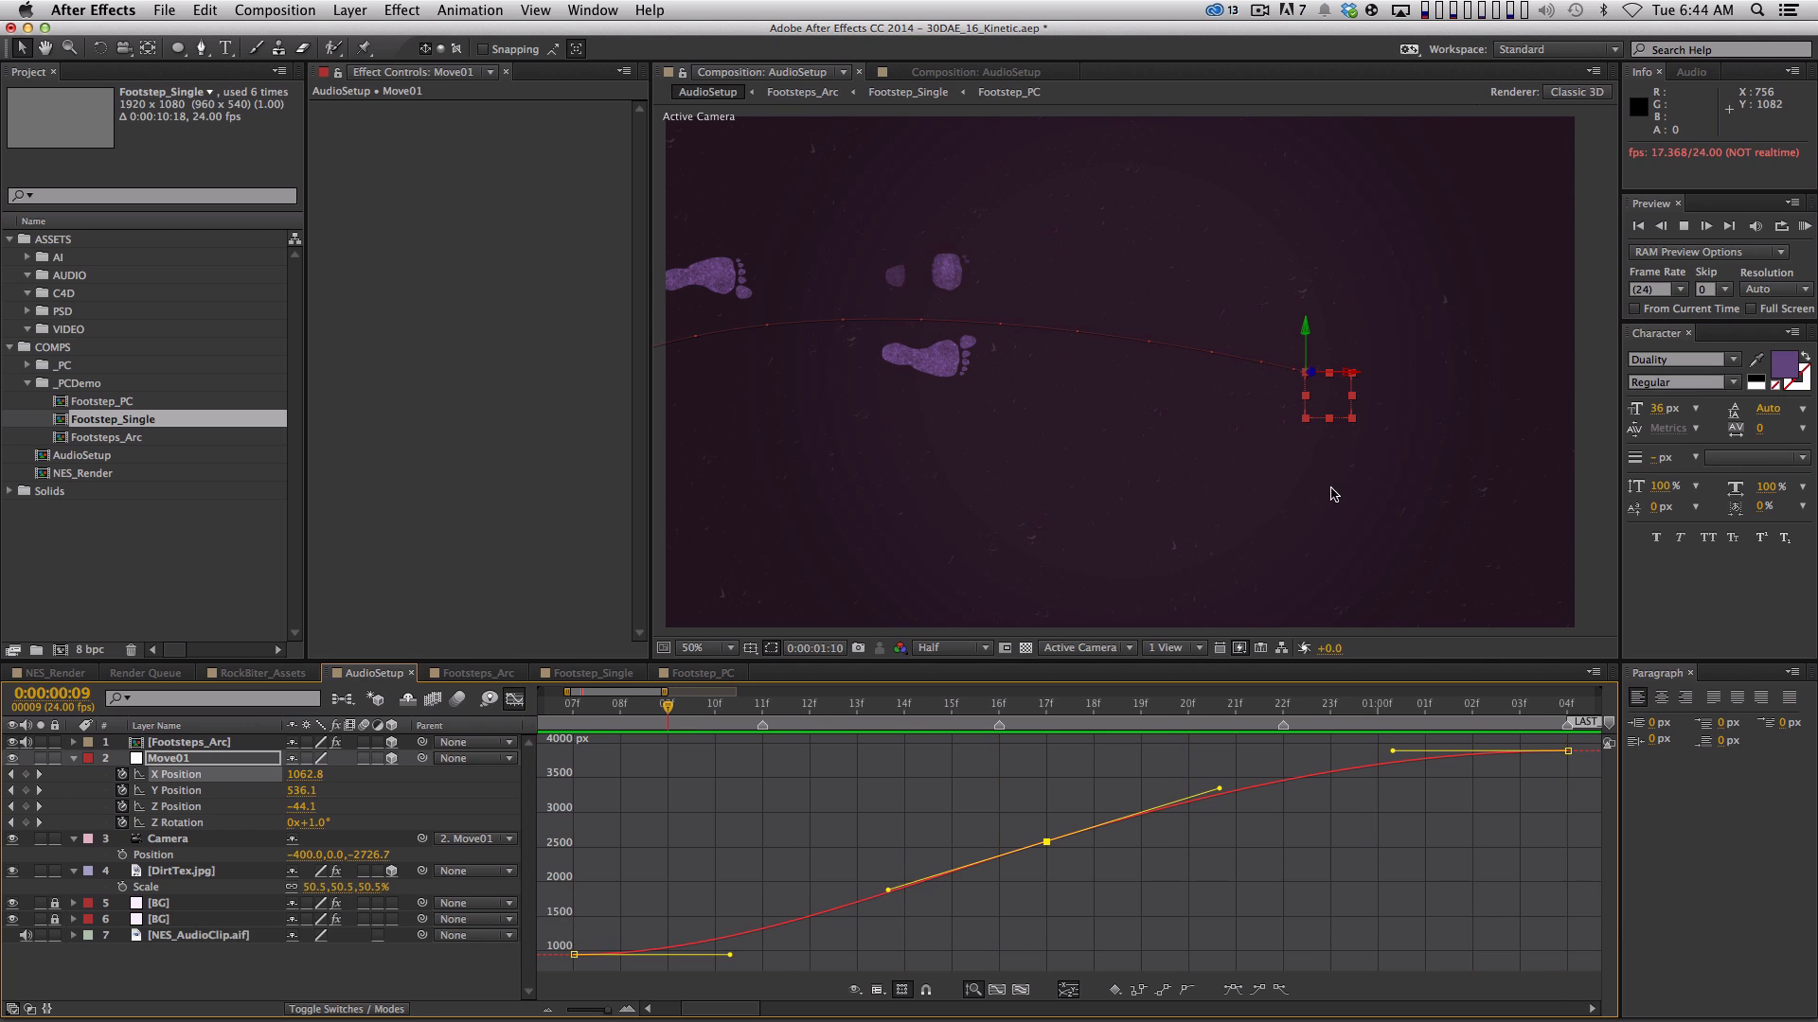
pyautogui.press('space')
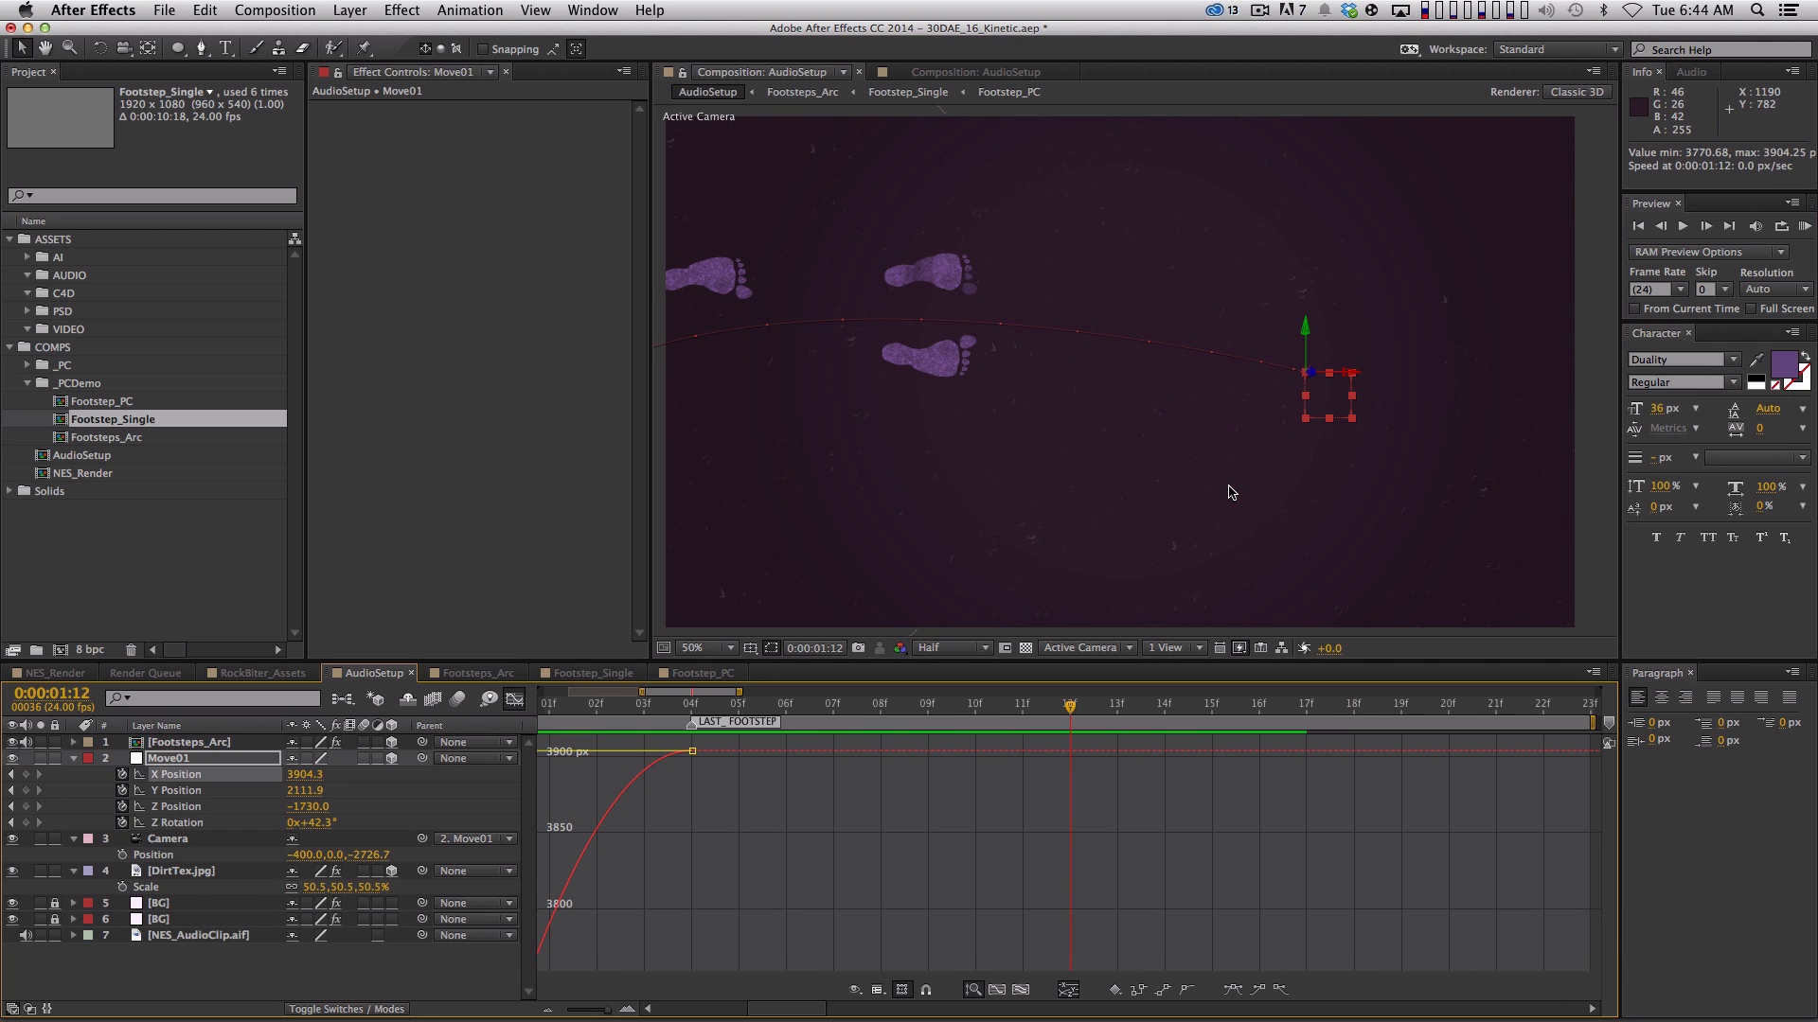
pyautogui.press('0')
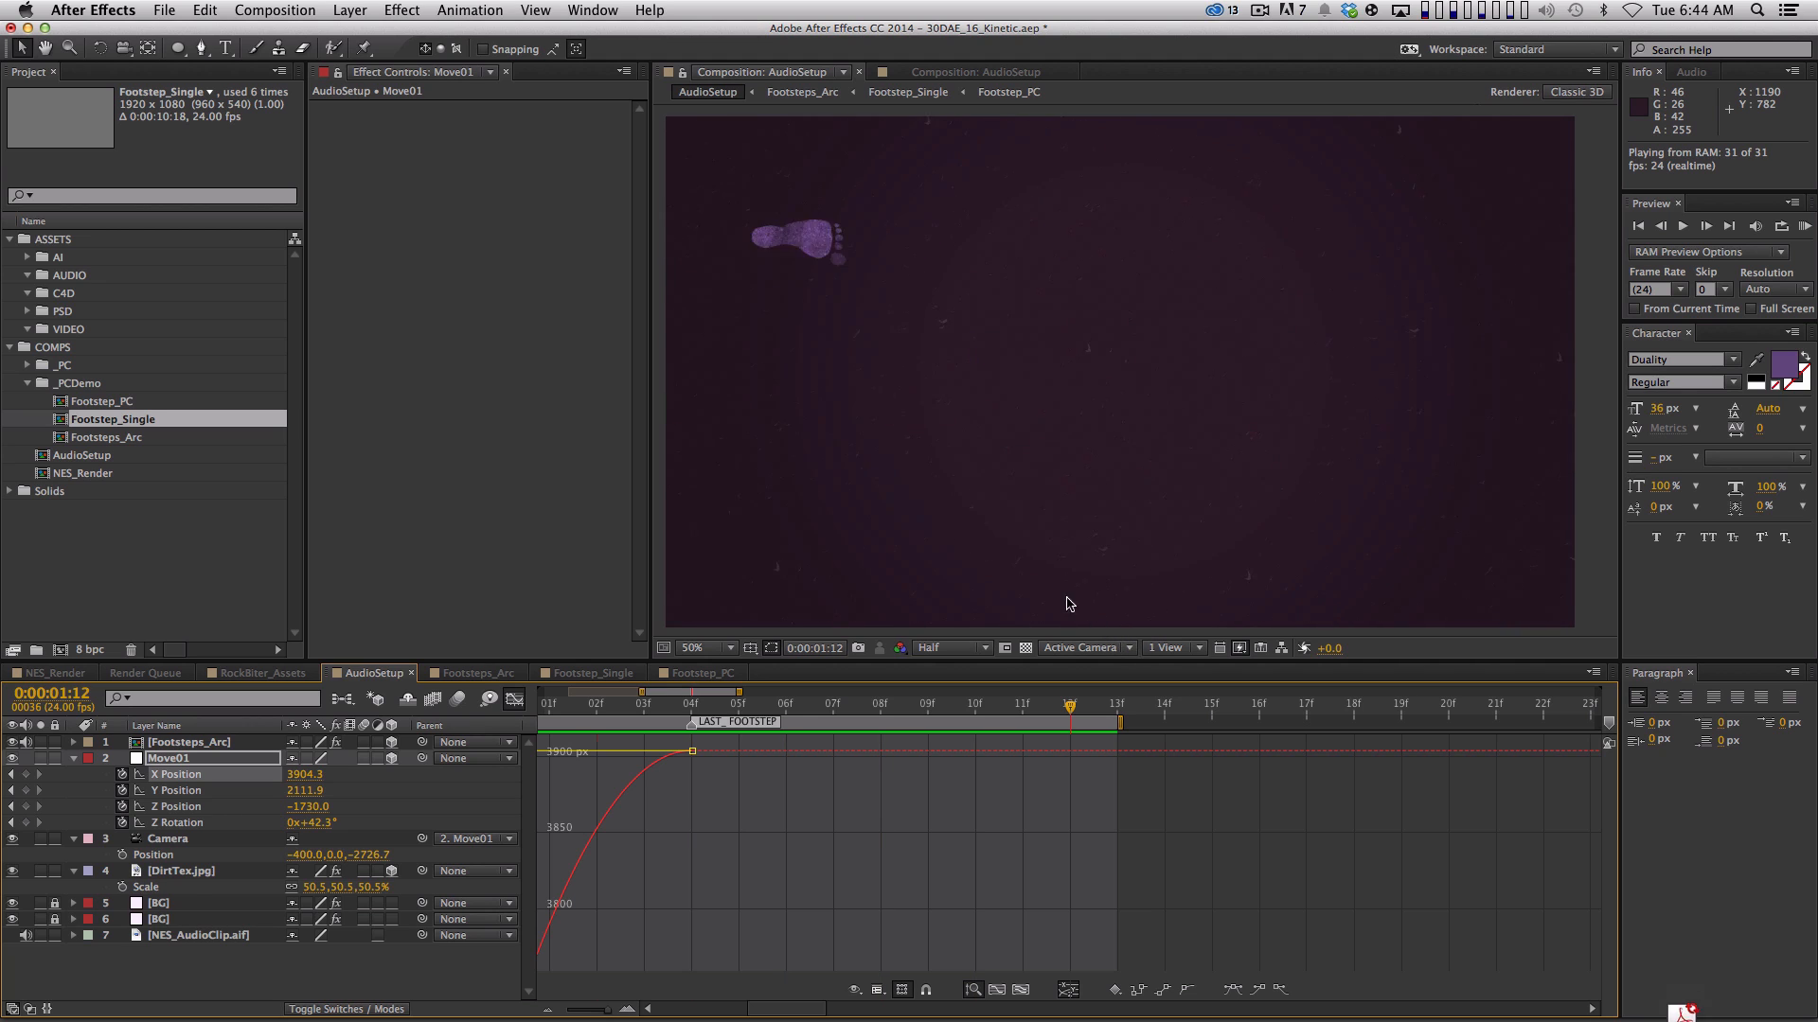
# Leave the Graph Editor and move Move01's final position and rotation keyframes to 0:00:01:12
pyautogui.hotkey('shift', 'F3')
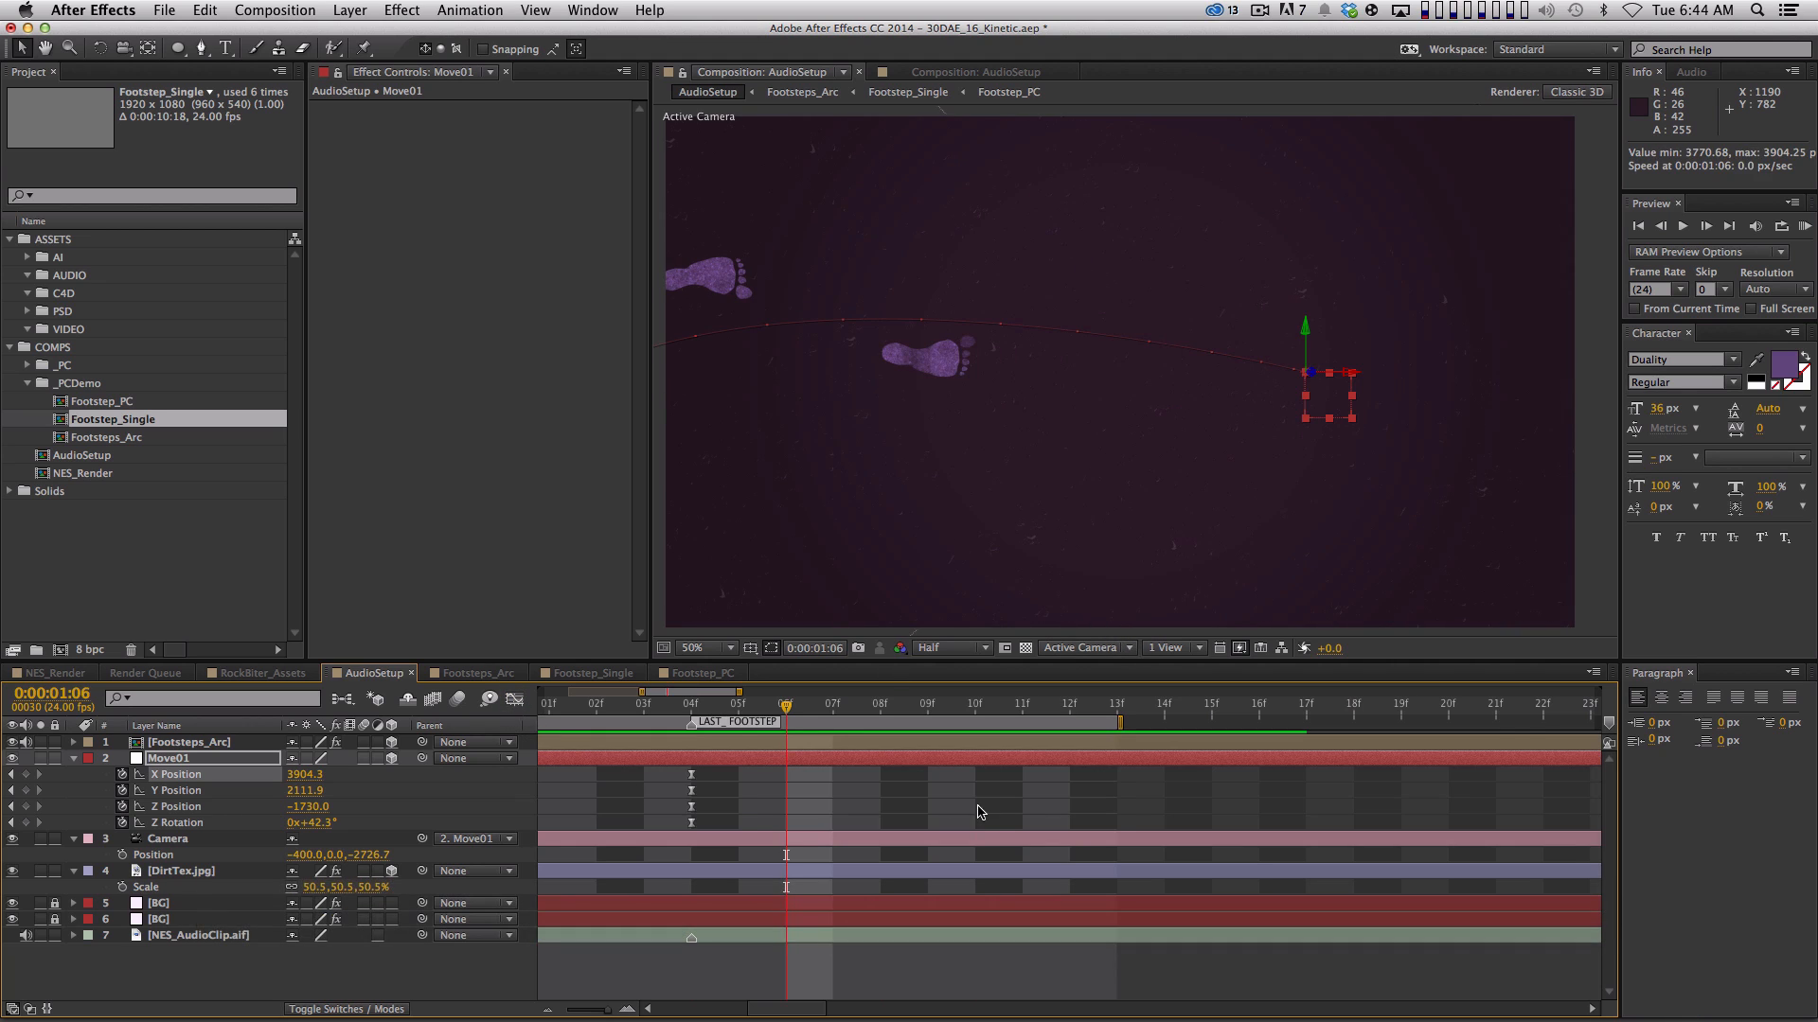
pyautogui.press('-')
pyautogui.moveTo(816, 793); pyautogui.dragTo(1225, 771)
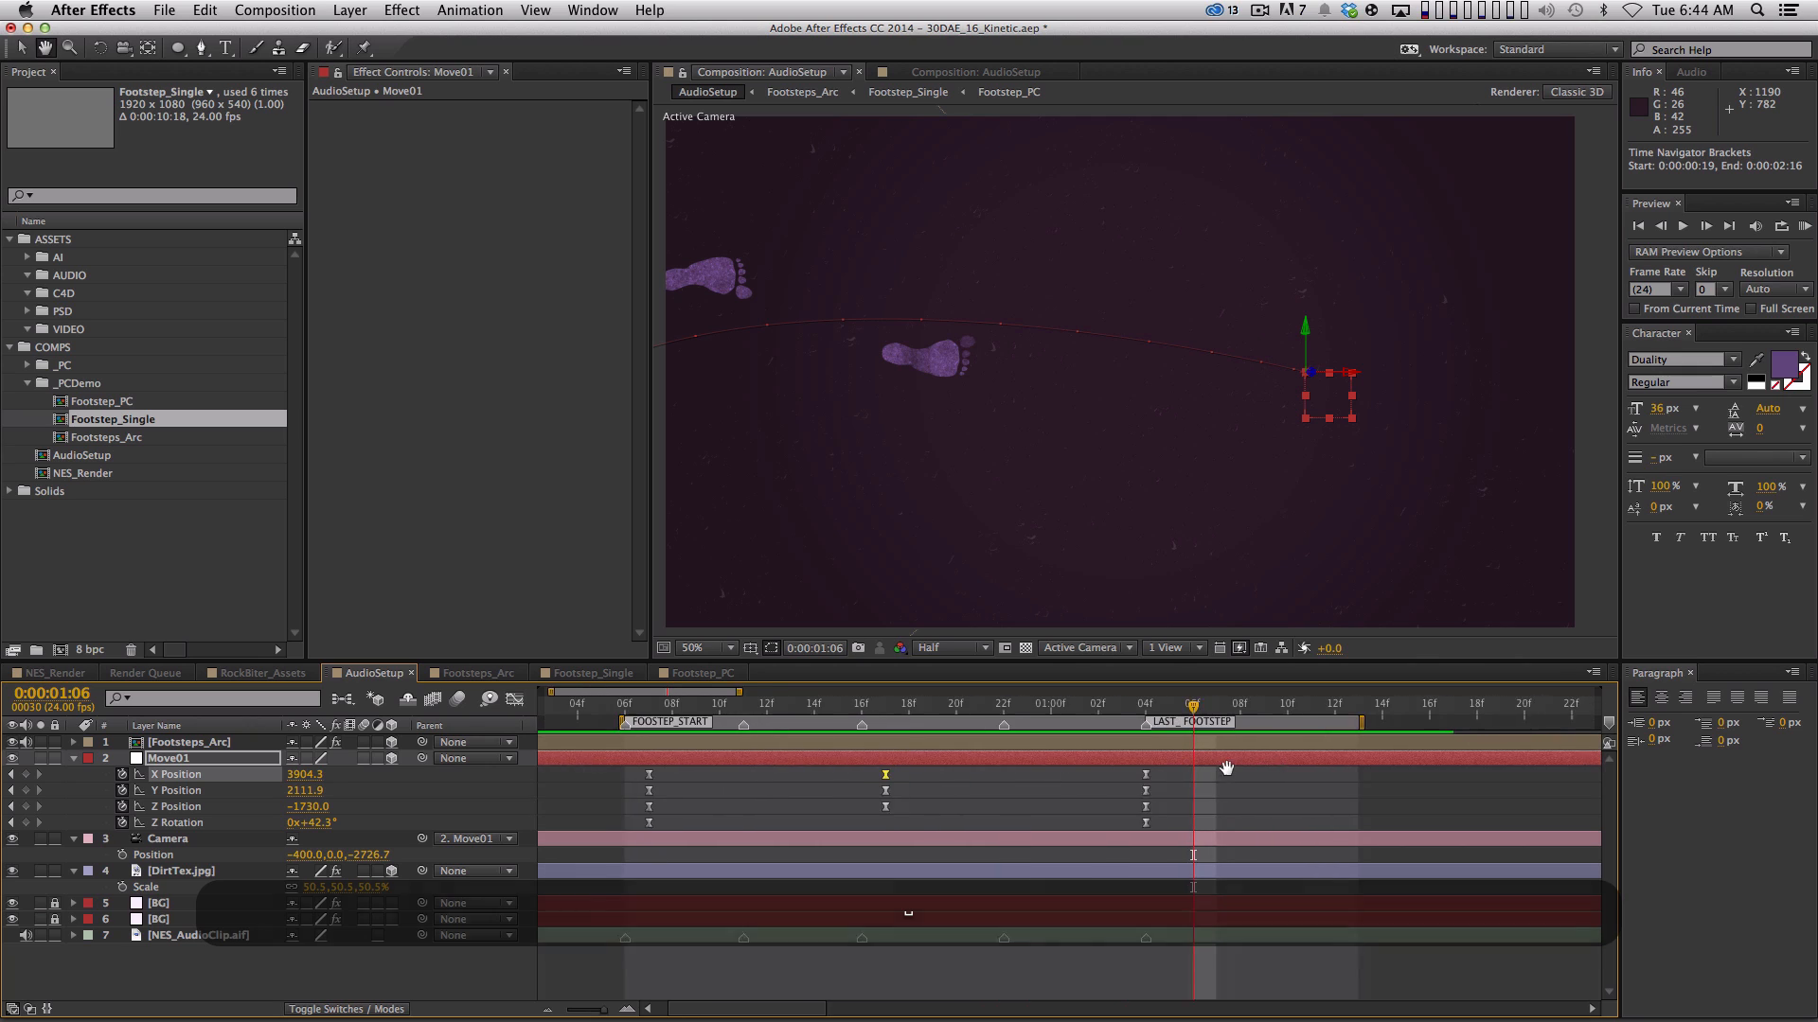
pyautogui.press('-')
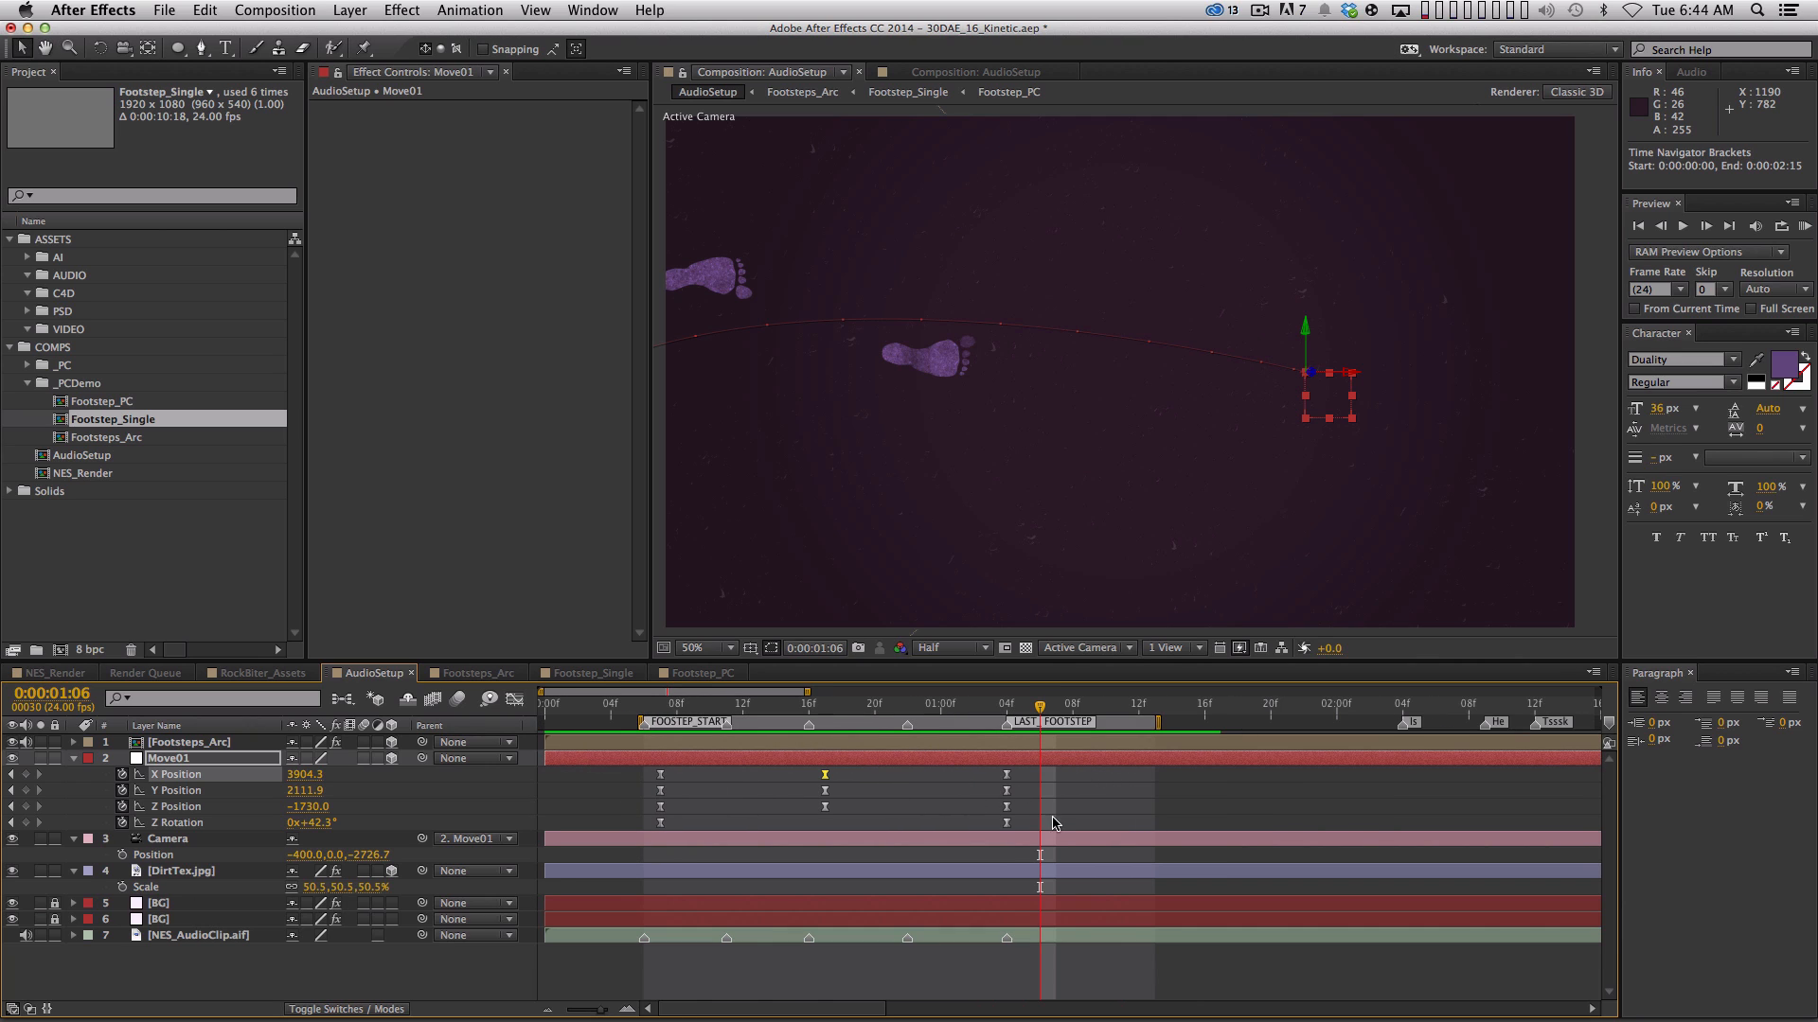
pyautogui.moveTo(1048, 772); pyautogui.dragTo(952, 855)
pyautogui.moveTo(1007, 779); pyautogui.dragTo(1139, 779)
pyautogui.click(325, 999)
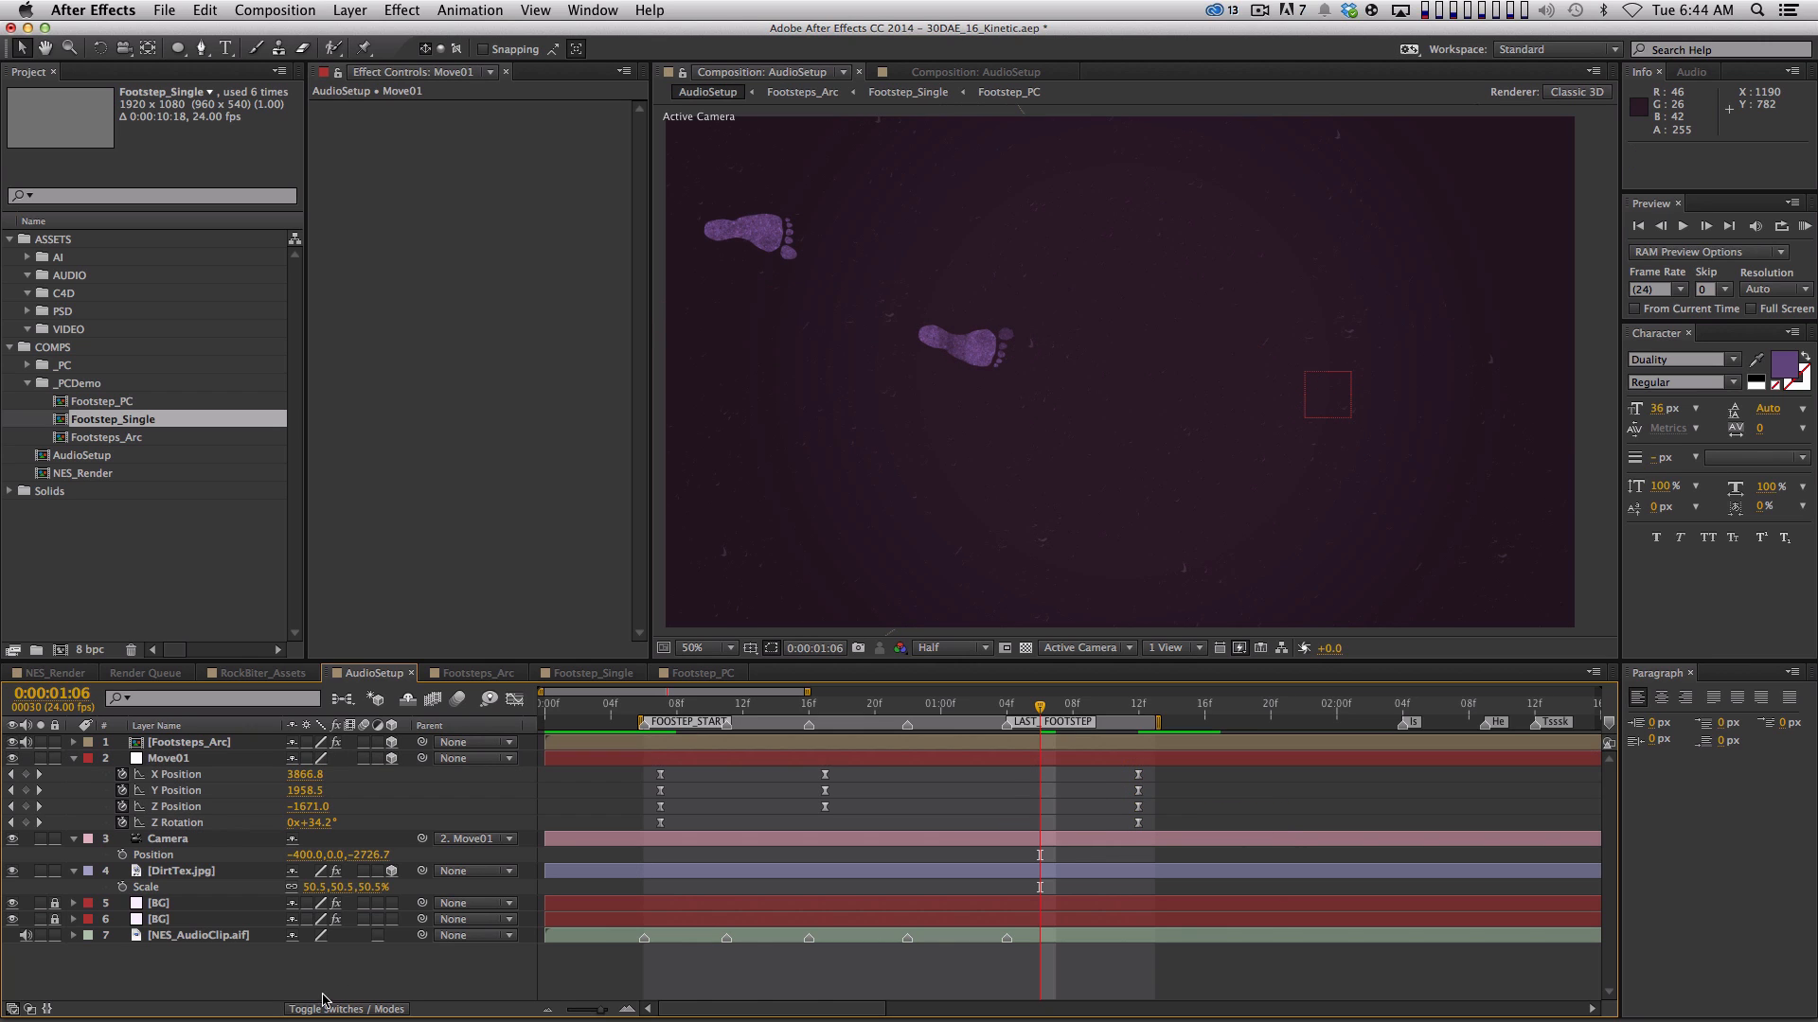
# Lengthen the incoming ease handles of Move01's final position keyframes in the Graph Editor and RAM preview the move
pyautogui.click(499, 701)
pyautogui.click(188, 777)
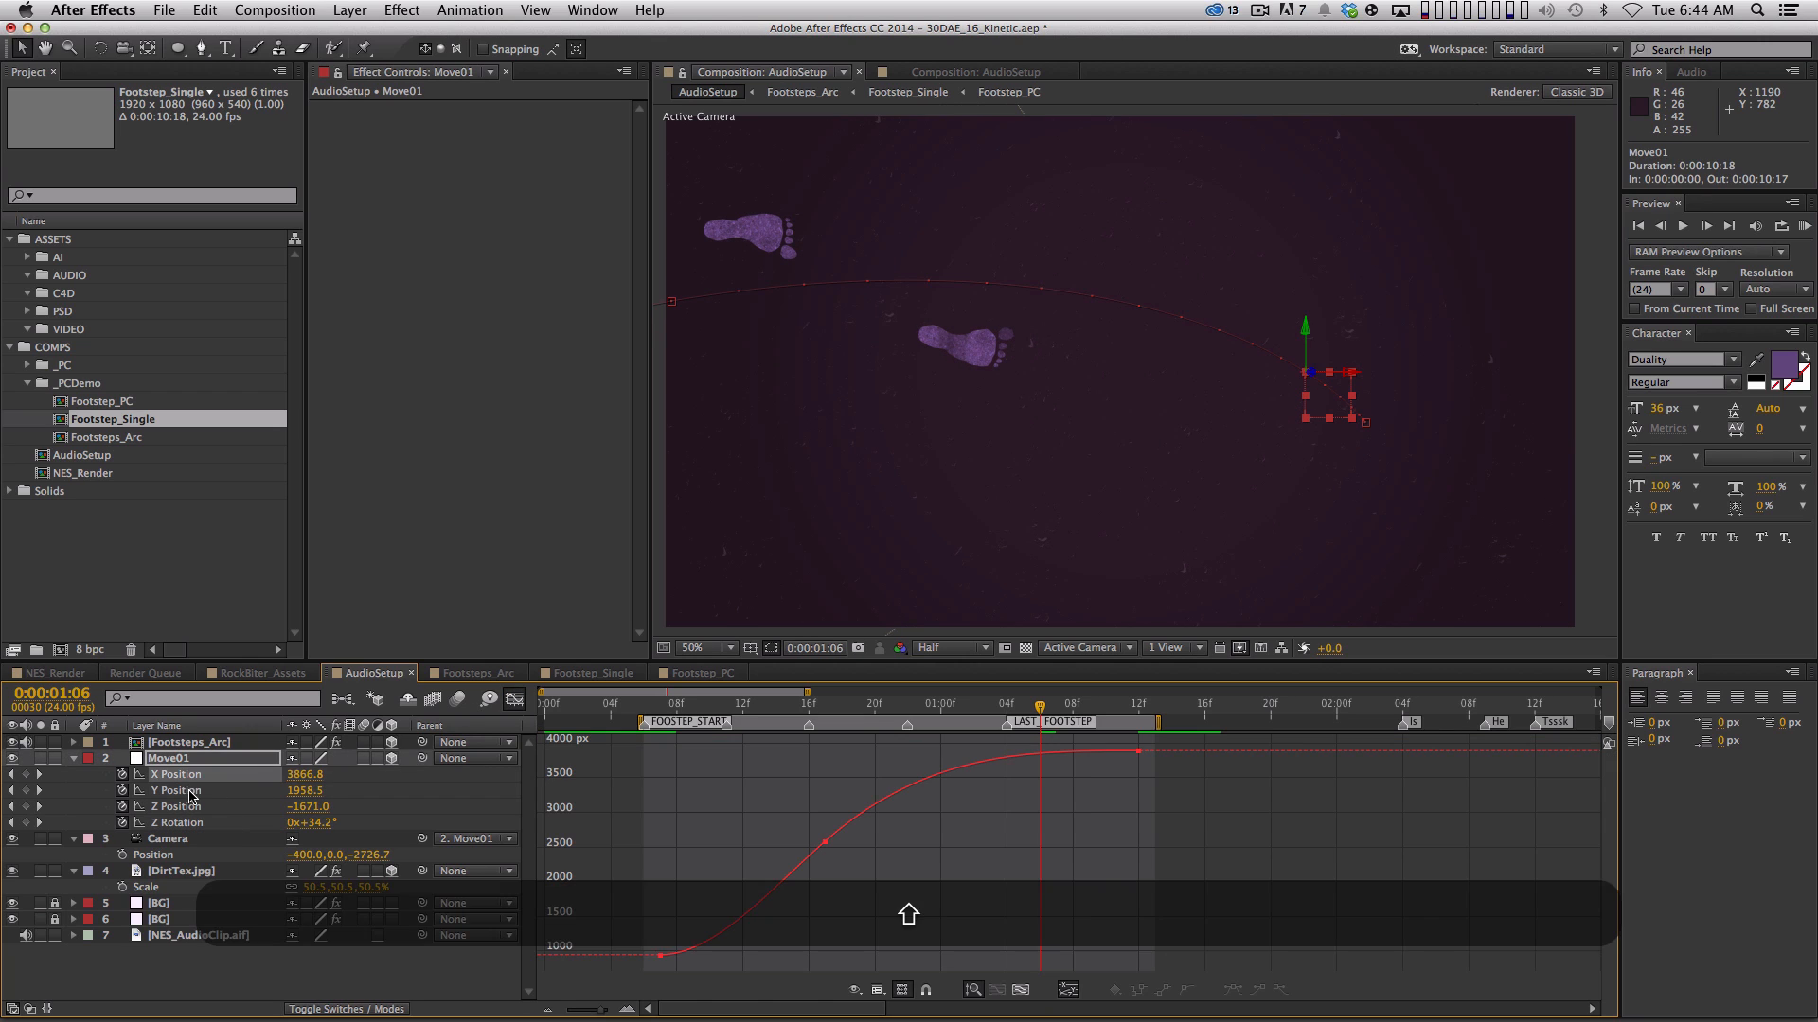
pyautogui.click(236, 791)
pyautogui.click(213, 806)
pyautogui.click(194, 823)
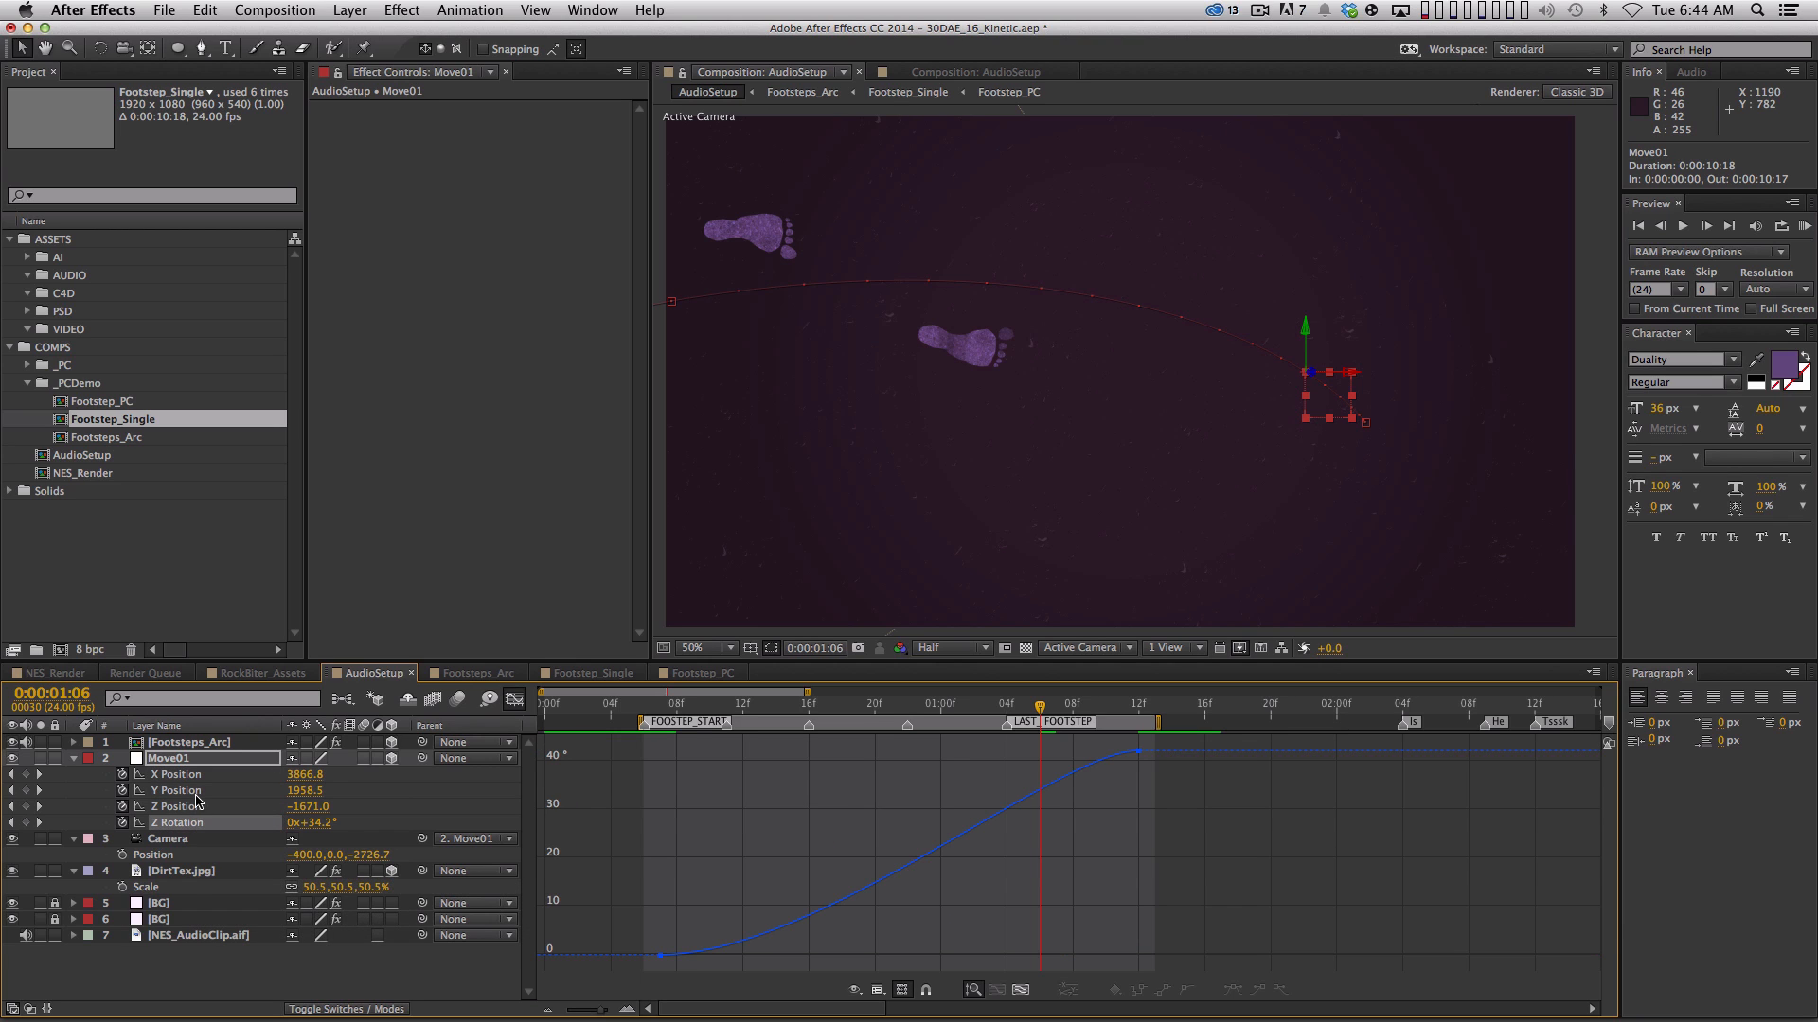
pyautogui.keyDown('shift'); pyautogui.click(200, 776); pyautogui.keyUp('shift')
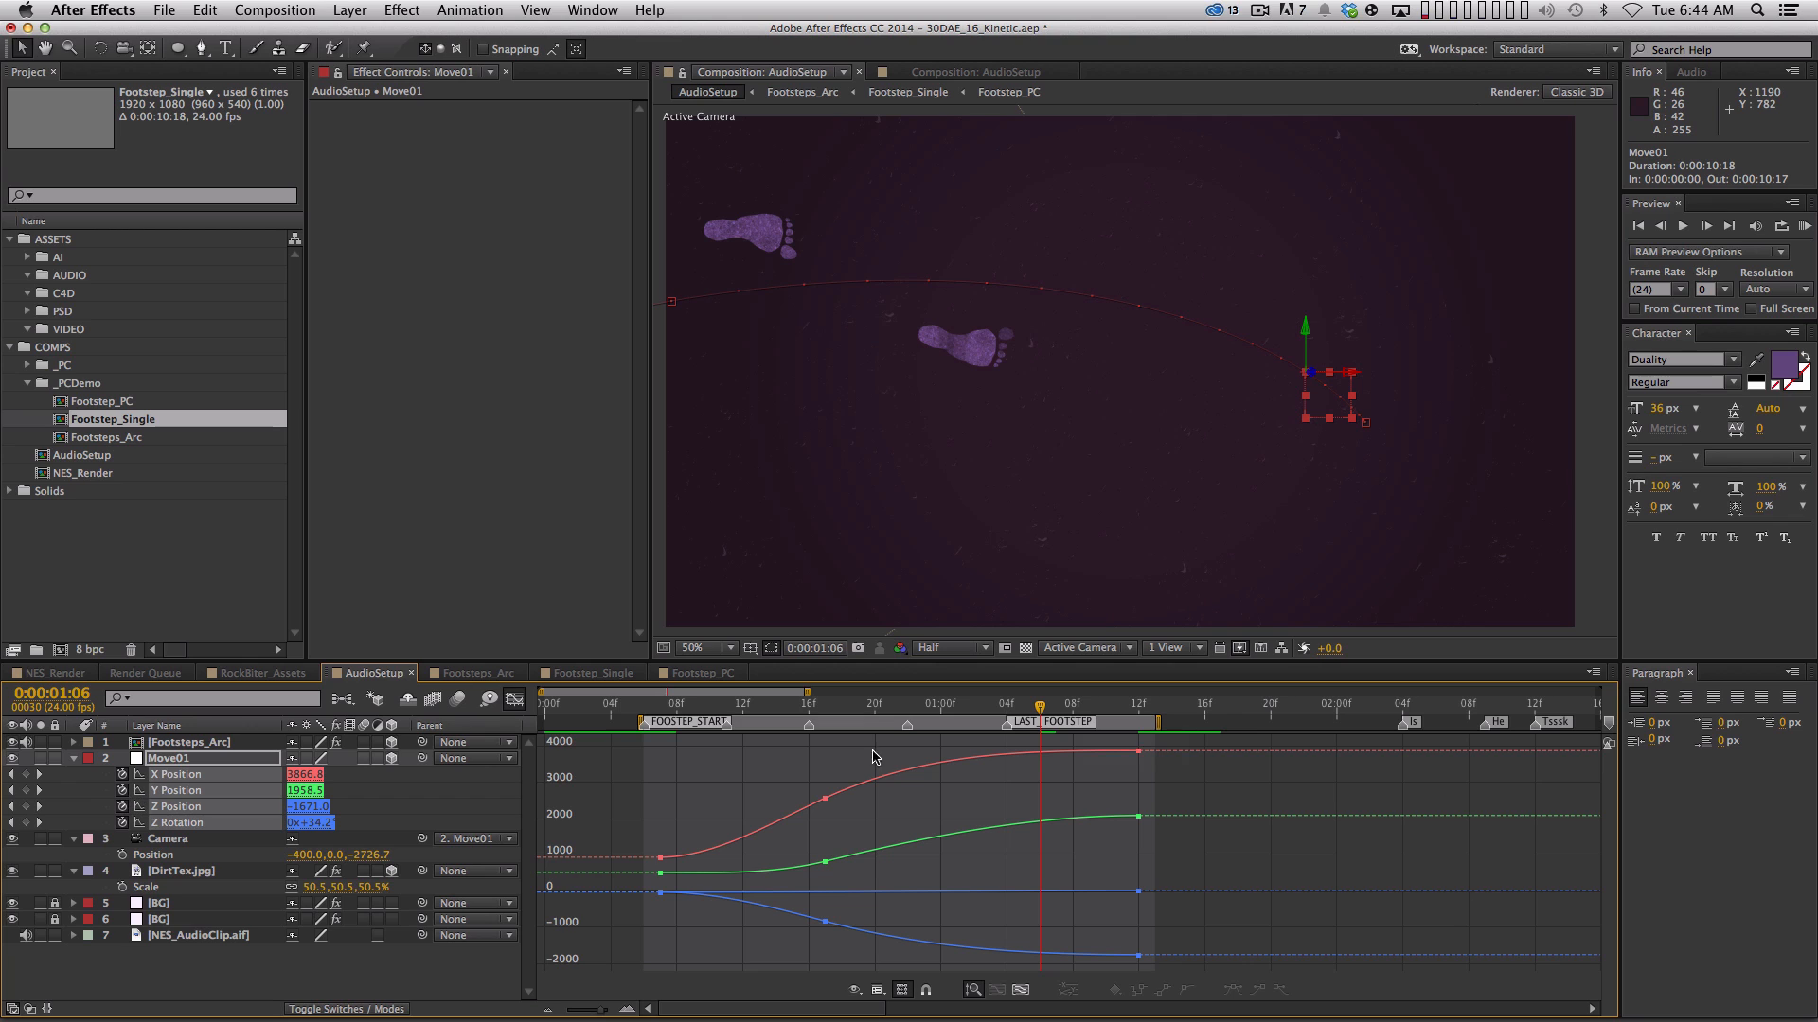
pyautogui.moveTo(1128, 770); pyautogui.dragTo(1203, 980)
pyautogui.moveTo(1034, 818); pyautogui.dragTo(997, 816)
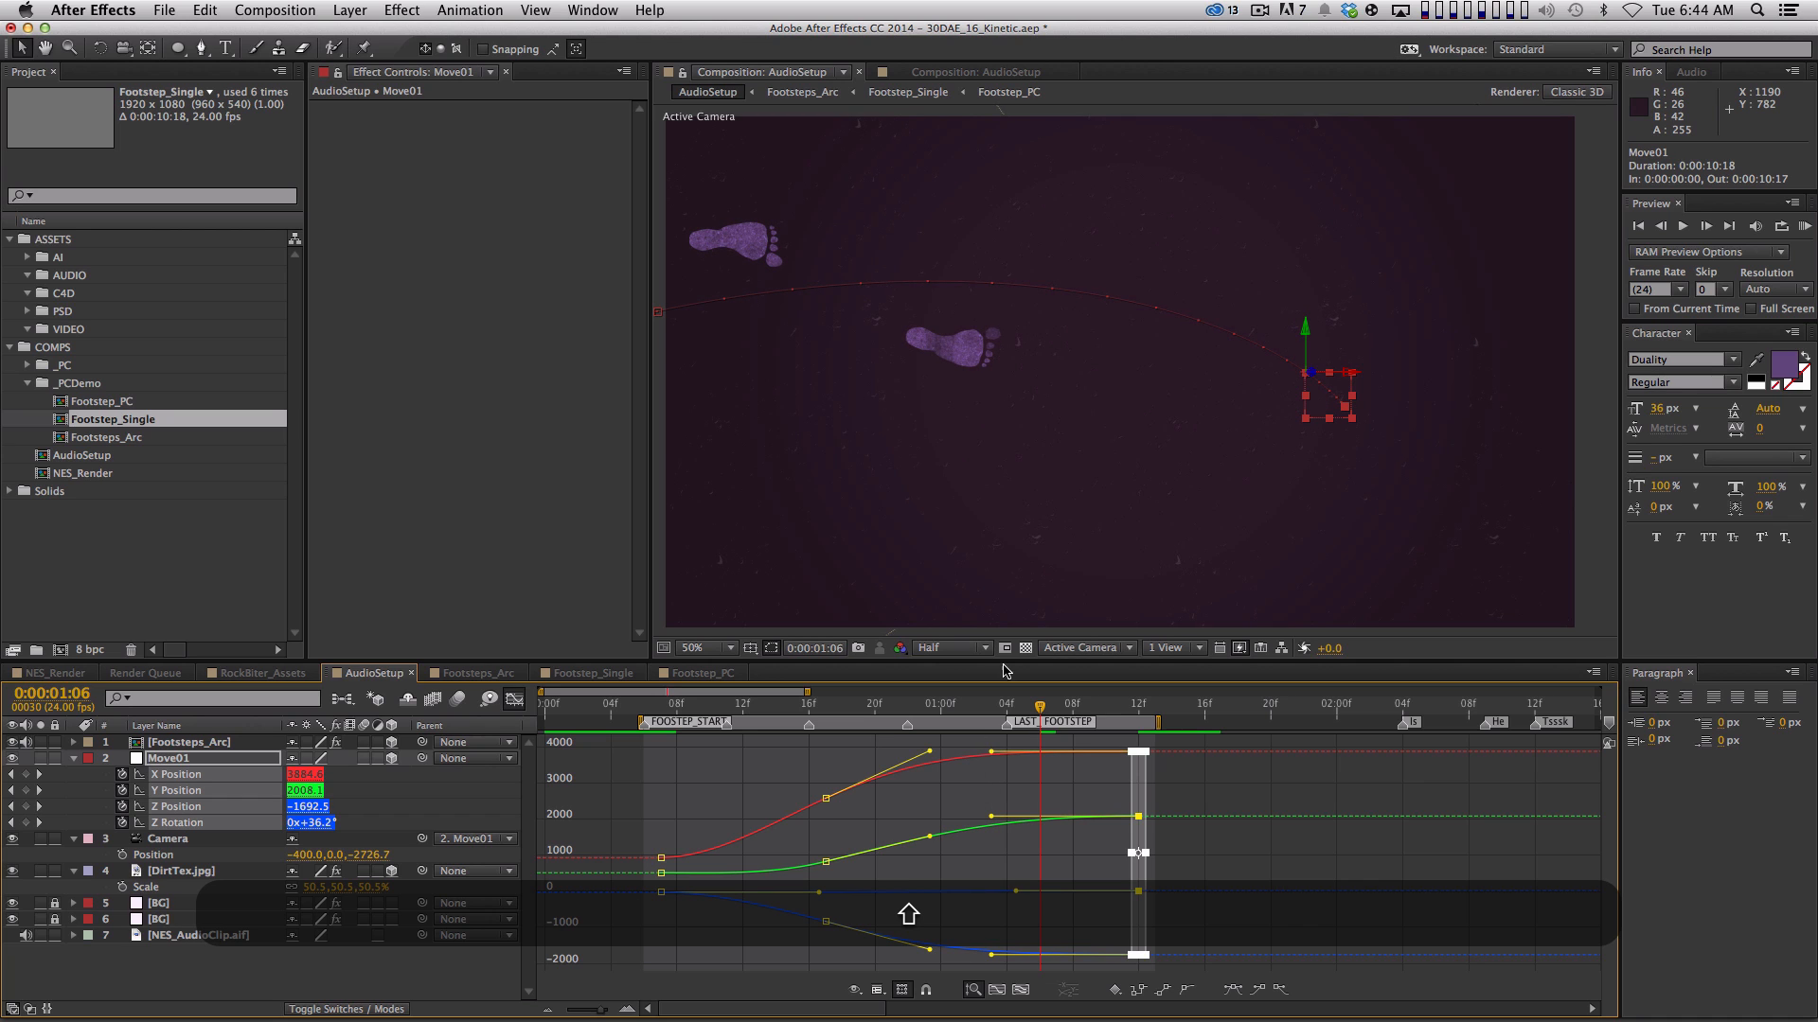
pyautogui.press('KP_0')
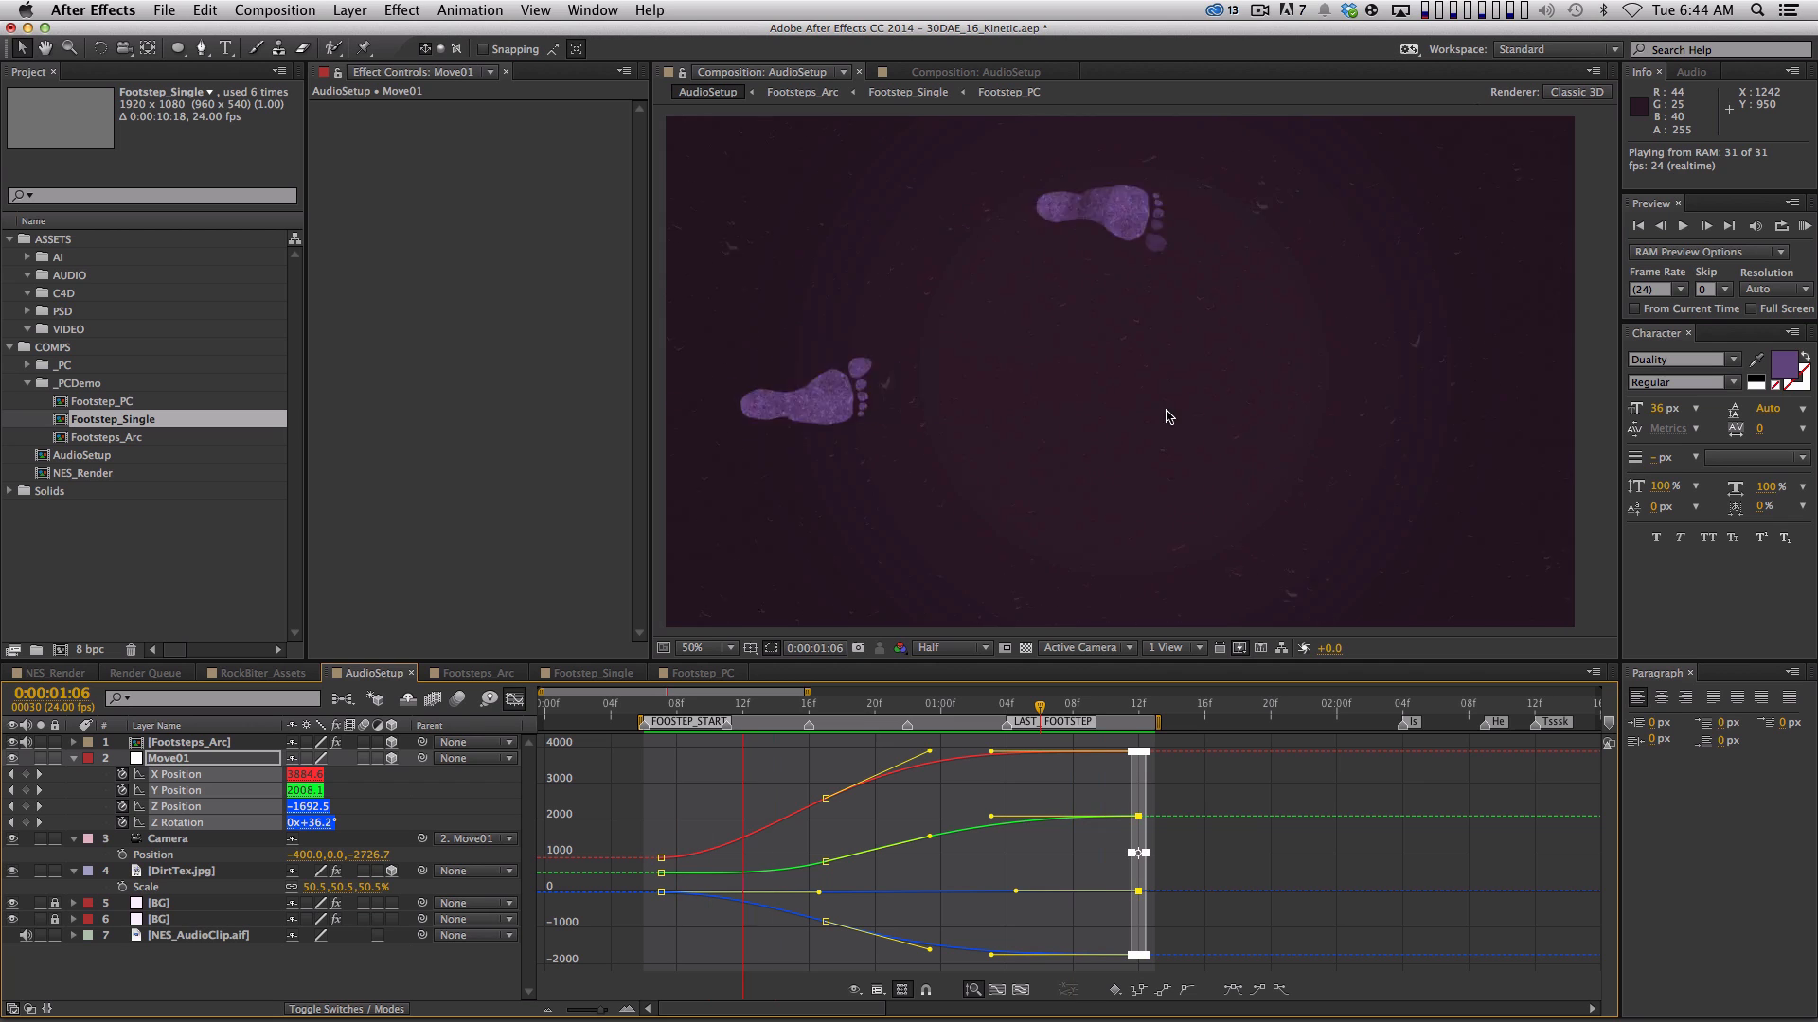
pyautogui.press('space')
# At 0:00:01:12, reposition Move01 to about X 4374, Y 1884 and RAM preview the camera move
pyautogui.moveTo(968, 700); pyautogui.dragTo(1137, 717)
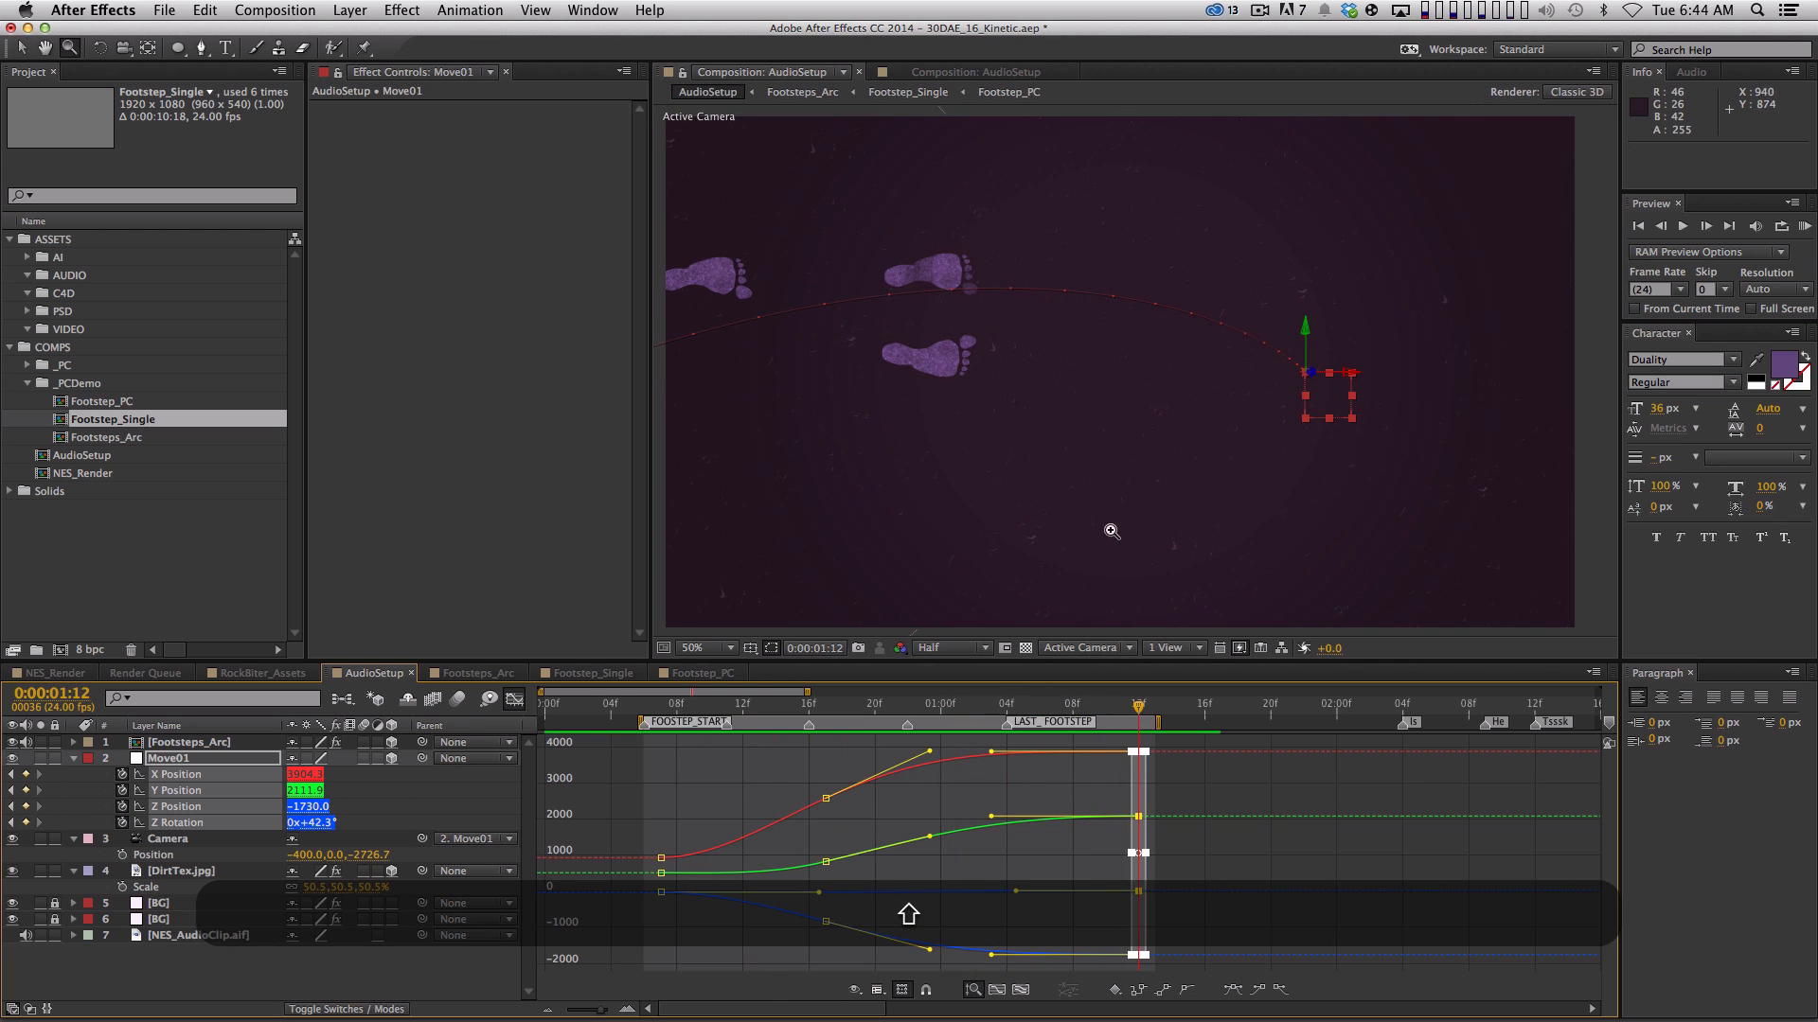
pyautogui.press('shift+super+a')
pyautogui.press('v')
pyautogui.moveTo(1339, 397); pyautogui.dragTo(1429, 180)
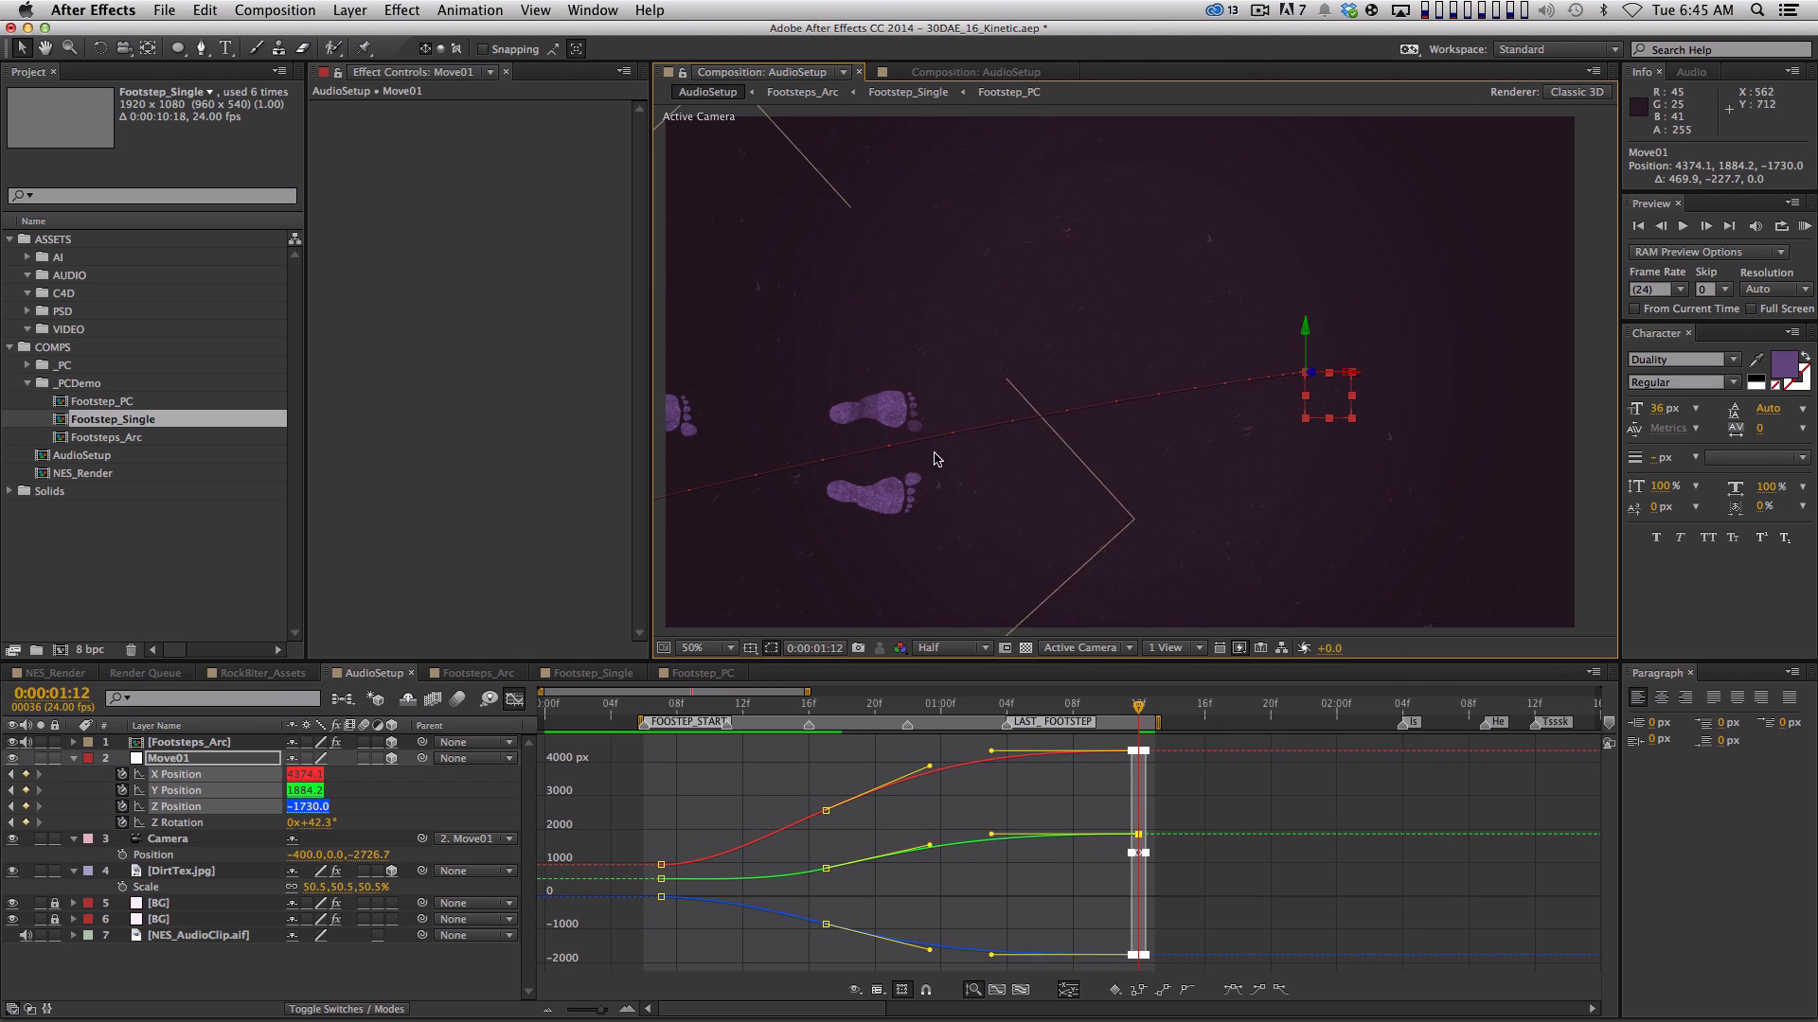
pyautogui.press('KP_0')
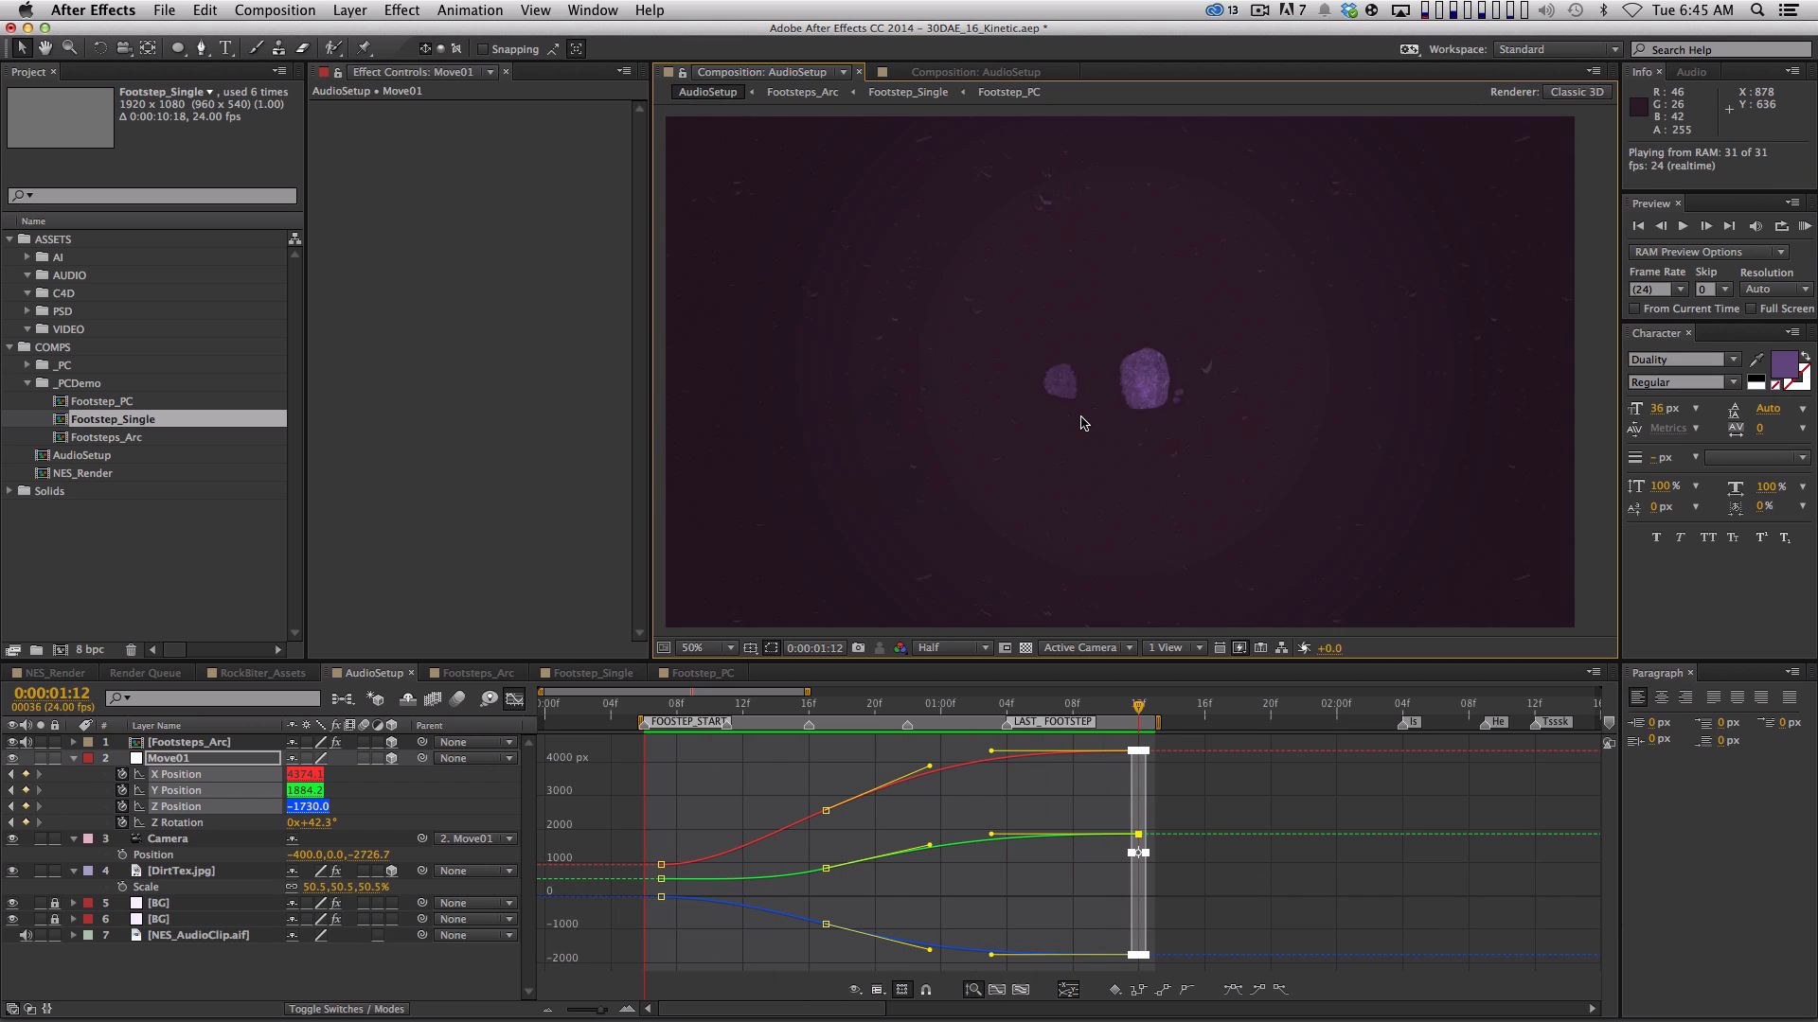
# Return to the start of the composition and move the FOOSTEP_START marker to 0:00:00:01
pyautogui.press('Home')
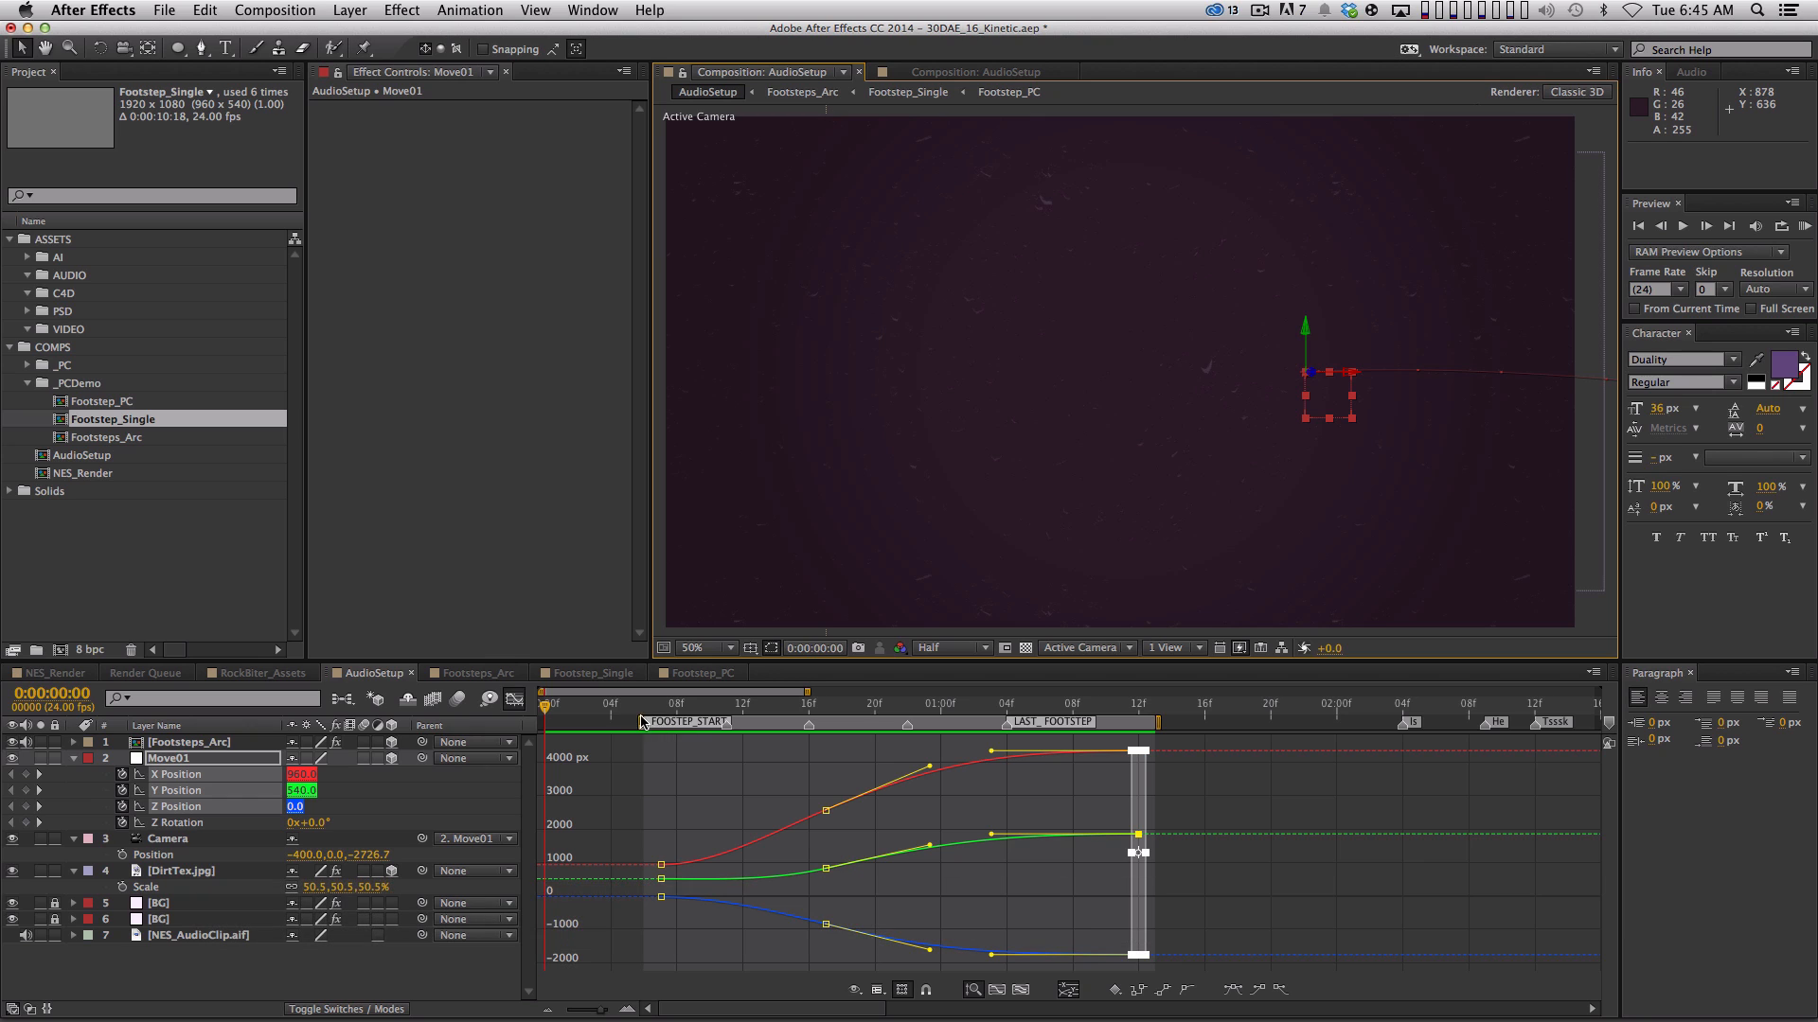
pyautogui.moveTo(642, 721); pyautogui.dragTo(589, 710)
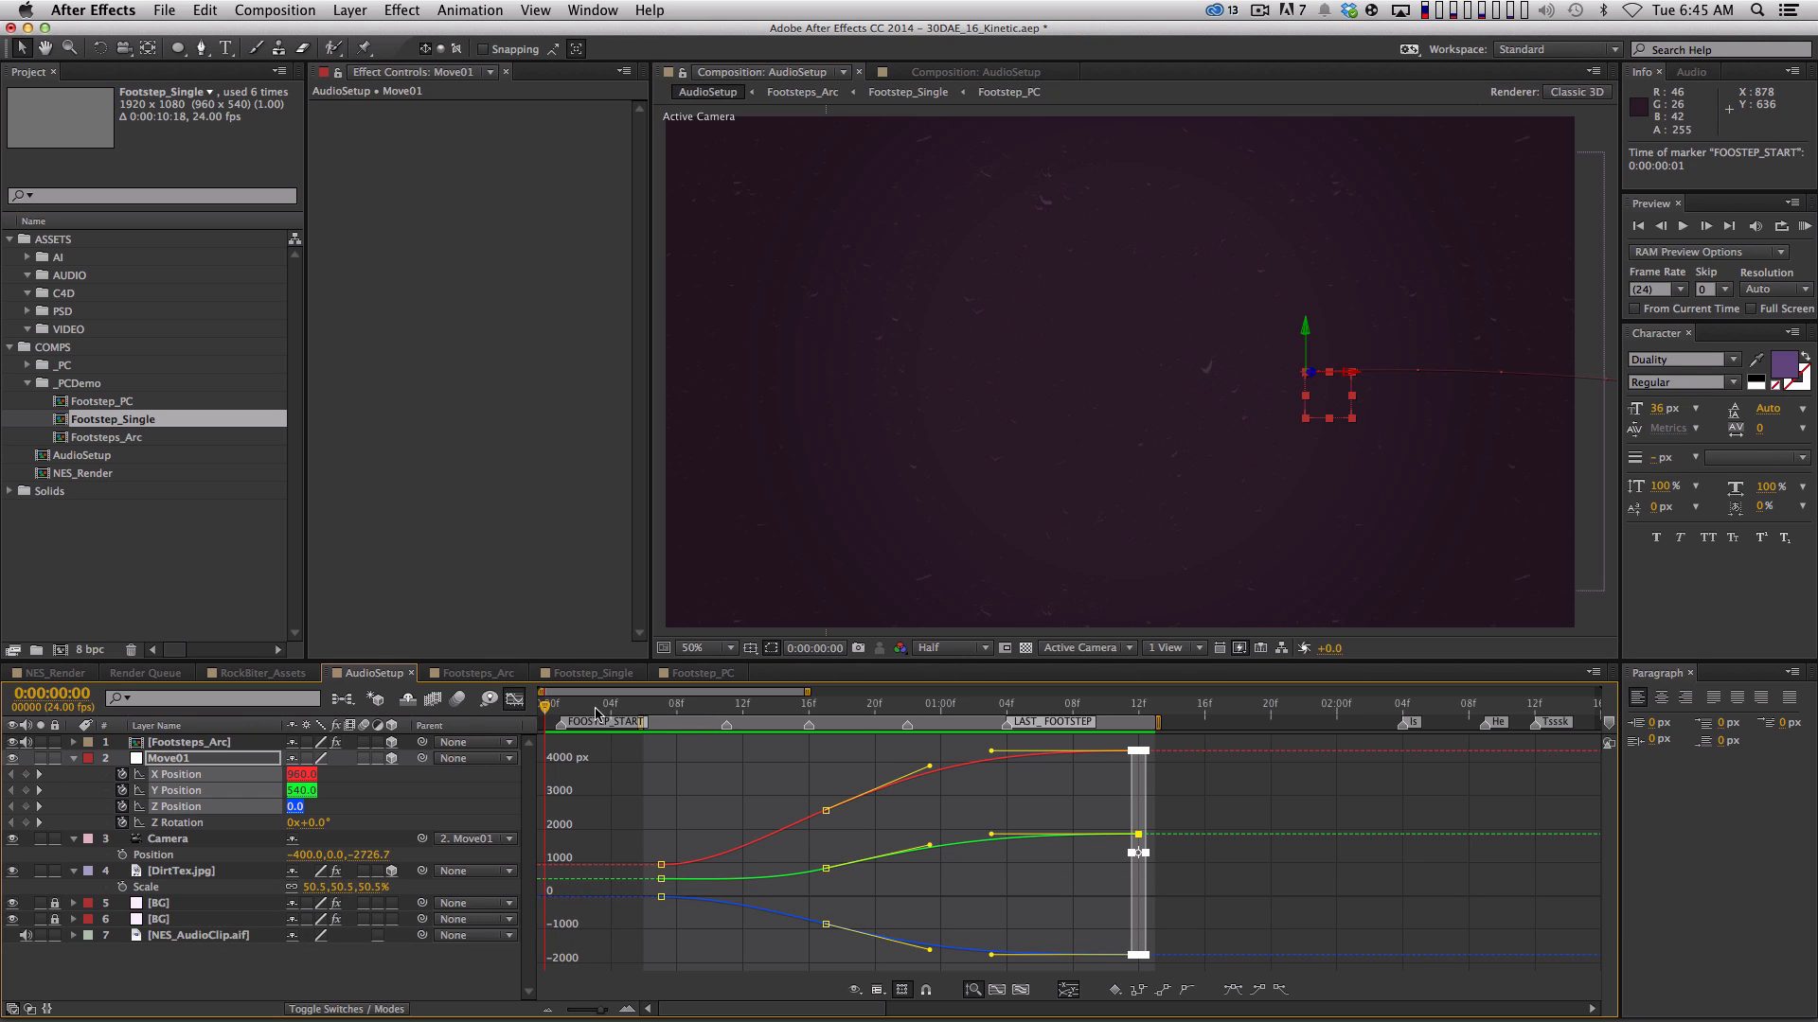
# Undo the last marker move, shift Move01's first position and rotation keyframes to 0:00:00:03, and return to the composition start
pyautogui.press('super+z')
pyautogui.click(689, 703)
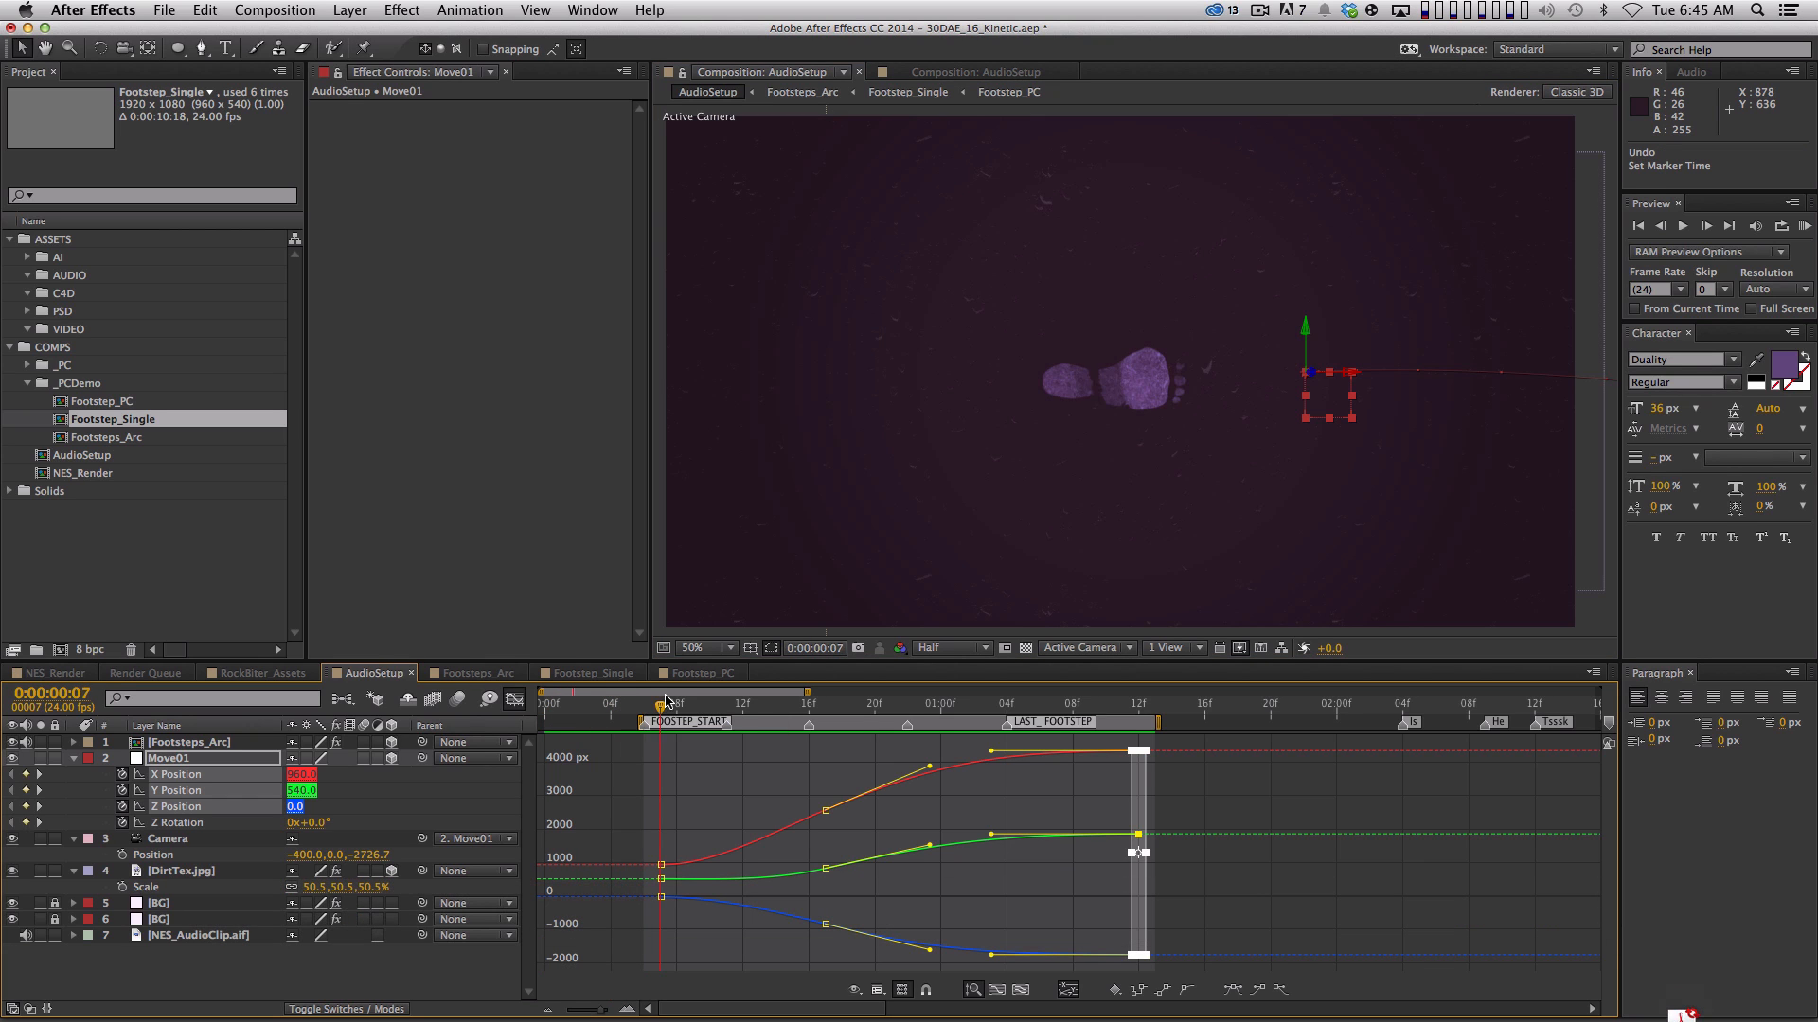
pyautogui.moveTo(690, 702); pyautogui.dragTo(596, 792)
pyautogui.click(516, 700)
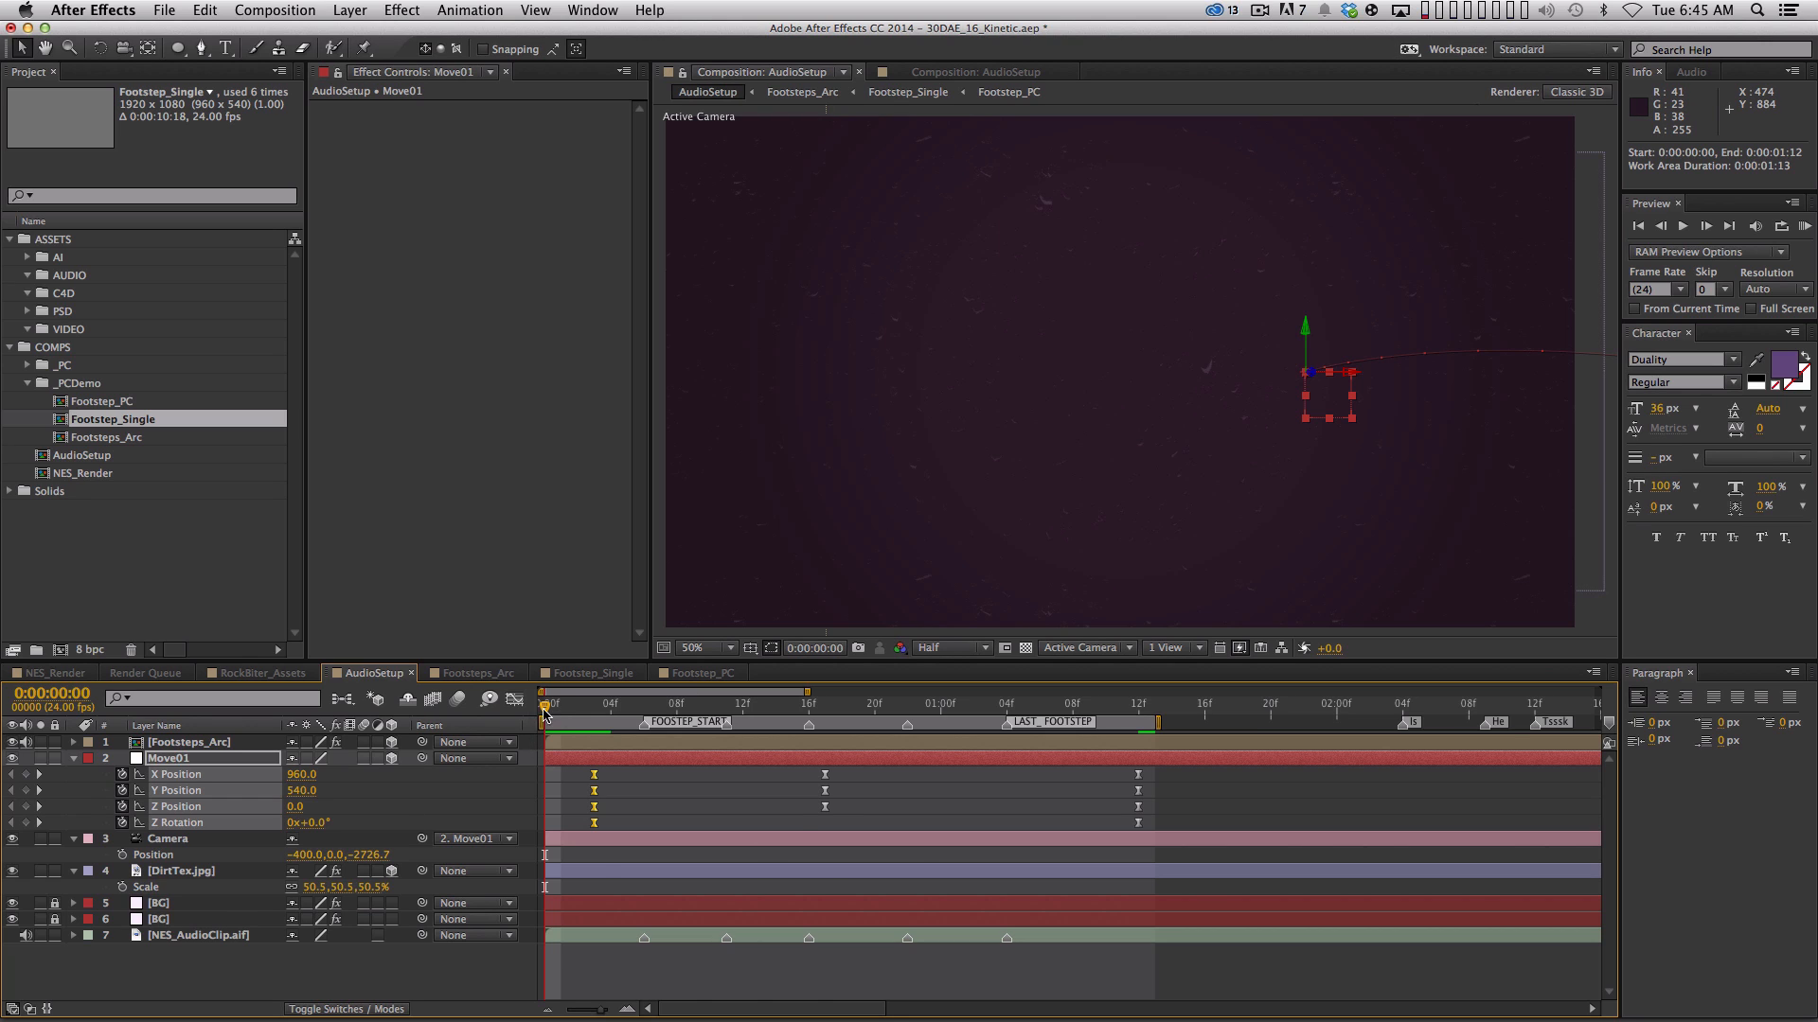
# Lengthen the outgoing ease handles of Move01's first keyframes in the Graph Editor, checking the Z Position, Z Rotation and Y Position curves
pyautogui.hotkey('shift', 'F3')
pyautogui.moveTo(669, 871); pyautogui.dragTo(697, 870)
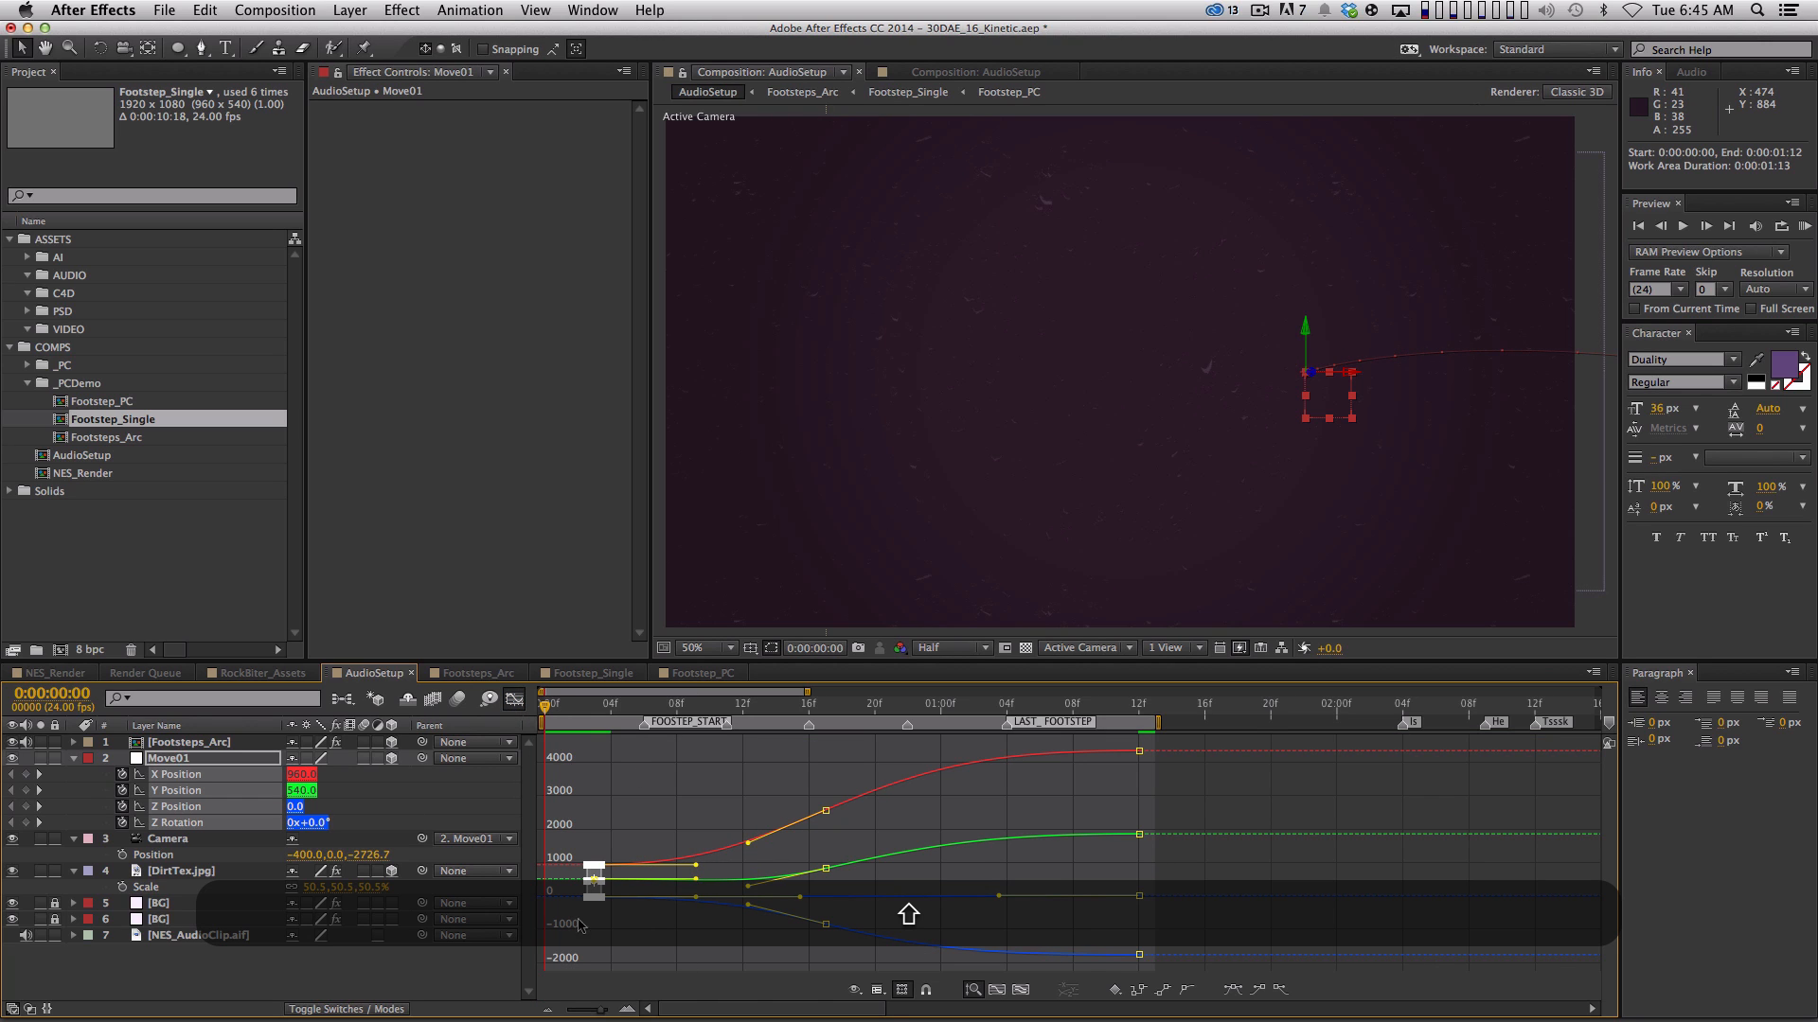
pyautogui.click(426, 809)
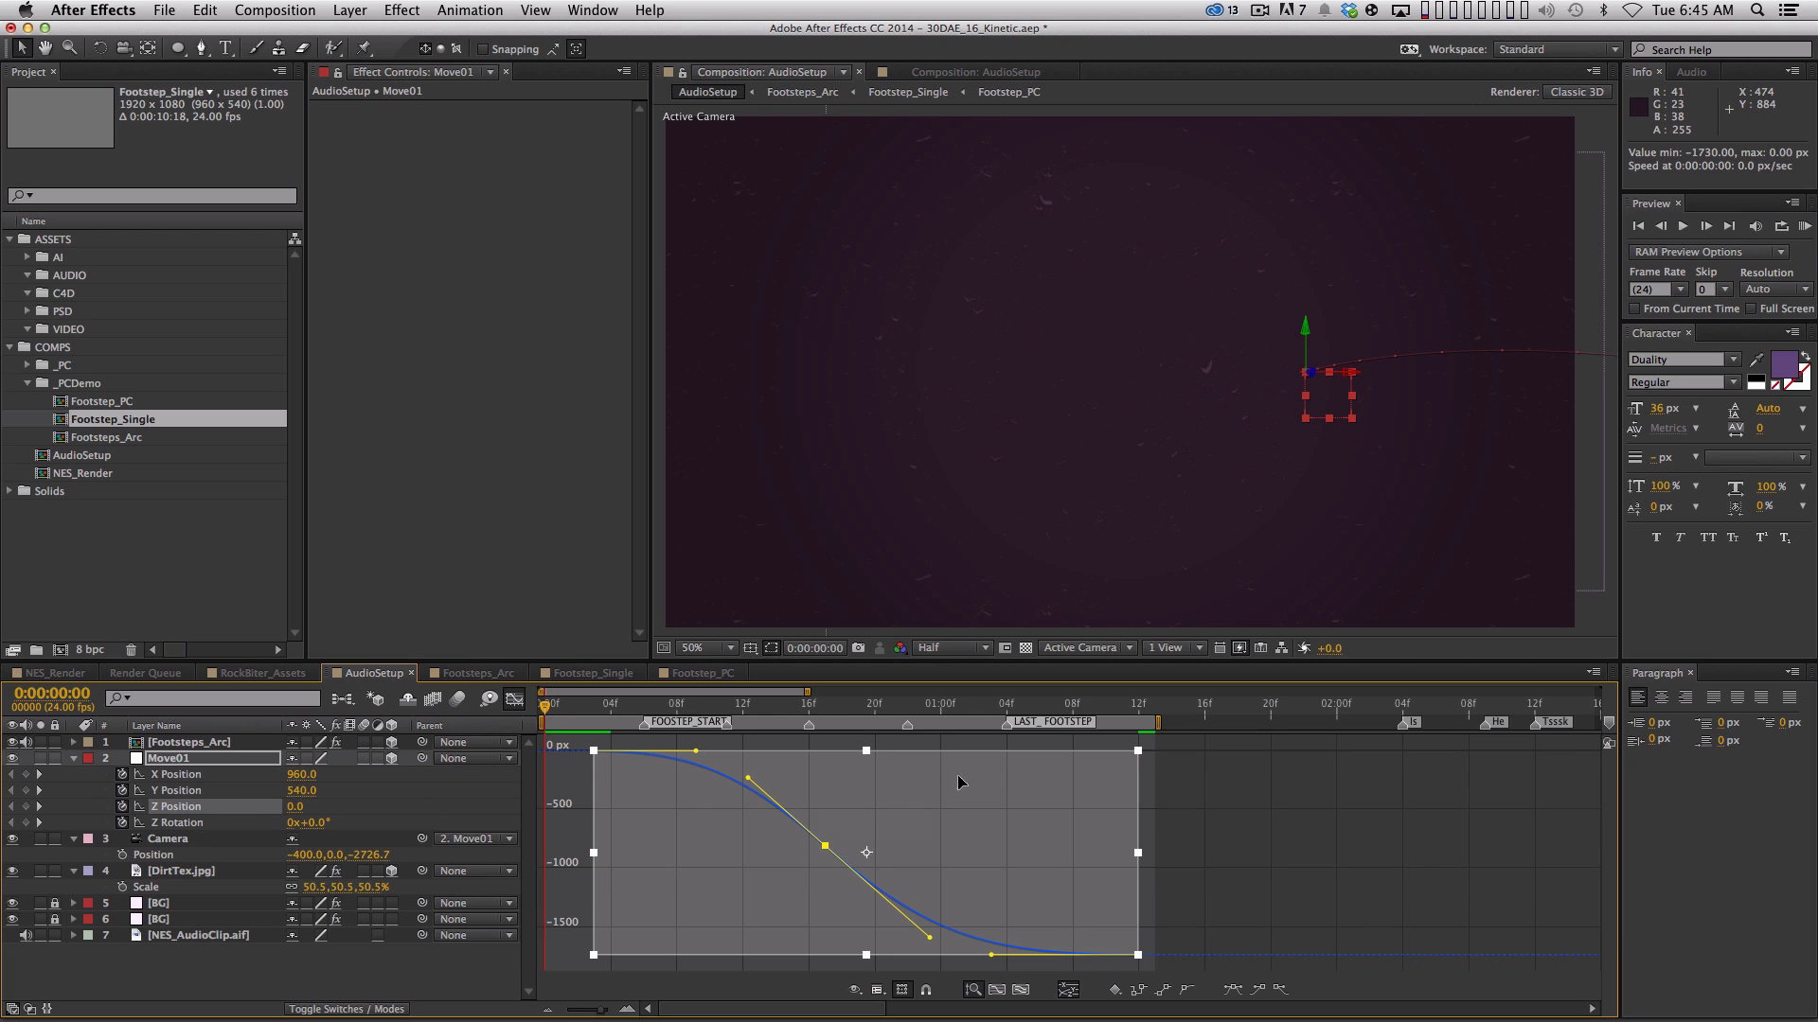
pyautogui.click(213, 823)
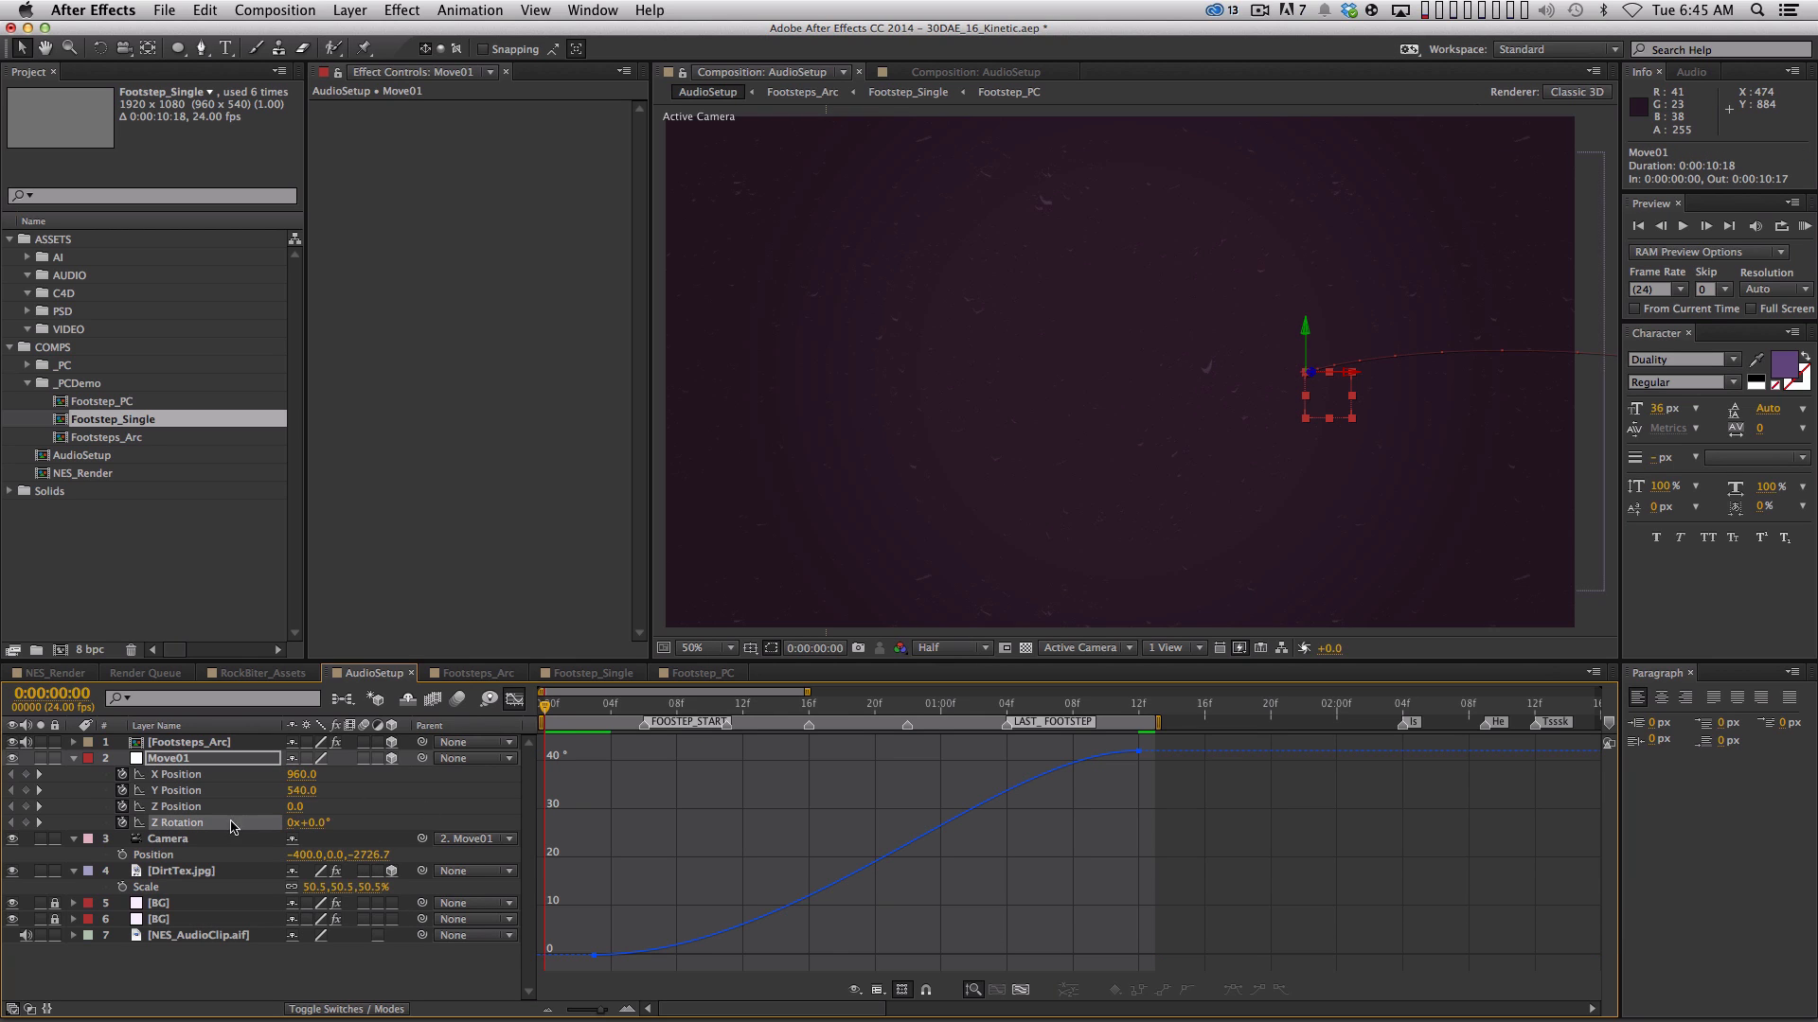
pyautogui.click(593, 955)
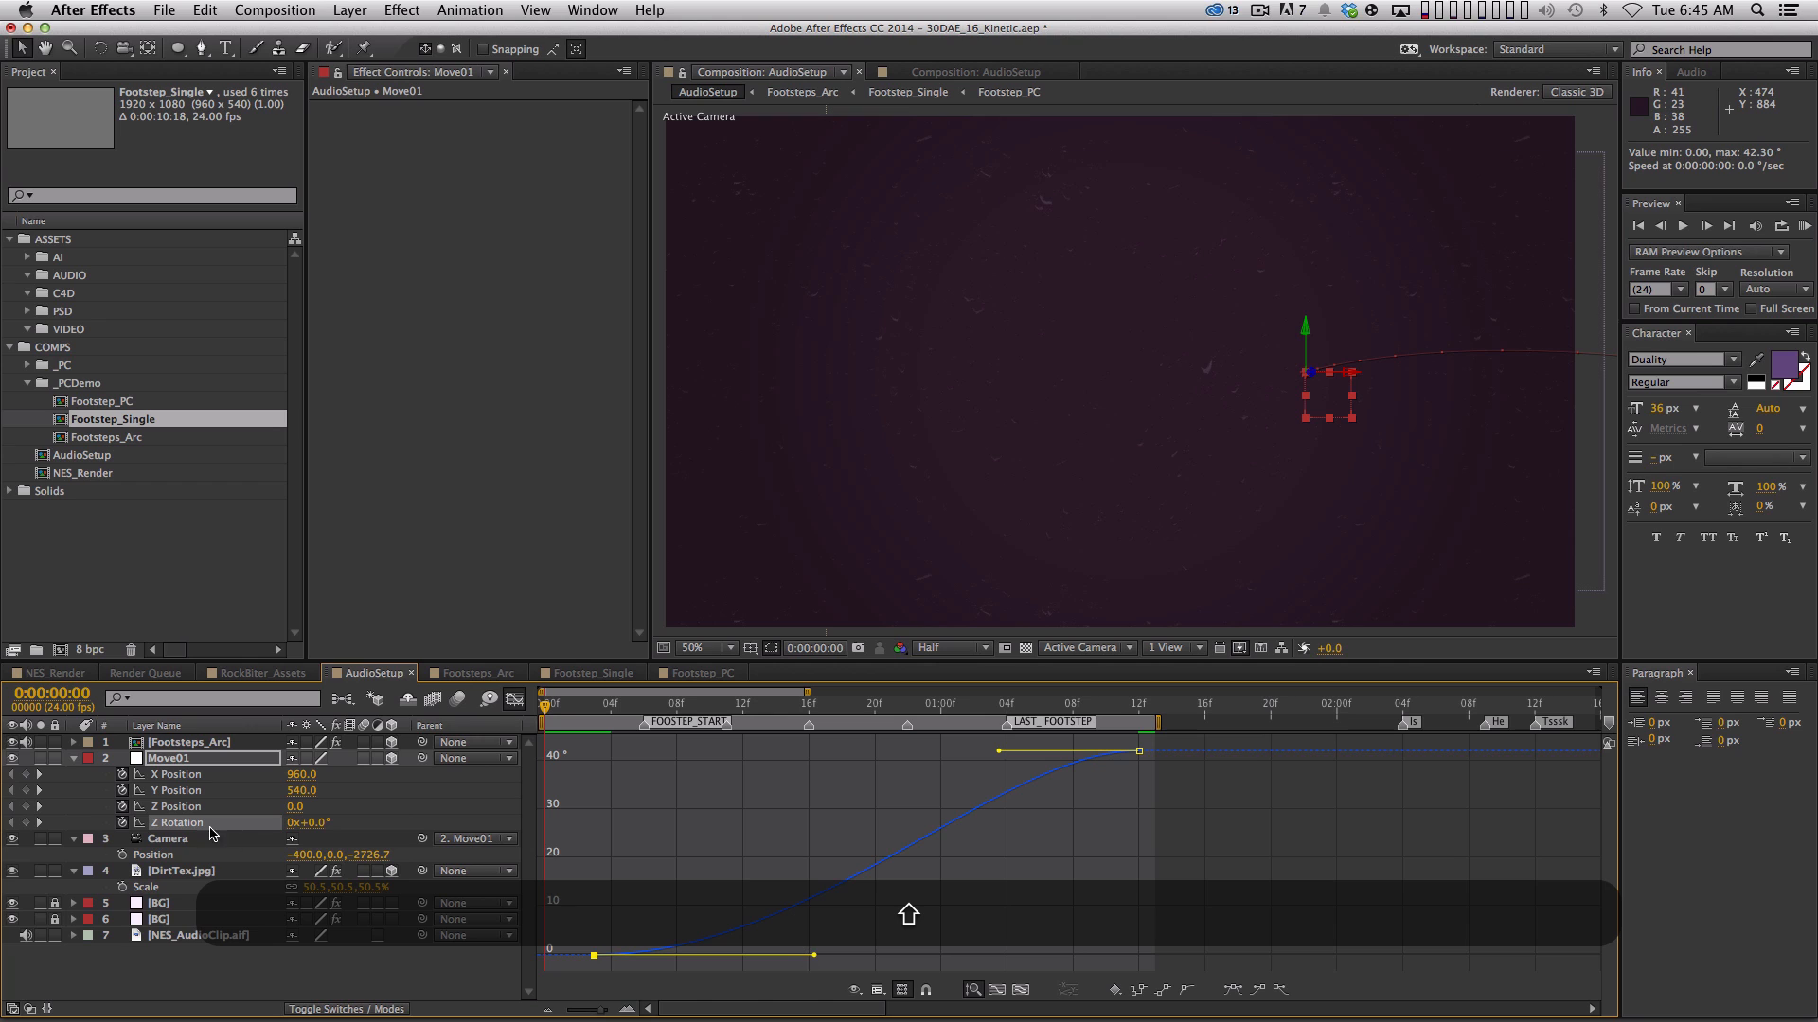
pyautogui.click(273, 791)
pyautogui.click(594, 948)
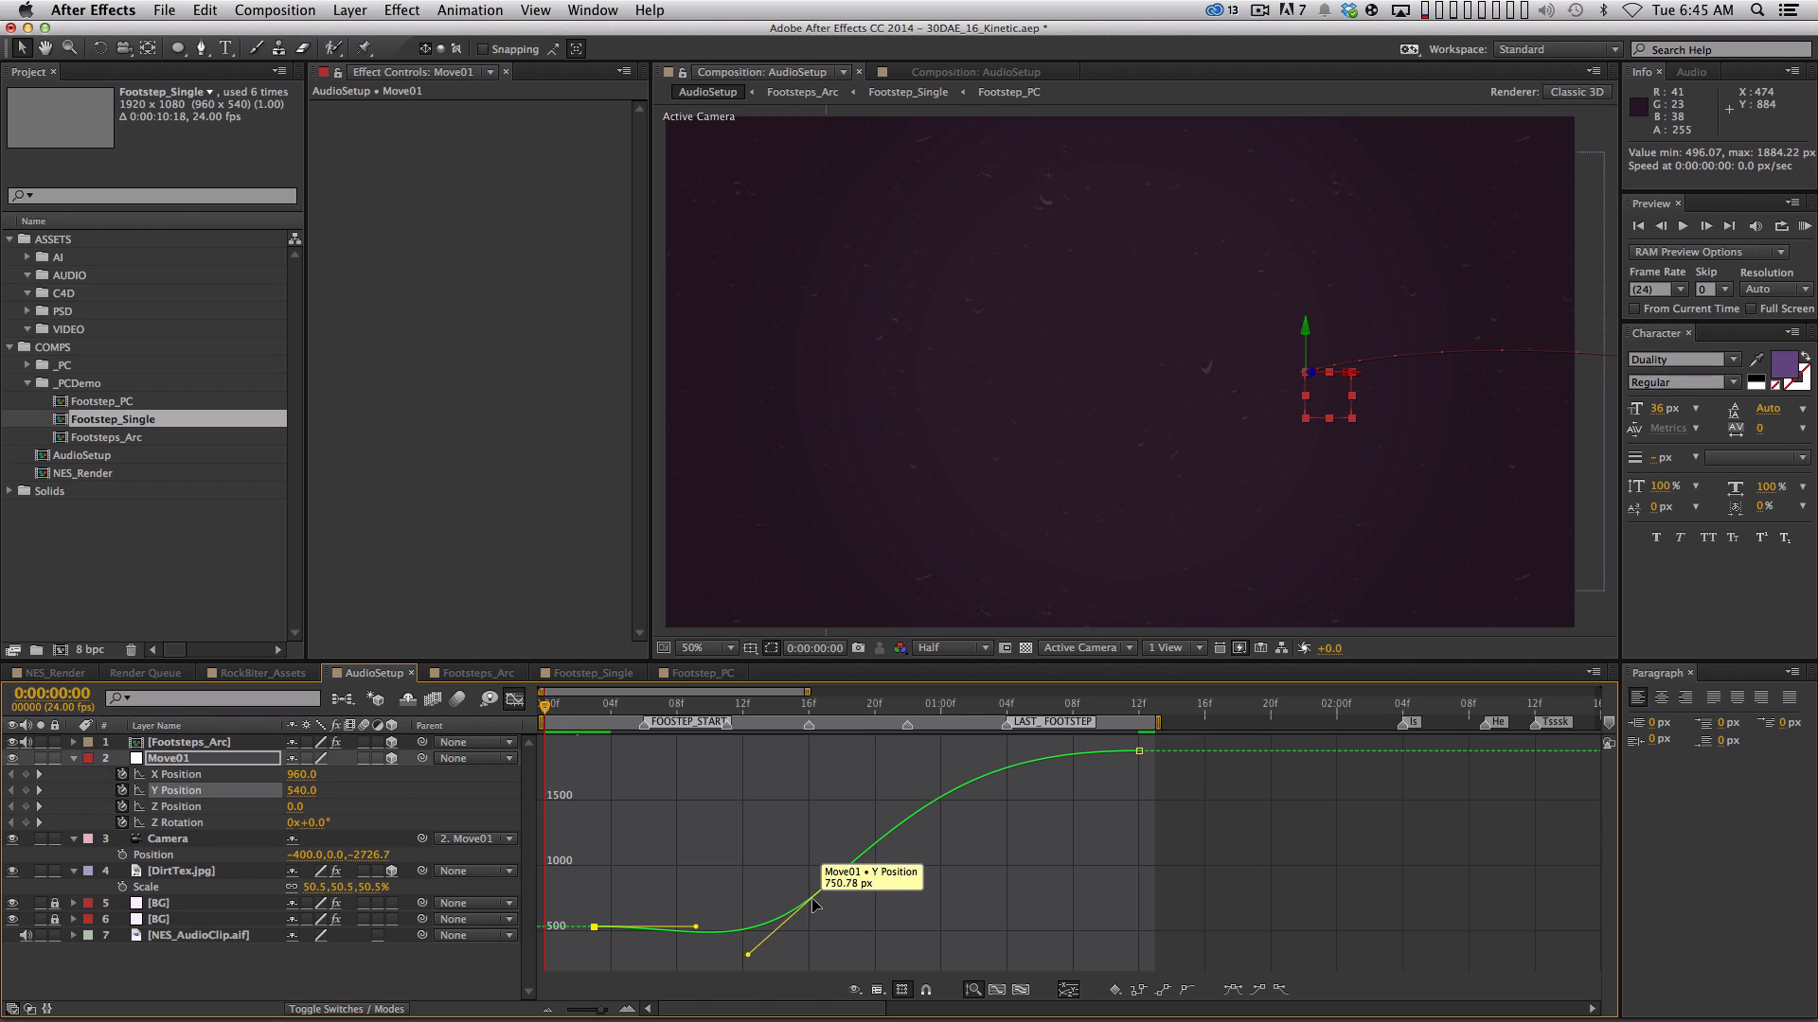
pyautogui.moveTo(748, 954)
pyautogui.mouseDown()
pyautogui.moveTo(769, 947)
pyautogui.moveTo(755, 933)
pyautogui.mouseUp()
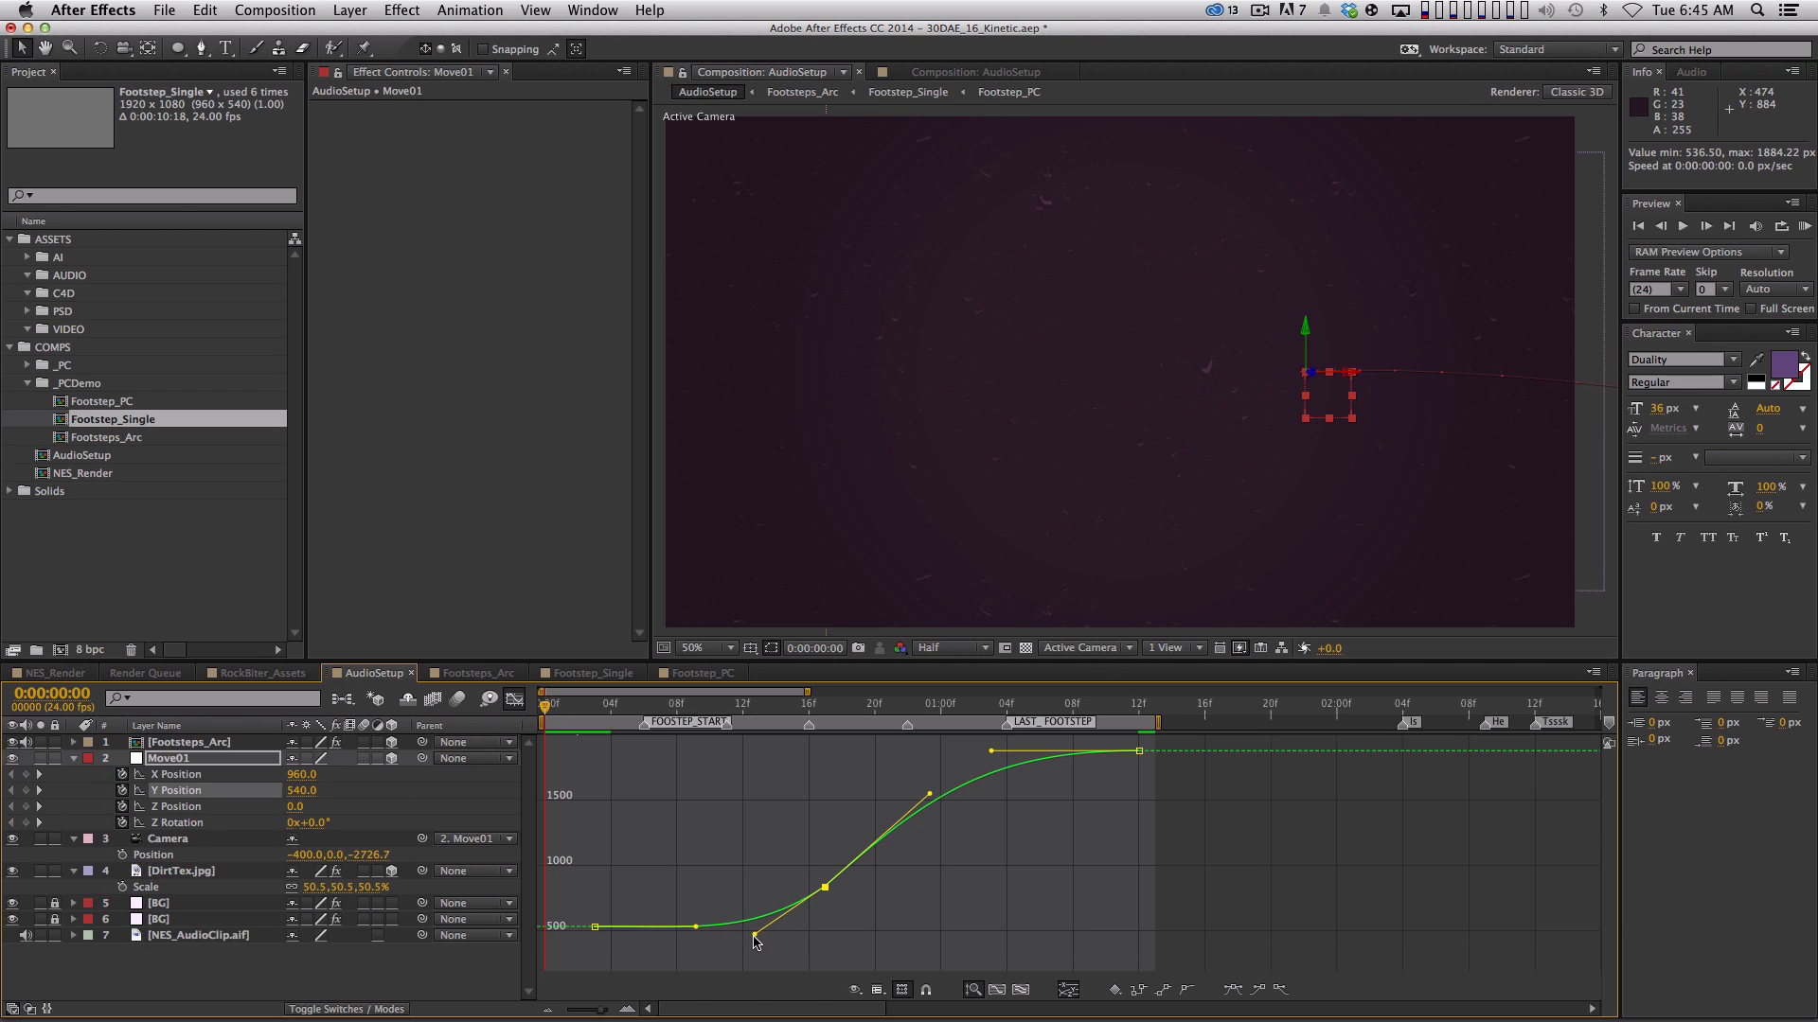
pyautogui.press('super+z')
# Raise and shorten the incoming handle of Y Position's middle keyframe to remove the early dip, check the other curves, and RAM preview
pyautogui.click(825, 905)
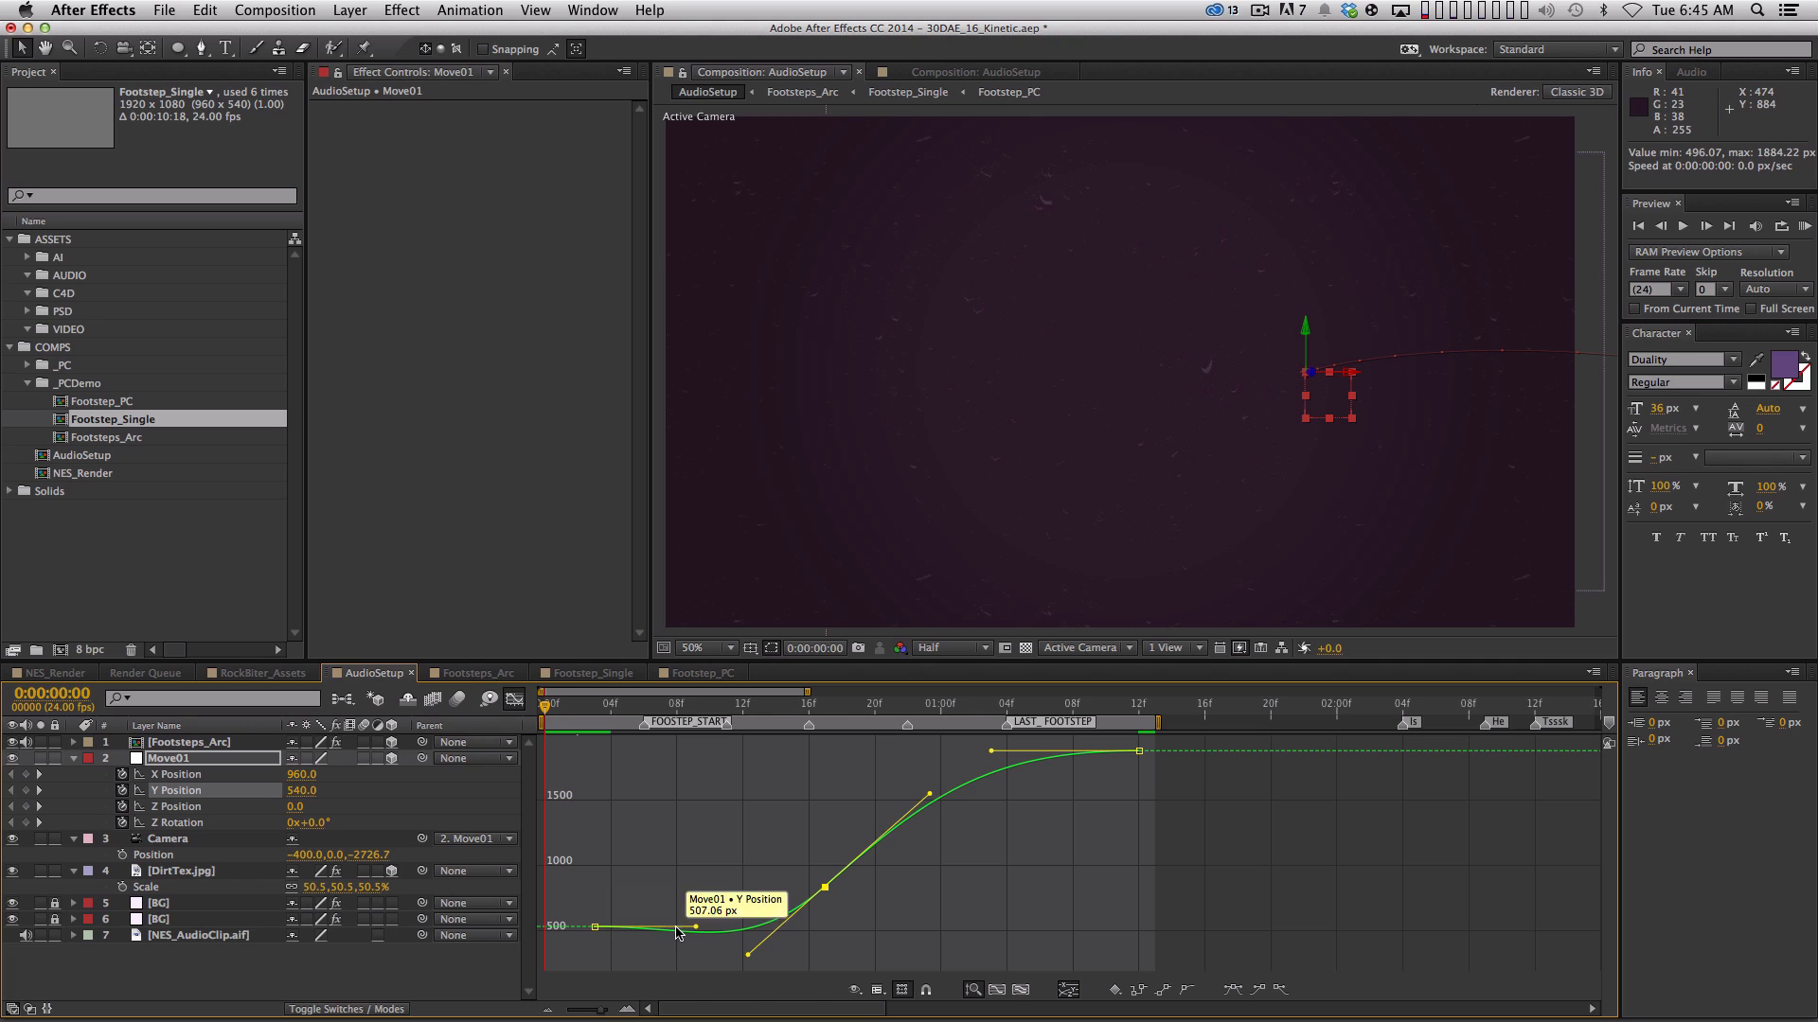
pyautogui.moveTo(748, 961); pyautogui.dragTo(771, 931)
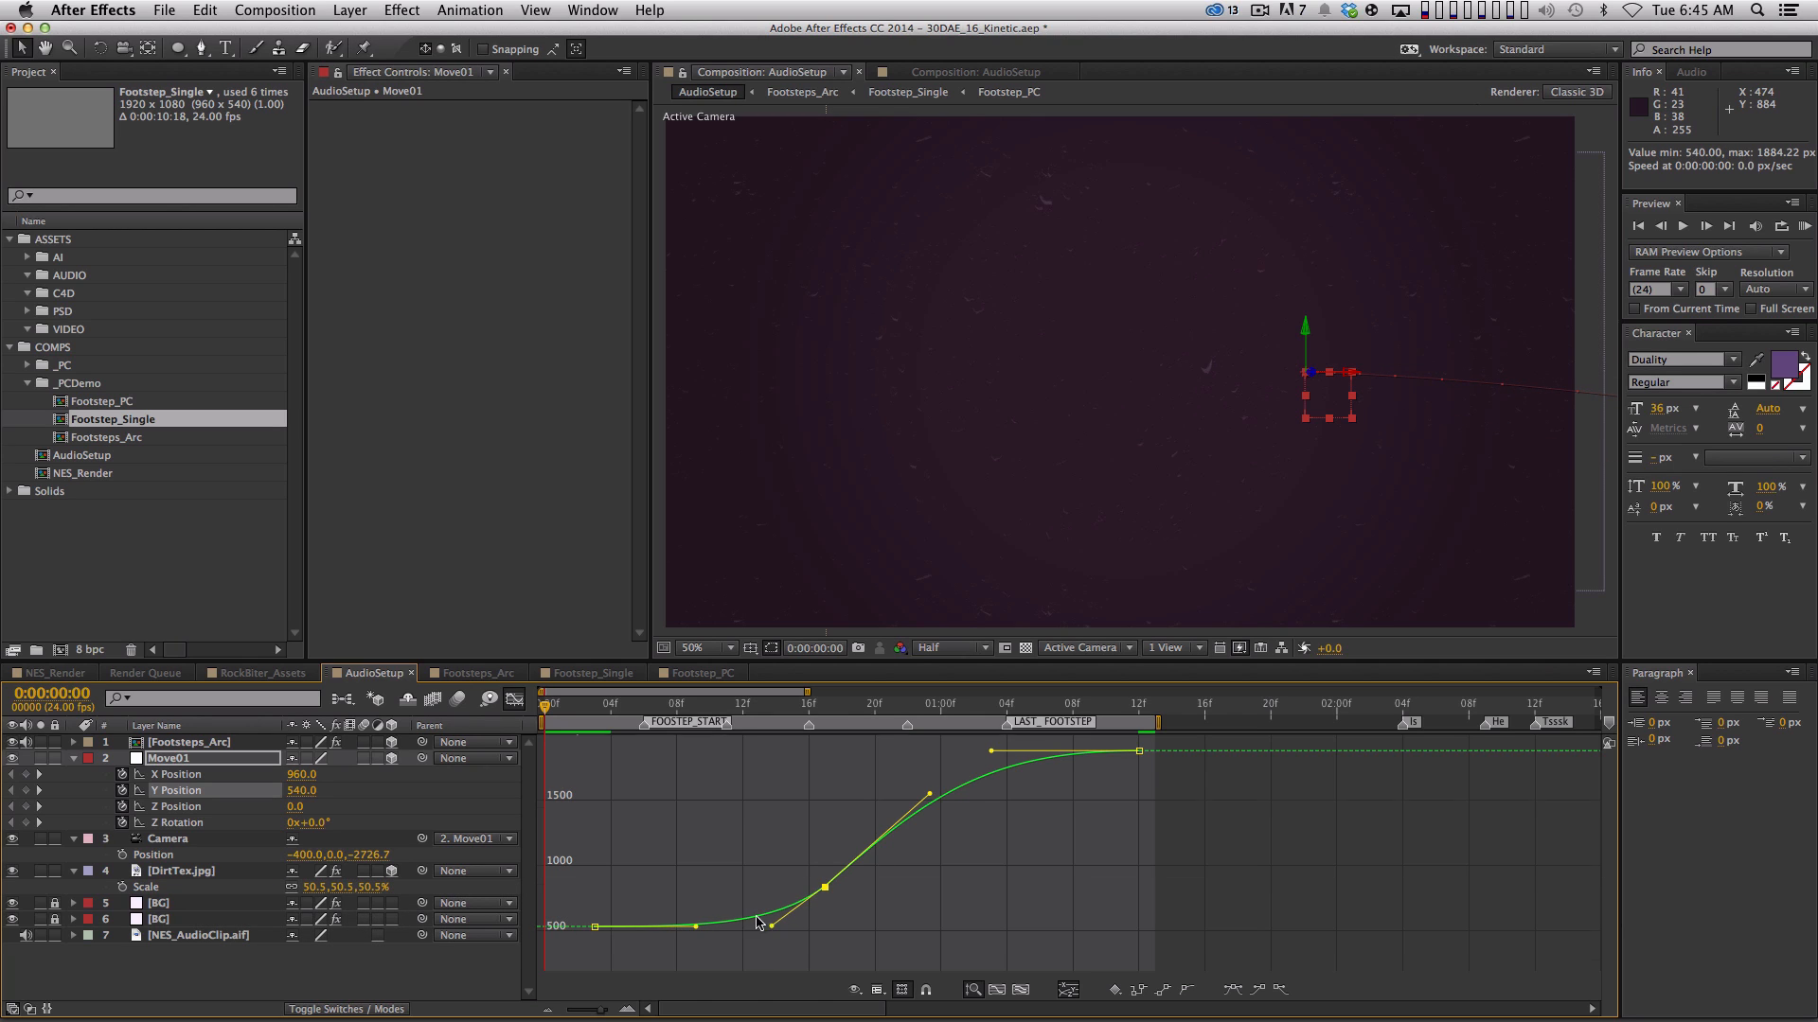
pyautogui.click(219, 810)
pyautogui.click(237, 783)
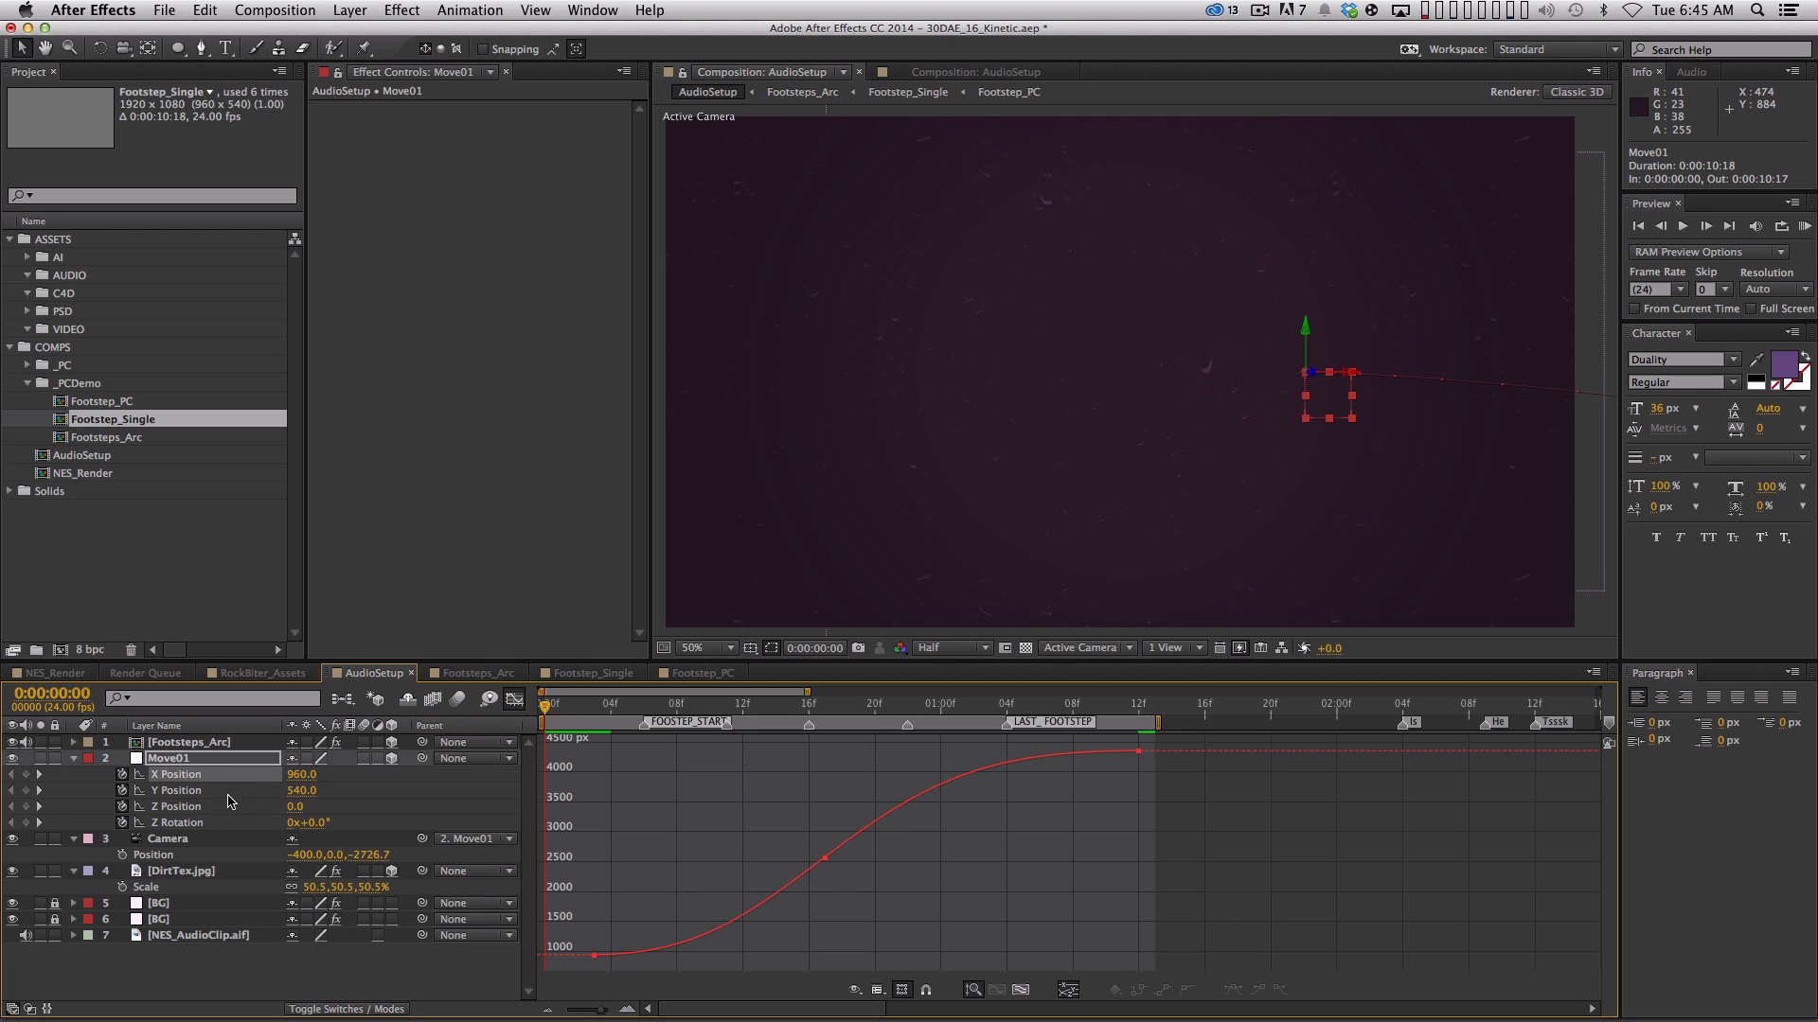
pyautogui.click(185, 793)
pyautogui.click(186, 807)
pyautogui.click(188, 822)
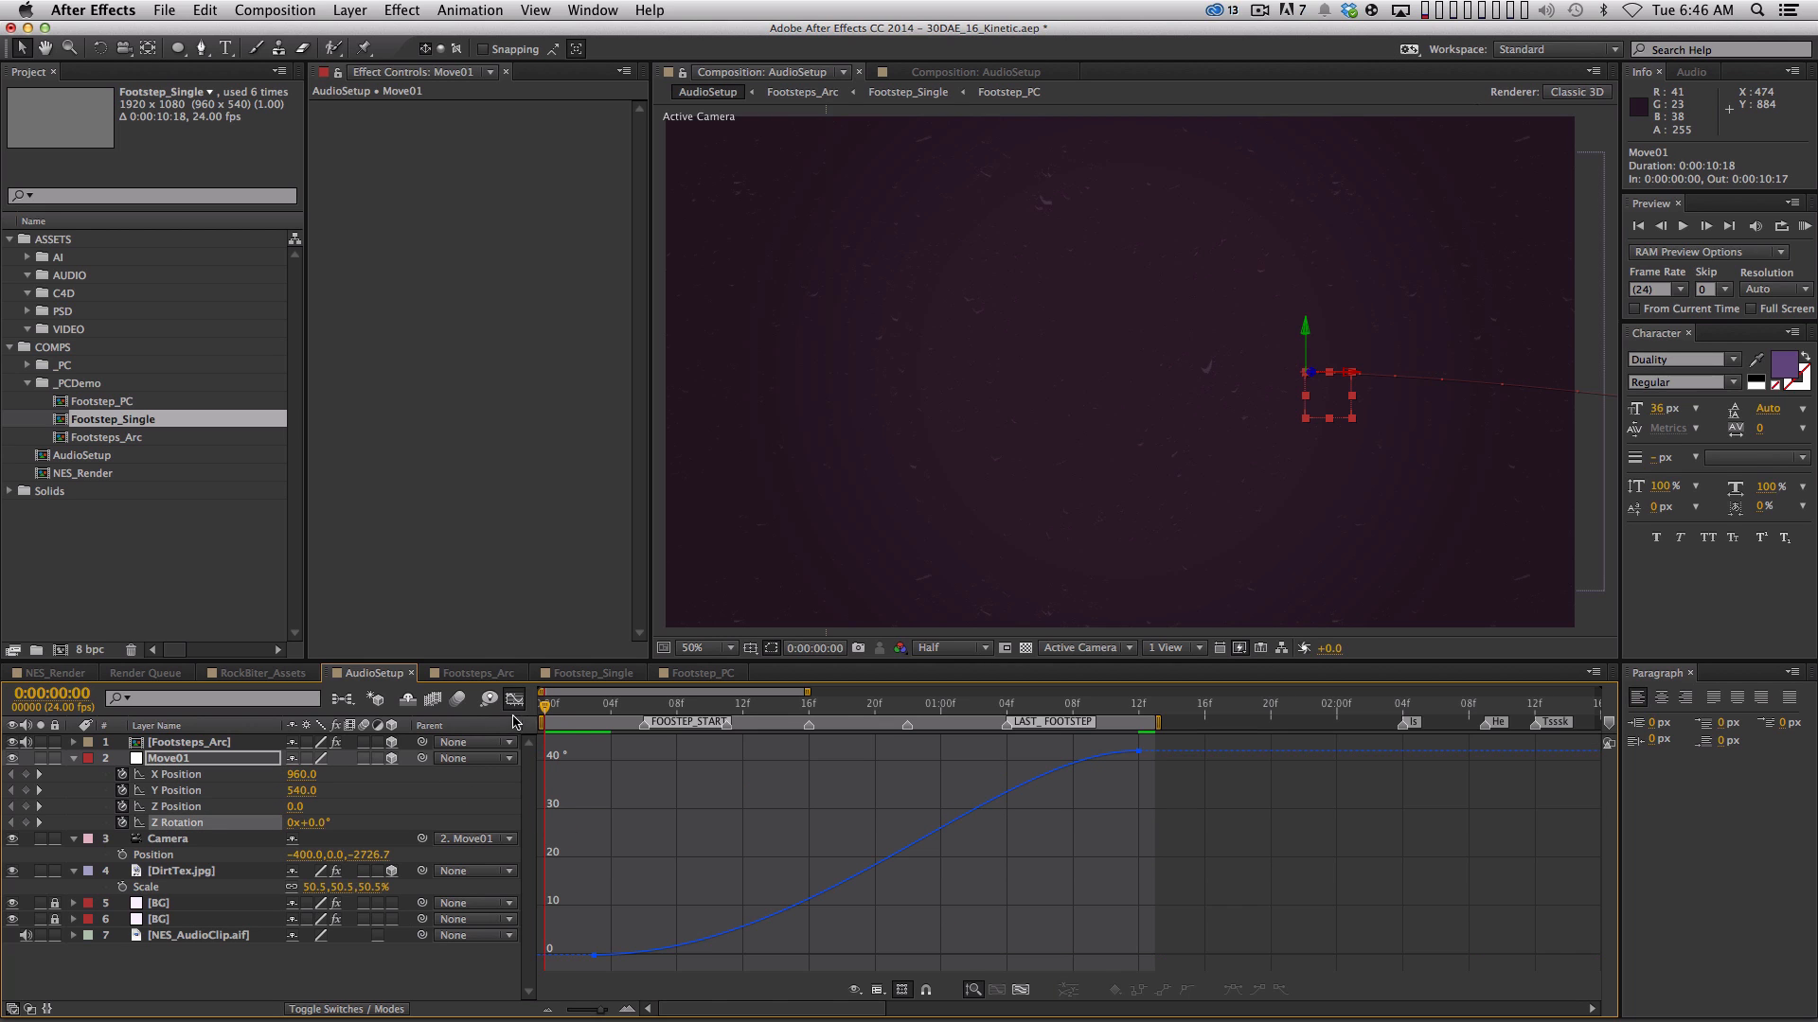
pyautogui.click(513, 703)
pyautogui.press('0')
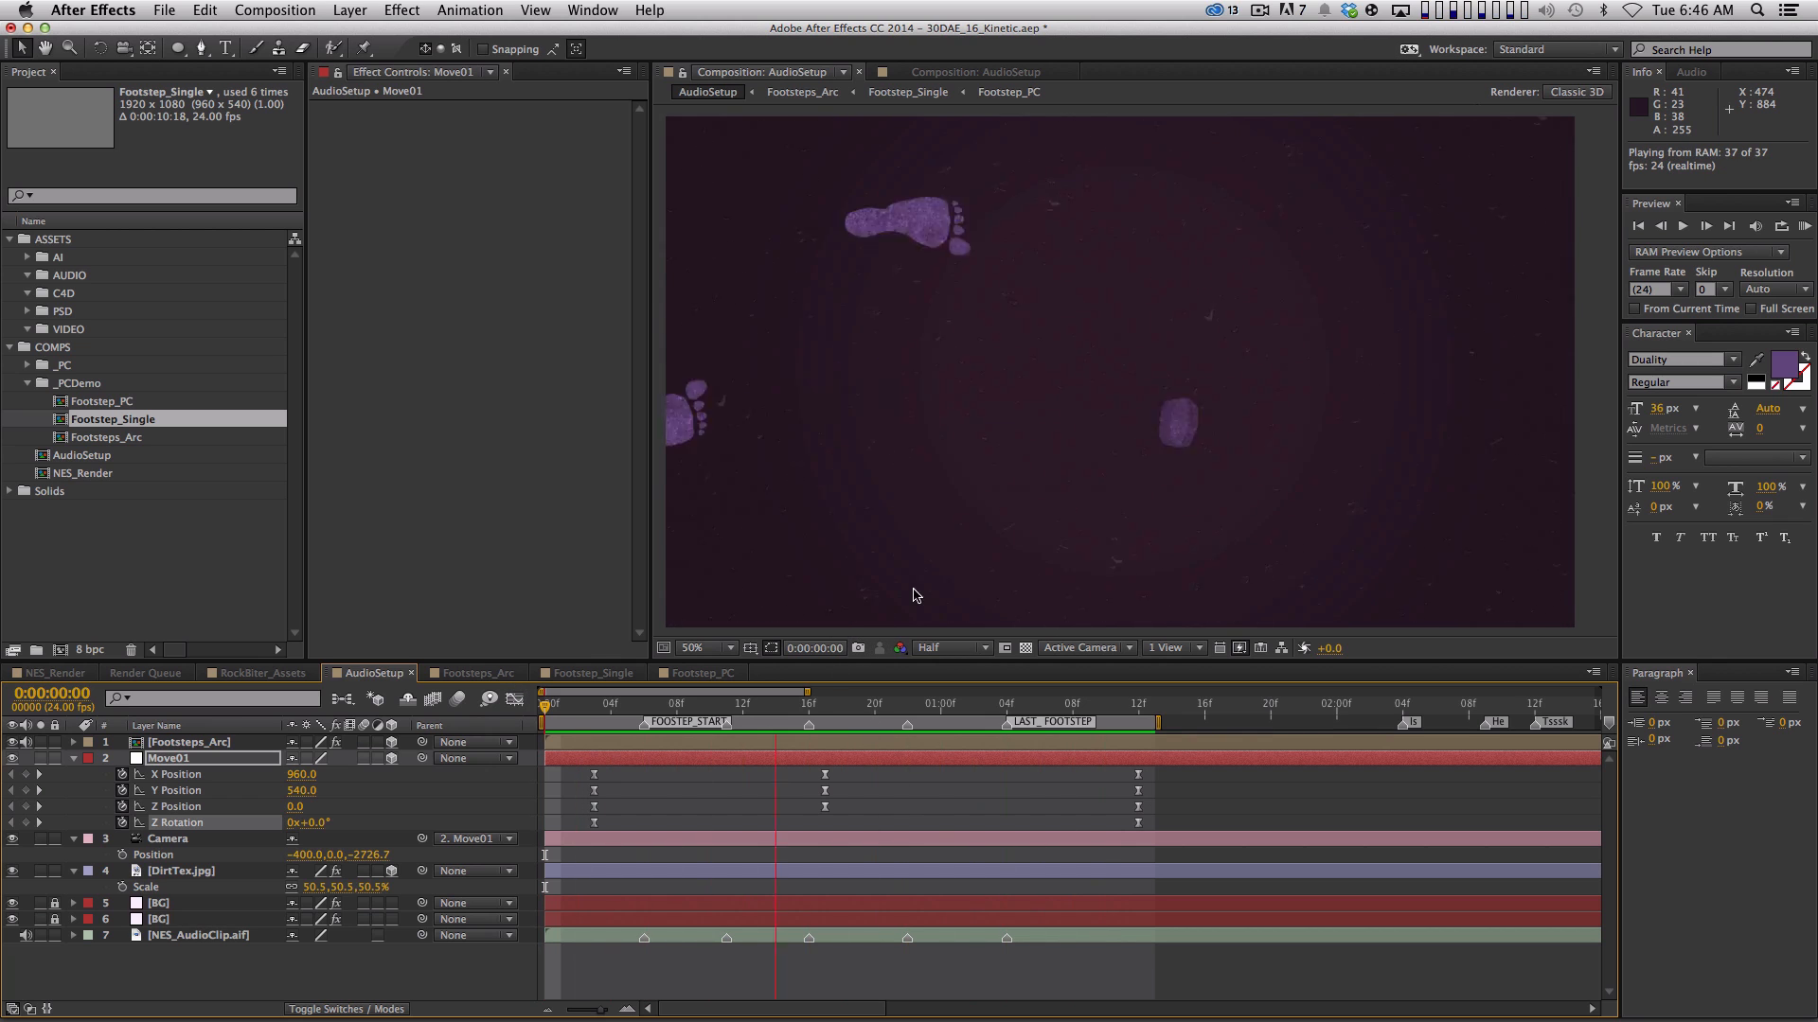
pyautogui.press('space')
# Shorten both handles of Y Position's middle keyframe in an enlarged Graph Editor to soften the bend in the curve
pyautogui.click(230, 805)
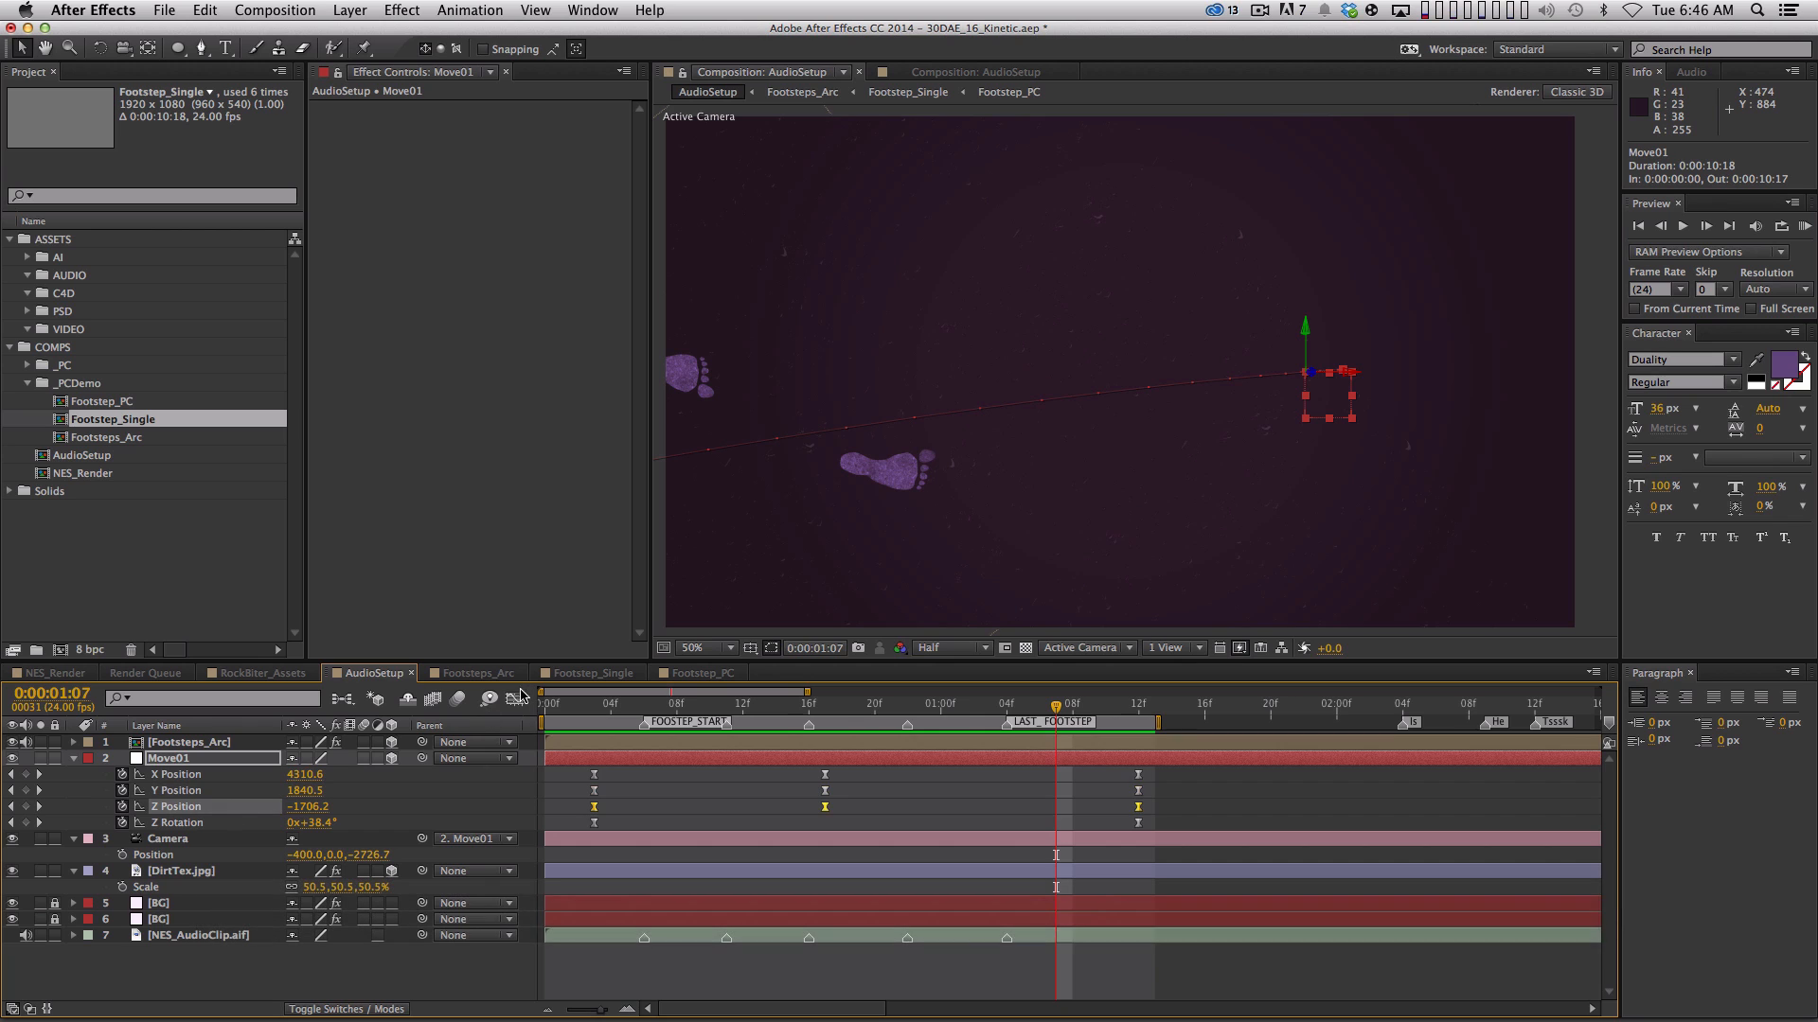
pyautogui.hotkey('shift', 'F3')
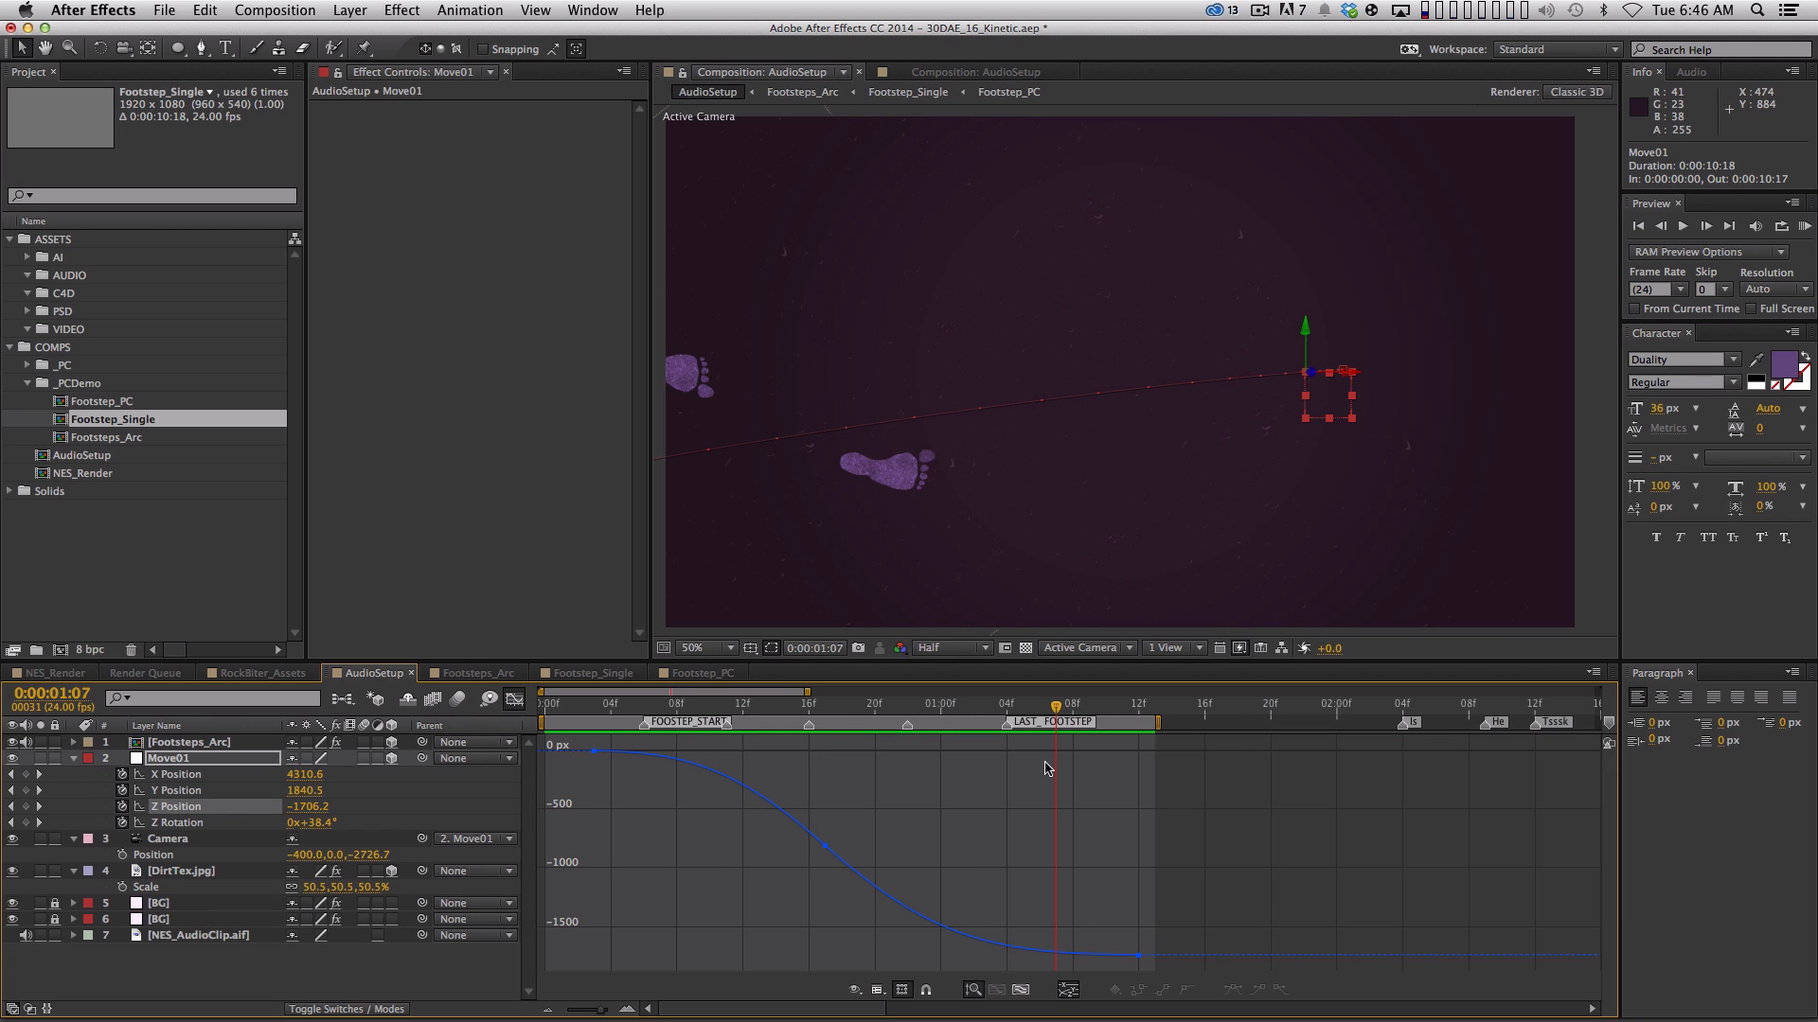
pyautogui.press('`')
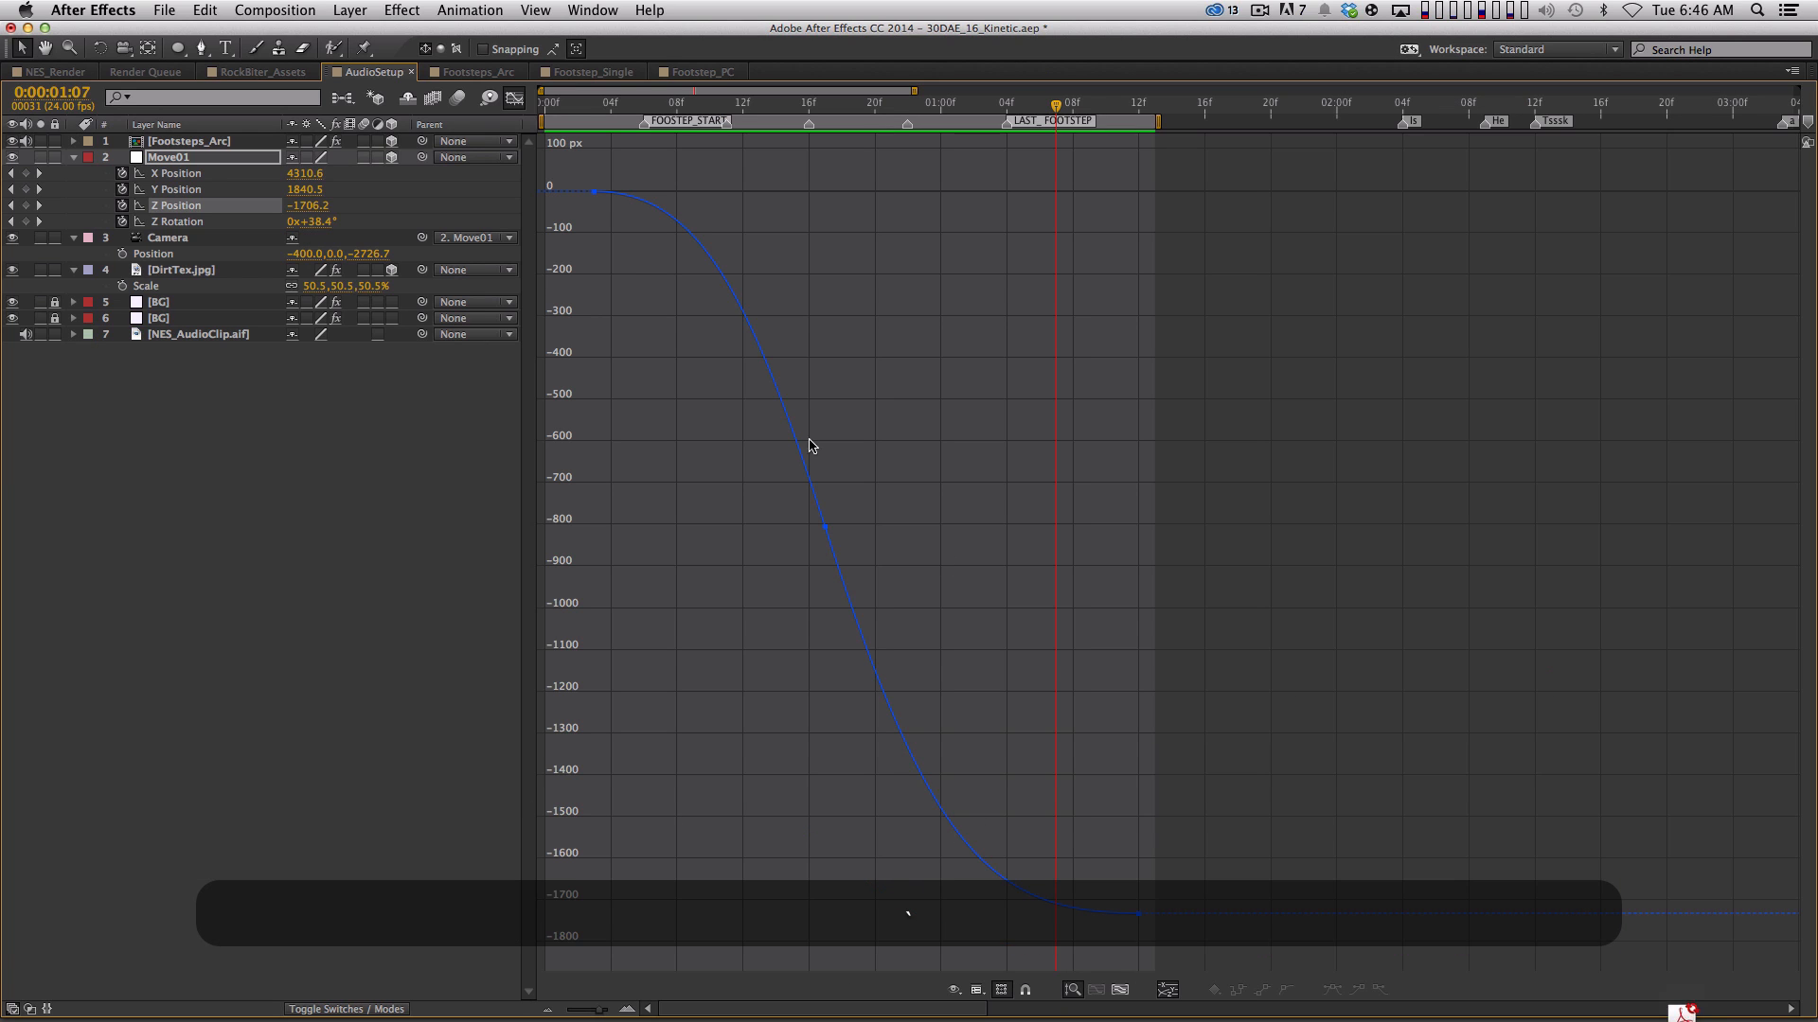
pyautogui.click(231, 191)
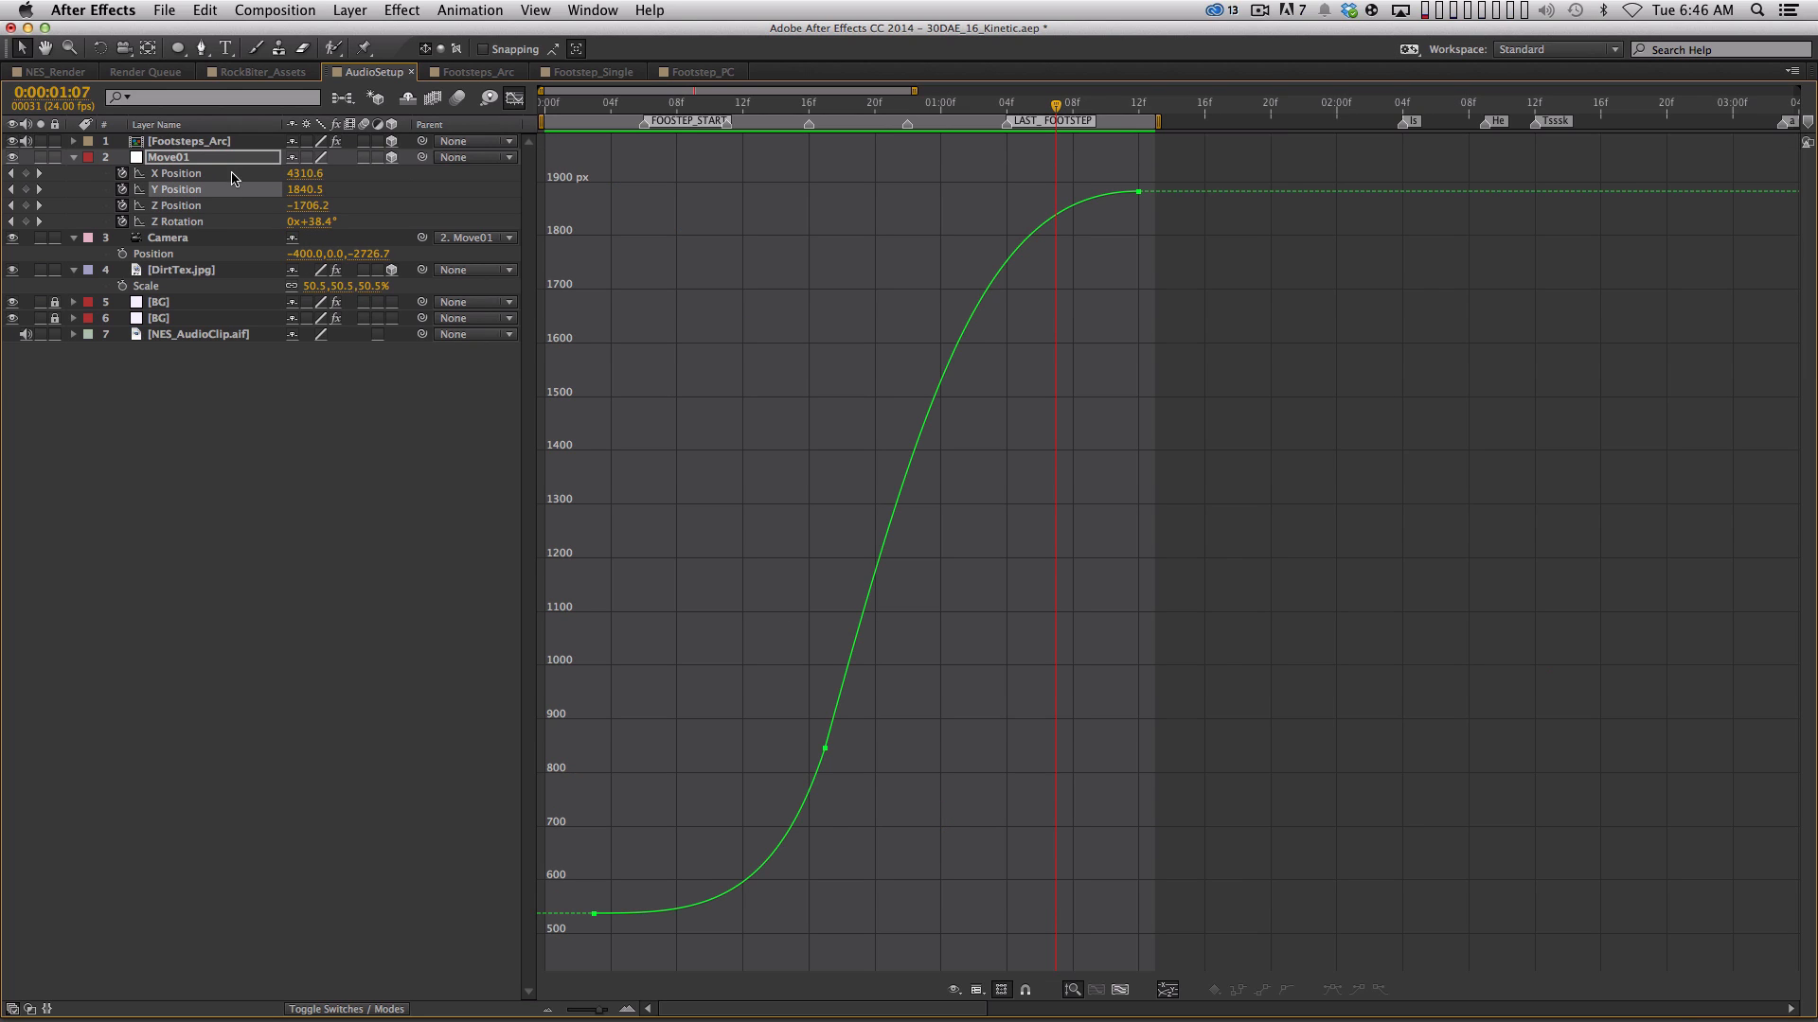
pyautogui.moveTo(780, 731); pyautogui.dragTo(855, 756)
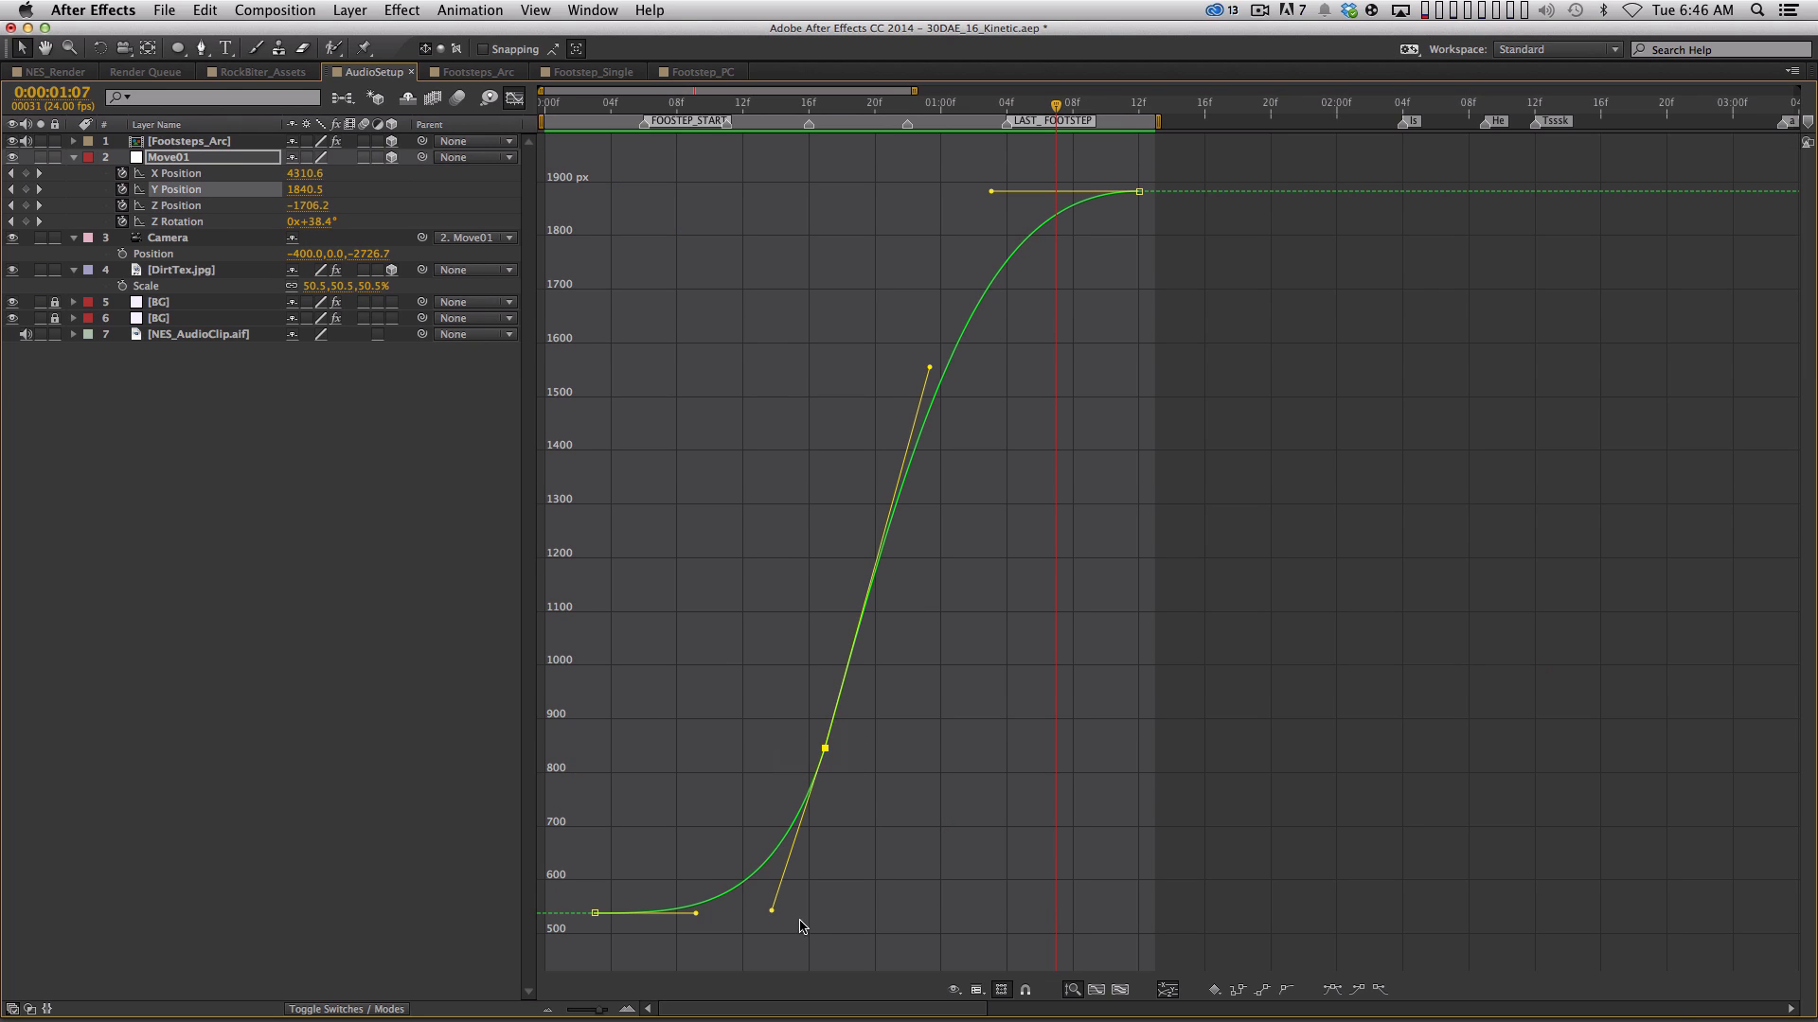
pyautogui.moveTo(770, 914); pyautogui.dragTo(779, 876)
pyautogui.moveTo(929, 367); pyautogui.dragTo(915, 417)
# Lengthen the incoming ease handle of Move01's final Z Rotation keyframe
pyautogui.click(210, 222)
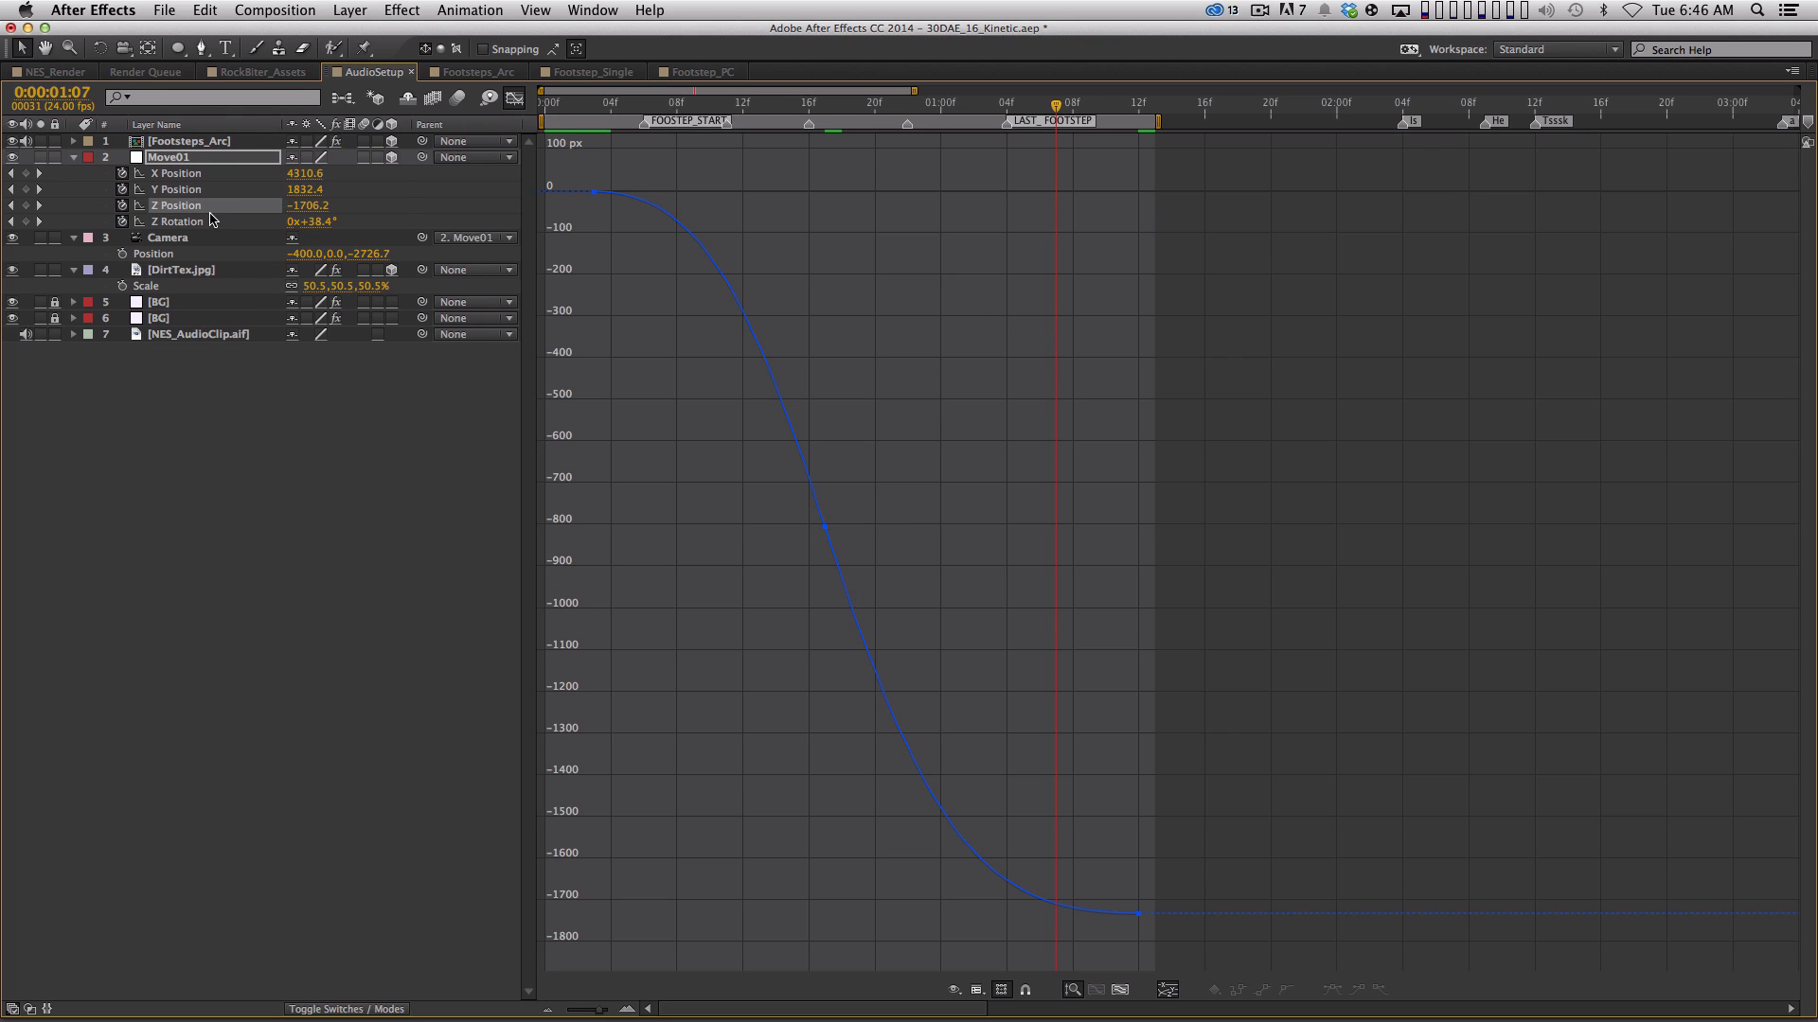
pyautogui.click(215, 206)
pyautogui.click(220, 203)
pyautogui.click(222, 221)
pyautogui.moveTo(1135, 196); pyautogui.dragTo(883, 191)
# Further shorten the incoming handle of Y Position's middle keyframe, moving it slightly upward along the curve
pyautogui.click(210, 206)
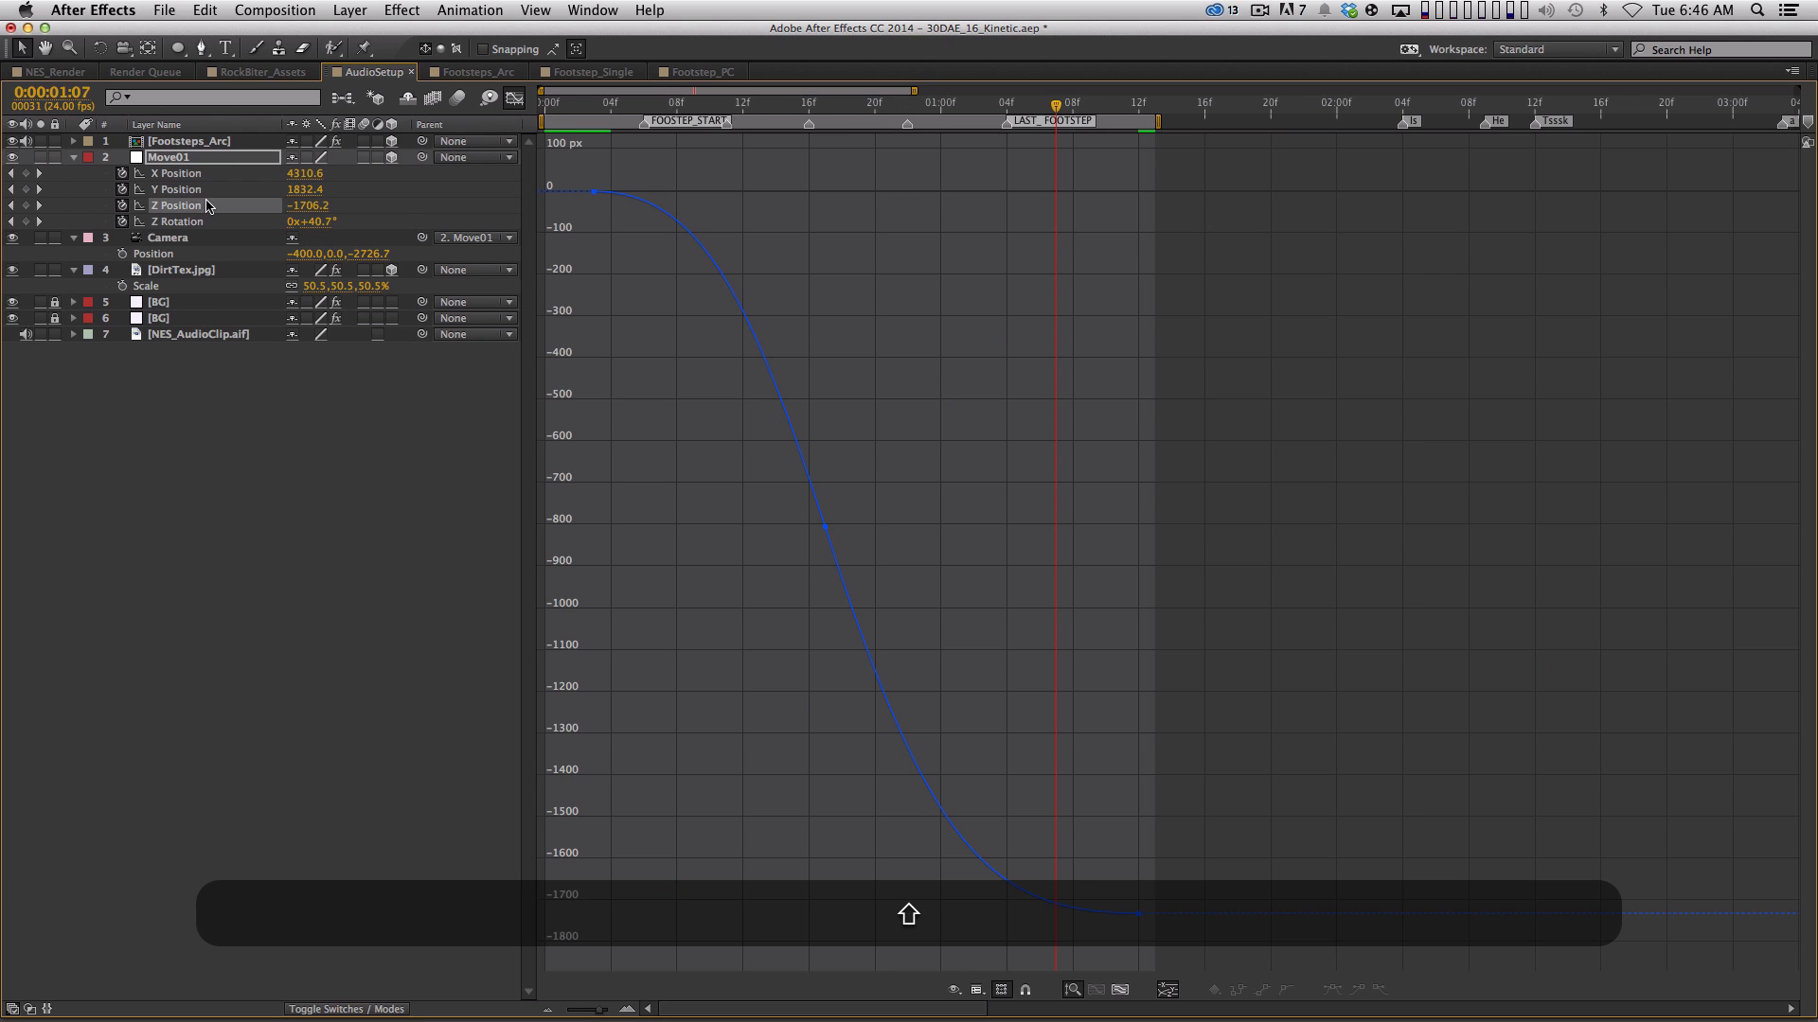
pyautogui.click(213, 188)
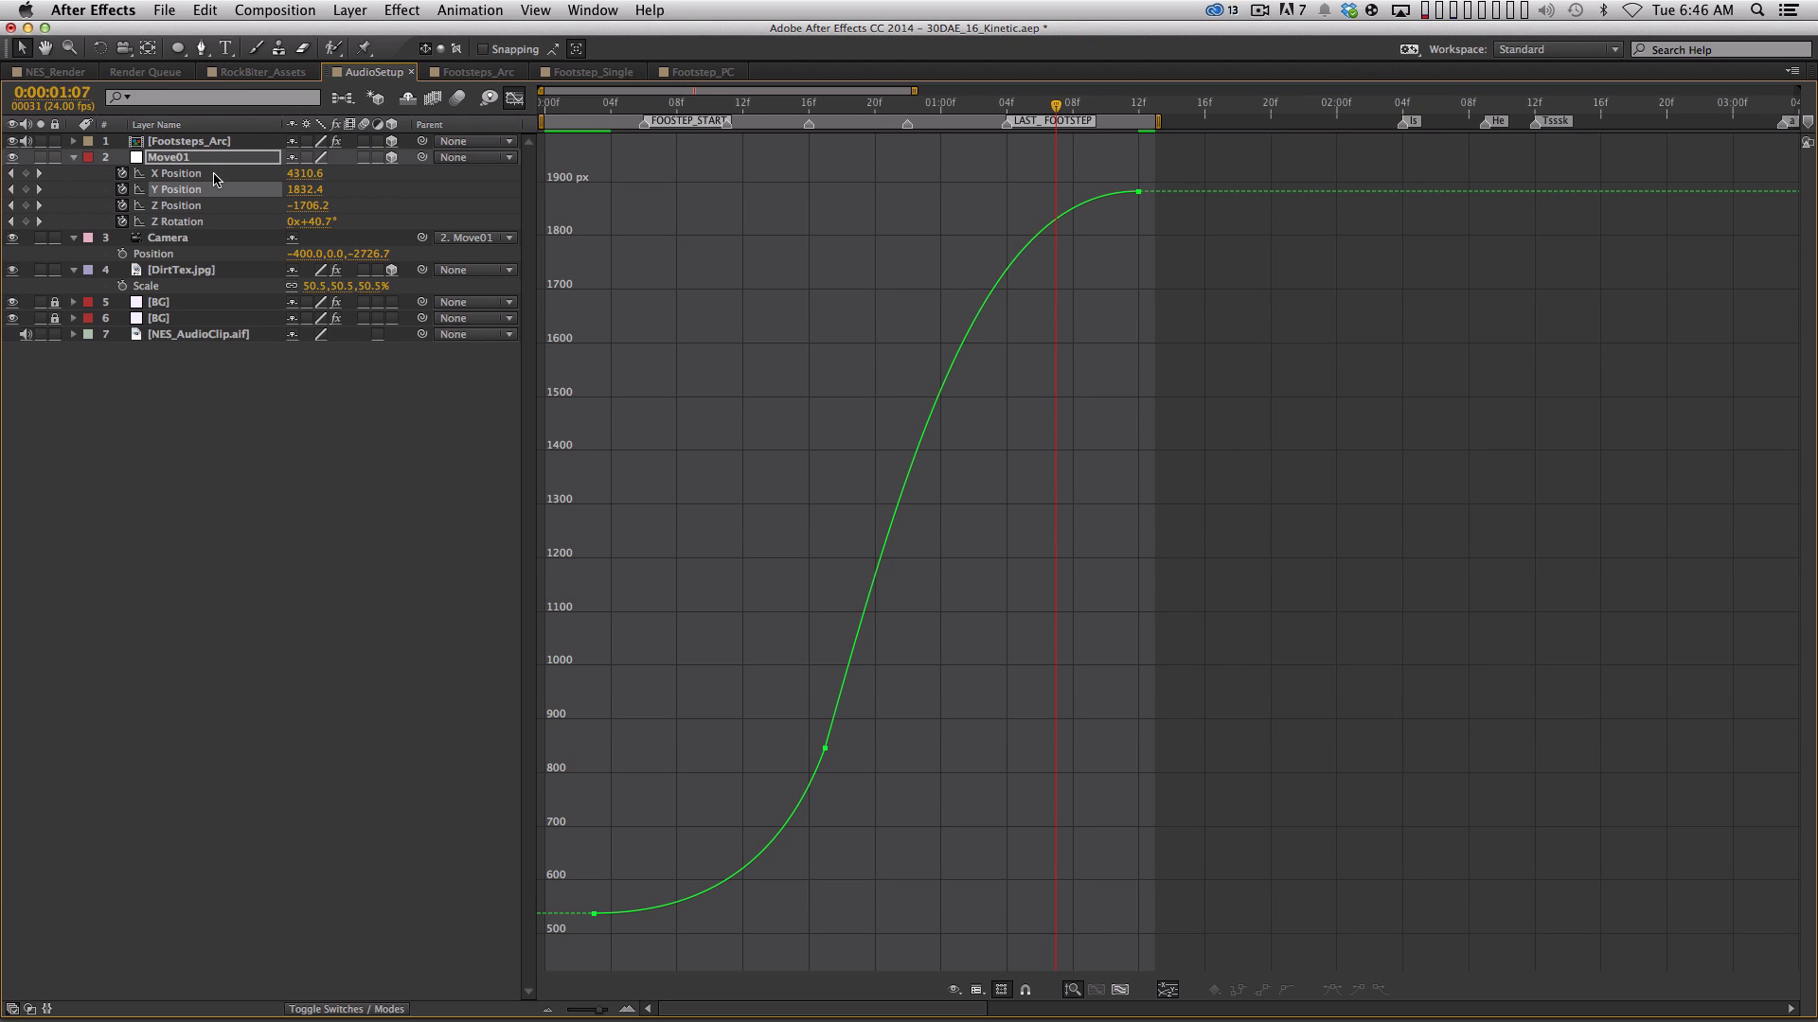
pyautogui.press('super+a')
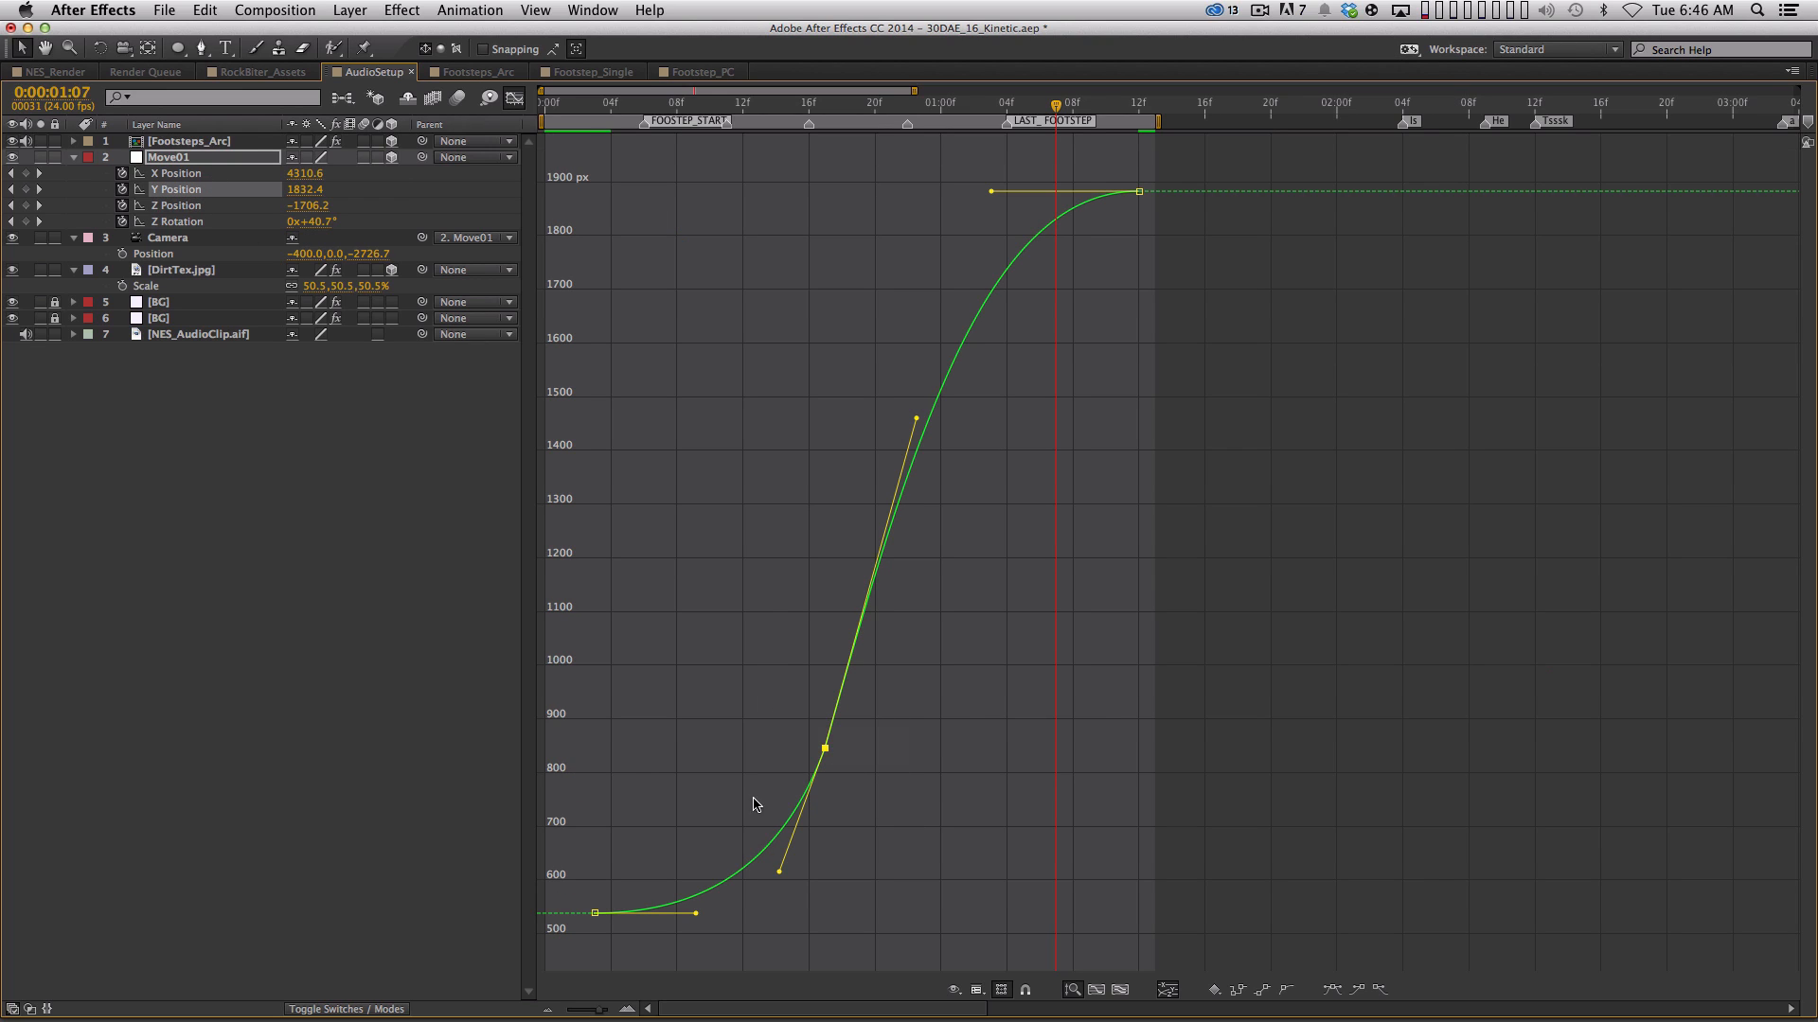
pyautogui.moveTo(785, 876); pyautogui.dragTo(799, 860)
# Compare Move01's position and rotation curves together, leave the Graph Editor, restore the panel layout and RAM preview the camera move
pyautogui.click(210, 205)
pyautogui.click(190, 173)
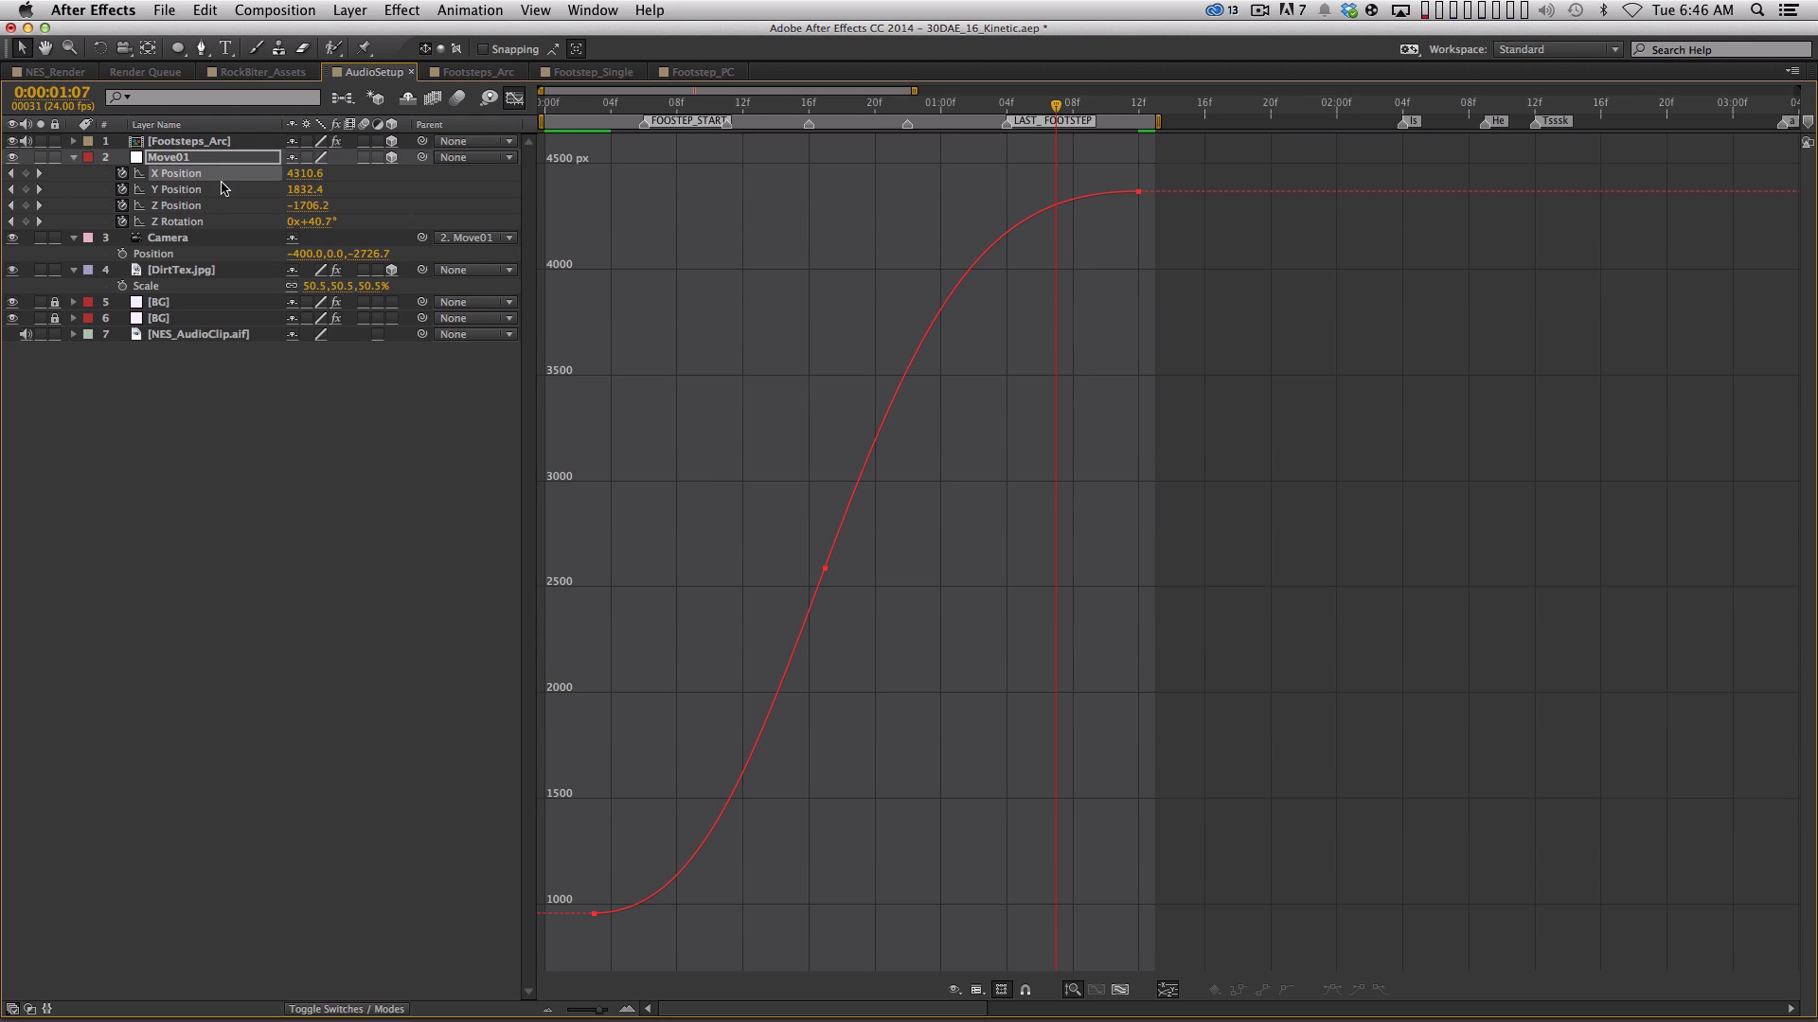
pyautogui.keyDown('shift'); pyautogui.click(205, 189); pyautogui.keyUp('shift')
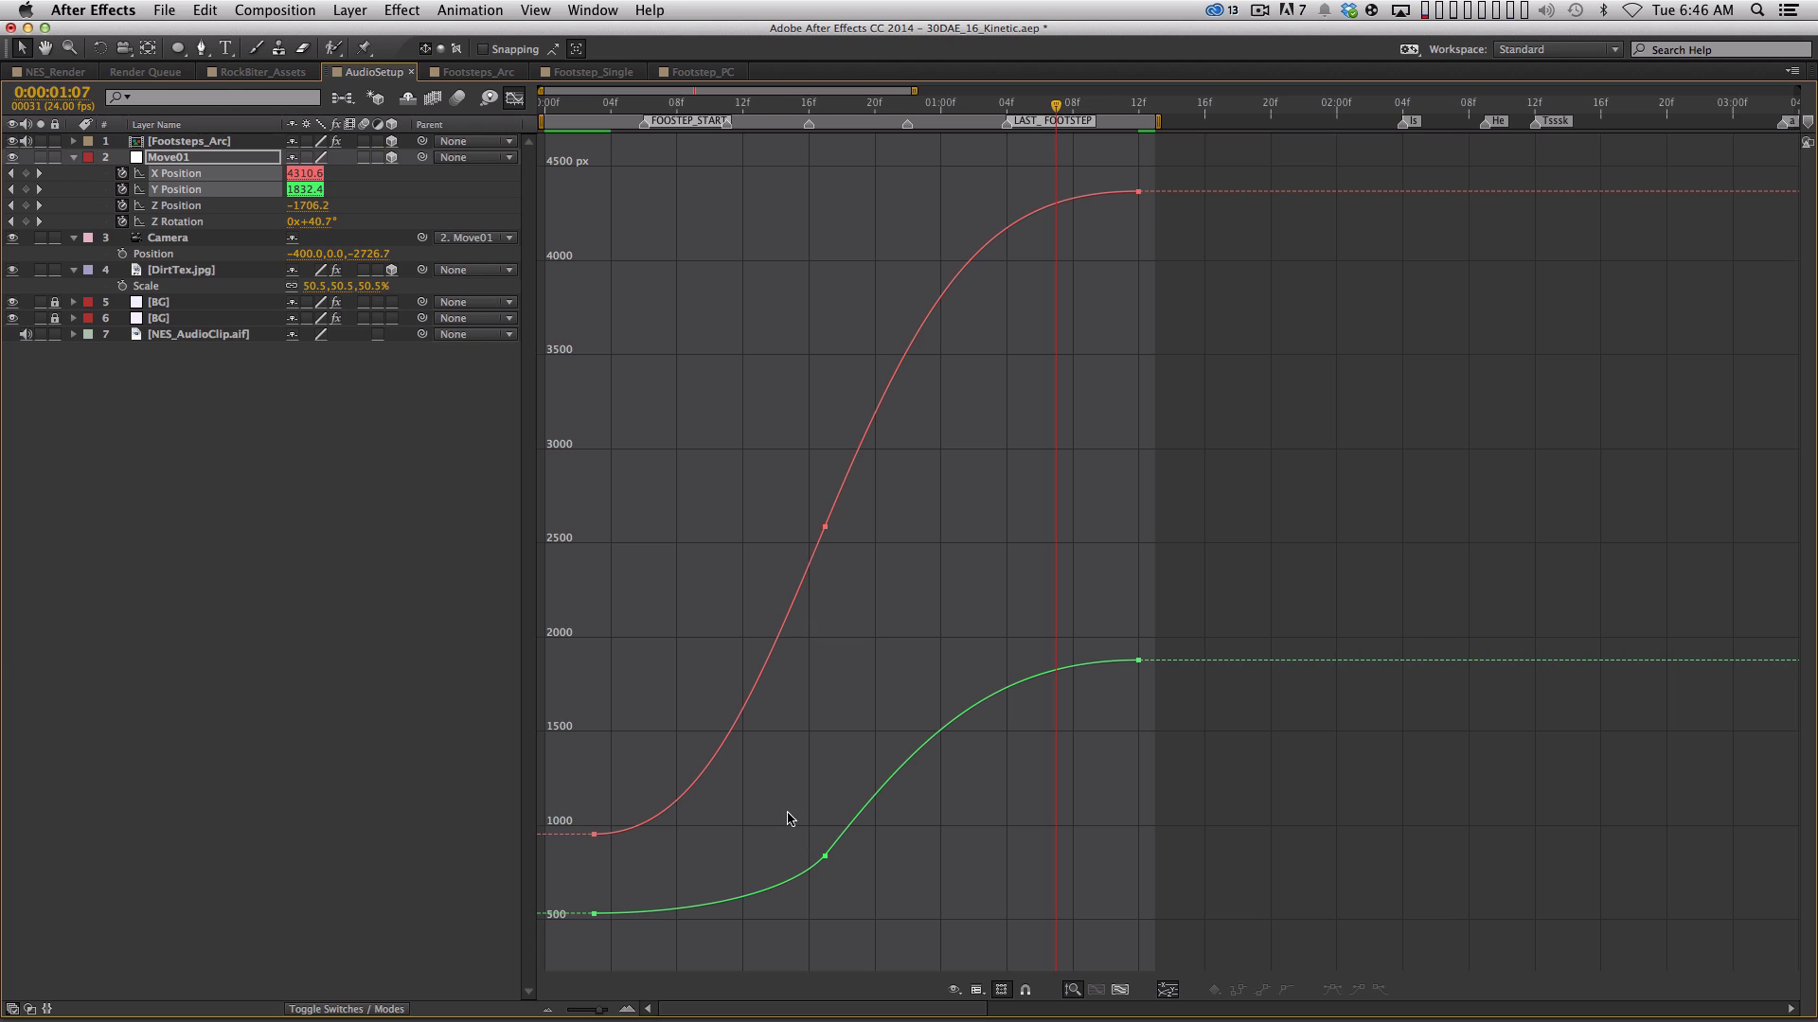
pyautogui.keyDown('shift'); pyautogui.click(166, 208); pyautogui.keyUp('shift')
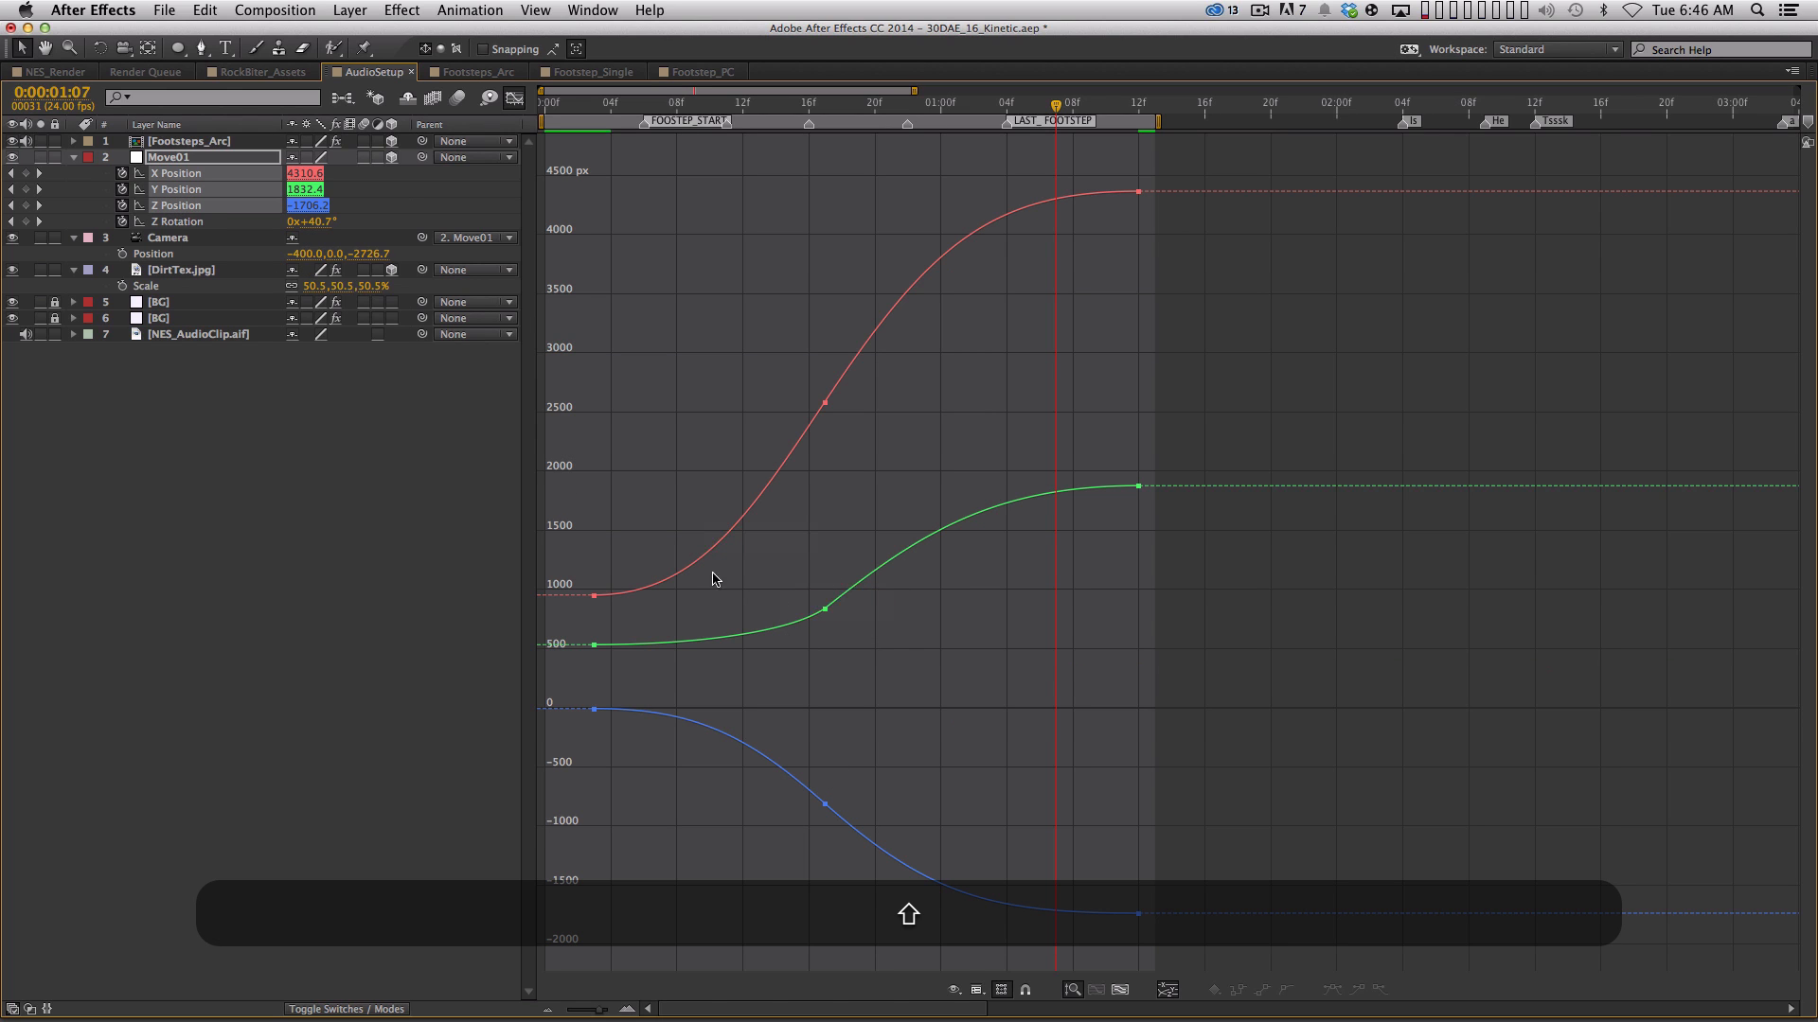
pyautogui.keyDown('shift'); pyautogui.click(216, 222); pyautogui.keyUp('shift')
pyautogui.click(514, 97)
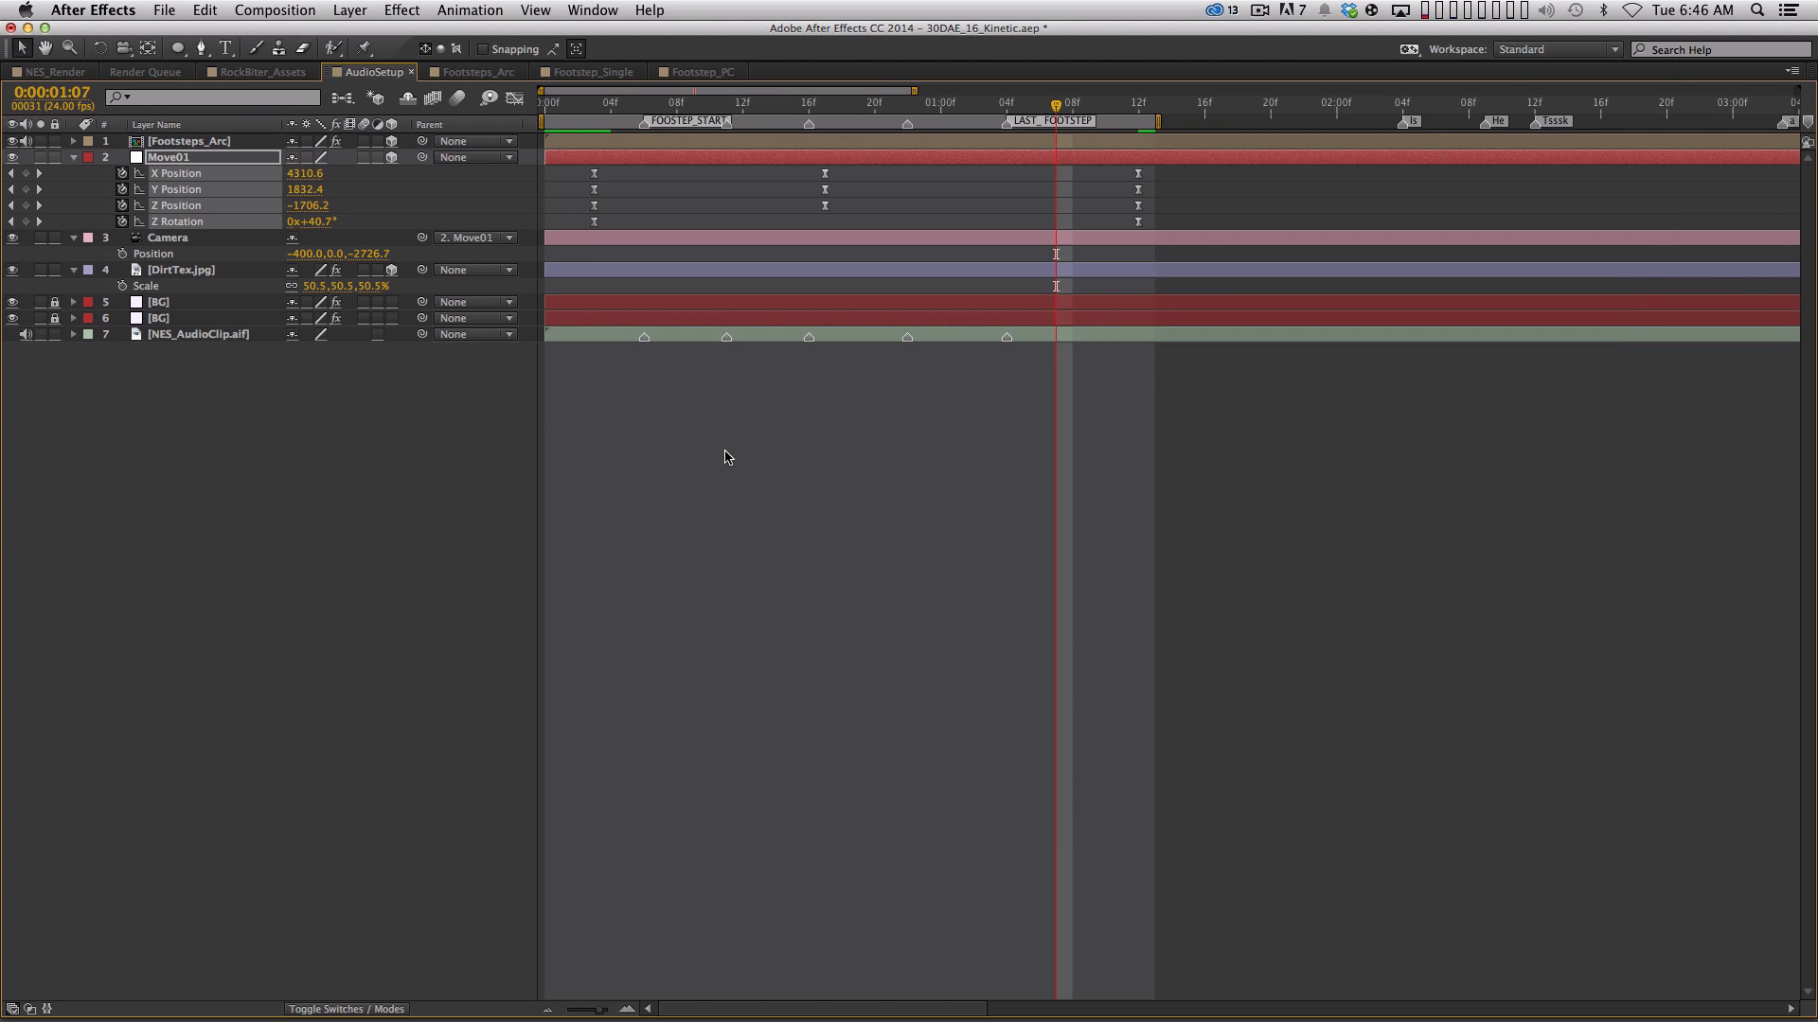
pyautogui.press('`')
pyautogui.press('KP_0')
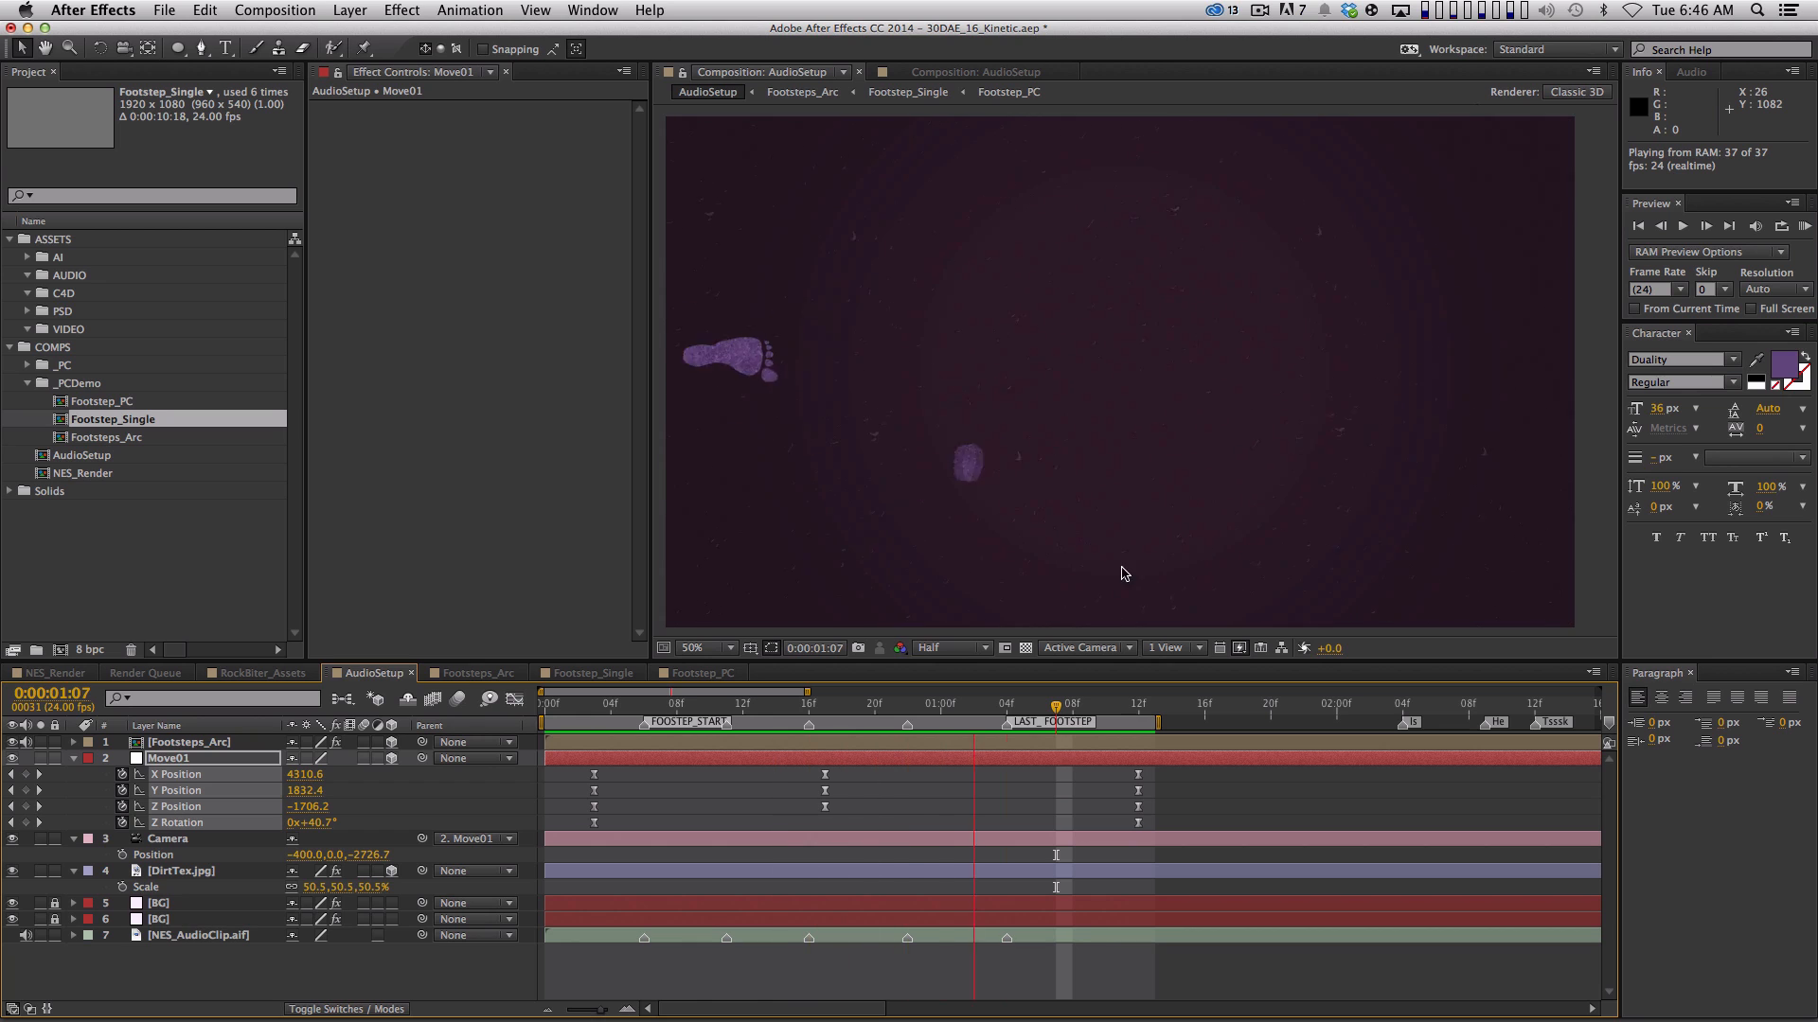
pyautogui.press('space')
# Move to 0:00:01:12, collapse the properties of all layers, and widen the timeline's visible range to about six seconds
pyautogui.moveTo(953, 706); pyautogui.dragTo(1136, 707)
pyautogui.press('super+a')
pyautogui.press('shift+super+grave')
pyautogui.press('shift+super+grave')
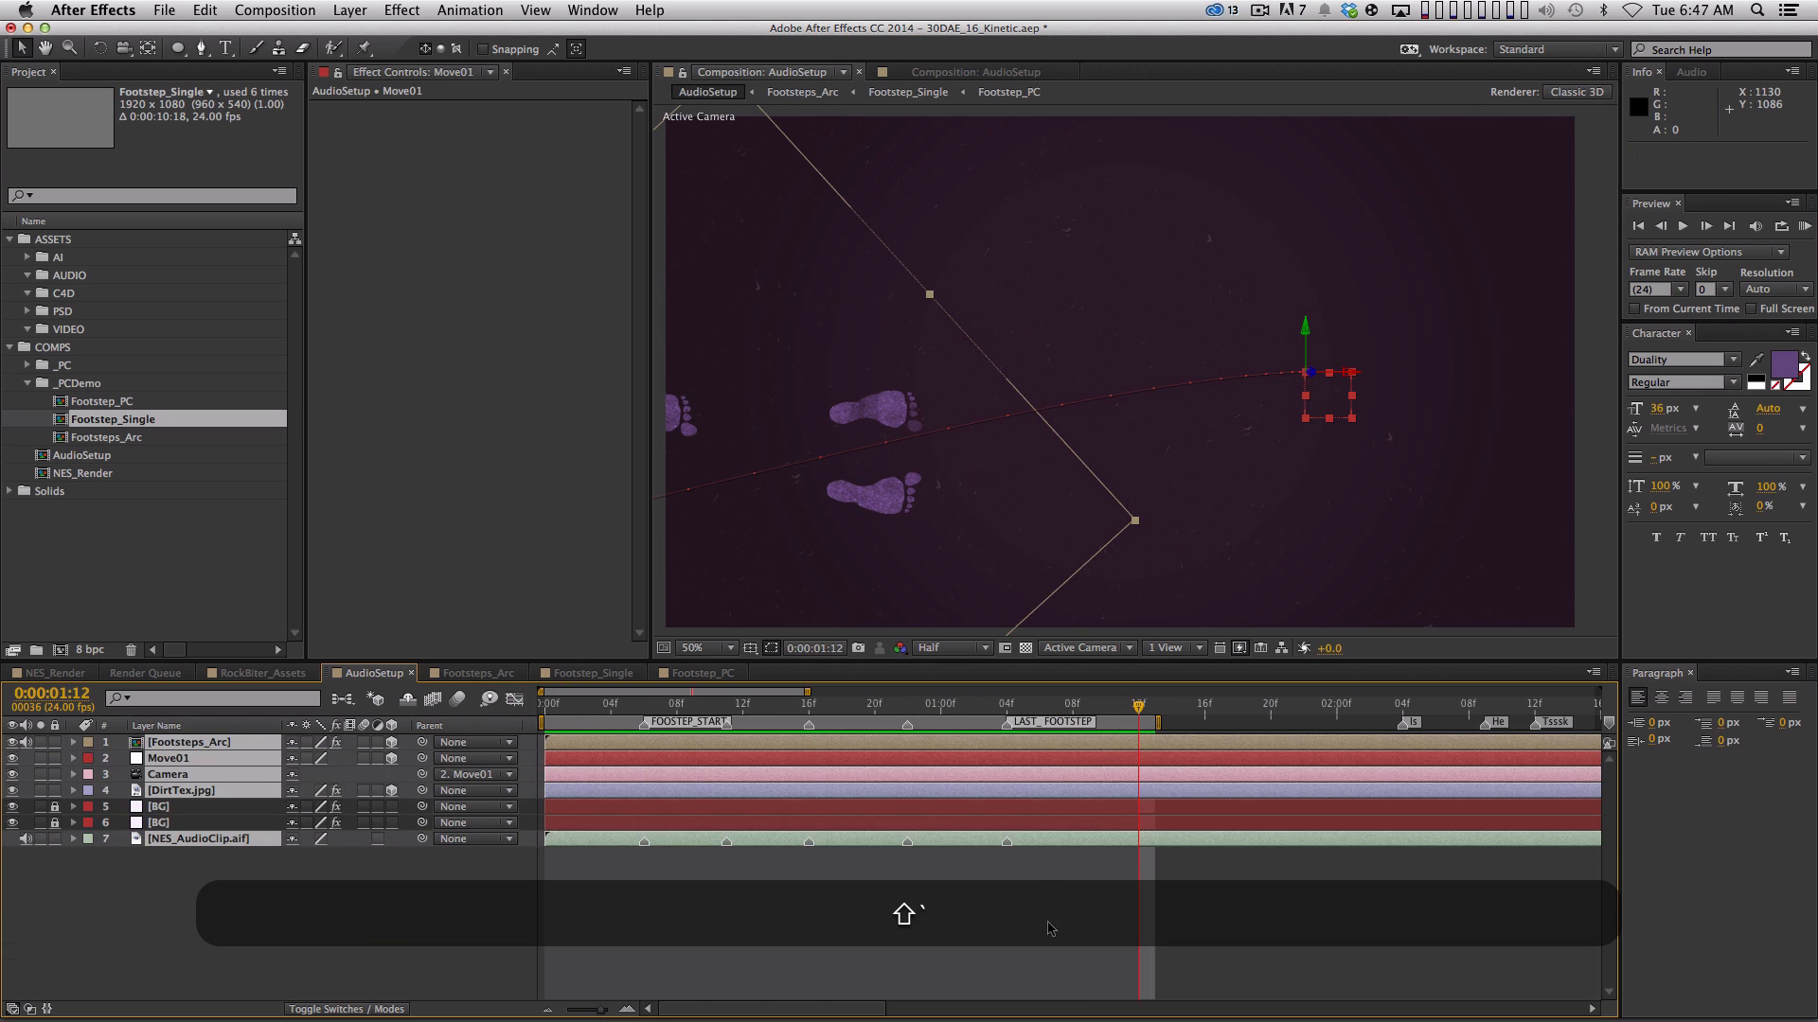
pyautogui.press('shift+super+a')
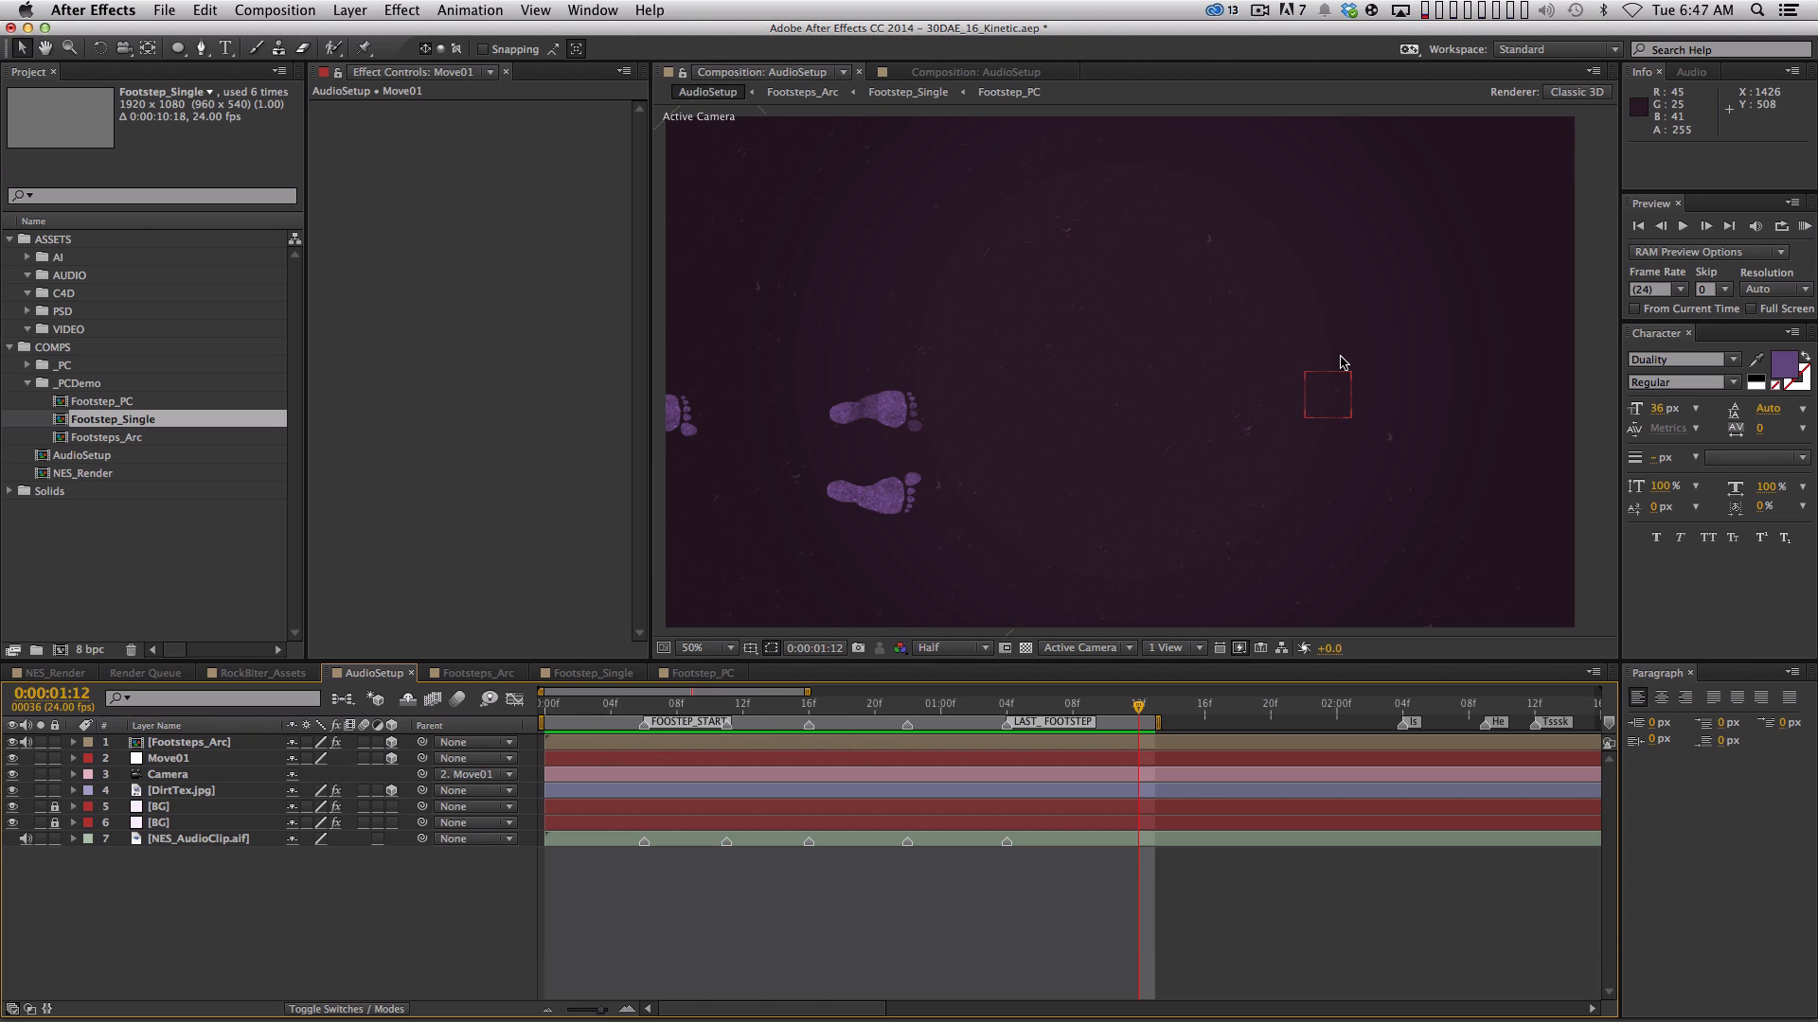
pyautogui.press('-')
pyautogui.press('-')
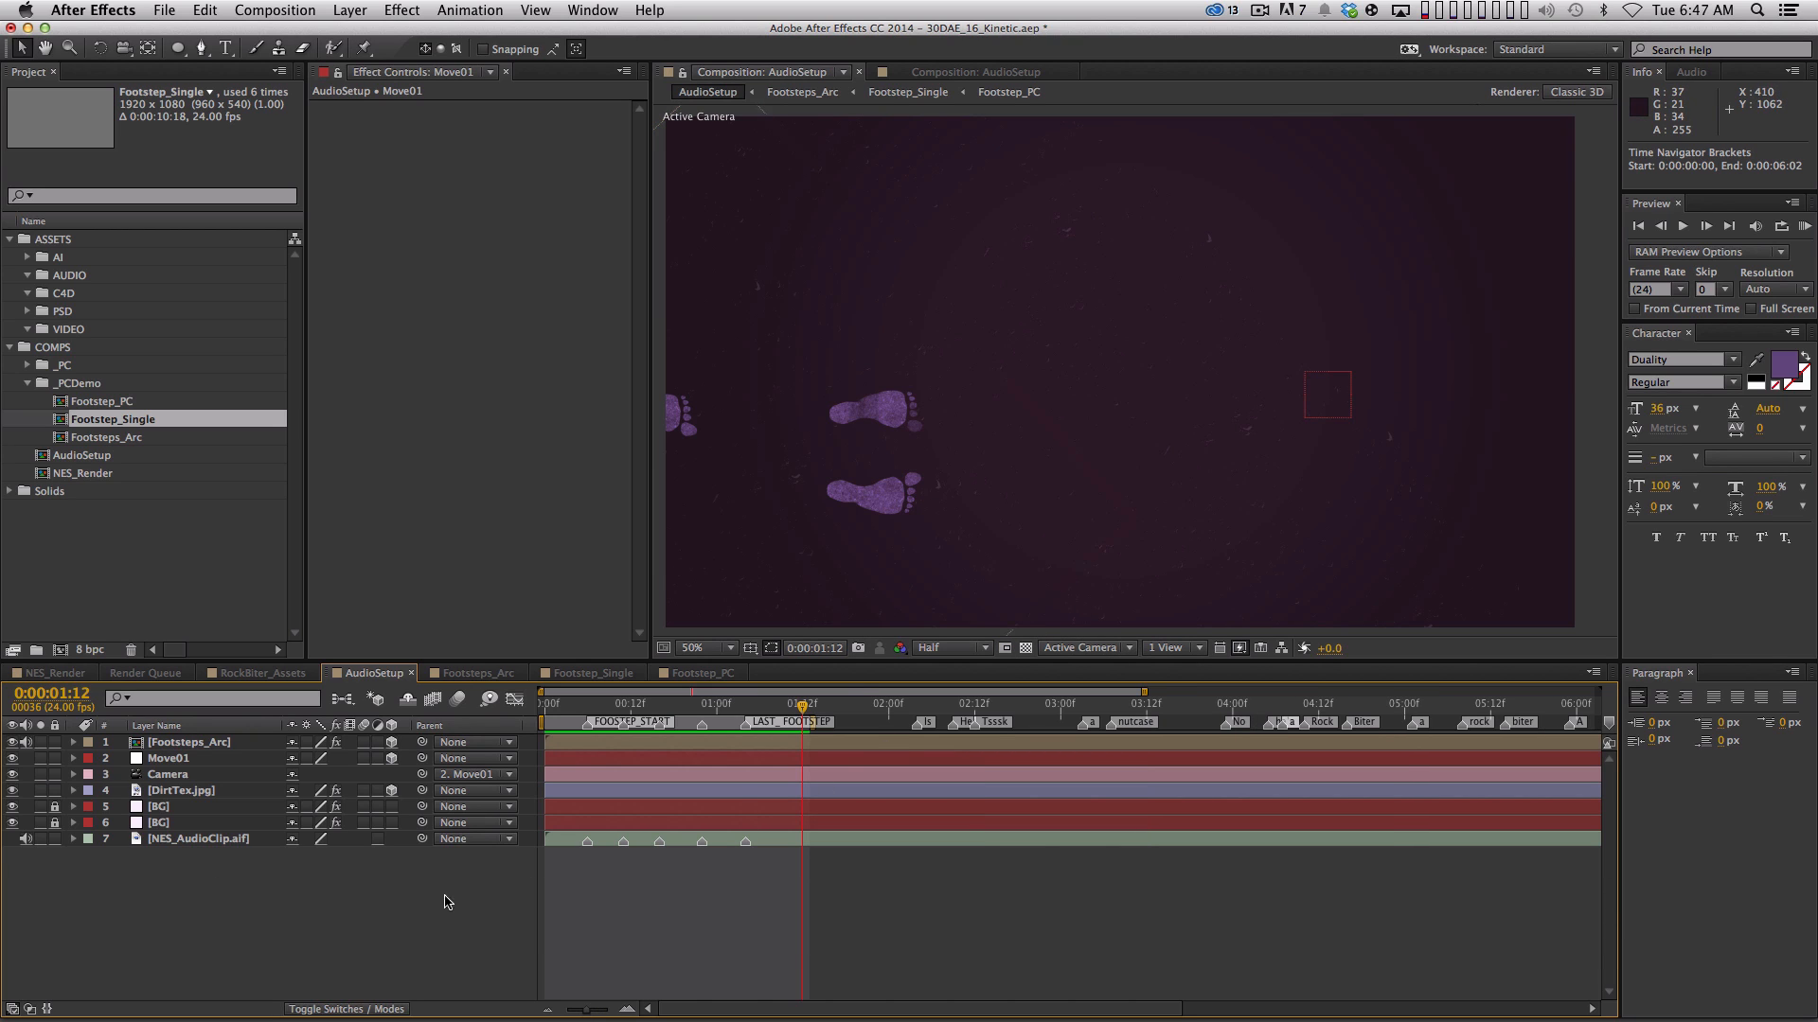
# Trim the Move01 layer's out point to 0:00:01:12, collapse its keyframed properties, and keep it selected
pyautogui.click(237, 762)
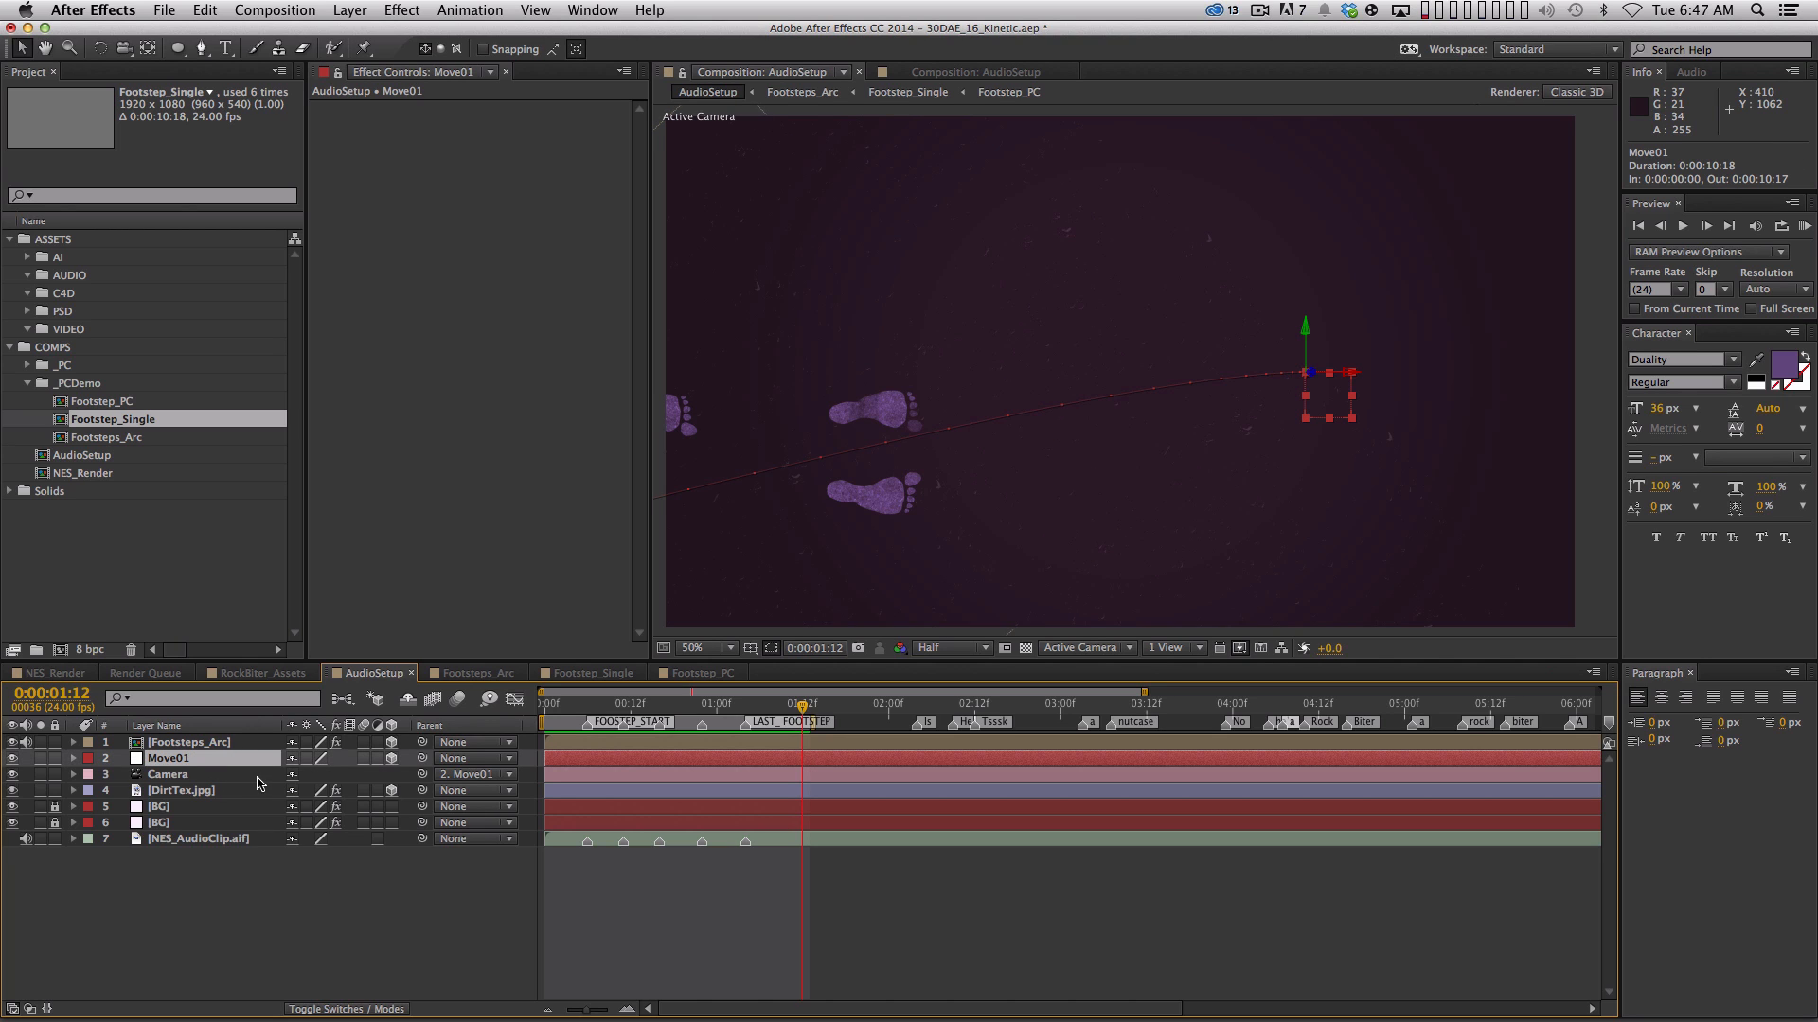
pyautogui.press('u')
pyautogui.moveTo(563, 711); pyautogui.dragTo(802, 678)
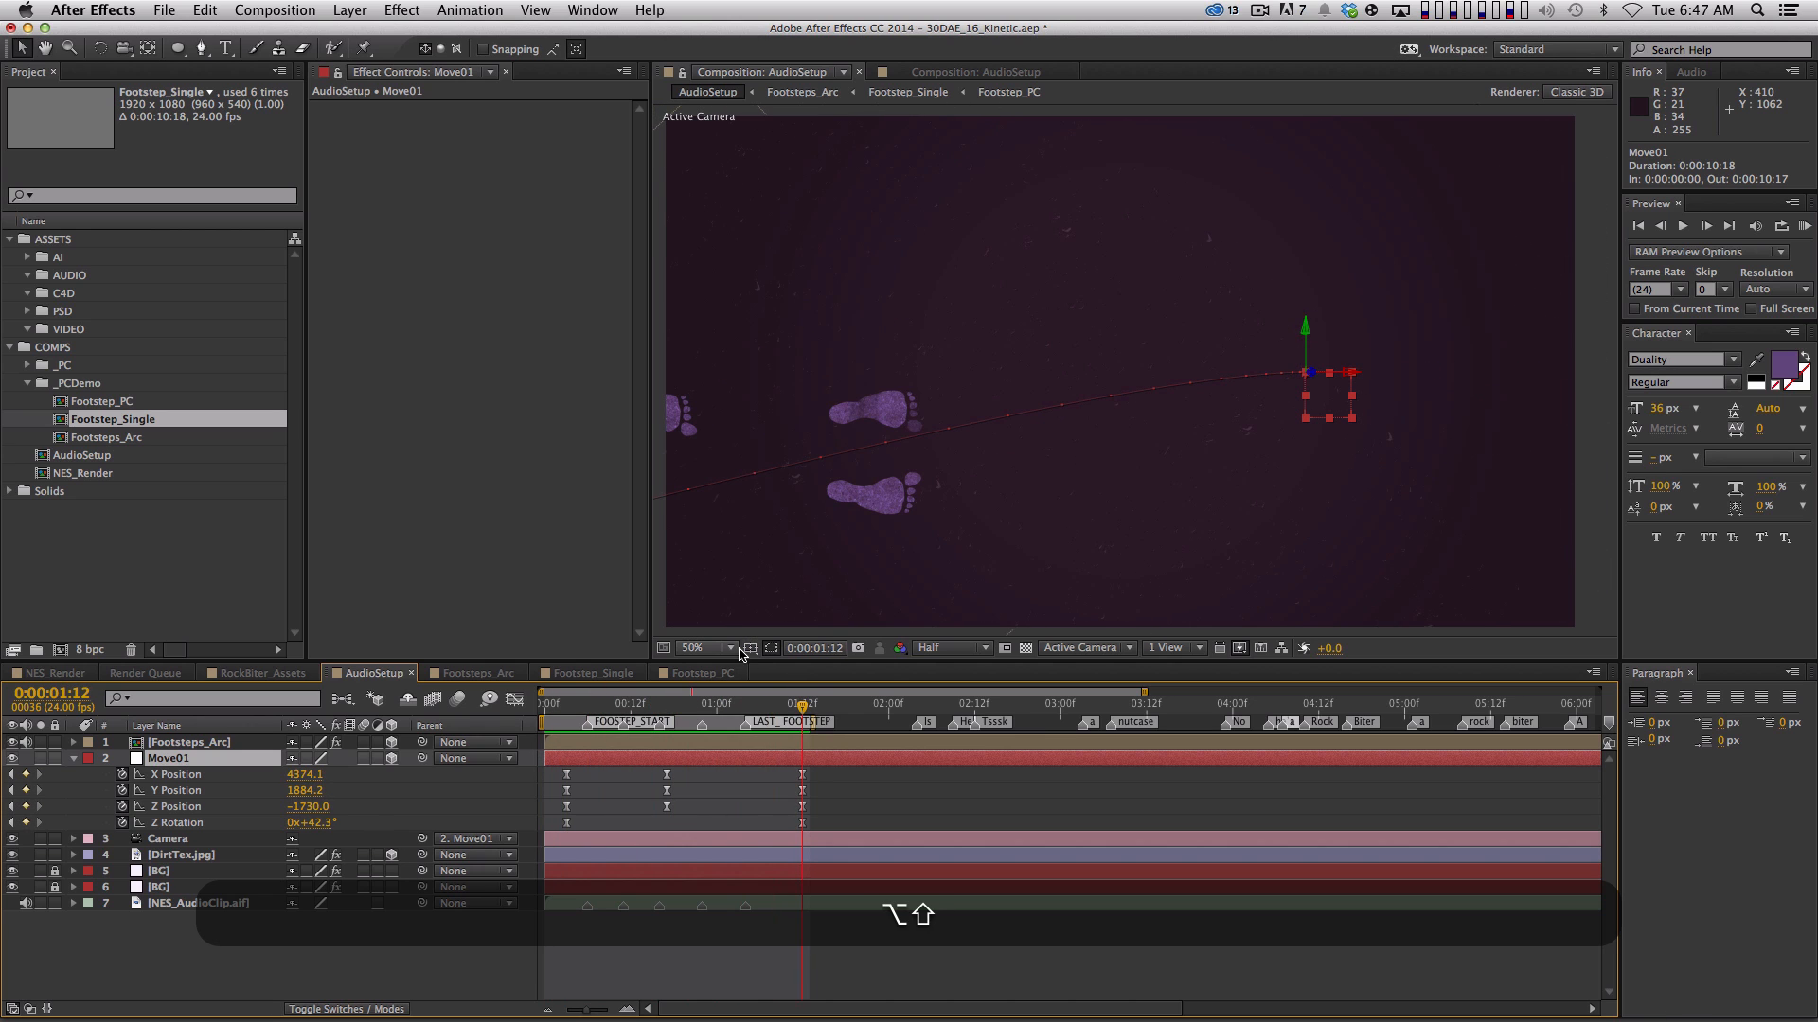
pyautogui.hotkey('alt', ']')
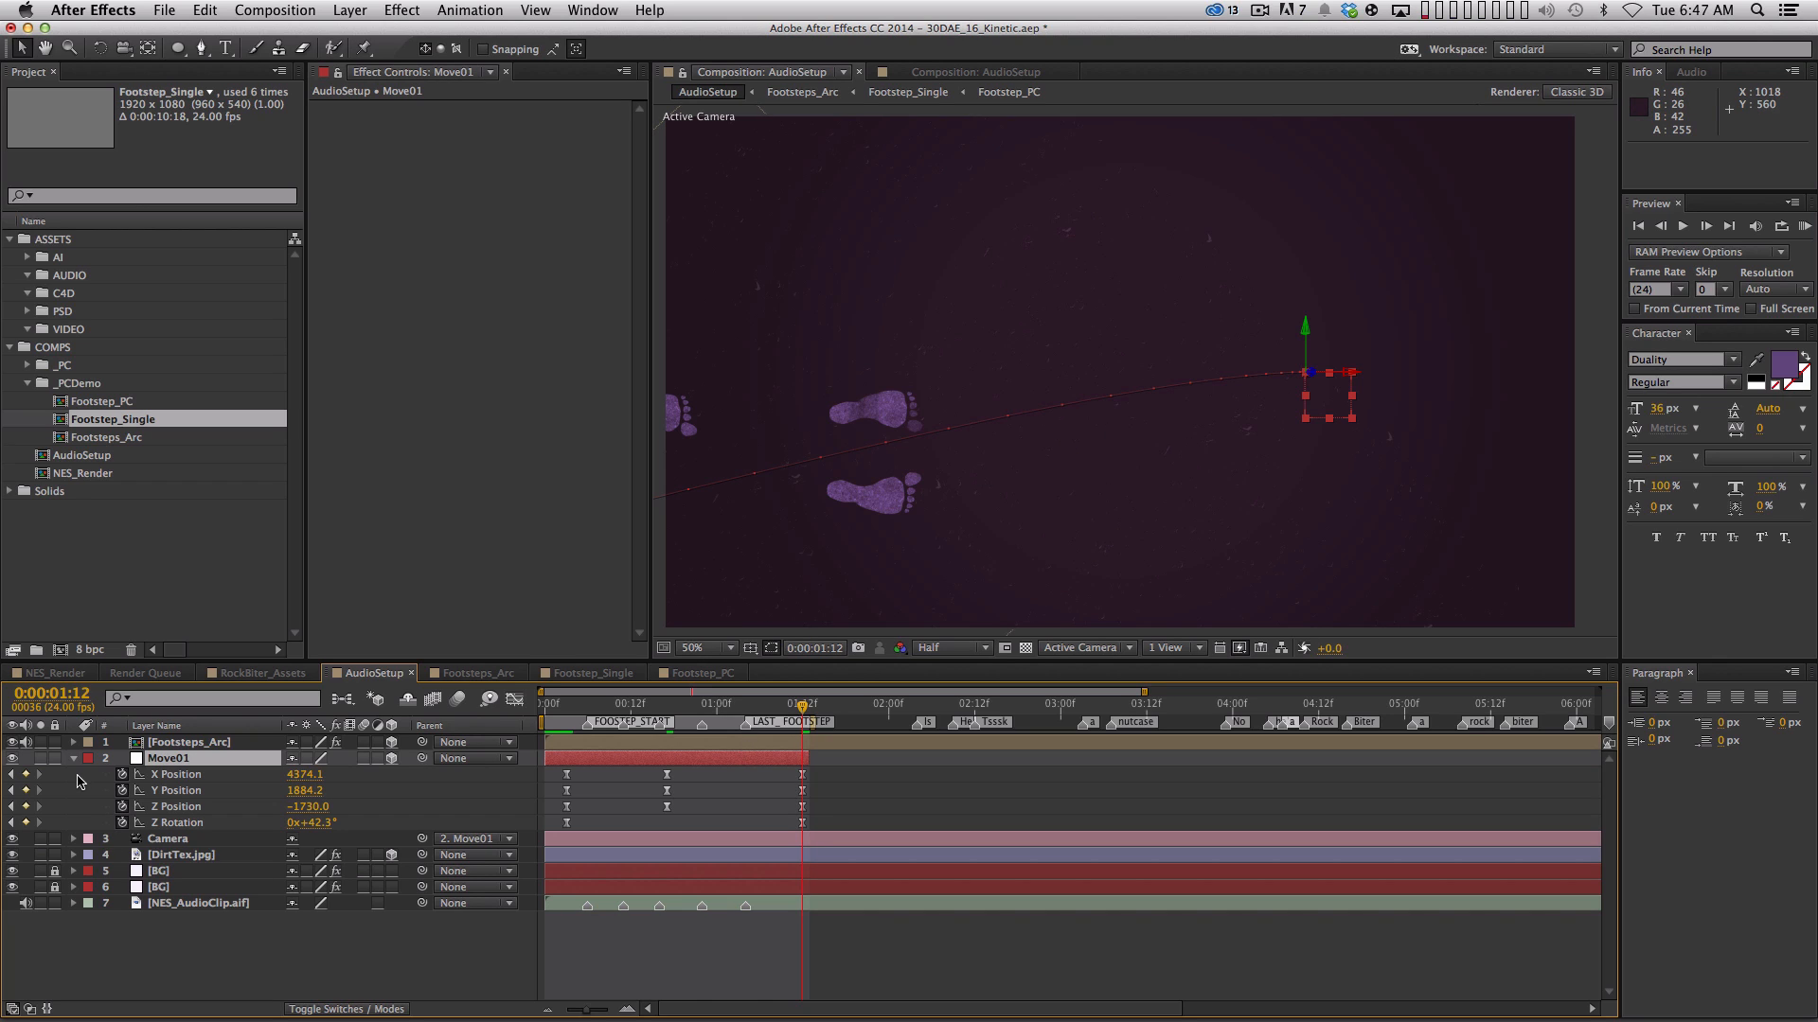
pyautogui.click(74, 759)
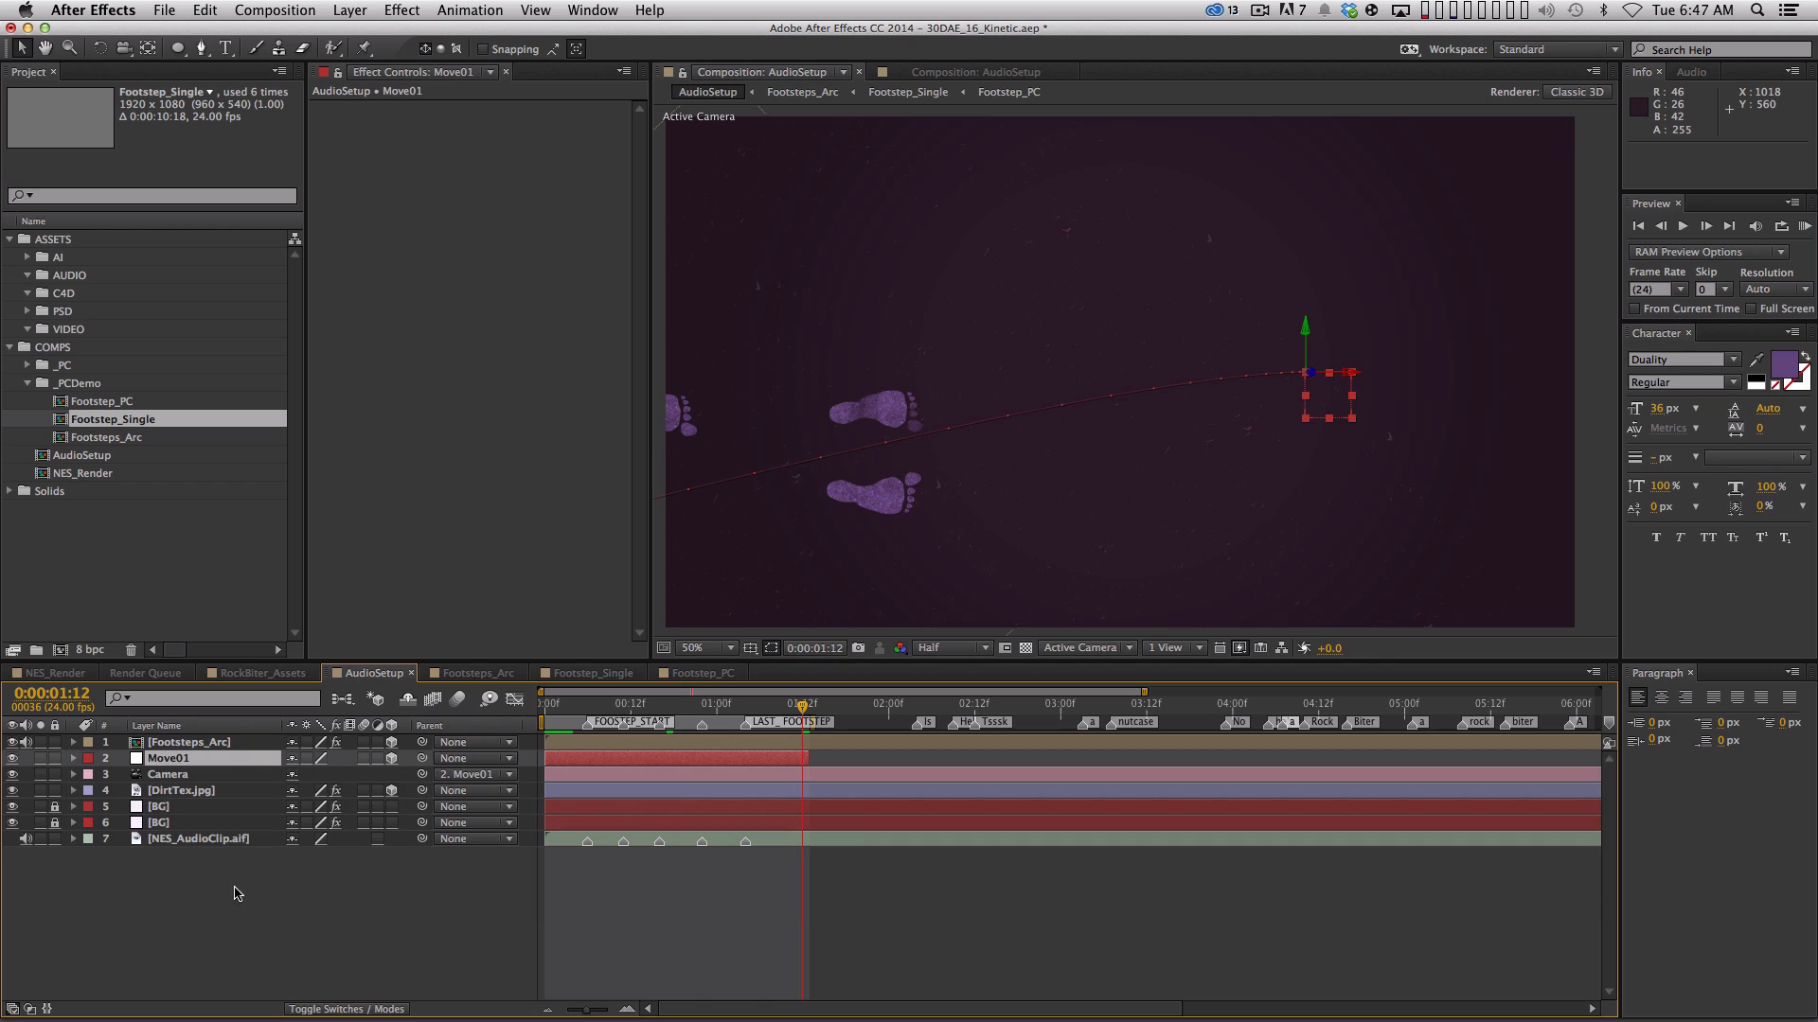
pyautogui.click(194, 761)
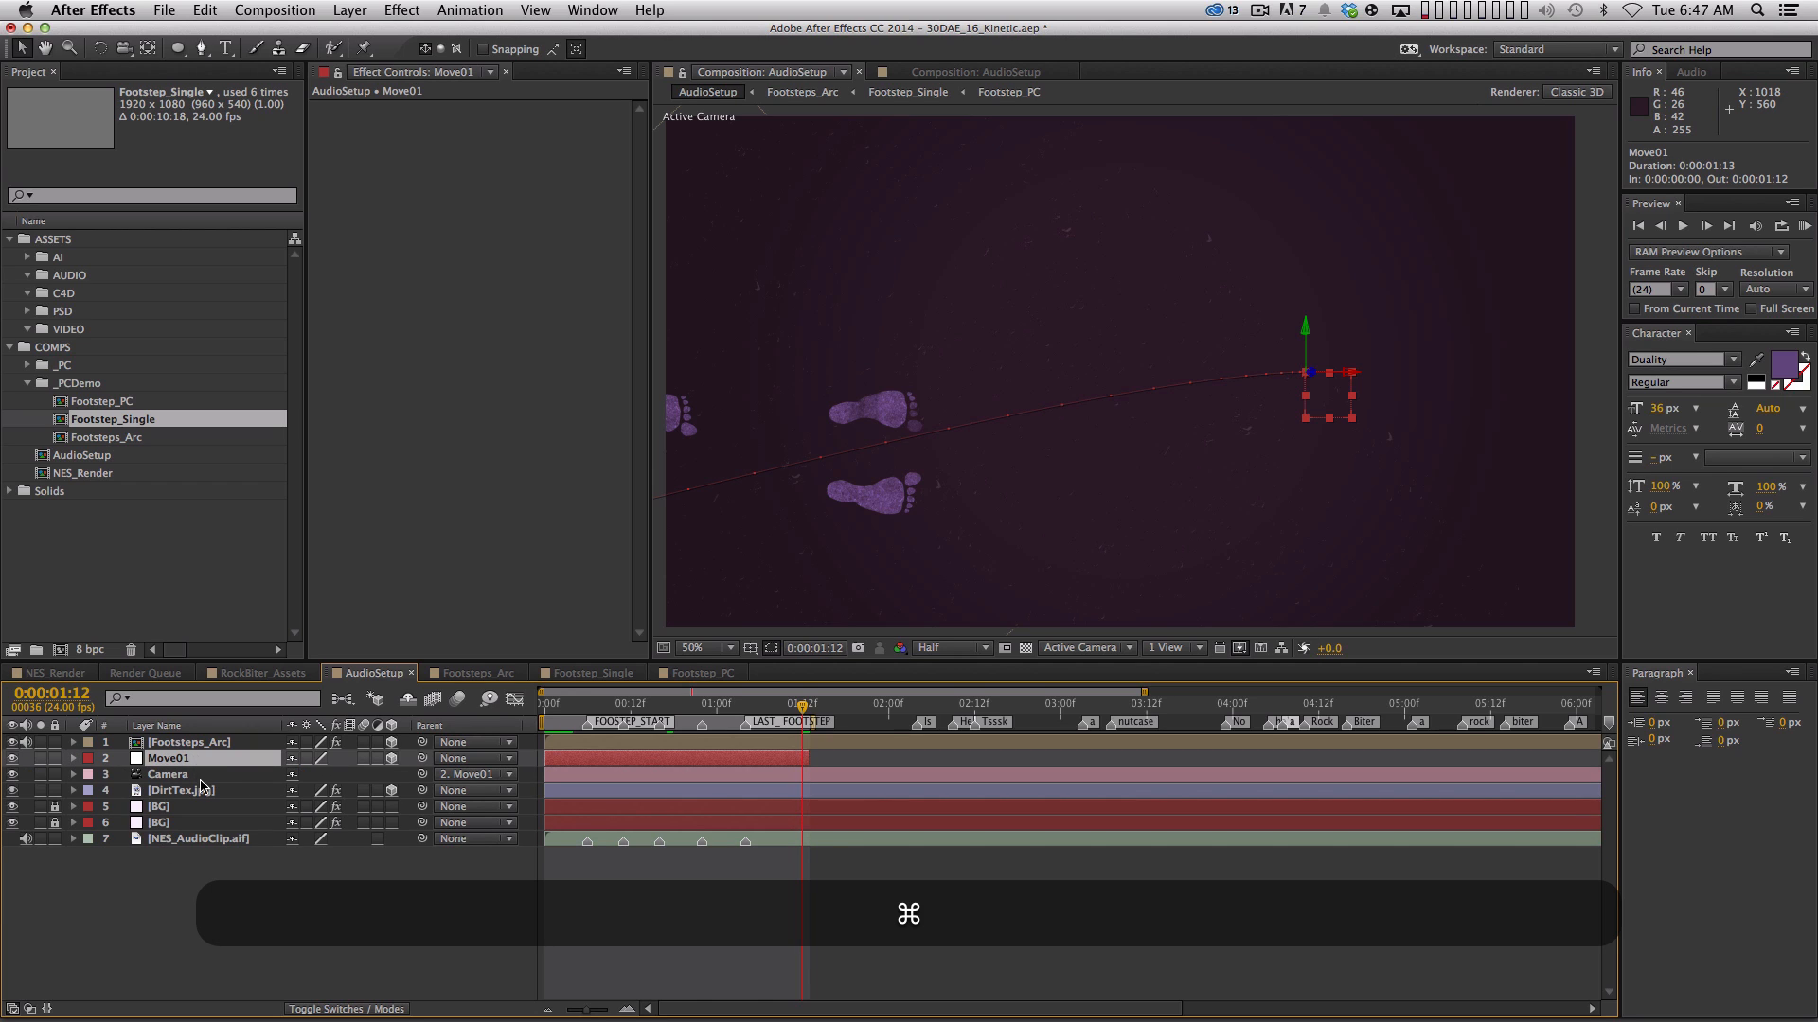
# Duplicate the Move01 null layer
pyautogui.press('super+d')
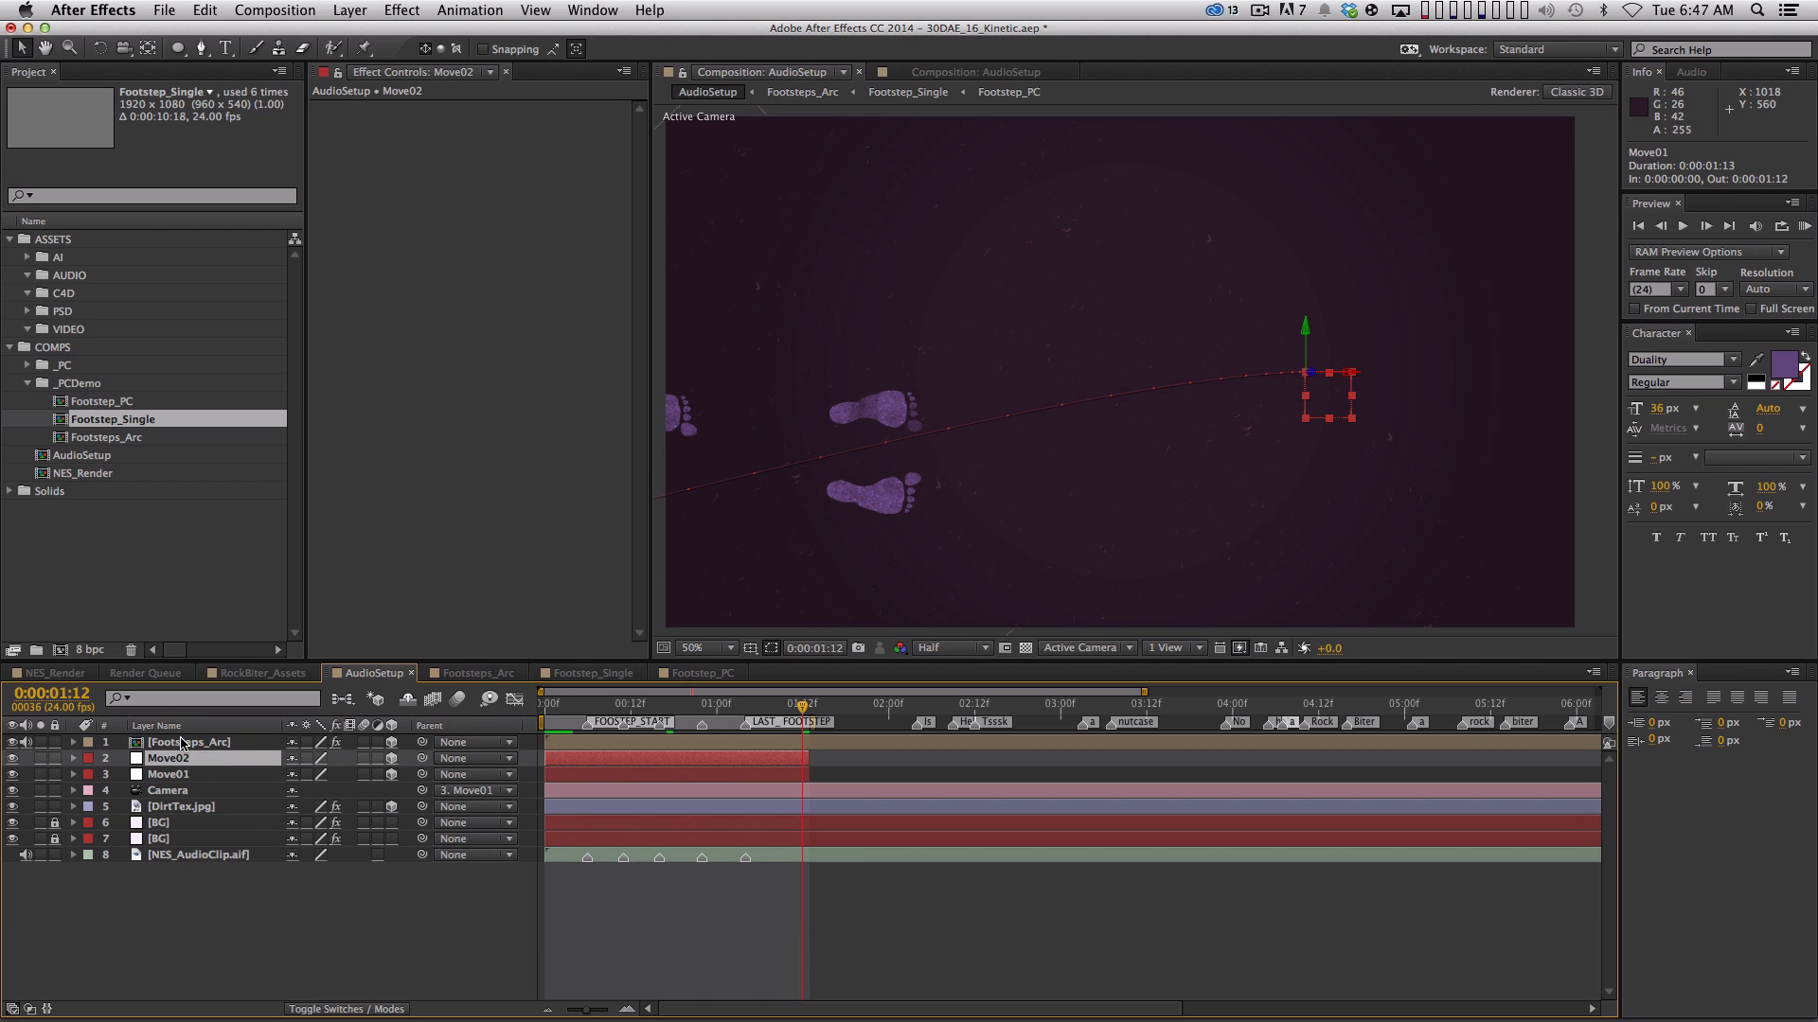
pyautogui.press('[')
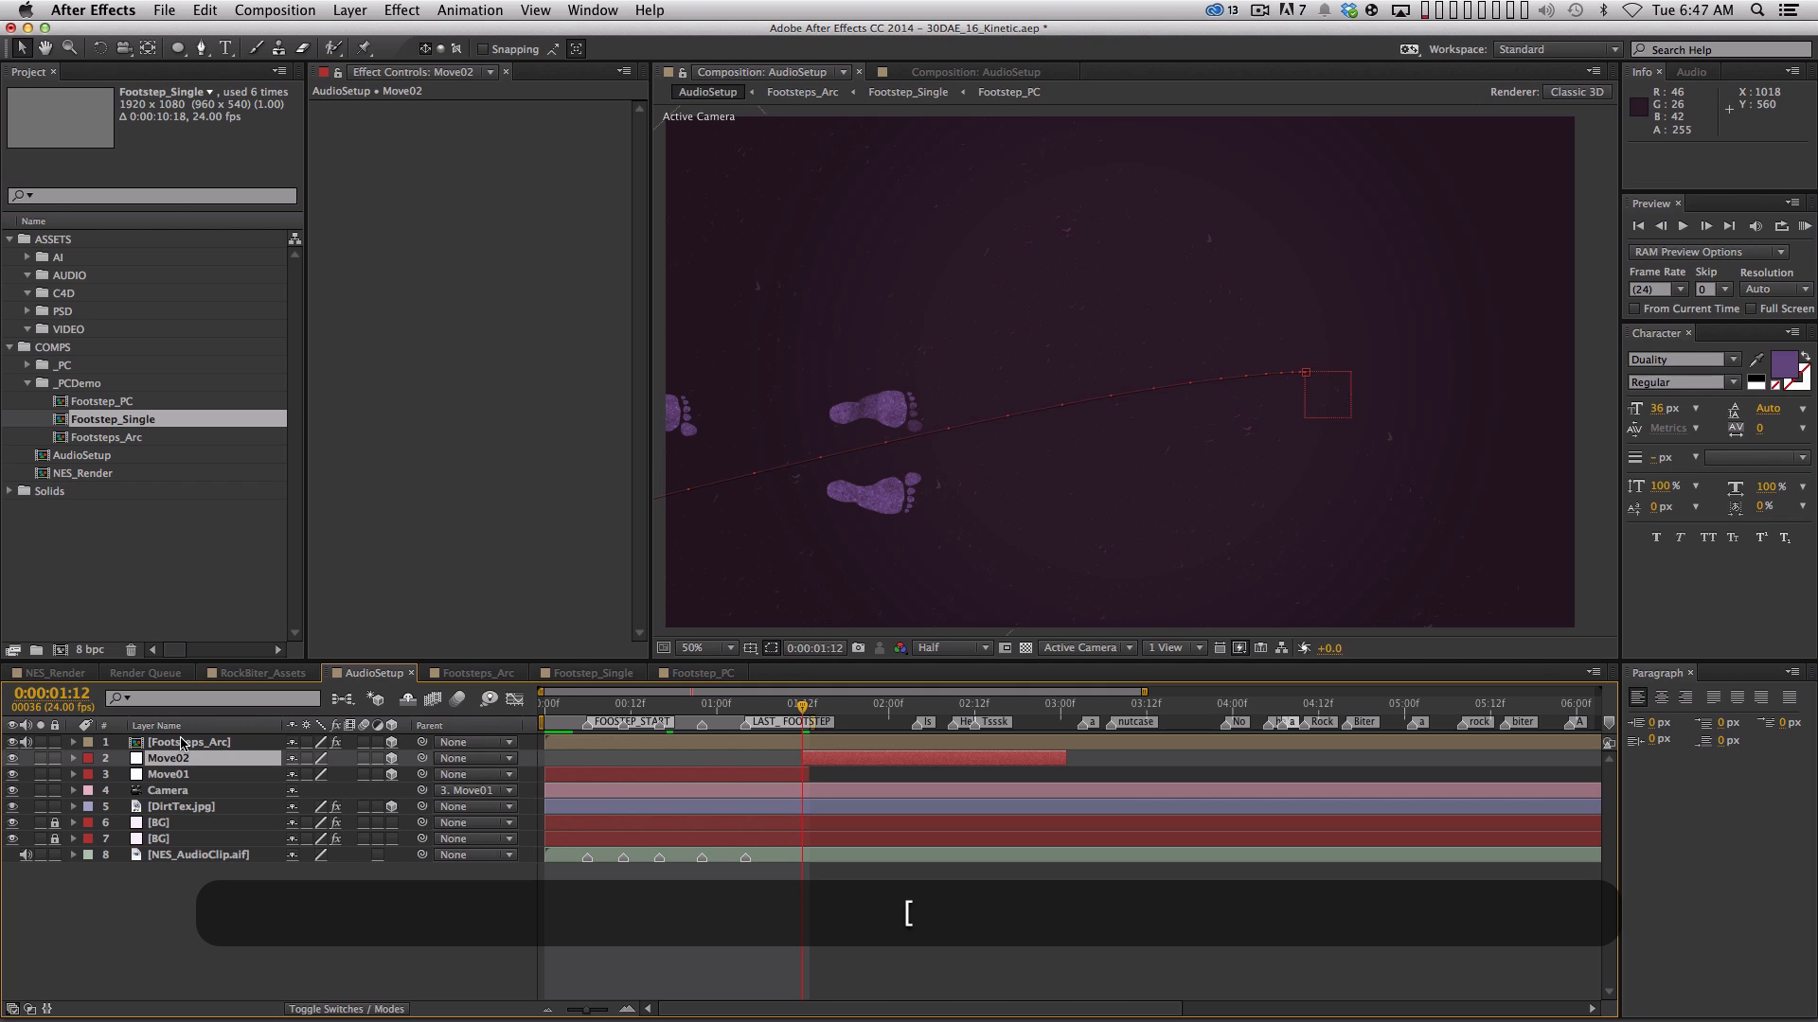
pyautogui.press('super+z')
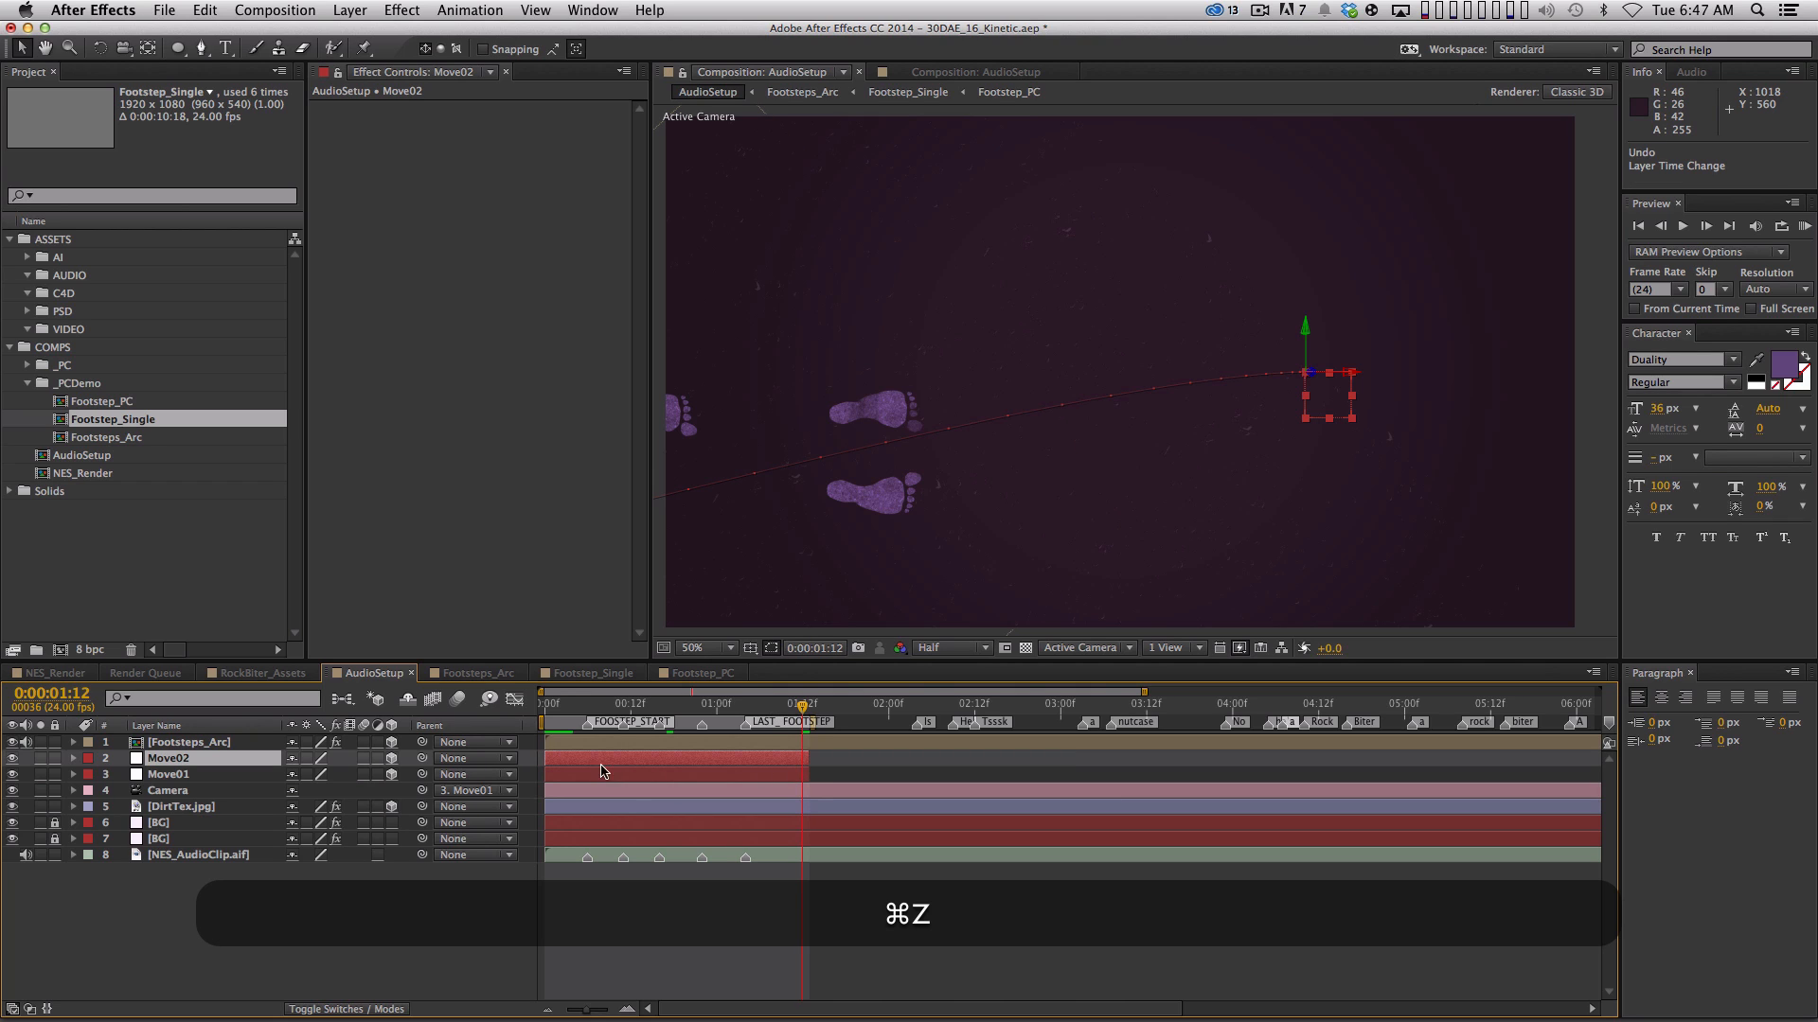
pyautogui.moveTo(559, 763); pyautogui.dragTo(814, 750)
pyautogui.press('super+z')
pyautogui.press('[')
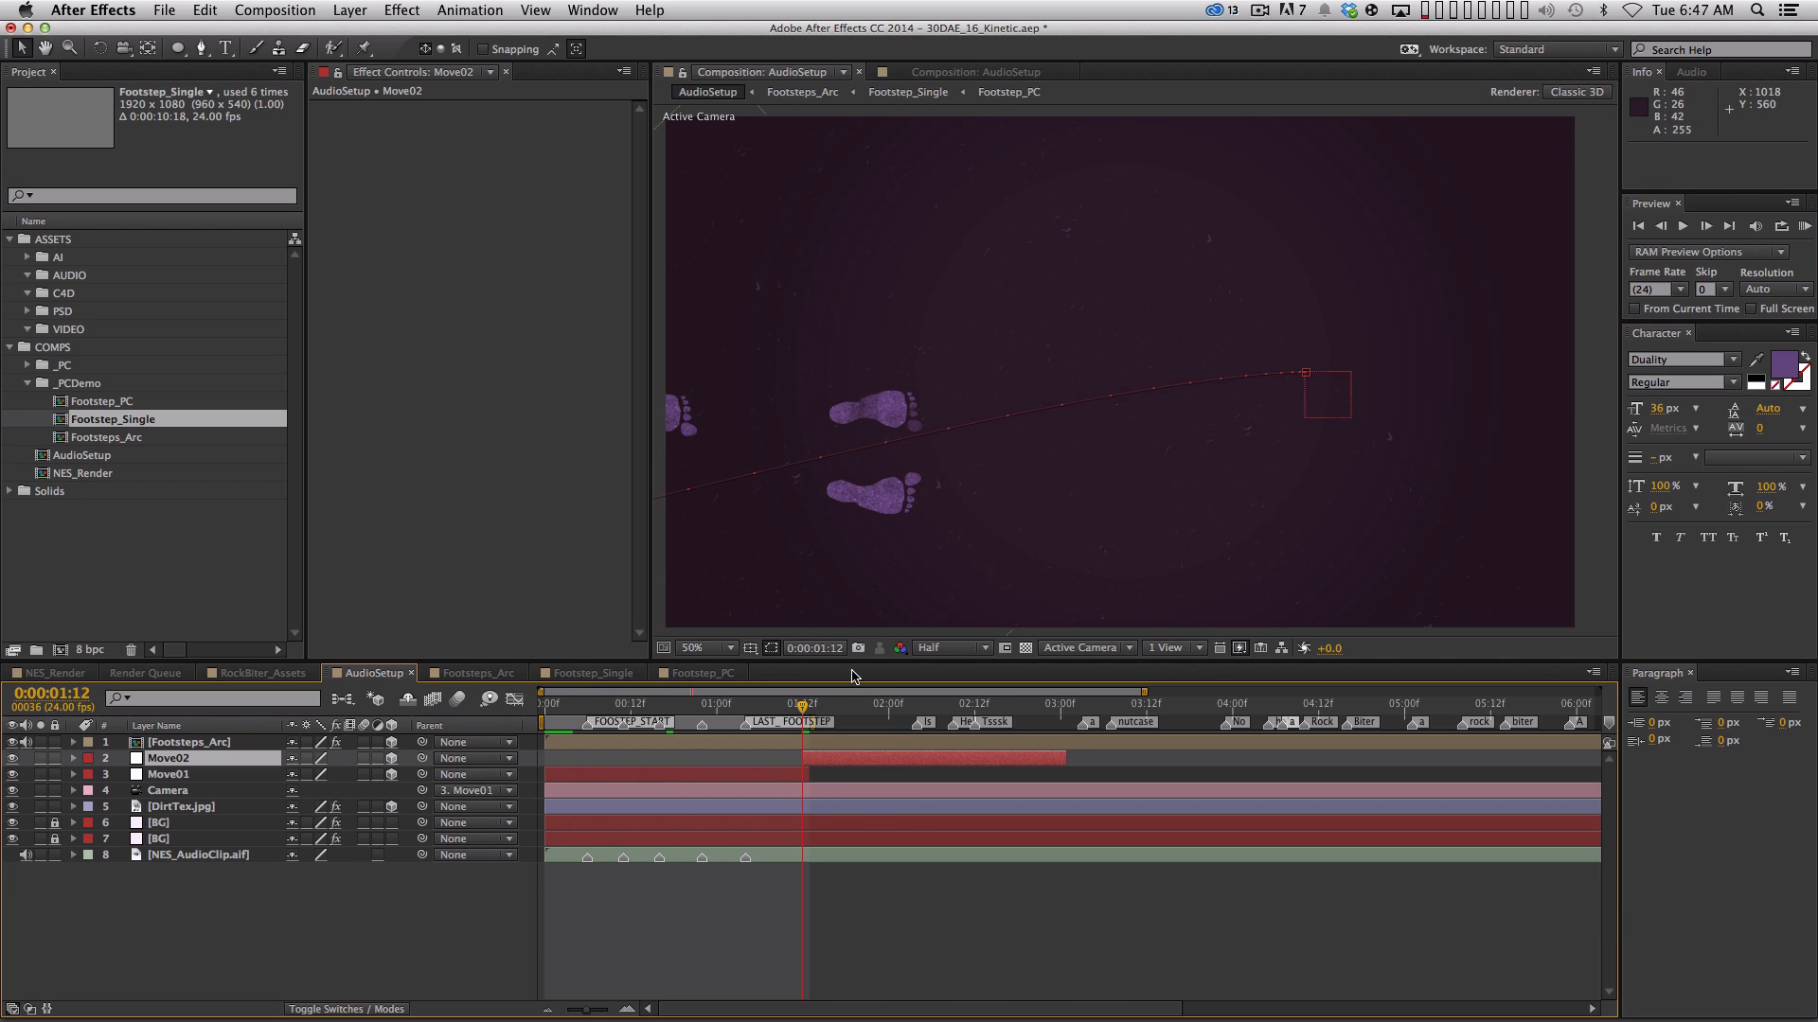
pyautogui.press('super+z')
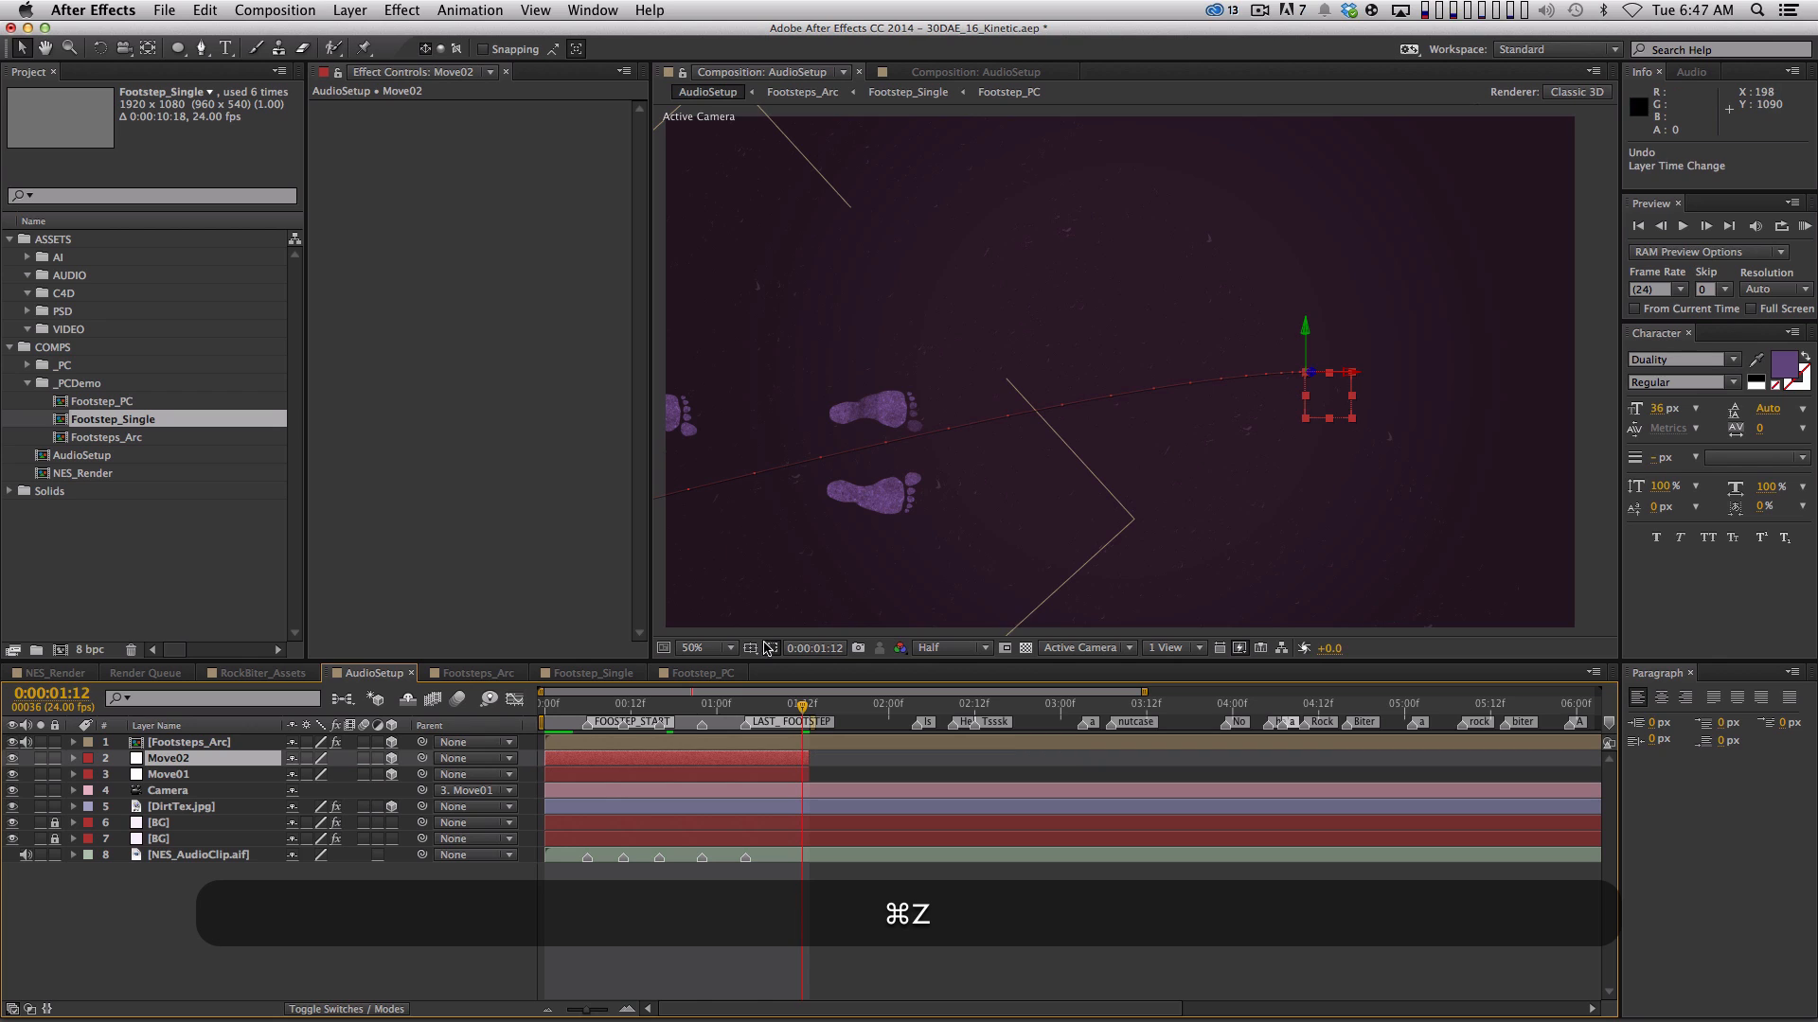
# Remove all keyframes from Move02's X, Y and Z Position and Z Rotation, and shift the layer to start at 0:00:01:12
pyautogui.press('u')
pyautogui.moveTo(126, 776); pyautogui.dragTo(129, 816)
pyautogui.press('[')
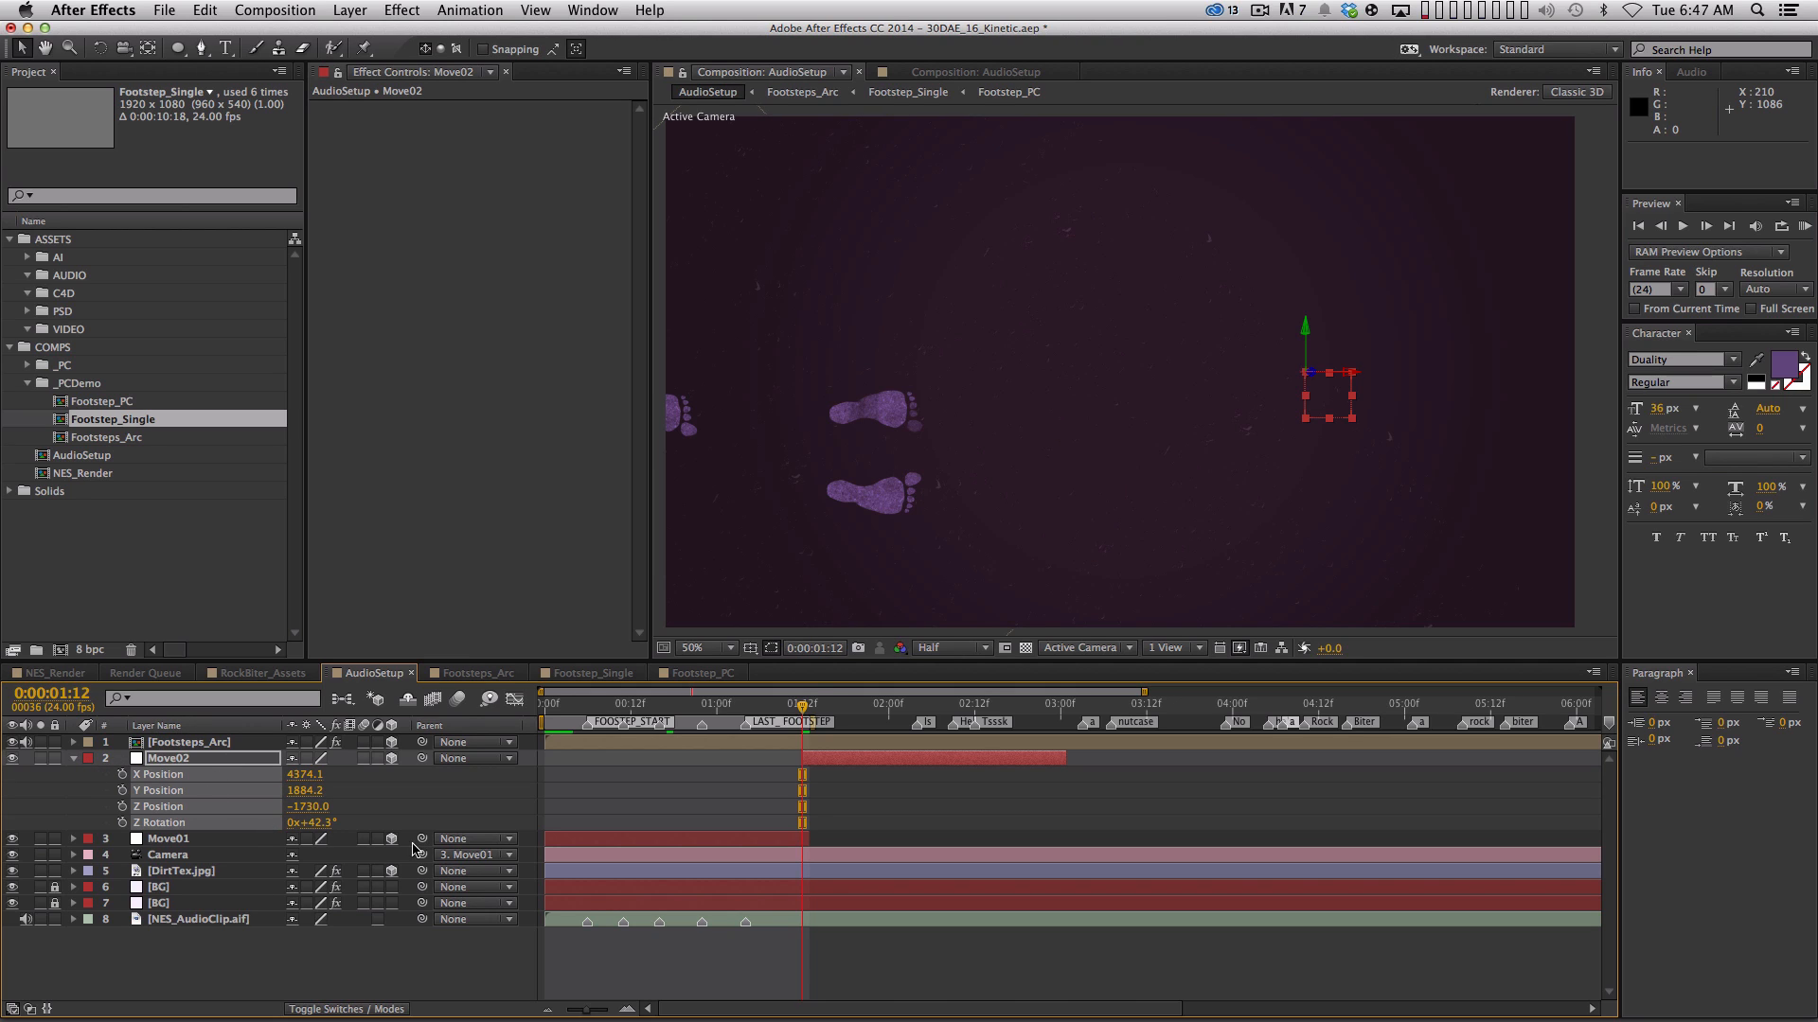
# Parent the Move01 null layer to Move02
pyautogui.click(194, 839)
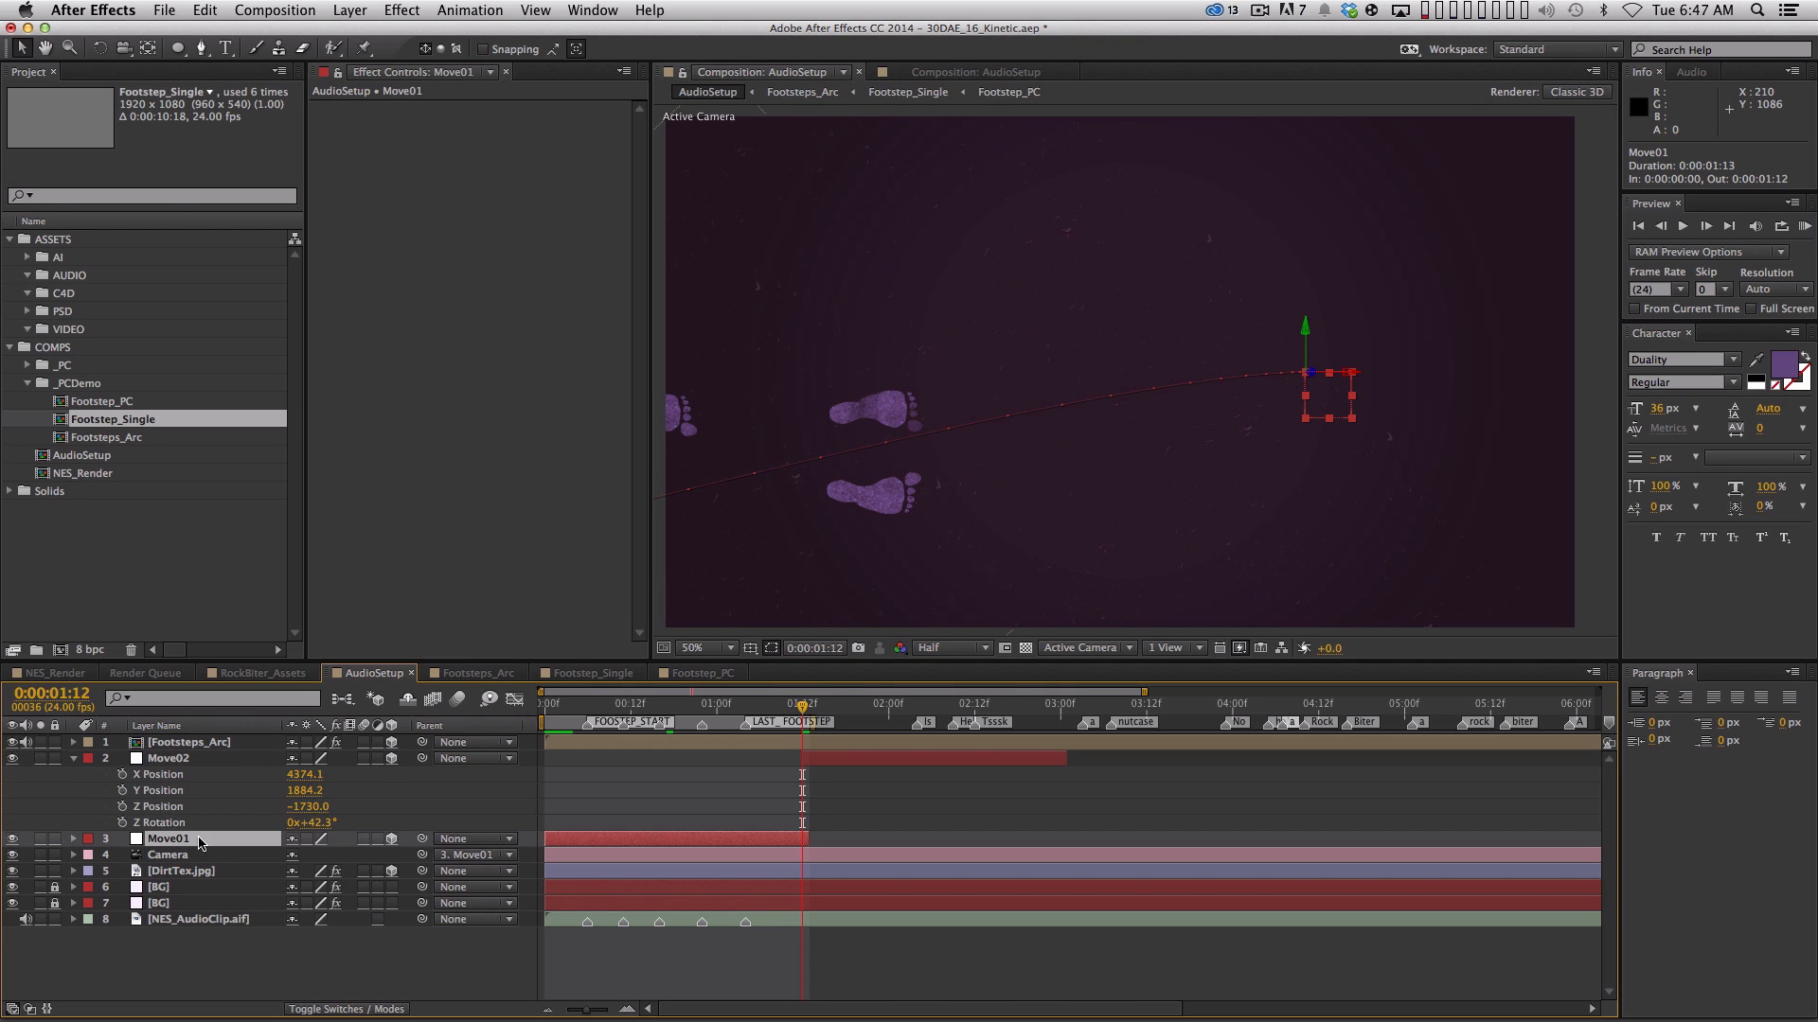
pyautogui.moveTo(422, 839); pyautogui.dragTo(314, 758)
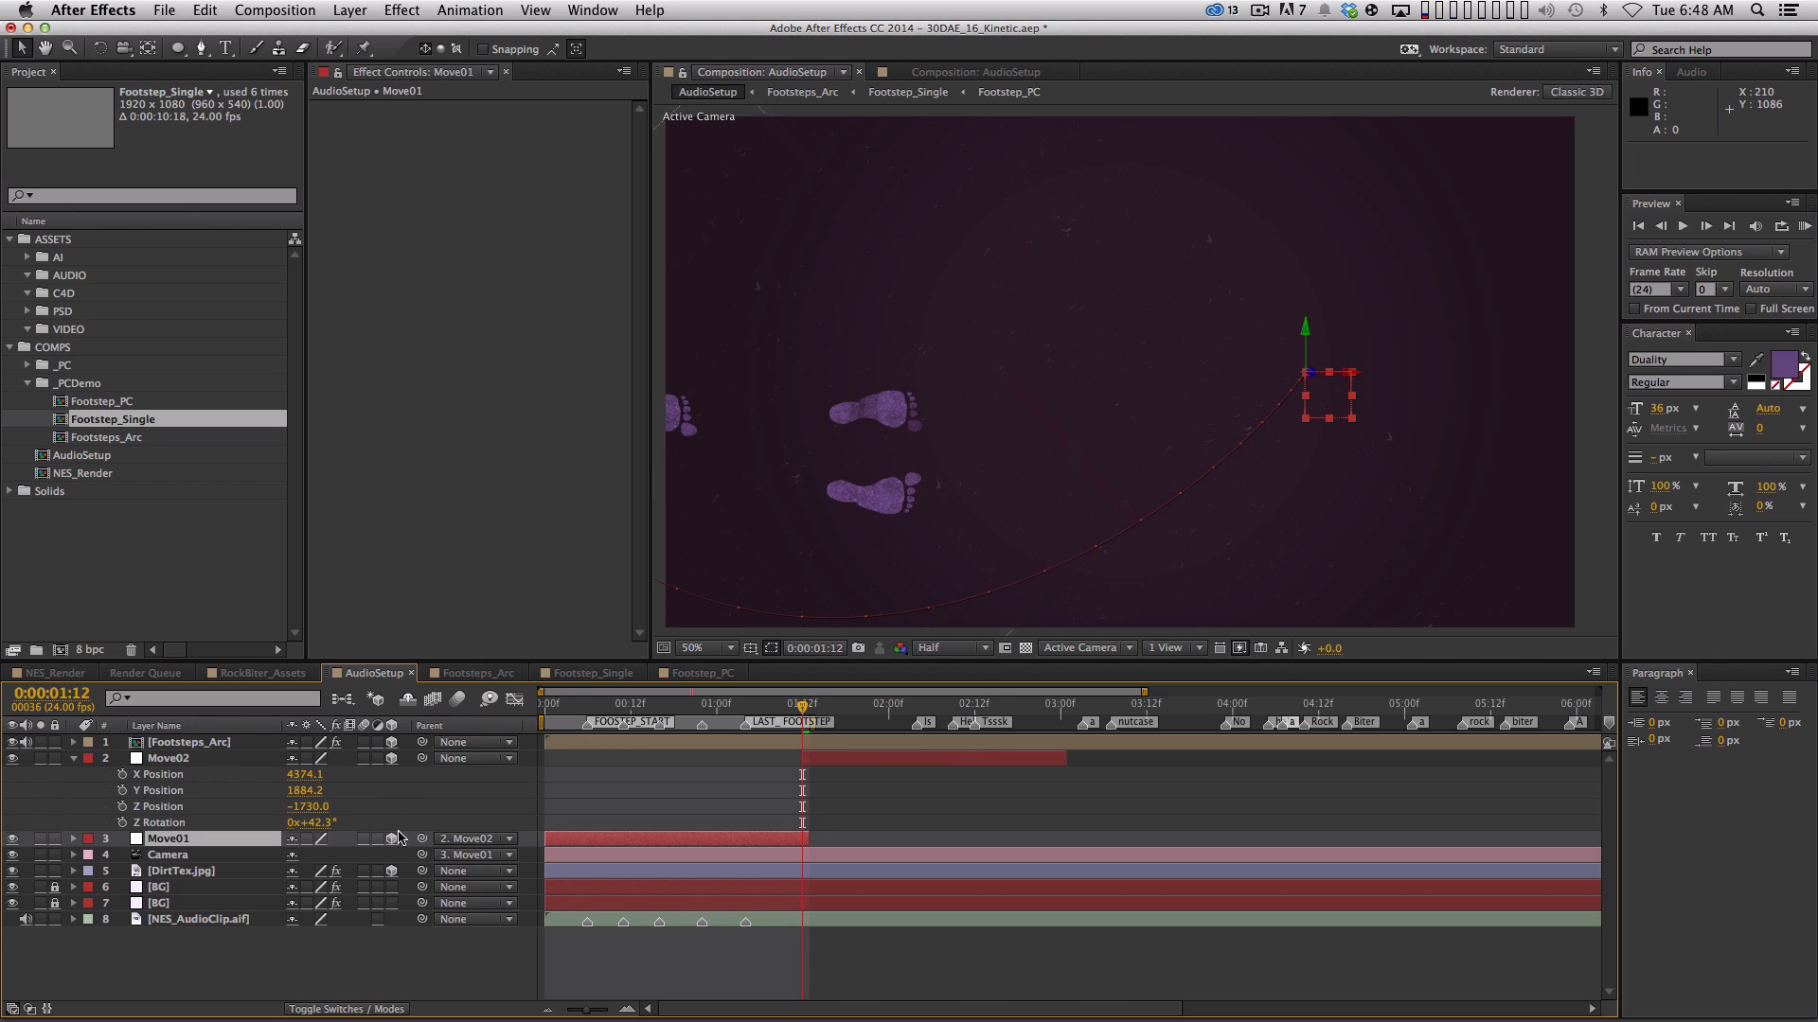
pyautogui.click(394, 806)
pyautogui.click(358, 800)
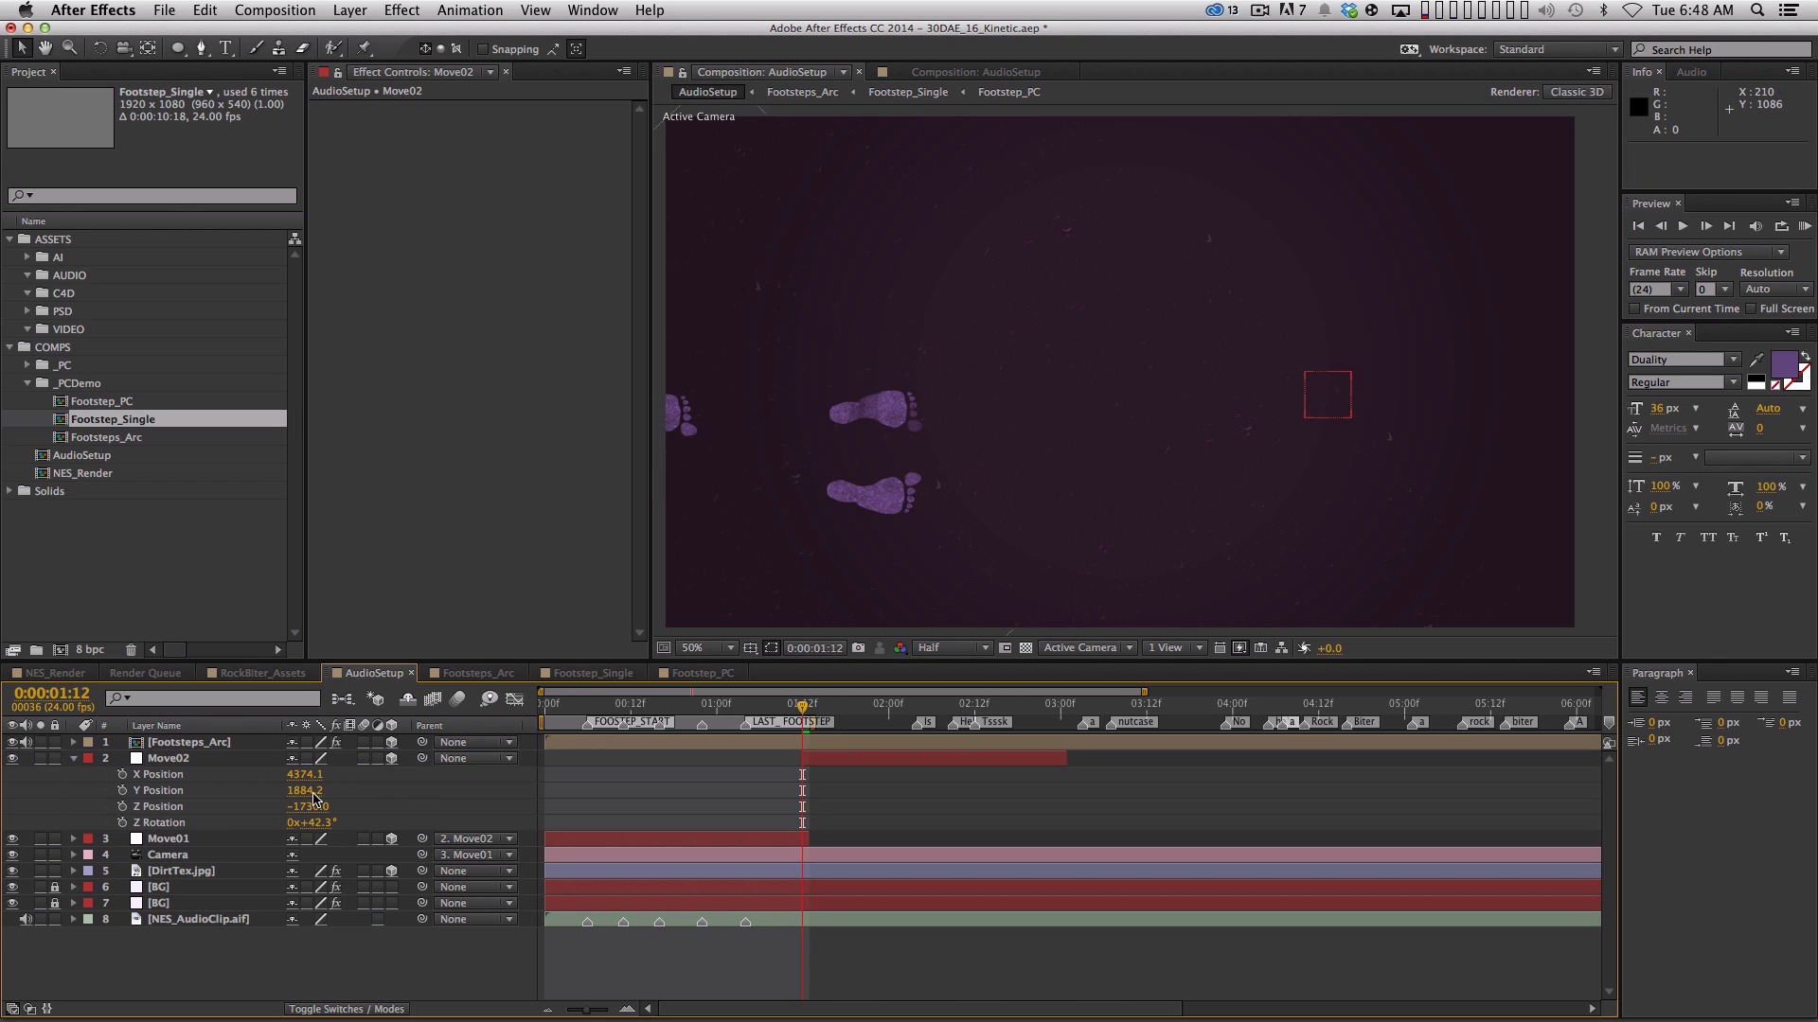
# Keyframe Move02's Z Position at 0:00:01:12 and animate it to -2560.0, with the ending keyframe at 0:00:02:17
pyautogui.click(124, 810)
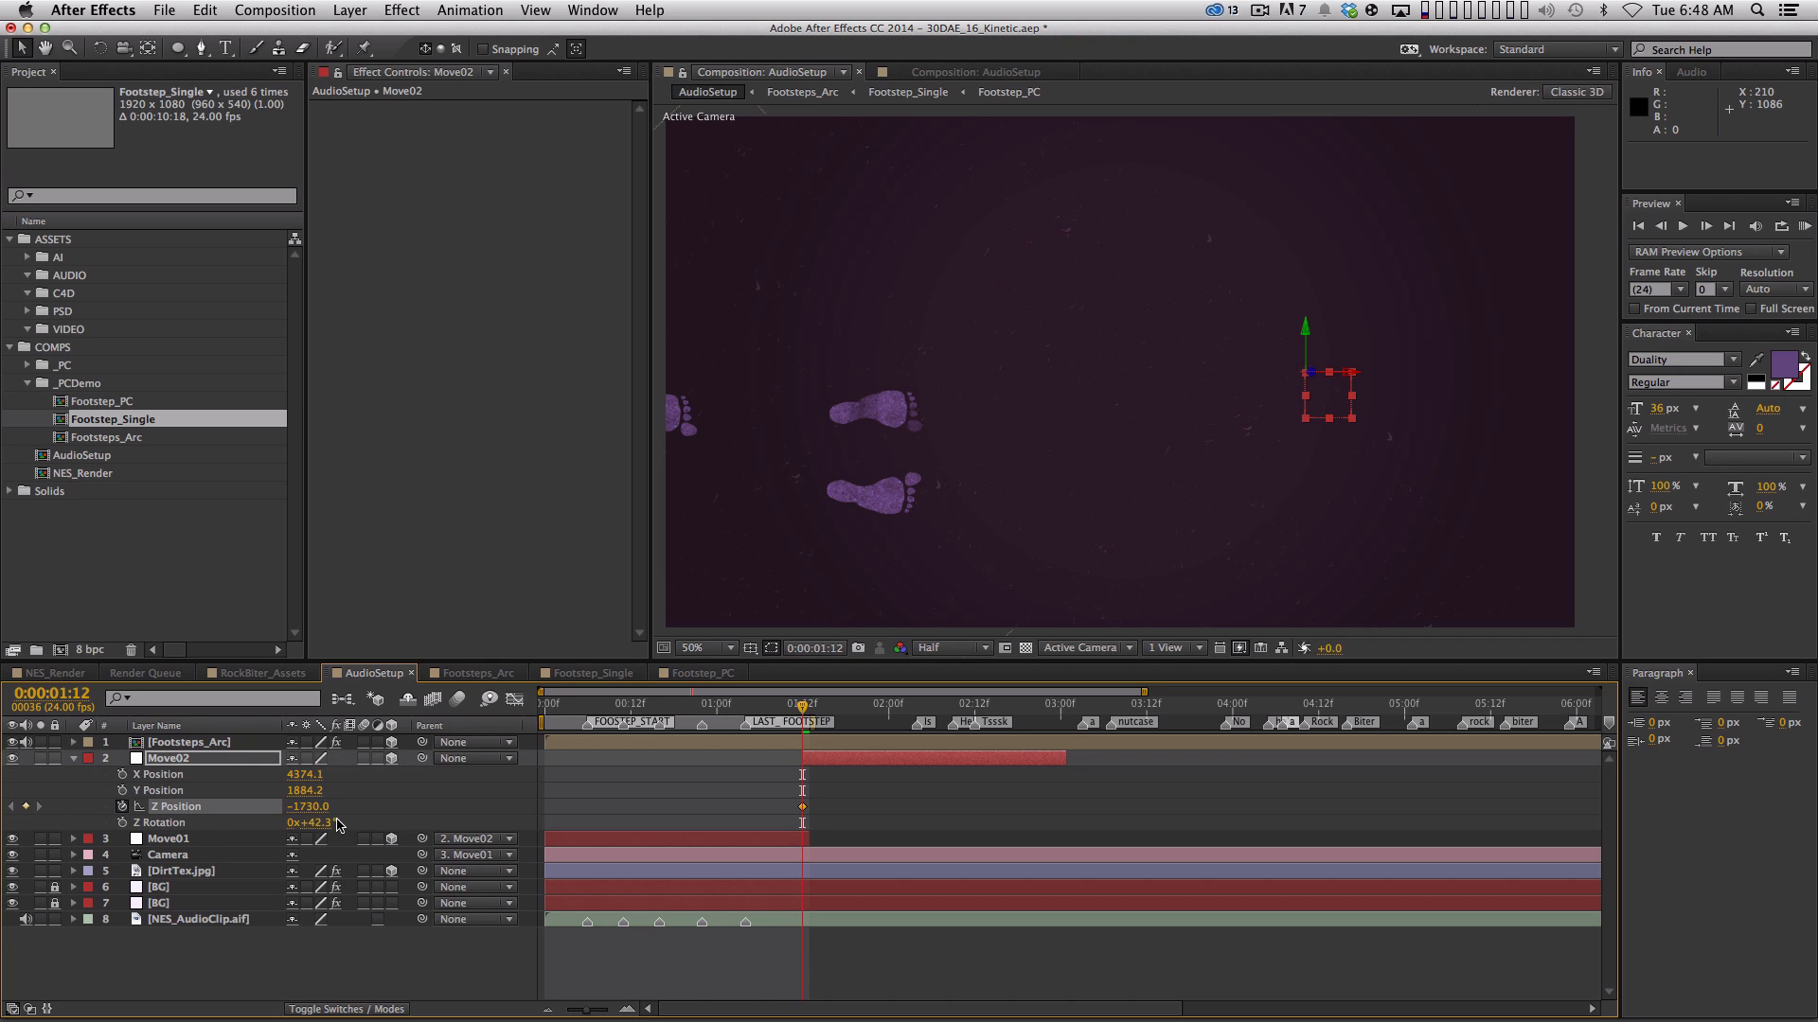
pyautogui.moveTo(313, 806); pyautogui.dragTo(288, 806)
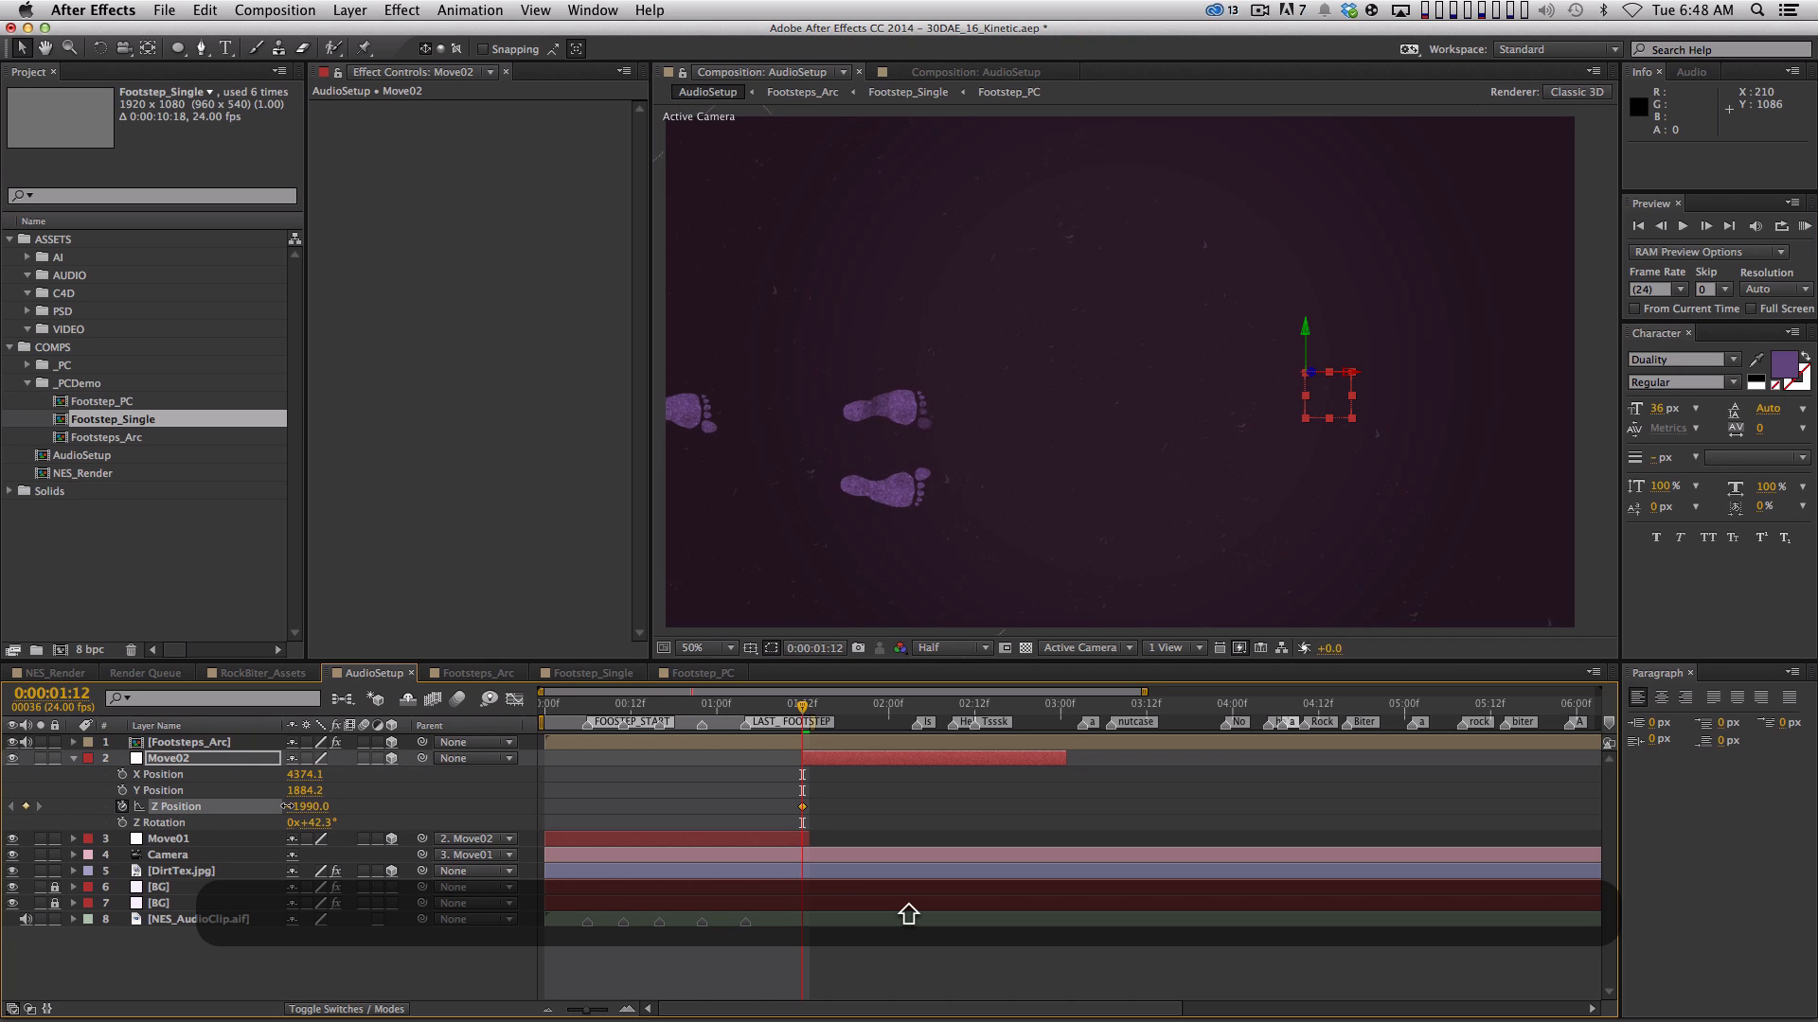
pyautogui.press('super+z')
pyautogui.moveTo(803, 706); pyautogui.dragTo(924, 708)
pyautogui.moveTo(320, 807); pyautogui.dragTo(244, 795)
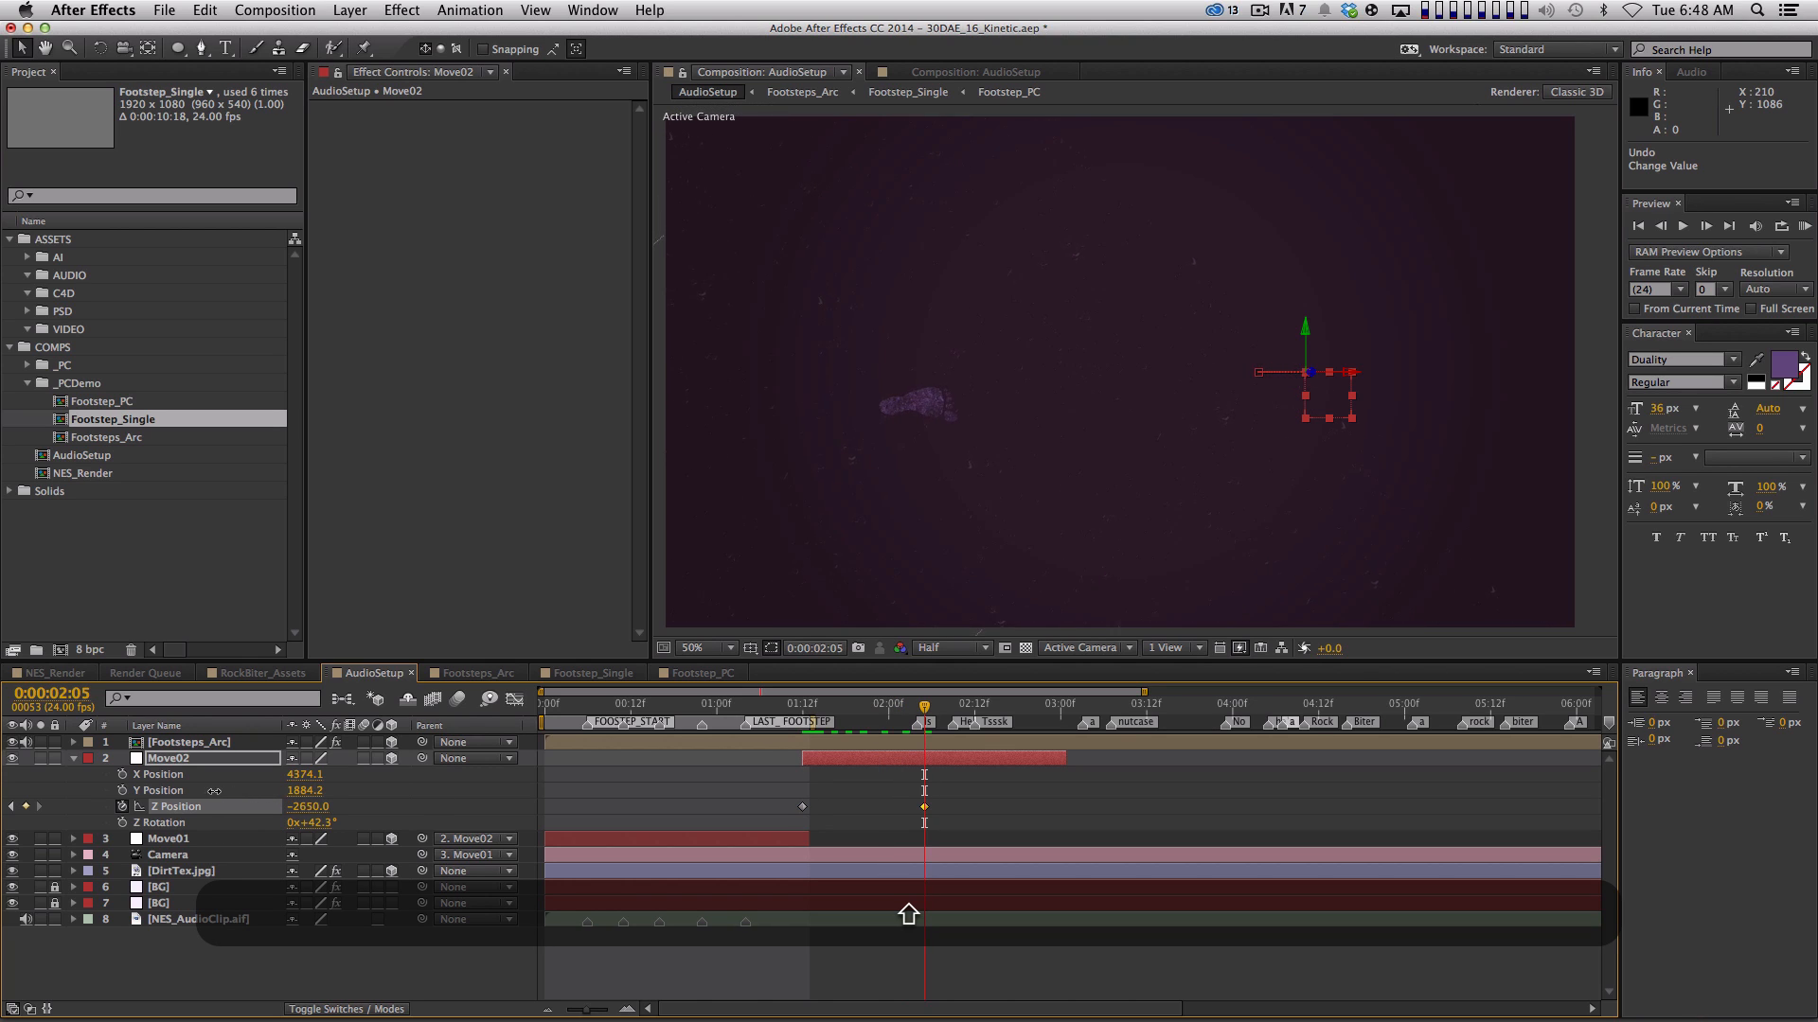
pyautogui.moveTo(928, 812); pyautogui.dragTo(1010, 805)
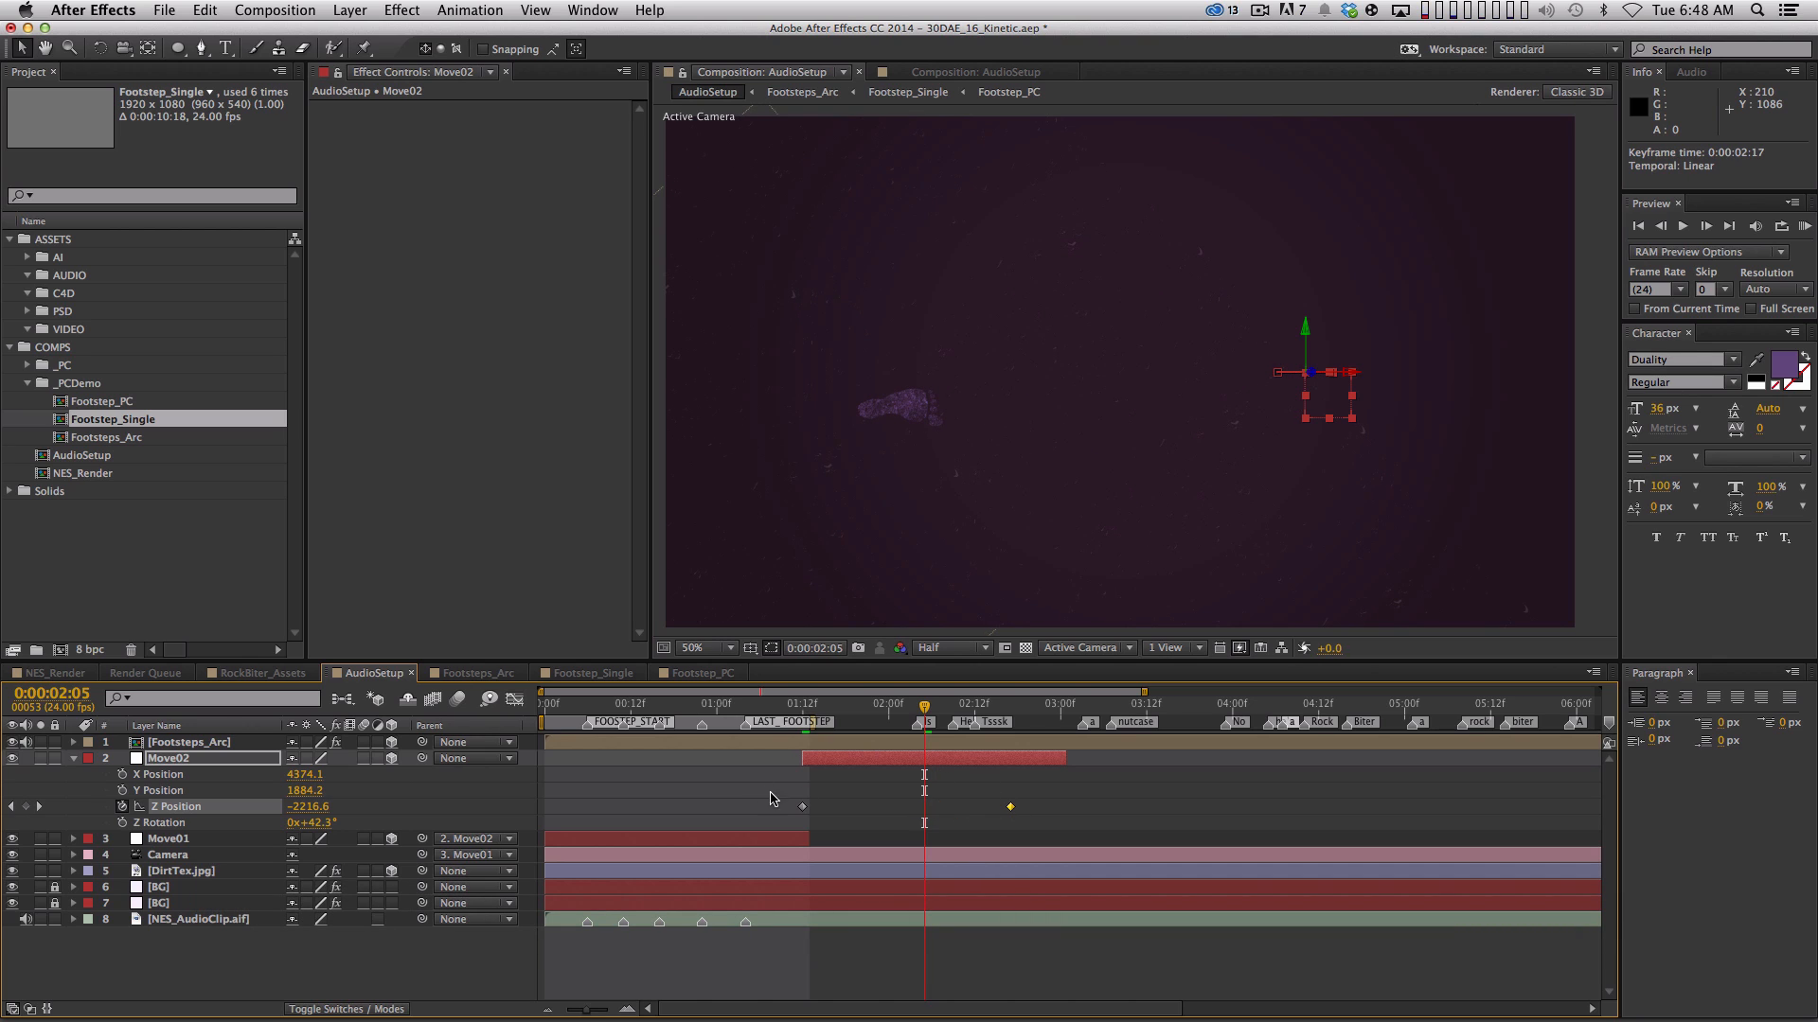
# End the work area at 0:00:02:17 and RAM preview the combined camera moves
pyautogui.moveTo(984, 708); pyautogui.dragTo(1010, 708)
pyautogui.press('KP_0')
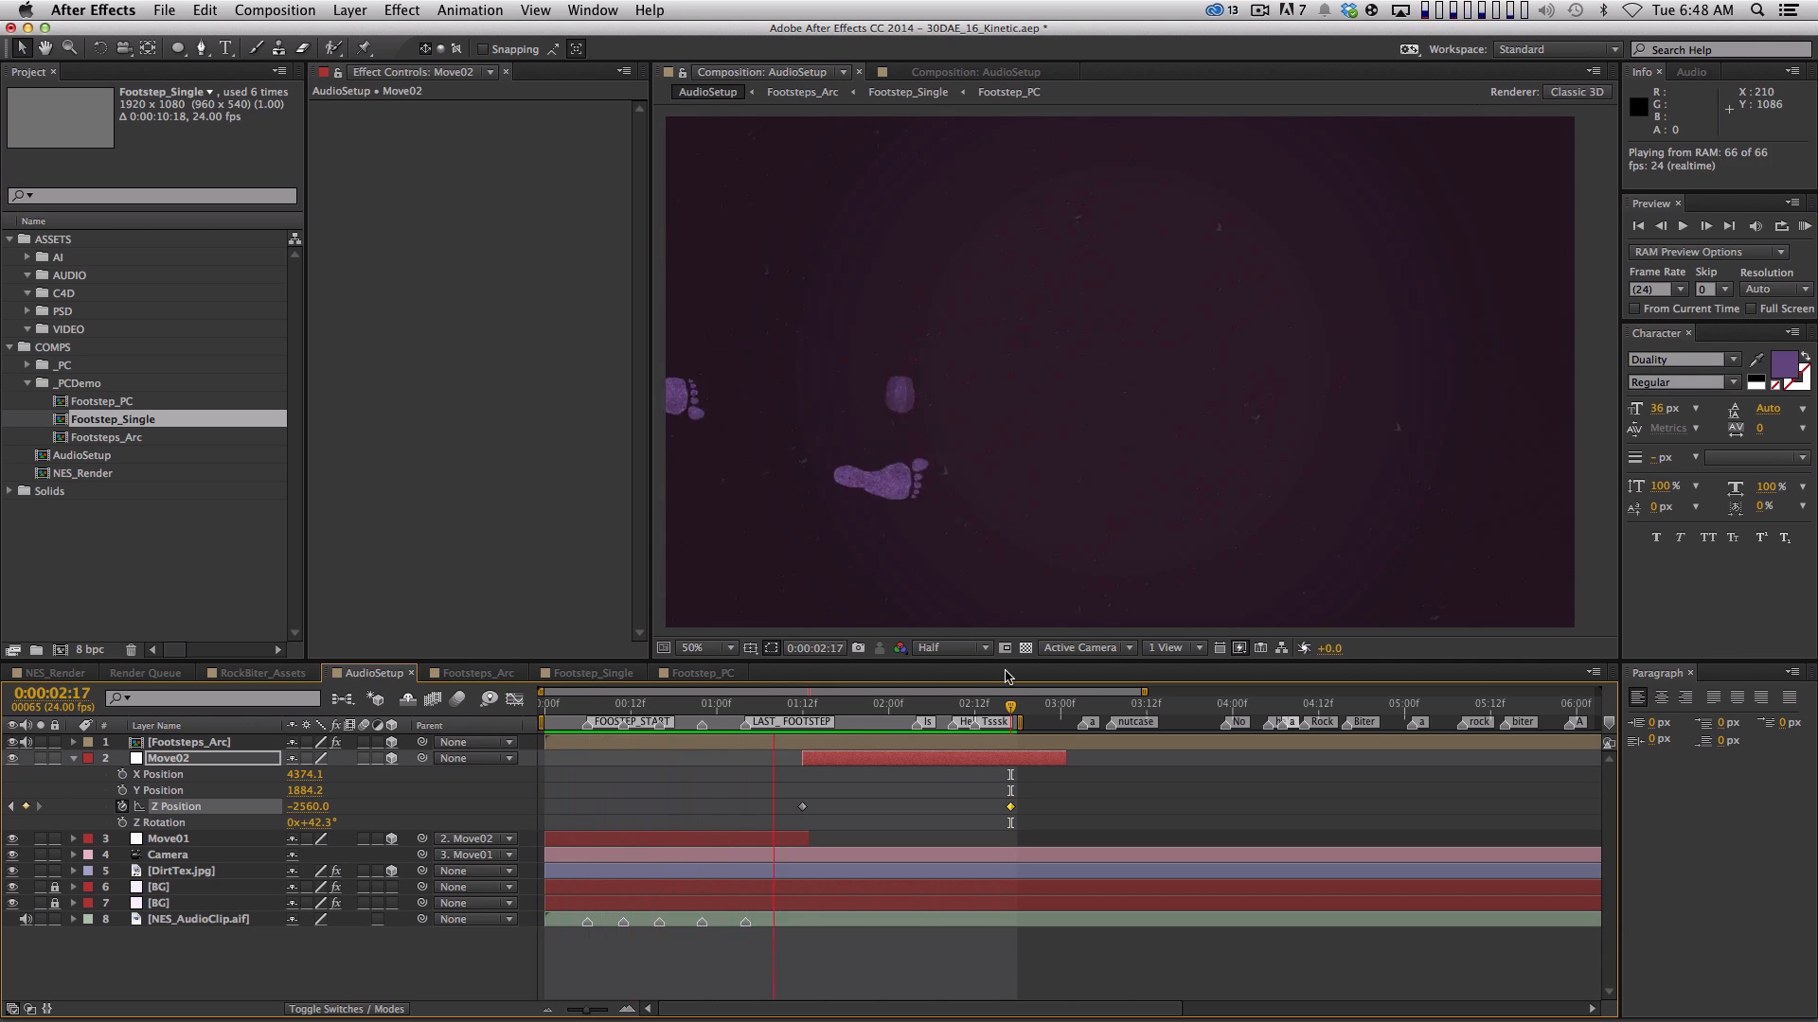
pyautogui.press('space')
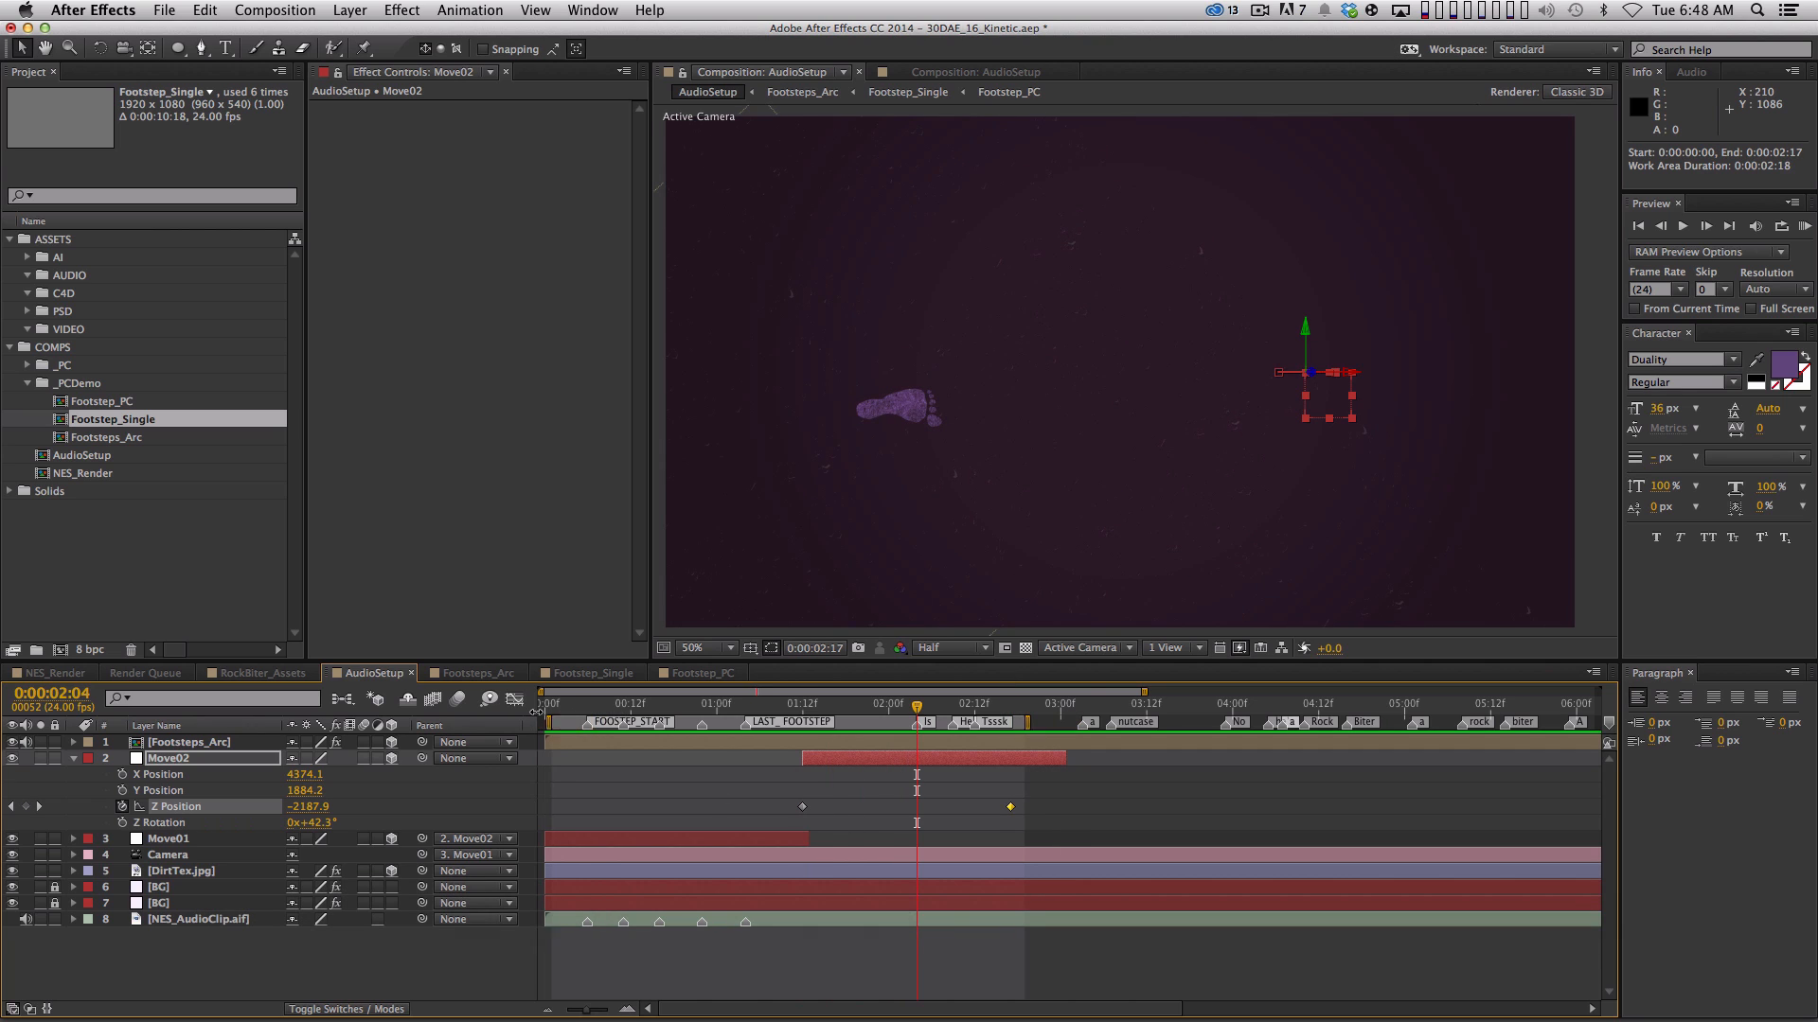
pyautogui.press('0')
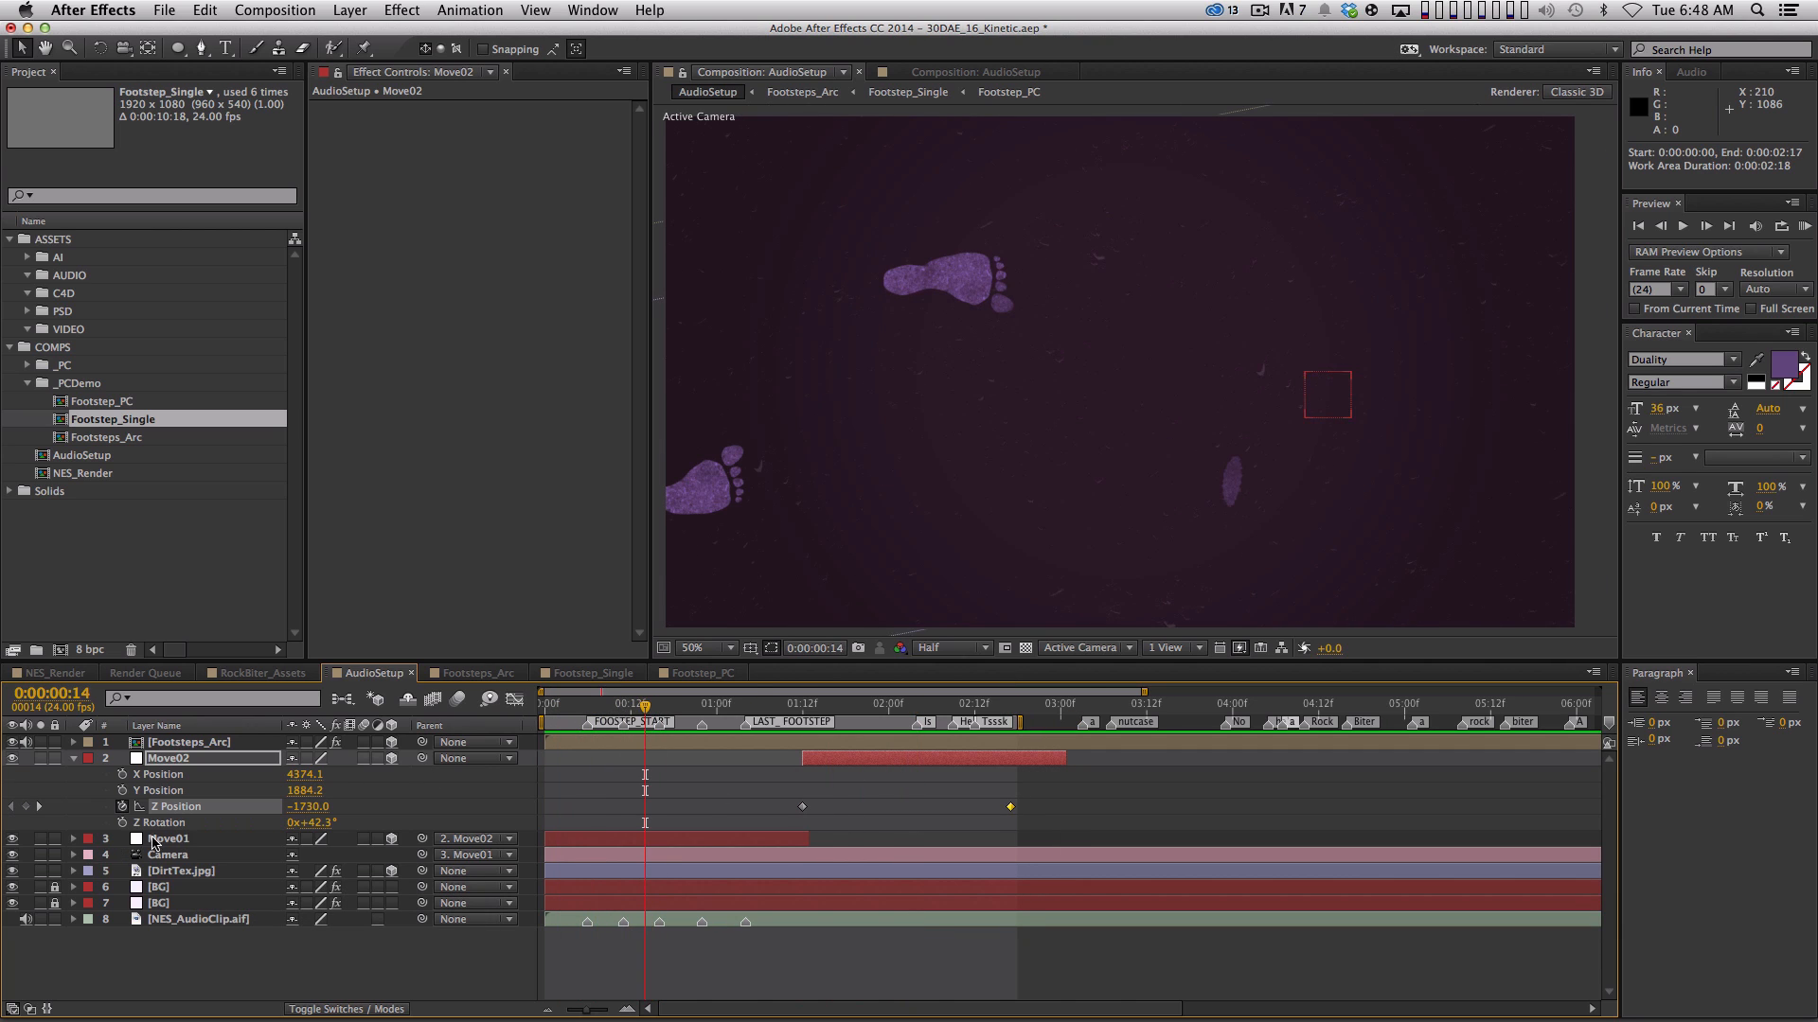
# In the Graph Editor, convert the middle keyframe of Move01's Y Position curve to Auto Bezier to smooth out the bump after it
pyautogui.click(147, 840)
pyautogui.moveTo(566, 708); pyautogui.dragTo(673, 703)
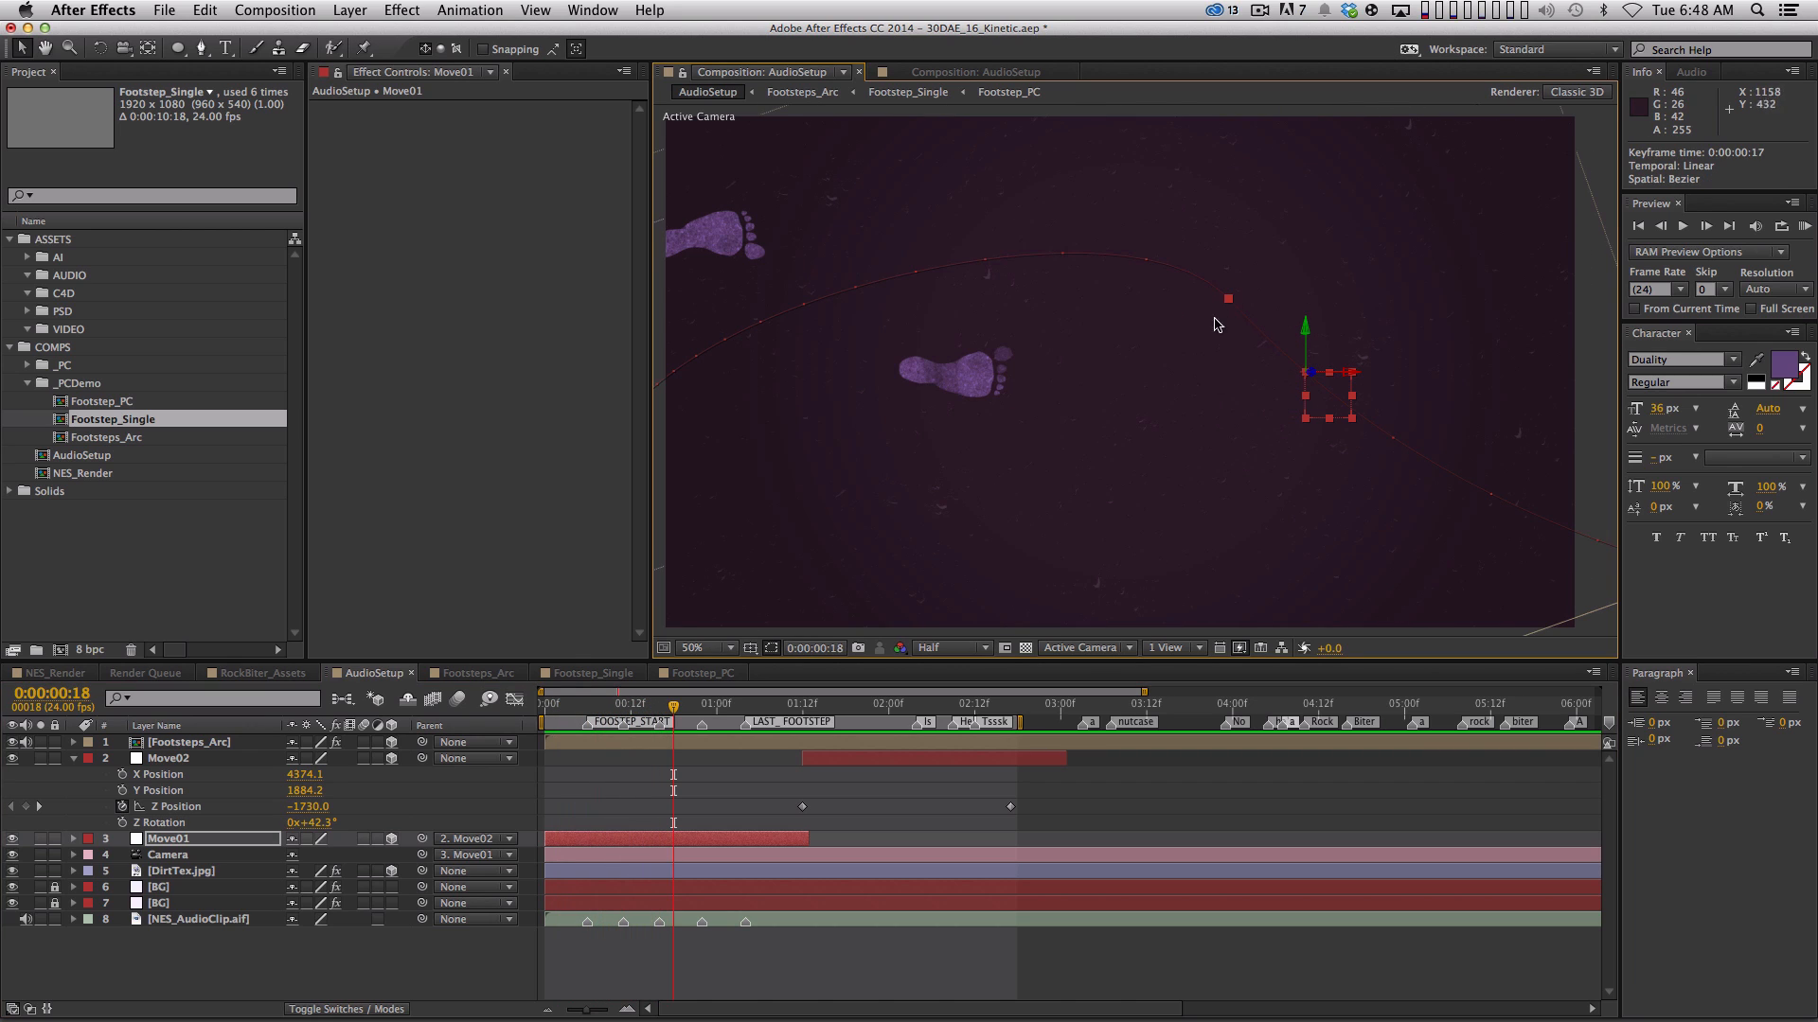
pyautogui.click(151, 839)
pyautogui.press('u')
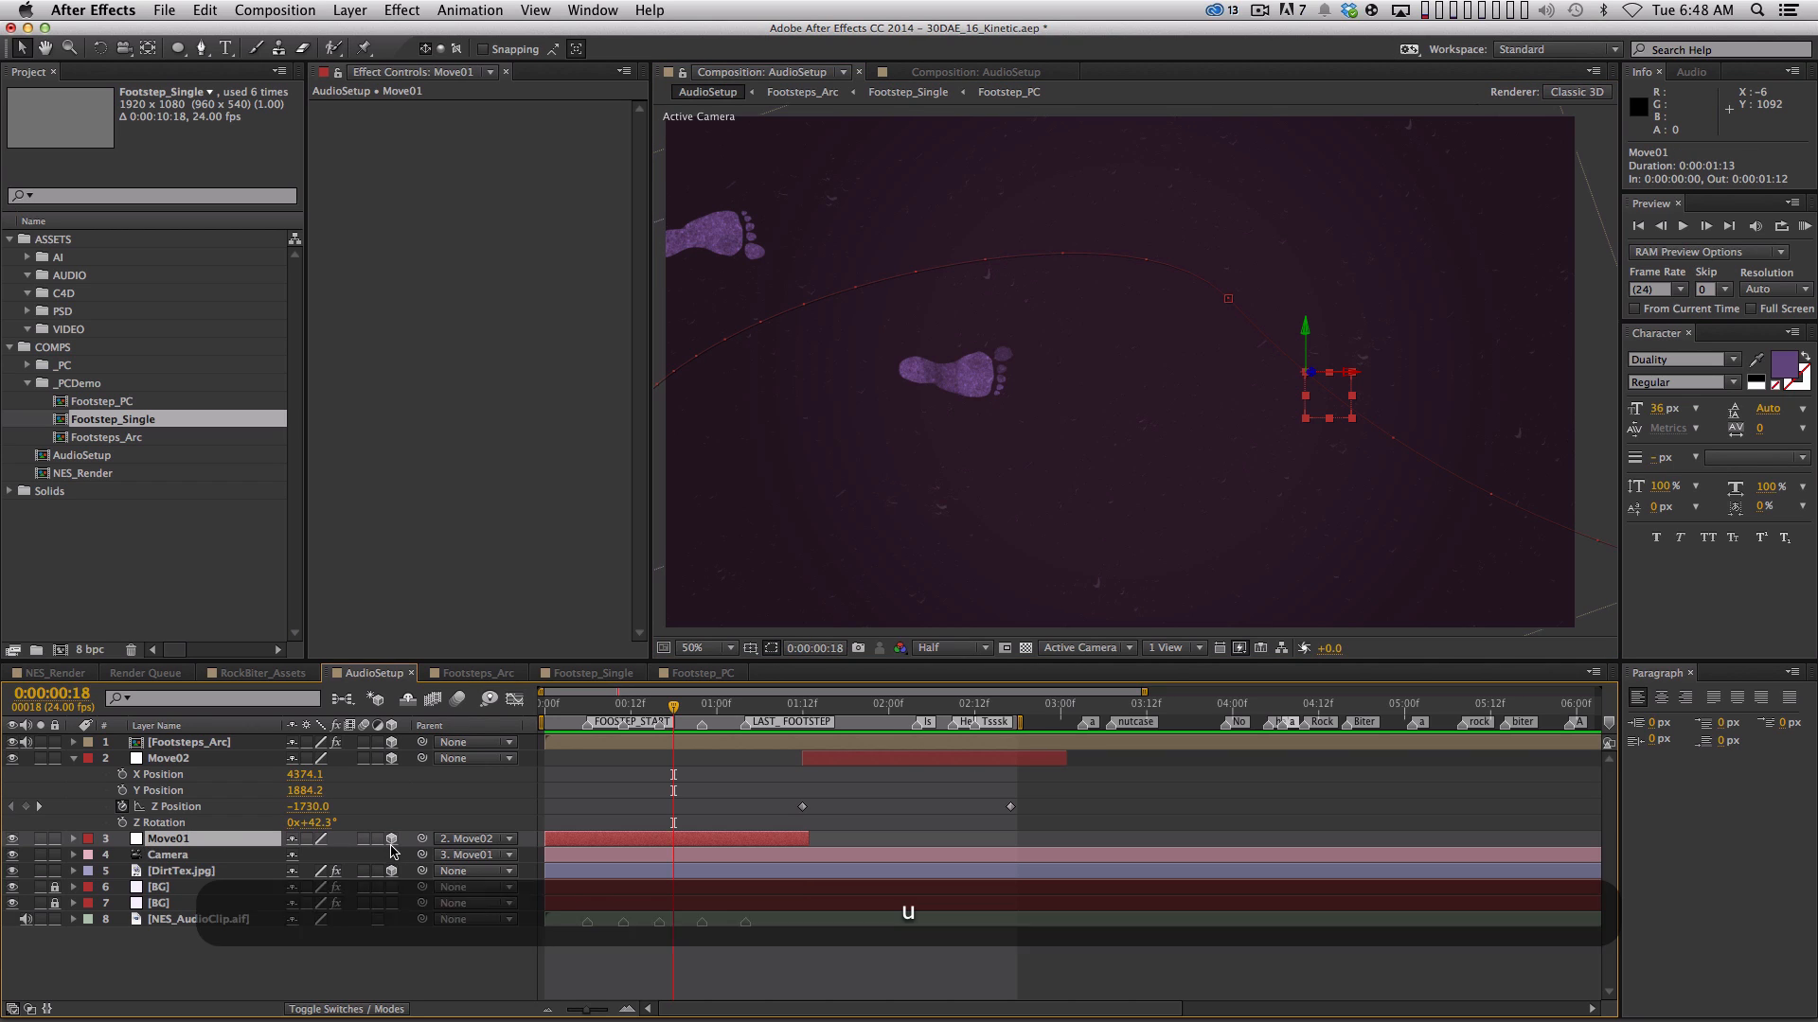
pyautogui.click(264, 872)
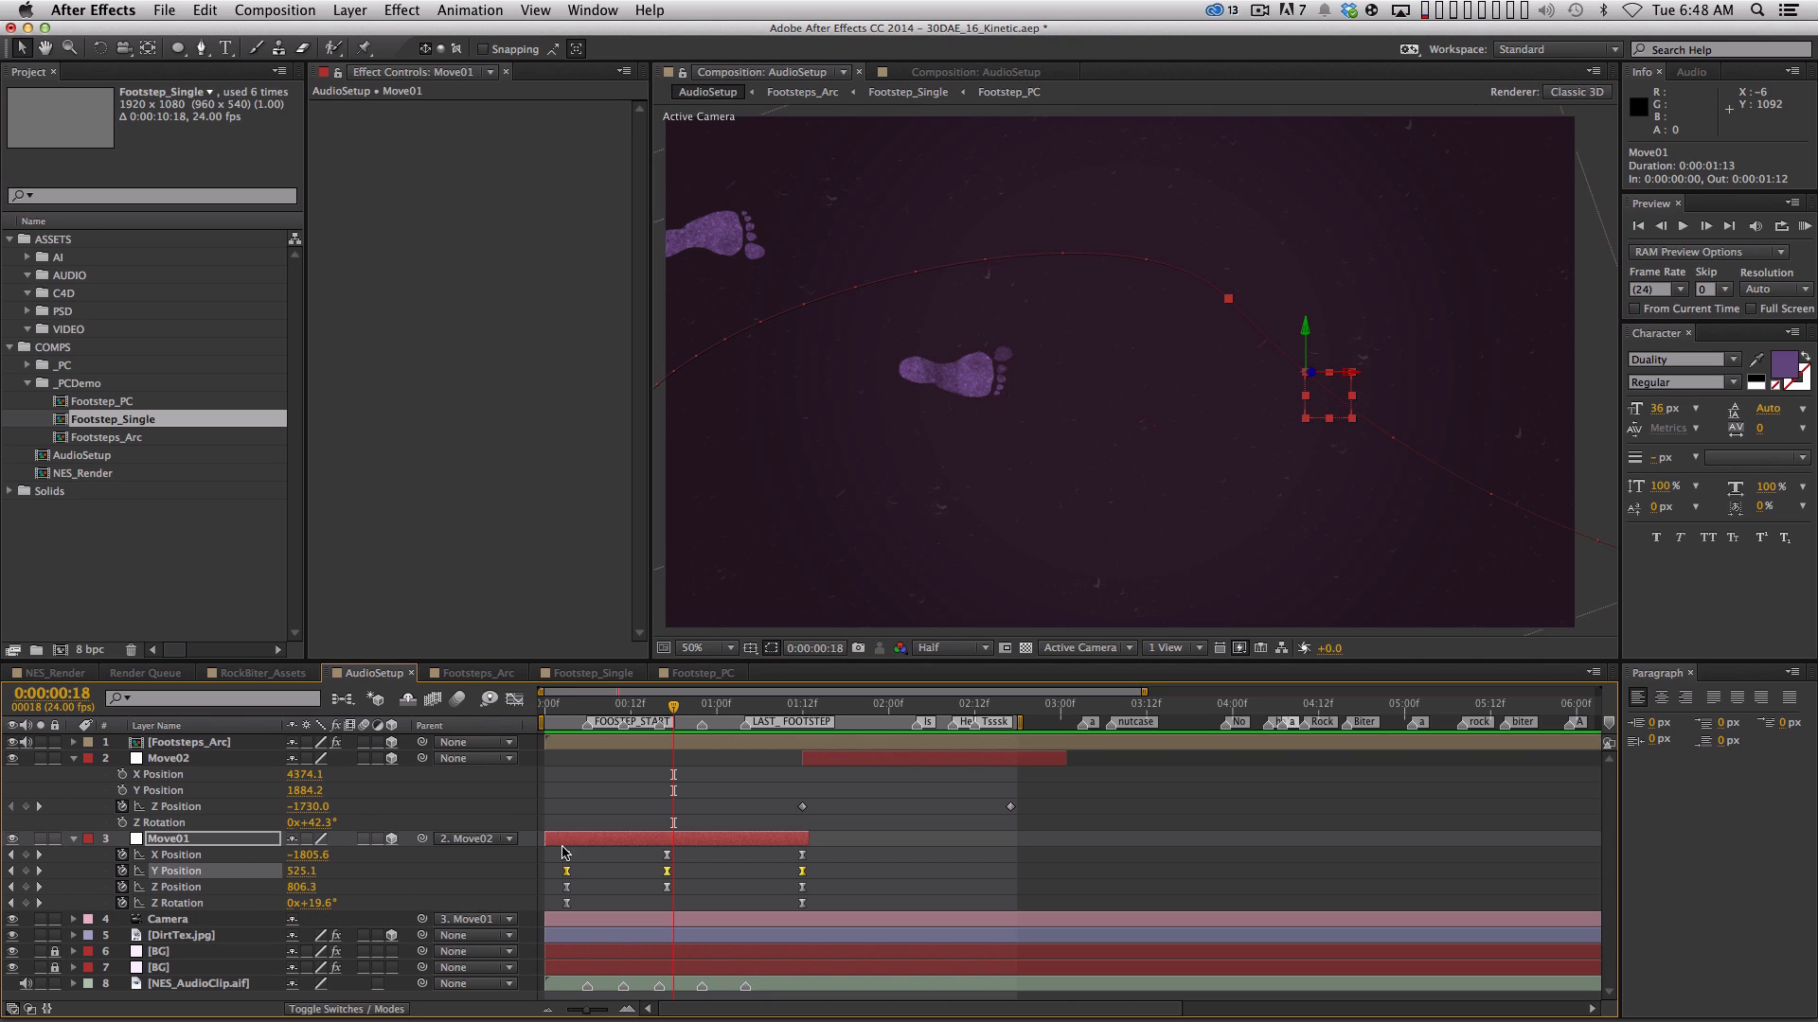
pyautogui.click(515, 700)
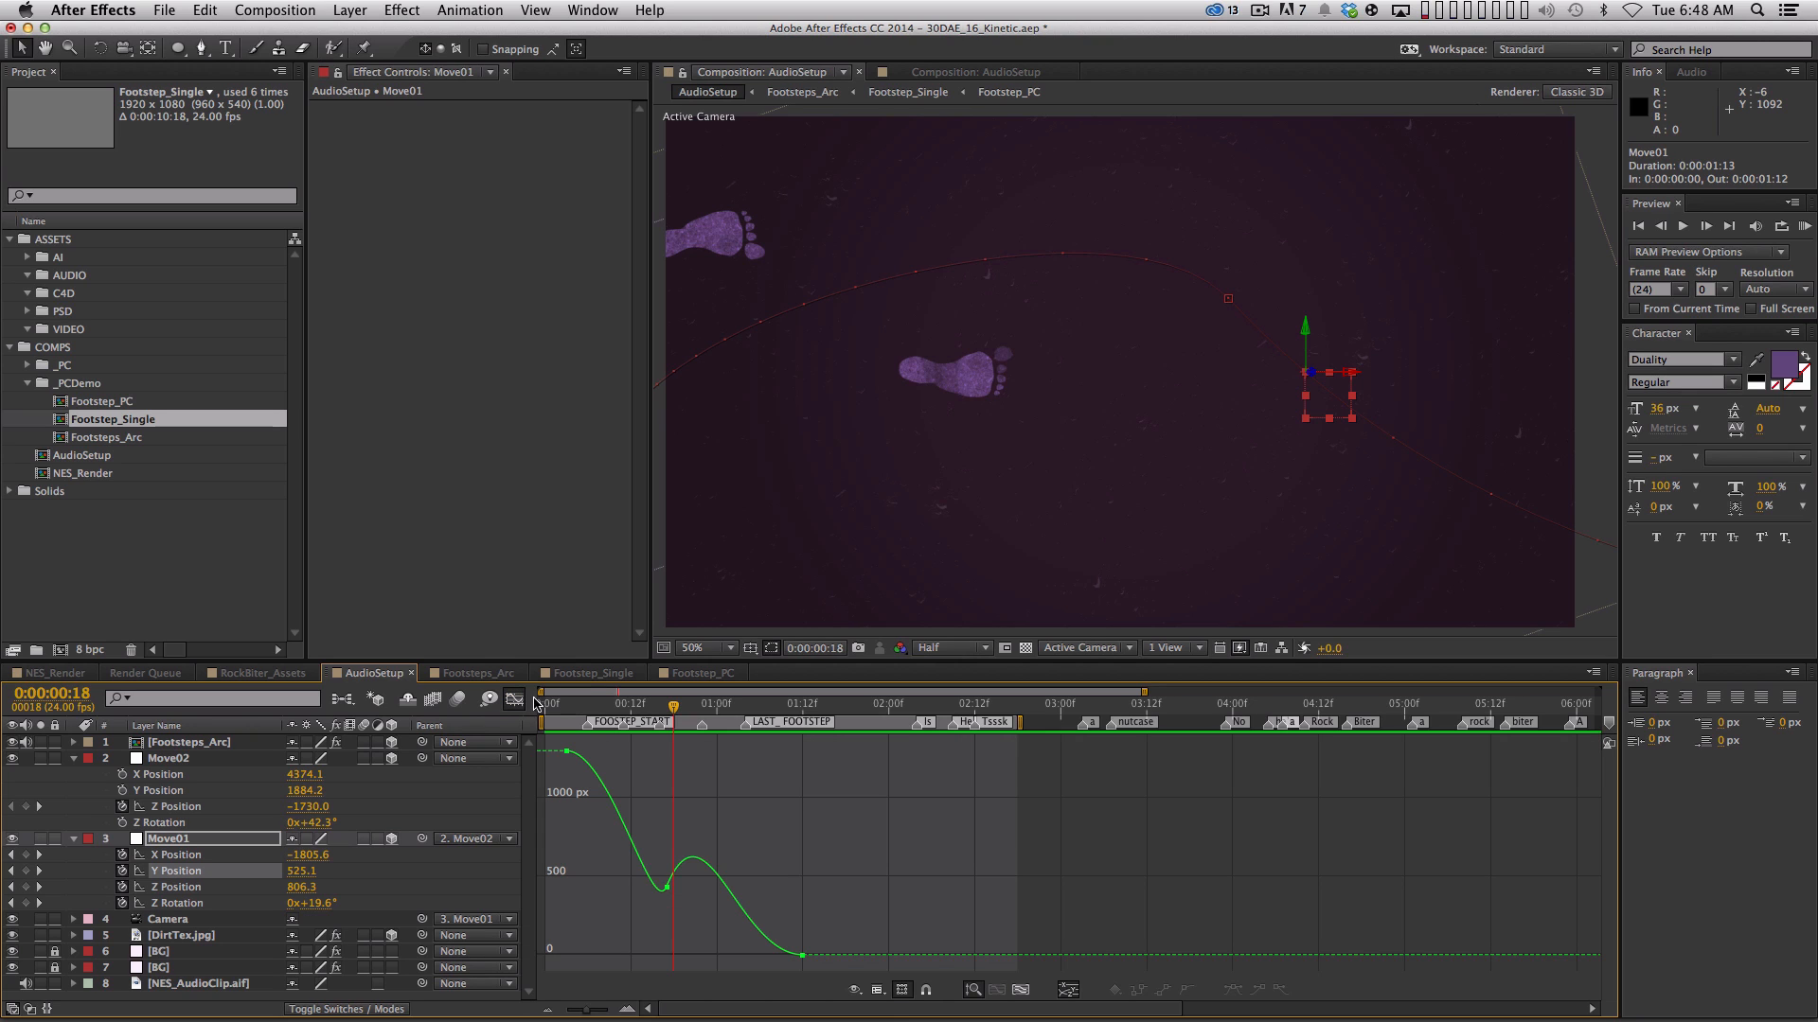
pyautogui.click(669, 888)
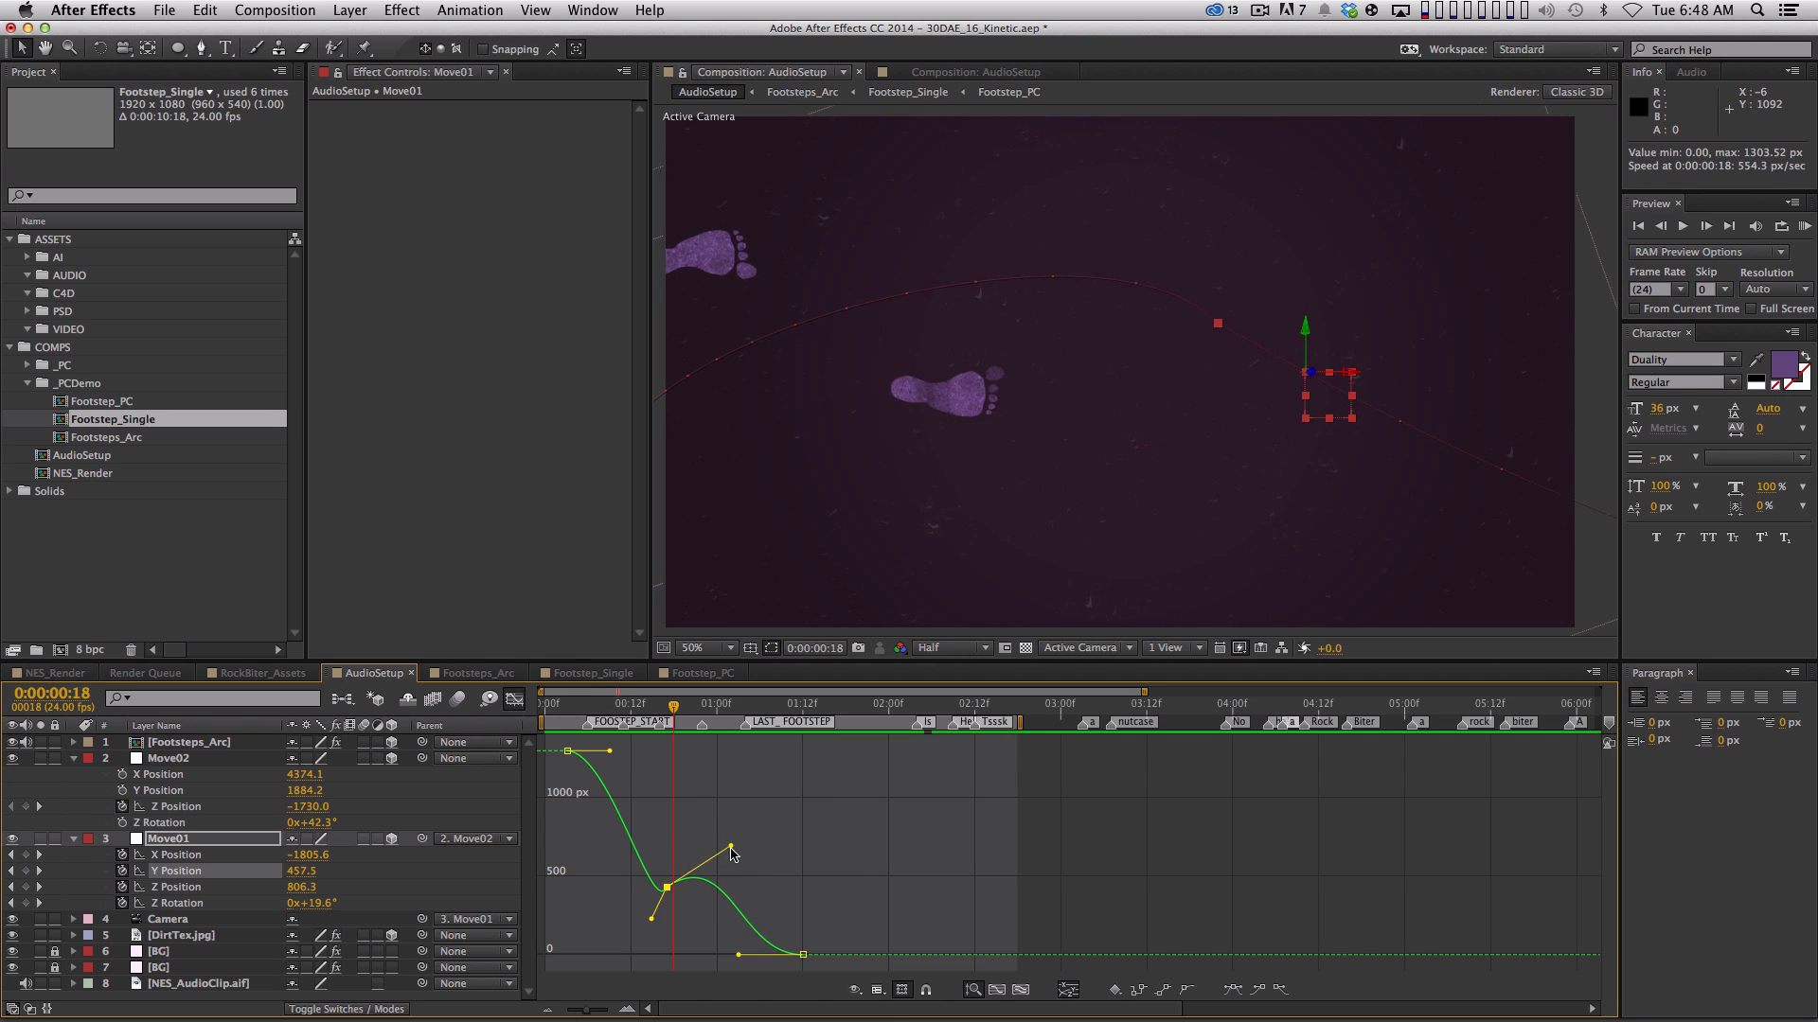
pyautogui.press('super+z')
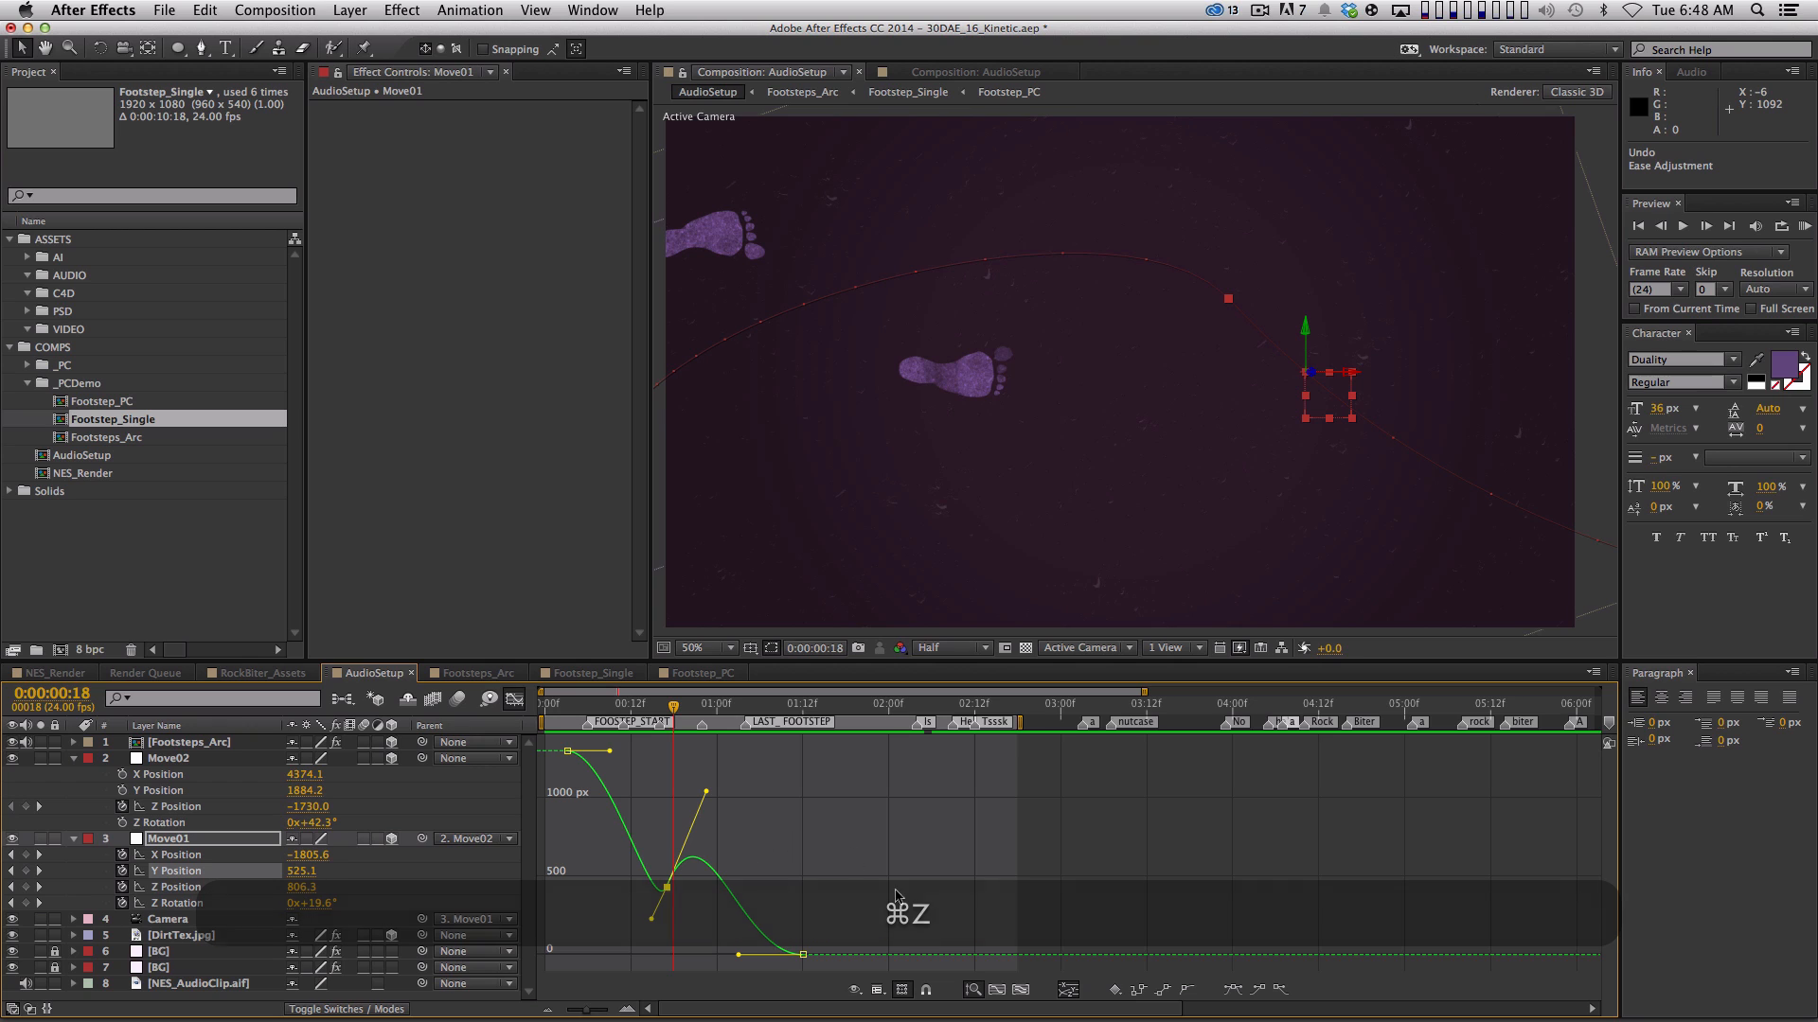
pyautogui.click(1189, 991)
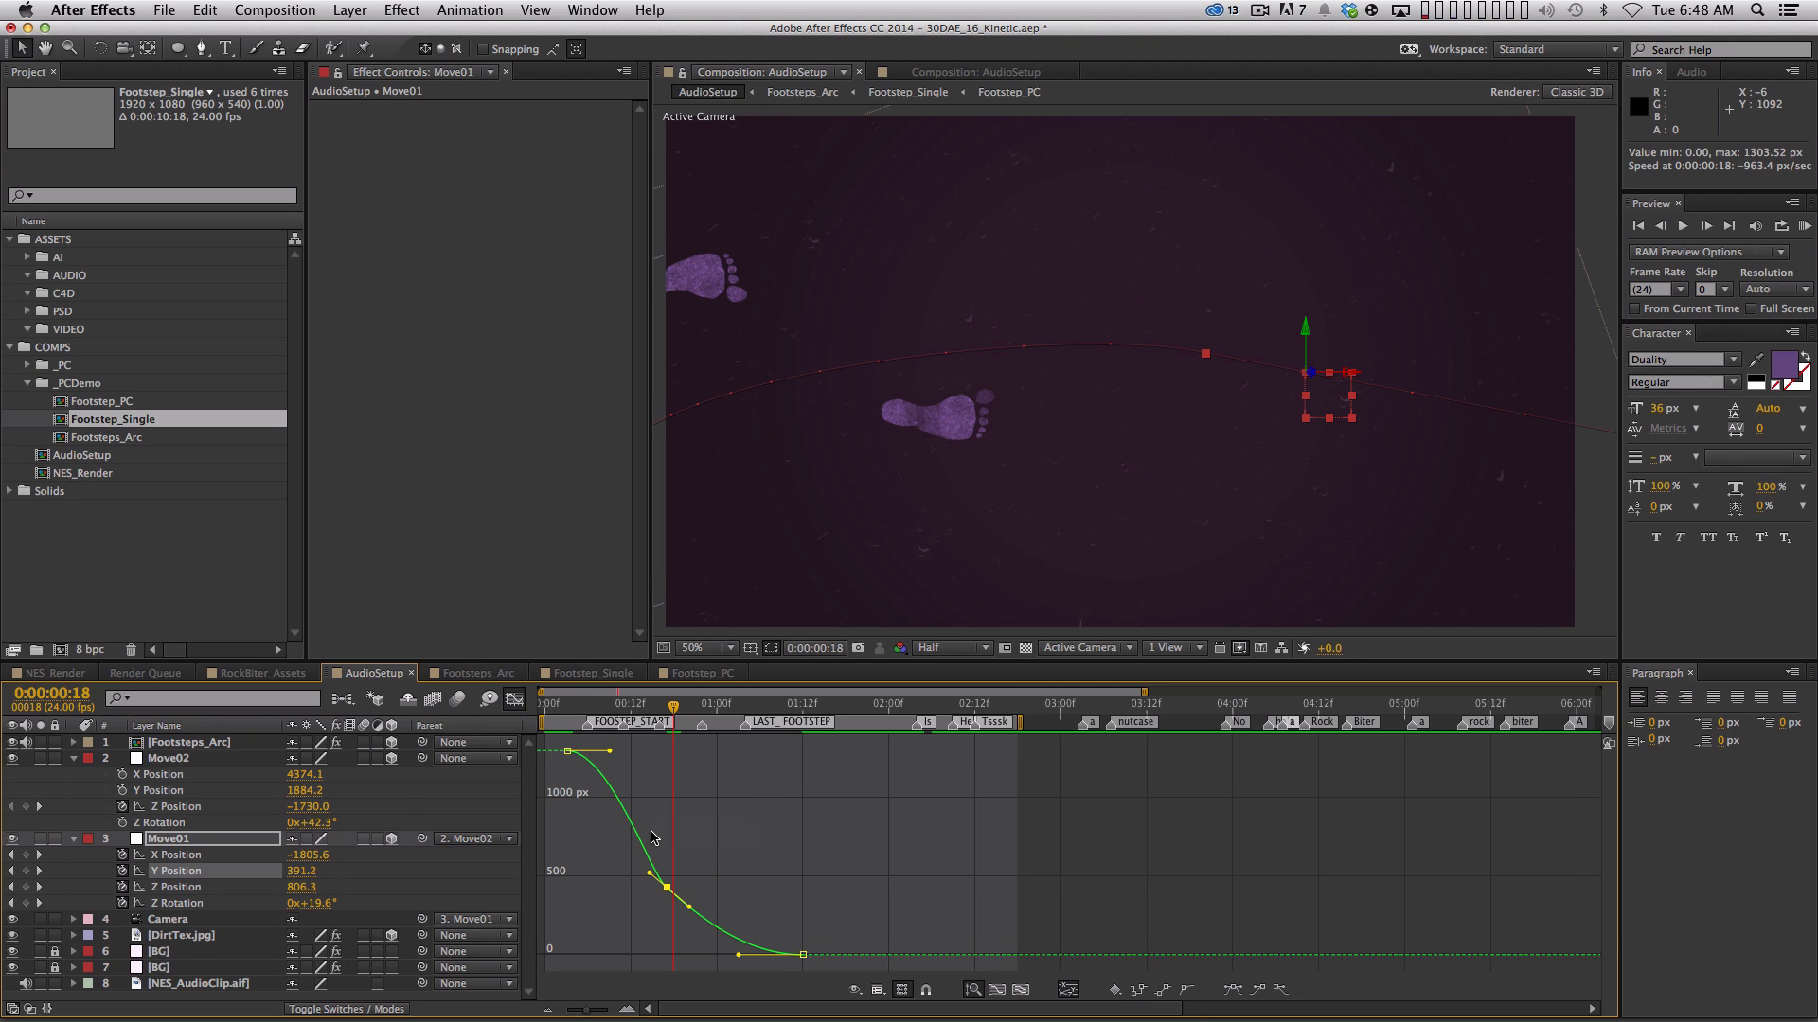
# Lengthen the incoming handle of Y Position's middle keyframe, RAM preview the smoothed move, and leave the Graph Editor
pyautogui.press('KP_0')
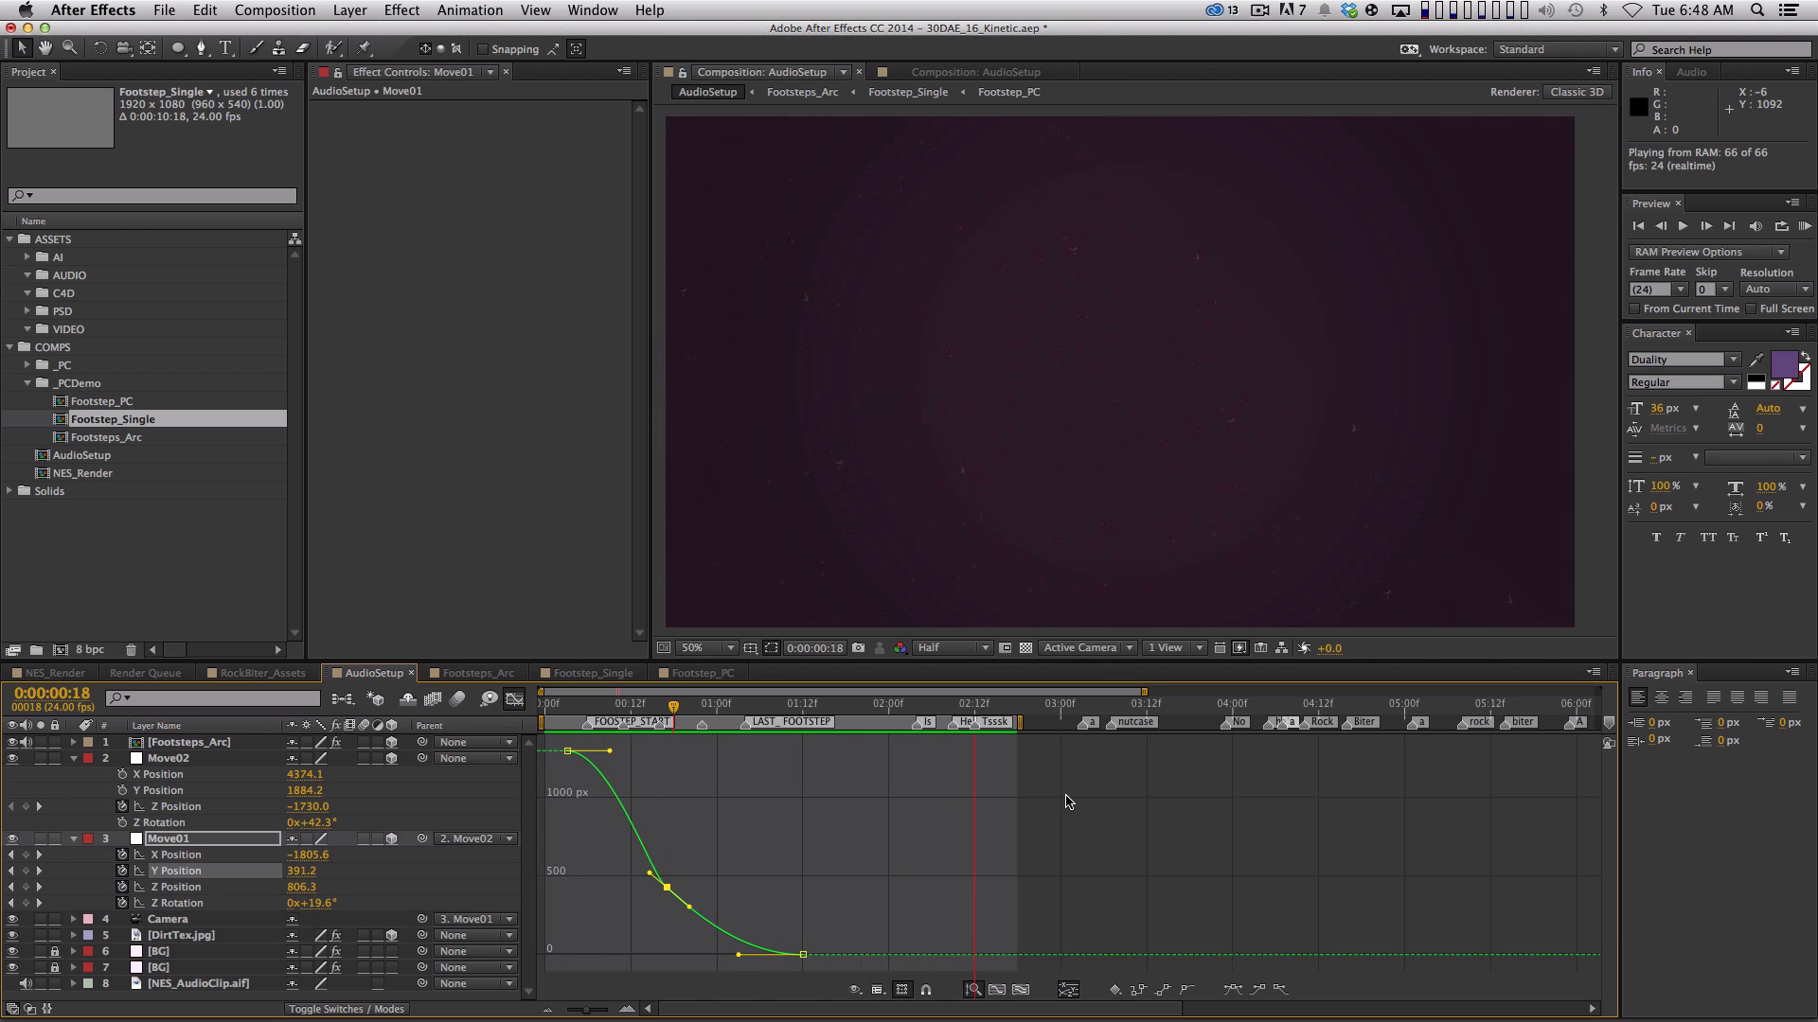
pyautogui.press('space')
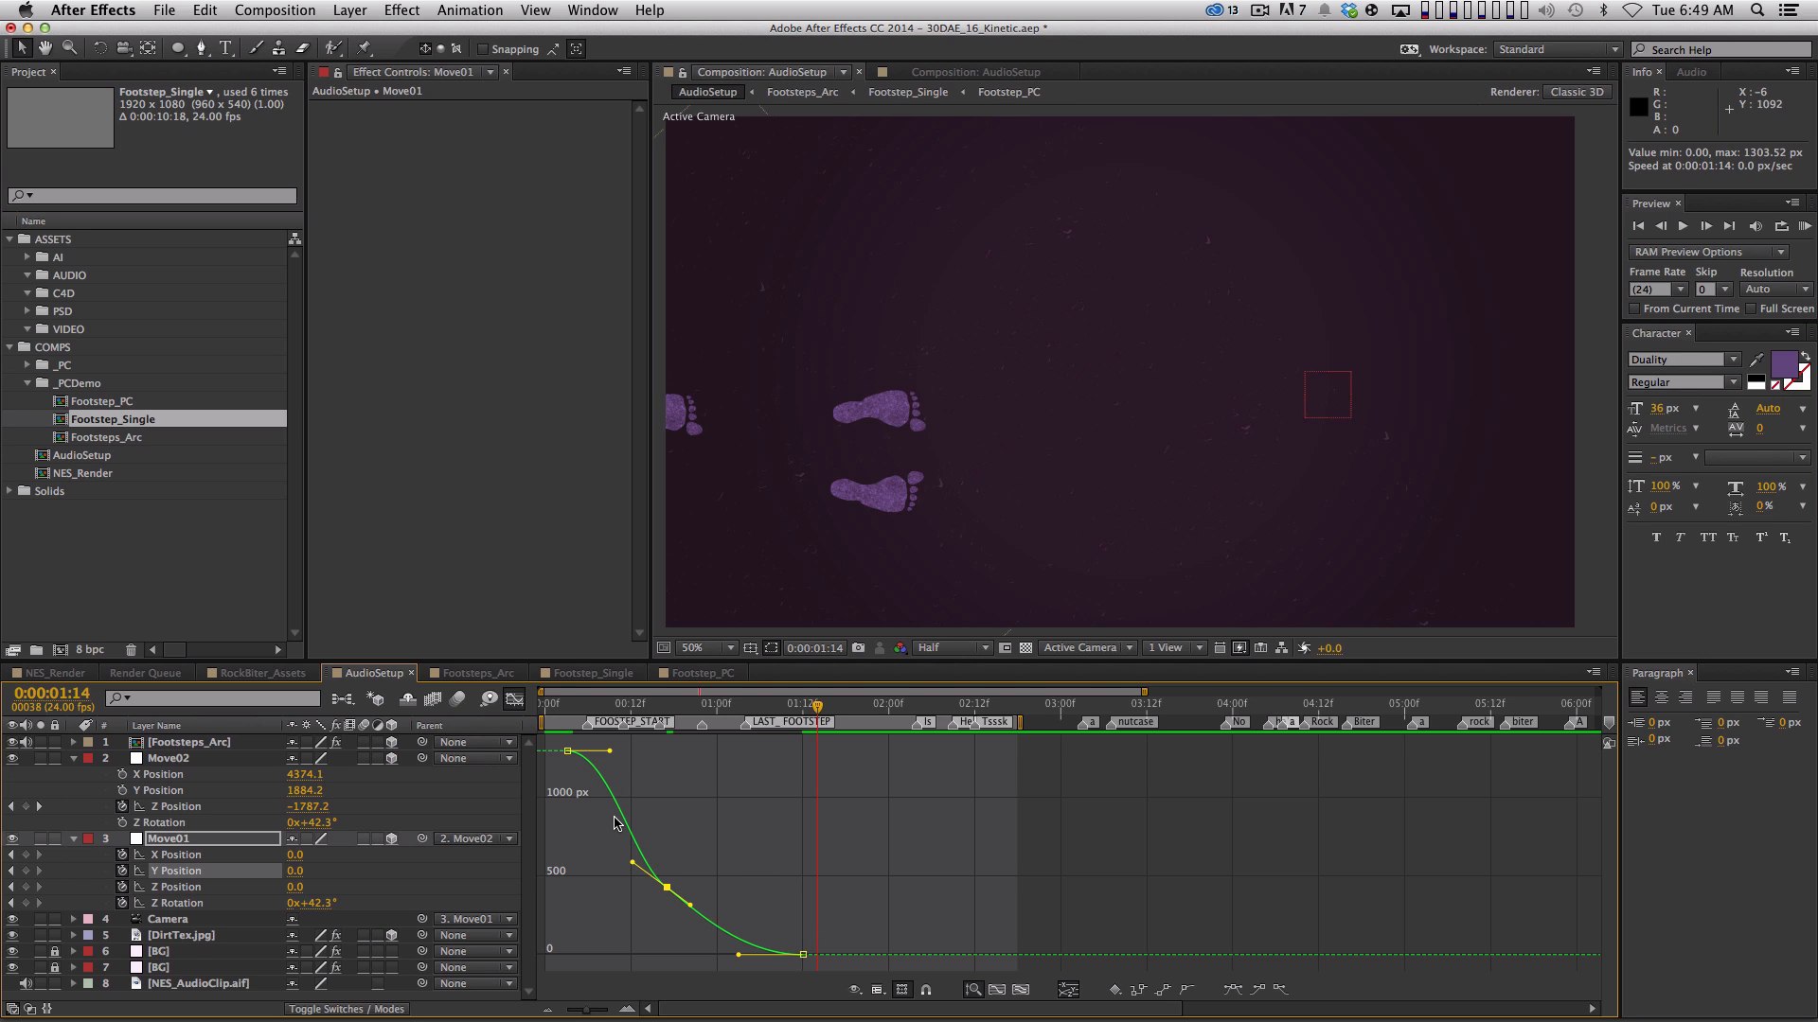
pyautogui.press('space')
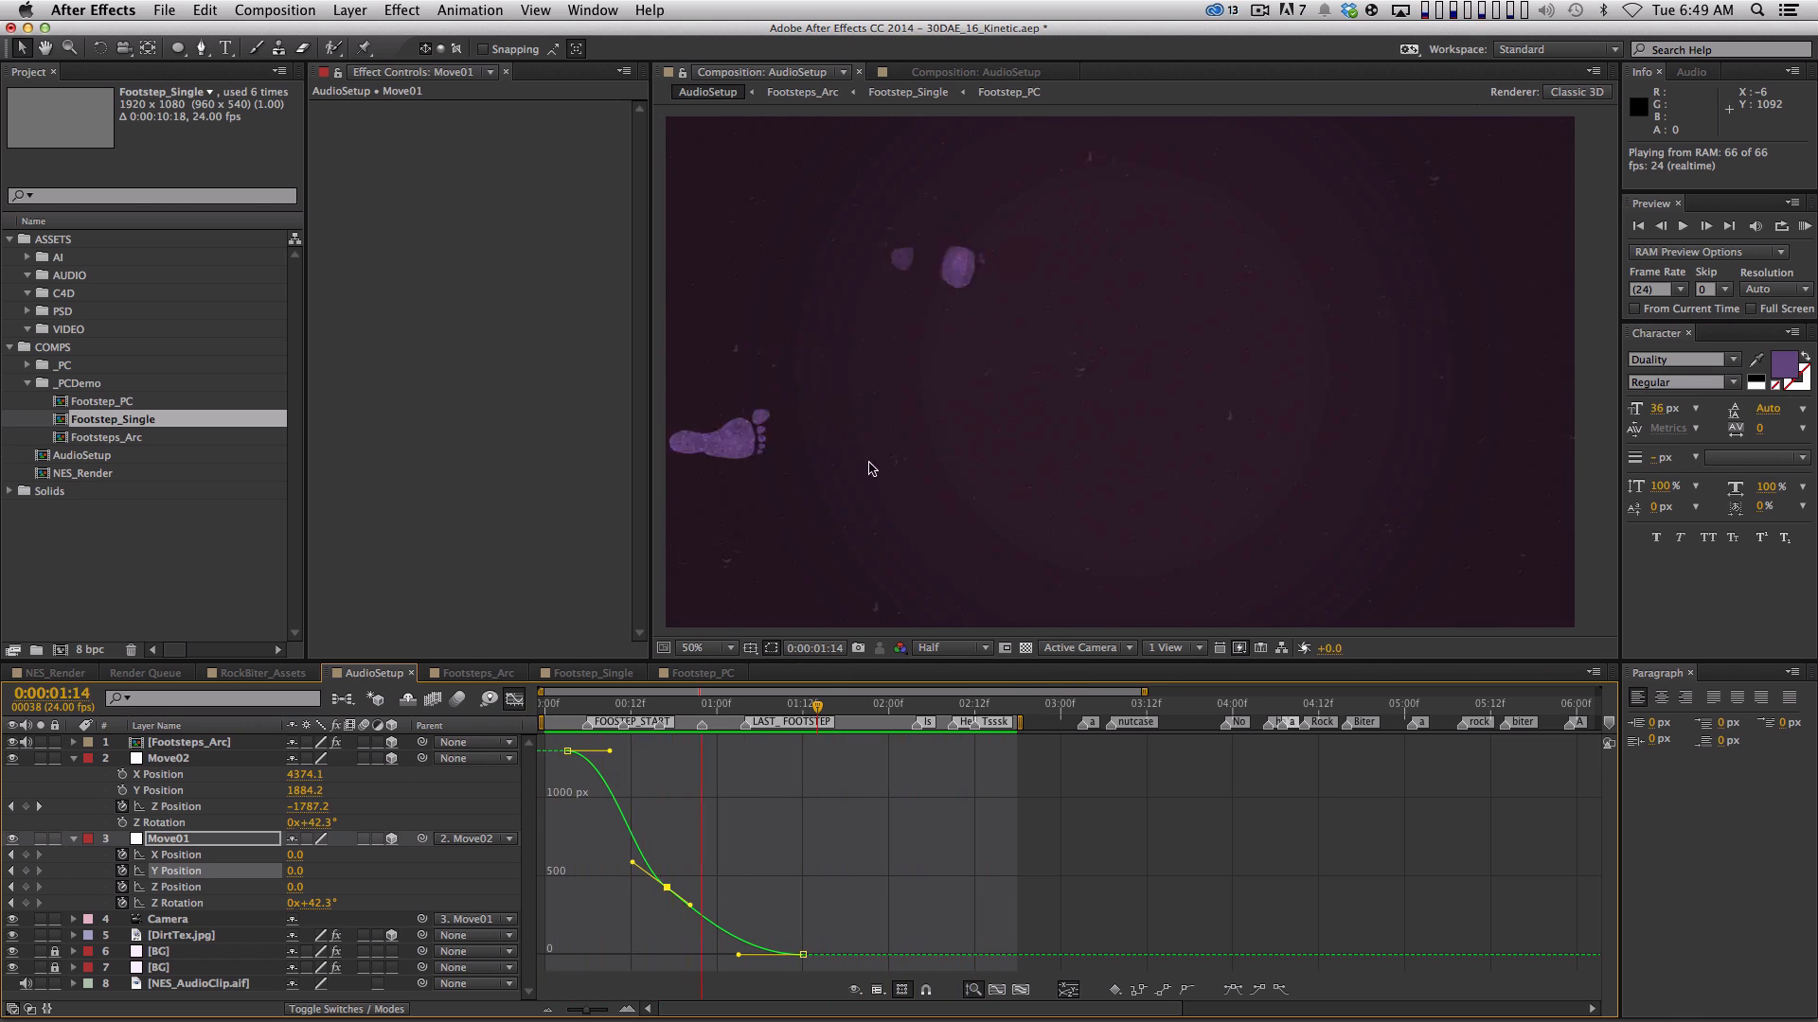
pyautogui.press('space')
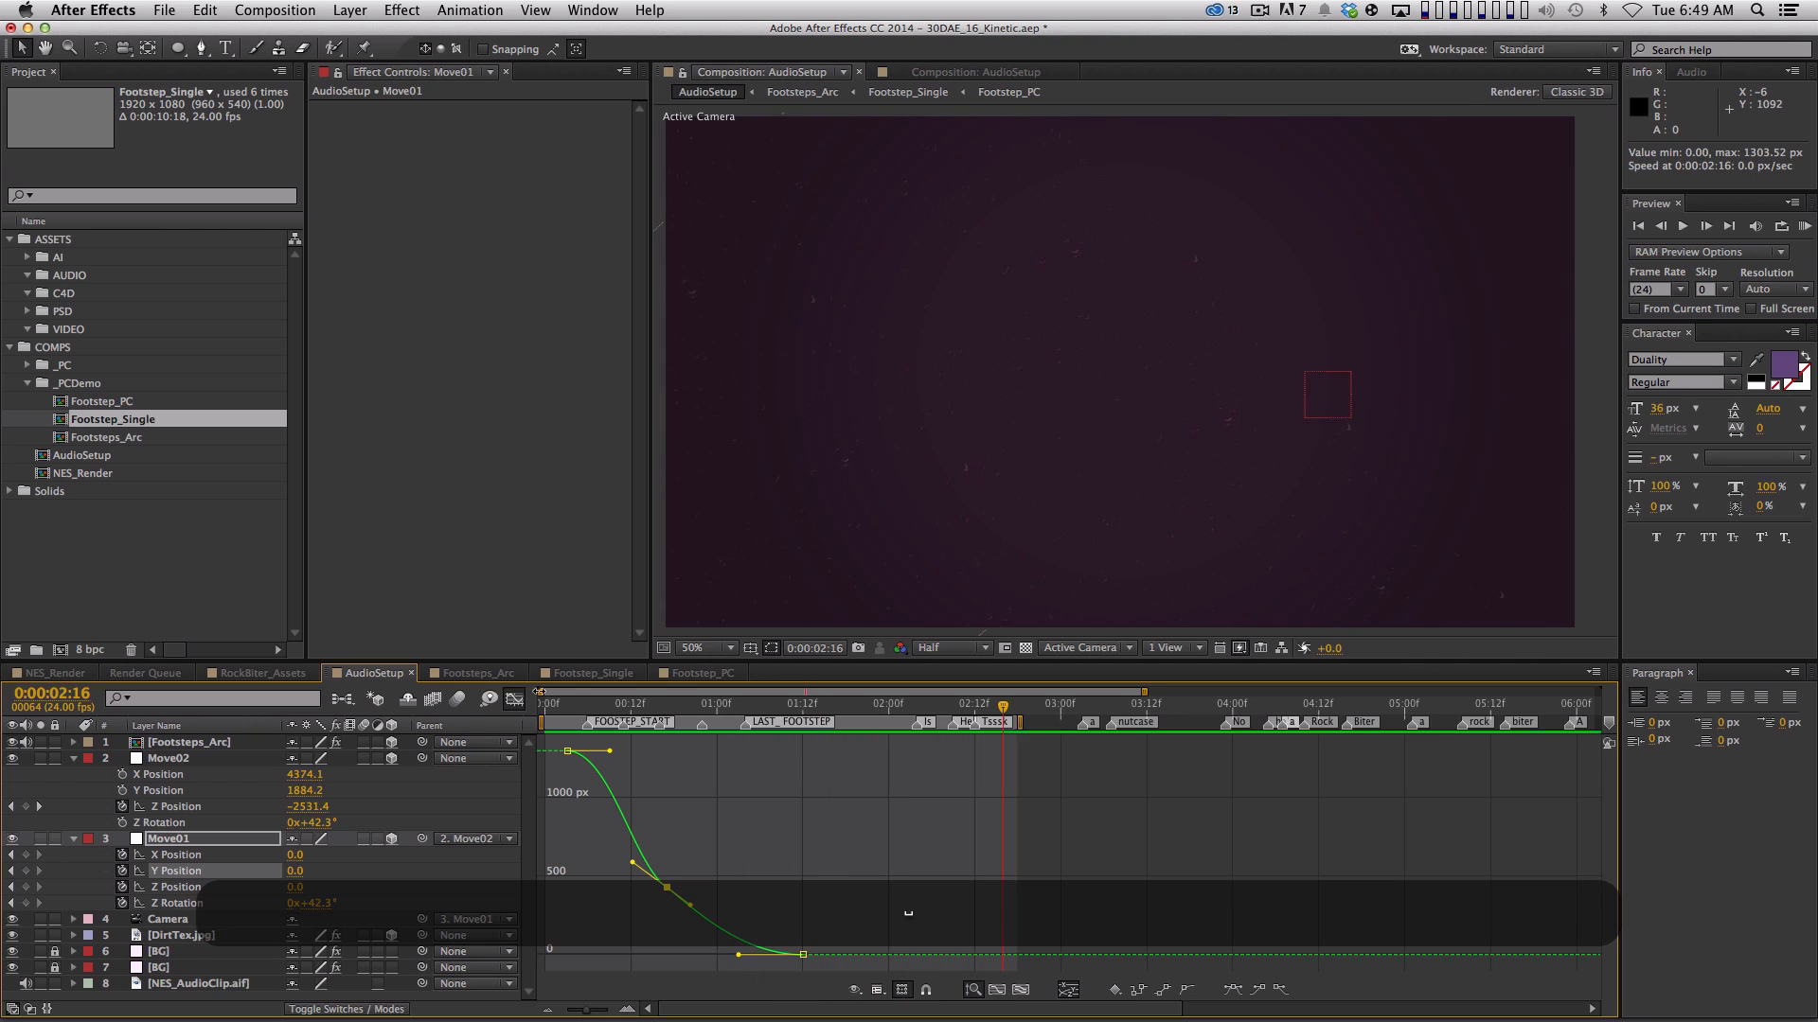
pyautogui.click(514, 699)
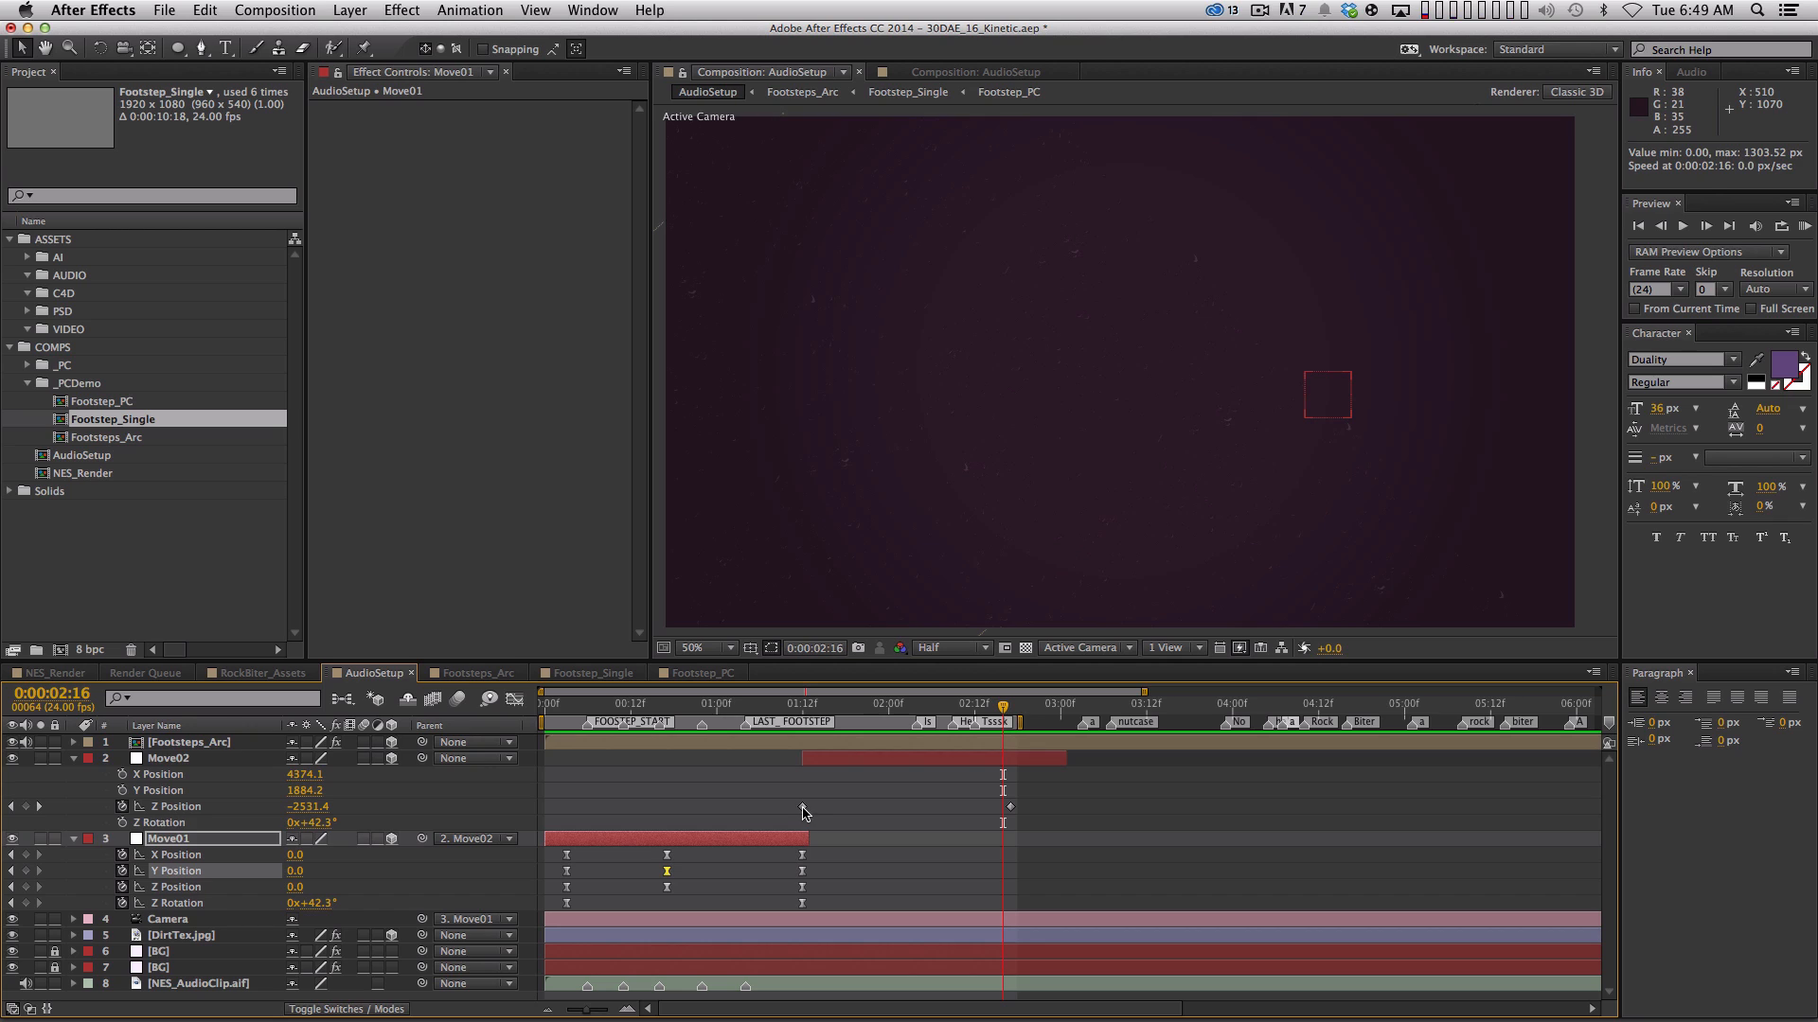
# Easy Ease Move02's first Z Position keyframe, move it to 0:00:01:07, and trim the layer to span 0:00:01:07 to 0:00:02:17
pyautogui.click(803, 808)
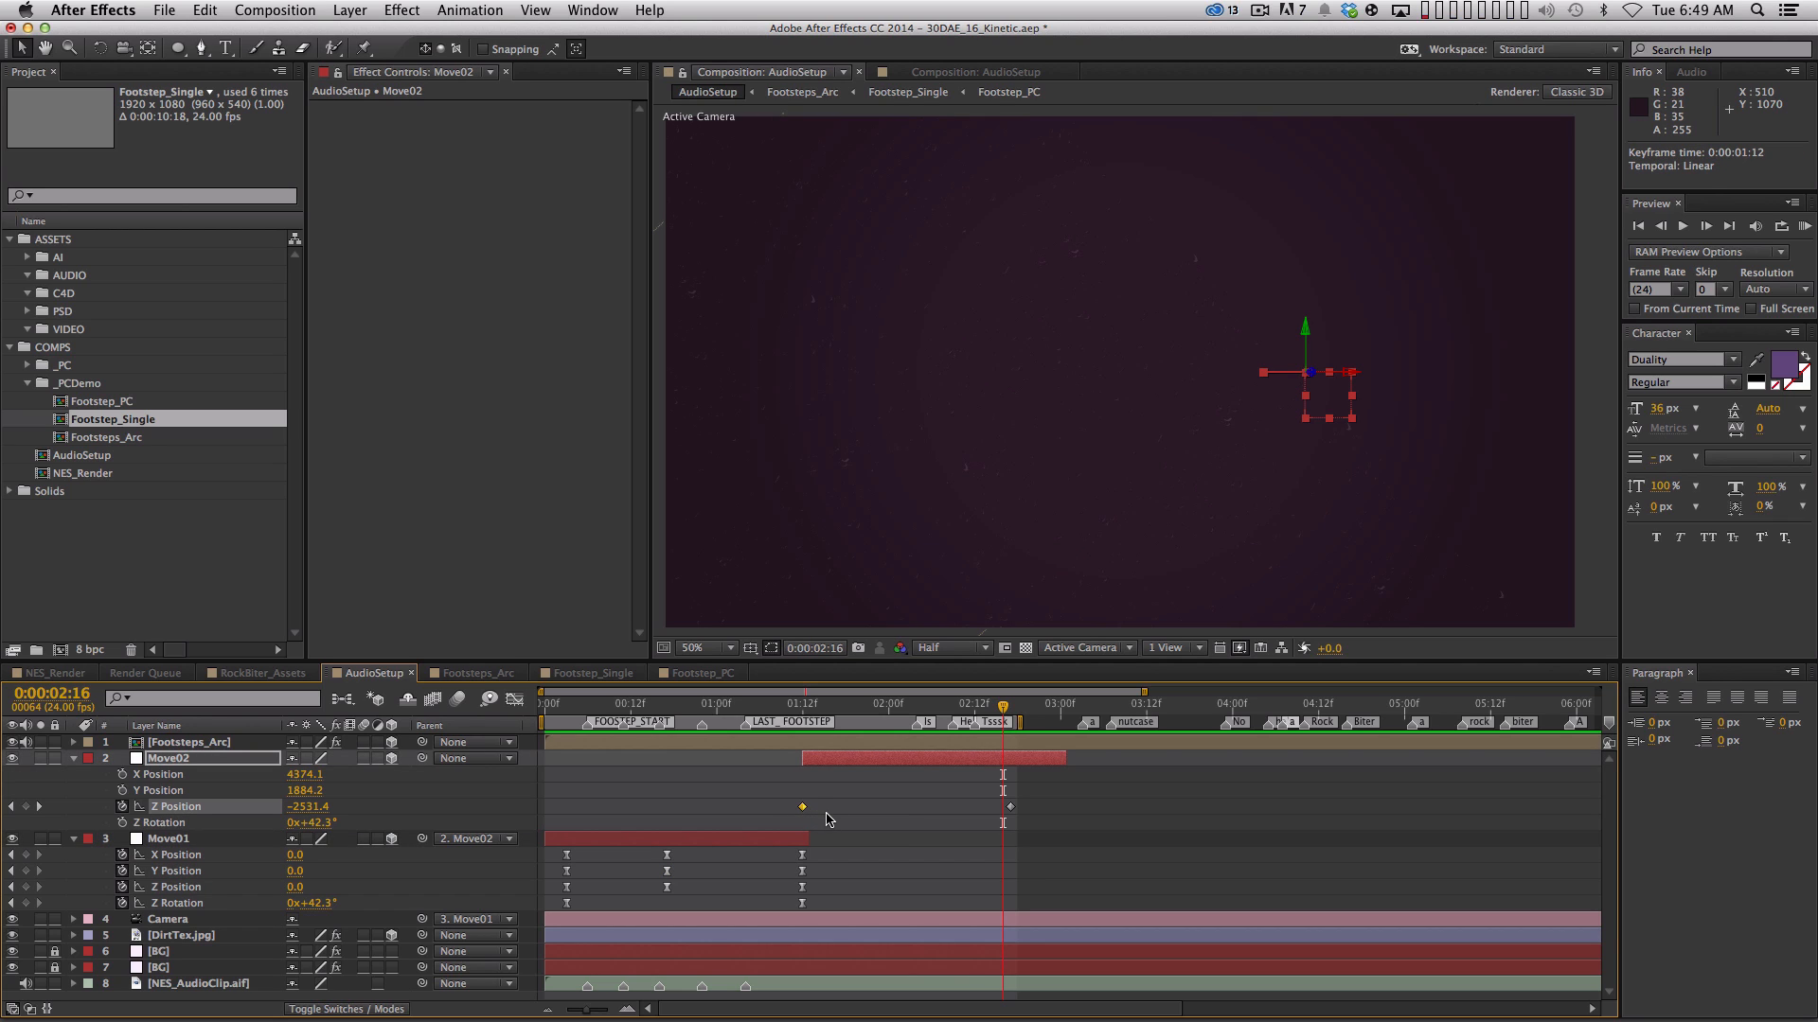
pyautogui.press('F9')
pyautogui.moveTo(803, 758); pyautogui.dragTo(767, 769)
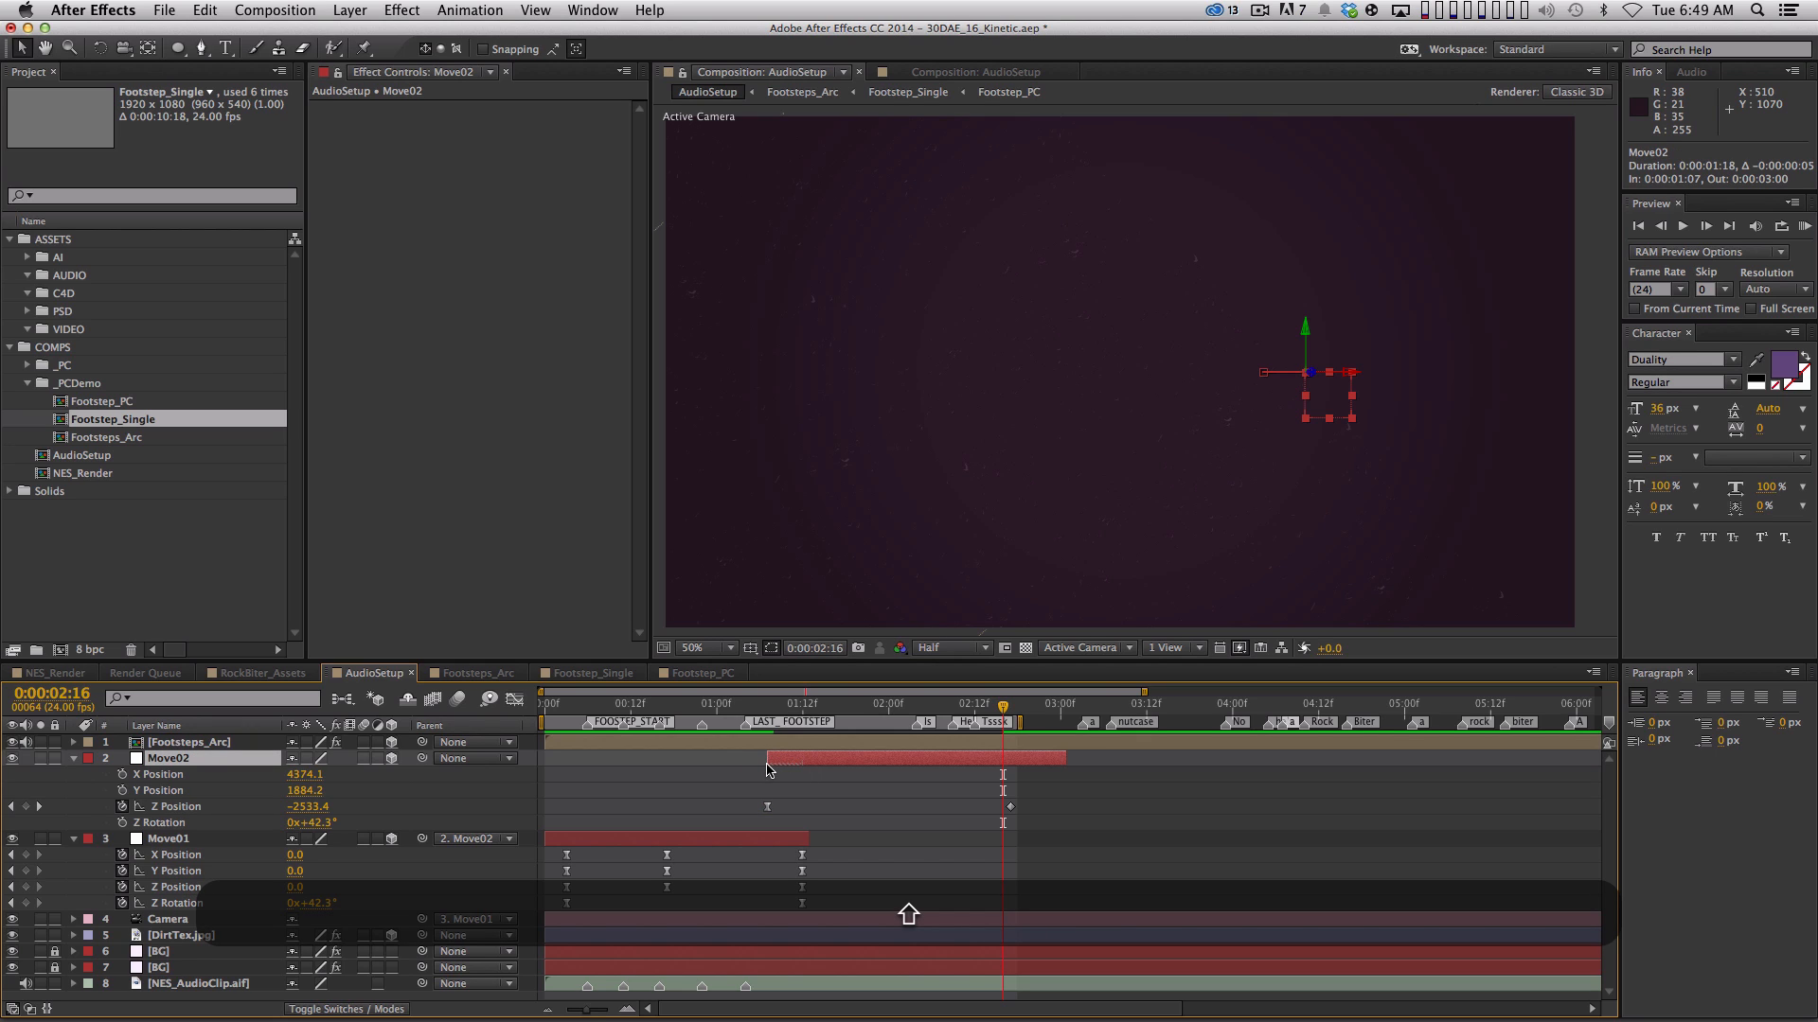
pyautogui.moveTo(1068, 760); pyautogui.dragTo(1039, 759)
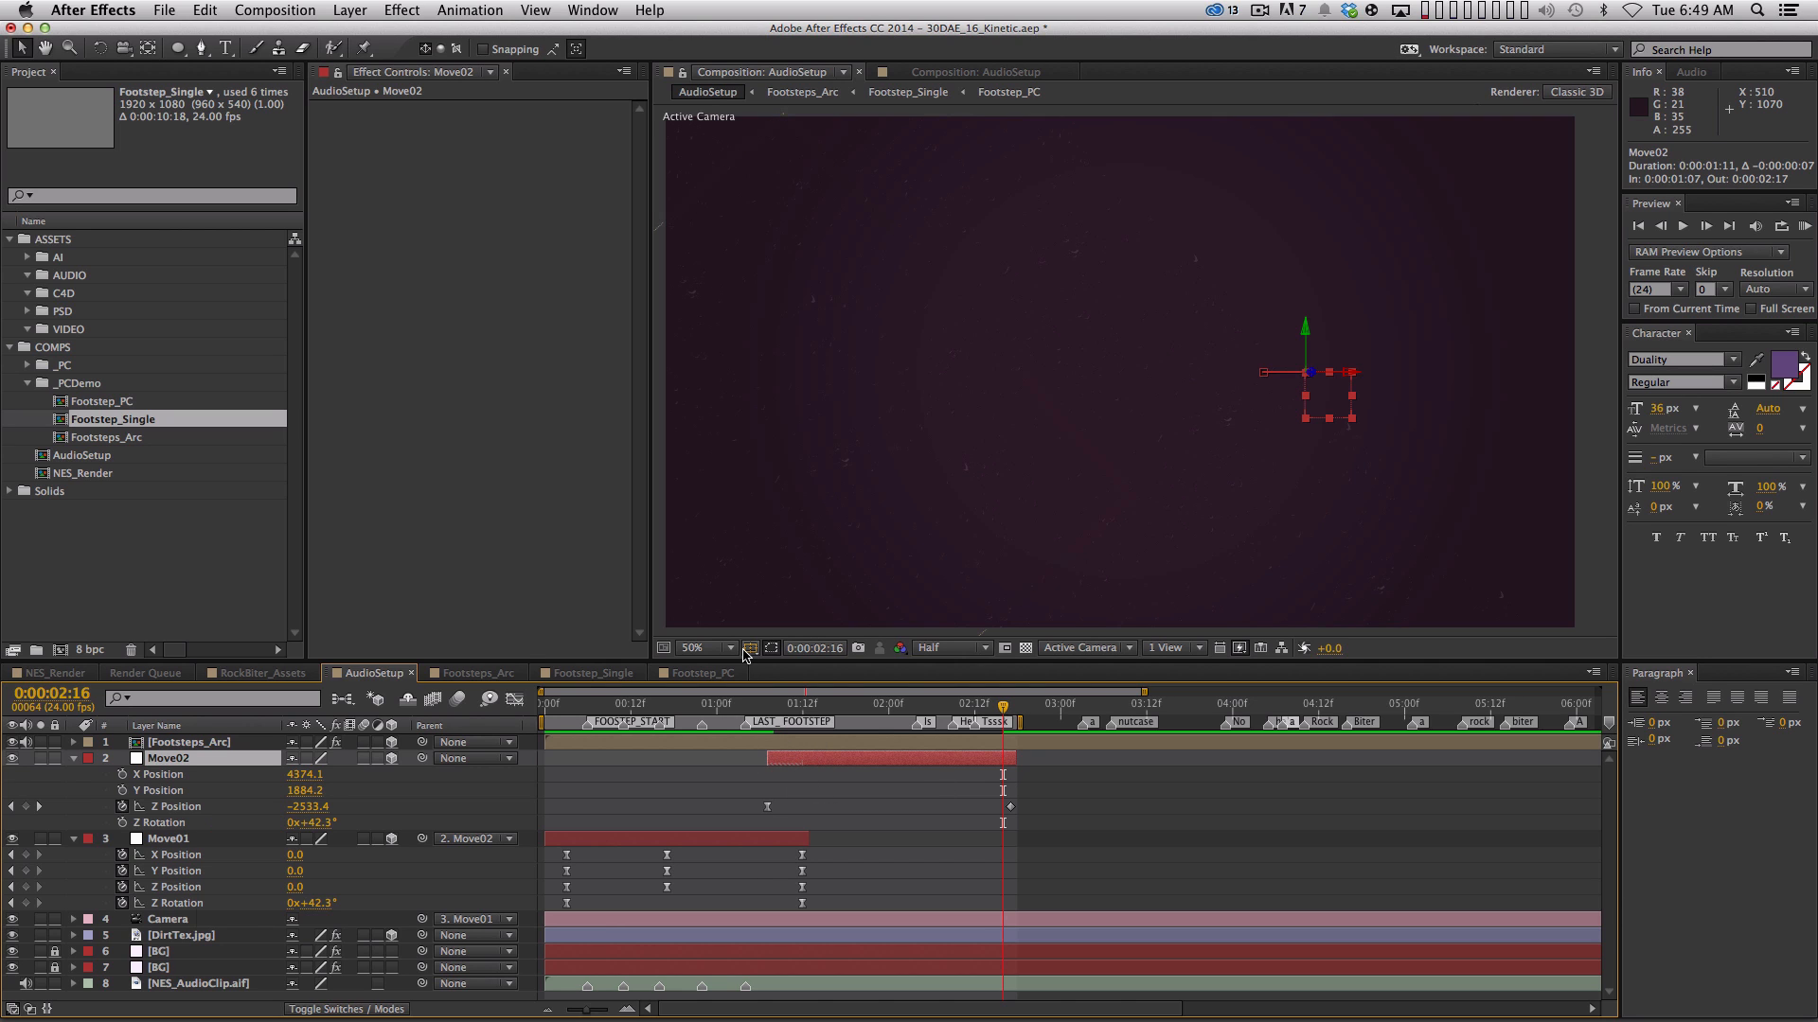
# RAM preview the overlapping moves, and shift the Move02 layer earlier to start at the LAST_FOOTSTEP marker, 0:00:01:04
pyautogui.press('KP_0')
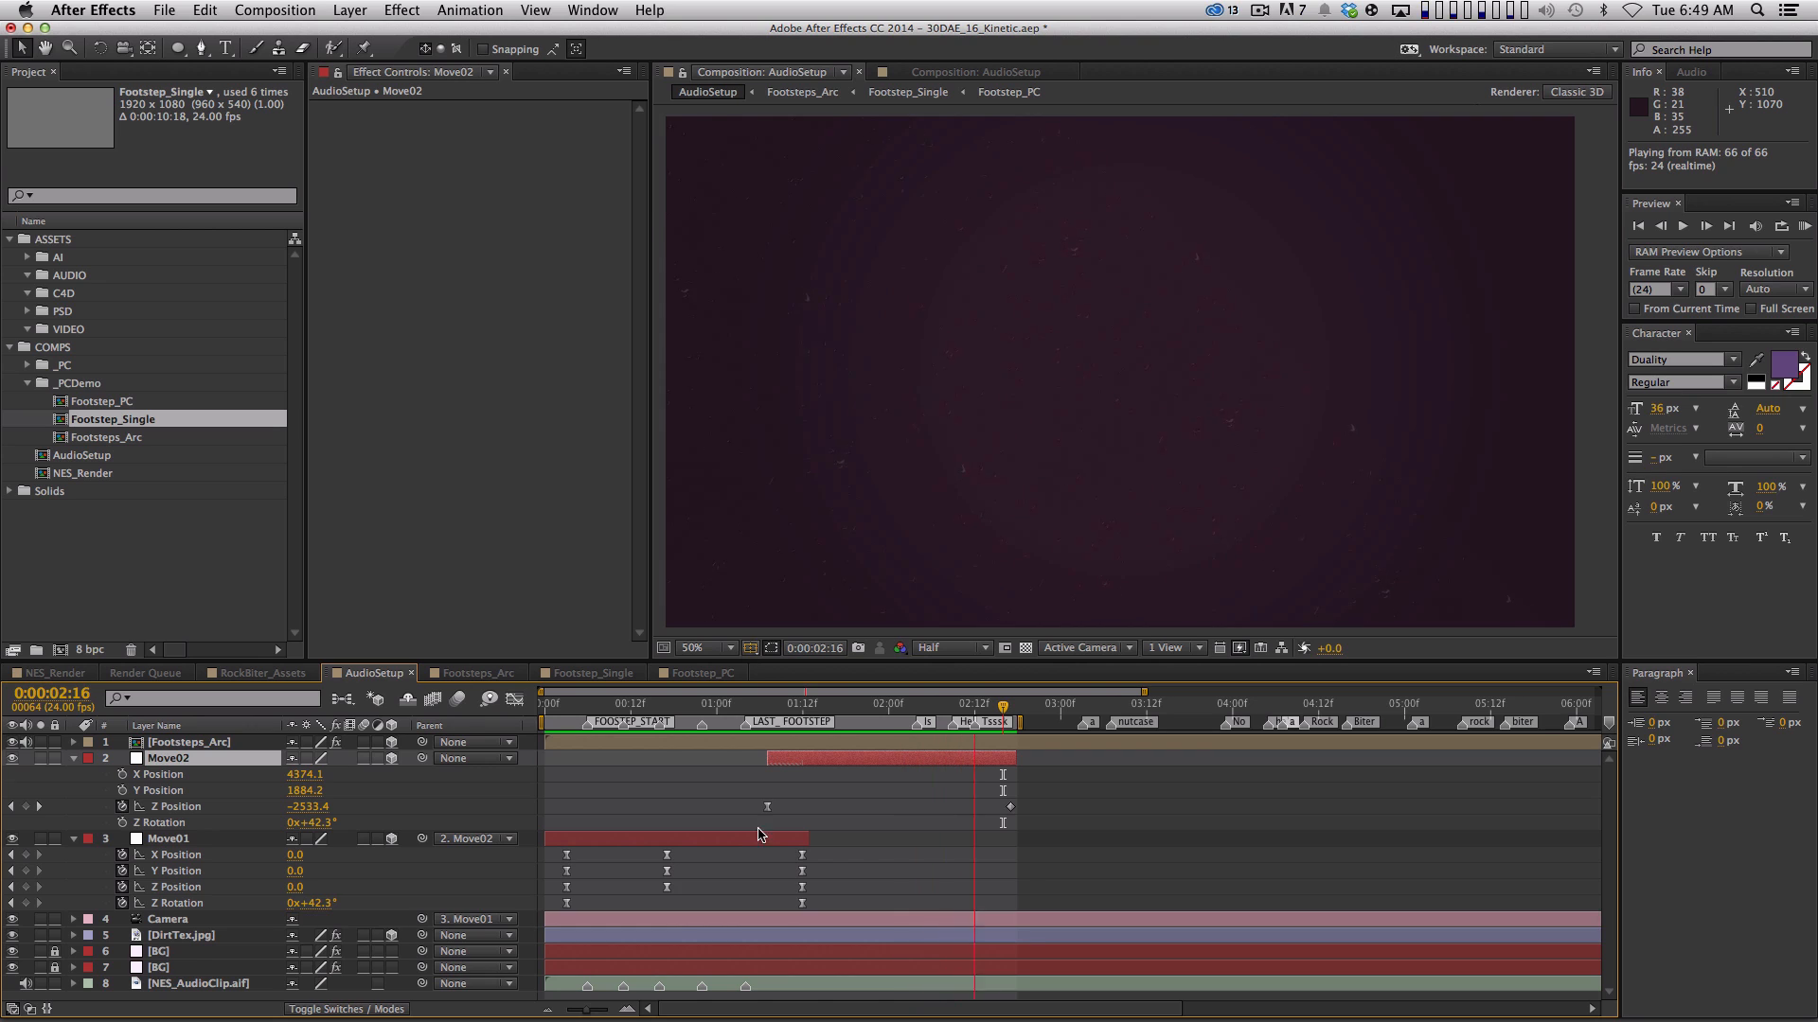
pyautogui.press('space')
pyautogui.click(767, 708)
pyautogui.moveTo(767, 708); pyautogui.dragTo(745, 708)
pyautogui.click(907, 758)
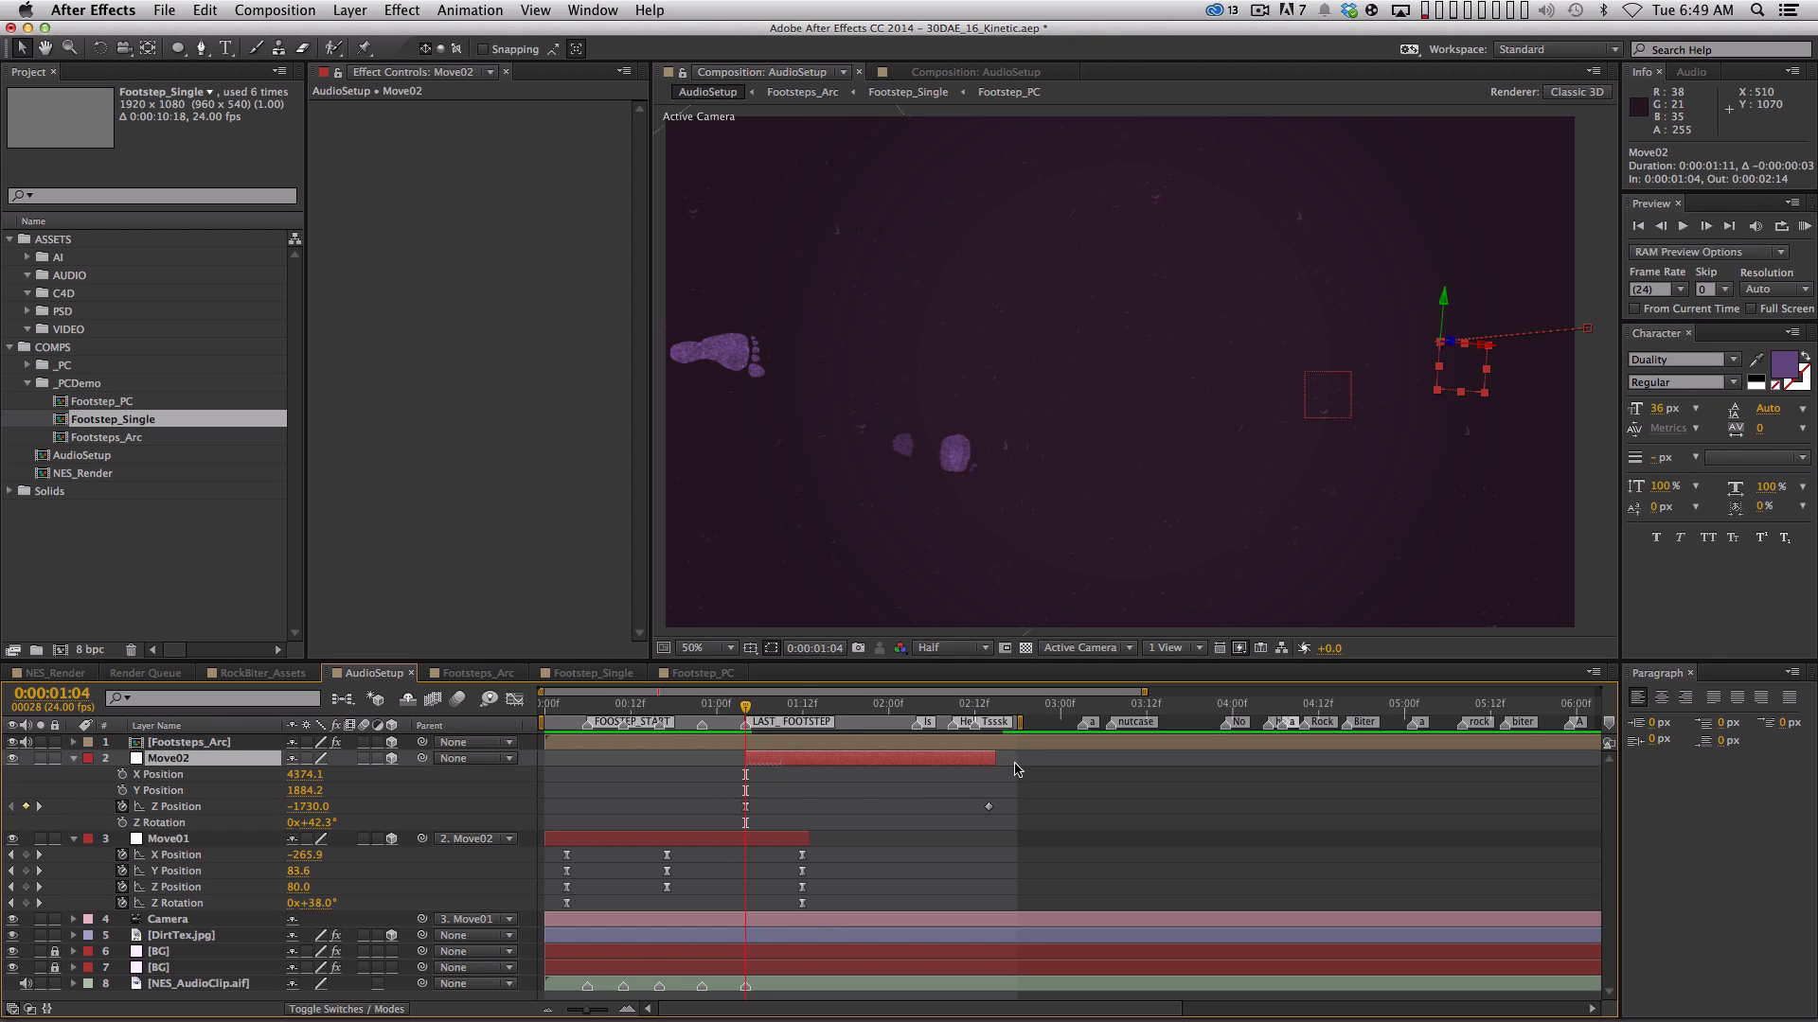
# Extend the work area to just past 0:00:03:00, RAM preview the camera move, and stop at 0:00:02:14
pyautogui.moveTo(1019, 734); pyautogui.dragTo(1082, 734)
pyautogui.press('KP_0')
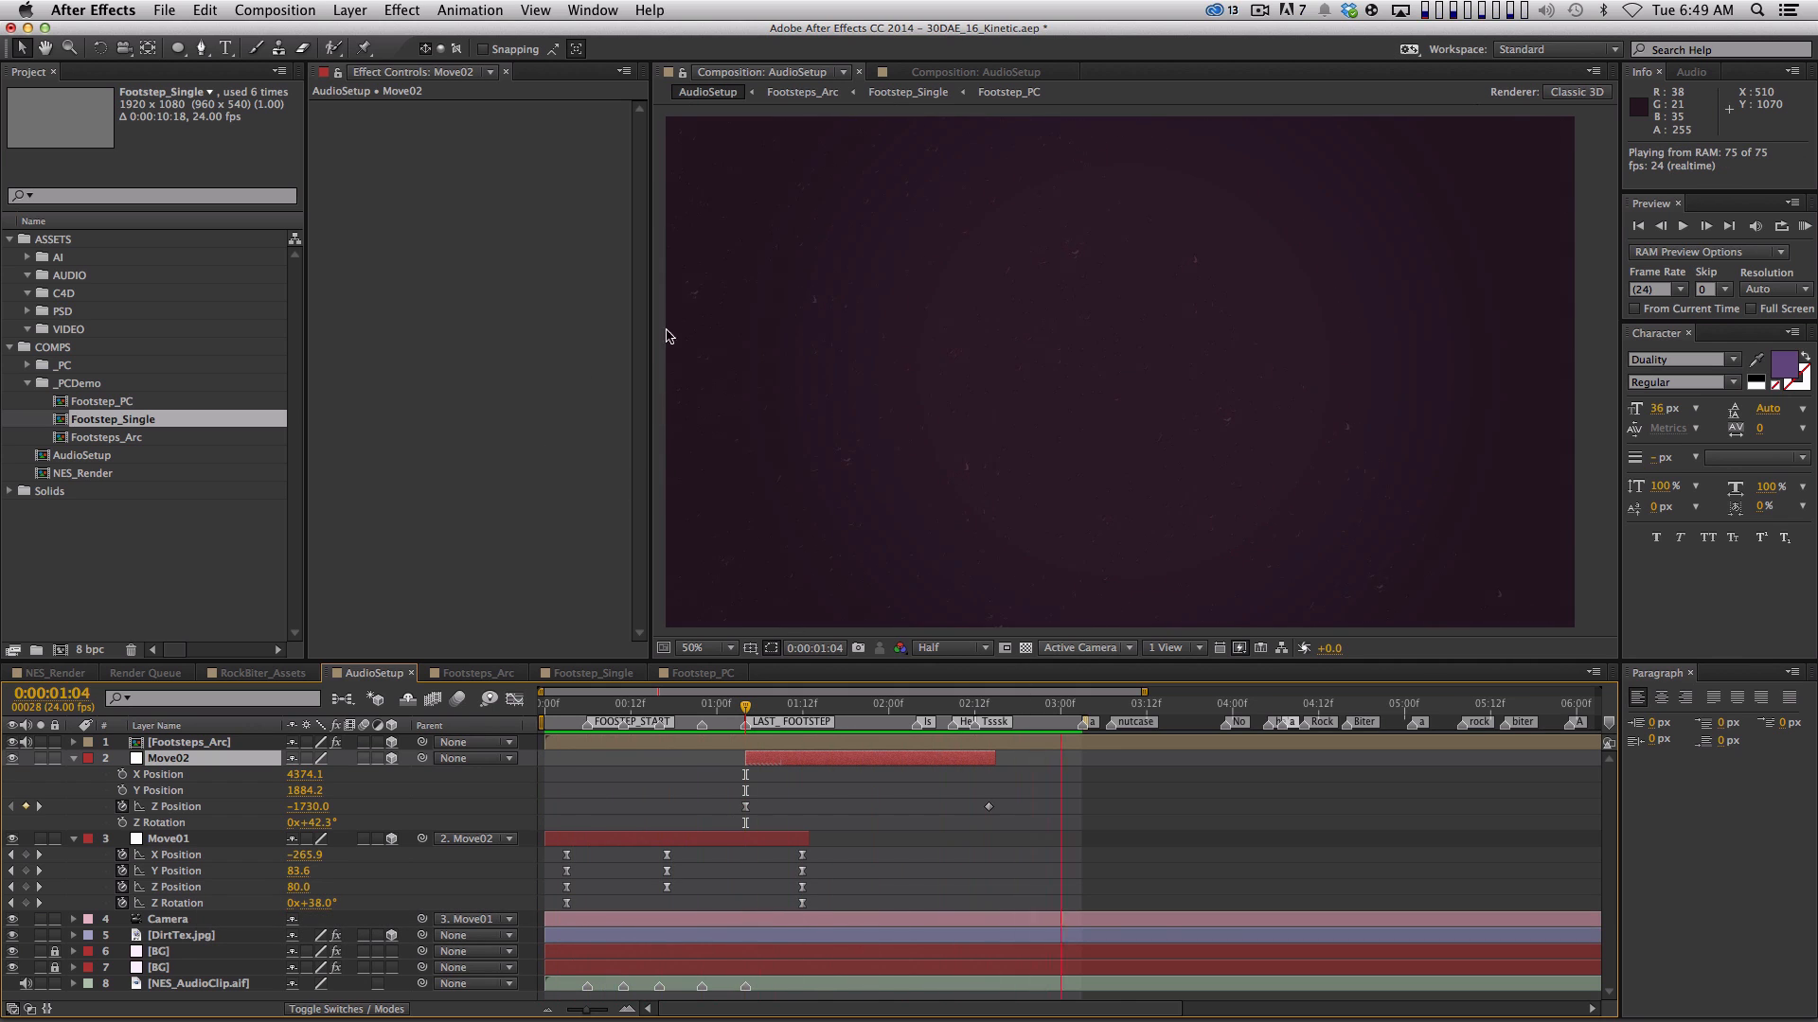
pyautogui.click(989, 708)
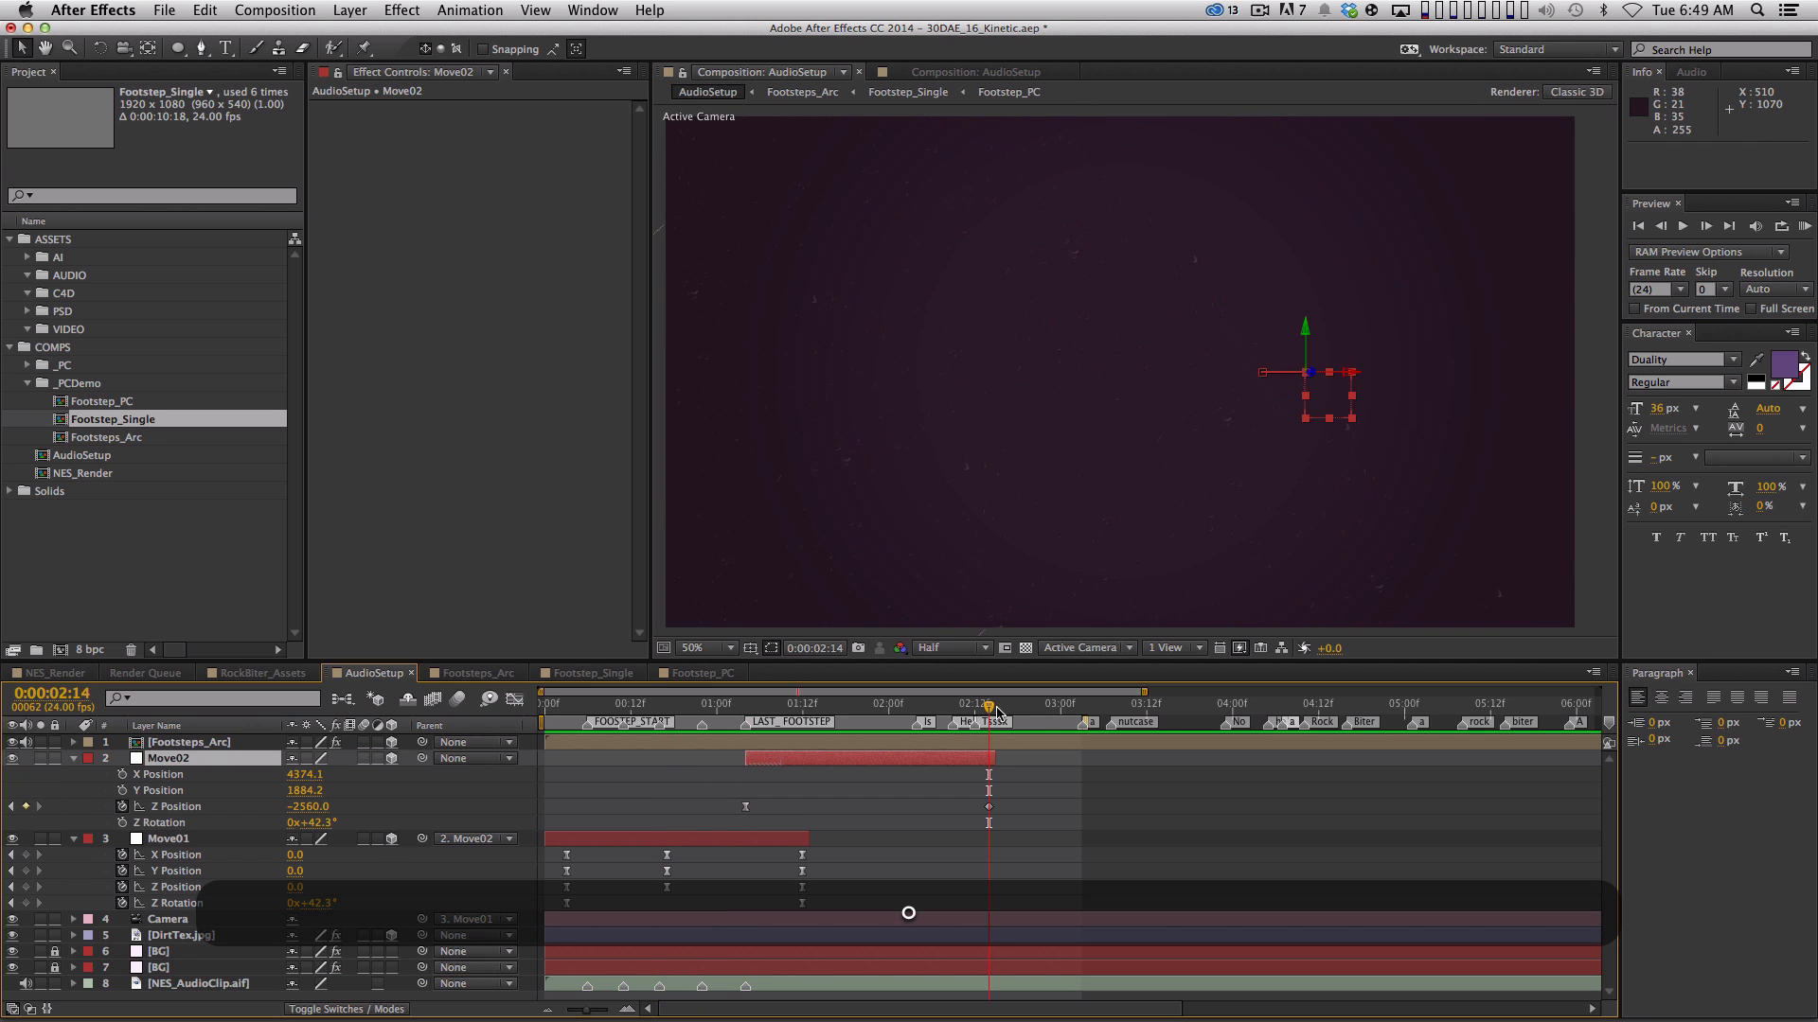
# End the work area at 0:00:02:14 and RAM preview the camera move, stopping at 0:00:01:13
pyautogui.press('n')
pyautogui.press('KP_0')
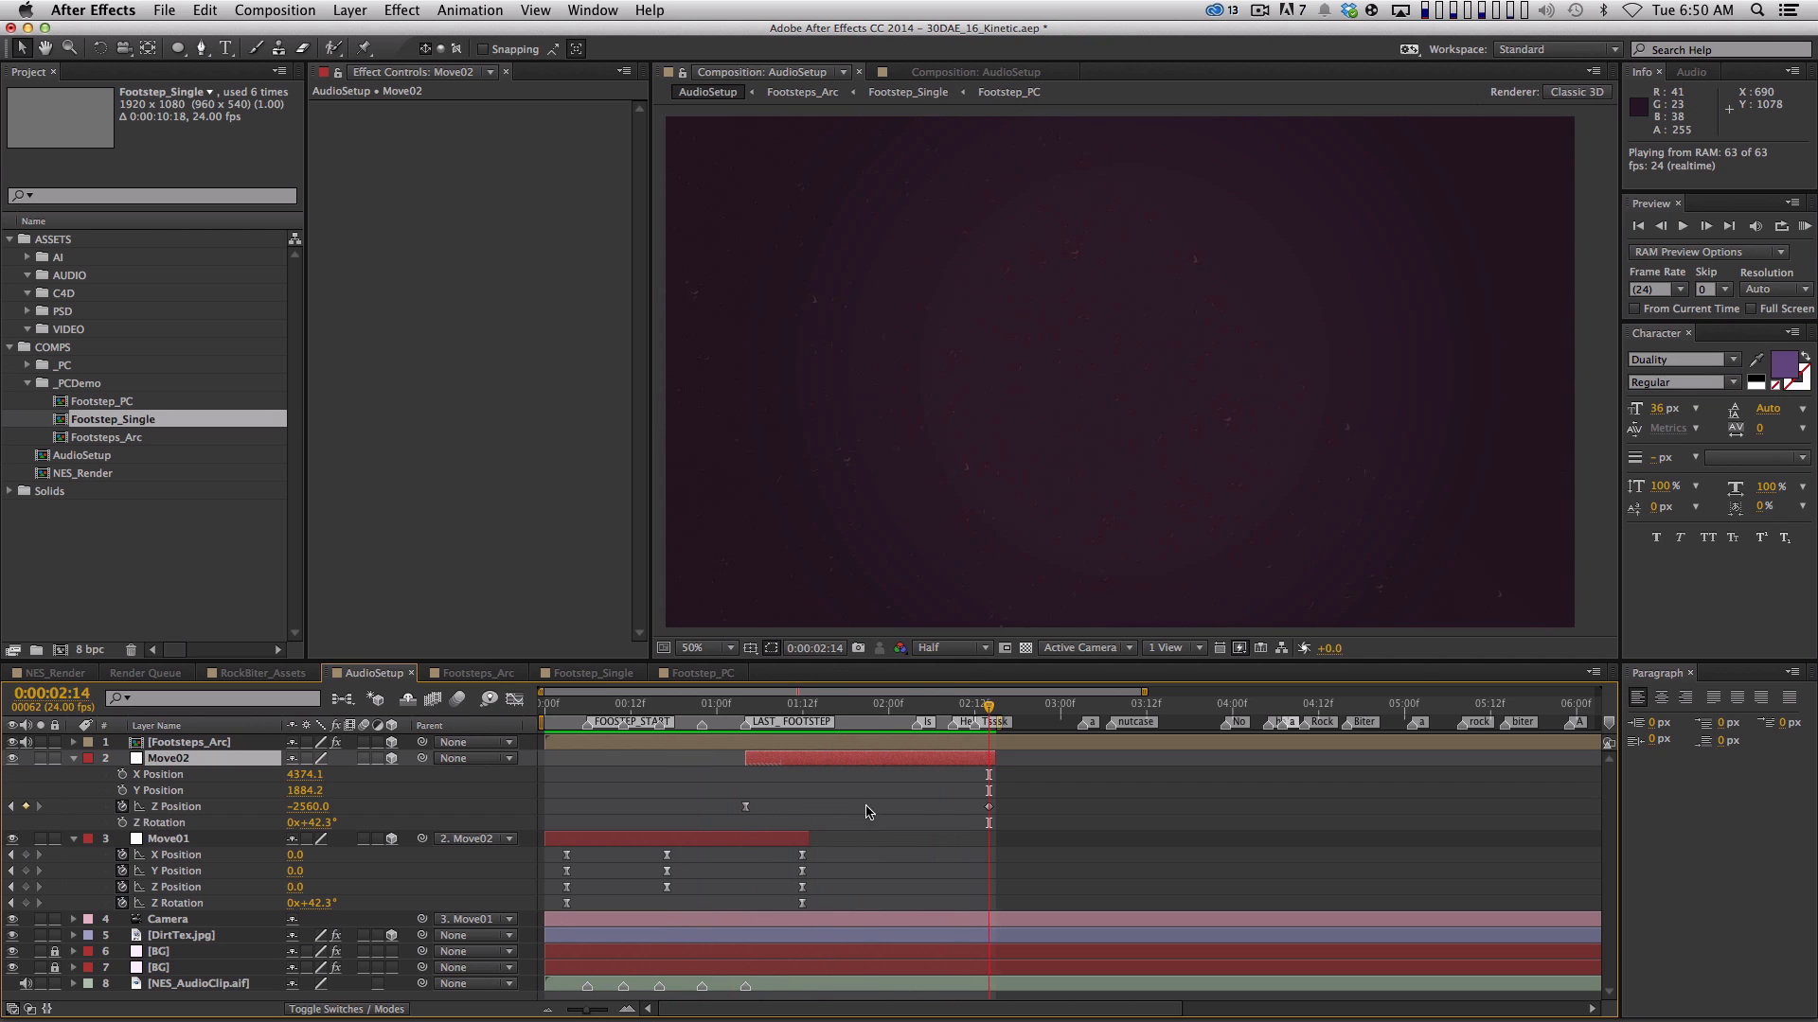
pyautogui.press('space')
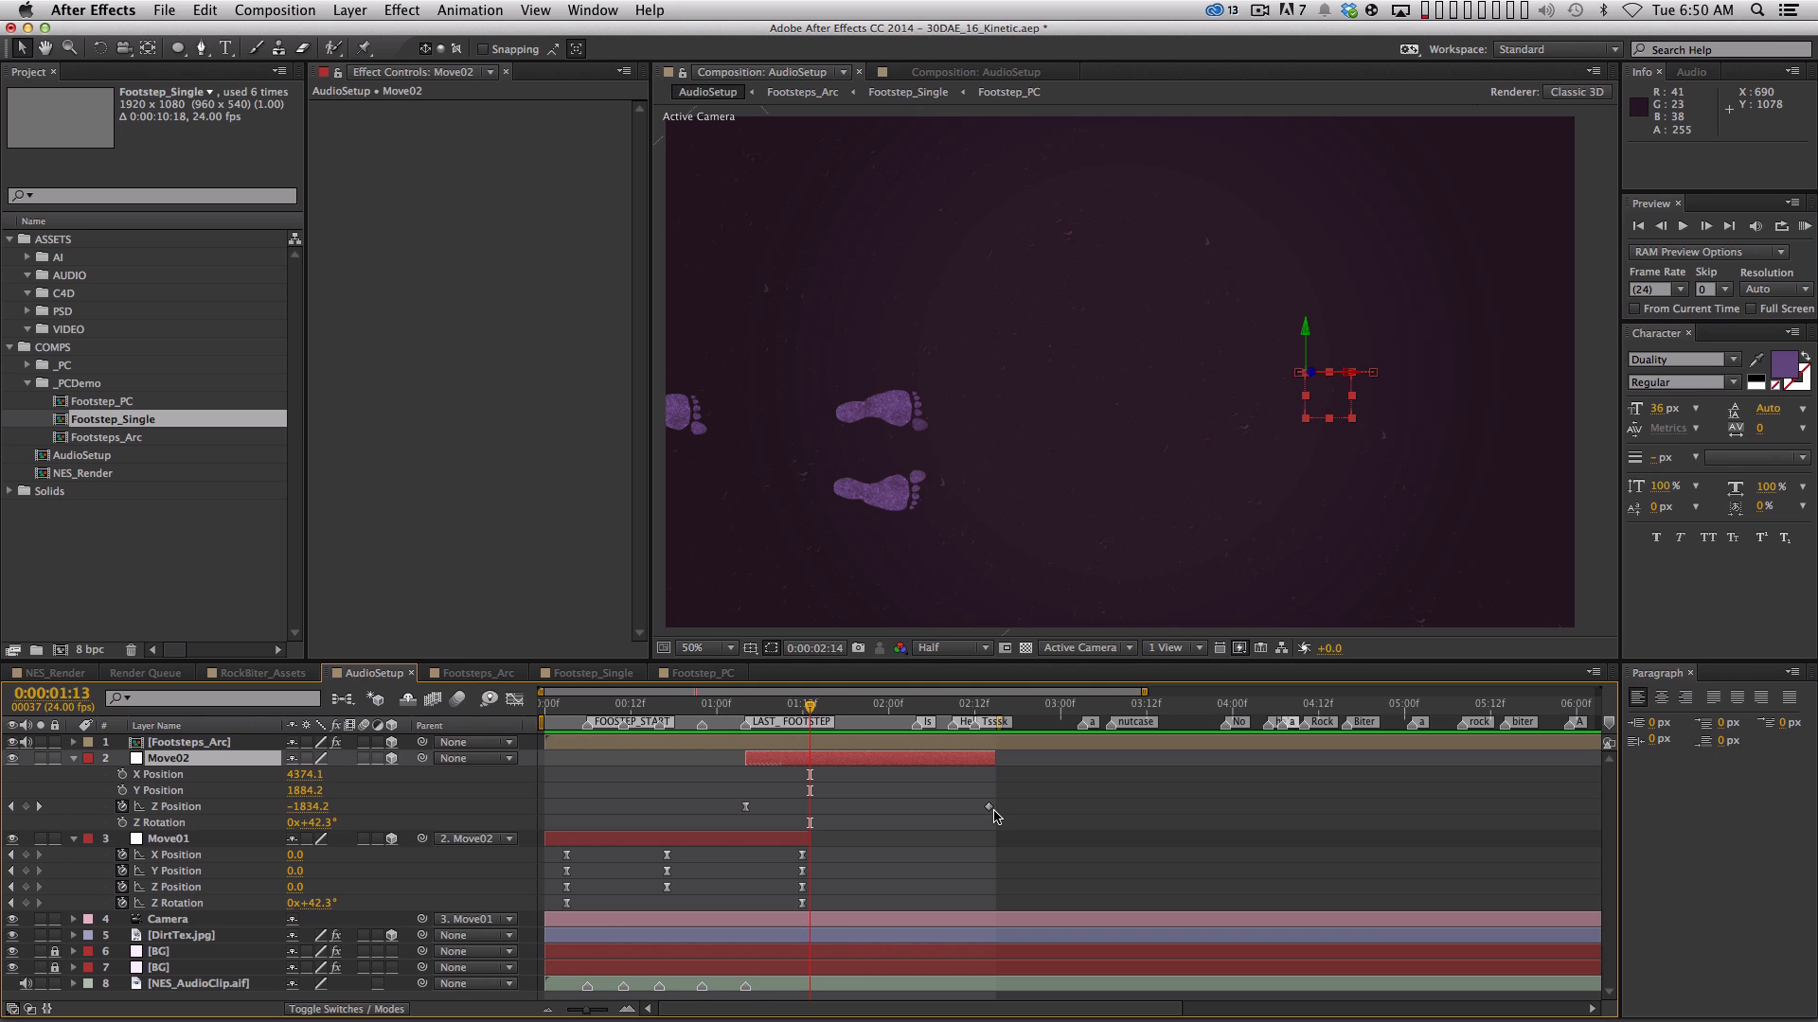
# Move Move02's last Z Position keyframe to 0:00:02:03, RAM preview the shortened move, and park the current time on that keyframe
pyautogui.moveTo(991, 810); pyautogui.dragTo(904, 809)
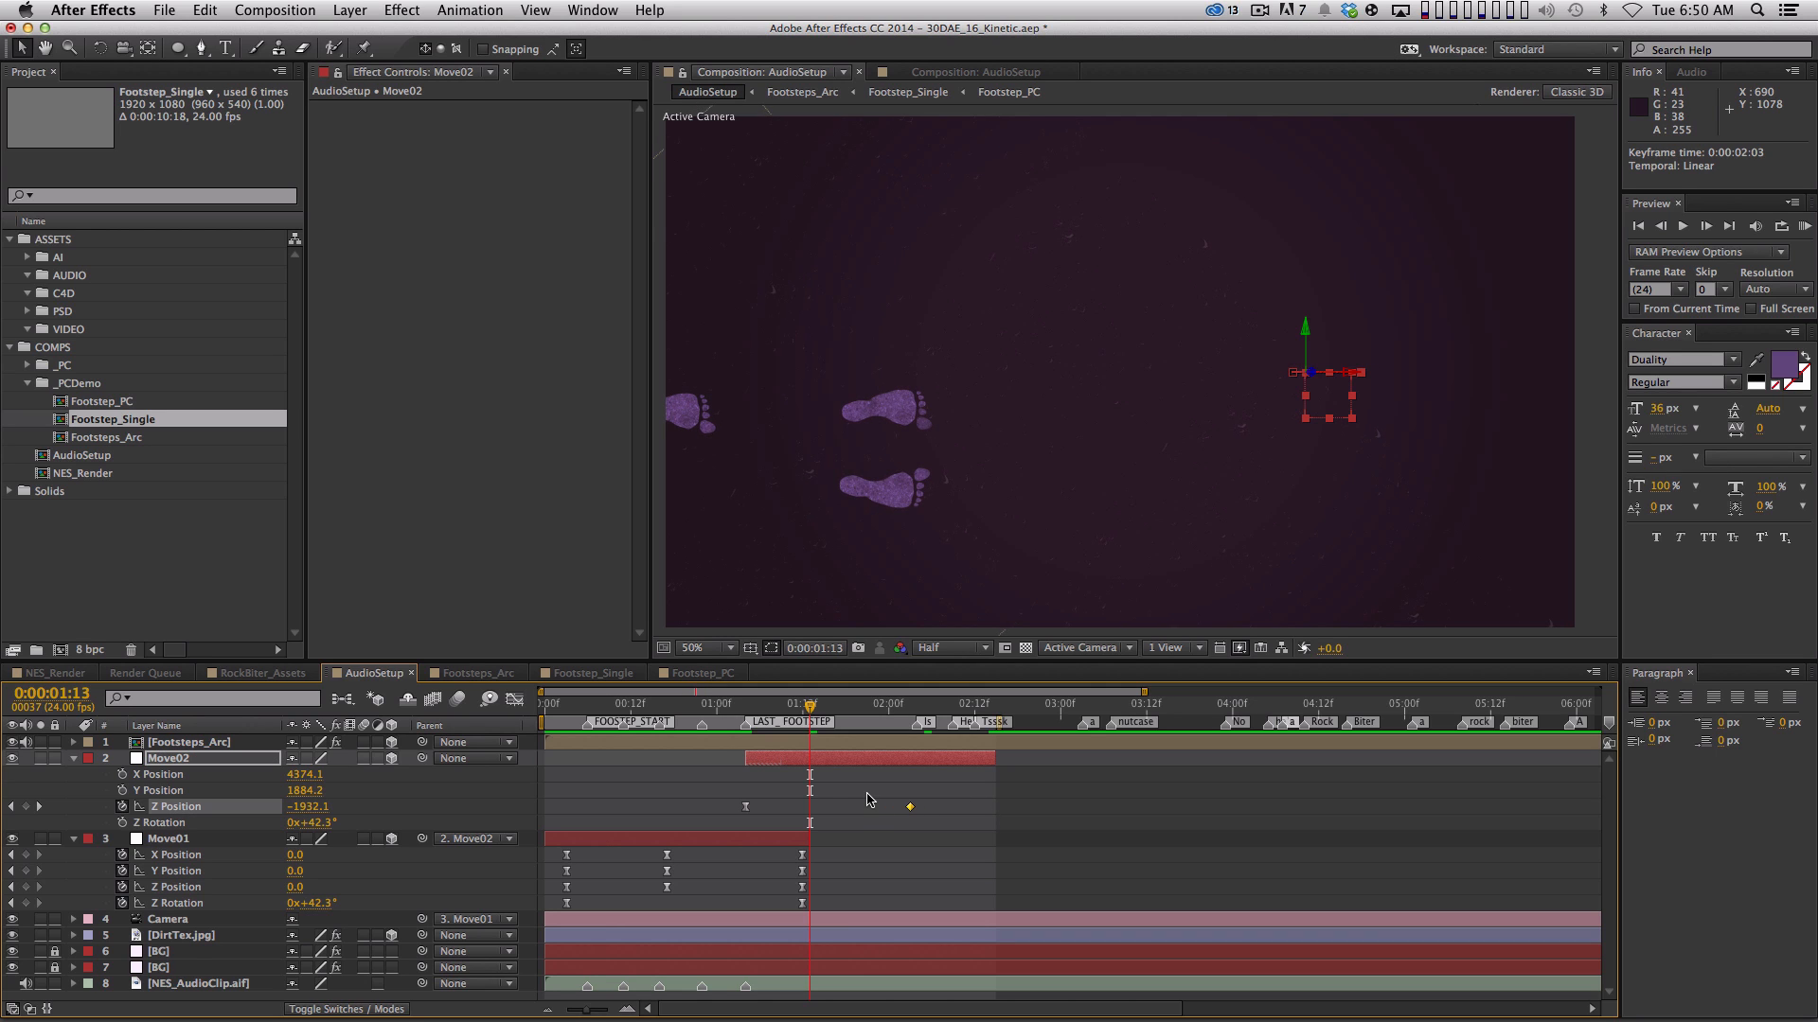
pyautogui.press('space')
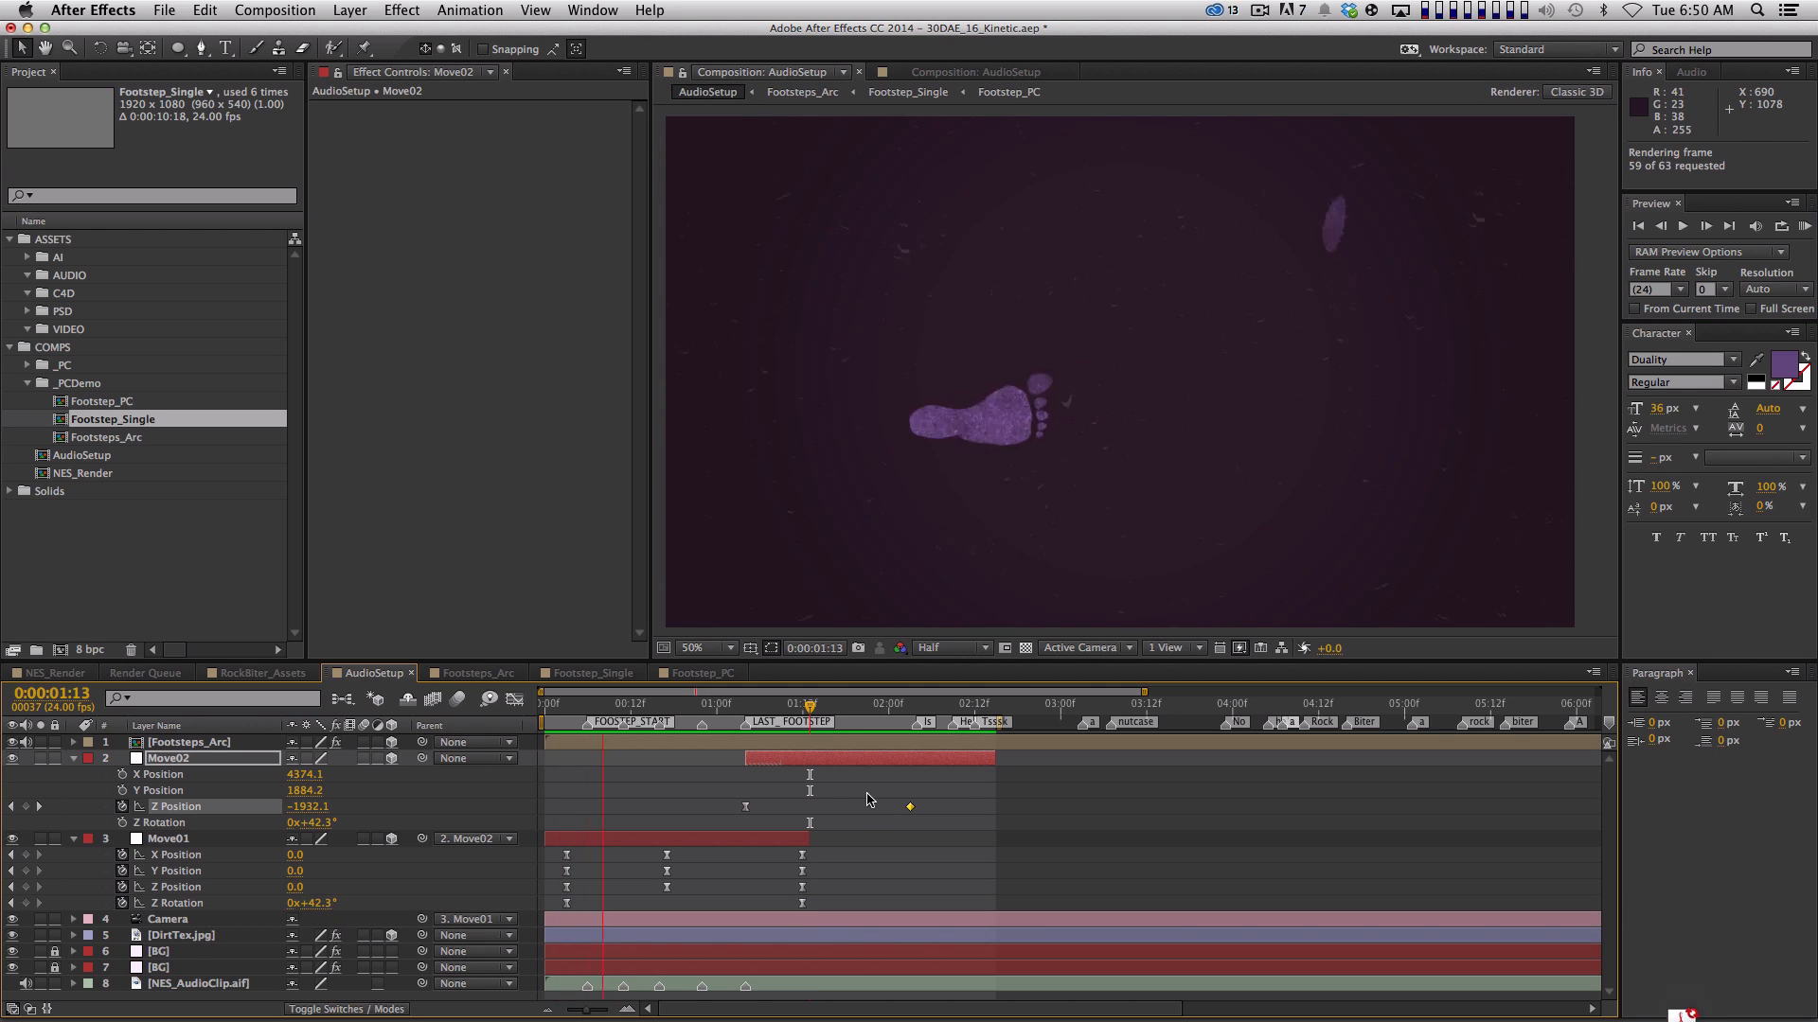
pyautogui.keyDown('shift'); pyautogui.click(906, 712); pyautogui.keyUp('shift')
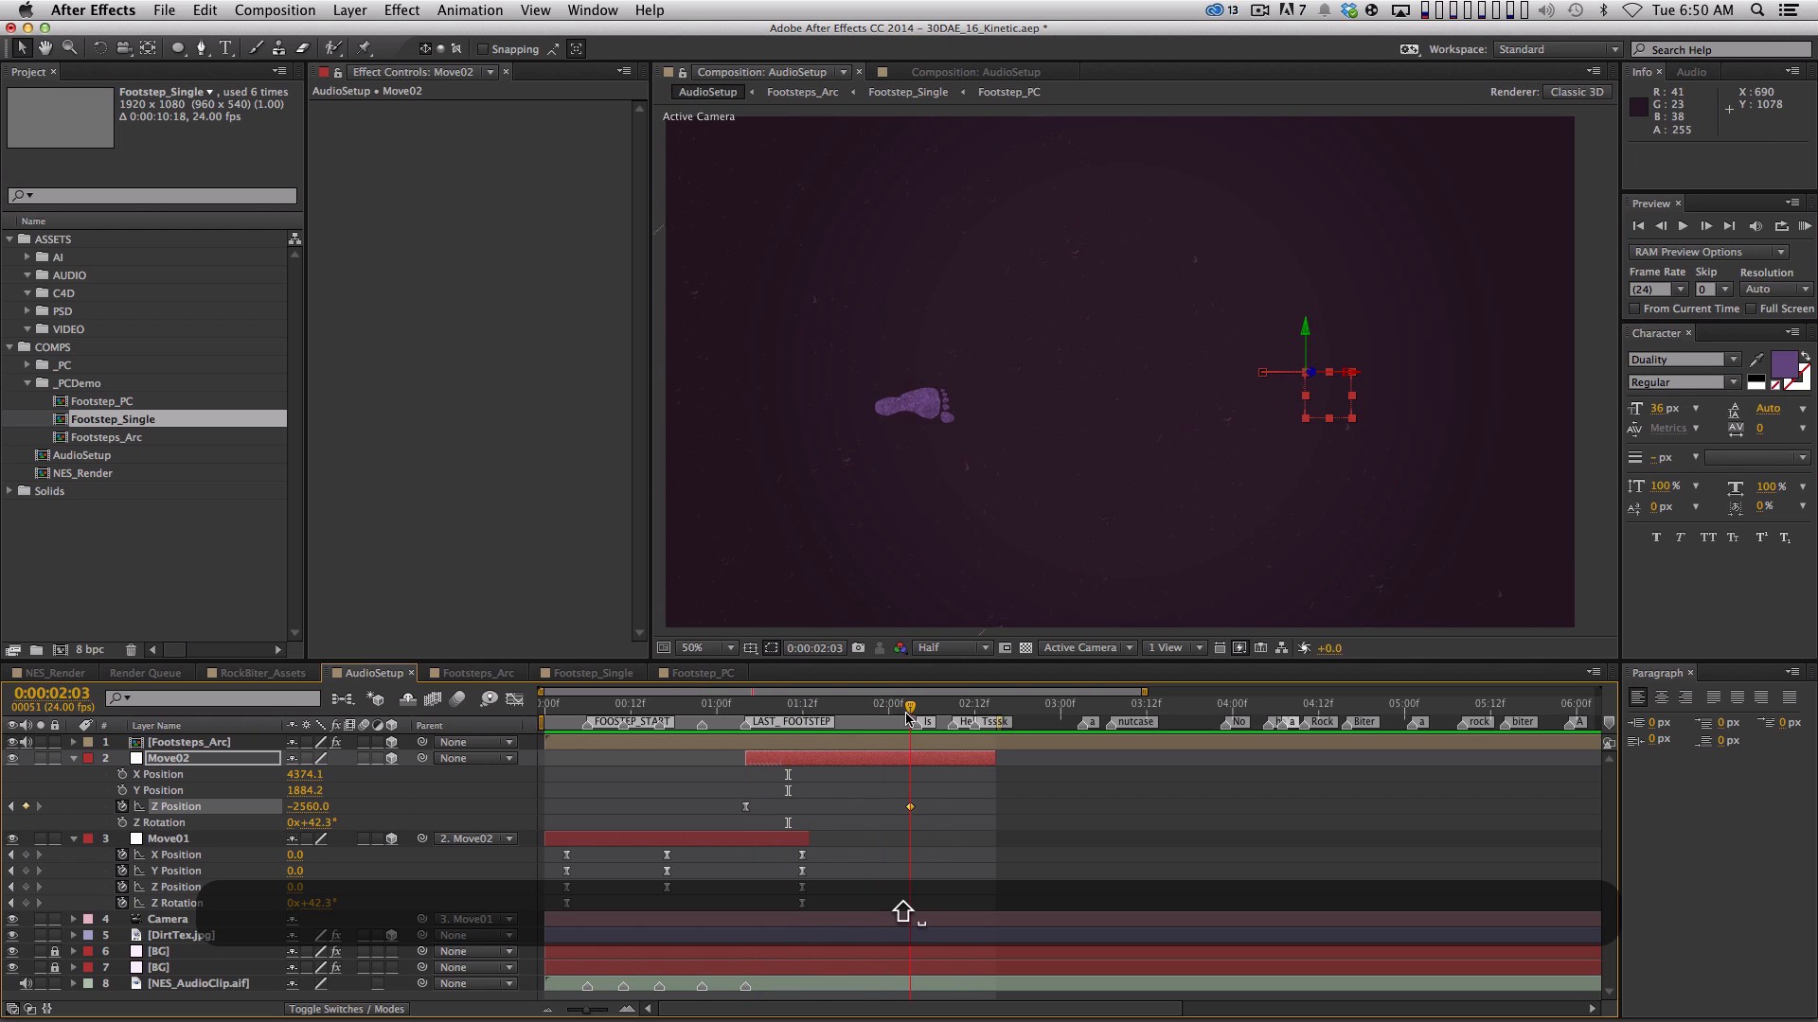
pyautogui.hotkey('ctrl', 'd')
pyautogui.moveTo(889, 762); pyautogui.dragTo(1039, 765)
pyautogui.press('Delete')
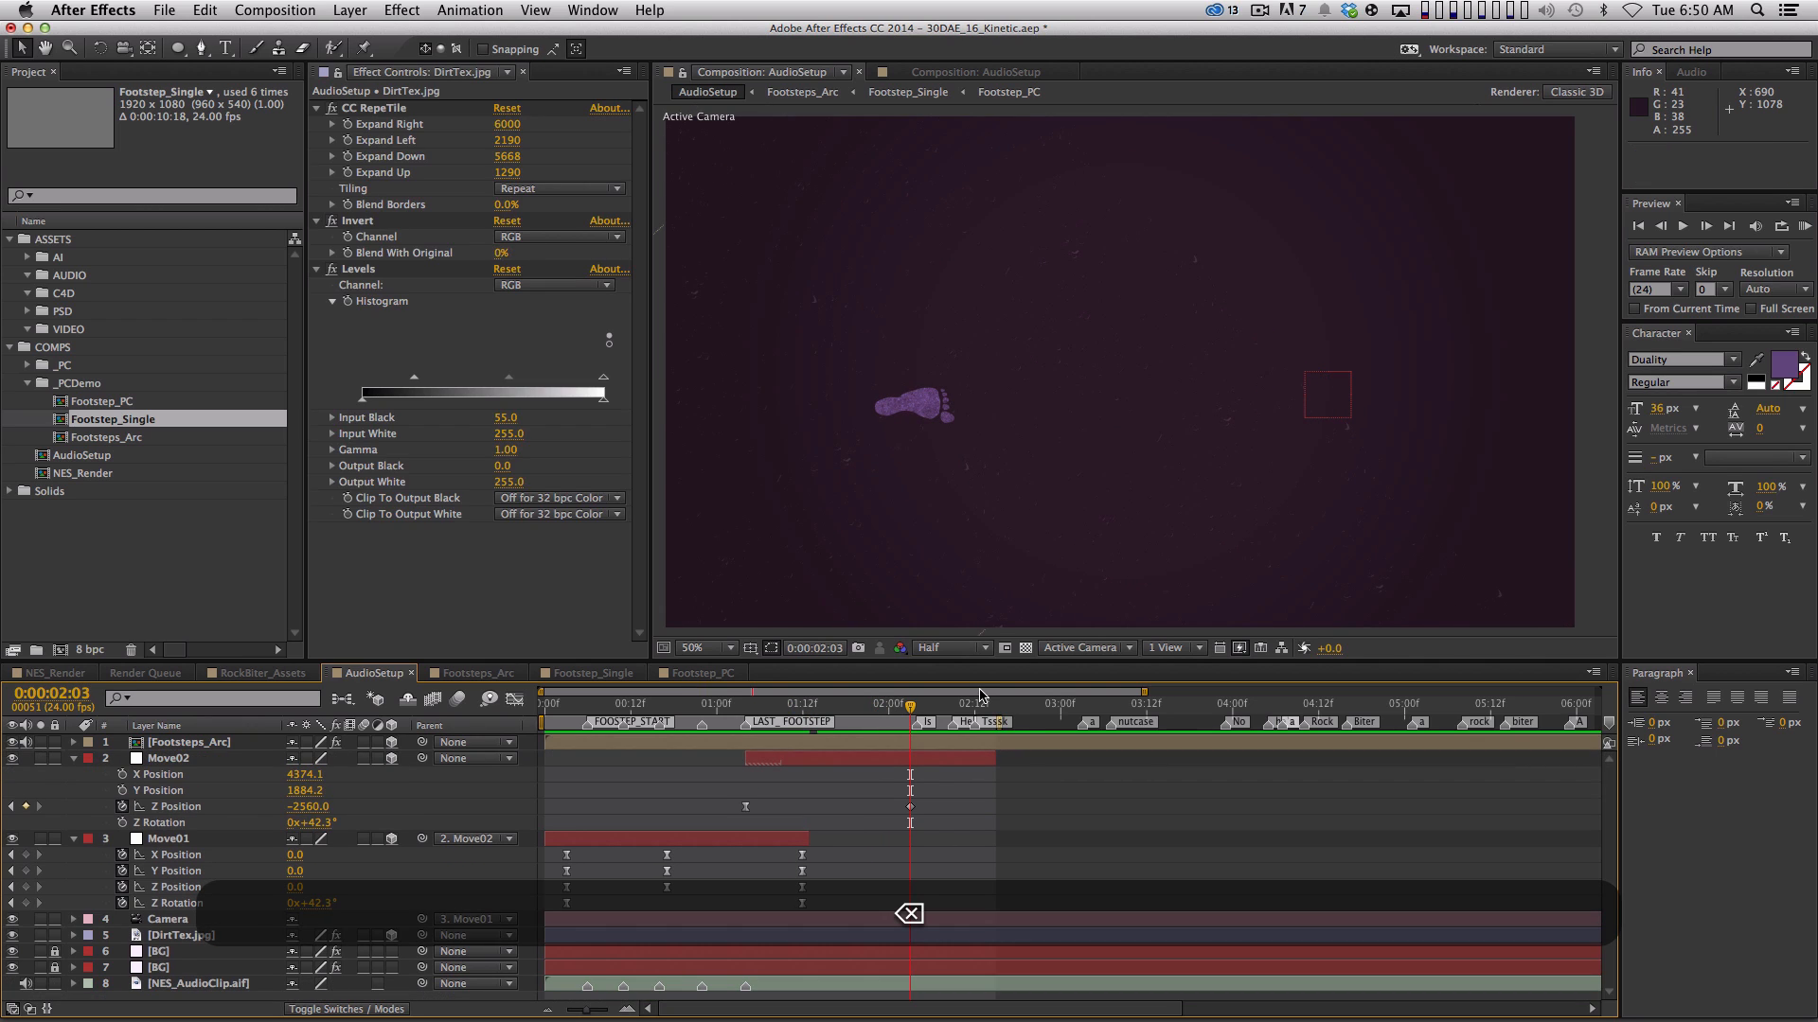
# Collapse the revealed properties of all layers in the AudioSetup timeline and clear the layer selection
pyautogui.hotkey('ctrl', 'a')
pyautogui.hotkey('shift', '`')
pyautogui.click(688, 958)
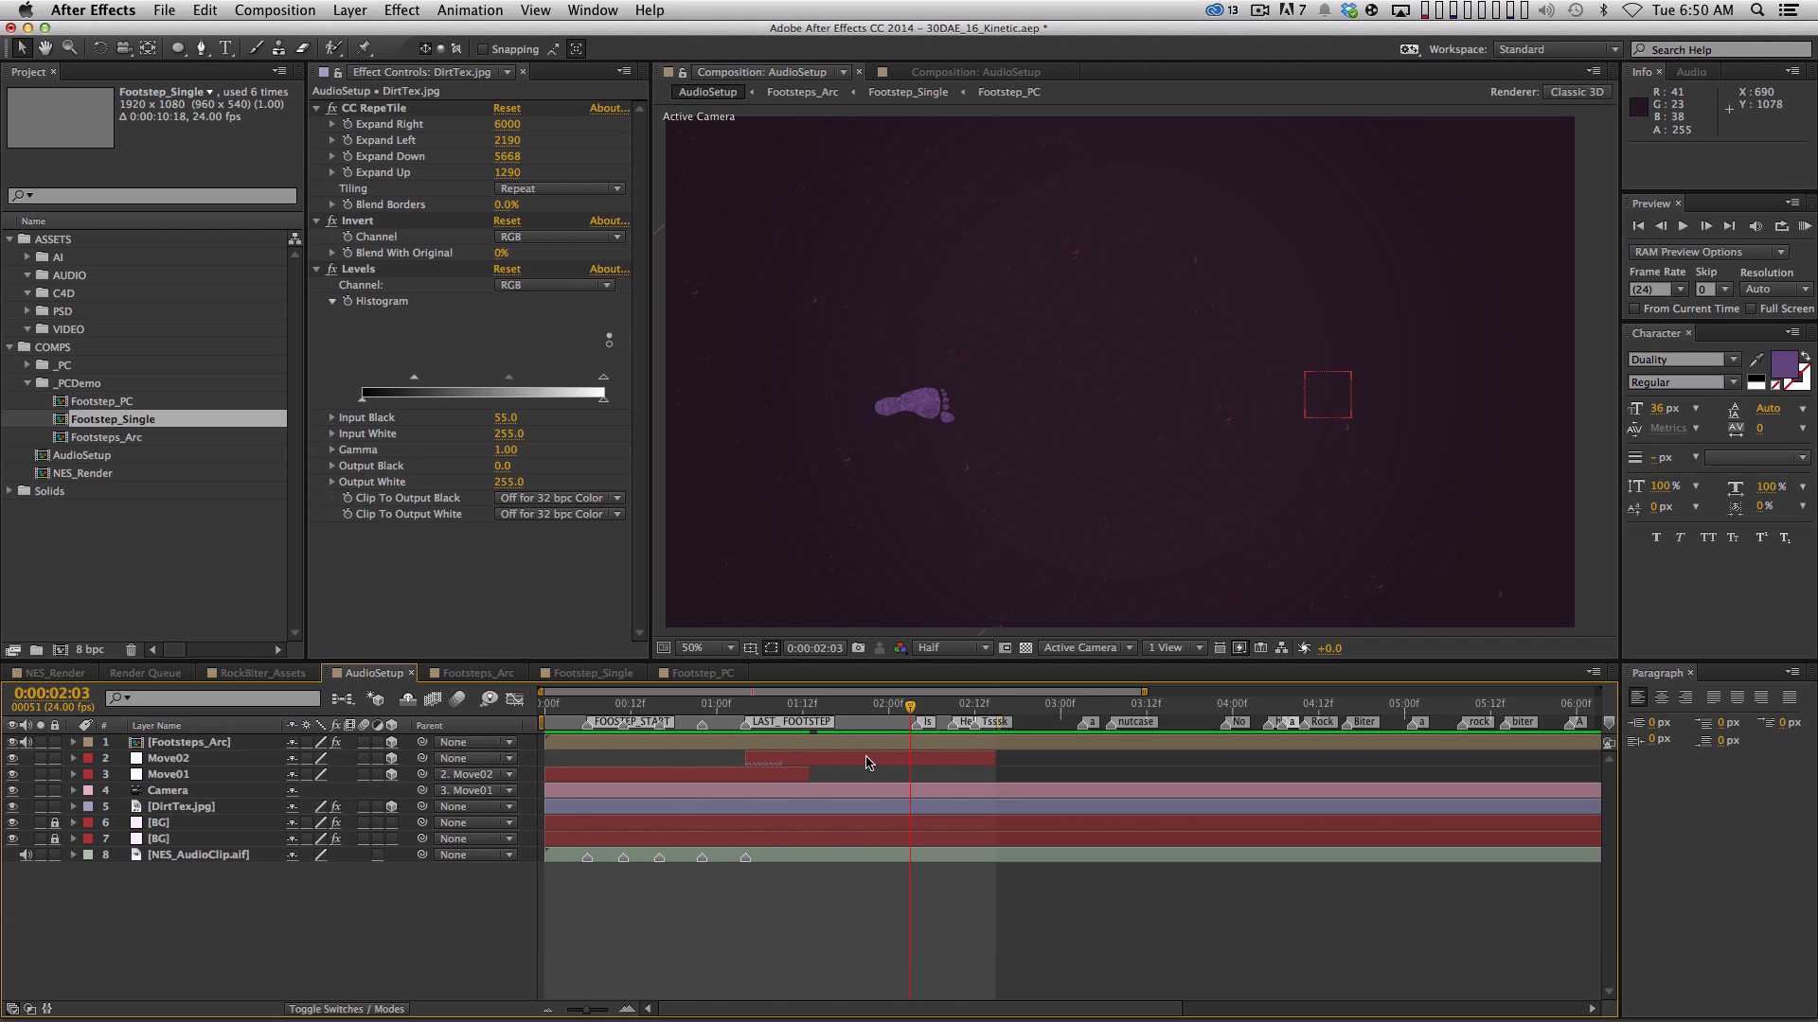
# Try shifting the Move02 layer one frame earlier, undo the shift, and RAM preview the camera move, stopping at 0:00:02:01
pyautogui.moveTo(864, 762); pyautogui.dragTo(853, 763)
pyautogui.hotkey('ctrl', 'z')
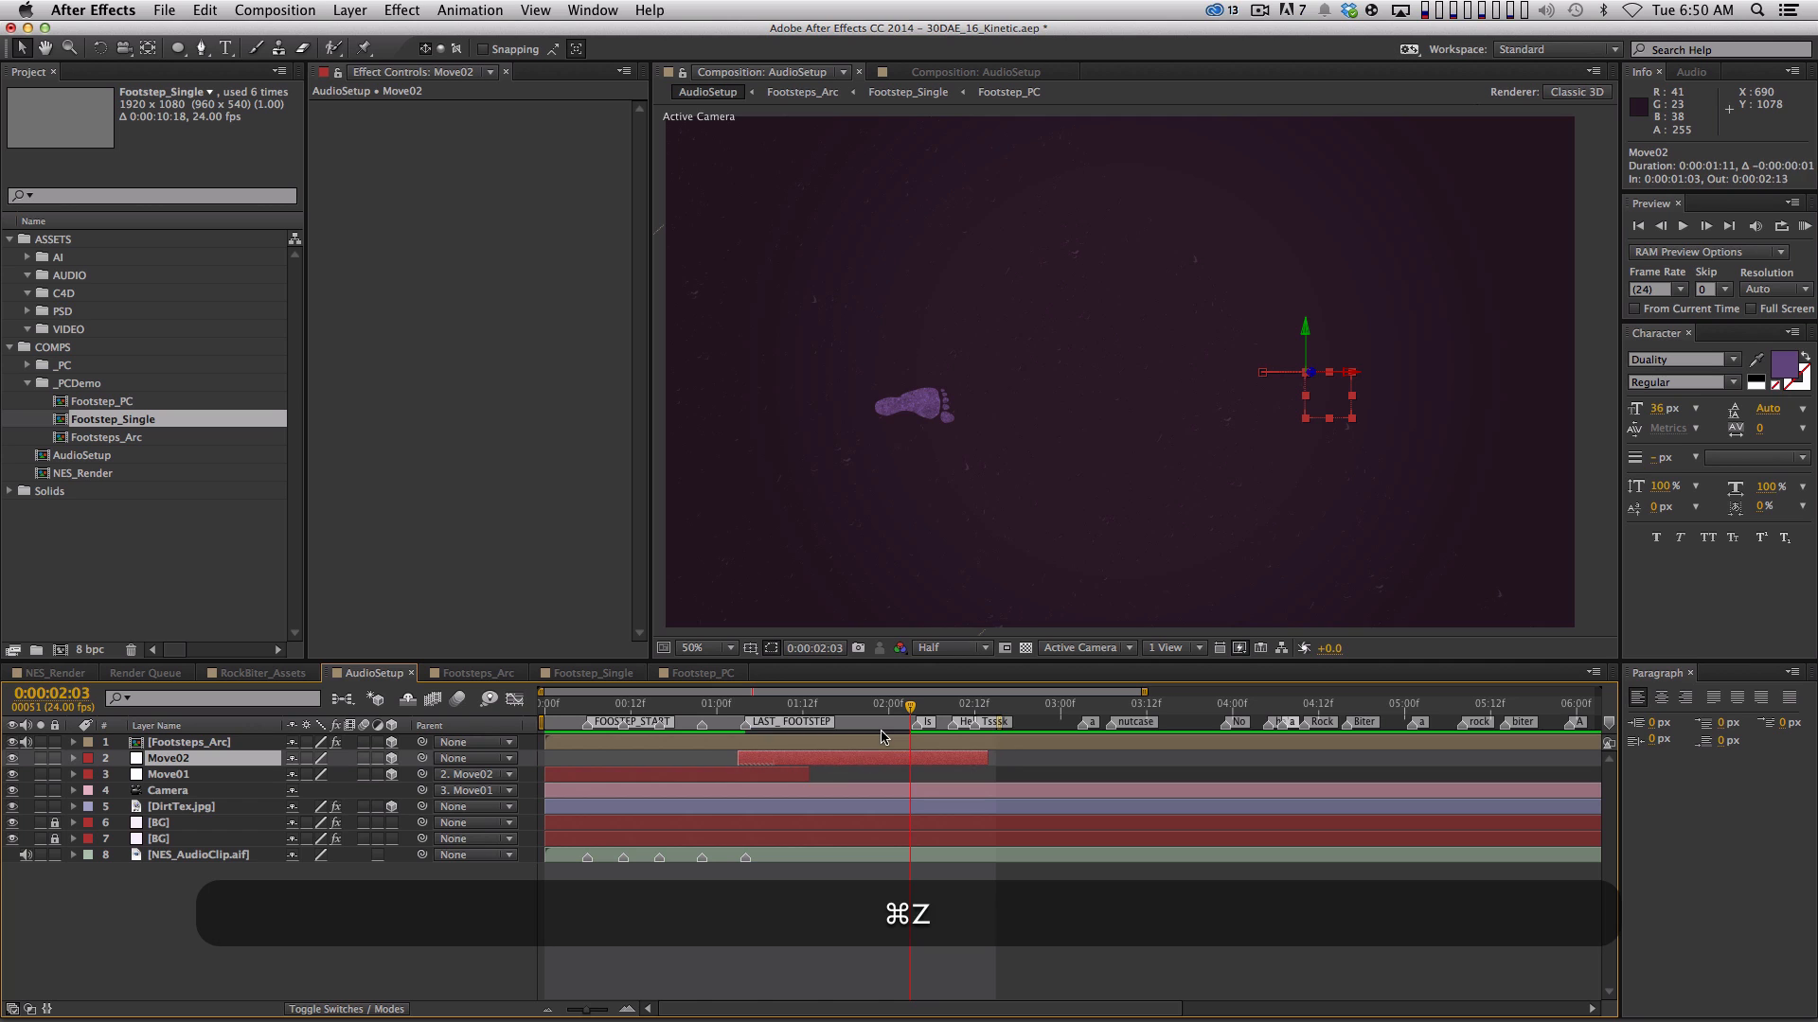
pyautogui.press('KP_0')
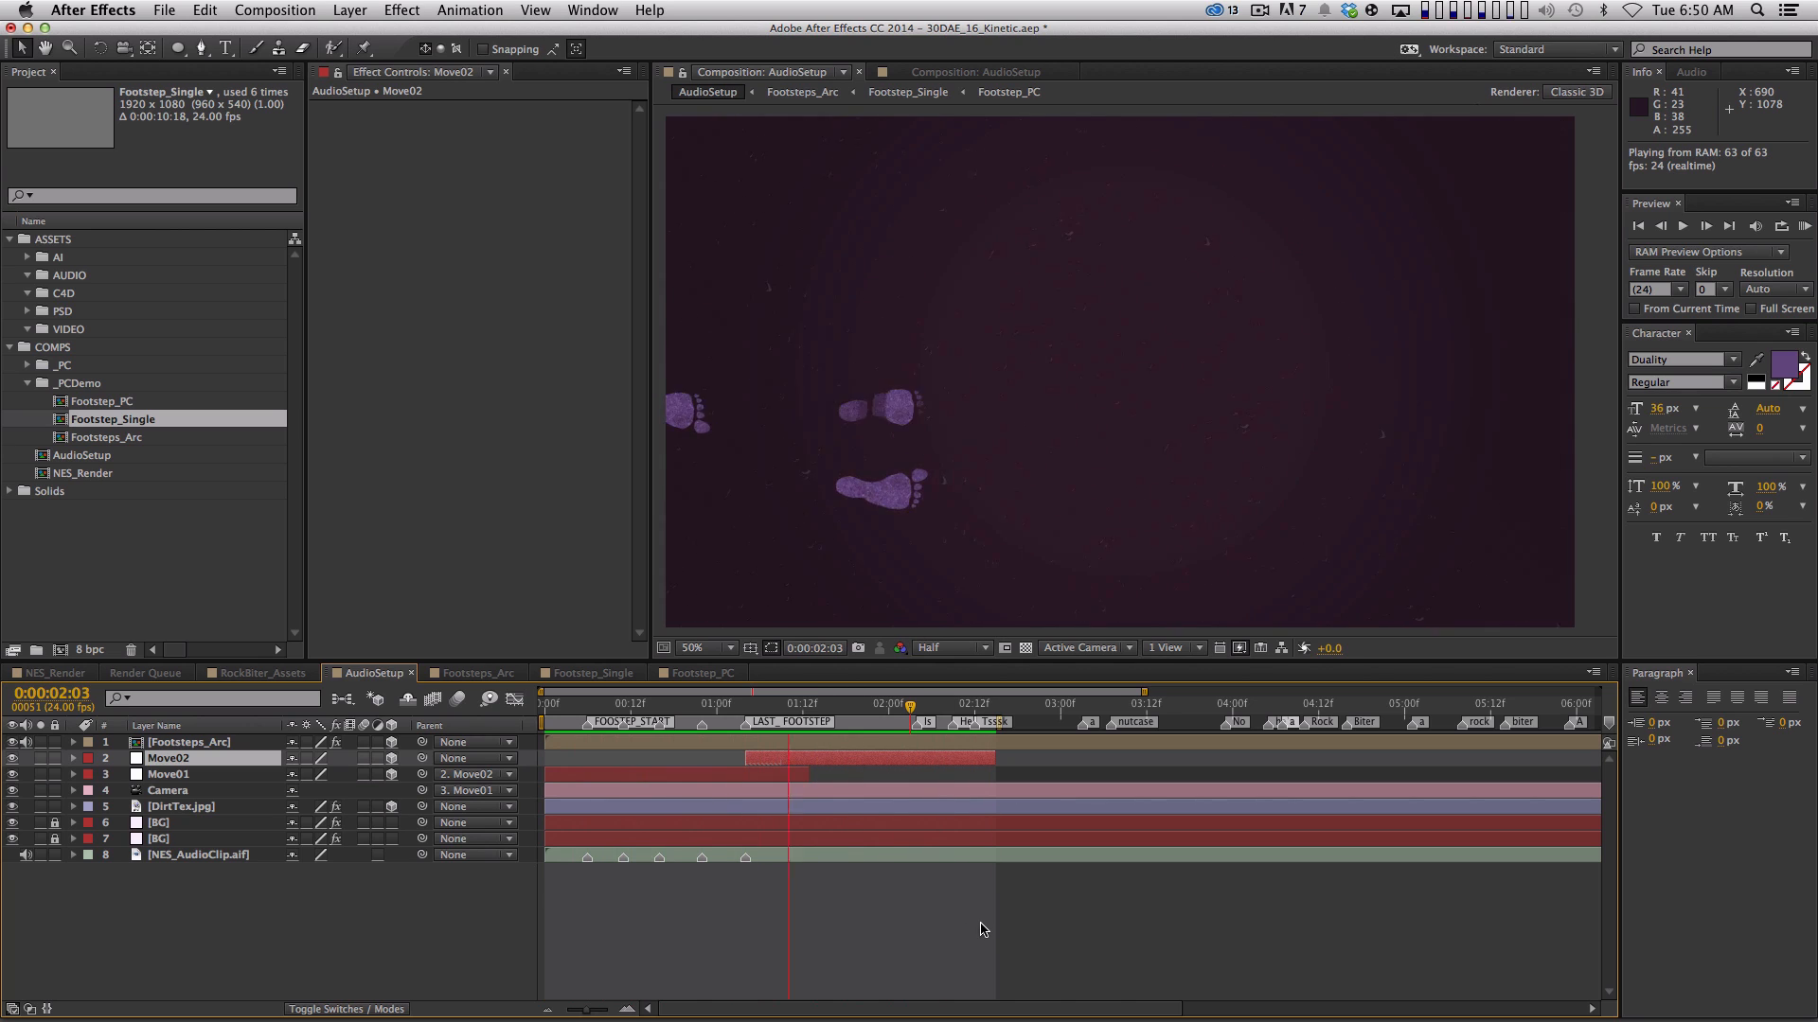
pyautogui.press('space')
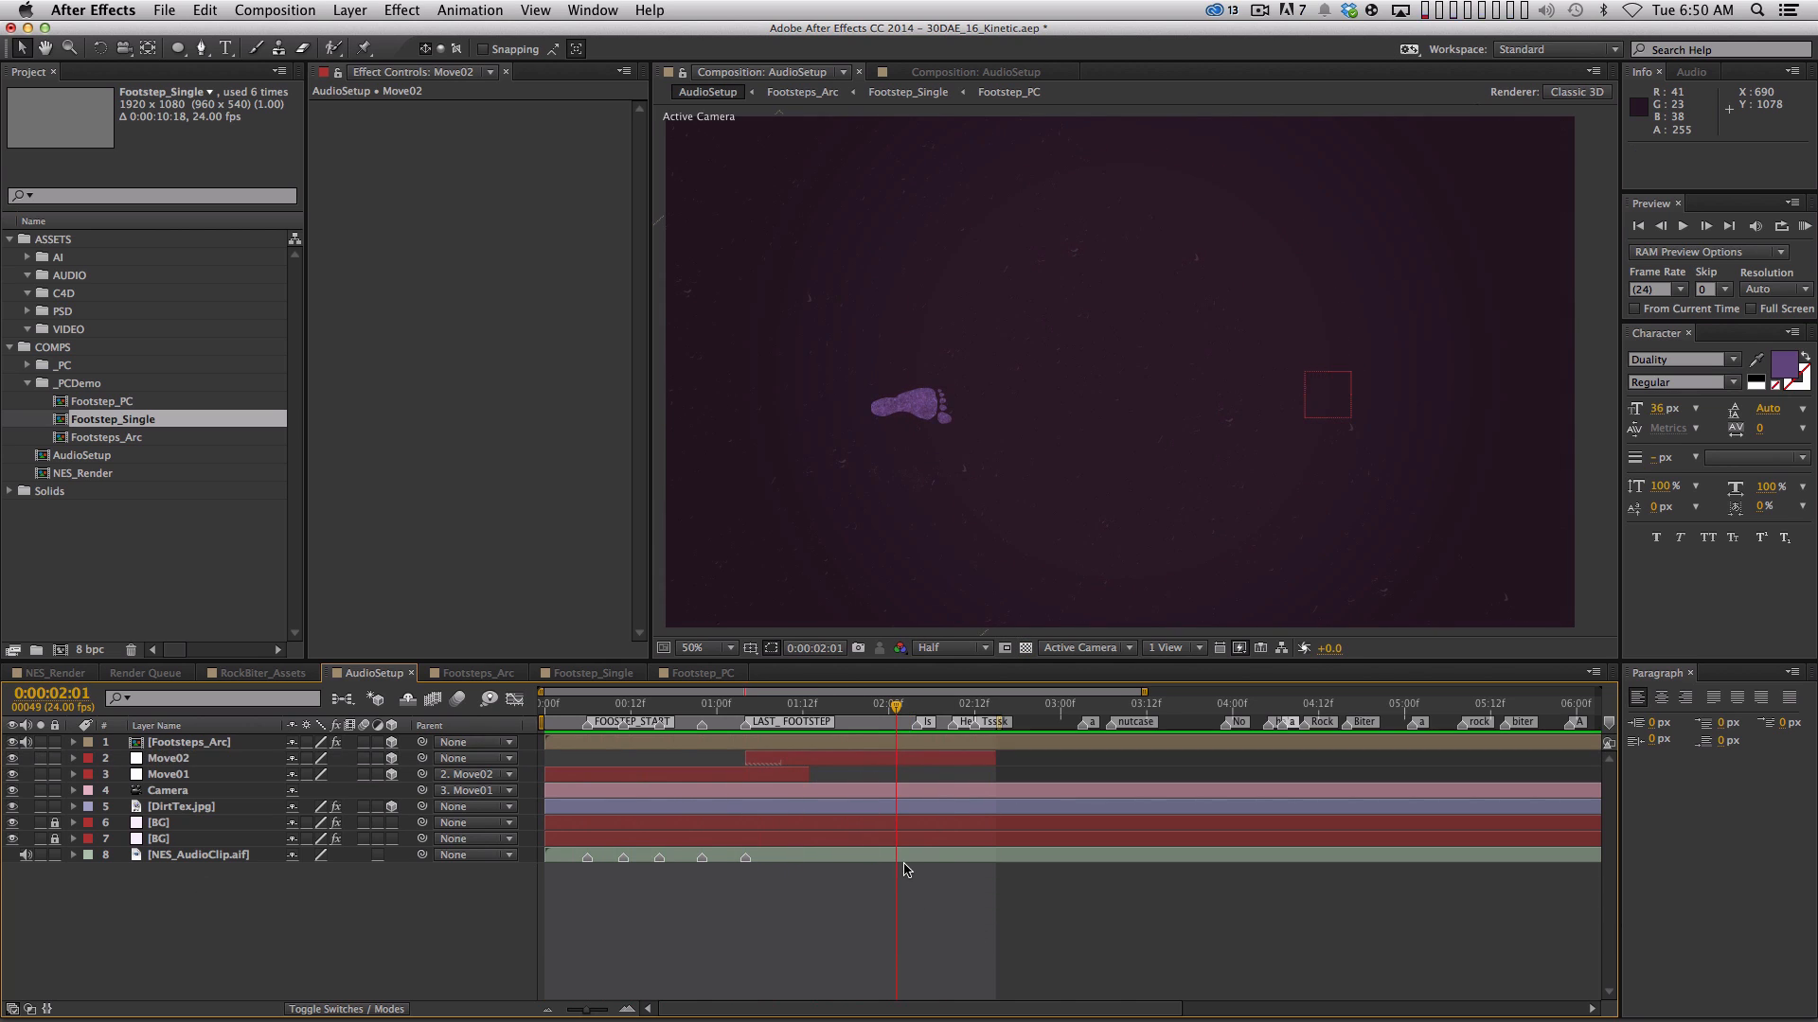